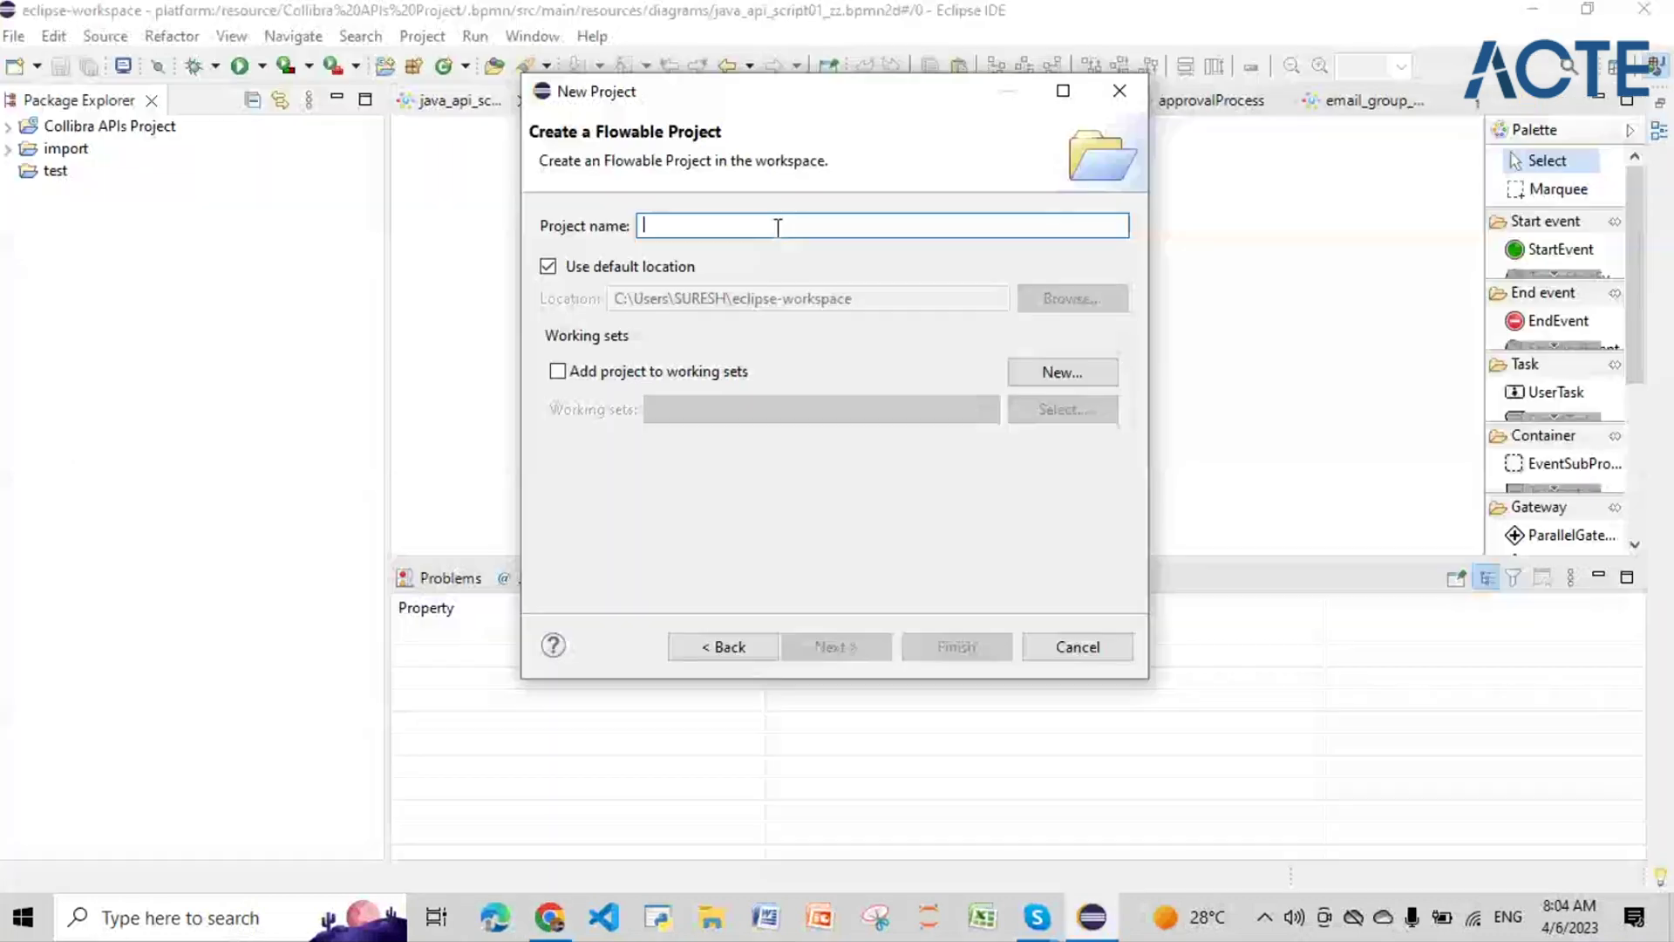
Step: Name the new Flowable project 'Collibra Apis Project Test1' and finish the wizard
text(C)
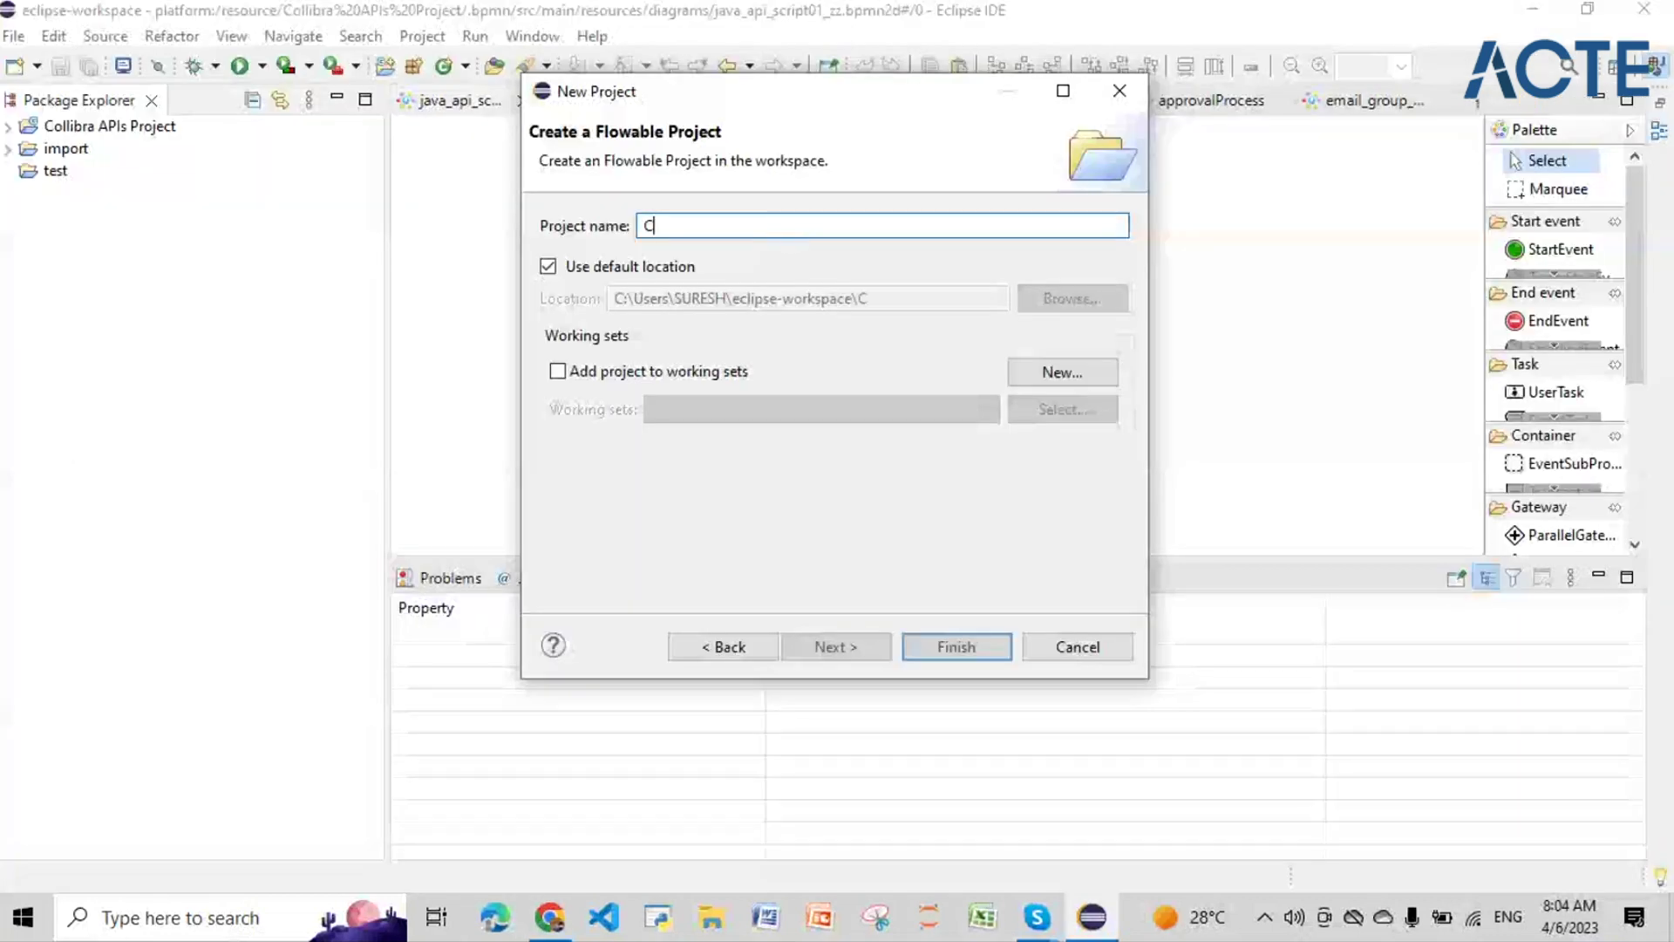
text(ollibra )
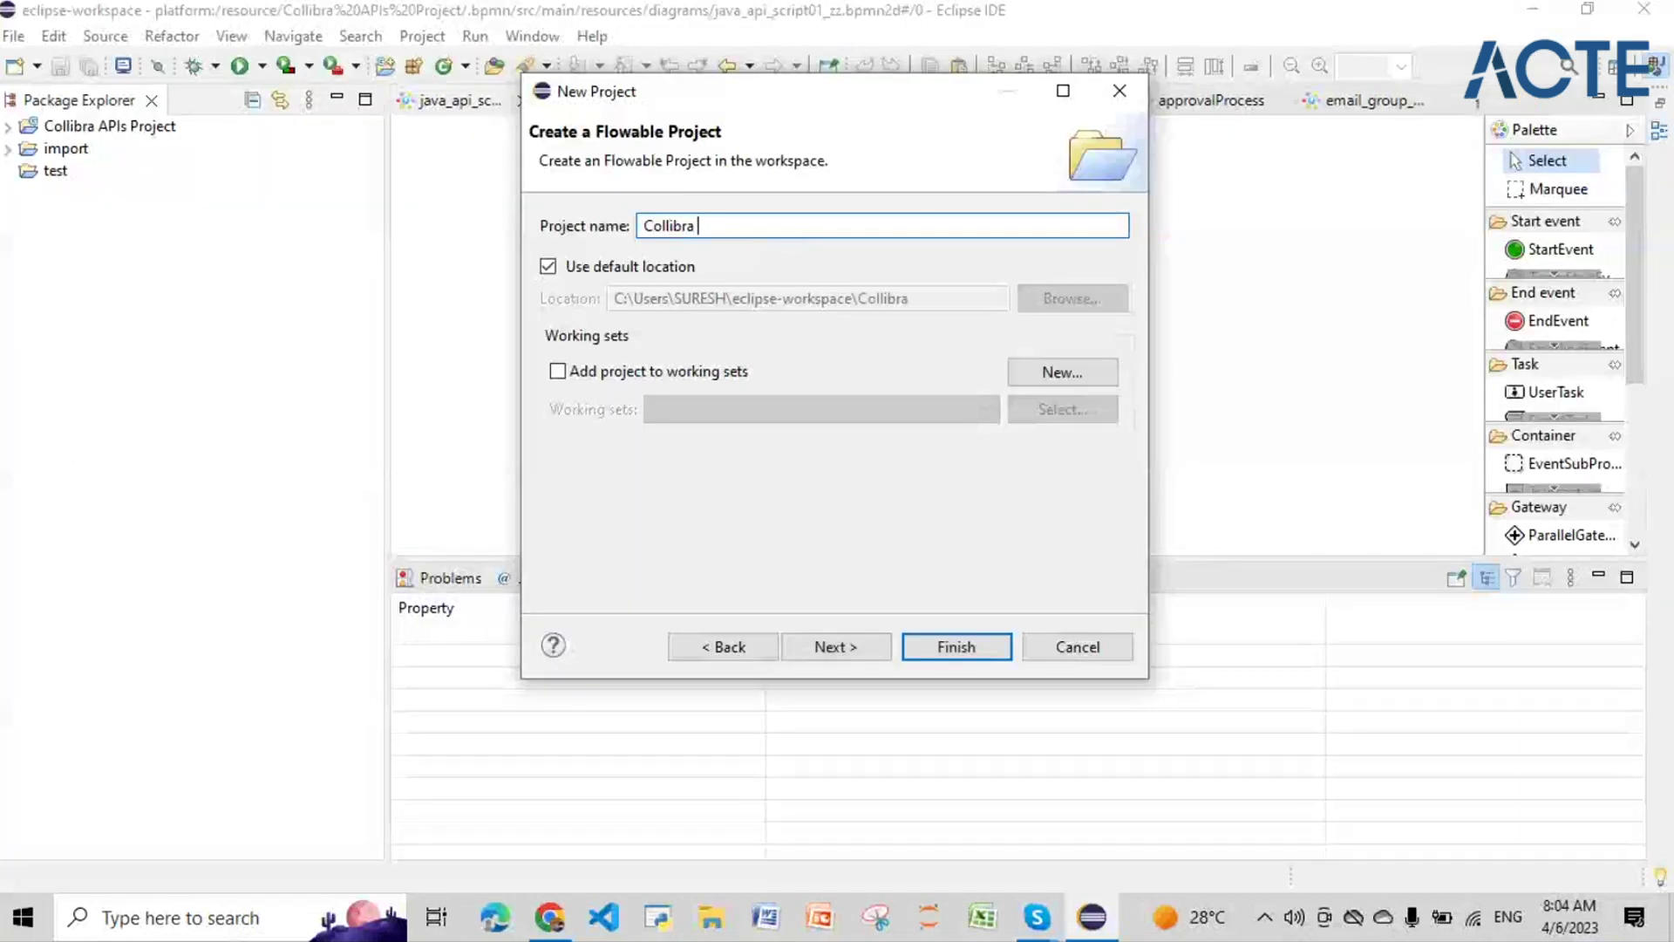
text(Apis)
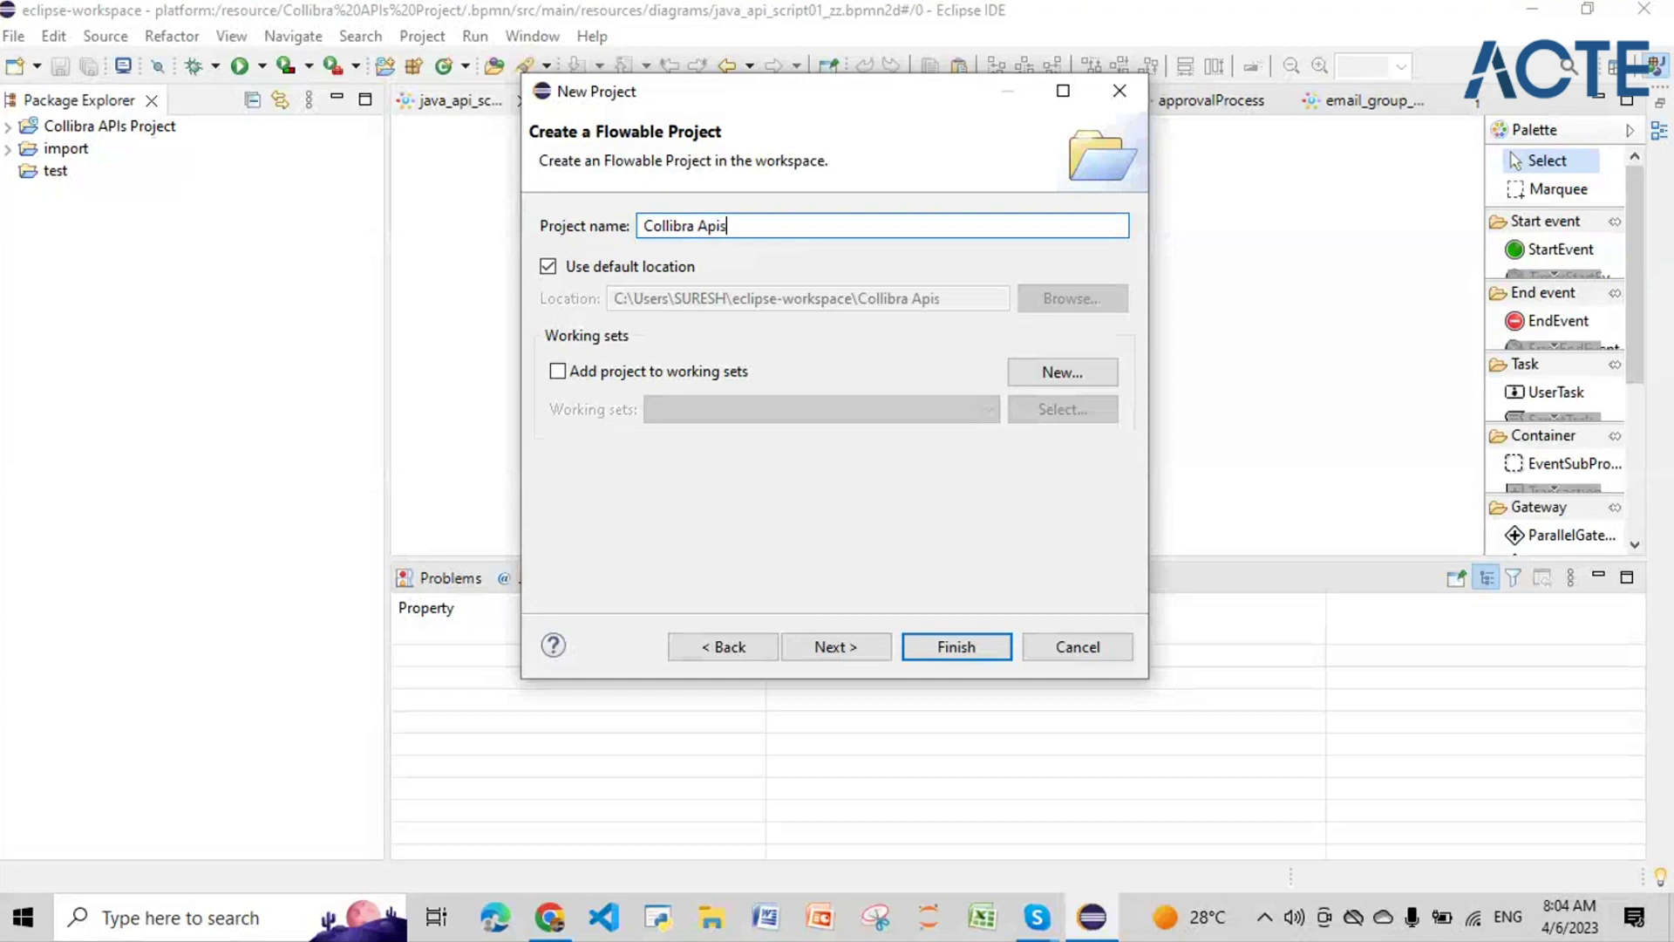
text( Project Test)
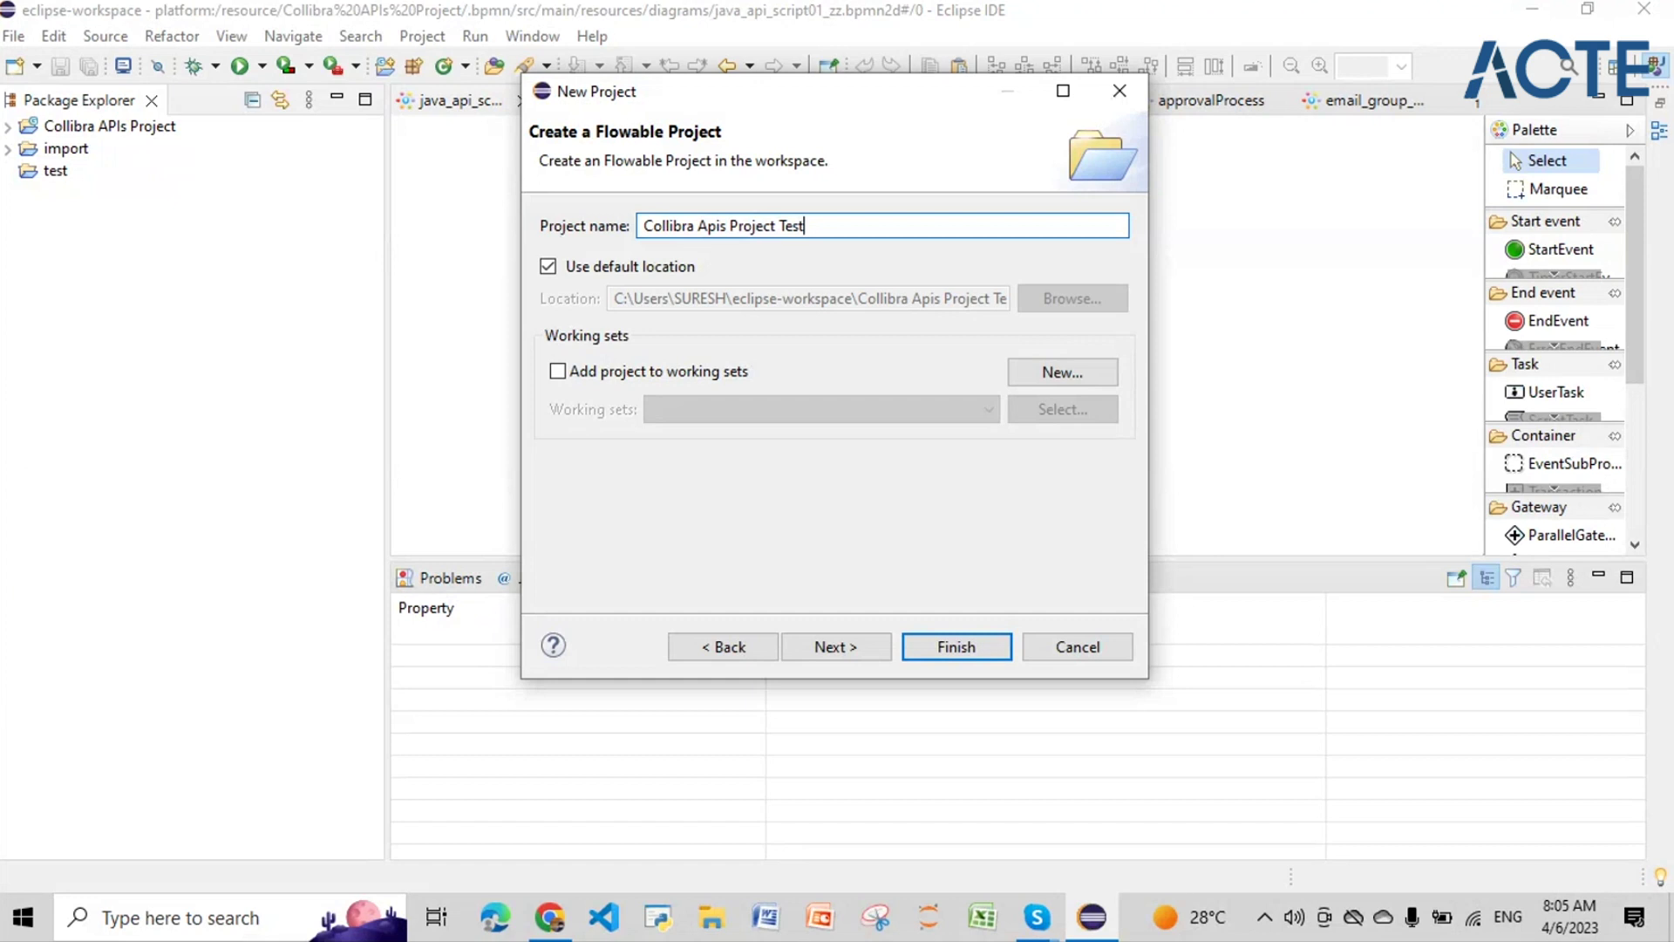
text(1)
click(947, 646)
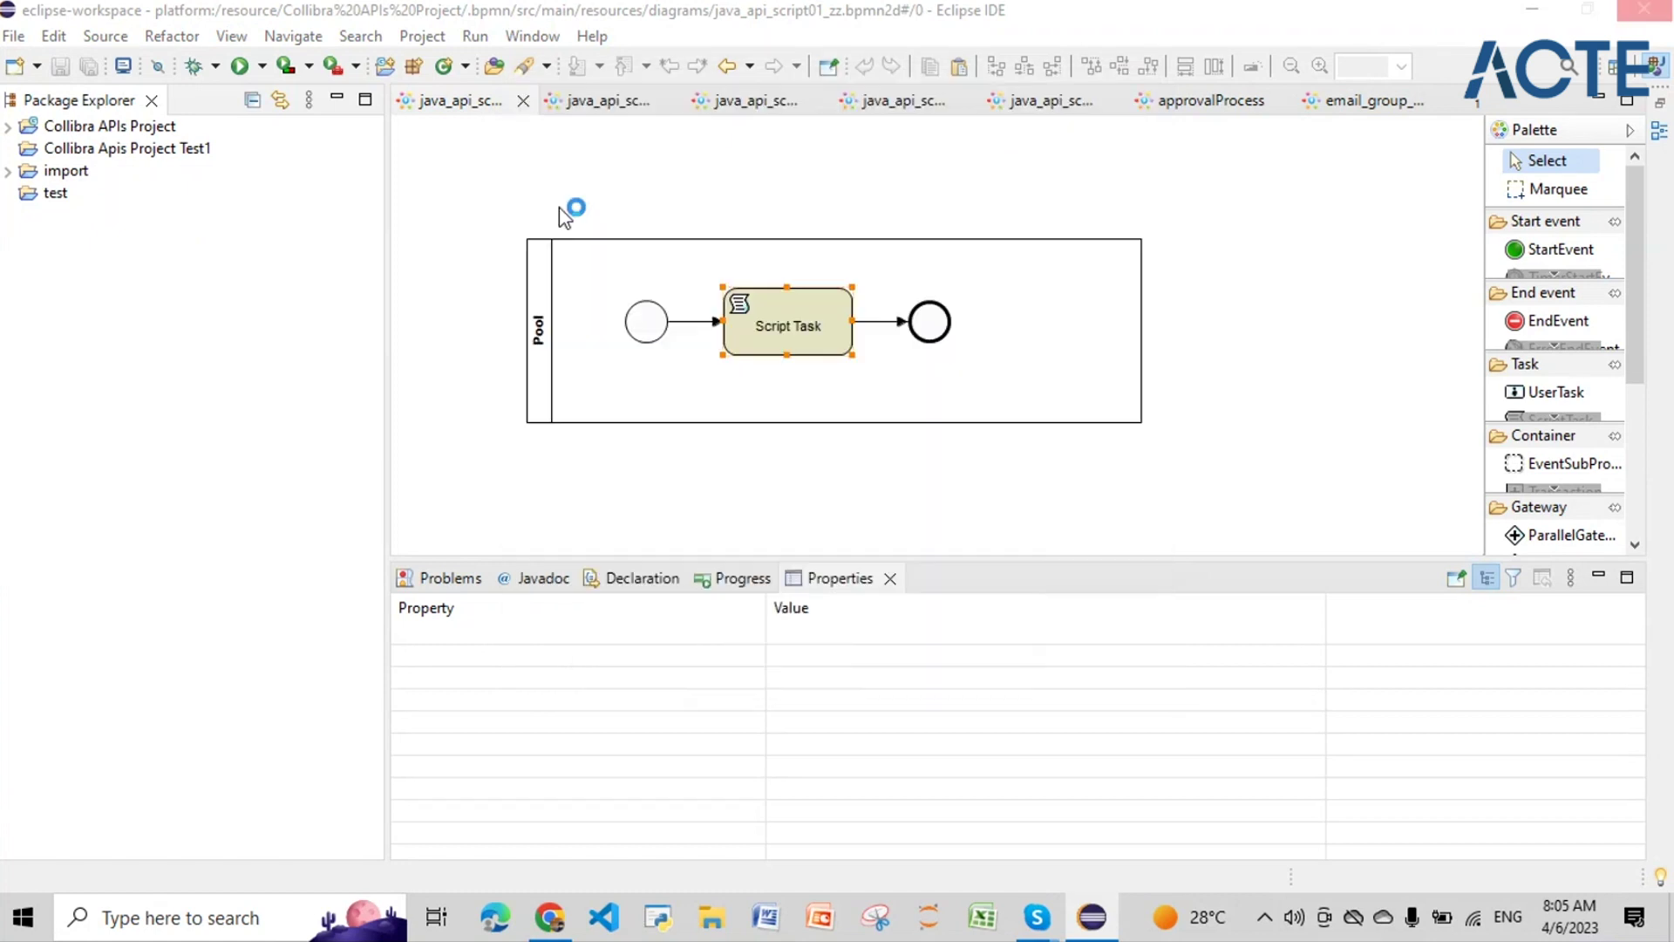
Step: Expand Collibra Apis Project Test1 down to src/main/resources and select its diagrams folder
click(9, 149)
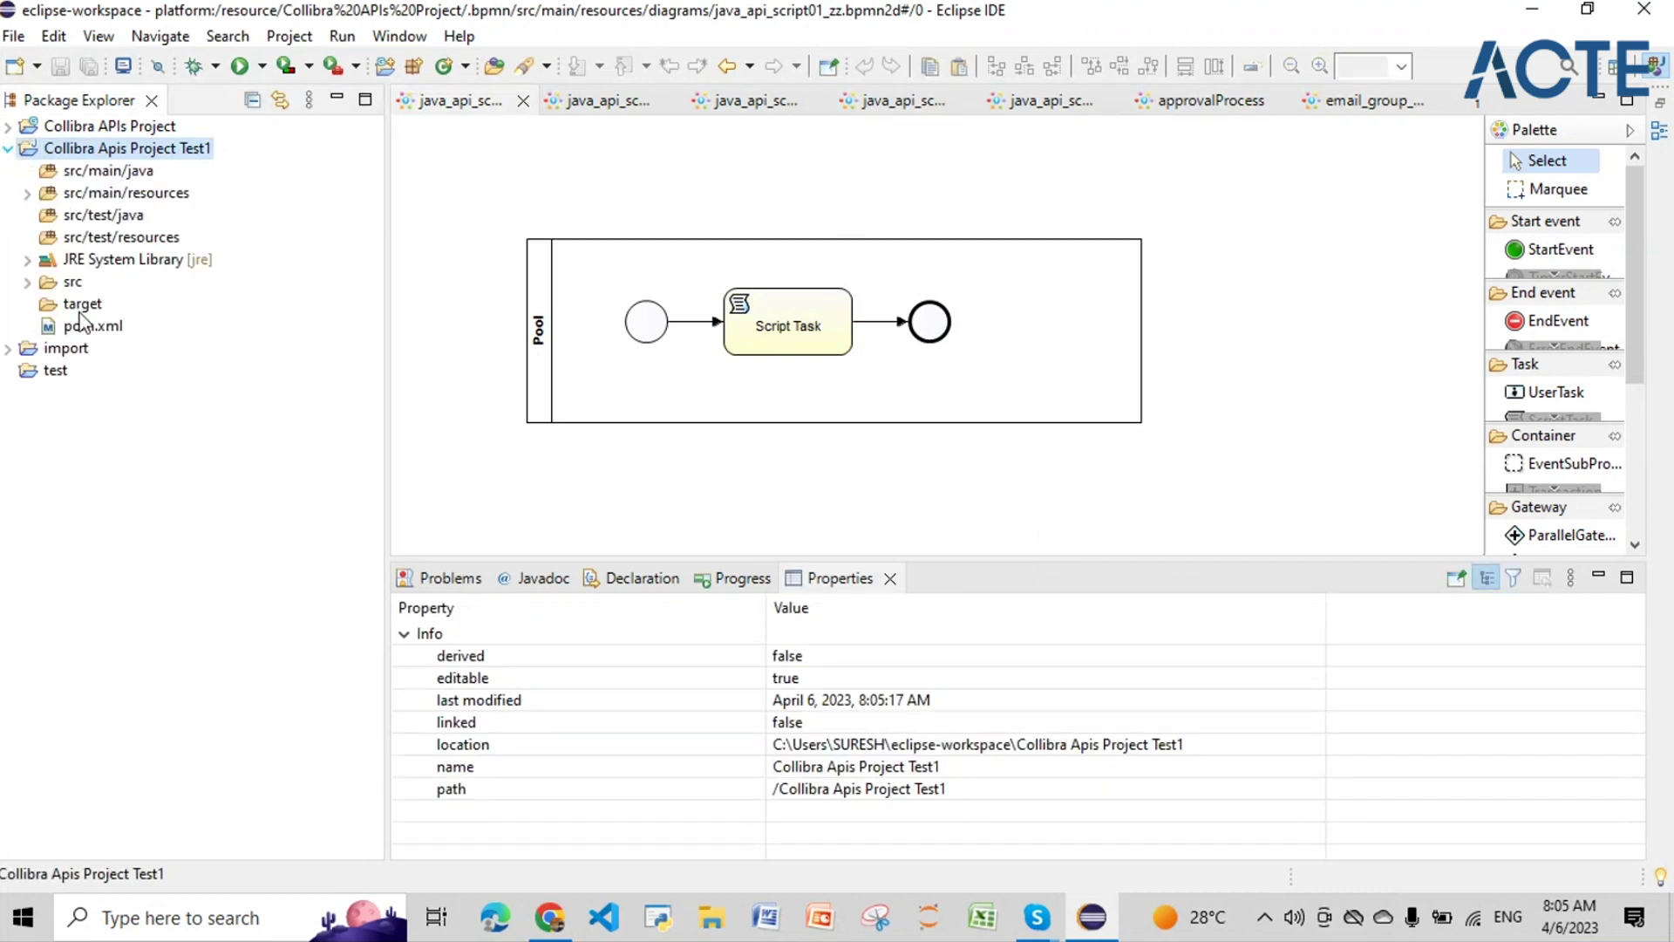
click(28, 265)
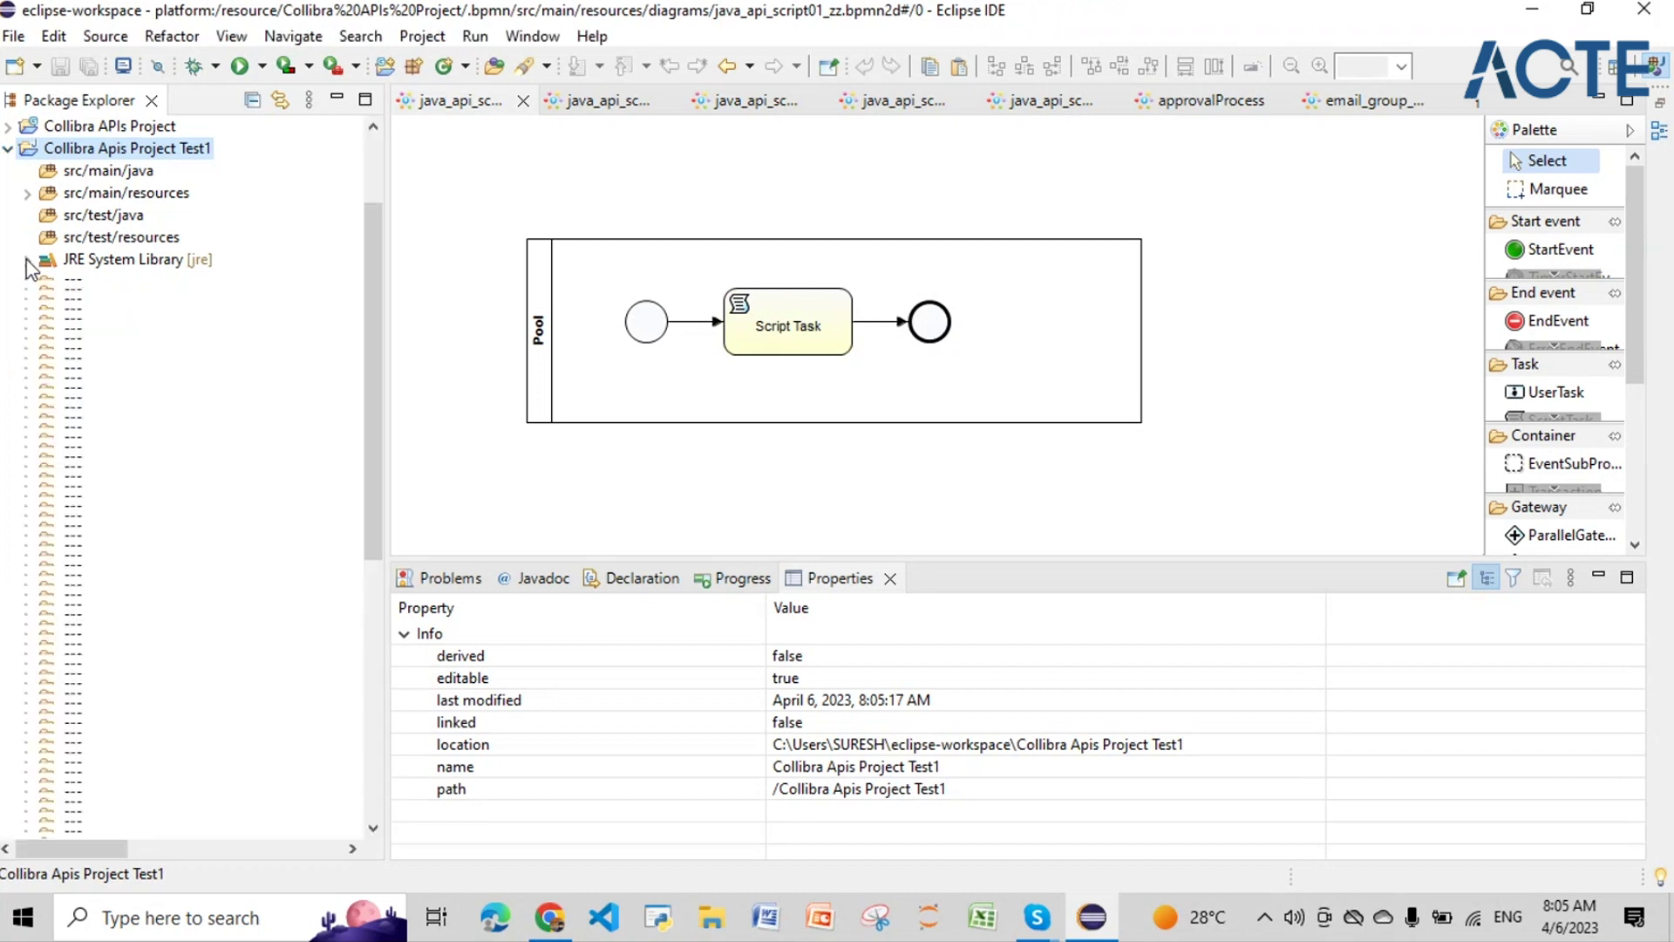
click(27, 260)
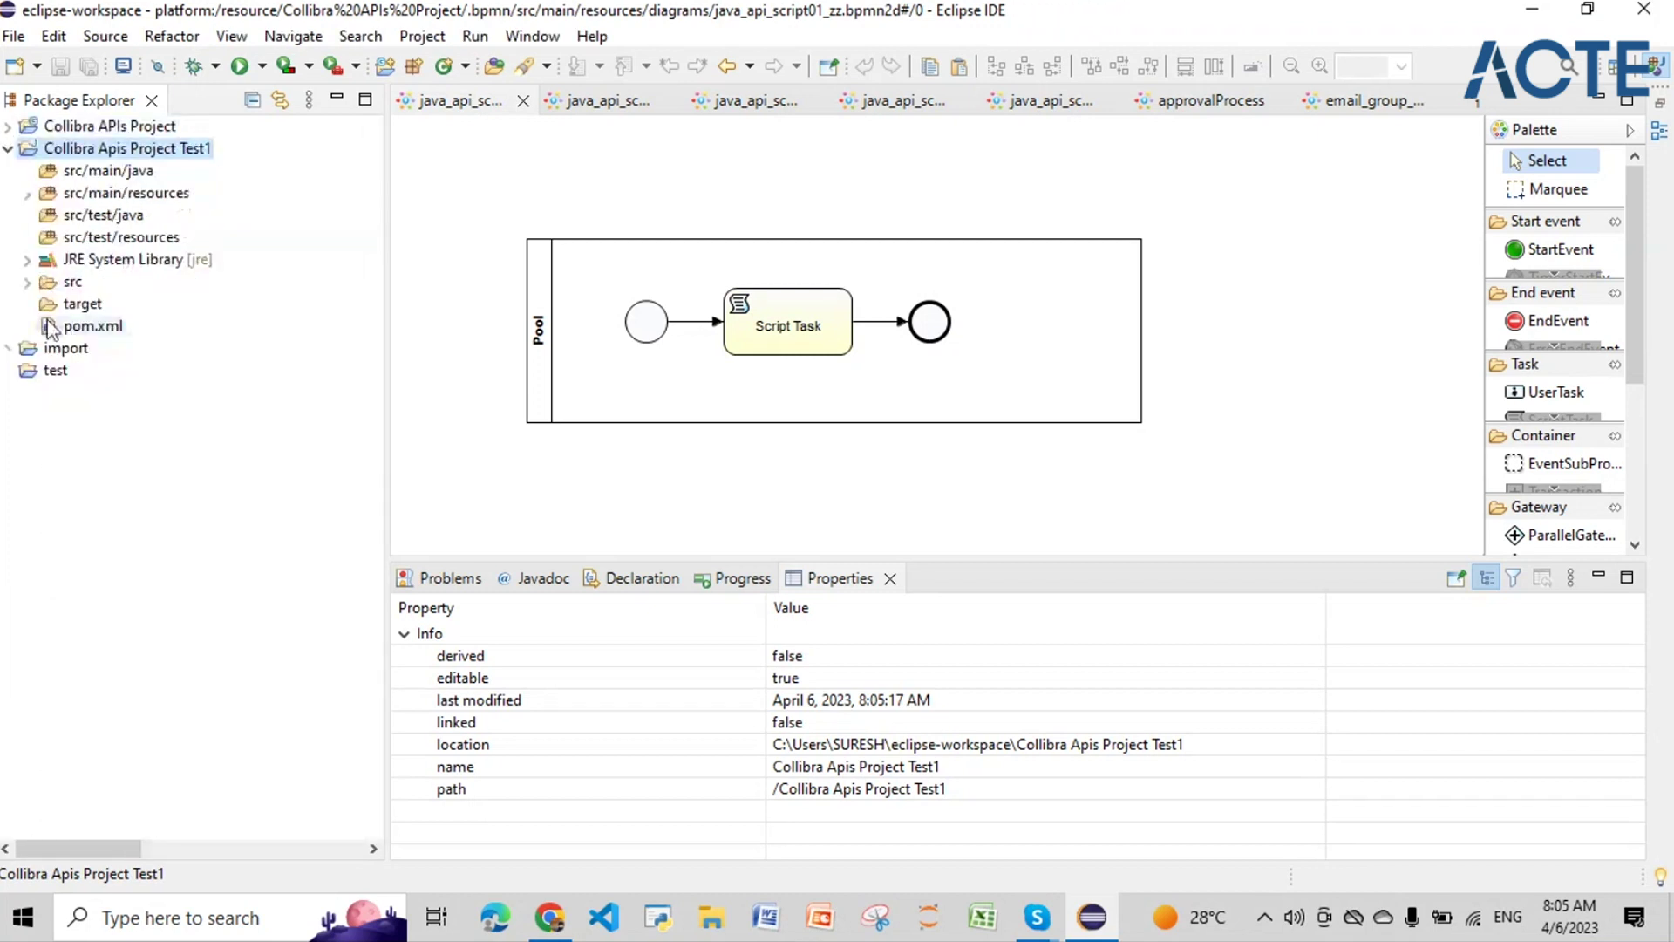
click(27, 194)
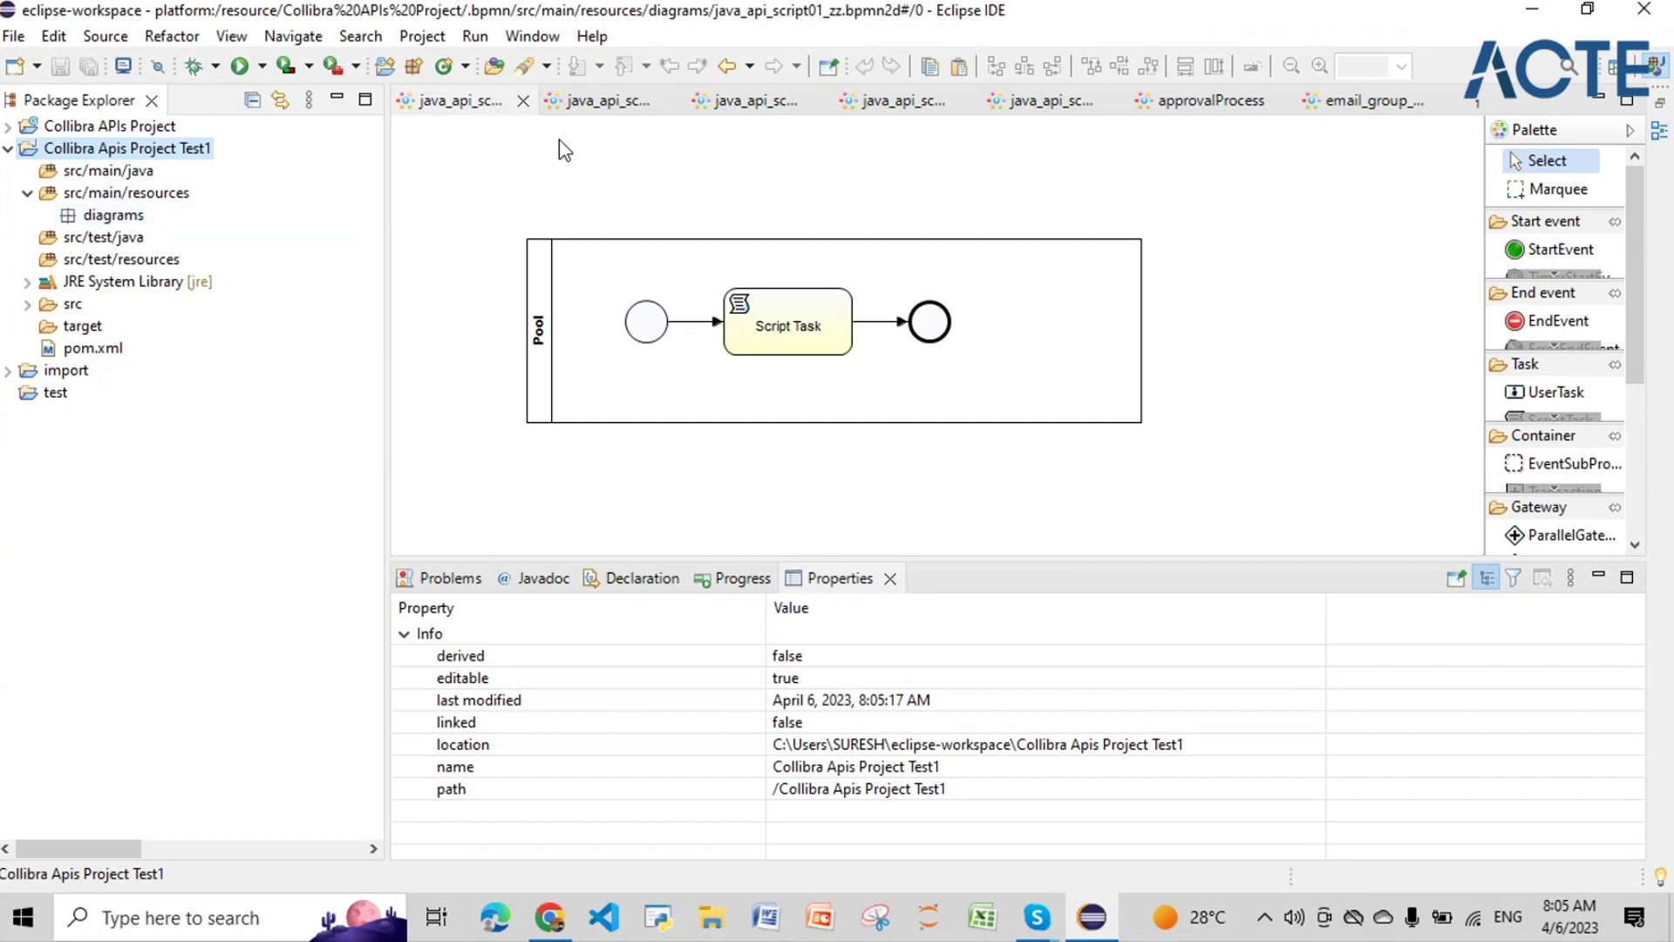
click(102, 218)
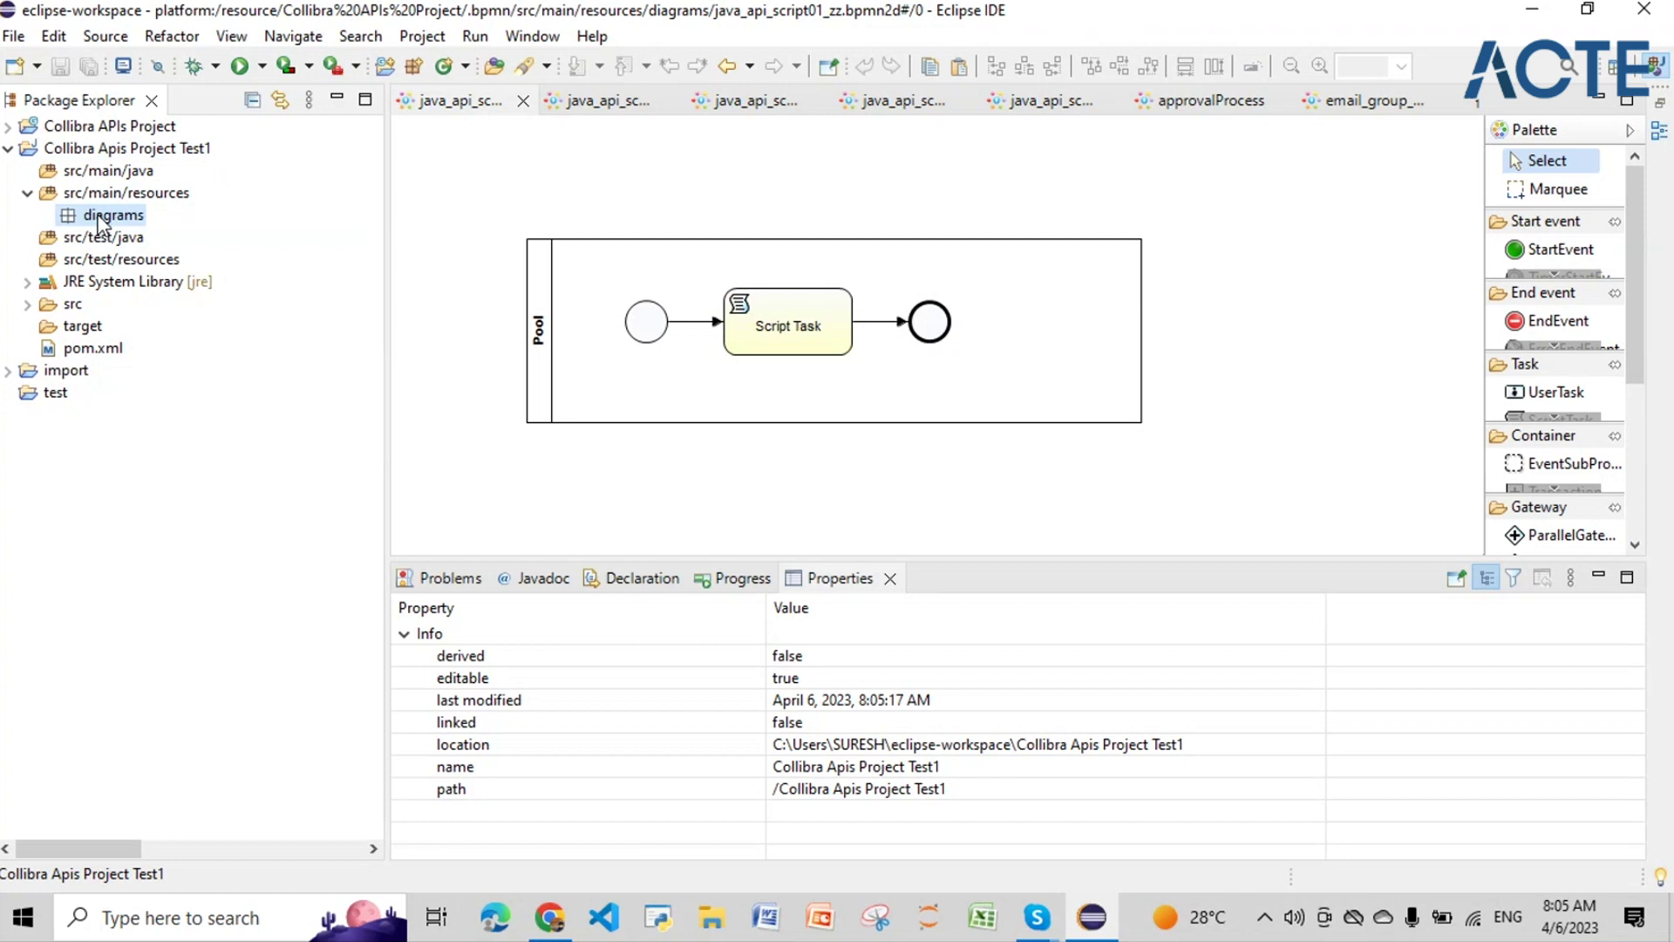
Step: Start a new Flowable Diagram from the diagrams folder's context menu
right_click(102, 220)
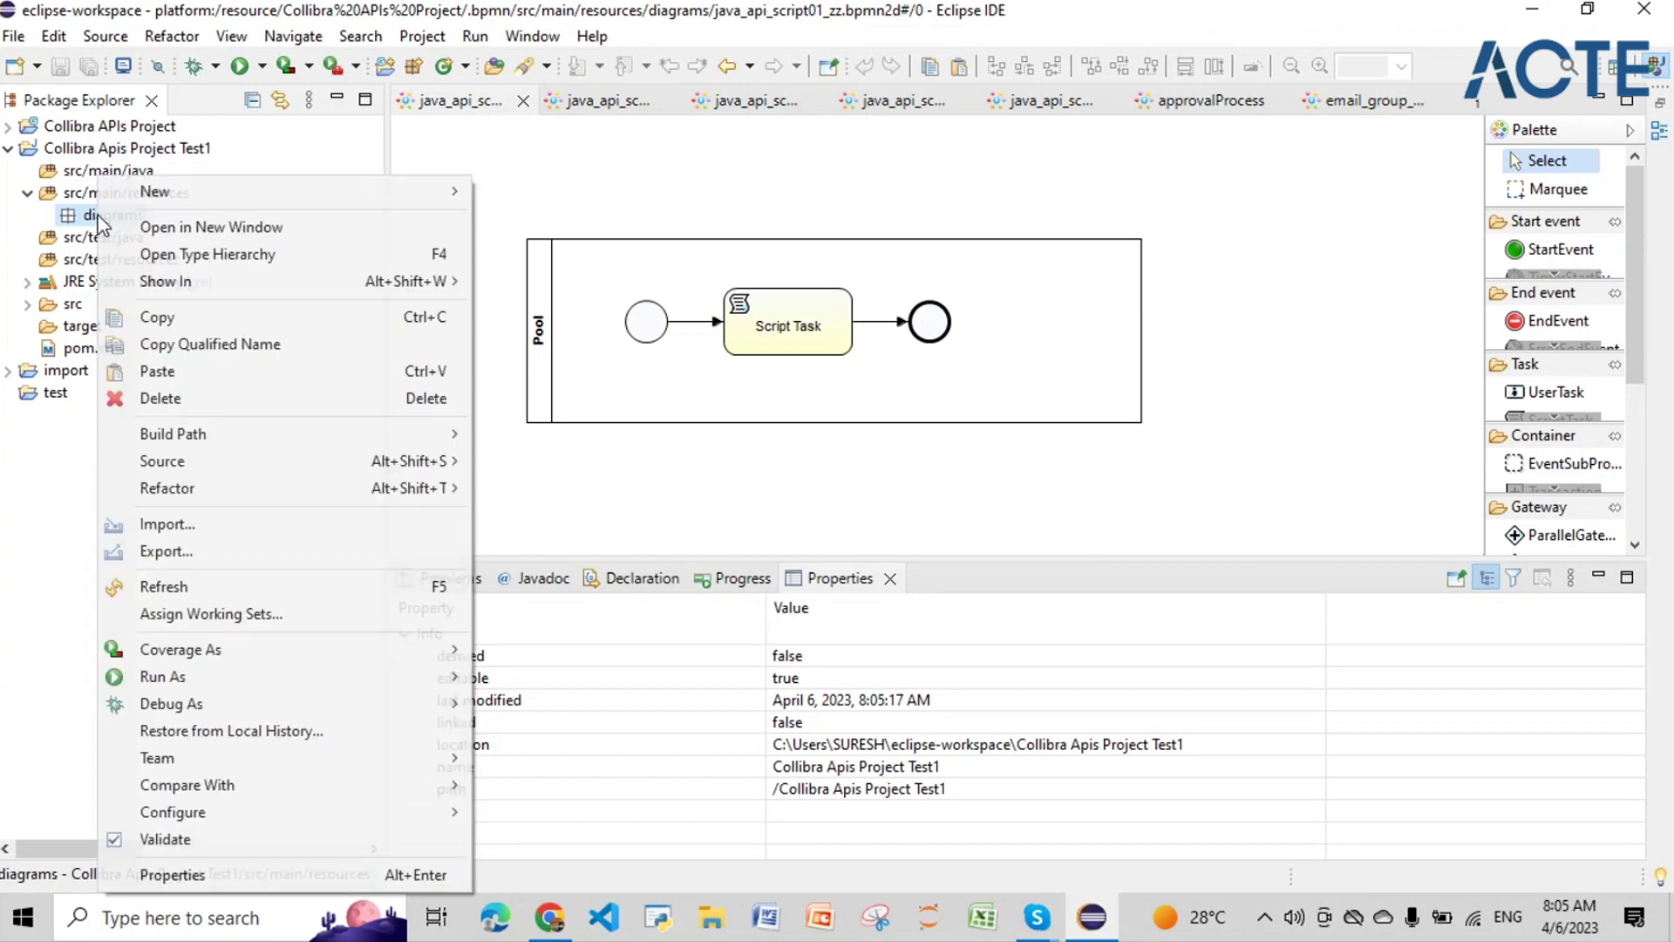
mouse_move(174, 192)
click(592, 650)
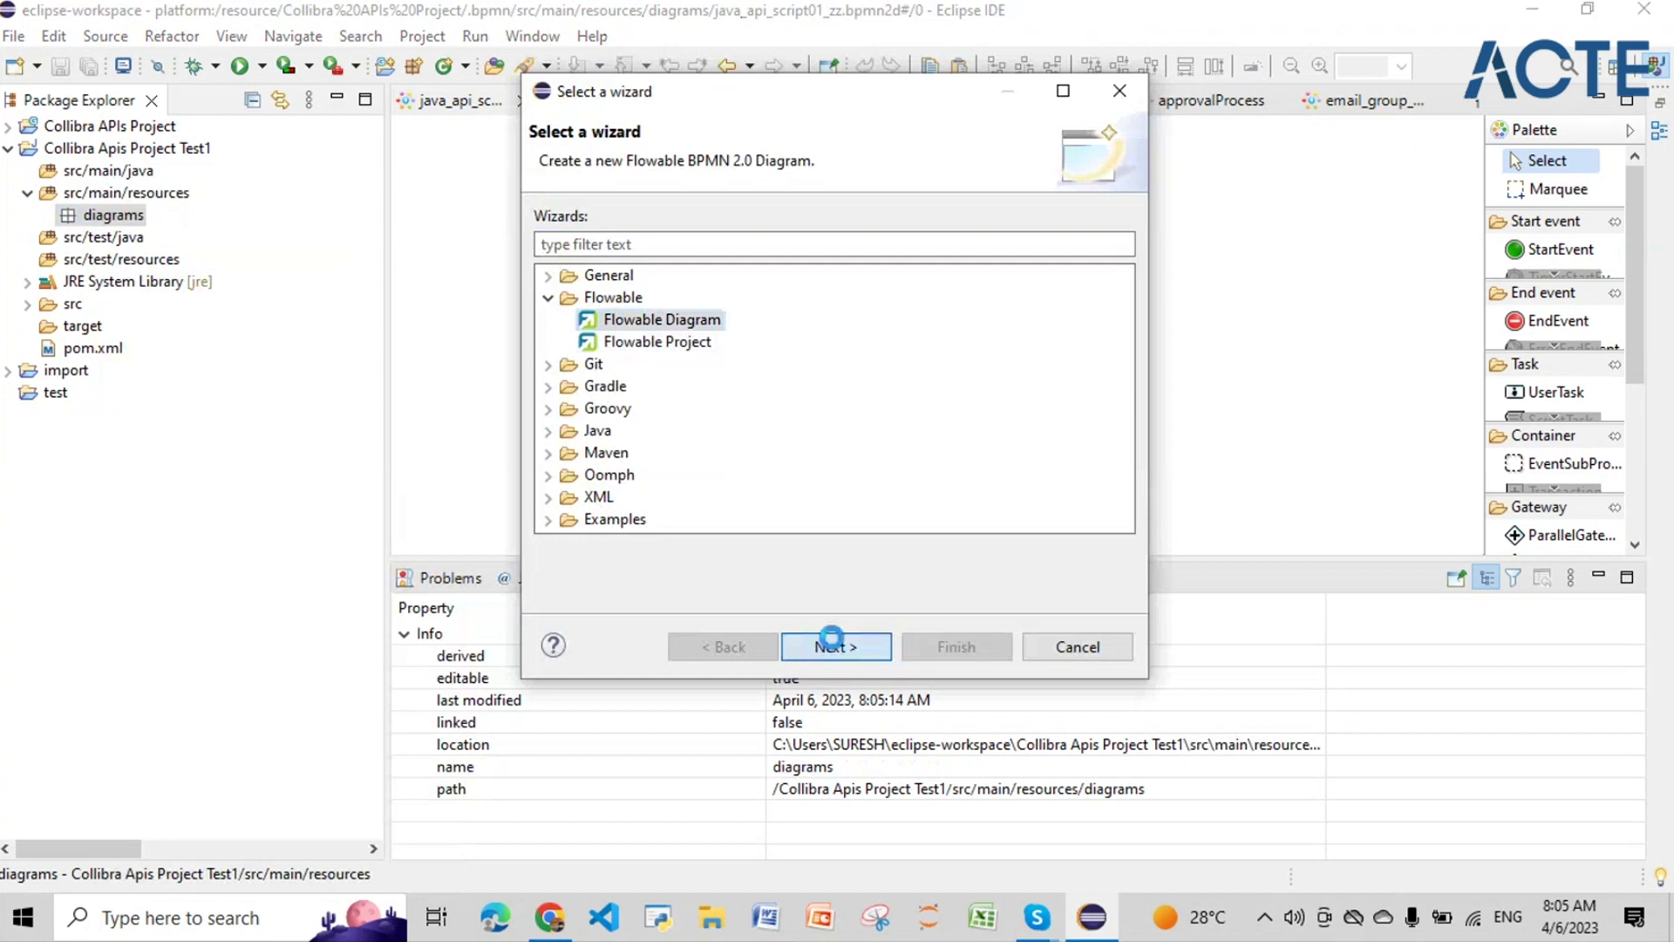
click(831, 645)
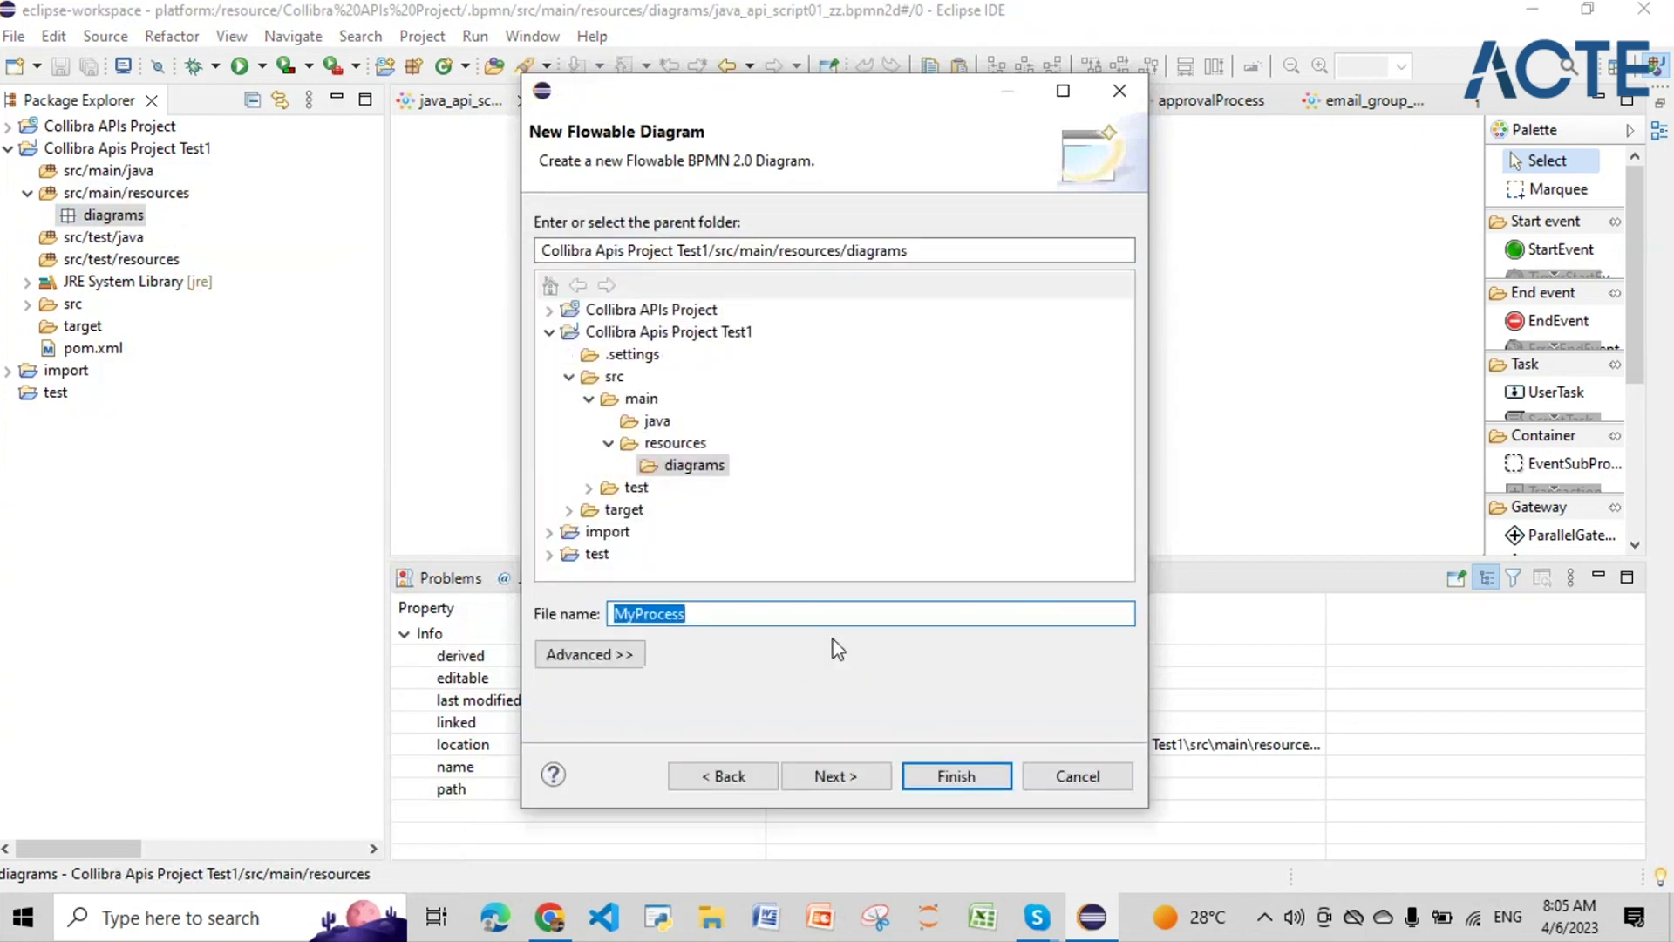
Step: Name the diagram file 'myfirstbpmnfile' and create it
key(BackSpace)
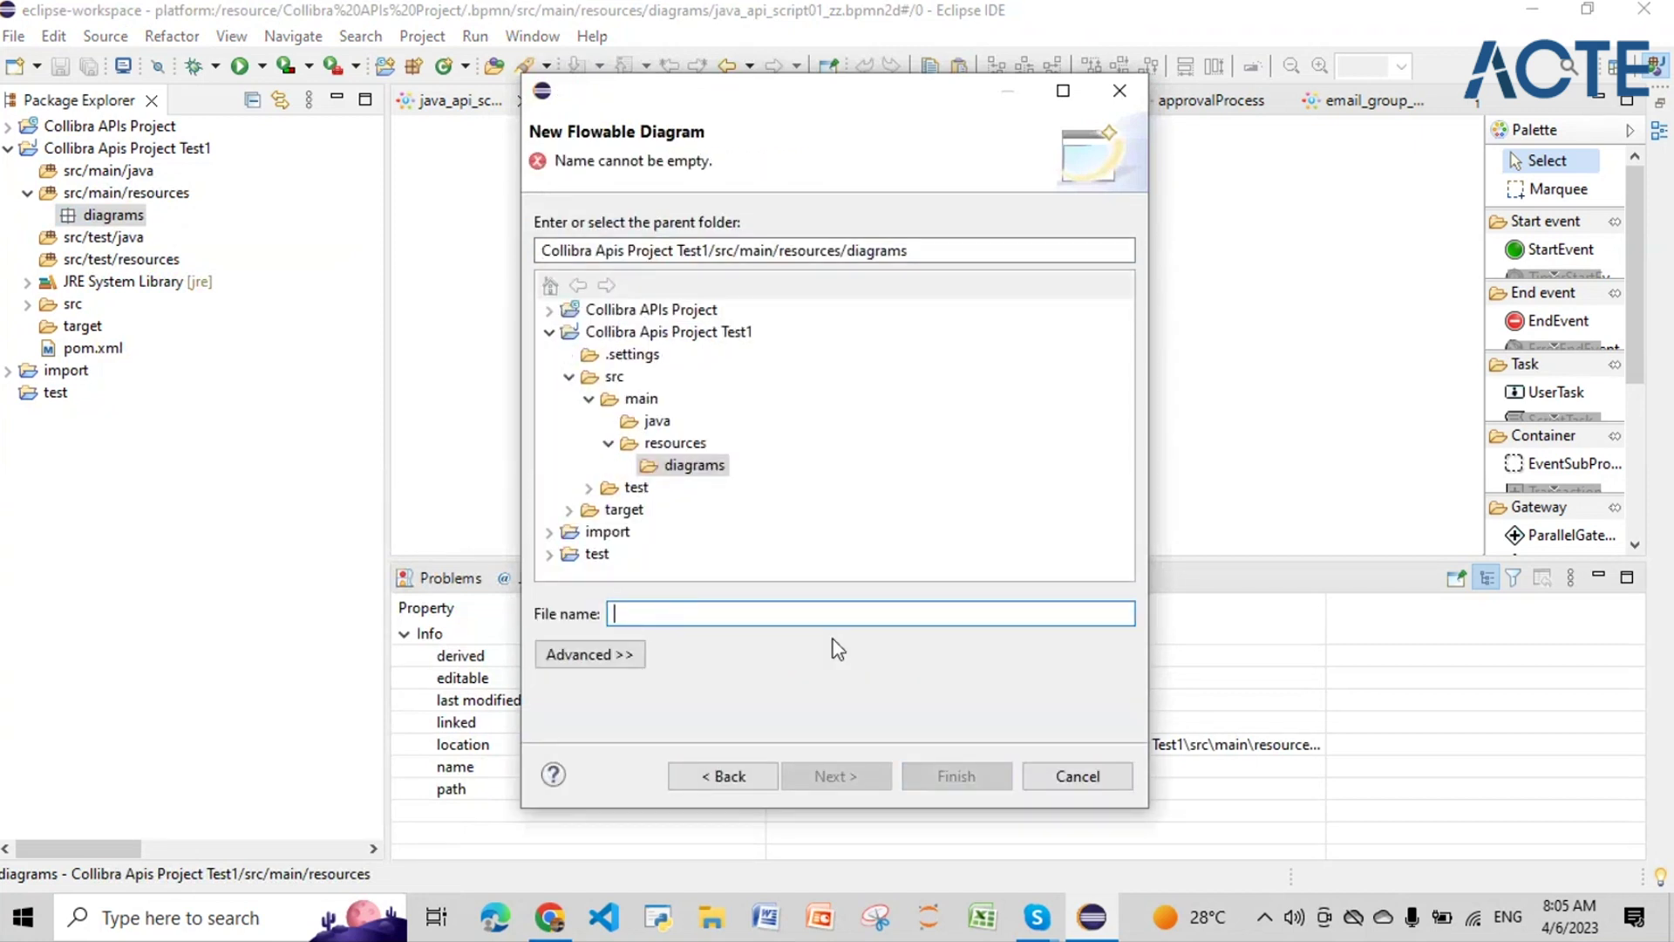
text(My fir)
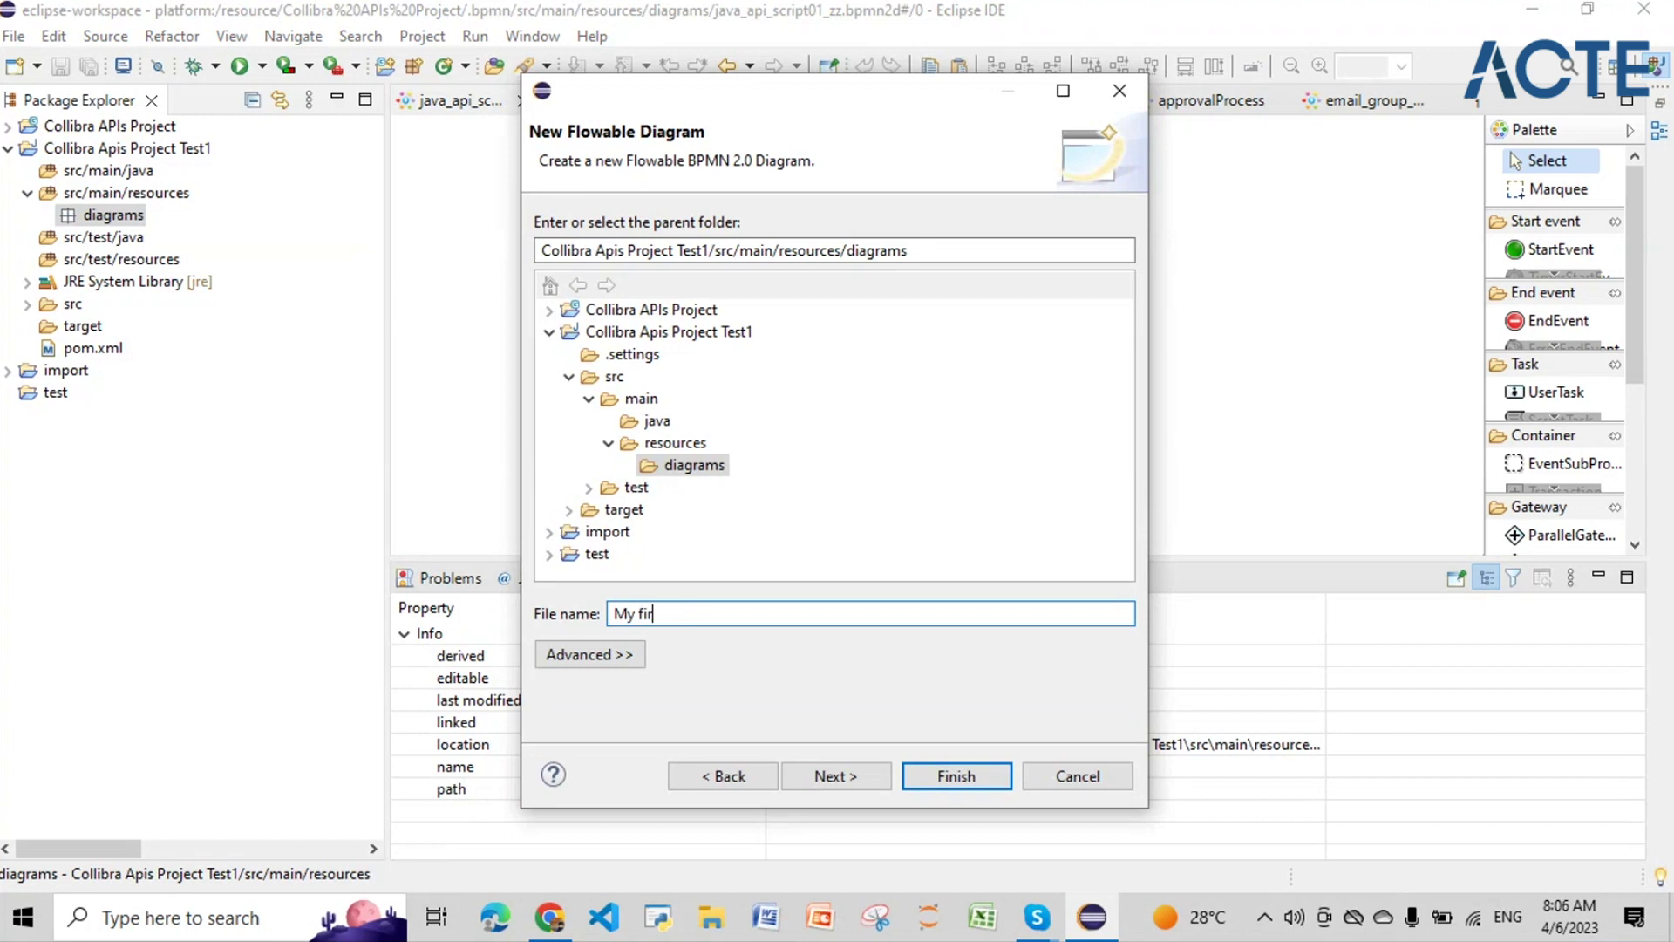
text(st bpmn file)
click(713, 613)
key(BackSpace)
click(668, 613)
key(BackSpace)
click(641, 613)
key(BackSpace)
click(629, 613)
key(BackSpace)
text(m)
click(939, 775)
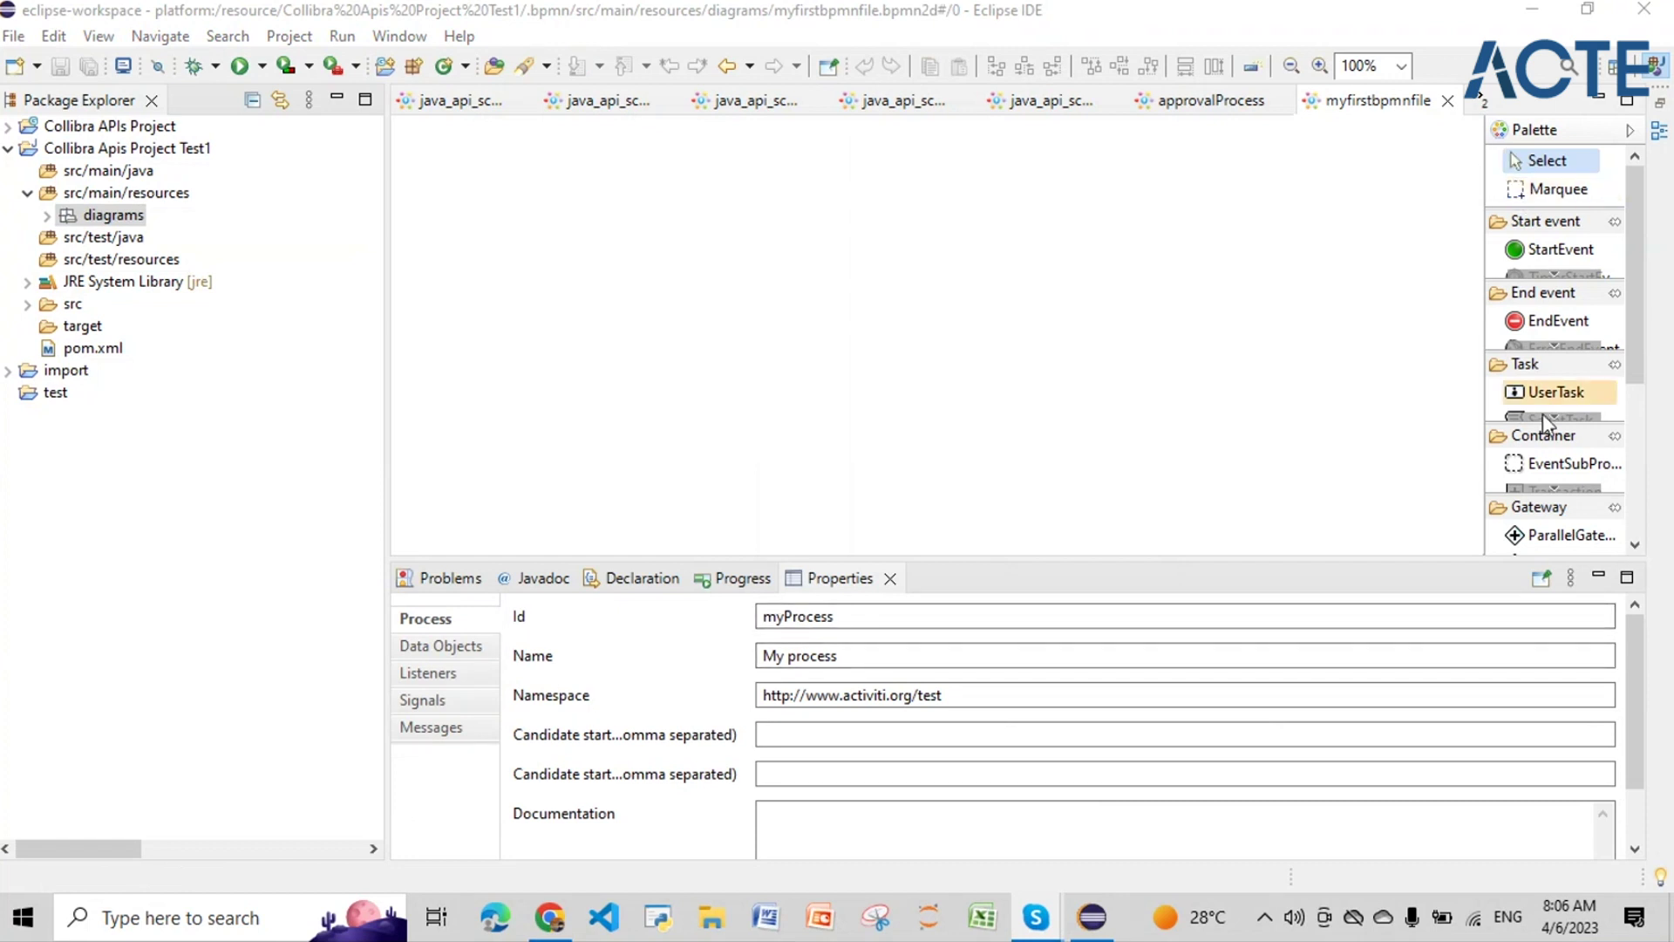
Step: Enlarge and widen the element palette, then place a Pool on the canvas
drag(1493, 558, 1186, 783)
scroll(1592, 504, down, 2)
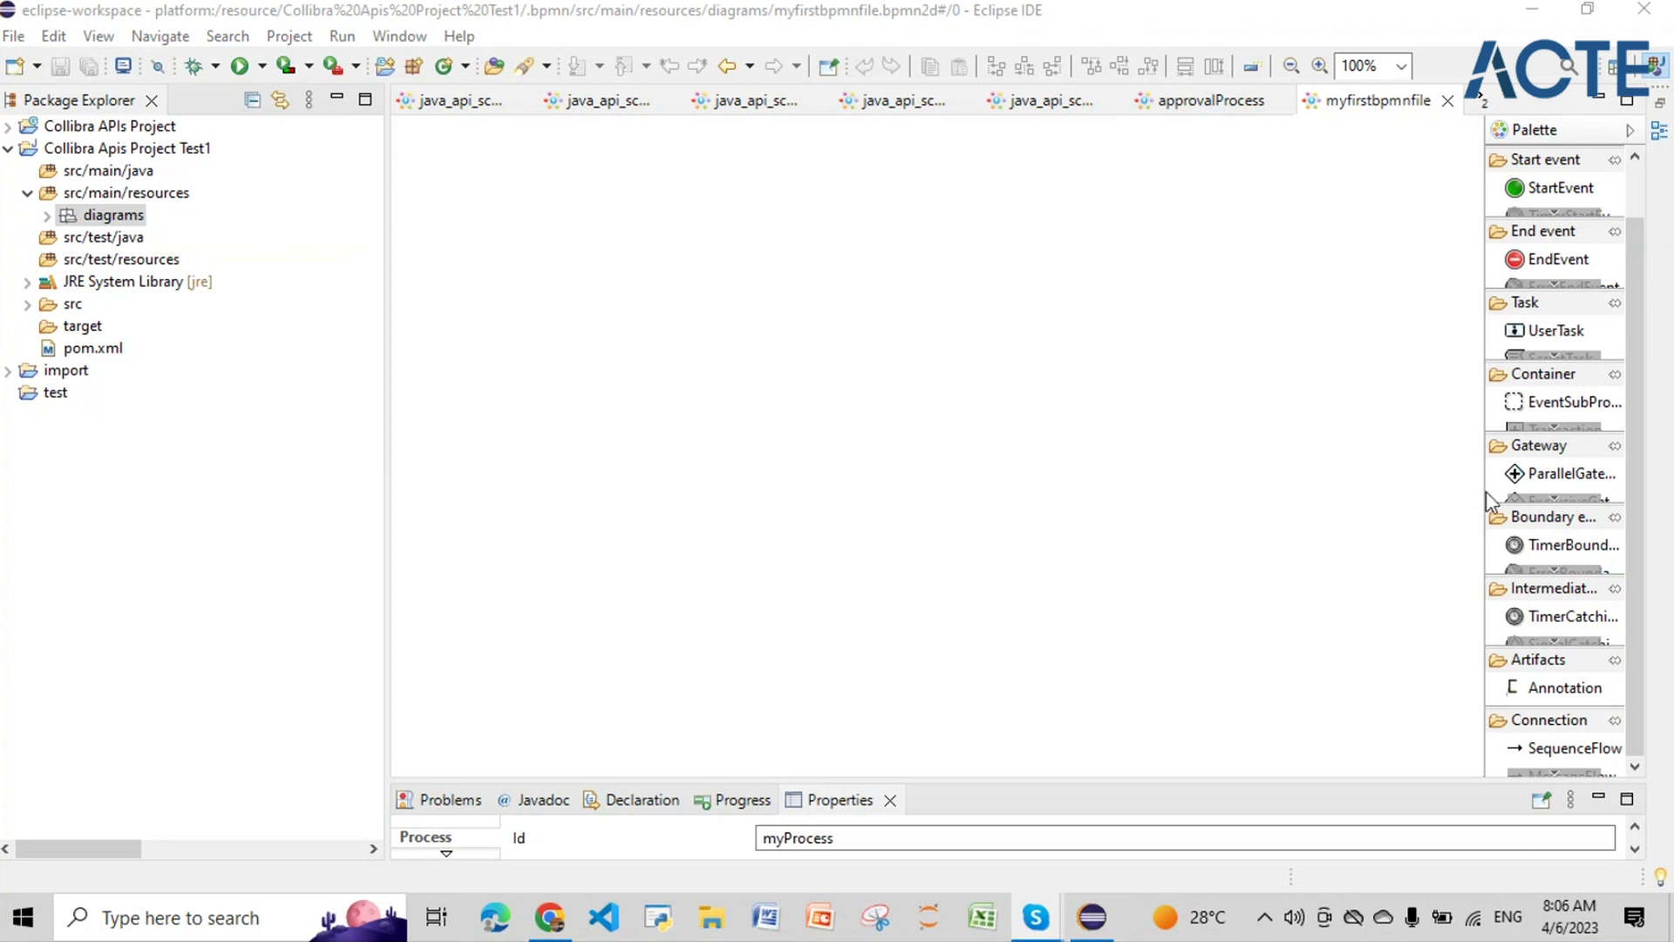
click(1555, 427)
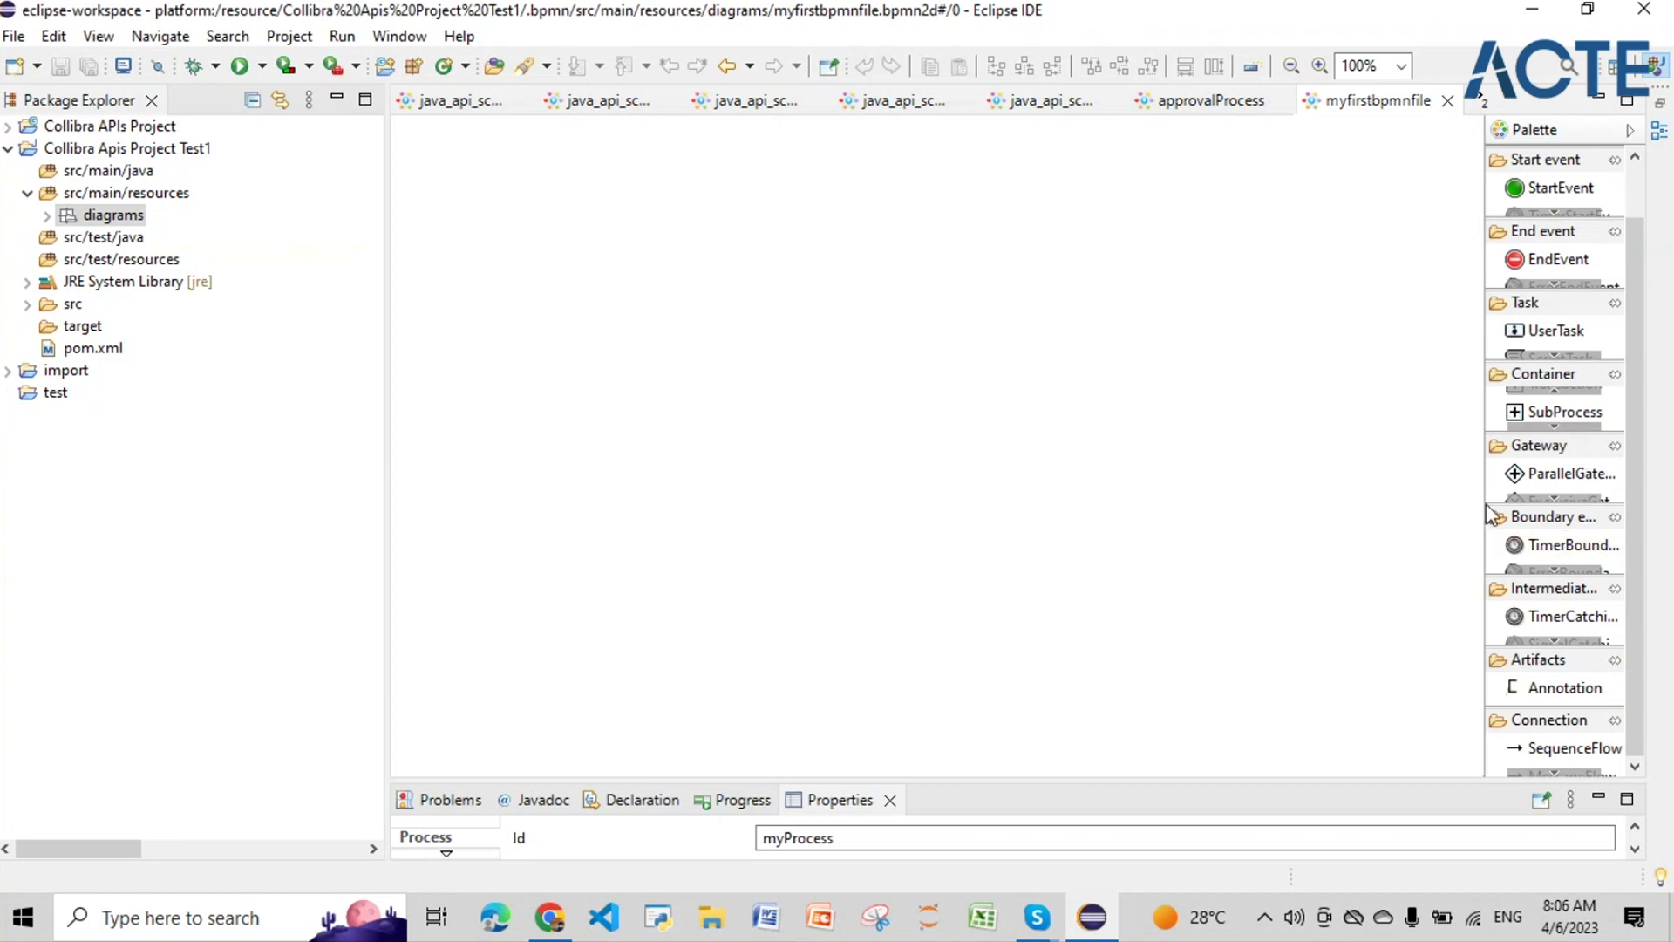
drag(1483, 499, 1274, 497)
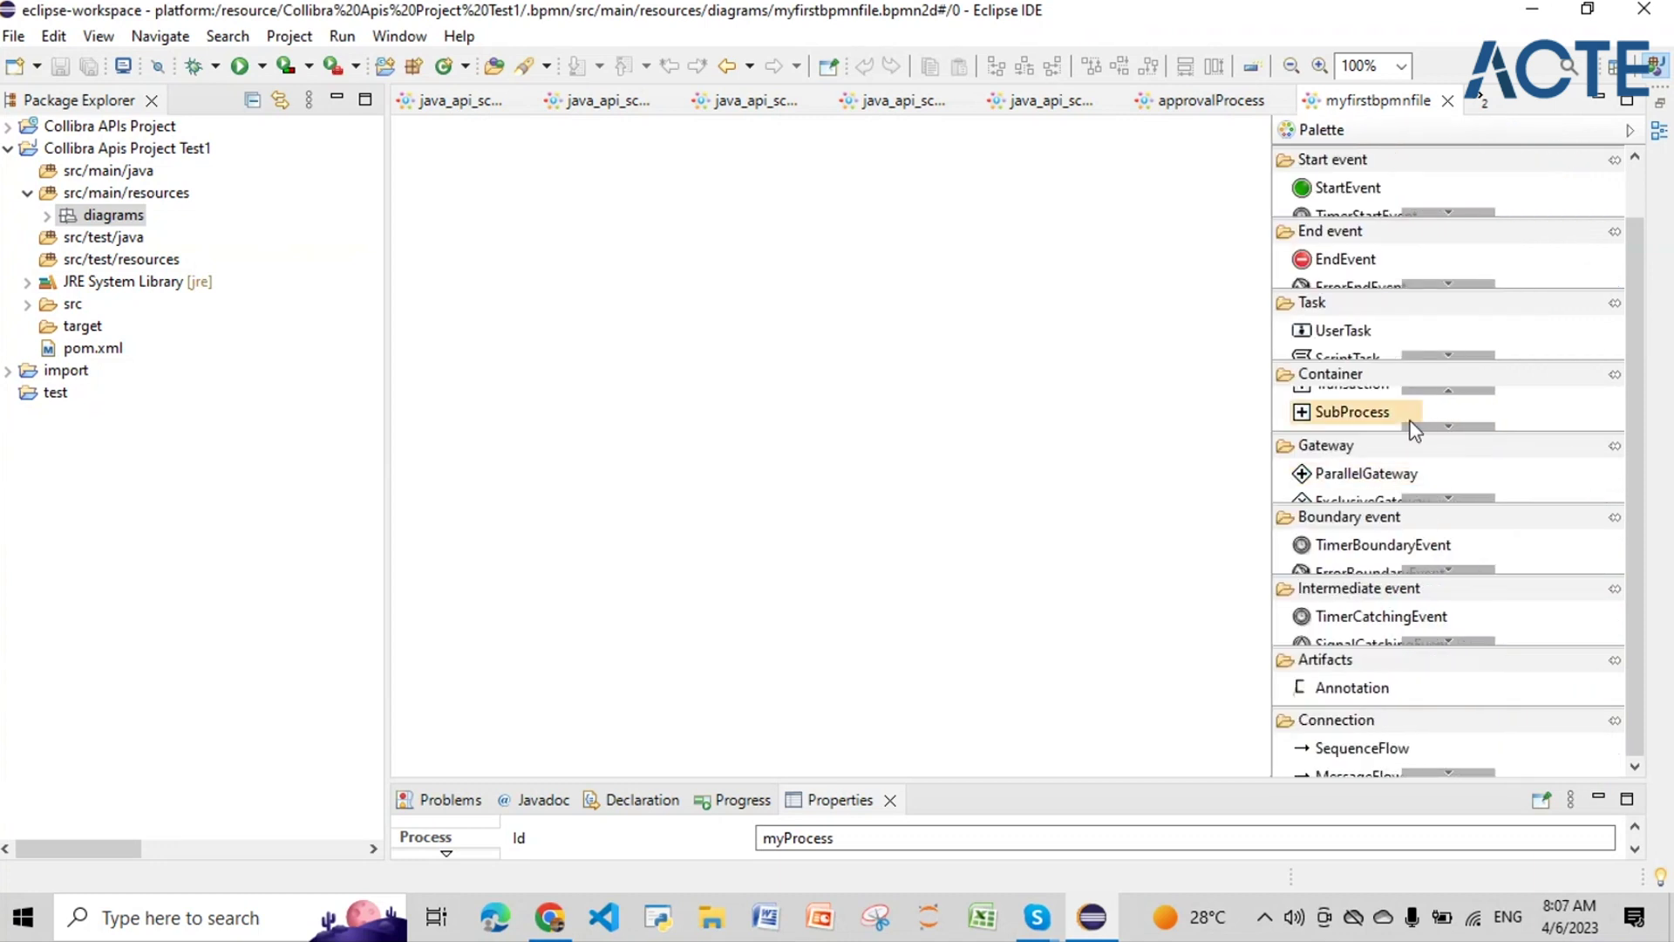
click(1448, 426)
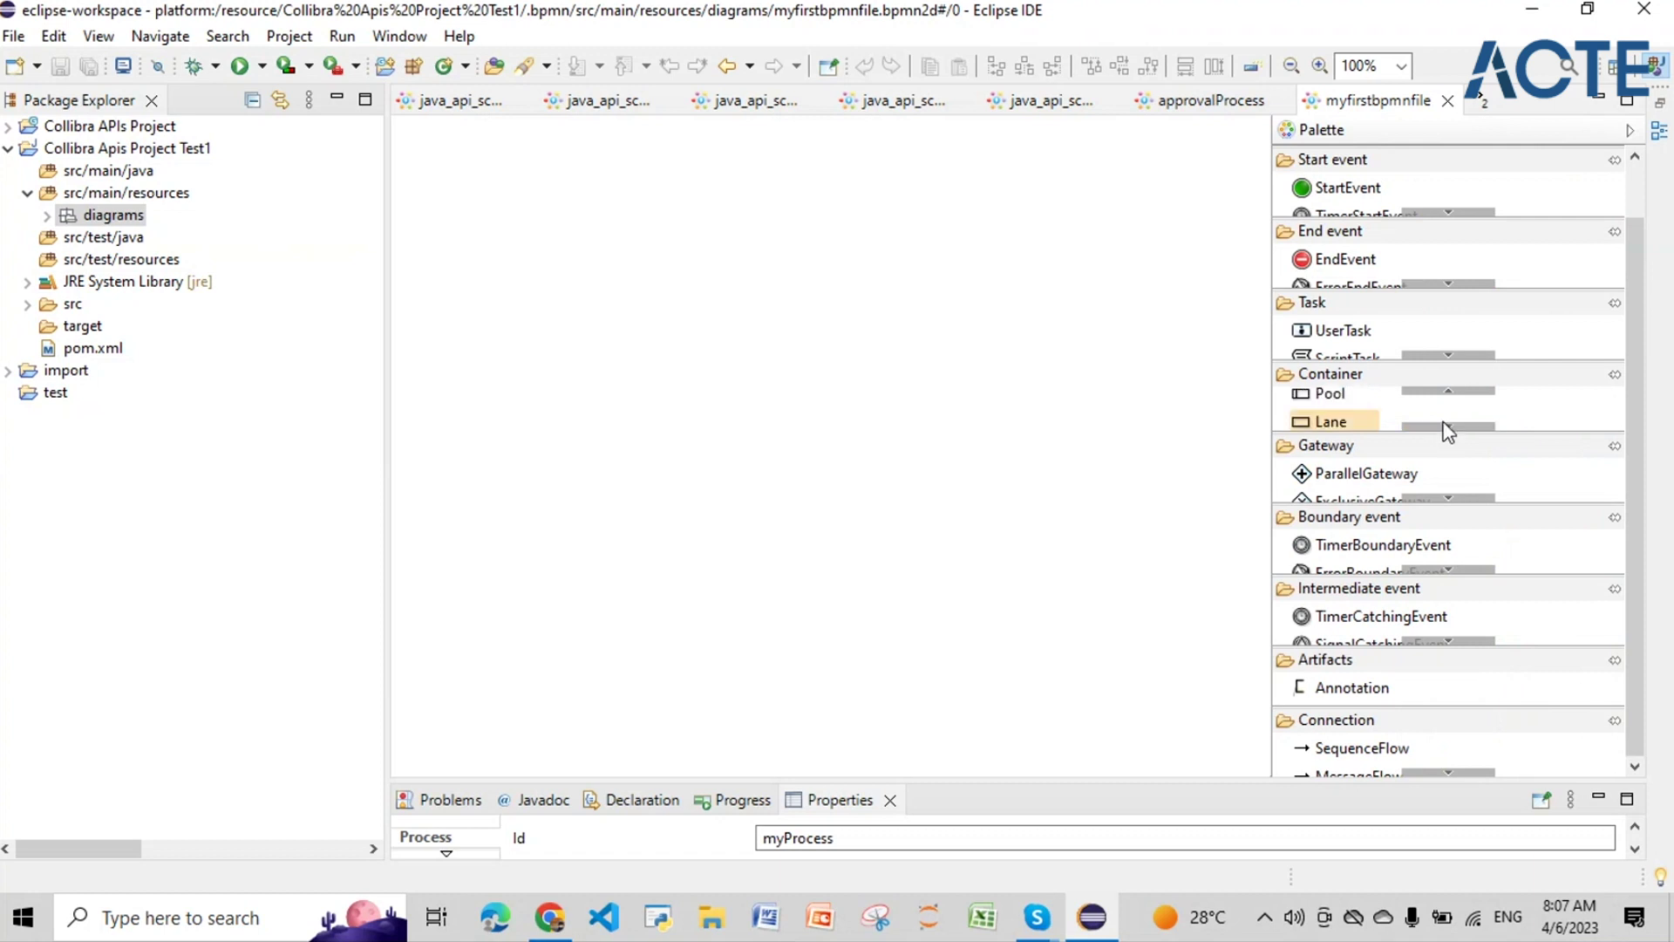
click(1331, 394)
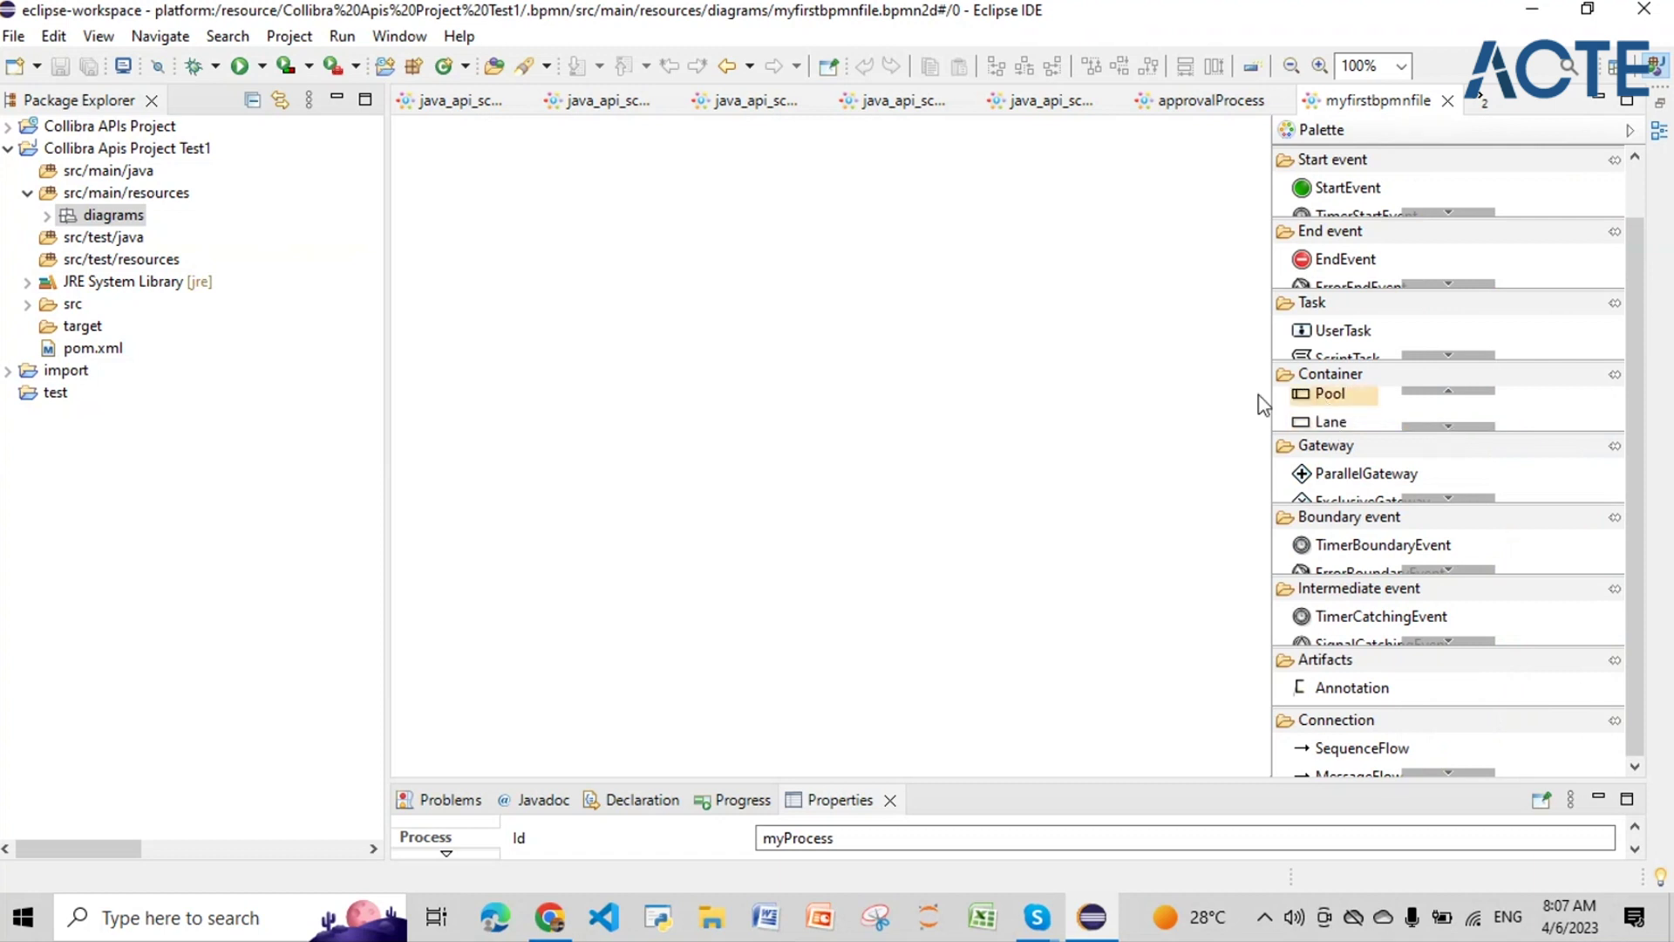
click(728, 403)
Step: Move the pool higher on the canvas and add a start event inside it
drag(660, 478, 610, 355)
click(776, 386)
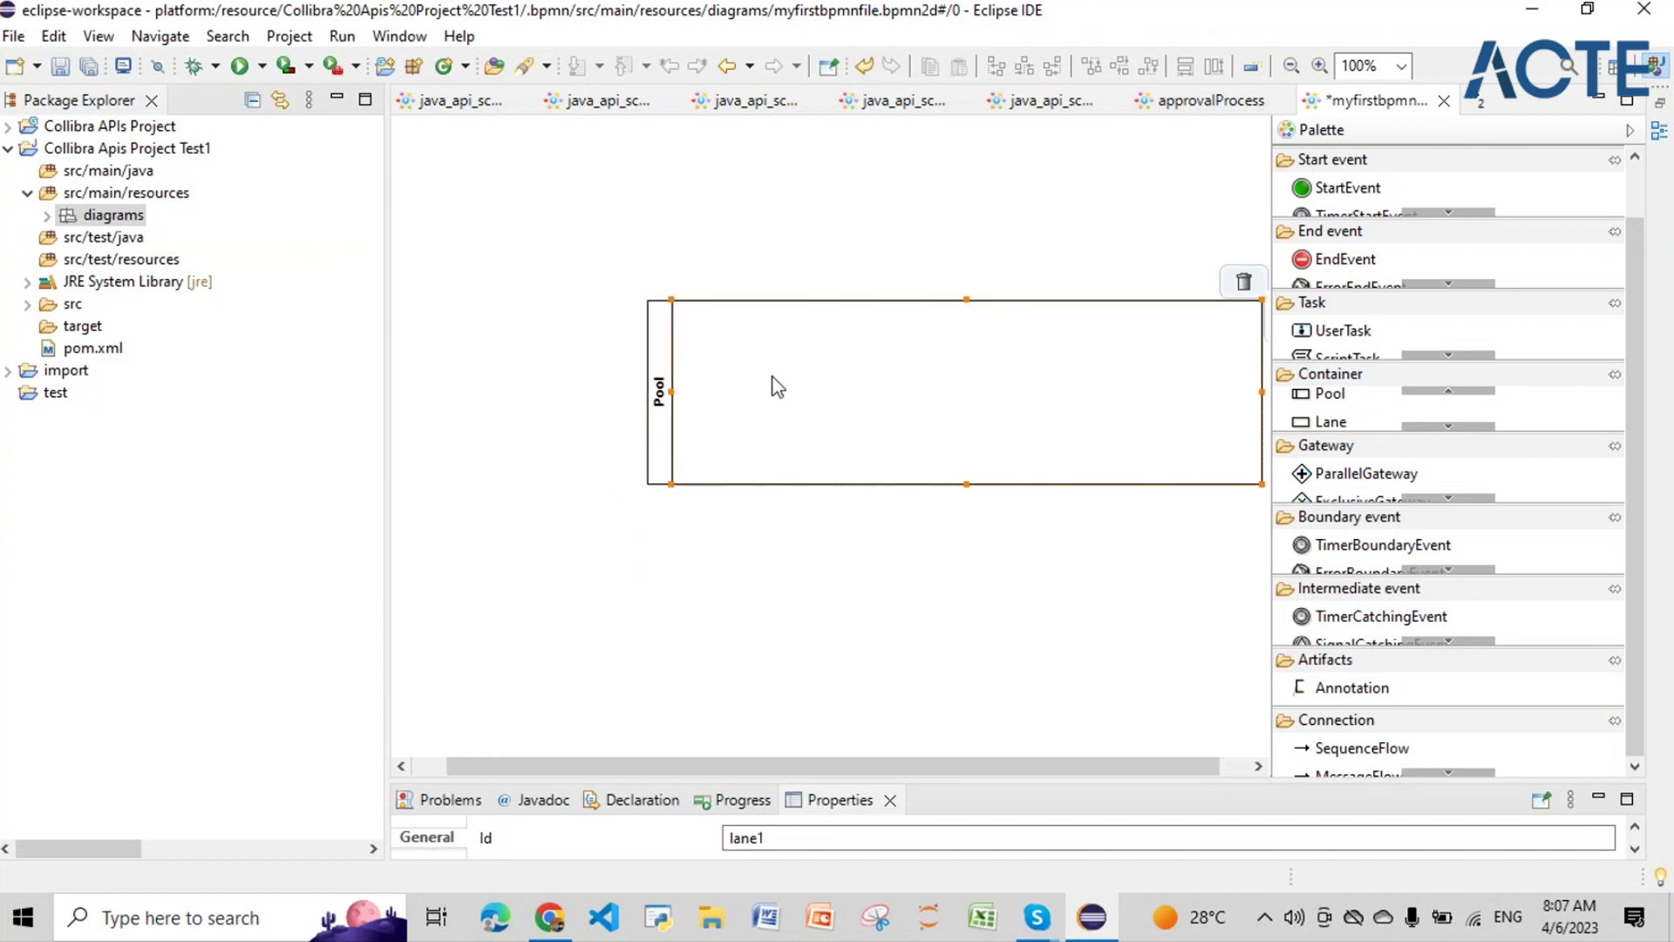
click(1347, 188)
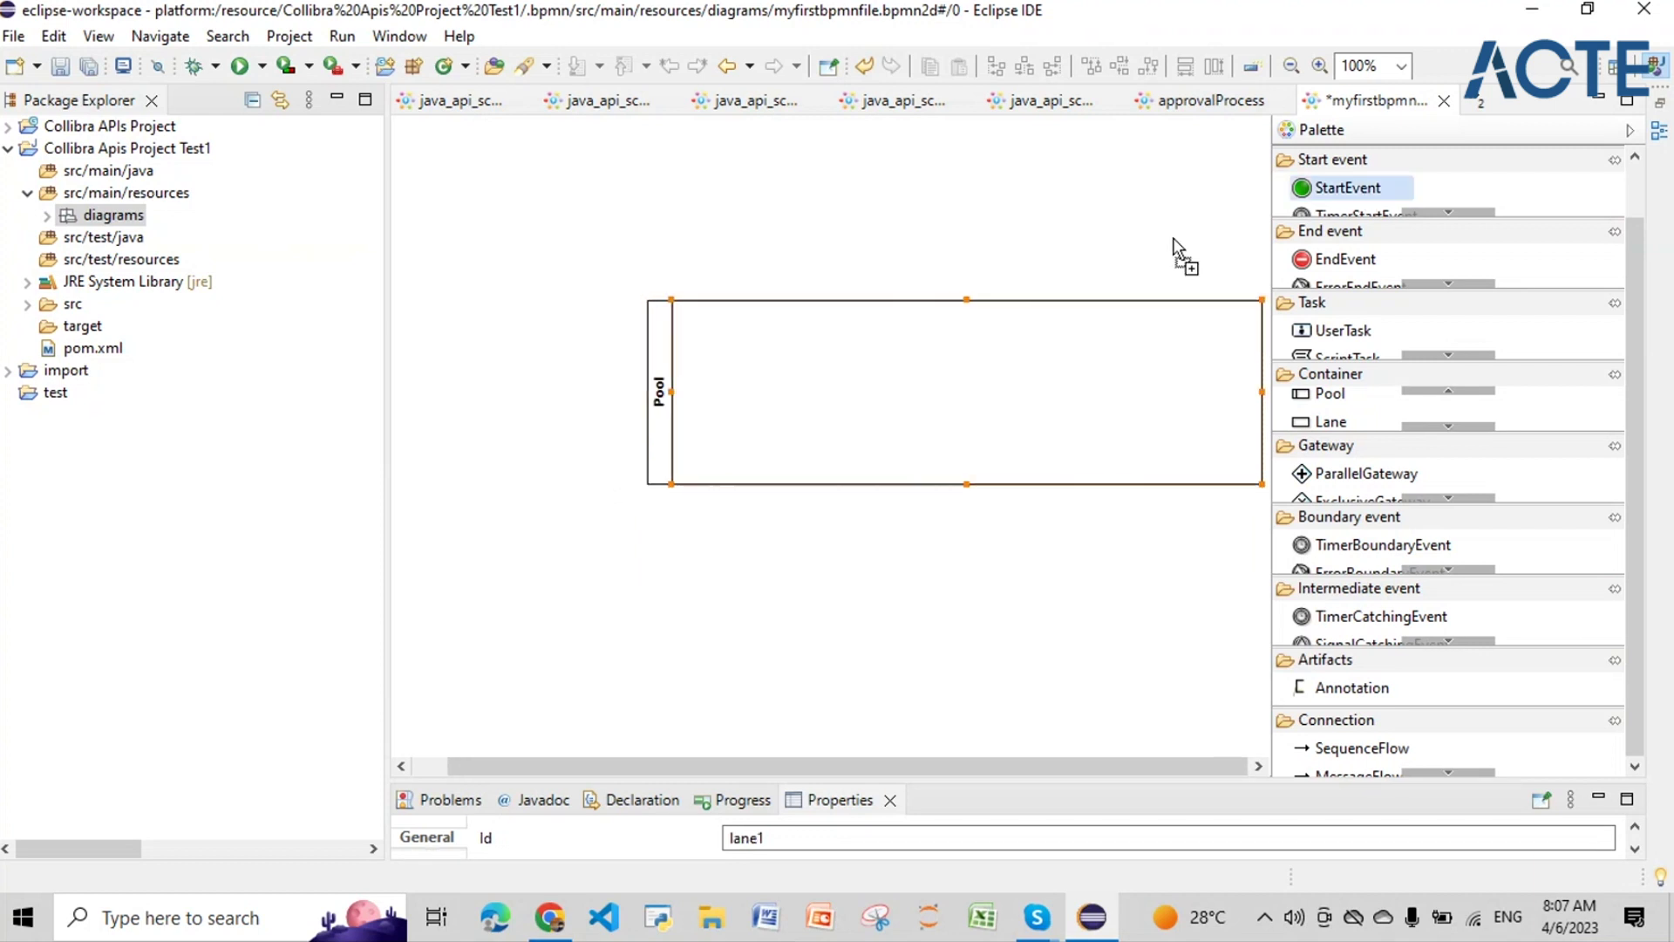
click(773, 397)
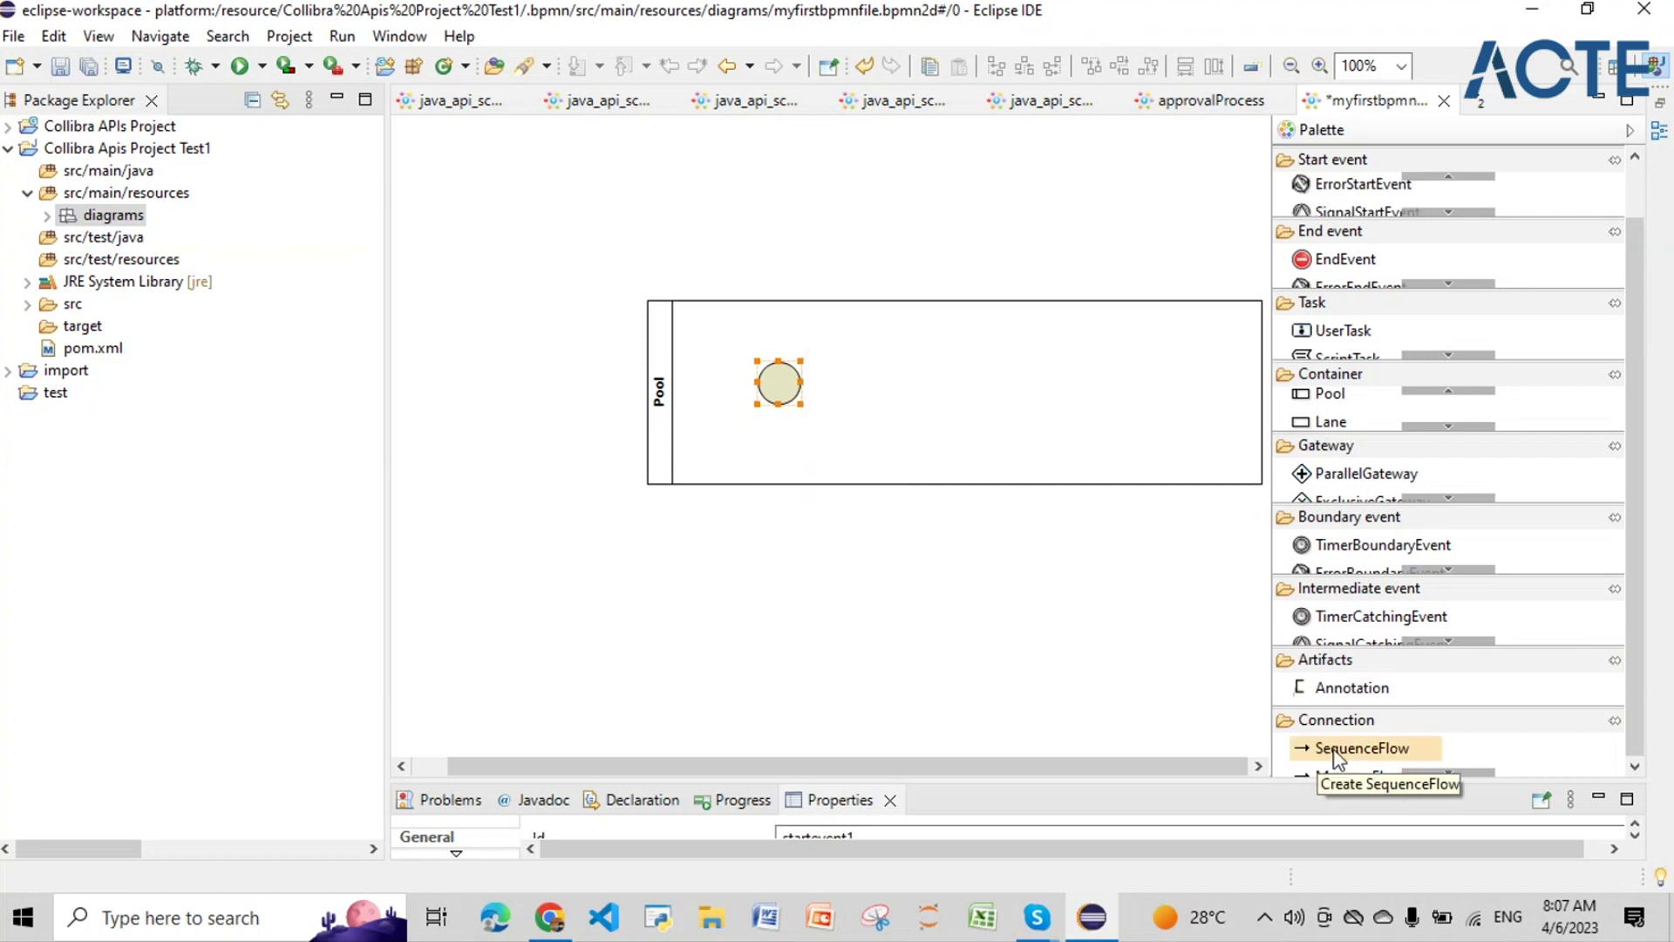
Step: Bring up the list of elements that can be created after the start event
click(1459, 772)
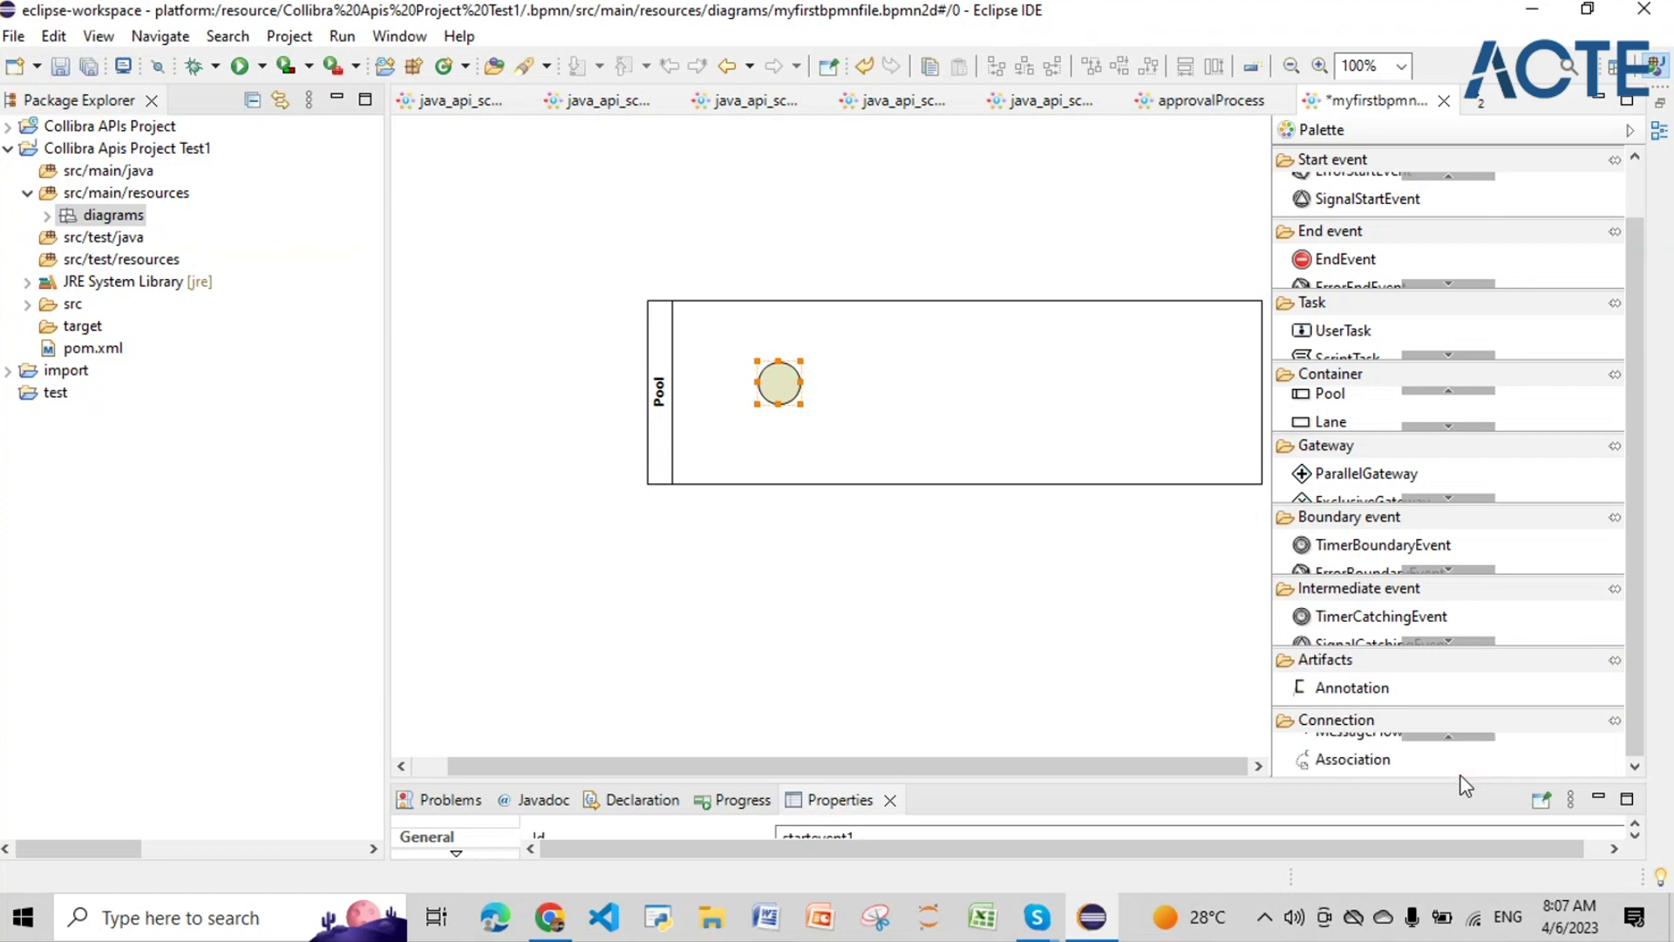
click(1454, 738)
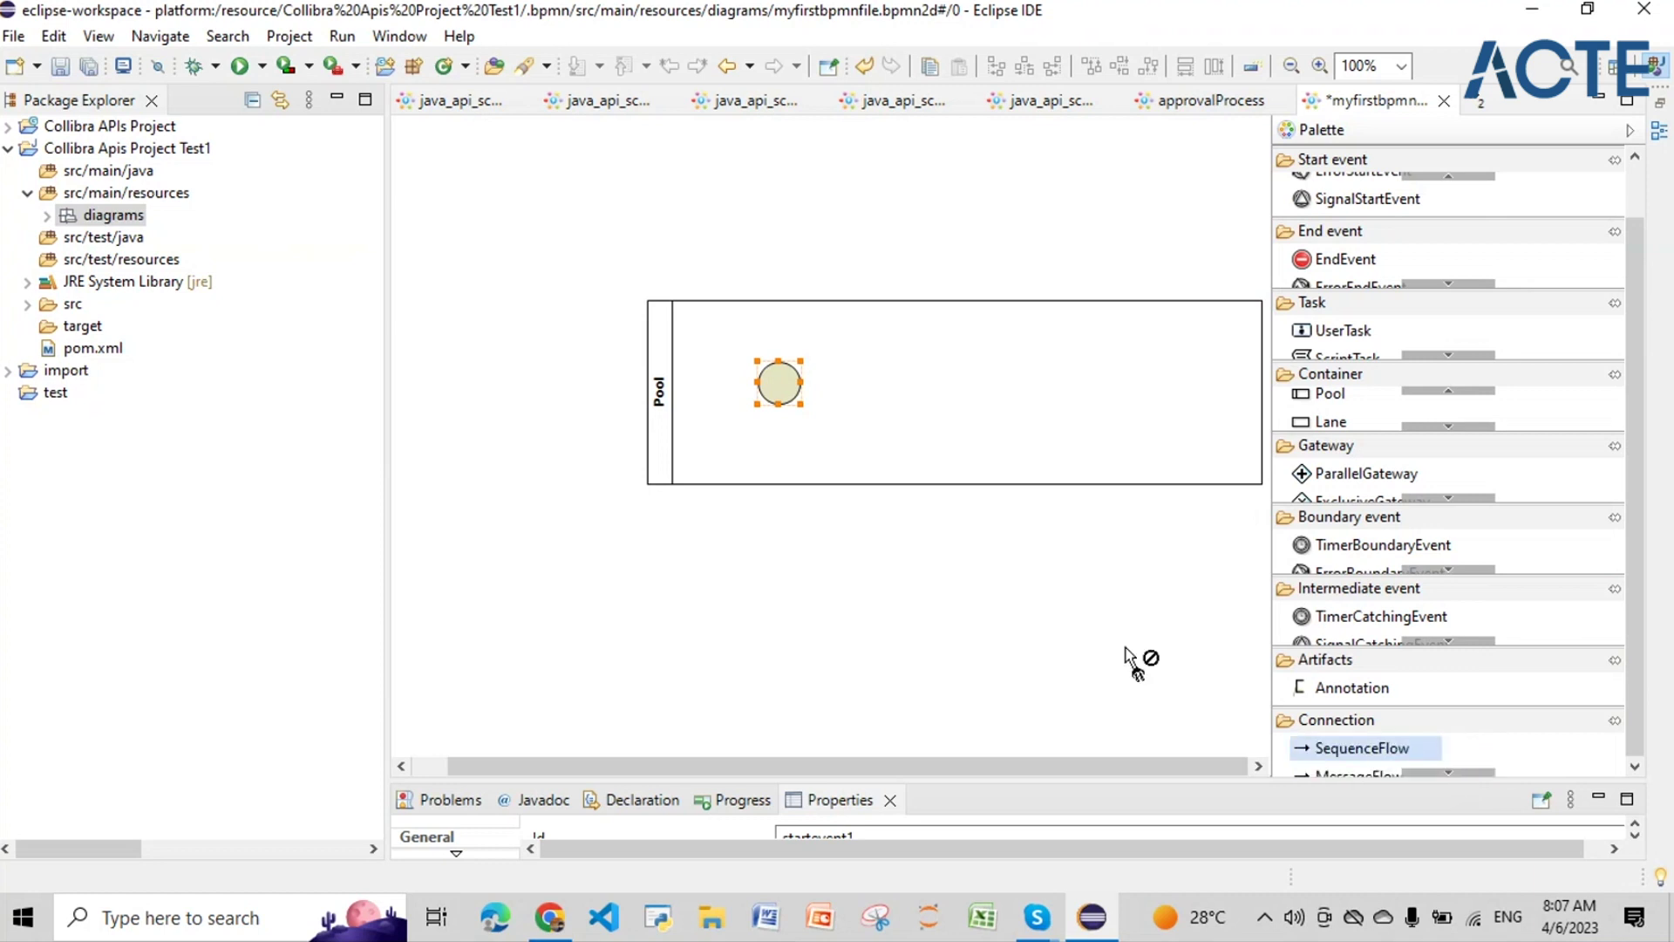
click(793, 390)
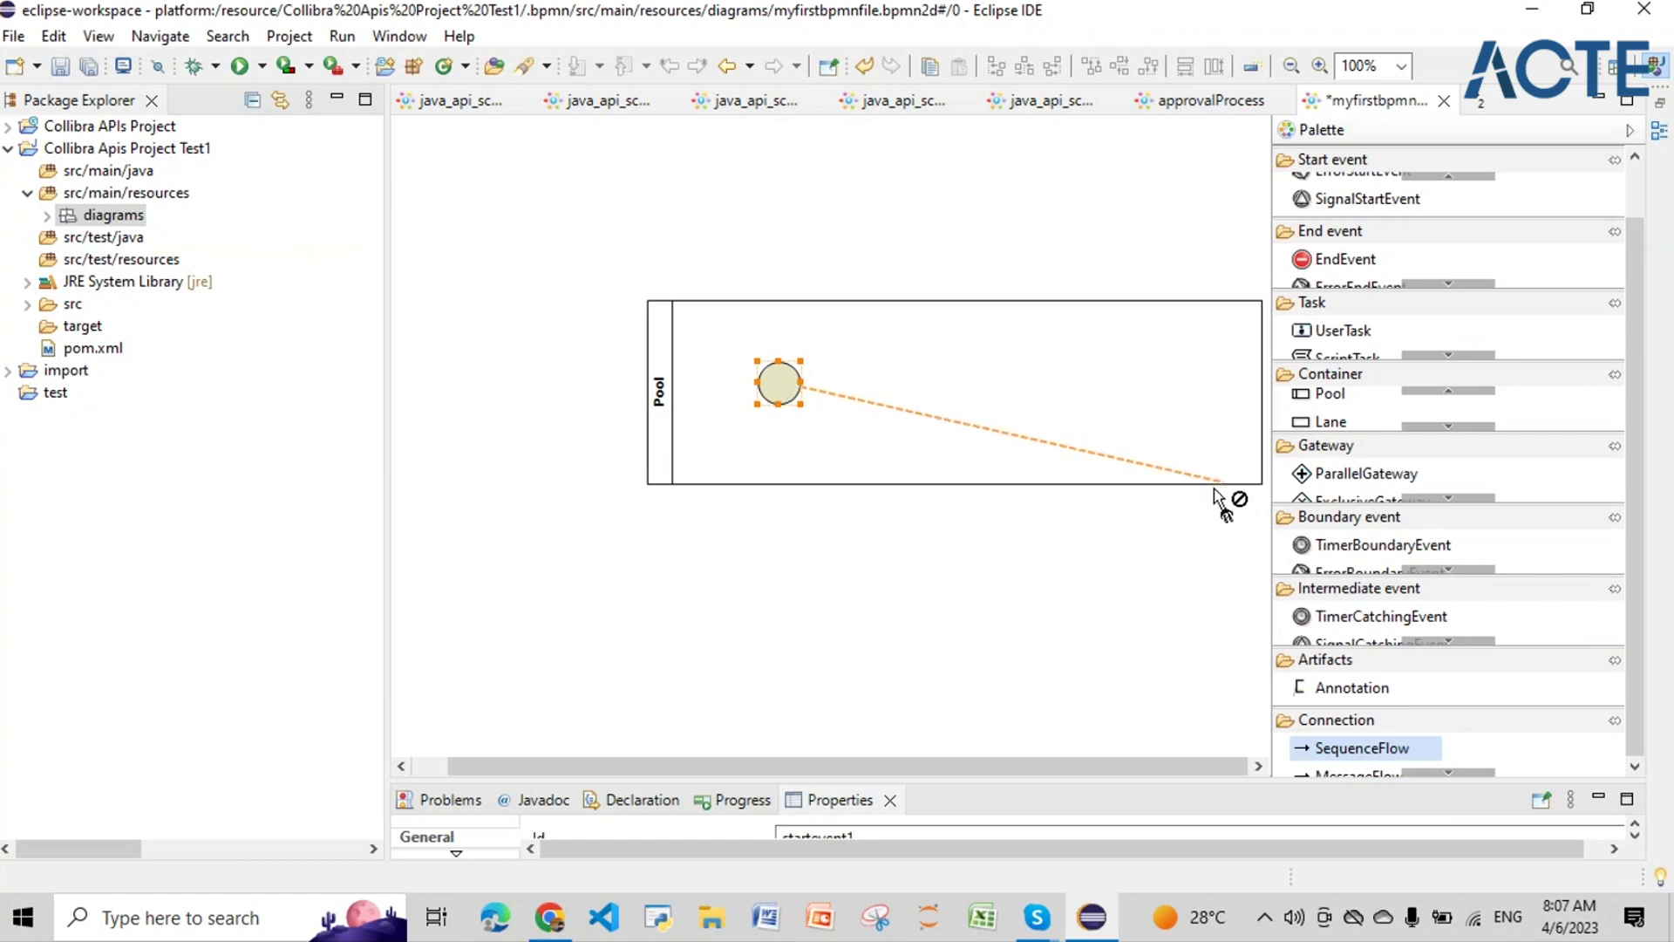
key(Escape)
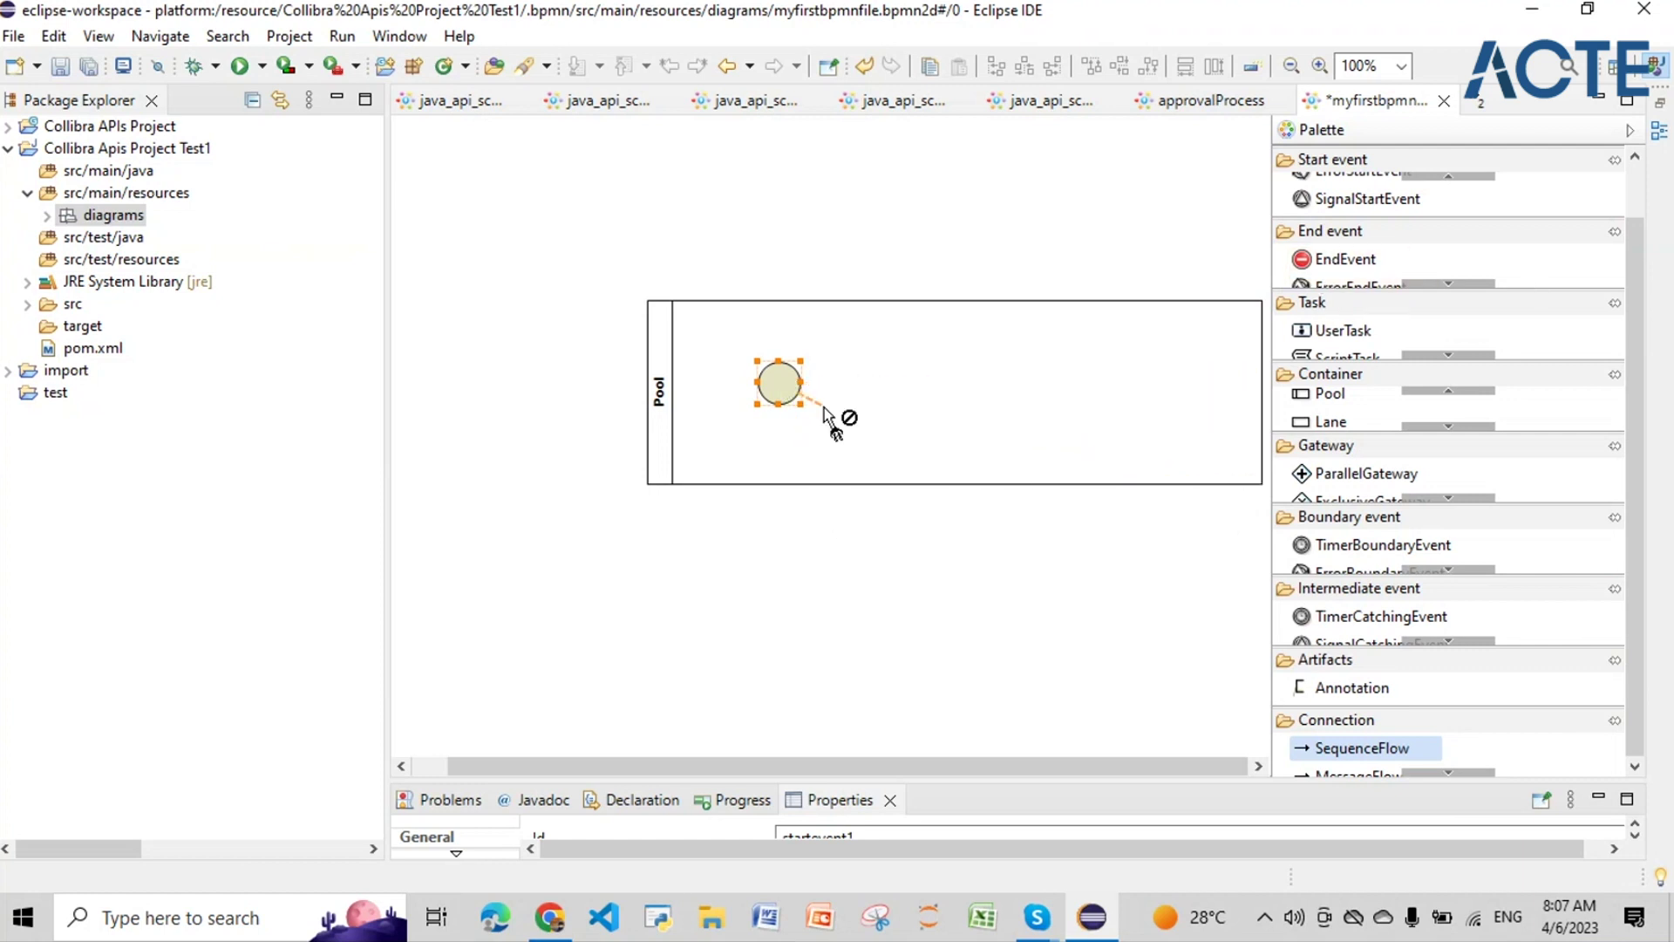
click(794, 386)
mouse_move(778, 403)
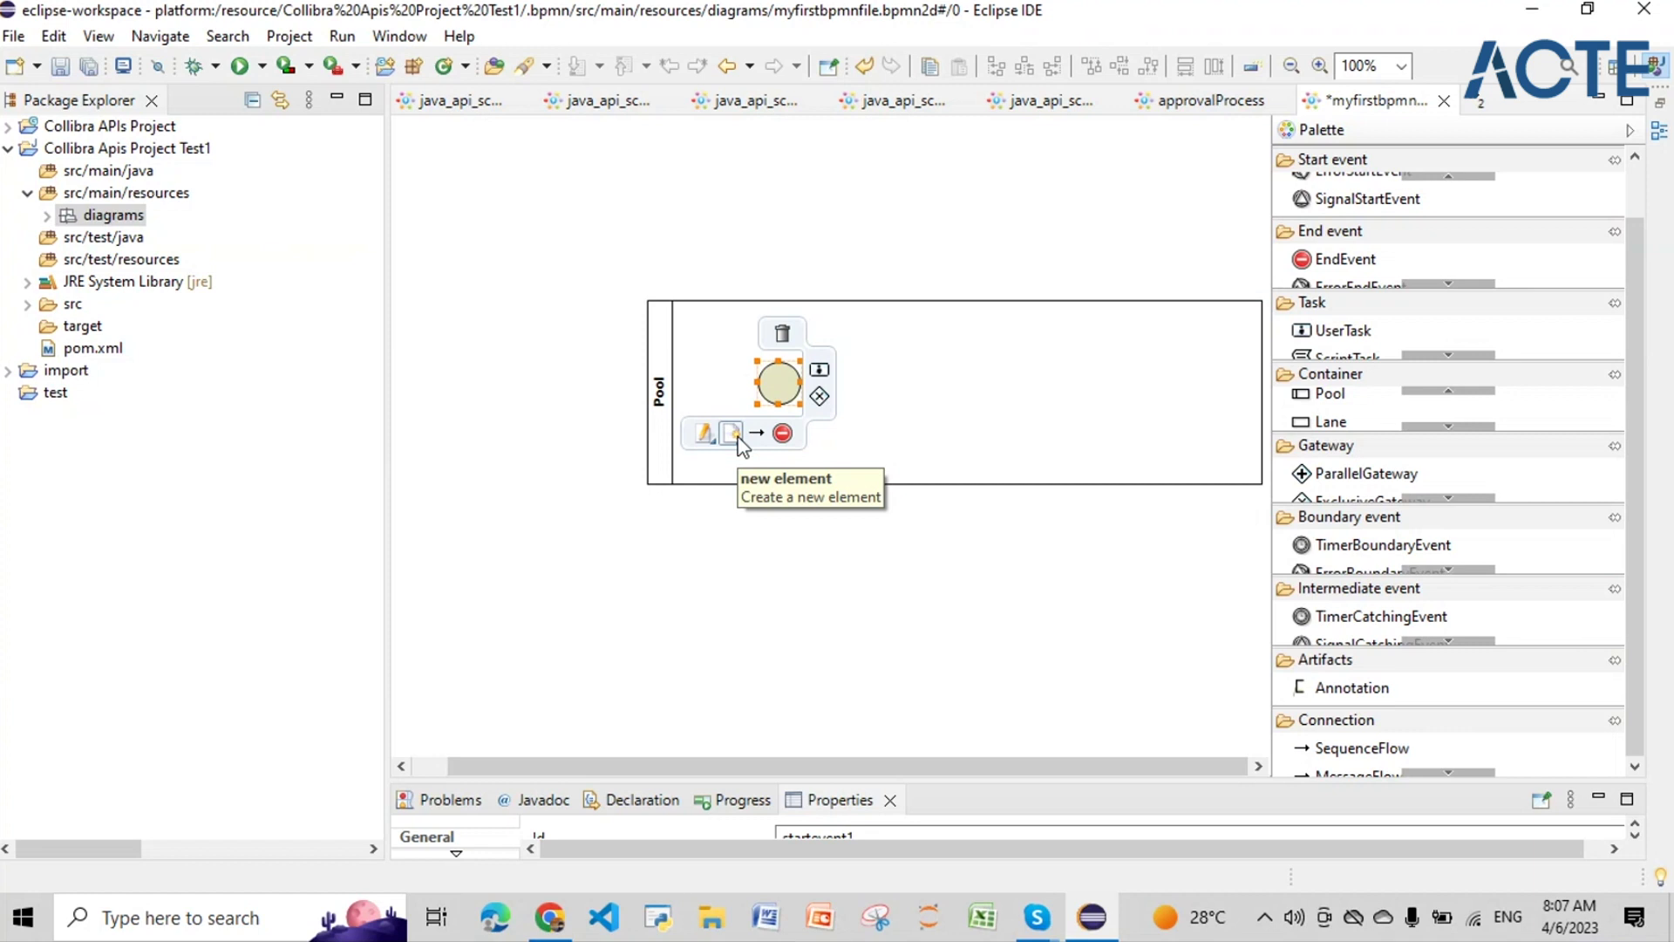
click(739, 441)
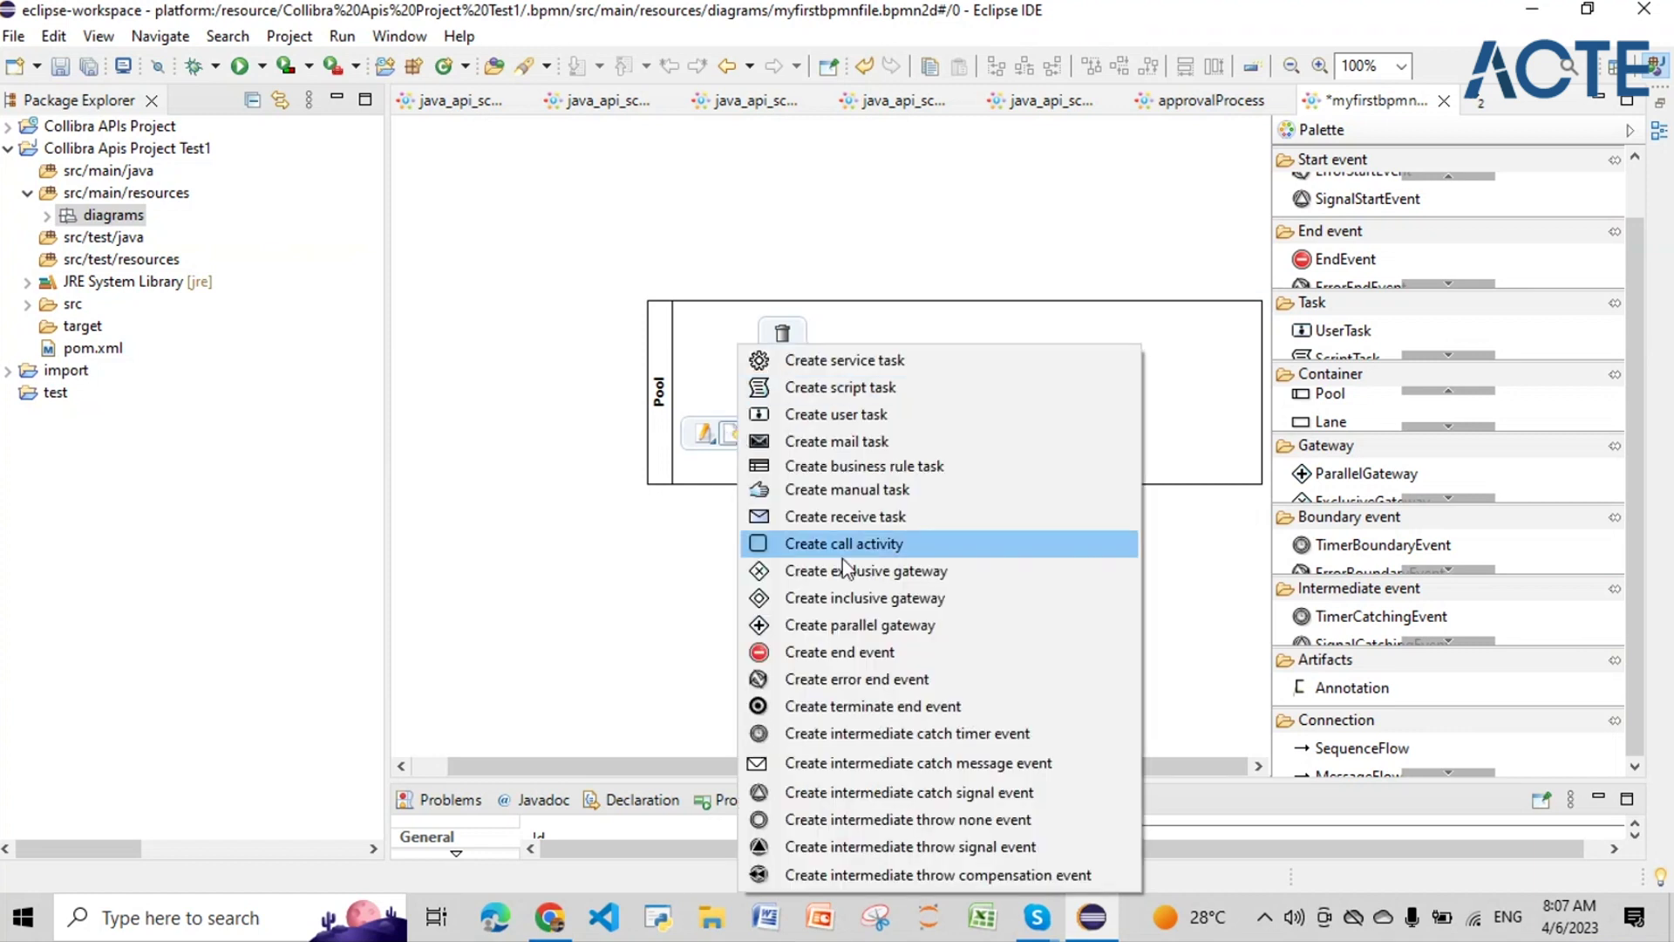
Step: Append a connected Script Task after the start event, then an end event after it
click(889, 392)
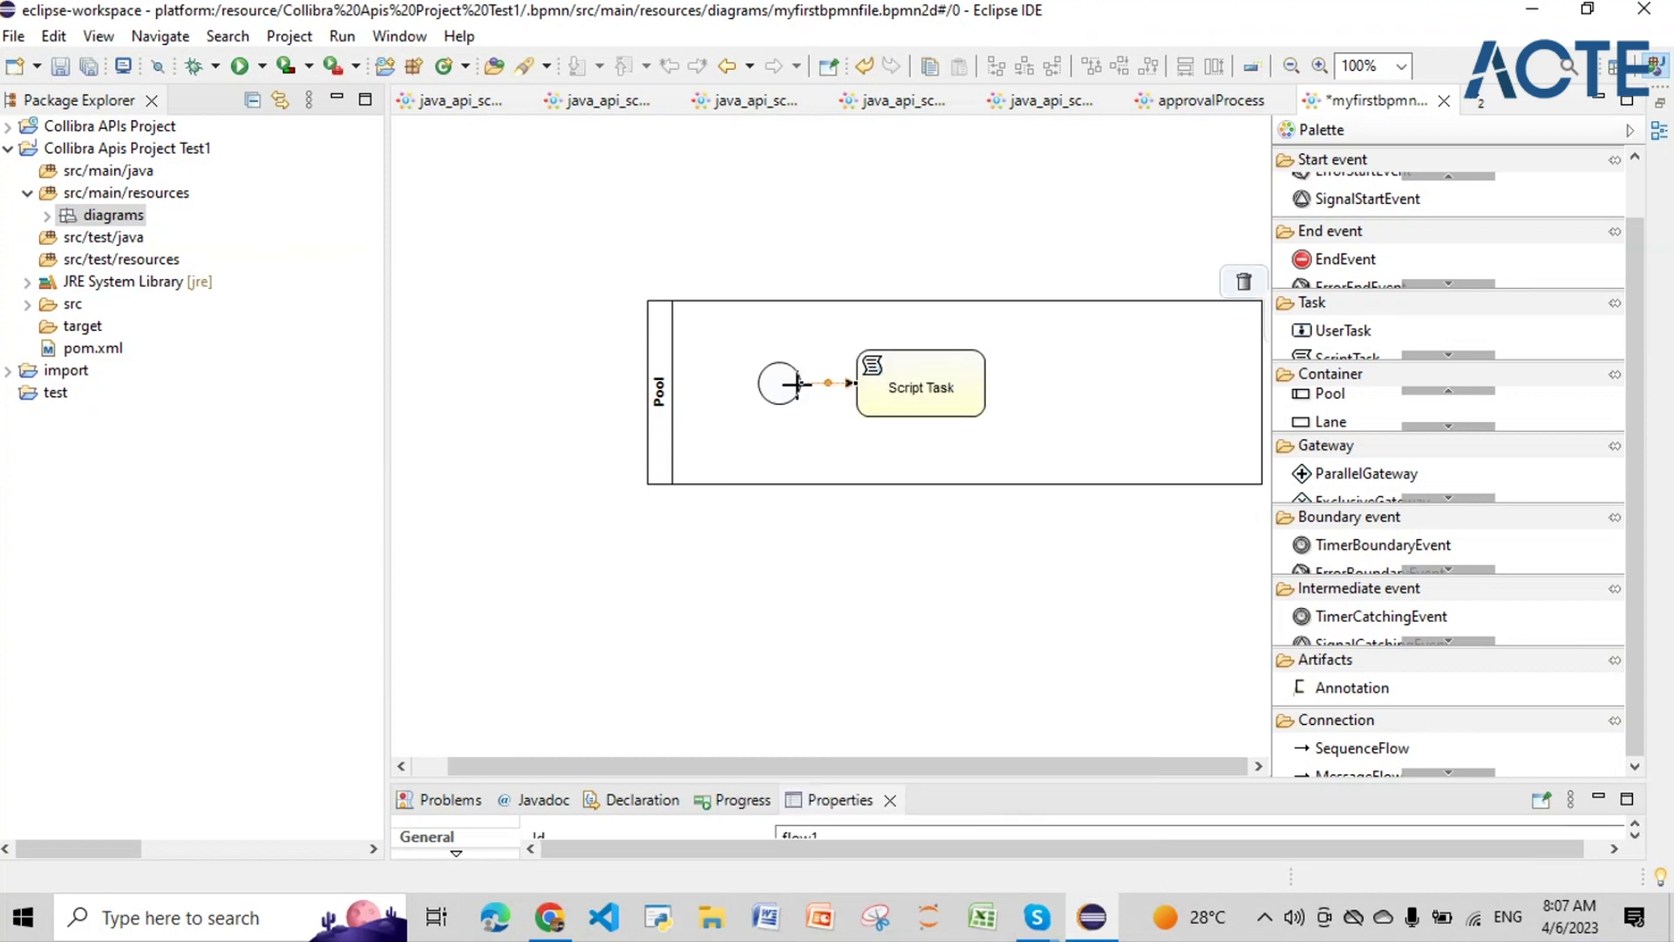
mouse_move(881, 394)
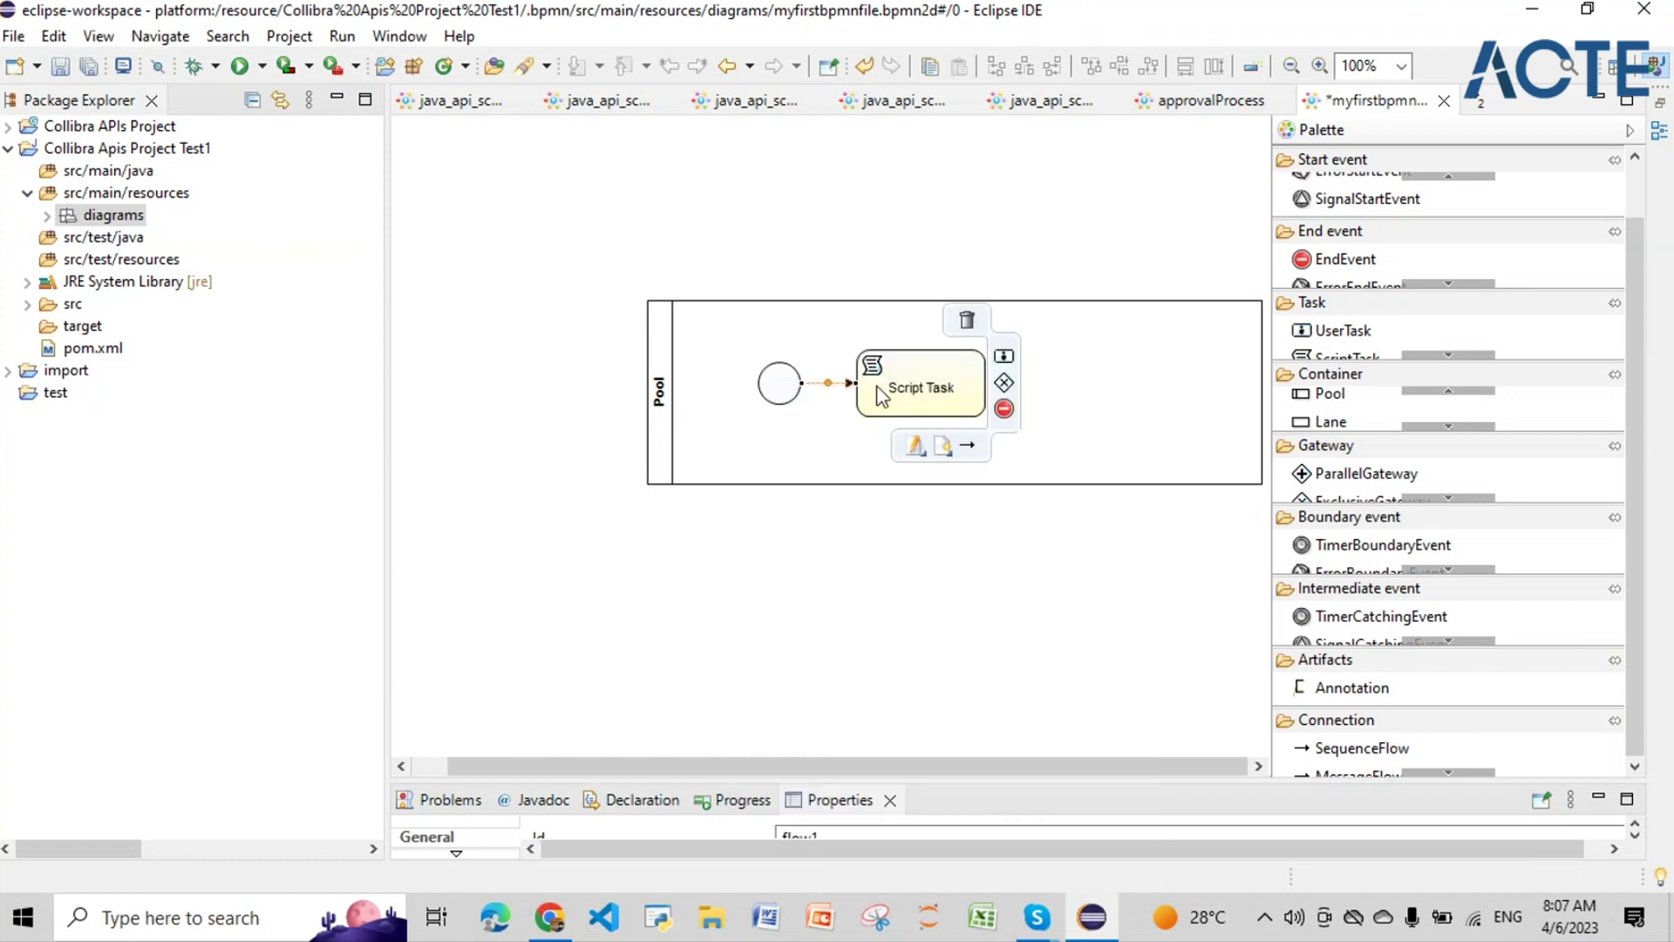
click(942, 446)
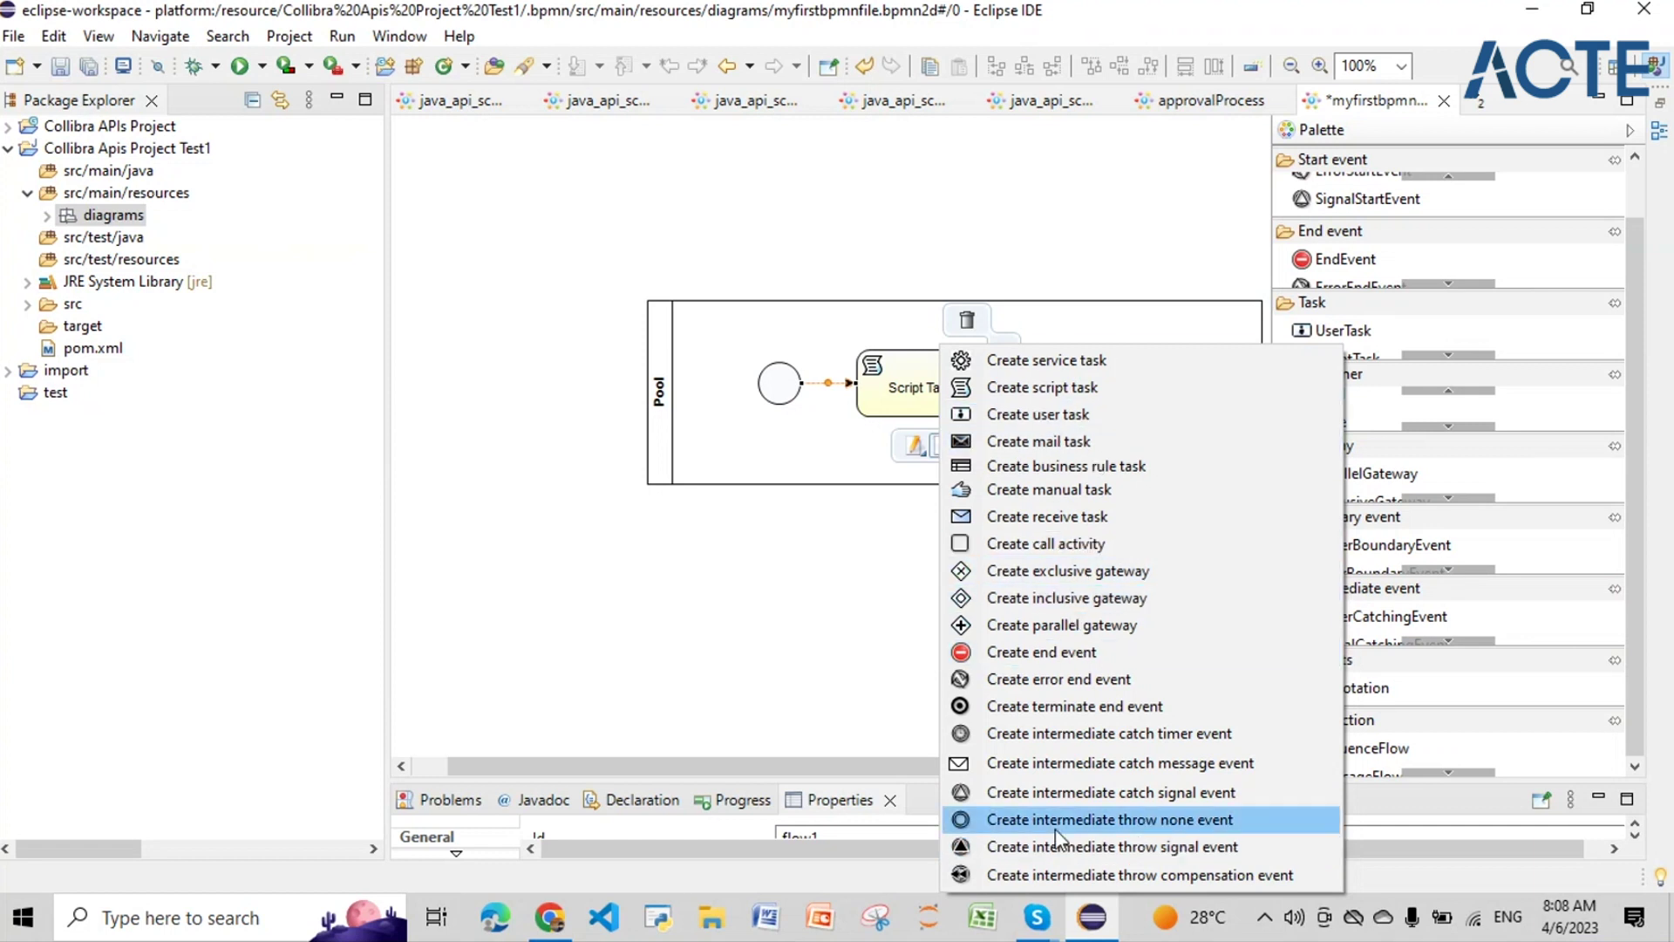
click(1012, 654)
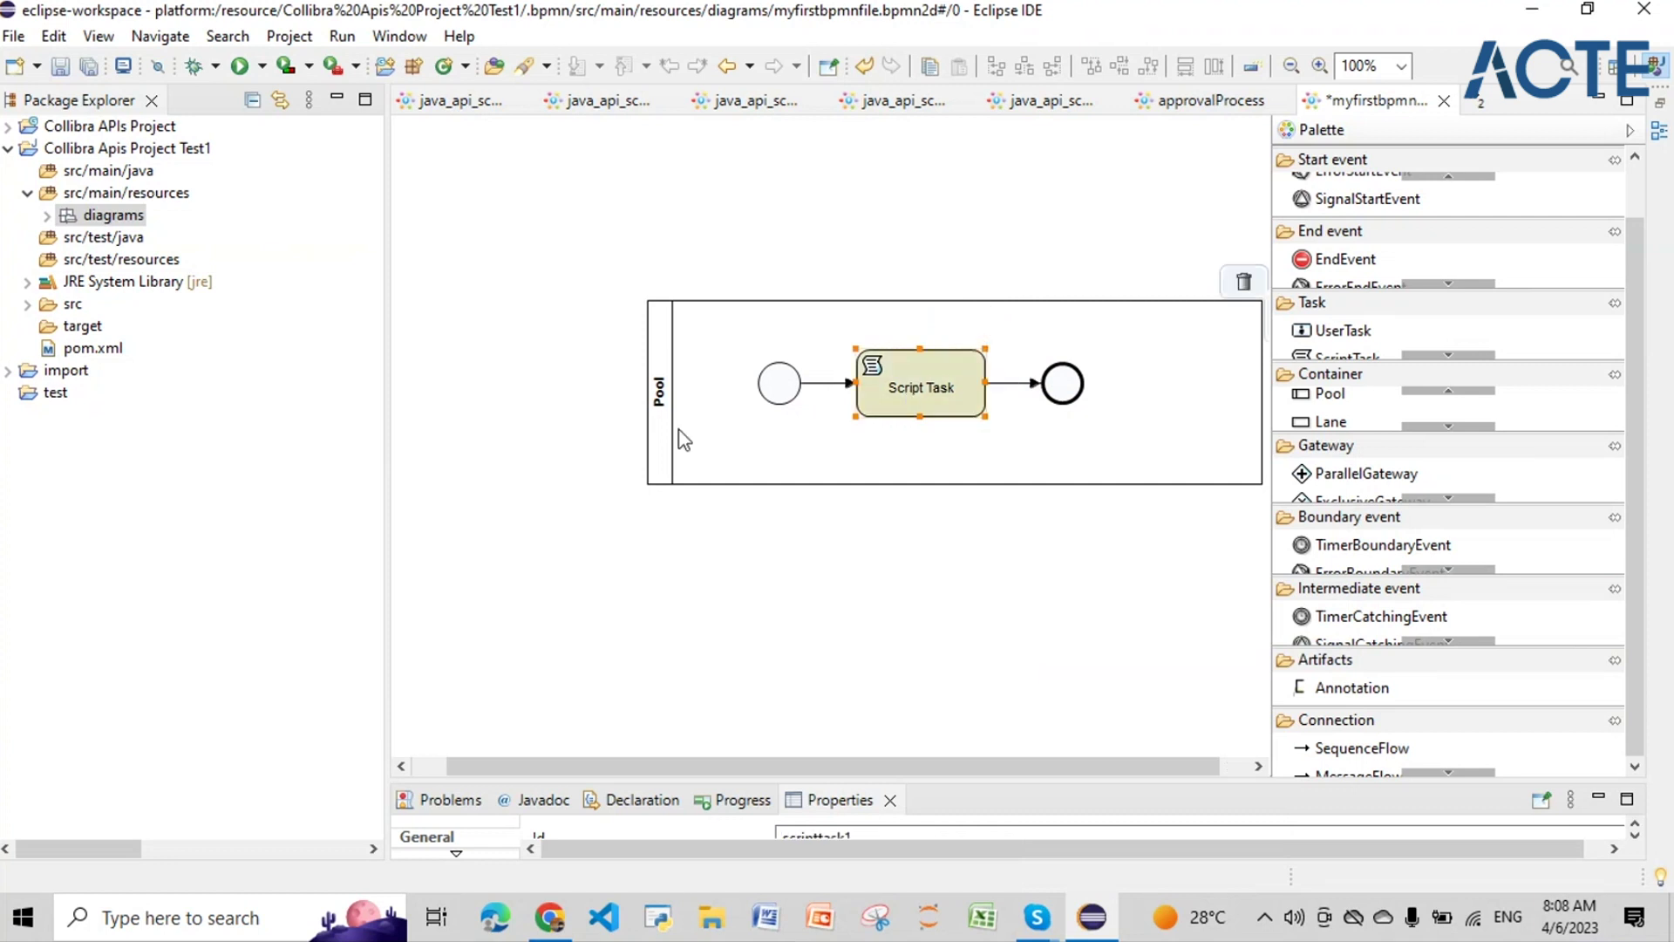
Step: Enlarge the Properties panel and view the Script Task's properties
click(654, 431)
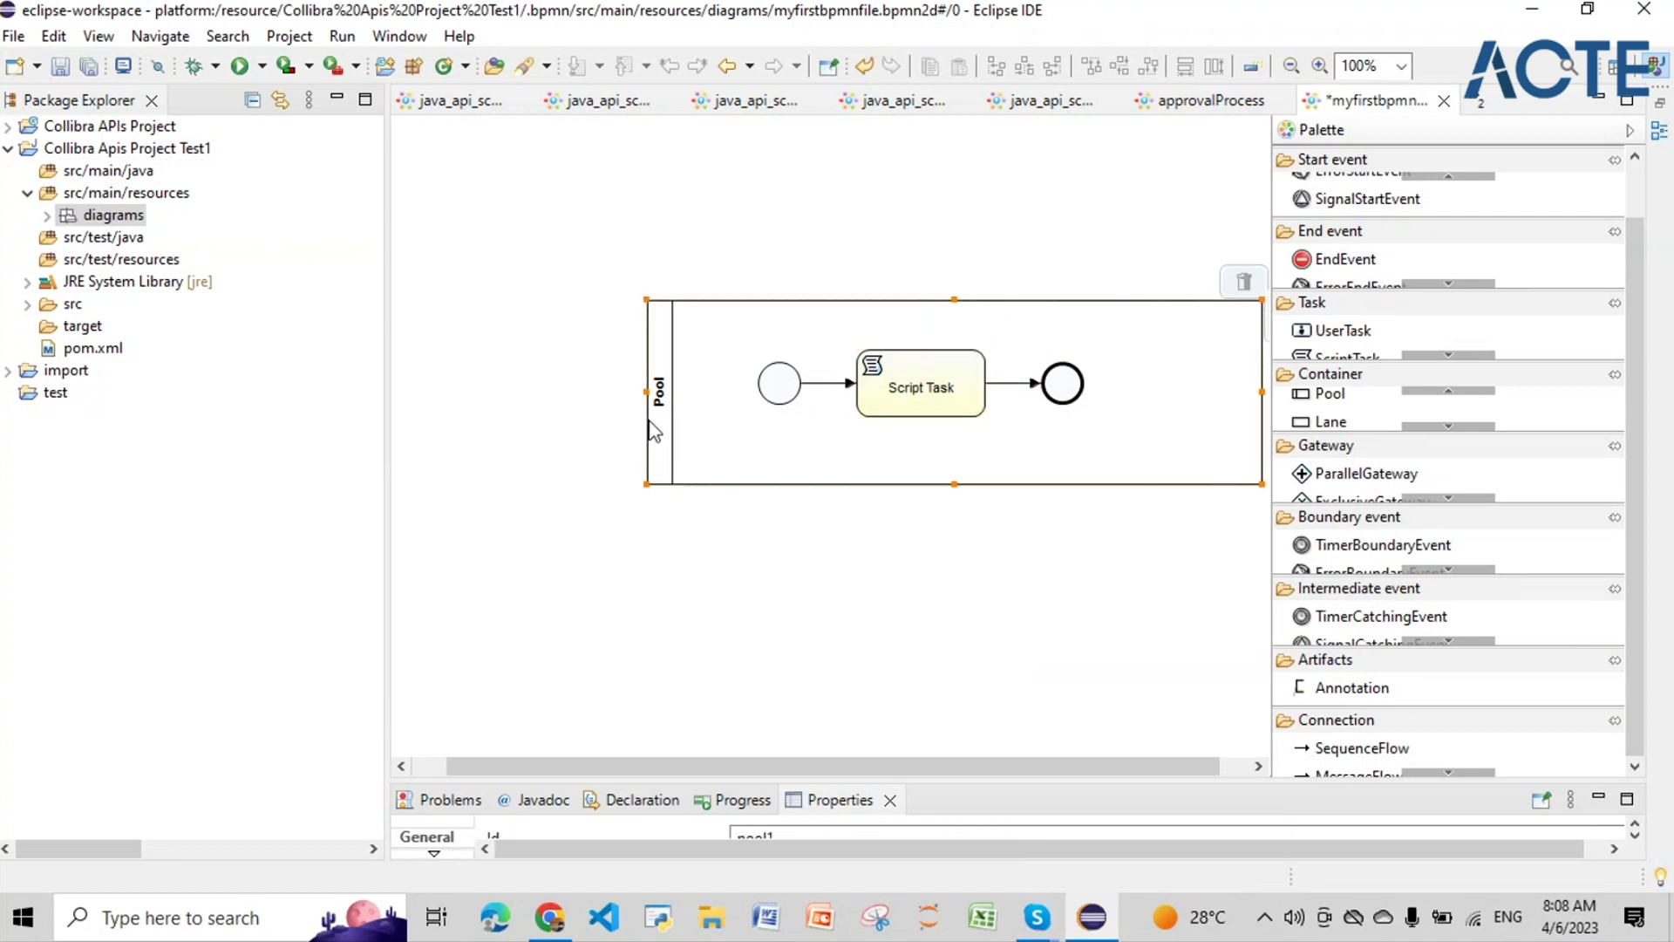
drag(722, 773, 754, 582)
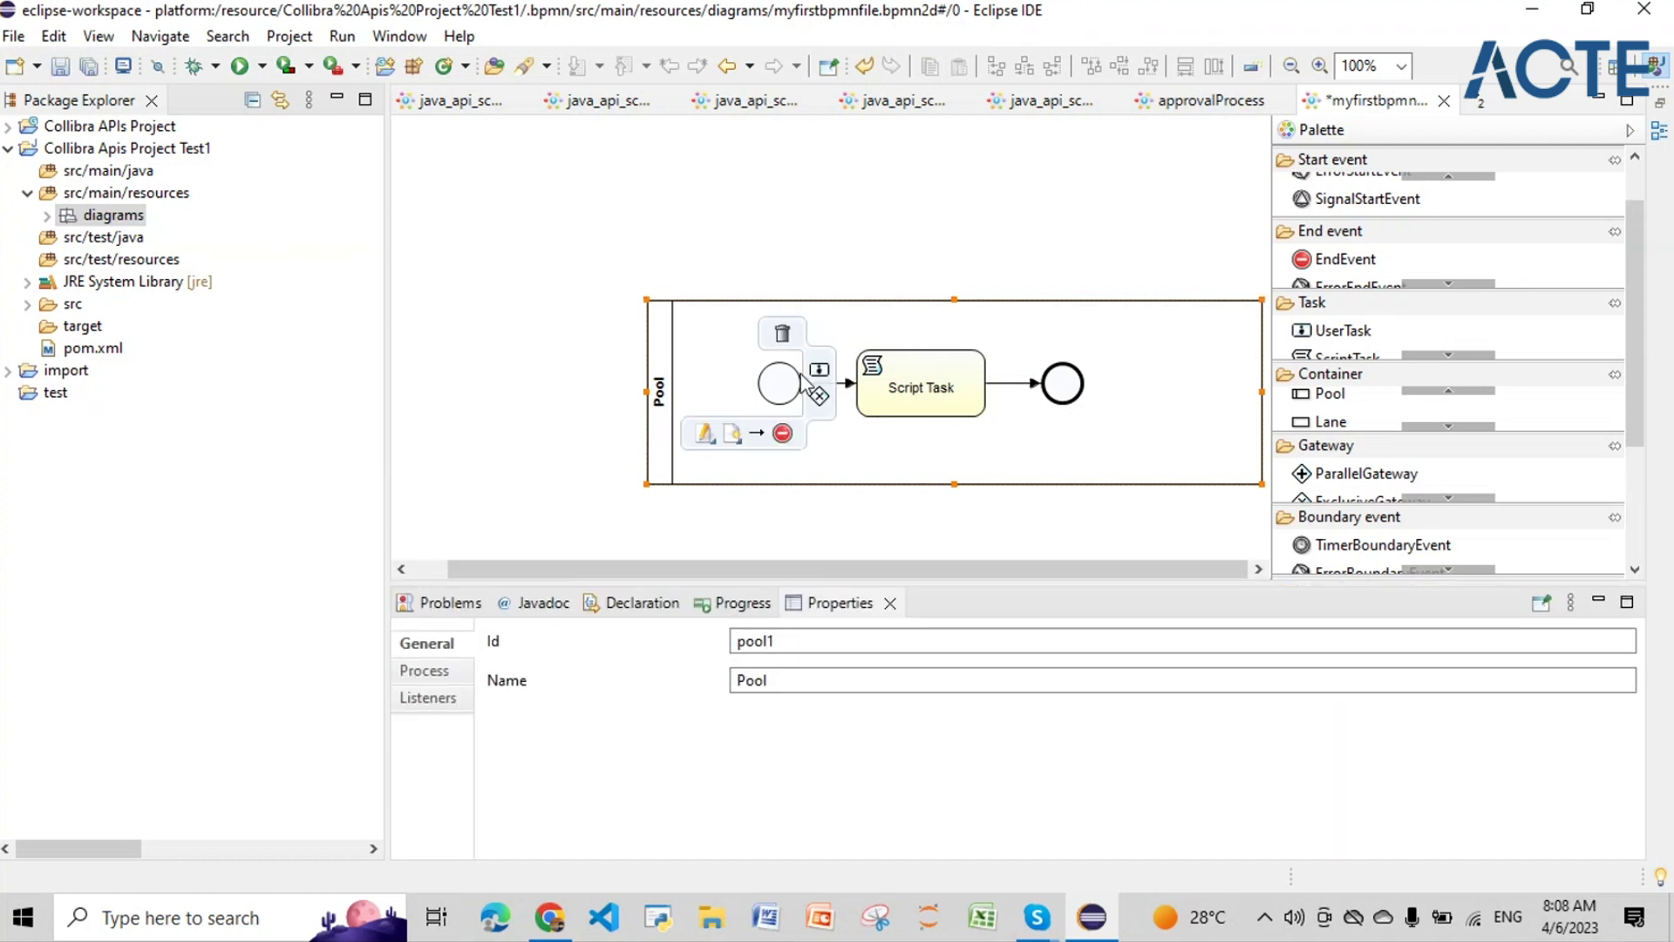
click(924, 402)
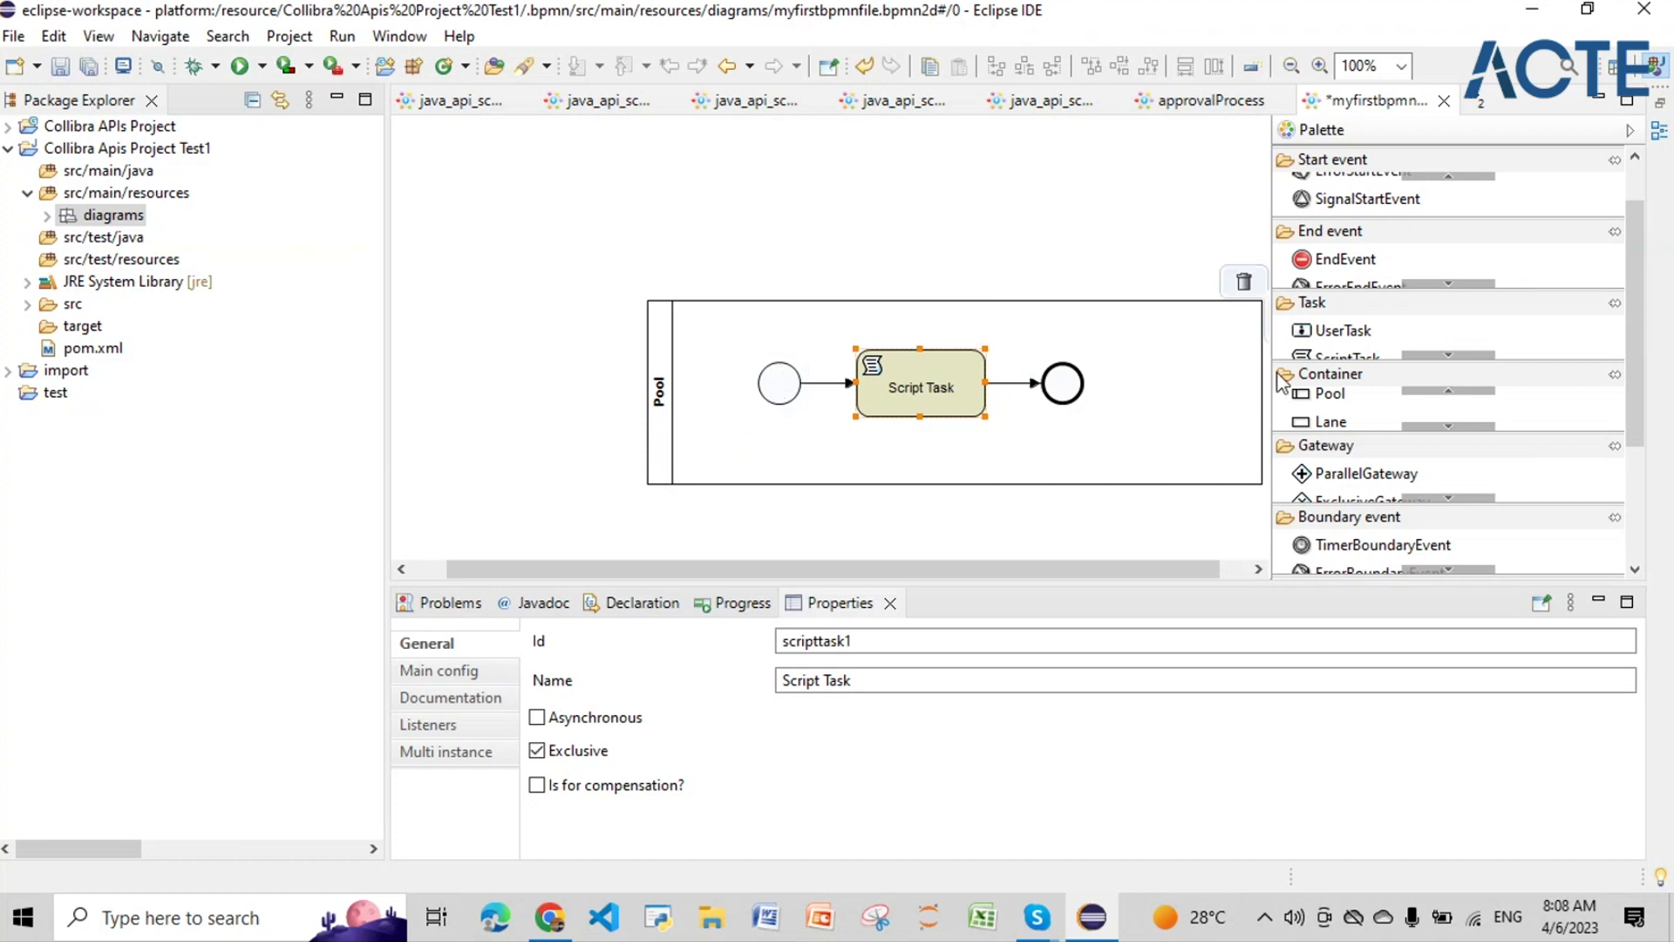
Step: Change the pool's Id from pool1 to CreateCommunity
click(654, 410)
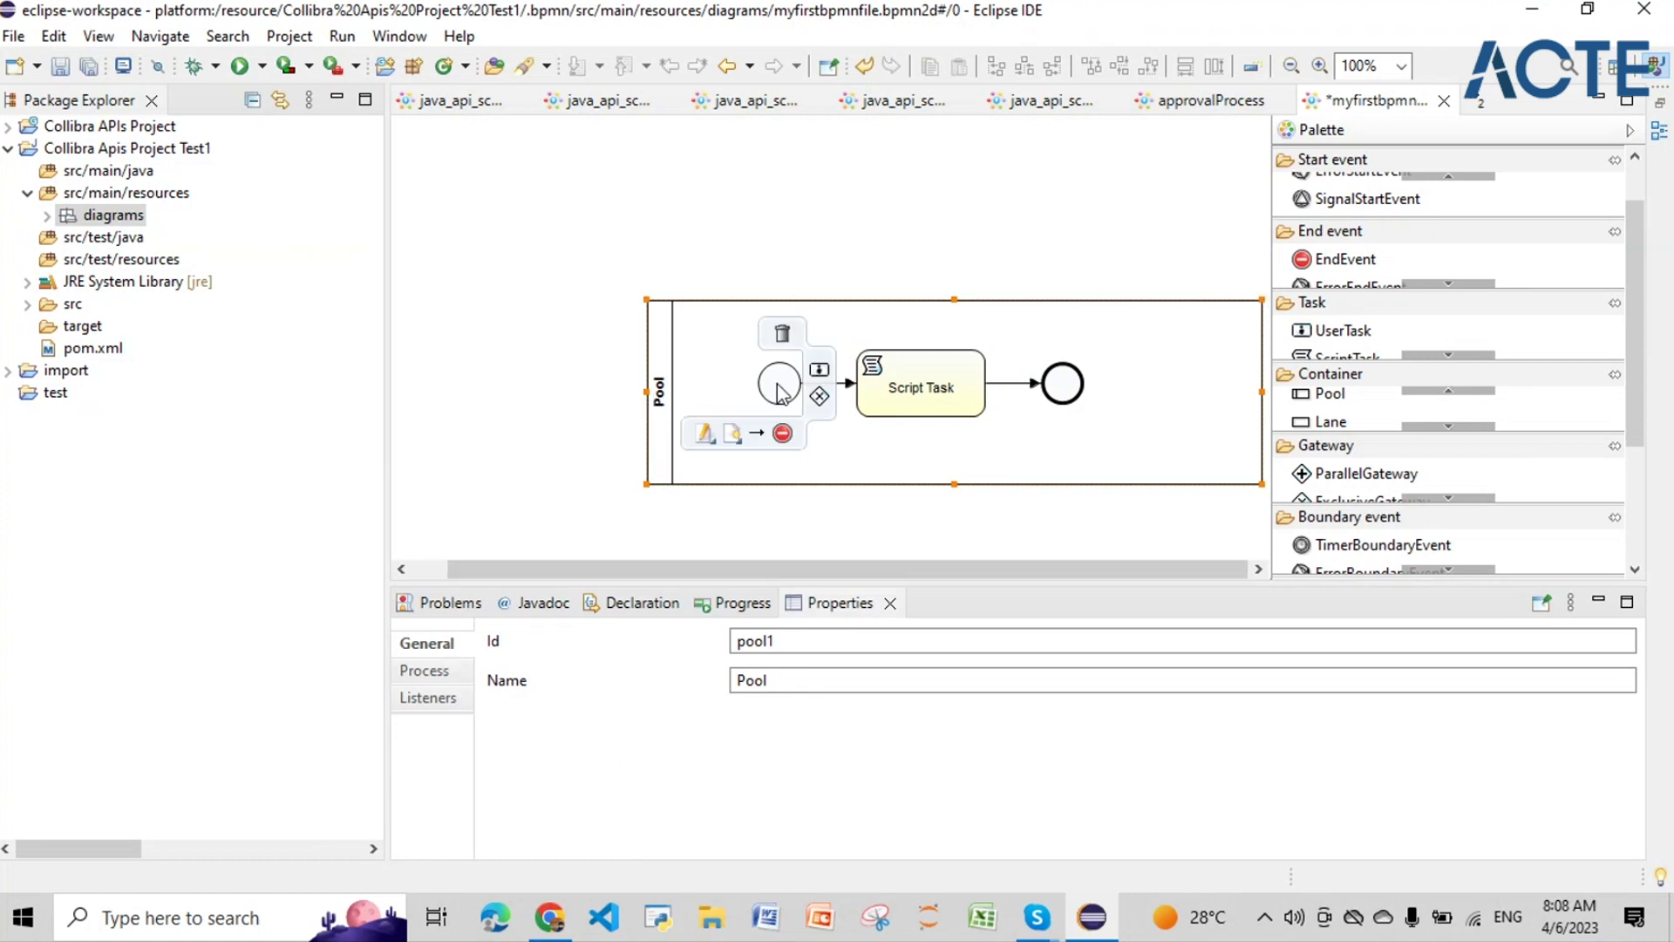
mouse_move(1078, 431)
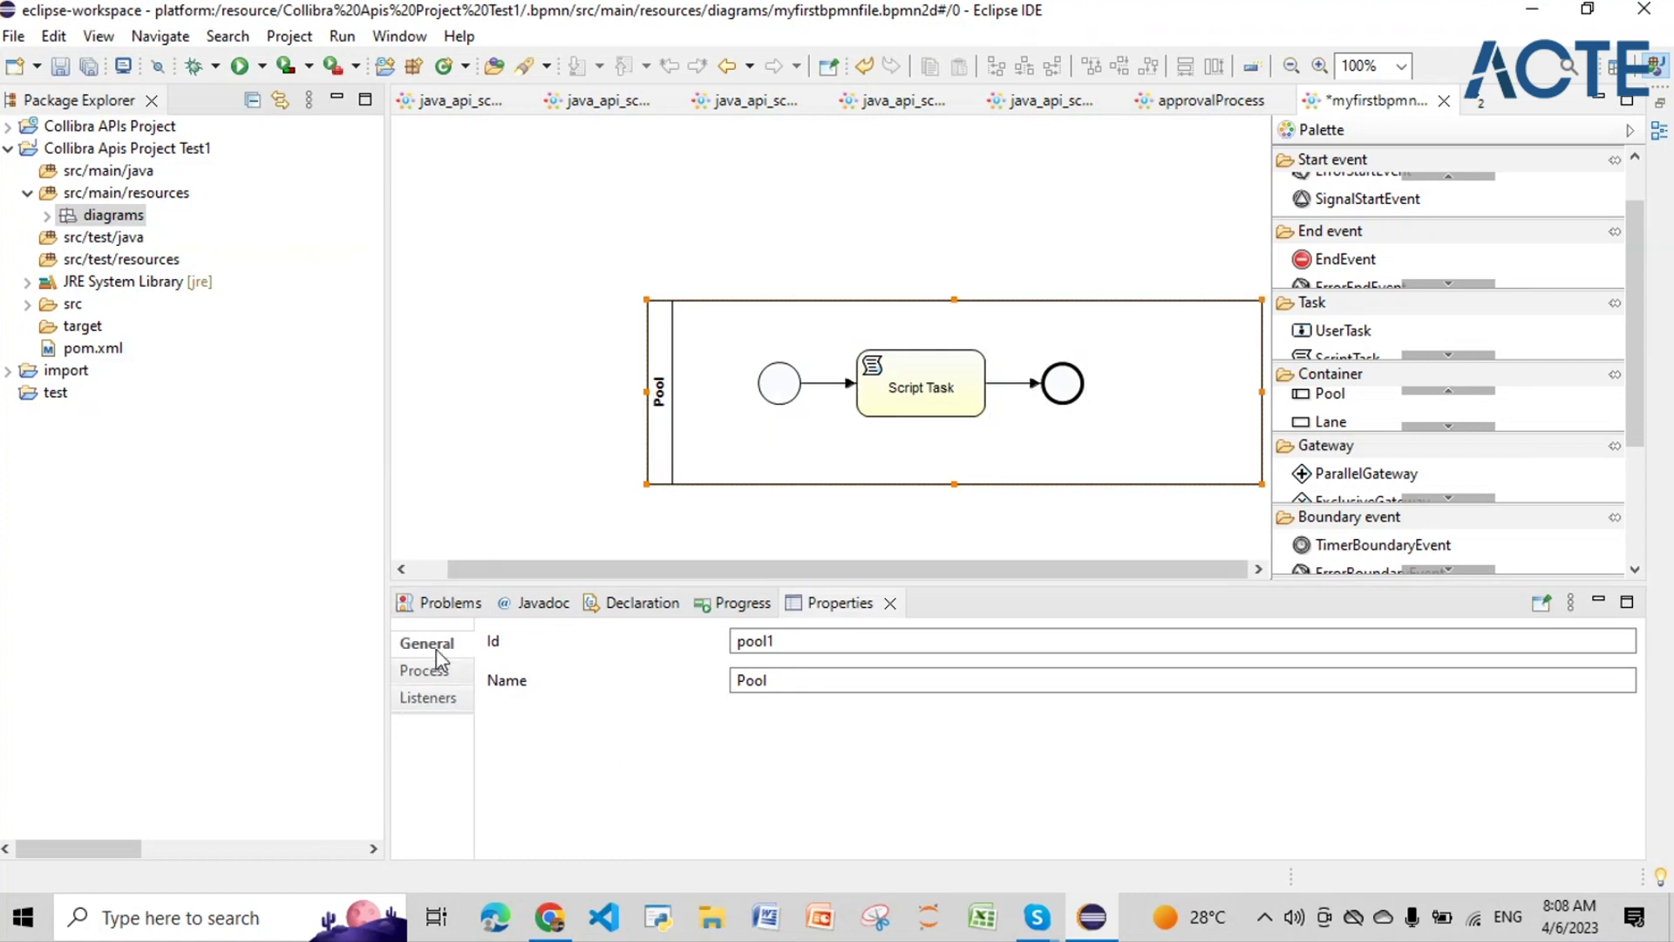
double_click(793, 642)
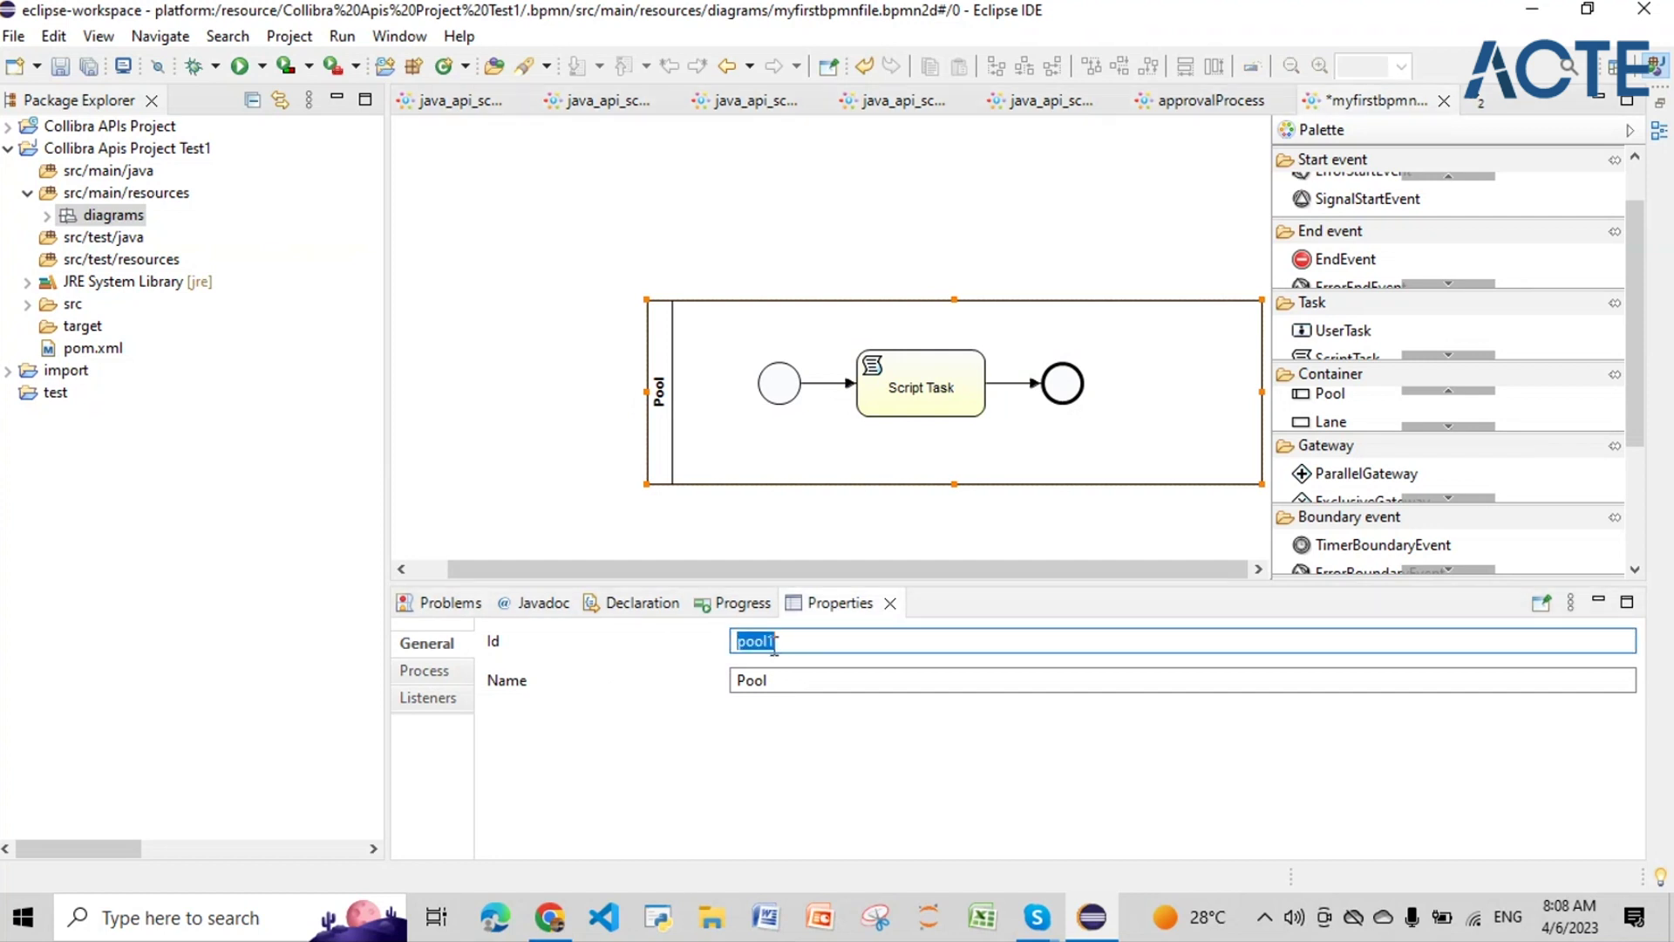
click(774, 645)
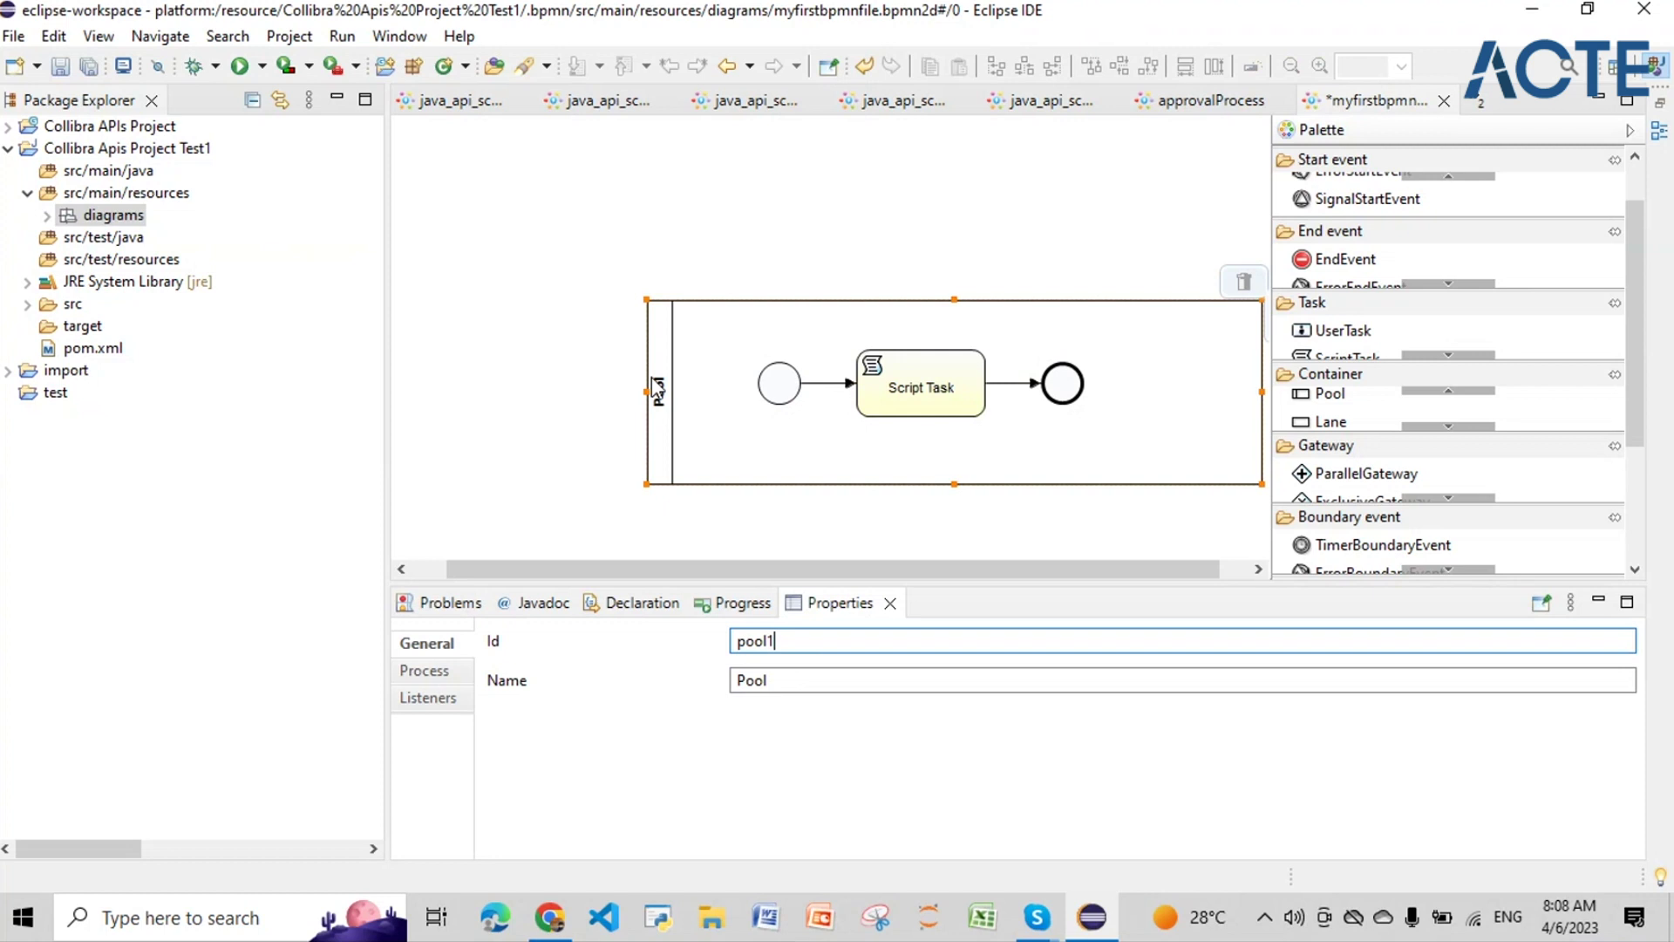
double_click(735, 639)
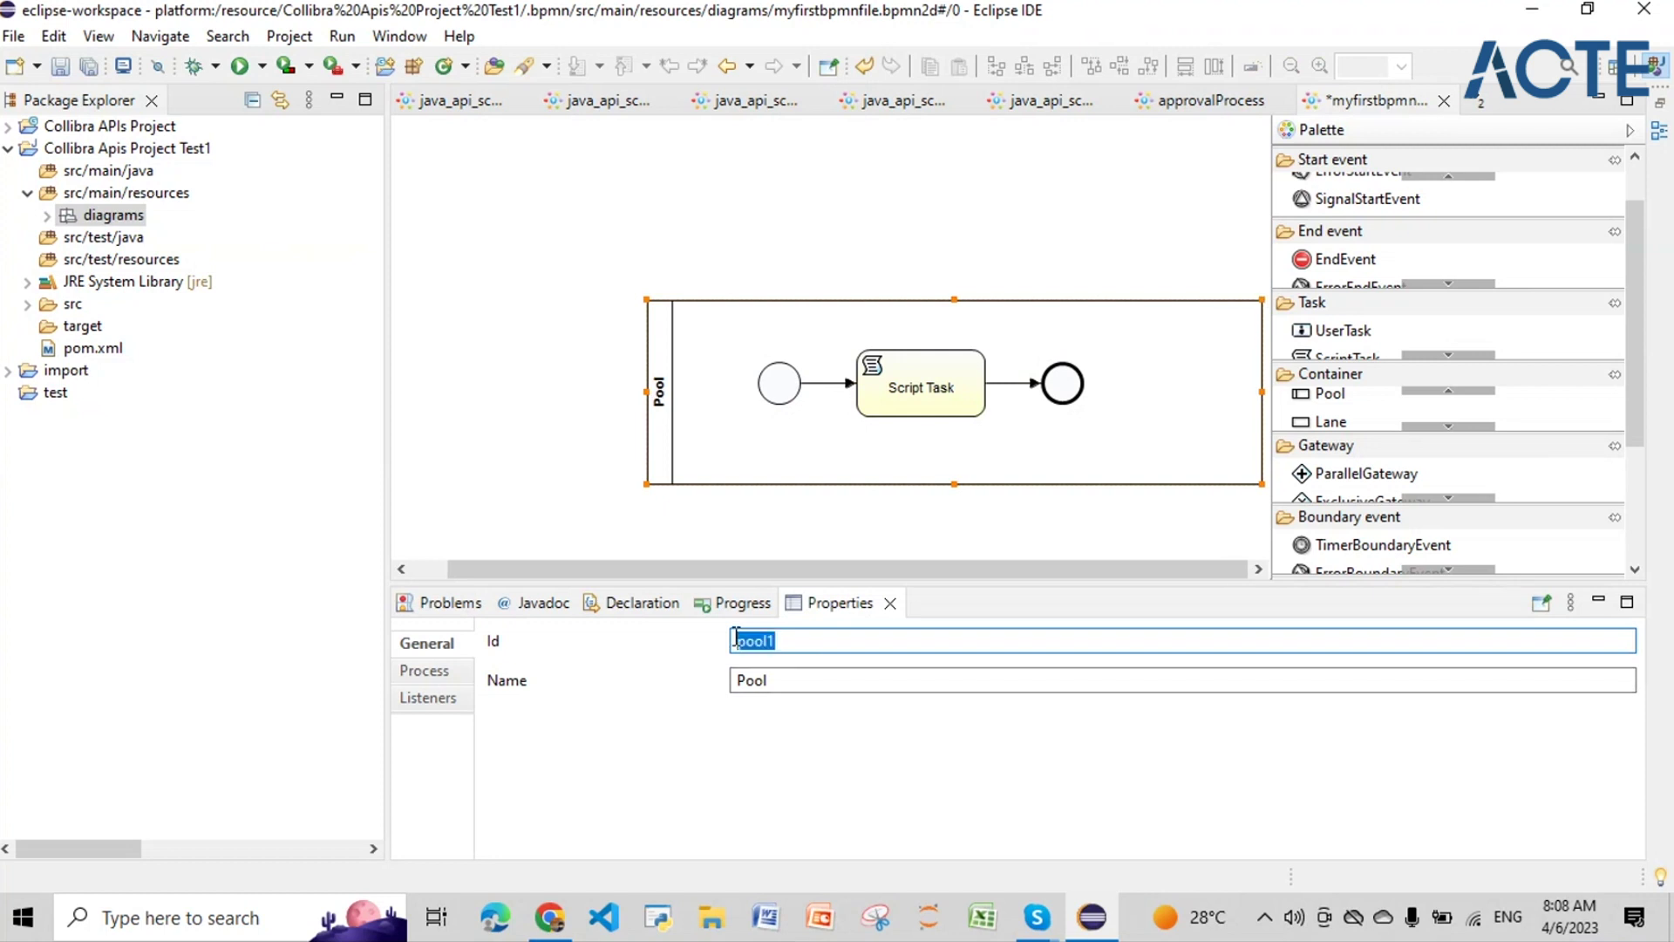
text(A)
key(BackSpace)
text(CreateCommunity)
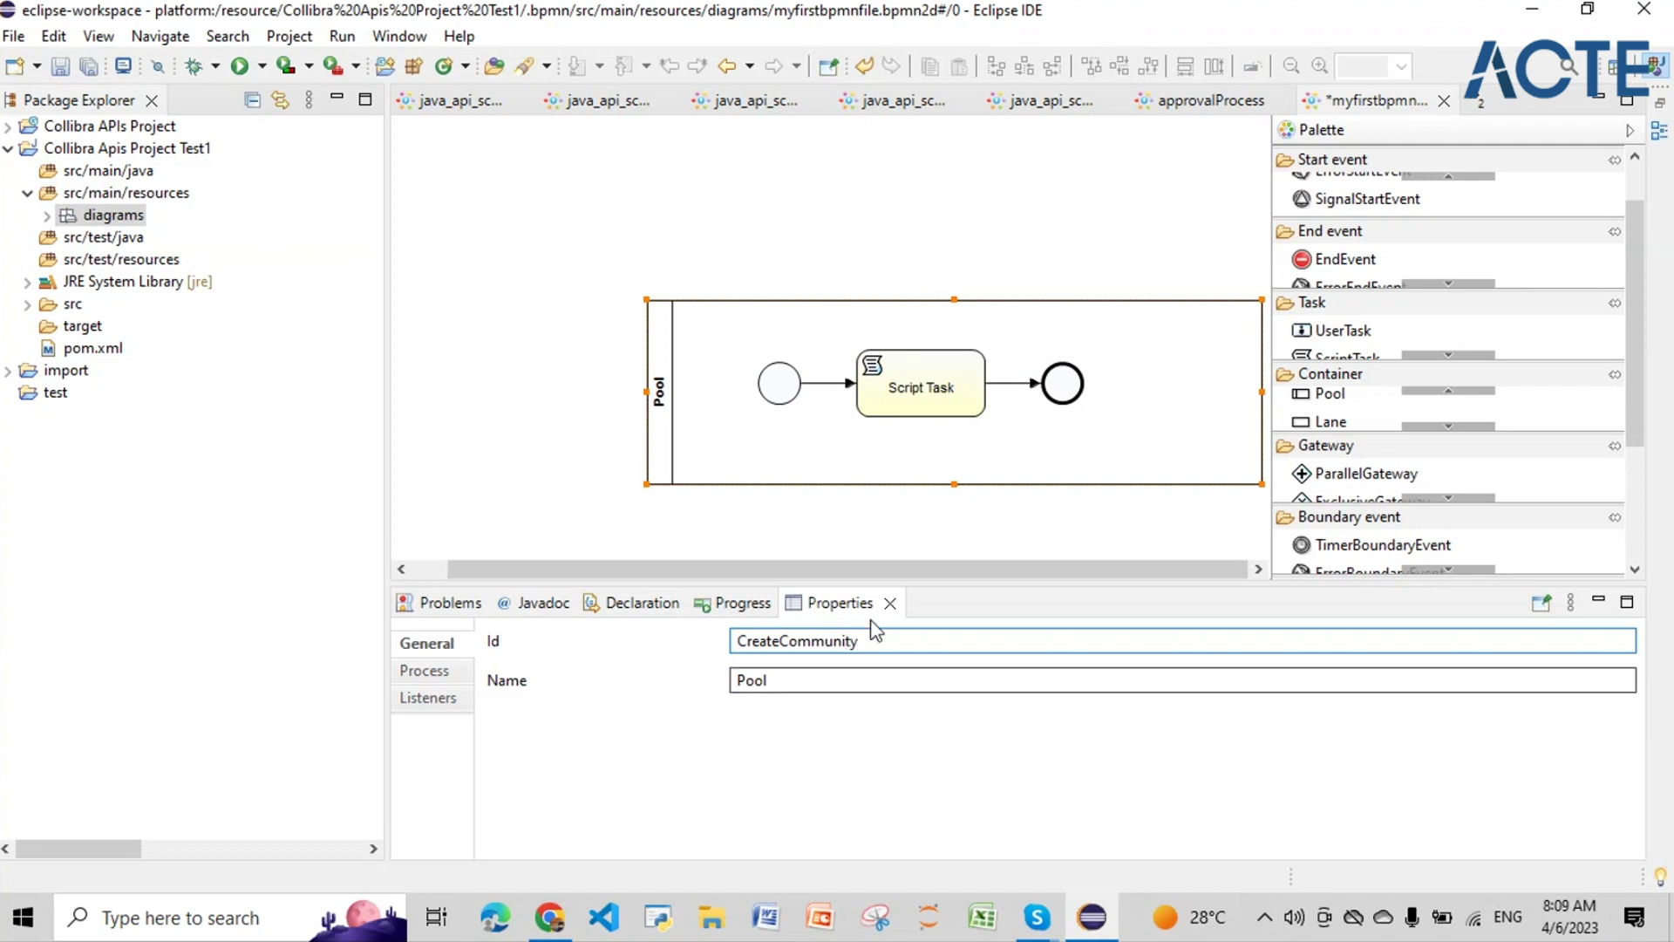
Step: Set the pool's name to 'Create Community'
key(ctrl+a)
key(ctrl+c)
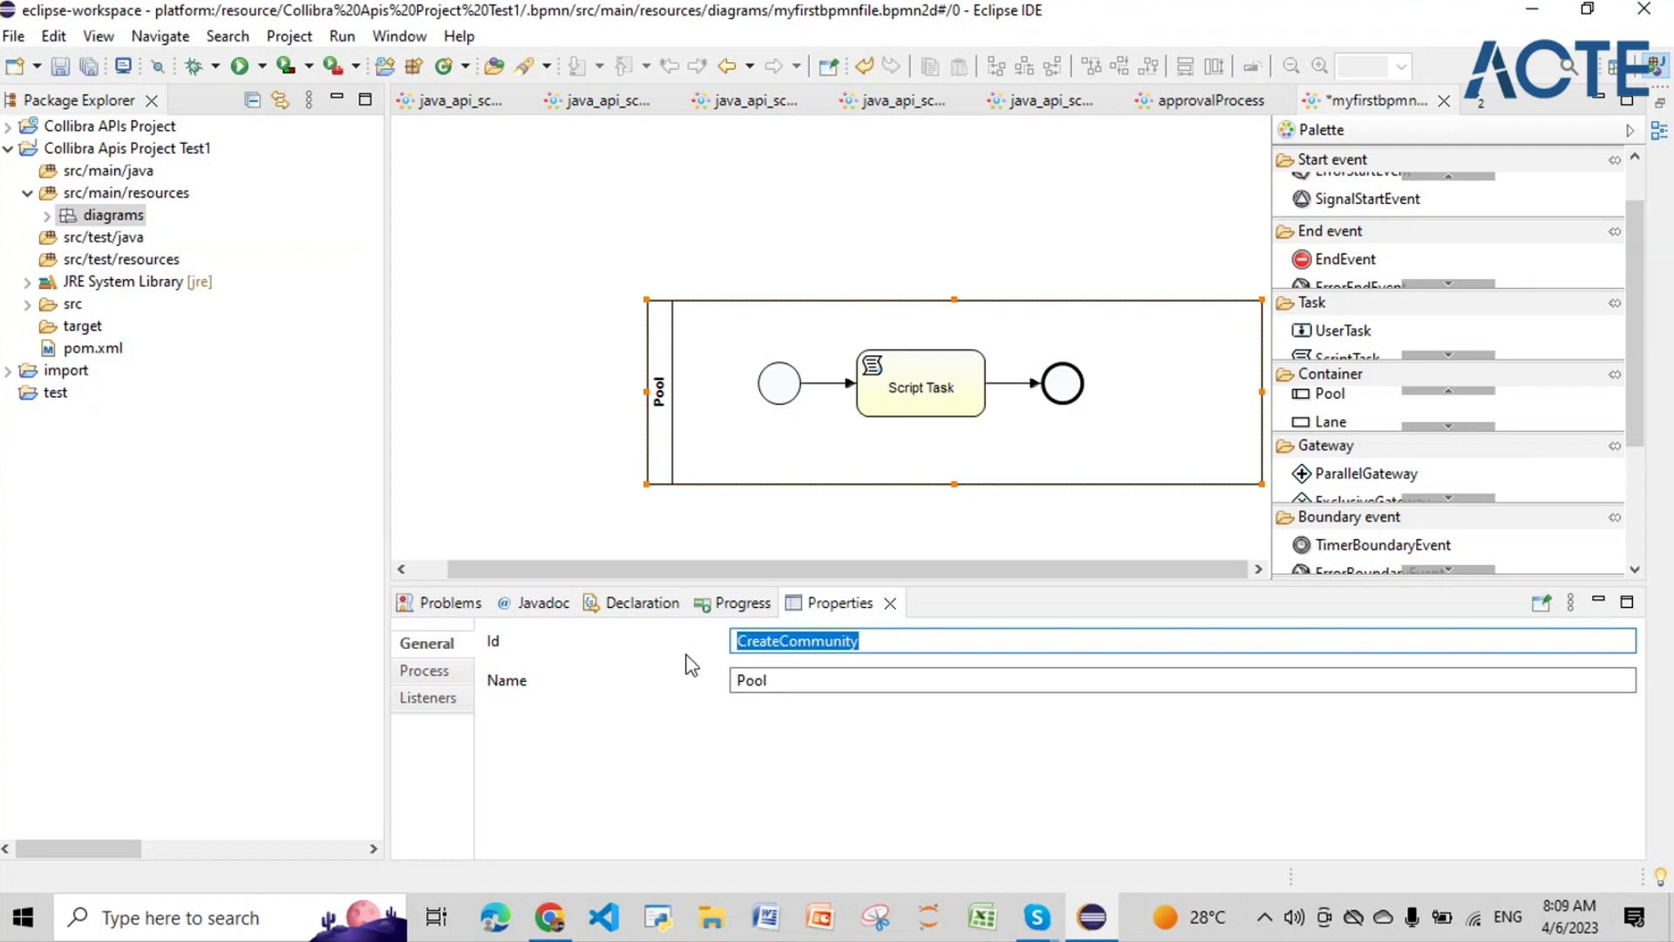
key(Tab)
key(ctrl+v)
click(621, 740)
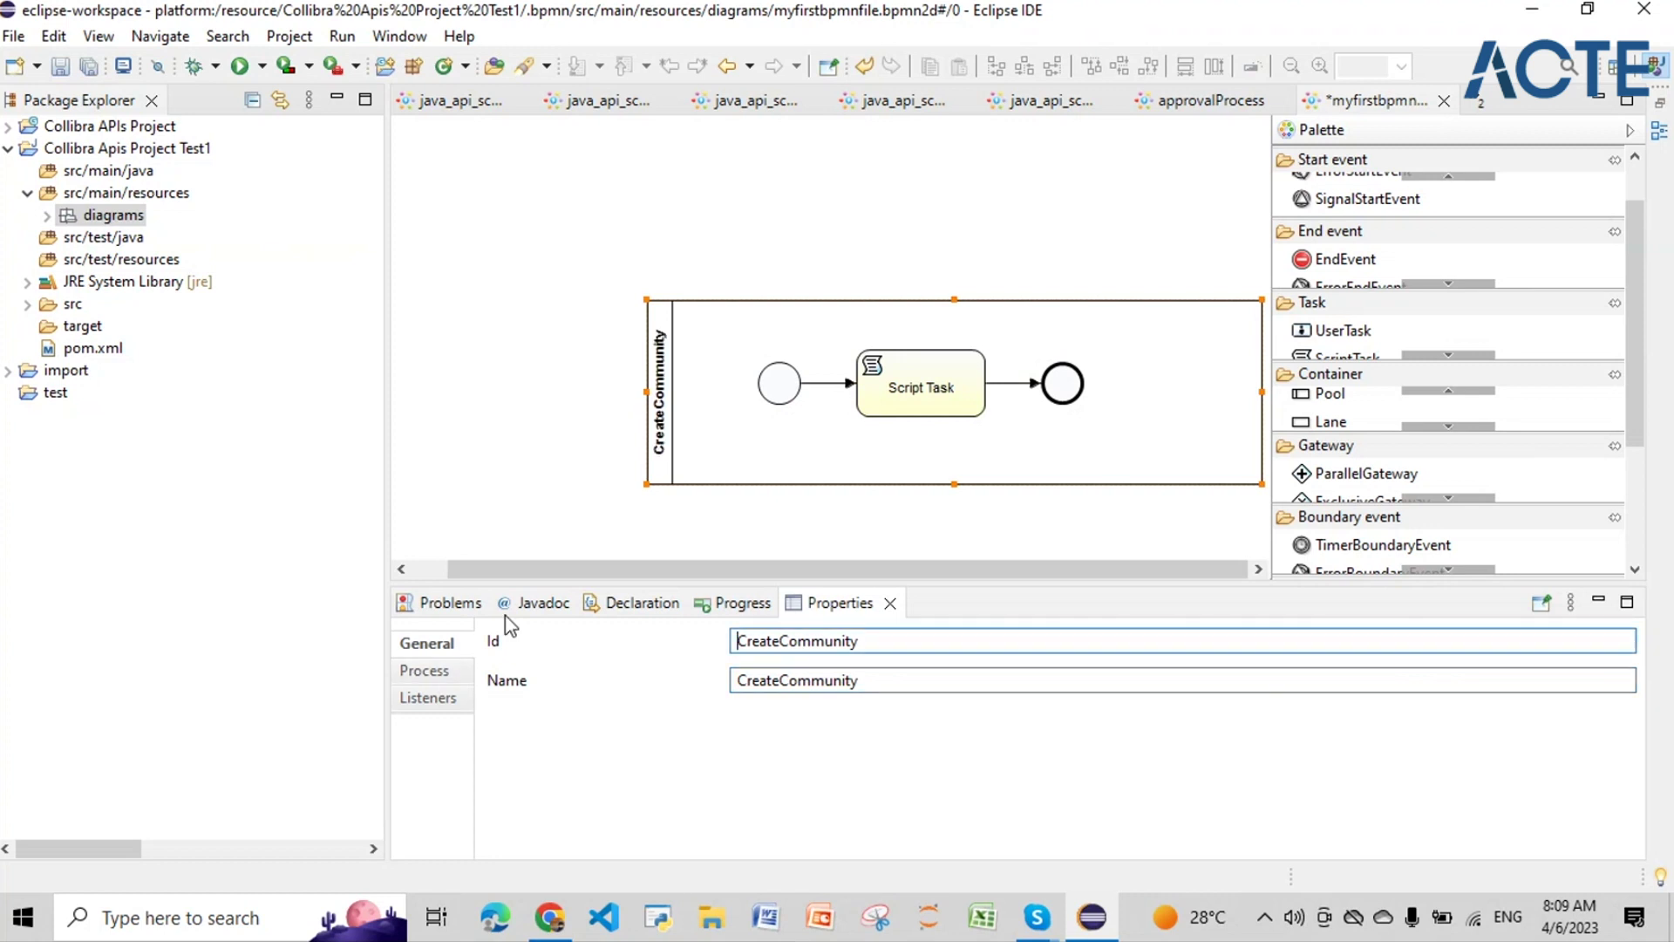
click(779, 681)
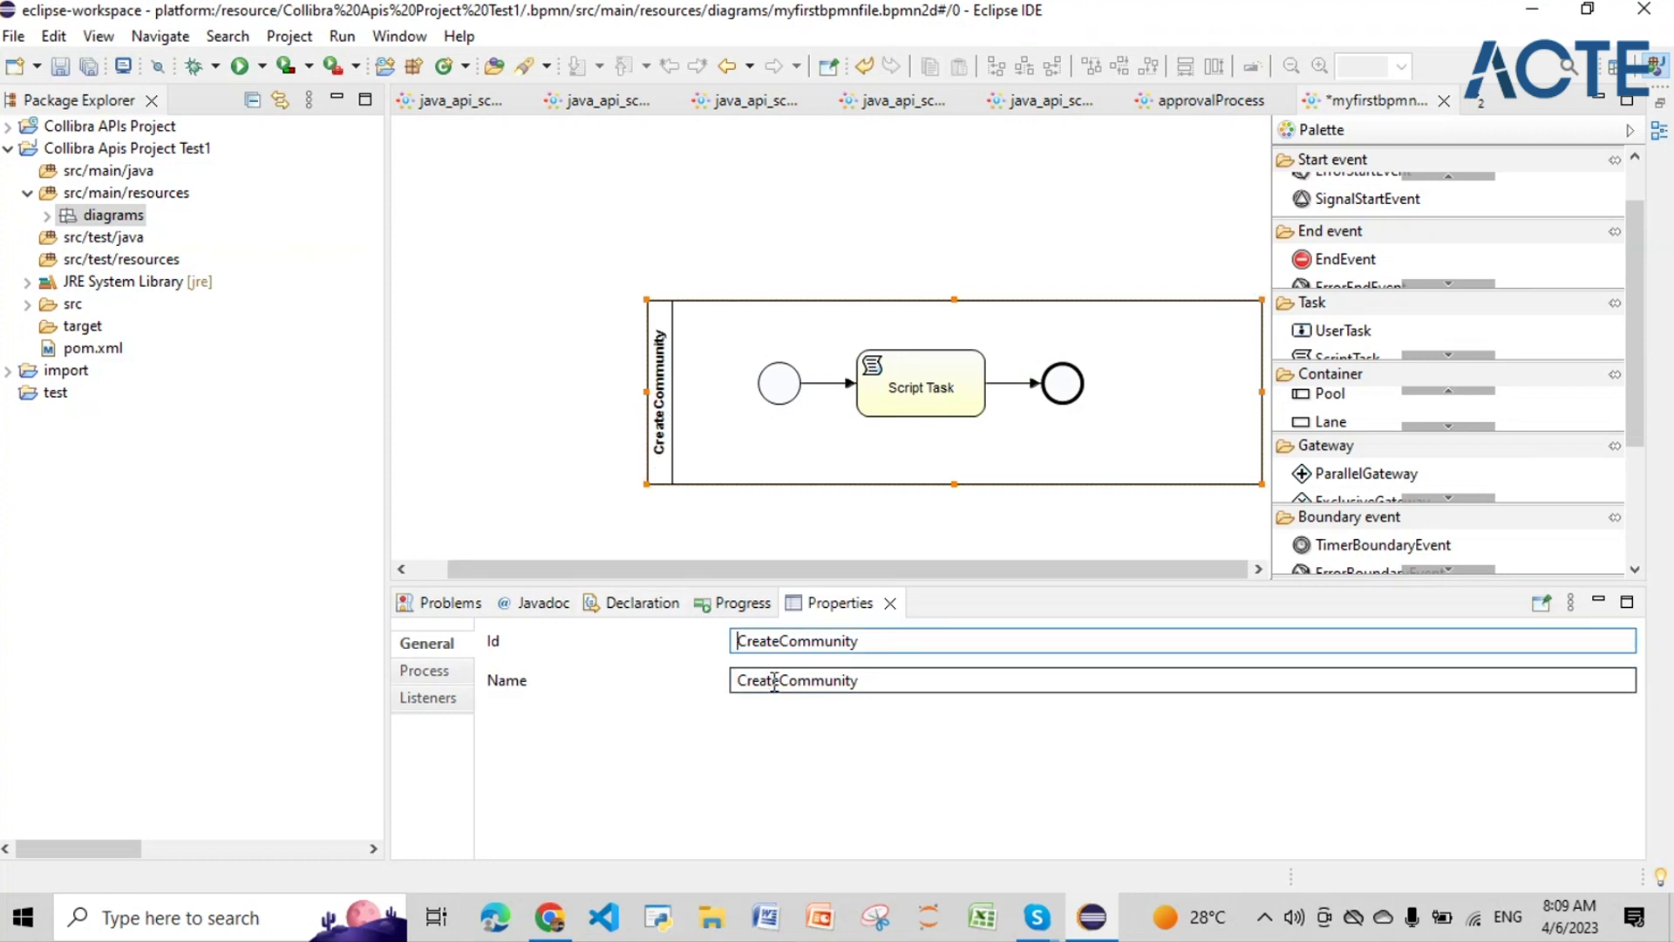
click(891, 641)
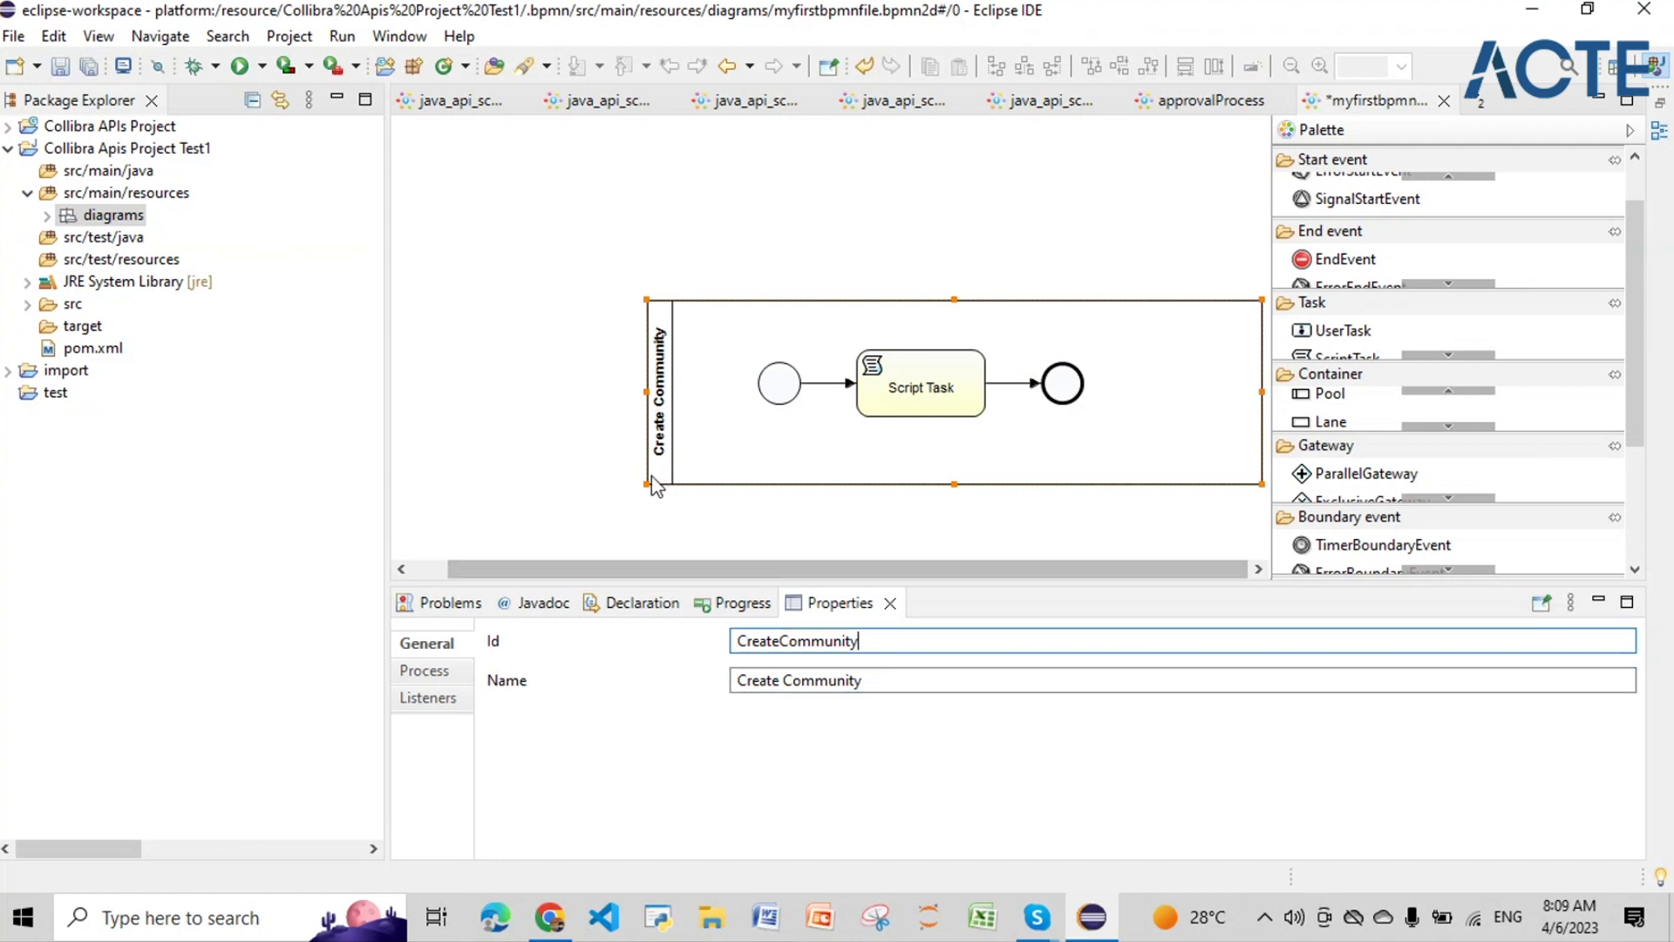
Step: Replace the process Id process_pool1 with myfirstbpmnfile
click(425, 670)
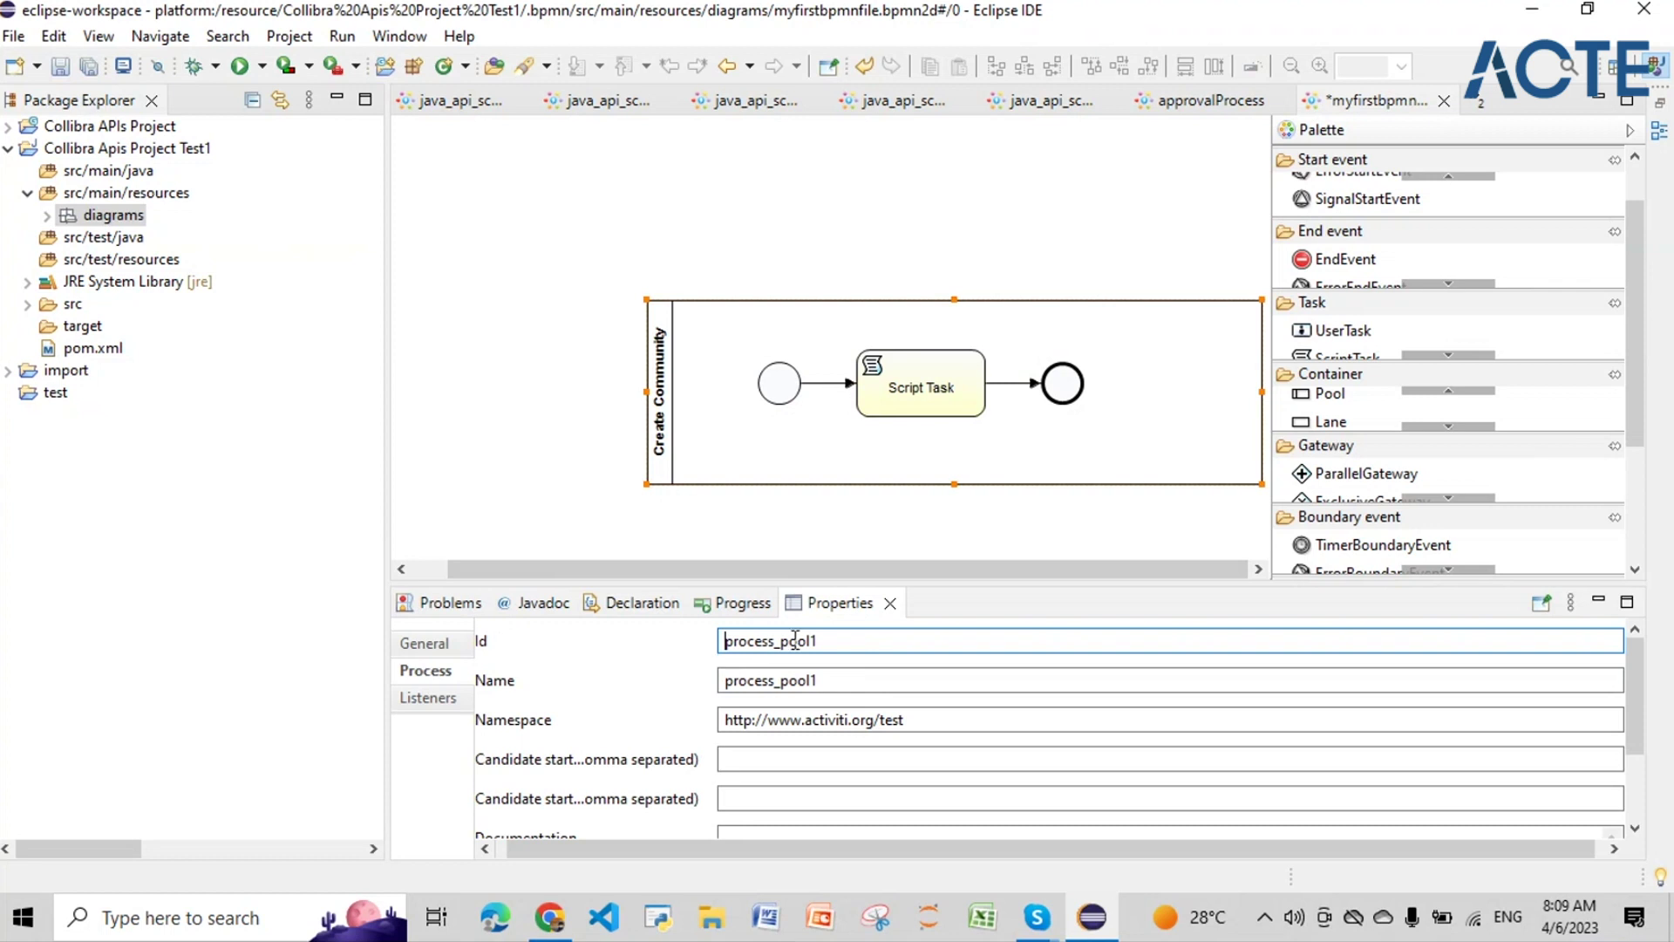
drag(818, 642, 760, 645)
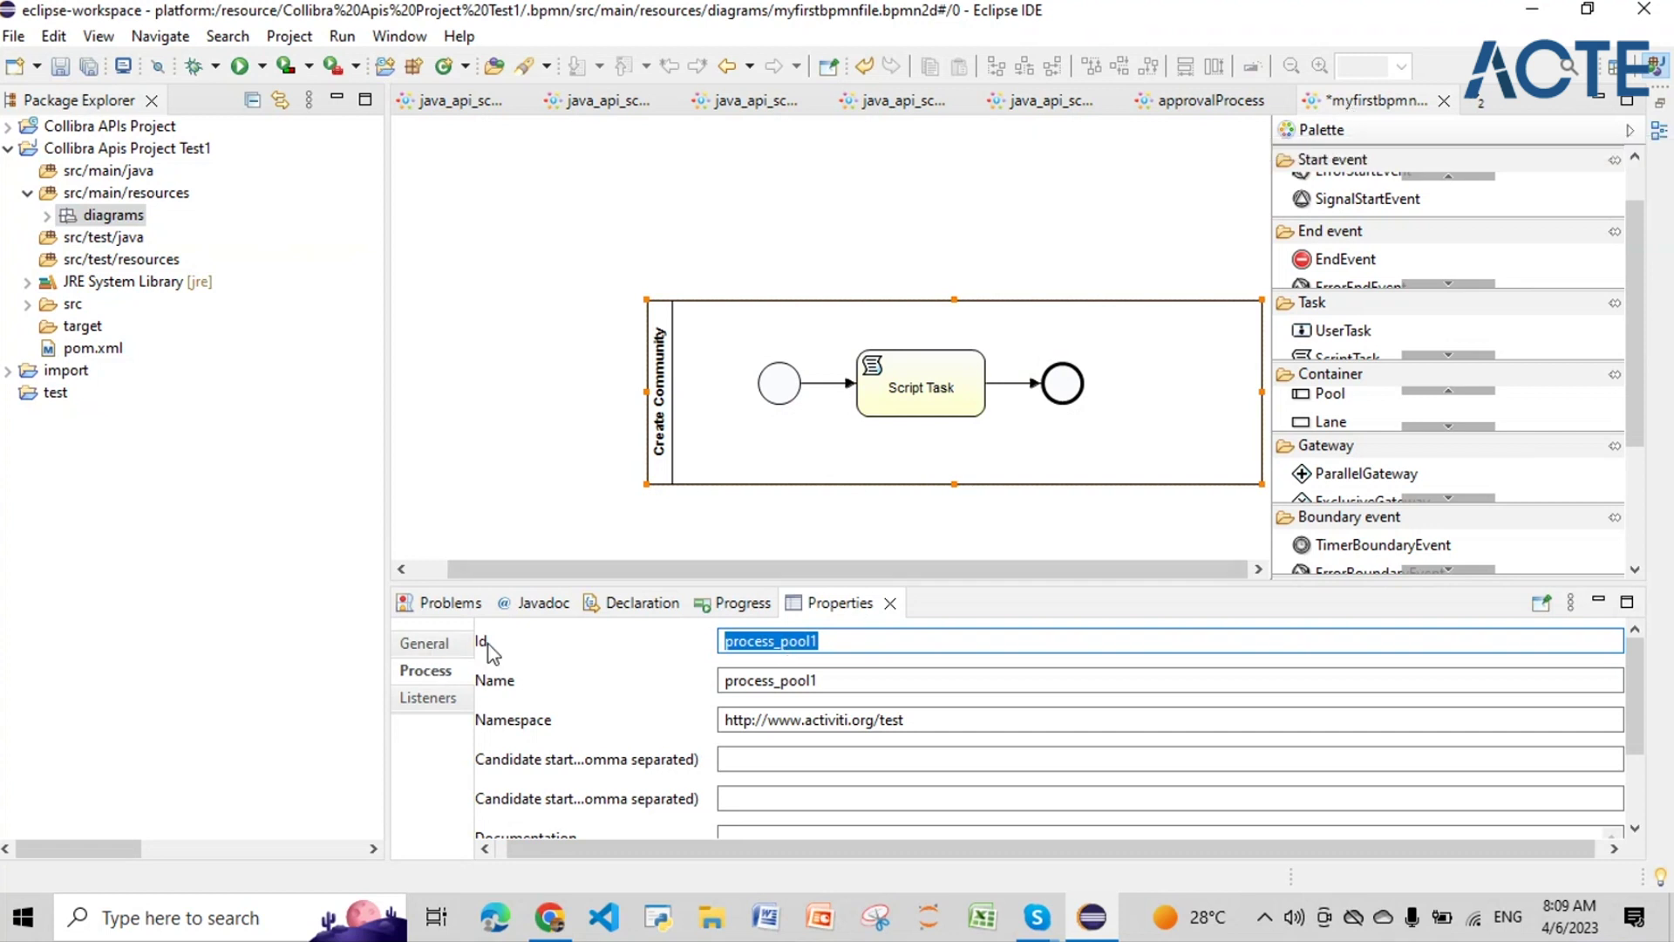
click(749, 641)
click(819, 642)
drag(820, 642, 726, 641)
text(my)
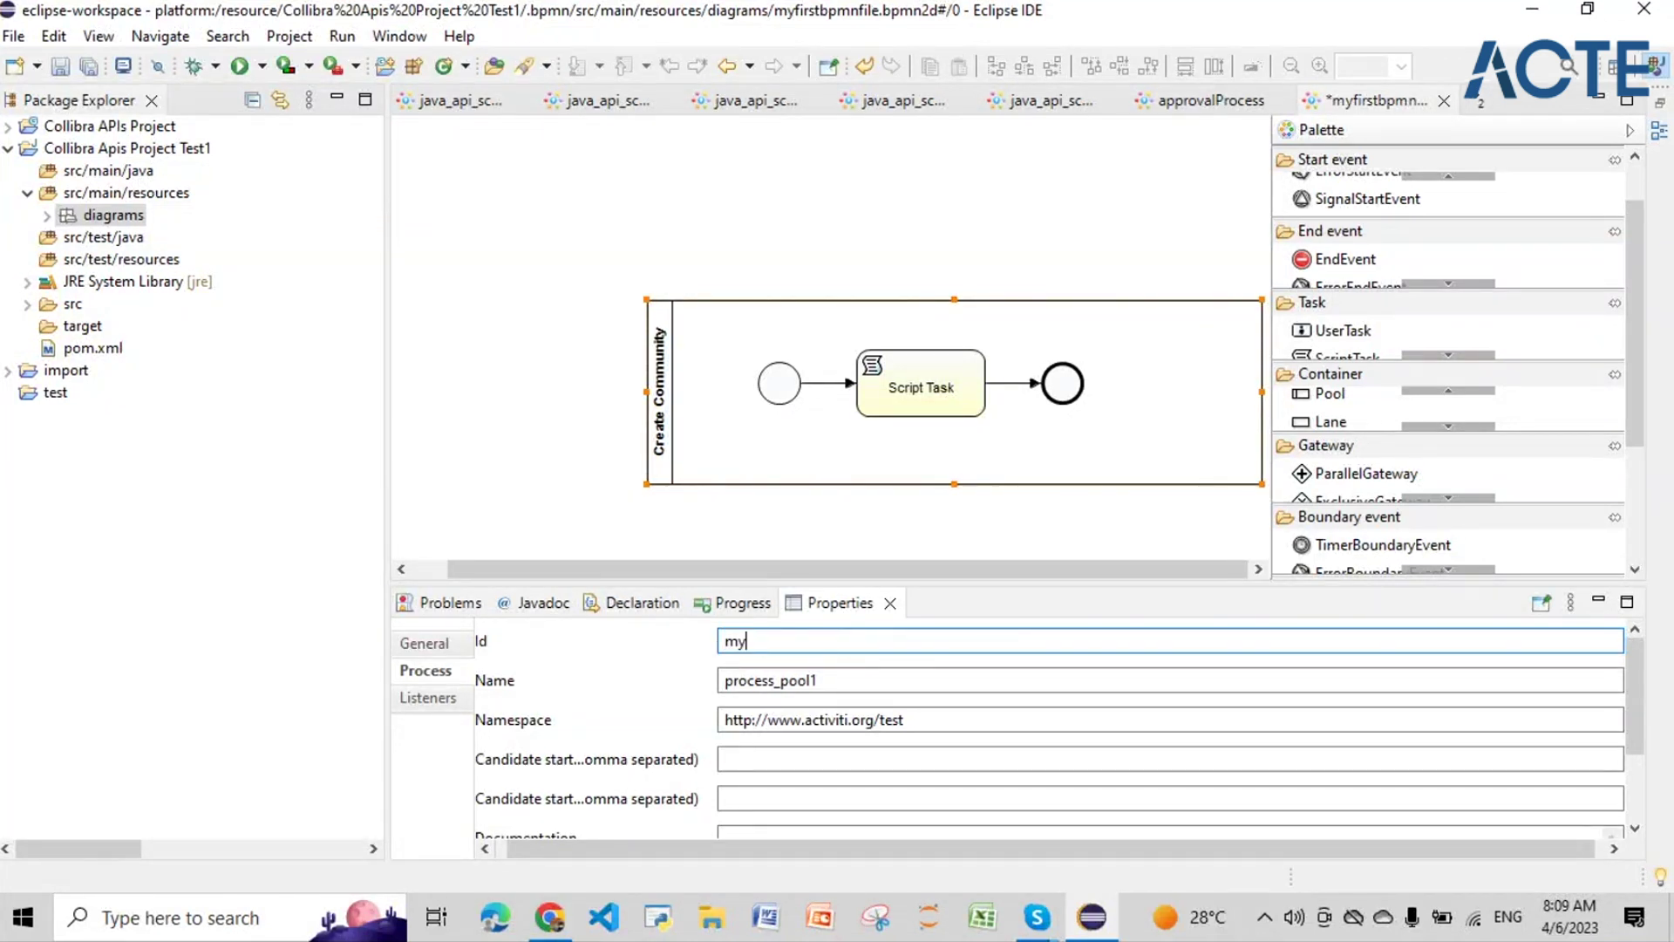
text(firstbpmnfile)
Step: Paste myfirstbpmnfile over process_pool1 in the process Name
drag(835, 641, 680, 638)
key(ctrl+c)
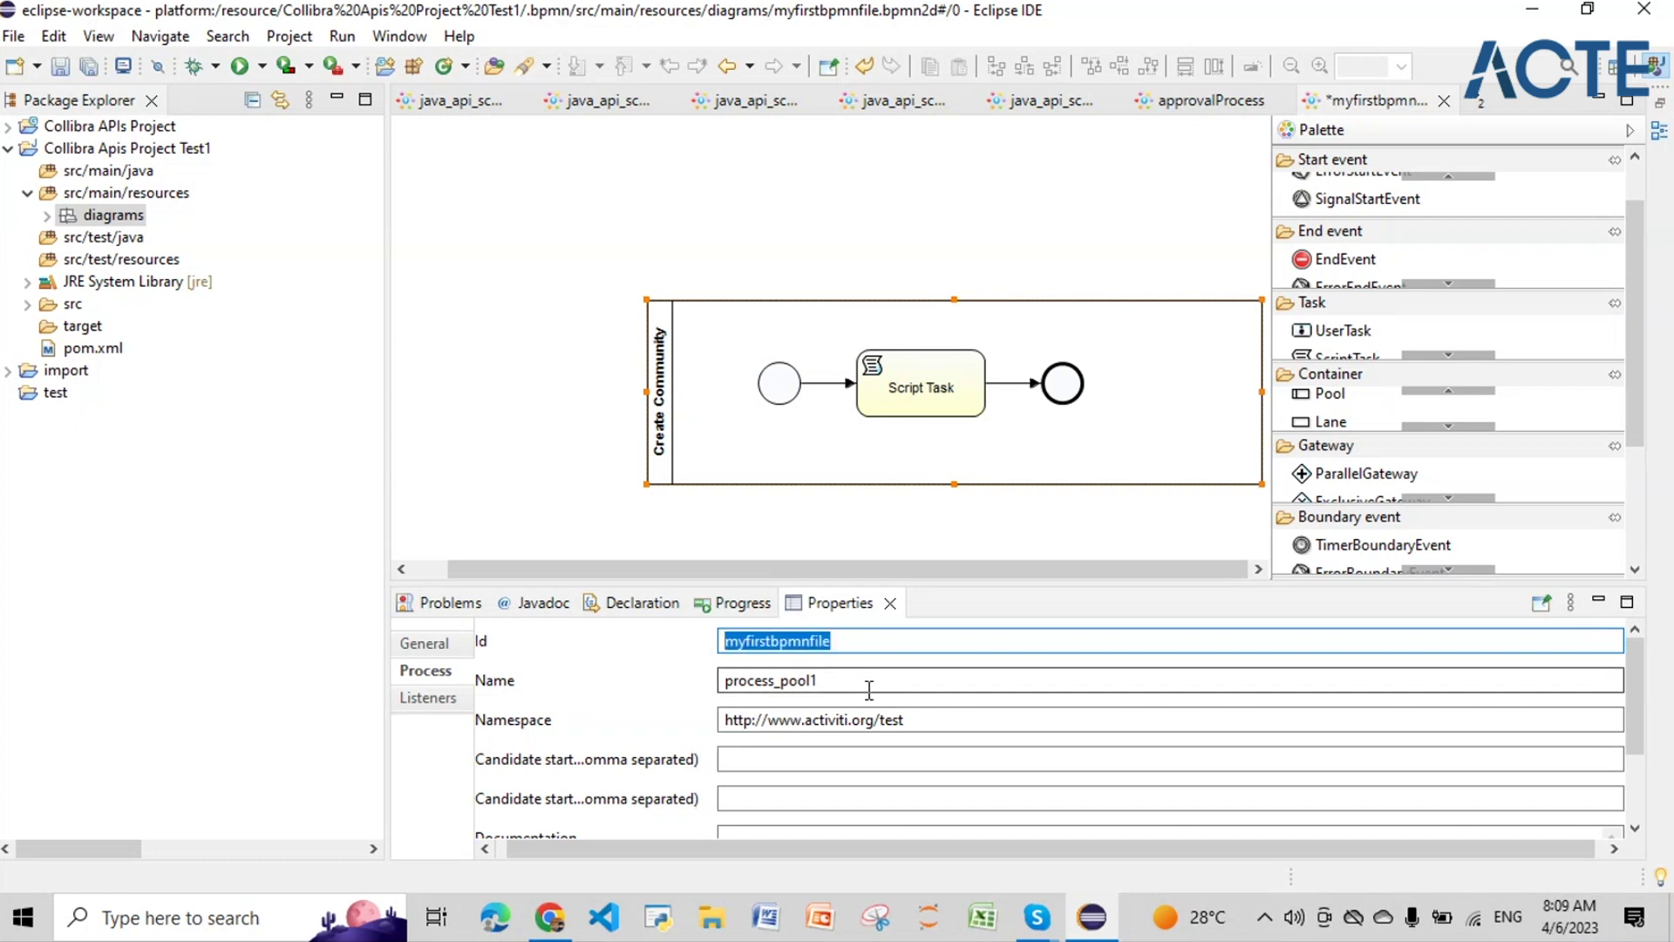
drag(870, 689, 707, 683)
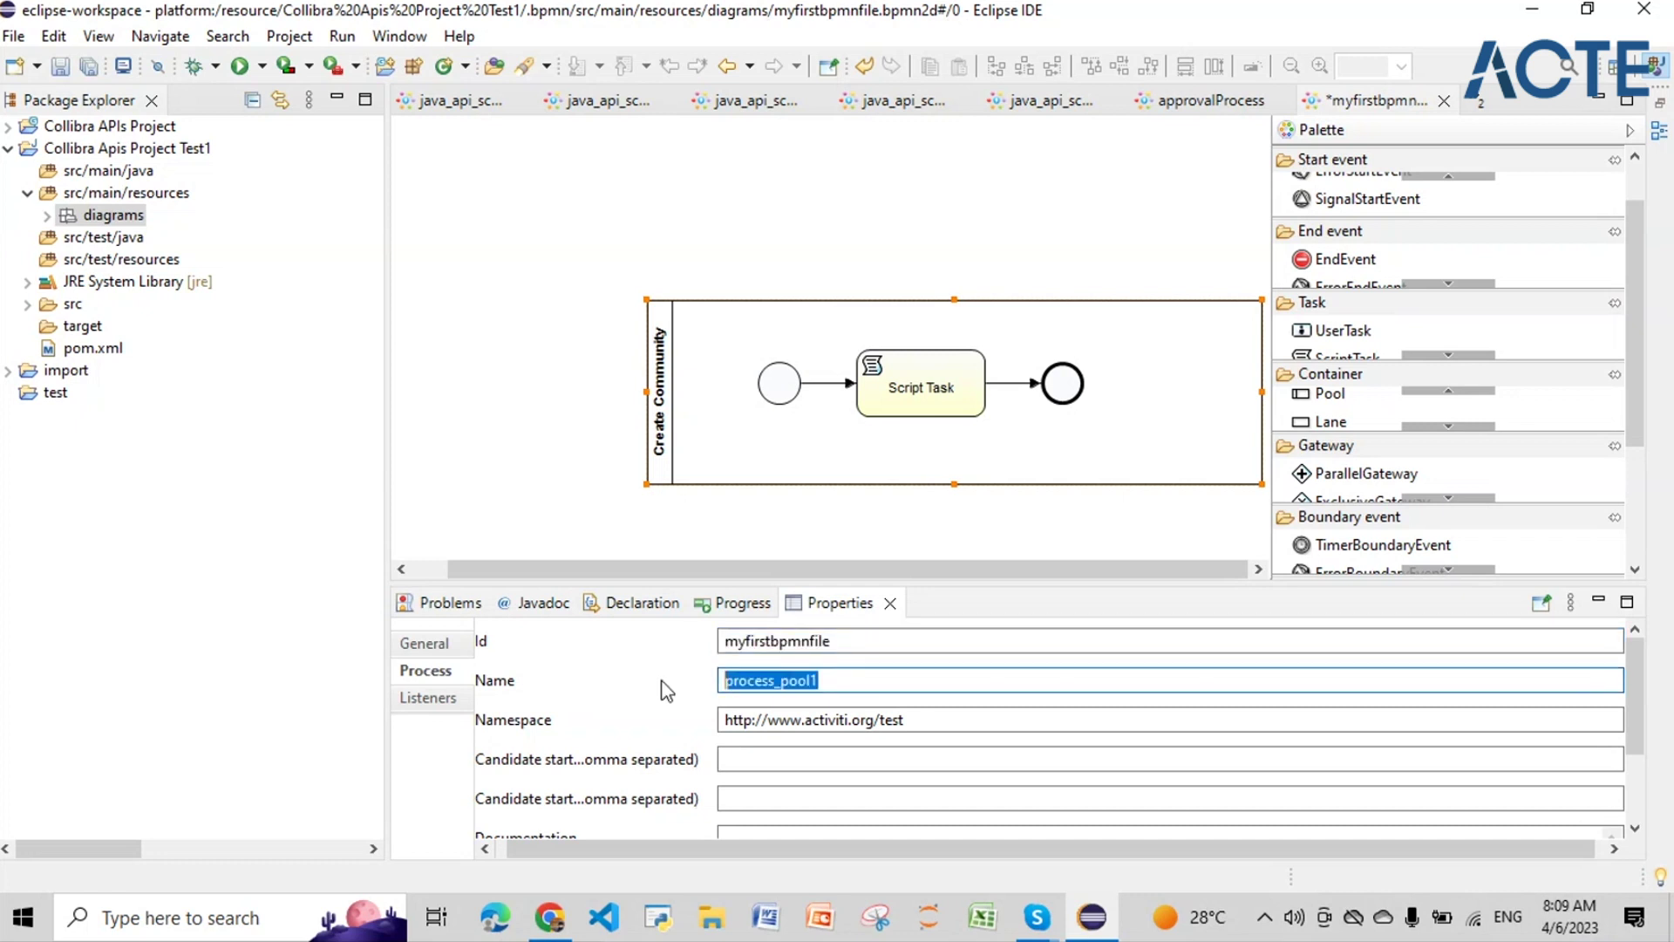
key(ctrl+v)
click(822, 720)
drag(909, 719, 693, 720)
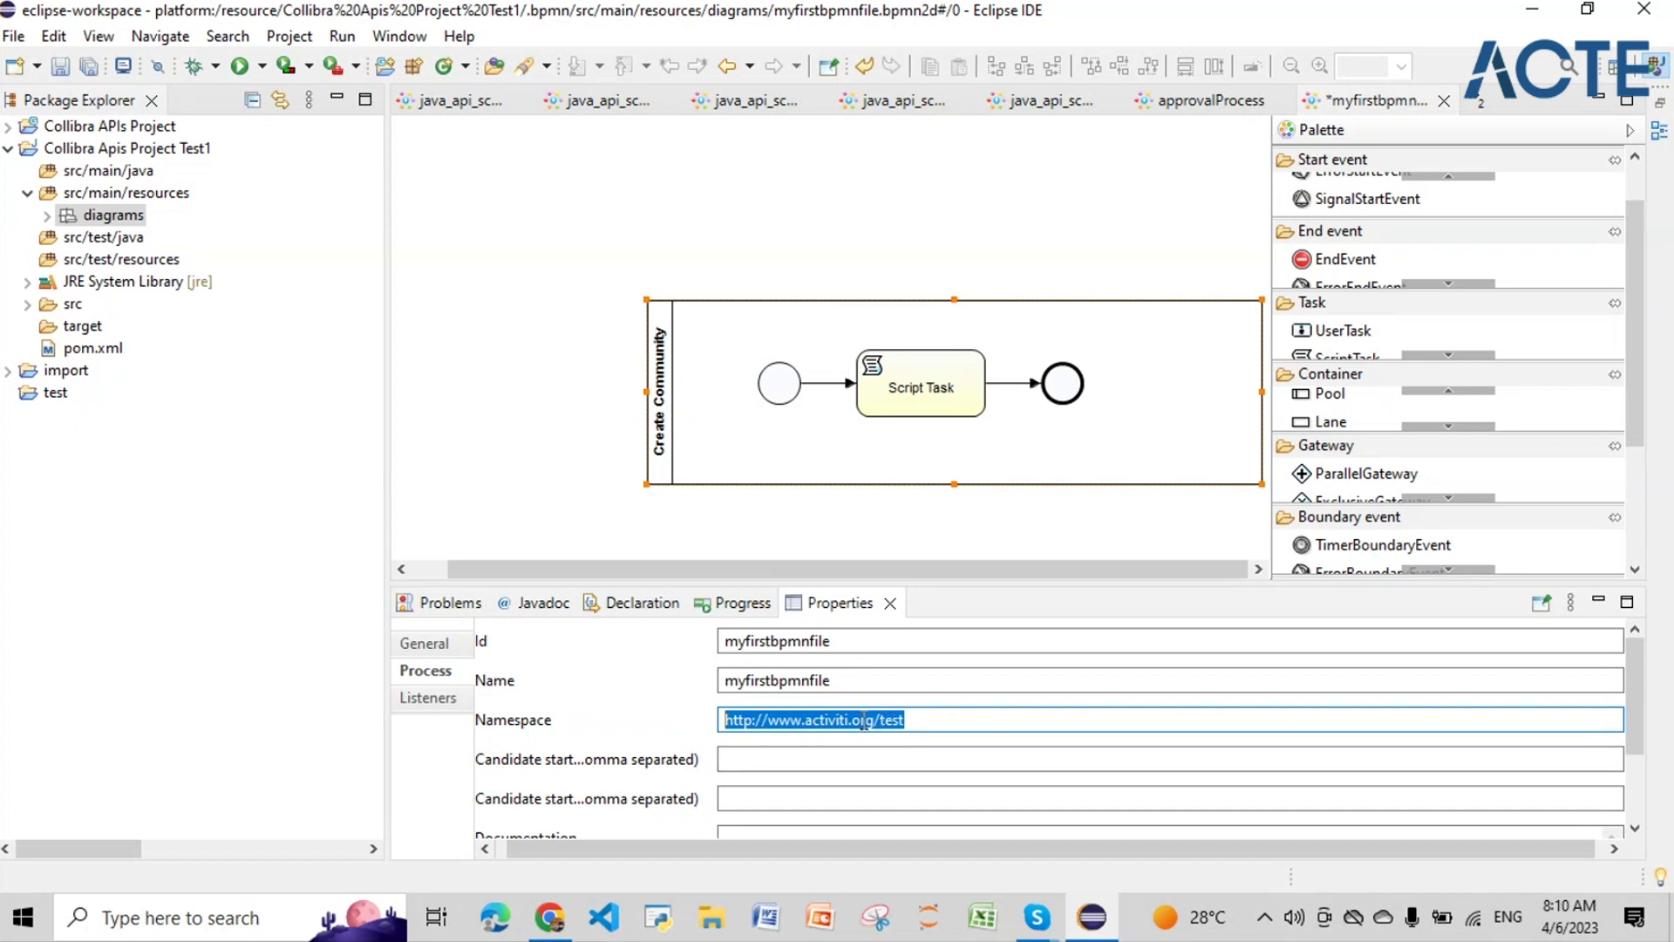
click(449, 100)
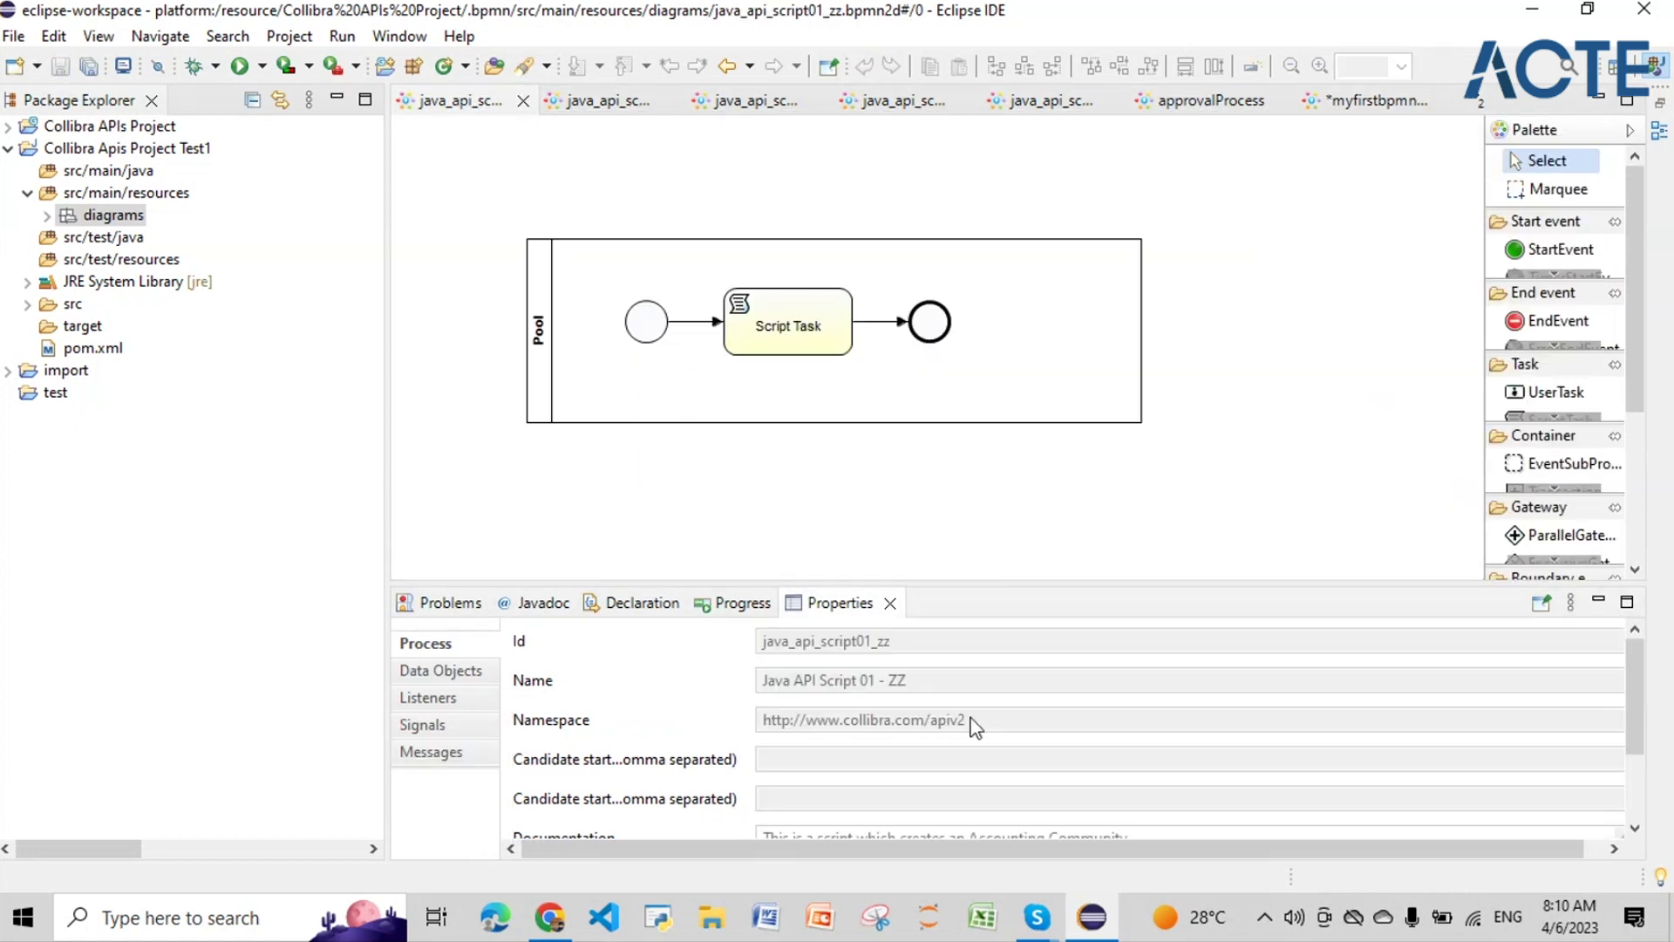
click(567, 112)
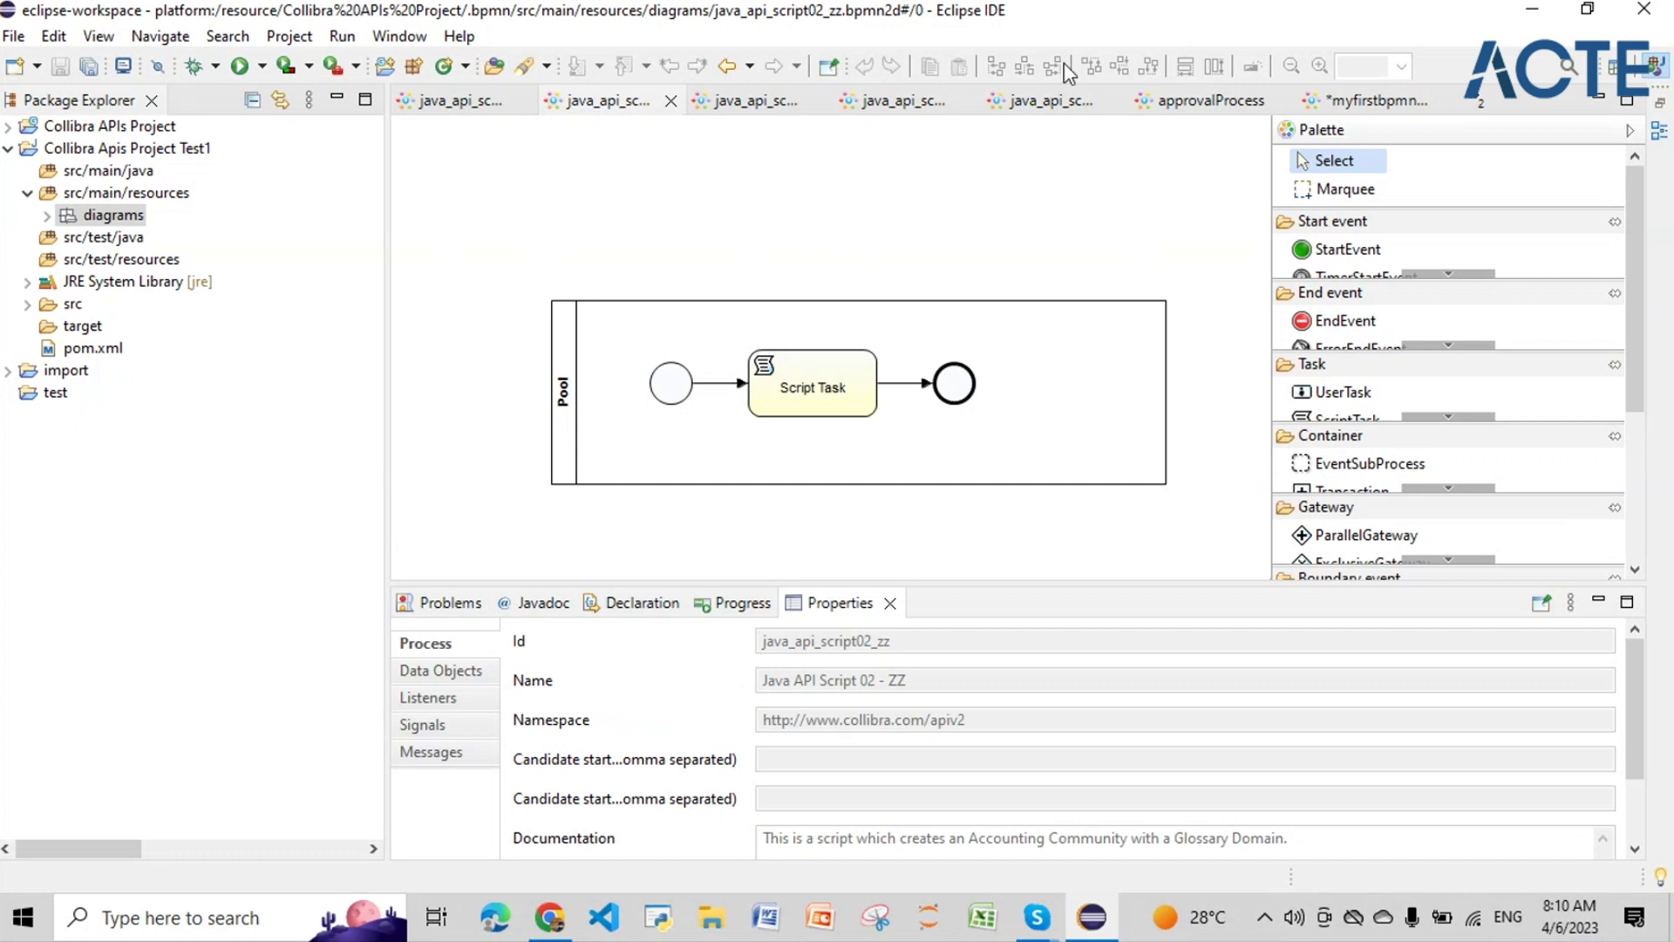
click(1315, 103)
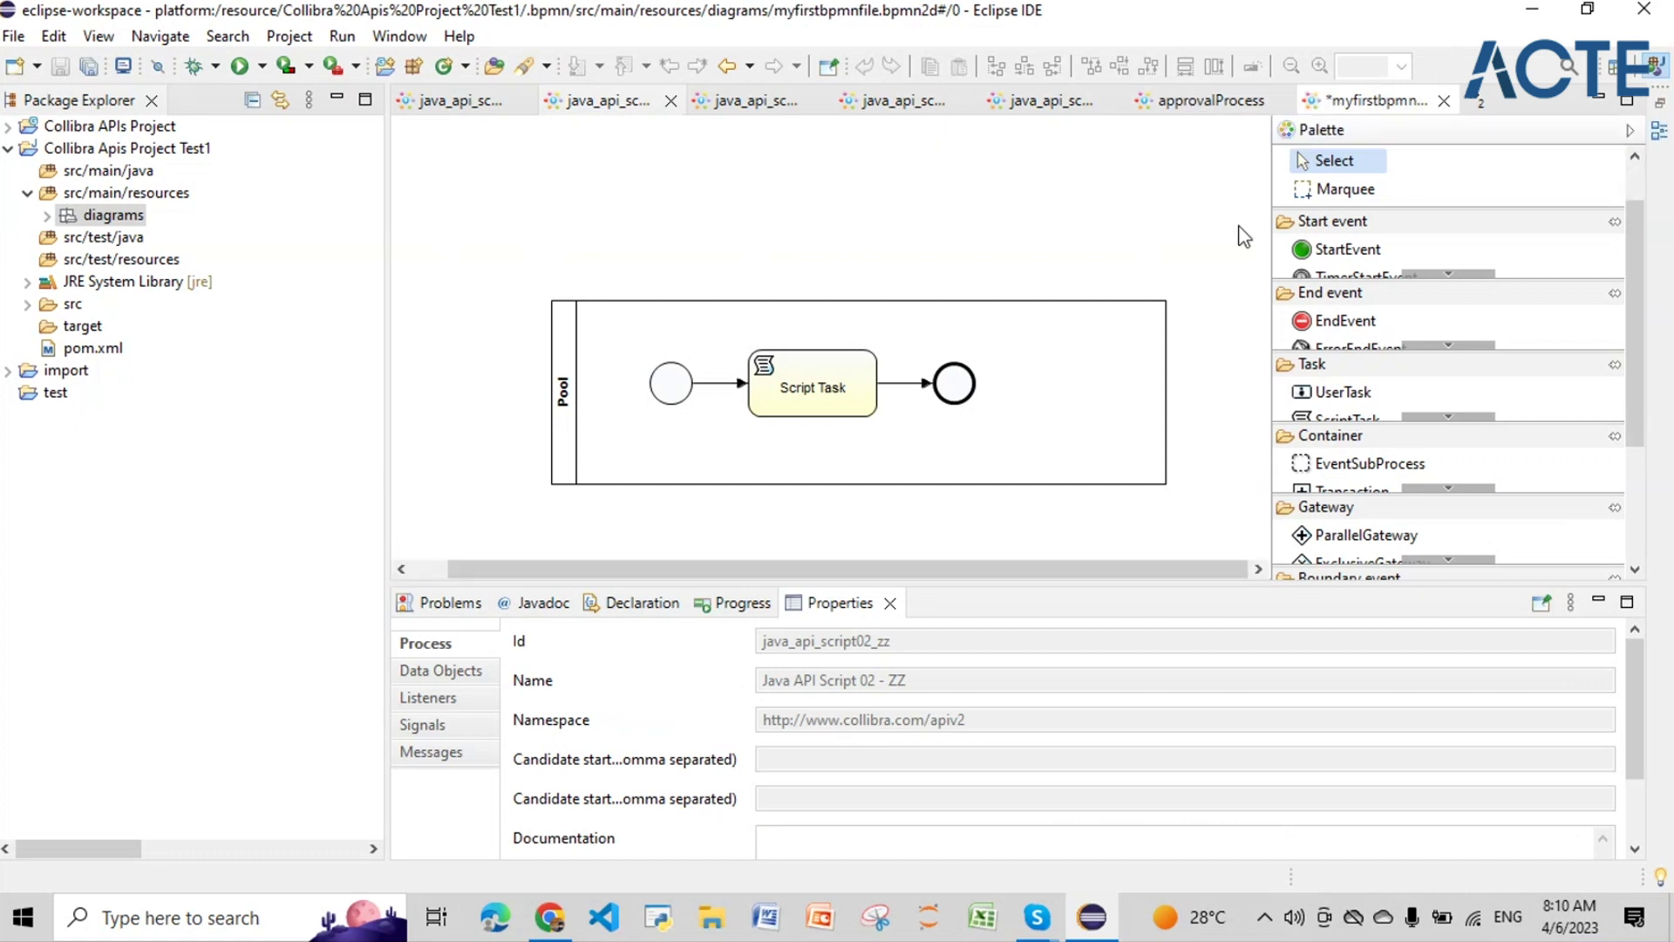
drag(904, 719, 810, 722)
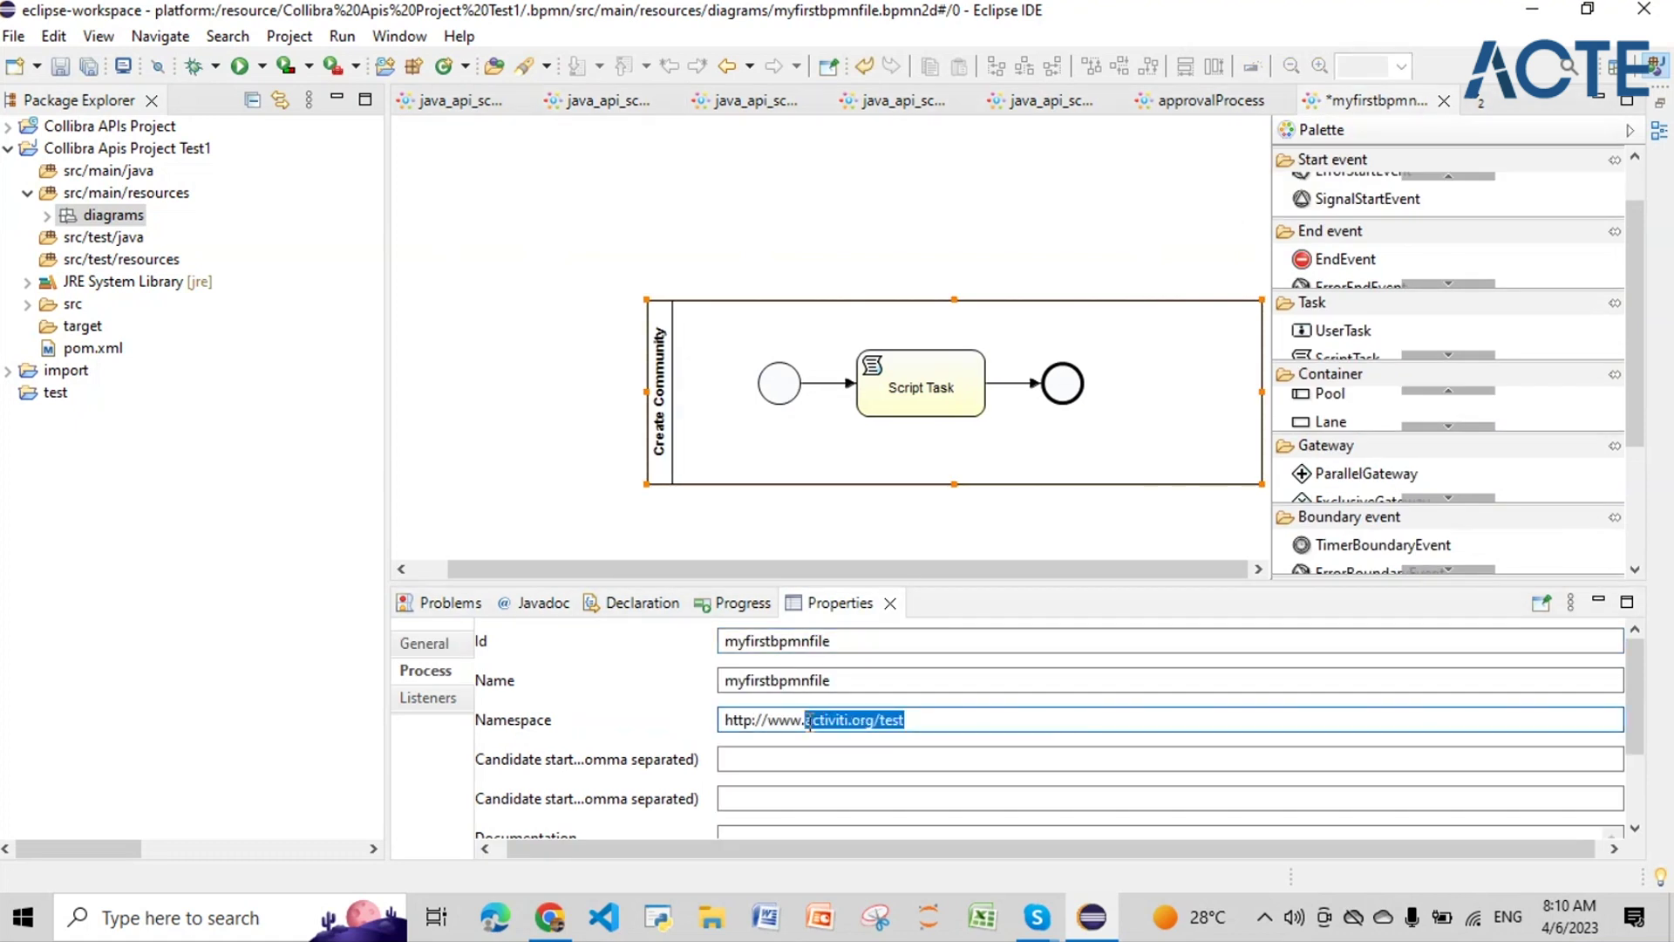
text(collibra.com/apiv2)
Step: Inspect the start event's and the Script Task's properties
mouse_move(723, 403)
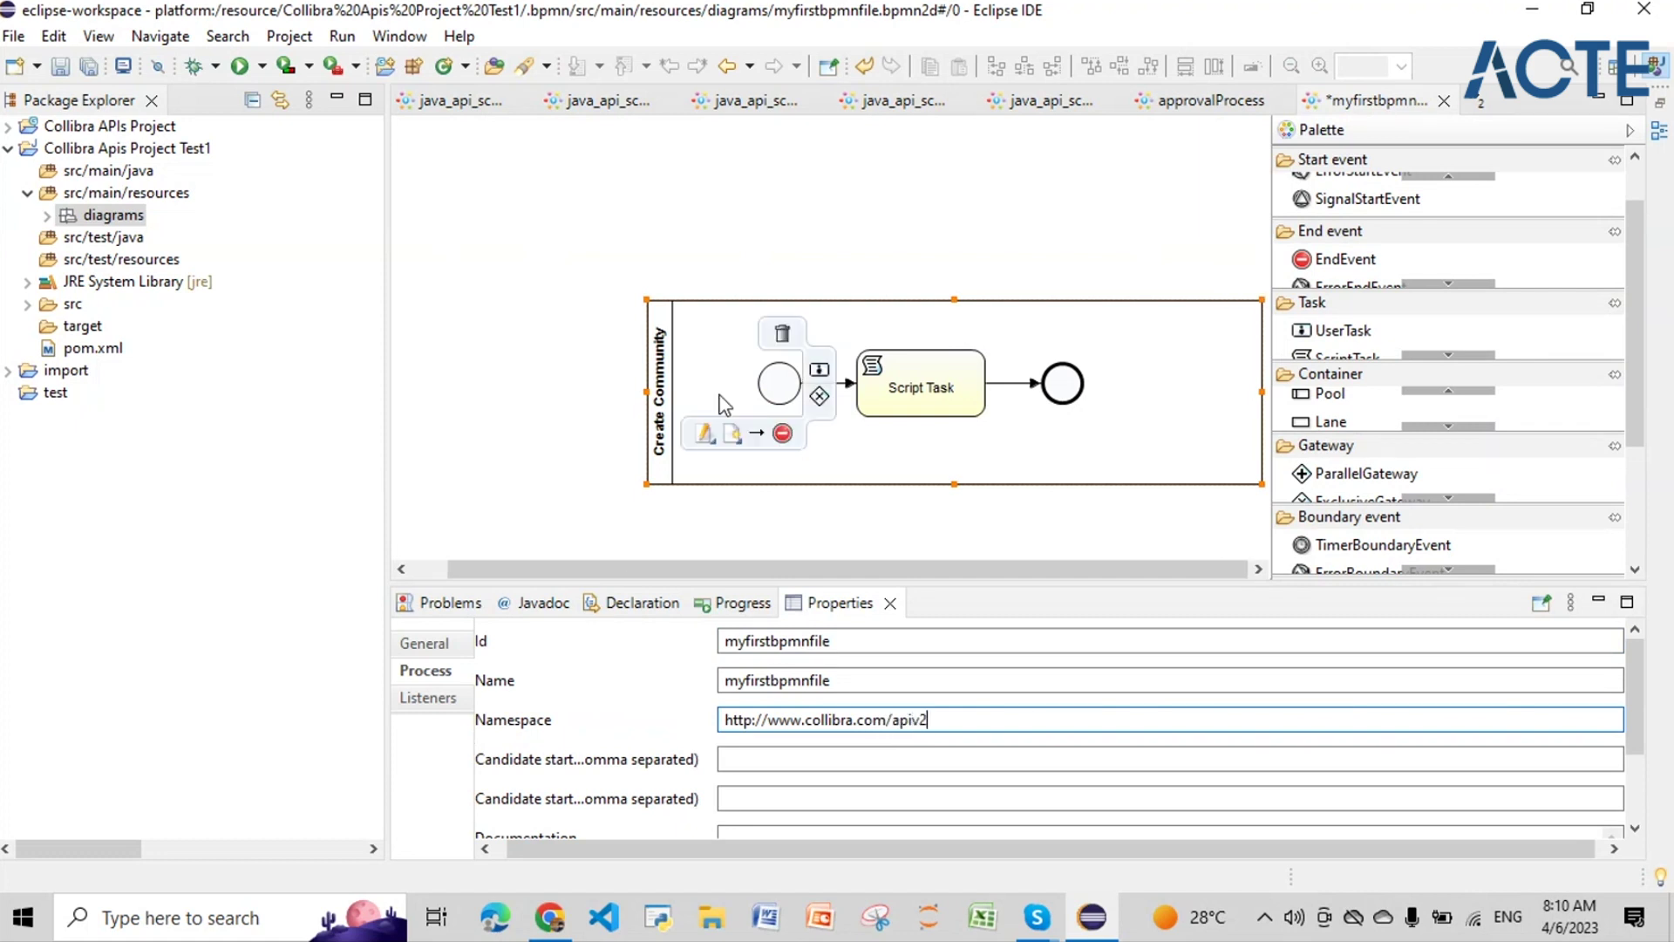
click(778, 396)
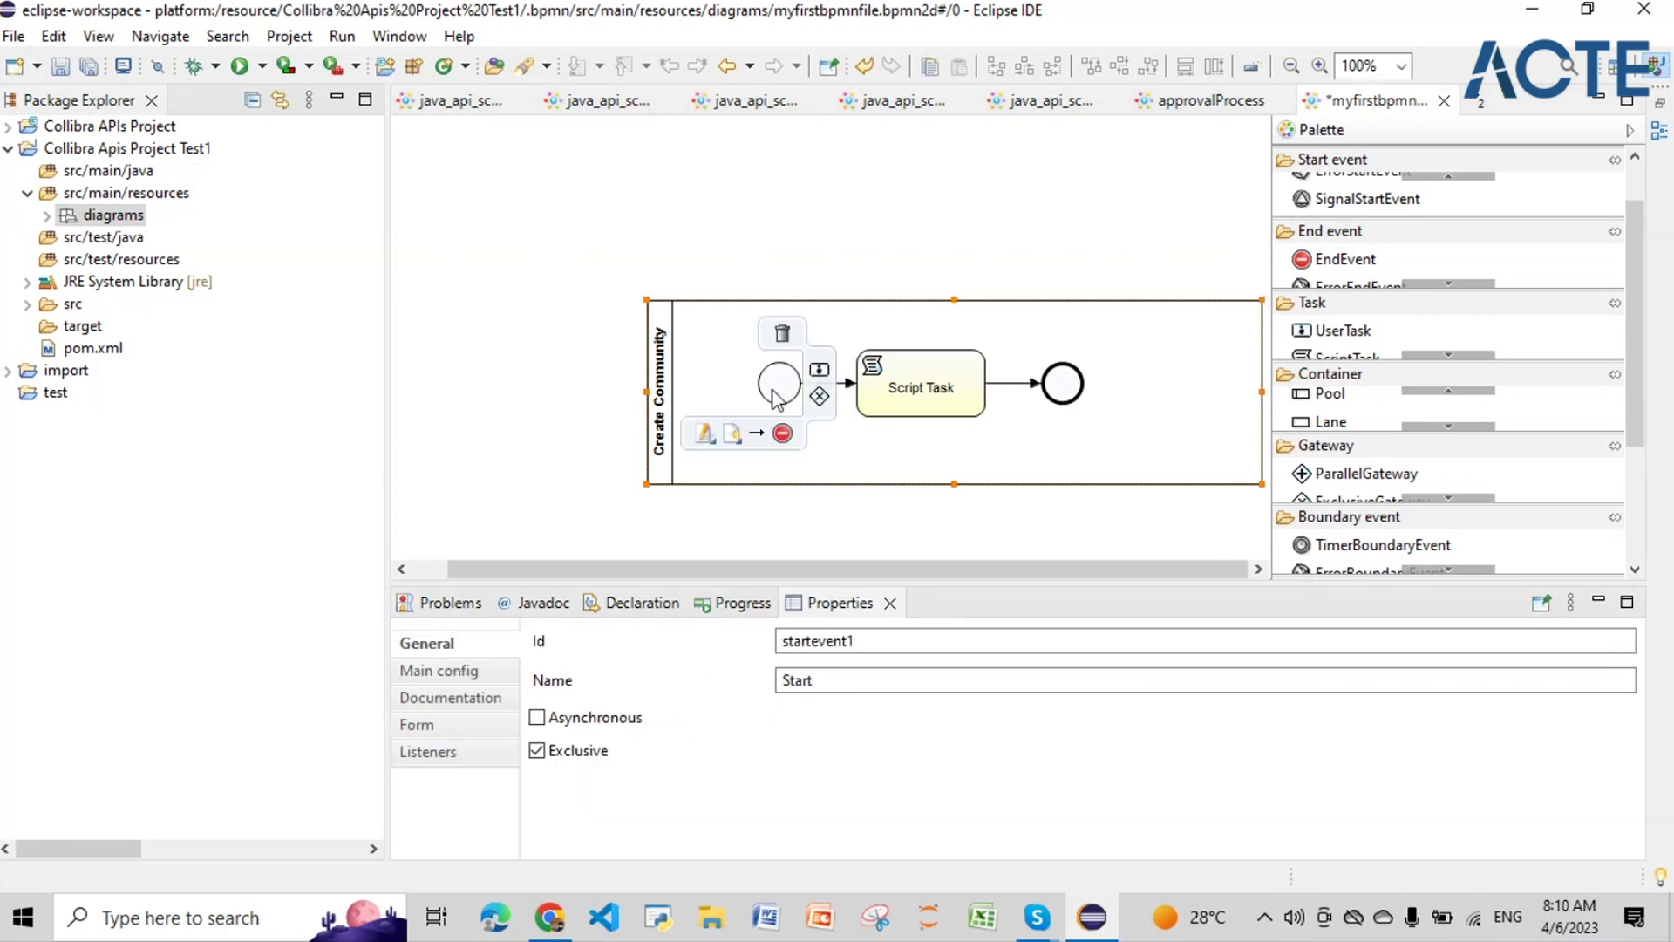
click(894, 391)
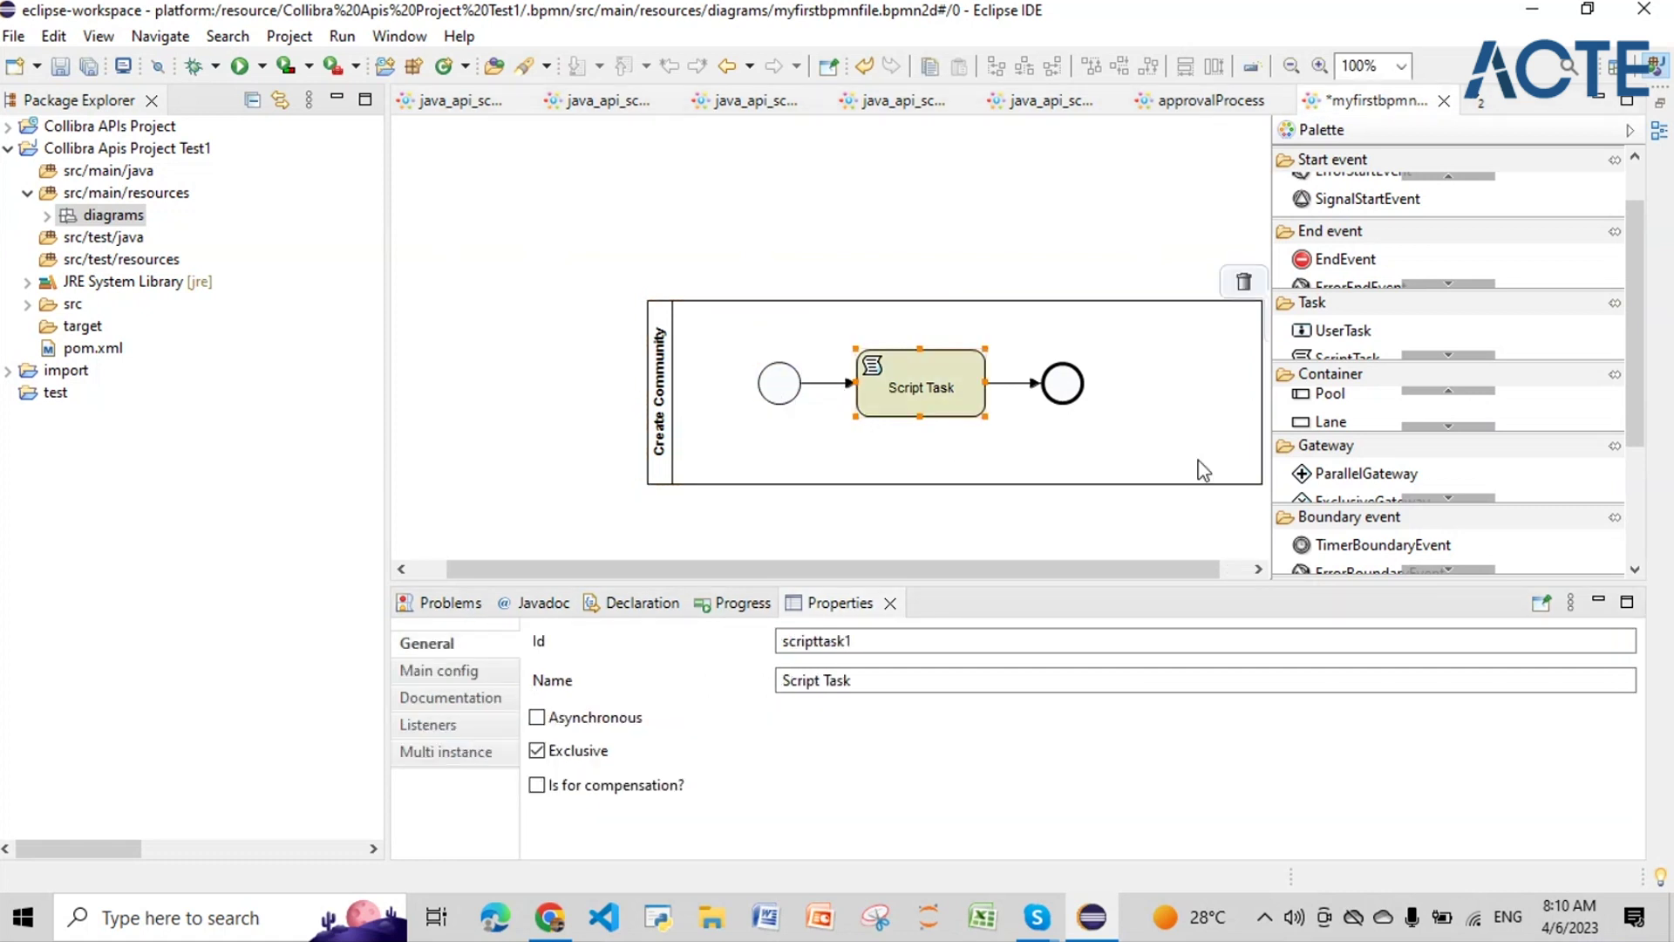
click(457, 674)
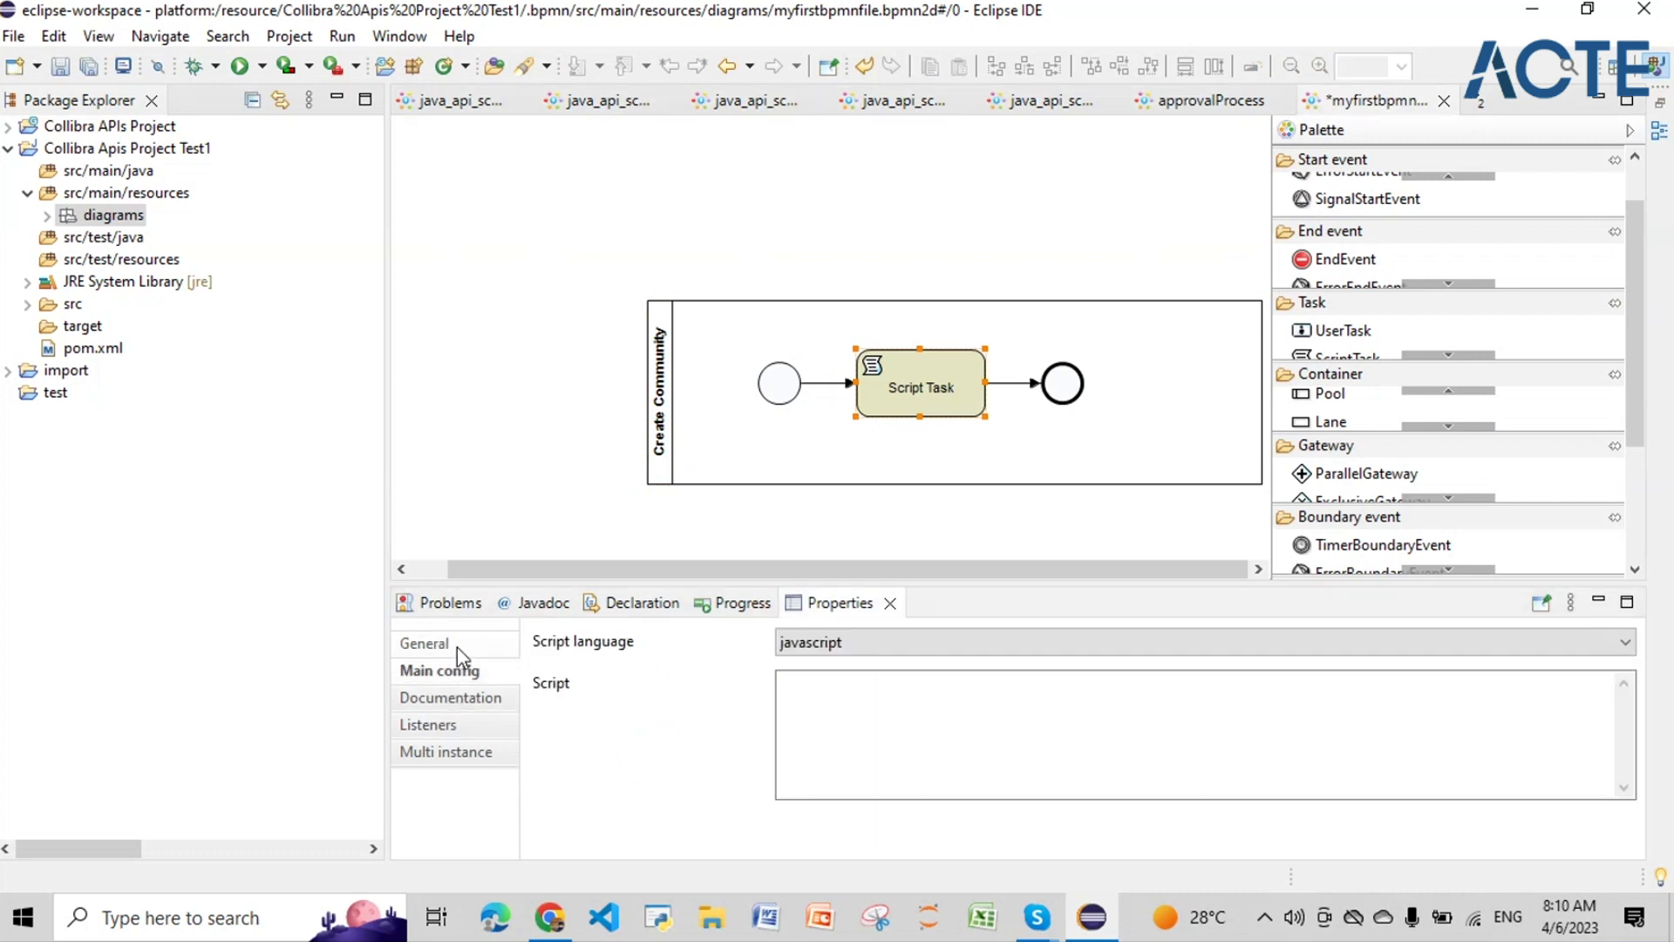
click(457, 645)
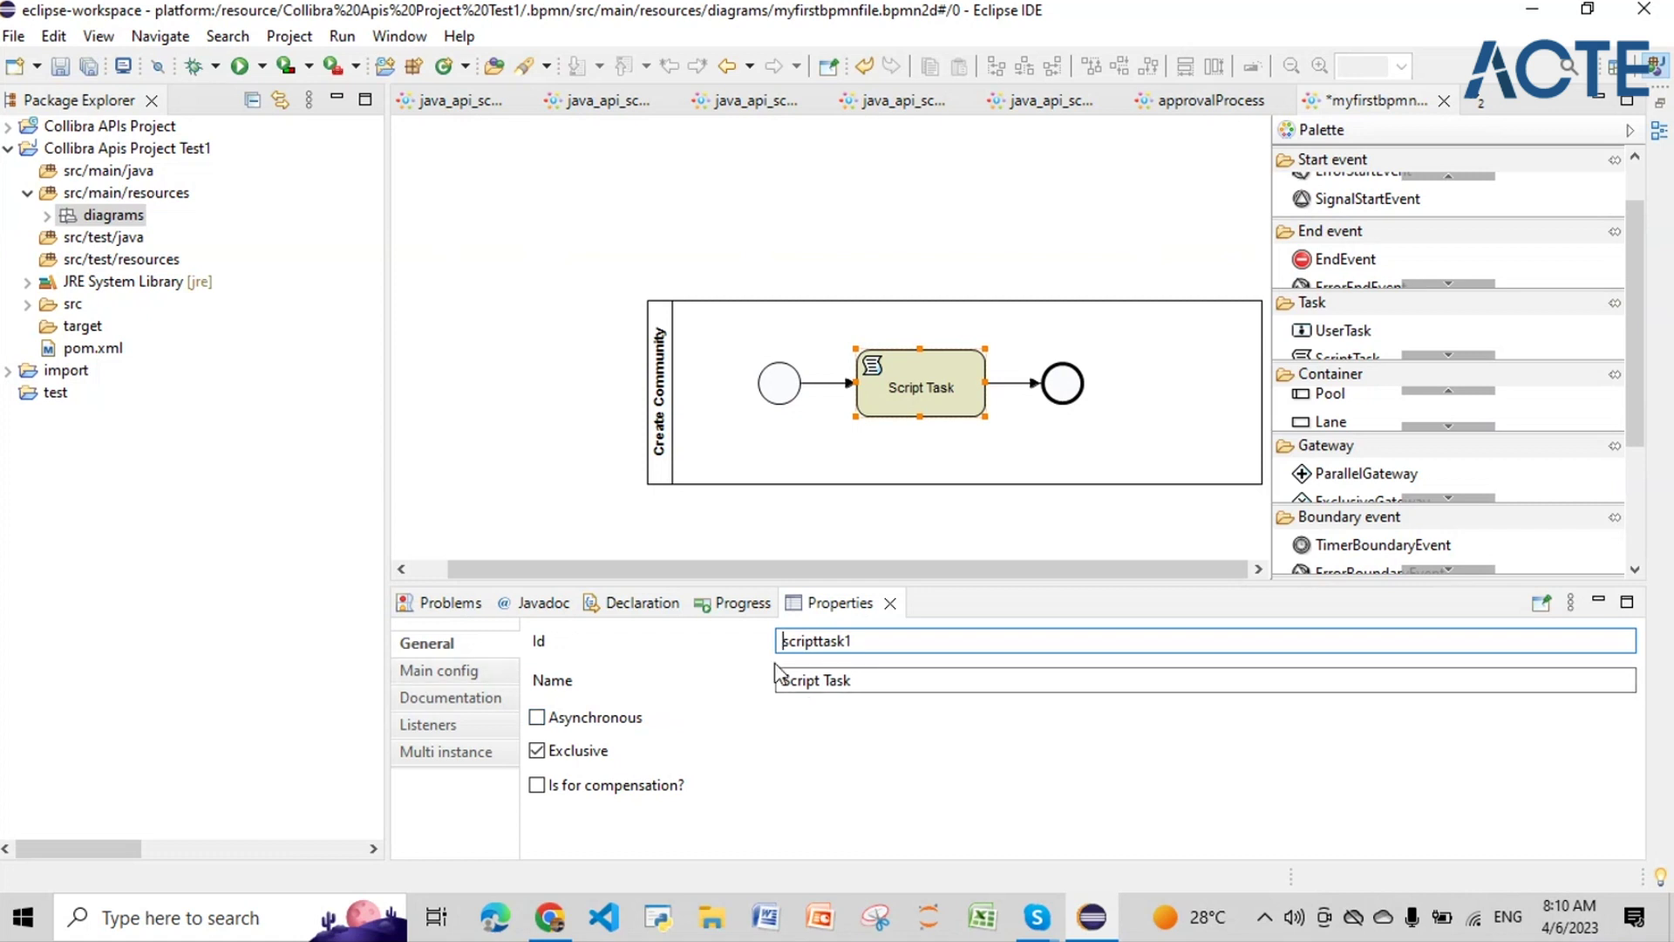
mouse_move(903, 406)
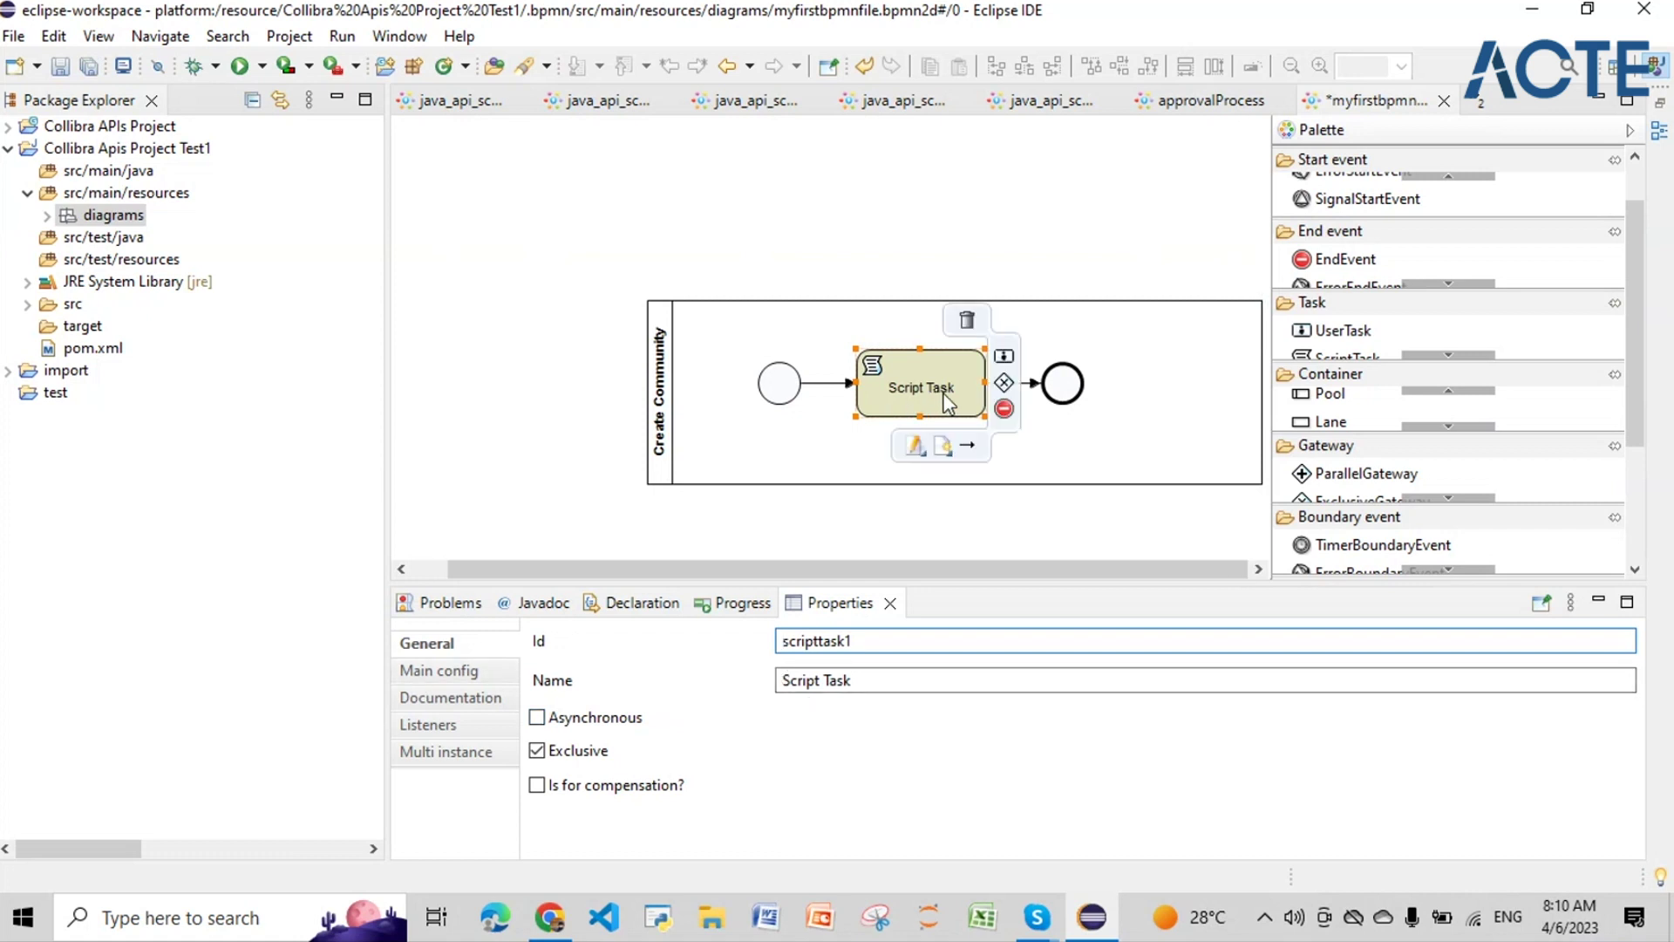
key(Tab)
key(shift+Left)
key(shift+Left)
key(shift+Left)
key(shift+Left)
key(shift+Left)
key(shift+Left)
key(shift+Left)
key(shift+Left)
key(shift+Left)
key(shift+Left)
key(shift+Left)
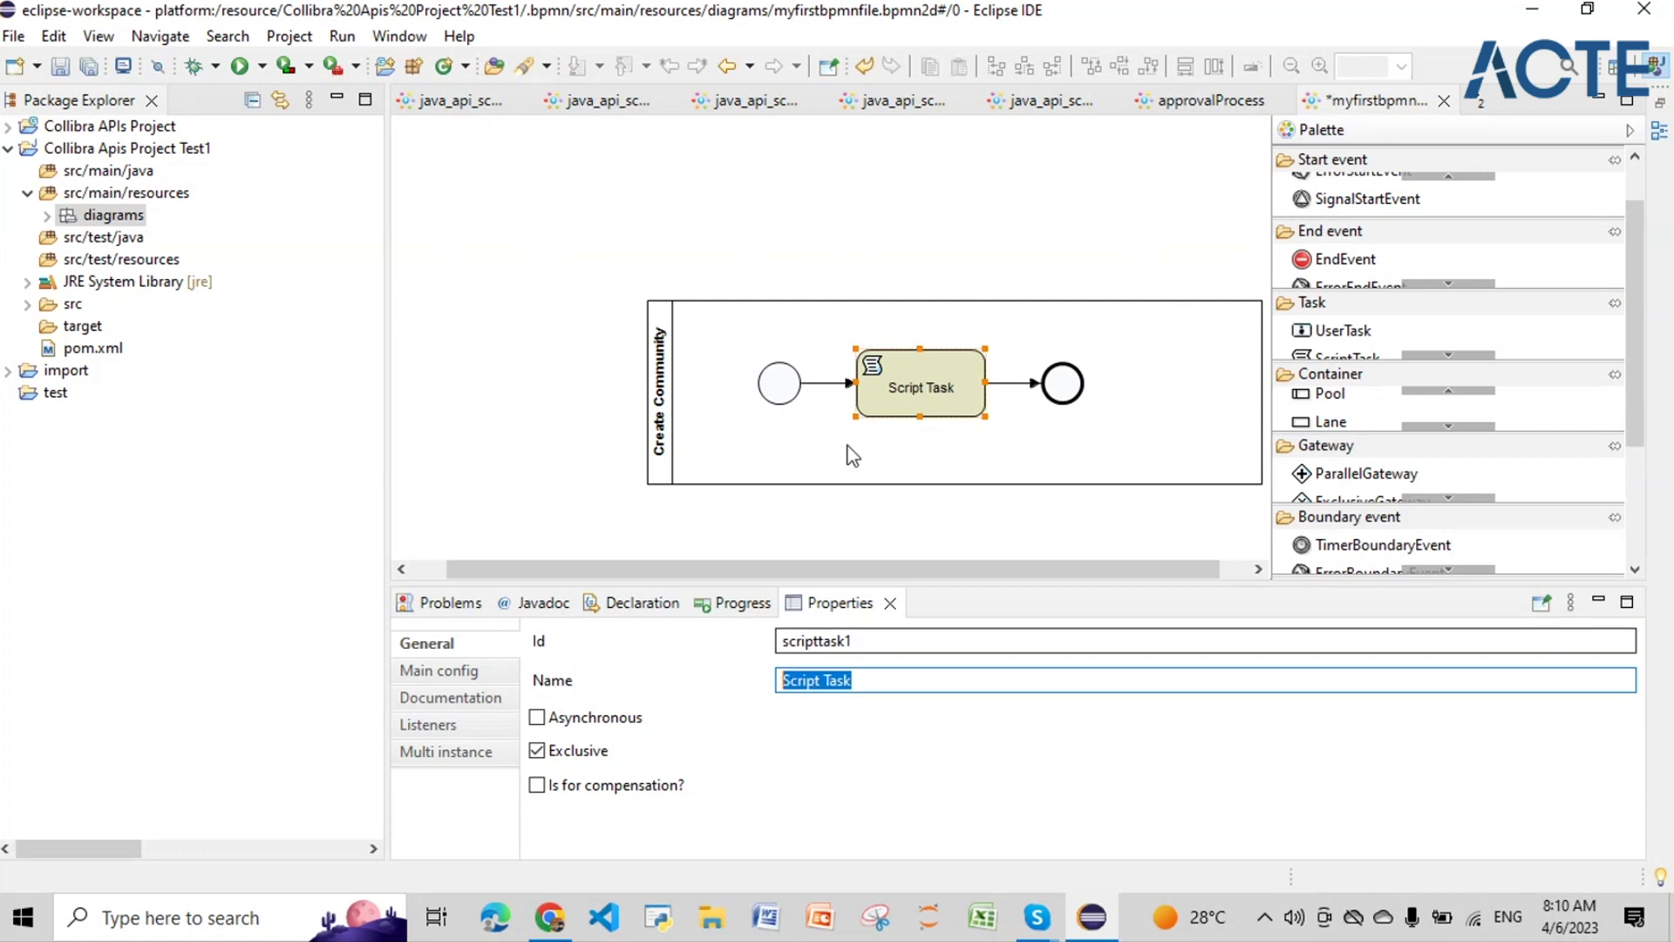
Step: Change the Script Task's script language from javascript to groovy
click(441, 671)
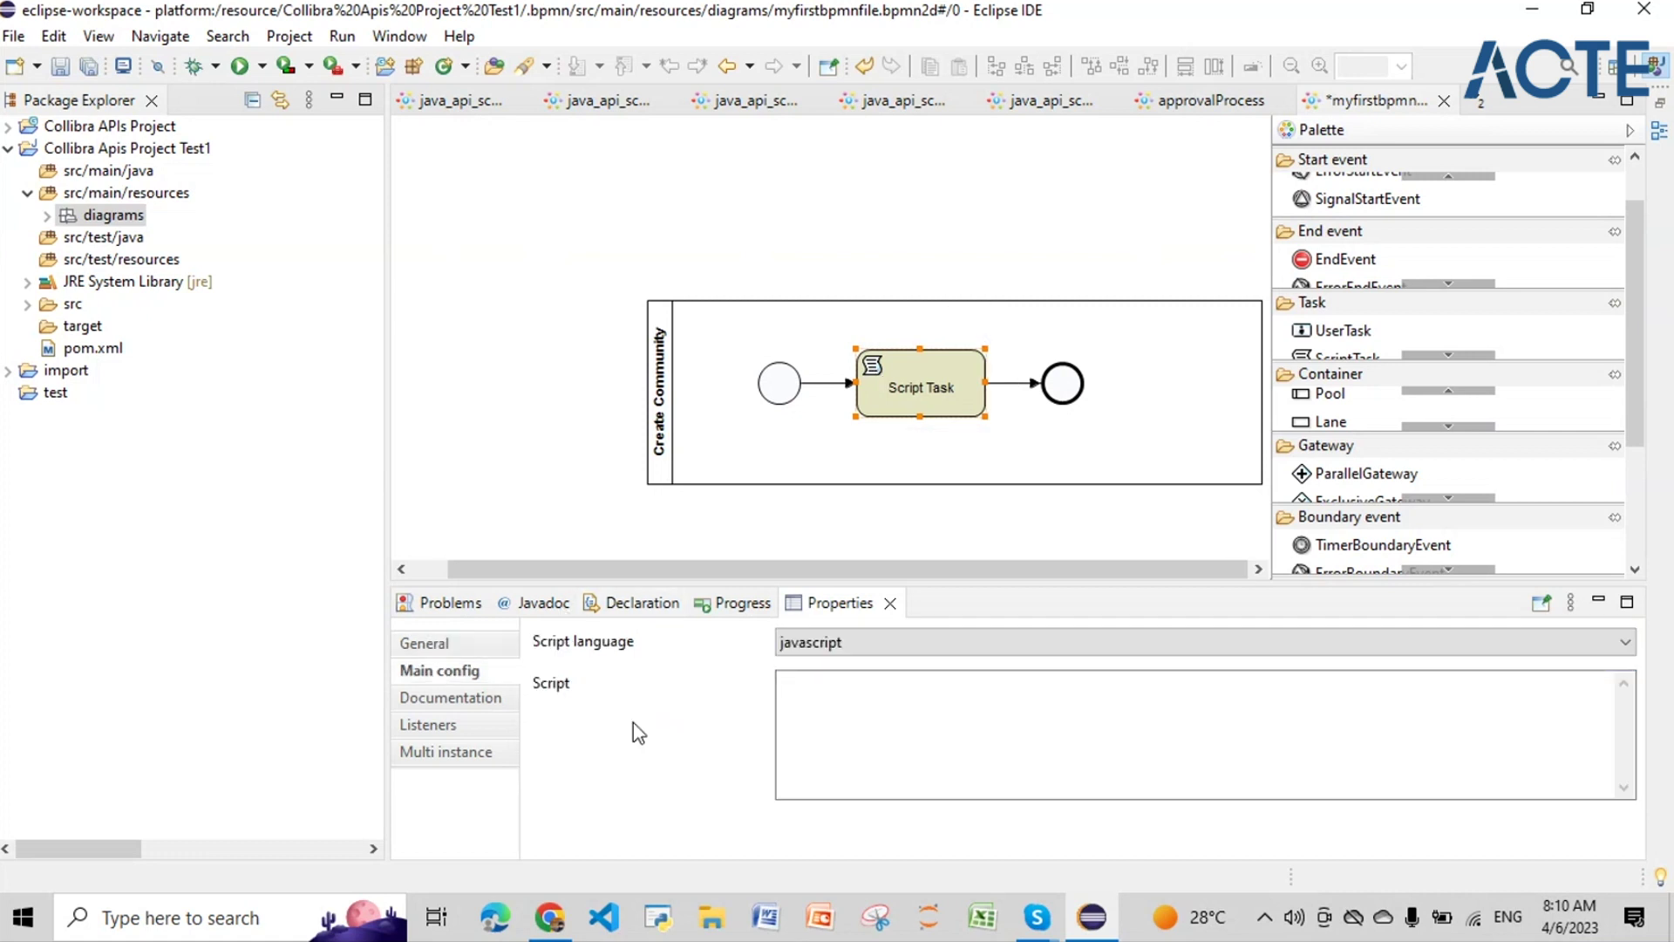
click(807, 643)
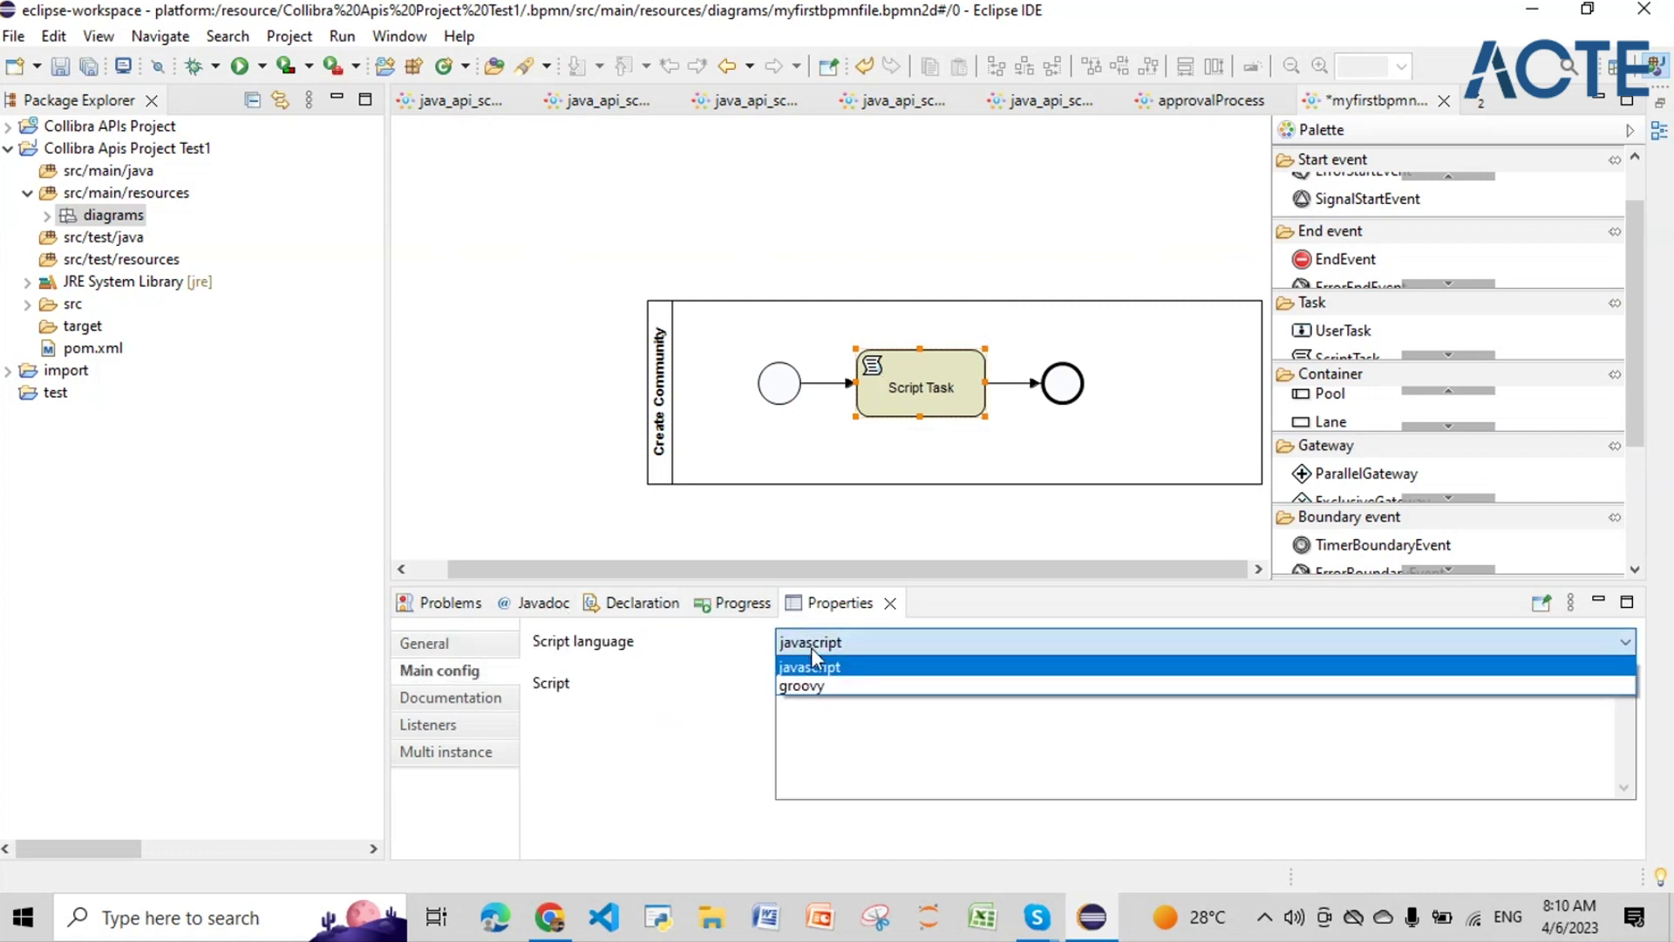
key(Down)
key(Return)
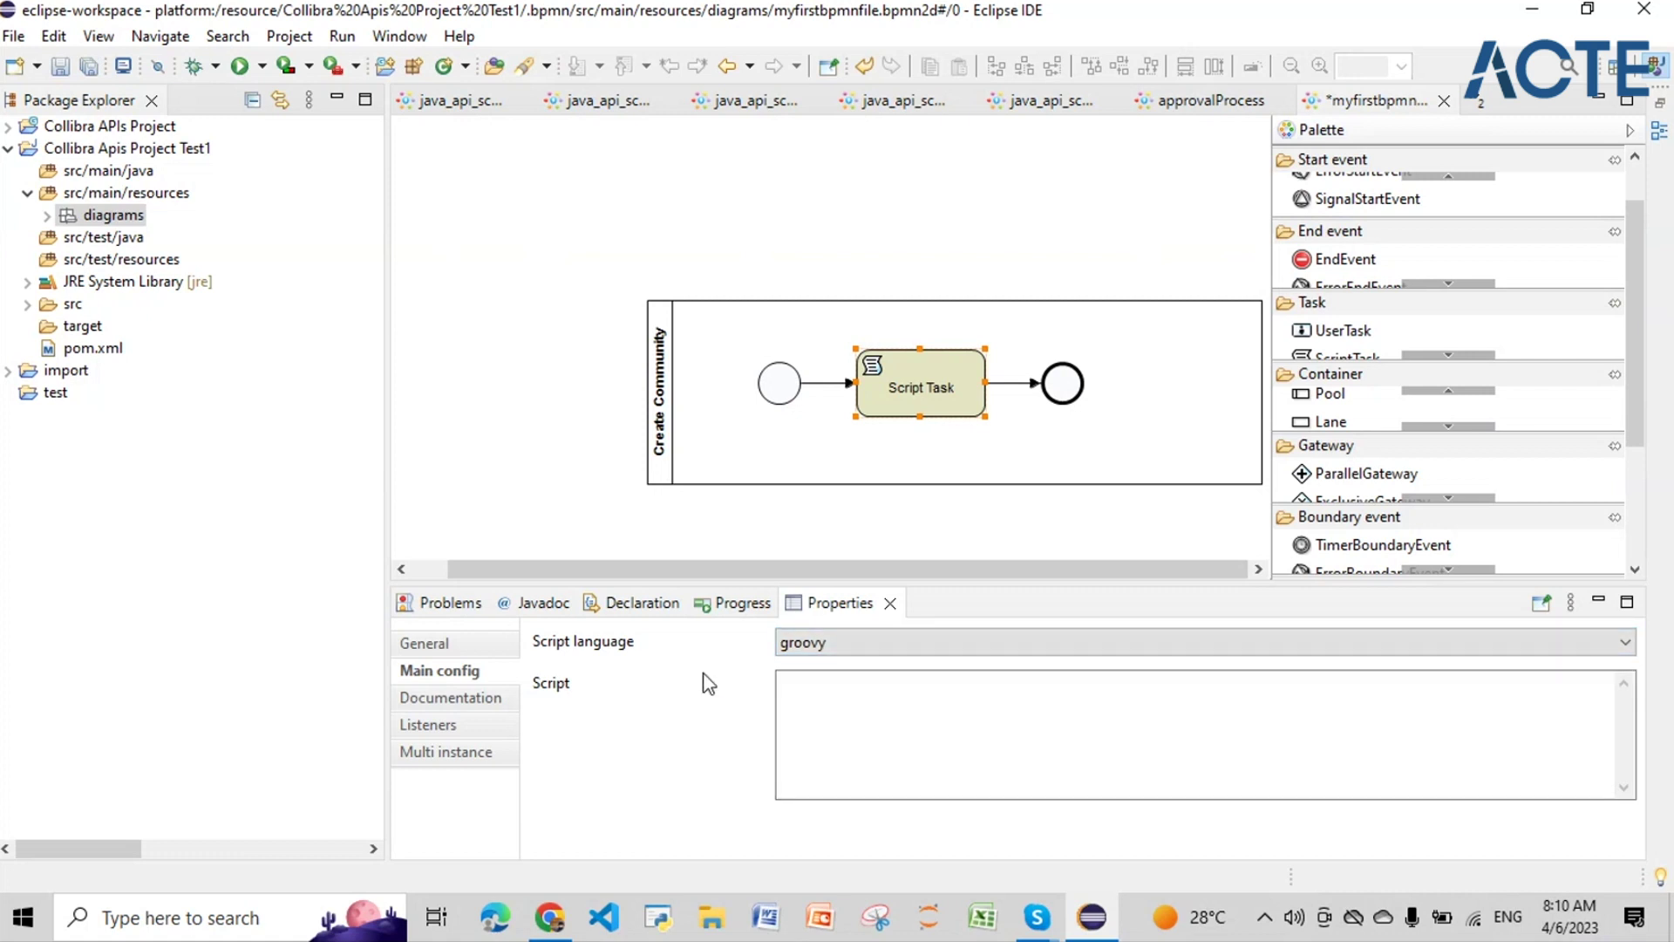
click(795, 710)
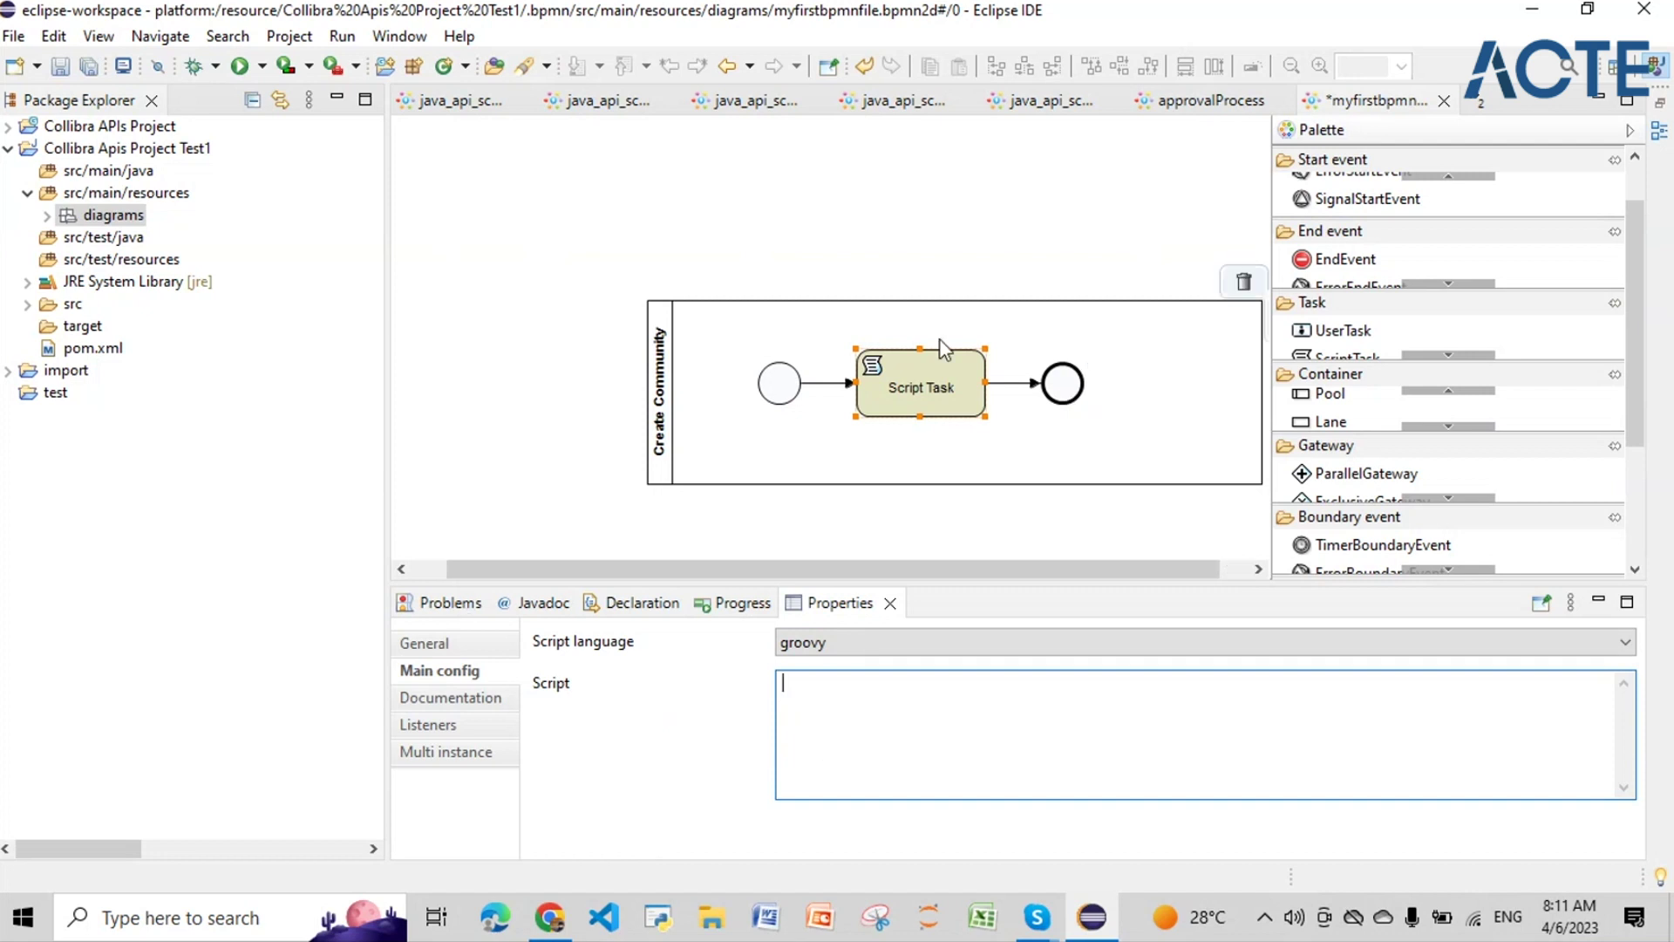
click(1051, 394)
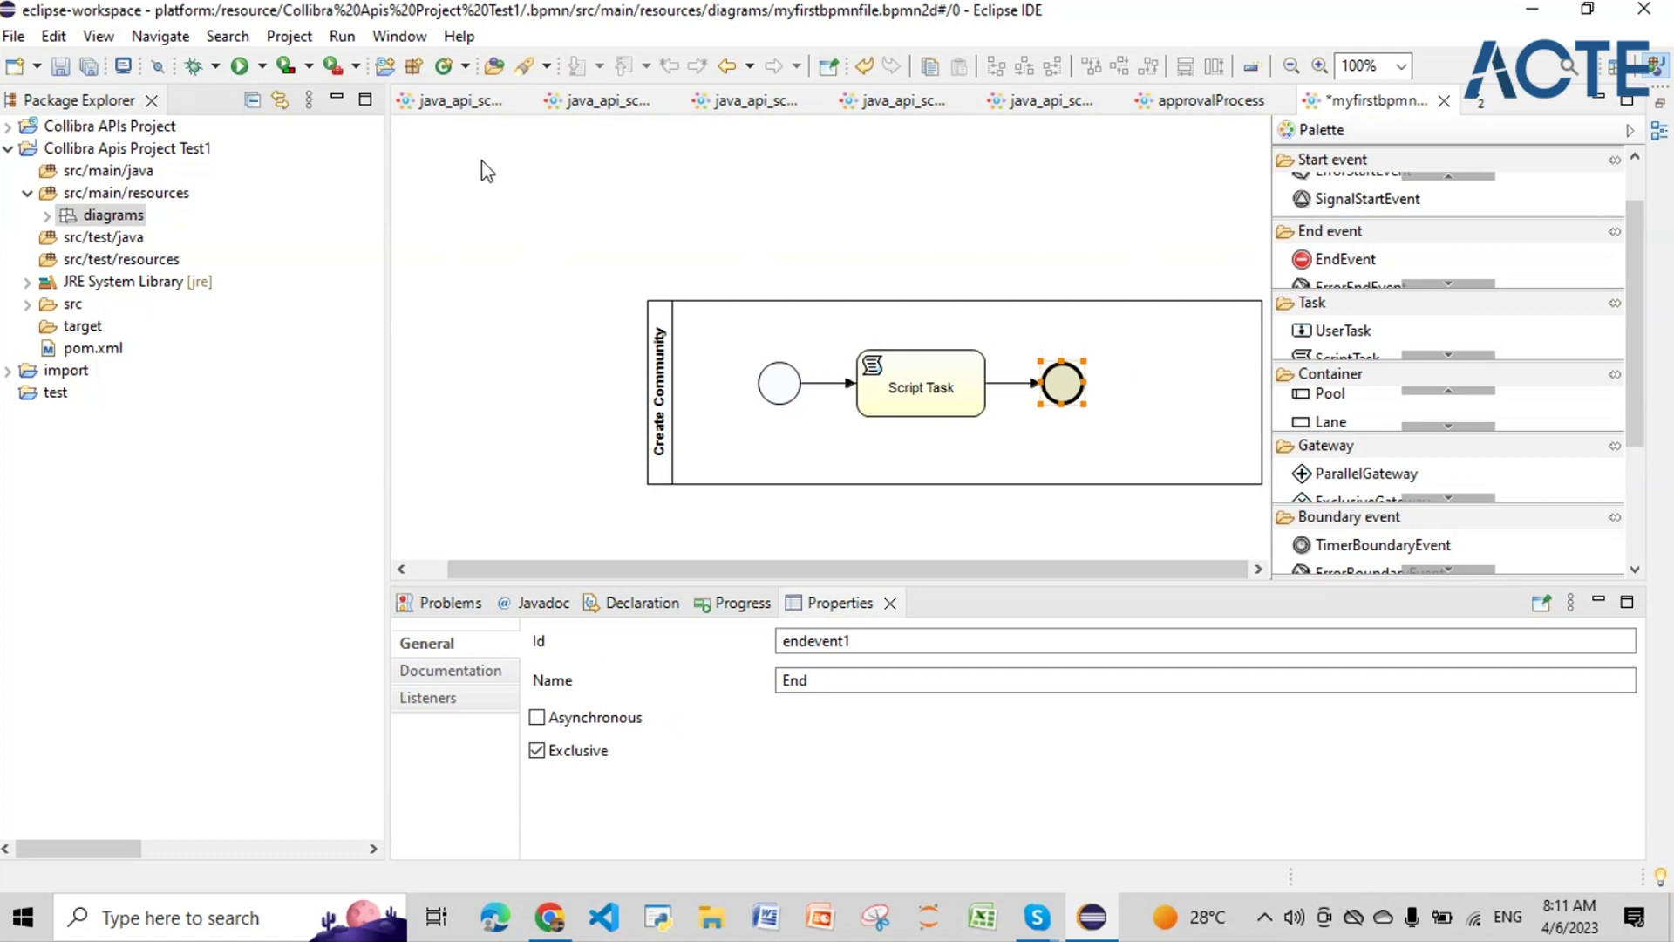
Step: Show the java_api_script01_zz Script Task's Groovy script and select all of its text
click(453, 103)
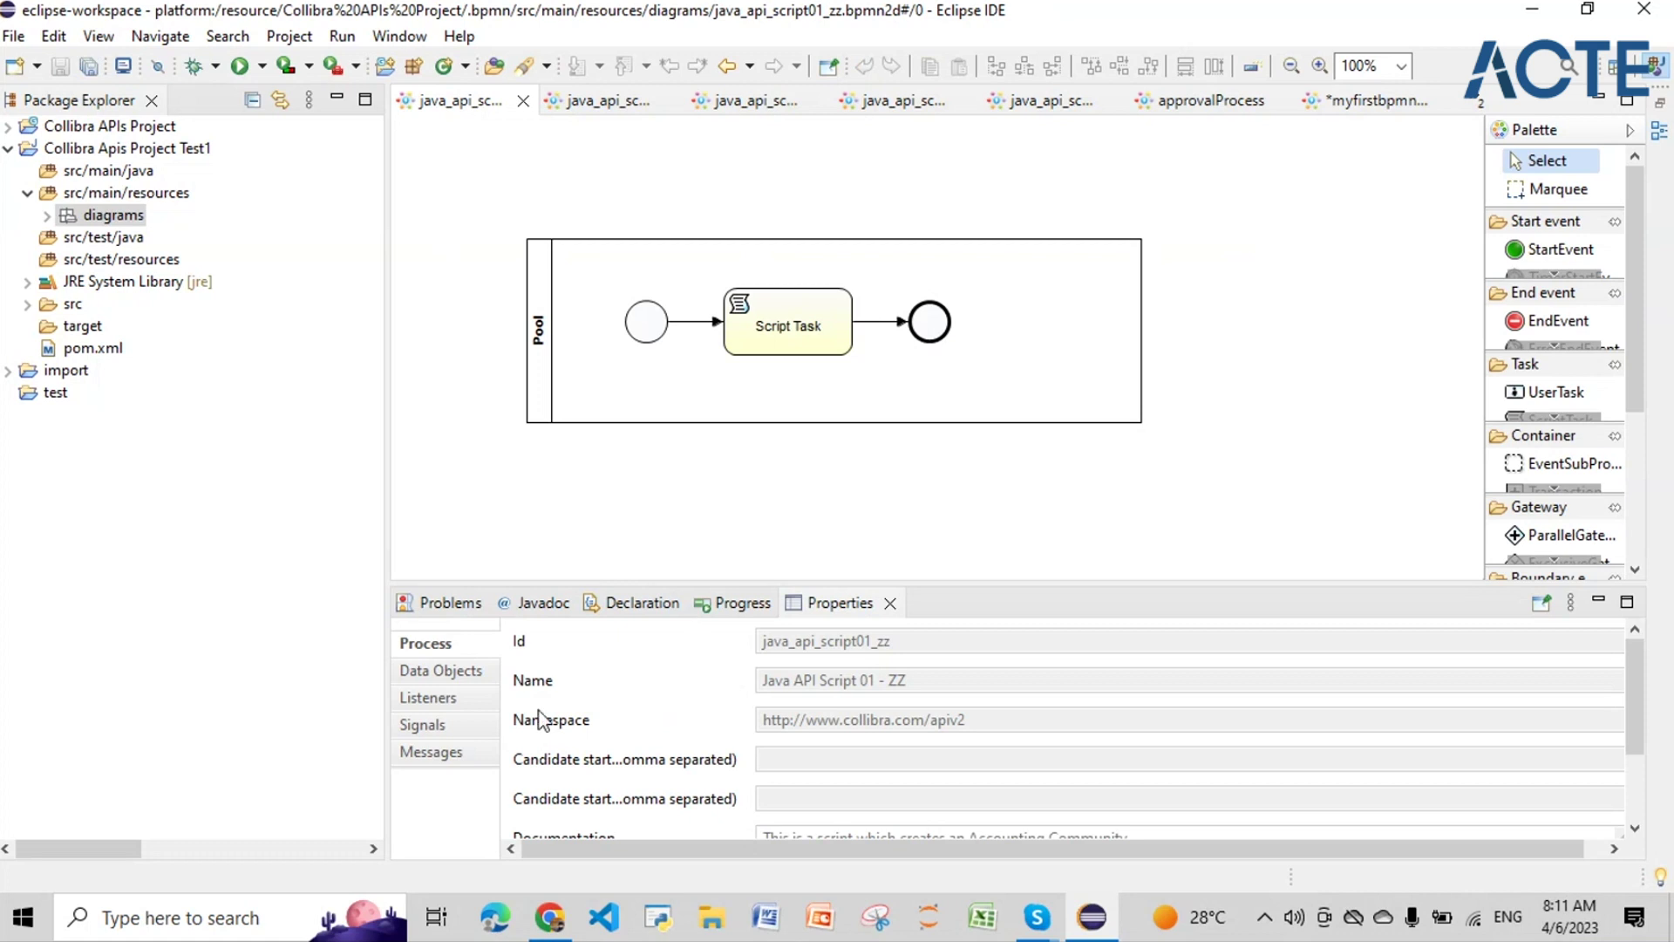
click(789, 335)
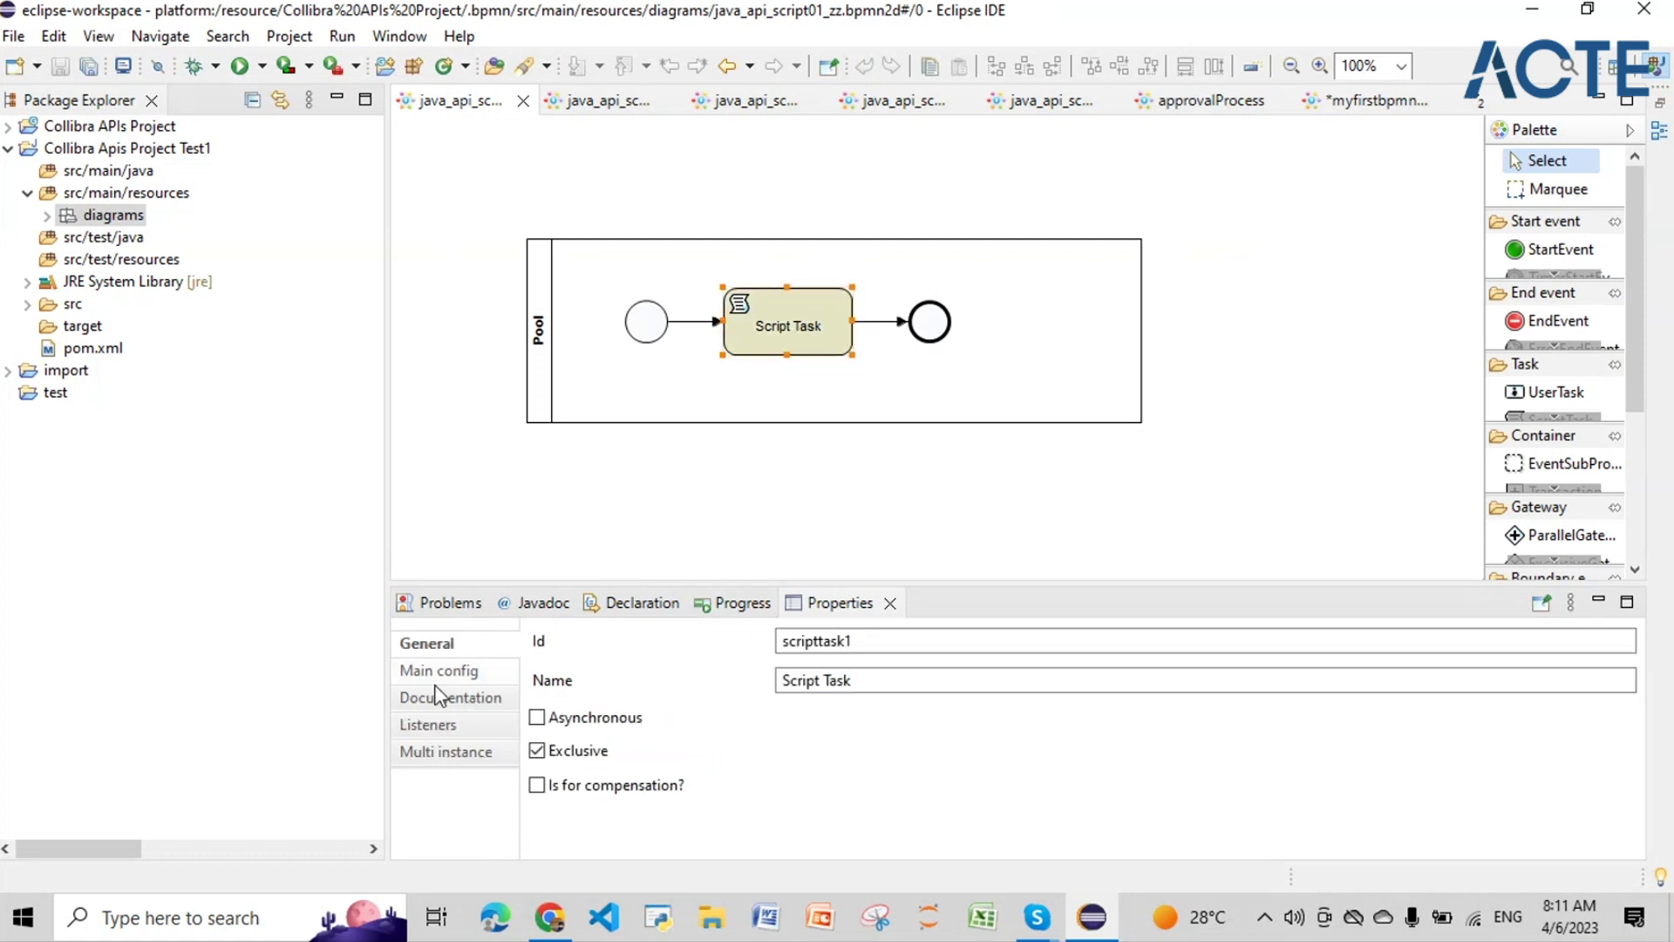
click(444, 673)
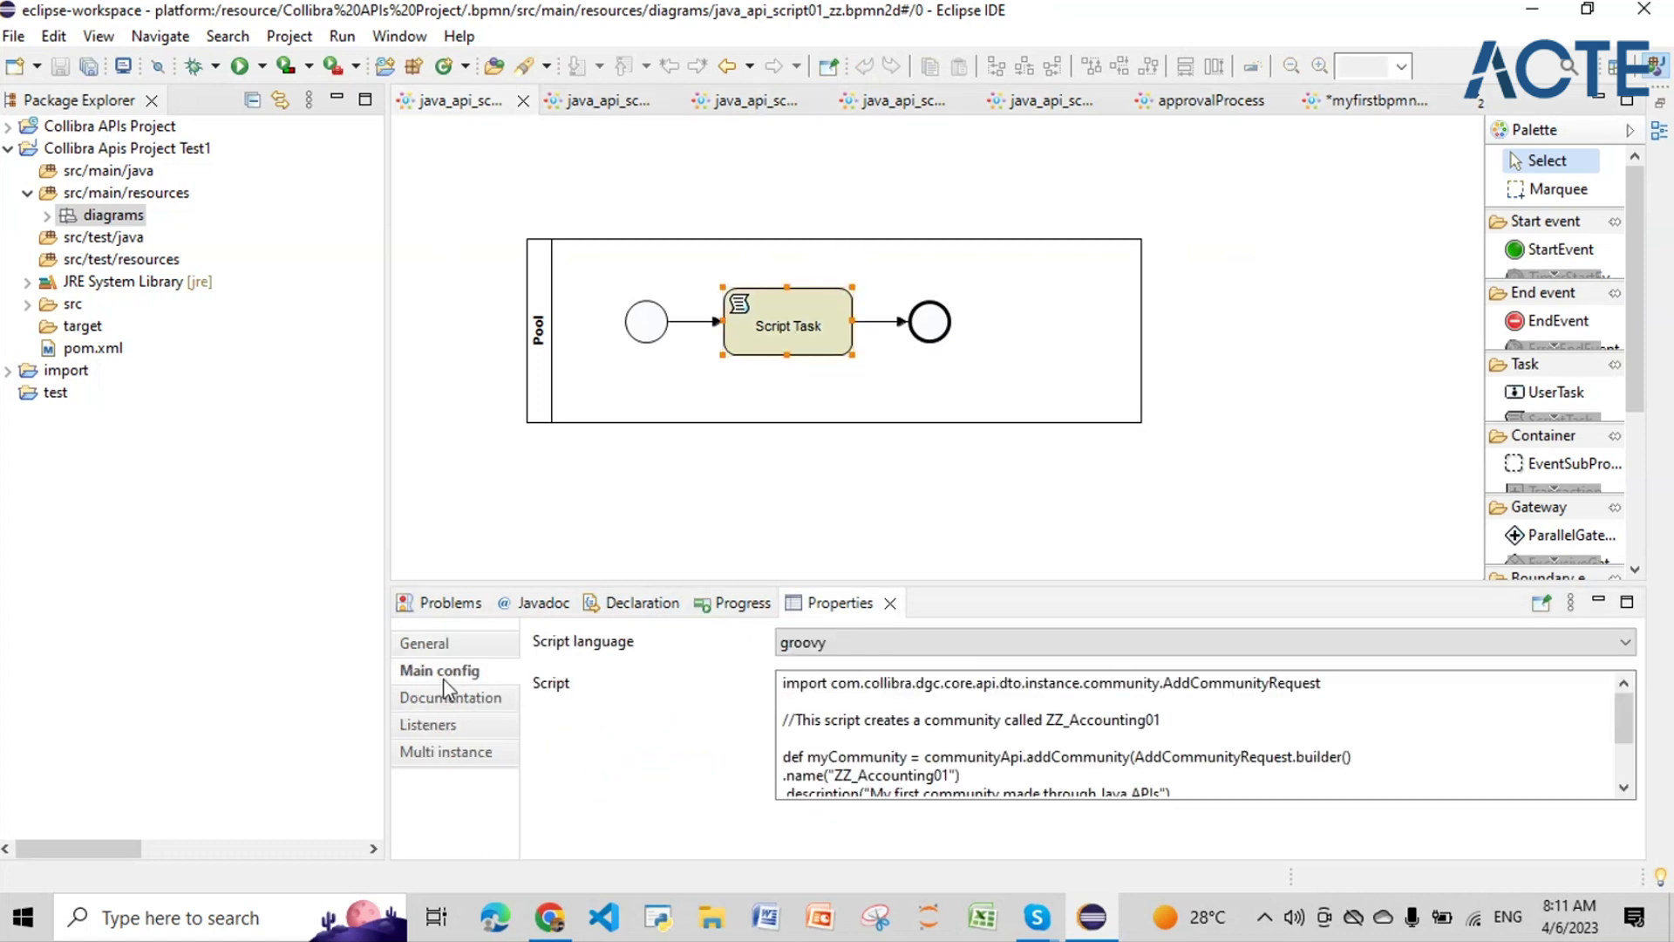
click(779, 767)
key(ctrl+a)
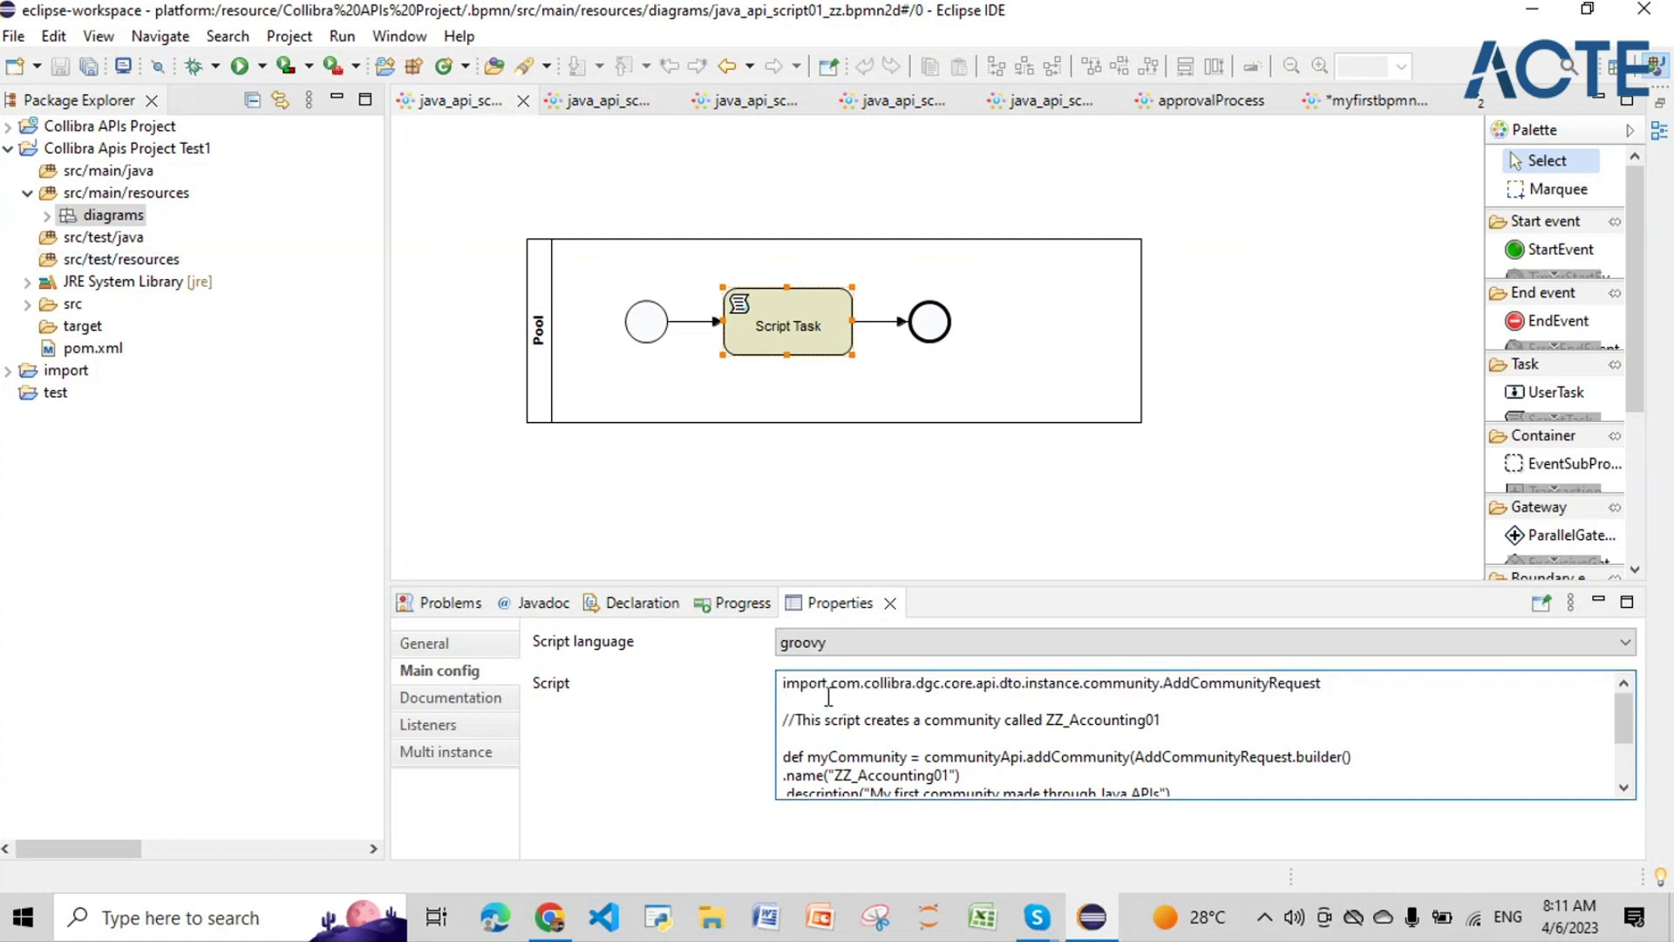
drag(783, 681, 1386, 789)
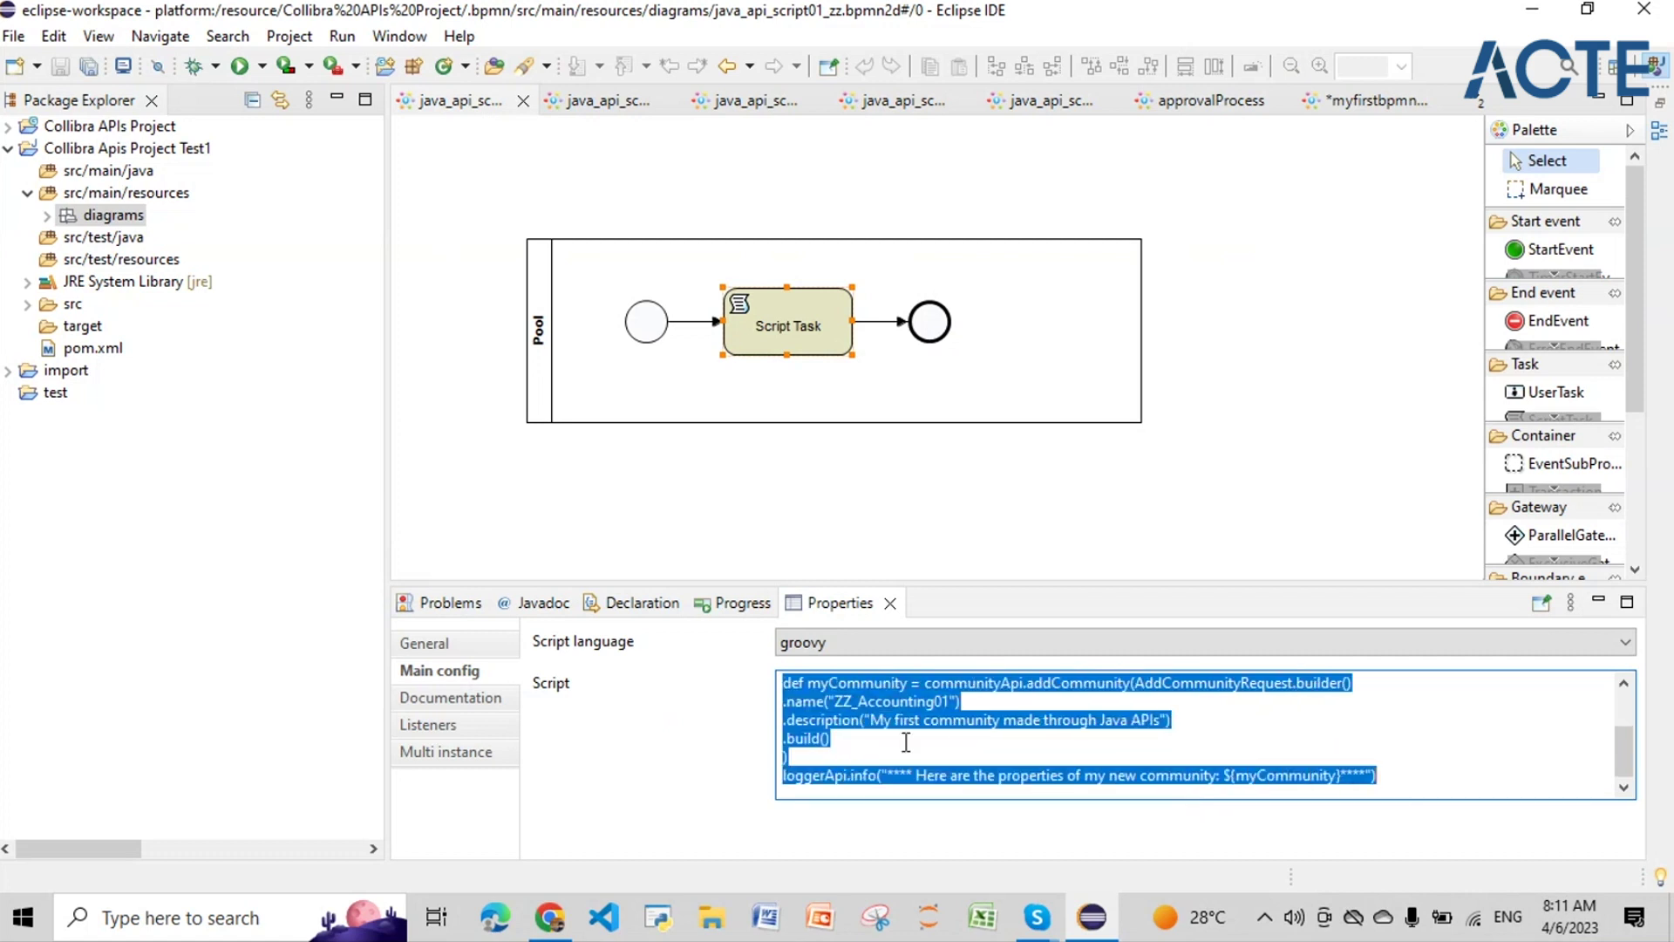
scroll(906, 742, up, 1)
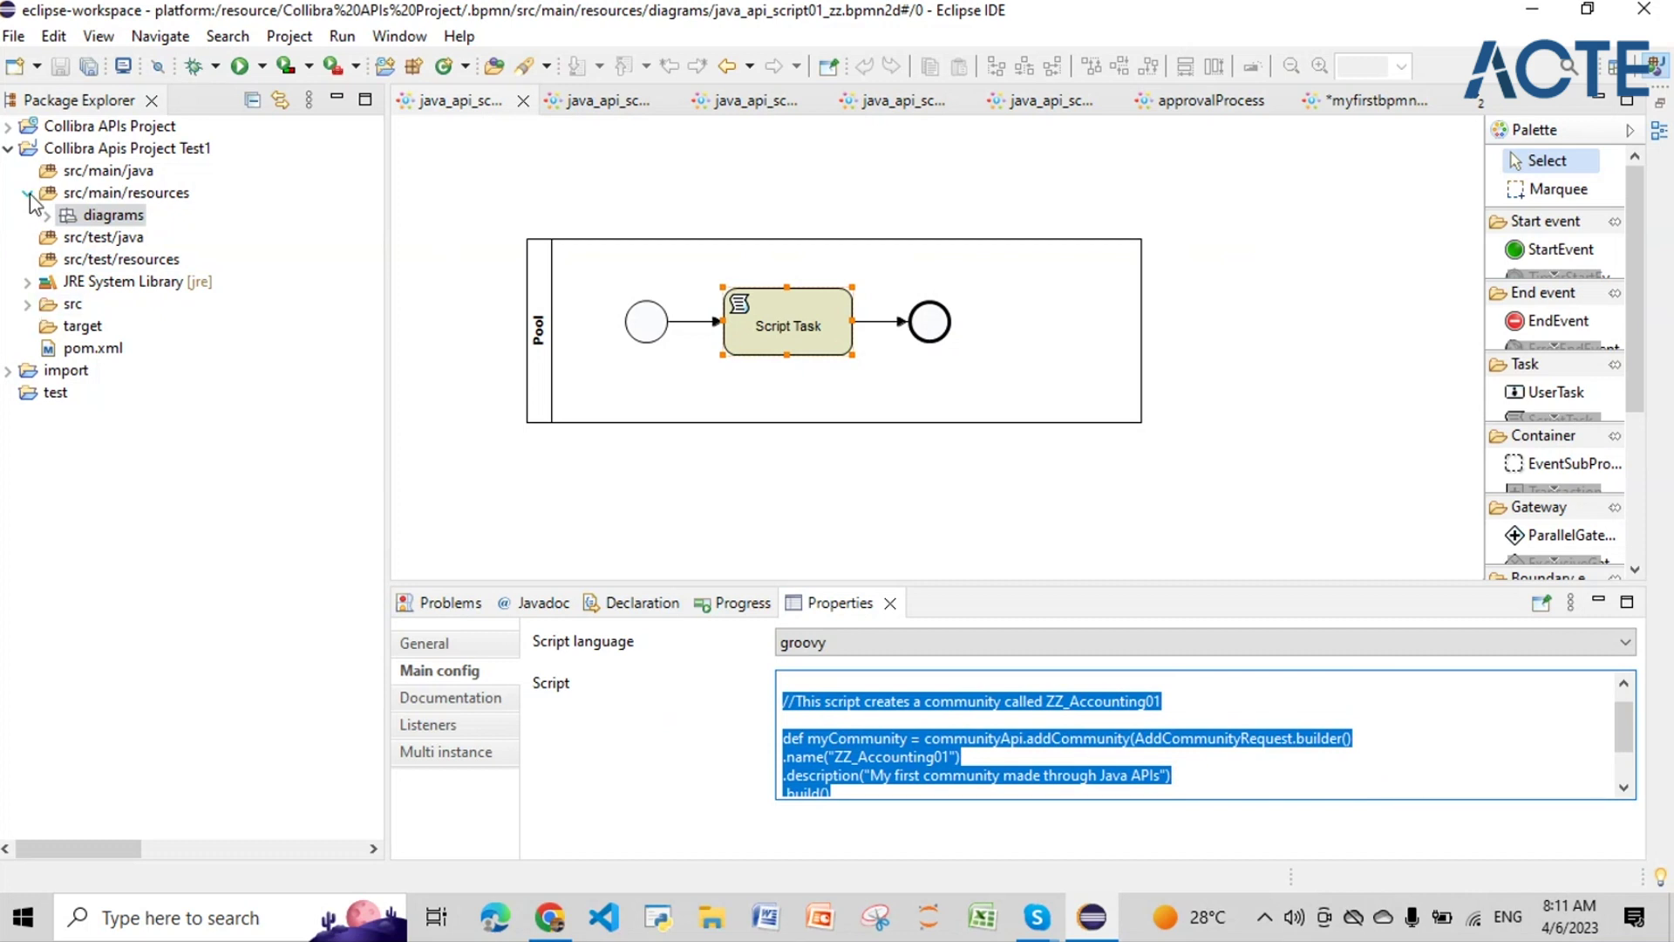
click(53, 170)
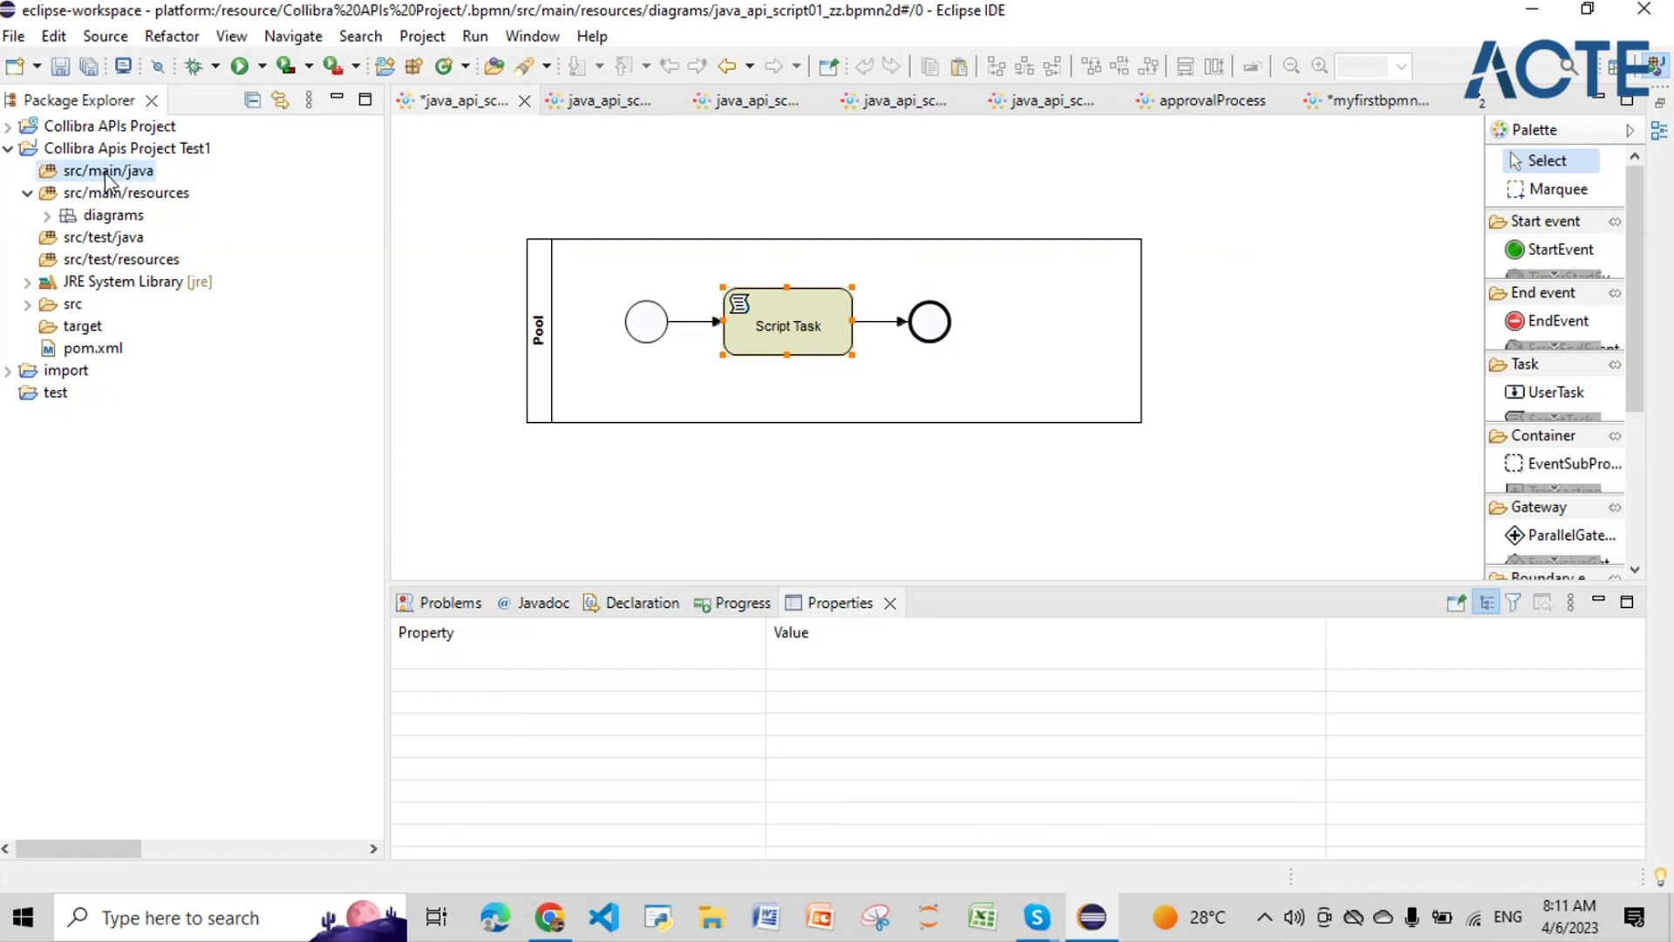
Step: Create a Groovy Type named myfirstgroovyfile in src/main/java through New > Other
right_click(104, 171)
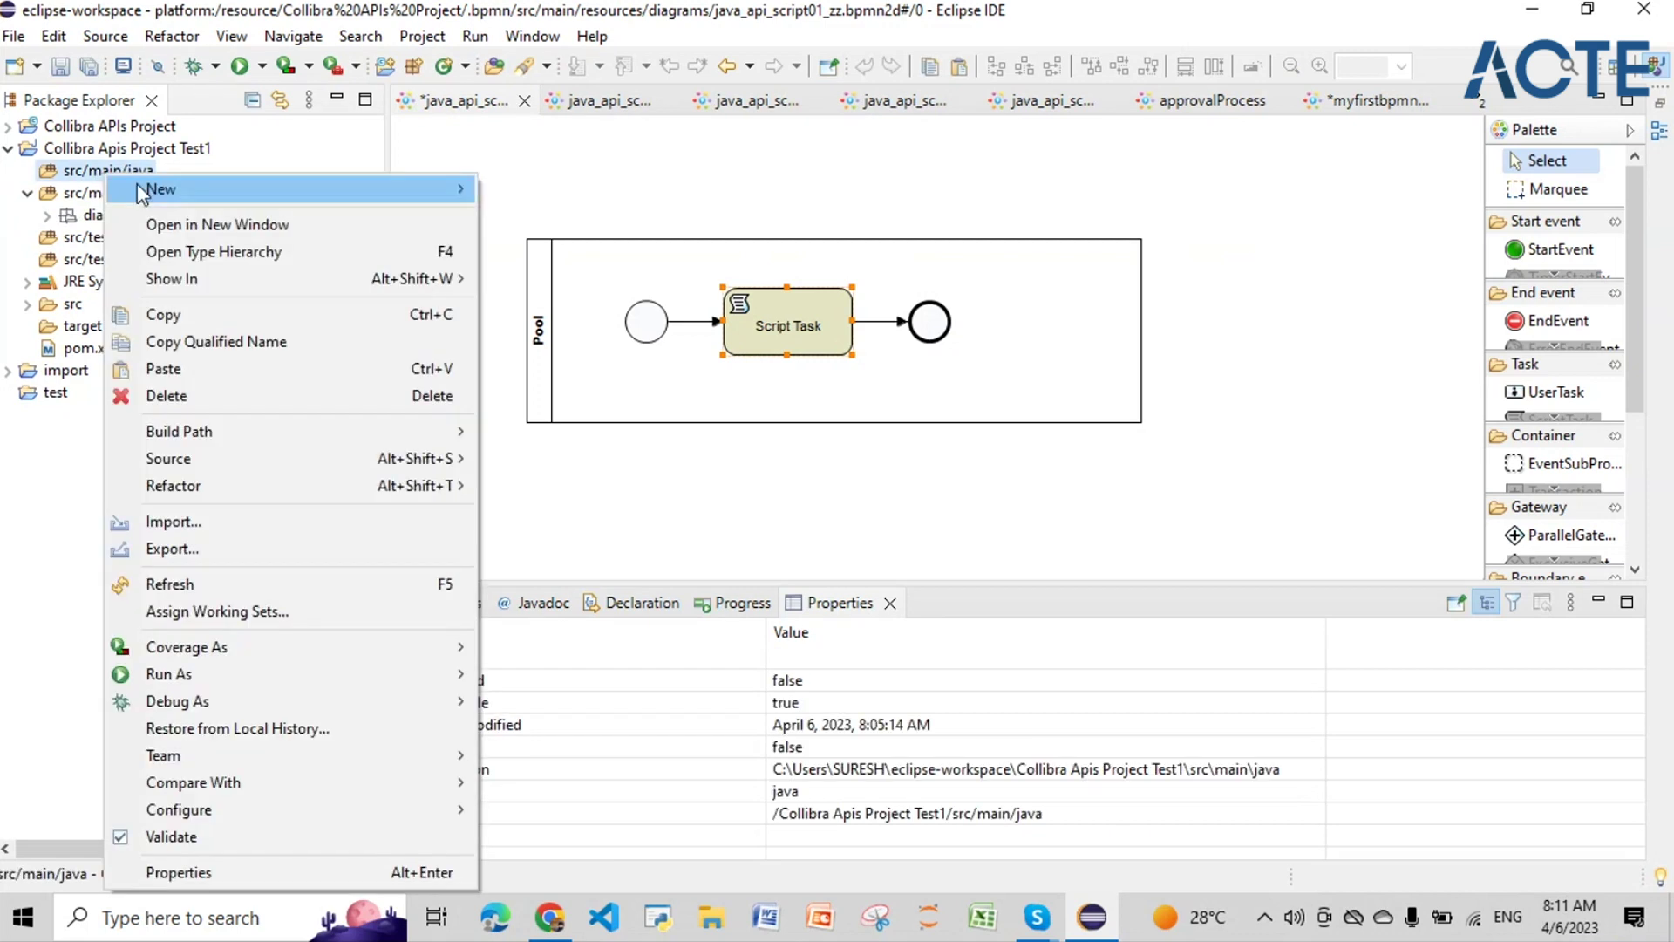
mouse_move(434, 188)
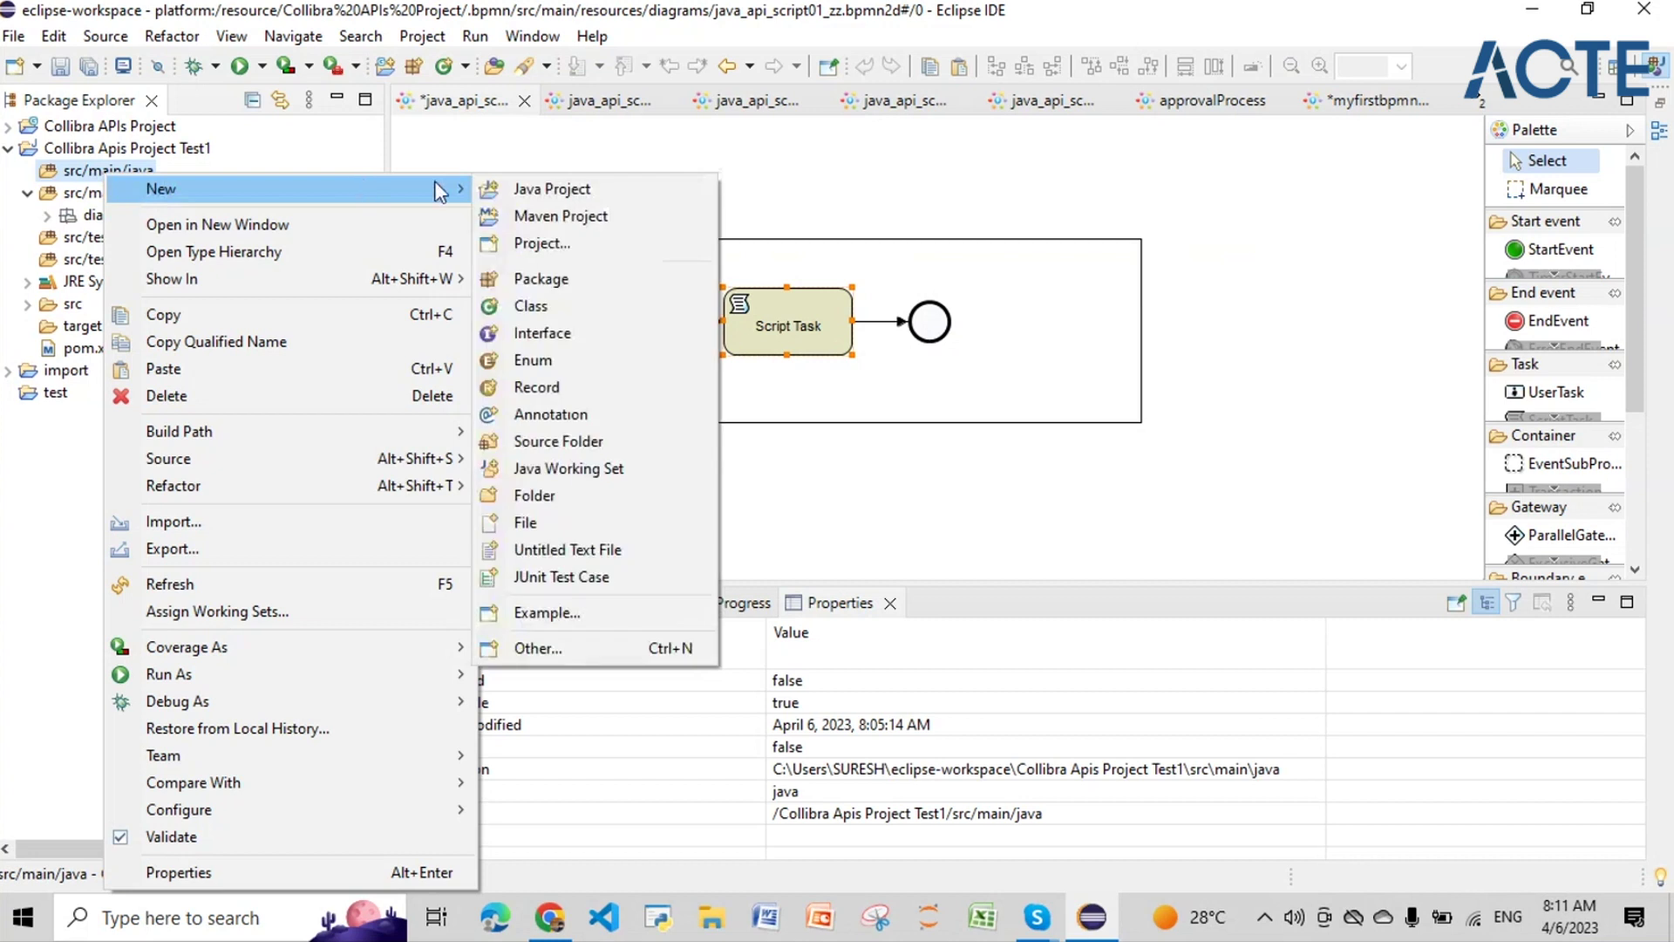
click(511, 646)
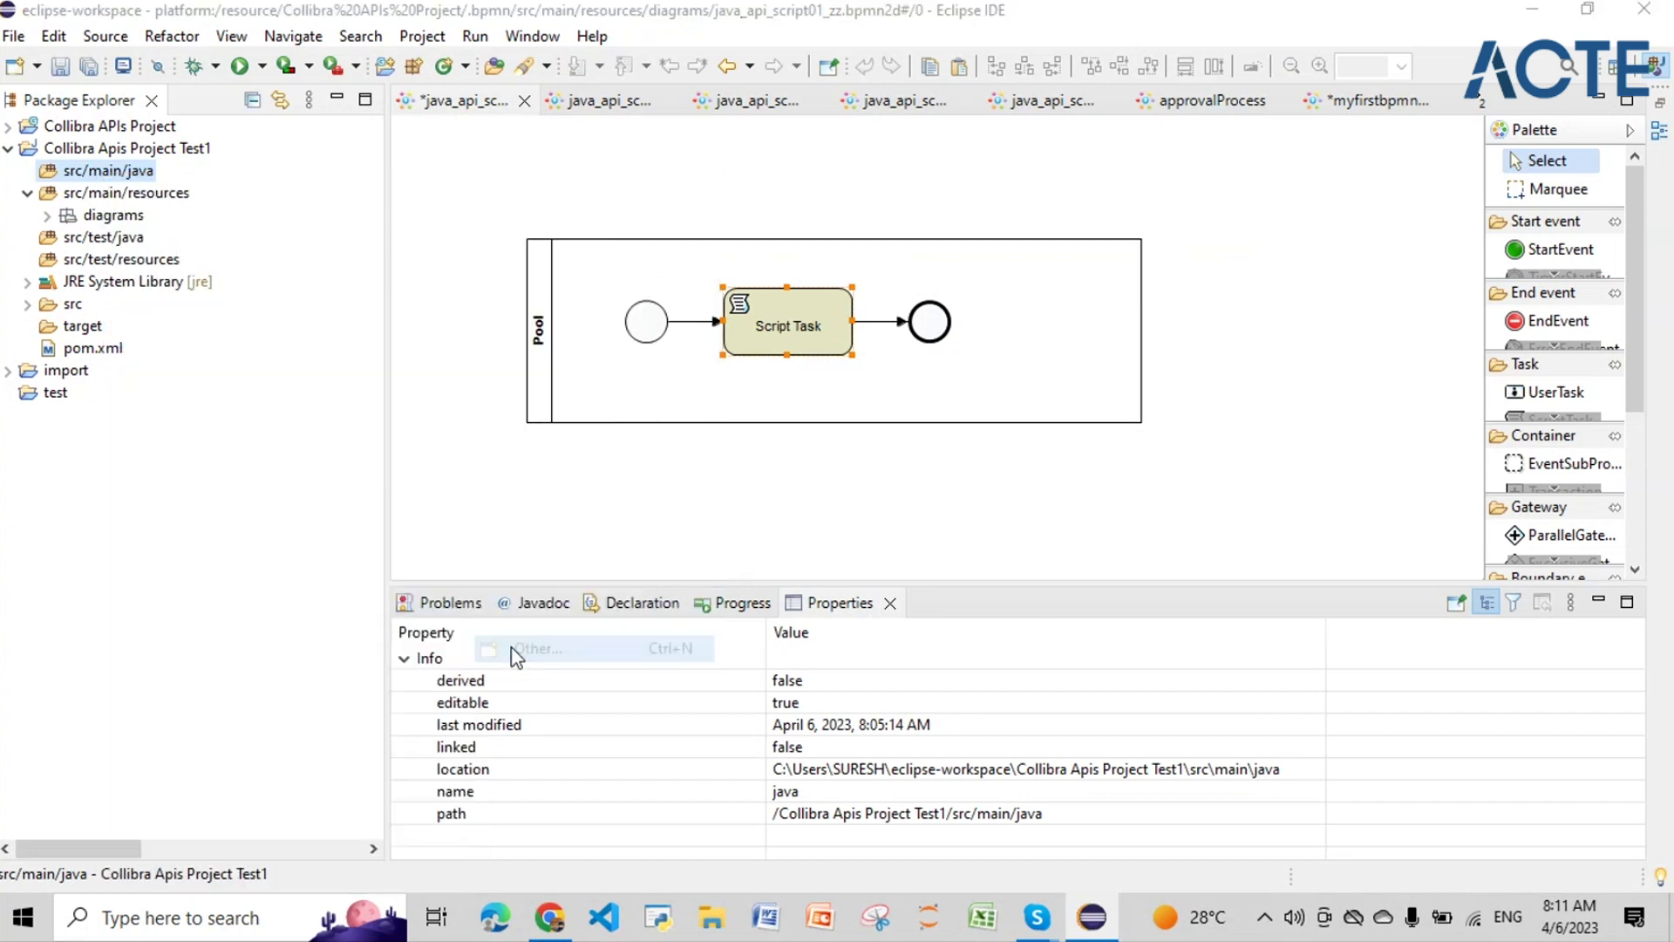
click(548, 408)
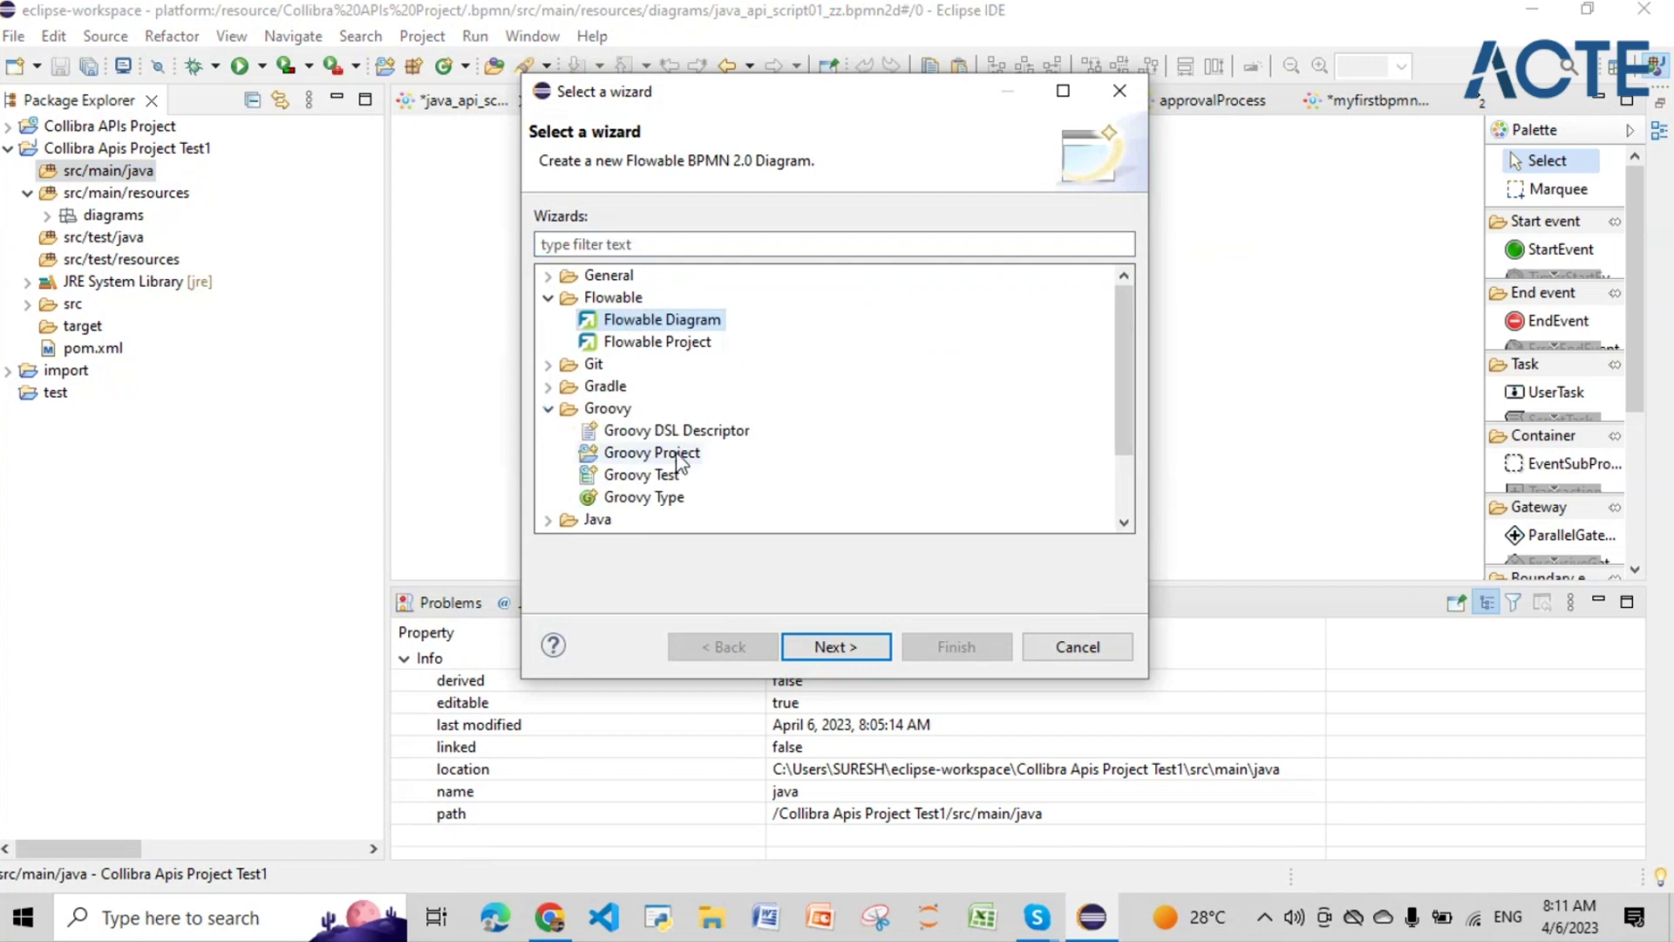
click(680, 499)
click(858, 654)
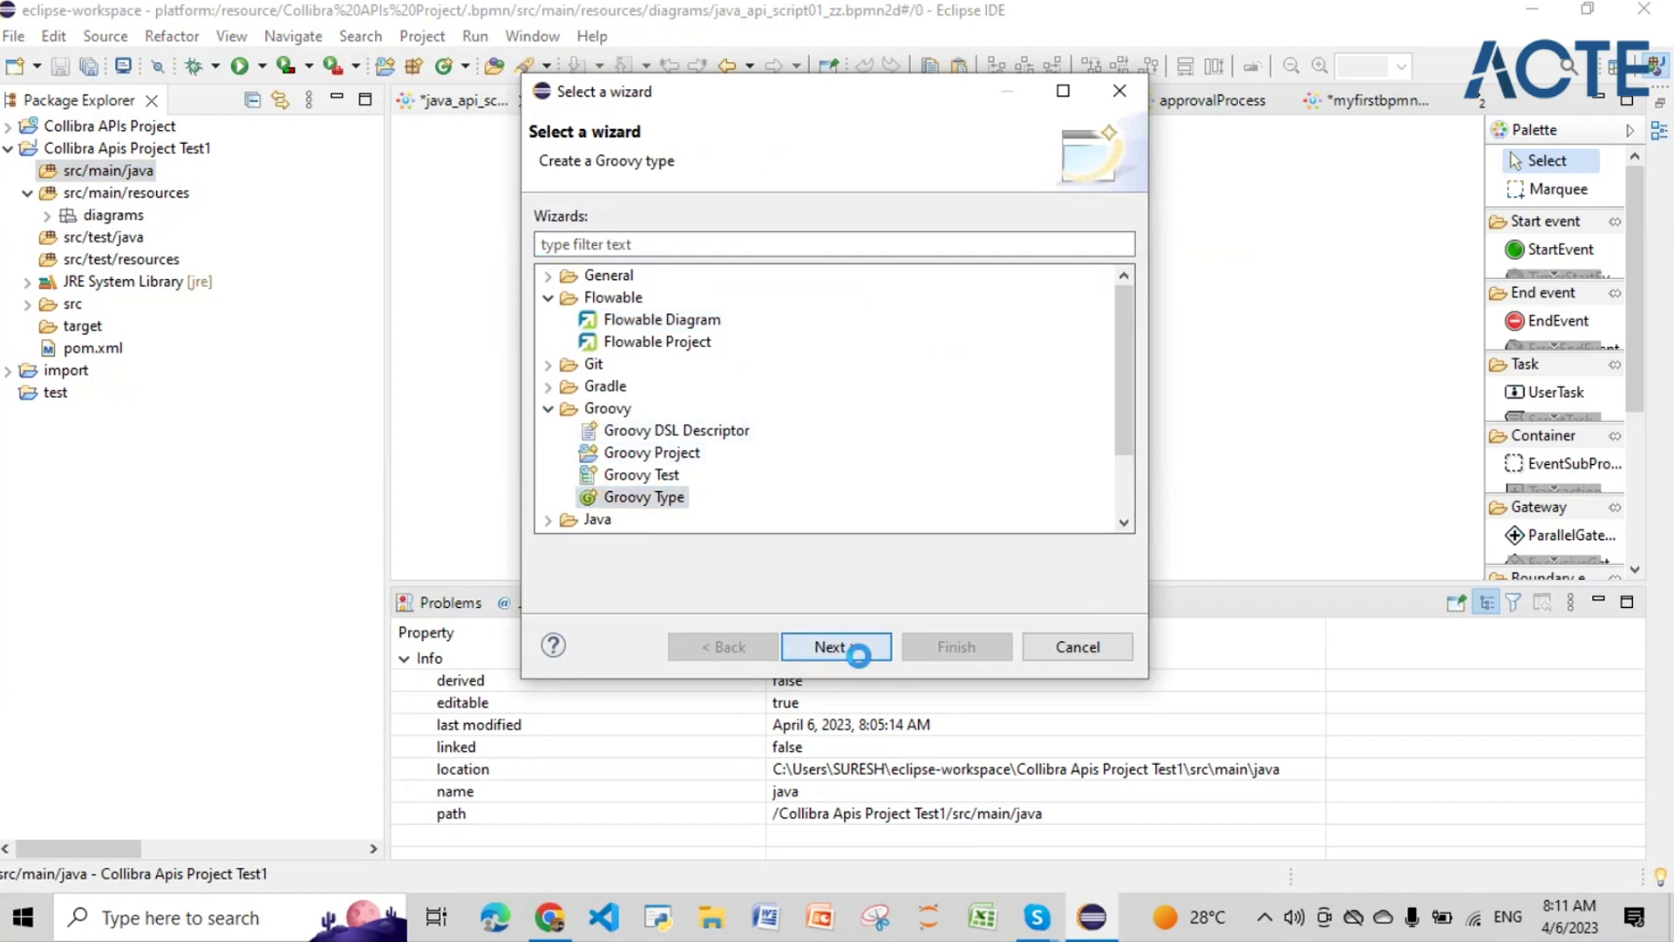
click(860, 649)
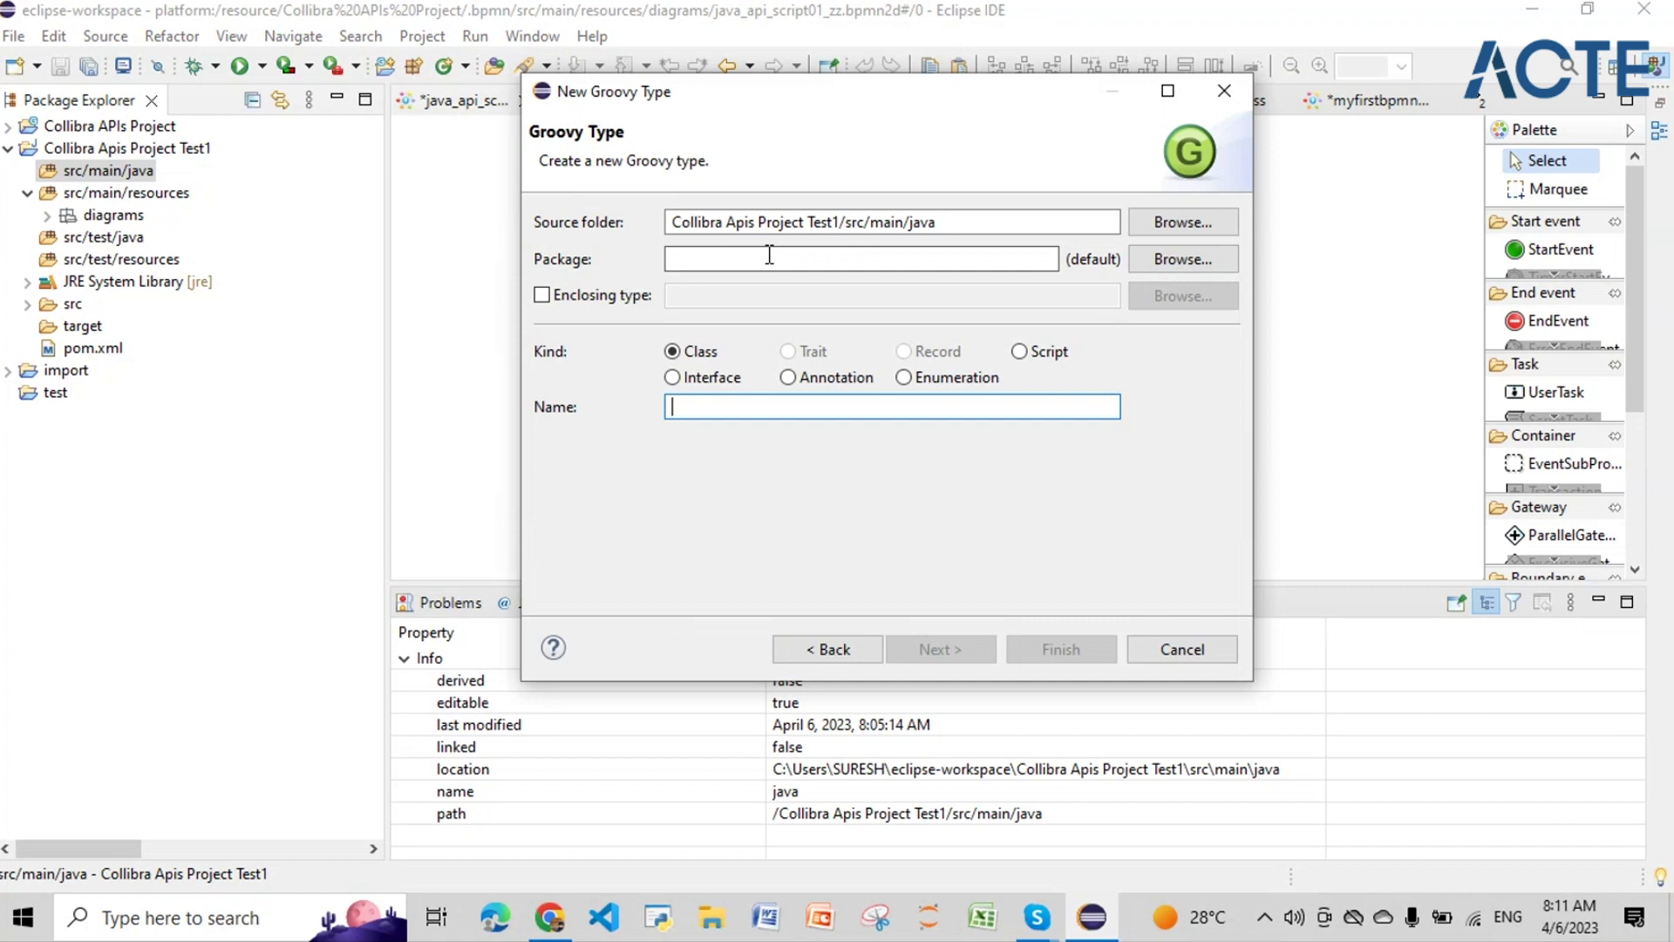
text(m)
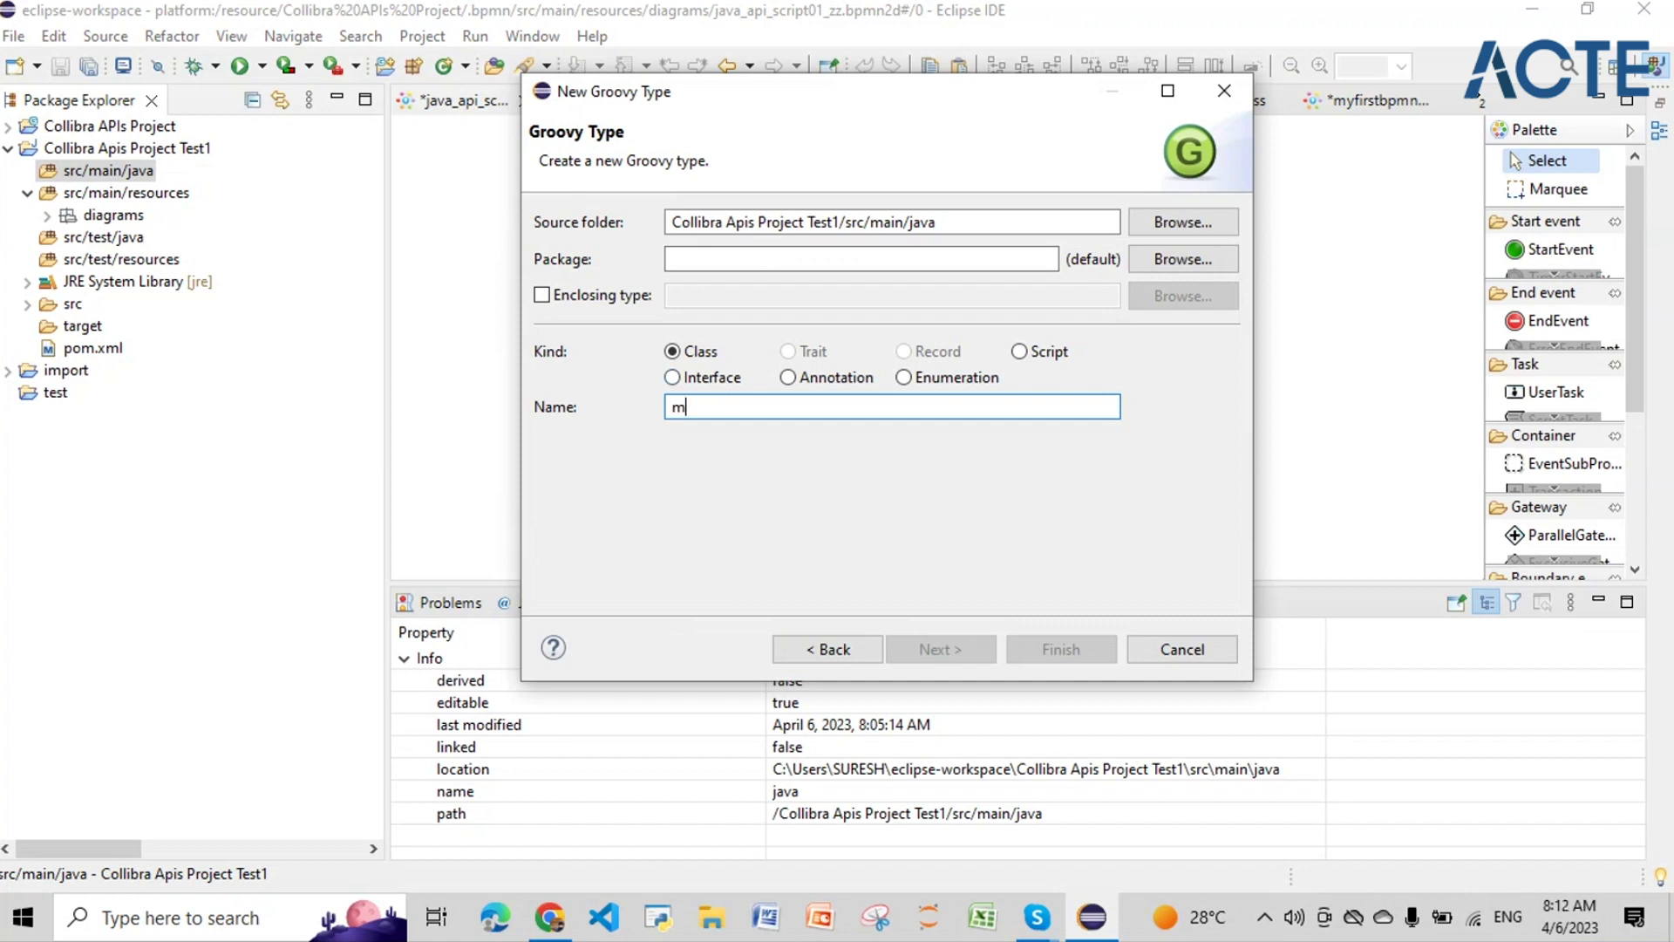
text(yfirstgrr)
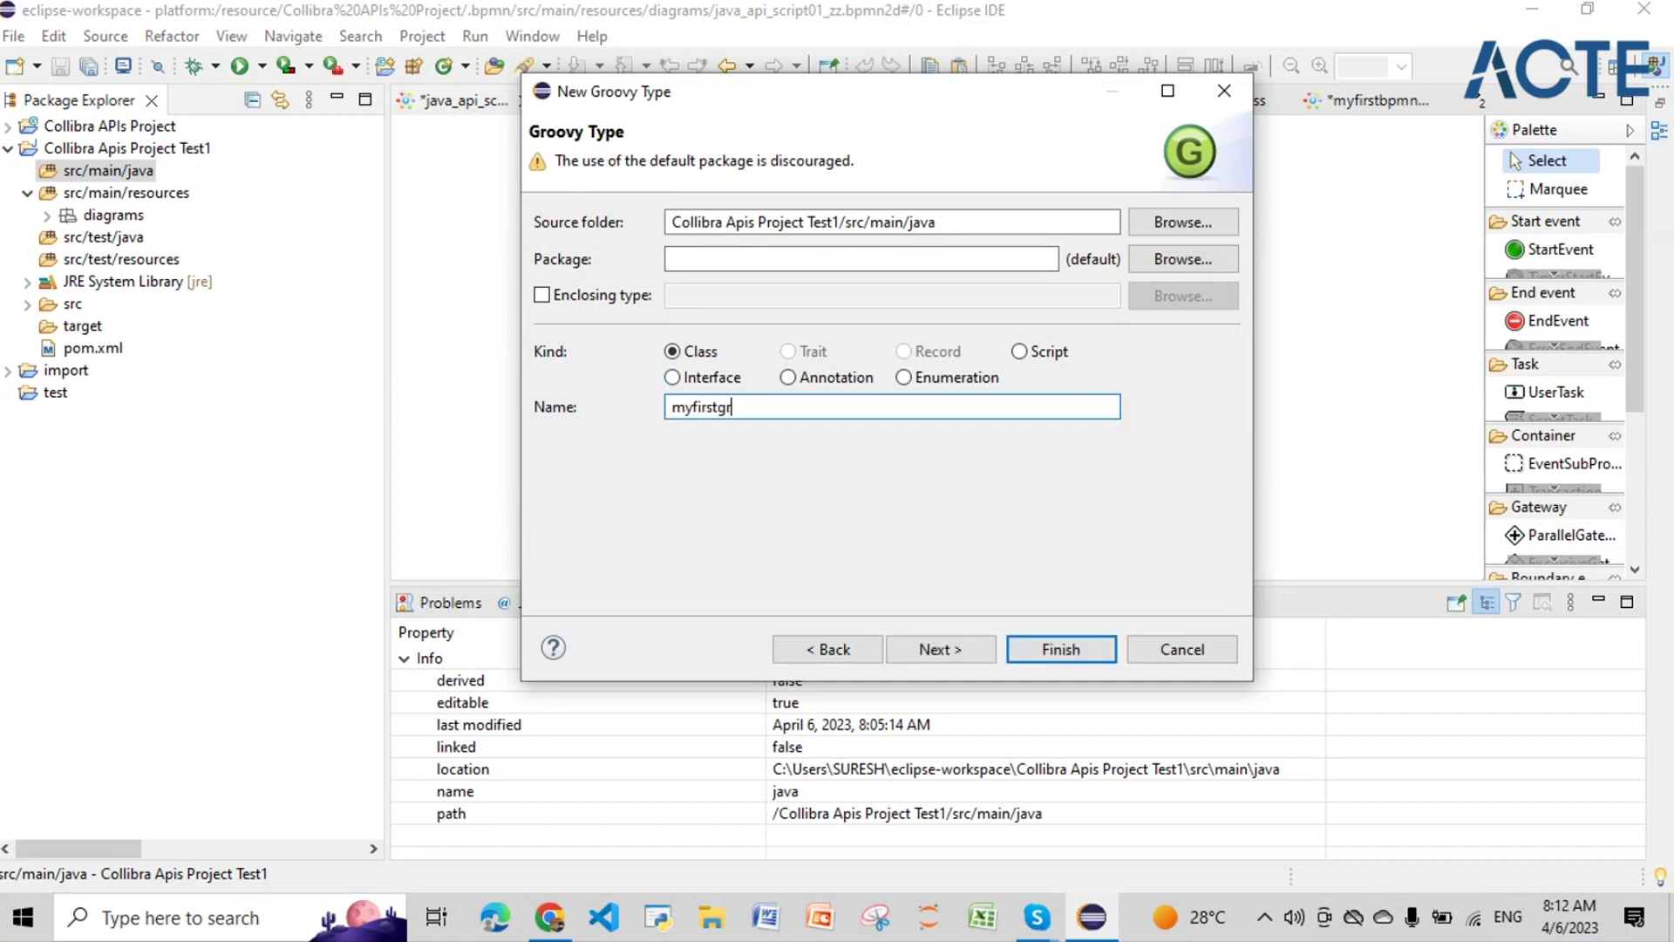
key(BackSpace)
text(oovyfile)
click(1060, 649)
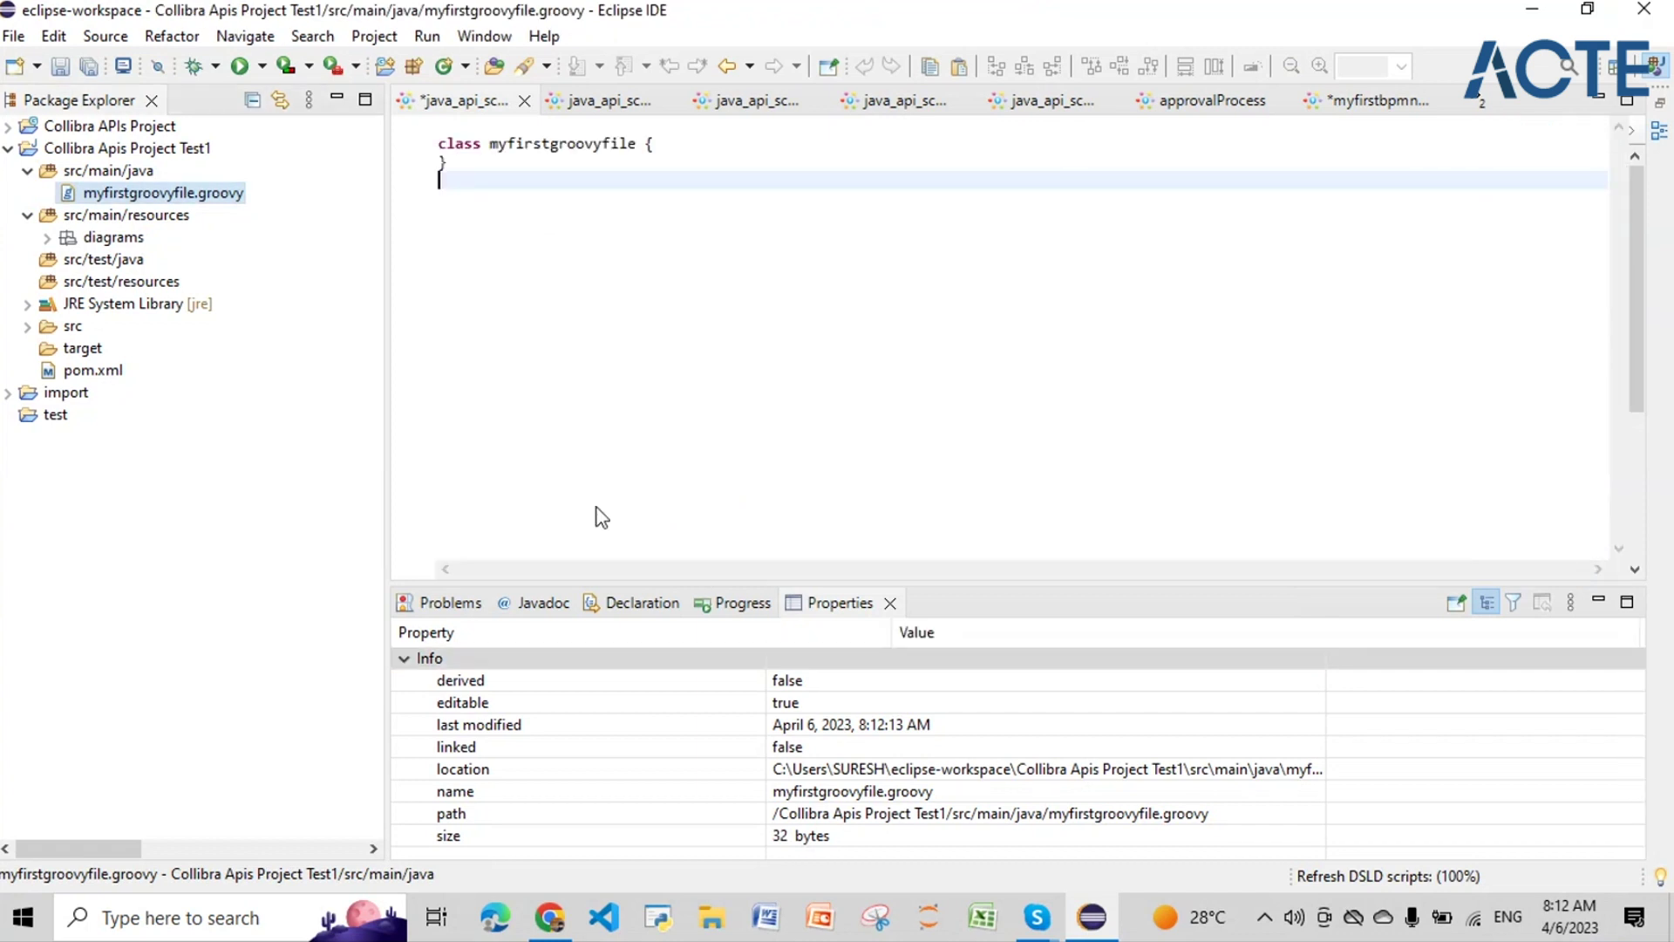
Step: Clear the generated class stub so myfirstgroovyfile.groovy is empty
key(ctrl+a)
key(Delete)
text(myfirstgroovyfile)
key(ctrl+a)
key(Delete)
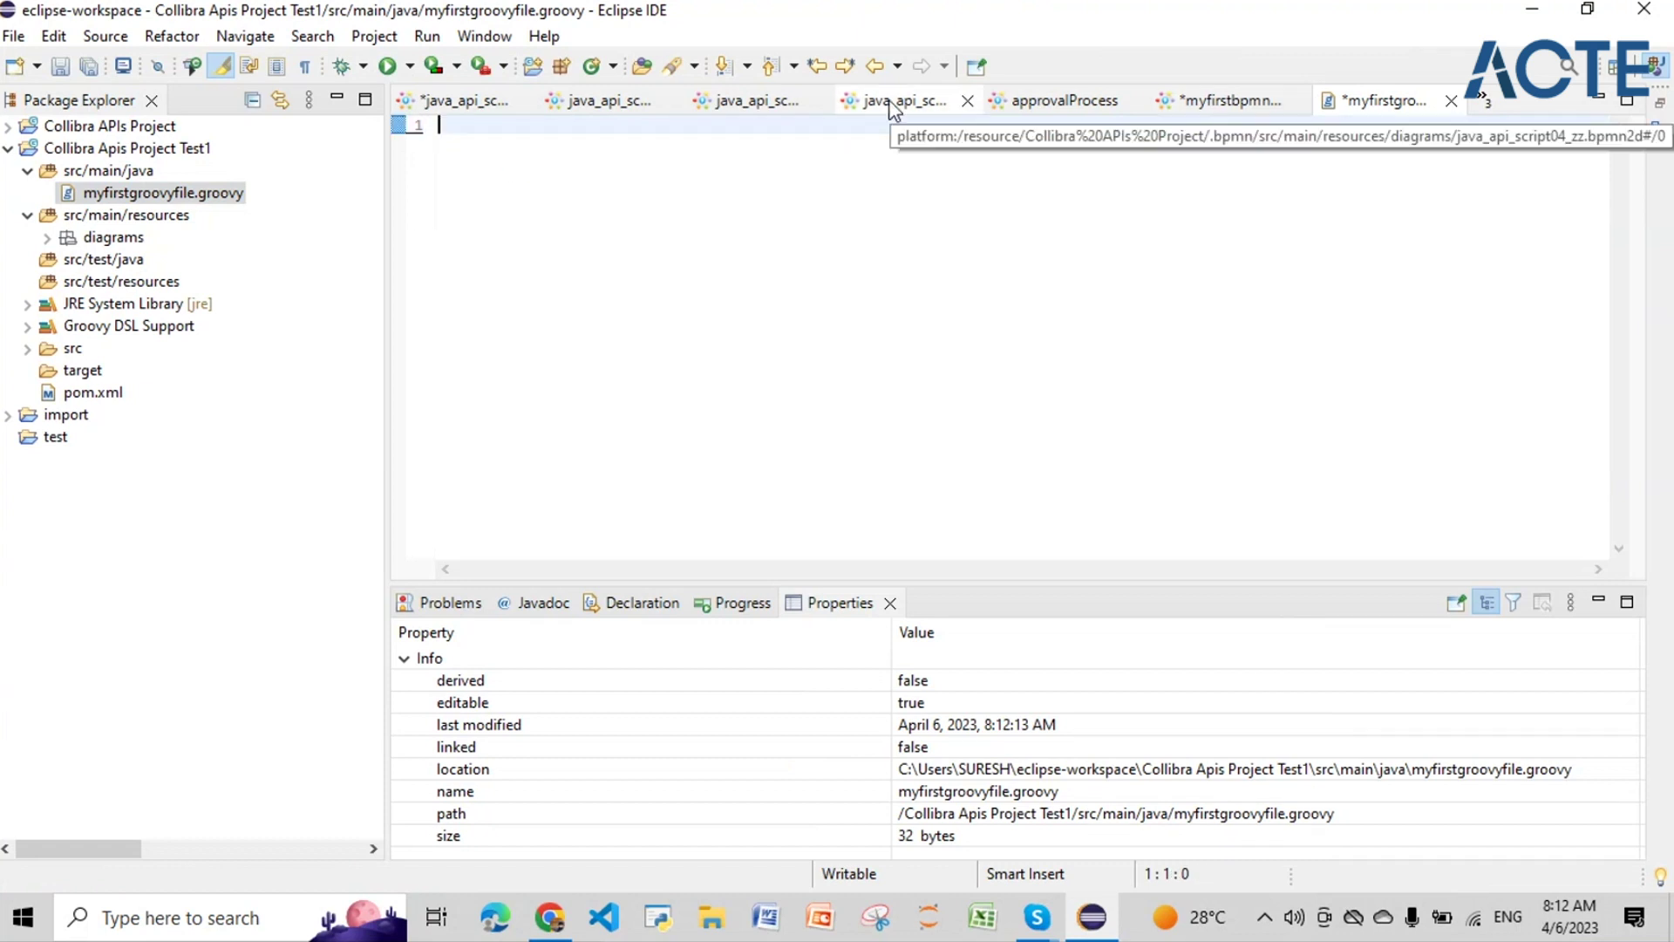
Step: Cut the ZZ_Accounting01 script from the Script Task and paste it into myfirstgroovyfile.groovy
click(453, 101)
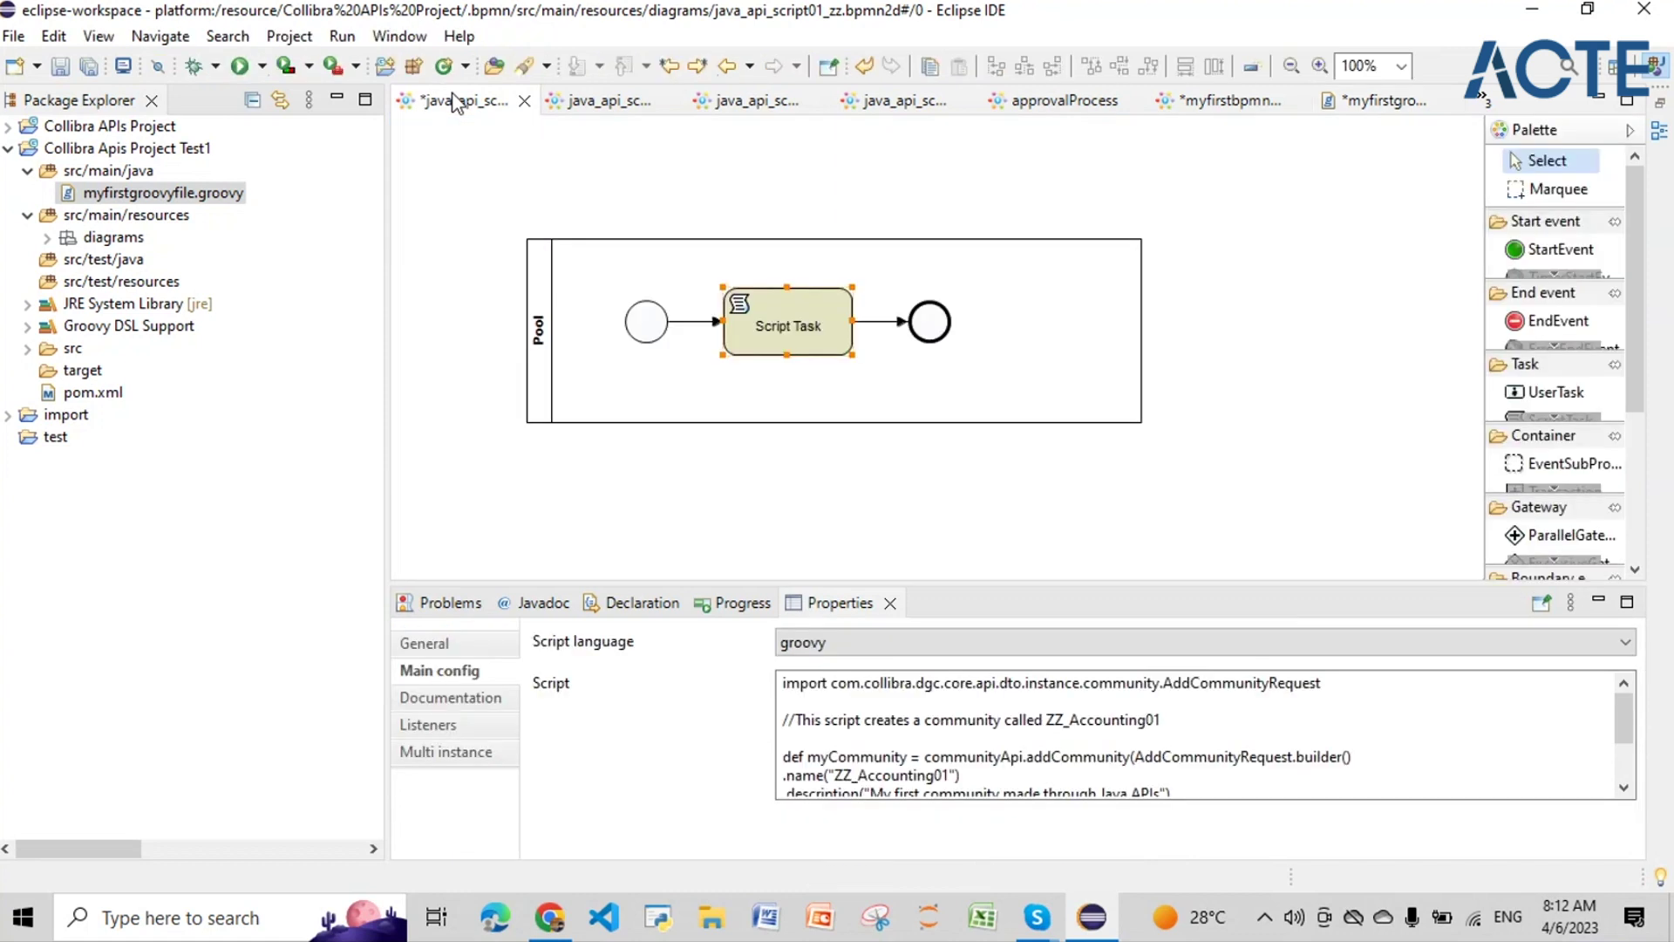
drag(782, 683, 1360, 789)
key(ctrl+x)
click(1385, 100)
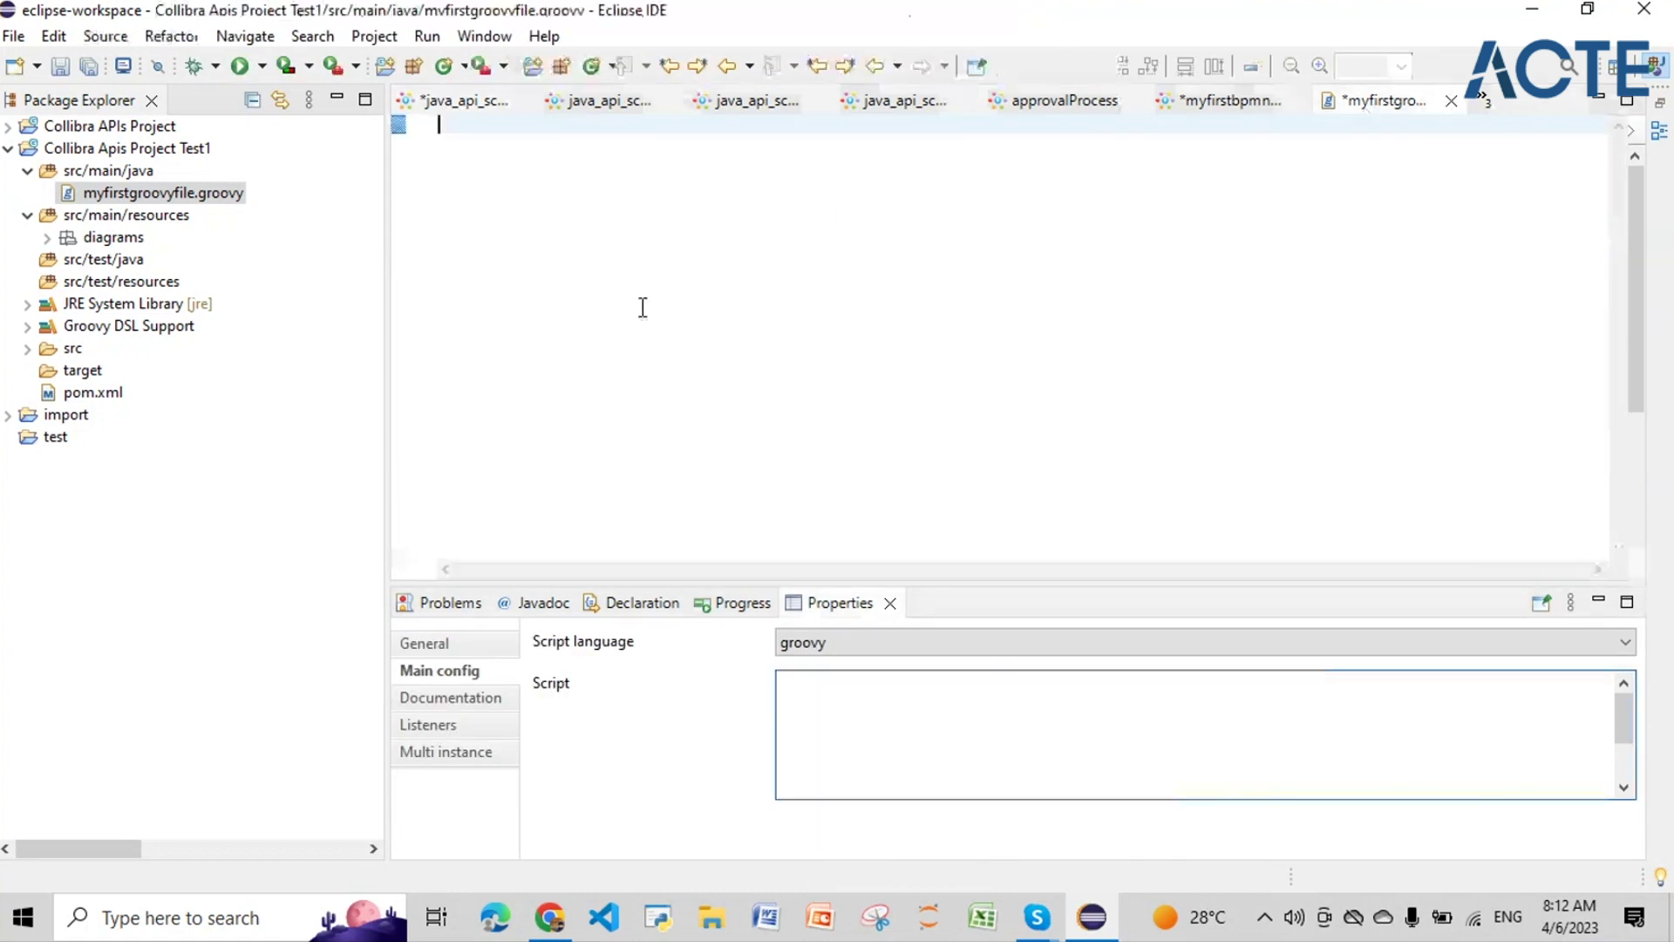
key(ctrl+v)
Step: Check the import line of the pasted script
click(615, 367)
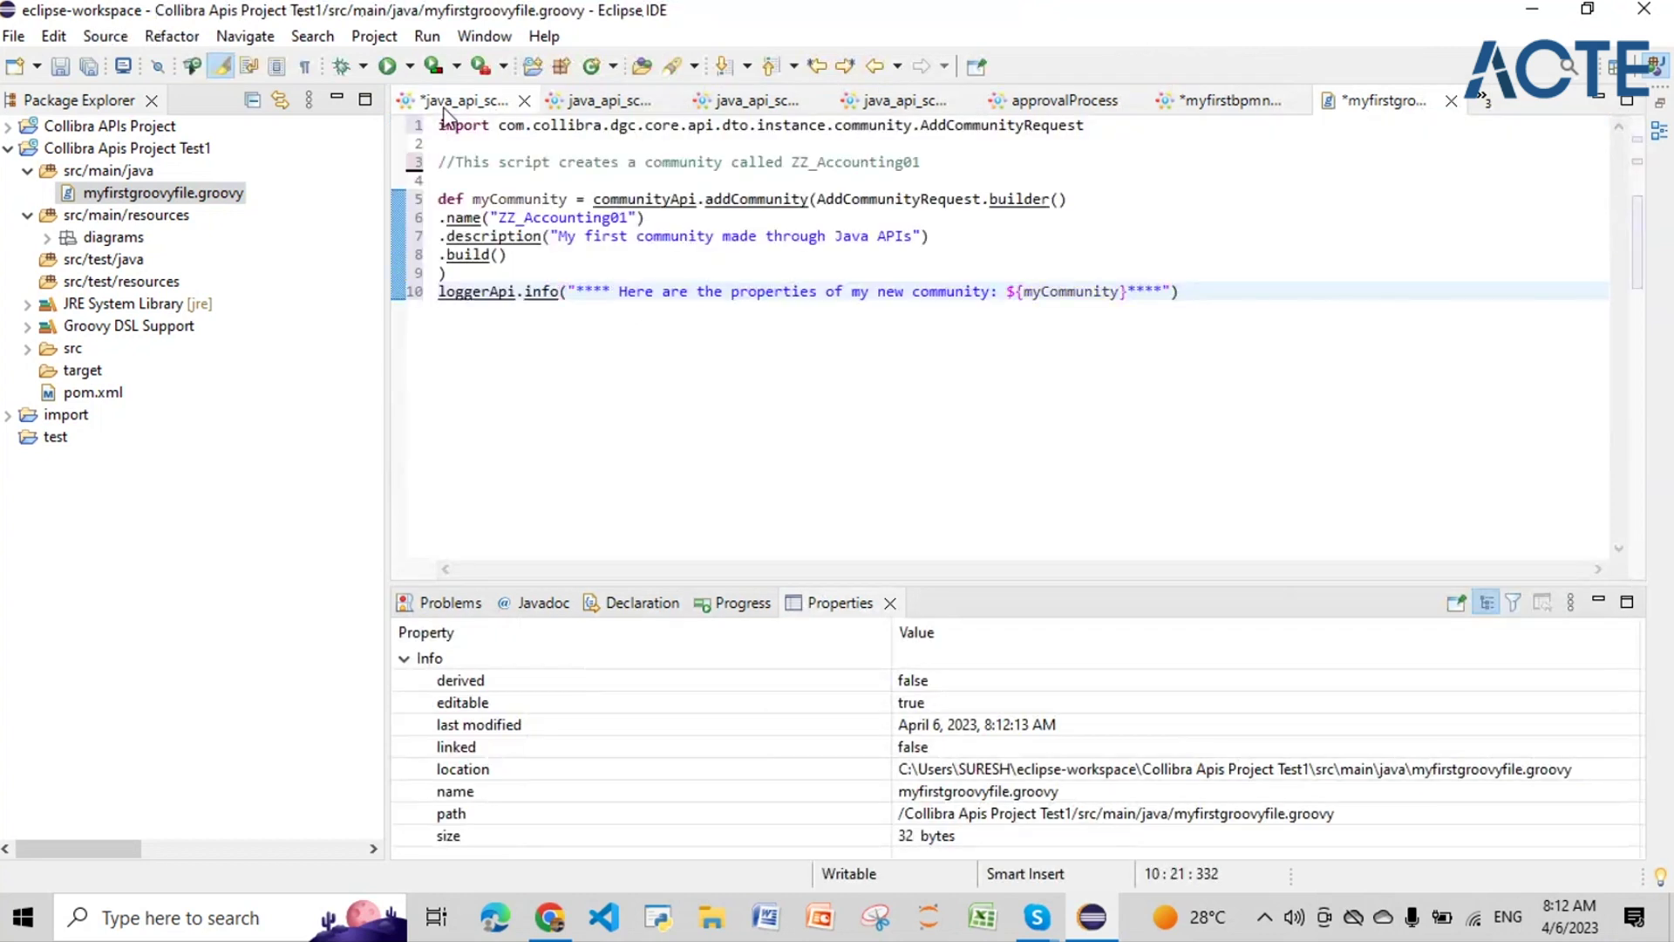
drag(441, 125, 1070, 131)
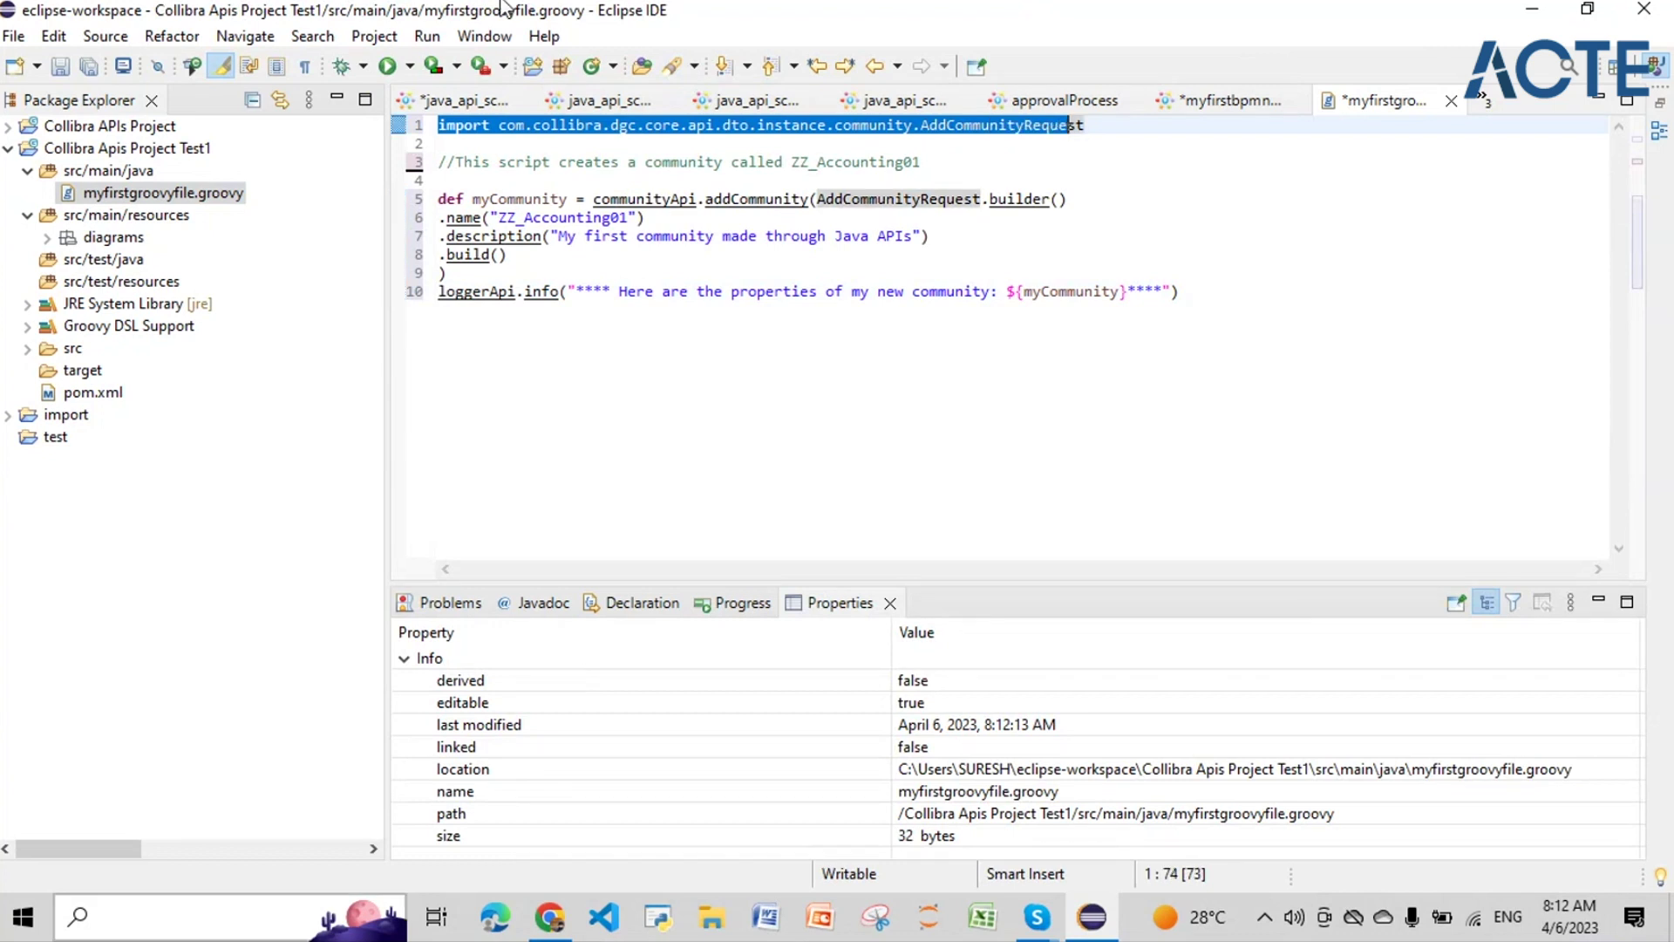
click(1146, 222)
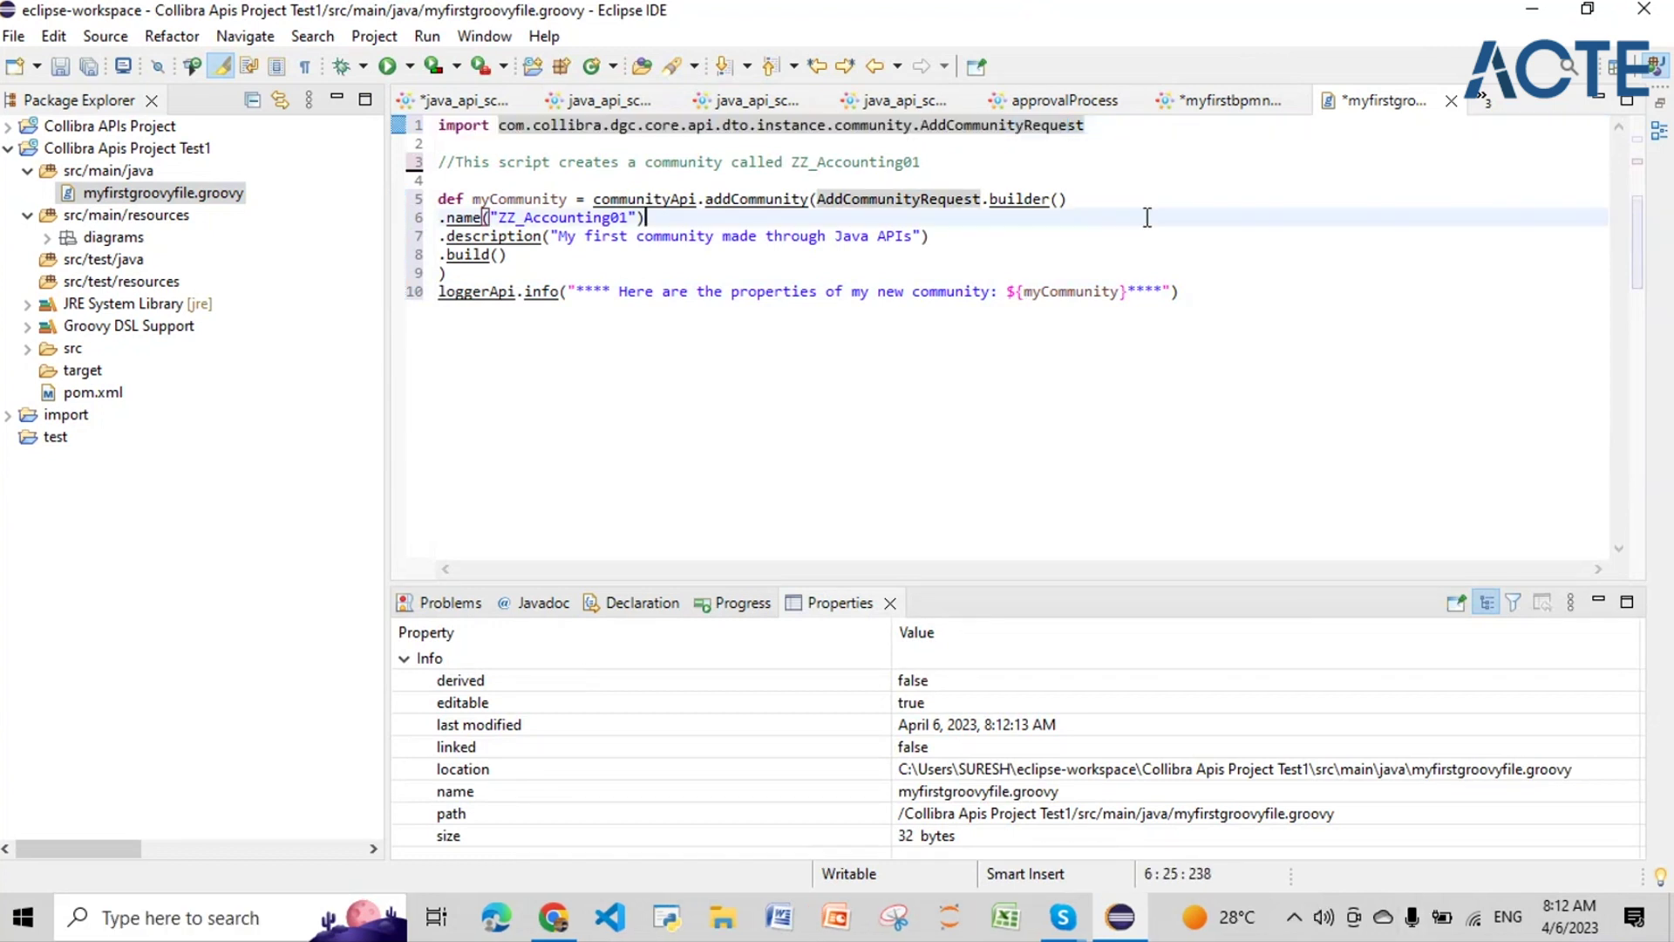
click(568, 936)
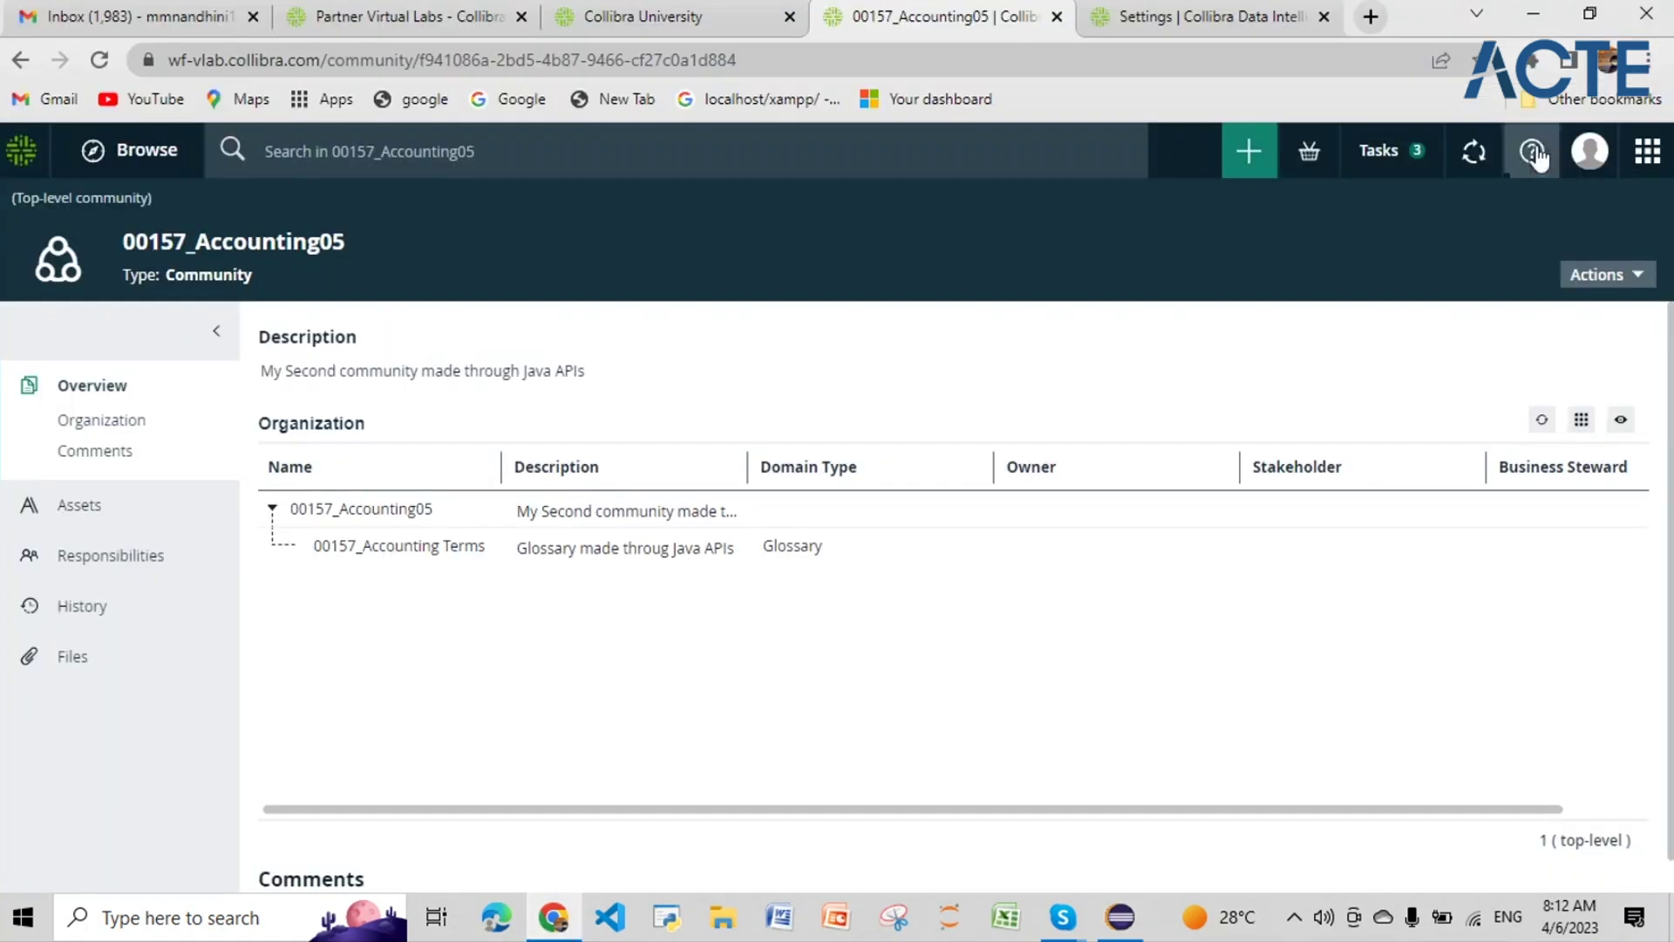
Step: Open Collibra's Core API Javadoc in a new tab and find the community package
click(1533, 151)
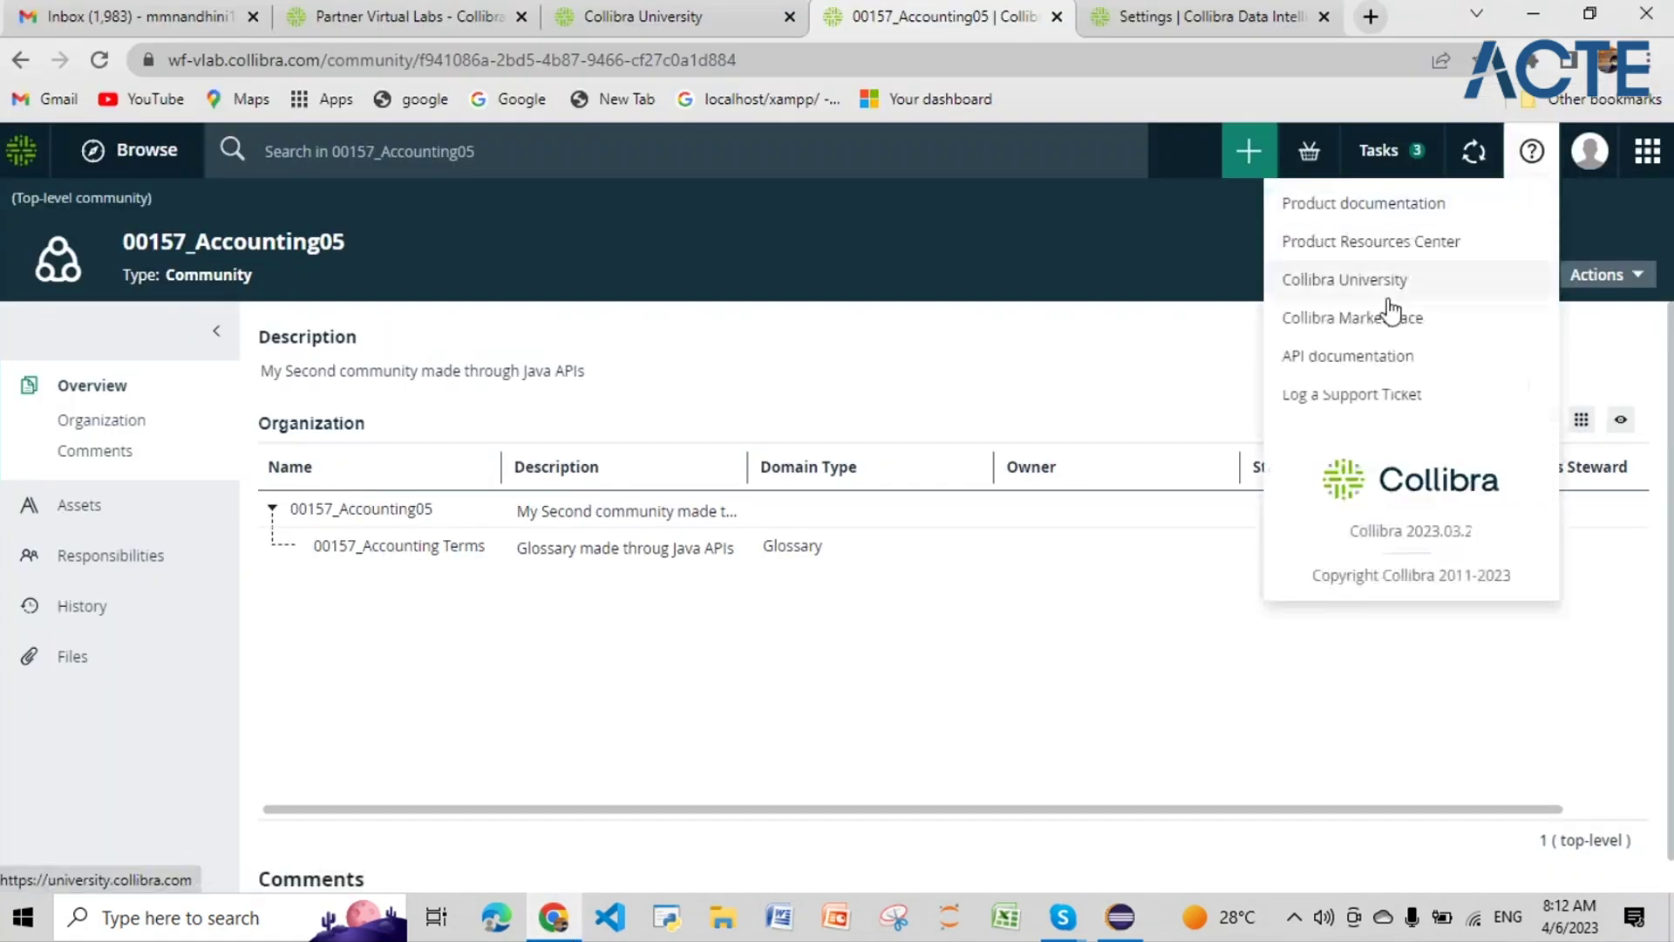
right_click(1387, 356)
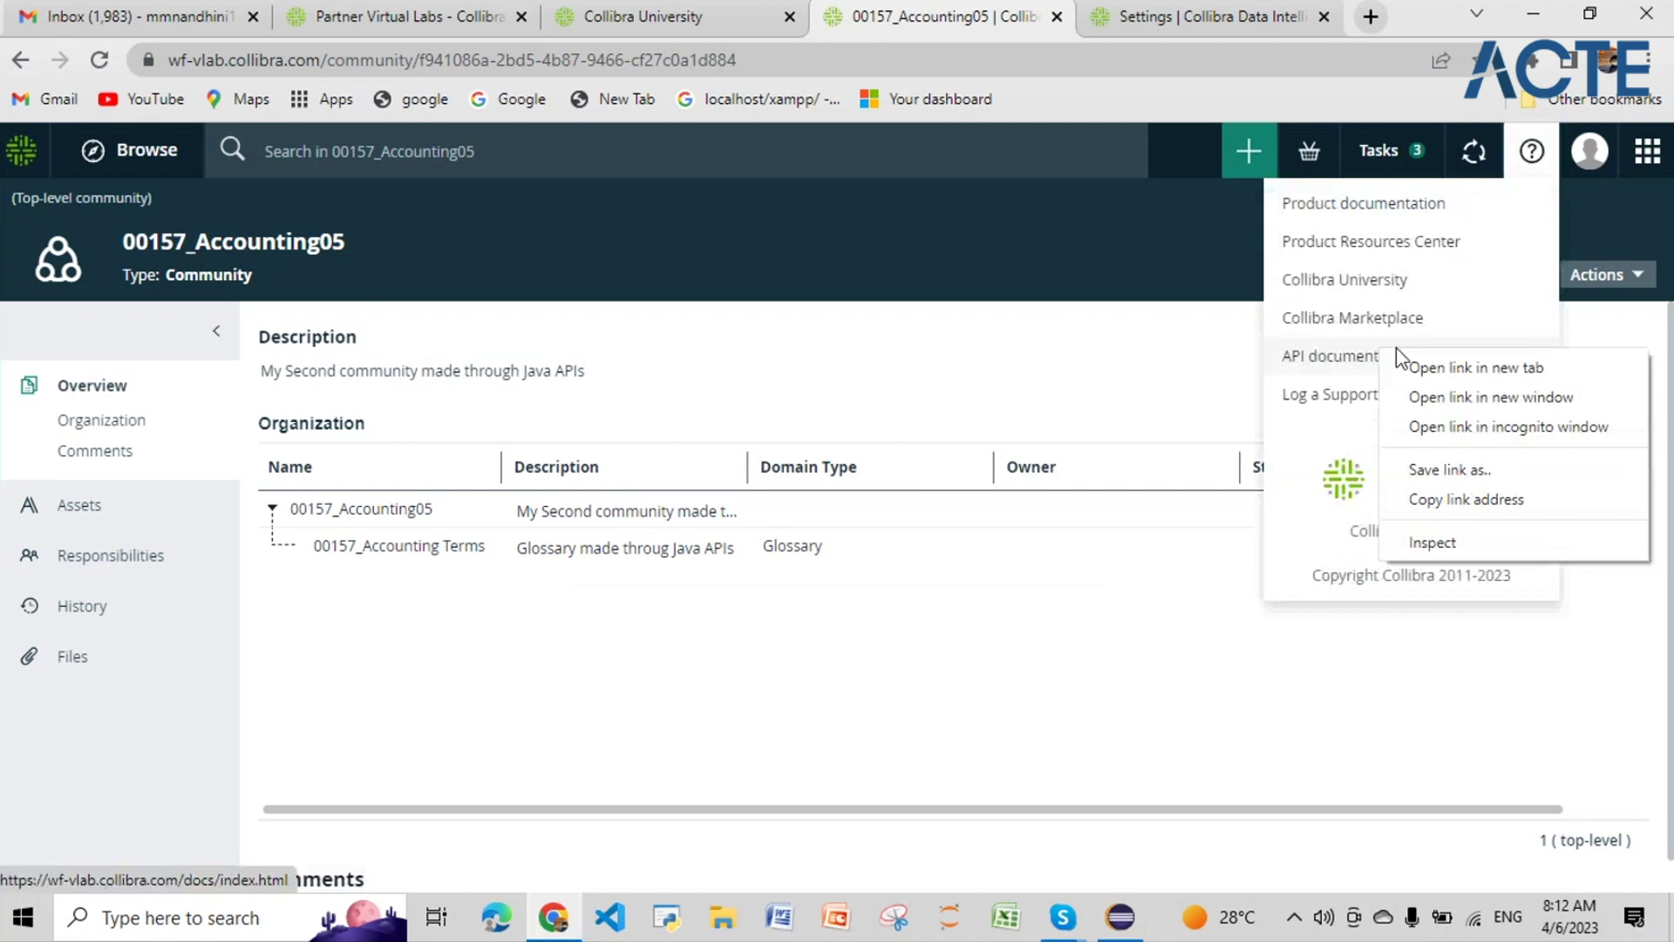
click(1406, 368)
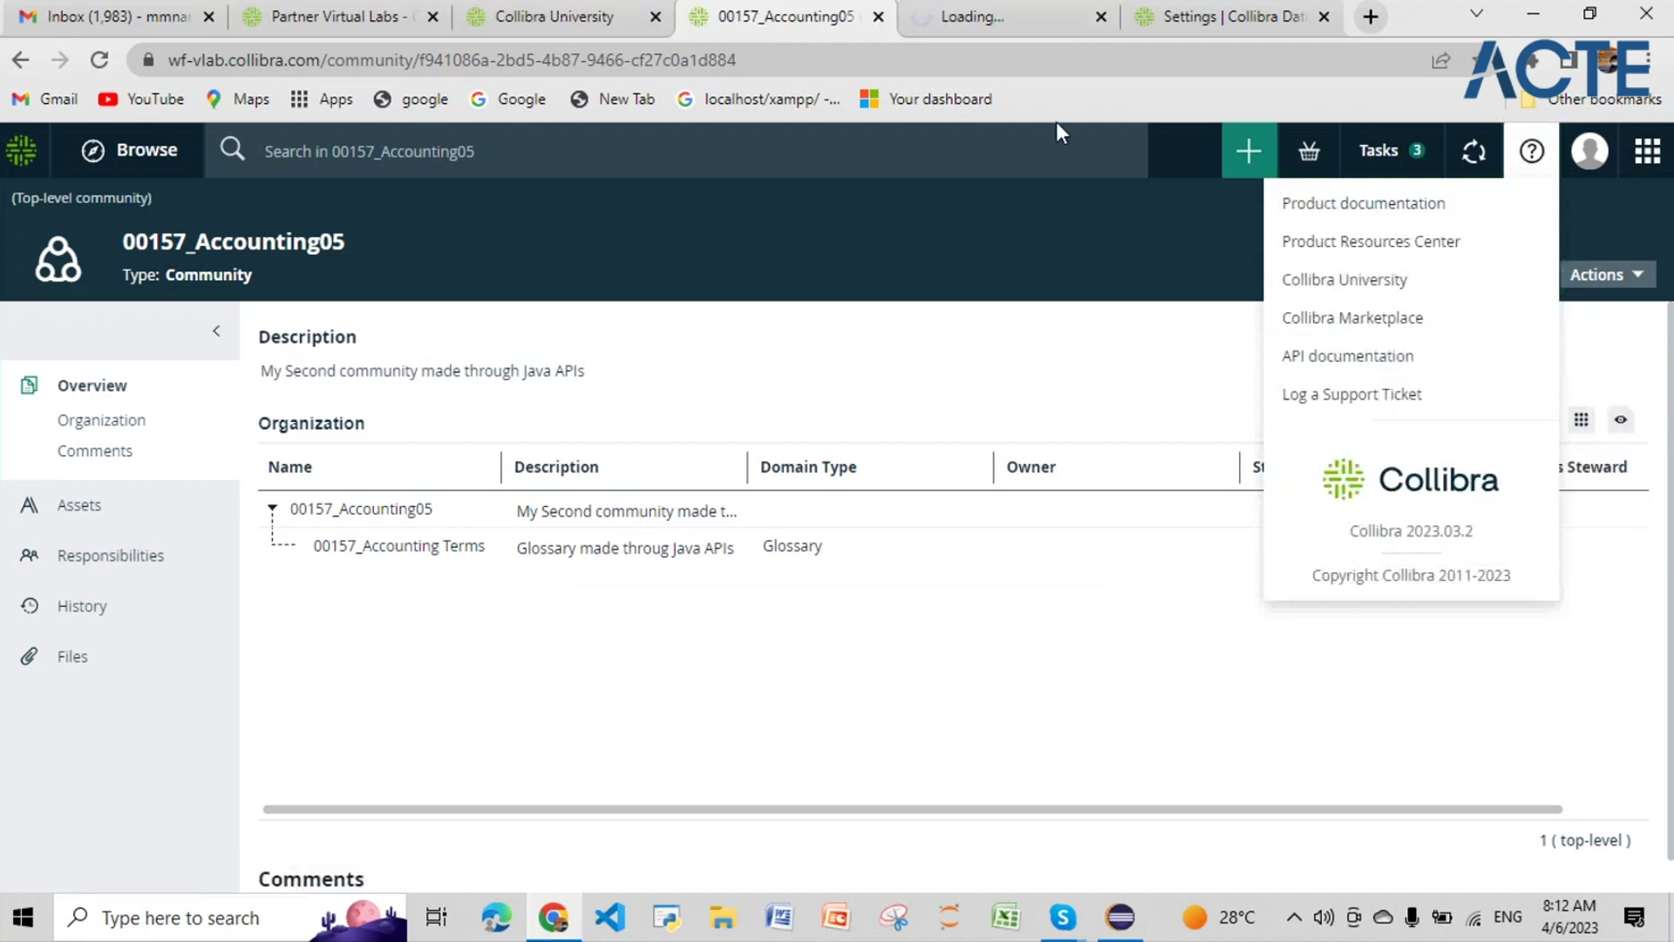
click(1028, 26)
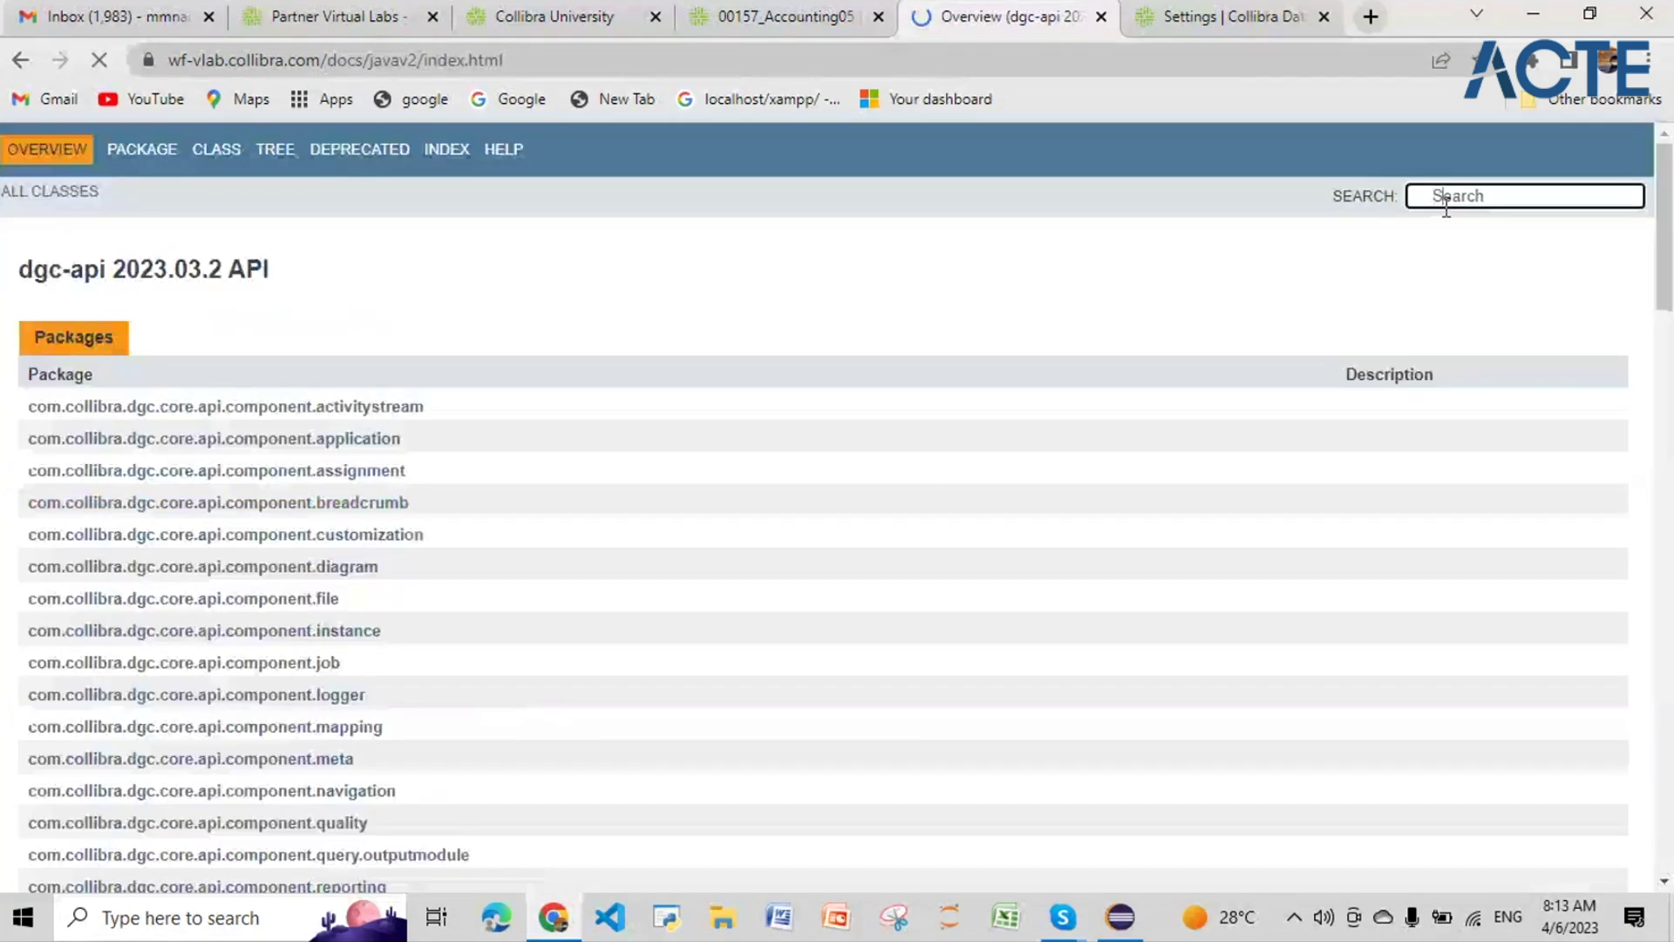
click(1444, 198)
text(commun)
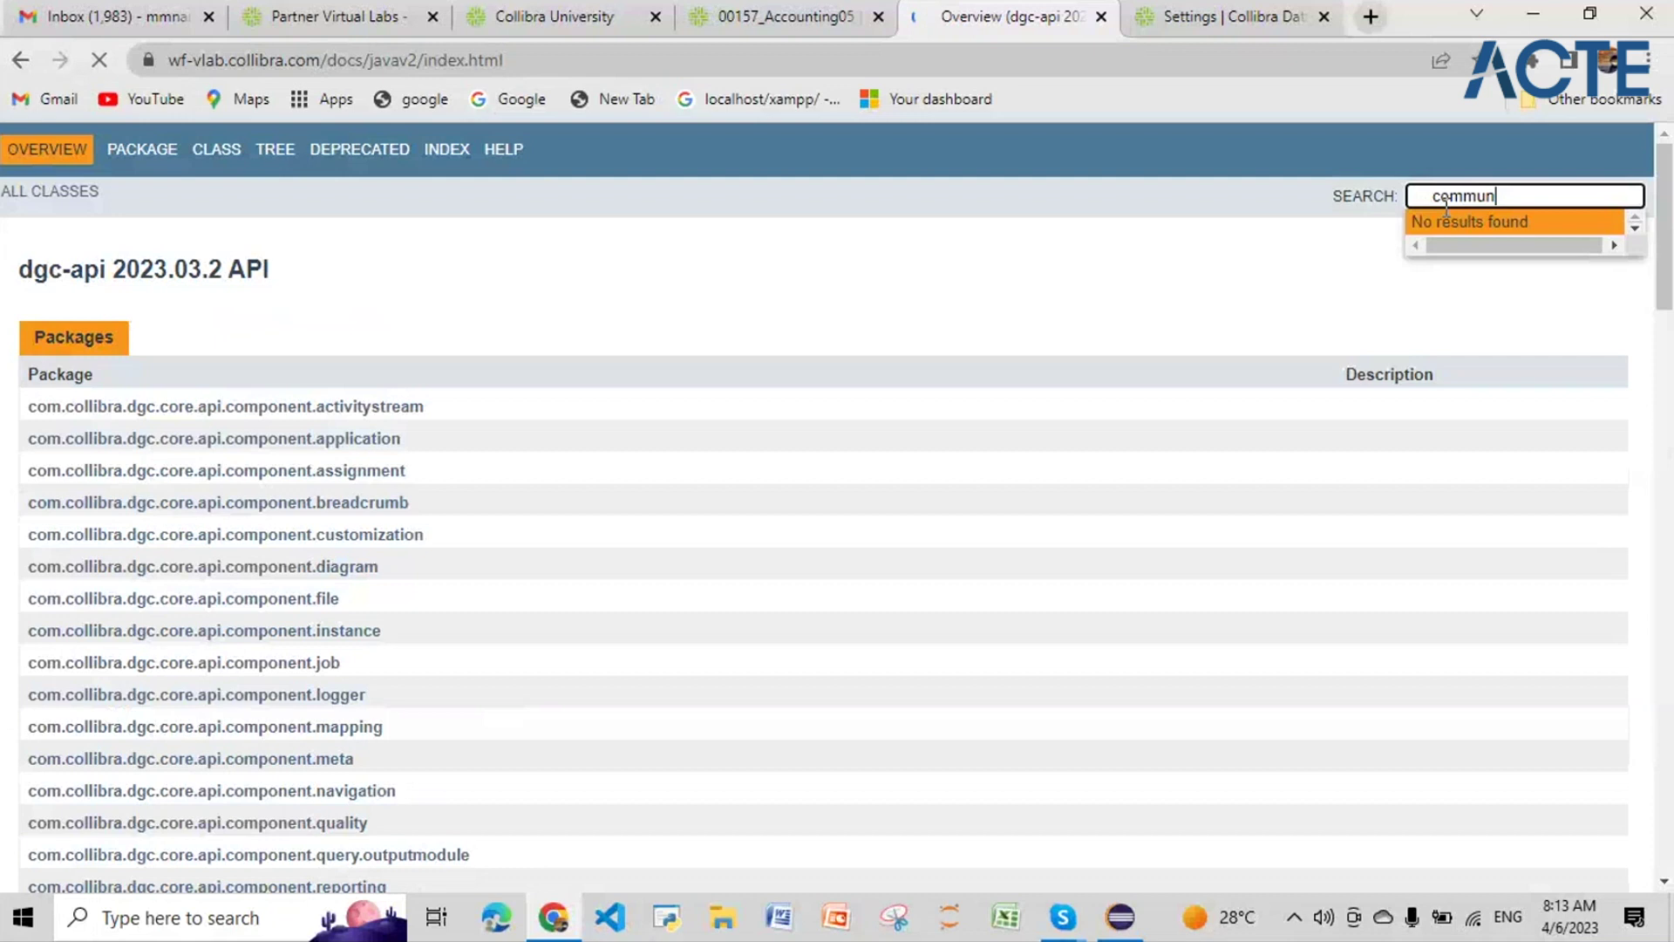
text(ity)
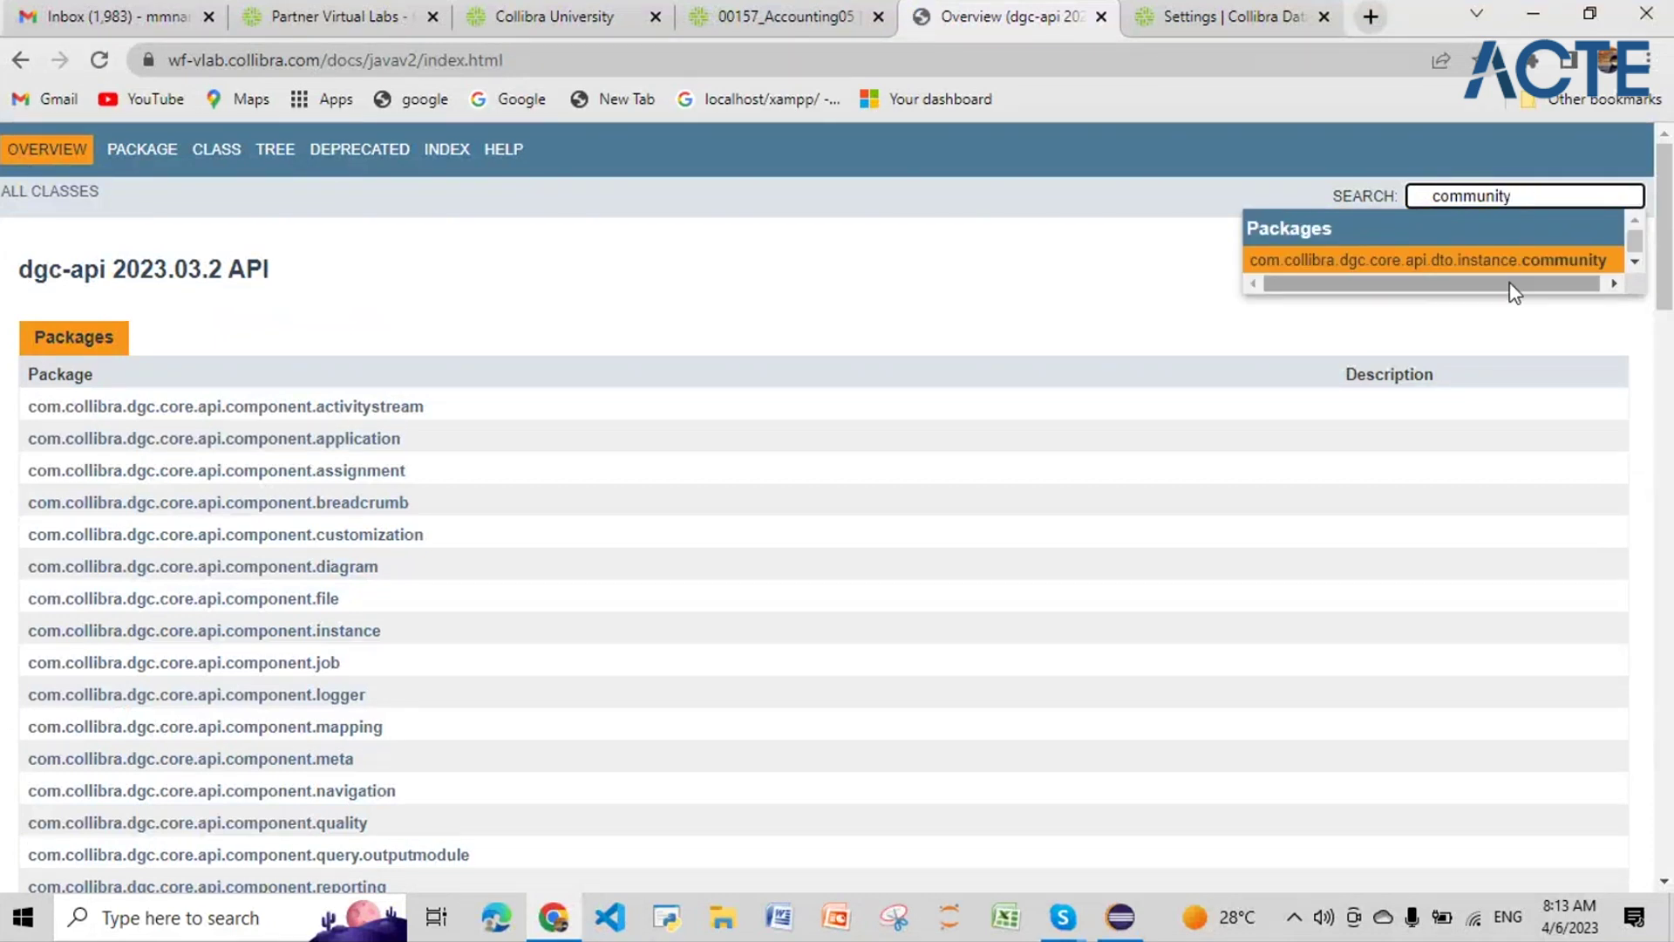
click(1498, 261)
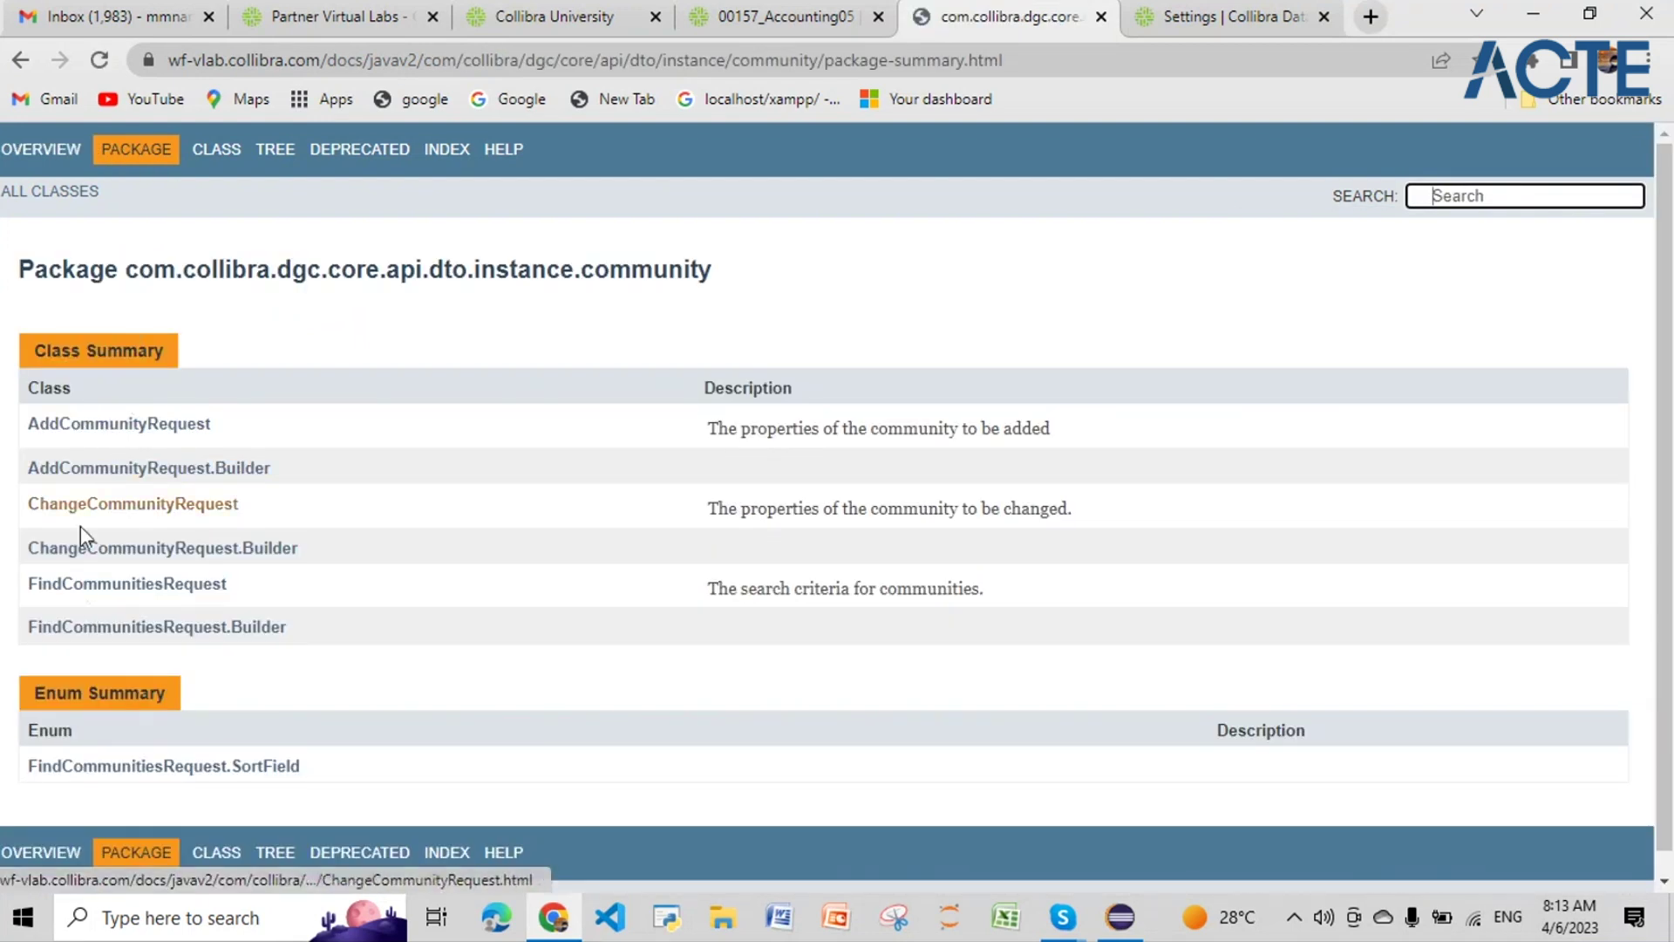
Step: Read the AddCommunityRequest.Builder class documentation and its methods
click(77, 471)
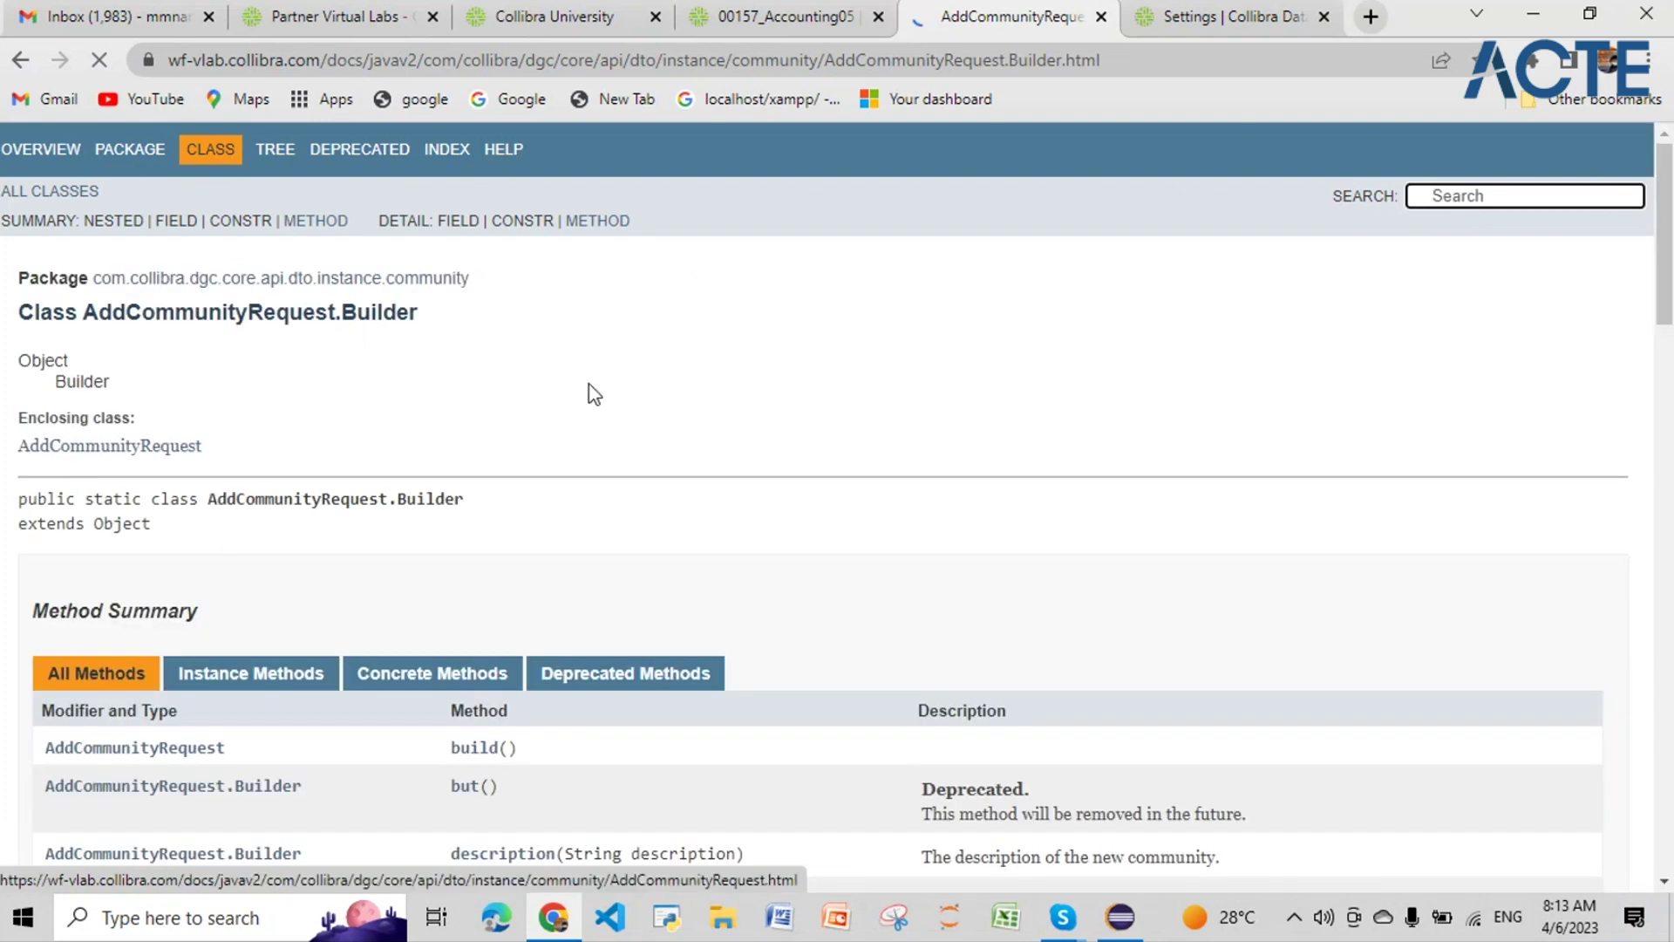
scroll(593, 394, down, 6)
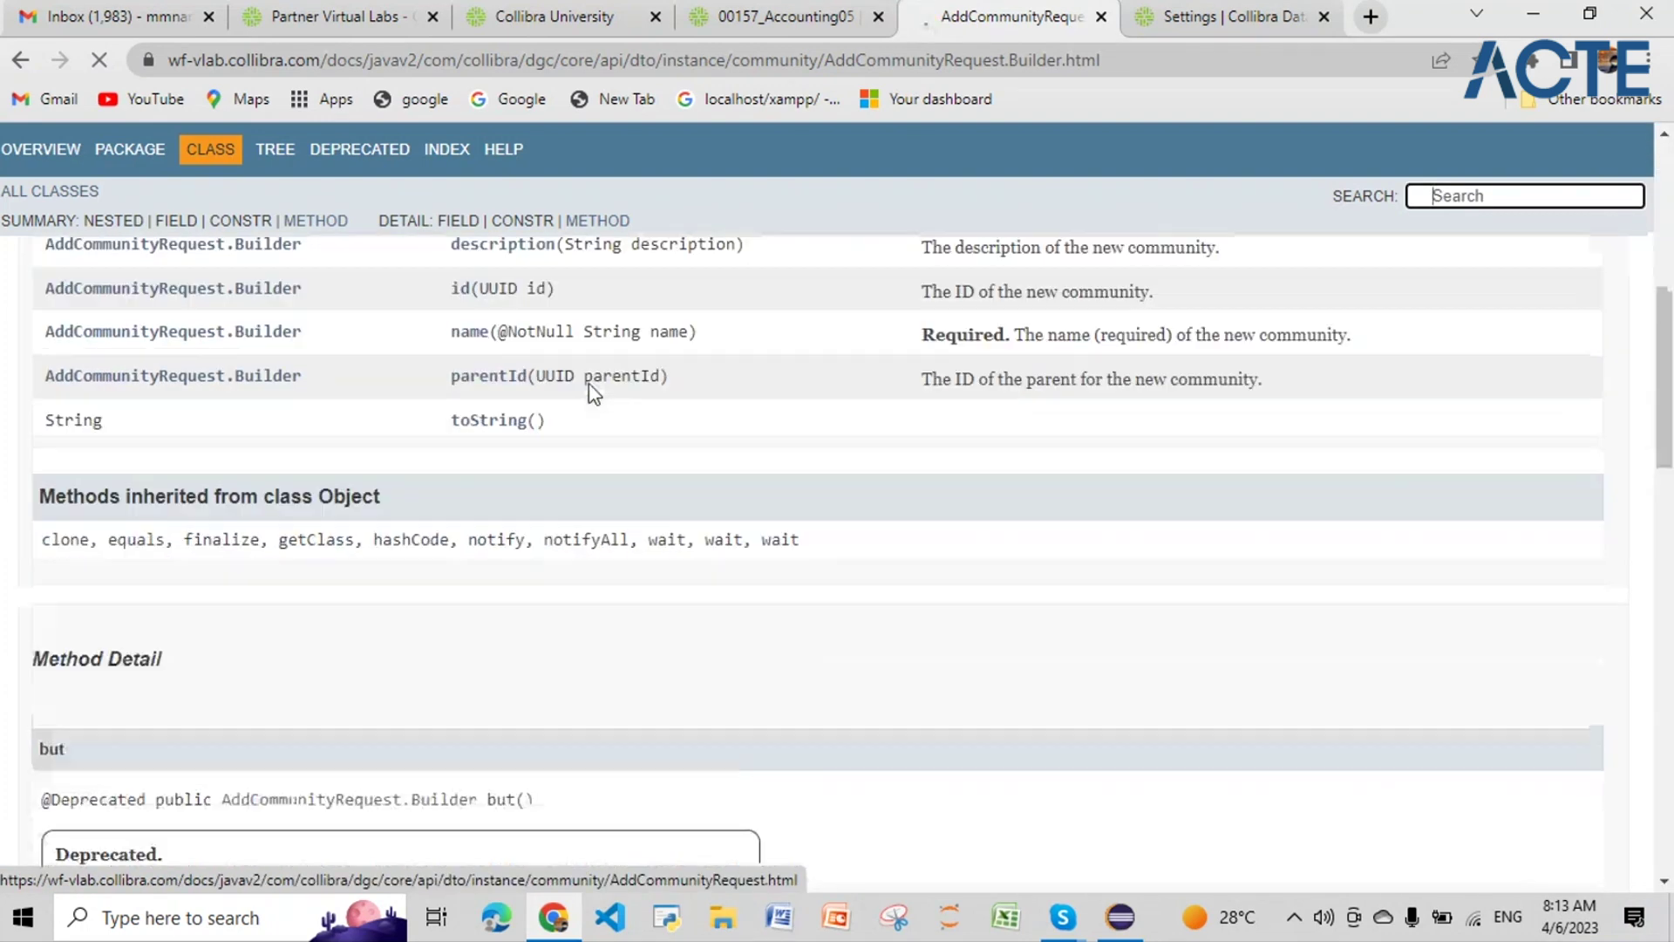
scroll(299, 474, up, 1)
scroll(357, 466, up, 3)
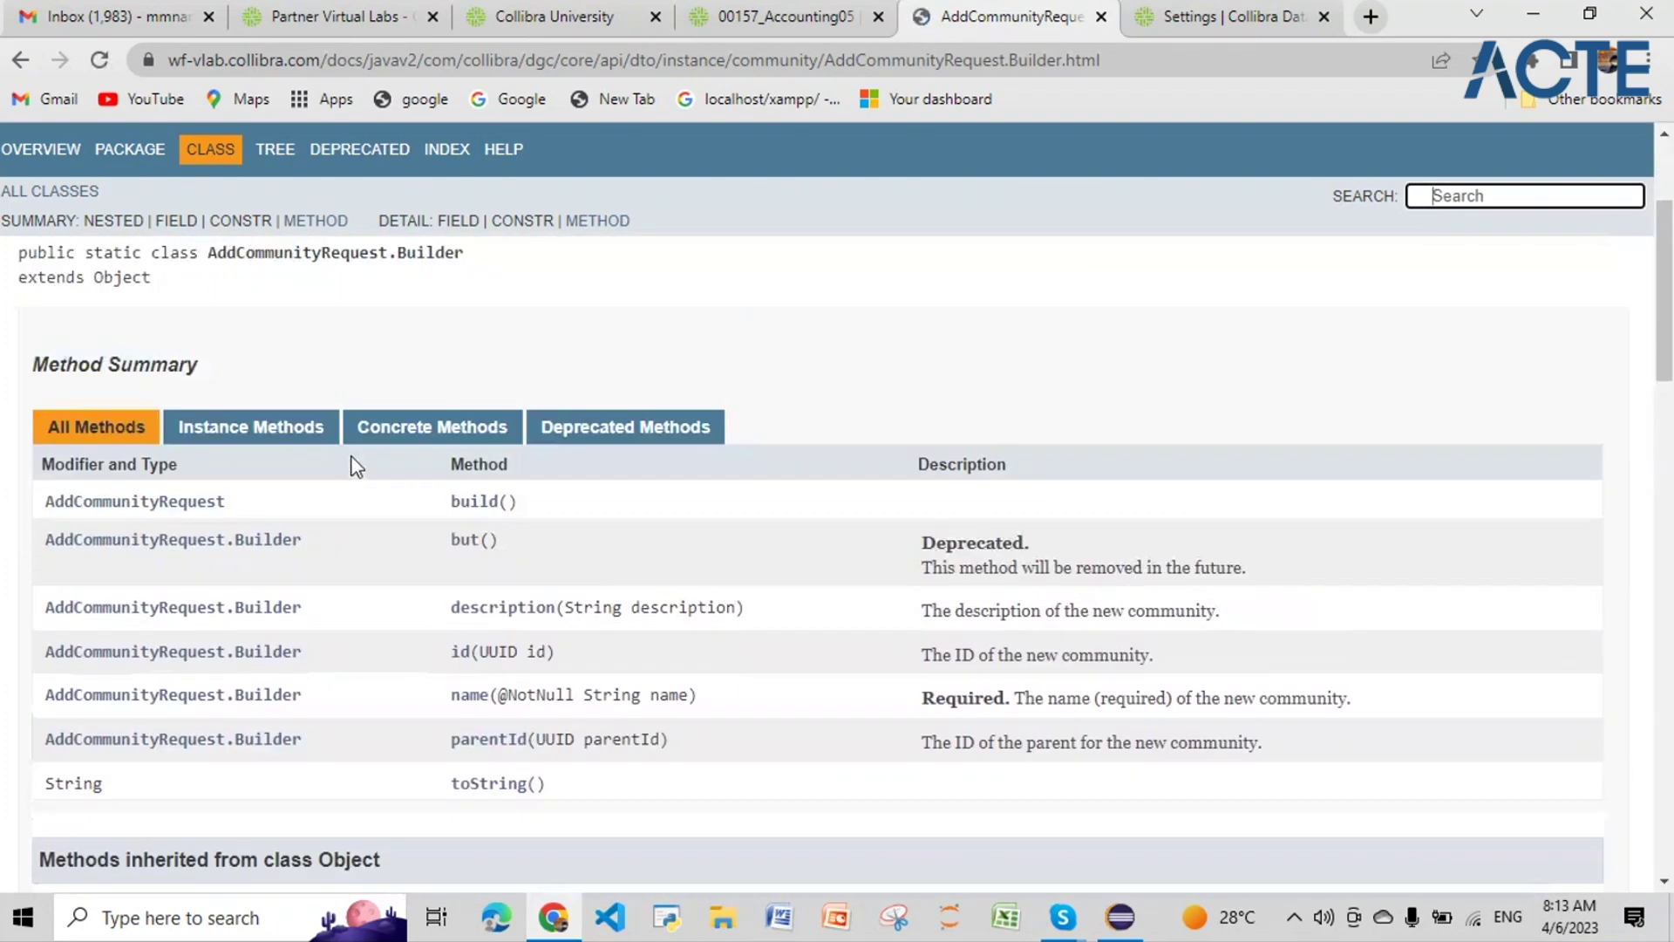
scroll(356, 466, down, 3)
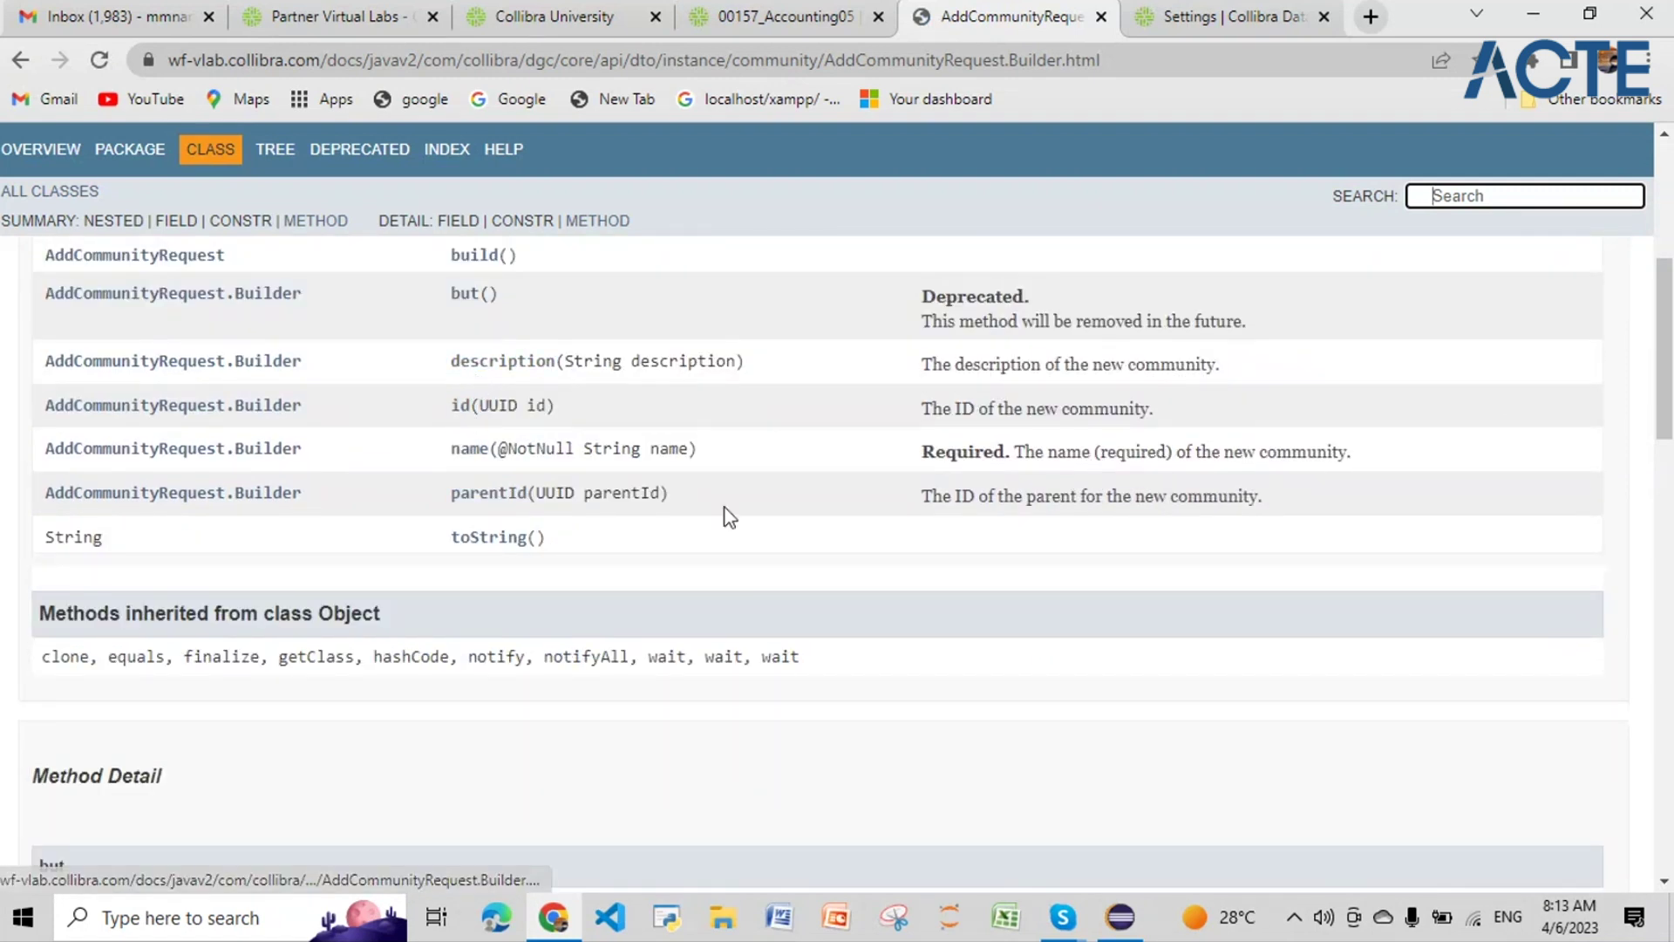
scroll(729, 514, down, 8)
scroll(730, 517, up, 10)
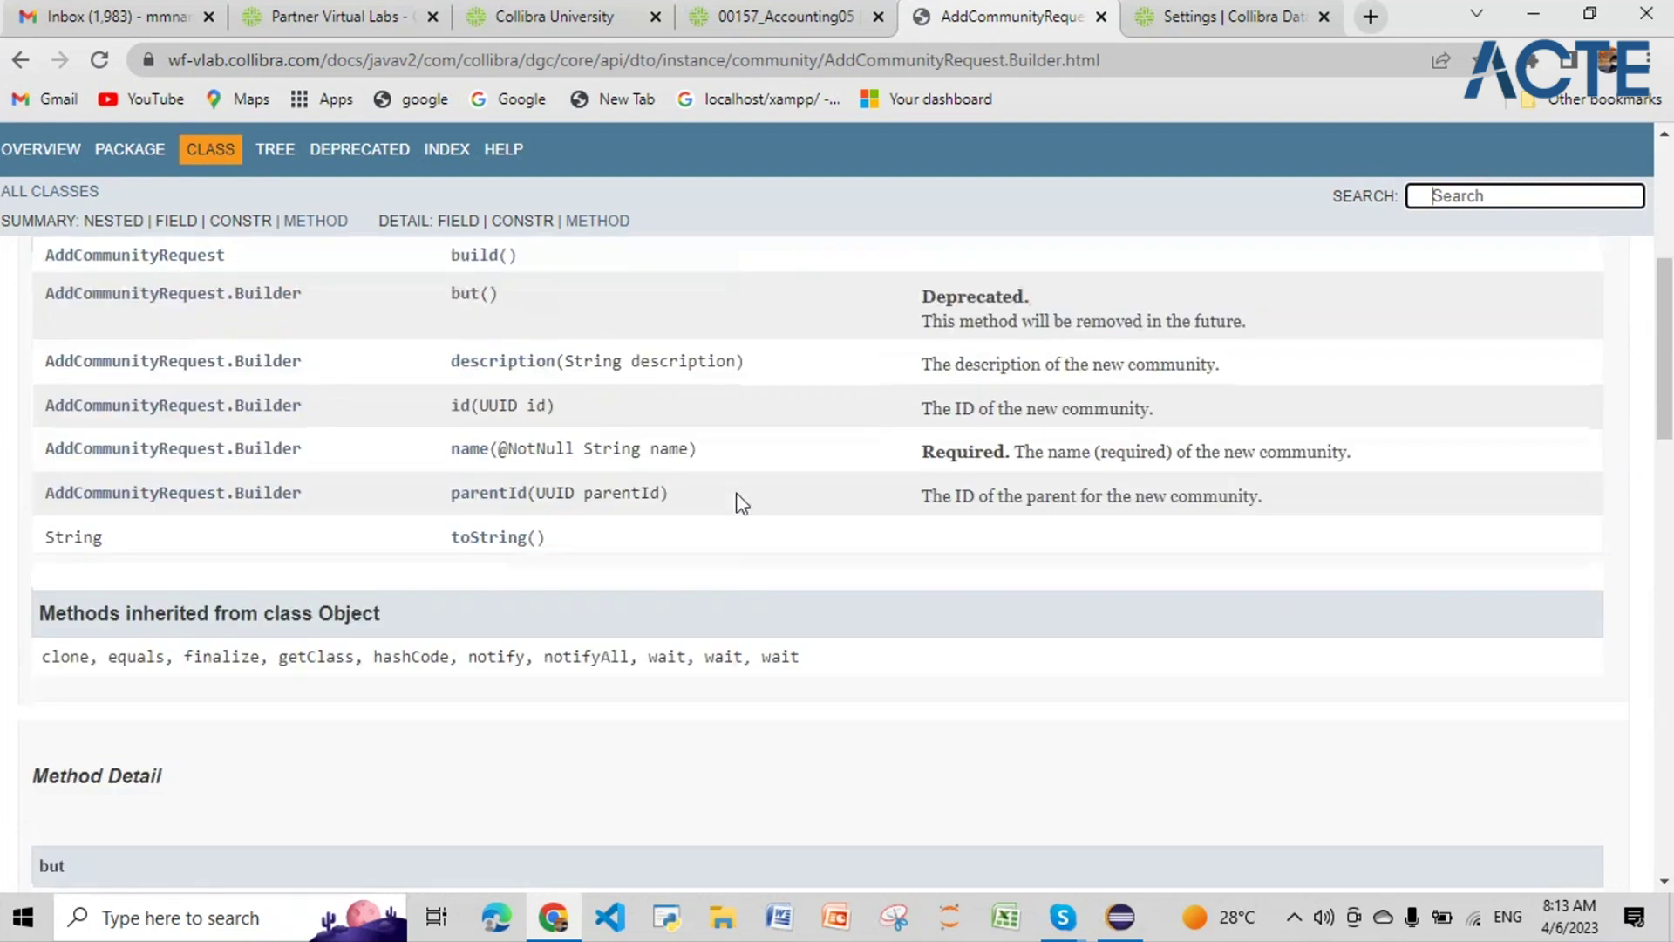
scroll(738, 503, down, 3)
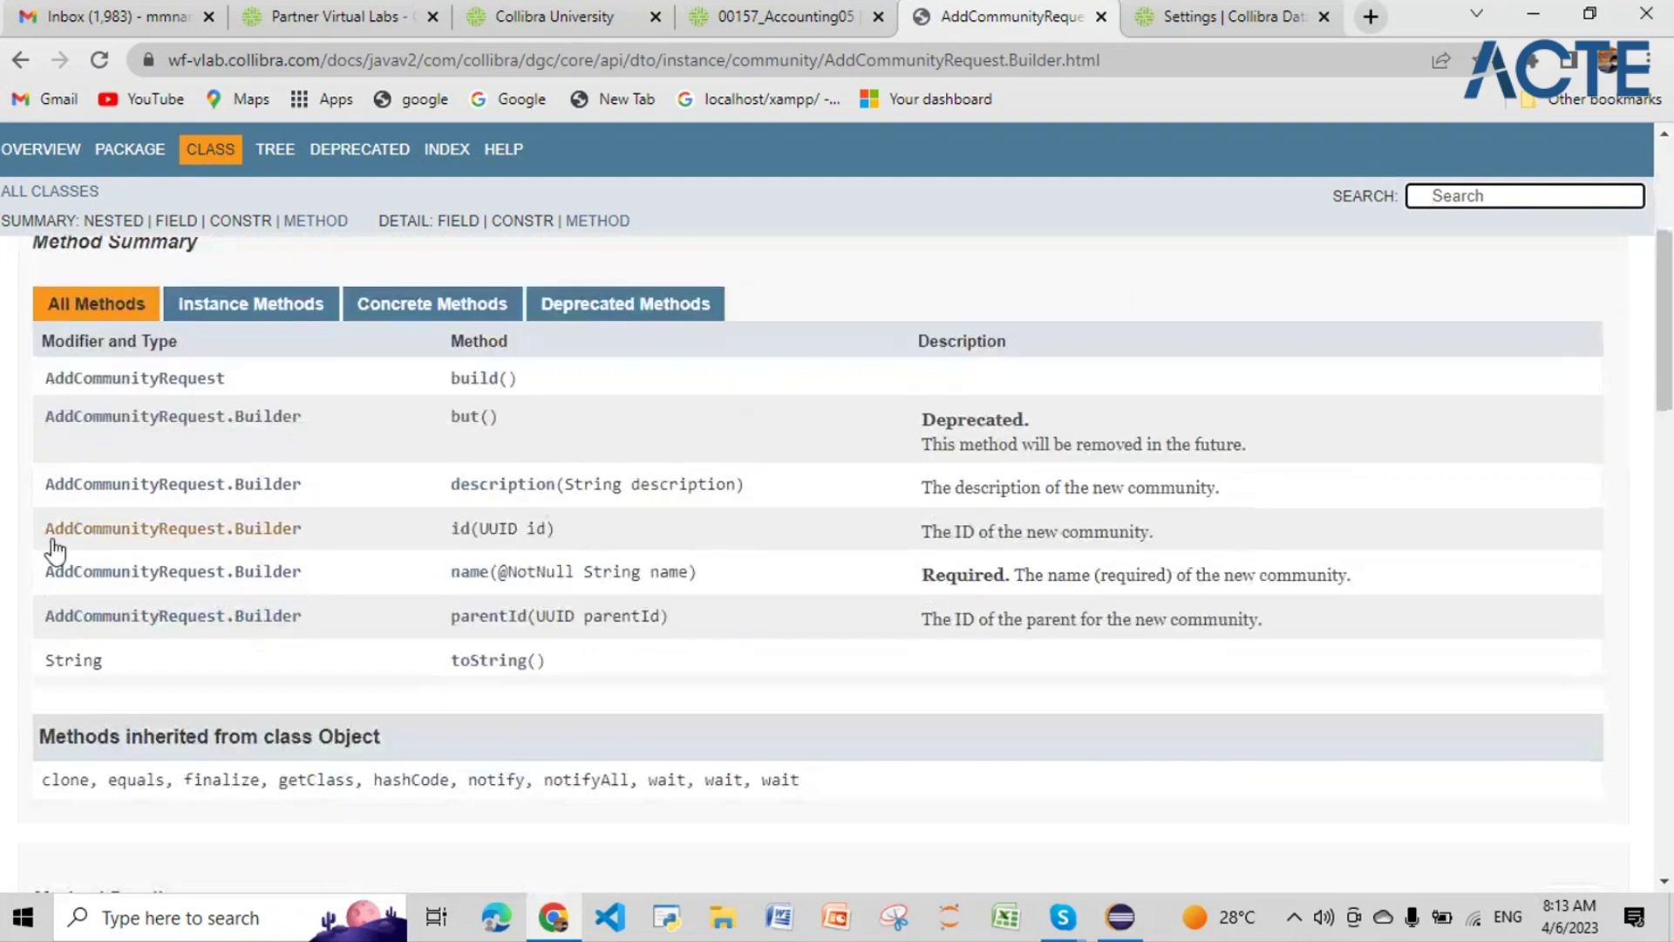
scroll(373, 536, up, 1)
scroll(374, 537, up, 4)
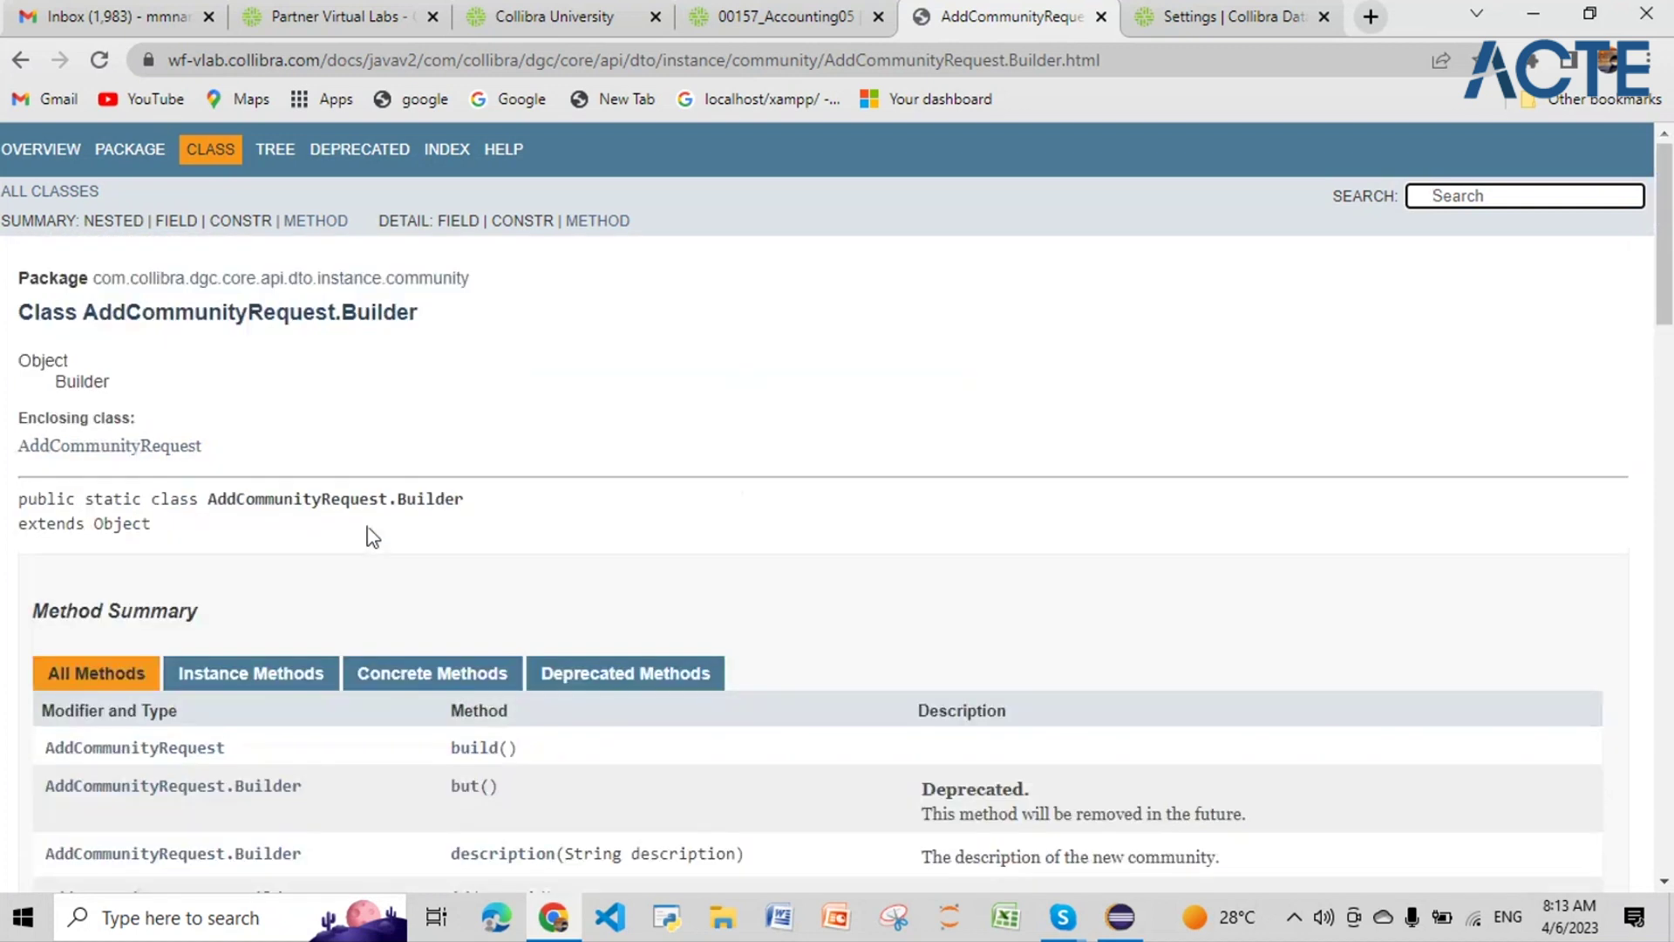
drag(471, 277, 92, 286)
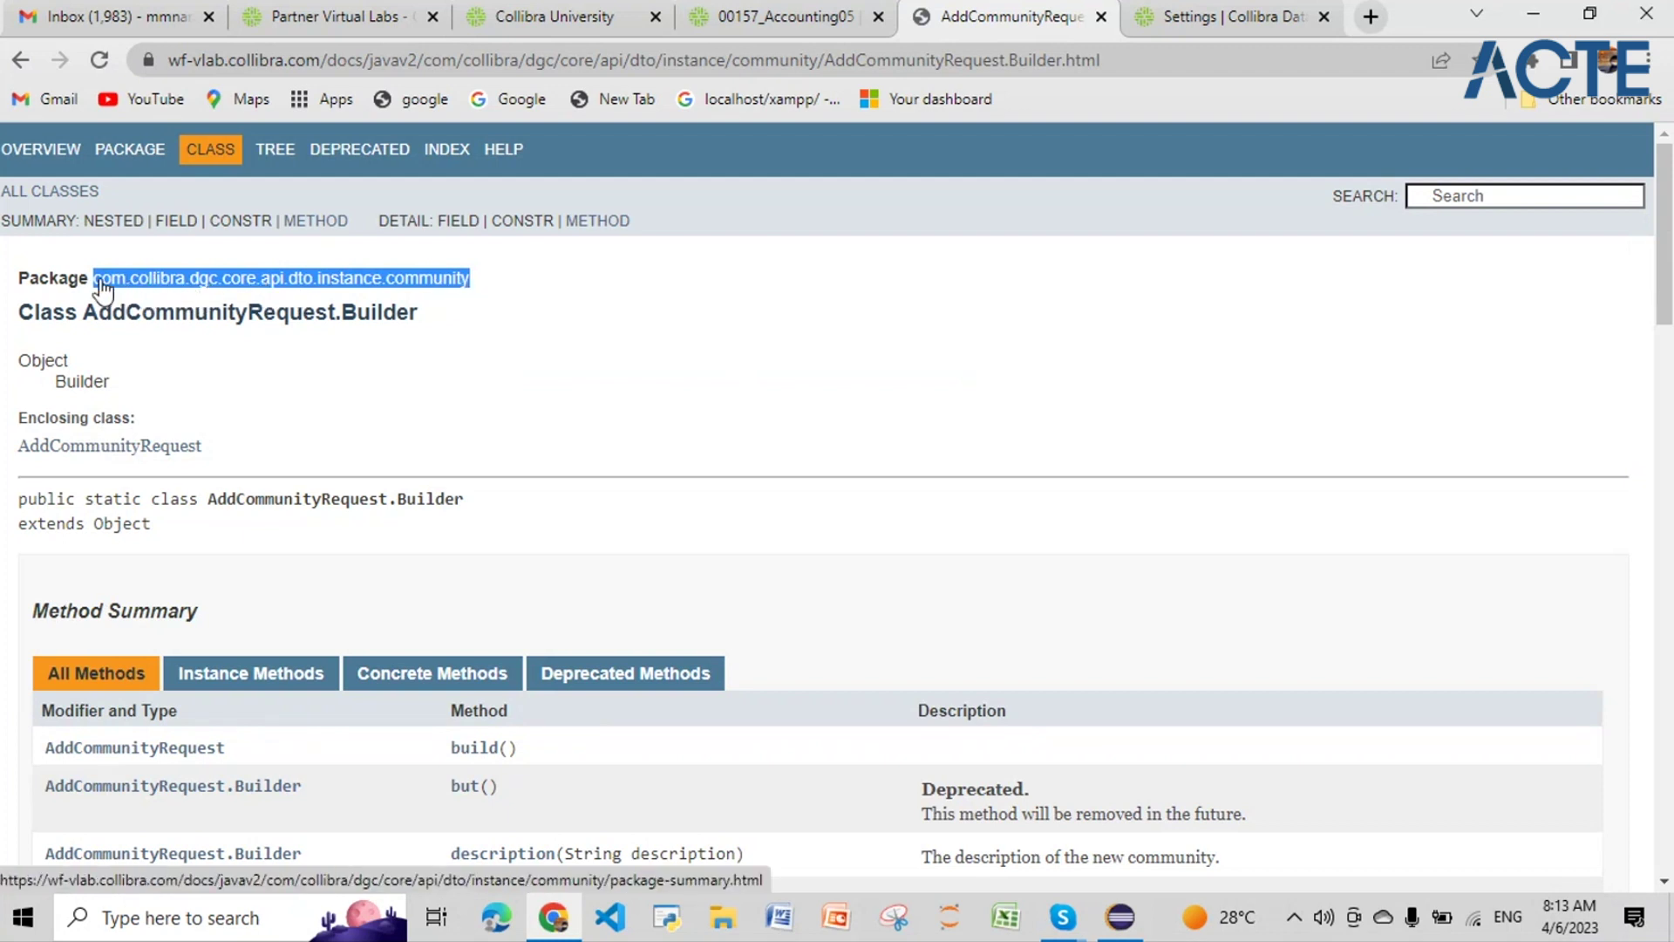
click(1119, 917)
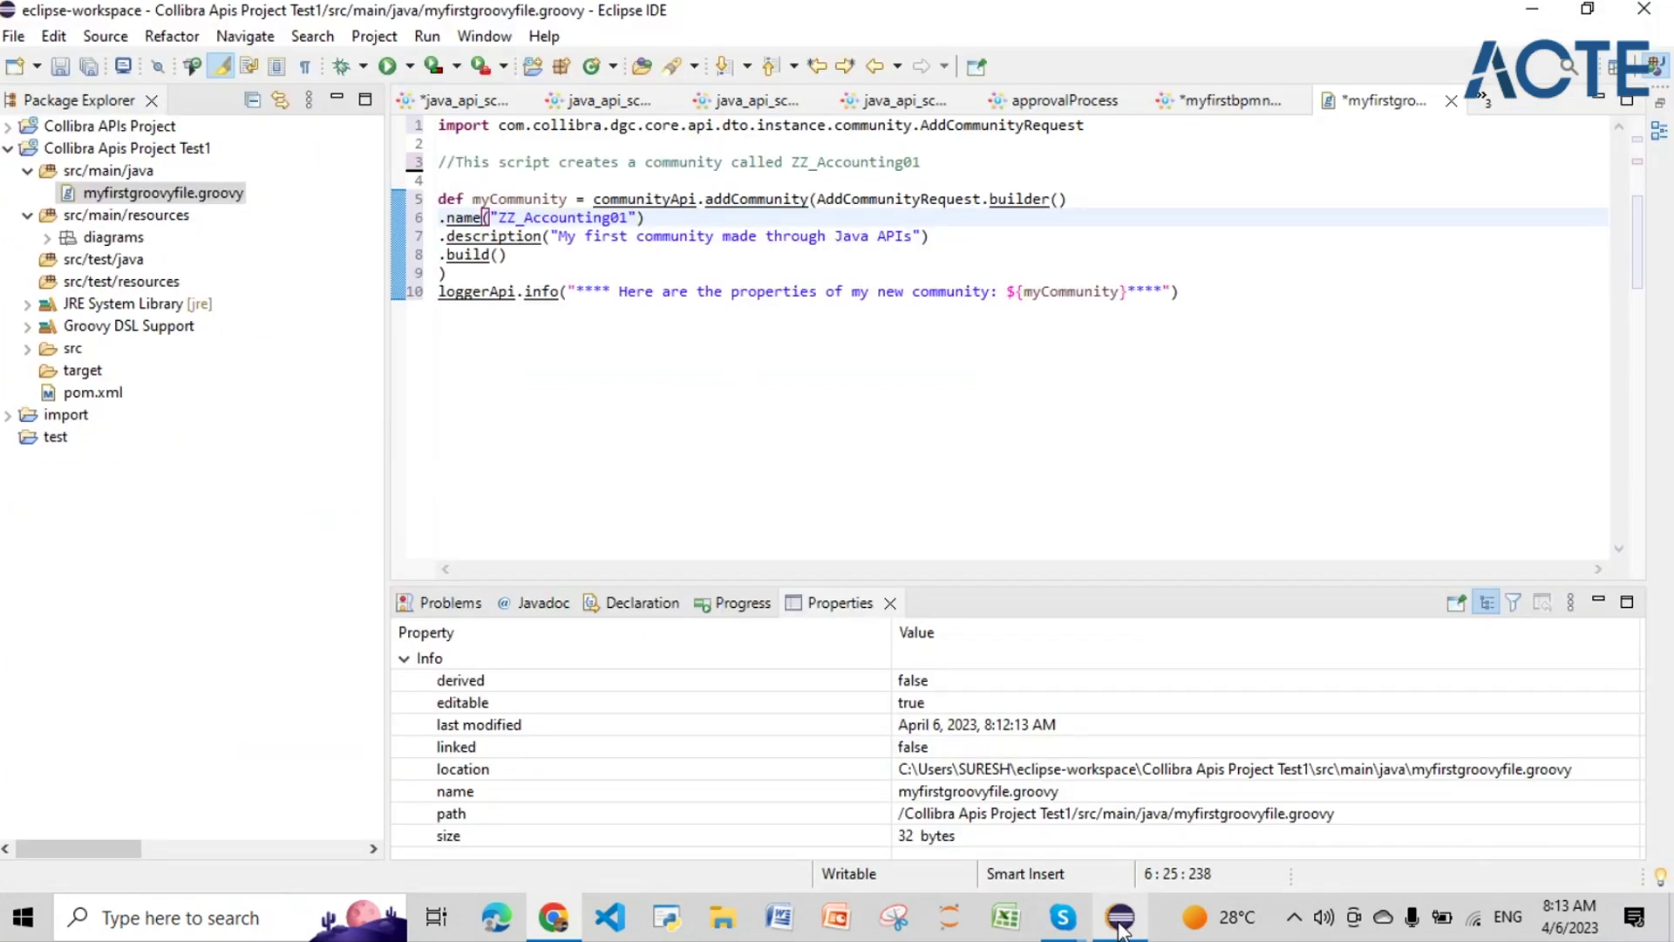
click(951, 126)
drag(920, 127, 1086, 132)
click(676, 347)
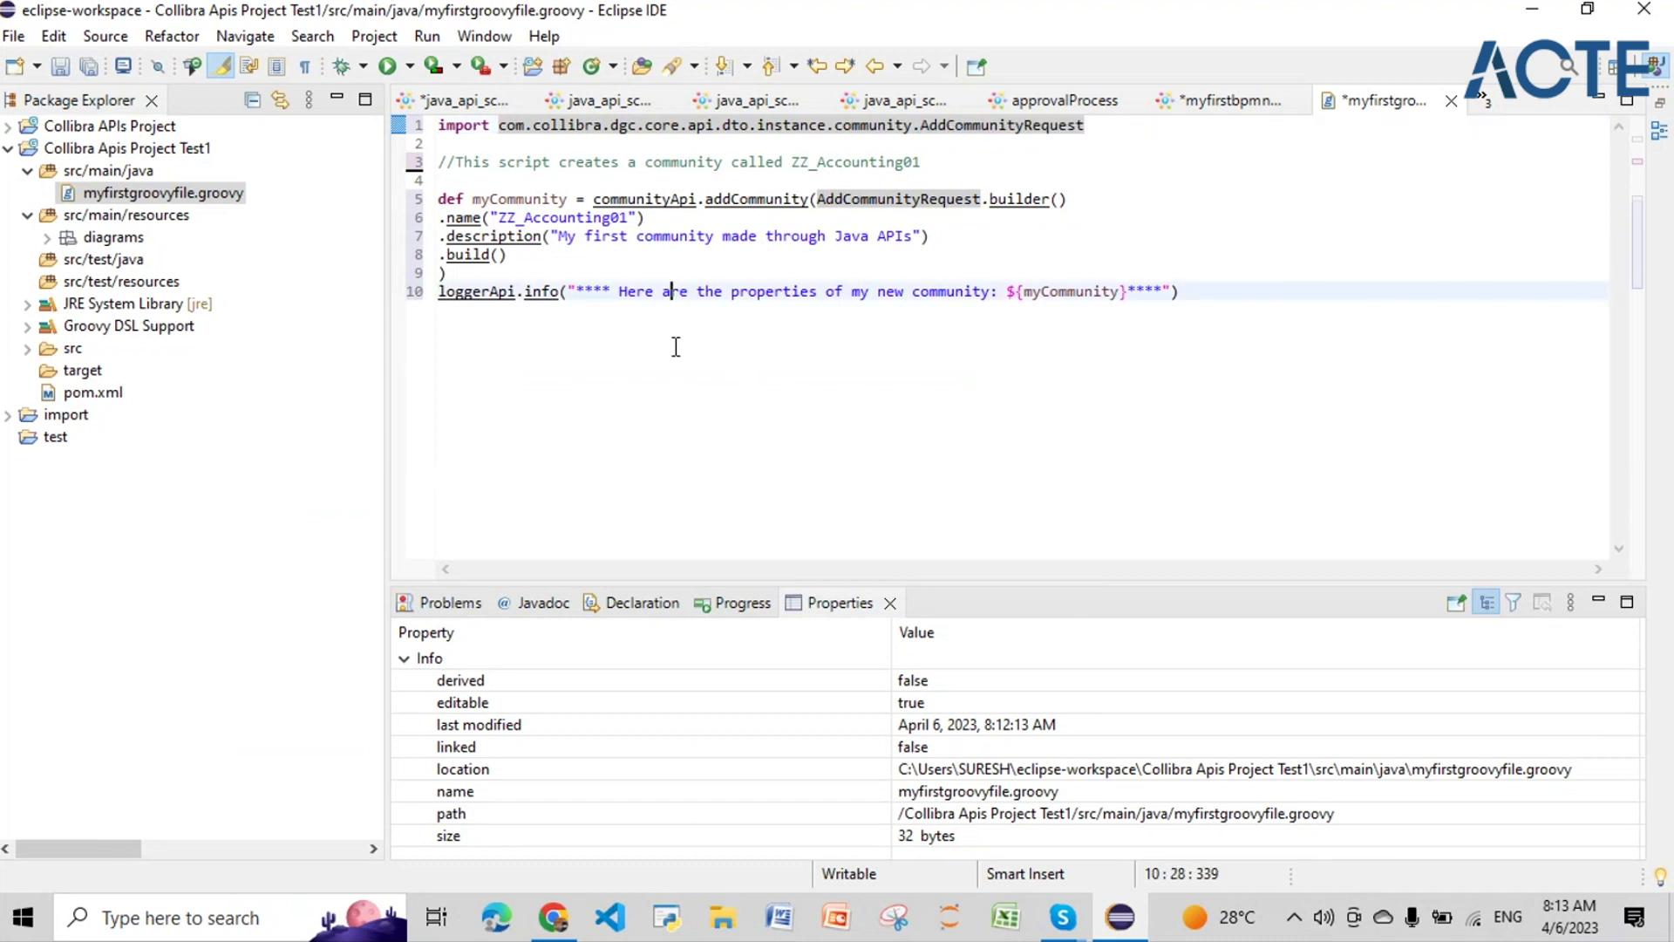
click(676, 127)
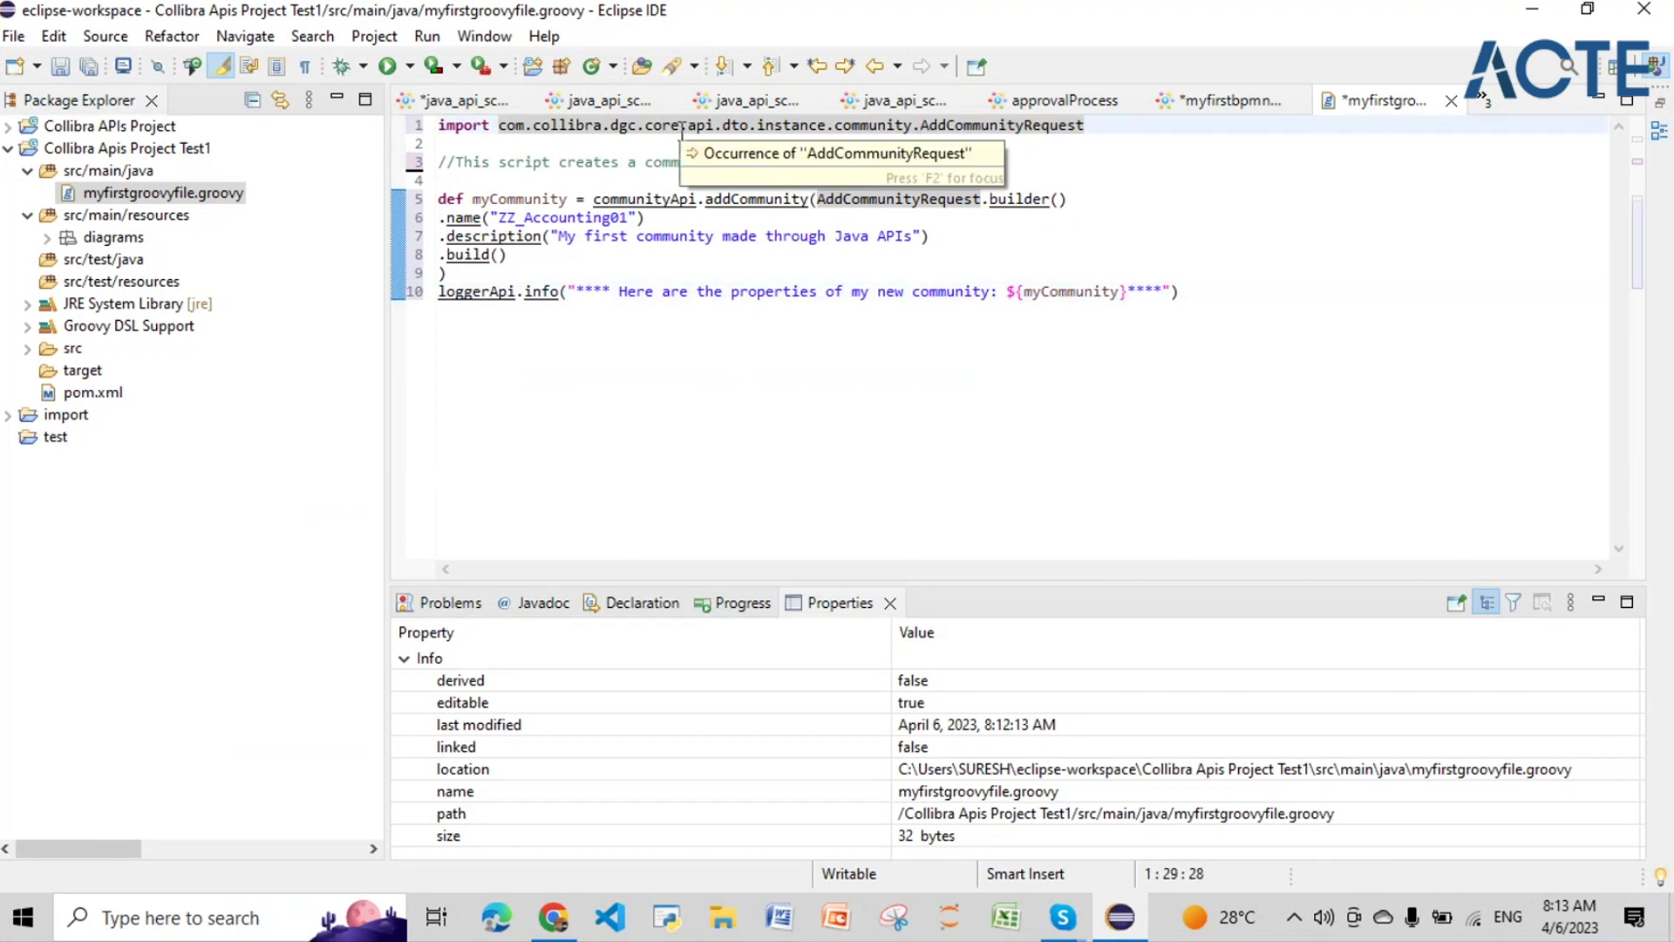
click(1099, 125)
drag(1099, 125, 504, 131)
click(579, 184)
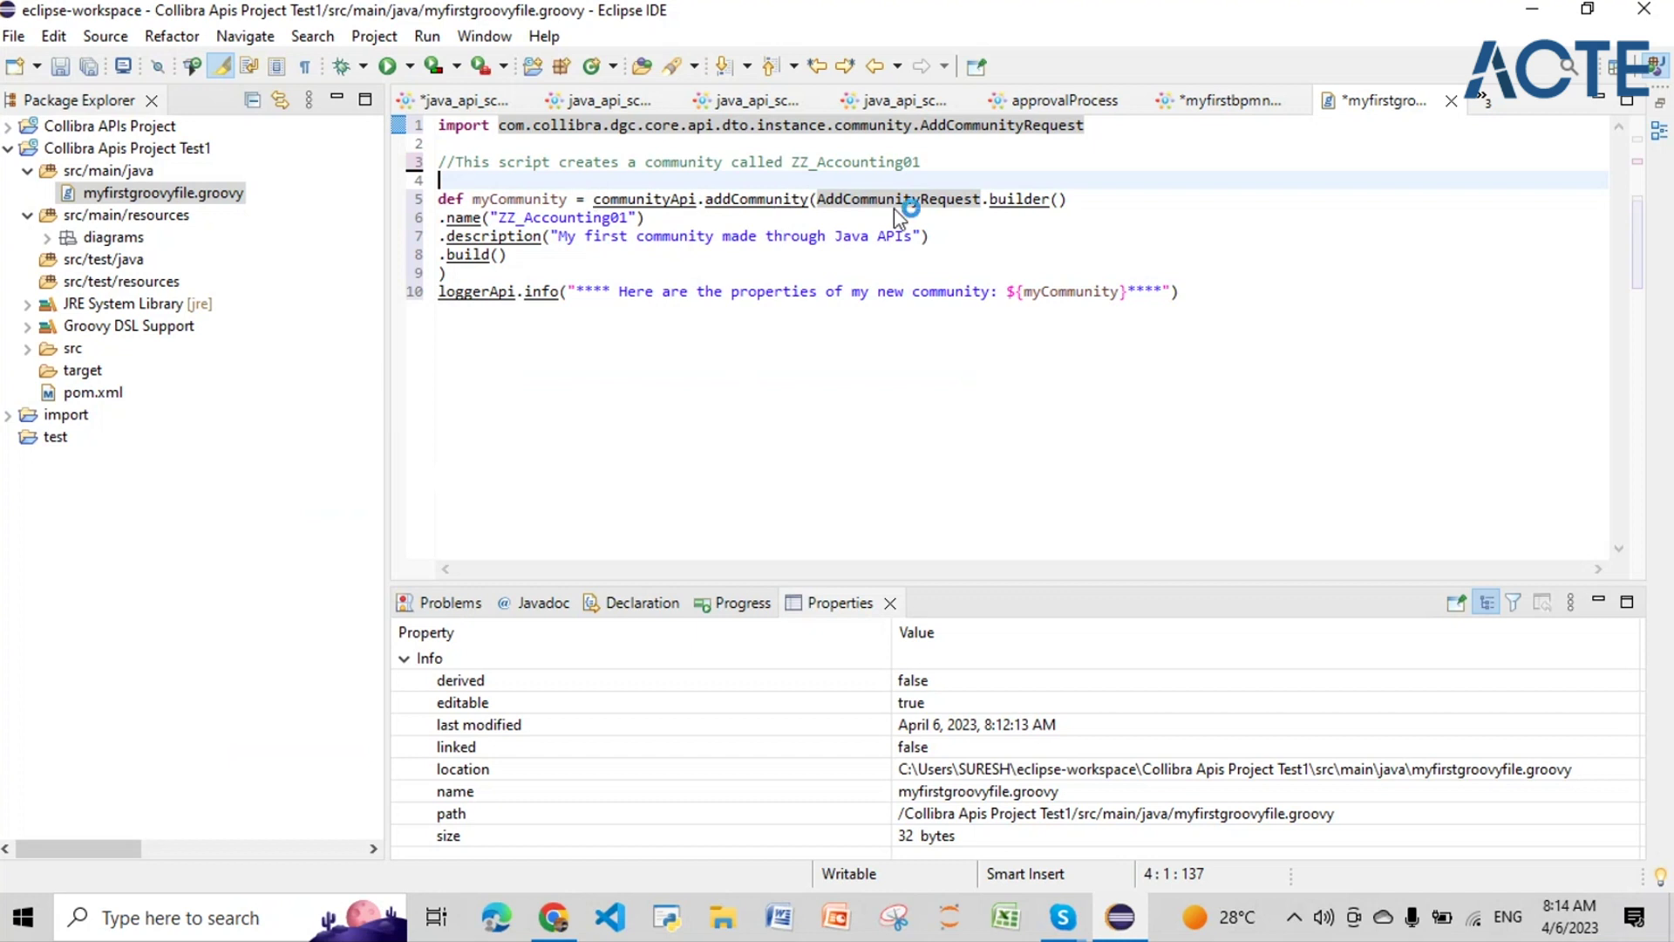
click(638, 291)
click(547, 198)
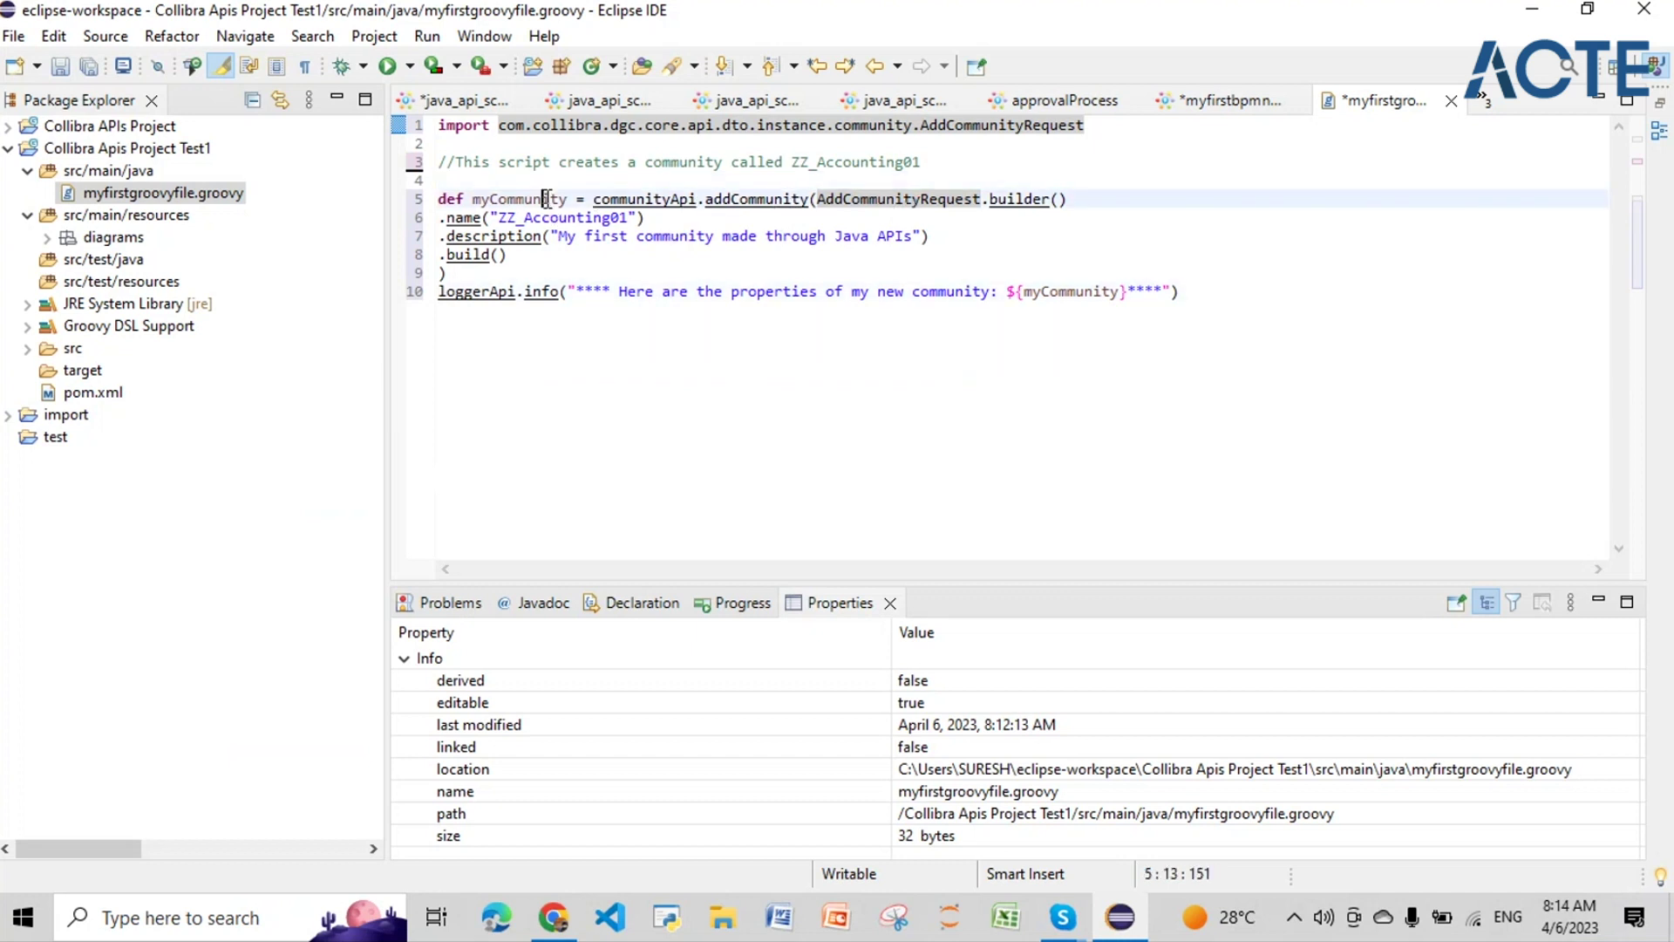
click(610, 198)
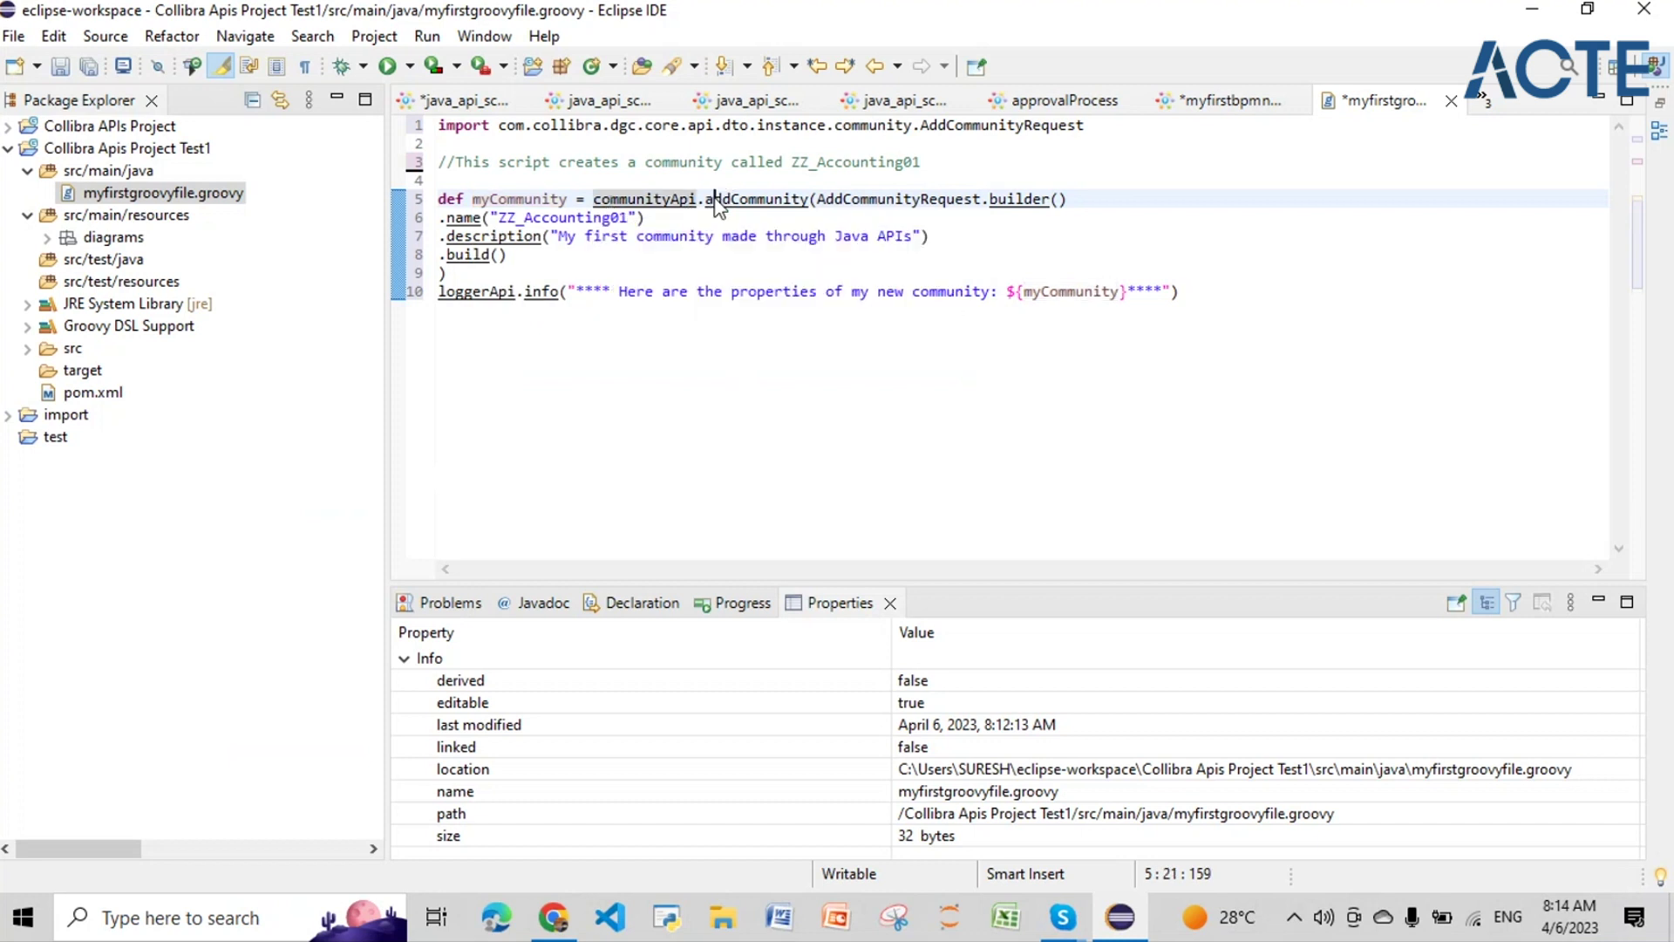
drag(816, 199, 1069, 198)
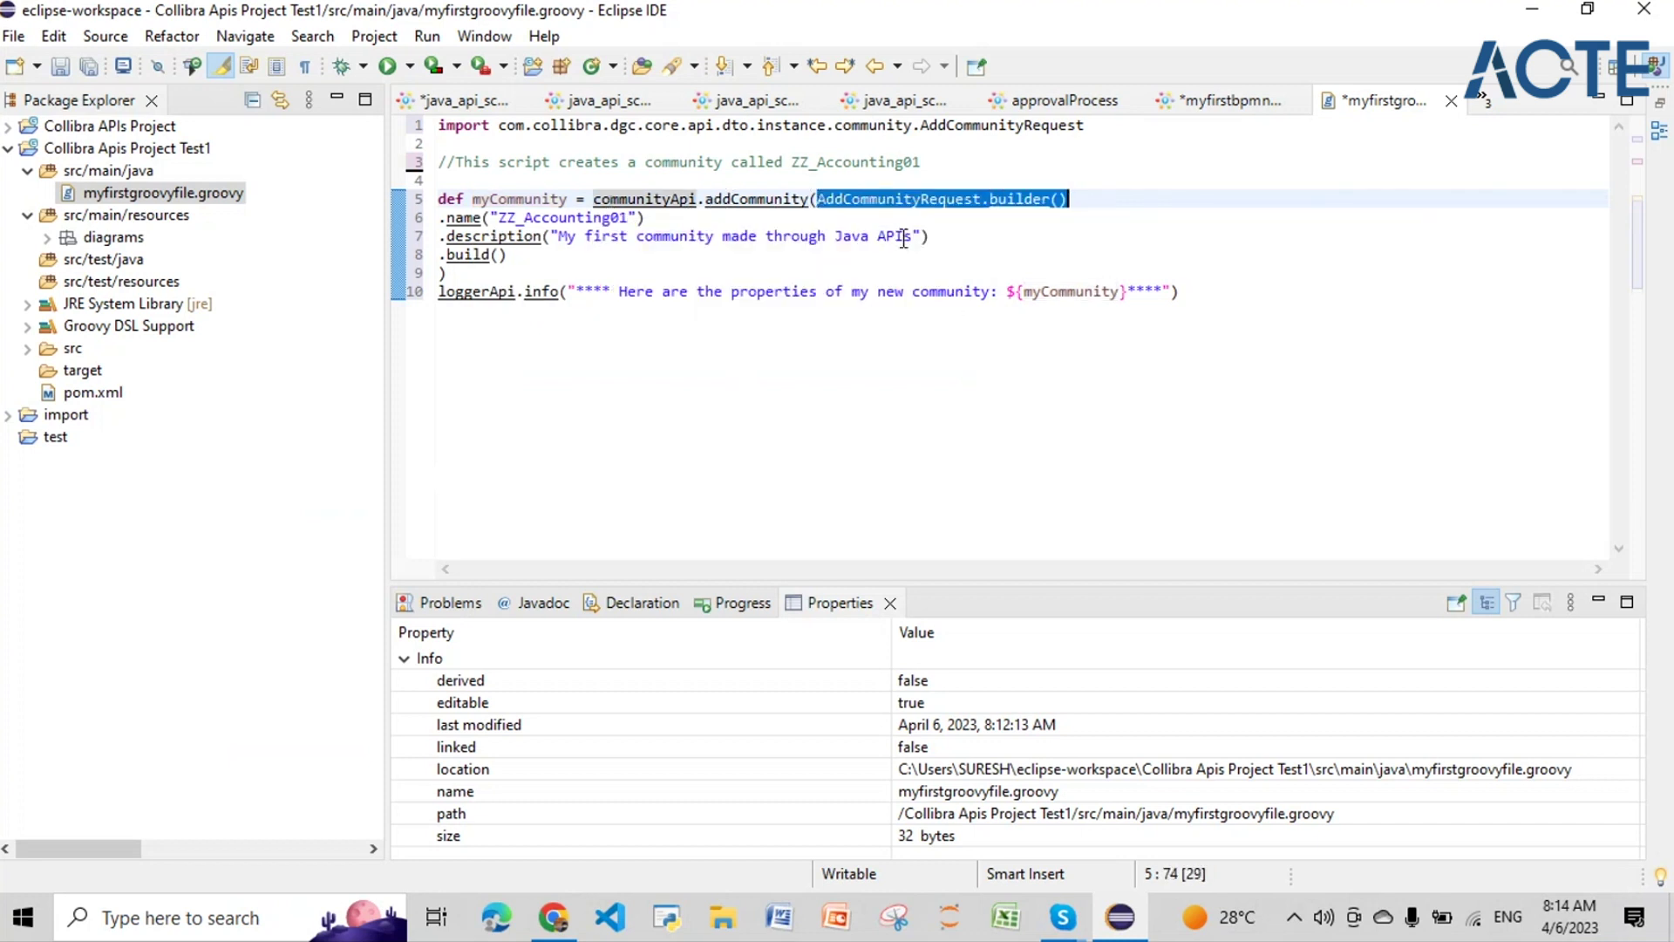
click(450, 217)
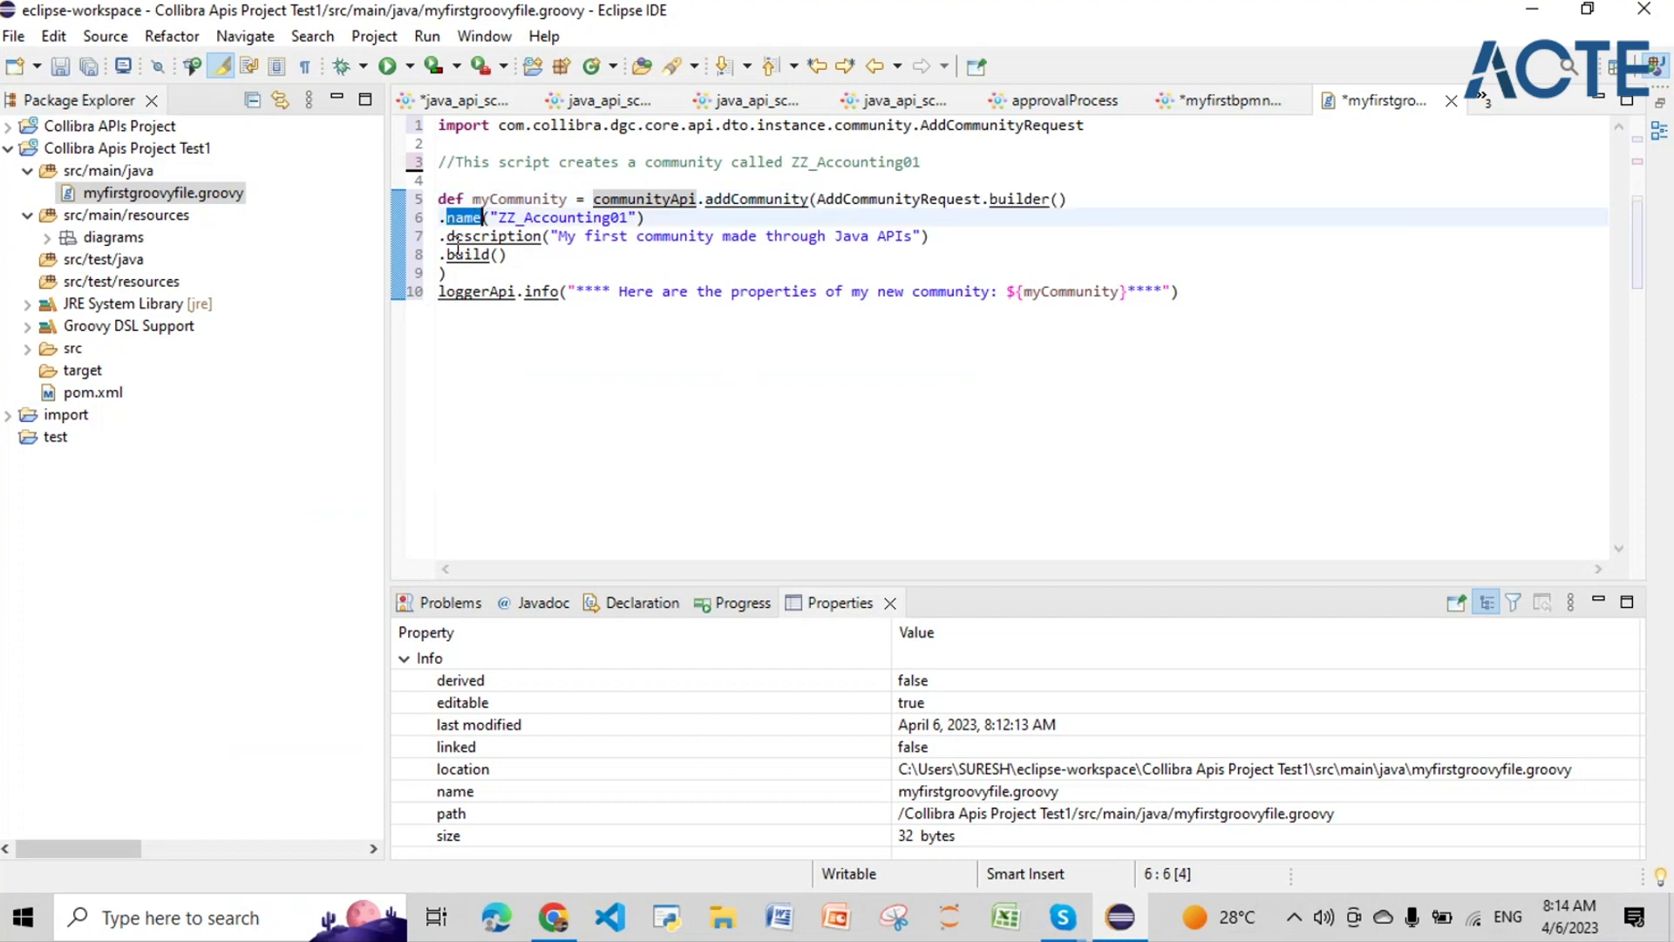
drag(448, 237, 507, 254)
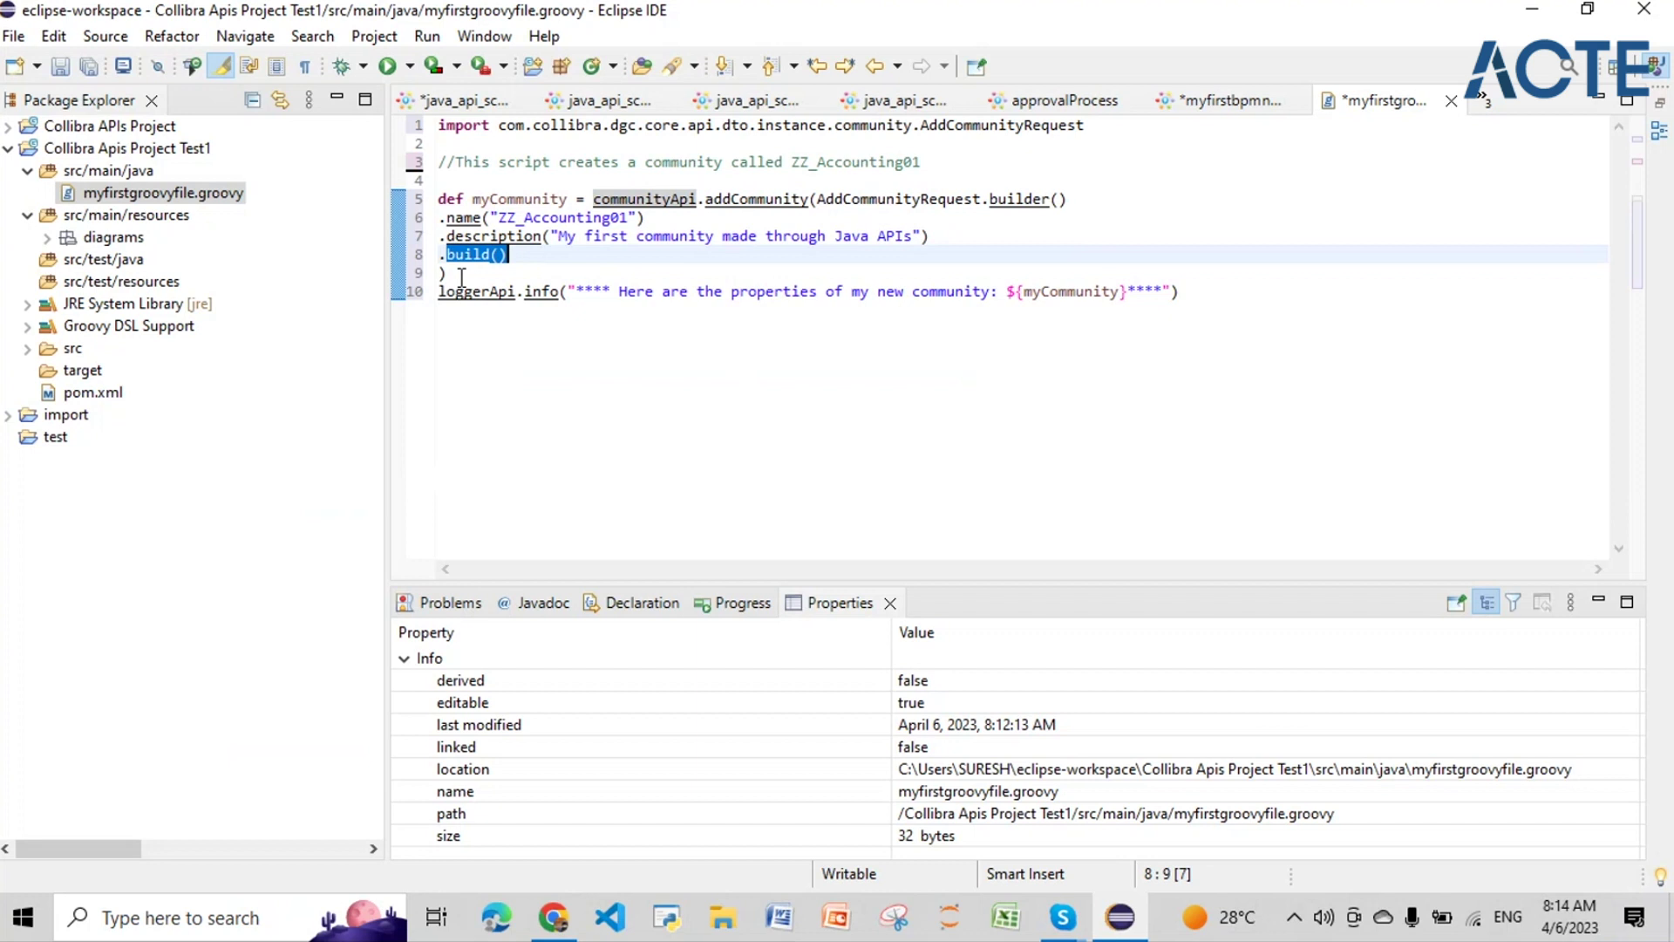
click(452, 276)
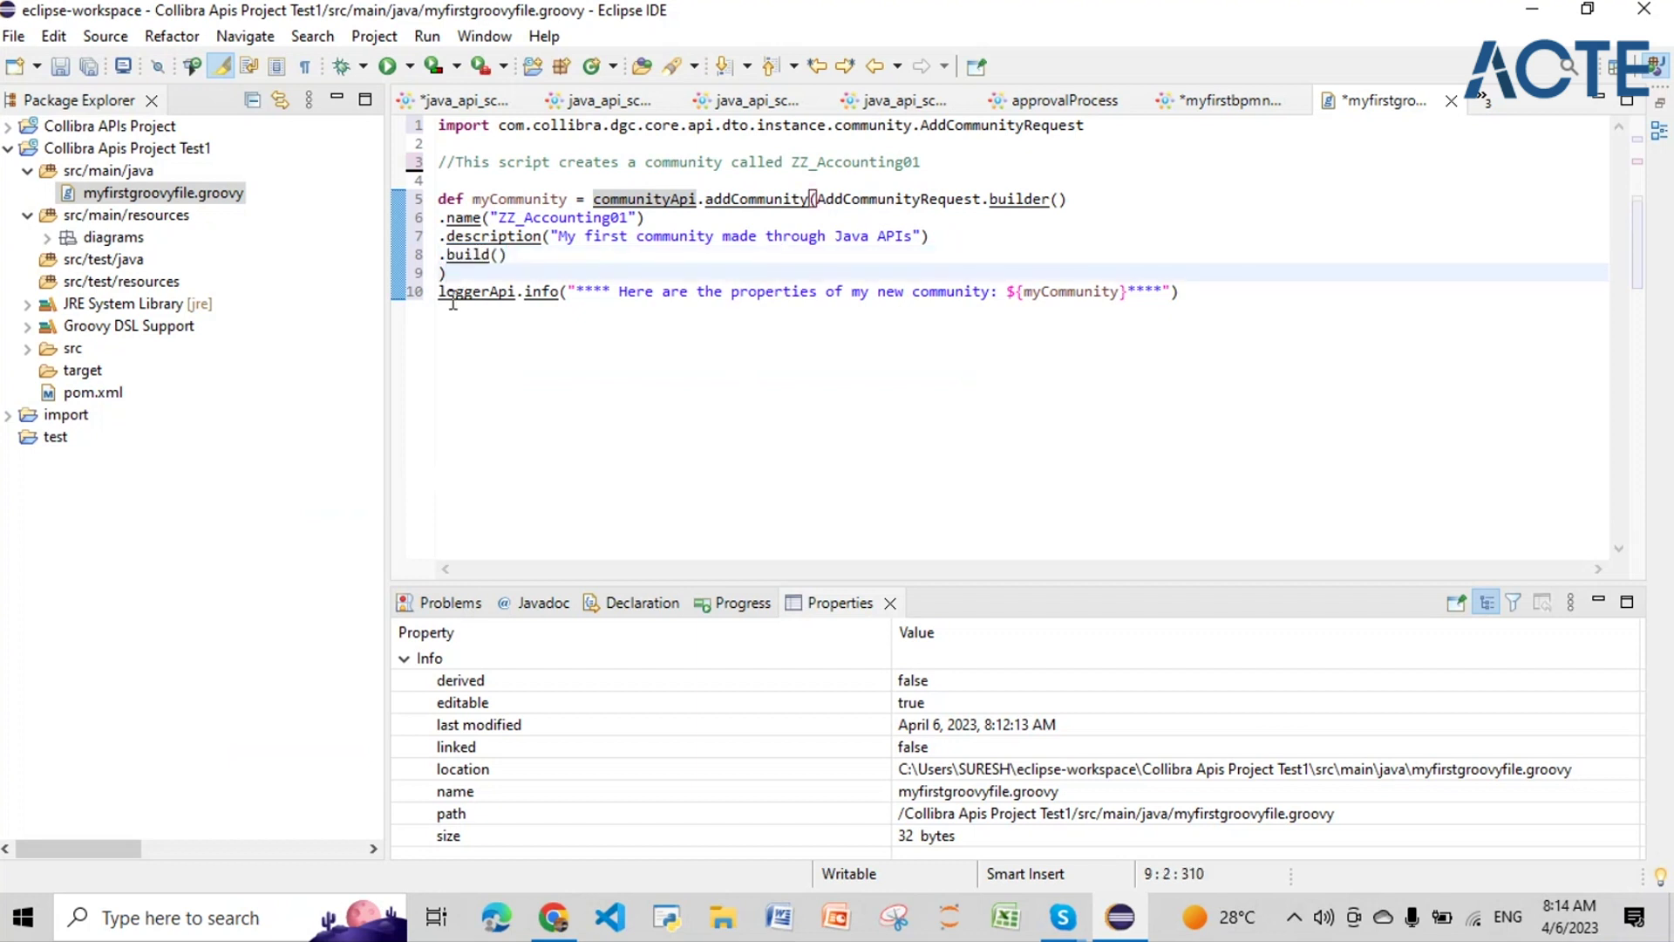
drag(439, 291, 516, 292)
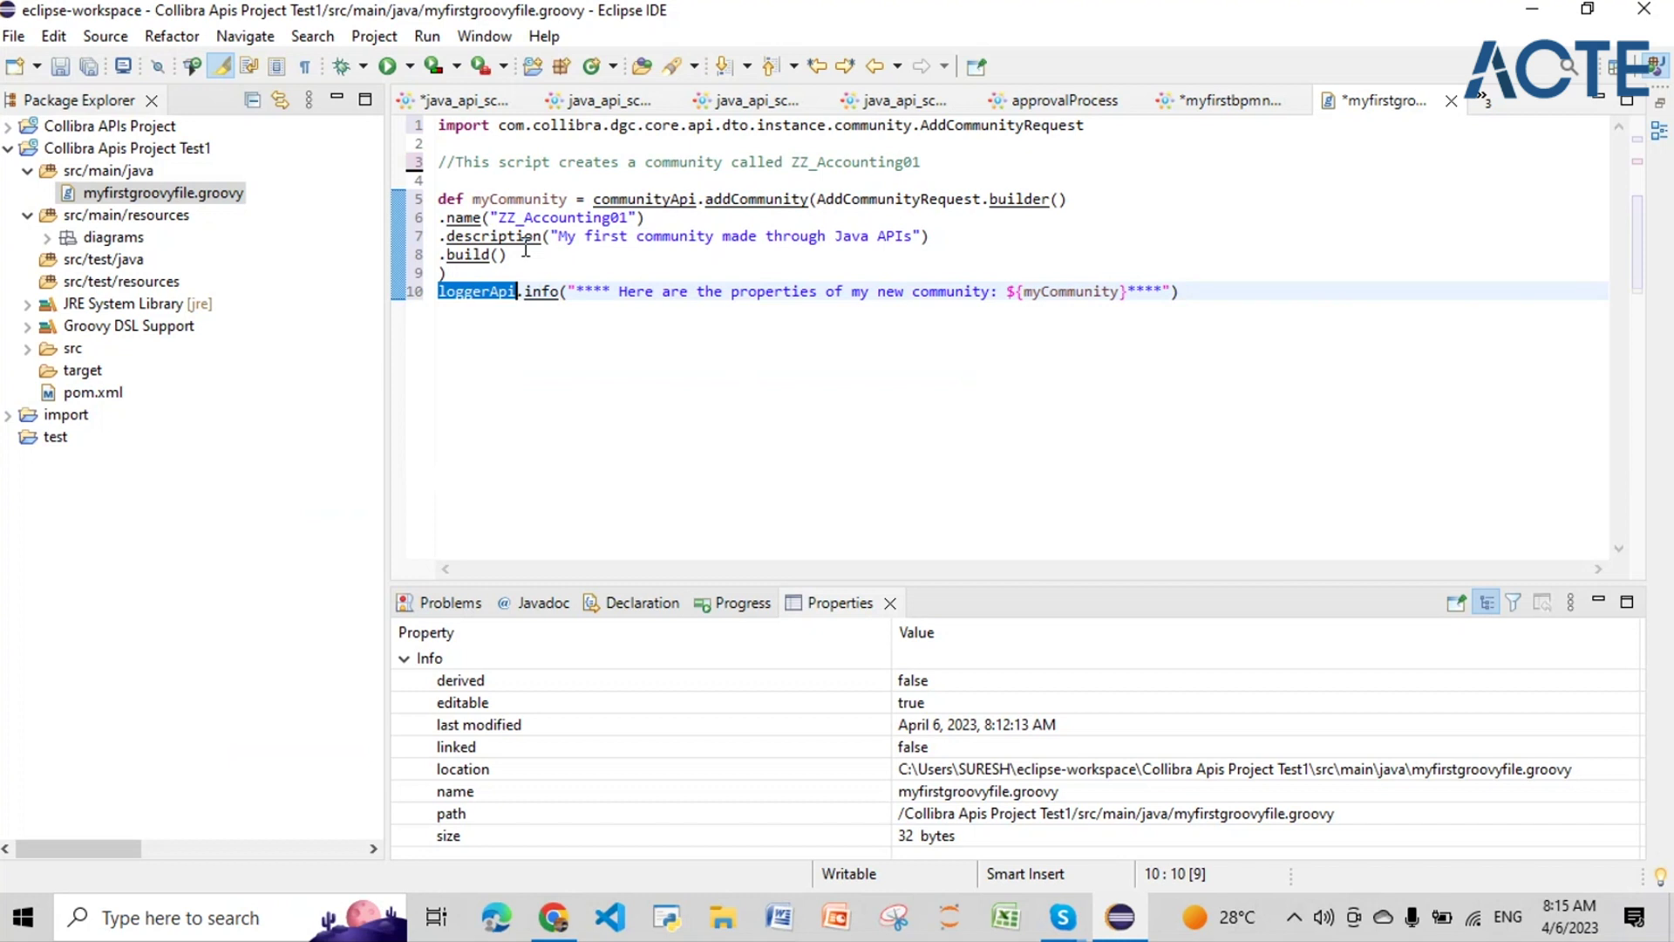
mouse_move(534, 299)
drag(1024, 292, 1120, 292)
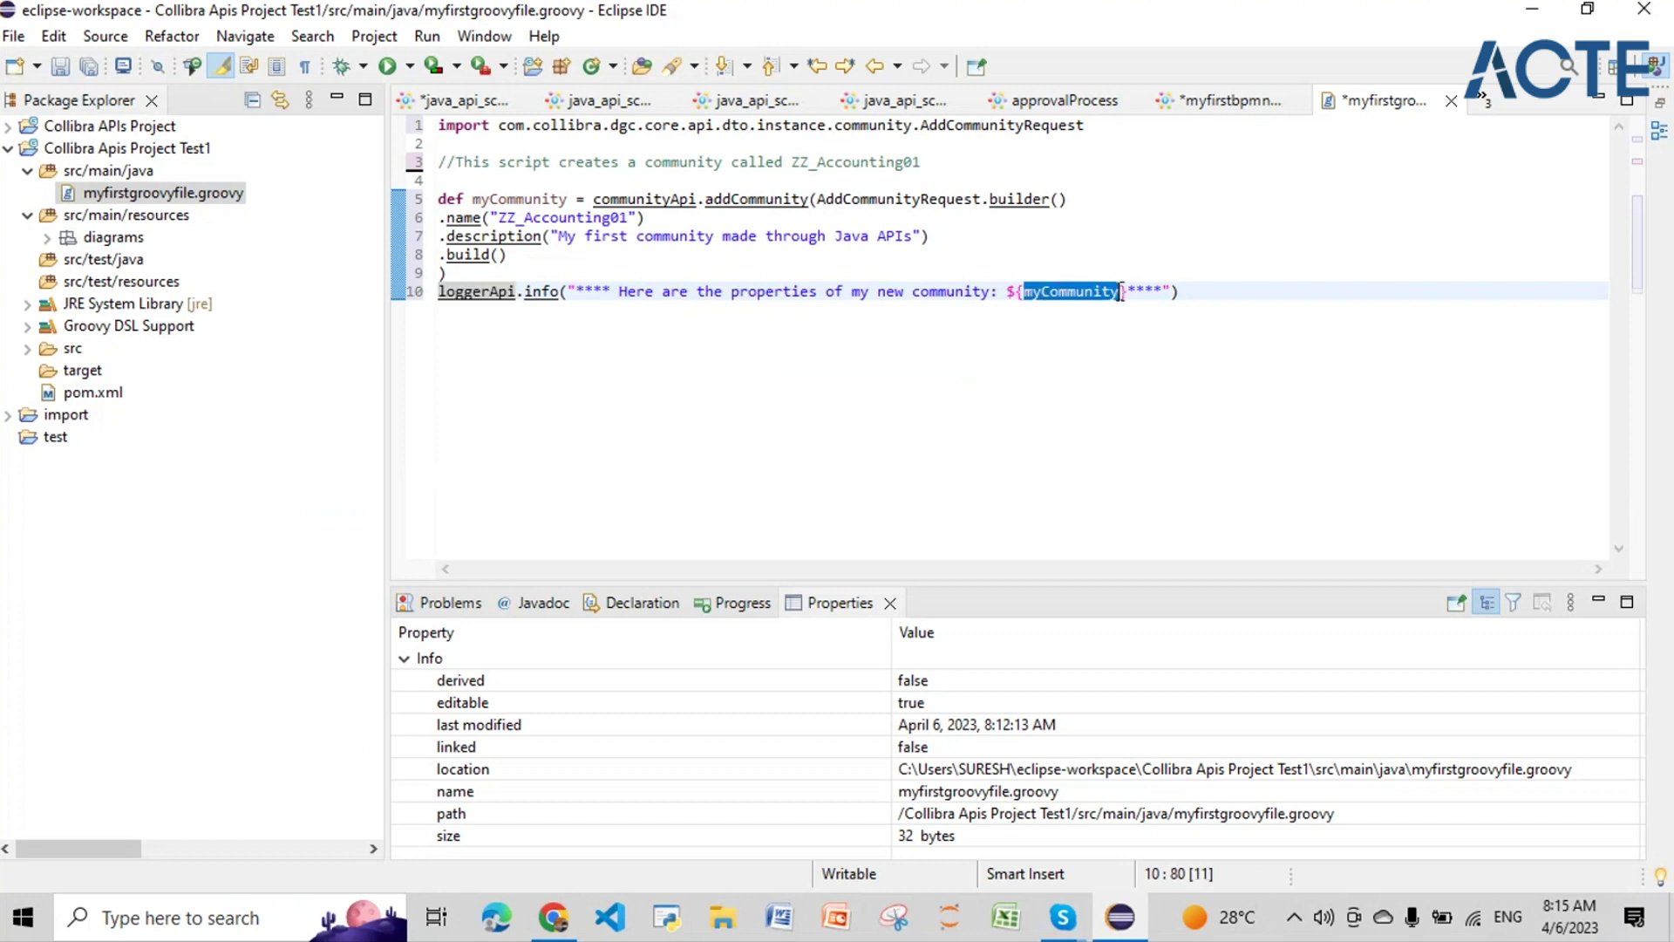
click(474, 199)
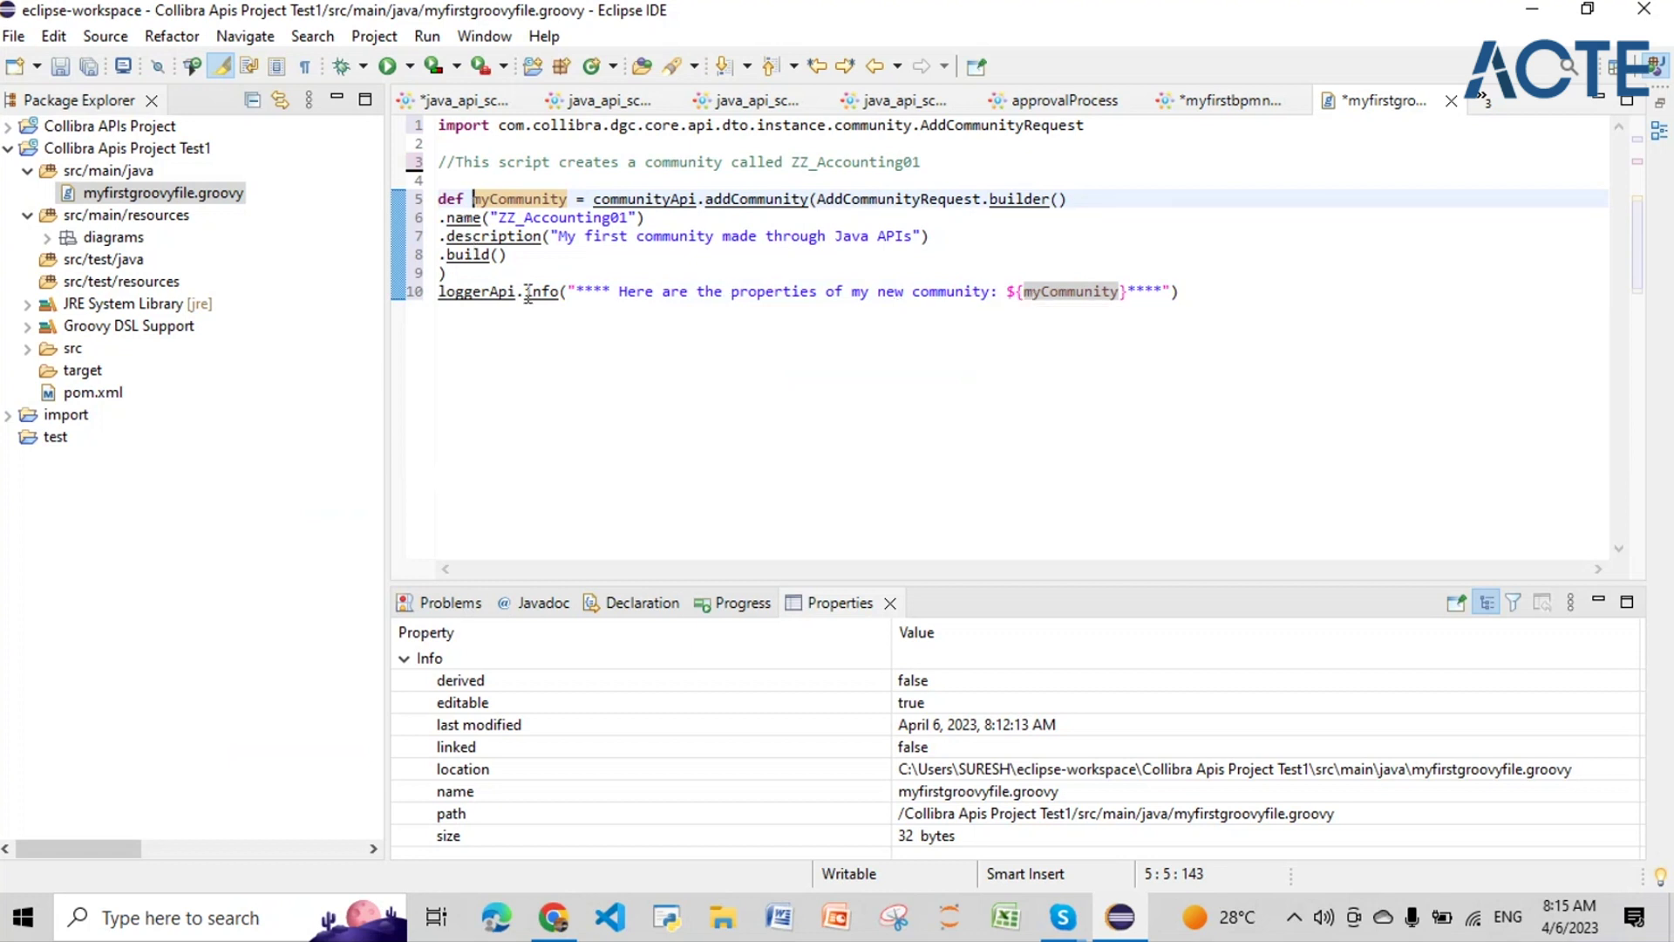
drag(519, 291, 439, 290)
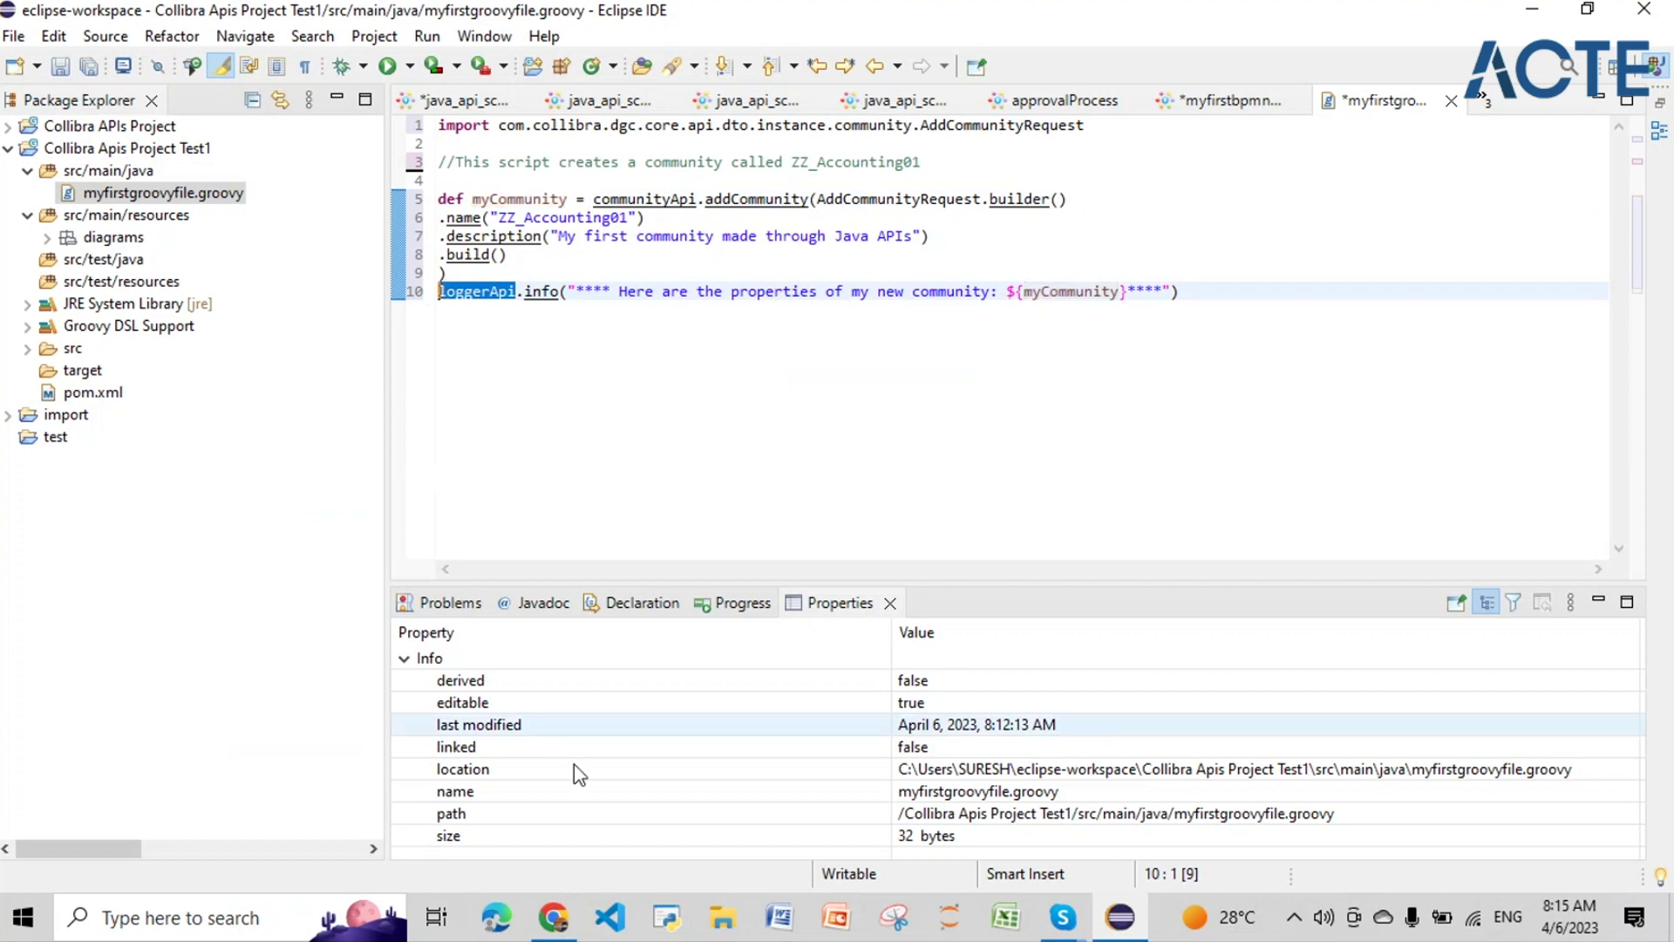
click(555, 929)
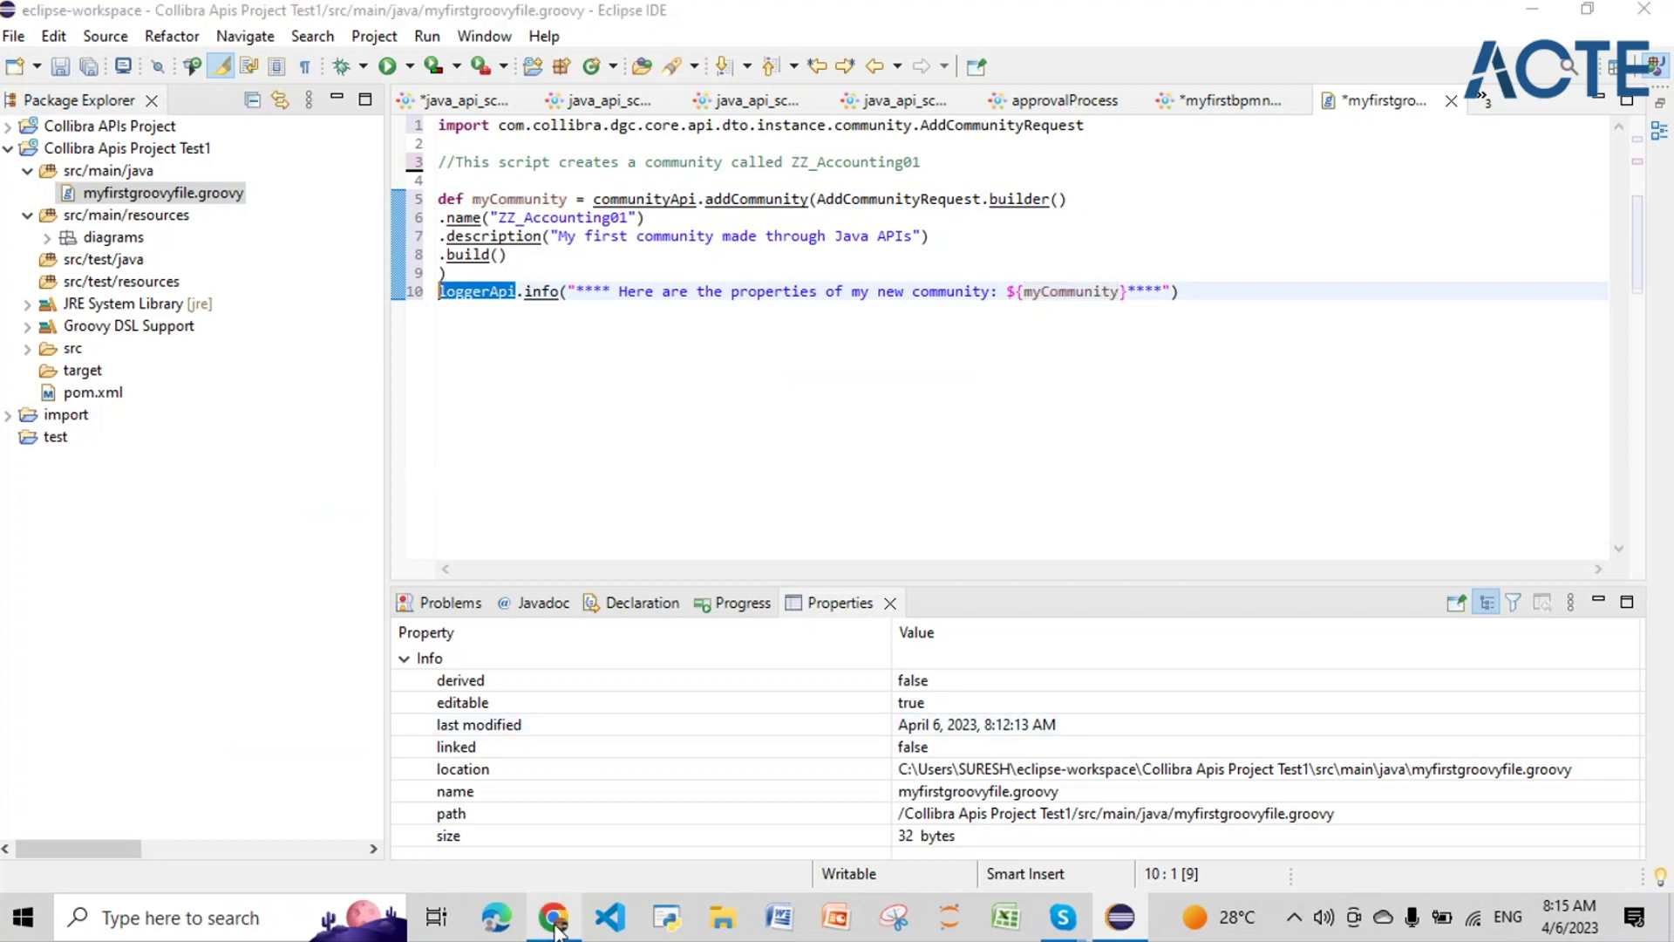
Step: Search the API docs for 'logger' and read LoggerApi's debug, error, info and warn methods
click(556, 929)
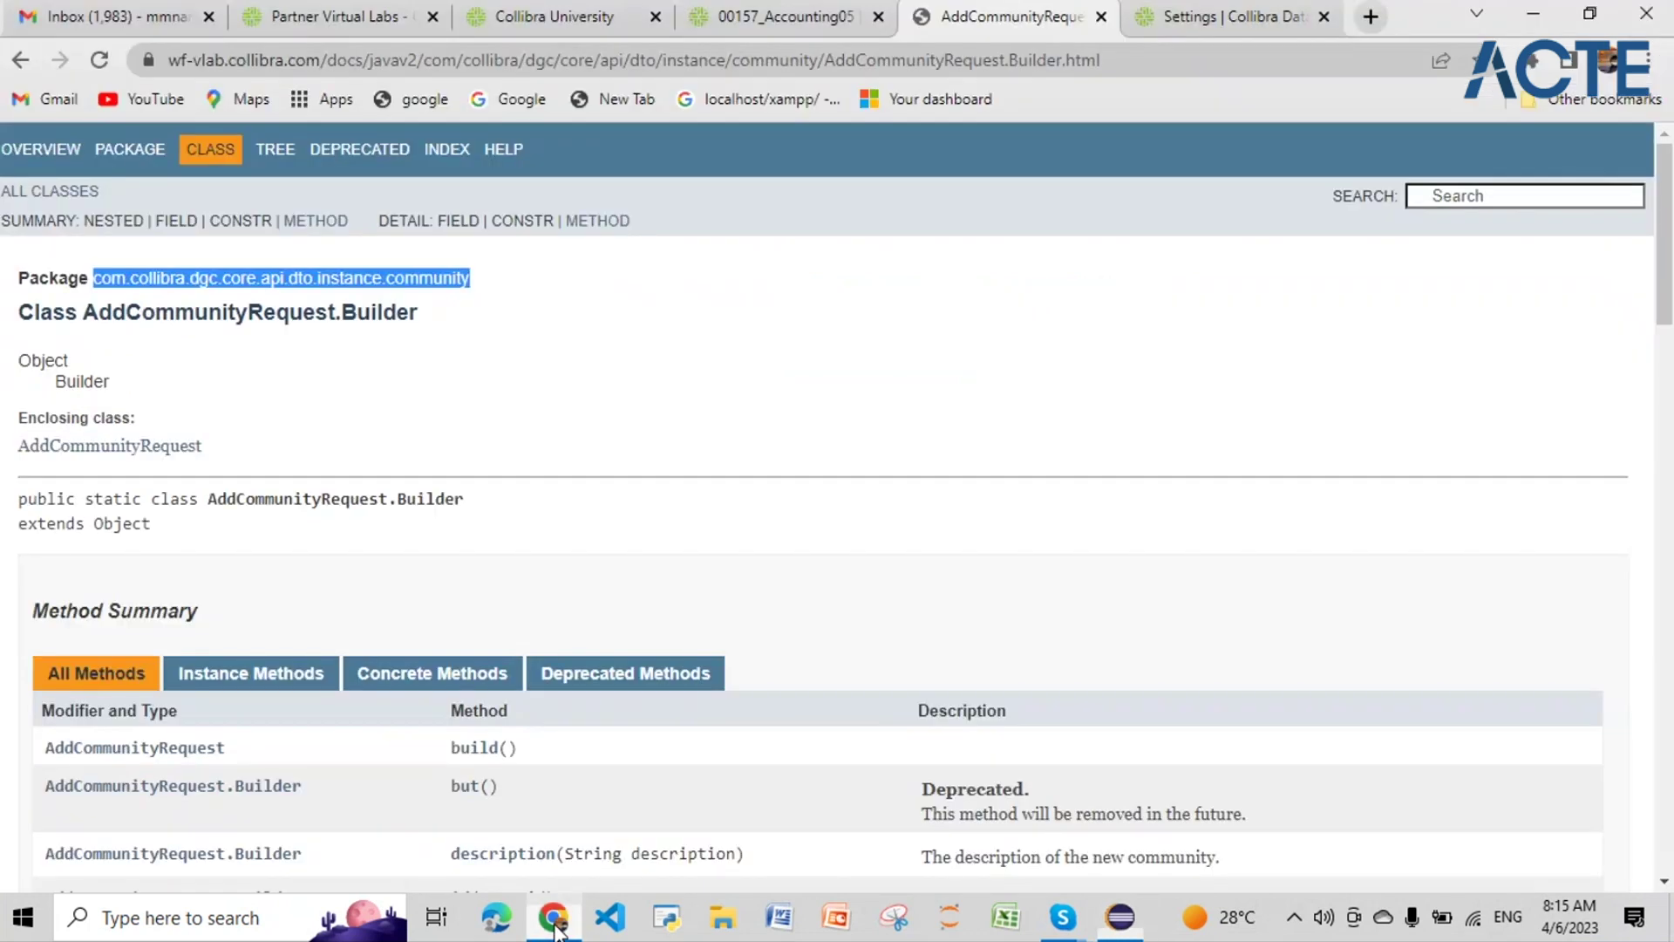
click(1493, 199)
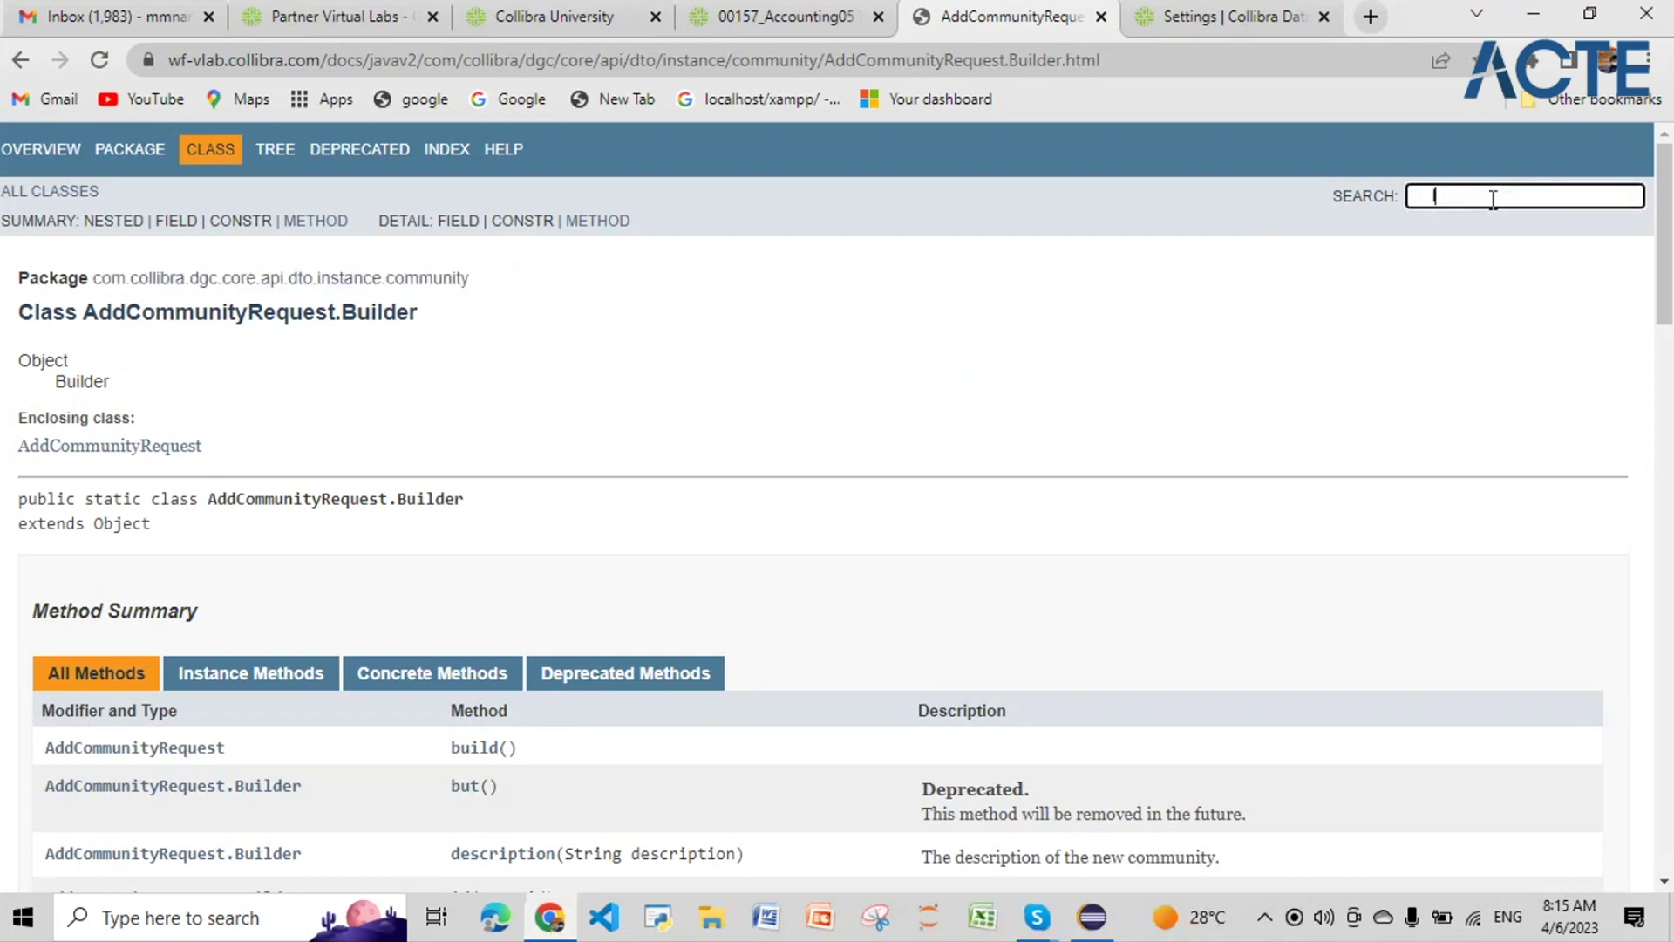
text(logger)
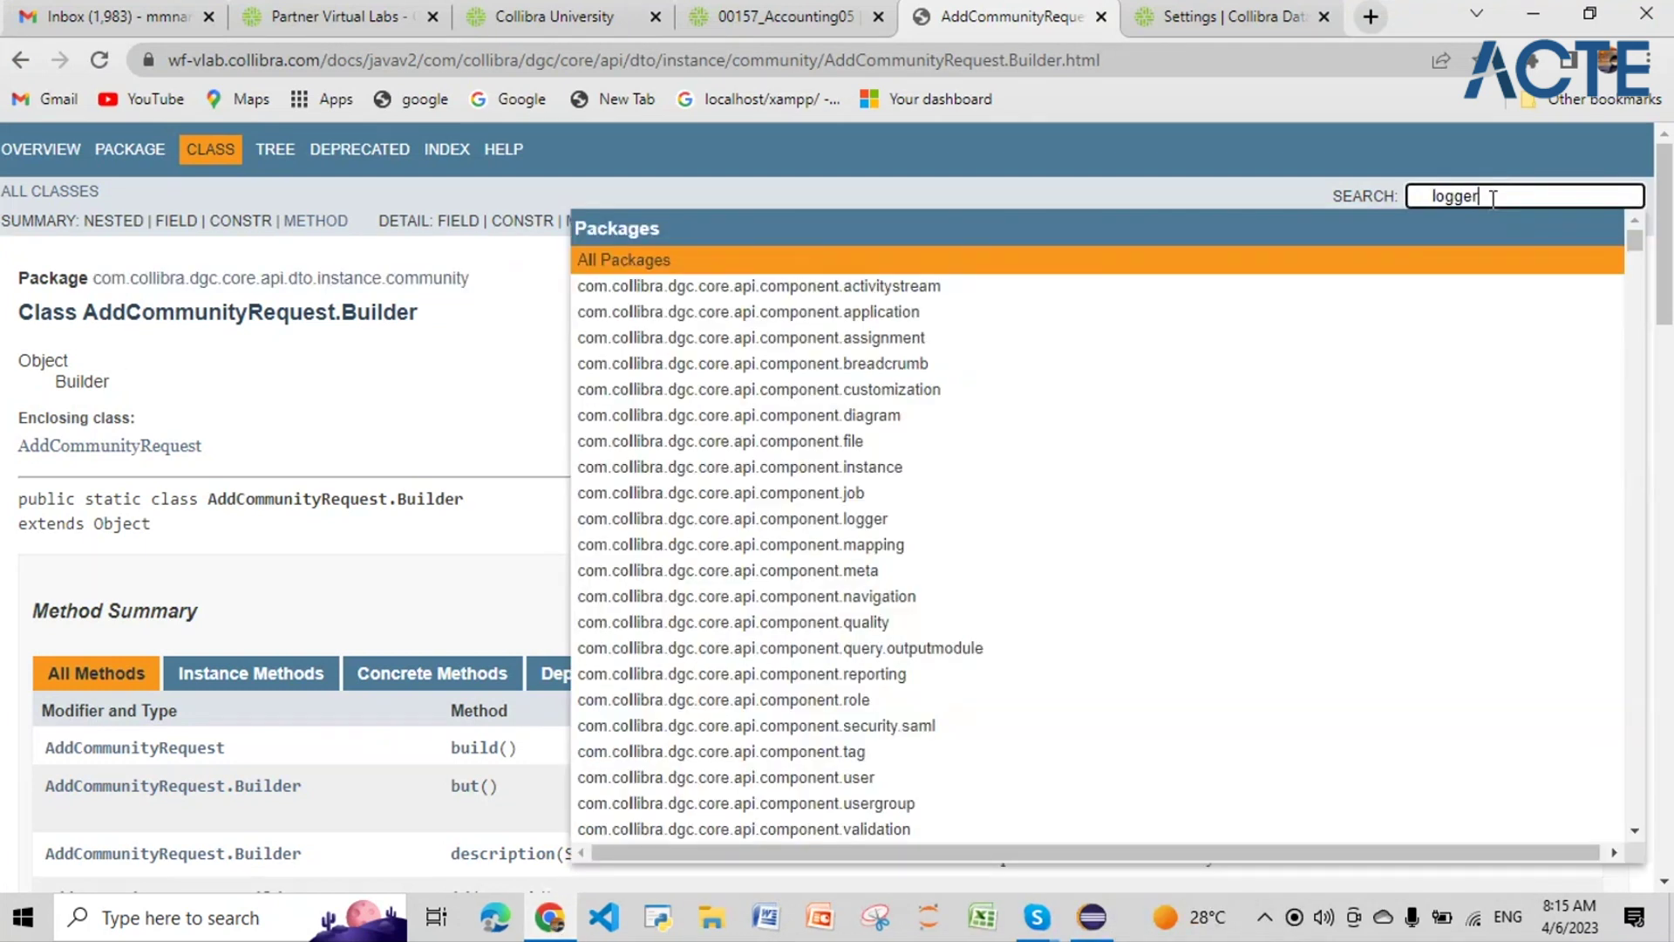
key(Return)
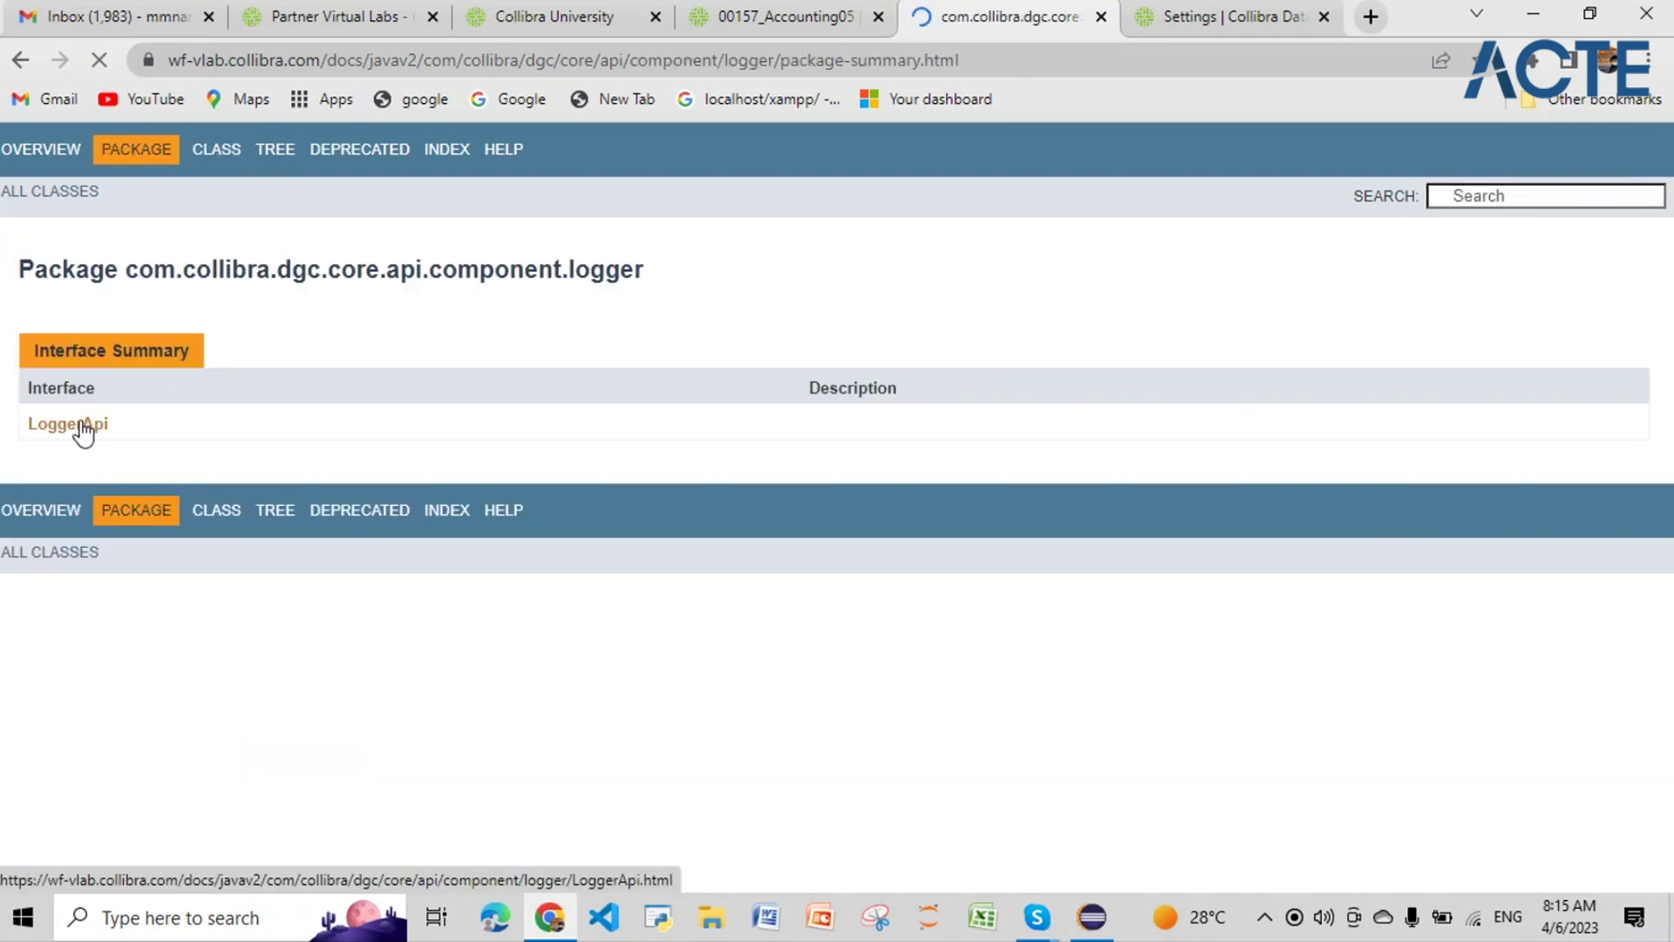
click(87, 428)
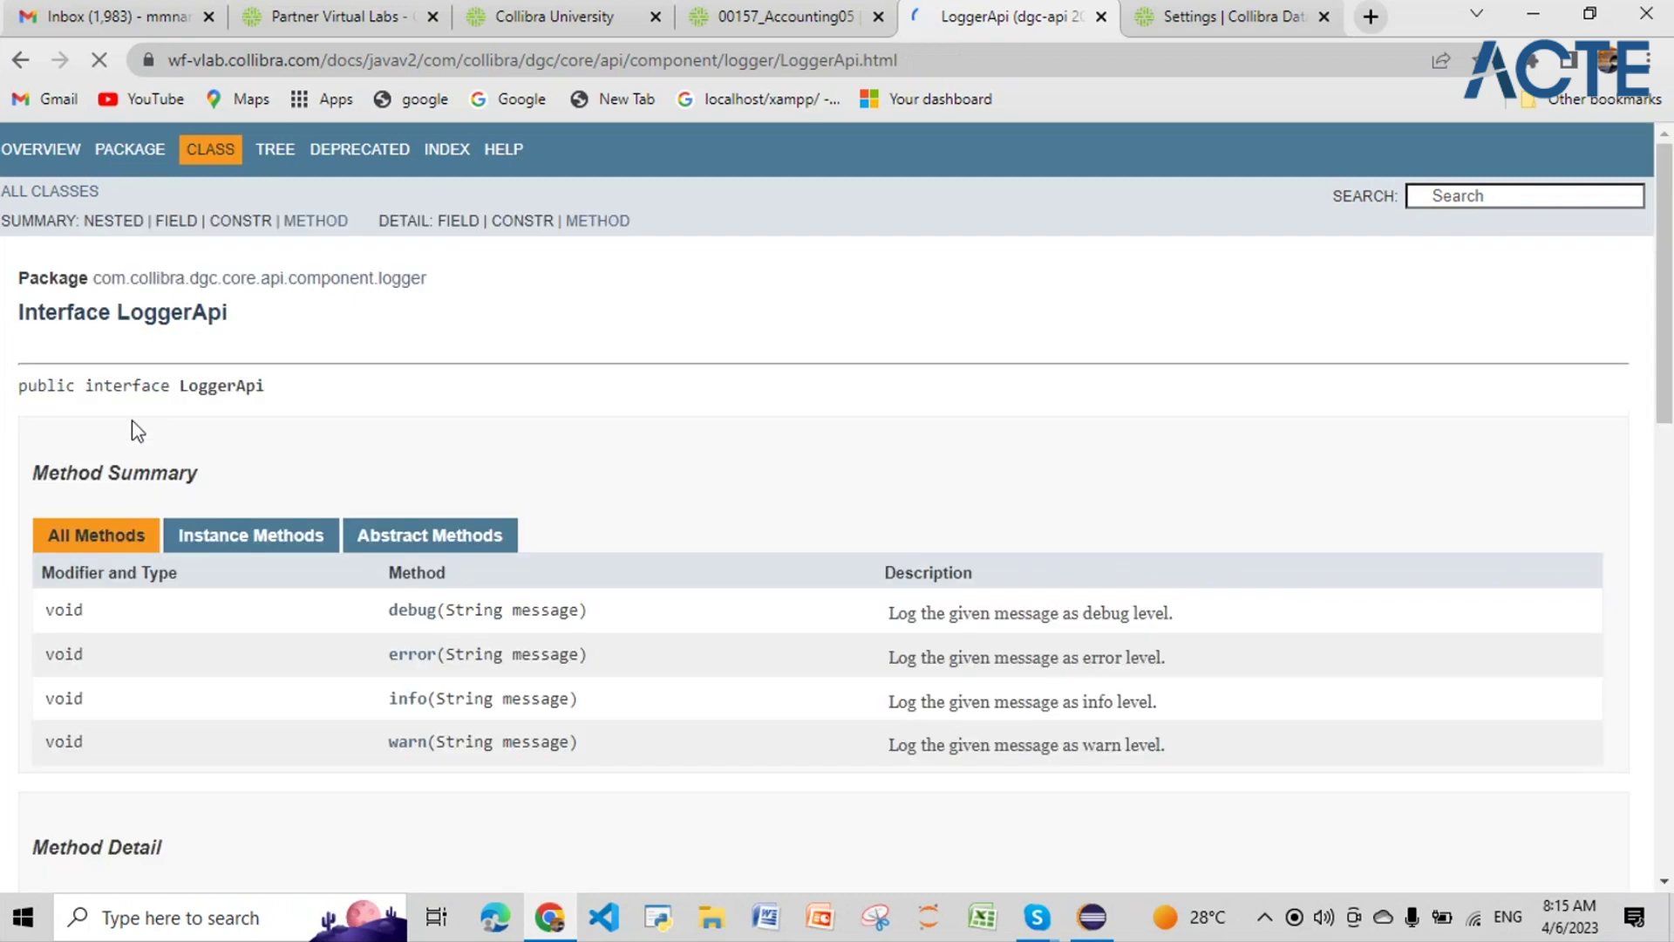
scroll(364, 478, down, 3)
scroll(416, 518, up, 3)
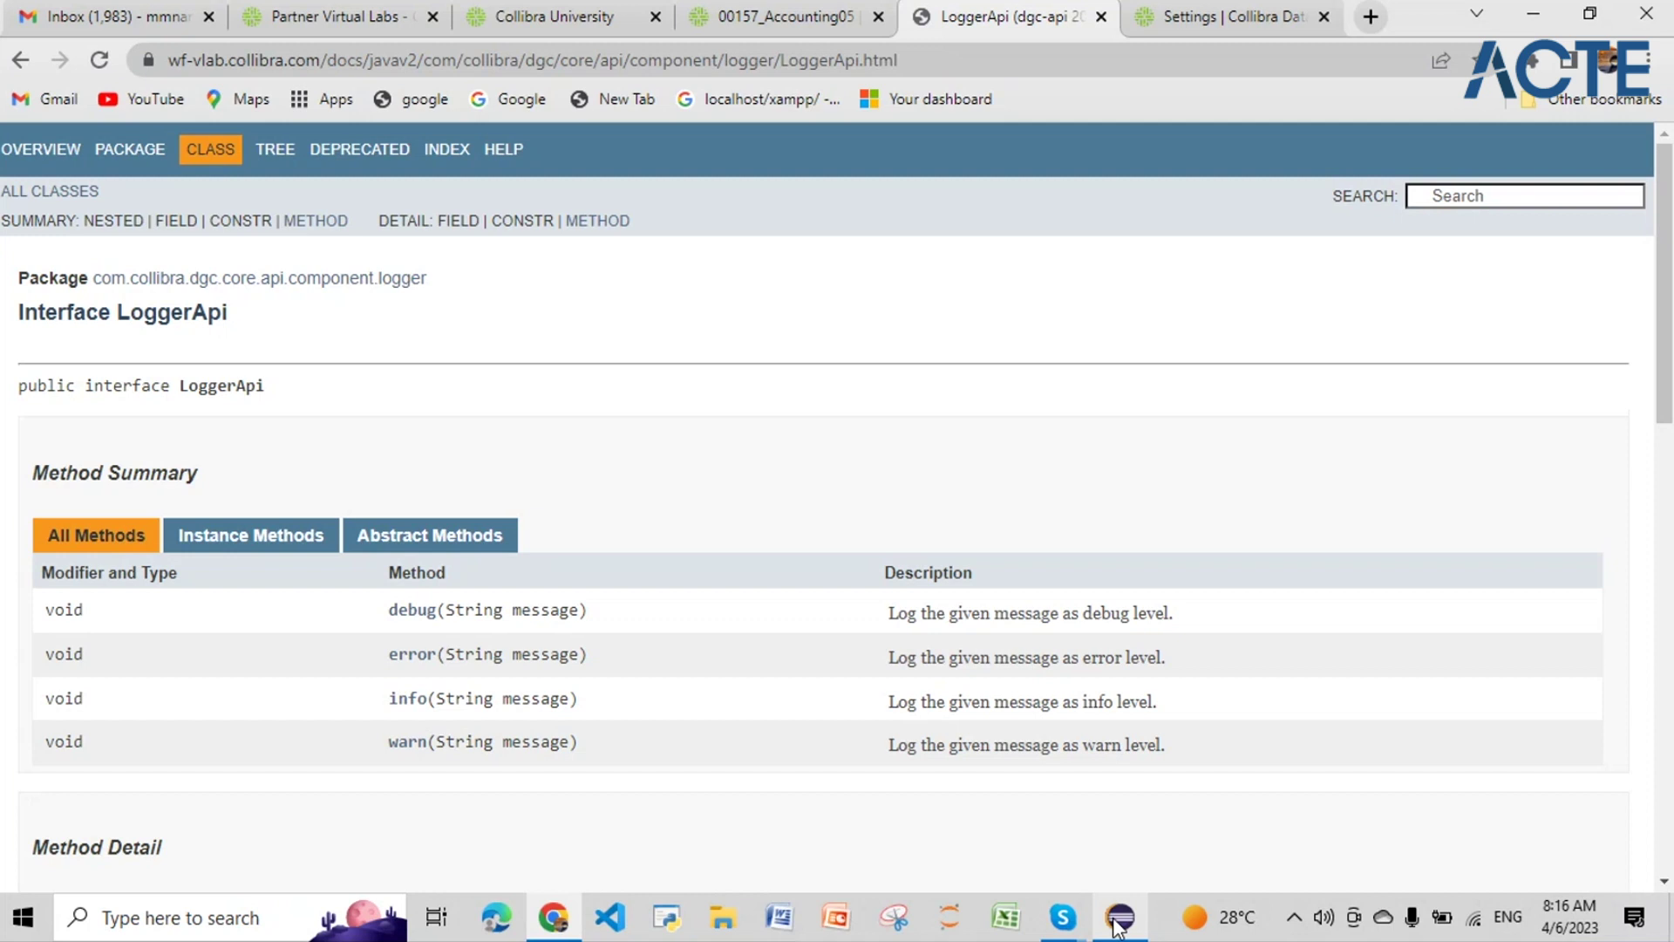
click(1118, 920)
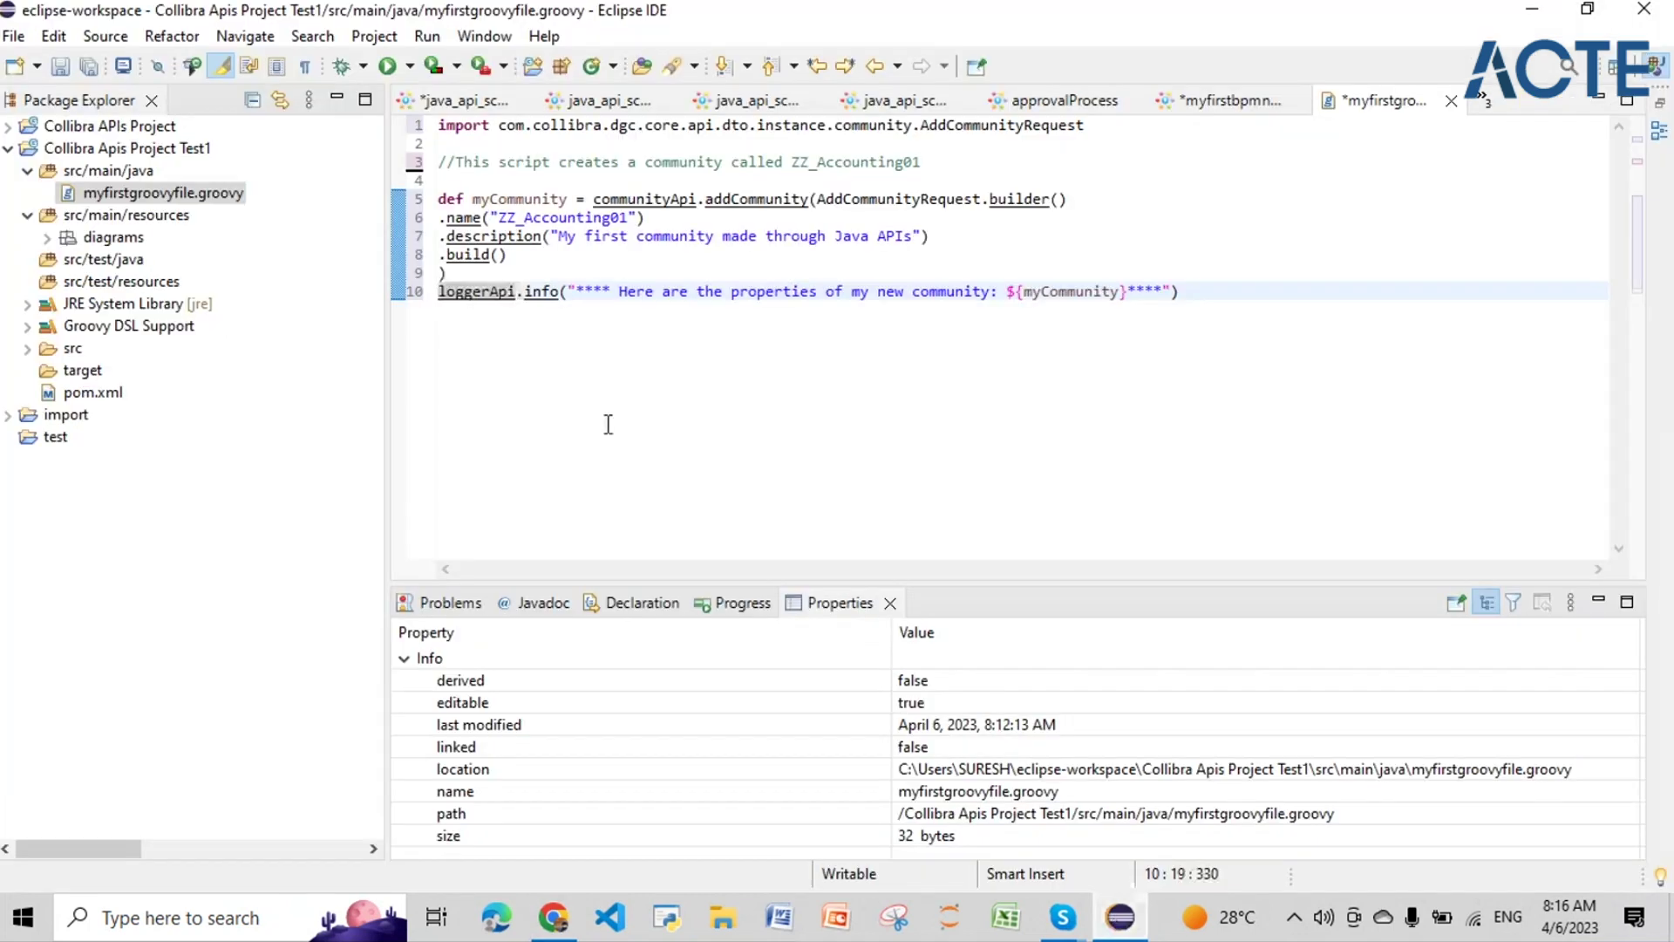
Step: Revisit the java_api_script01_zz Script Task script and its start and end events
click(462, 101)
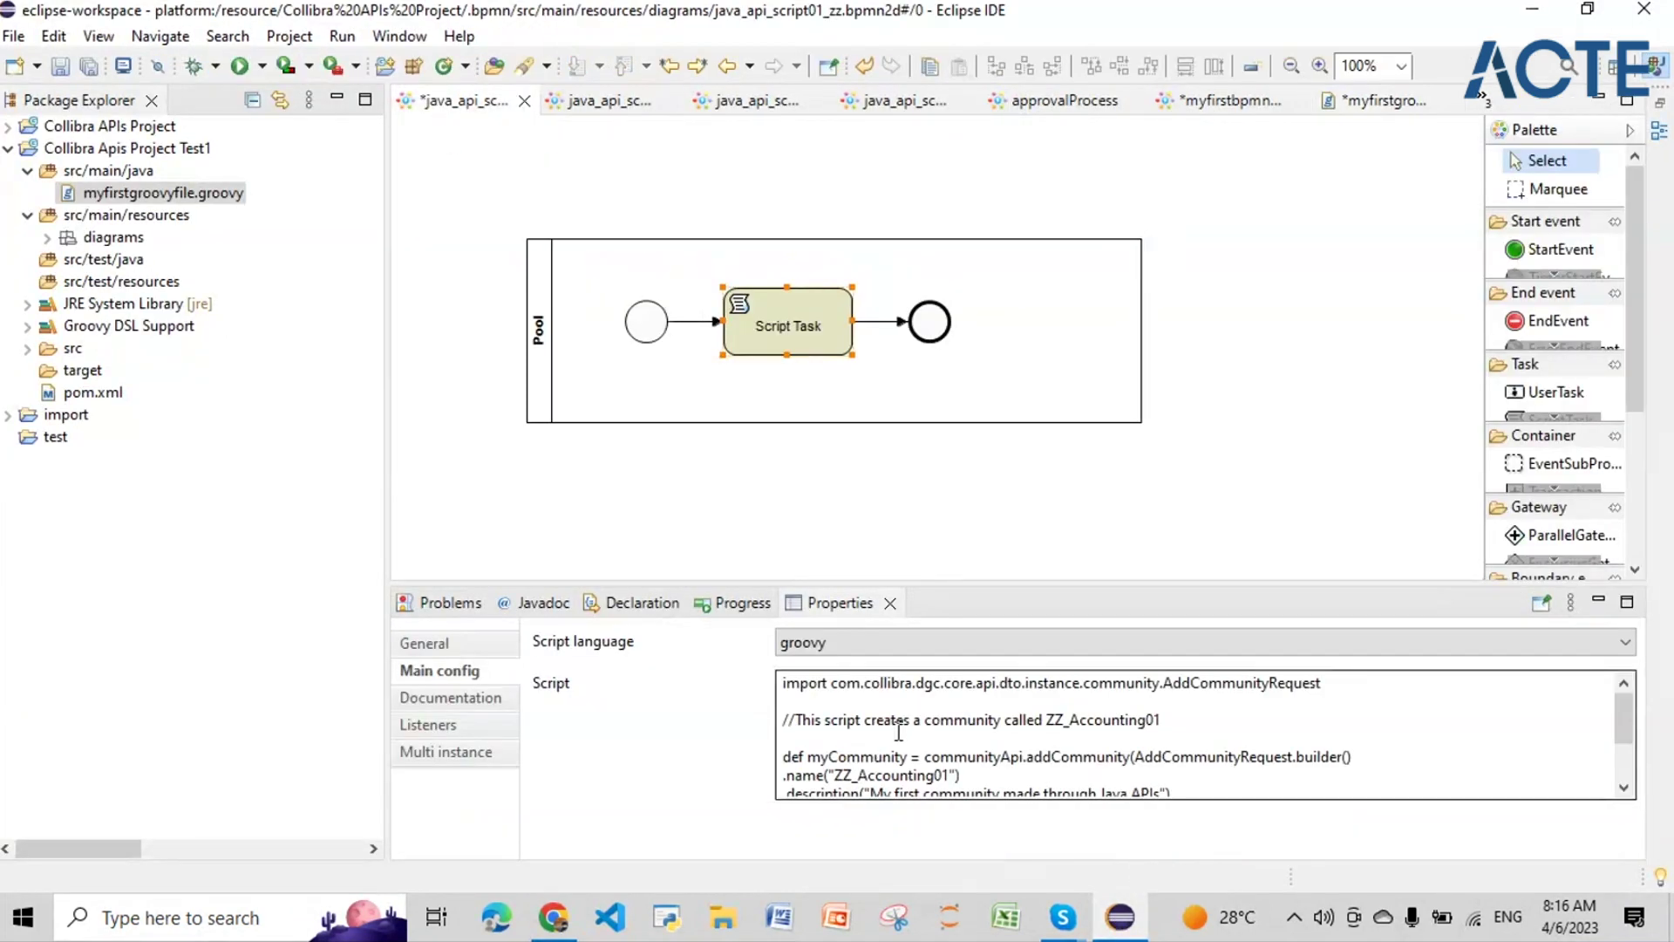
scroll(901, 728, down, 2)
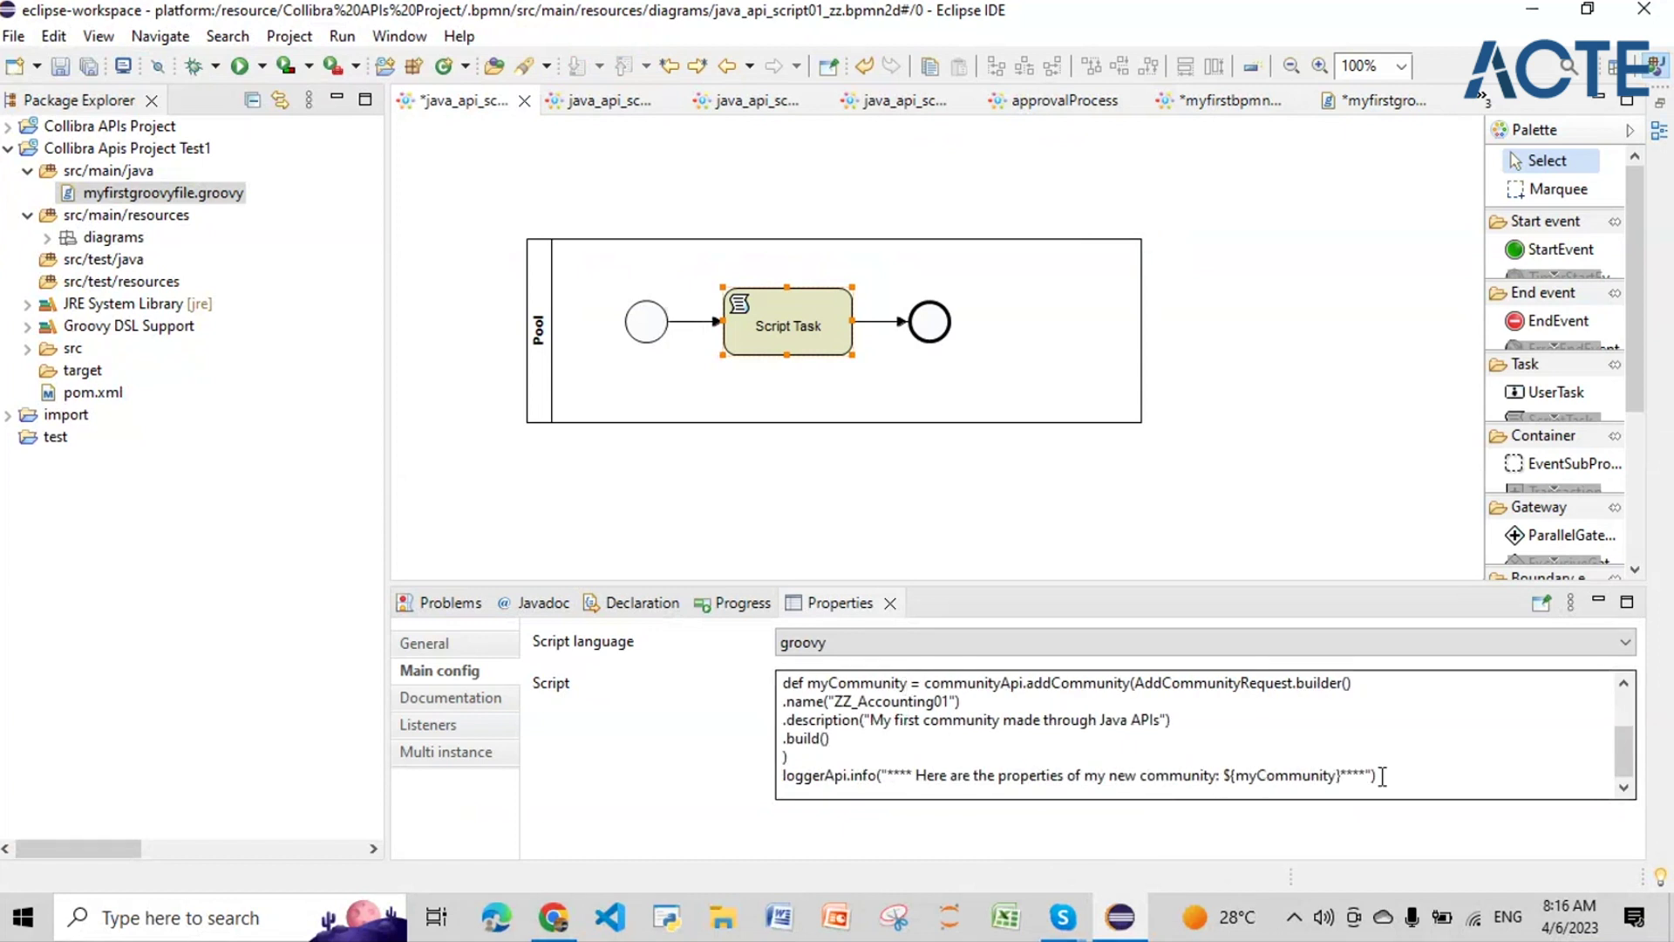
key(ctrl+a)
click(1012, 746)
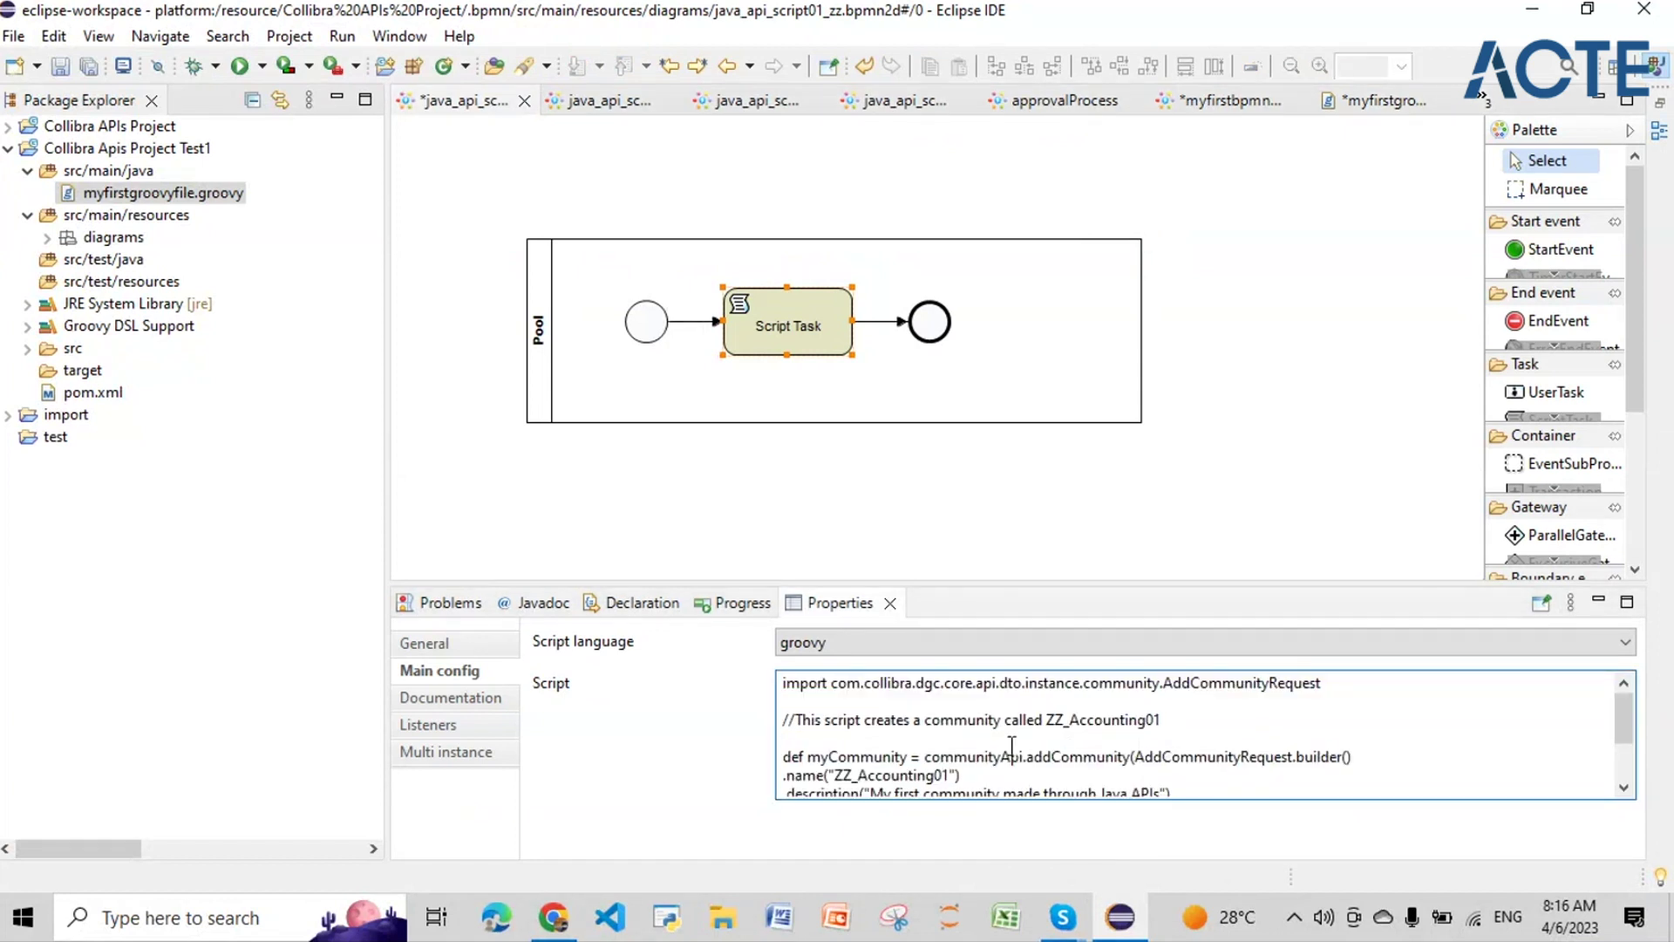
scroll(1012, 744, down, 2)
scroll(828, 738, up, 2)
click(930, 324)
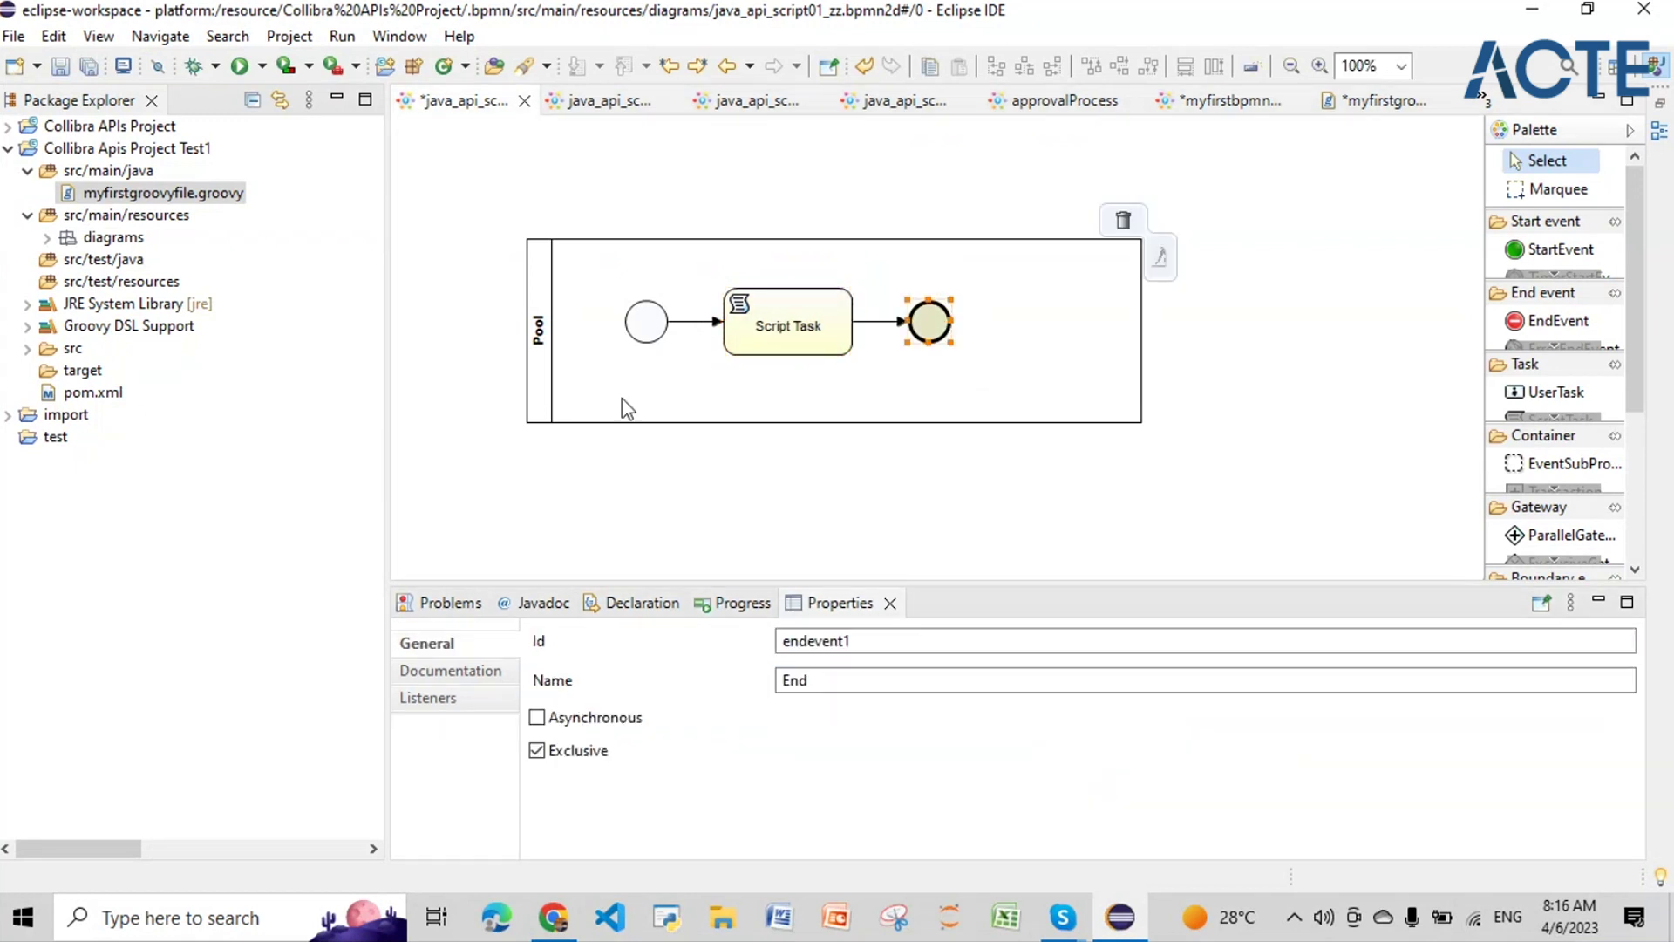
click(646, 324)
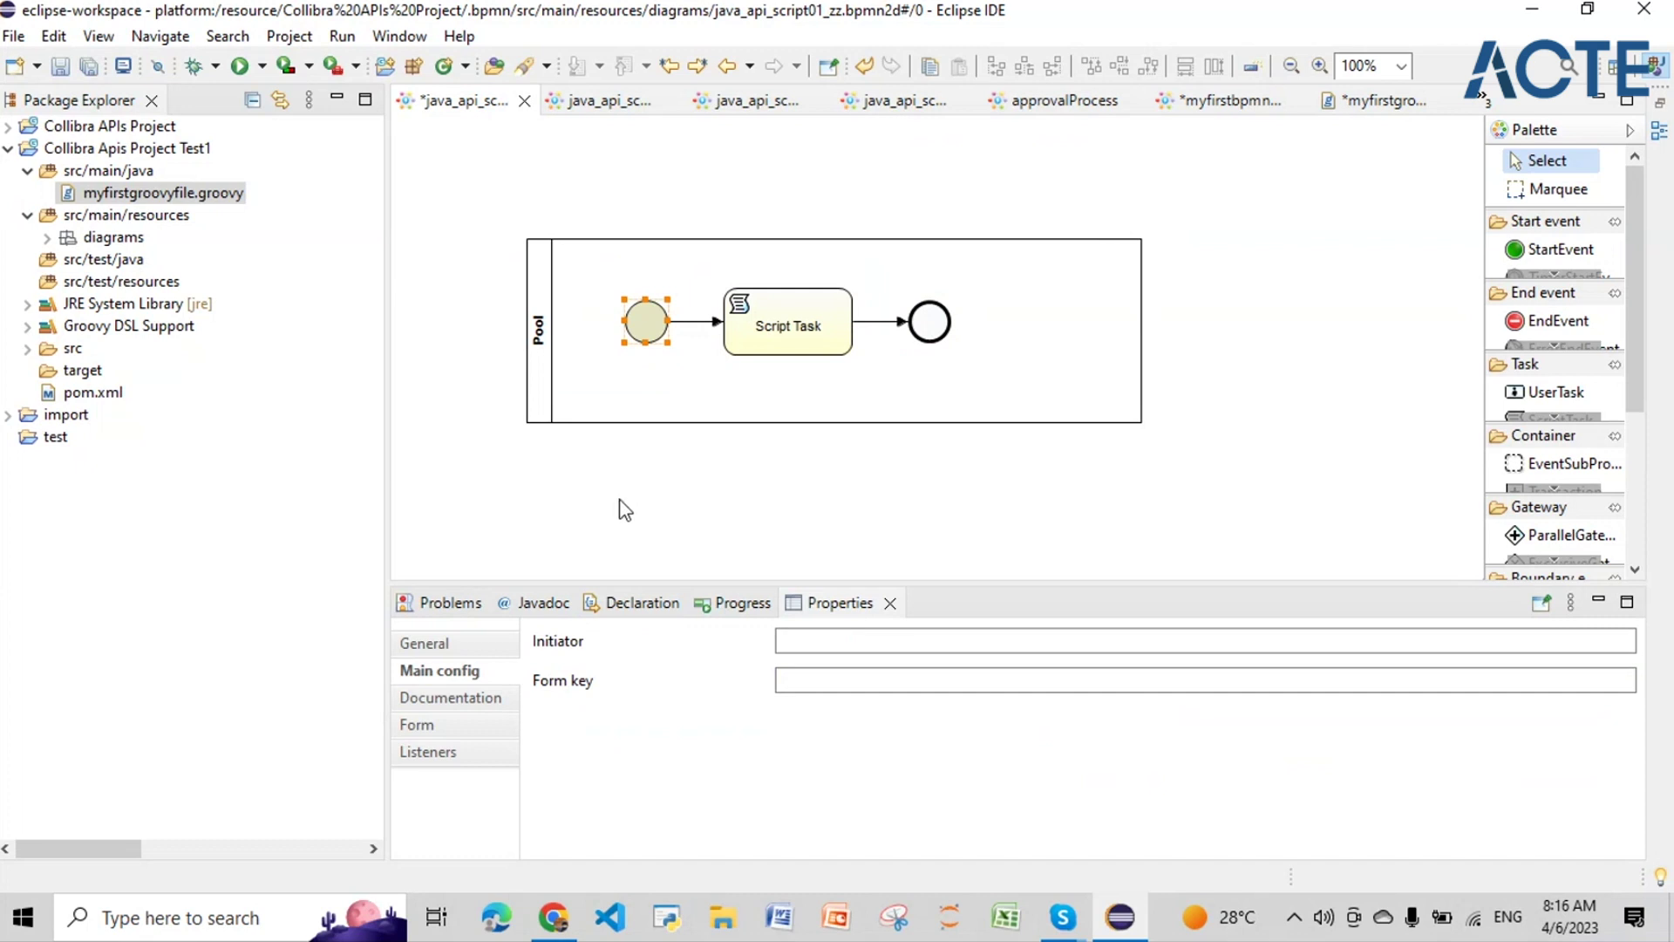
click(545, 937)
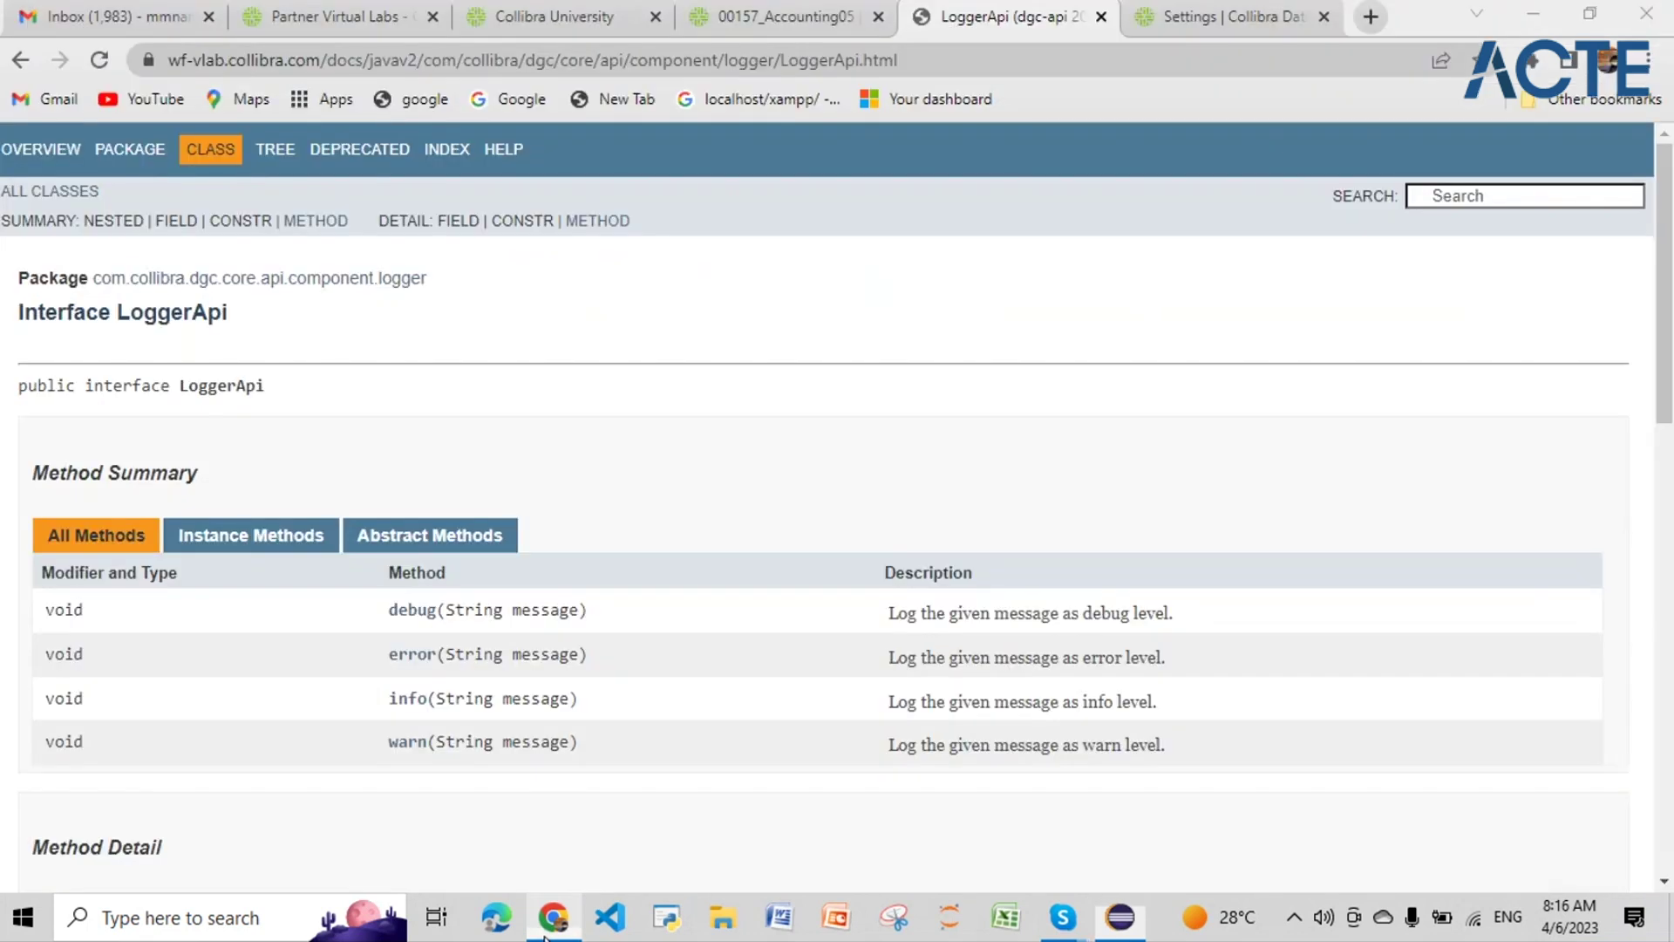
Step: Go from the 00157_Accounting05 community page to Settings > Workflows > Definitions
click(751, 16)
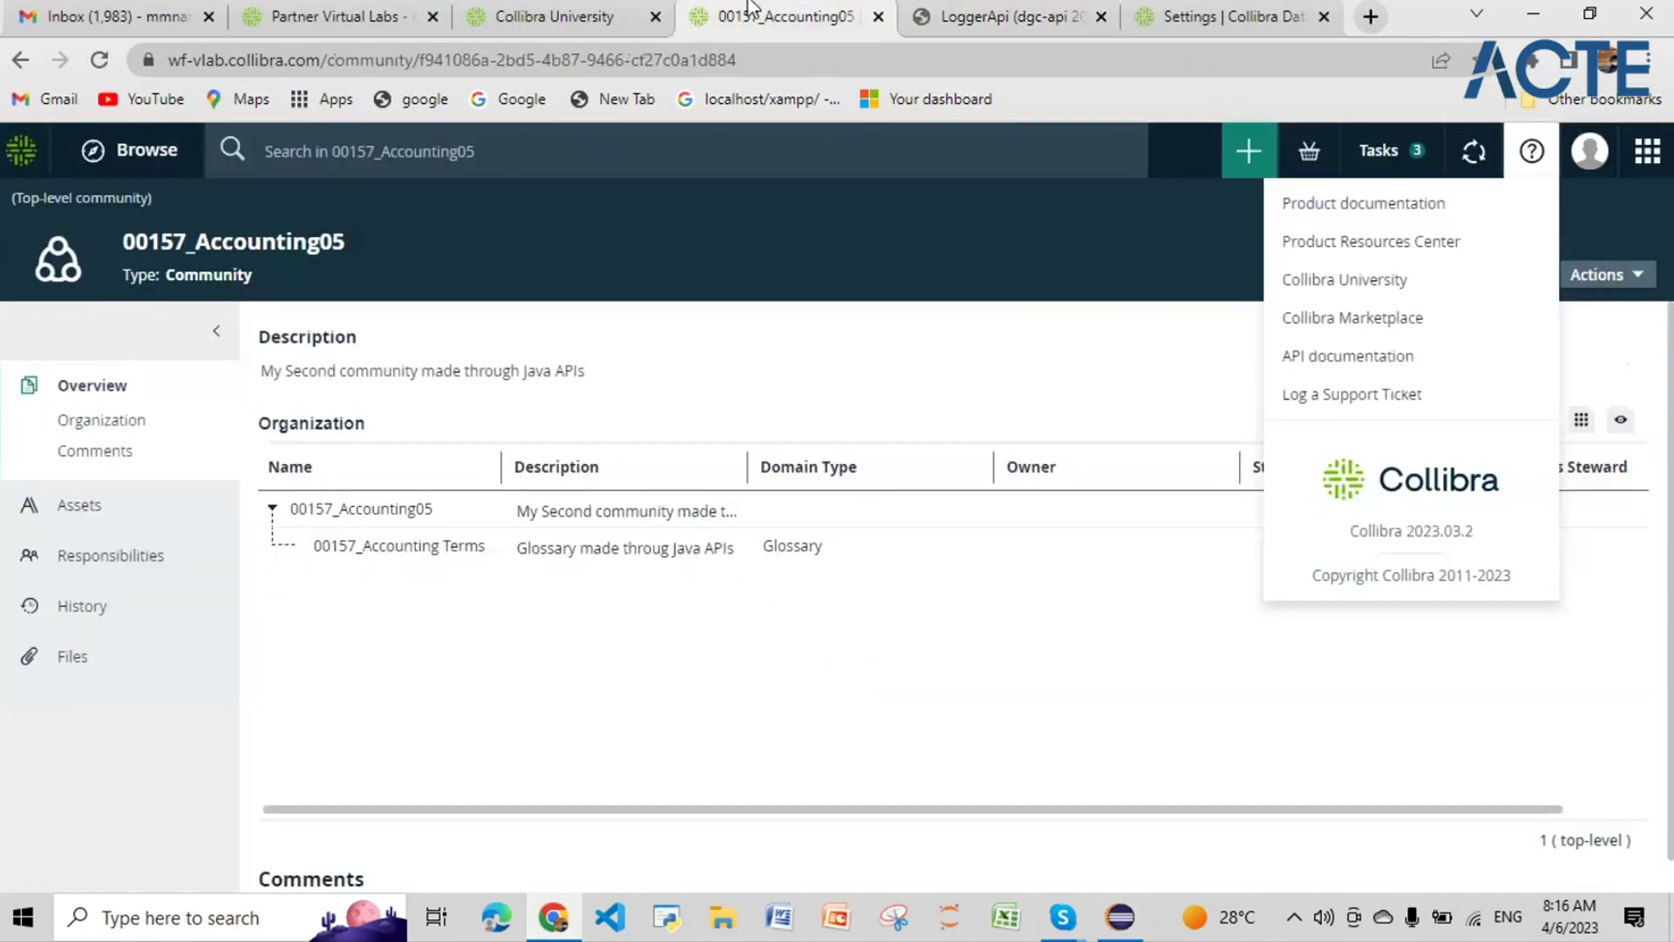
click(1645, 155)
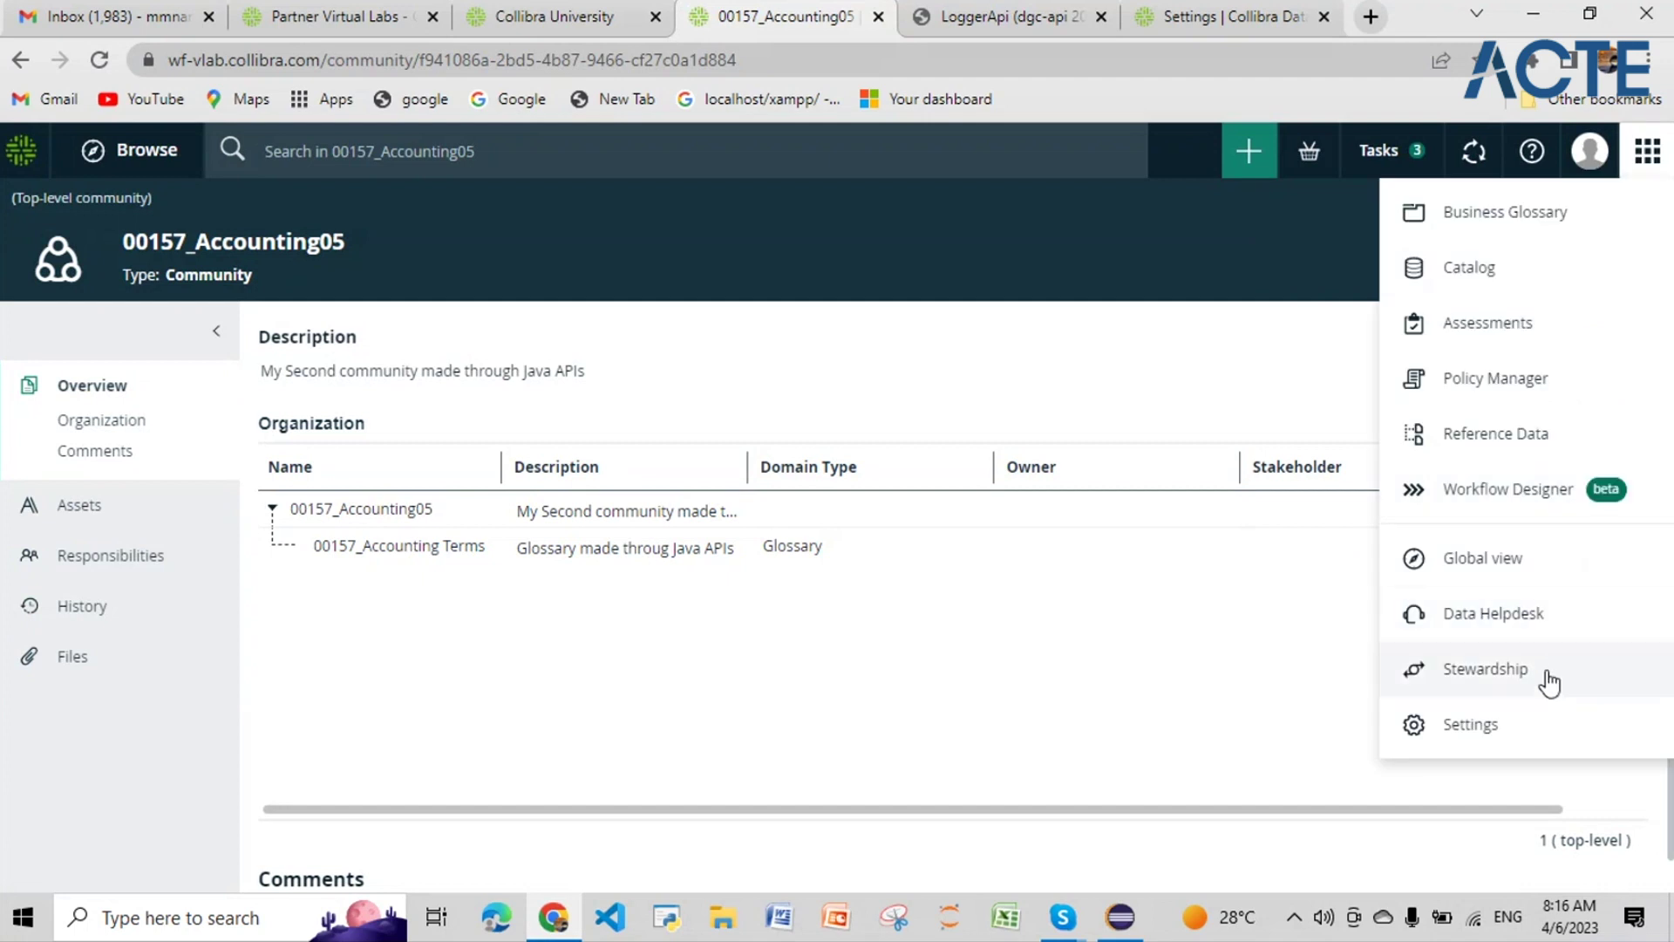
click(1524, 728)
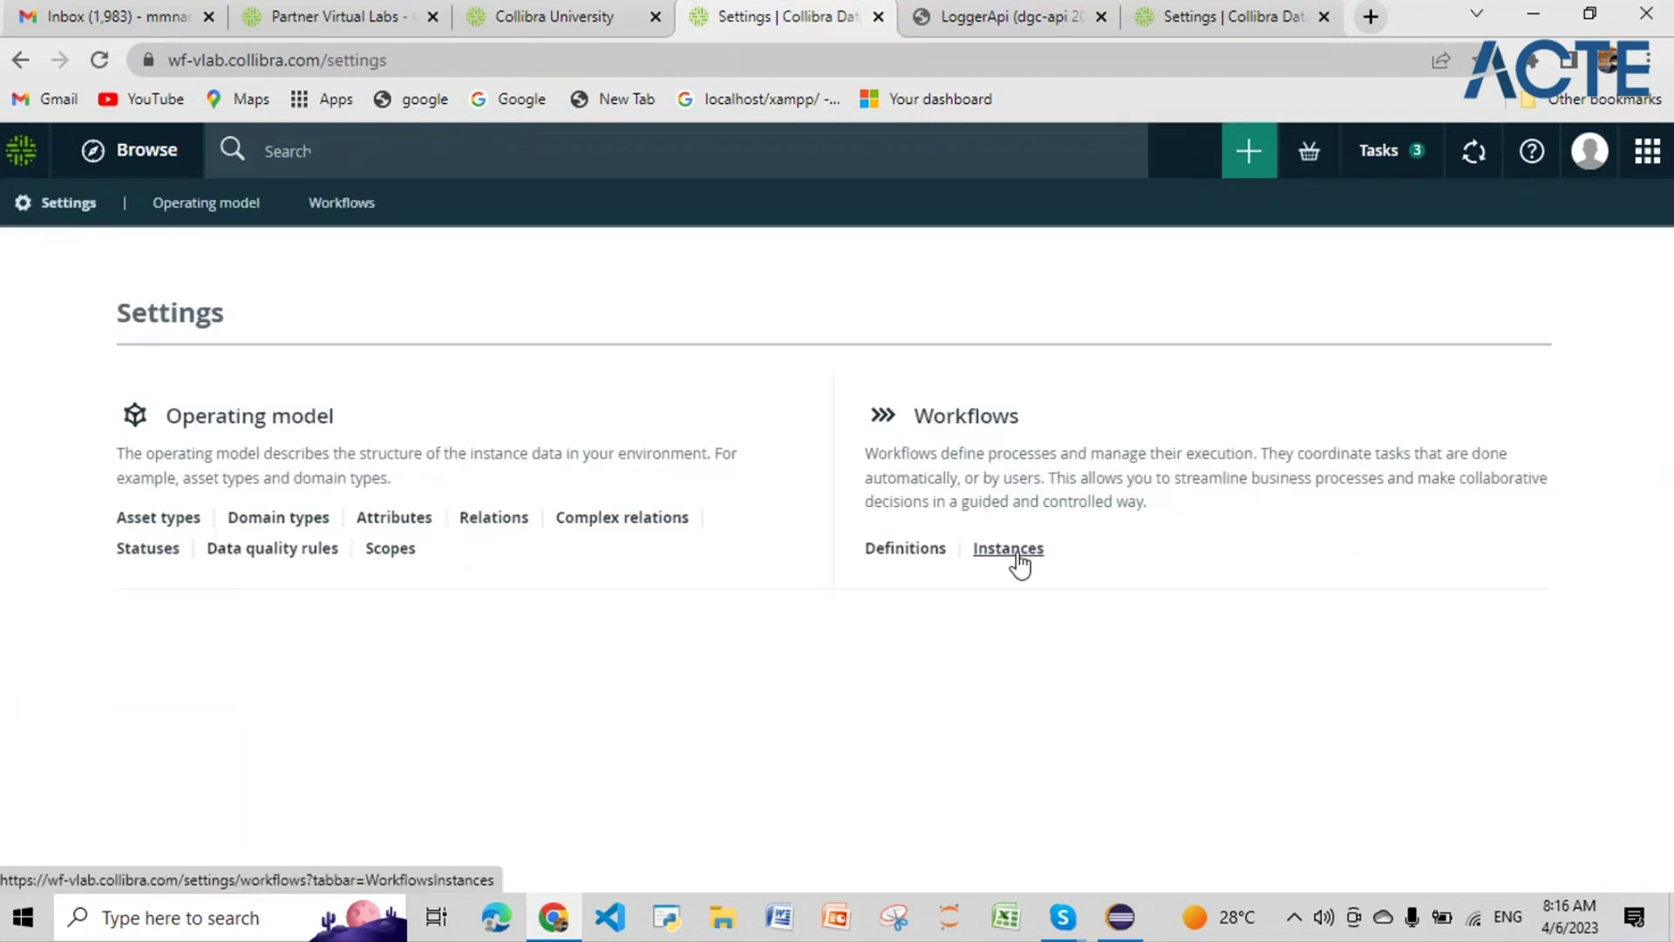
click(907, 549)
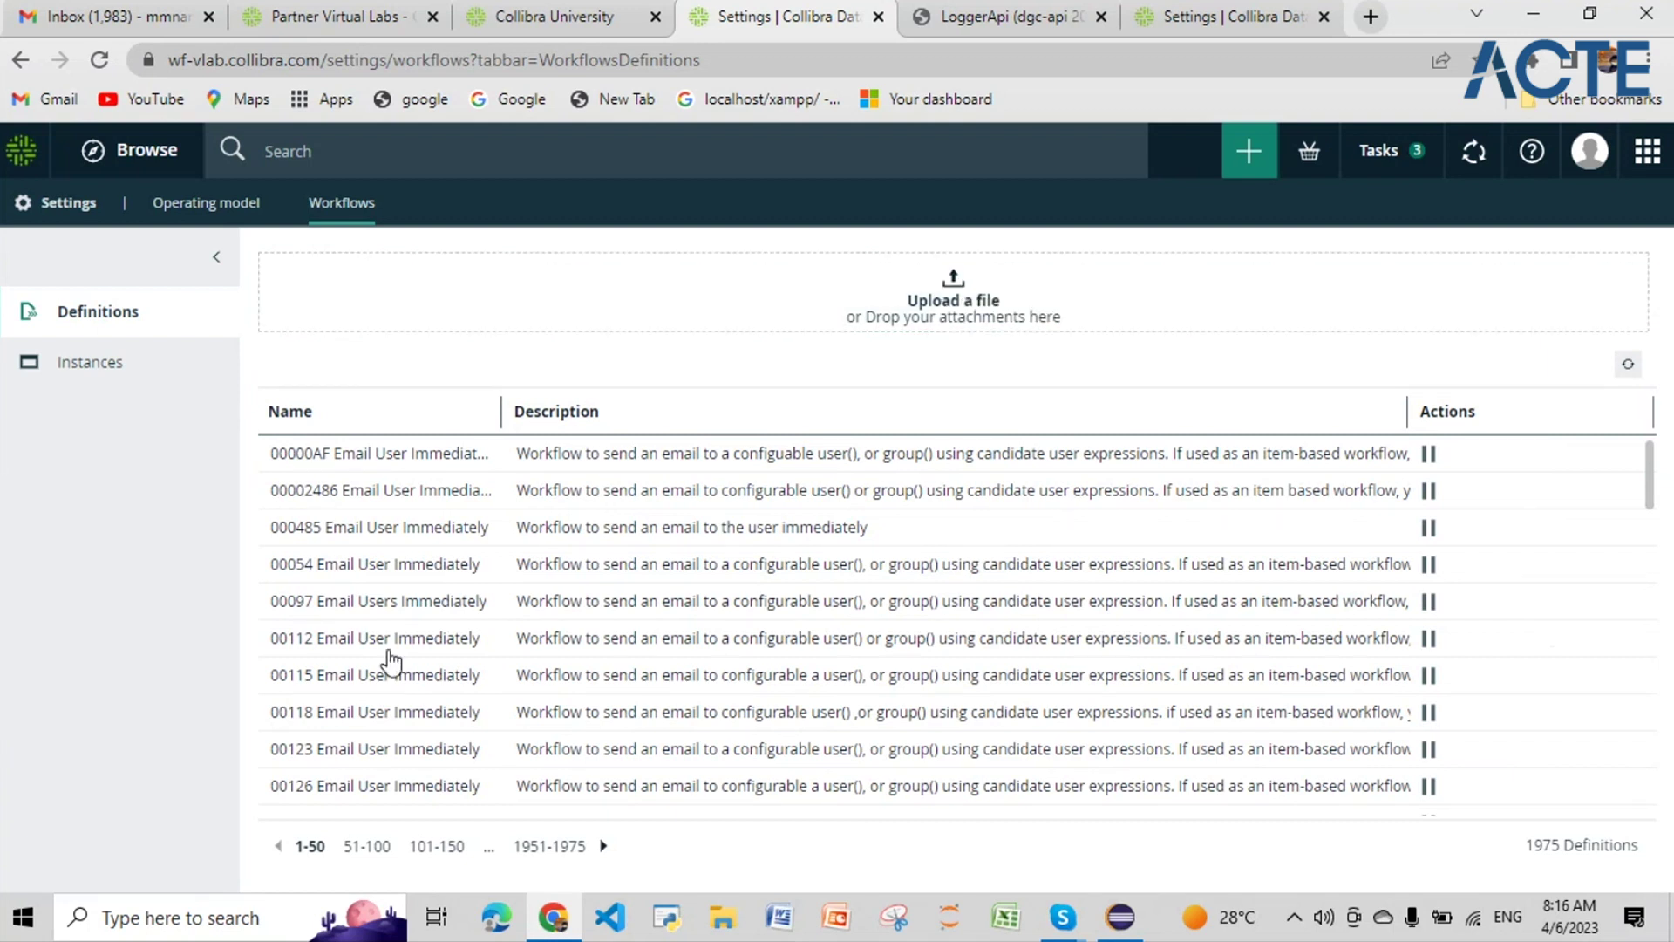
Step: Cancel the upload file chooser and start a workflow search for 'comm'
click(950, 292)
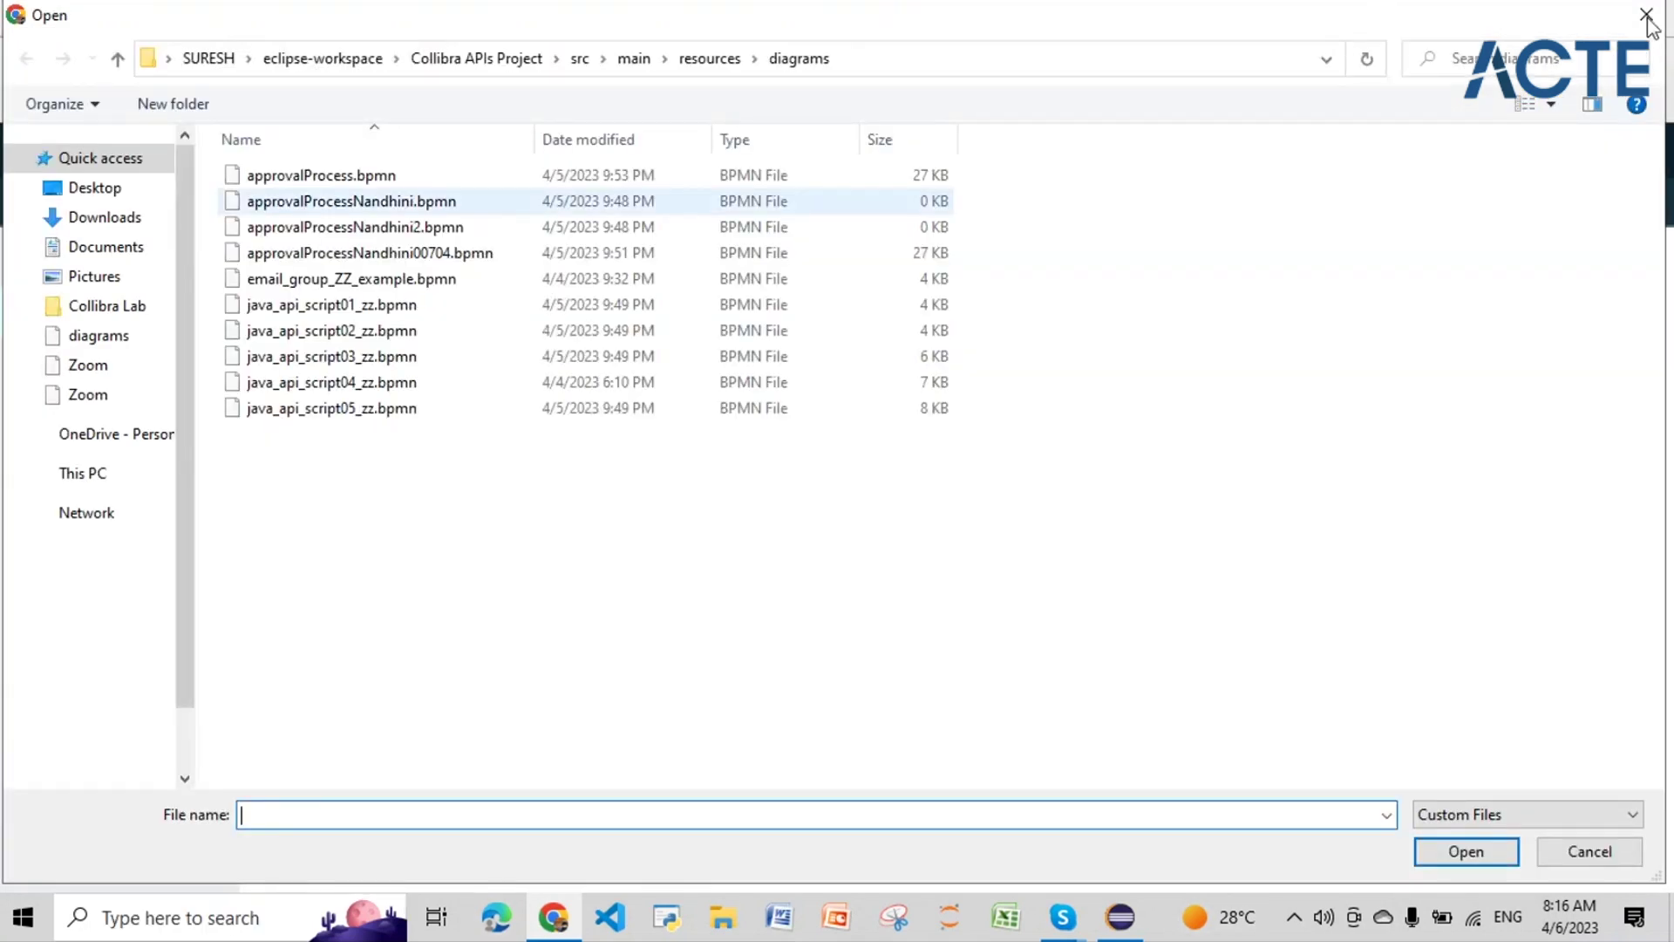
click(1647, 15)
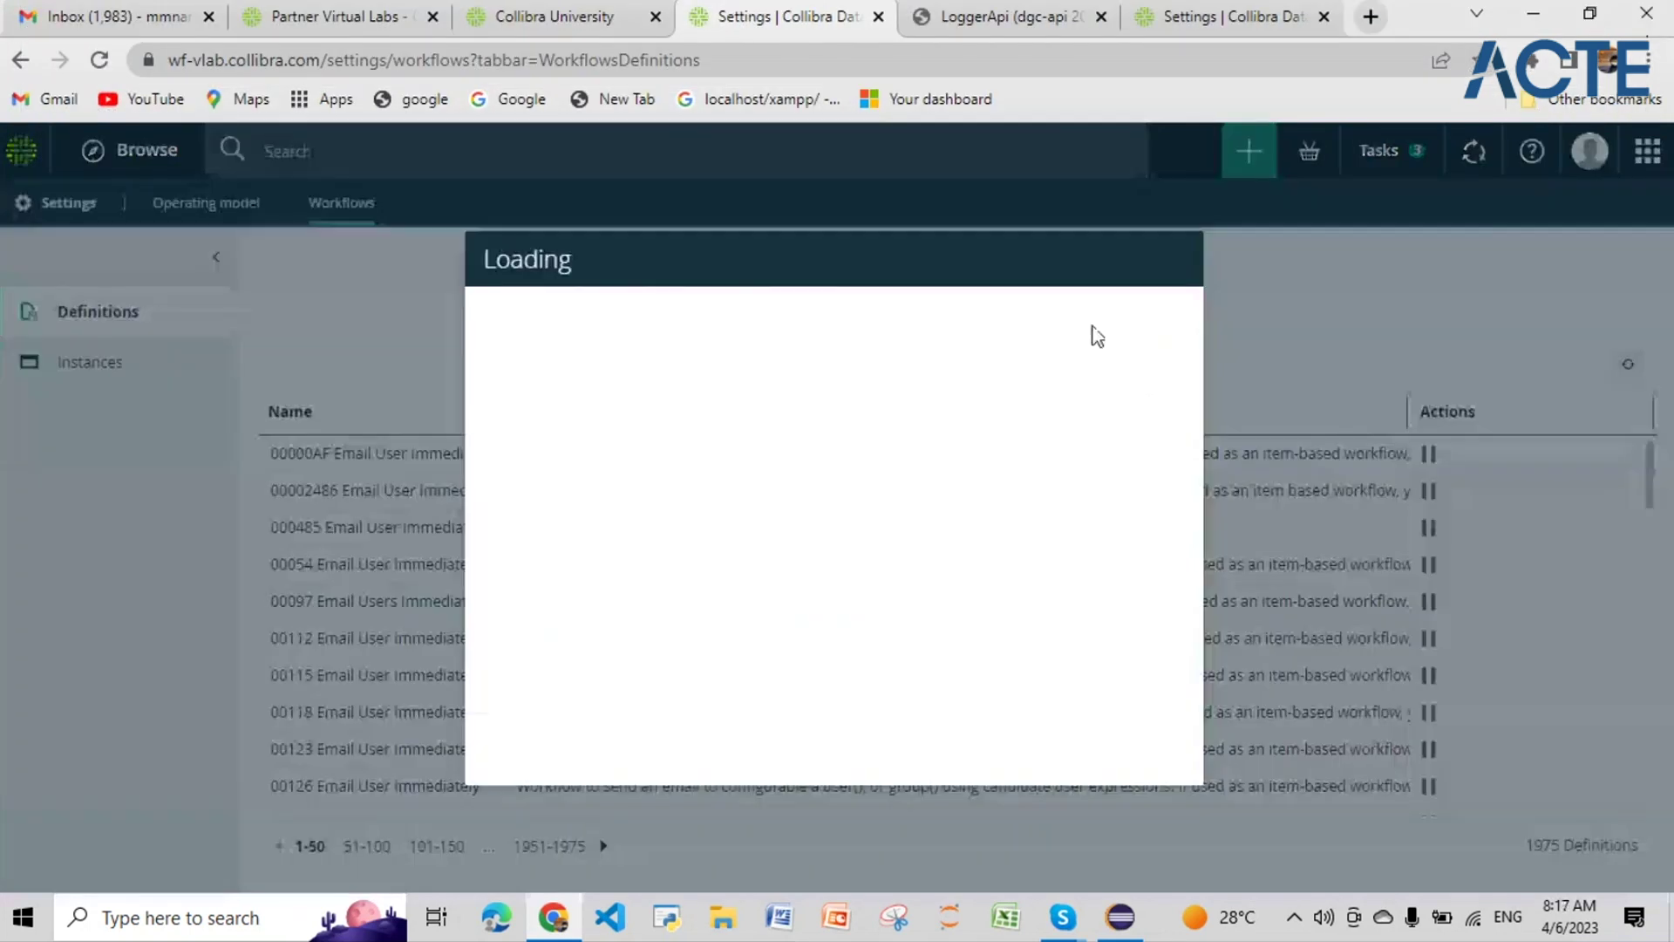
click(1085, 333)
text(connu)
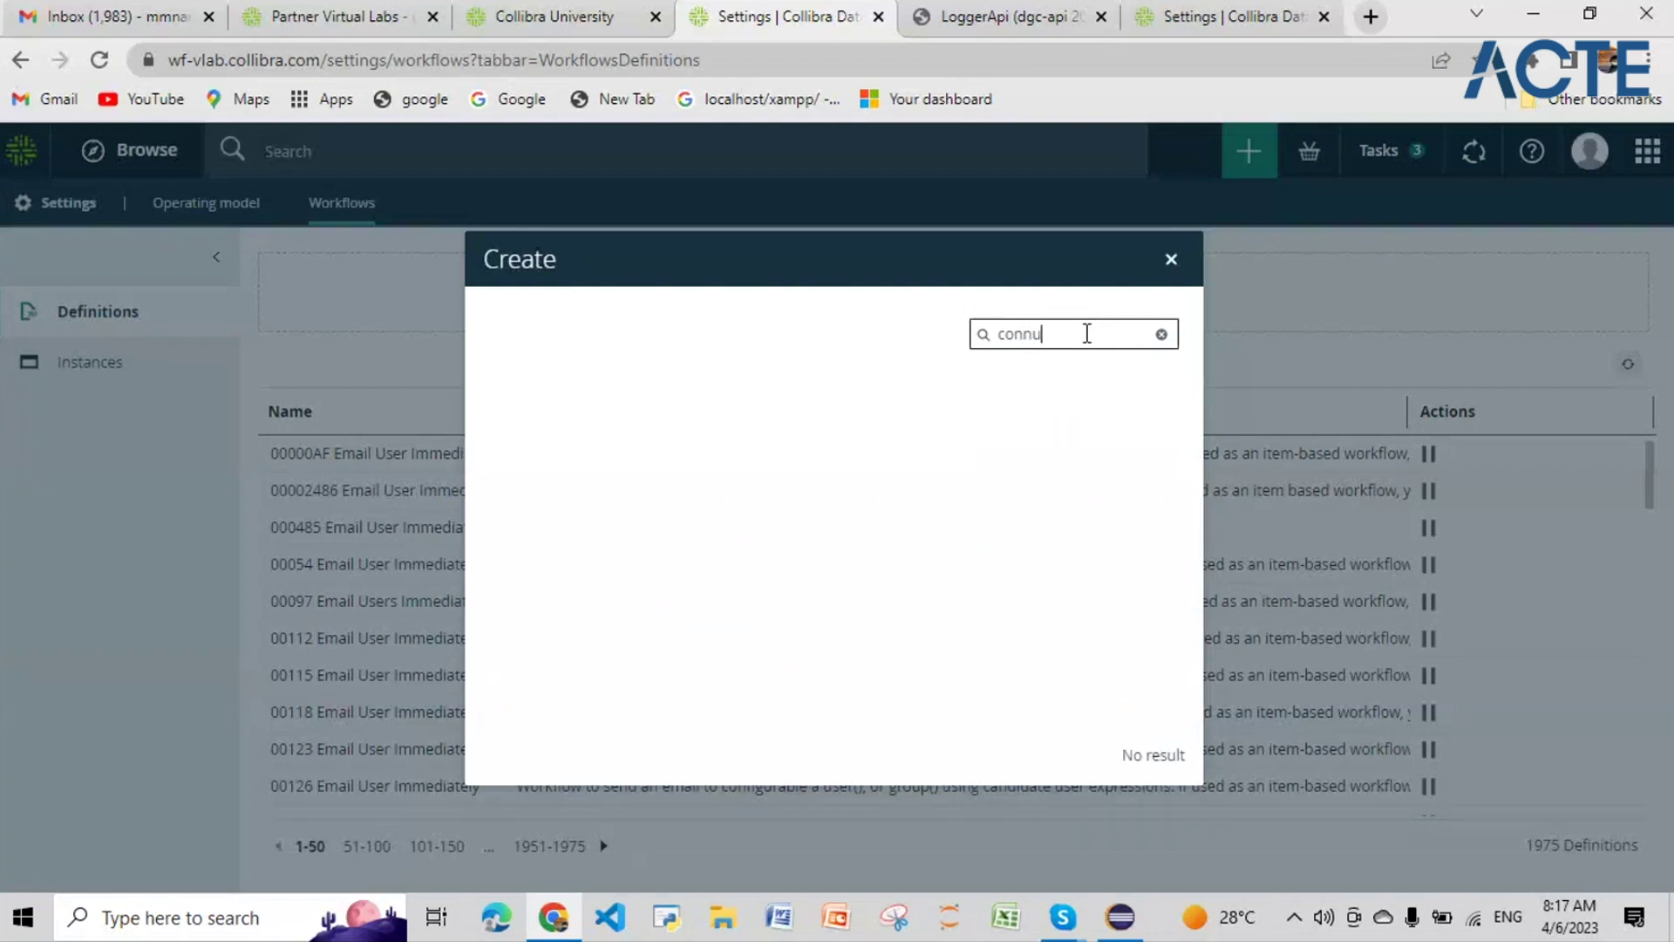
key(BackSpace)
key(BackSpace)
key(BackSpace)
text(mm)
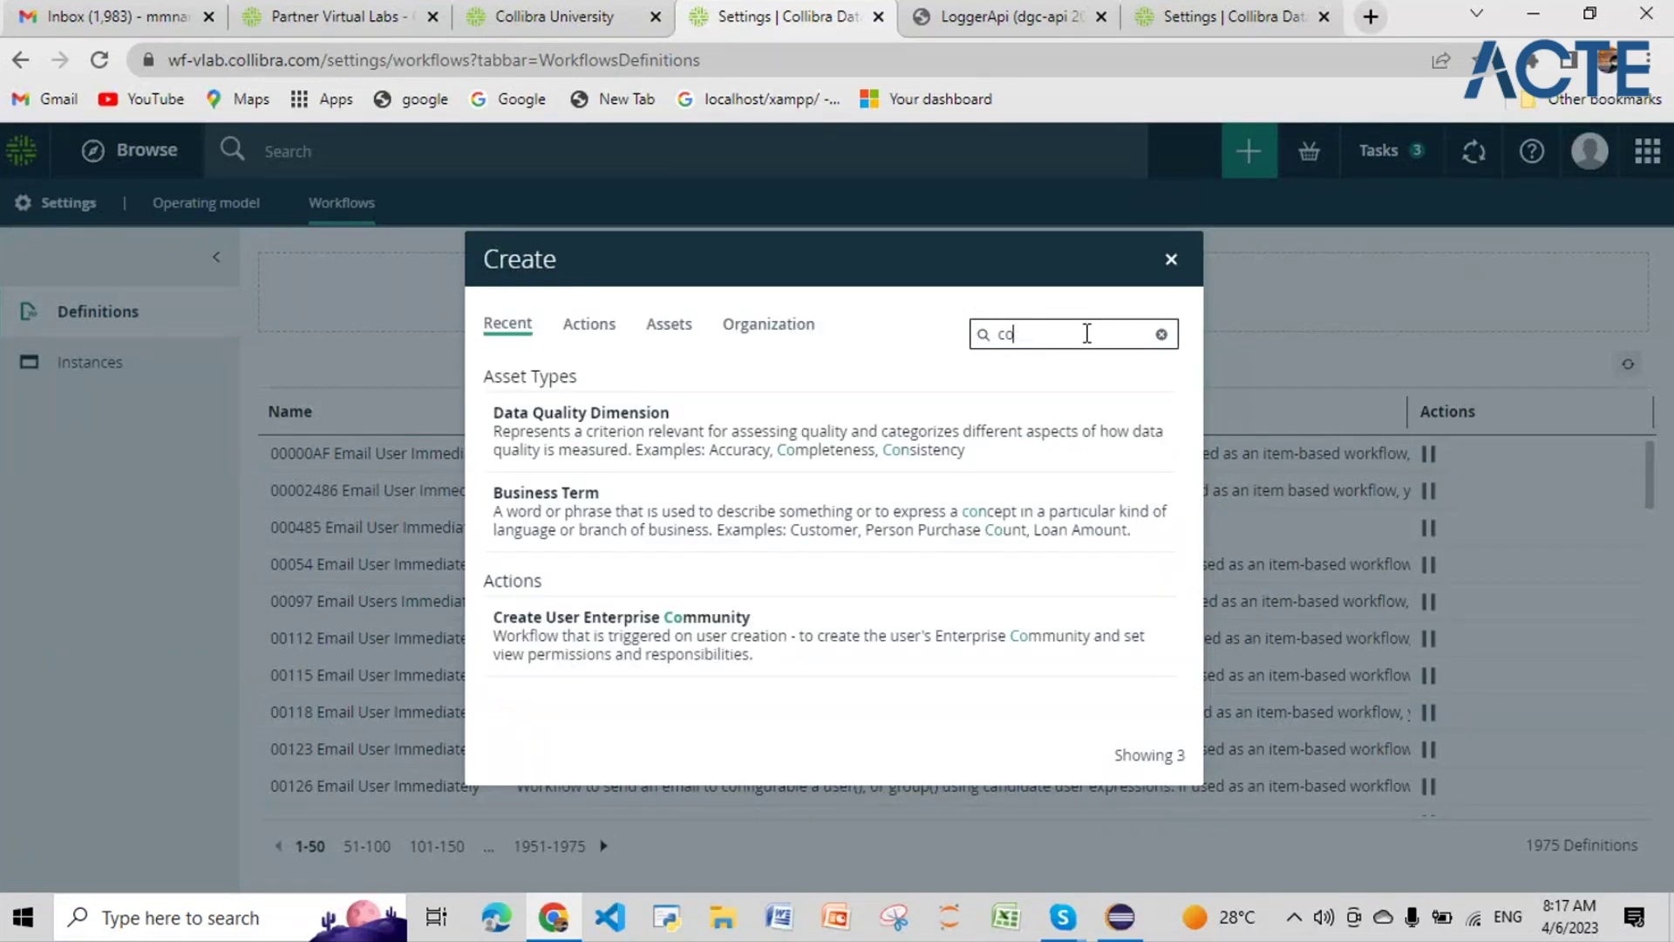
Step: List Actions matching 'community' and confirm java_api_script01_zz appears
click(596, 329)
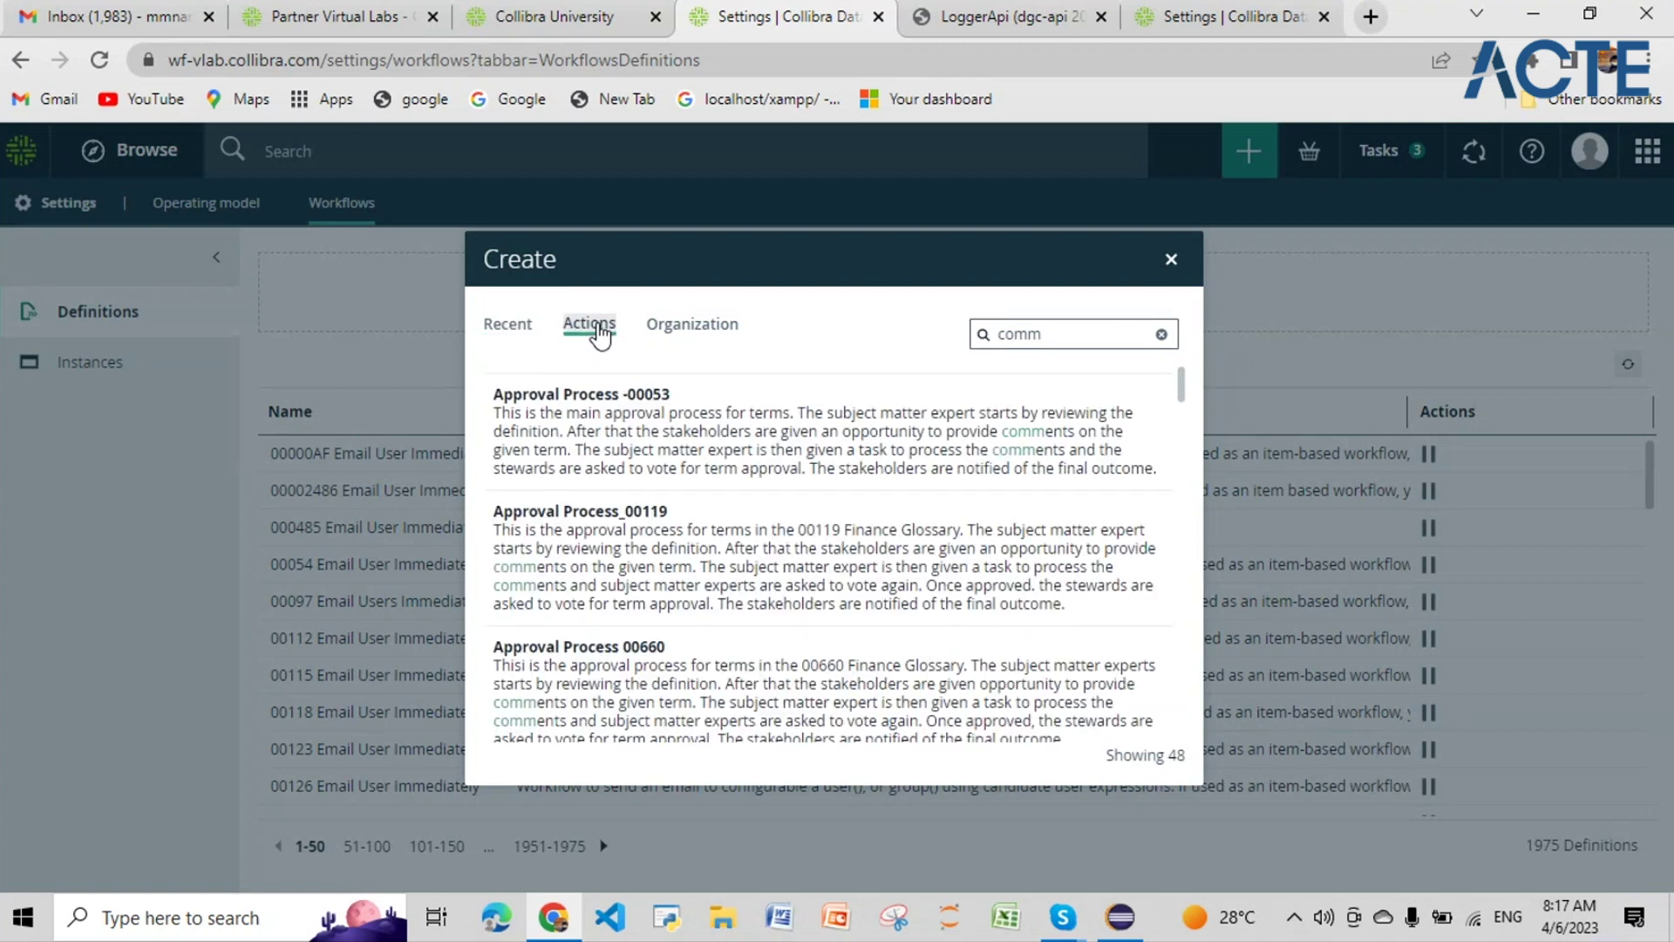
click(1058, 334)
text(unity)
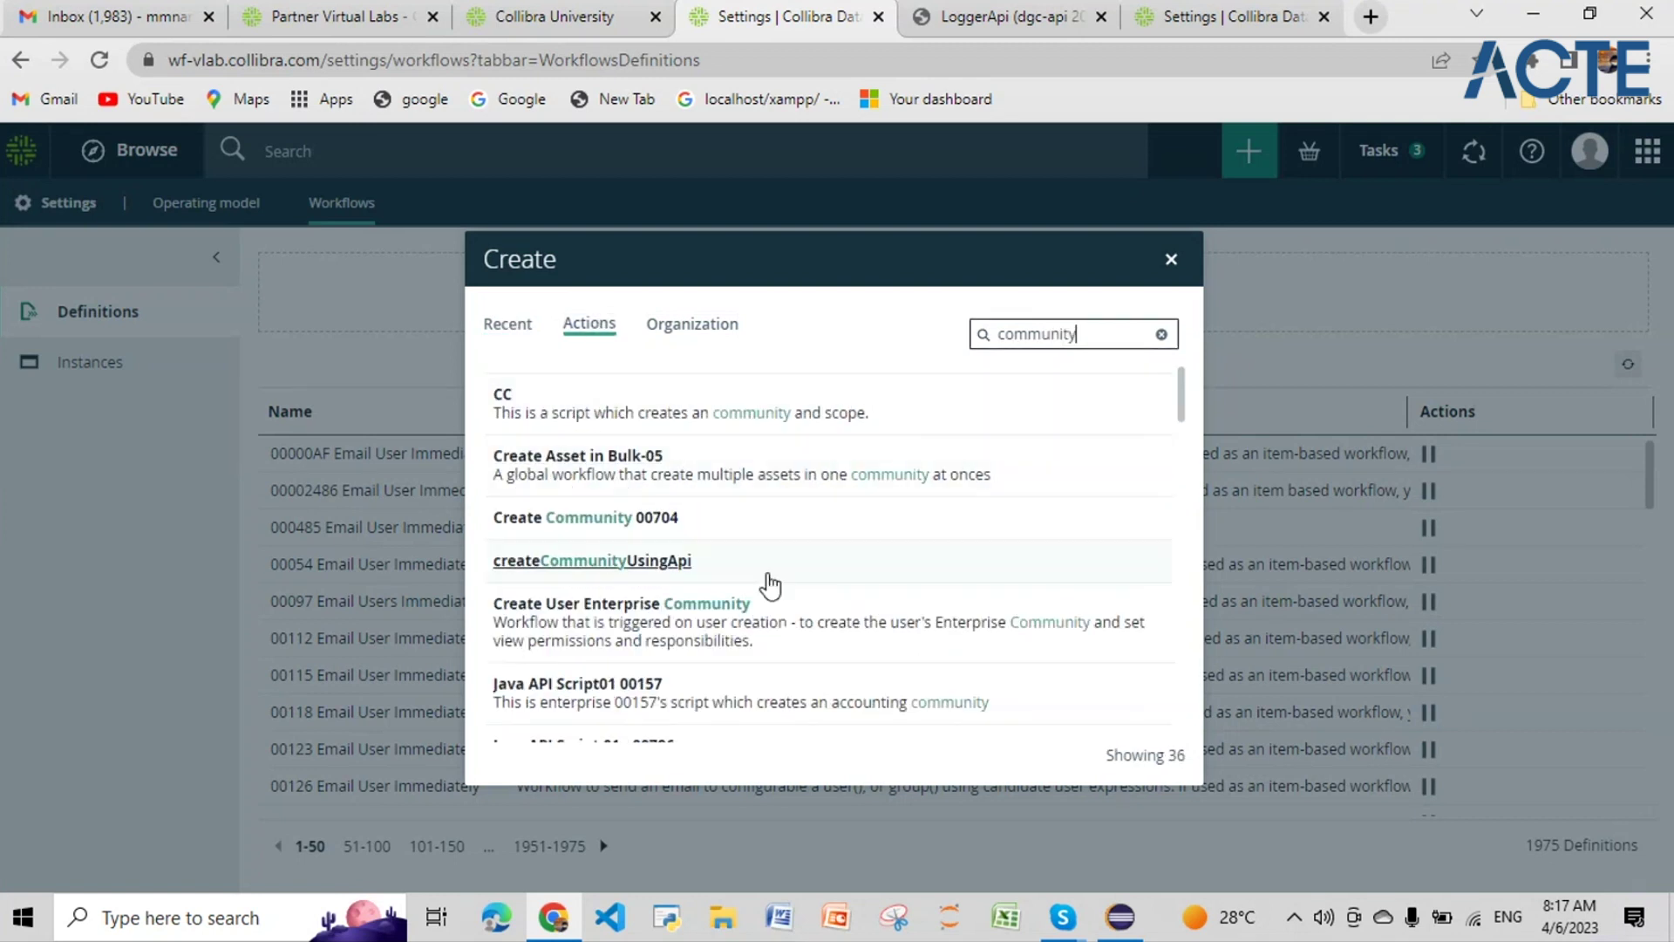
scroll(774, 563, down, 3)
scroll(774, 563, down, 6)
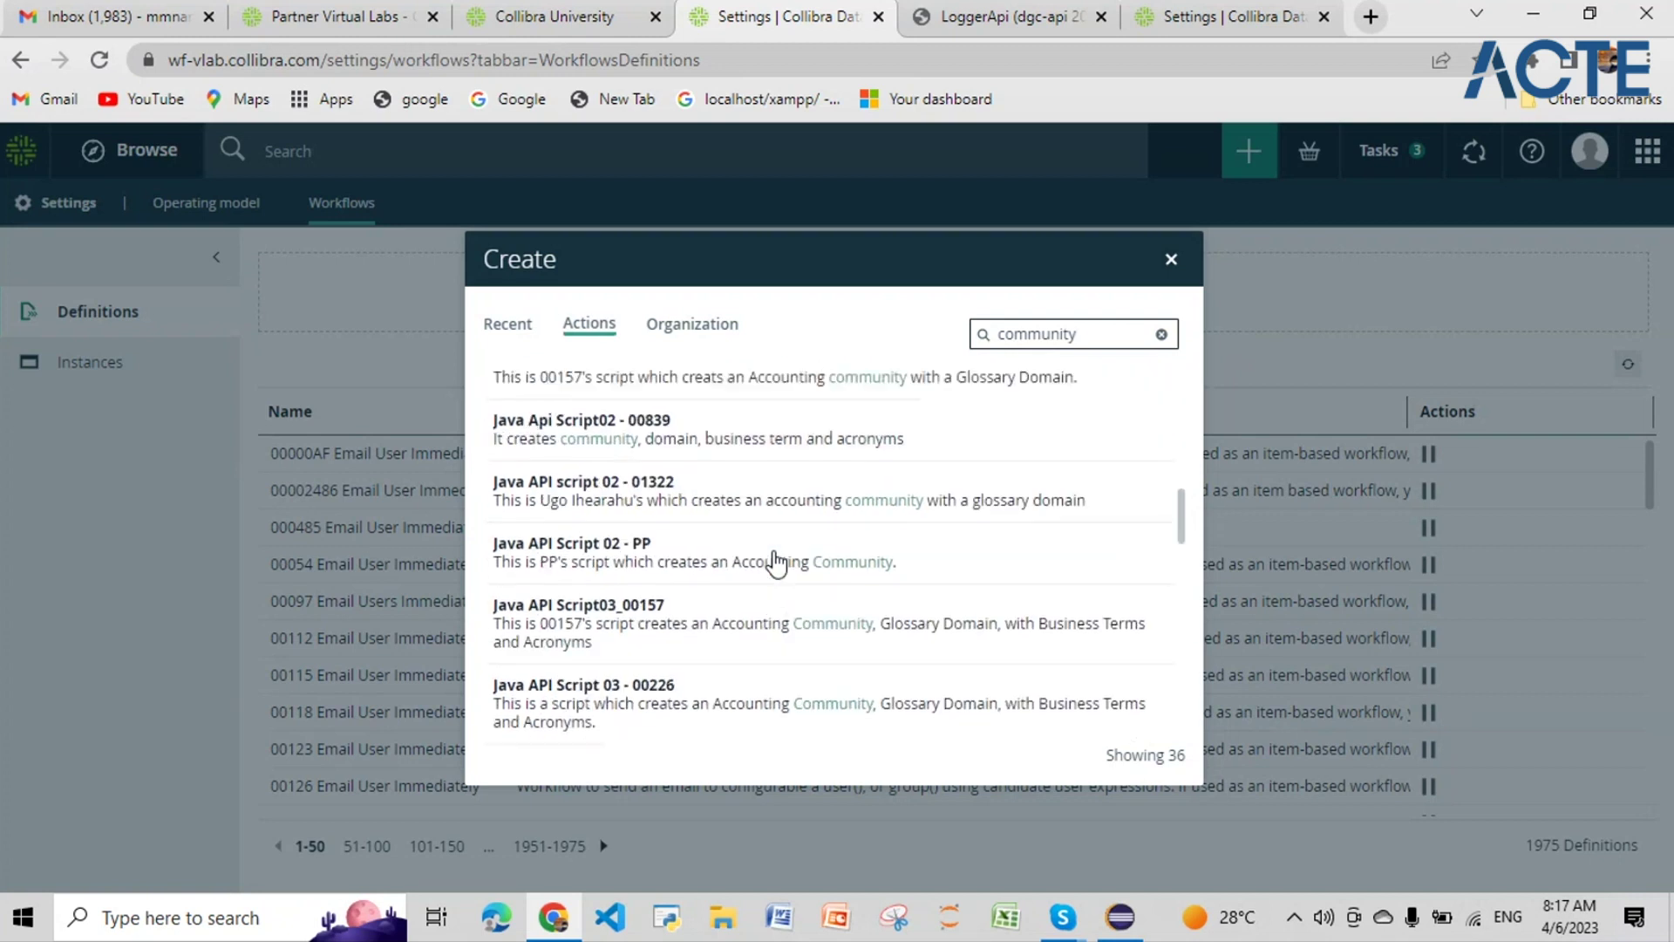
scroll(724, 610, up, 5)
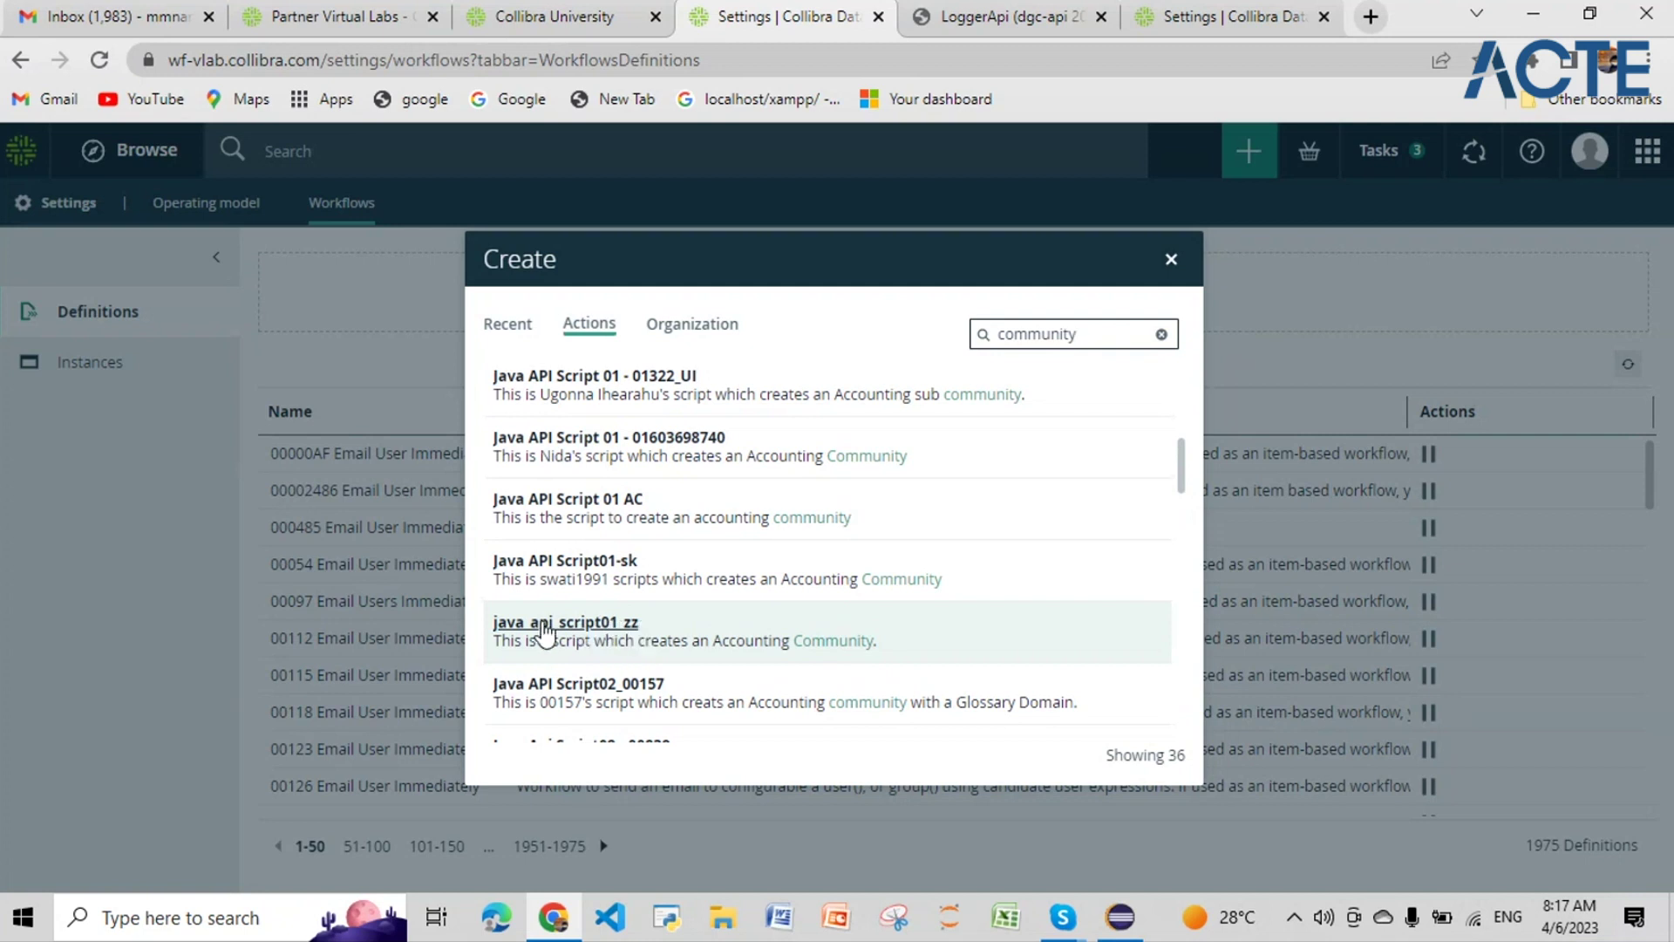
click(1128, 931)
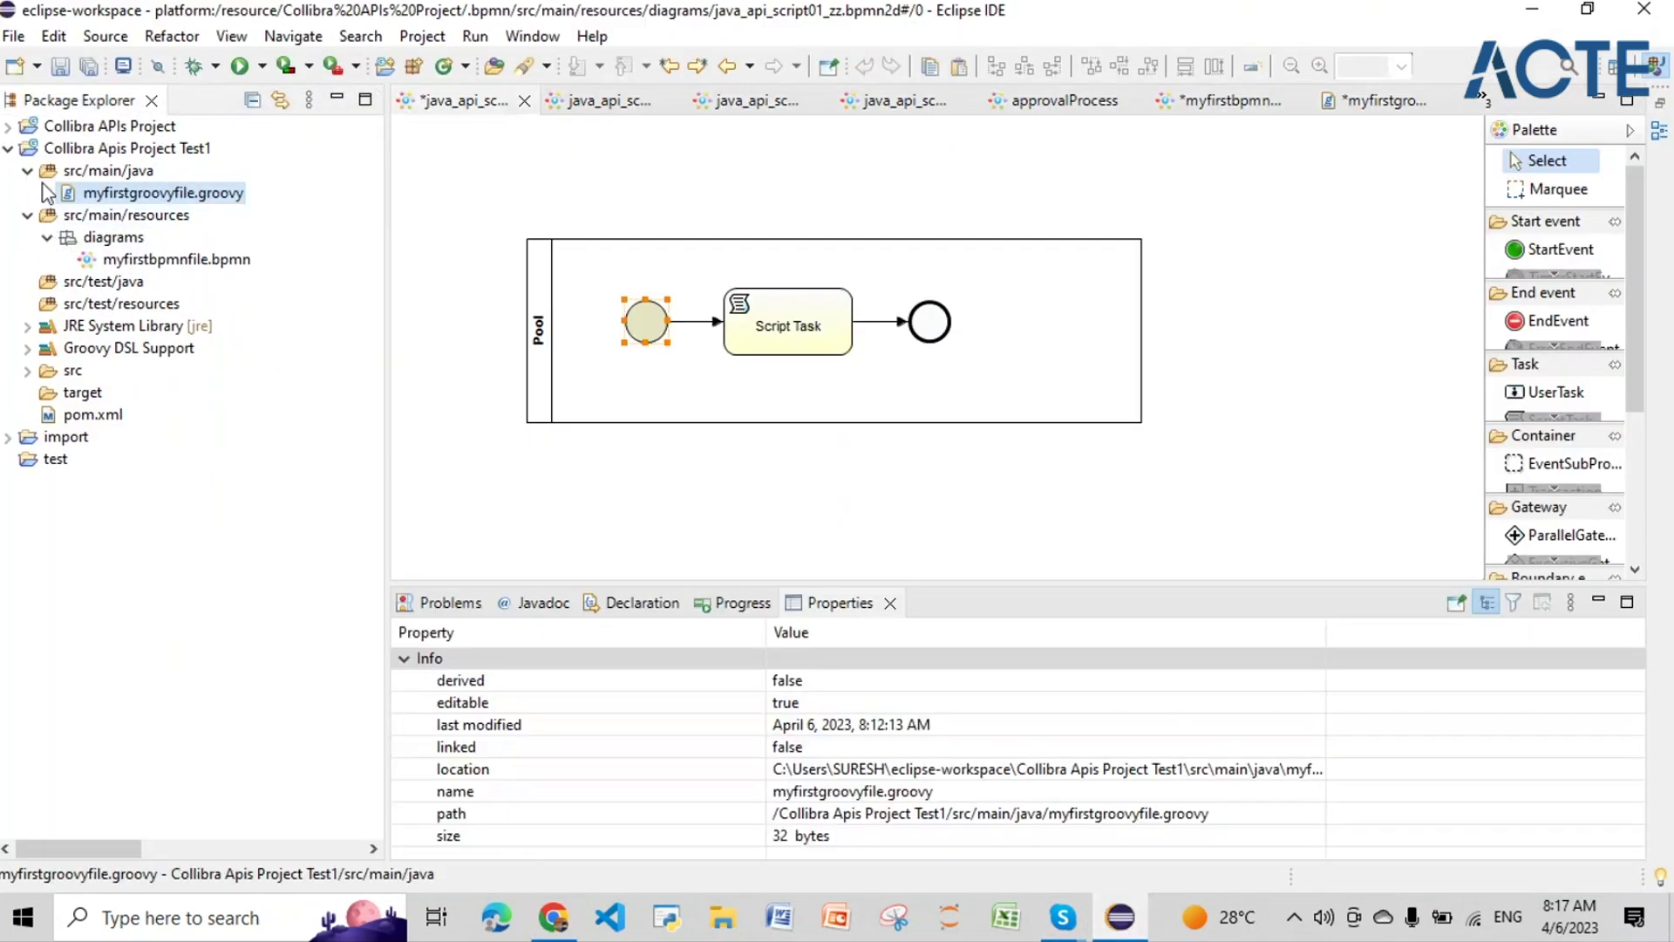
Step: Locate java_api_script02_zz.bpmn in the diagrams folder and close java_api_script01_zz without saving
click(8, 126)
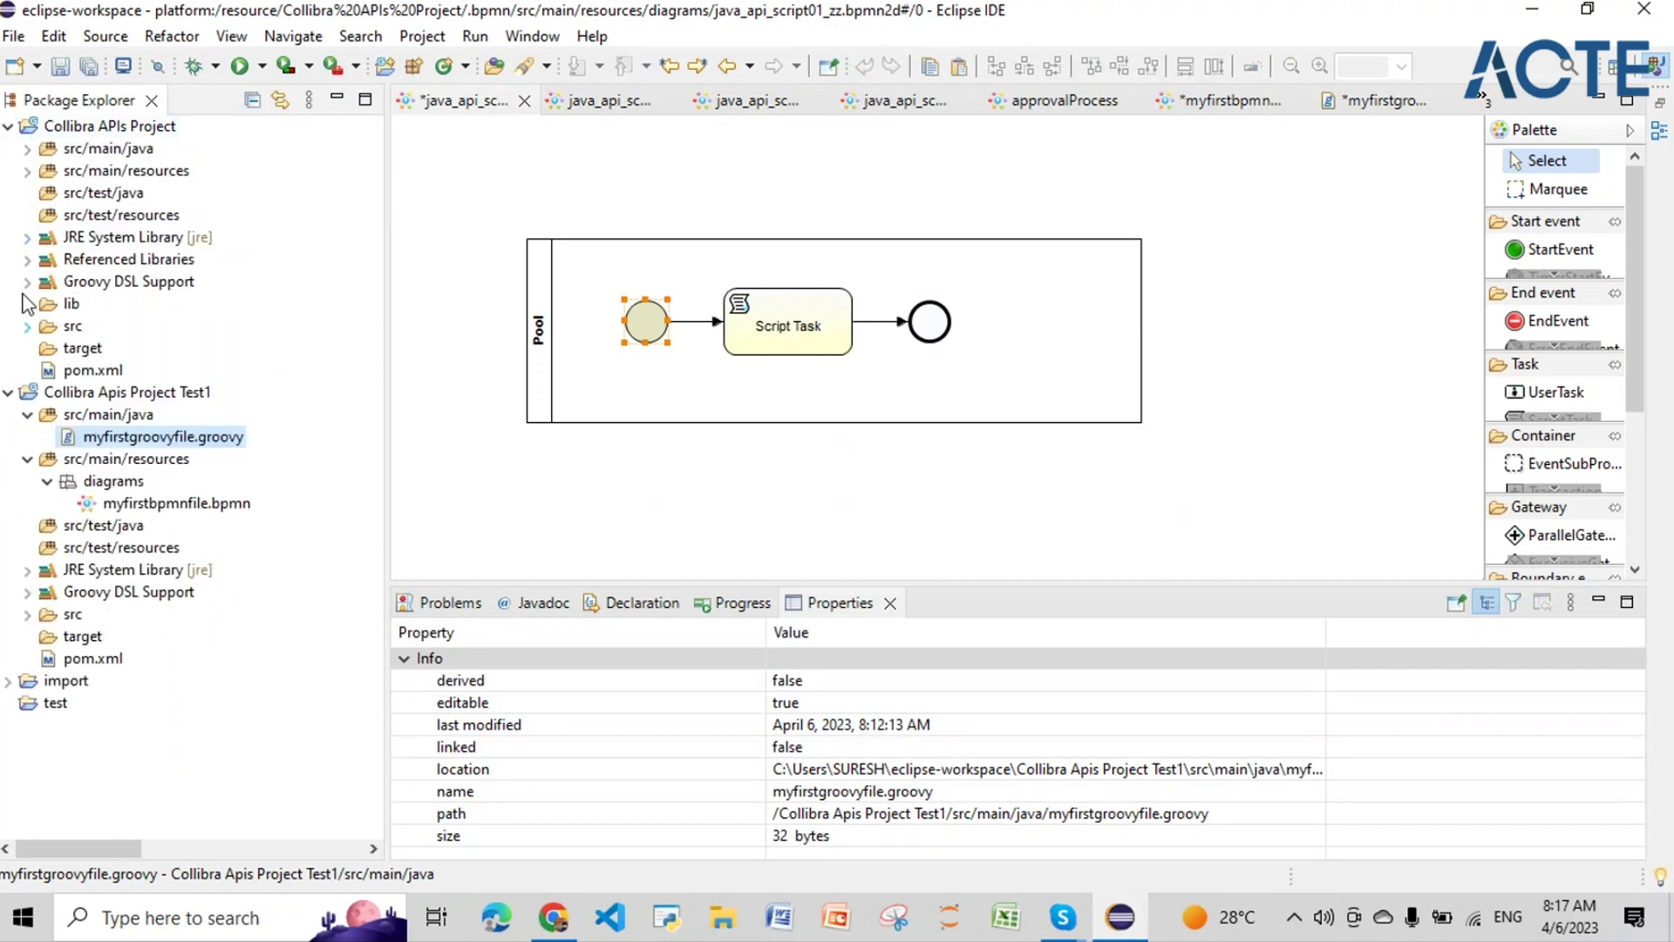
click(28, 172)
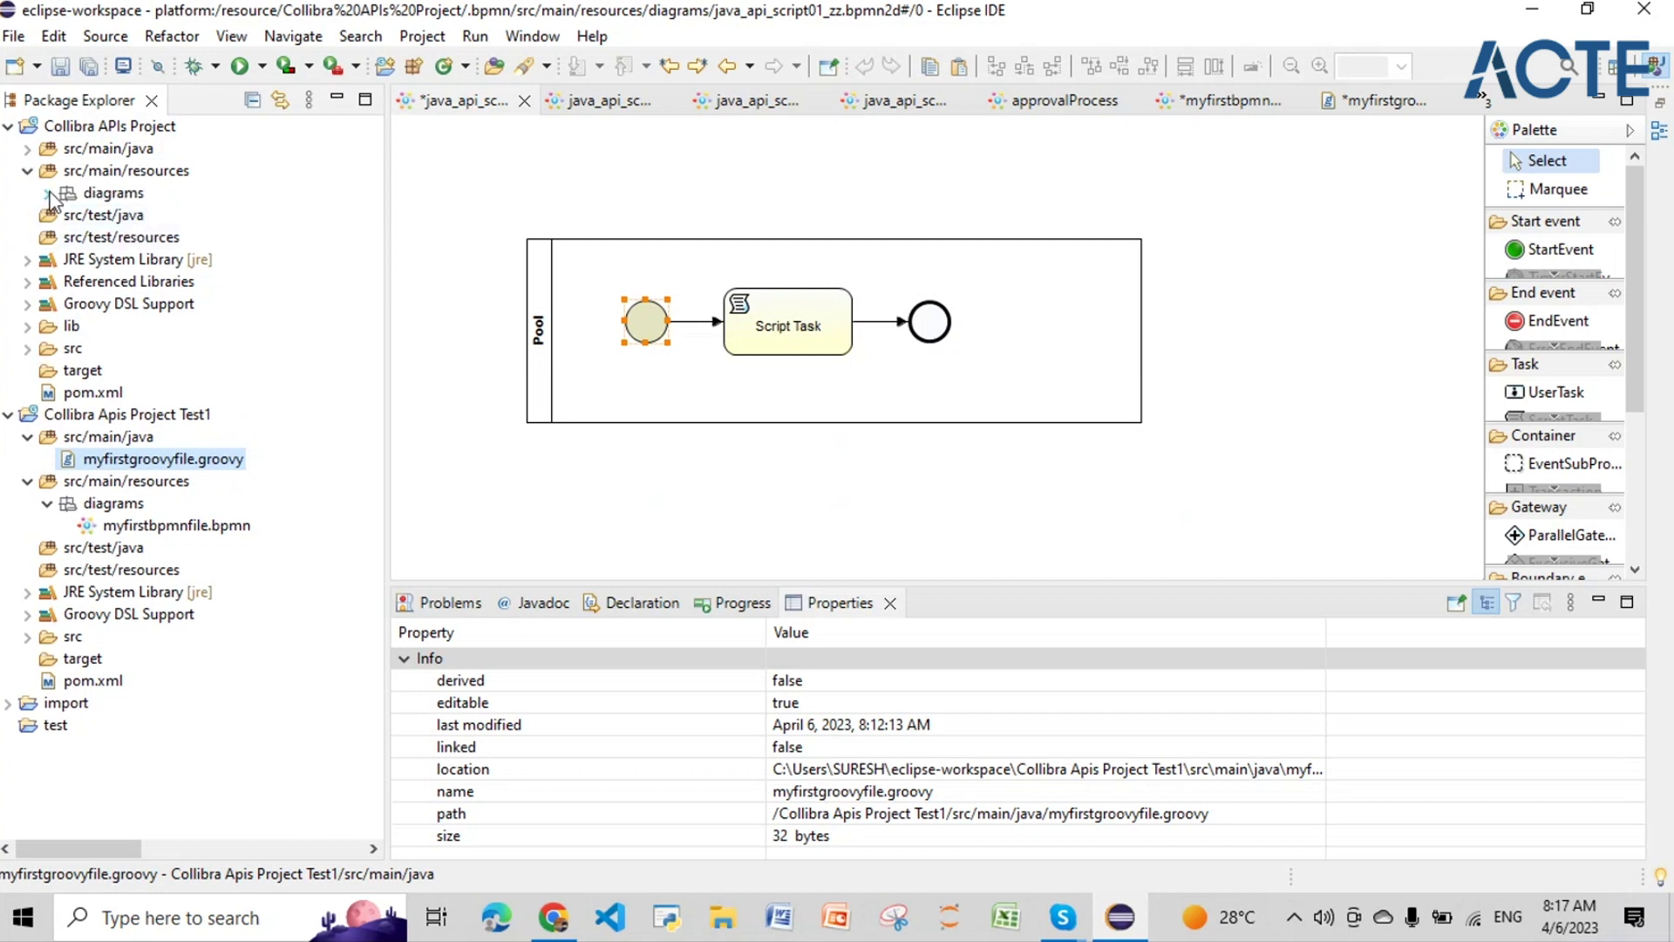
click(48, 193)
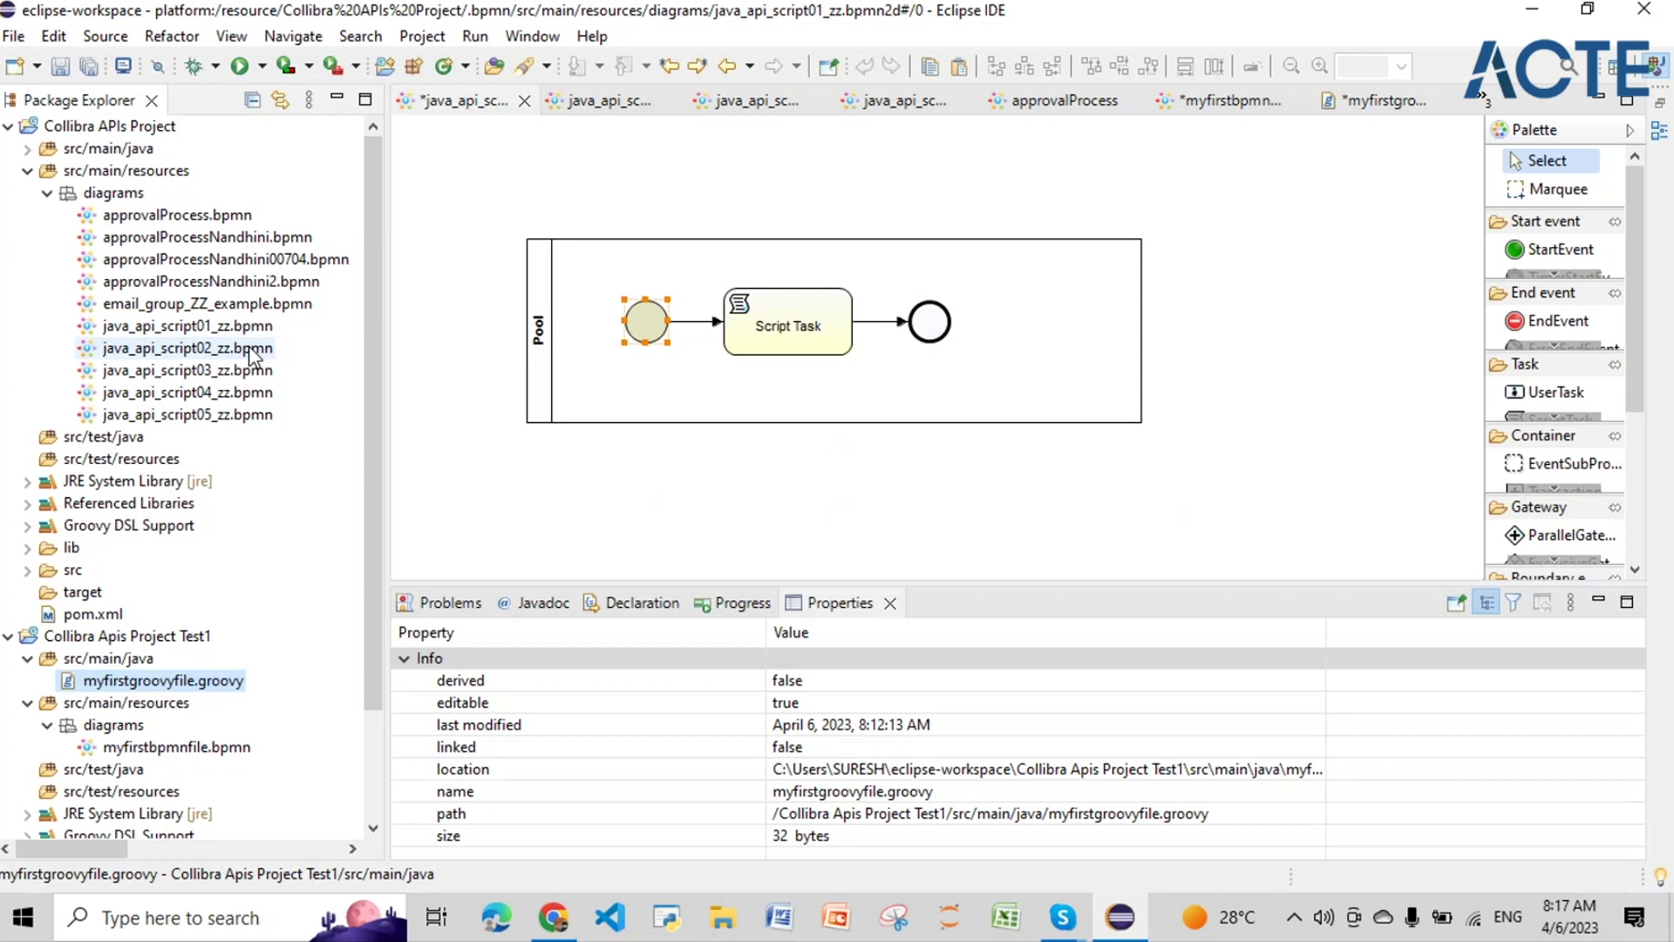
click(250, 348)
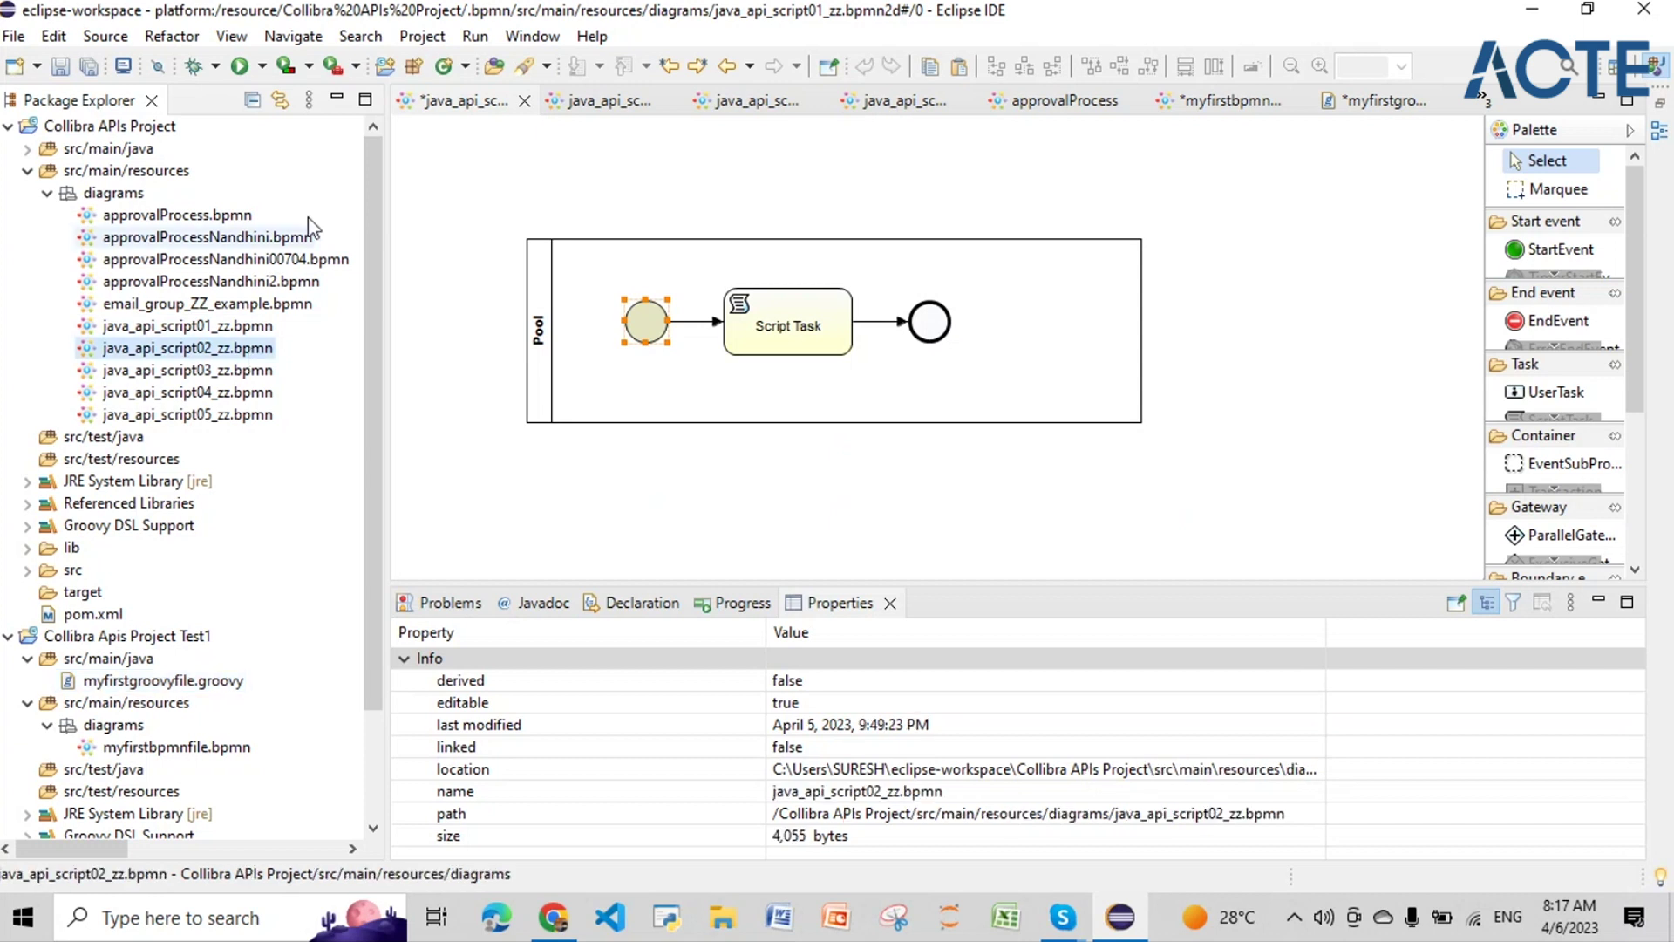
click(524, 101)
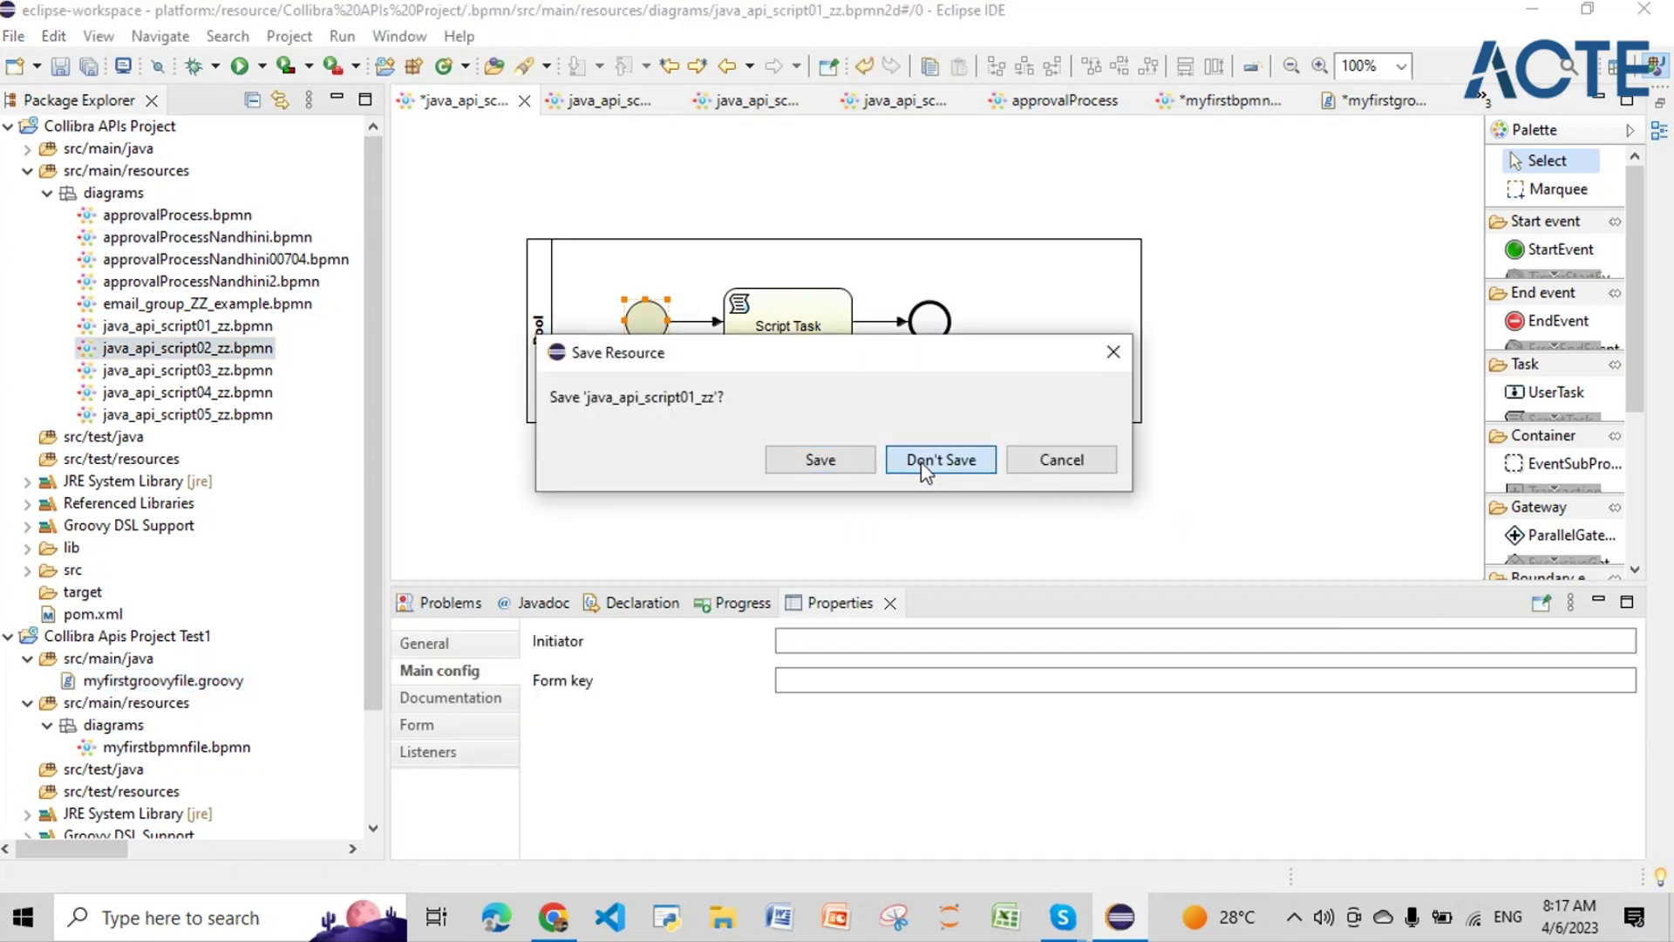
click(925, 459)
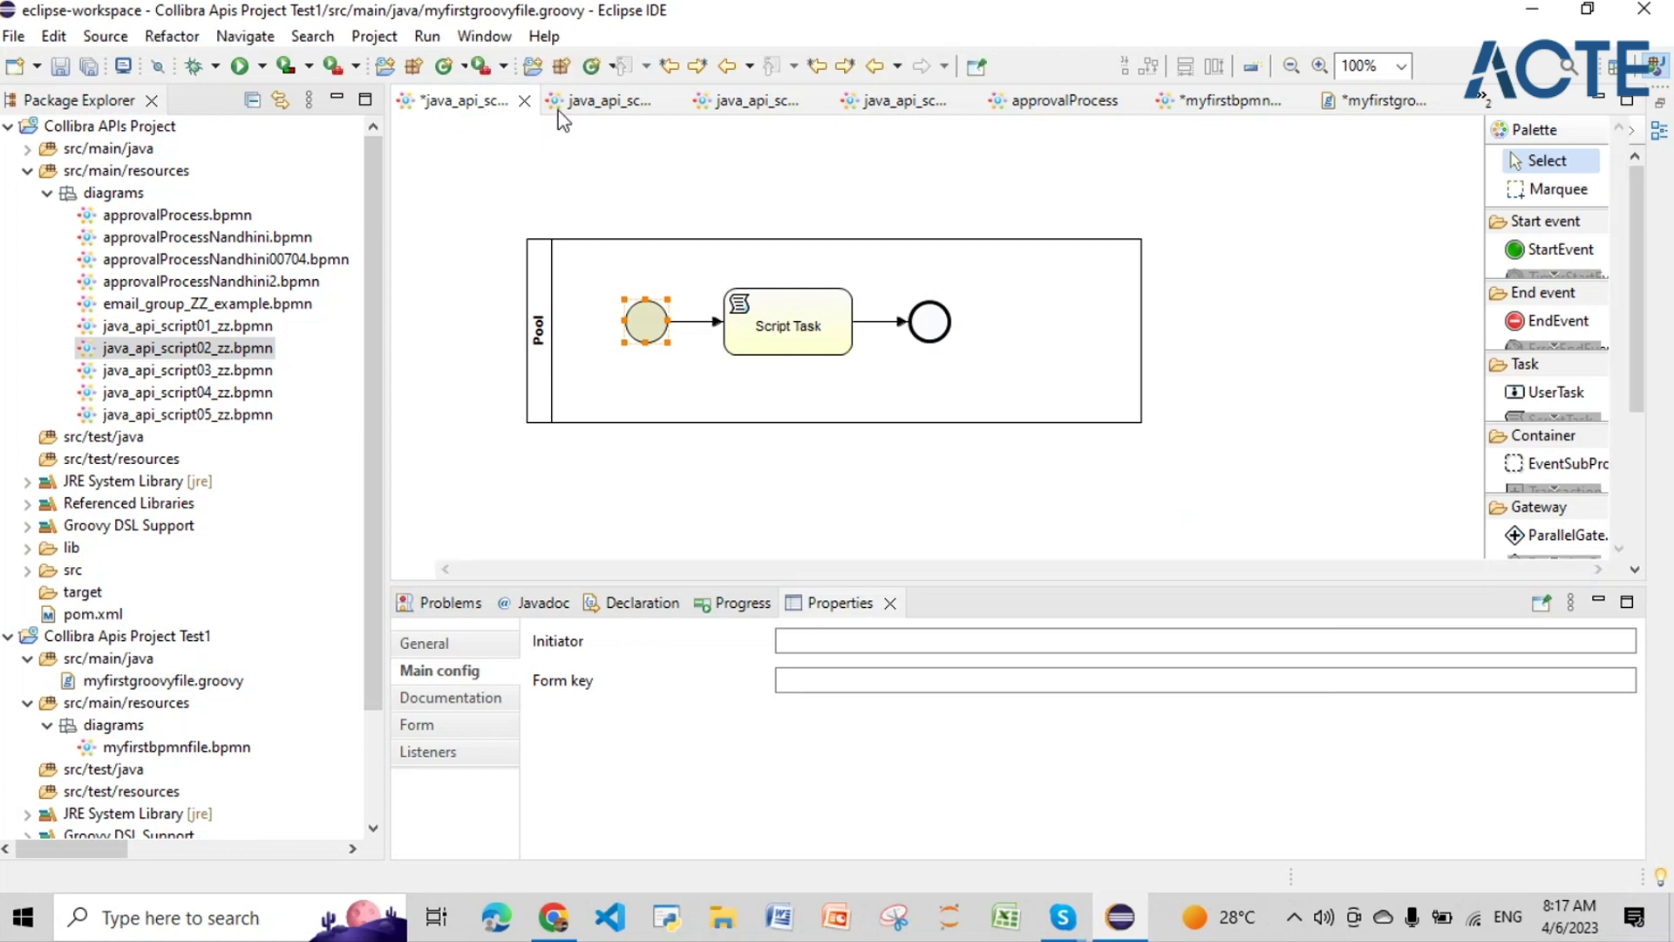
Step: Inspect java_api_script02_zz's Script Task imports of AddCommunityRequest and AddDomainRequest
click(470, 103)
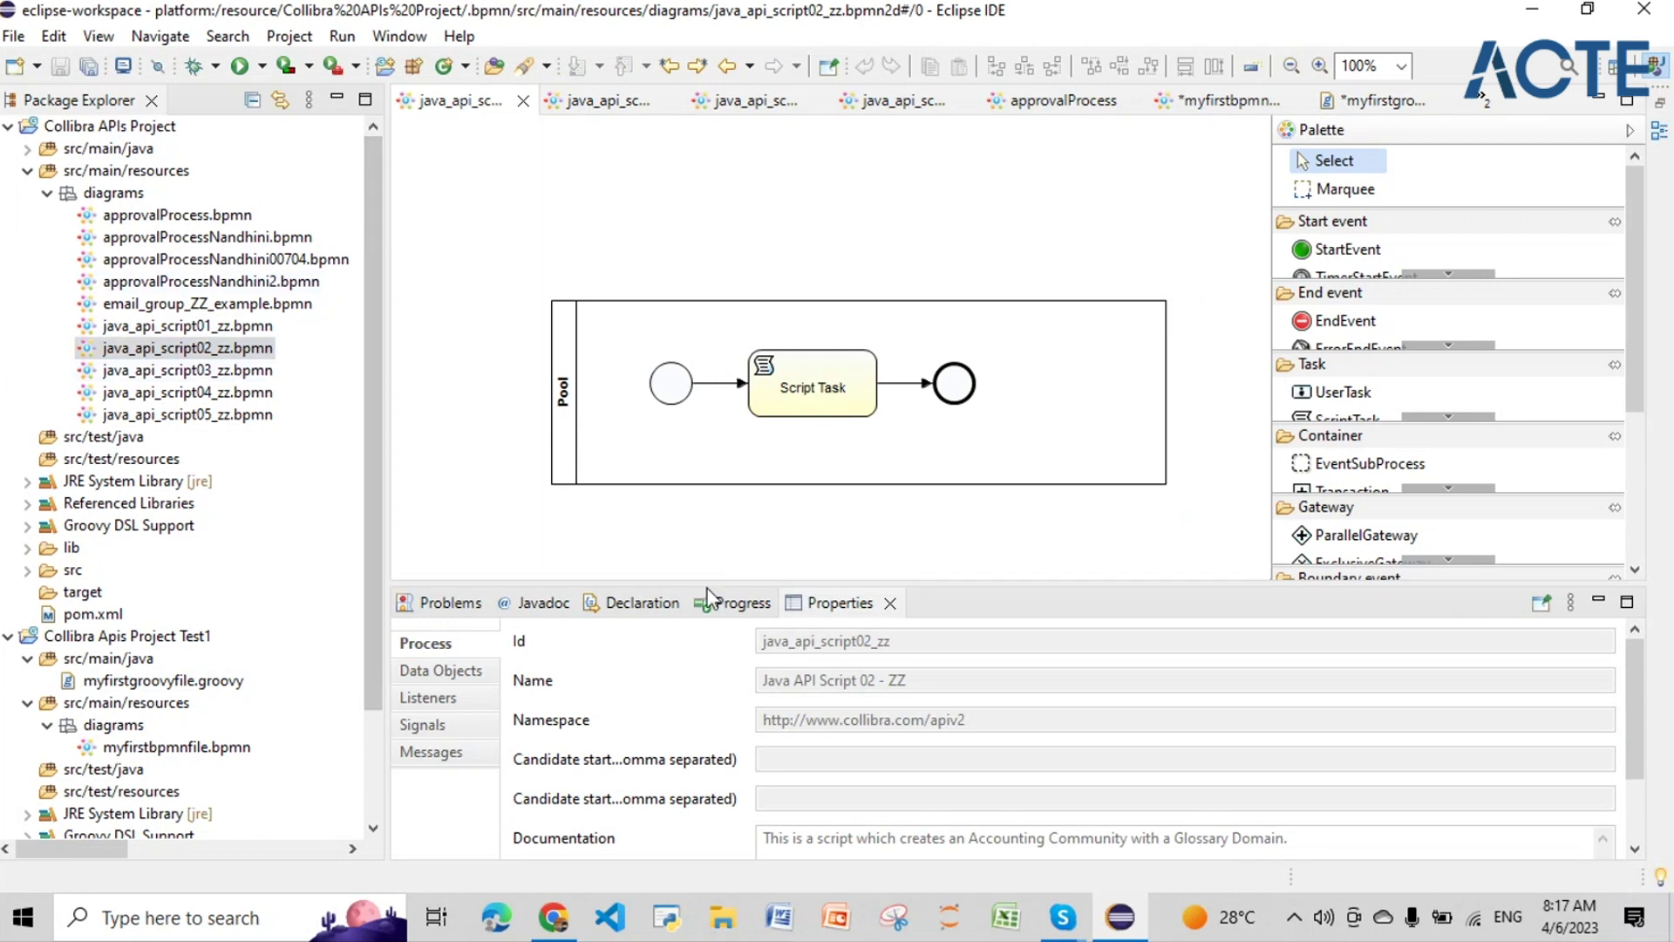
click(815, 391)
click(443, 678)
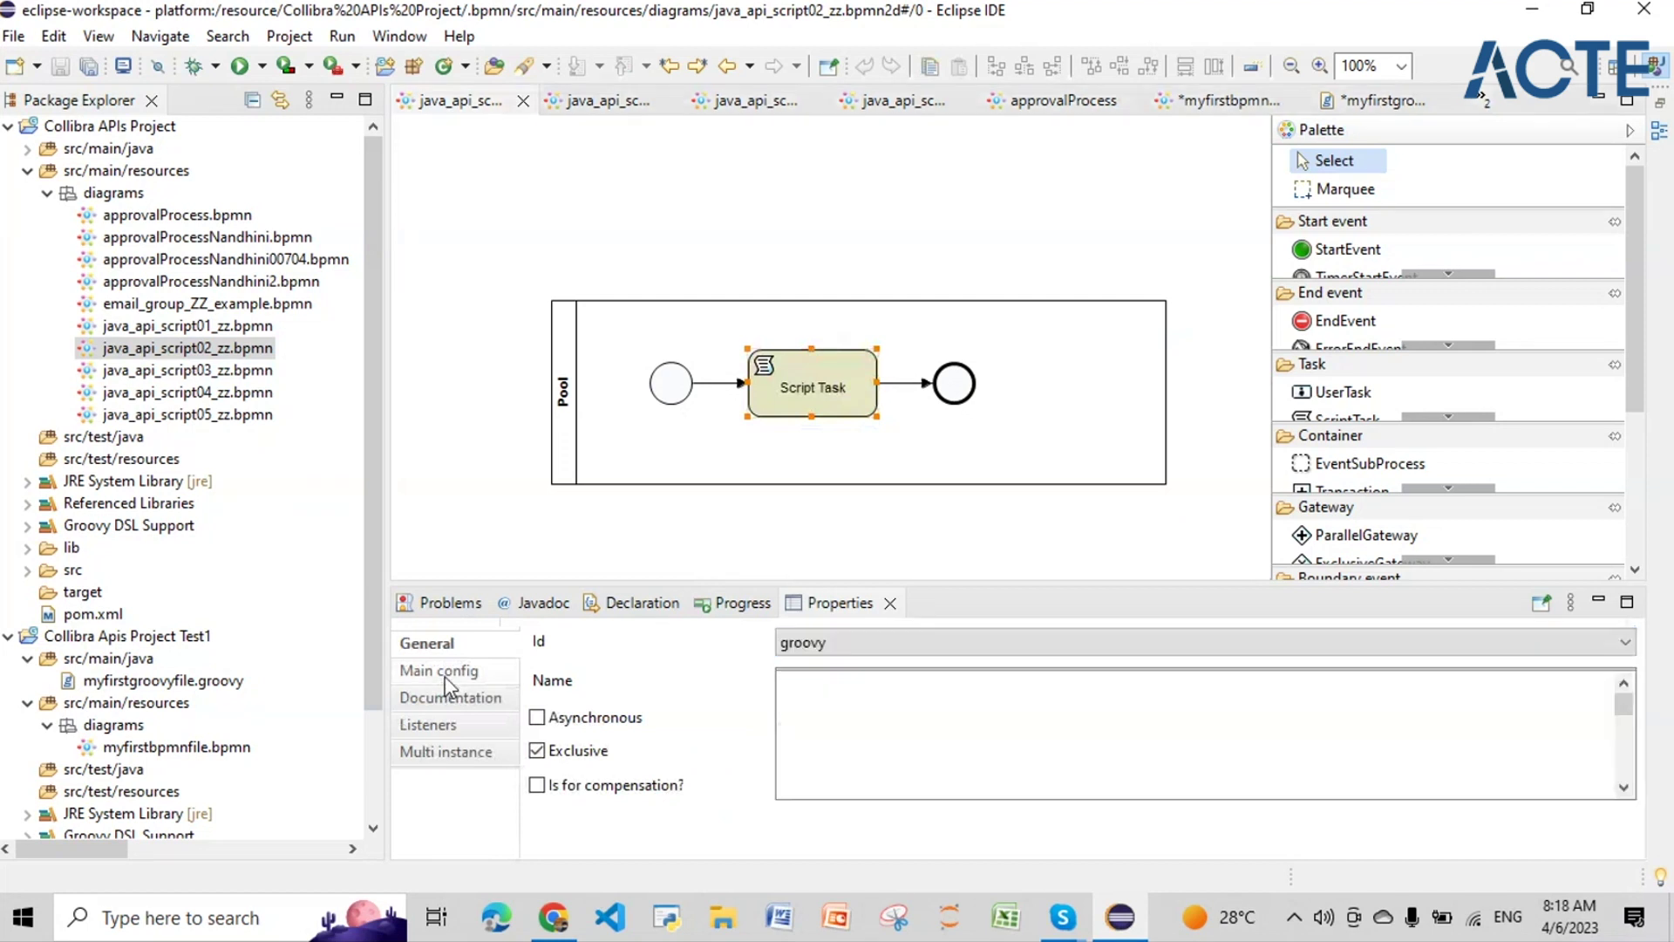
scroll(962, 717, down, 3)
scroll(962, 717, up, 2)
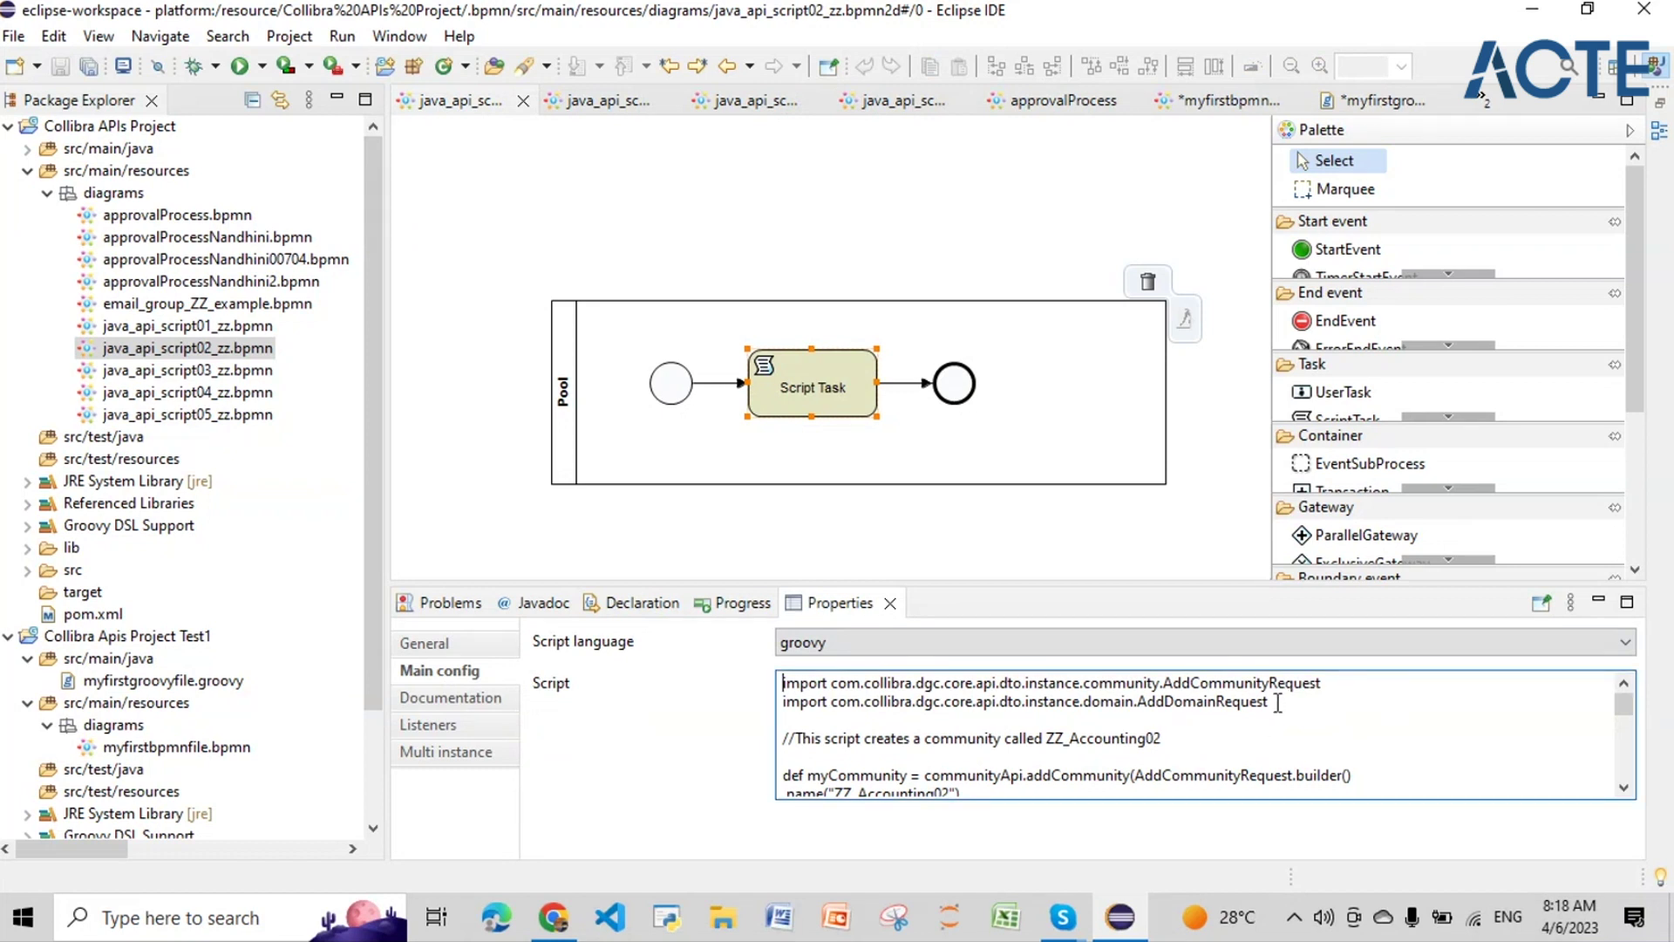
drag(1277, 703, 1137, 702)
drag(1322, 684, 1173, 684)
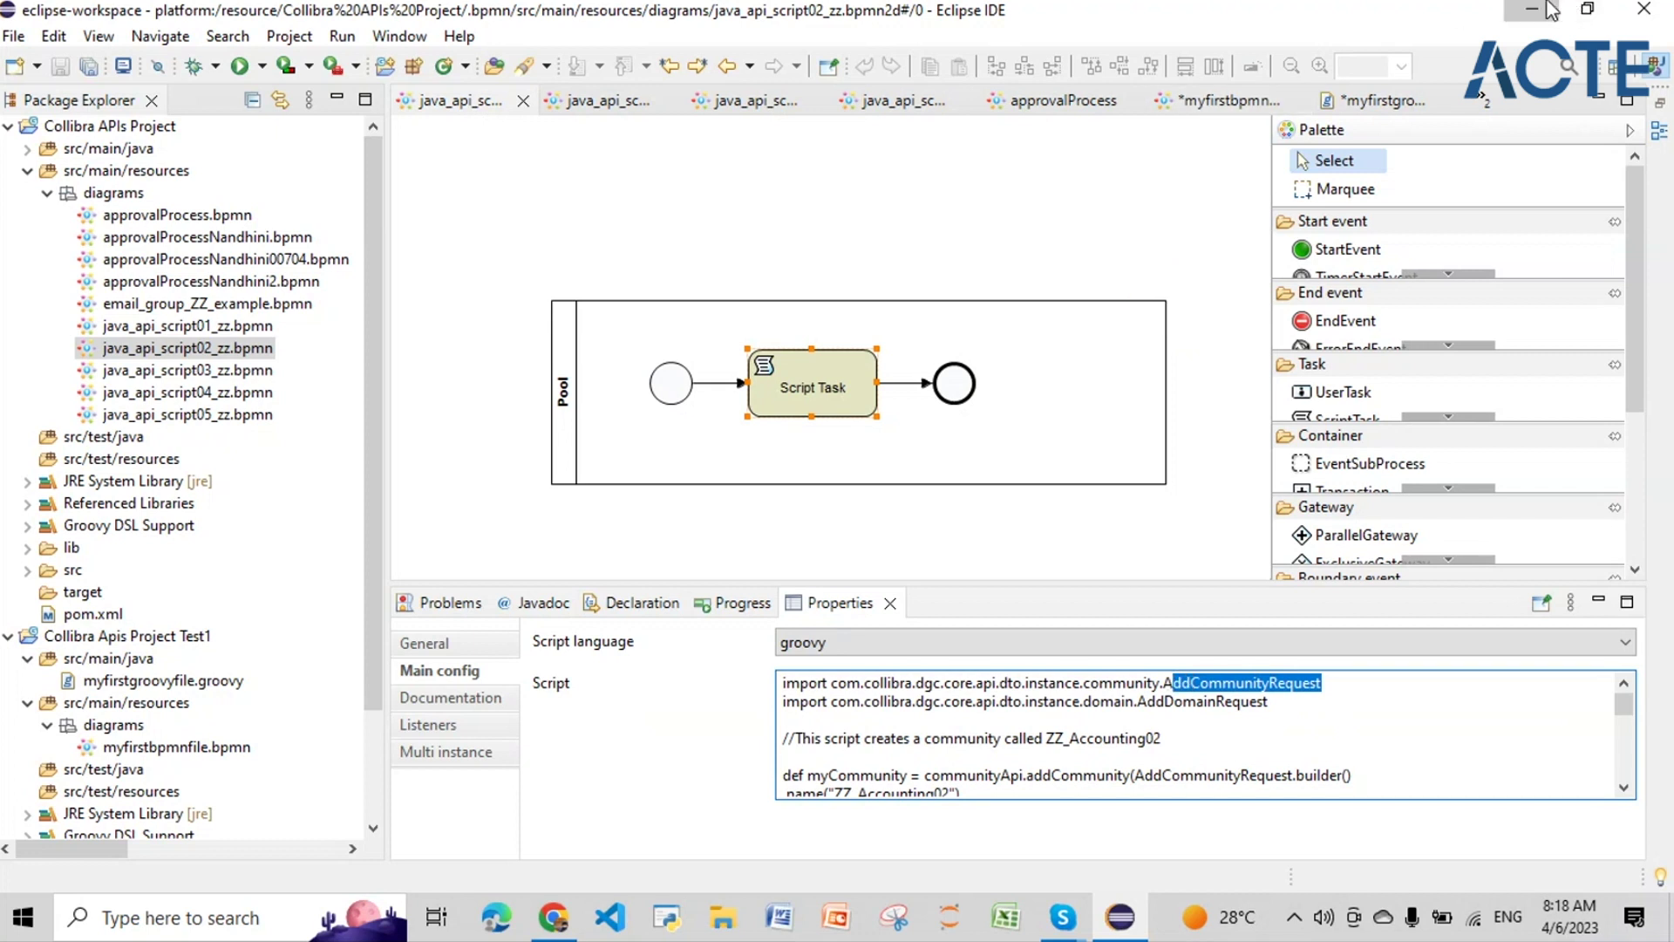
click(1552, 11)
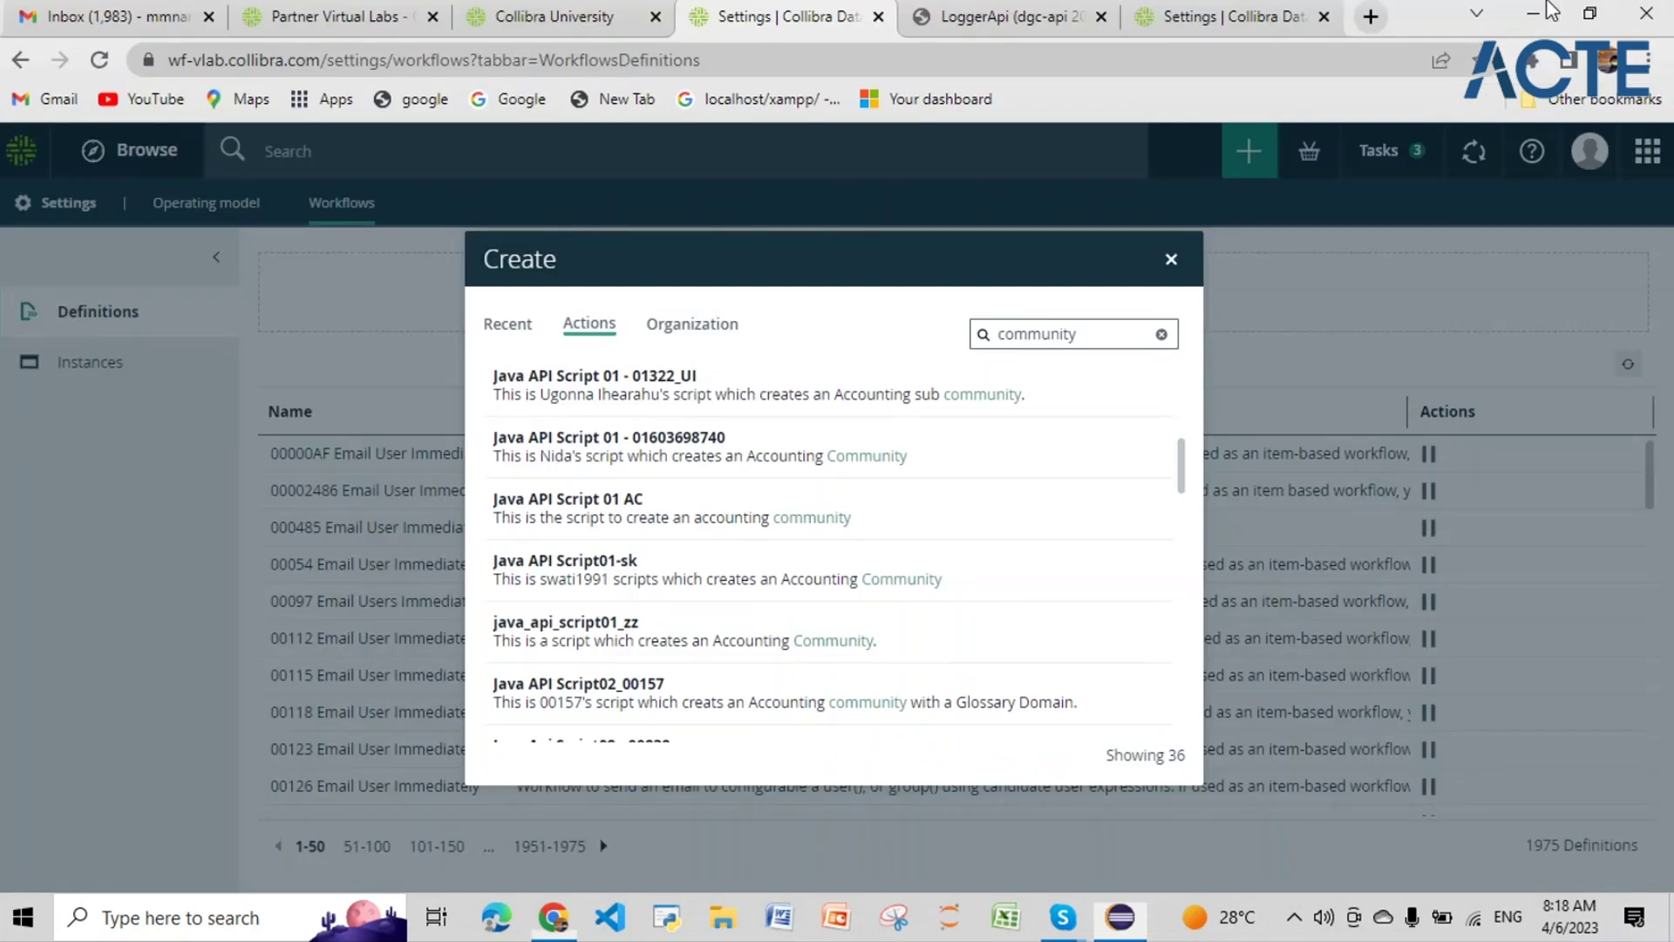
Step: Upload java_api_script02_zz.bpmn as a new workflow definition
click(1172, 260)
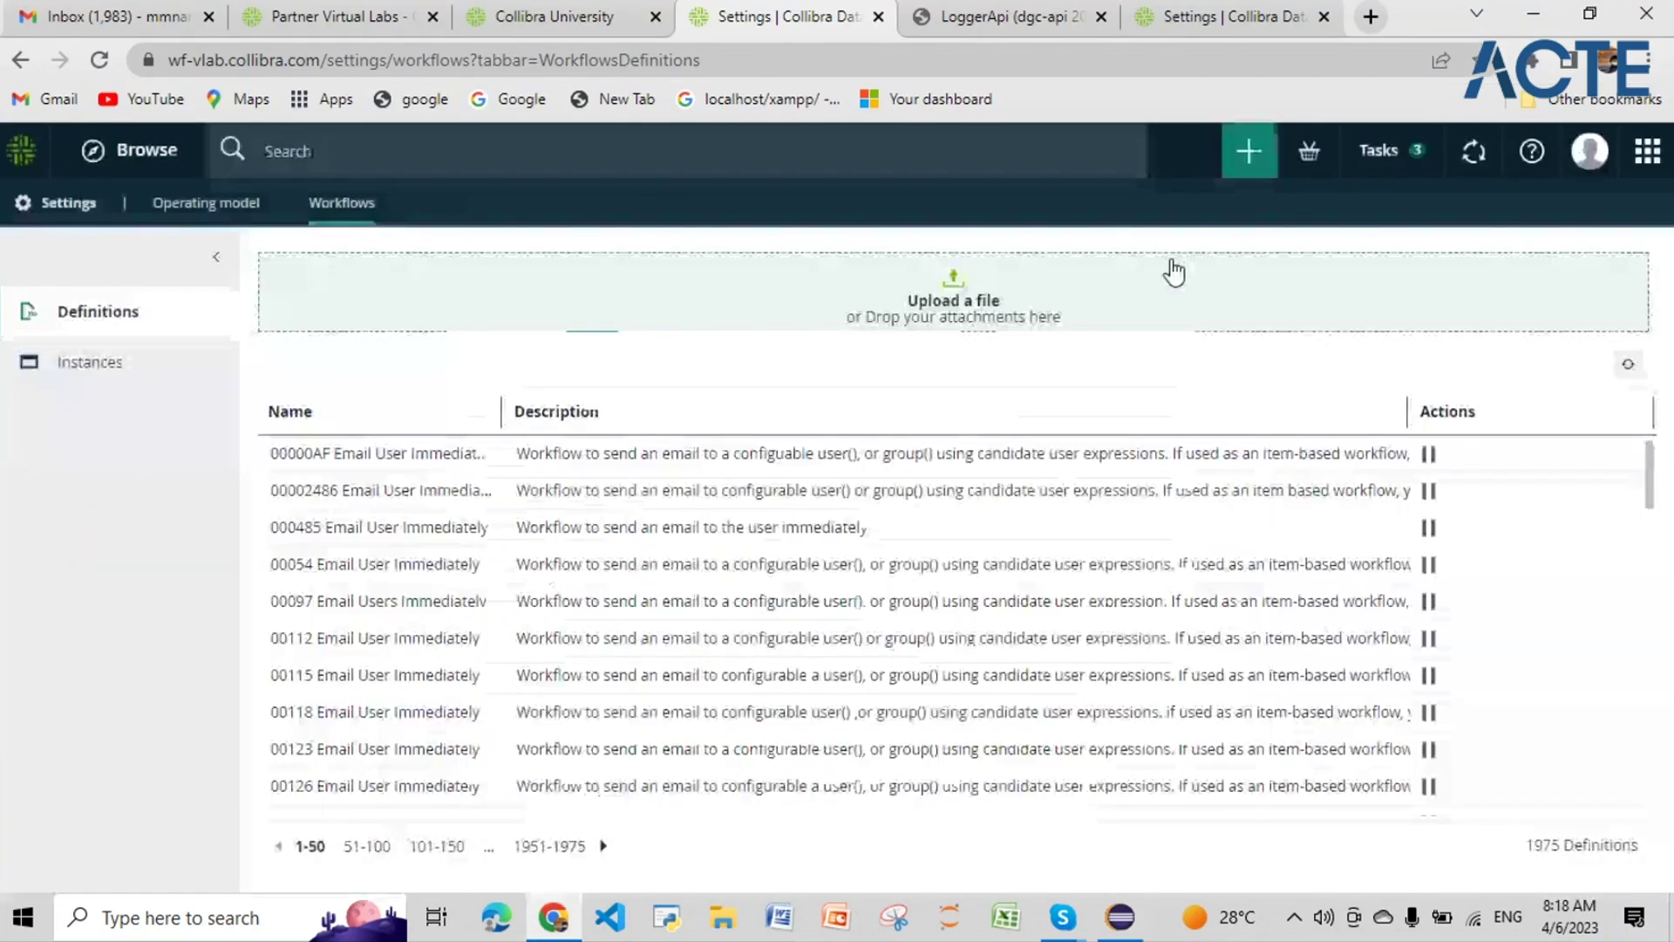
click(1174, 269)
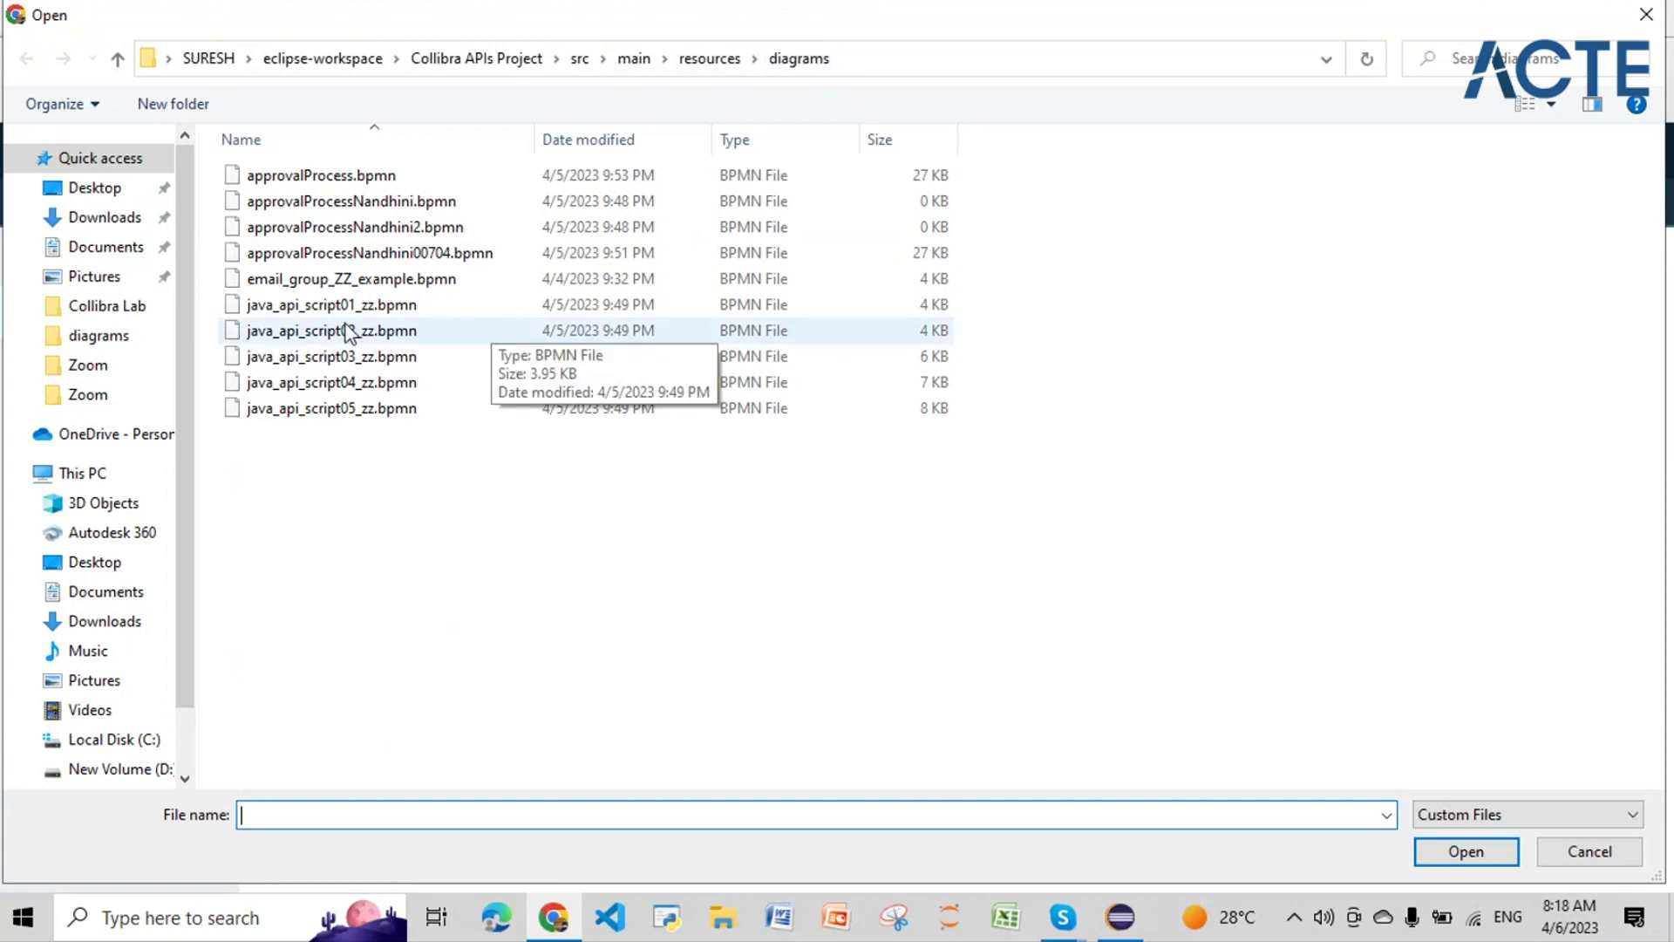
click(384, 333)
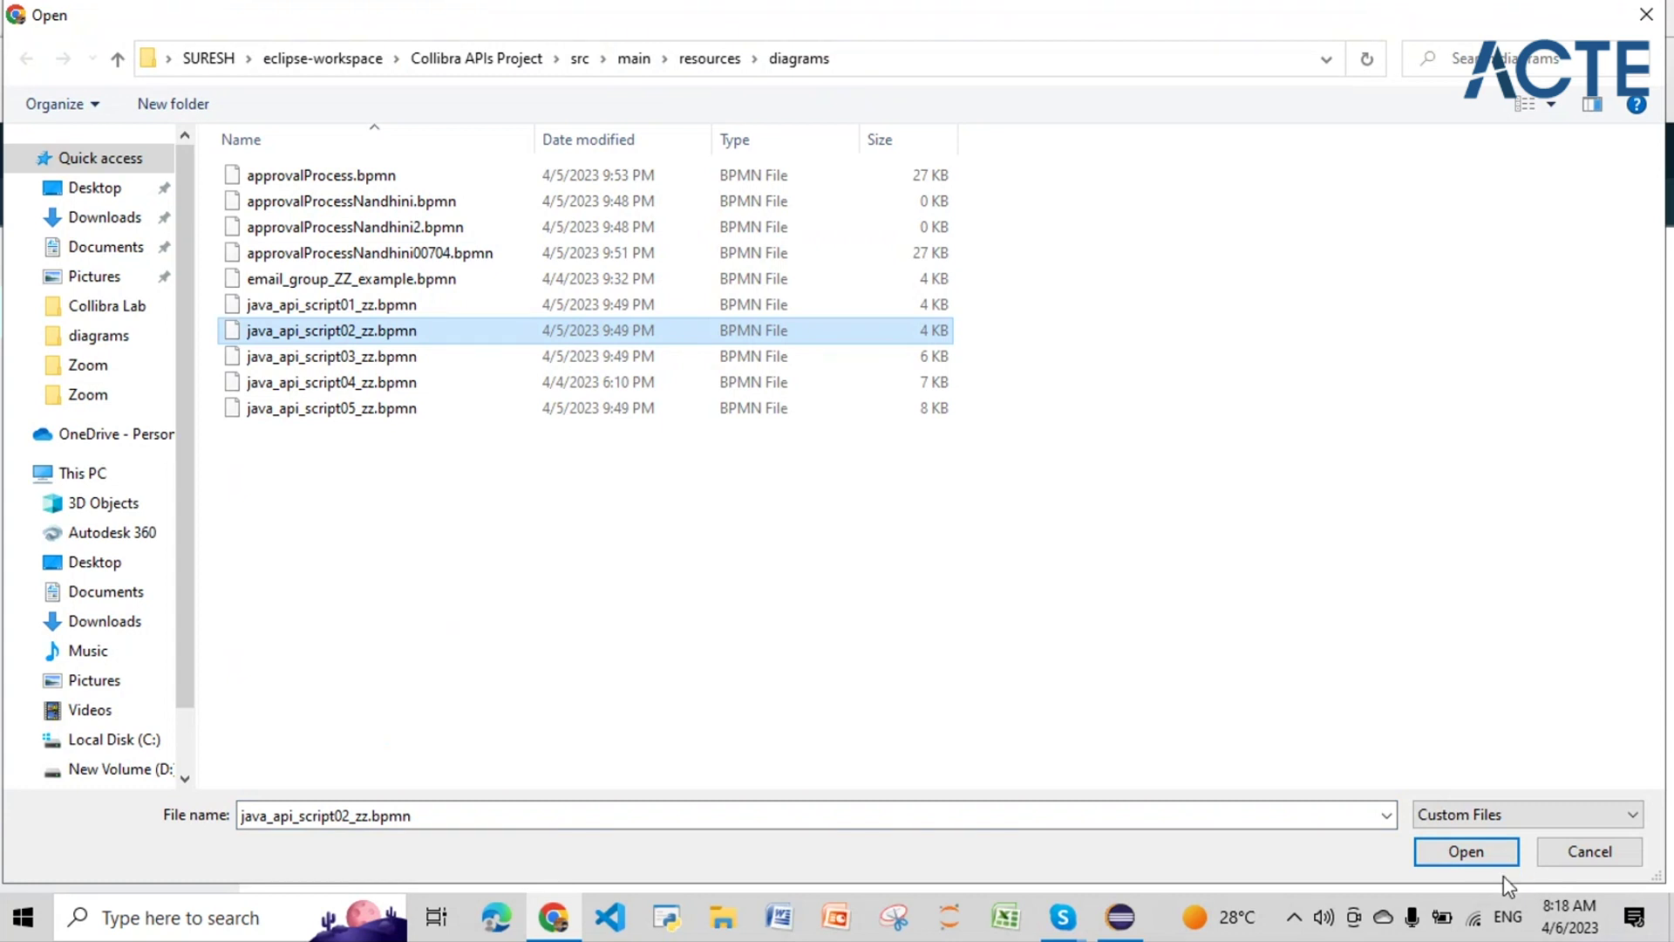
click(1464, 859)
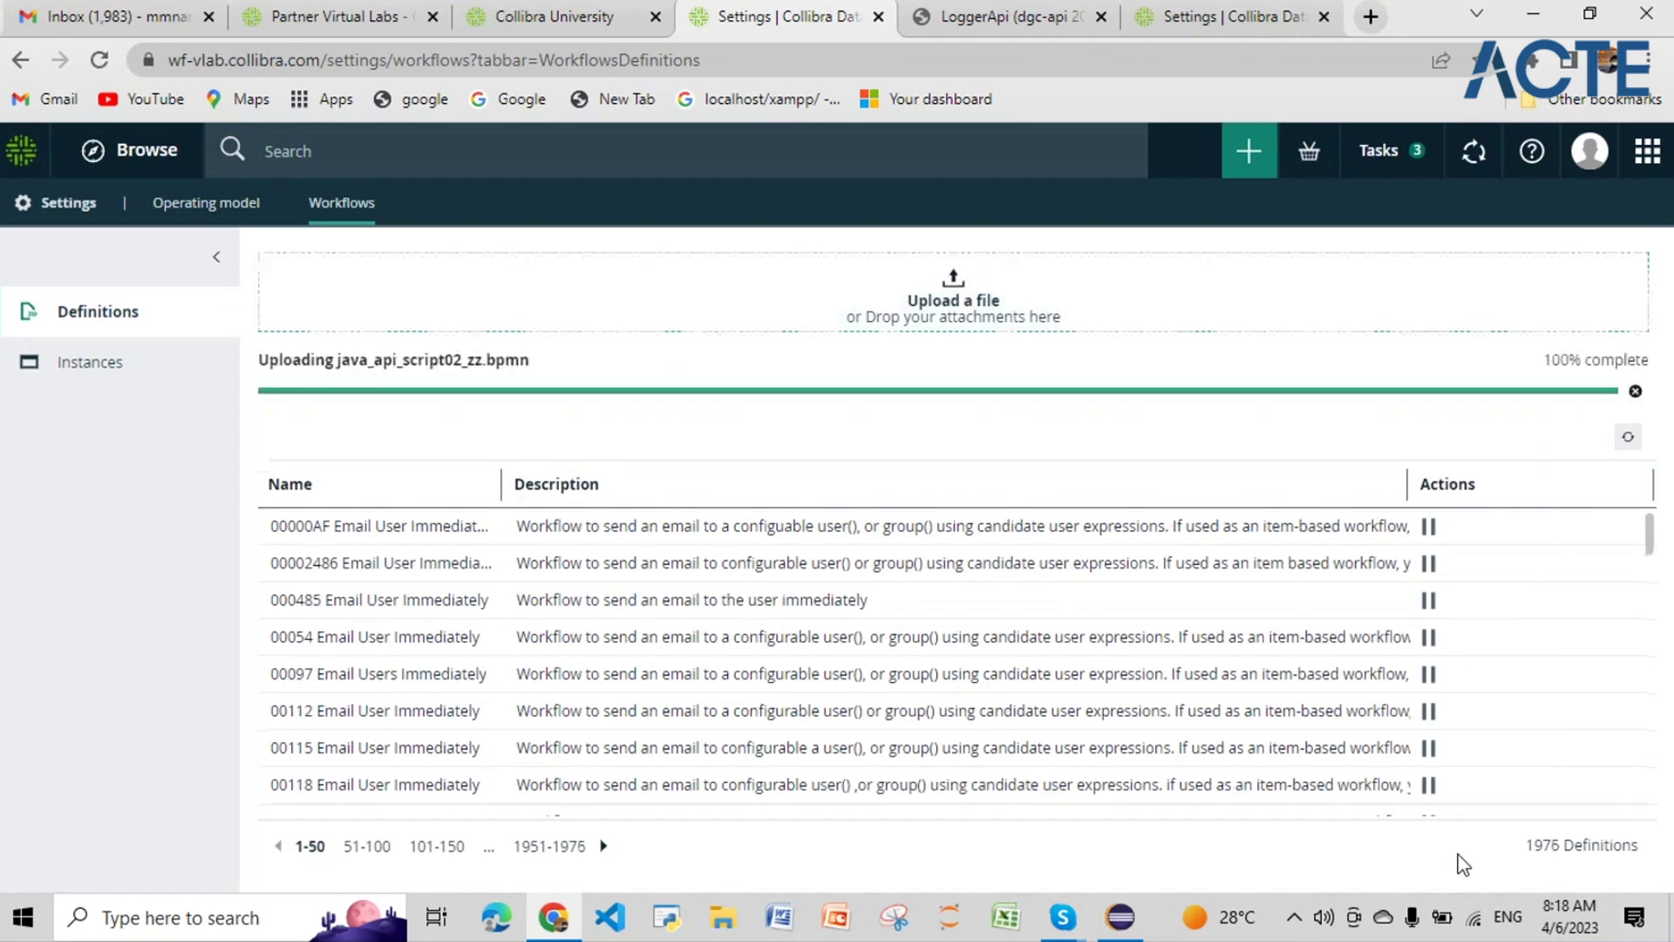
Step: Refresh the definitions, filter names by 'java_api', then go to workflow Instances
click(487, 485)
text(java_api)
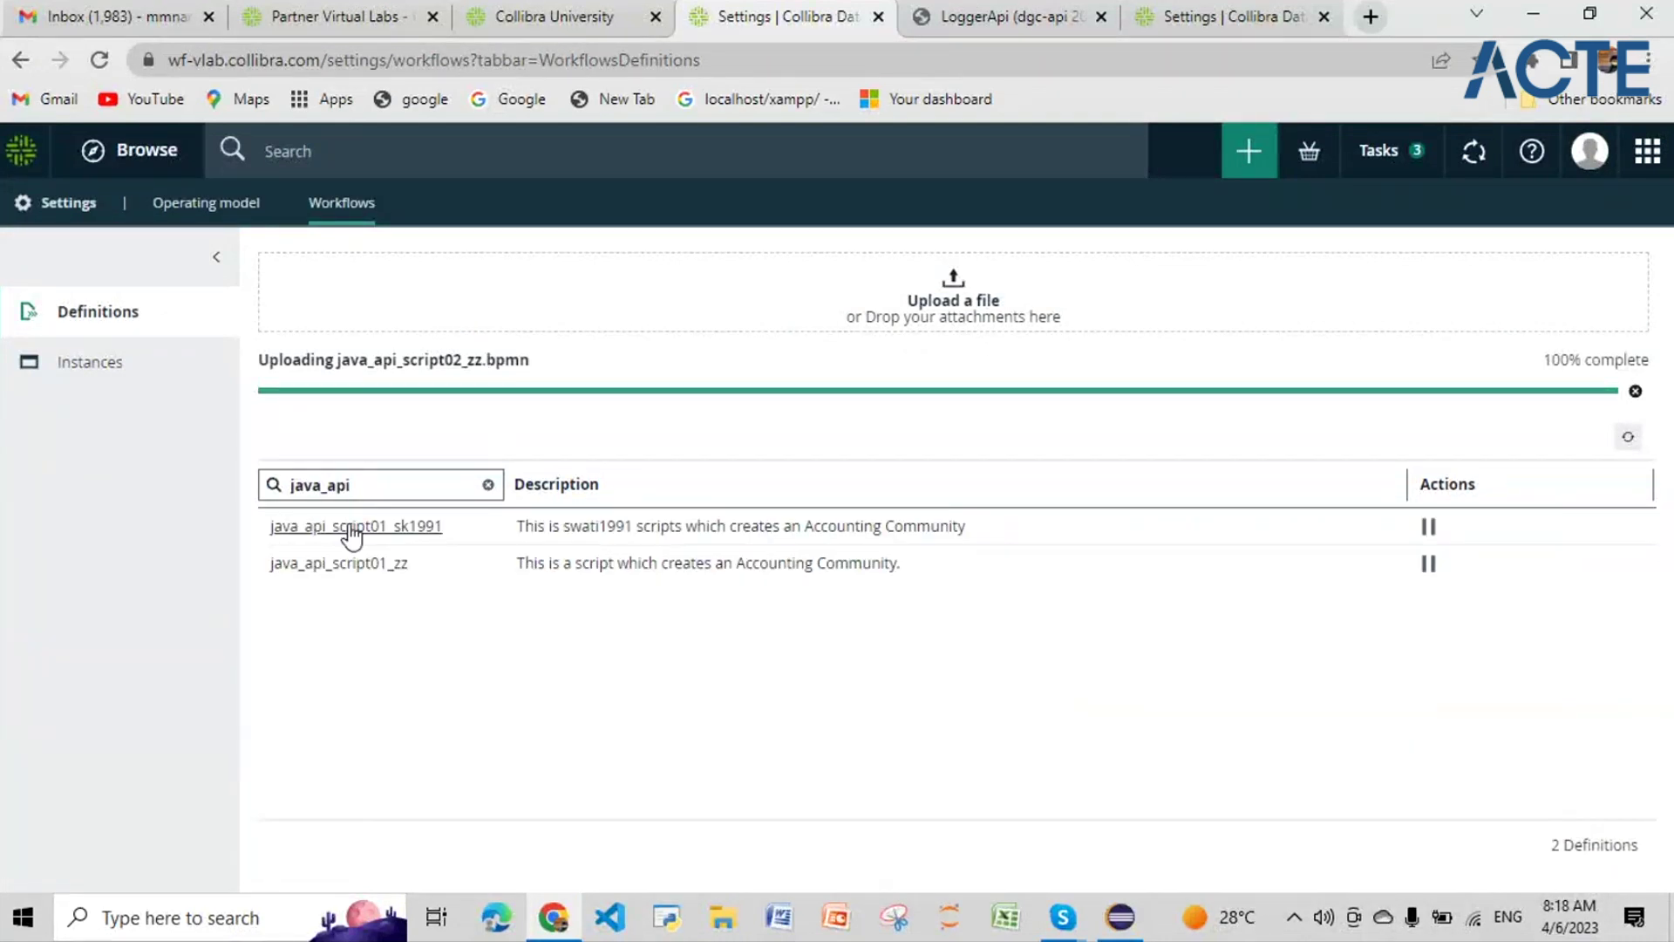
drag(368, 488, 255, 485)
key(BackSpace)
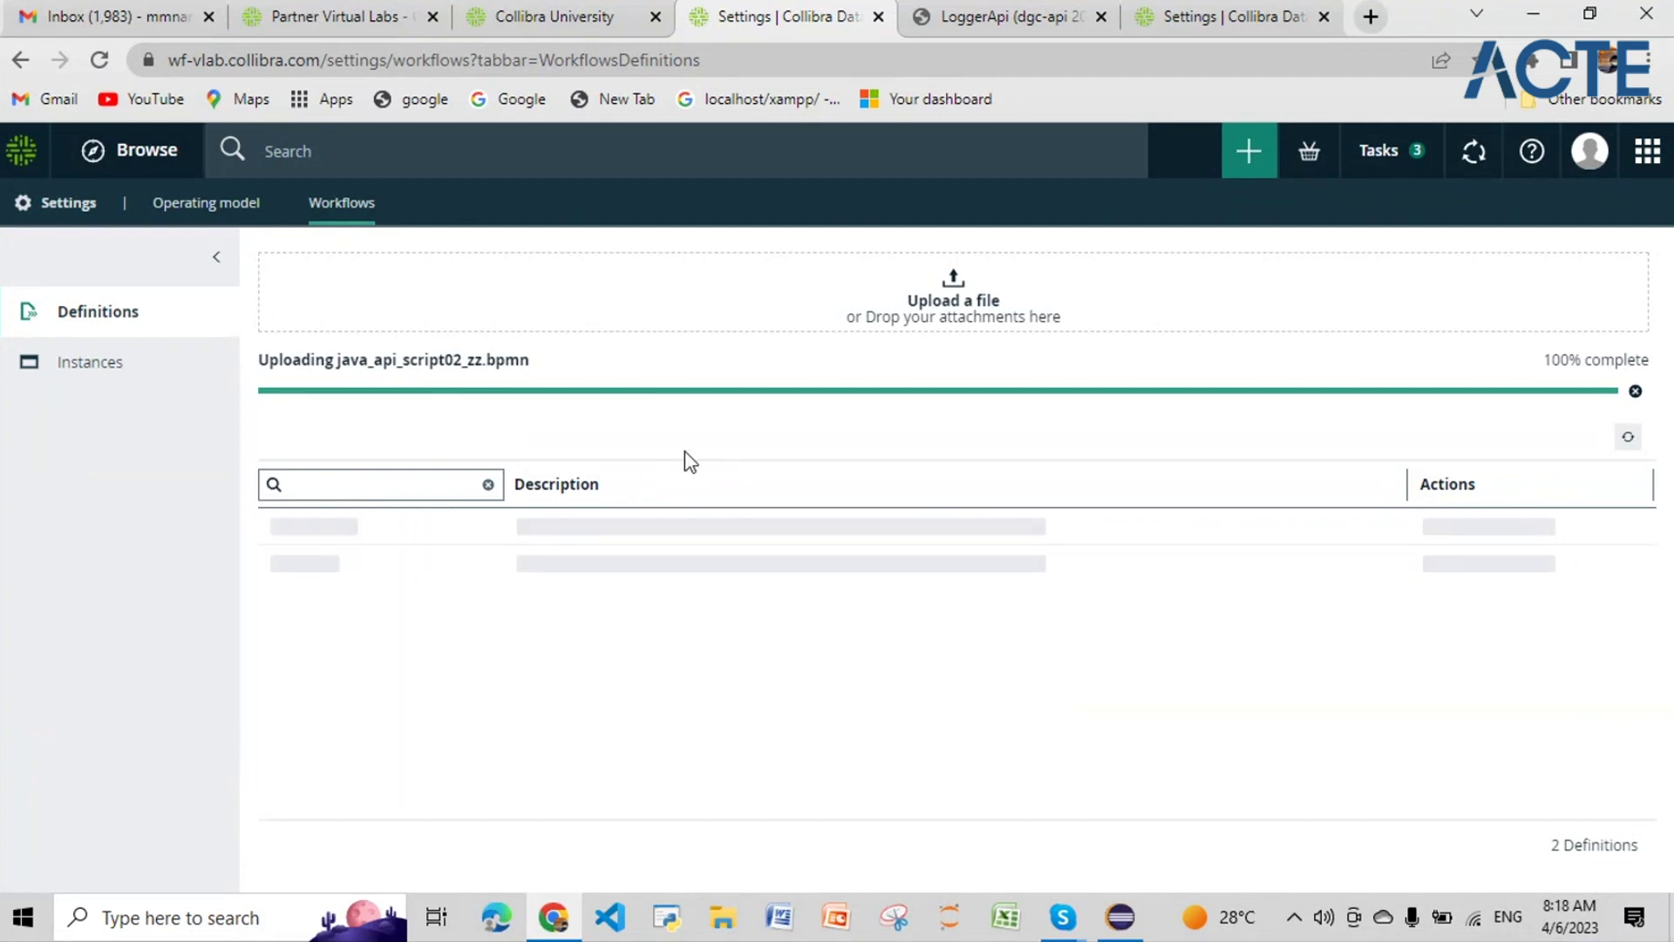
click(1627, 436)
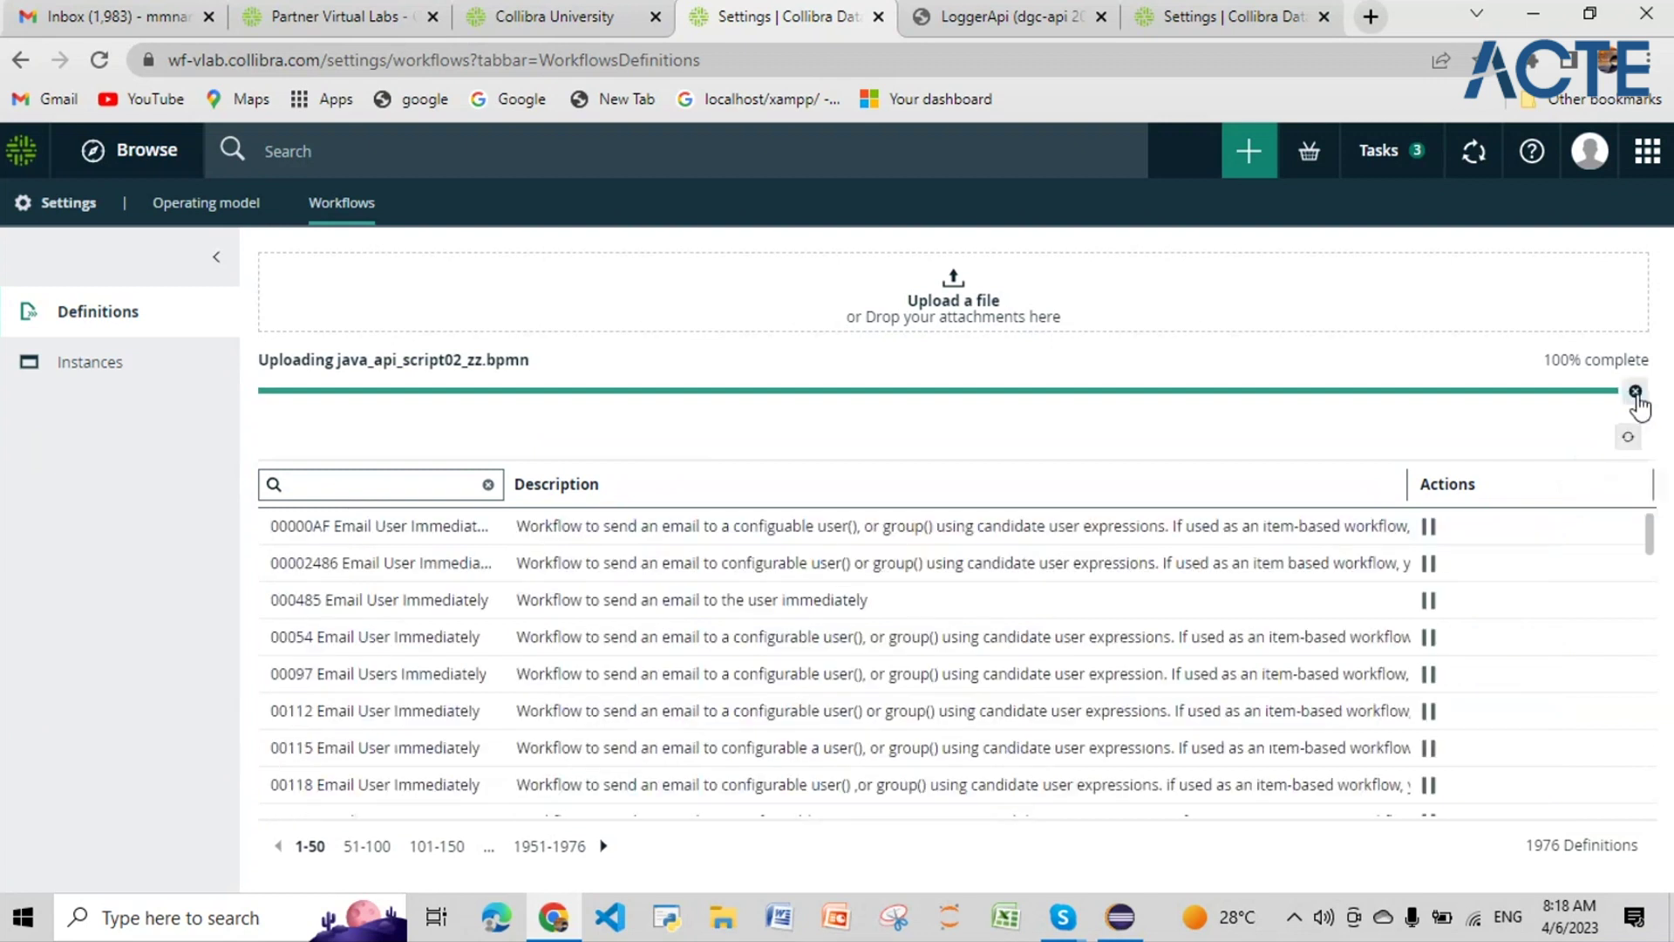
click(393, 490)
text(java)
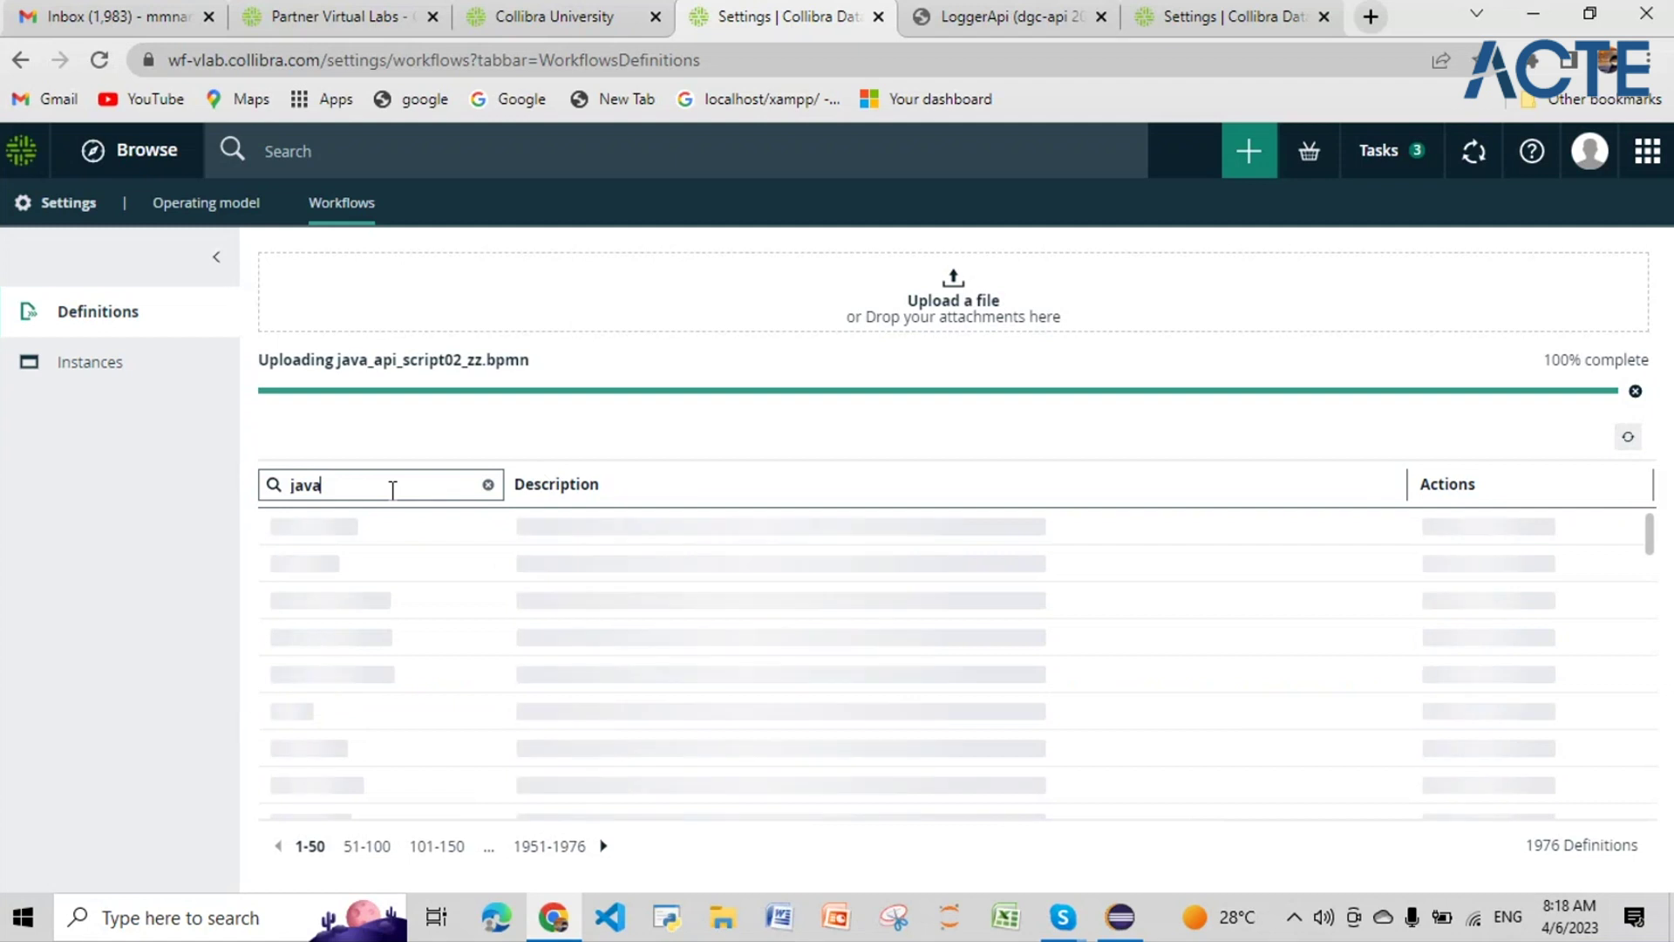
text(_api)
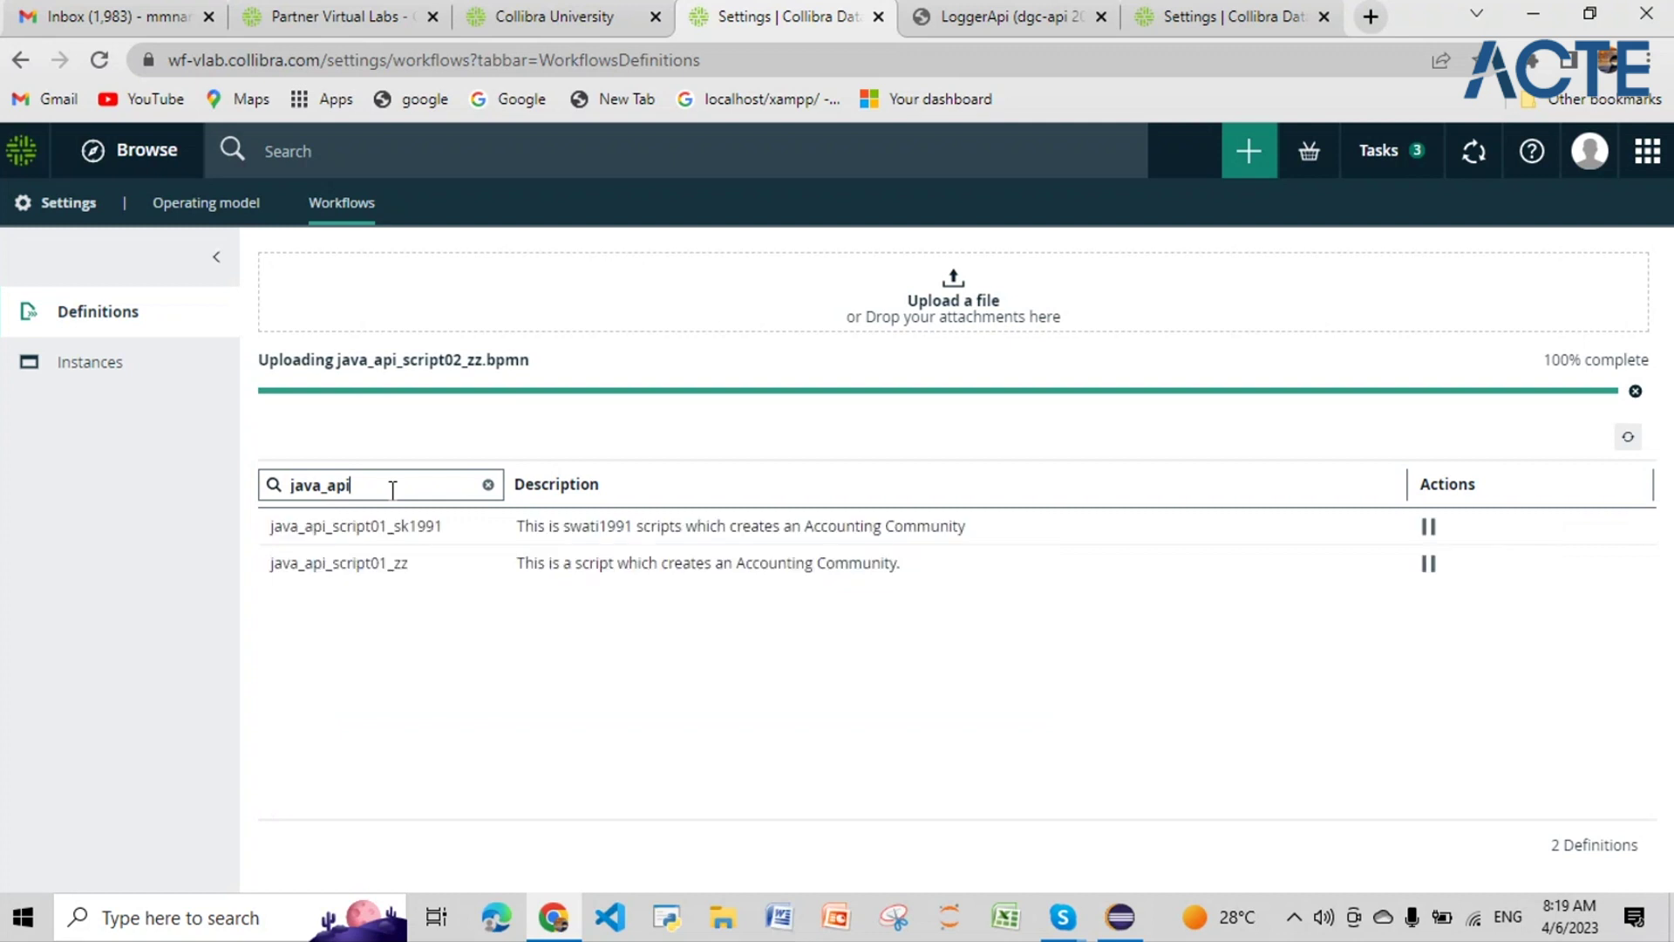
click(77, 370)
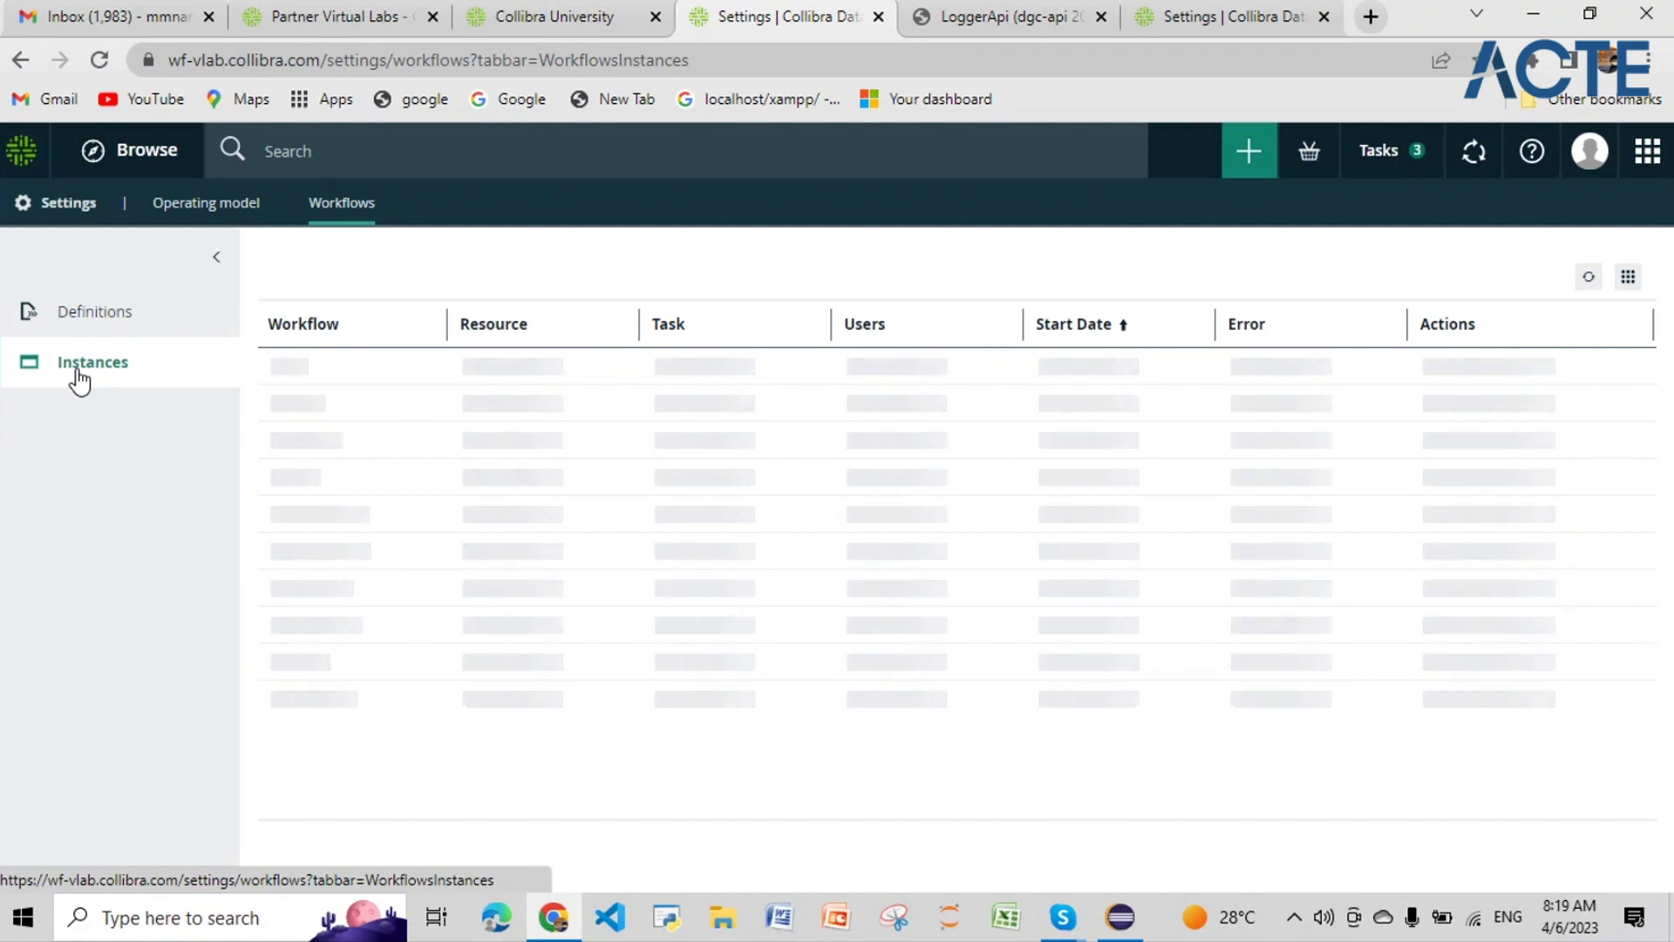
Step: Filter the workflow Definitions by name 'java_api' to show two matches, and close the Not authorized notice
click(99, 321)
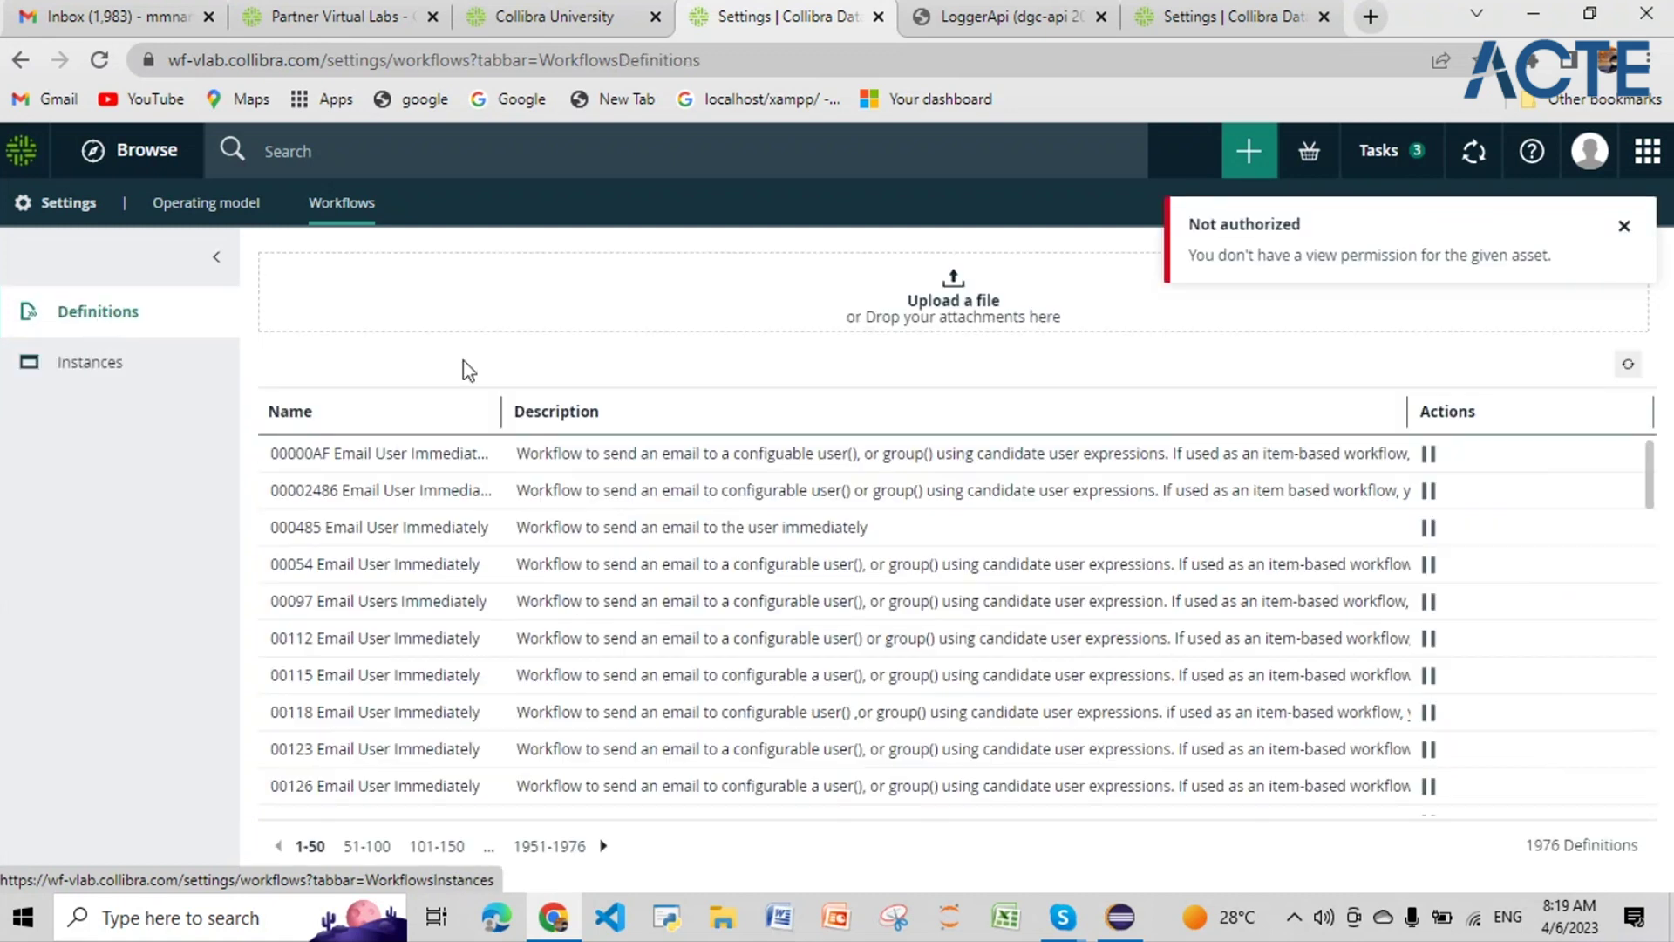
click(480, 414)
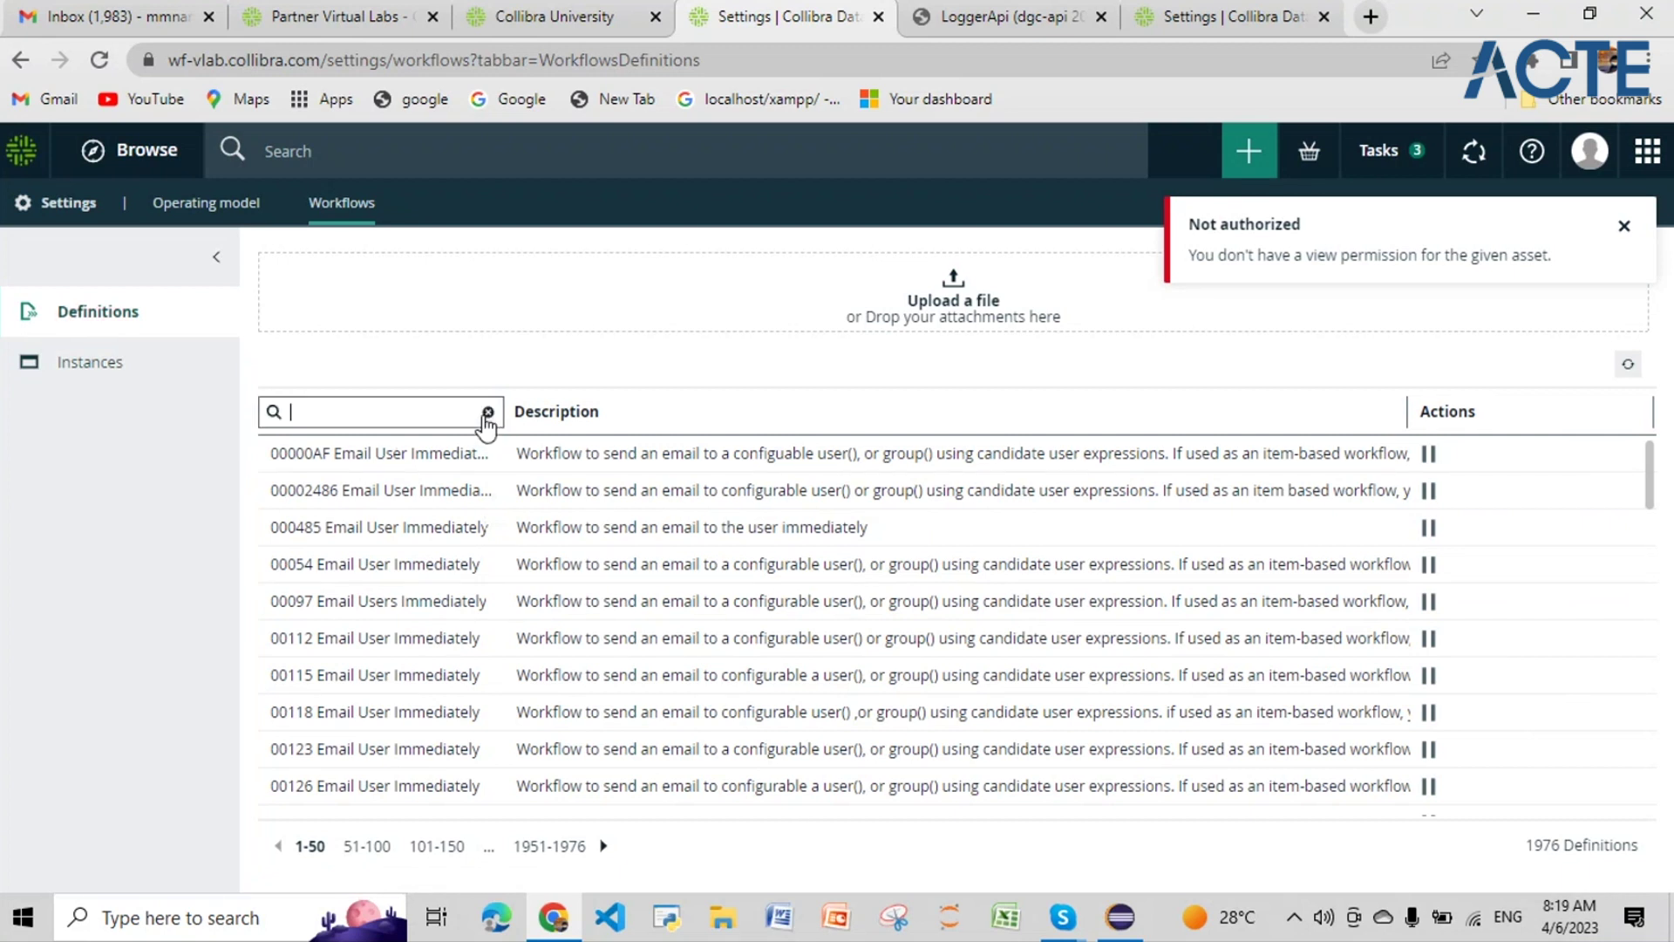
text(java_a[)
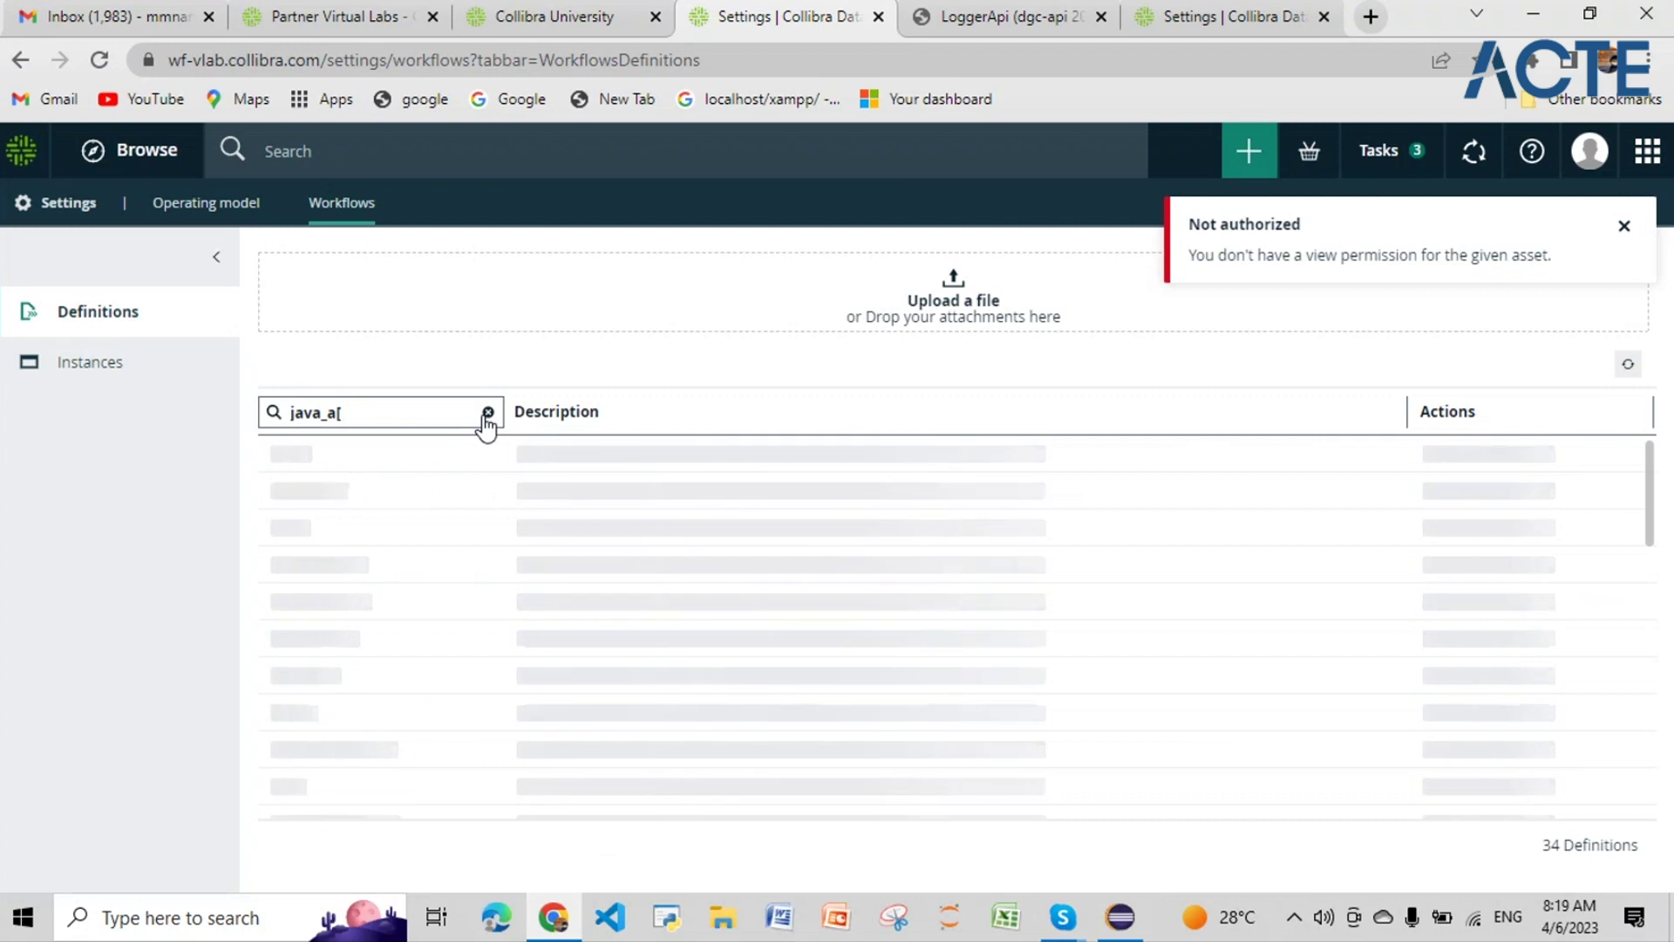
key(BackSpace)
text(pi)
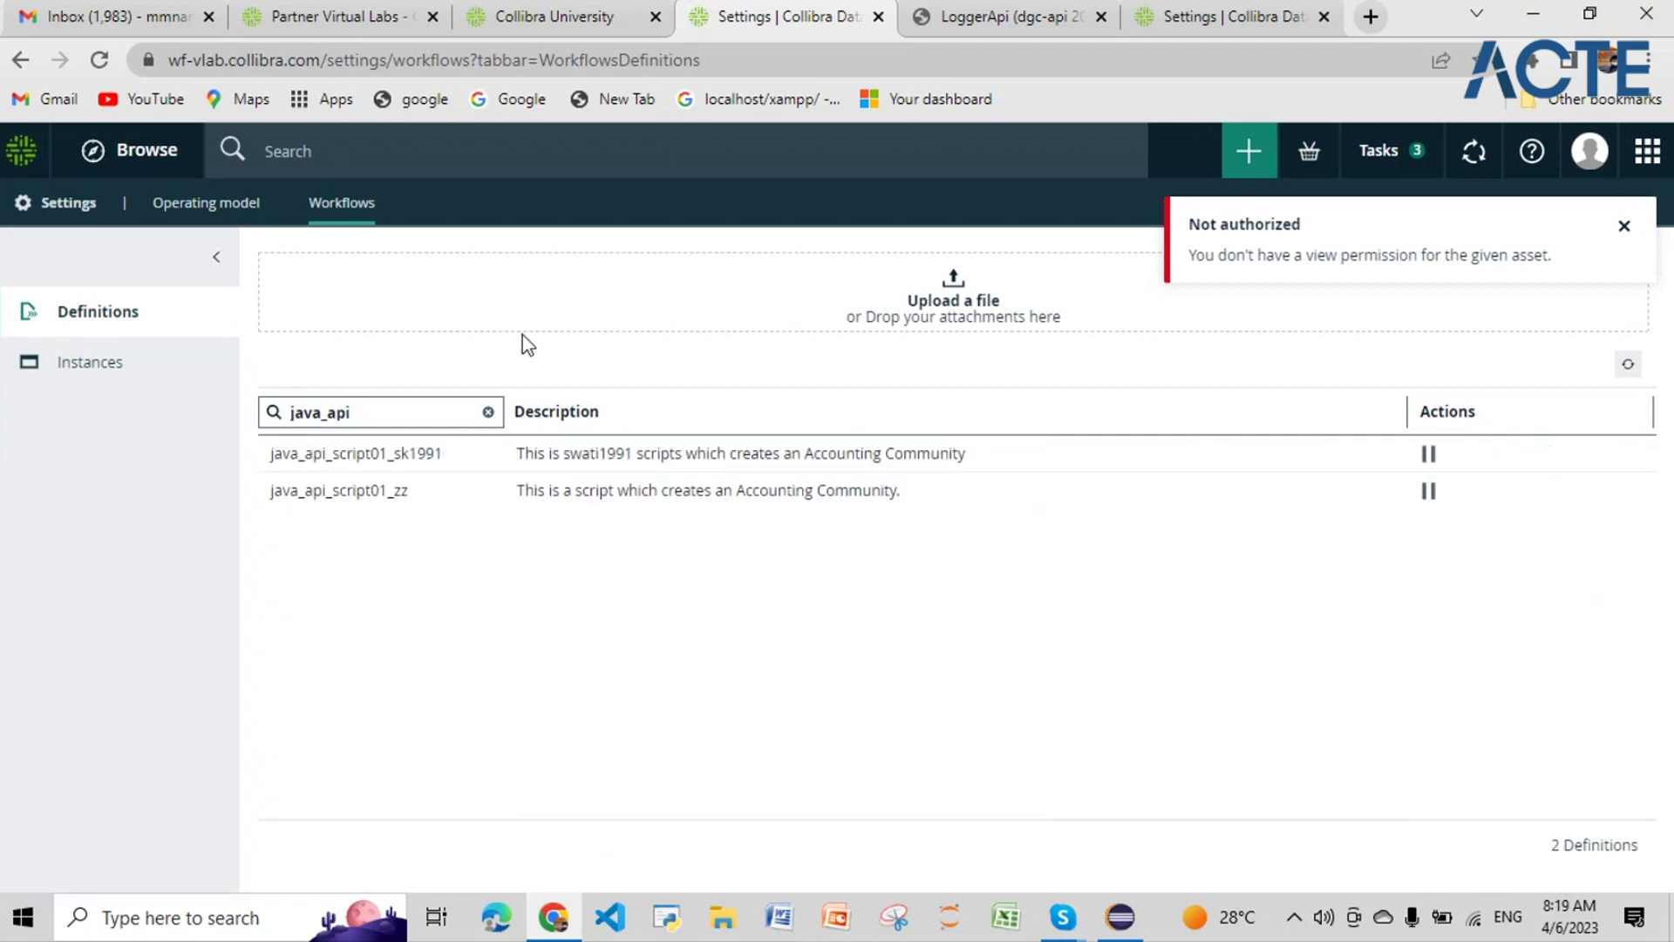
click(1625, 230)
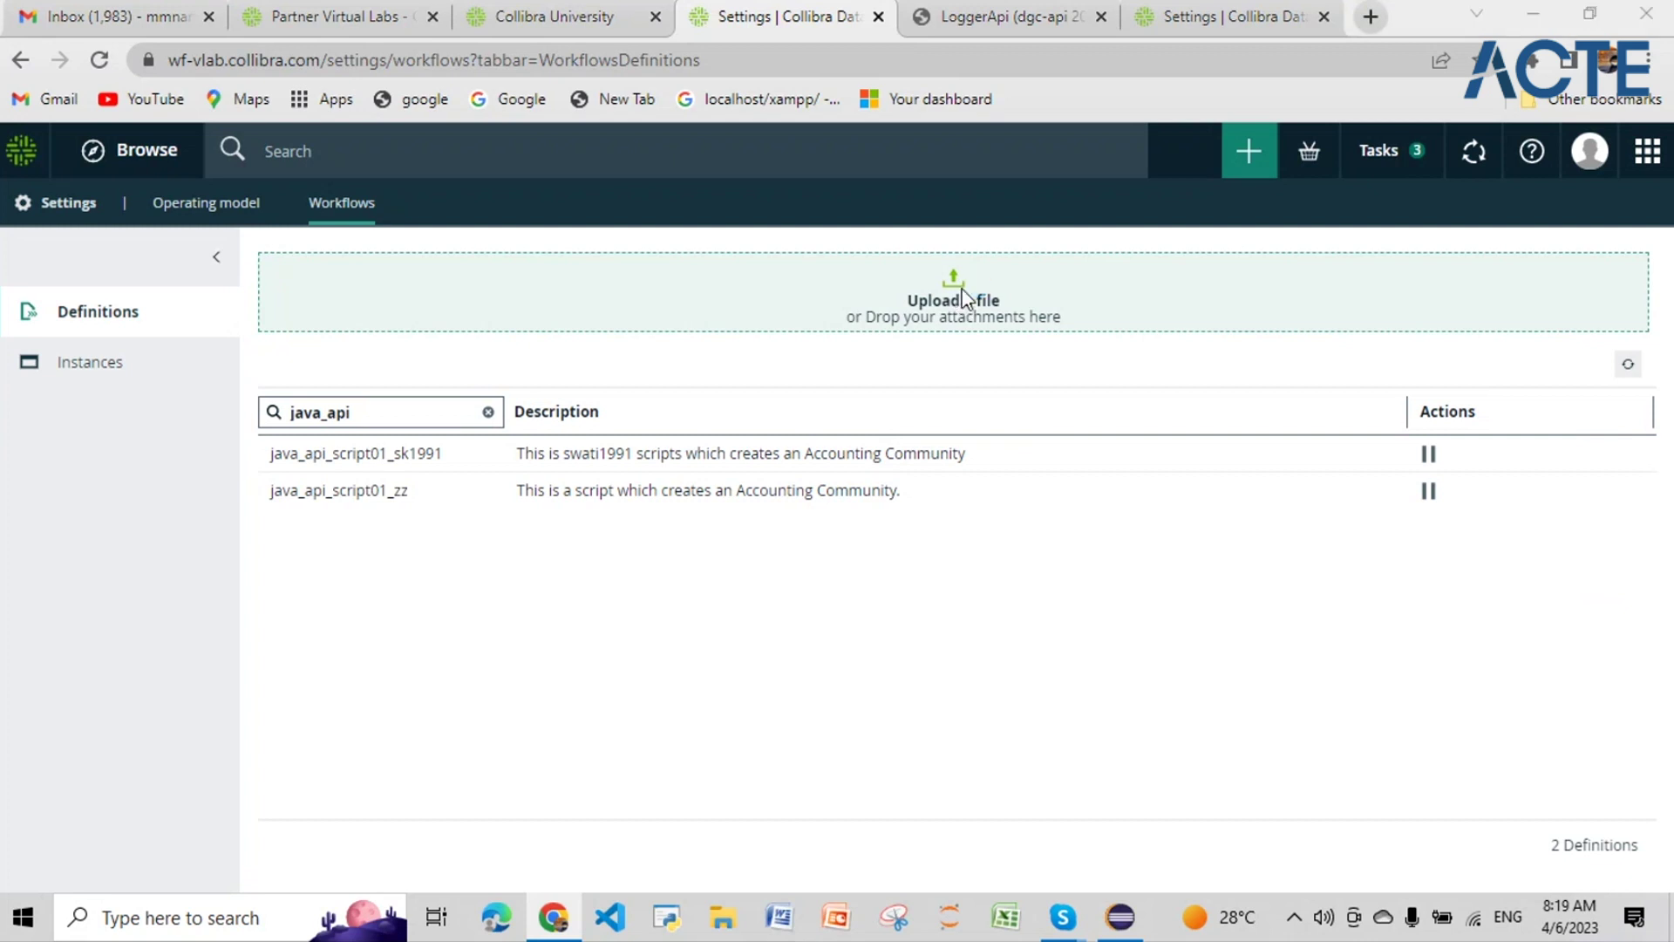
Step: Upload java_api_script03_zz.bpmn as a new workflow definition
click(963, 299)
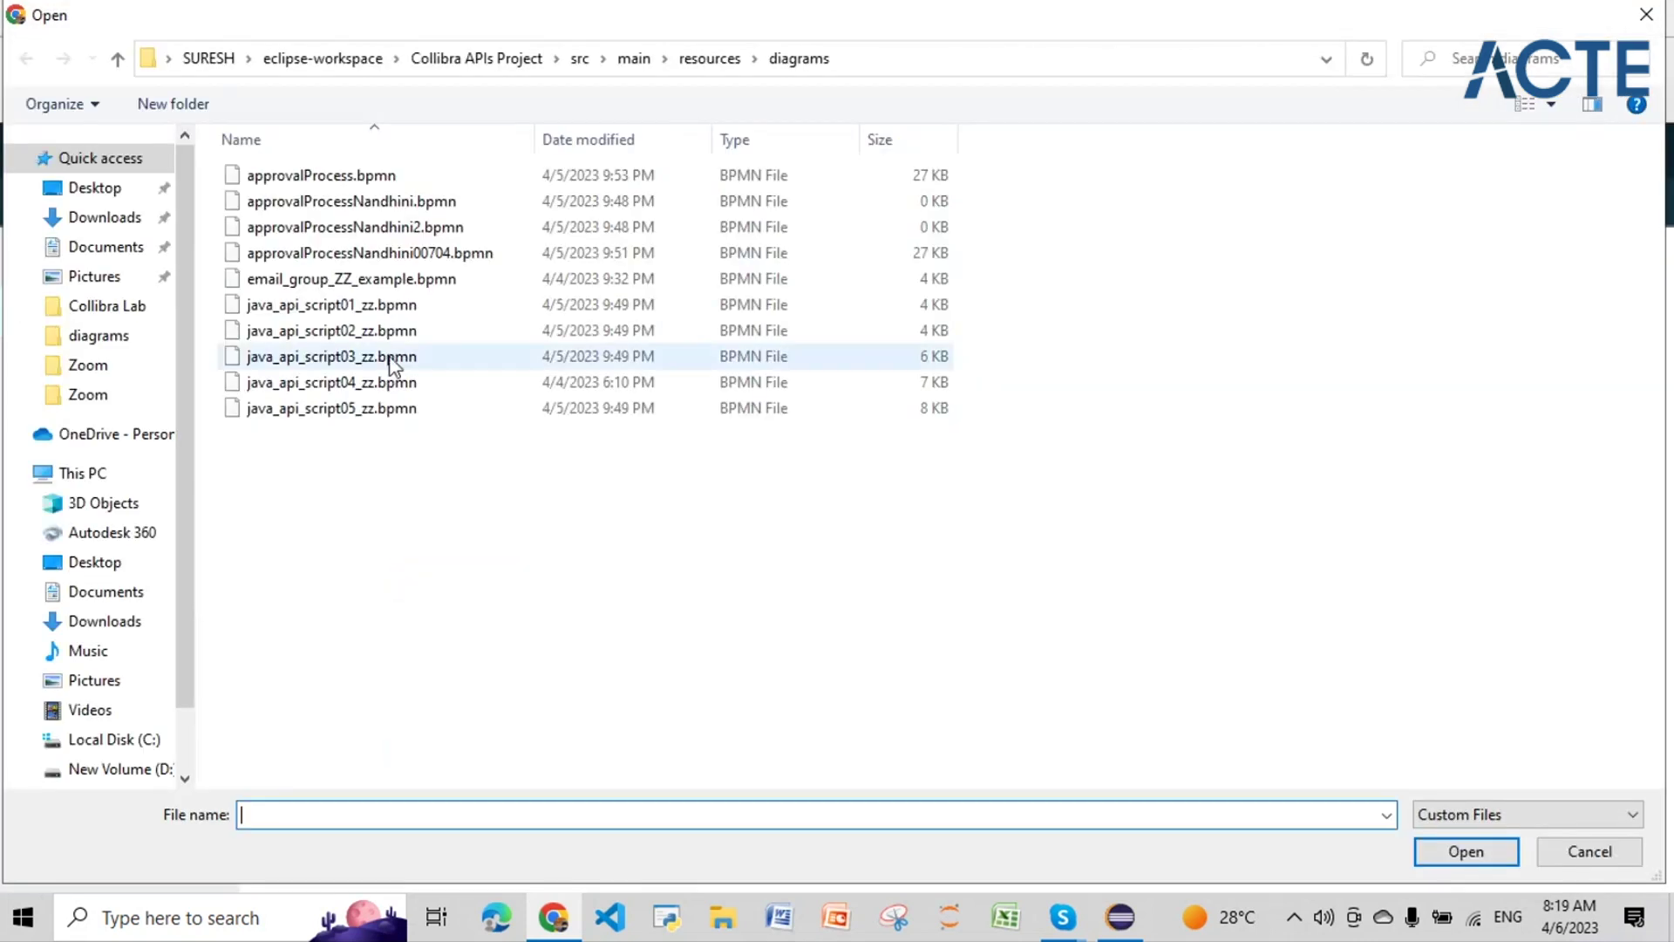
click(367, 356)
click(1469, 855)
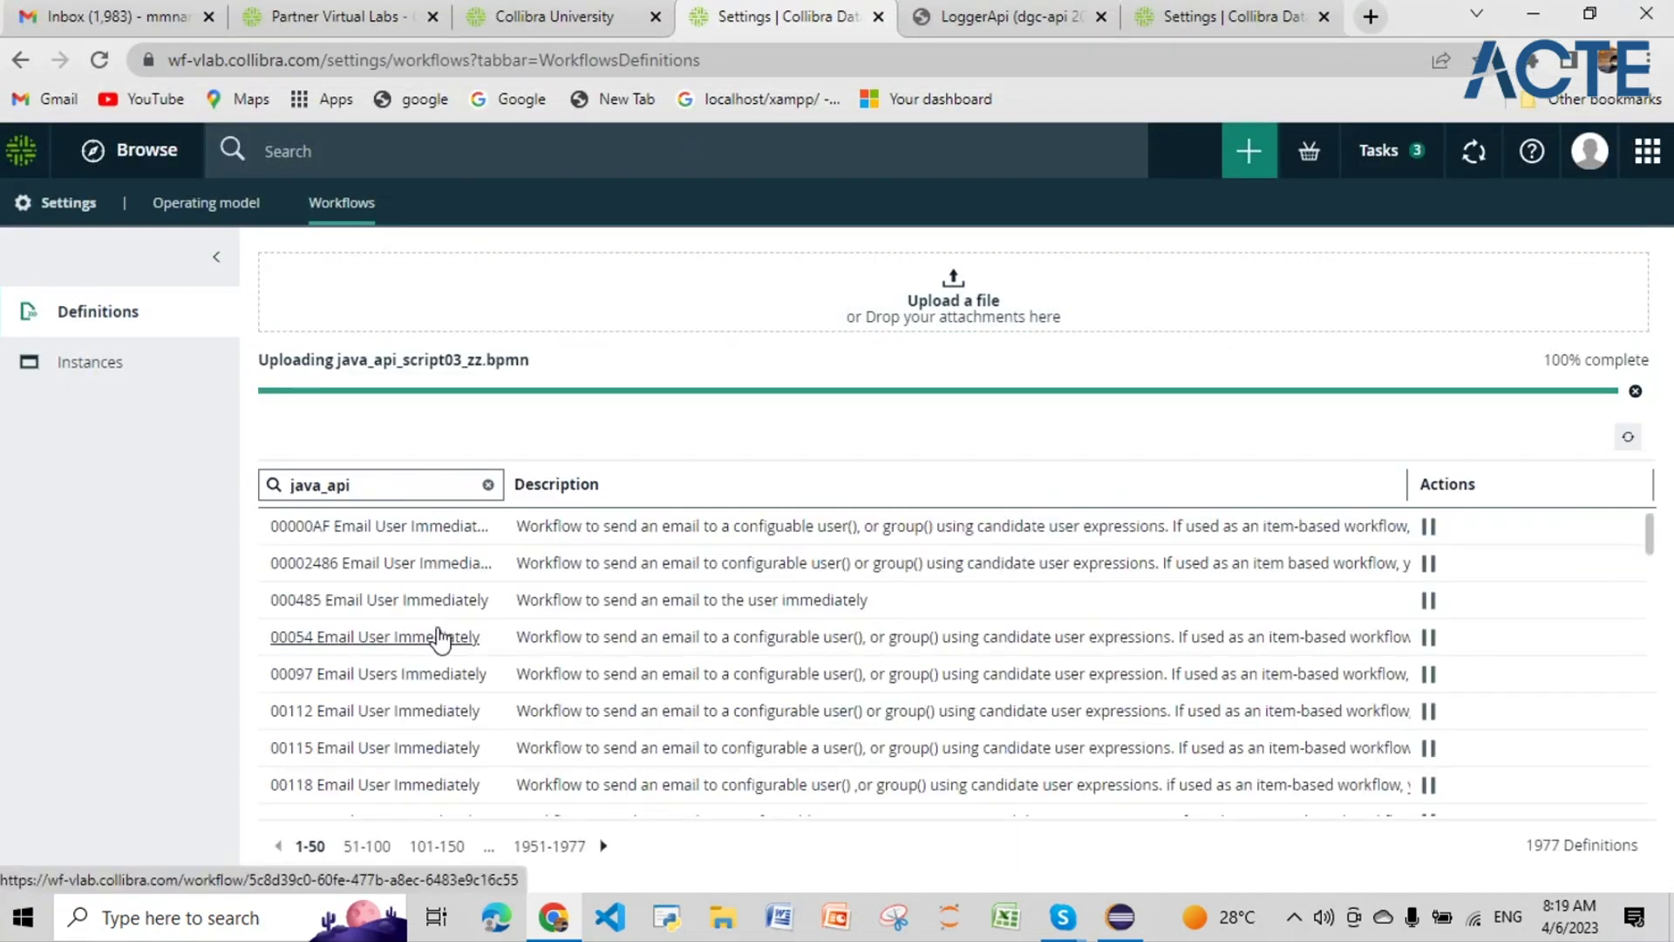
Step: Refresh the definitions and extend the Name filter to 'java_api_script'
click(362, 485)
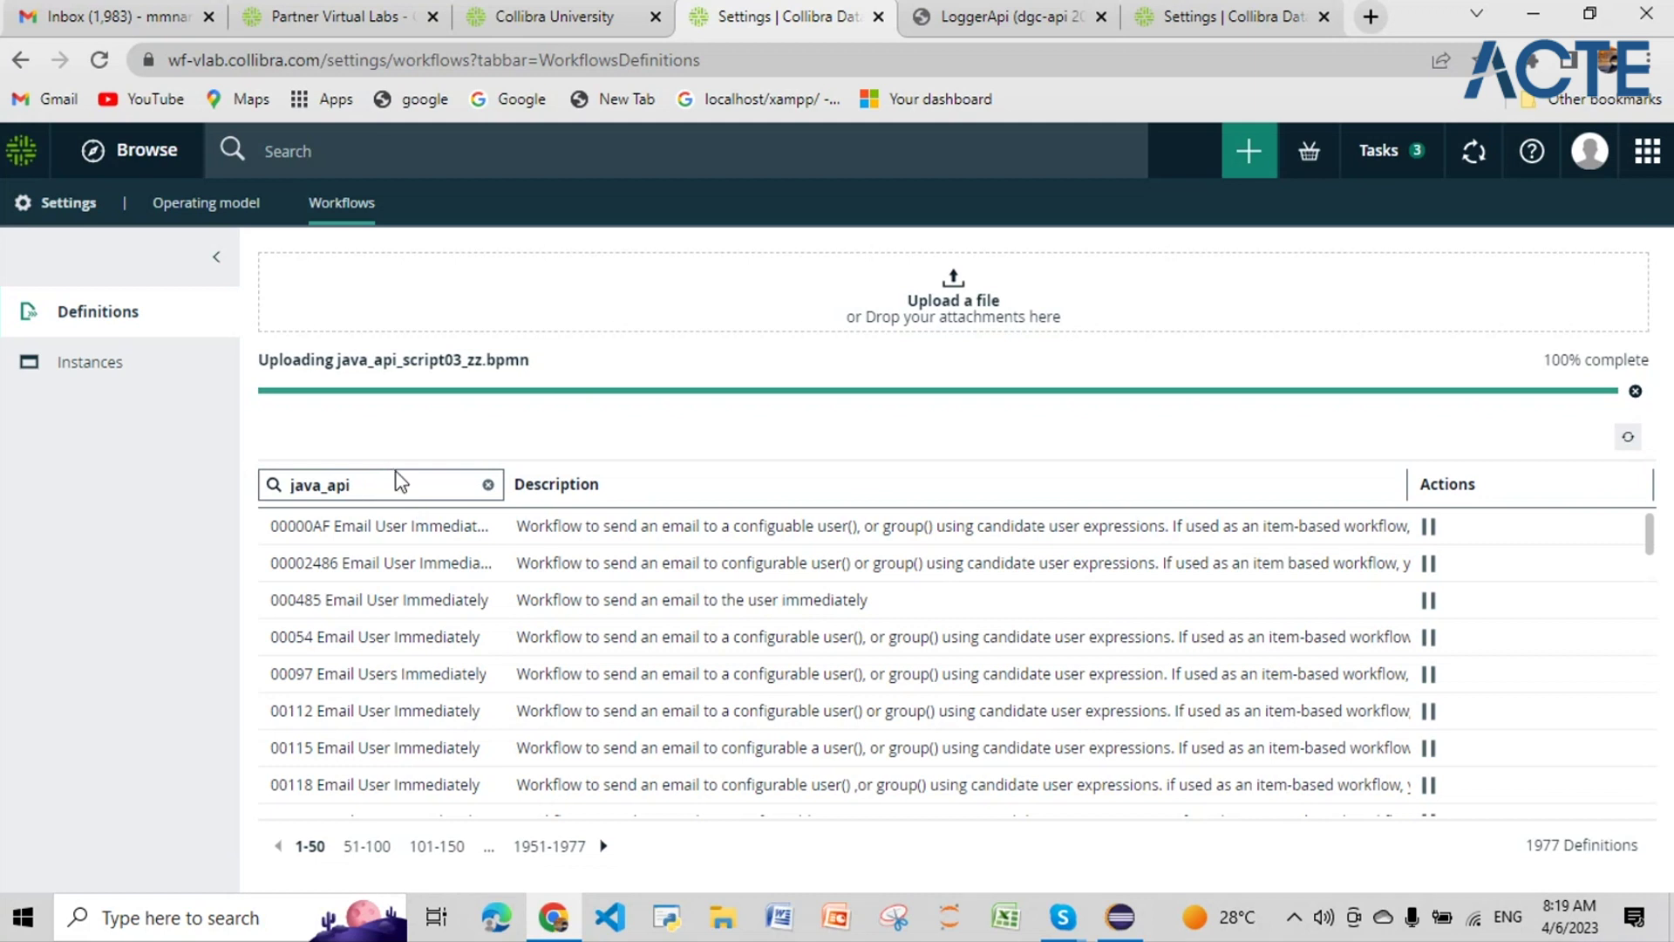
click(1629, 438)
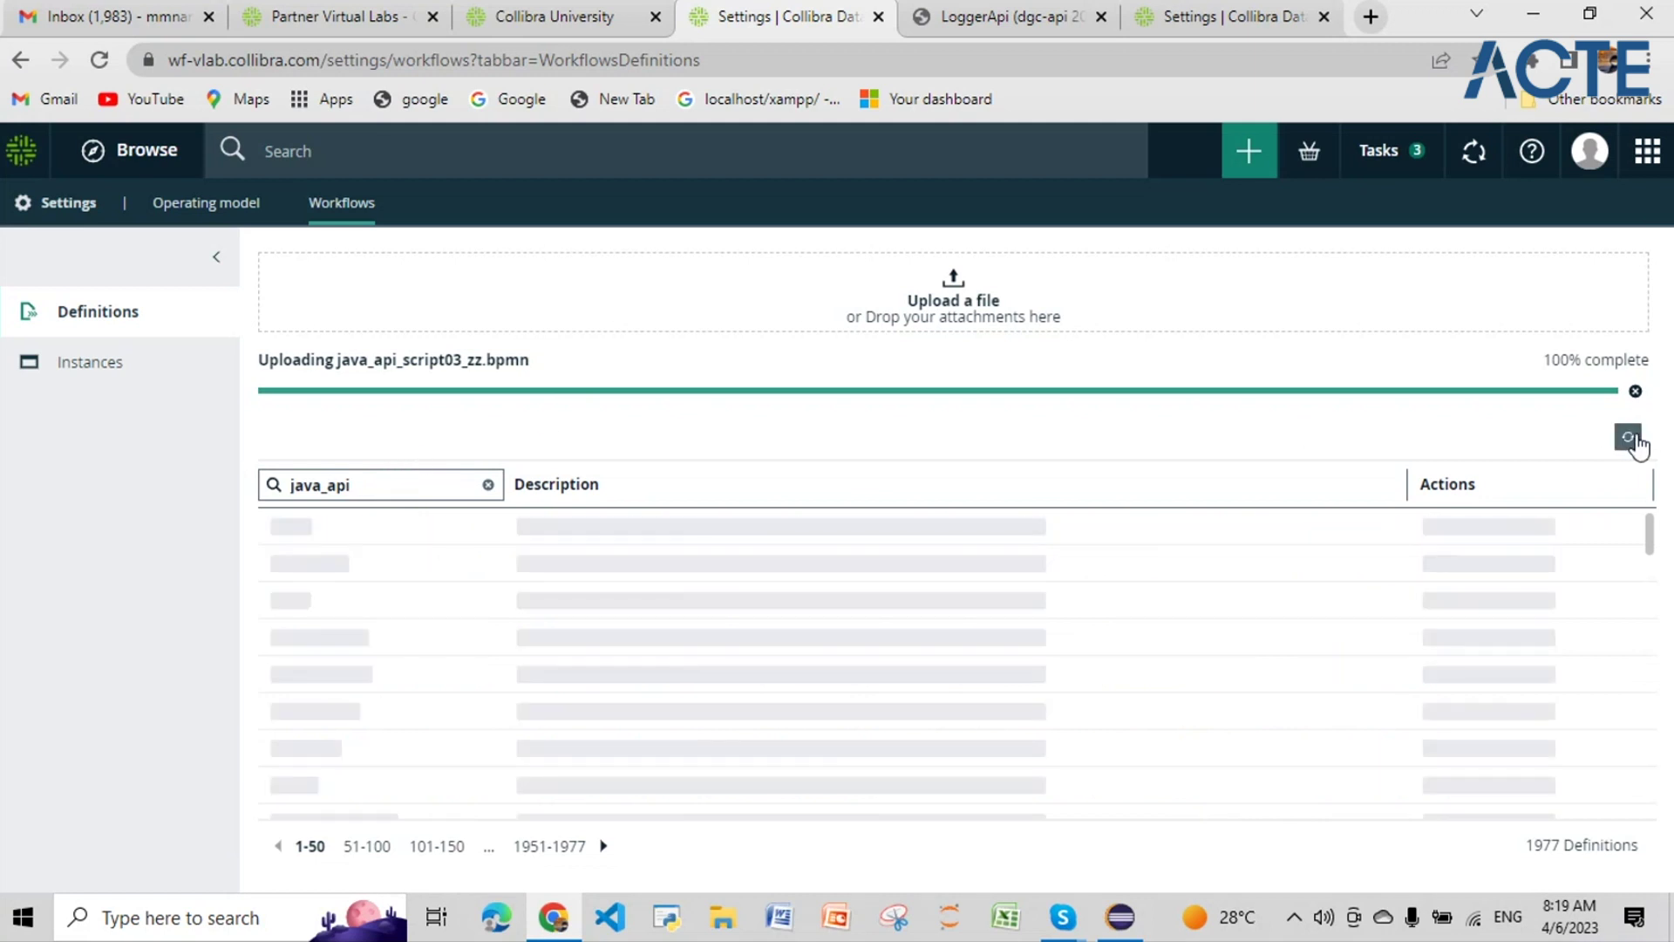
click(379, 475)
text(_script)
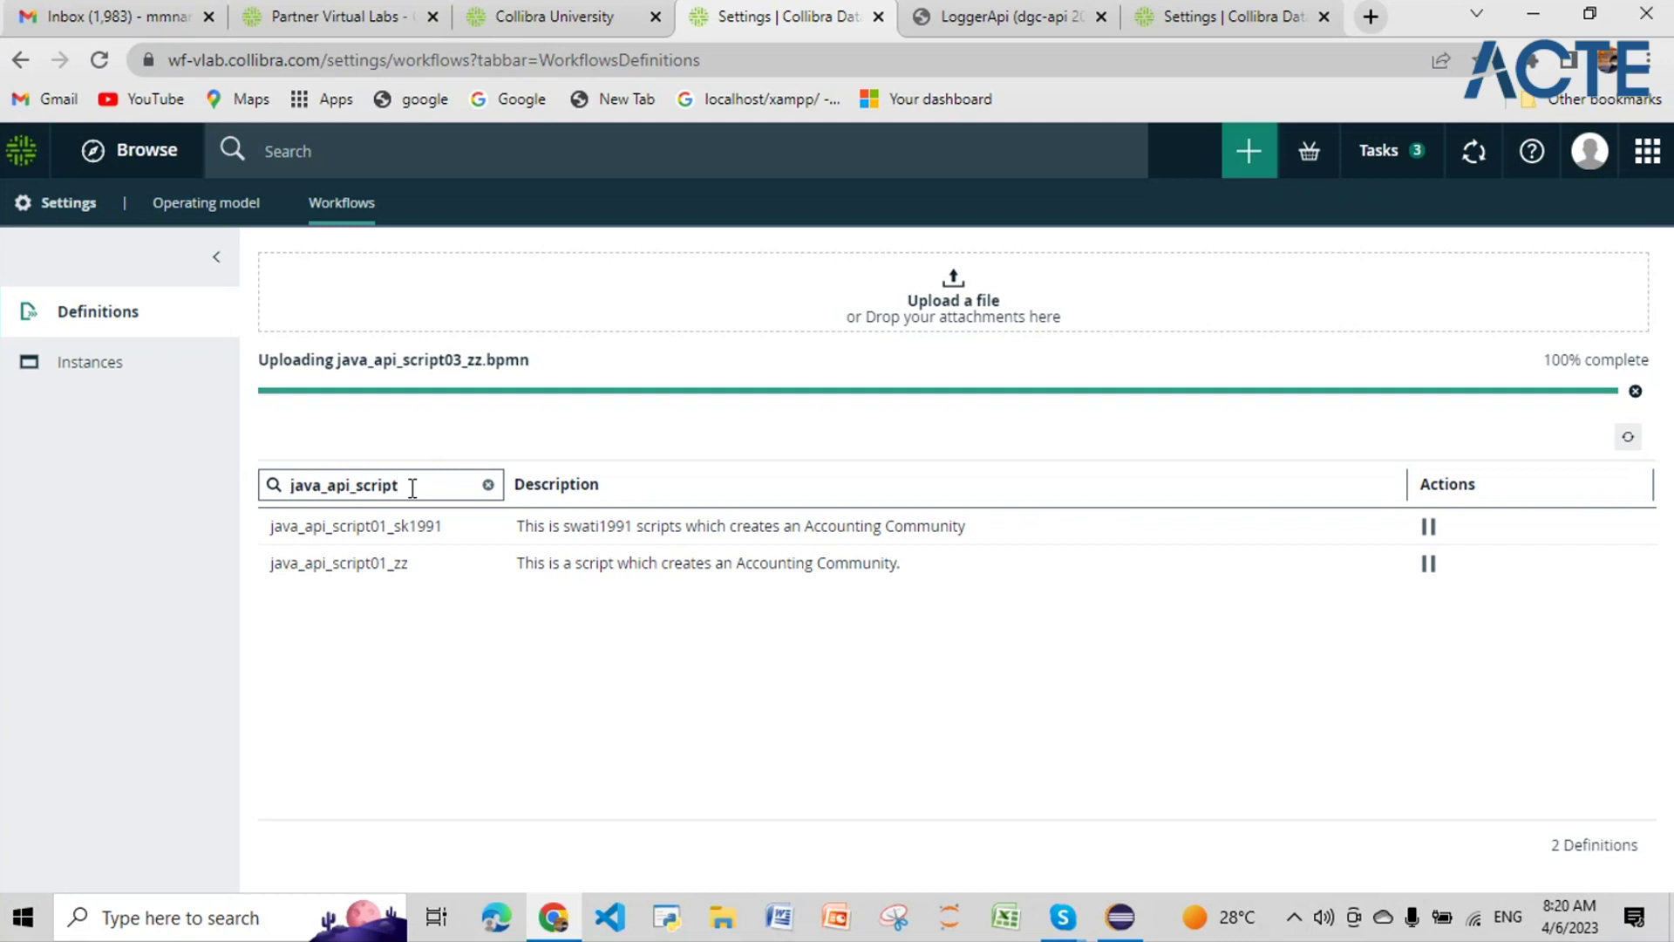
Step: Upload java_api_script05_zz.bpmn and reload the page, bringing the definitions total to 1978
click(1636, 391)
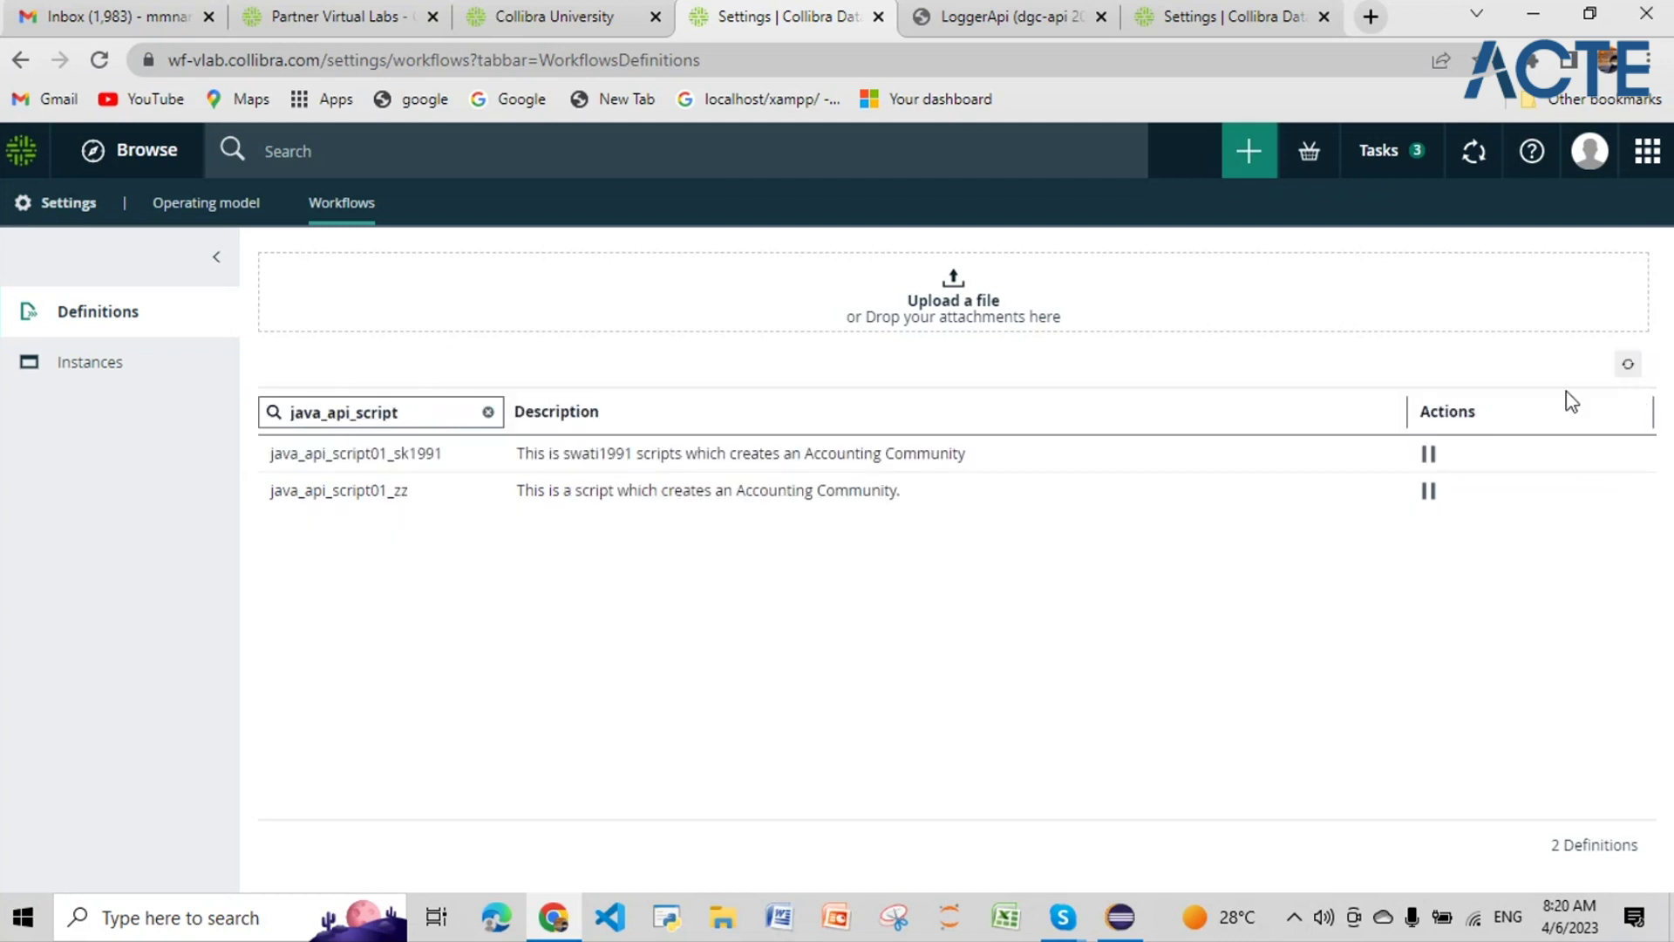
click(963, 302)
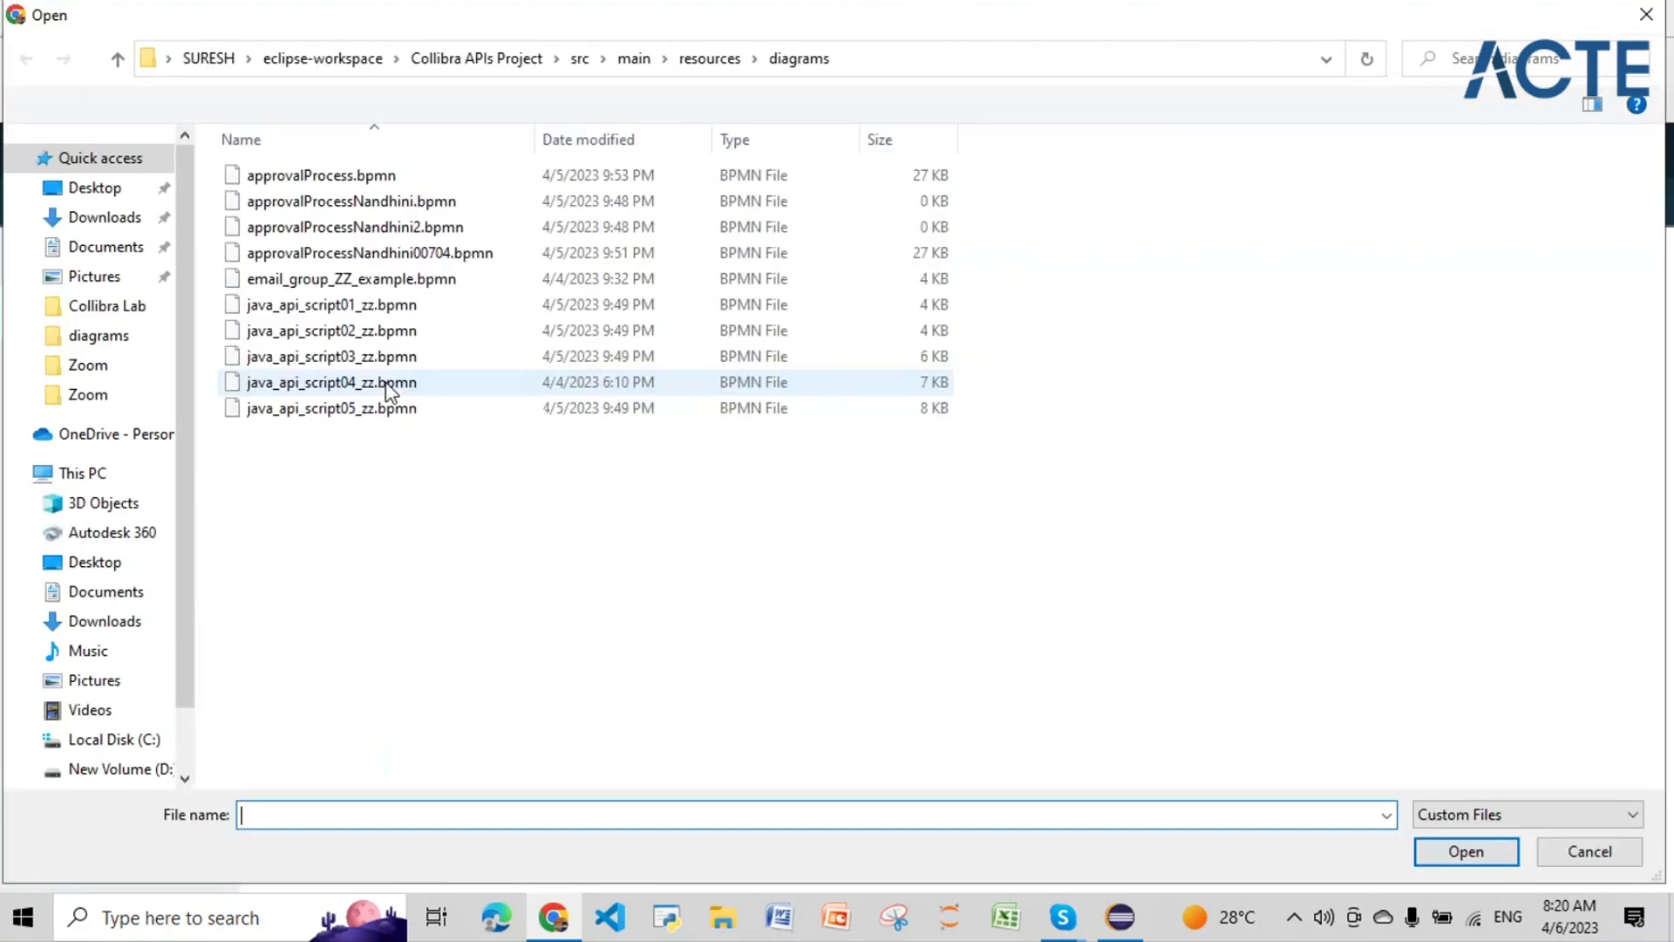
click(390, 408)
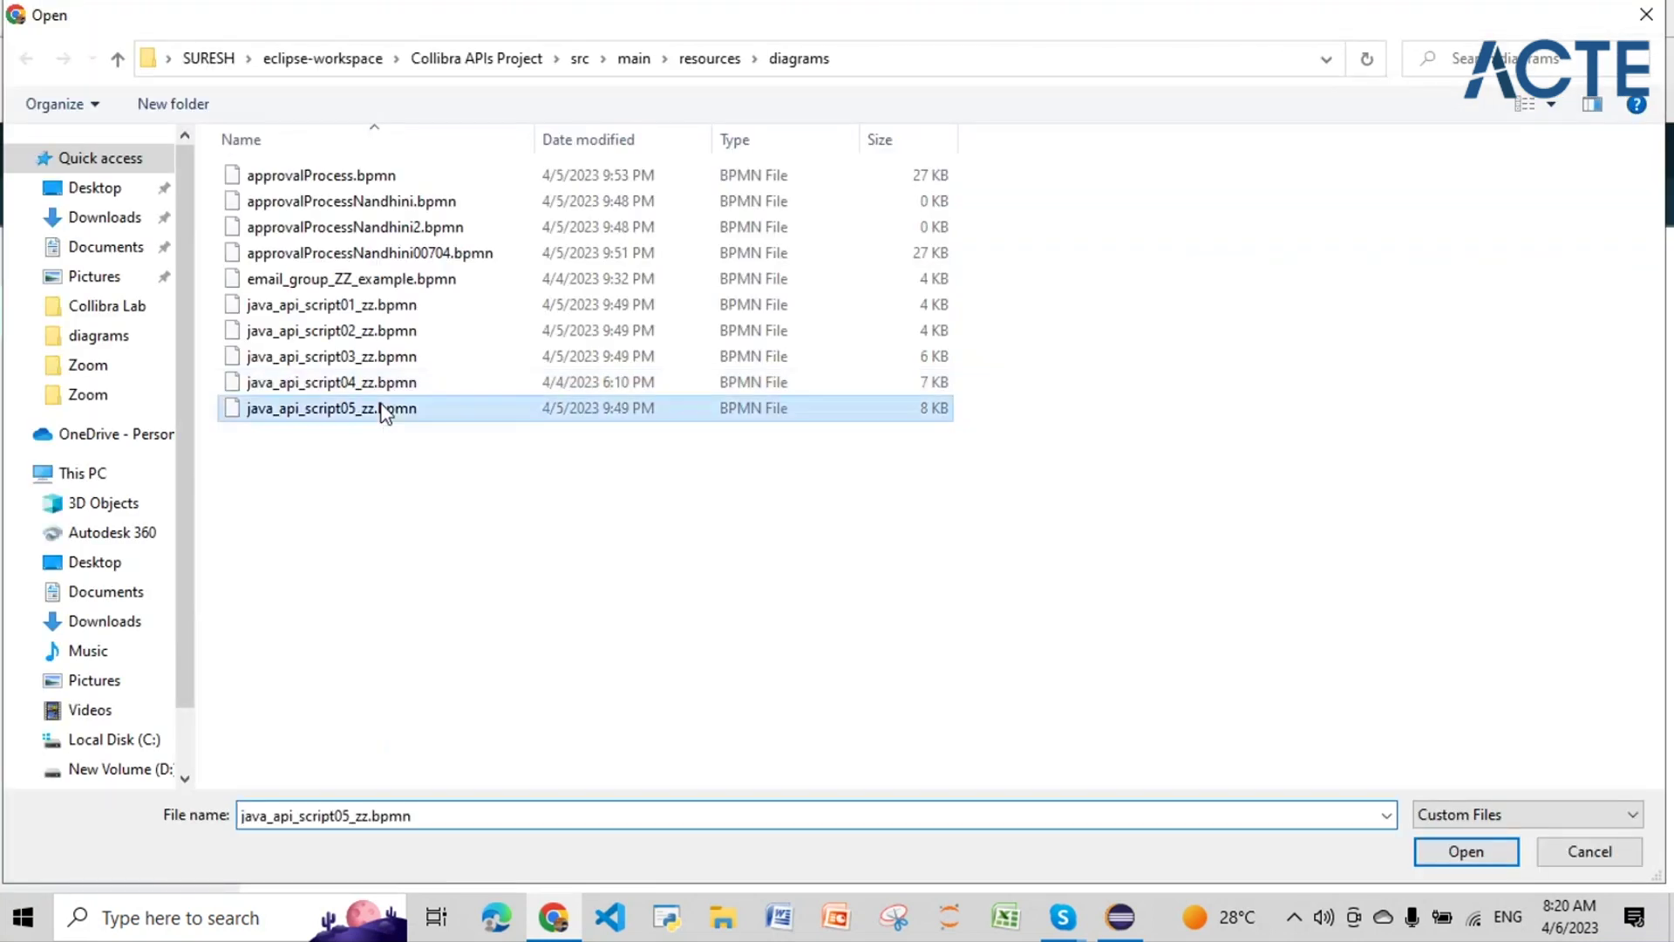
click(1450, 861)
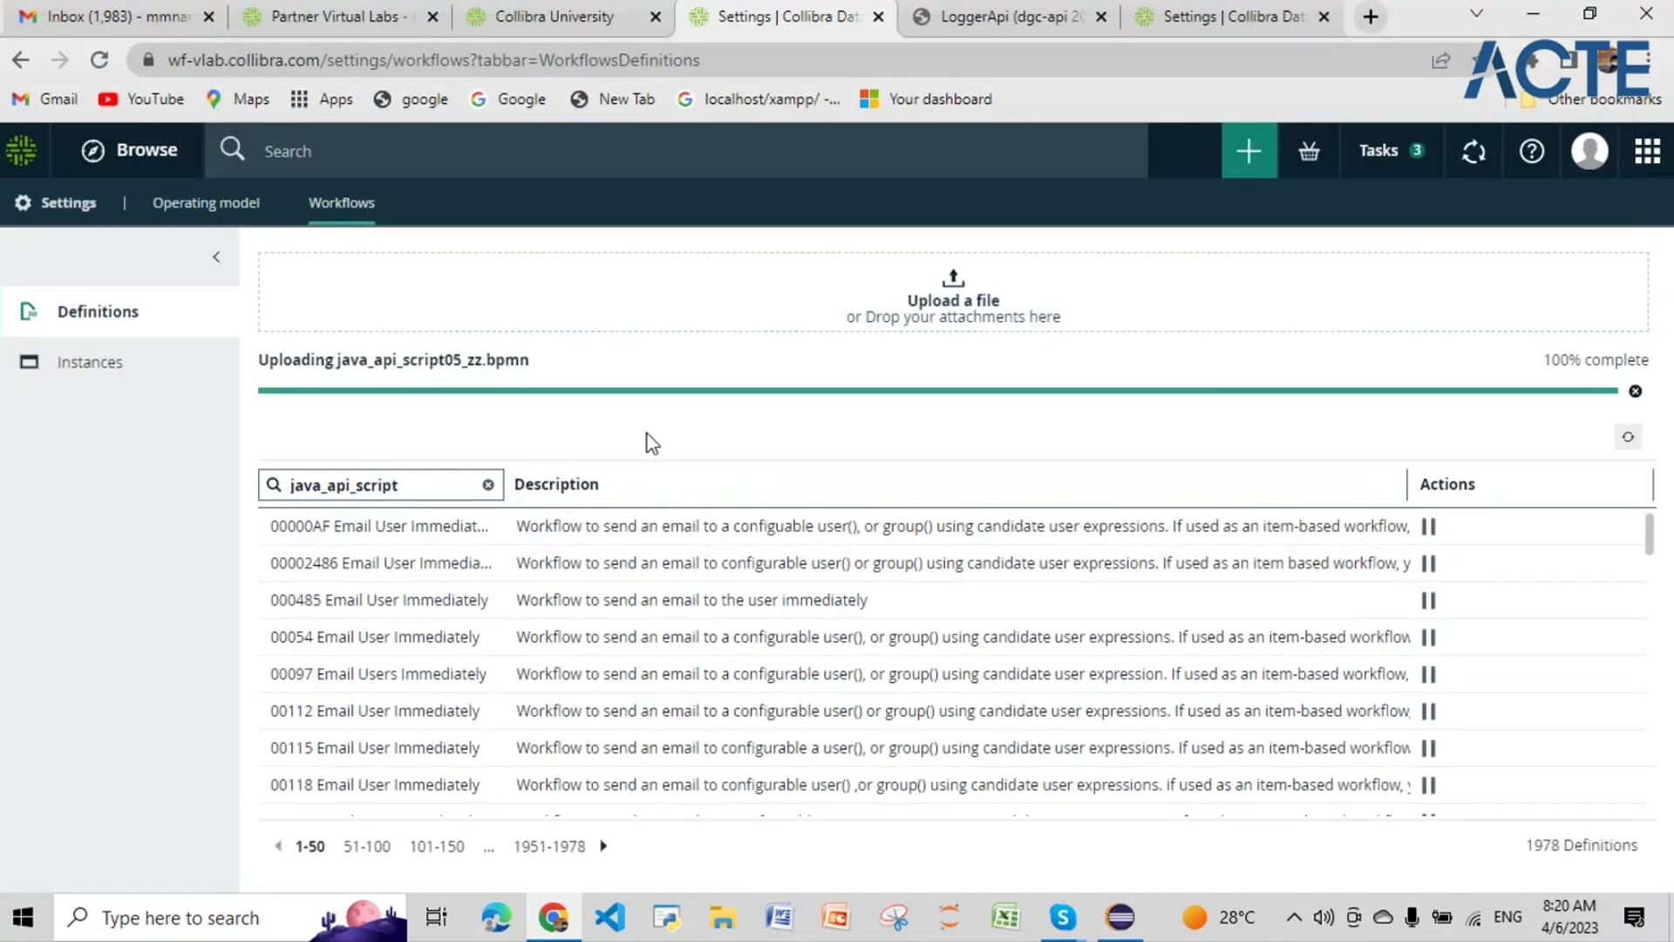
click(99, 61)
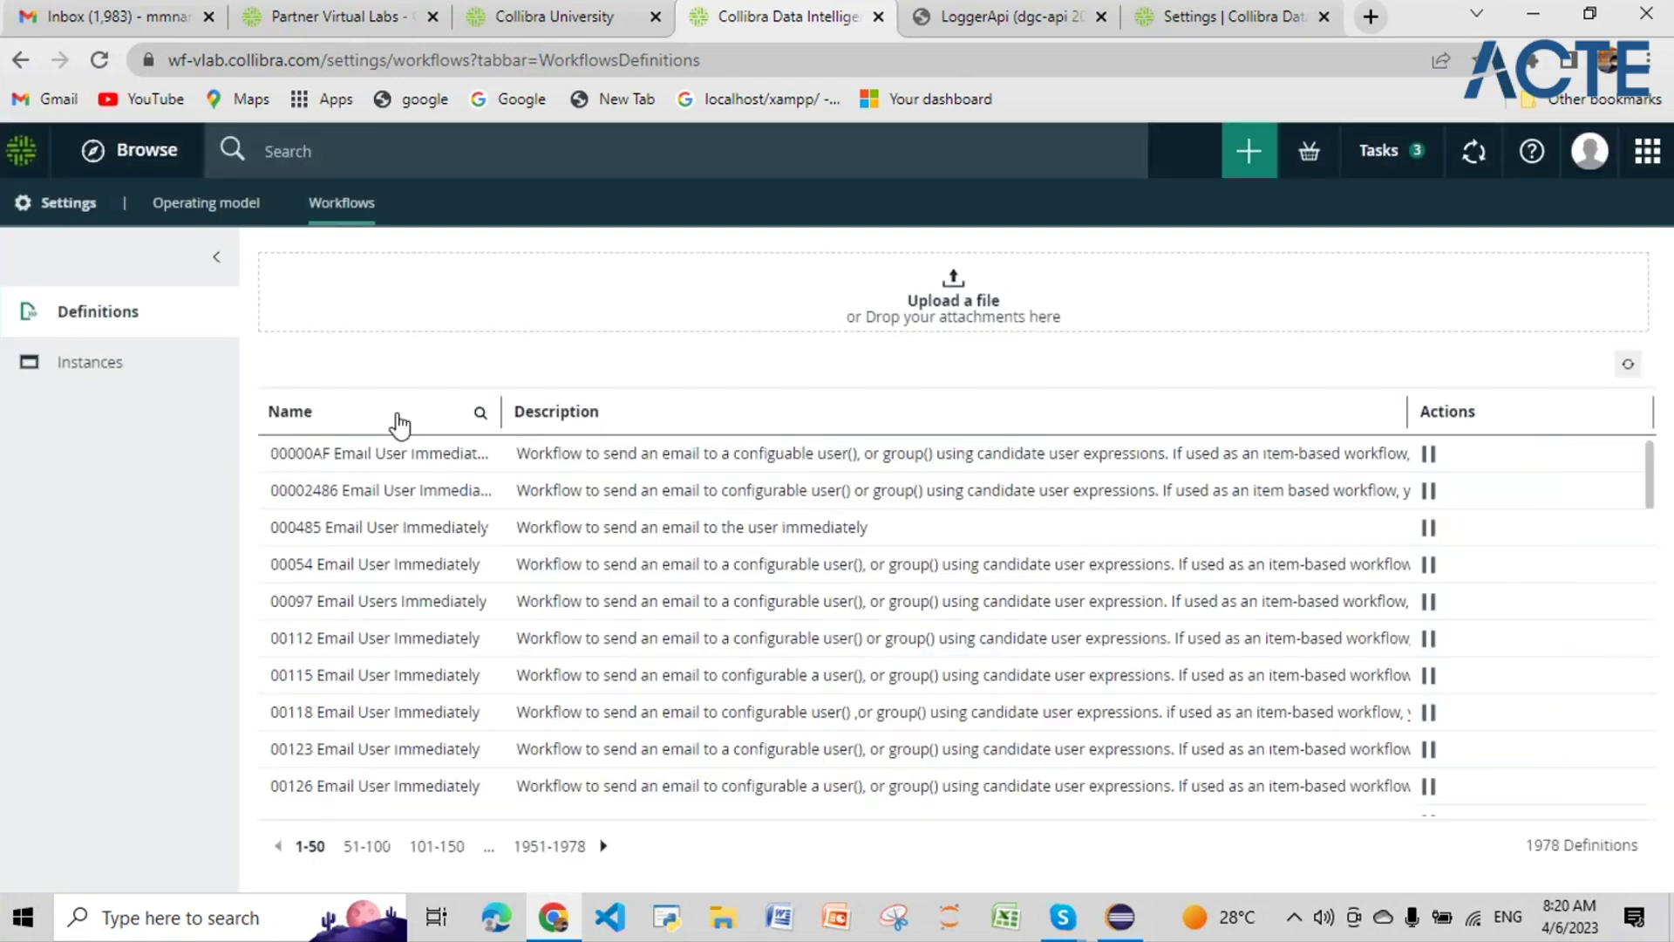
Step: Filter the workflow definitions by name 'java_api'
click(479, 412)
text(jva)
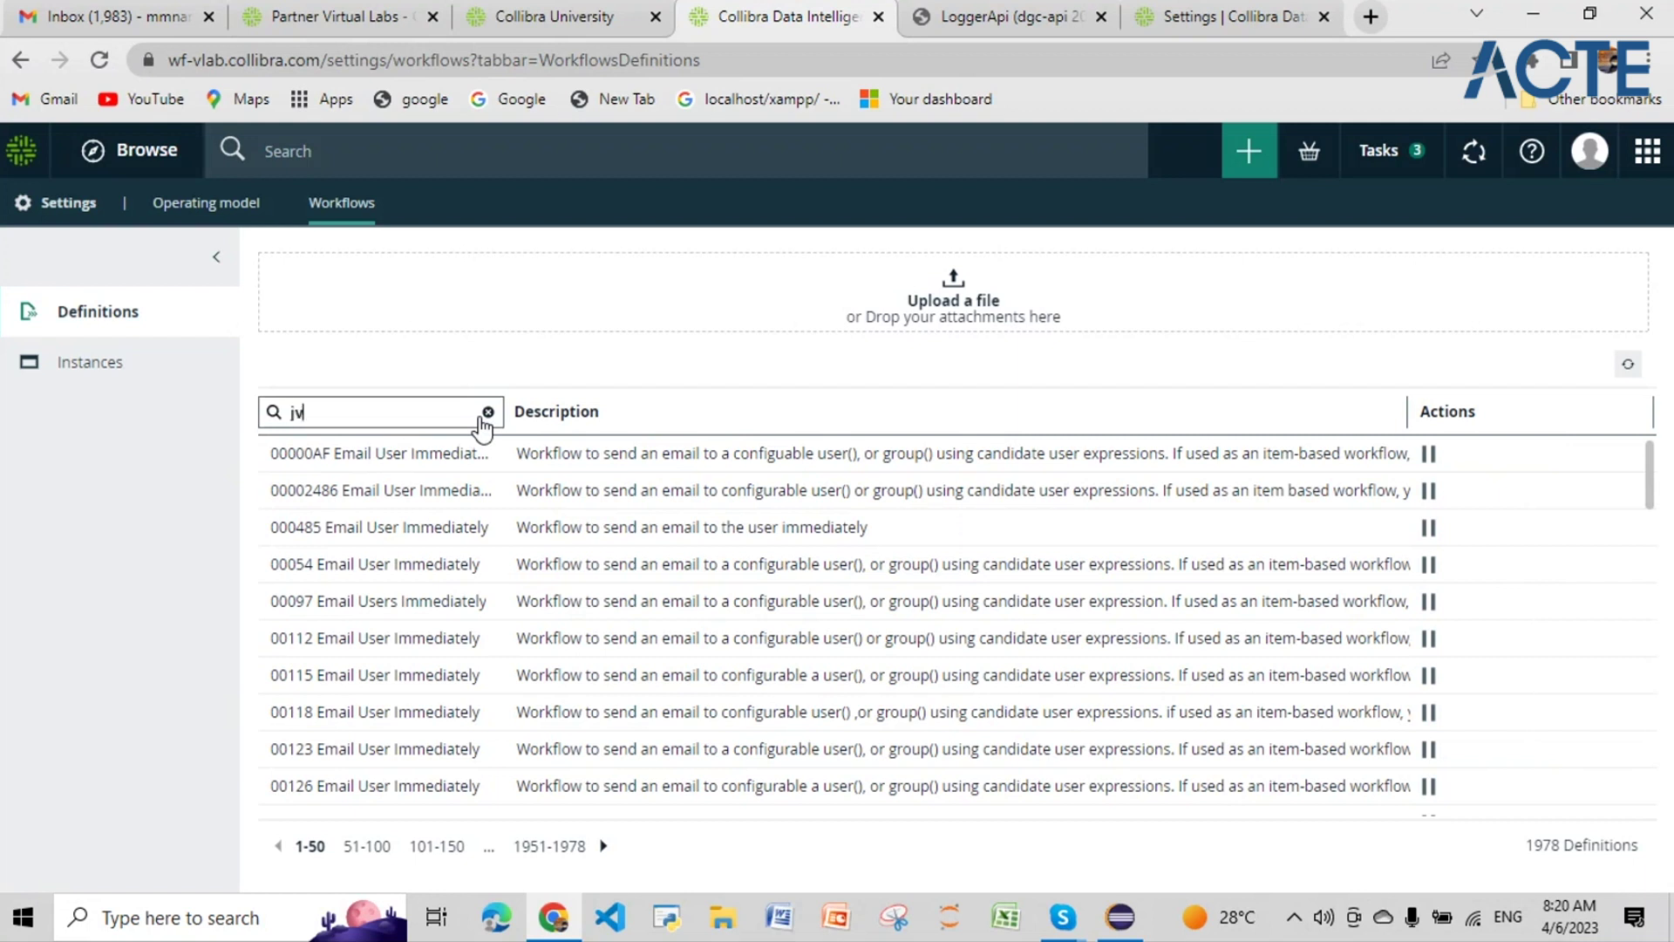
key(BackSpace)
key(BackSpace)
text(ava)
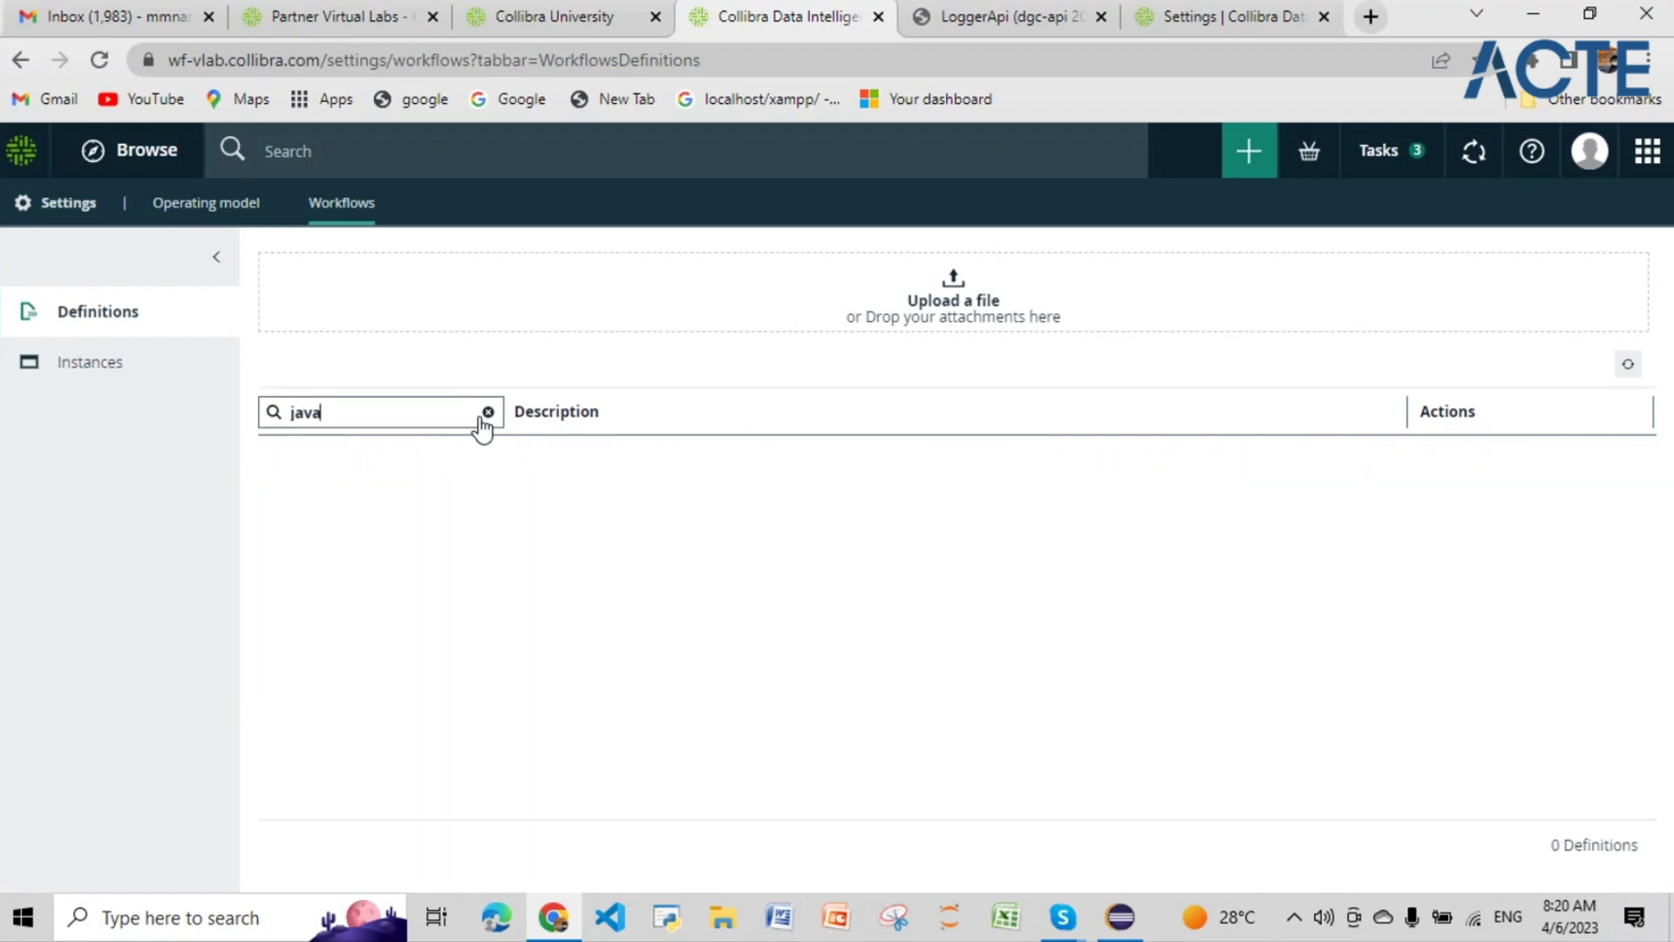
text(_a)
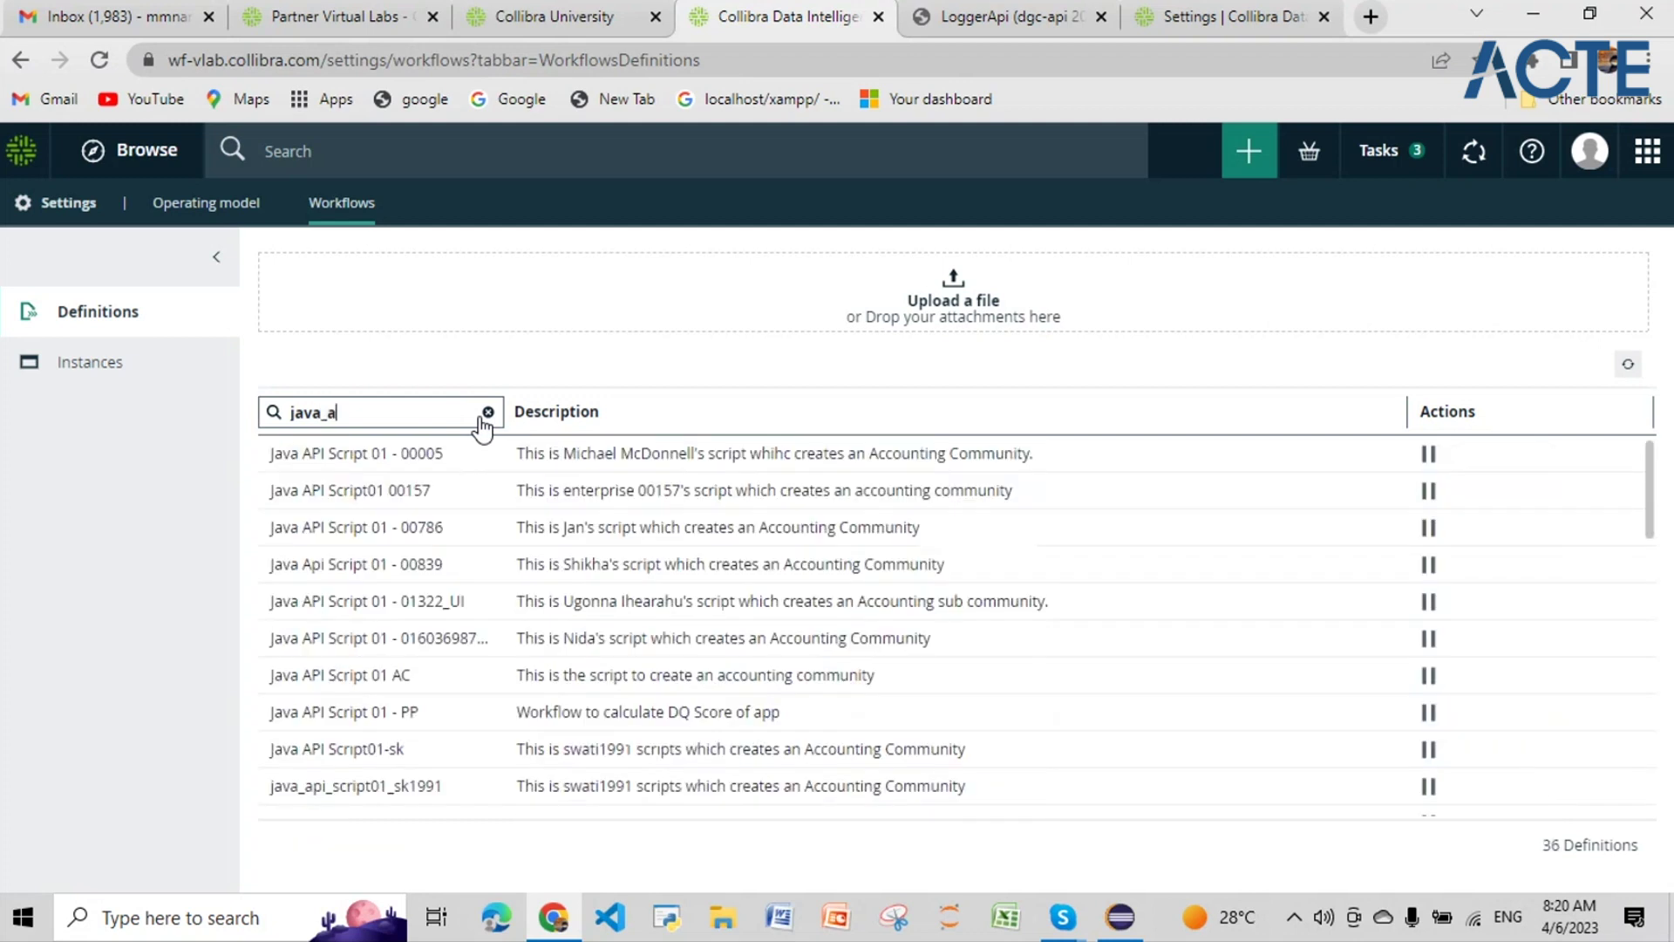
text(pi)
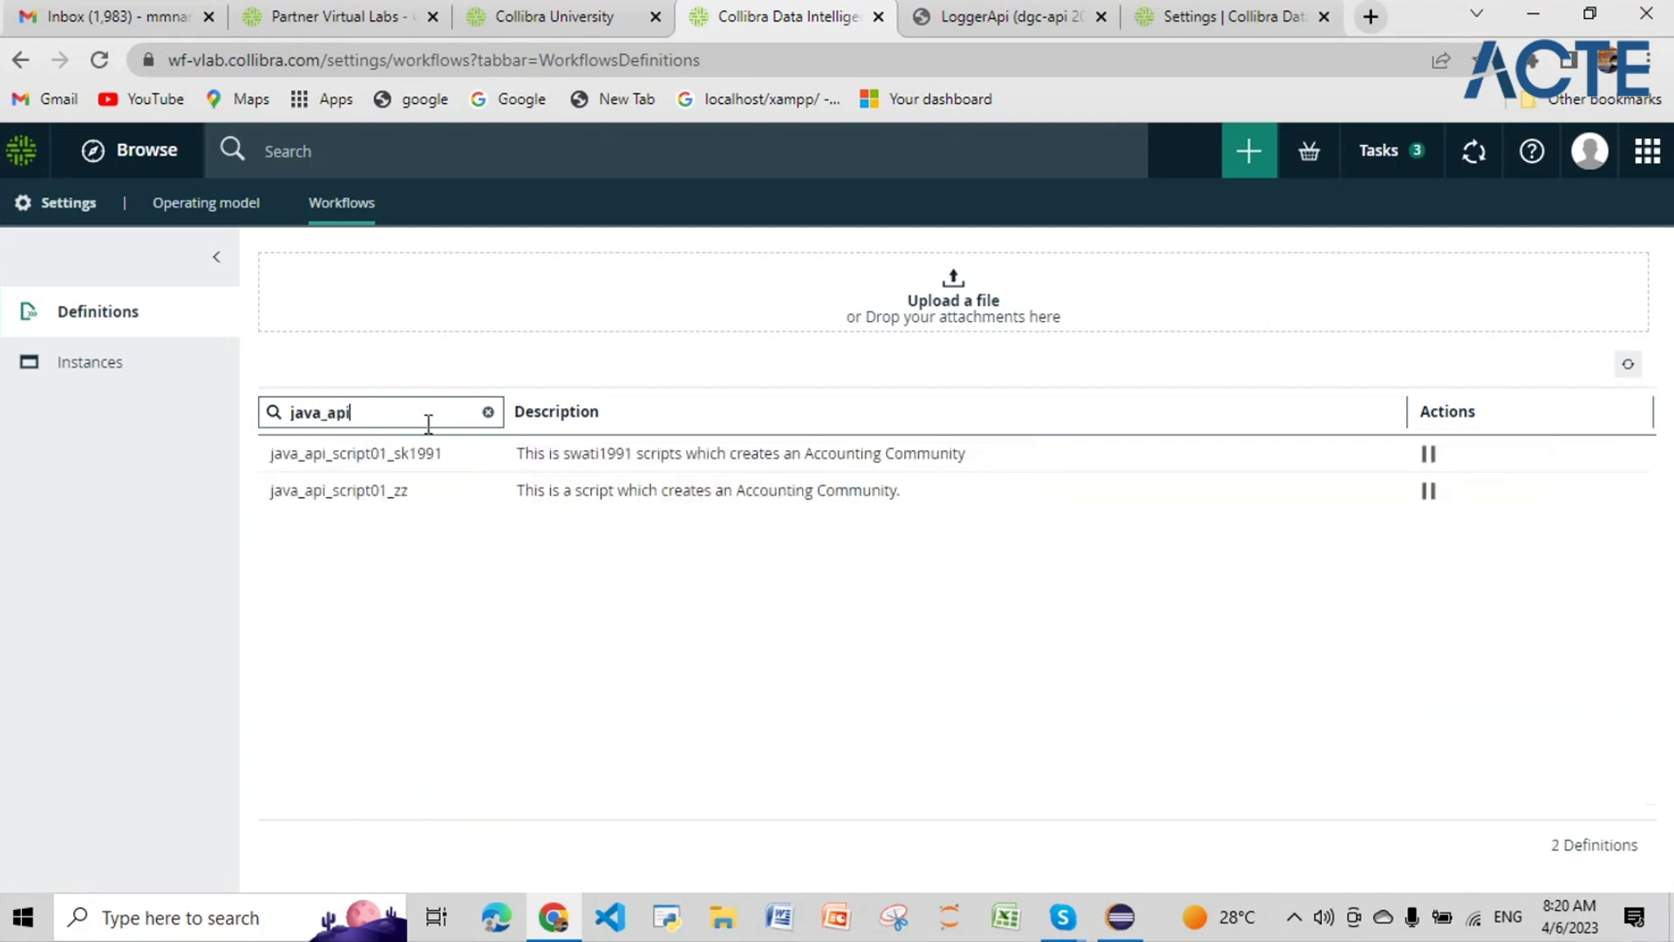
Step: Search workflow instances for 'java_api', find none, then clear the search and return to Definitions
click(144, 371)
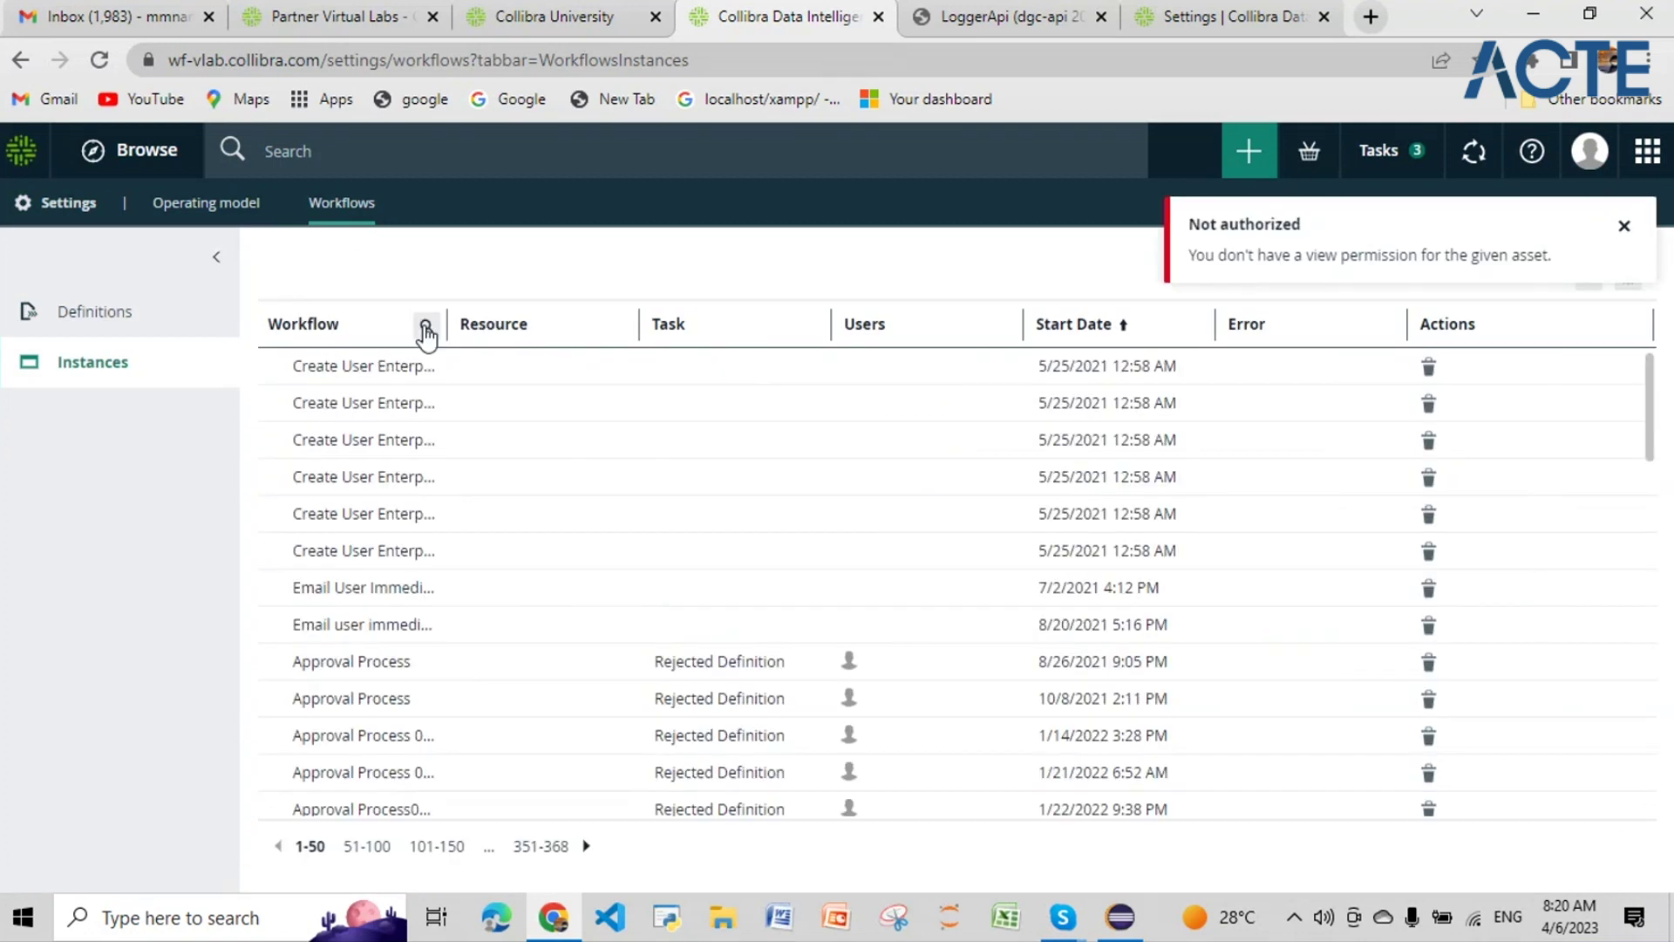
click(425, 329)
text(java)
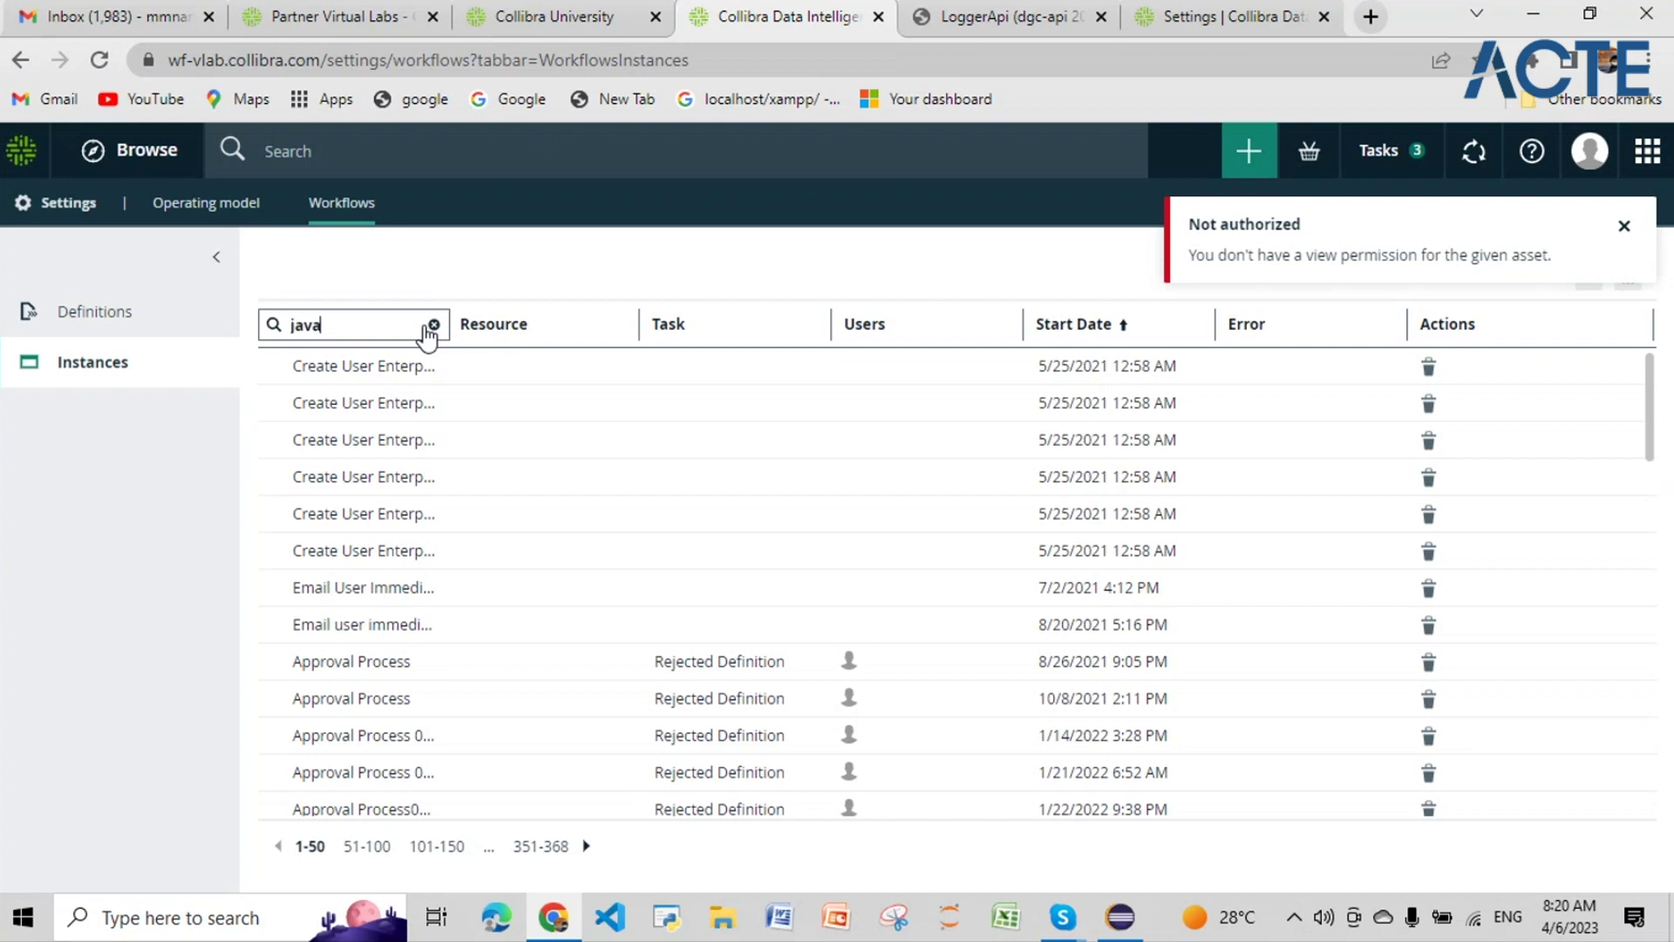
text(_api)
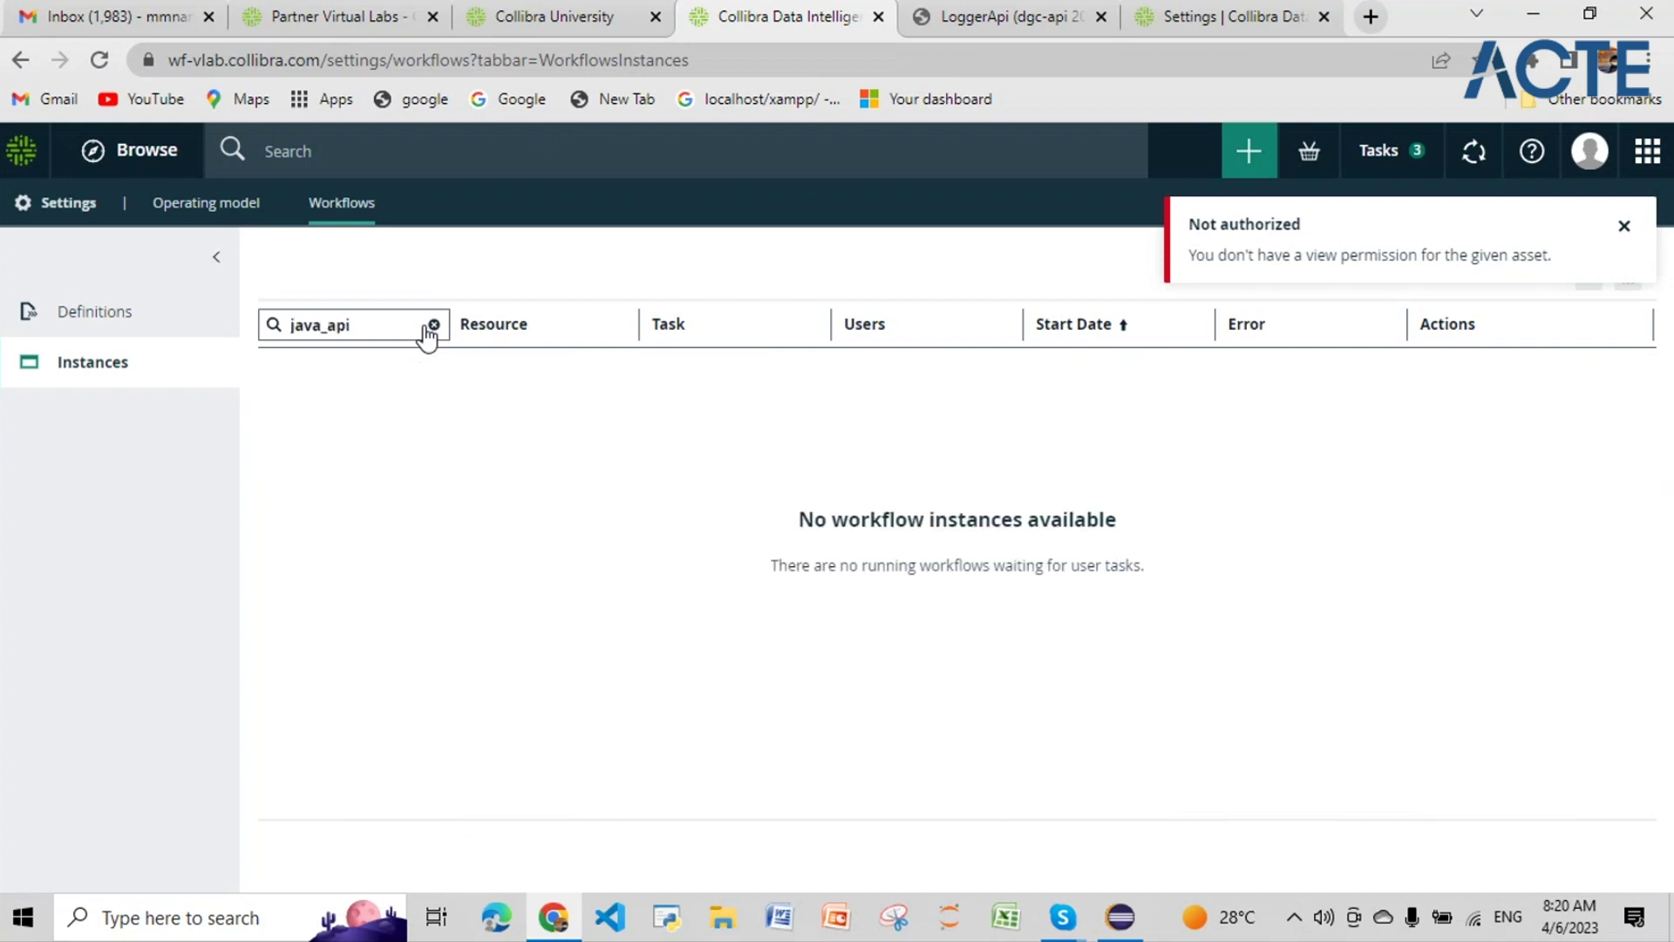
click(434, 325)
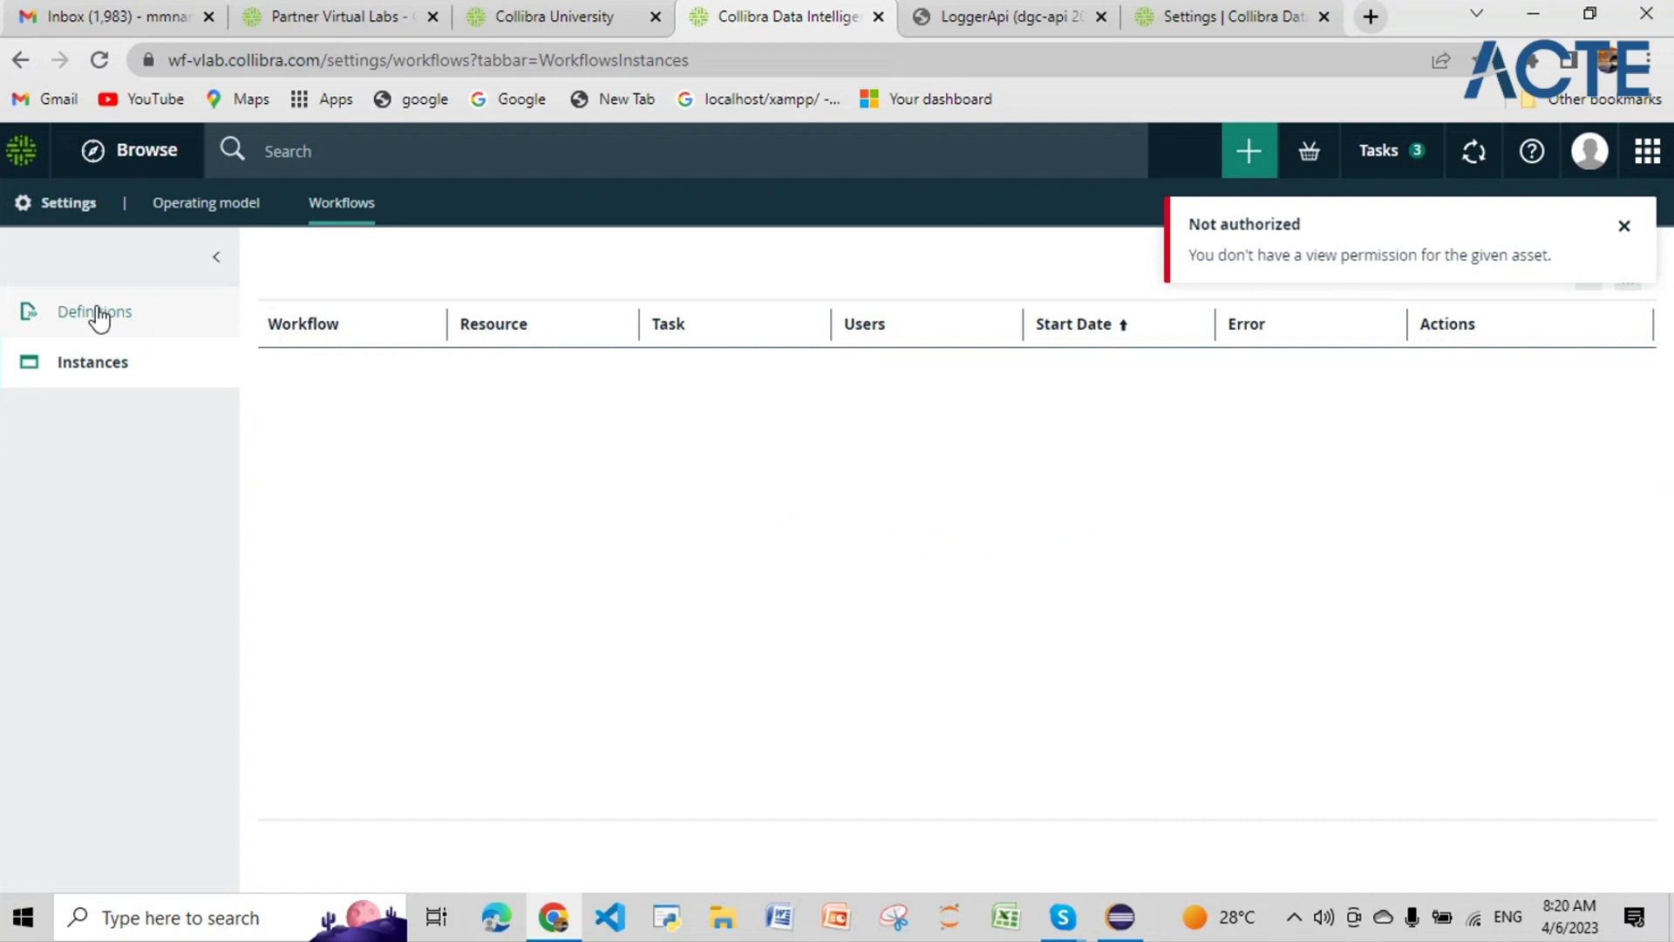
click(96, 316)
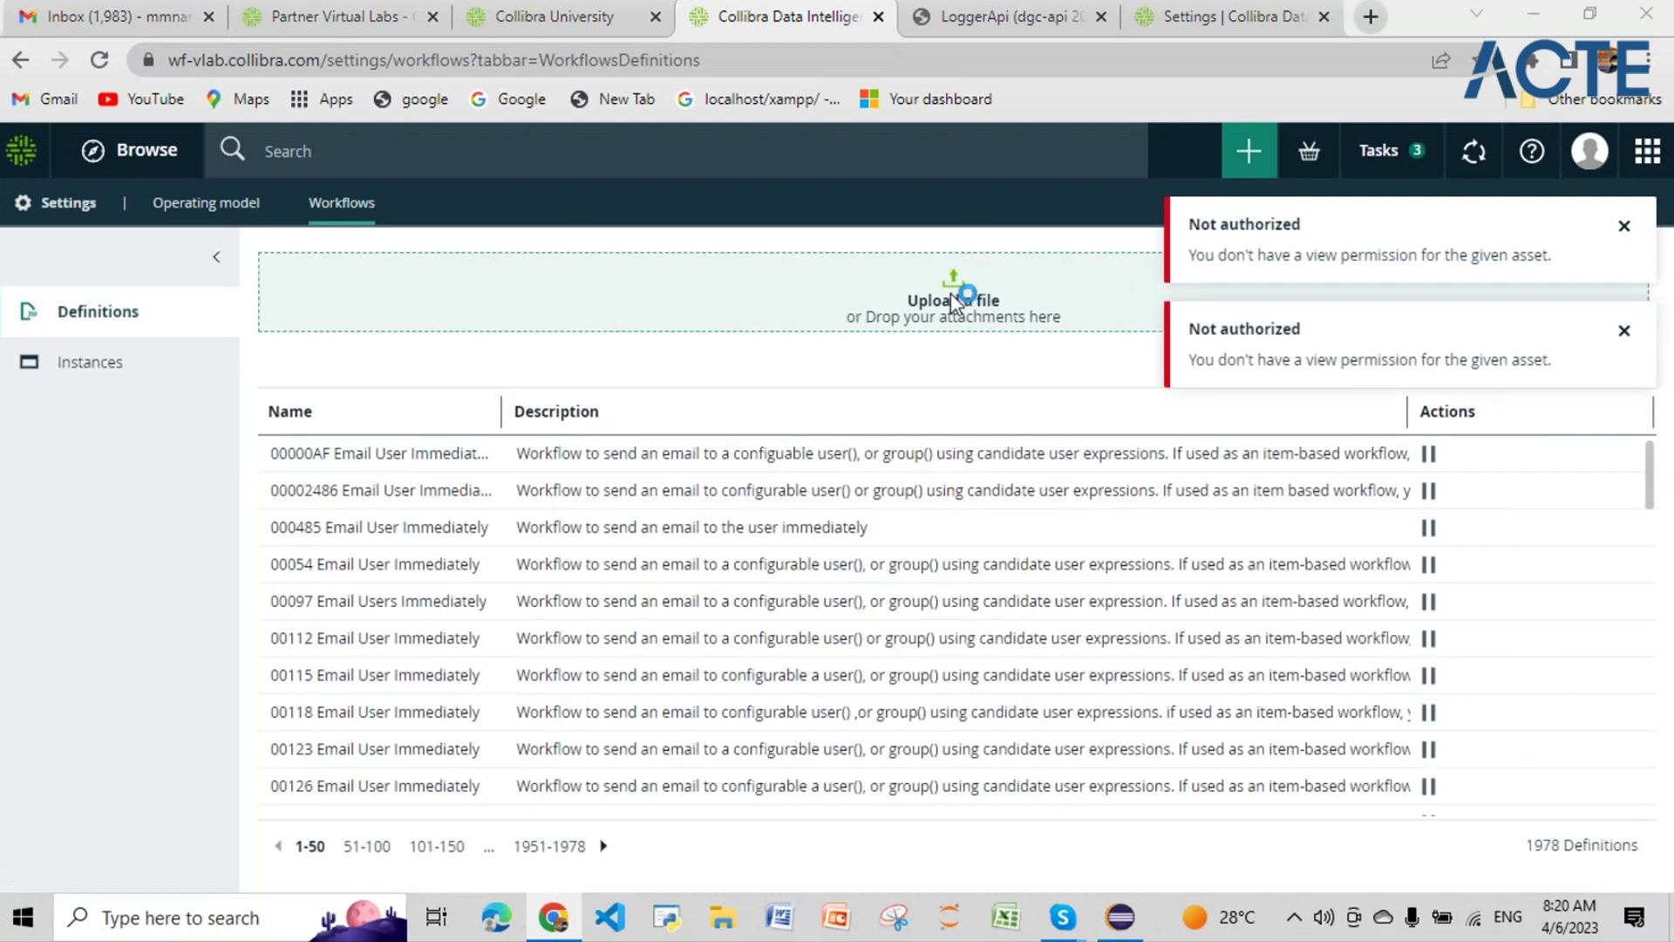
Step: Upload java_api_script04_zz.bpmn and dismiss both Not authorized notifications
click(953, 302)
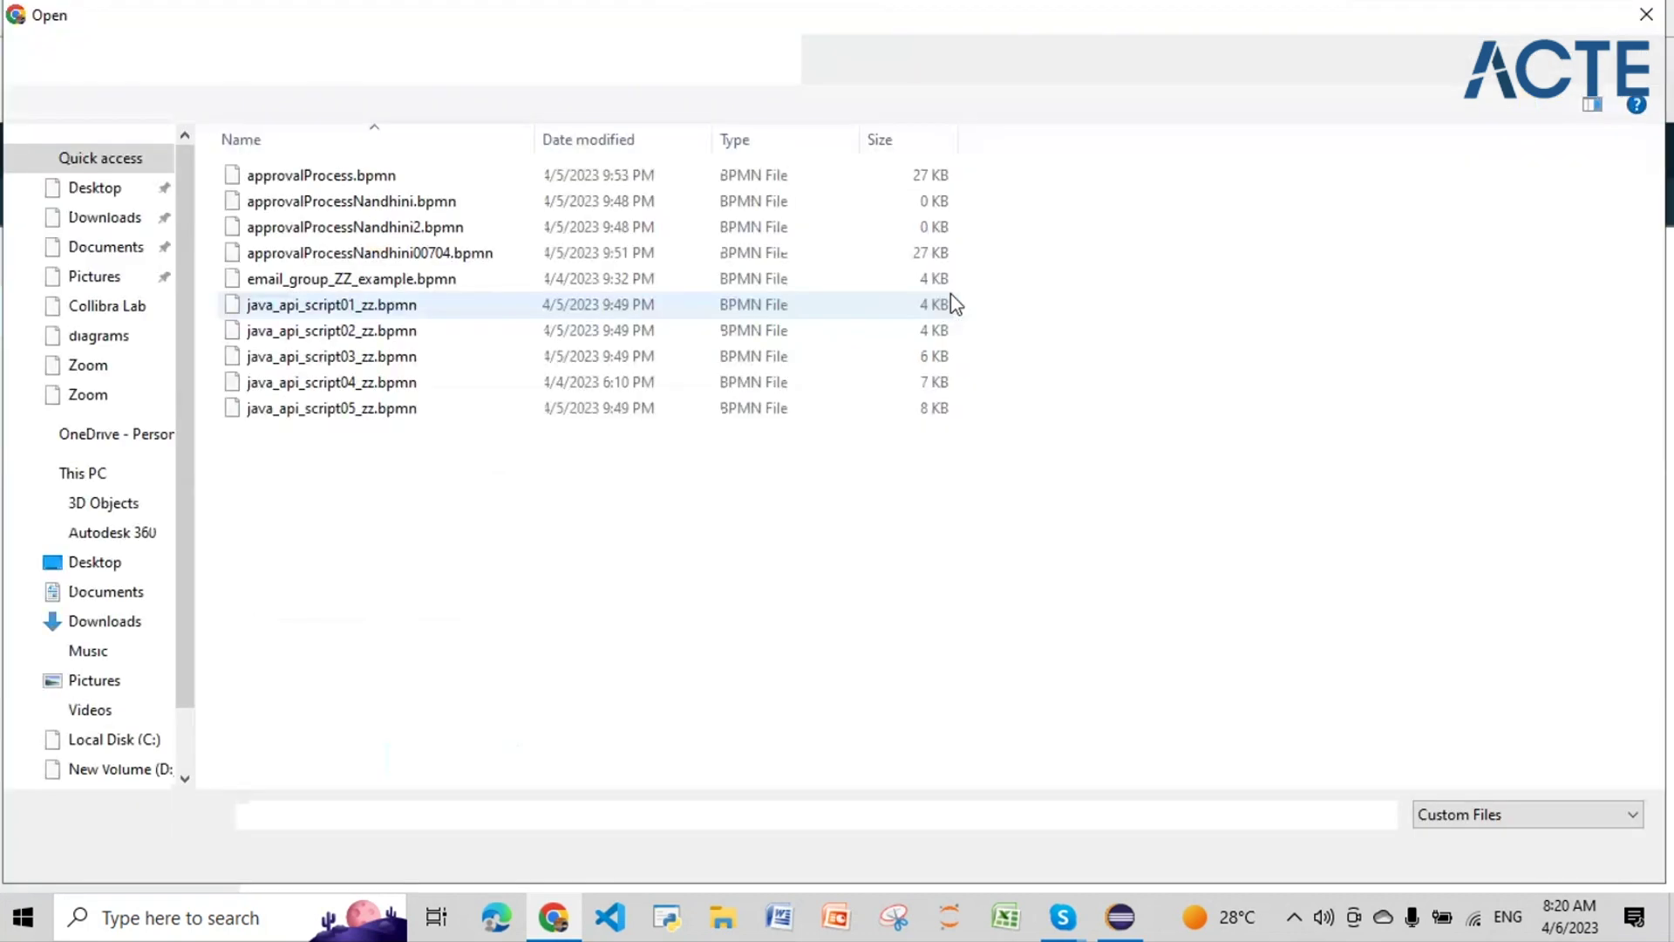
click(950, 373)
click(1443, 832)
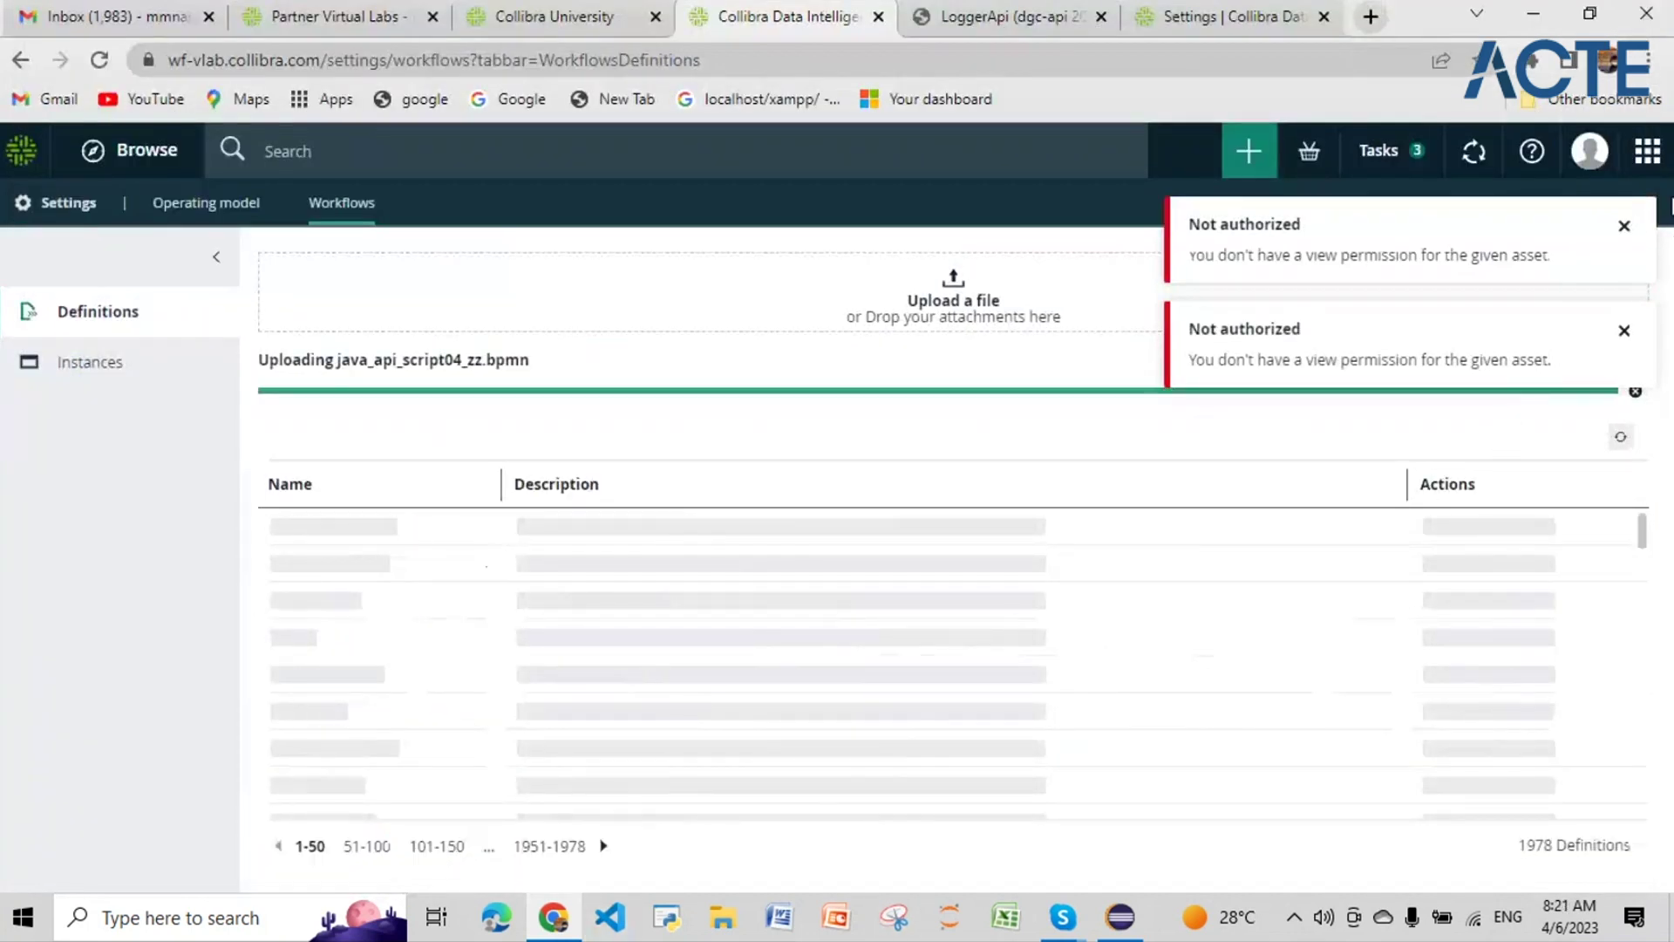
click(1628, 332)
click(1624, 226)
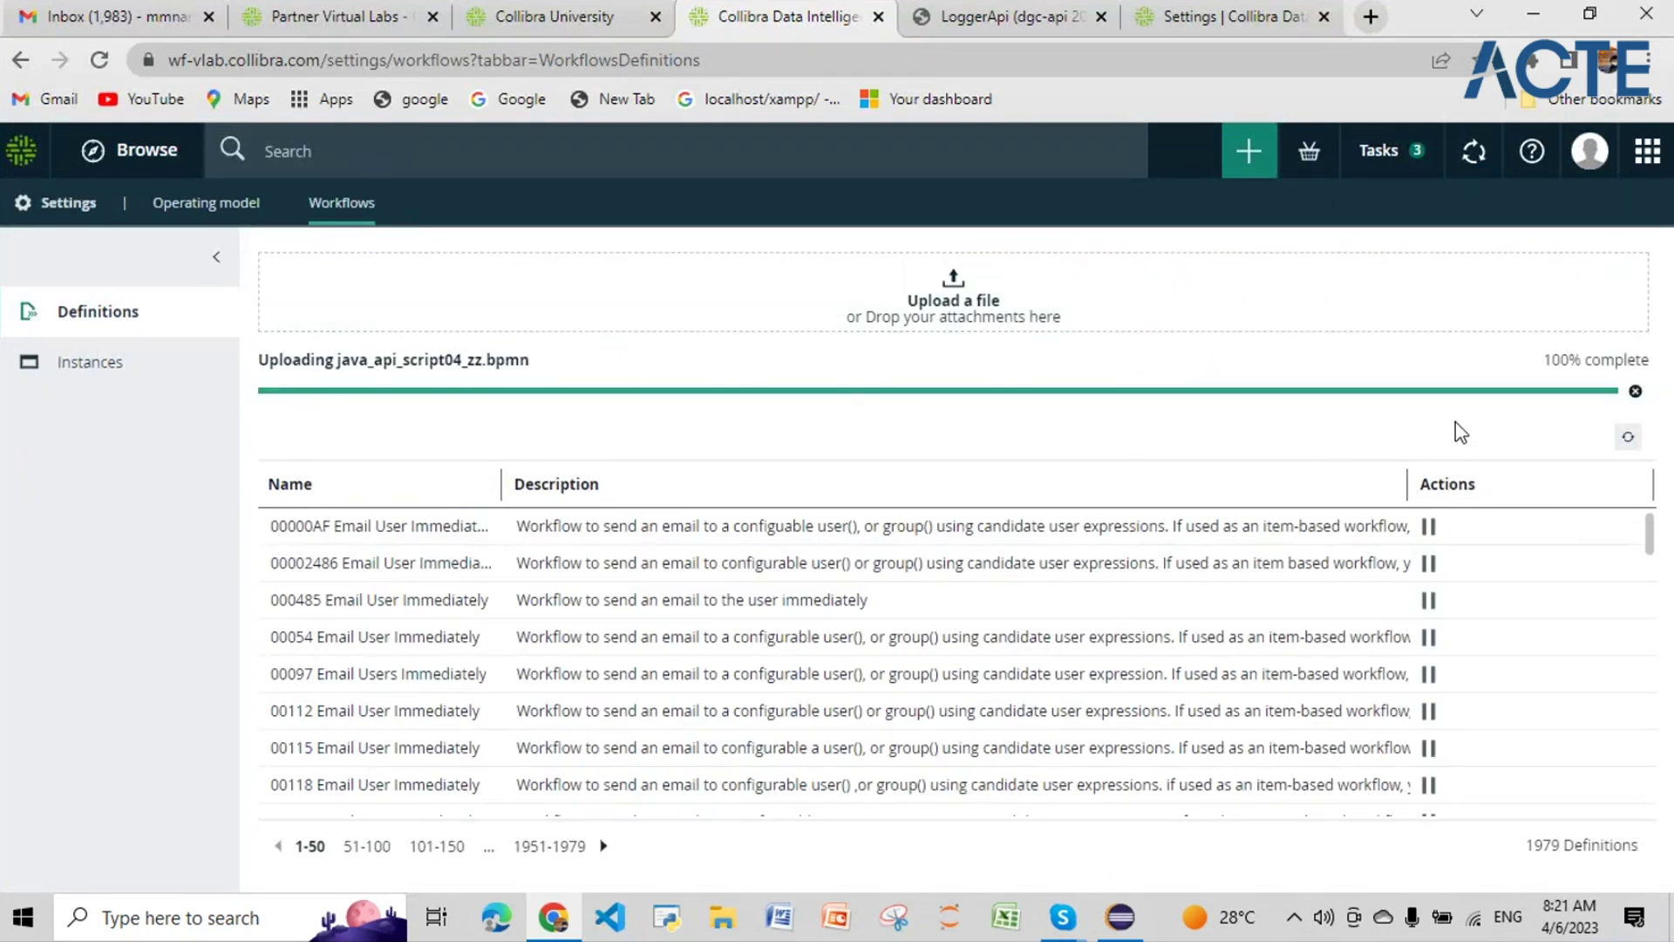
Step: Refresh the definitions list and filter names by 'java_api'
click(1628, 438)
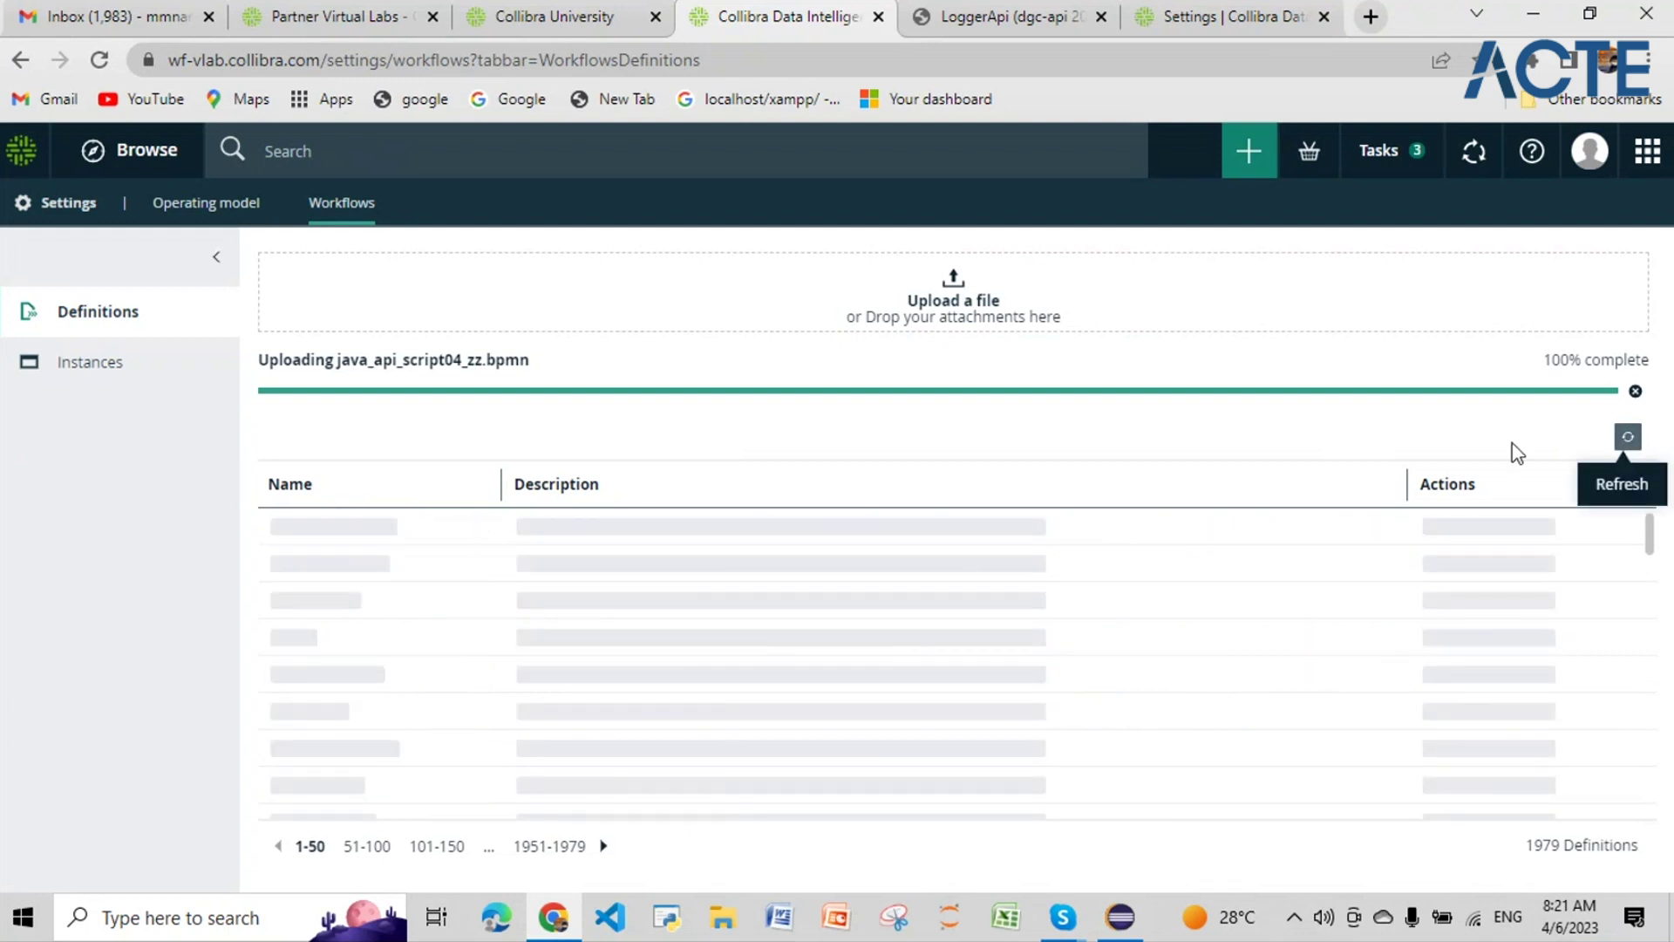
click(479, 485)
text(java)
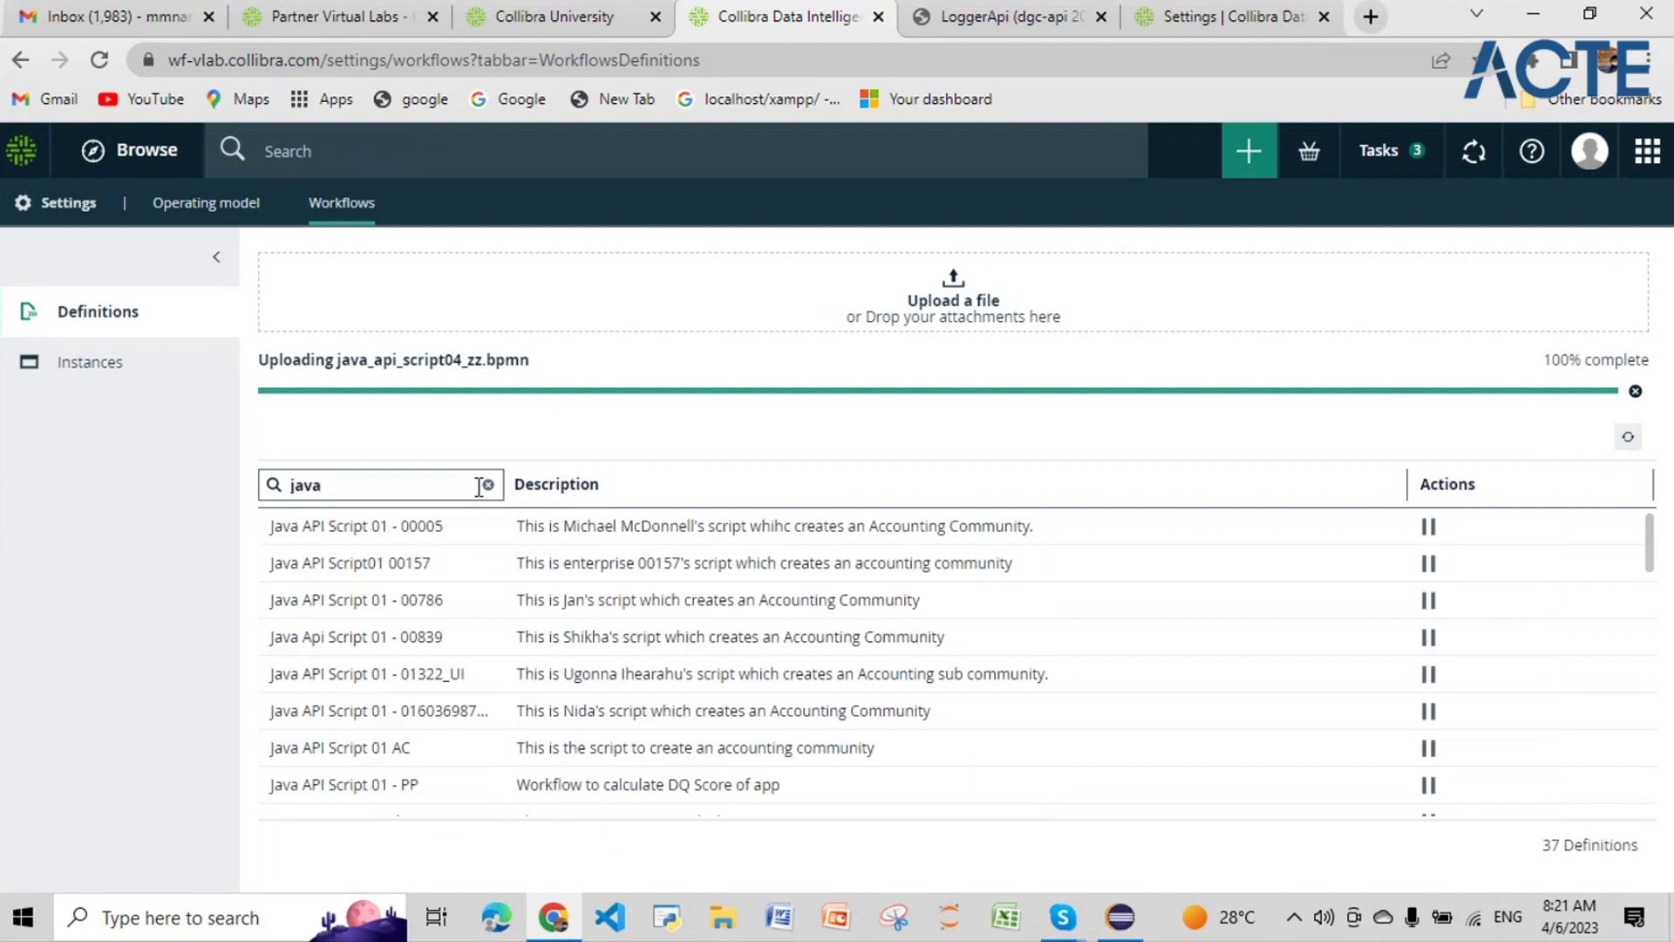
text(_api)
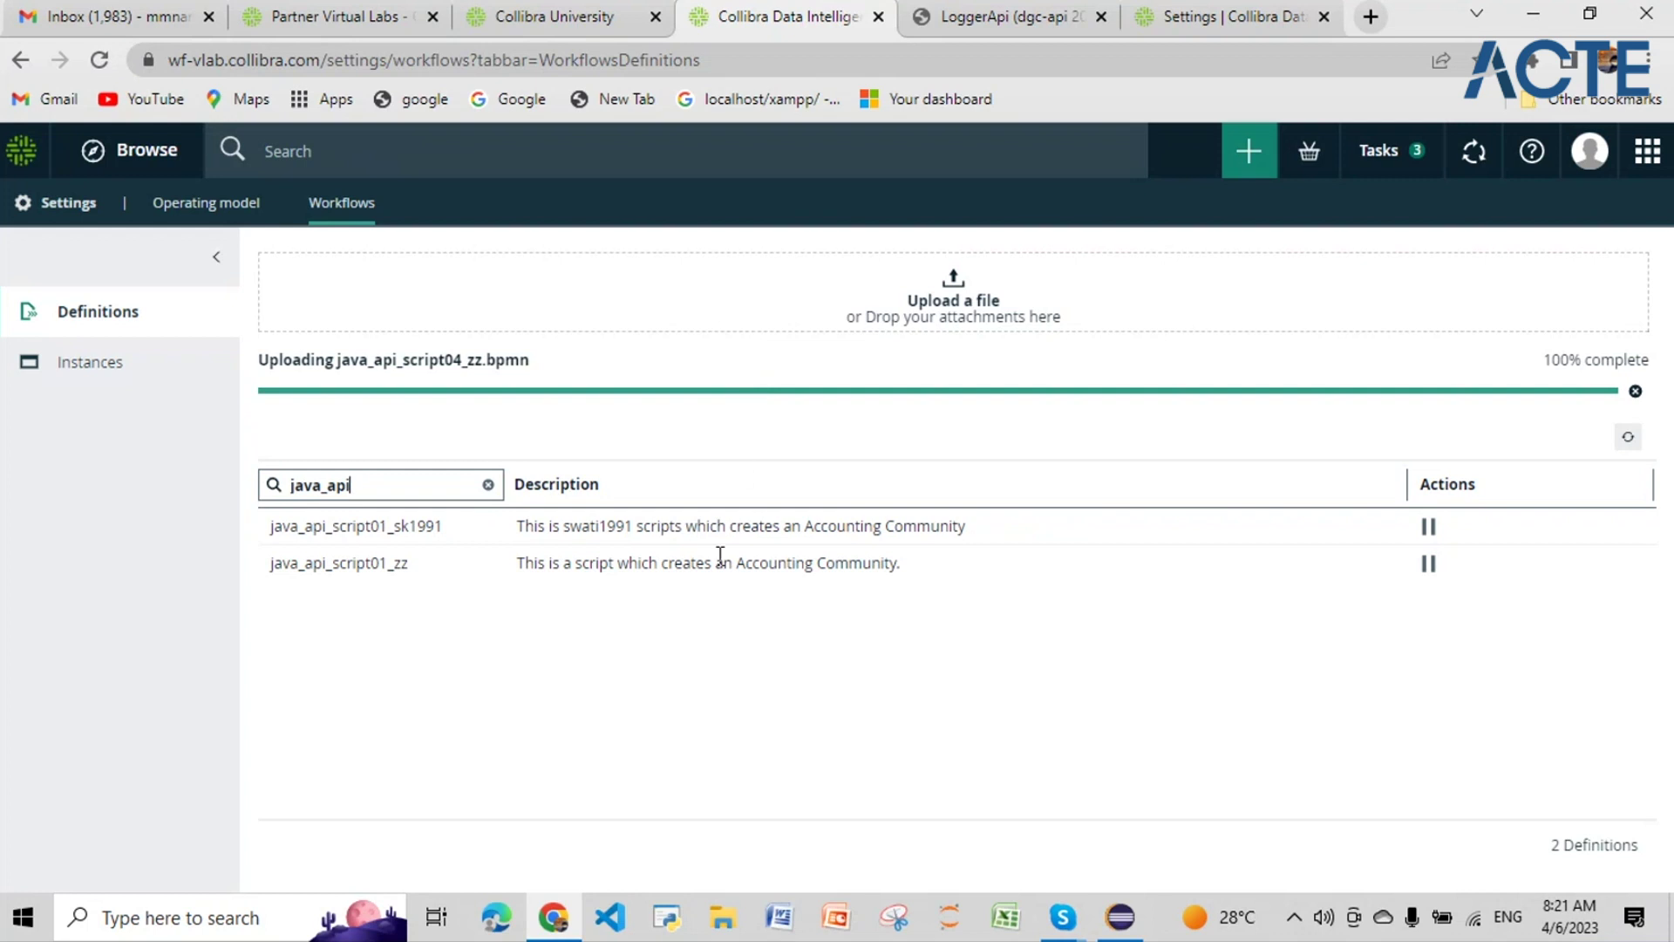
click(552, 930)
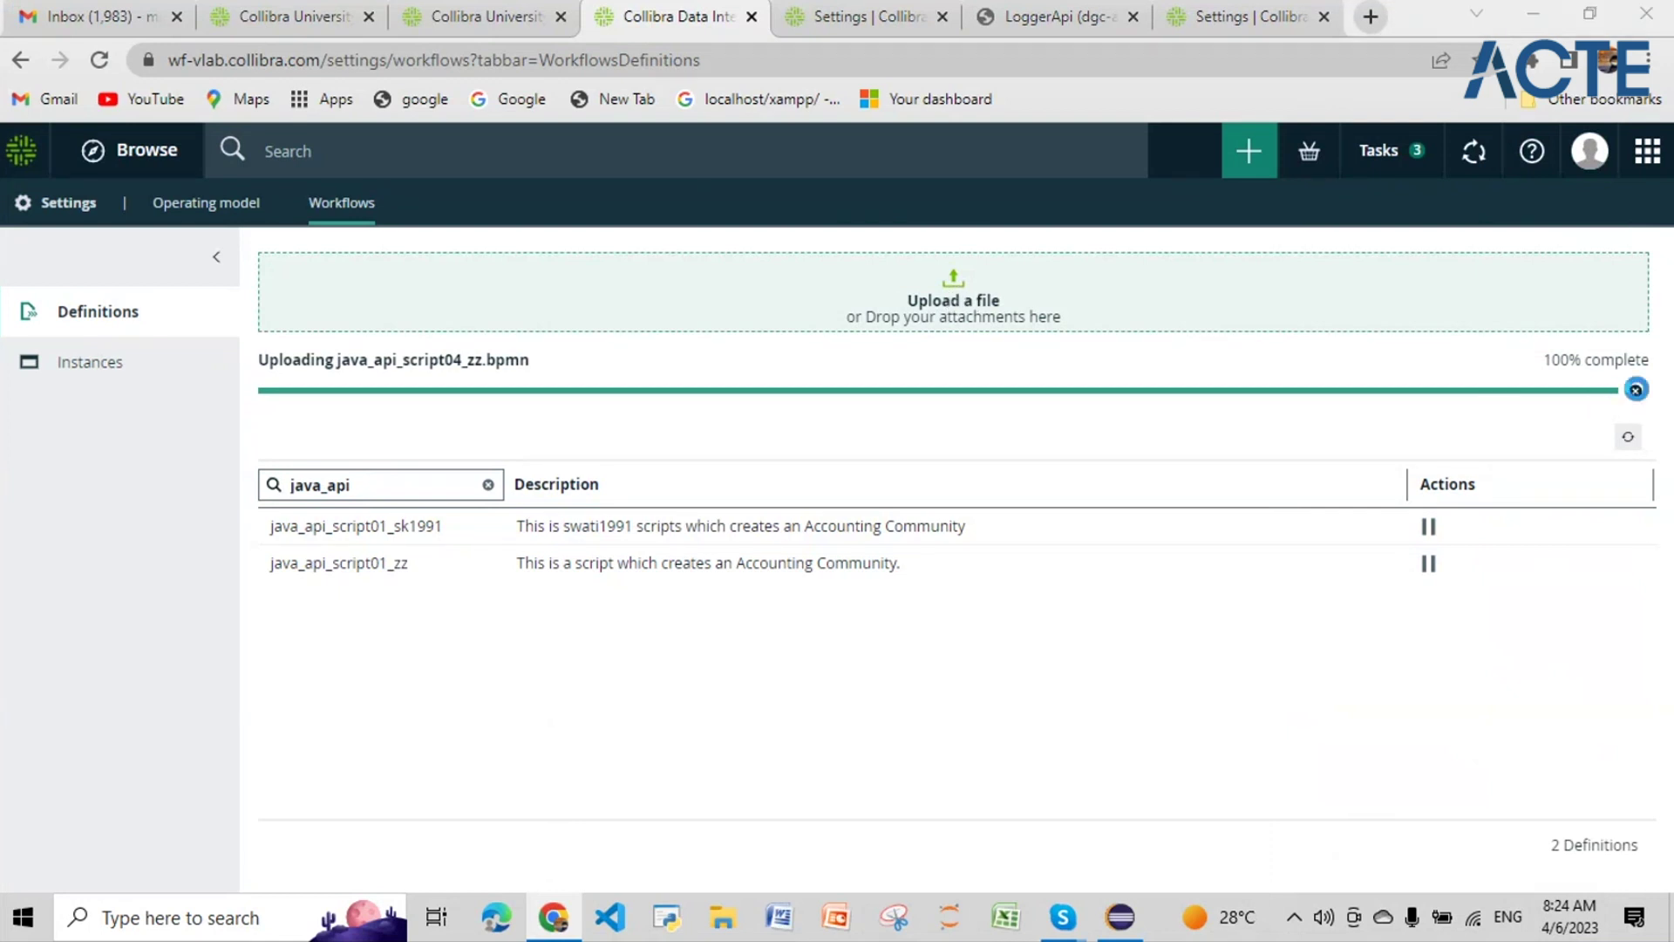
Step: Upload java_api_script04_zz.bpmn again, close the duplicate progress row, and refresh the definitions
click(1081, 318)
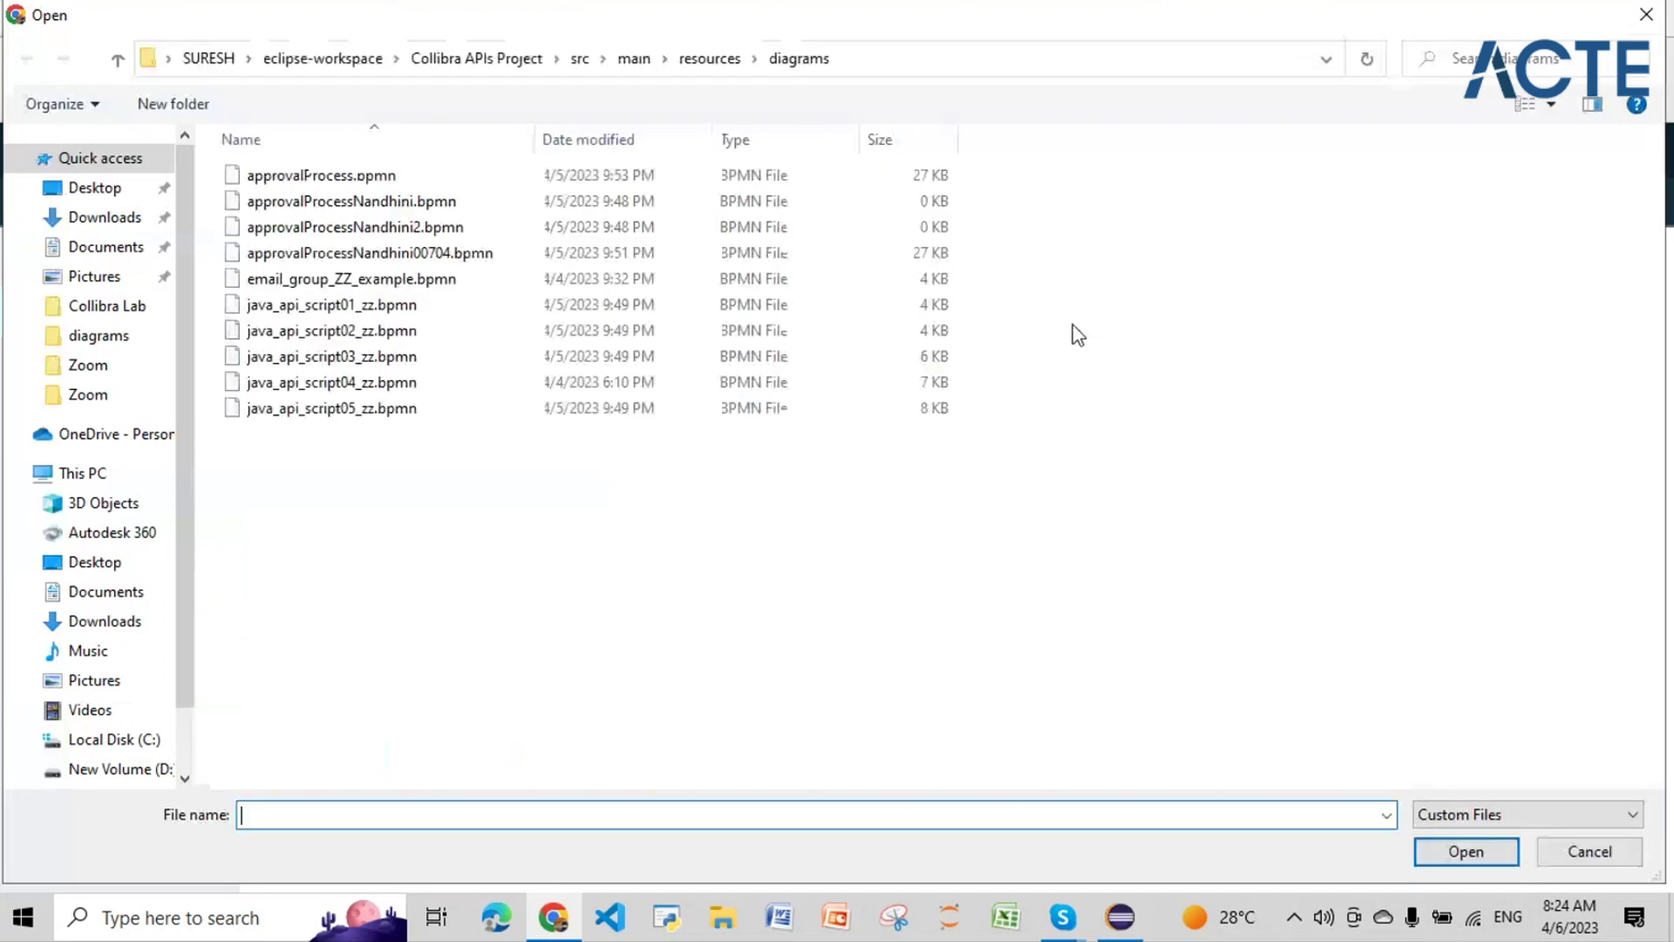
click(1454, 851)
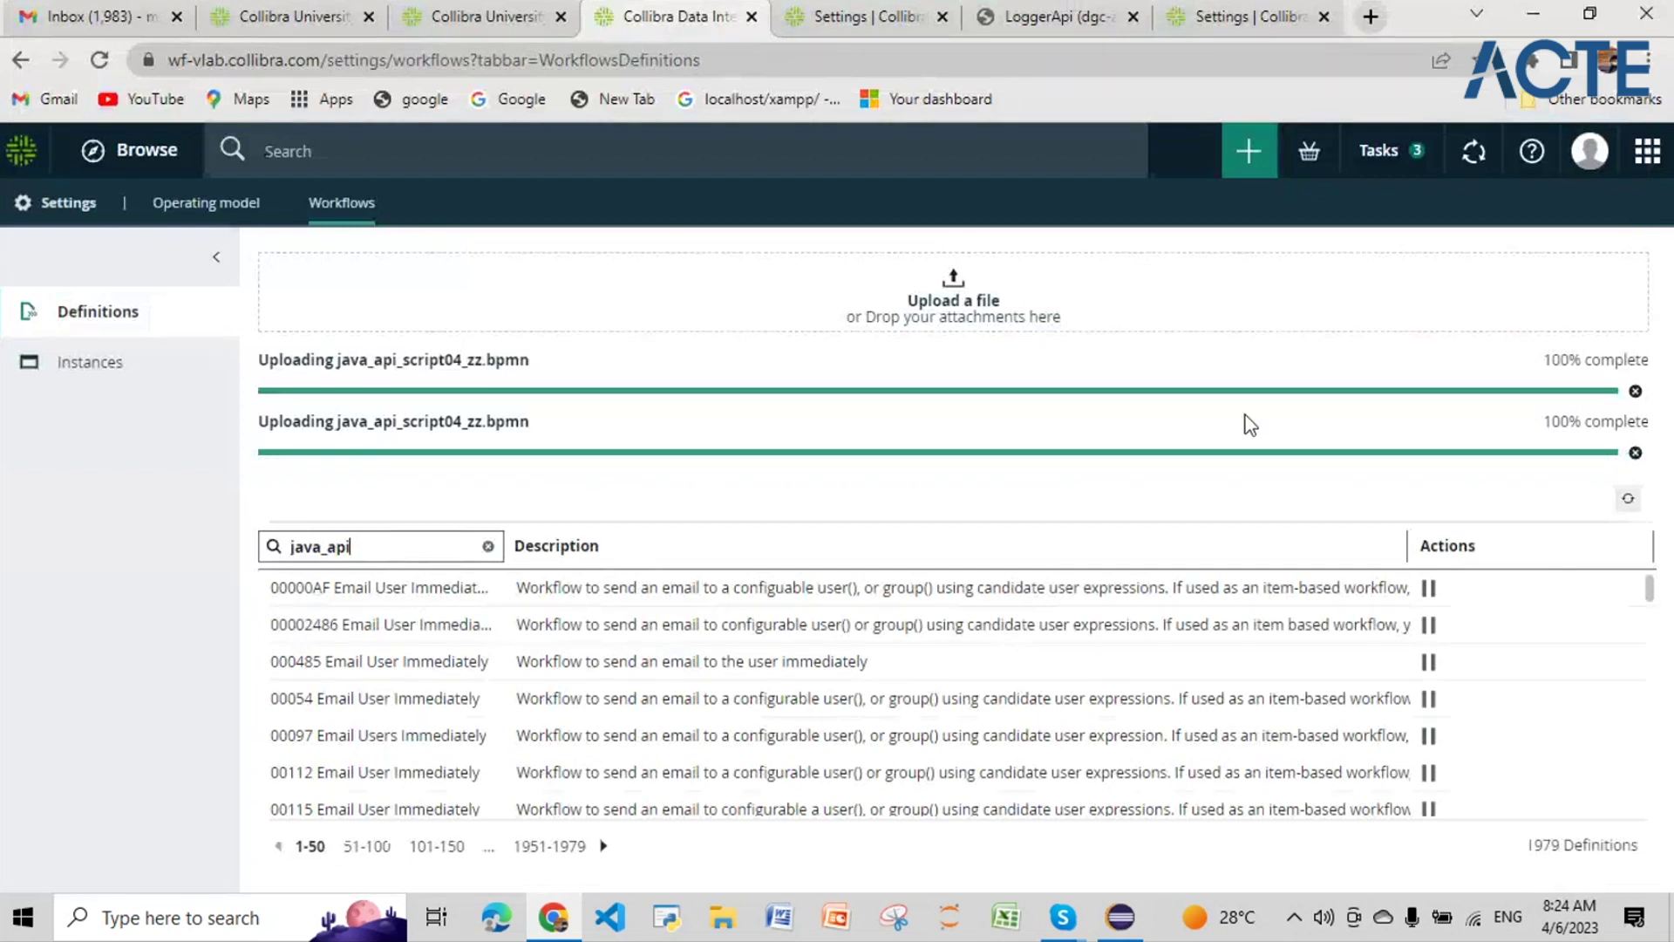
click(1636, 391)
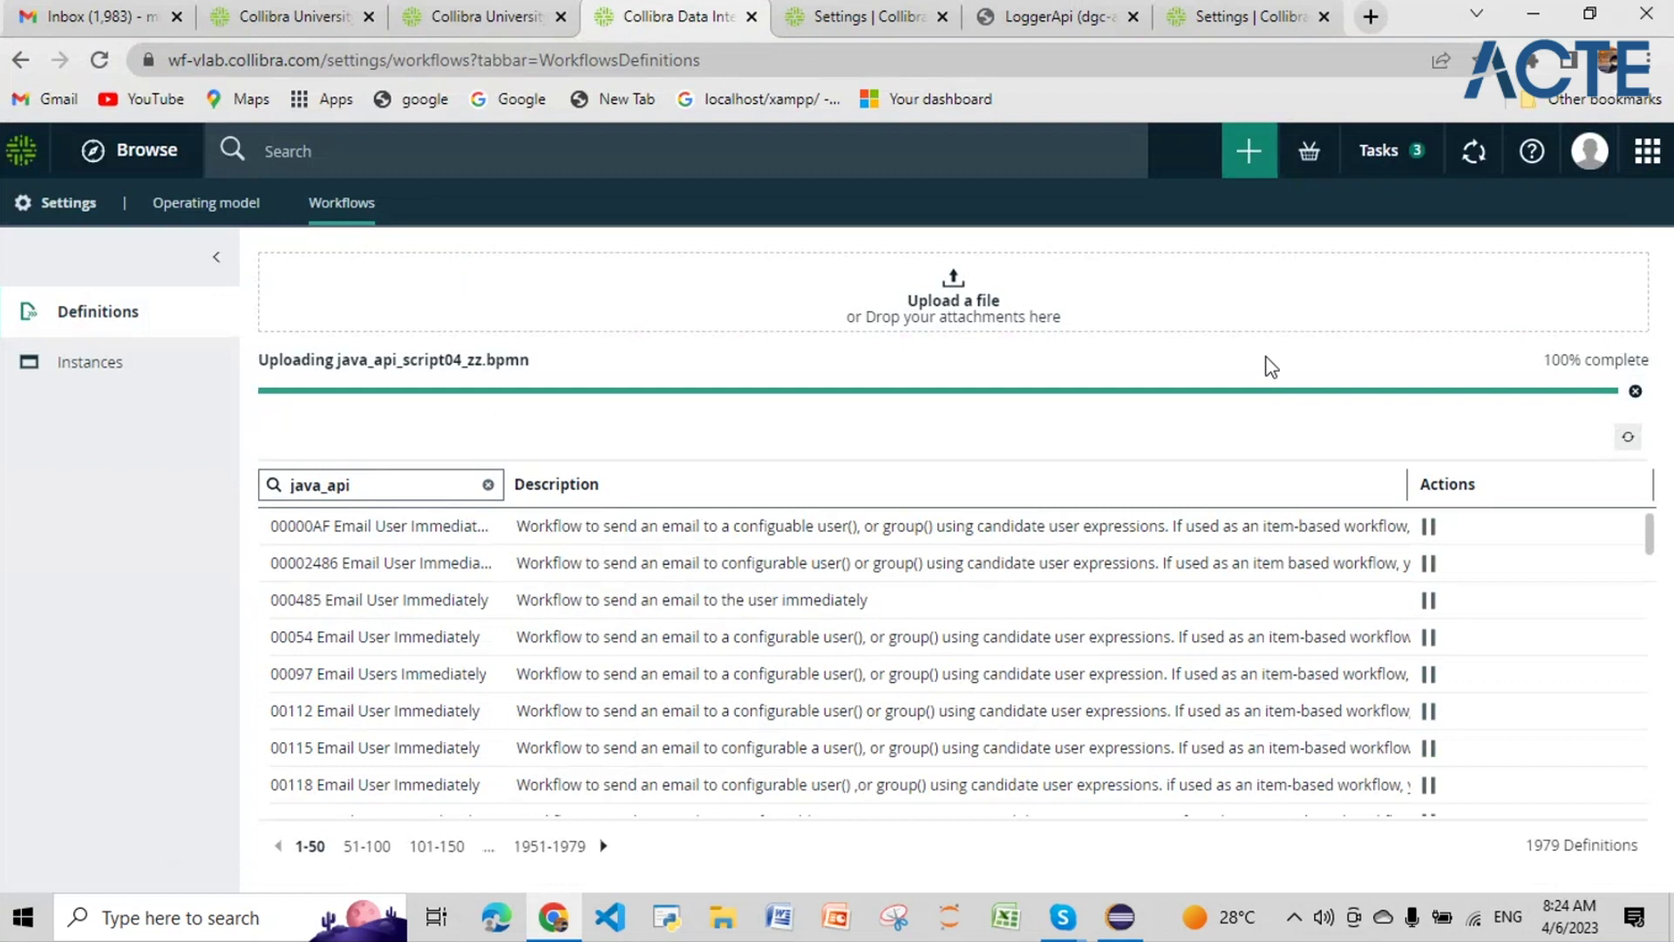
click(1627, 438)
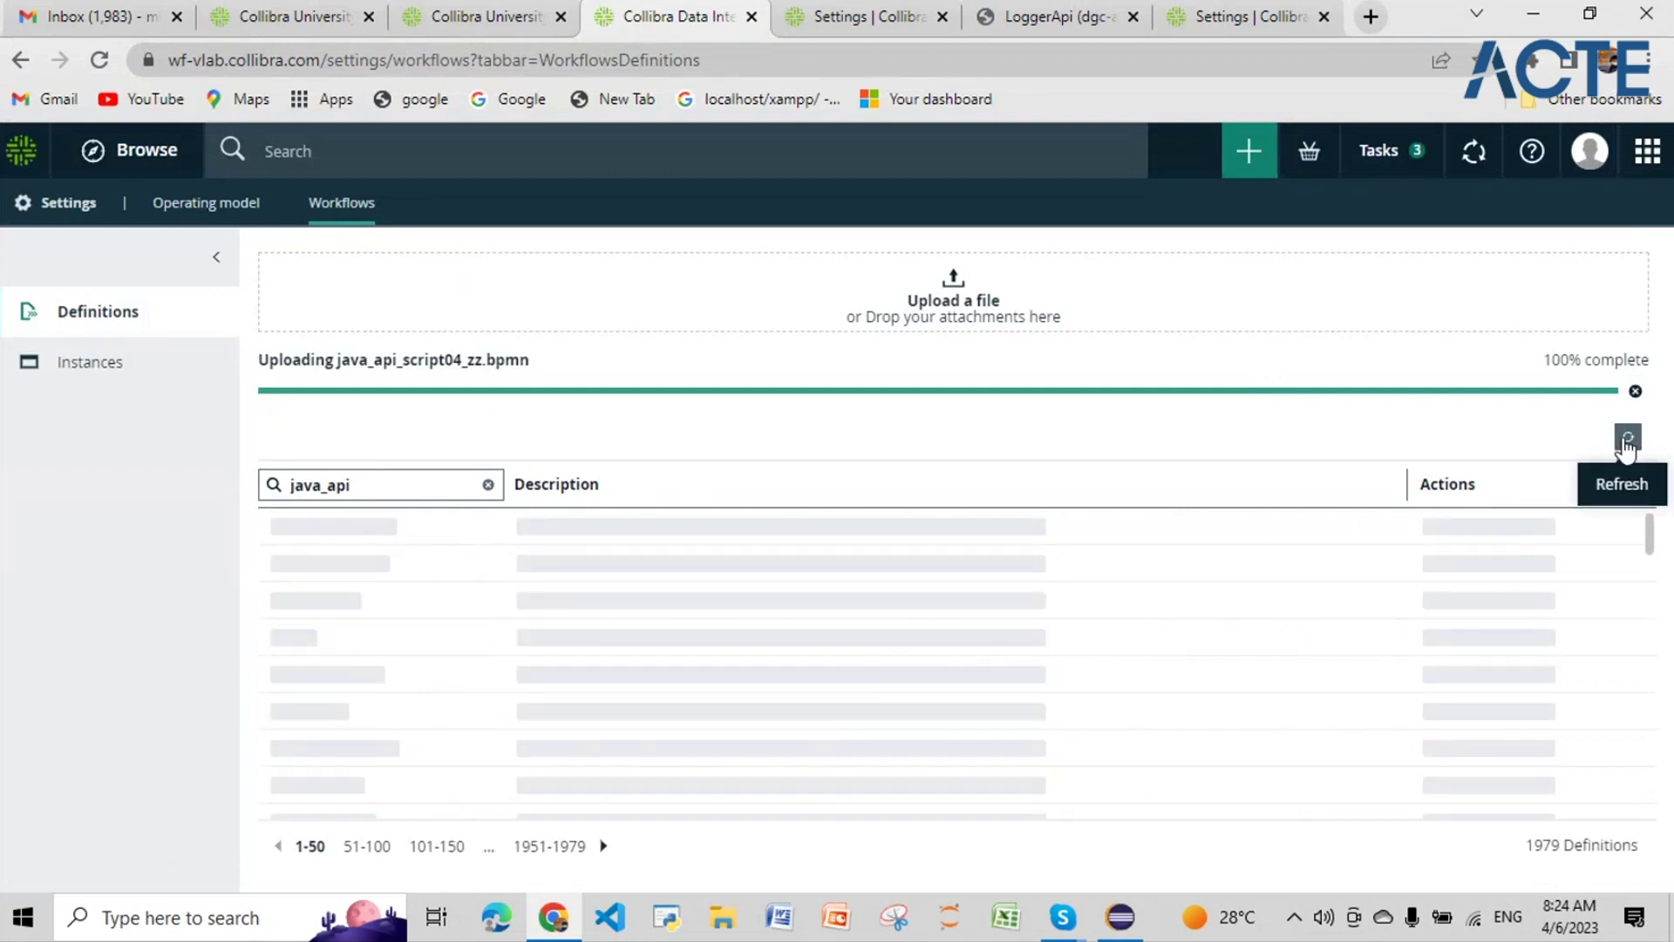
Step: Try refining the name search with '_sd', then erase it and highlight the uploaded file's name
click(381, 486)
text(_sd)
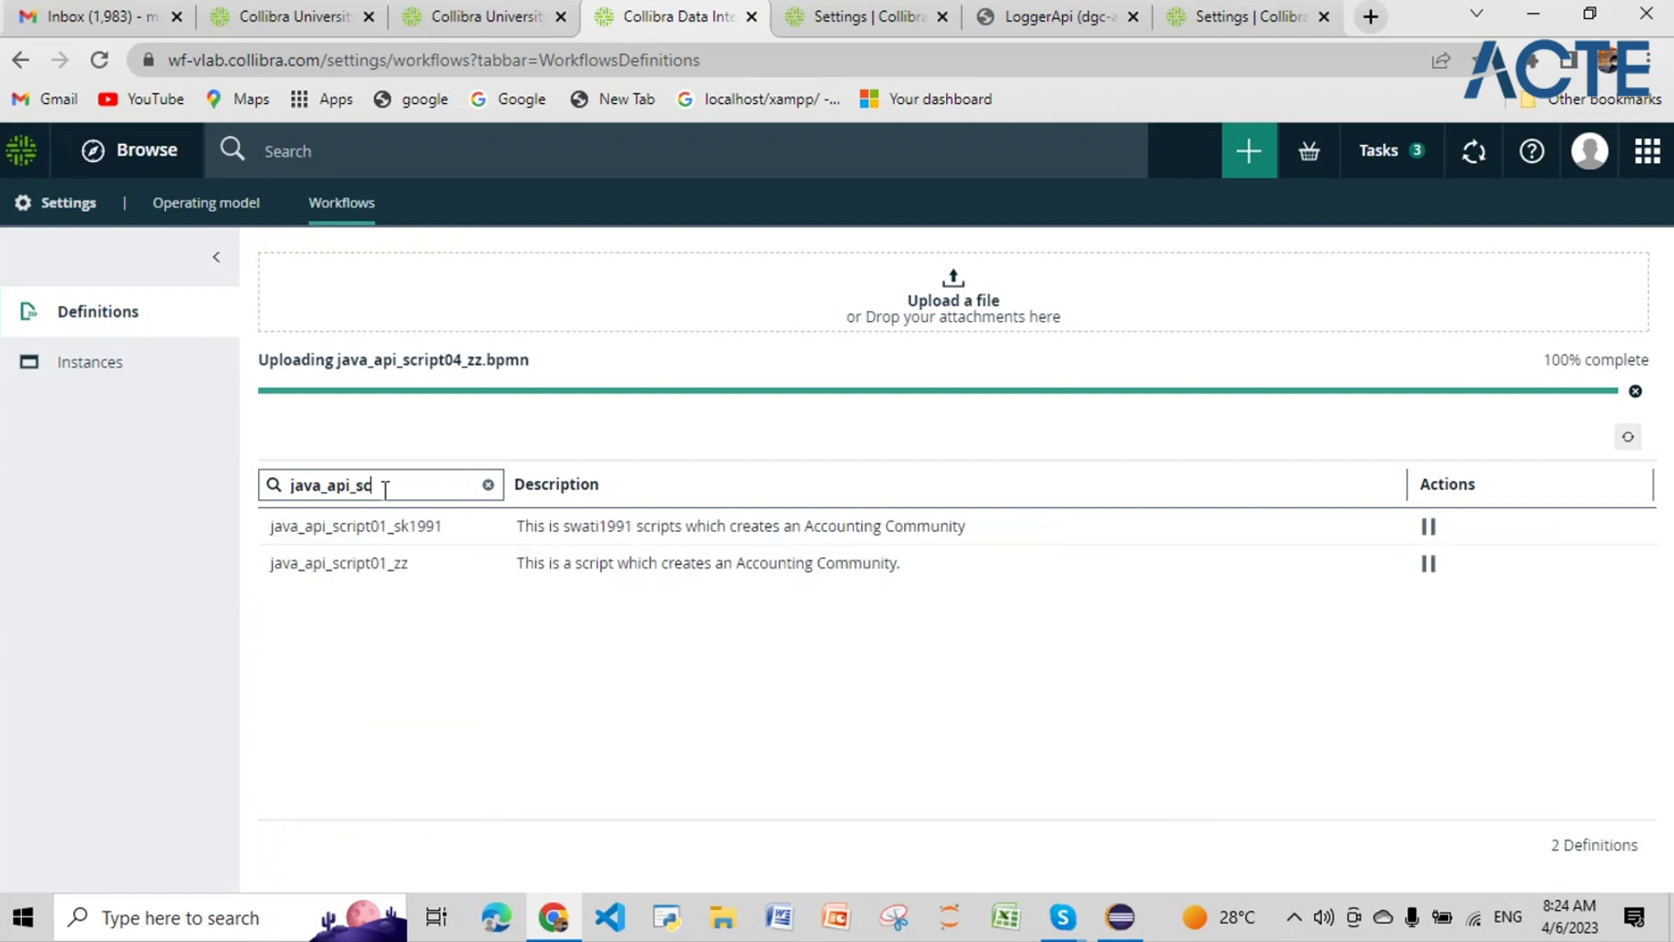
key(BackSpace)
key(BackSpace)
key(BackSpace)
key(BackSpace)
key(BackSpace)
key(BackSpace)
key(BackSpace)
key(BackSpace)
key(BackSpace)
key(BackSpace)
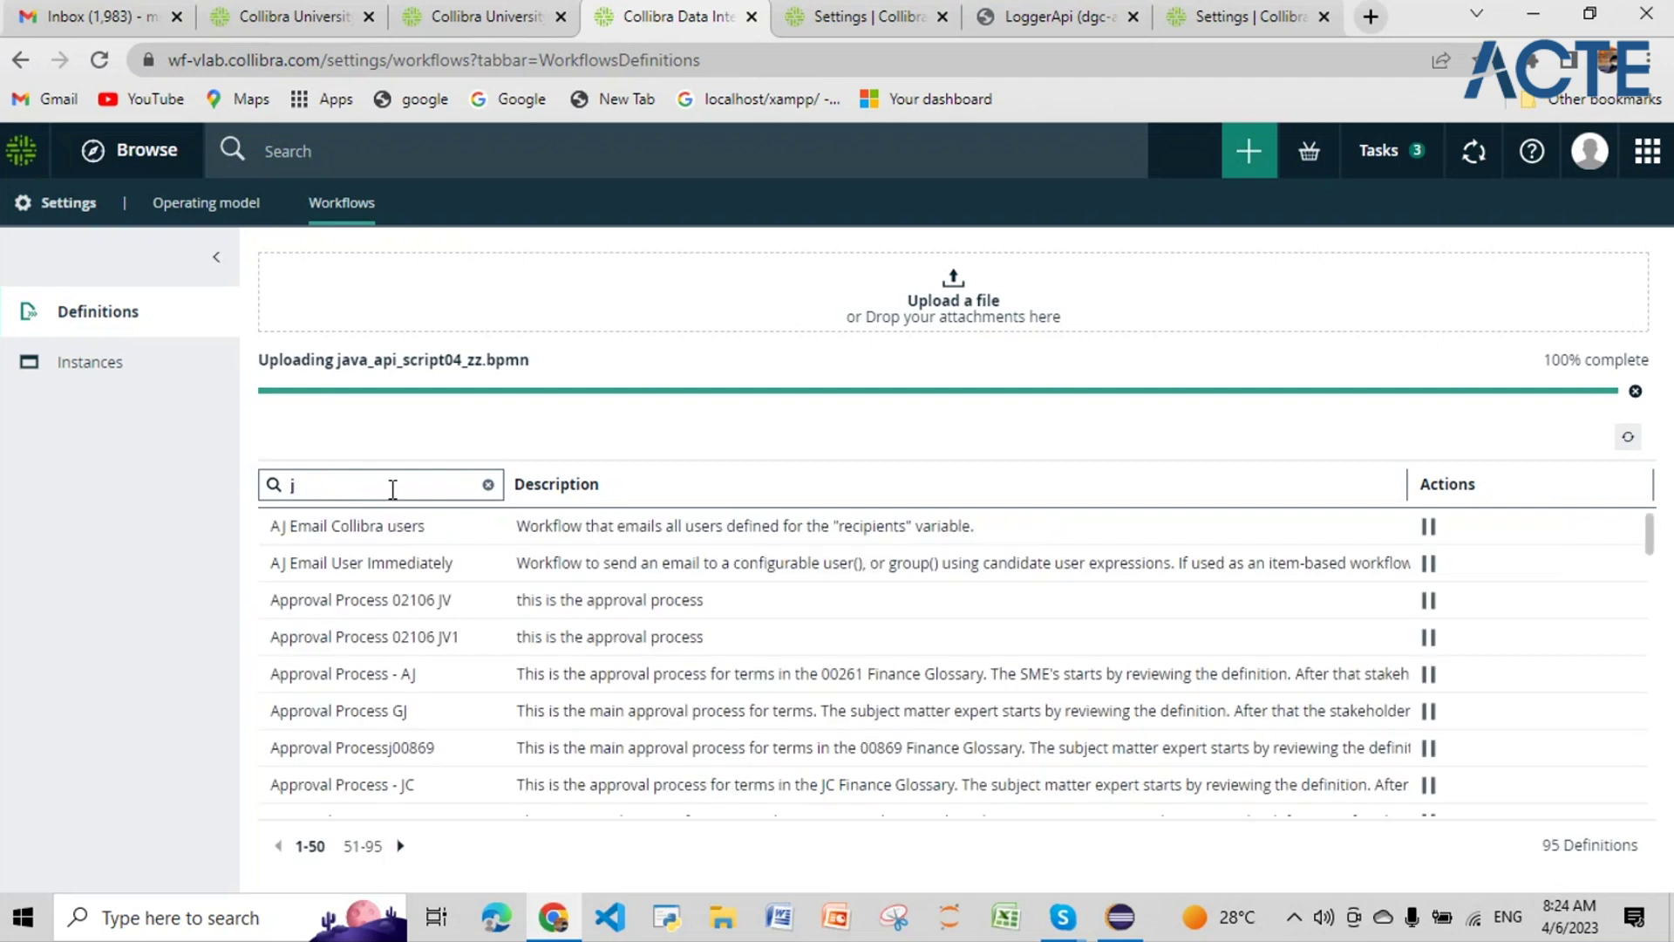
key(BackSpace)
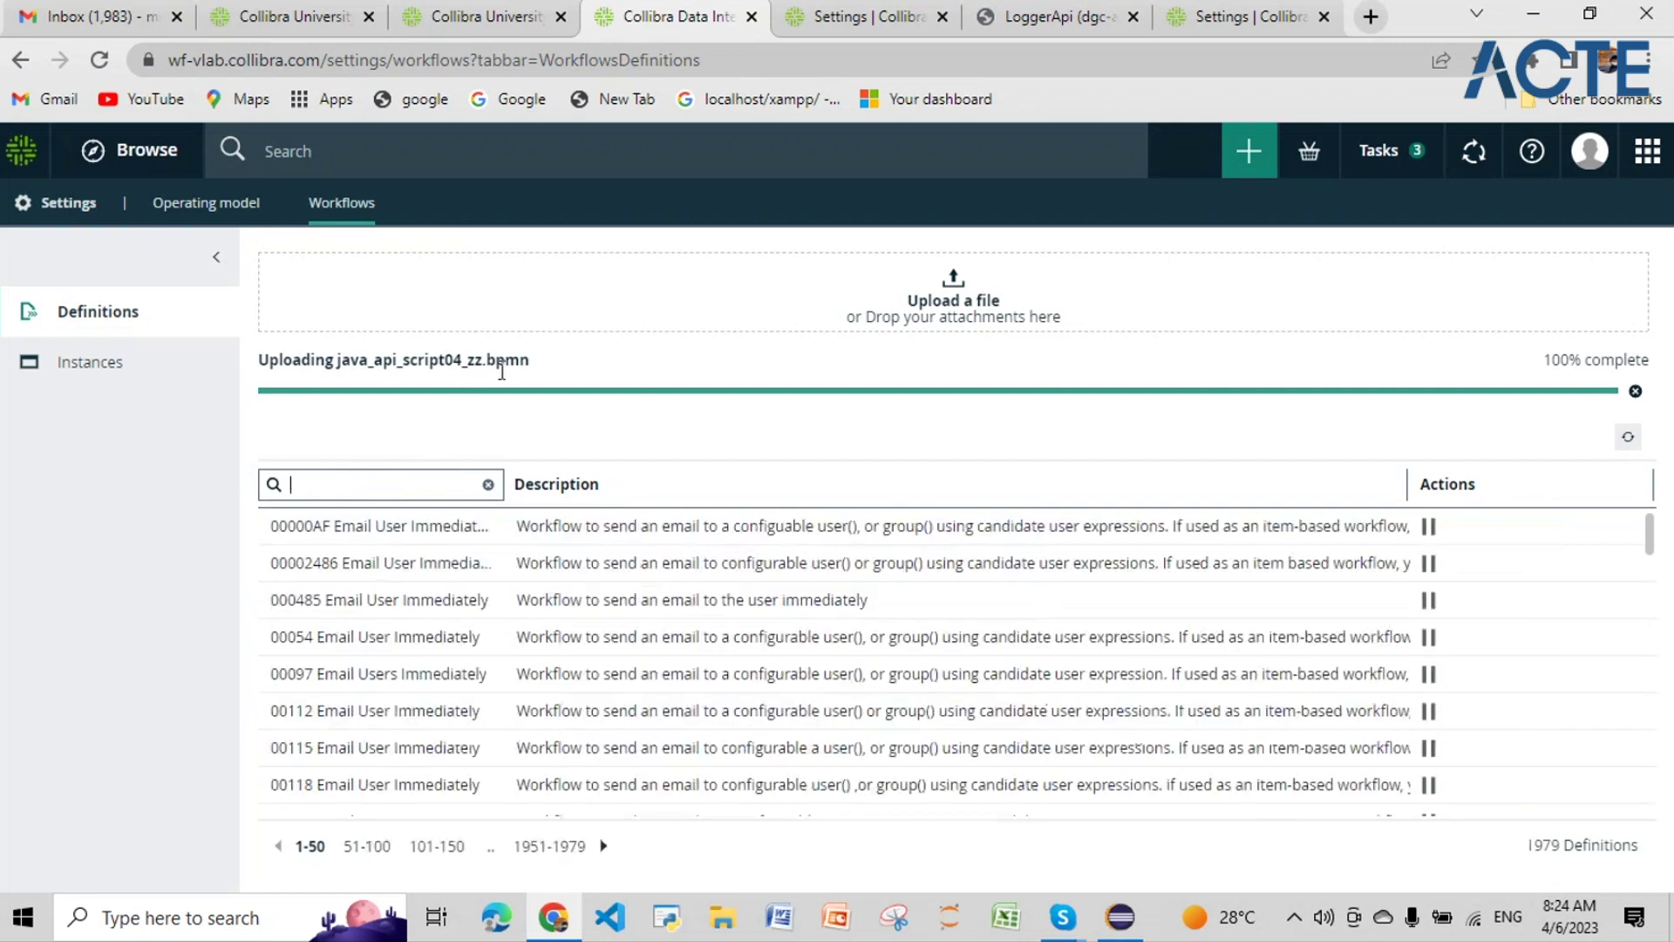
drag(532, 364, 337, 365)
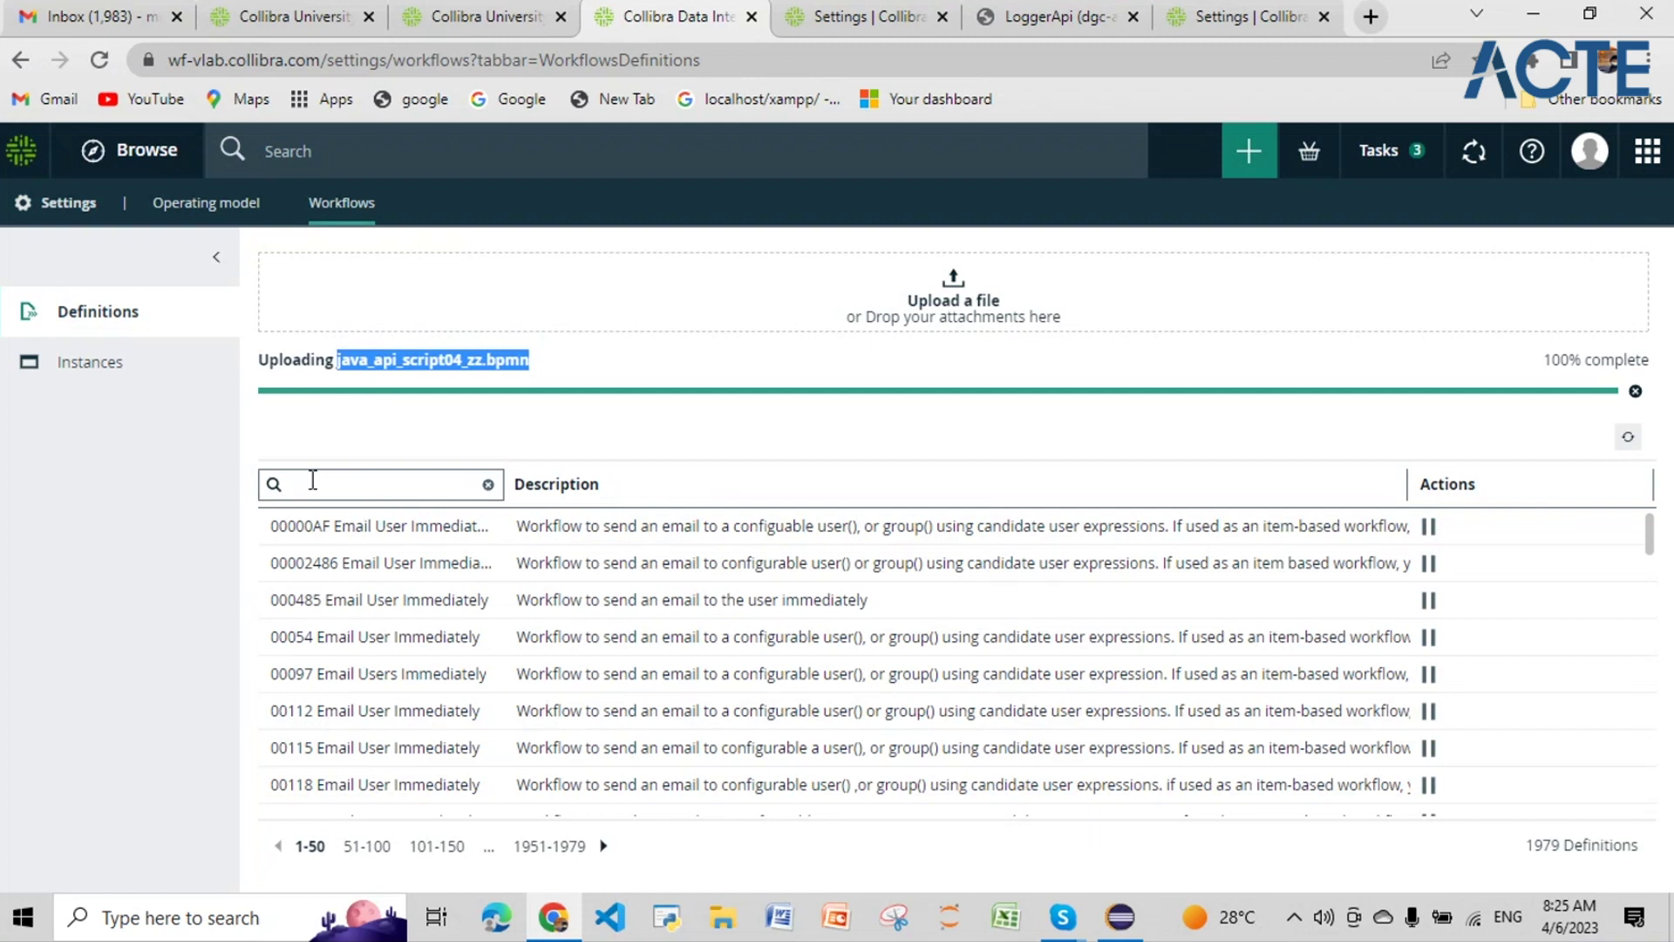
click(451, 428)
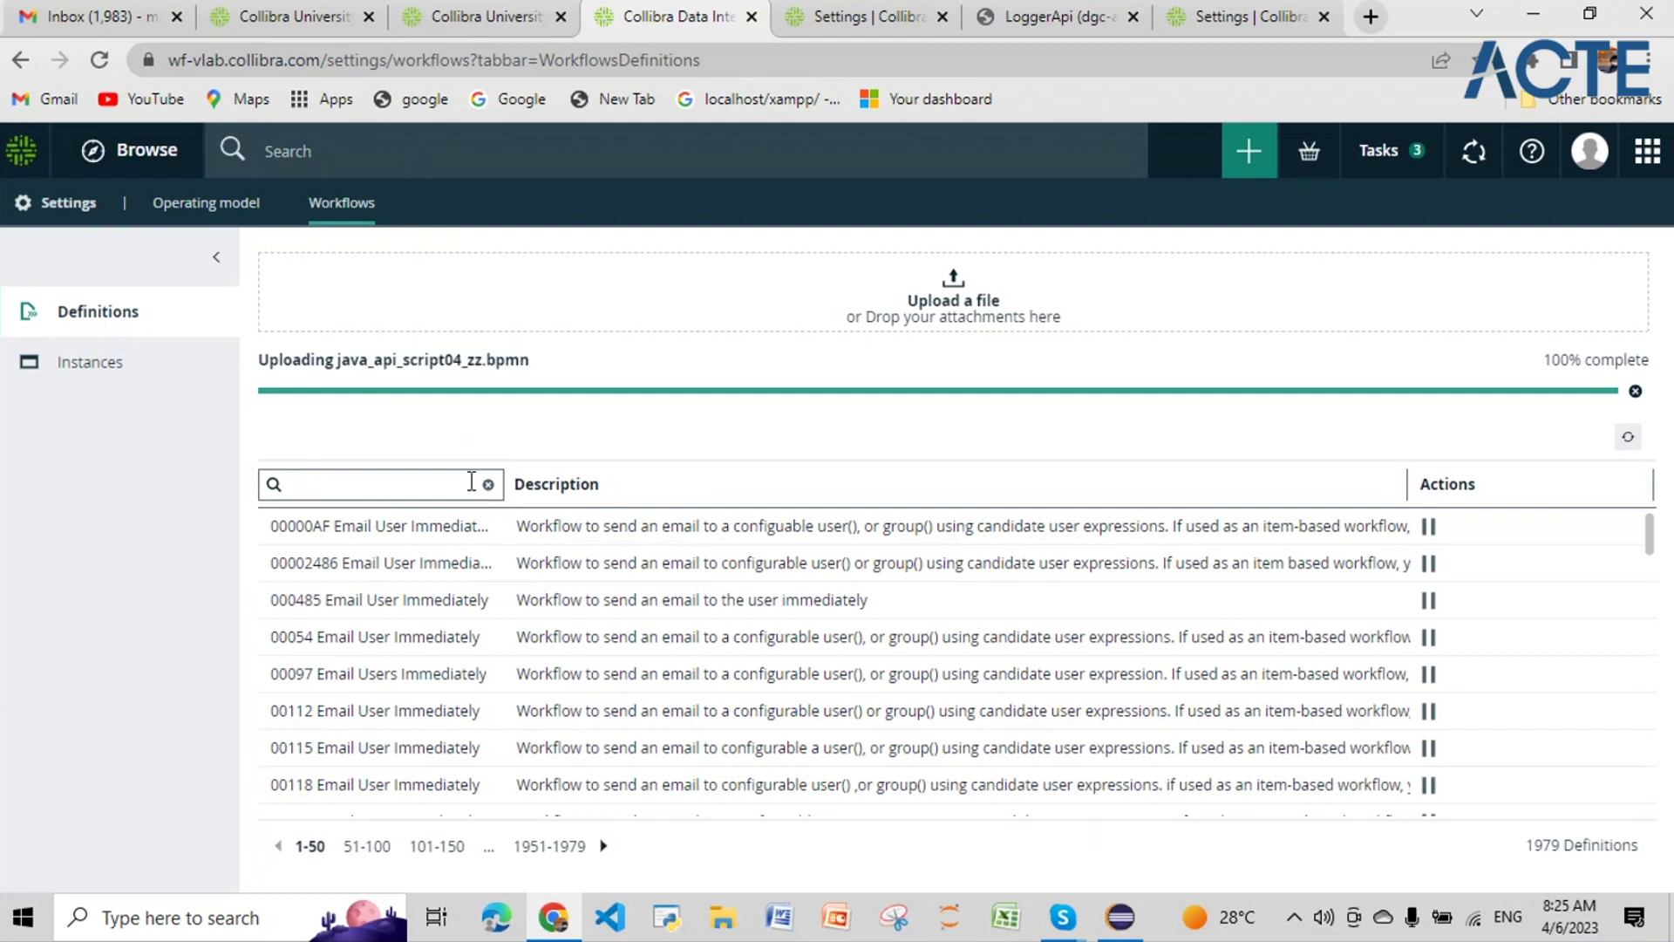
Step: Clear the name filter and search the definitions again for 'java_api'
click(488, 484)
click(482, 485)
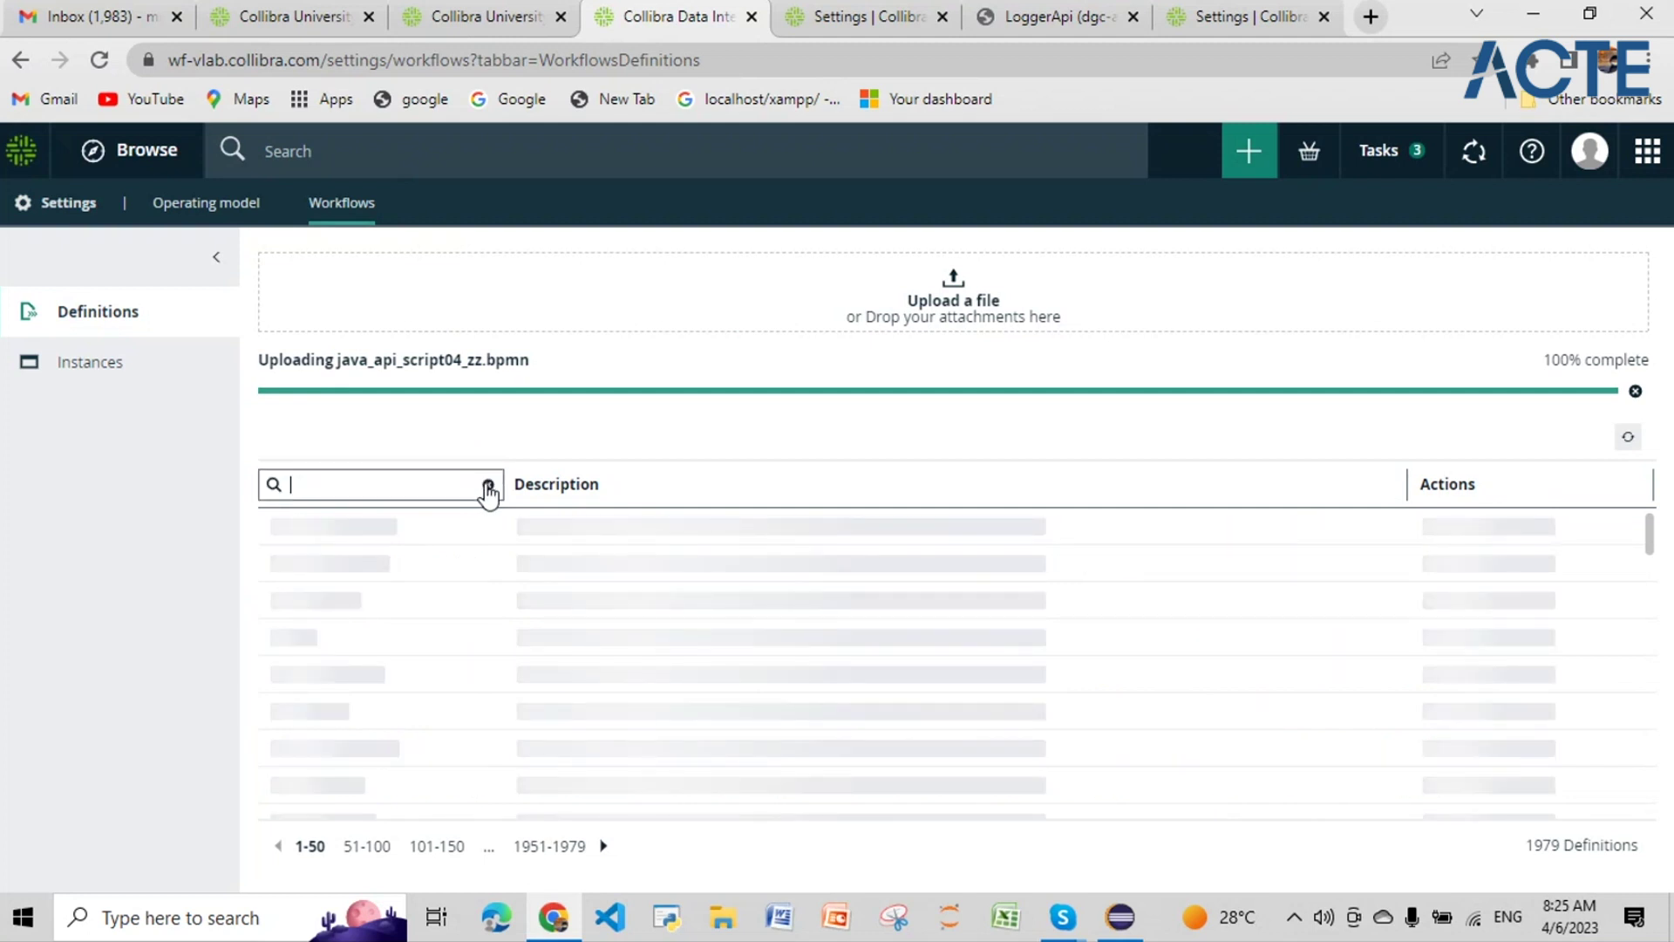
text(jv)
key(BackSpace)
text(a)
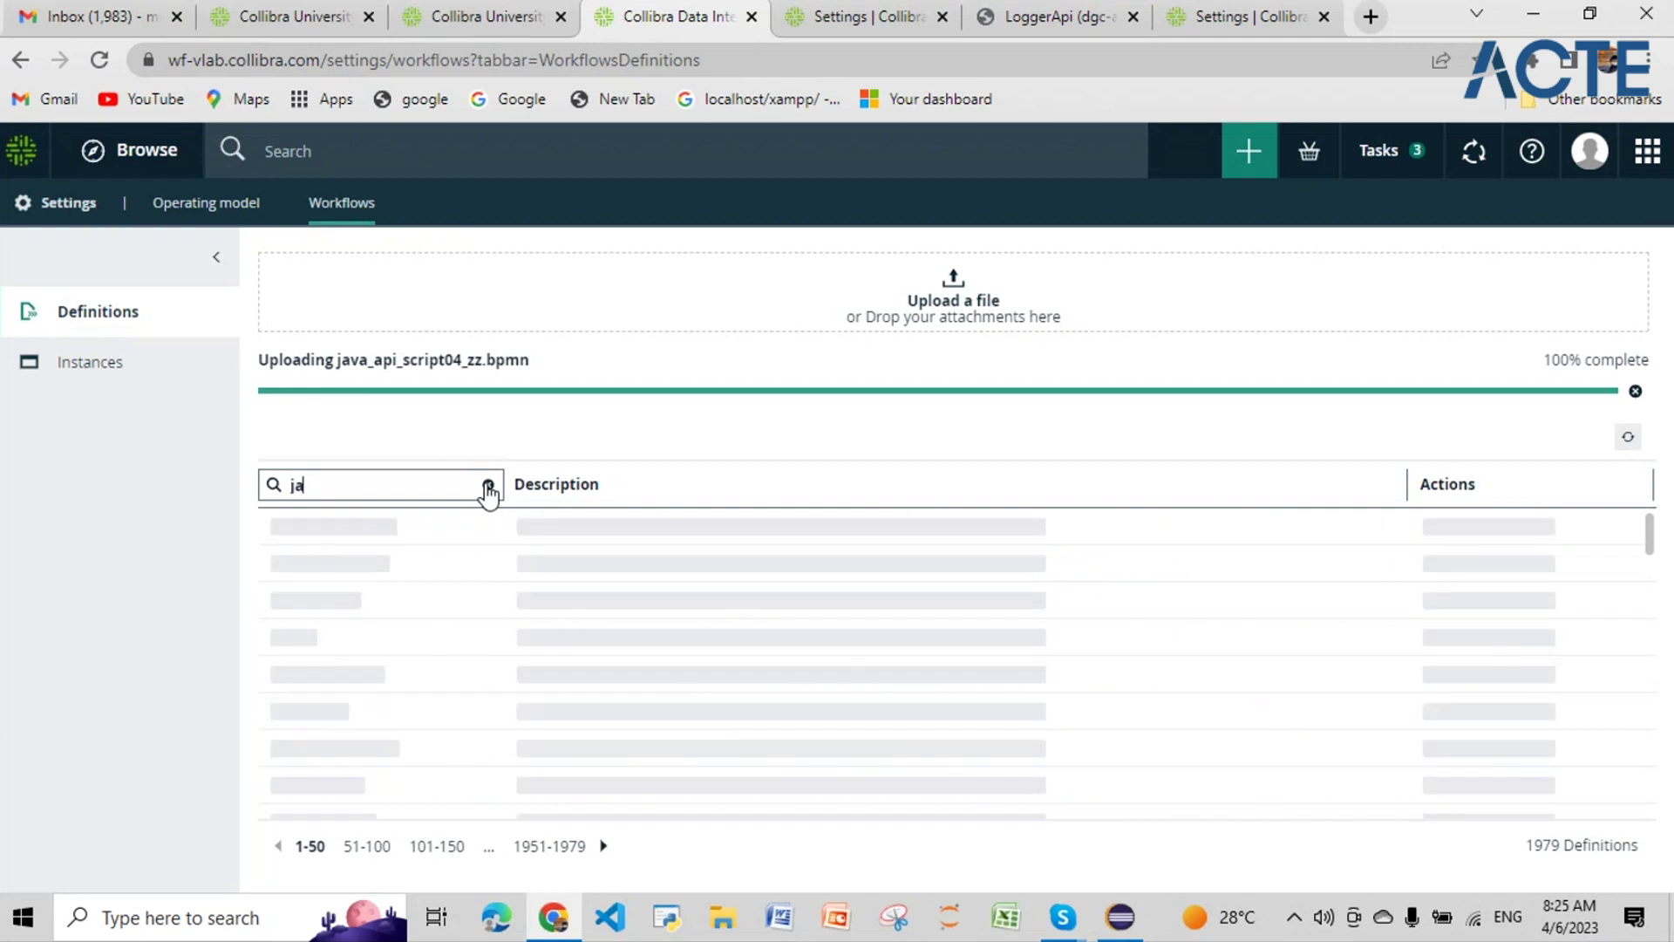
text(va)
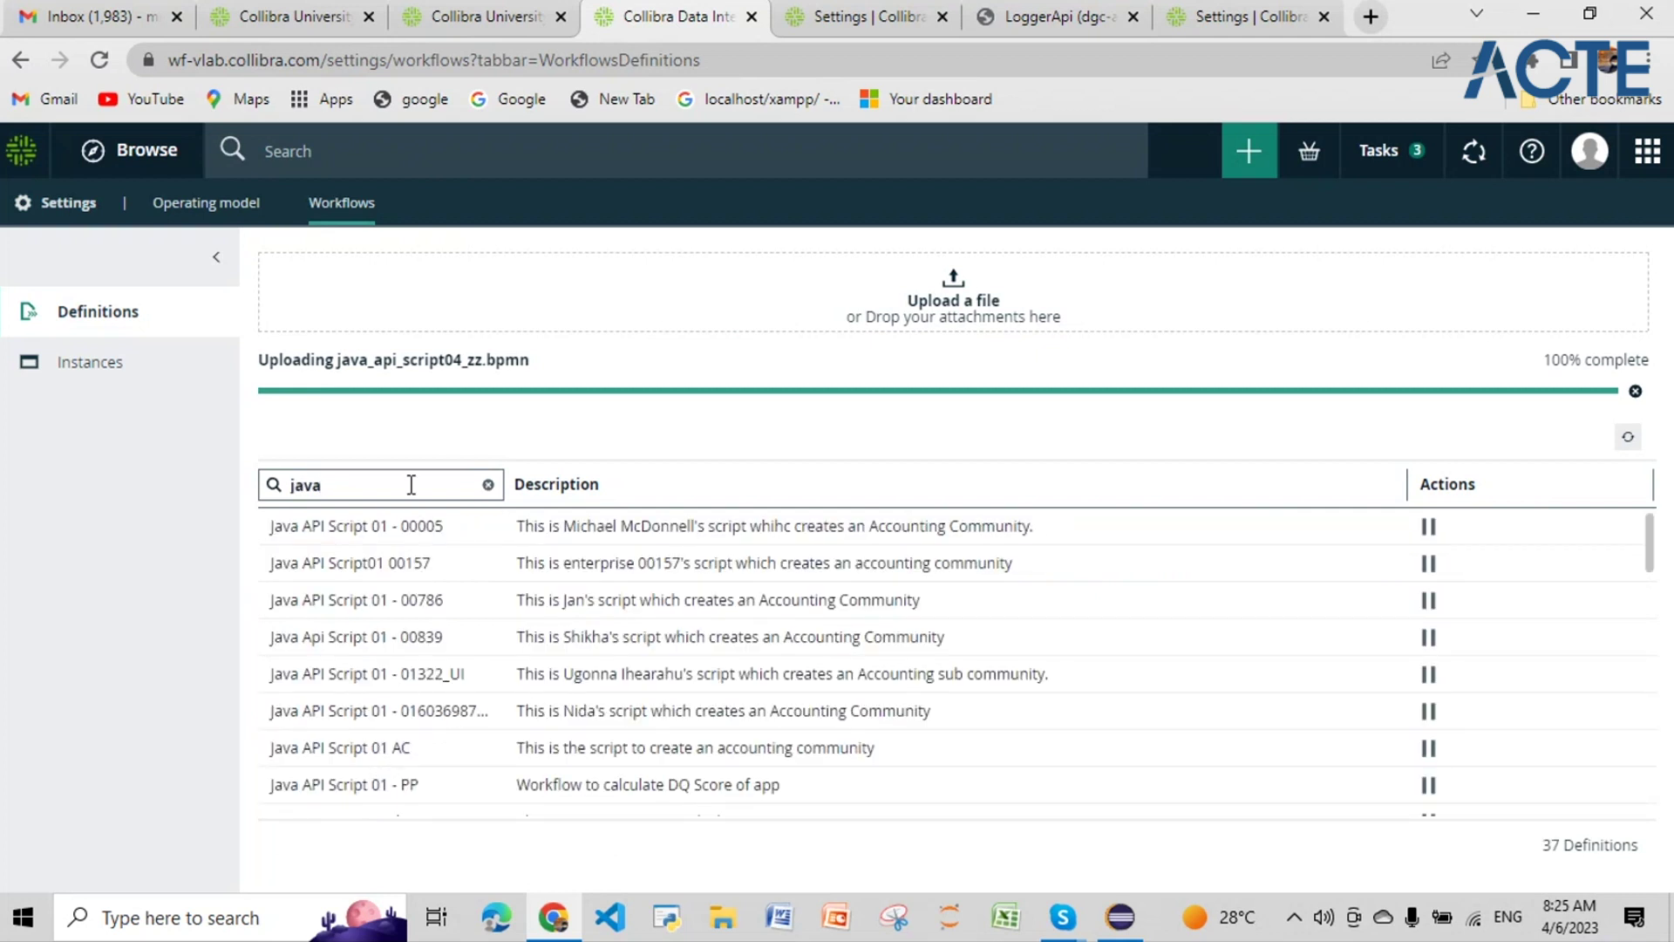
text(_api)
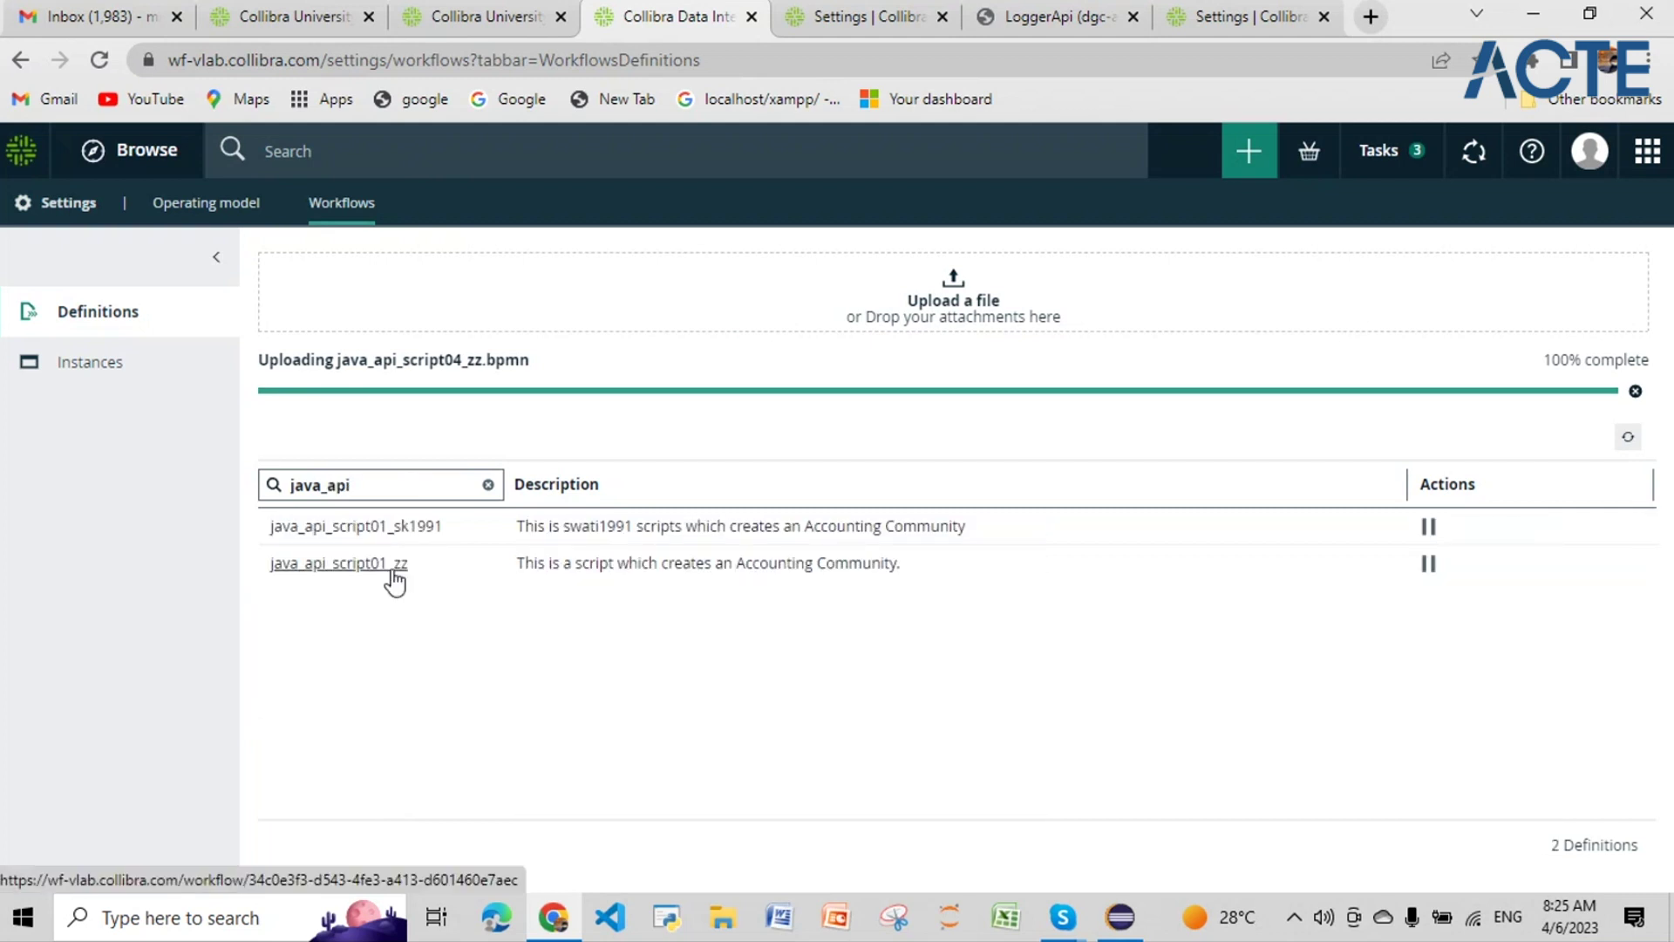
Step: Open the java_api_script01_zz definition overview and check it is Enabled and applies Global
click(393, 574)
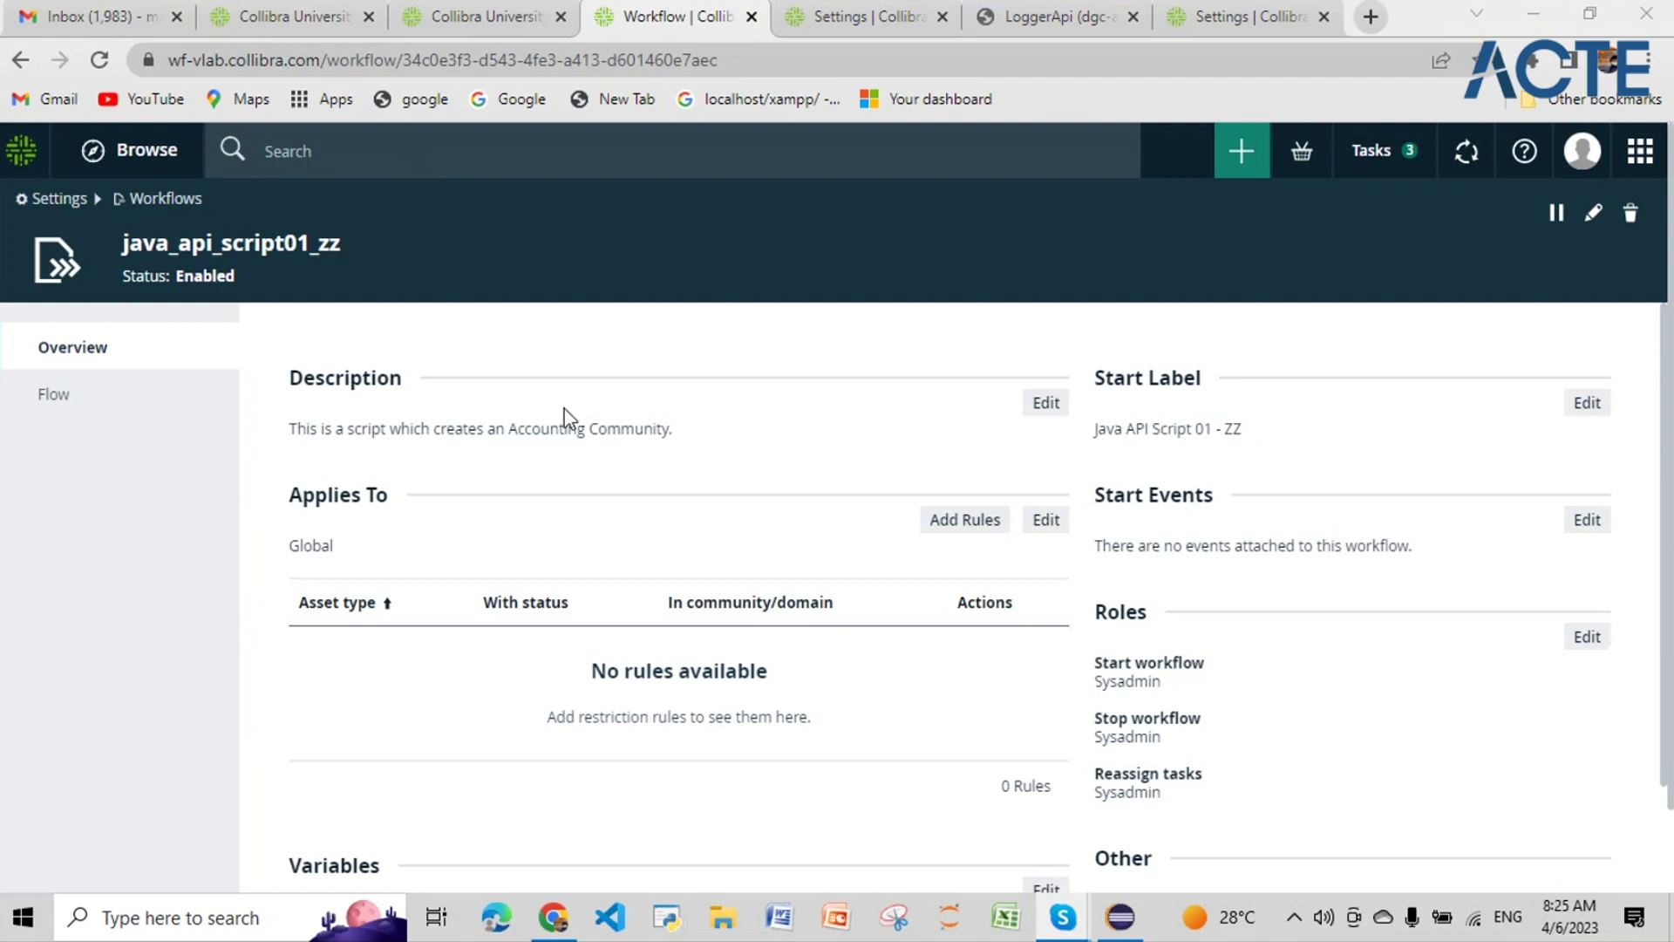
scroll(564, 471, down, 1)
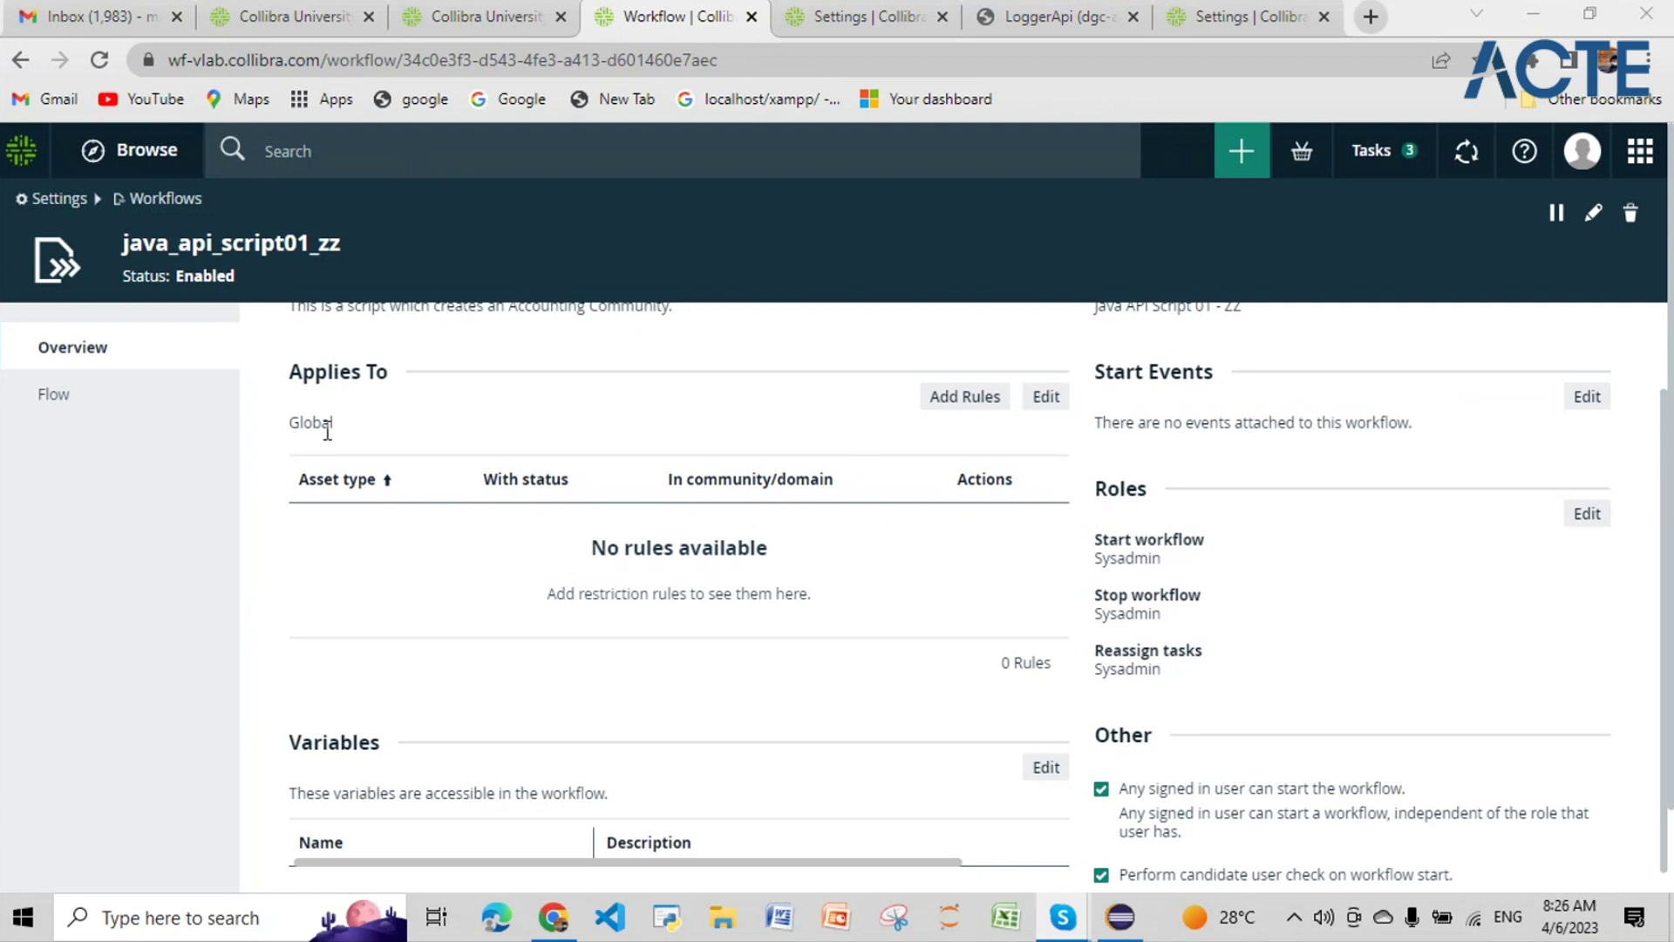
drag(337, 425, 289, 427)
click(1249, 160)
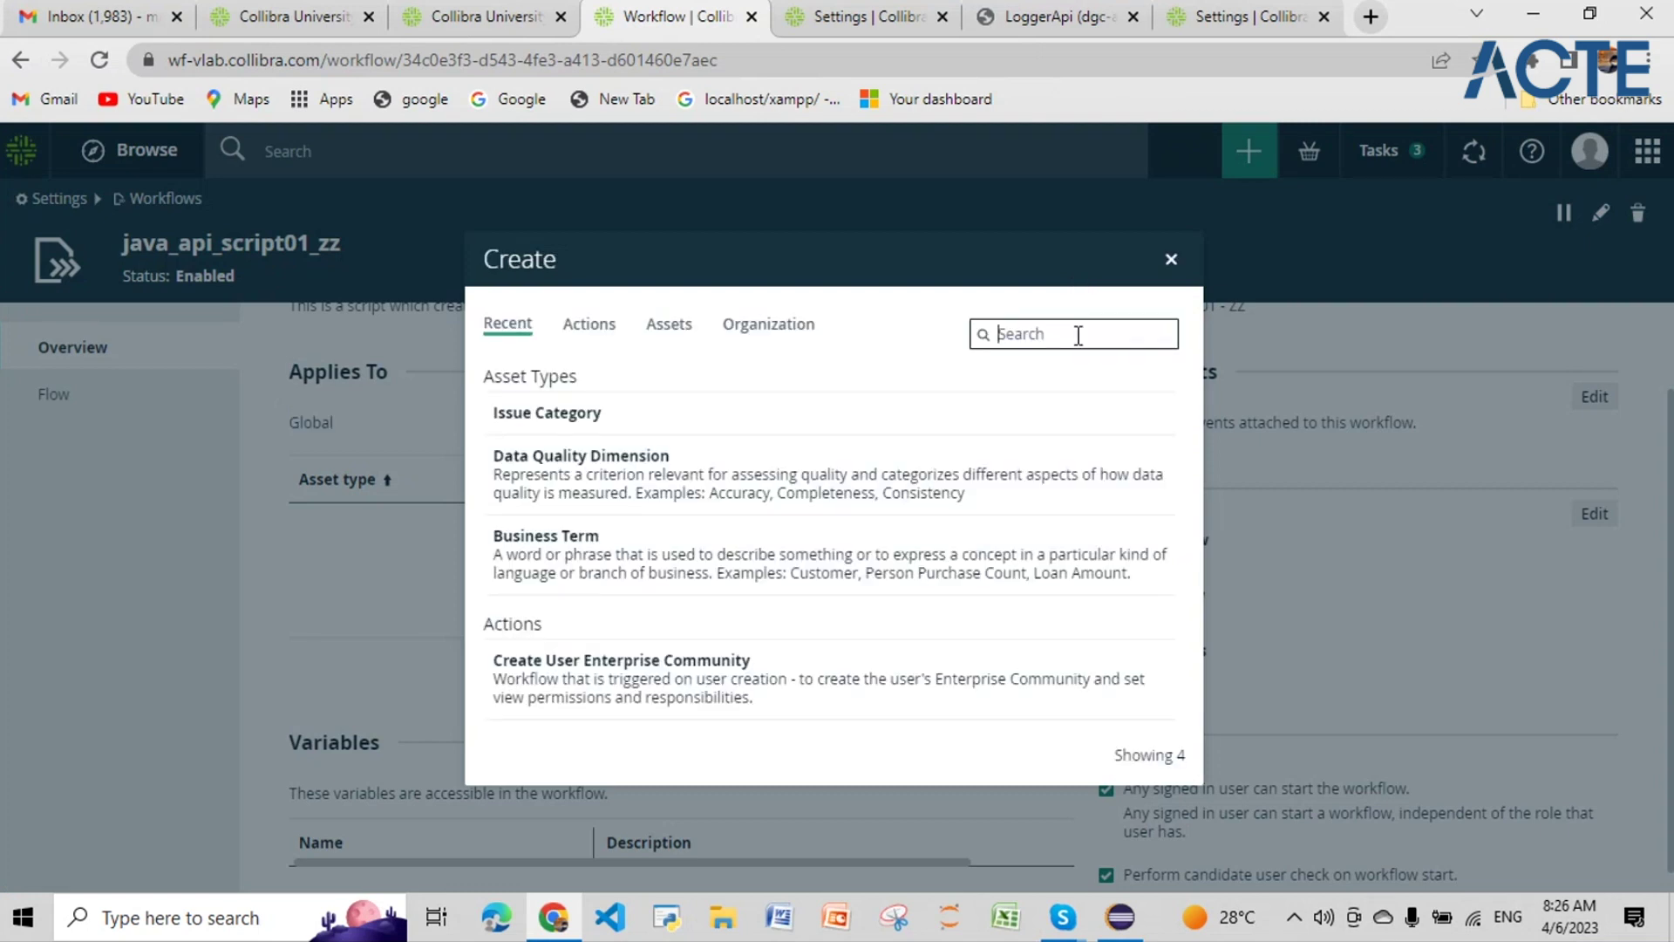
text(jav)
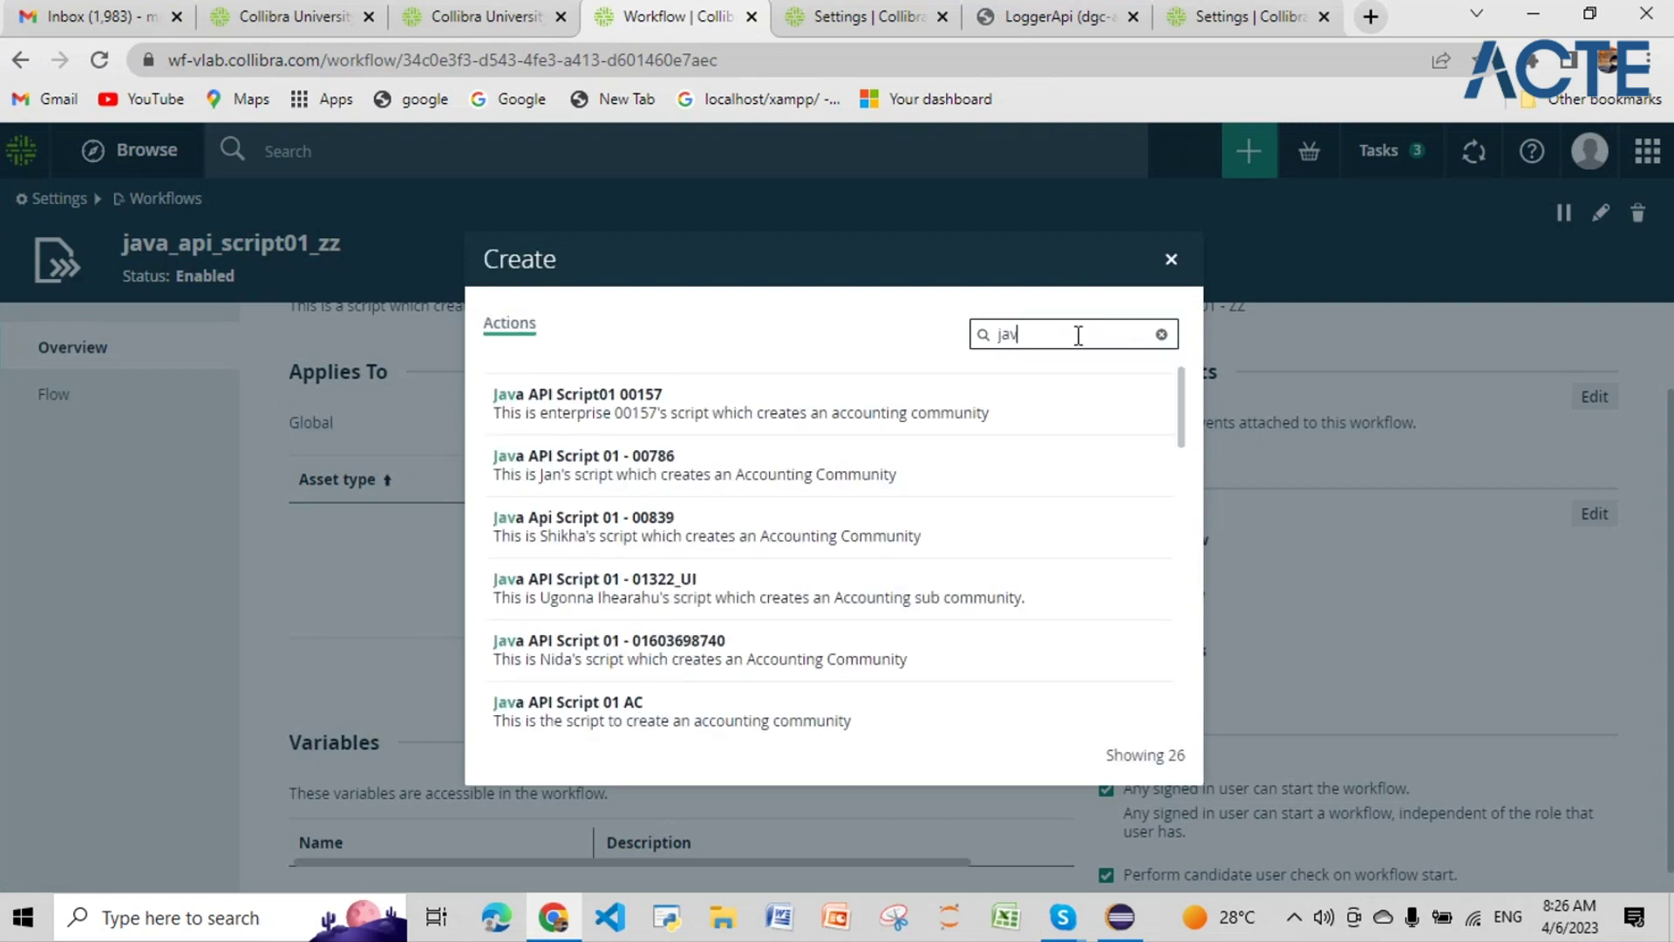
text(a_api)
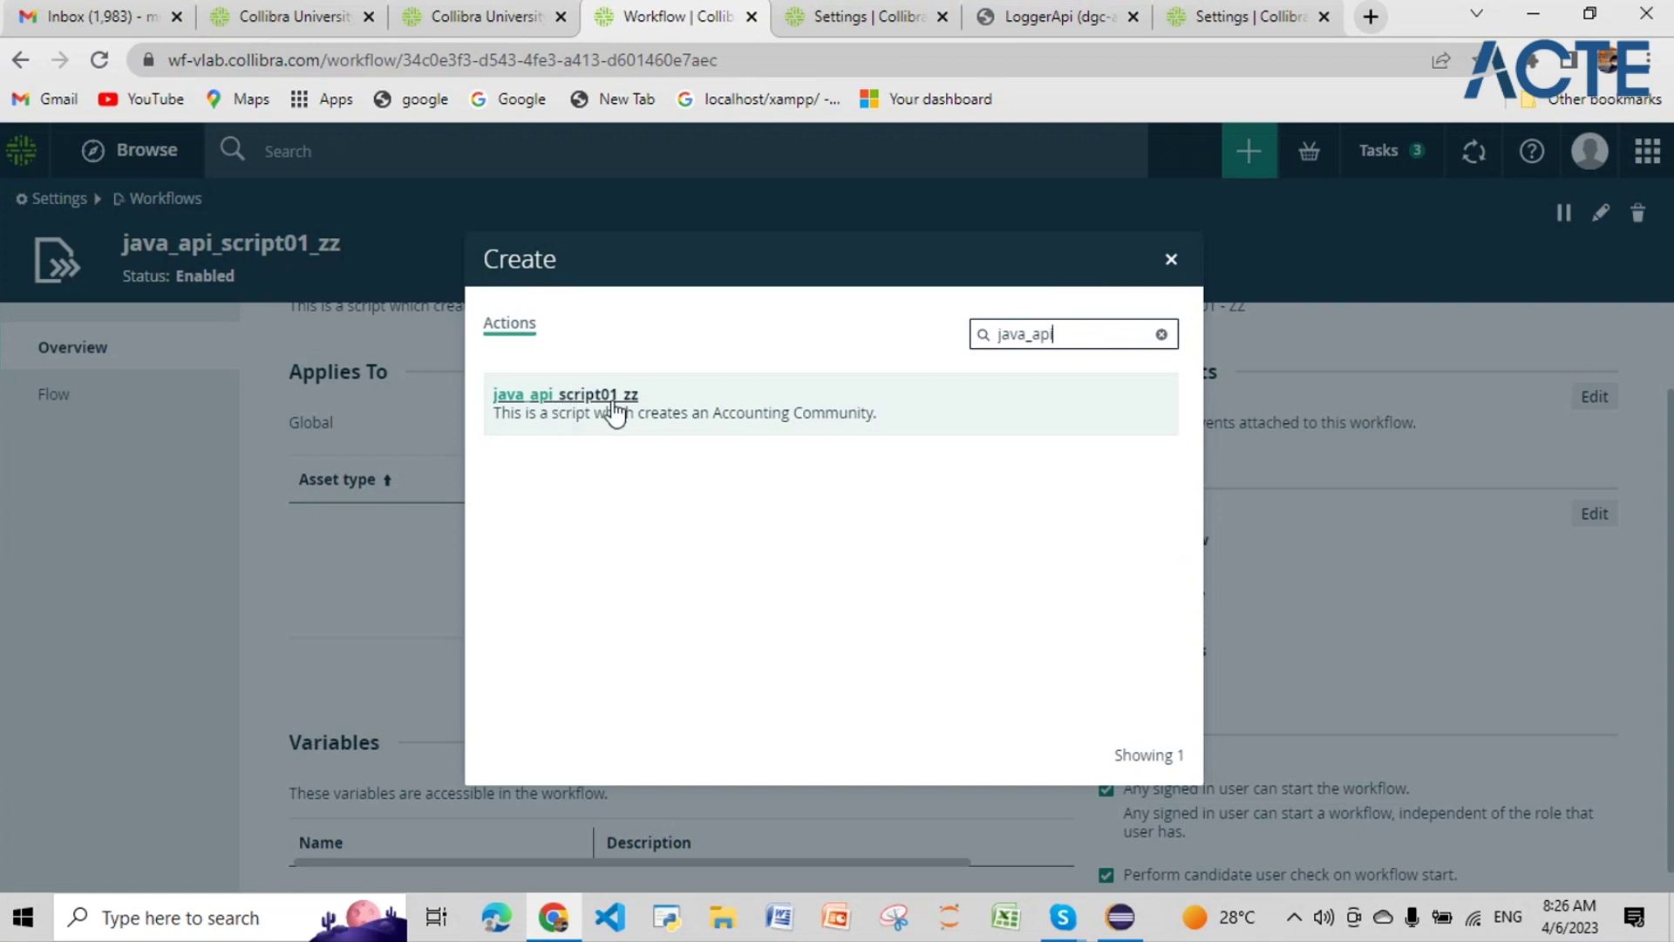
click(1172, 260)
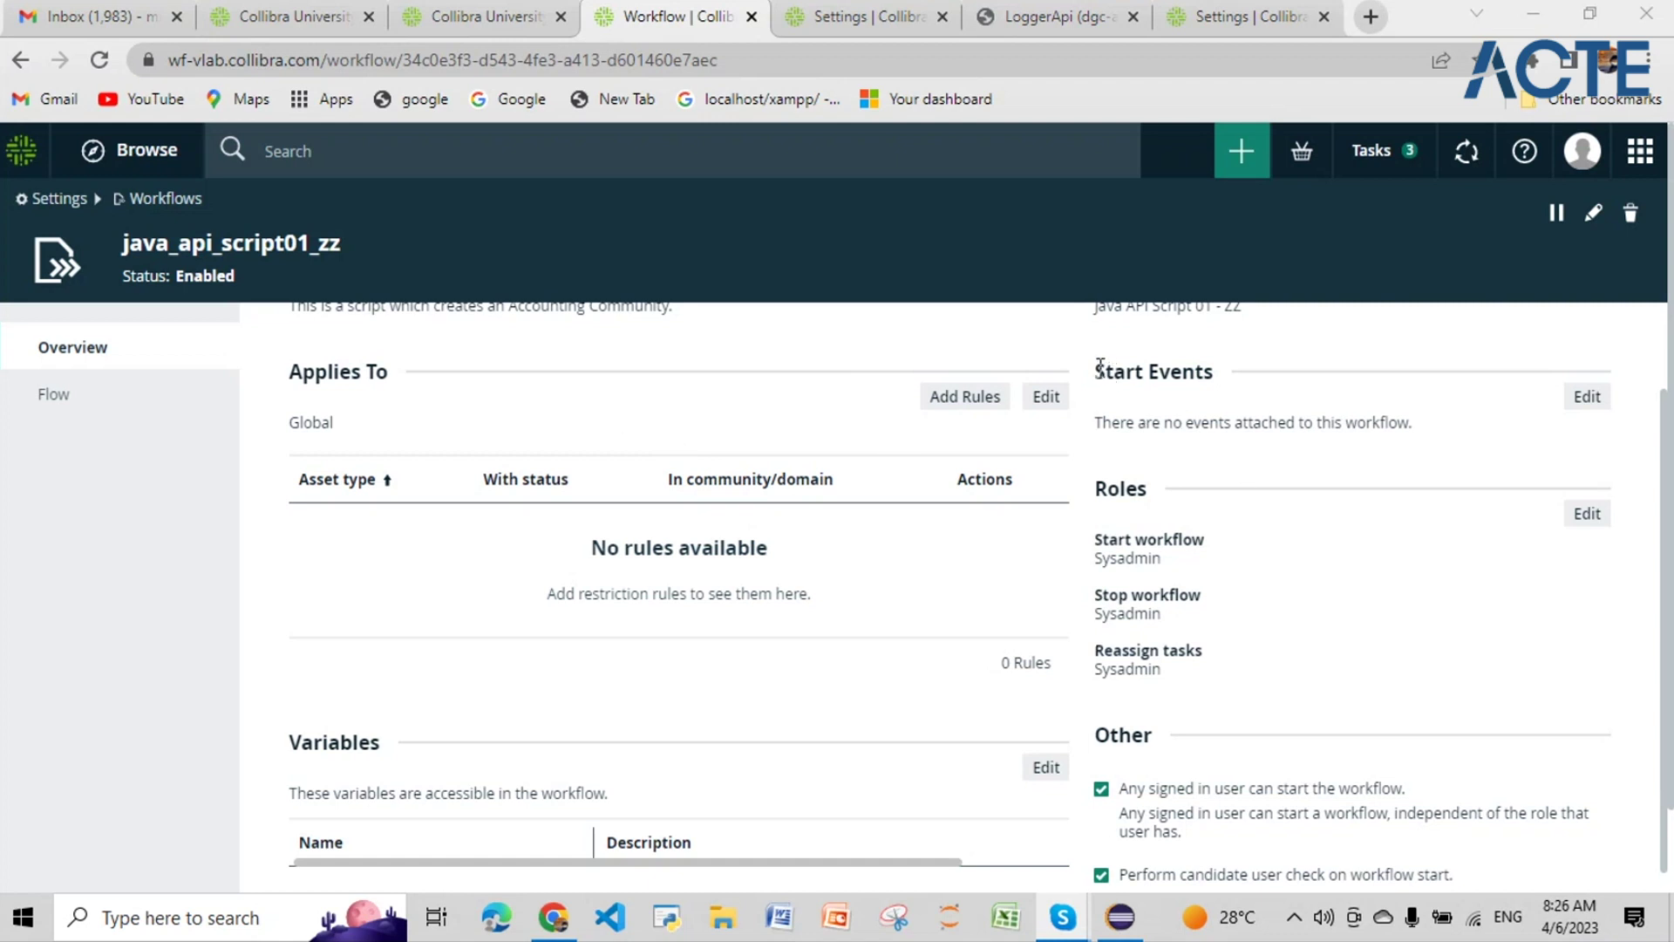
drag(1103, 367, 1424, 437)
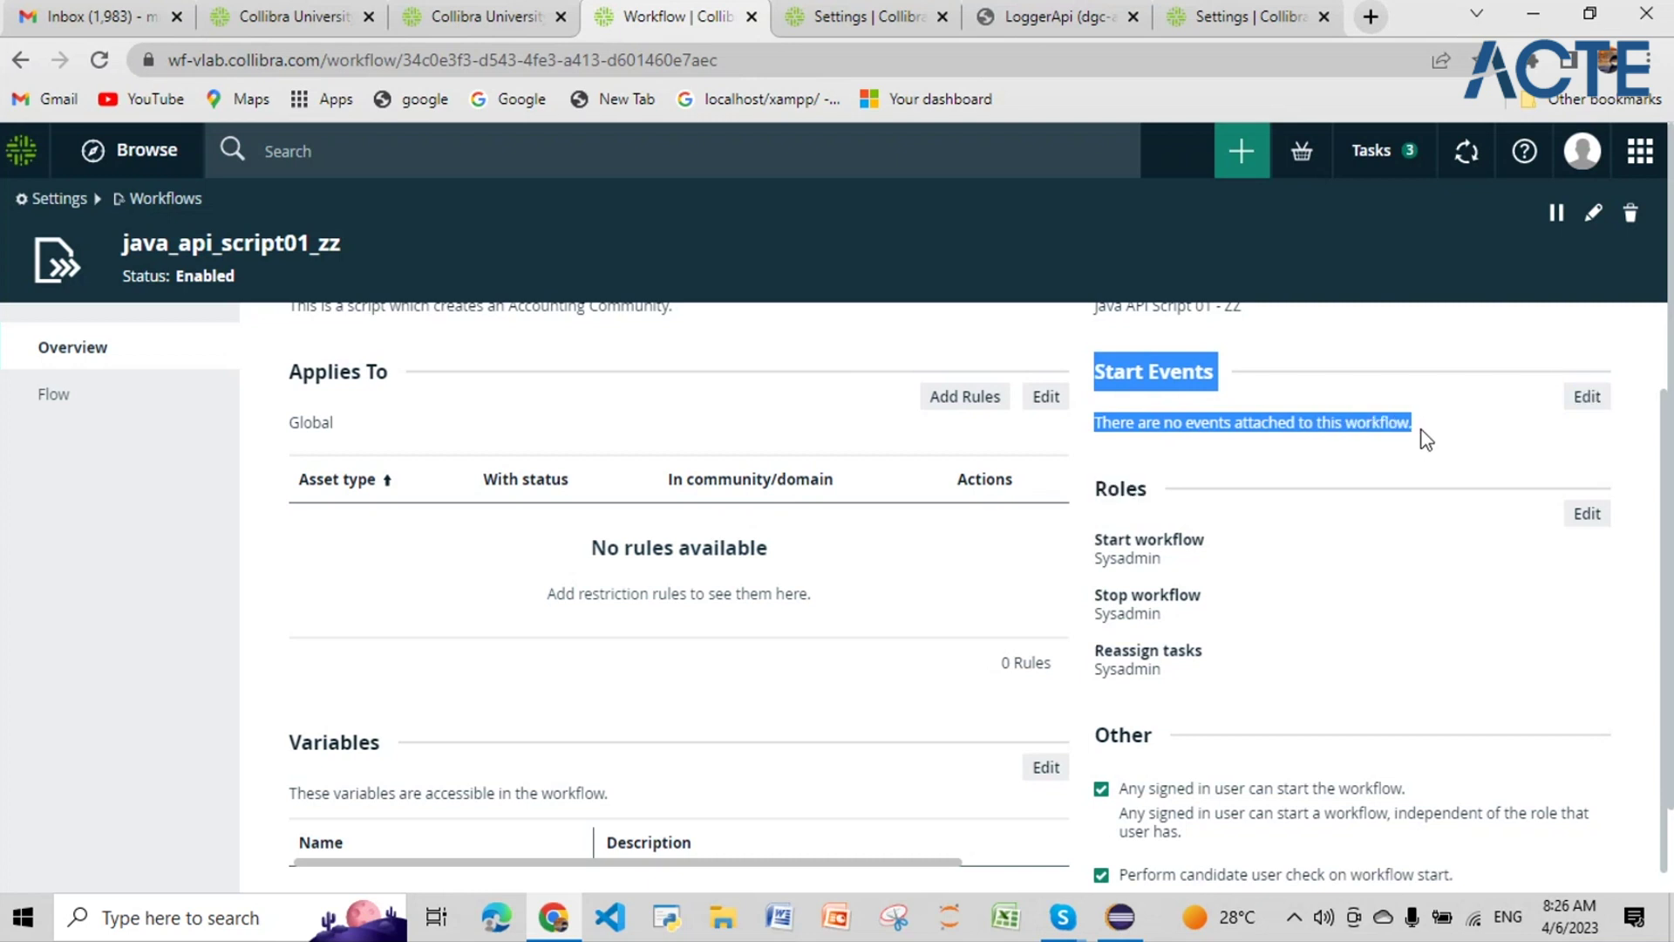
scroll(1255, 584, down, 2)
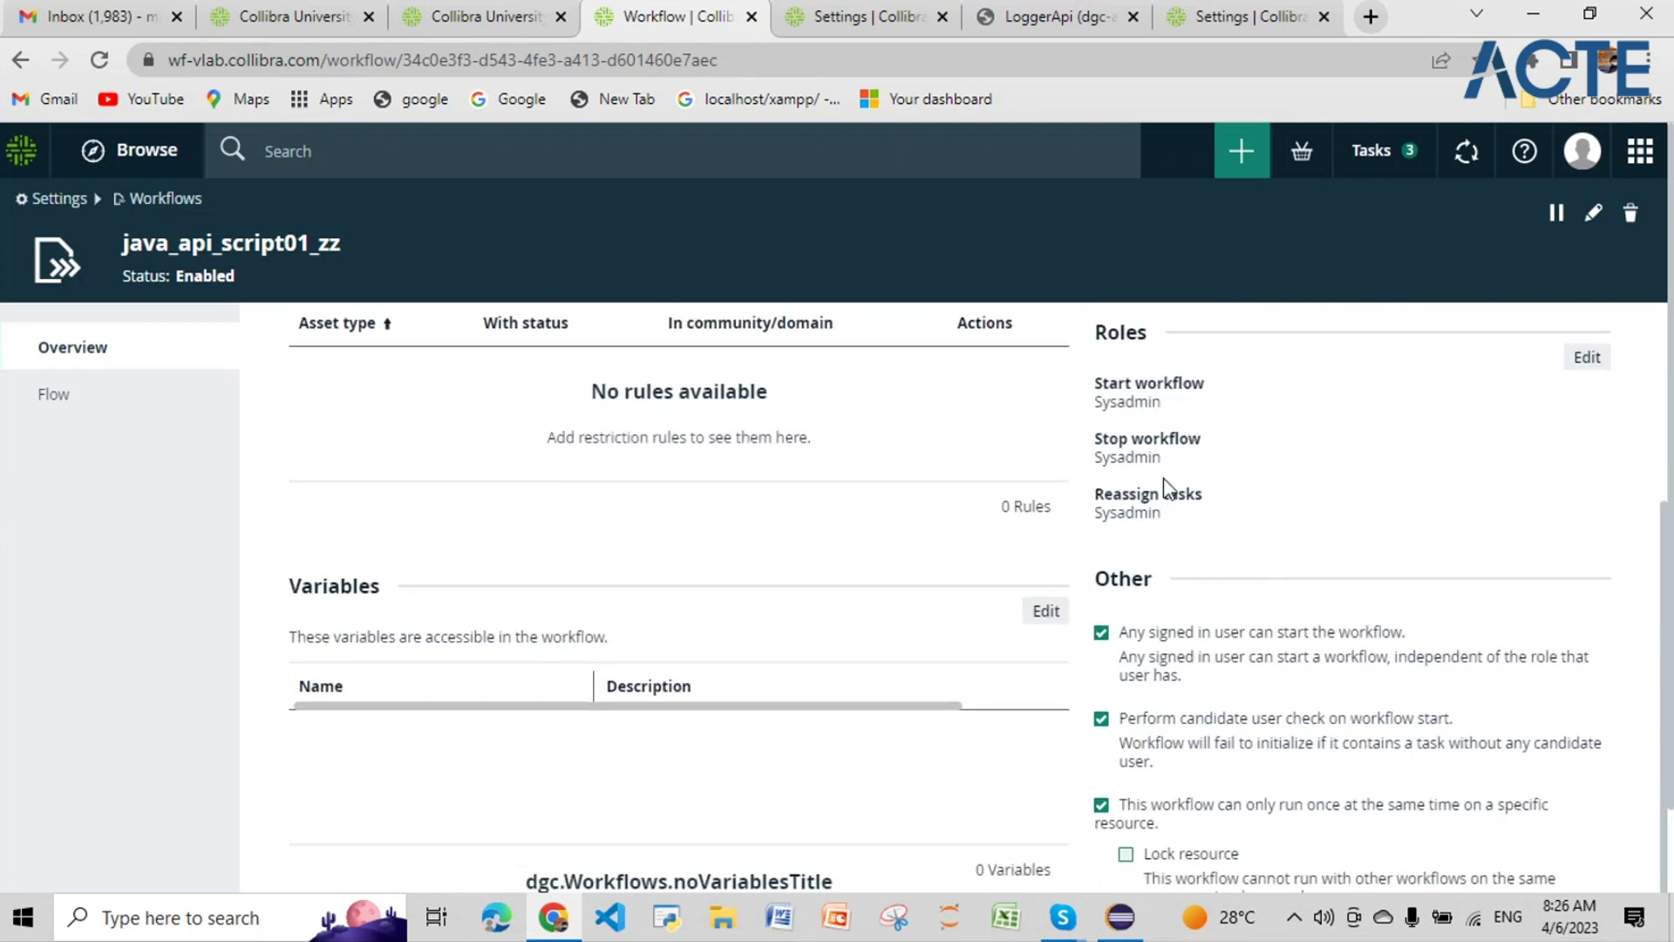
drag(1097, 384, 1101, 493)
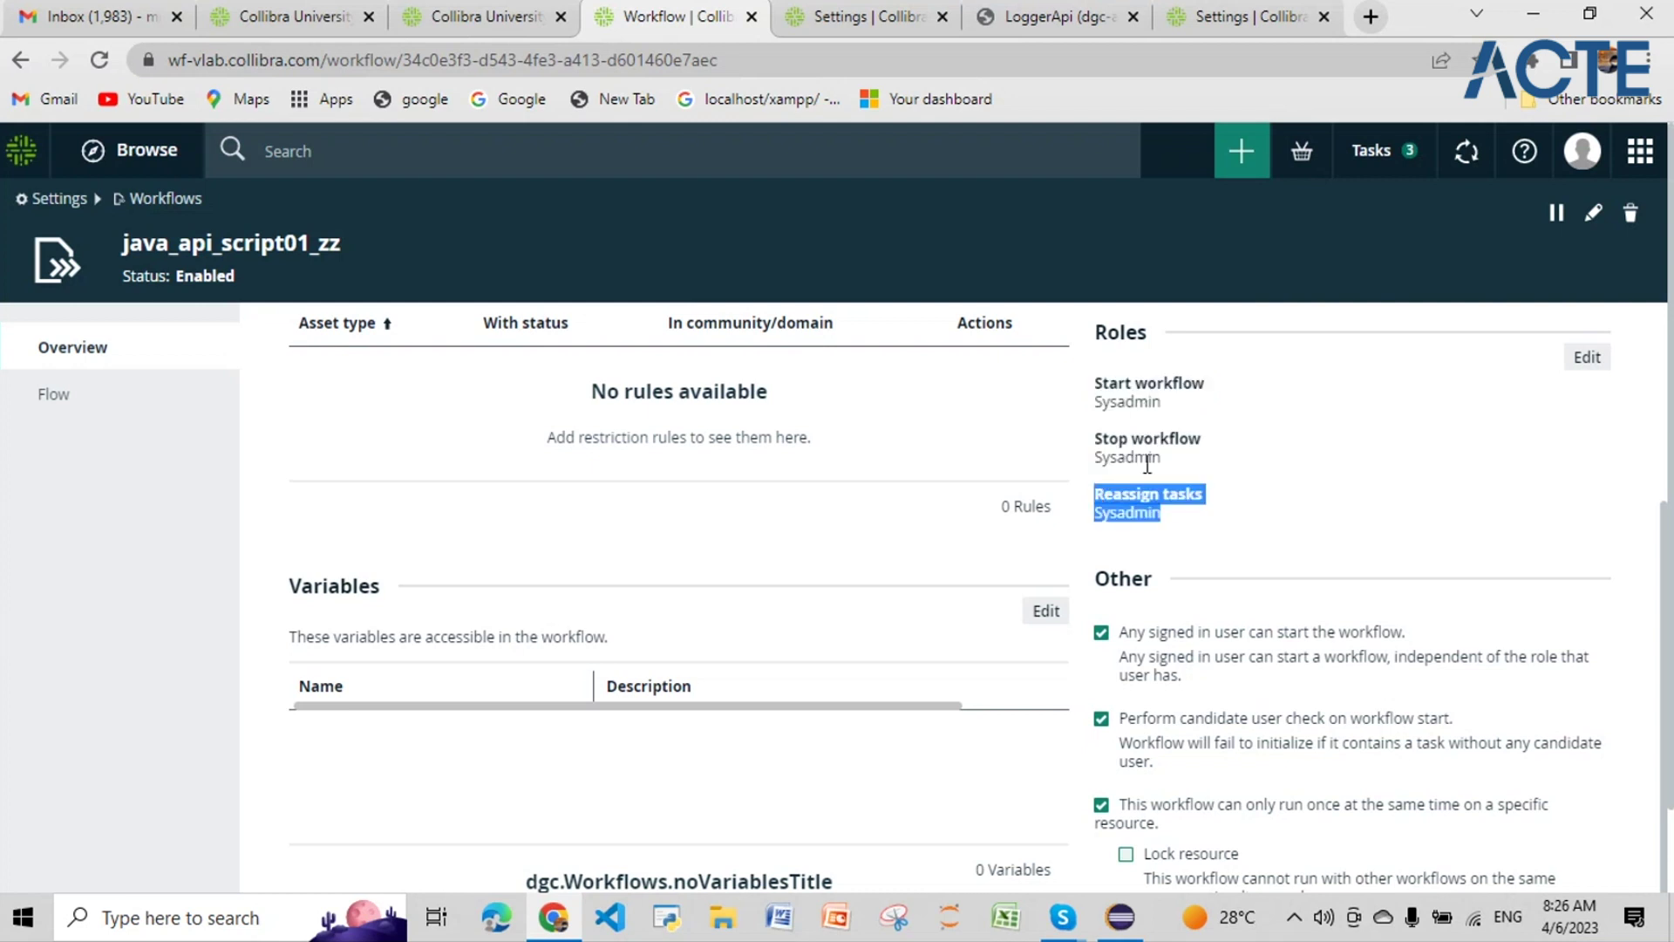
scroll(1212, 608, down, 1)
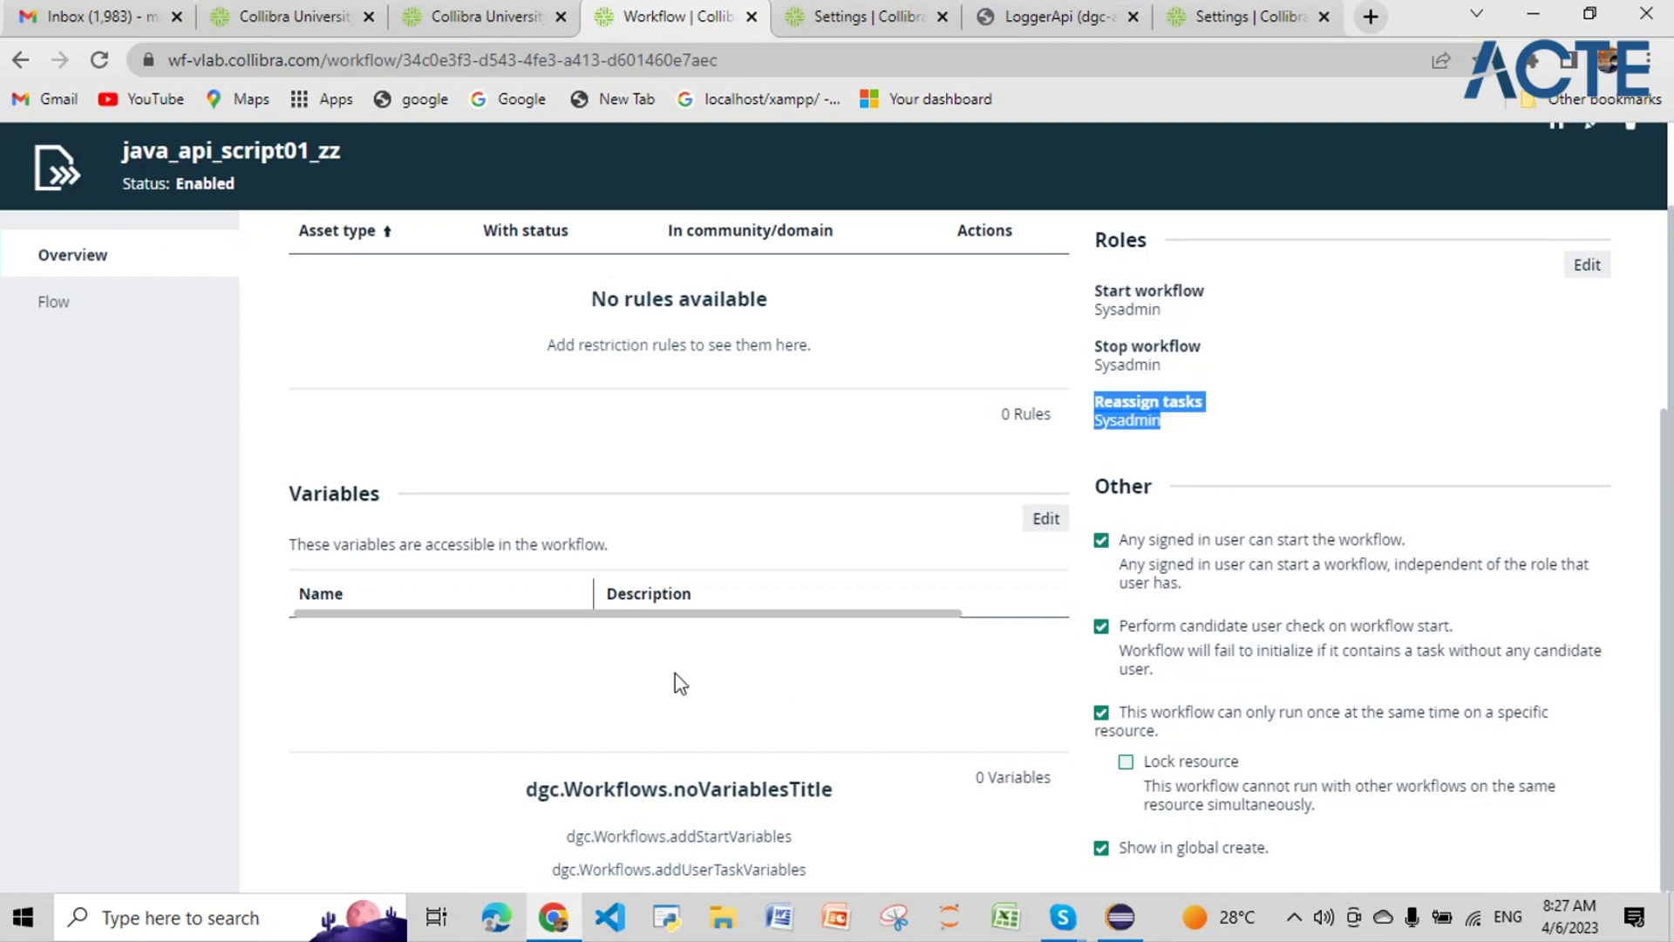
Step: Open the java_api_script01_zz Flow definition and scroll to its Groovy script
scroll(672, 680, up, 3)
click(56, 303)
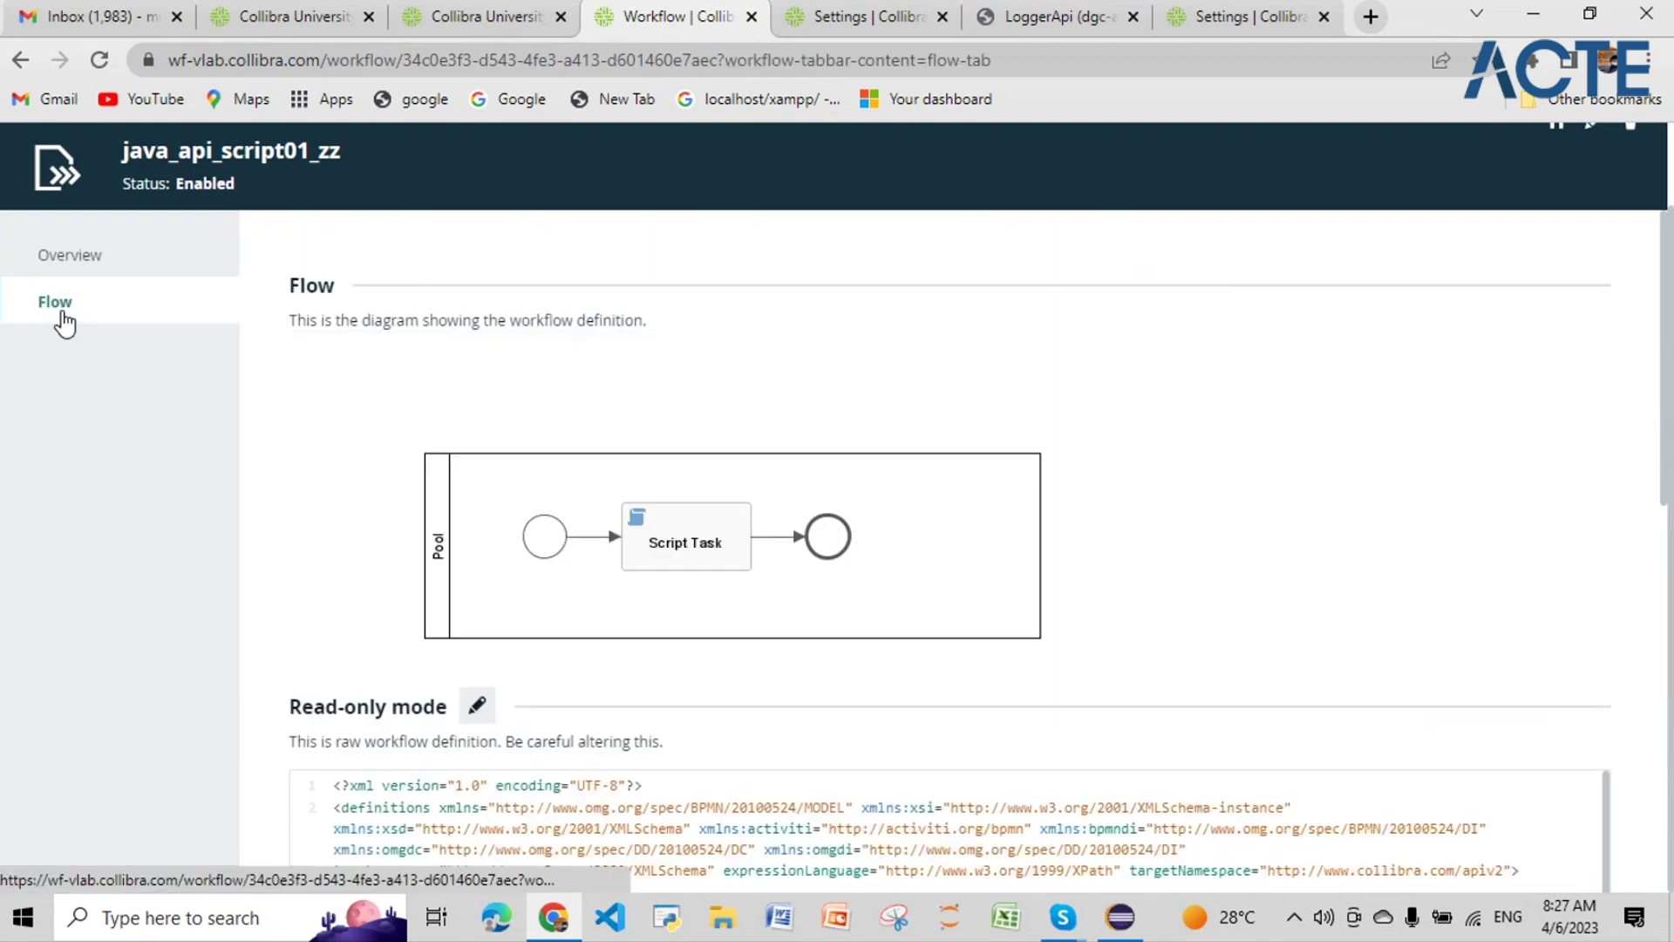
scroll(568, 422, down, 8)
scroll(652, 727, down, 1)
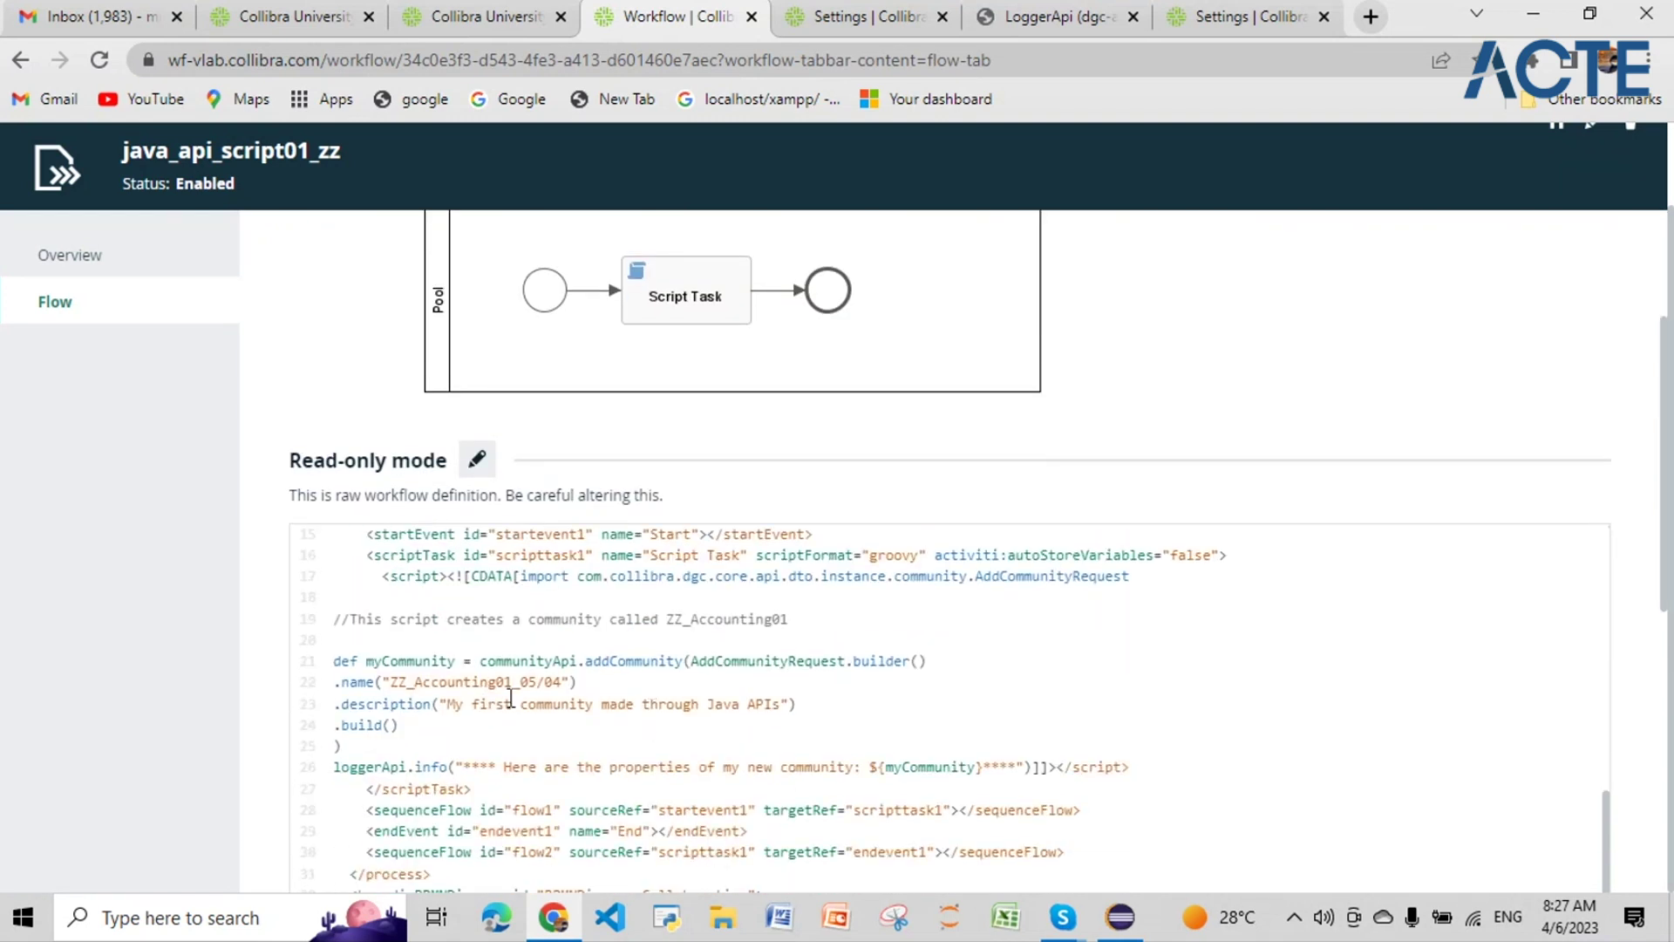
drag(390, 682, 560, 689)
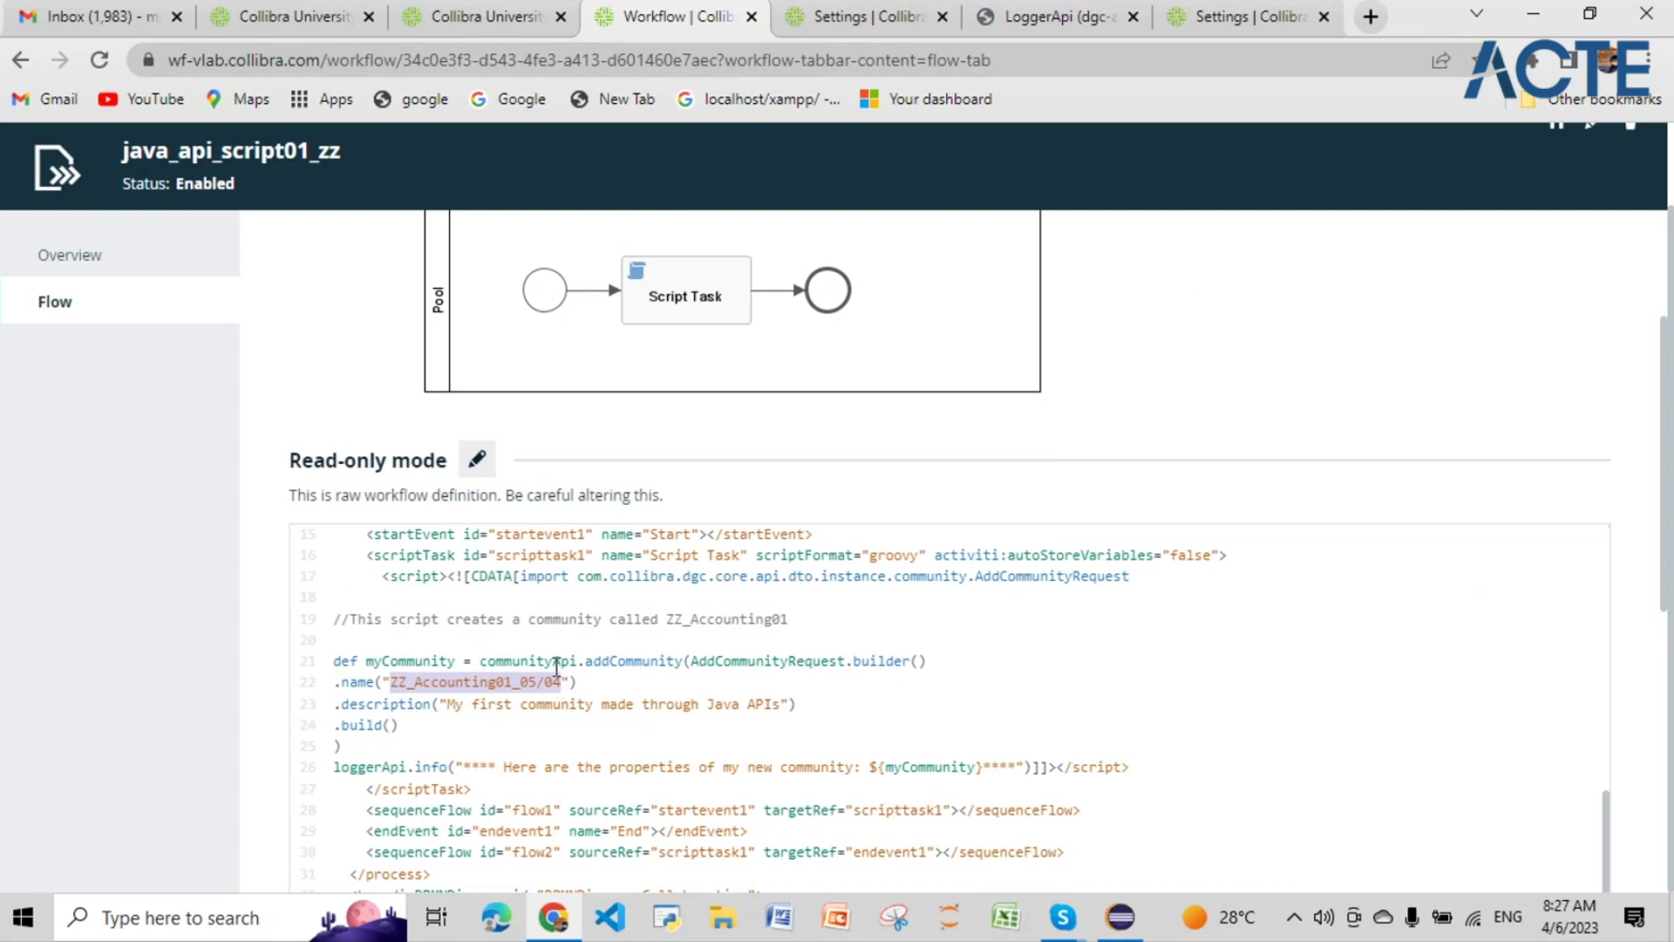
Step: In Edit mode, change the community name's date in .name from 05/04 to 06/04
click(478, 466)
scroll(524, 643, down, 5)
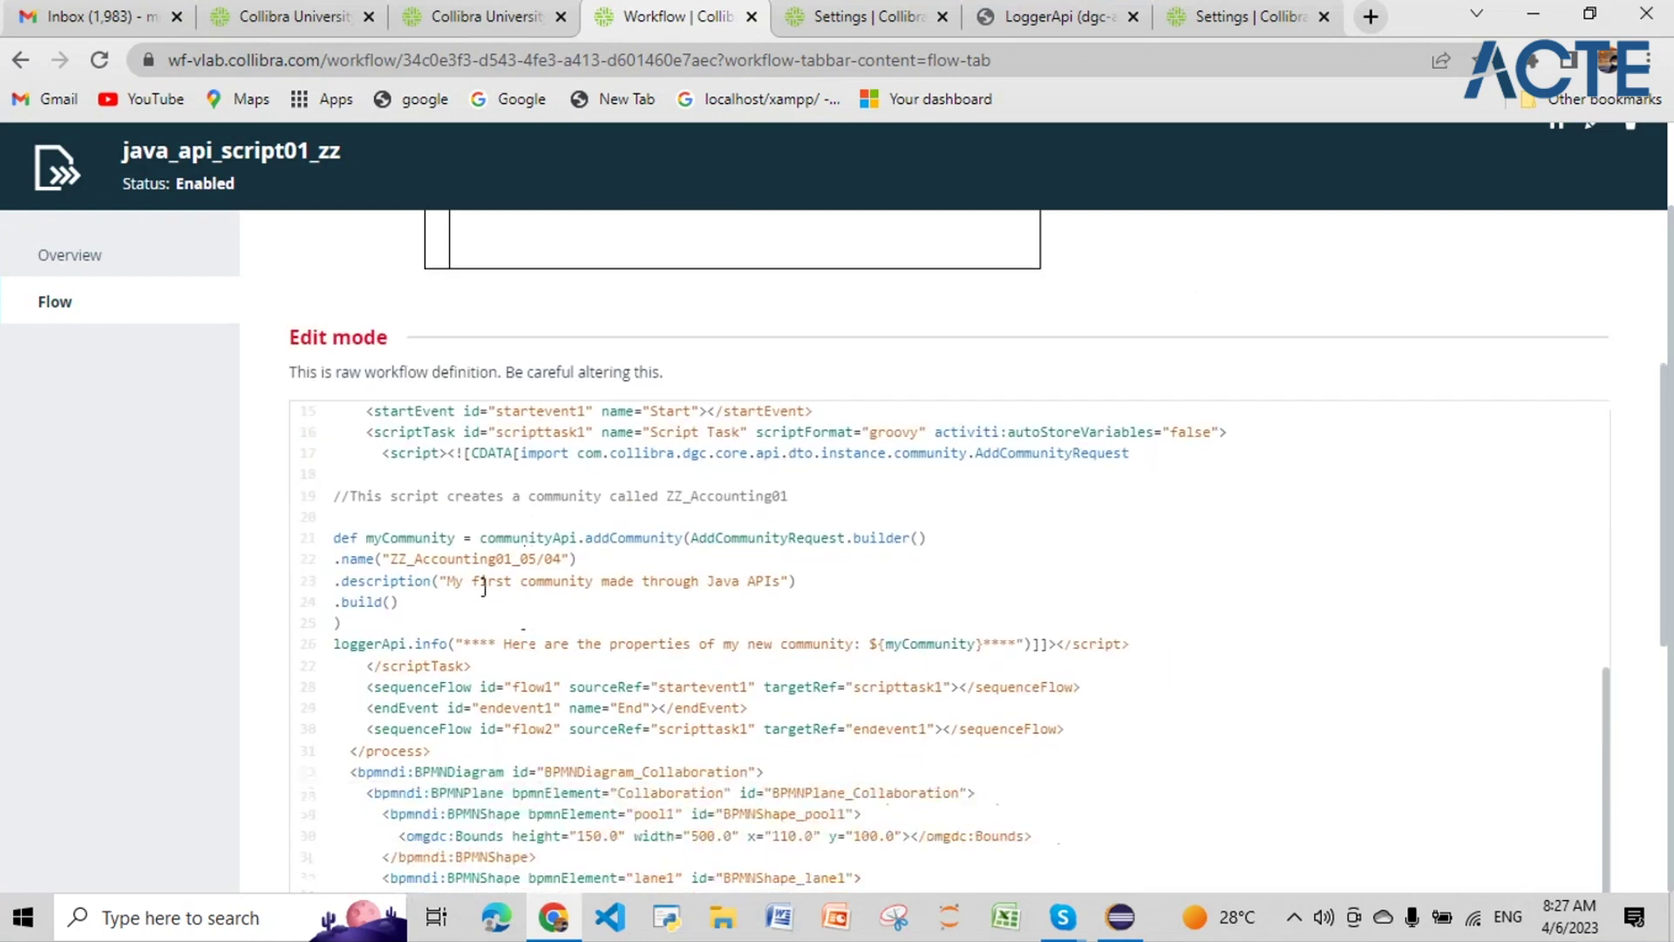
drag(390, 559, 564, 560)
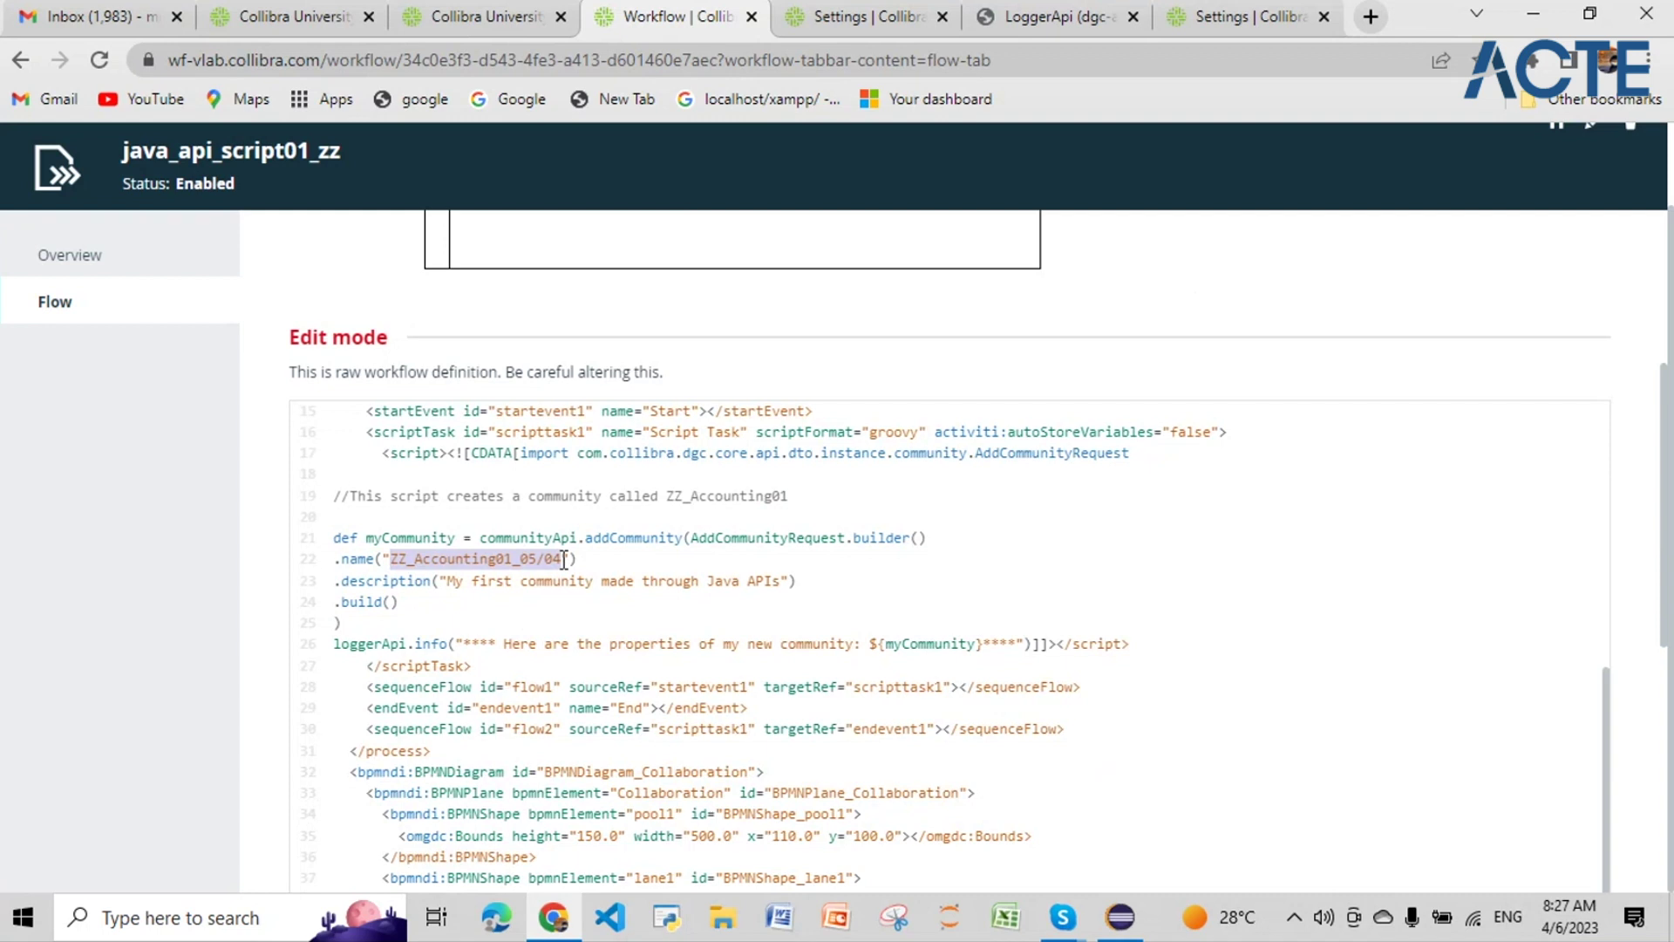
click(564, 559)
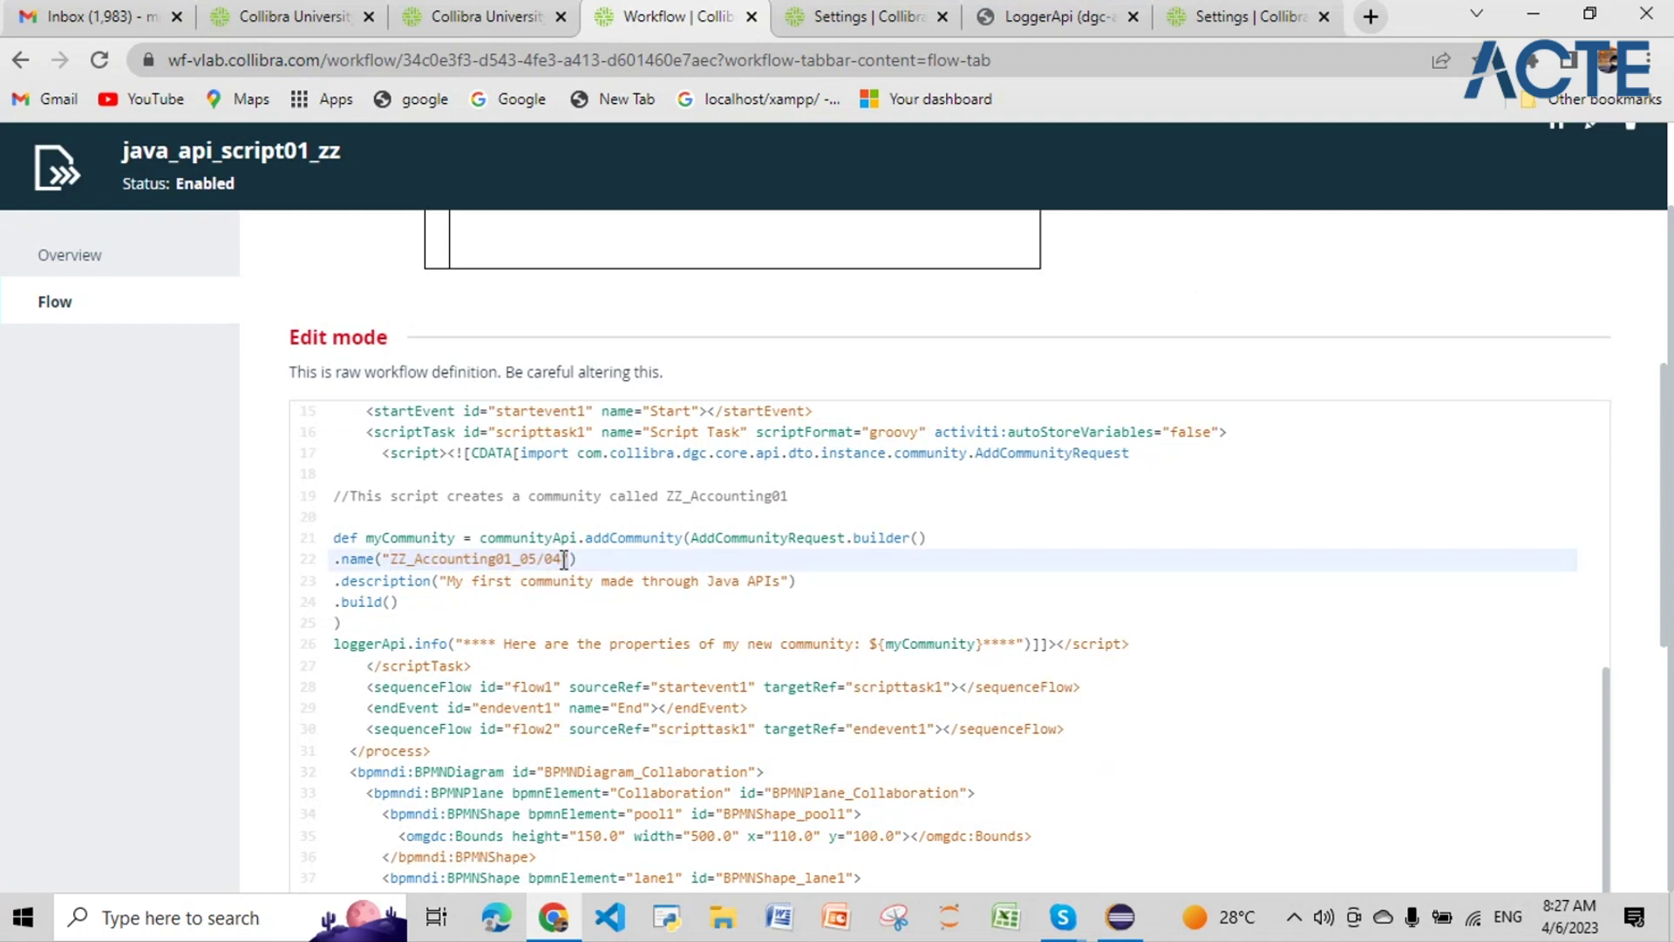
click(516, 559)
key(BackSpace)
text(6)
Step: Save the workflow definition with the community name ZZ_Accounting01_06/04
drag(562, 560, 396, 565)
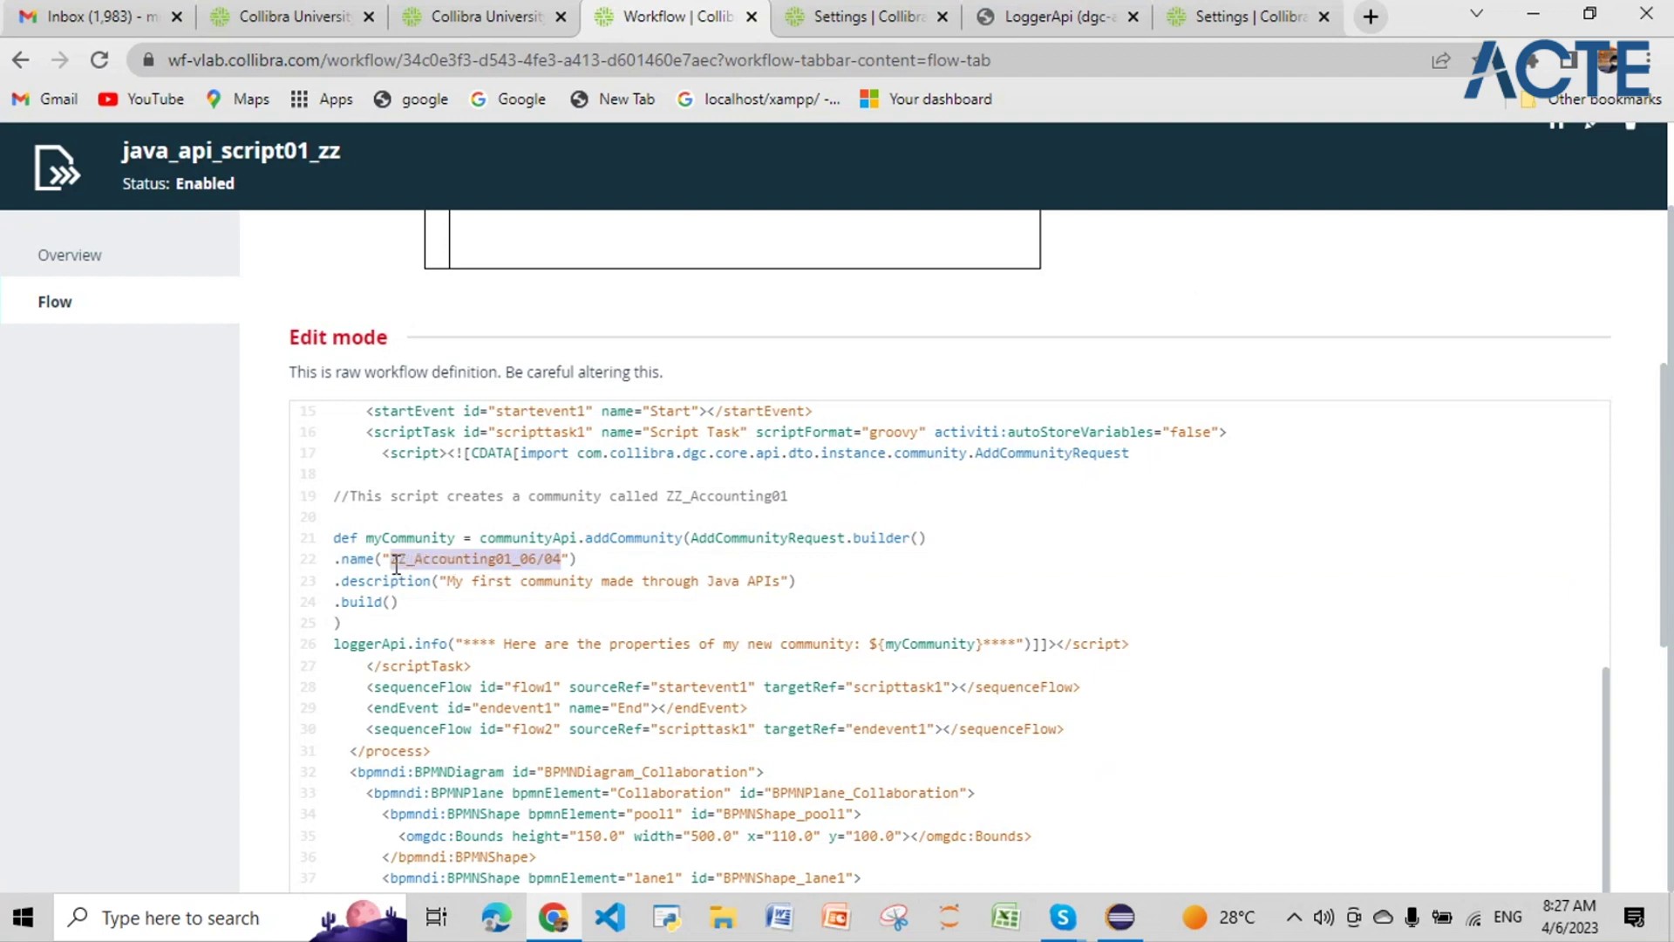
click(526, 643)
scroll(753, 541, up, 1)
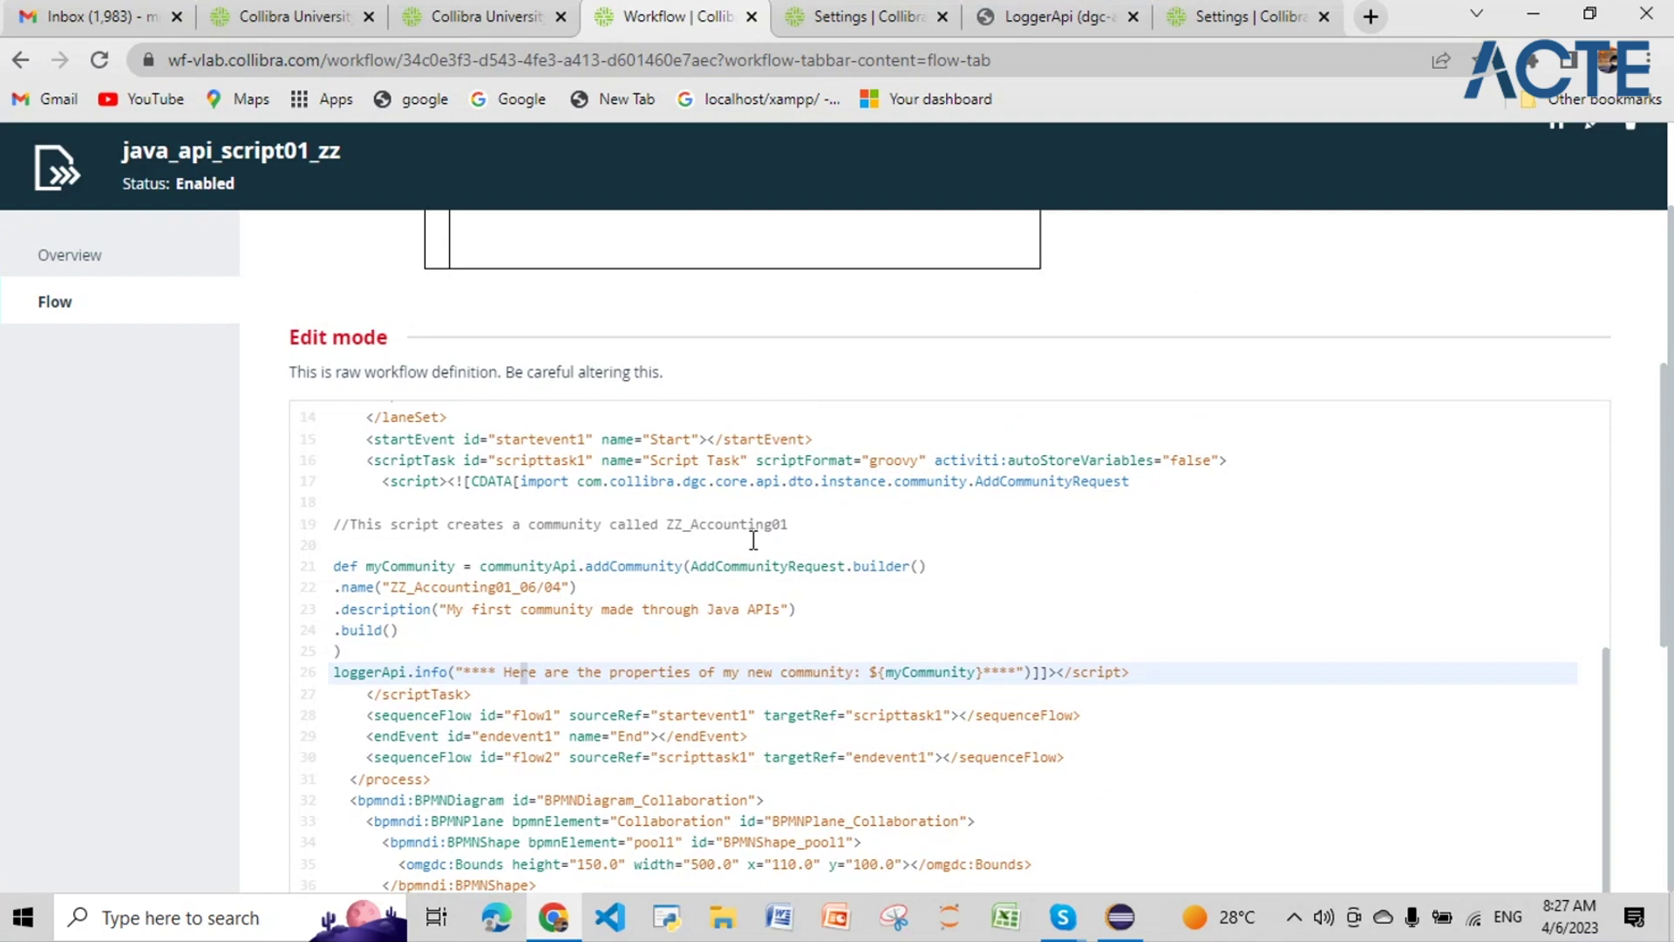
scroll(753, 540, up, 4)
scroll(753, 541, down, 5)
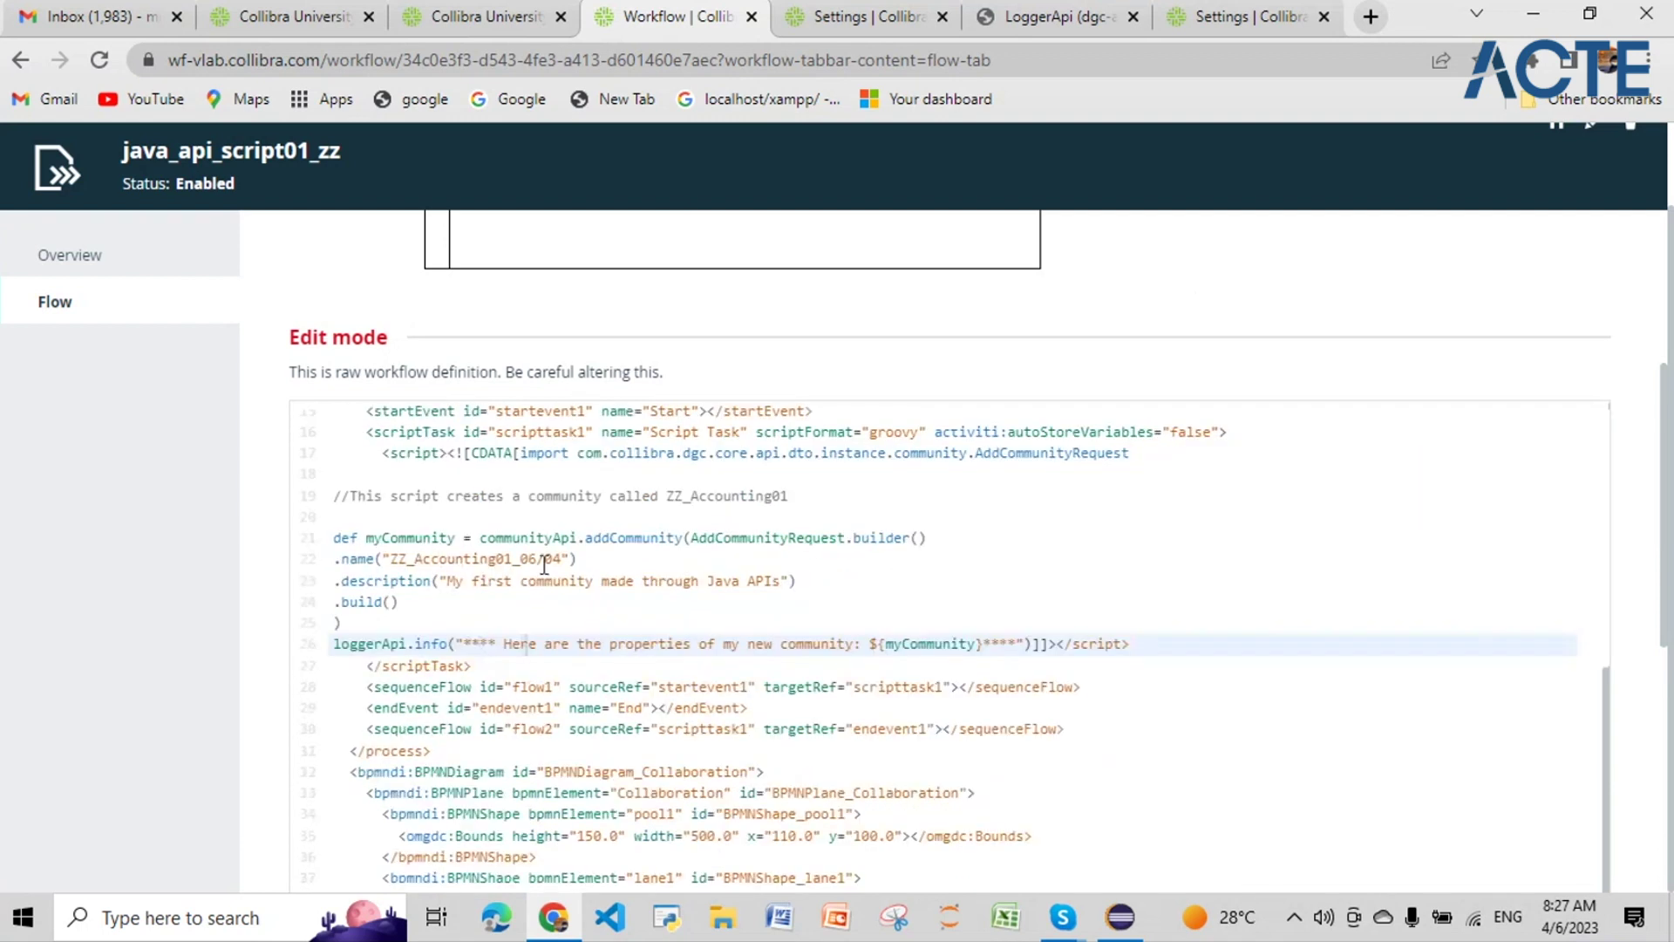
scroll(1666, 717, down, 7)
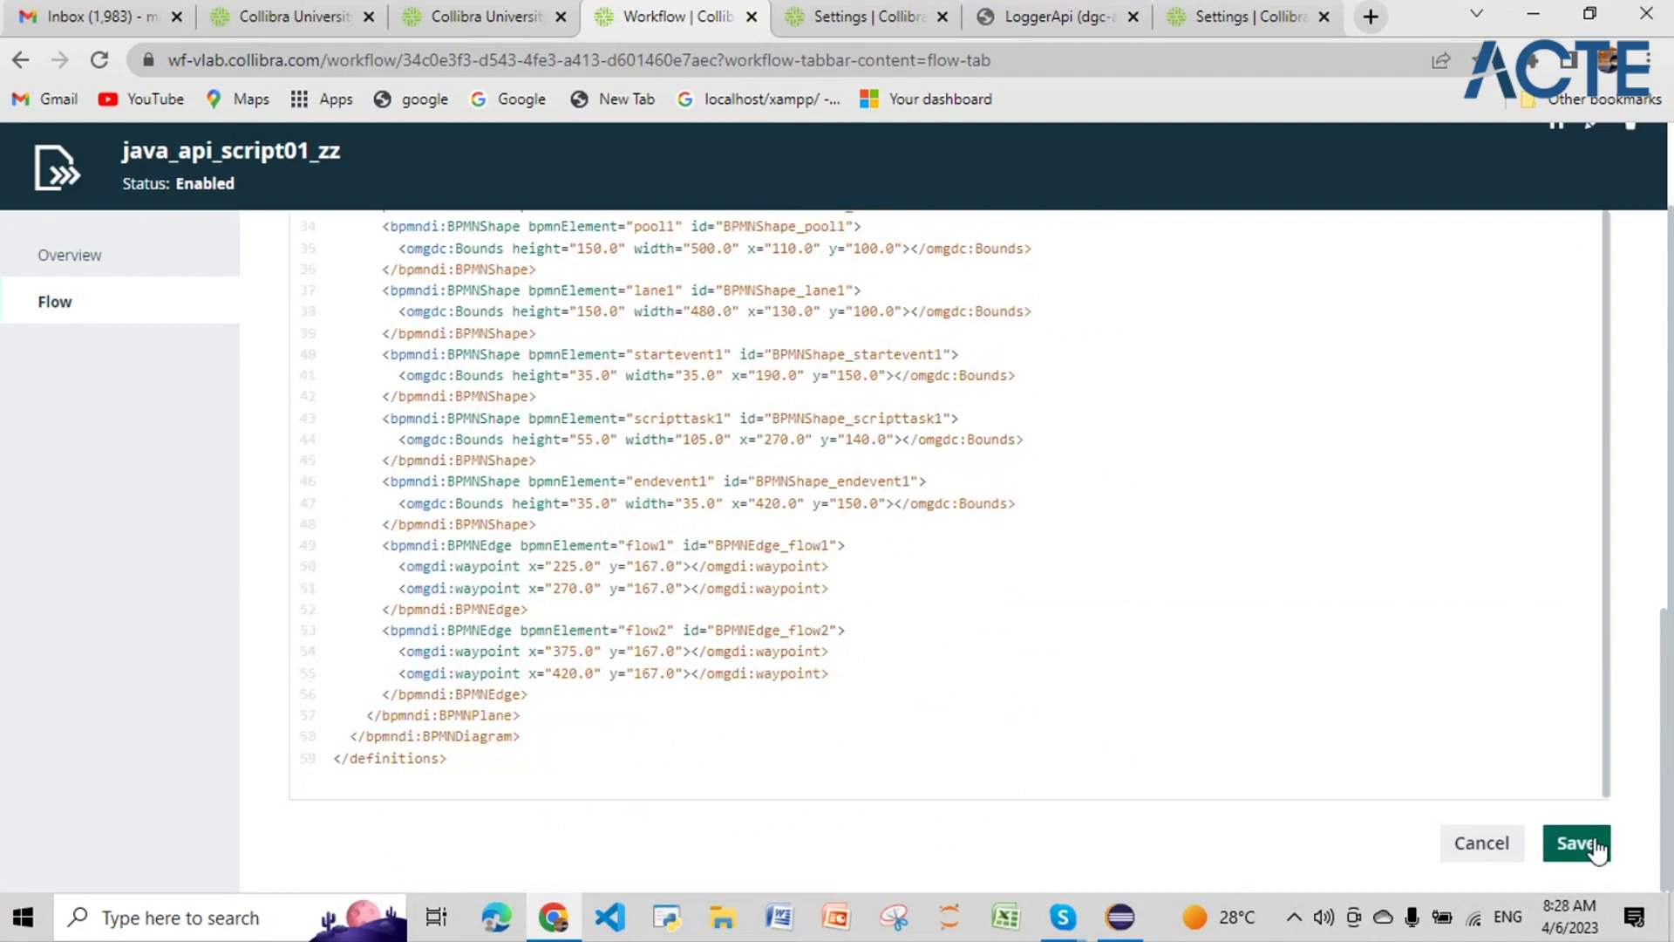
click(1577, 843)
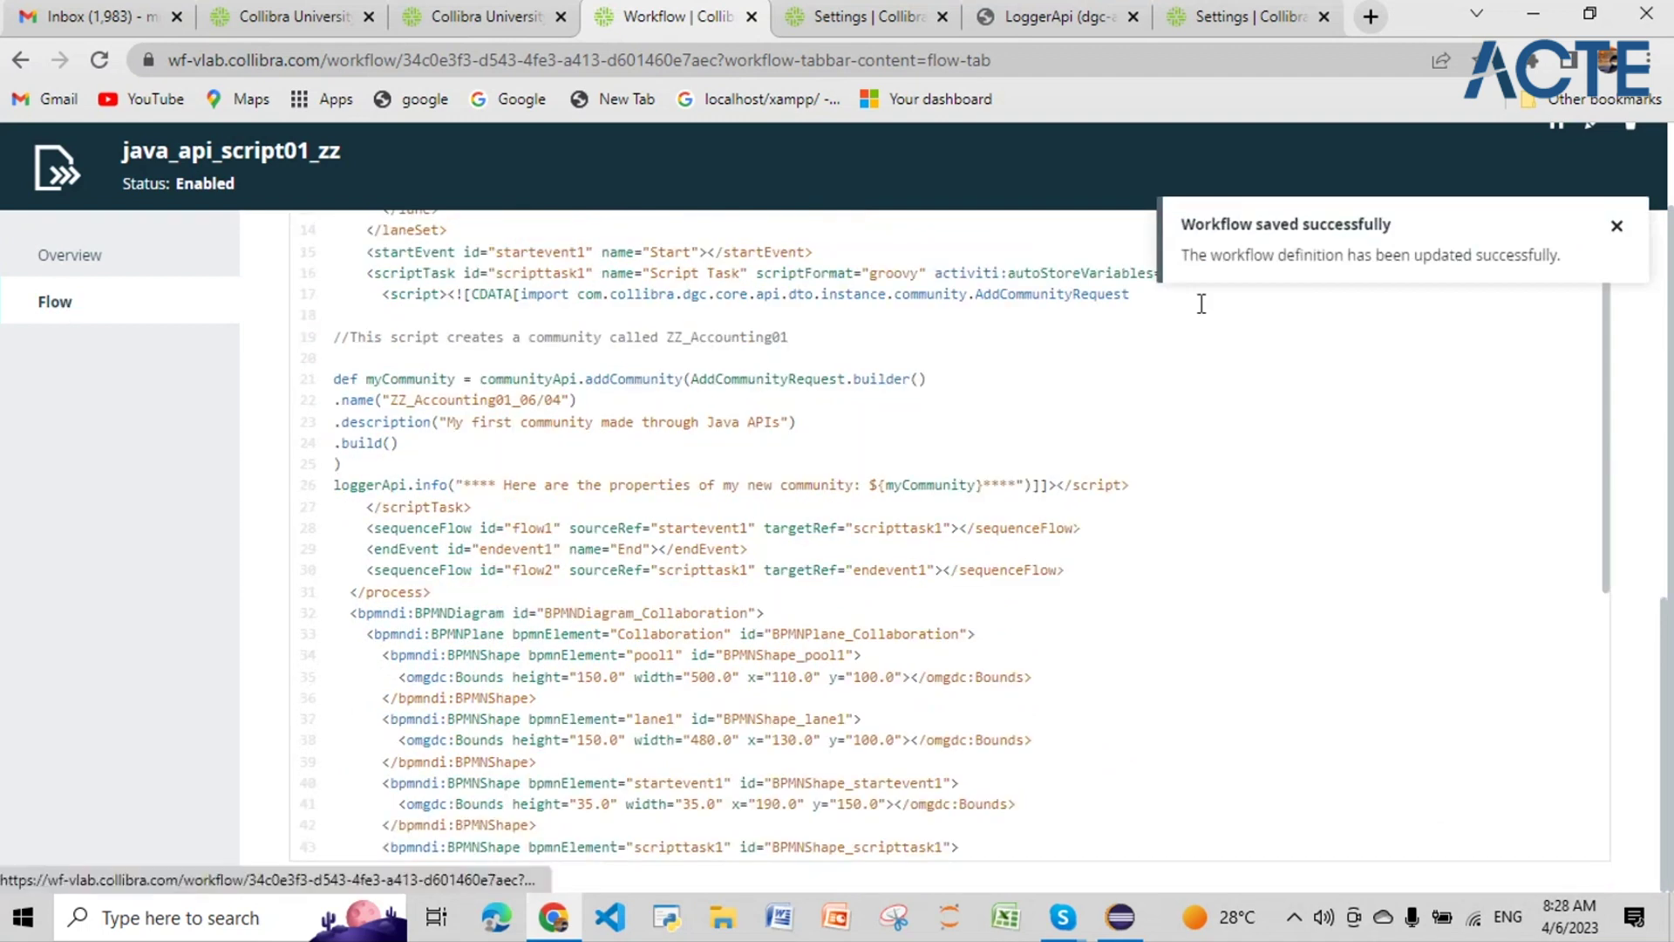
Step: Search the Create actions for 'java_api' and launch the java_api_script01_zz workflow
scroll(146, 322, up, 1)
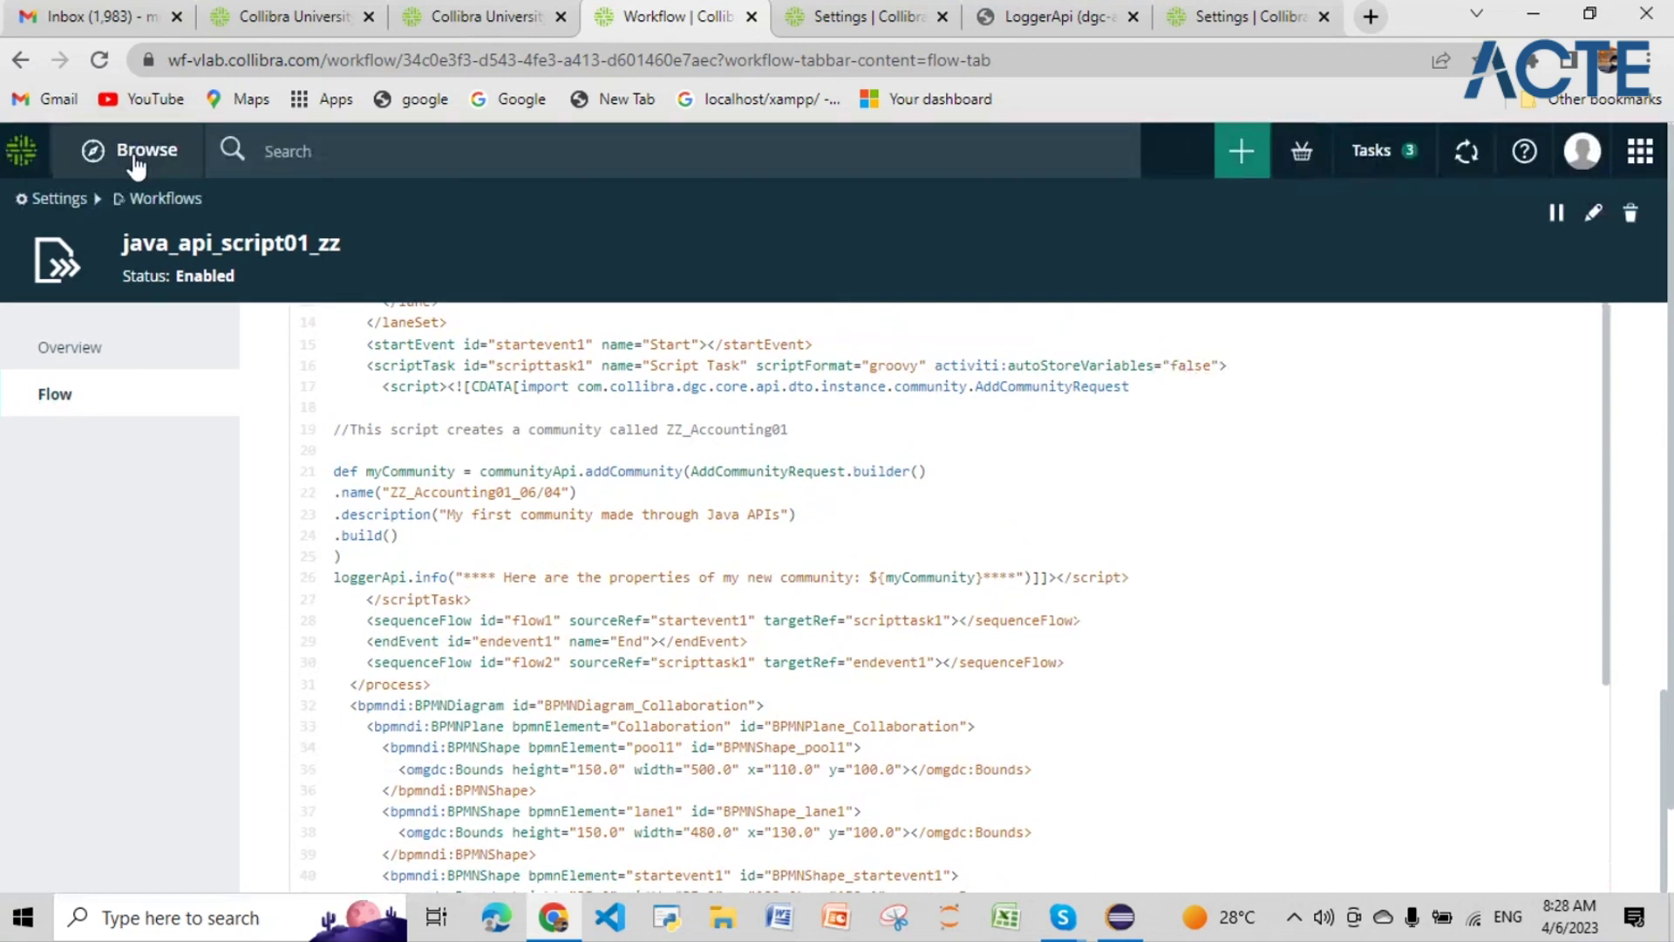
click(135, 161)
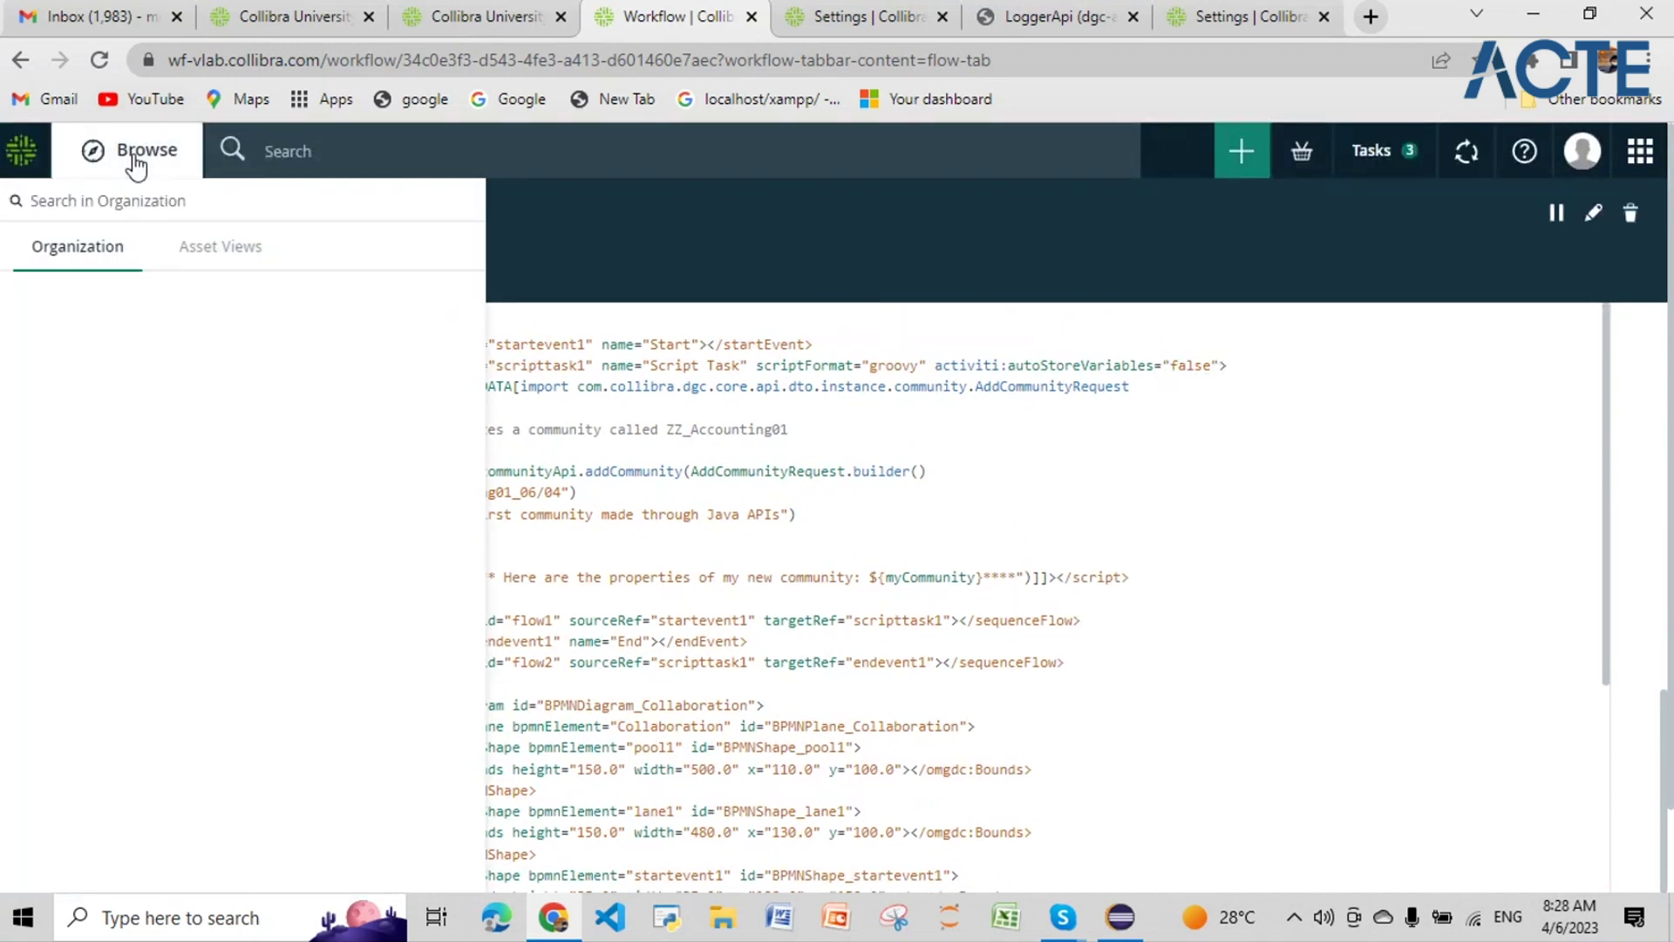
click(135, 161)
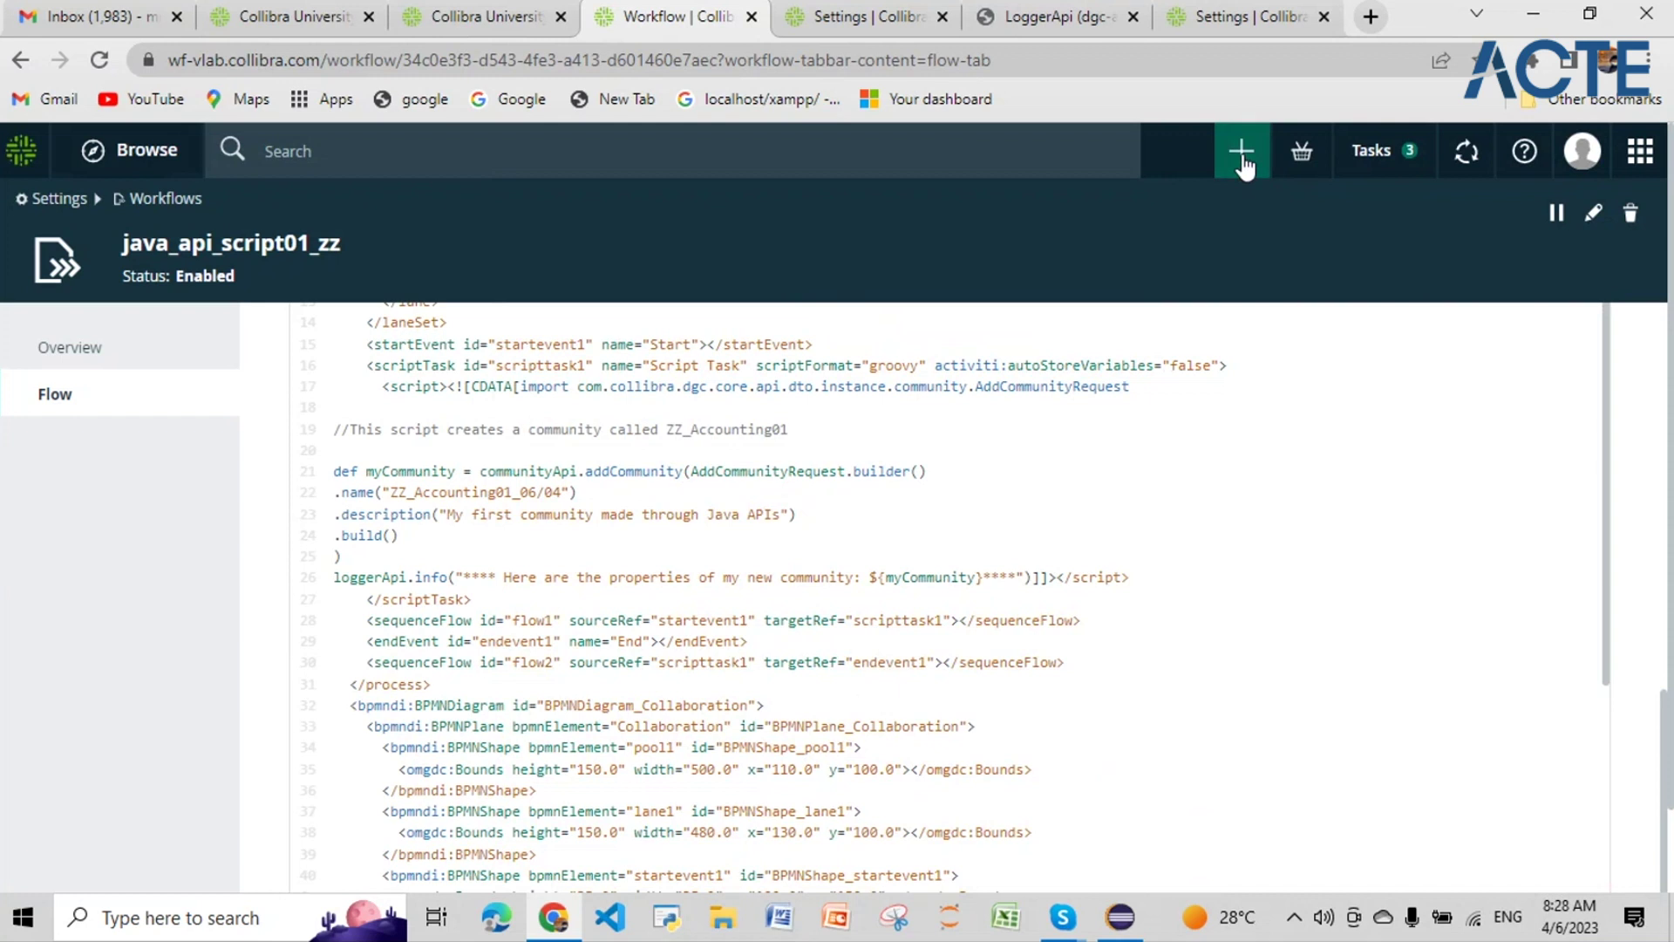
click(1241, 154)
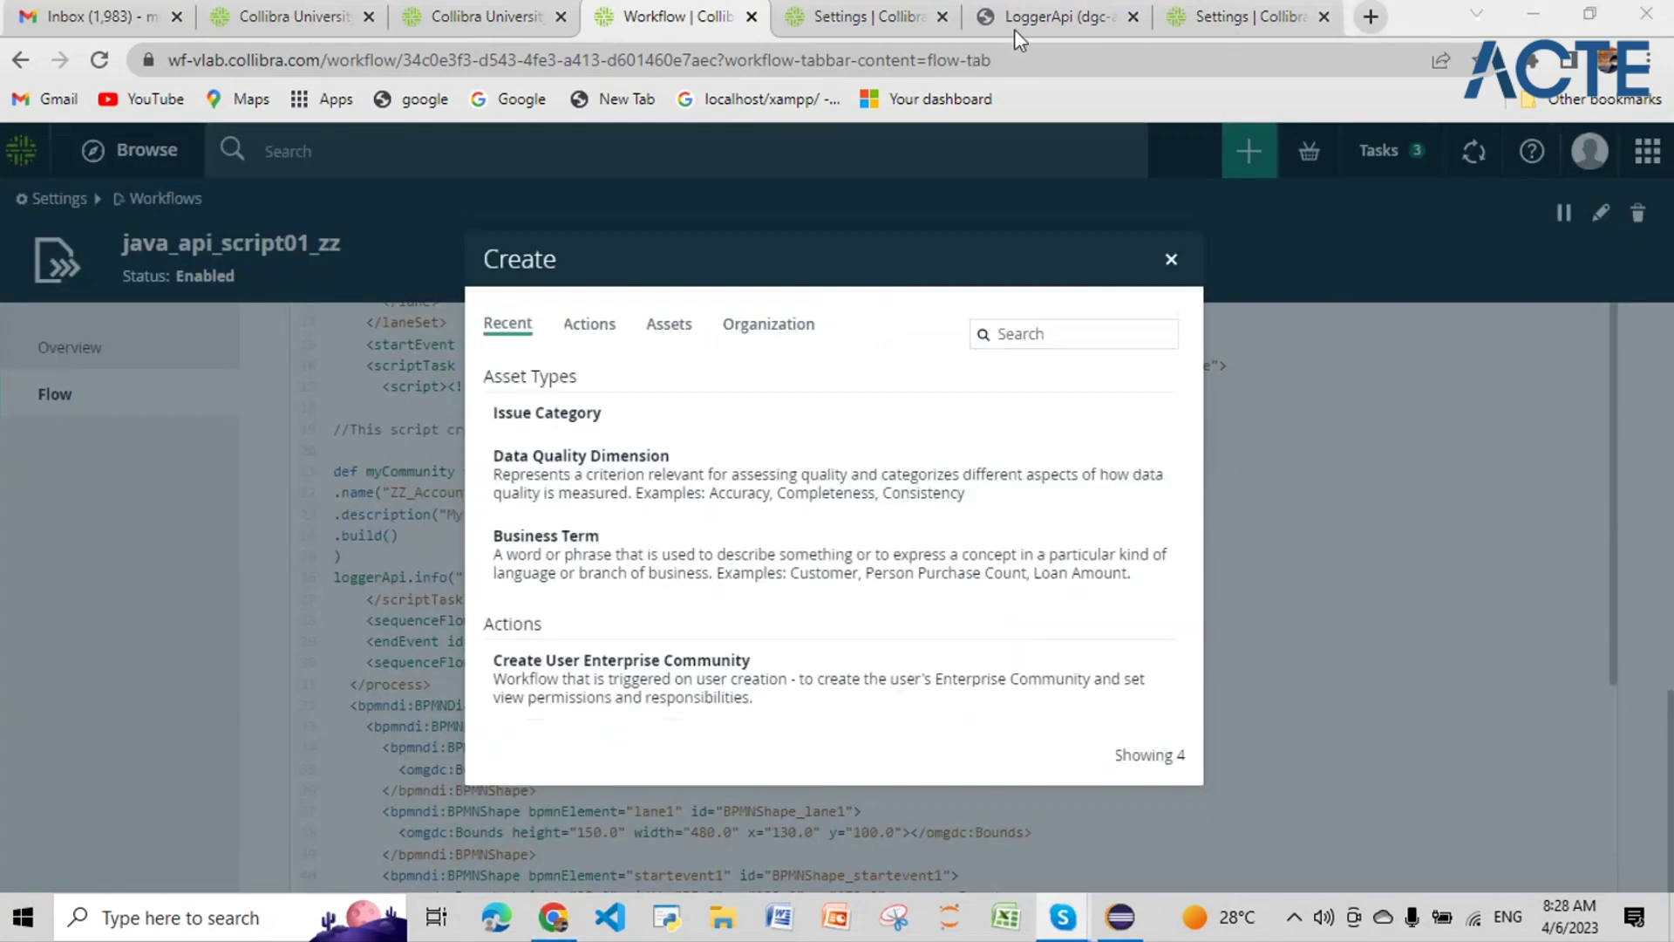
click(1083, 333)
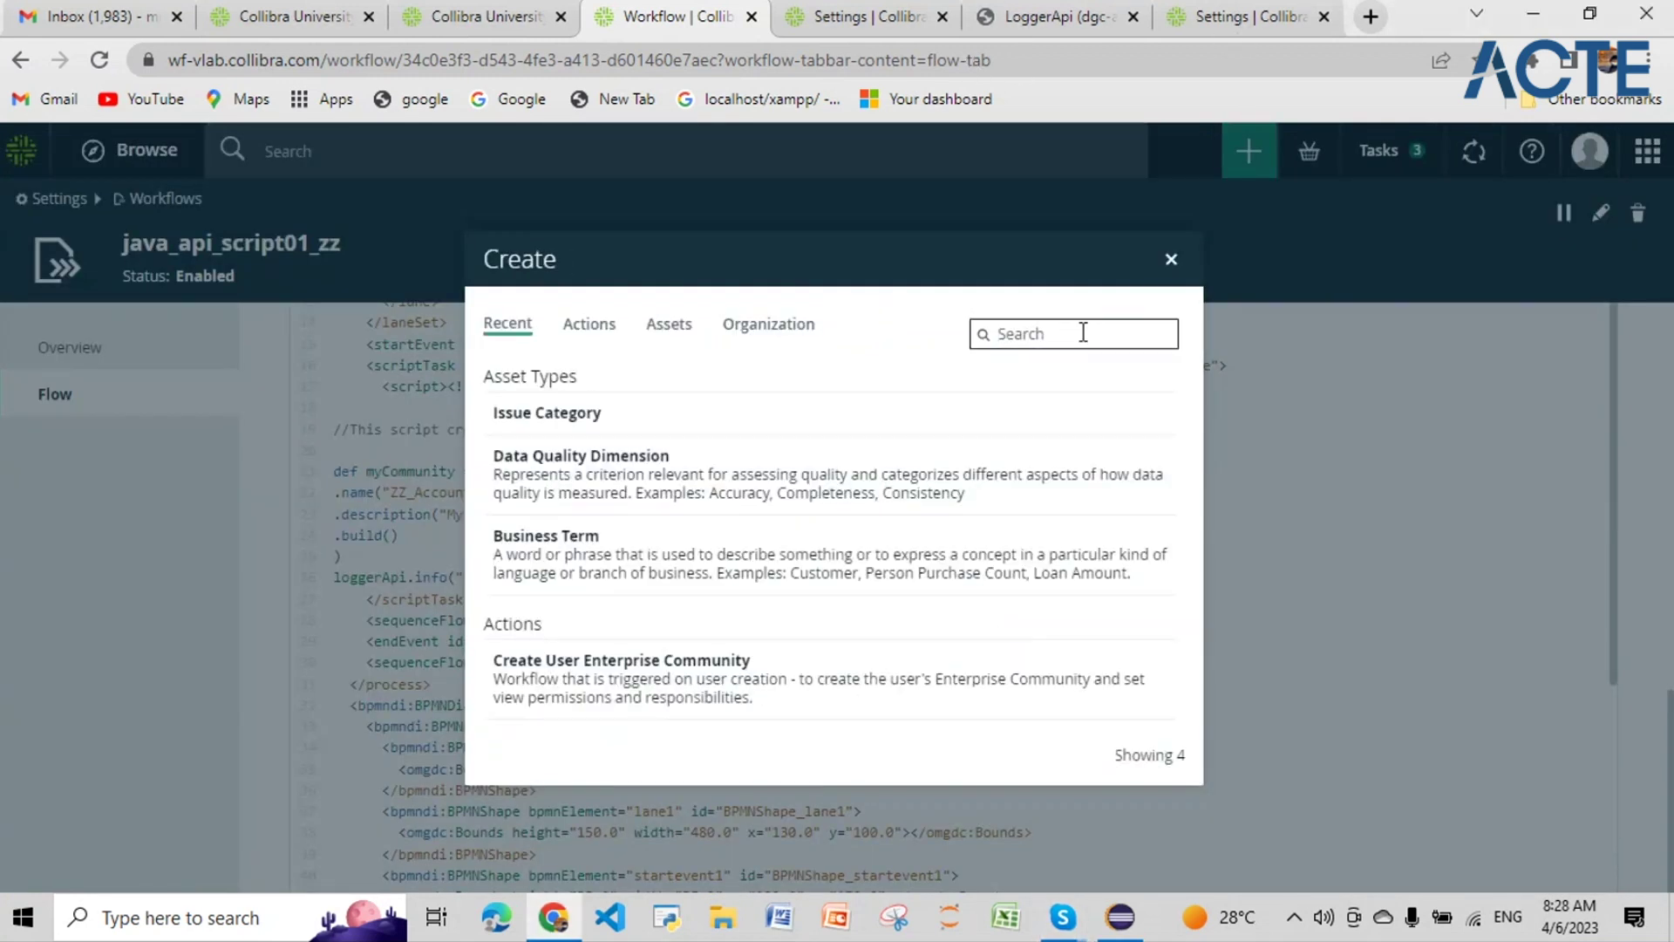
text(java_api)
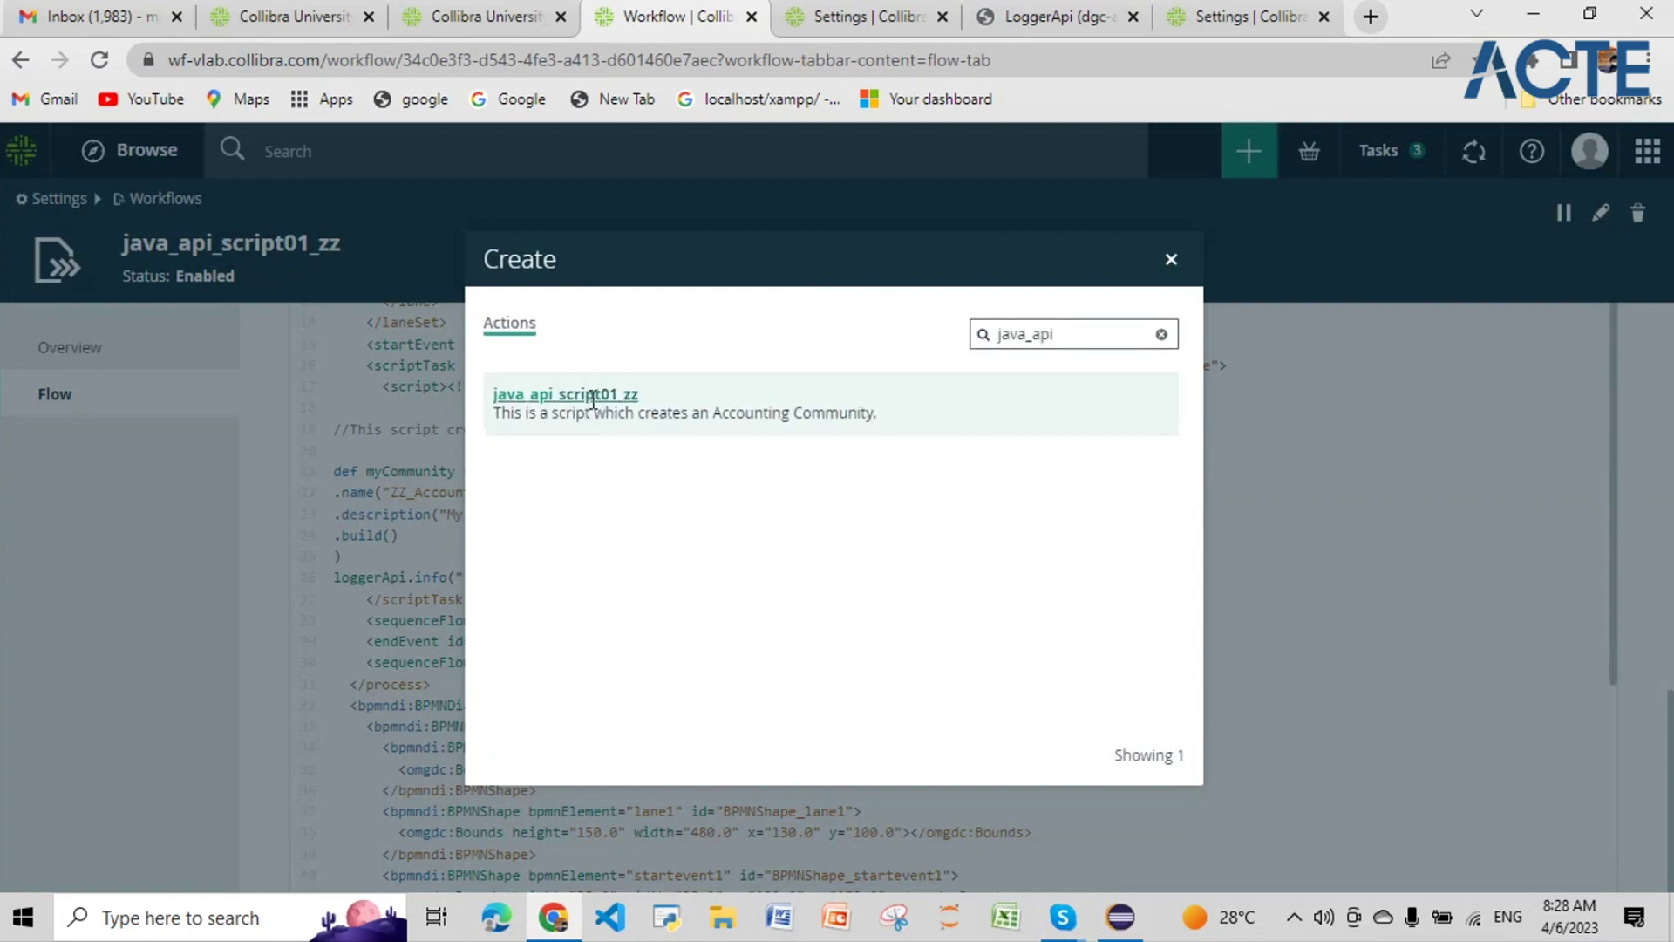
click(593, 396)
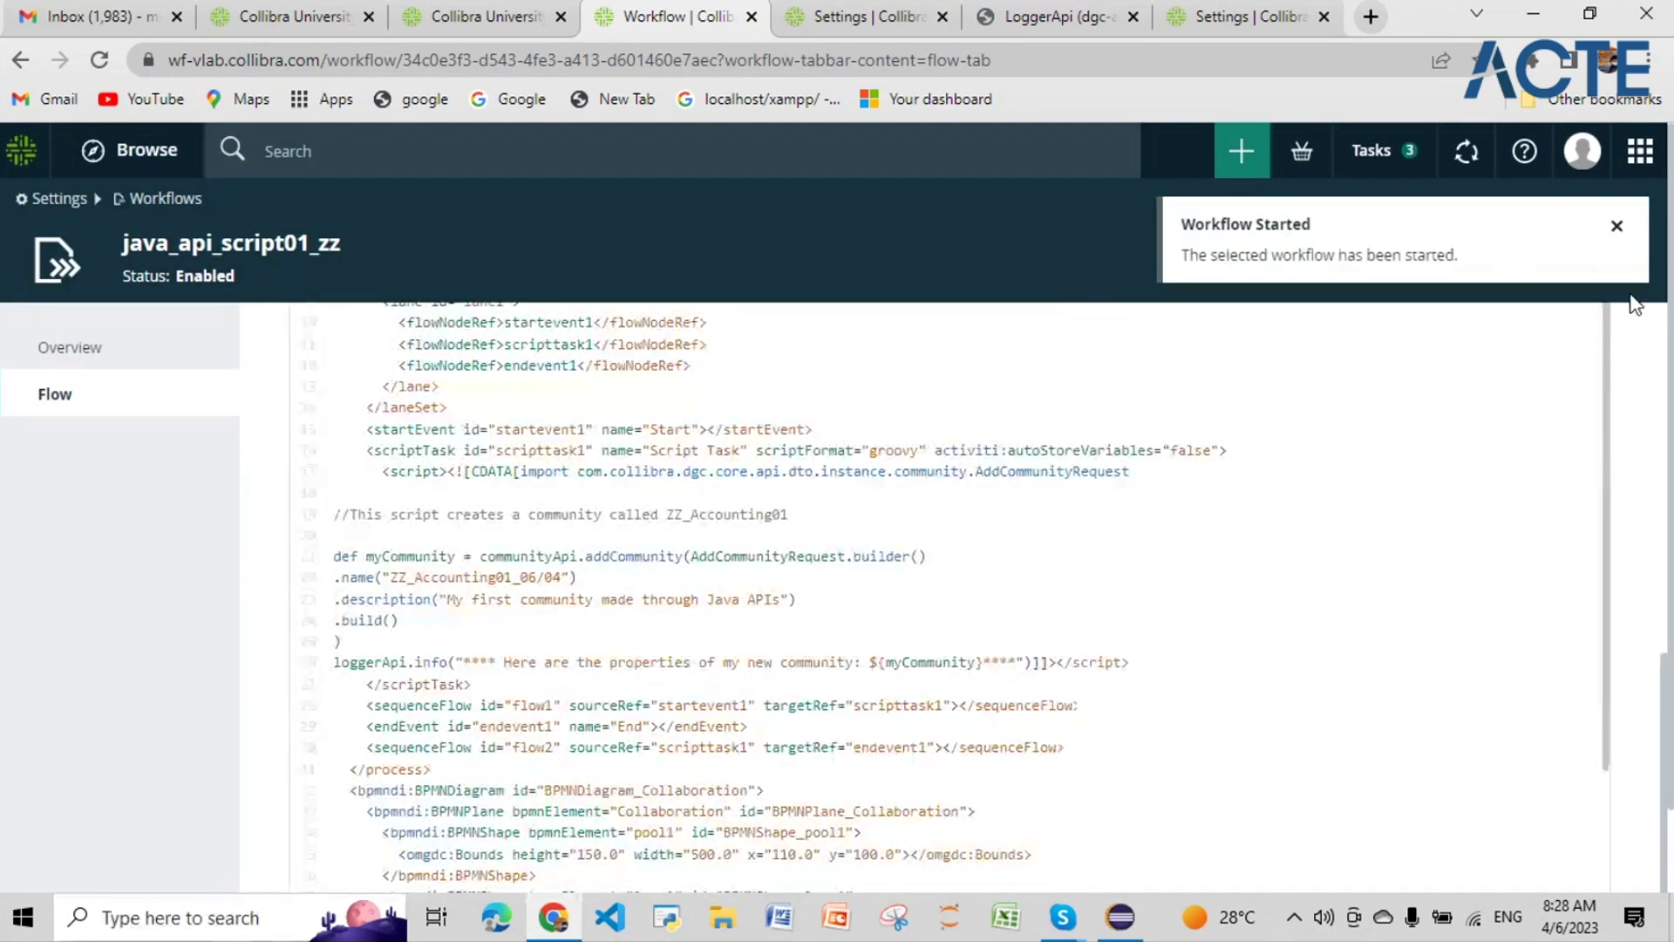
click(1617, 226)
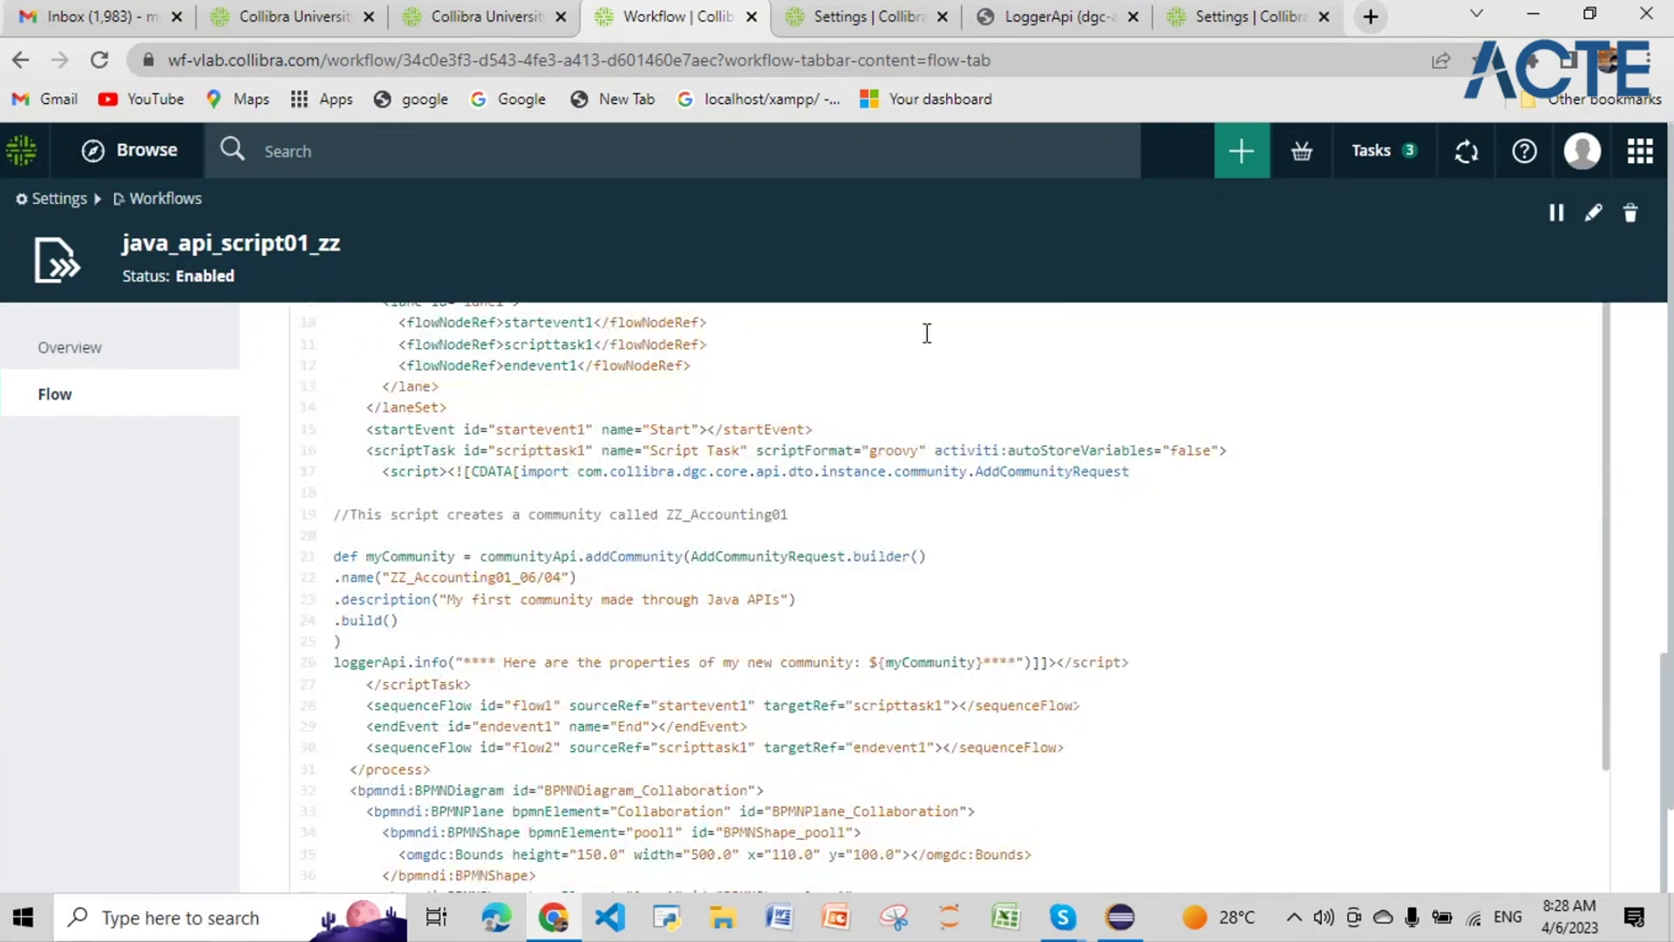
click(519, 155)
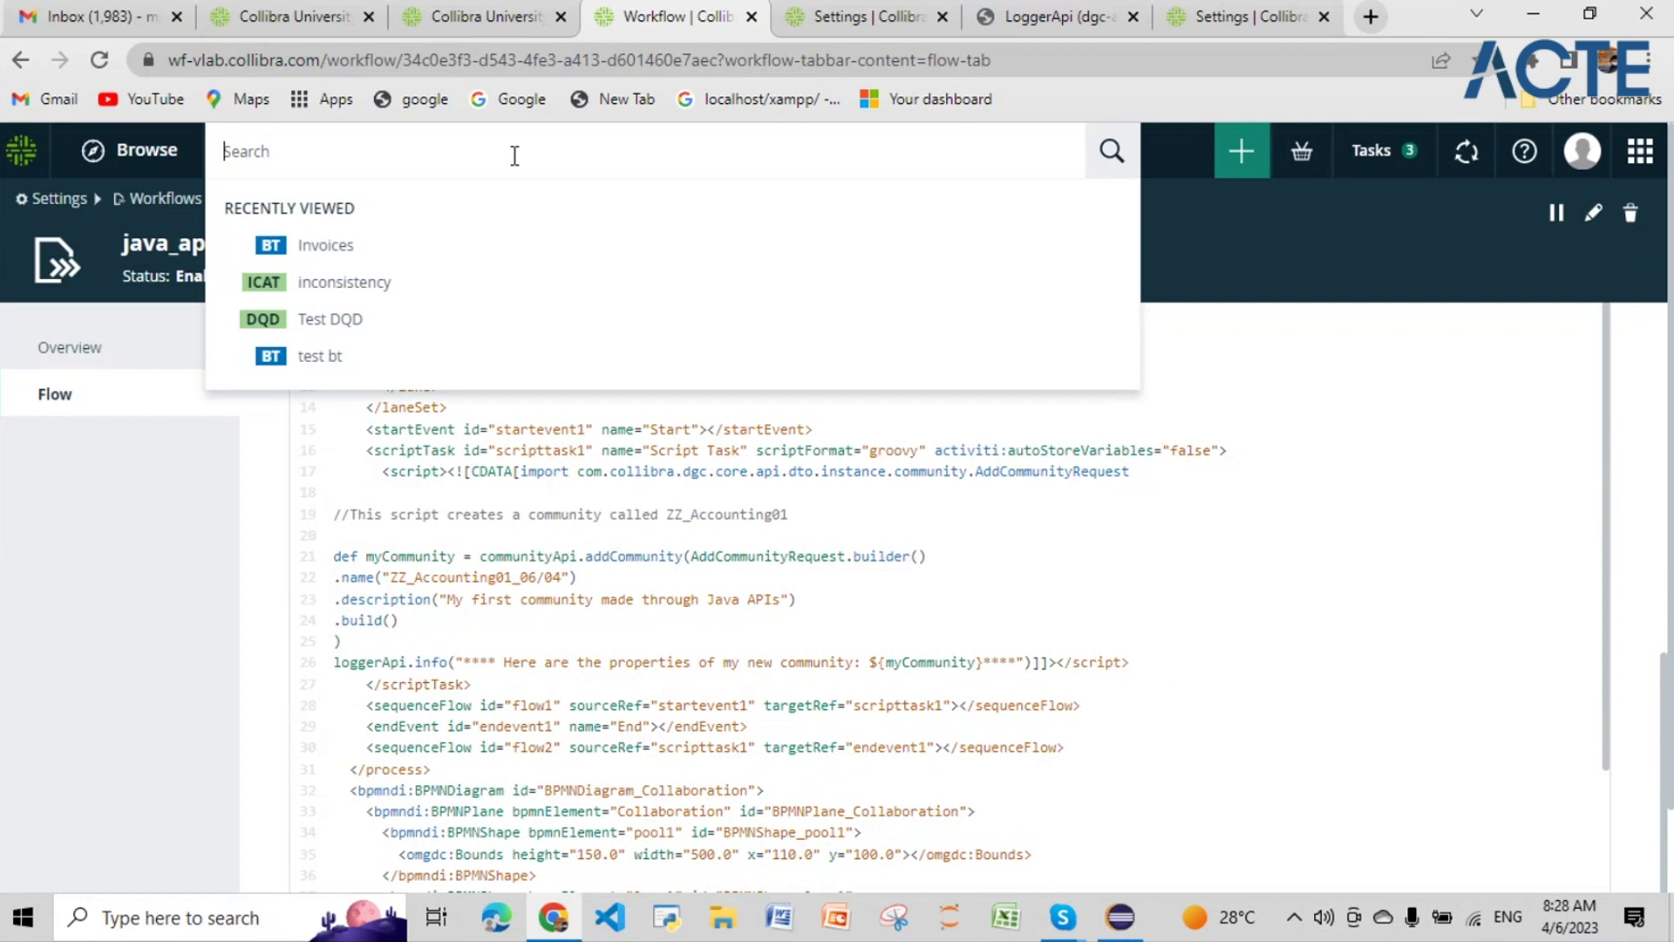
text(00704)
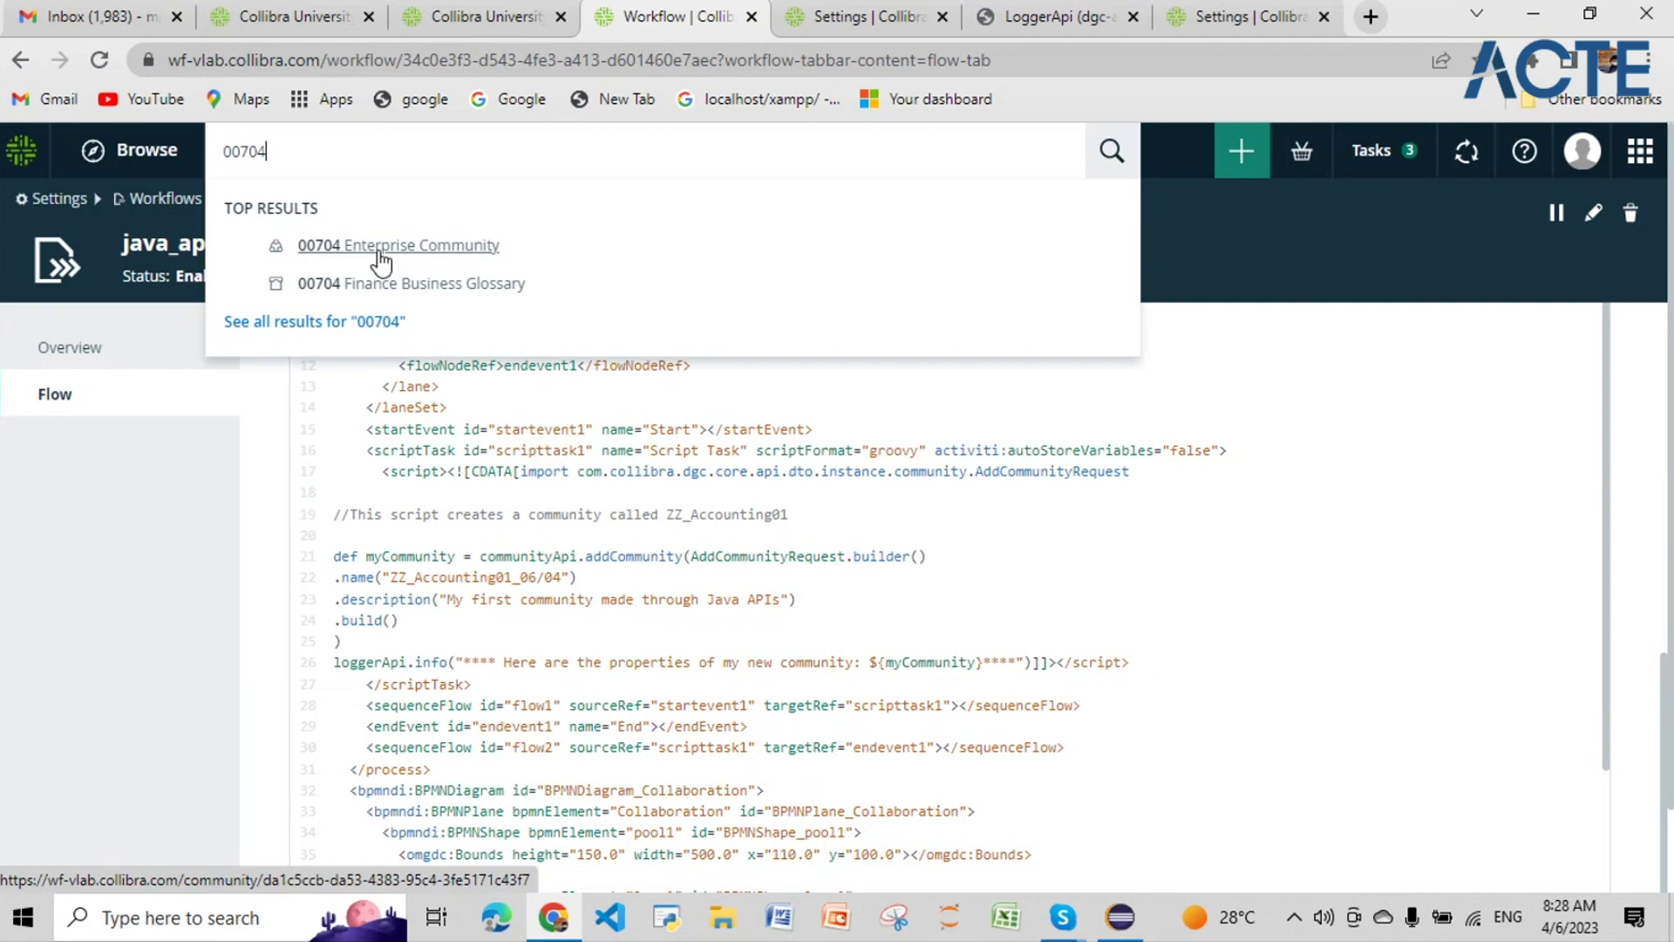
click(379, 251)
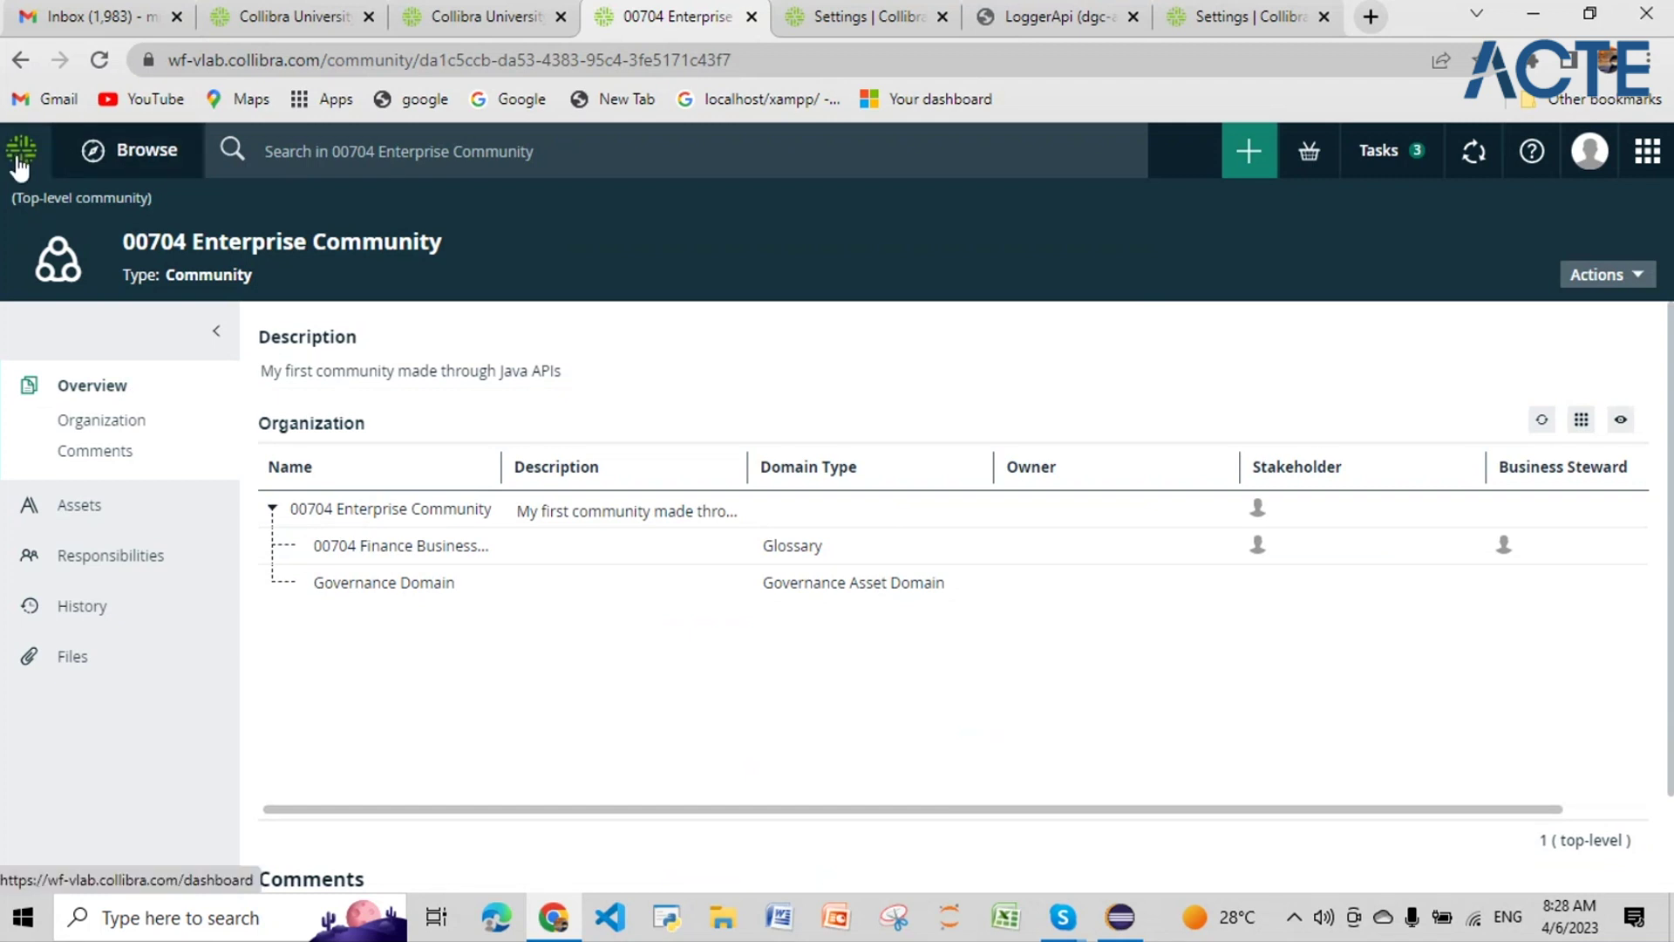
click(21, 61)
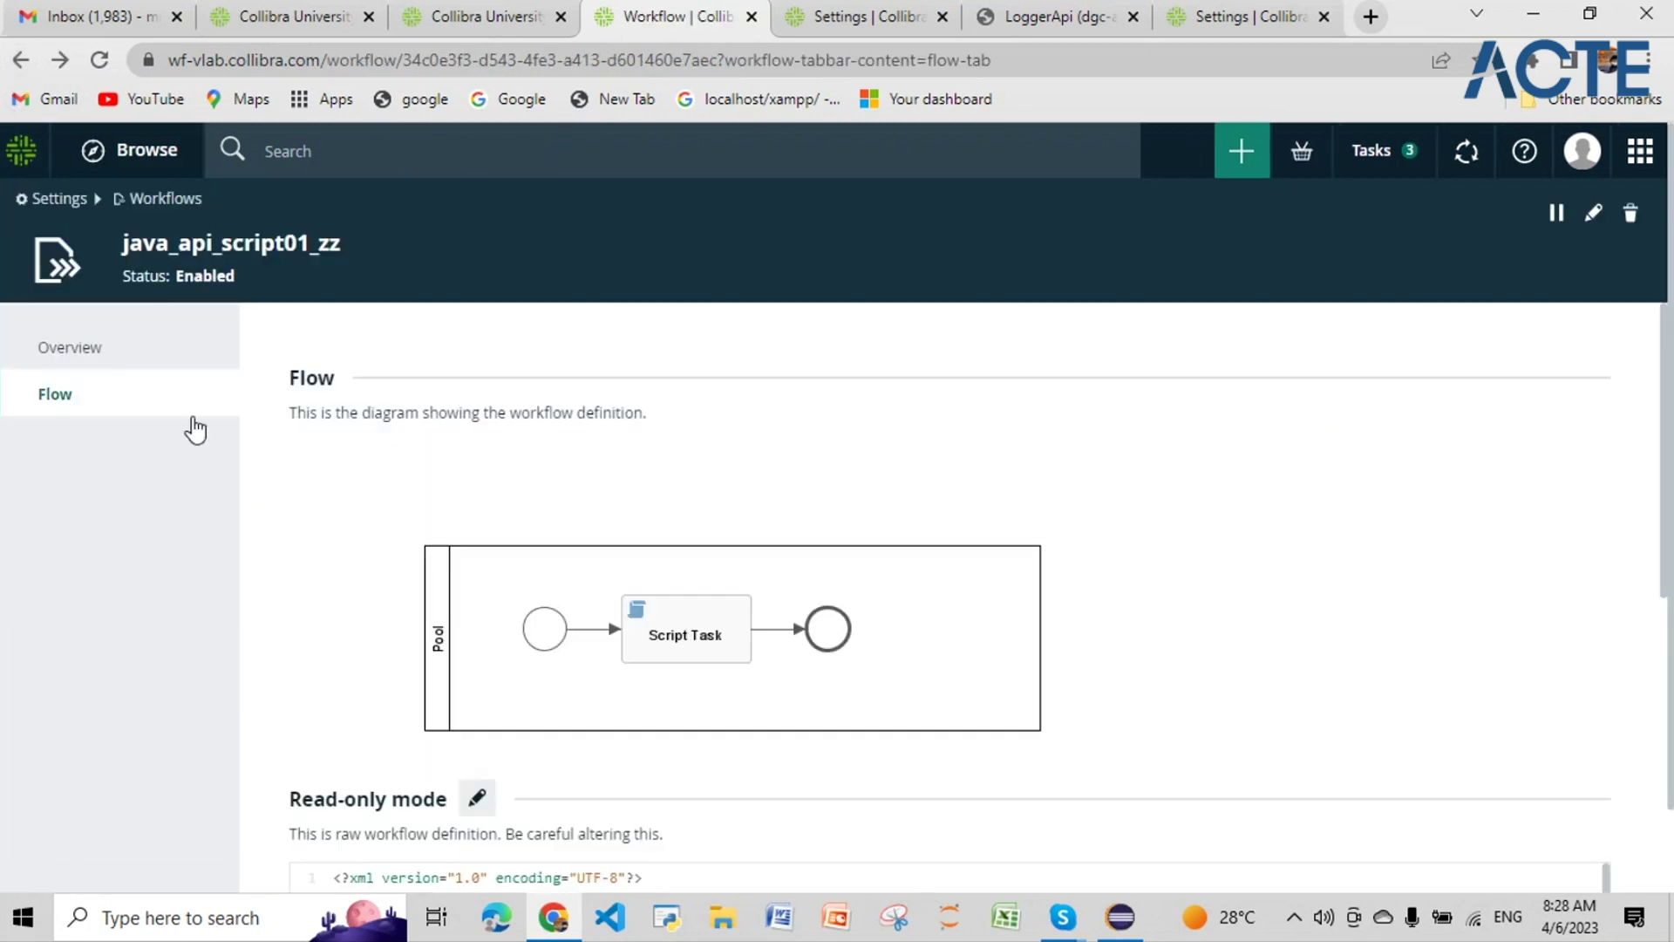
Step: Search the catalog for the pasted ZZ_Accounting01_06/04 name, retrying and reloading the results
scroll(515, 680, down, 1)
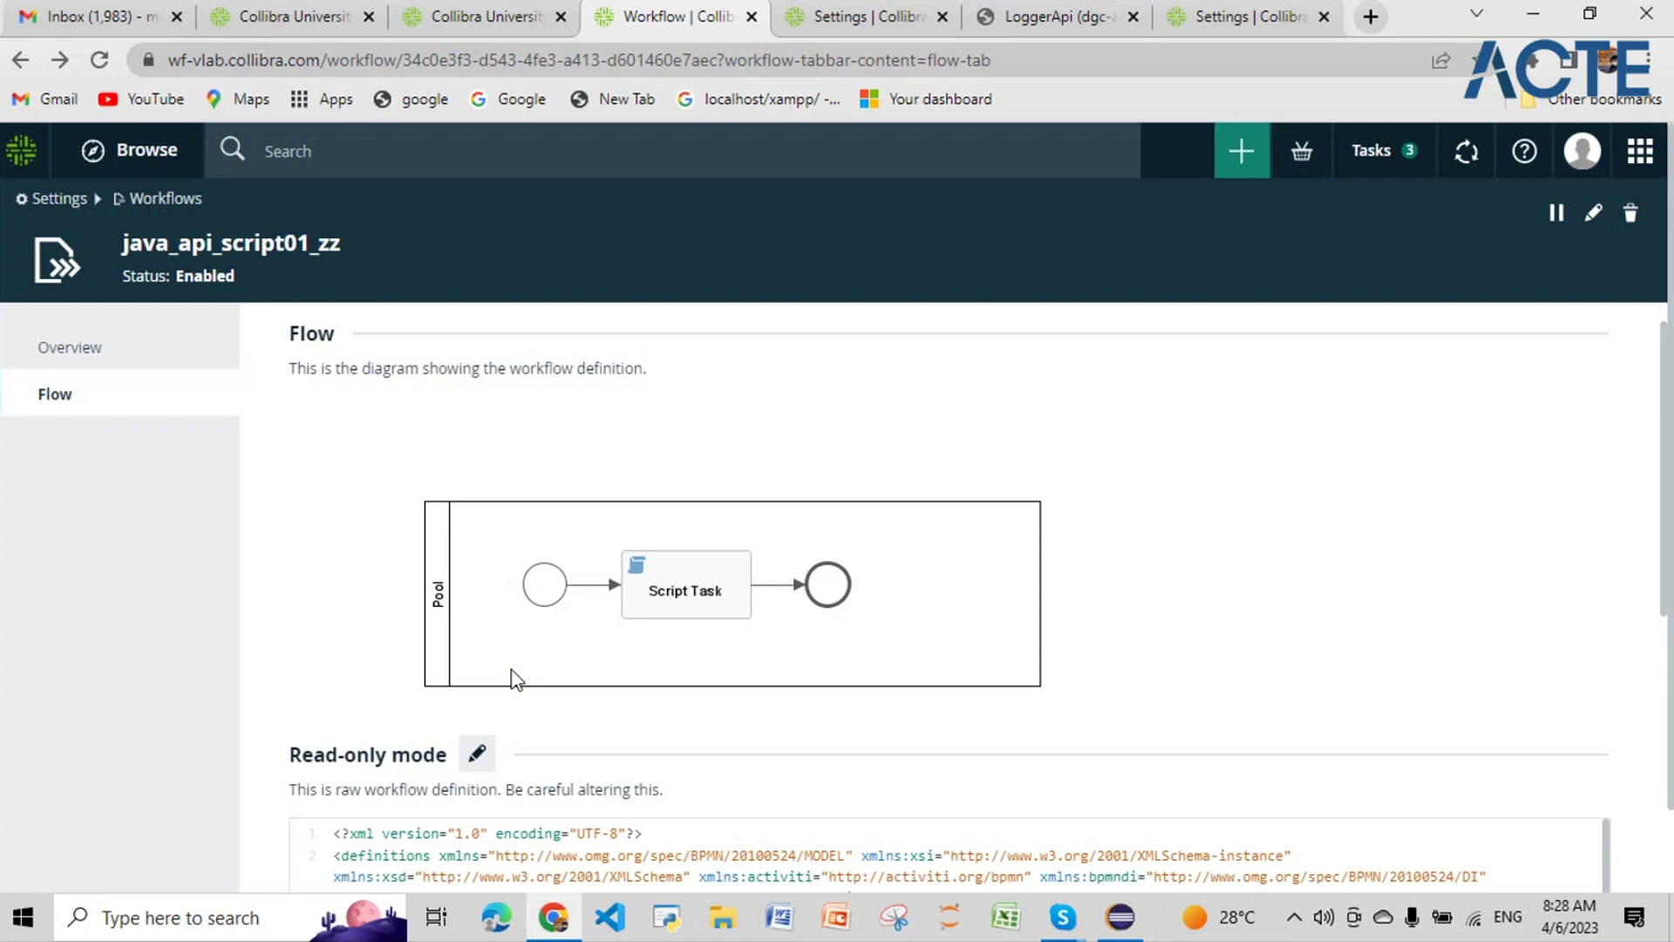
scroll(515, 680, down, 6)
drag(563, 772, 393, 771)
key(ctrl+c)
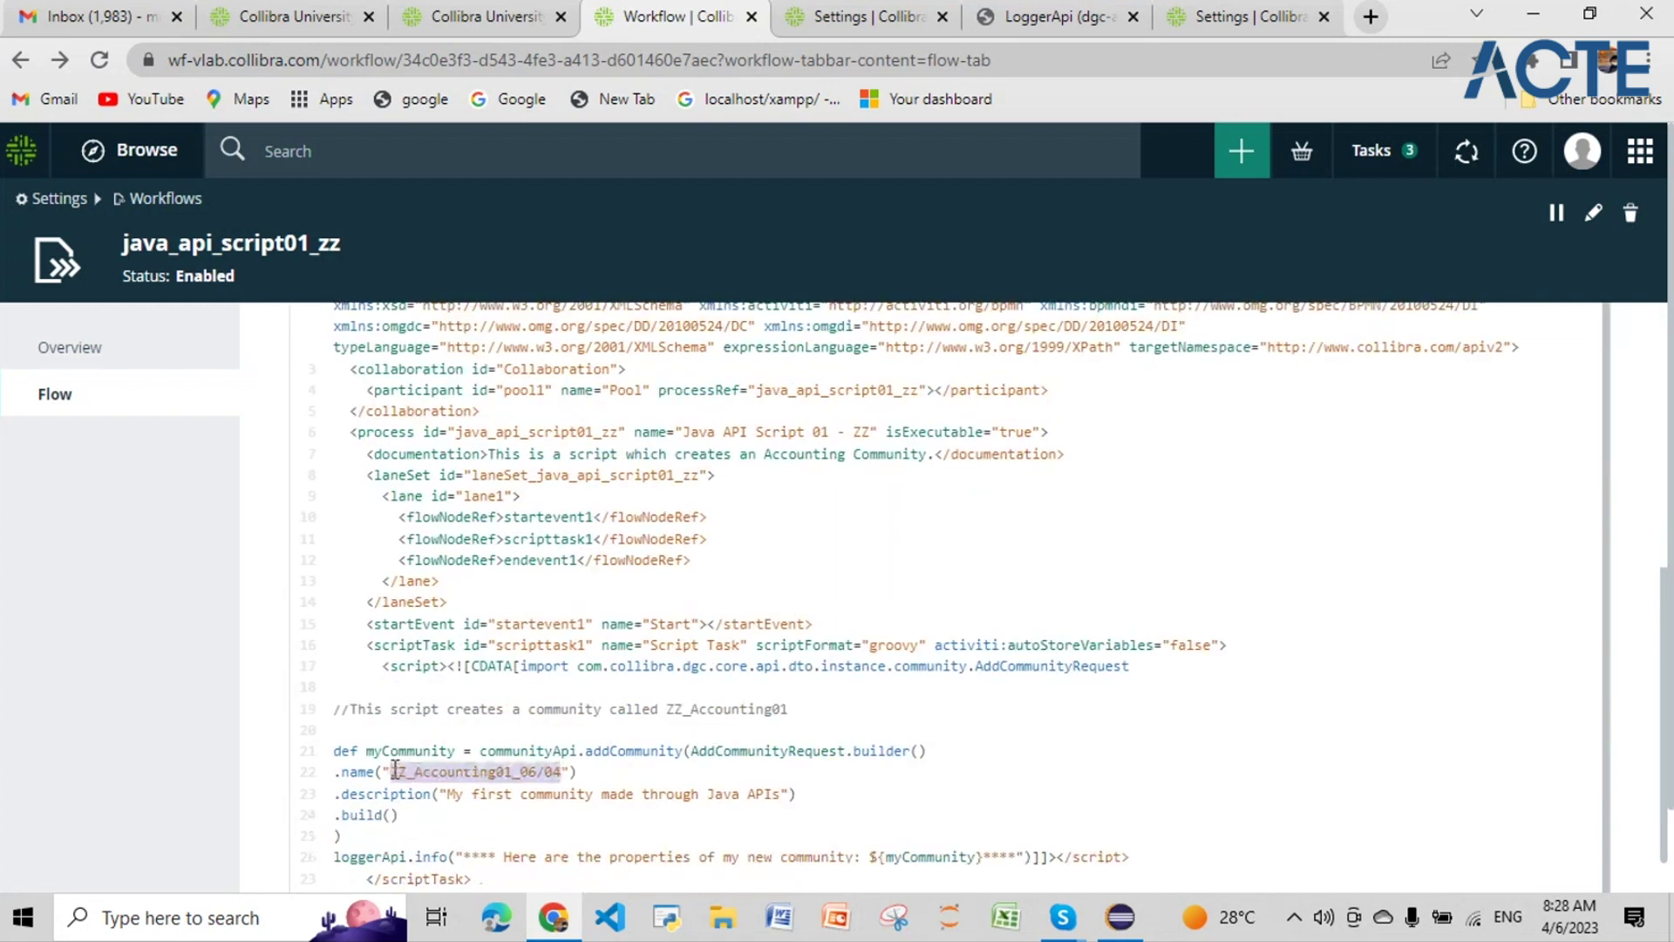
click(515, 164)
key(ctrl+v)
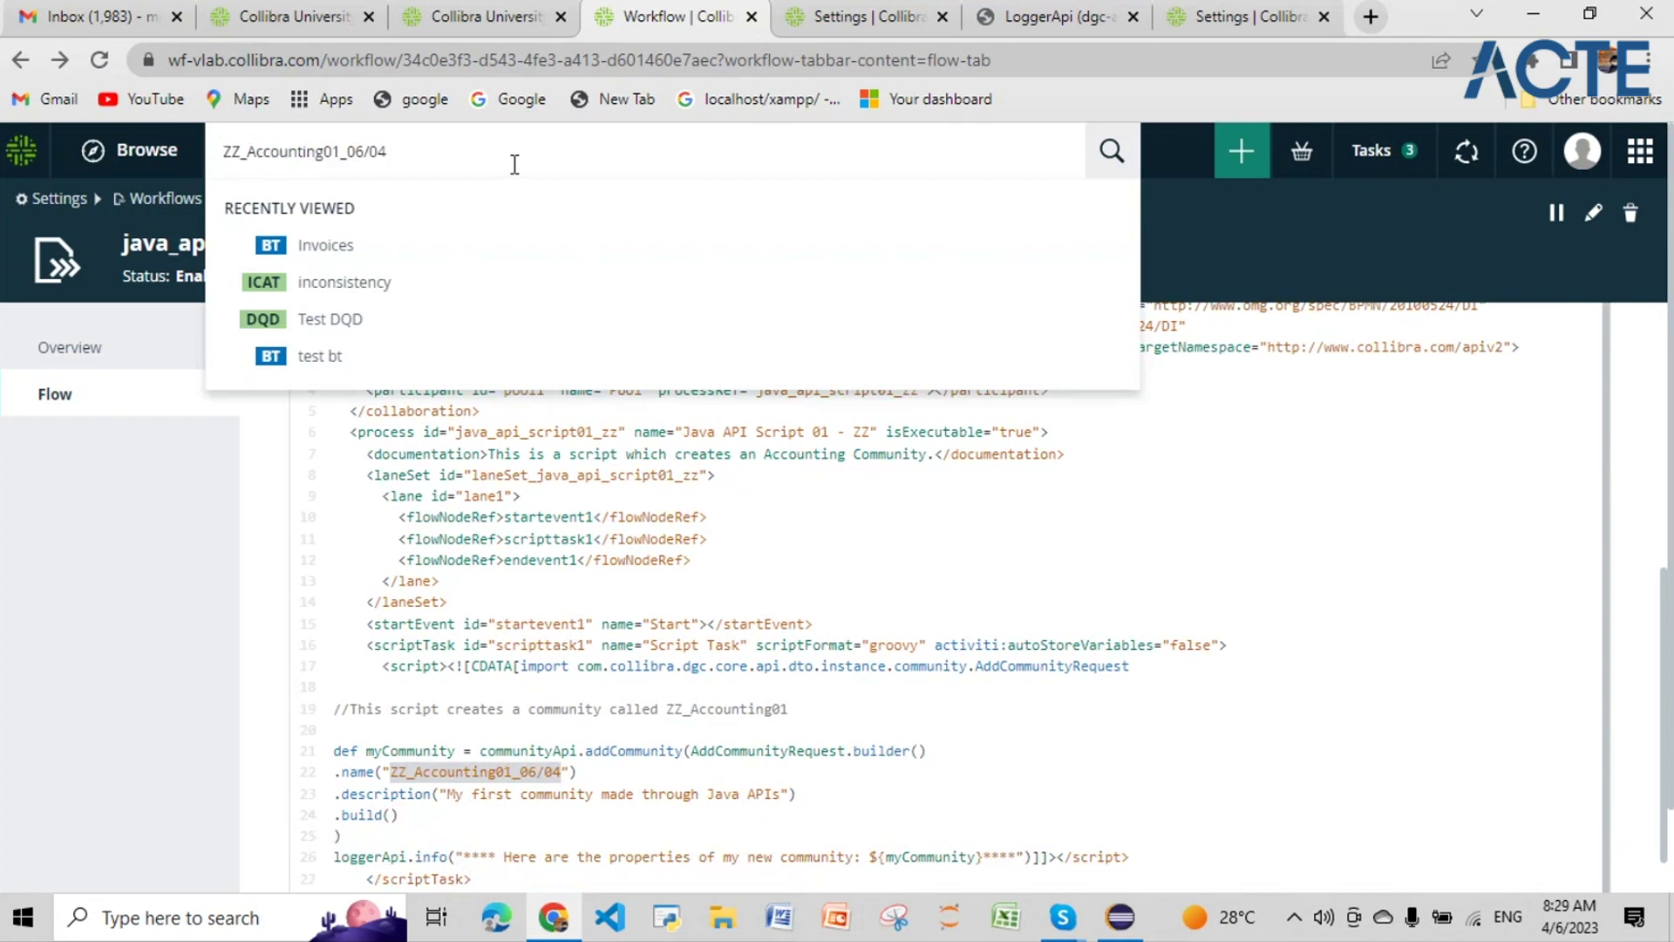
key(Return)
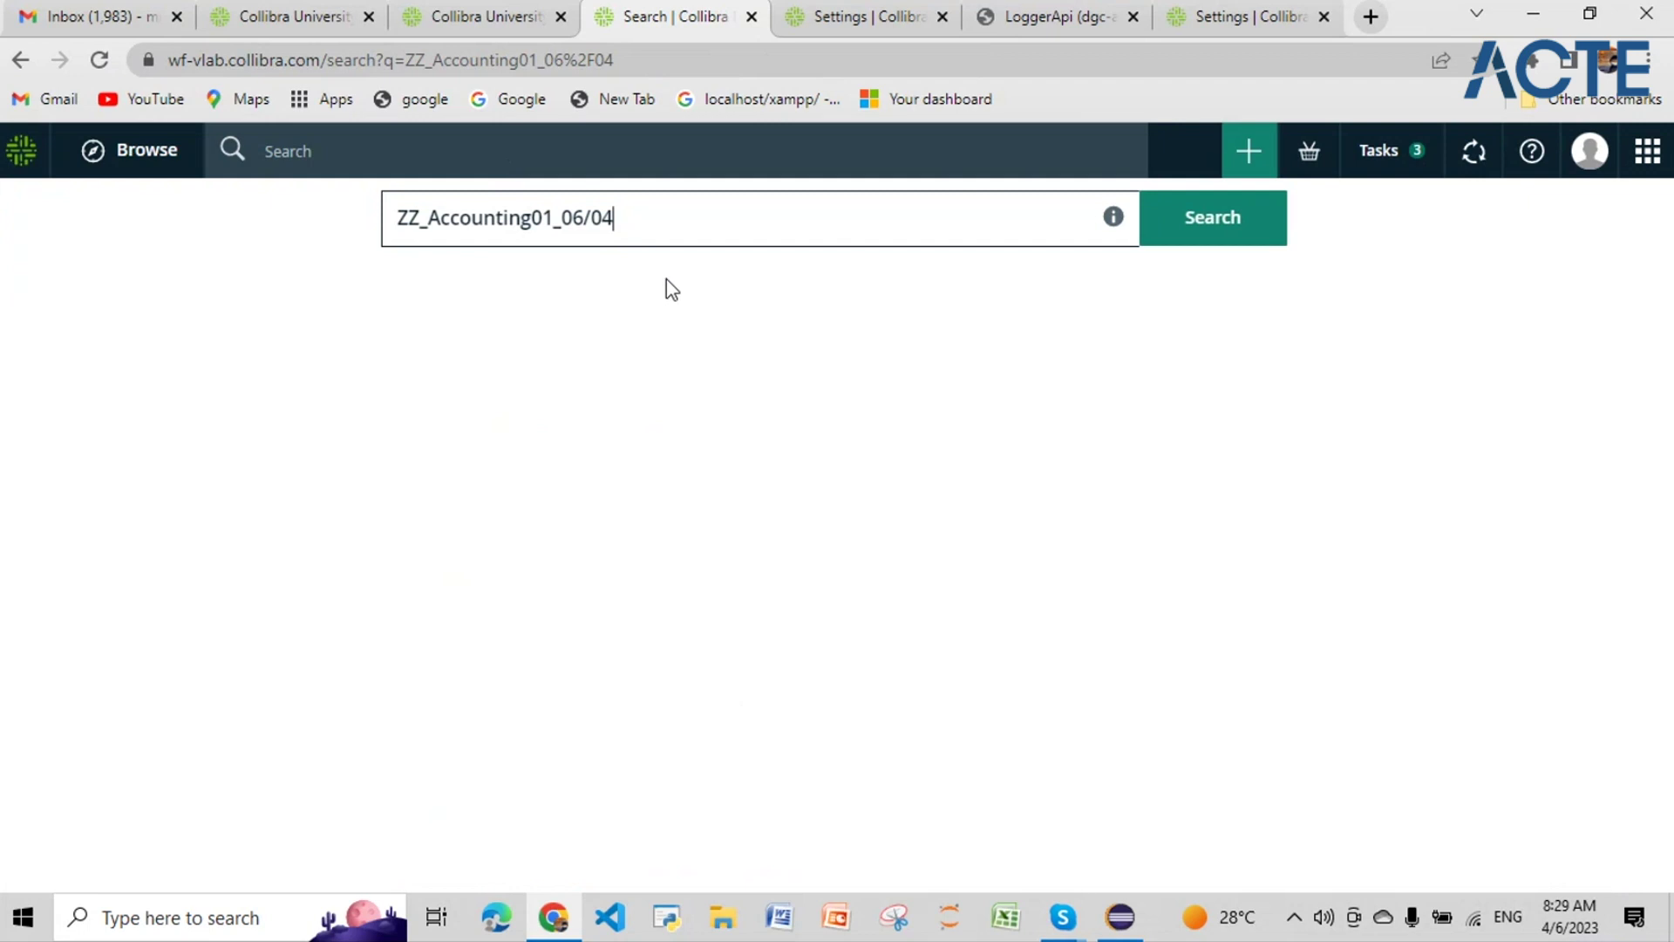
click(1265, 232)
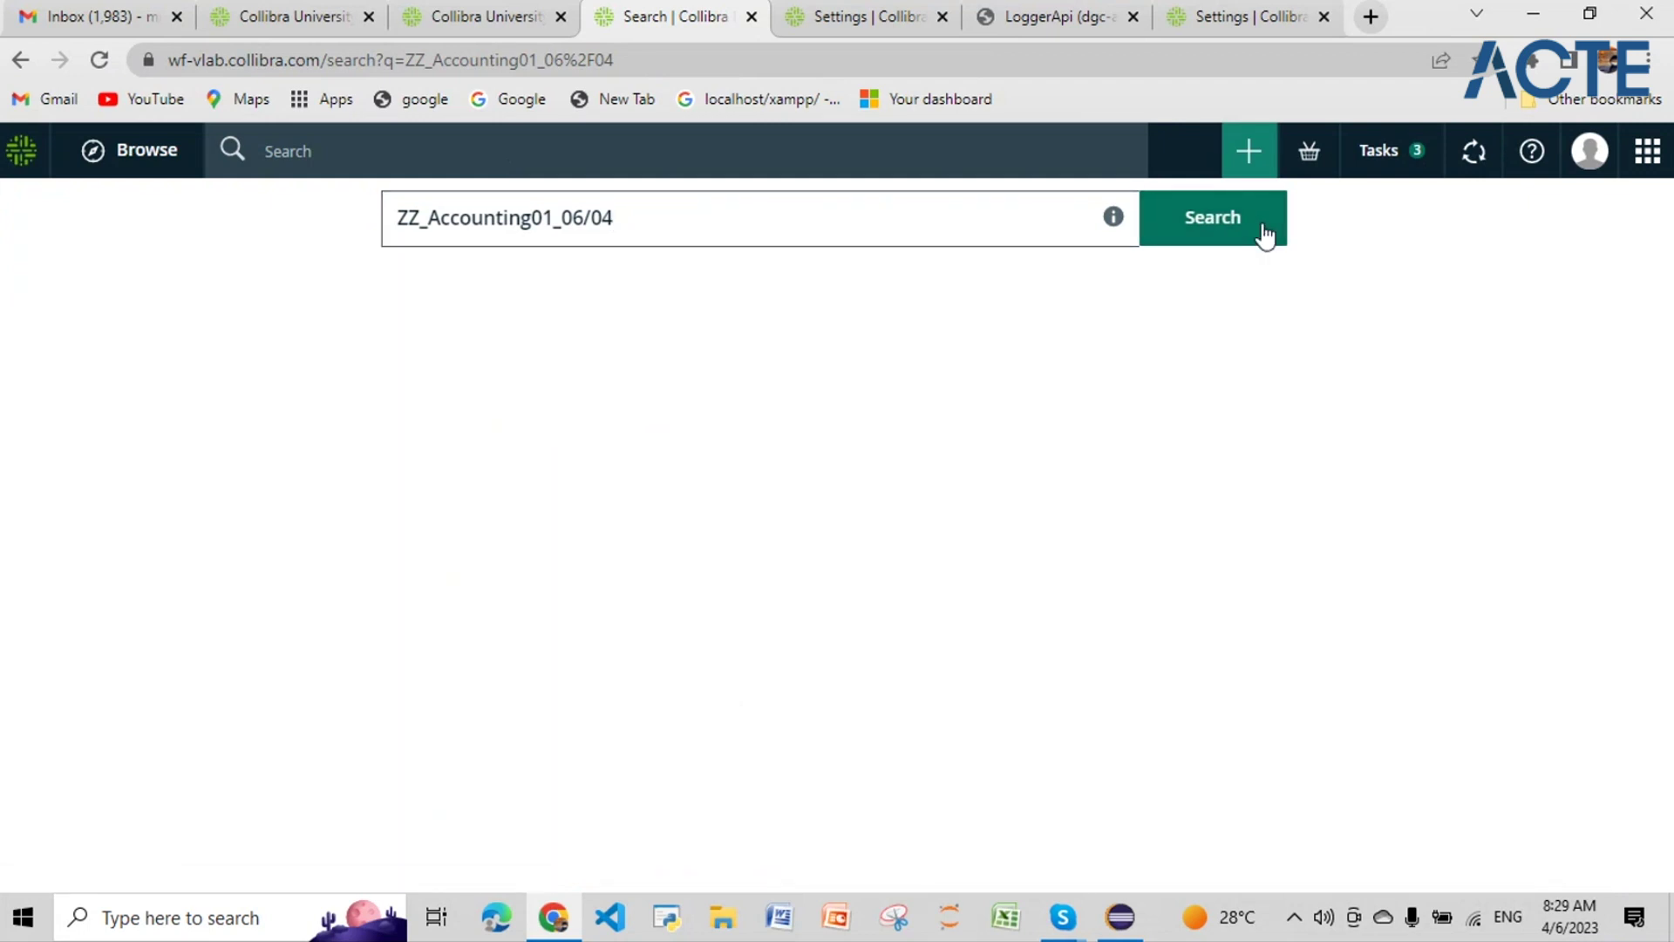
click(1264, 233)
click(1256, 236)
click(1255, 236)
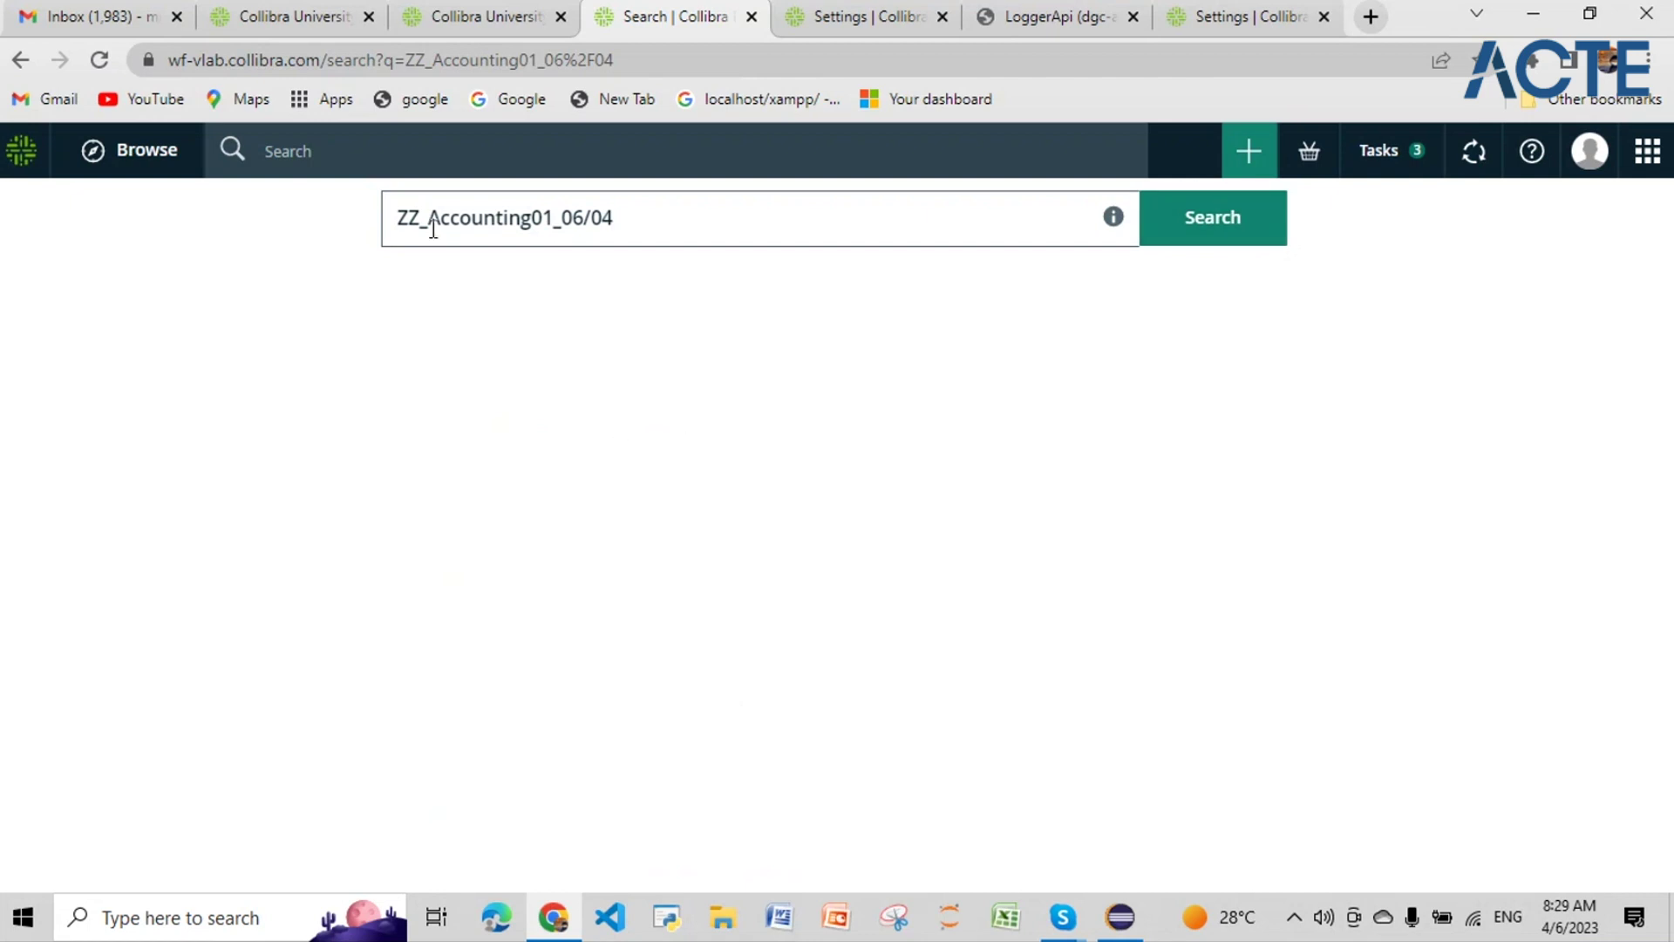
click(1209, 231)
click(102, 64)
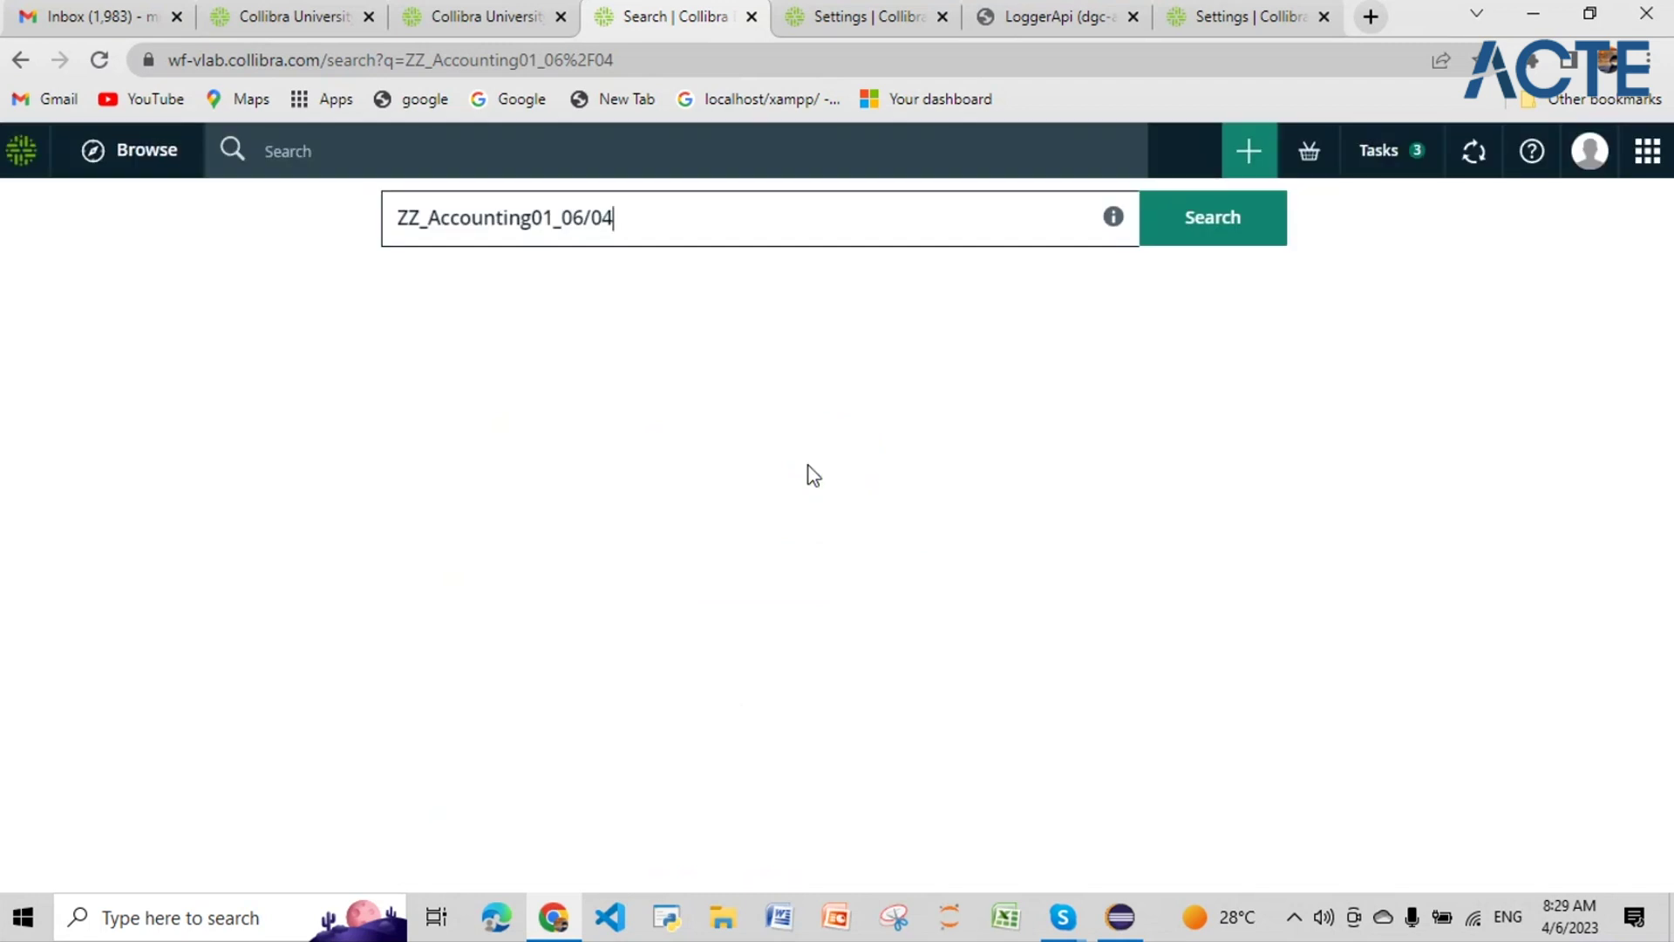
Step: Search for ZZ_Accounting01_06 and open the ZZ_Accounting01_06/04 community overview
key(BackSpace)
key(BackSpace)
key(BackSpace)
key(BackSpace)
text(5)
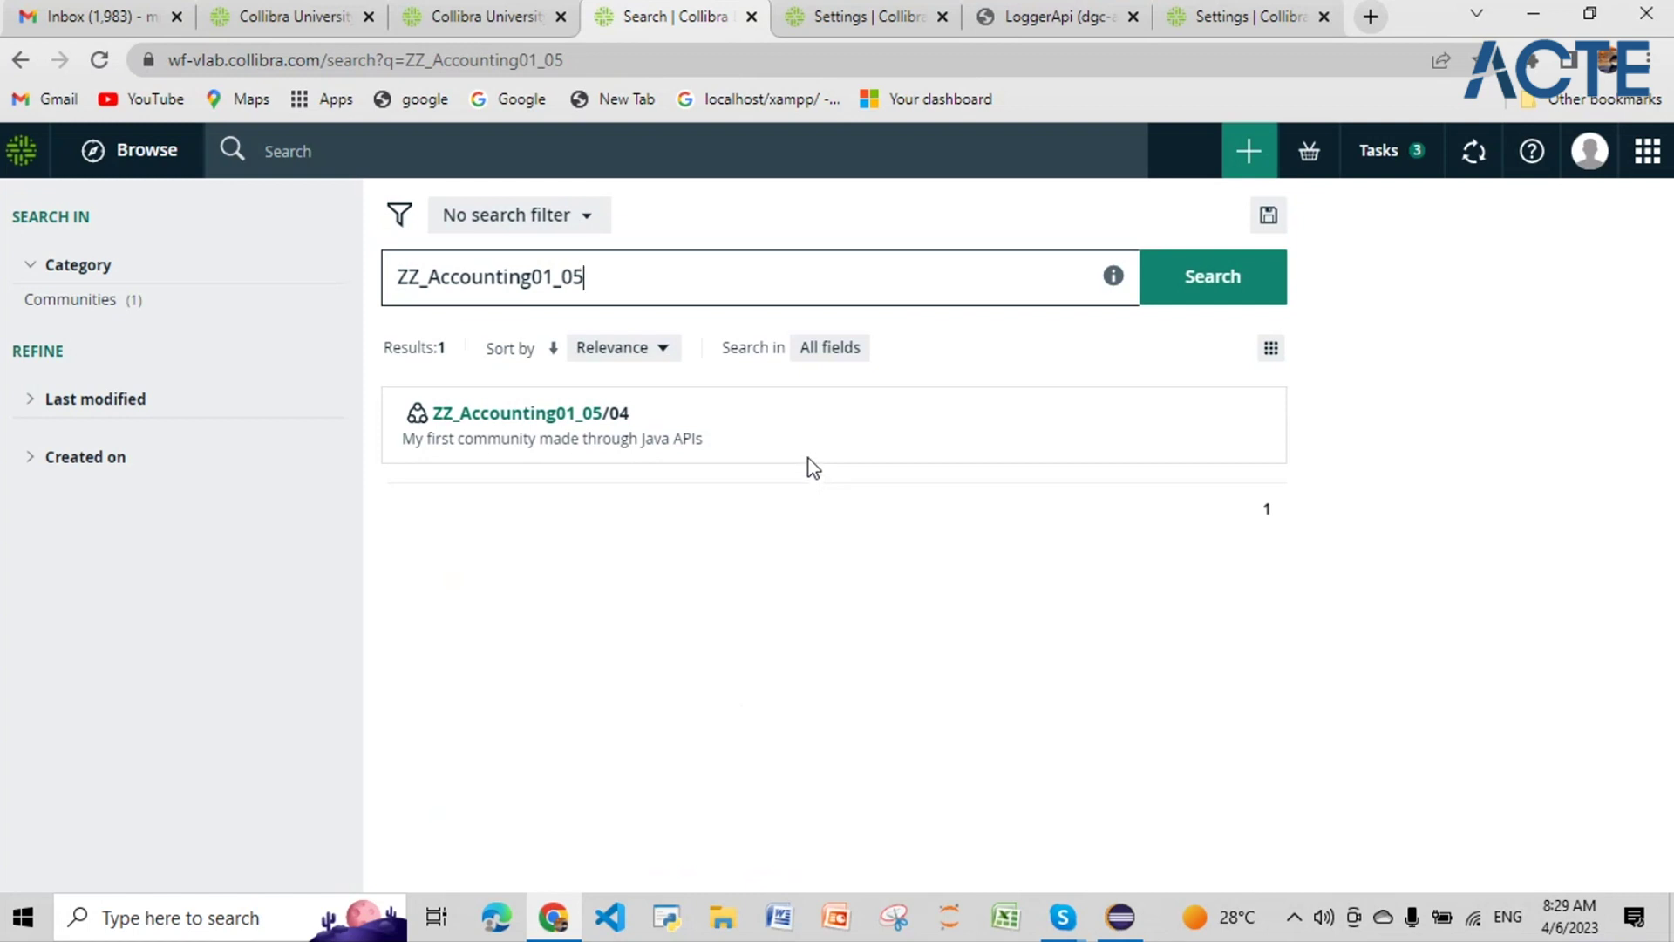
key(BackSpace)
text(6)
key(Return)
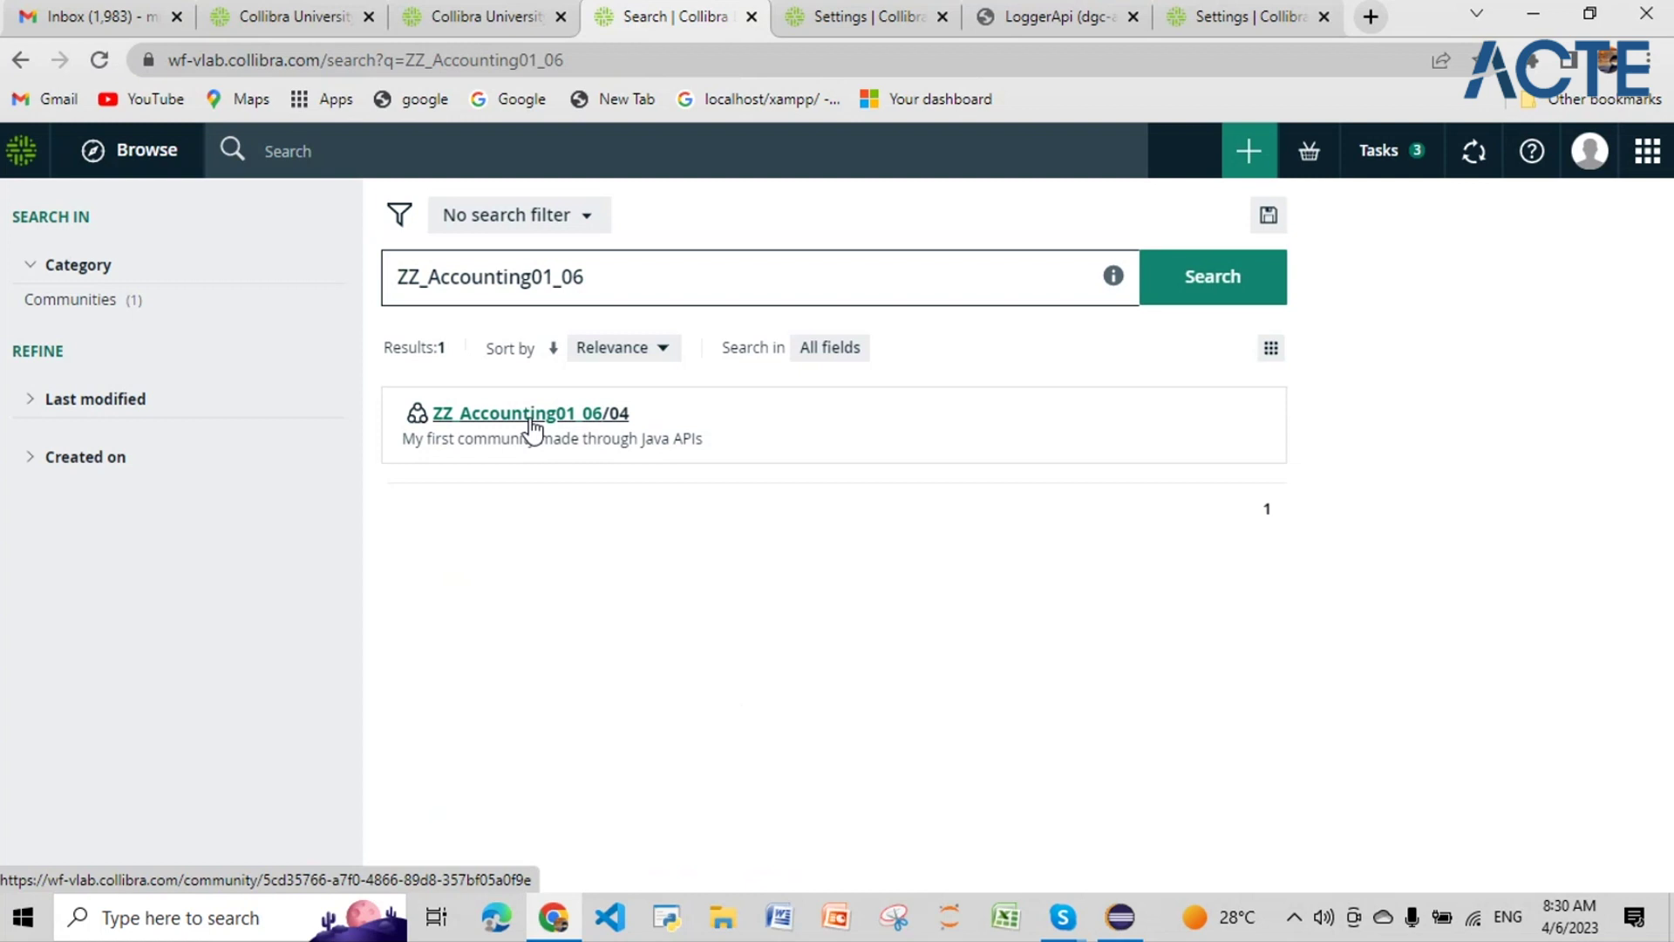
click(532, 422)
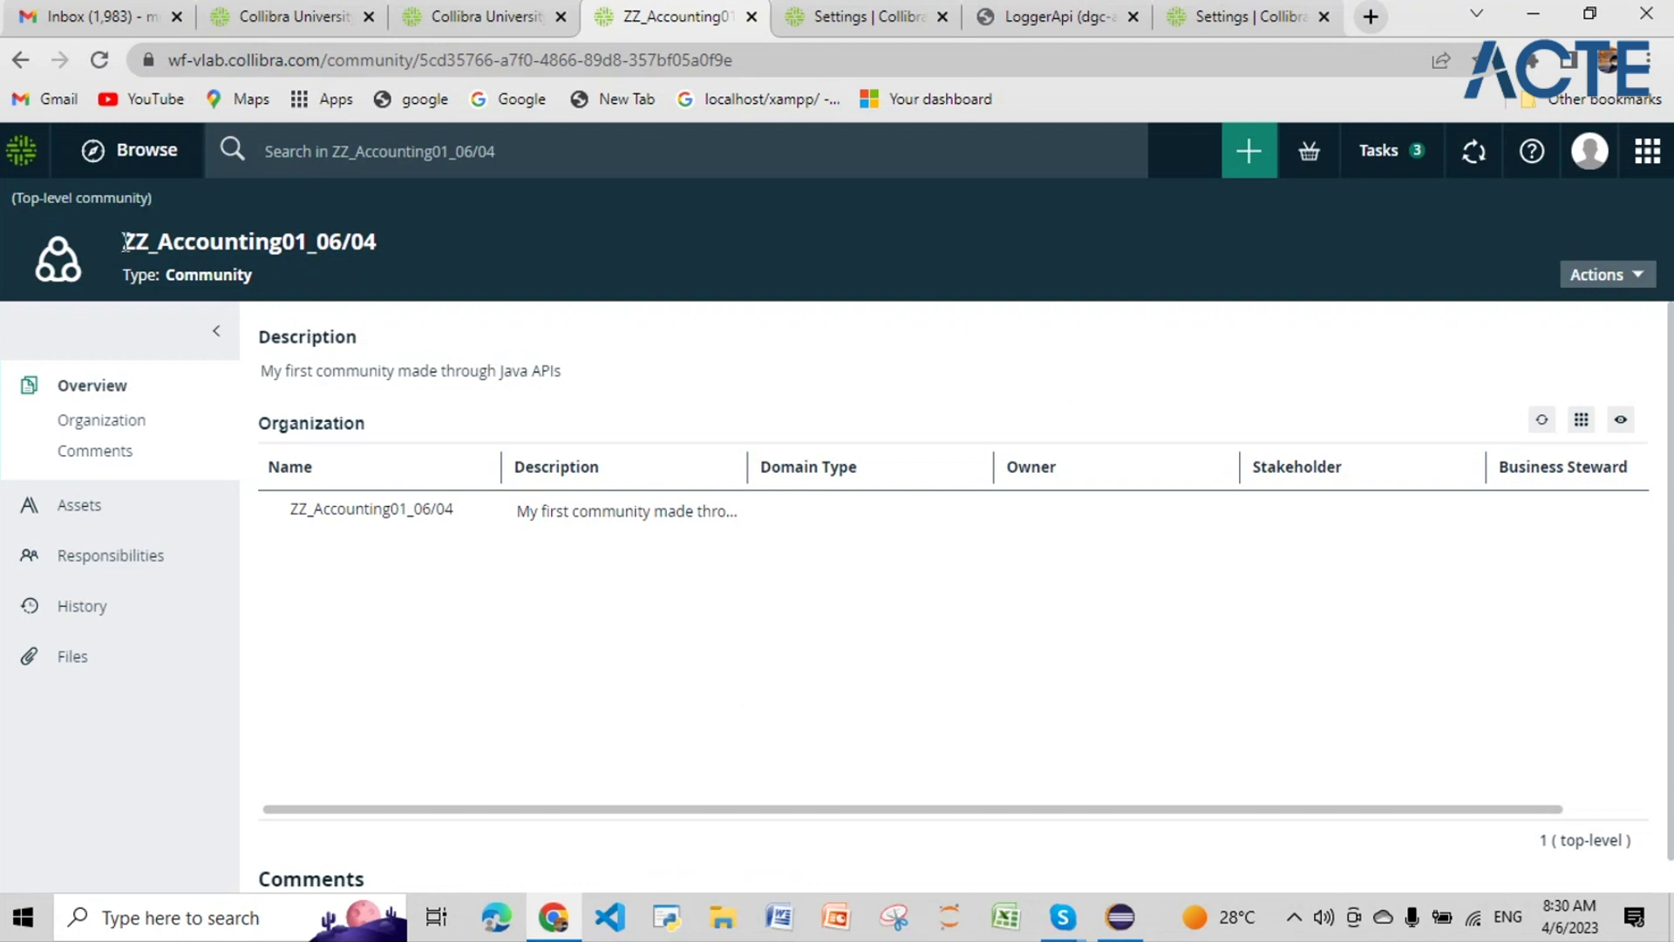
drag(123, 241, 369, 263)
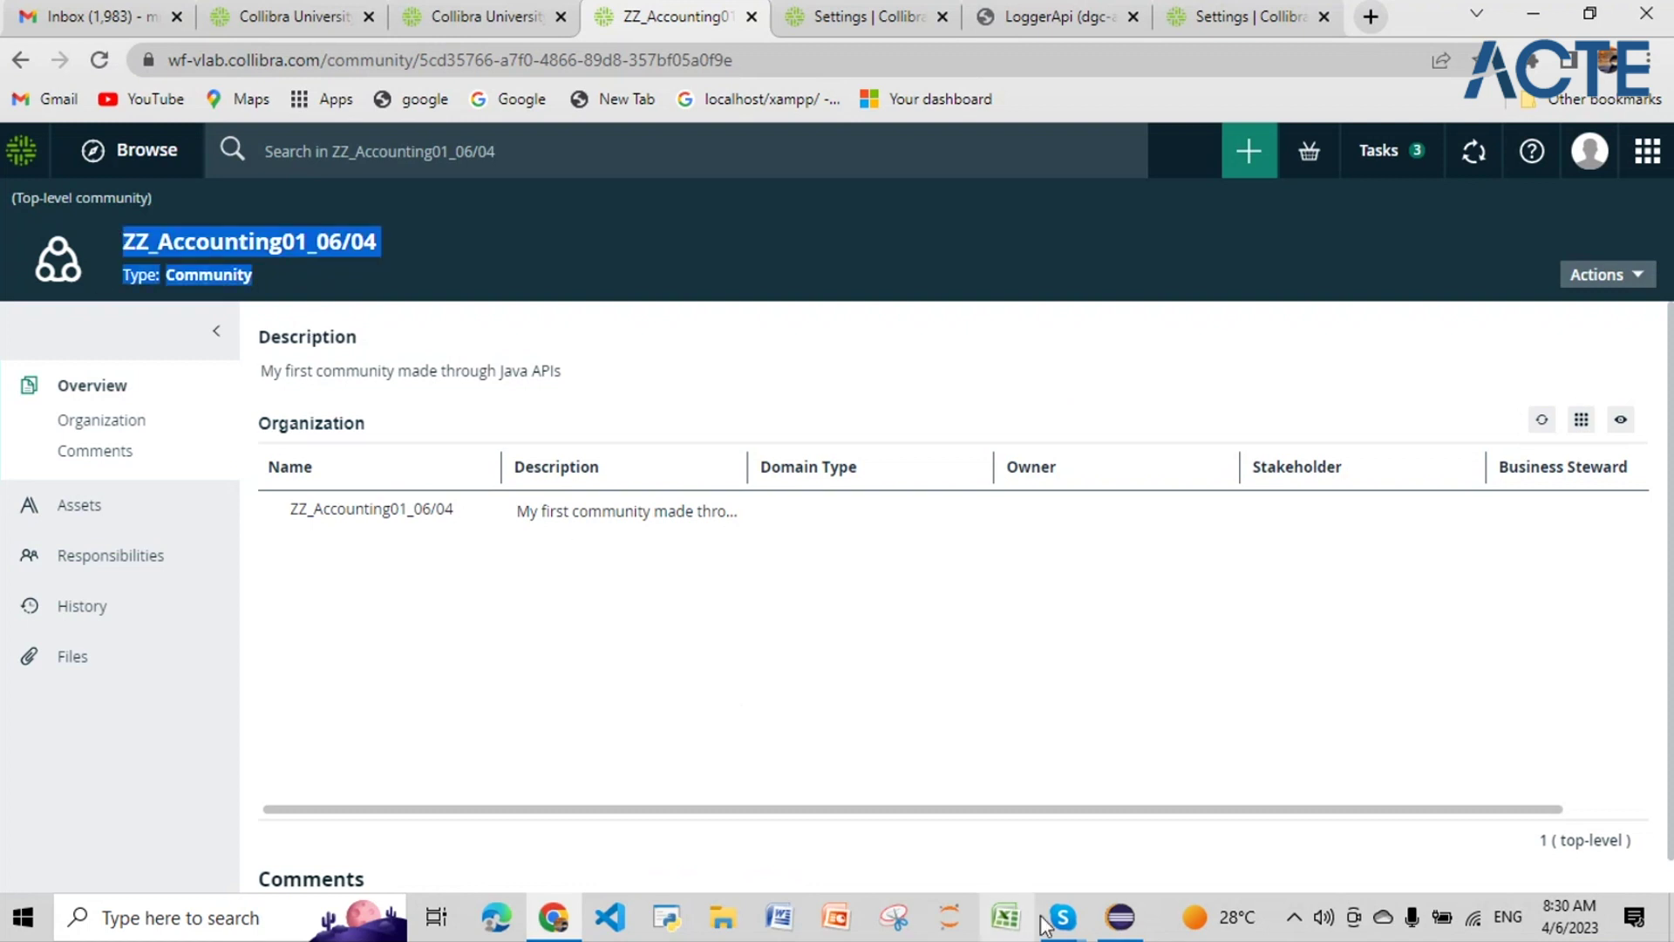
click(1116, 920)
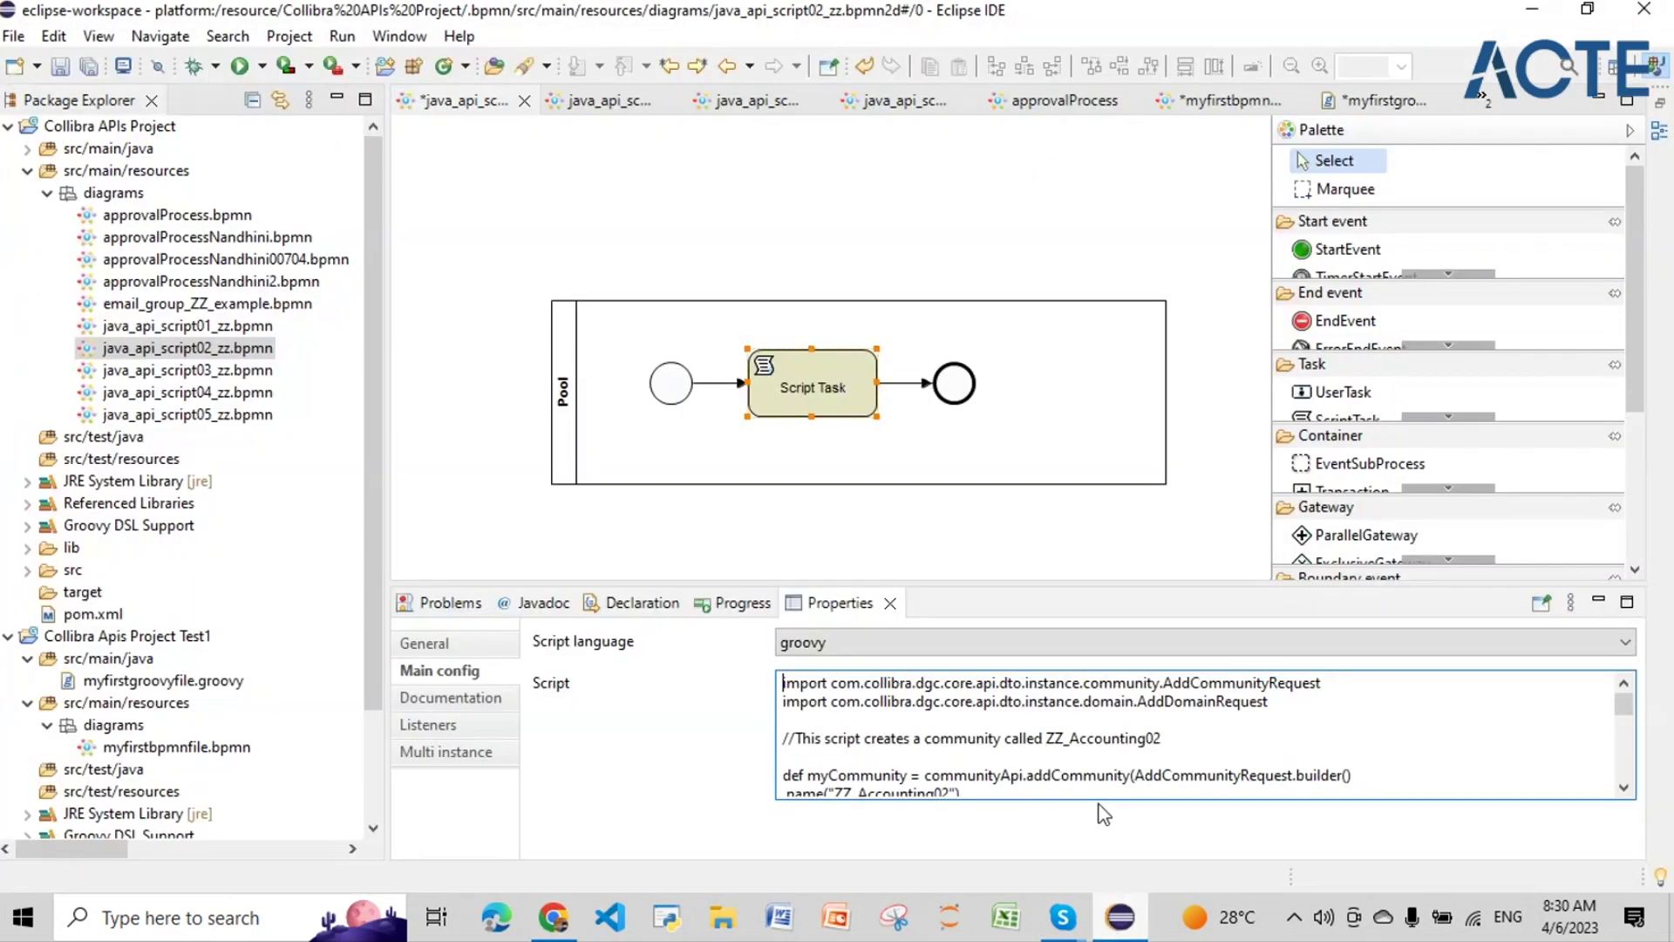
Step: Open java_api_script01_zz.bpmn and view the Script Task's Groovy script in Main config
click(244, 326)
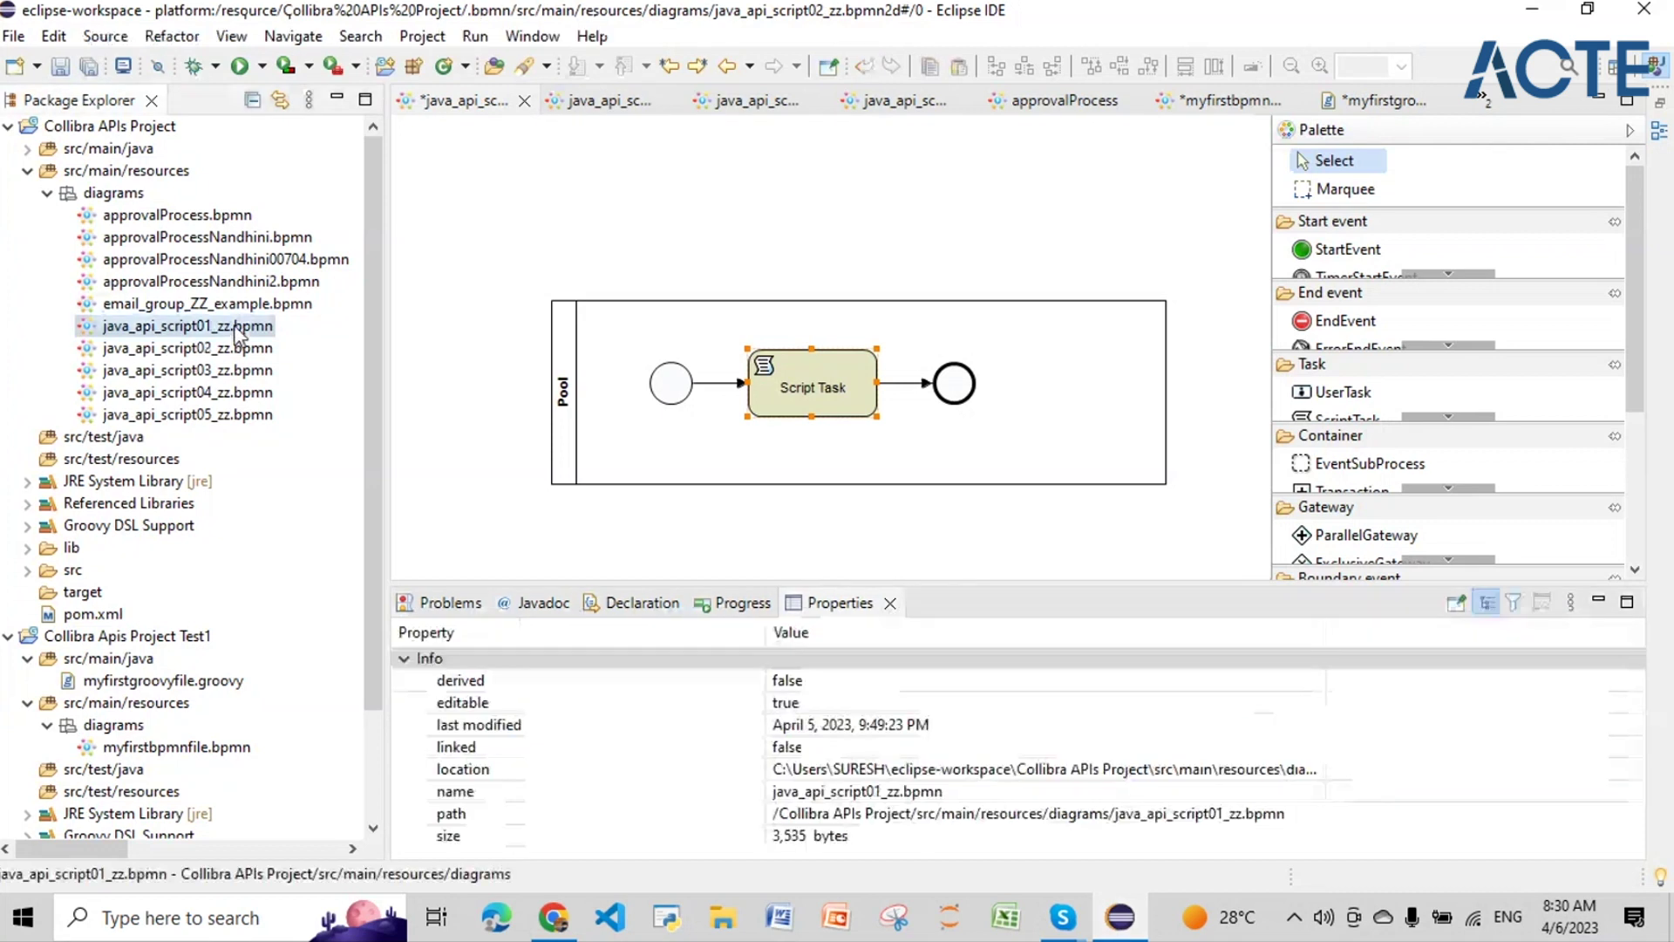
click(292, 227)
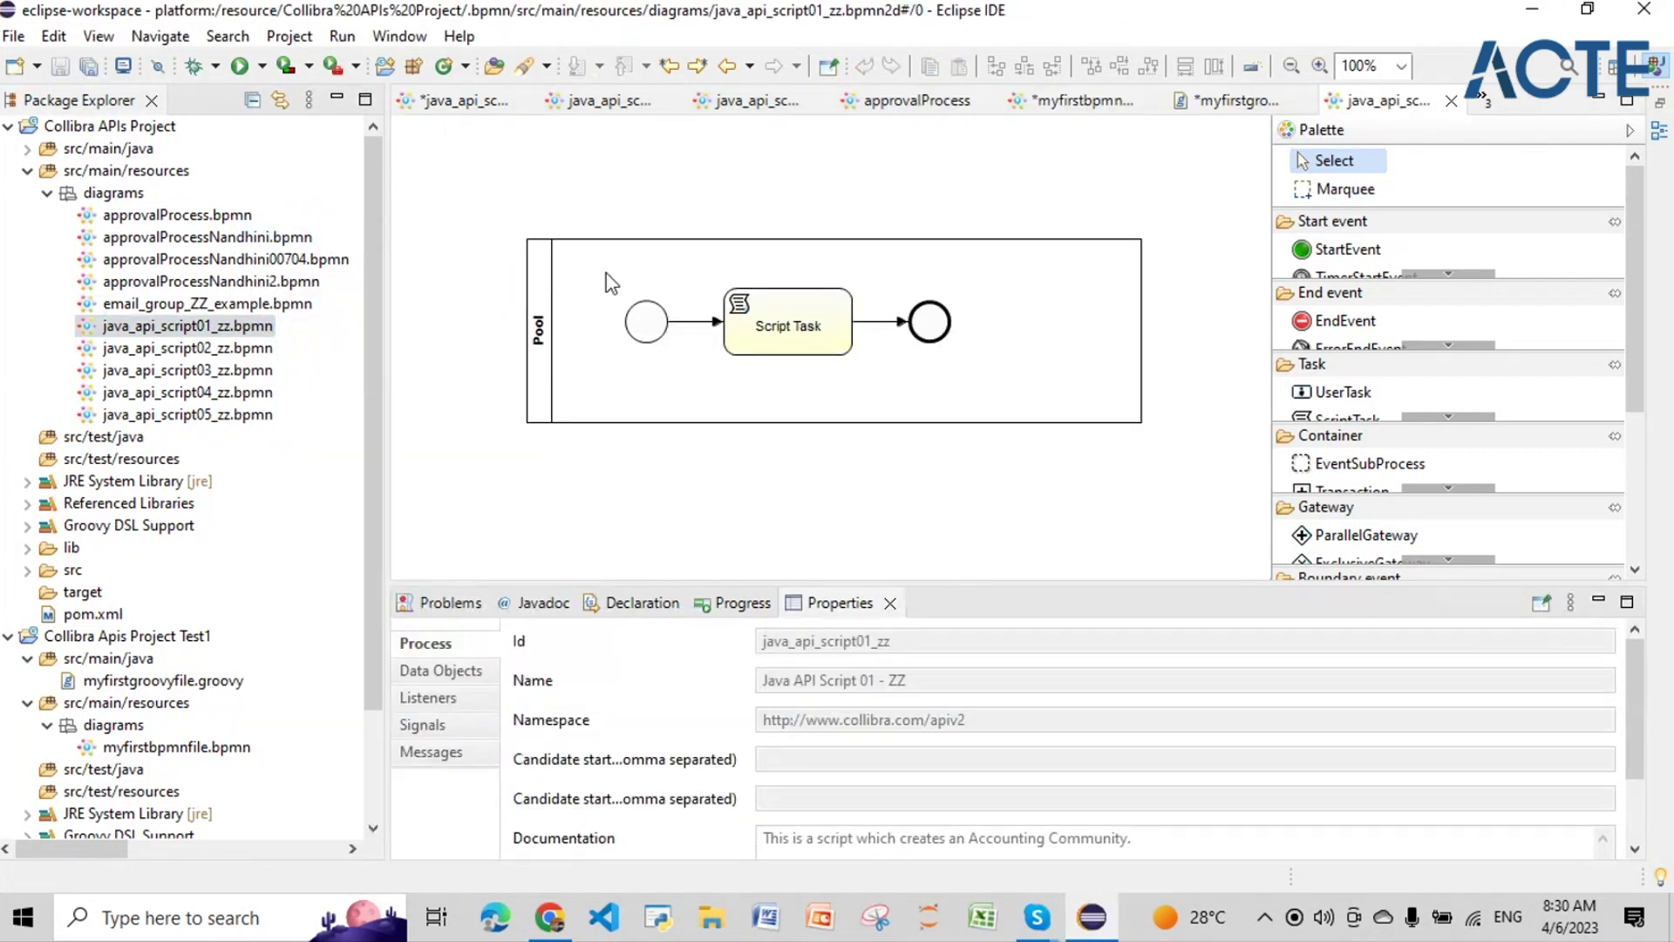
click(787, 325)
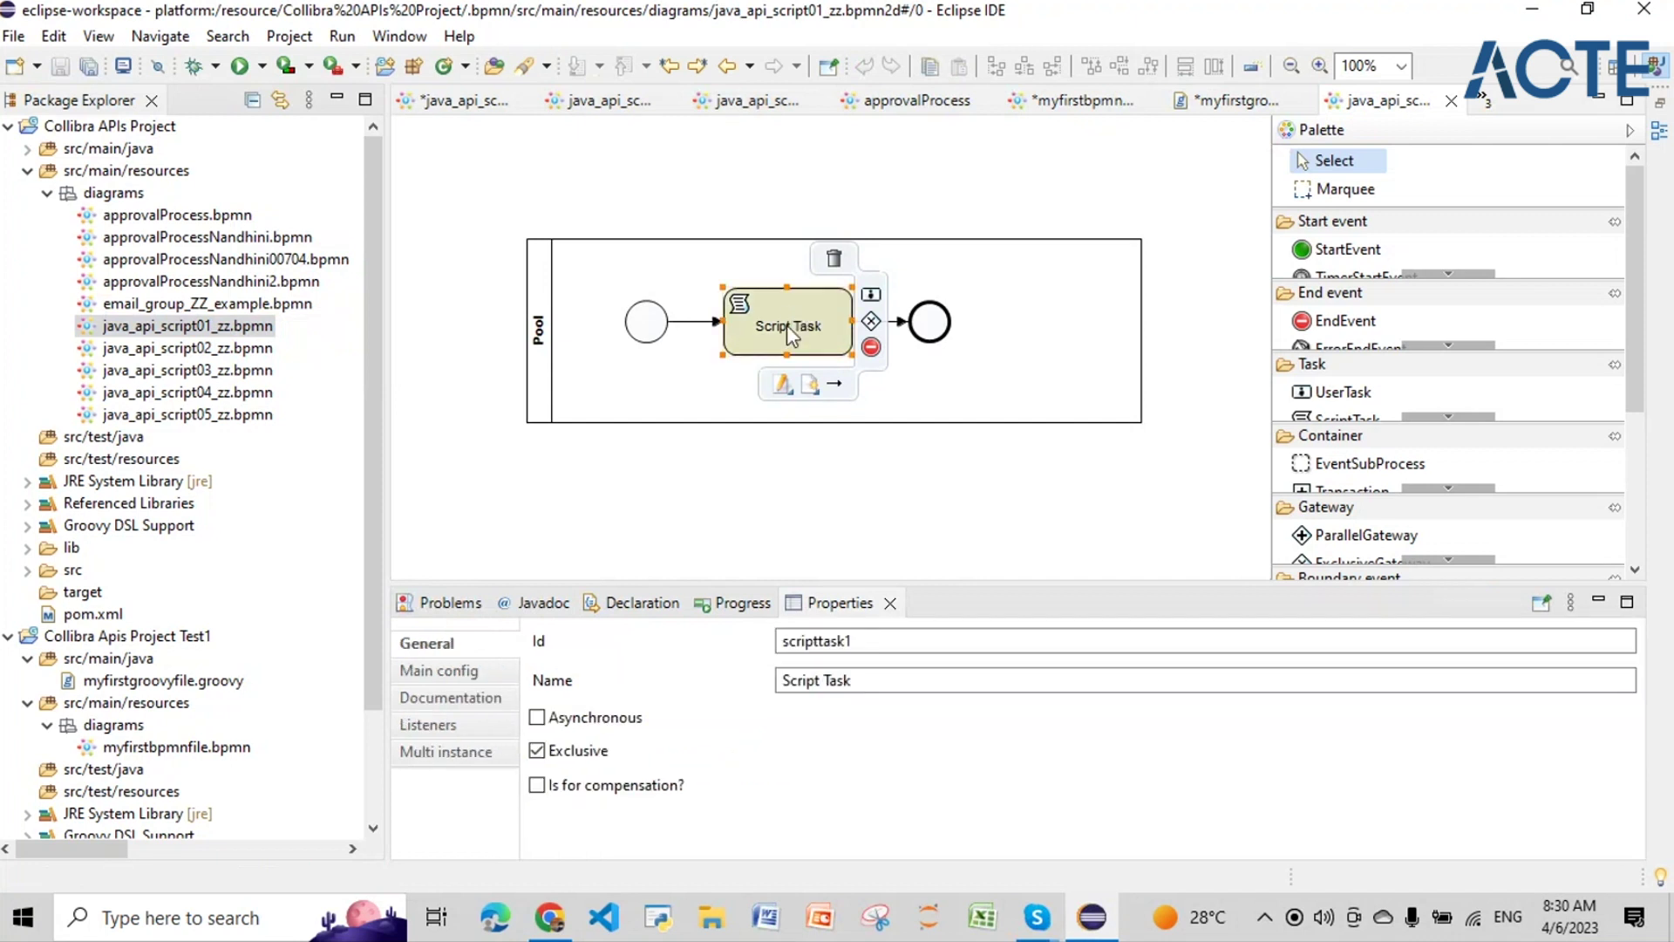
click(492, 700)
click(488, 685)
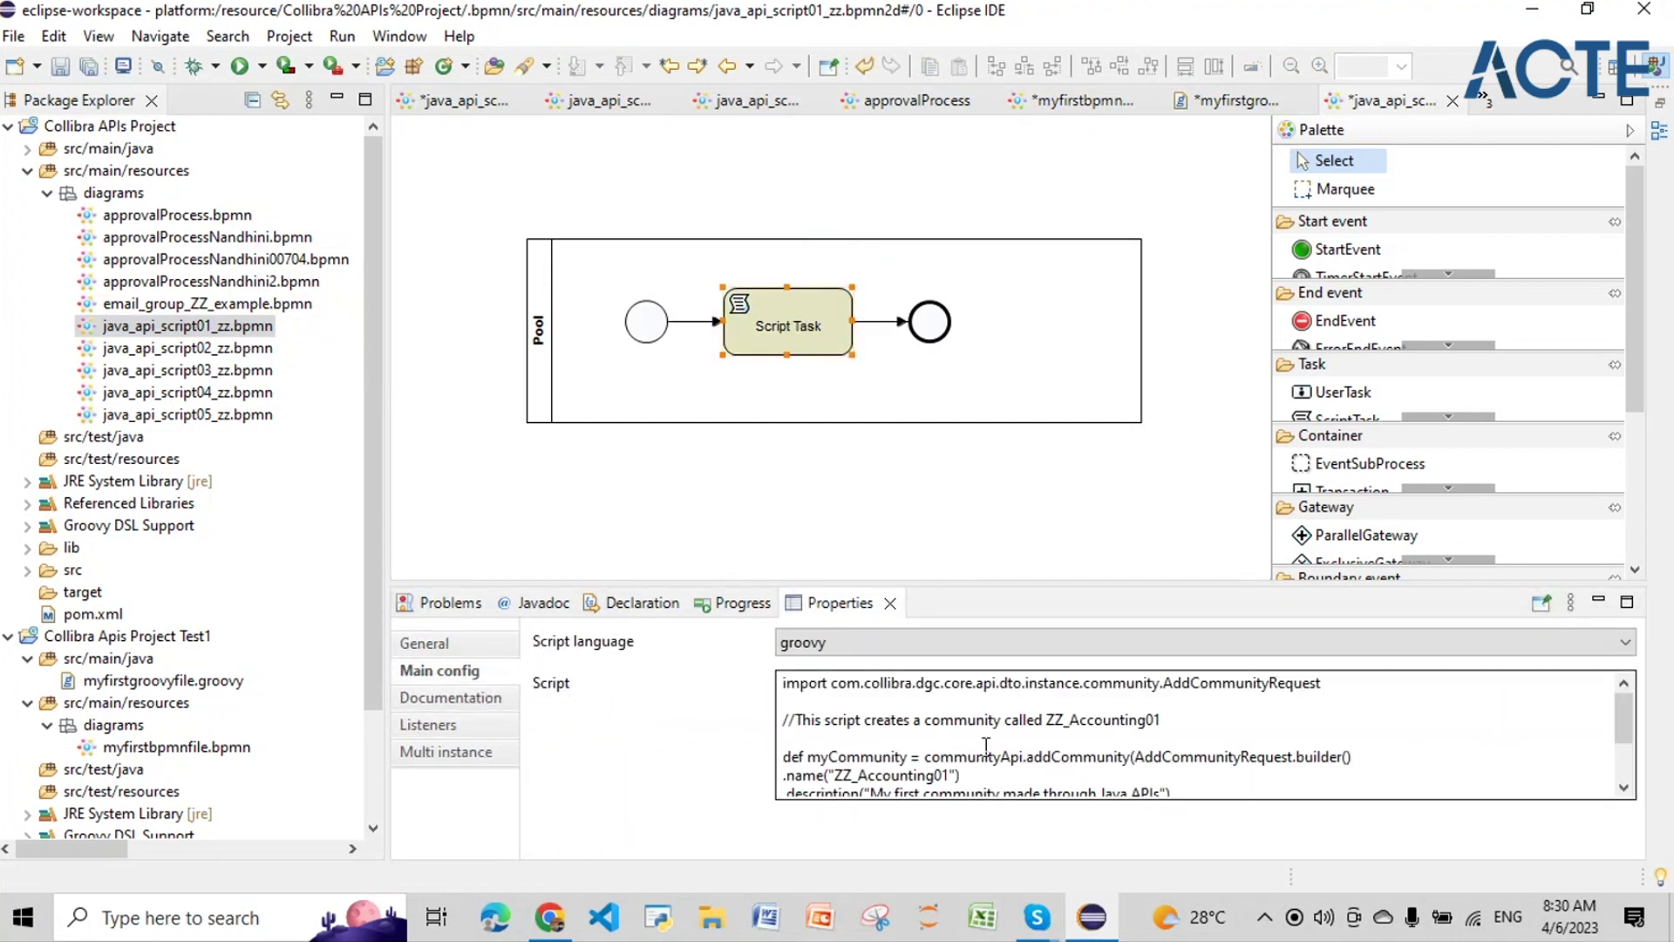
scroll(959, 742, down, 2)
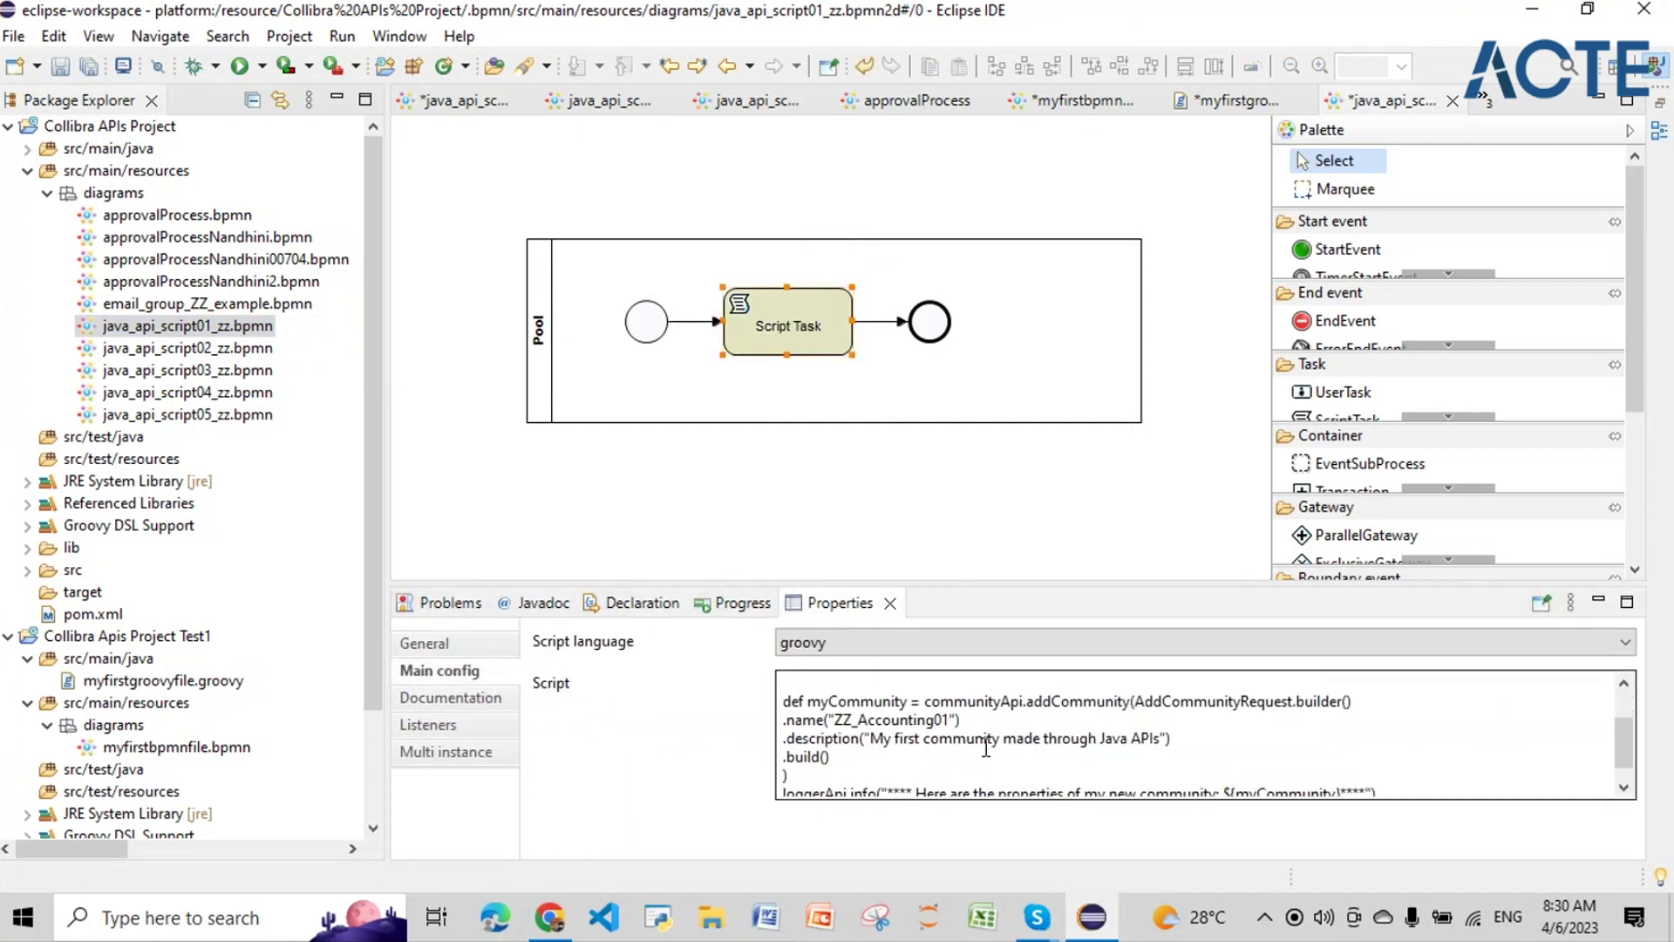
click(854, 742)
scroll(855, 742, down, 2)
drag(830, 739, 784, 698)
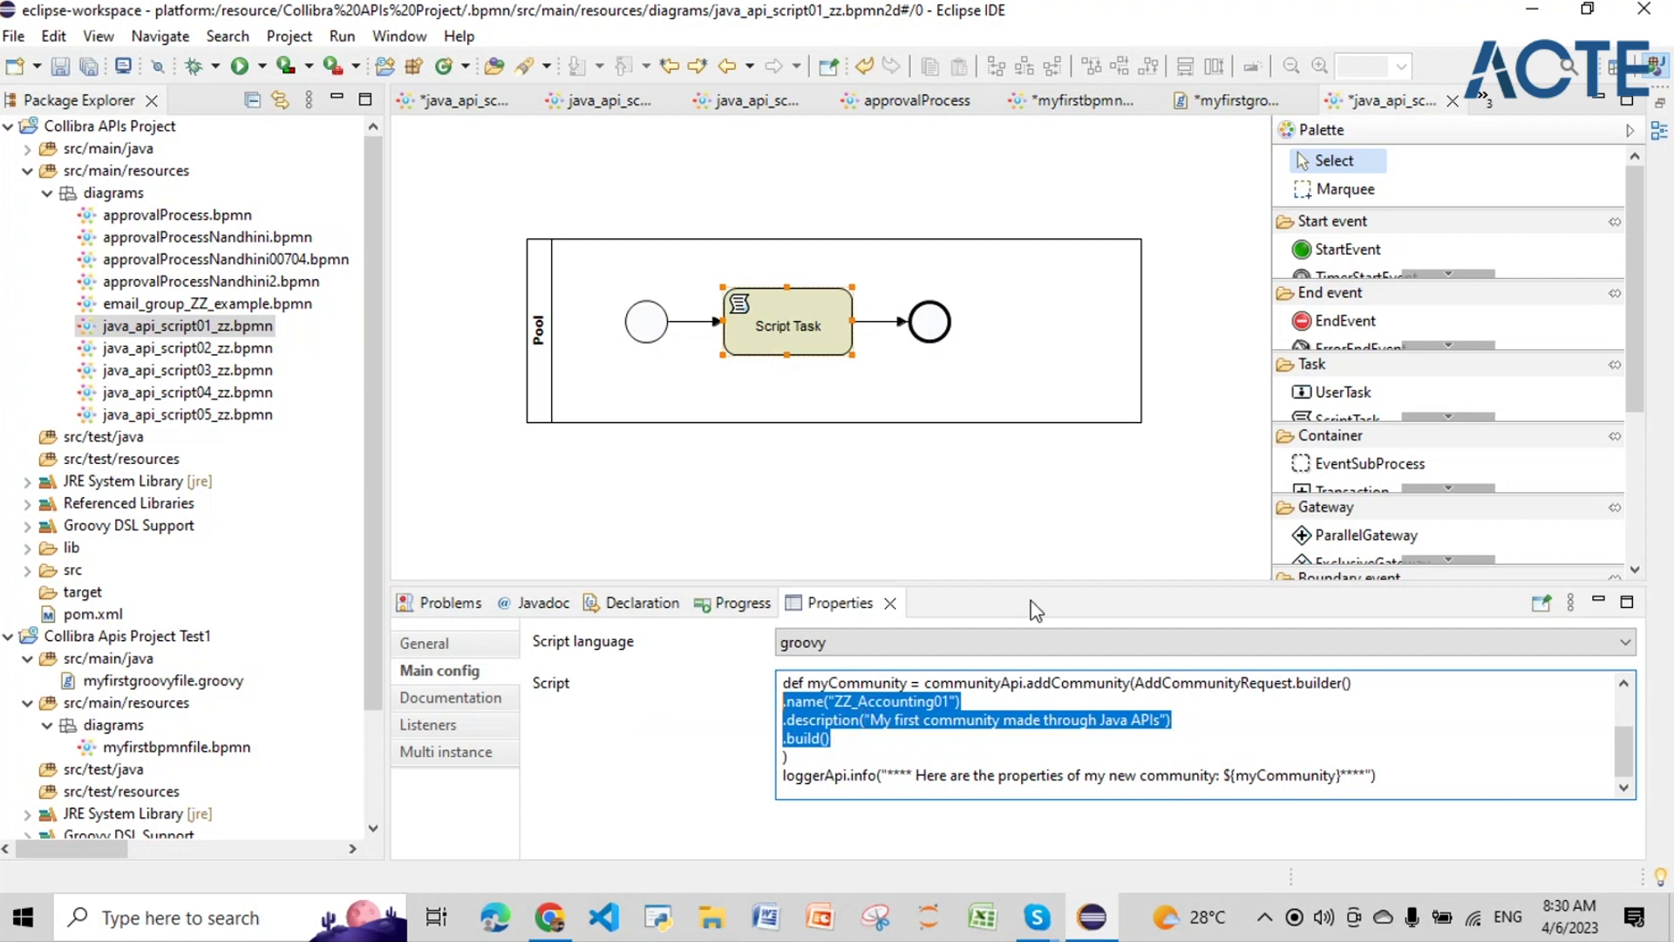
Step: Minimize Eclipse and return to Collibra's Workflows Definitions settings list
click(1532, 11)
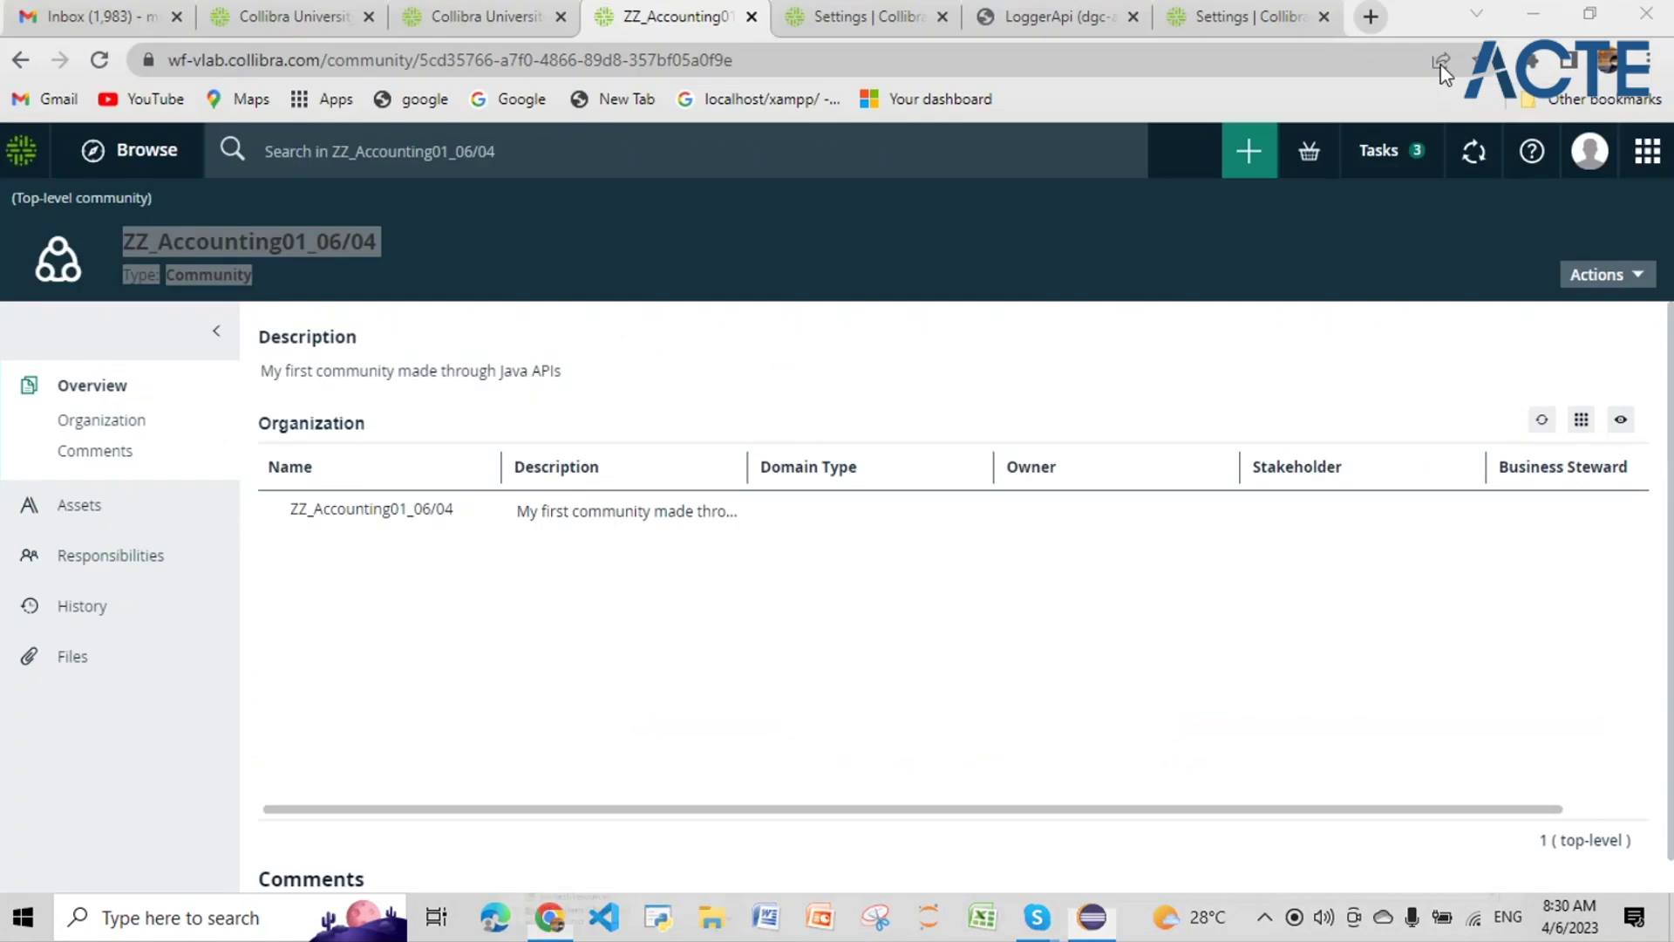
drag(128, 234, 378, 247)
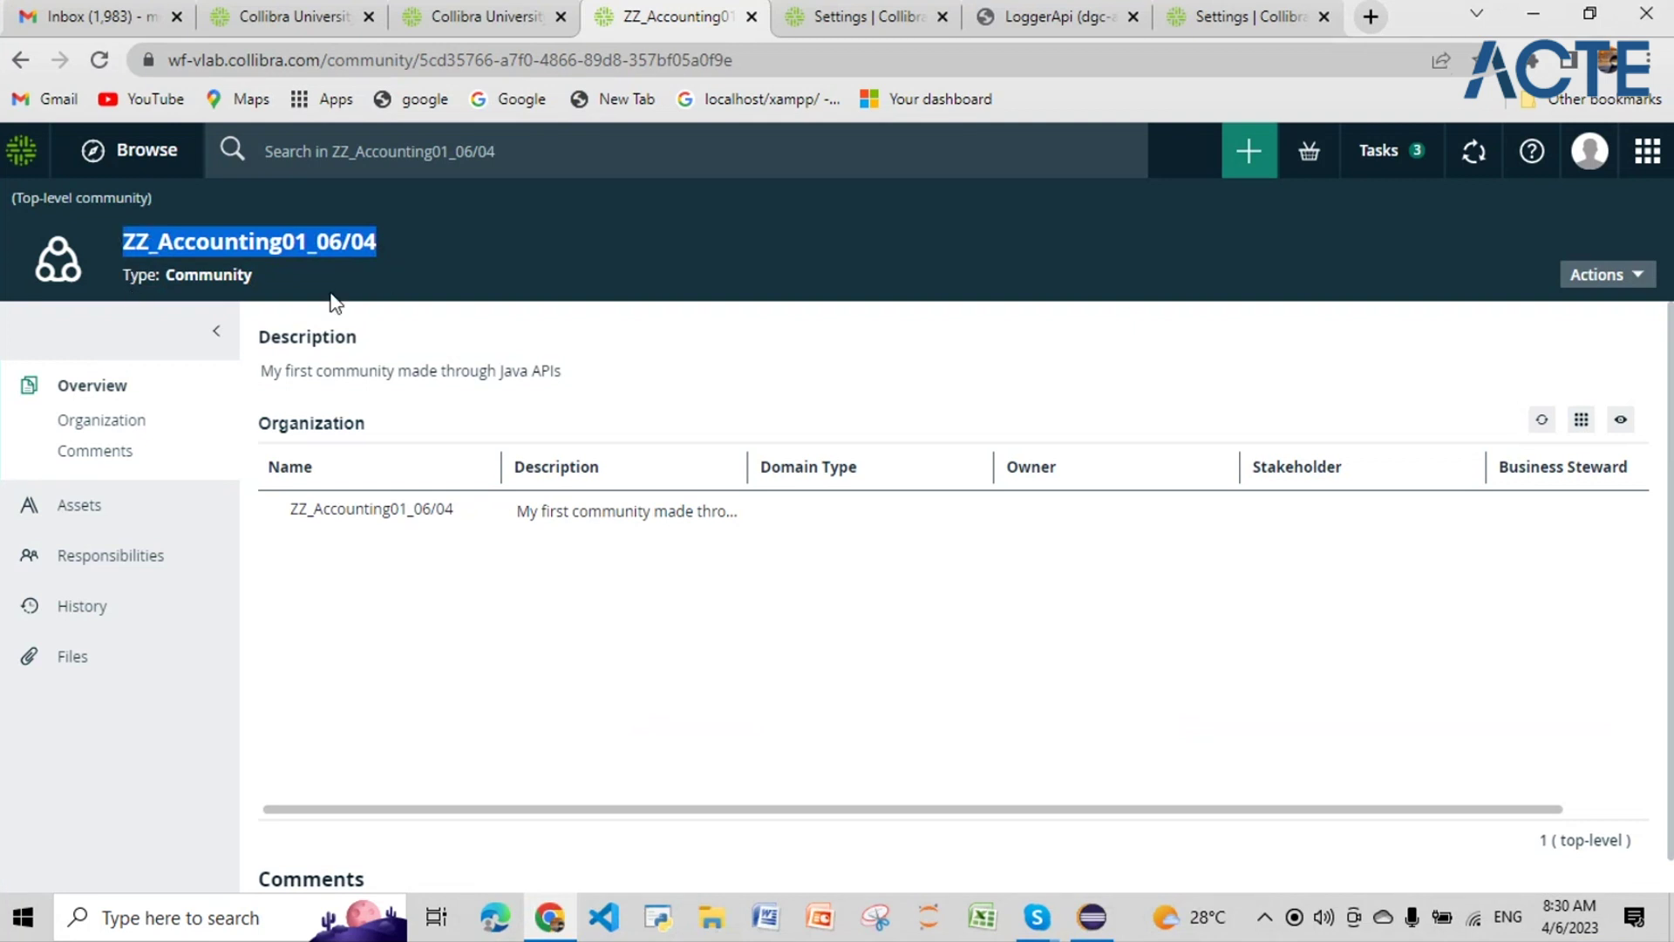
click(367, 558)
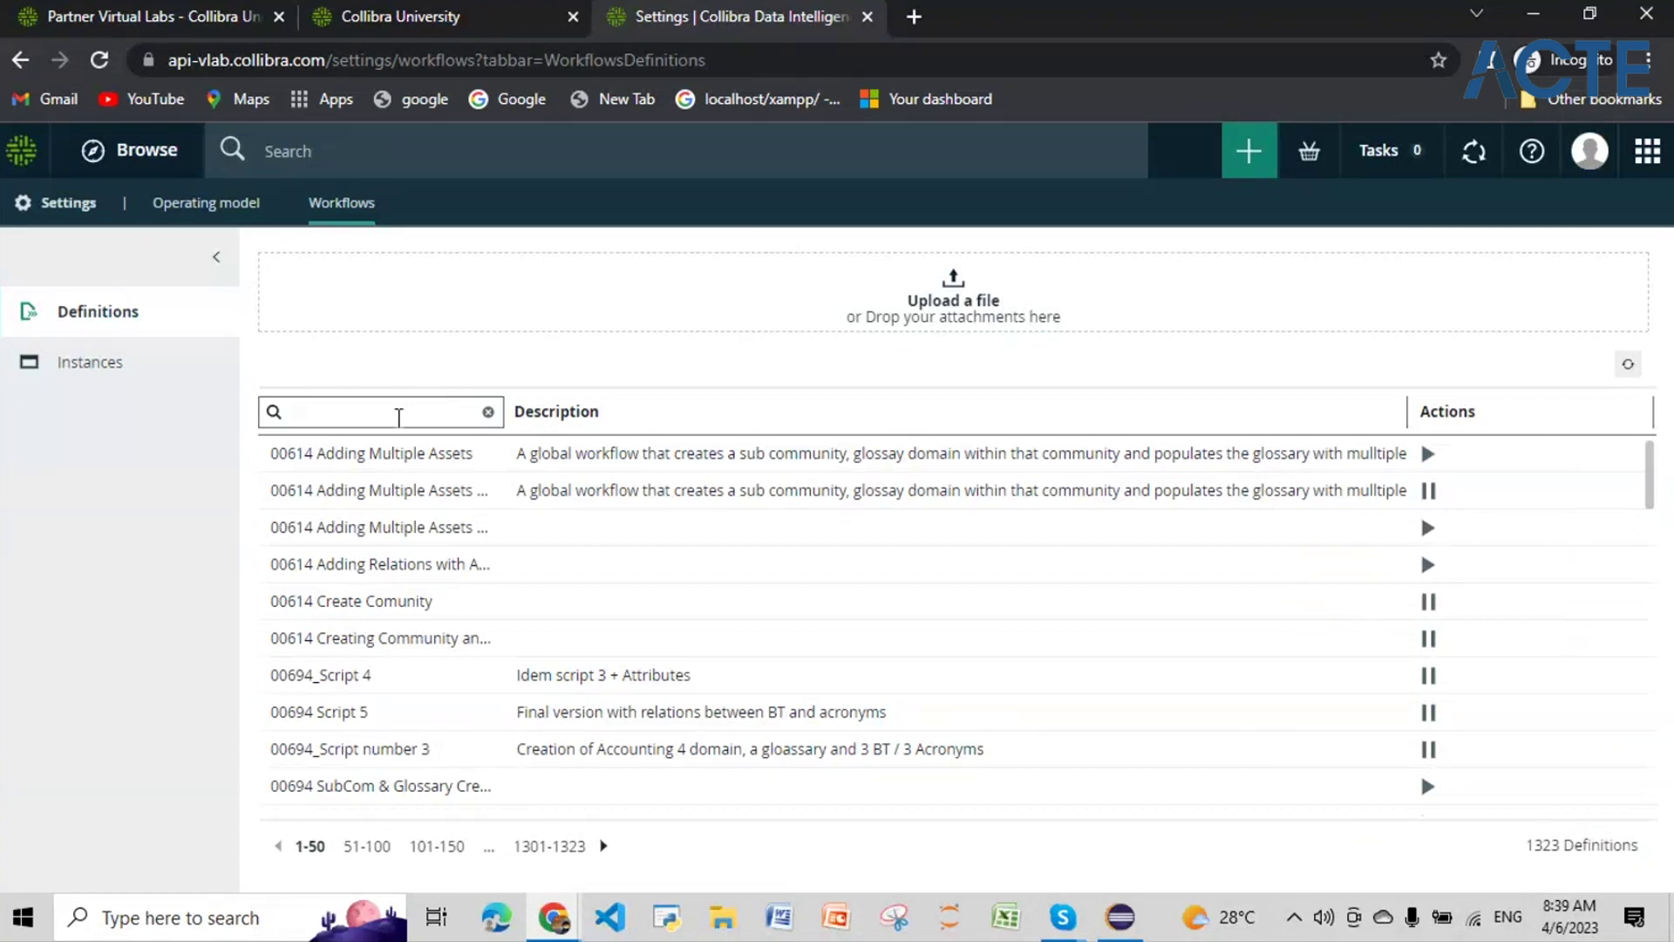
Step: Filter the workflow definitions by '00497', leaving six Java API script definitions
text(0)
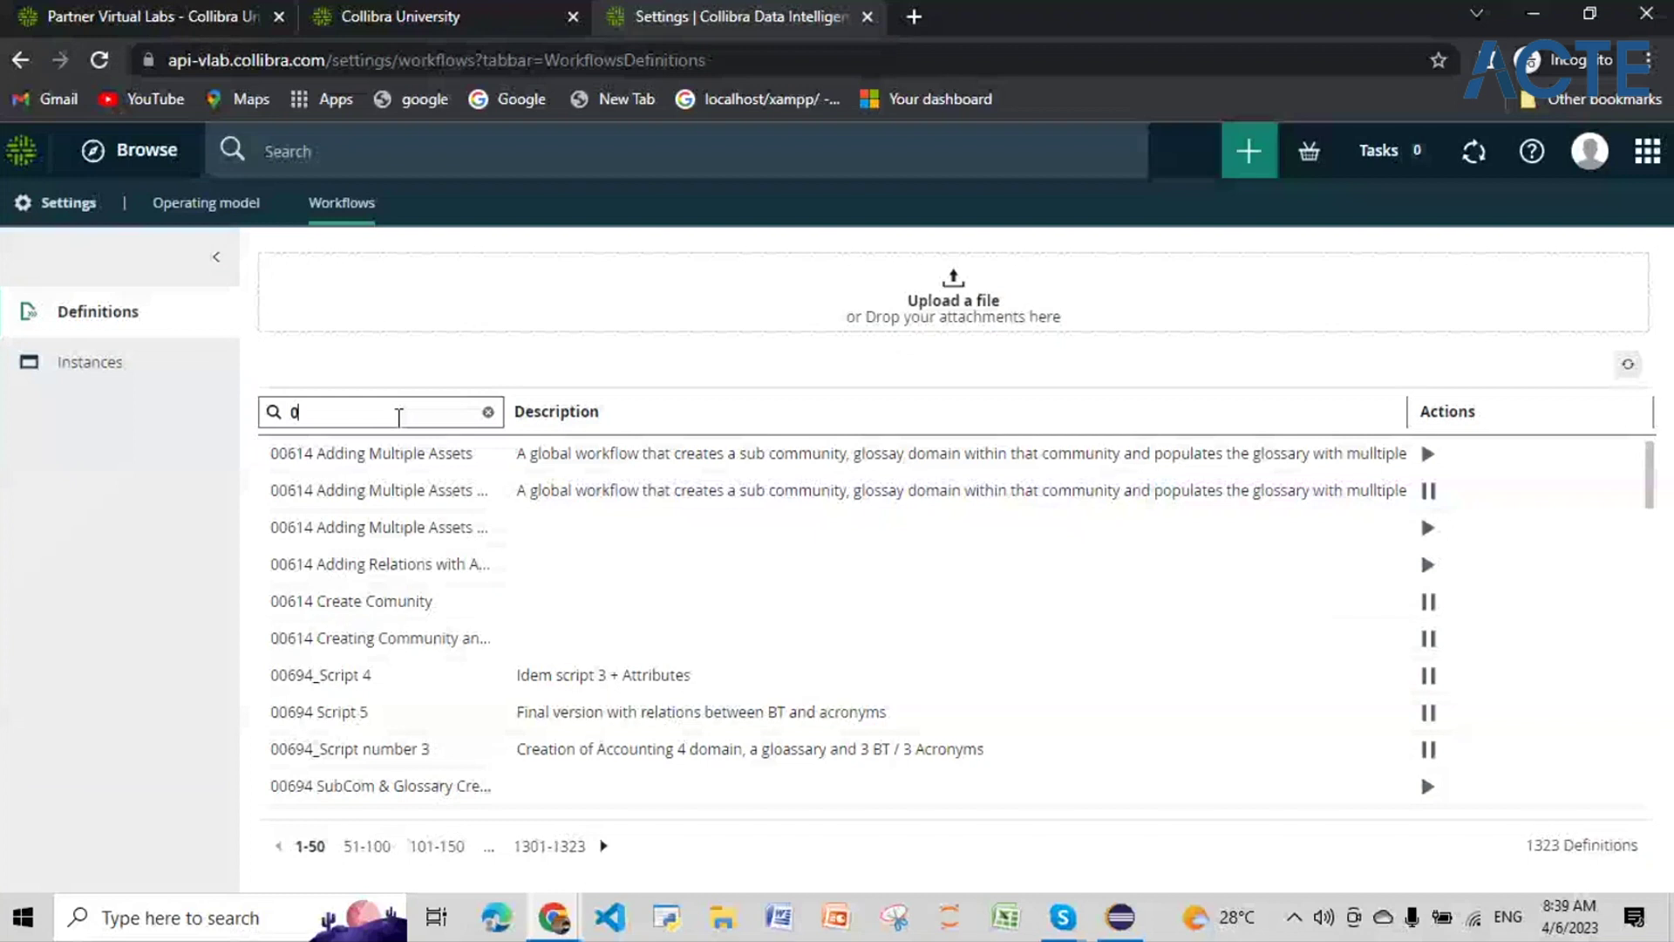
text(04)
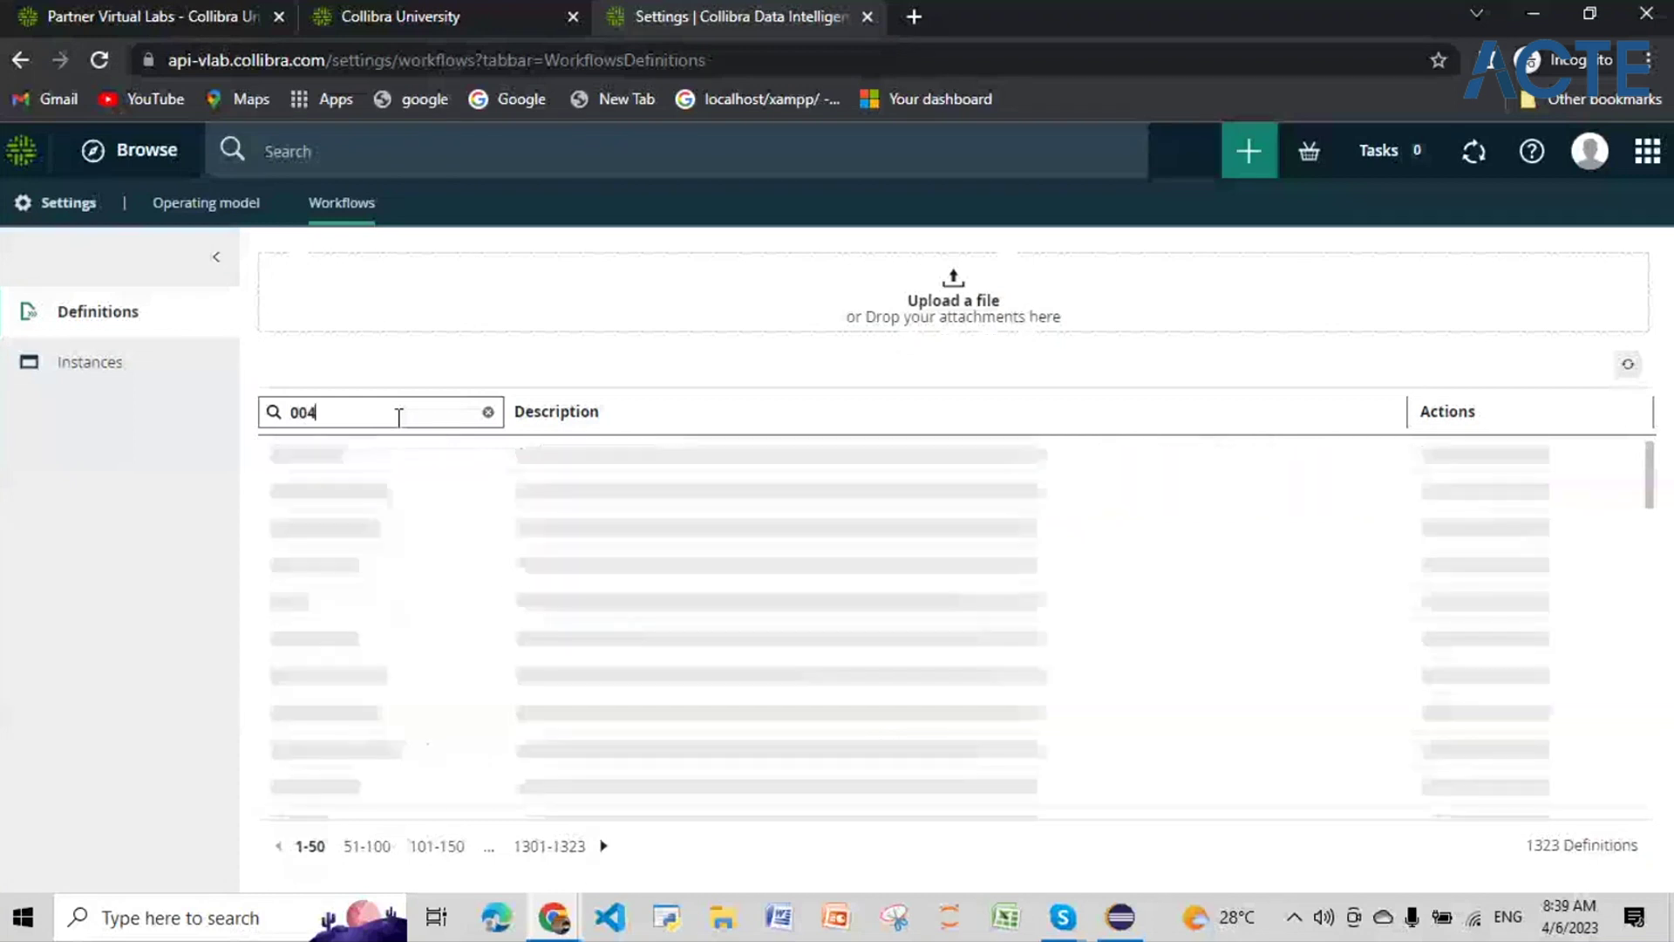
text(97)
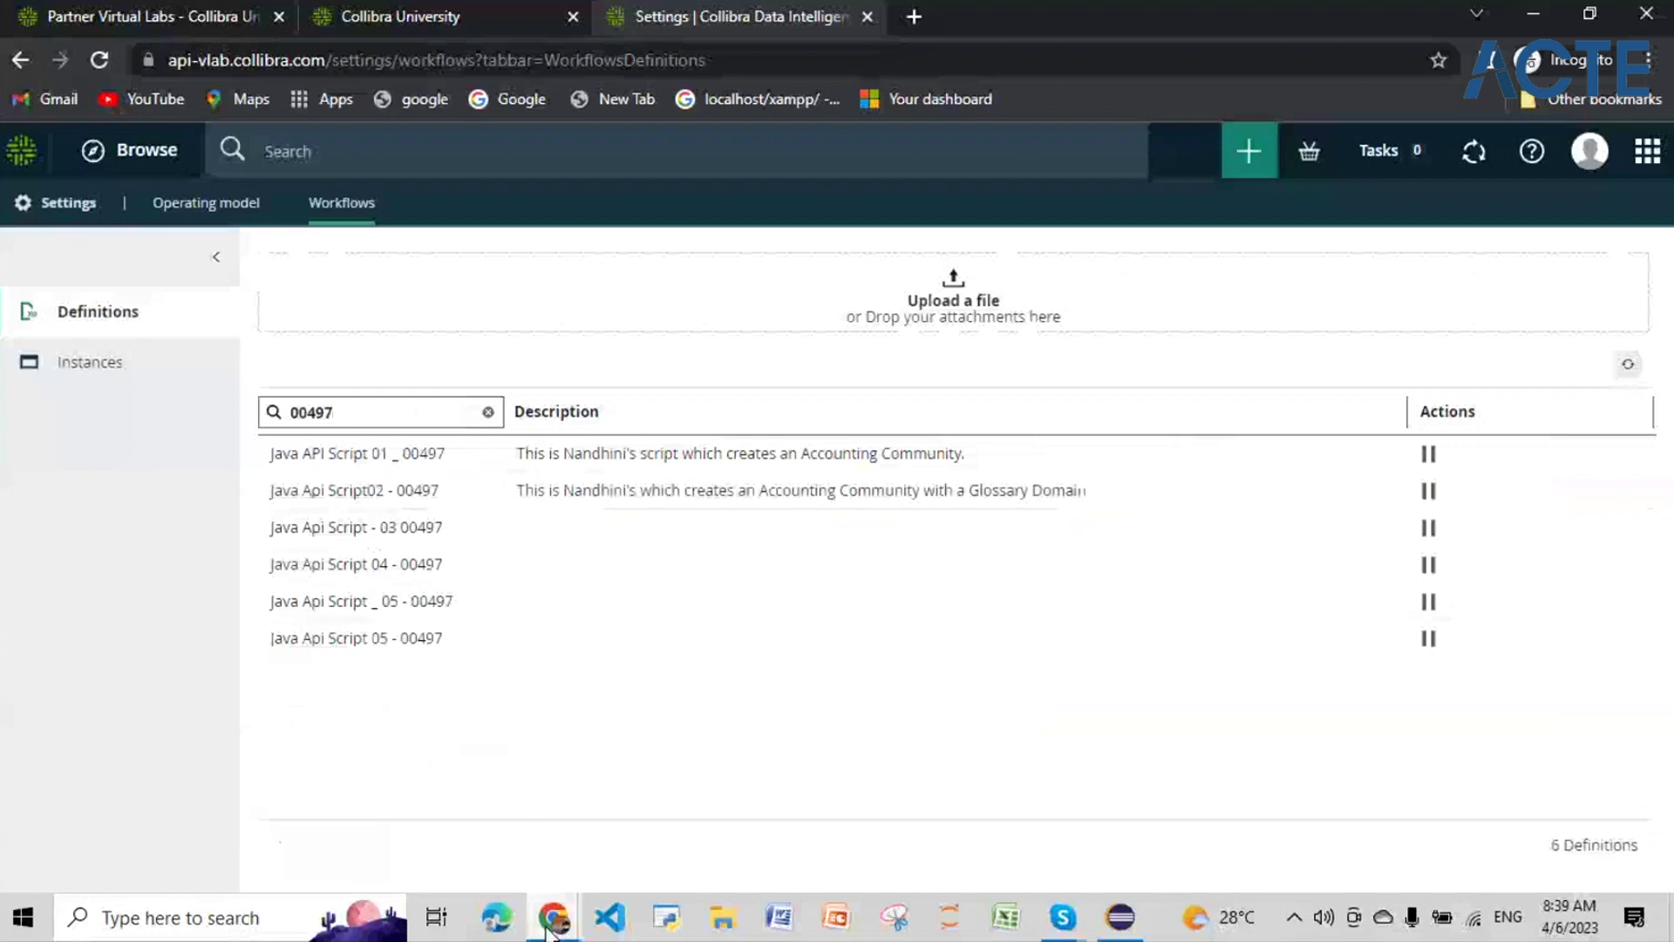
mouse_move(551, 925)
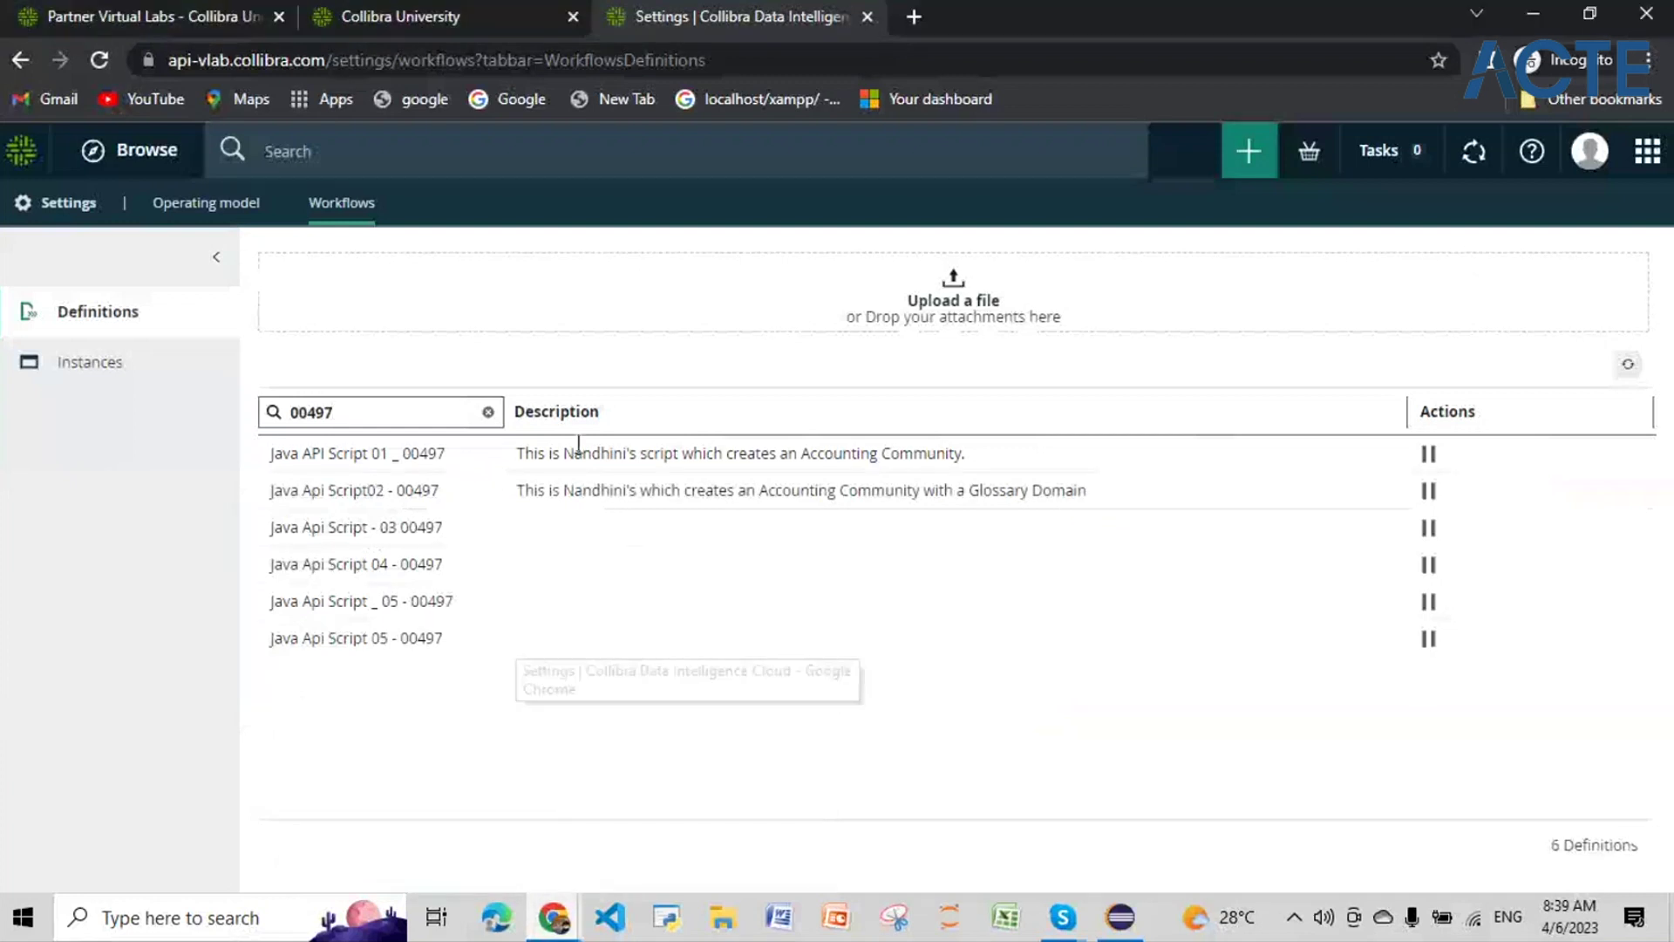
Step: Open the Java API Script 01 _ 00497 definition's Flow view
click(381, 454)
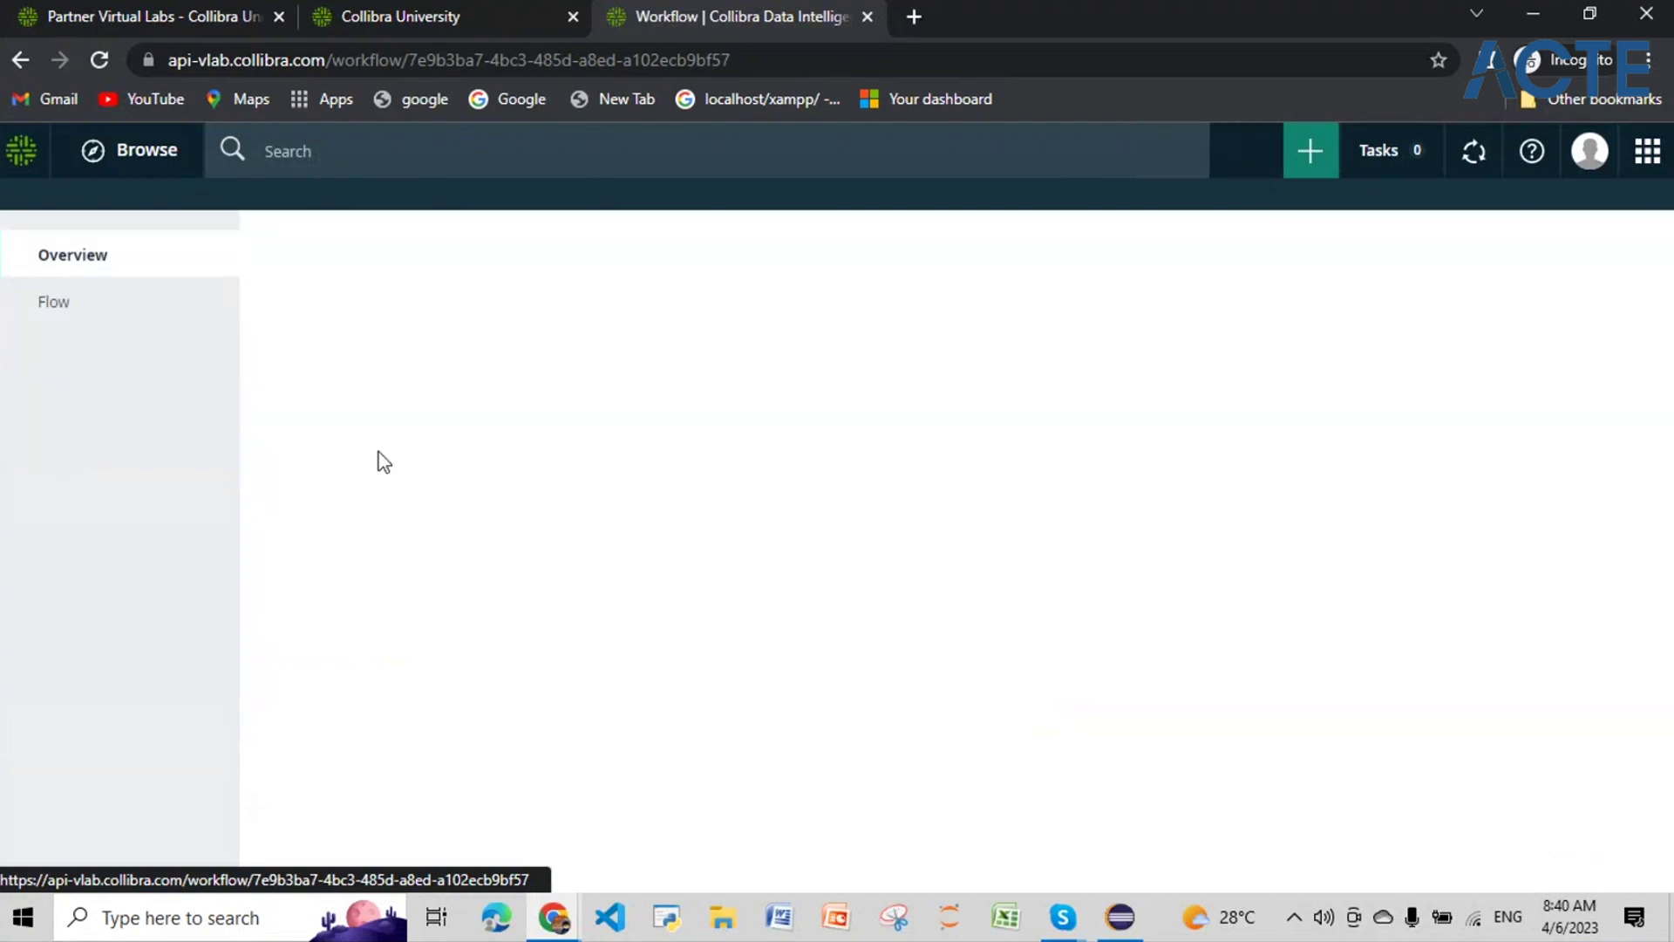
click(105, 410)
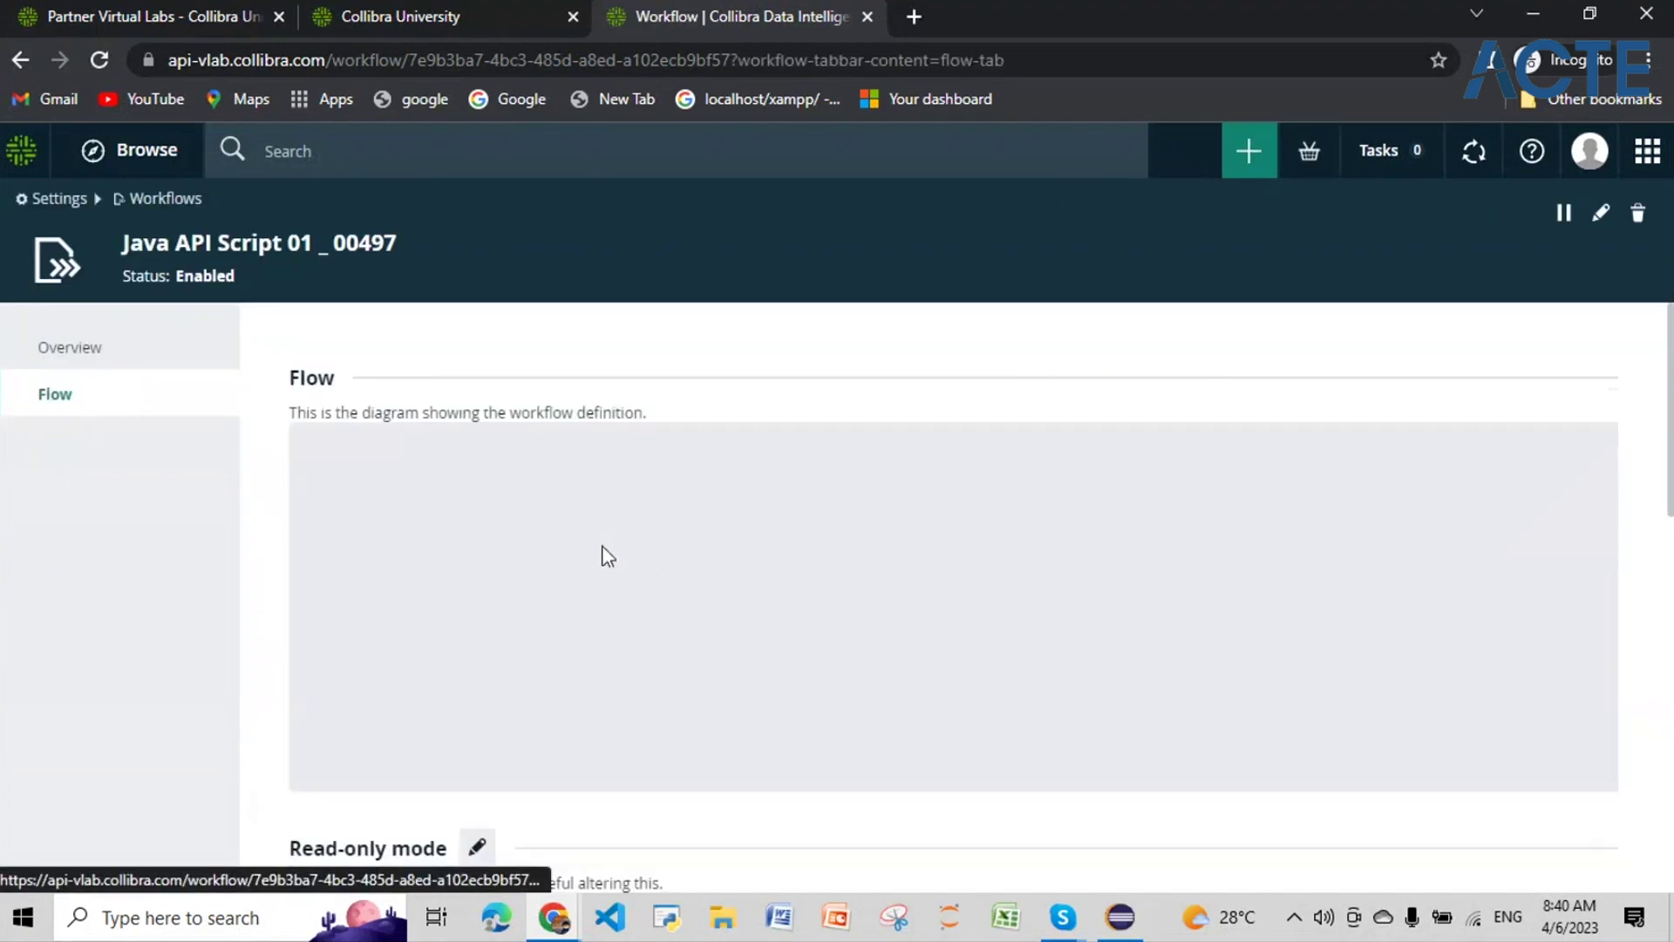
scroll(608, 555, down, 5)
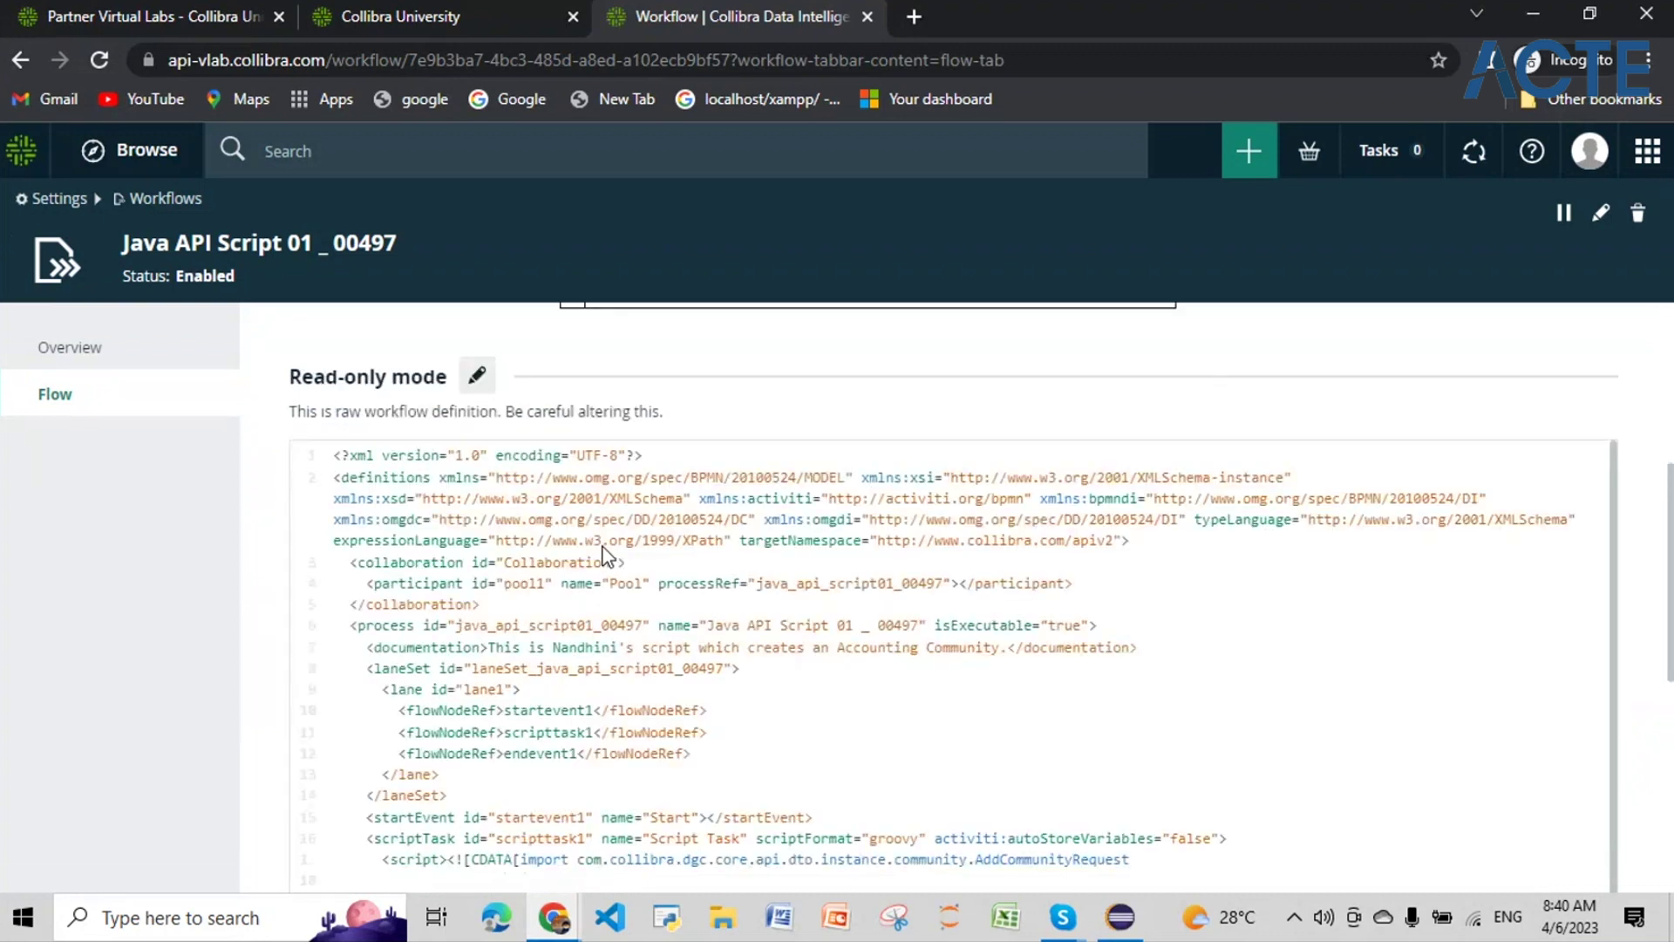
scroll(607, 555, down, 1)
scroll(579, 631, down, 6)
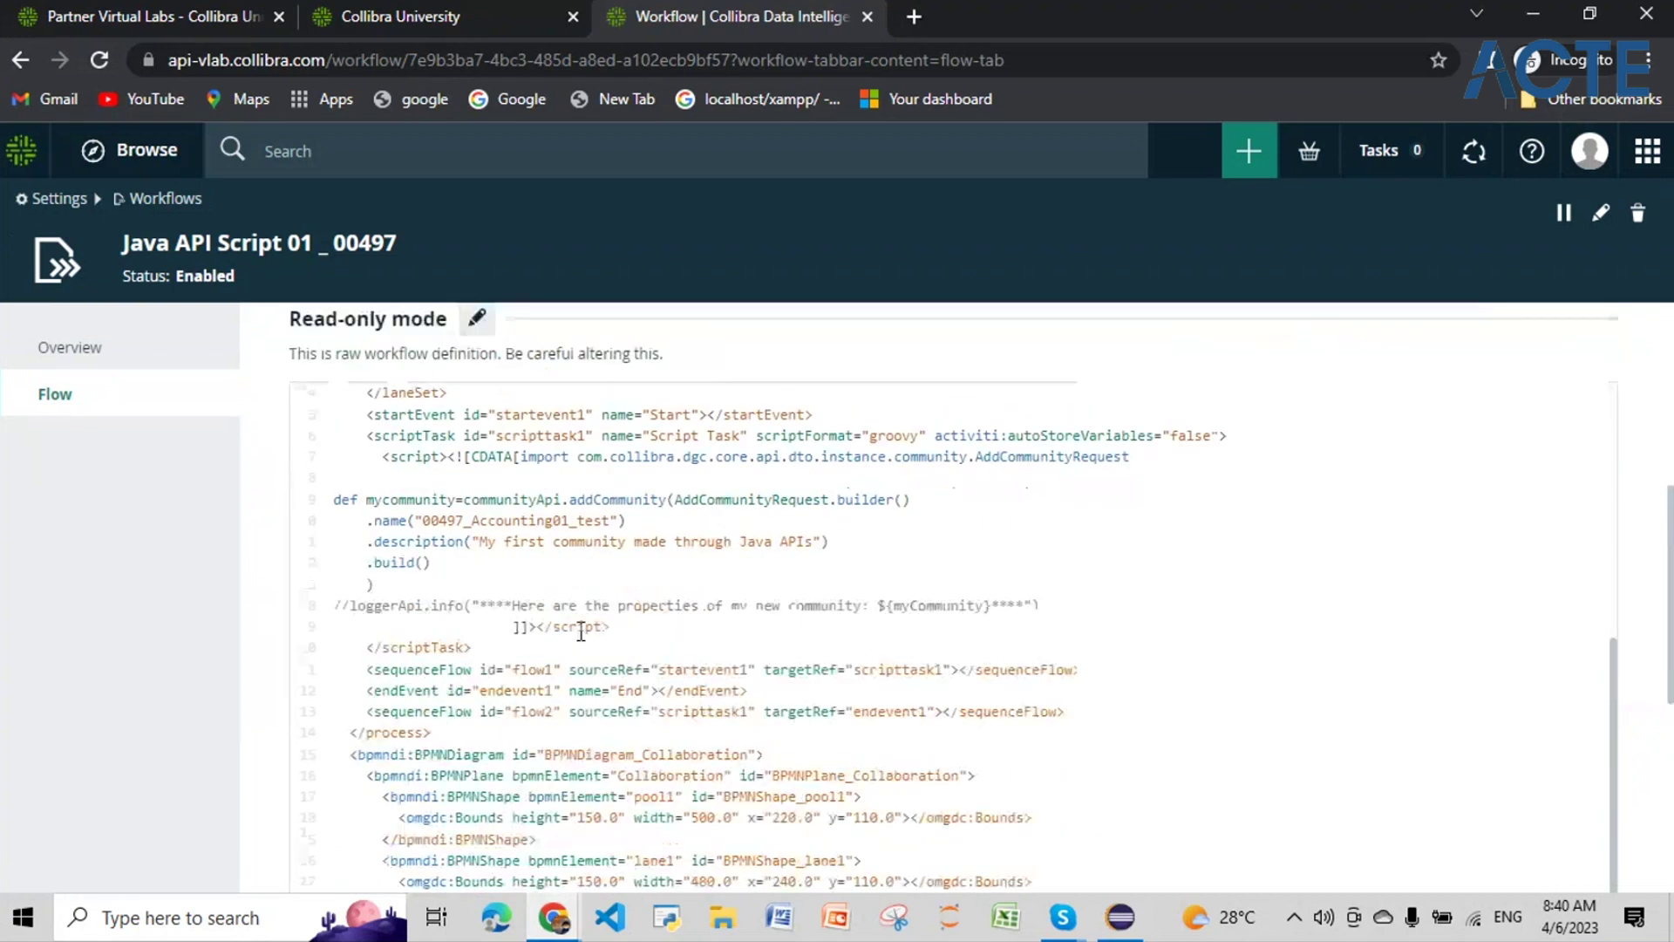
scroll(583, 625, up, 3)
Step: Replace 'test' with 06/04/2023 in the community name and save the definition
click(477, 317)
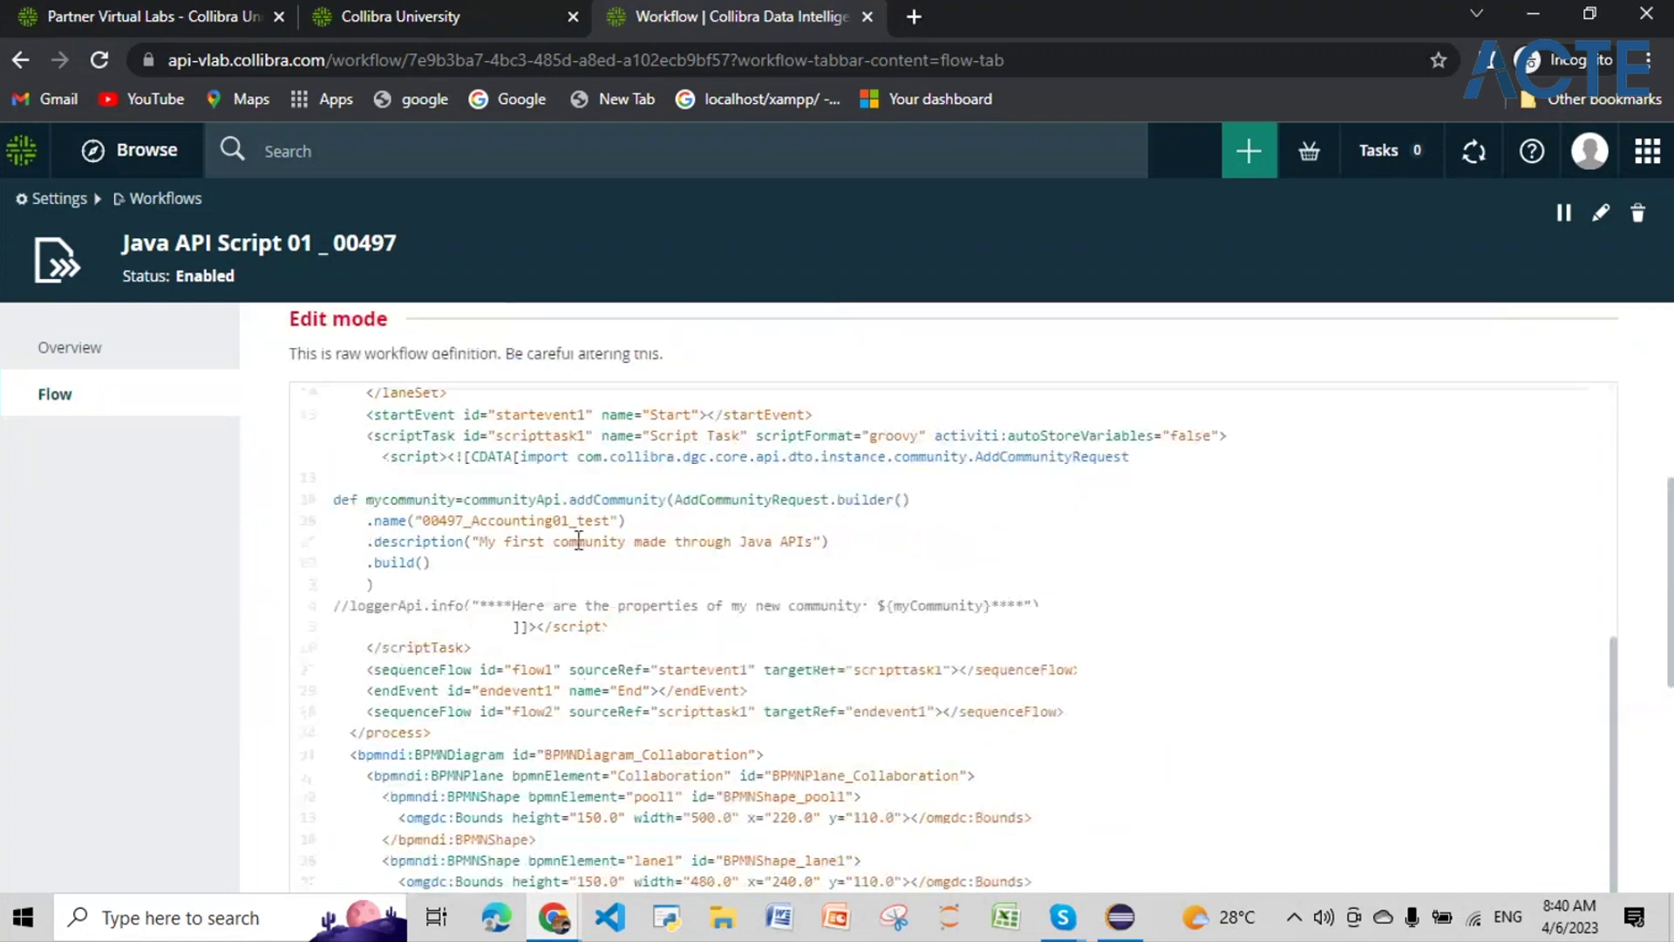
click(610, 521)
drag(610, 520, 578, 520)
text(06/)
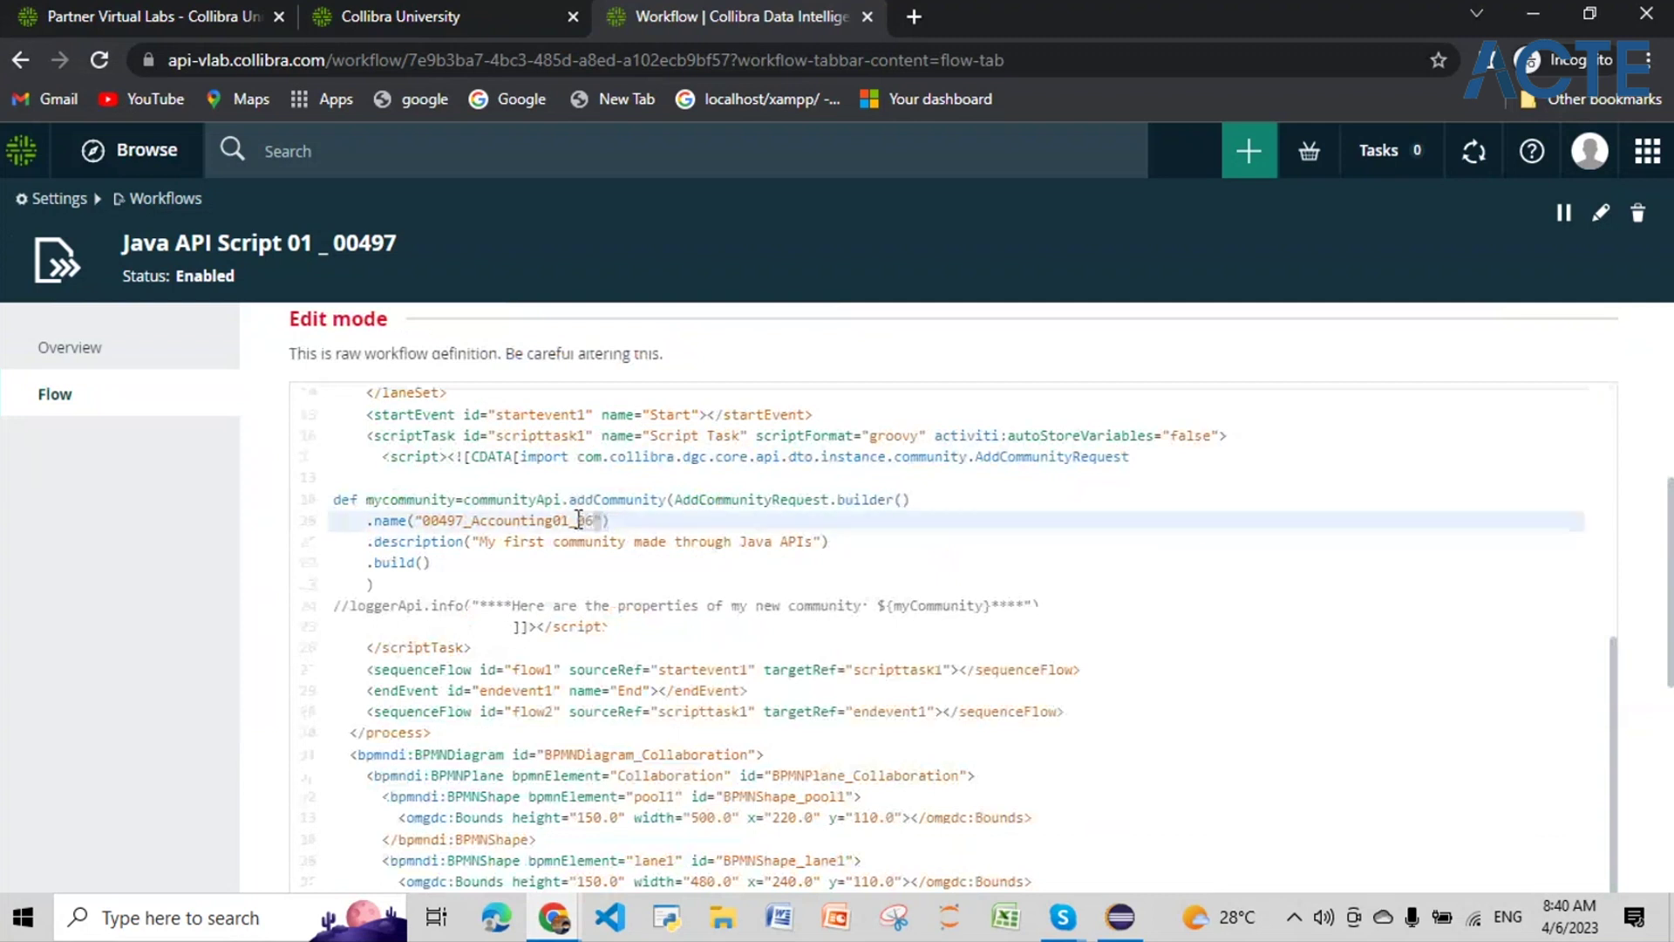
text(0)
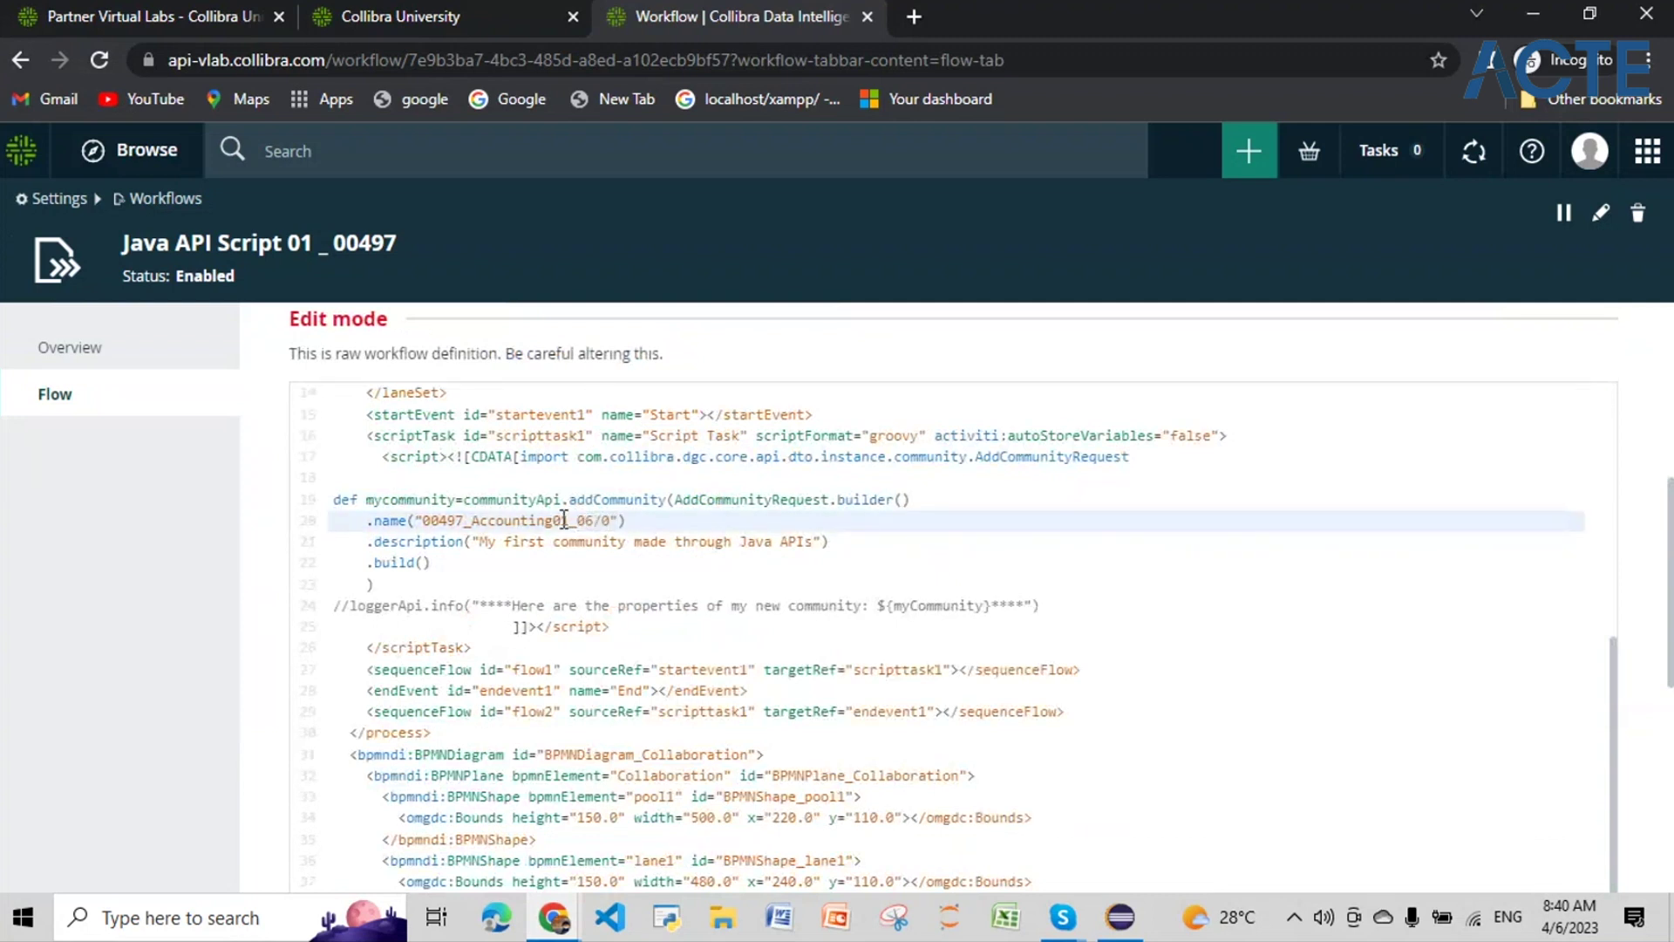
text(4/2023)
scroll(1672, 815, down, 5)
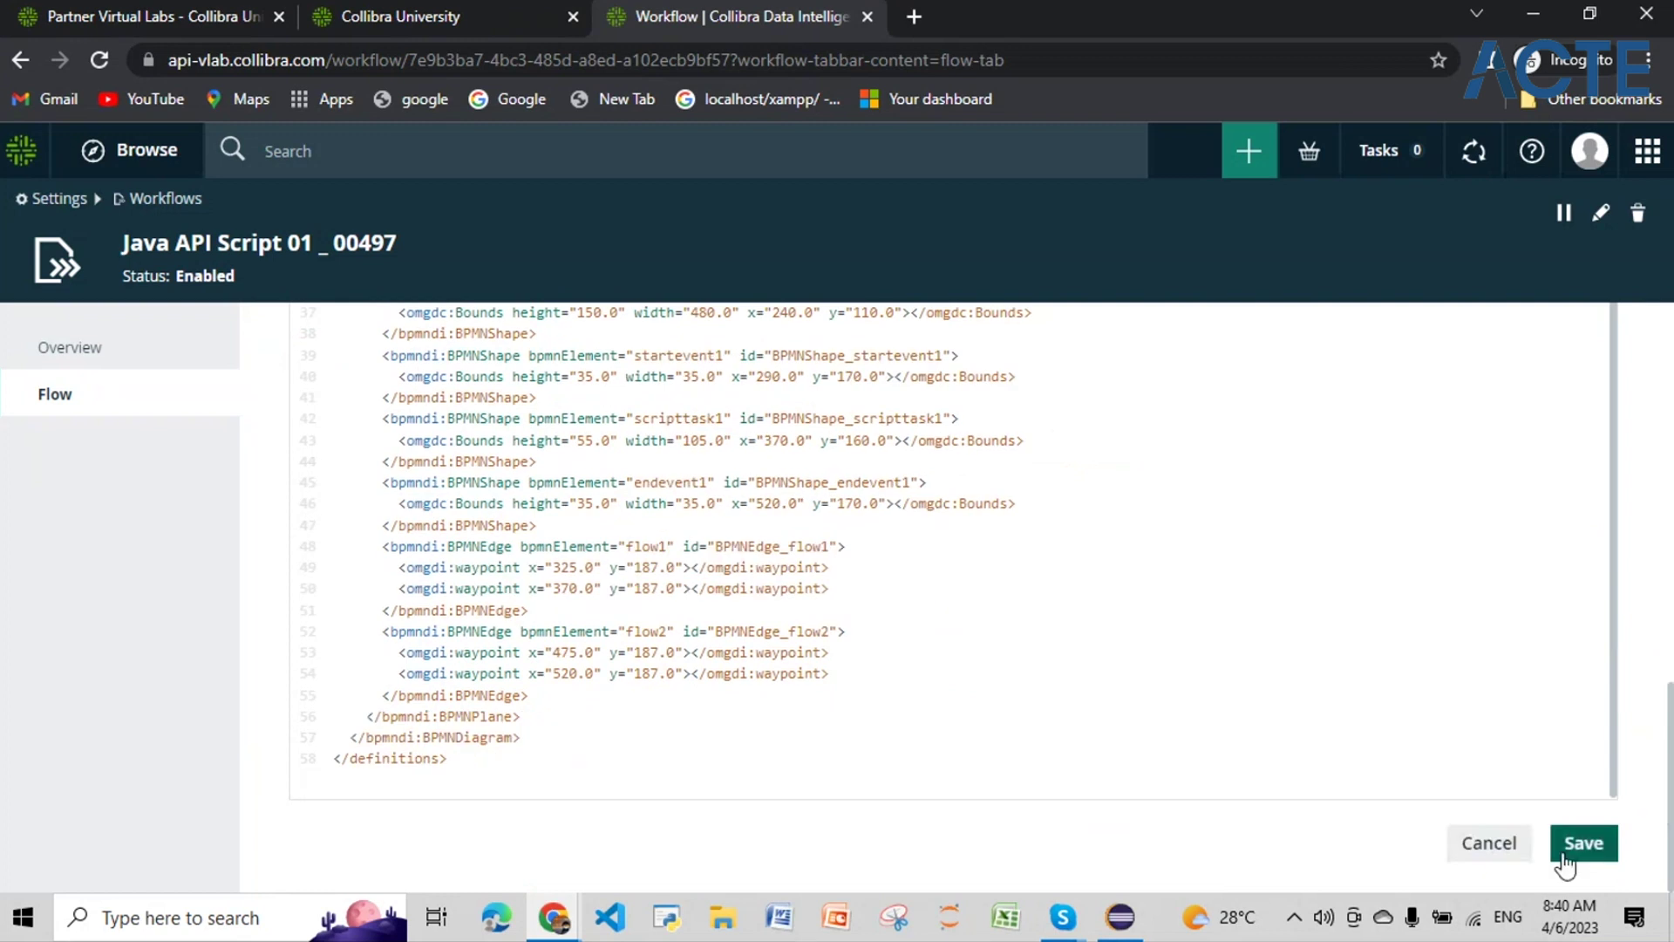
click(1563, 859)
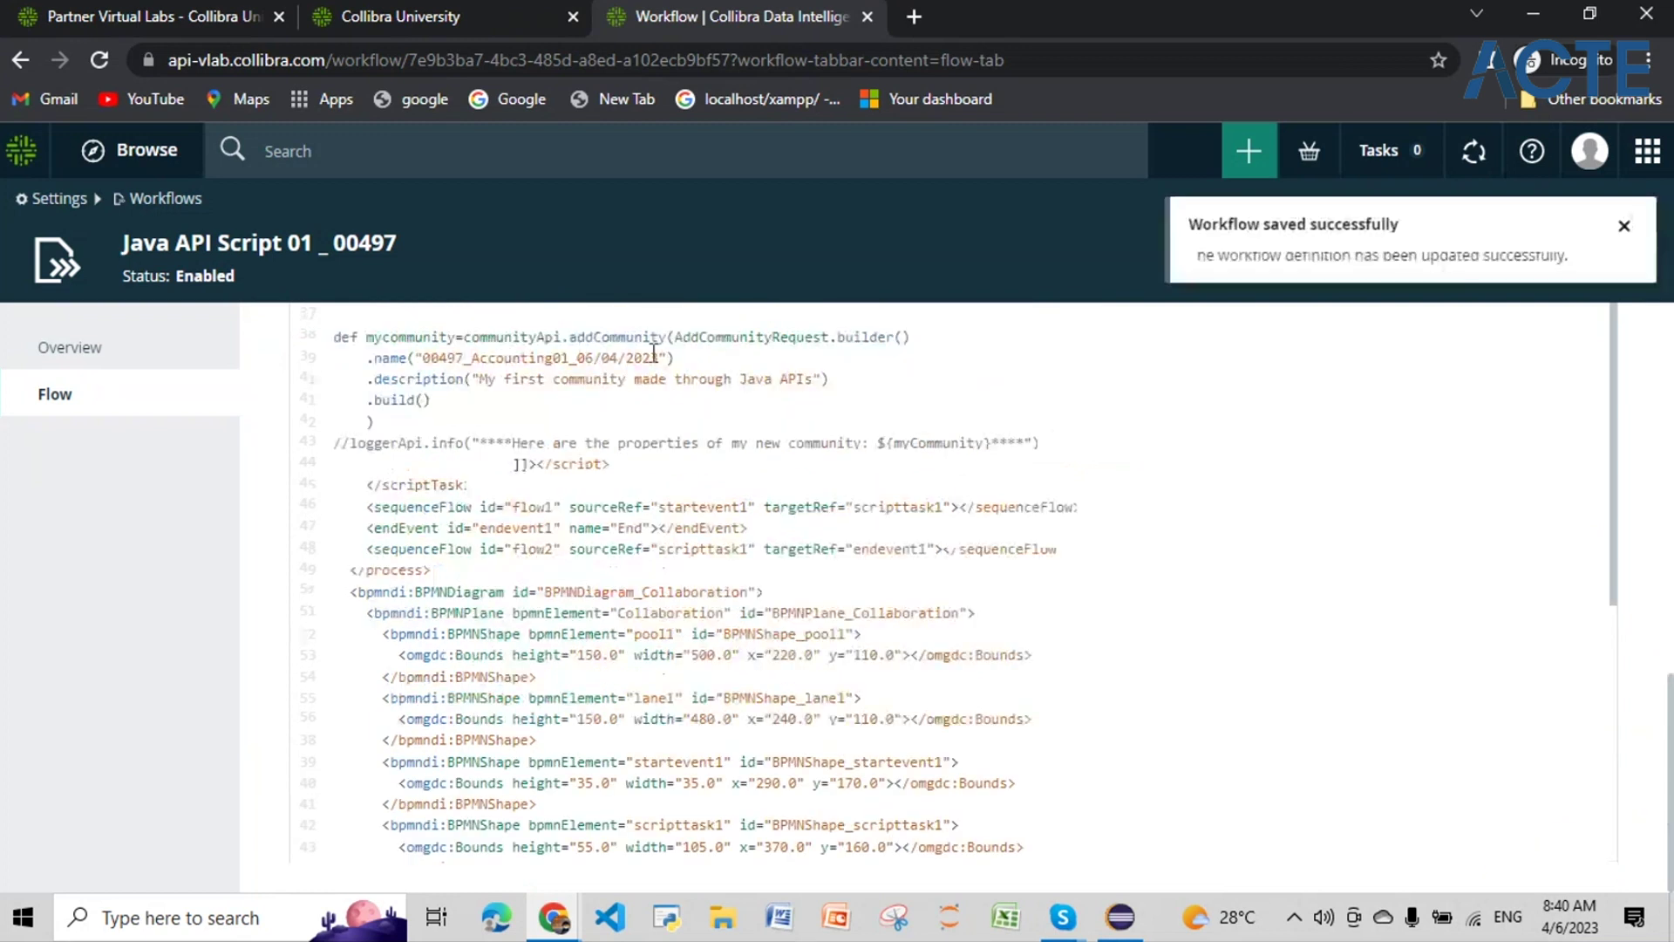
drag(594, 358, 423, 357)
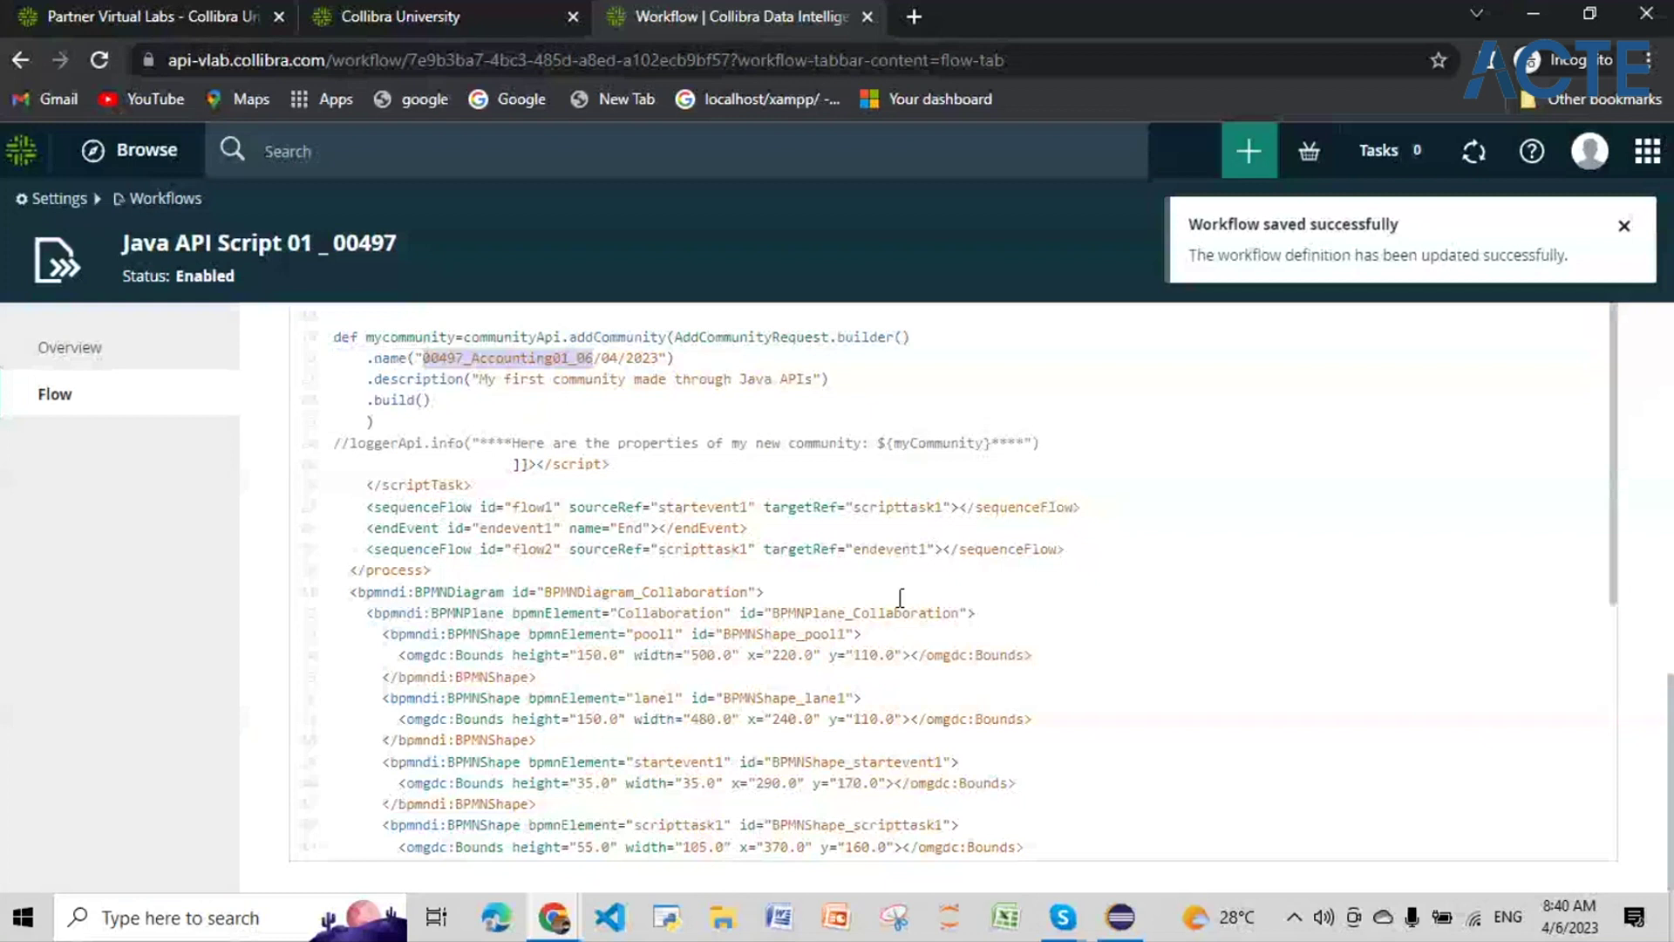
scroll(901, 598, up, 10)
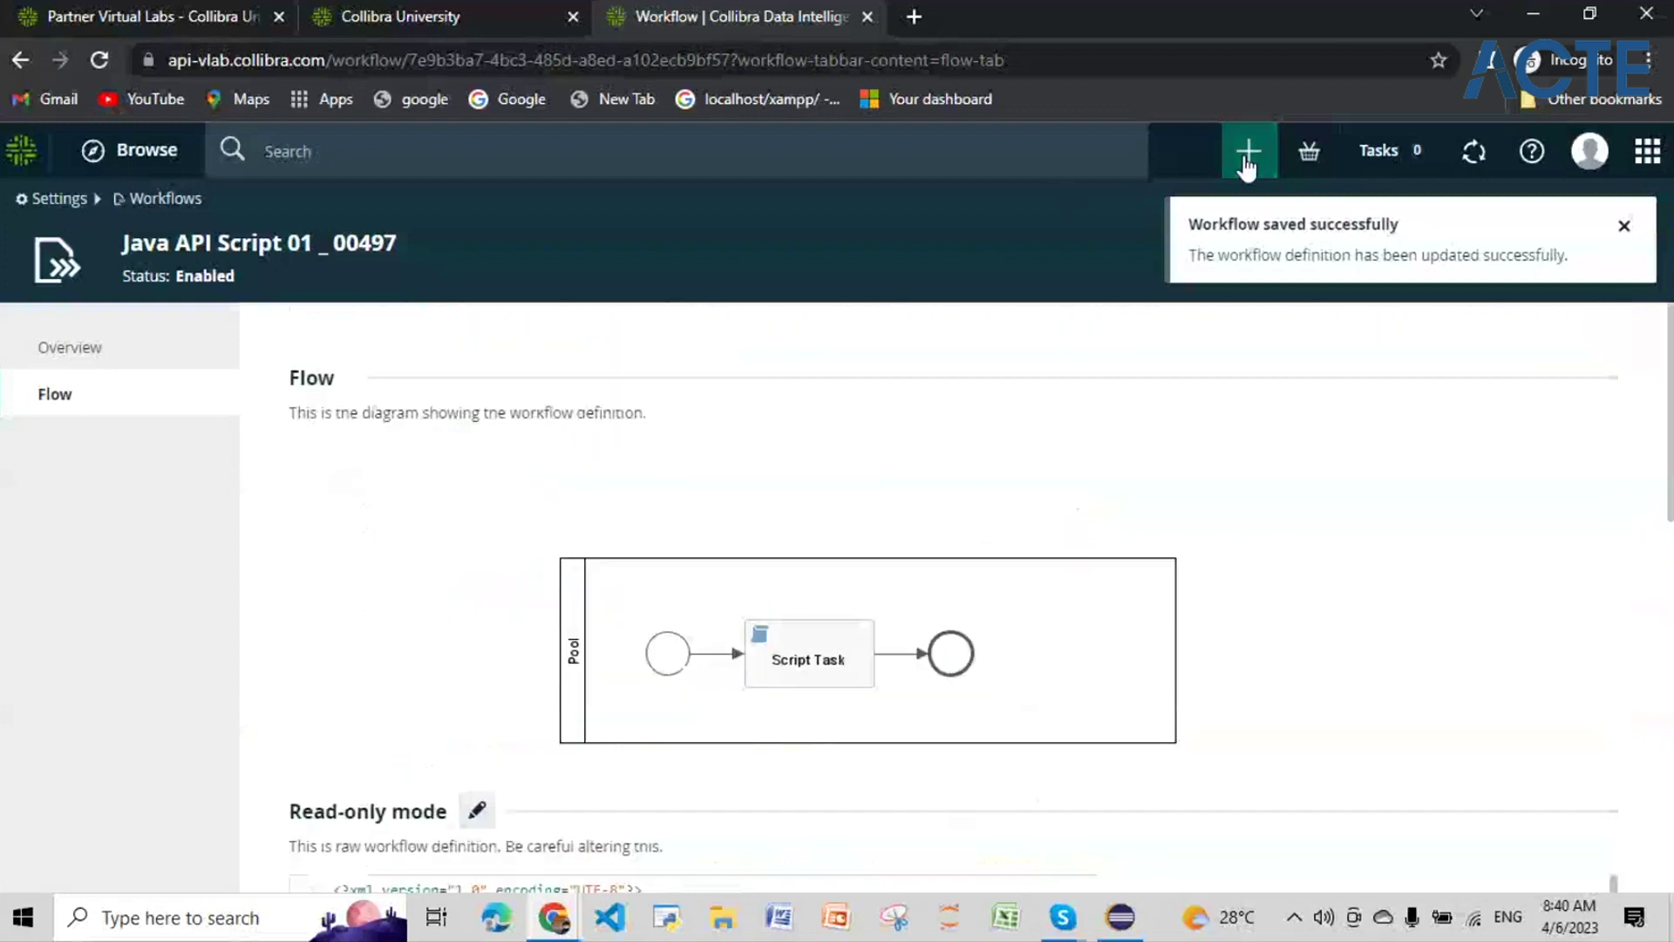
Step: Launch Java API Script 01 _ 00497 from Create actions searched by '00497', then dismiss the confirmation
click(1247, 155)
click(1029, 342)
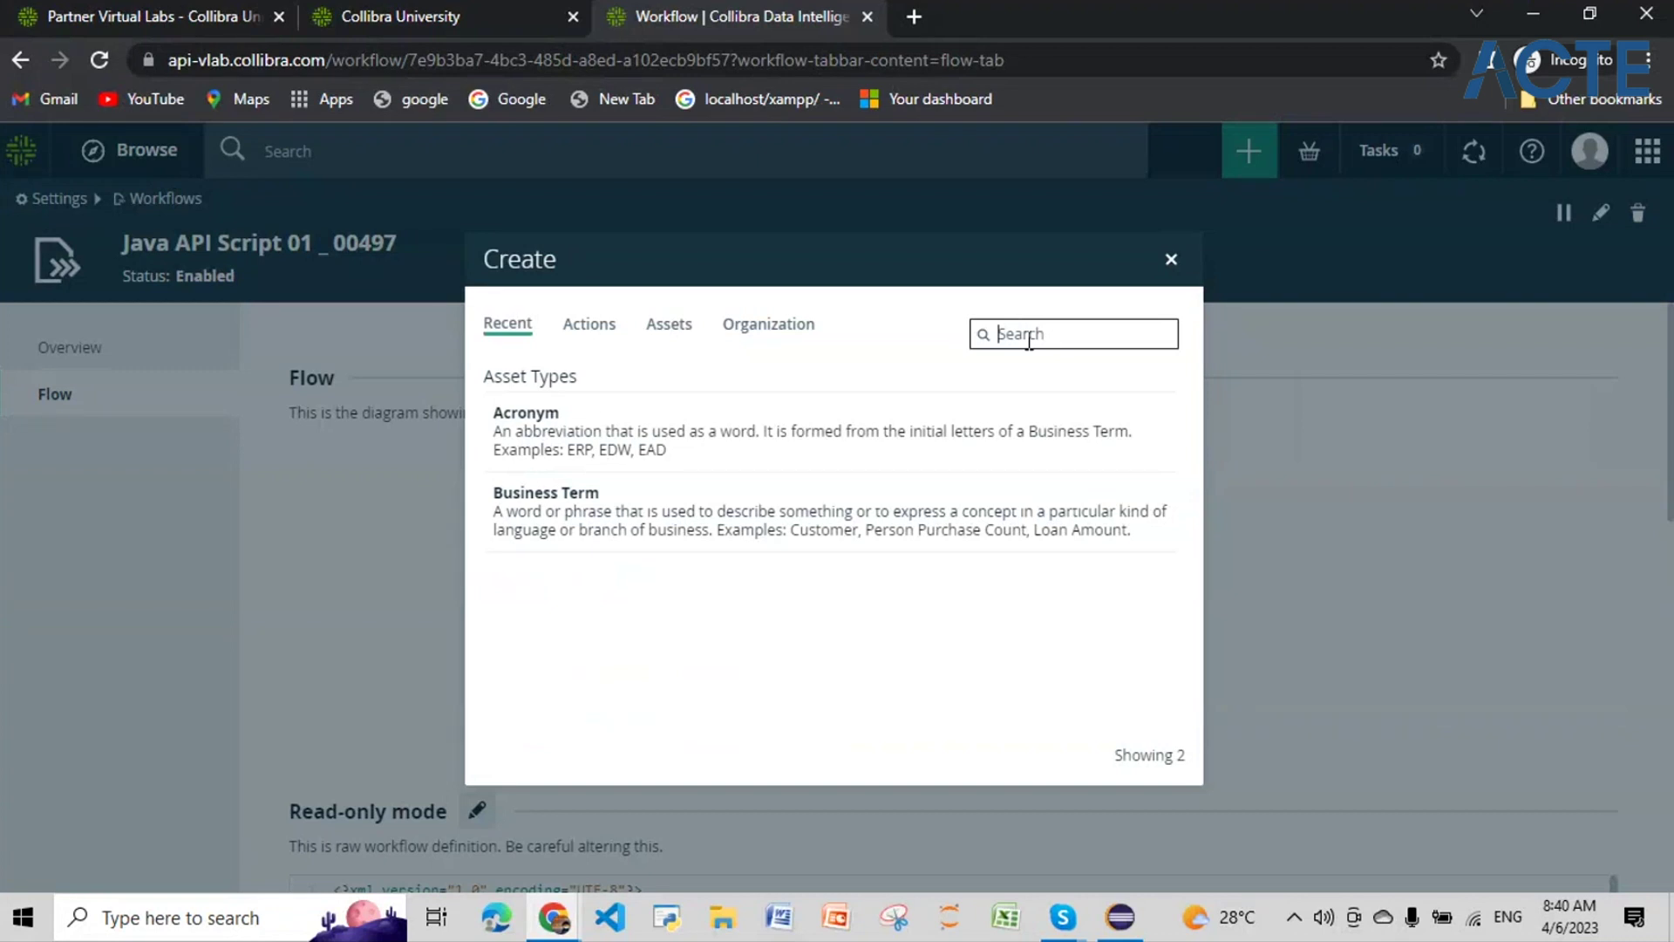
text(event)
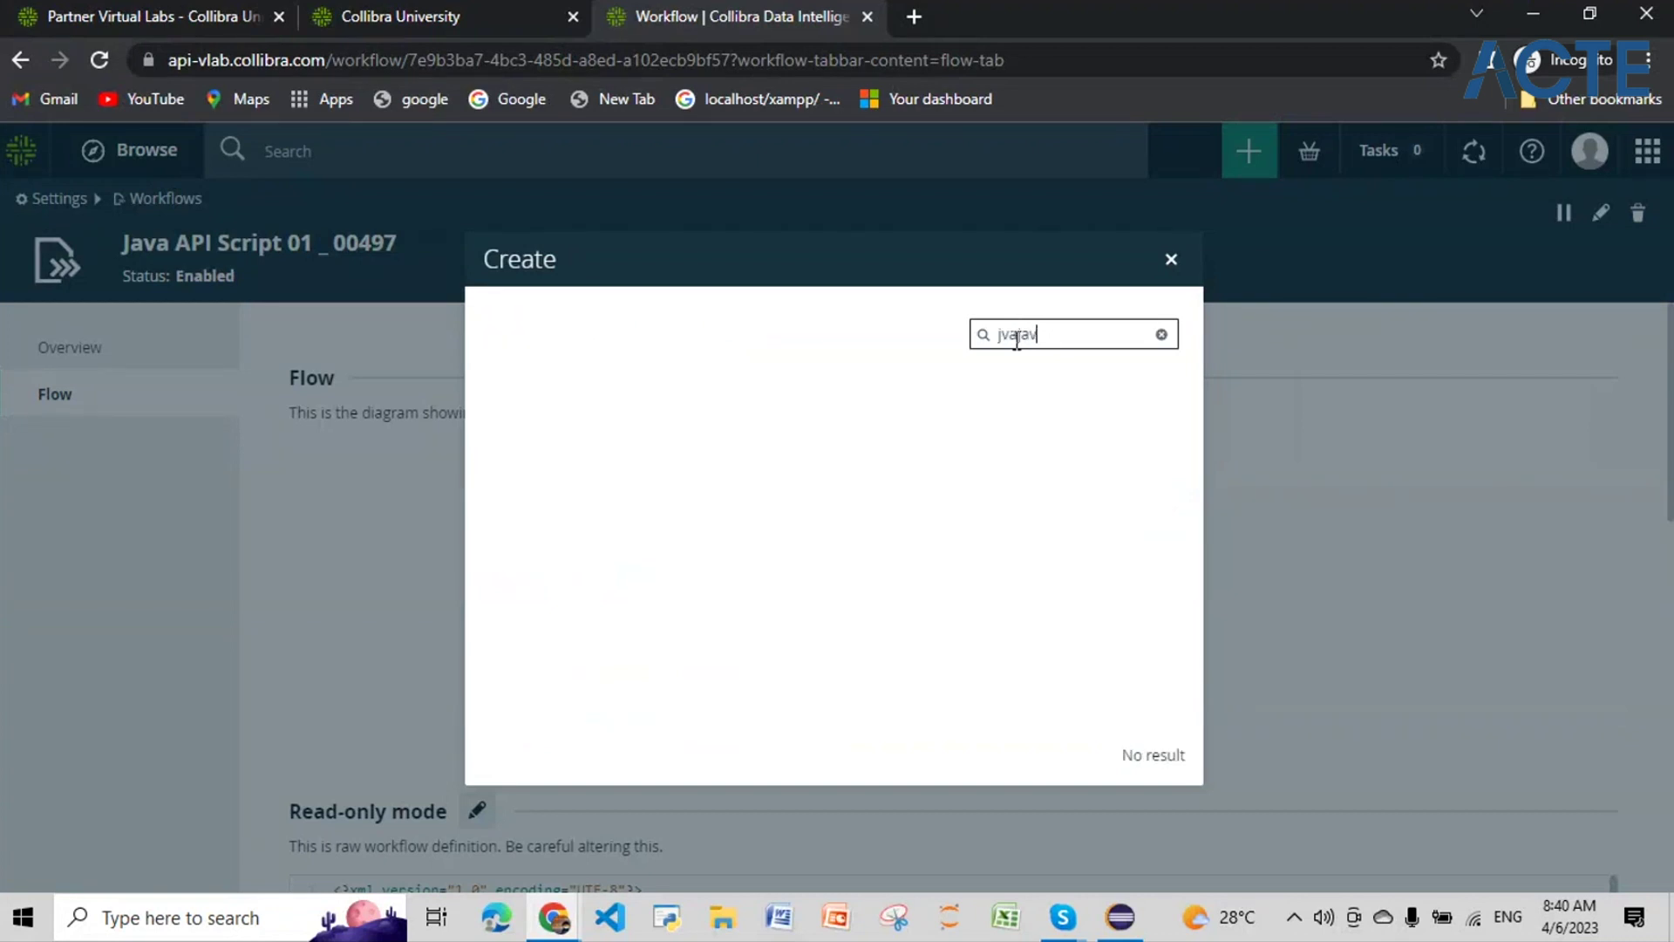
key(BackSpace)
key(BackSpace)
key(BackSpace)
key(BackSpace)
key(BackSpace)
text(ja)
key(BackSpace)
key(BackSpace)
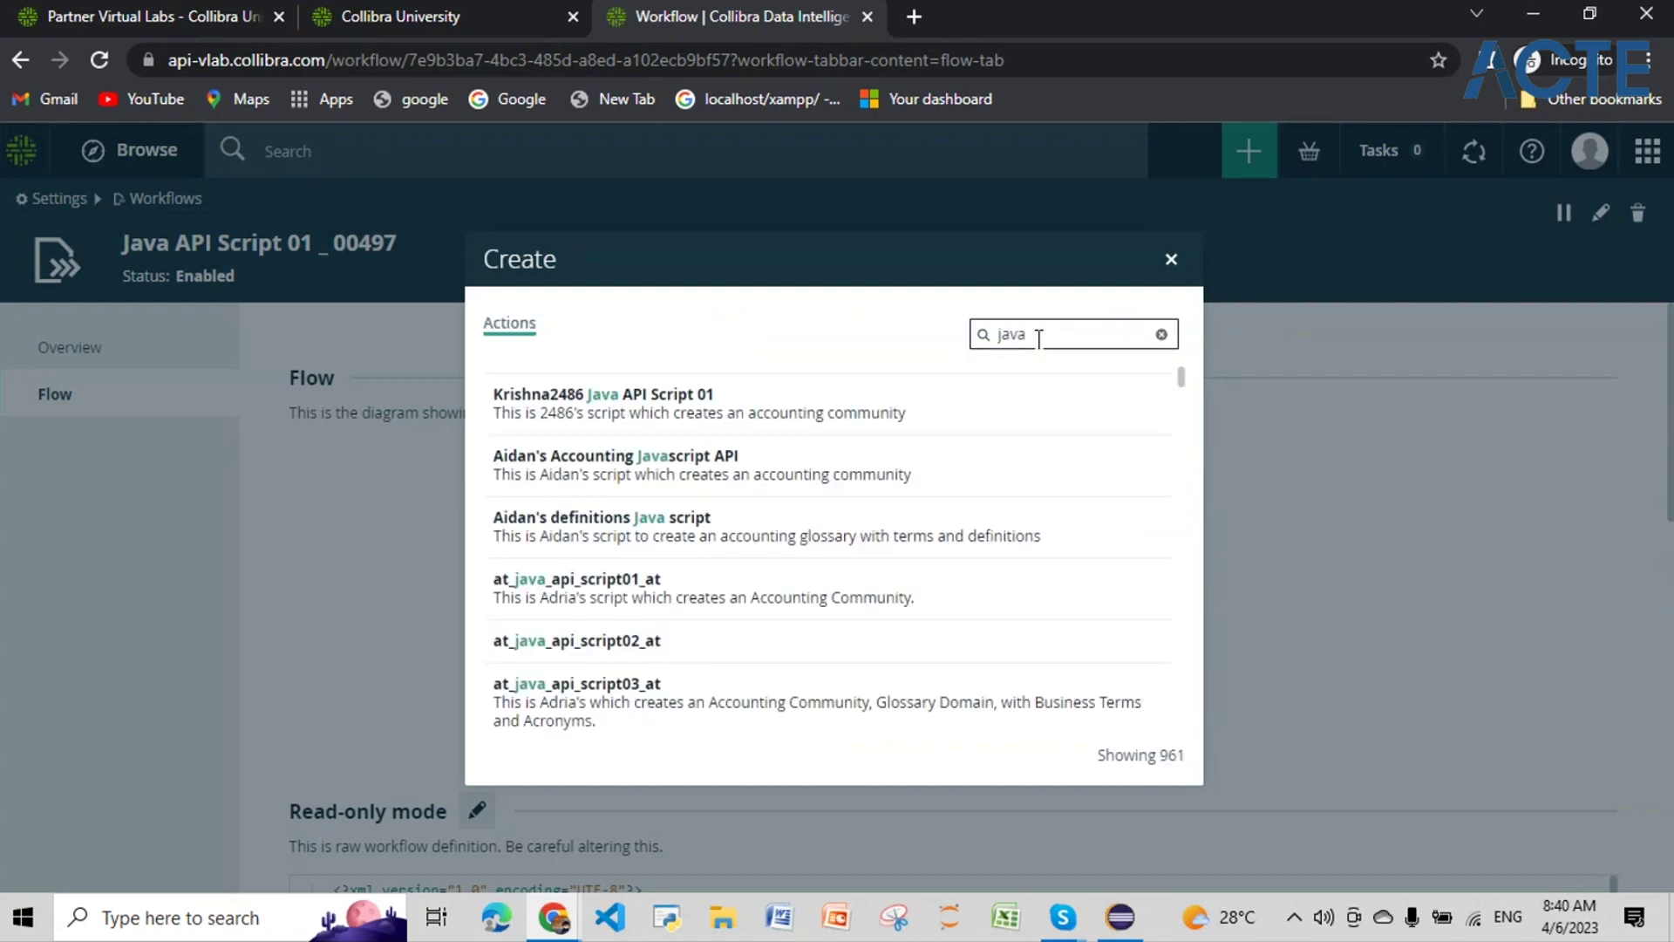
drag(1029, 336, 979, 344)
text(00497)
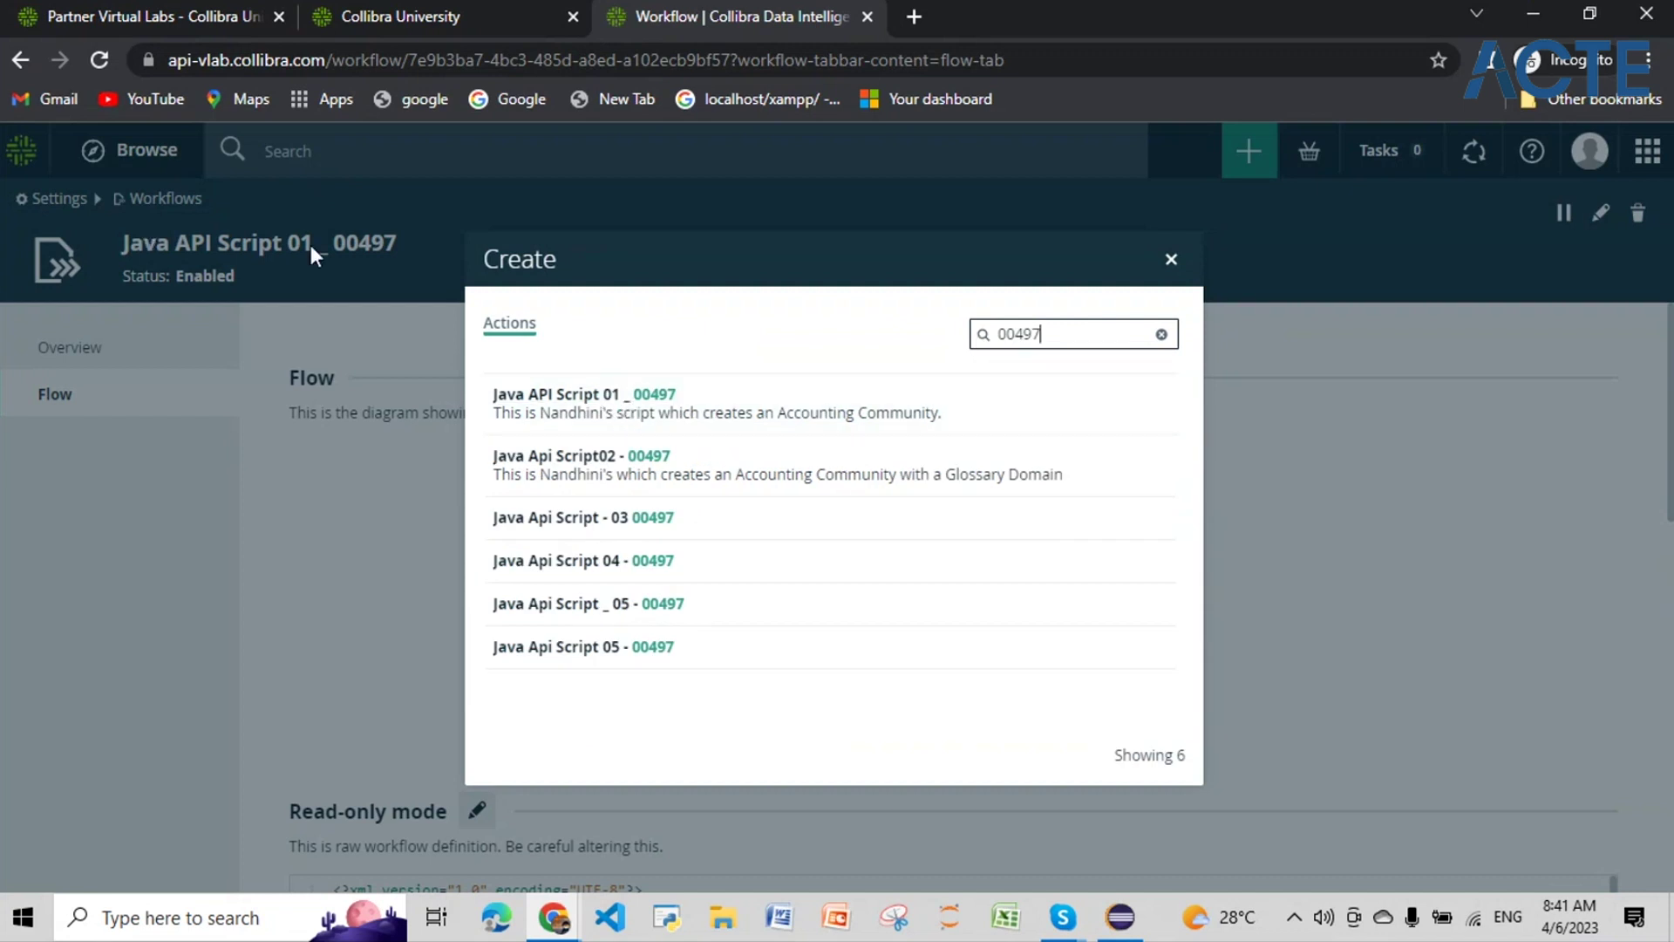
click(580, 395)
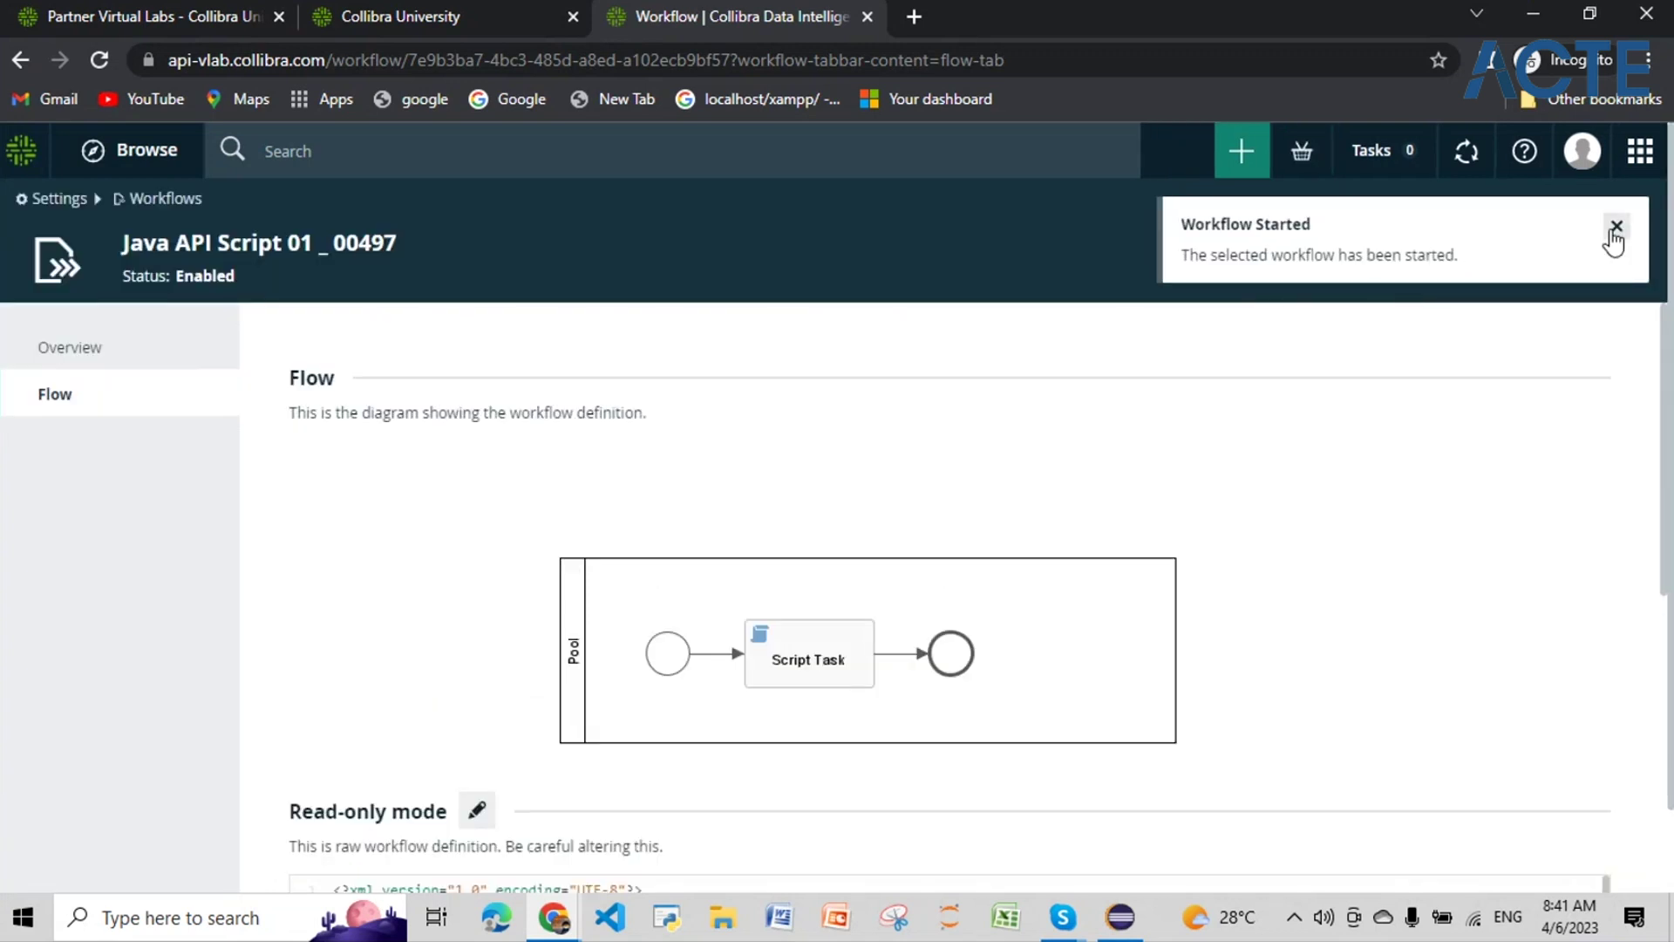
click(1618, 228)
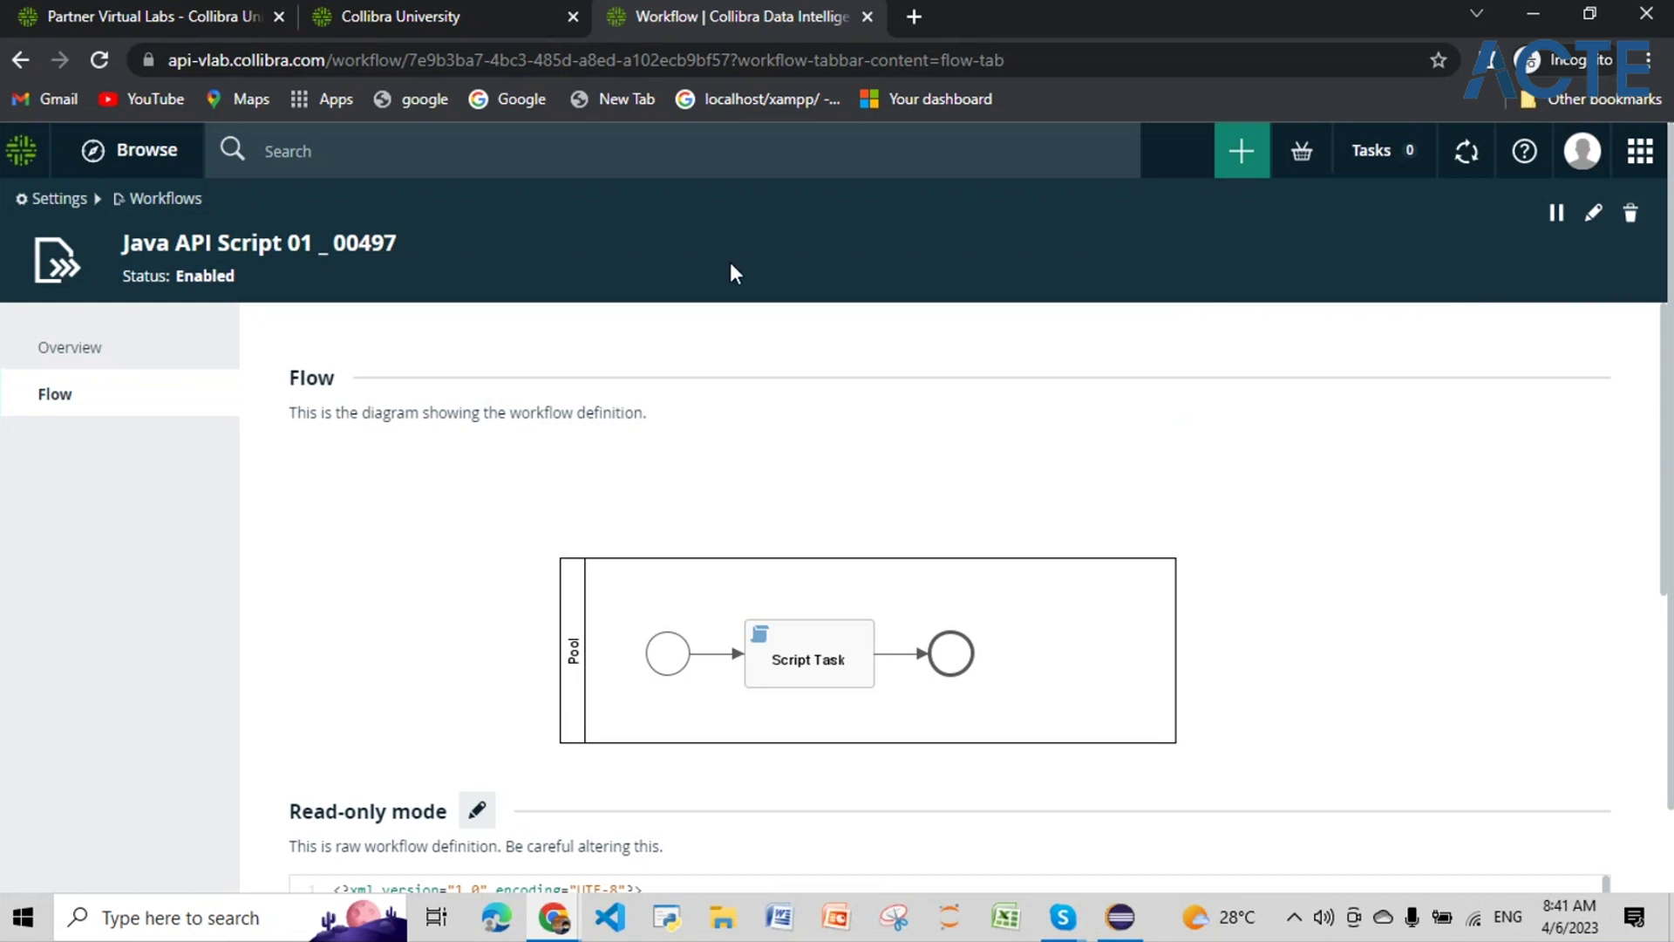
Step: Search for 00497_Accounting01_06 to confirm the community exists, then go to the Dashboard
click(482, 147)
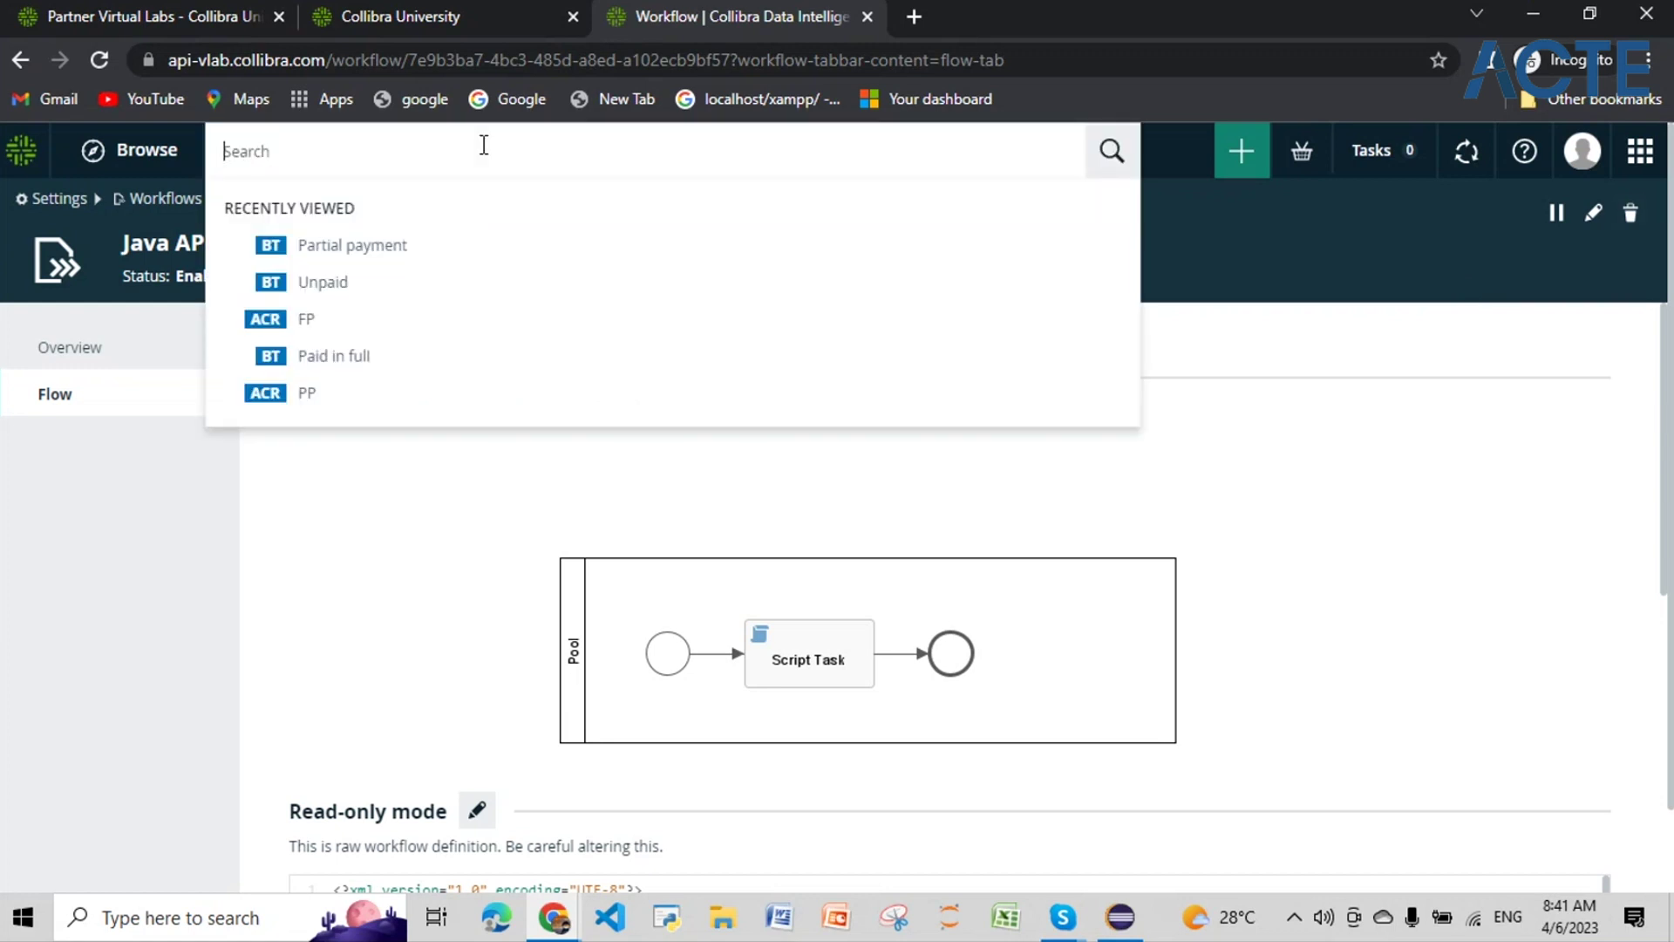
text(00497_Accounting01_06)
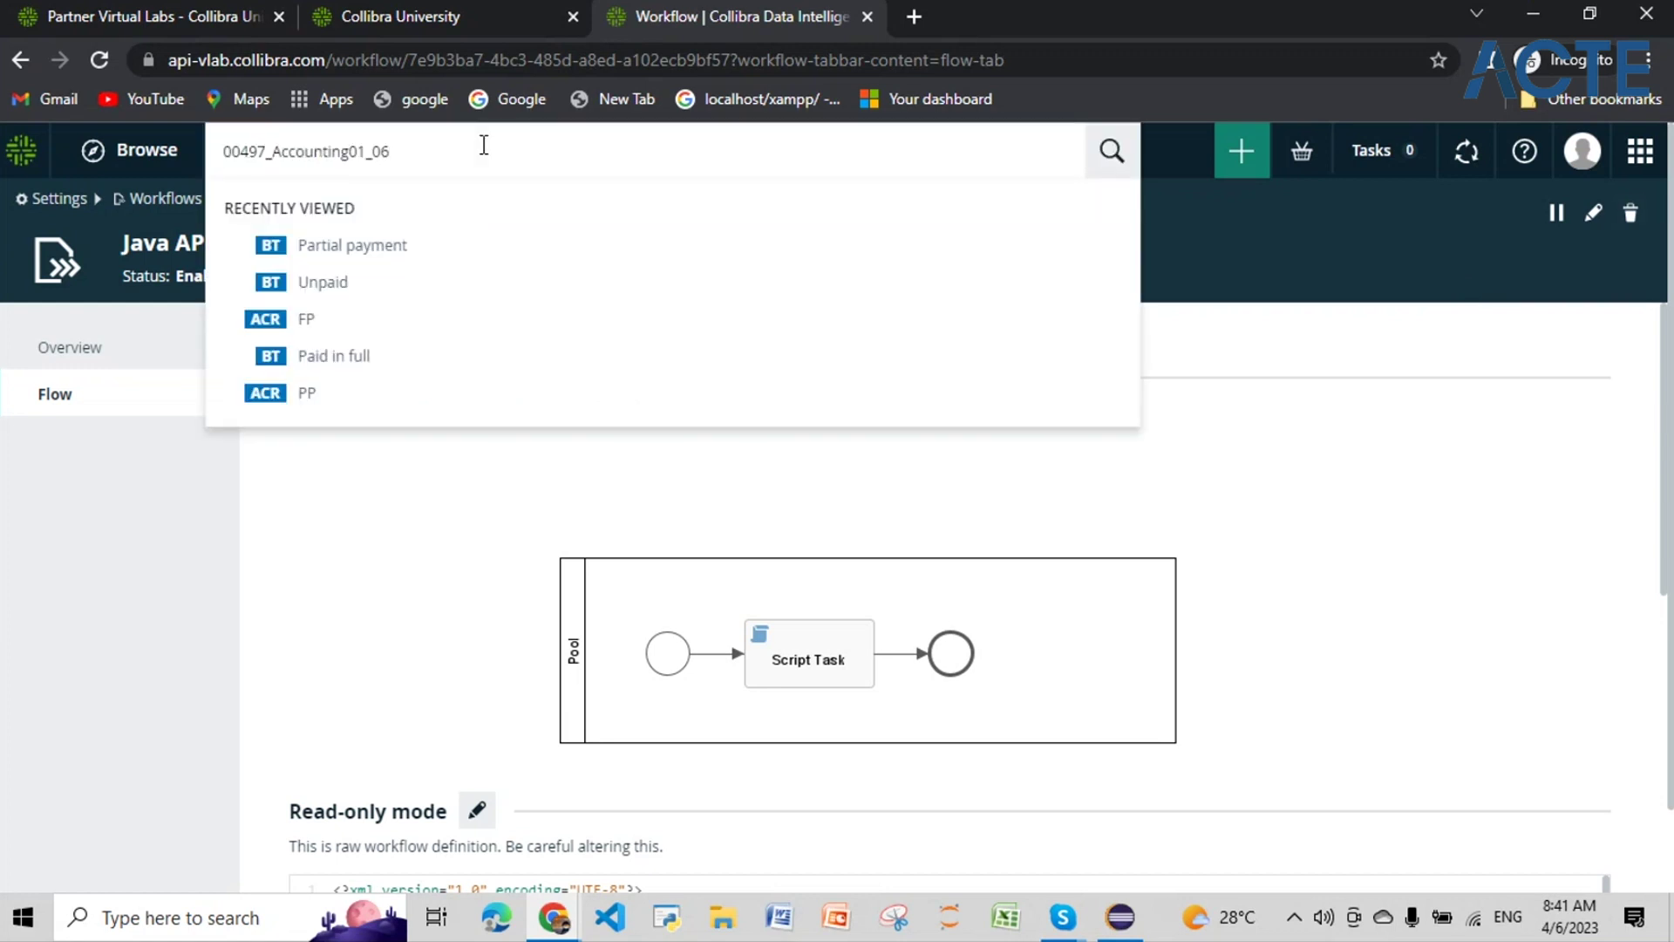
key(Return)
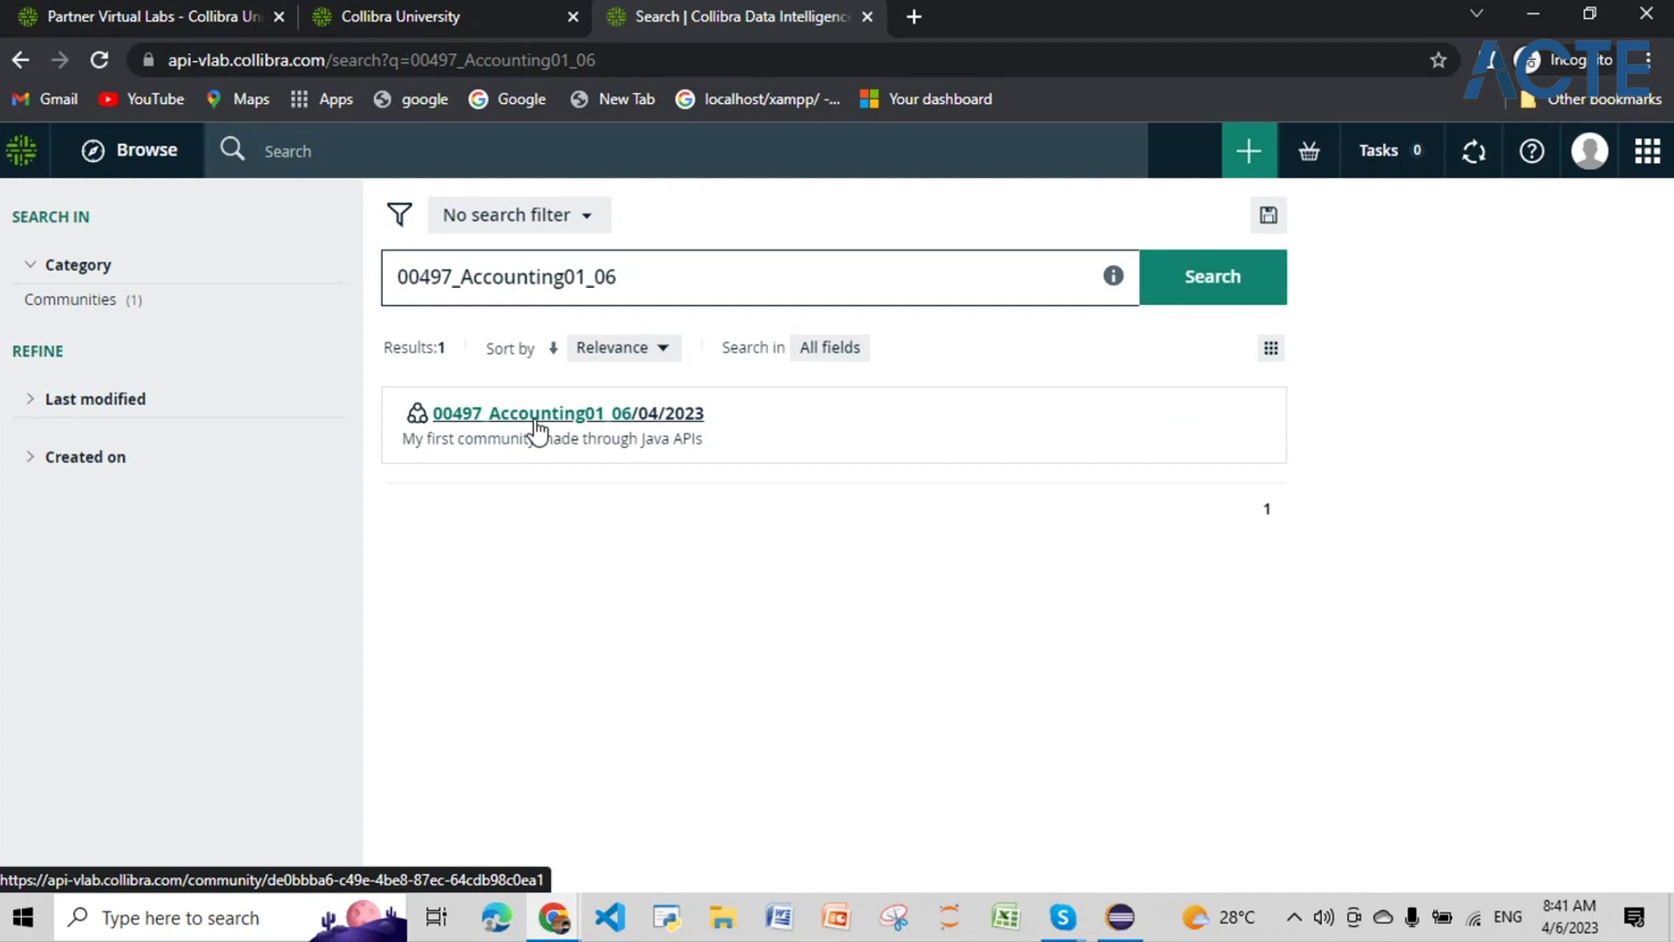
click(142, 157)
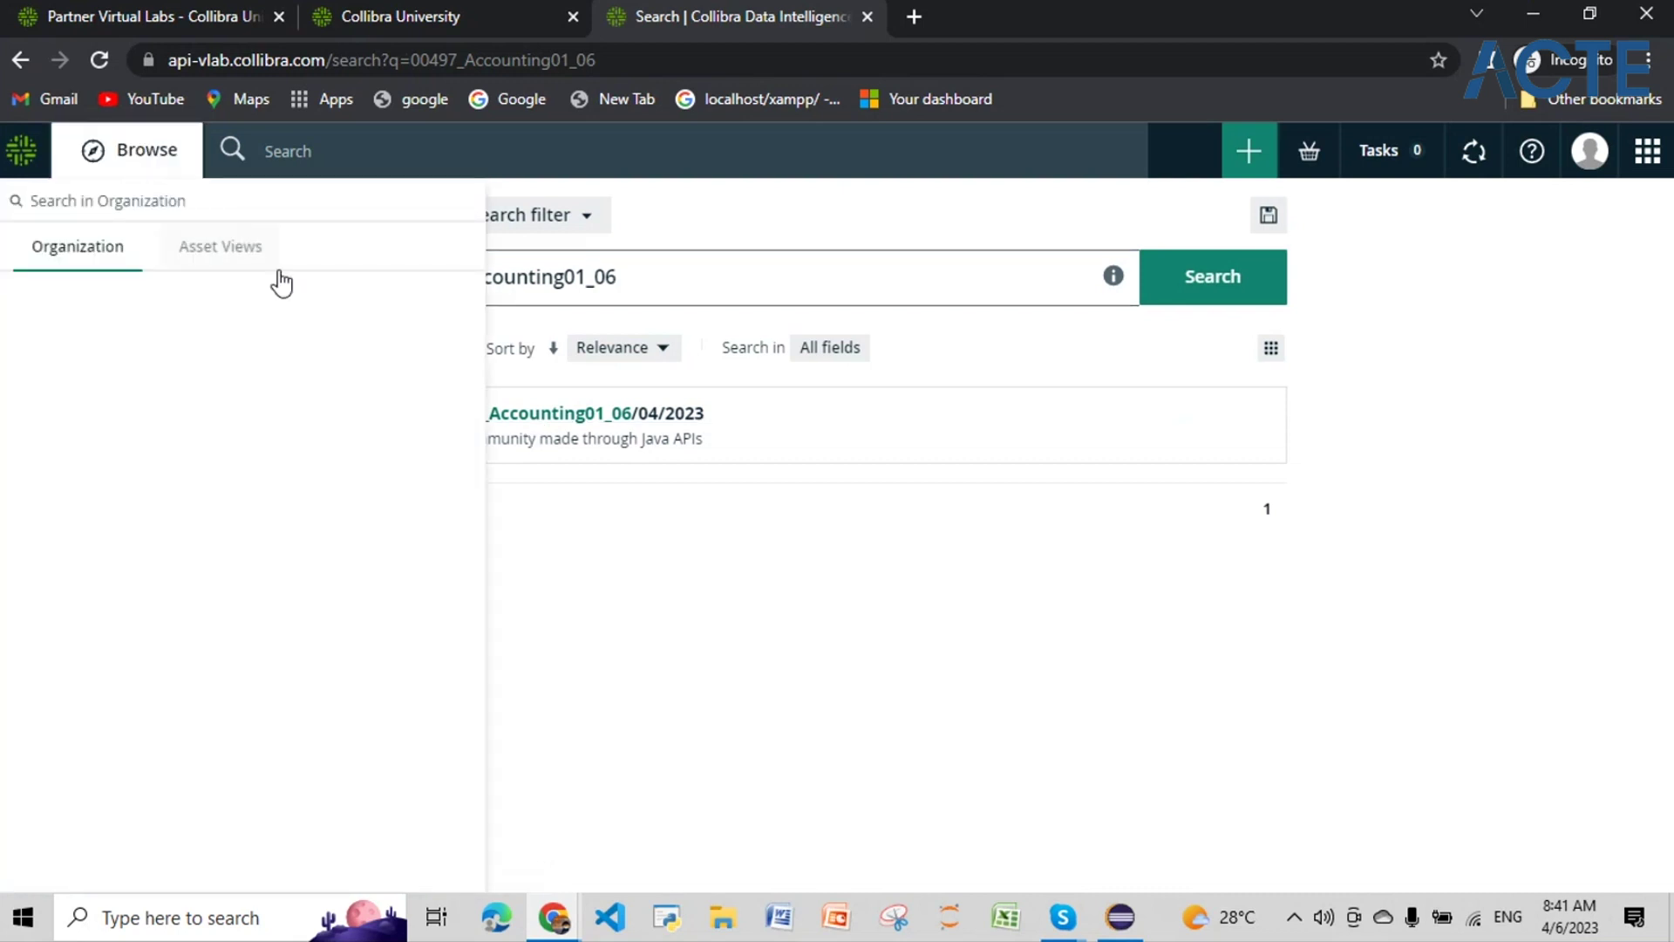
click(100, 139)
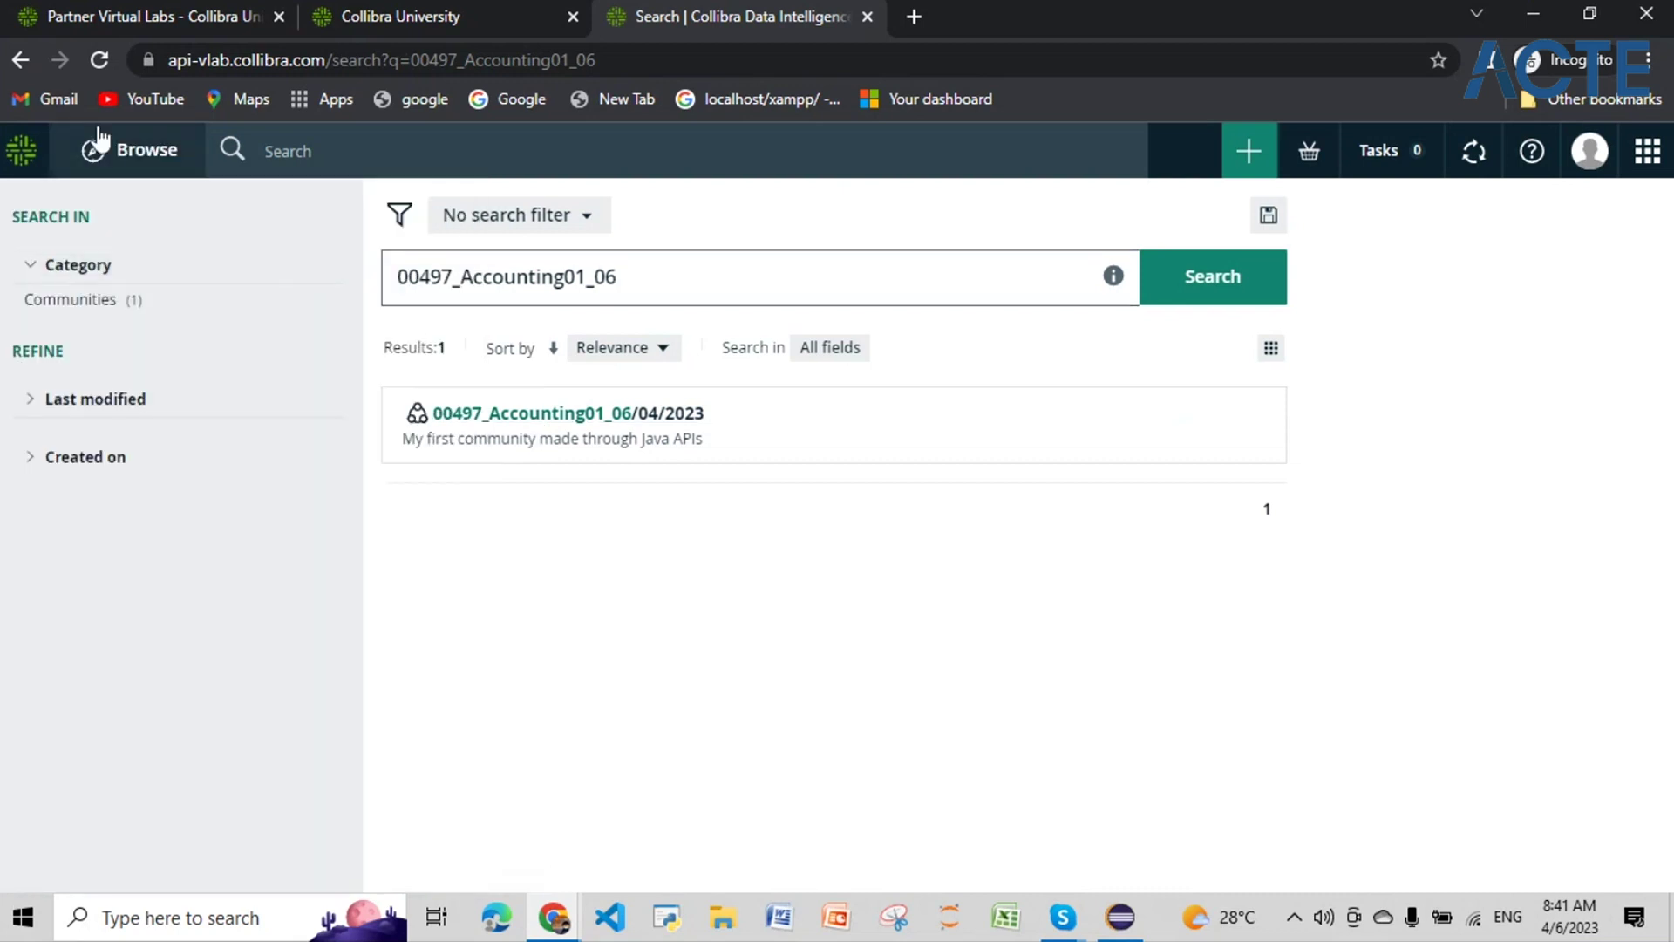
click(25, 157)
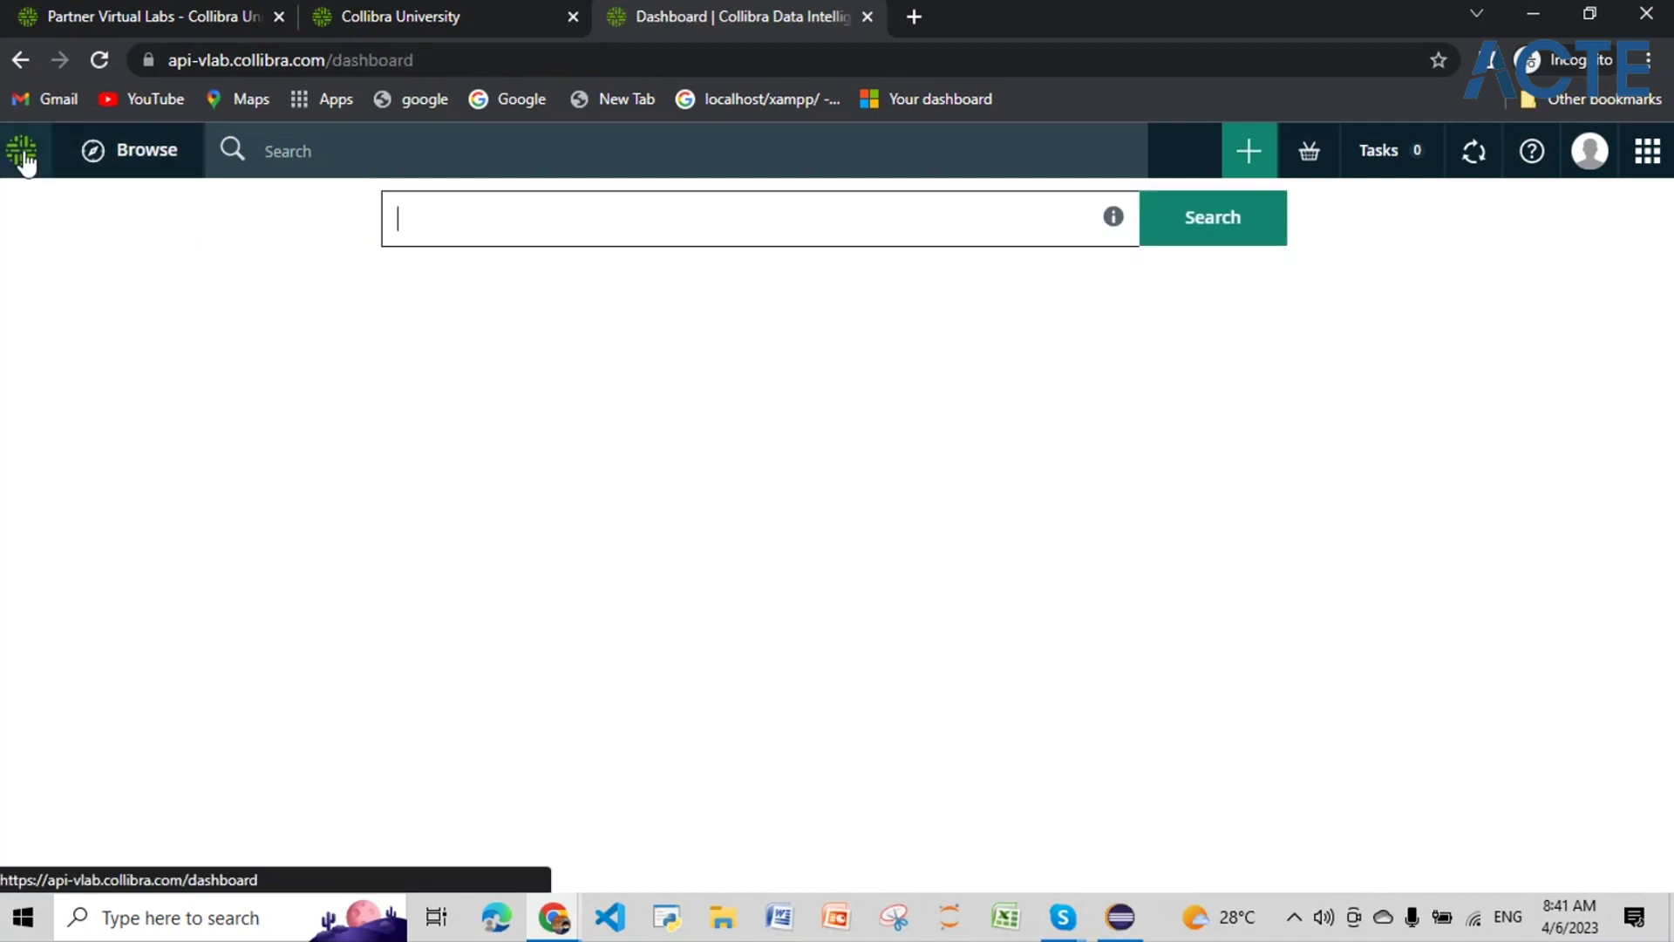
click(92, 155)
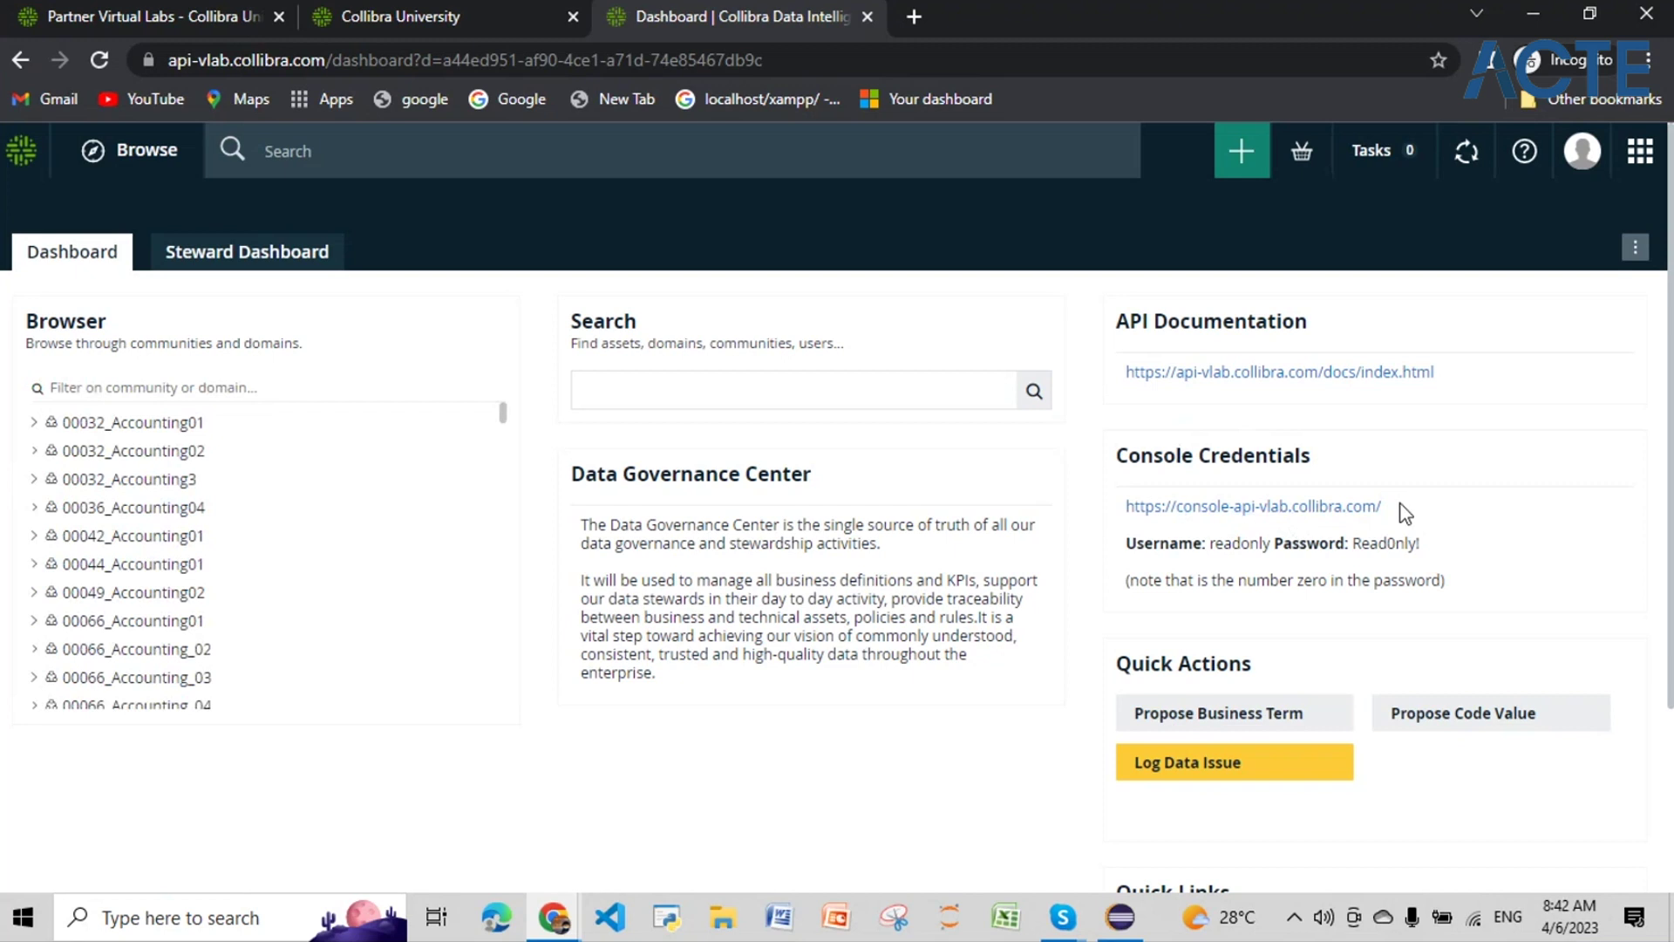
Step: Open the Console Credentials address in a new tab and copy the console password
drag(1393, 512, 1125, 514)
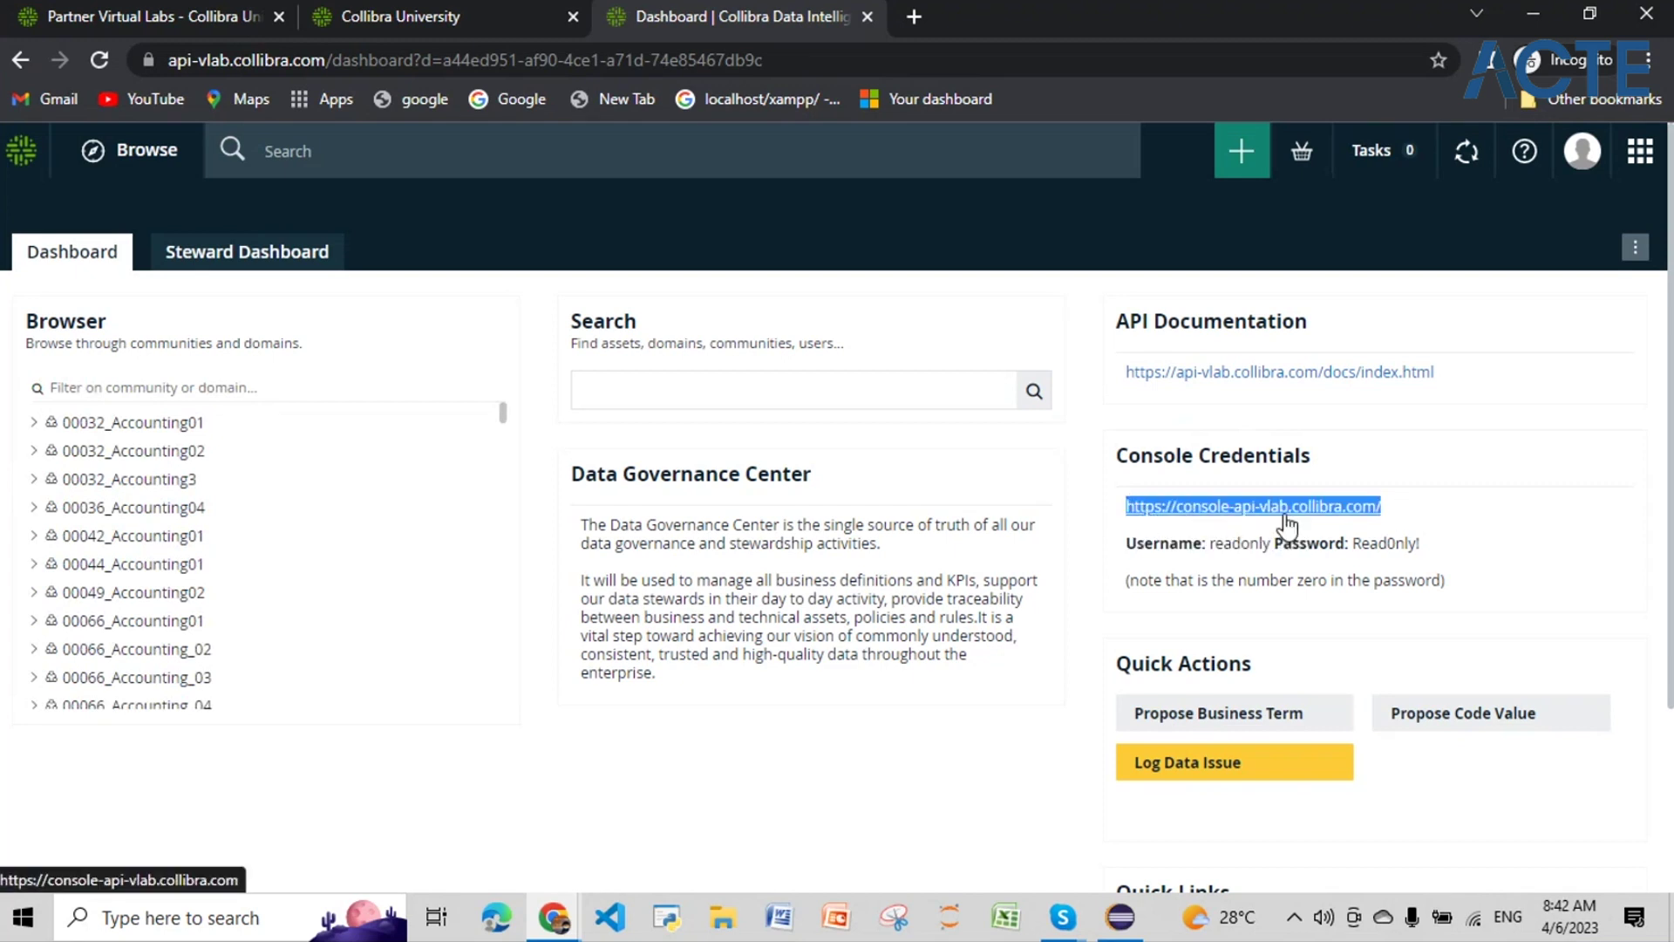
click(1285, 523)
click(1305, 512)
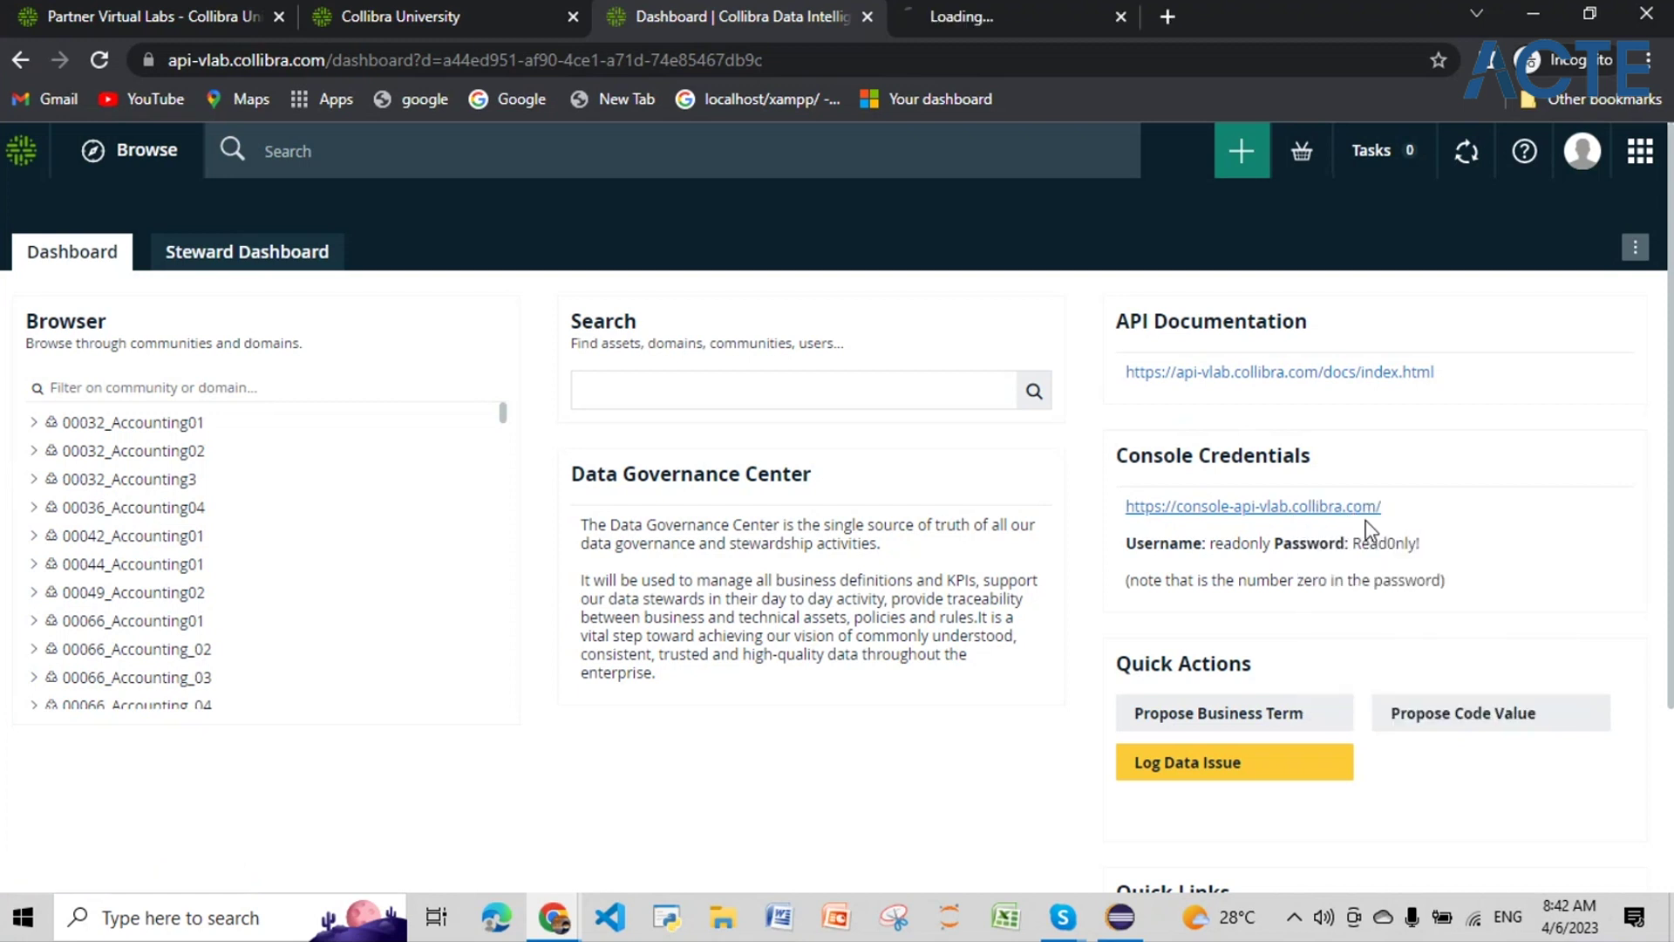
drag(1384, 536, 1359, 536)
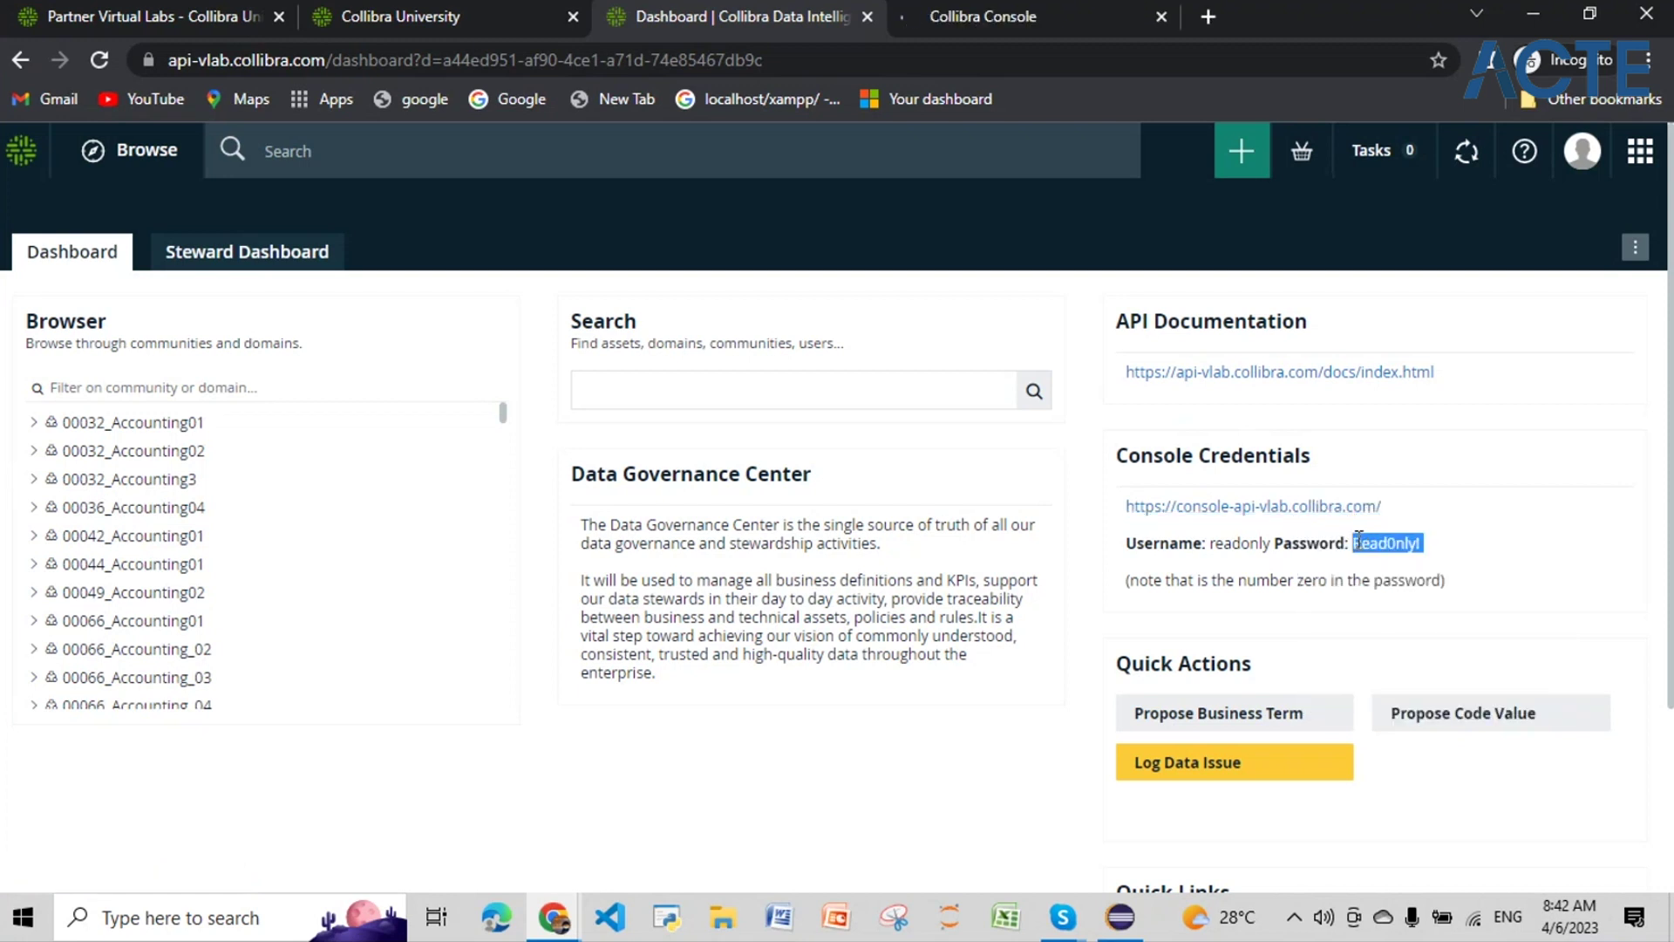
click(1426, 545)
drag(1423, 542, 1357, 541)
Step: Sign in to Collibra Console with the pasted password and the saved username
click(1044, 18)
click(784, 515)
key(ctrl+v)
click(724, 426)
text(read)
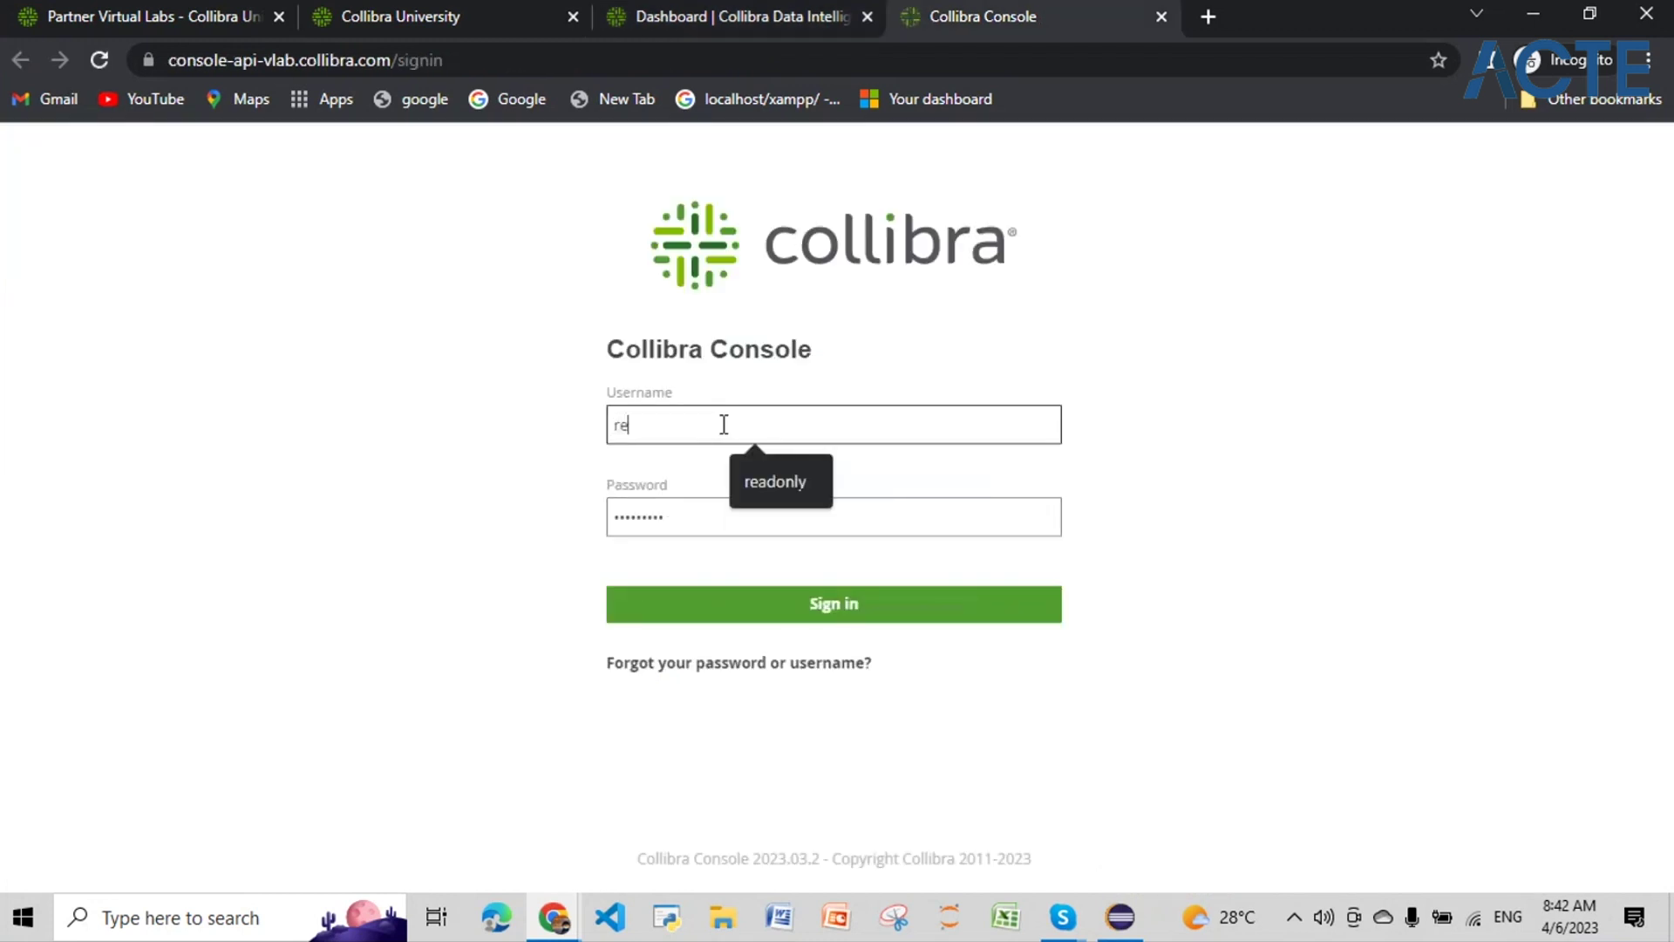
click(761, 474)
click(732, 601)
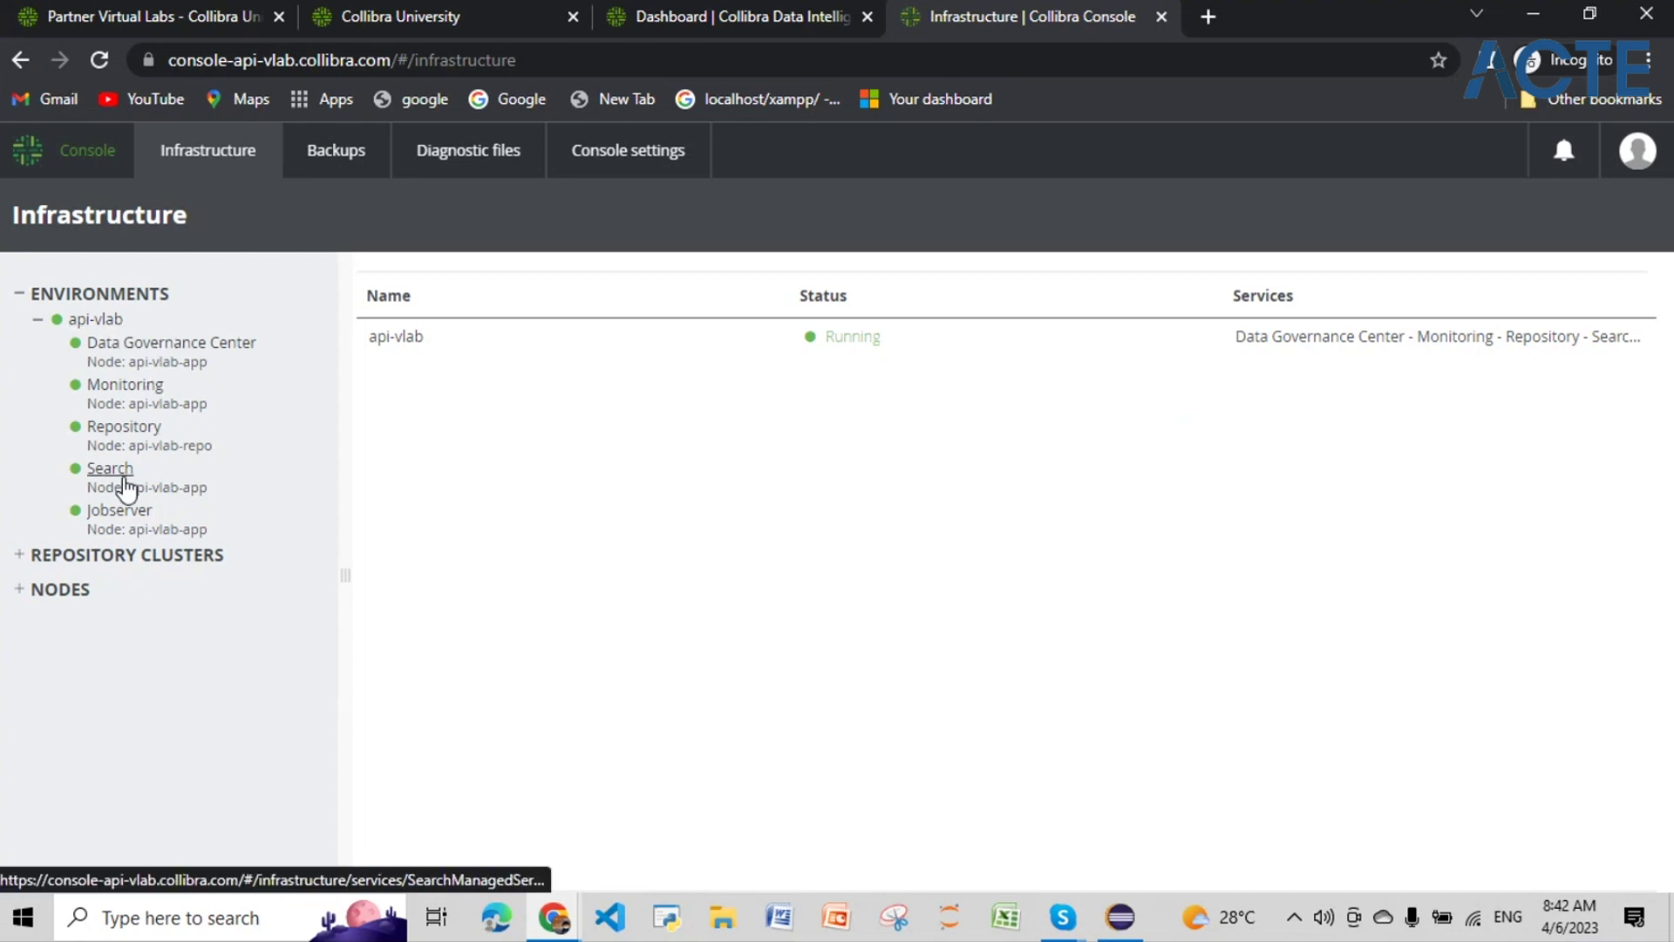
Step: Check the Data Governance Center, Monitoring, Repository, Search and Jobserver services, then open the Data Governance Center logs
click(135, 347)
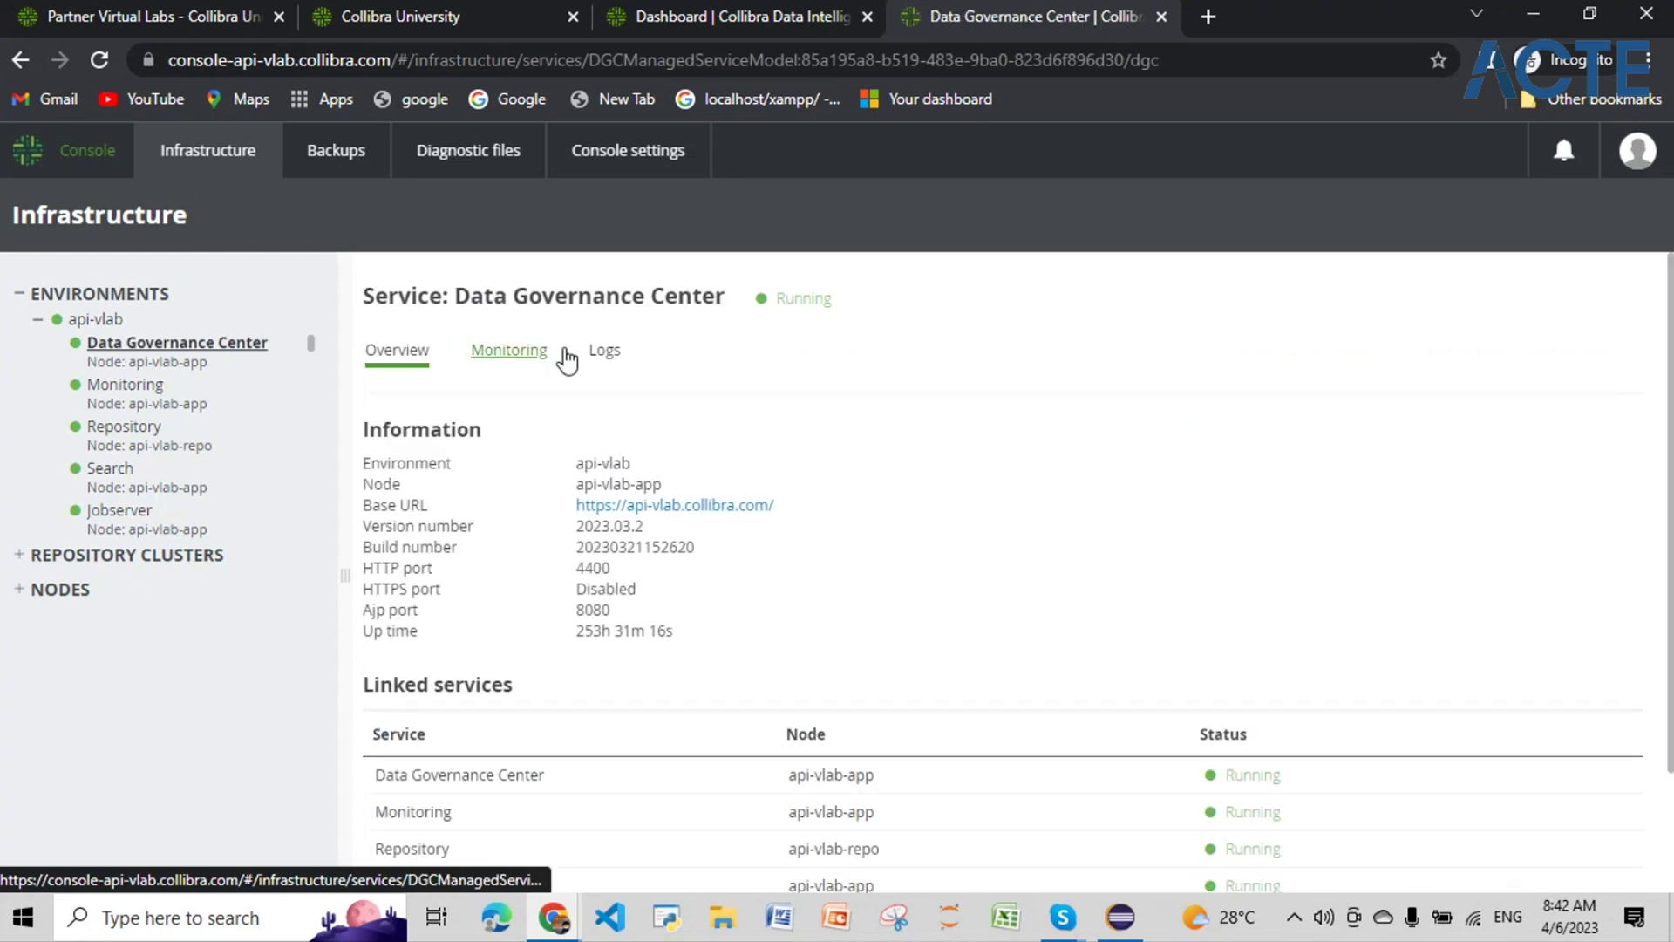
click(96, 385)
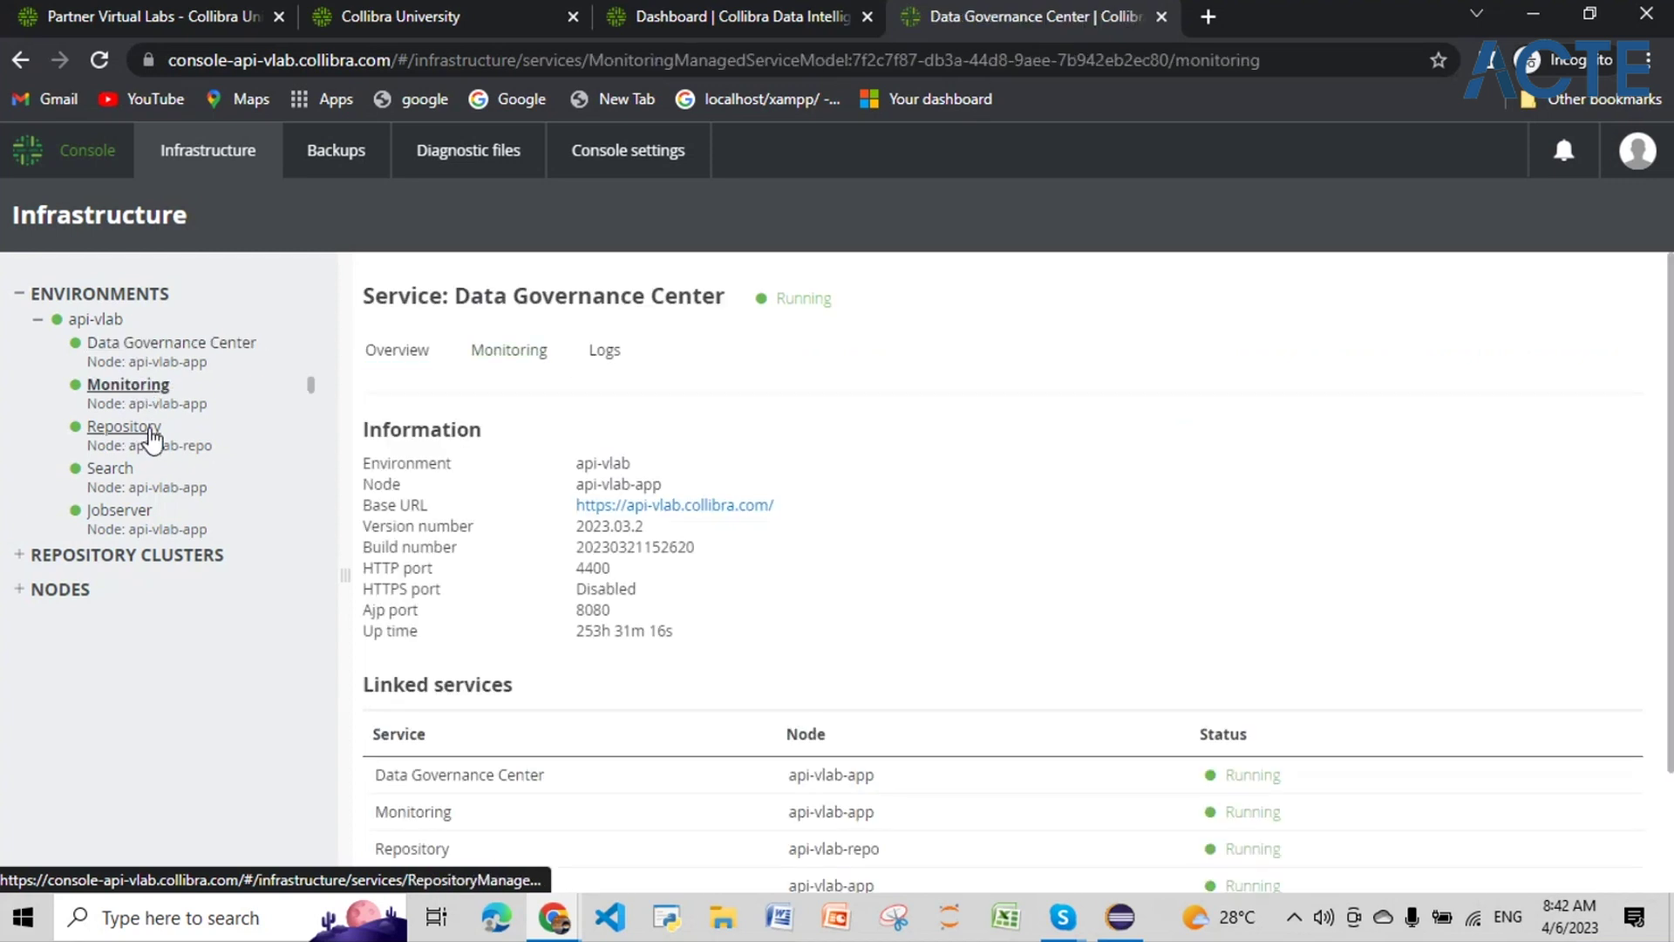
click(153, 447)
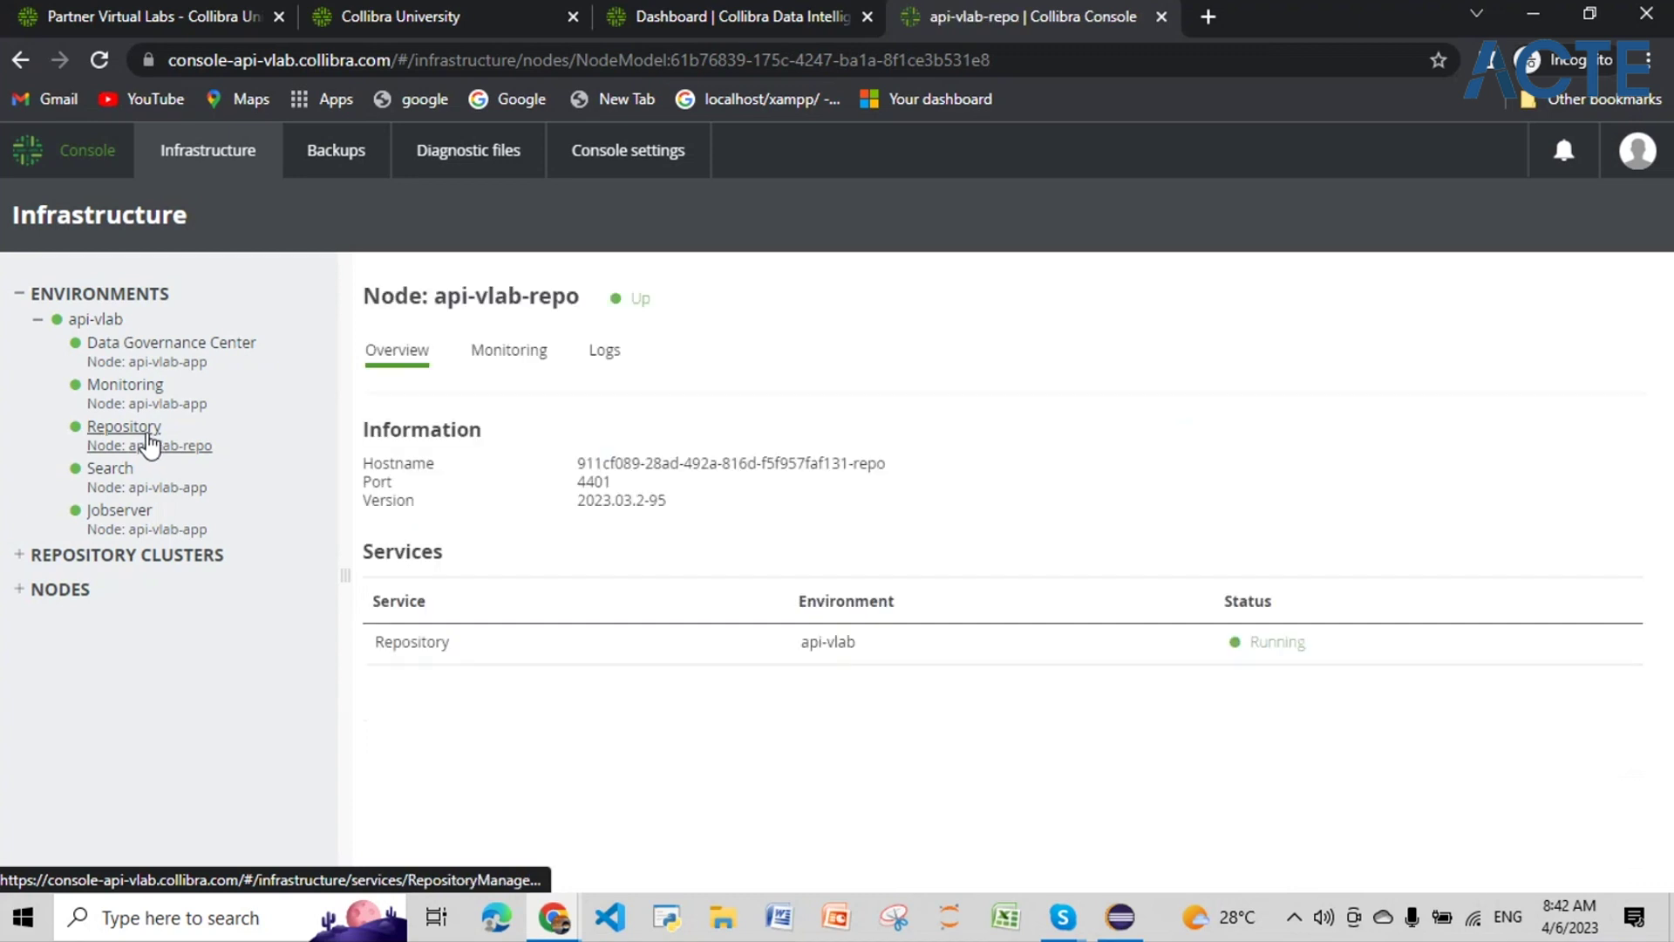
click(150, 444)
click(147, 471)
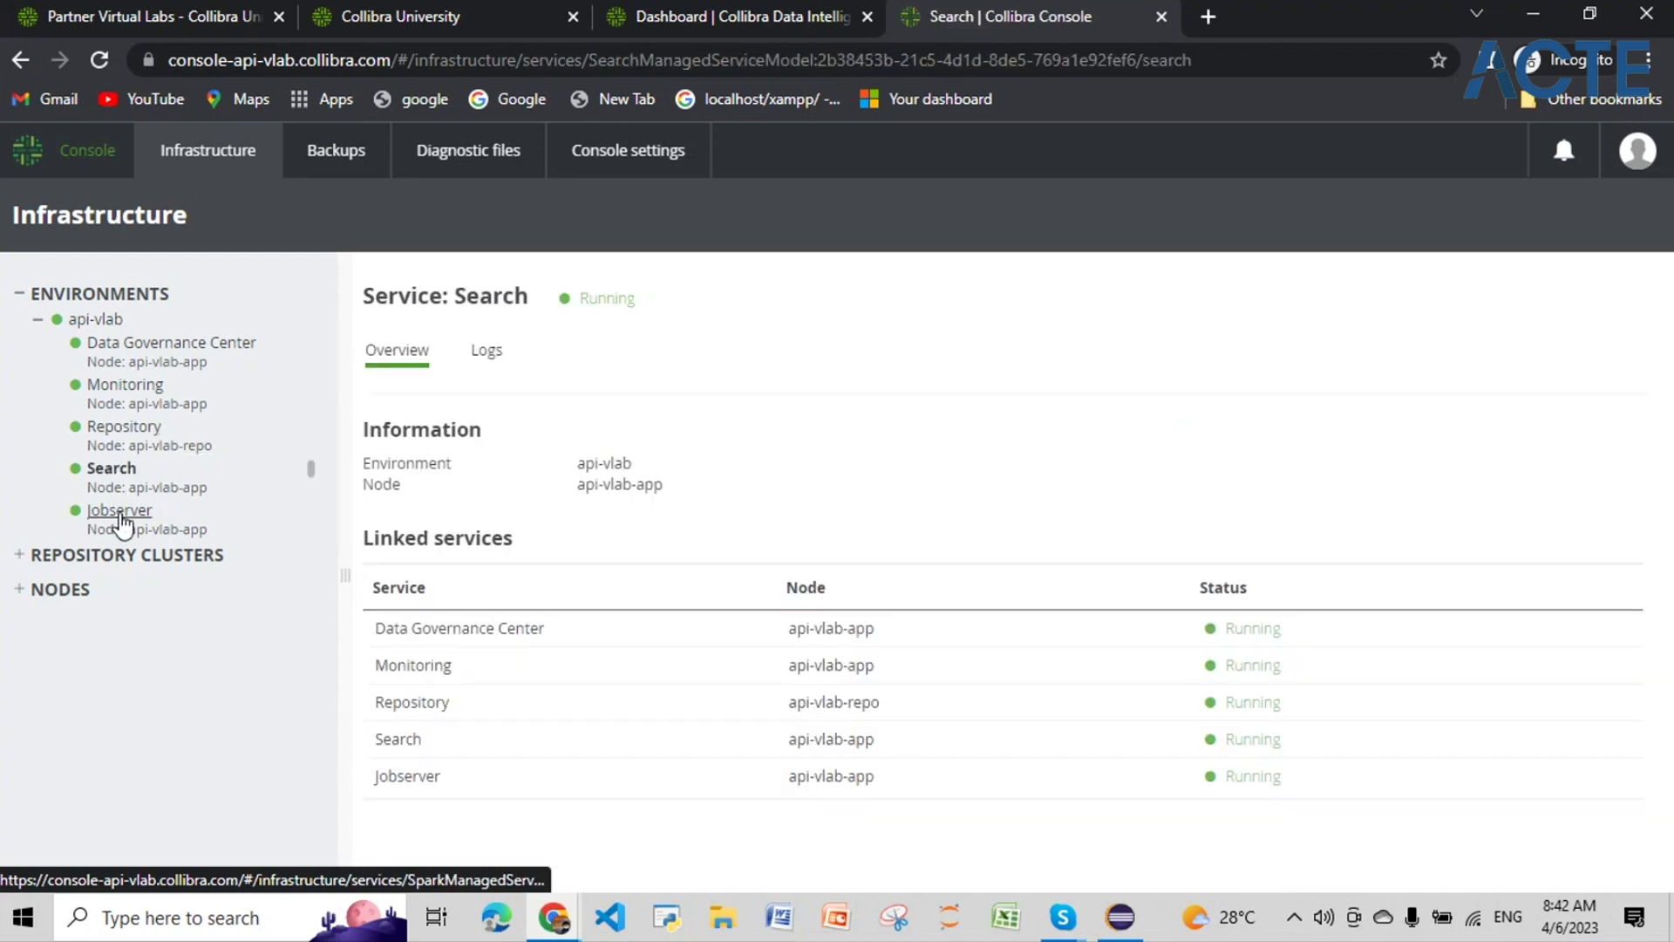
click(120, 512)
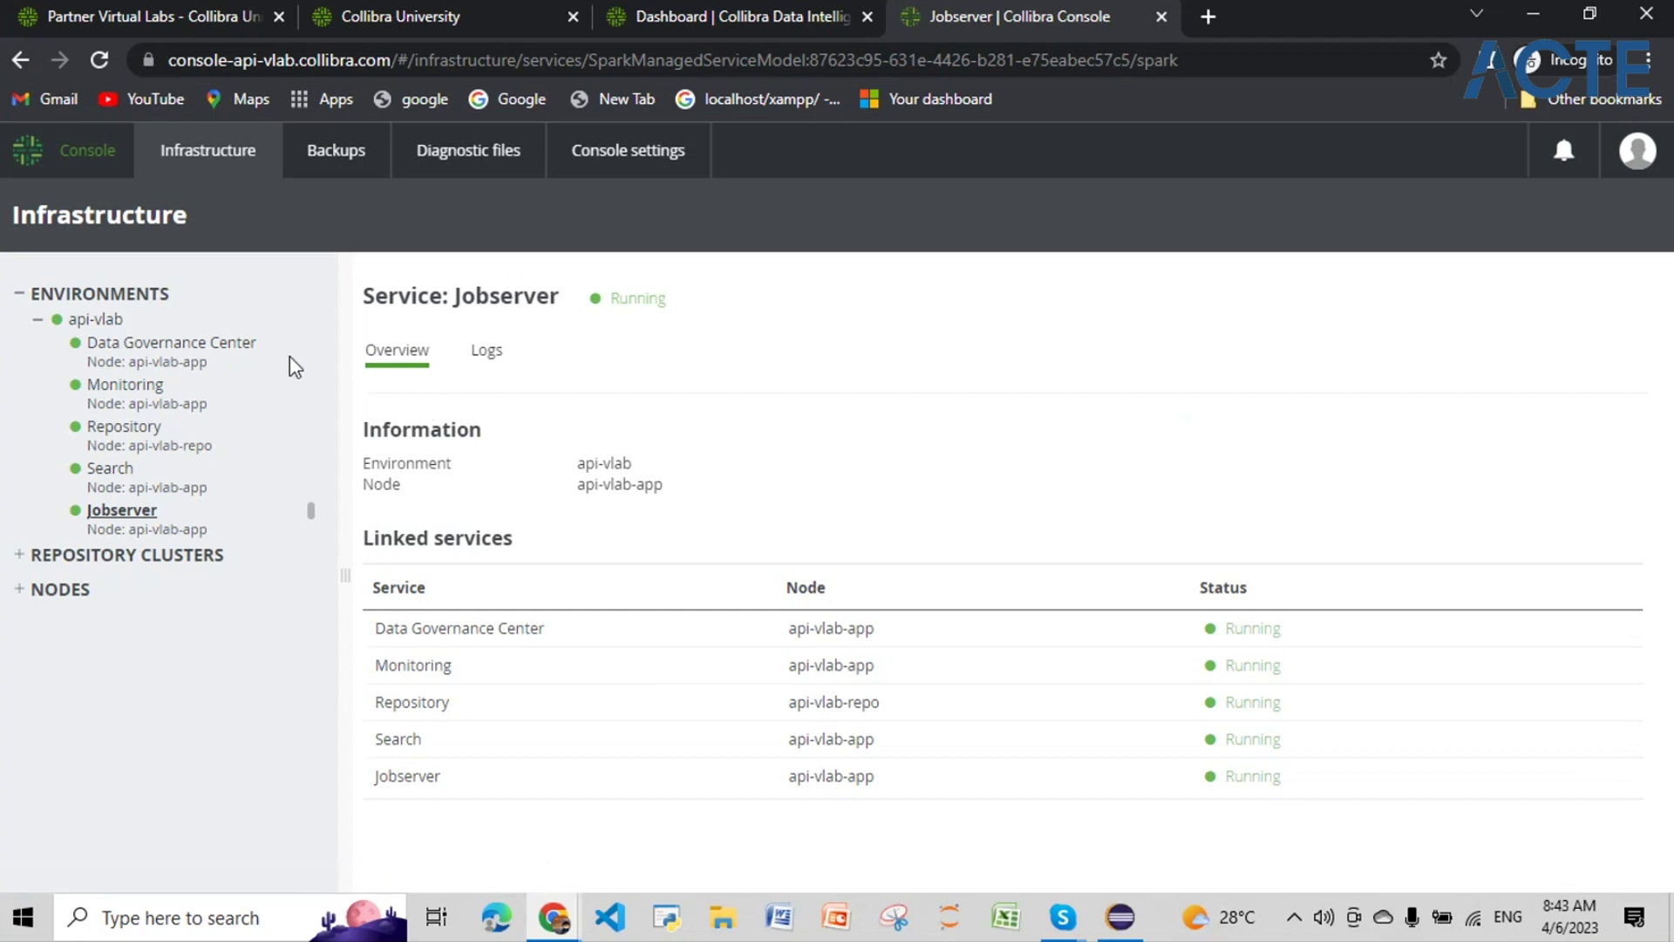
click(221, 354)
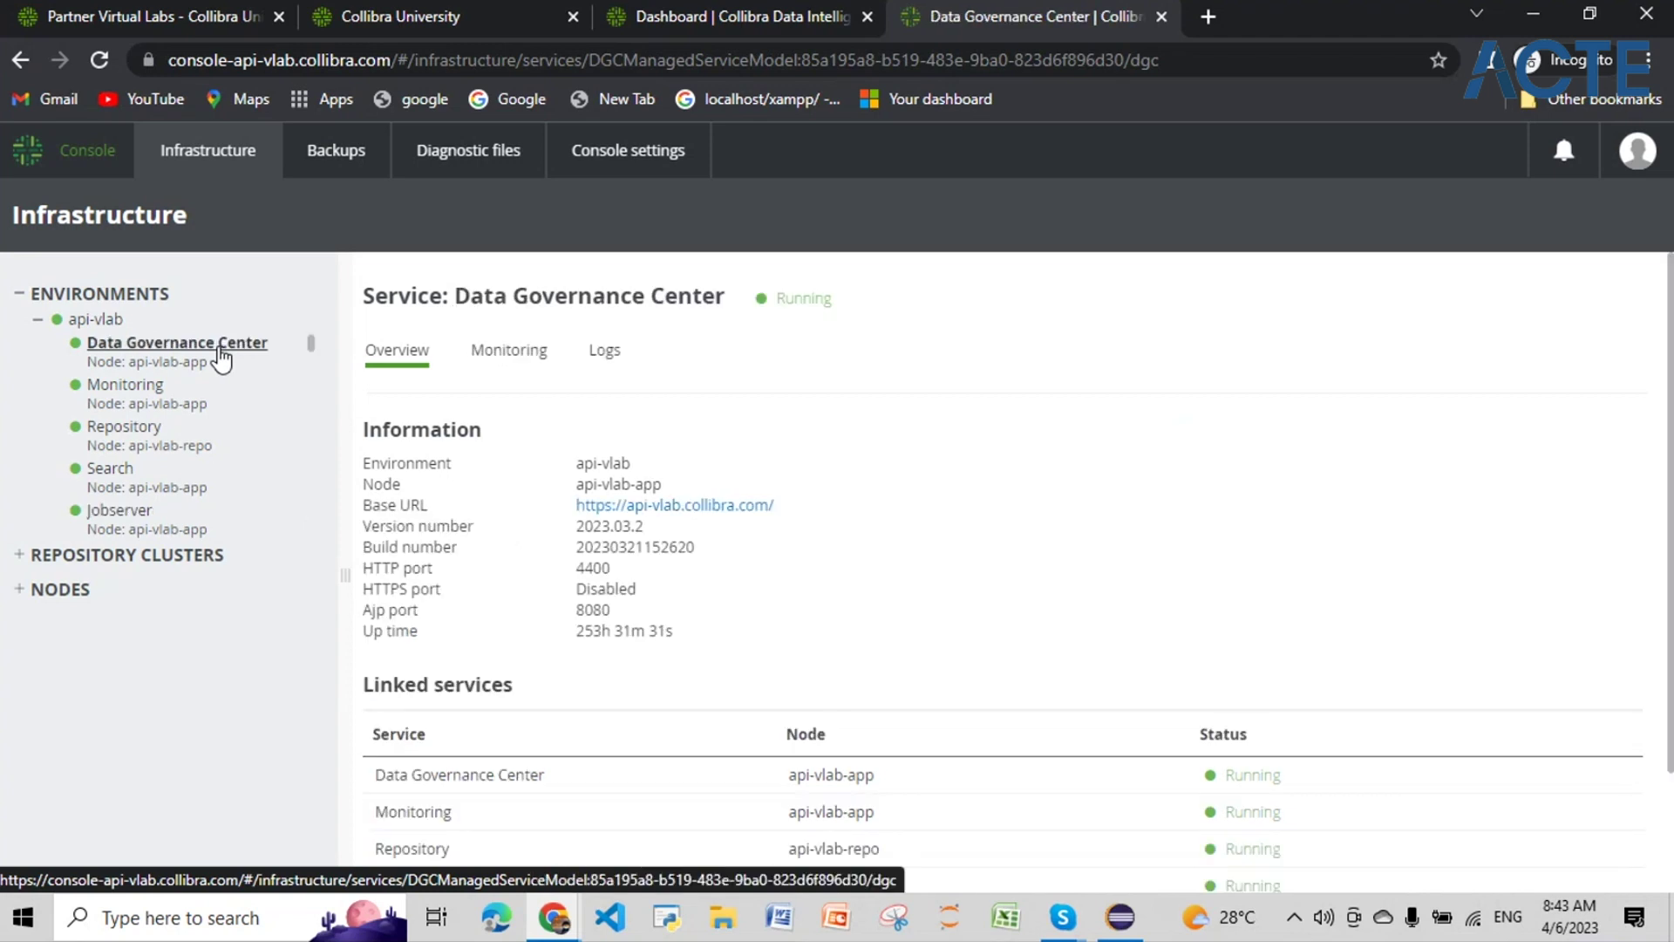
click(601, 358)
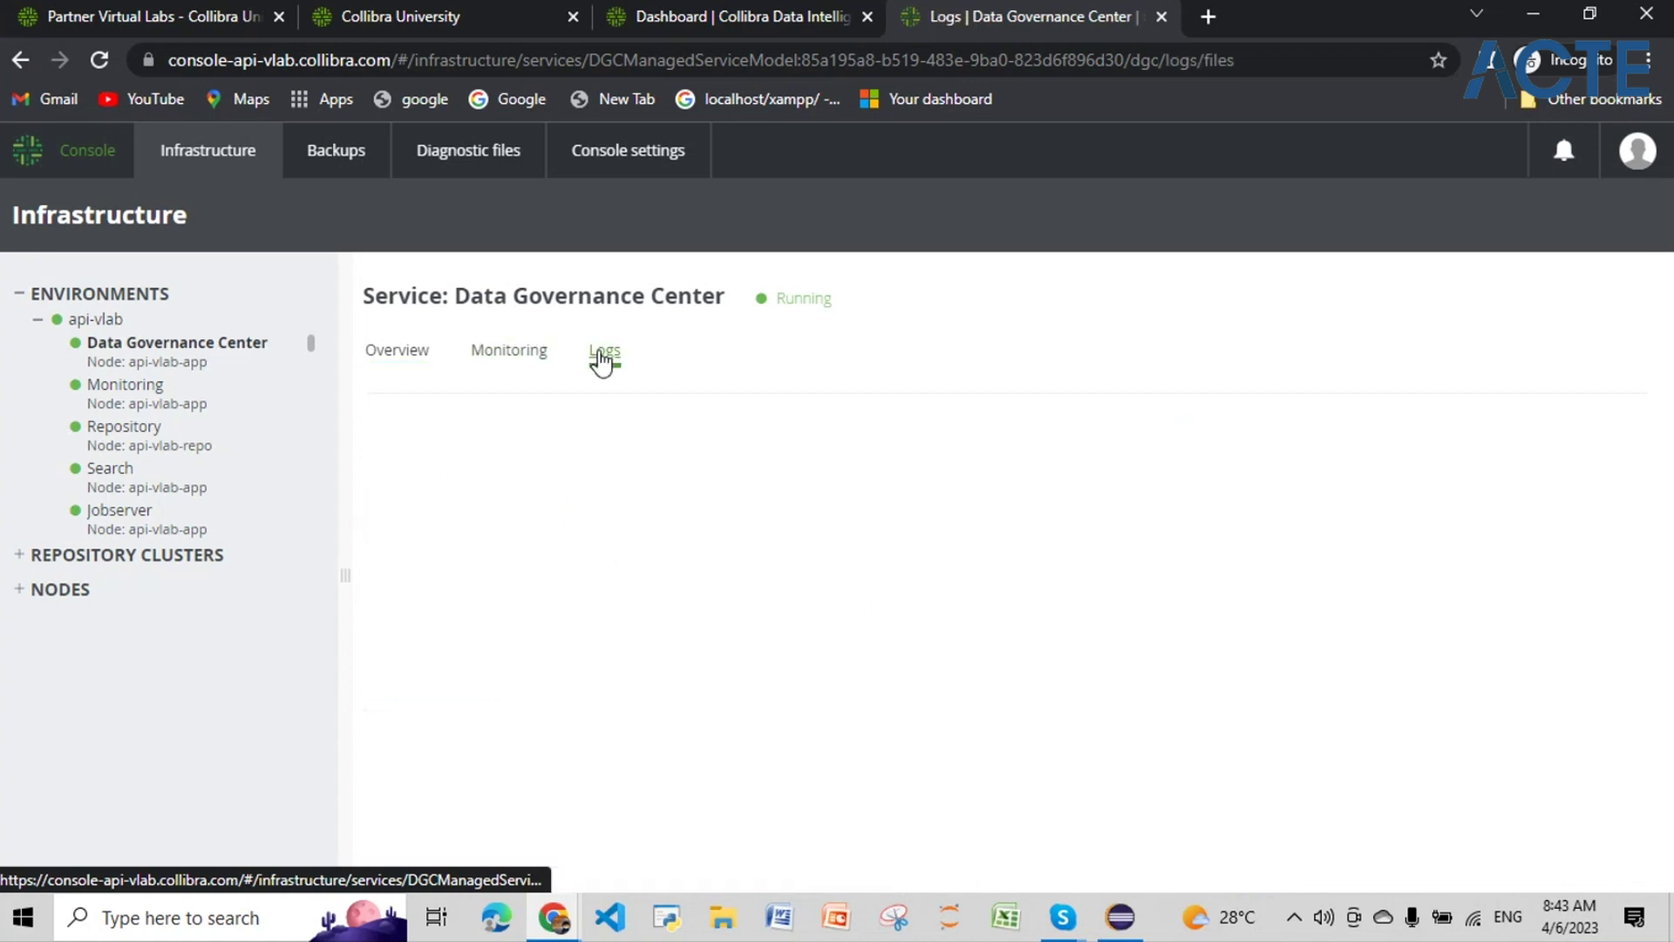
click(447, 544)
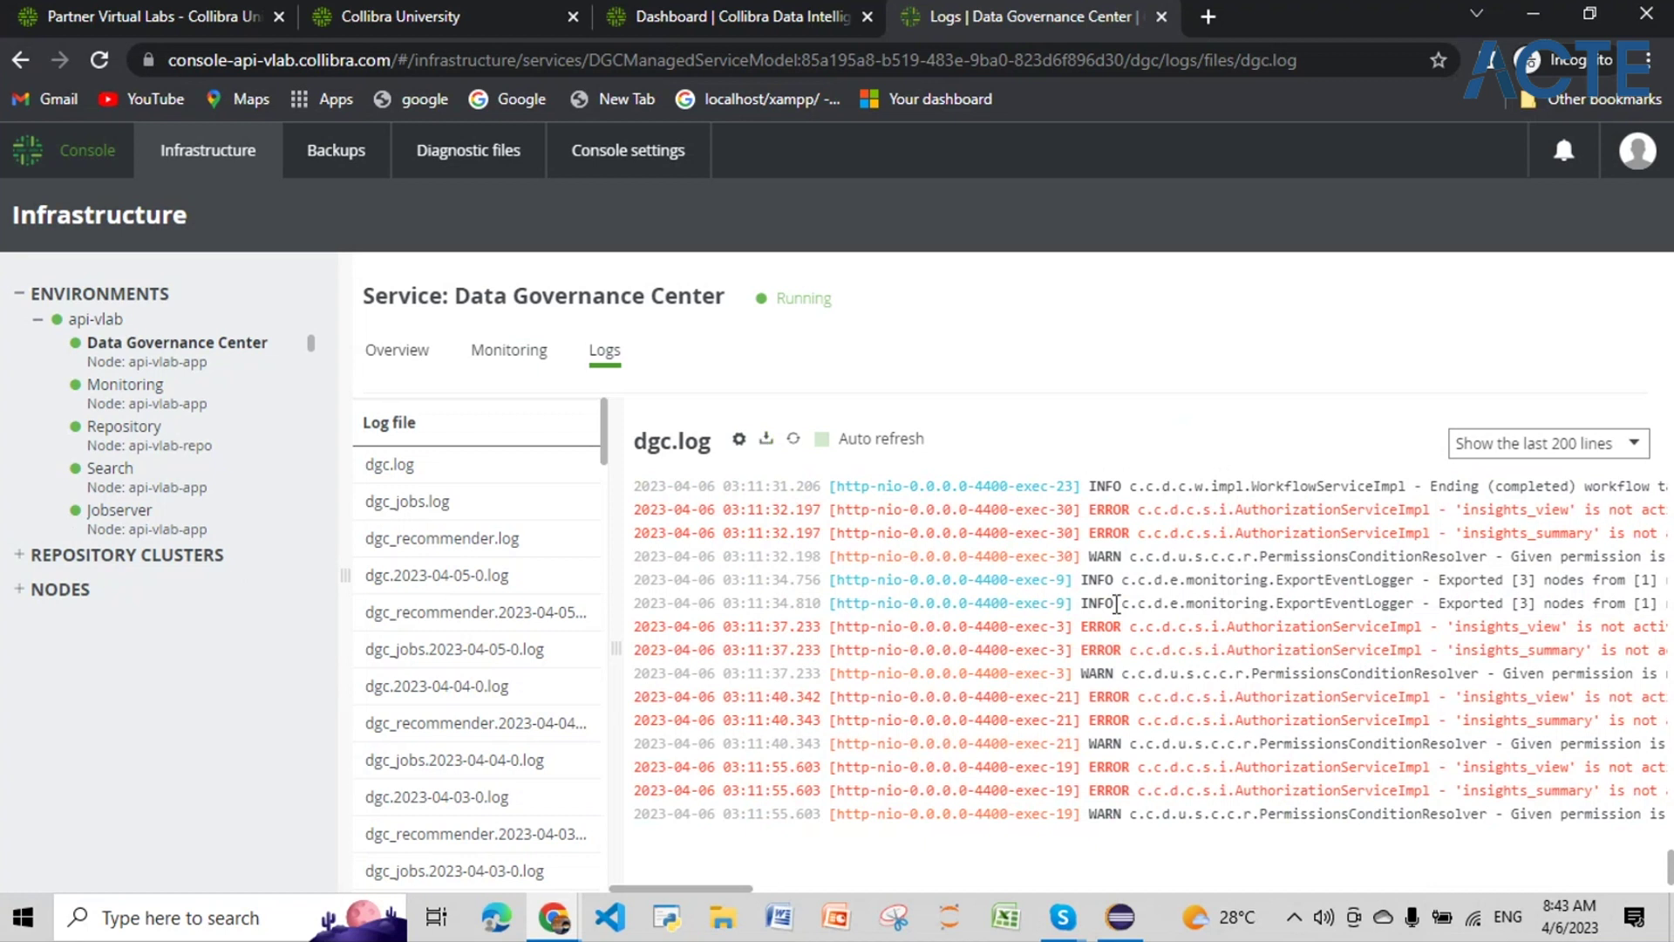
scroll(1229, 782, up, 1)
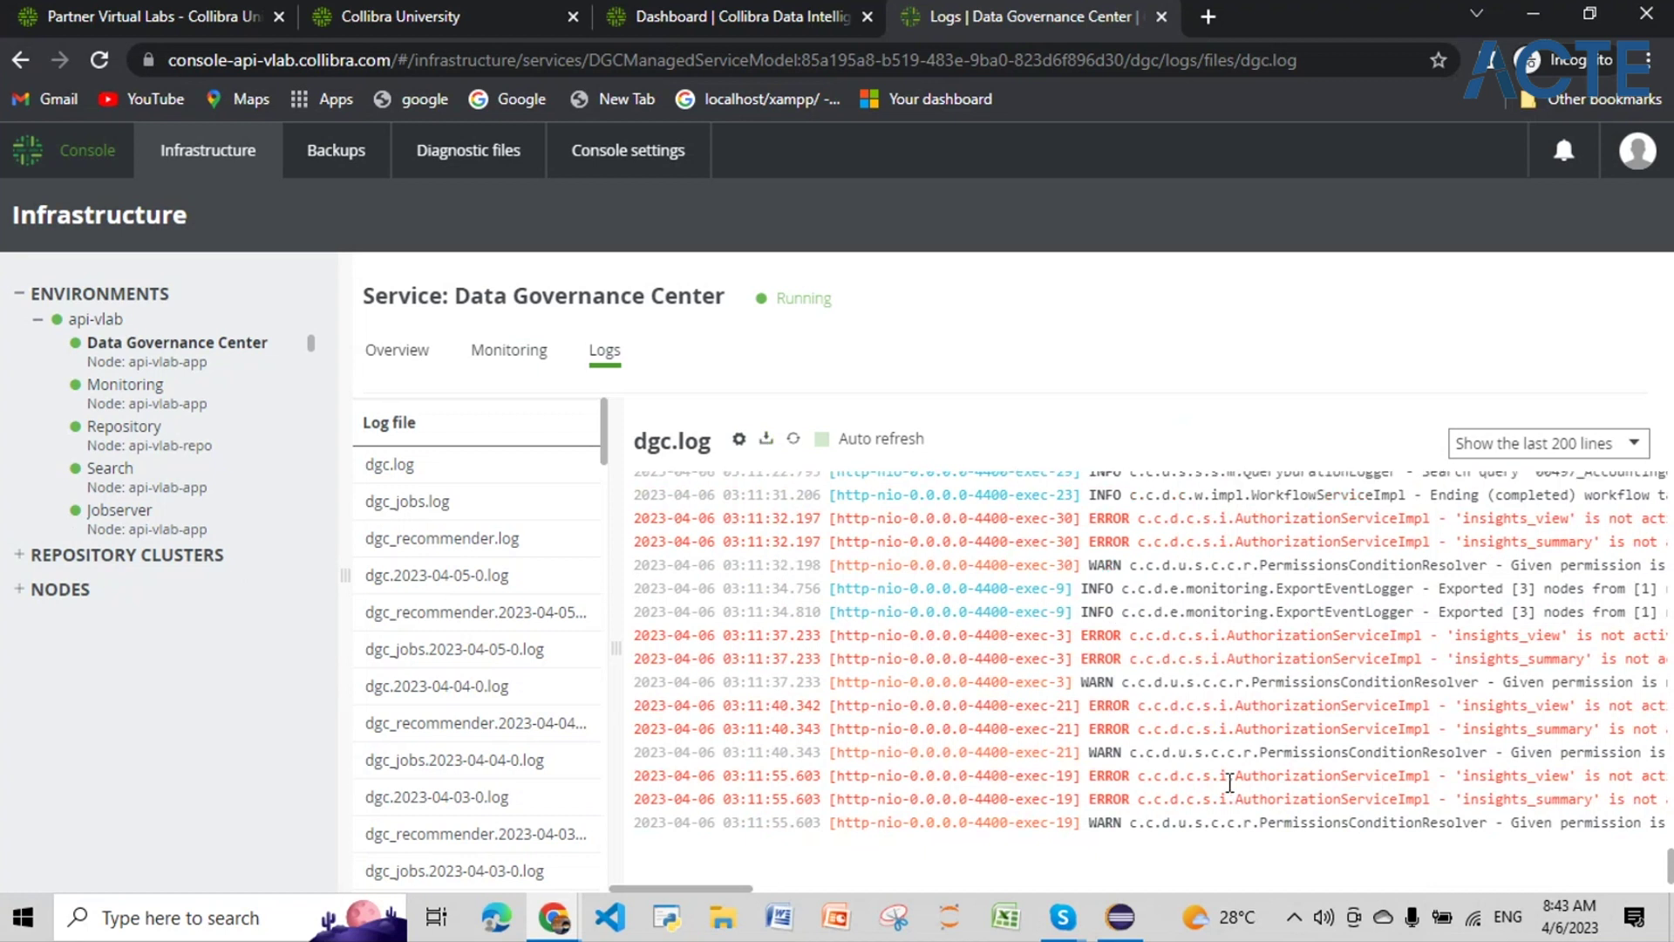
scroll(1229, 783, up, 1)
scroll(1230, 782, down, 1)
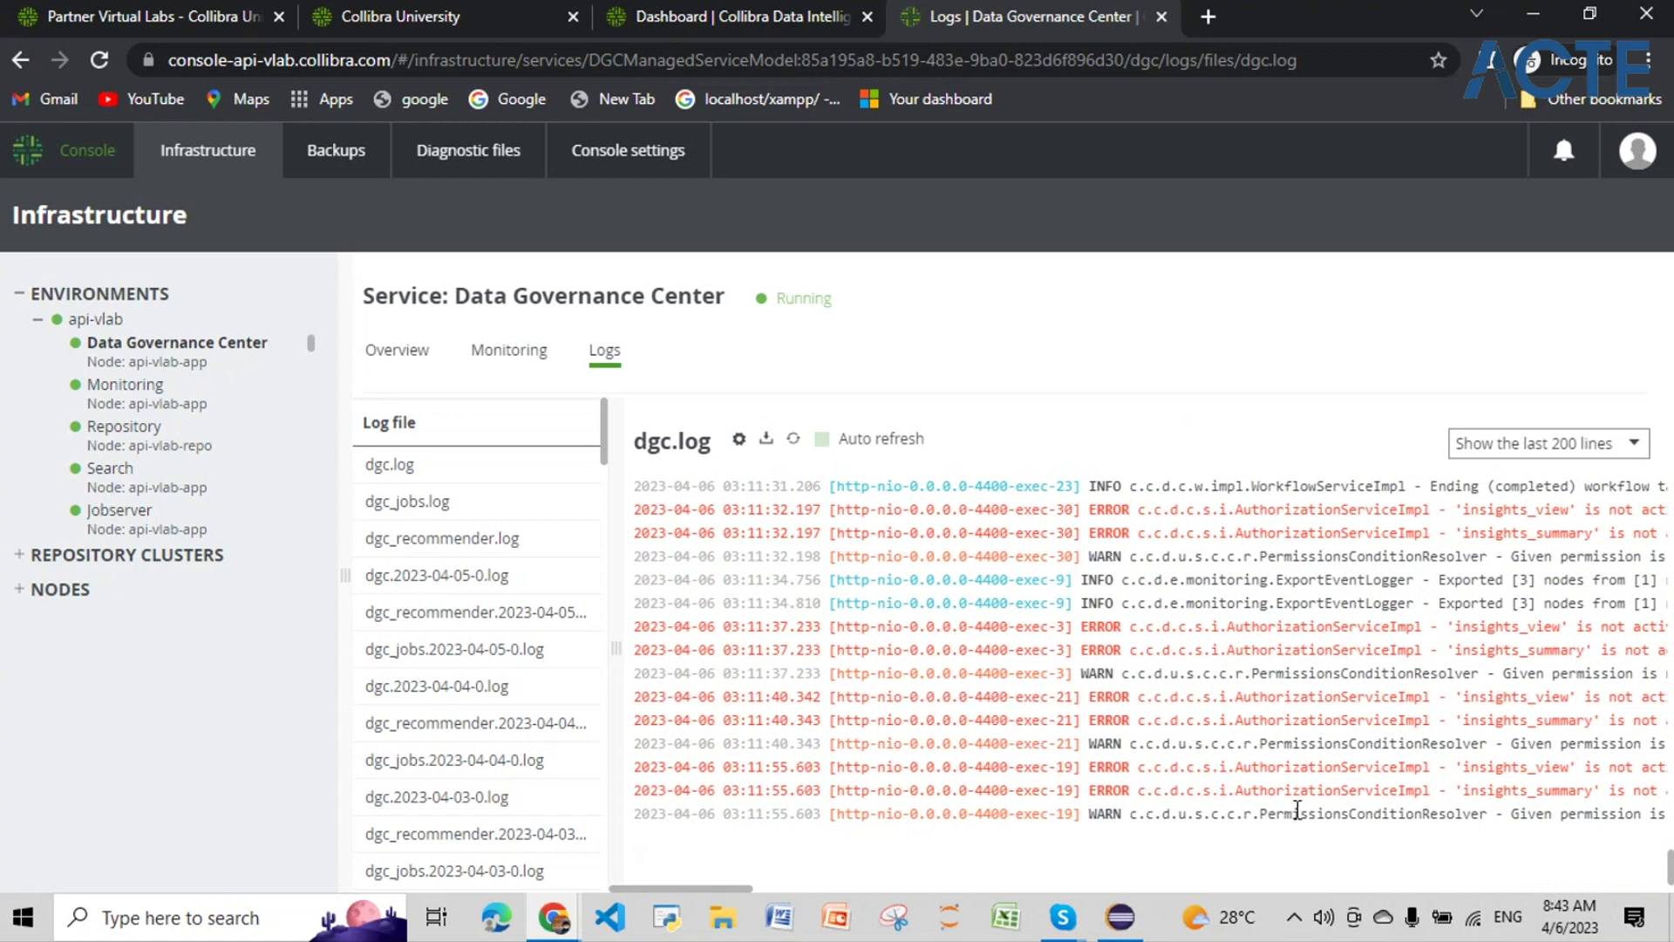
scroll(1297, 806, up, 3)
scroll(1297, 806, down, 3)
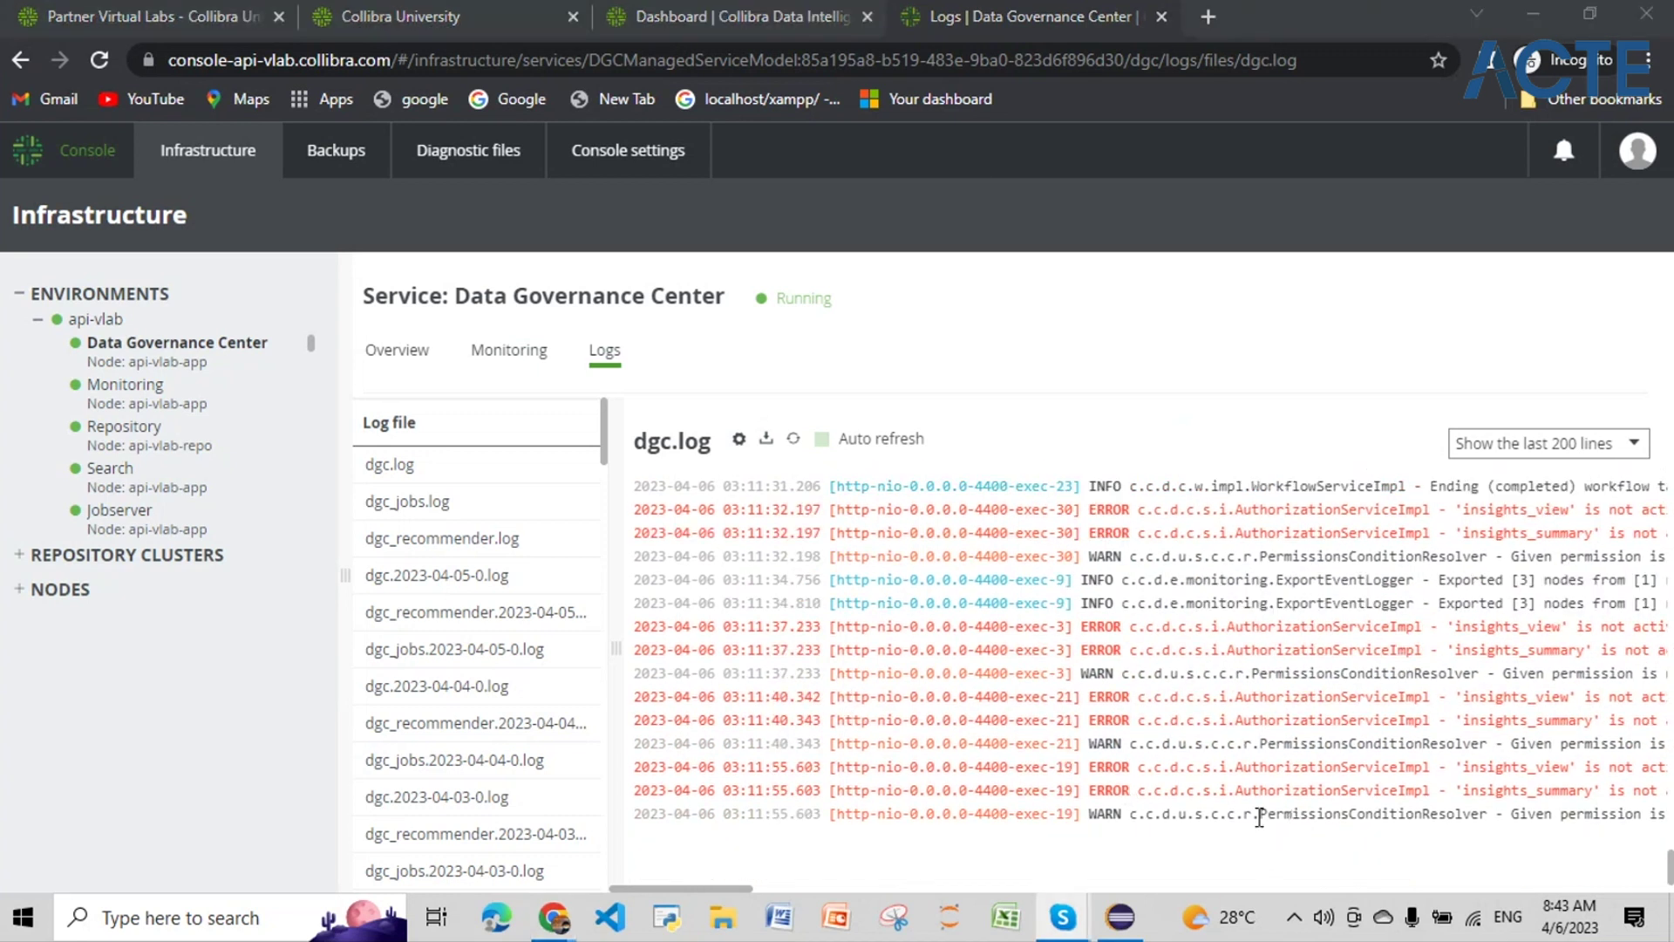
drag(1259, 817, 1643, 820)
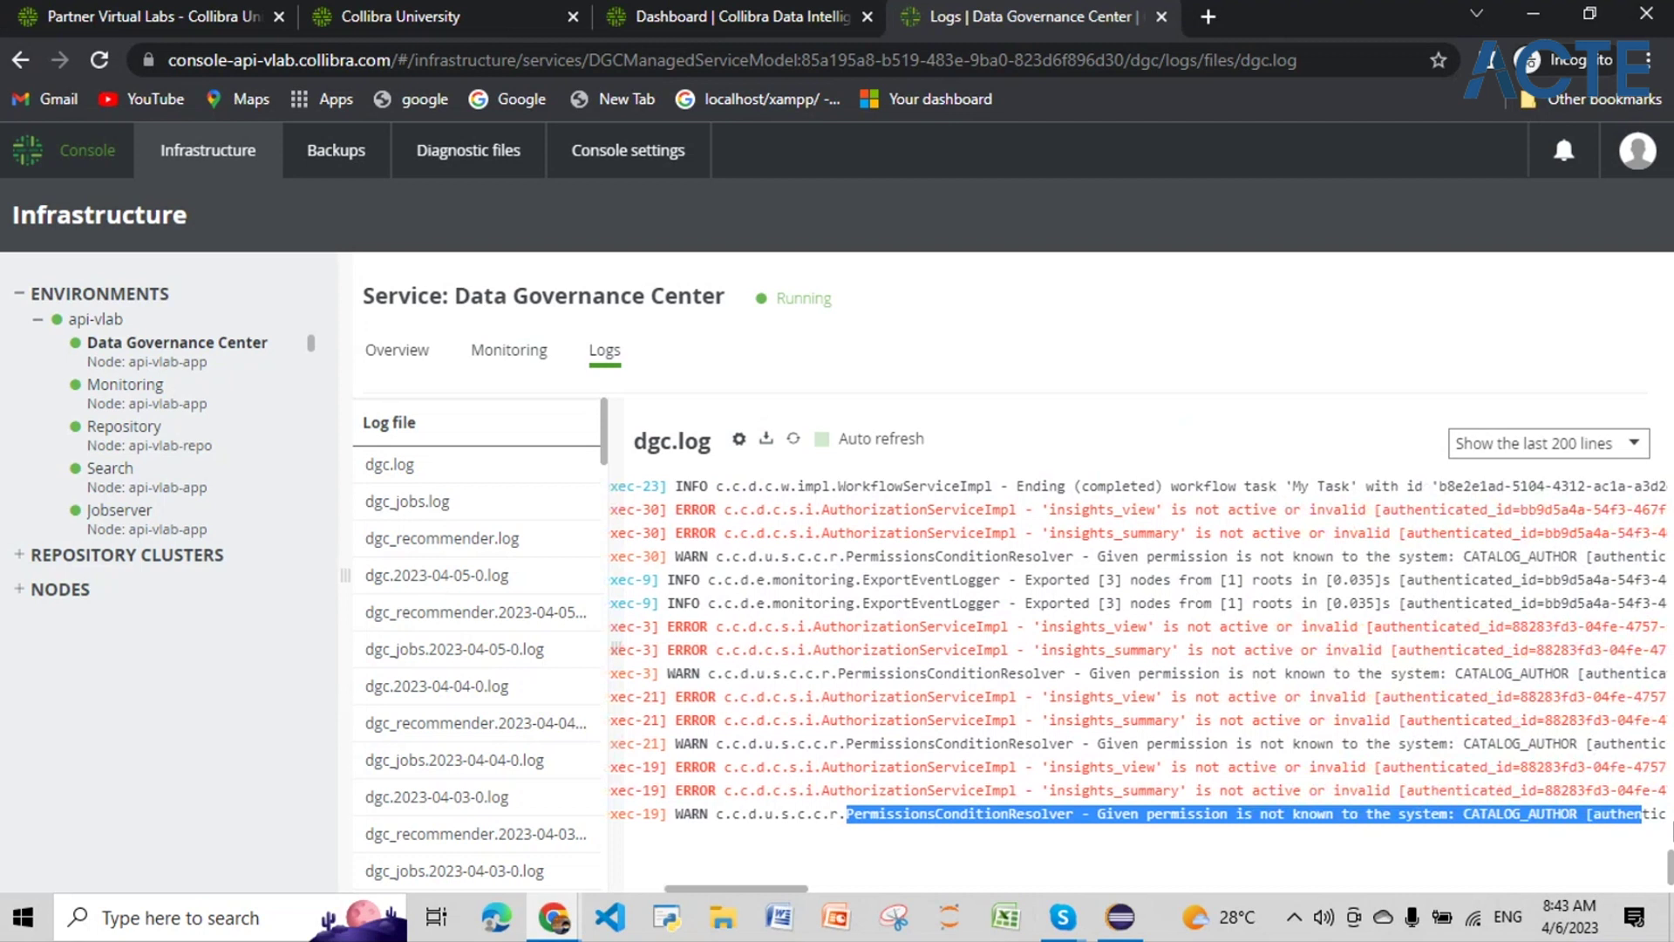
drag(1642, 820, 789, 888)
drag(909, 814, 1088, 817)
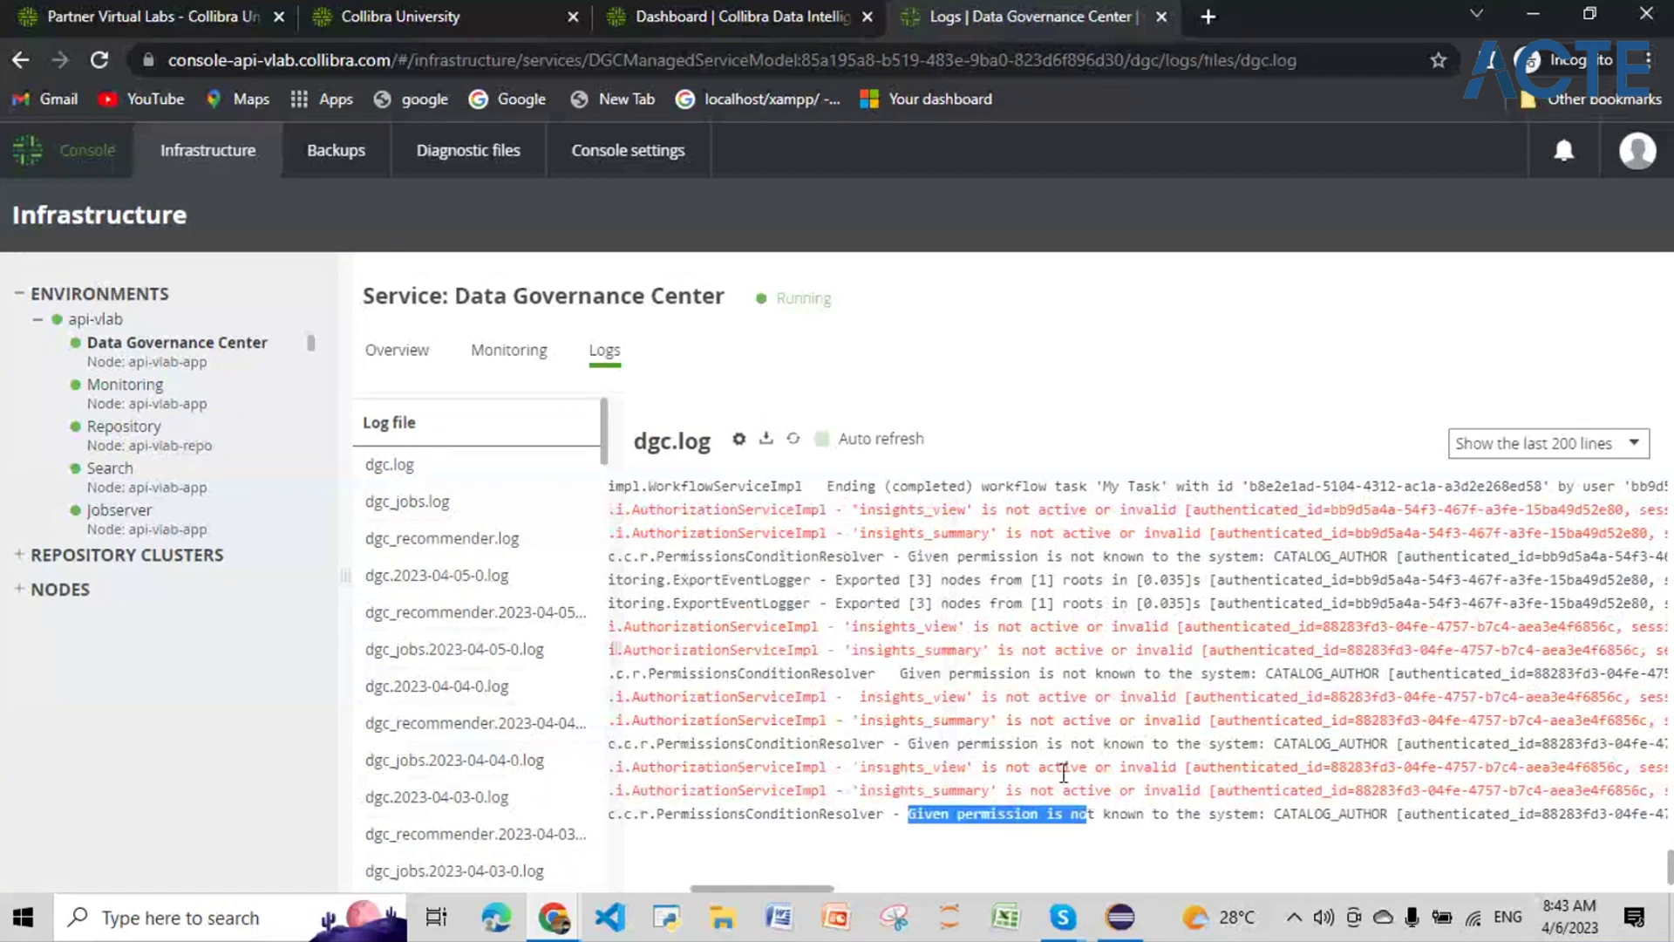
scroll(1063, 769, up, 5)
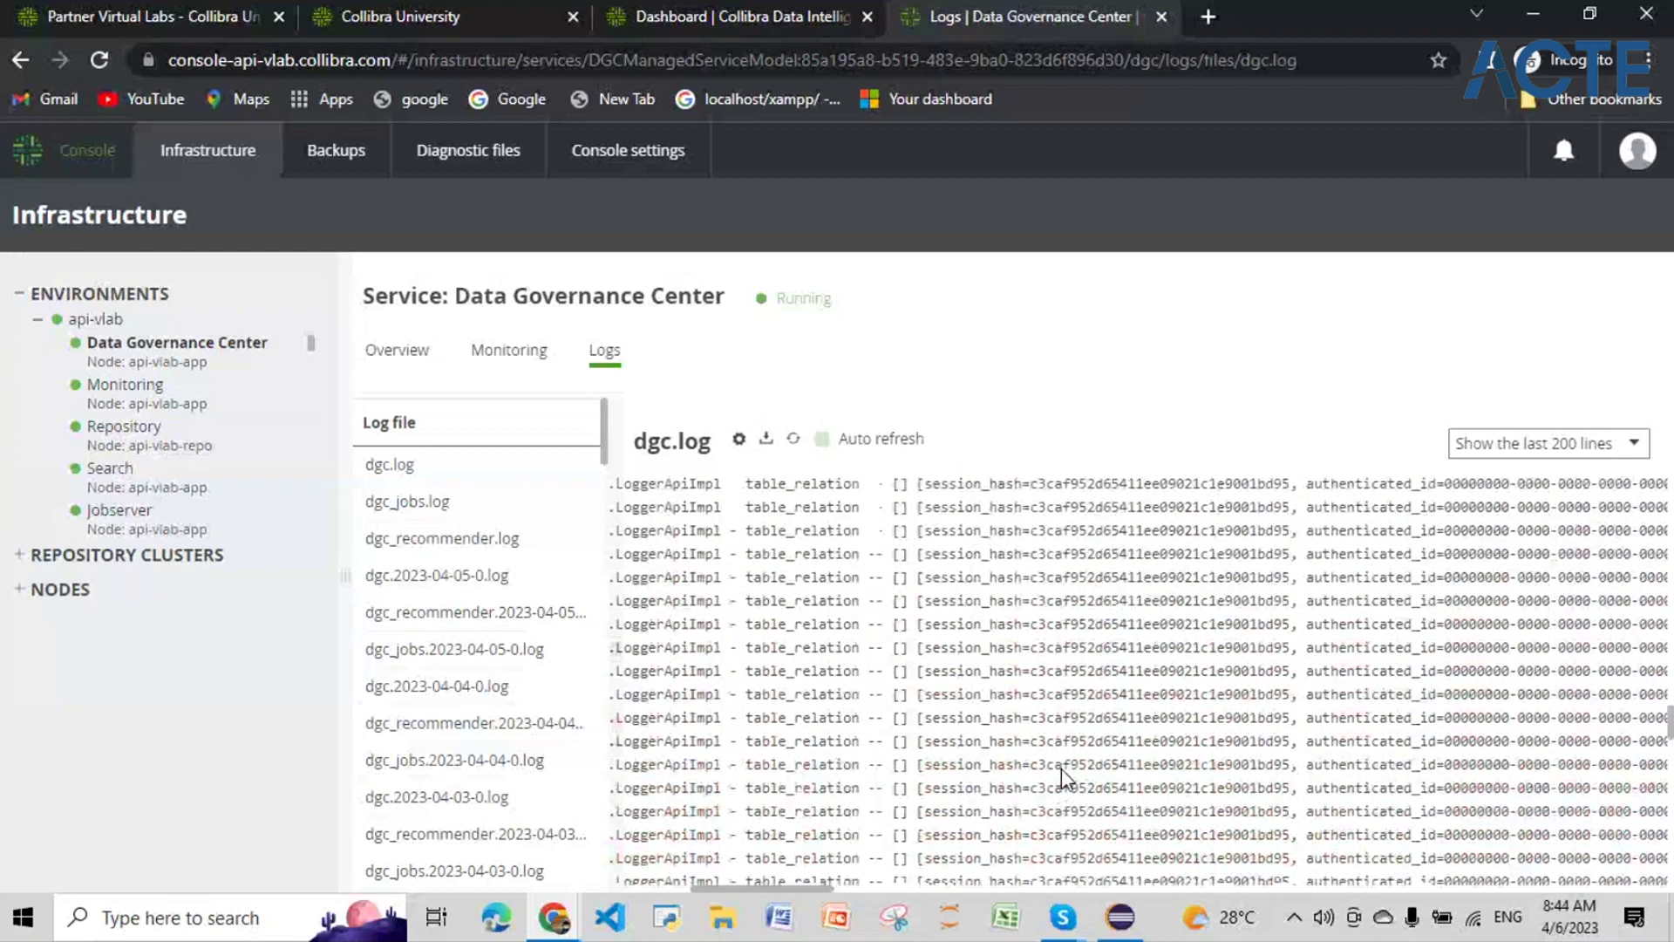
scroll(1060, 767, up, 5)
scroll(1060, 767, down, 3)
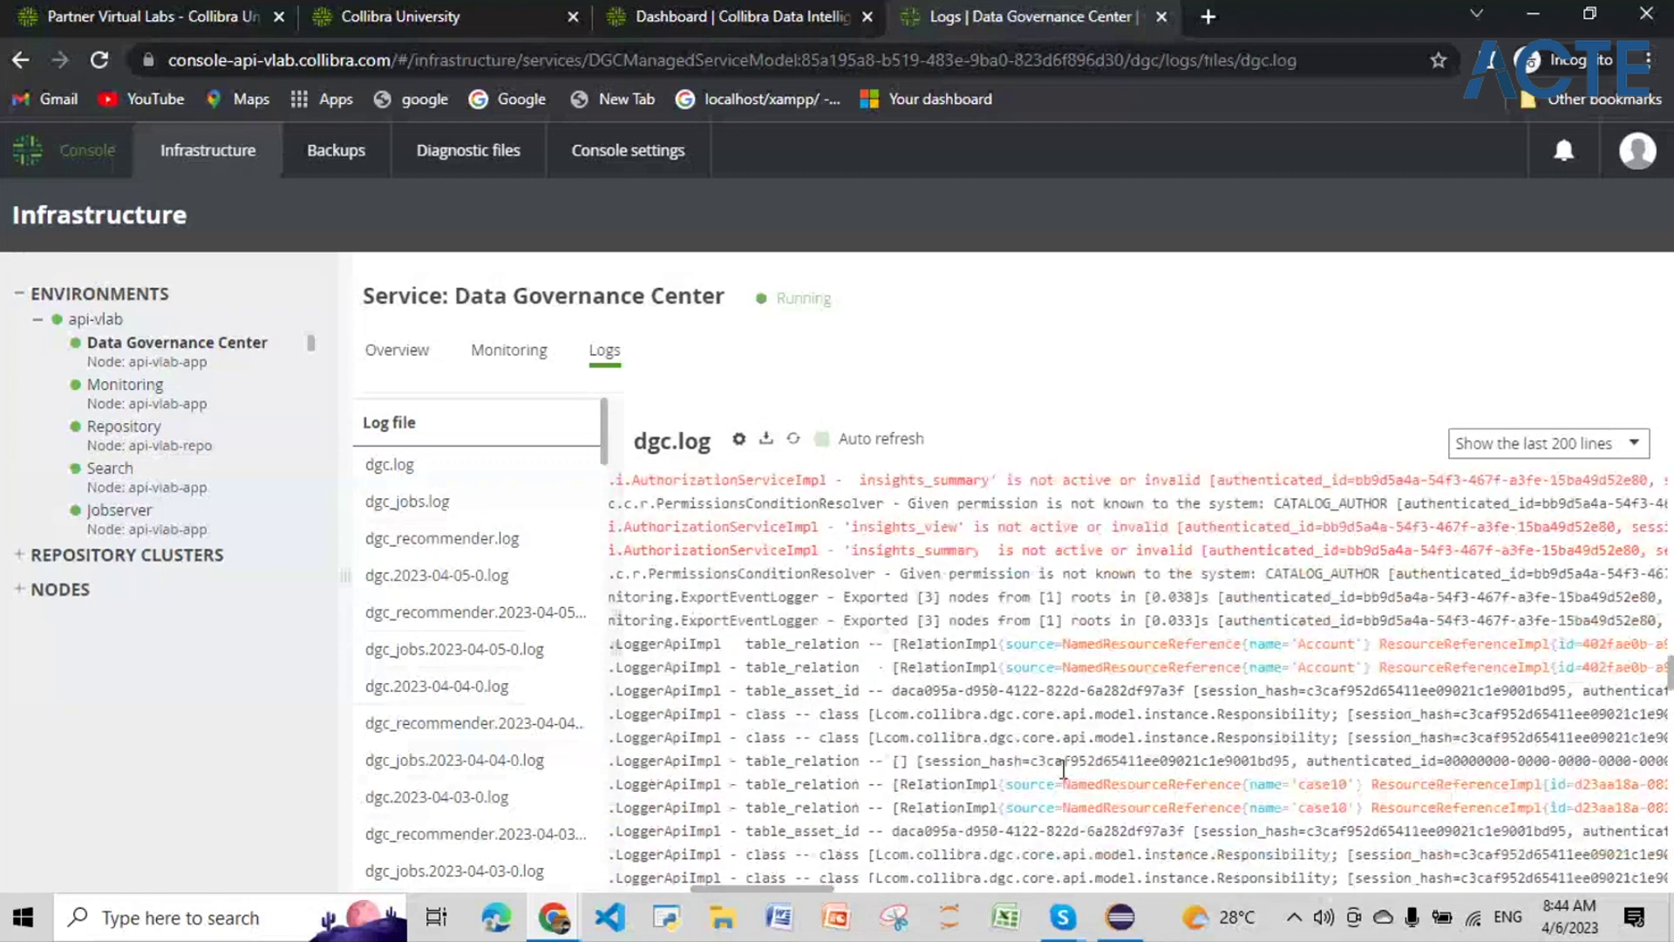
scroll(1067, 735, up, 10)
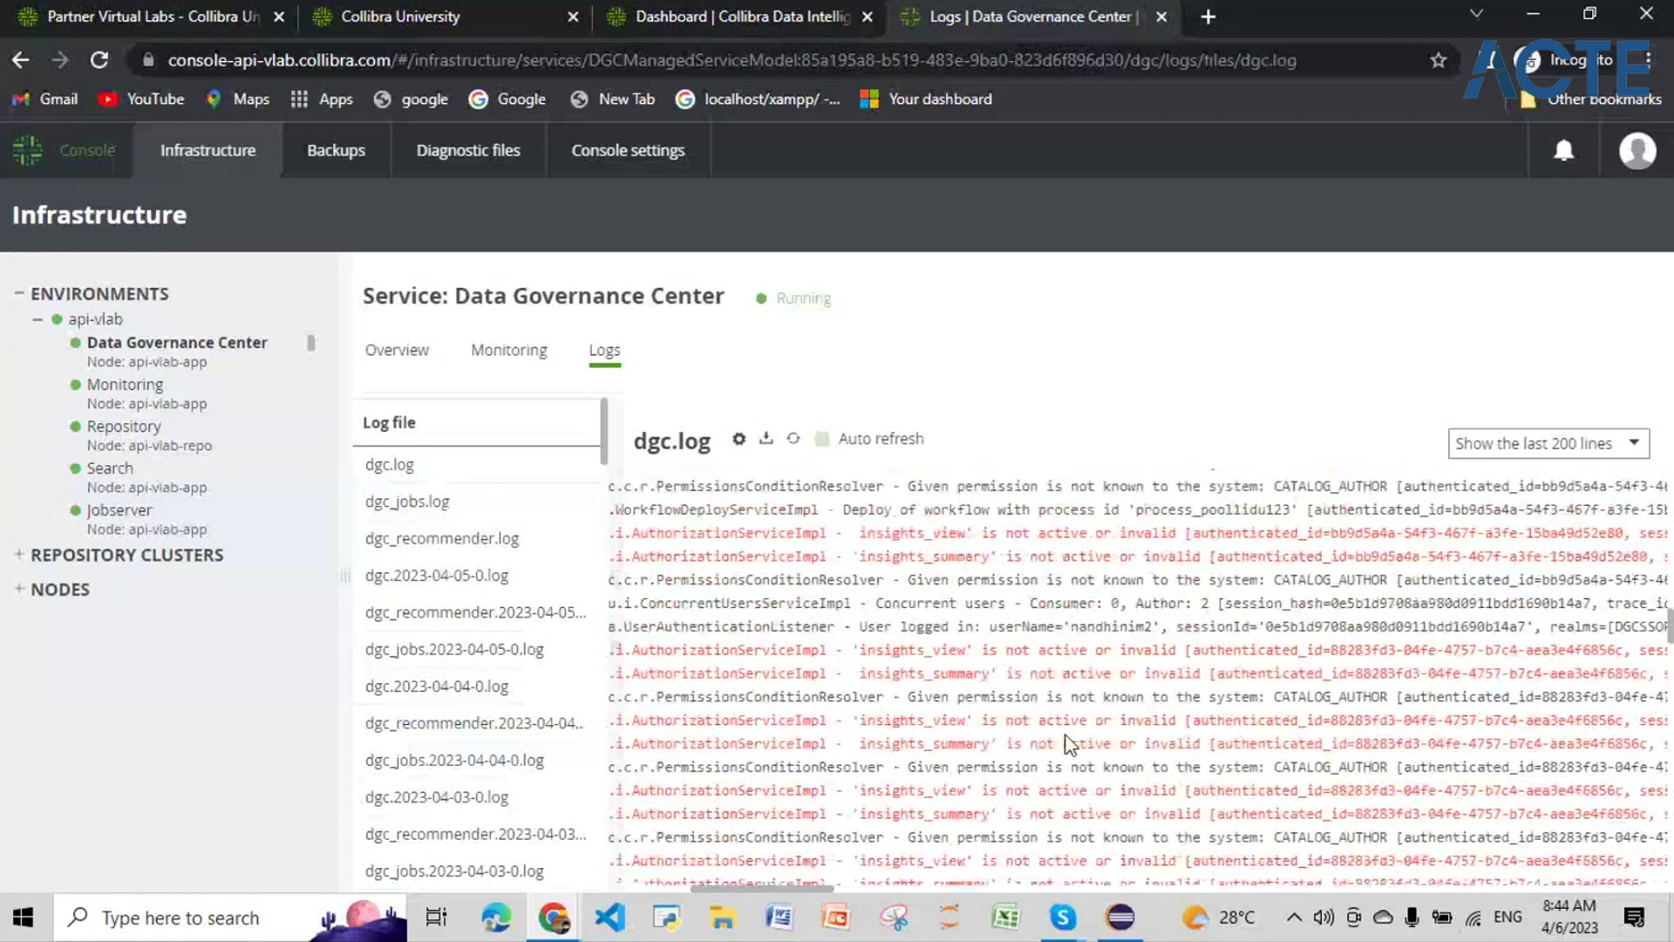
scroll(1069, 743, down, 5)
scroll(1069, 742, down, 3)
scroll(1069, 743, up, 6)
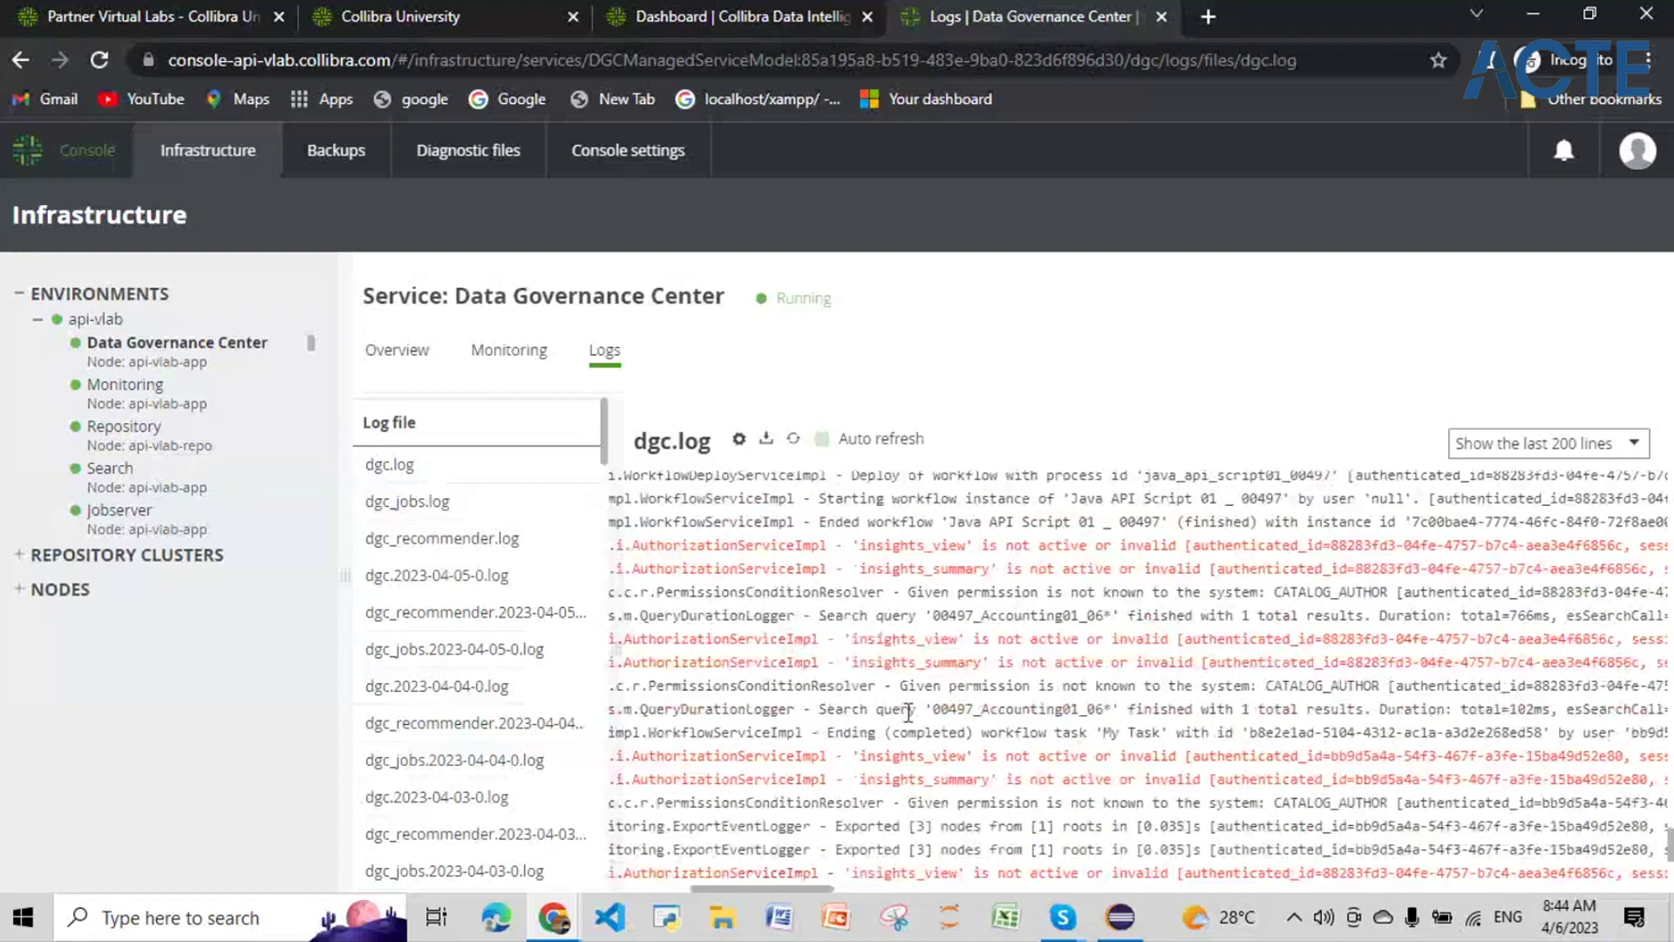
drag(933, 708, 1101, 715)
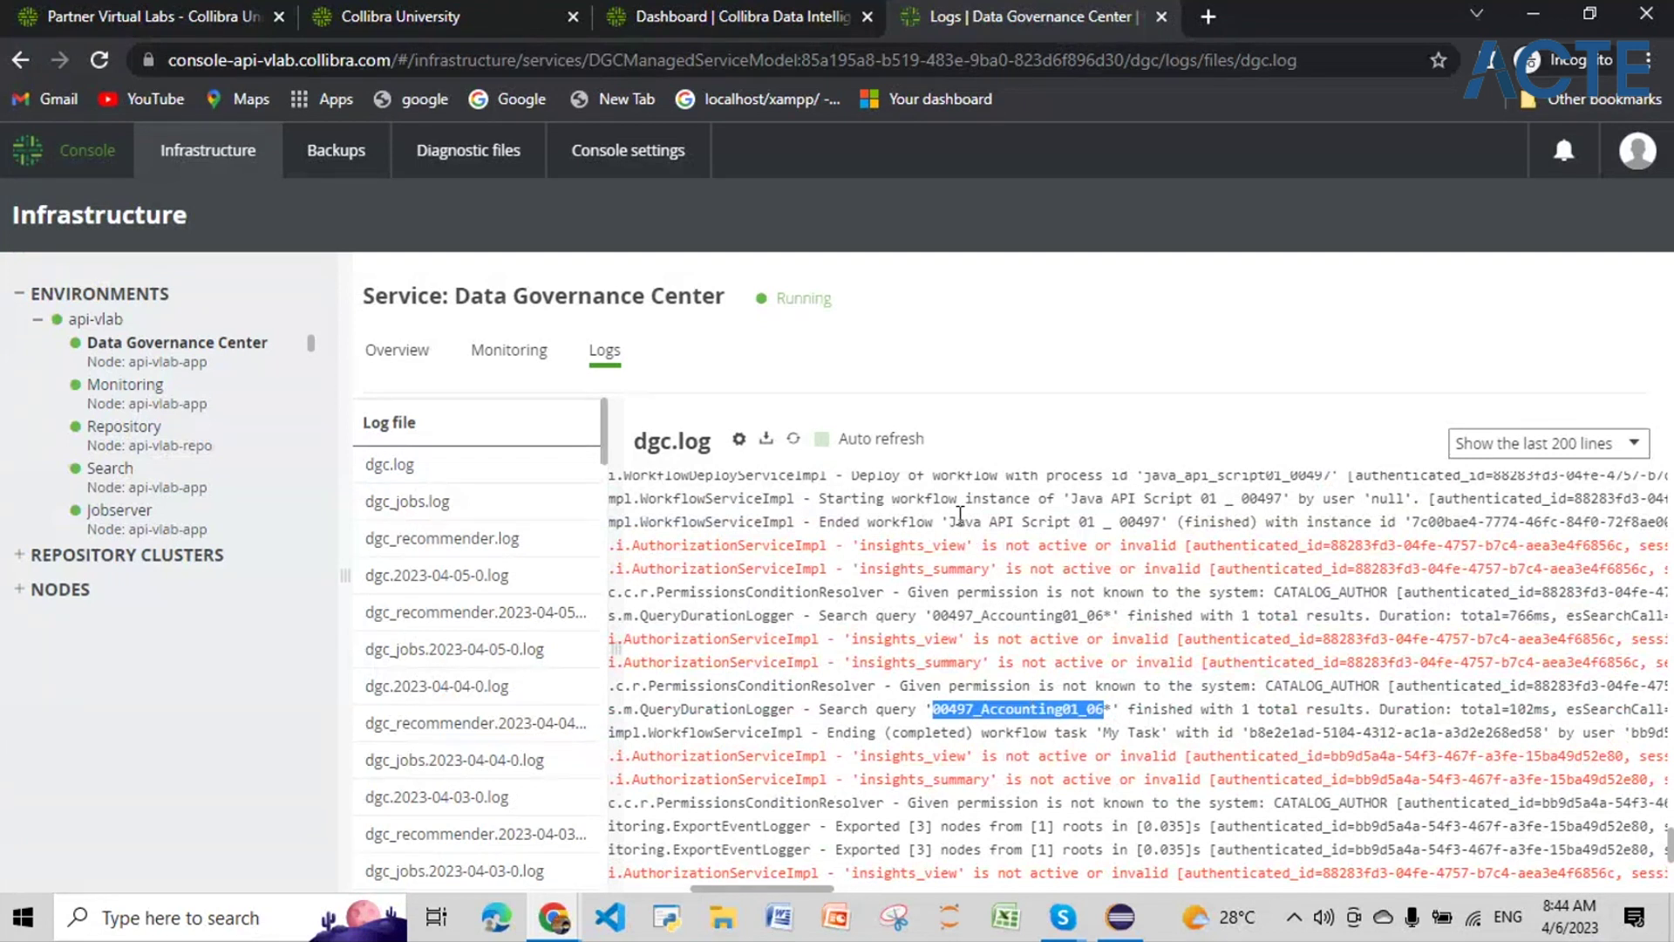
drag(950, 522, 1153, 523)
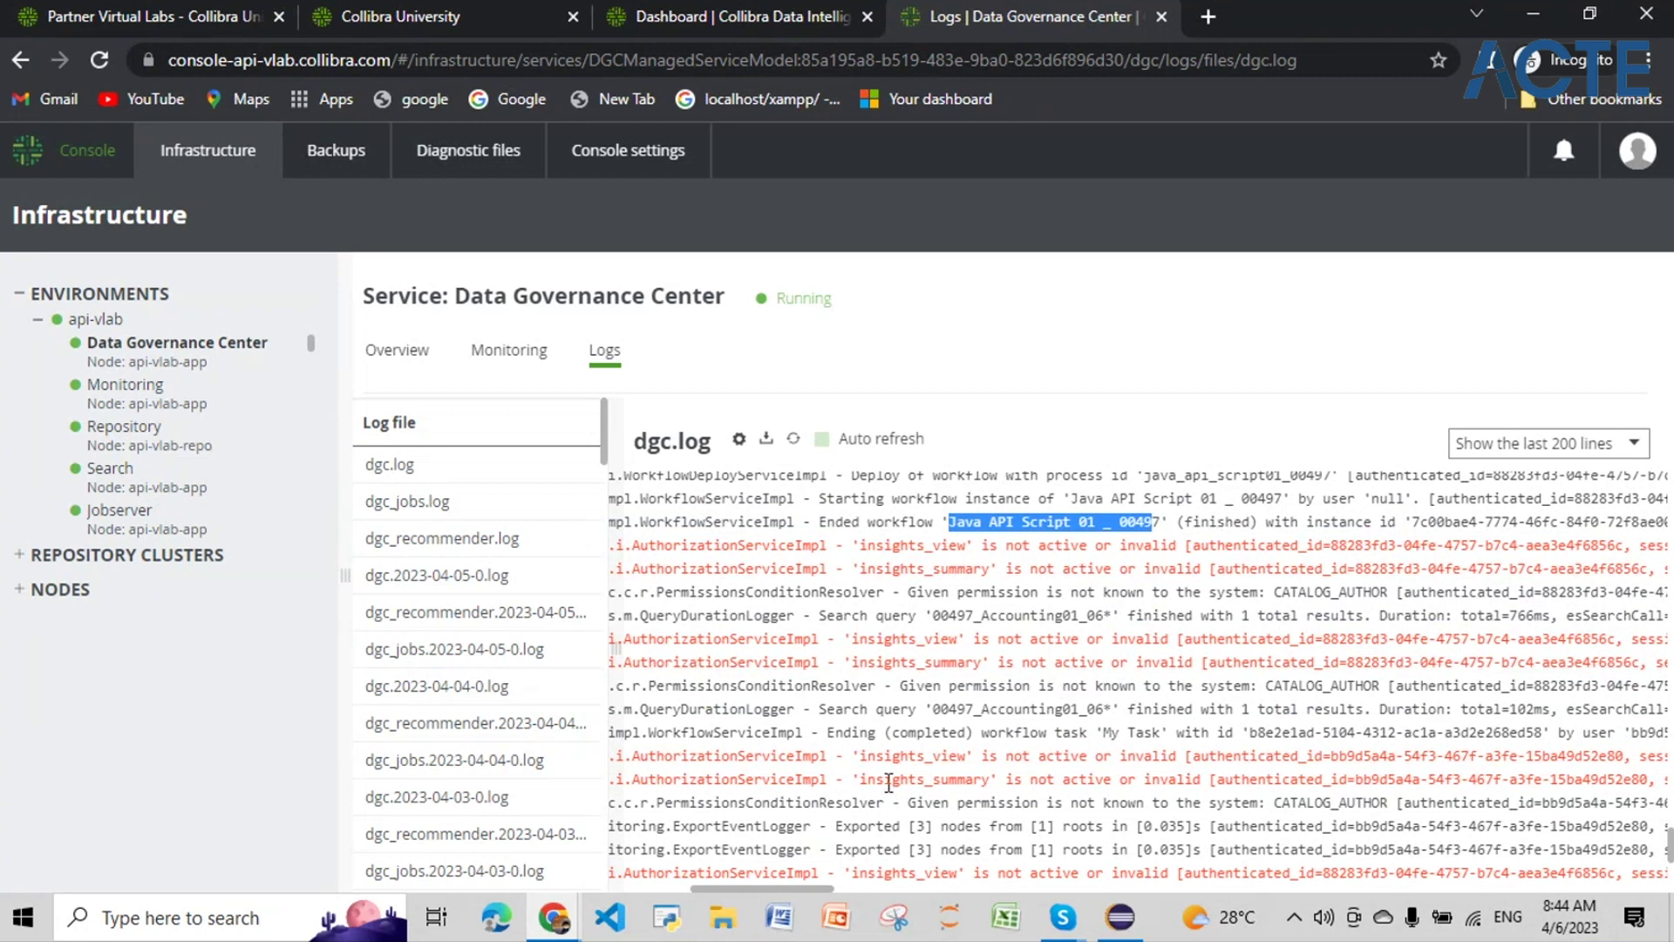
mouse_move(799, 887)
mouse_down()
mouse_move(1034, 893)
mouse_move(777, 895)
mouse_up()
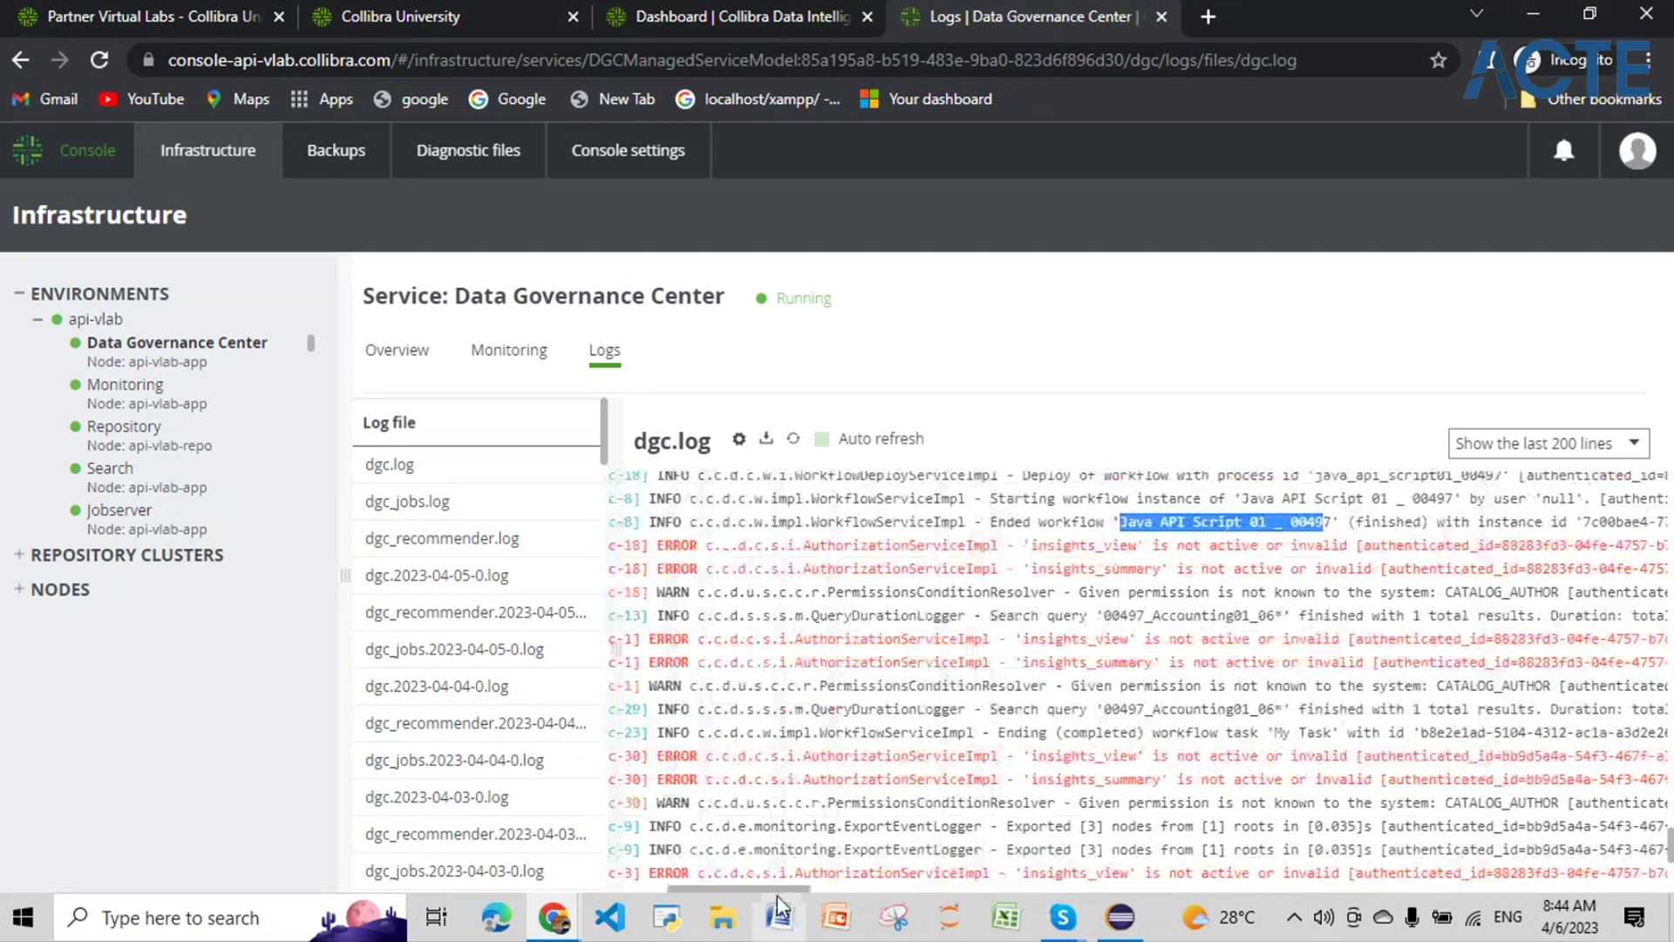
scroll(1349, 755, down, 1)
scroll(1348, 756, up, 6)
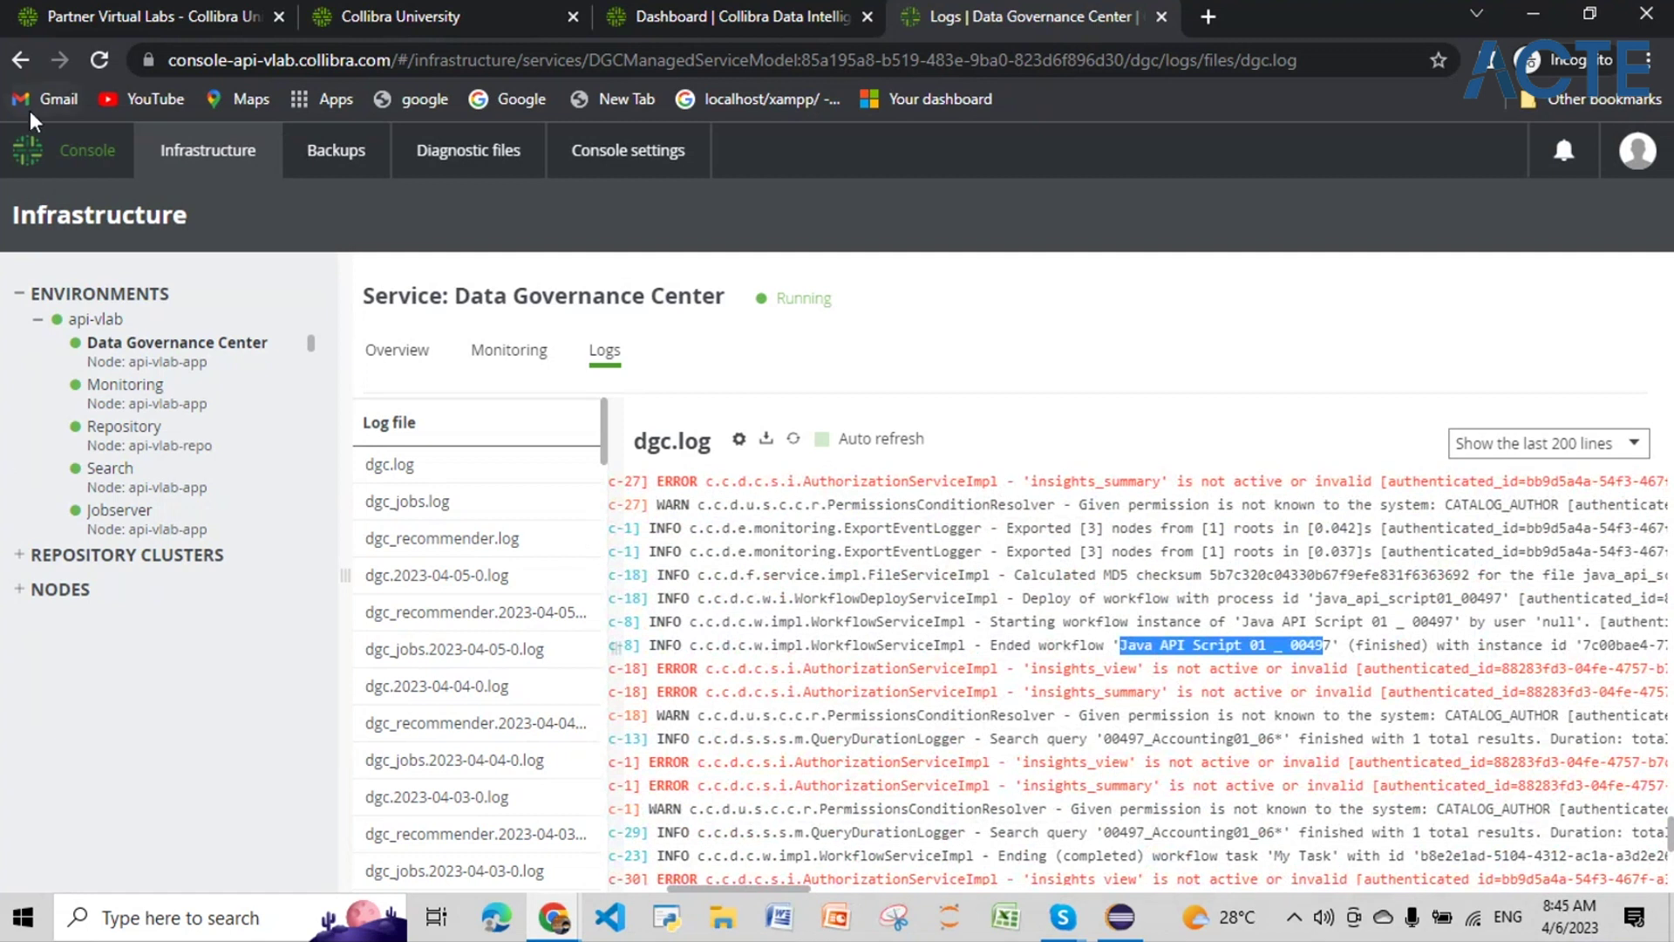
Step: Open Settings from the applications menu in the dashboard tab, then return to the dgc.log page
click(767, 18)
click(1640, 151)
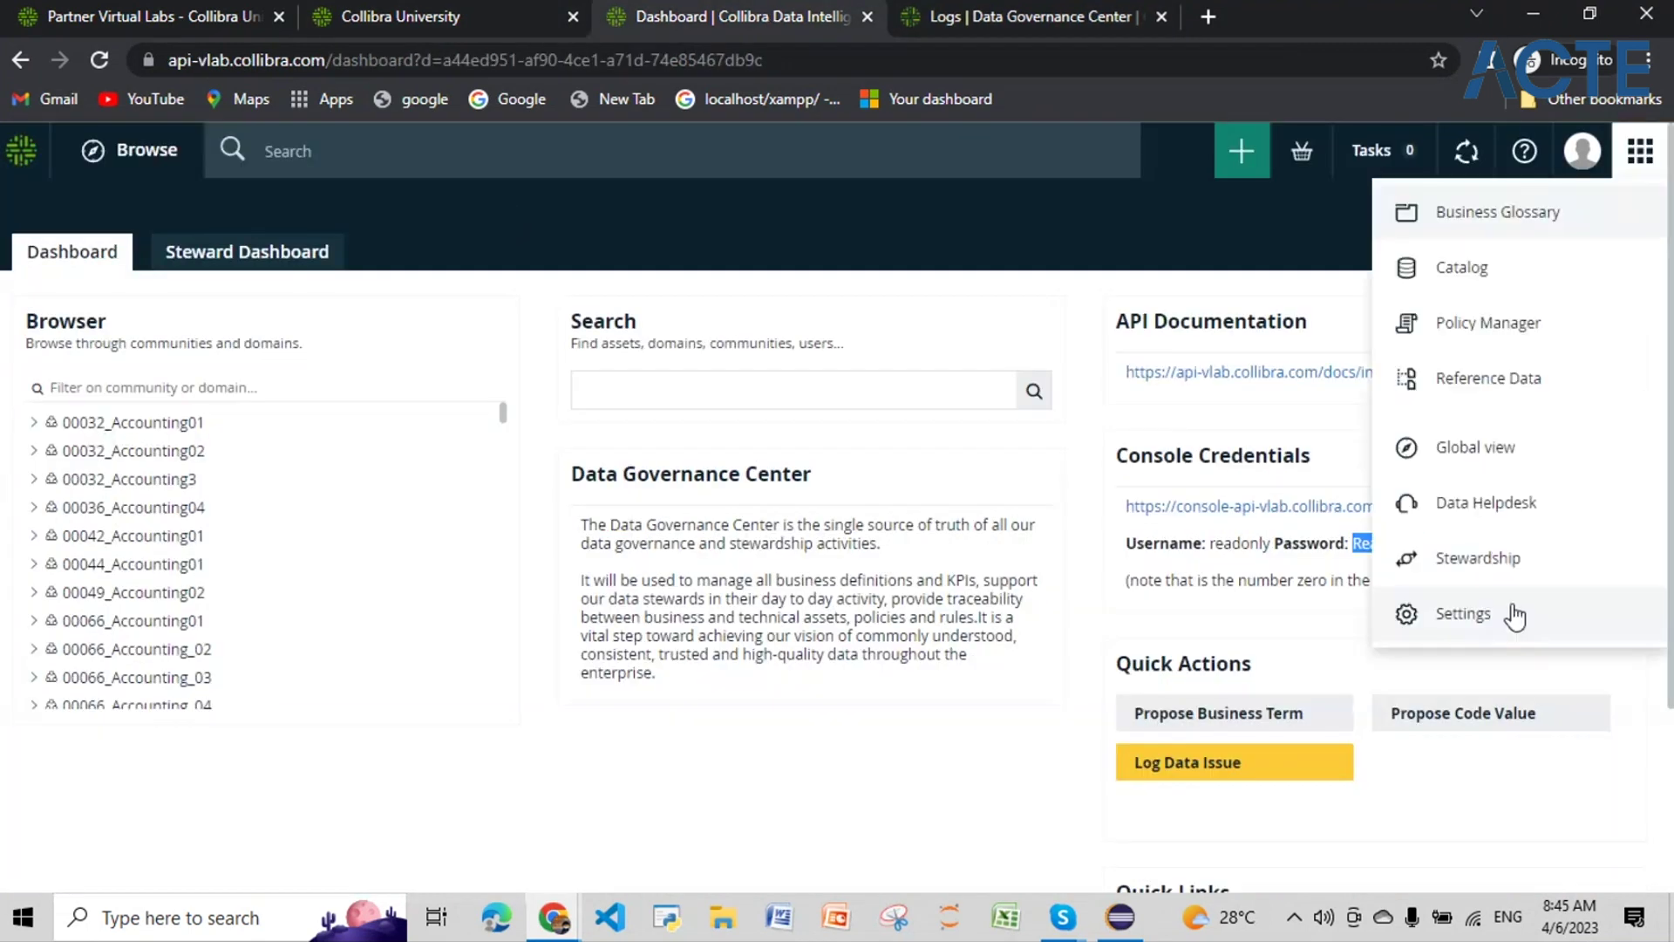
click(1506, 613)
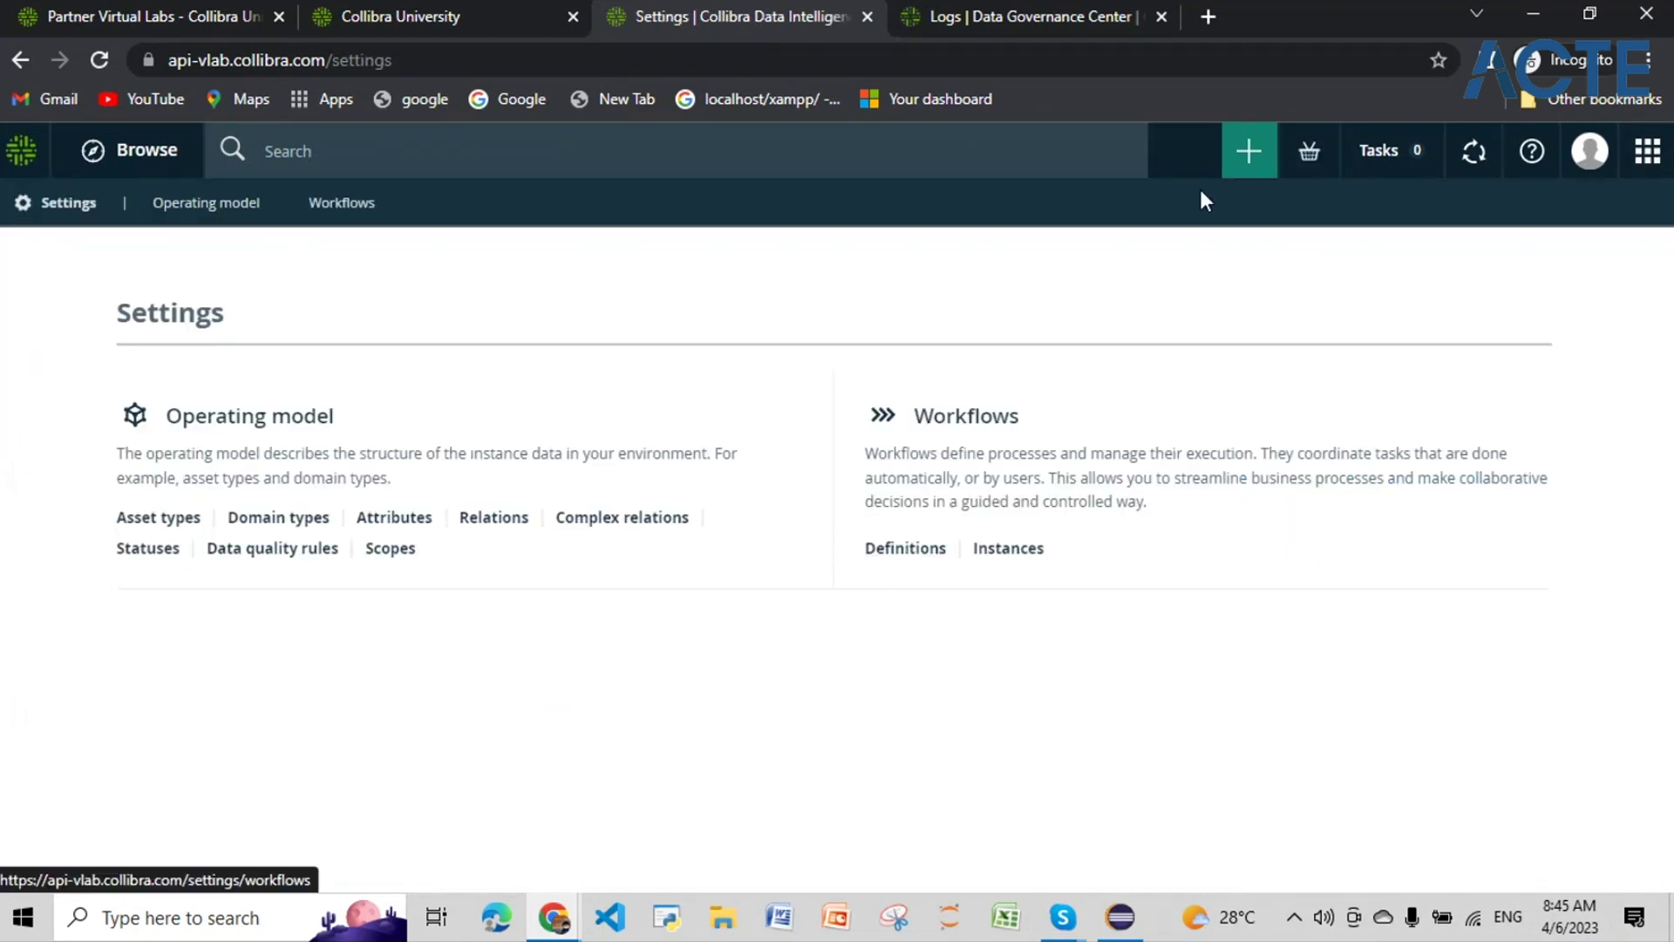
click(1010, 13)
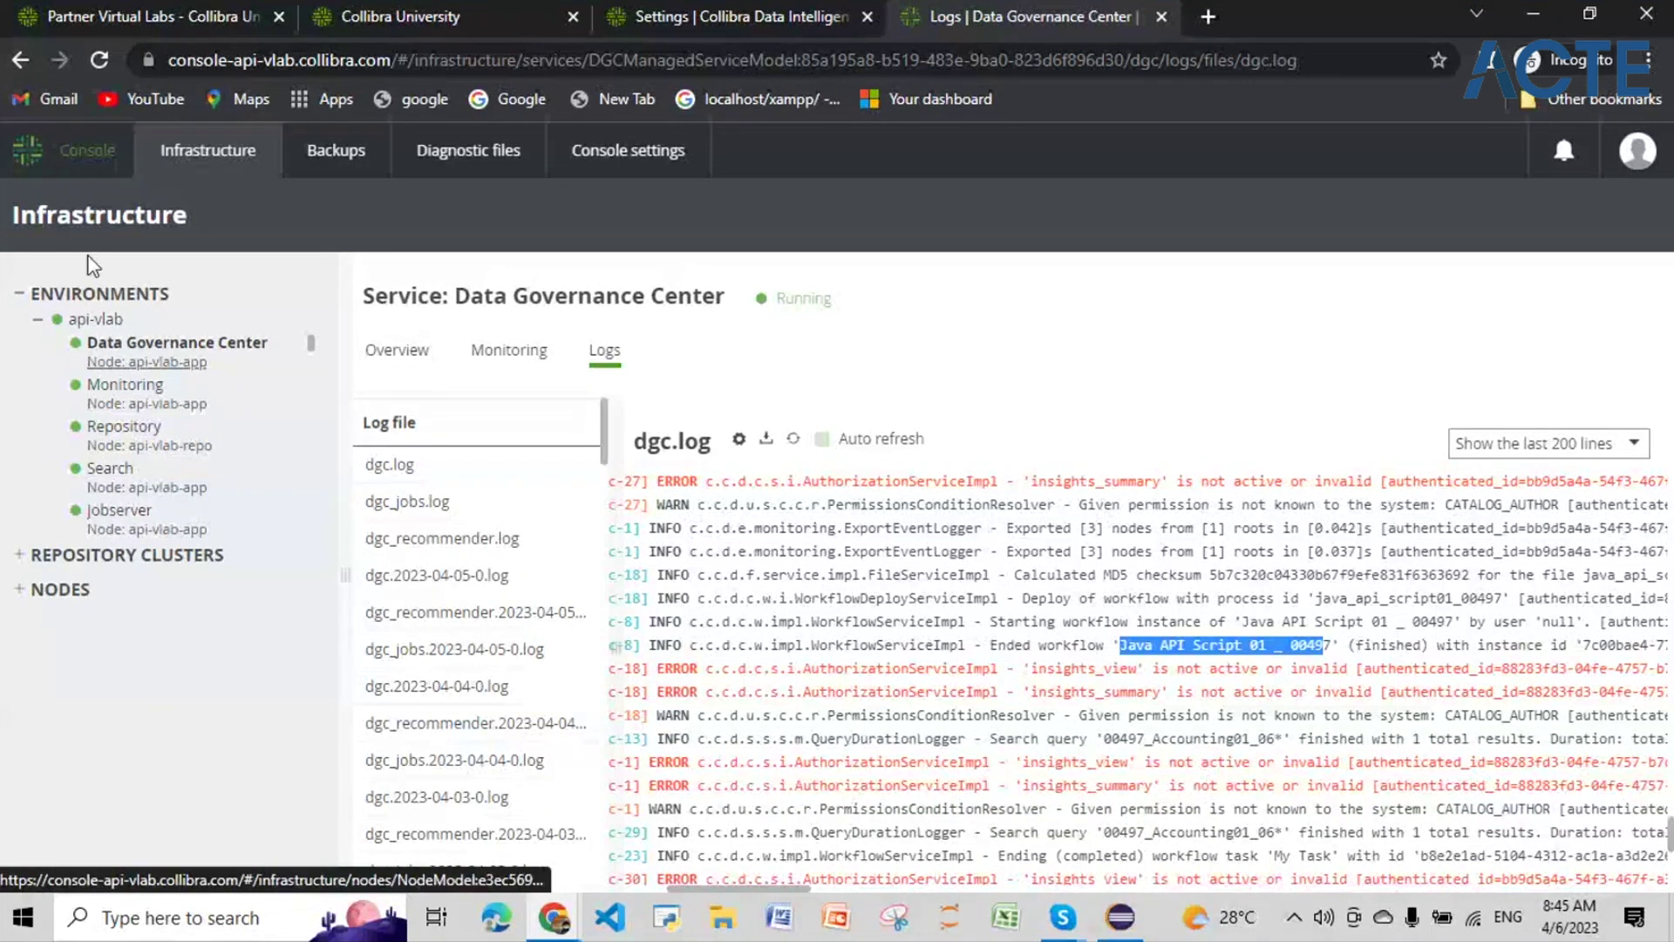
click(756, 15)
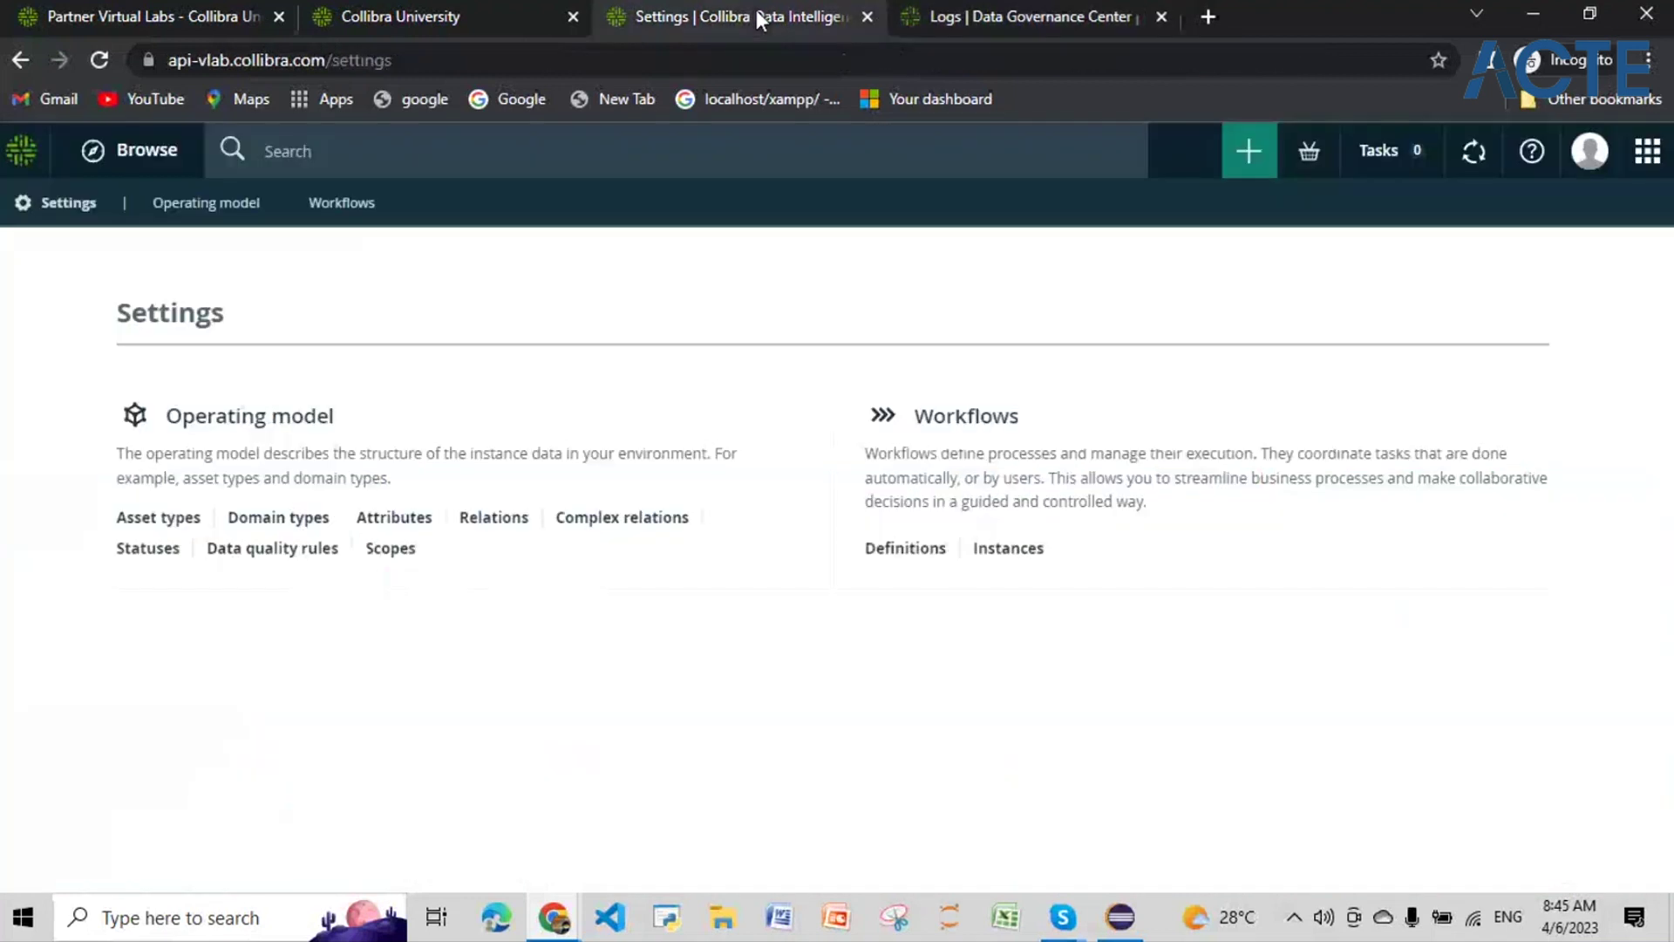
click(1022, 10)
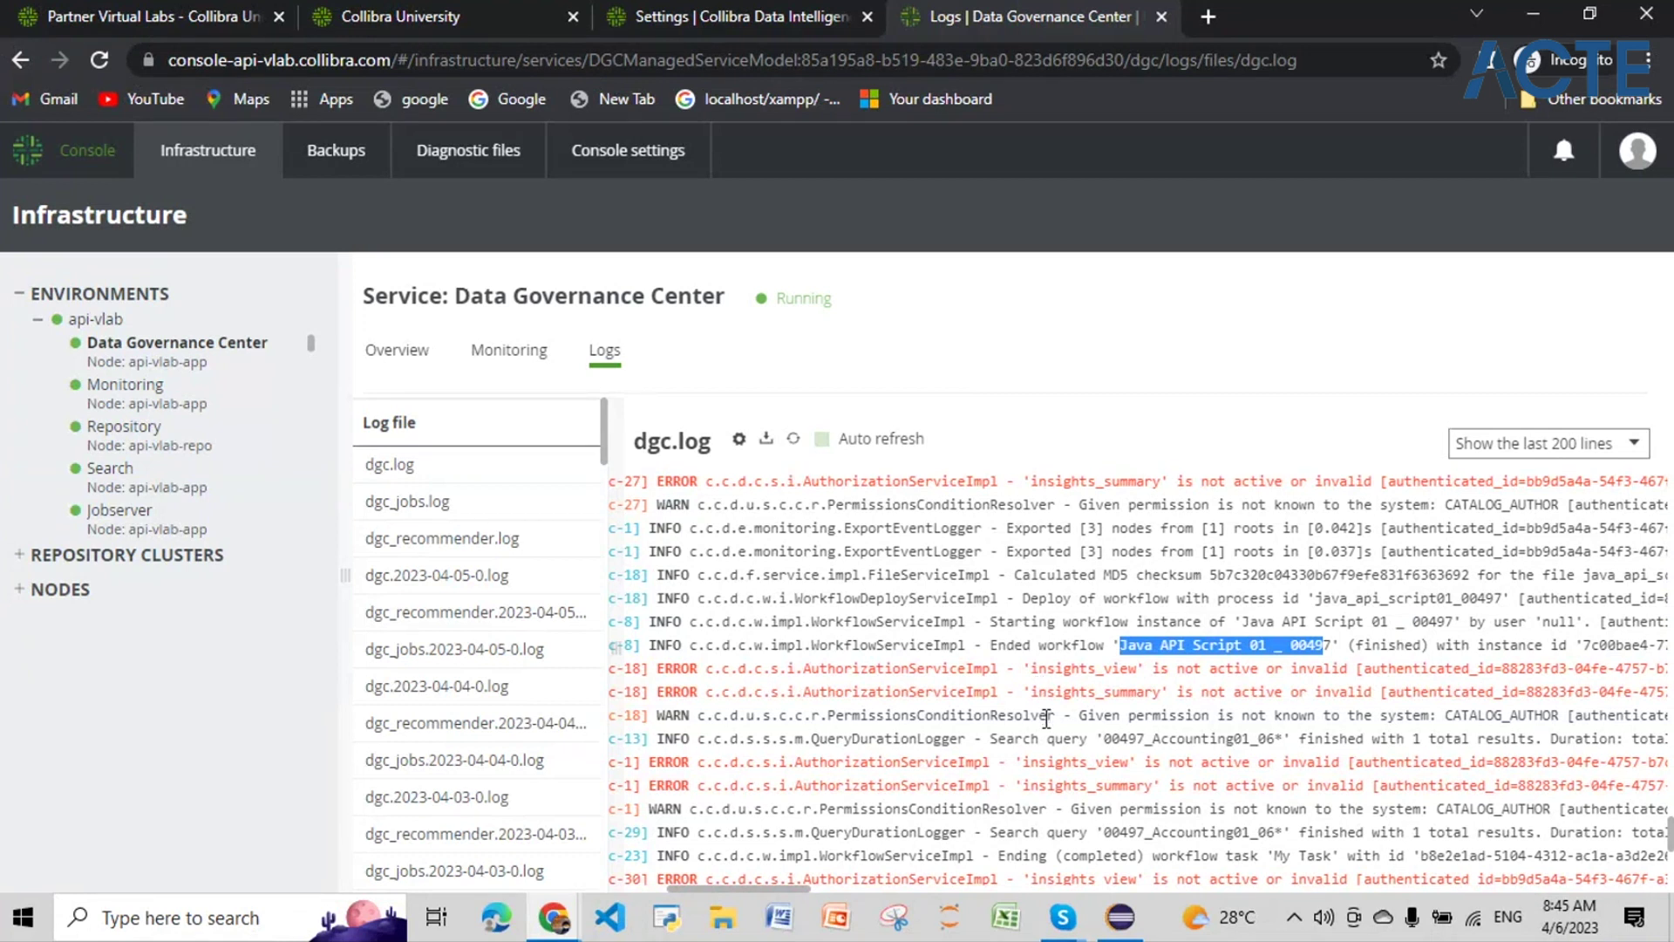
scroll(1047, 719, down, 1)
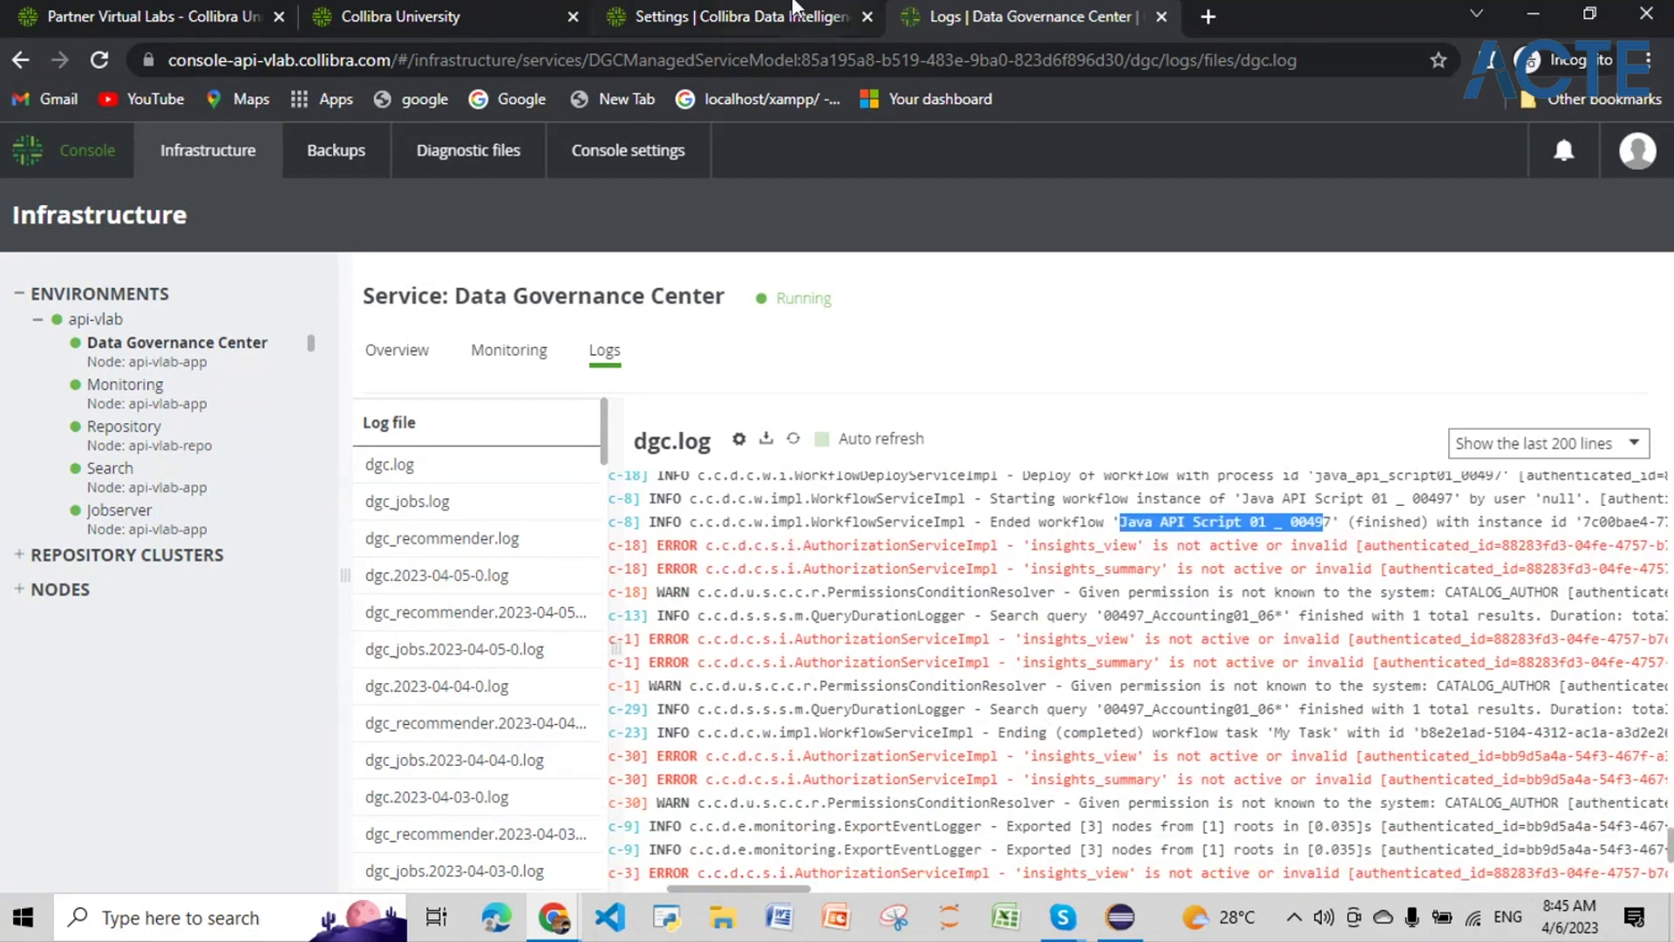
Step: Filter workflow definitions by name 00497 and open Java API Script 01 _ 00497
click(794, 9)
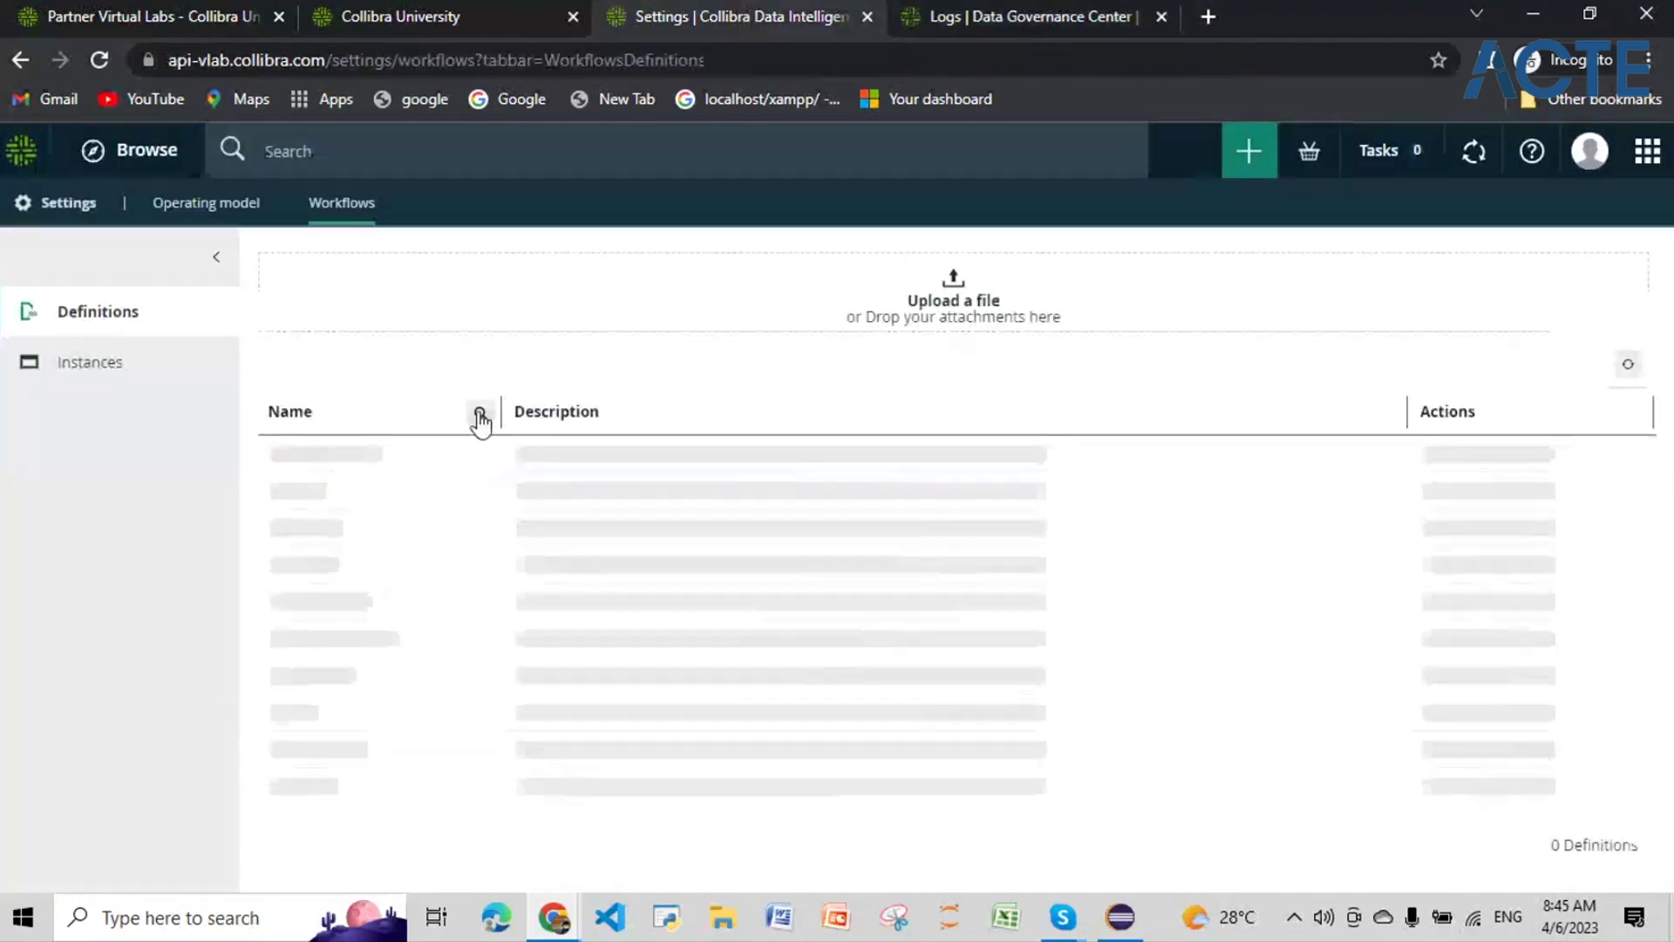
click(481, 419)
text(java)
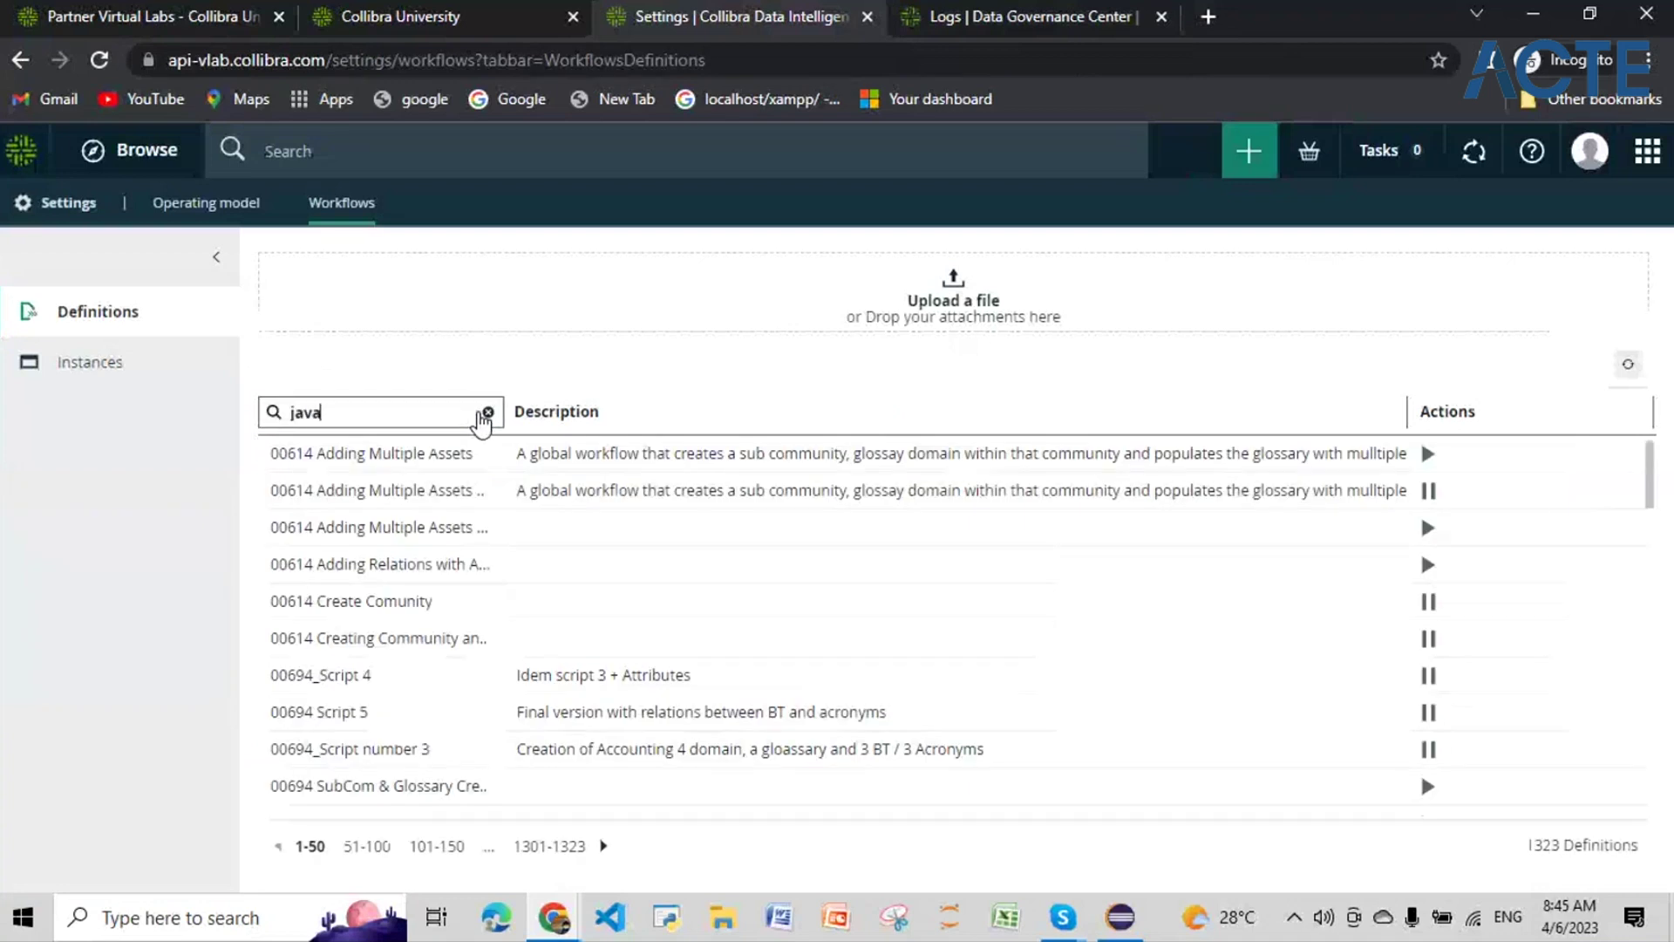
key(BackSpace)
text(00497)
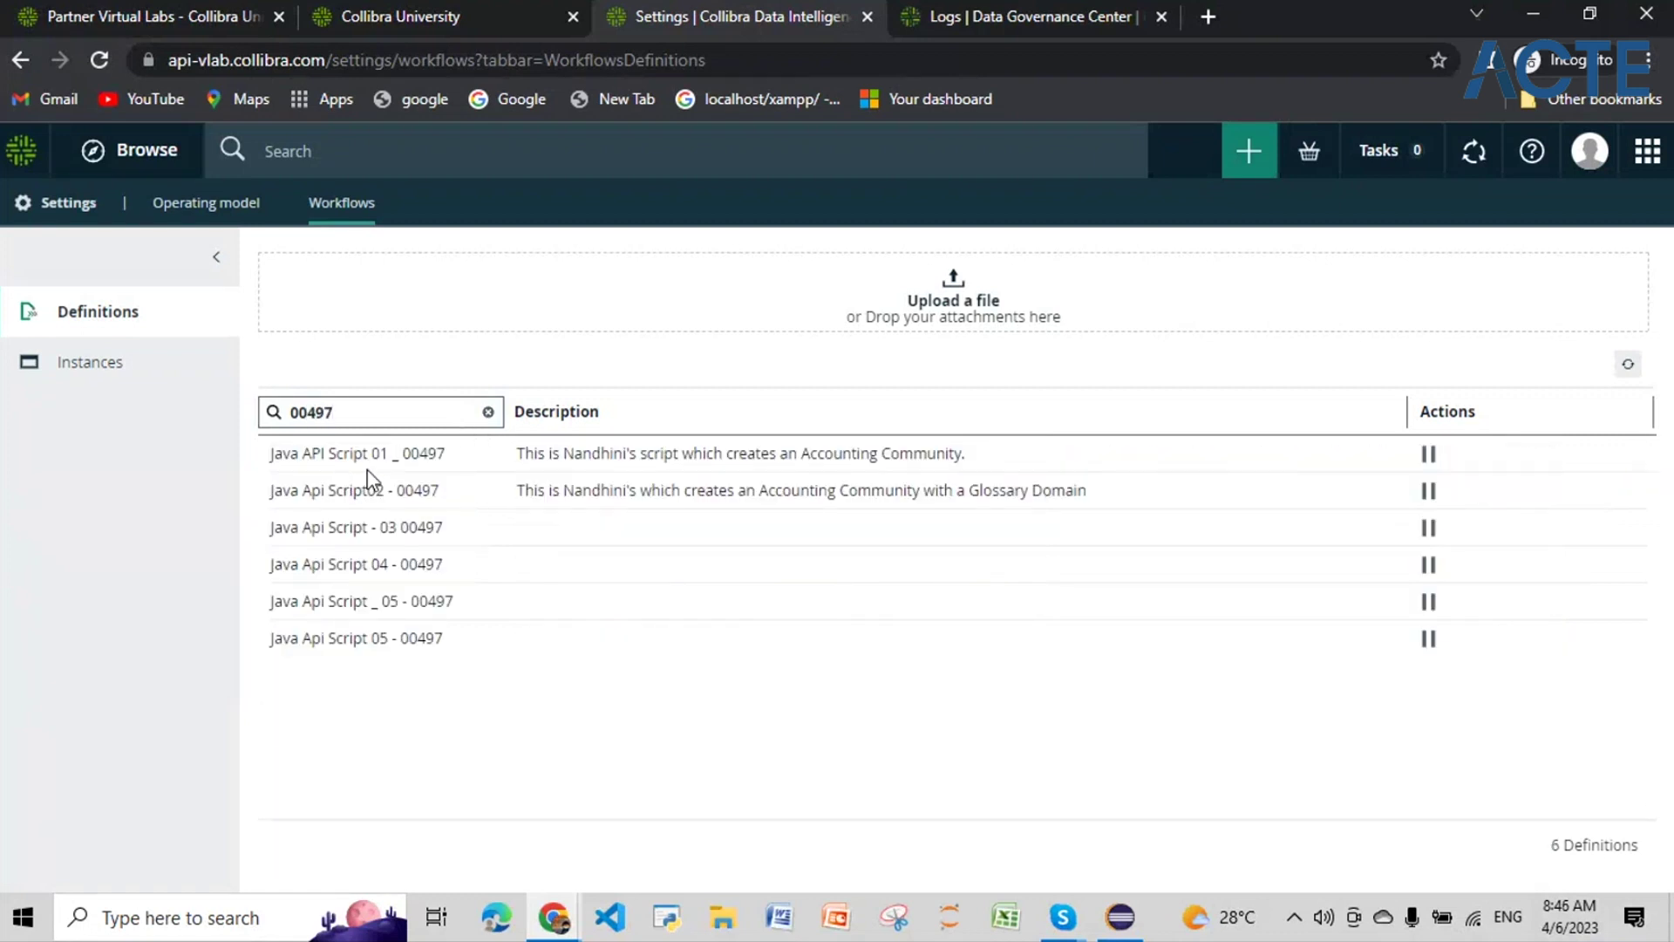
click(378, 460)
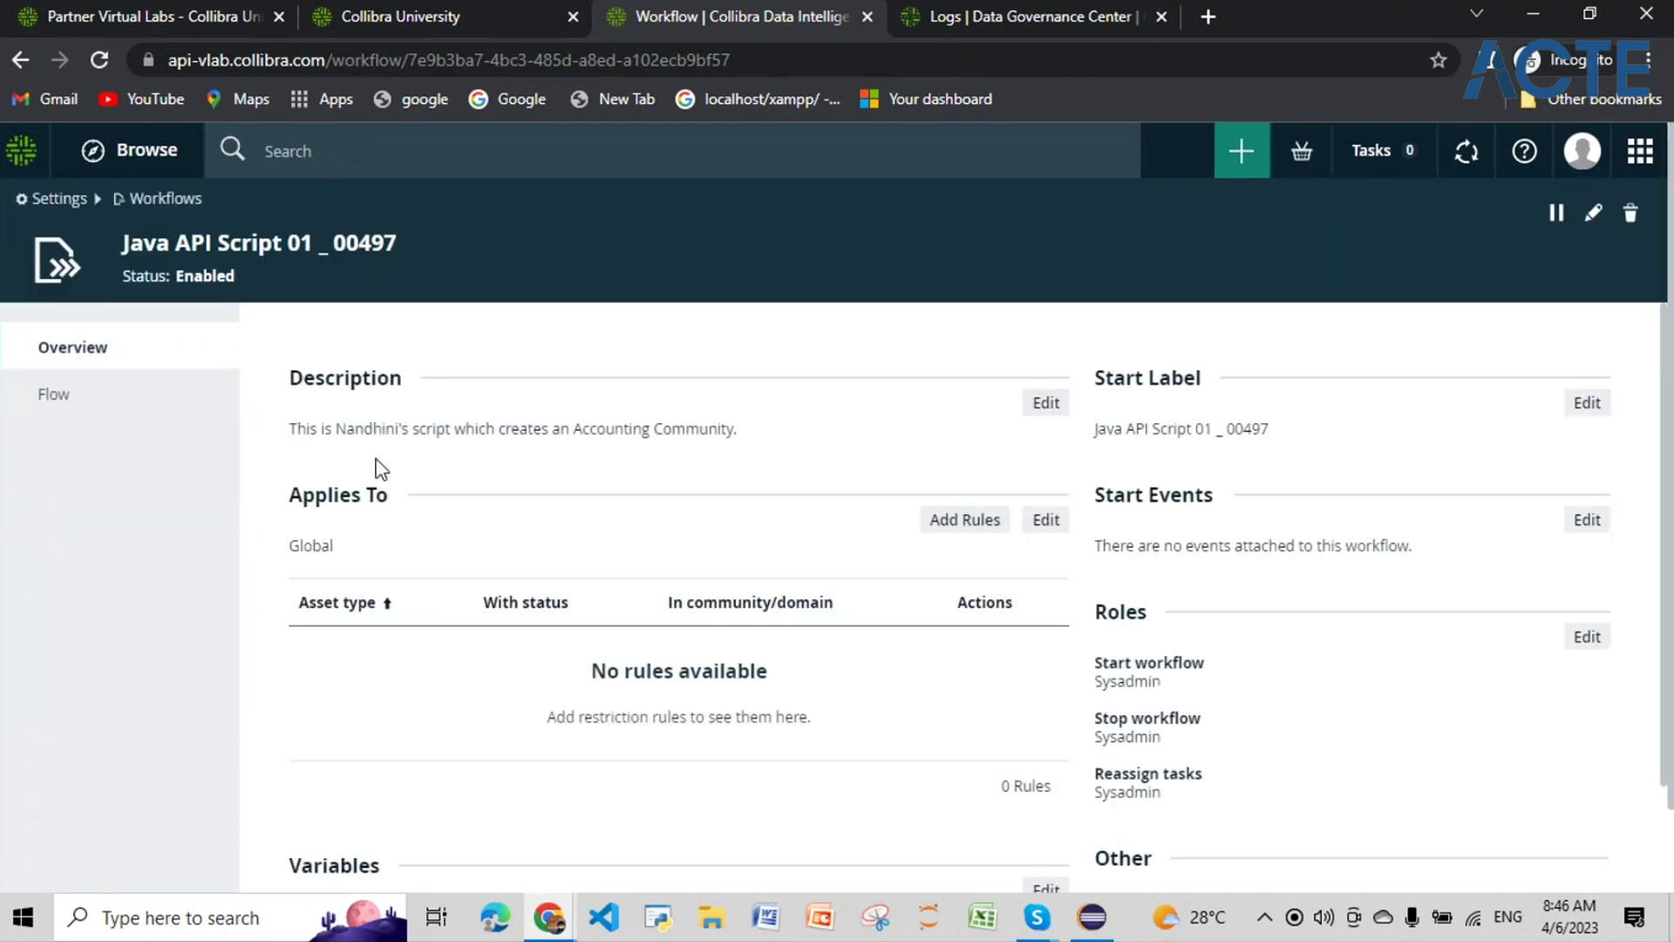
Step: Show the workflow's Flow definition and put the cursor on script line 24 for editing
click(91, 401)
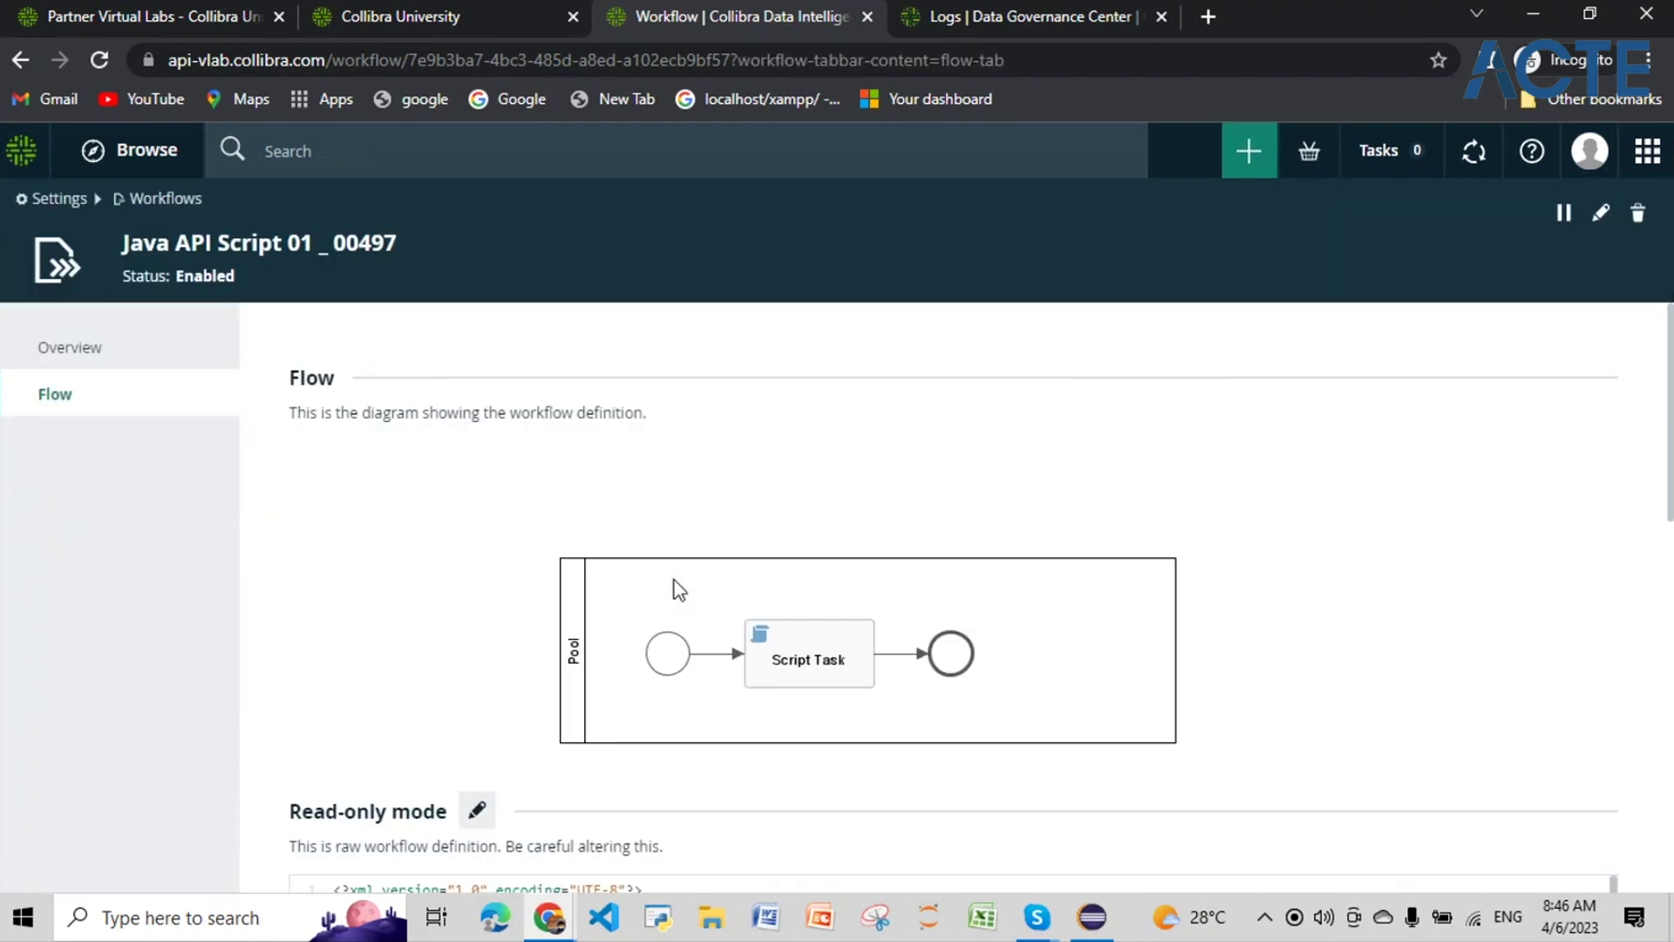
scroll(679, 590, down, 1)
scroll(679, 590, down, 8)
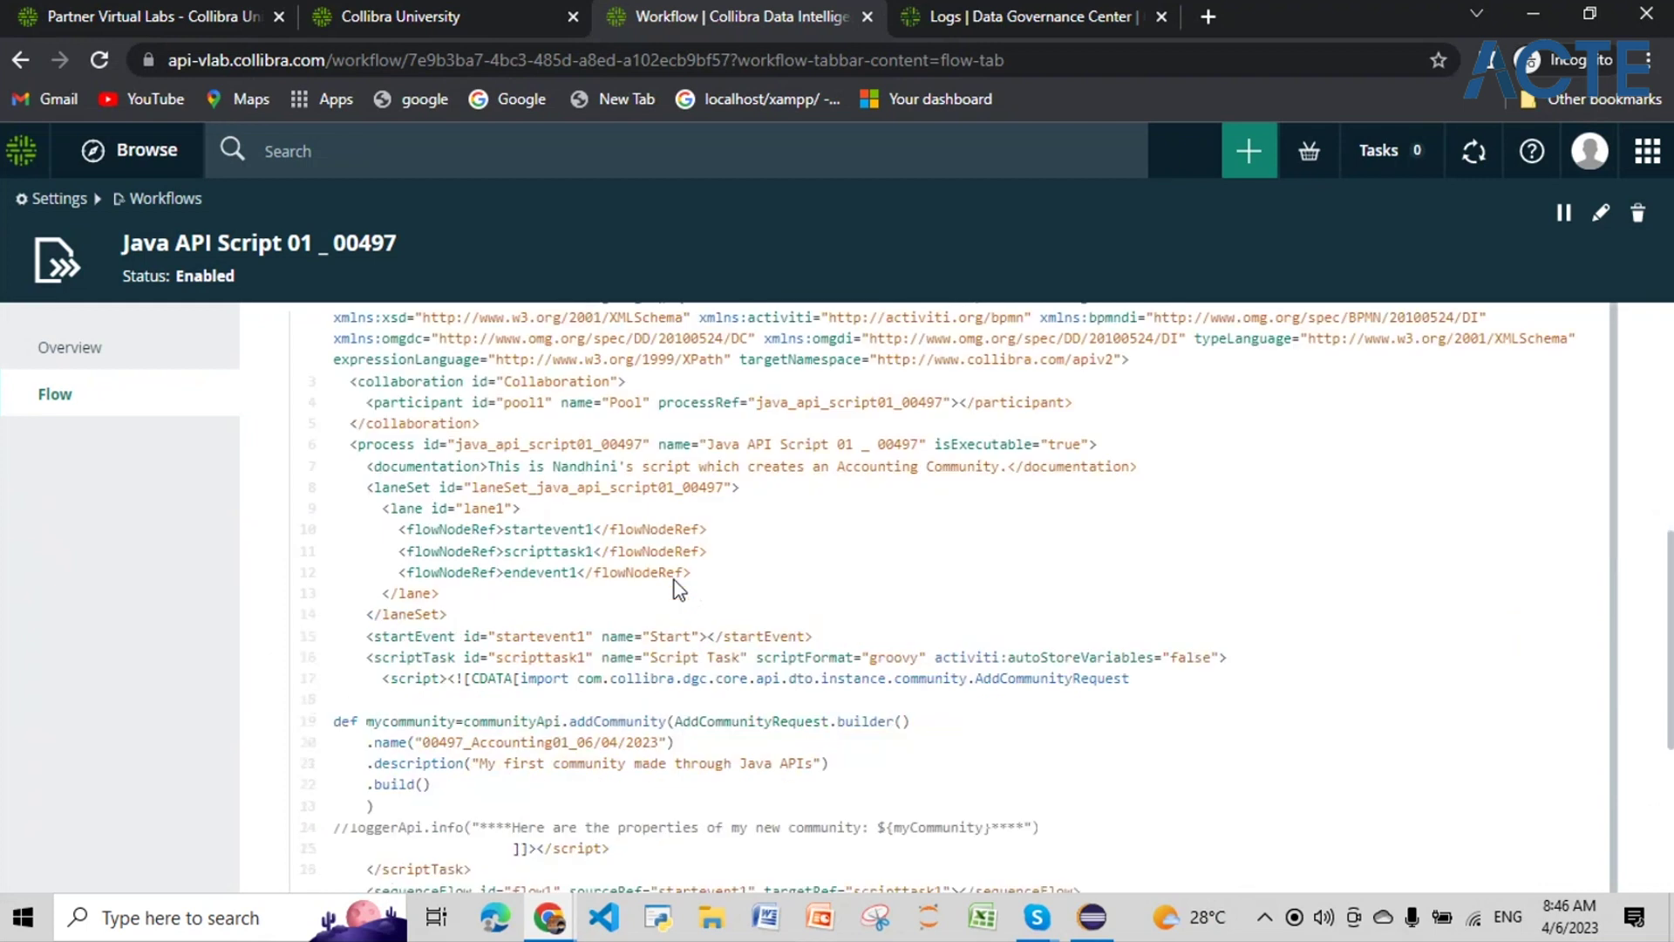
scroll(644, 630, down, 2)
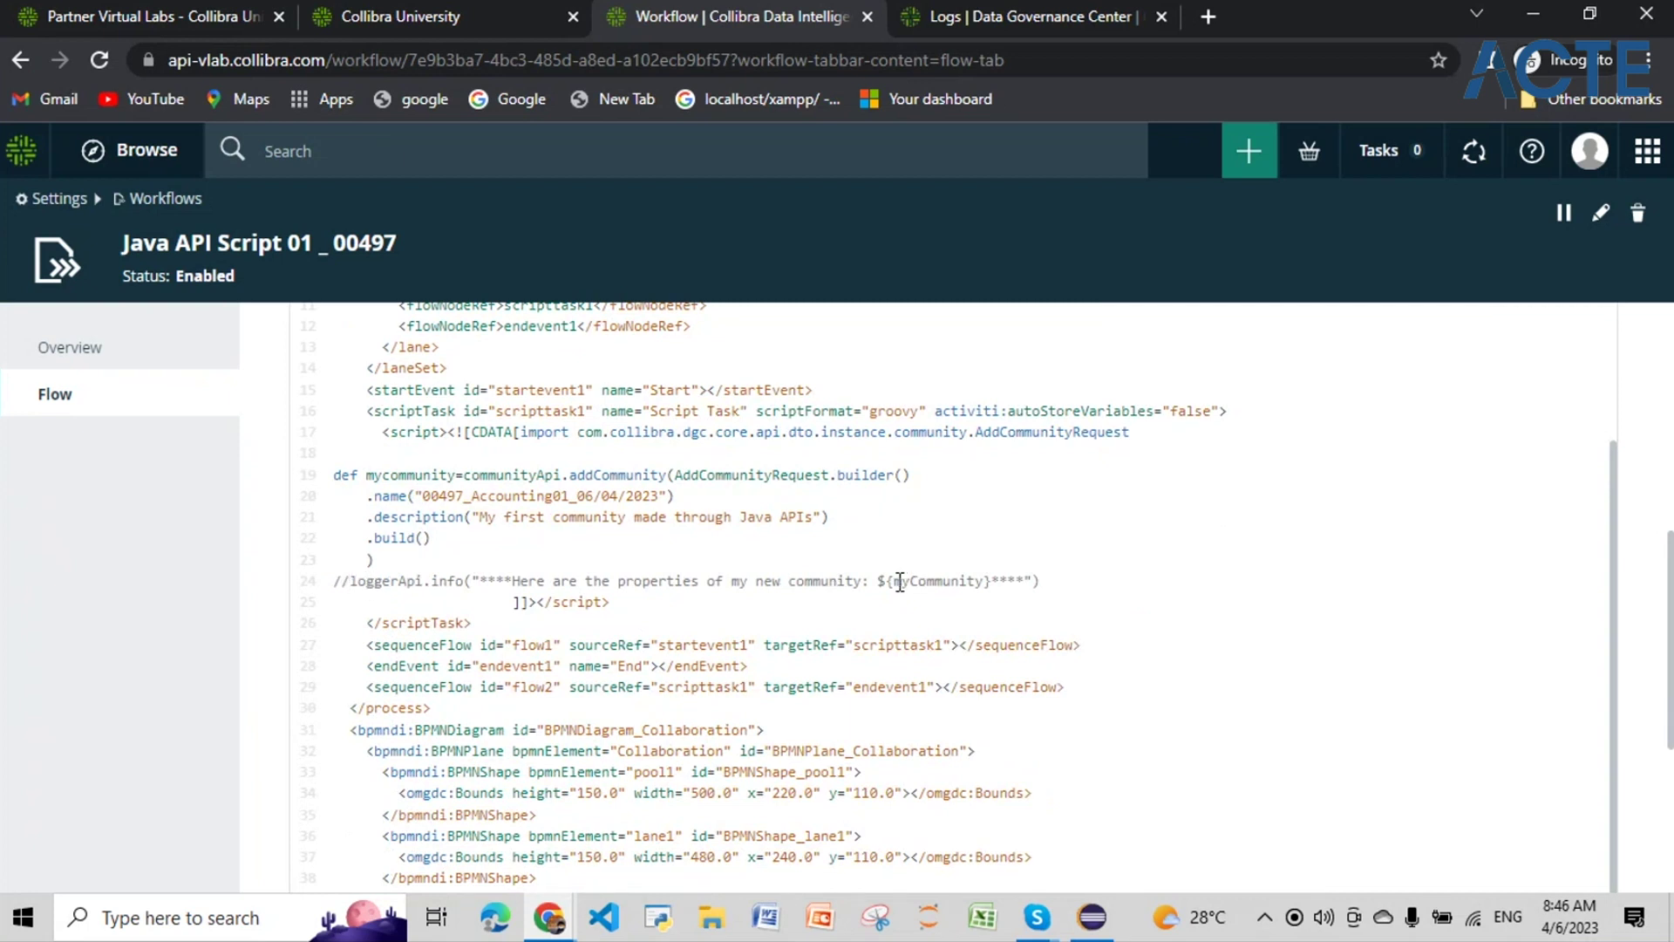
drag(895, 580, 986, 580)
click(336, 580)
scroll(870, 670, up, 1)
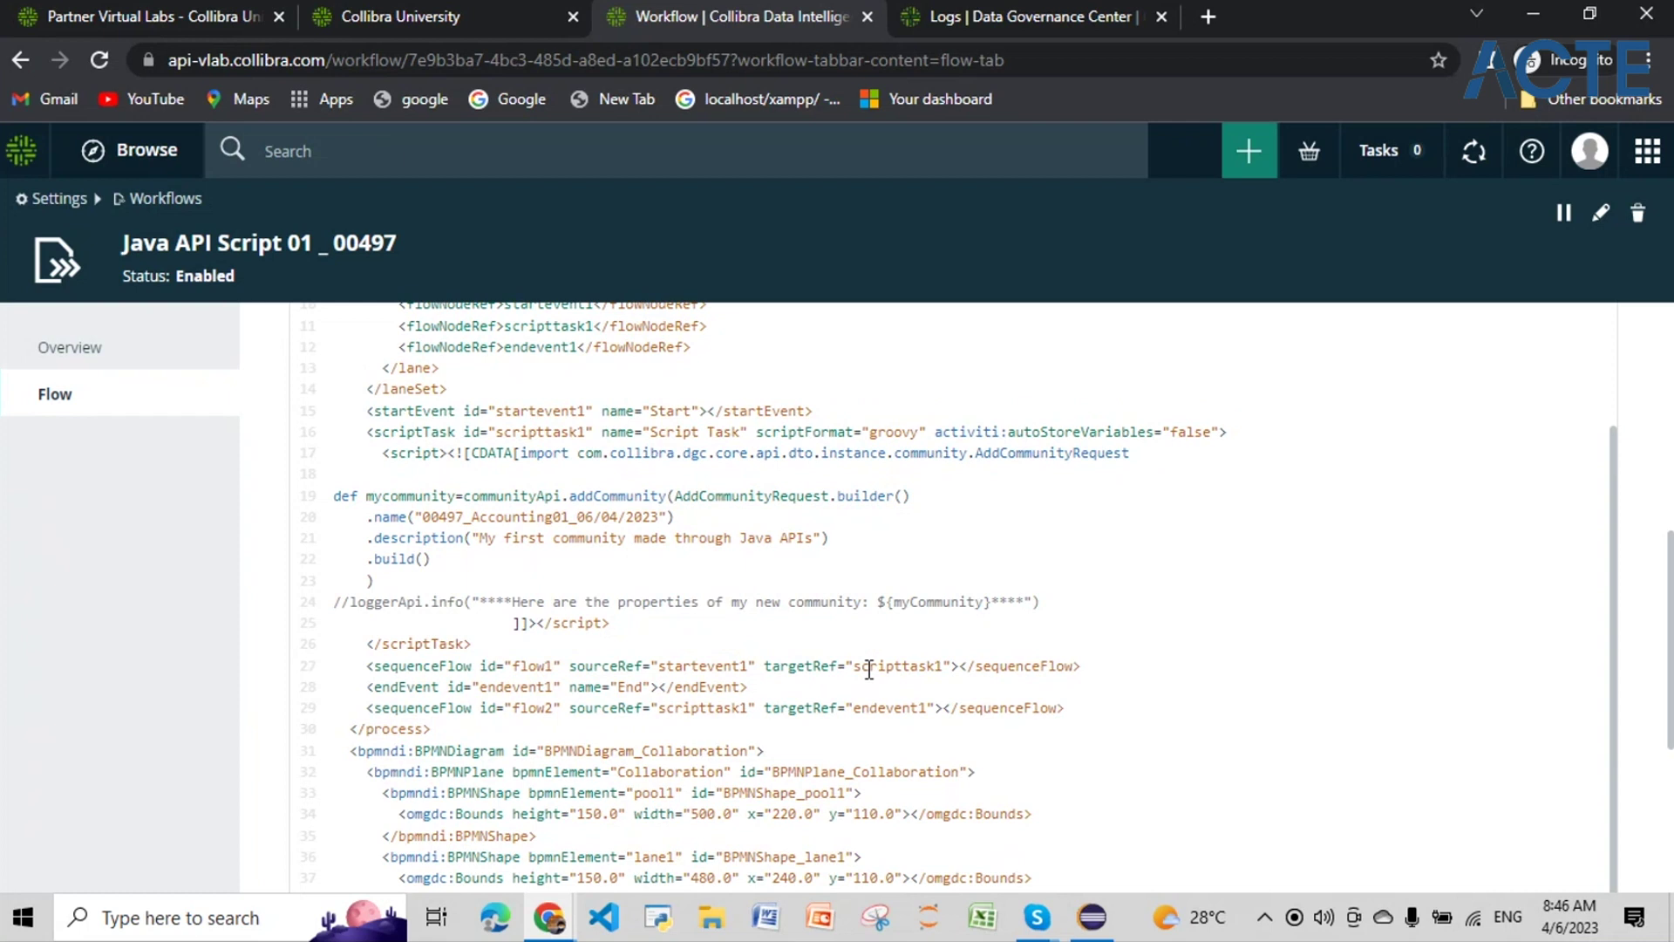
scroll(869, 669, up, 5)
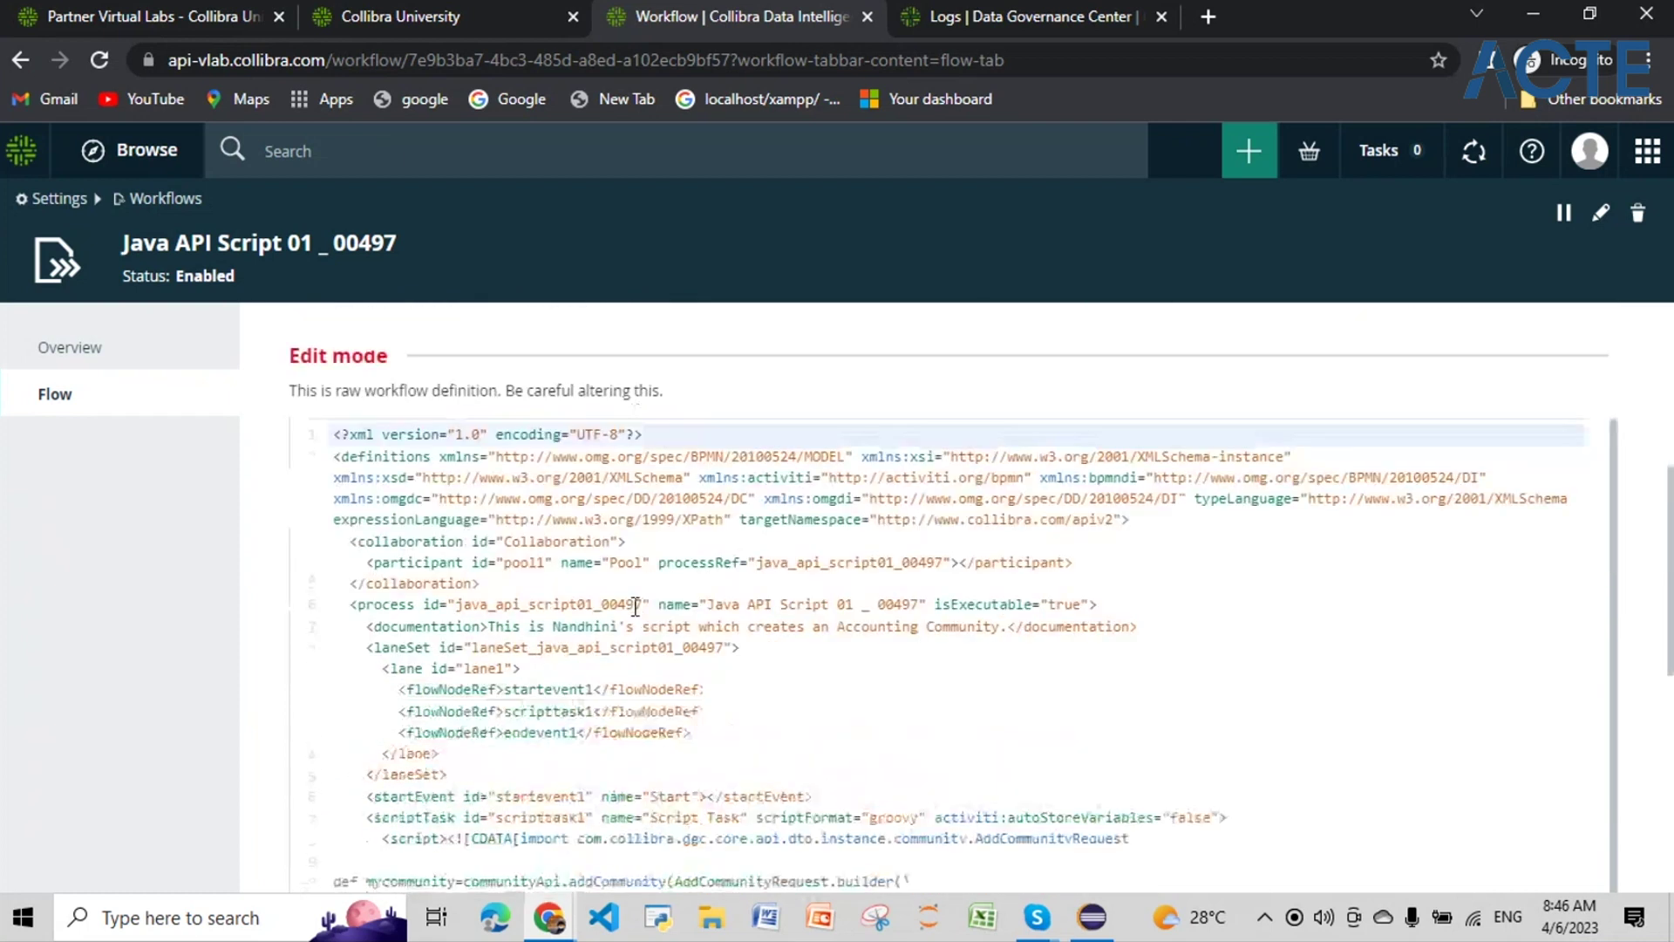
Step: Uncomment the loggerApi.info line, change the community name date to 07/04/2023, and save
click(351, 704)
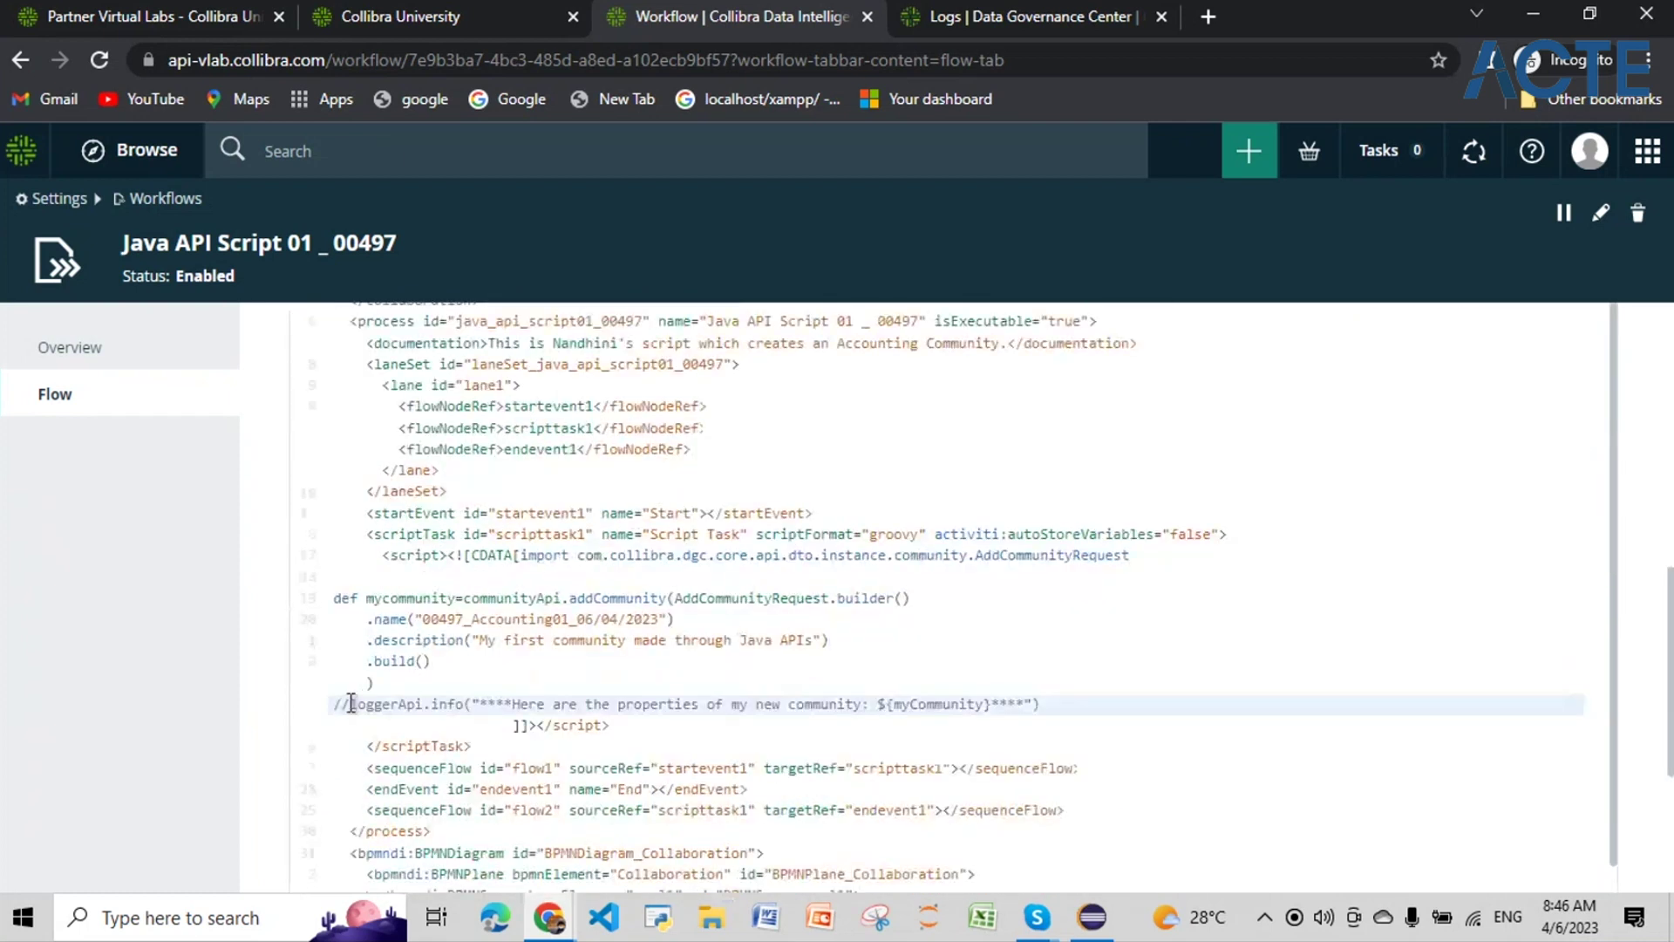
key(BackSpace)
key(BackSpace)
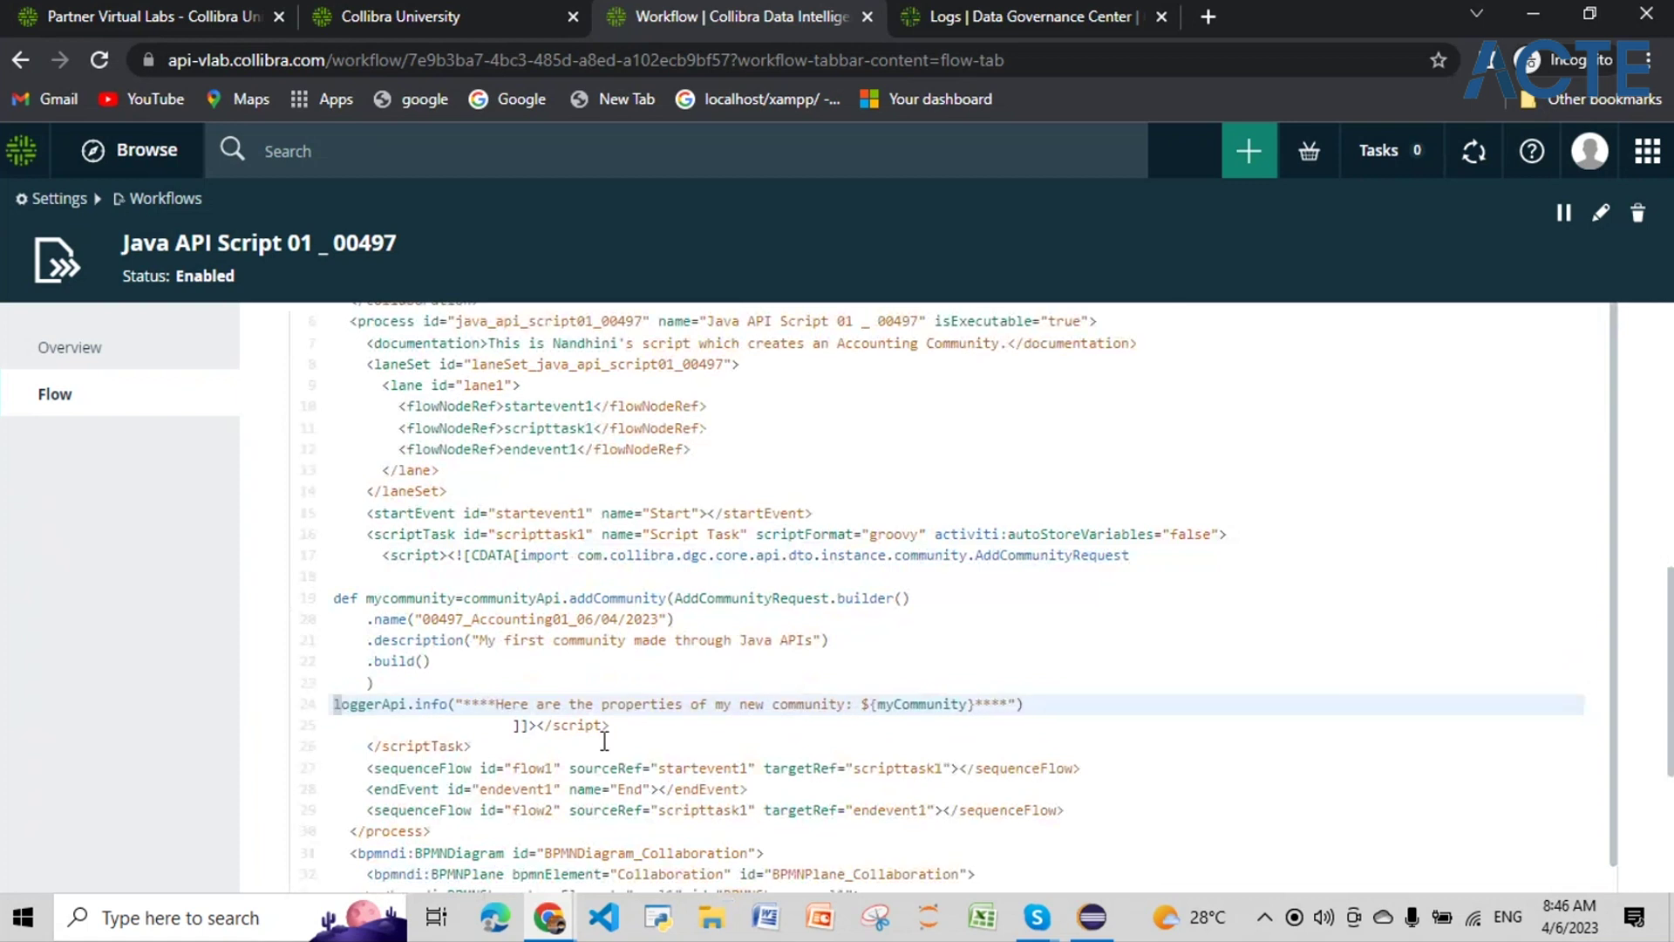
click(589, 619)
key(BackSpace)
key(BackSpace)
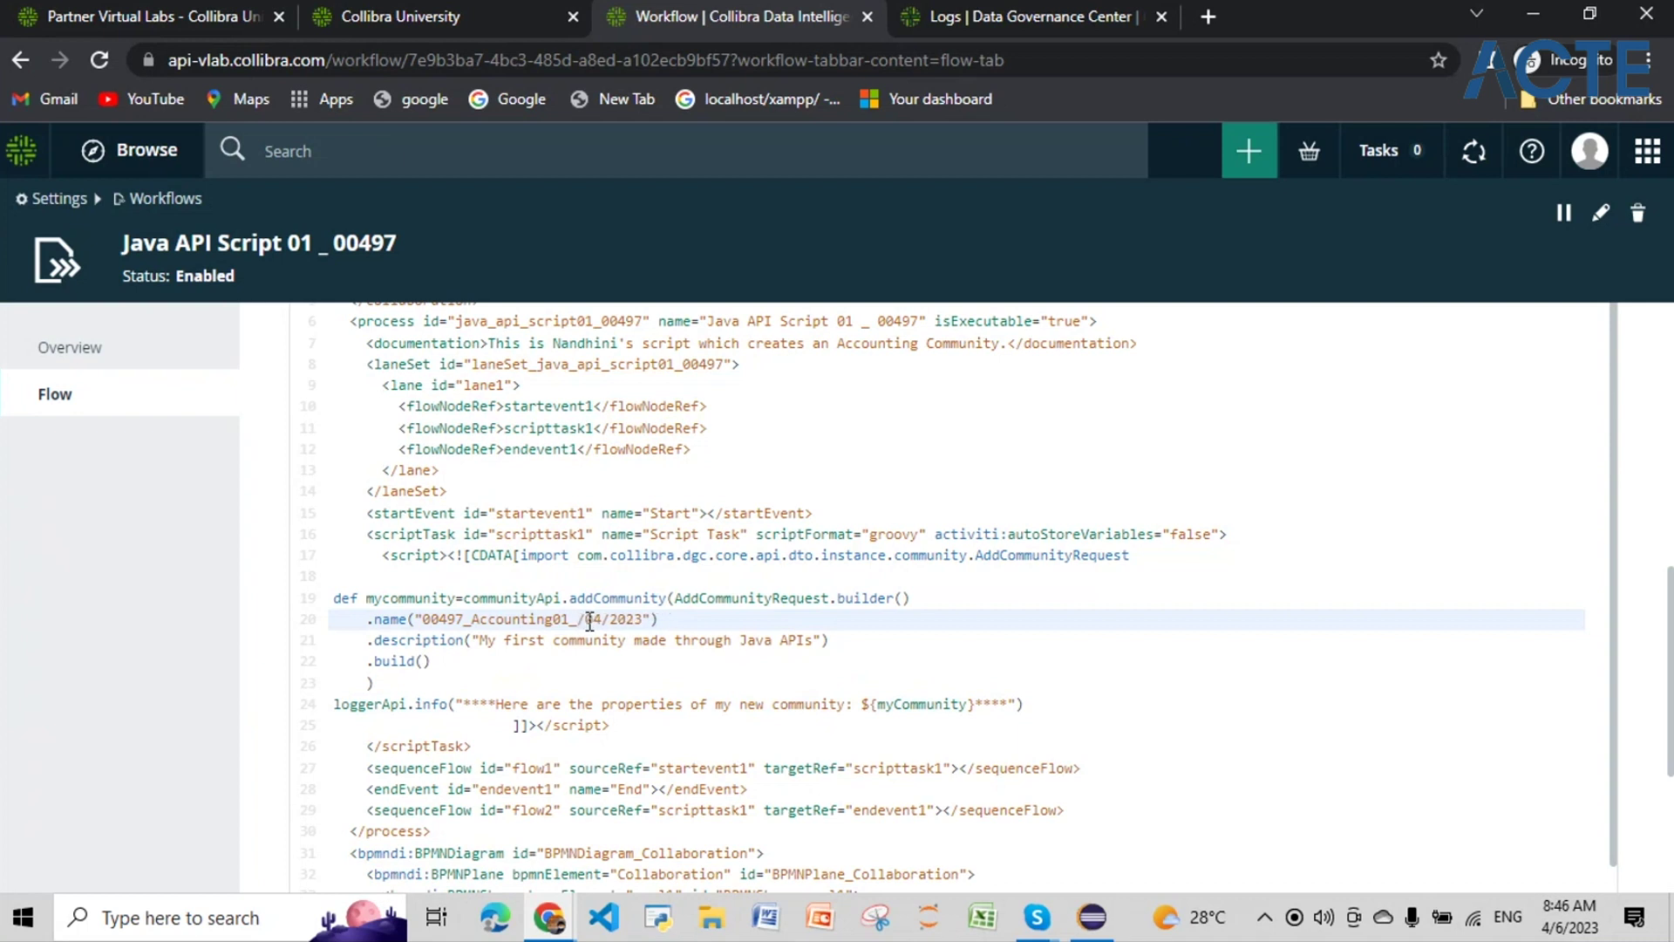
text(07)
scroll(1151, 733, down, 5)
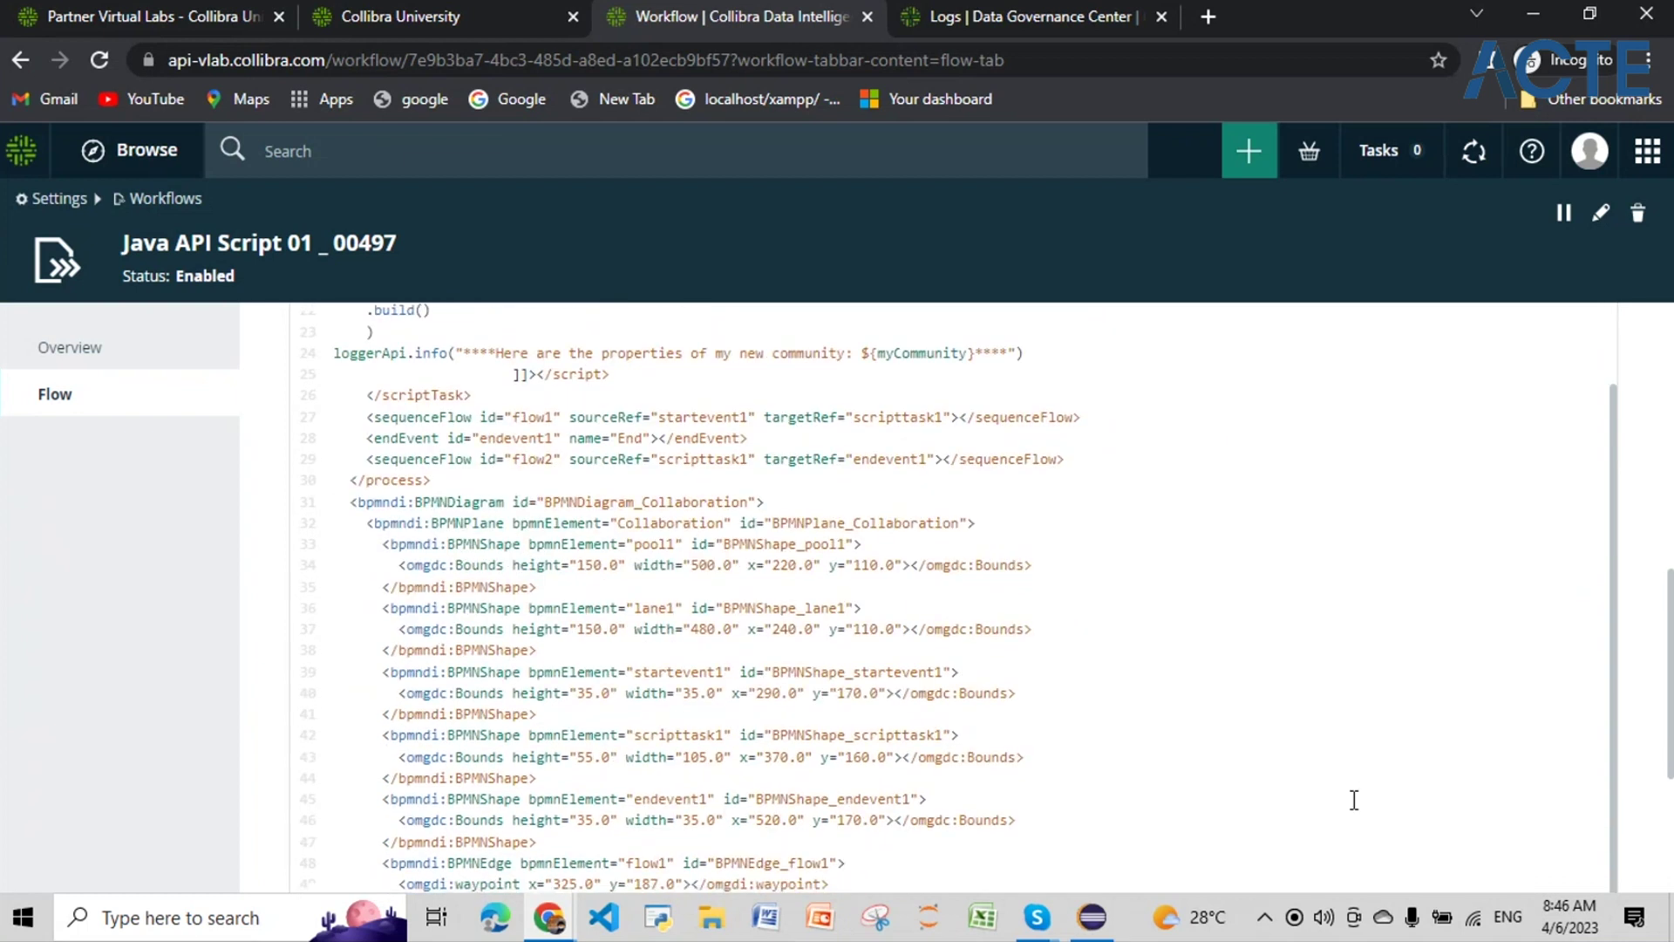
scroll(1353, 797, down, 5)
click(1601, 849)
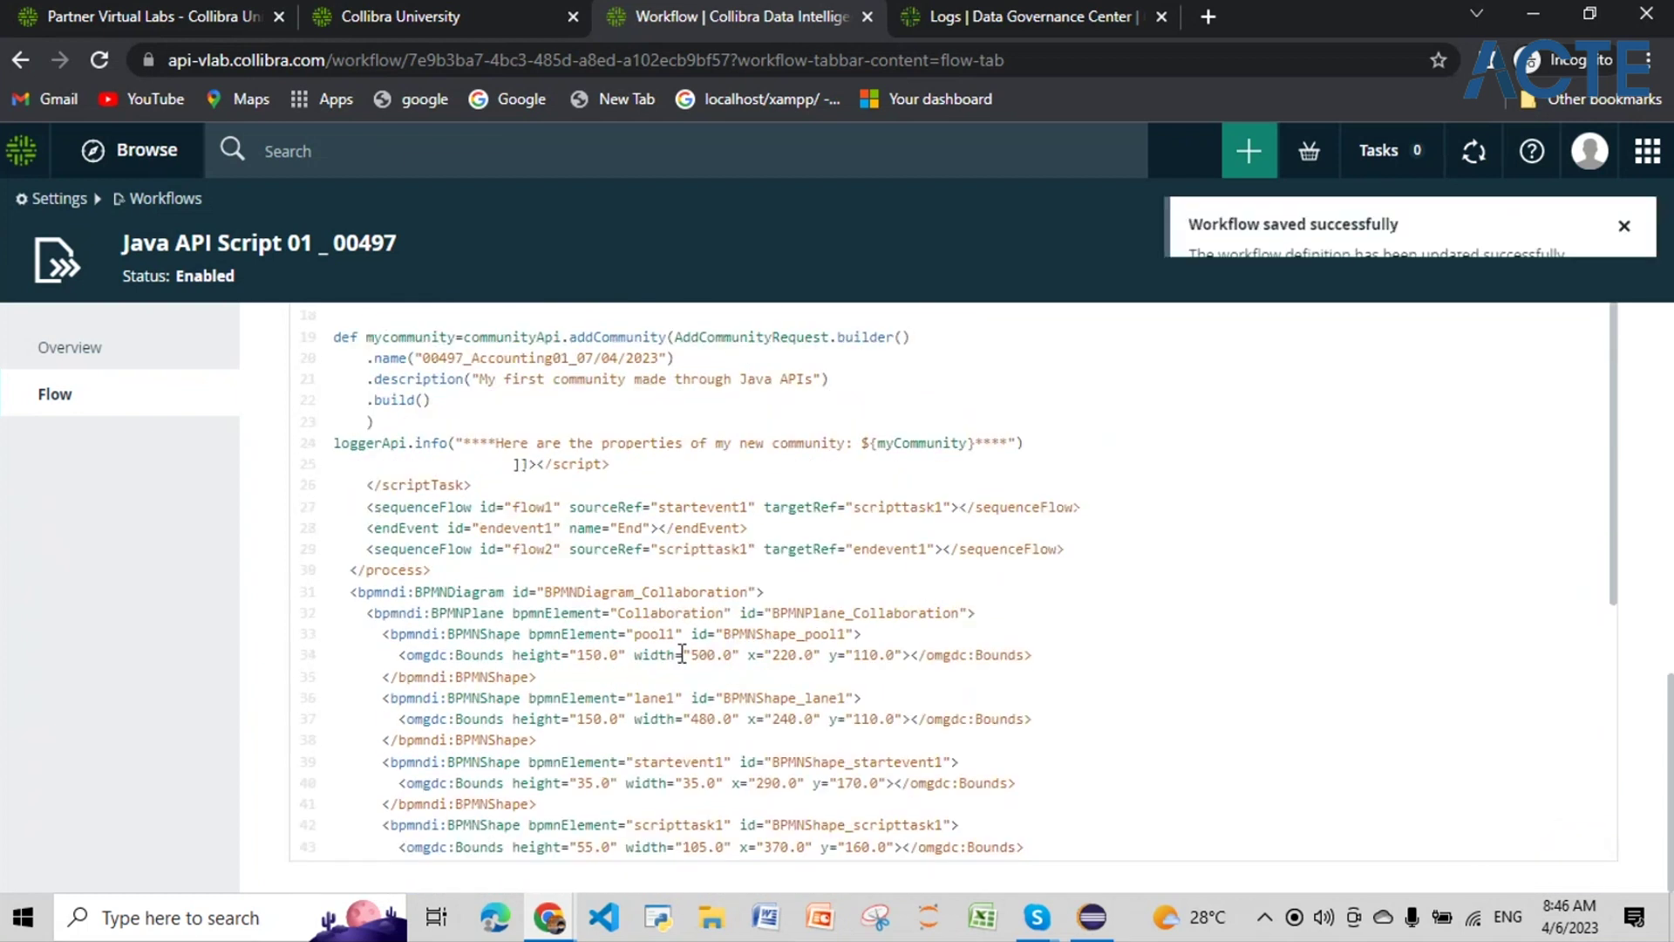
Step: Launch Java API Script 01 _ 00497 from Create actions via search 0049, then close the error
click(1251, 153)
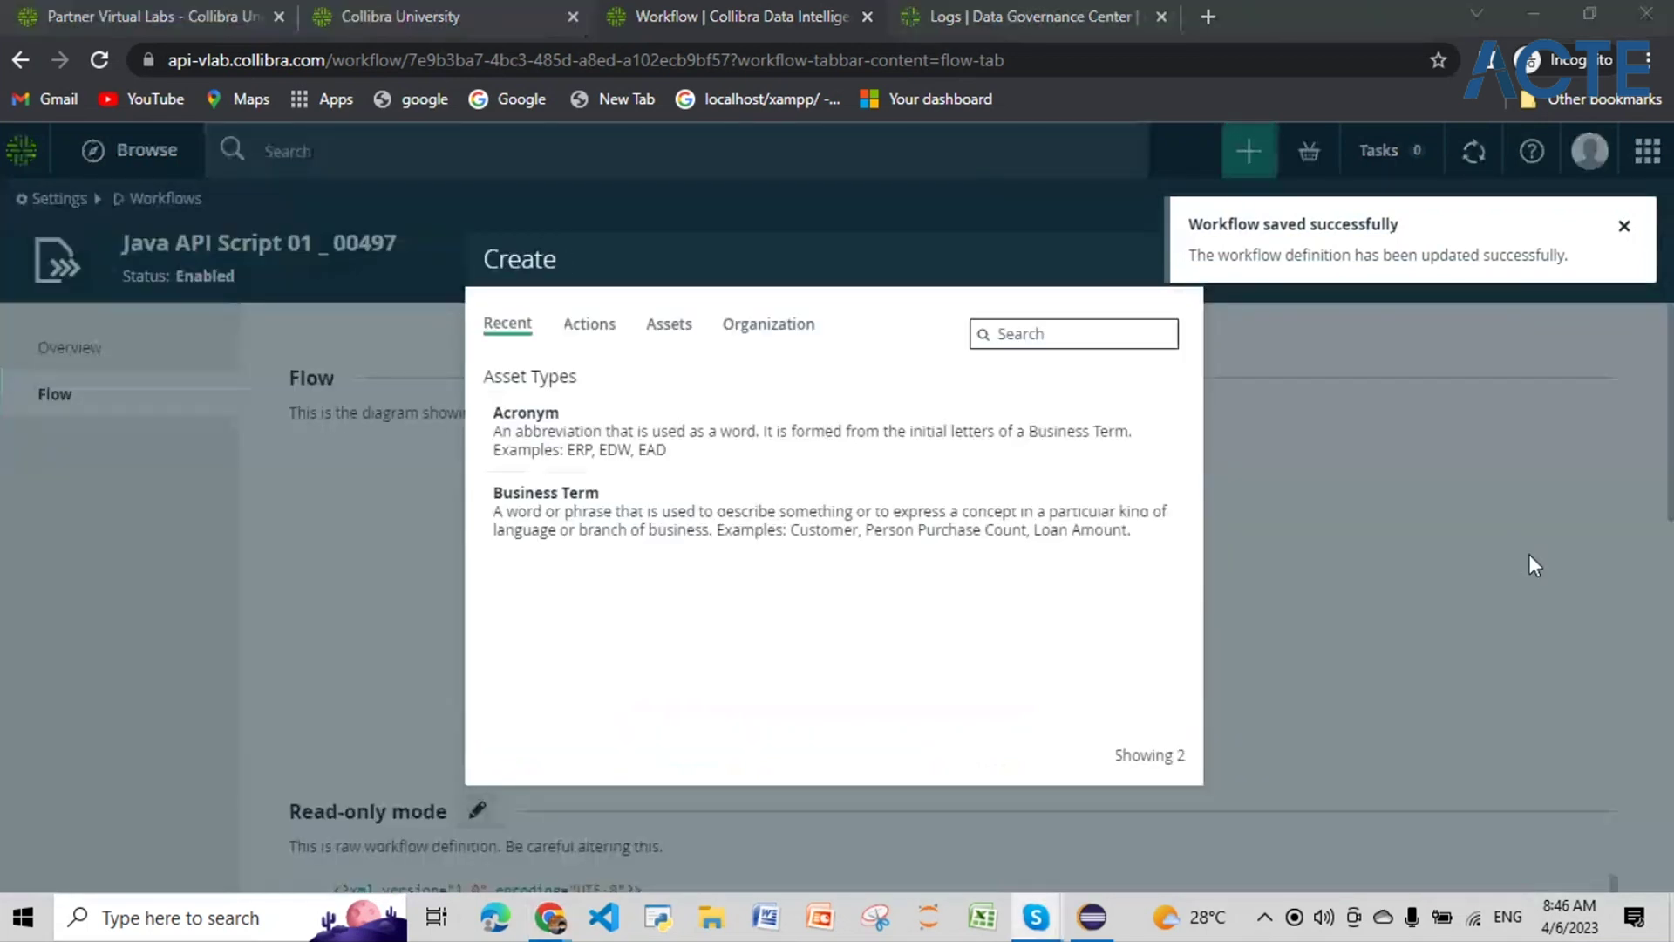
click(999, 337)
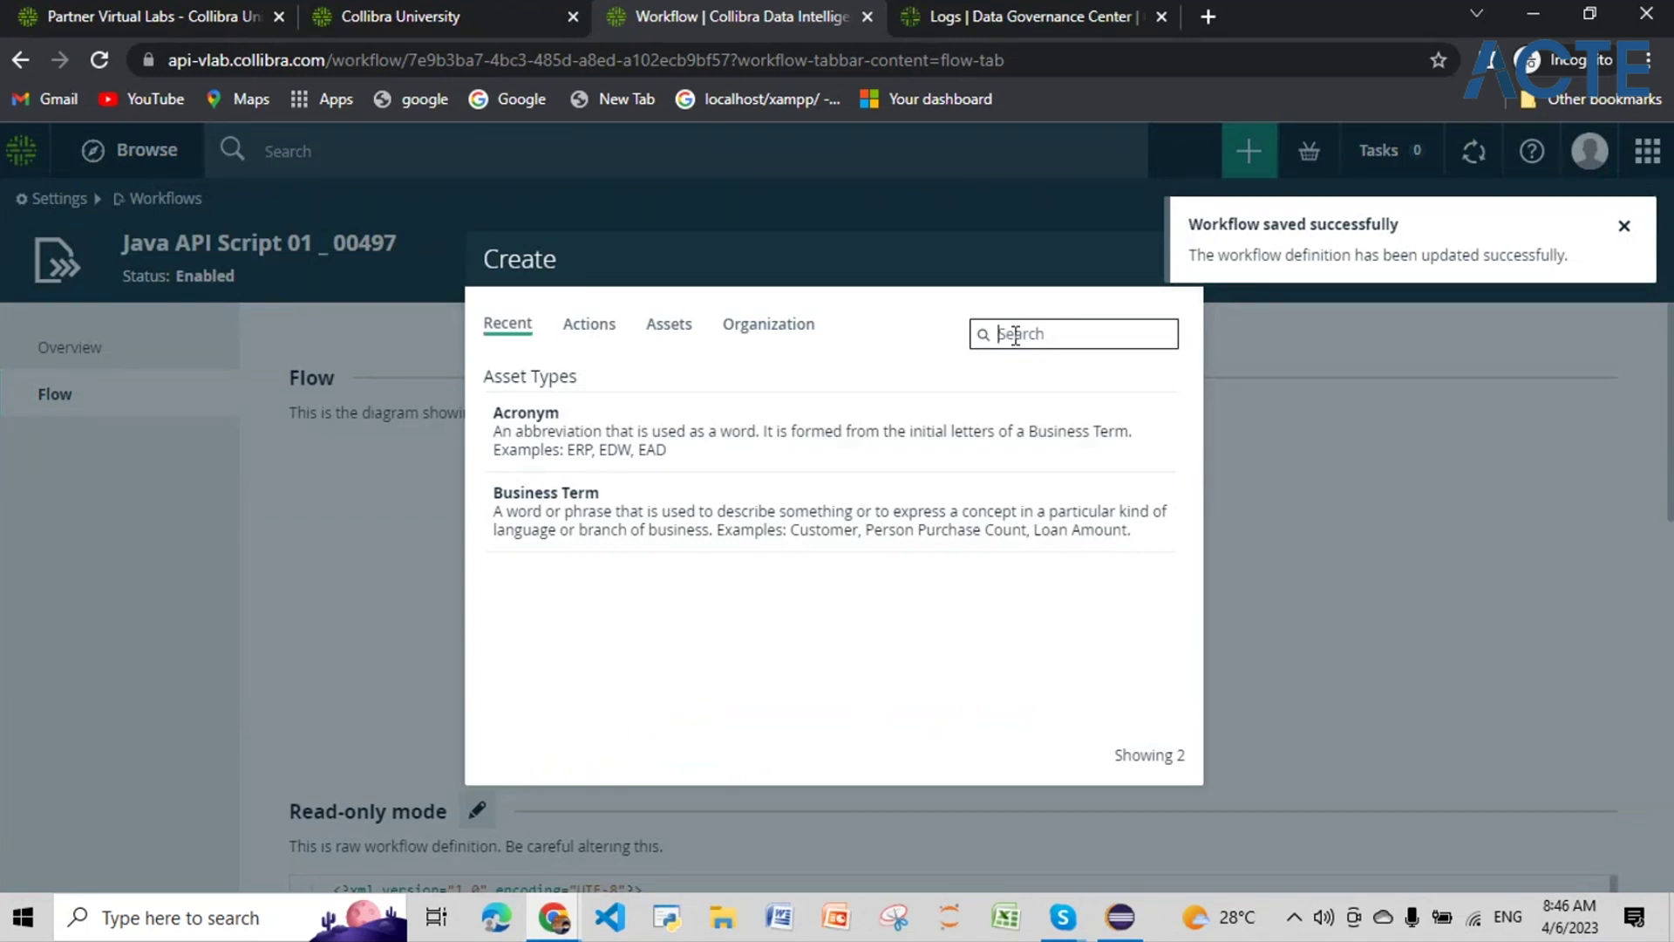
text(004009)
key(BackSpace)
key(BackSpace)
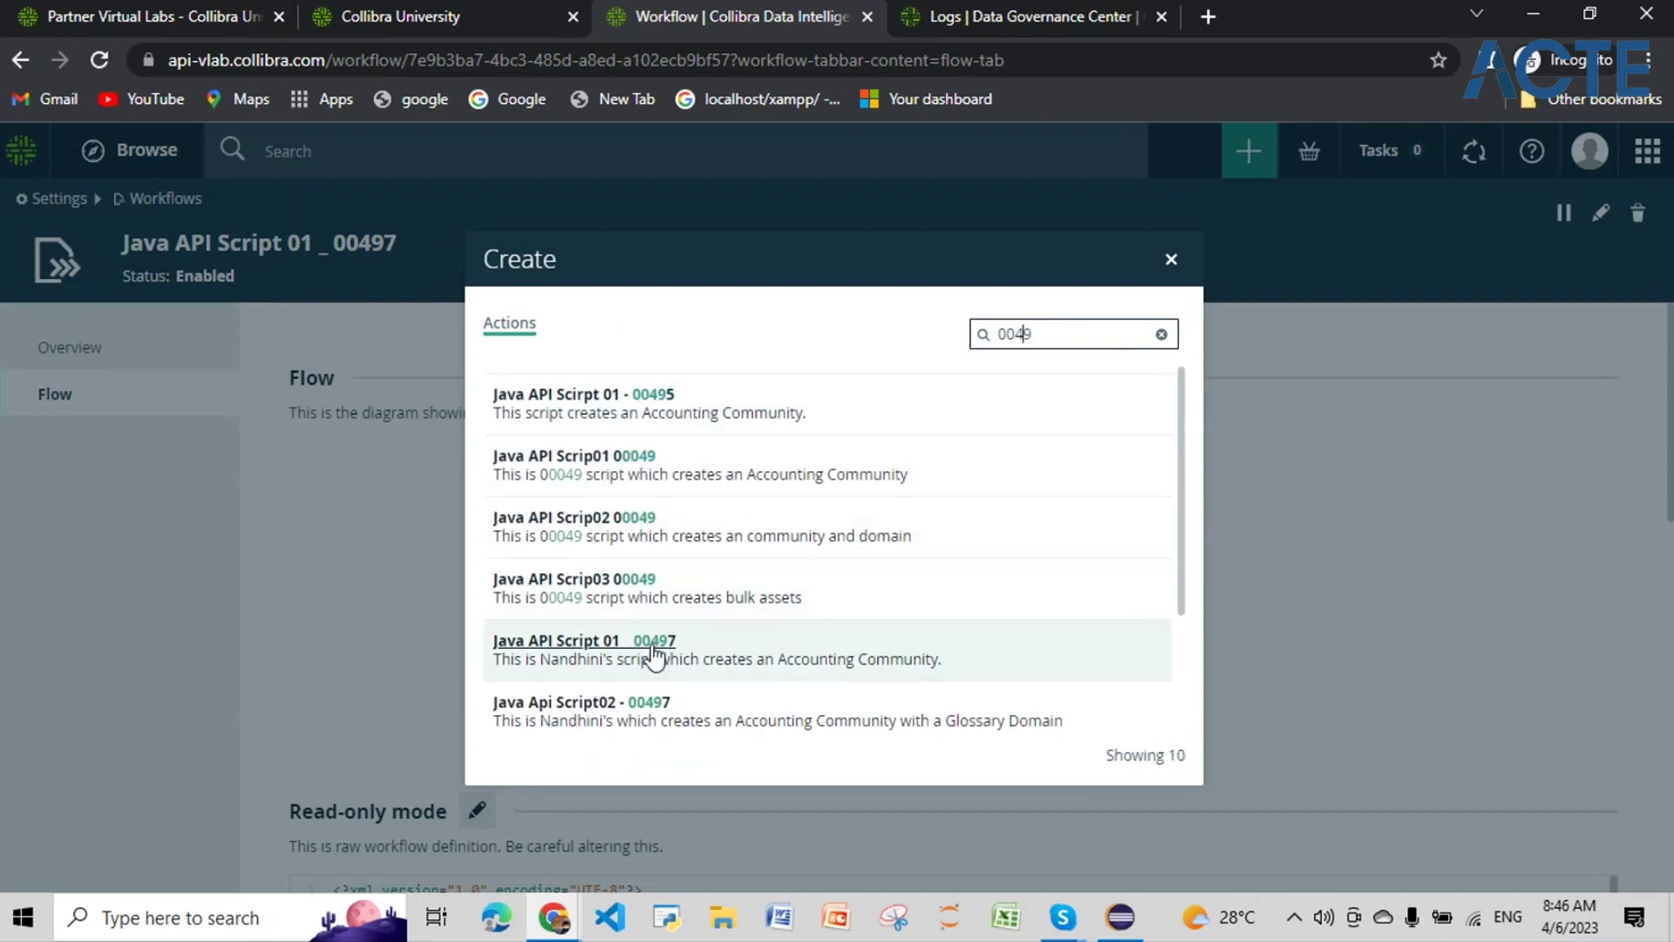
click(653, 650)
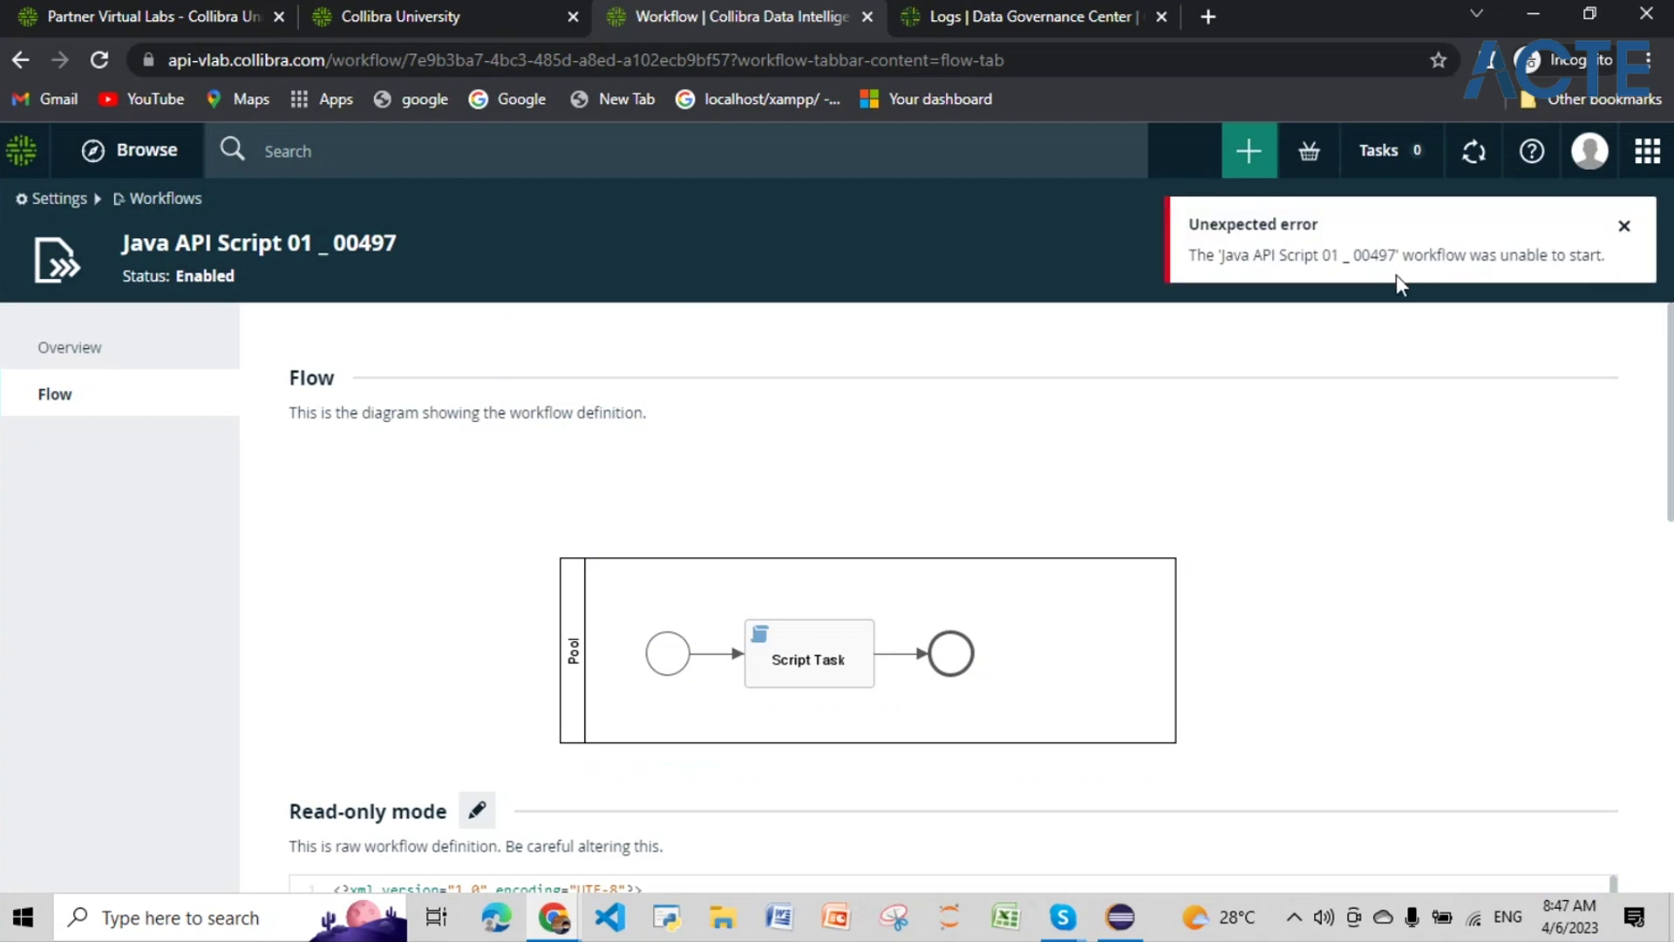
click(1625, 228)
scroll(759, 592, down, 1)
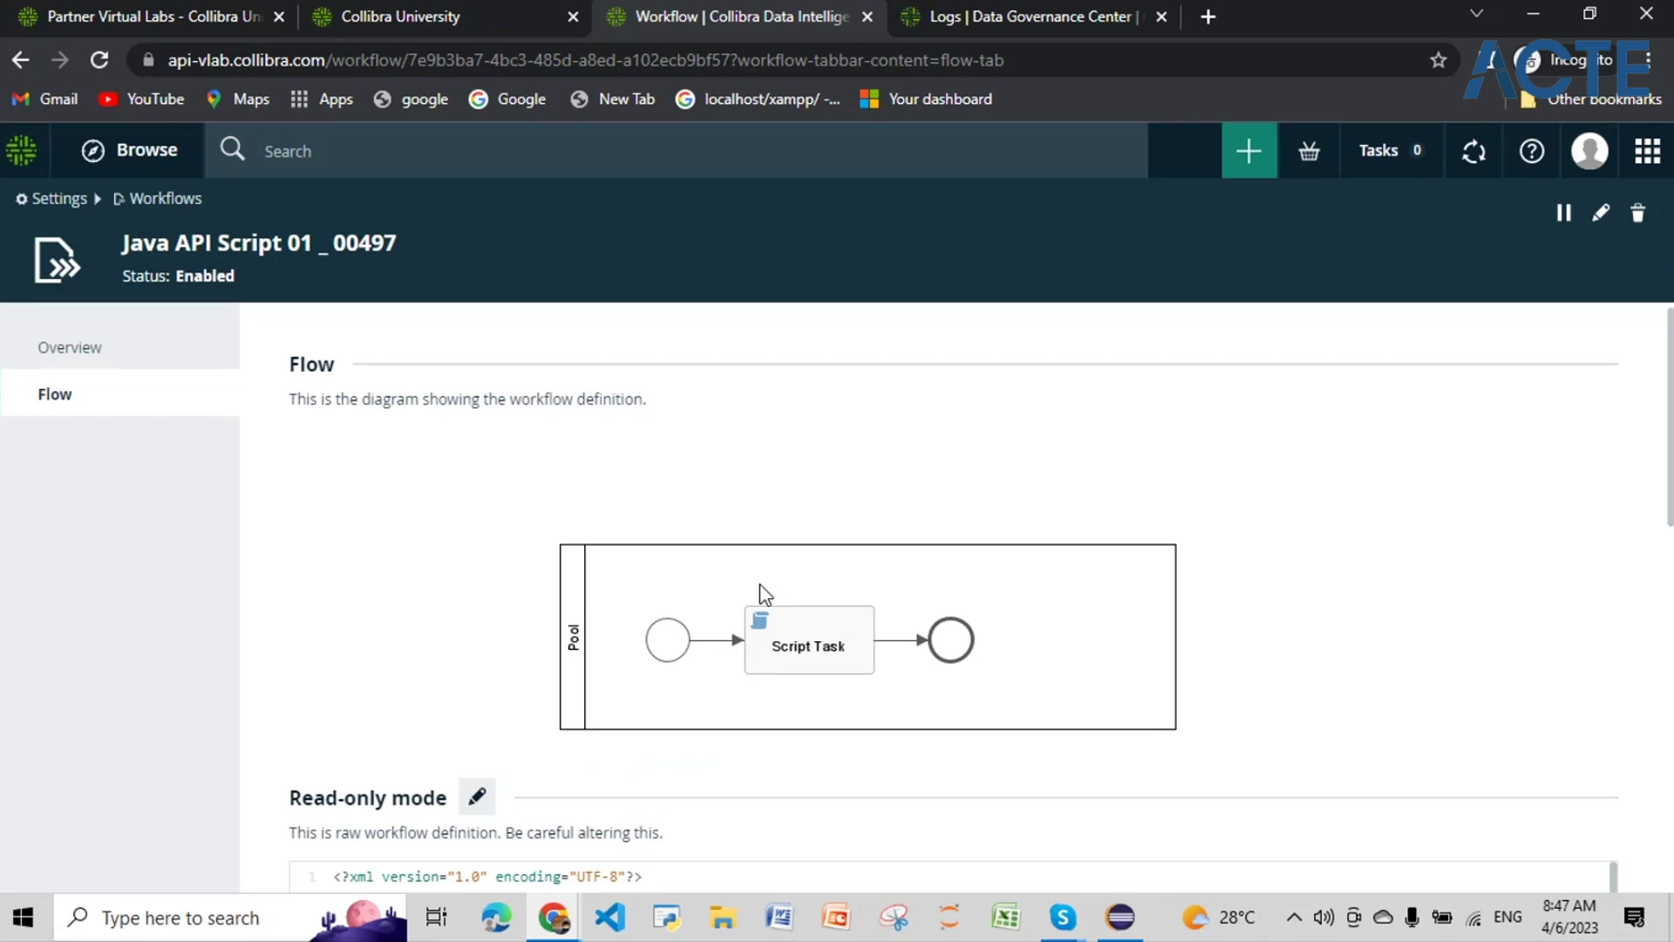
Step: Comment out the loggerApi.info line by adding // at its start
scroll(760, 583, down, 7)
scroll(763, 584, down, 2)
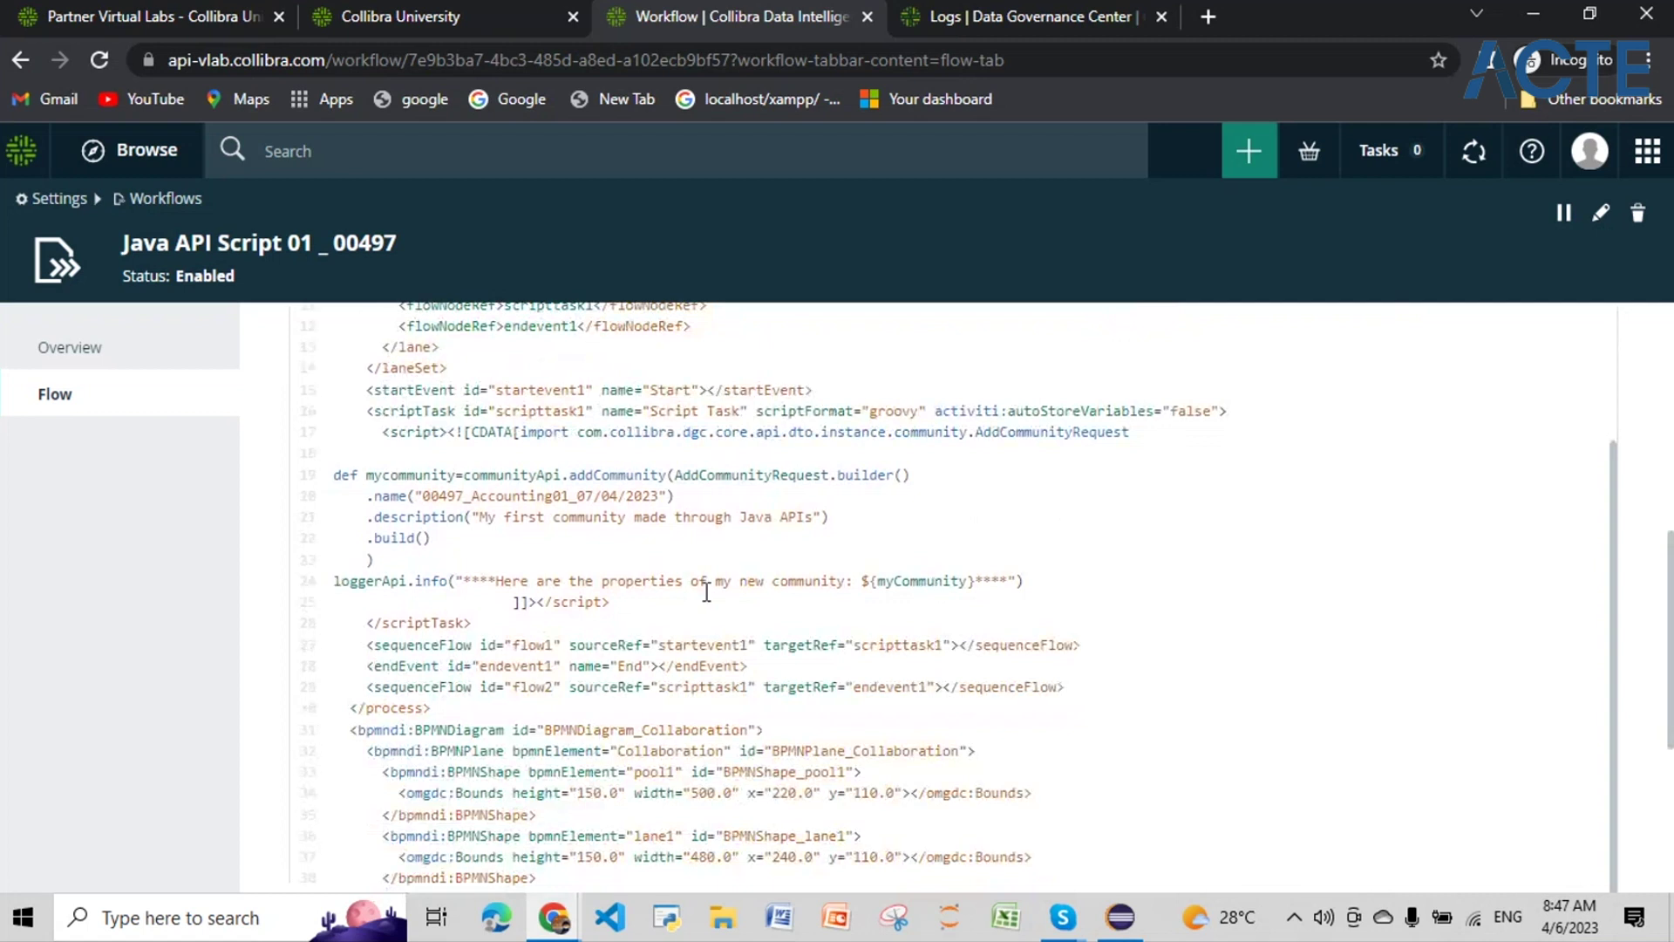
scroll(706, 592, up, 3)
scroll(706, 592, up, 5)
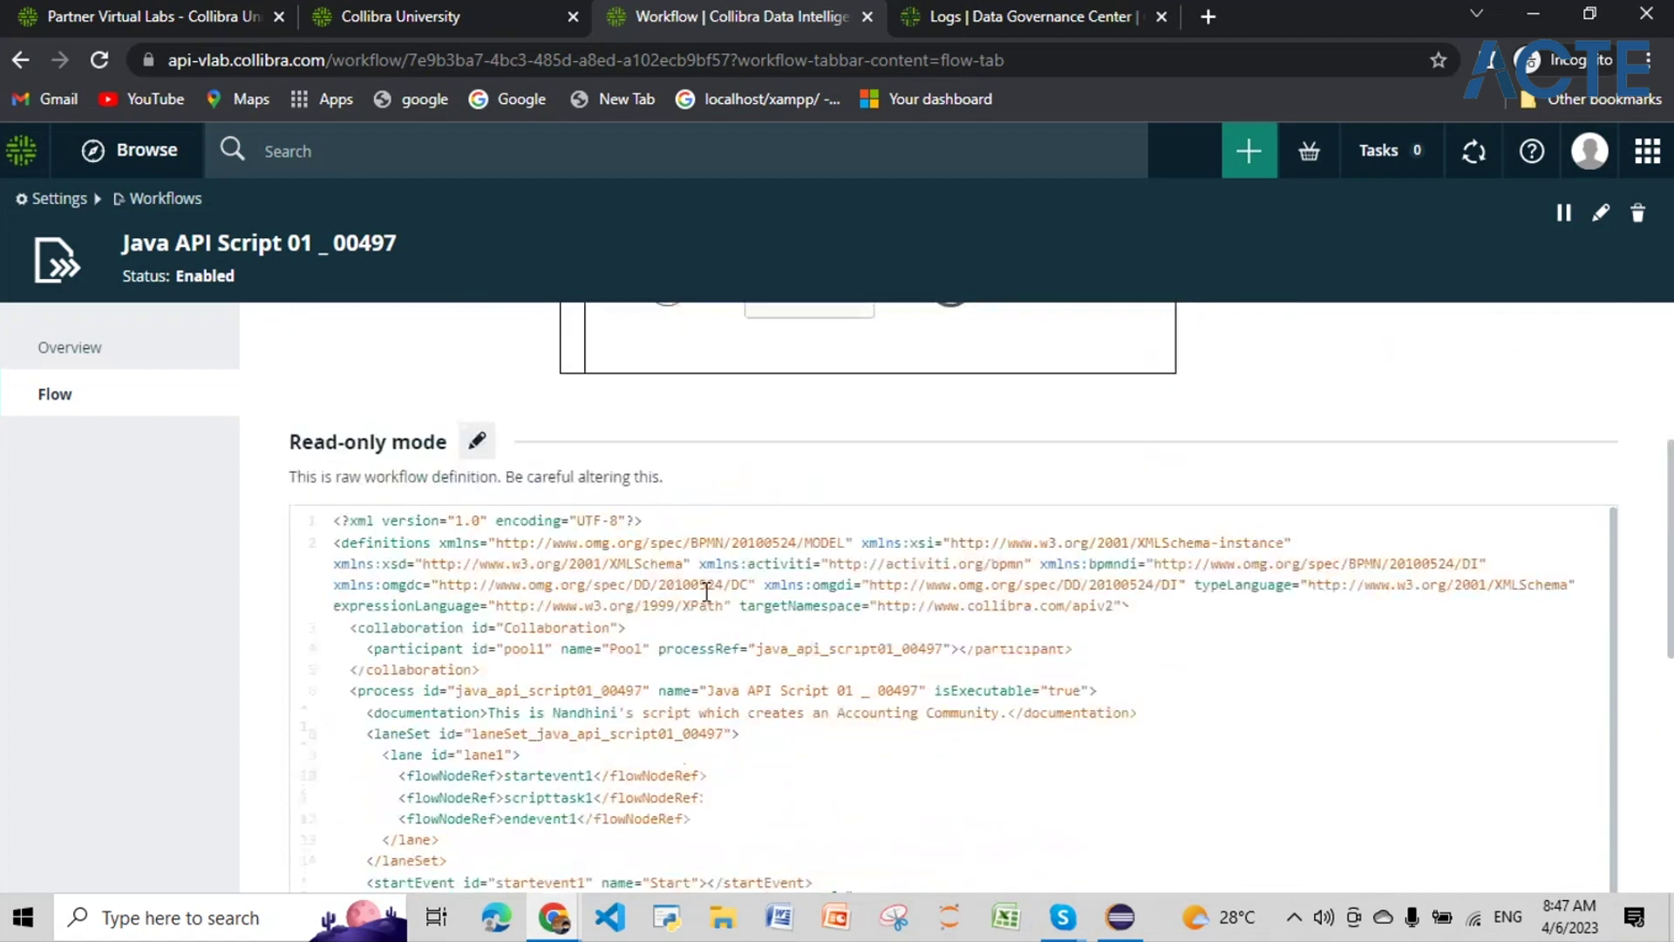
scroll(613, 608, down, 1)
scroll(613, 608, down, 6)
click(337, 580)
text(//)
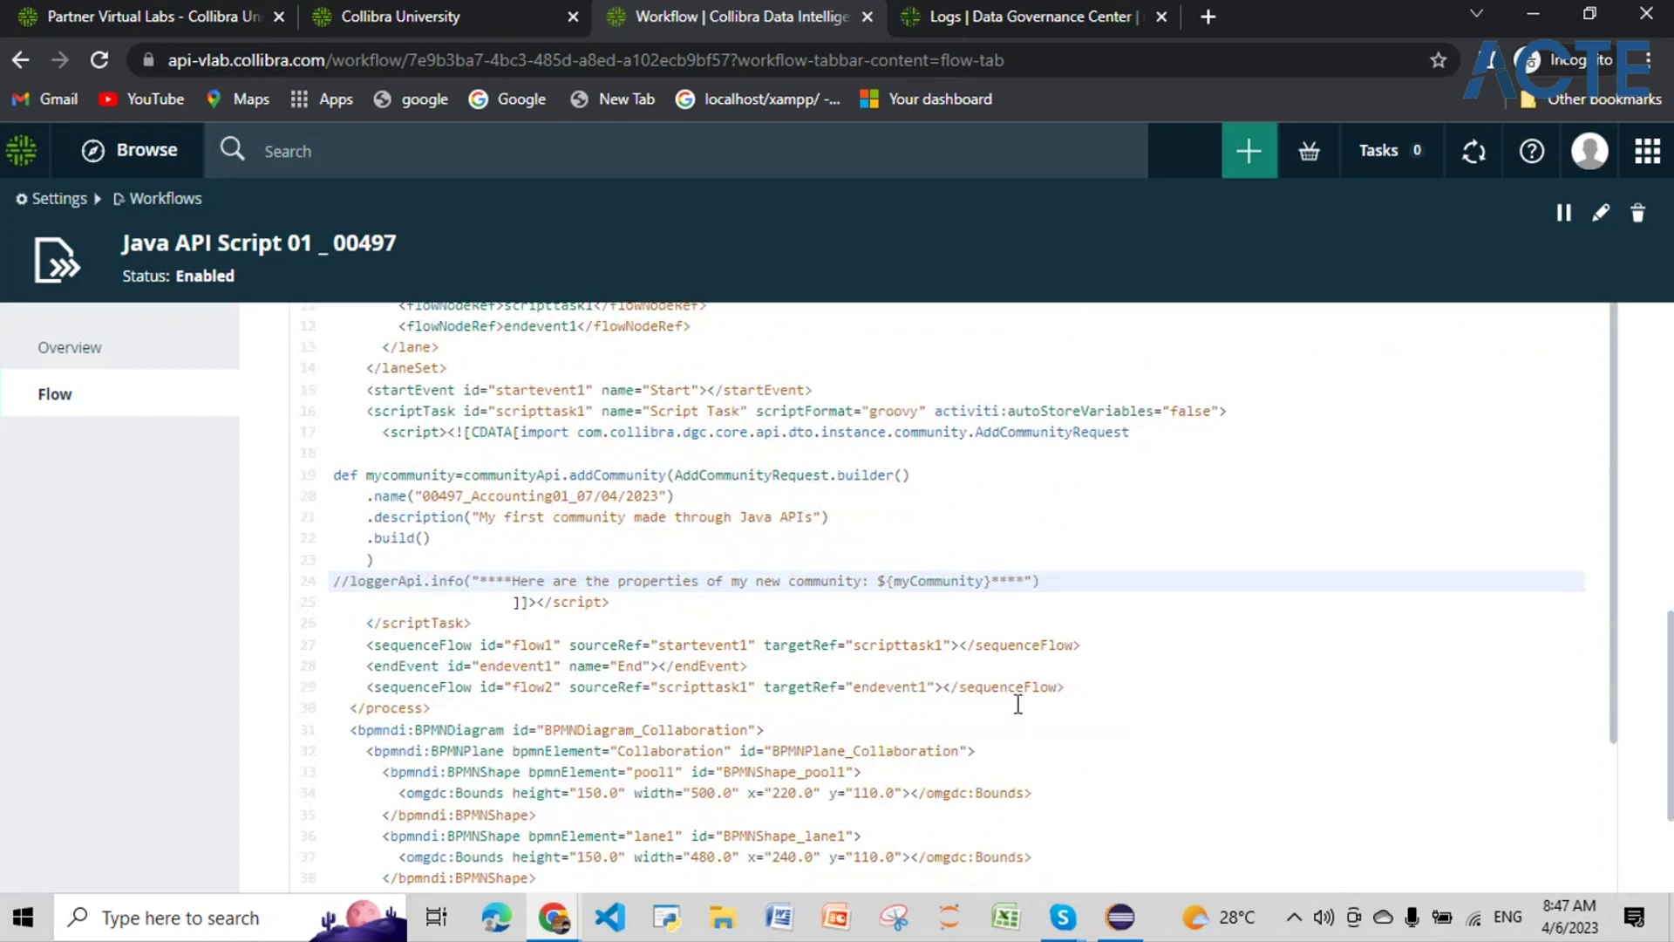
Step: Save the workflow definition and dismiss the save confirmation
scroll(1017, 699, down, 4)
scroll(1075, 744, down, 3)
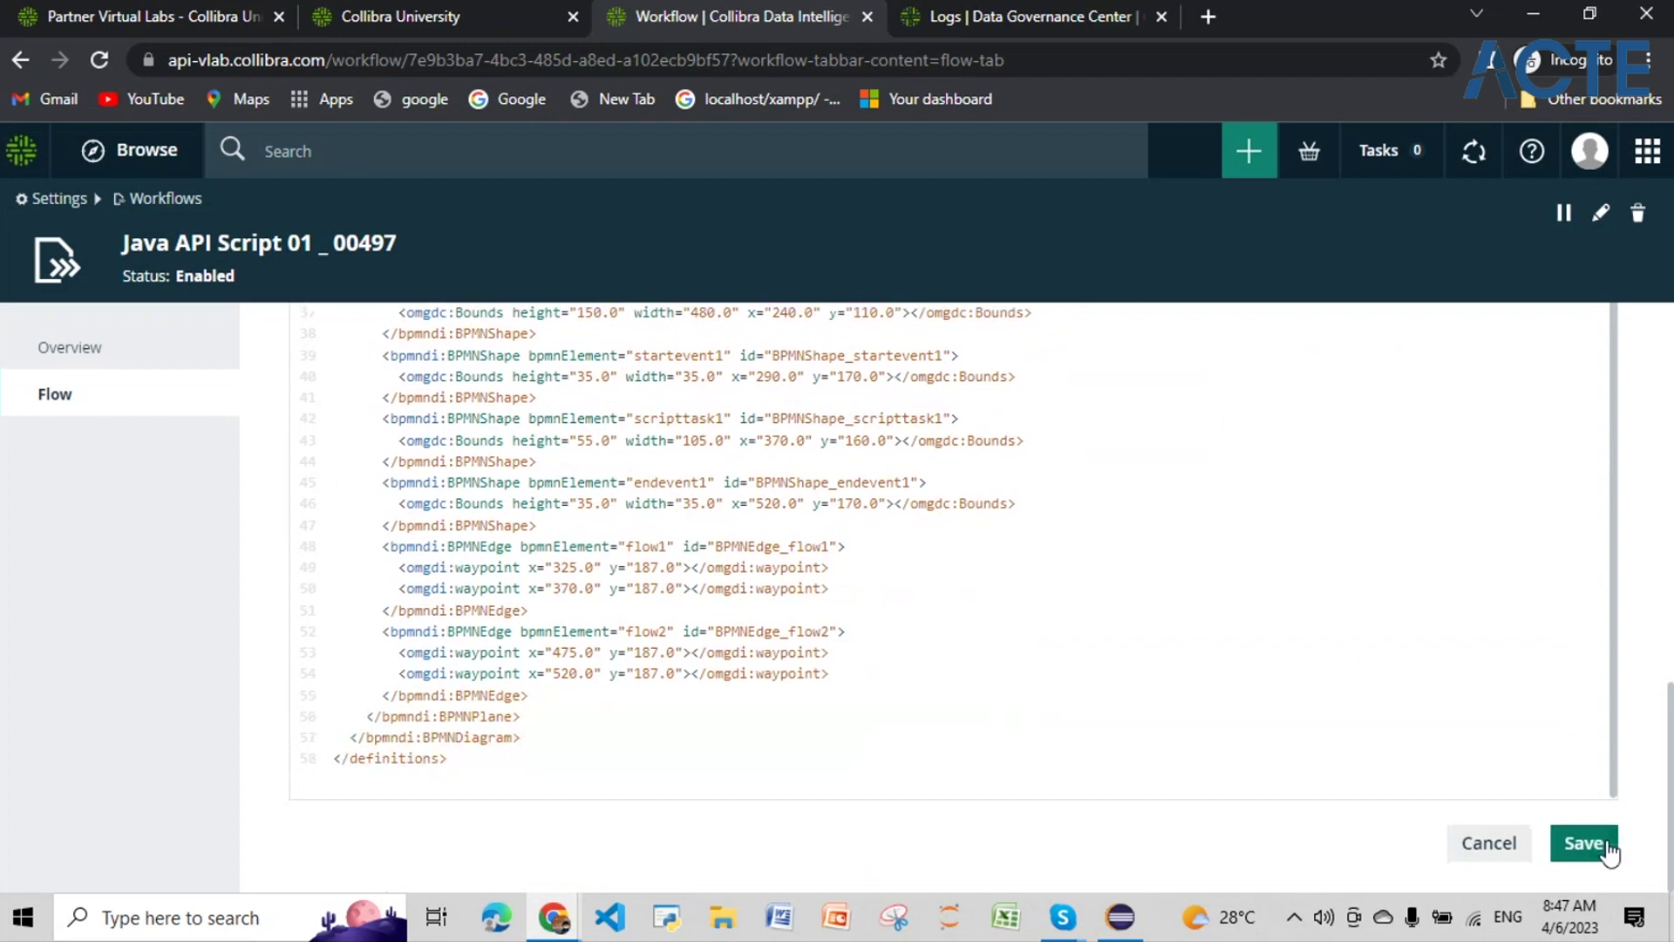
click(1609, 853)
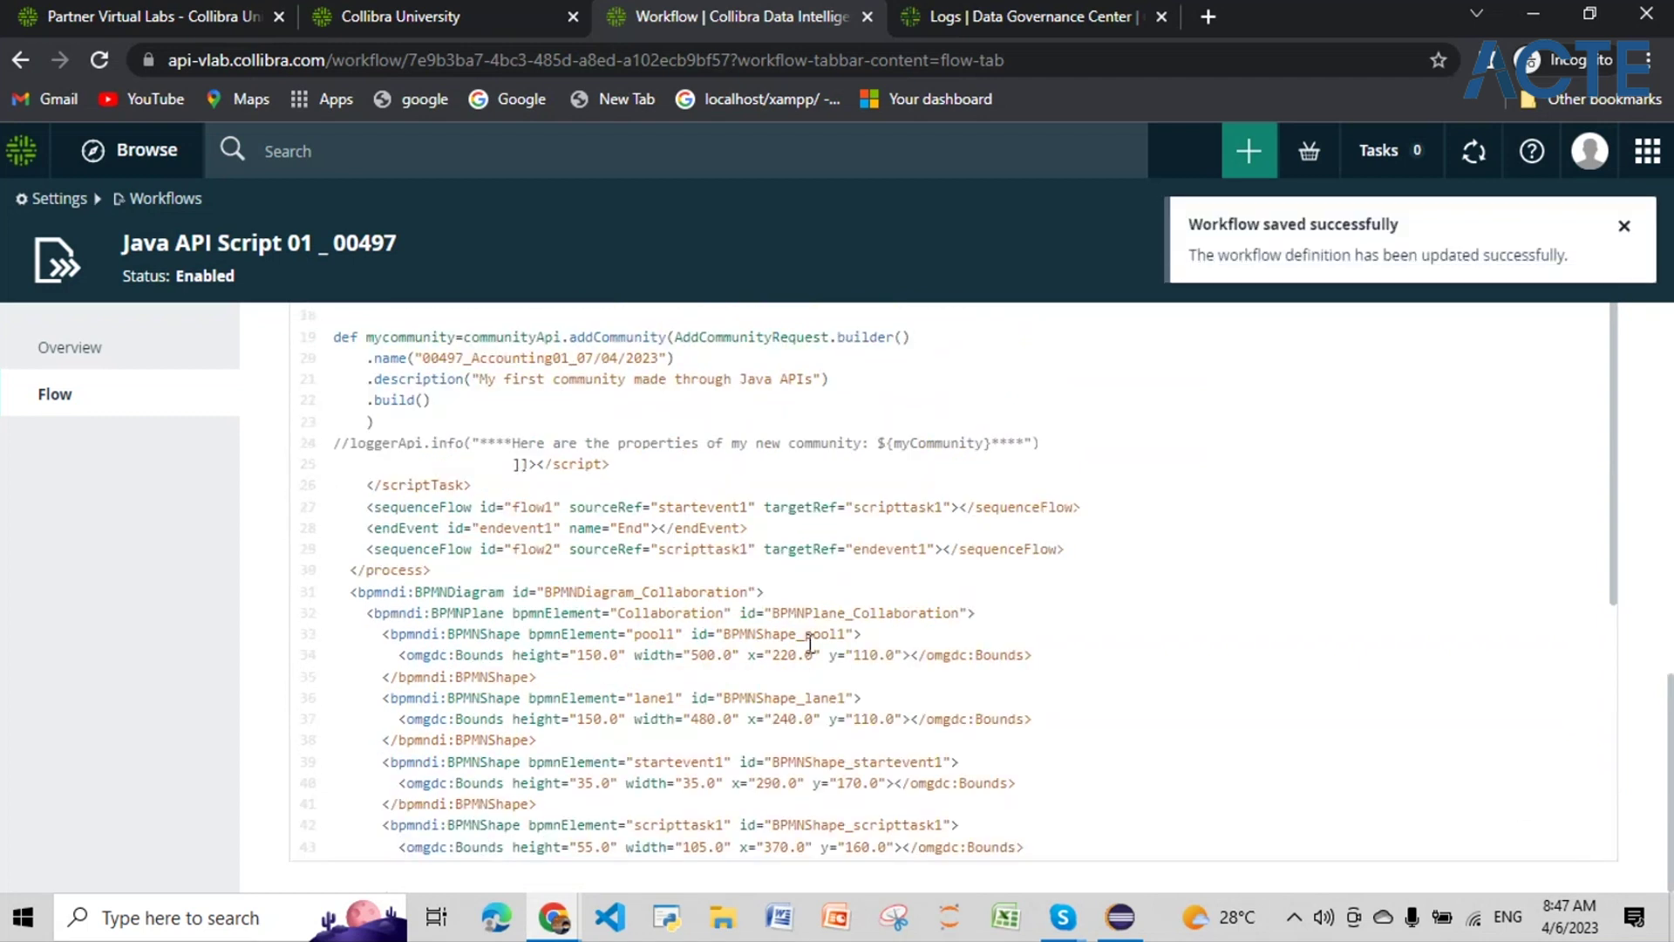
click(1624, 226)
click(1242, 155)
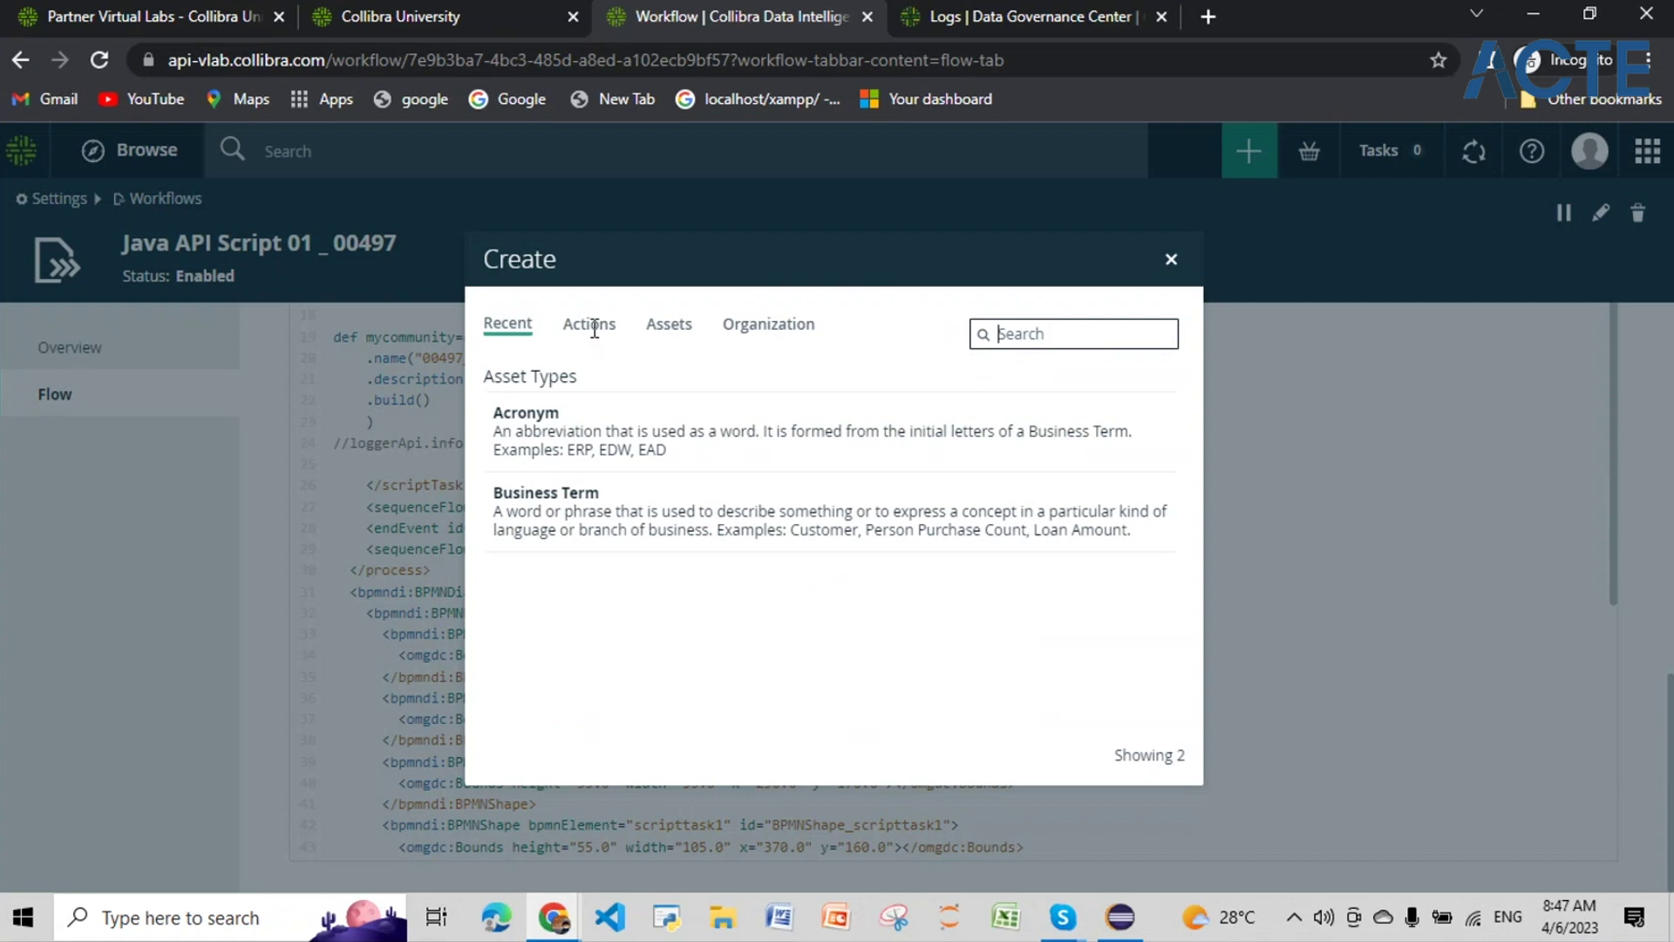
Step: Search 00497, start Java API Script 01 _ 00497, and close the Workflow Started notice
text(004)
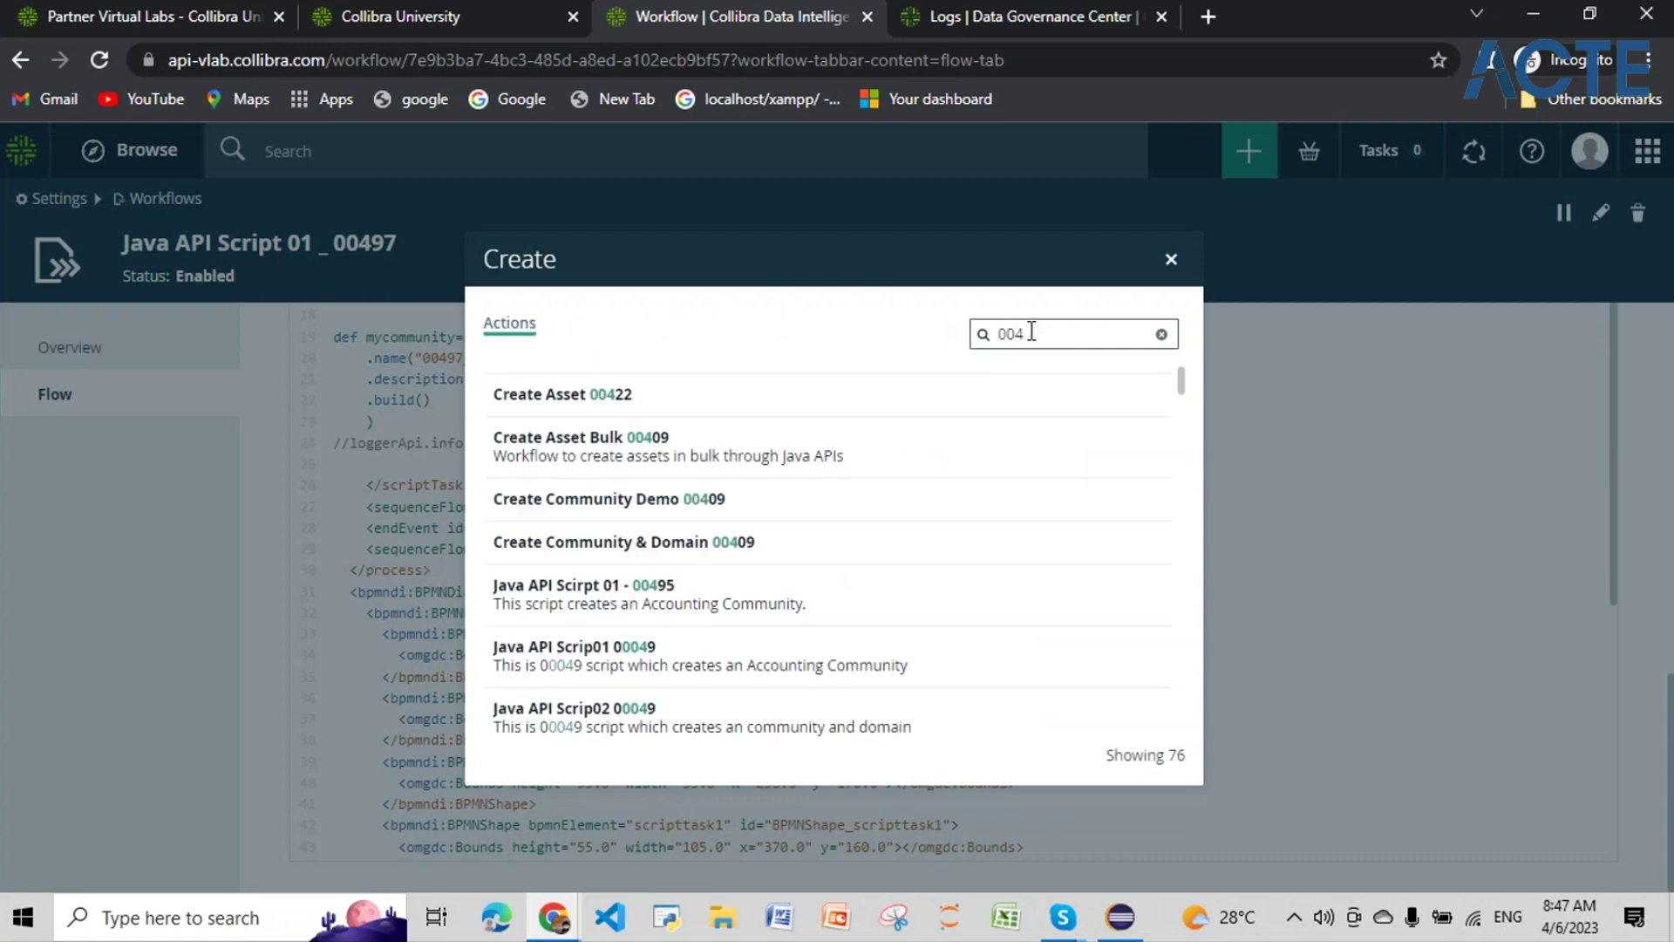
text(9)
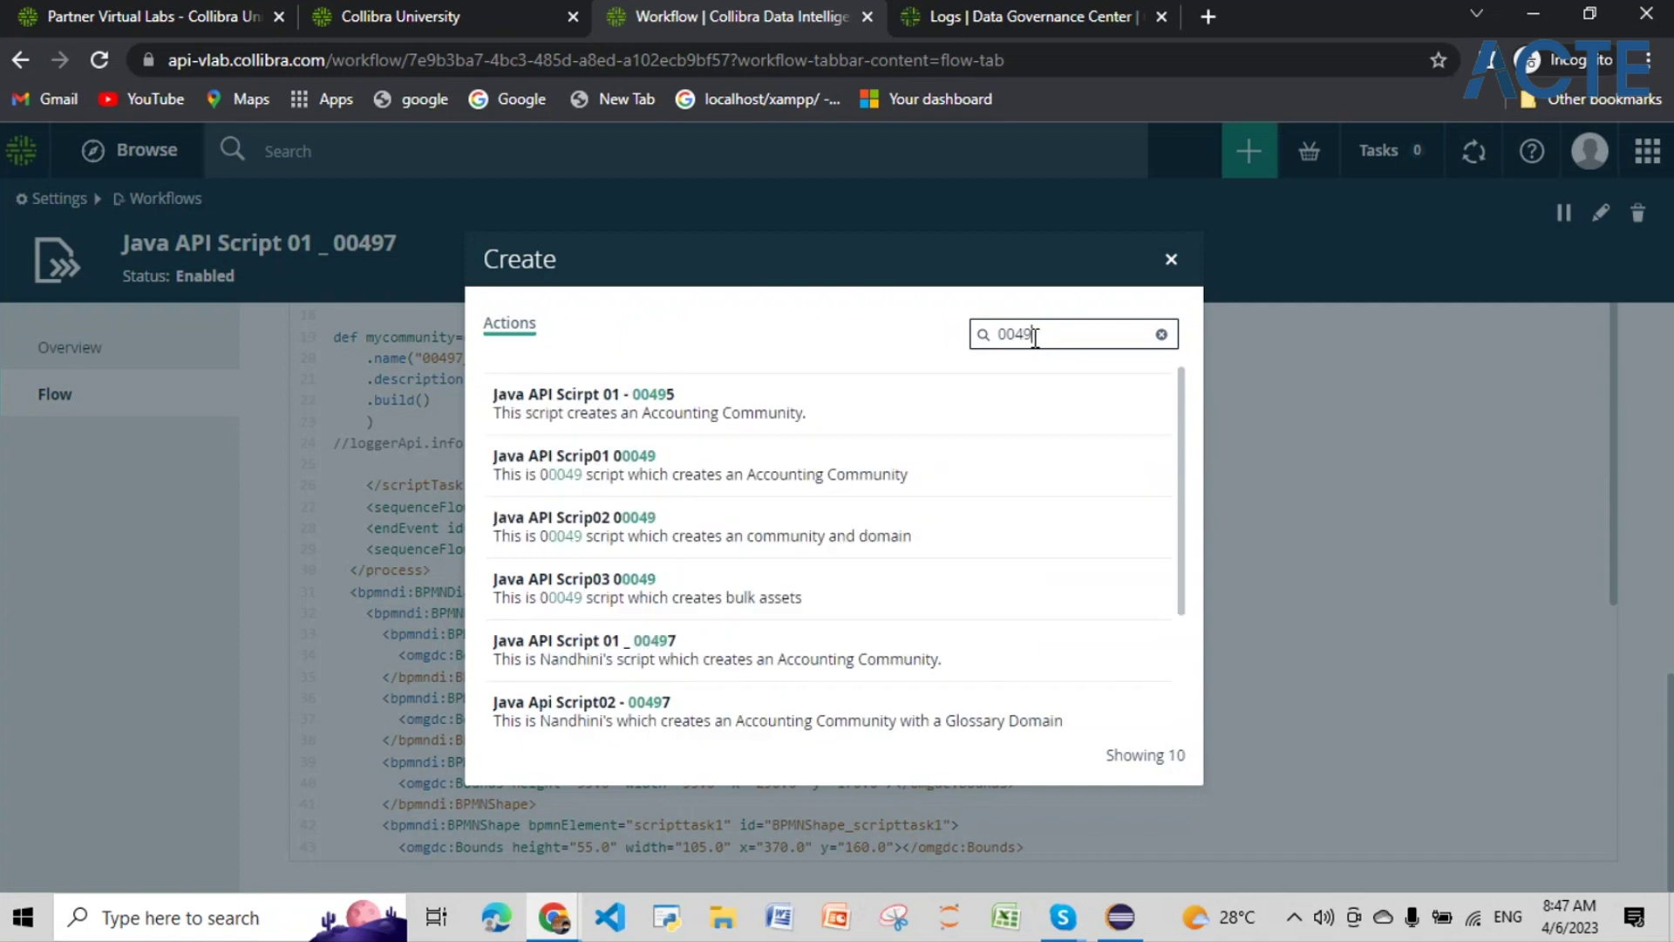
text(7)
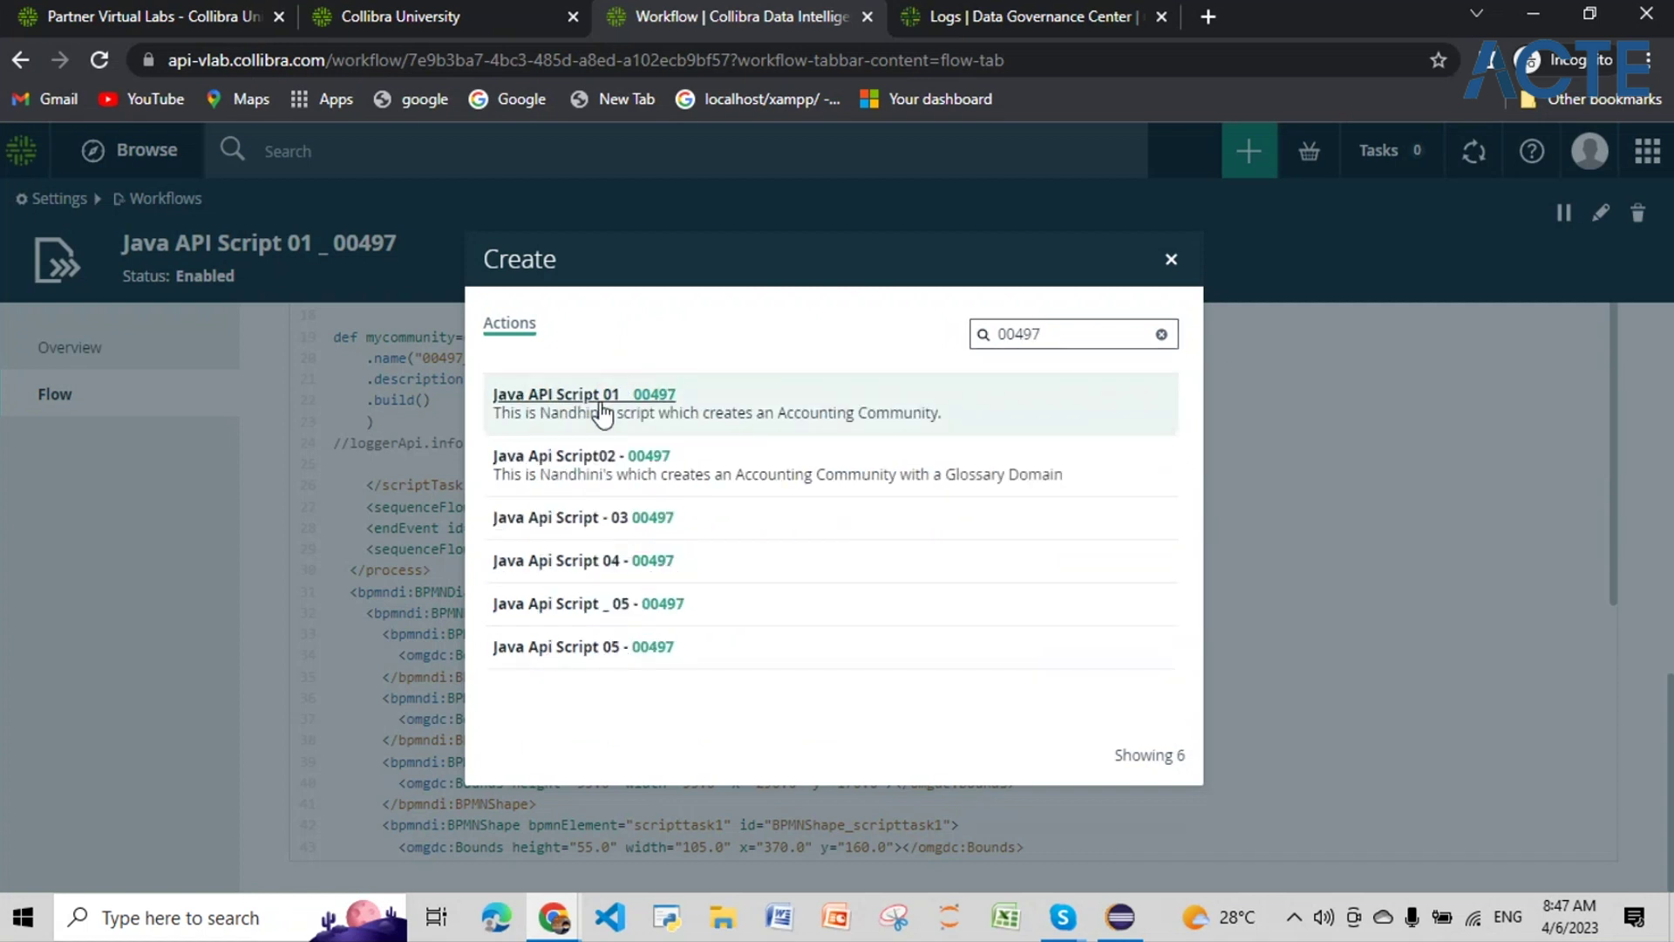
click(601, 408)
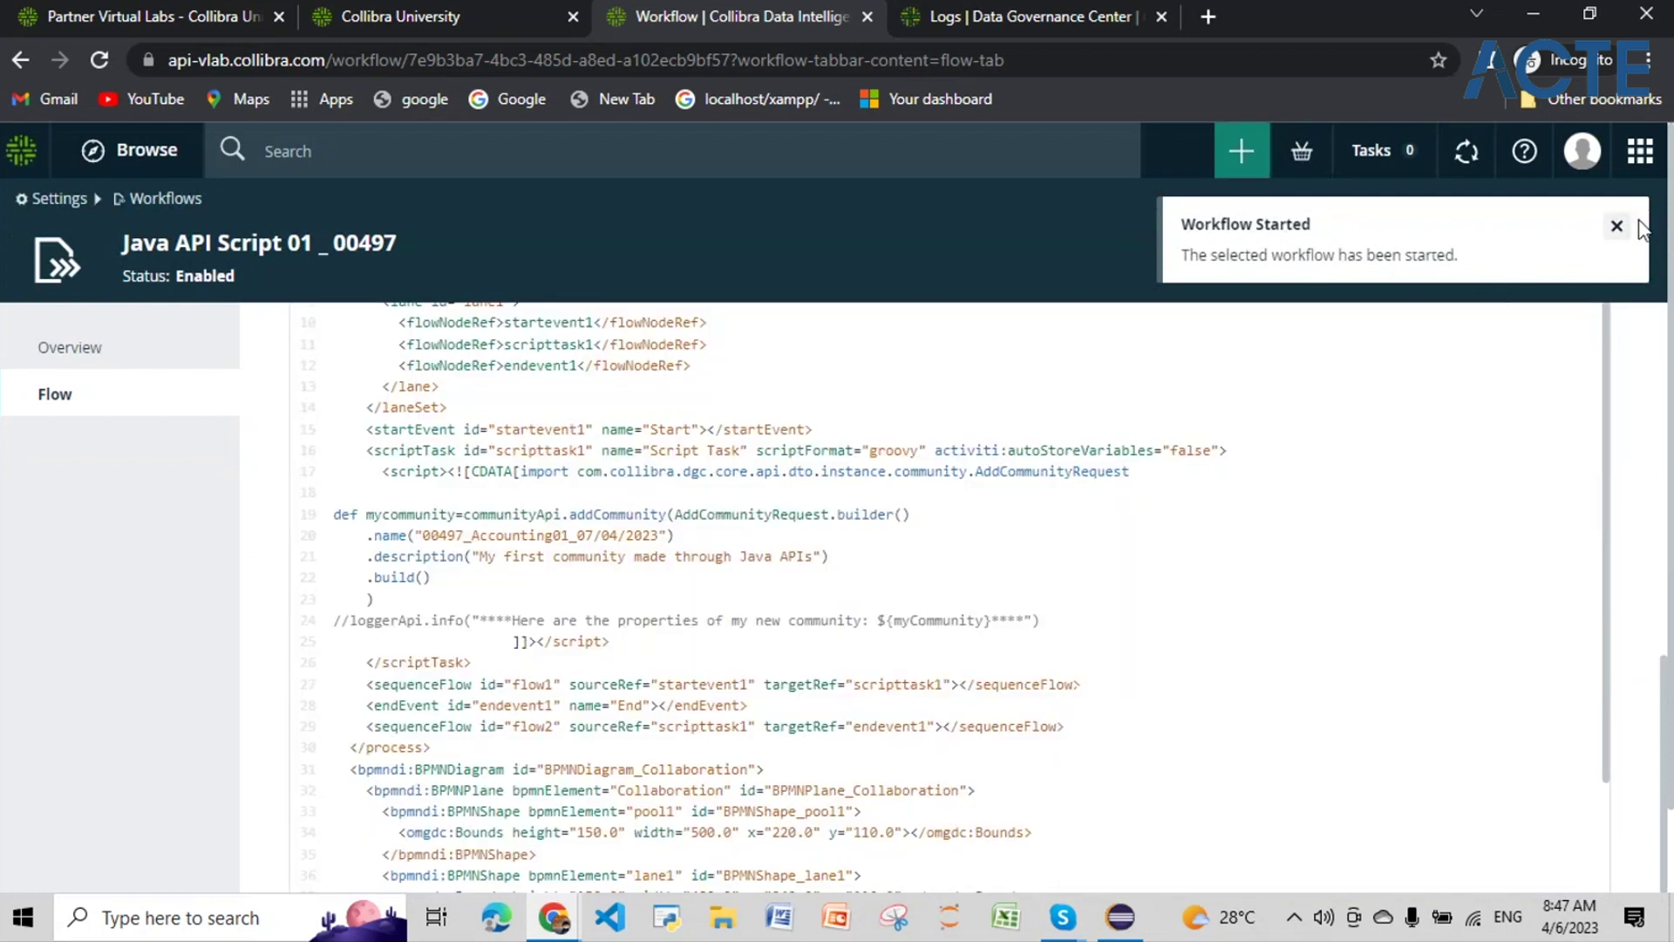
click(1617, 225)
Step: Uncomment the loggerApi.info line and replace myCommunity with mycommunity in its log message
scroll(1376, 443, up, 3)
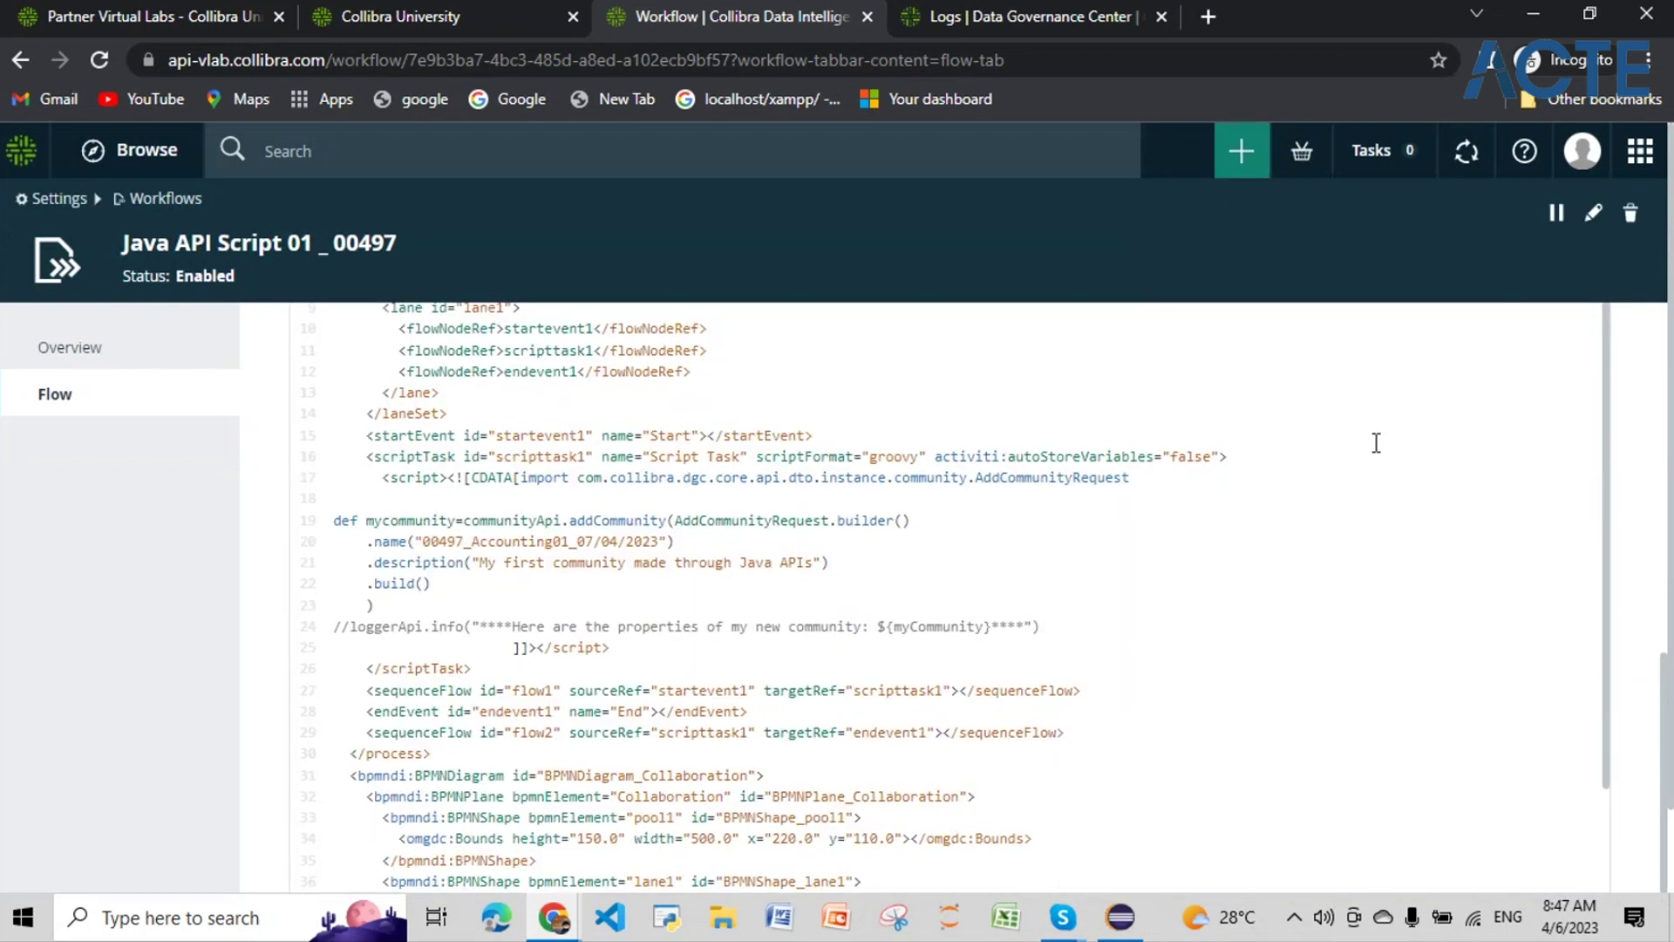
scroll(1274, 440, up, 3)
scroll(463, 652, down, 3)
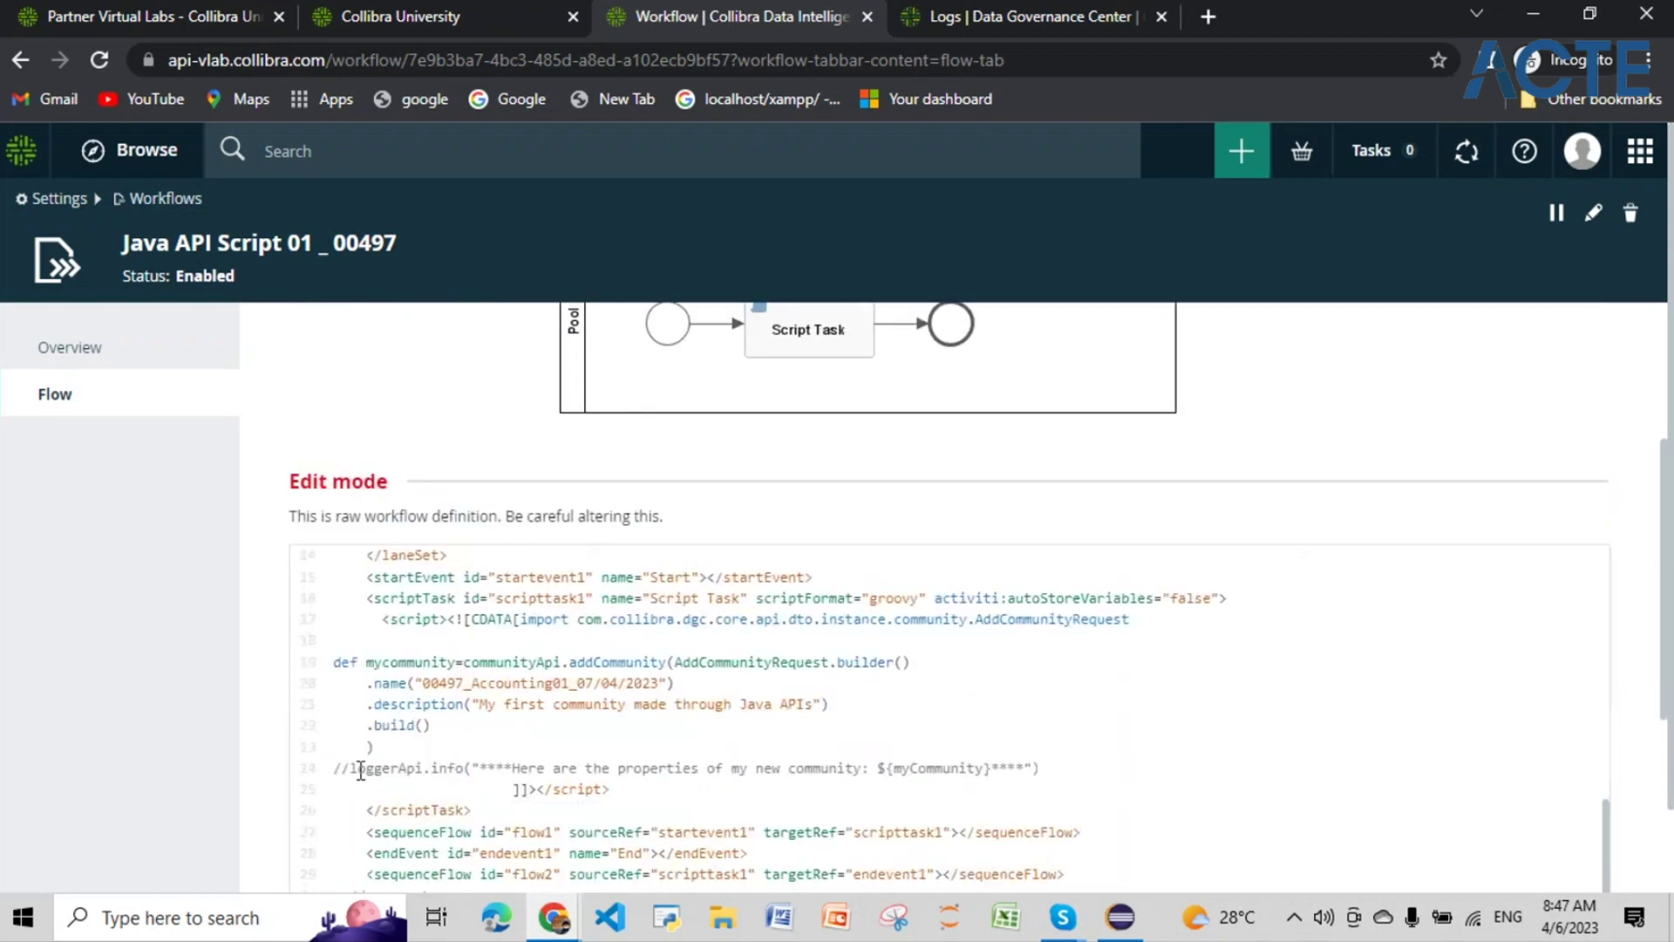
click(353, 767)
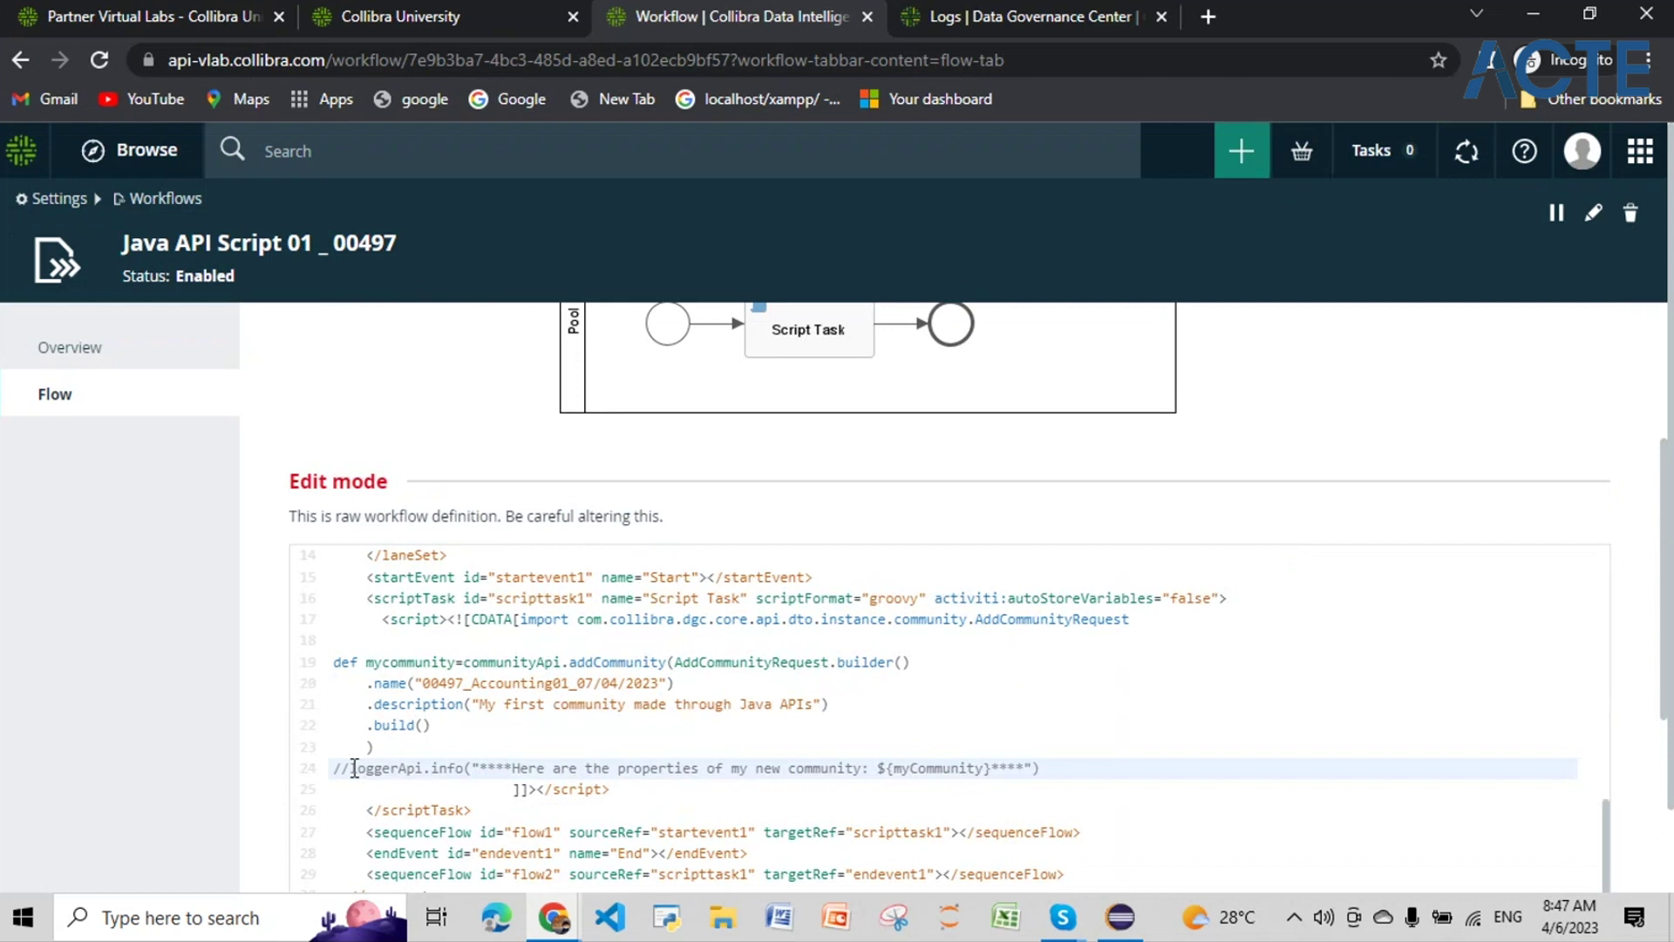
key(BackSpace)
key(BackSpace)
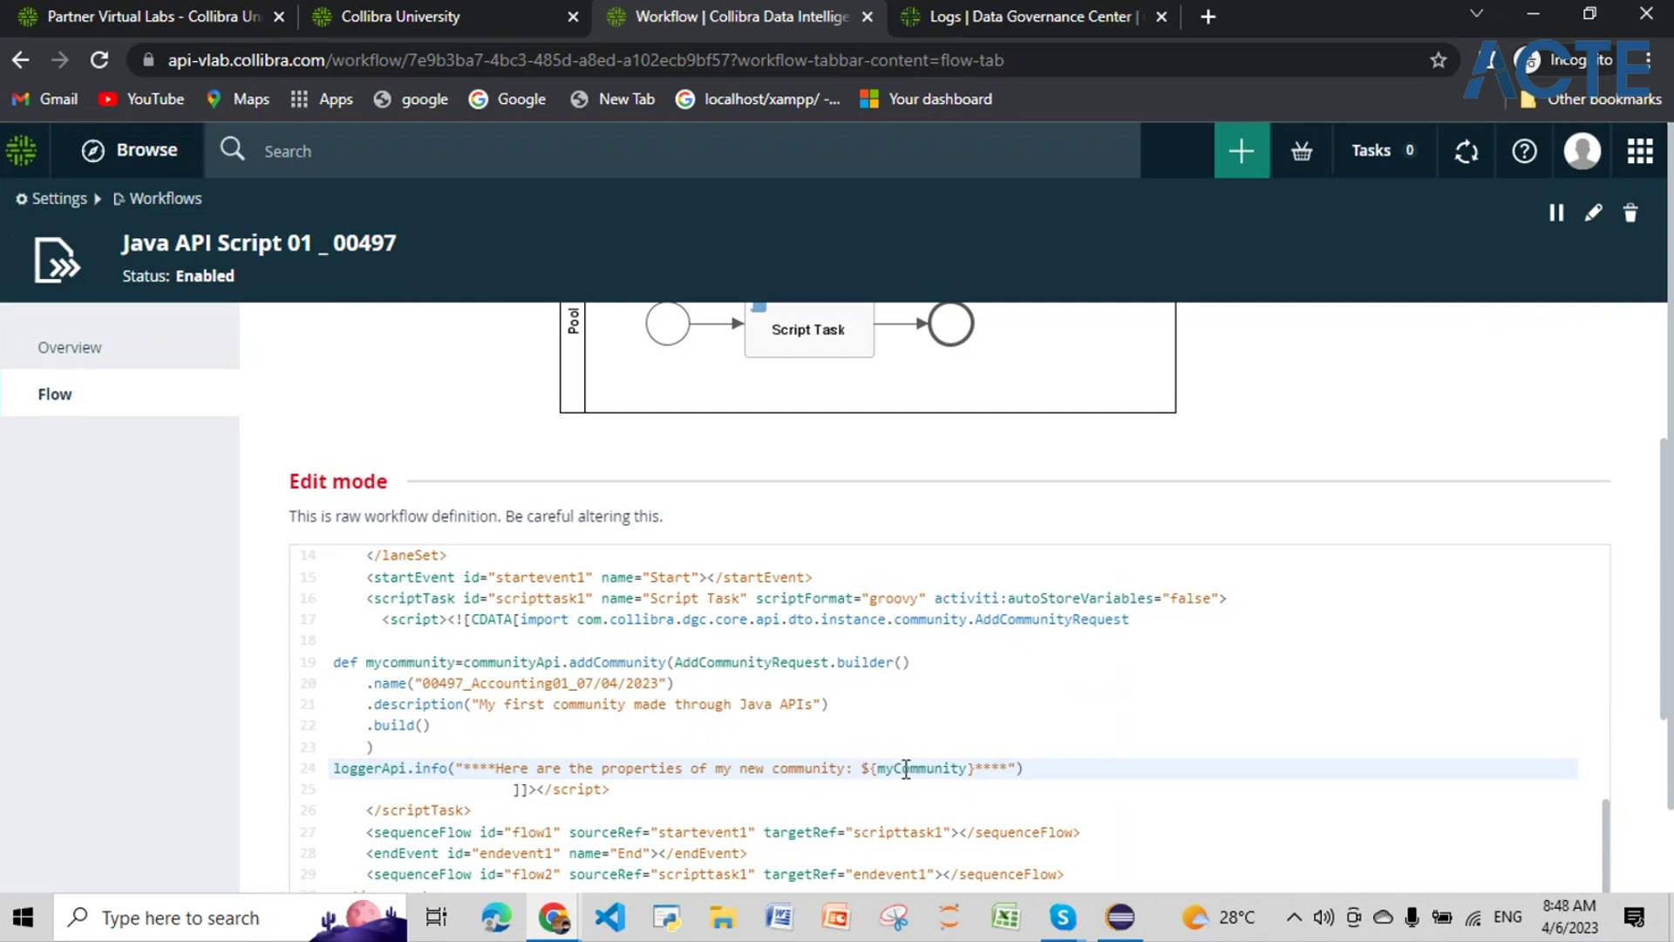
drag(369, 660, 455, 667)
key(ctrl+c)
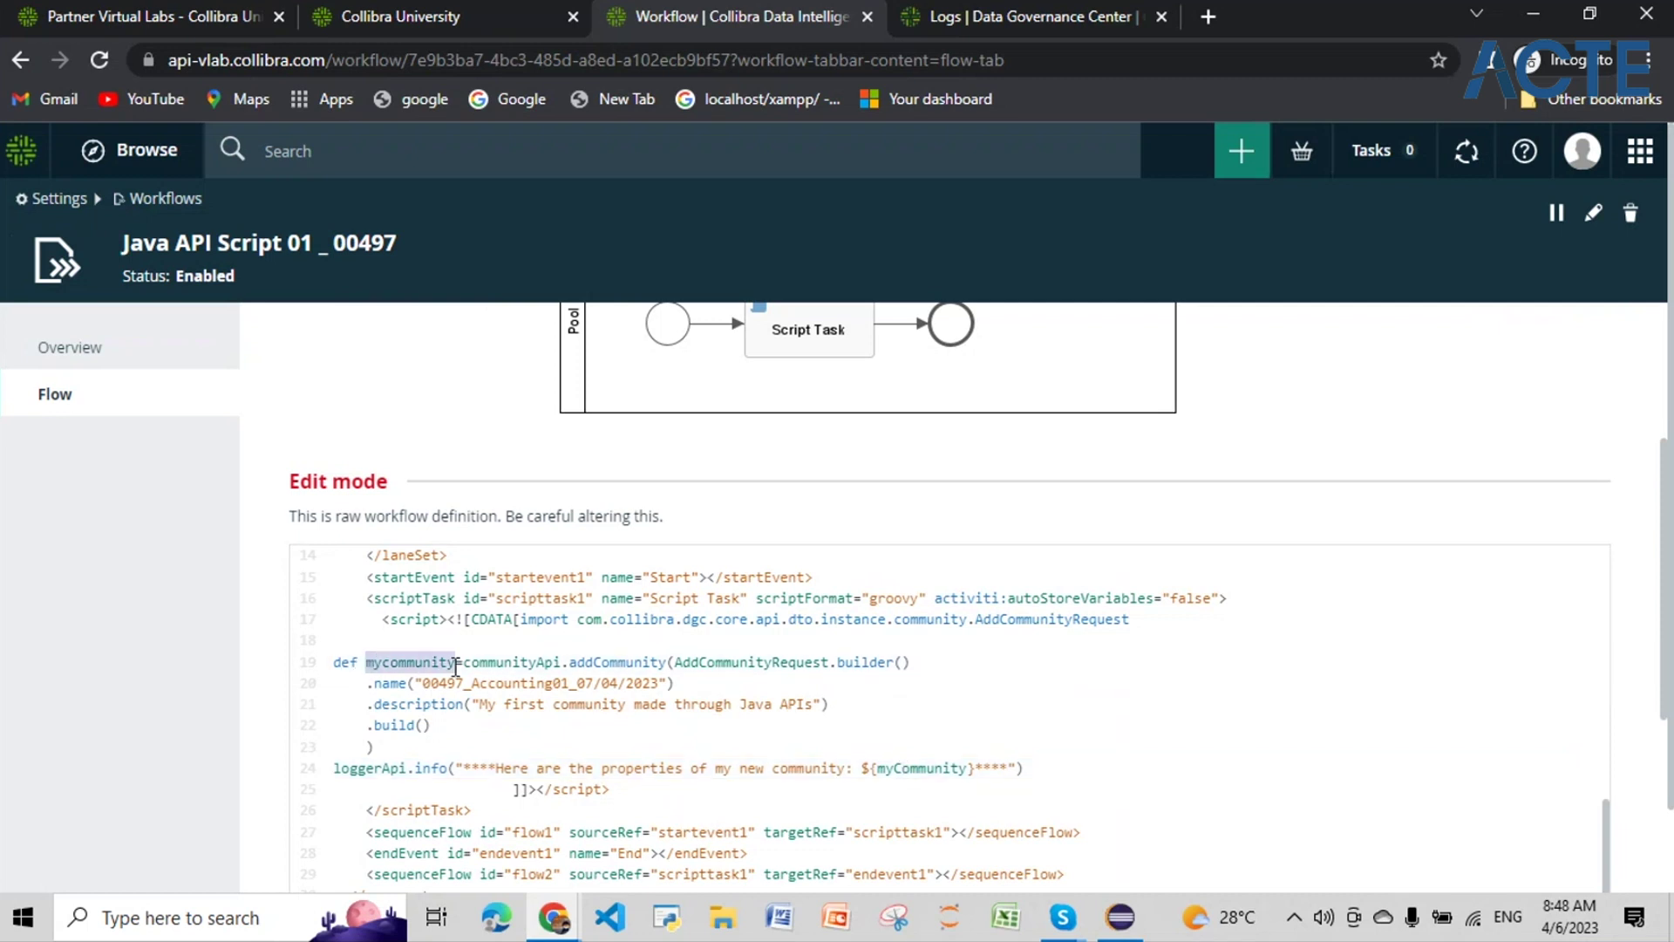
drag(878, 768, 968, 764)
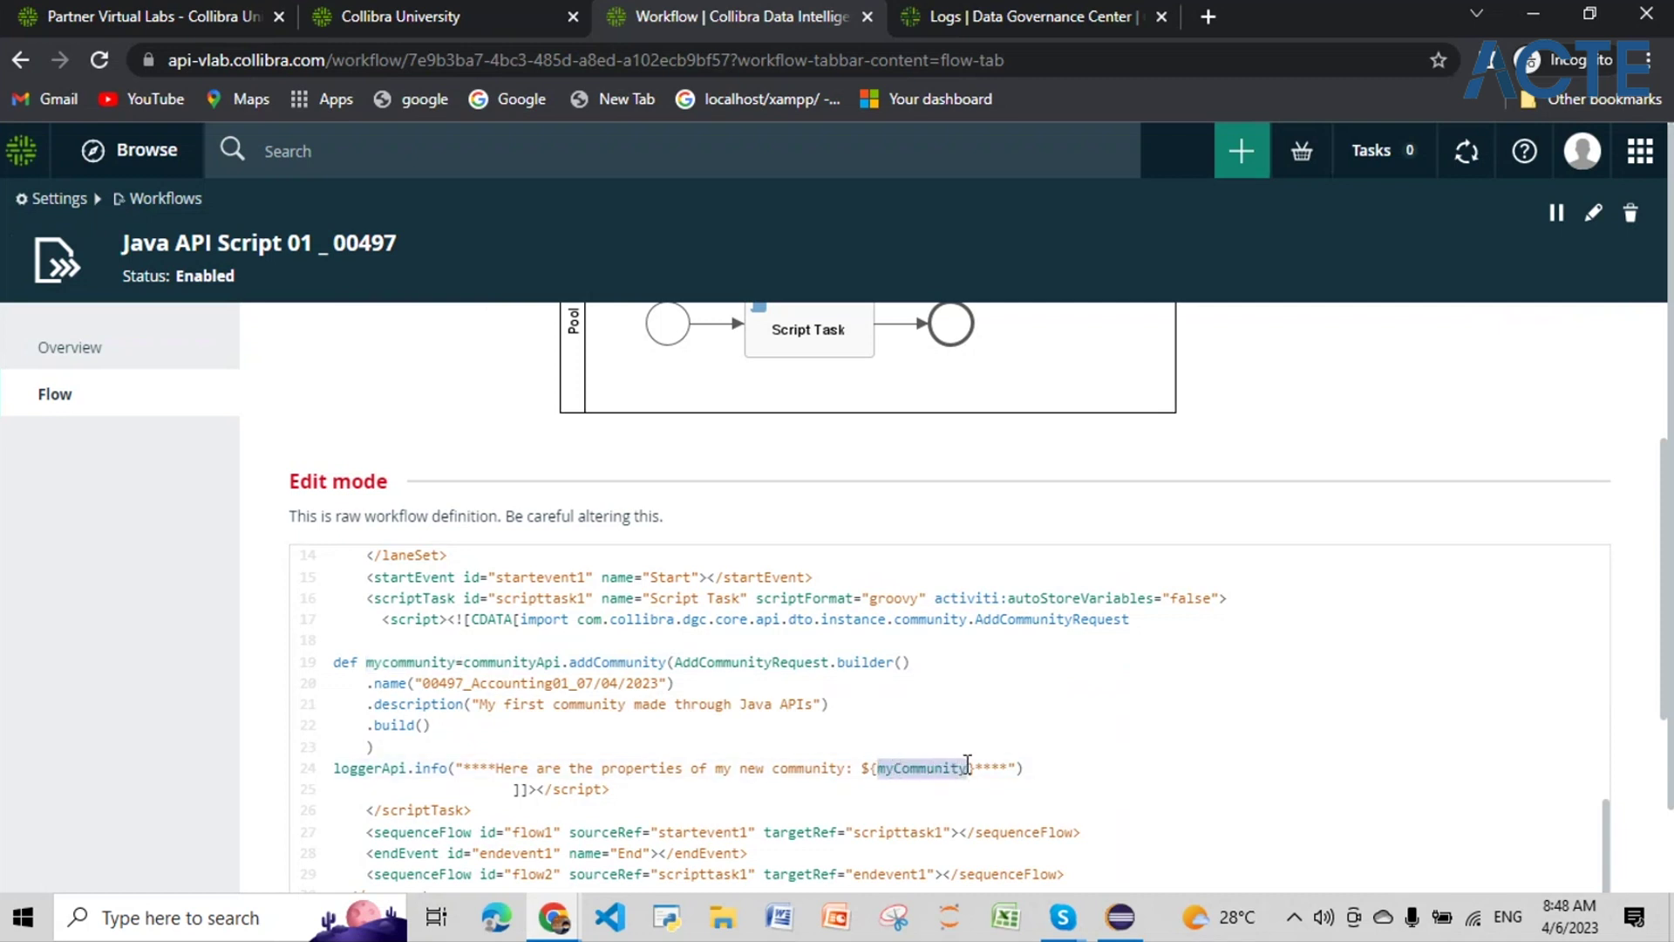
key(ctrl+v)
Step: Change the community name's date from 07/04/2023 to 08/04/2023
scroll(1009, 677, down, 1)
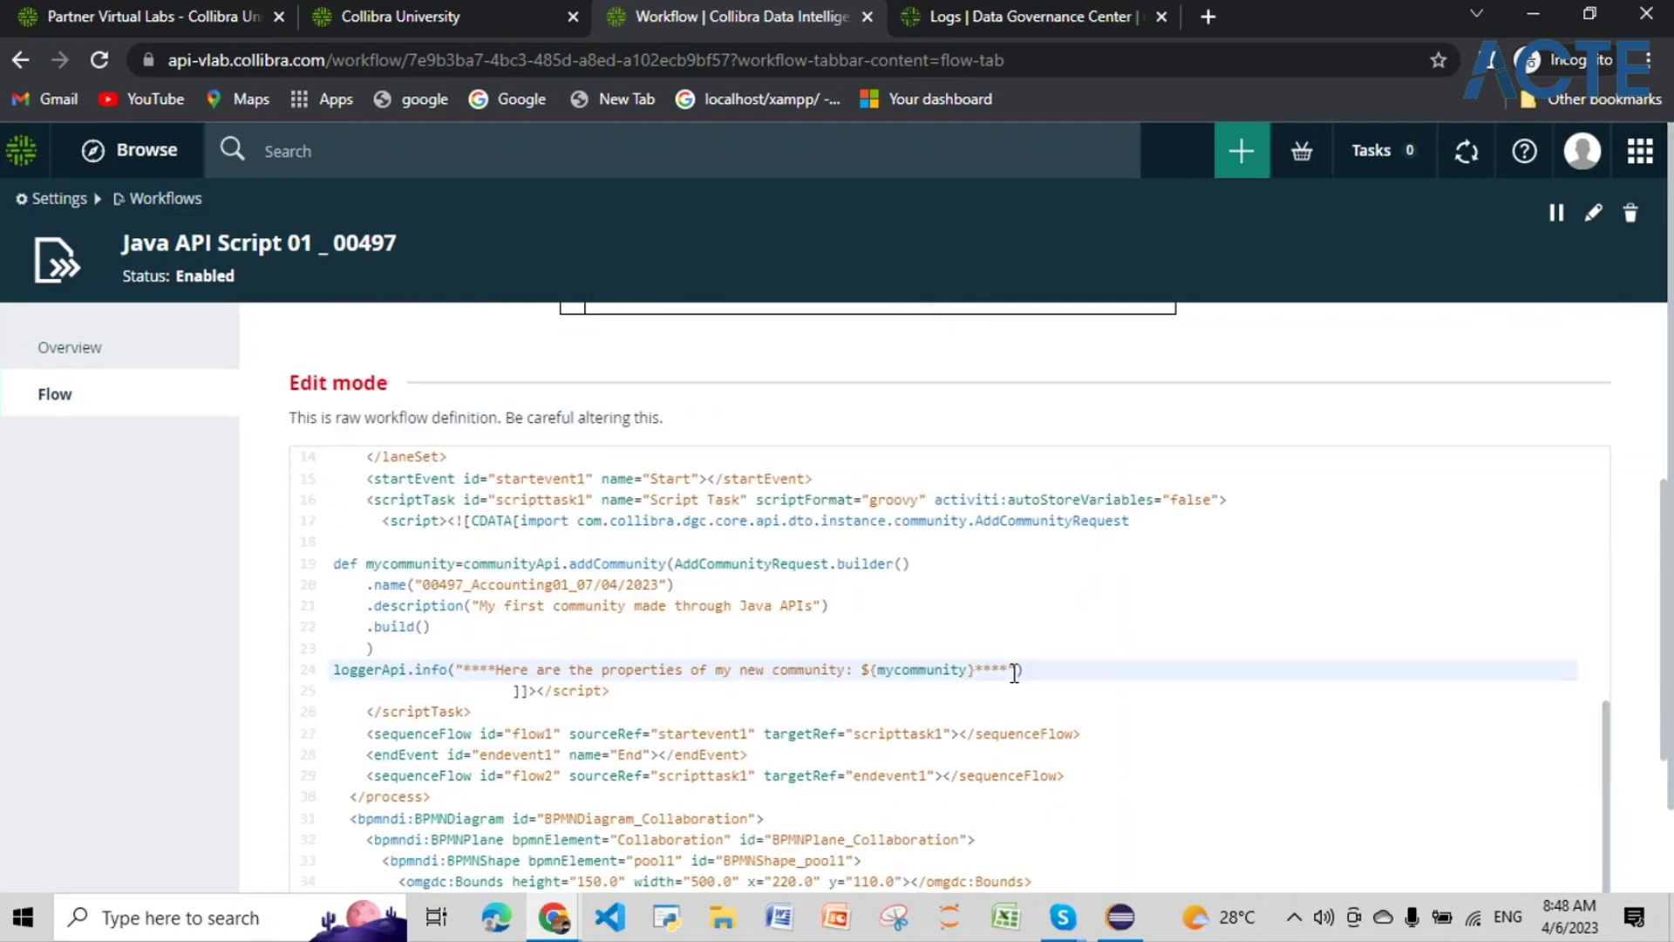
scroll(1014, 672, down, 2)
scroll(1014, 672, down, 6)
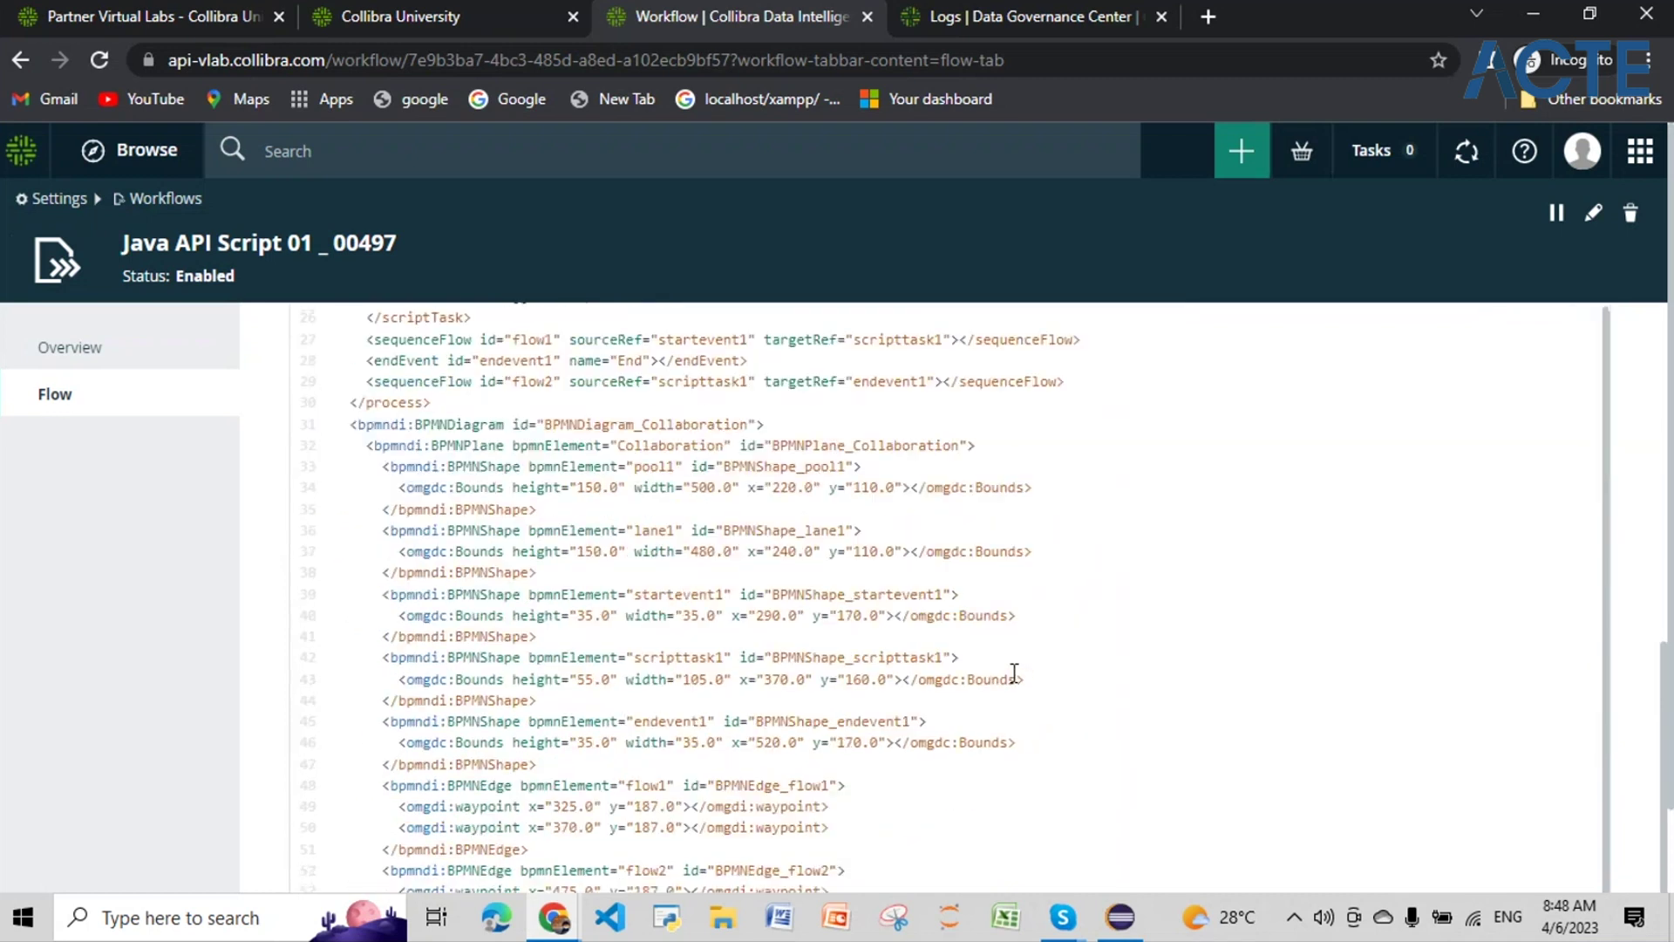
scroll(1001, 598, up, 6)
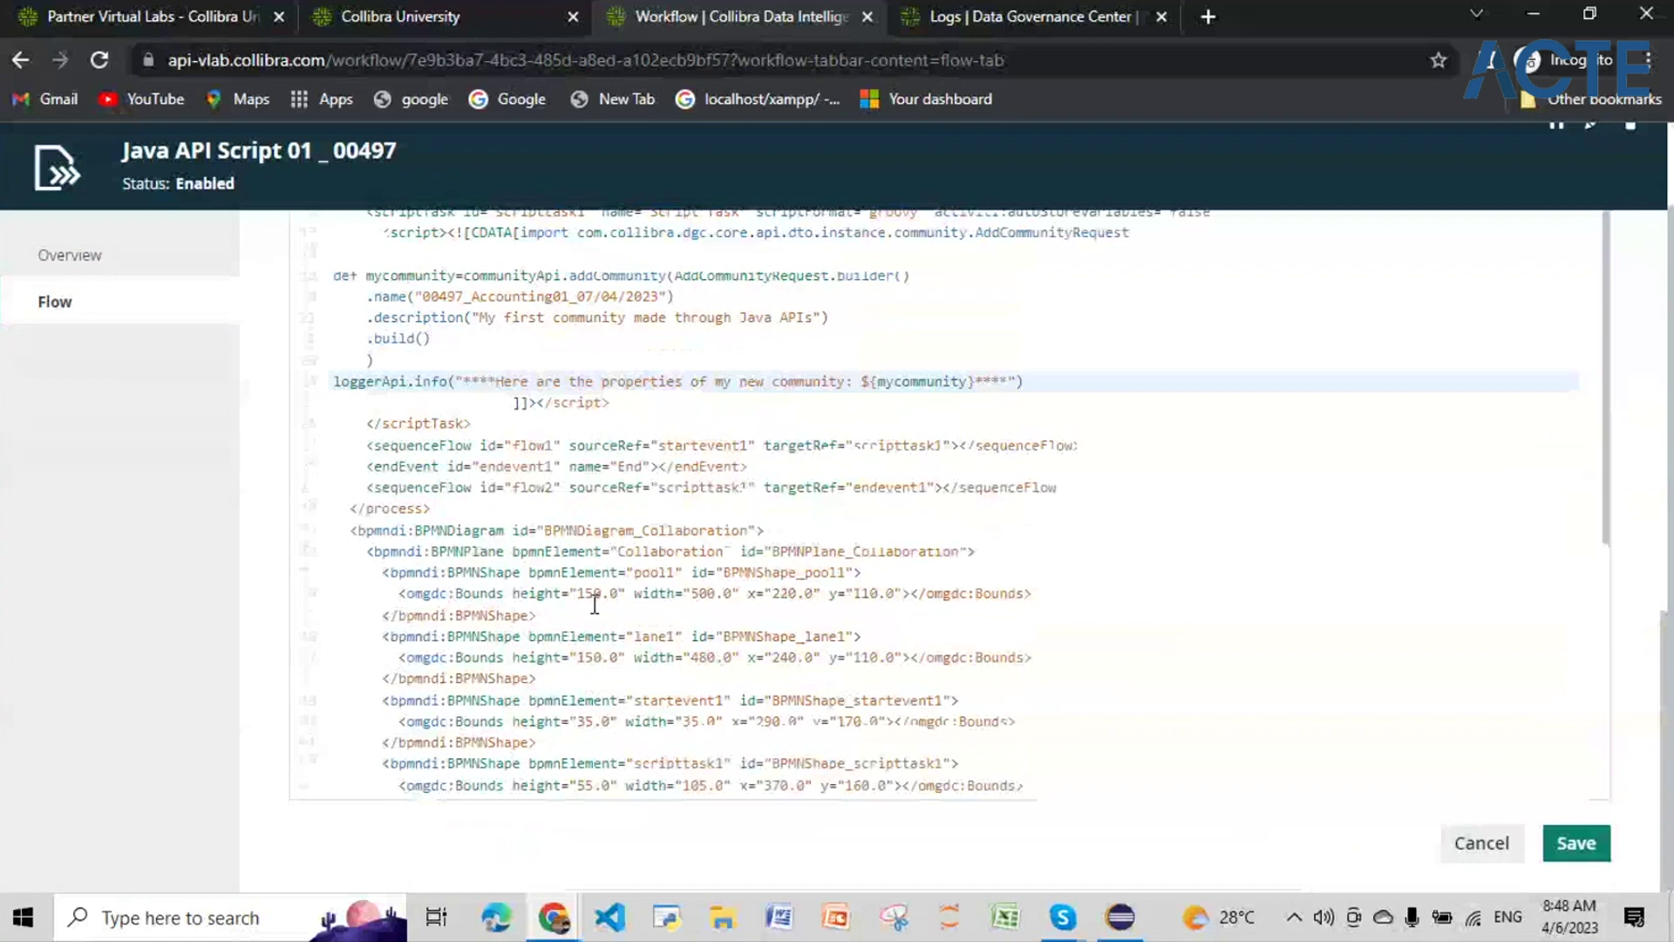
scroll(595, 605, up, 2)
click(591, 534)
key(Delete)
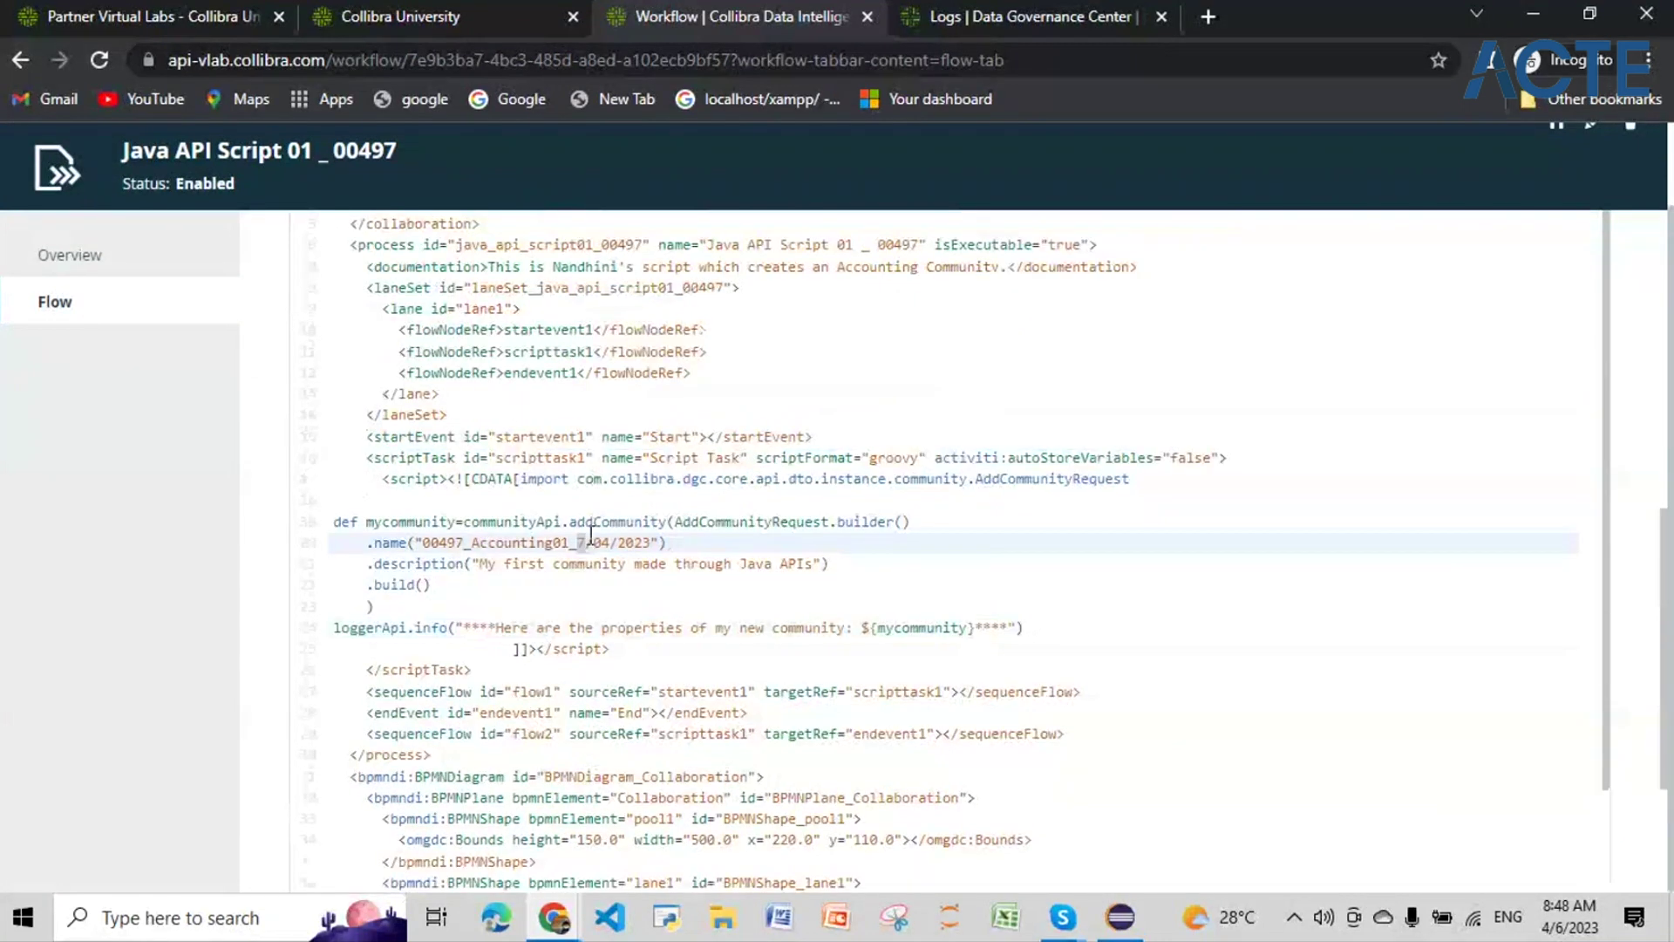
text(8)
key(Delete)
key(BackSpace)
text(08)
Step: Save the updated workflow definition
scroll(764, 654, down, 2)
scroll(764, 654, down, 4)
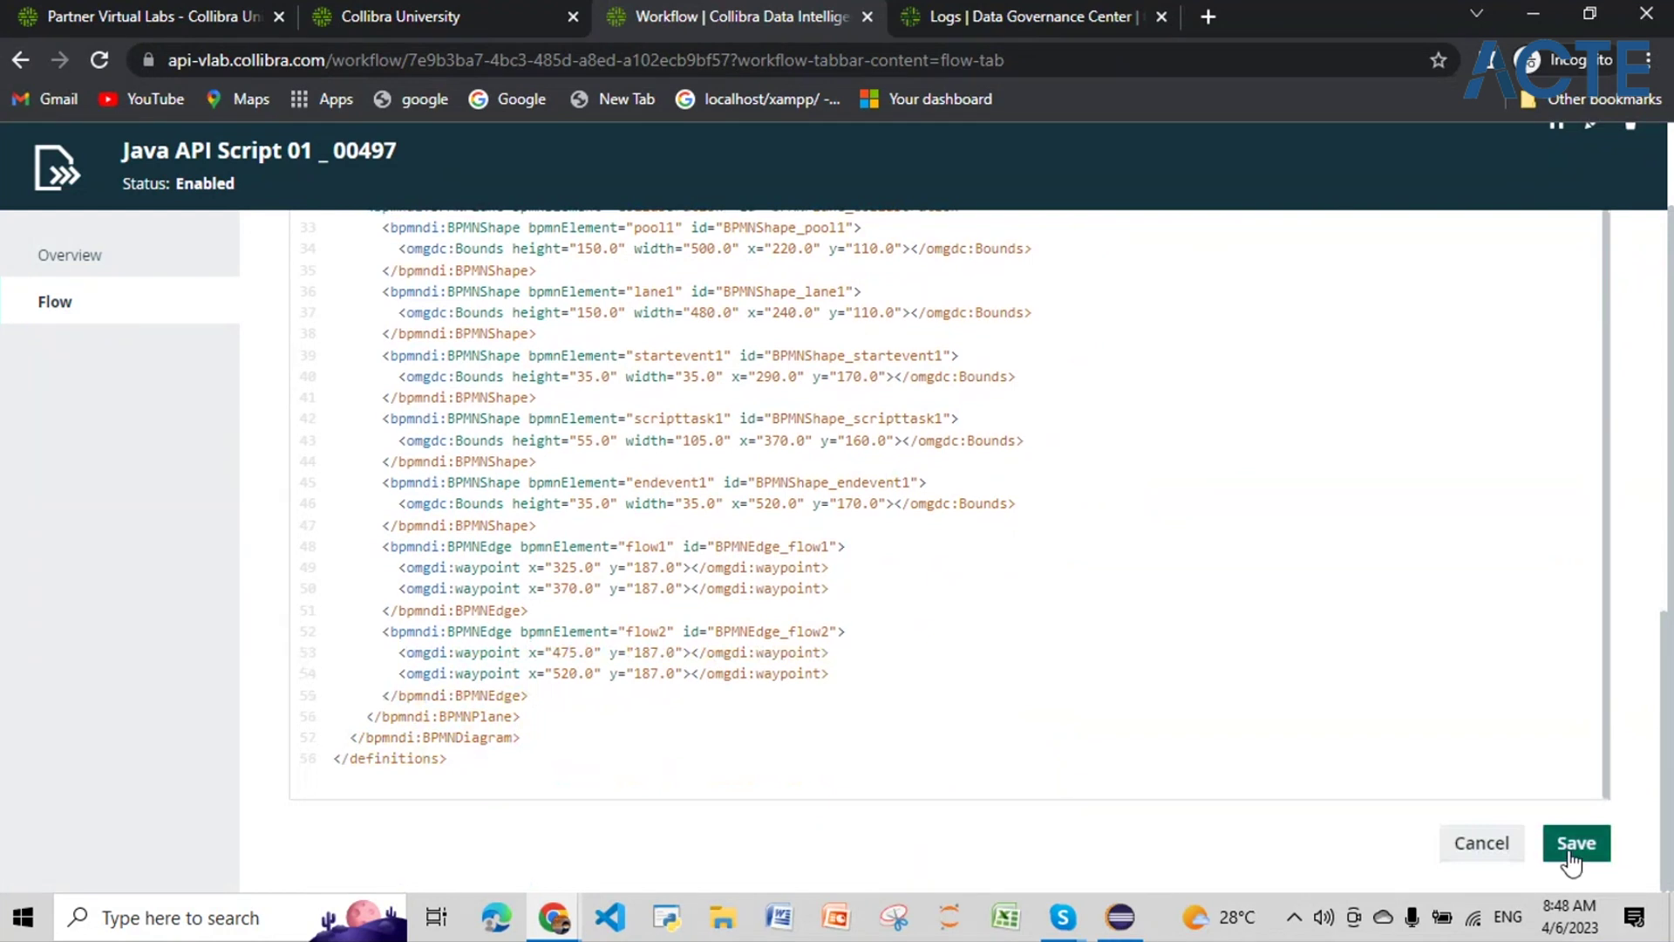
click(1571, 846)
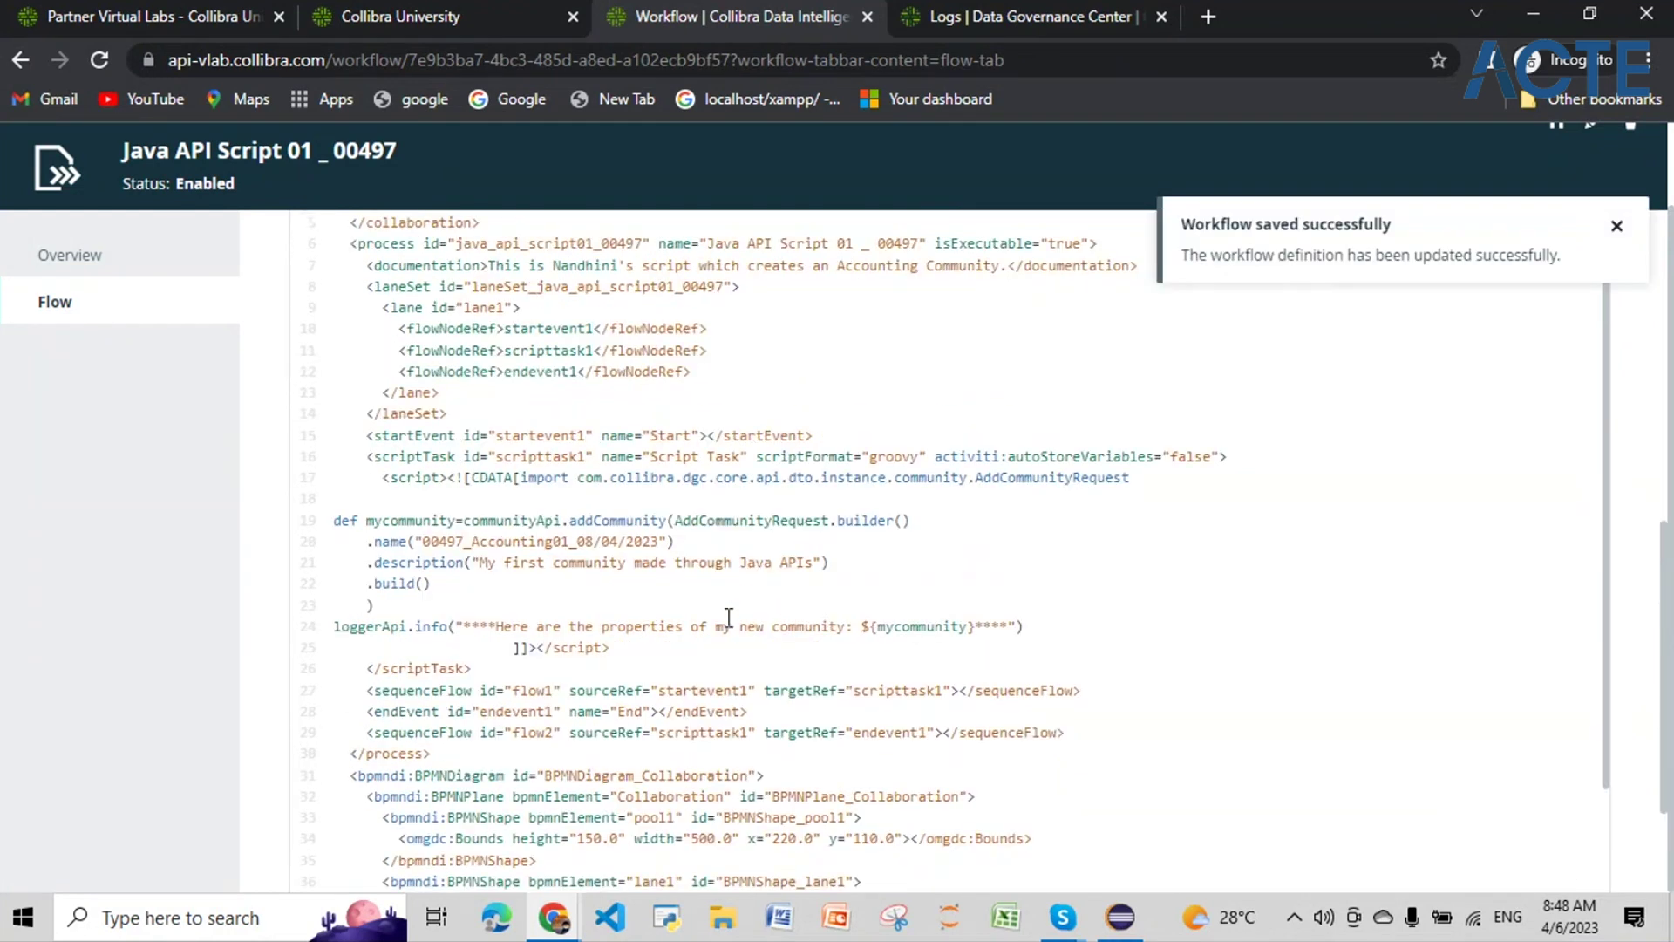
scroll(729, 619, up, 7)
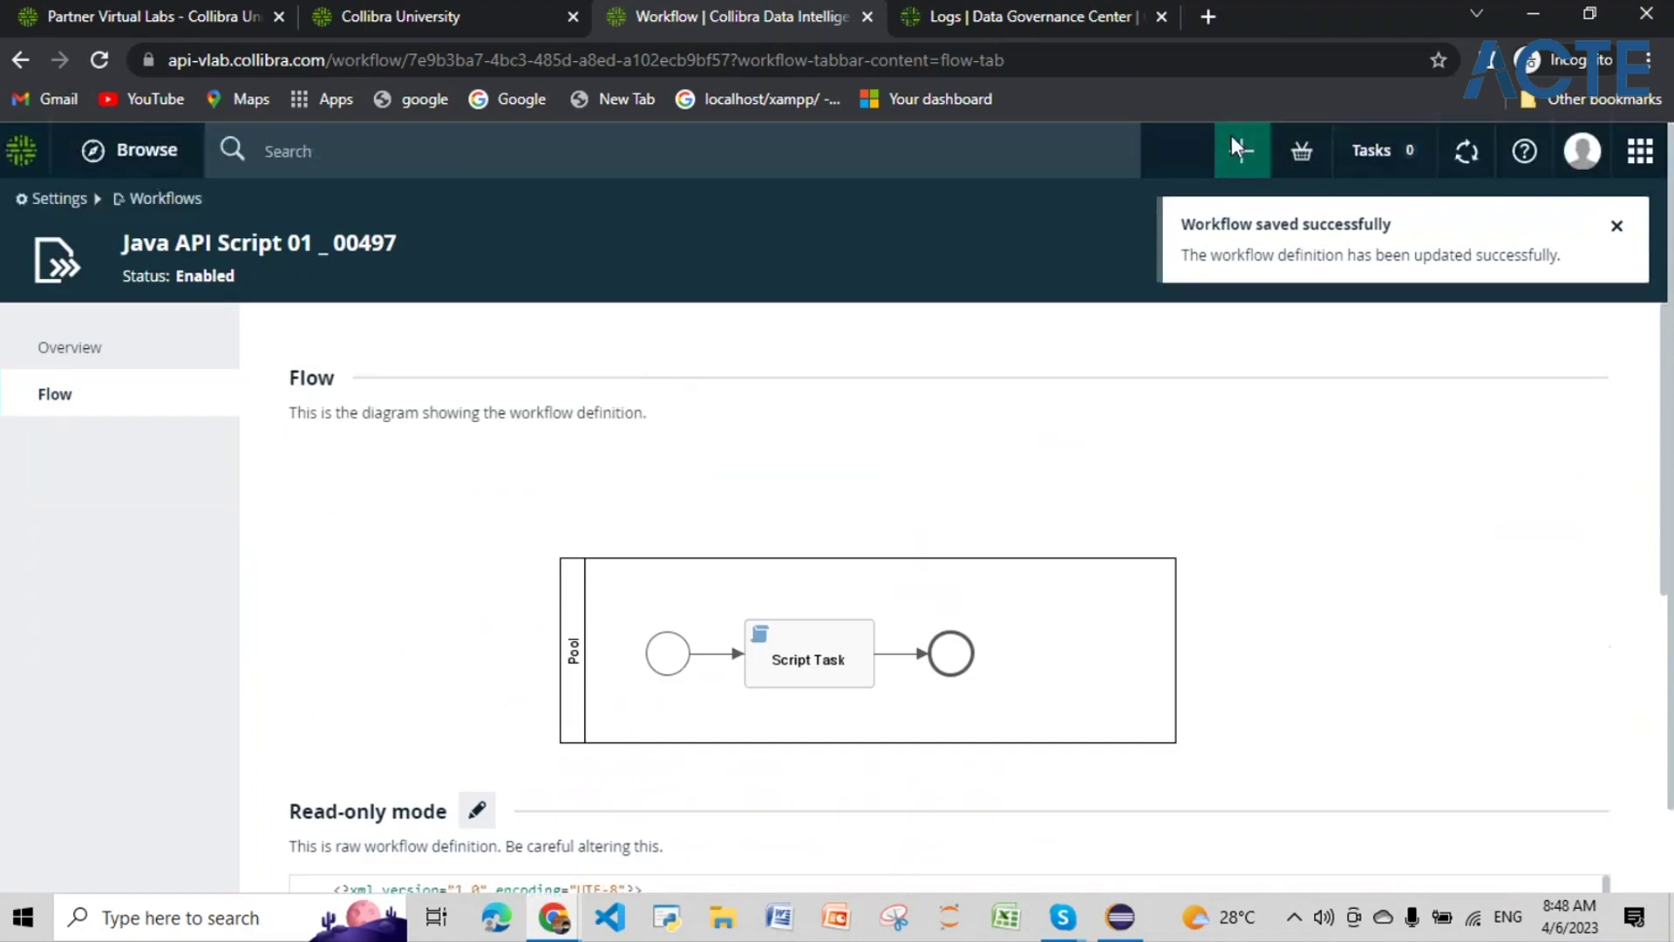
Step: Dismiss the save message, filter Create actions by 00497, and start Java API Script 01 _ 00497
click(1233, 139)
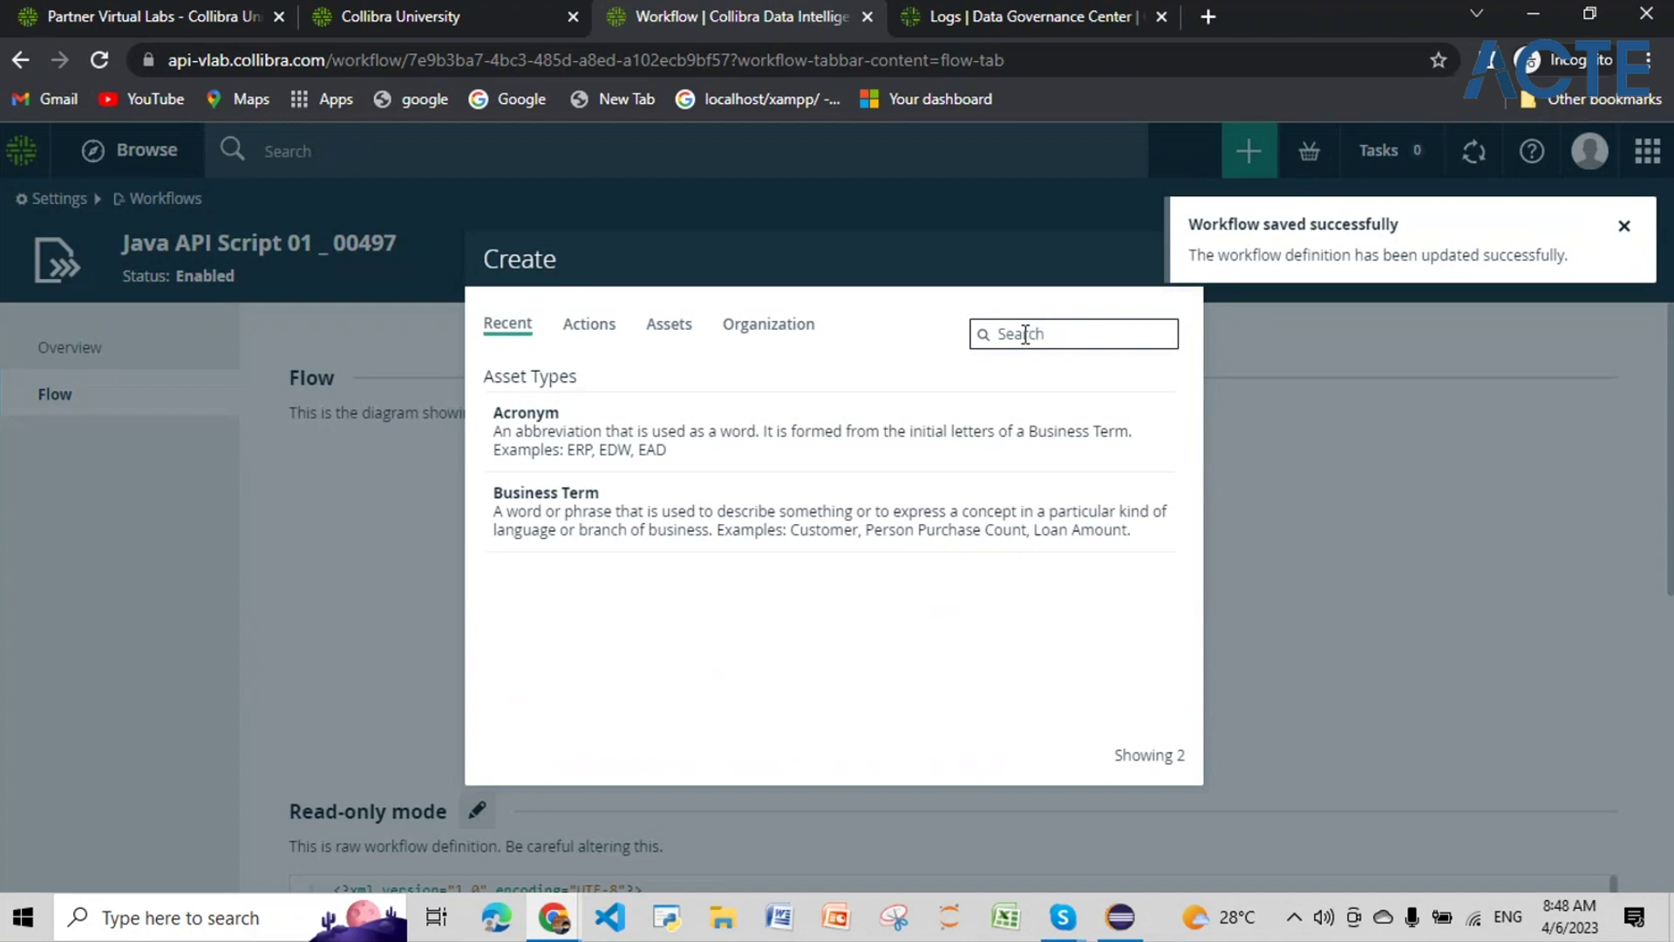
click(1626, 227)
click(1090, 336)
text(java)
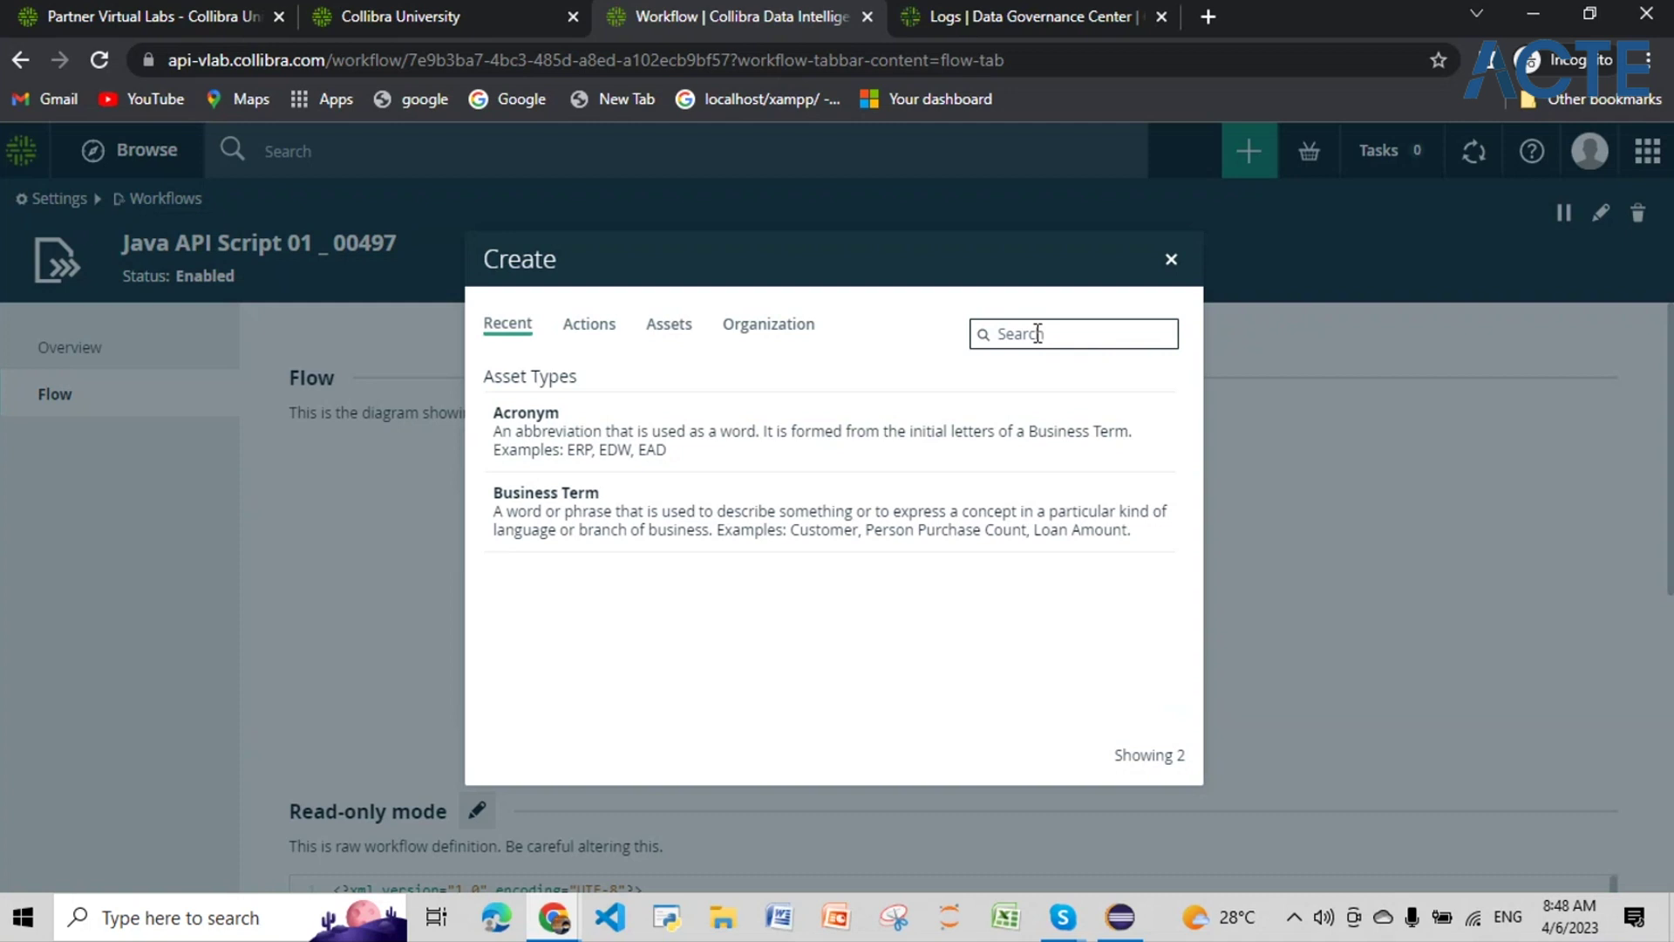
text(00497)
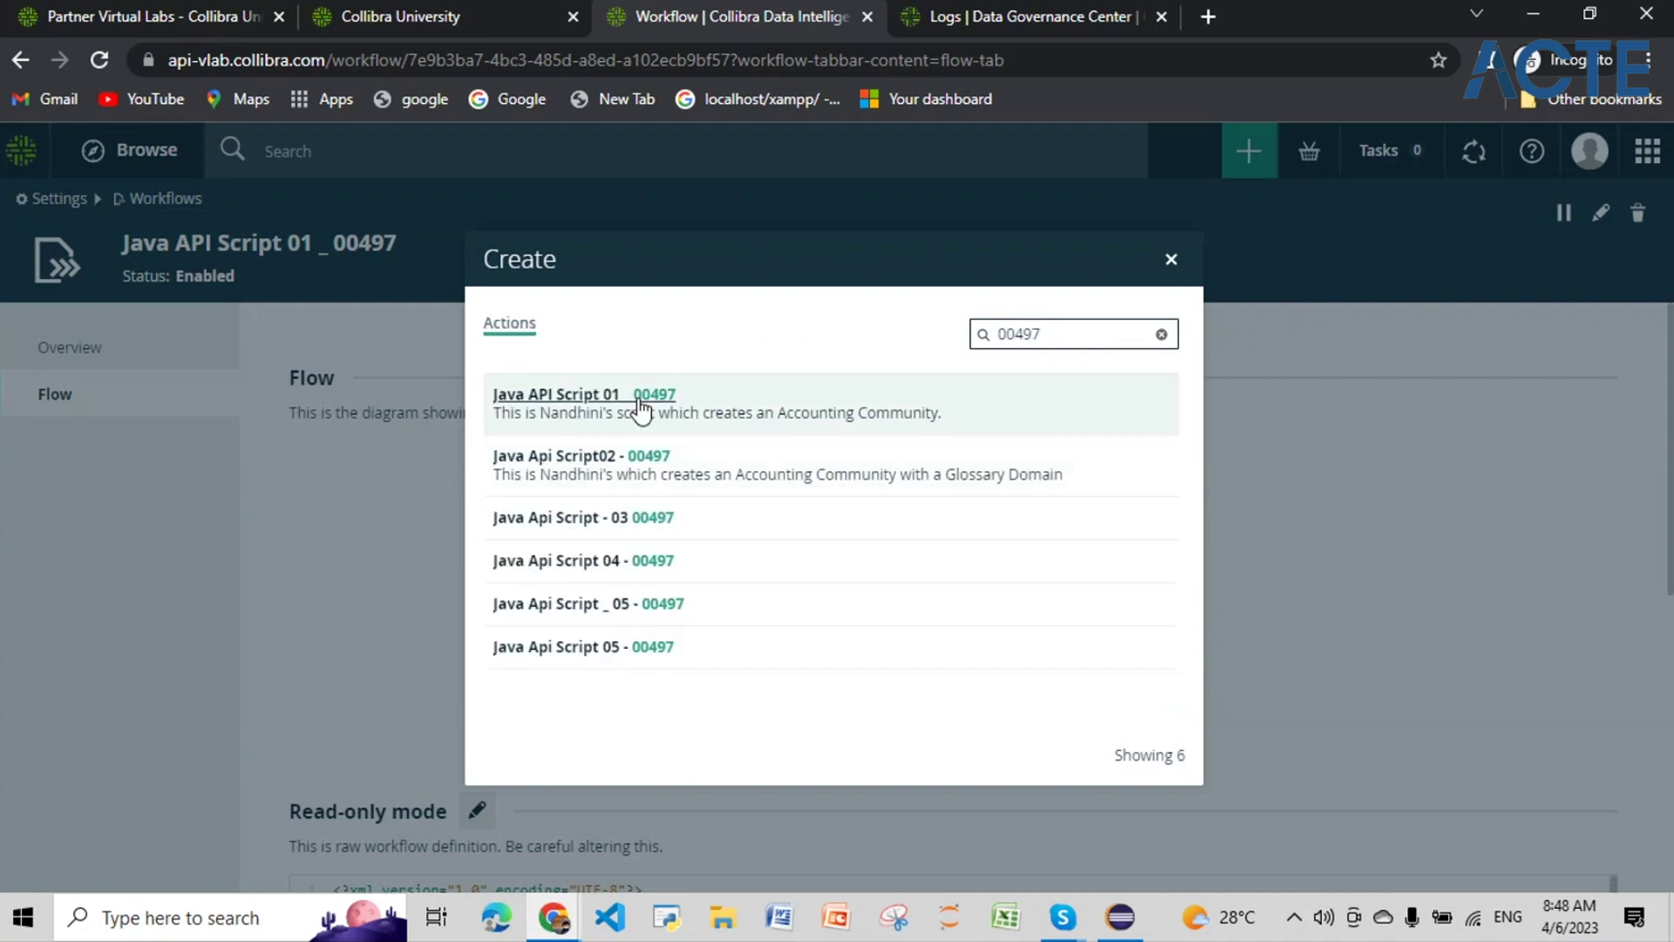
click(641, 405)
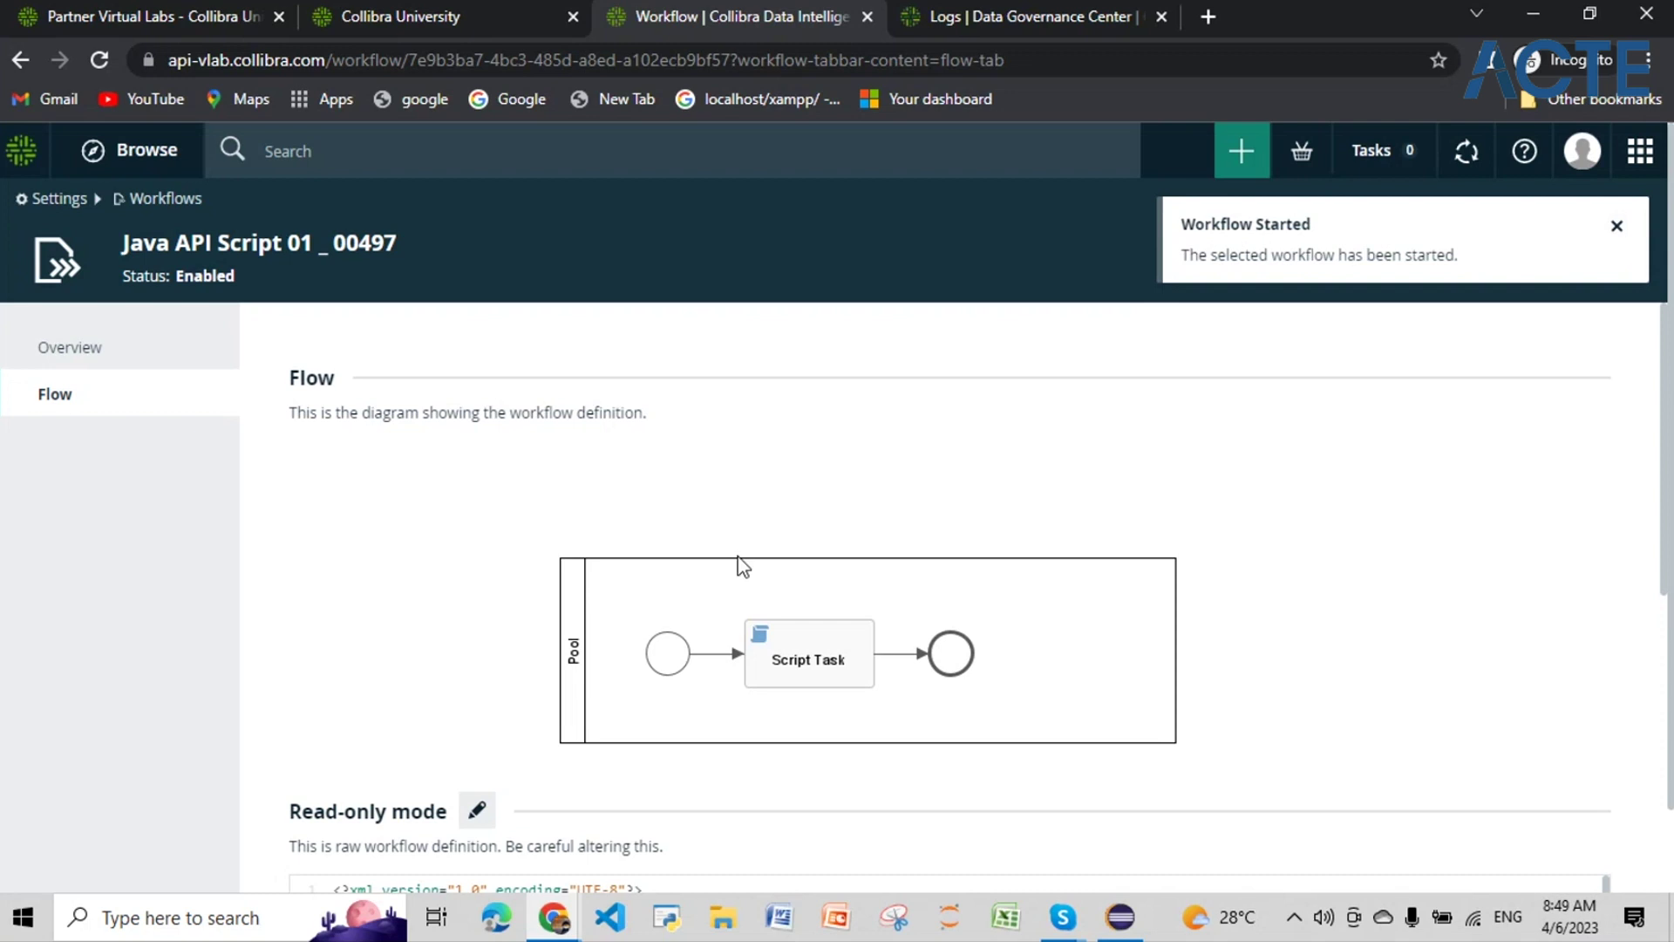
Step: Search for community 00497_Accounting01_08/04/2023 to confirm it exists, then return to dgc.log
scroll(747, 568, down, 5)
drag(593, 619, 423, 619)
key(ctrl+c)
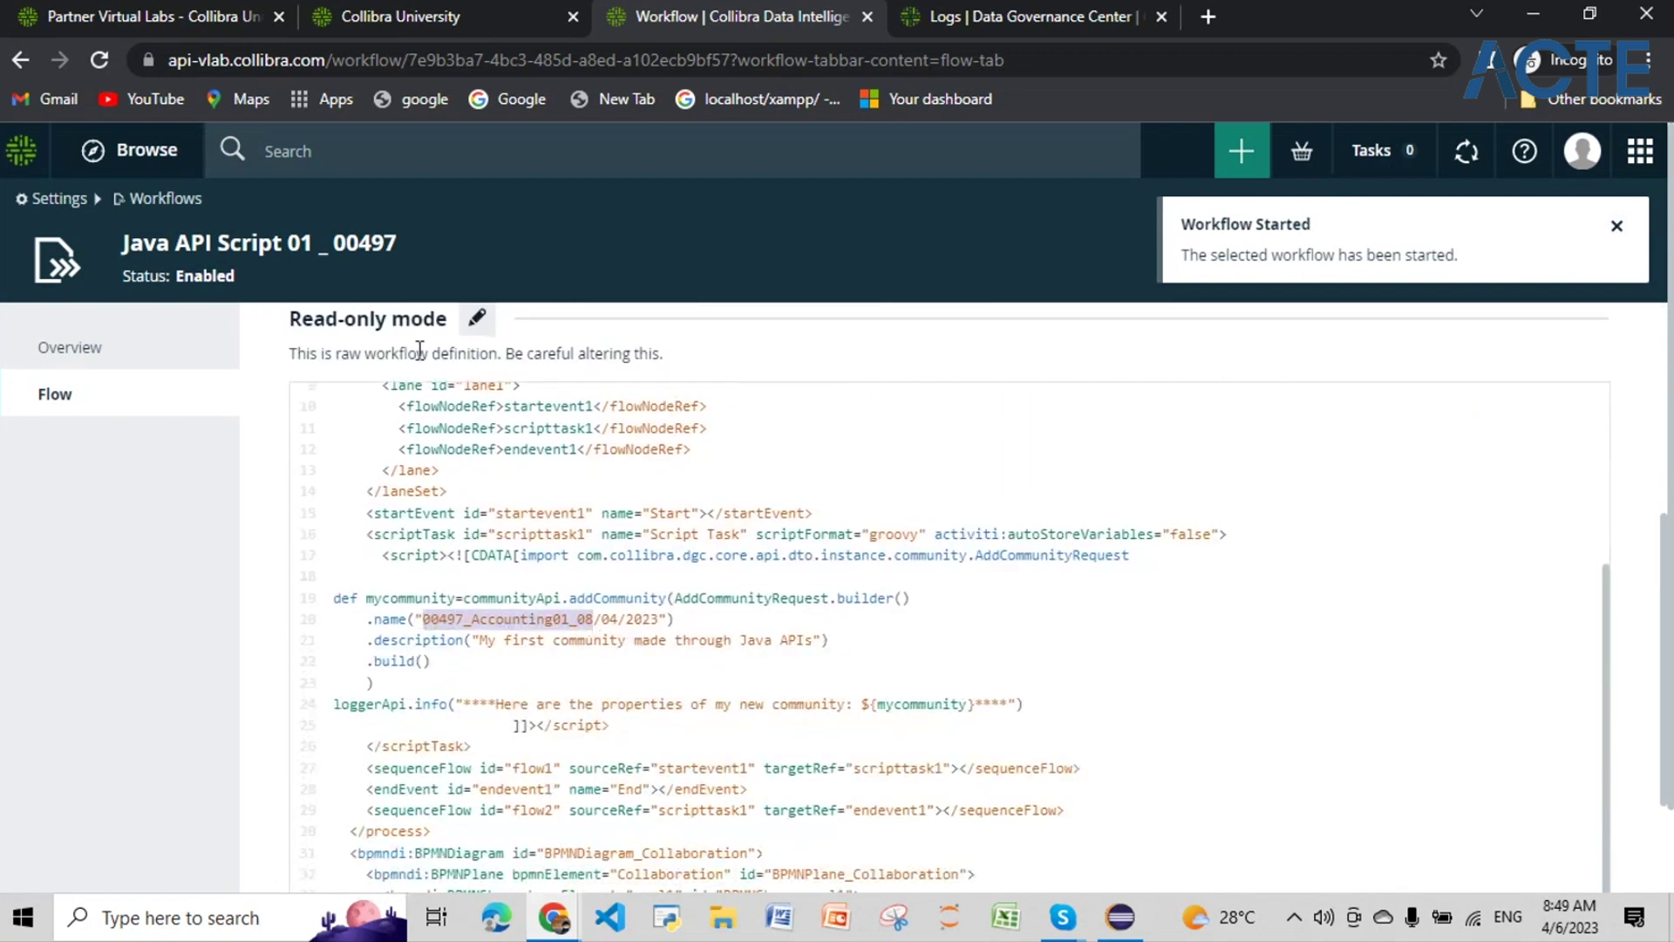
click(482, 155)
key(ctrl+v)
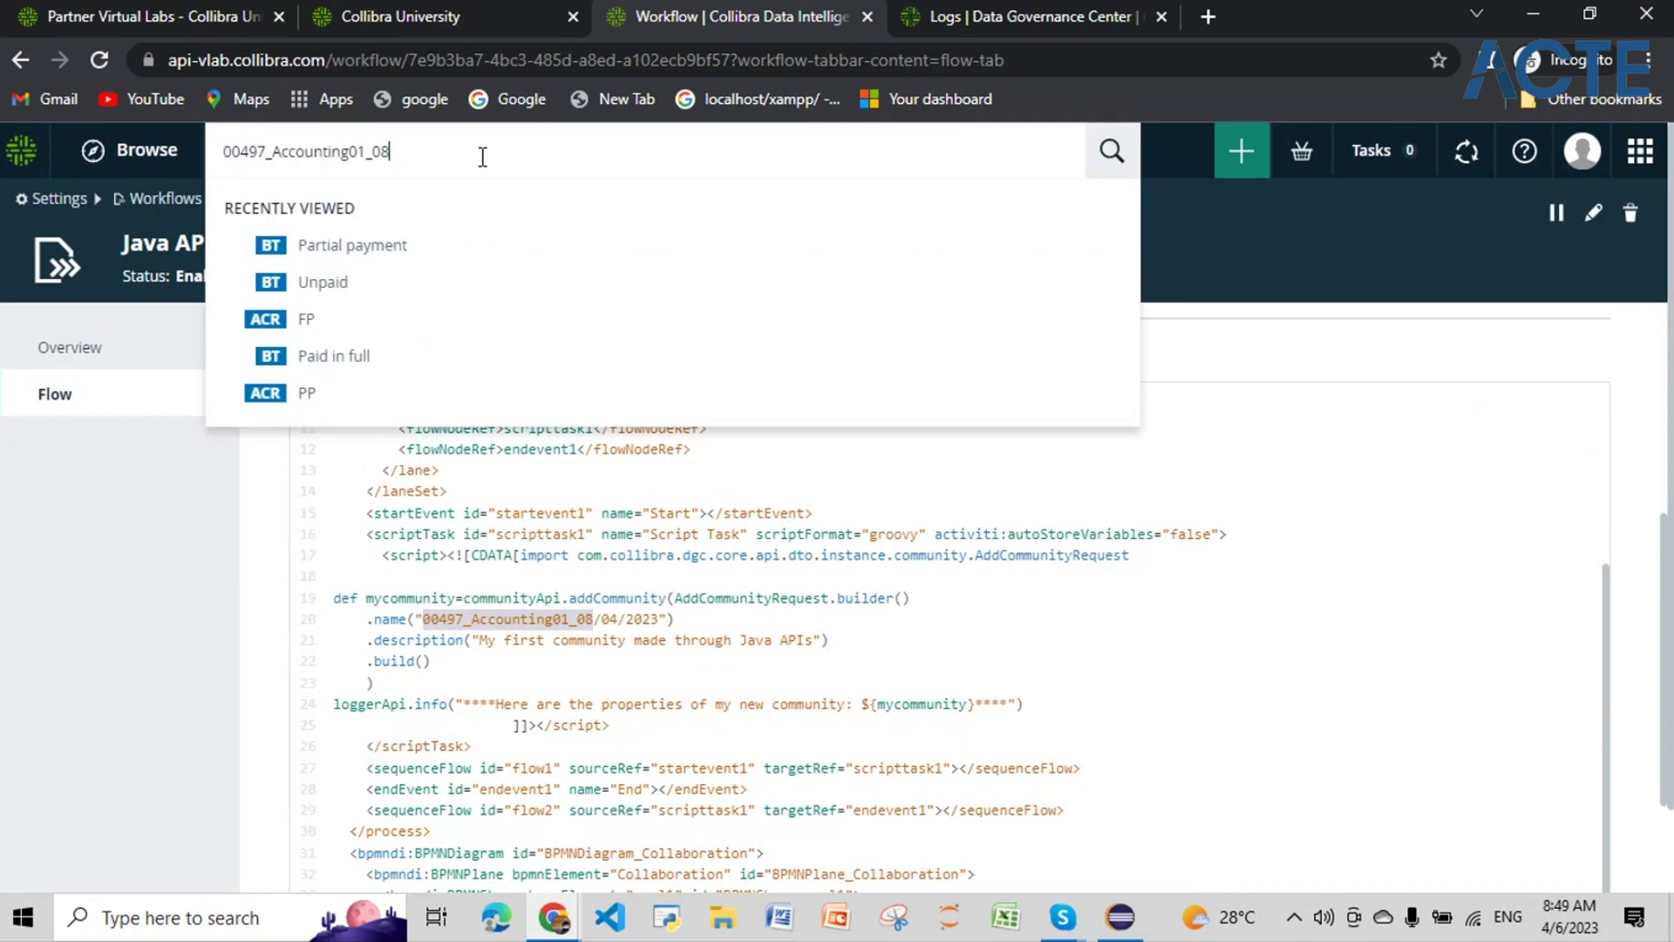
key(Return)
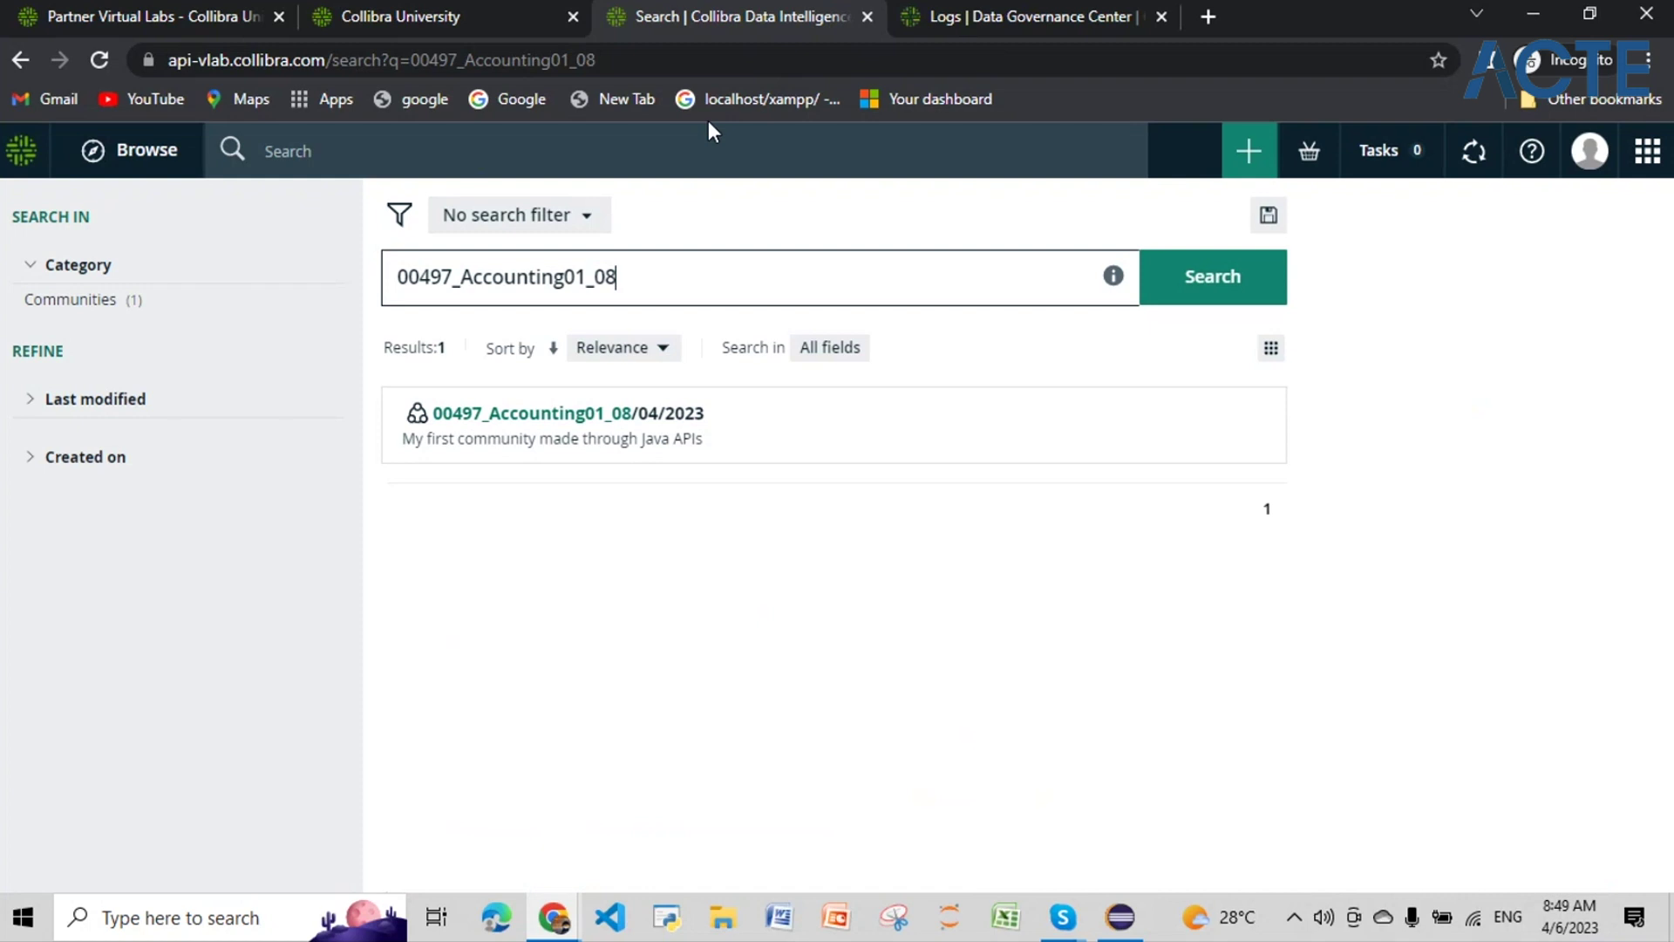
click(968, 19)
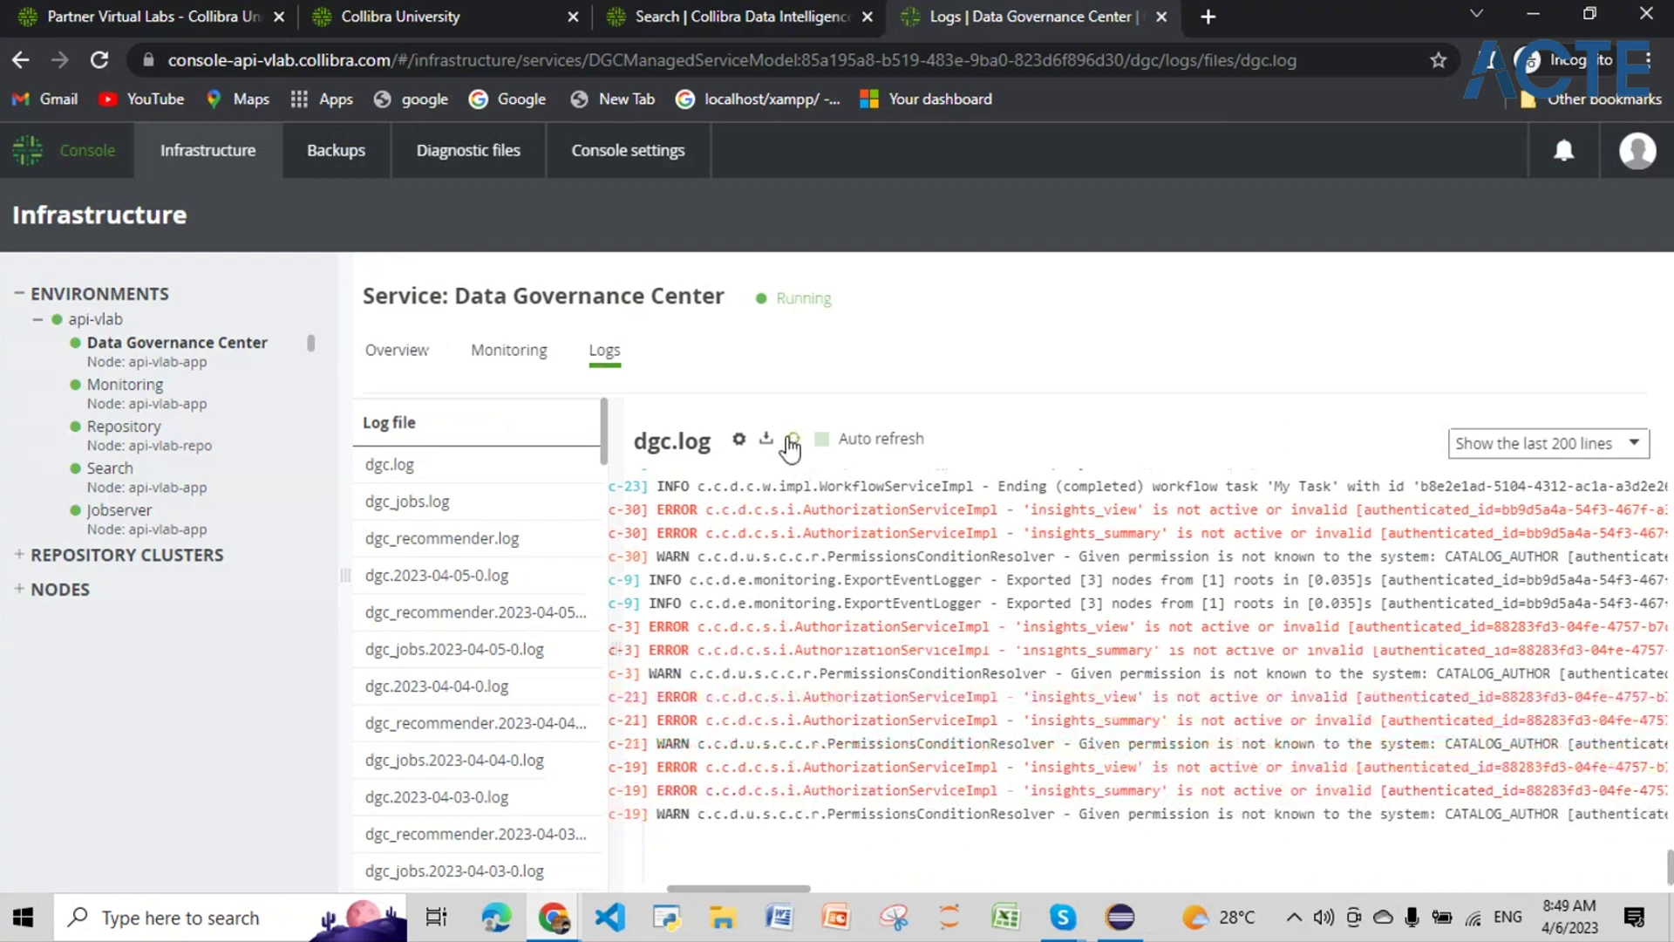
Step: Reload dgc.log and scroll to the LoggerApiImpl entry listing 00497_Accounting01_08/04/2023's community properties
click(792, 443)
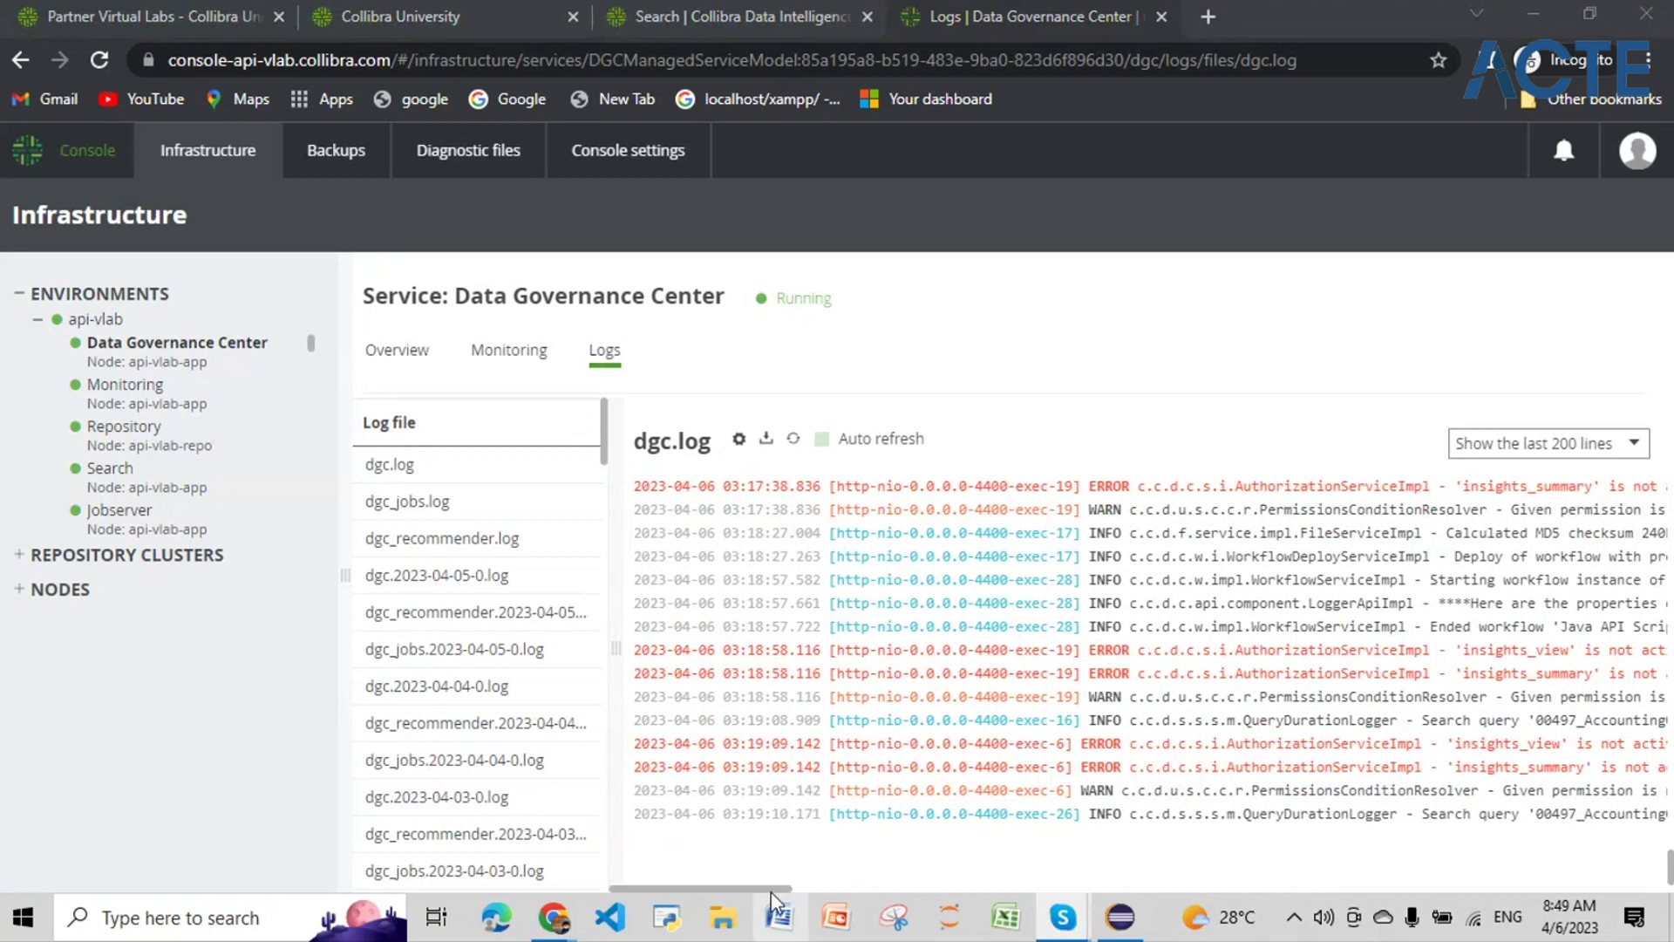
drag(771, 886, 867, 886)
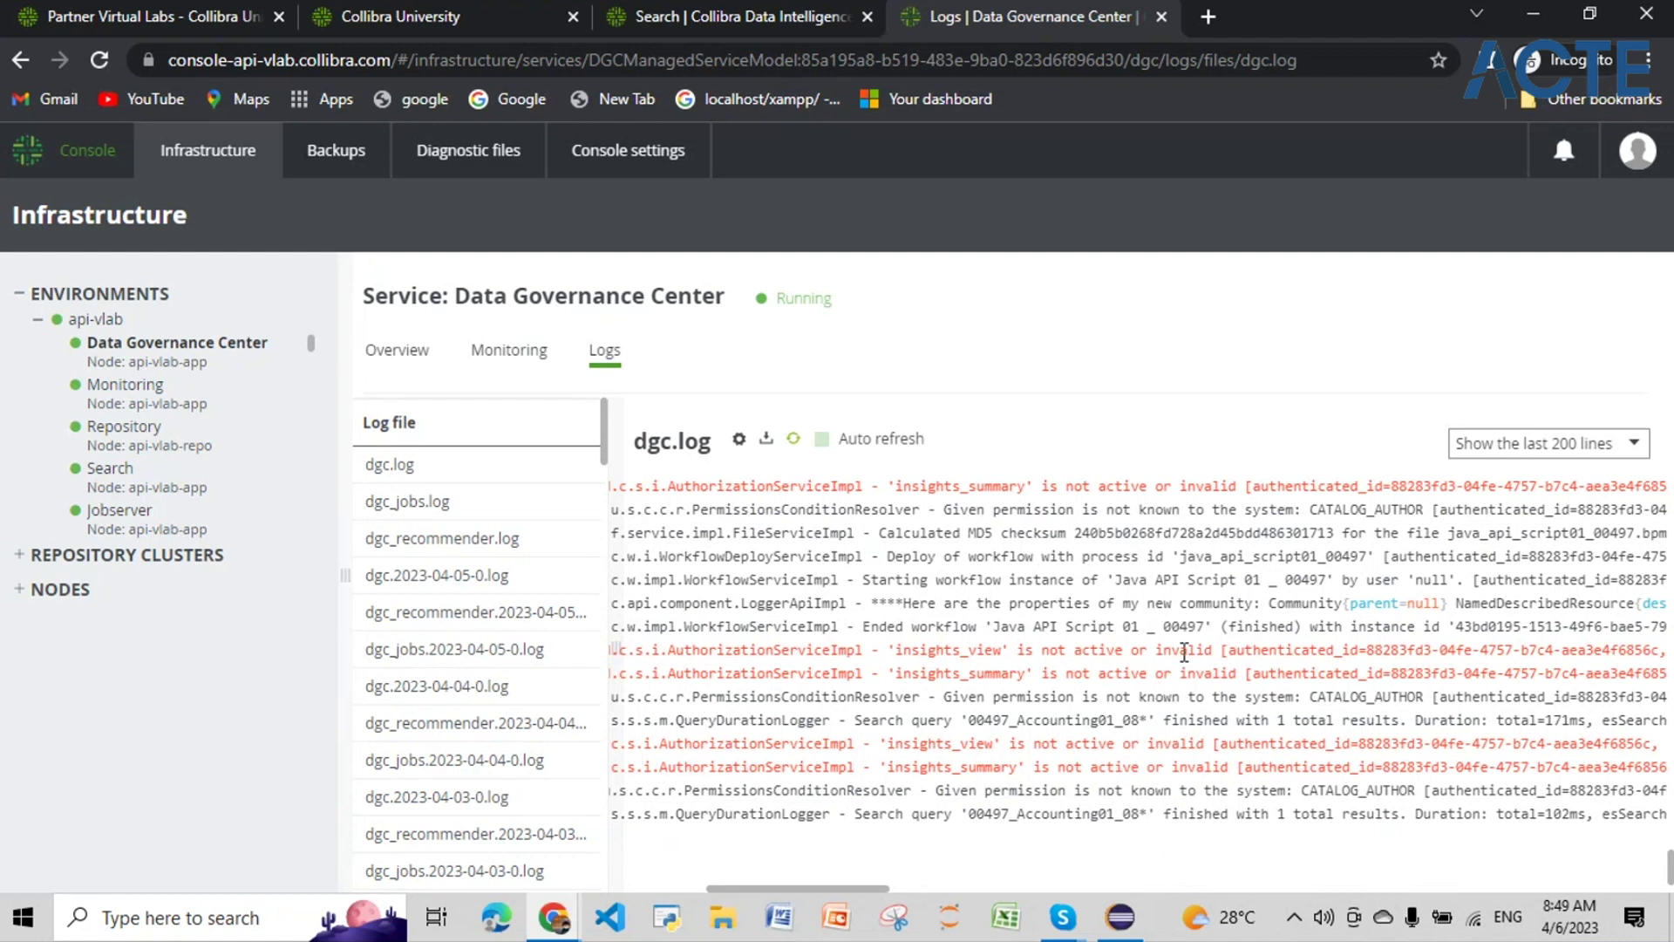
drag(864, 601, 1553, 602)
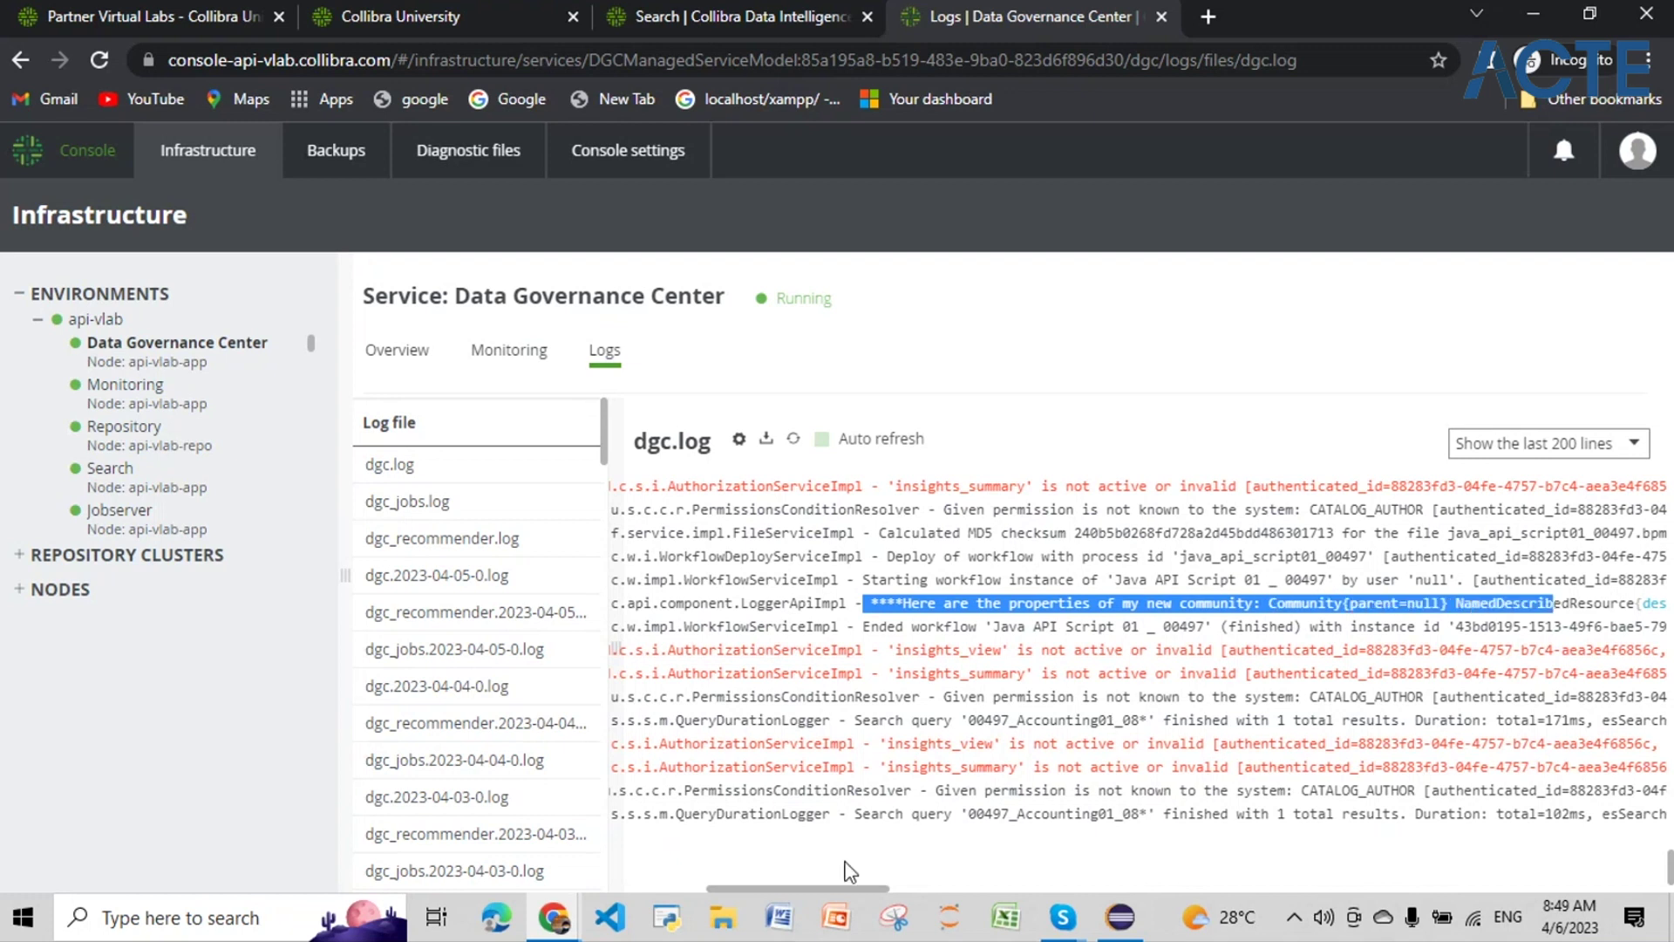
mouse_move(841, 887)
mouse_down()
mouse_move(888, 893)
mouse_move(874, 891)
mouse_up()
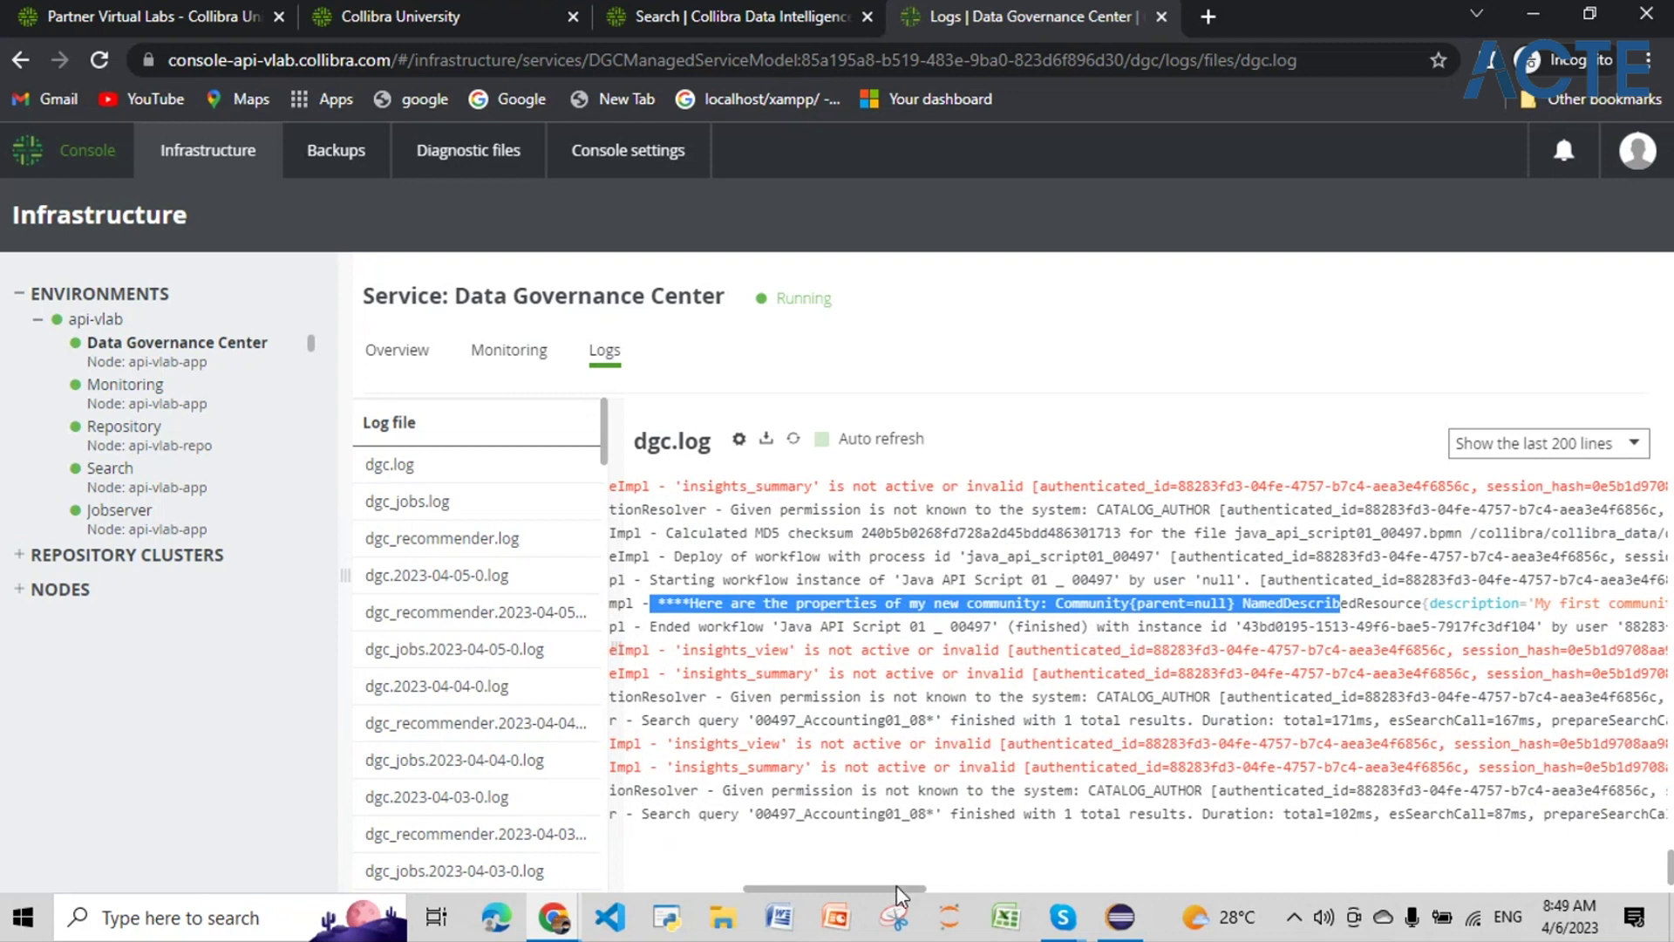
drag(897, 886, 993, 886)
drag(881, 605, 1323, 605)
drag(965, 889, 1096, 888)
drag(1046, 603, 1284, 610)
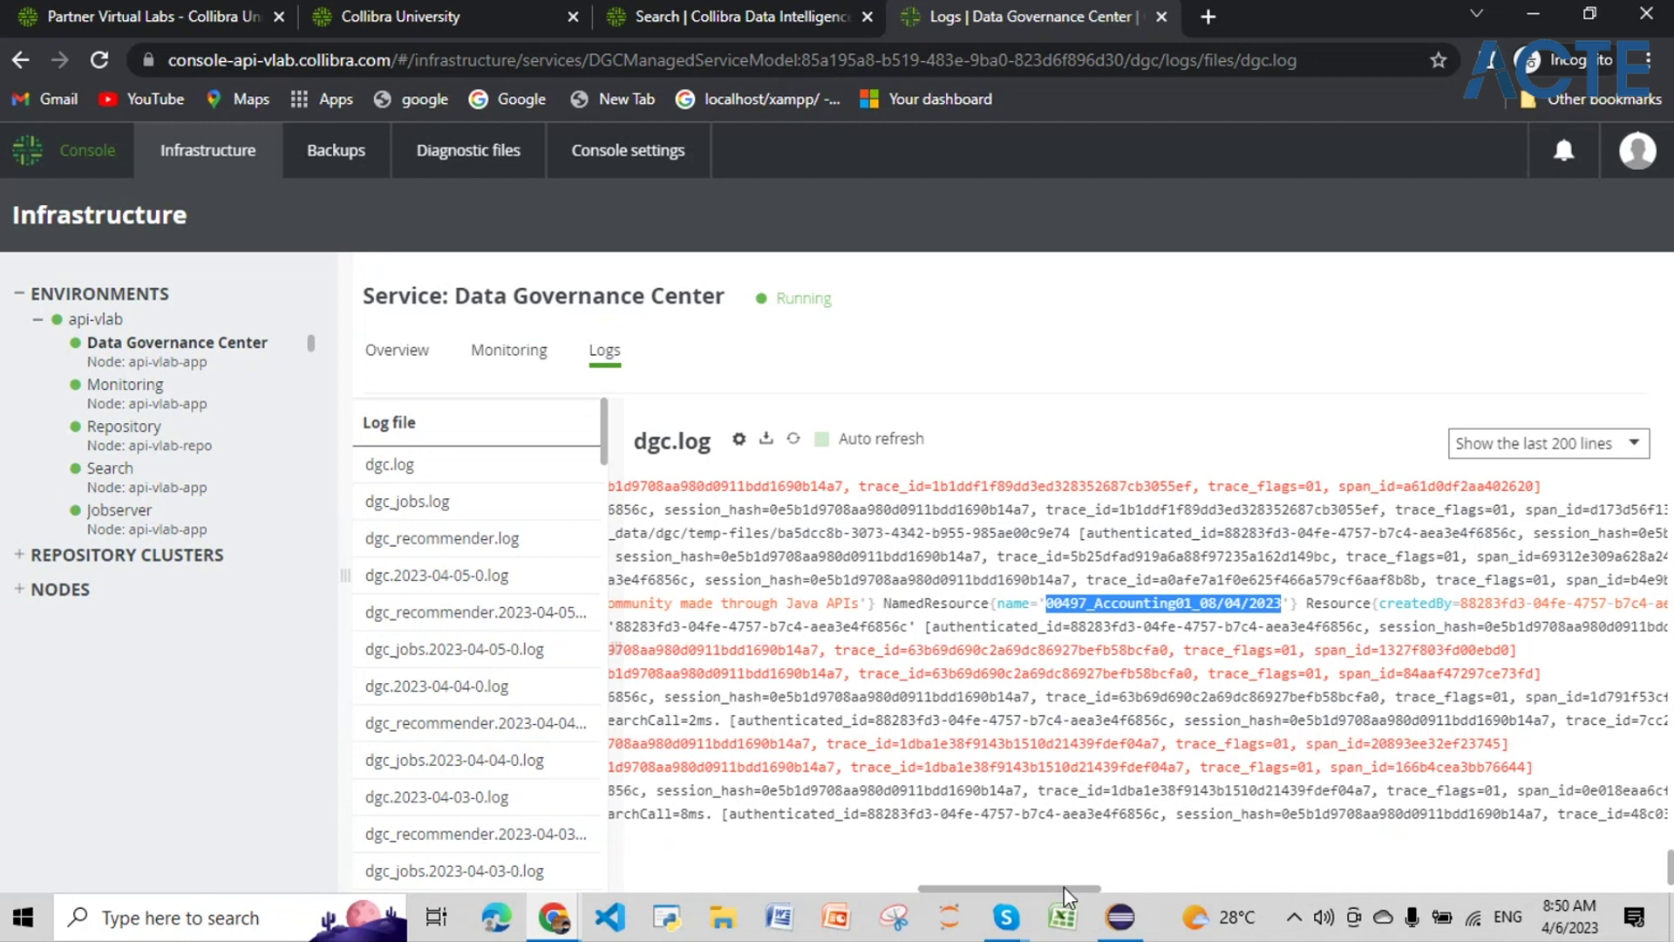
drag(1065, 885, 768, 889)
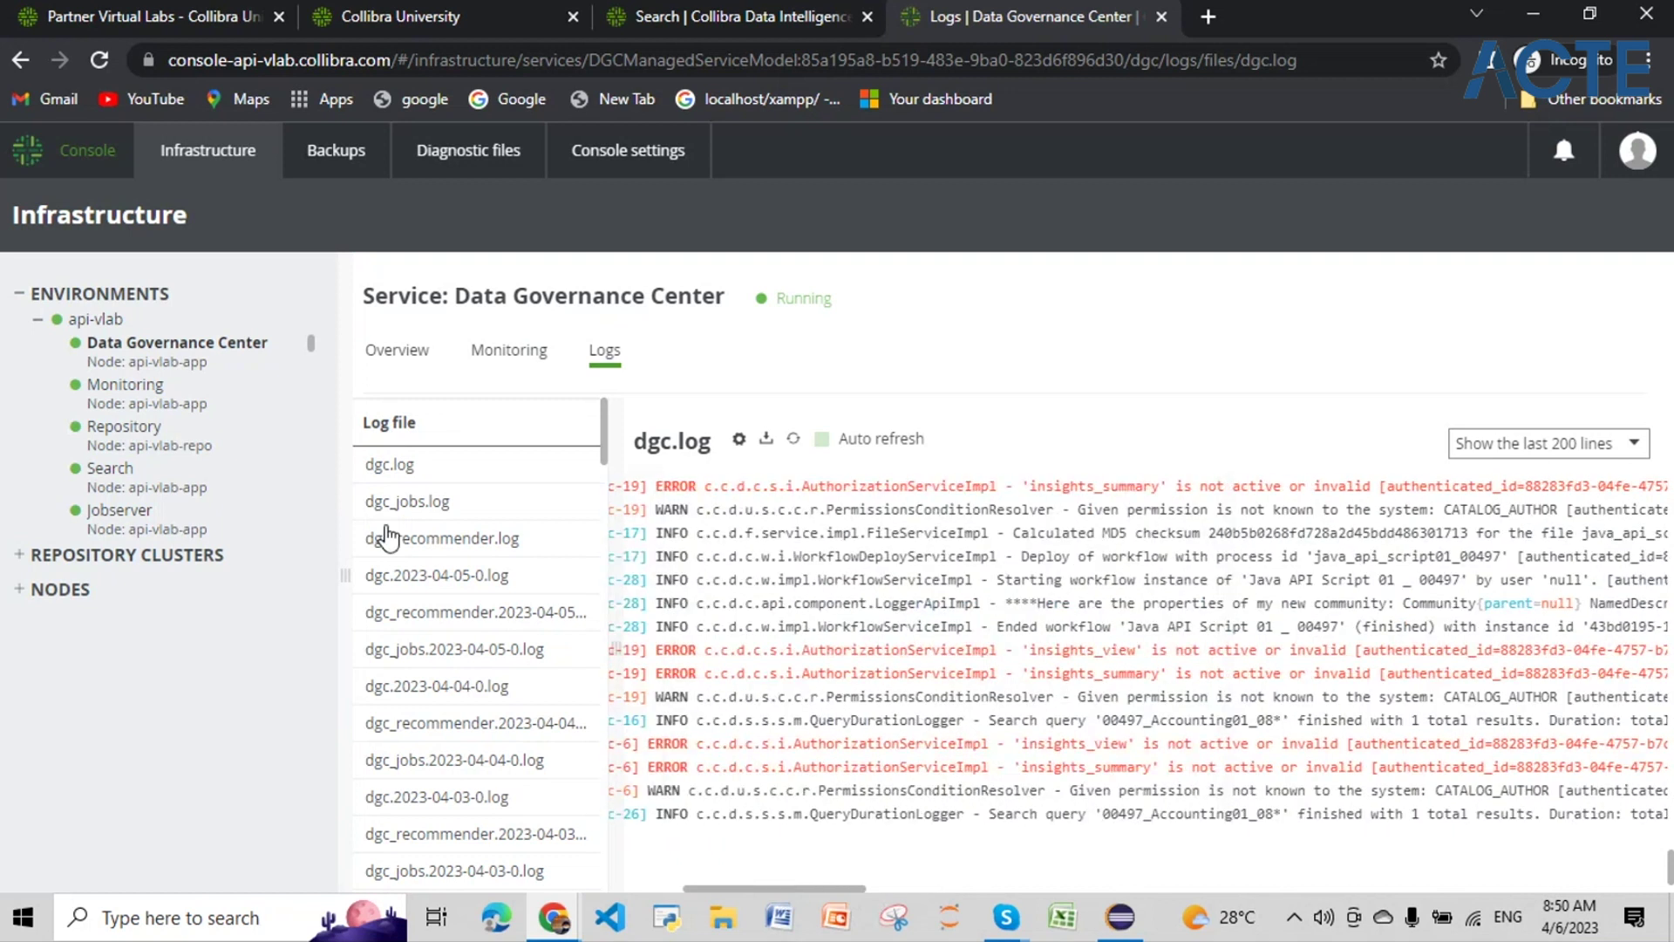
Step: Look through the Backups list and Backup schedules, then show the three Diagnostic files bundles
click(334, 152)
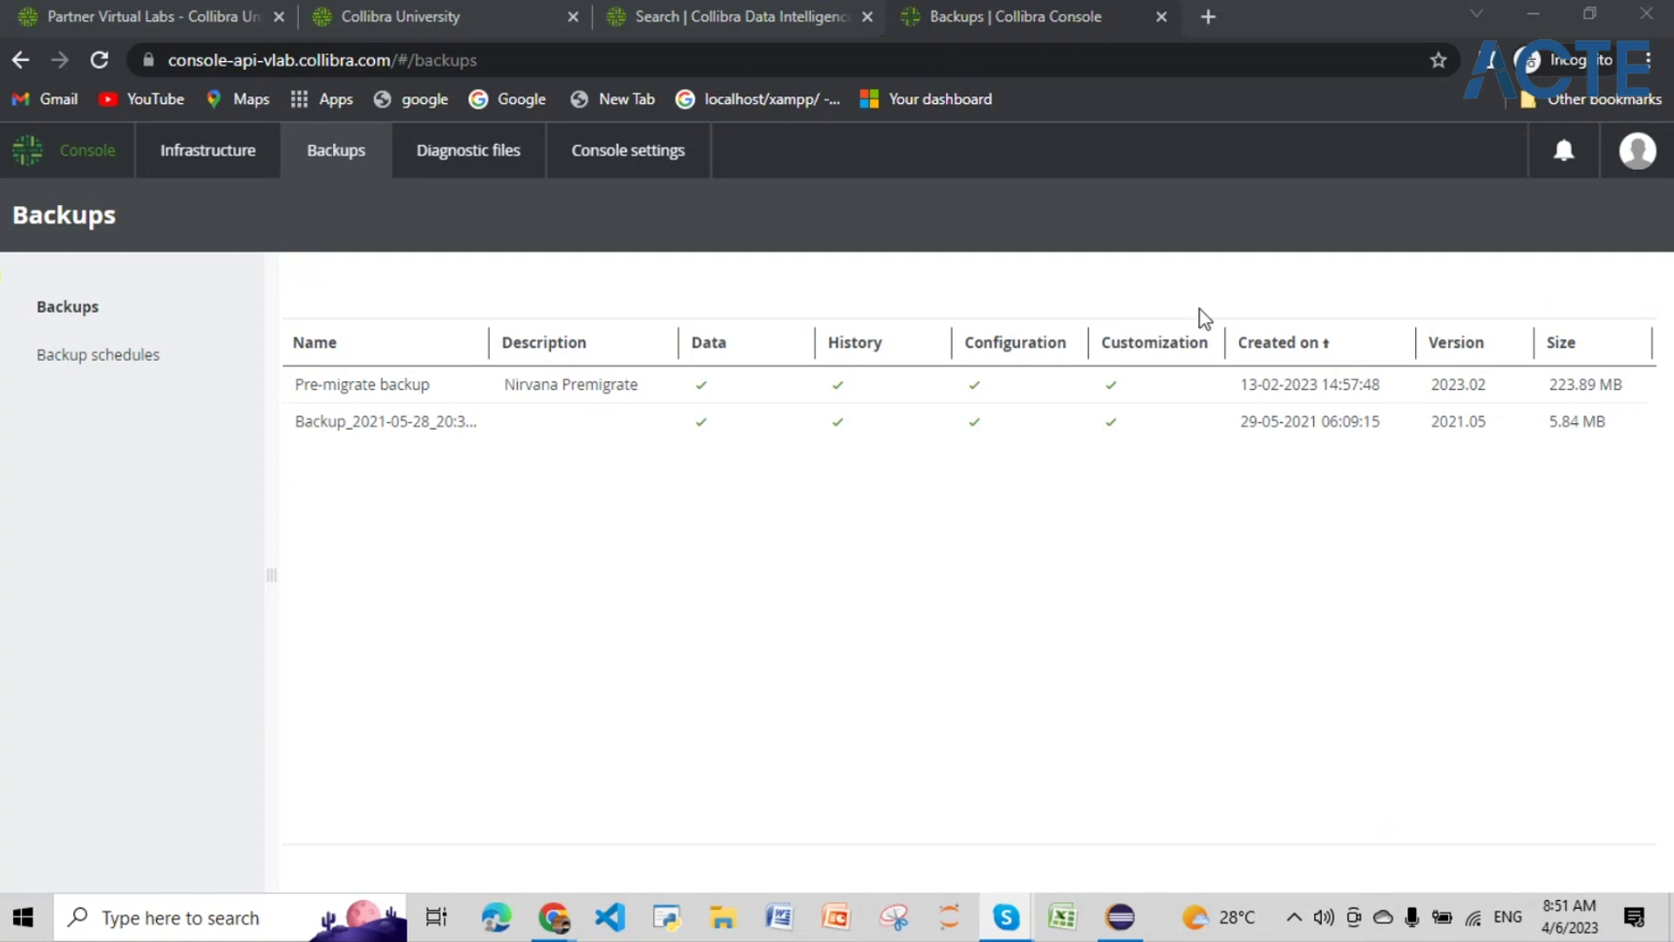
click(122, 356)
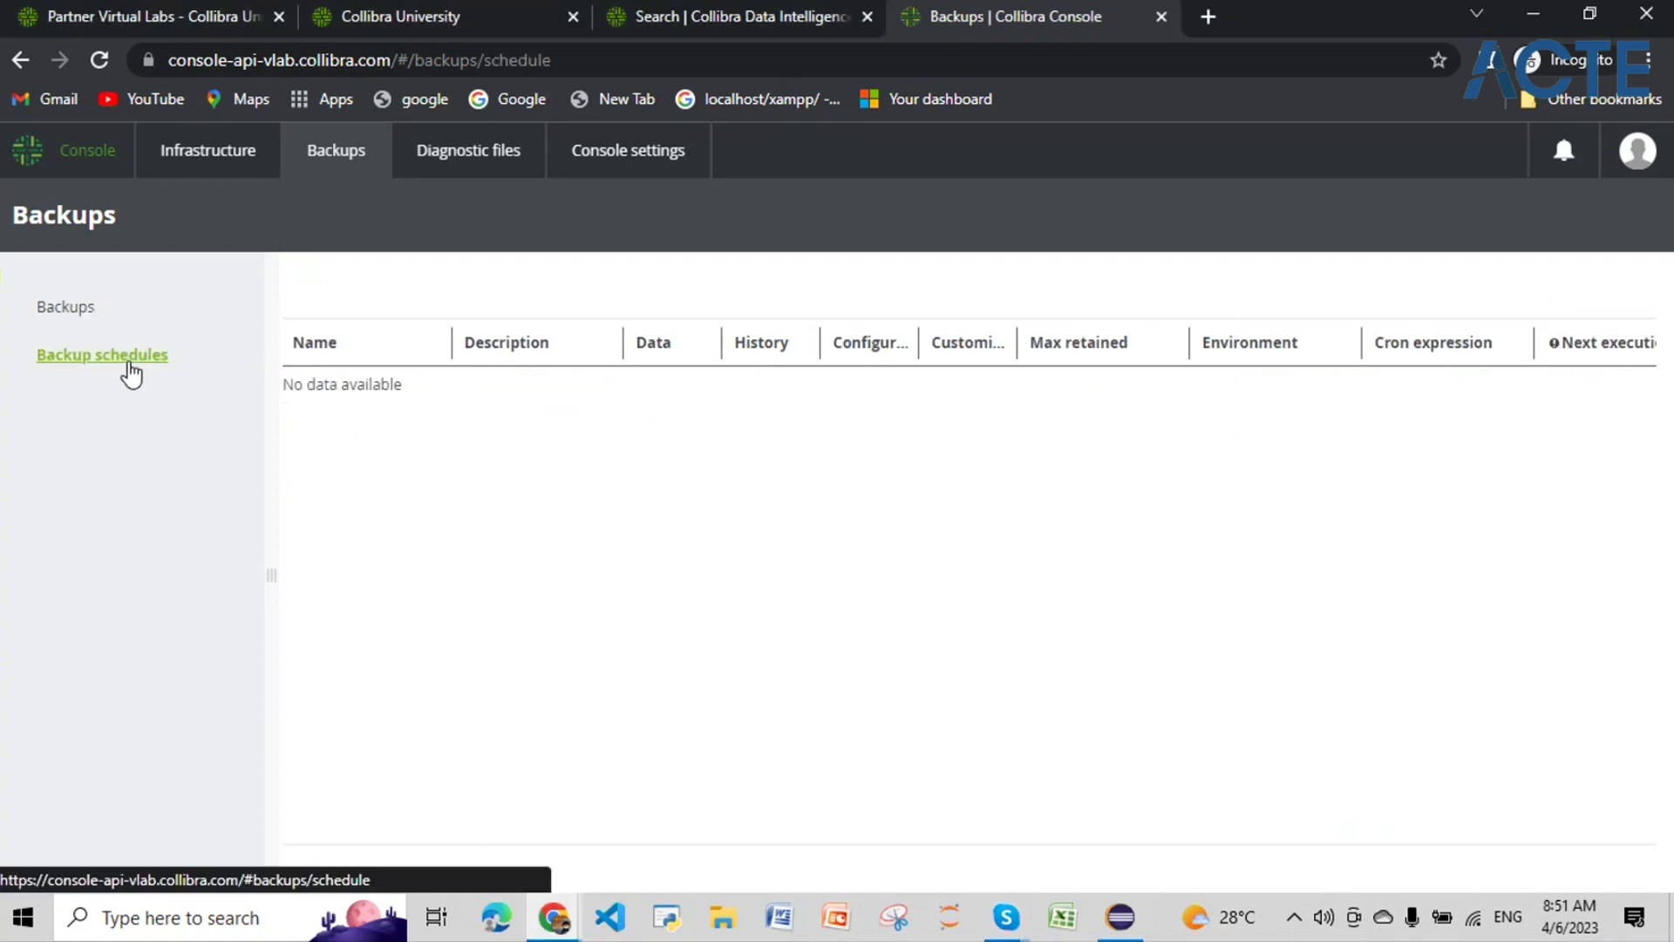
click(93, 313)
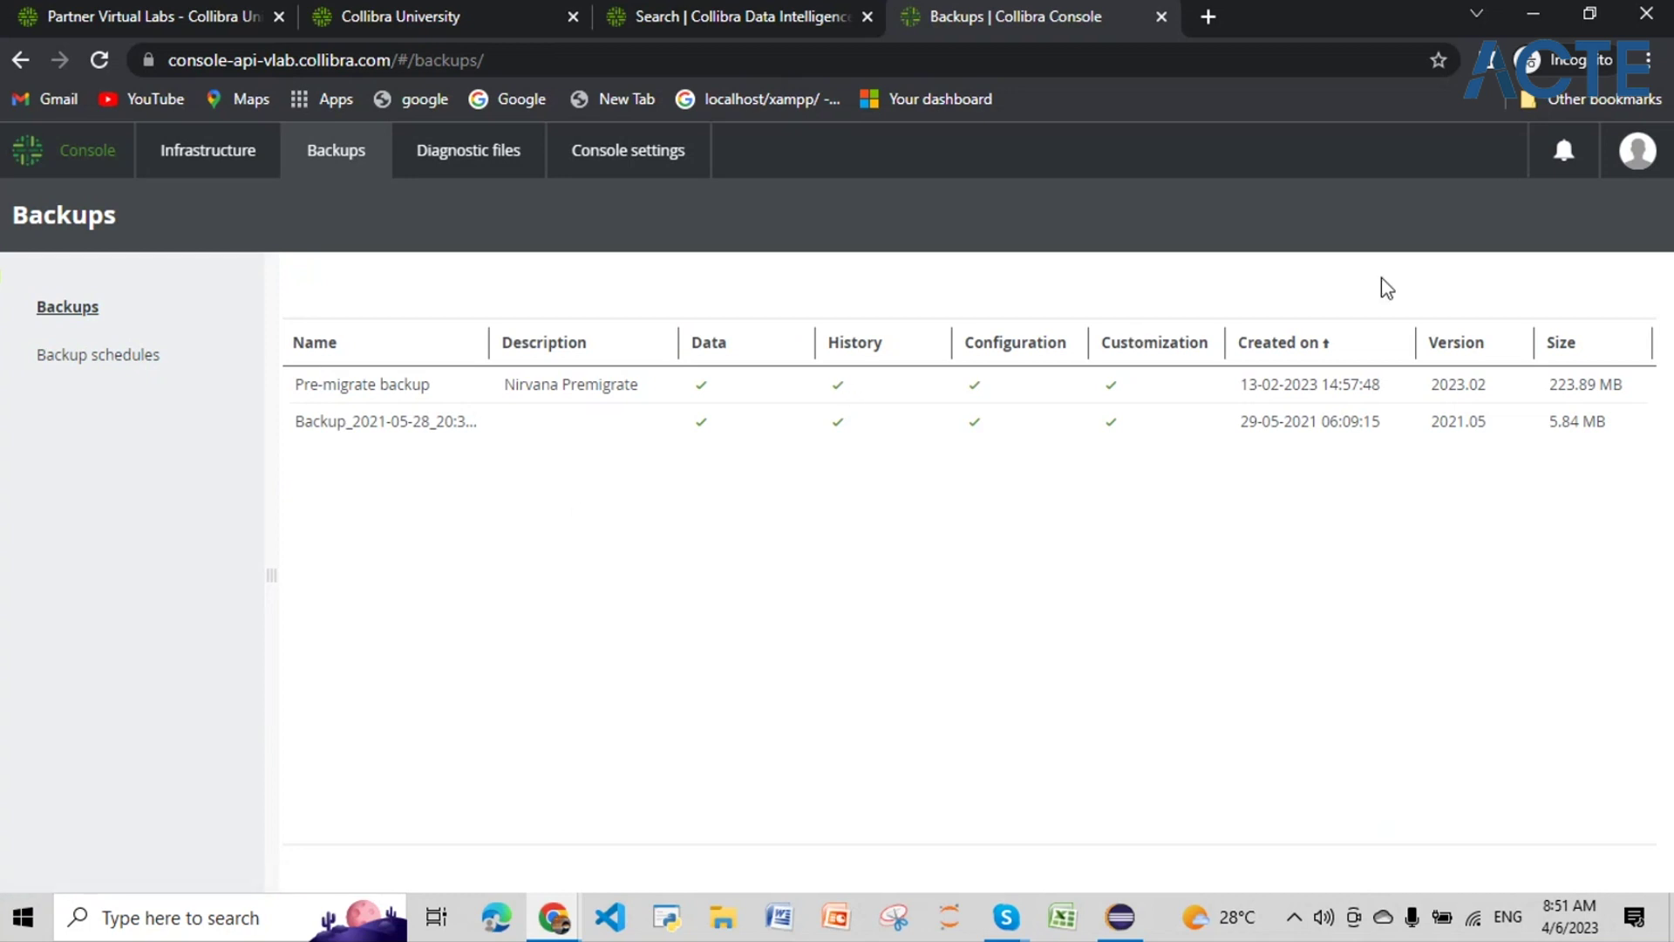
click(449, 165)
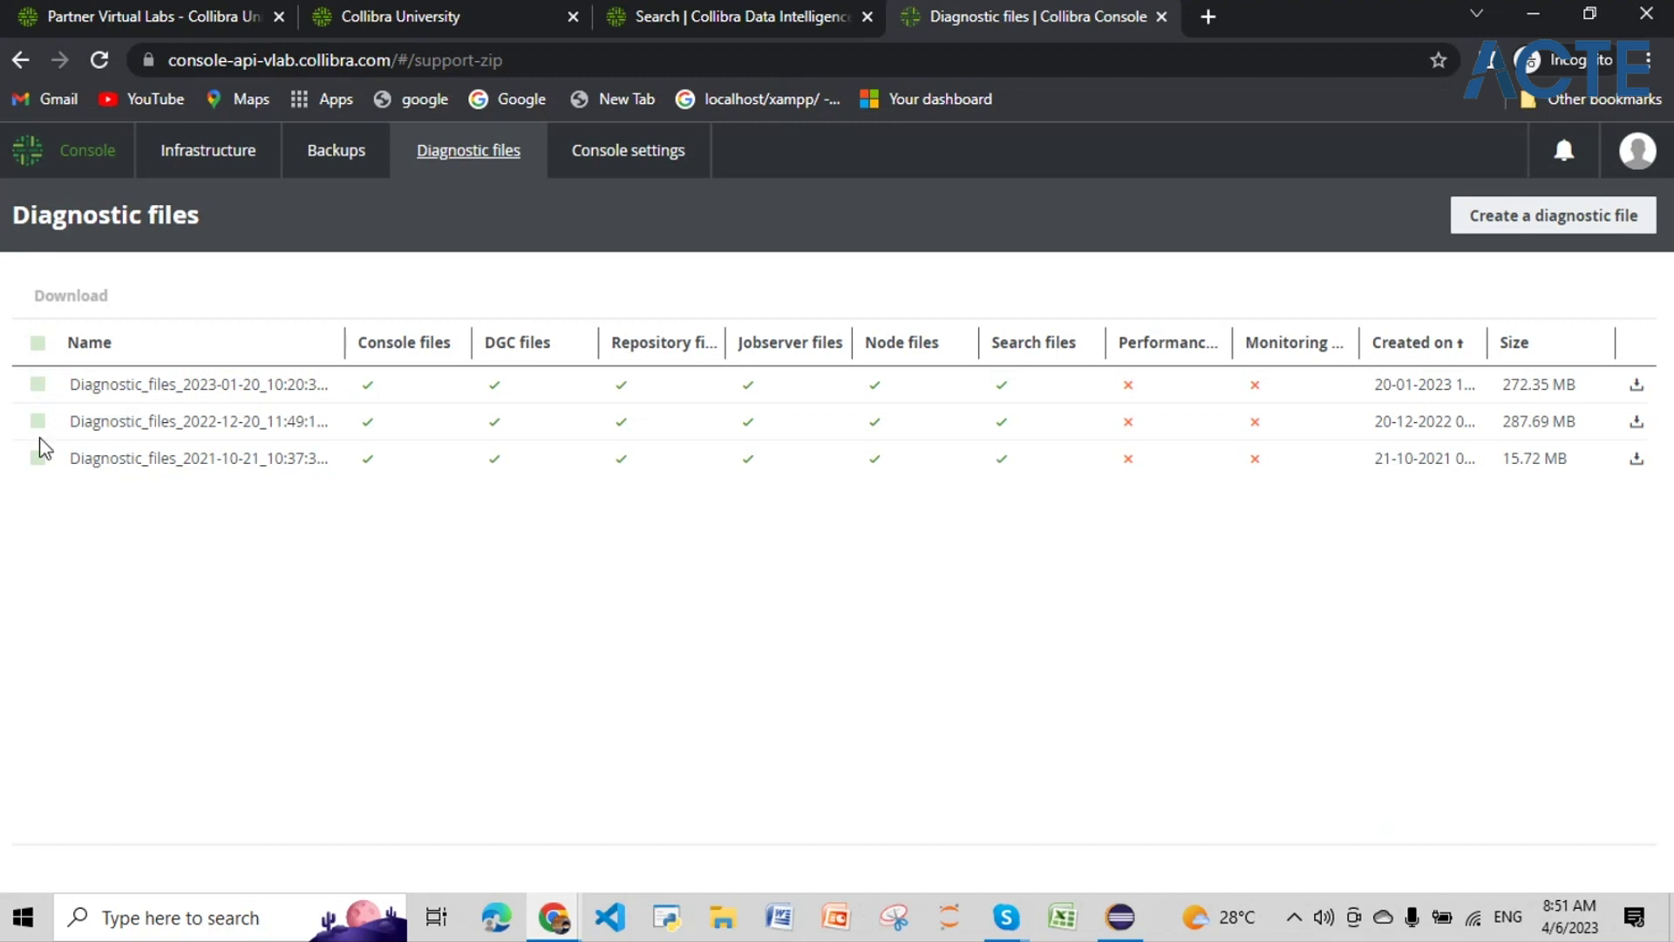
Step: Review the six console users and their READ, SUPER and ADMIN roles, then show Configuration
click(588, 157)
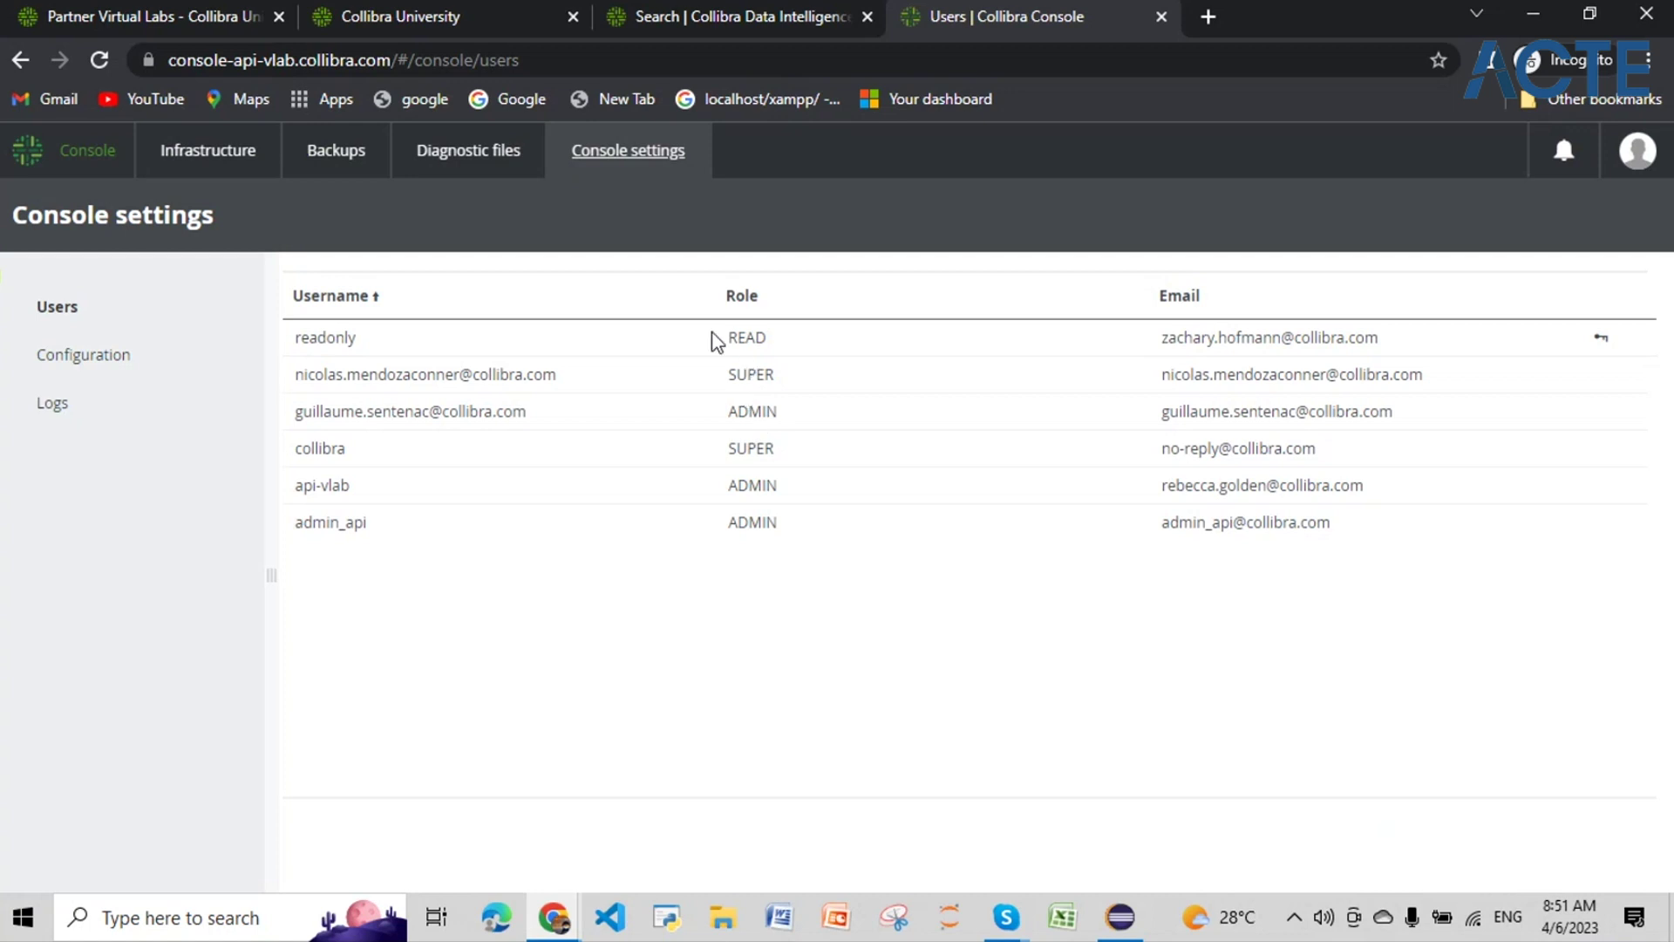
drag(766, 336, 286, 338)
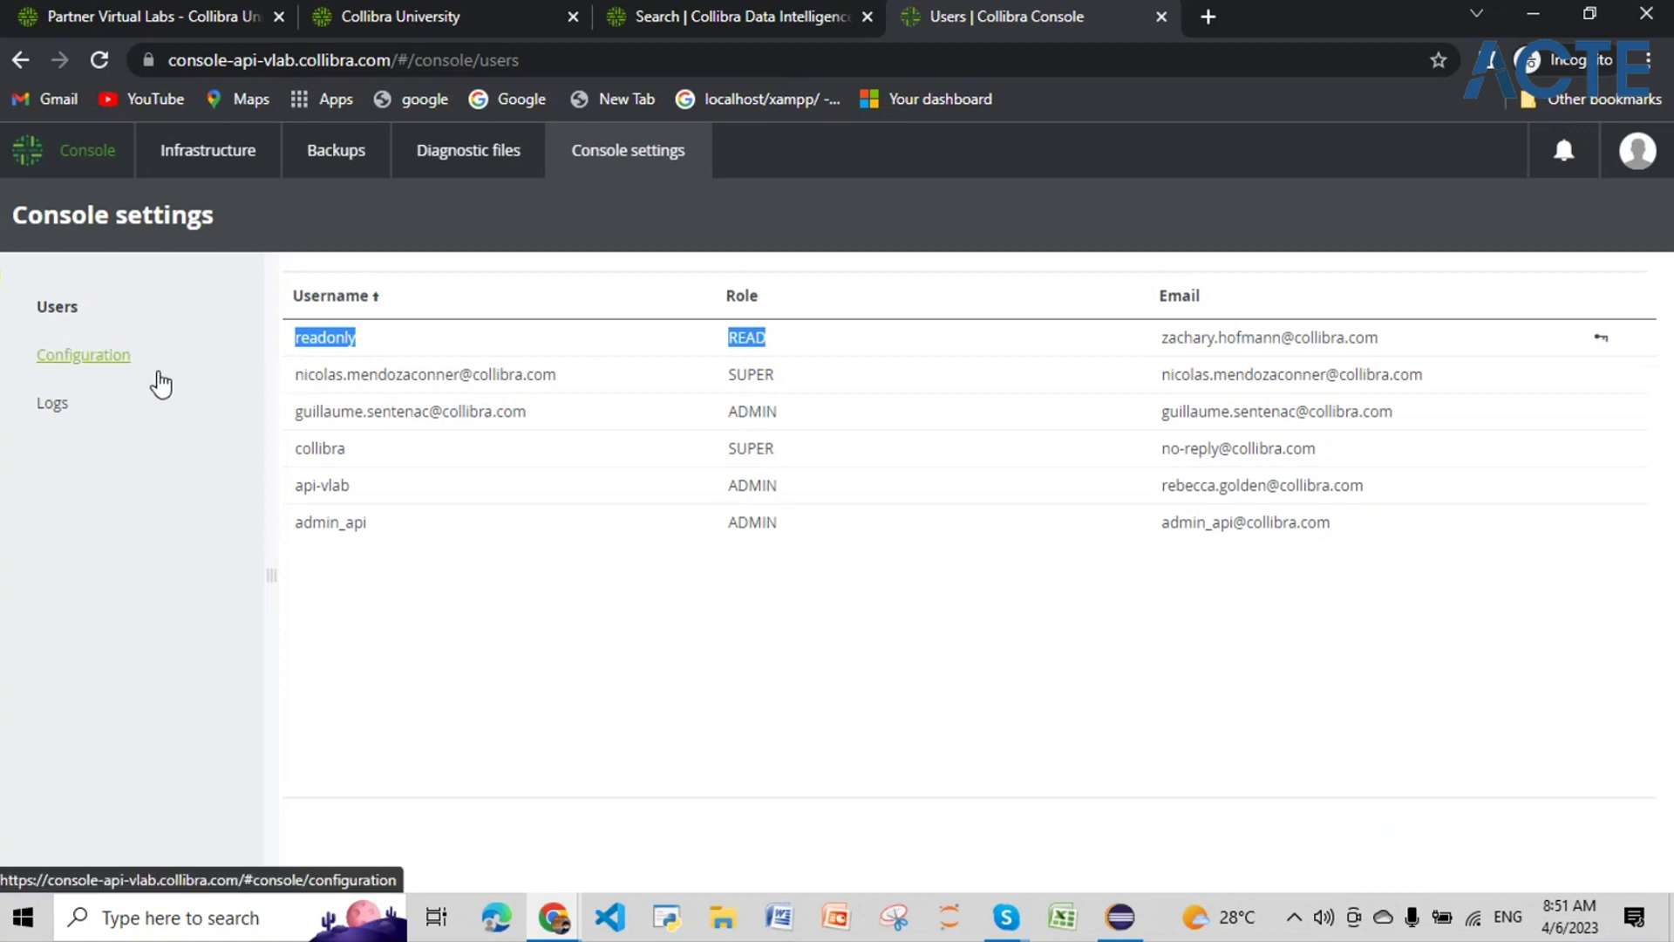
click(74, 359)
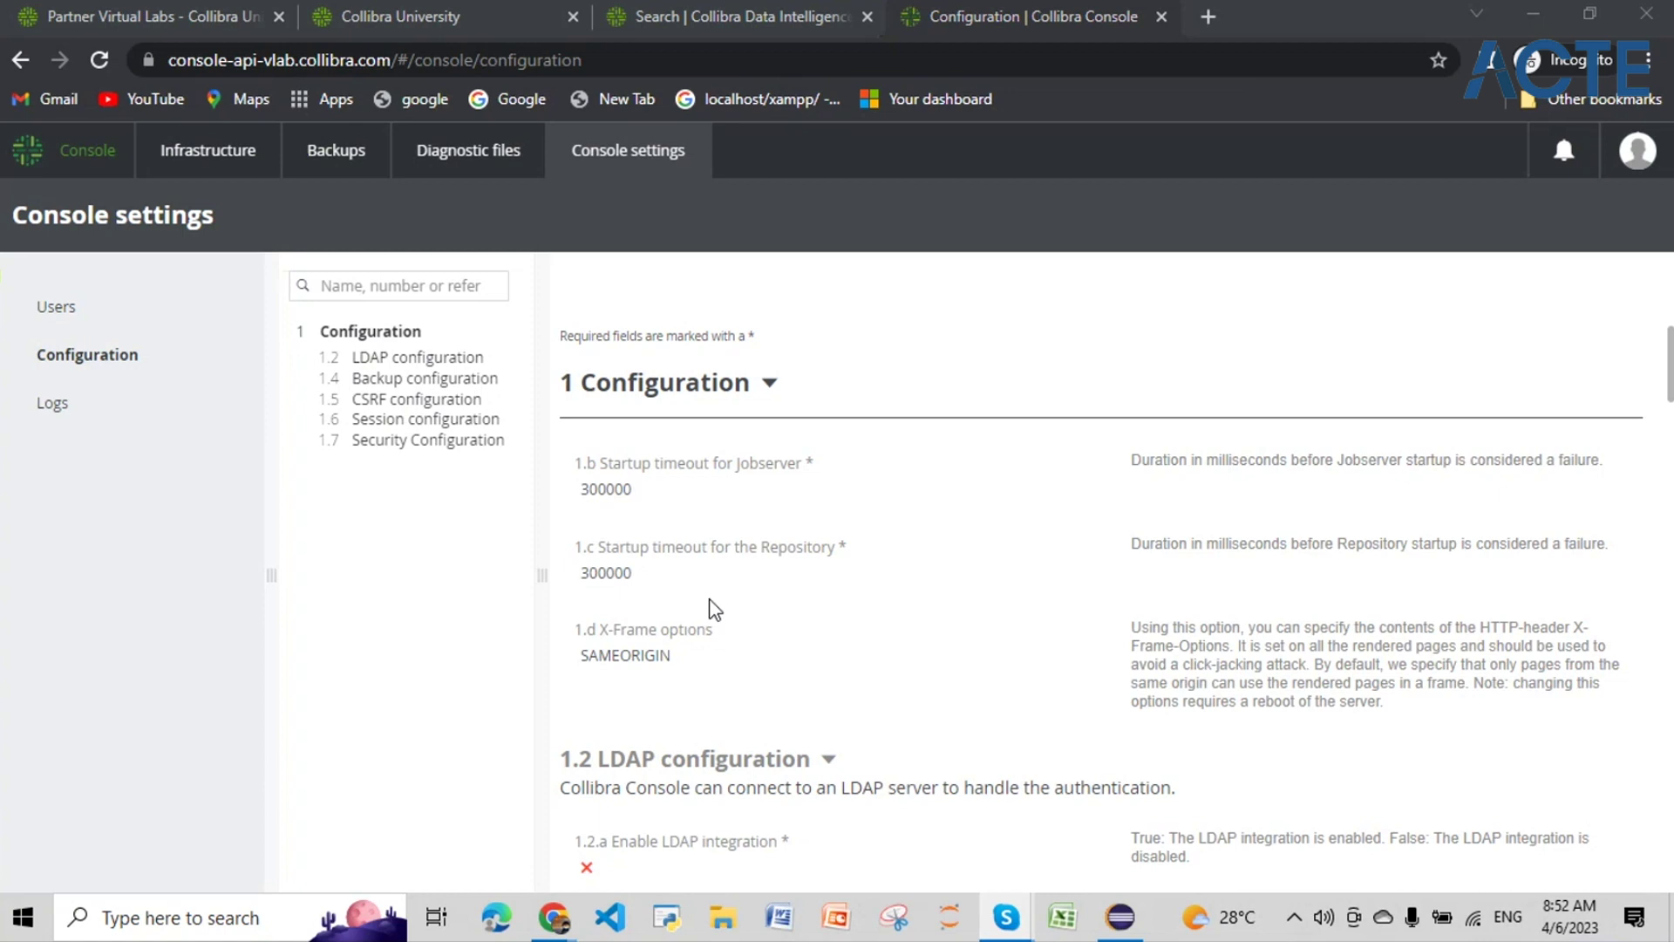
Step: Return to the console Users list and highlight the super user's SUPER role
click(627, 162)
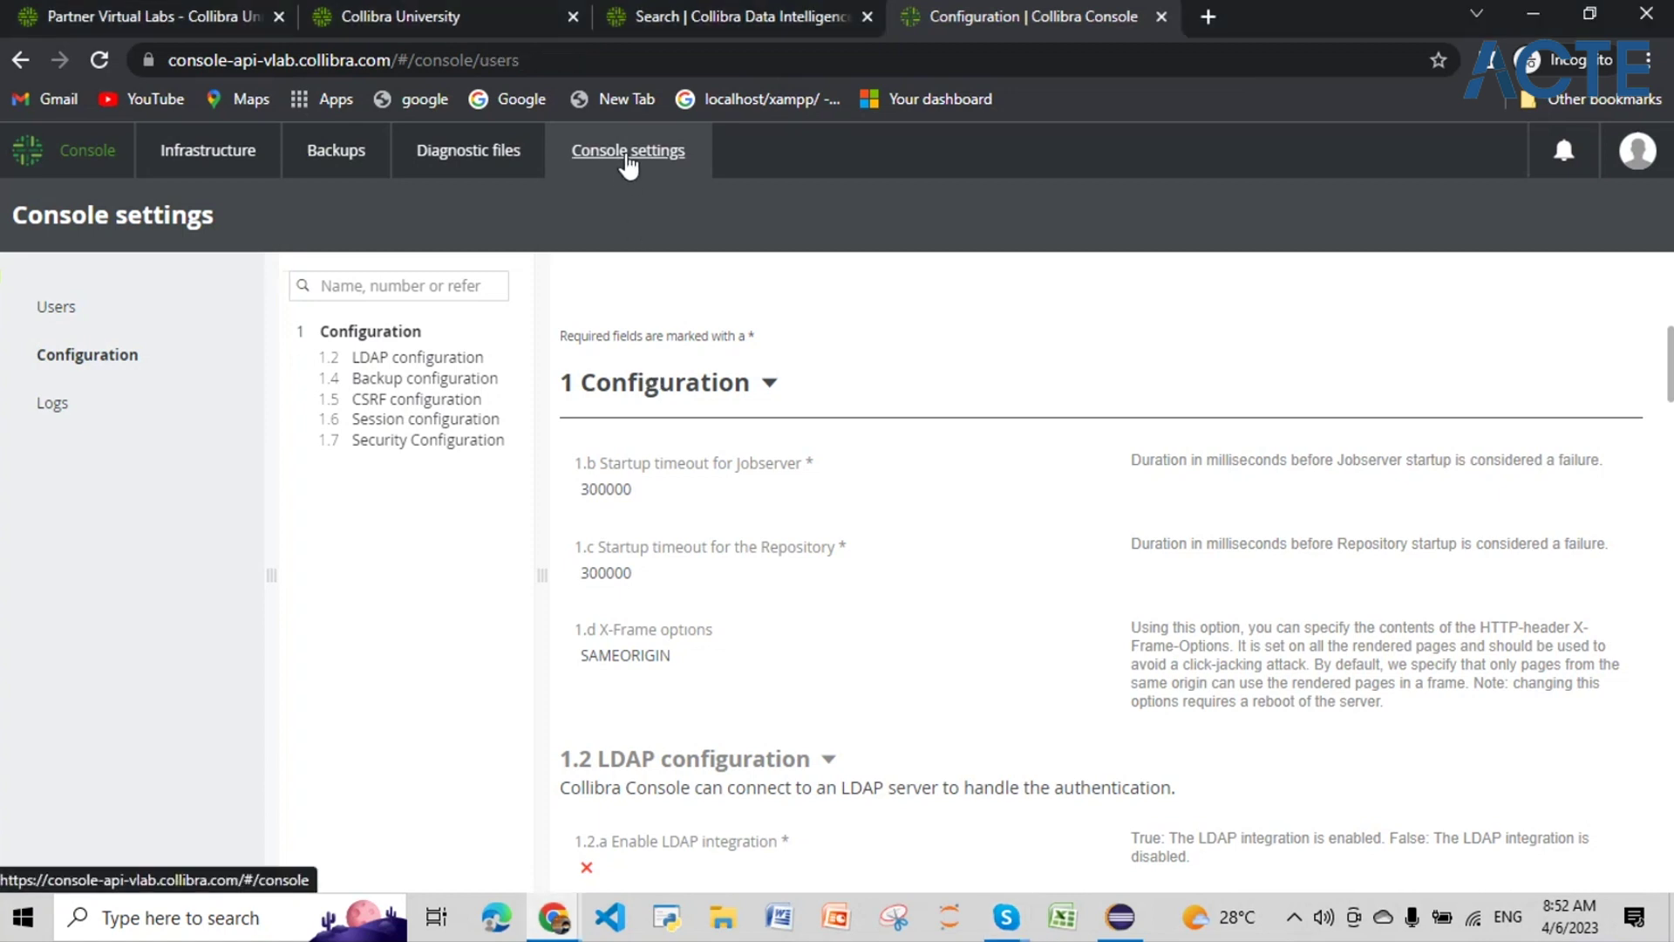
double_click(787, 455)
drag(1319, 450, 431, 446)
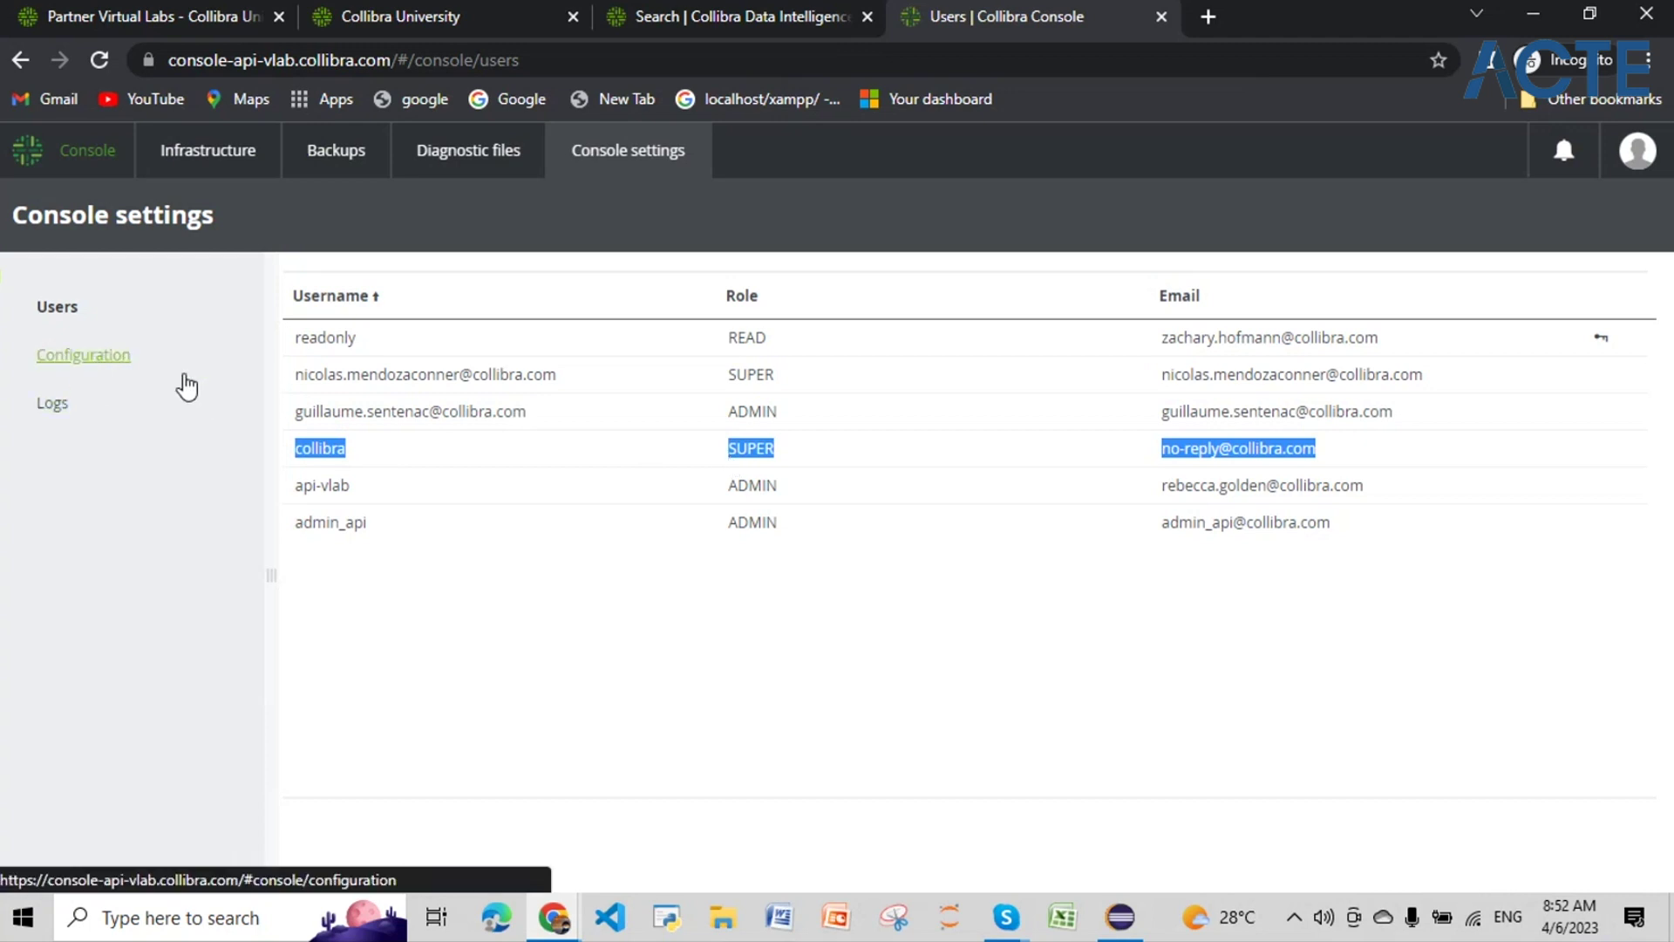
Step: Jump through the Backup, Security and Session configuration sections, then show the Logs page
click(187, 387)
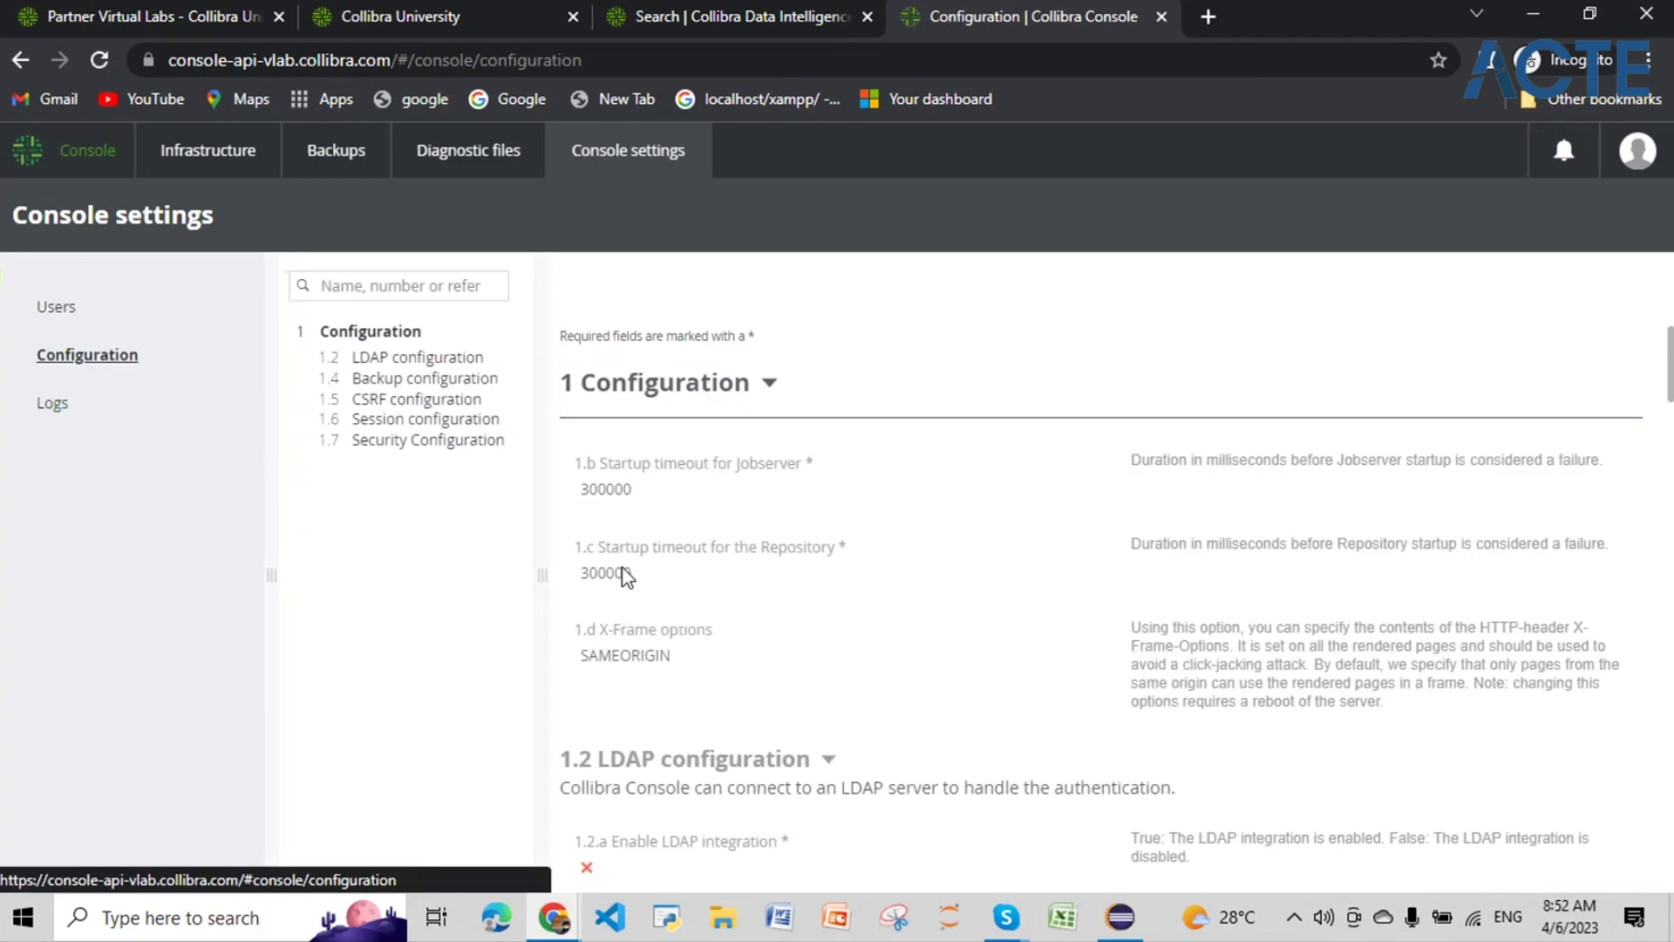
click(410, 378)
click(428, 440)
click(480, 420)
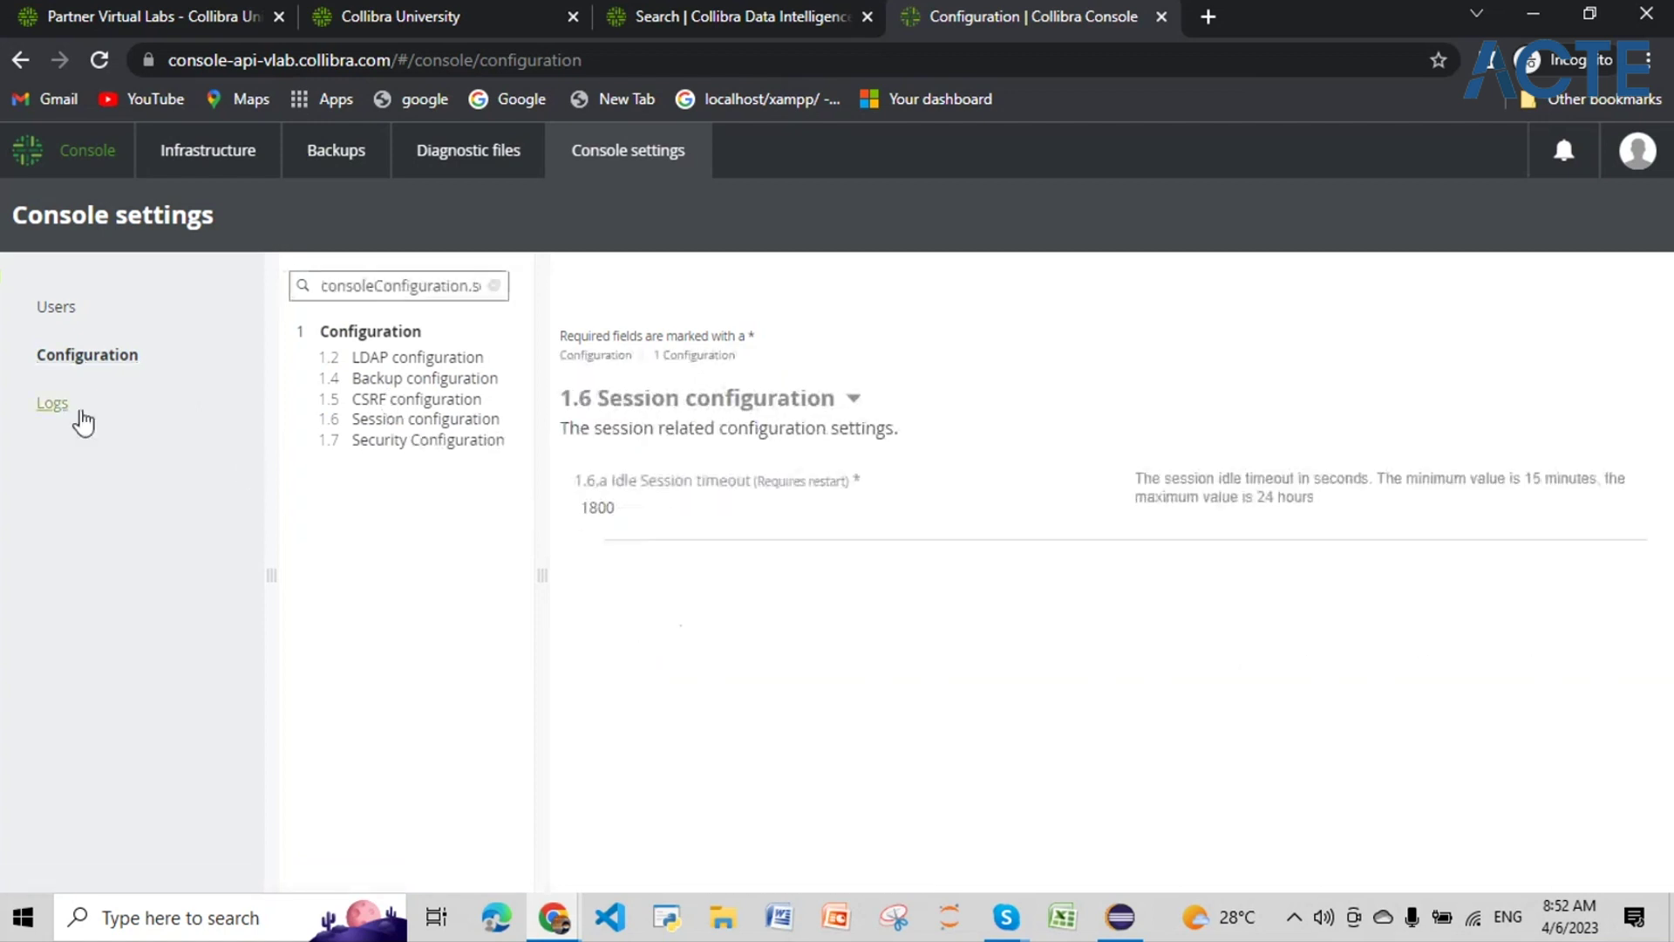
click(51, 405)
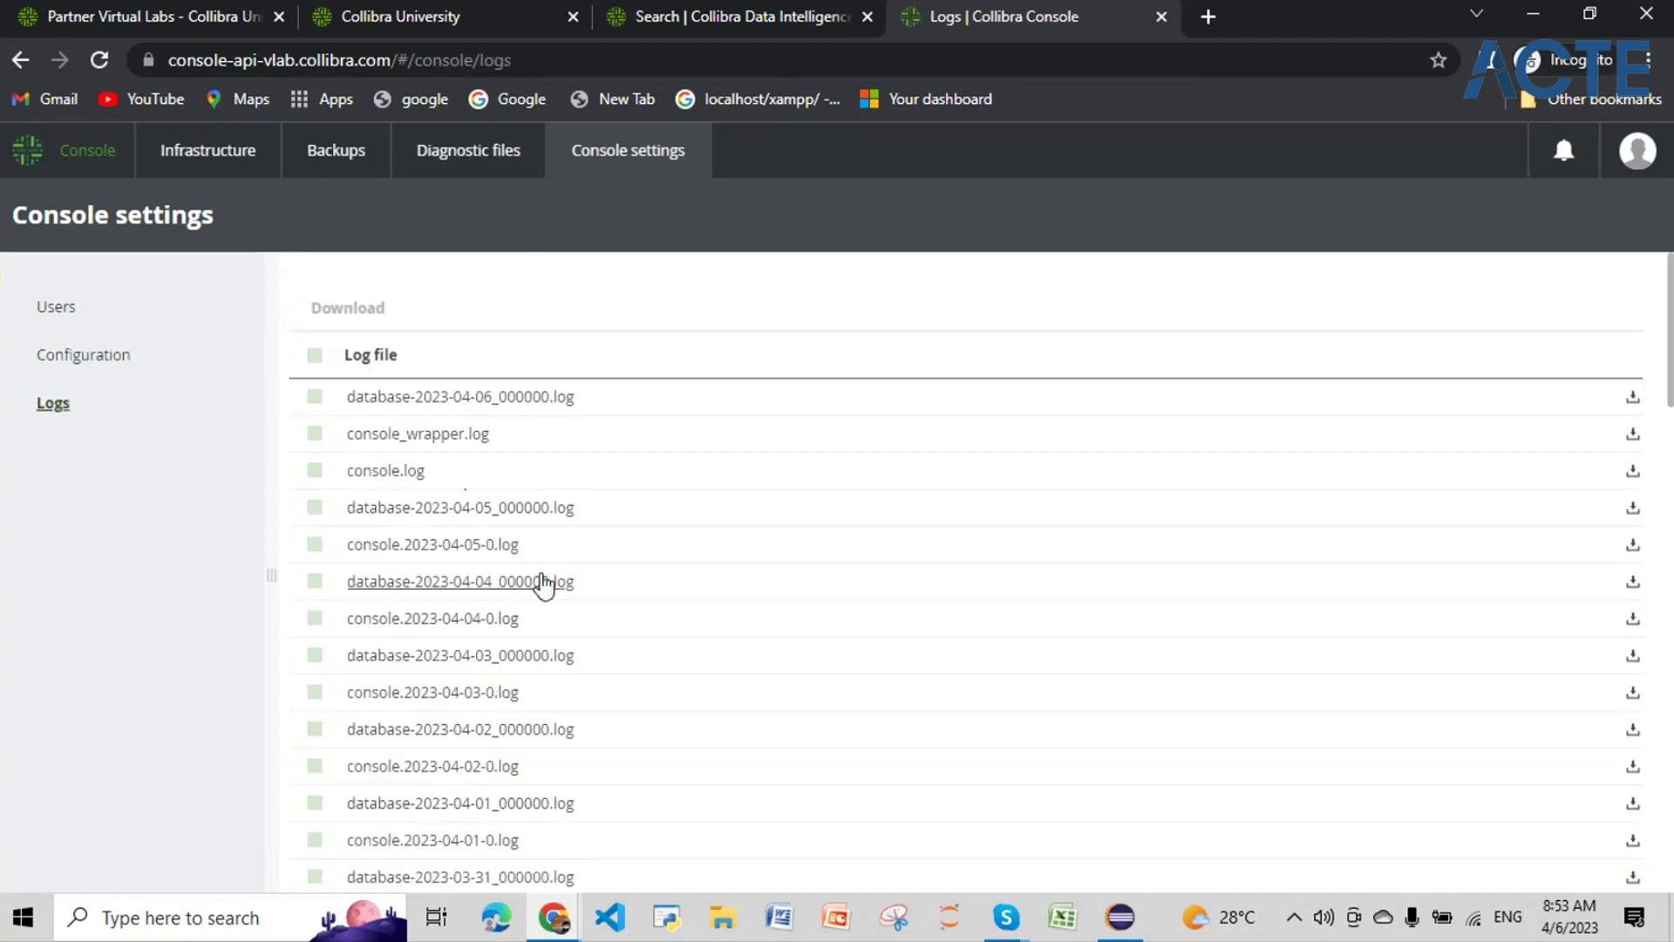
Step: Check the Data Governance Center and api-vlab infrastructure overviews, then return to the community search result
scroll(546, 582, down, 1)
scroll(546, 582, up, 1)
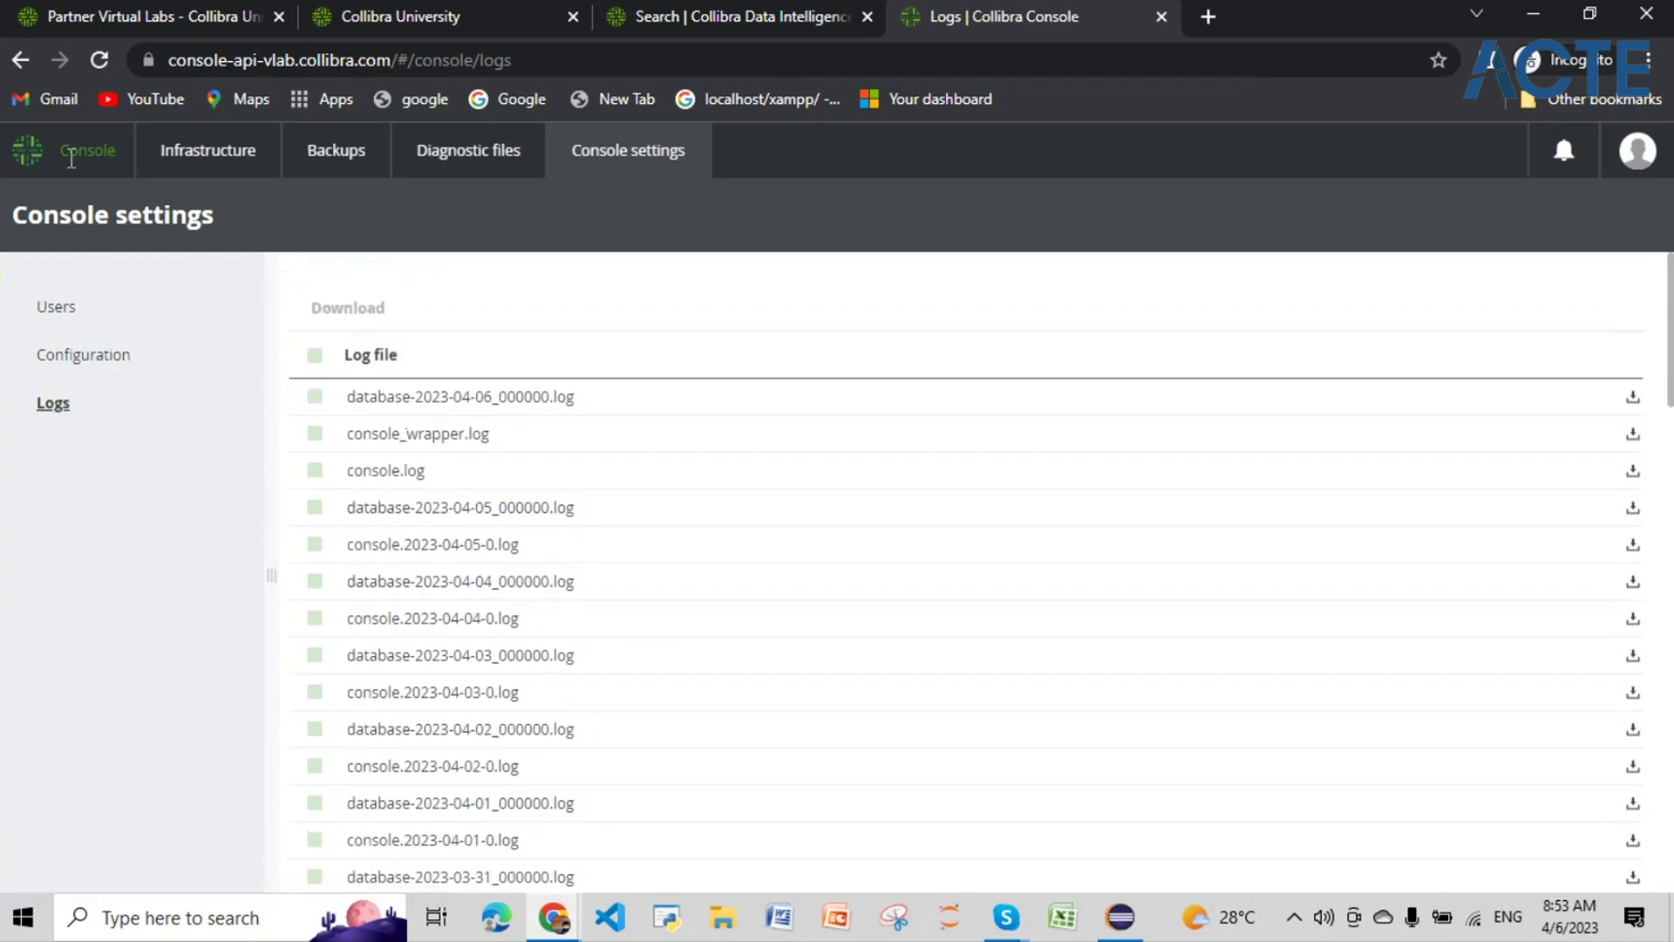
click(159, 166)
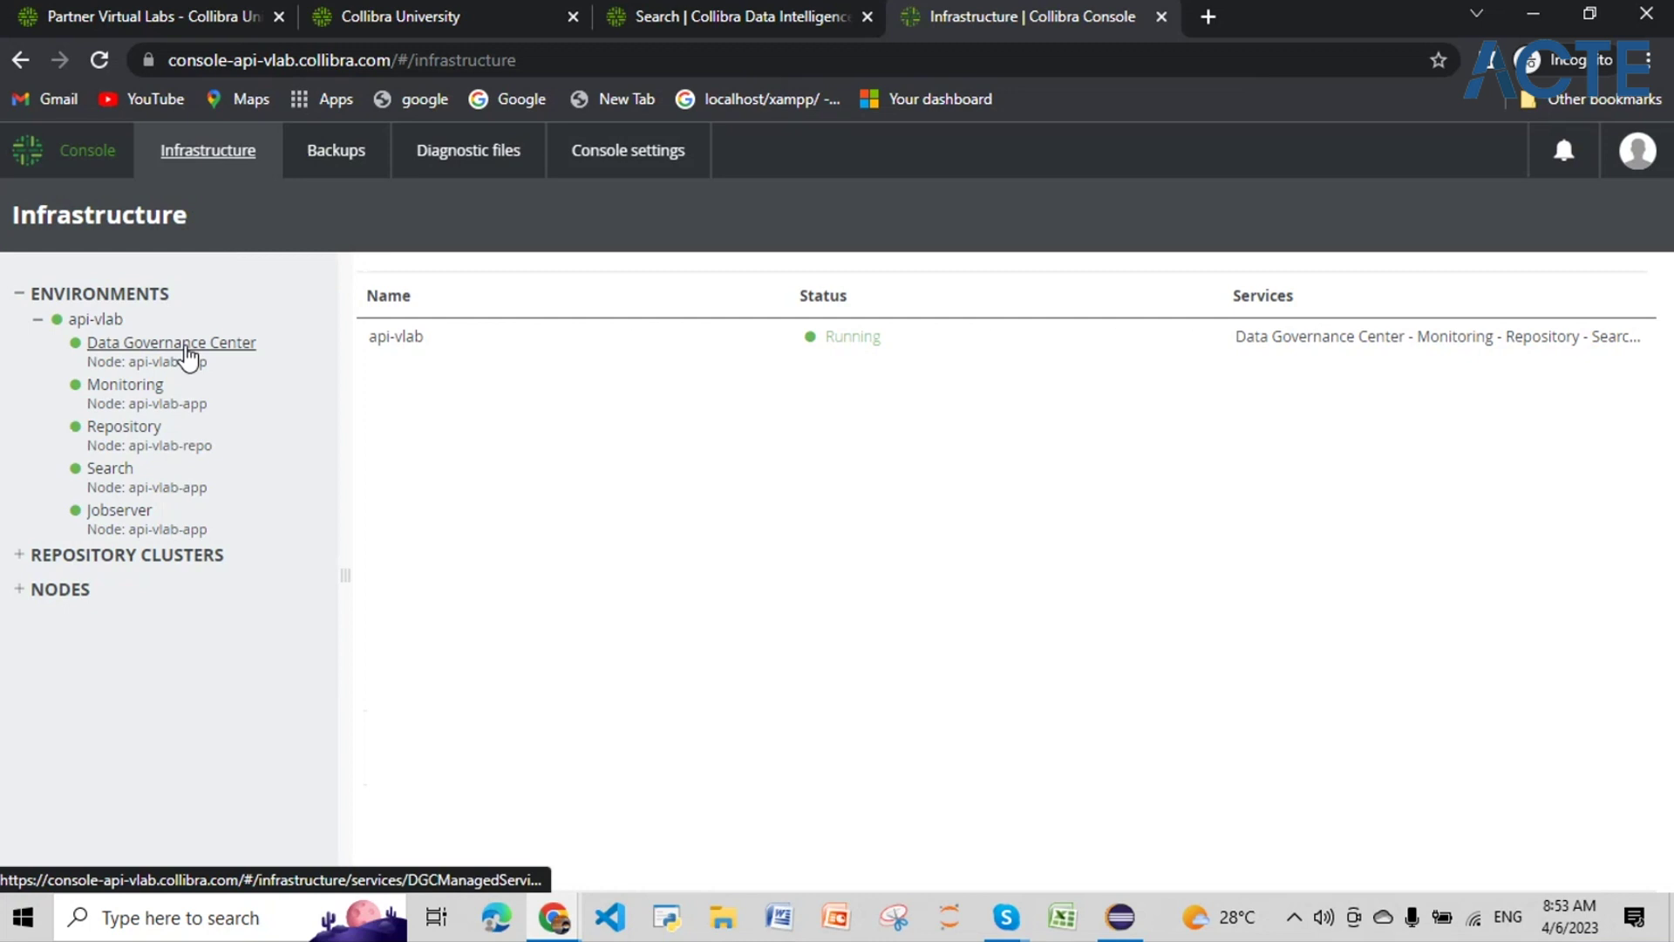
click(185, 347)
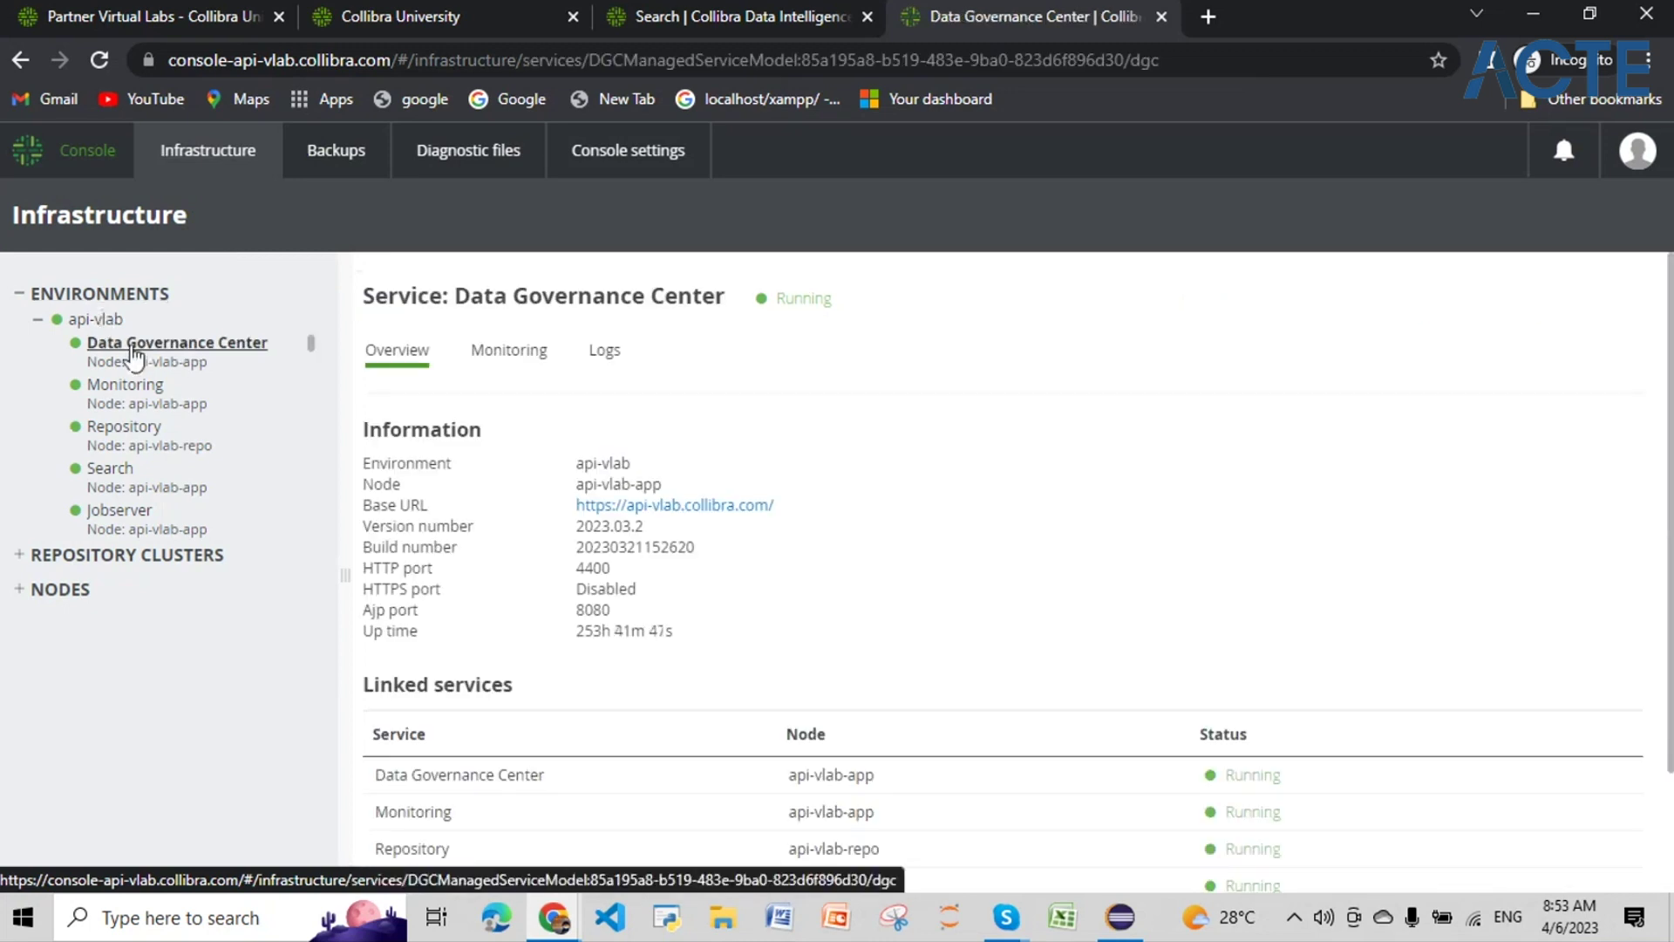
click(116, 325)
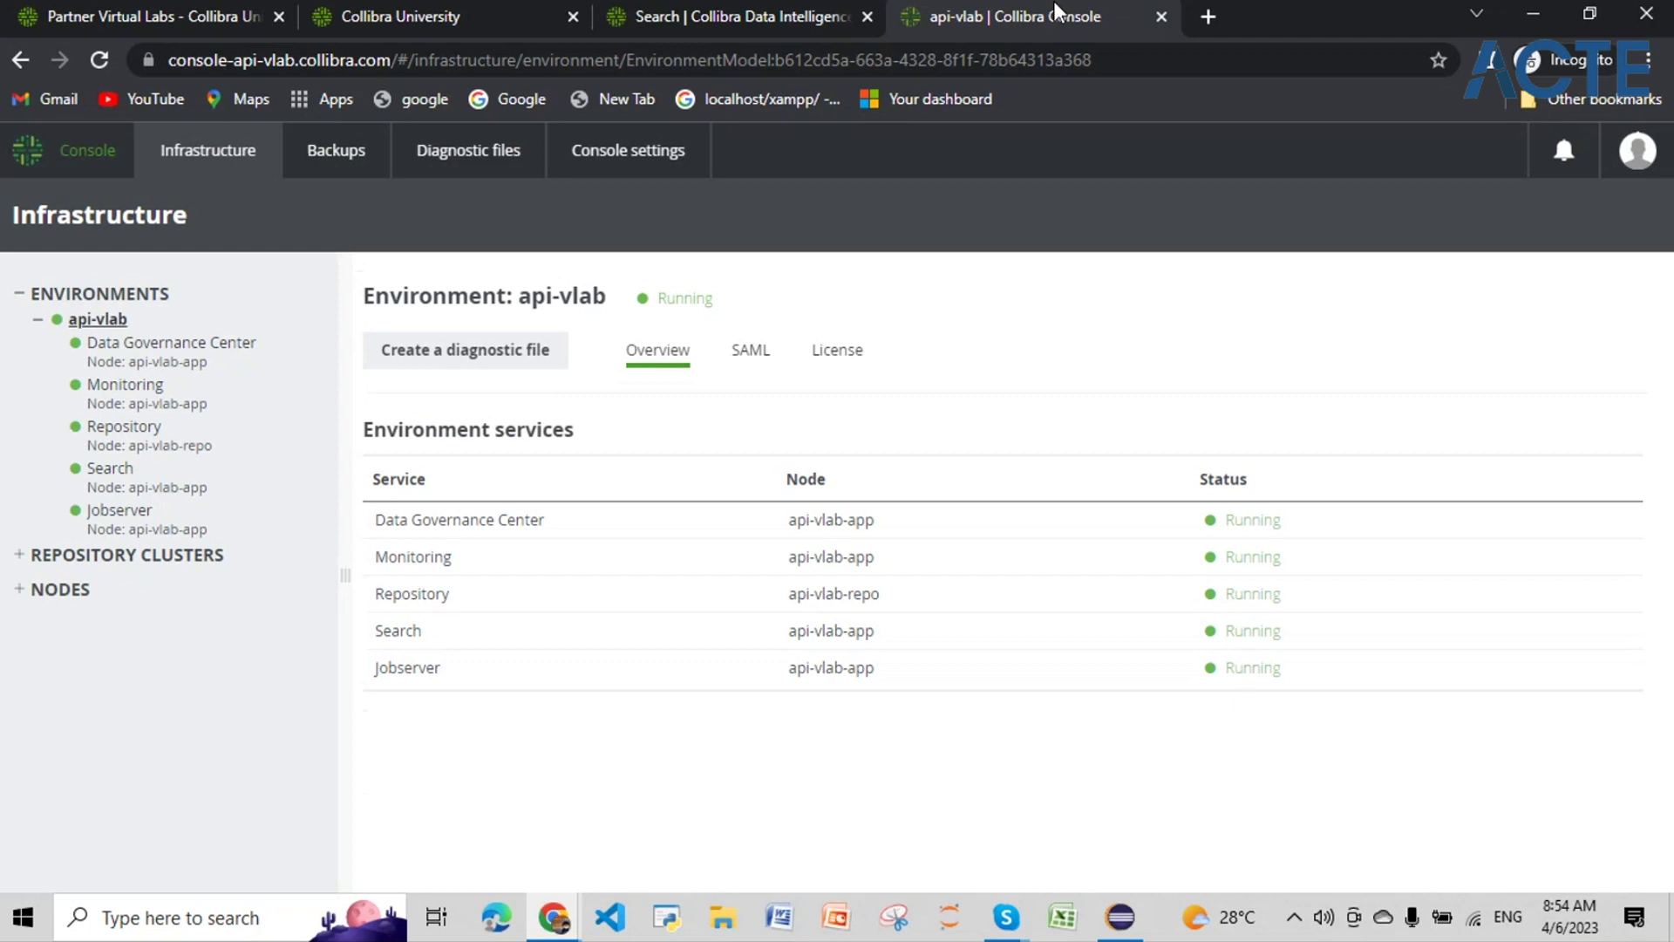
click(782, 12)
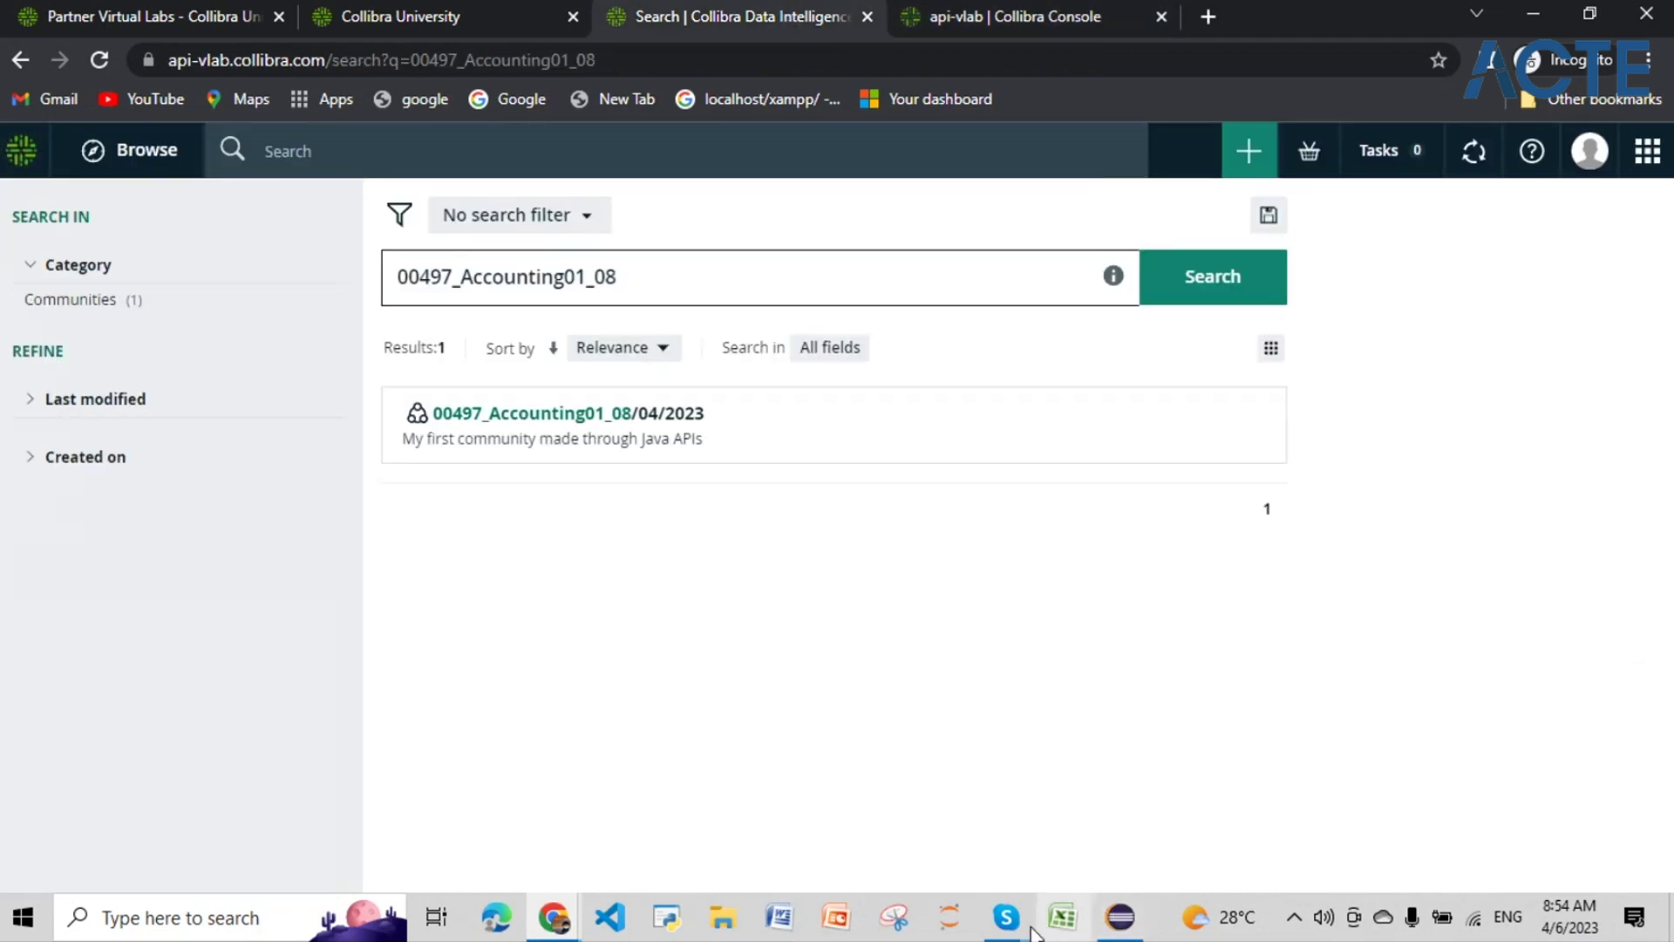
Step: Close the myfirstbpmnfile diagram without saving, leaving java_api_script02_zz.bpmn open in Eclipse
click(1118, 919)
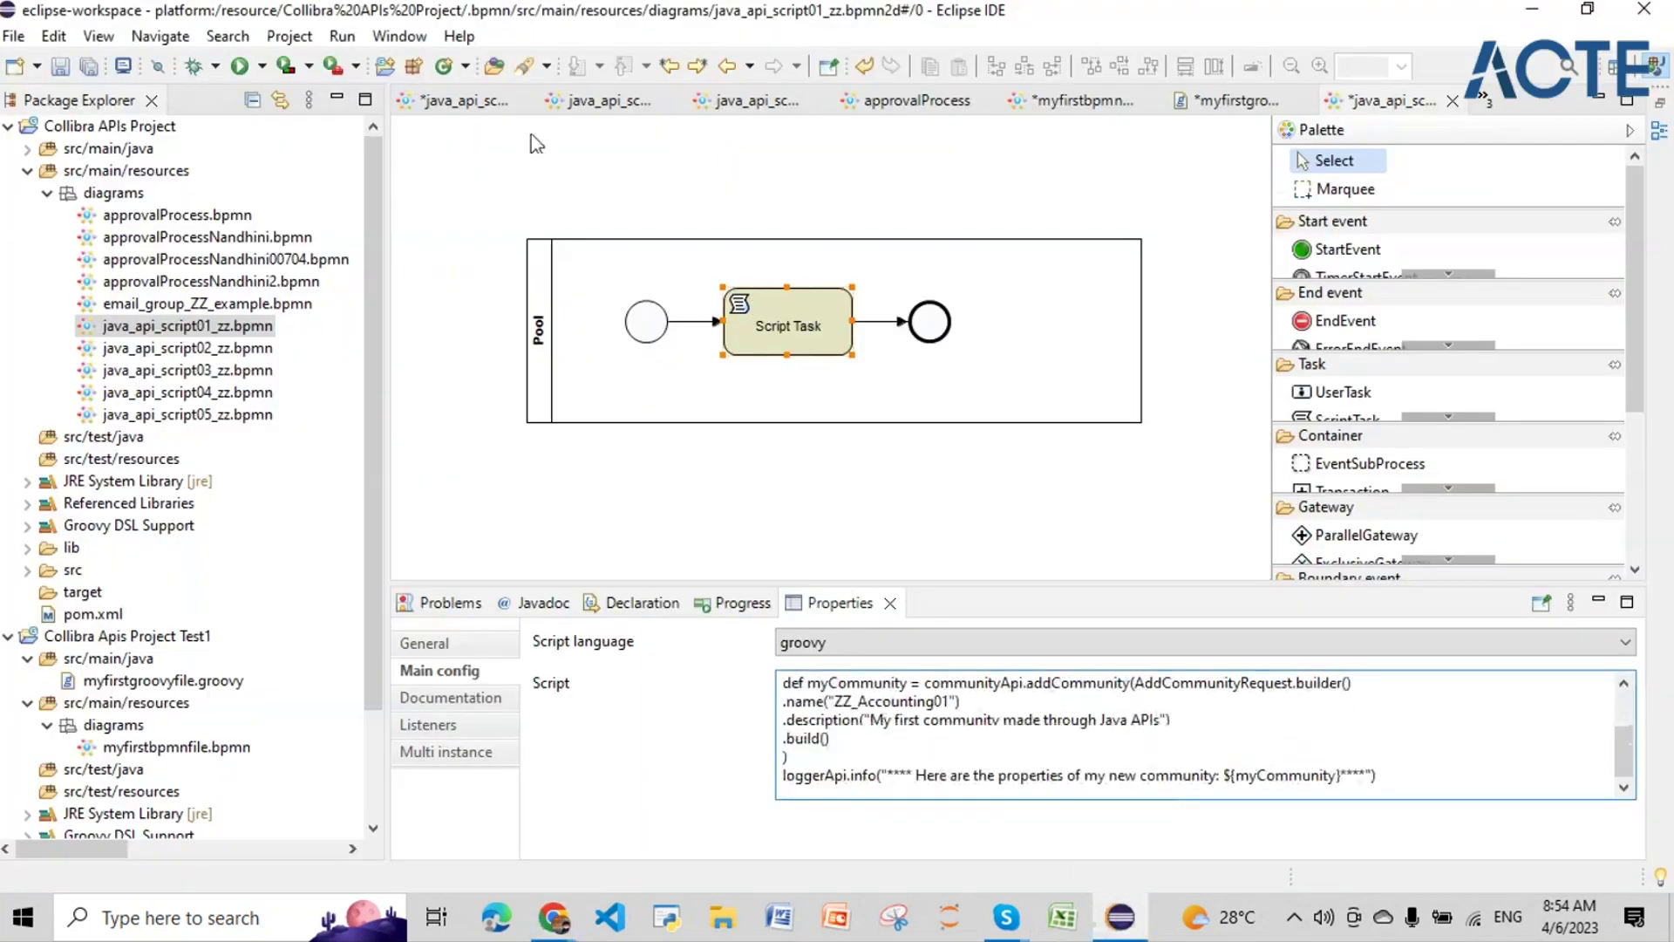
click(243, 354)
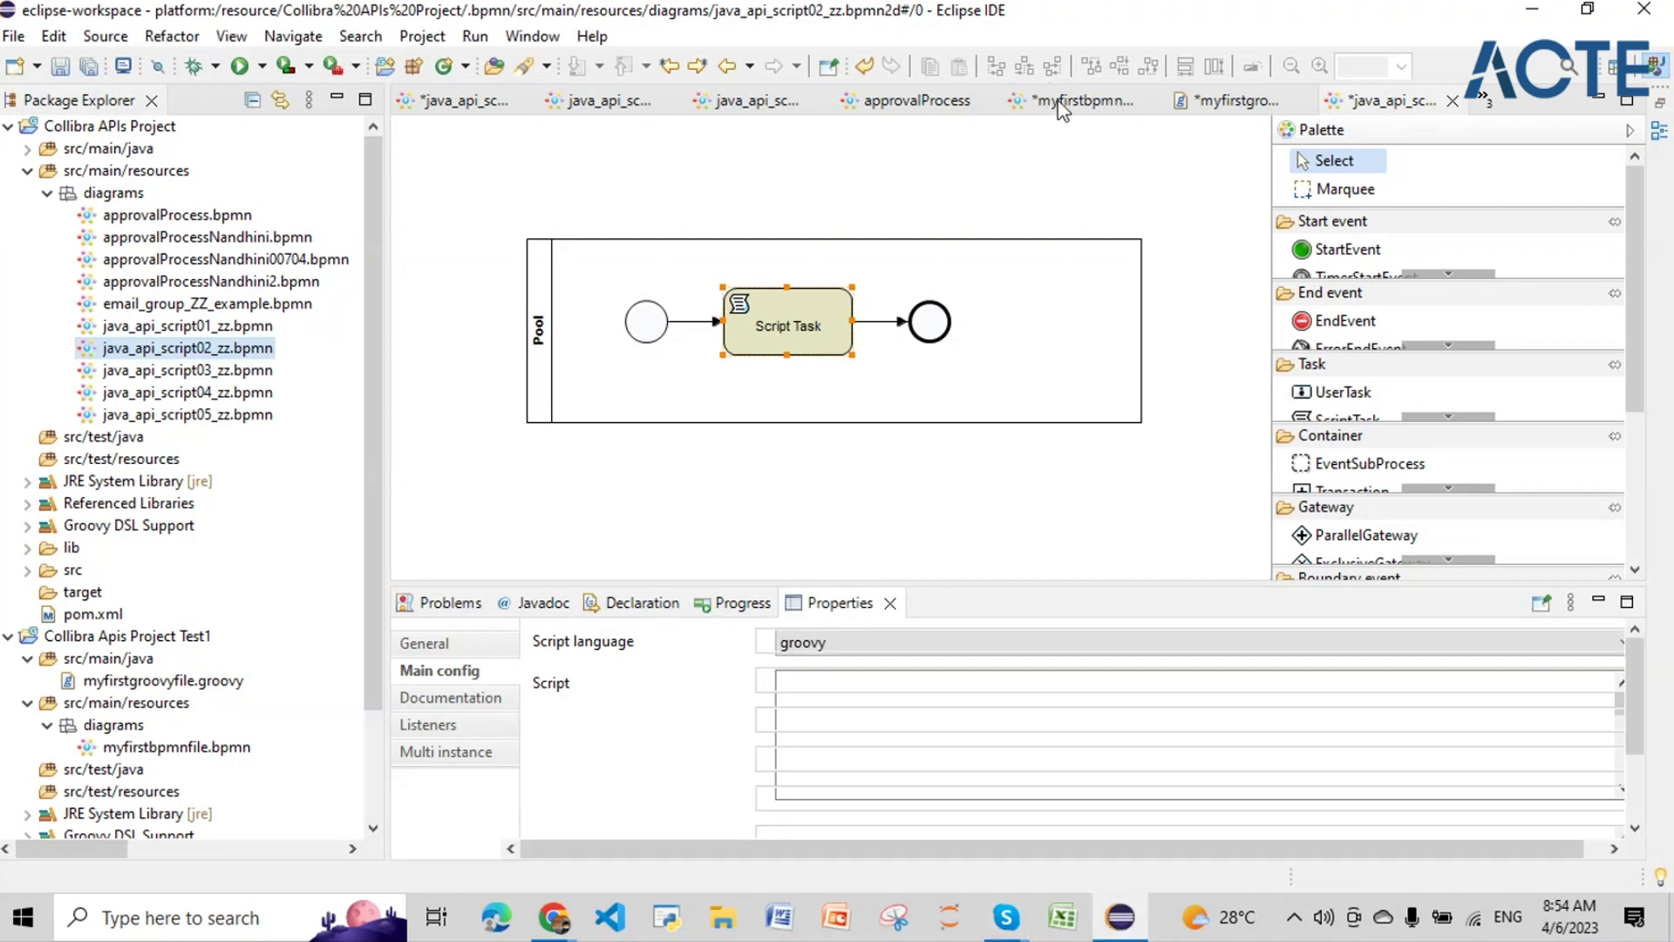
click(1061, 103)
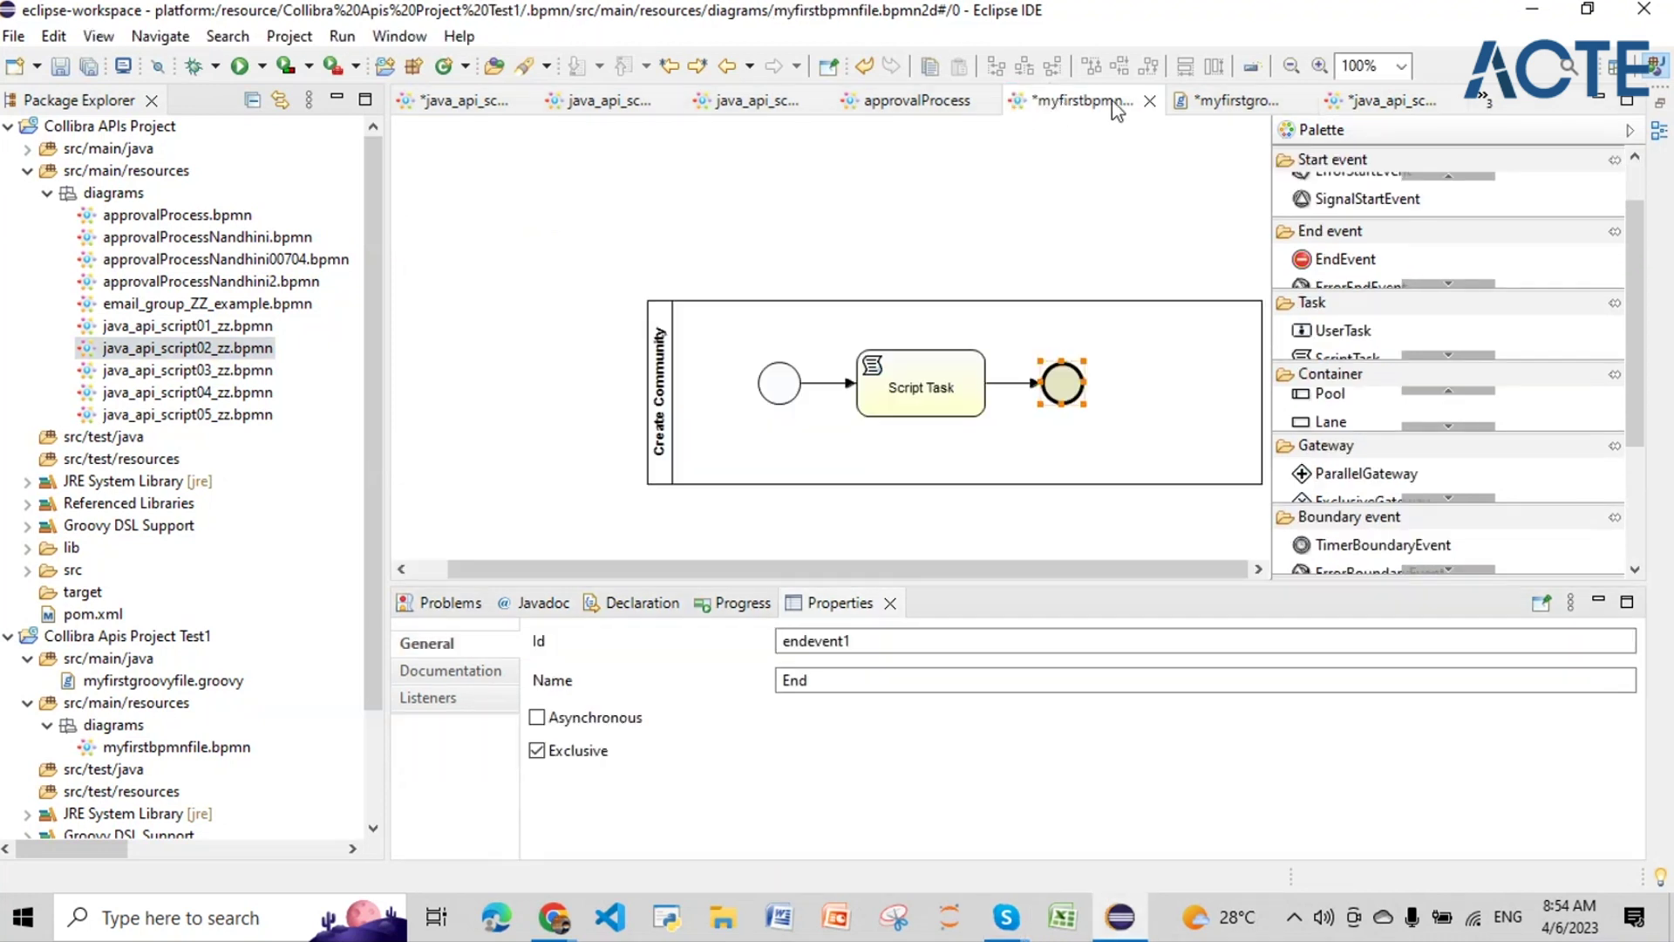
click(1142, 101)
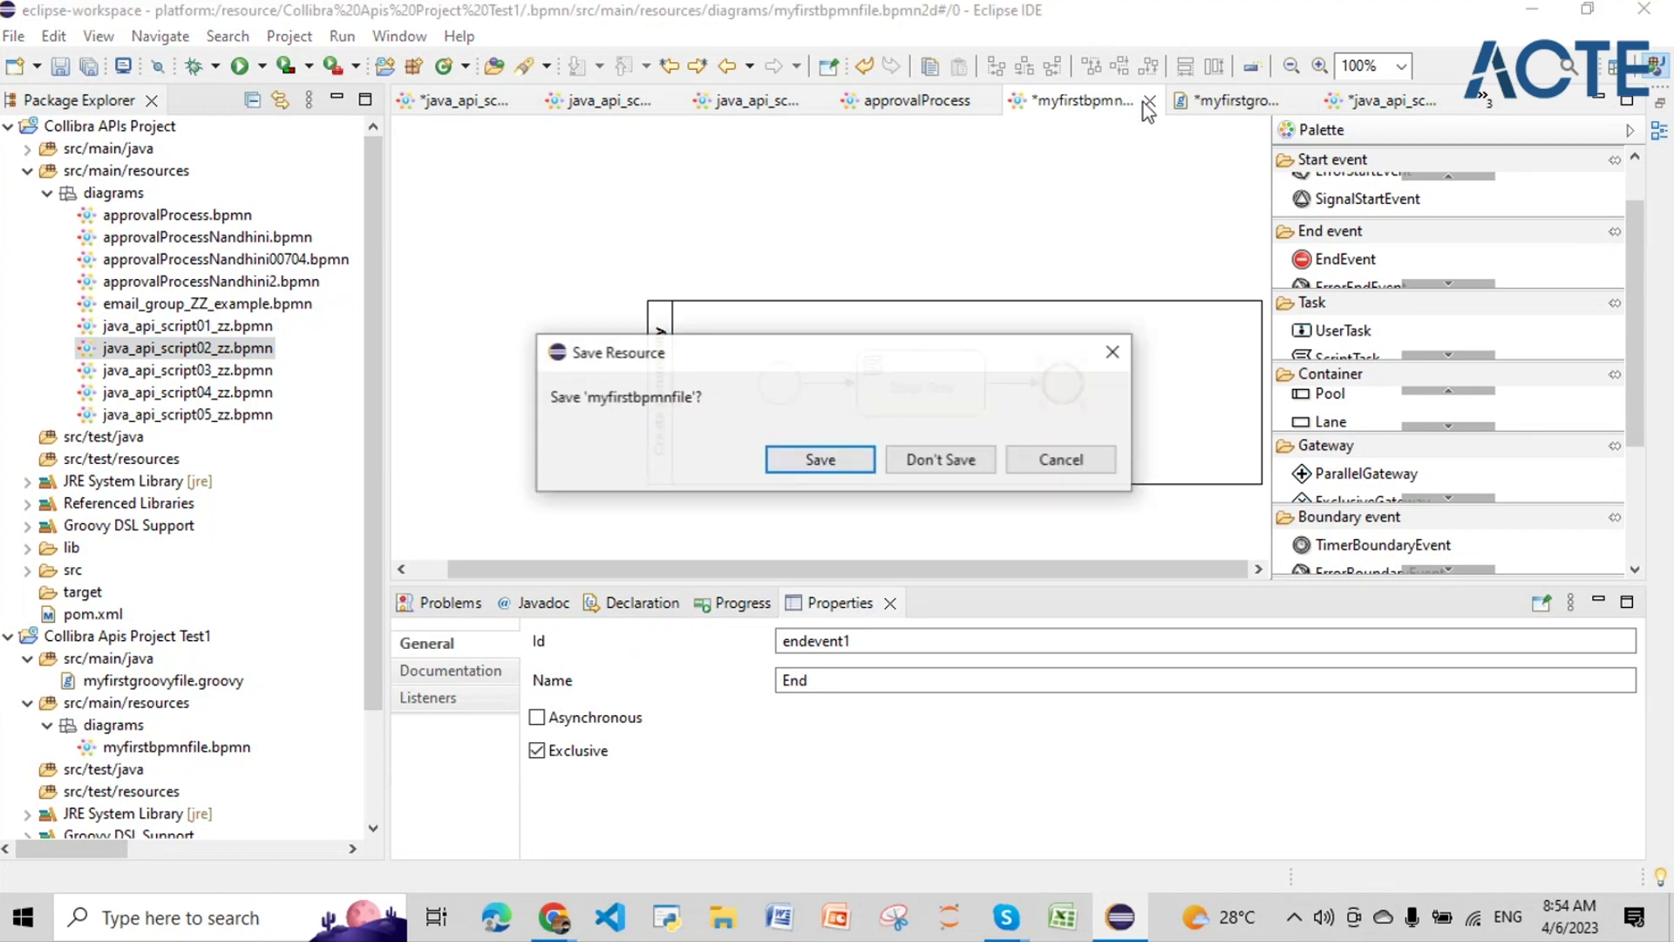
click(916, 449)
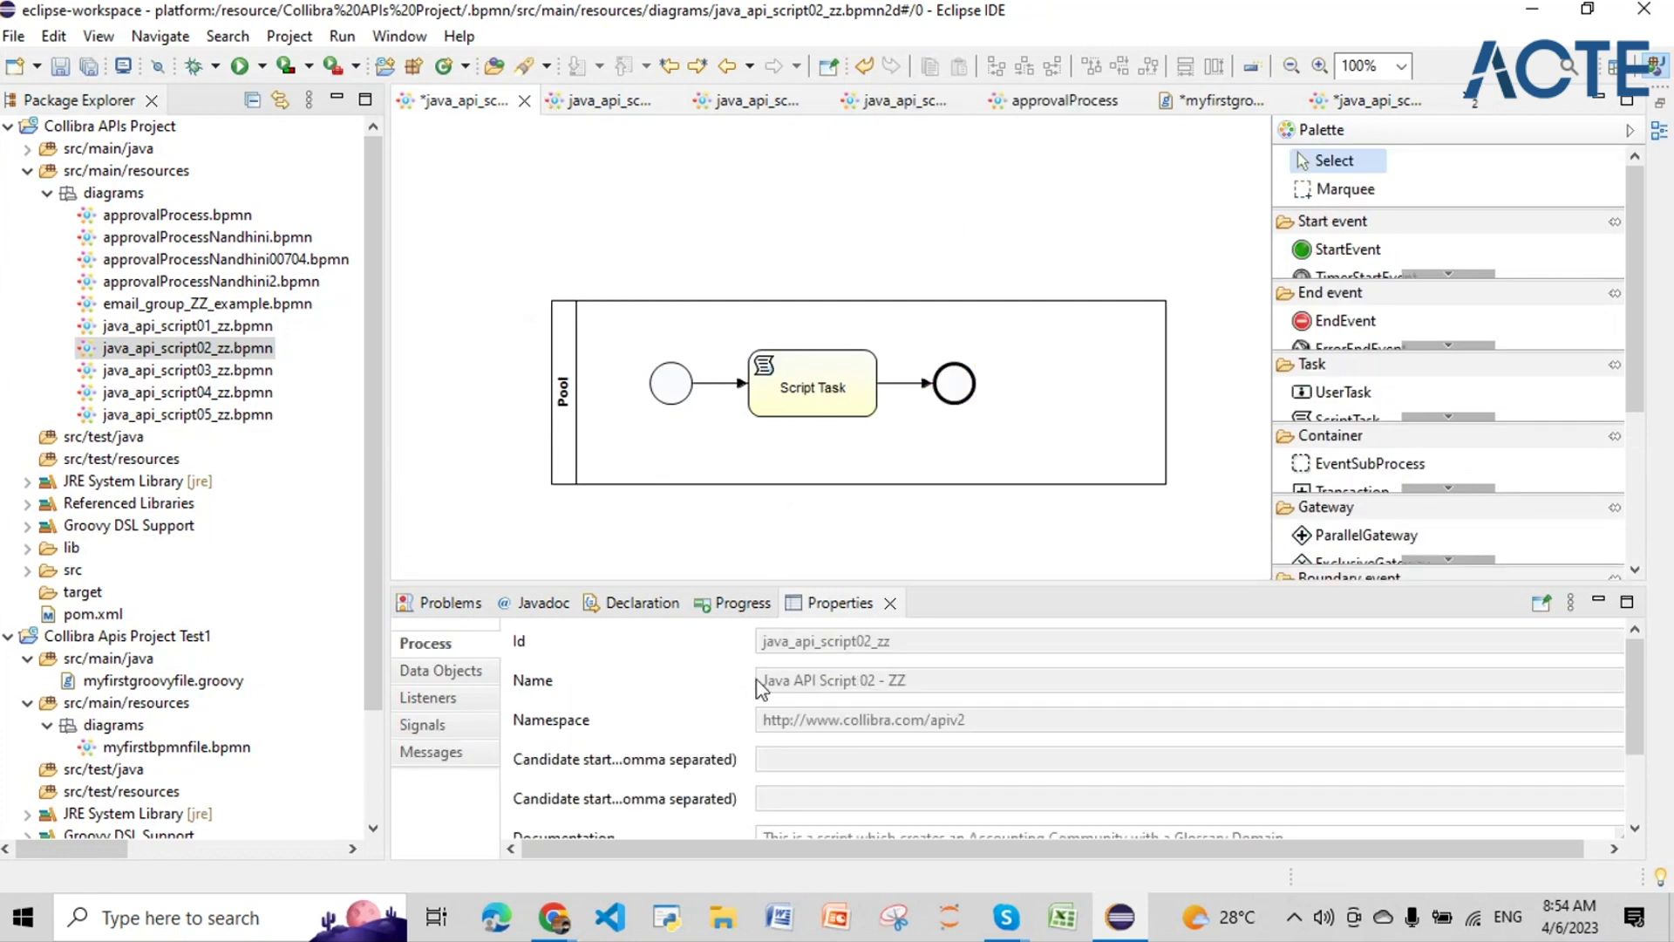
Step: Widen the diagram editor by narrowing the Package Explorer and enlarging the Properties area
mouse_move(683, 397)
drag(373, 406, 313, 407)
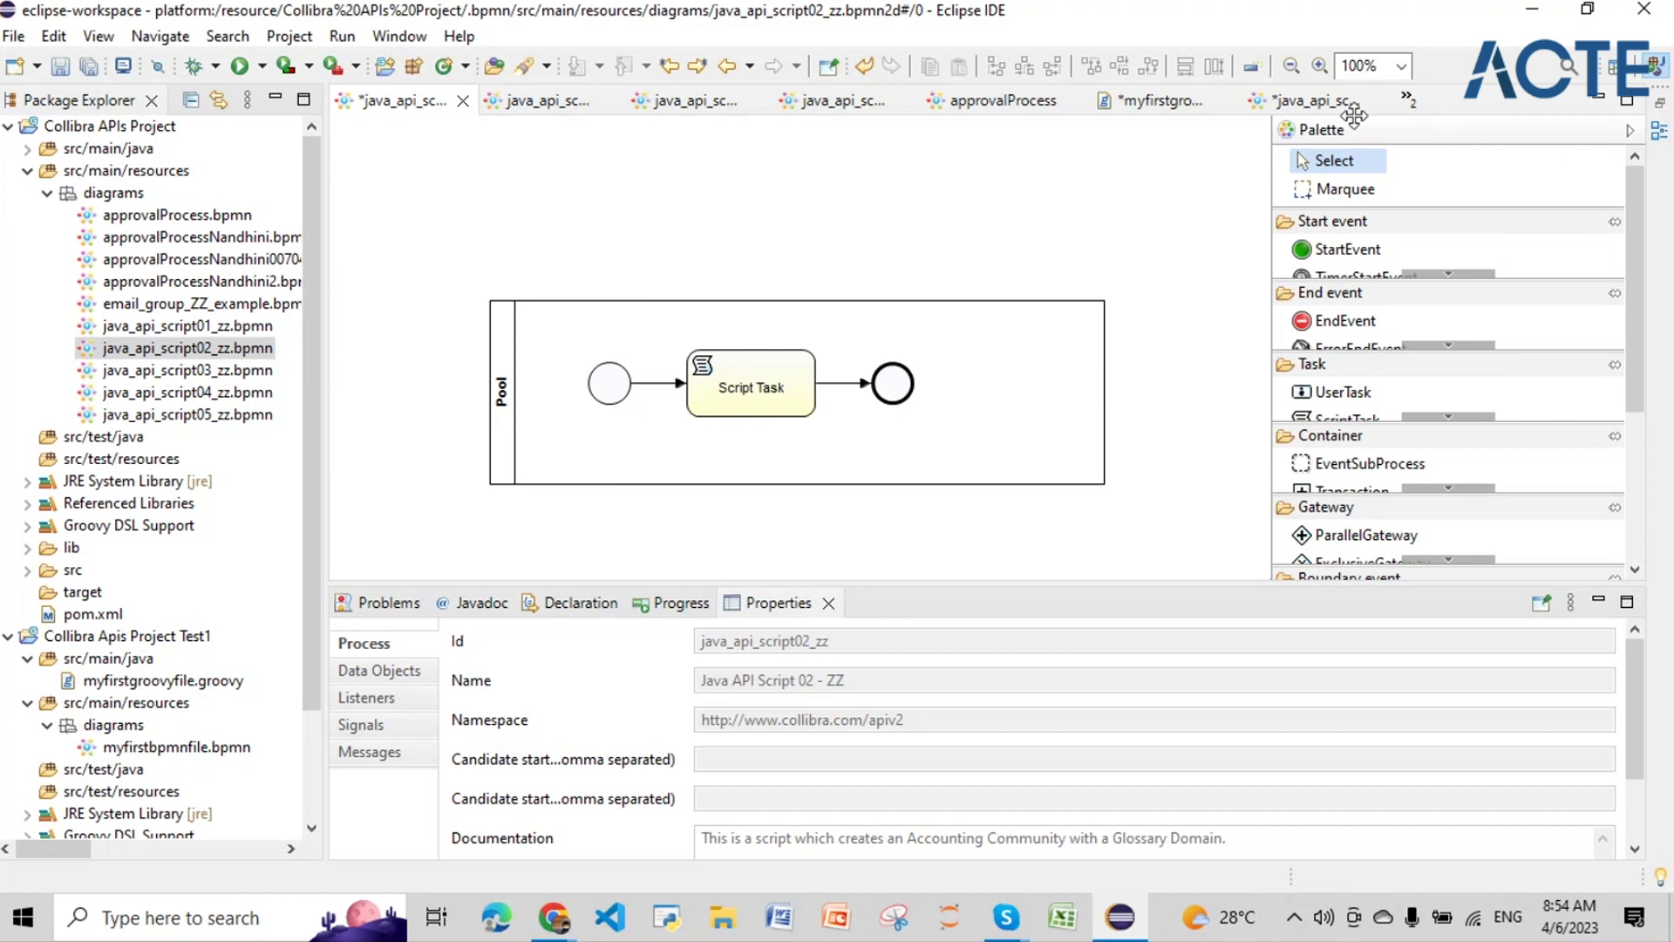
click(1407, 98)
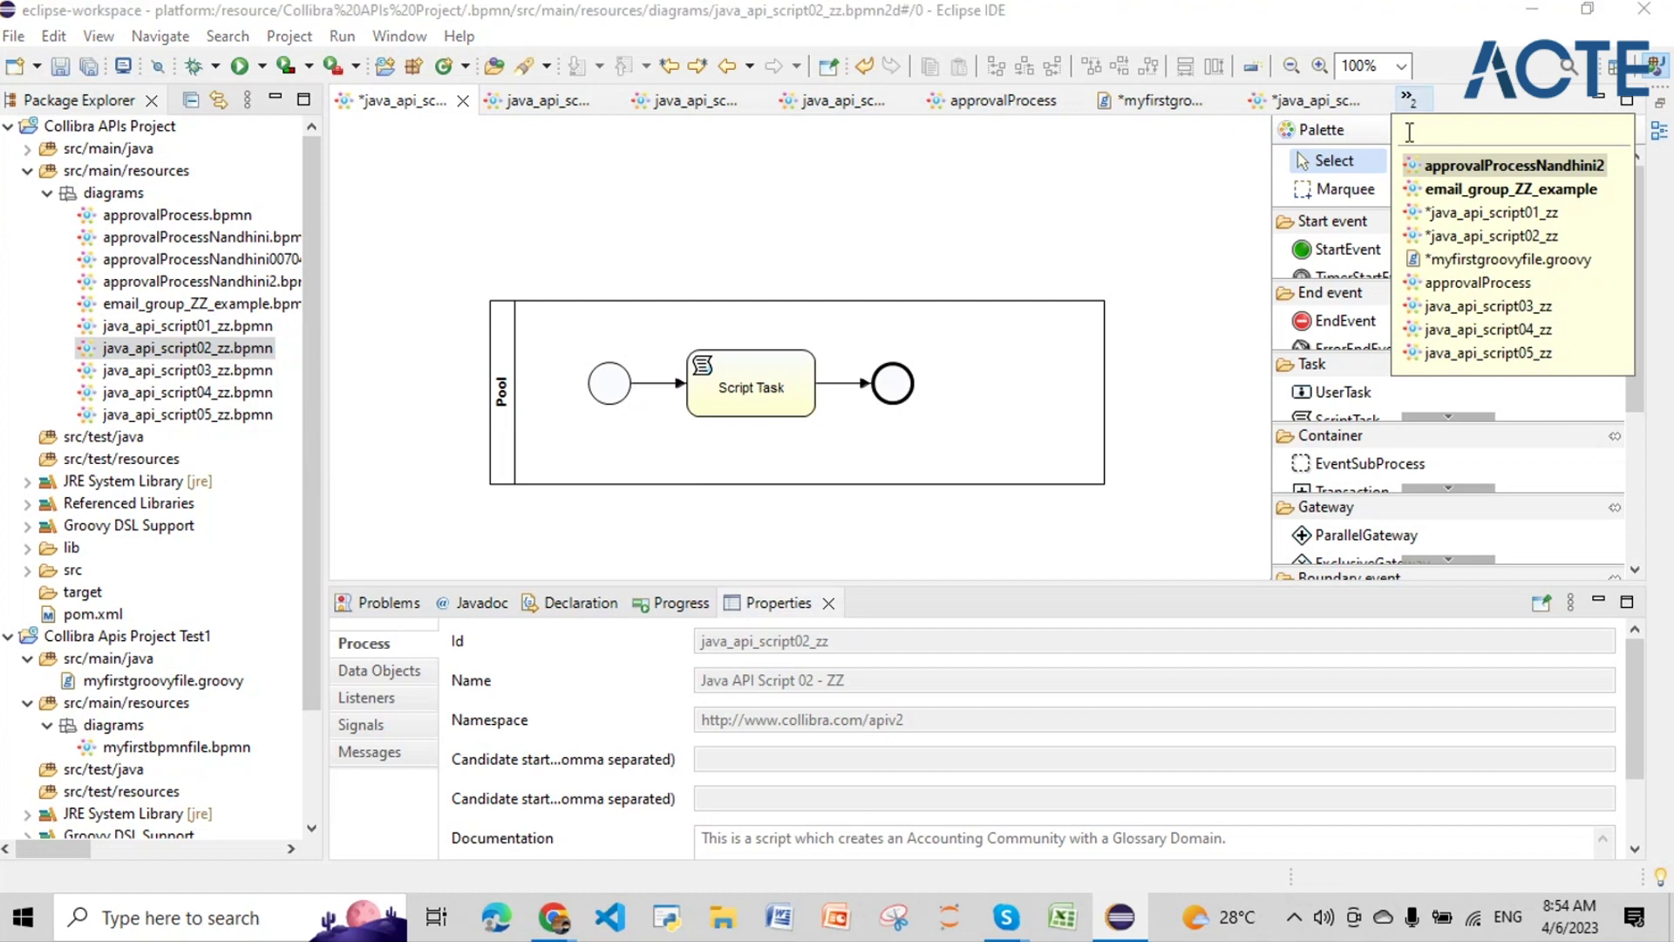
click(1450, 237)
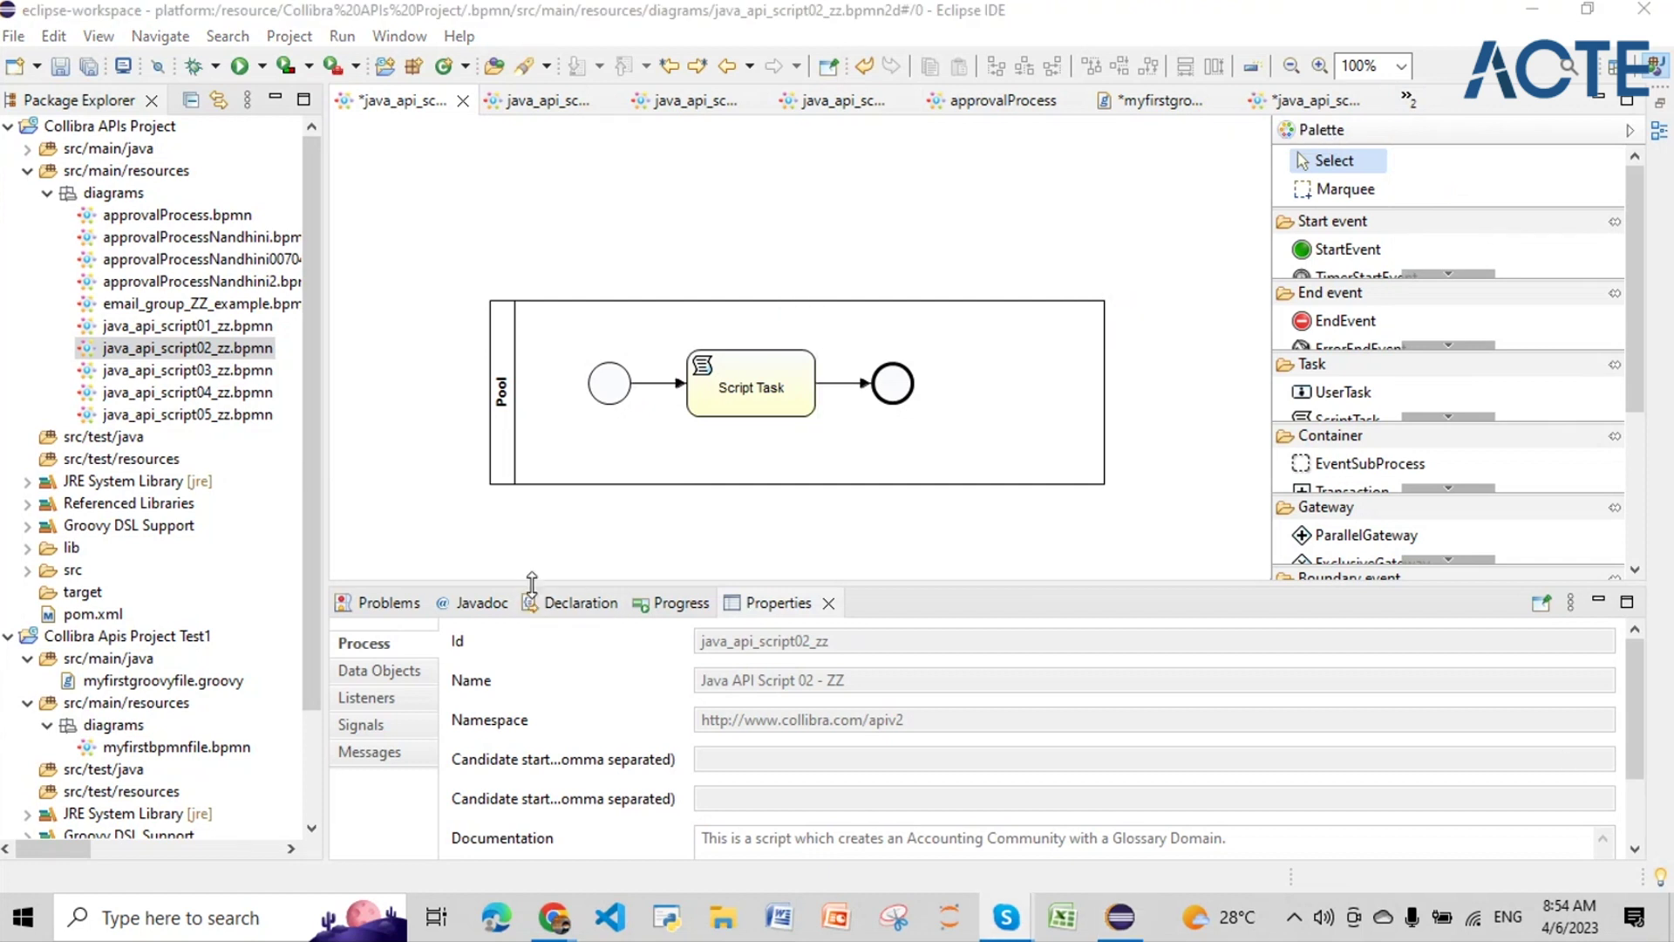
drag(532, 581, 534, 527)
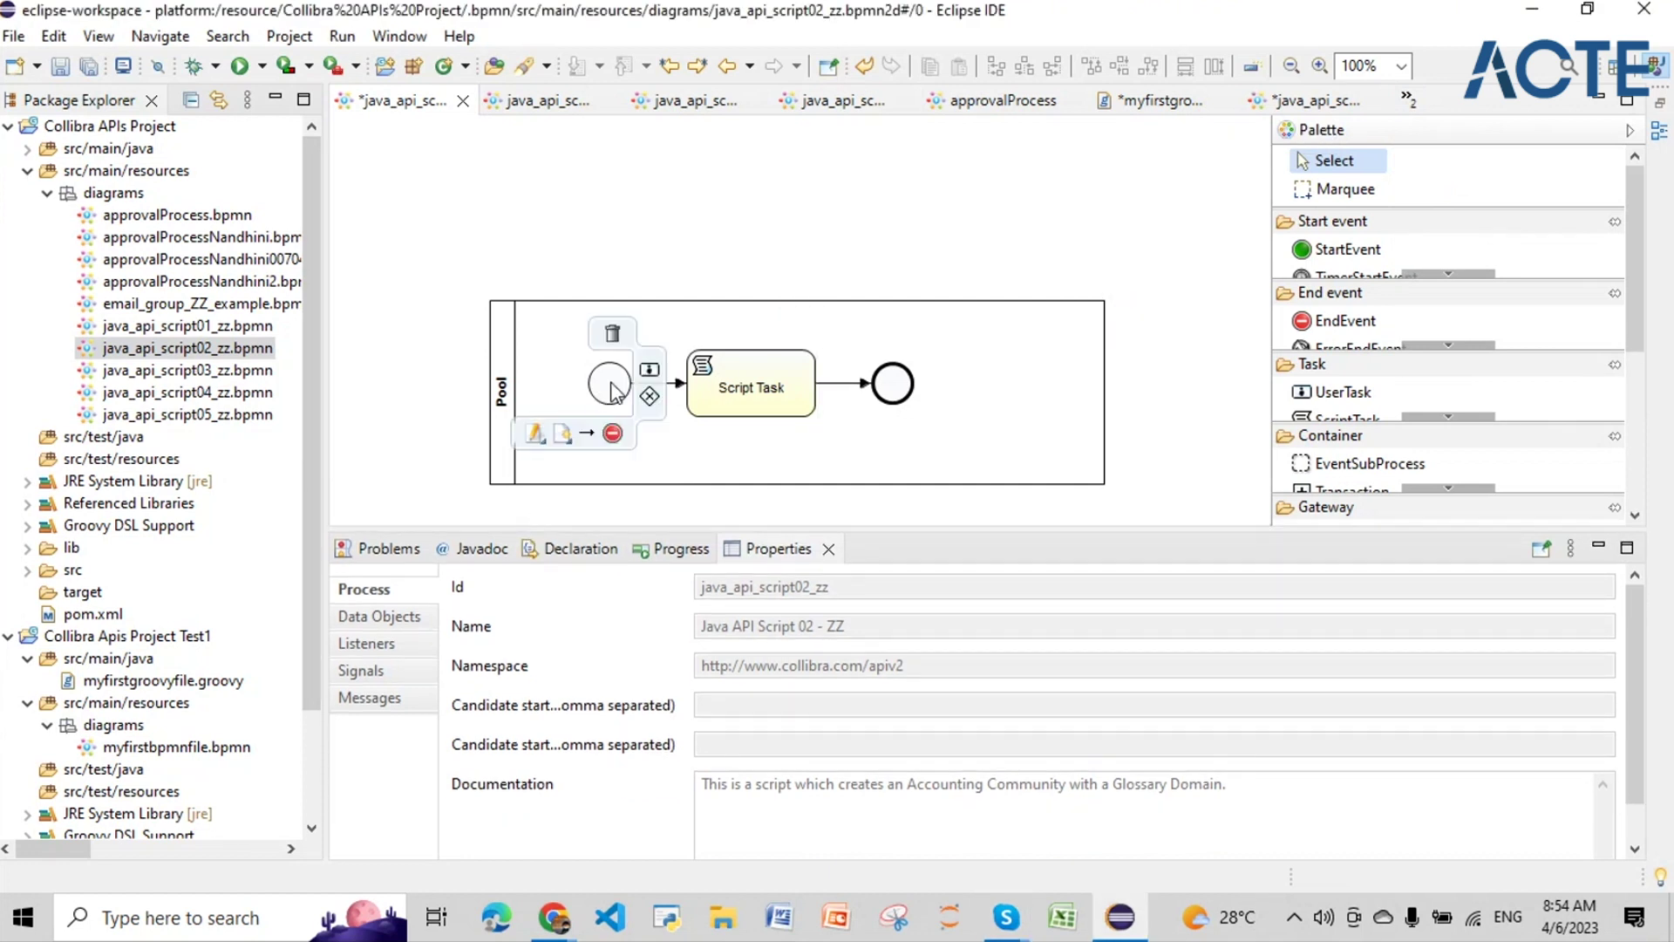
Step: Copy the Script Task's entire Groovy script and switch to myfirstgroovyfile.groovy
click(609, 377)
click(862, 383)
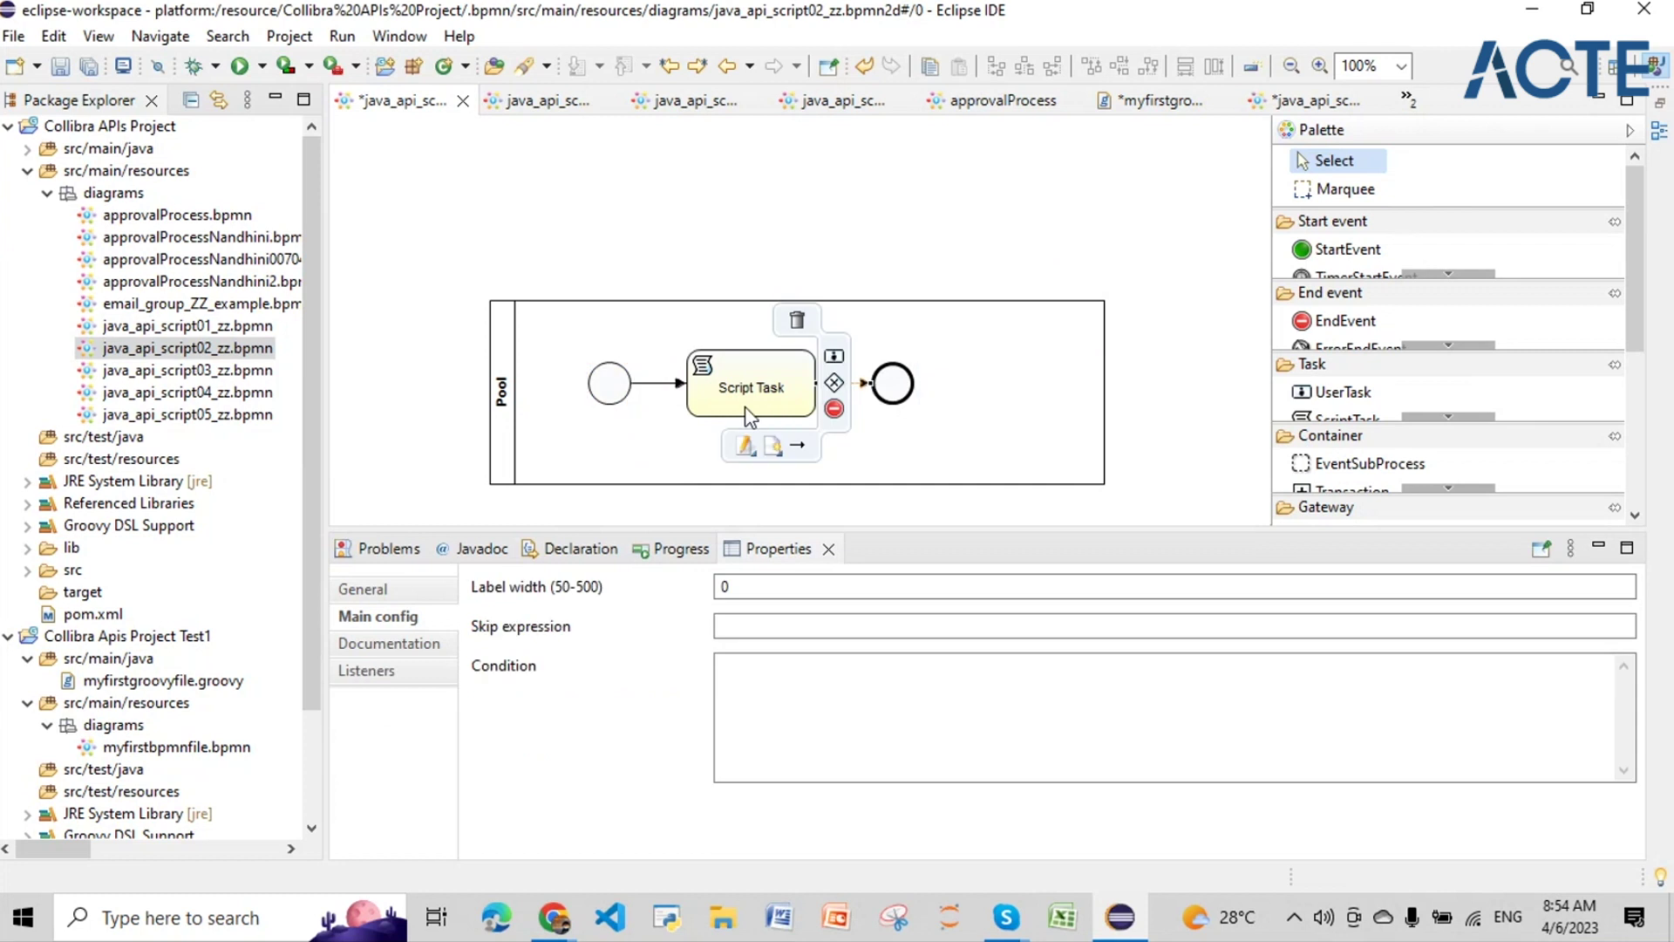
click(747, 417)
drag(721, 629, 801, 685)
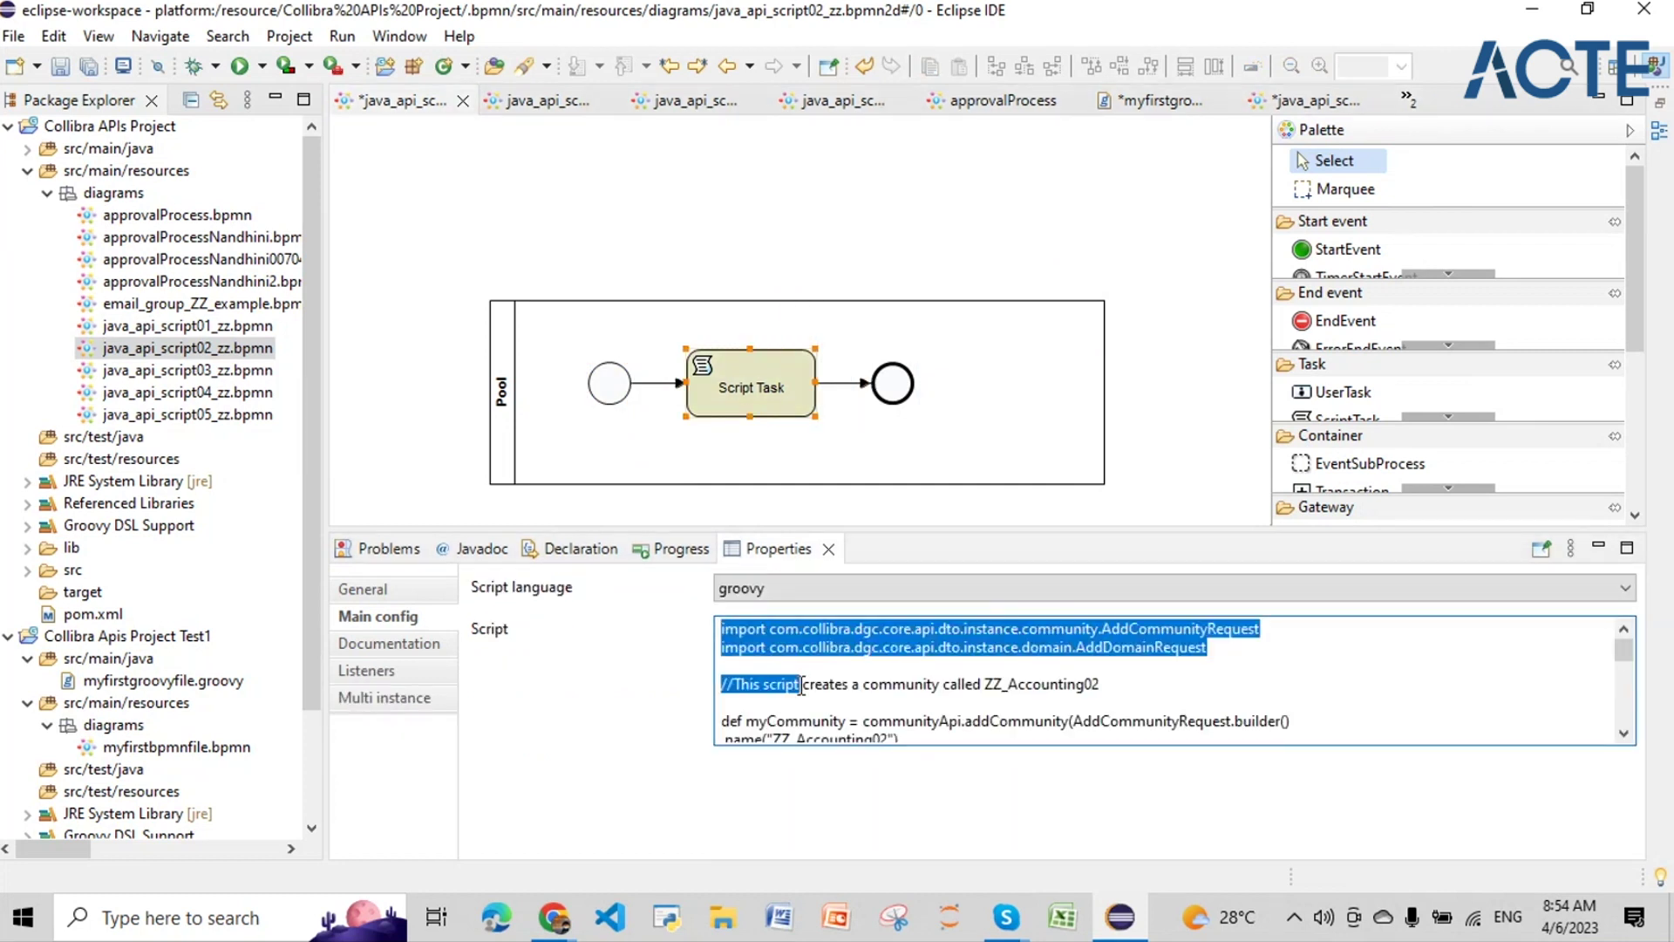
key(ctrl+a)
key(ctrl+c)
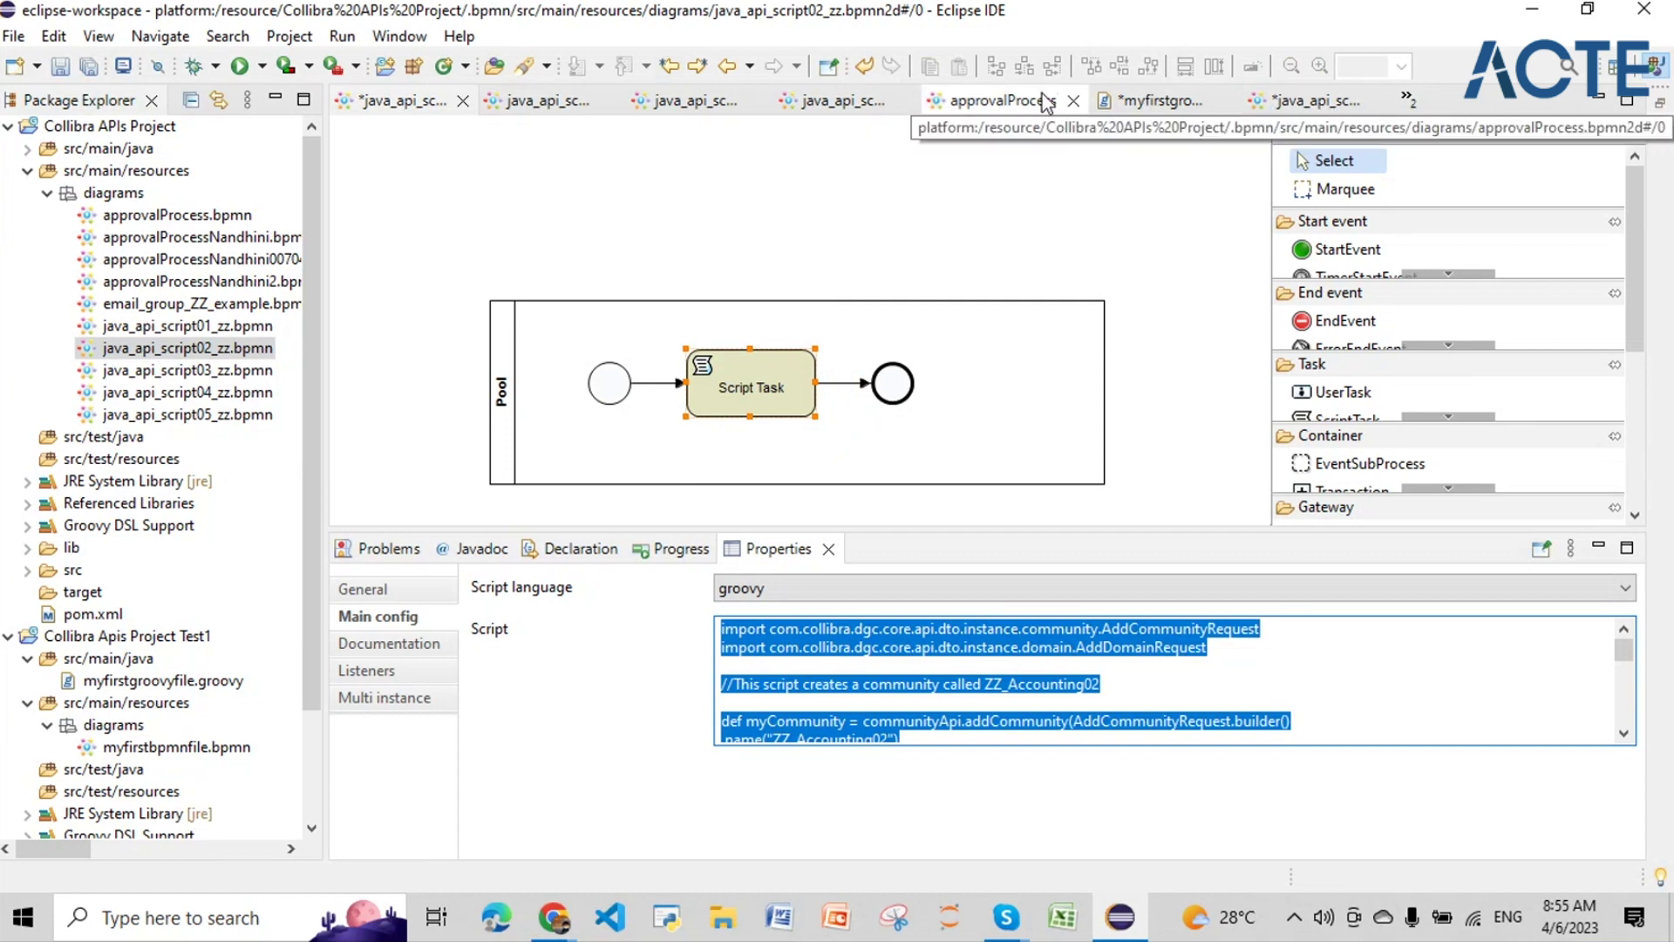
click(1407, 99)
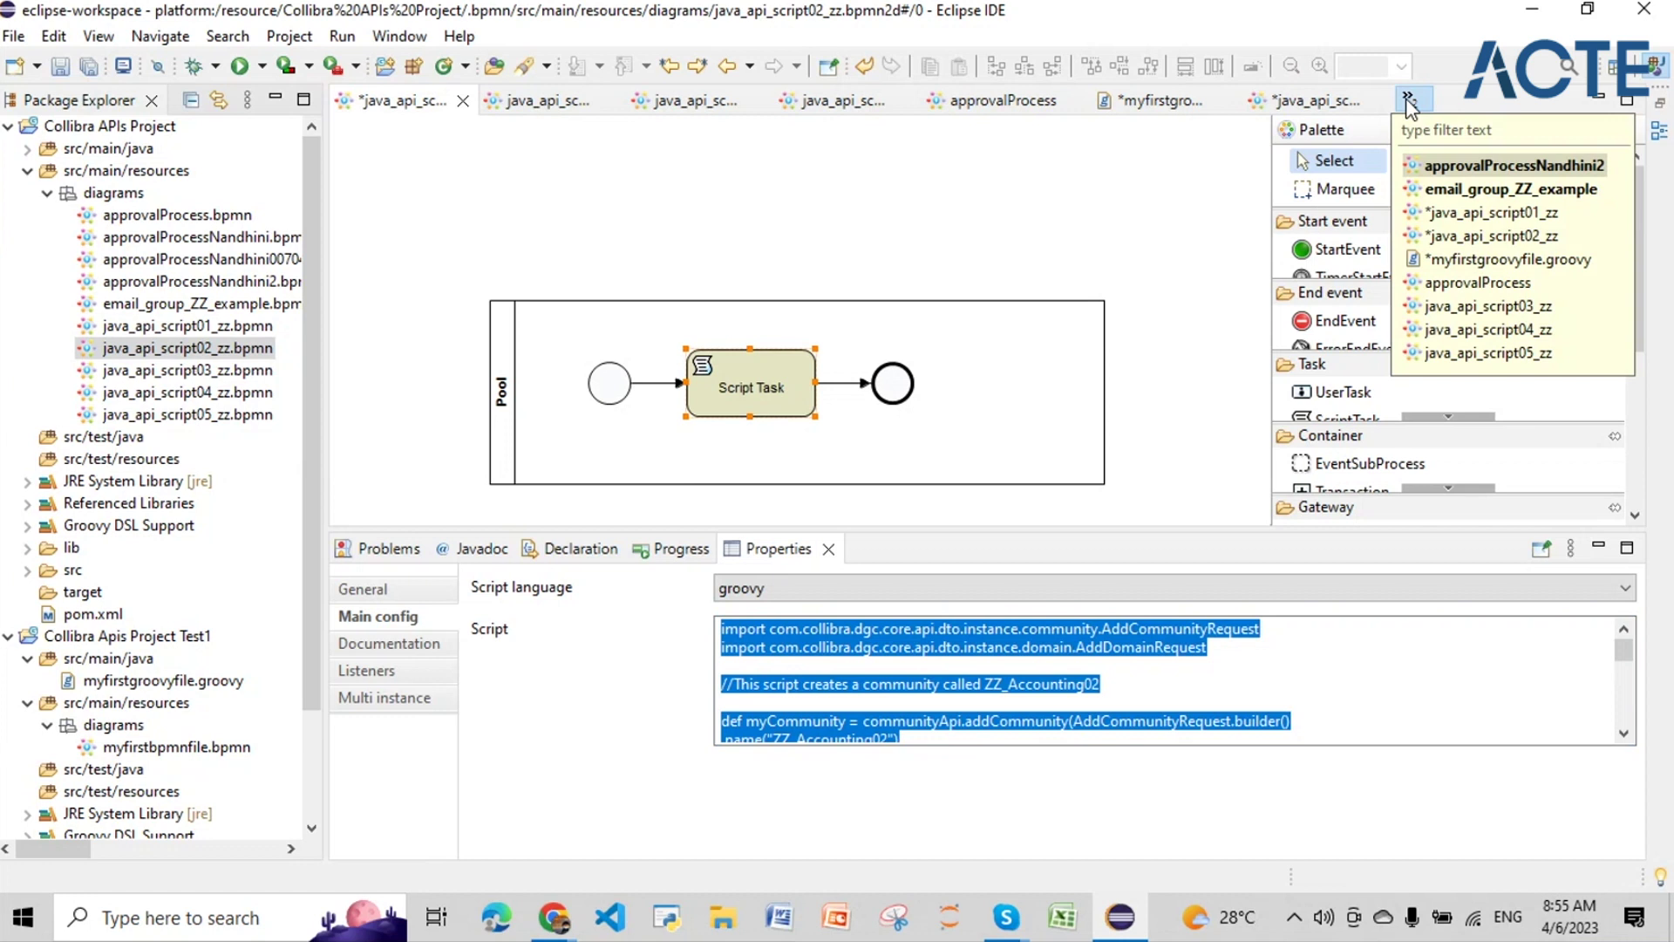
click(1508, 259)
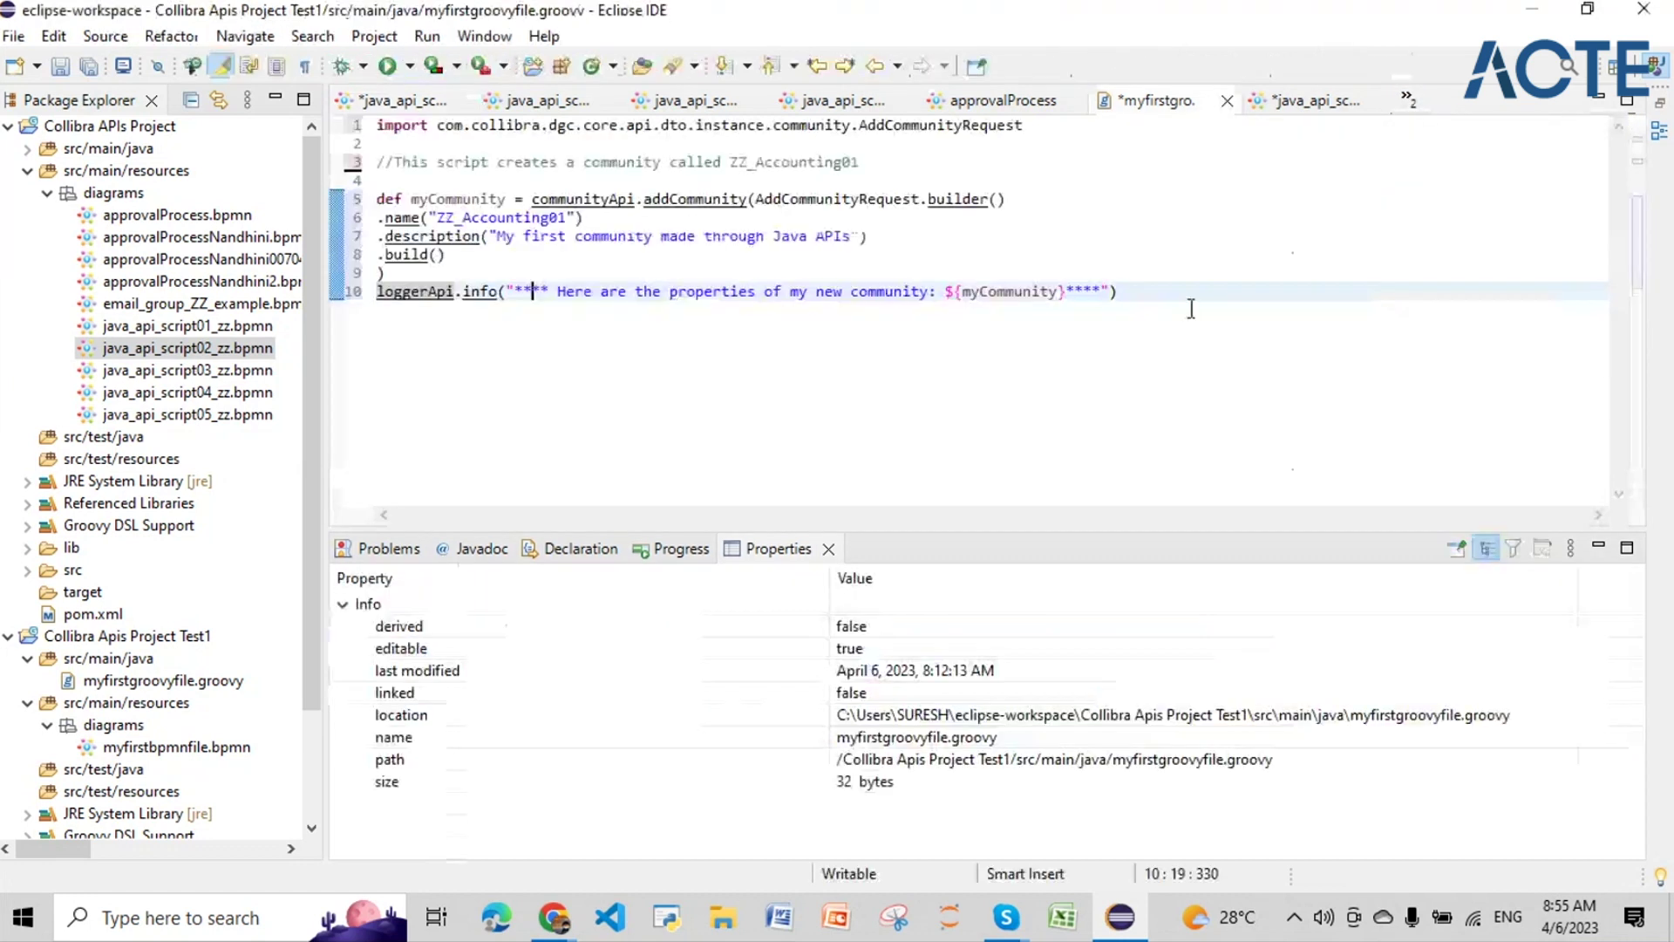
Step: Paste the copied script over the file and inspect the AddCommunityRequest and AddDomainRequest imports
drag(1191, 309, 314, 113)
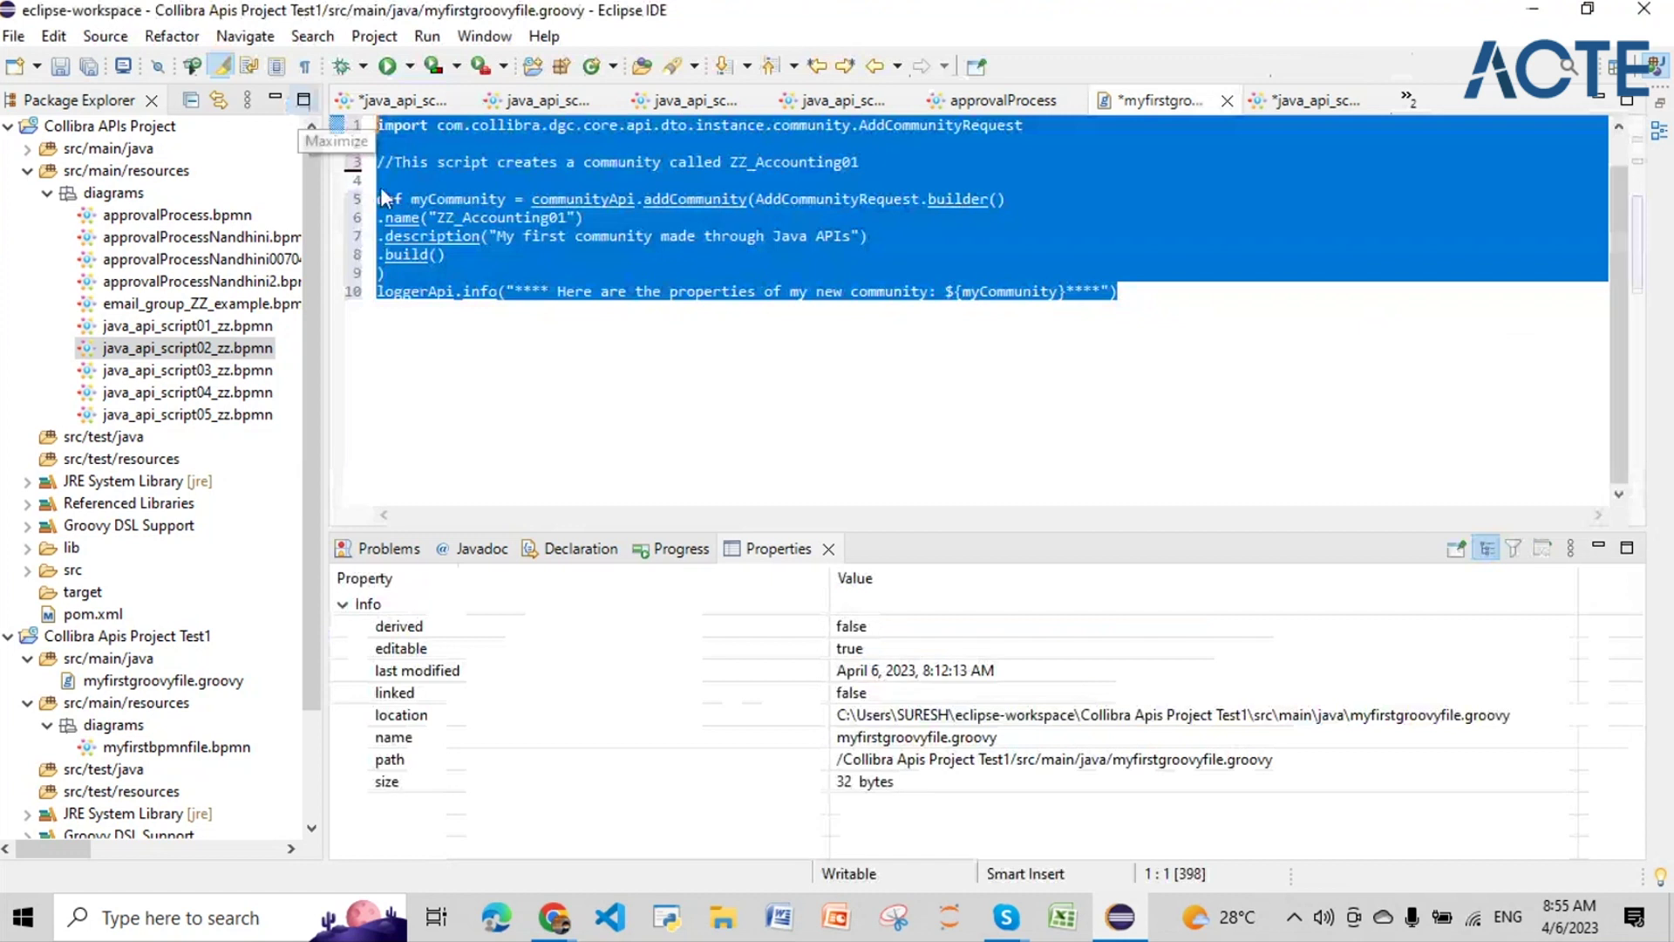
key(ctrl+v)
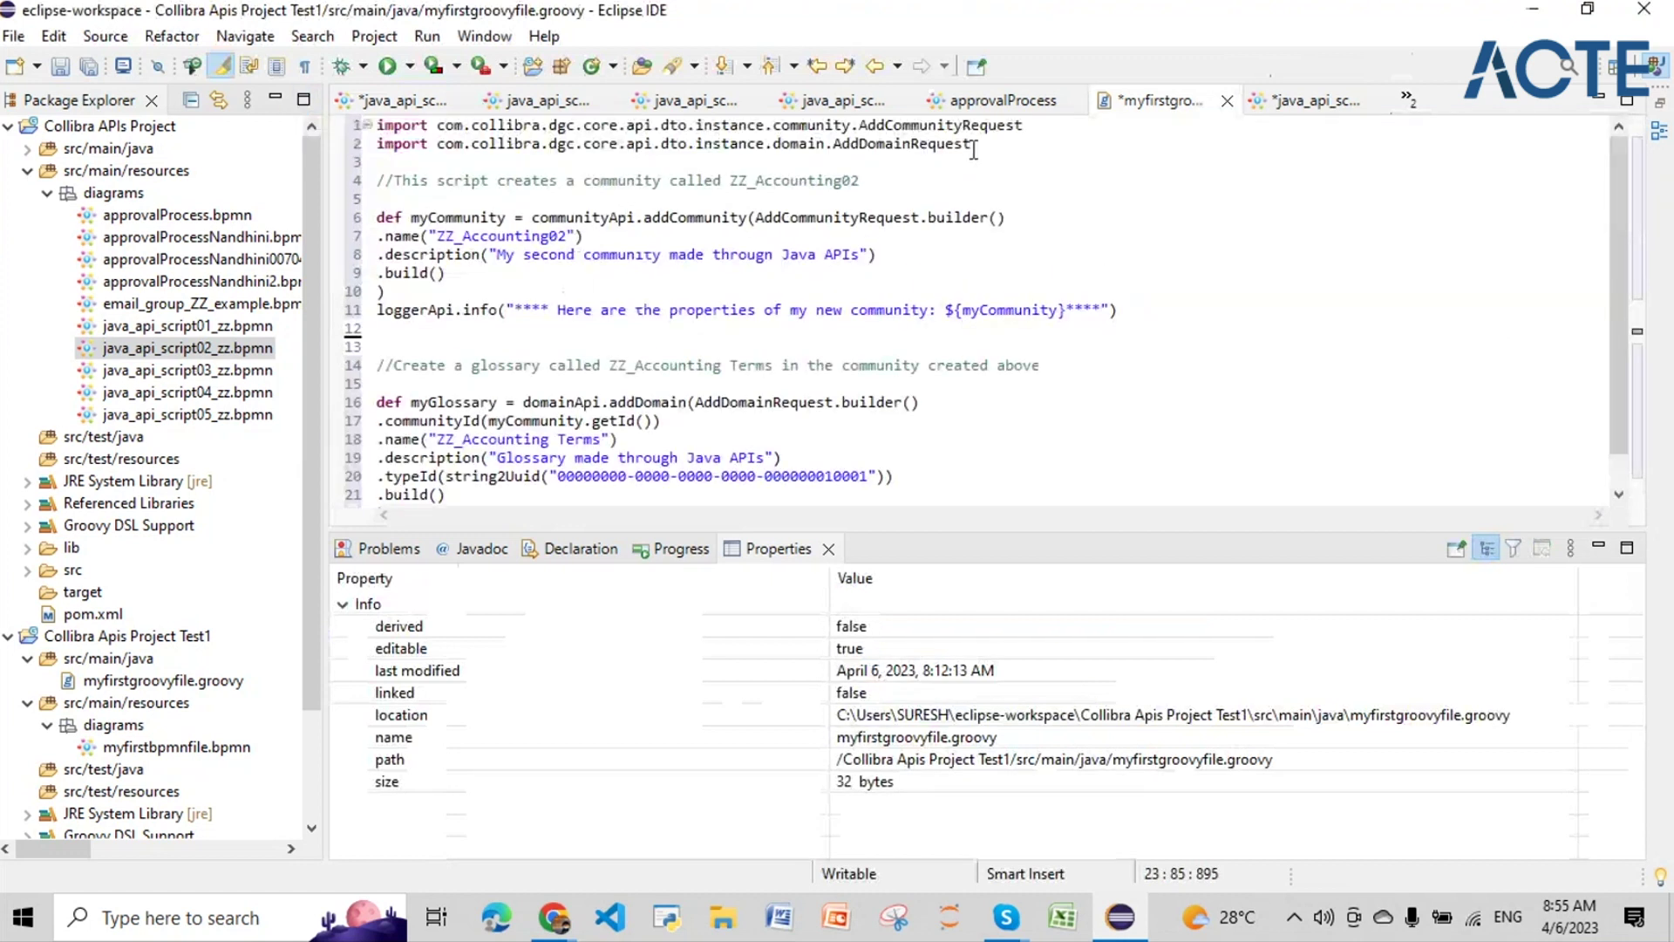
drag(1022, 125, 862, 127)
click(478, 161)
drag(477, 162, 376, 143)
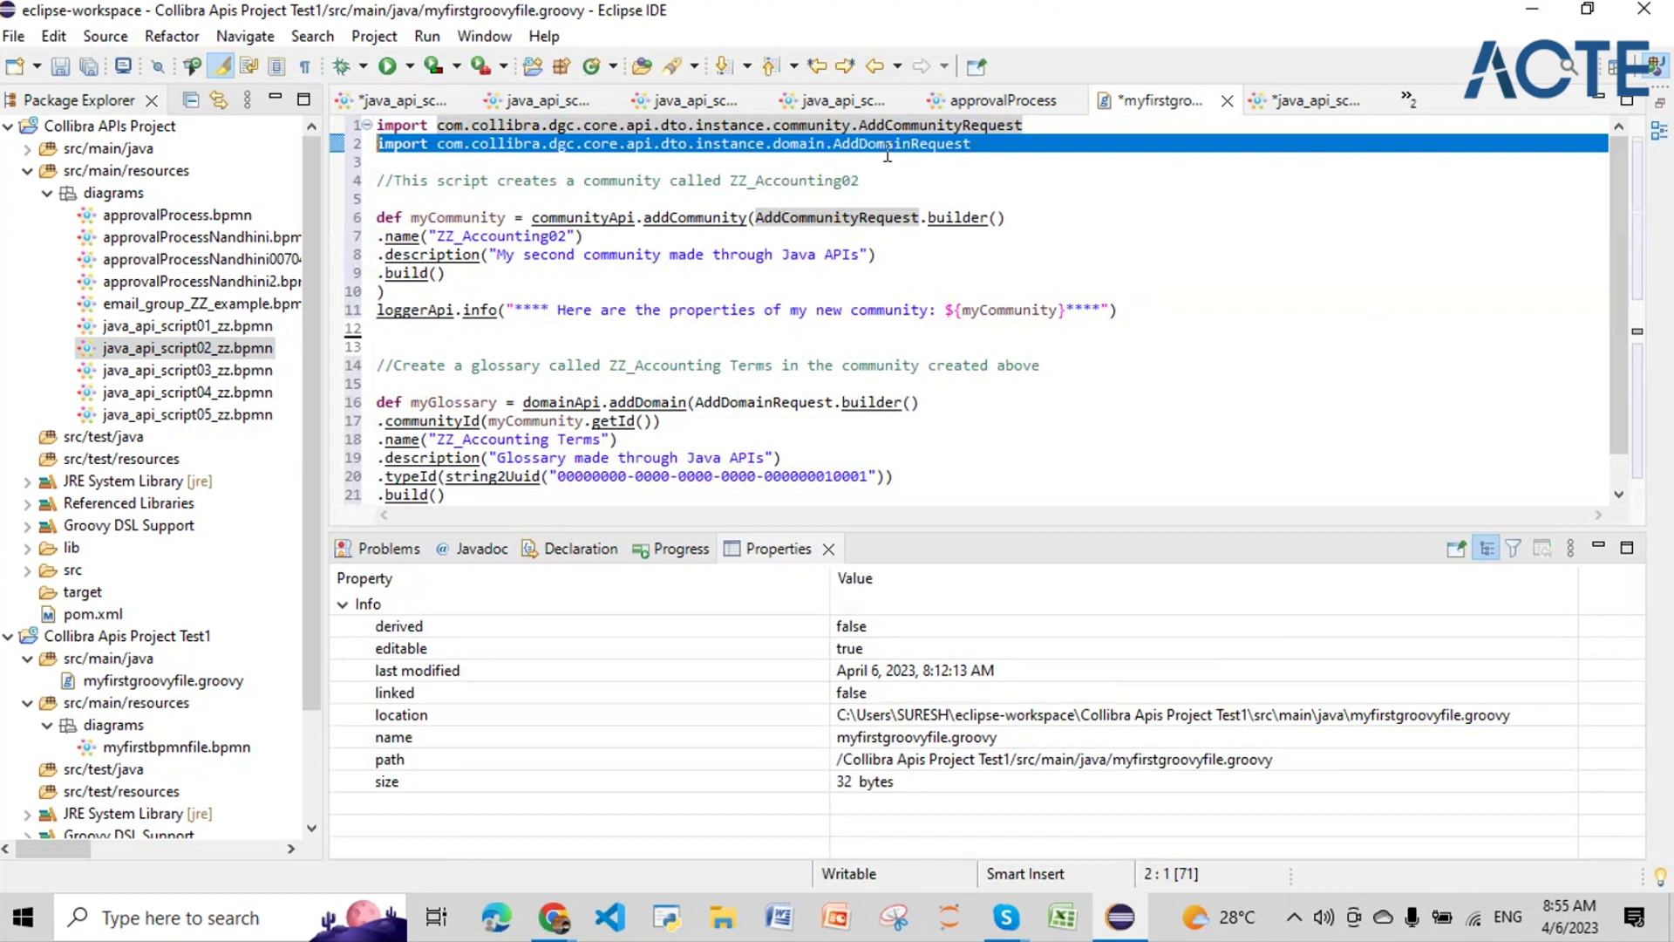
click(886, 148)
Step: Review the myCommunity code that creates community ZZ_Accounting02 in the pasted script
drag(412, 217, 526, 253)
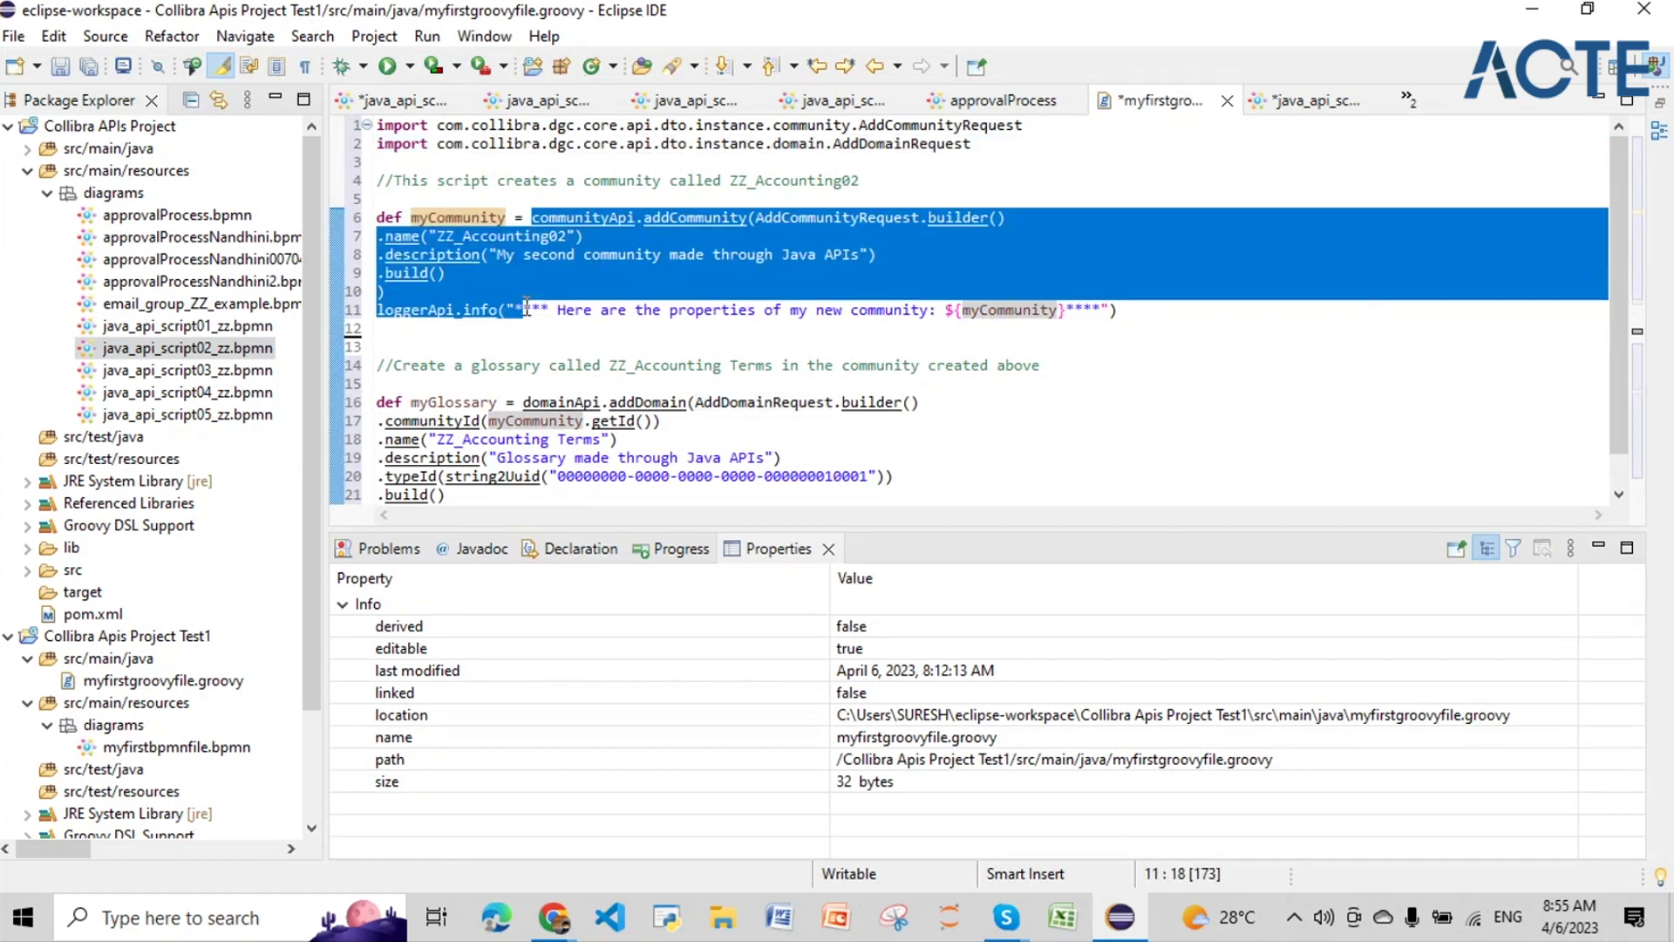
key(shift+Up)
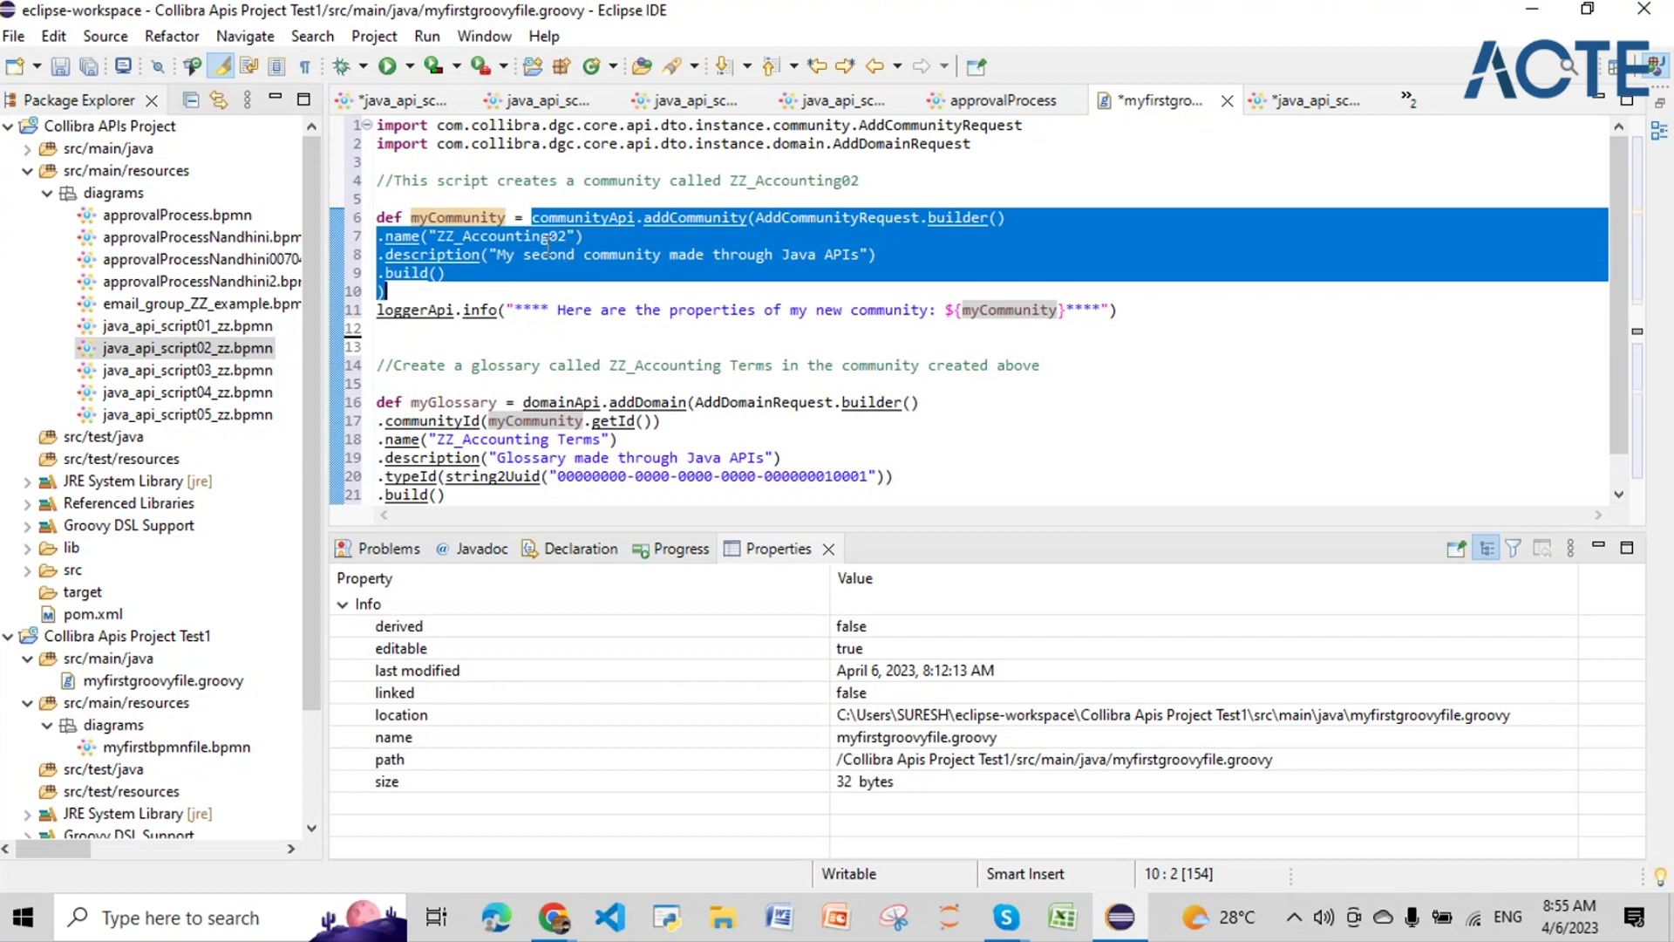
click(553, 237)
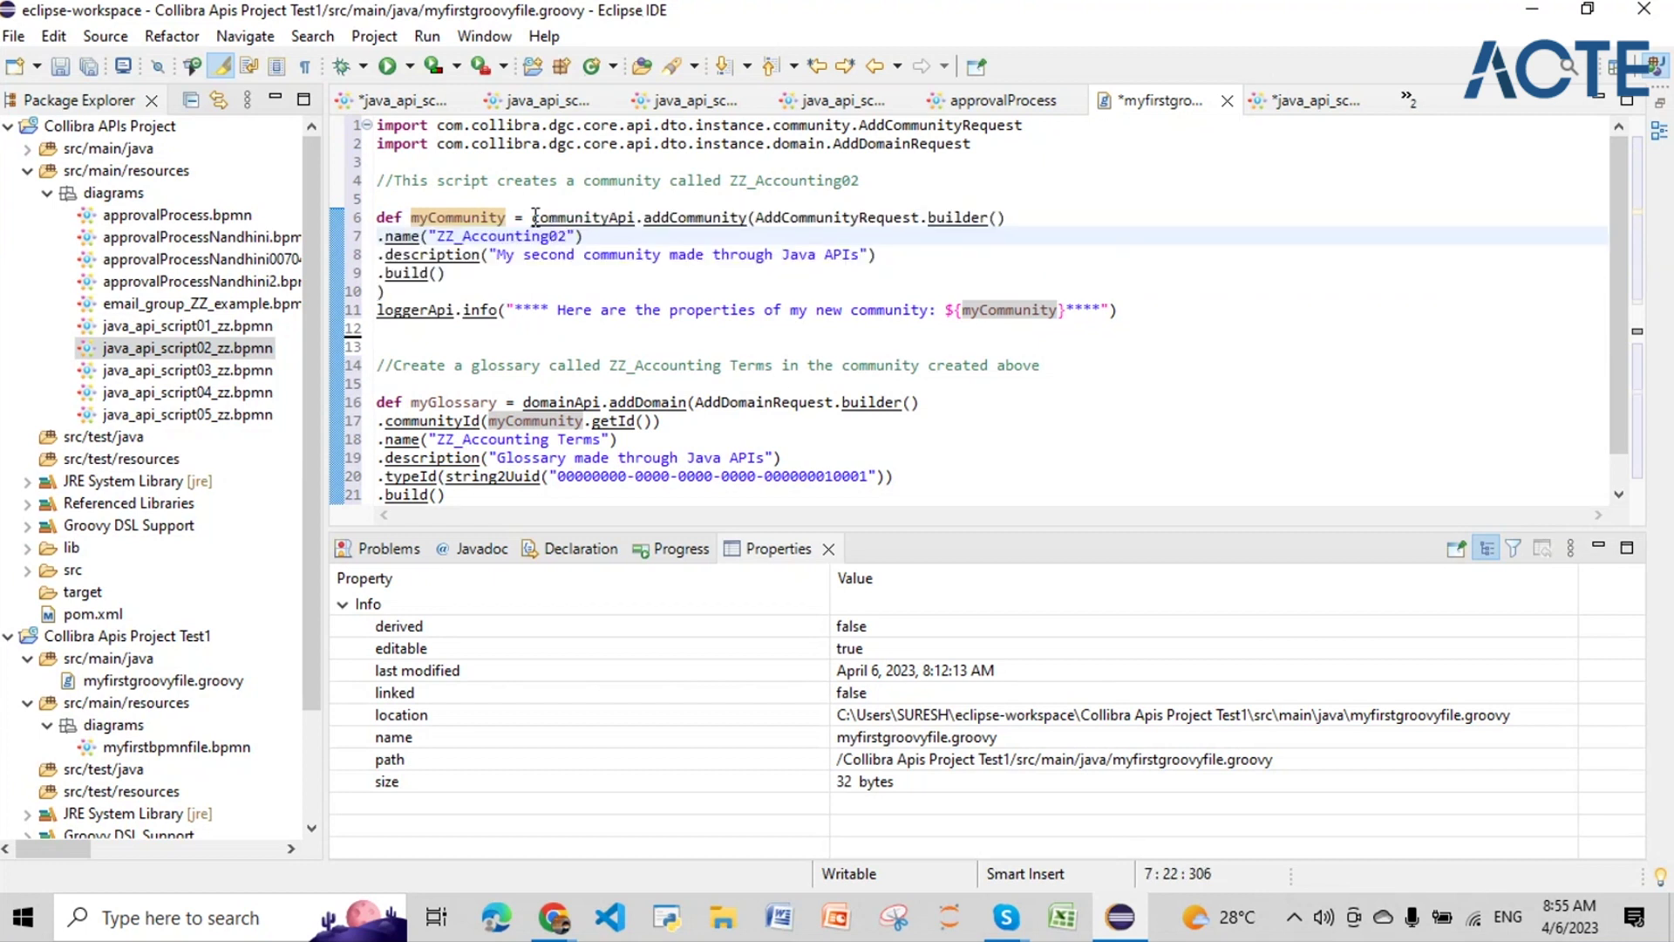
drag(532, 216, 385, 291)
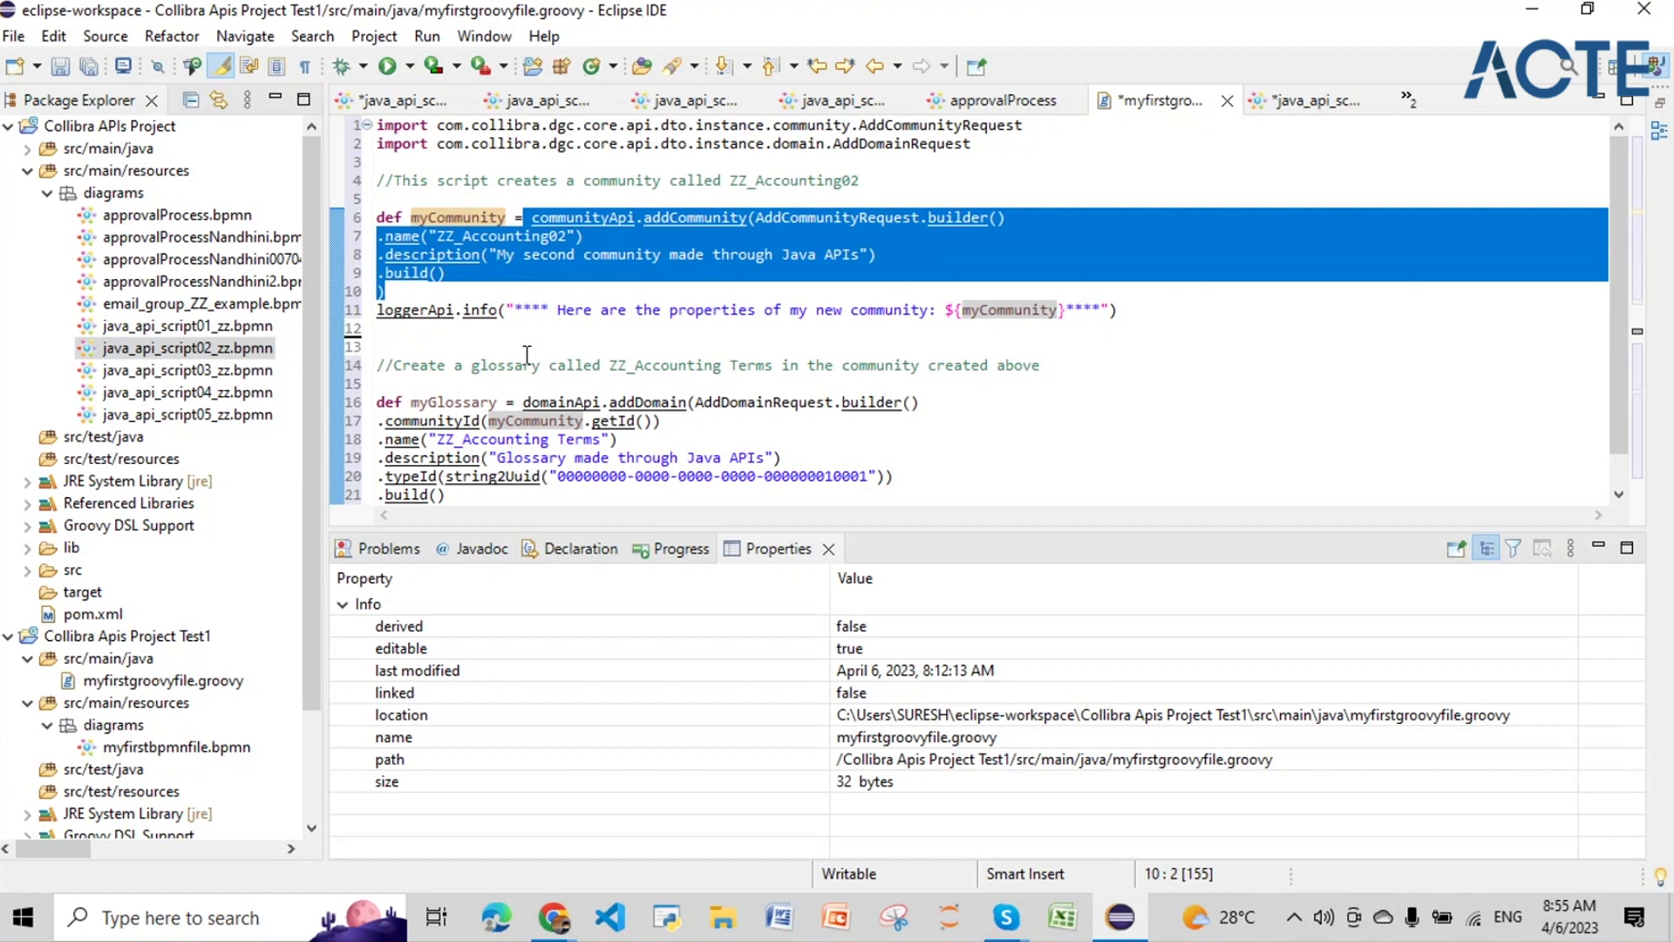
scroll(529, 352, down, 1)
click(530, 351)
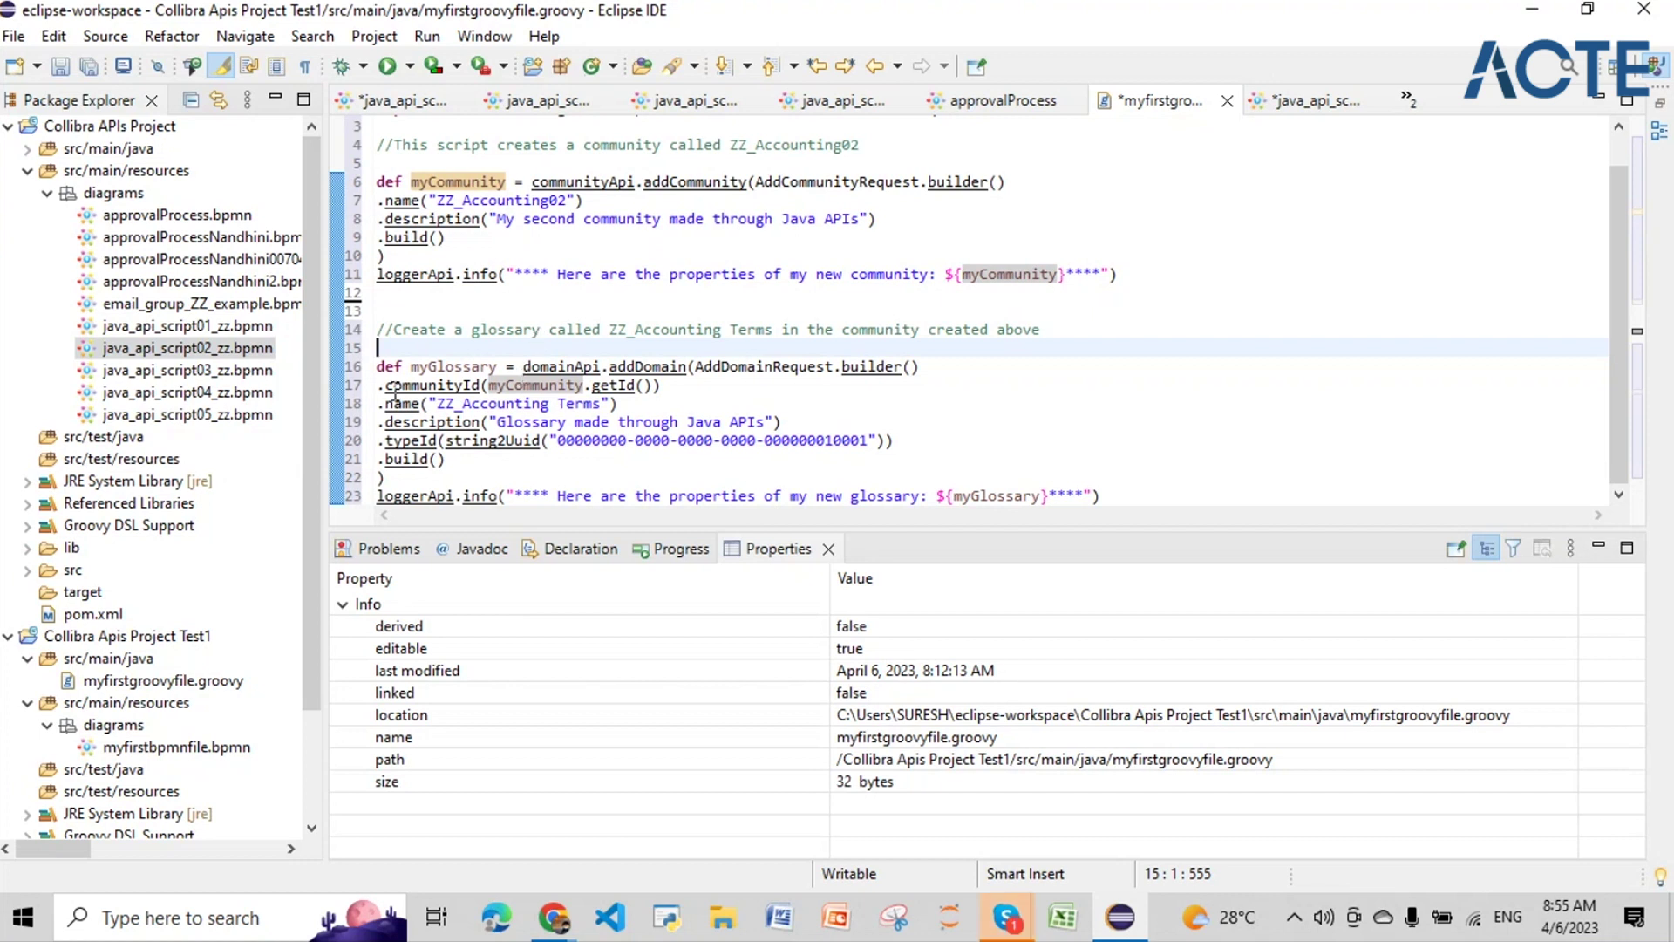
drag(386, 385, 449, 457)
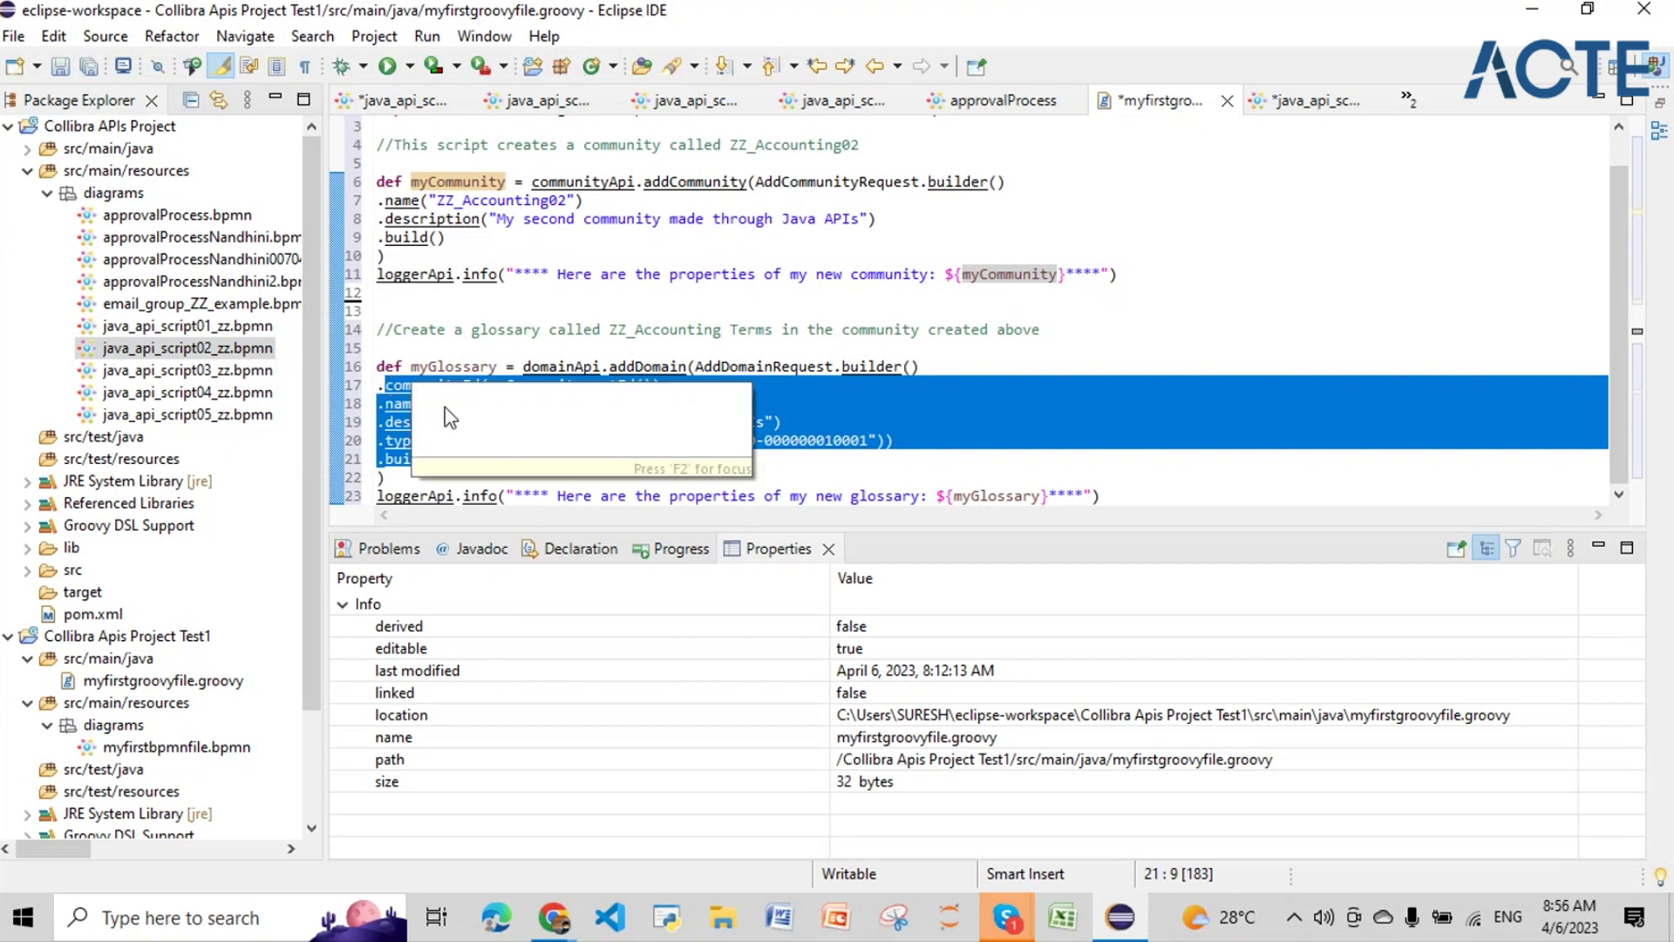
key(Up)
key(Up)
key(Up)
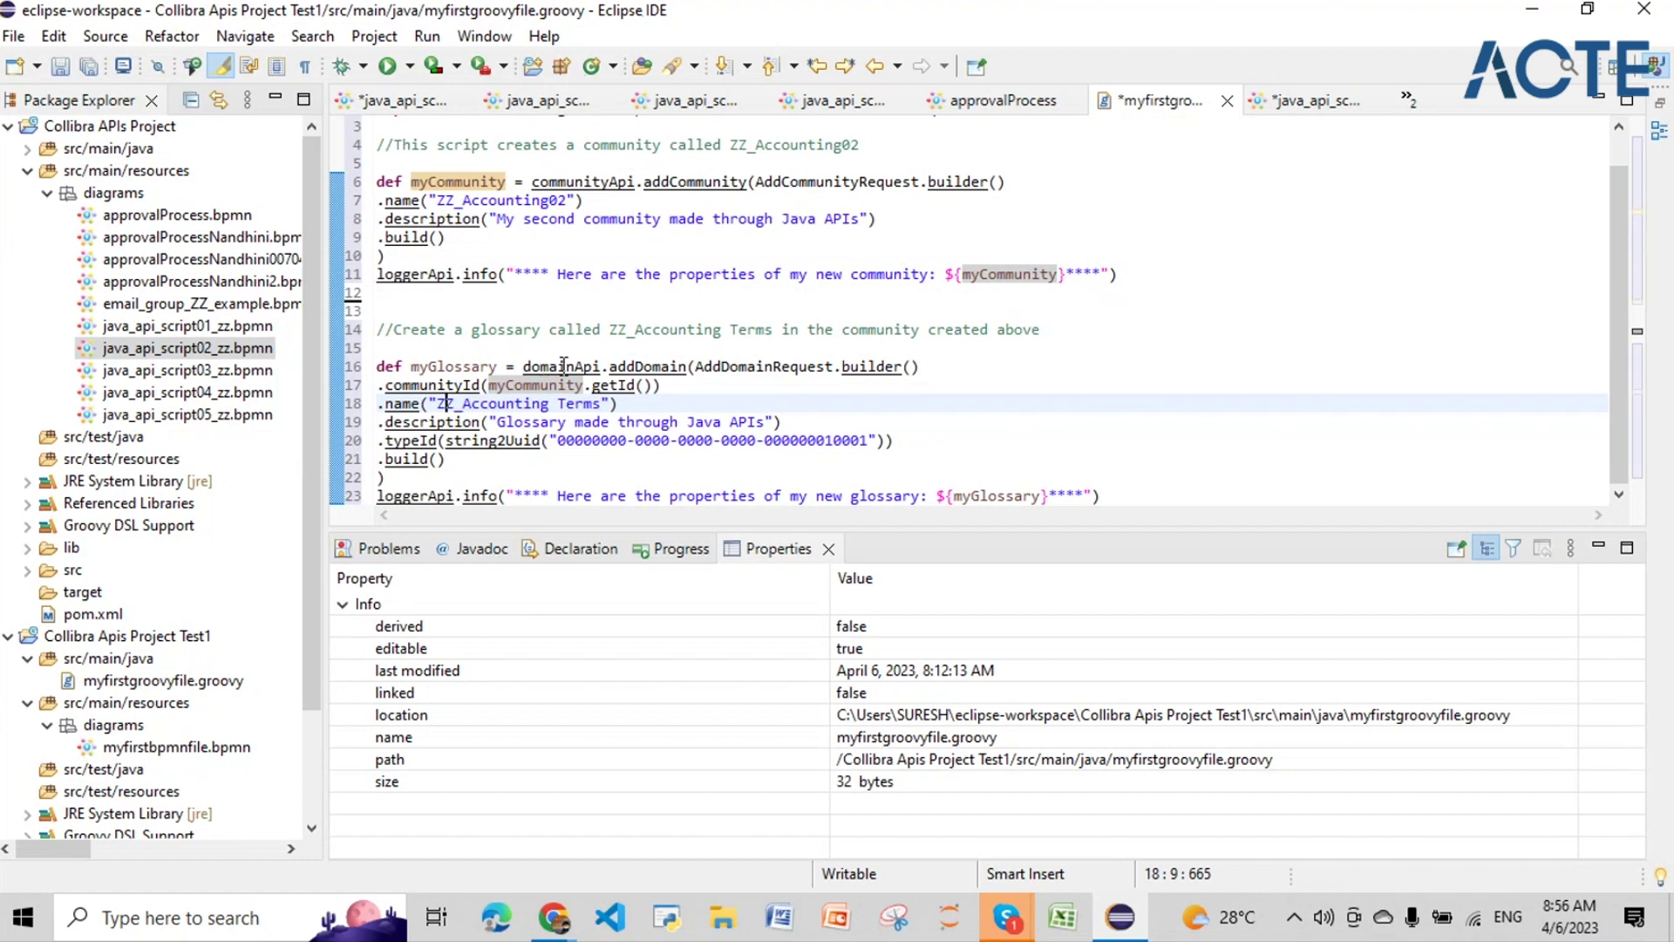
click(592, 367)
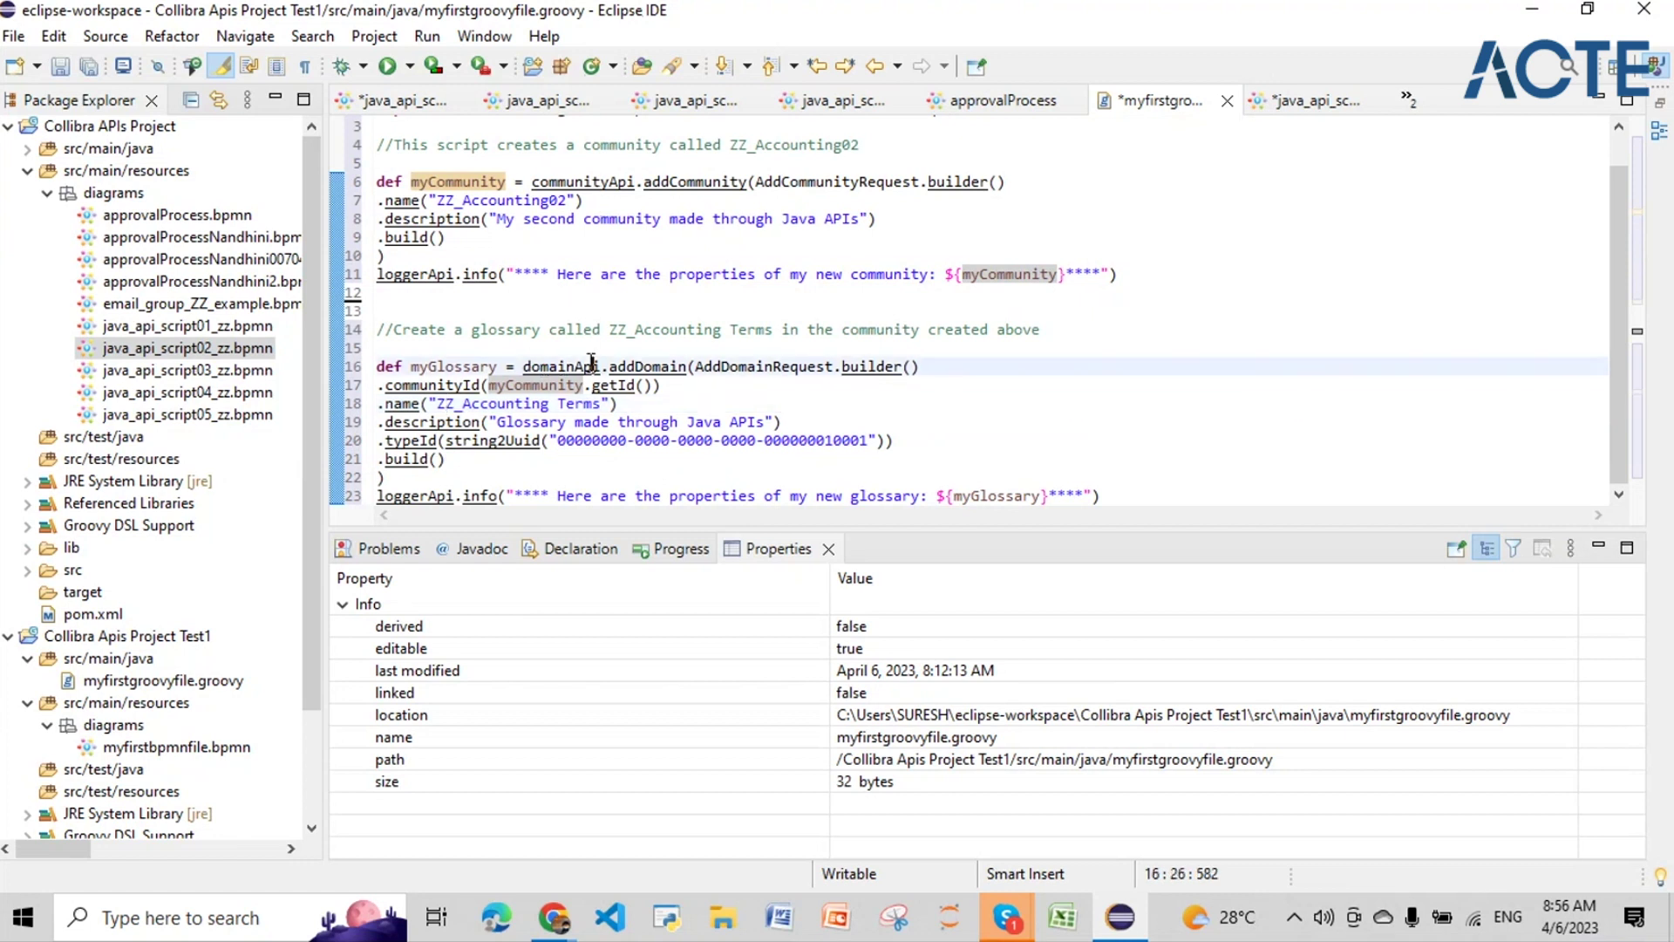
click(643, 366)
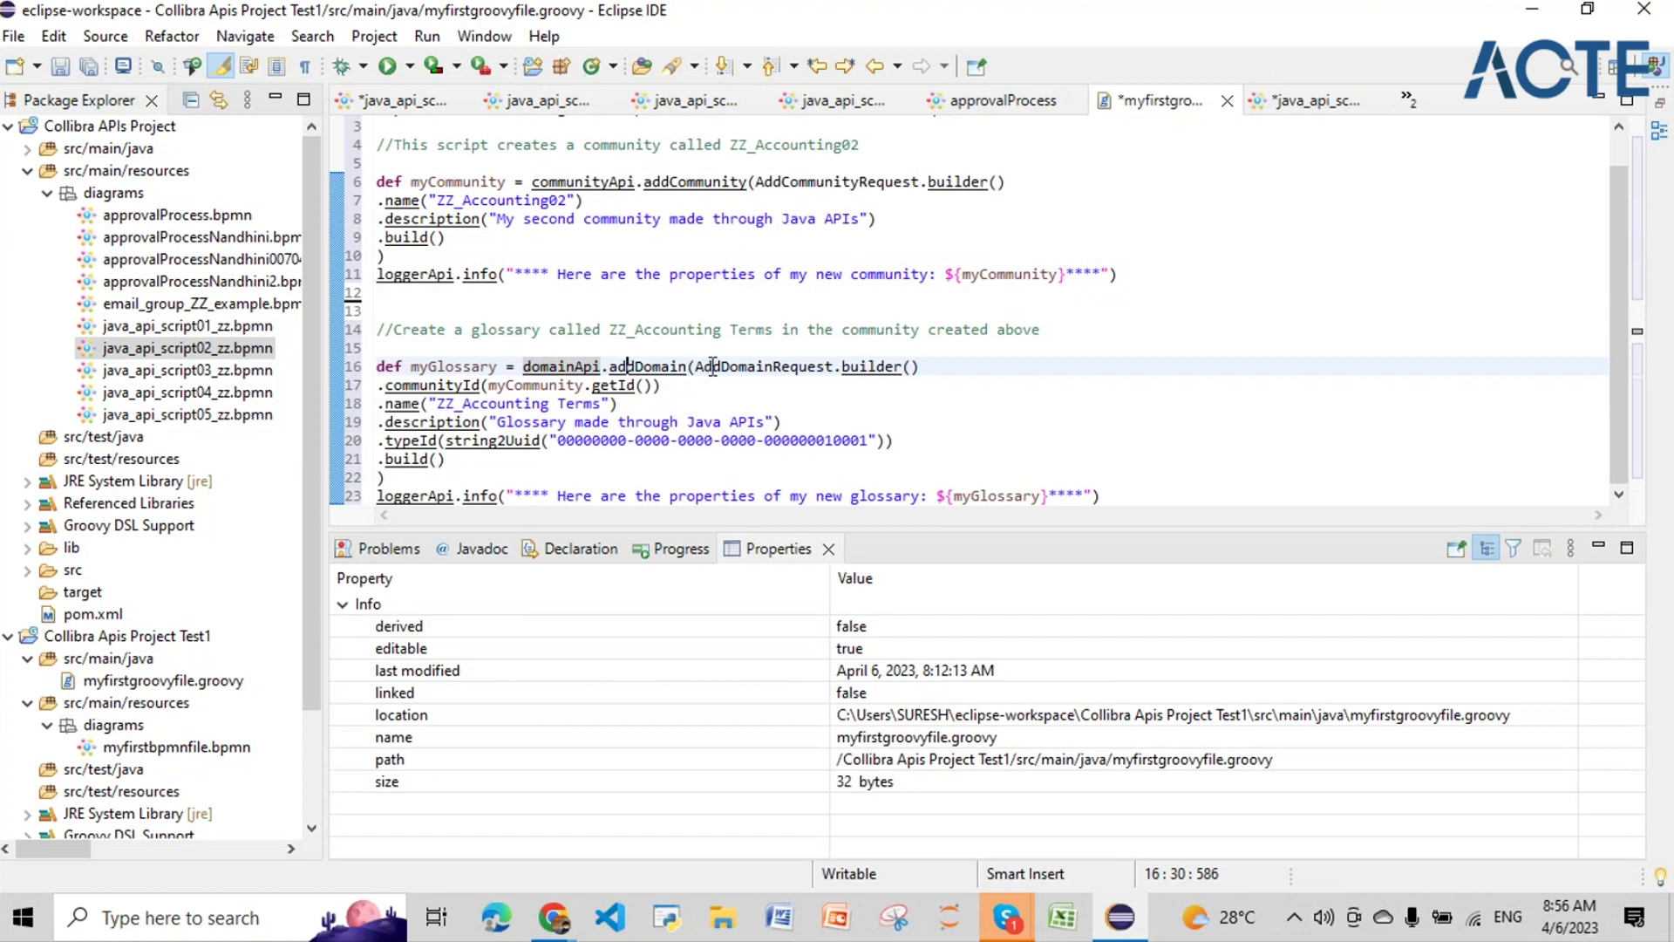
drag(699, 360, 724, 455)
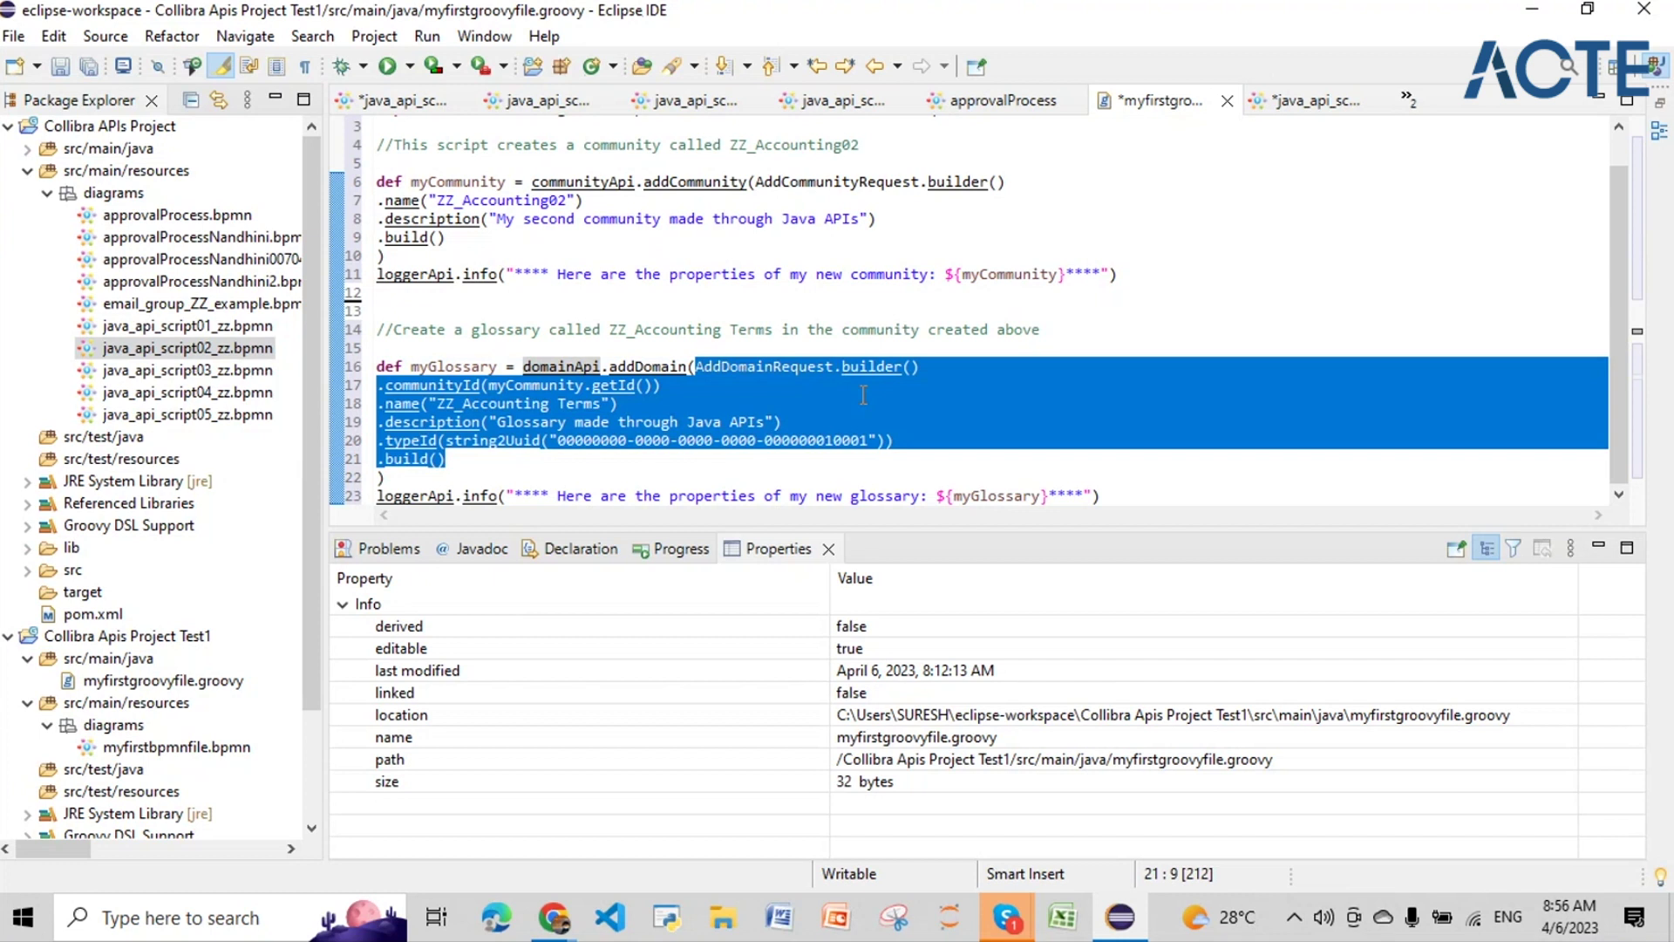
click(661, 386)
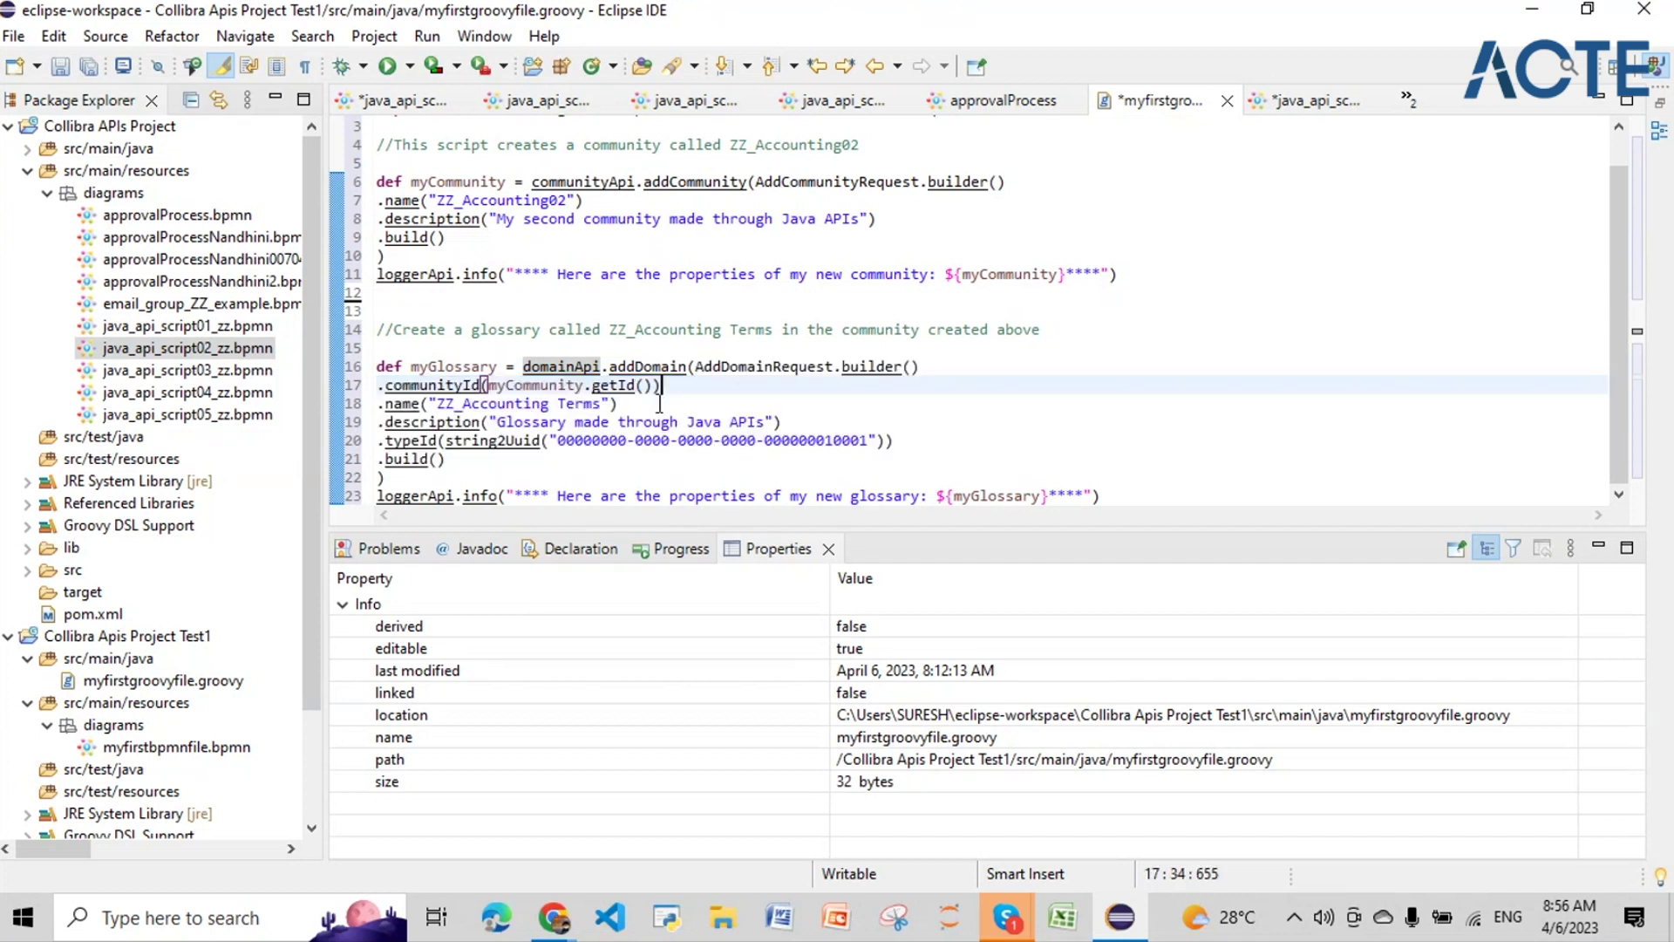
click(532, 385)
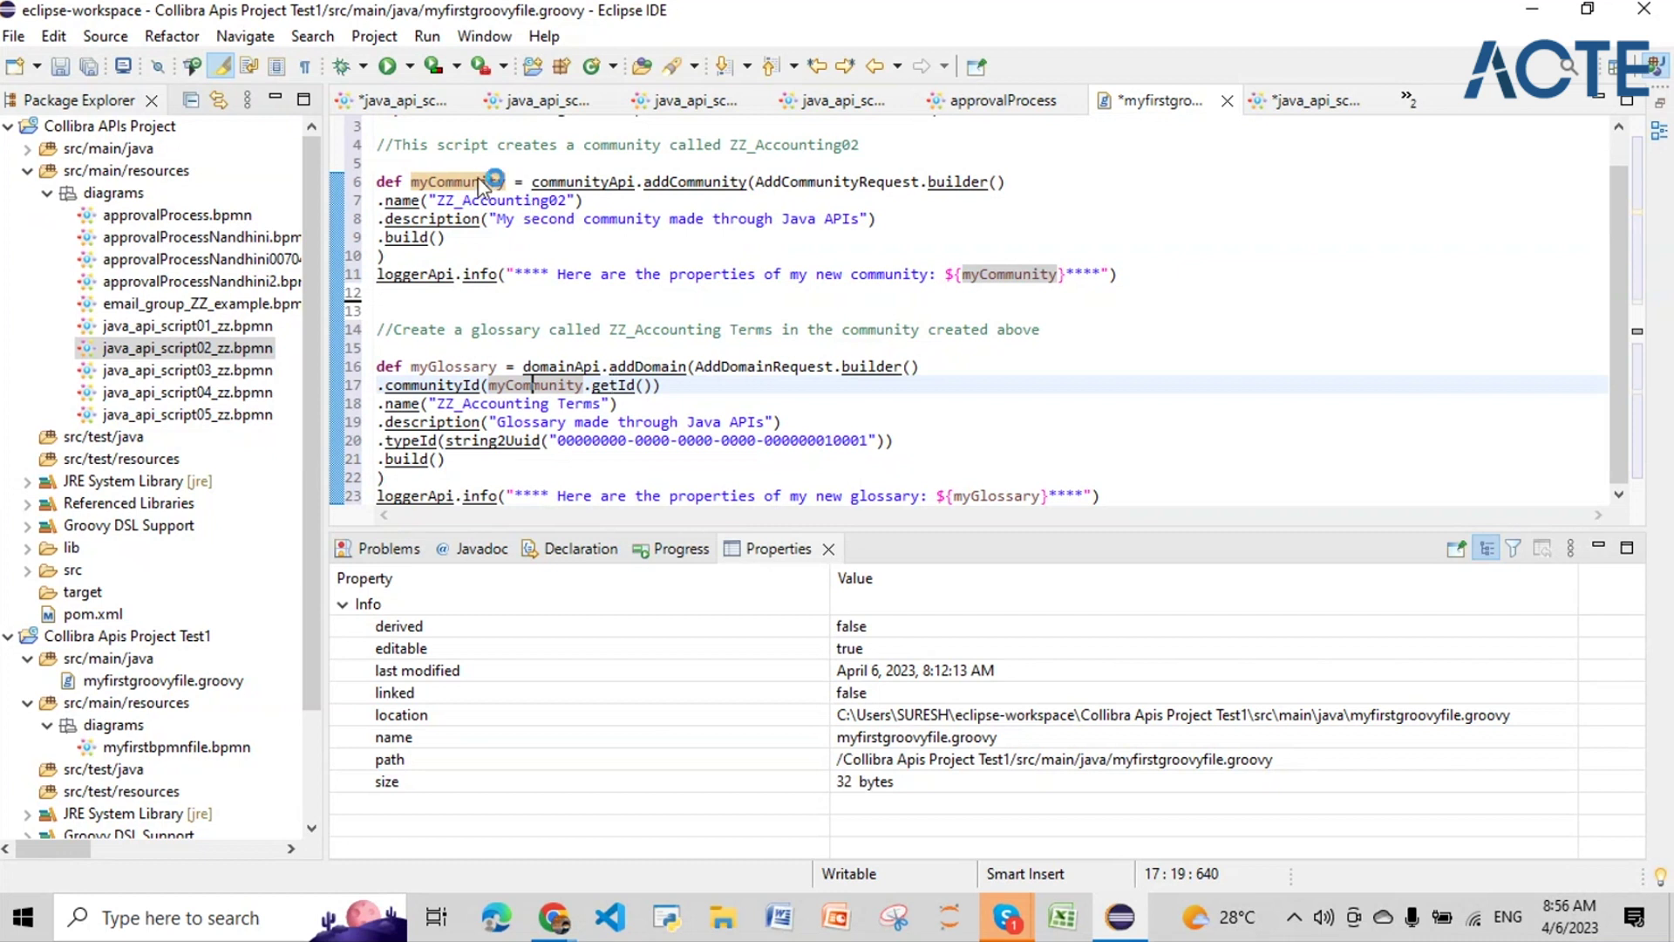
key(F2)
click(622, 385)
drag(436, 404, 596, 406)
click(456, 426)
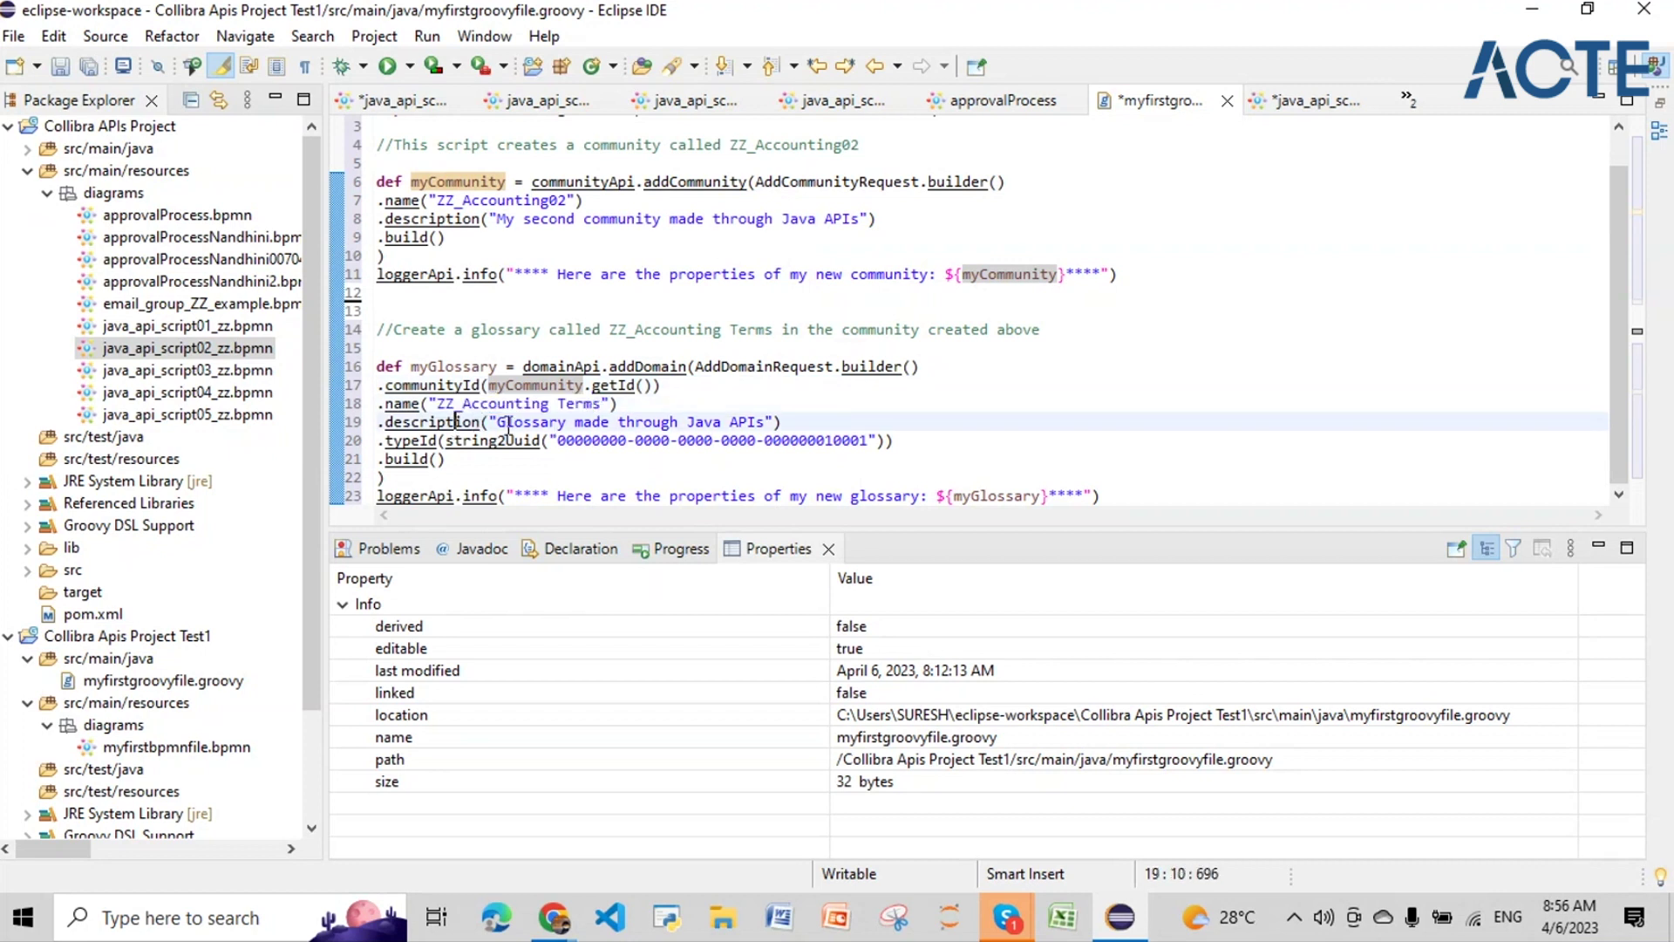
drag(498, 425, 712, 427)
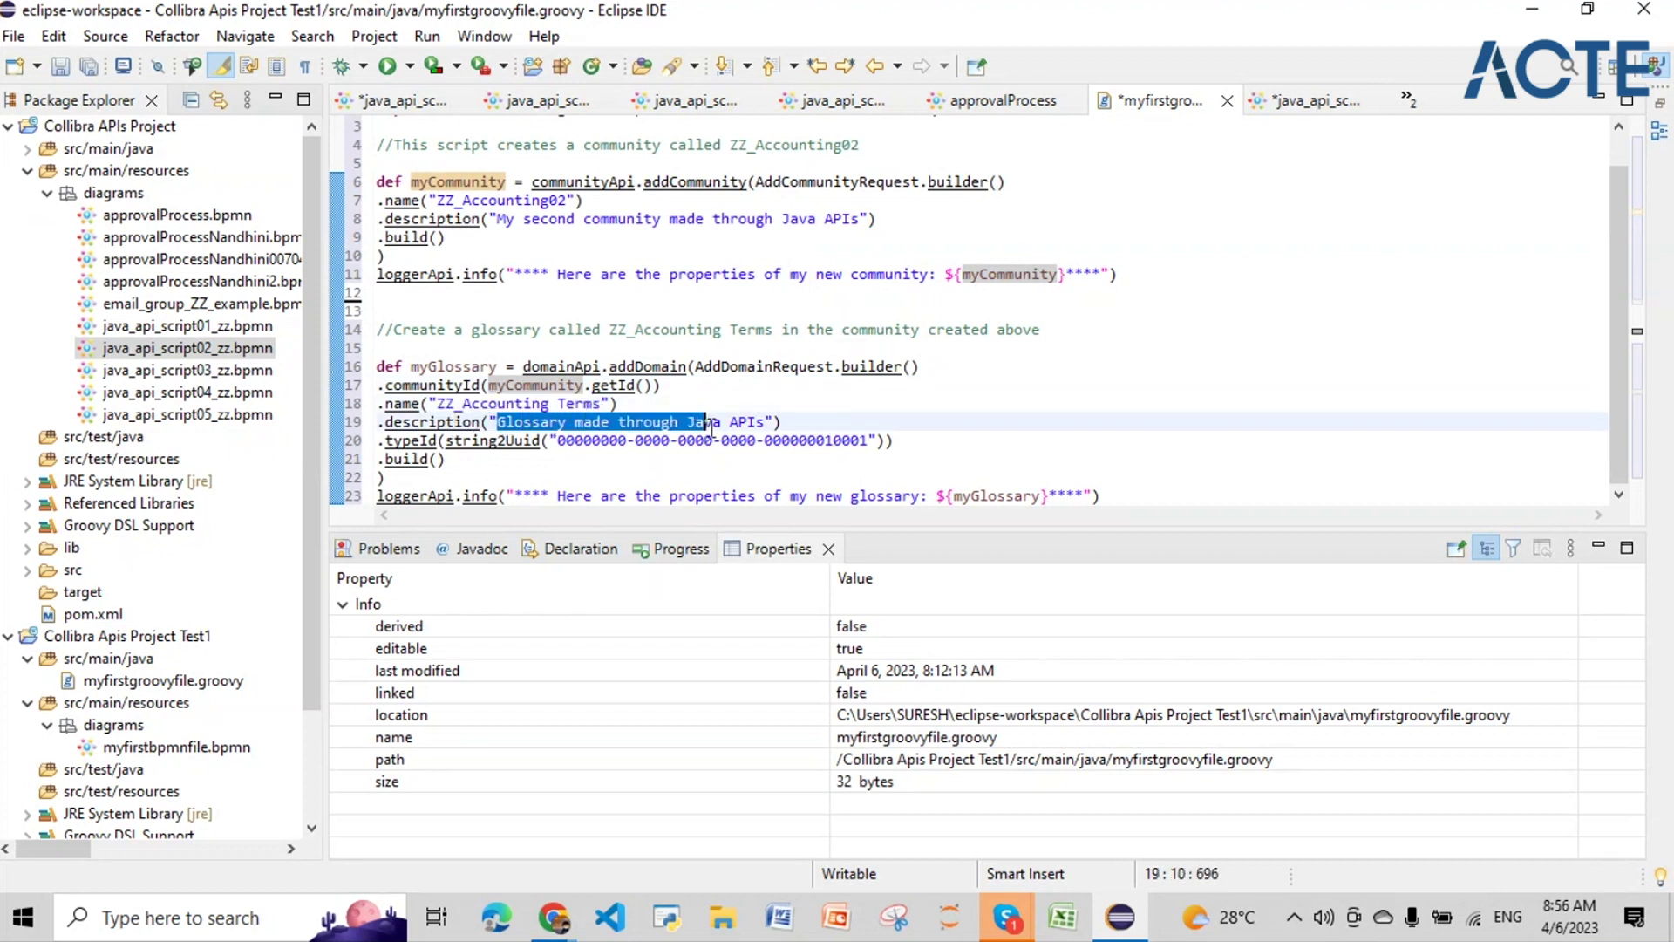
click(403, 440)
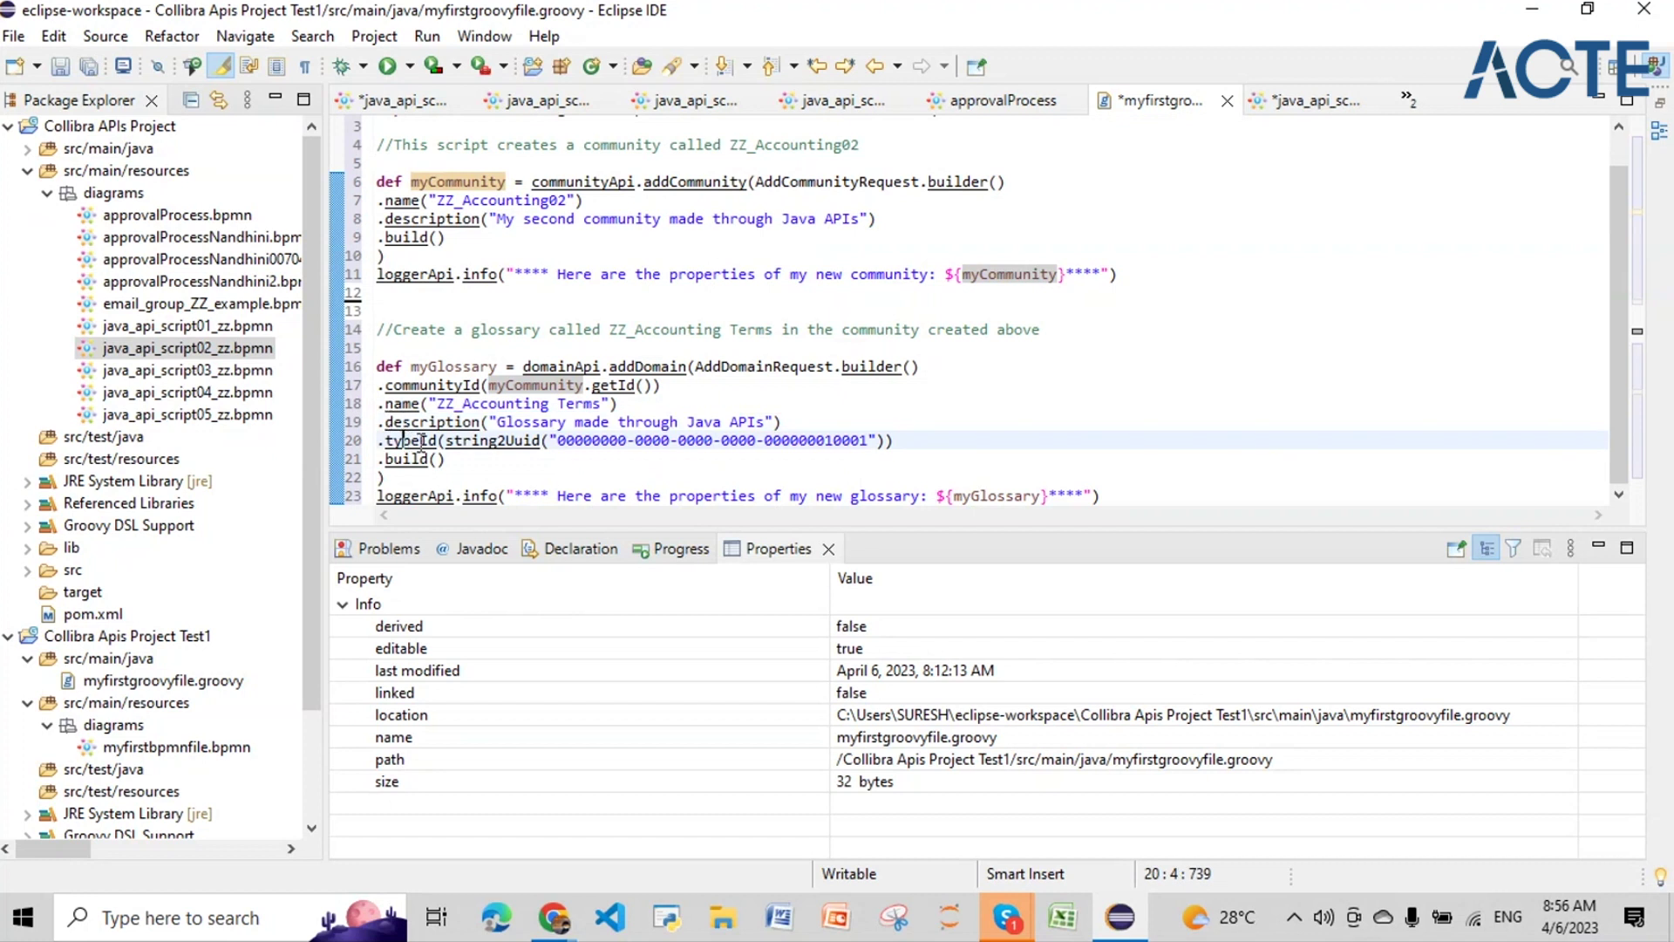
click(558, 440)
drag(558, 443, 867, 445)
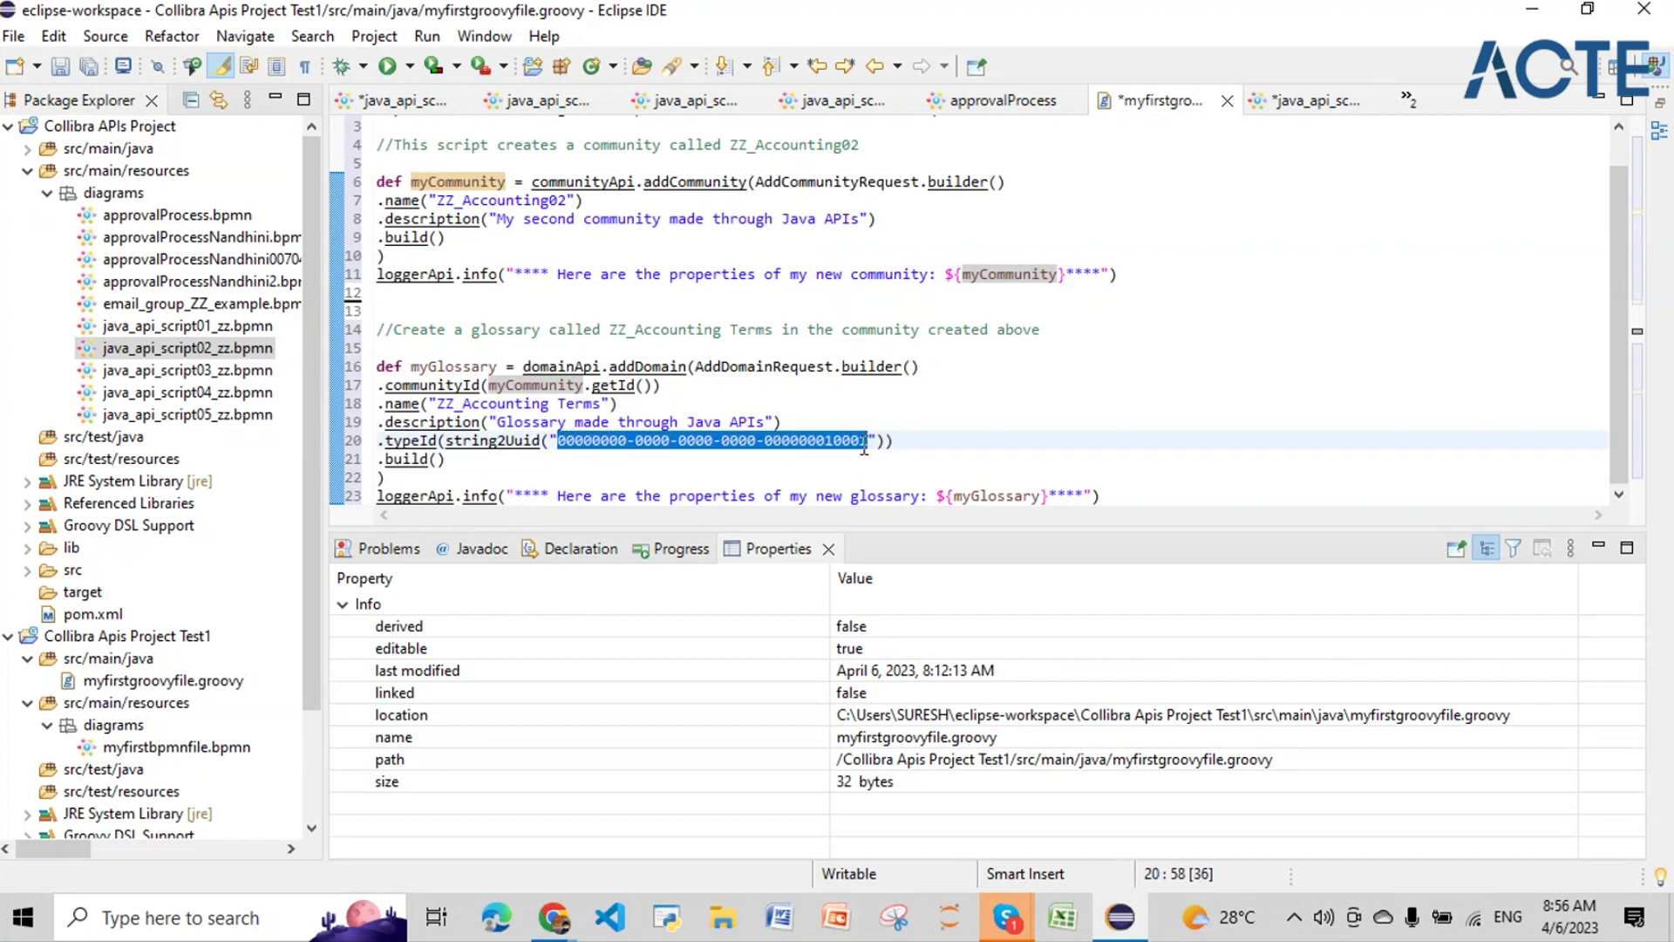
click(490, 440)
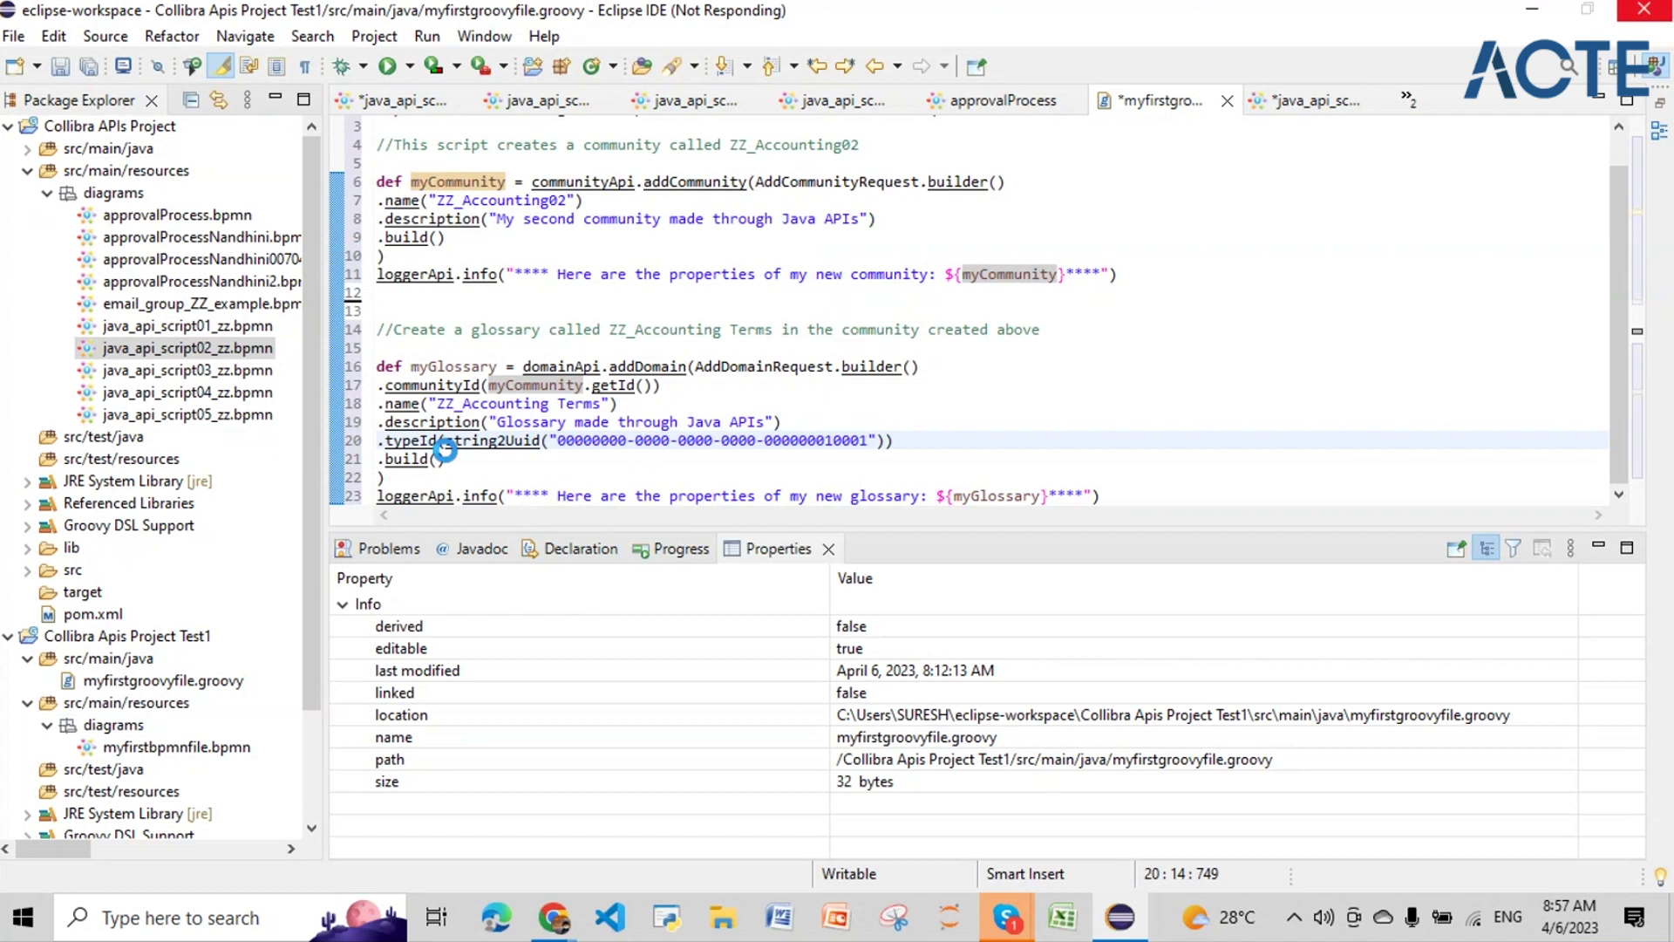
click(604, 442)
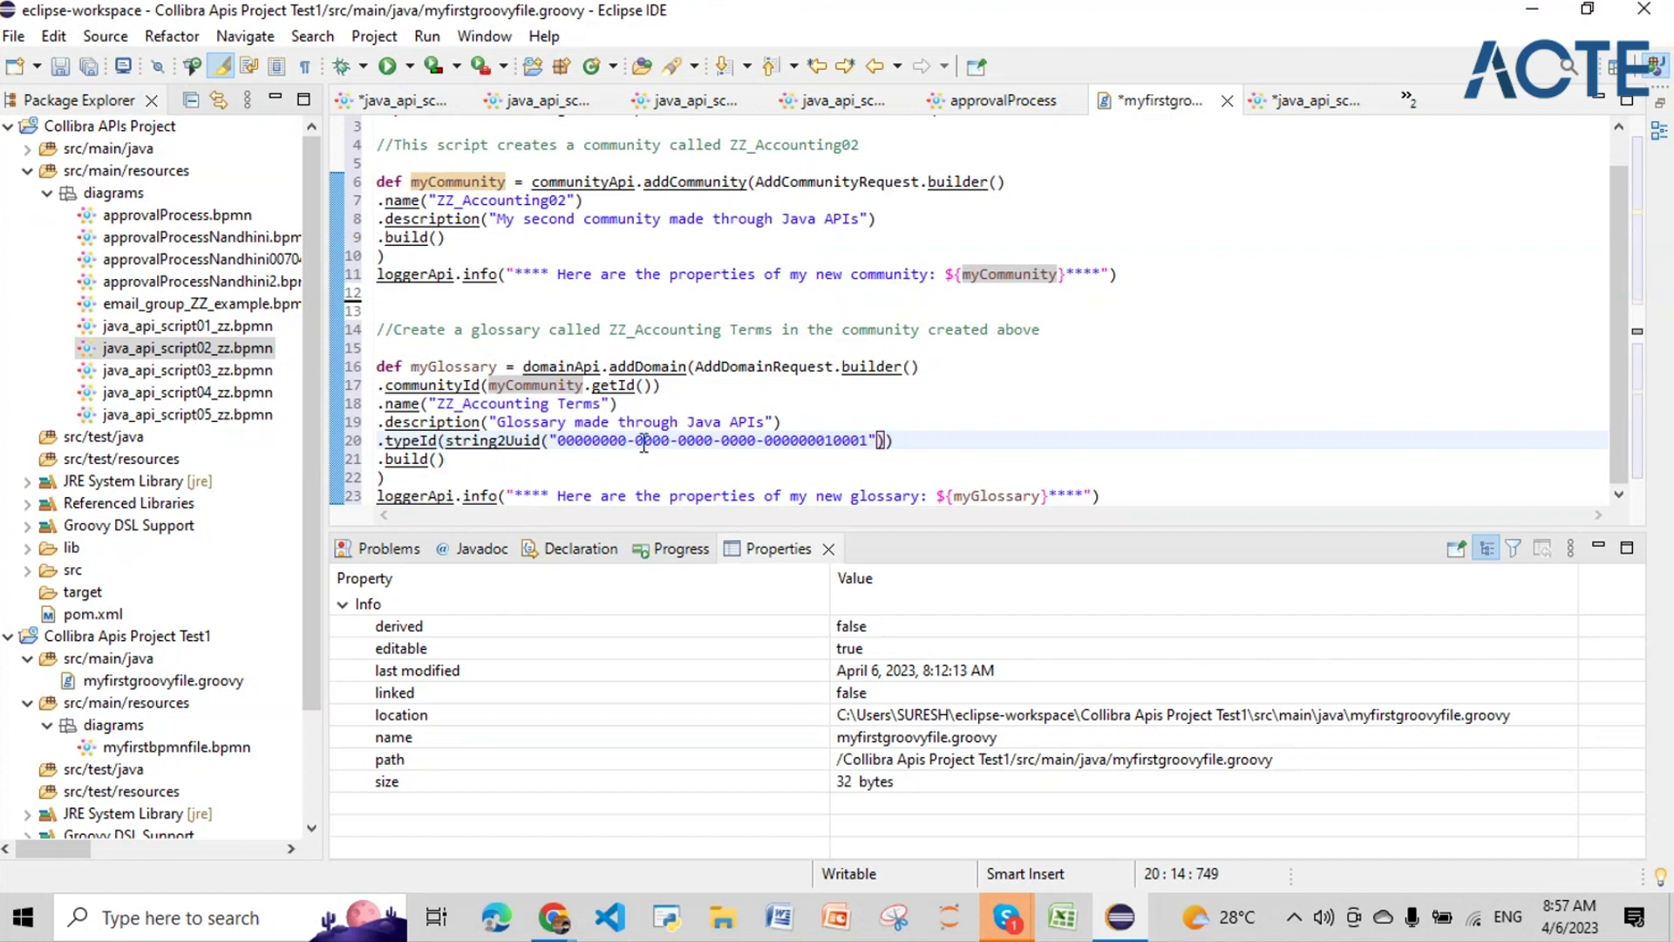
click(644, 442)
click(466, 471)
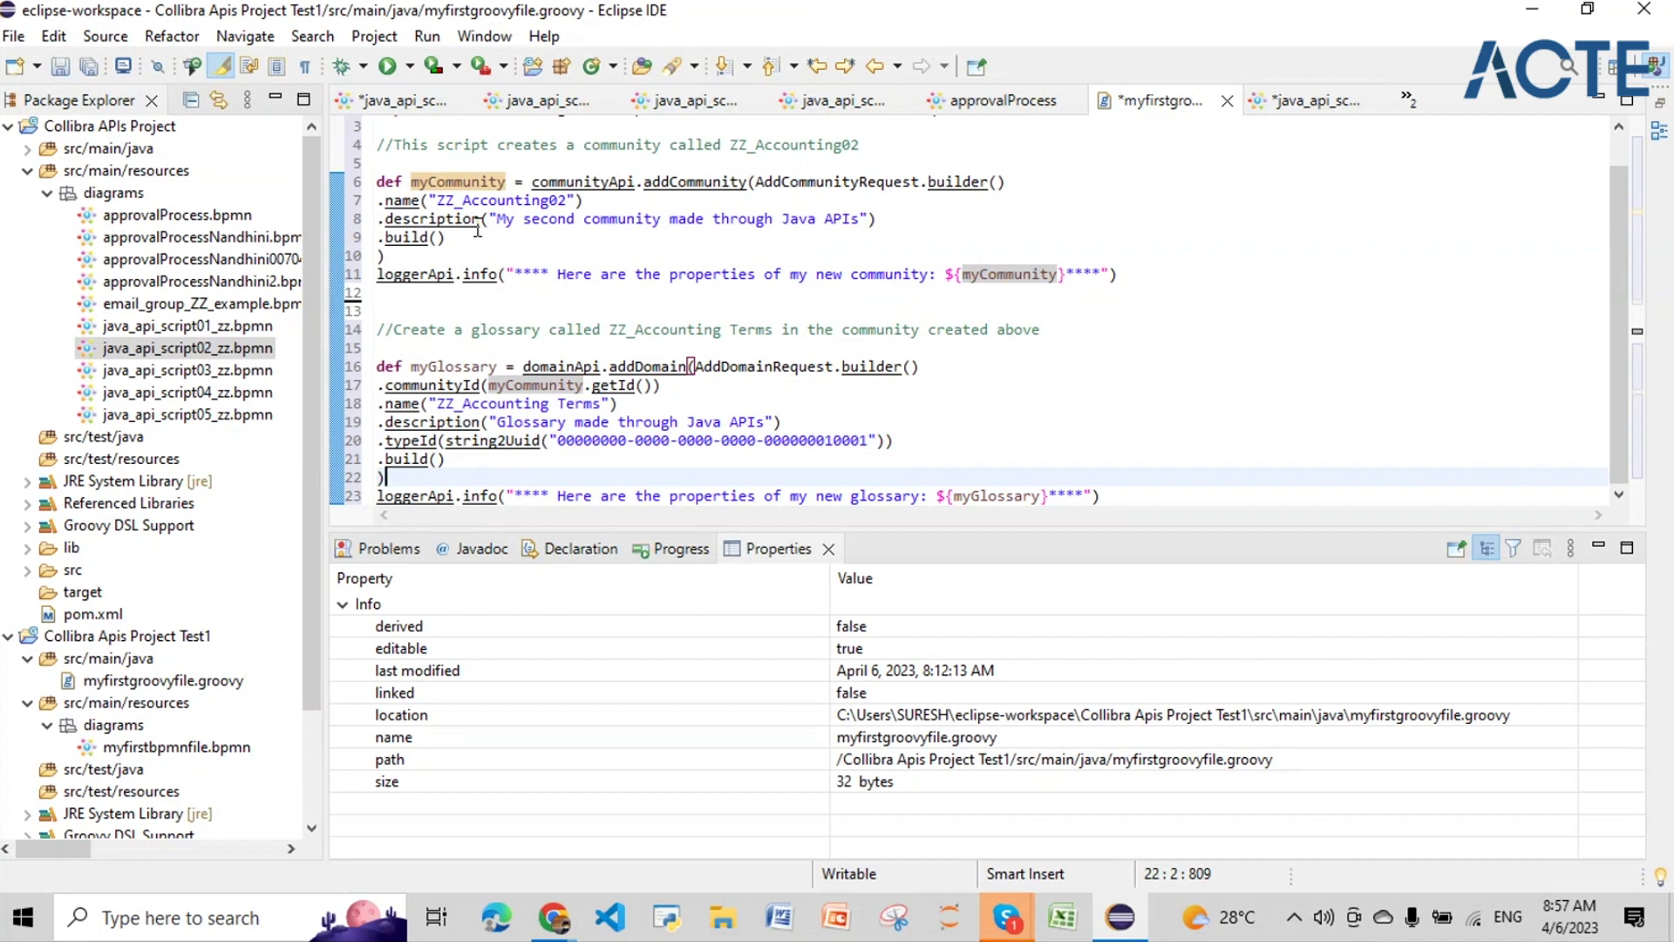
drag(475, 229, 378, 204)
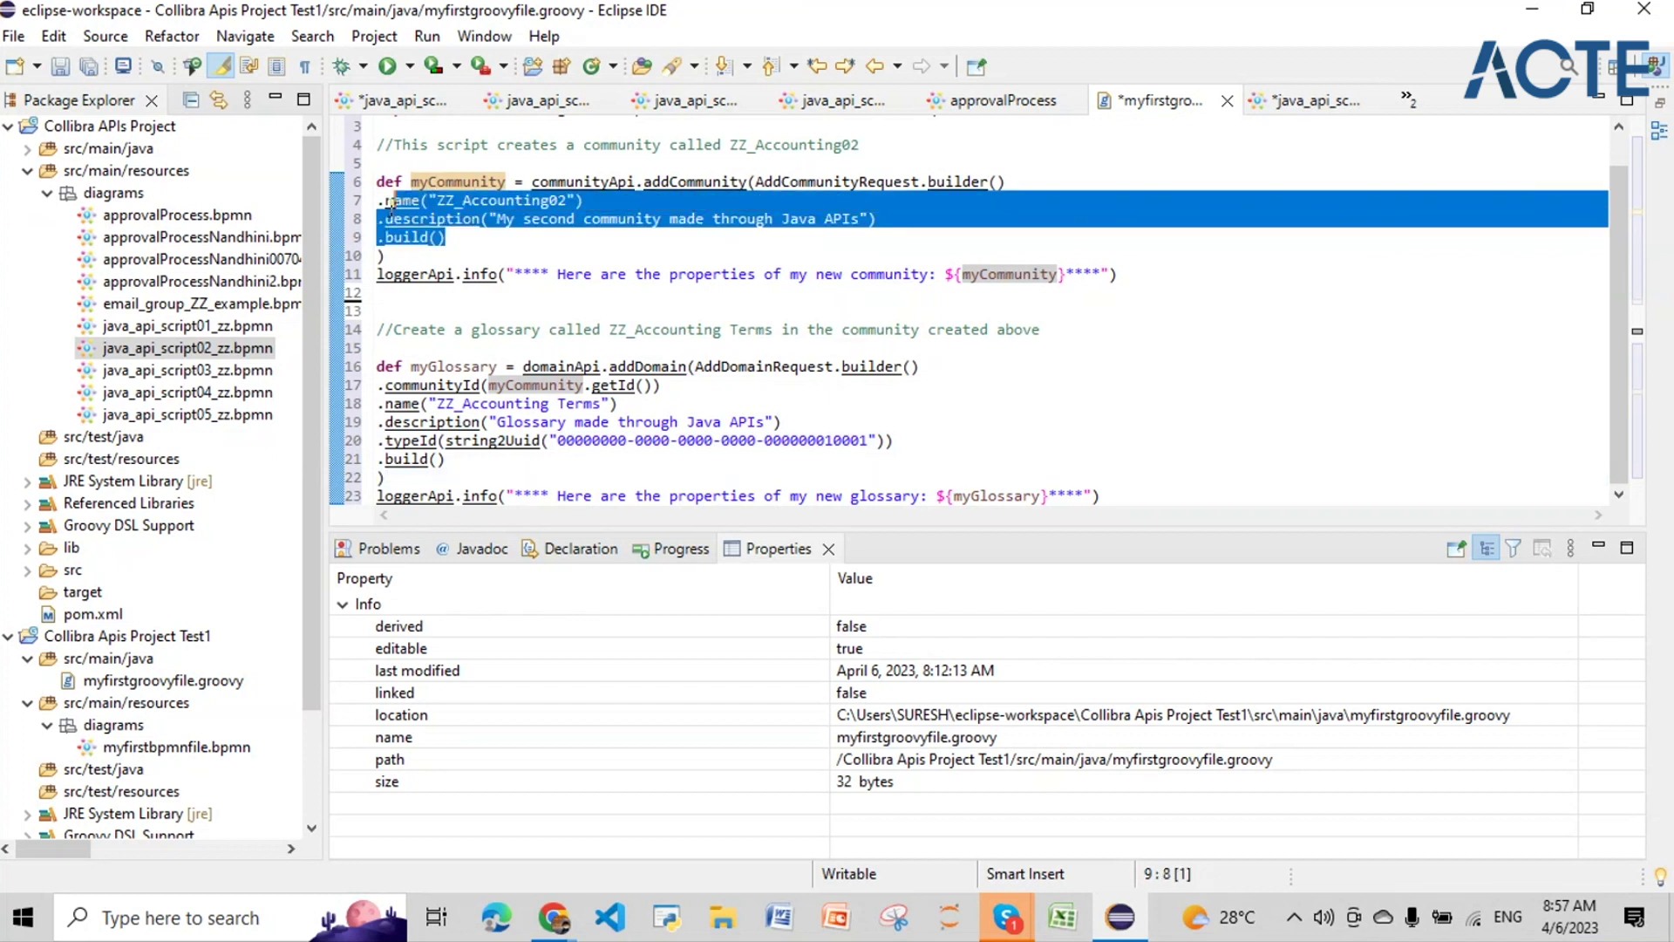
click(455, 367)
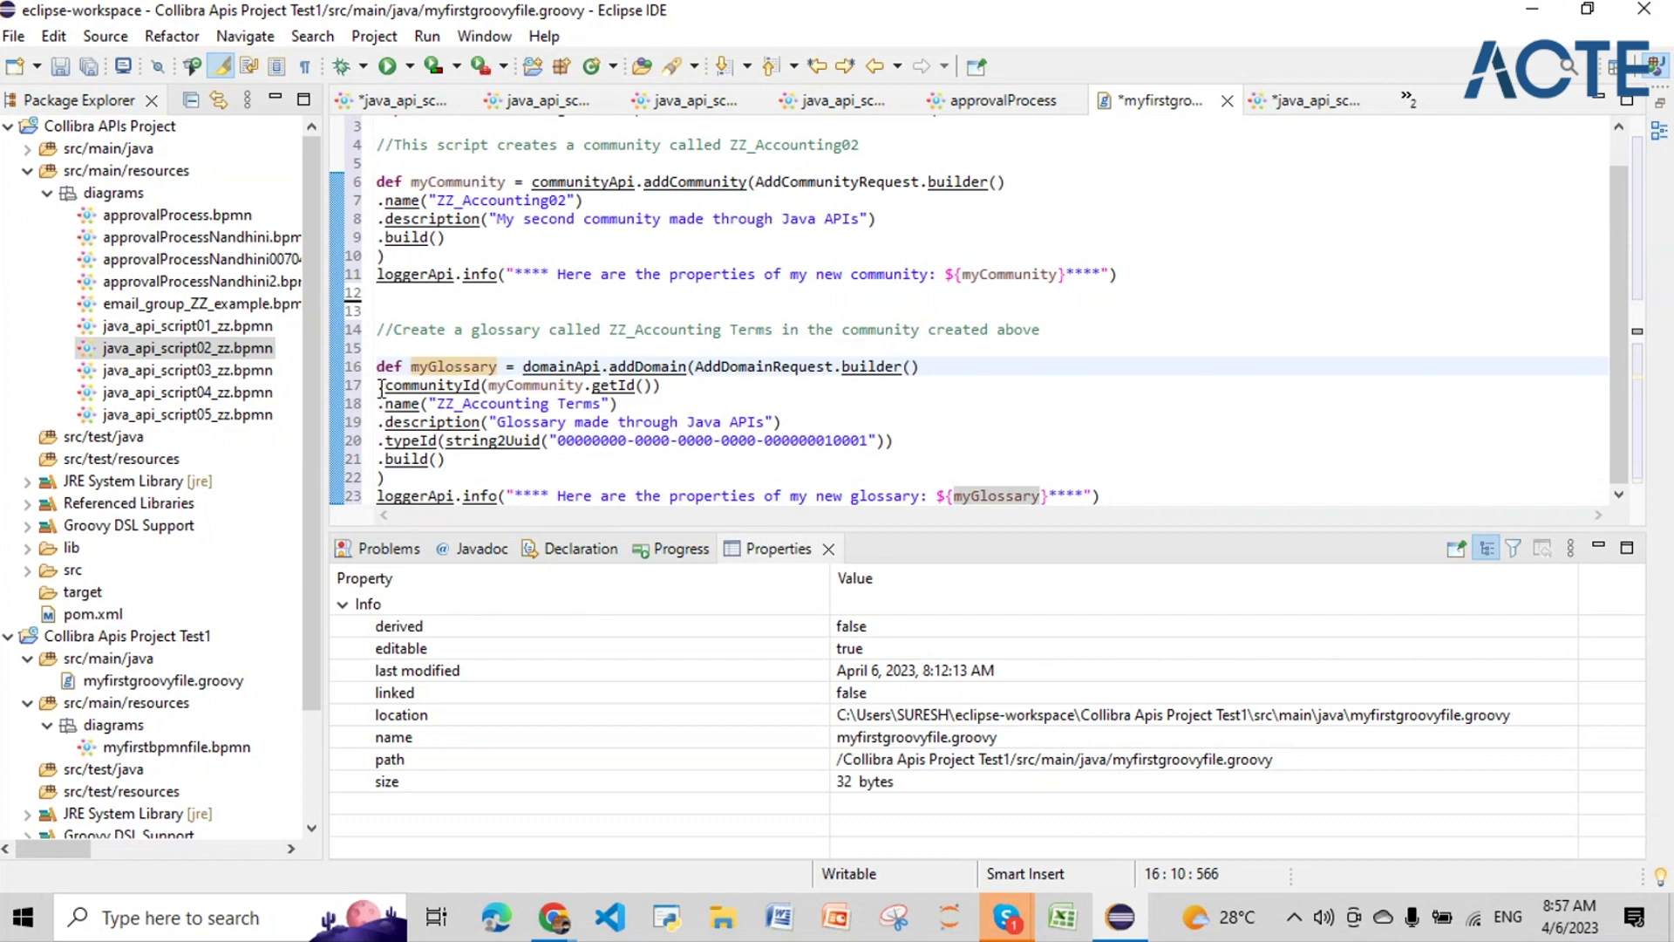
drag(447, 459, 456, 389)
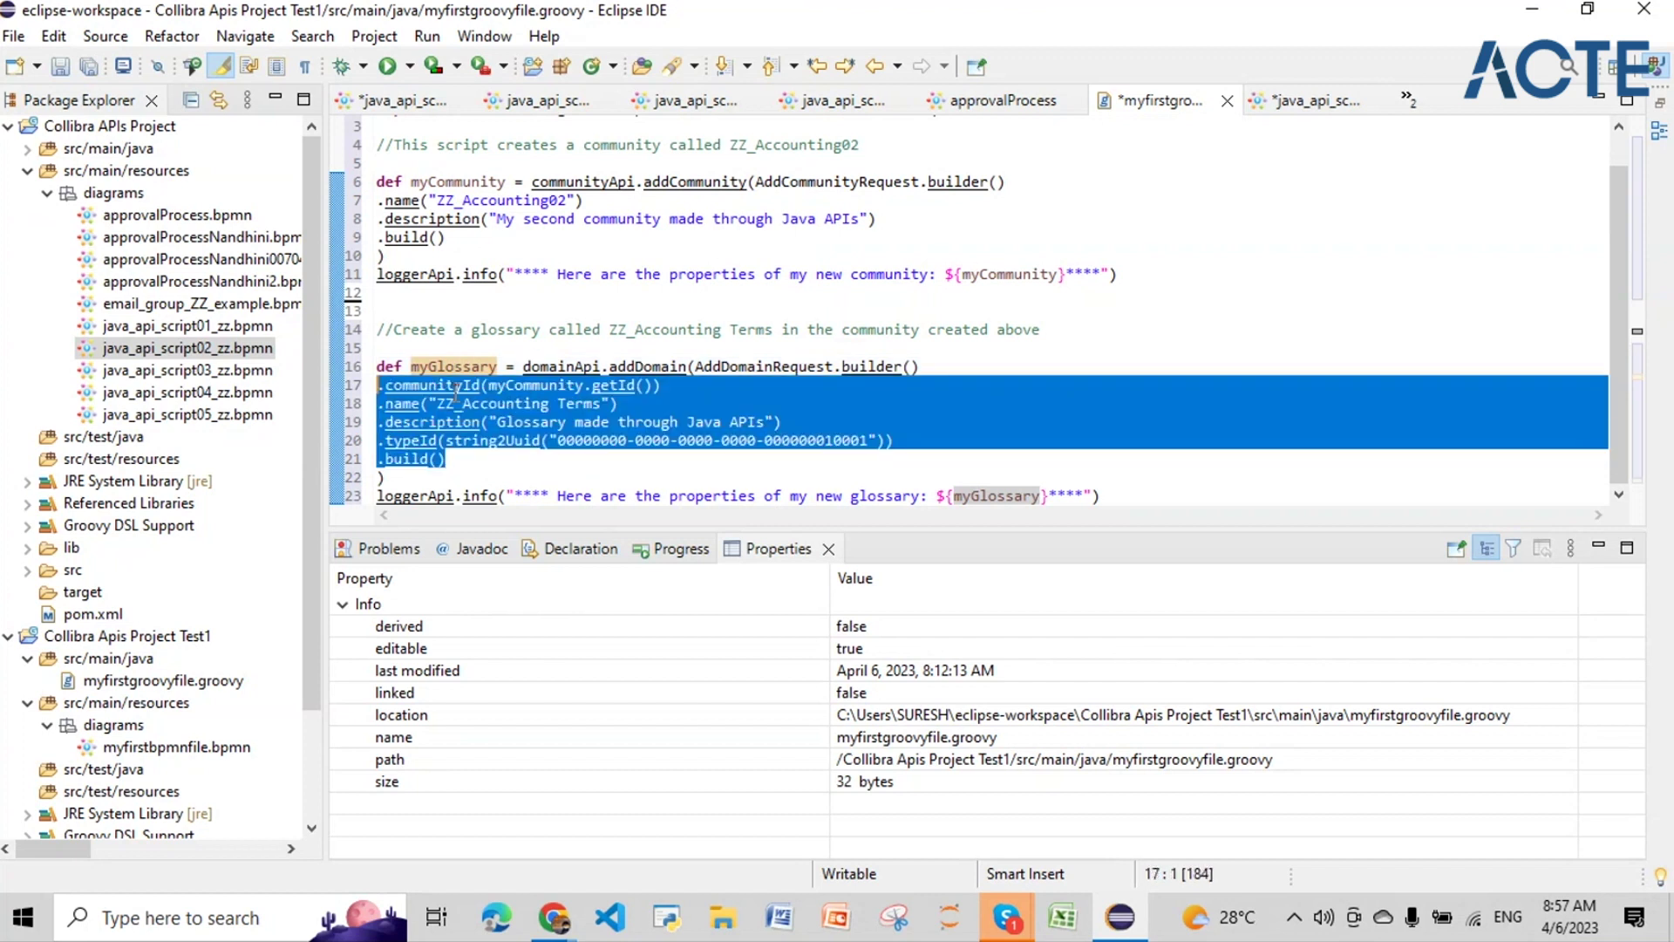
click(456, 388)
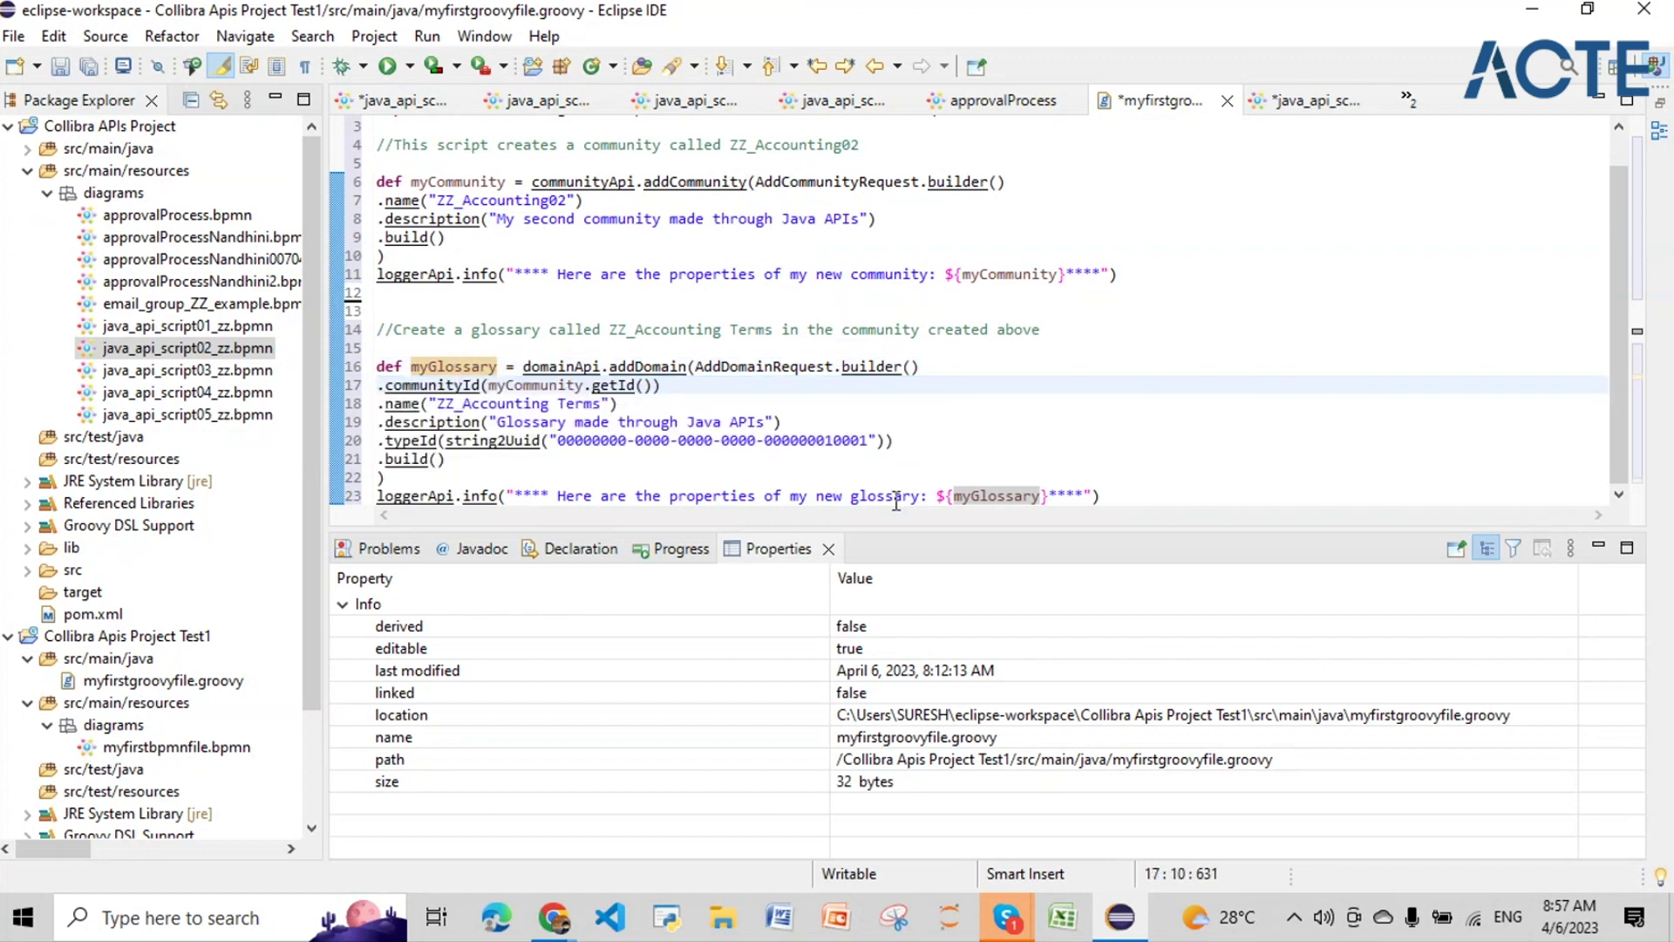
click(963, 493)
key(F3)
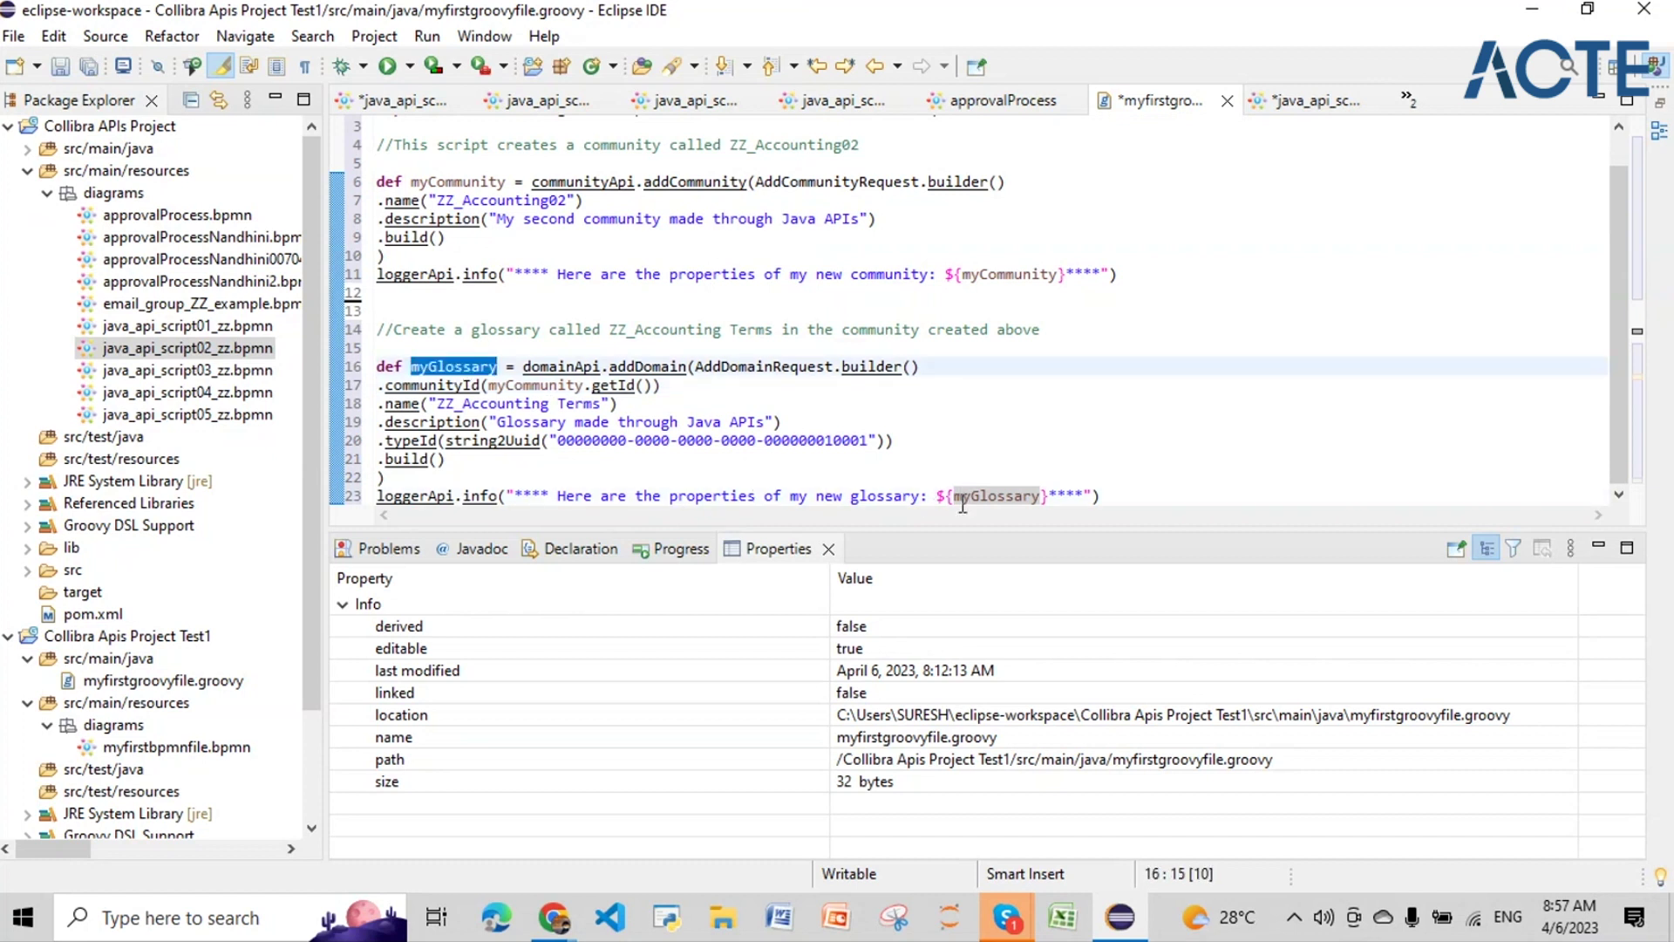
click(965, 497)
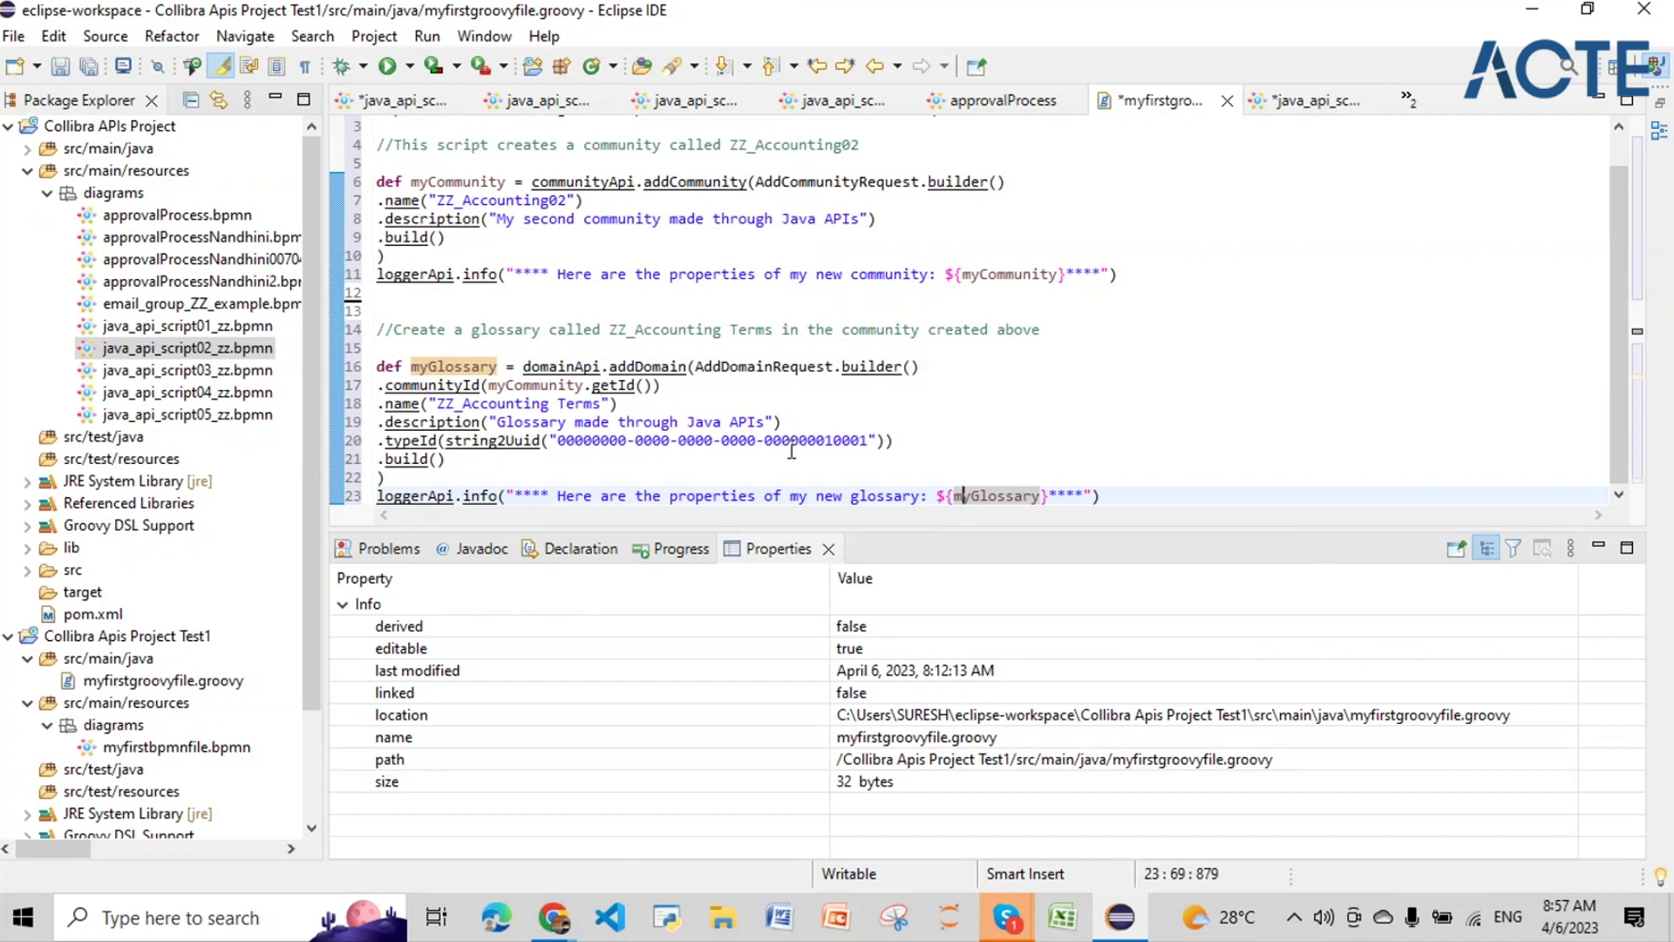
click(1007, 916)
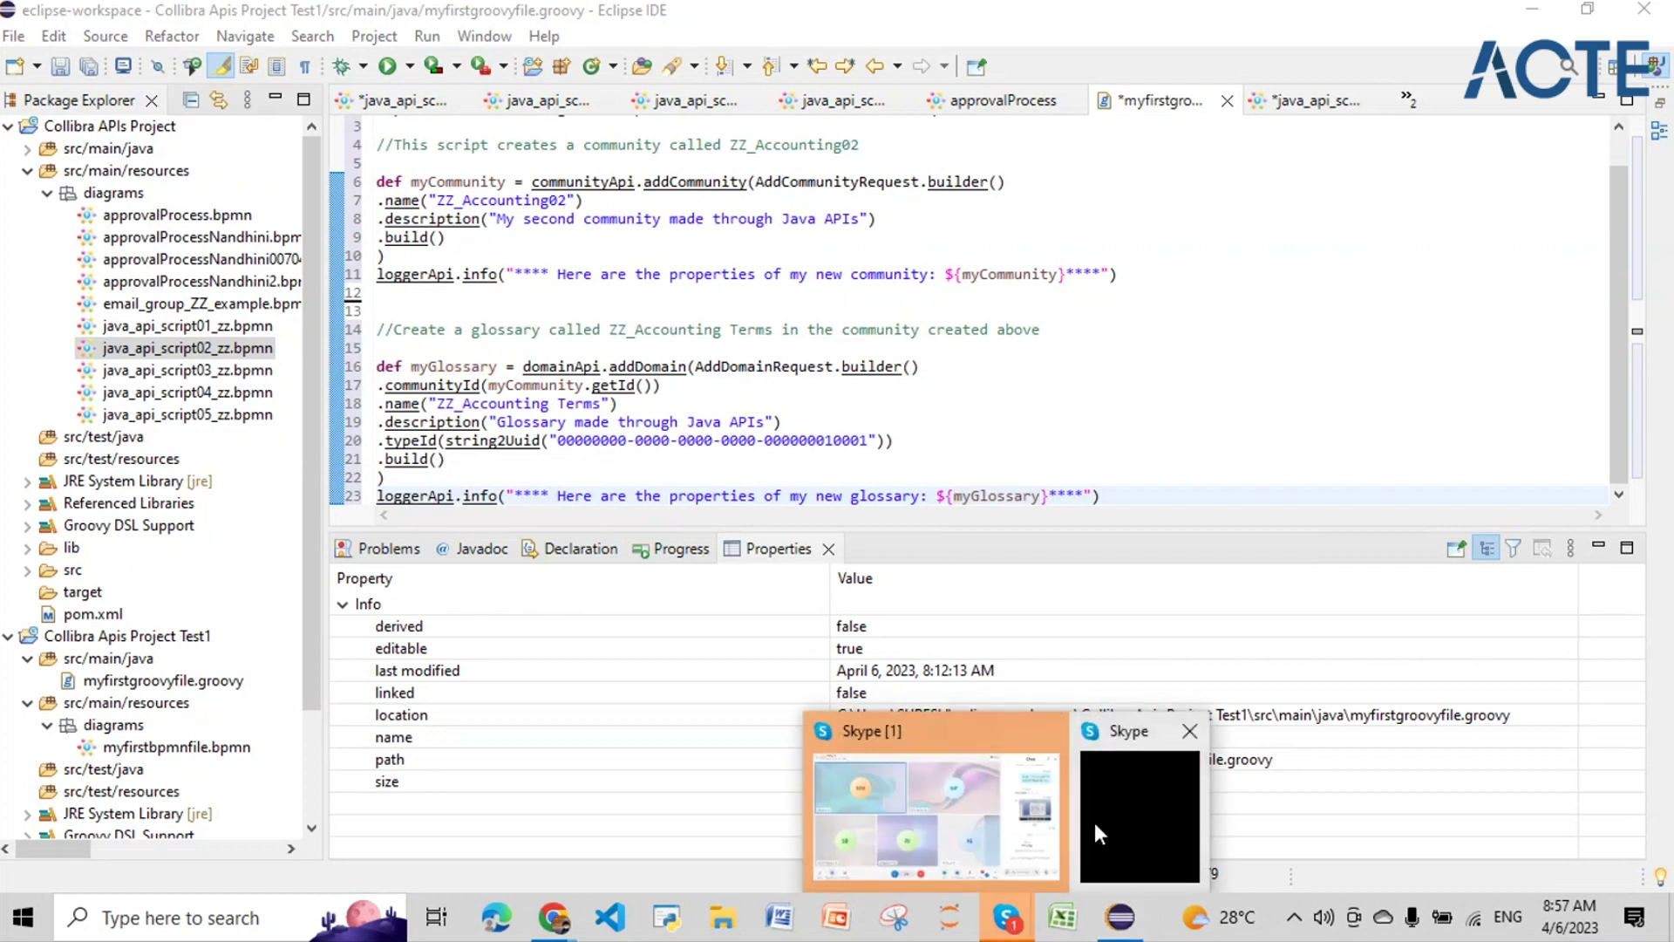
click(1096, 823)
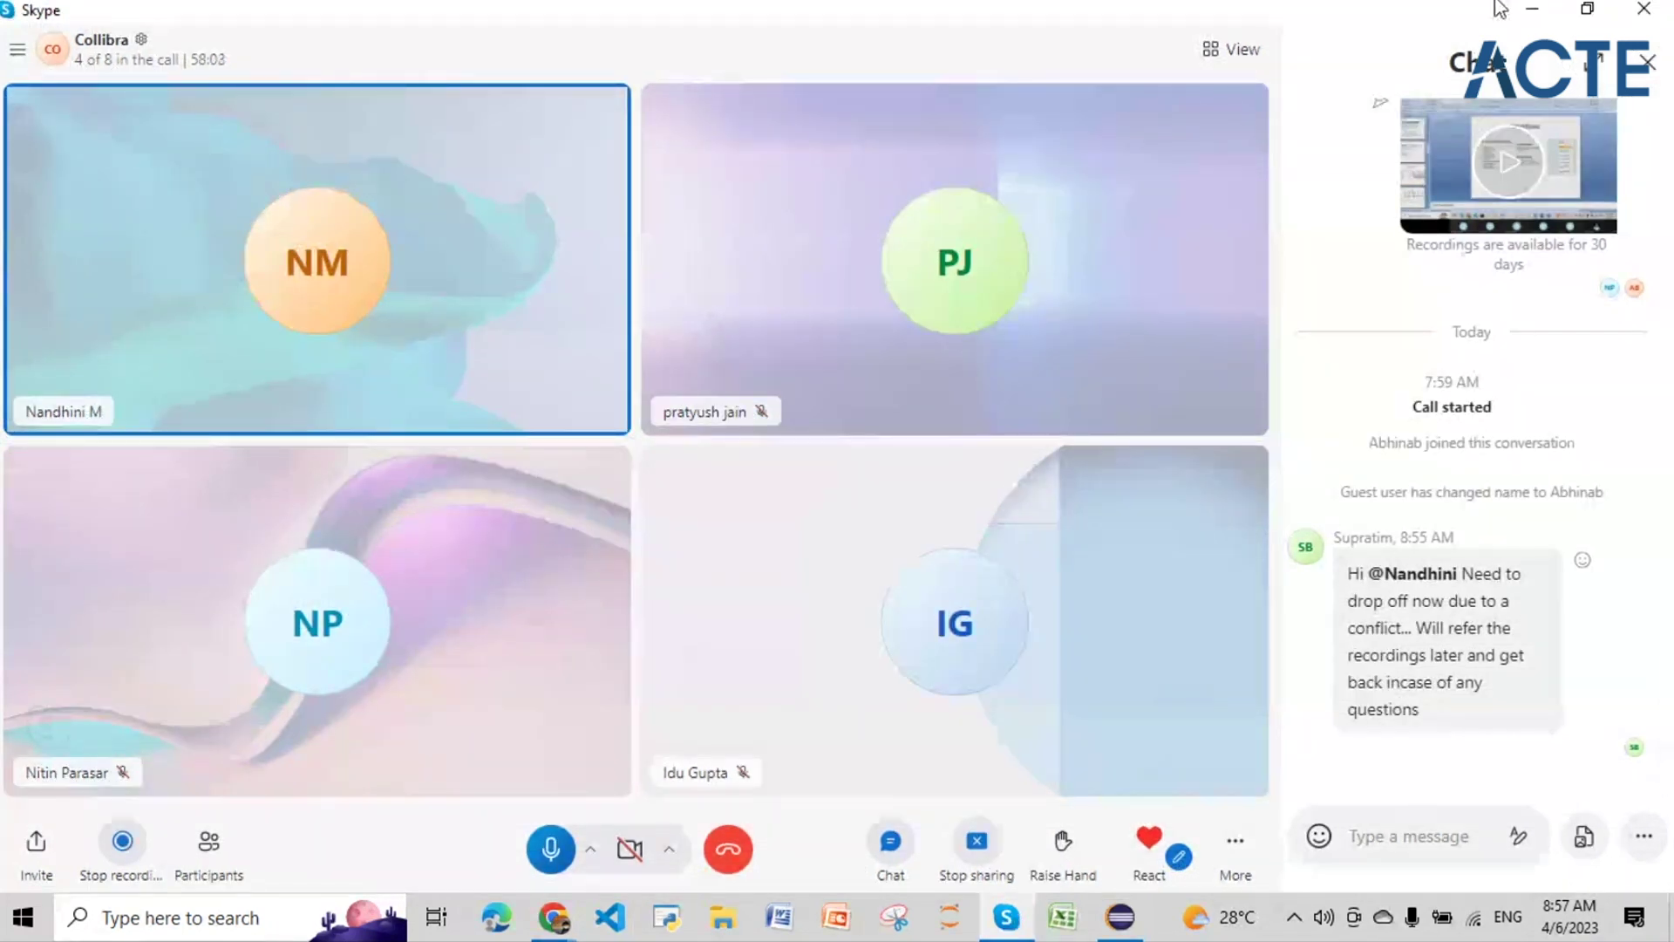
click(1532, 15)
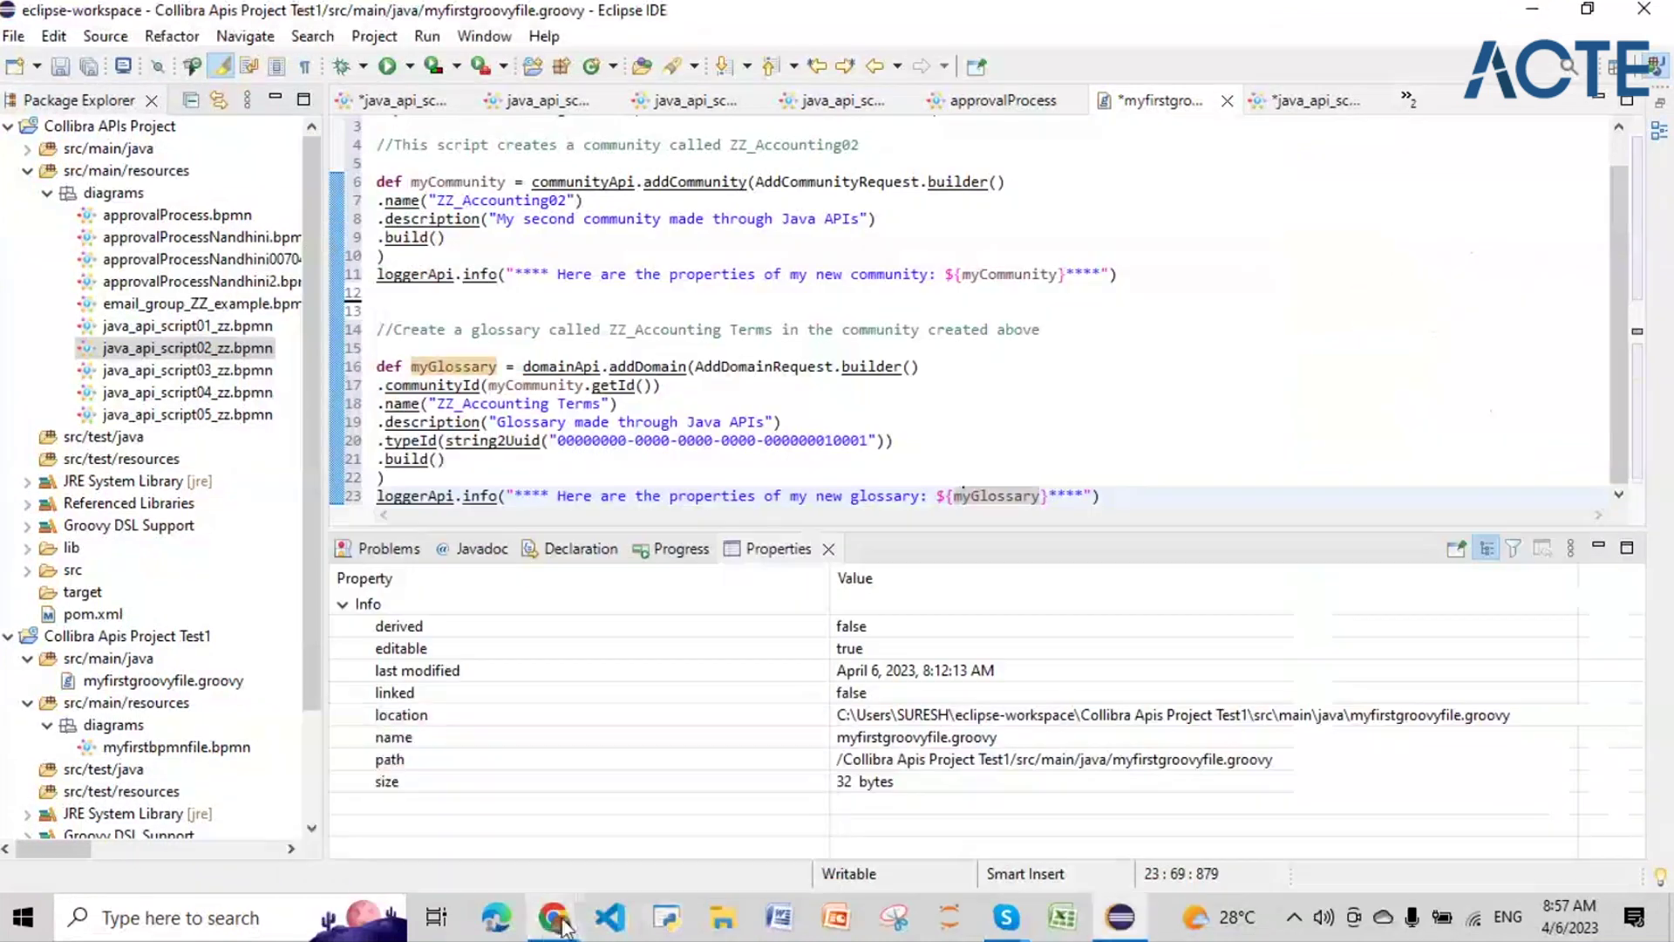
Step: Clear the previous search text from the Collibra search box
mouse_move(554, 916)
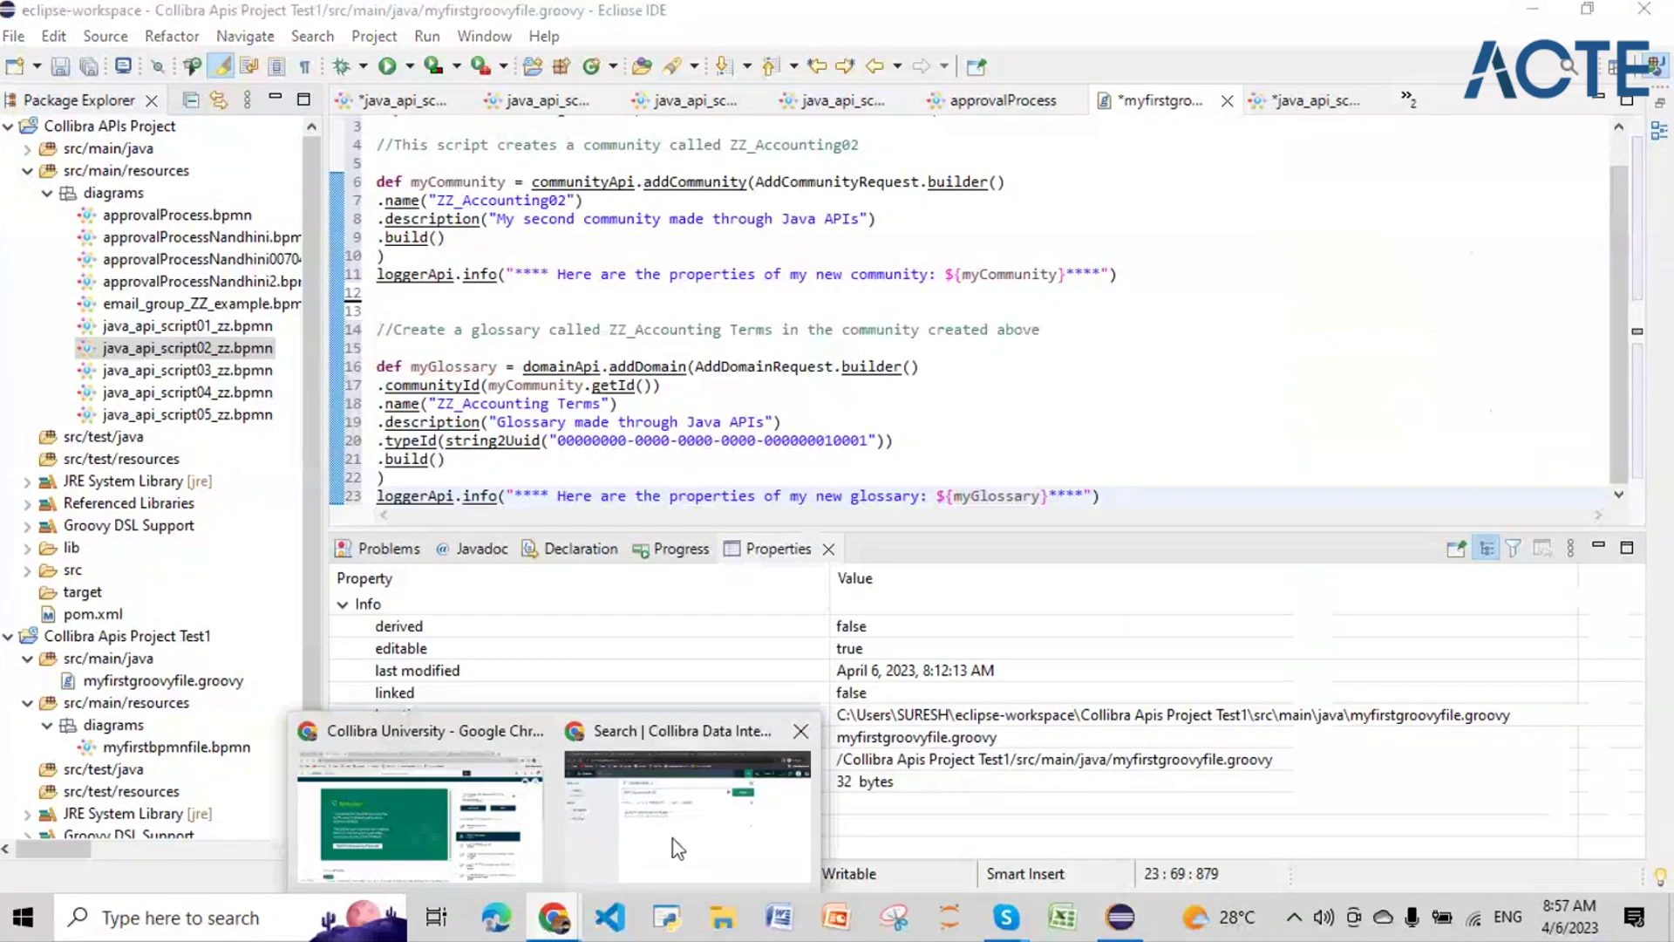
click(678, 847)
drag(621, 277, 406, 272)
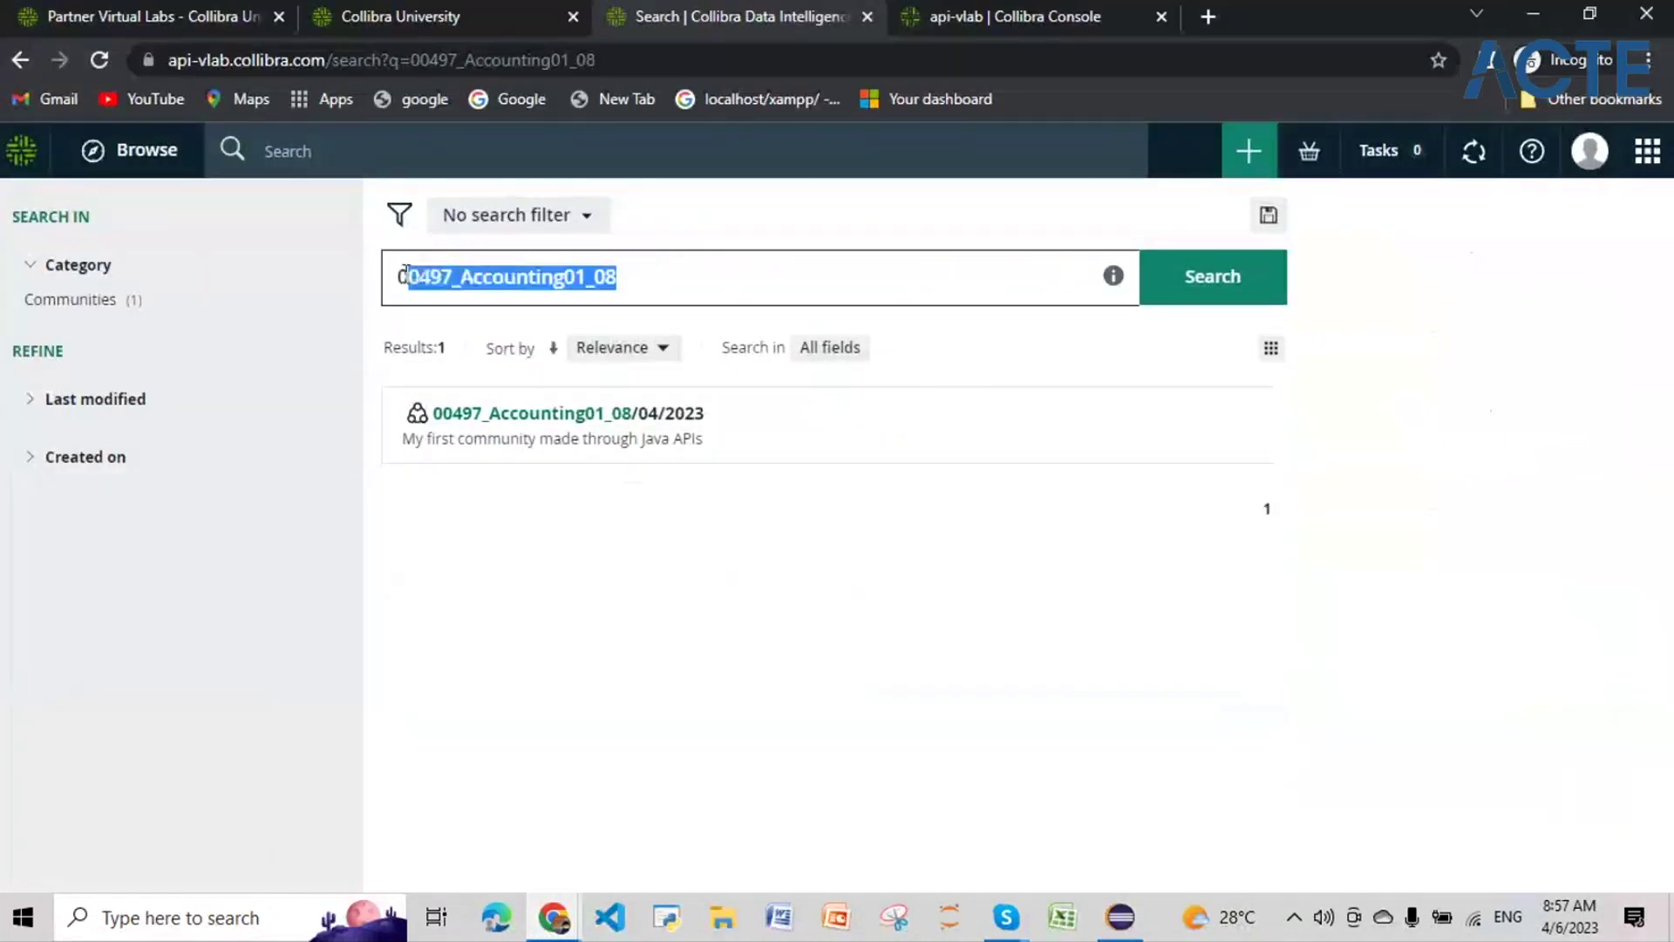
key(BackSpace)
key(BackSpace)
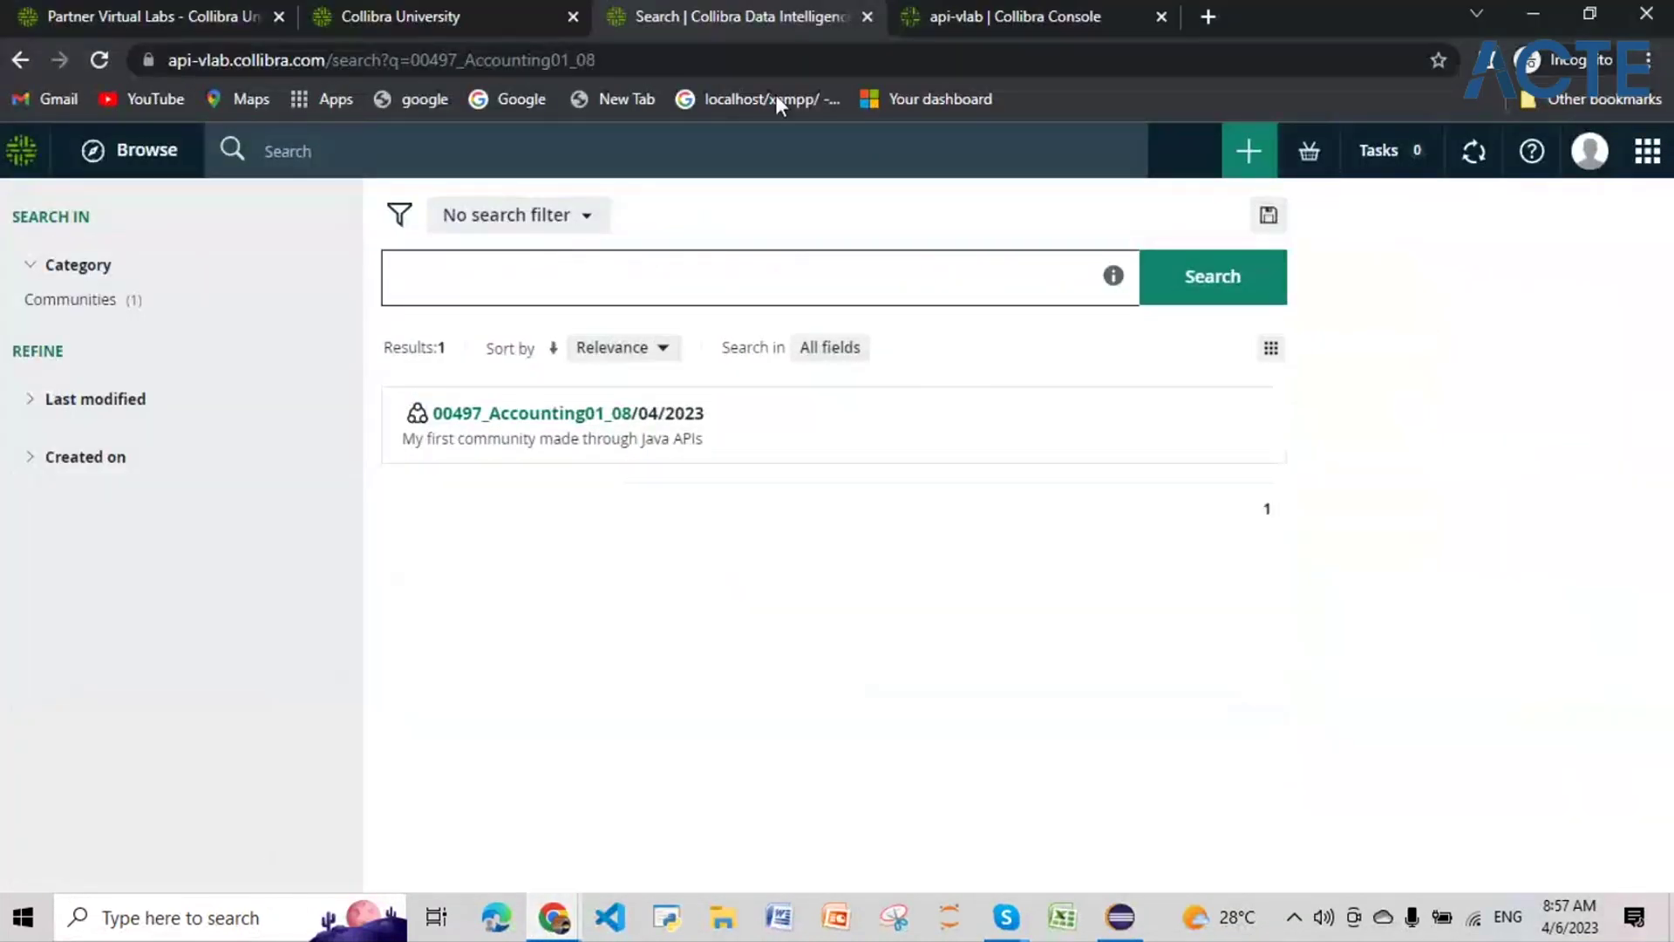
Step: Filter Settings > Workflows > Definitions by name 00497 and open Java Api Script02 - 00497
click(1648, 156)
click(1459, 623)
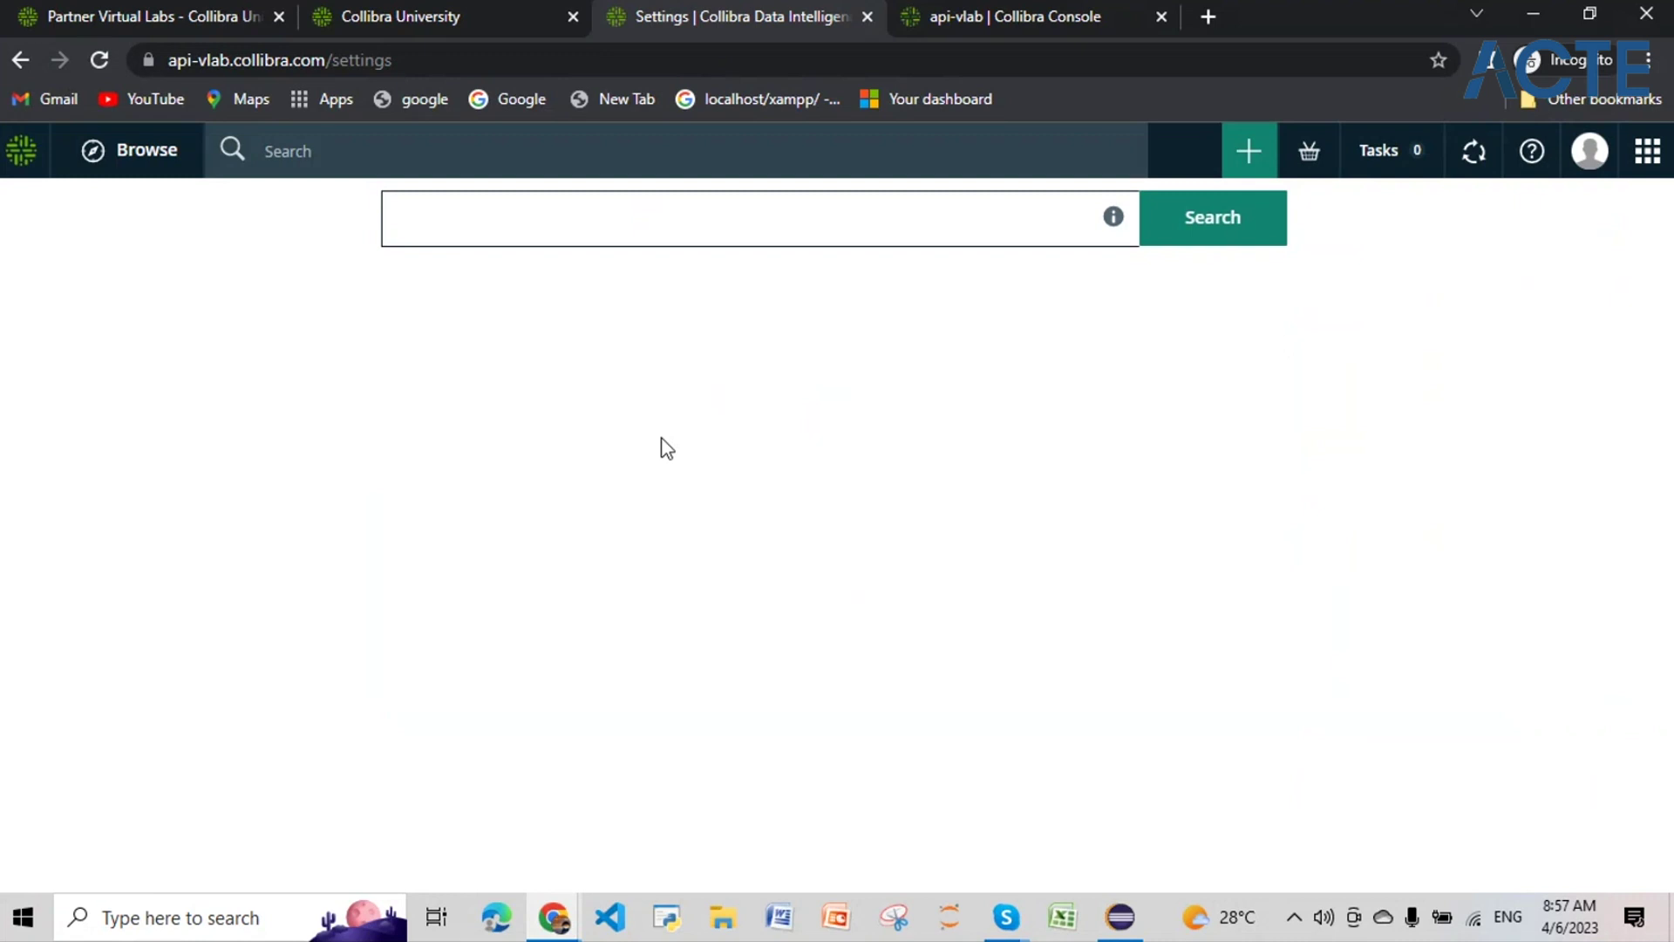
click(883, 551)
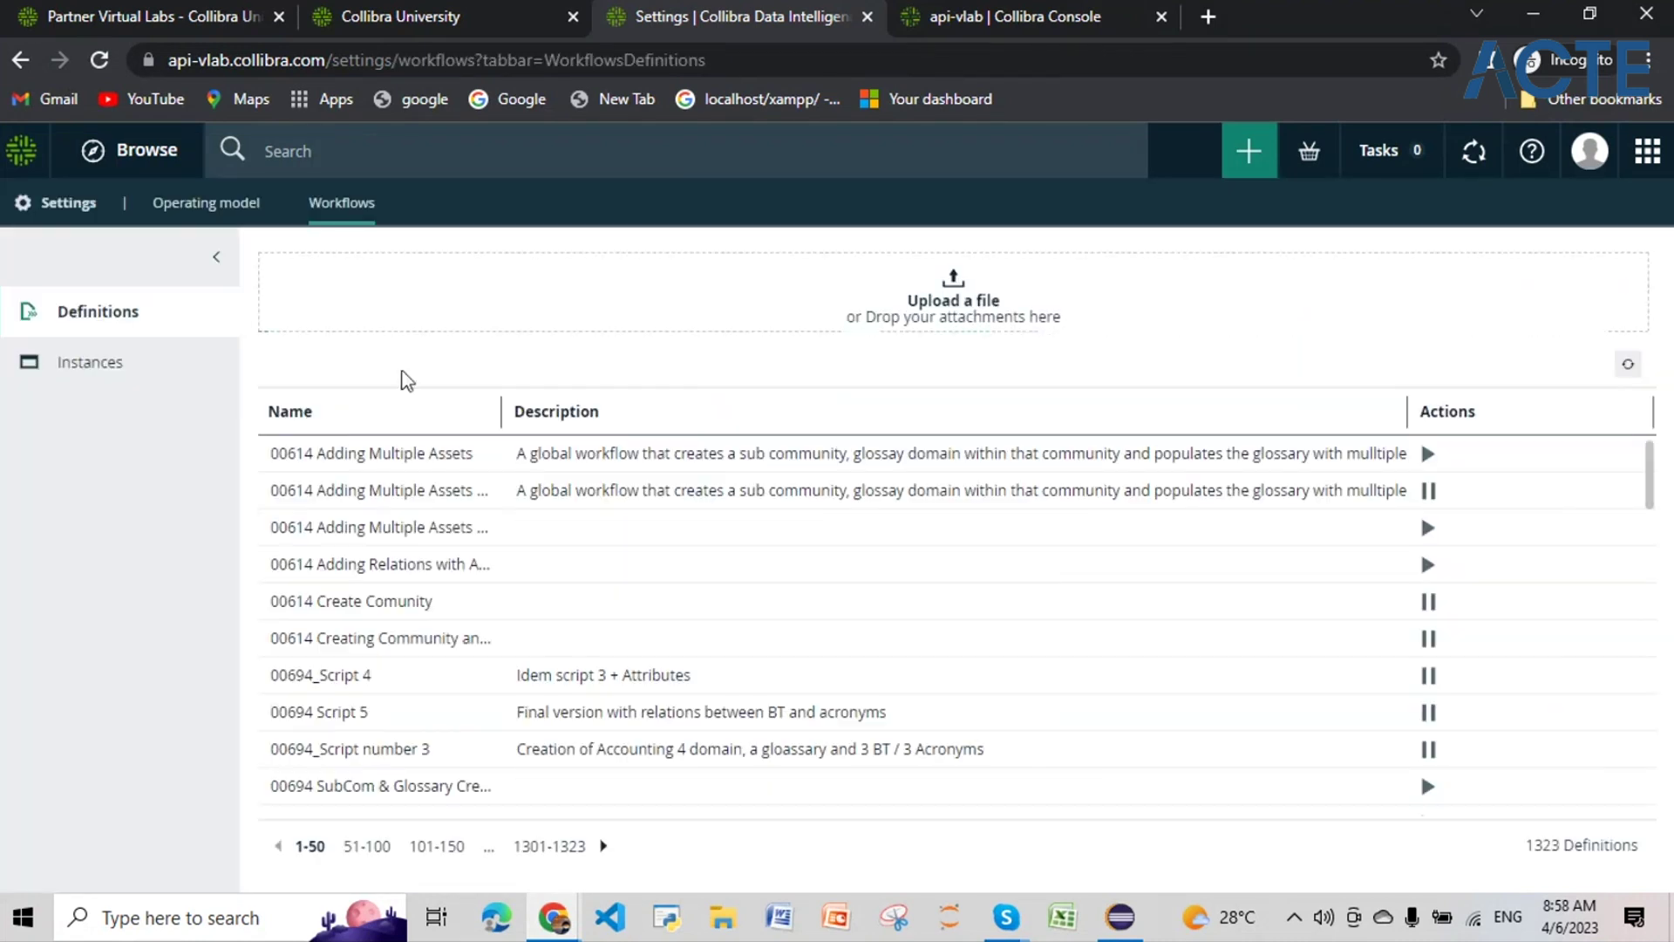
click(481, 412)
text(00497)
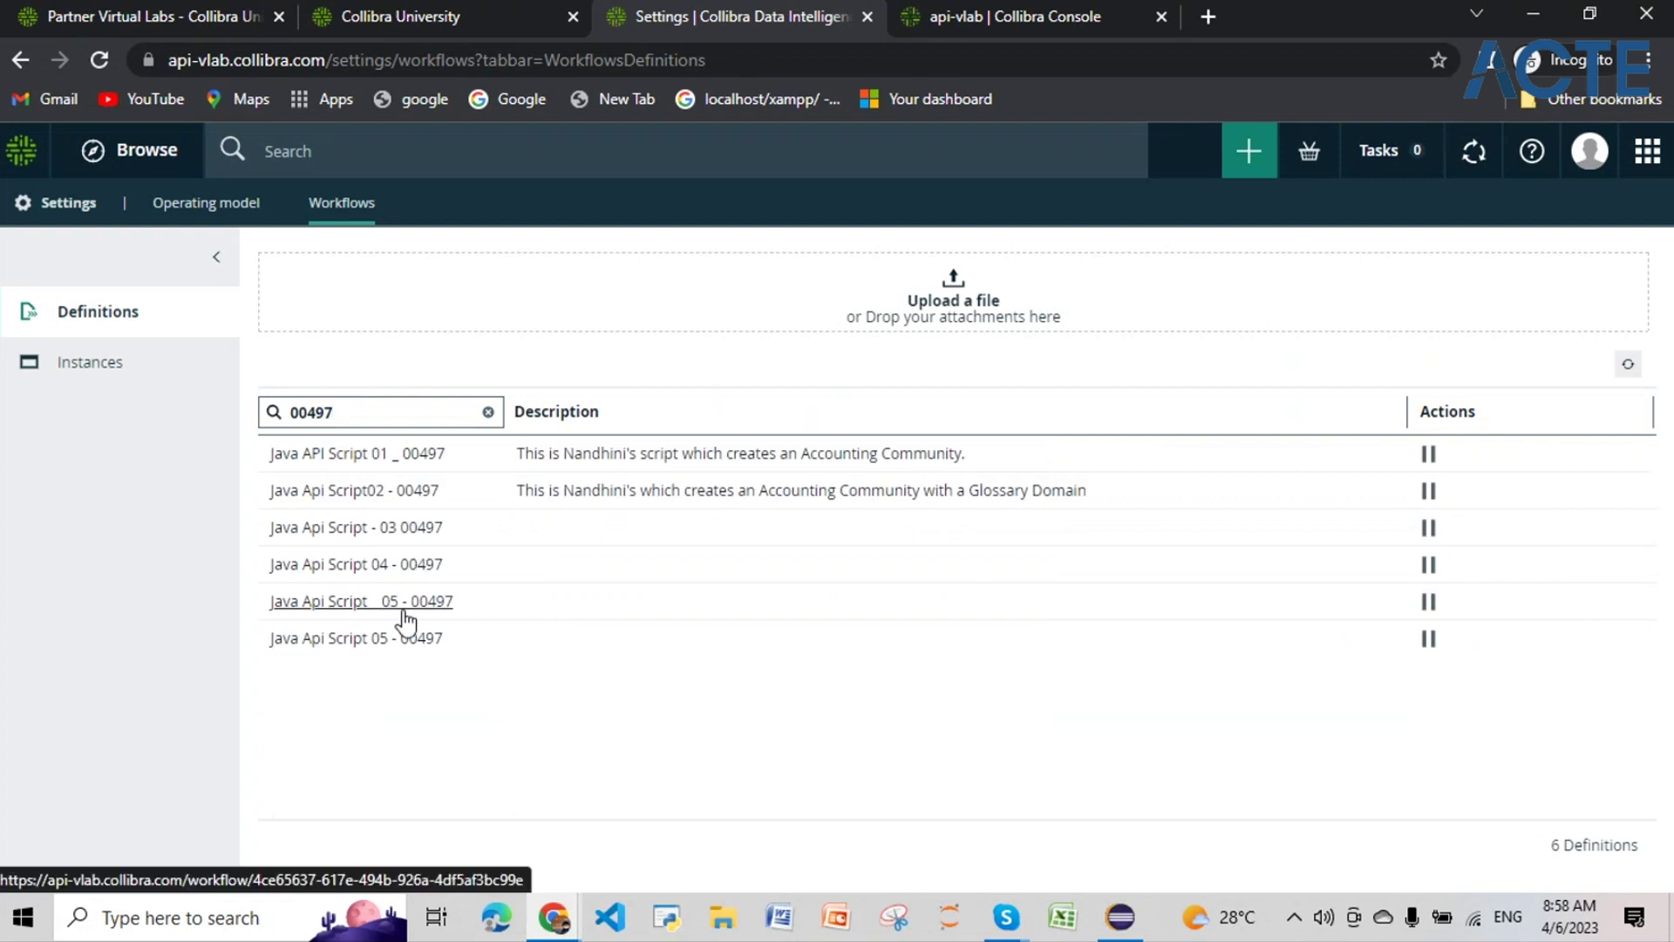
click(406, 497)
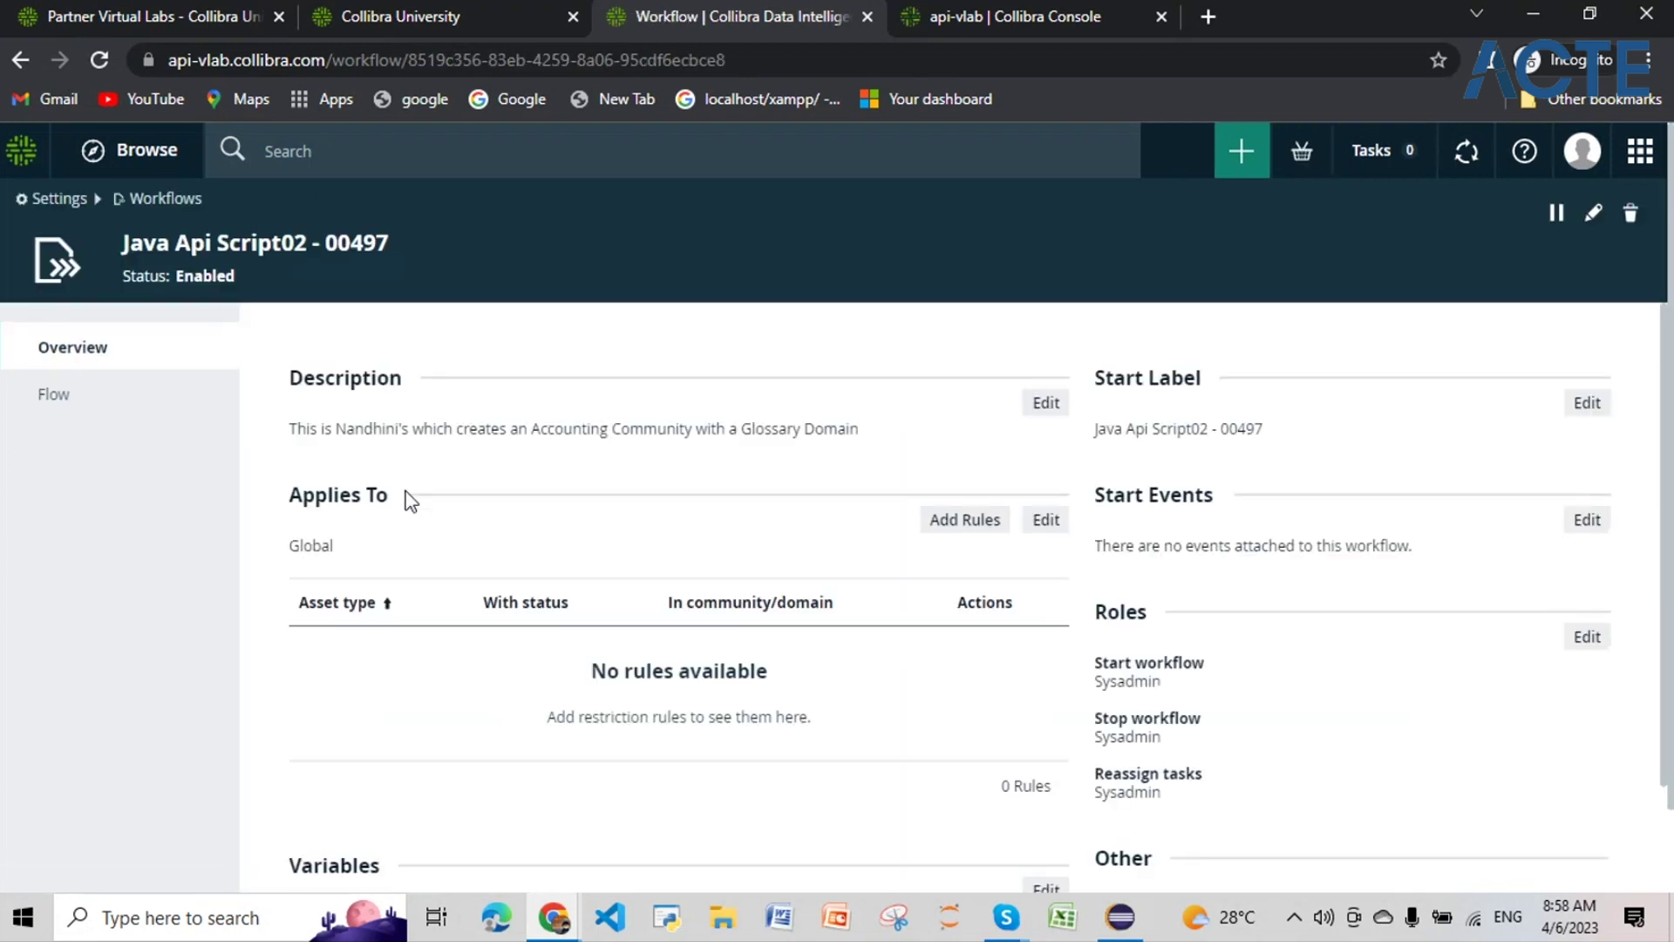
click(88, 395)
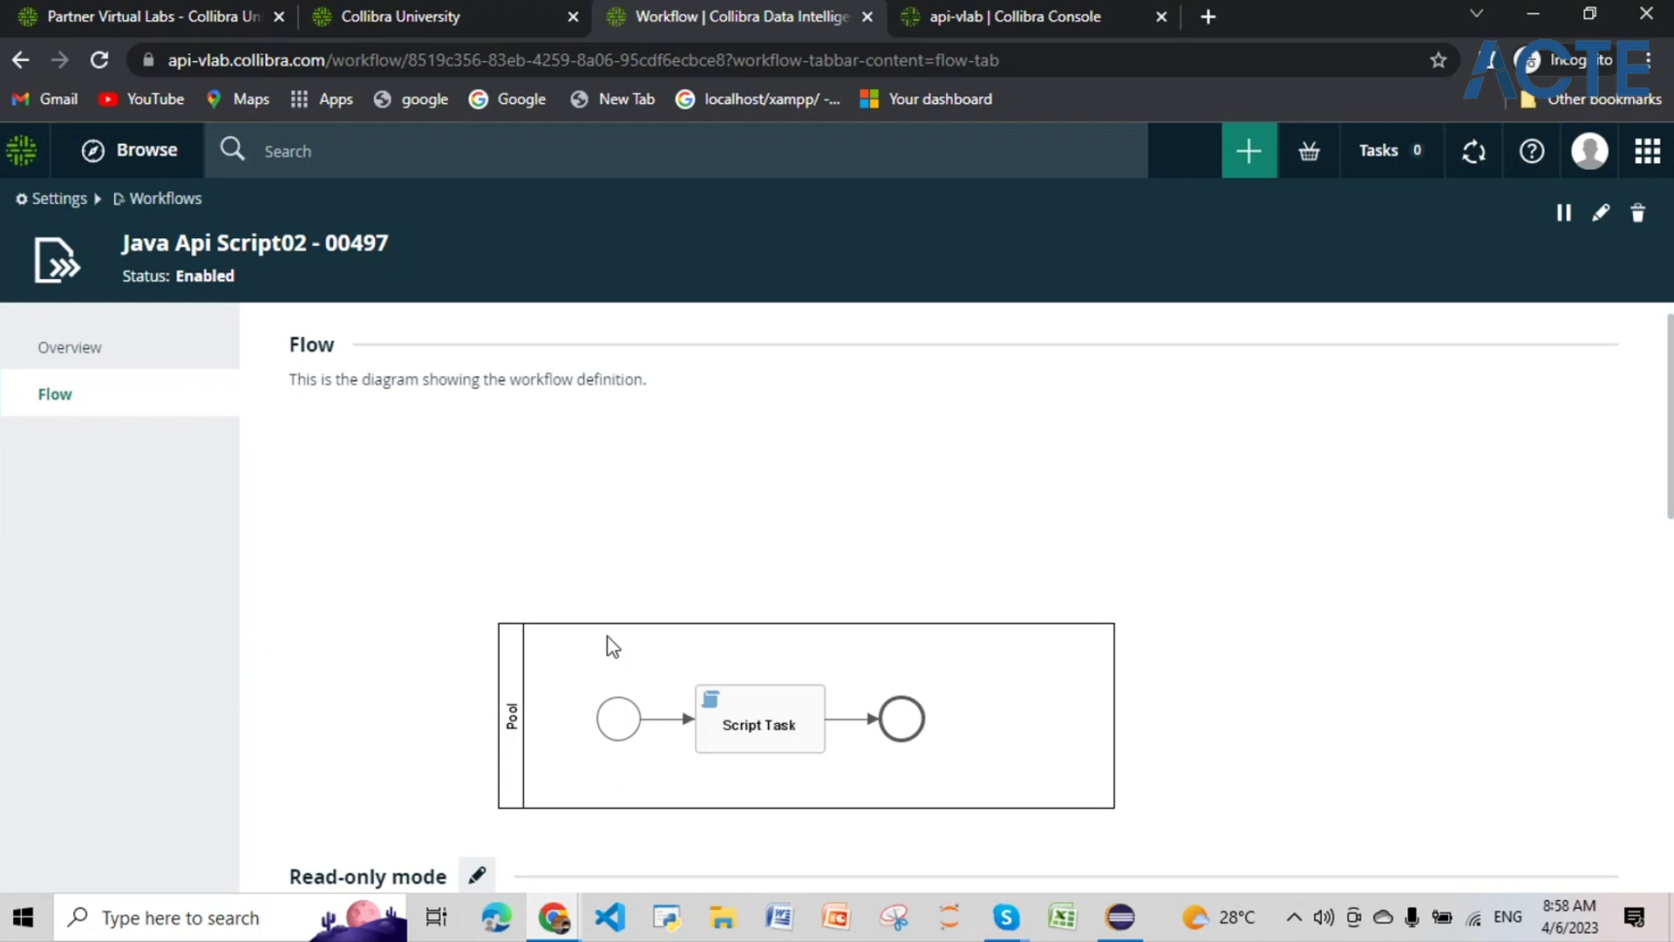
scroll(613, 647, down, 6)
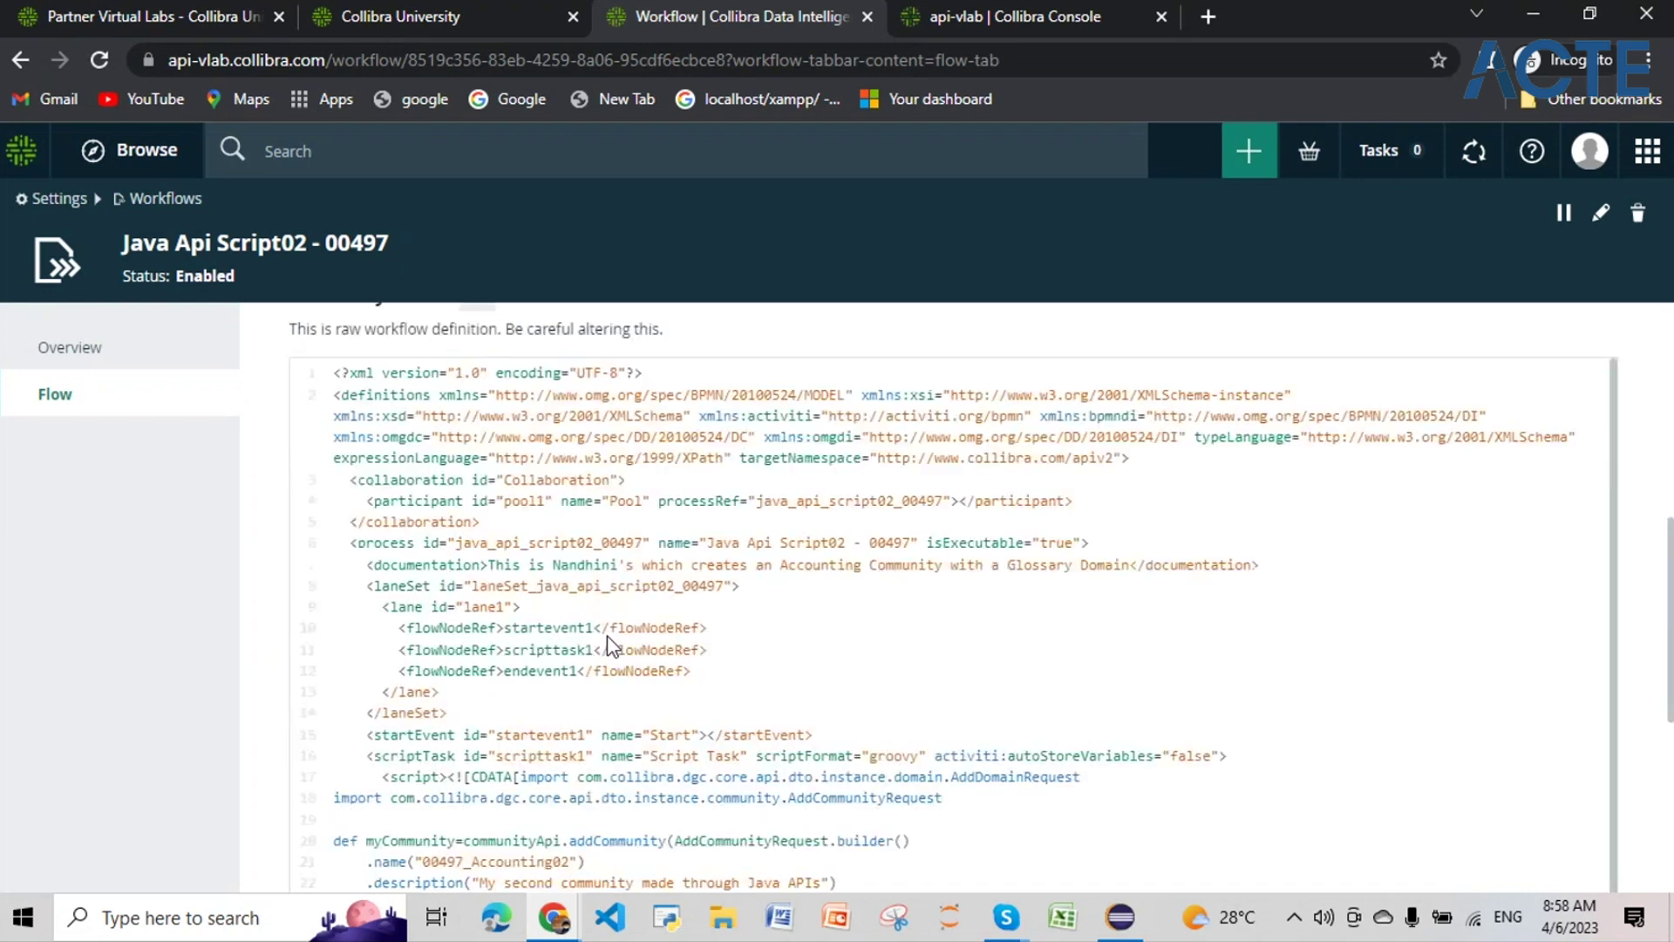
scroll(613, 646, down, 3)
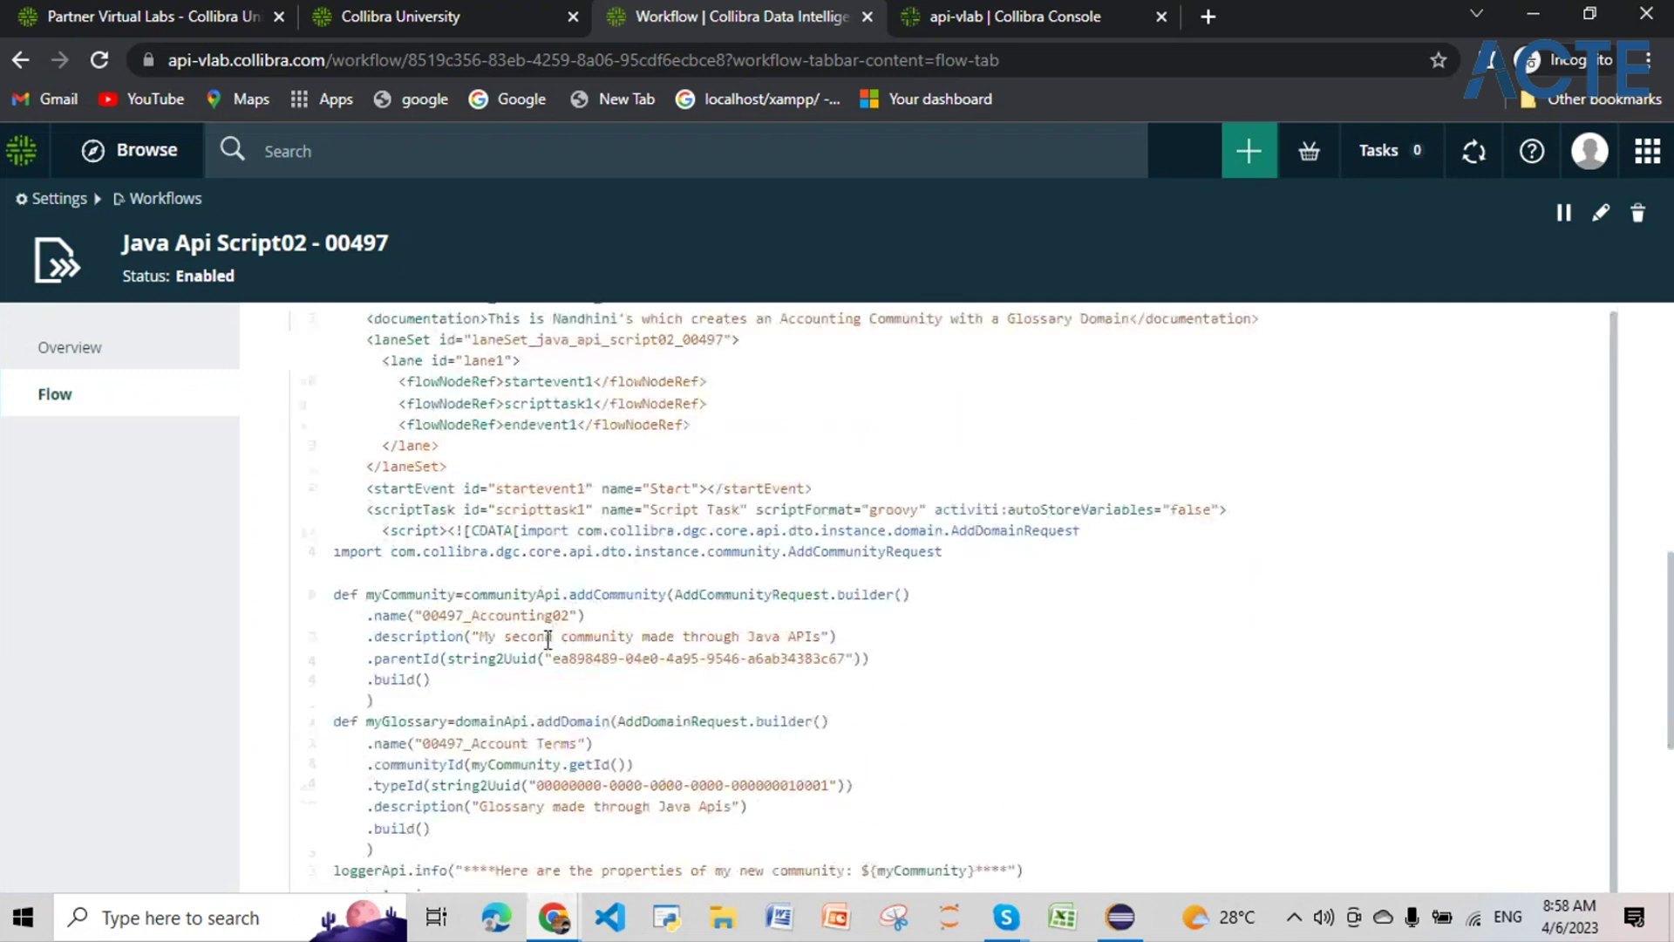
scroll(547, 641, up, 1)
scroll(547, 641, down, 2)
click(571, 615)
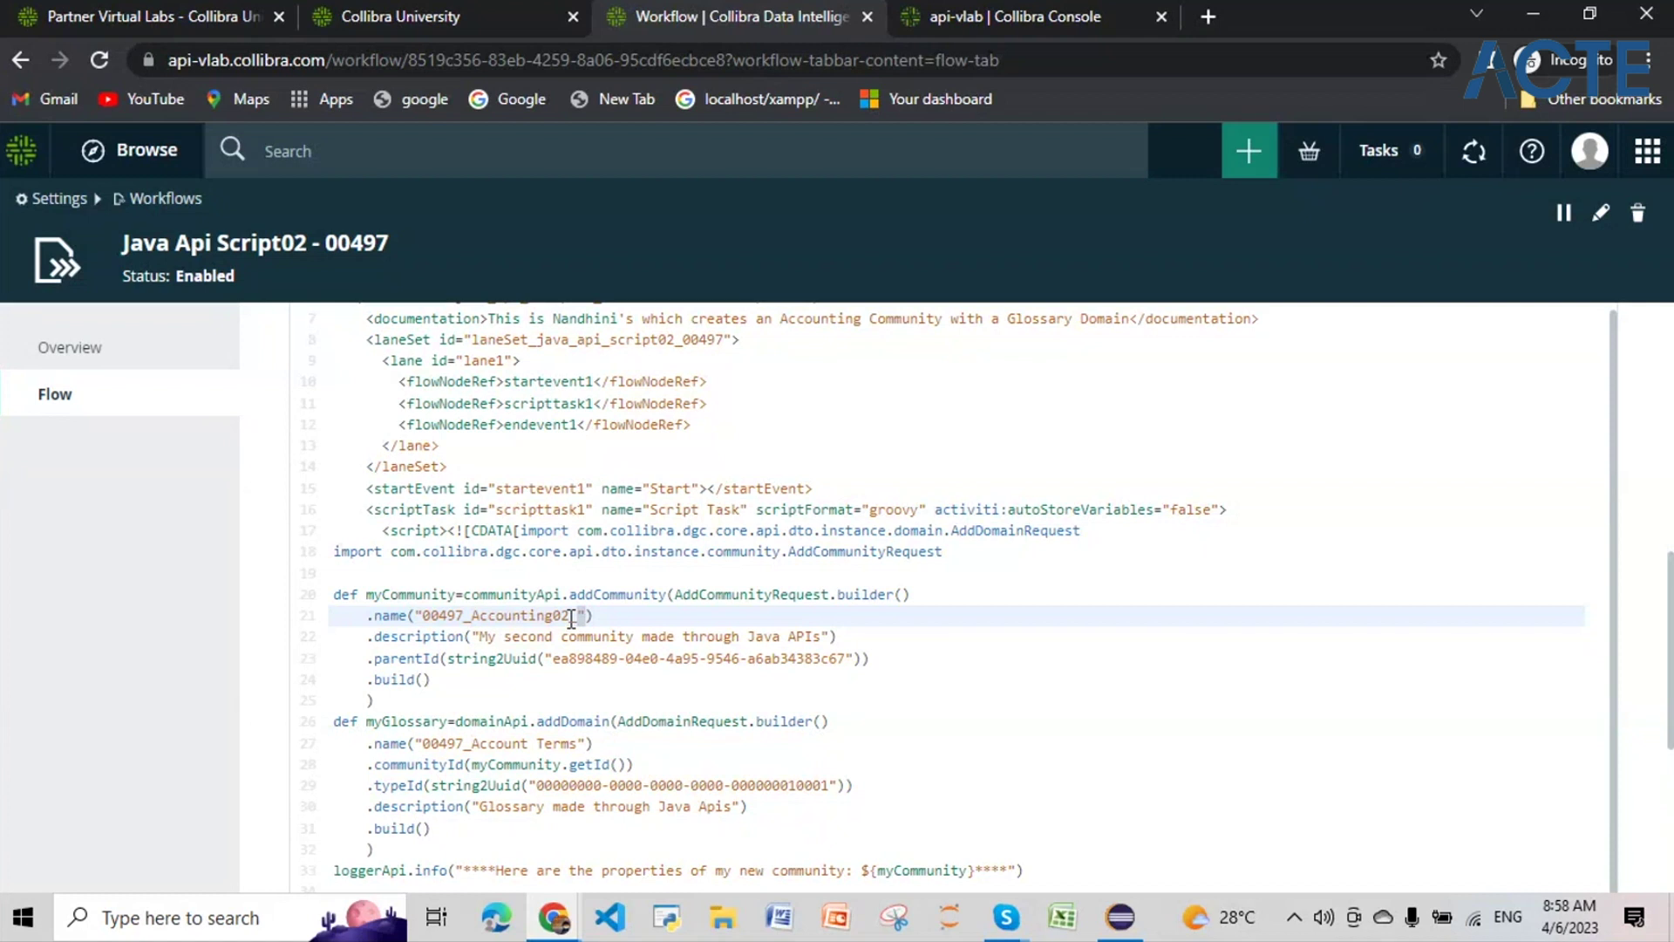
text(parent_ommunity)
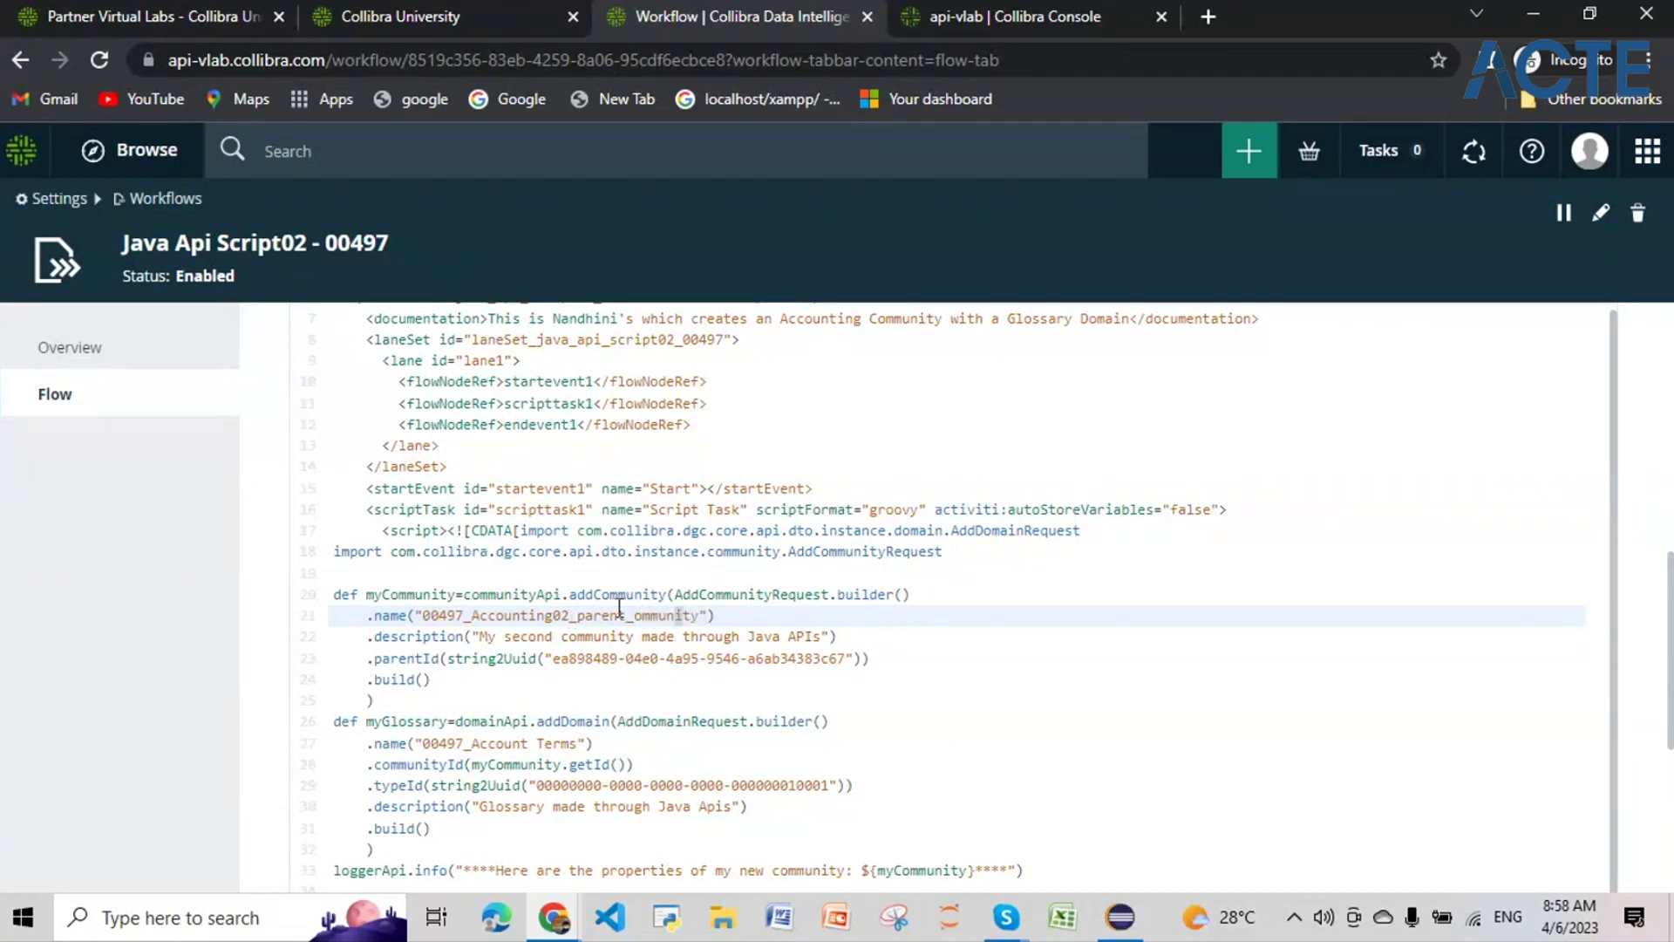
click(634, 615)
text(c)
scroll(652, 647, down, 2)
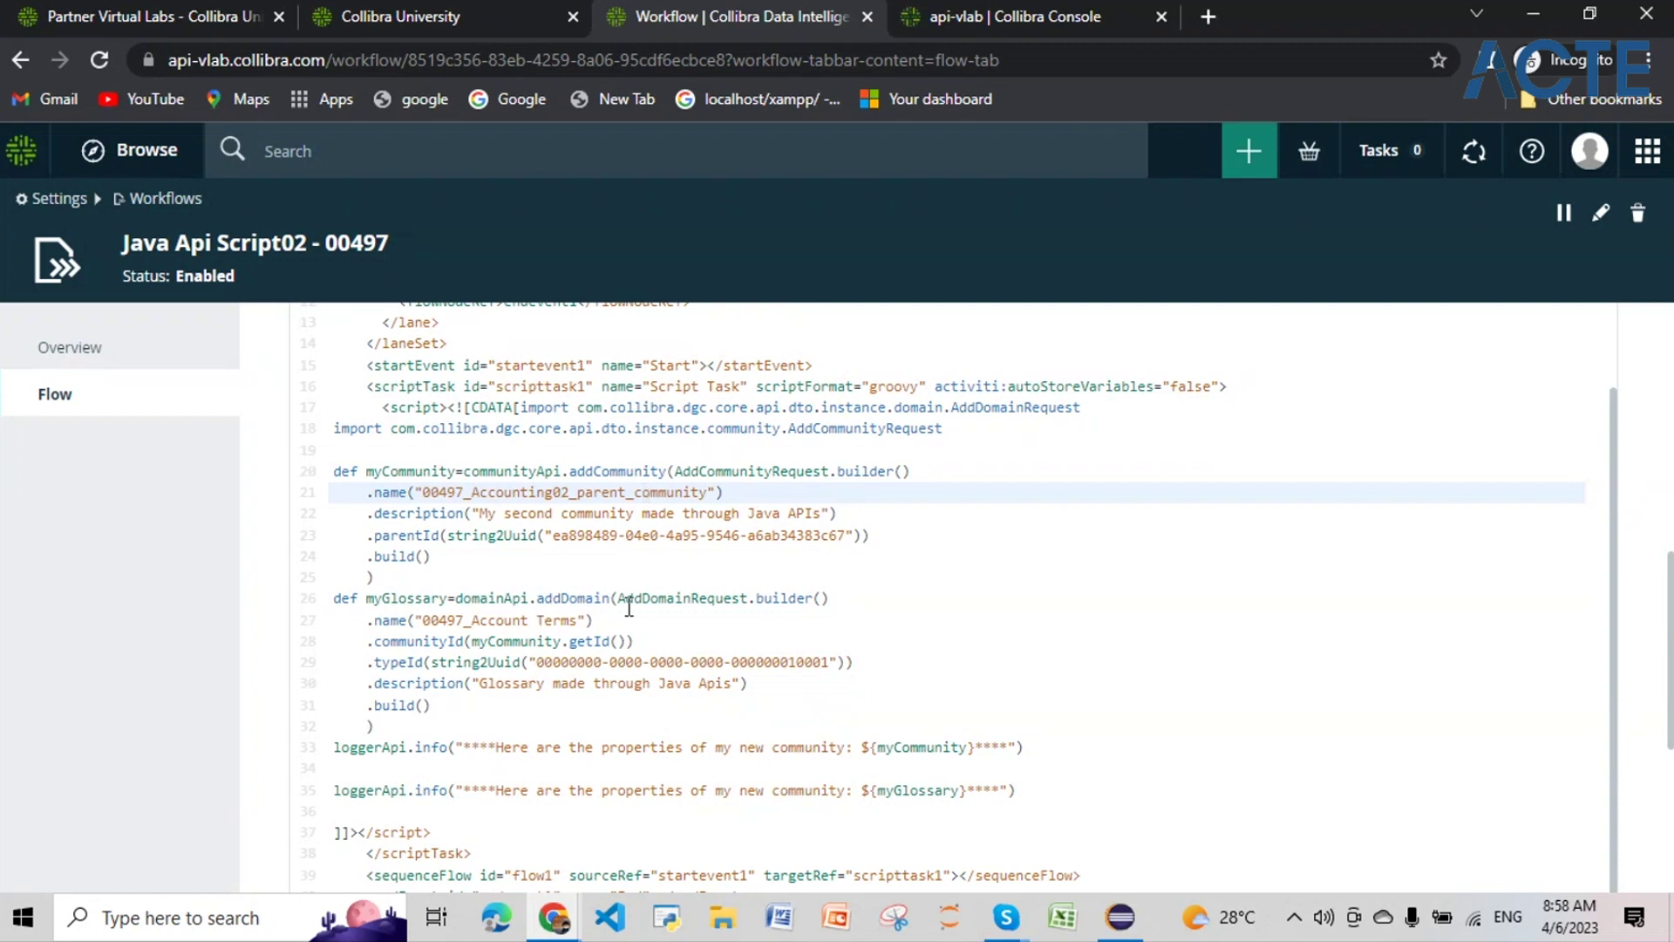
scroll(881, 669, down, 1)
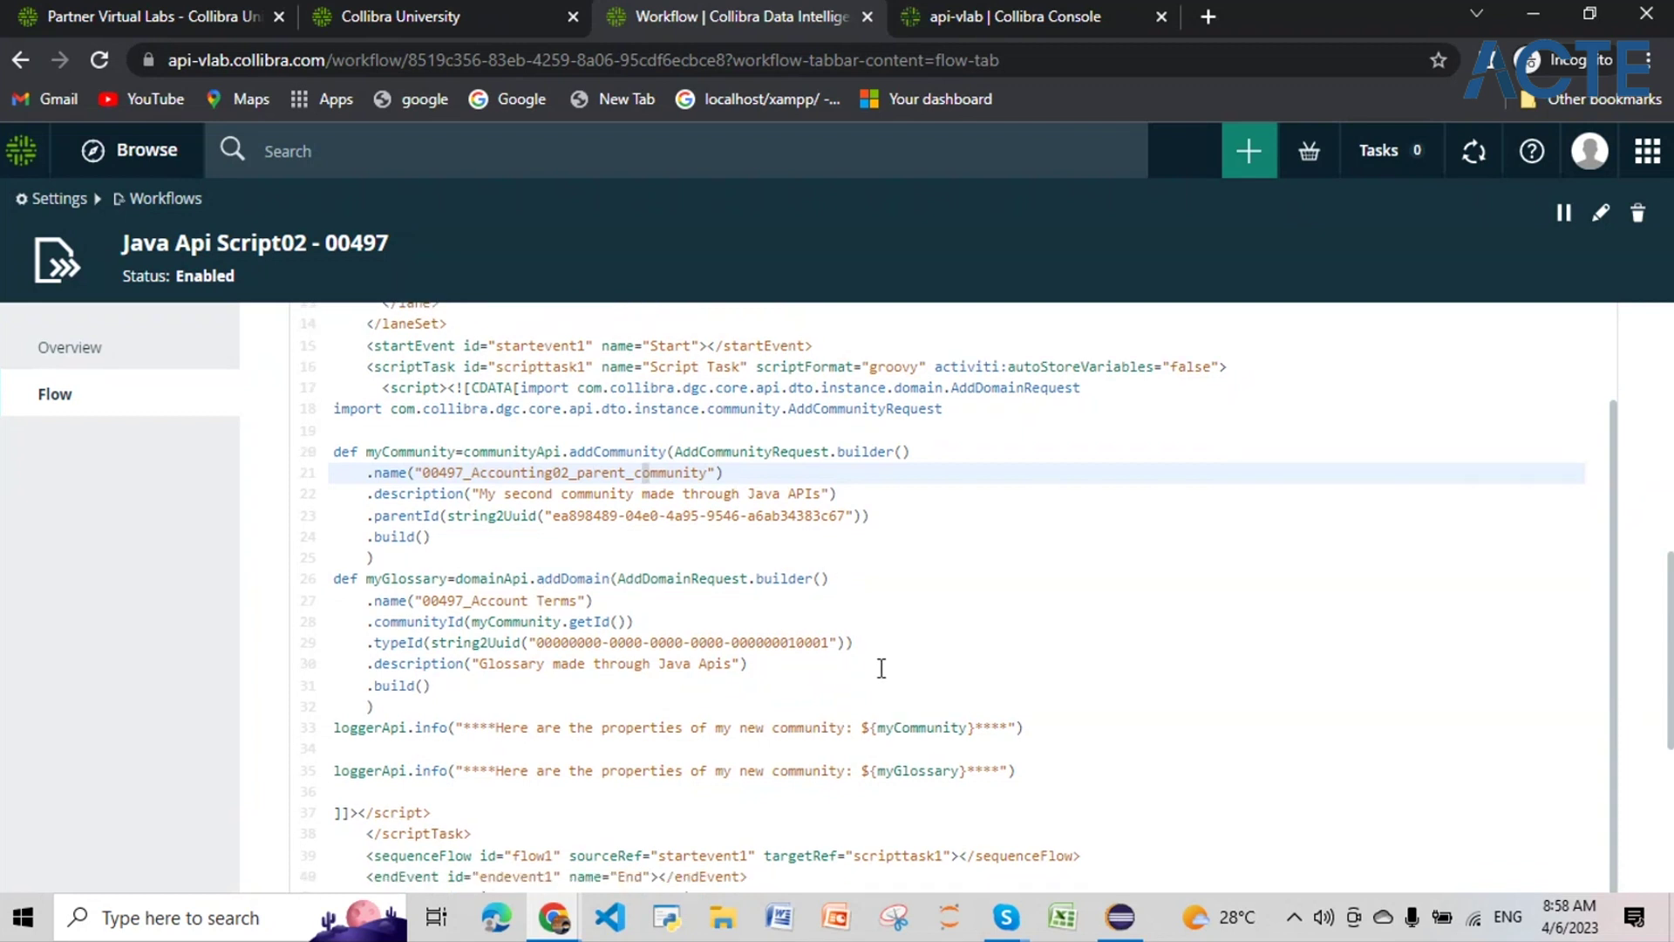
scroll(882, 668, down, 2)
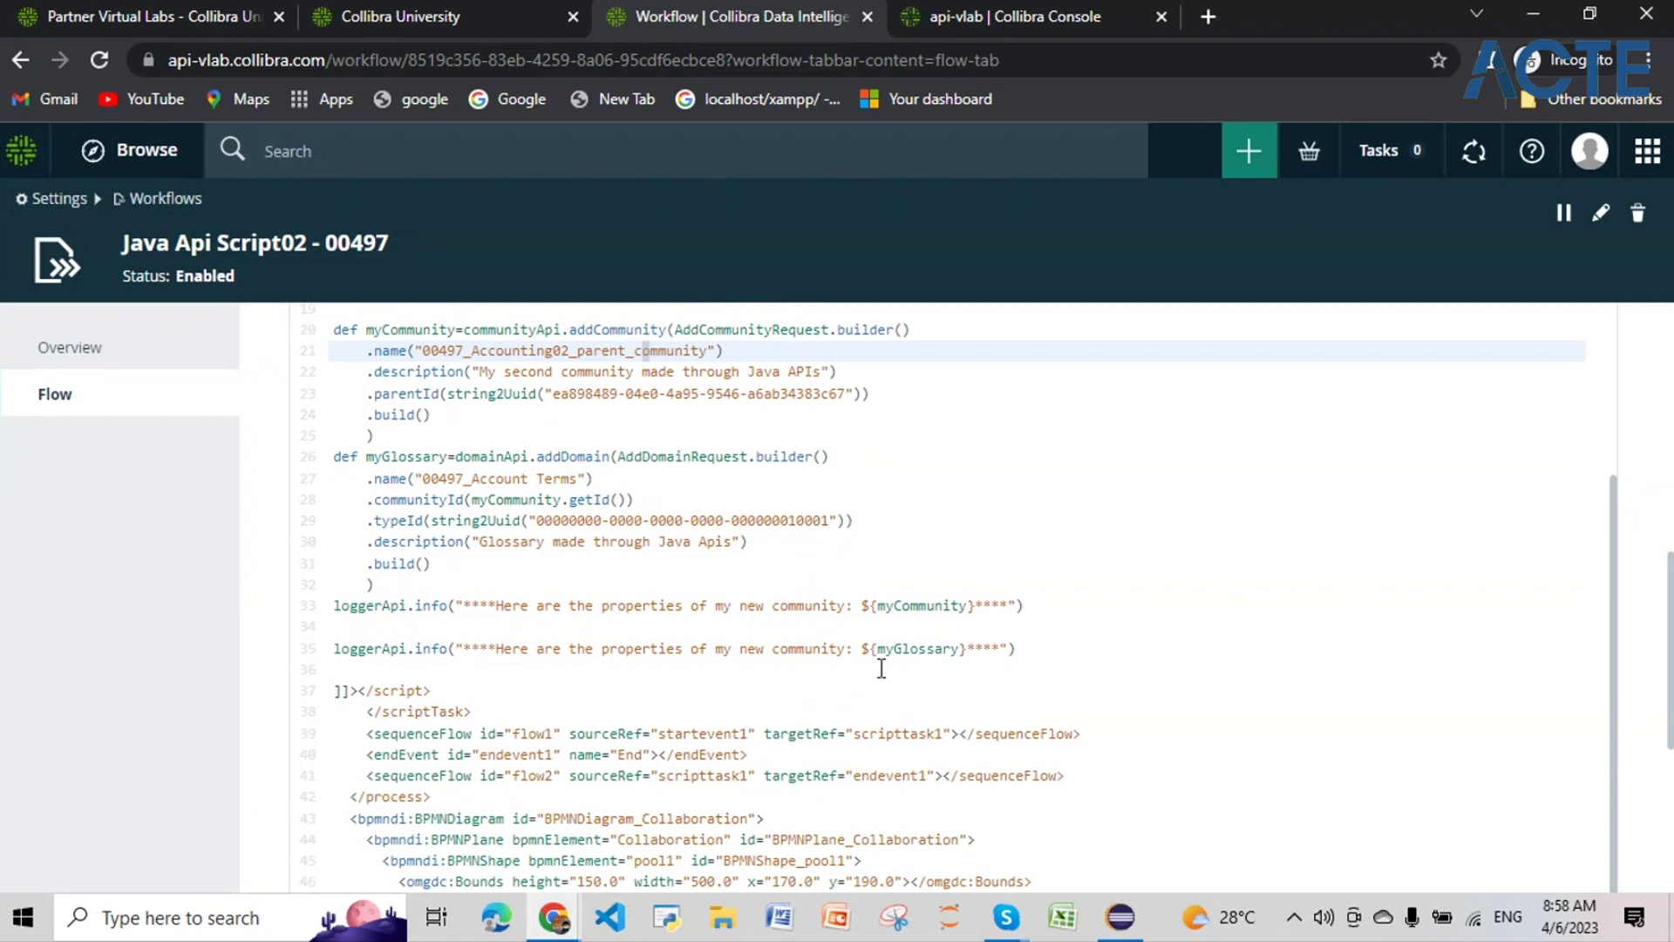
scroll(881, 669, down, 3)
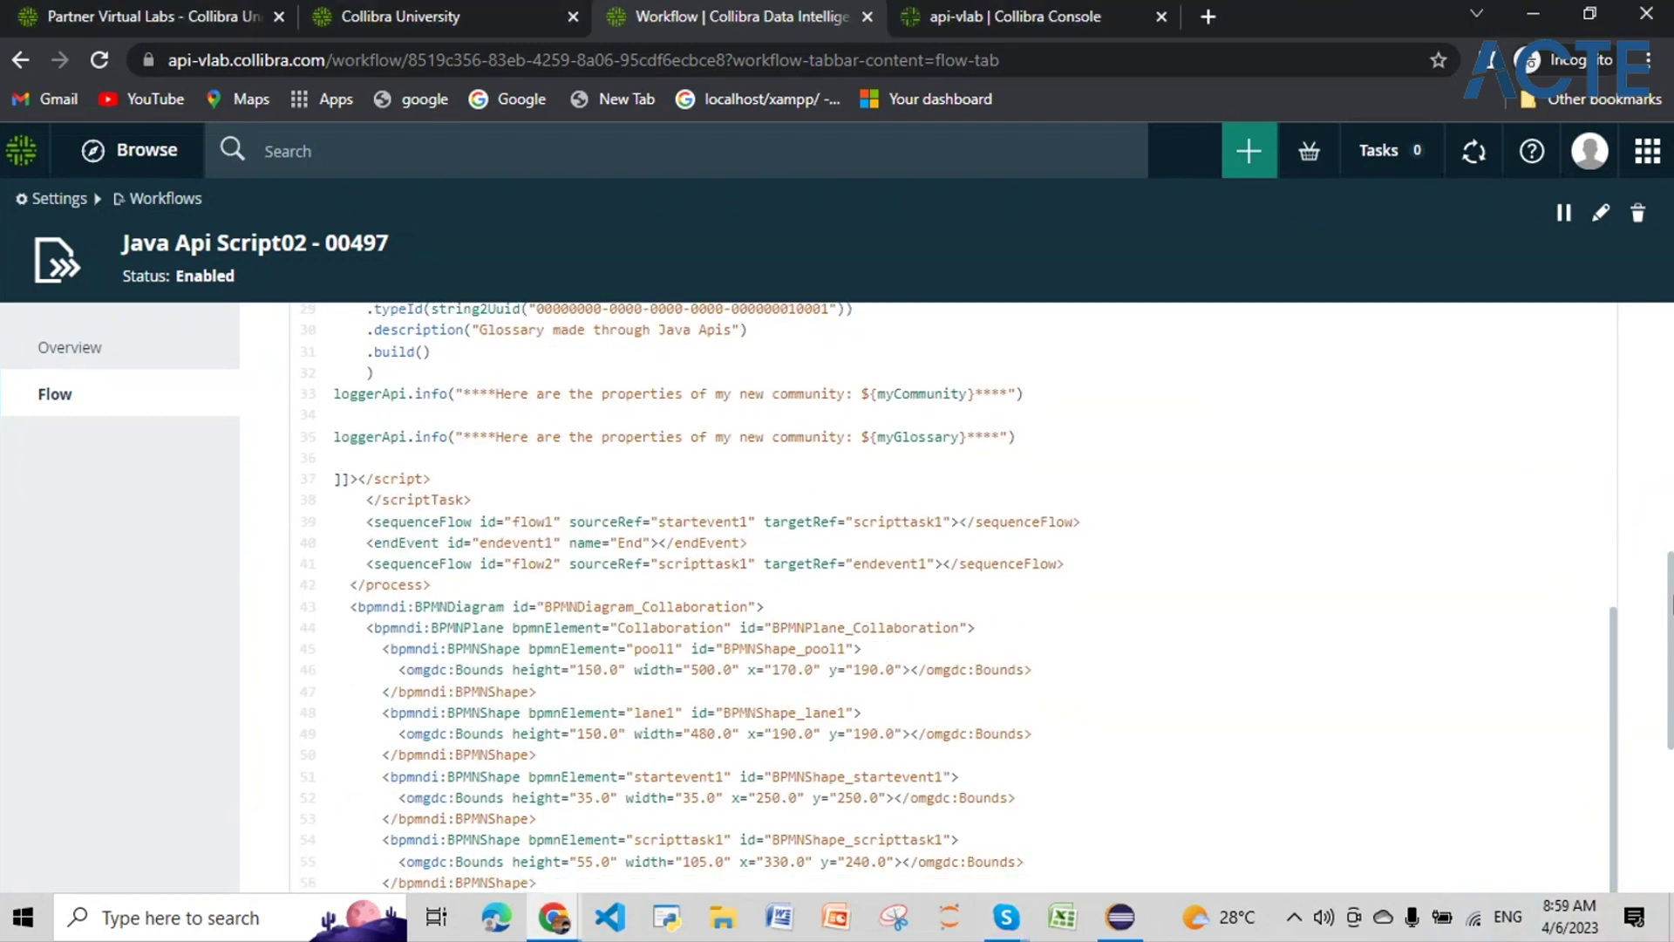
scroll(1668, 611, down, 5)
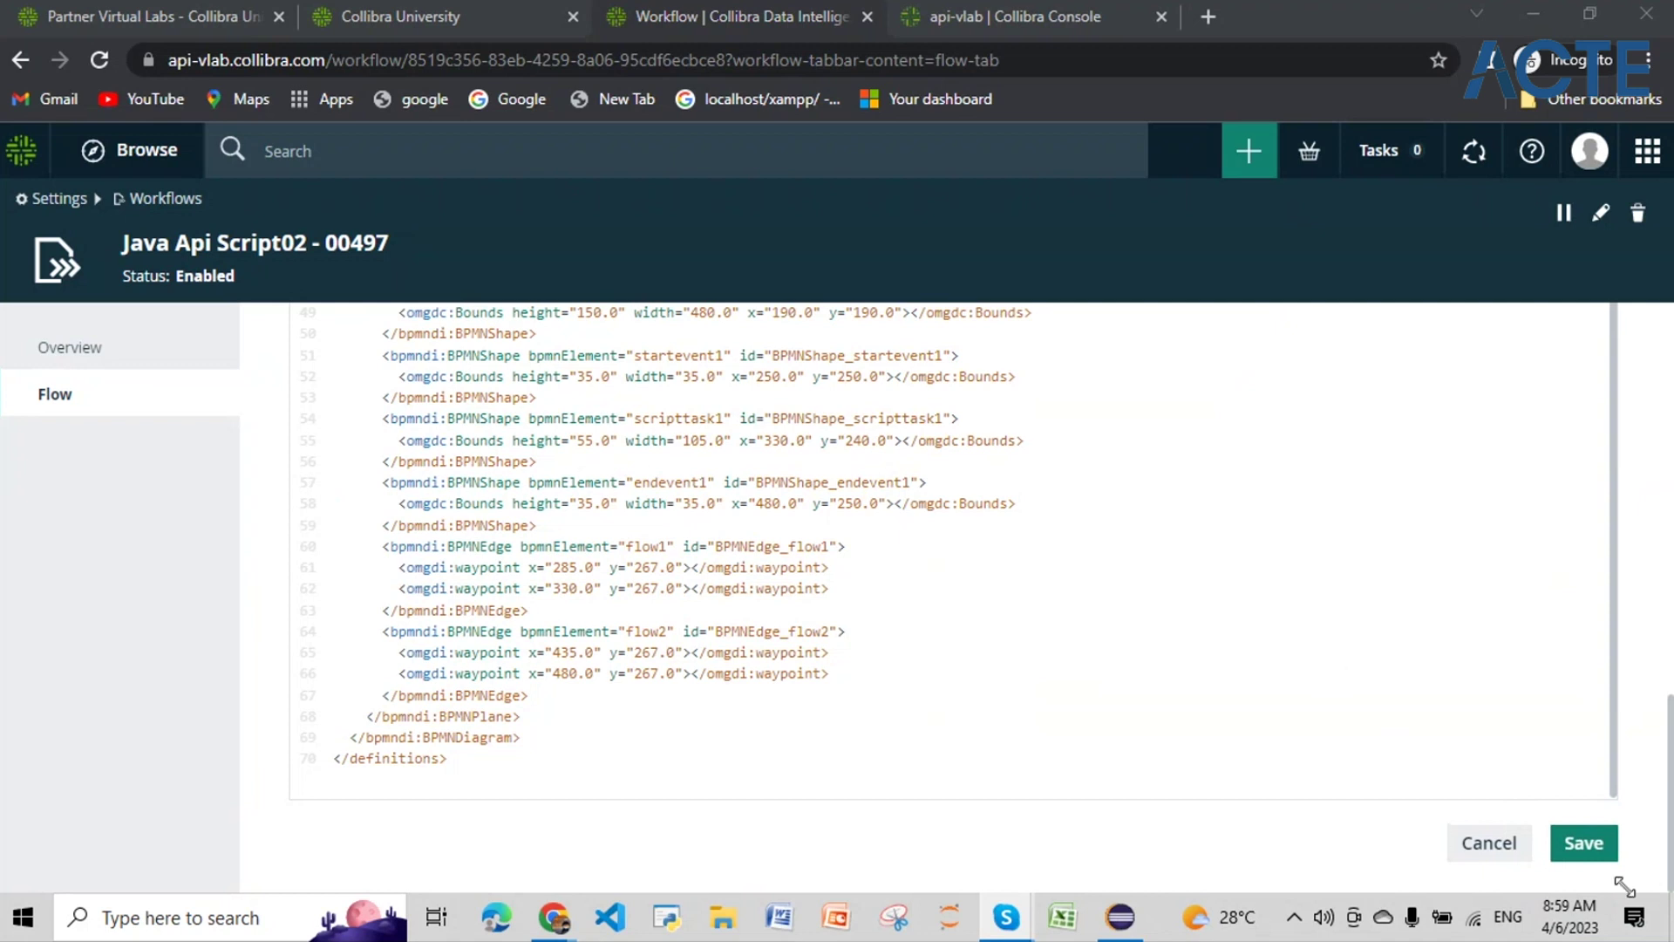
Step: Save the workflow definition creating 00497_Accounting02_parent_community and glossary 00497_Account Terms
click(1480, 775)
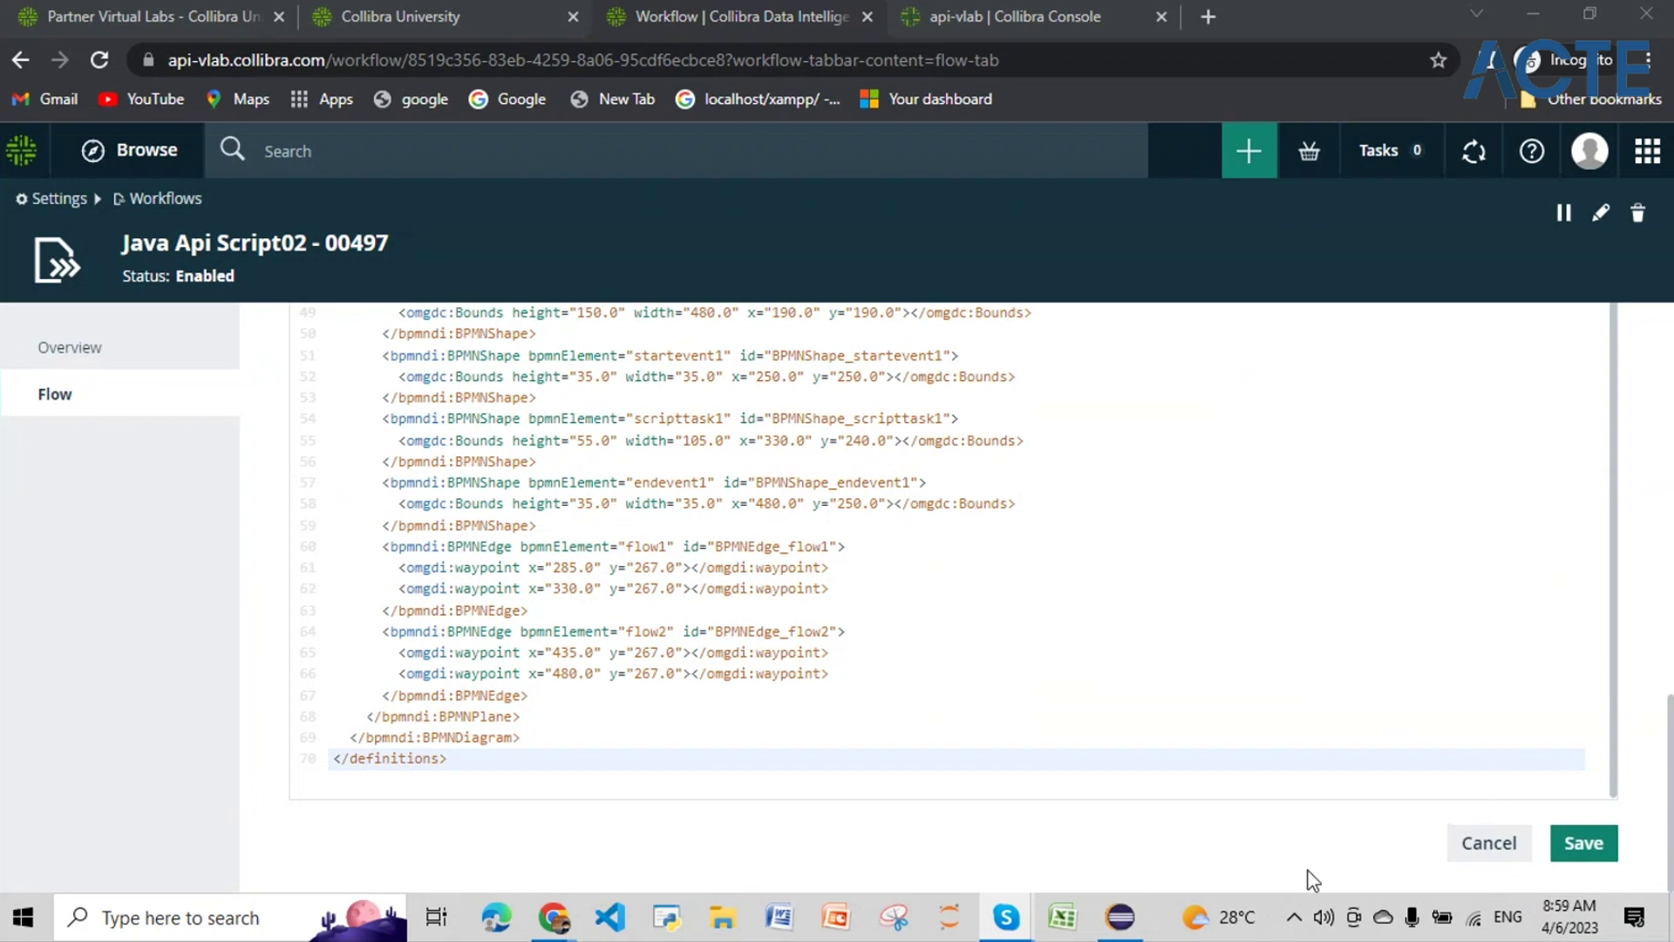
click(1576, 850)
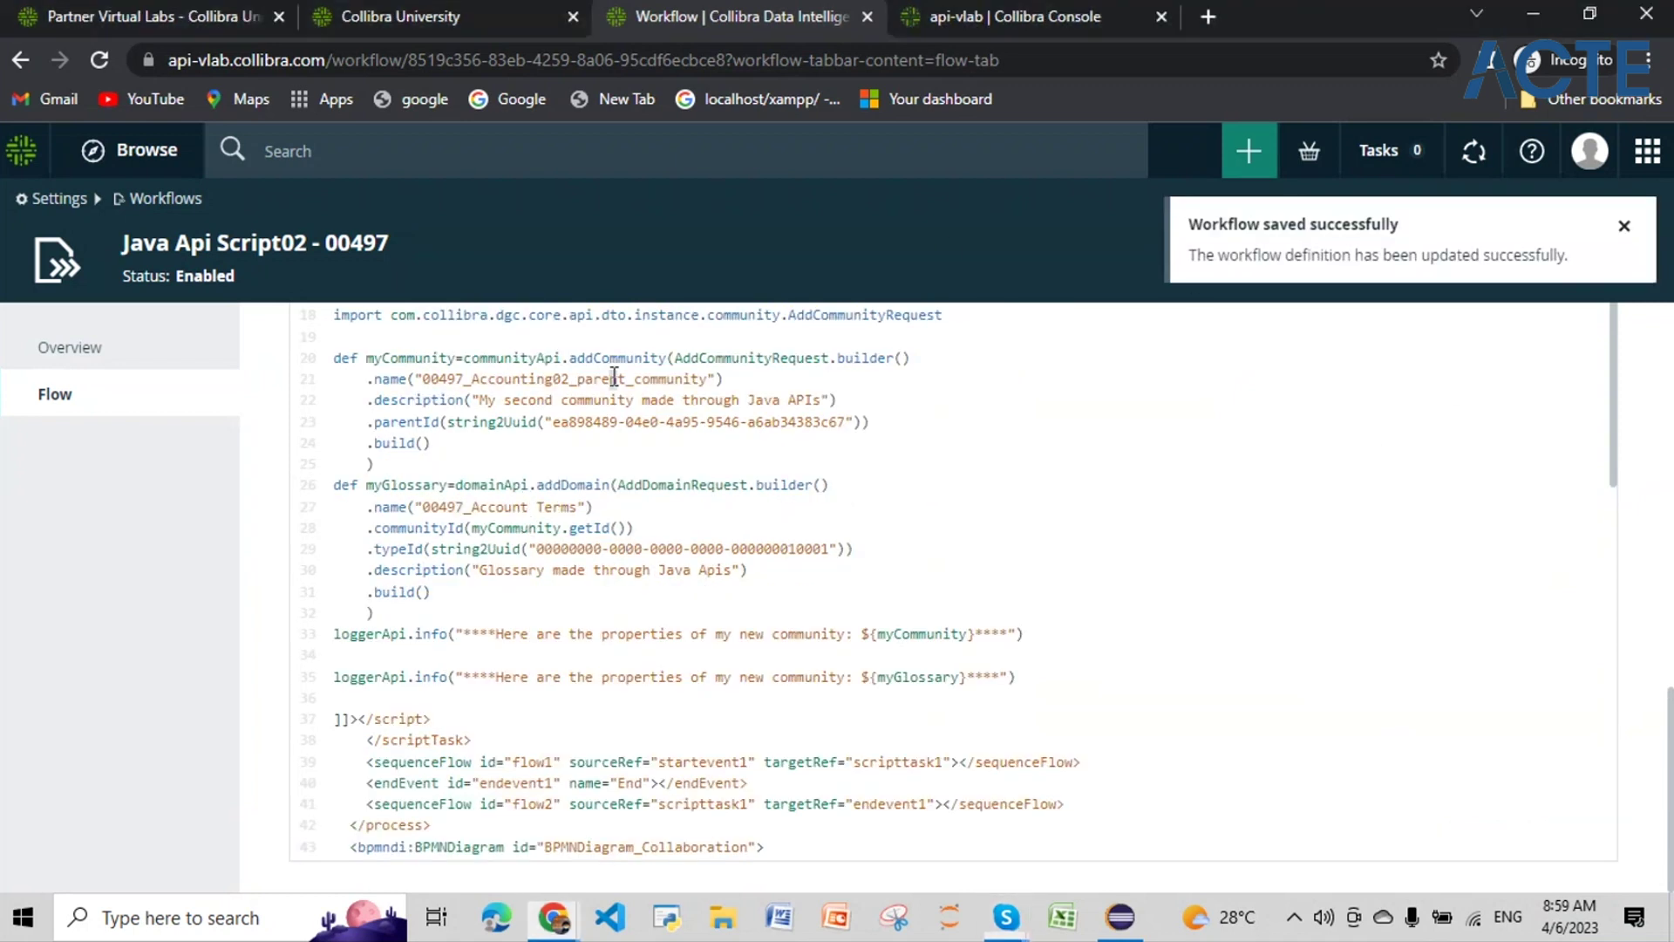
drag(709, 380, 422, 381)
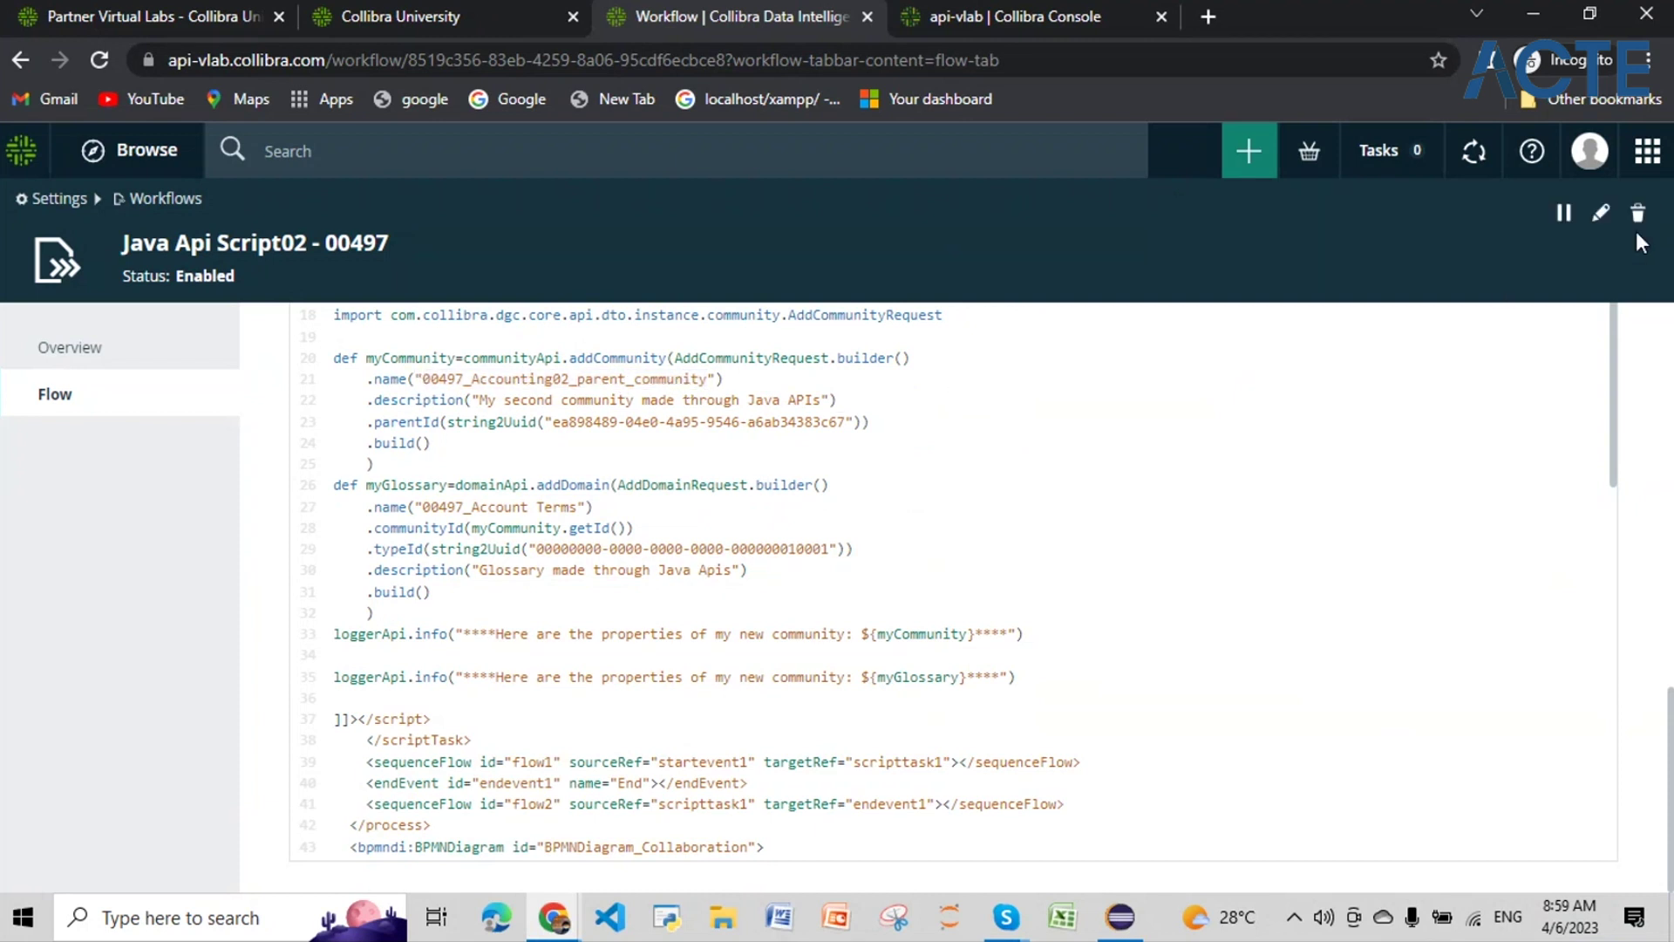
Step: Start the Java Api Script02 - 00497 workflow, found by searching 00497
click(1247, 154)
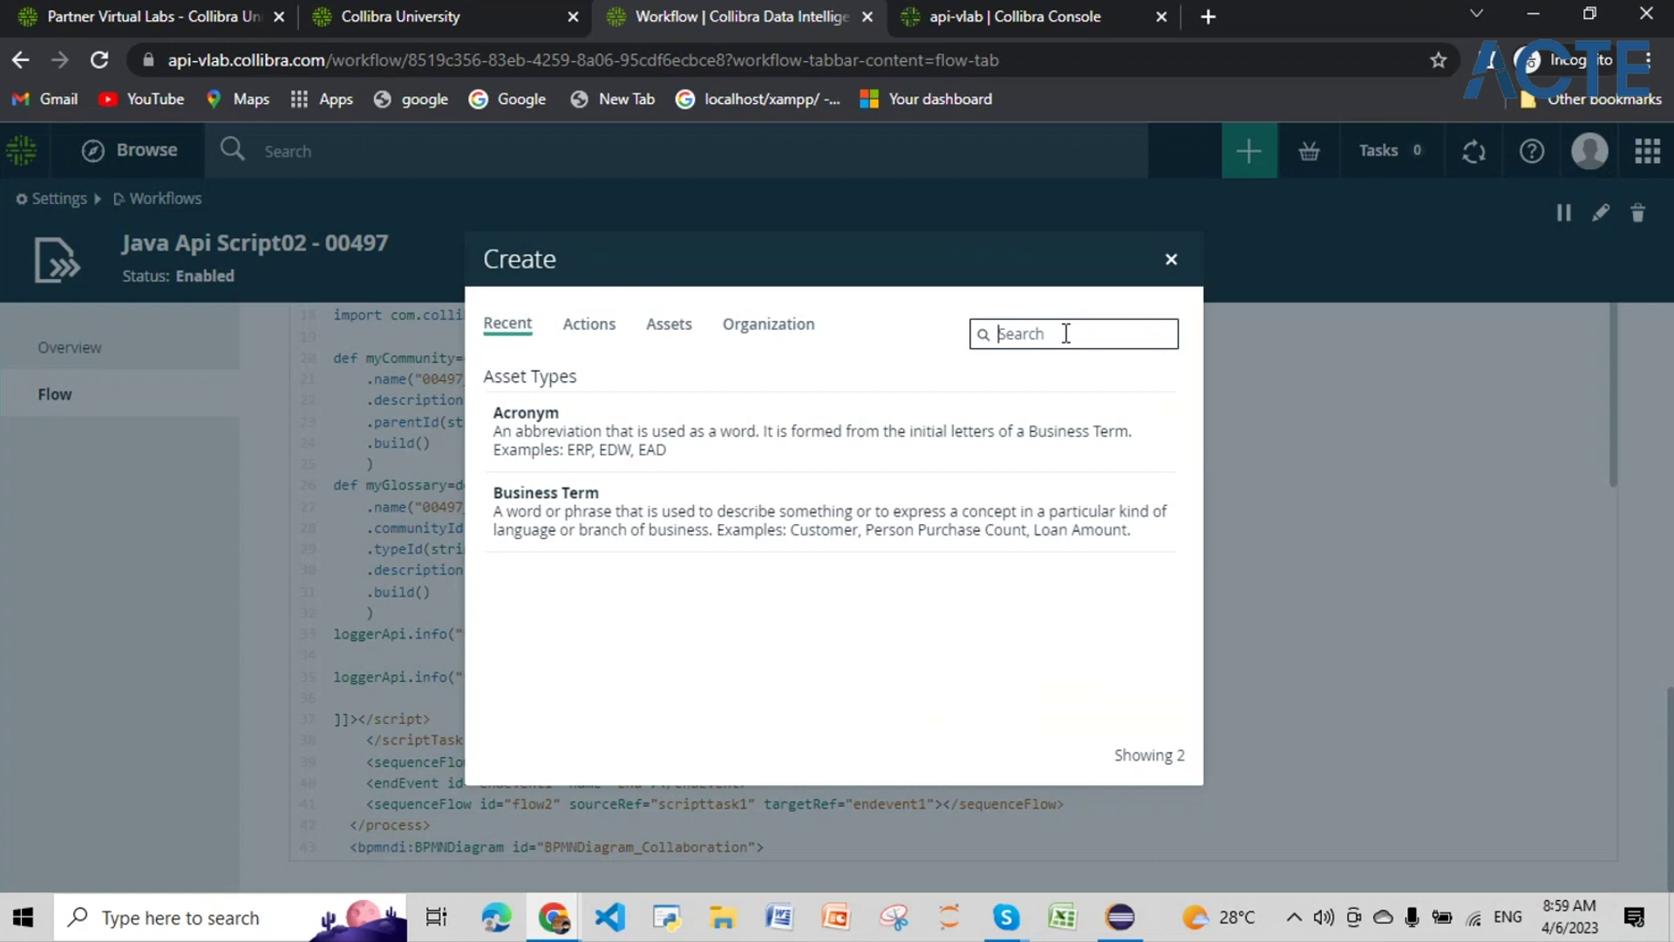
text(0049700)
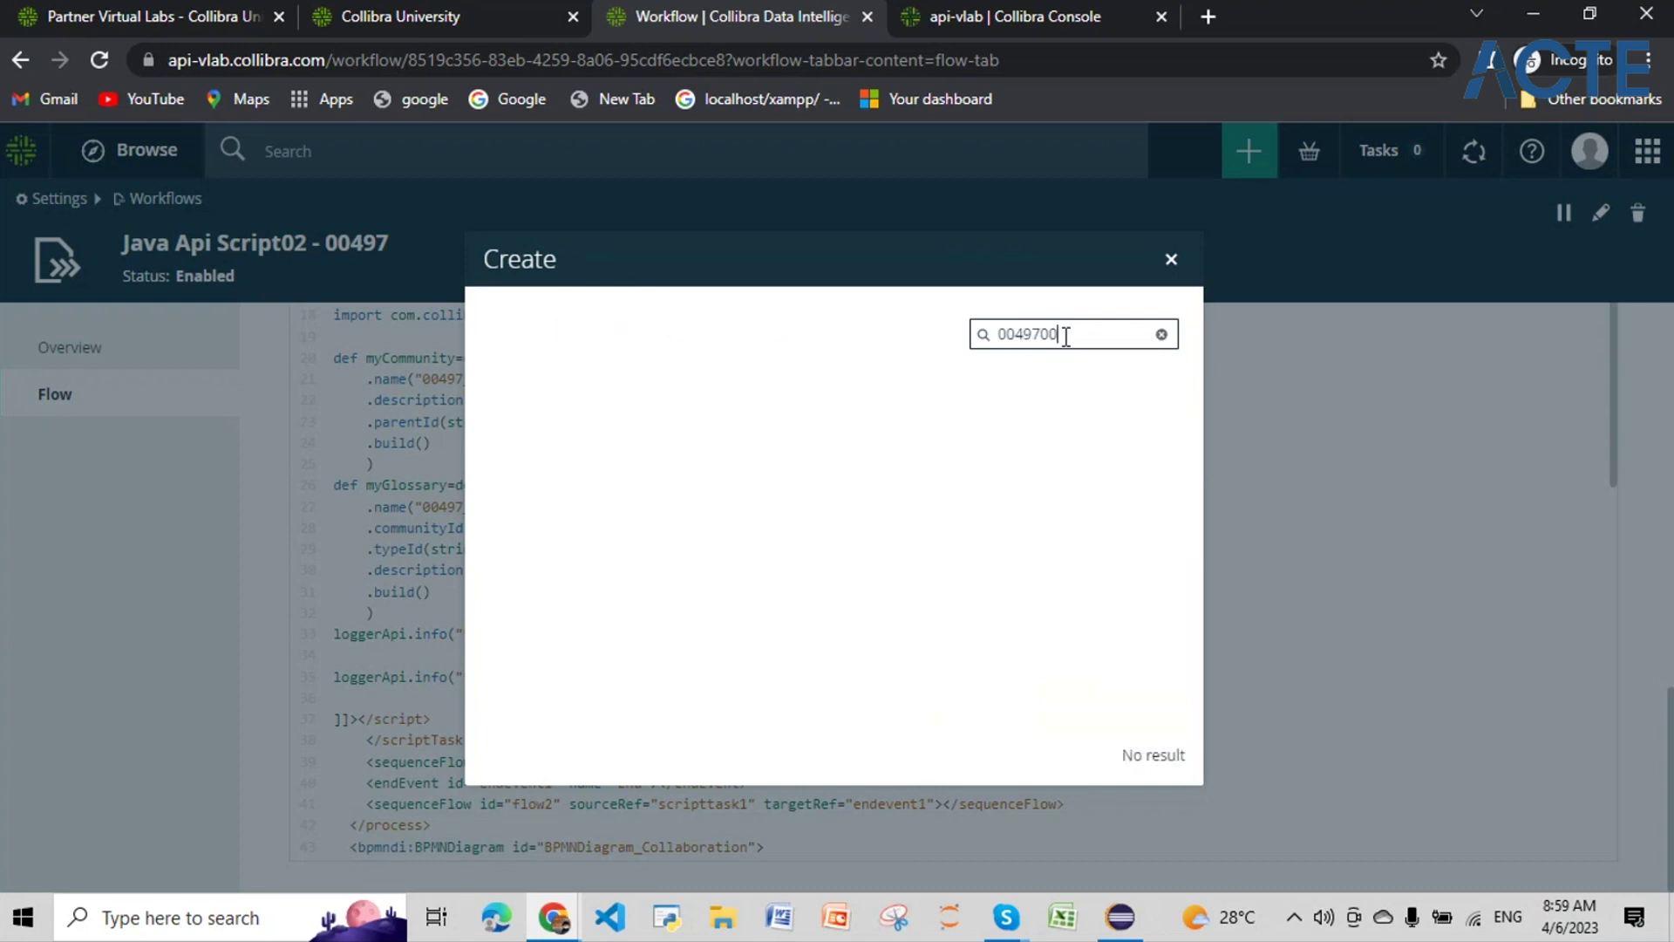
key(BackSpace)
key(BackSpace)
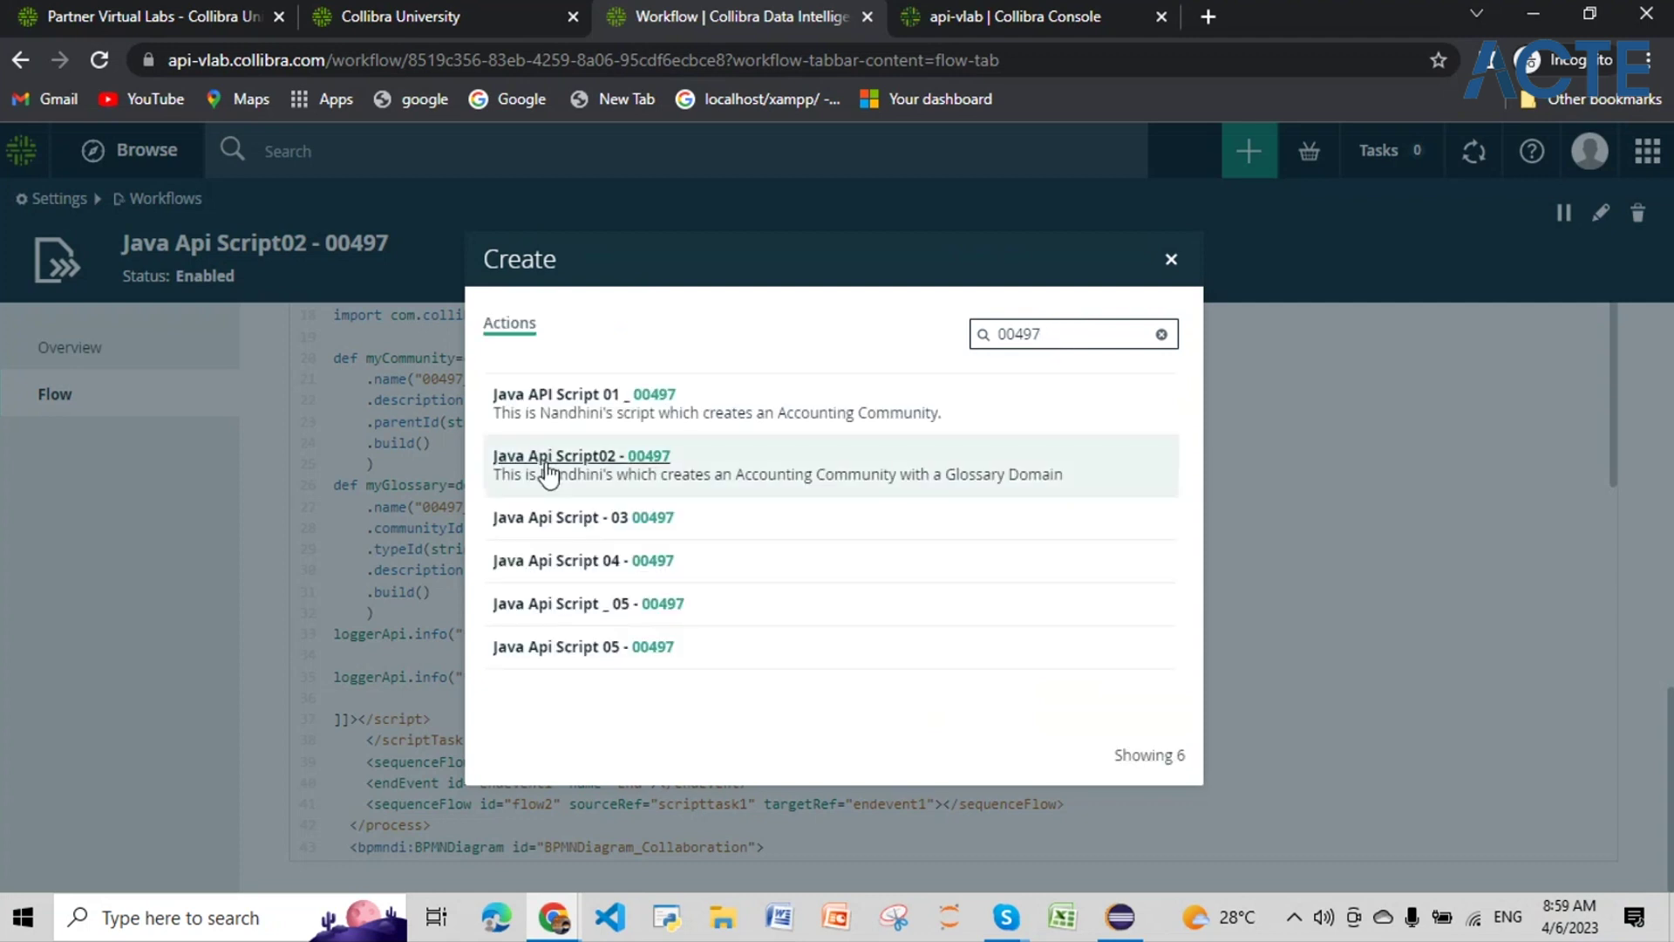
click(548, 473)
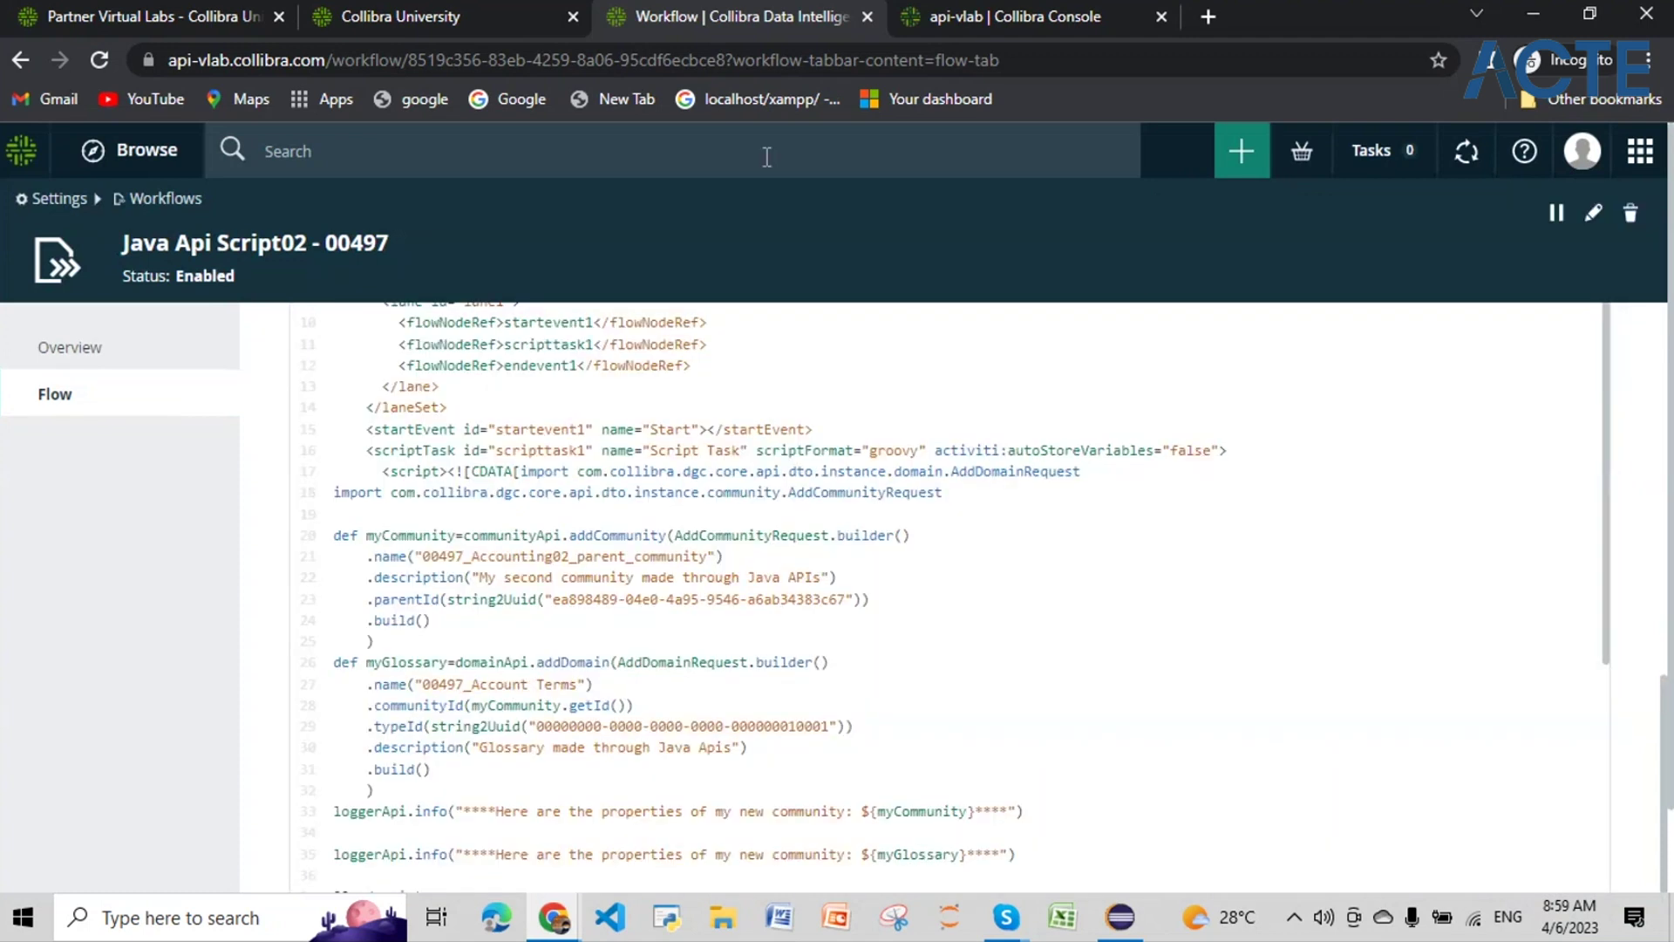
Step: Search for and open 00497_Accounting02_parent_community, which holds the 00497_Account Terms glossary
click(767, 157)
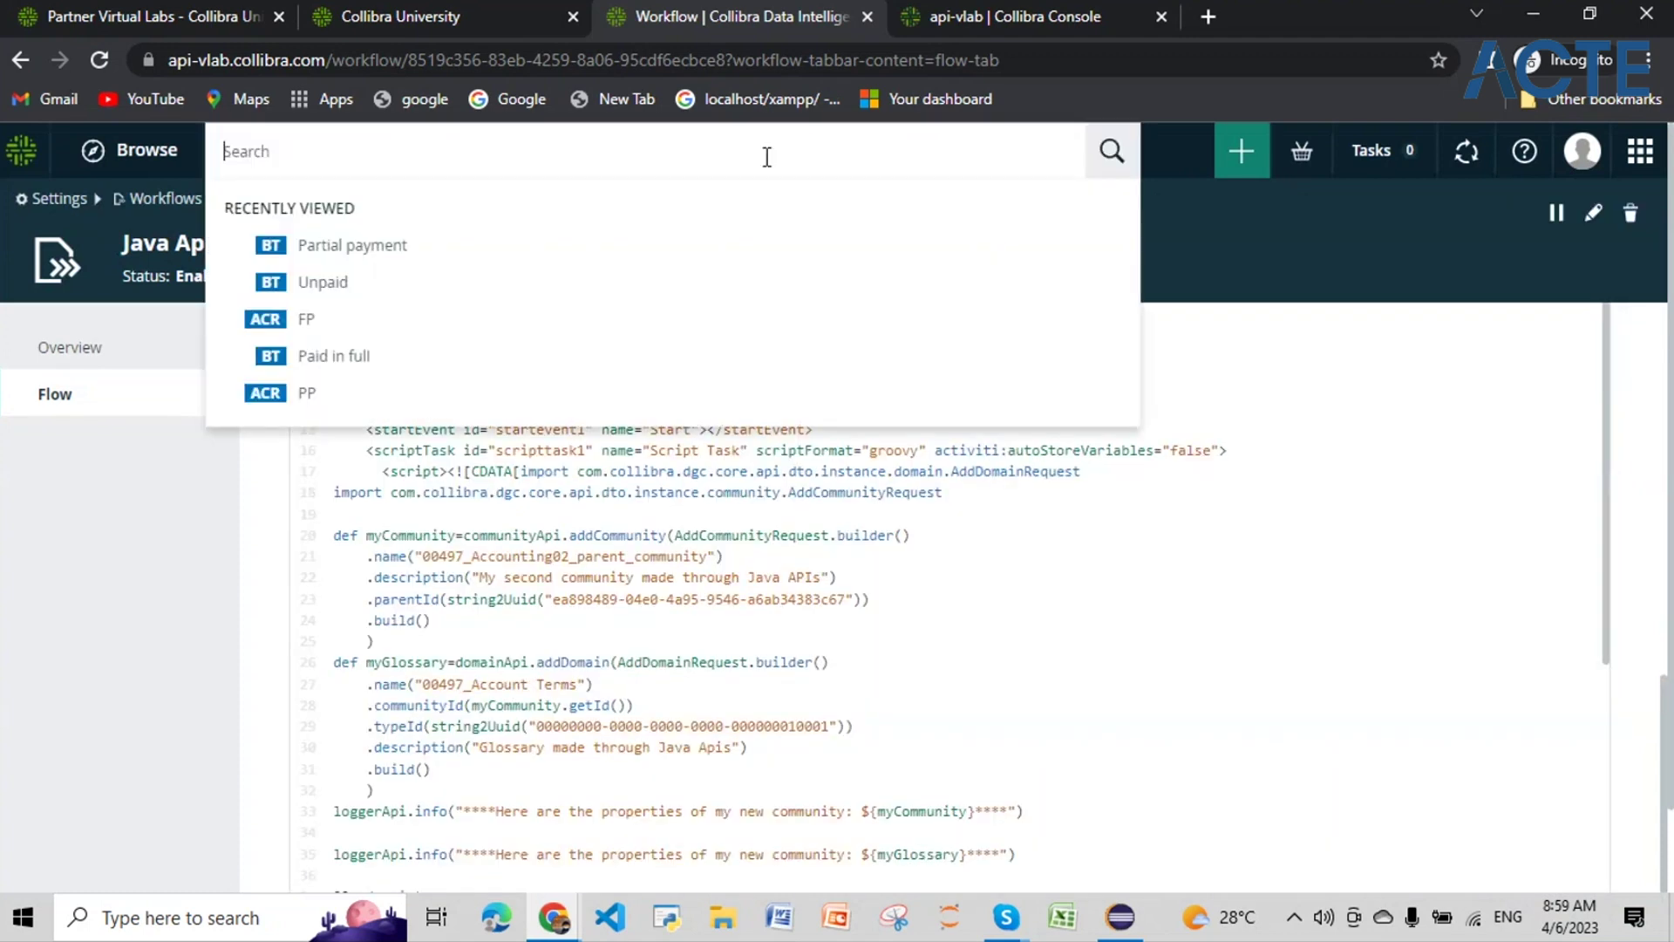
text(00497_Accounting02_parent_community)
key(Return)
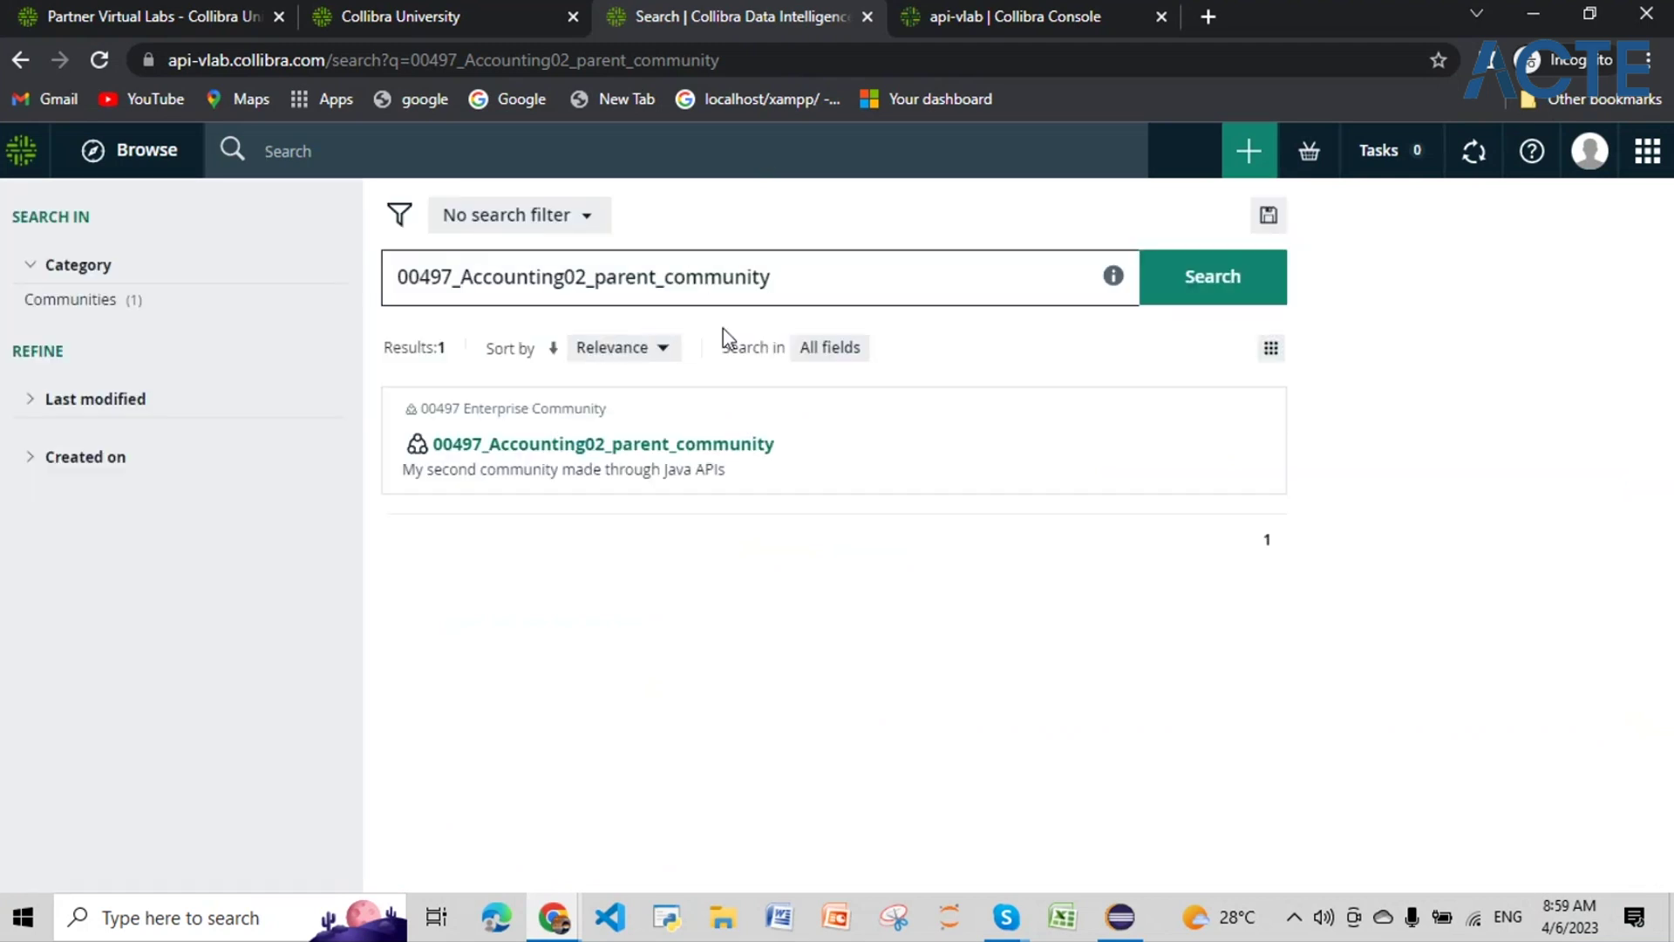
click(706, 449)
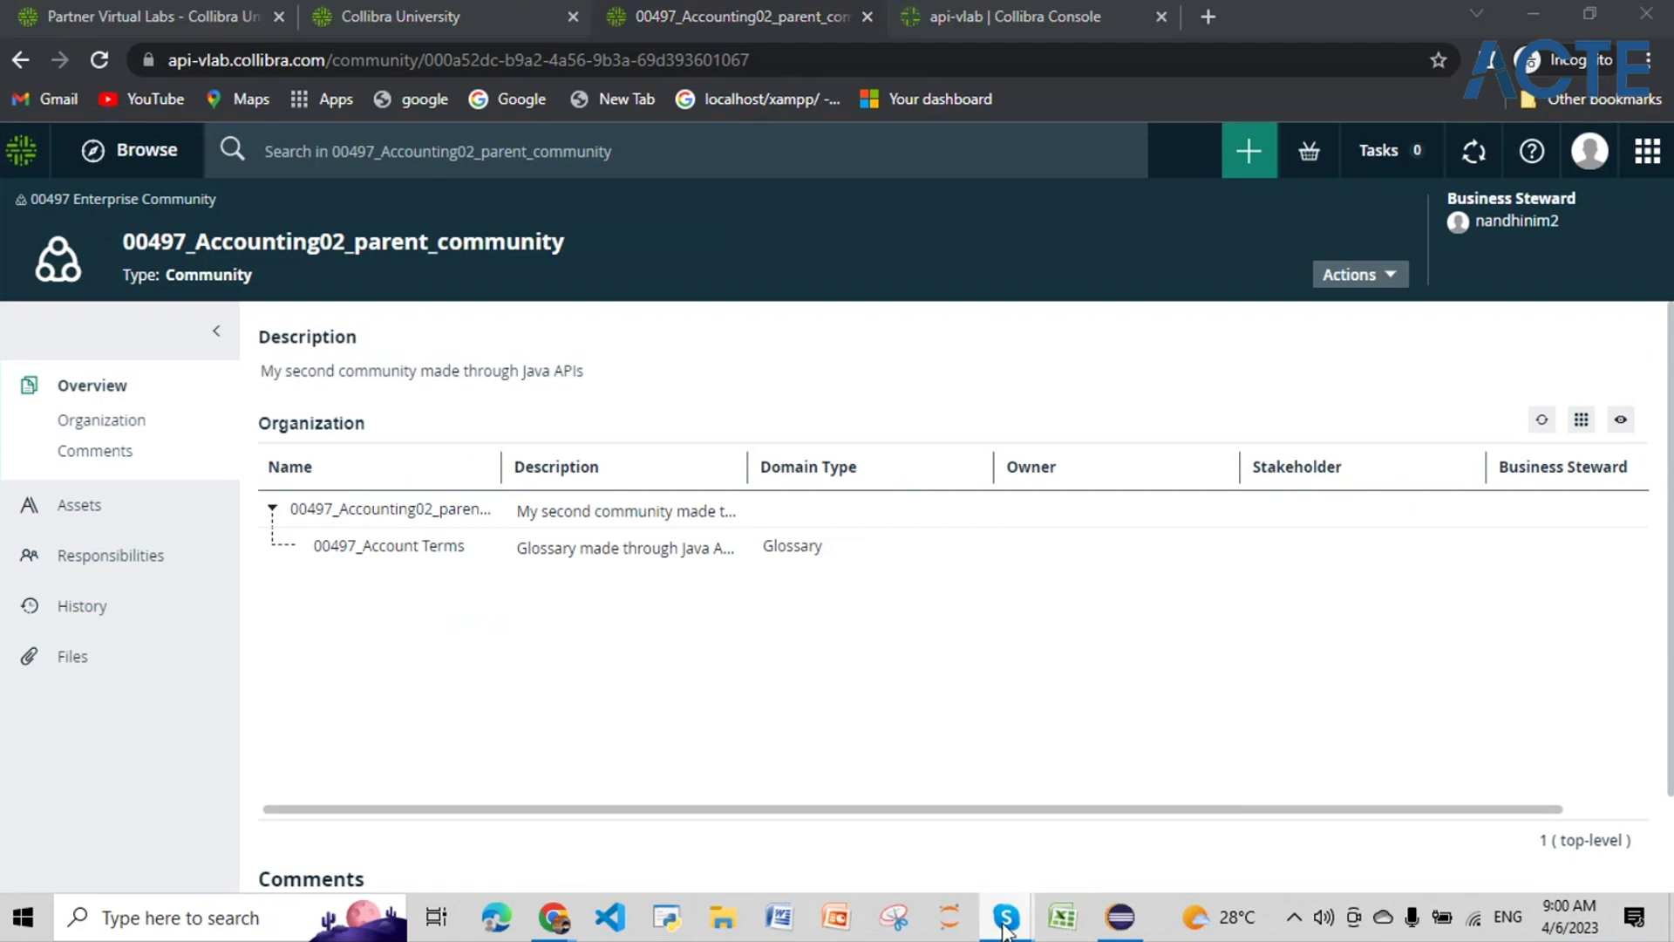
mouse_move(1120, 930)
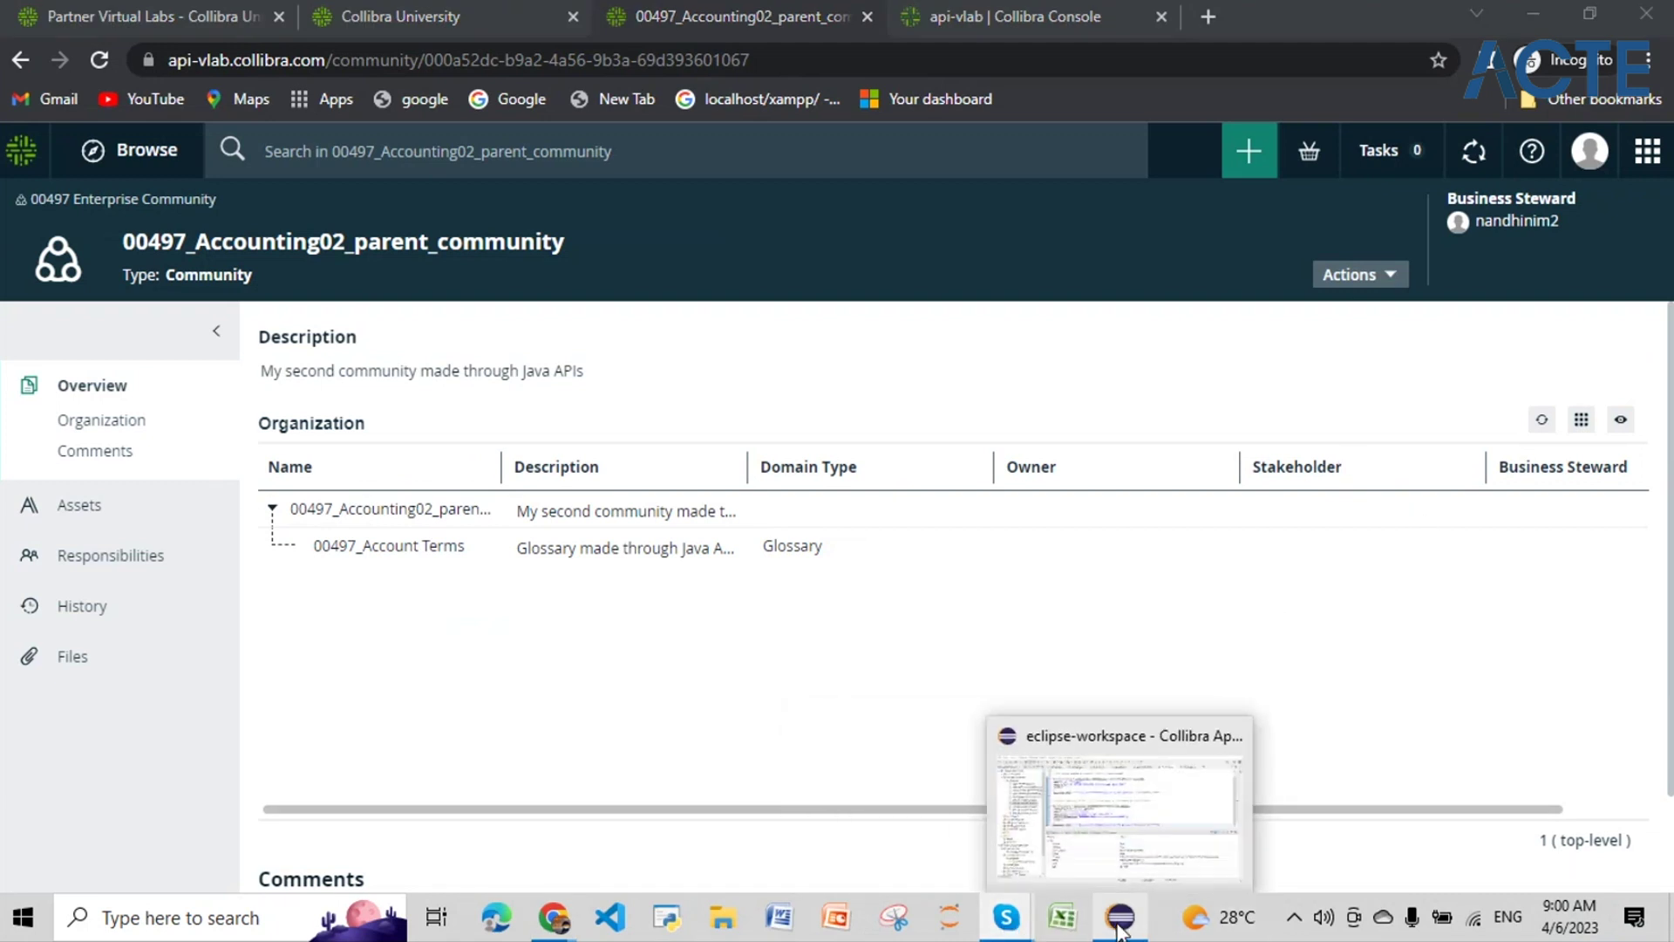
Step: Take the Groovy script from the Script Task in java_api_script03_zz.bpmn
click(1128, 826)
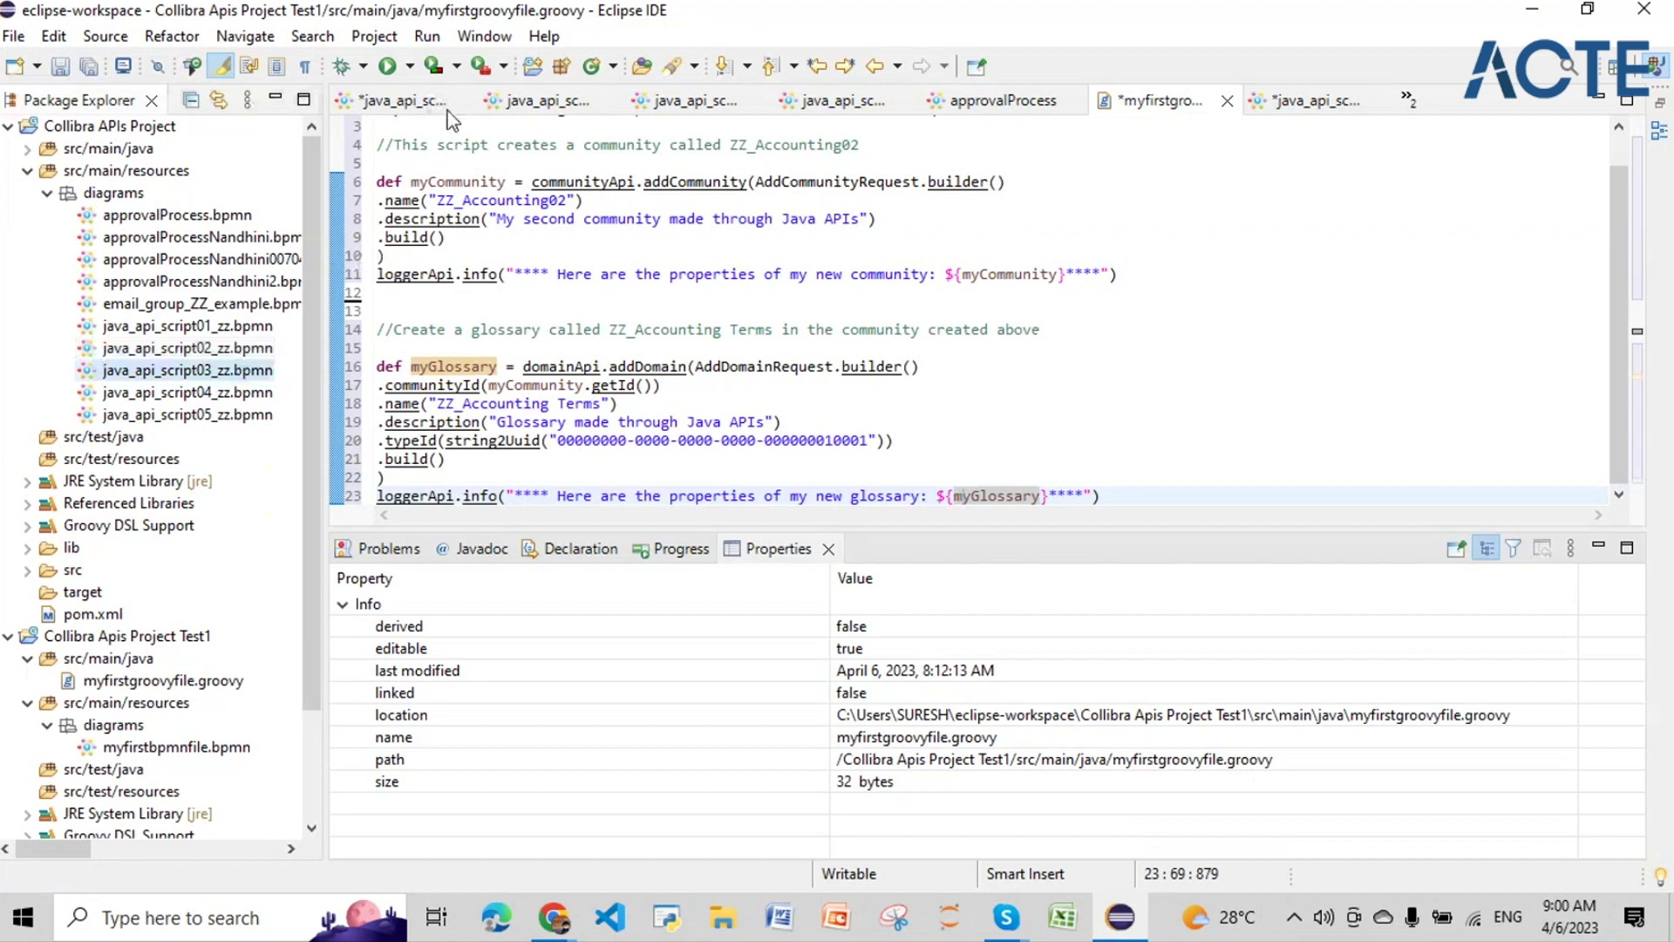
click(536, 100)
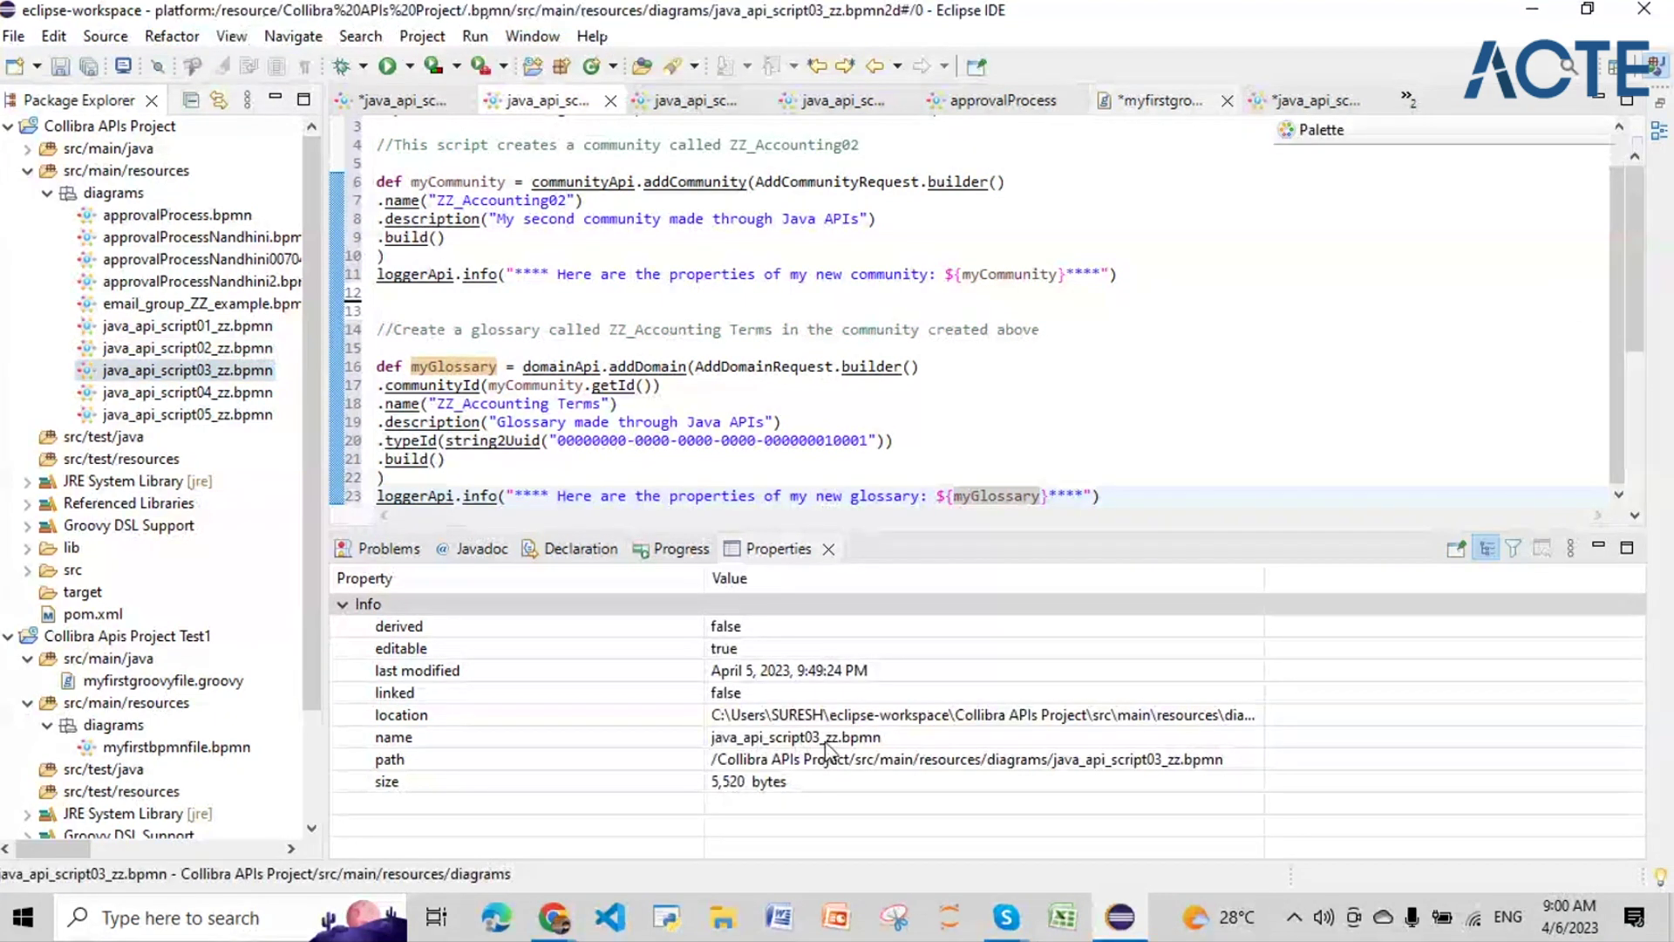
click(633, 301)
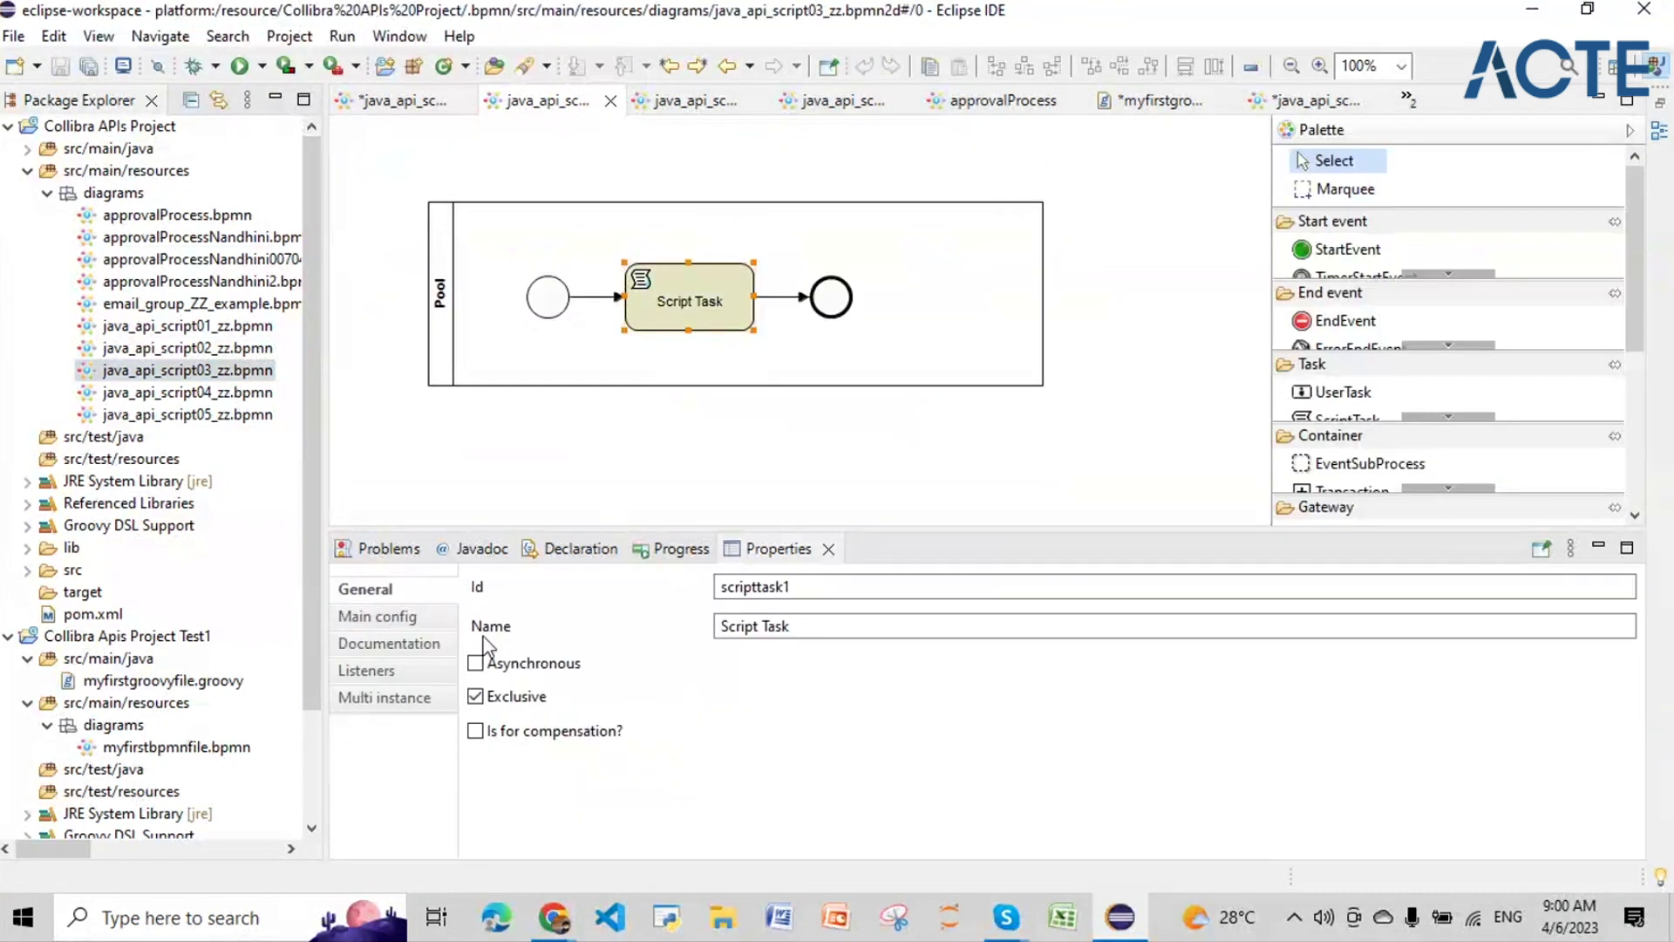
click(380, 616)
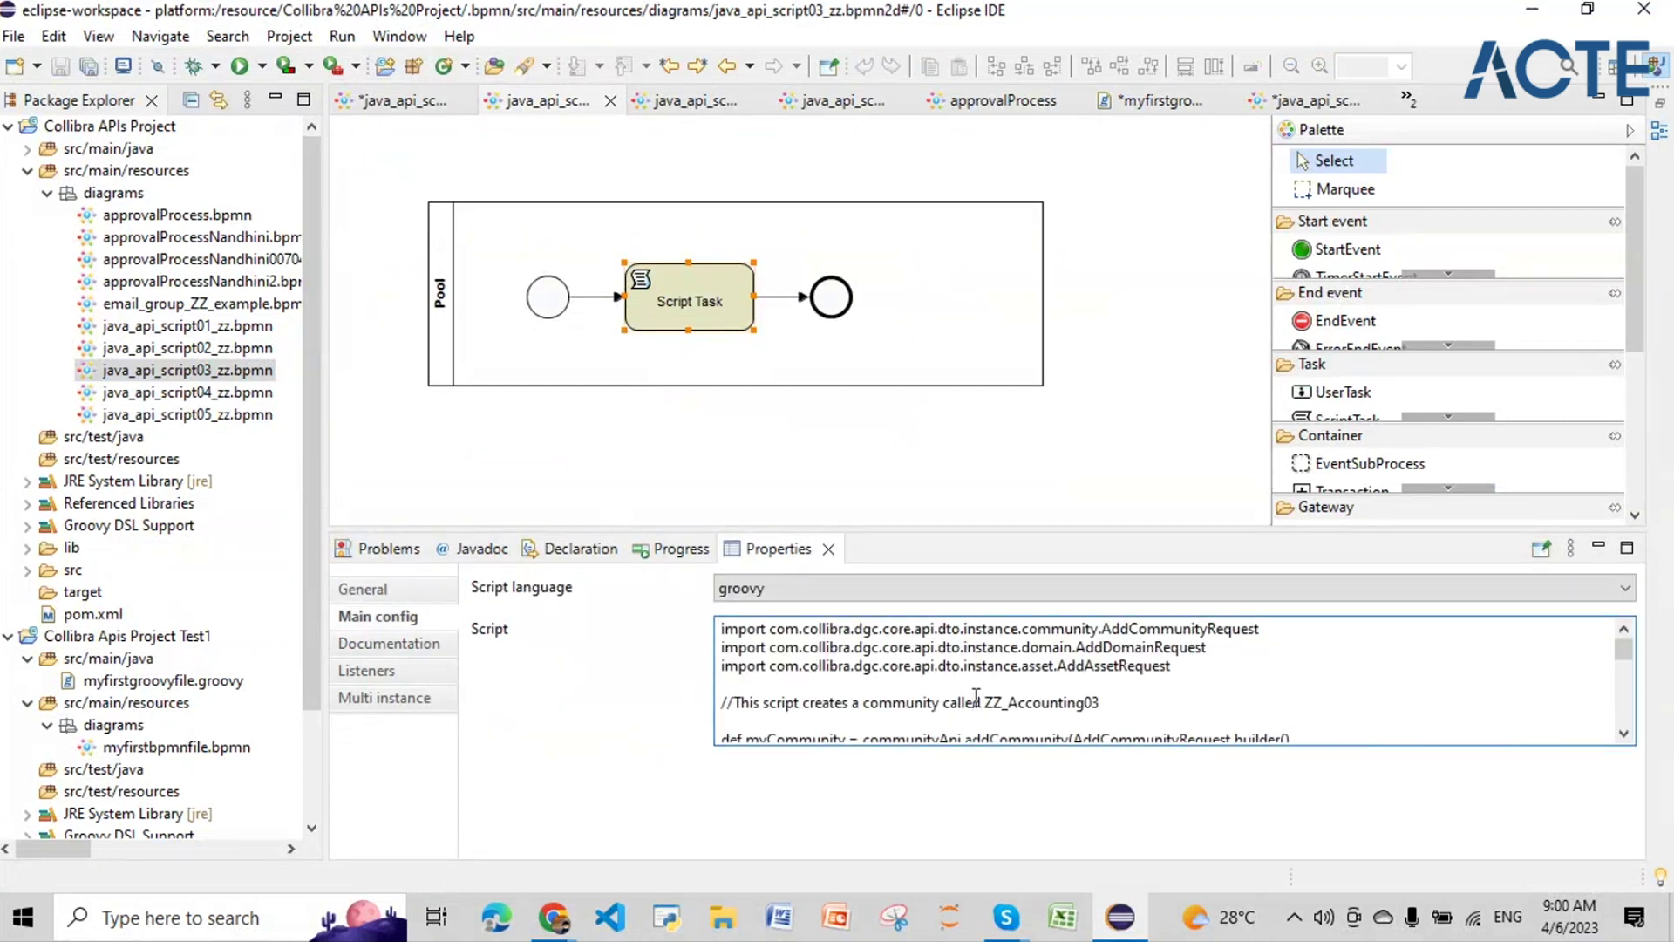
key(ctrl+a)
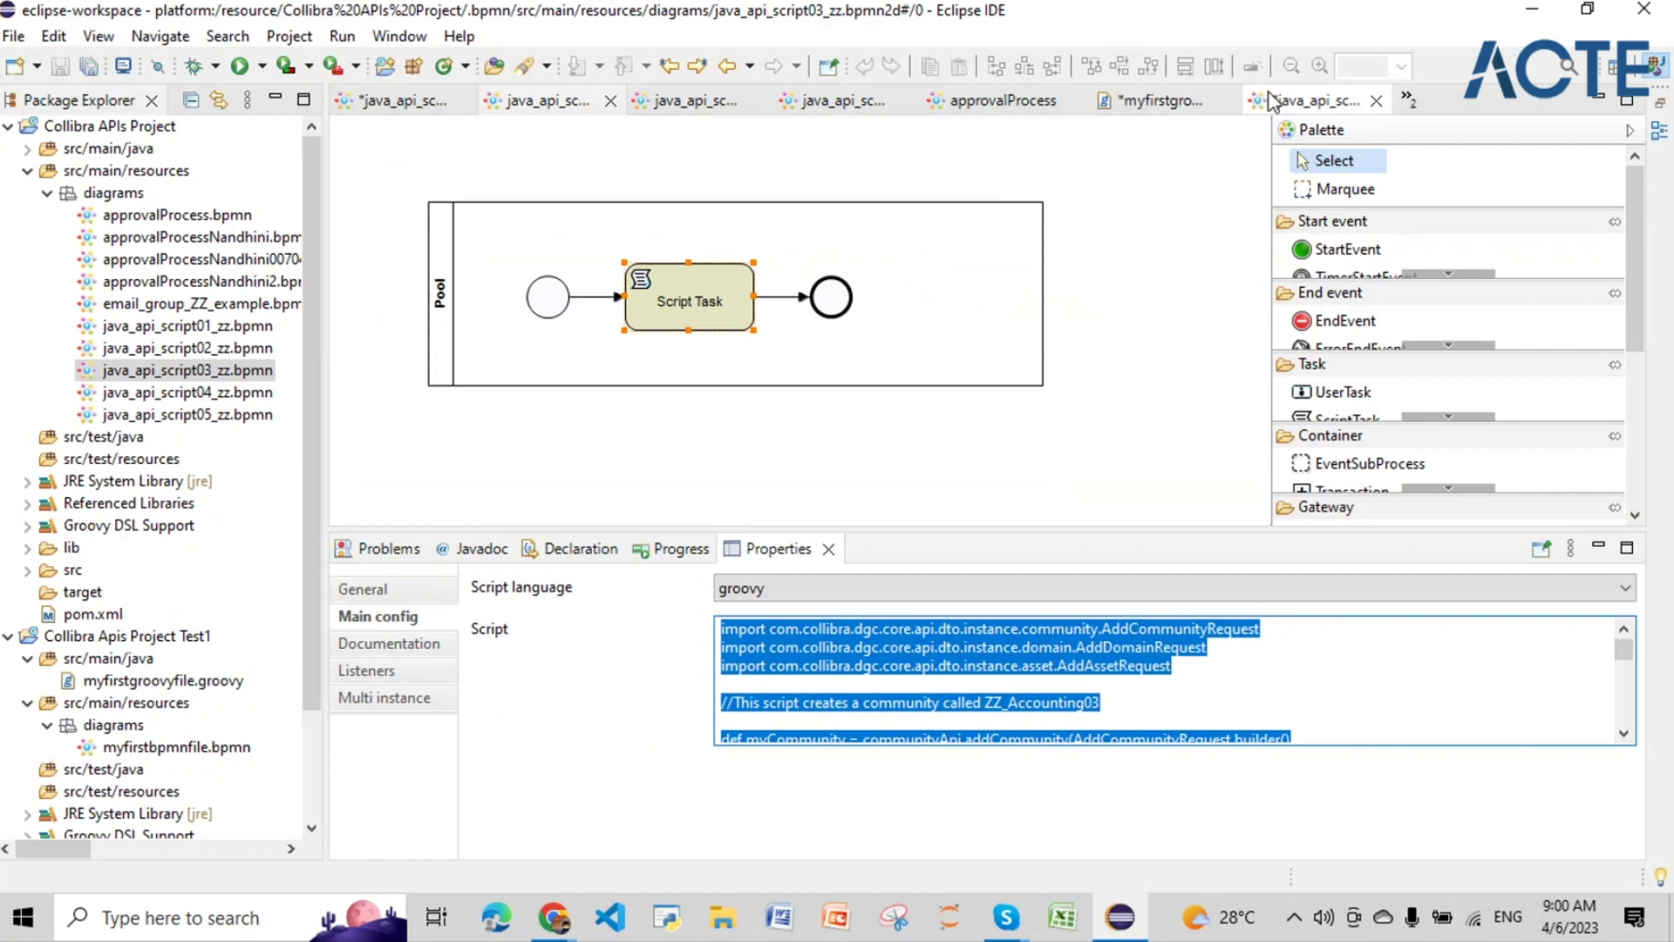
key(ctrl+x)
Step: Replace all code in myfirstgroovyfile.groovy with the copied ZZ_Accounting03 script
click(1134, 99)
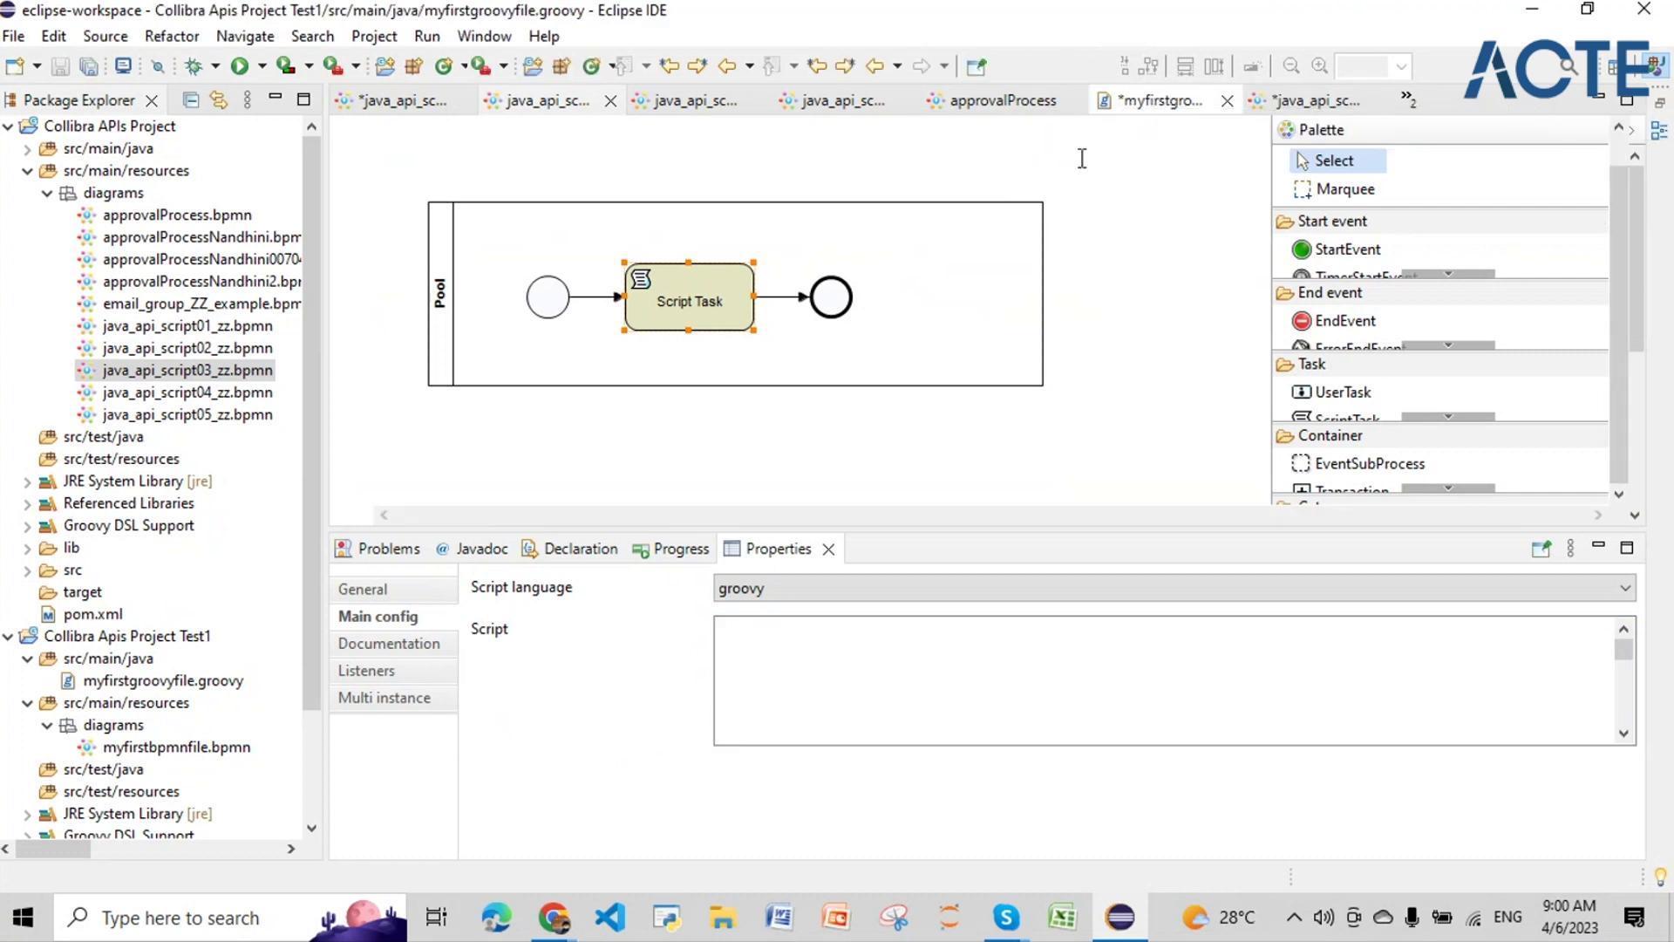
key(ctrl+a)
key(Delete)
key(ctrl+v)
scroll(787, 284, up, 15)
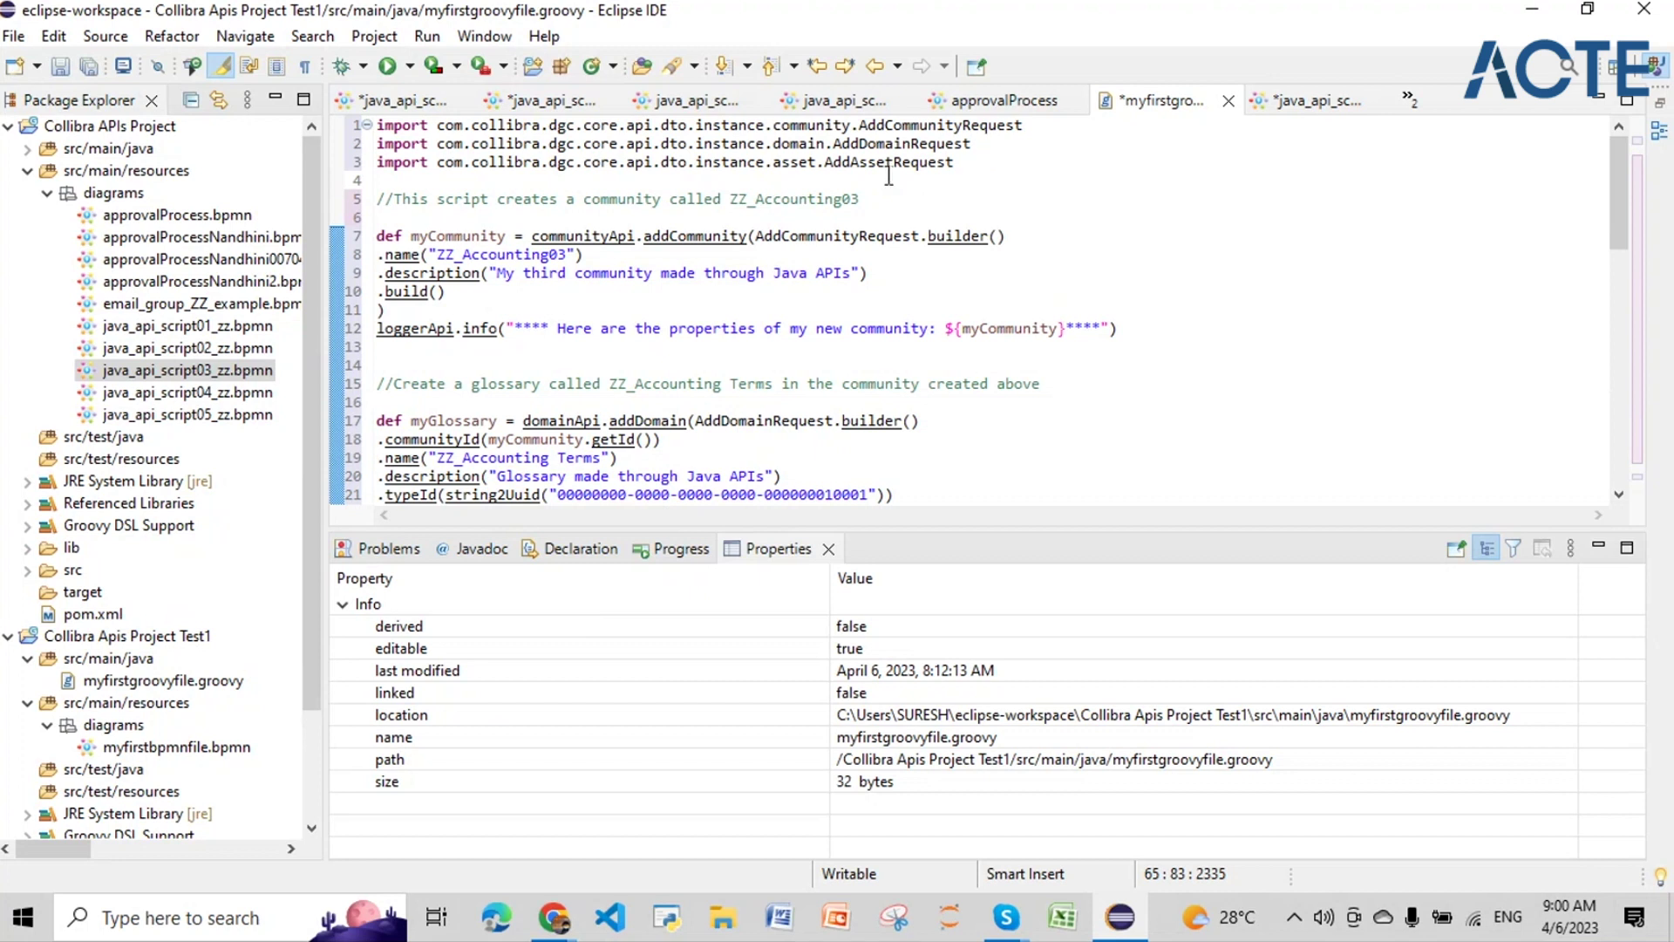
click(381, 126)
drag(381, 125, 844, 143)
drag(955, 163, 820, 162)
drag(378, 236, 688, 345)
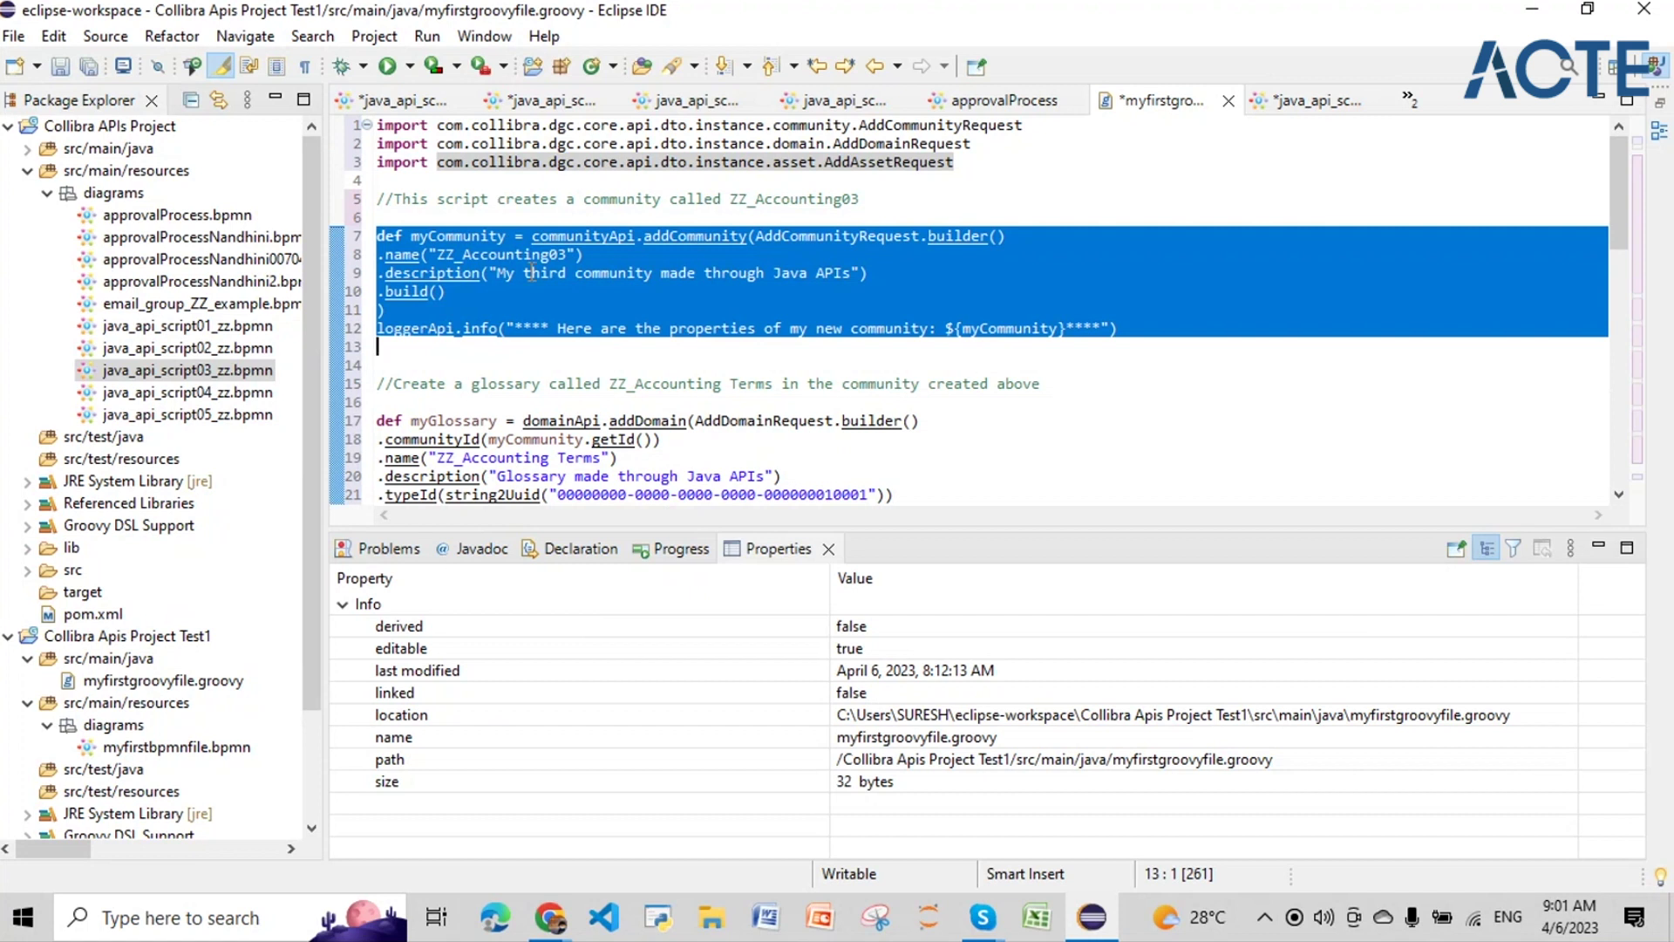
scroll(576, 293, down, 3)
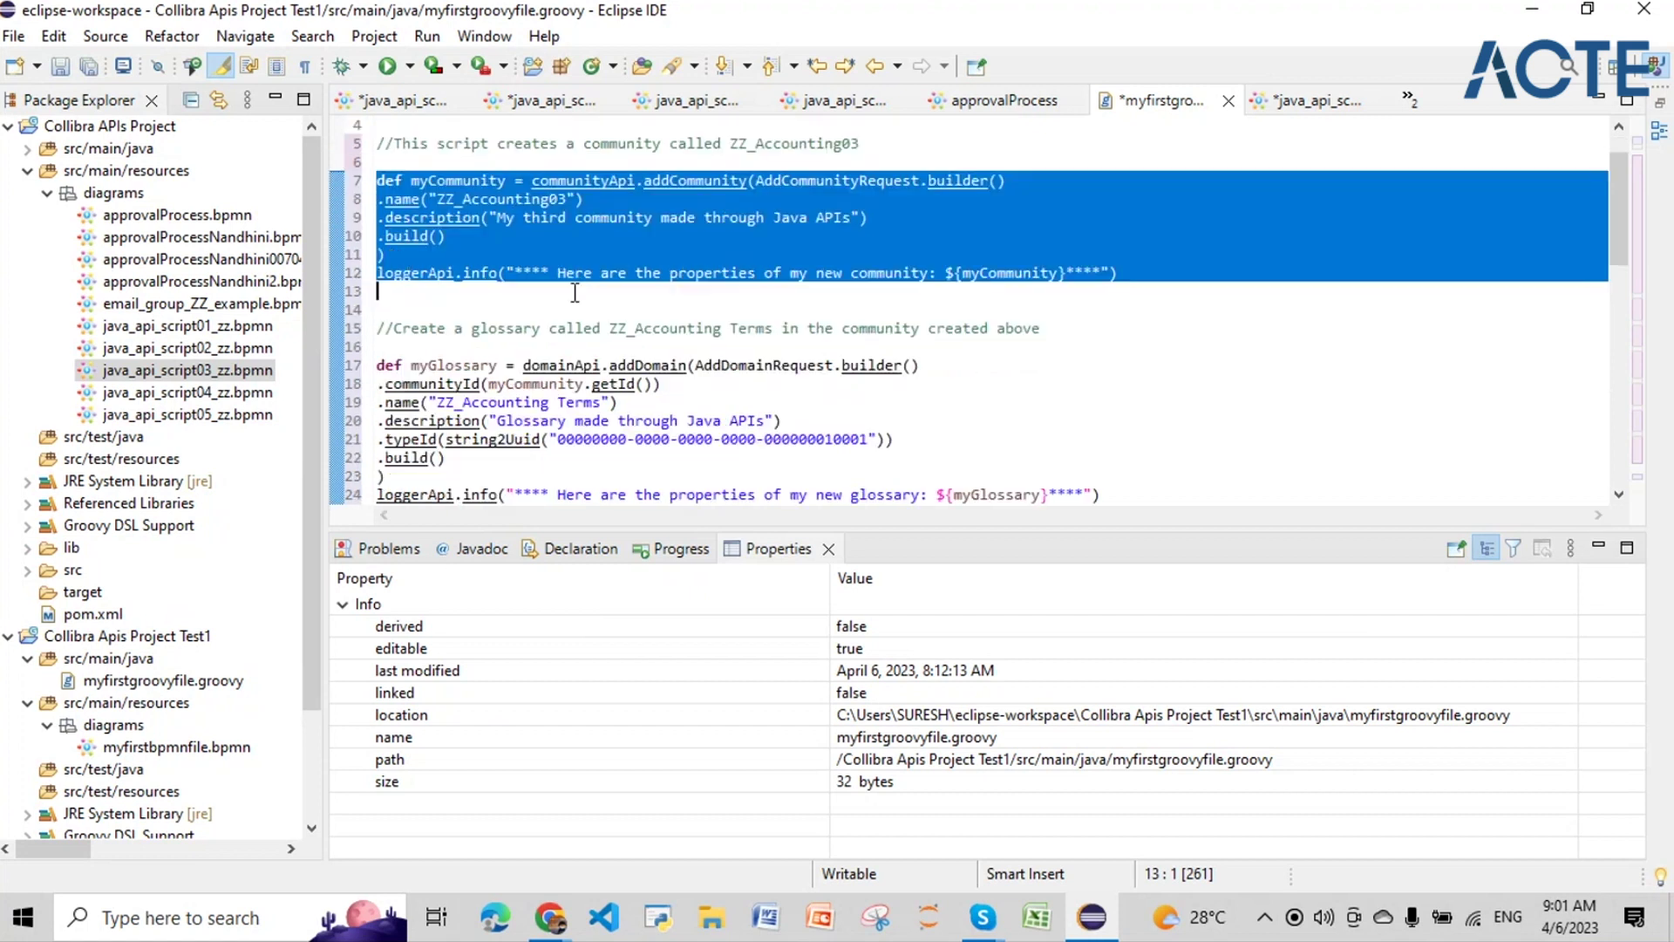
drag(379, 253, 808, 408)
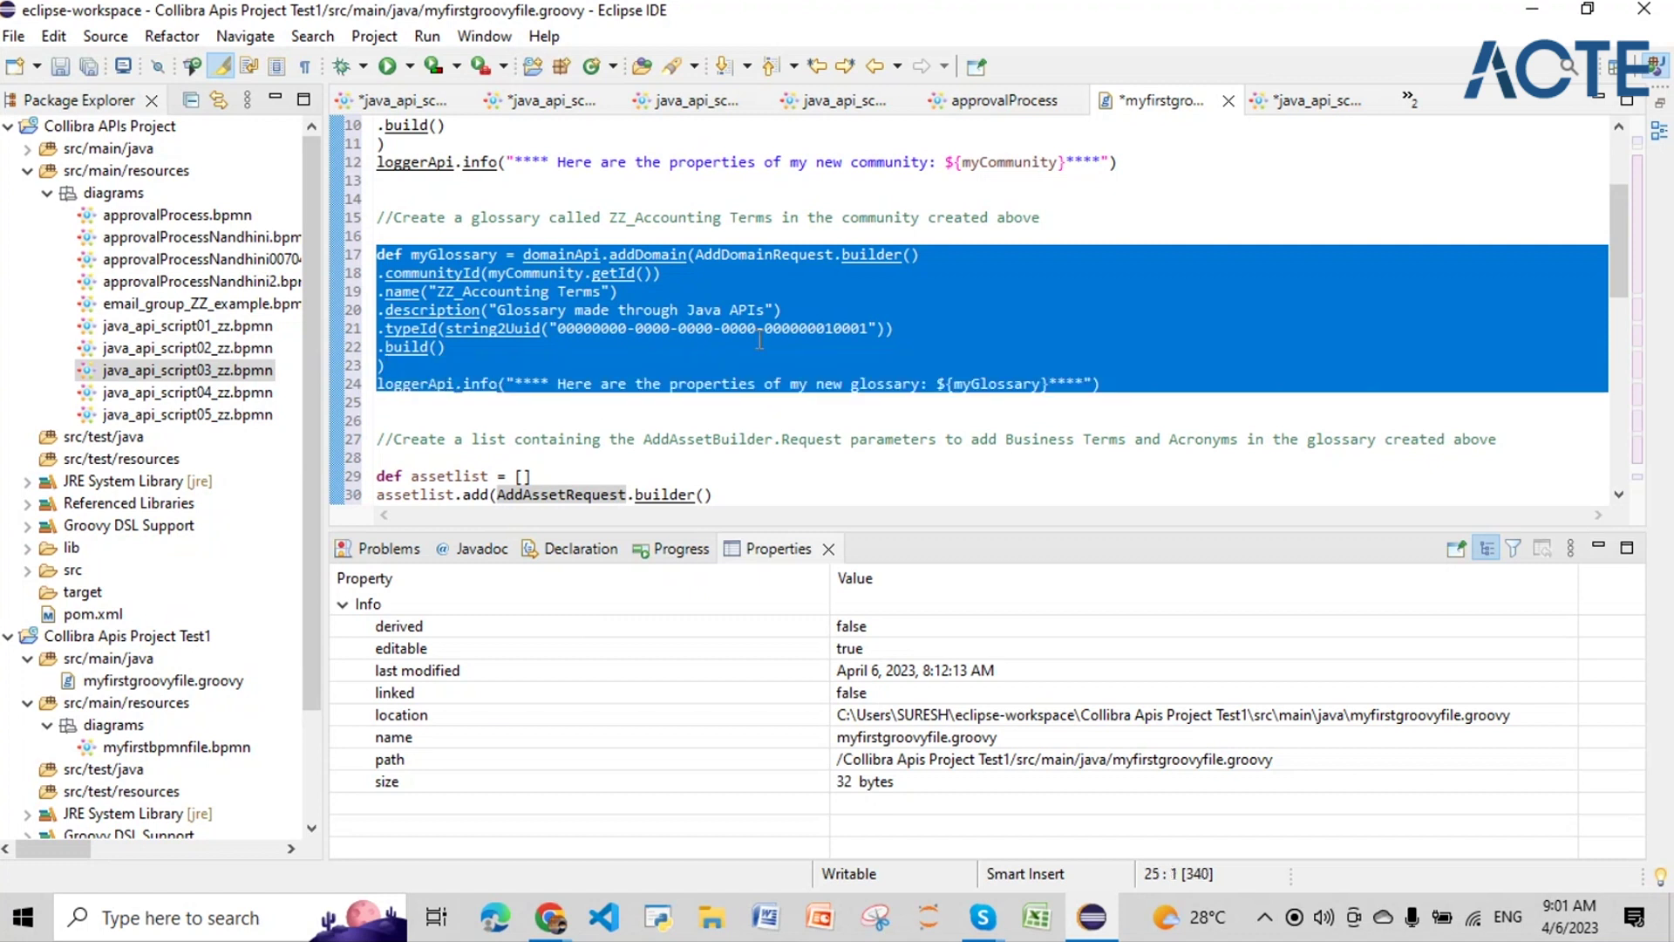
scroll(718, 285, down, 5)
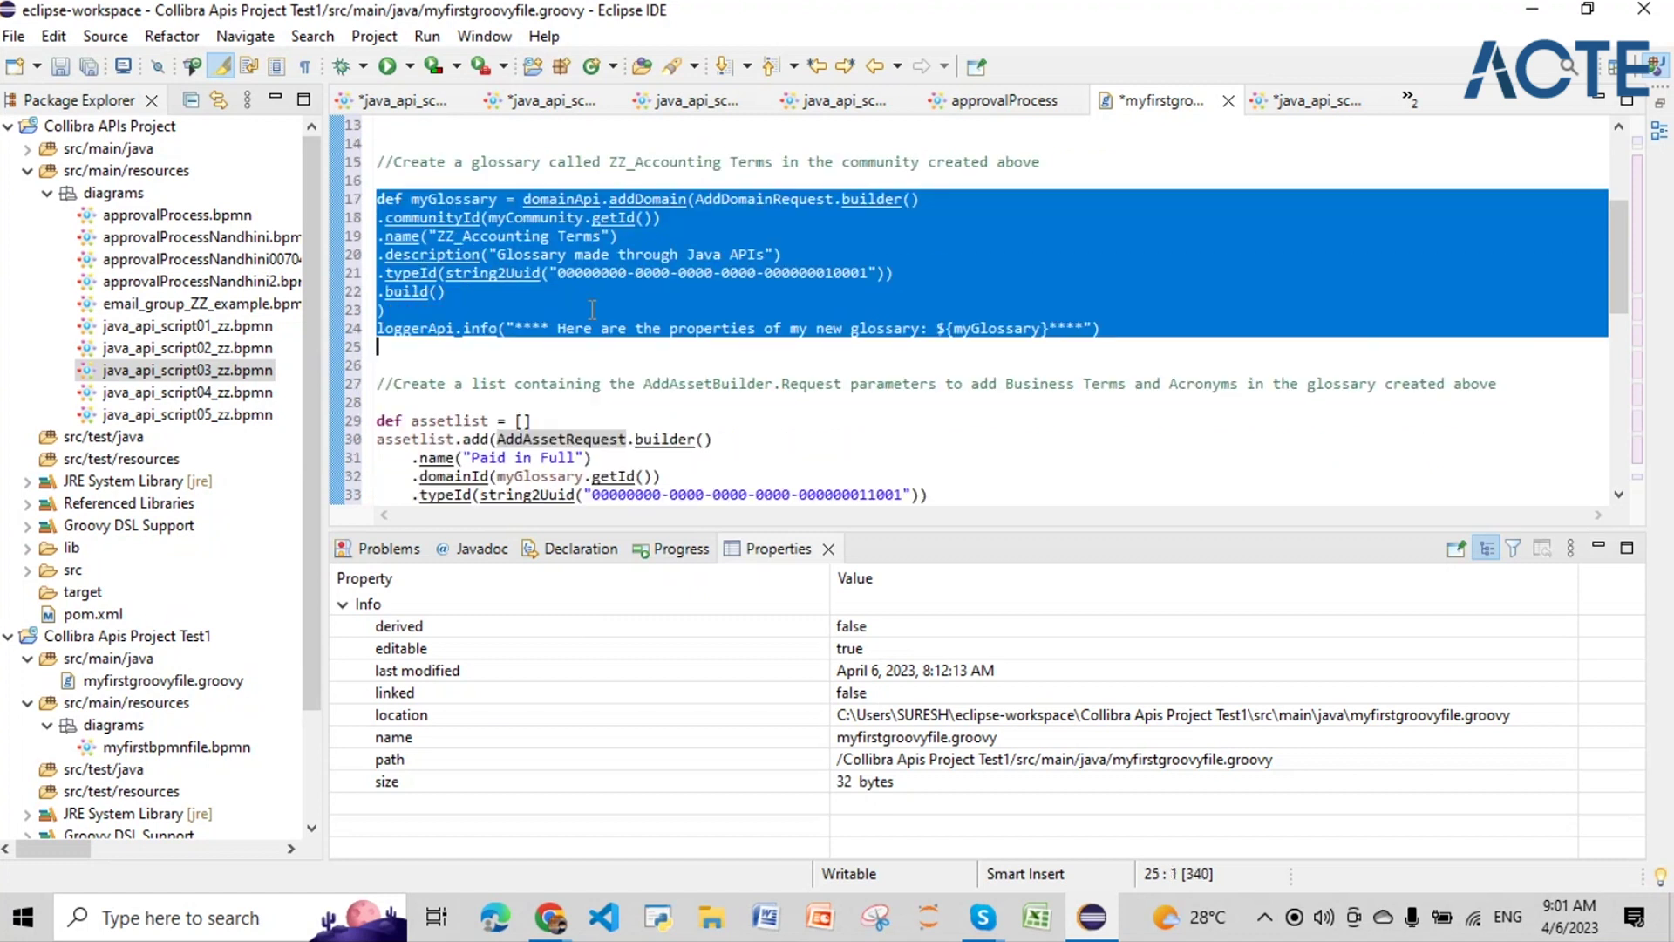
drag(378, 199, 448, 402)
scroll(551, 332, up, 6)
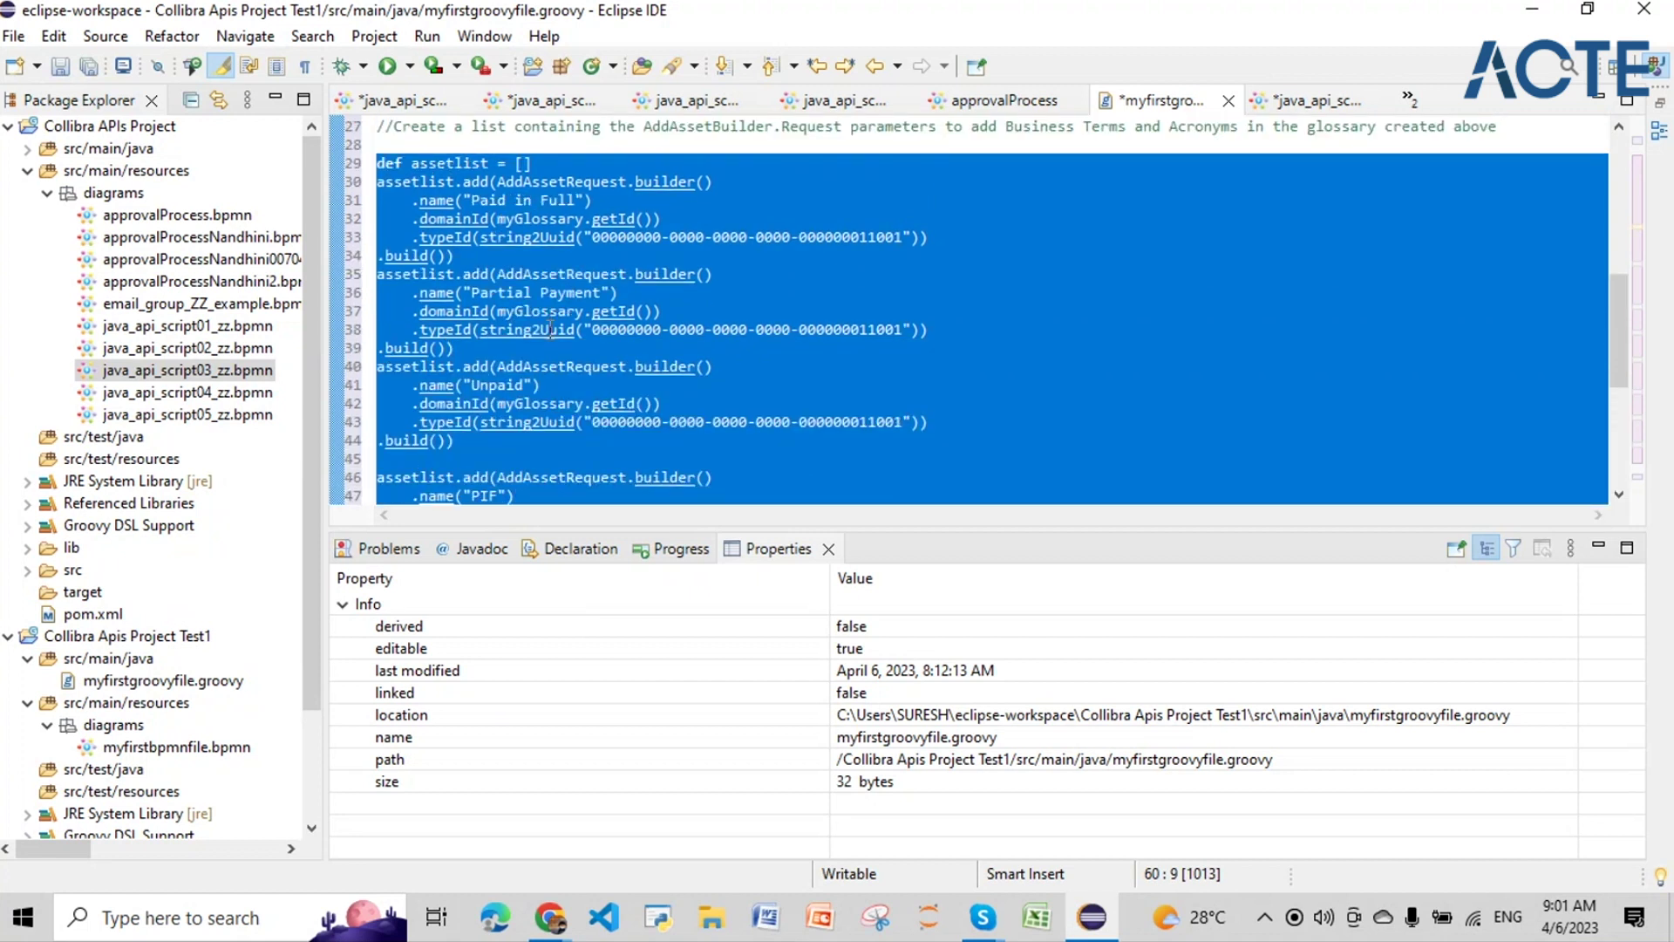
scroll(551, 332, up, 1)
double_click(517, 218)
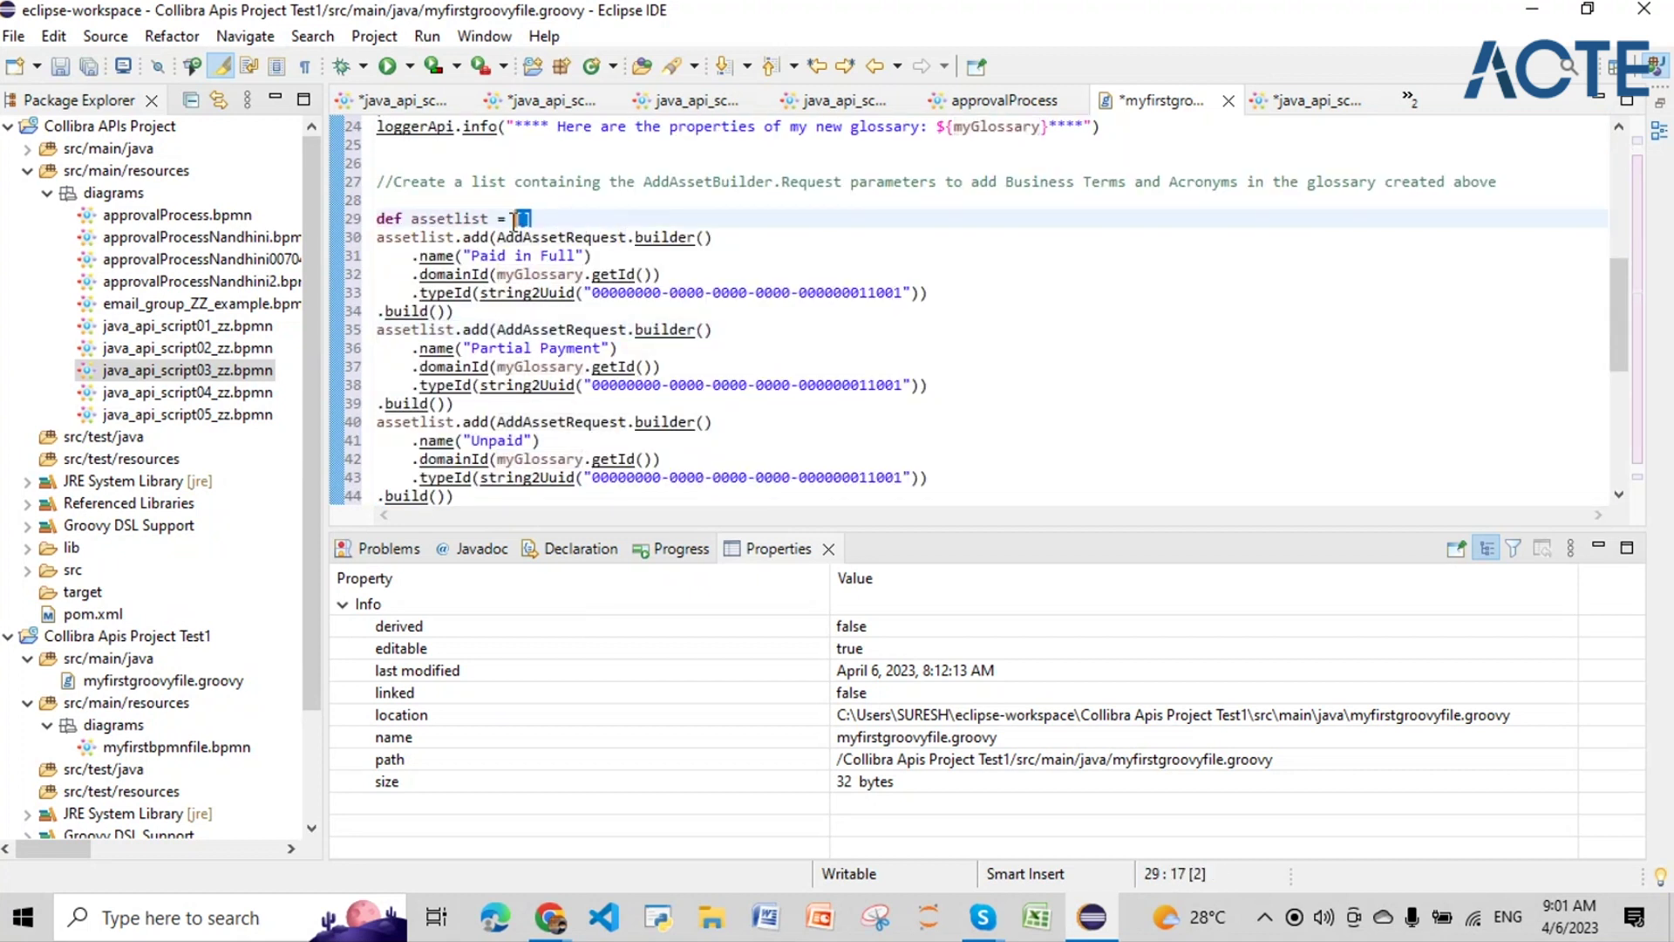
scroll(572, 323, down, 5)
scroll(573, 322, up, 4)
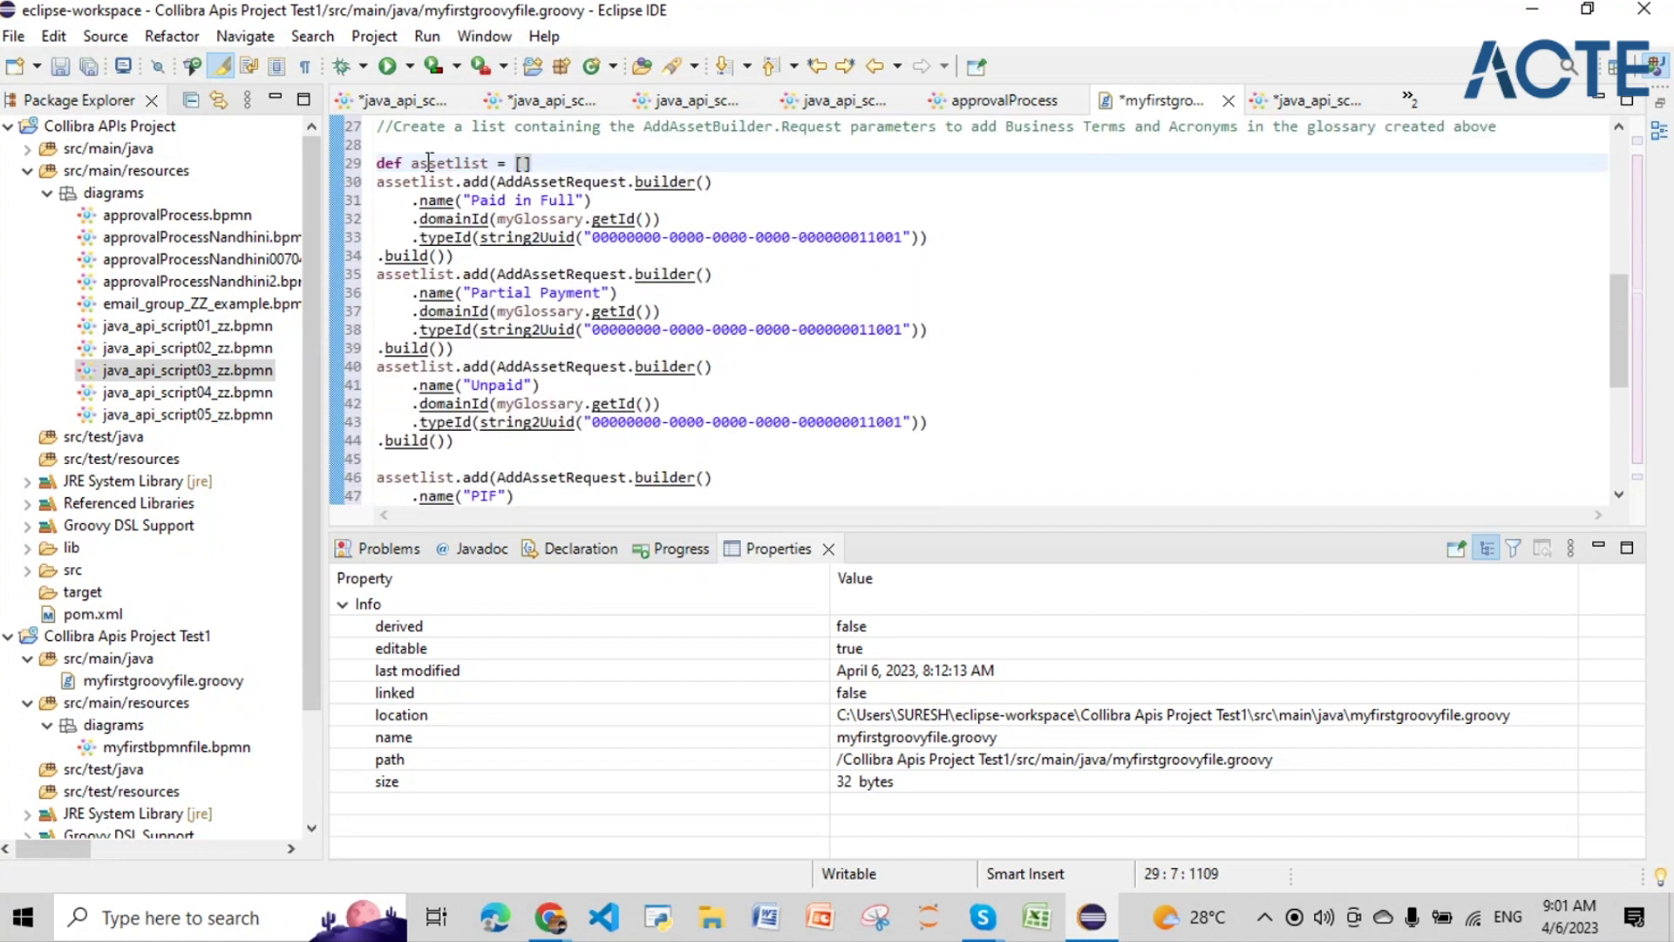
double_click(446, 163)
scroll(583, 407, down, 6)
double_click(734, 477)
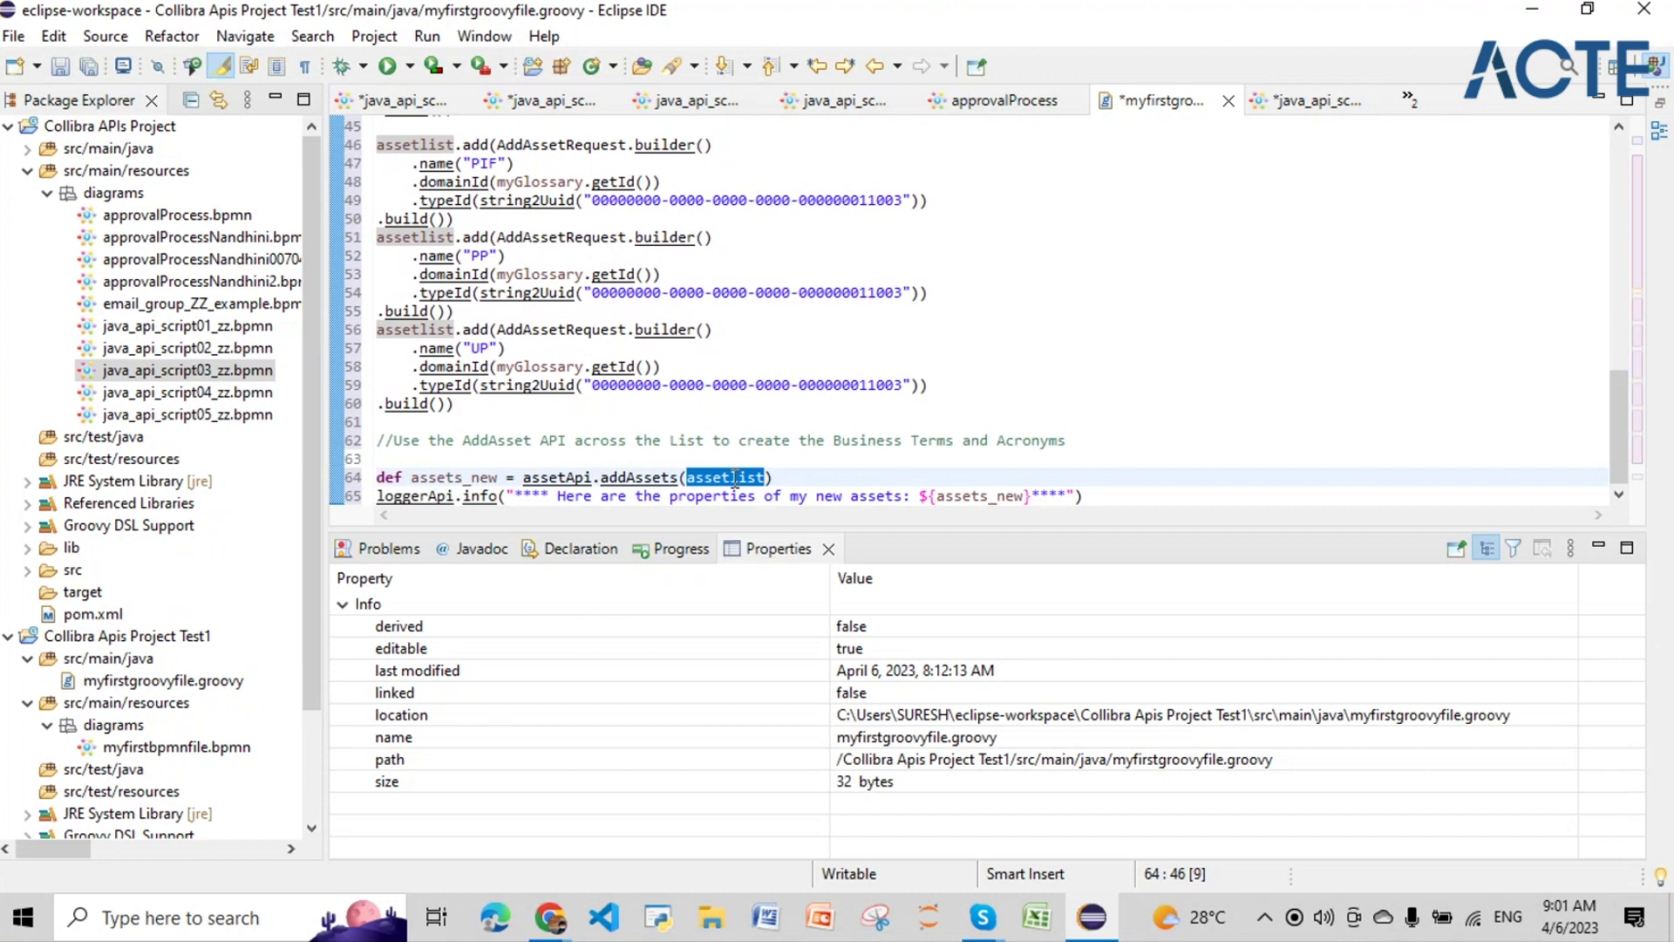
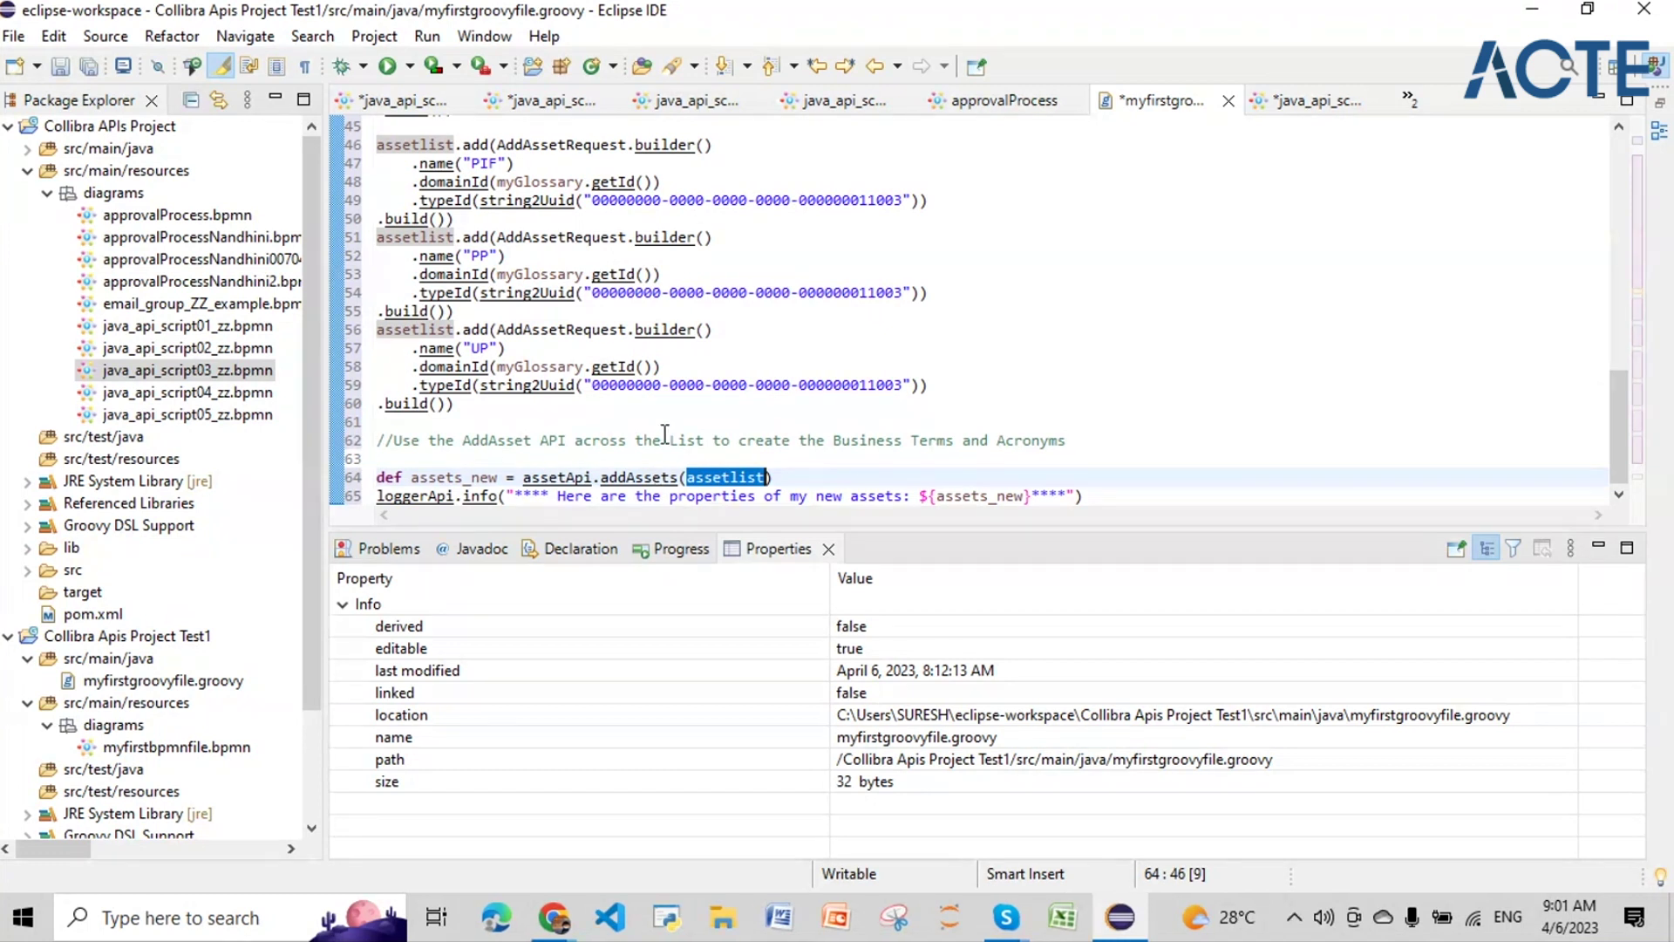
Step: Review the assetlist declaration and the first business term block, including its type UUID
scroll(664, 433, up, 6)
click(471, 163)
click(527, 163)
click(430, 182)
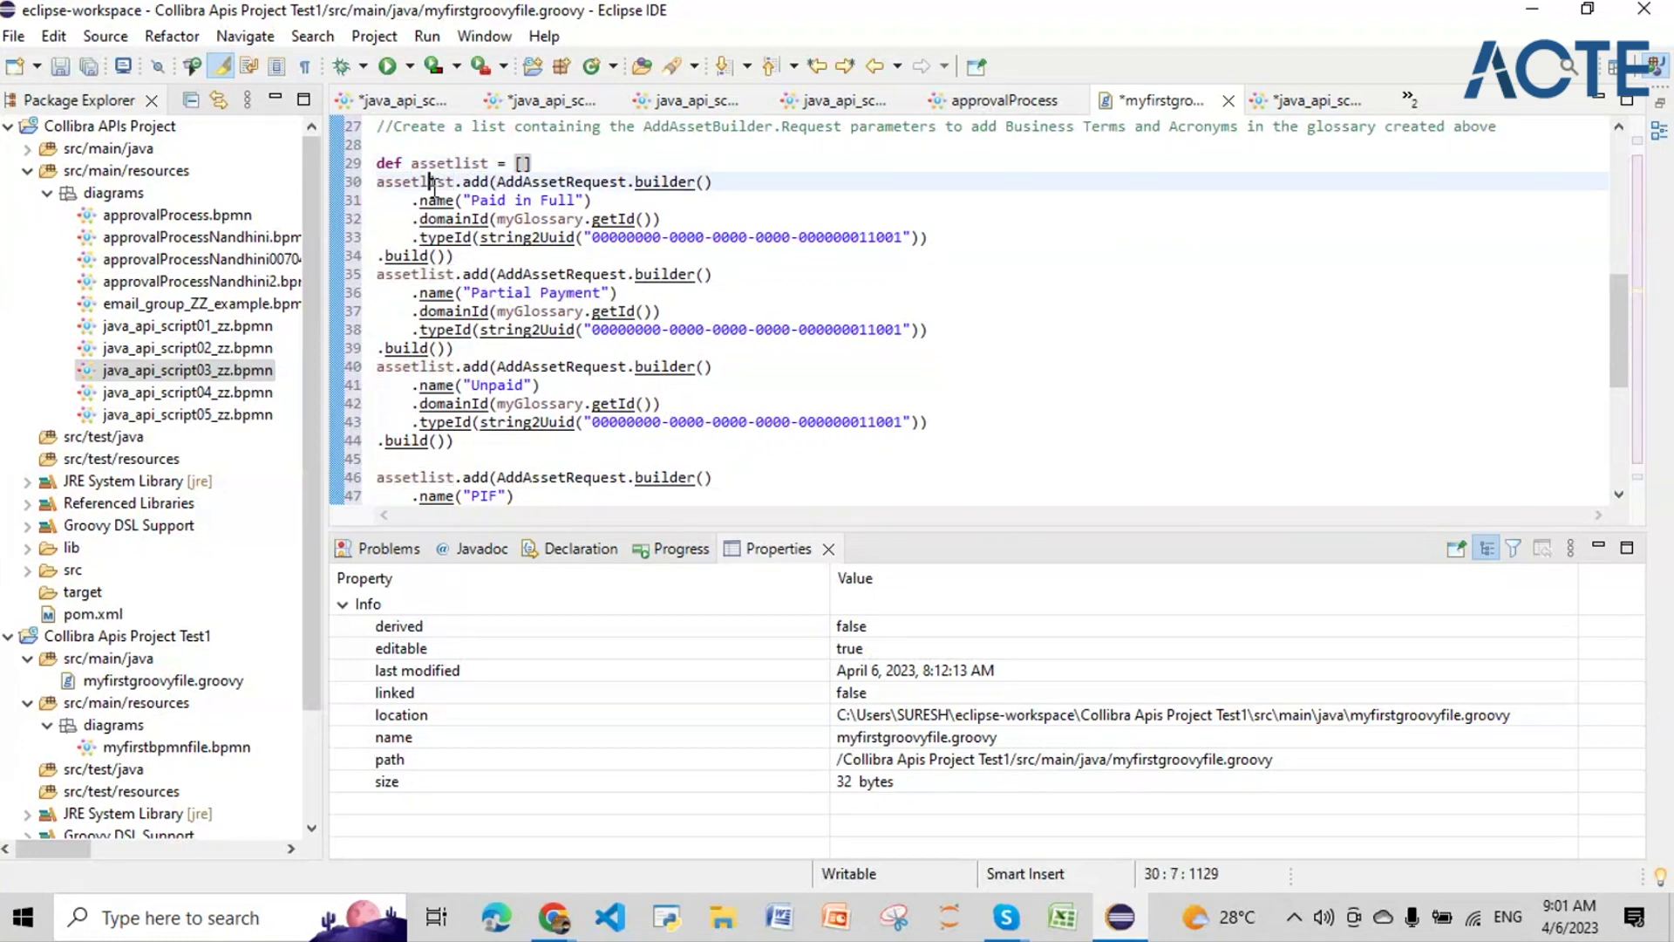
click(481, 182)
drag(497, 182, 497, 257)
click(540, 200)
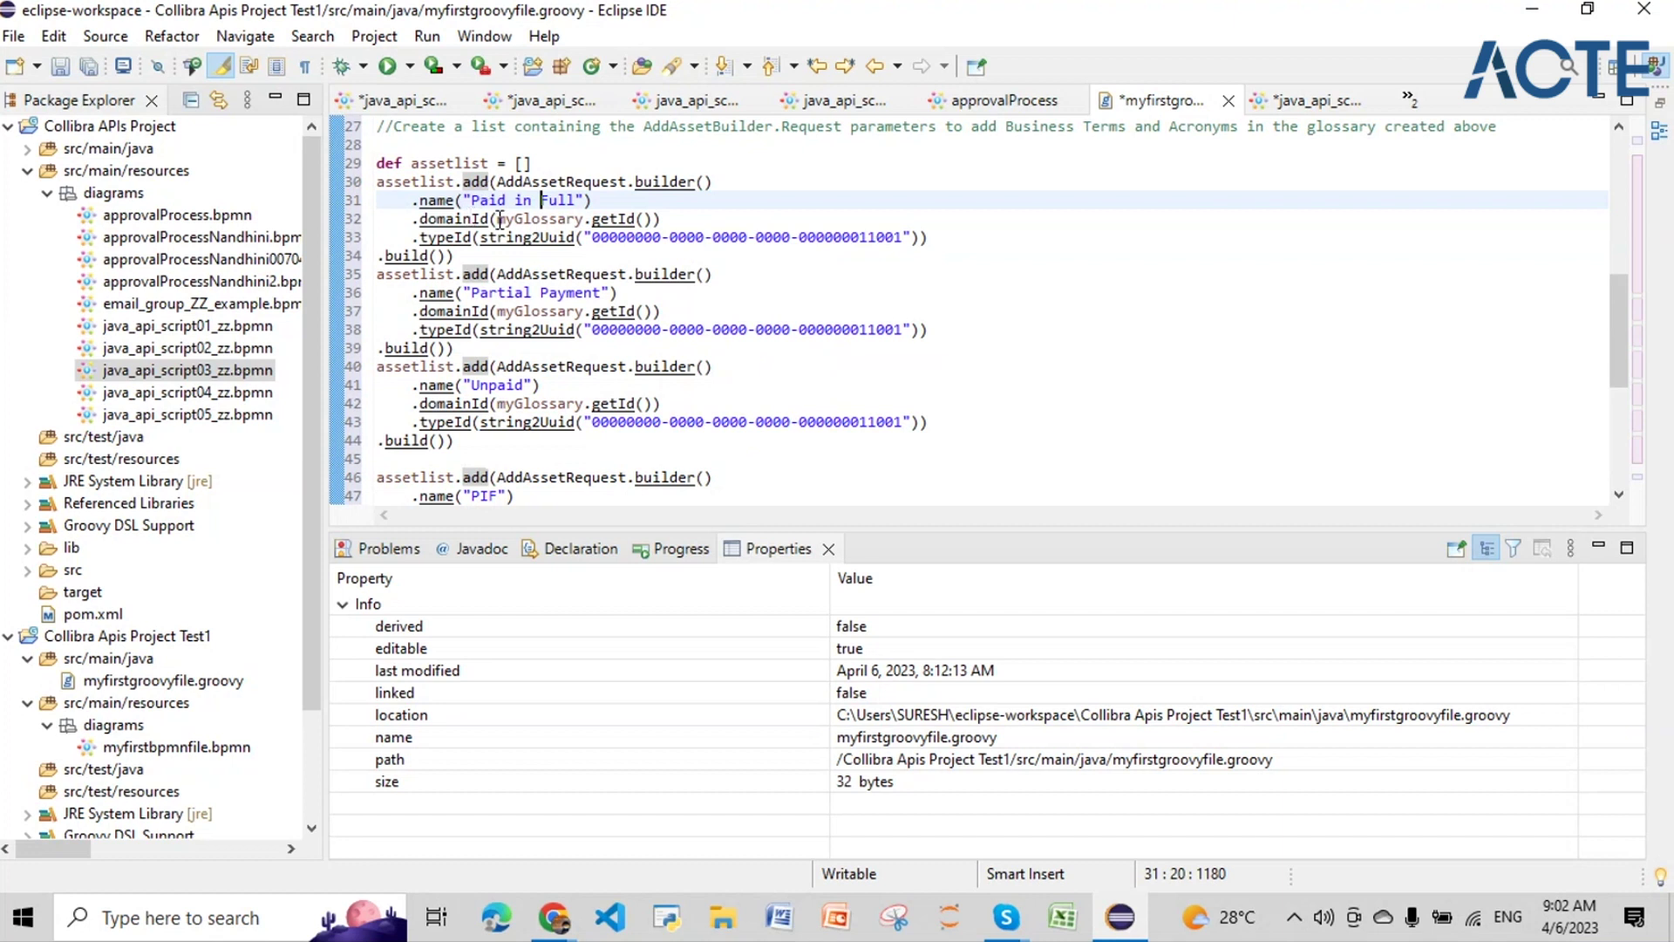
mouse_move(500, 220)
drag(565, 228, 583, 223)
scroll(558, 285, up, 1)
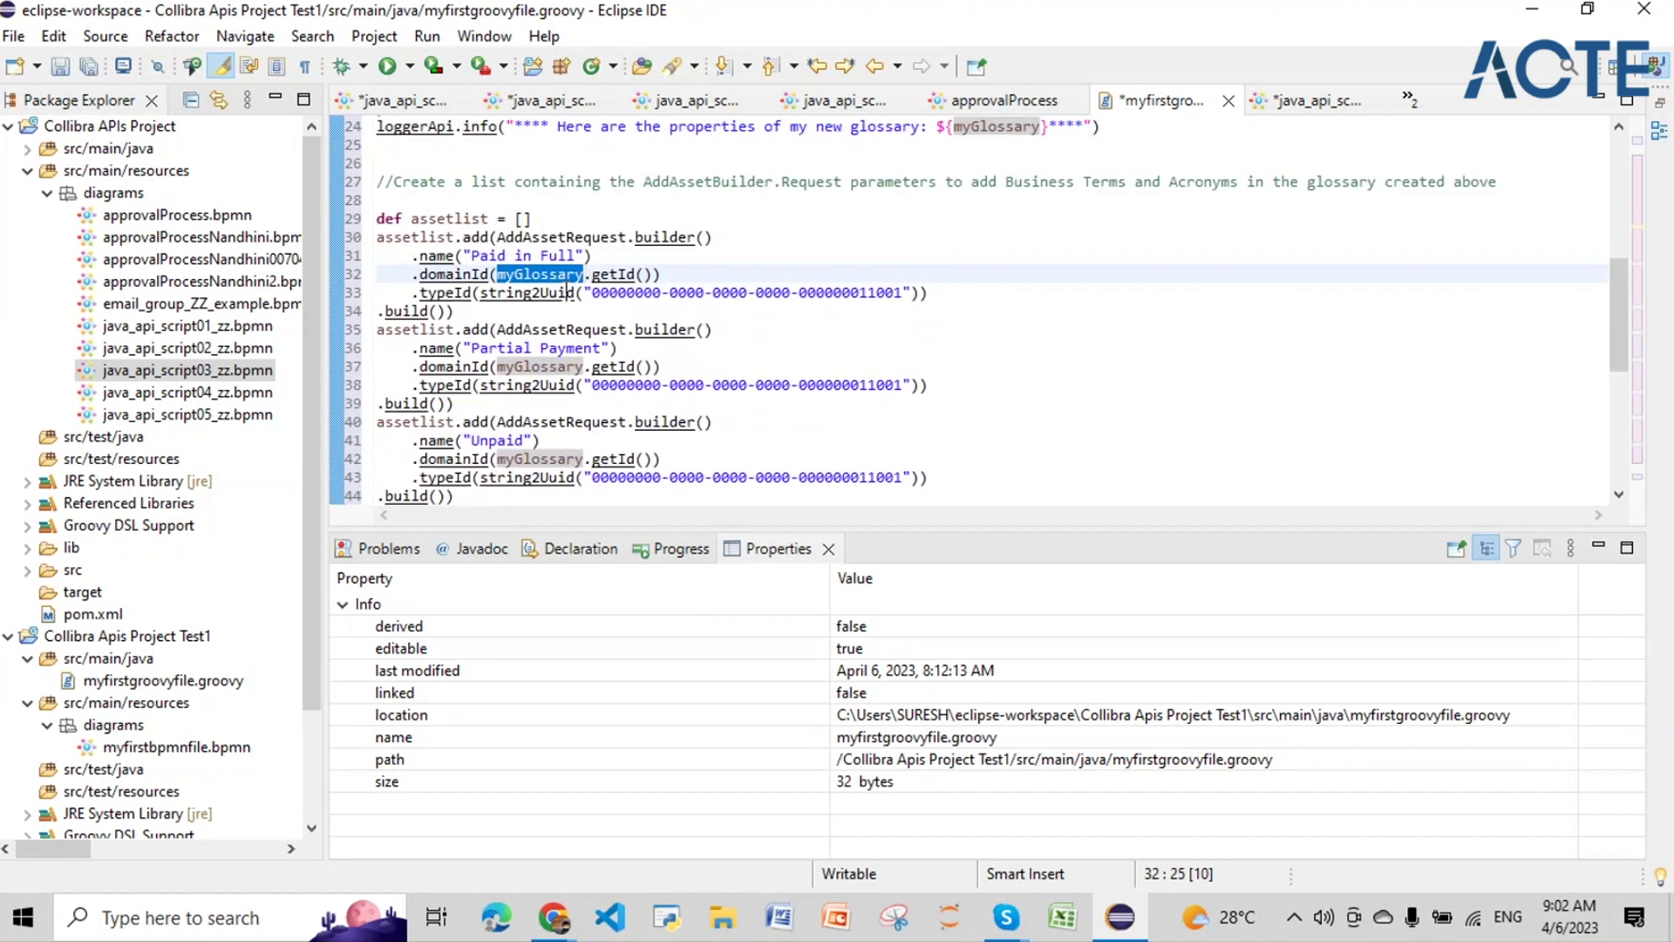
scroll(523, 262, up, 4)
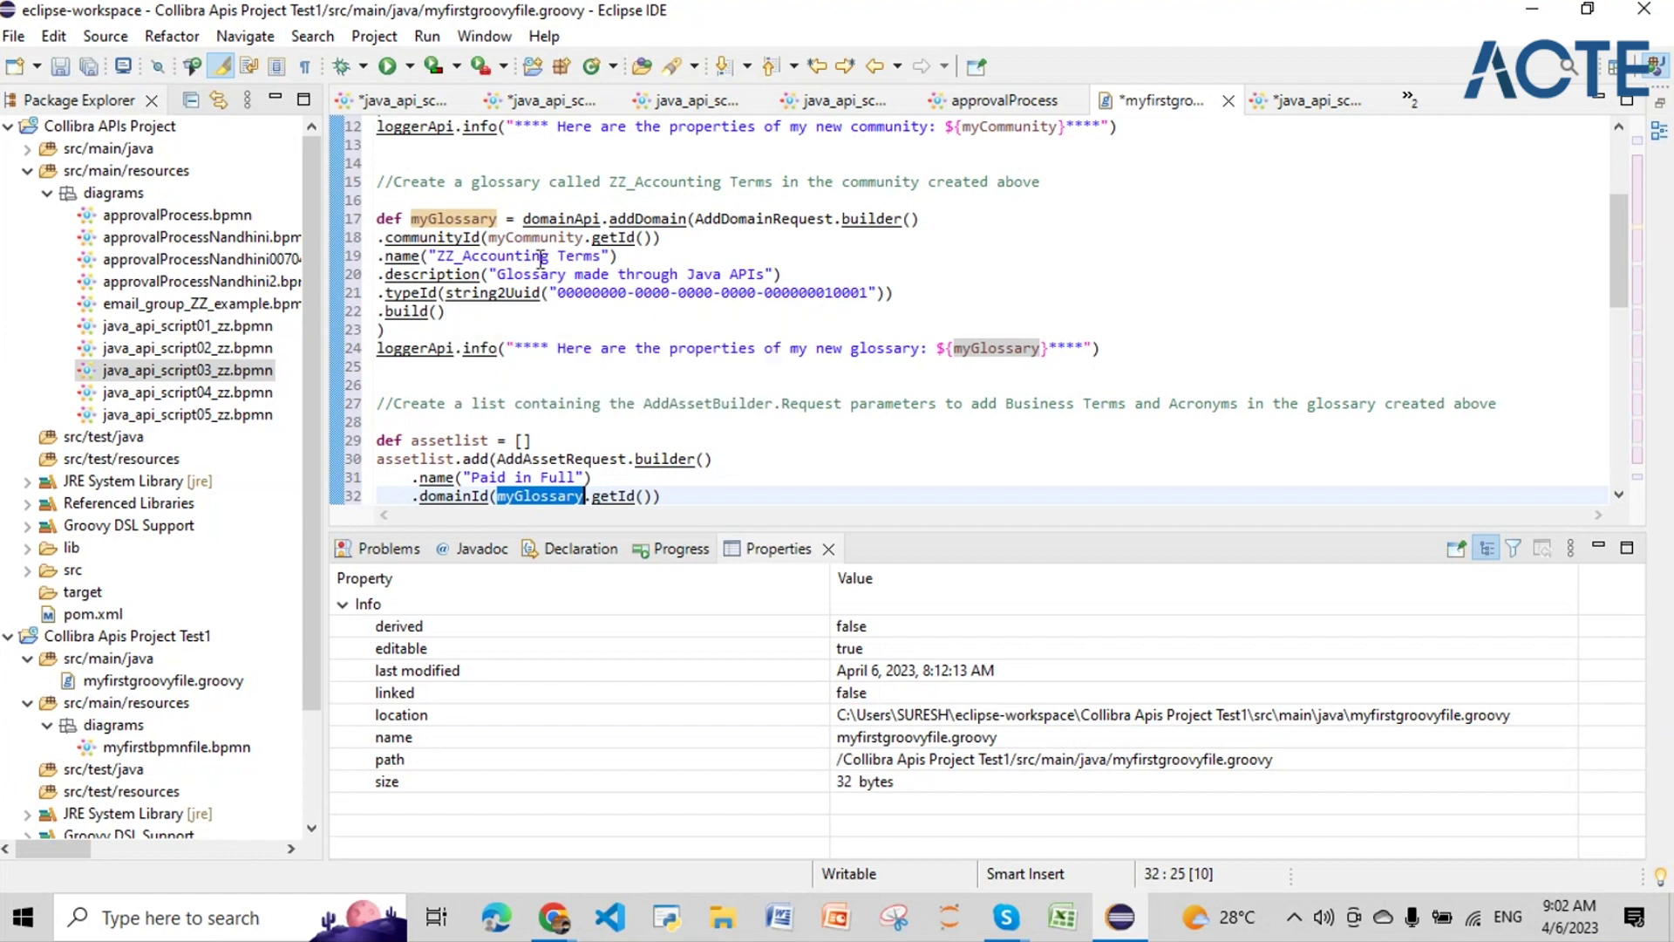
scroll(540, 262, down, 2)
scroll(541, 259, down, 1)
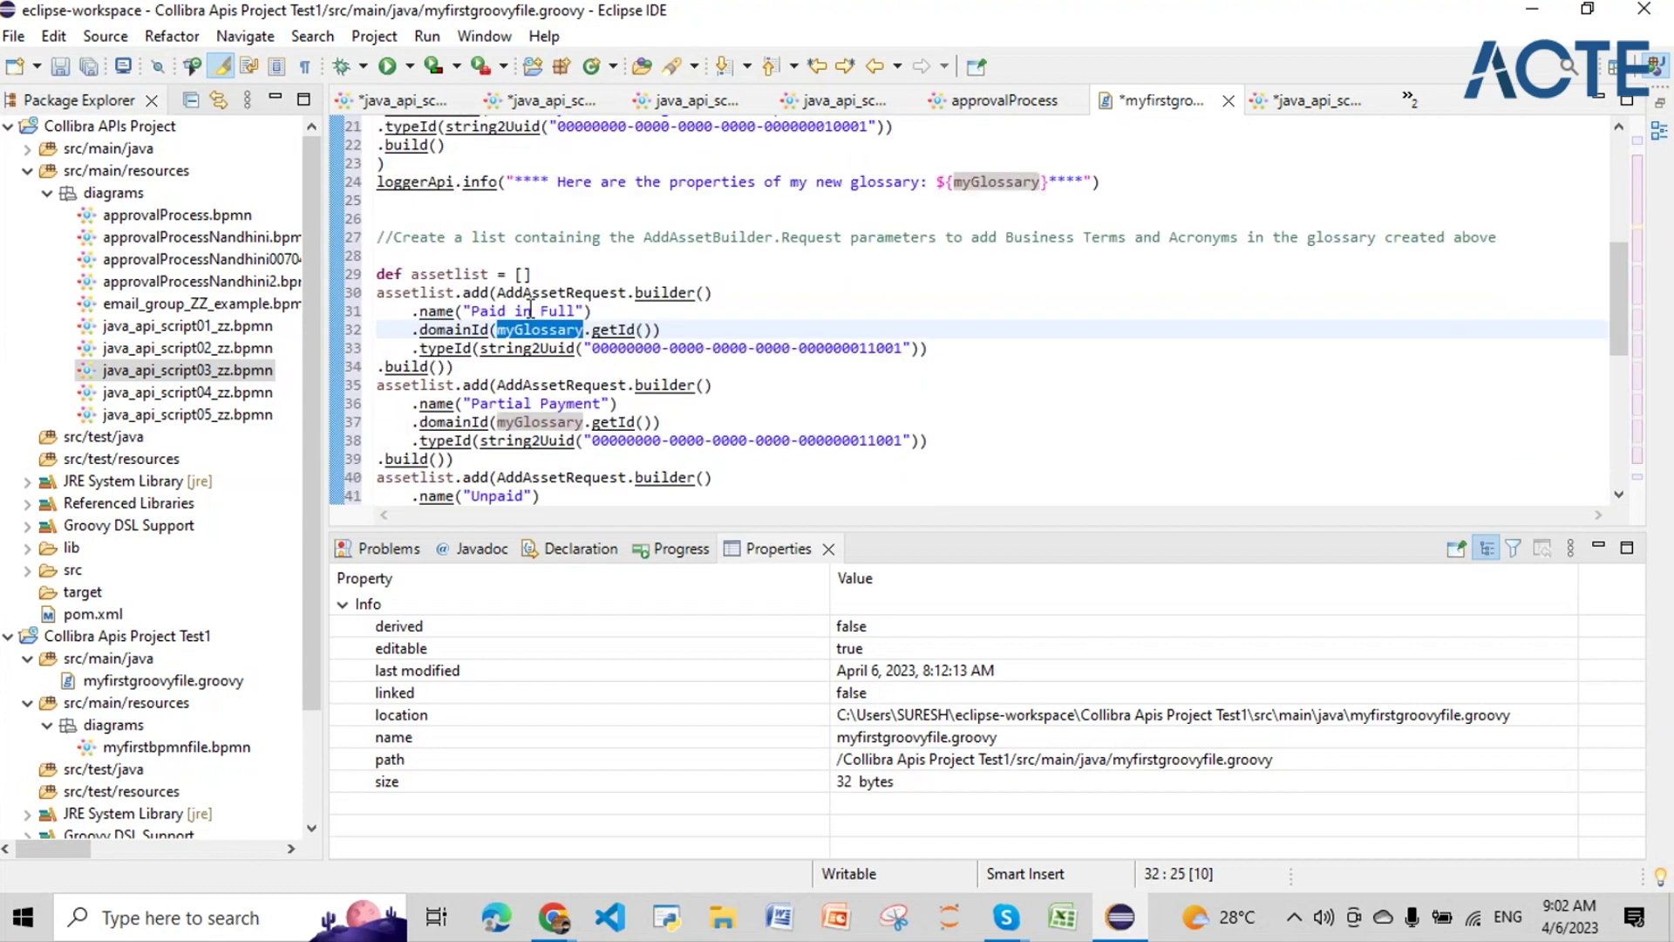
scroll(540, 311, down, 1)
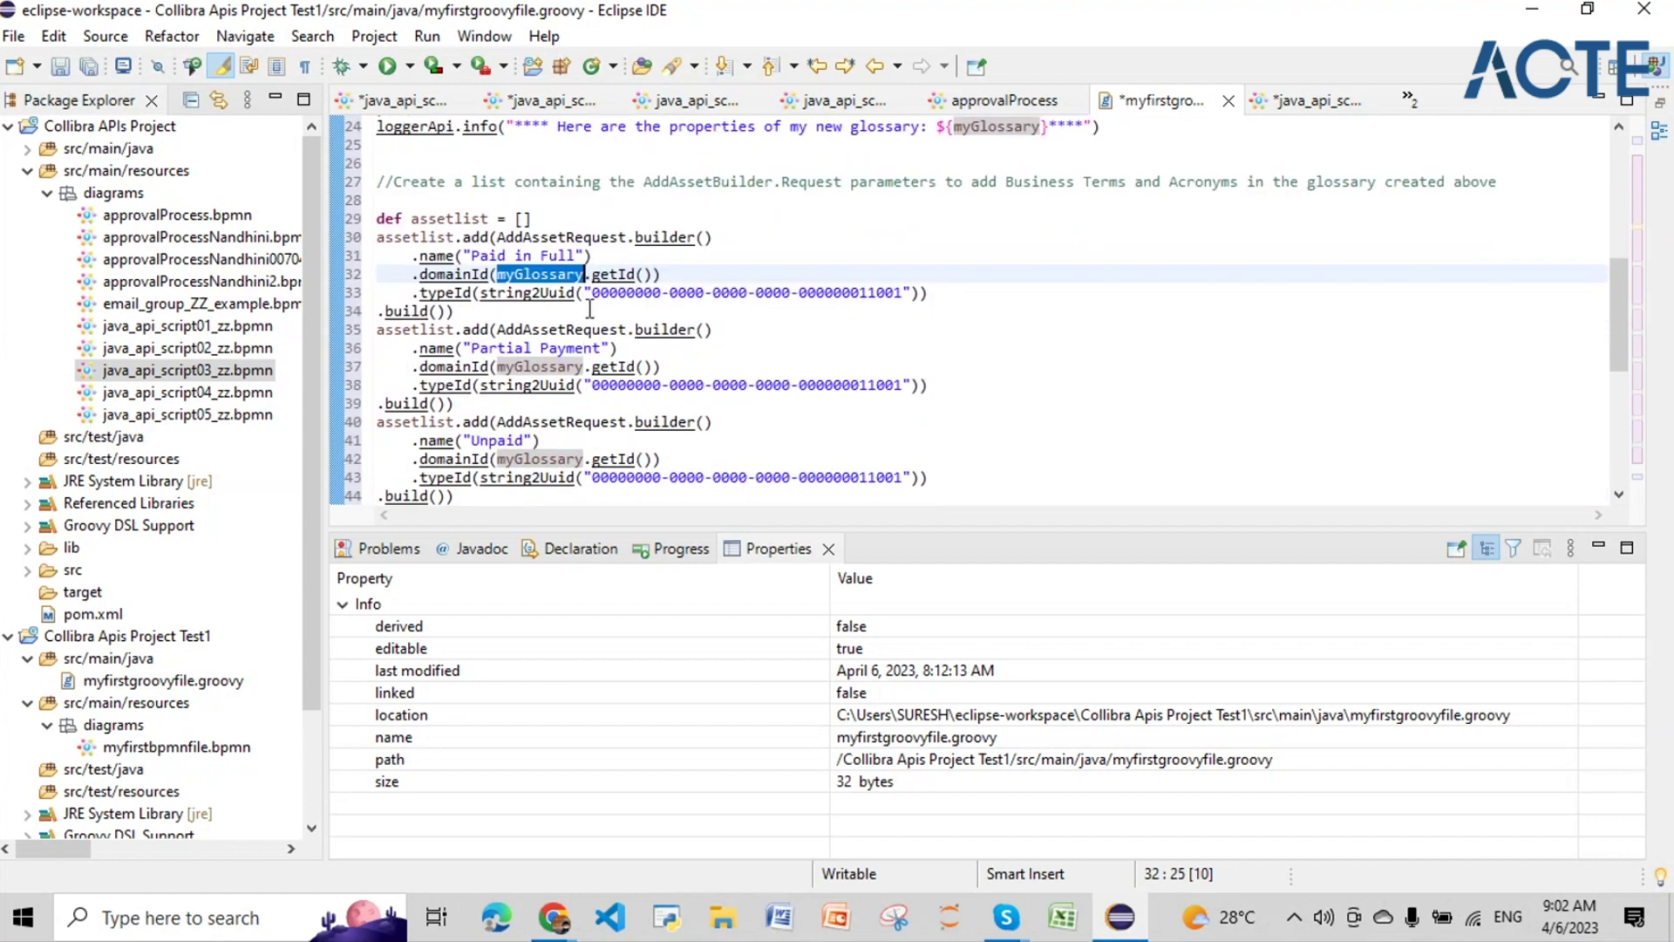
click(474, 292)
drag(593, 292, 904, 296)
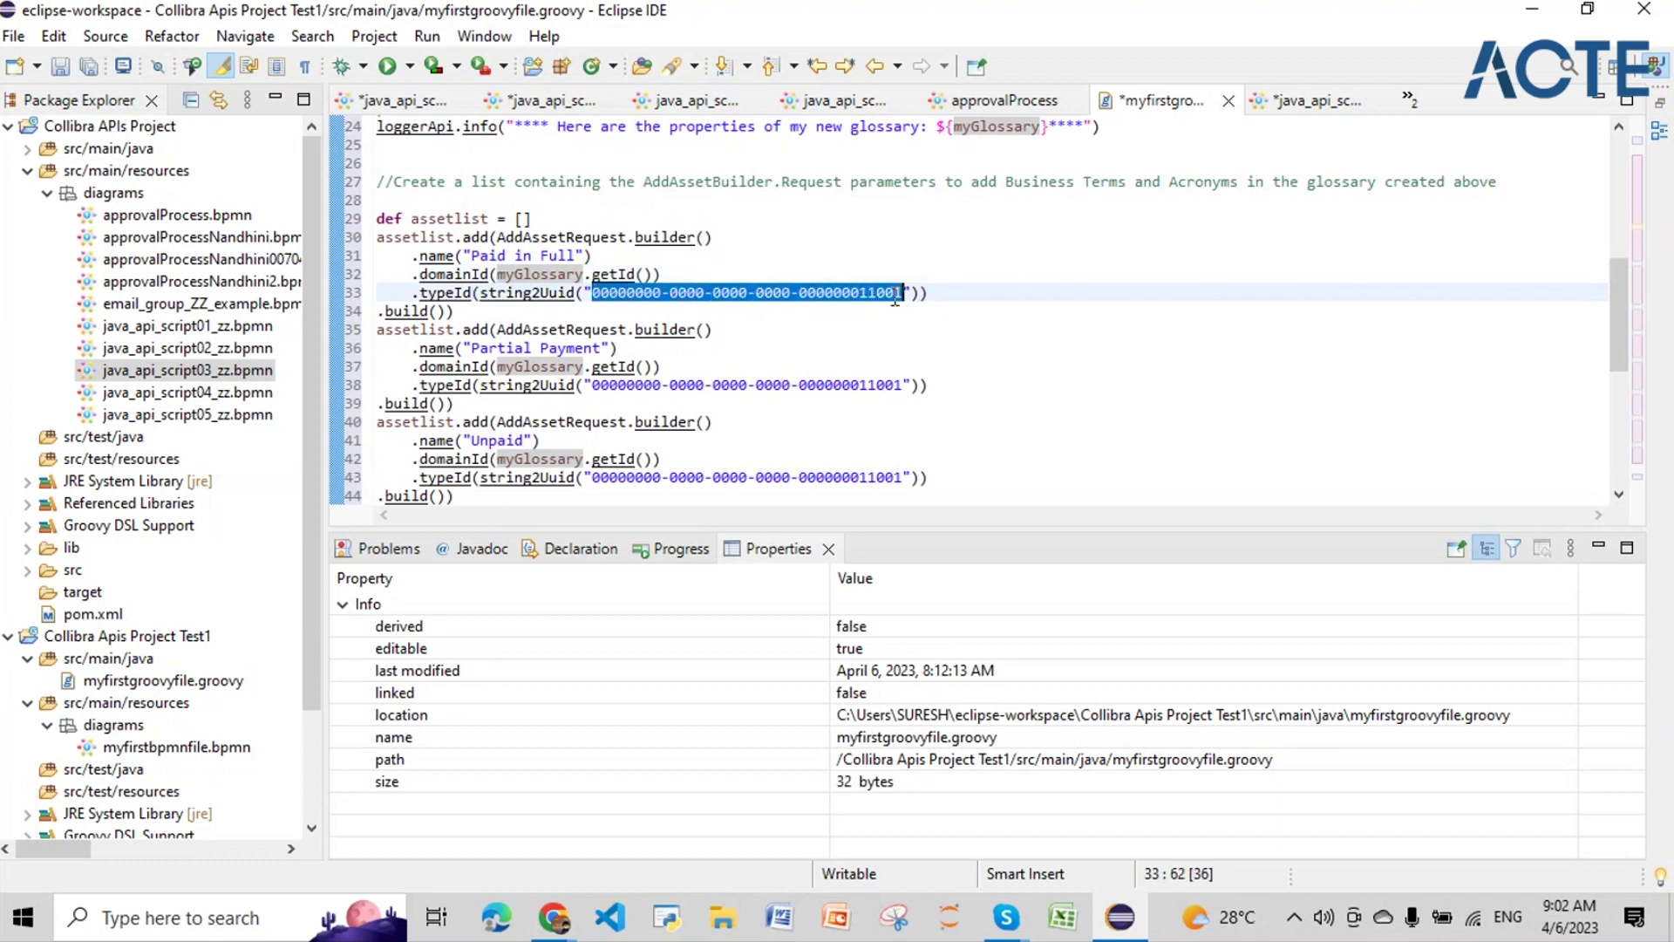
Step: Review the acronym entries such as PIF, their type UUID, and the assets_new logging line
scroll(584, 350, down, 1)
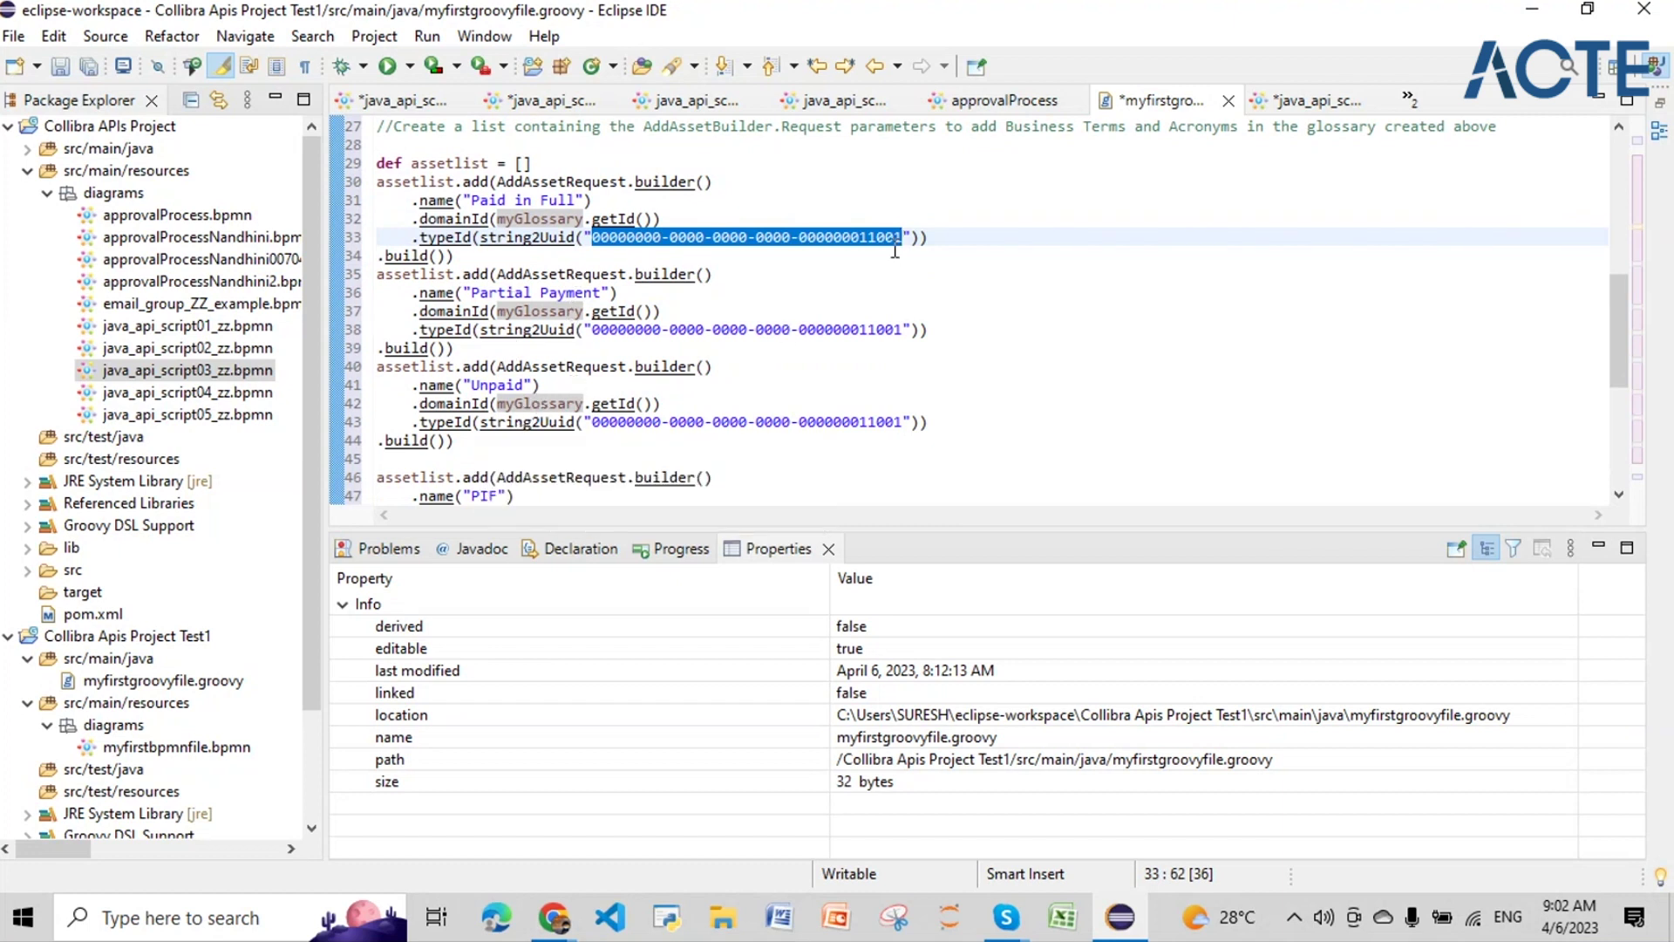
scroll(591, 405, down, 2)
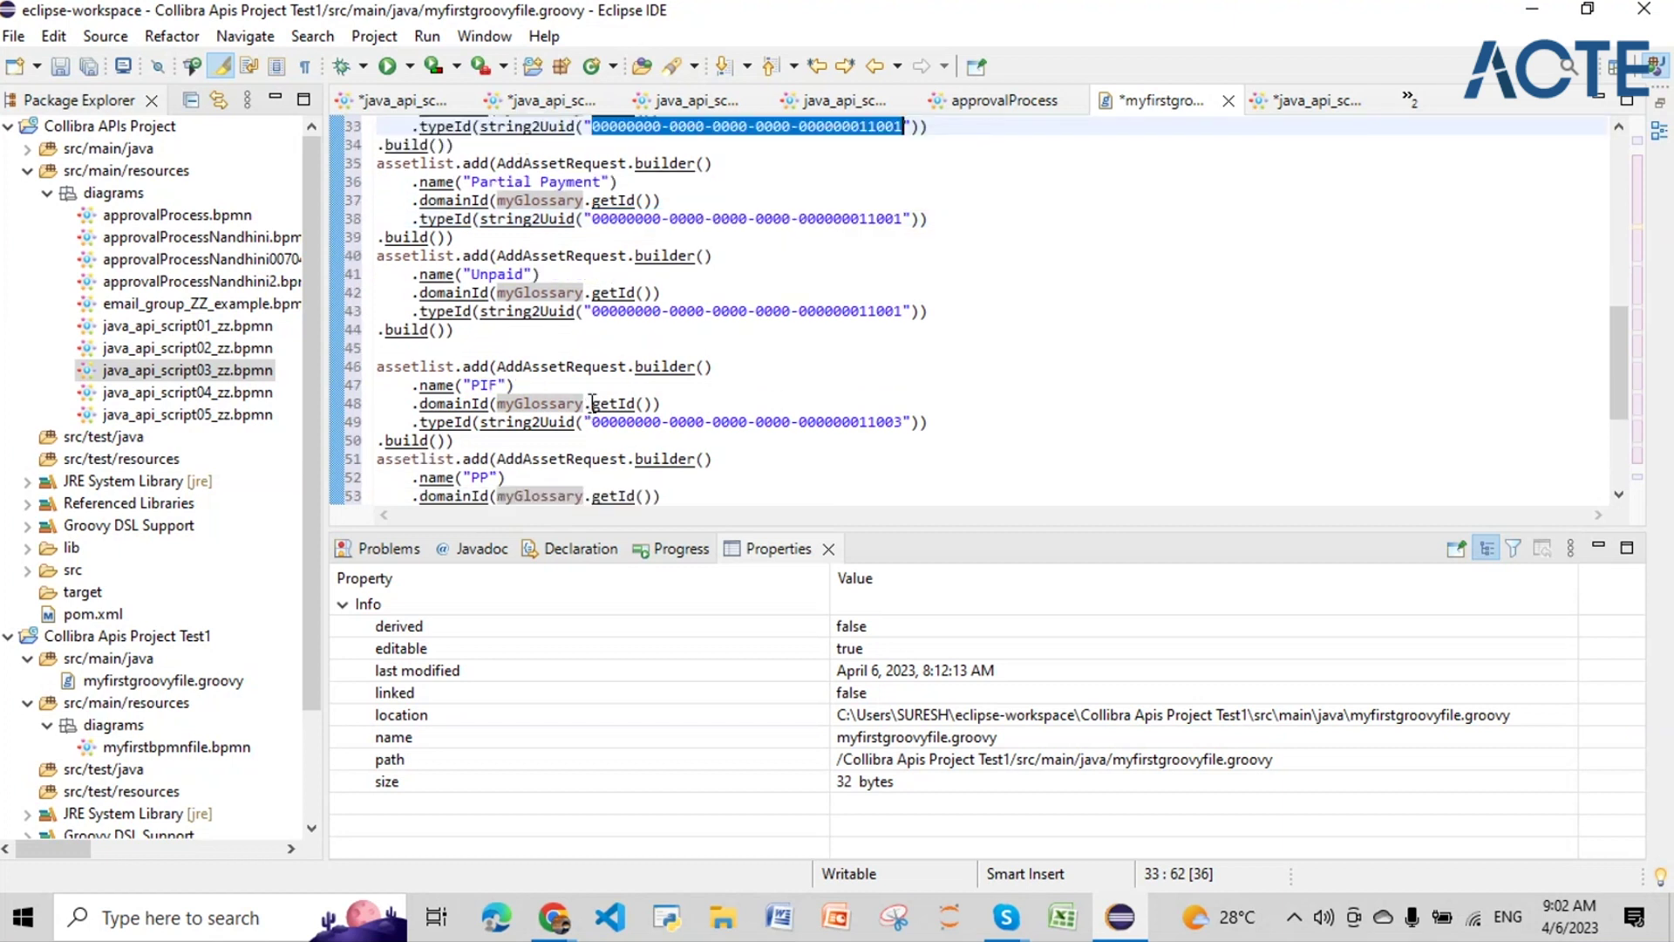
scroll(591, 403, down, 1)
double_click(489, 330)
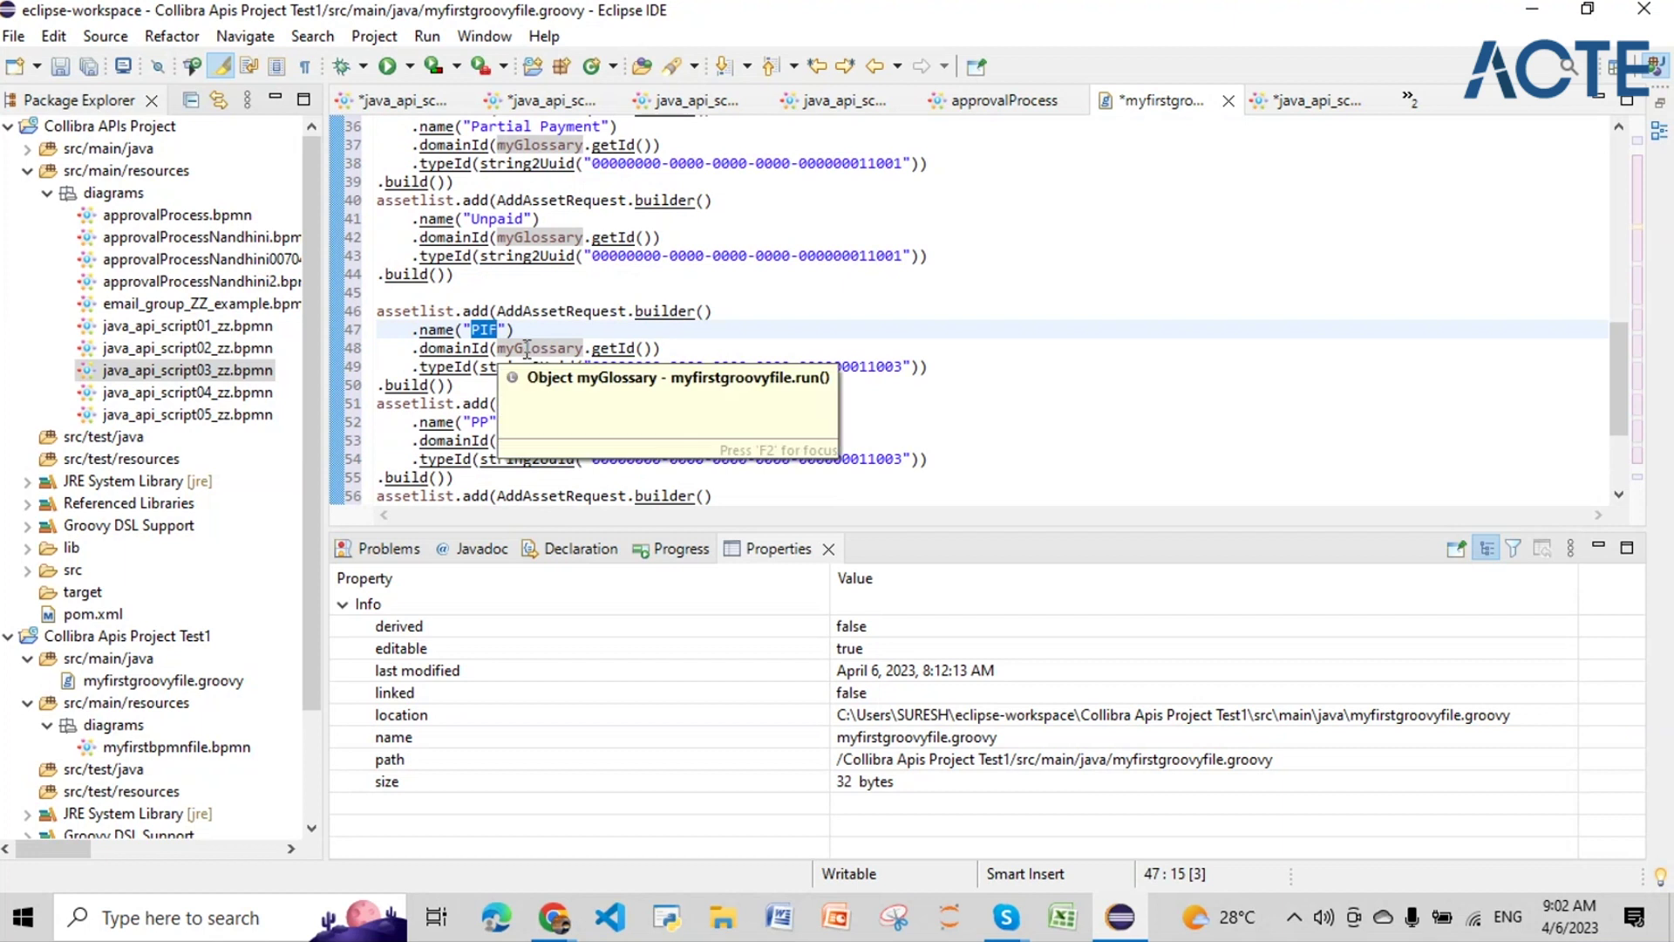
click(703, 335)
click(567, 349)
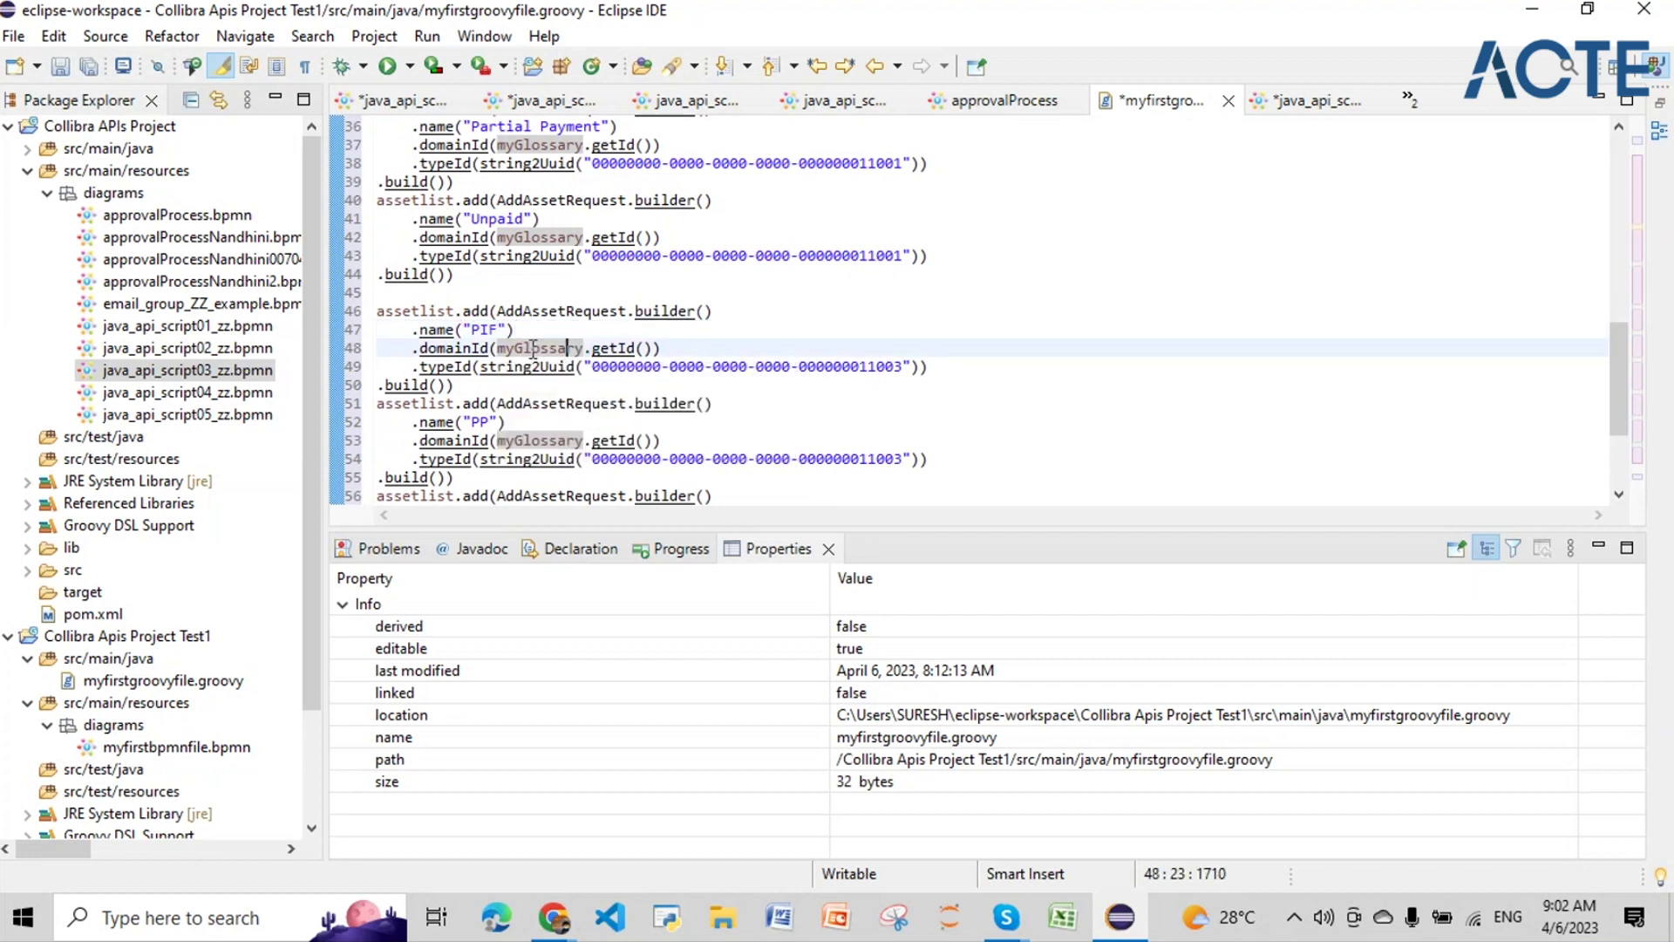
click(704, 366)
double_click(704, 366)
drag(902, 366, 594, 366)
scroll(595, 367, down, 2)
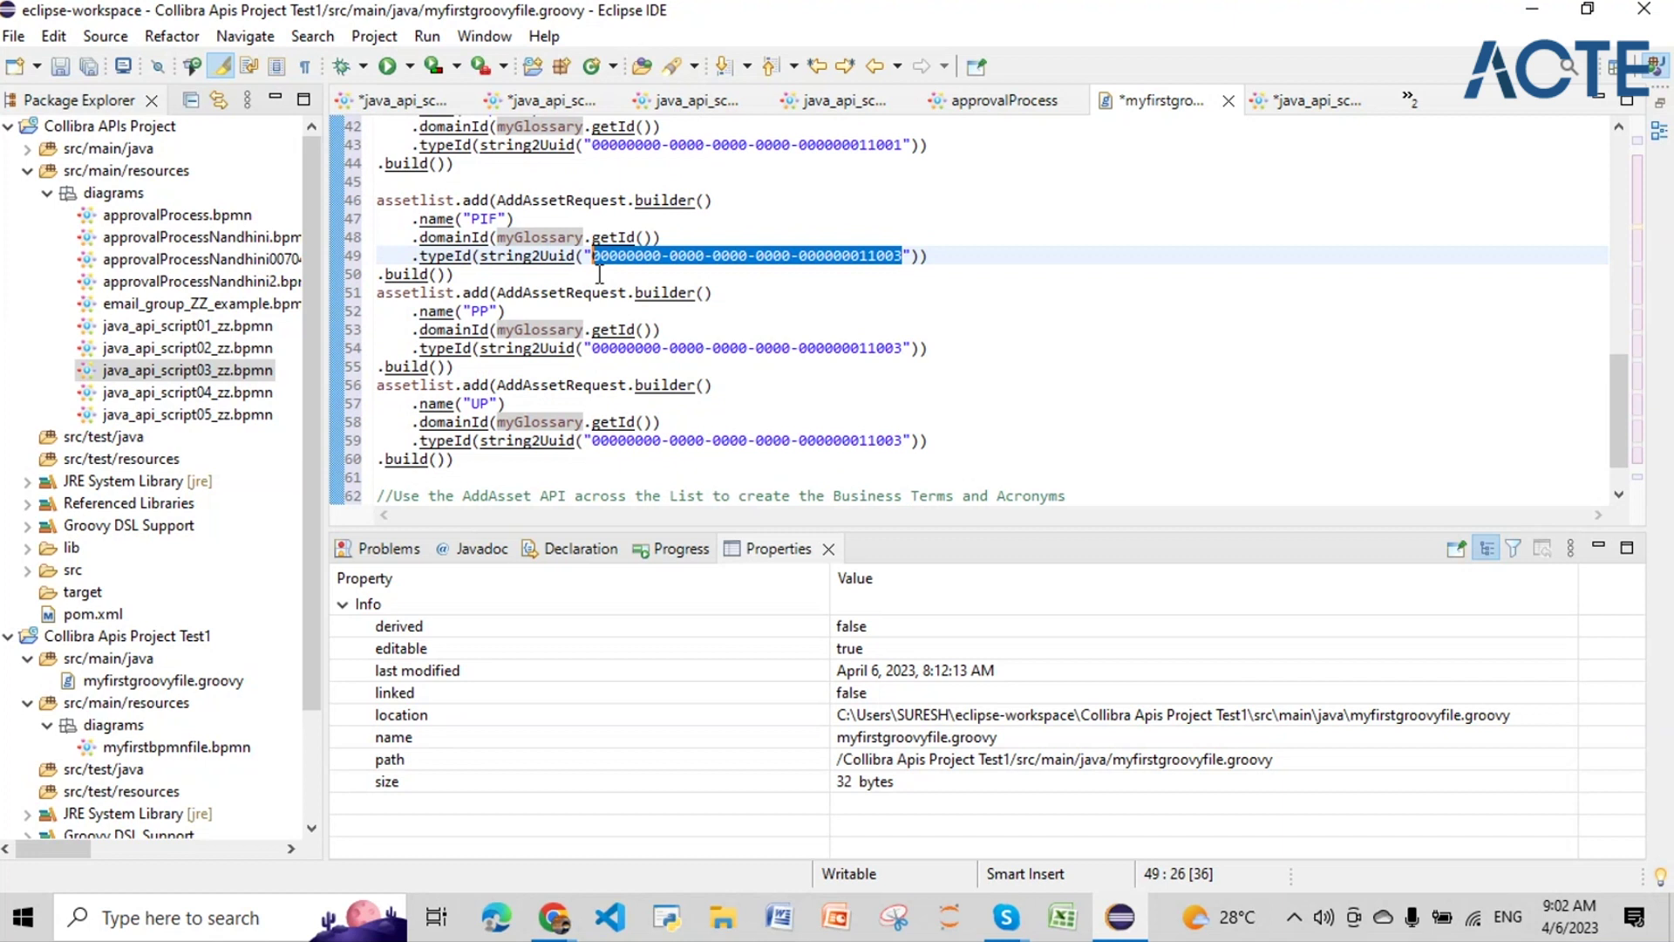
drag(955, 445, 375, 218)
scroll(415, 220, down, 1)
click(731, 497)
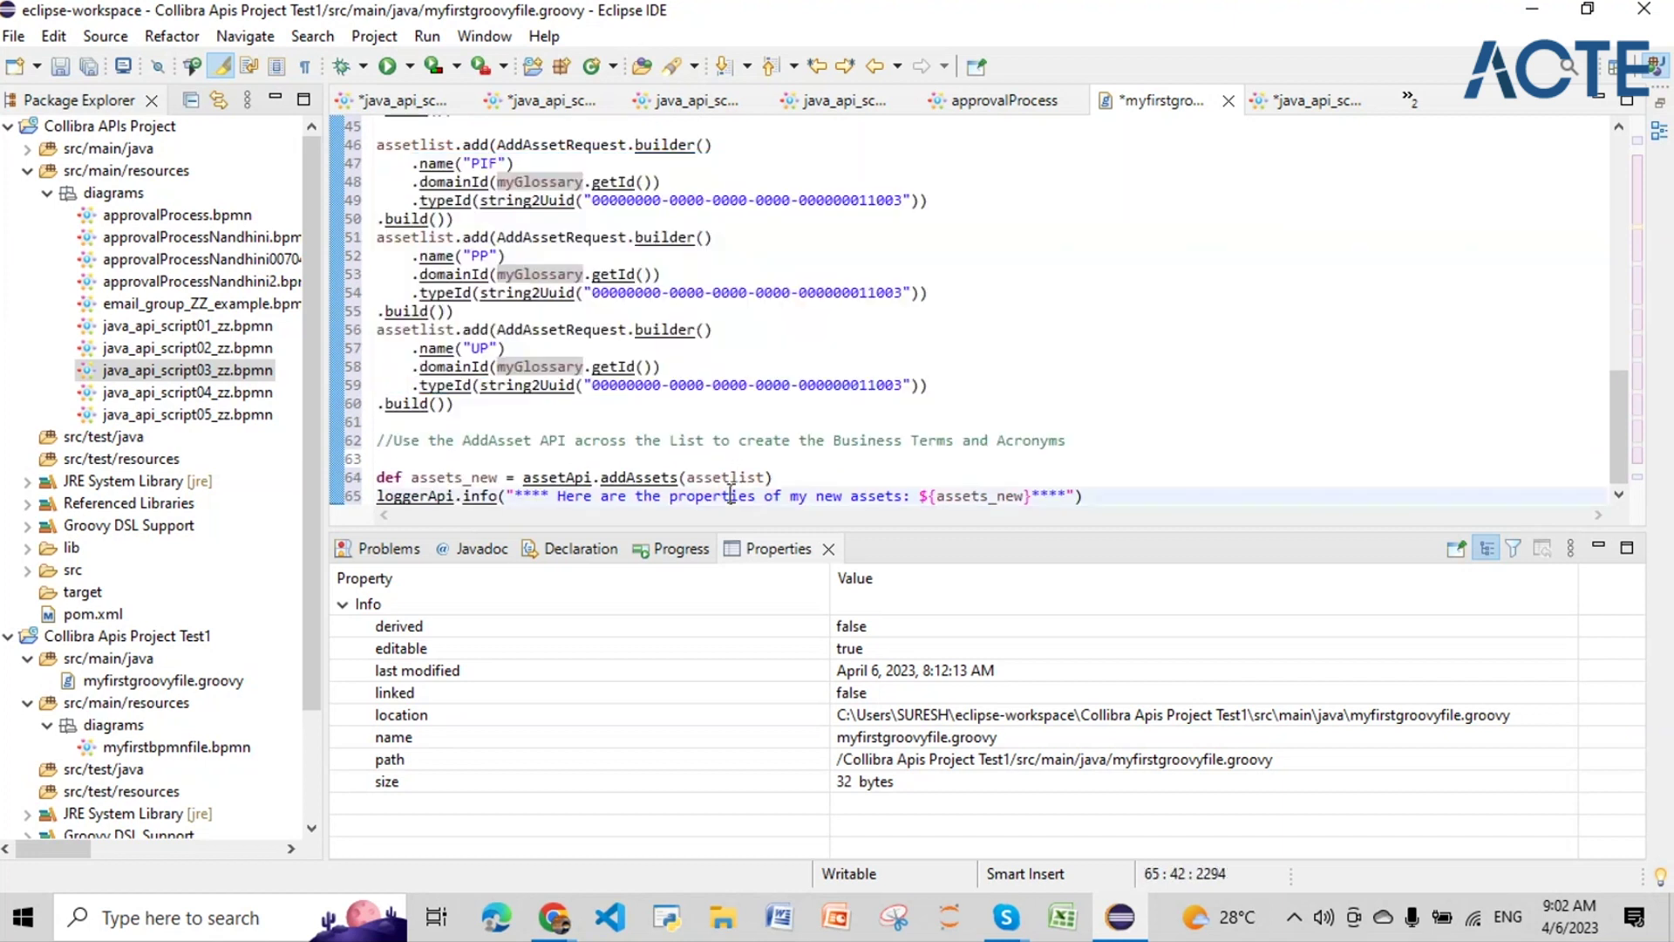
drag(936, 495, 1024, 497)
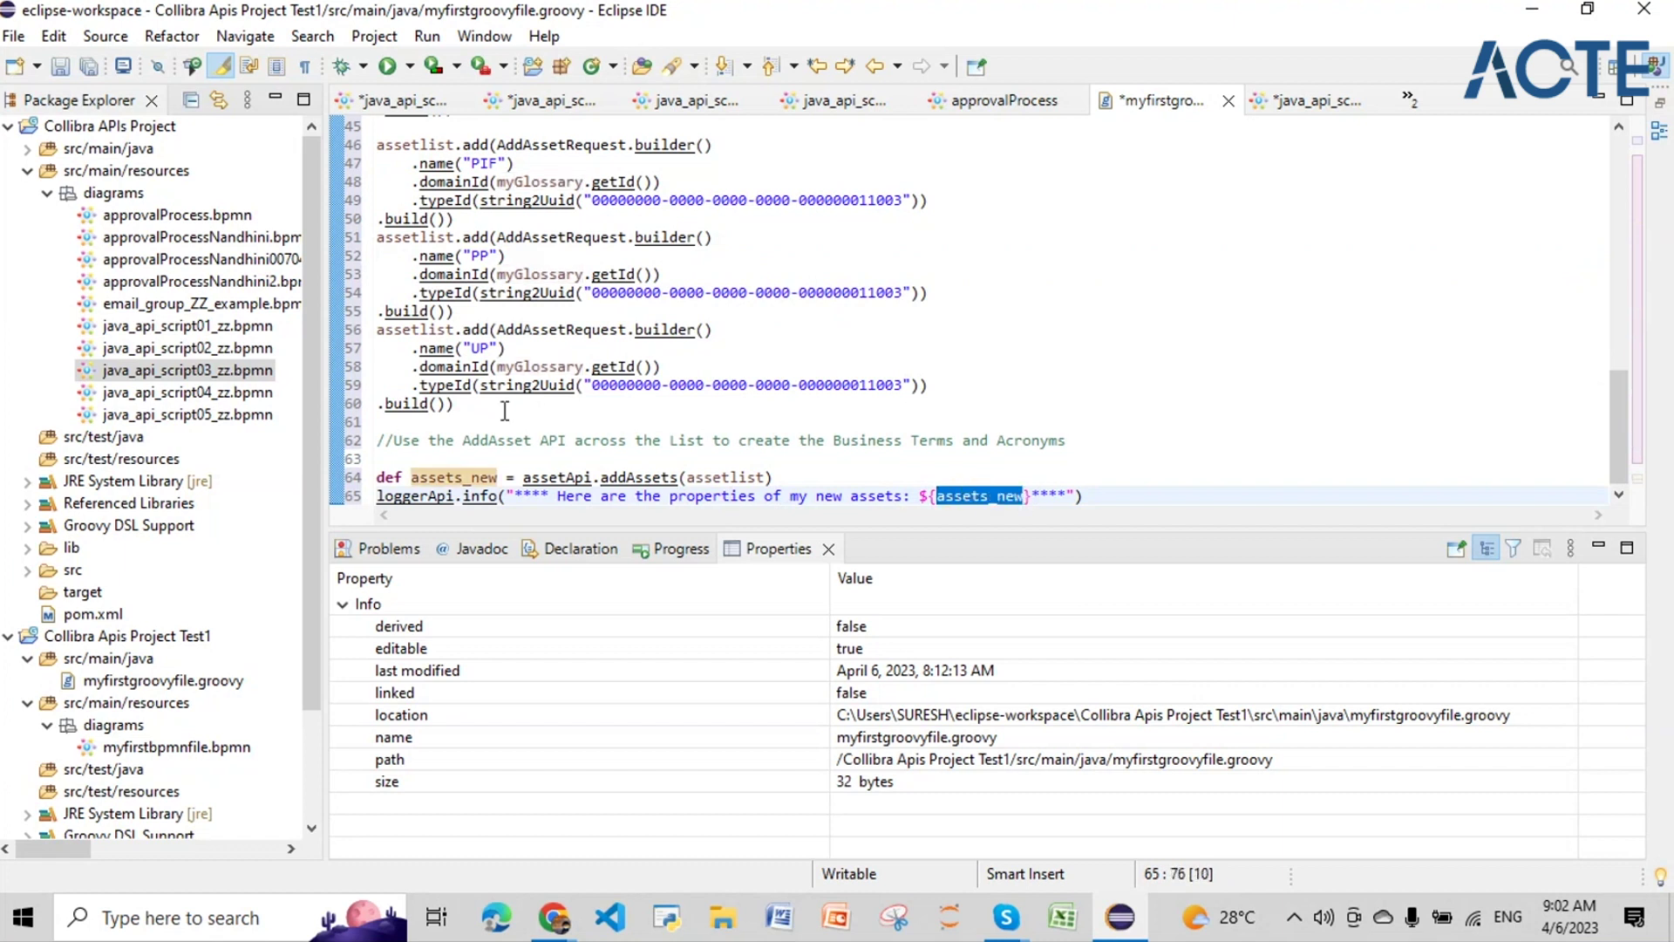
drag(478, 409, 448, 163)
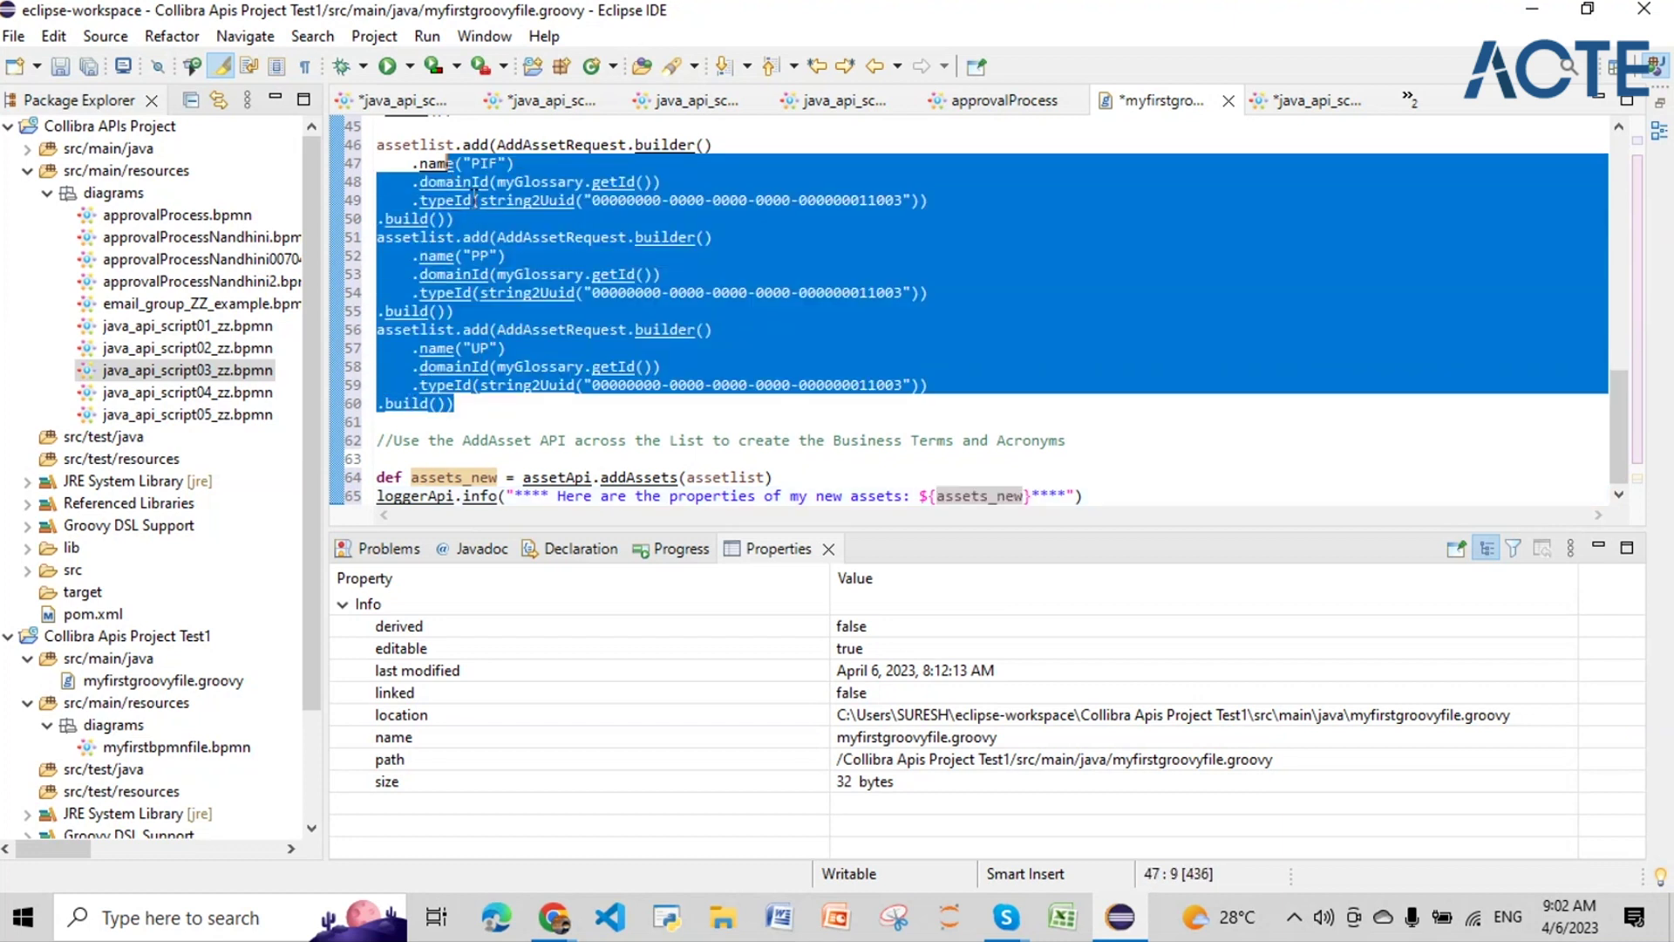
click(733, 334)
Step: Return to the top of the script and show the Chrome window previews
mouse_move(989, 492)
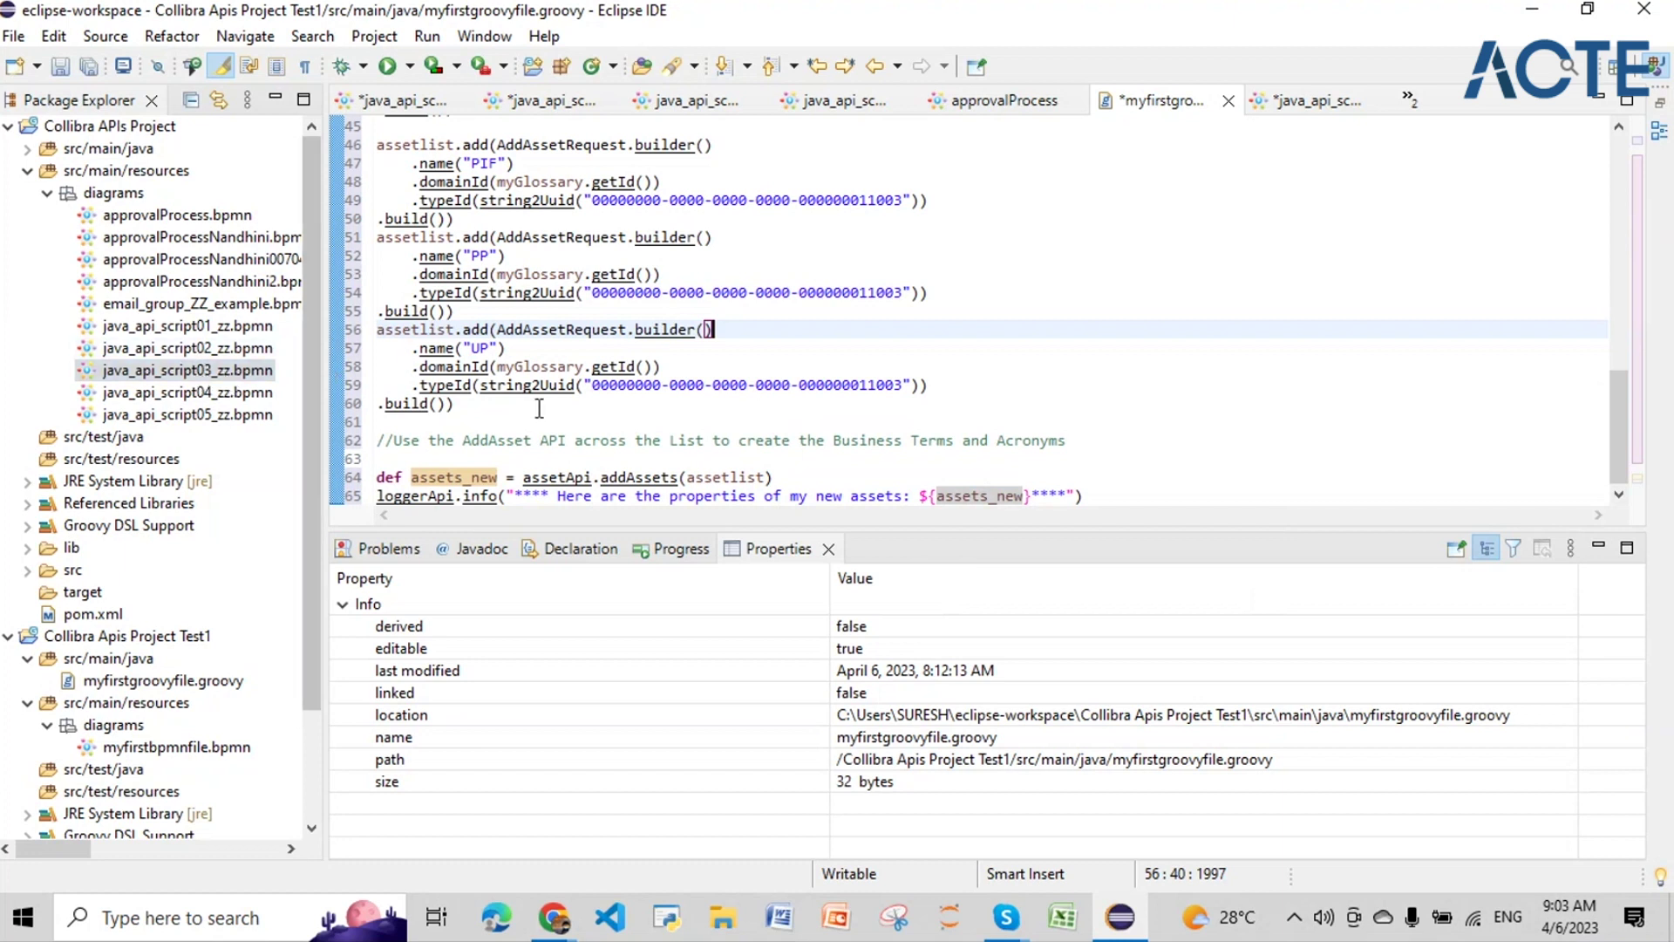
scroll(538, 408, up, 6)
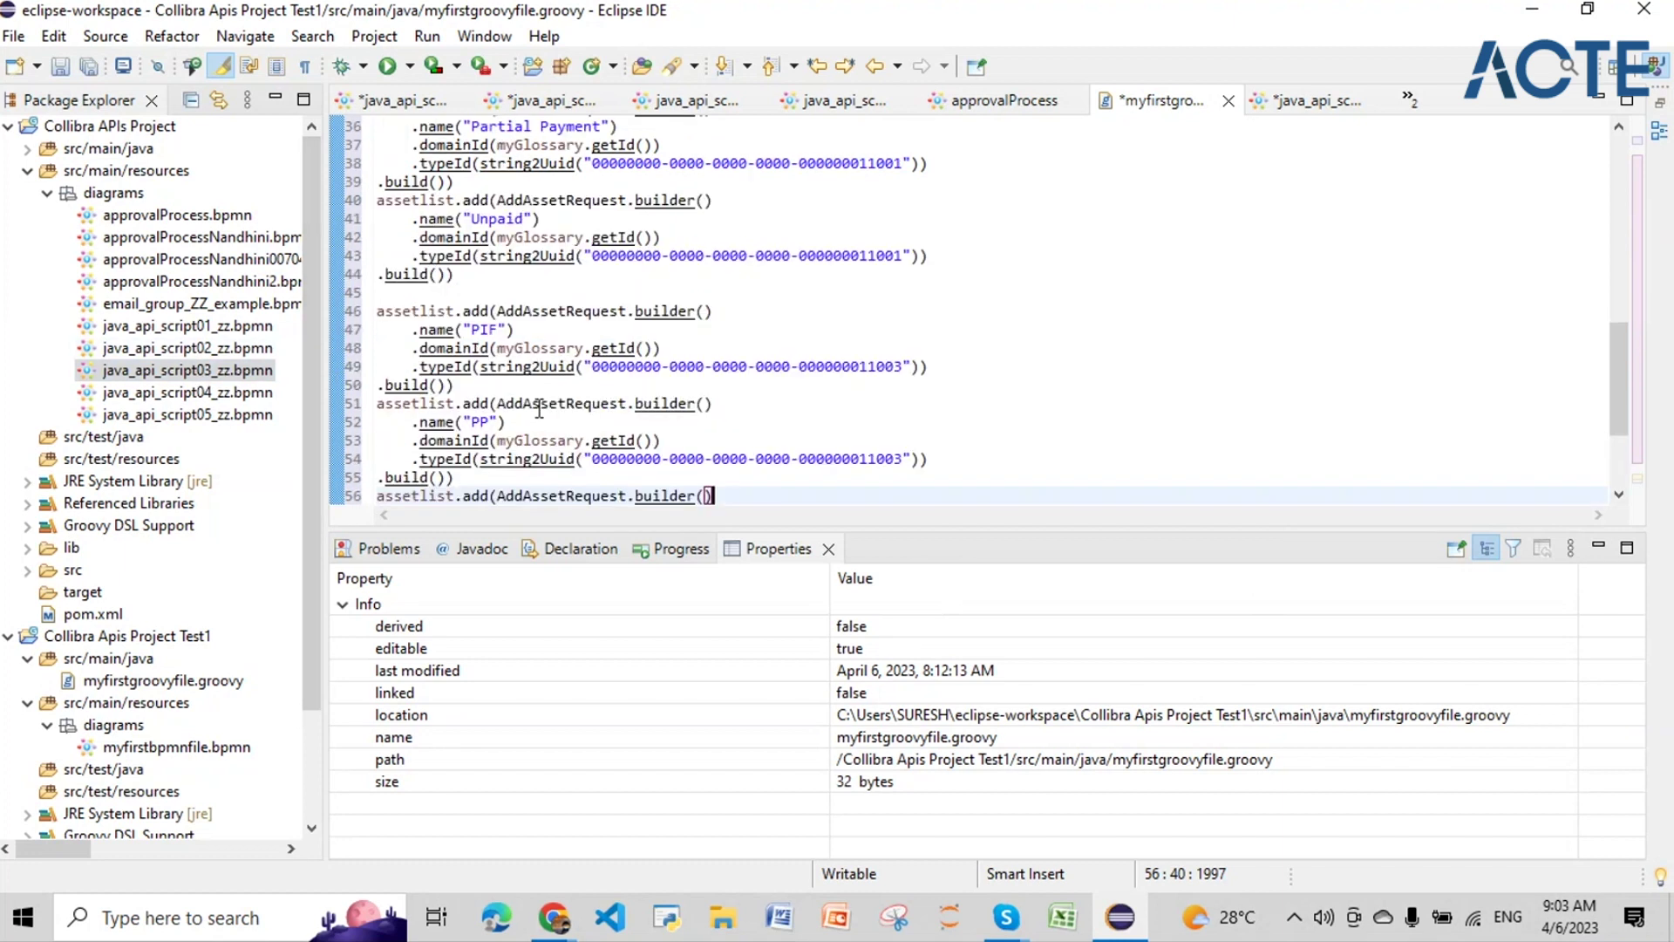
scroll(539, 408, up, 9)
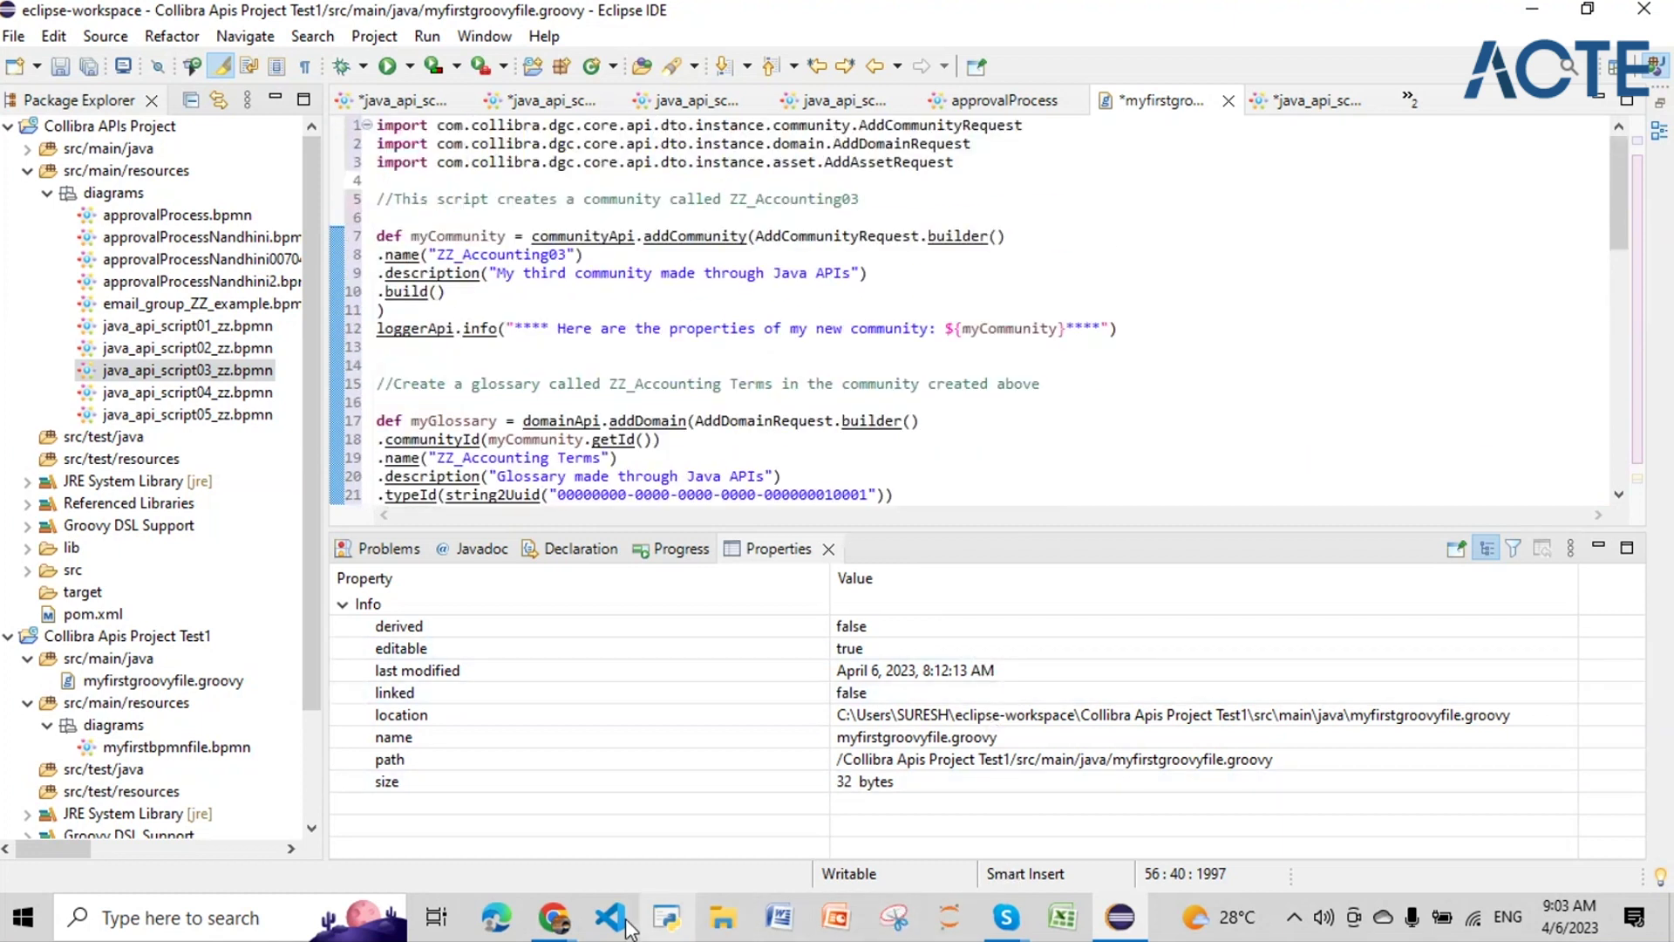
click(554, 917)
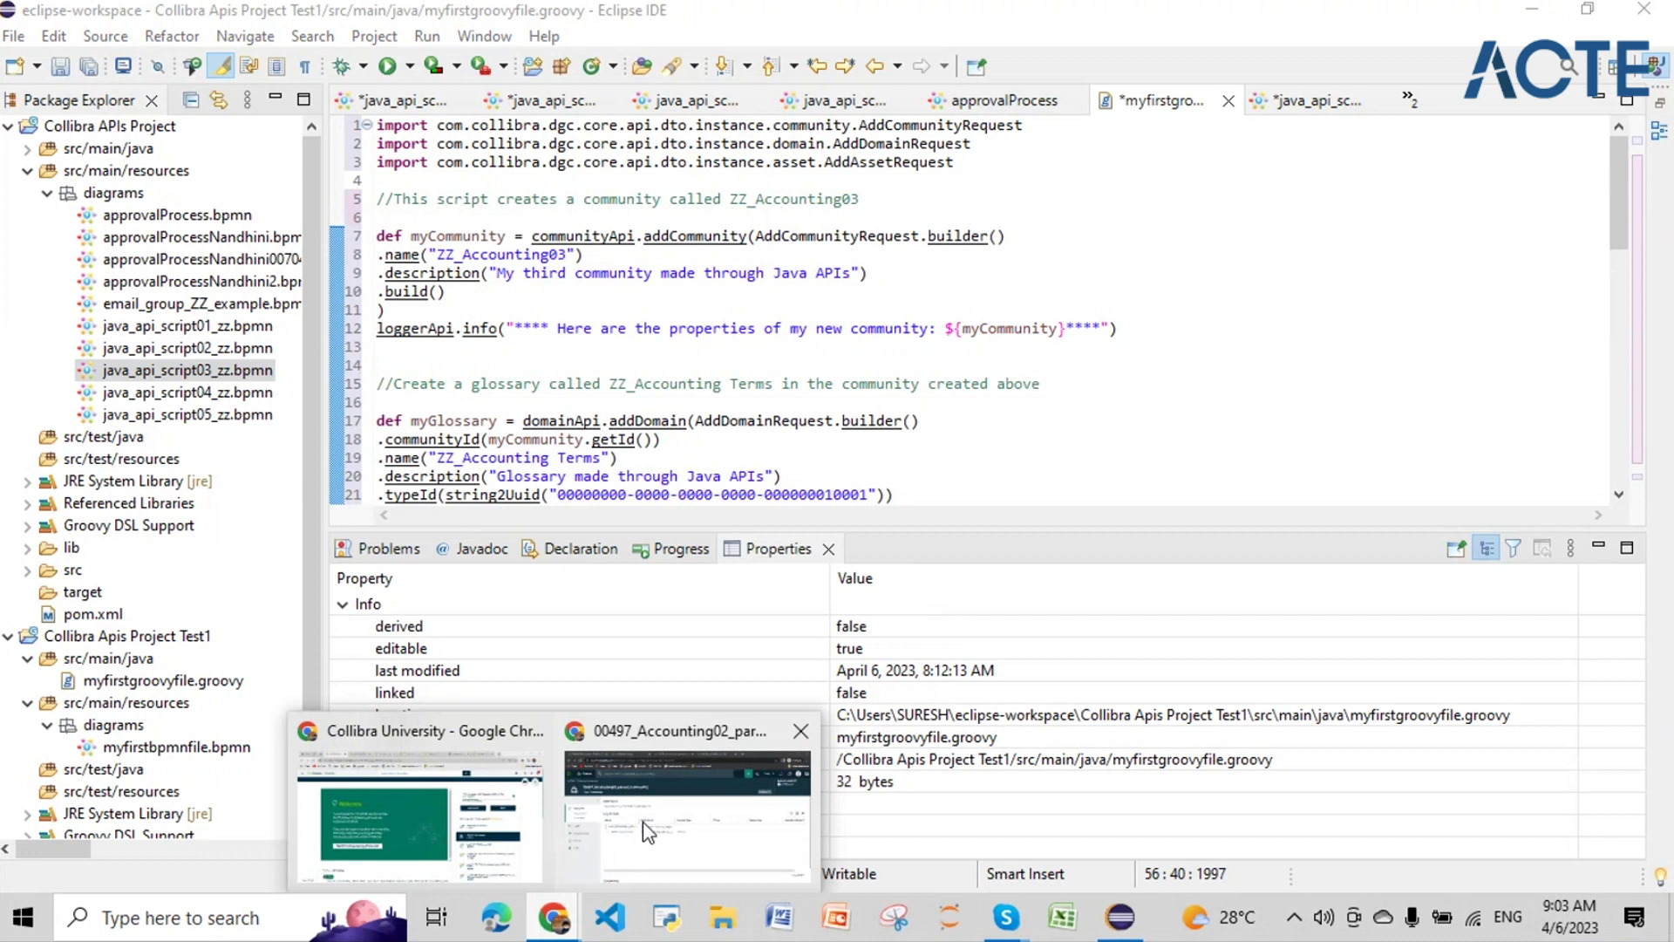
Step: In Settings, filter workflow definitions by name 00497 and open Java Api Script - 03 00497
click(642, 821)
click(1666, 150)
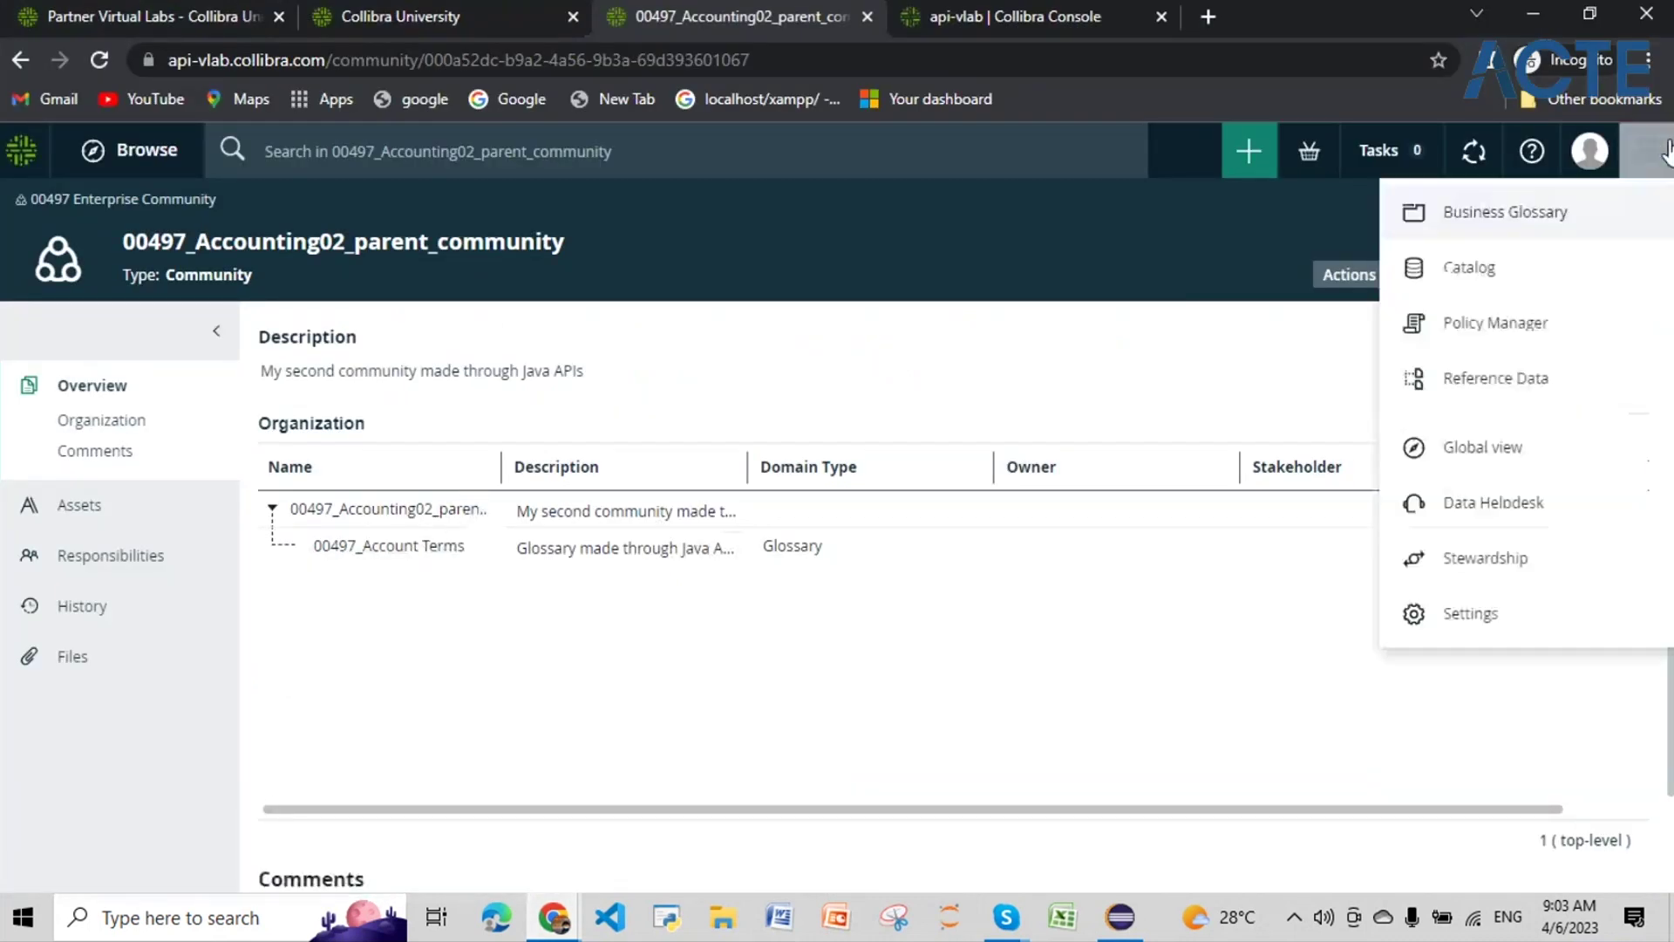
click(1552, 621)
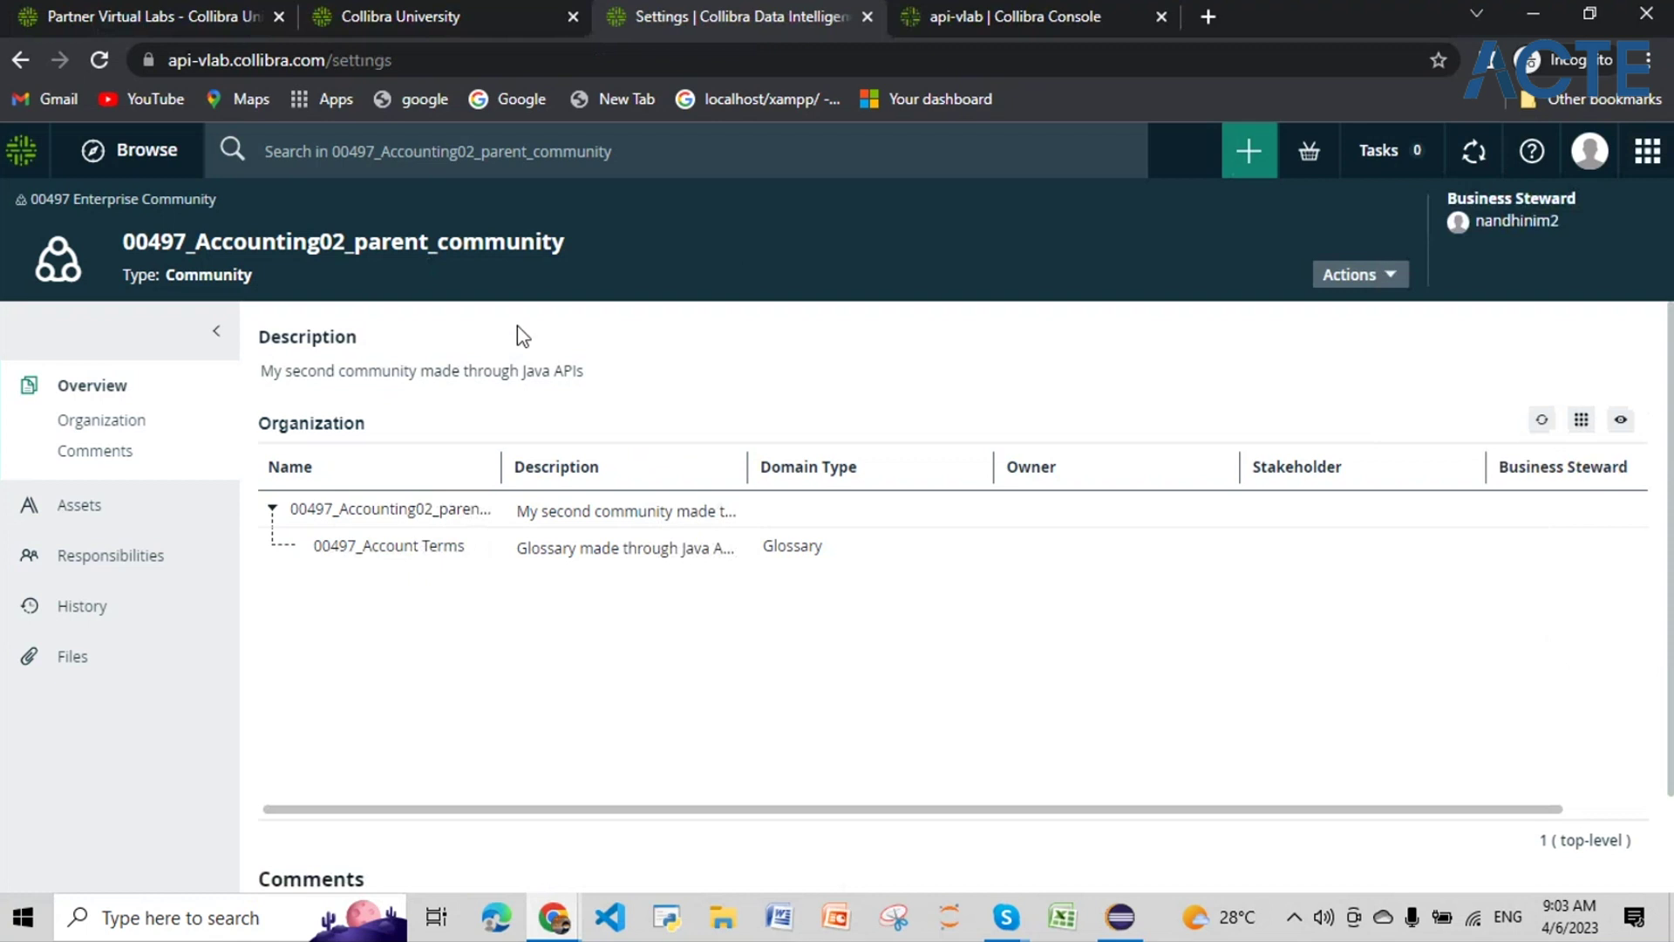
click(900, 556)
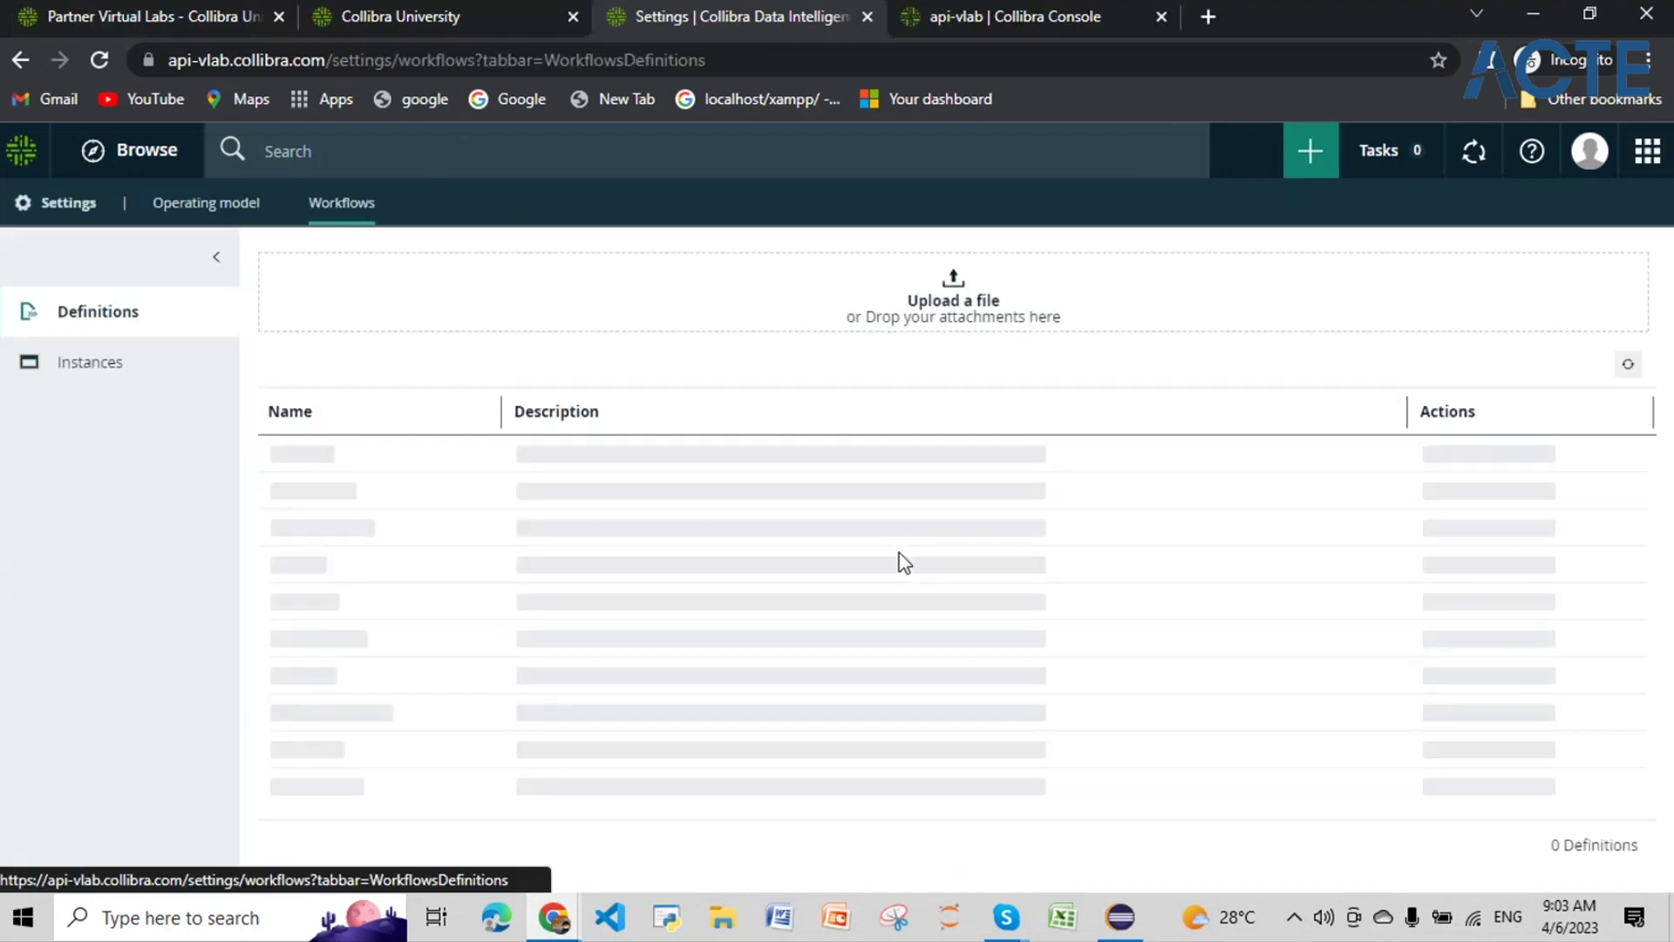
click(484, 421)
text(00497)
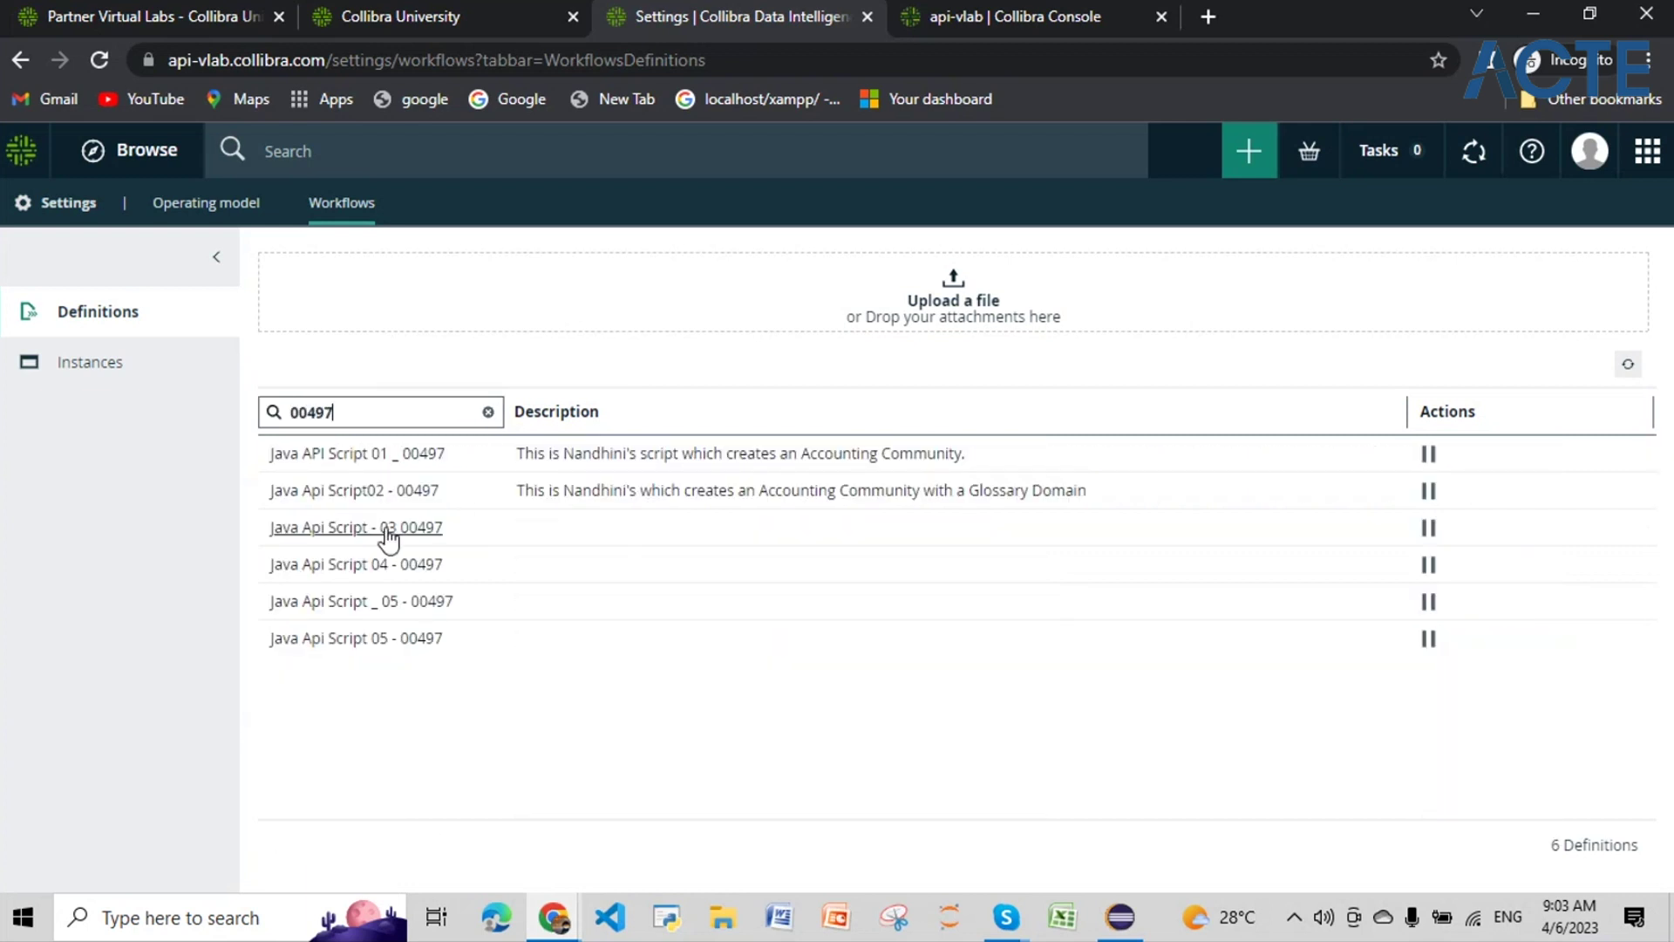
click(386, 533)
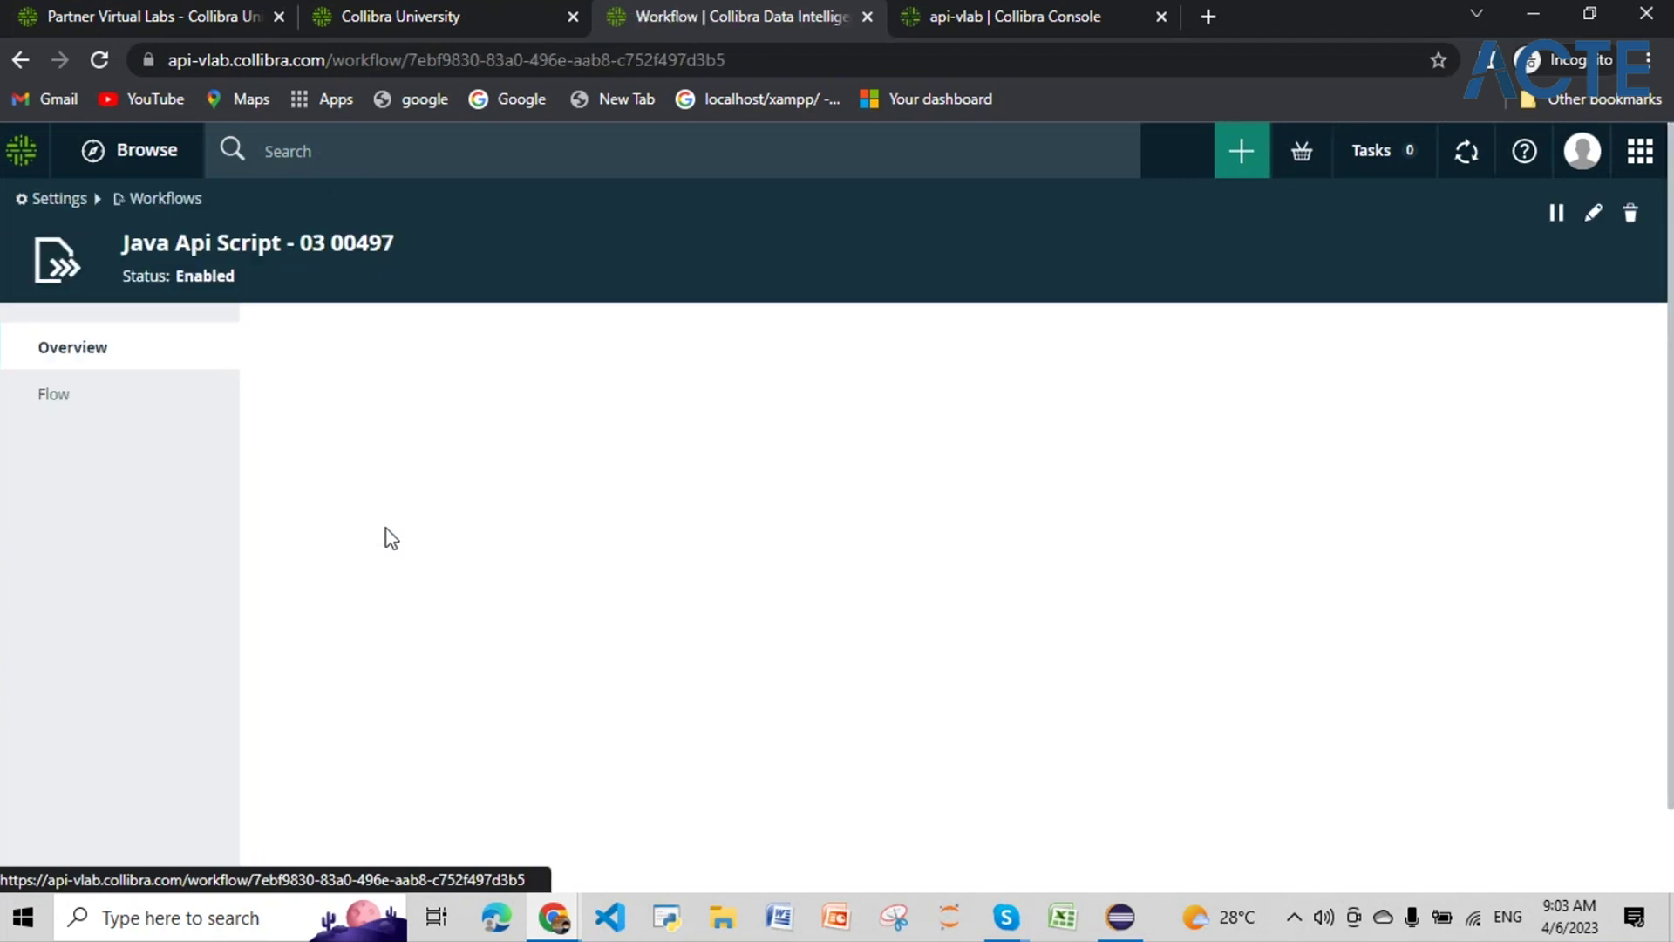
Step: In the flow script, rename the line-21 community to 00497_Accounting03_assets_in_bulk
click(146, 403)
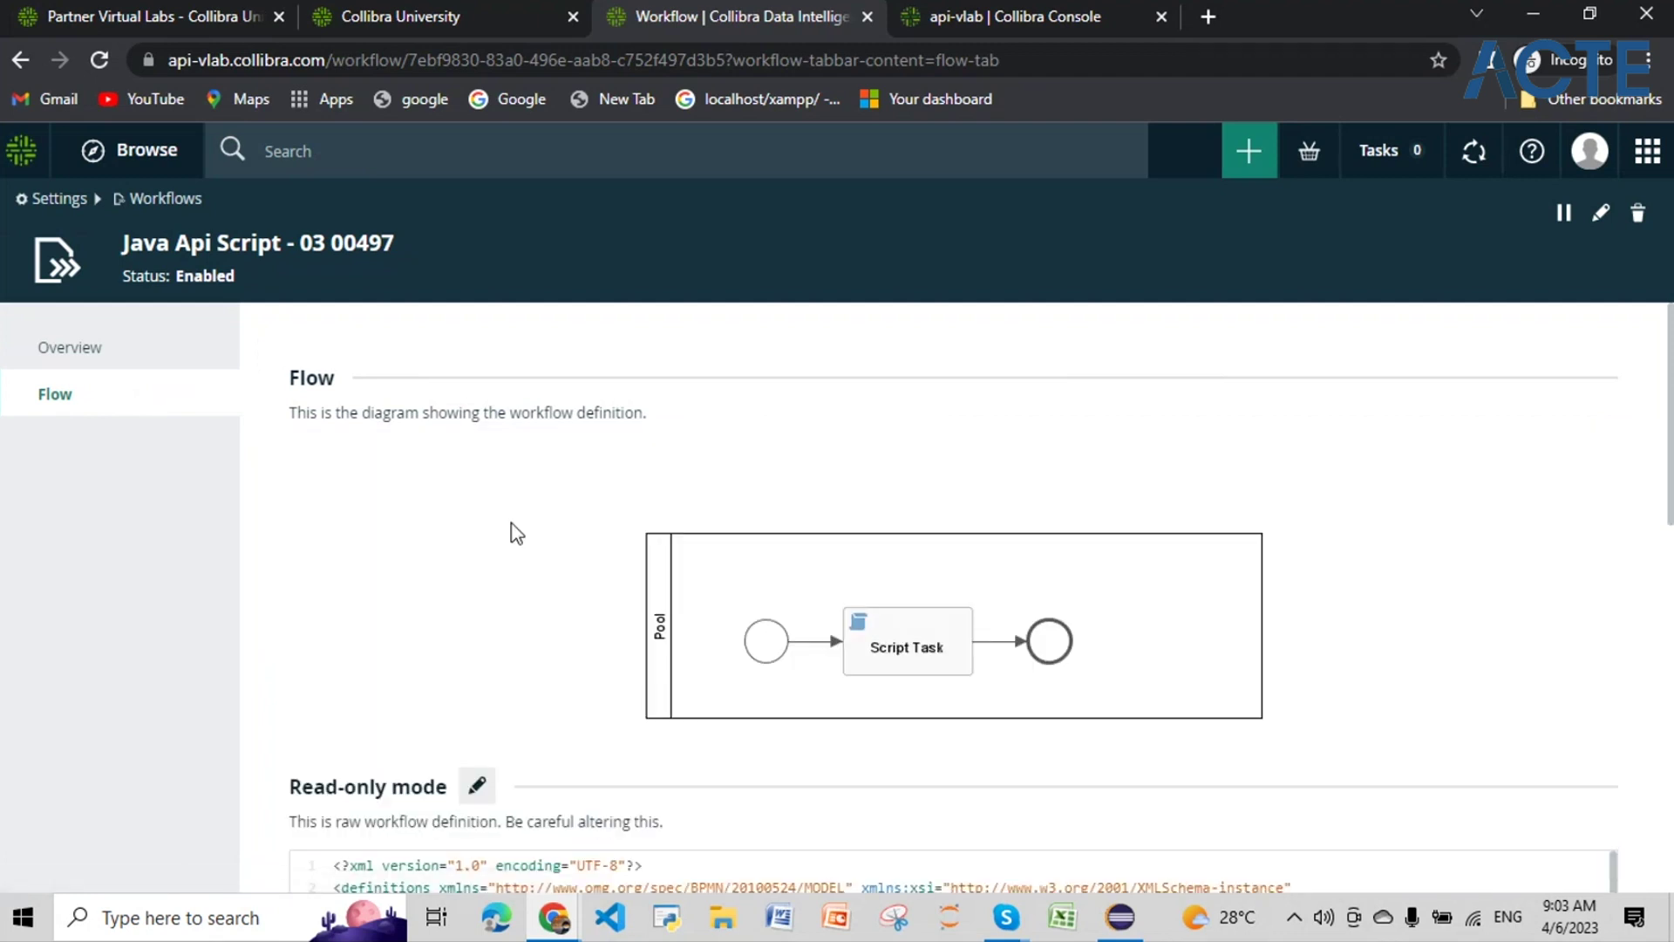
scroll(512, 530, down, 3)
click(475, 534)
scroll(523, 539, down, 4)
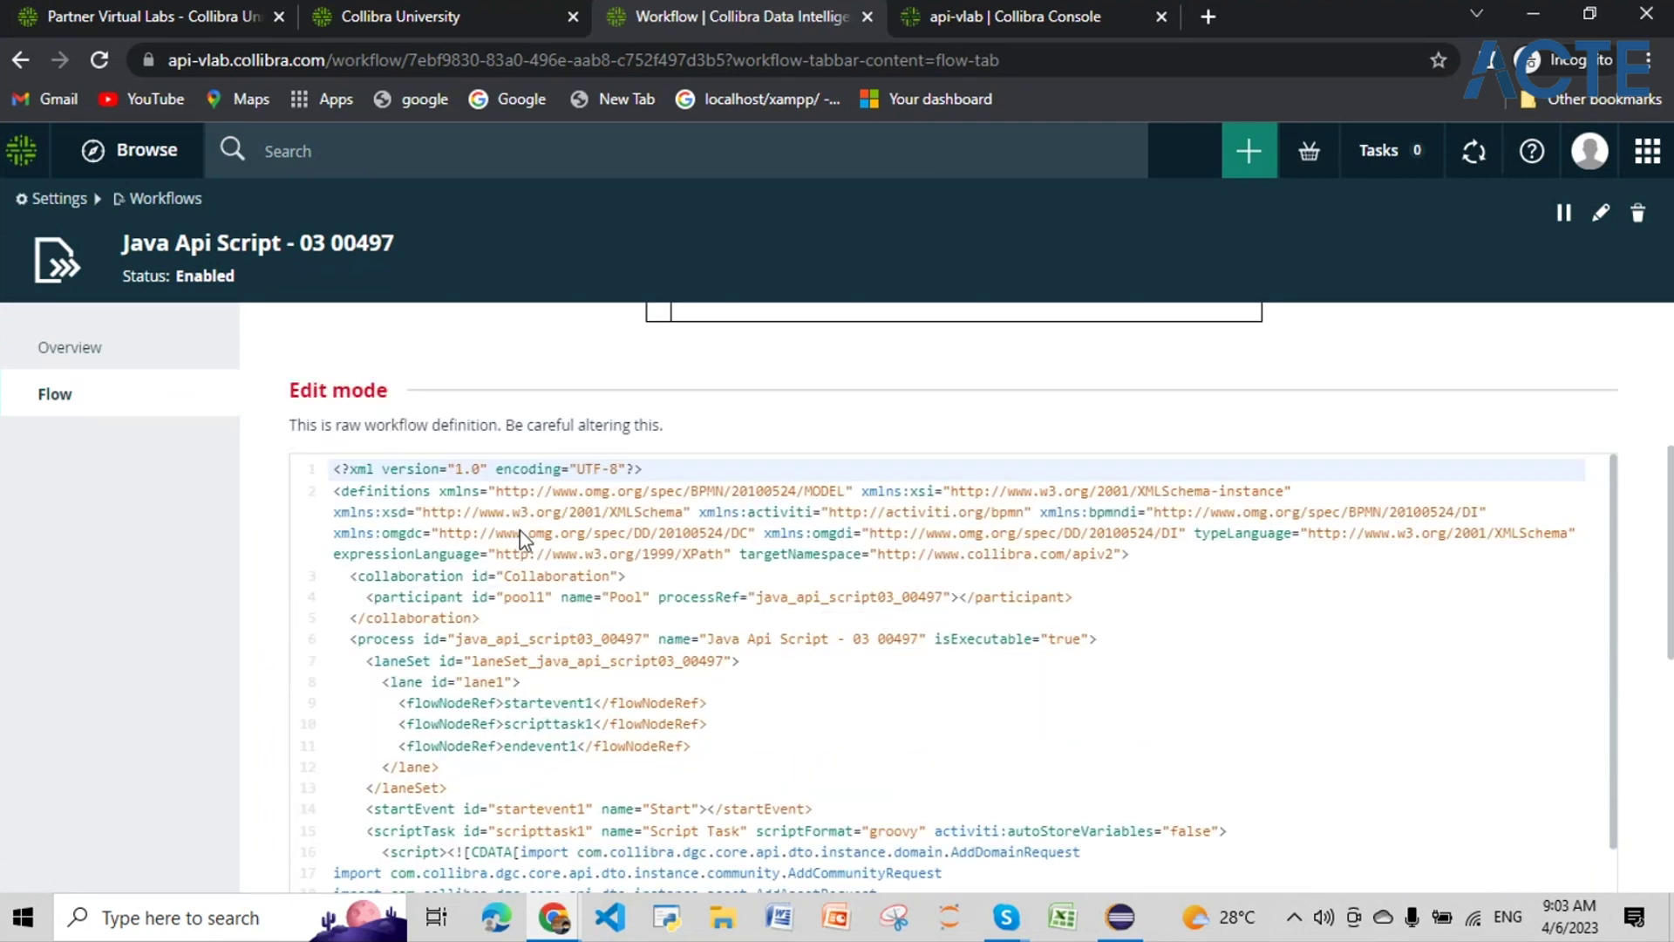
scroll(521, 539, down, 3)
click(571, 493)
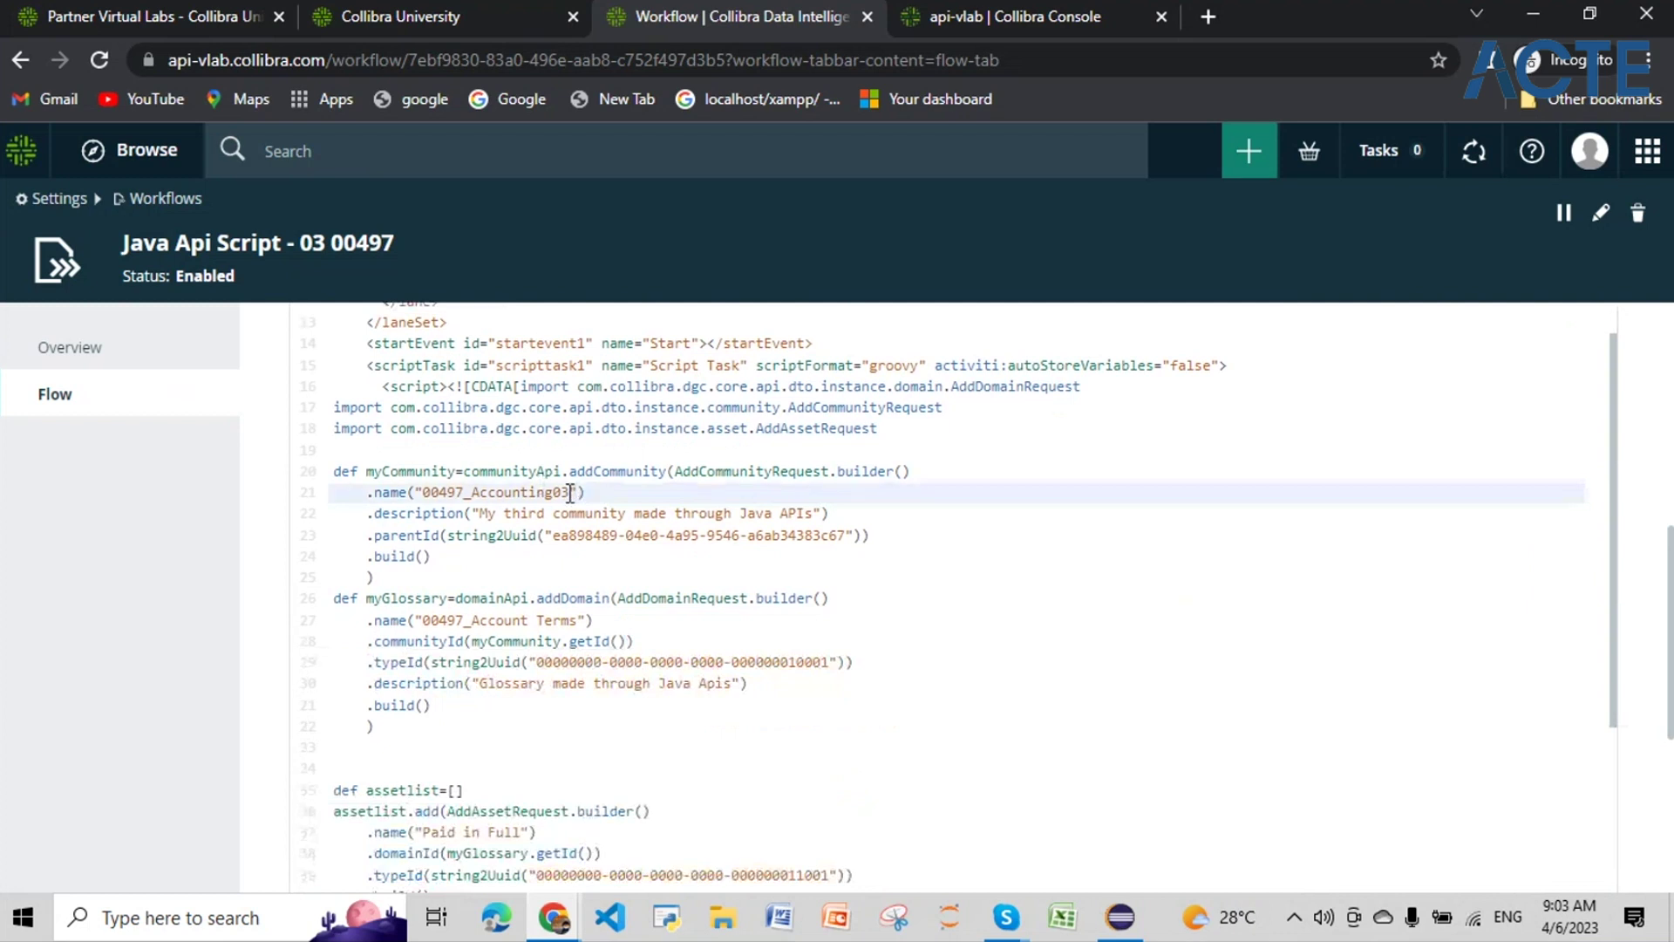
text(_)
text(ass)
text(etsinb)
text(ult)
key(BackSpace)
key(BackSpace)
key(BackSpace)
key(BackSpace)
key(BackSpace)
key(BackSpace)
text(_in_bulk)
click(551, 559)
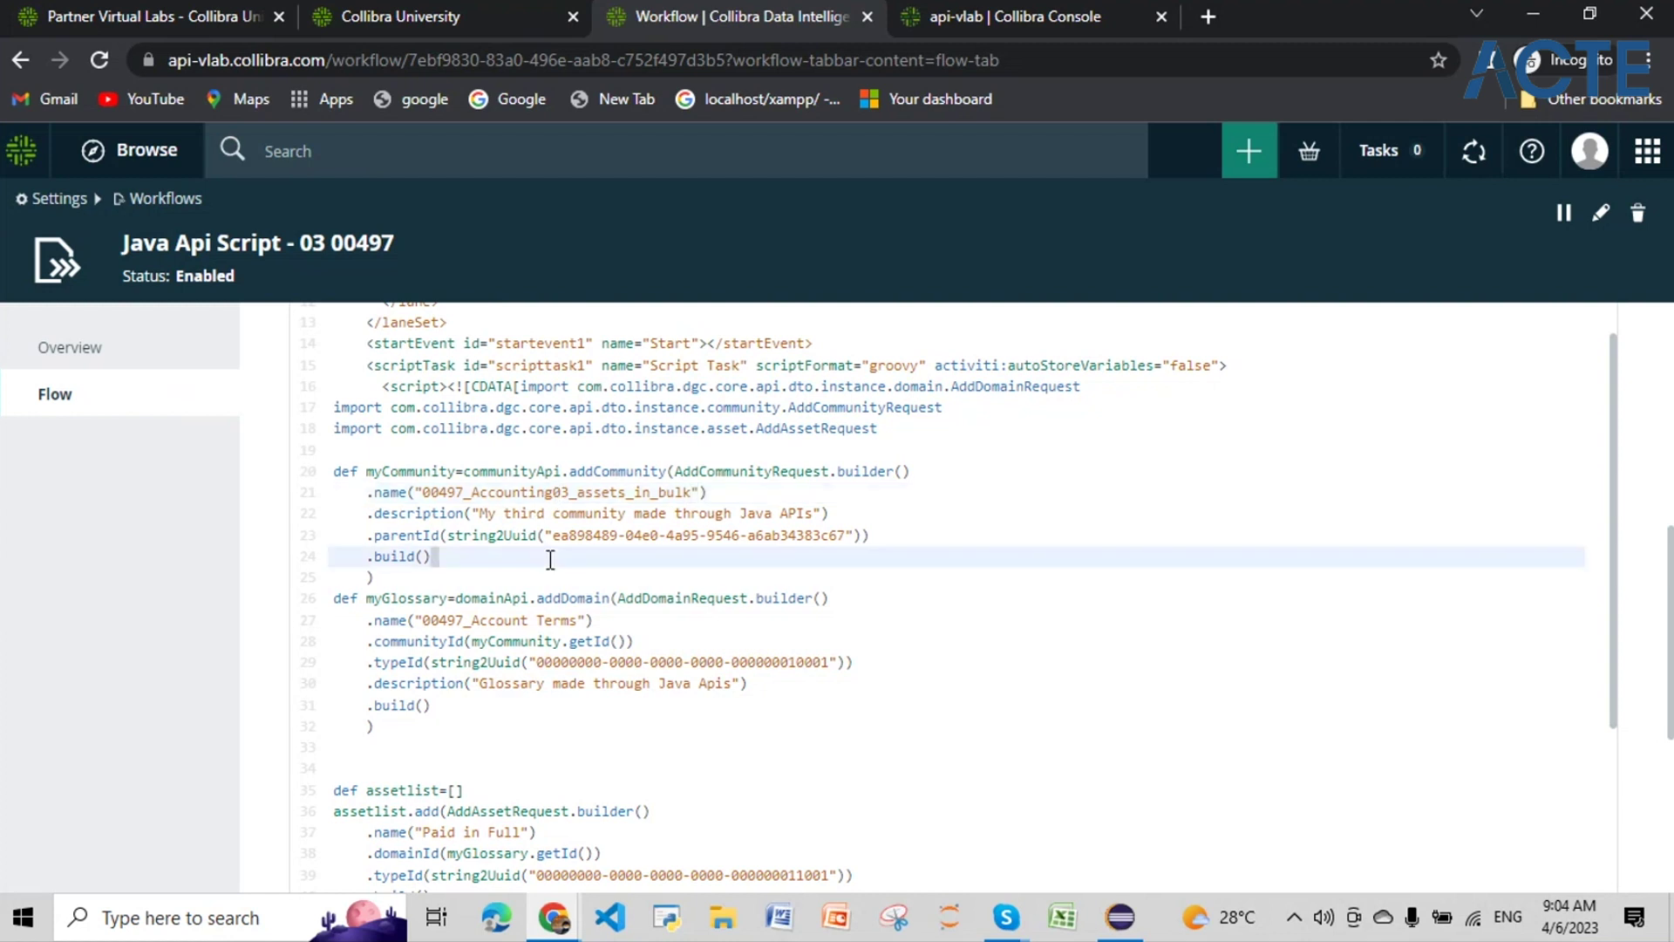
drag(691, 493, 425, 501)
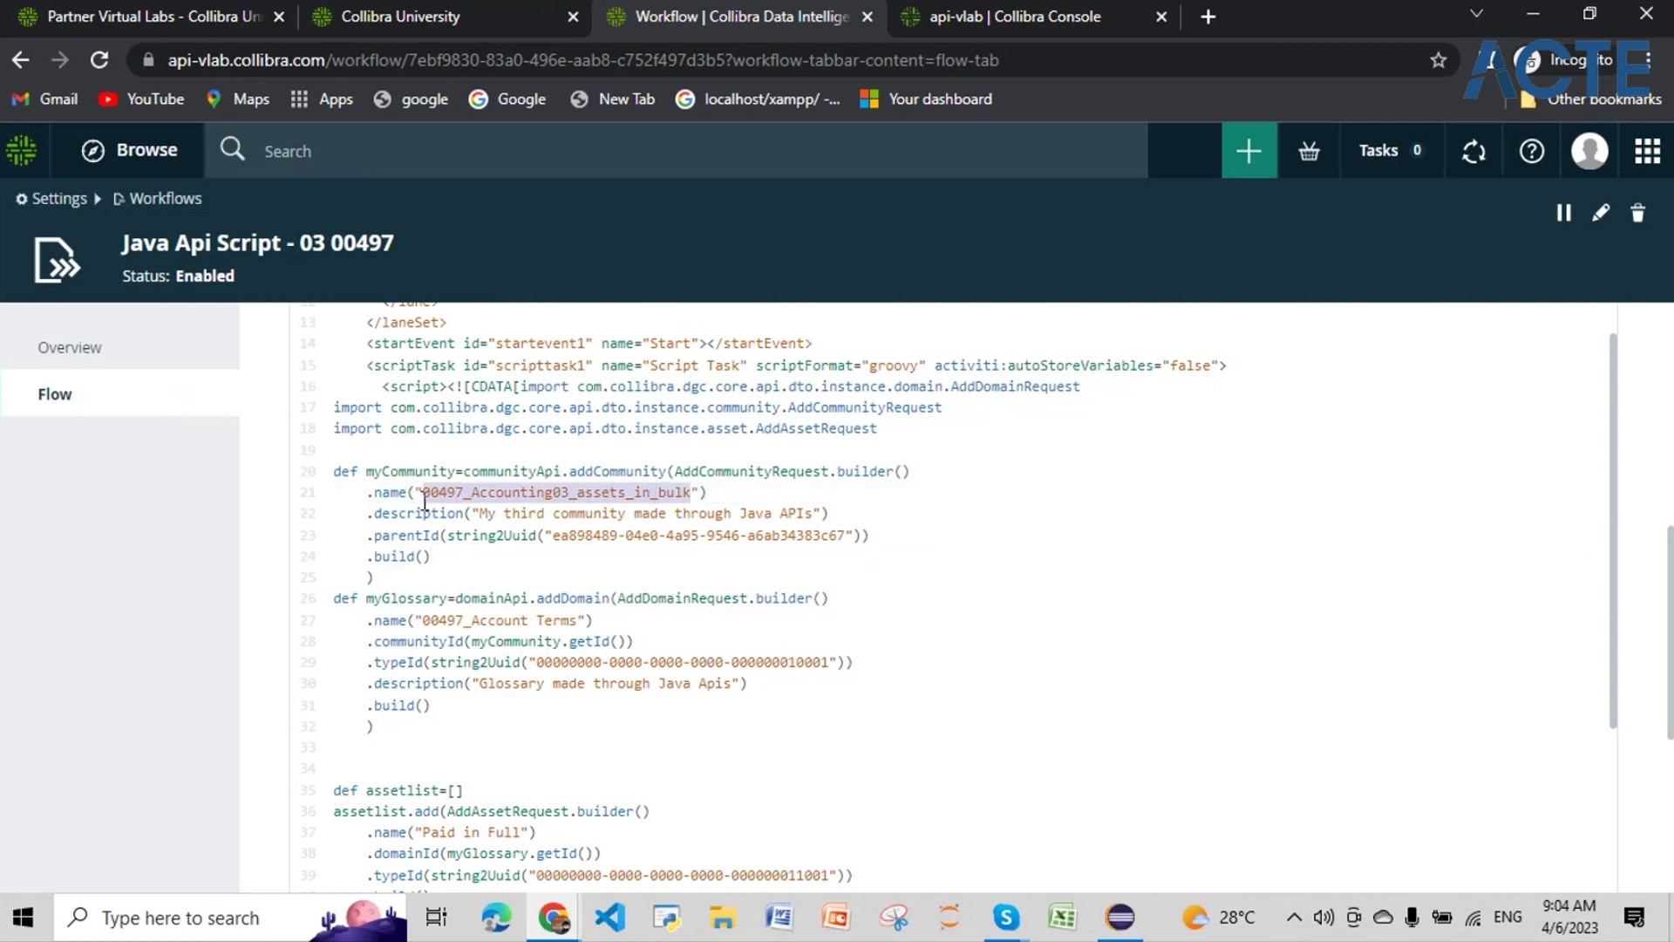
click(600, 556)
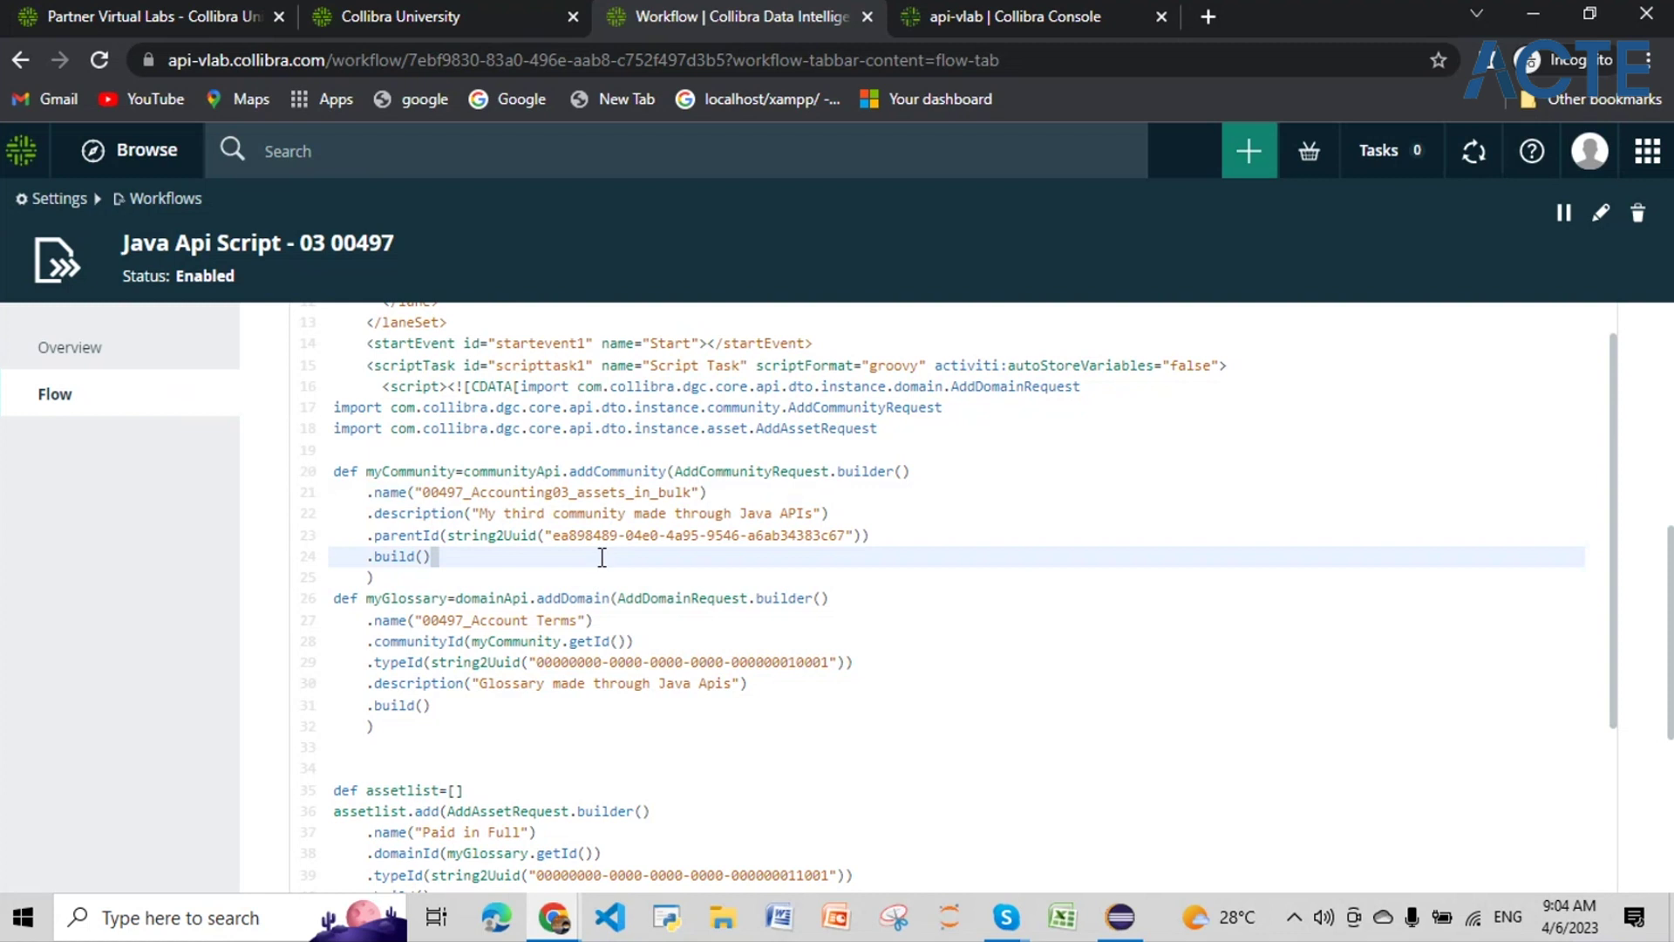
Step: Save the updated workflow script
scroll(907, 673, down, 1)
scroll(912, 673, down, 7)
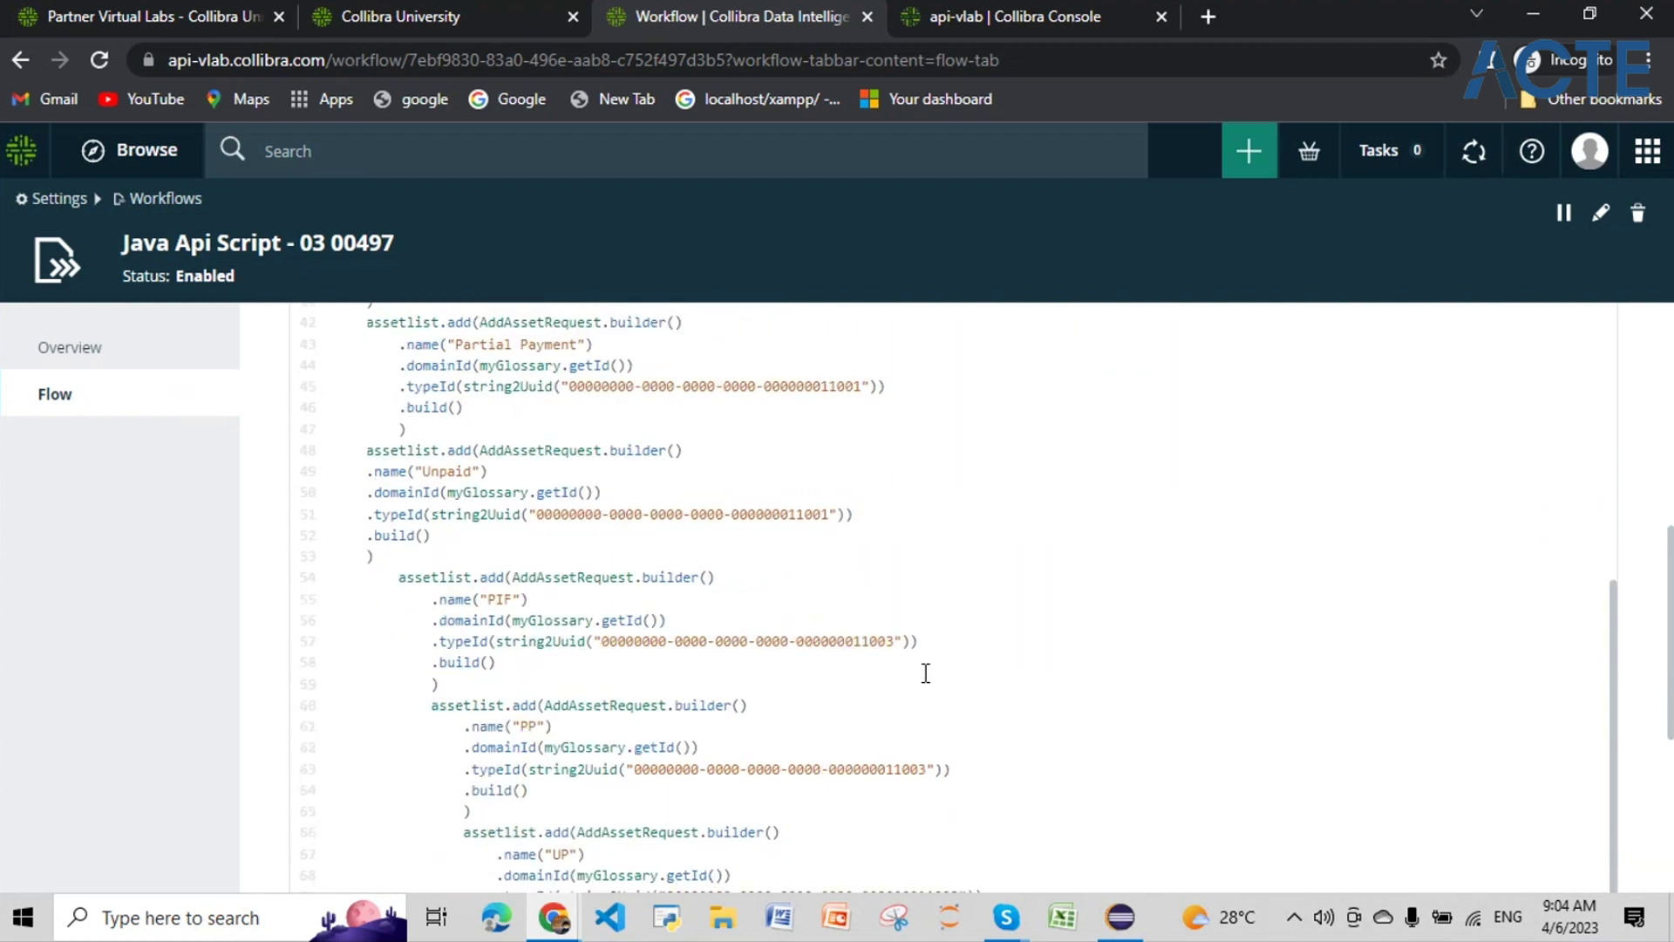
scroll(930, 679, down, 15)
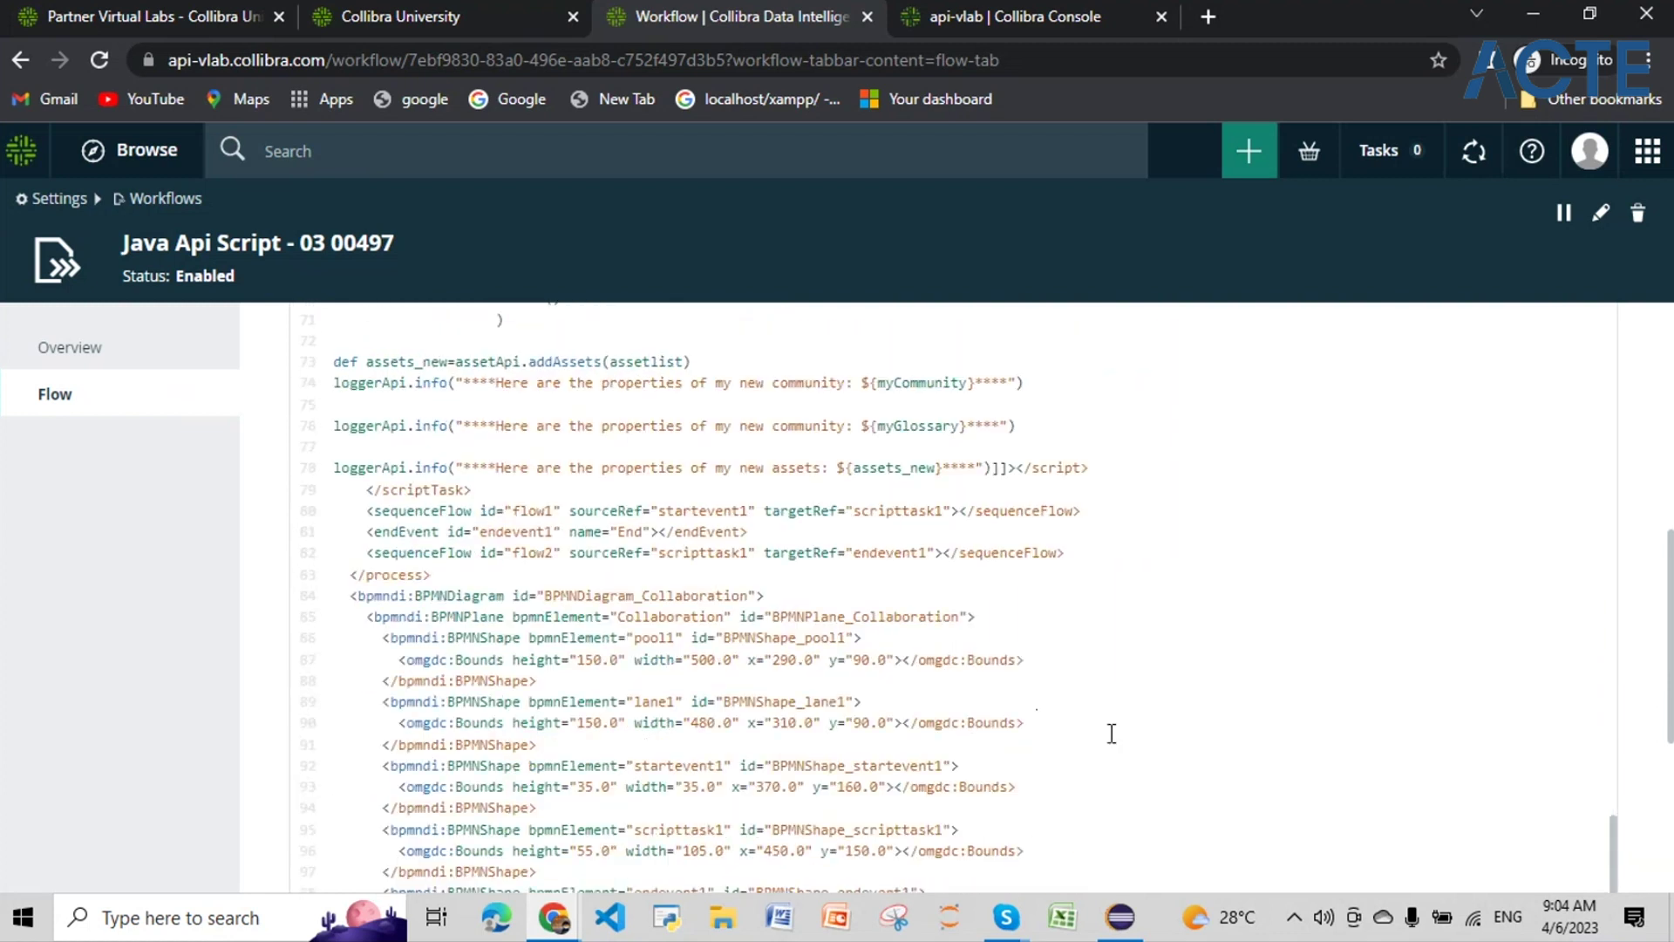
click(1588, 845)
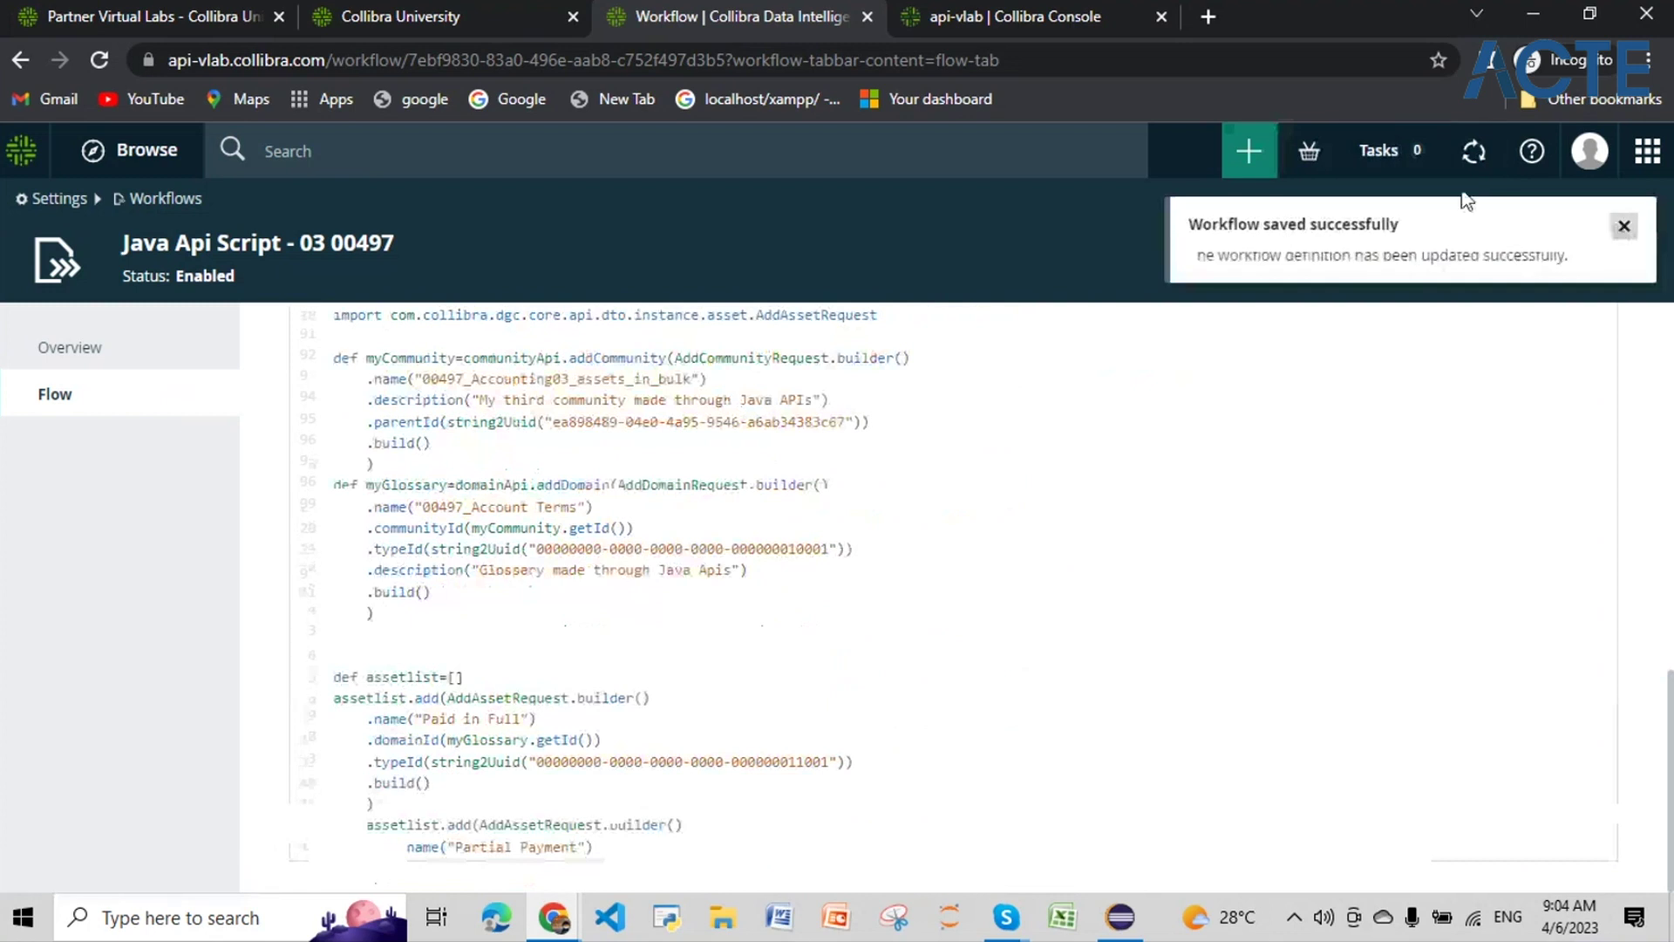
Step: From the + menu filtered by 00497, start the Java Api Script - 03 workflow
click(1247, 150)
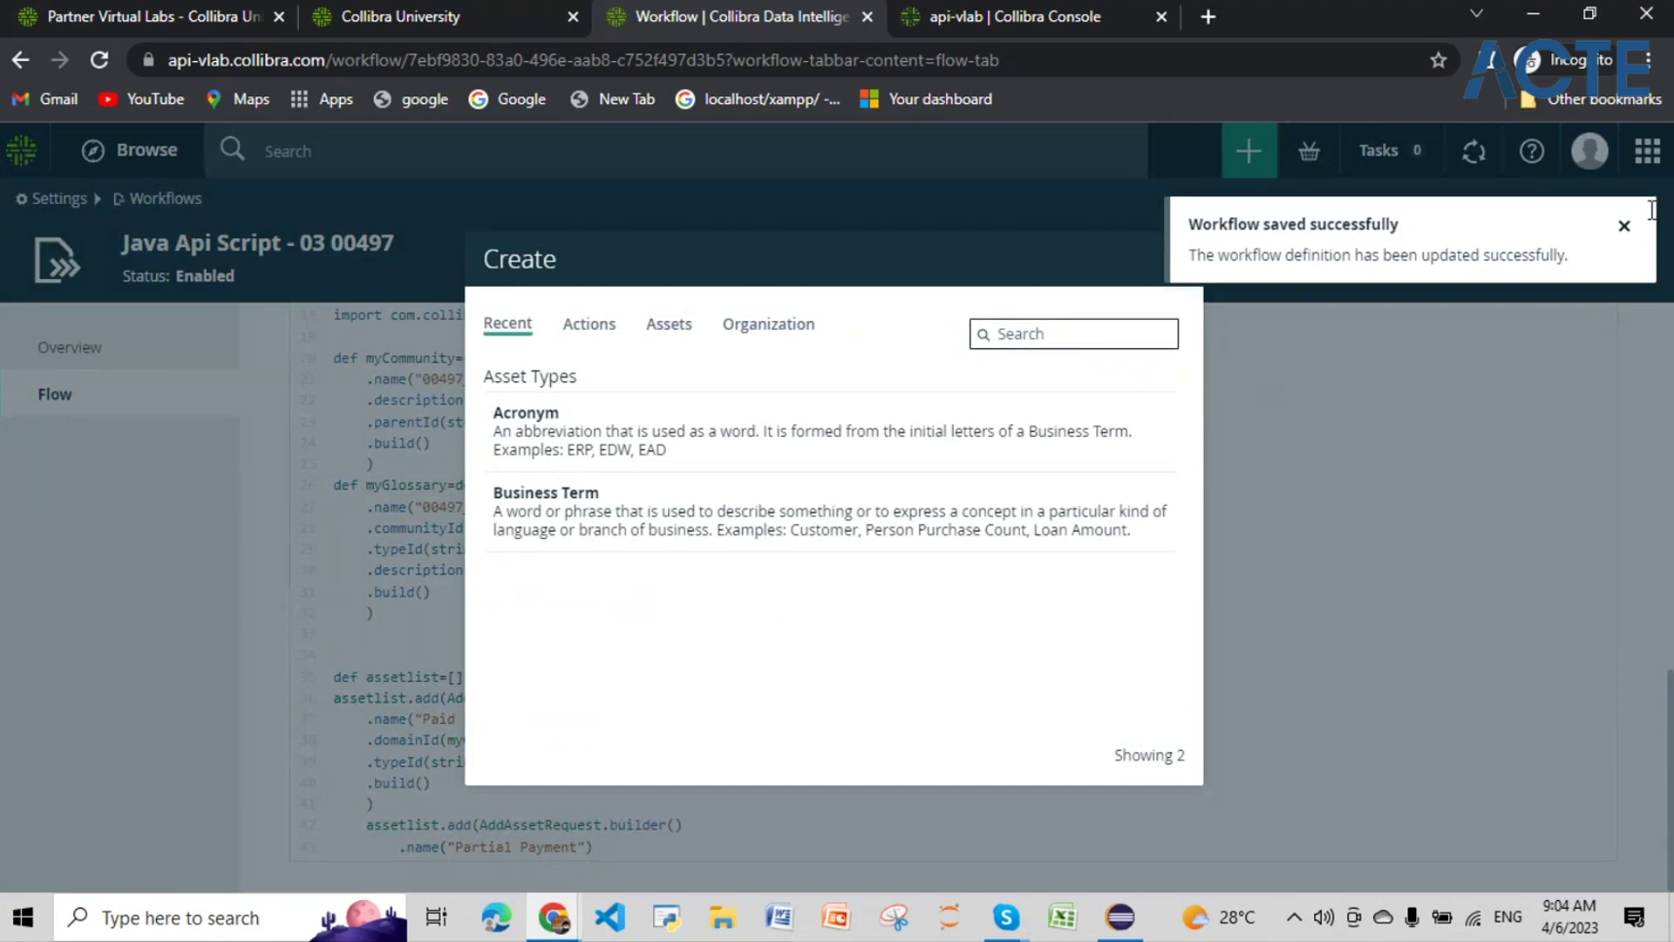
text(00497)
click(1624, 226)
click(1074, 339)
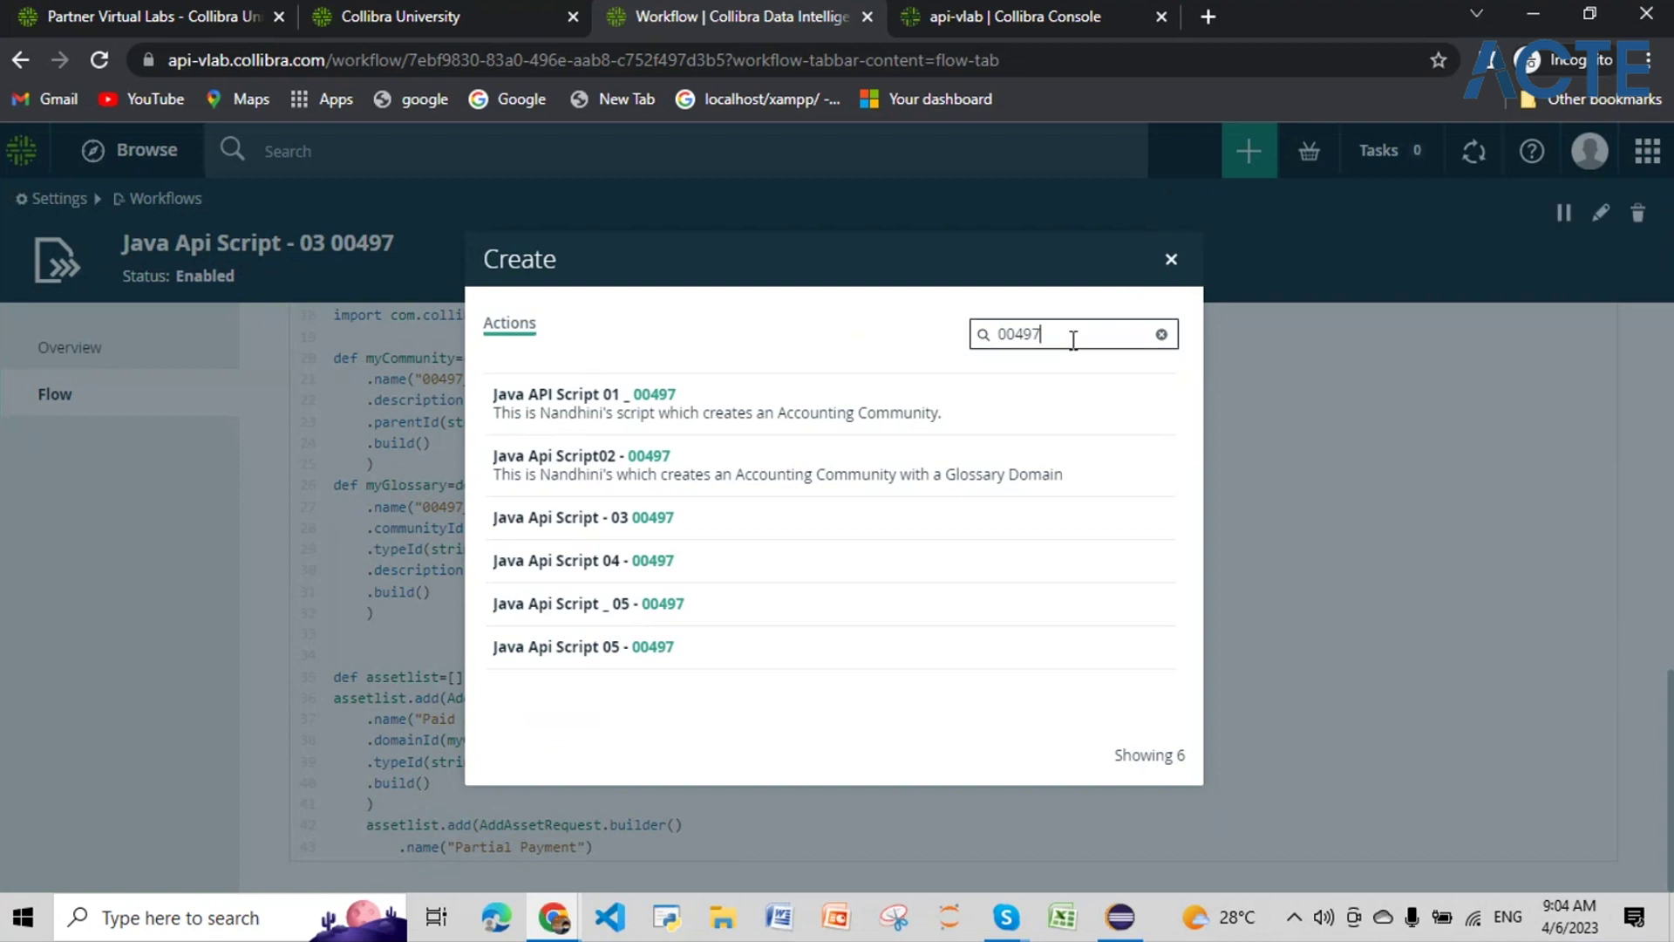
click(611, 521)
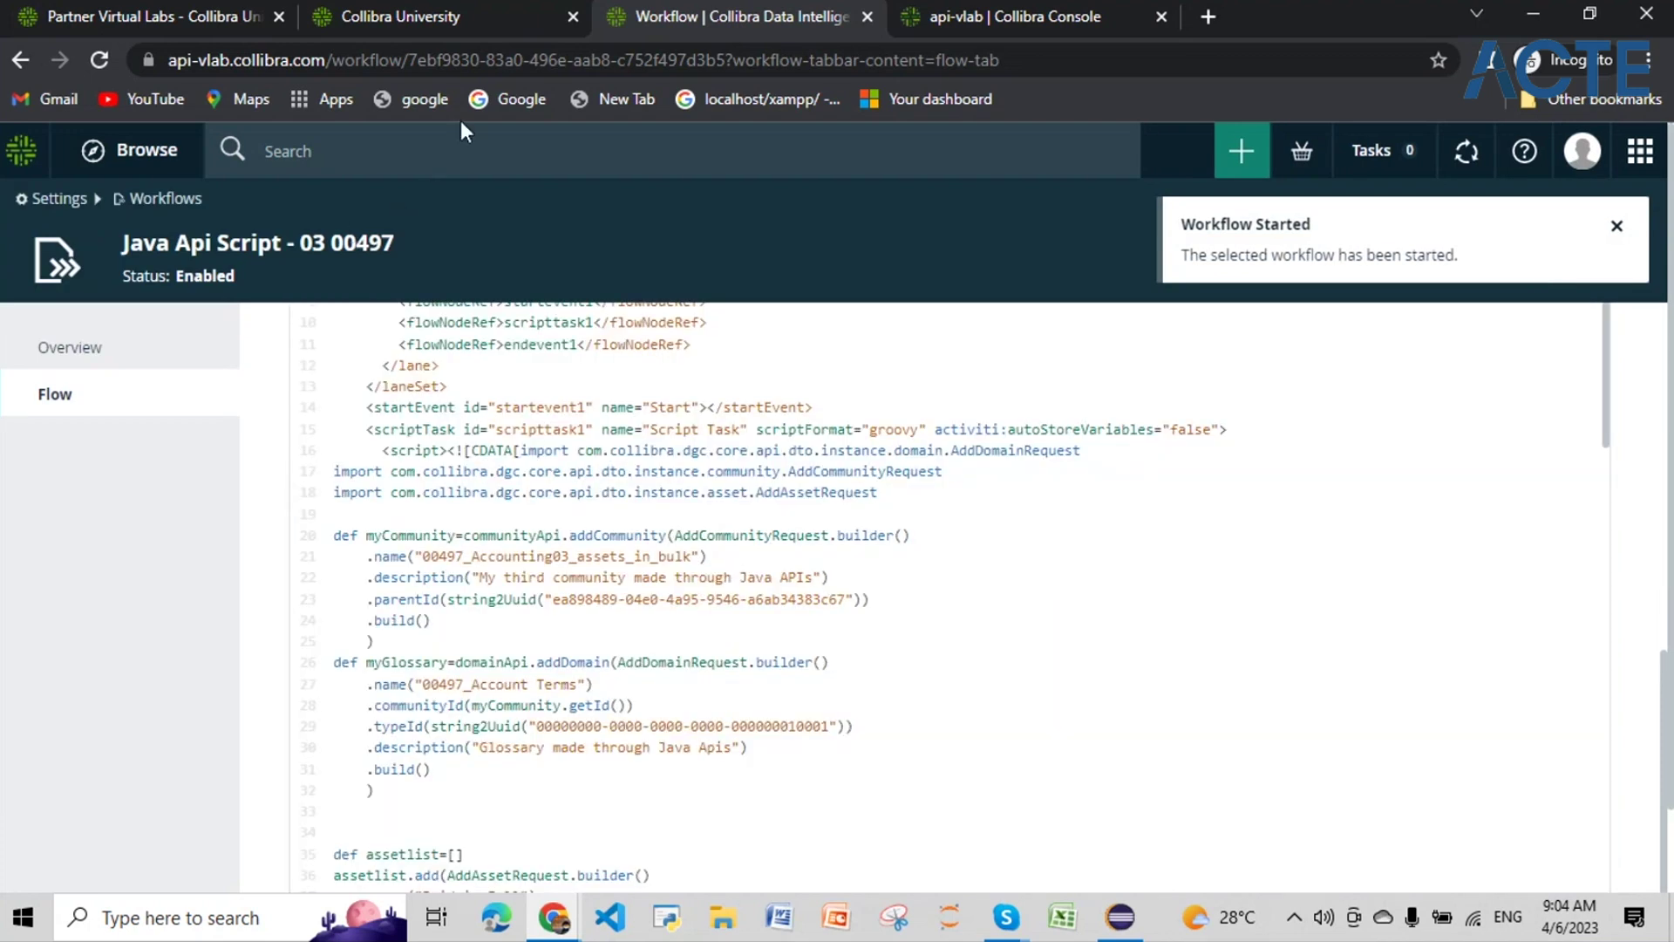
Step: Search globally for 00497_Accounting03_assets_in_bulk, repeating the search when nothing is found
click(452, 166)
text(00497_Accounting03_assets_in_bulk)
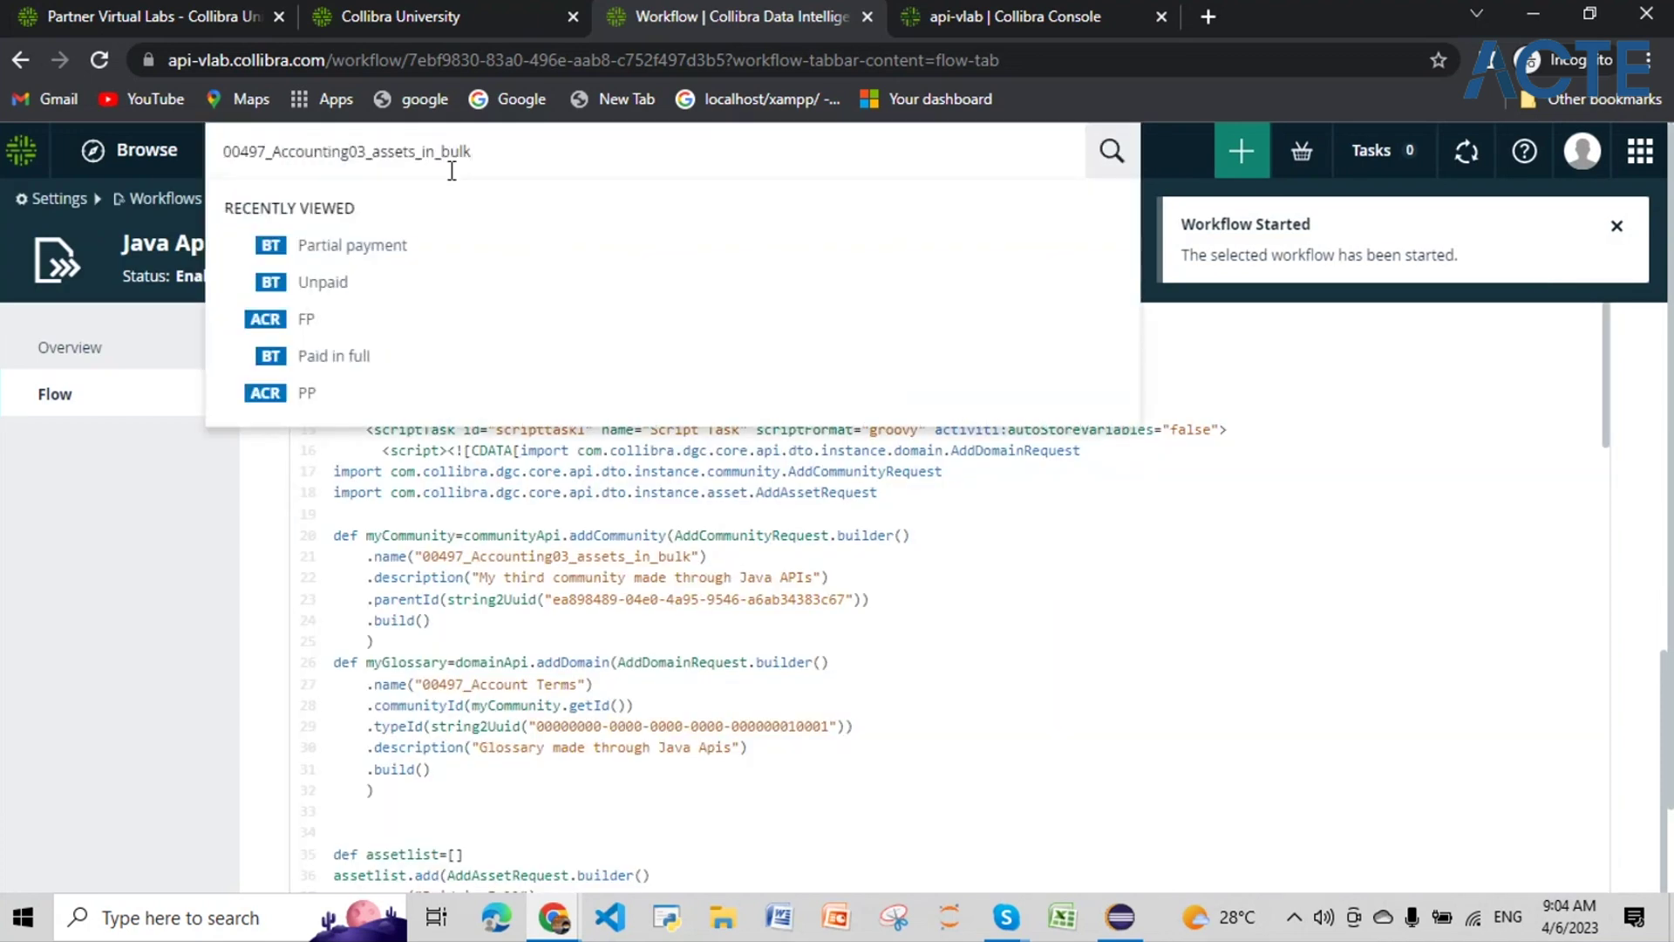
key(Return)
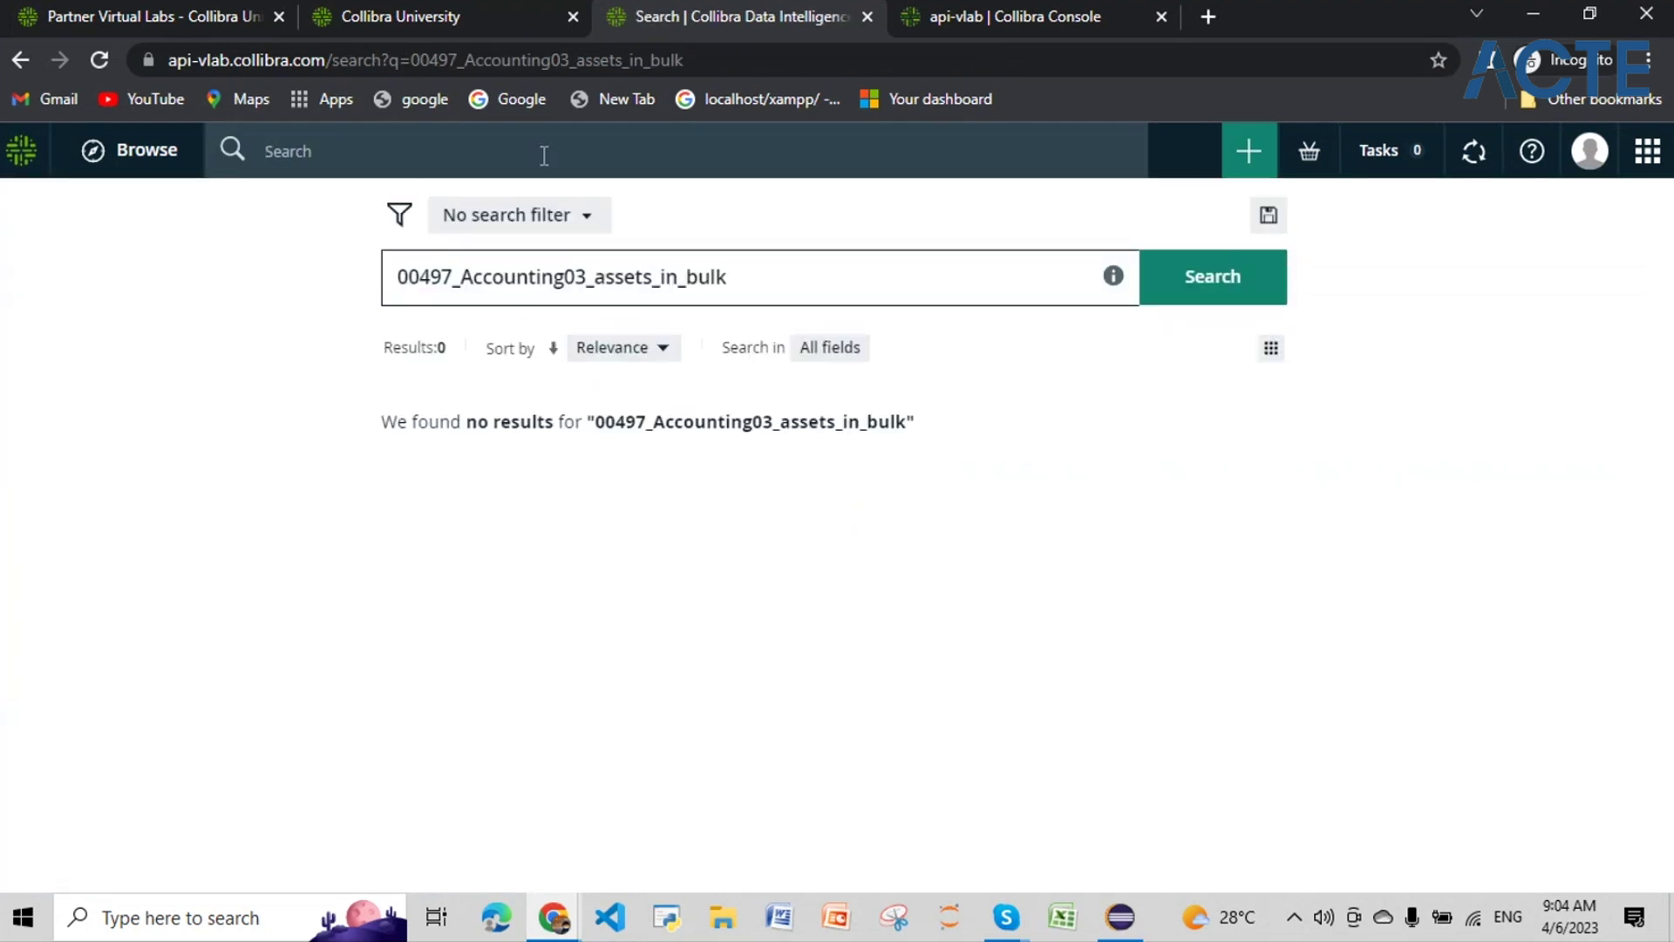
click(1174, 286)
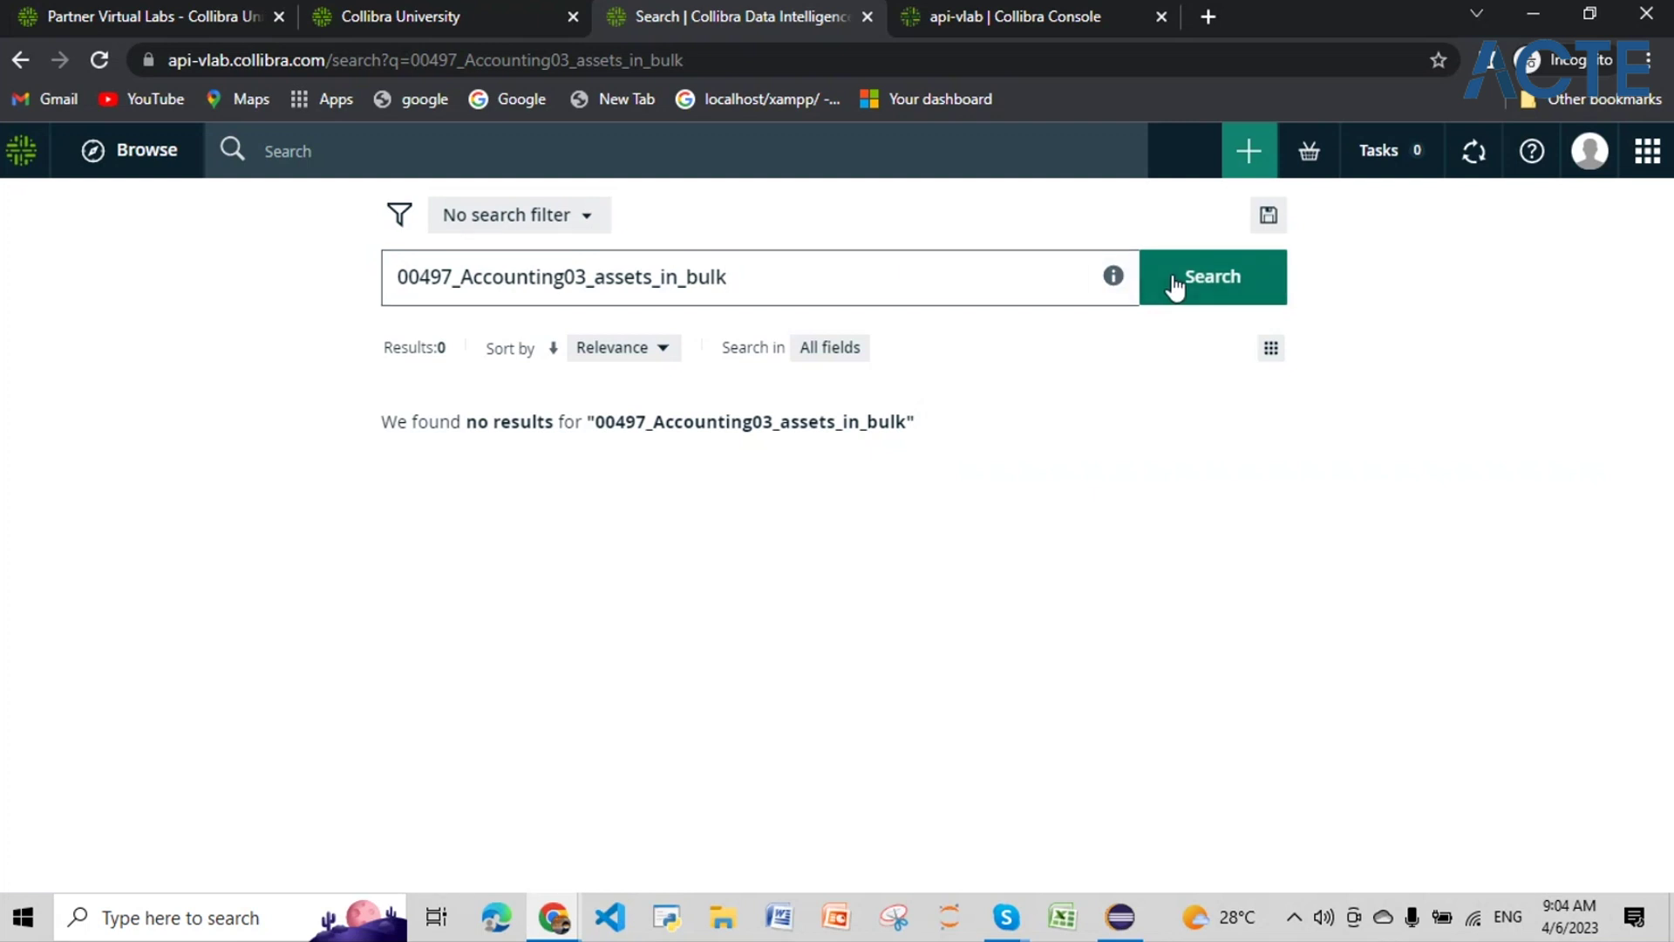
click(1174, 286)
double_click(695, 275)
key(ctrl+c)
key(BackSpace)
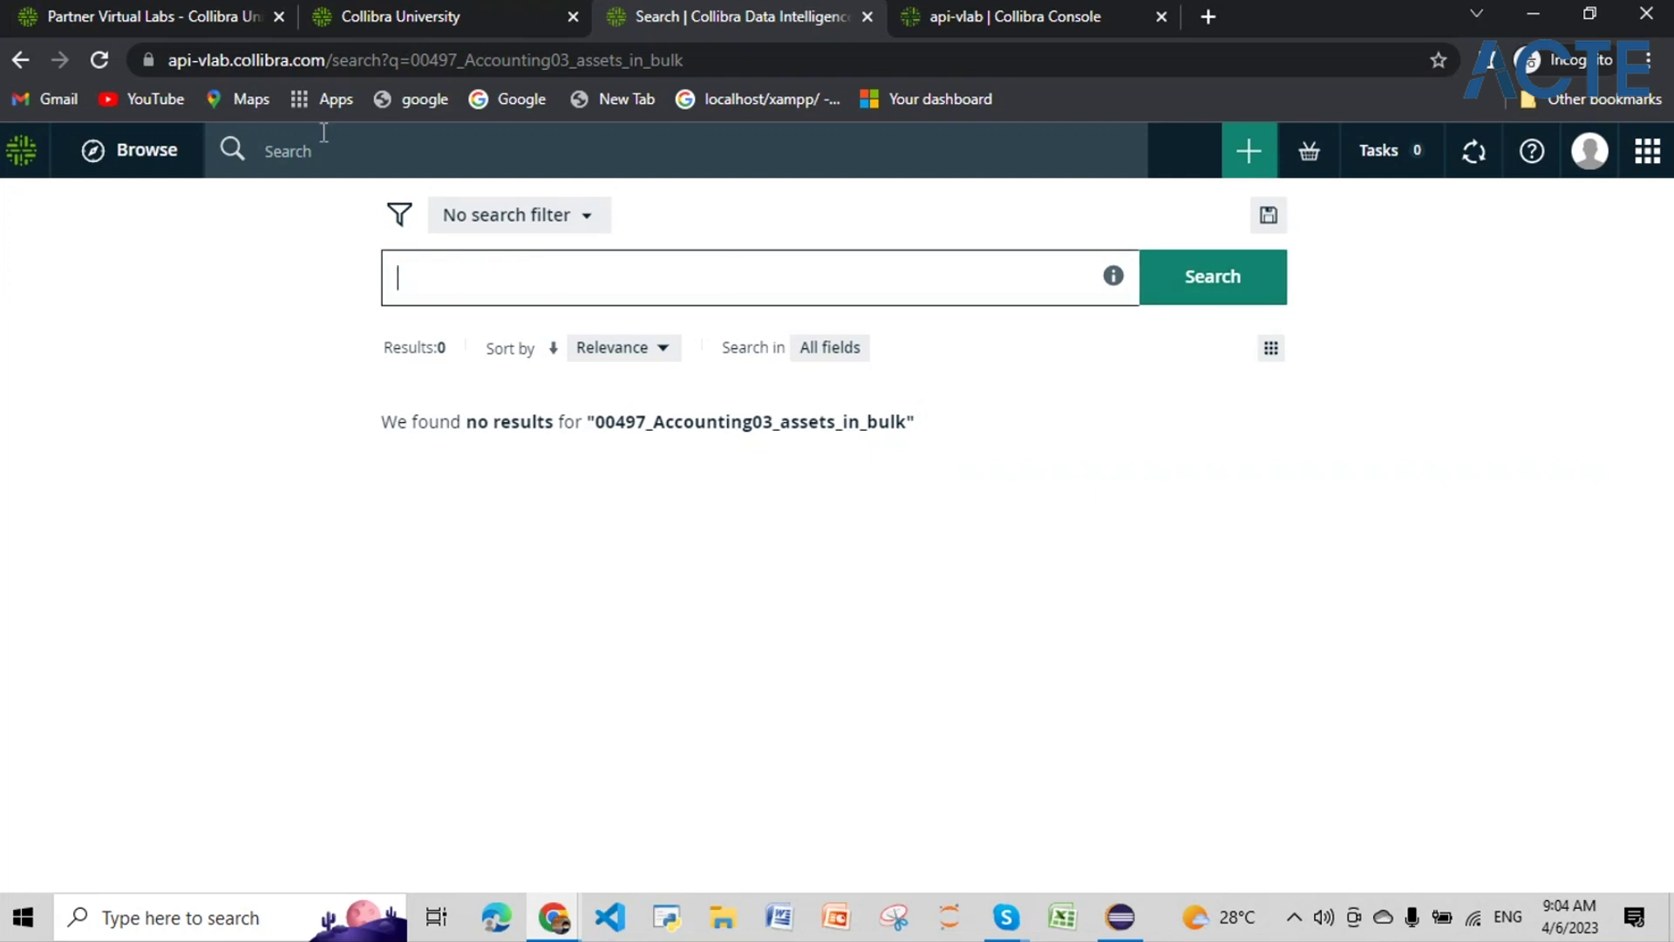
click(320, 134)
key(ctrl+v)
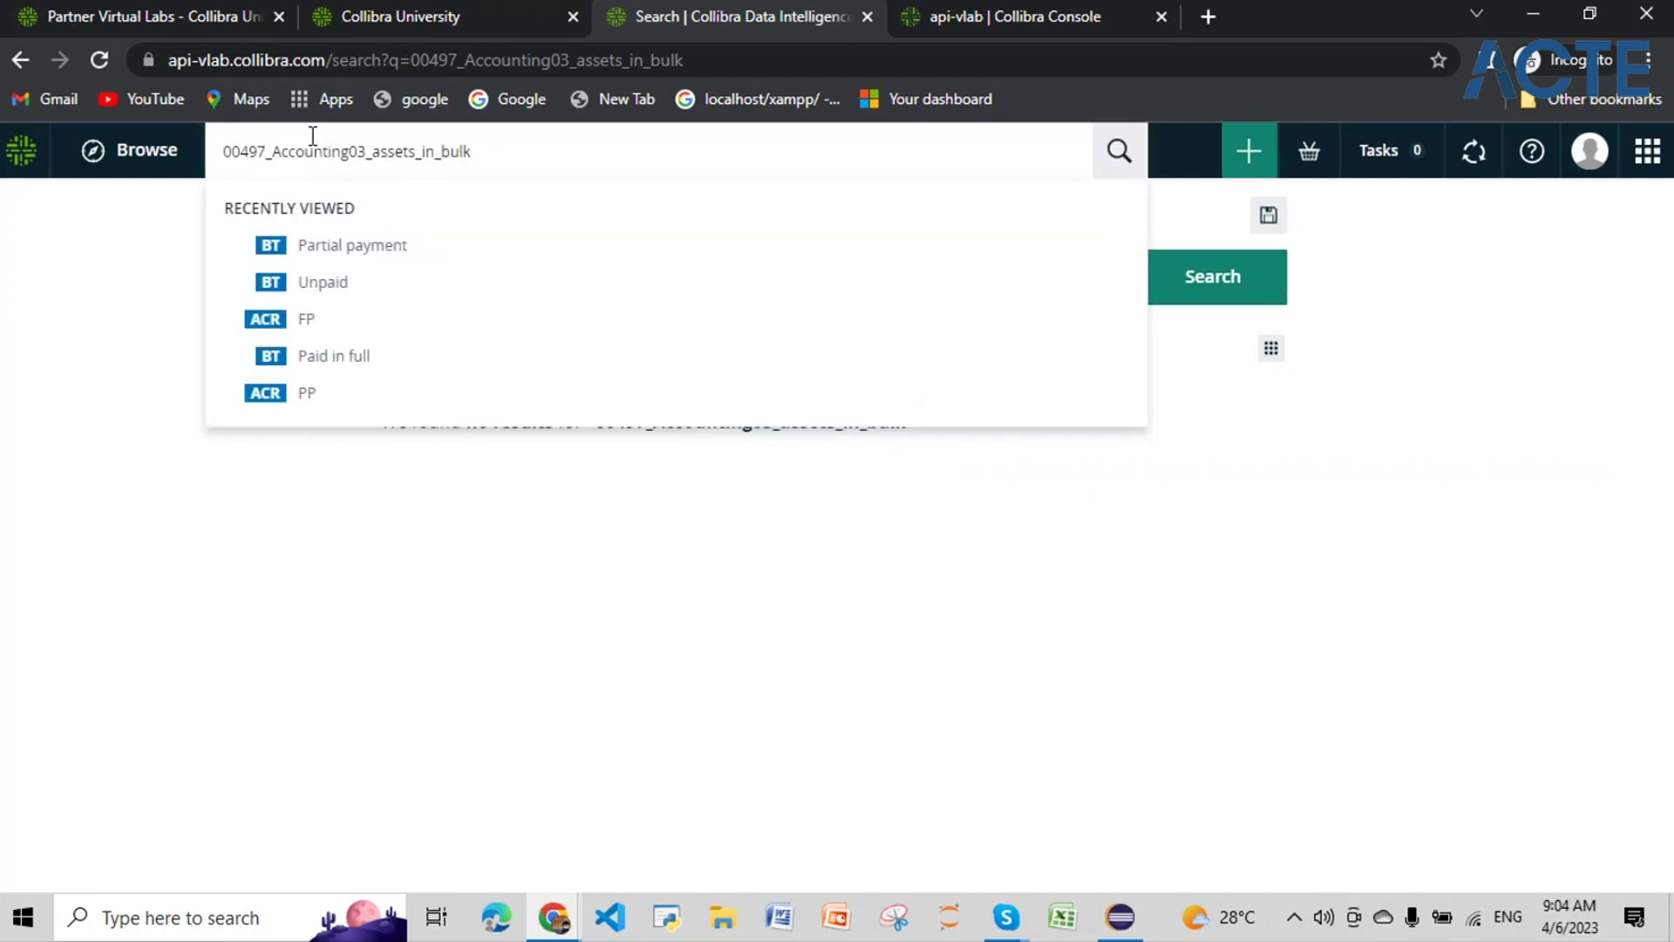
key(Return)
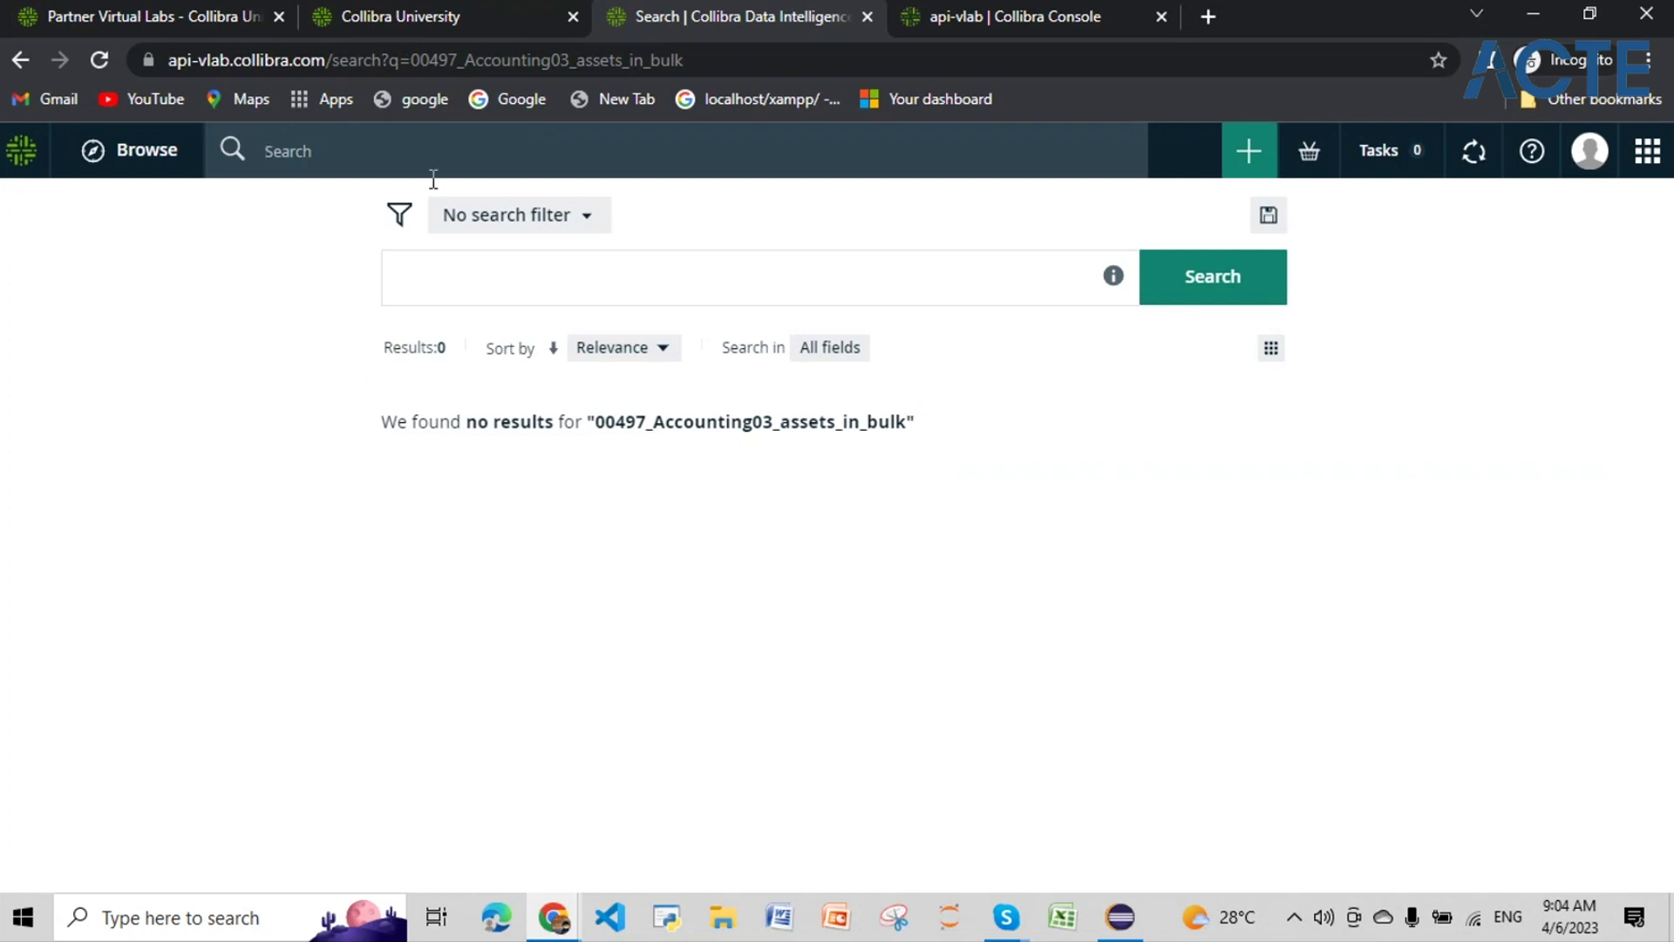
Step: Reload the search page, then go to Settings from the applications menu
click(1643, 170)
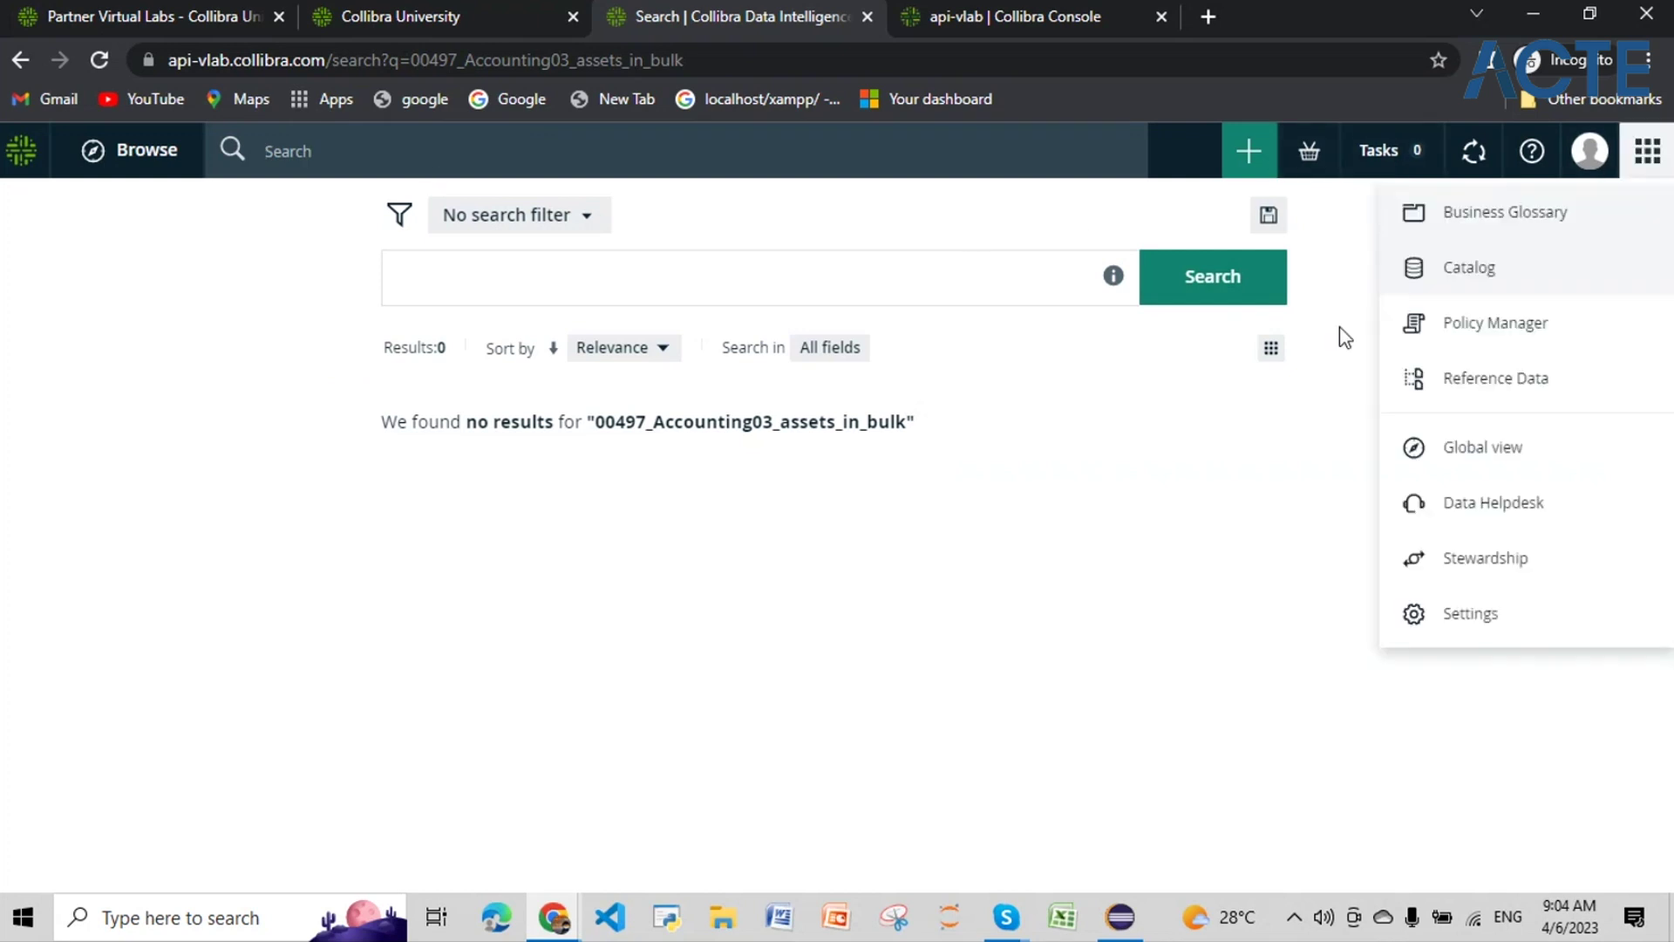
click(22, 68)
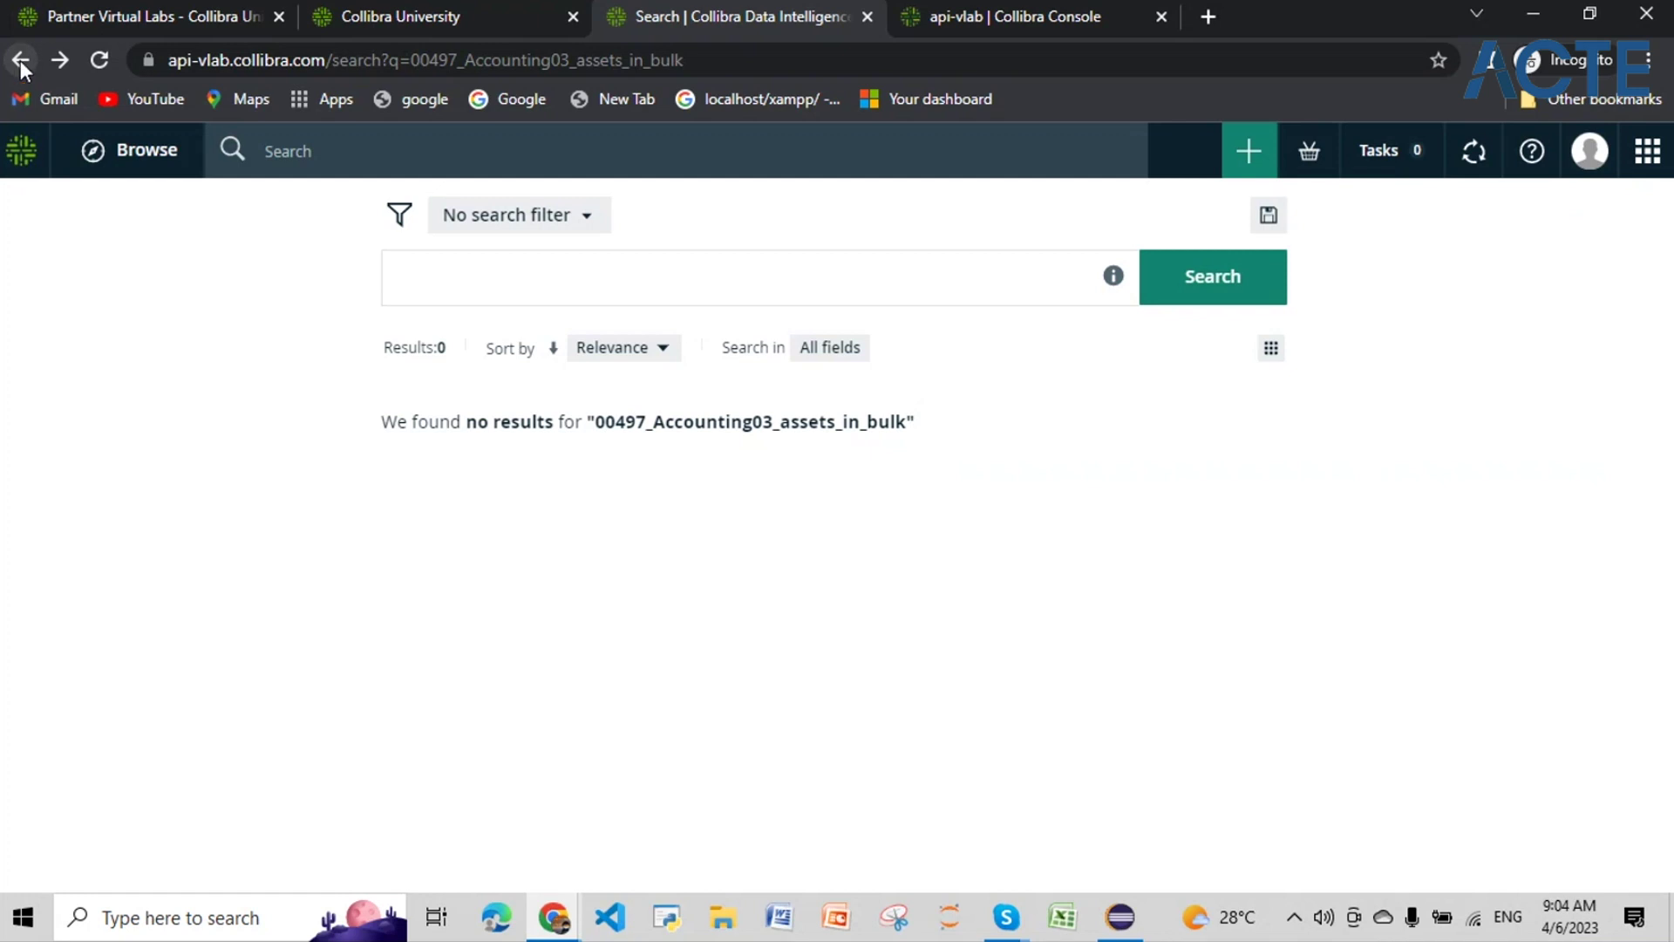
click(98, 61)
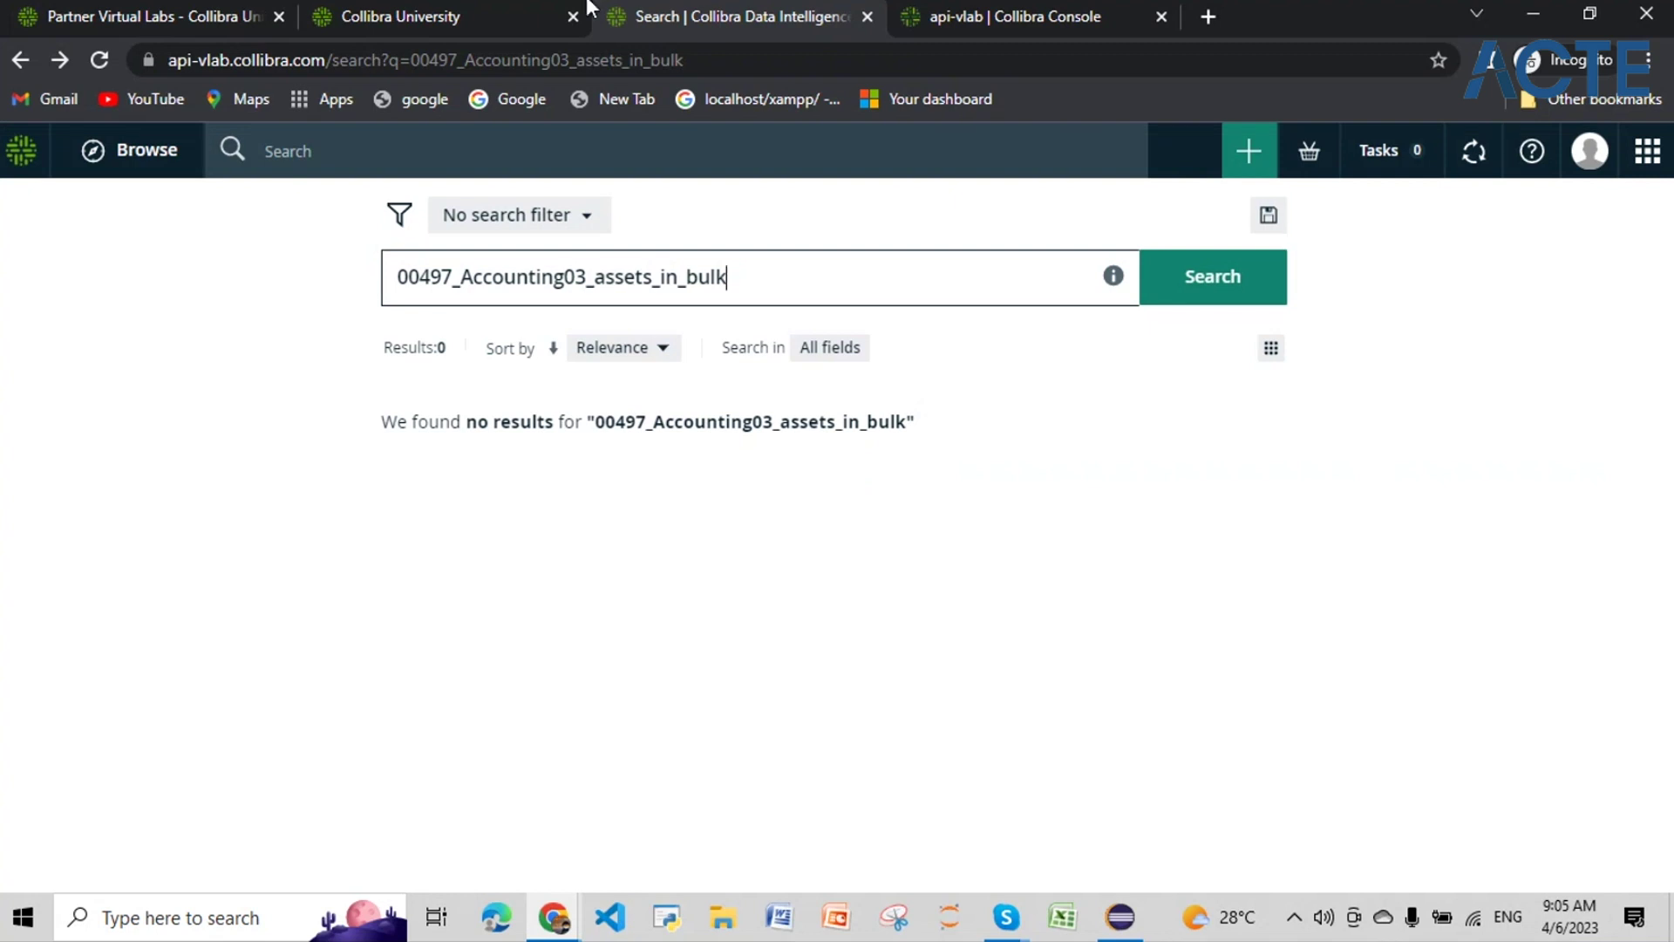
key(ctrl+a)
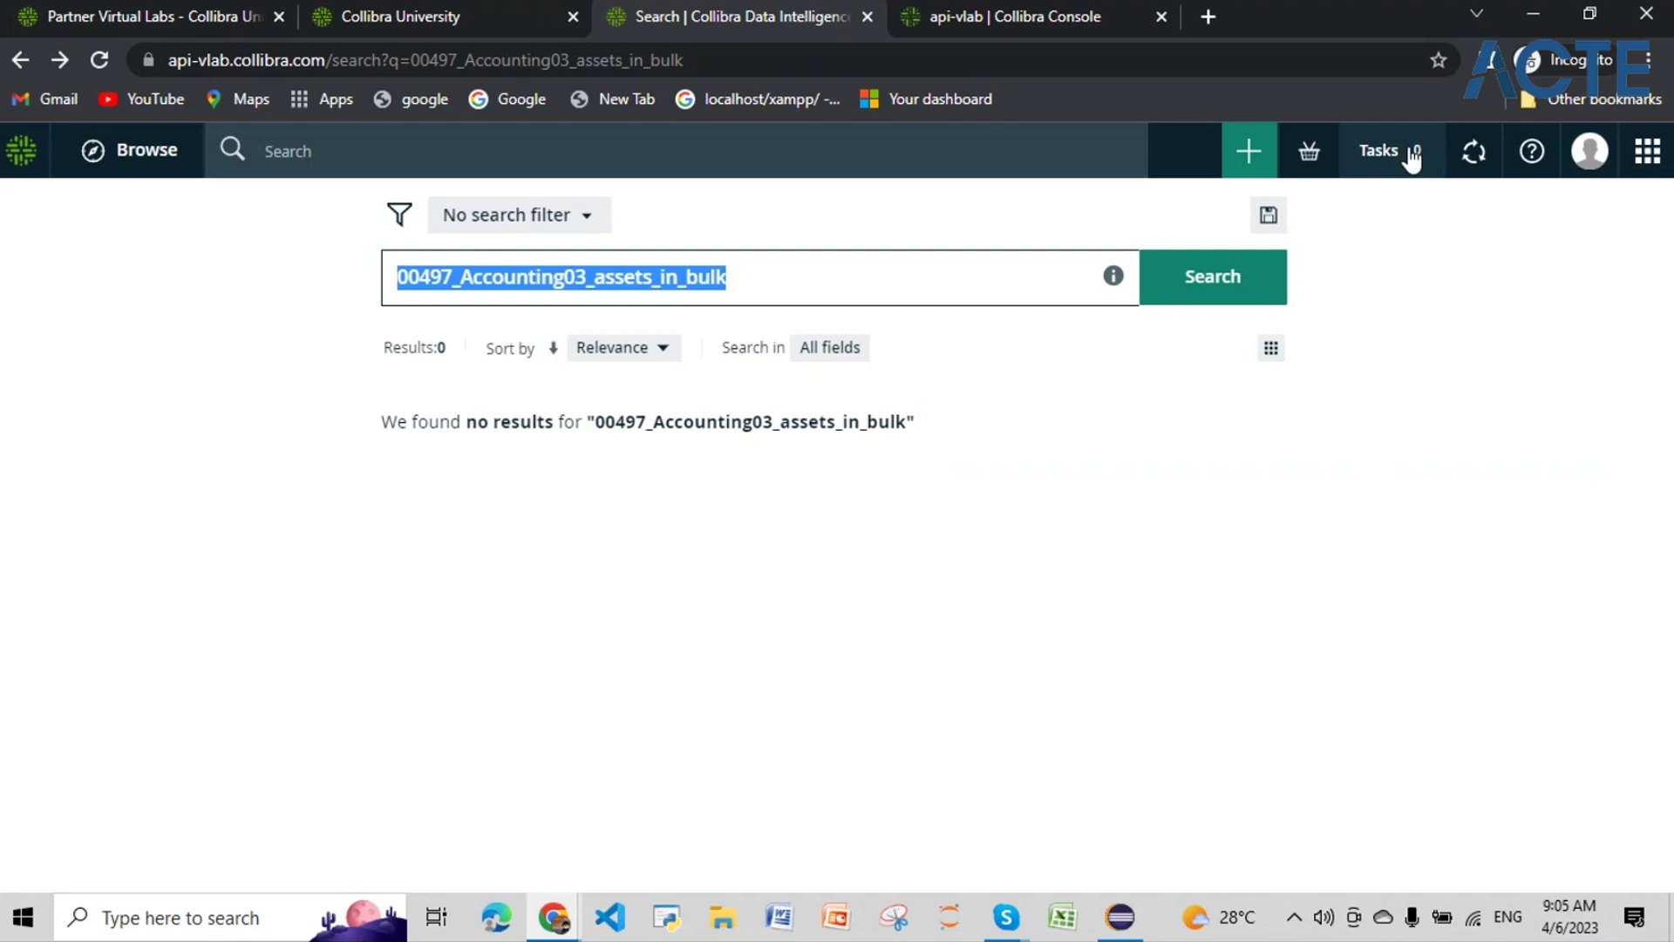
click(1647, 151)
click(1526, 611)
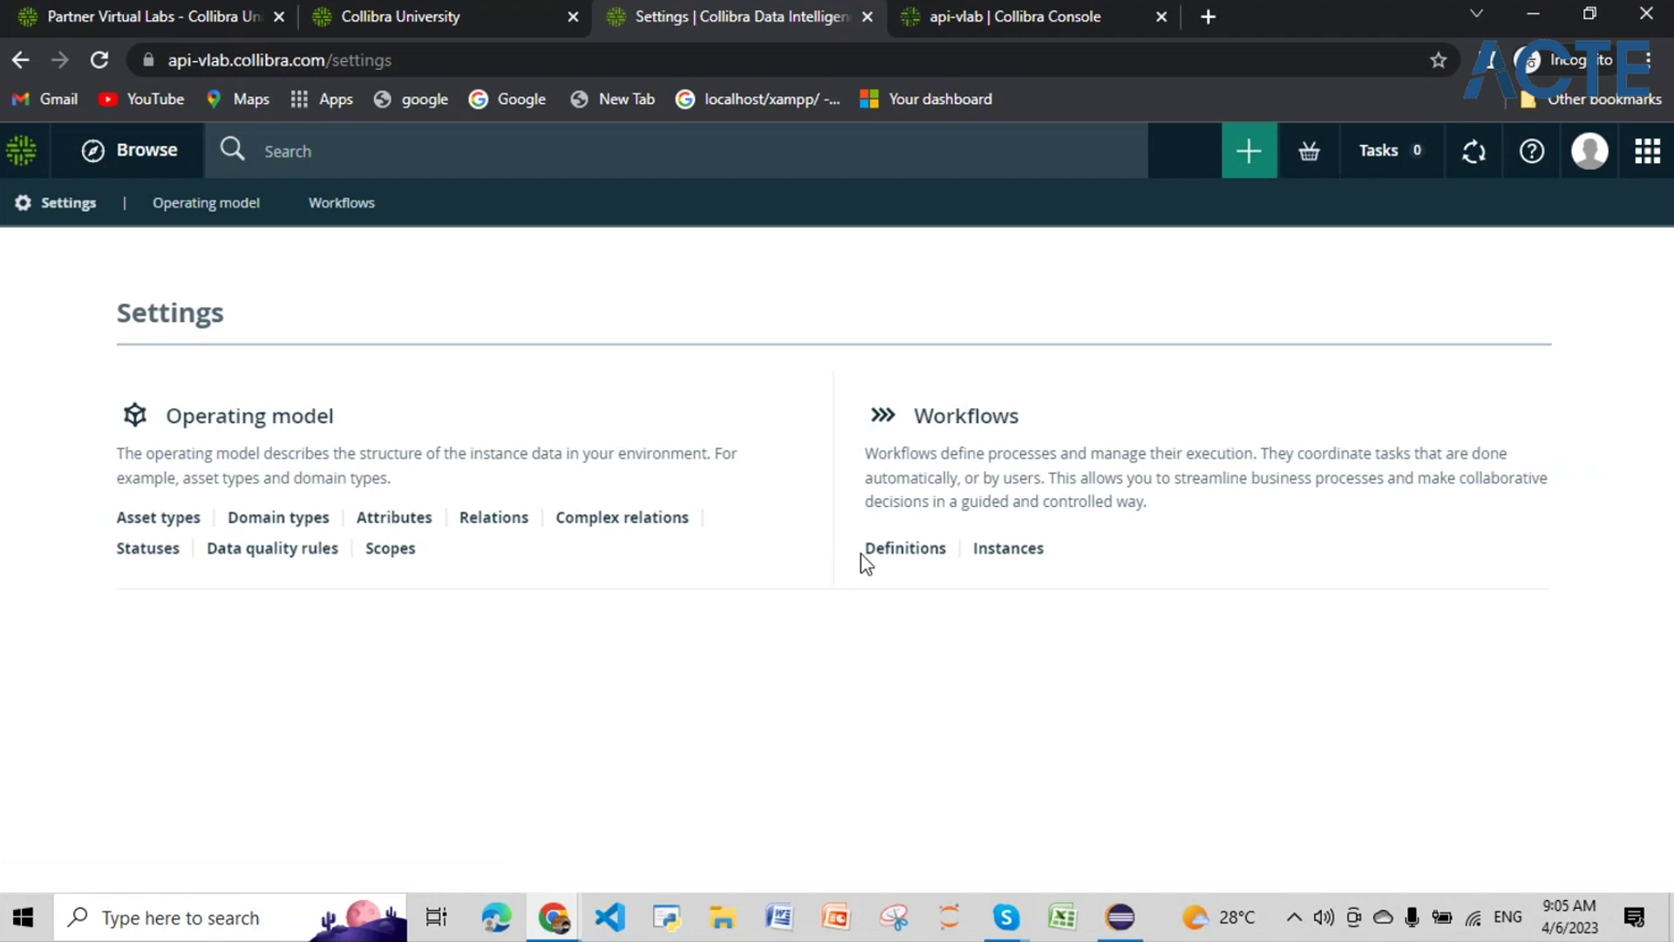
Step: Open the flow definition of Java Api Script - 03 00497 from definitions filtered by name
click(898, 555)
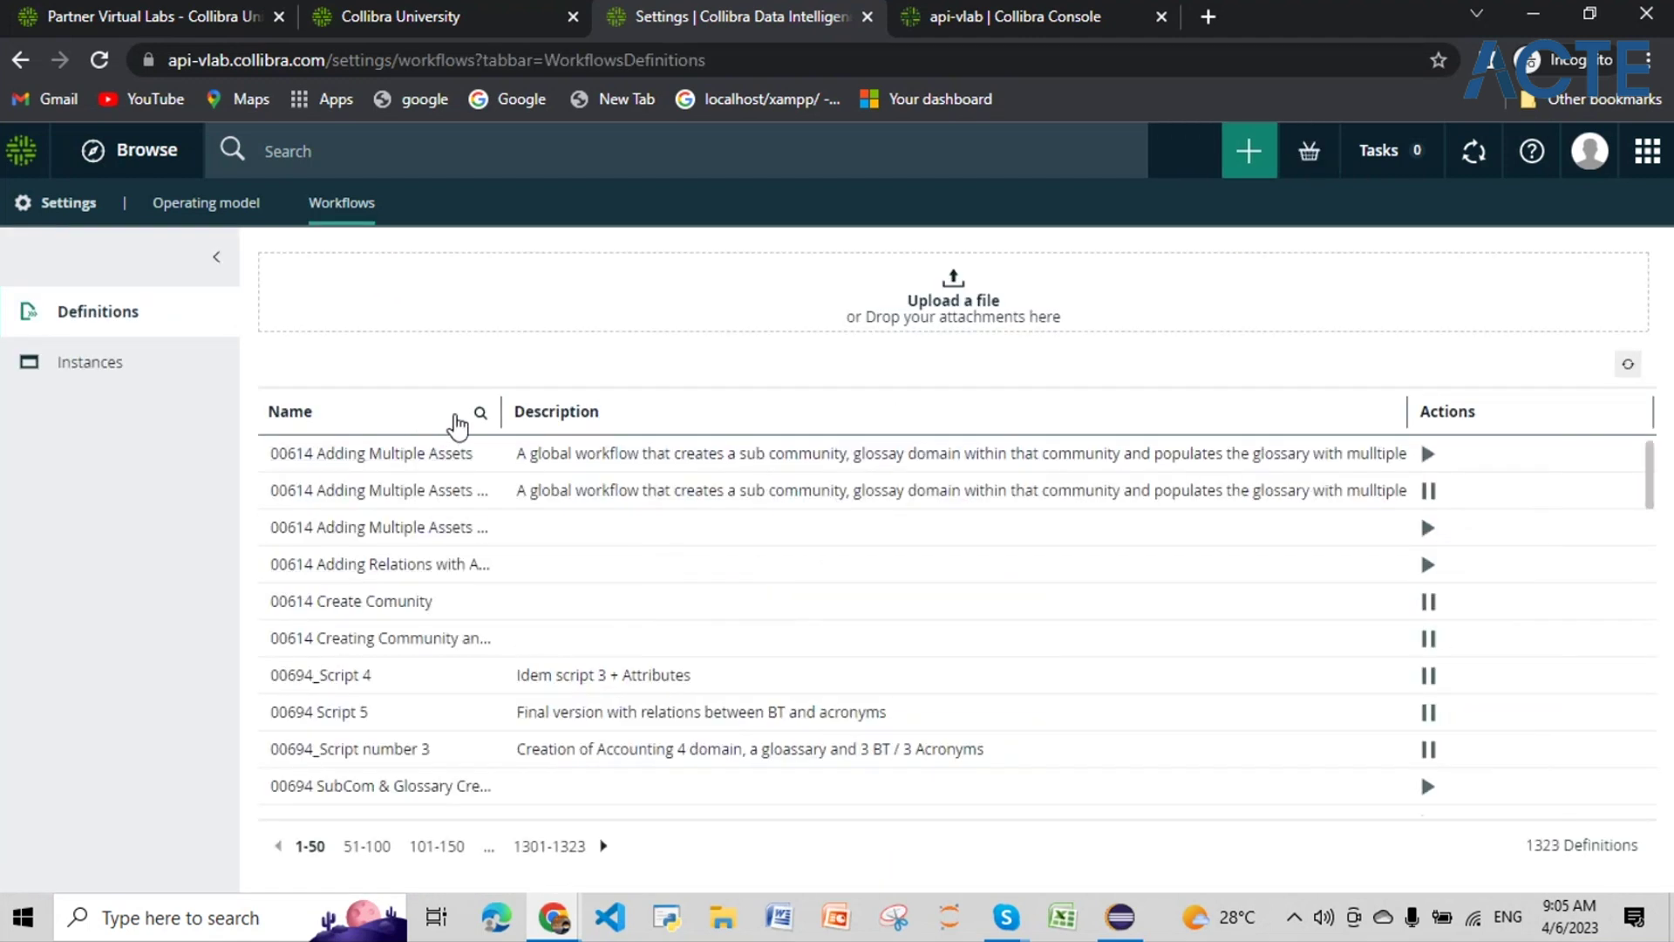
click(480, 412)
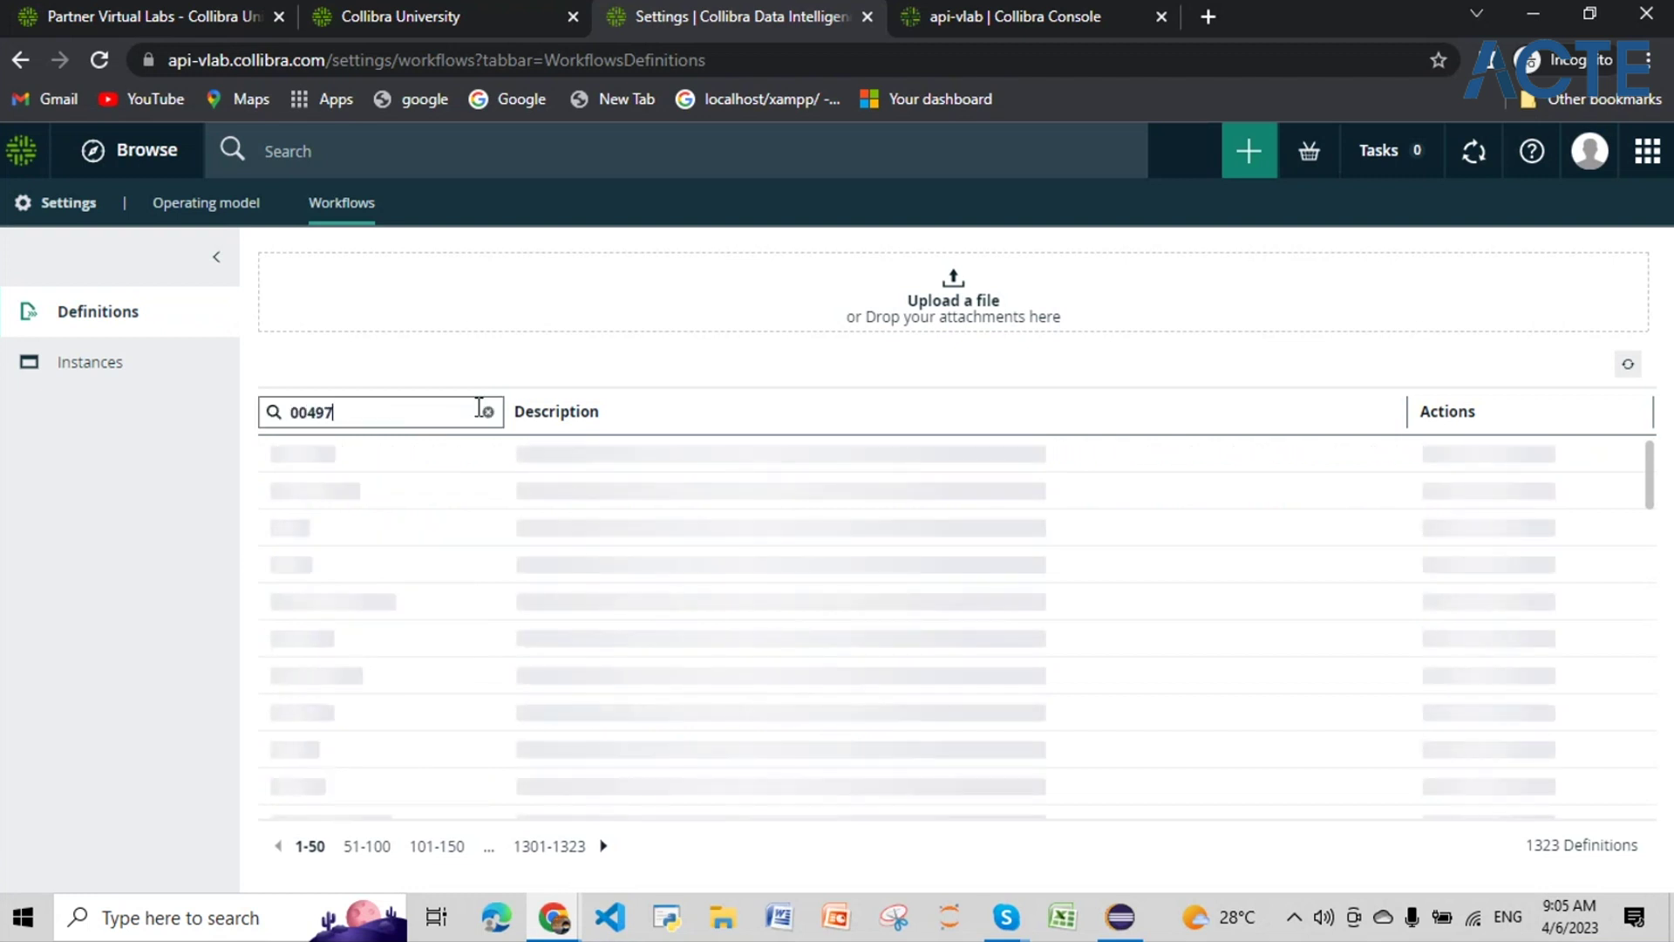
click(375, 536)
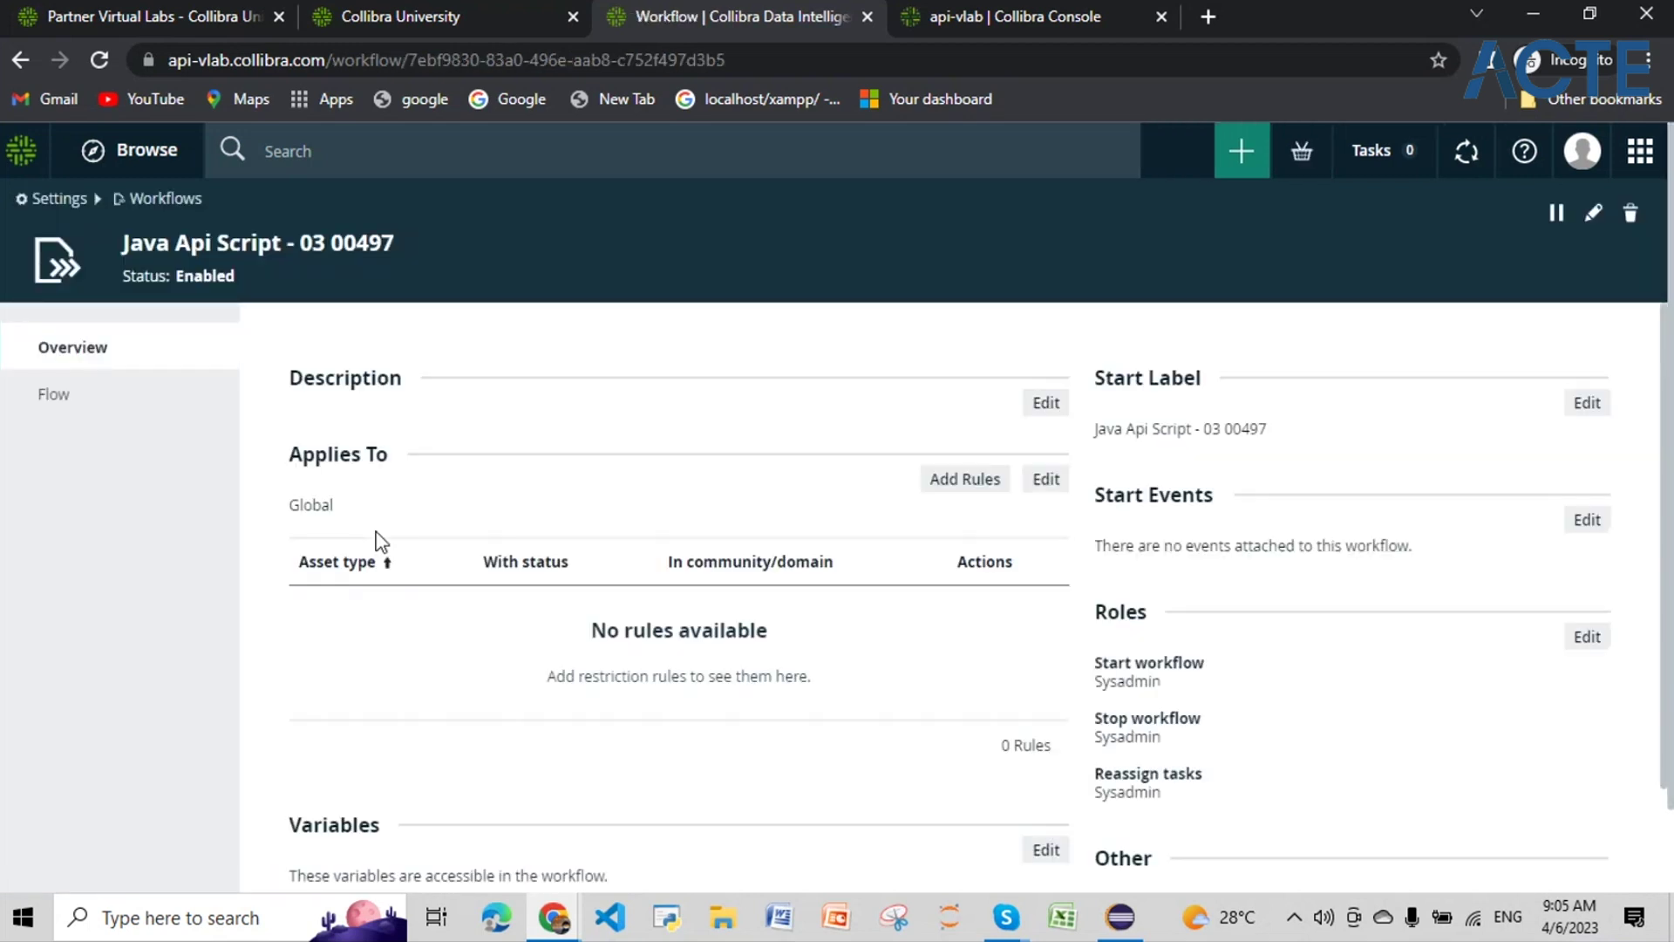
click(140, 403)
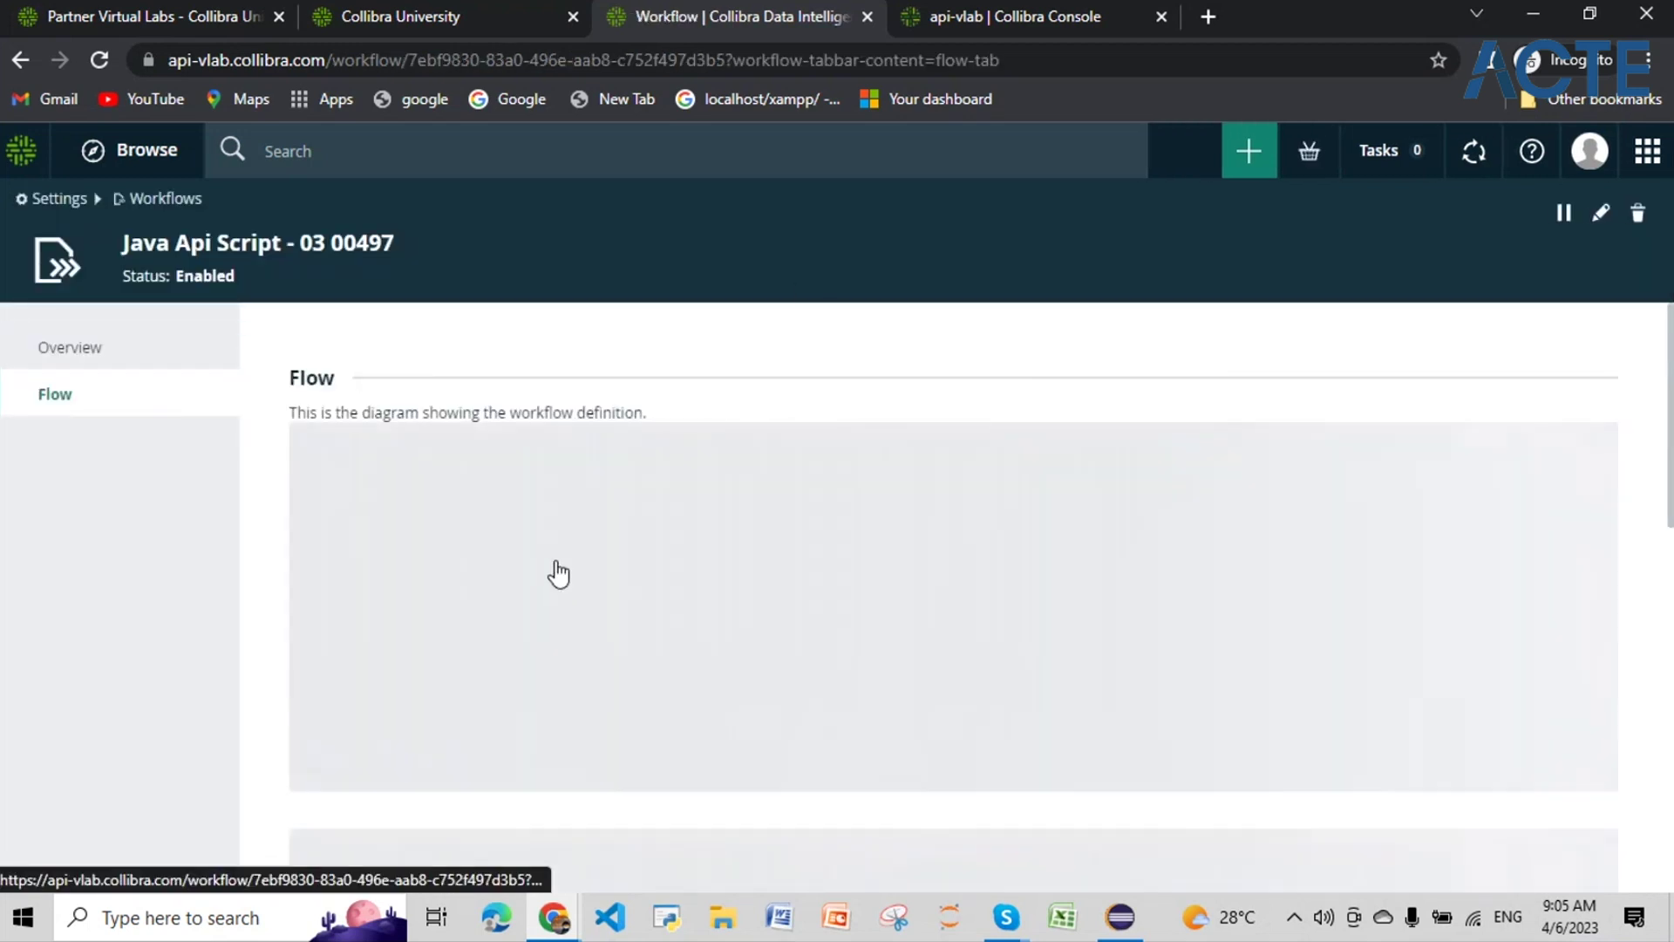
Step: Inspect the script's process id java_api_script03_00497 and its community name 00497_Accounting03
scroll(543, 573, down, 1)
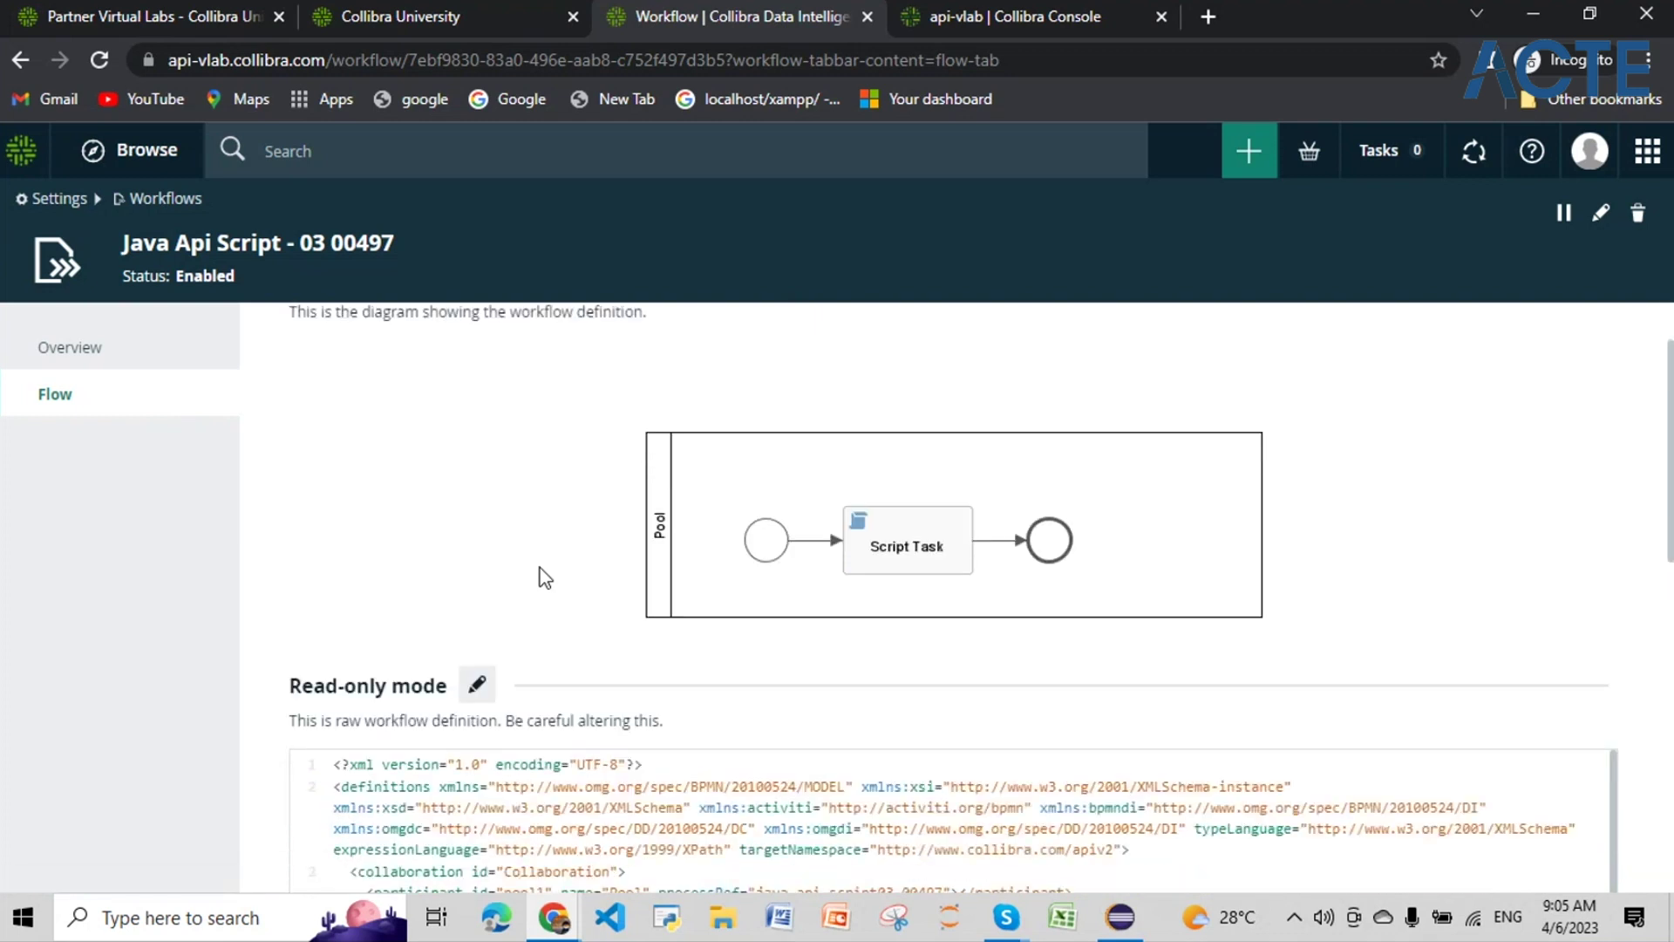
scroll(543, 575, down, 5)
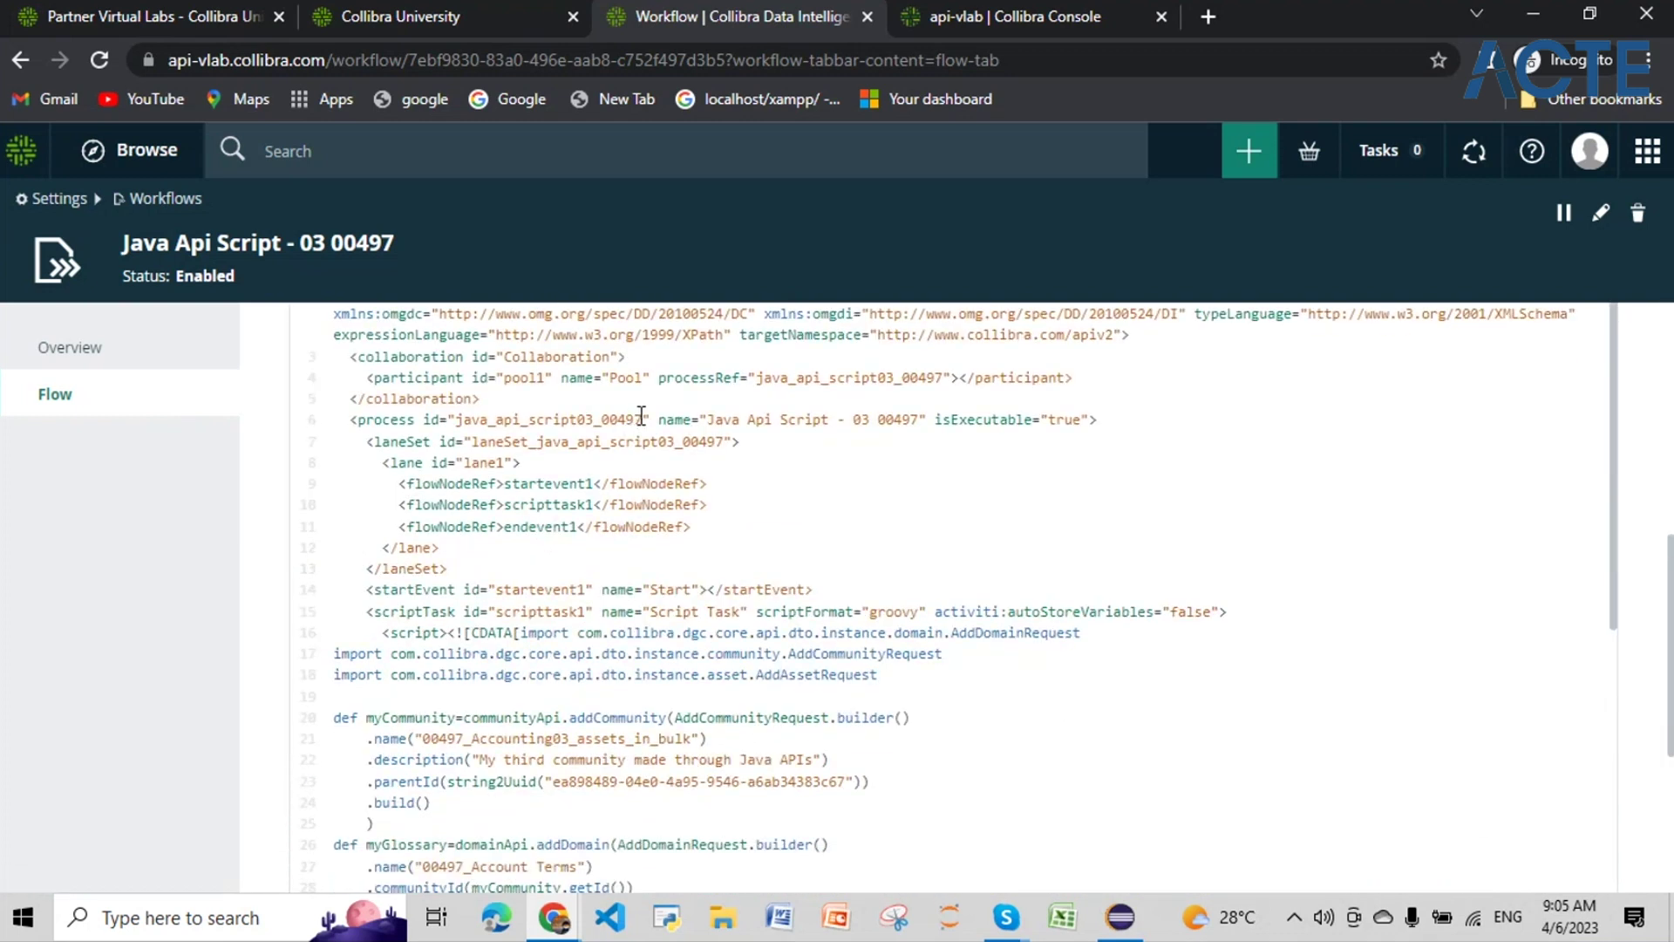
drag(642, 416, 461, 421)
scroll(464, 539, down, 3)
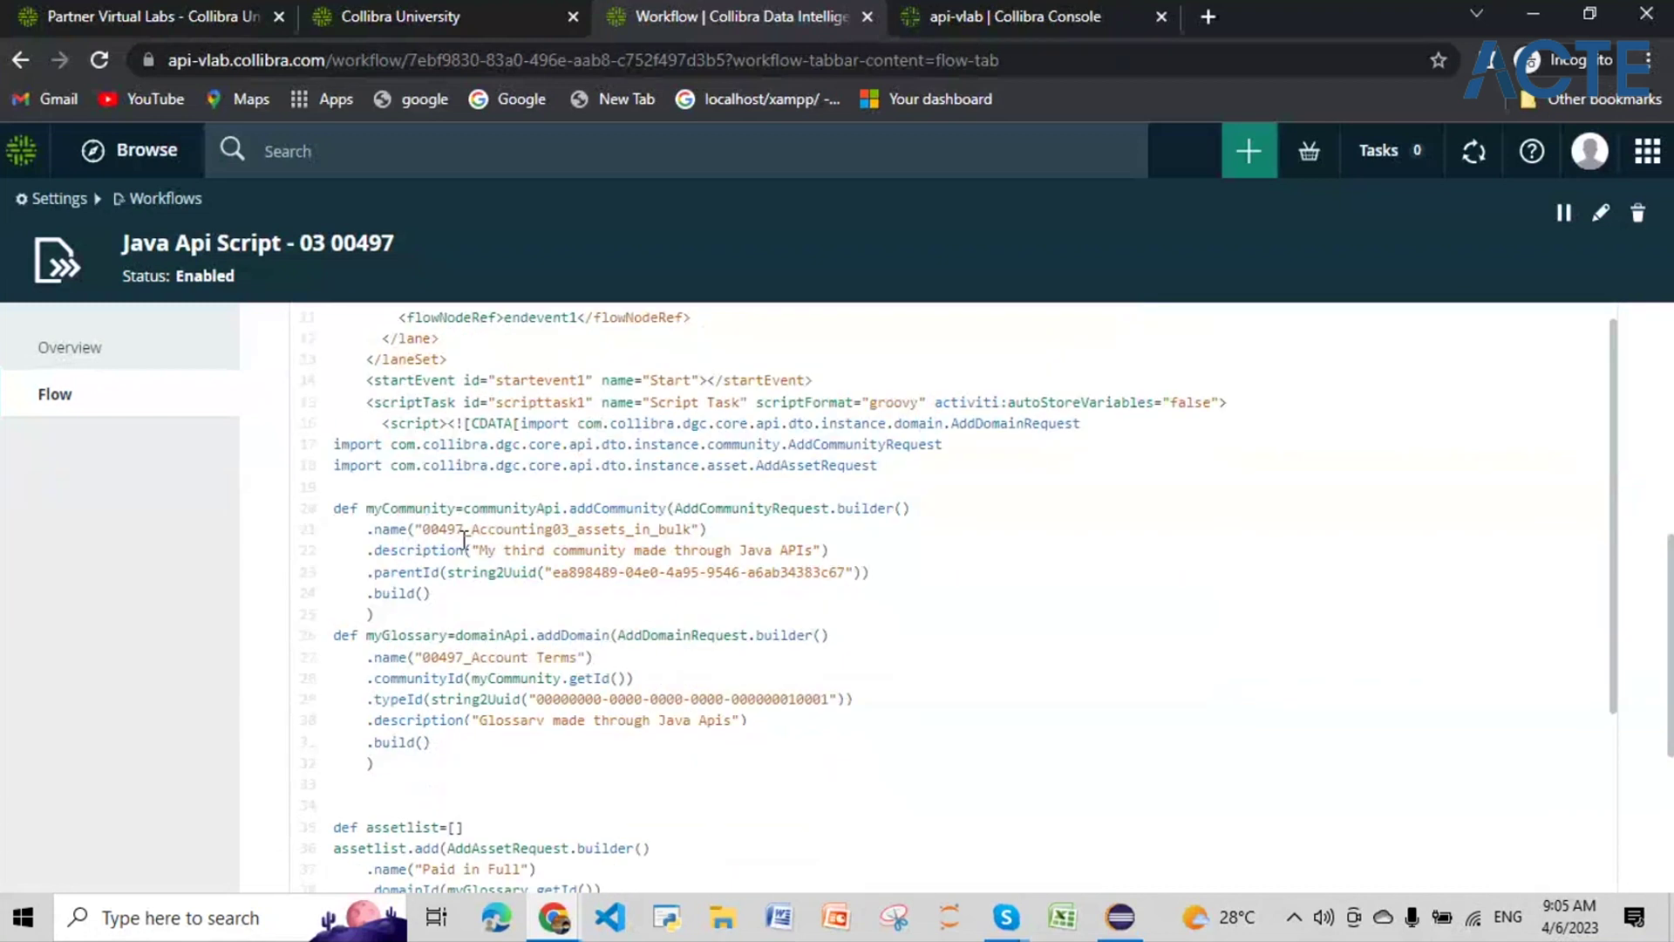
scroll(571, 683, up, 3)
click(595, 737)
drag(568, 738, 427, 735)
key(ctrl+c)
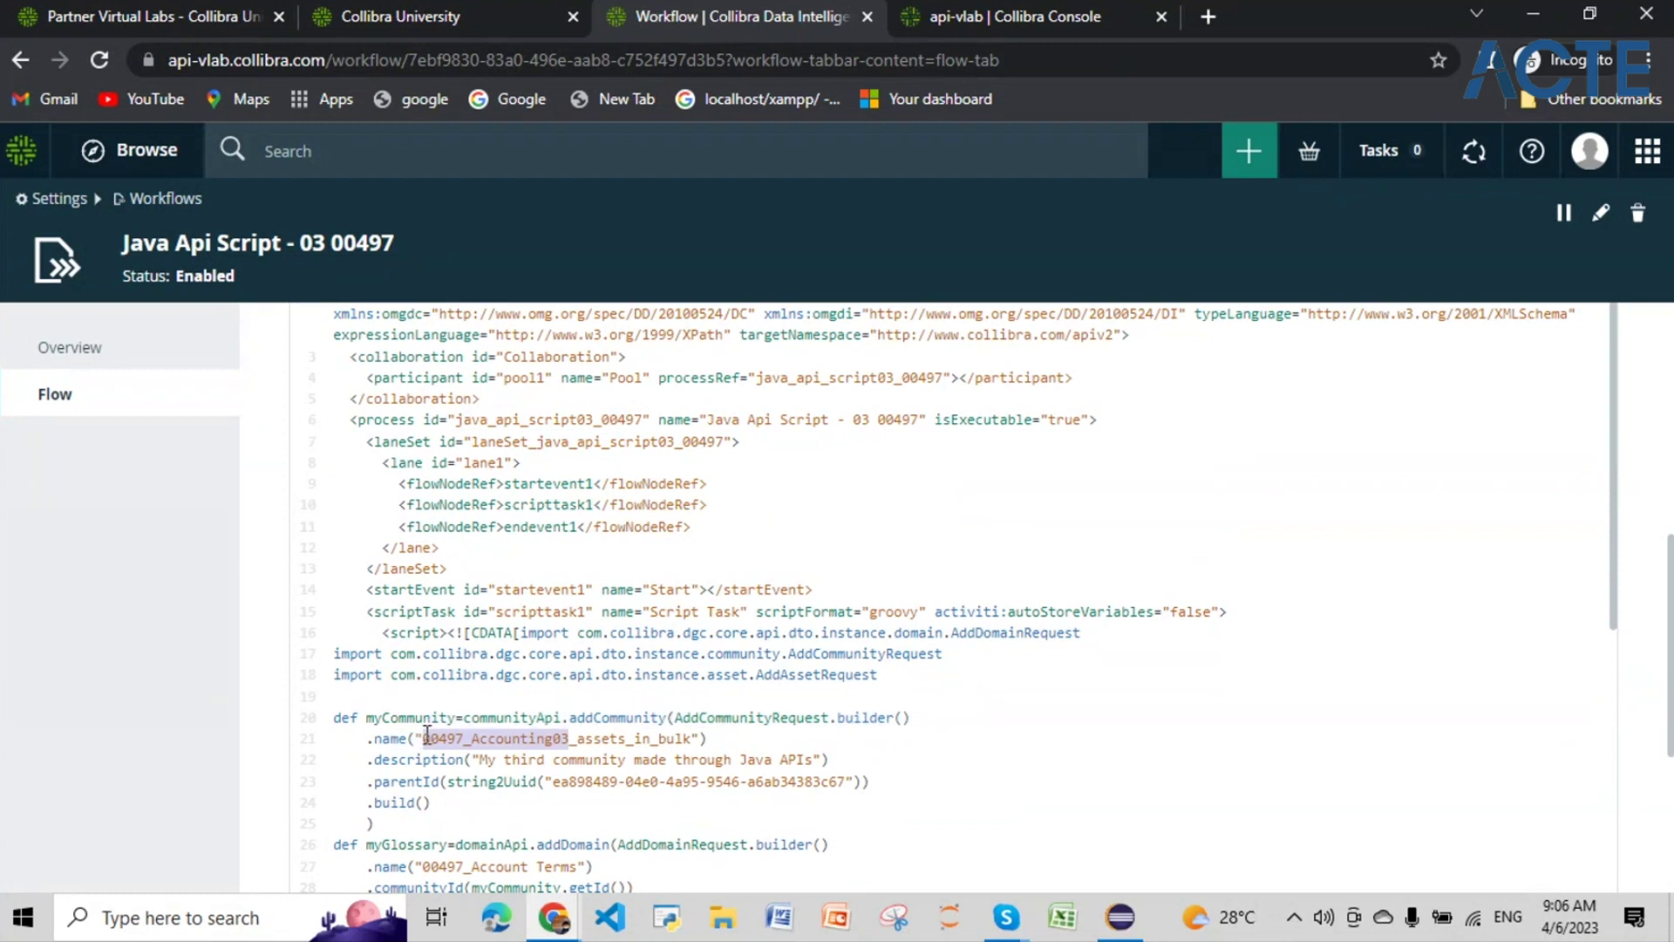
Step: Search for 00497_Accounting03, find the community, and switch to the Collibra Console tab
click(483, 158)
key(ctrl+v)
key(Return)
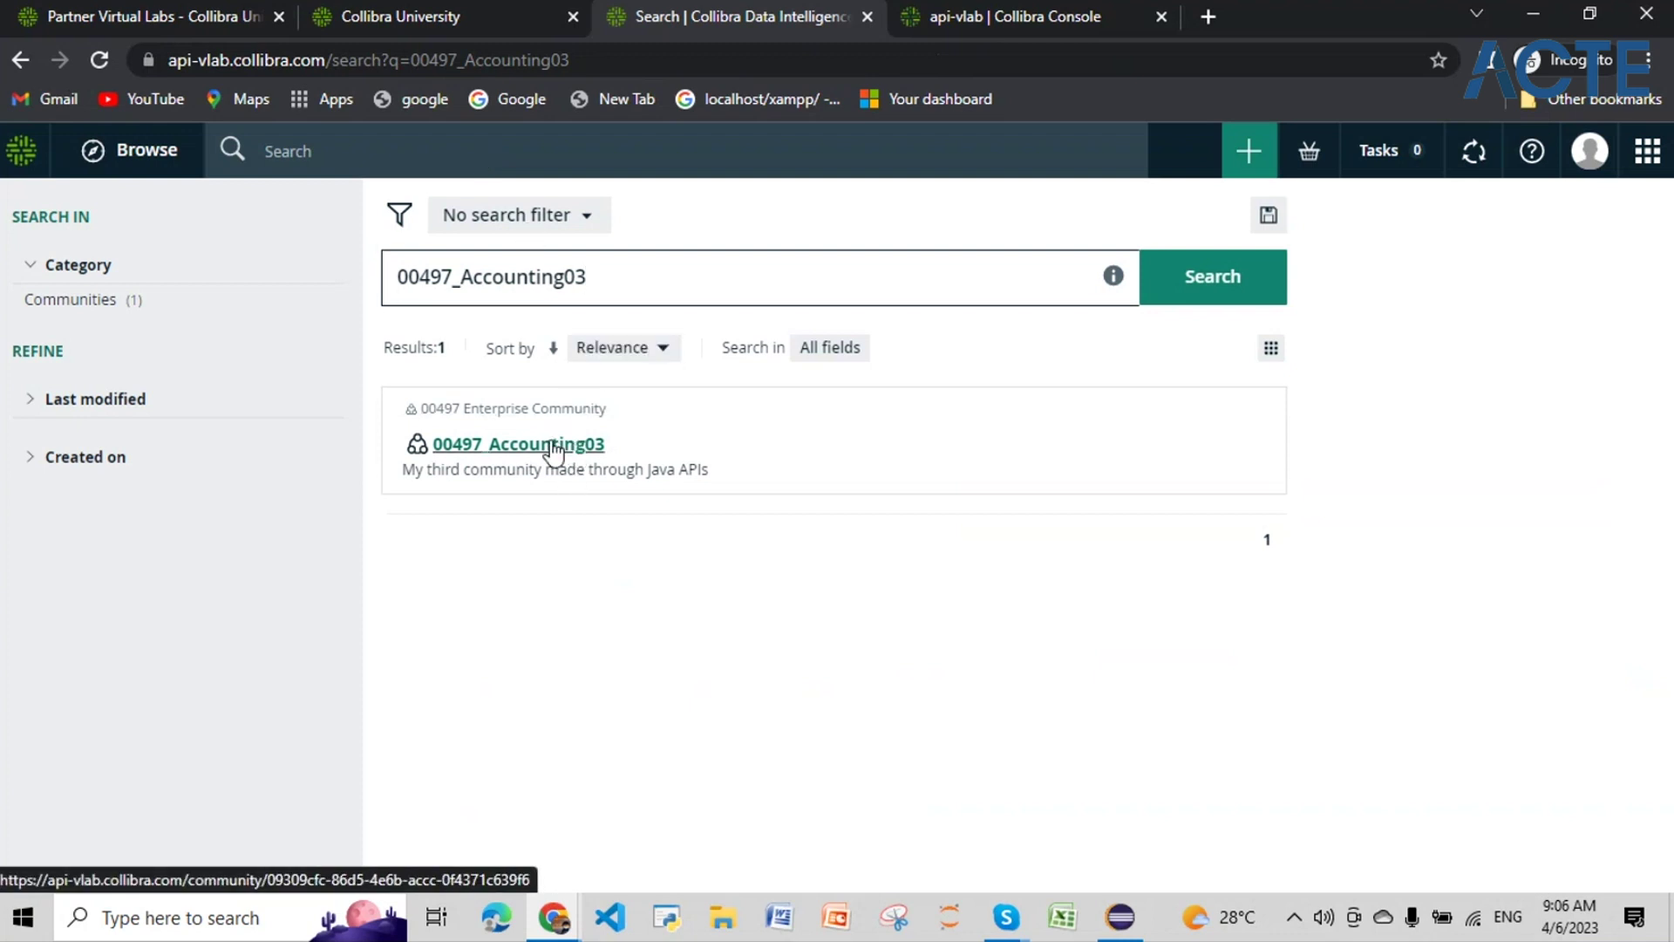
click(1240, 155)
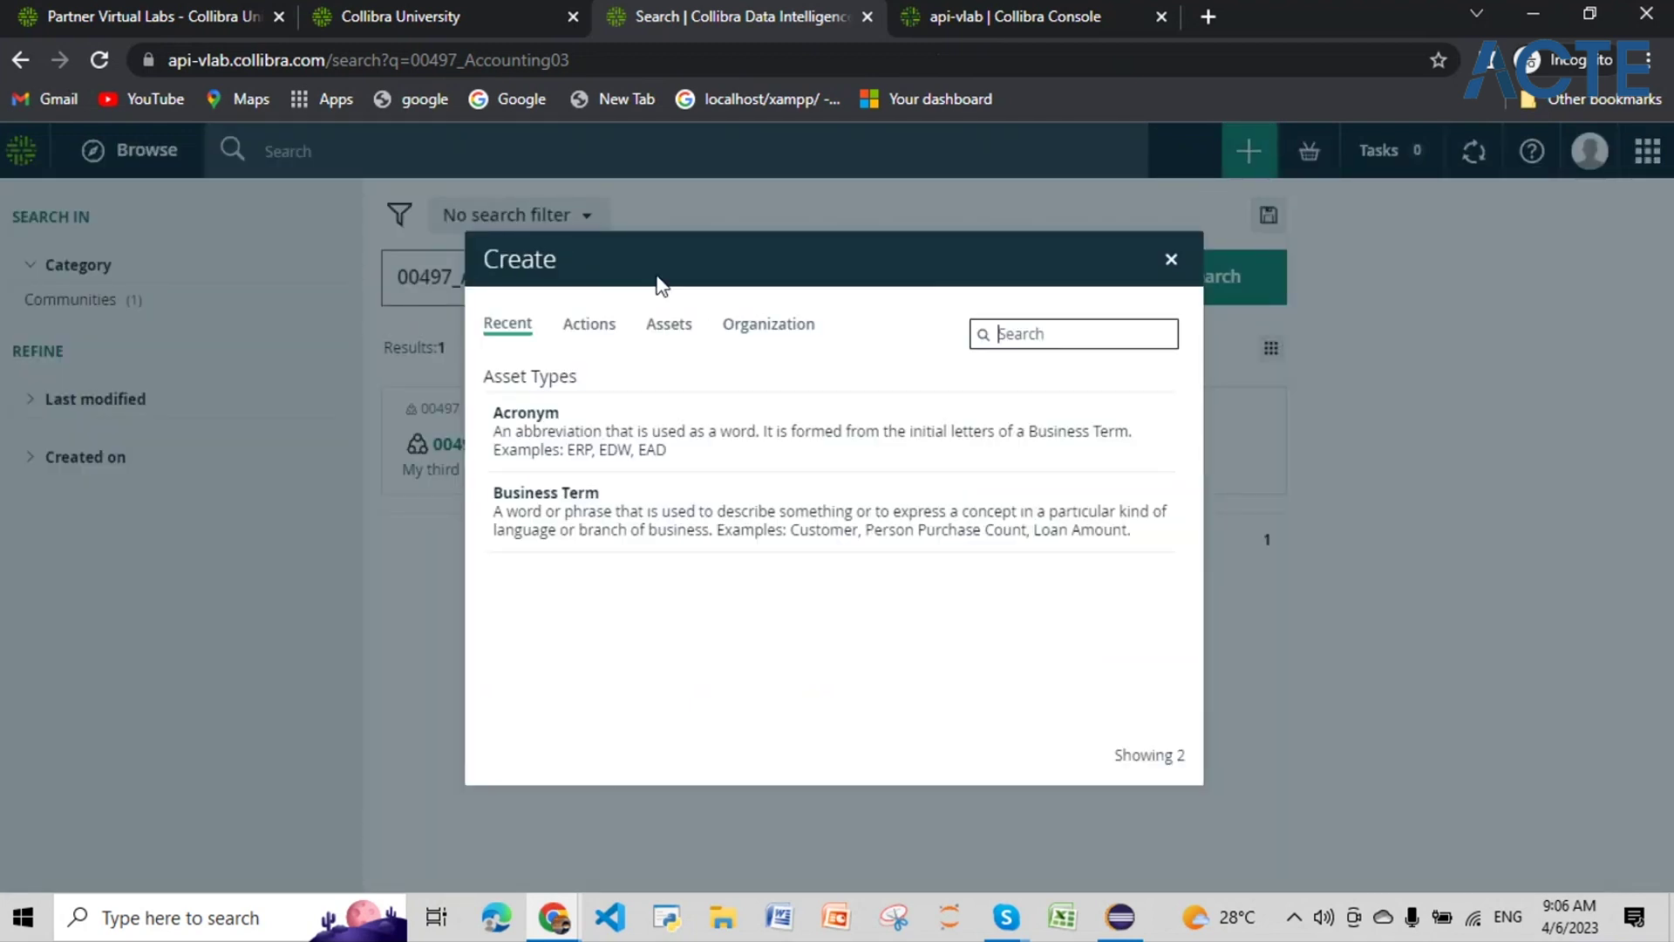
click(1036, 18)
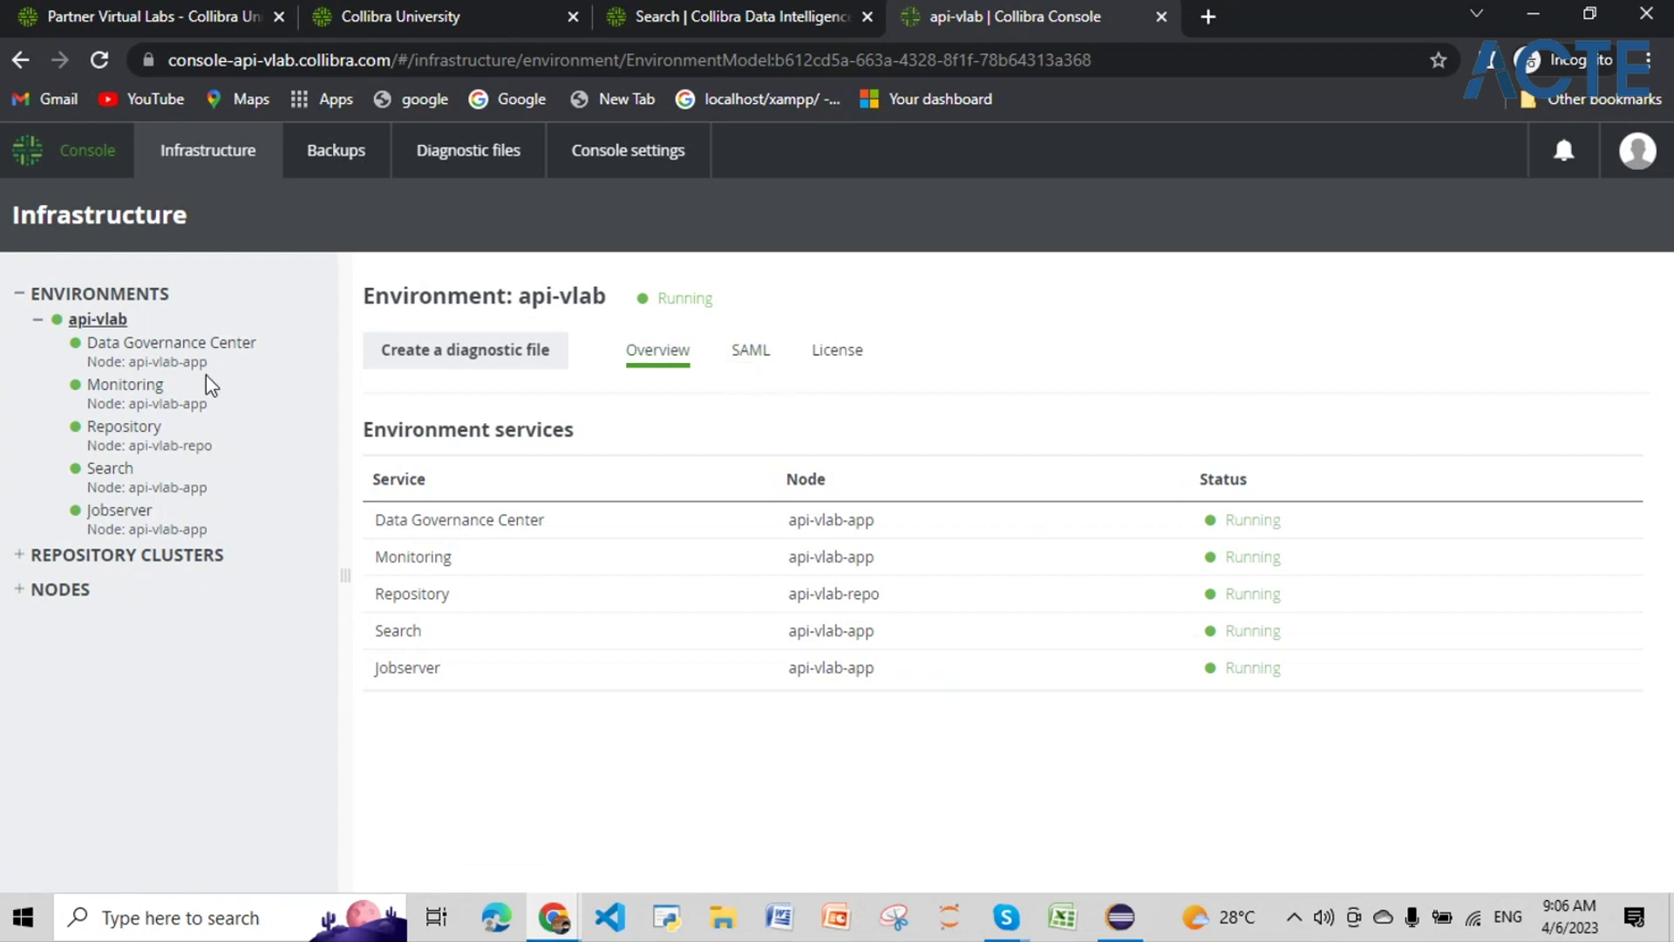
Step: Open Data Governance Center's dgc.log and scroll up to the Java Api Script - 03 00497 run
click(163, 342)
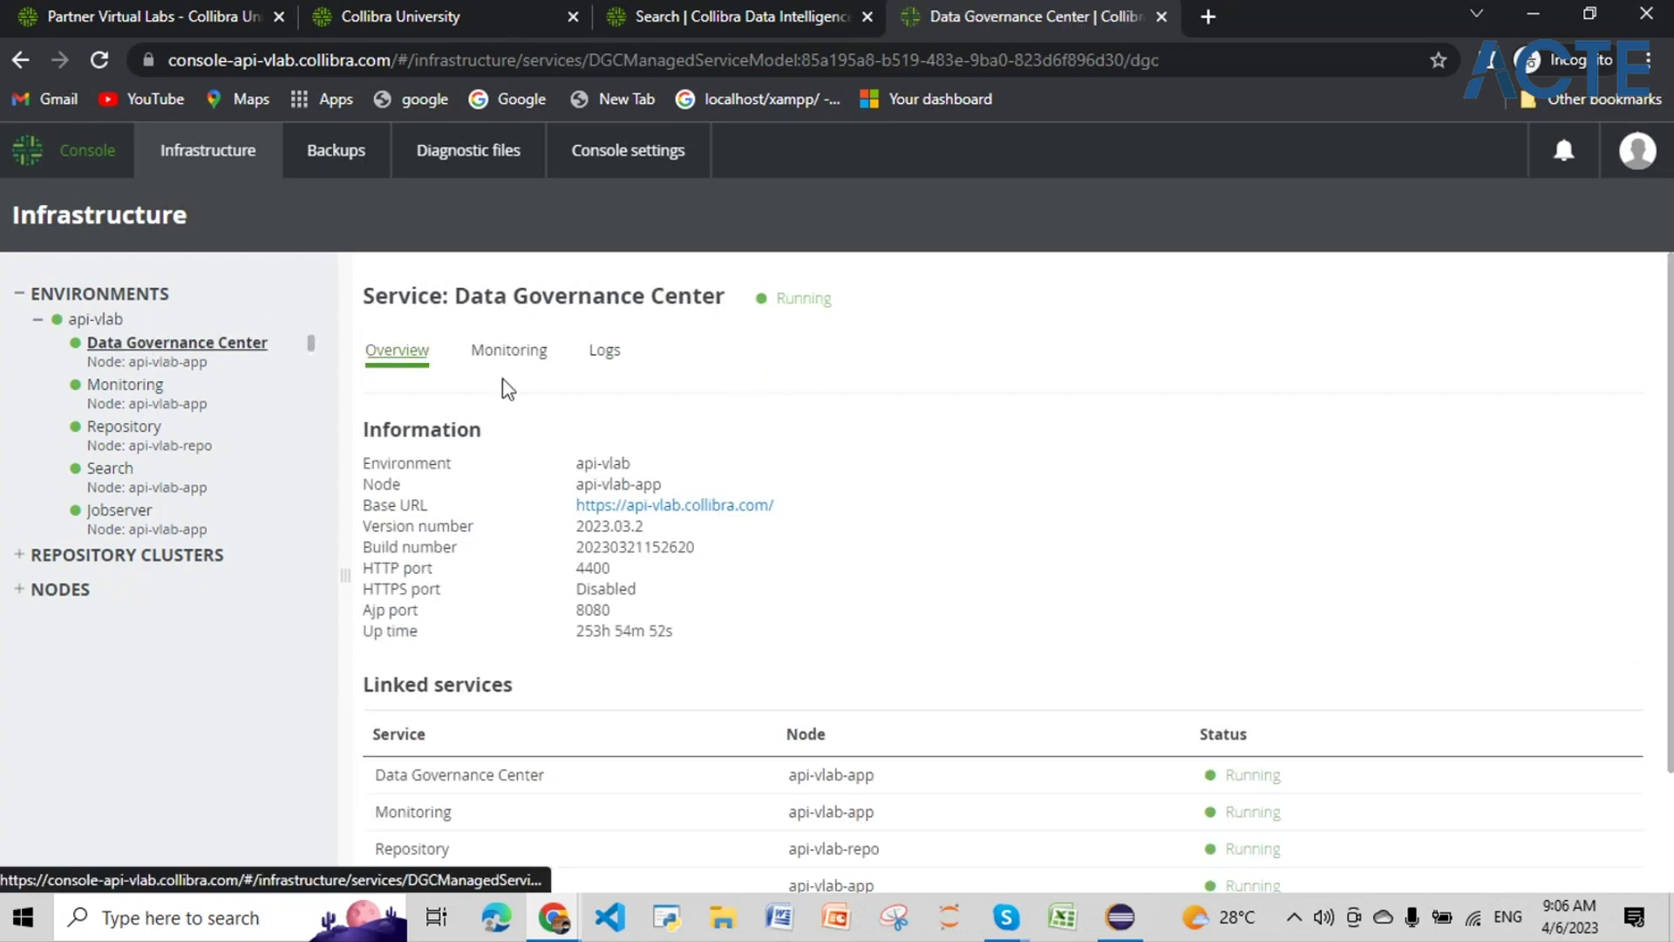
click(603, 351)
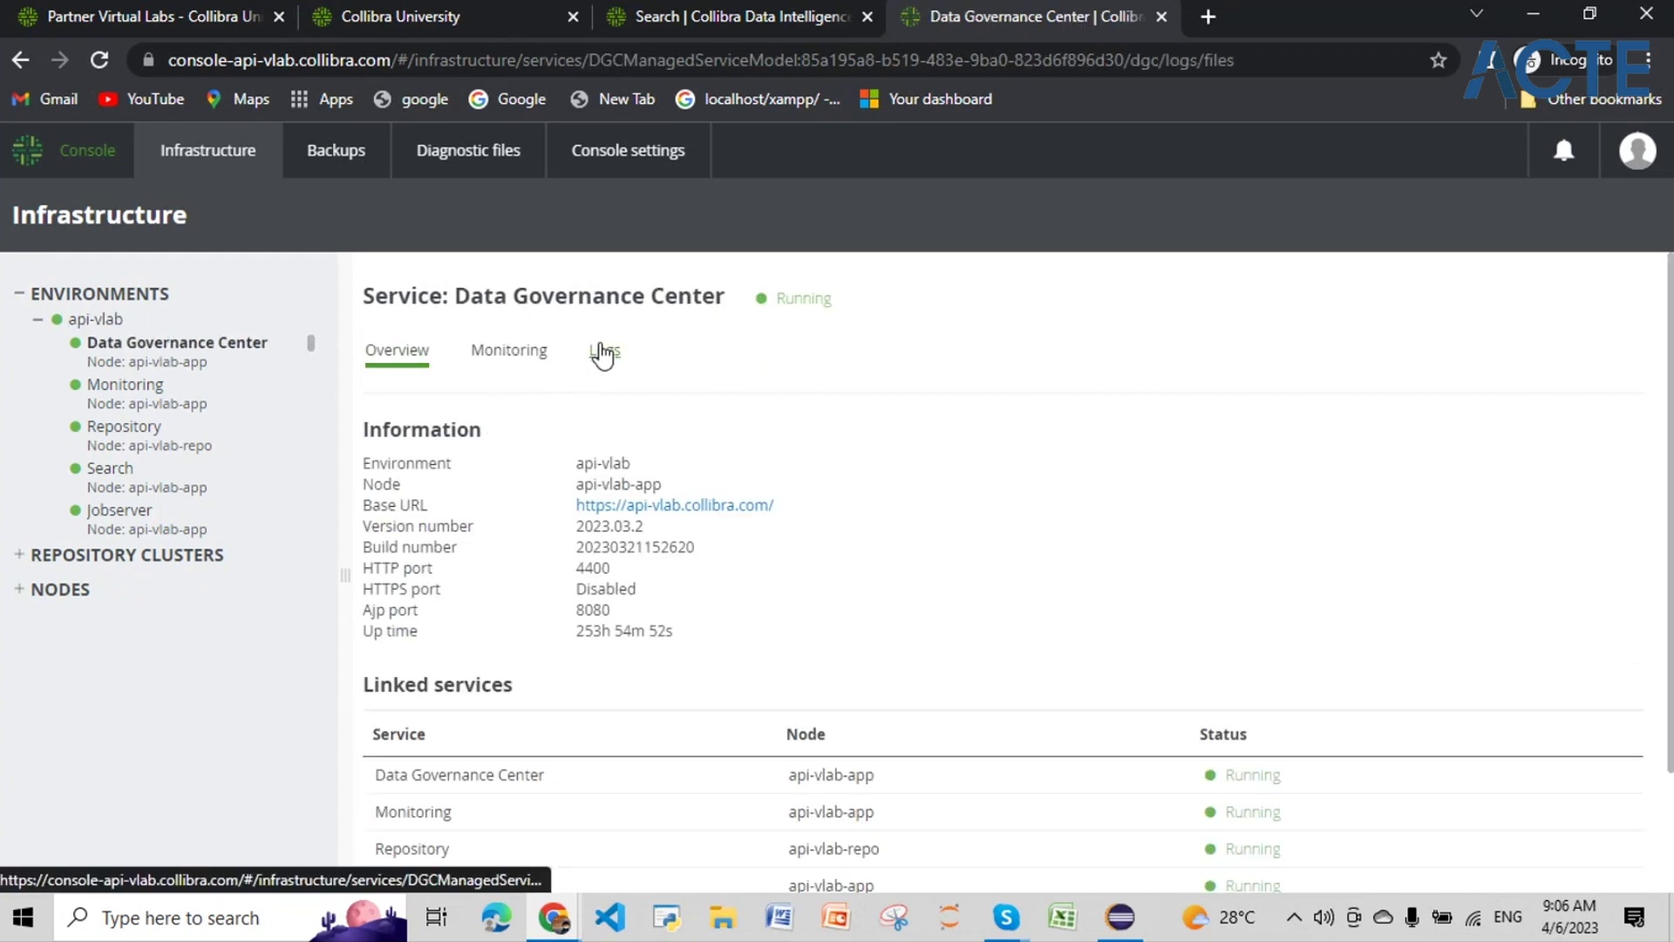
click(441, 544)
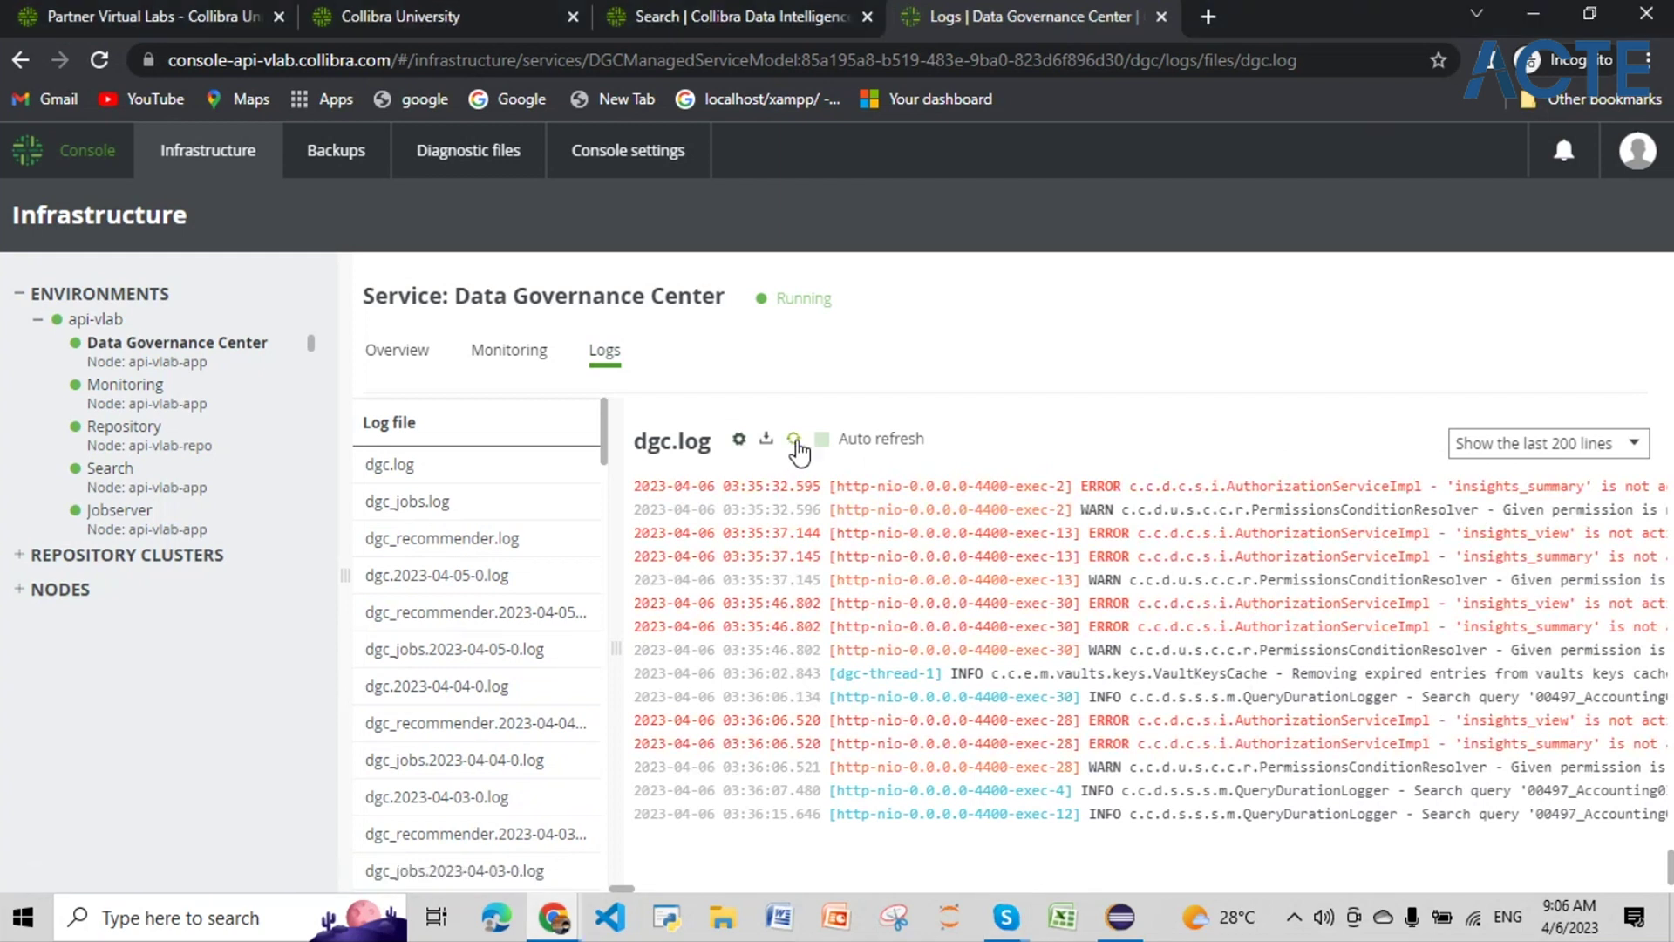
click(641, 889)
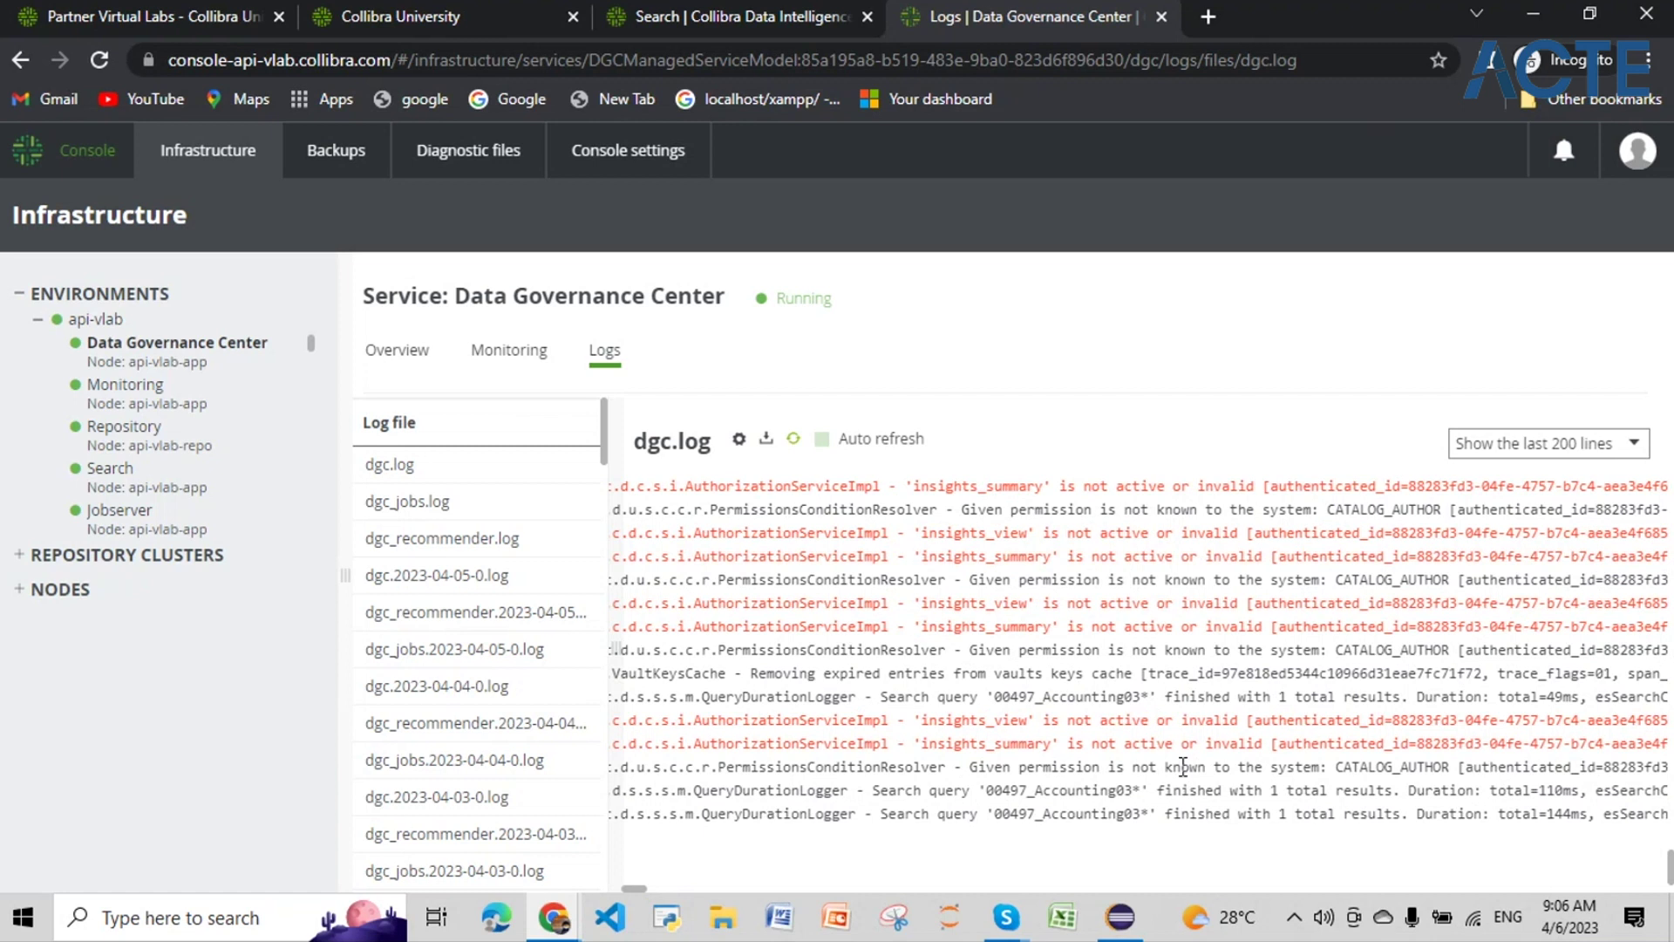
scroll(1181, 727, up, 2)
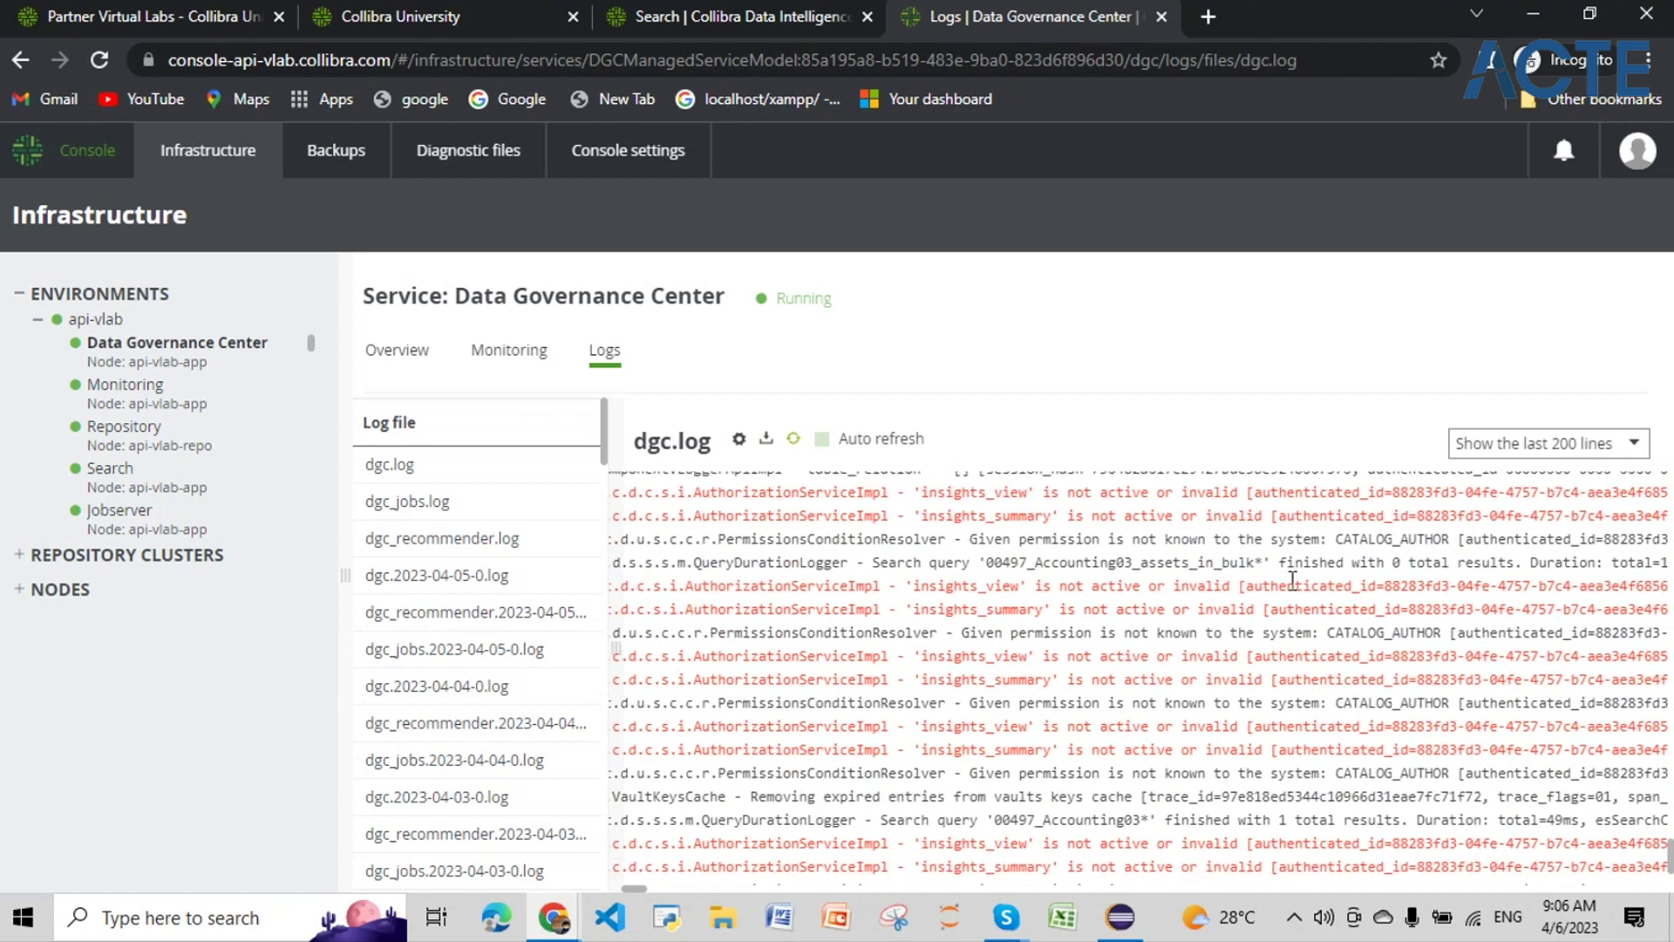
scroll(1145, 571, up, 4)
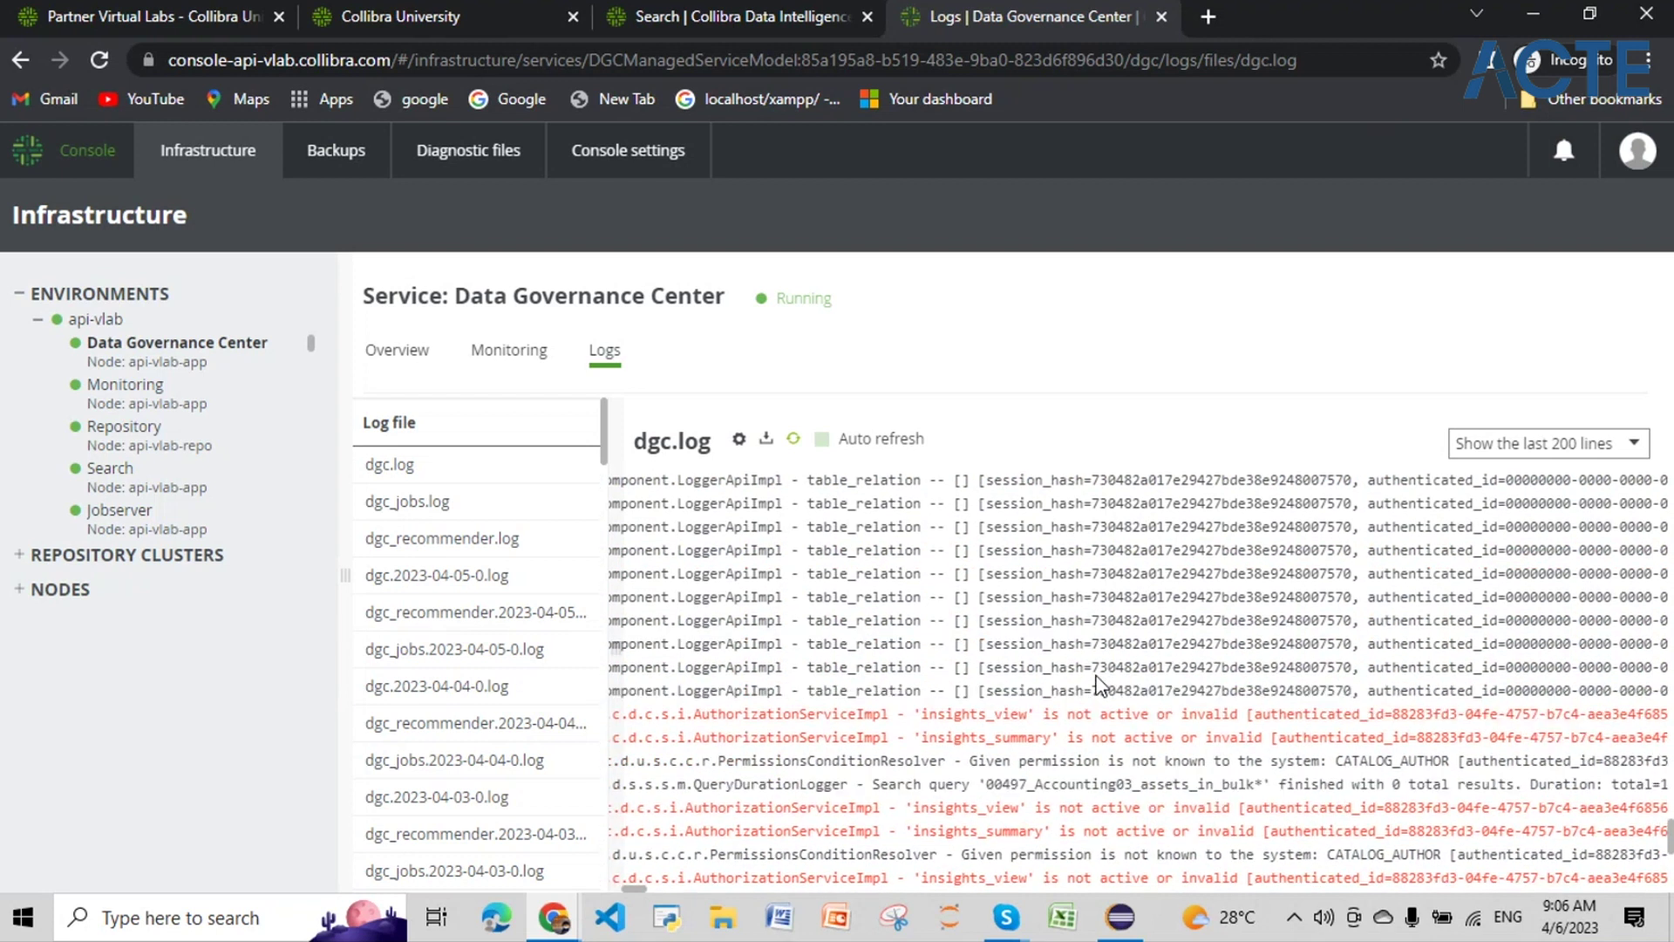
scroll(1096, 685, up, 6)
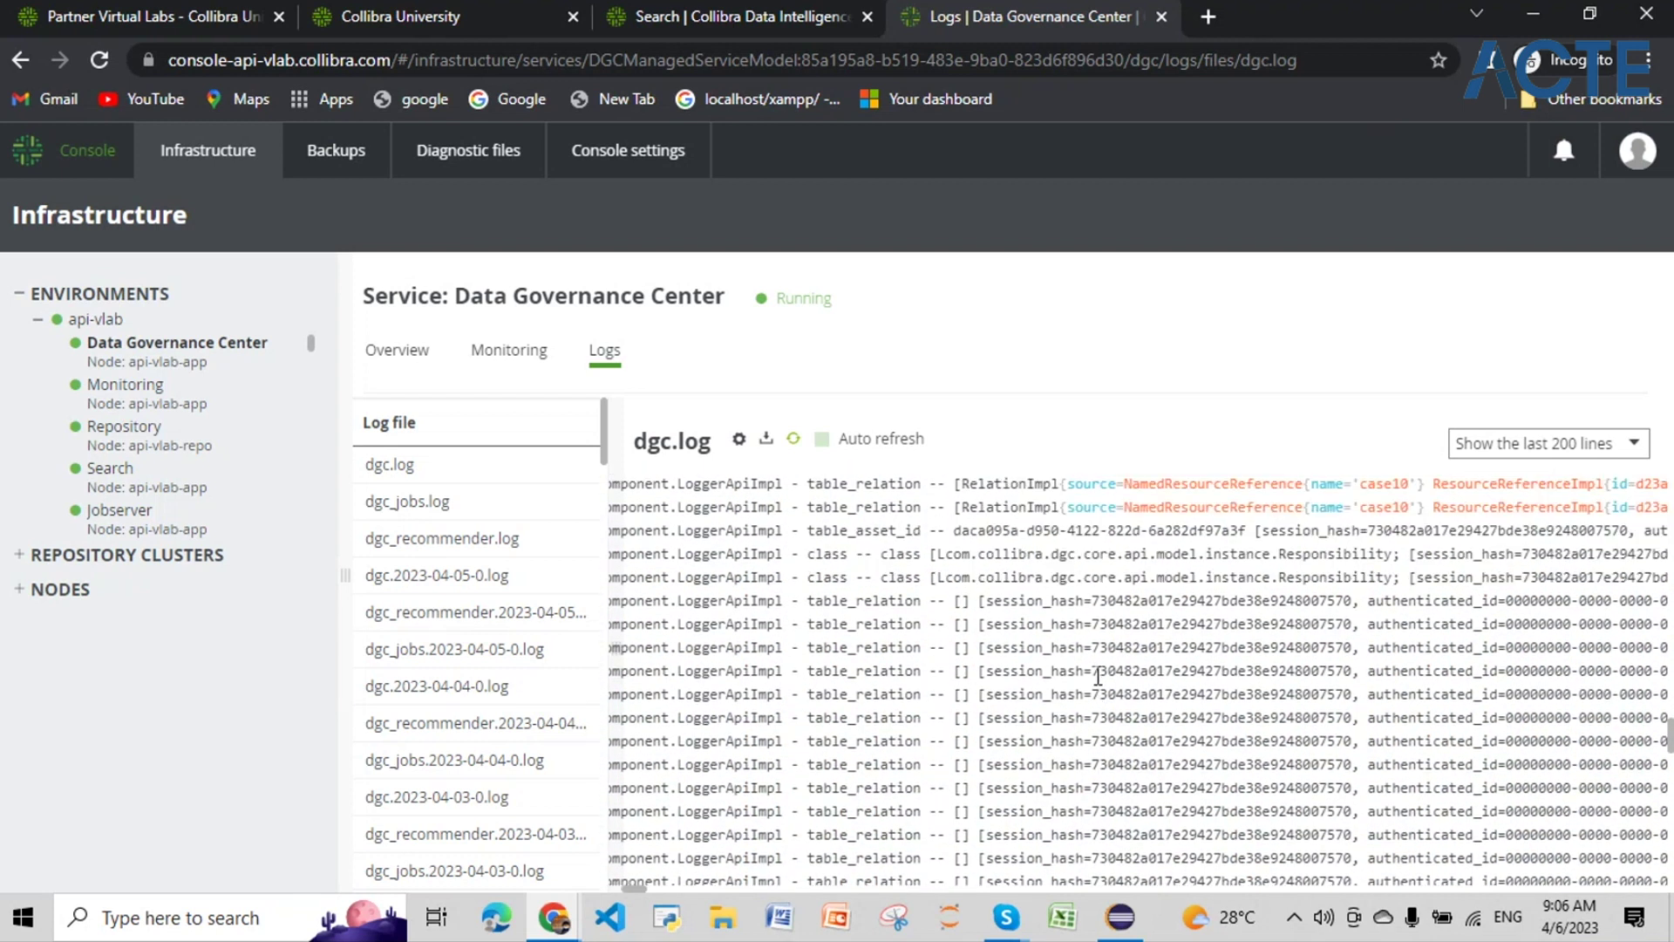
scroll(1096, 685, up, 3)
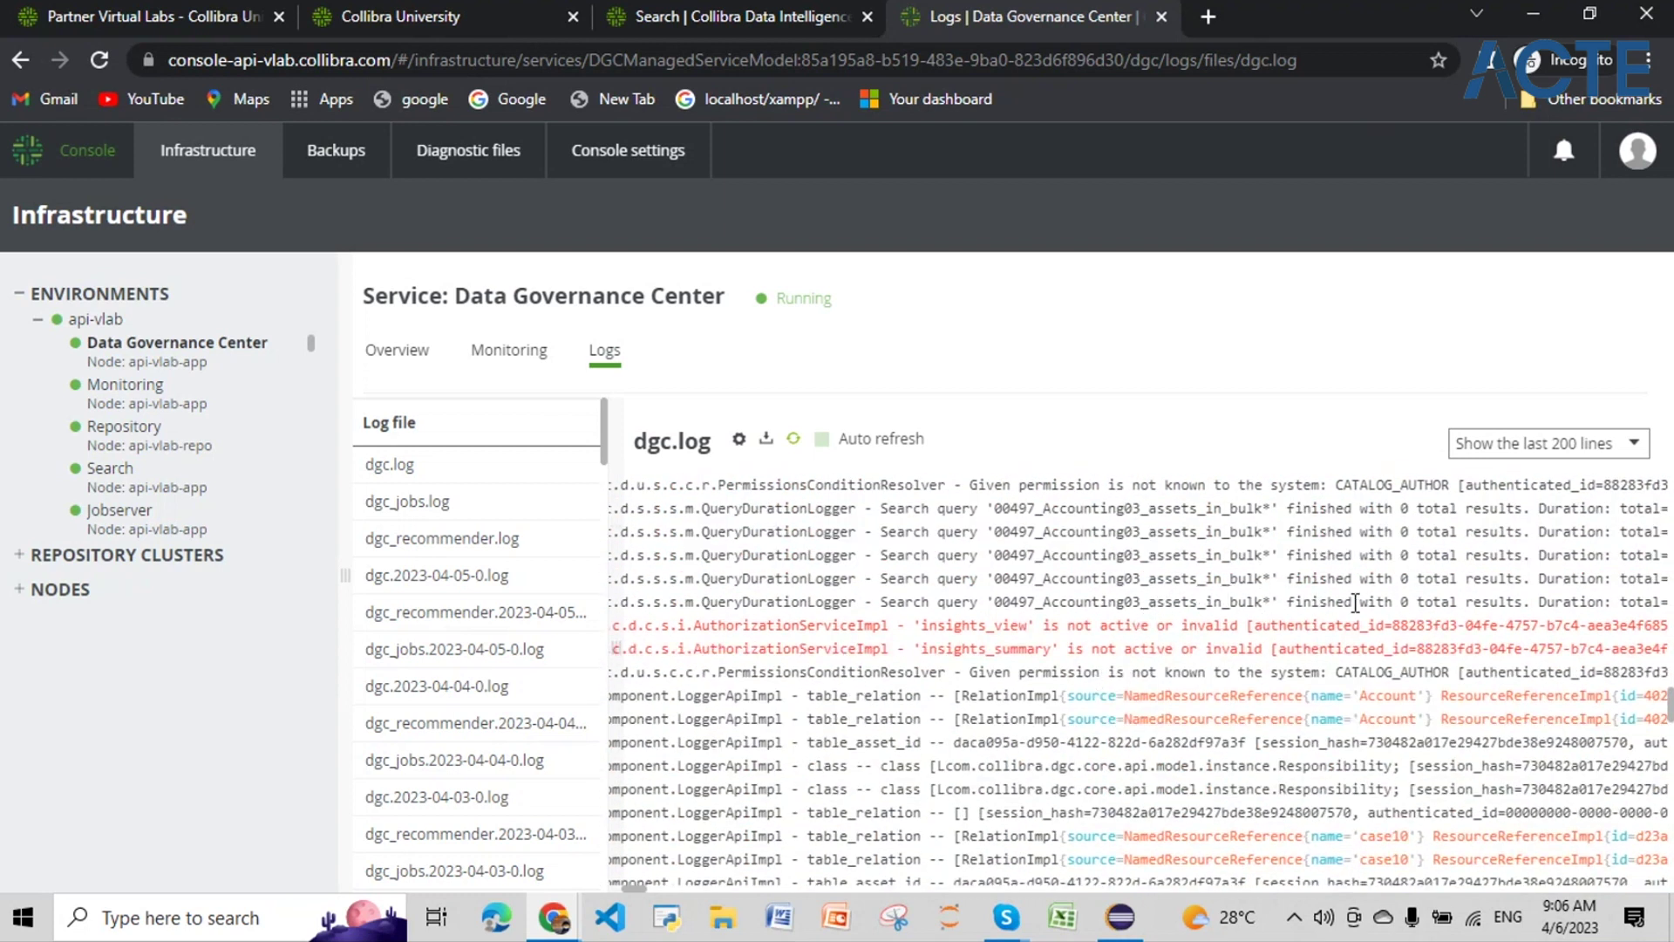
scroll(1251, 693, up, 3)
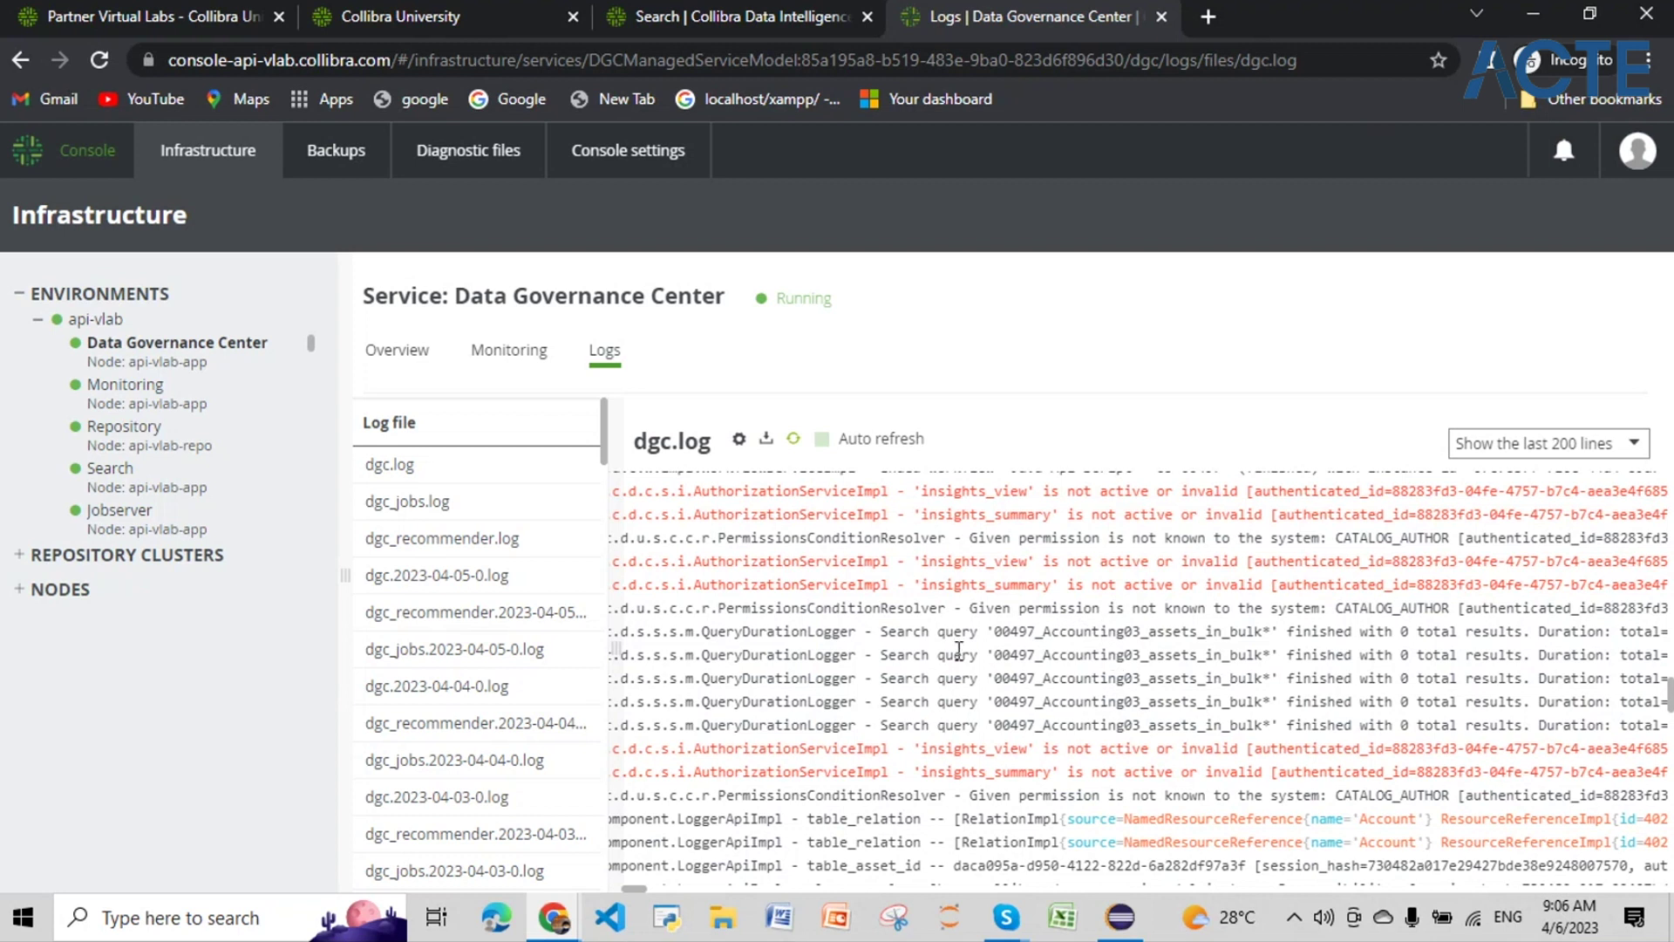
scroll(1096, 702, up, 5)
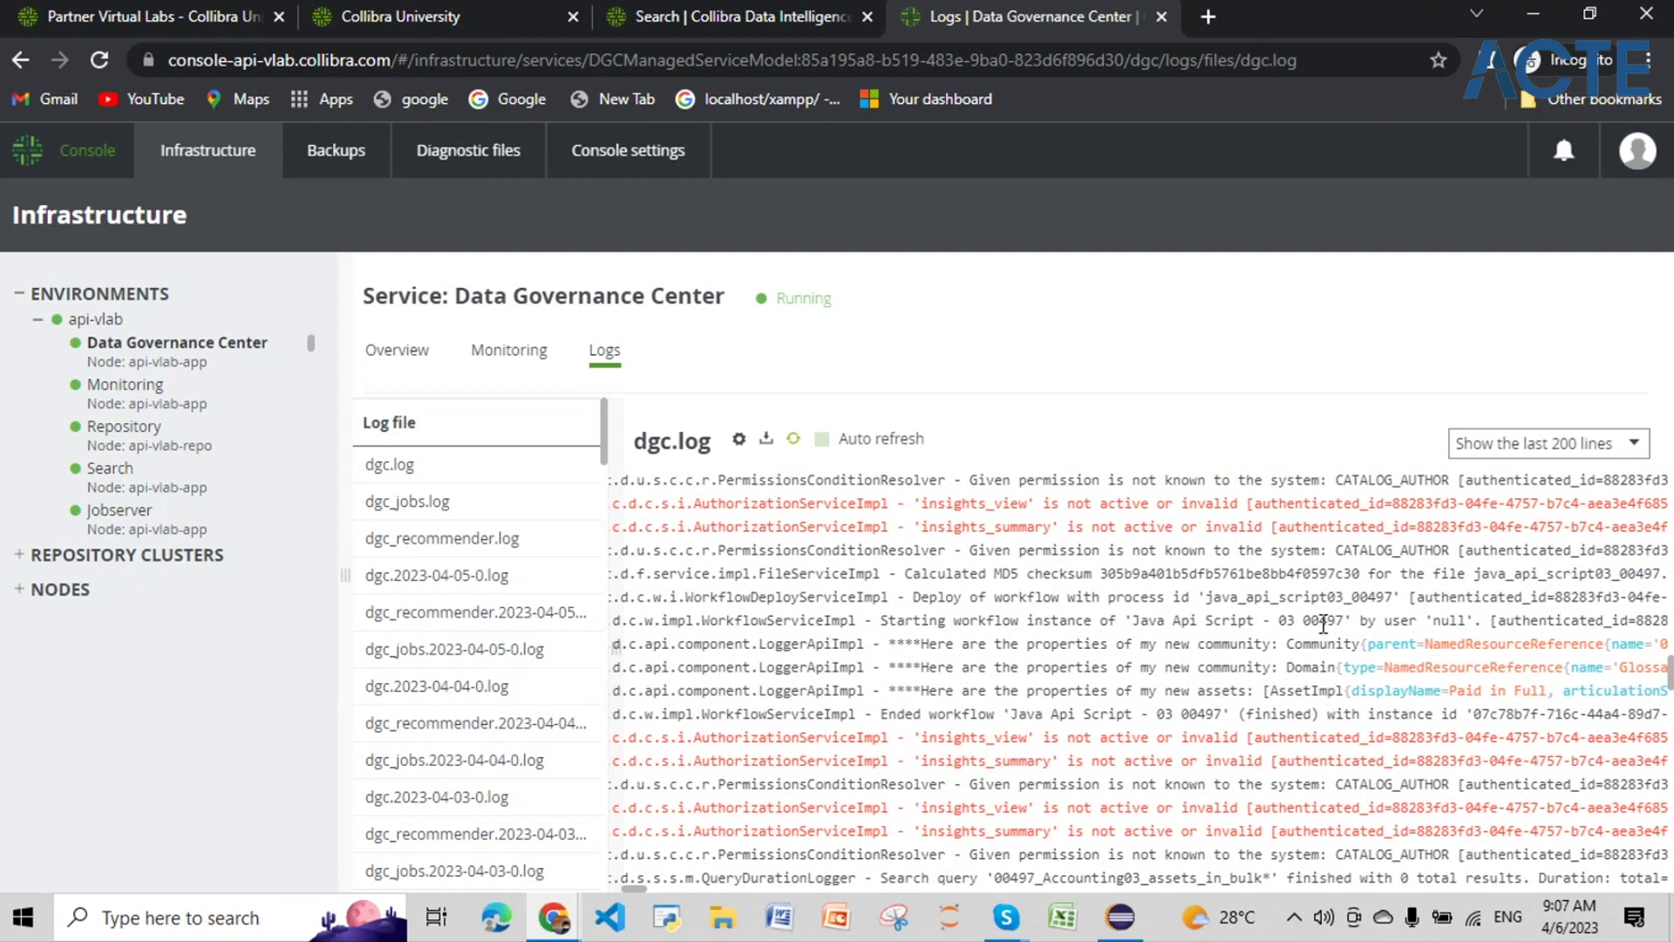
Step: Read the log lines naming the workflow, 00497 Enterprise Community and 00497_Accounting03_assets_in_bulk
drag(1351, 621, 1132, 621)
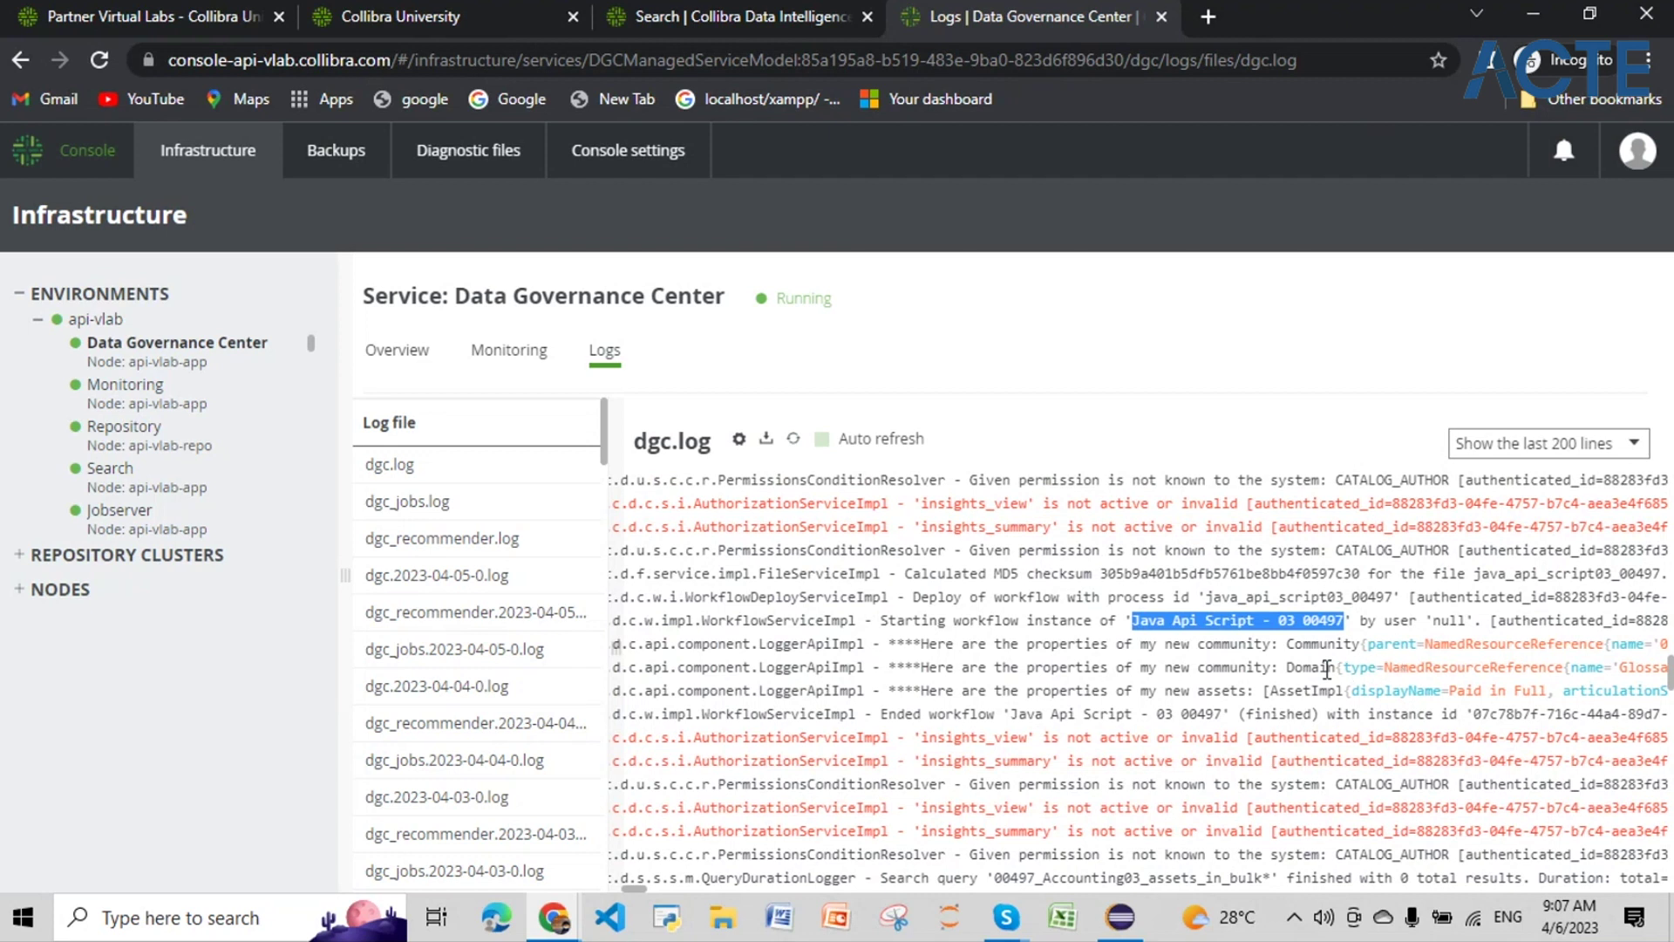
click(1325, 668)
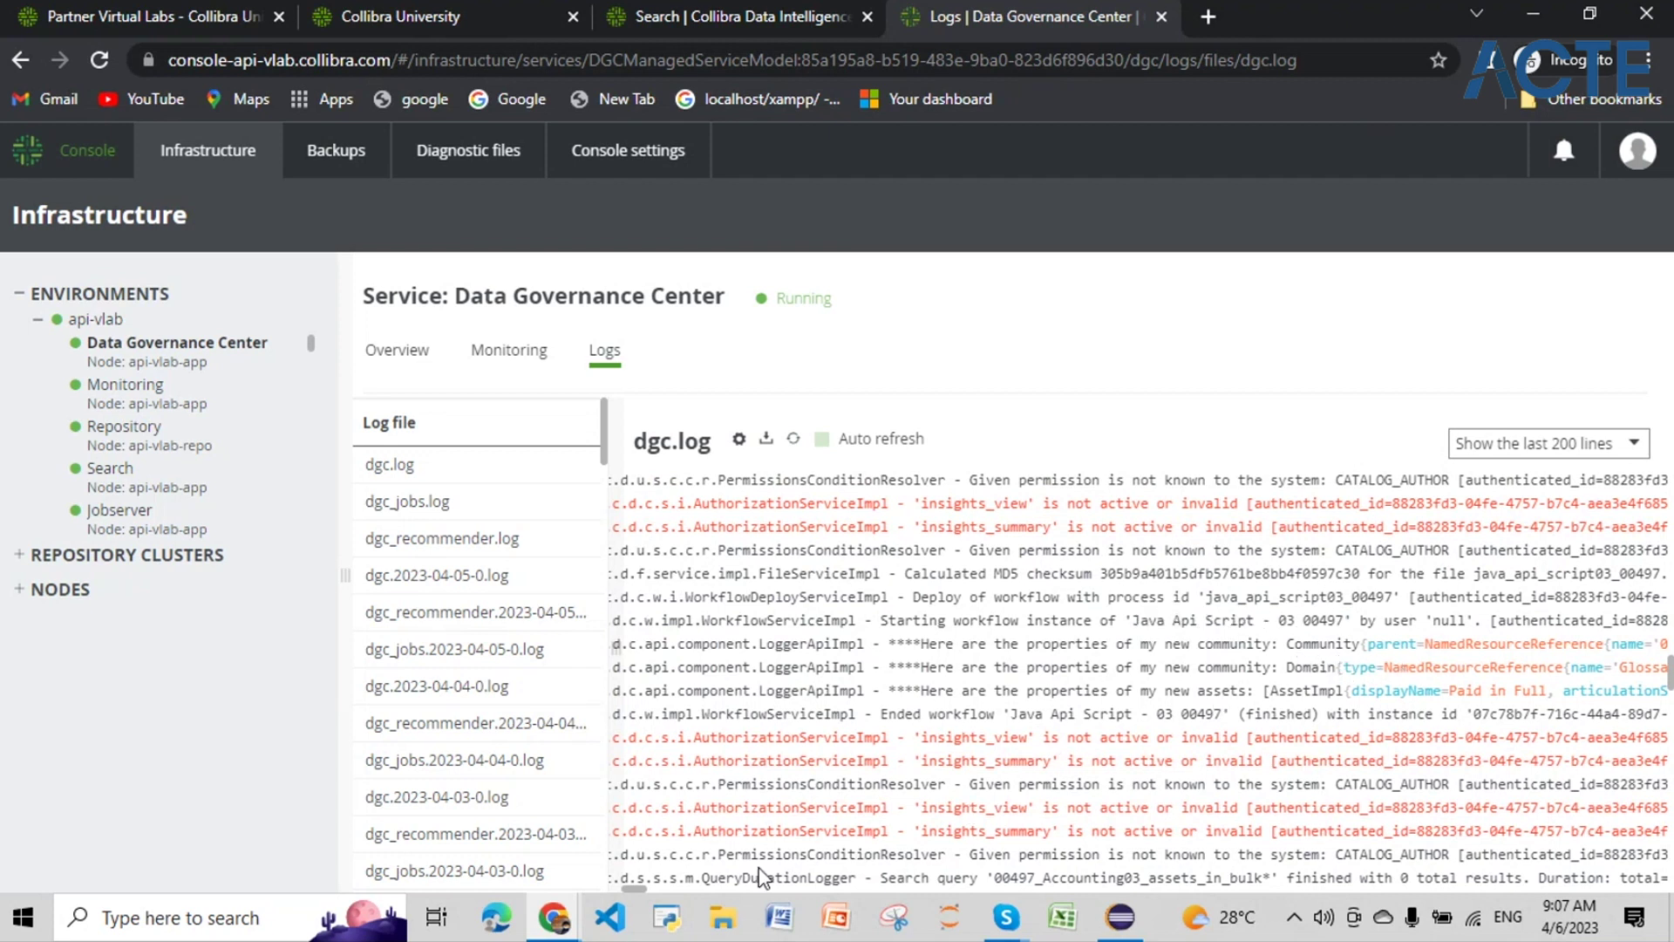
drag(634, 890, 649, 891)
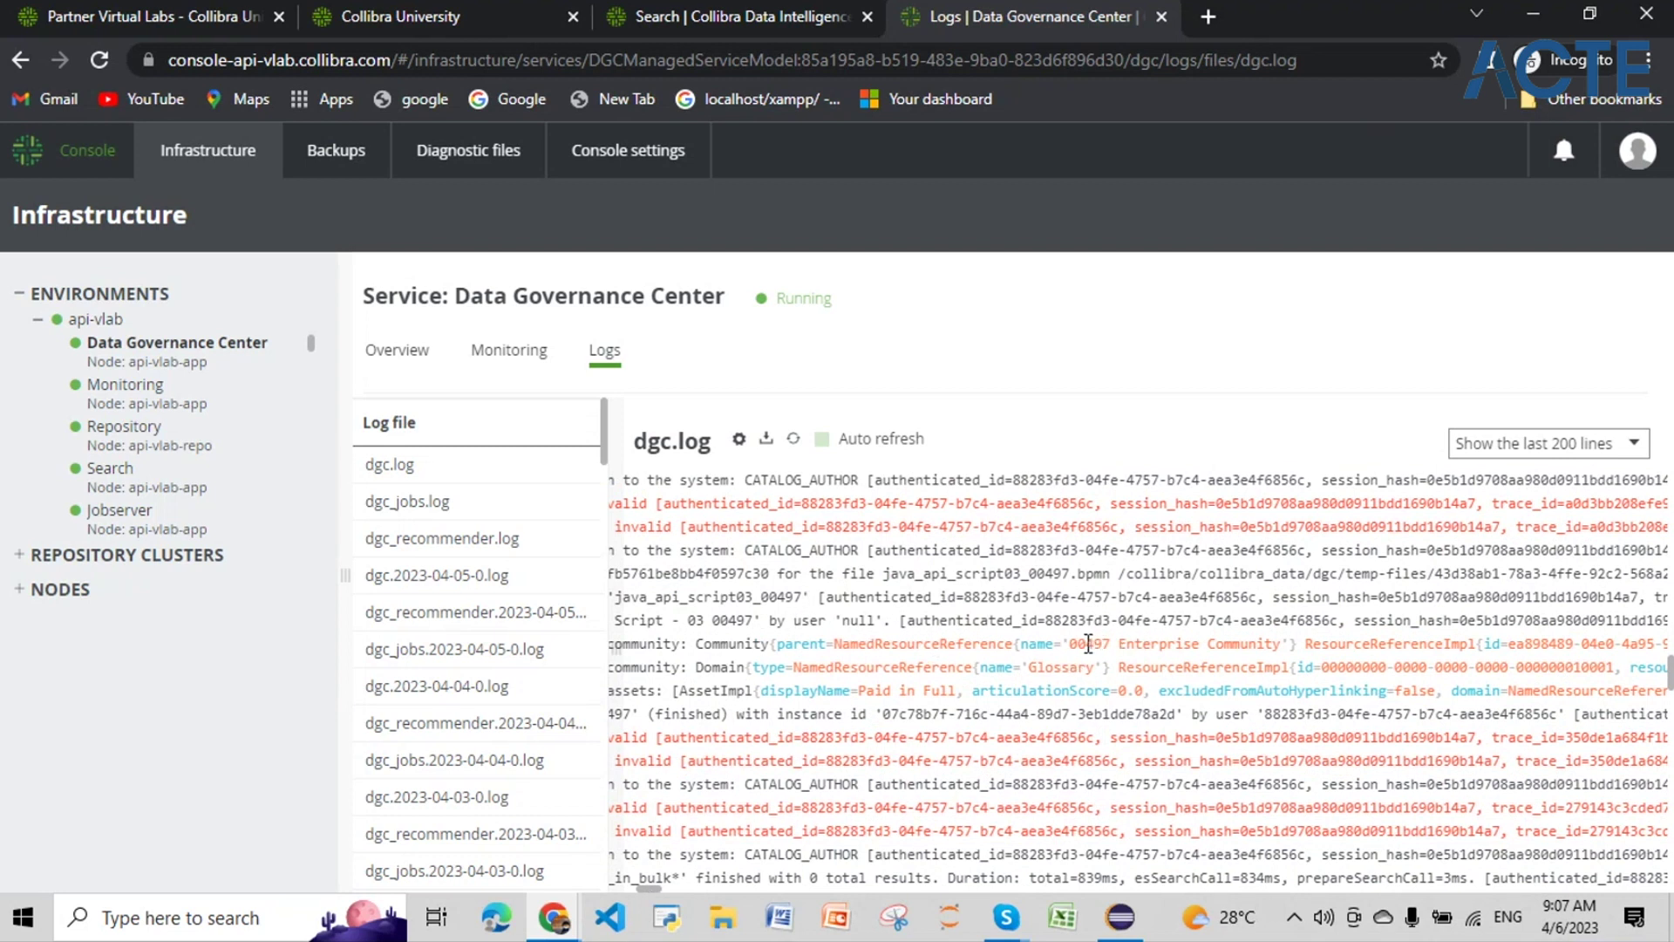
drag(1072, 643, 1281, 646)
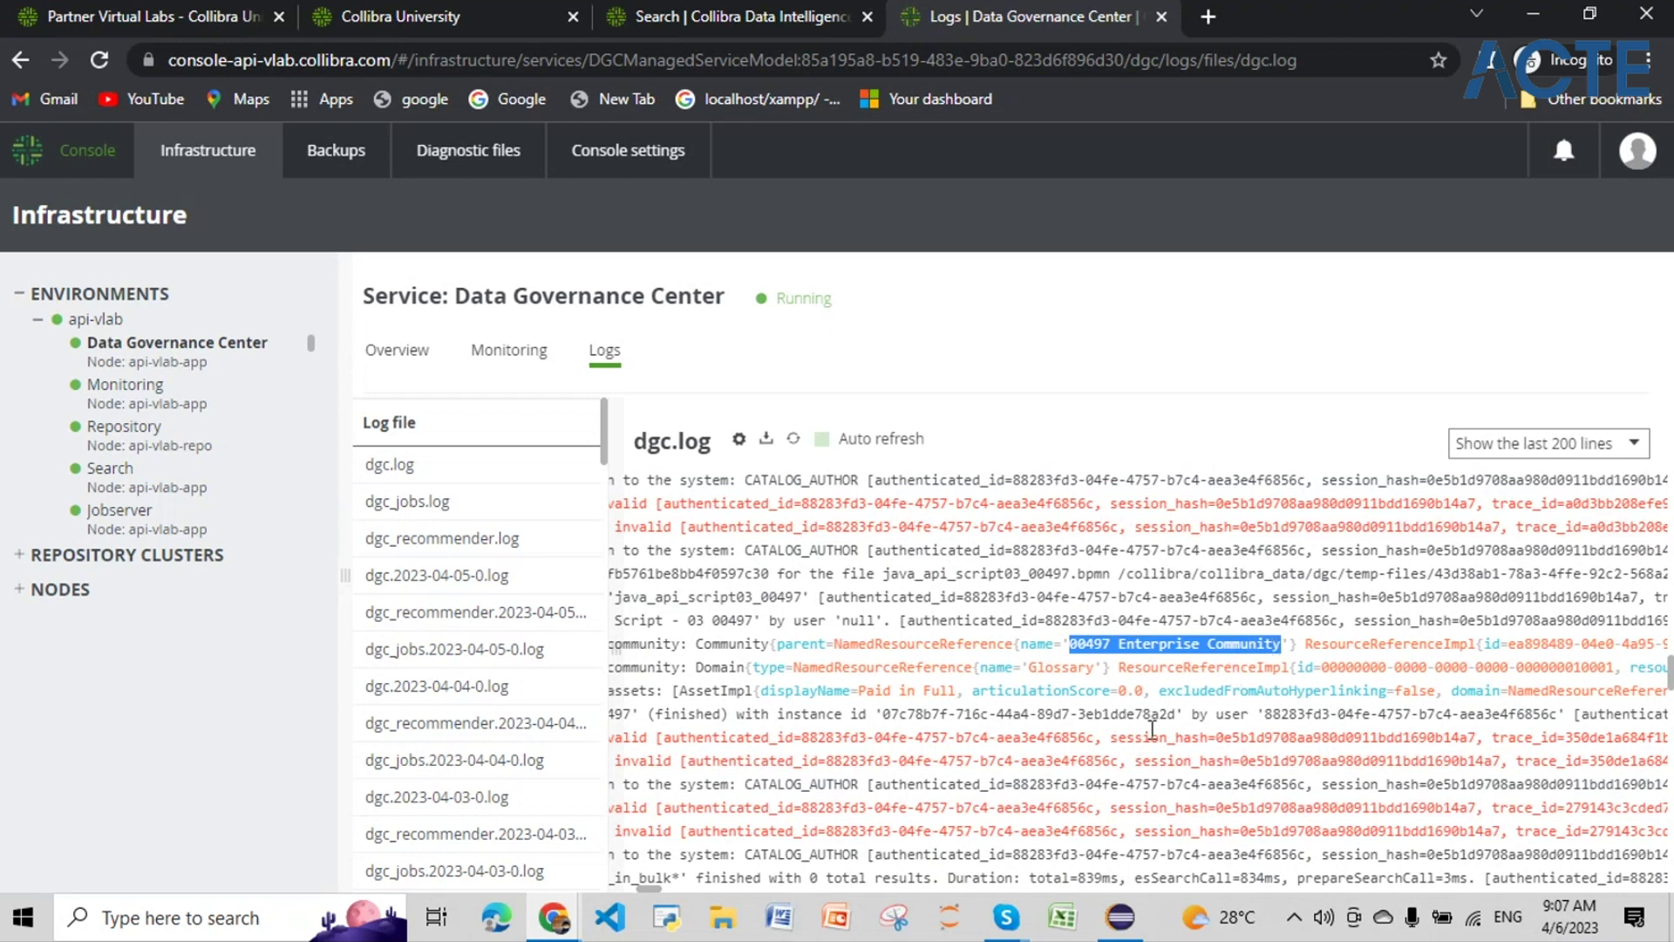
scroll(1195, 687, down, 2)
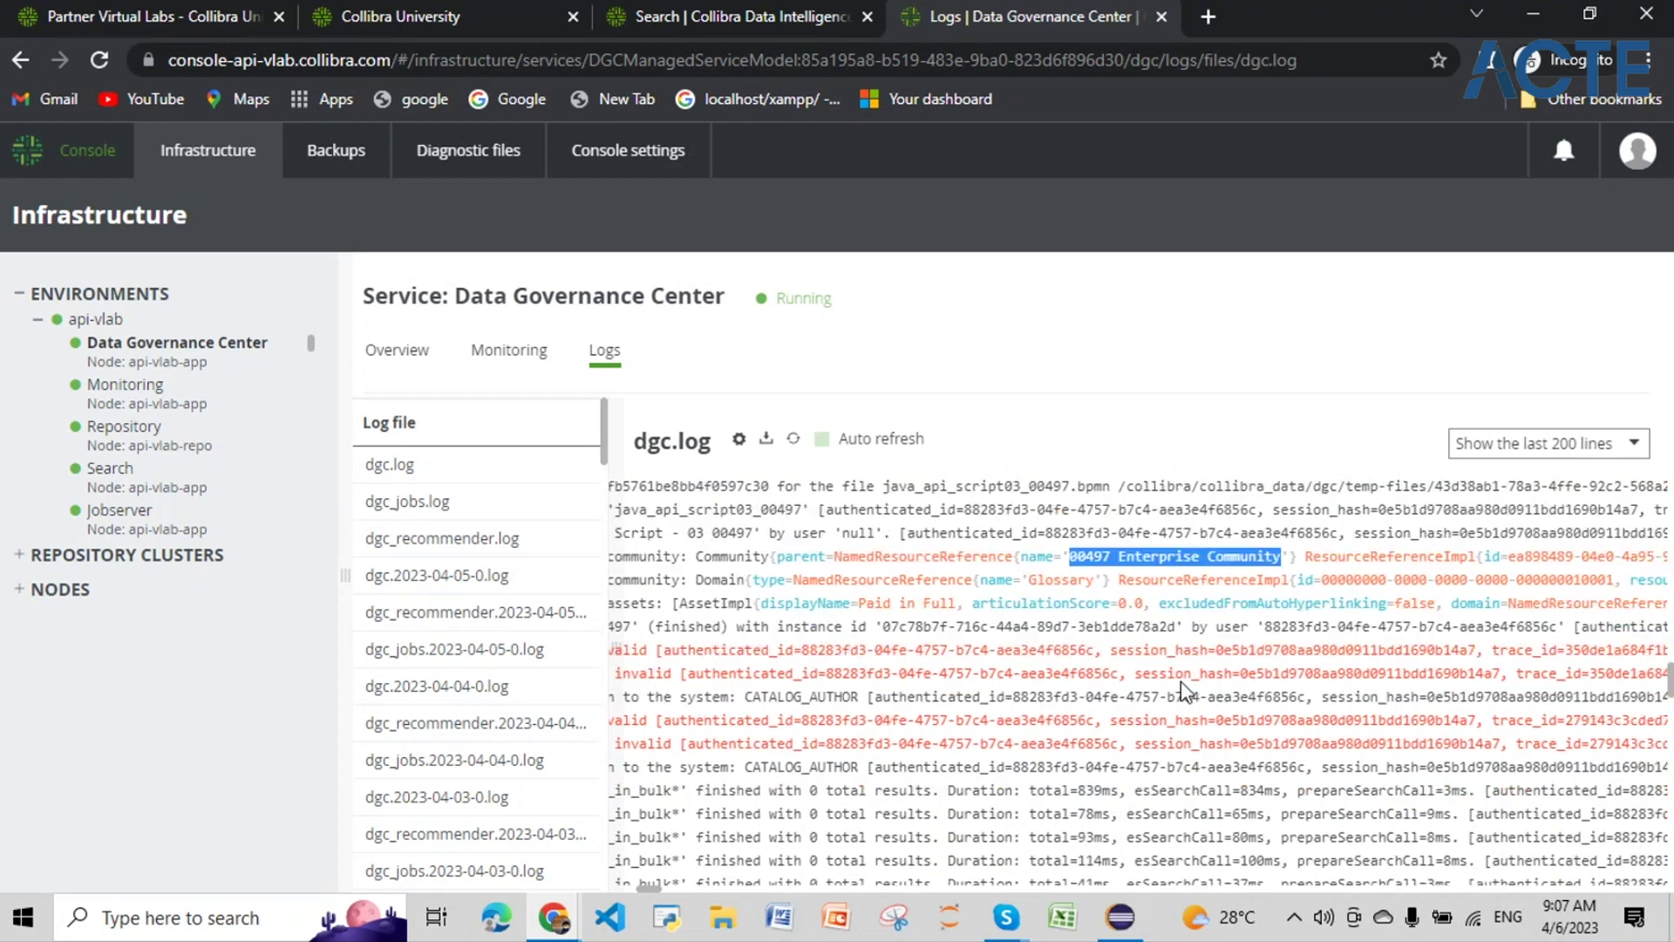
scroll(1184, 681, up, 2)
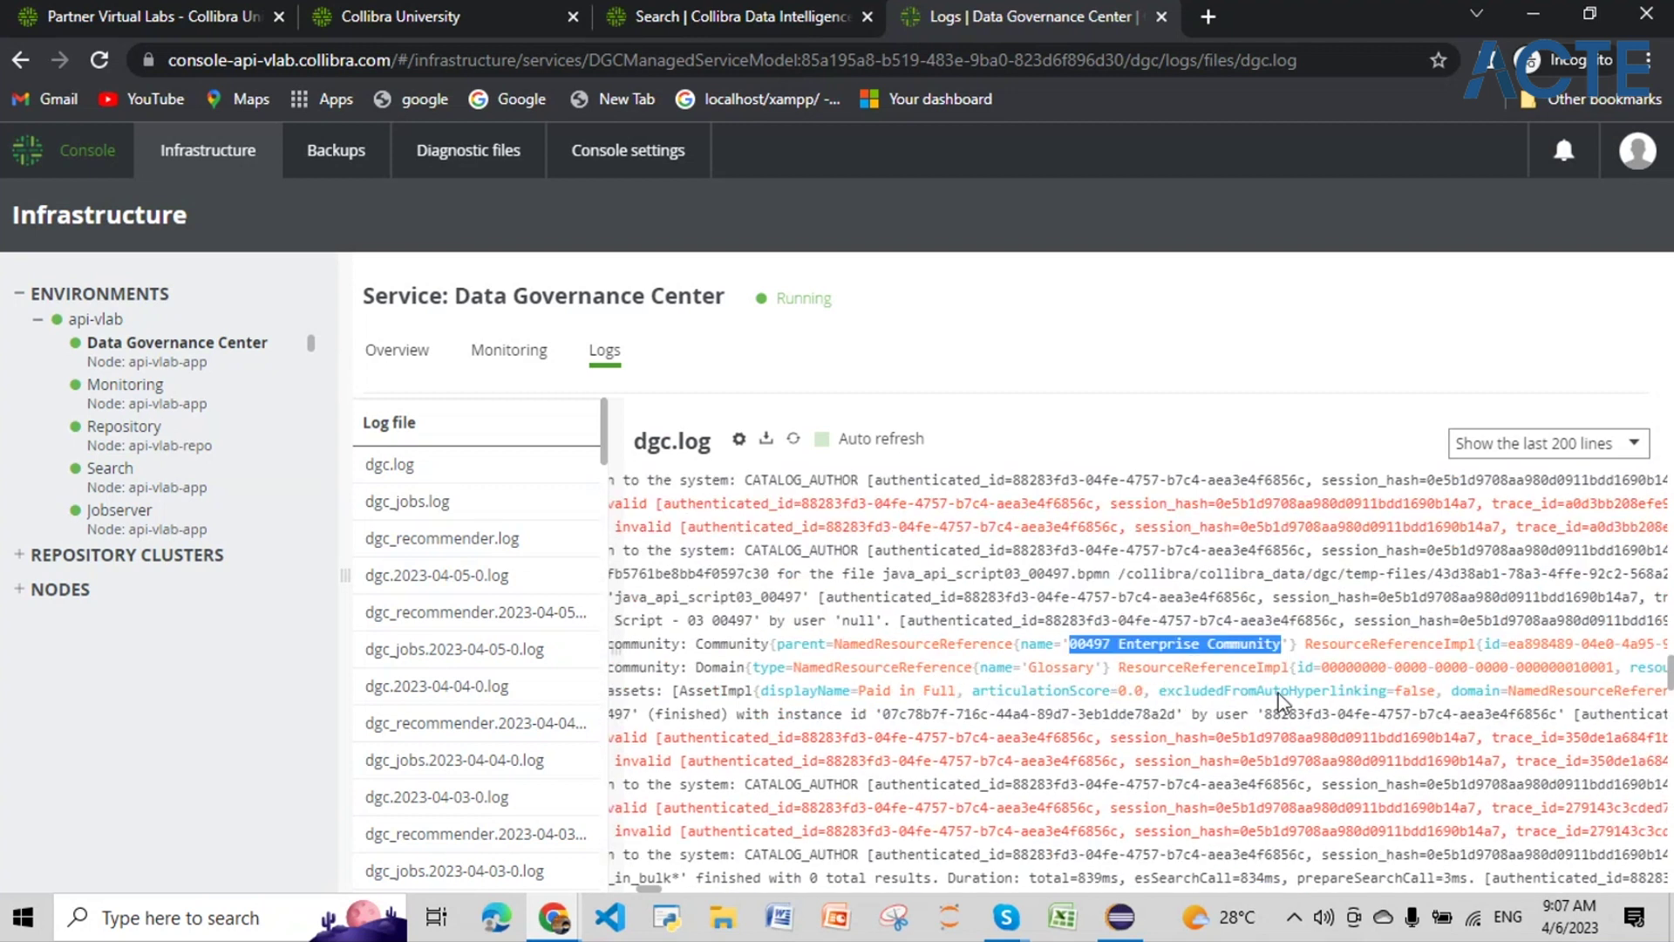
drag(655, 893, 699, 898)
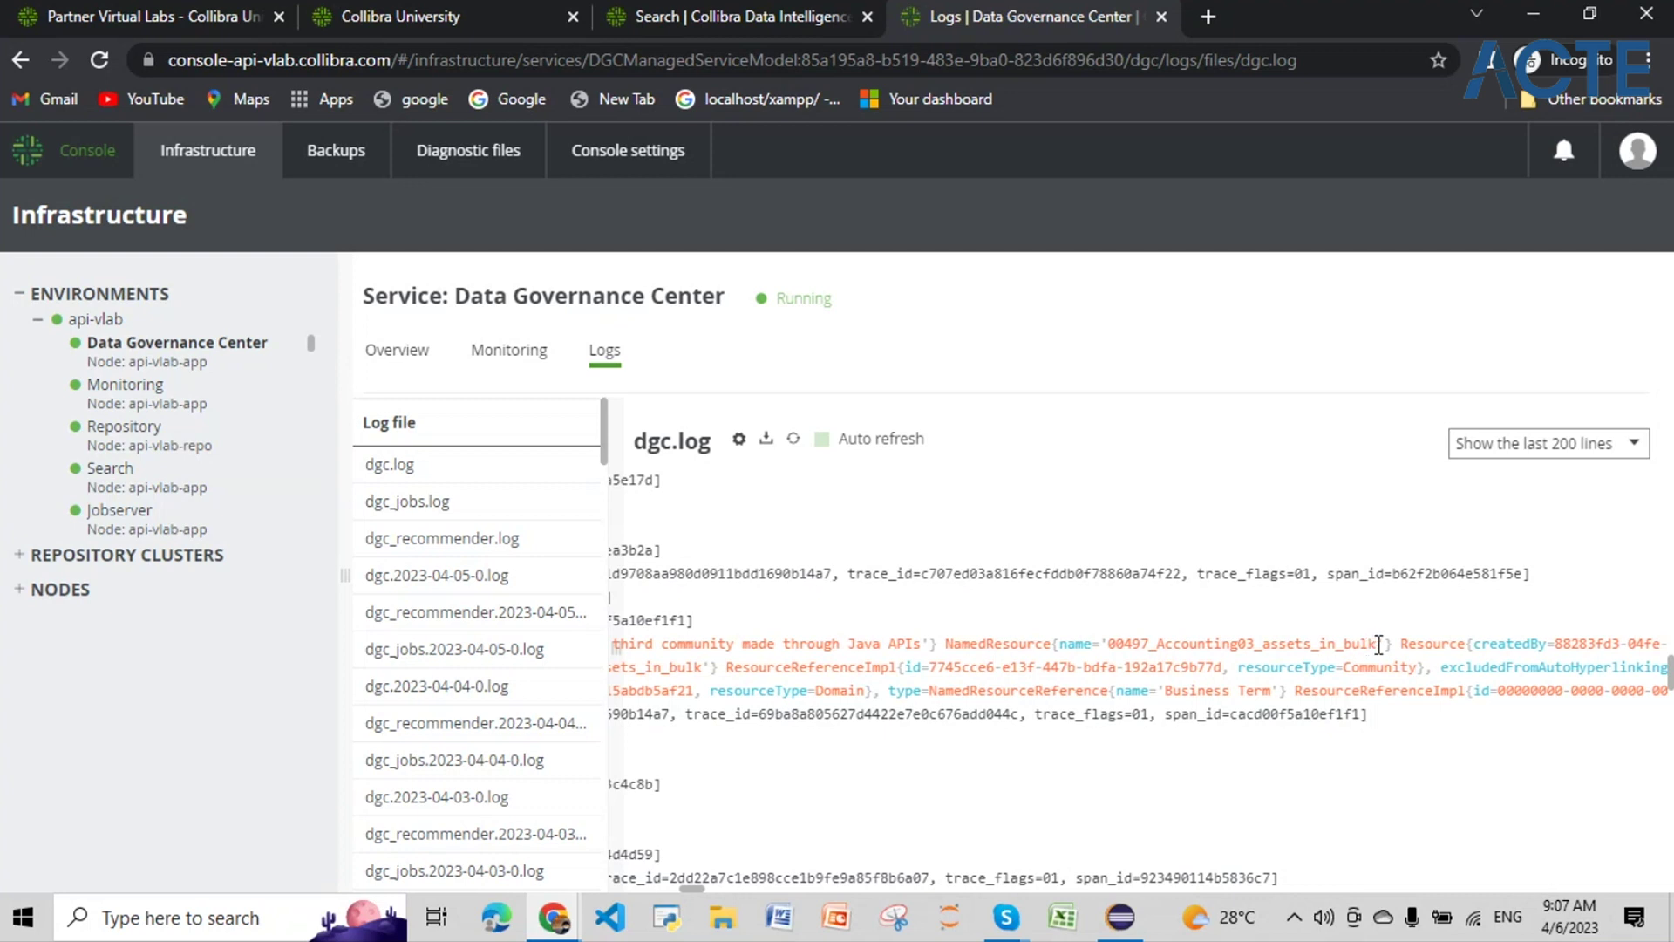
drag(1379, 644, 1112, 635)
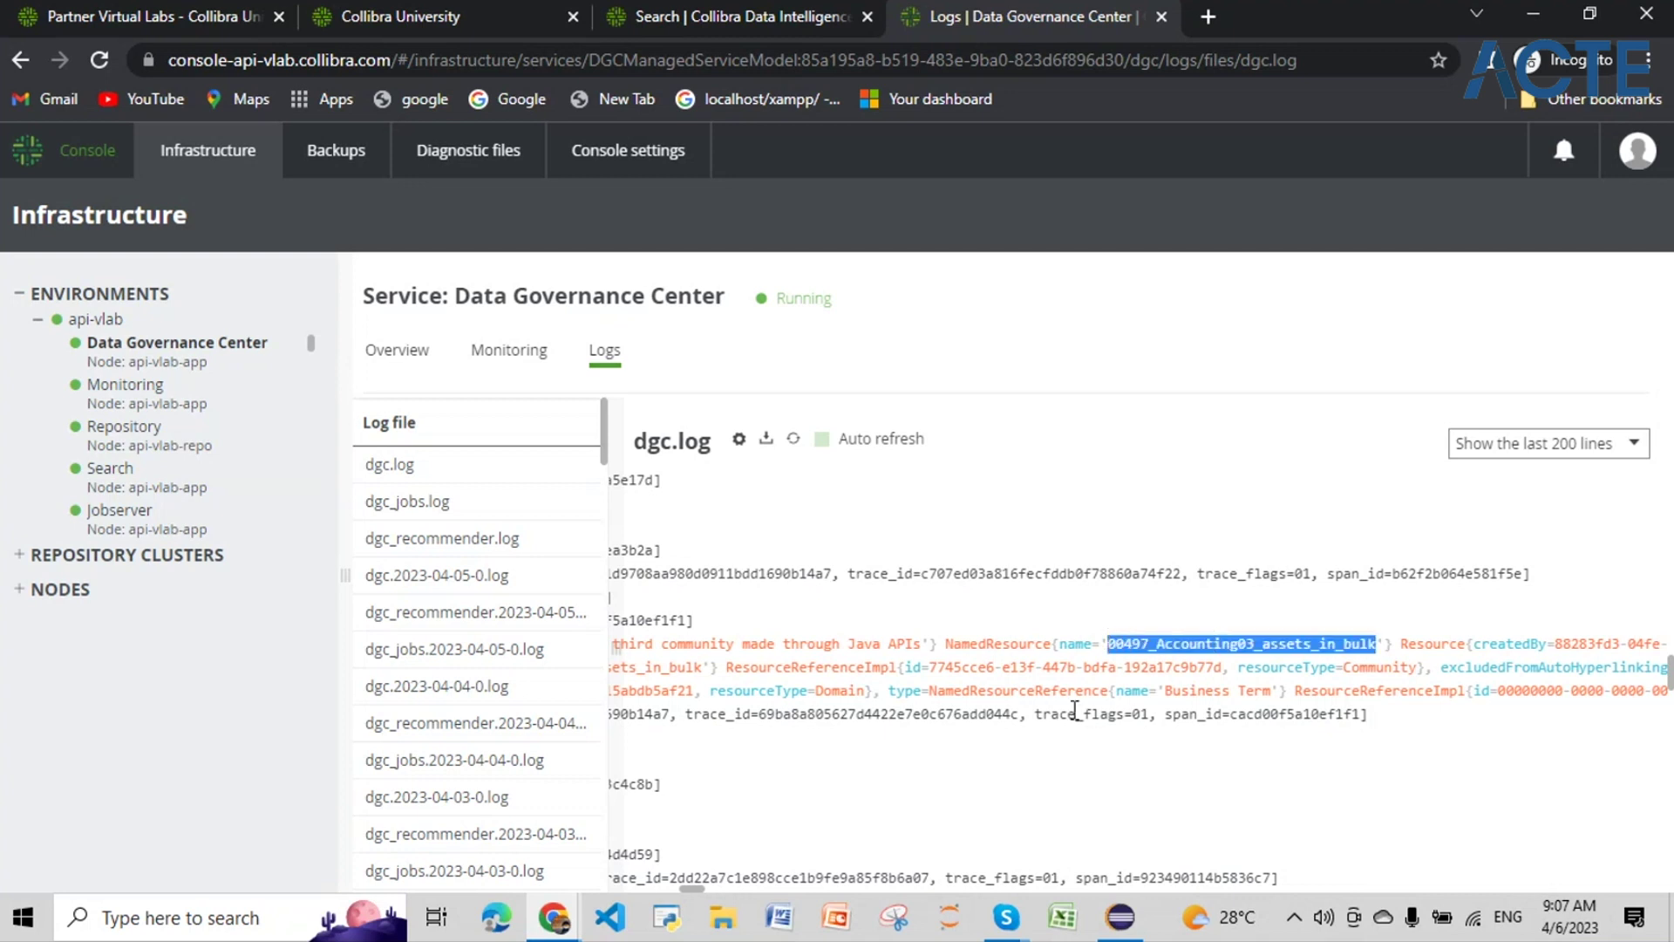
drag(695, 886, 657, 893)
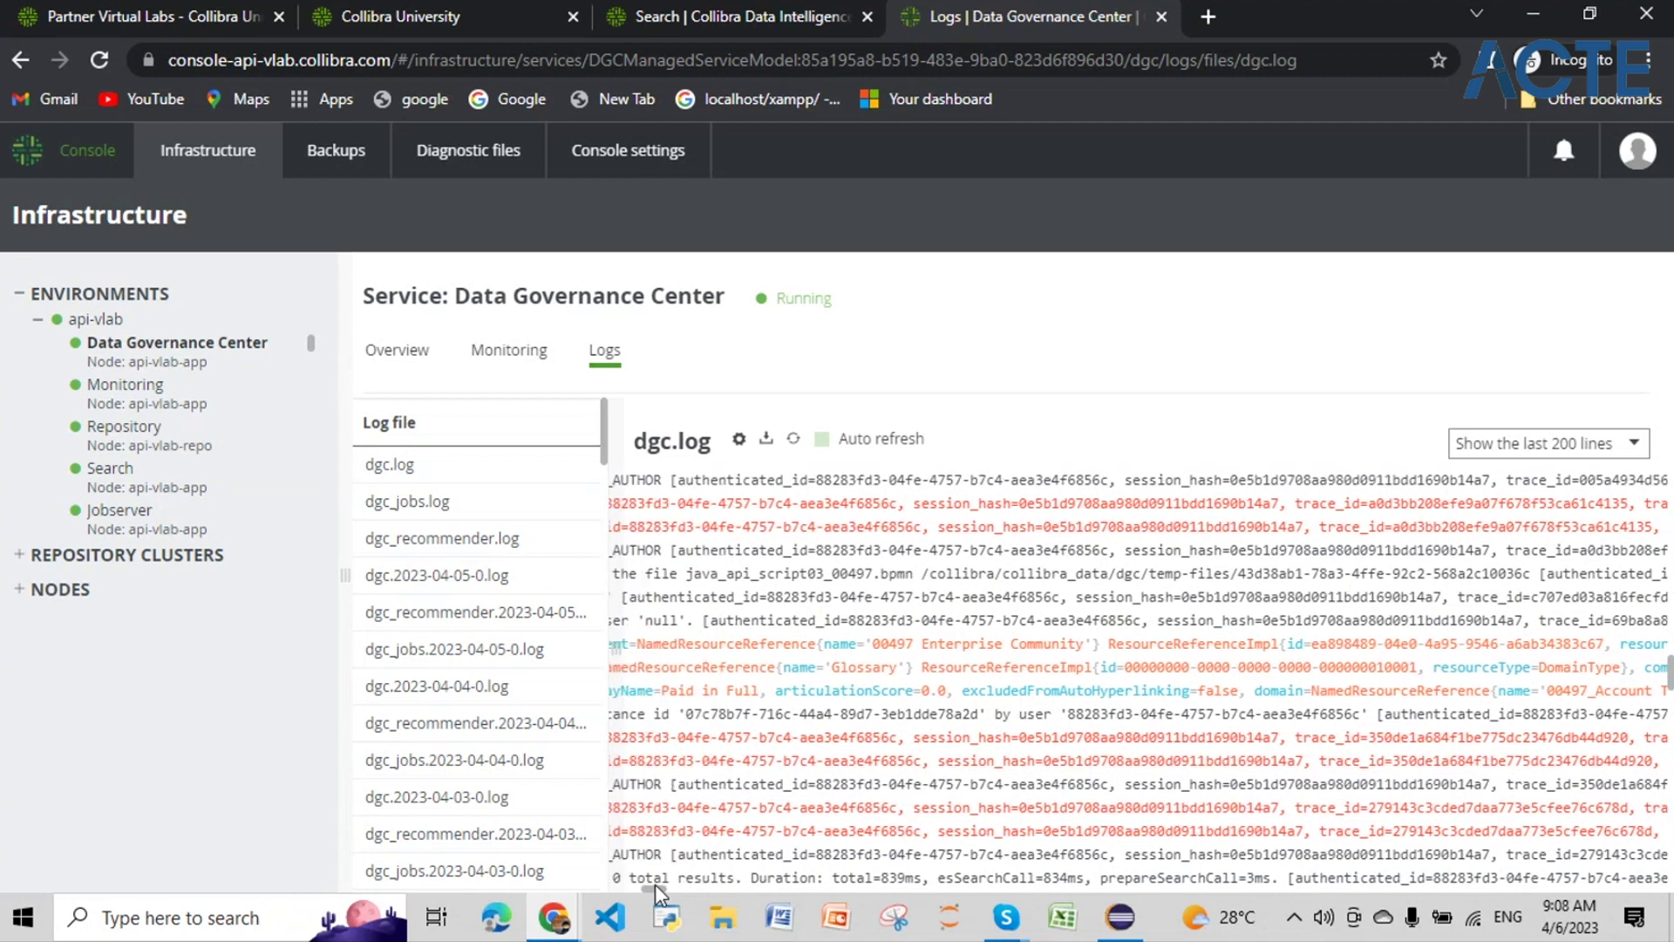
drag(656, 892, 655, 891)
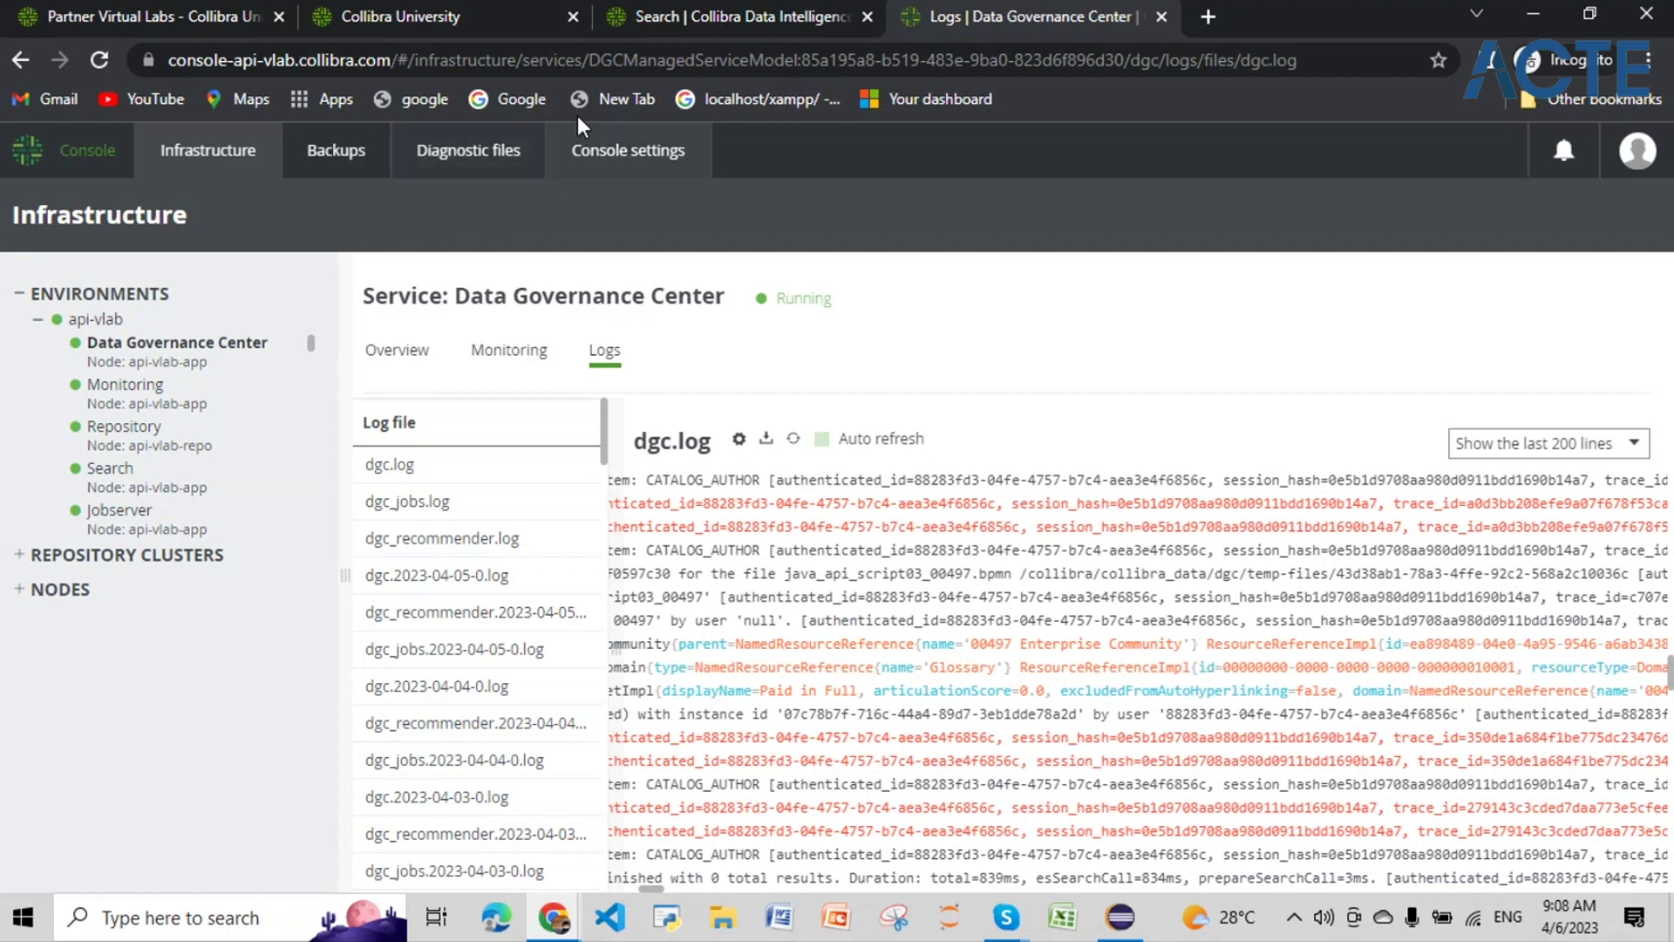
Step: On the Collibra search page, search again for 00497_Accounting03_assets_in_bulk
click(788, 15)
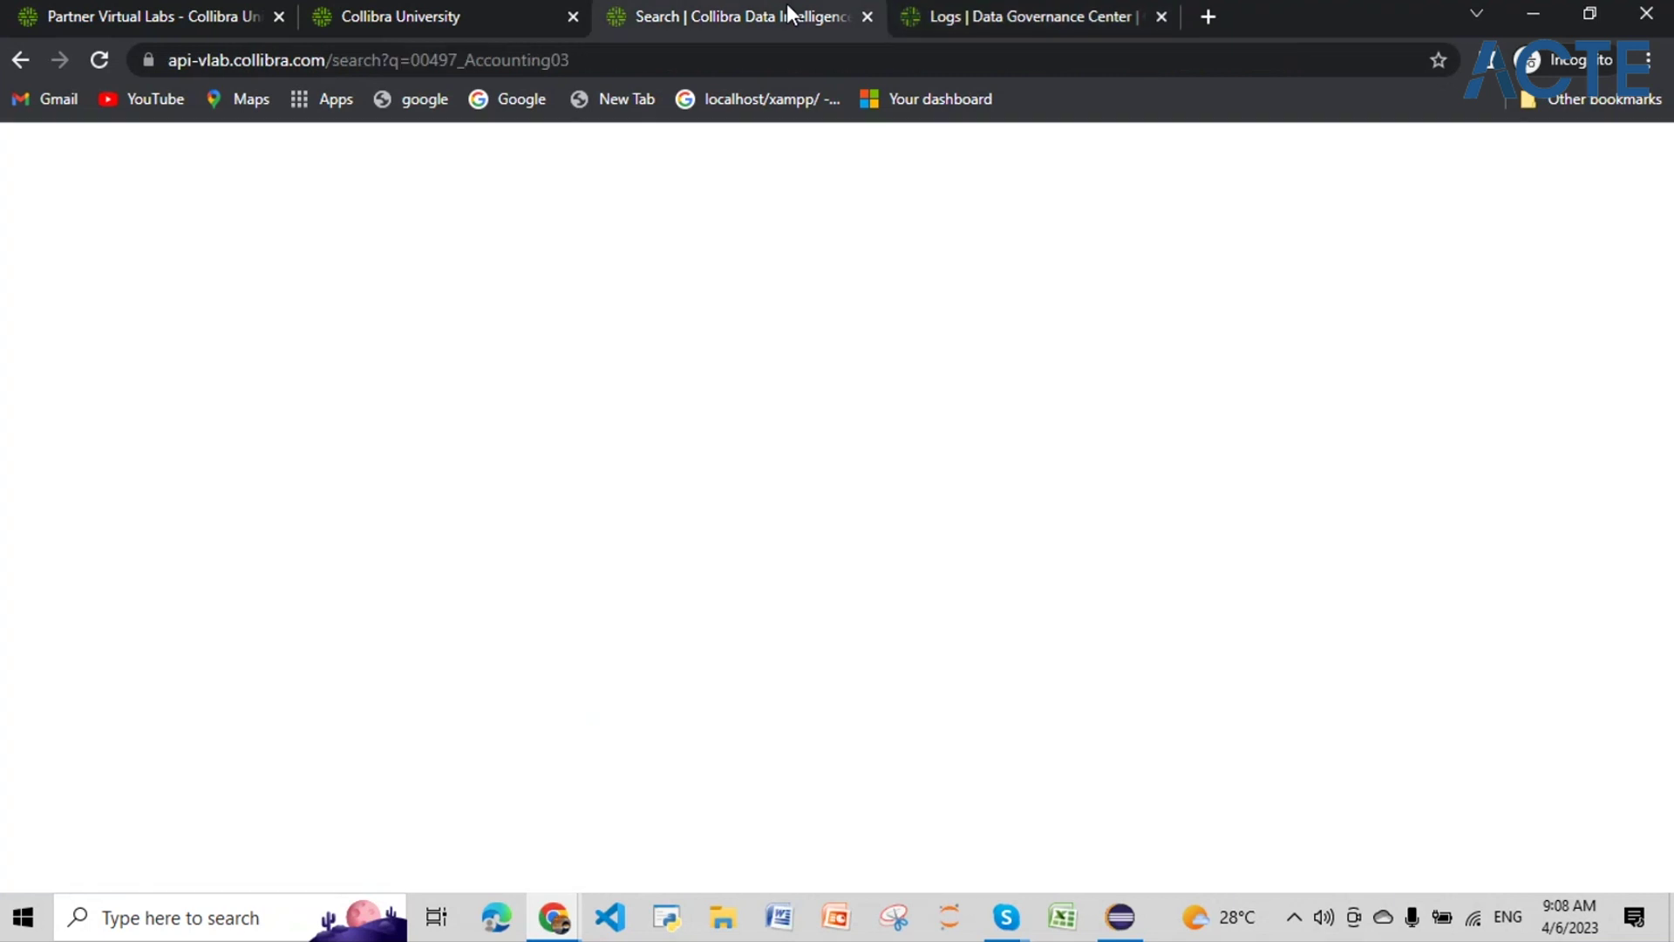
key(Escape)
drag(681, 277, 255, 280)
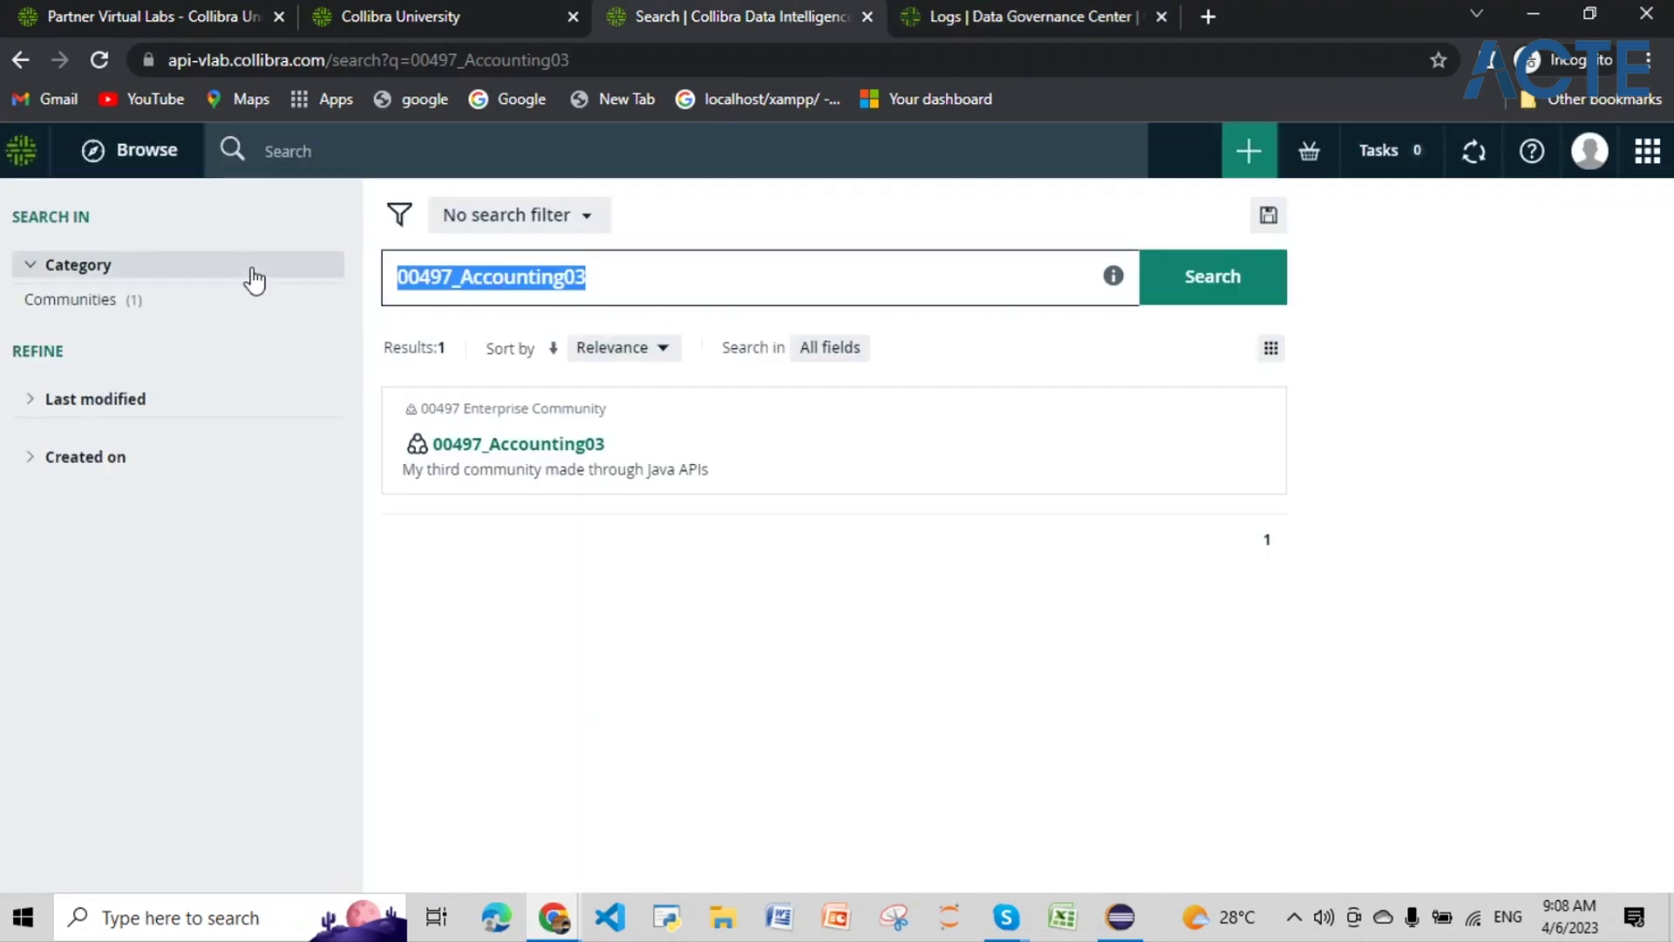
text(00497_Accounting03_assets_in_bulk)
key(Return)
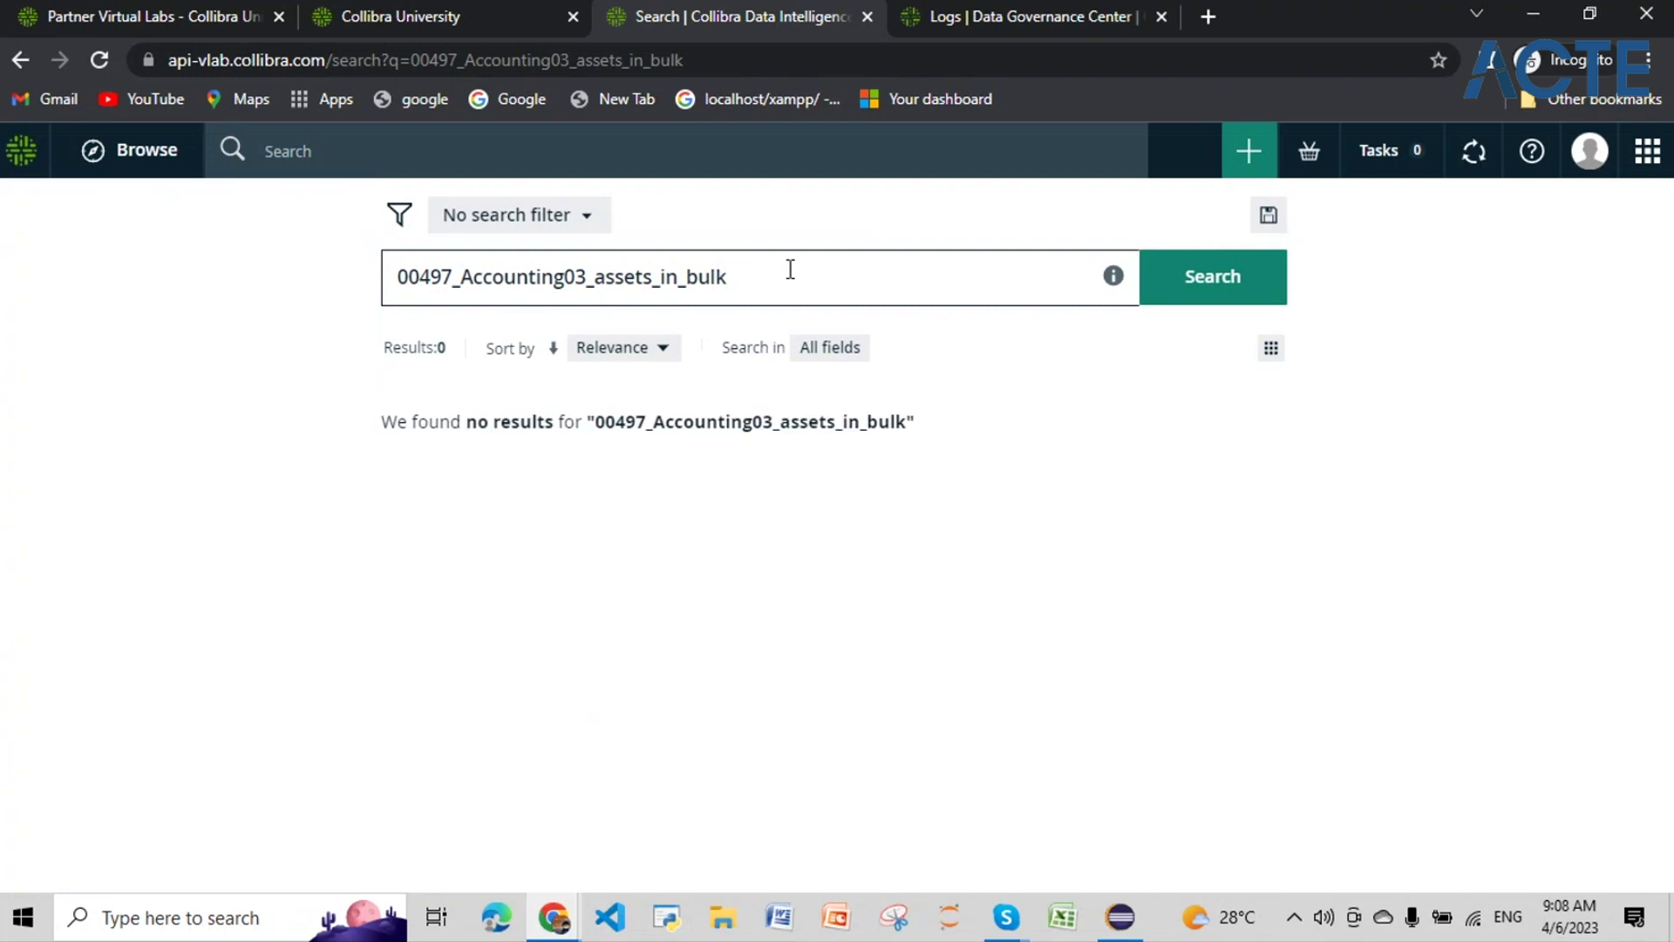
Step: Clear the query, return to the 00497_Accounting03 results, and go to Settings
drag(781, 284, 131, 299)
key(BackSpace)
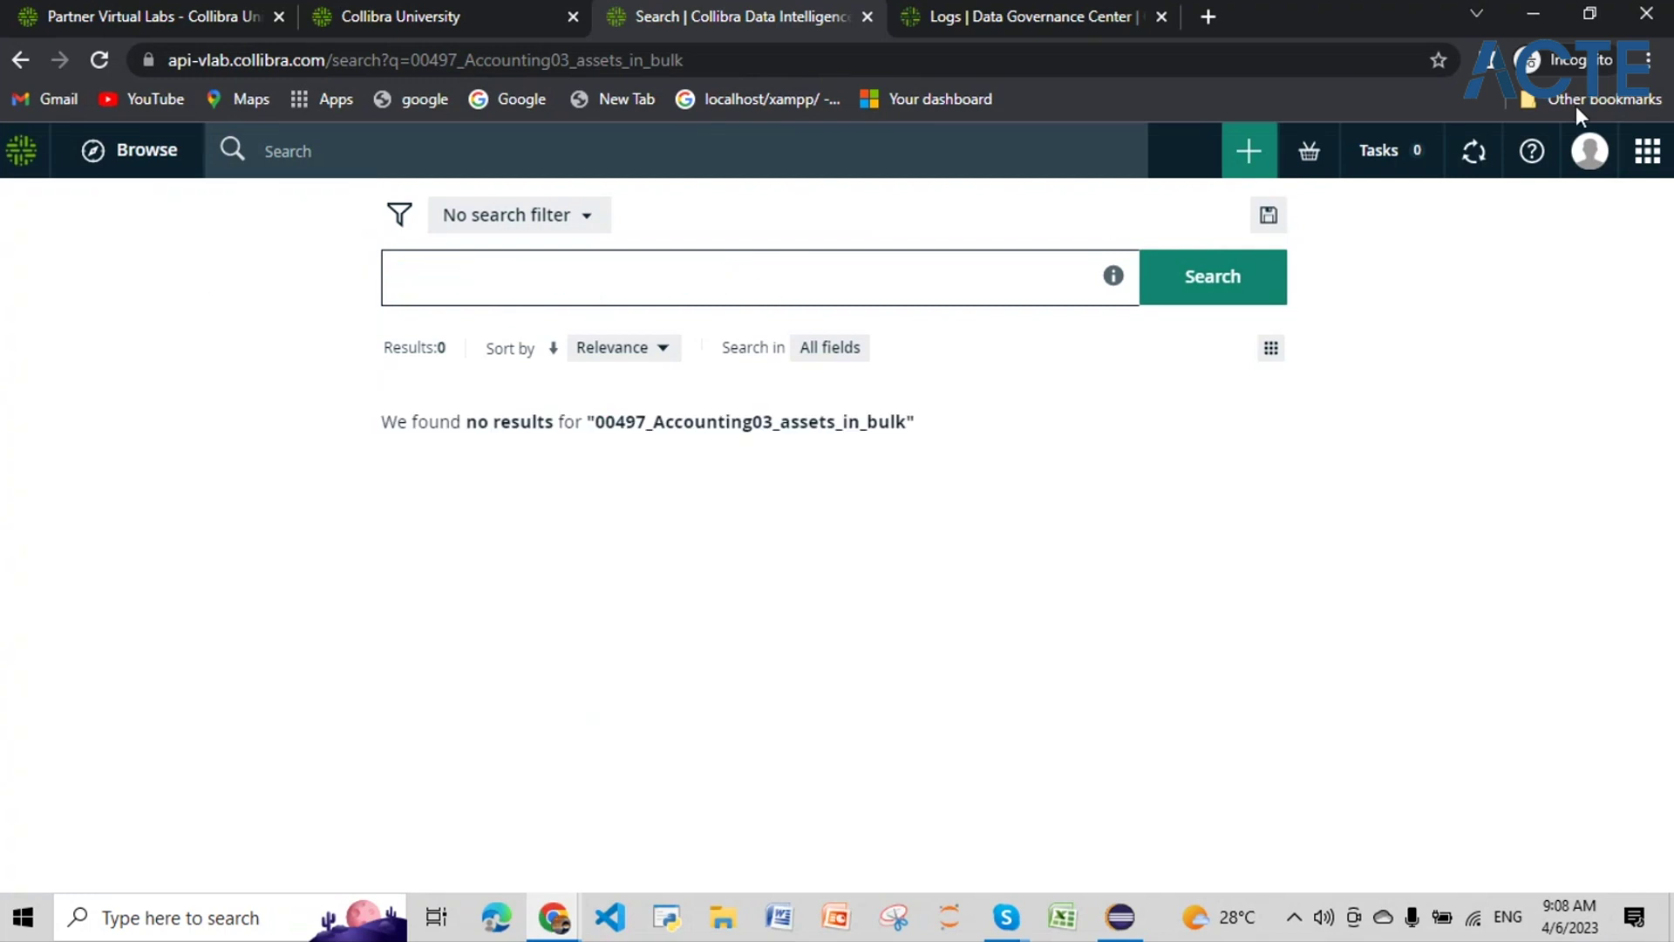
click(17, 61)
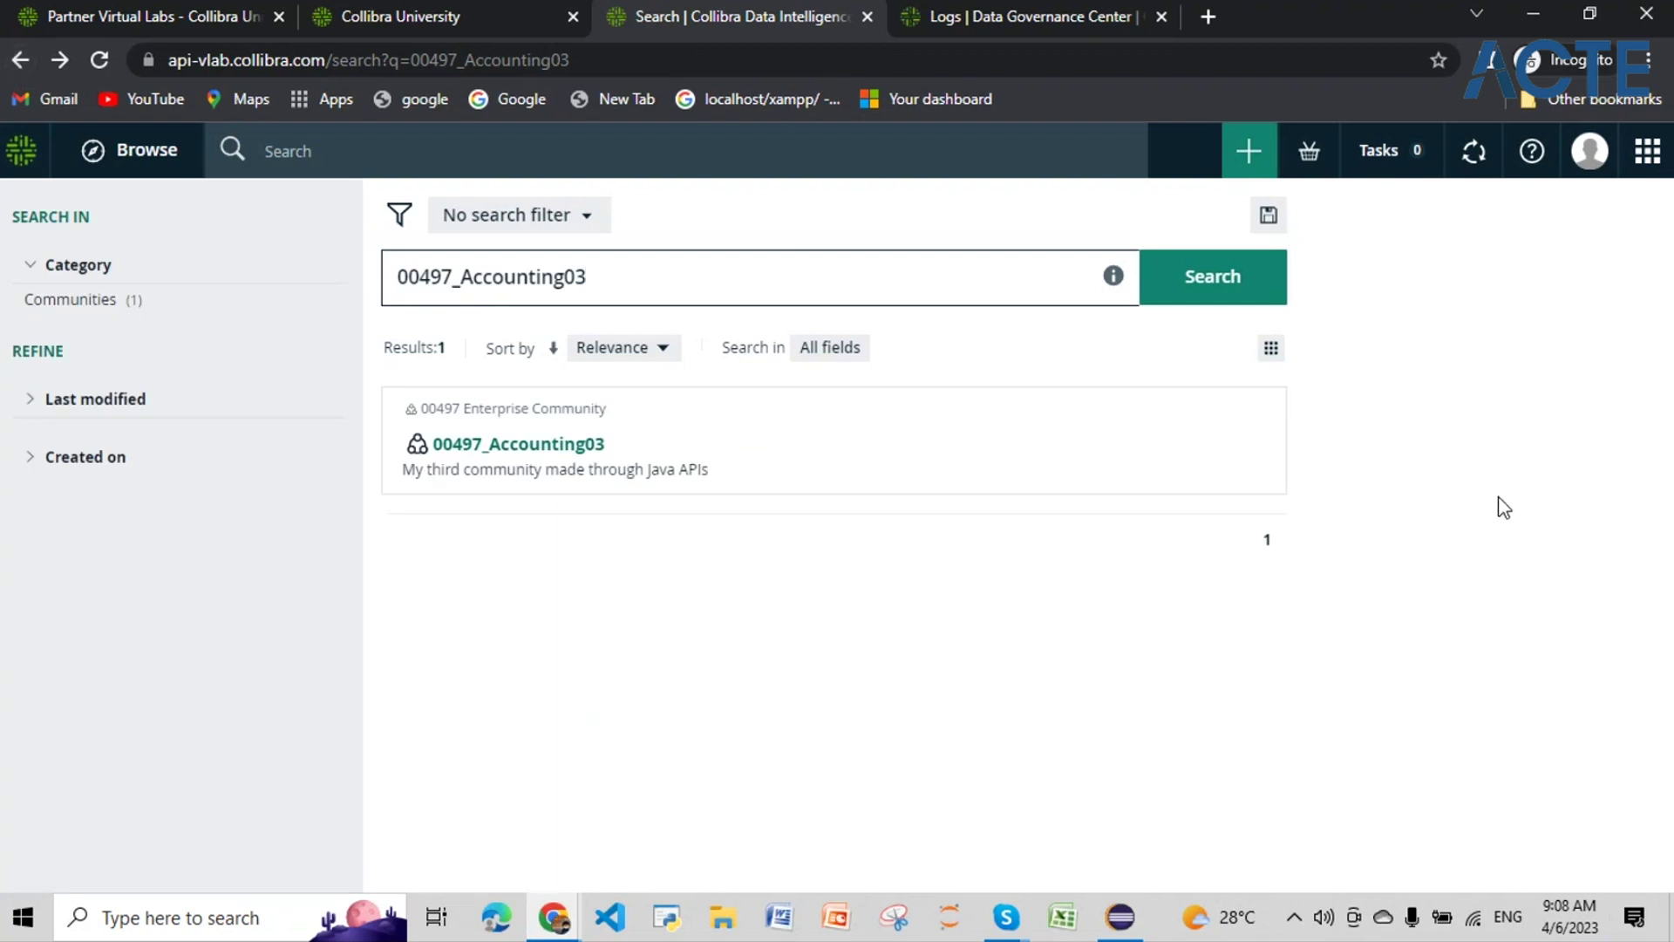
click(1648, 152)
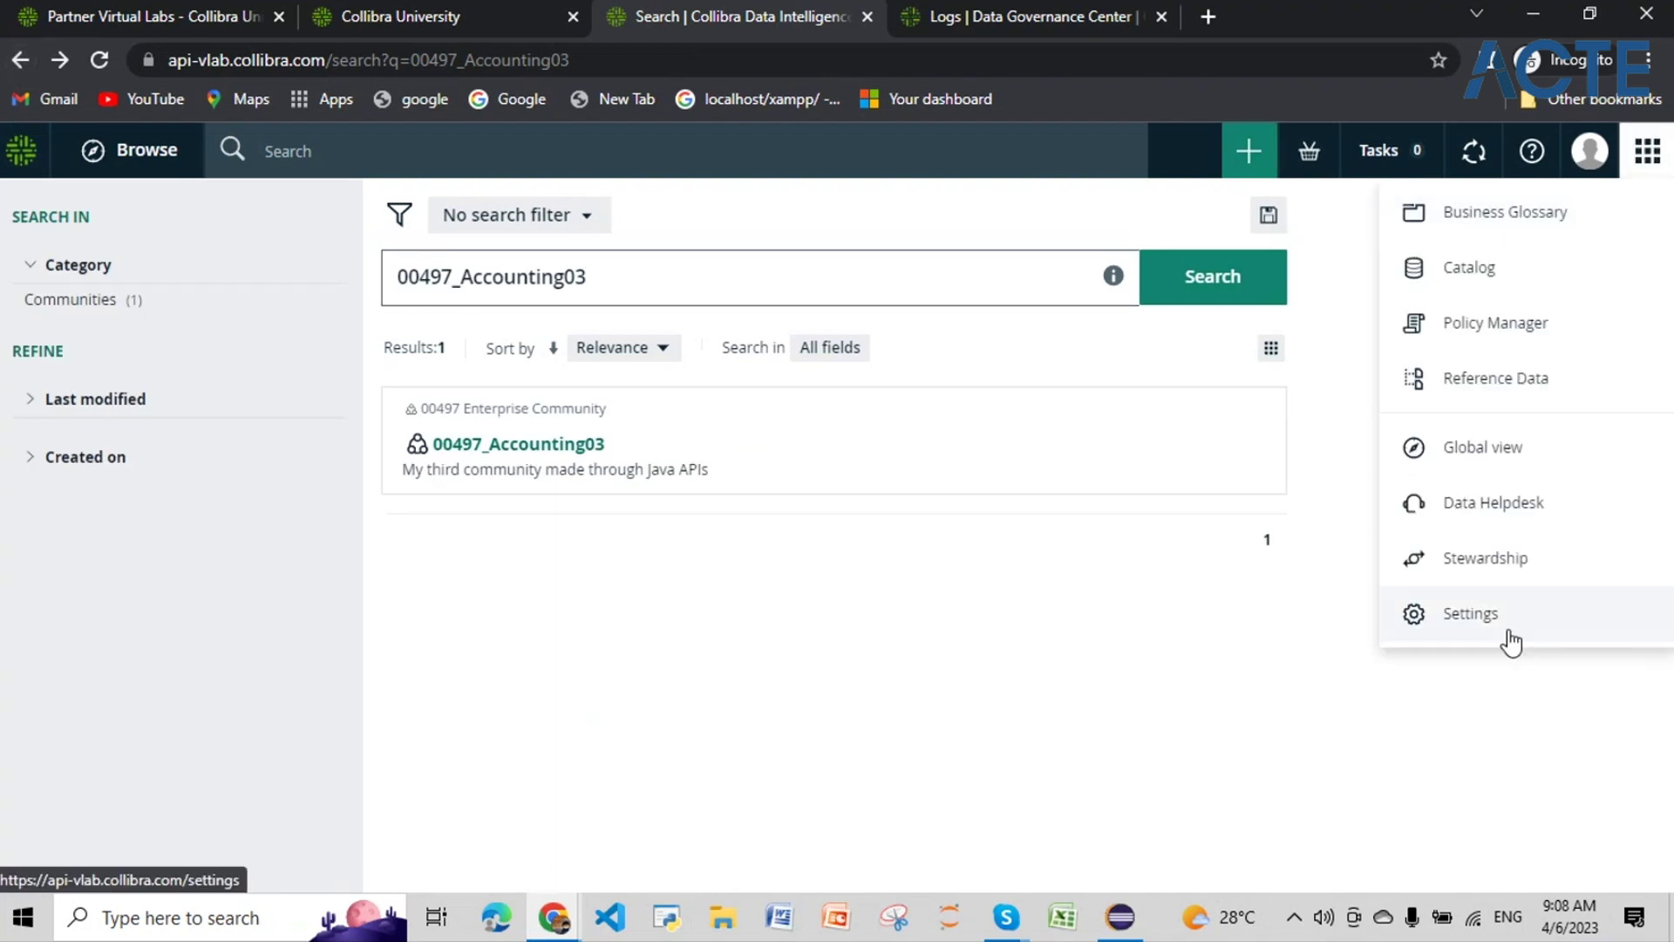
click(1511, 636)
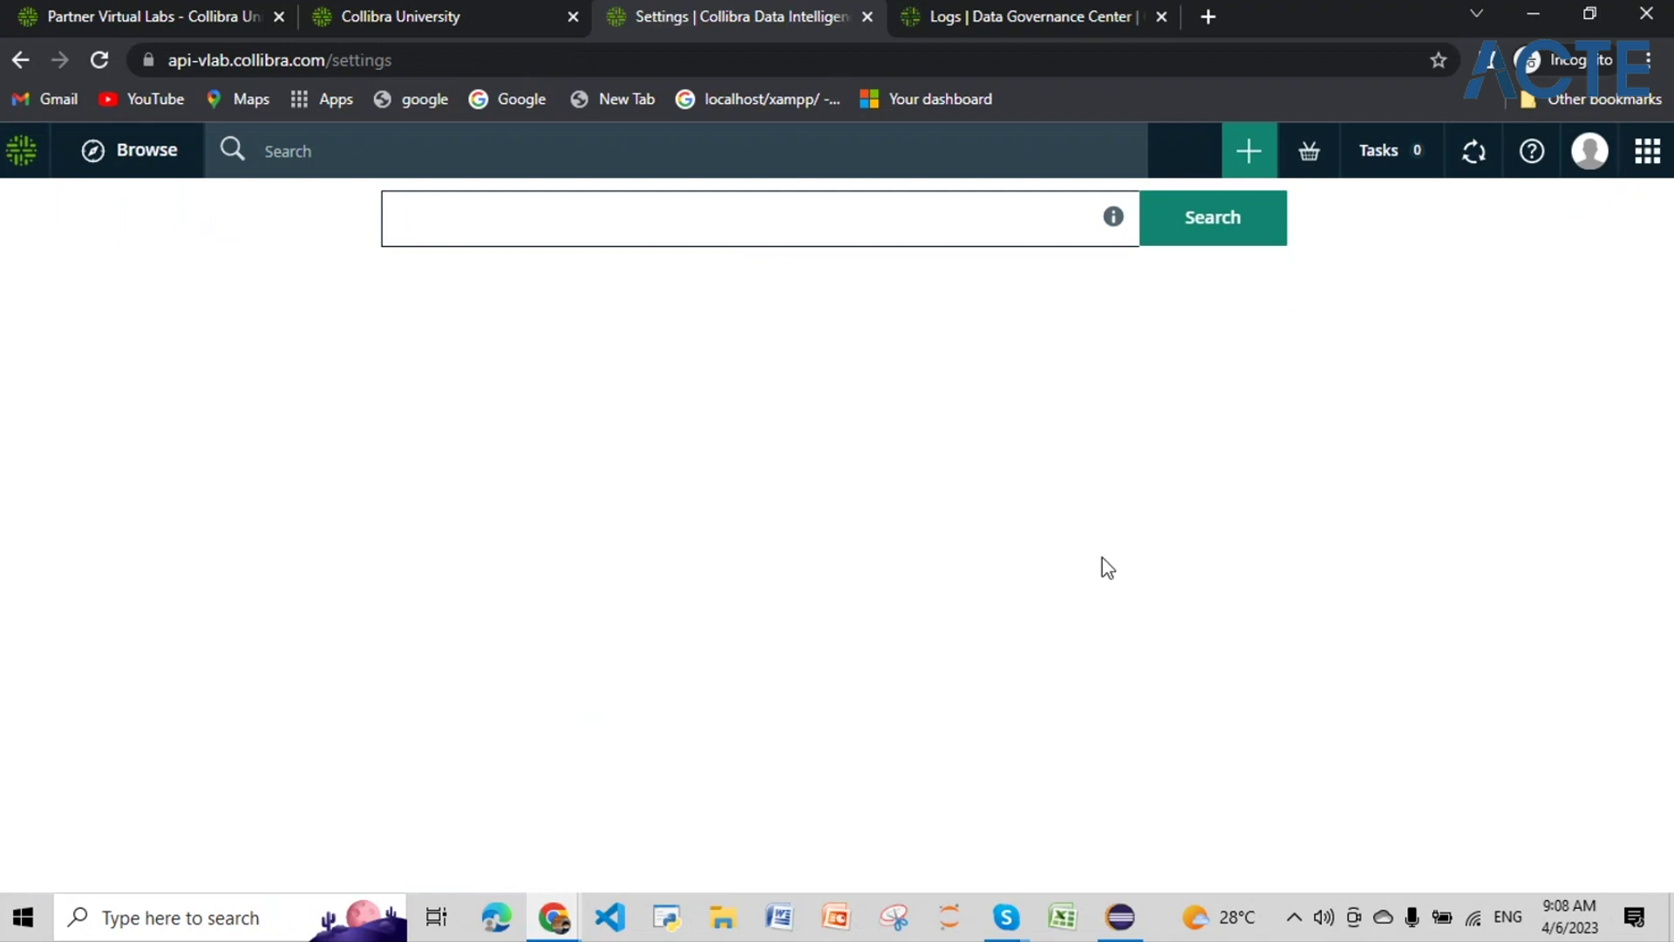
Step: Open the Java Api Script - 03 00497 workflow definition, filtered by '00', in edit mode
click(879, 551)
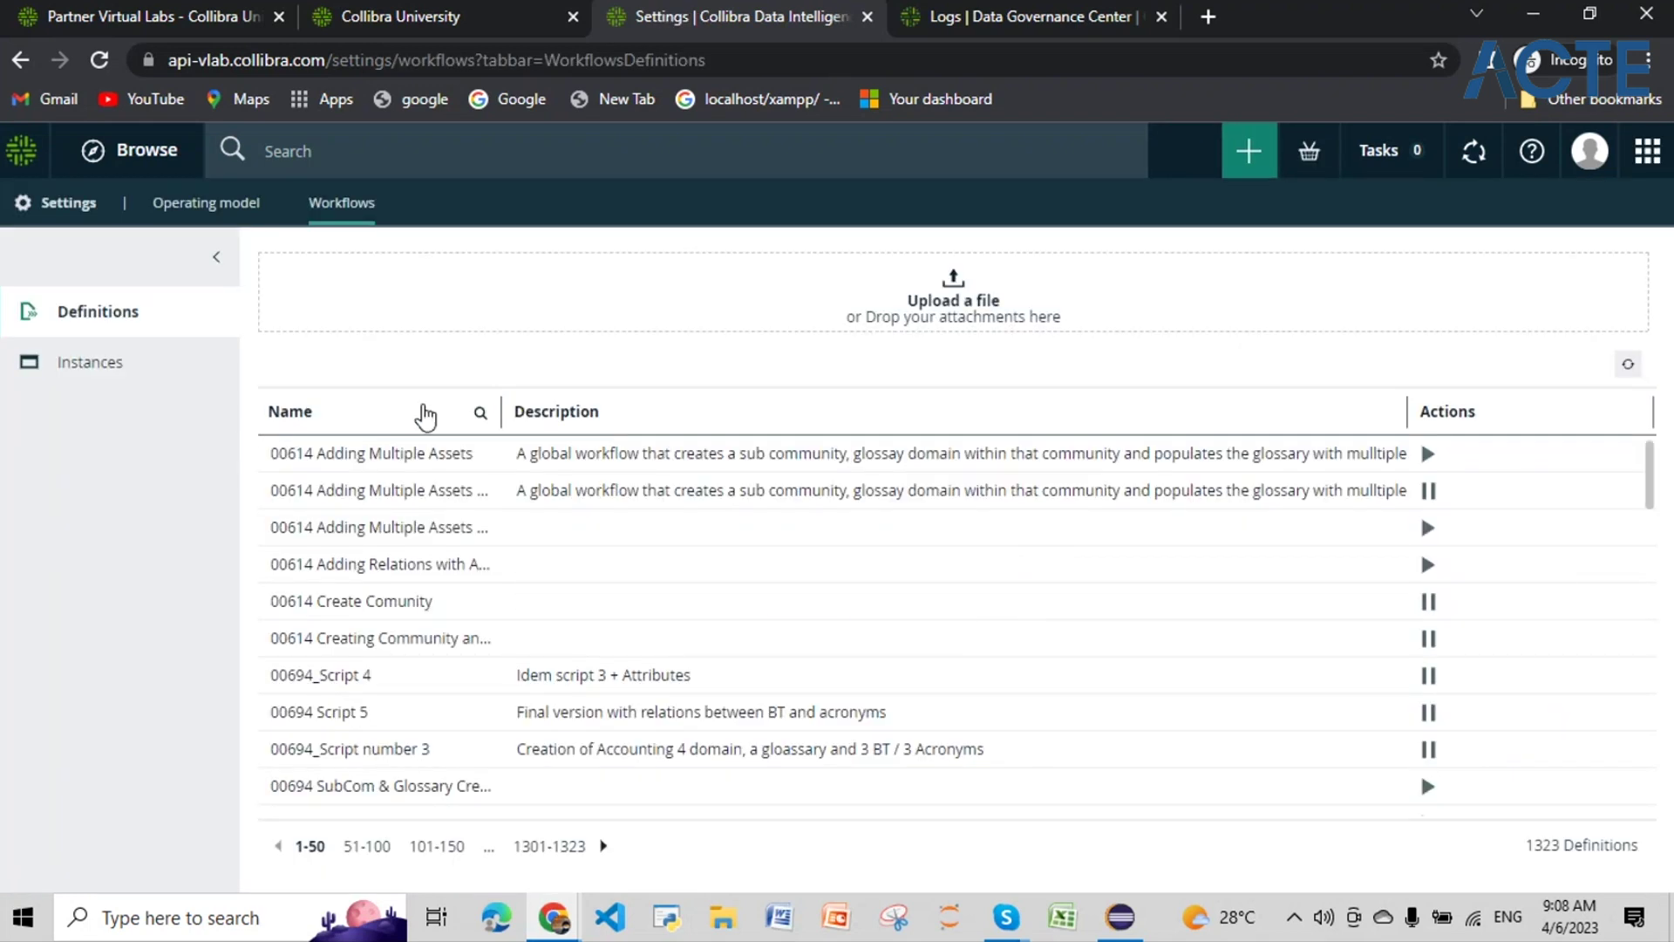
click(482, 416)
text(00497)
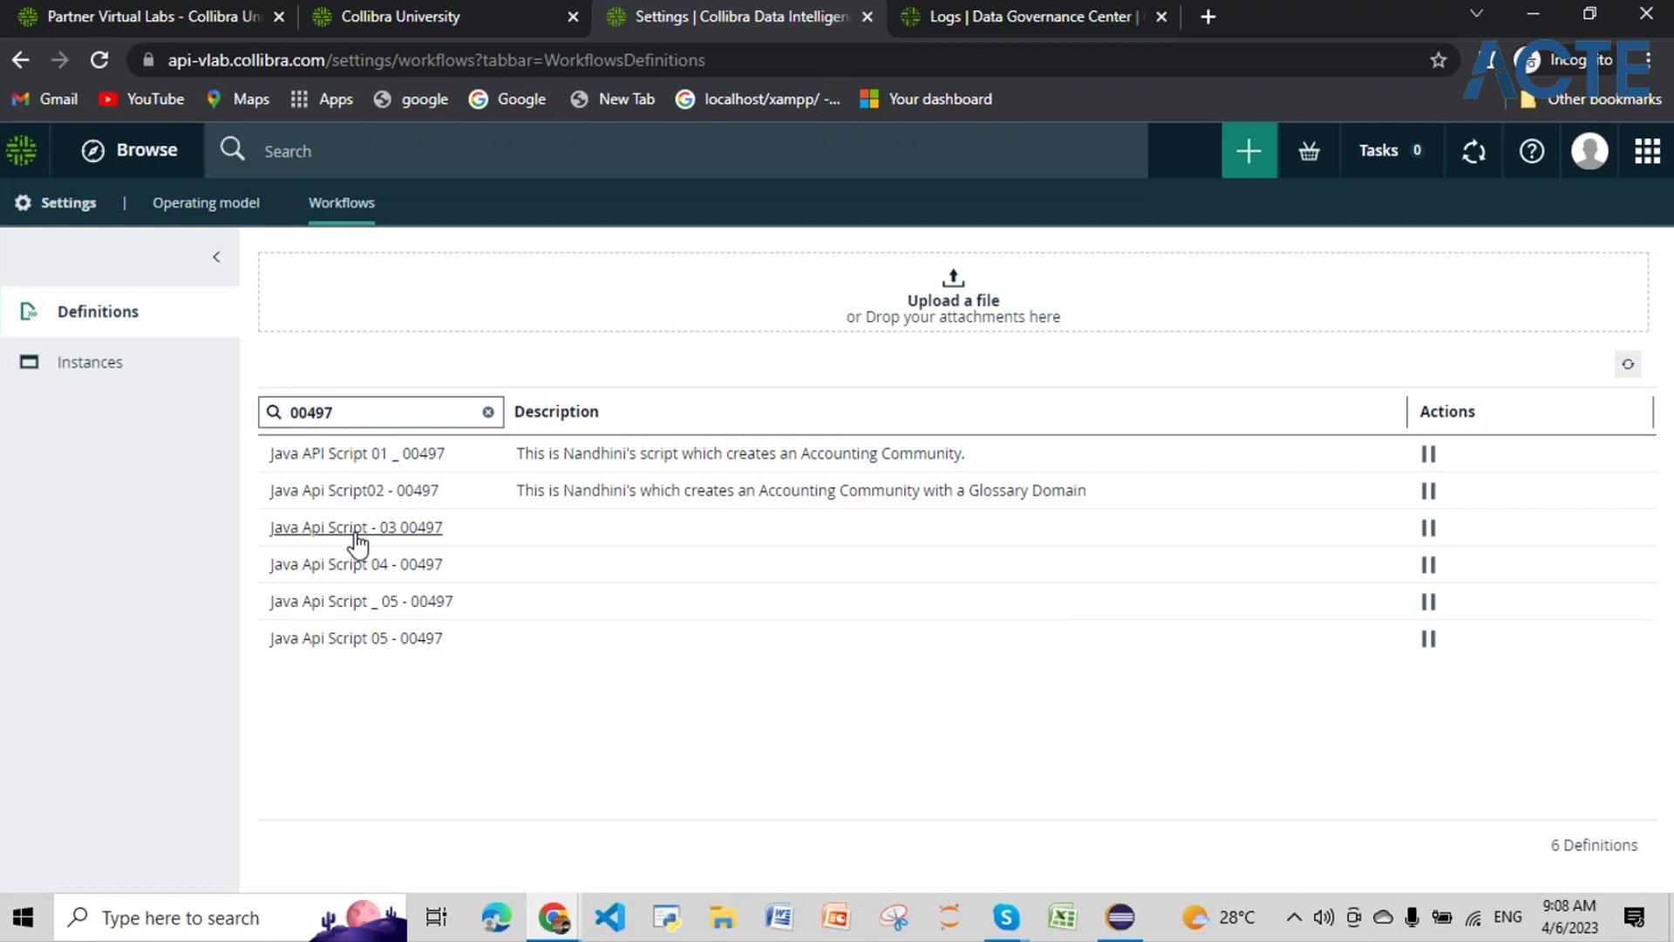
click(356, 531)
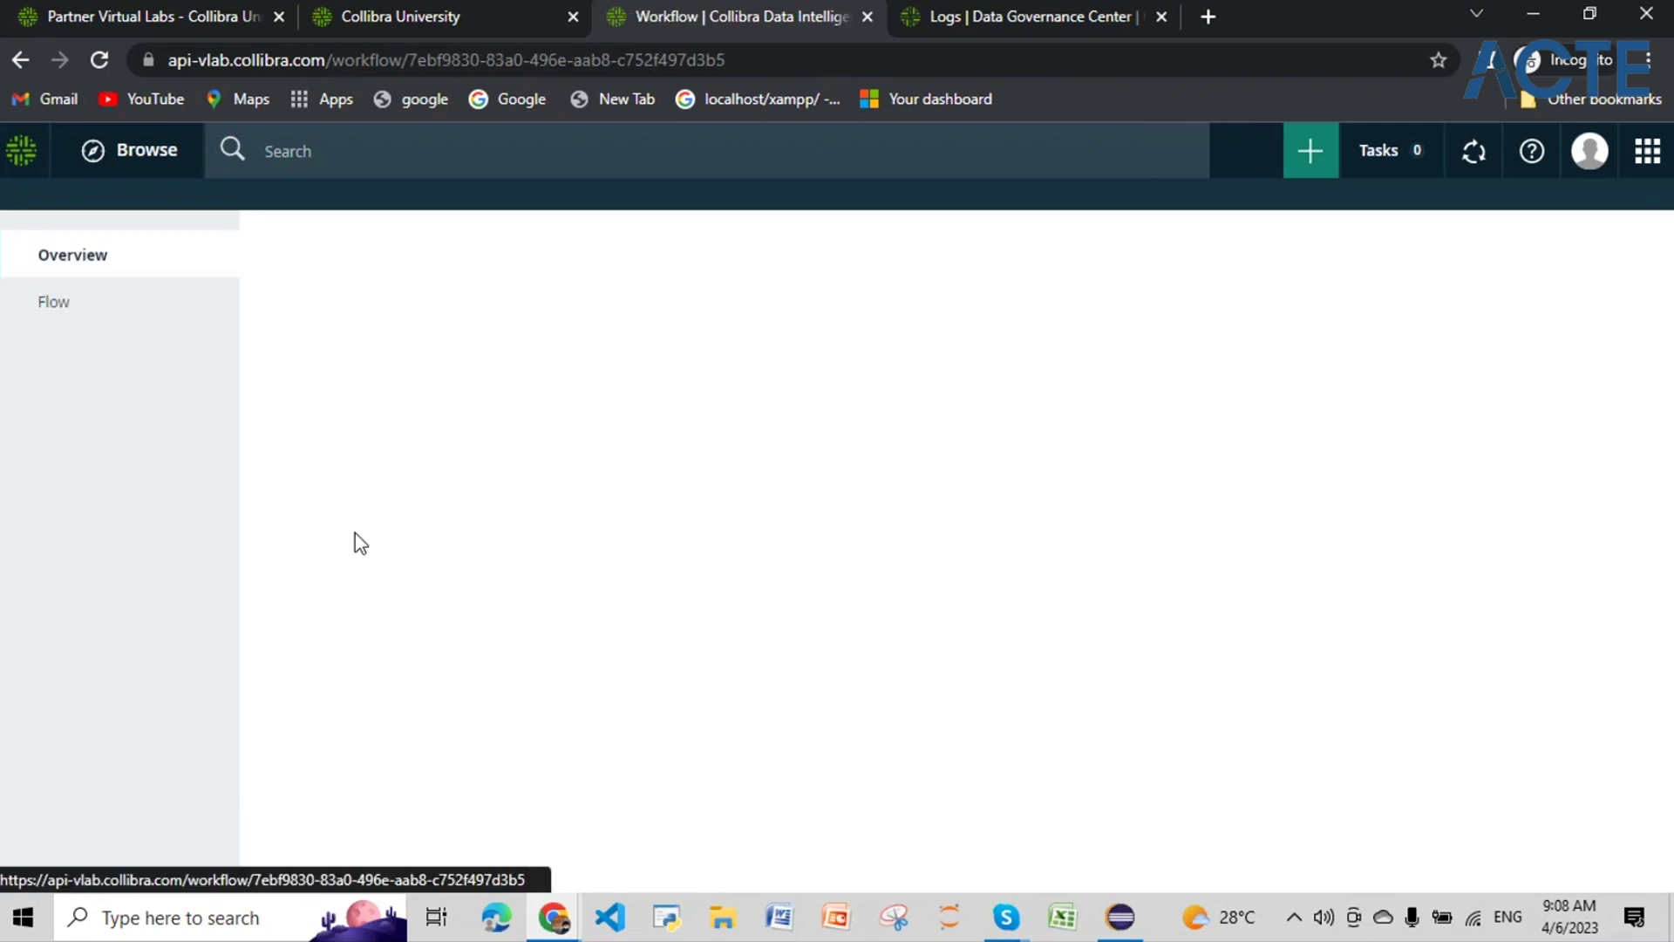
scroll(332, 620, down, 3)
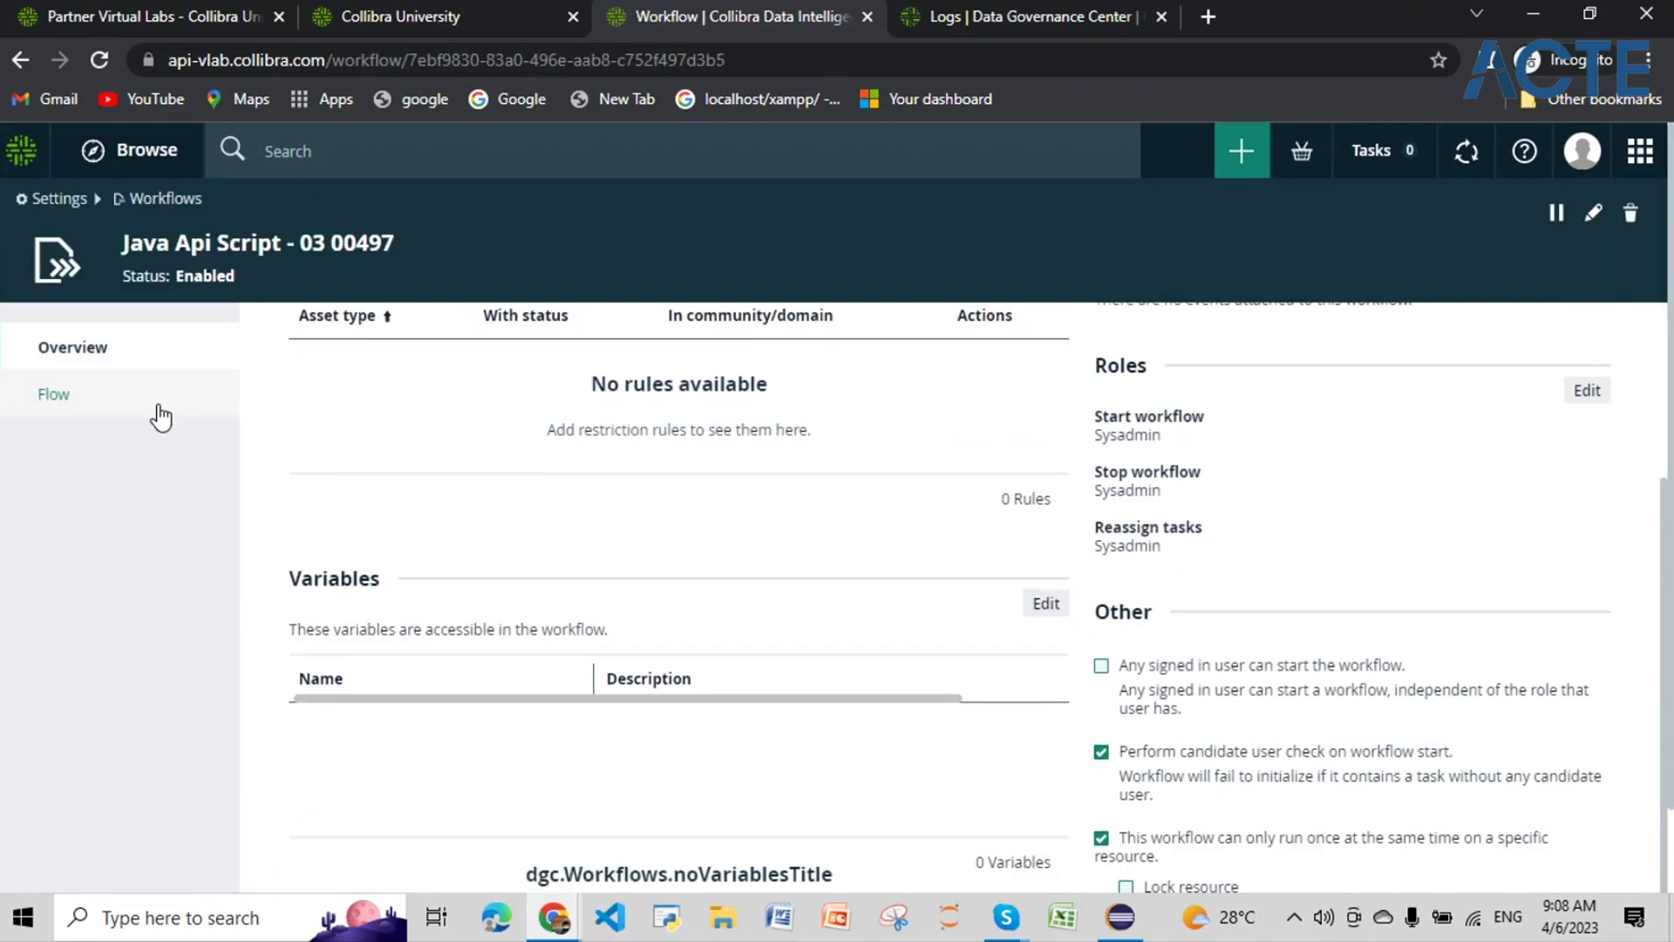
click(157, 410)
scroll(721, 628, down, 5)
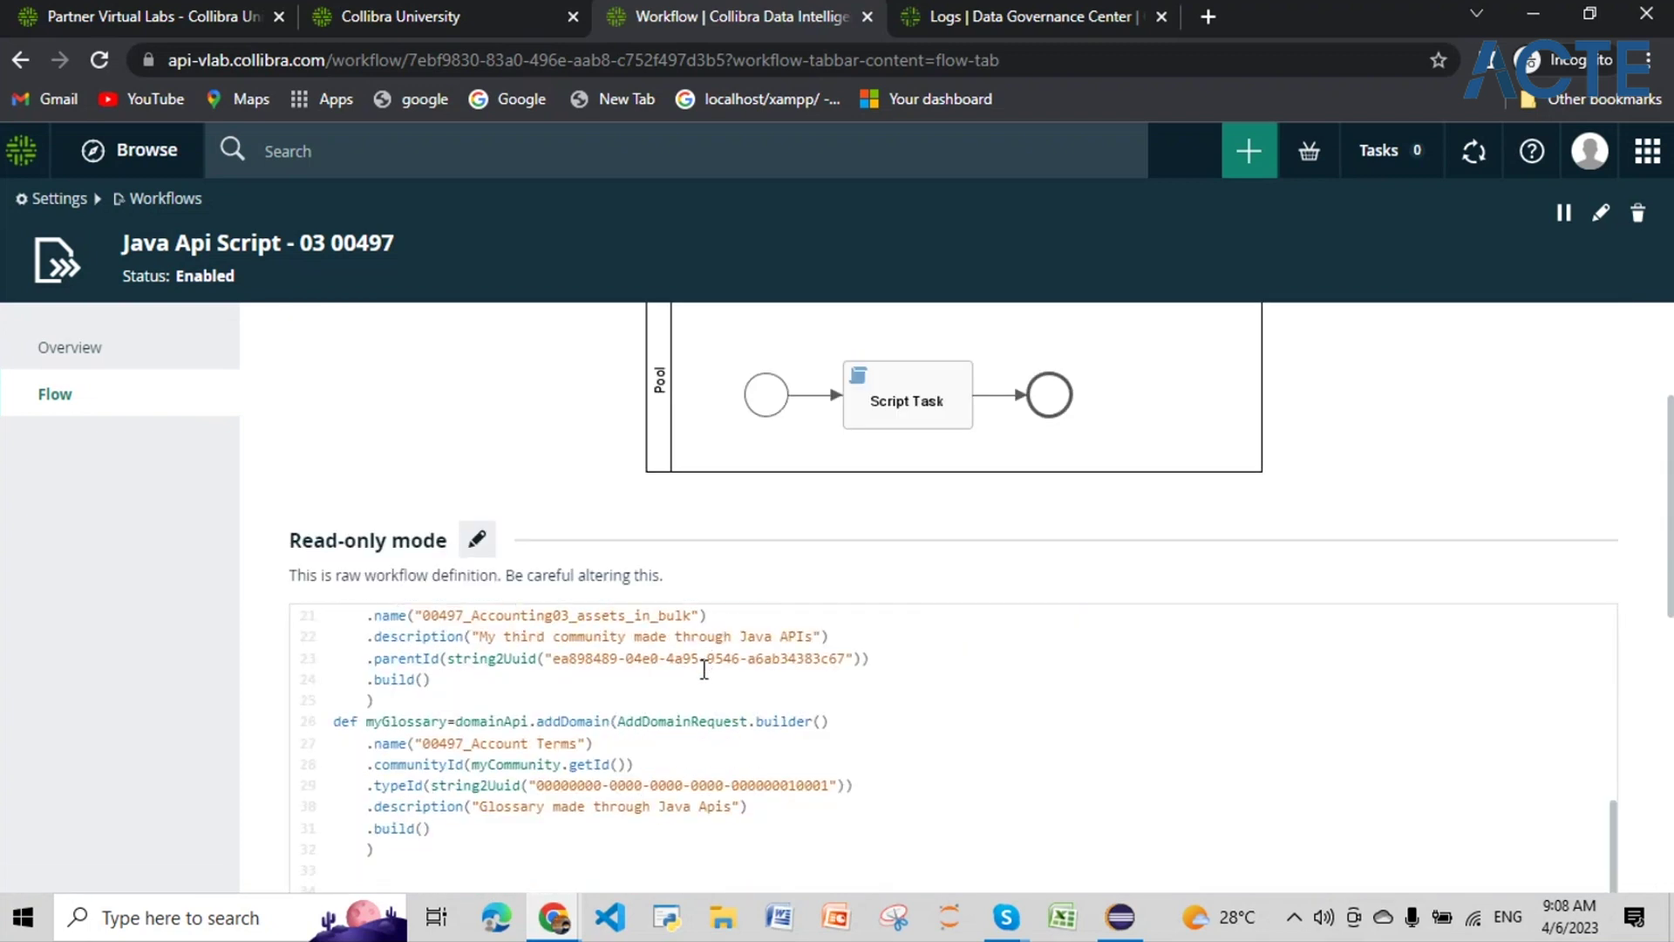
click(477, 539)
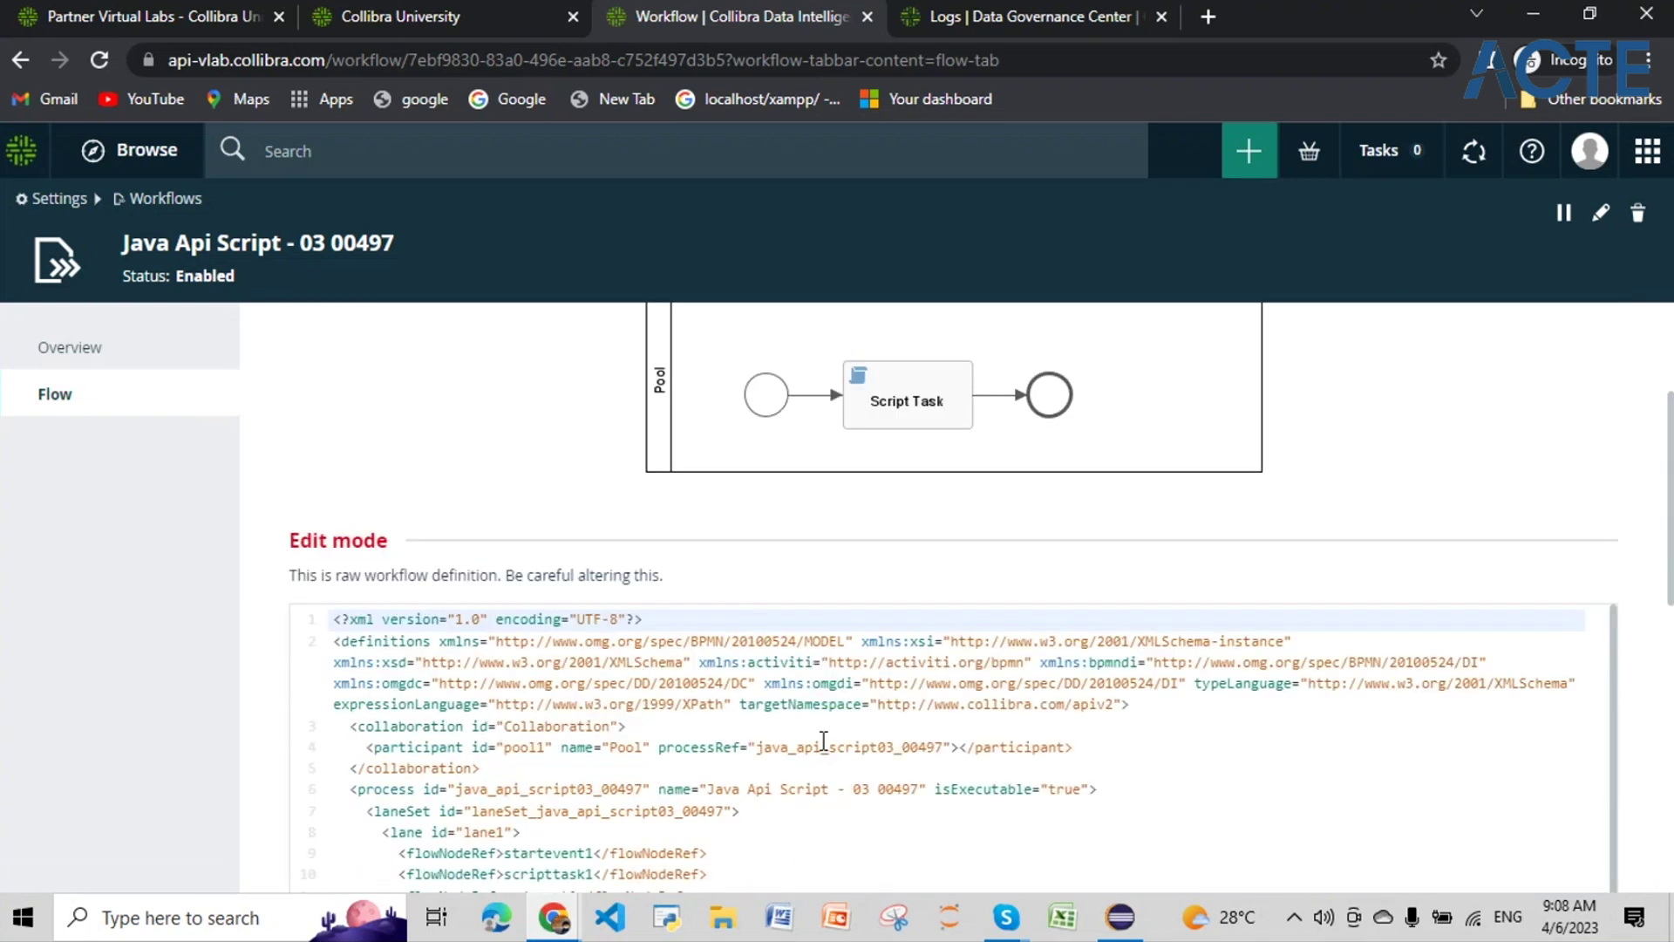
scroll(598, 755, down, 2)
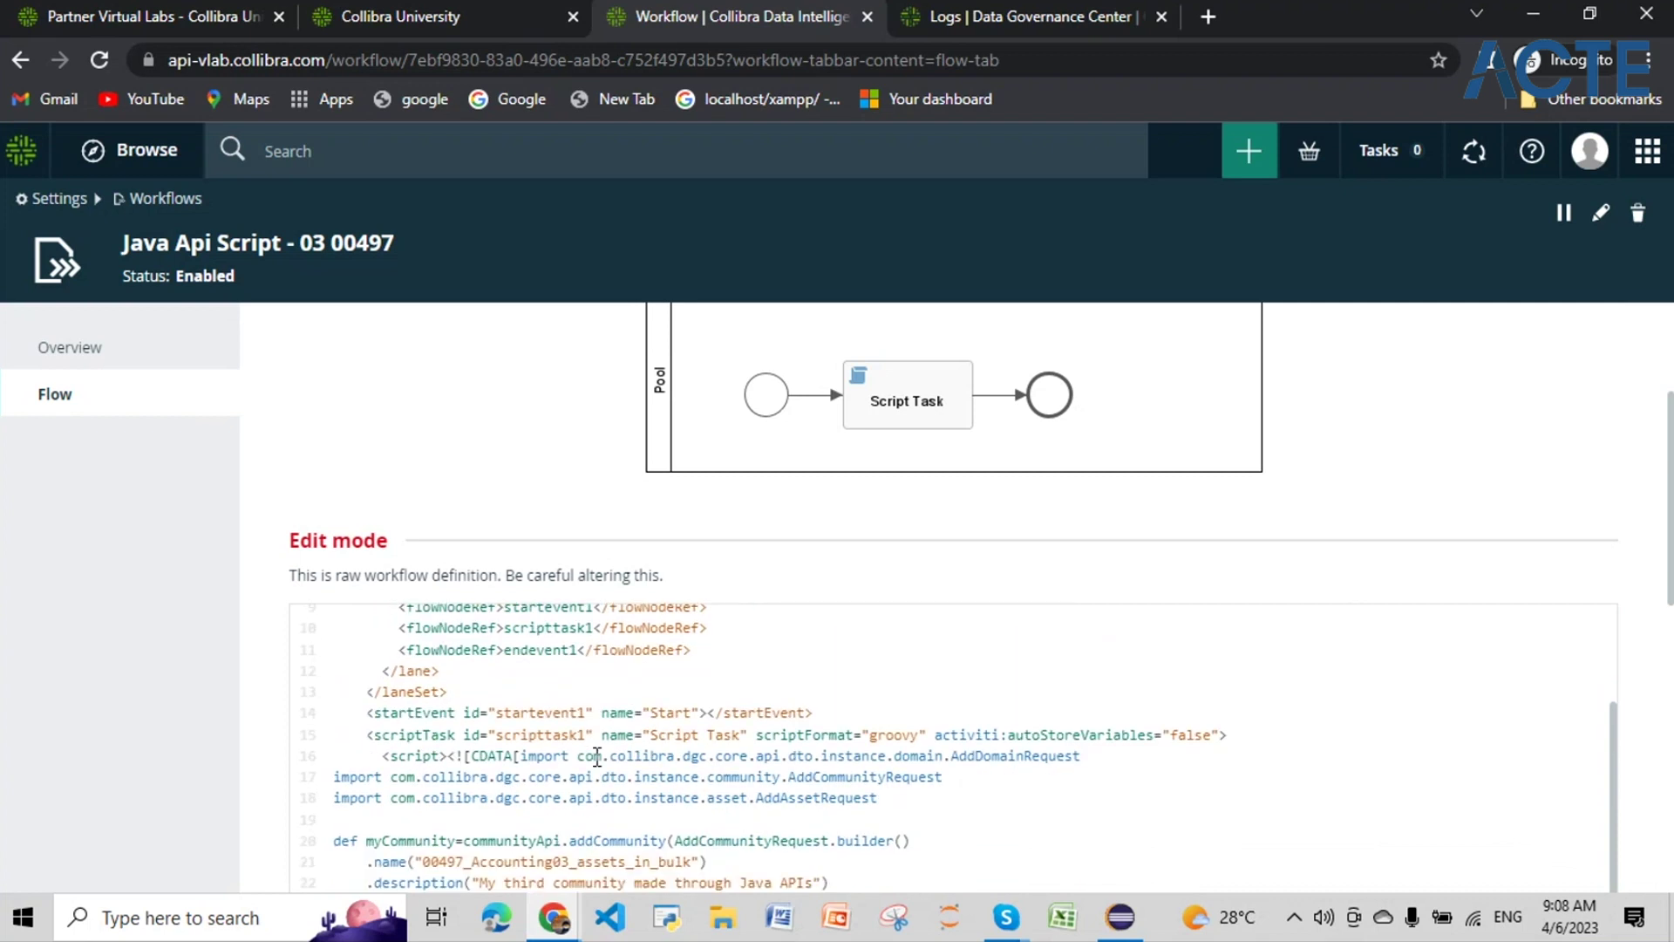
scroll(1631, 453, down, 3)
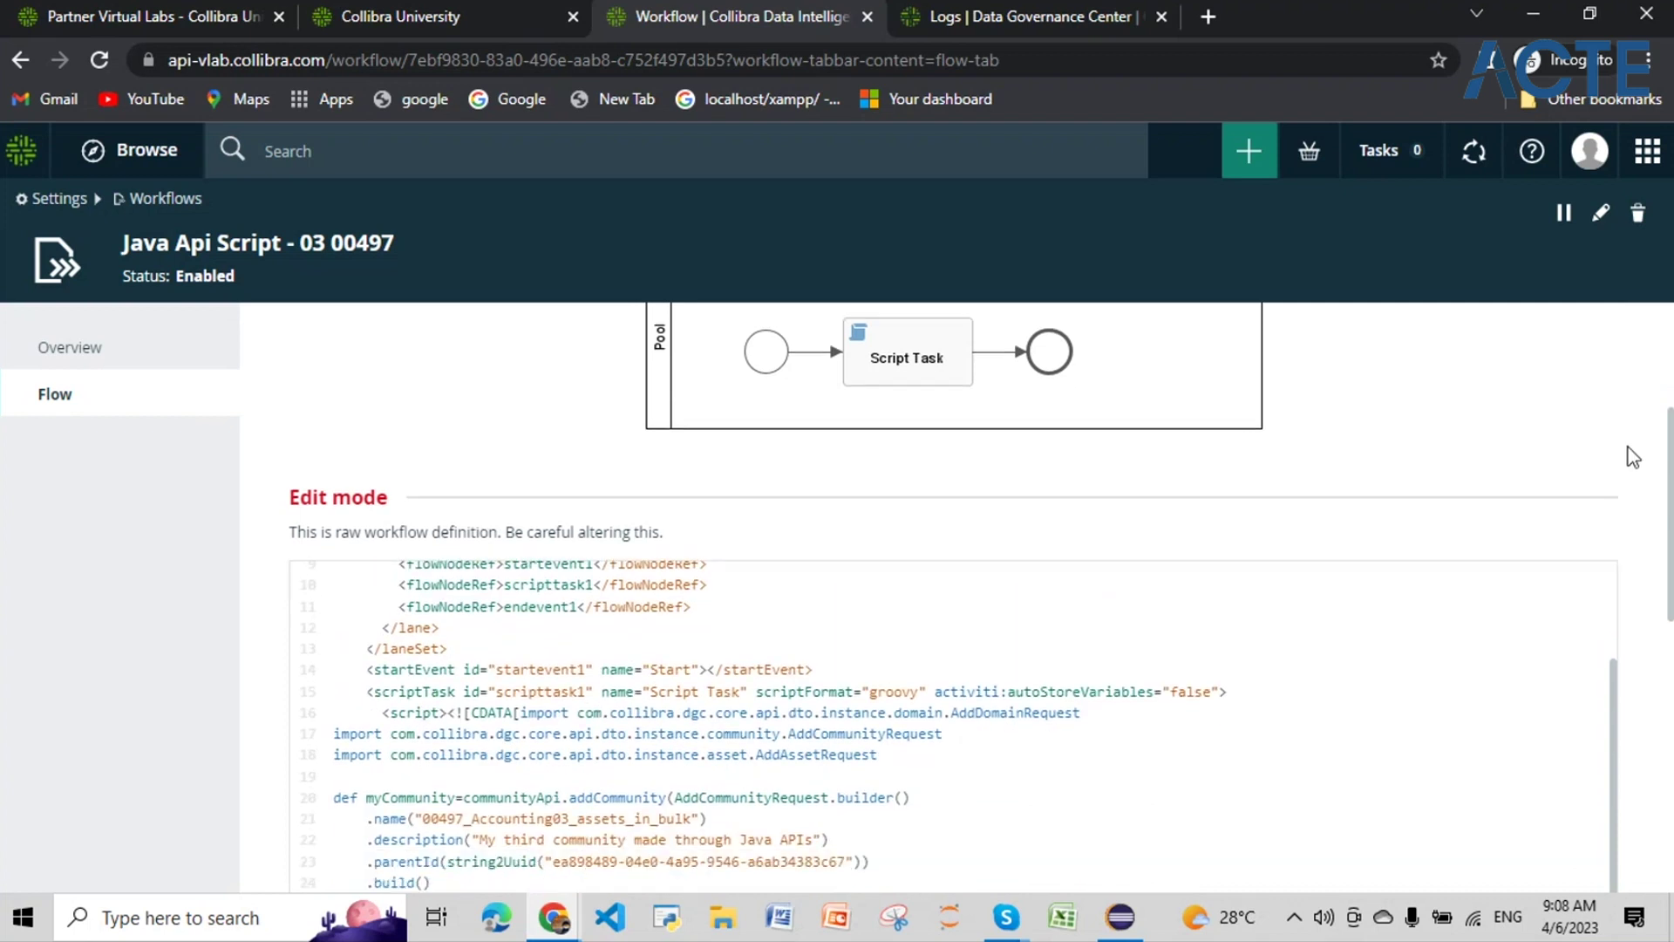
scroll(643, 641, up, 1)
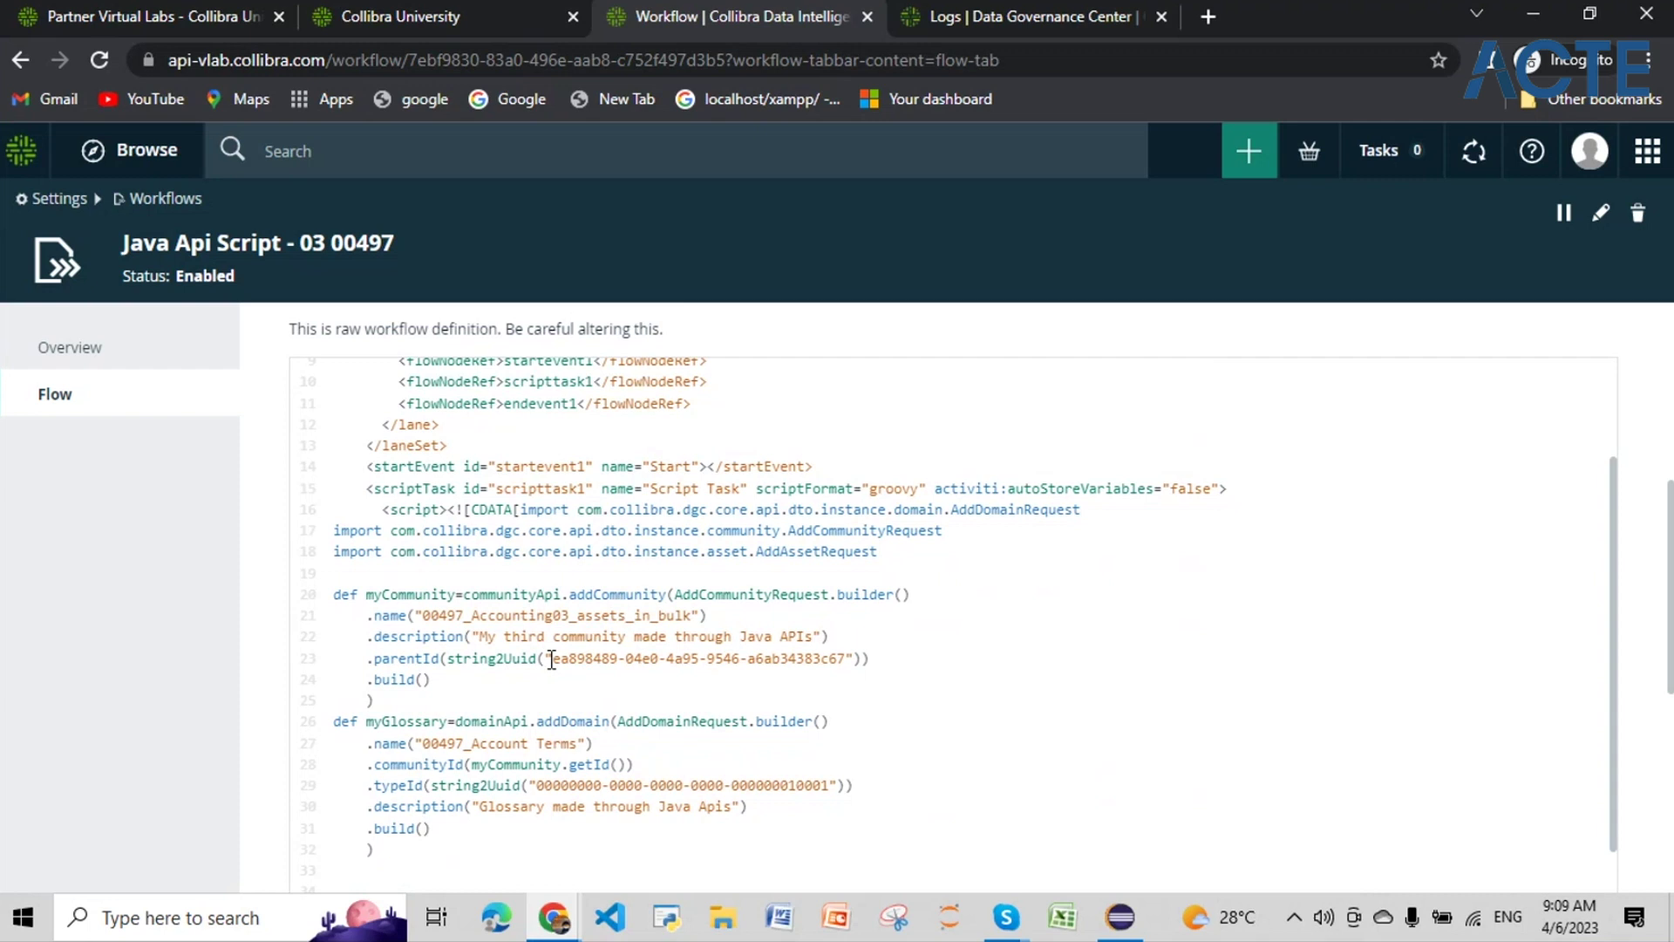
Step: Delete the .parentId(string2Uuid(...)) call on line 23 and save the workflow
drag(553, 663, 844, 663)
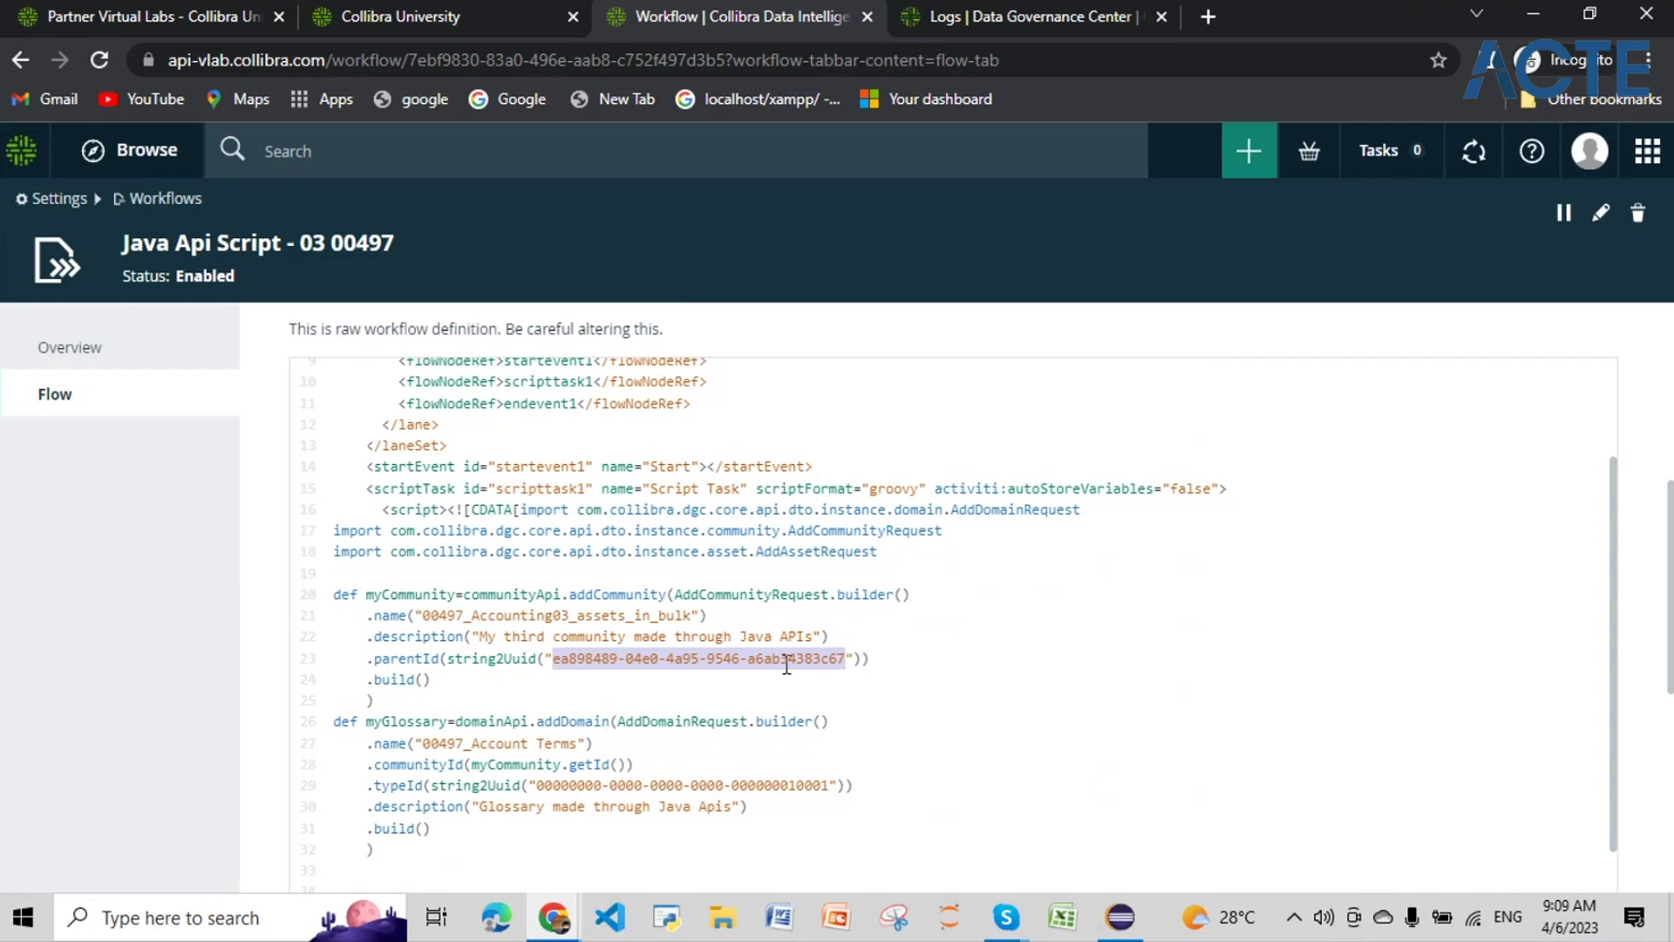
click(563, 599)
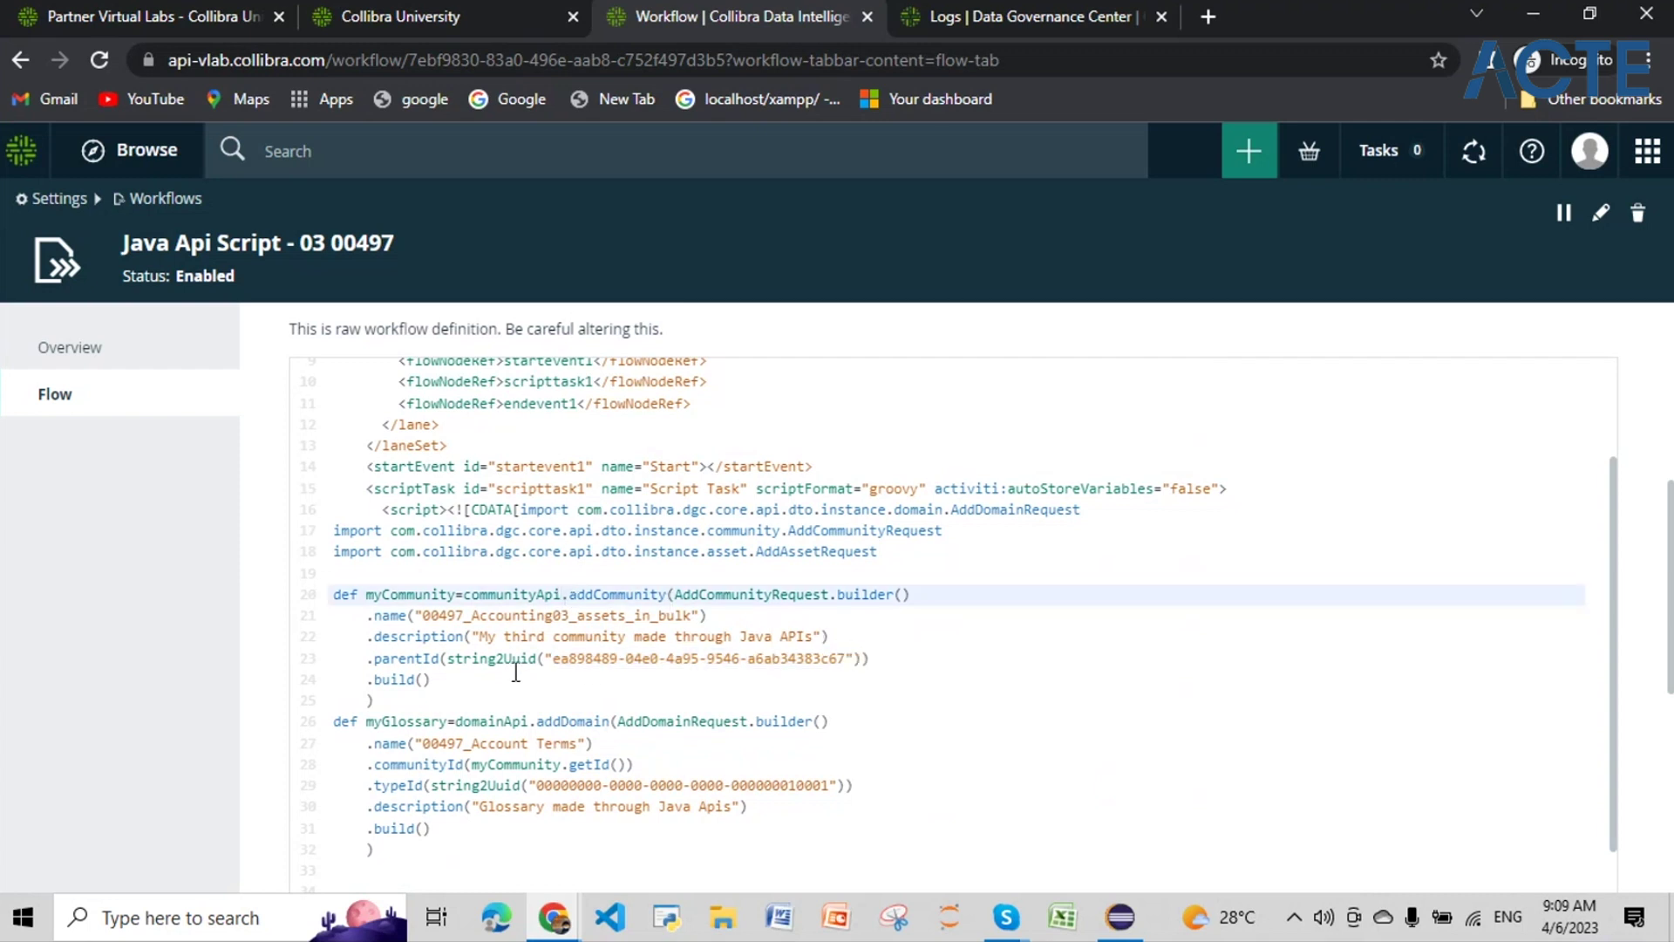
click(371, 660)
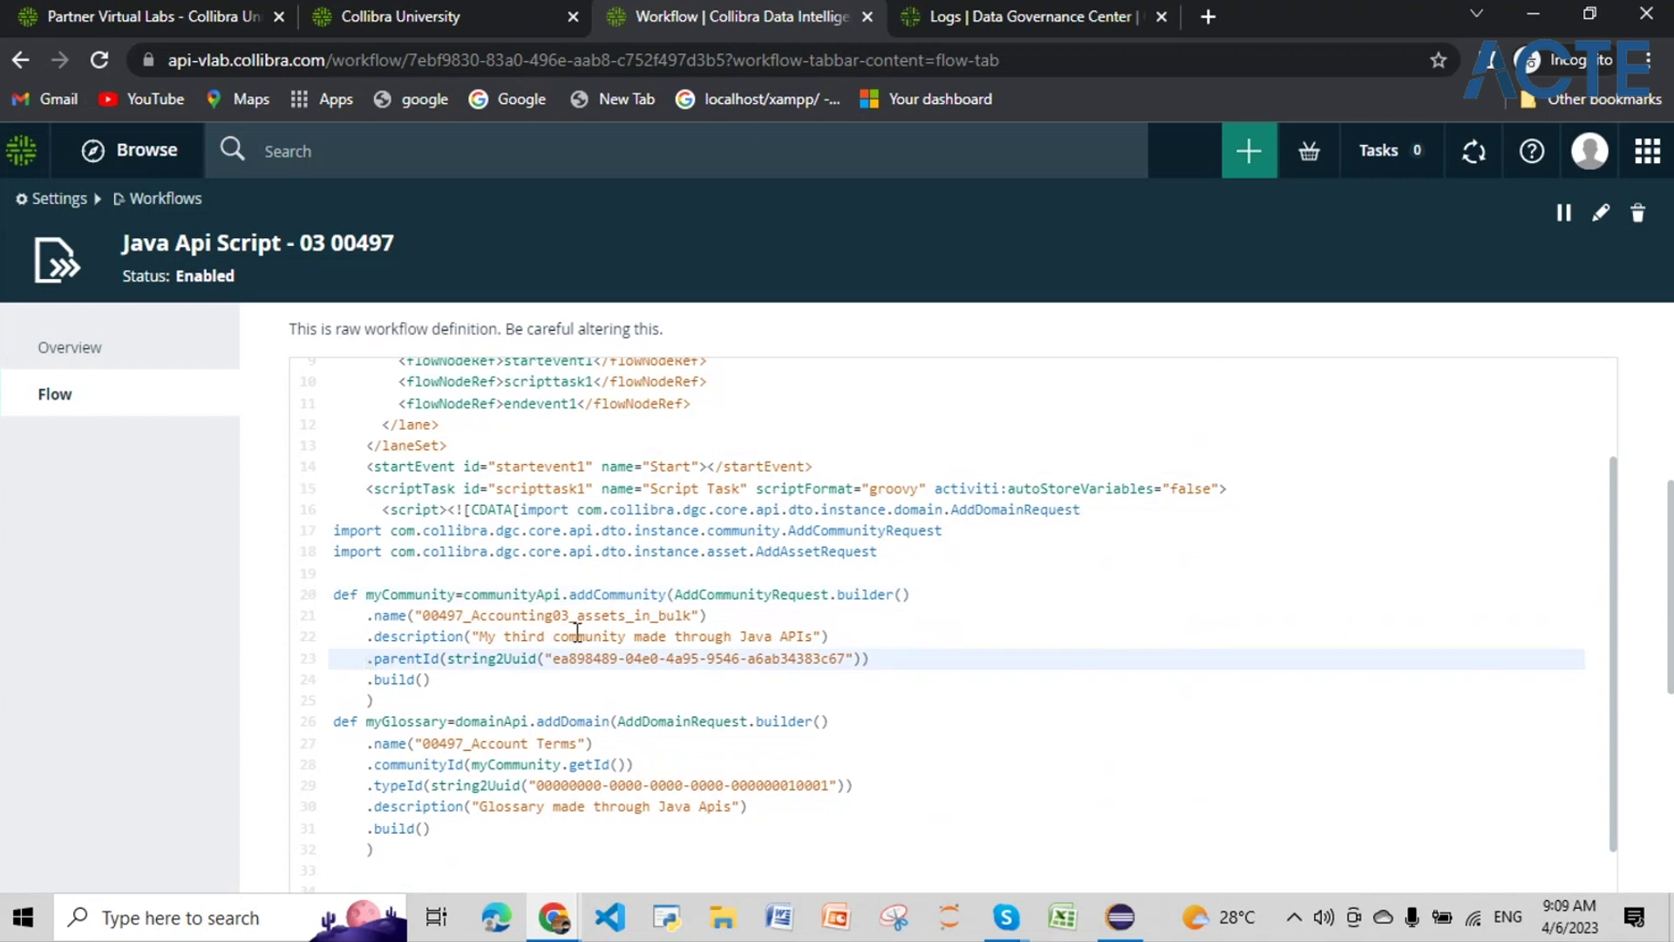
drag(692, 616, 480, 621)
click(439, 678)
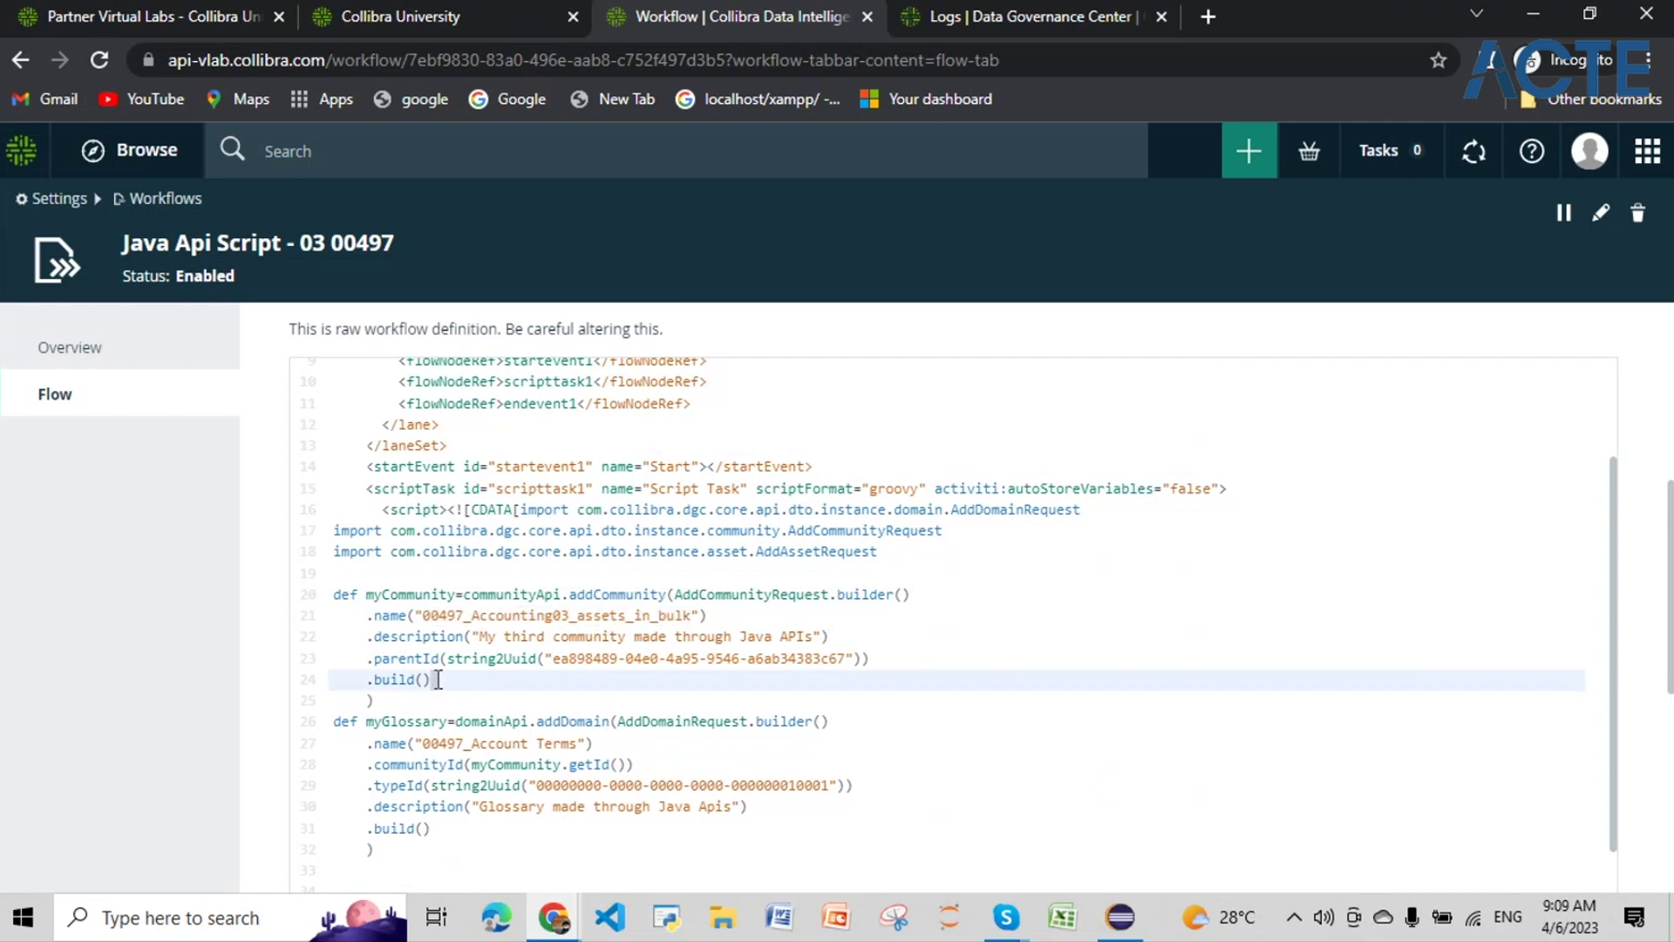
click(881, 658)
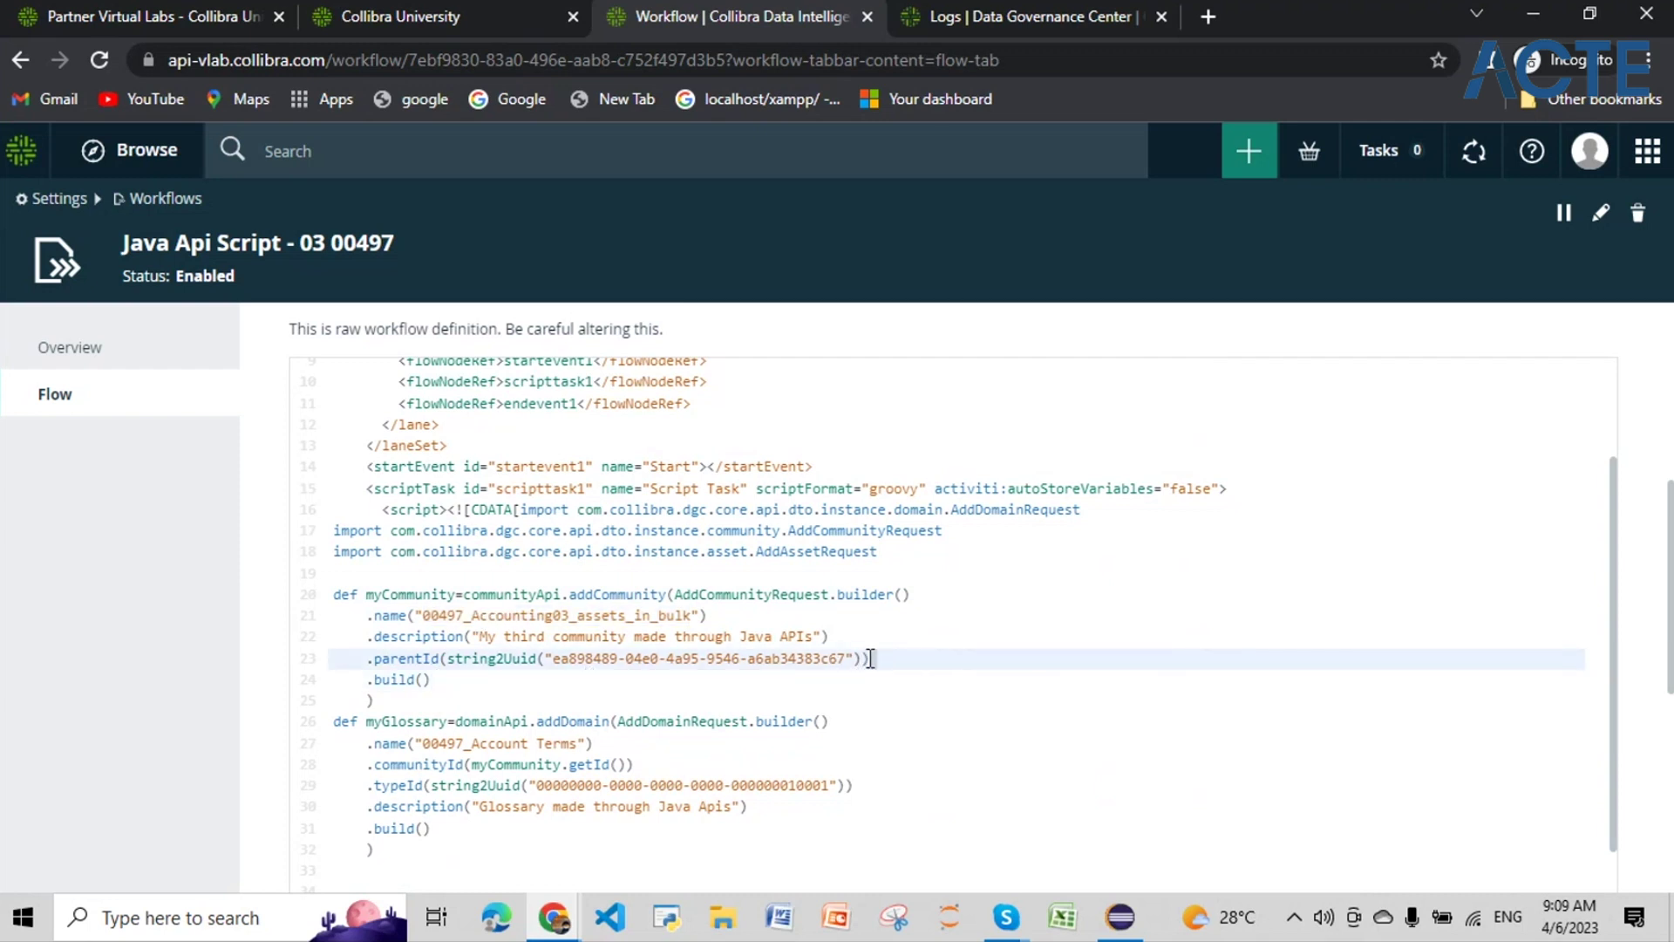
drag(870, 657, 370, 661)
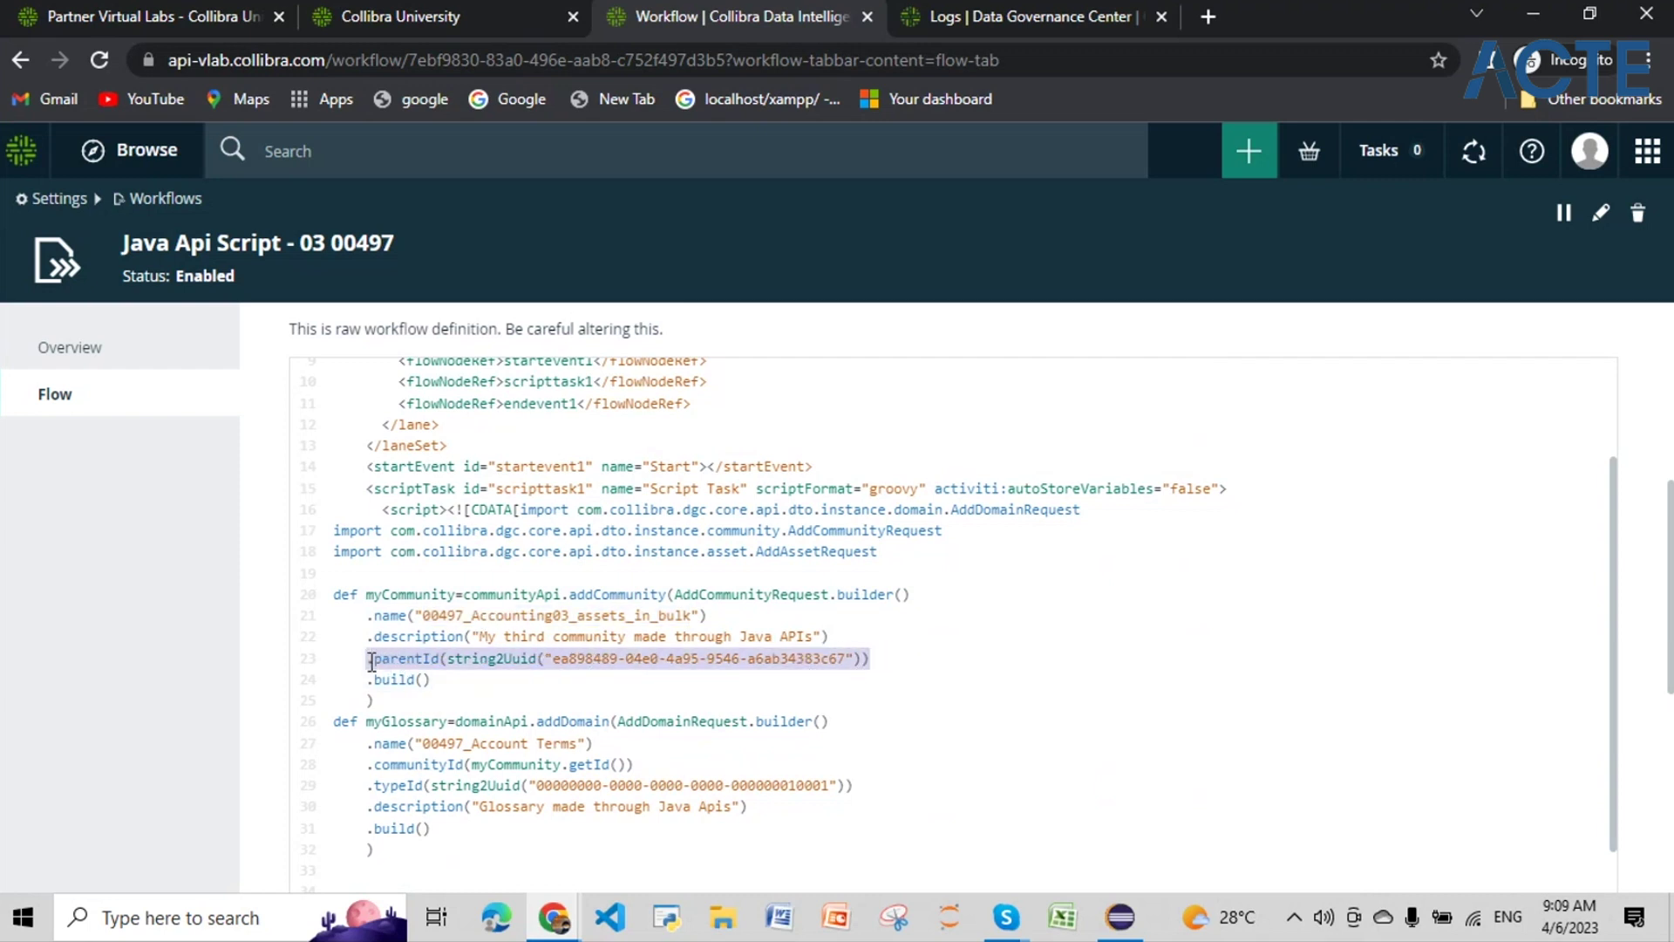
key(BackSpace)
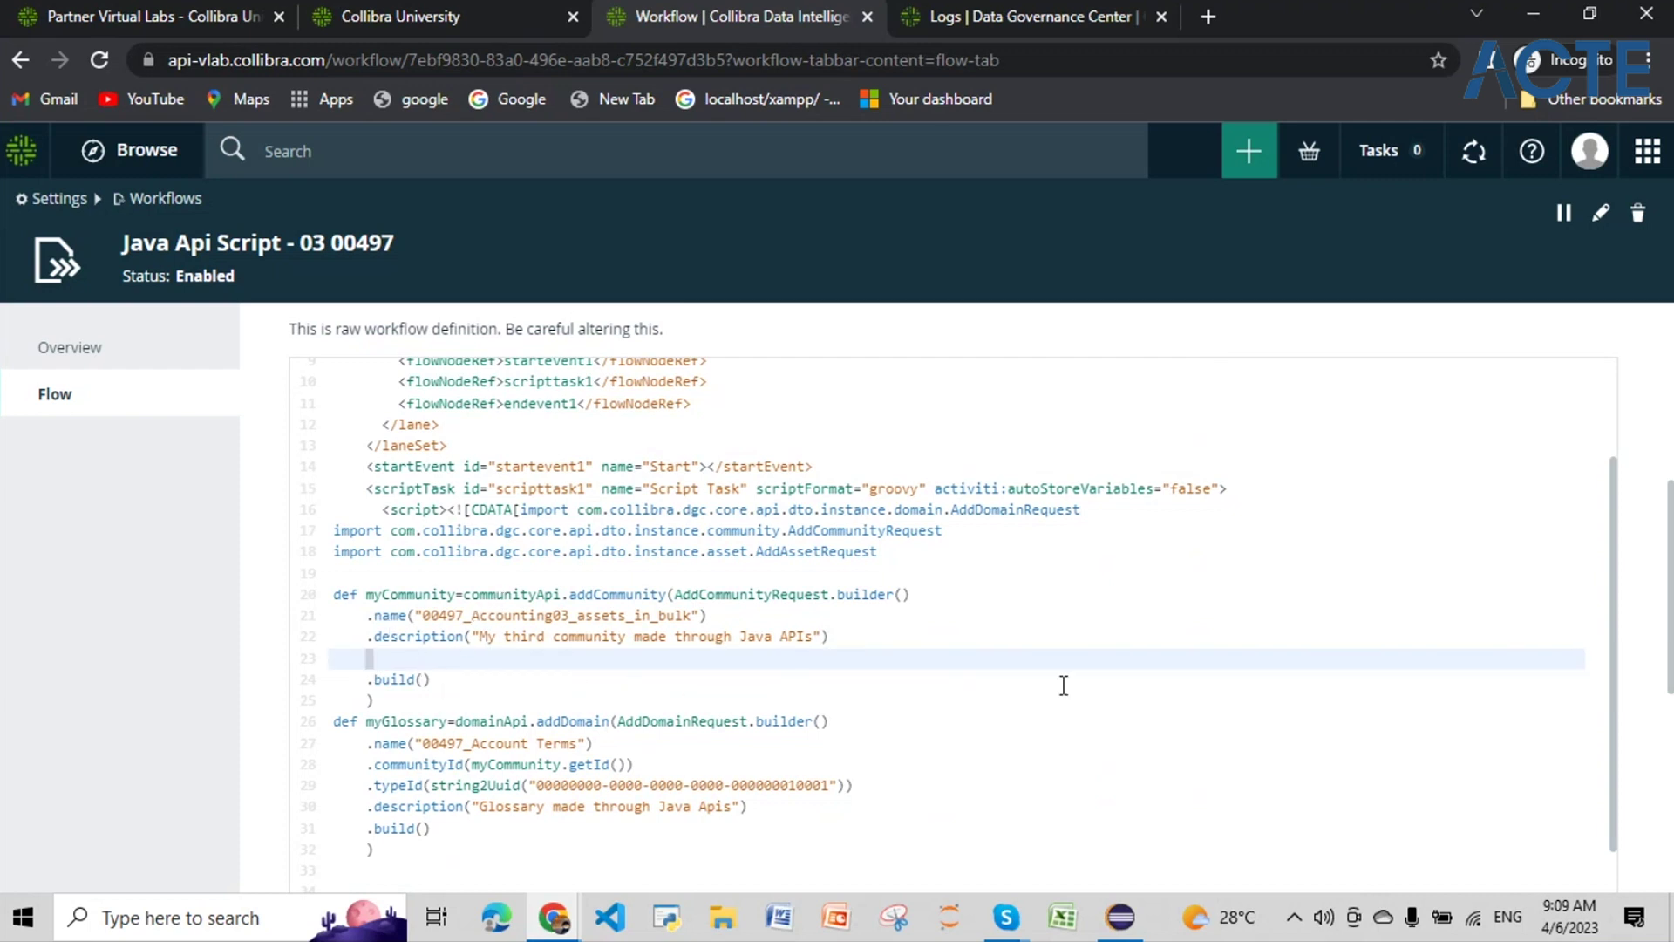
scroll(1064, 685, down, 1)
scroll(1064, 685, down, 10)
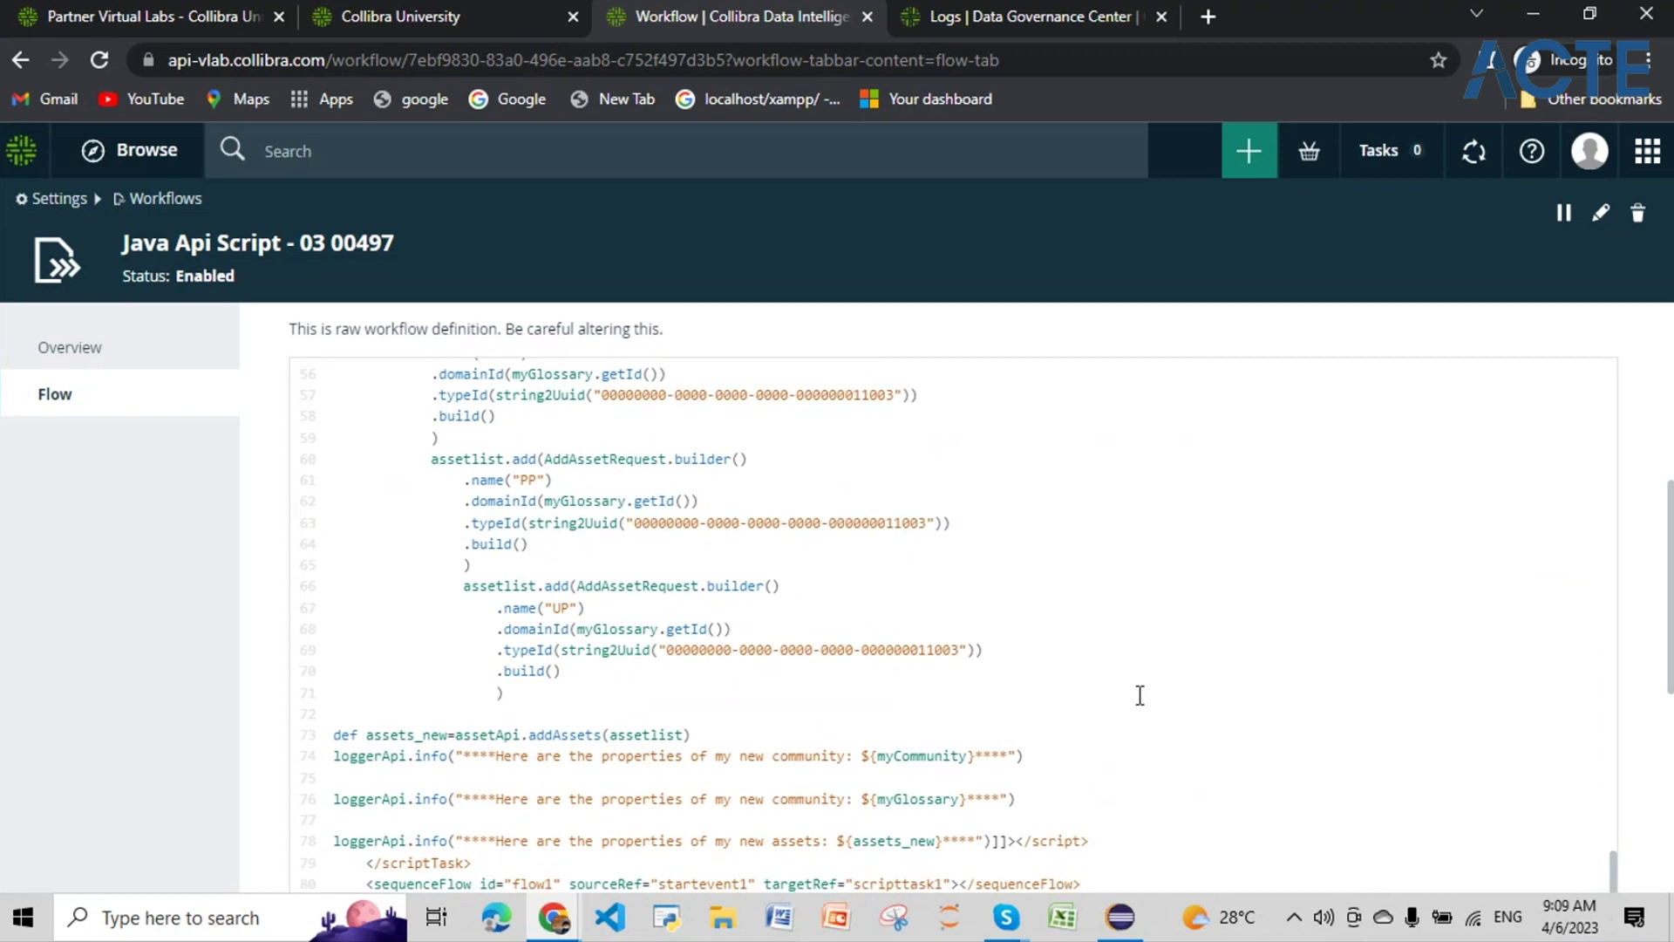
scroll(1140, 695, down, 10)
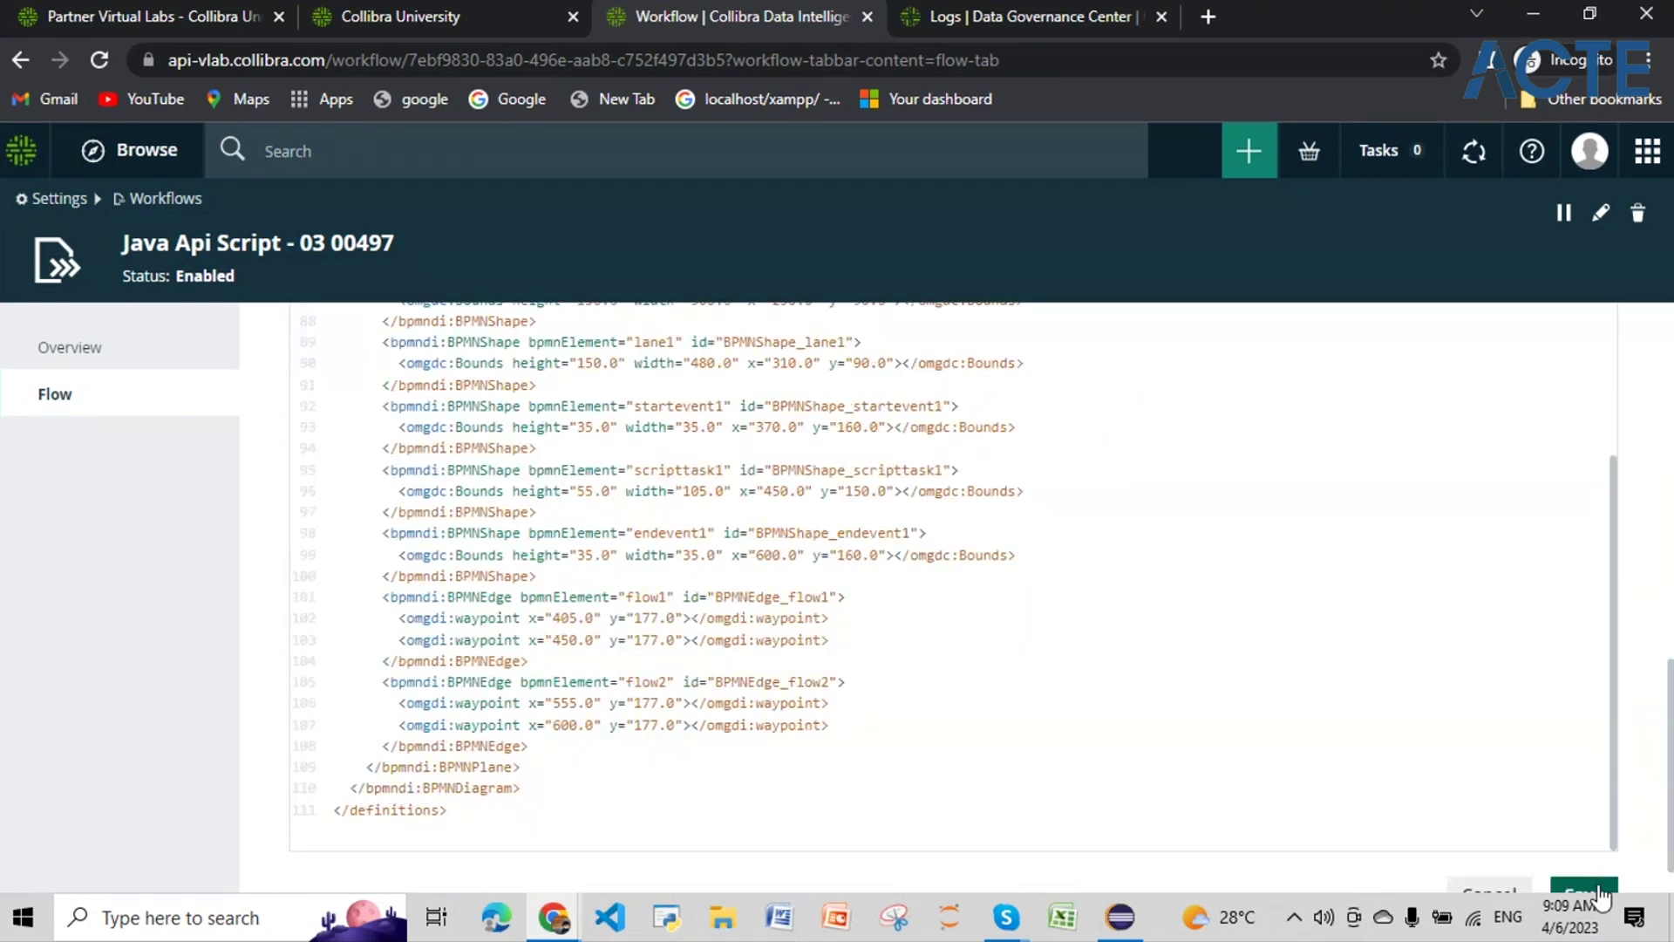
scroll(1633, 718, up, 15)
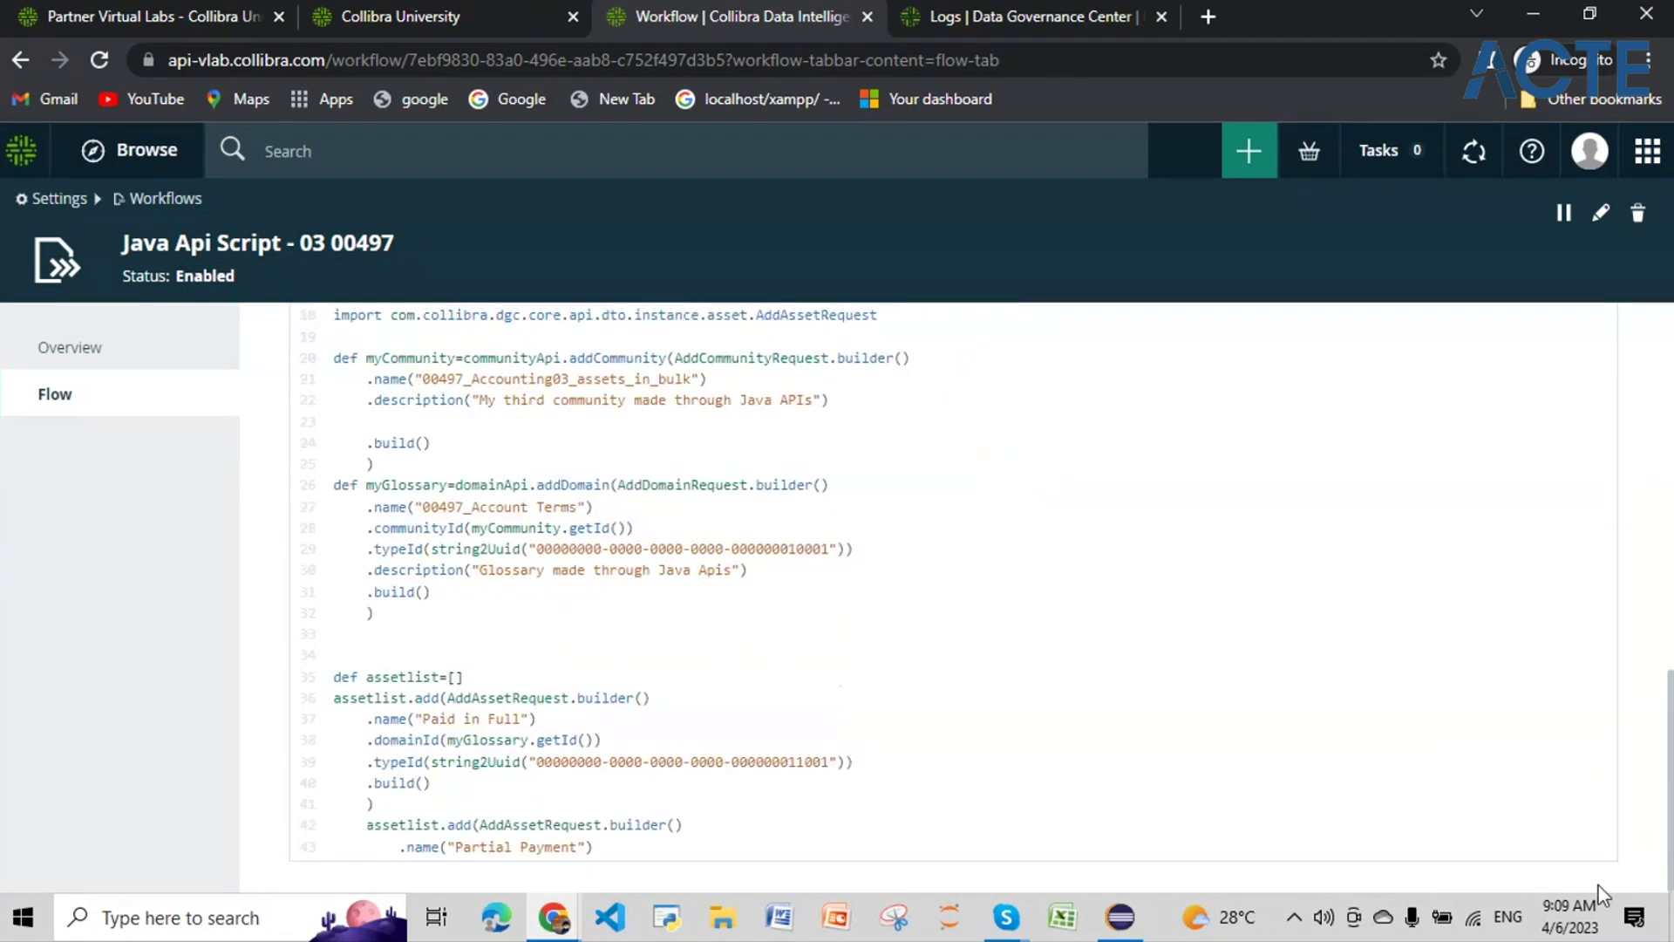
click(1251, 155)
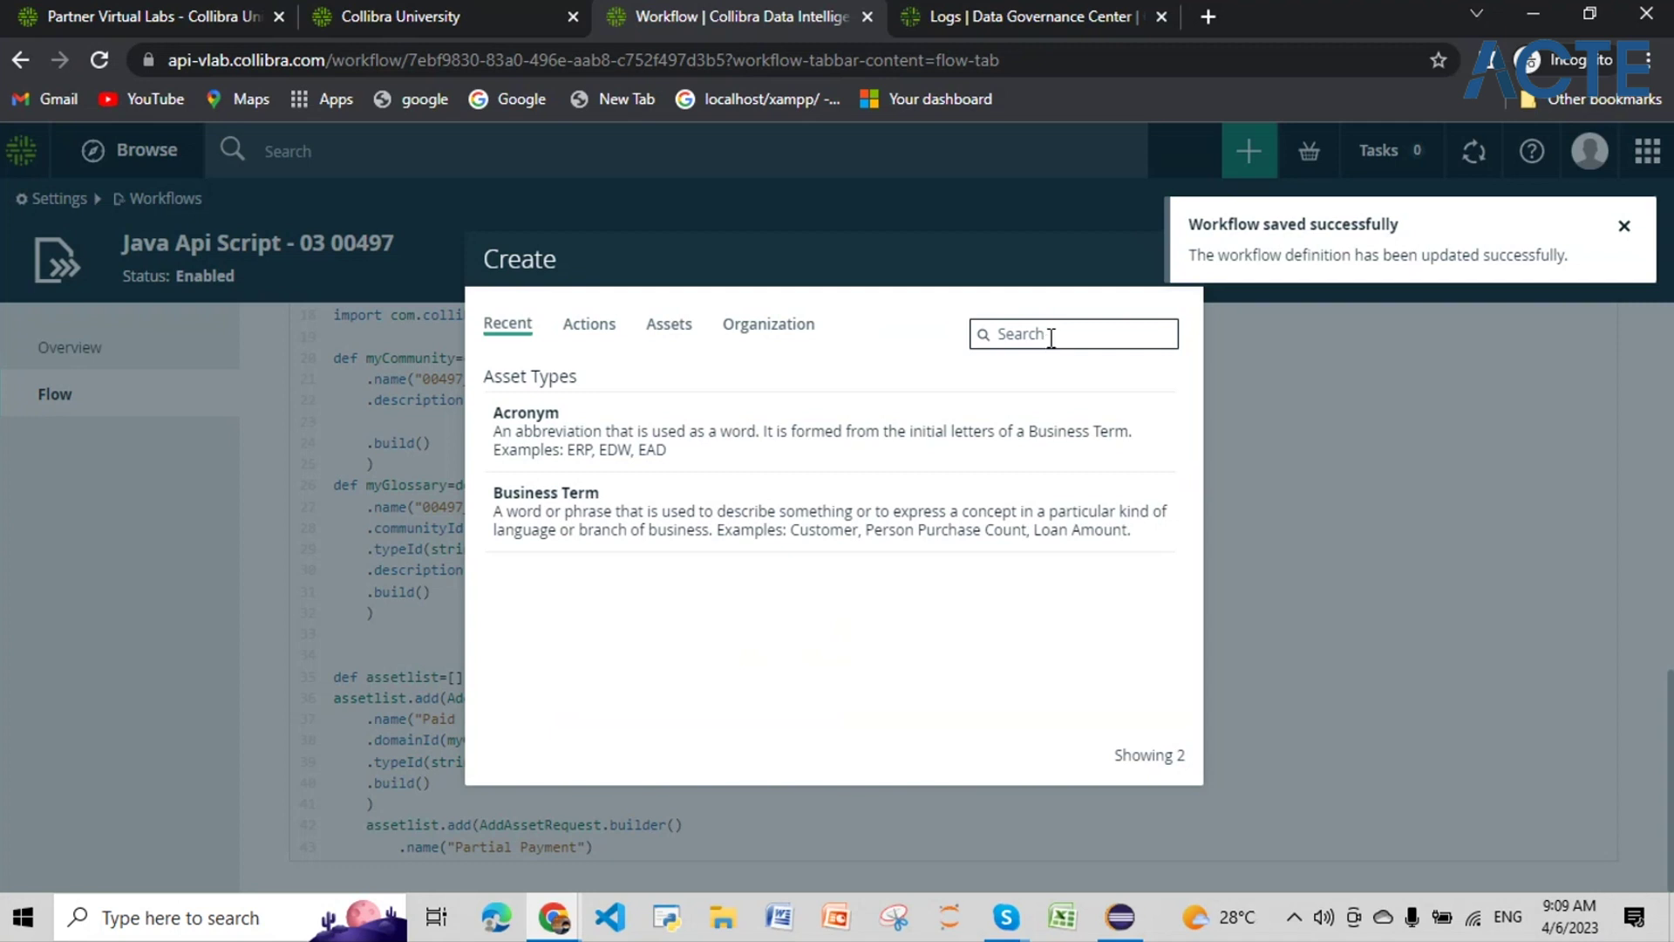
Step: Run Java Api Script - 03 00497; it fails because 00497_Accounting03_assets_in_bulk already exists
text(00497)
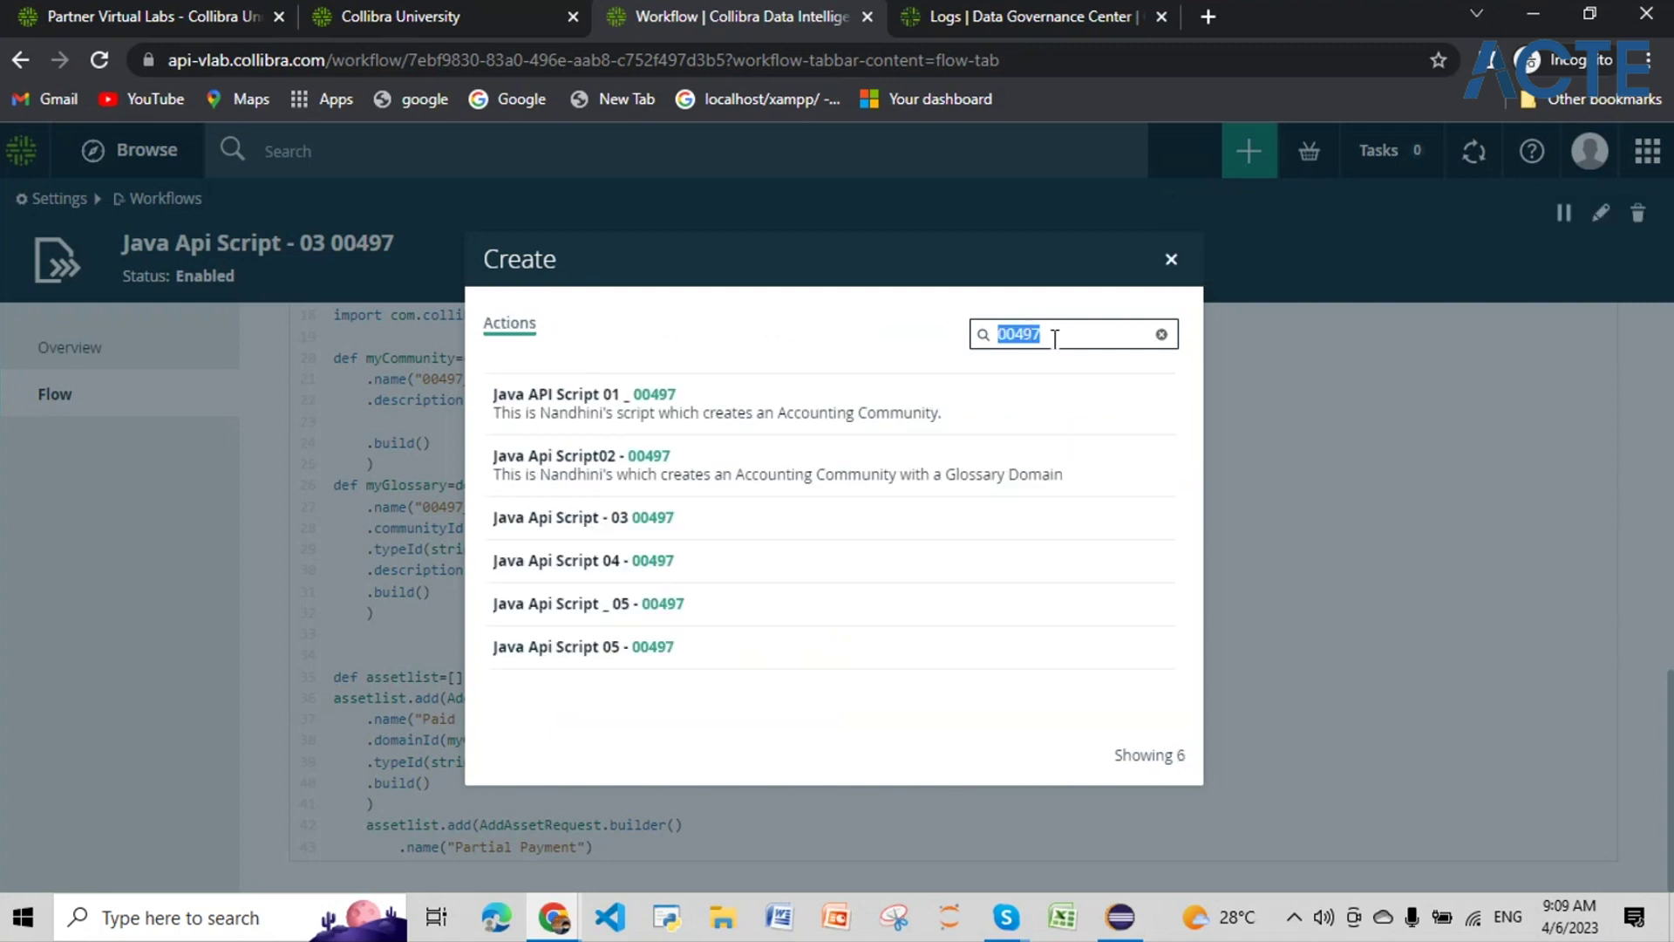
click(643, 521)
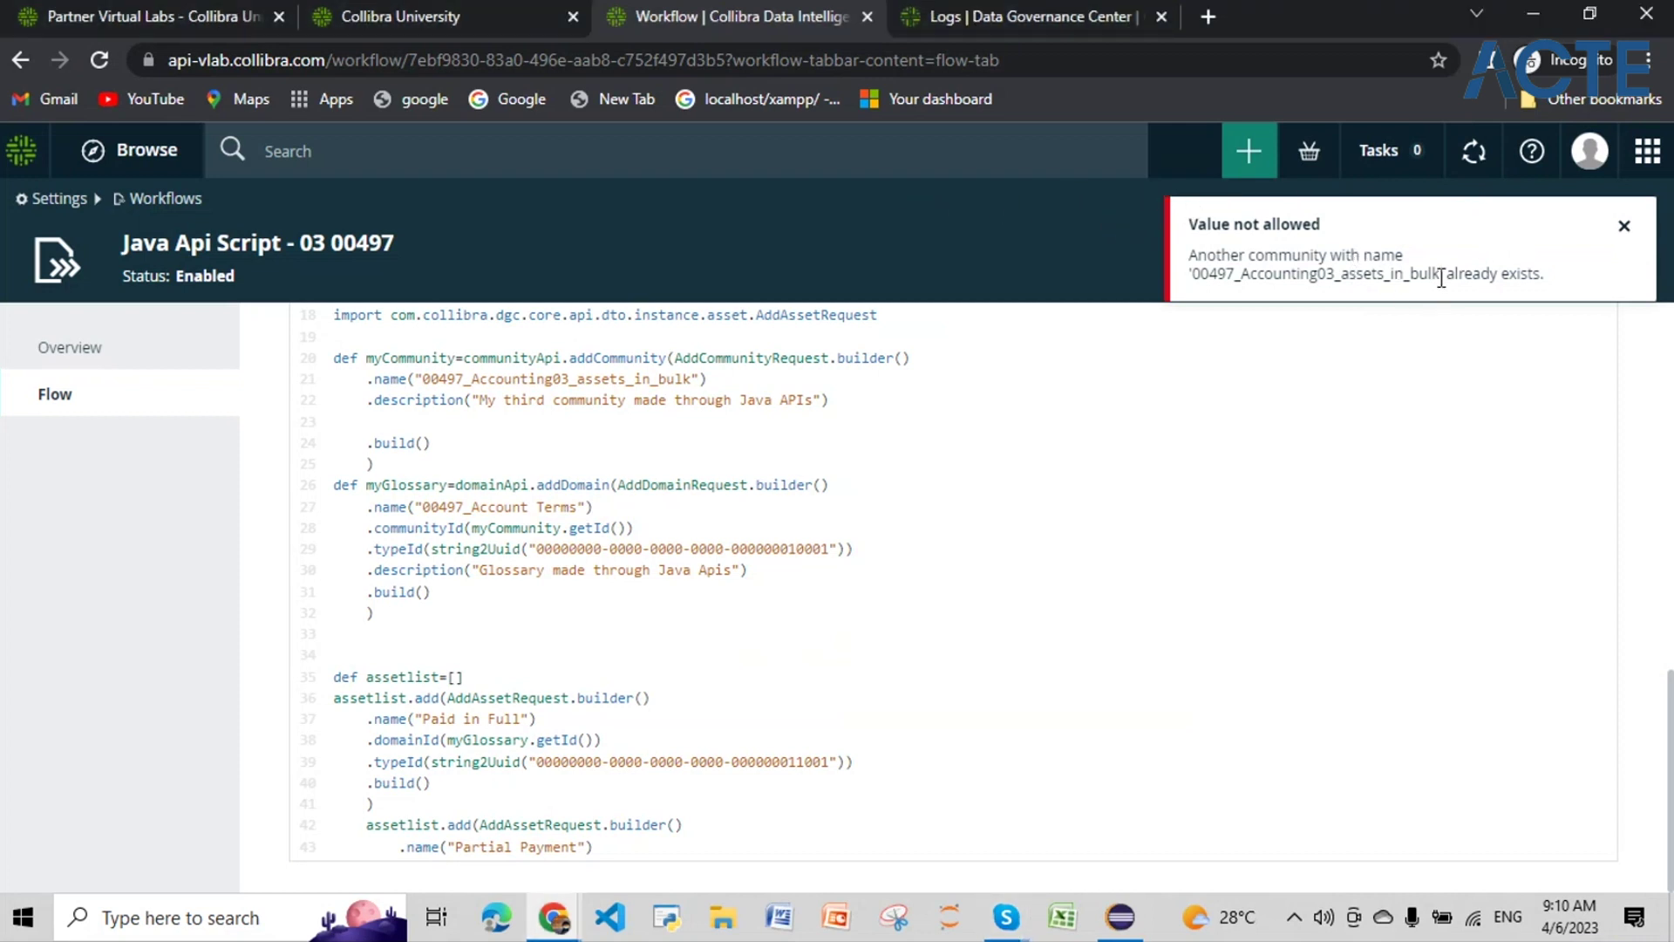
drag(1440, 274, 1285, 273)
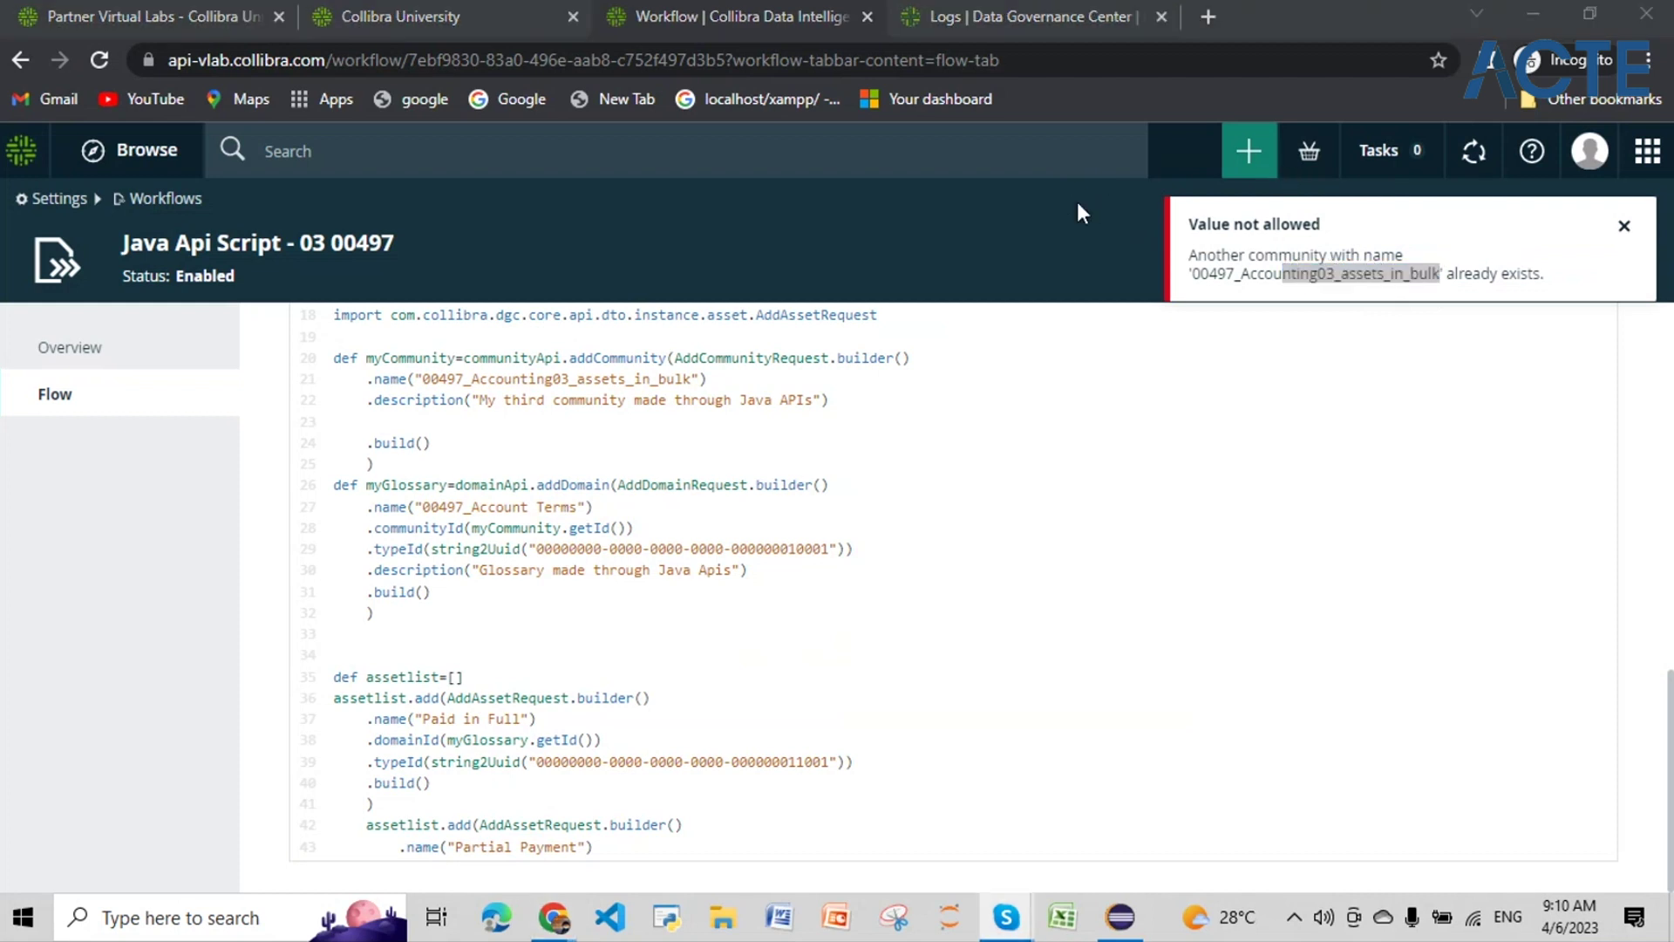
drag(1192, 273, 1438, 277)
key(ctrl+c)
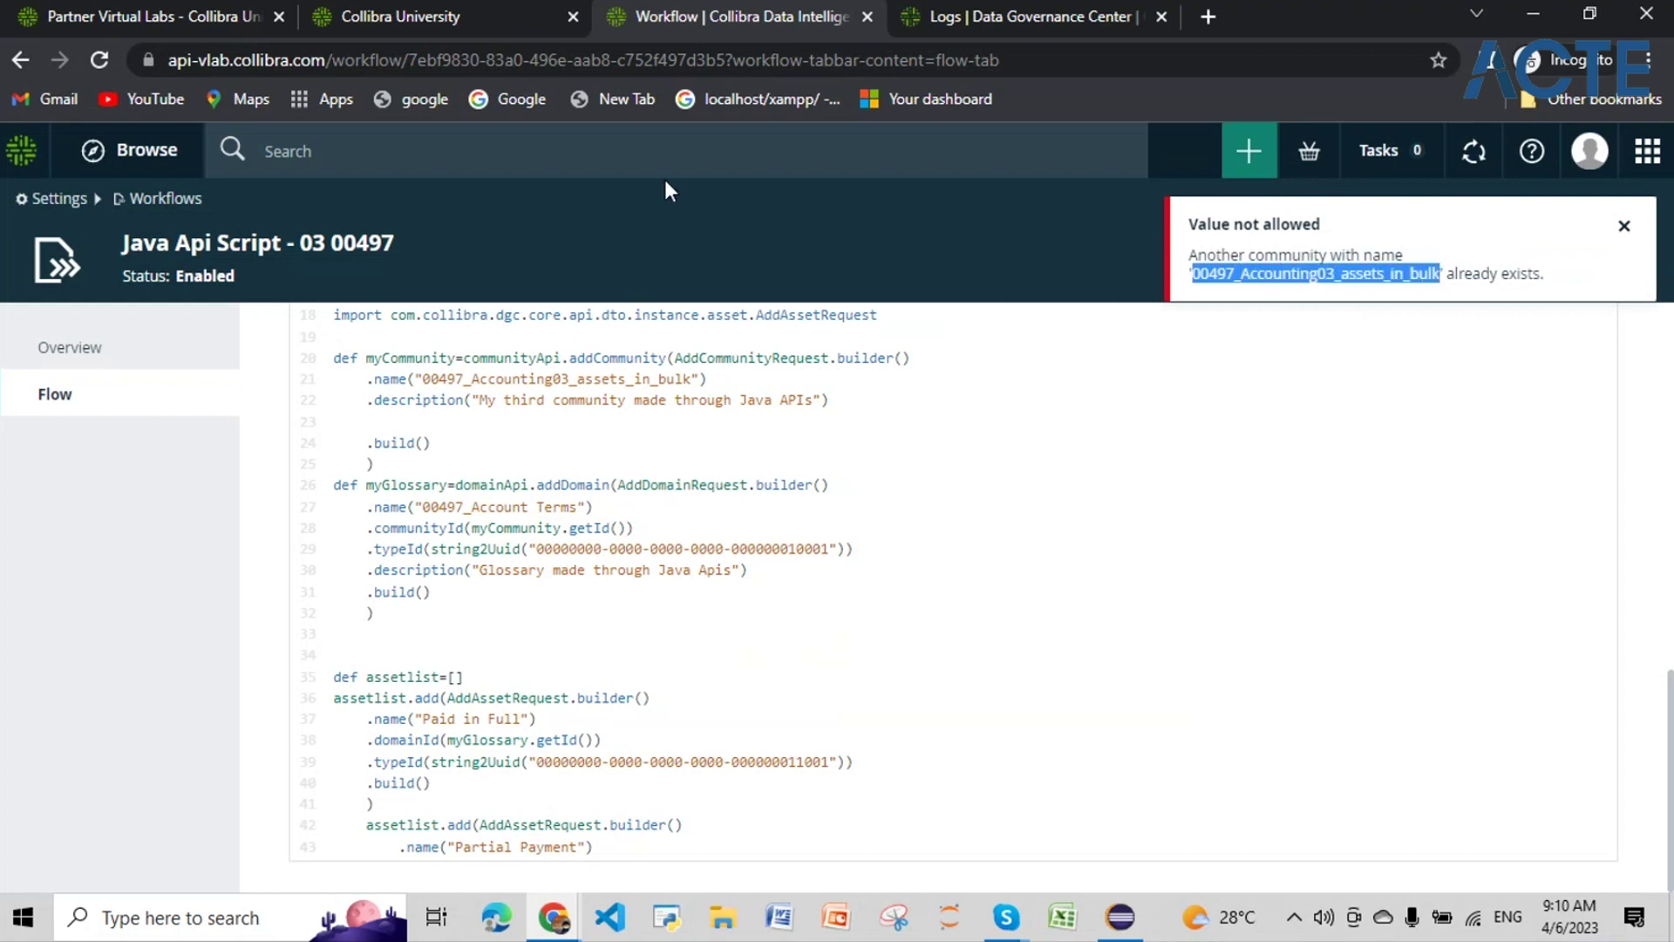
Step: Search the catalogue for the existing community 00497_Accounting03_assets_in_bulk, then go back
click(631, 152)
key(ctrl+v)
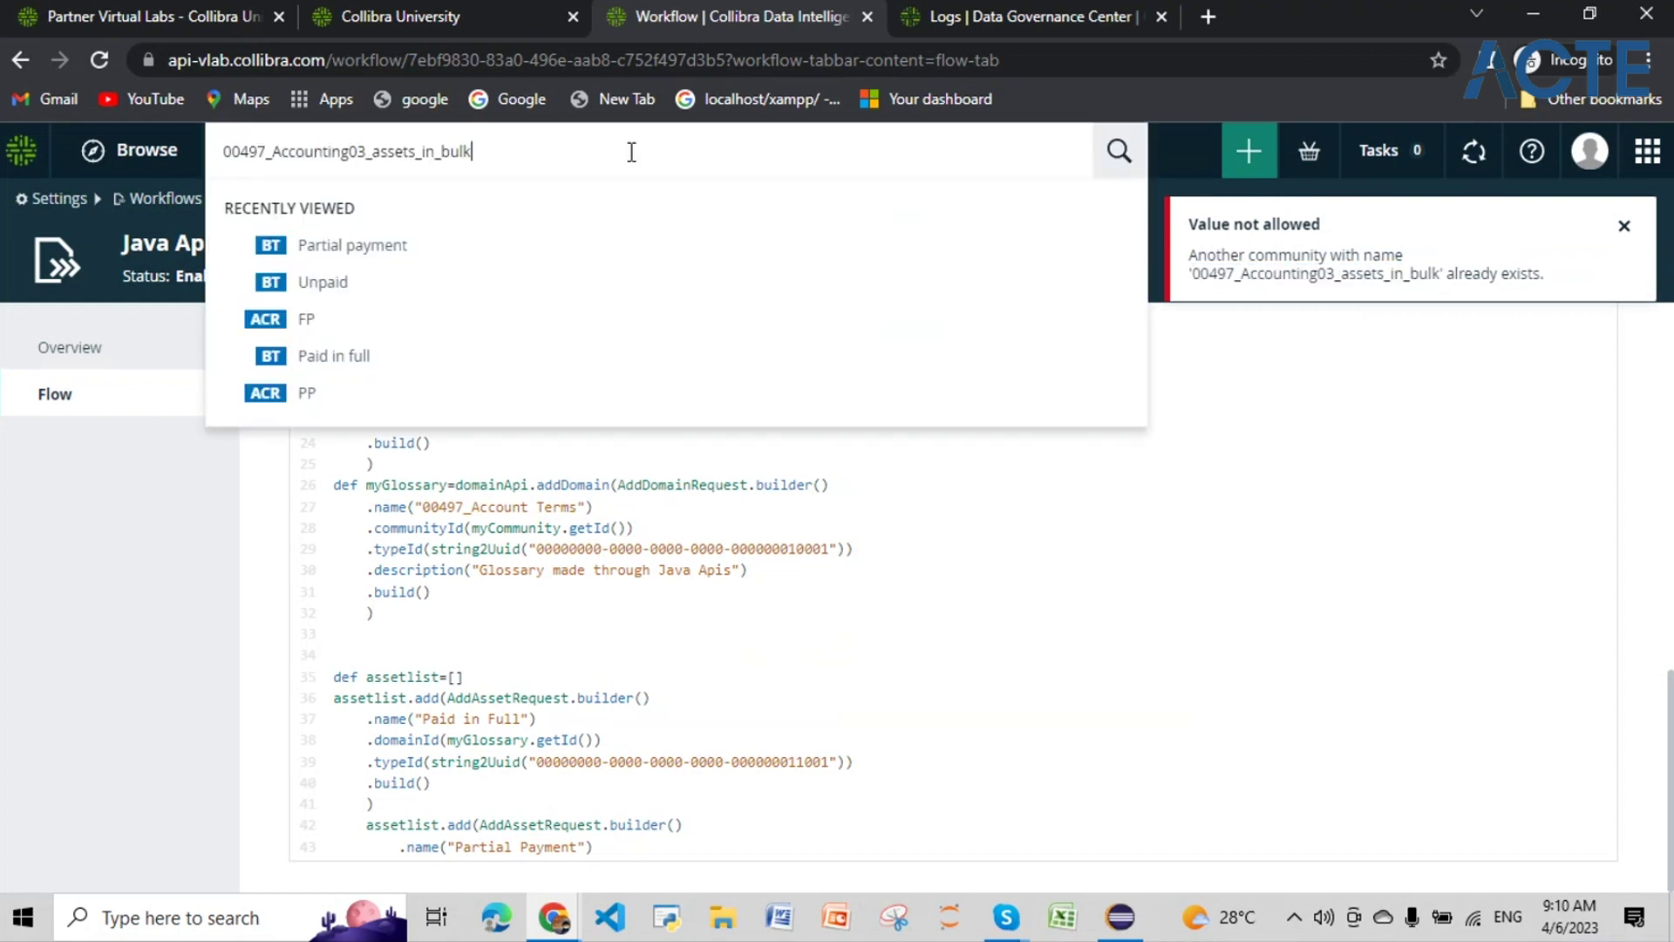
key(Return)
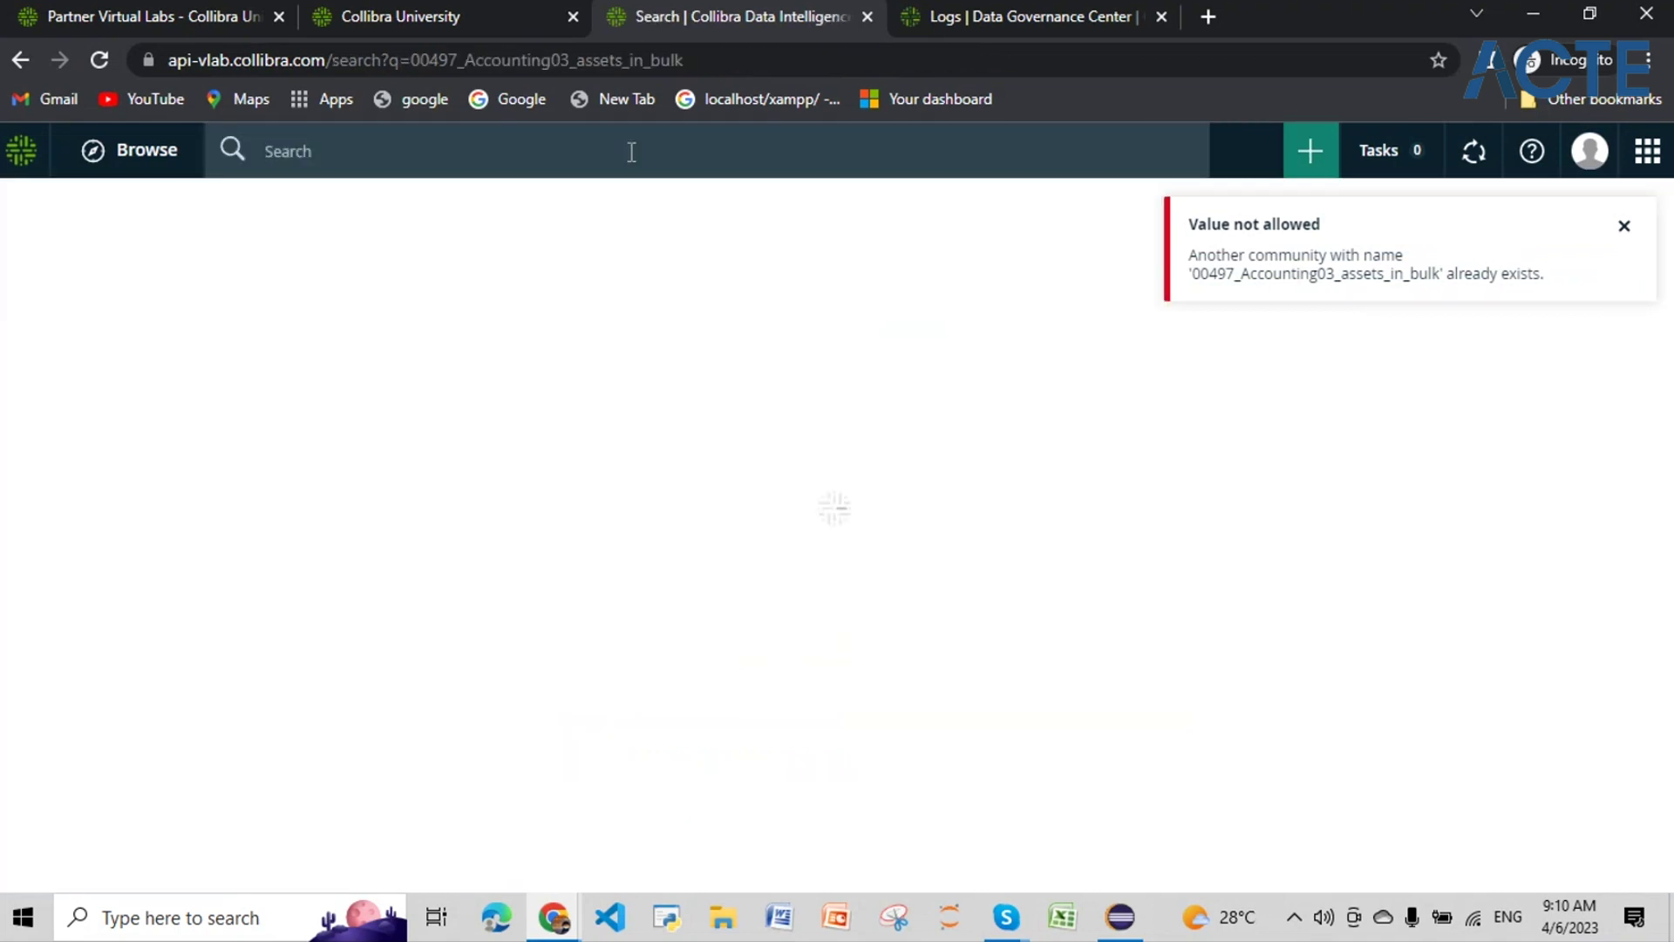
click(20, 63)
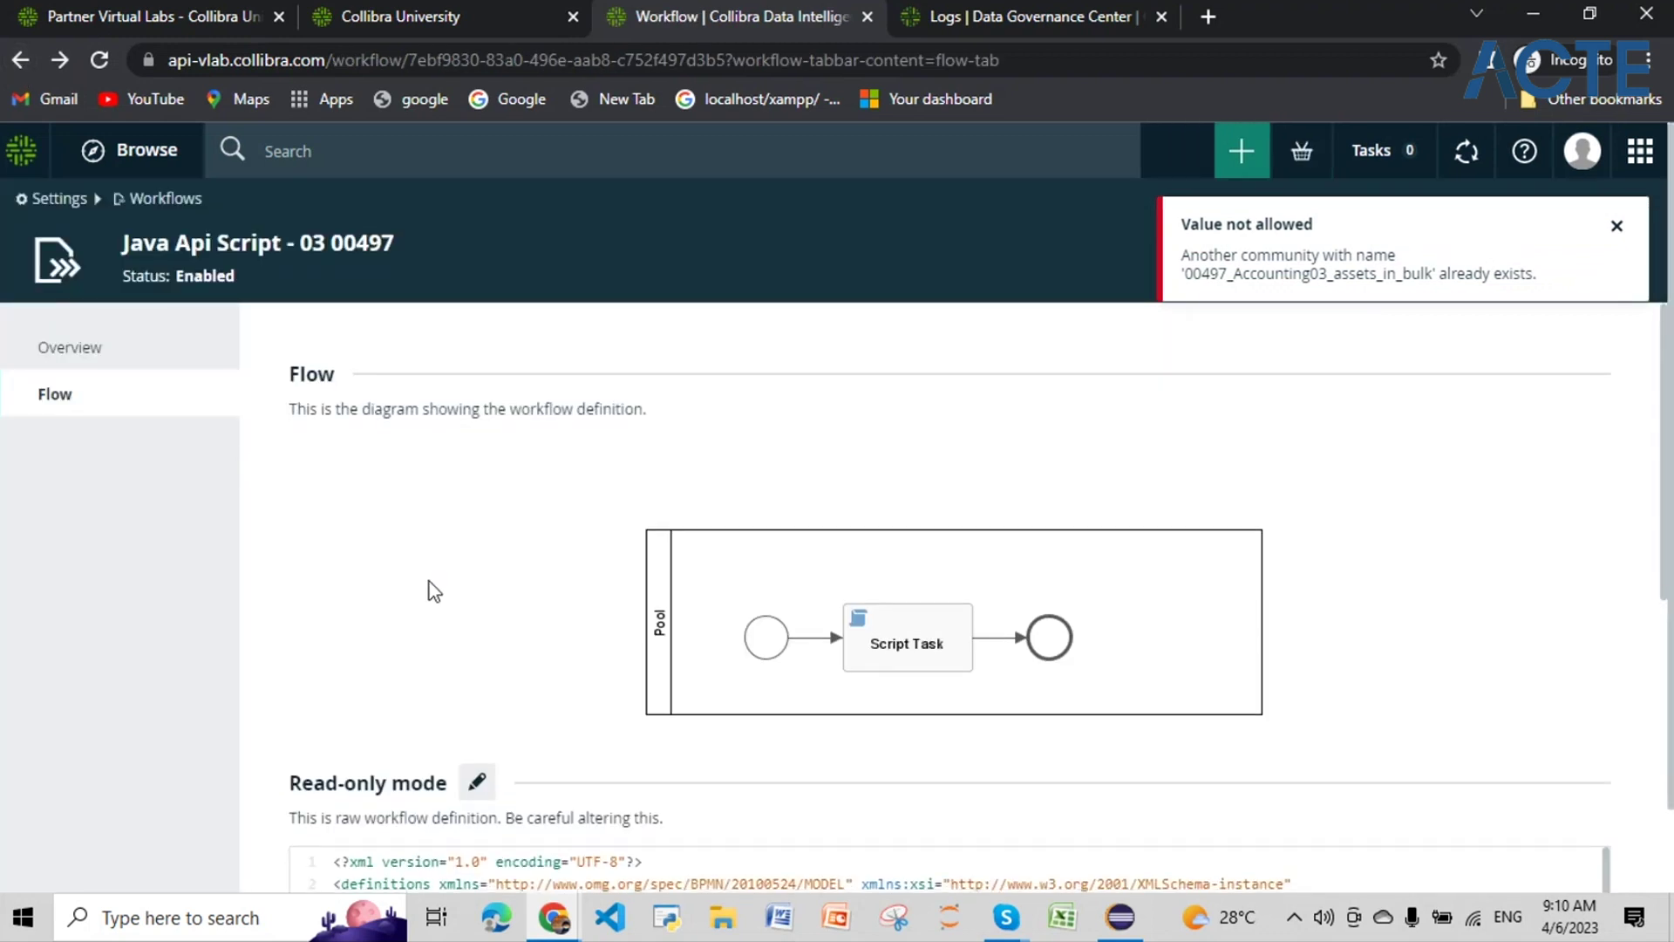
Step: In edit mode, change line 21's community name ending to 'assetsbulk', save, and close both messages
scroll(434, 591, down, 2)
click(477, 671)
scroll(575, 705, down, 6)
scroll(576, 705, up, 3)
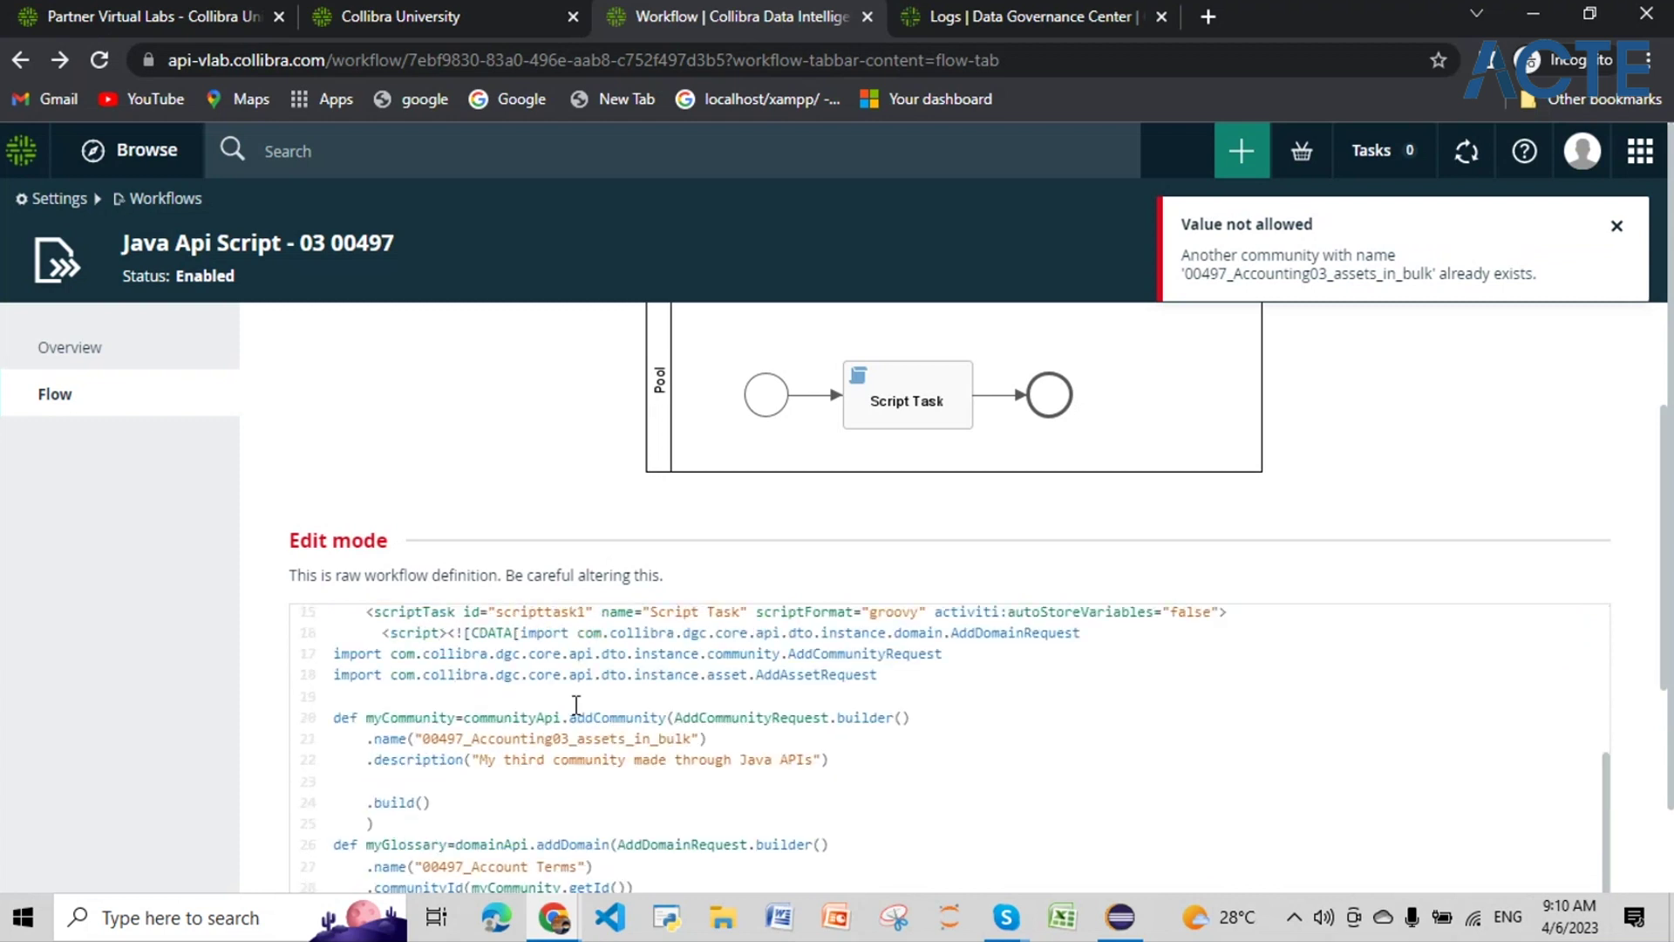
drag(690, 739, 581, 741)
text(as)
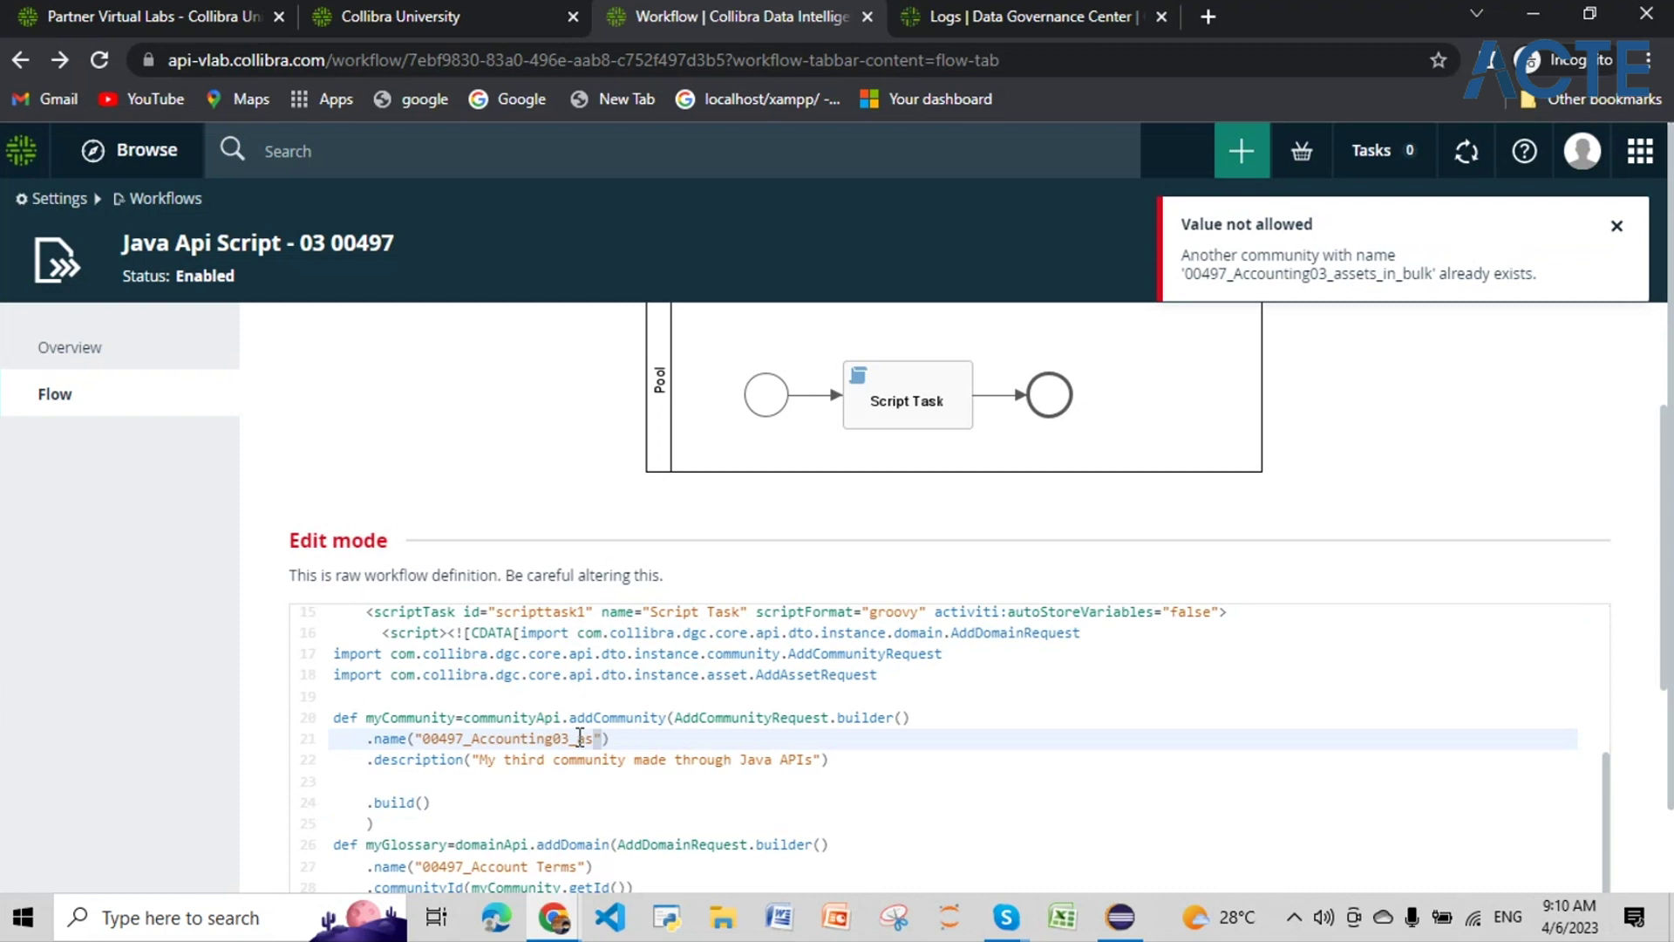
text(setsbulk)
drag(659, 738, 422, 736)
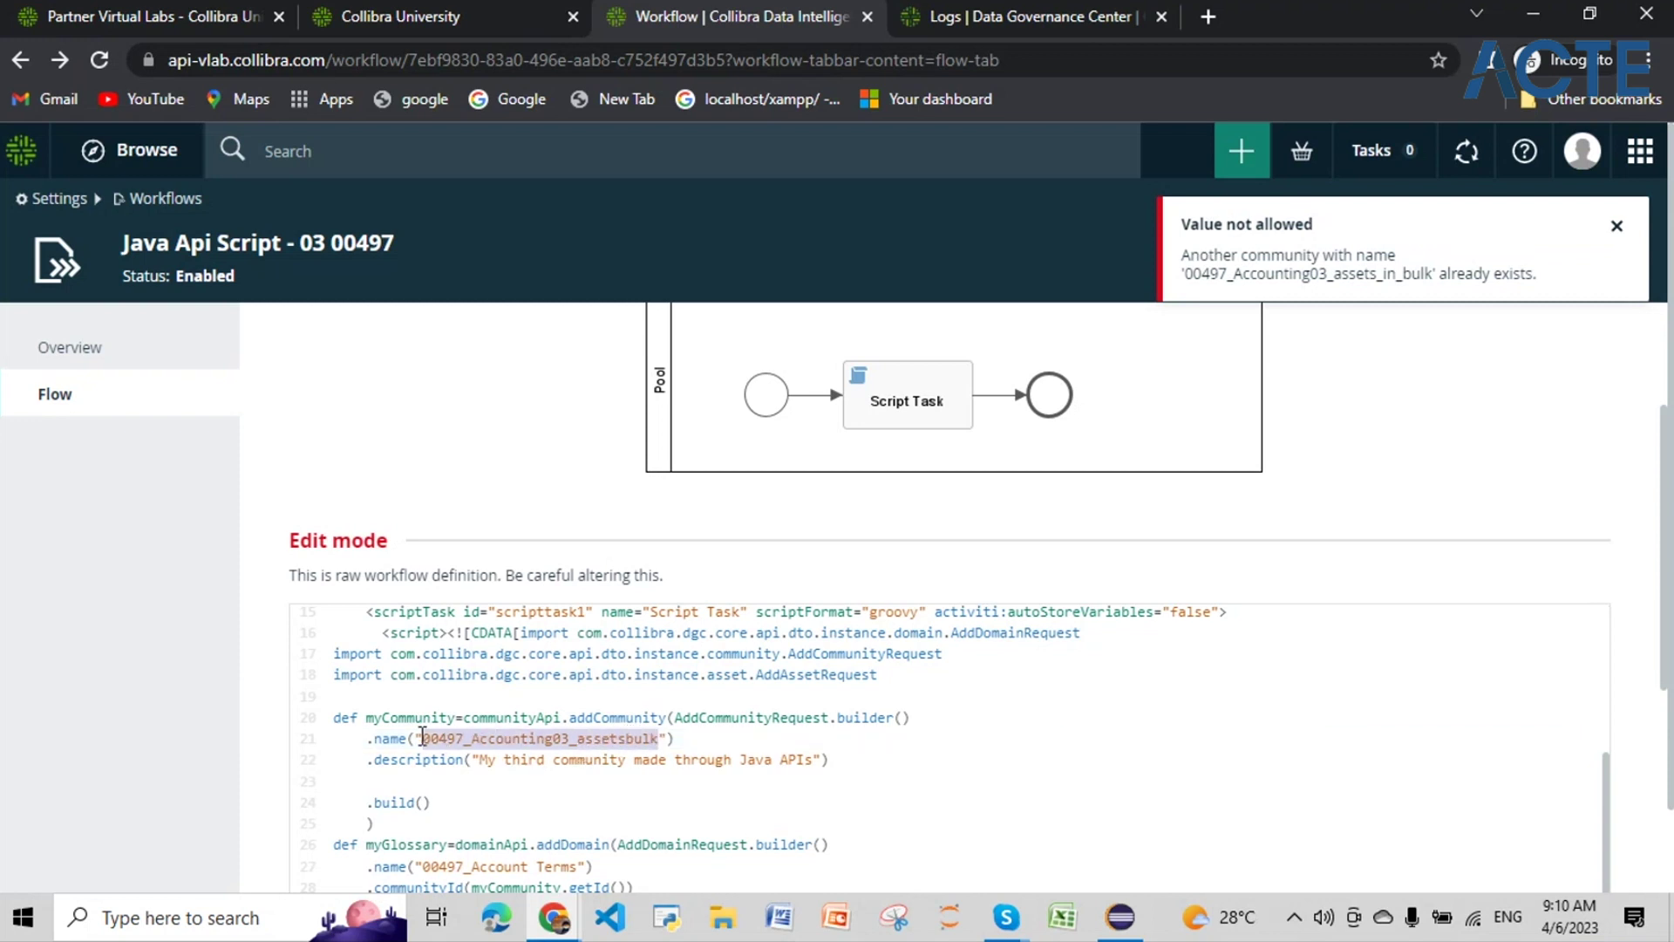
scroll(979, 709, down, 2)
scroll(979, 709, up, 2)
scroll(979, 710, down, 5)
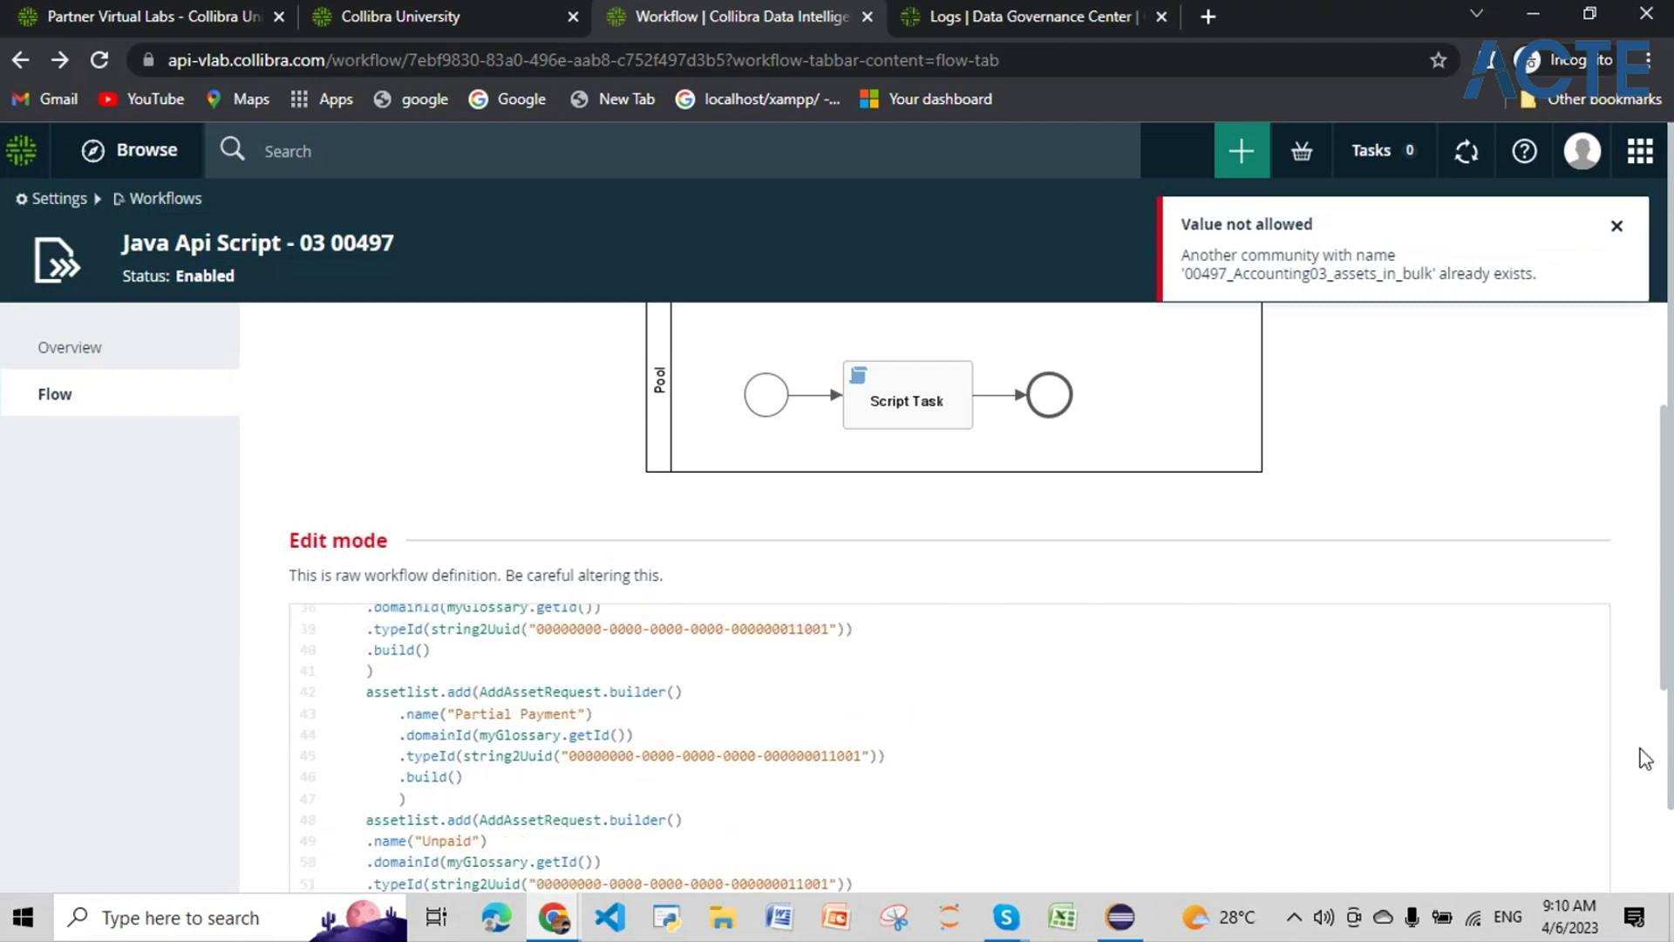
scroll(1647, 785, down, 7)
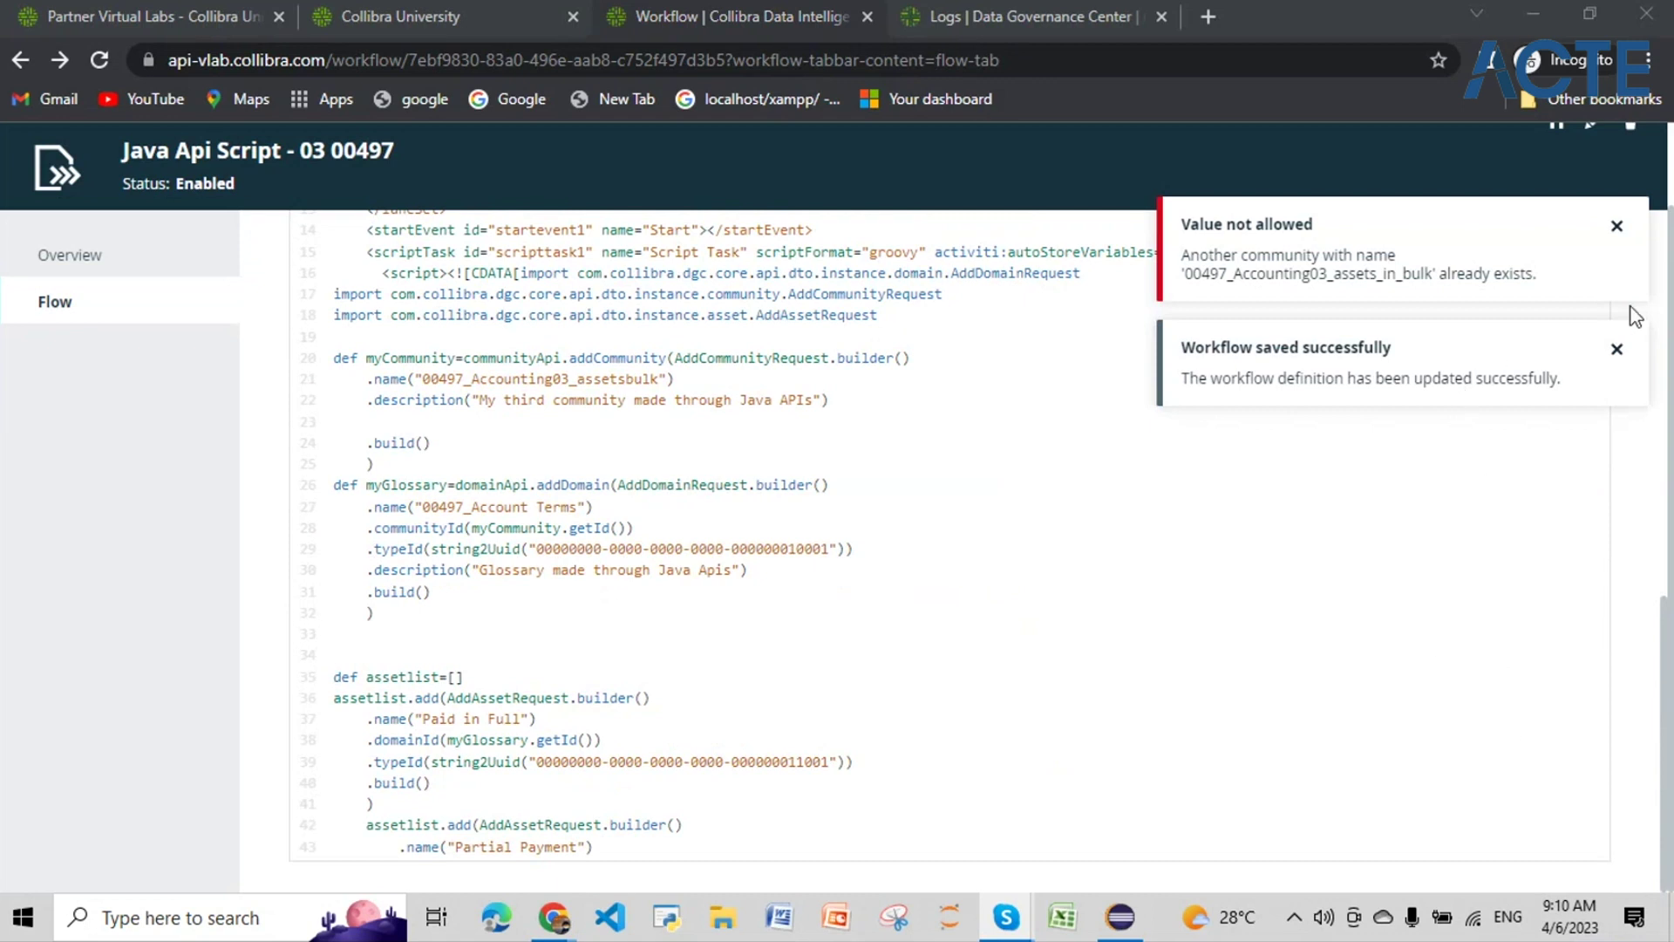
click(1617, 226)
click(1617, 226)
scroll(1101, 401, up, 5)
scroll(1100, 401, up, 5)
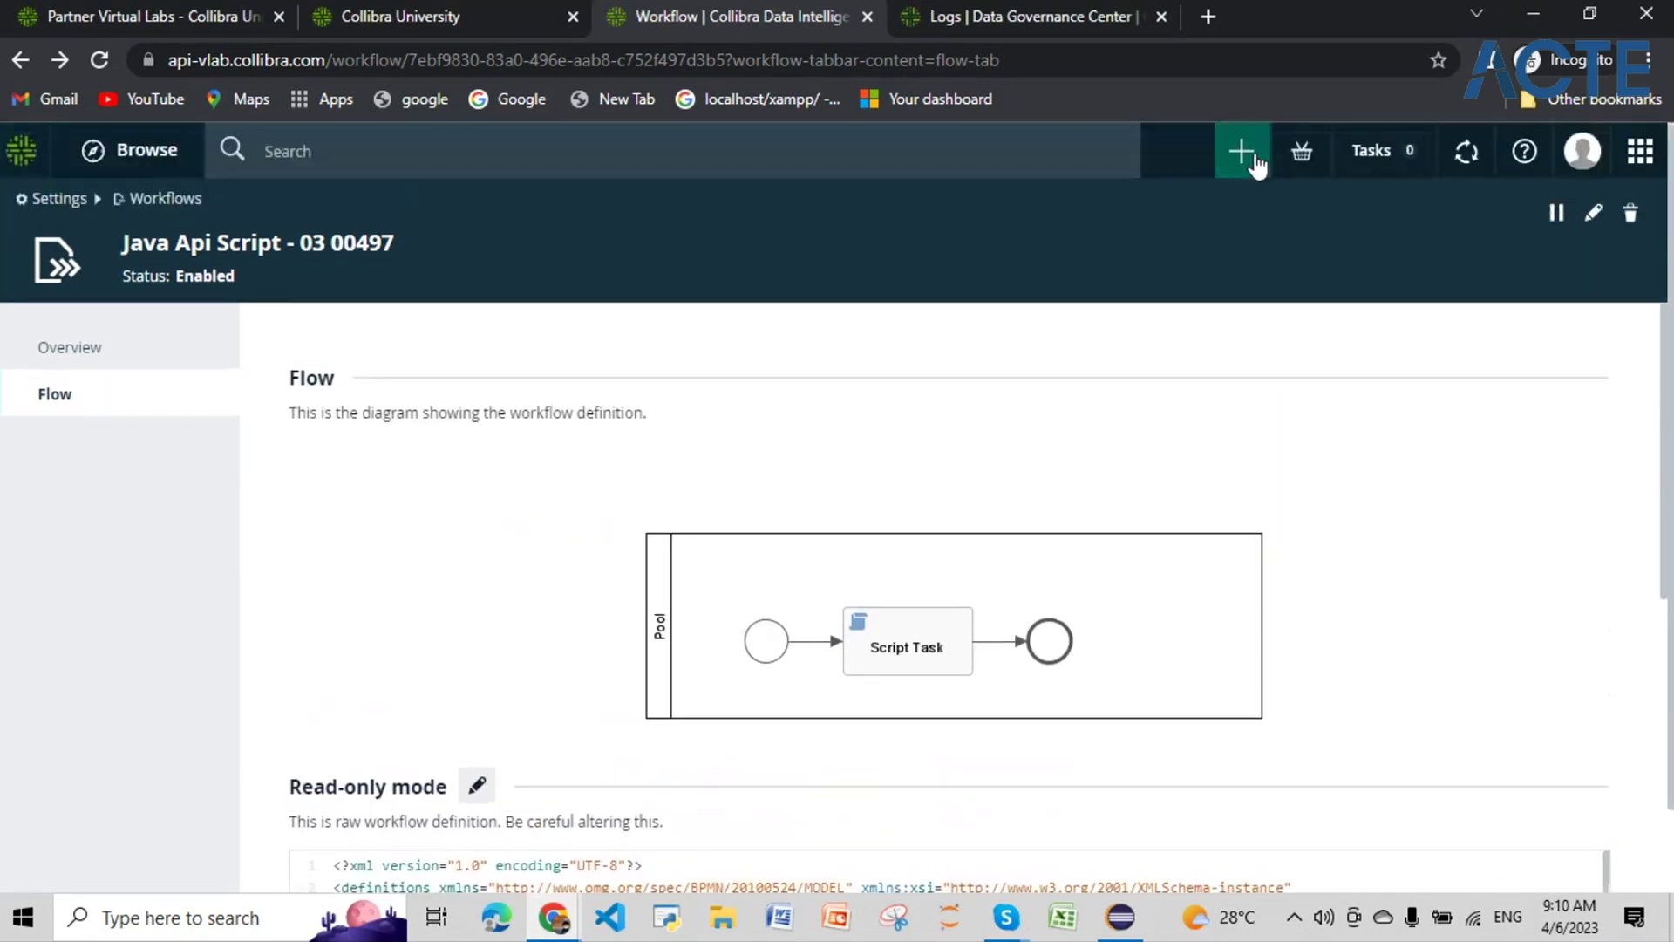
Step: Launch Java Api Script - 03 00497 from the + Create Actions list filtered by 00497
click(1249, 150)
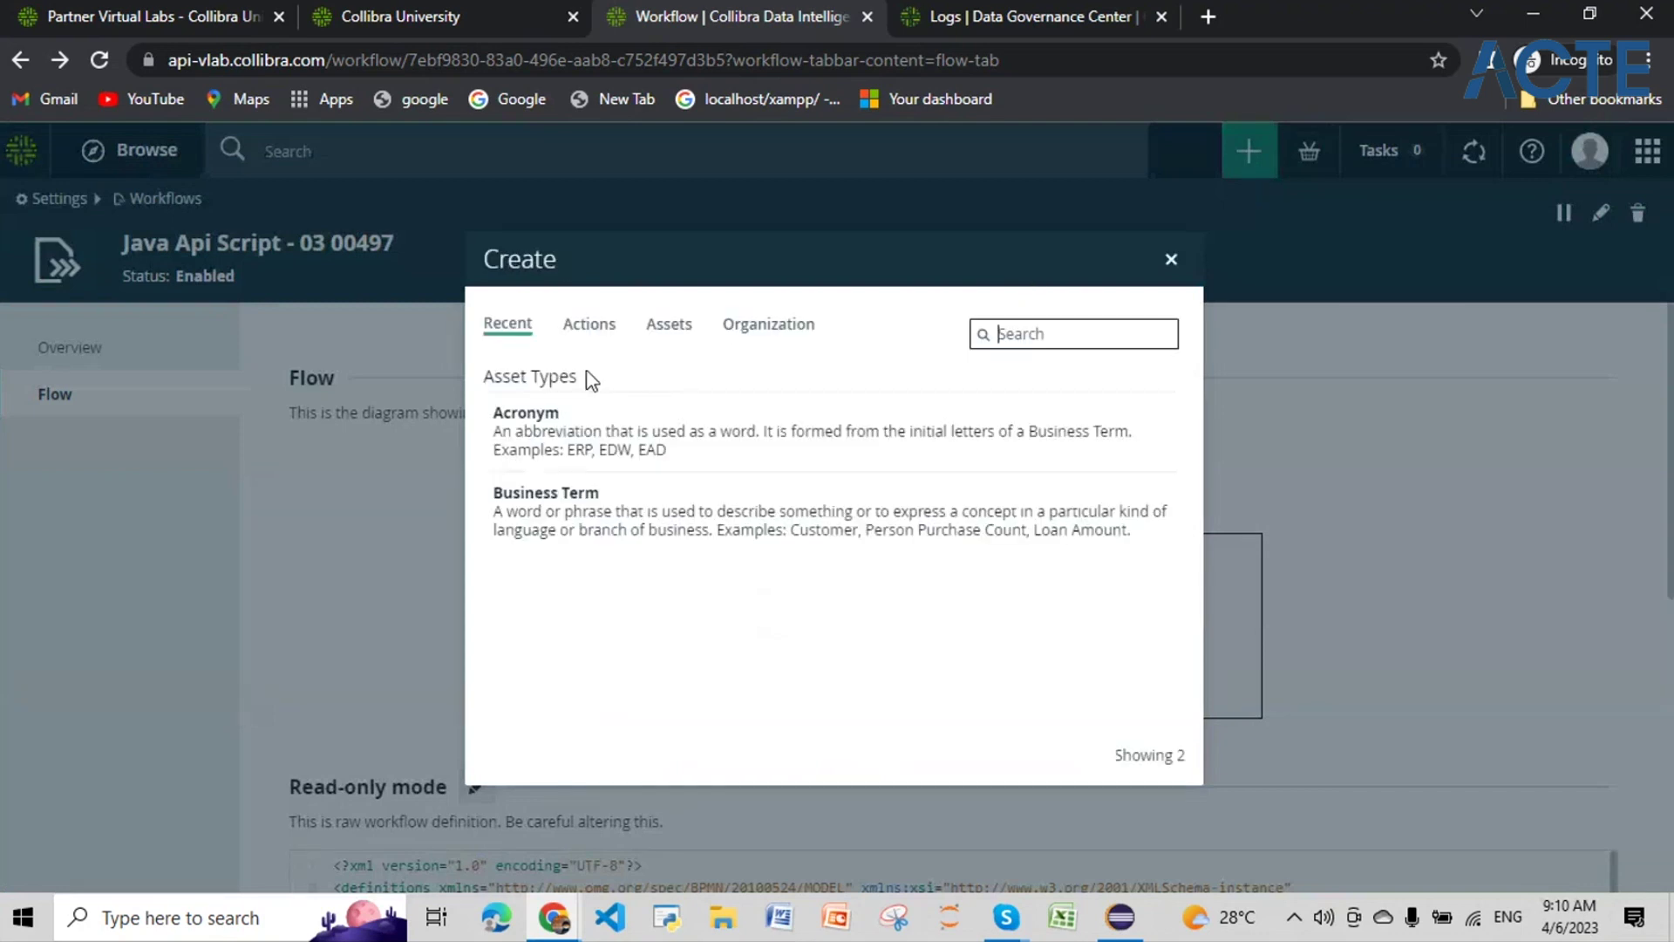
click(591, 335)
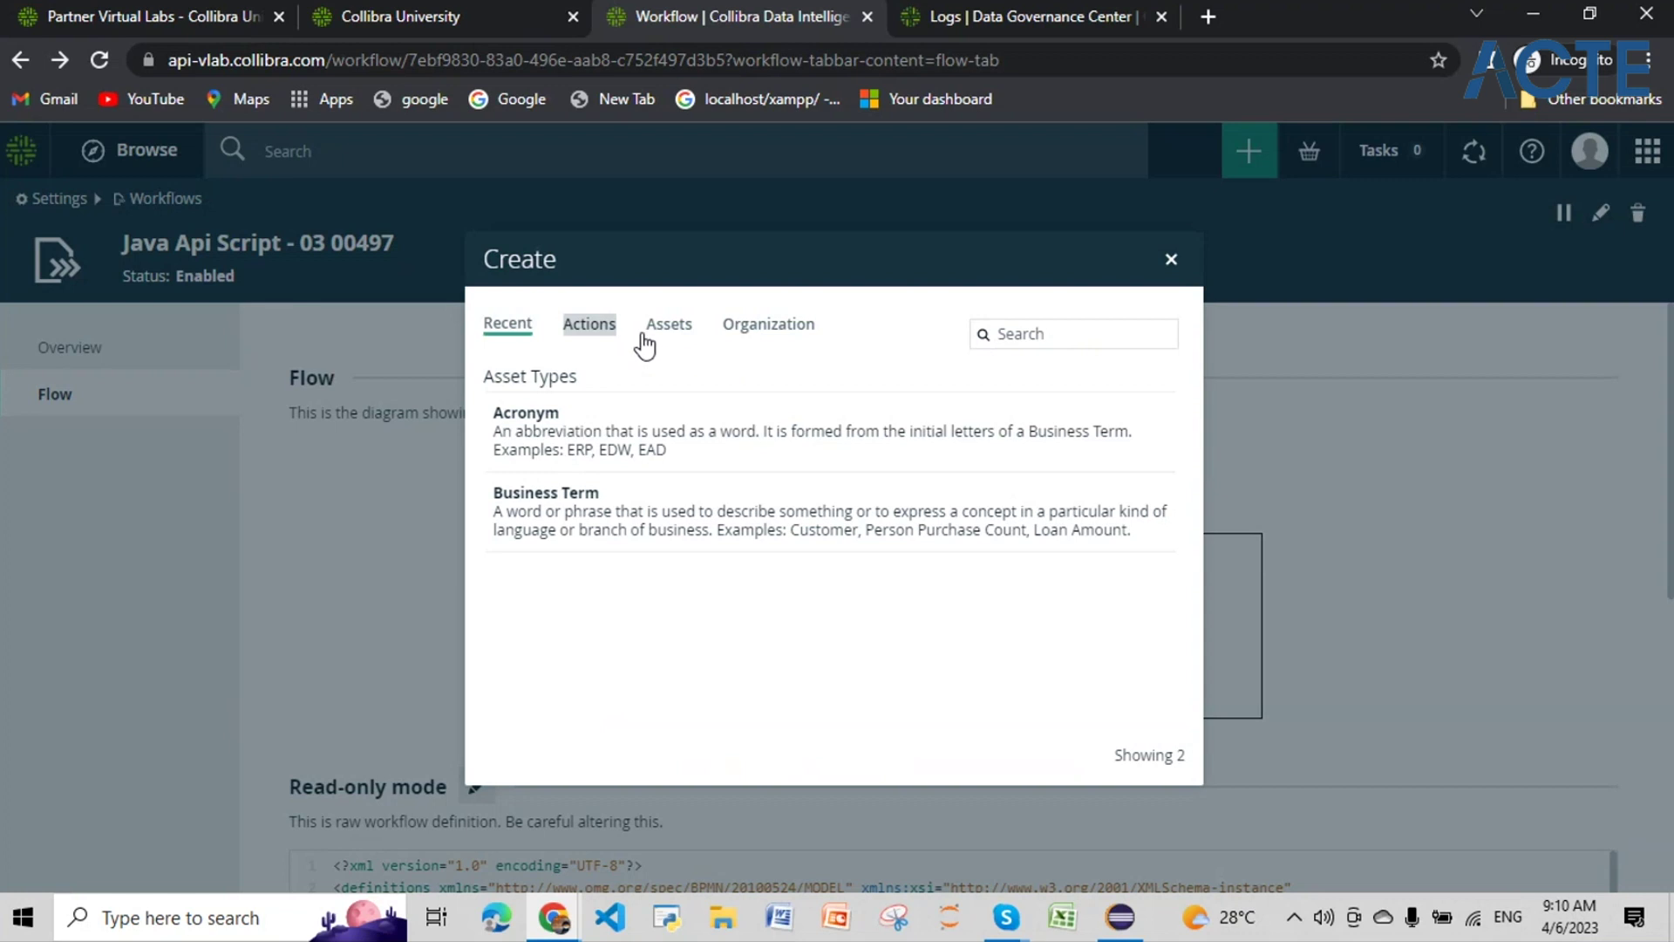
click(615, 330)
click(1094, 333)
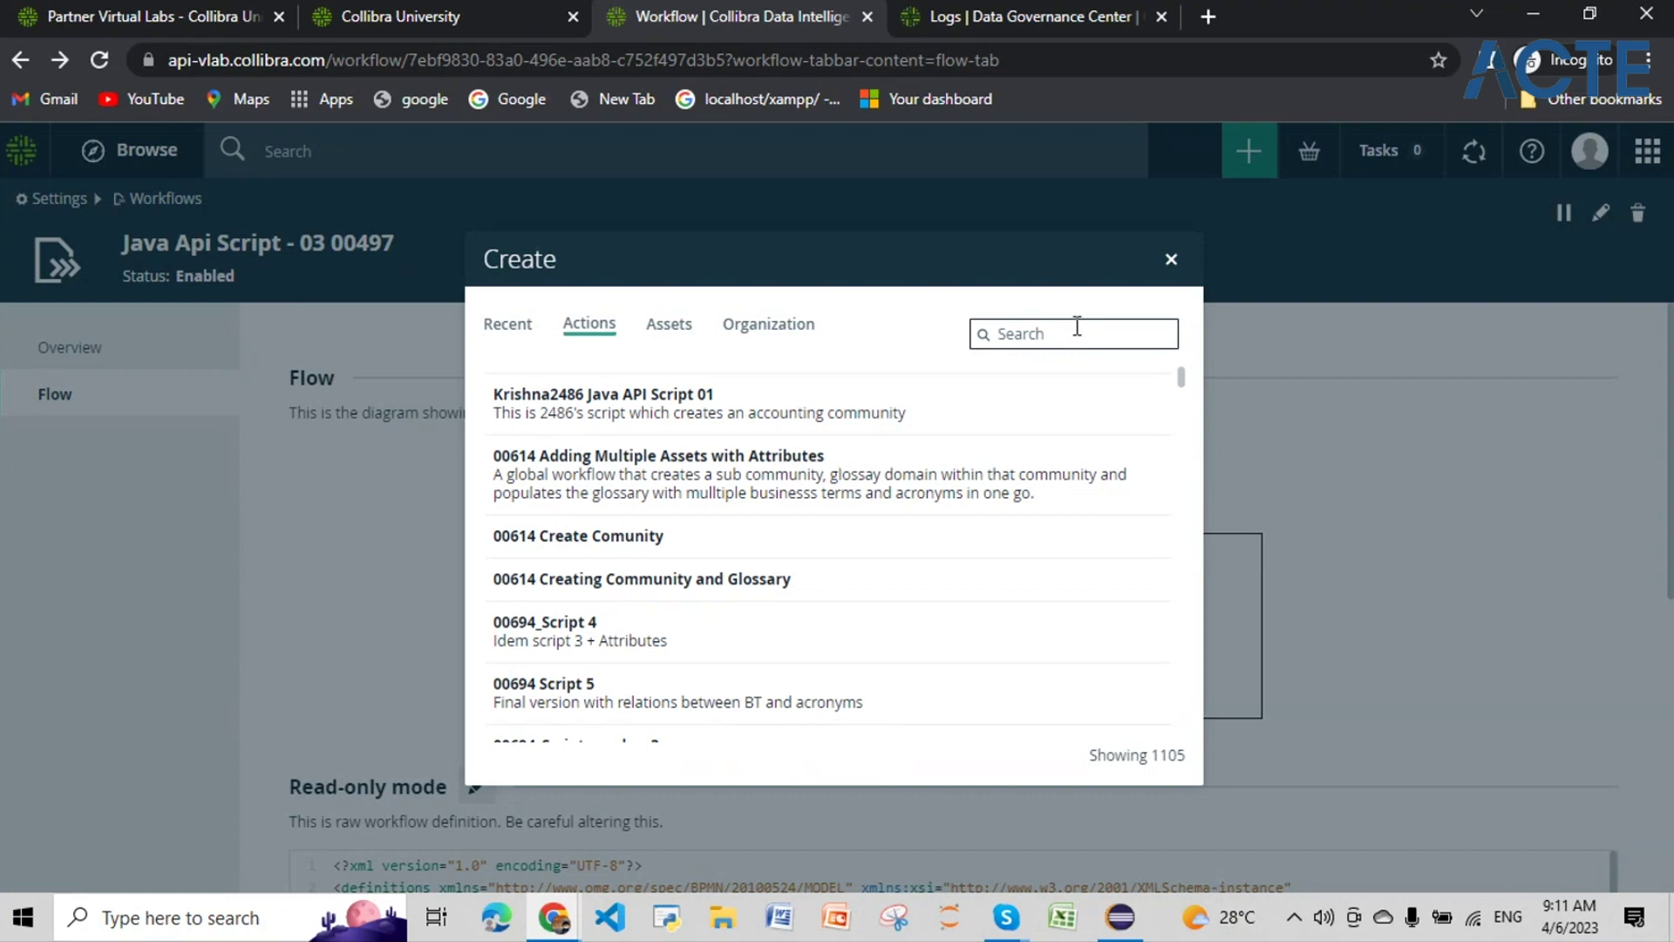
text(00497)
double_click(1022, 336)
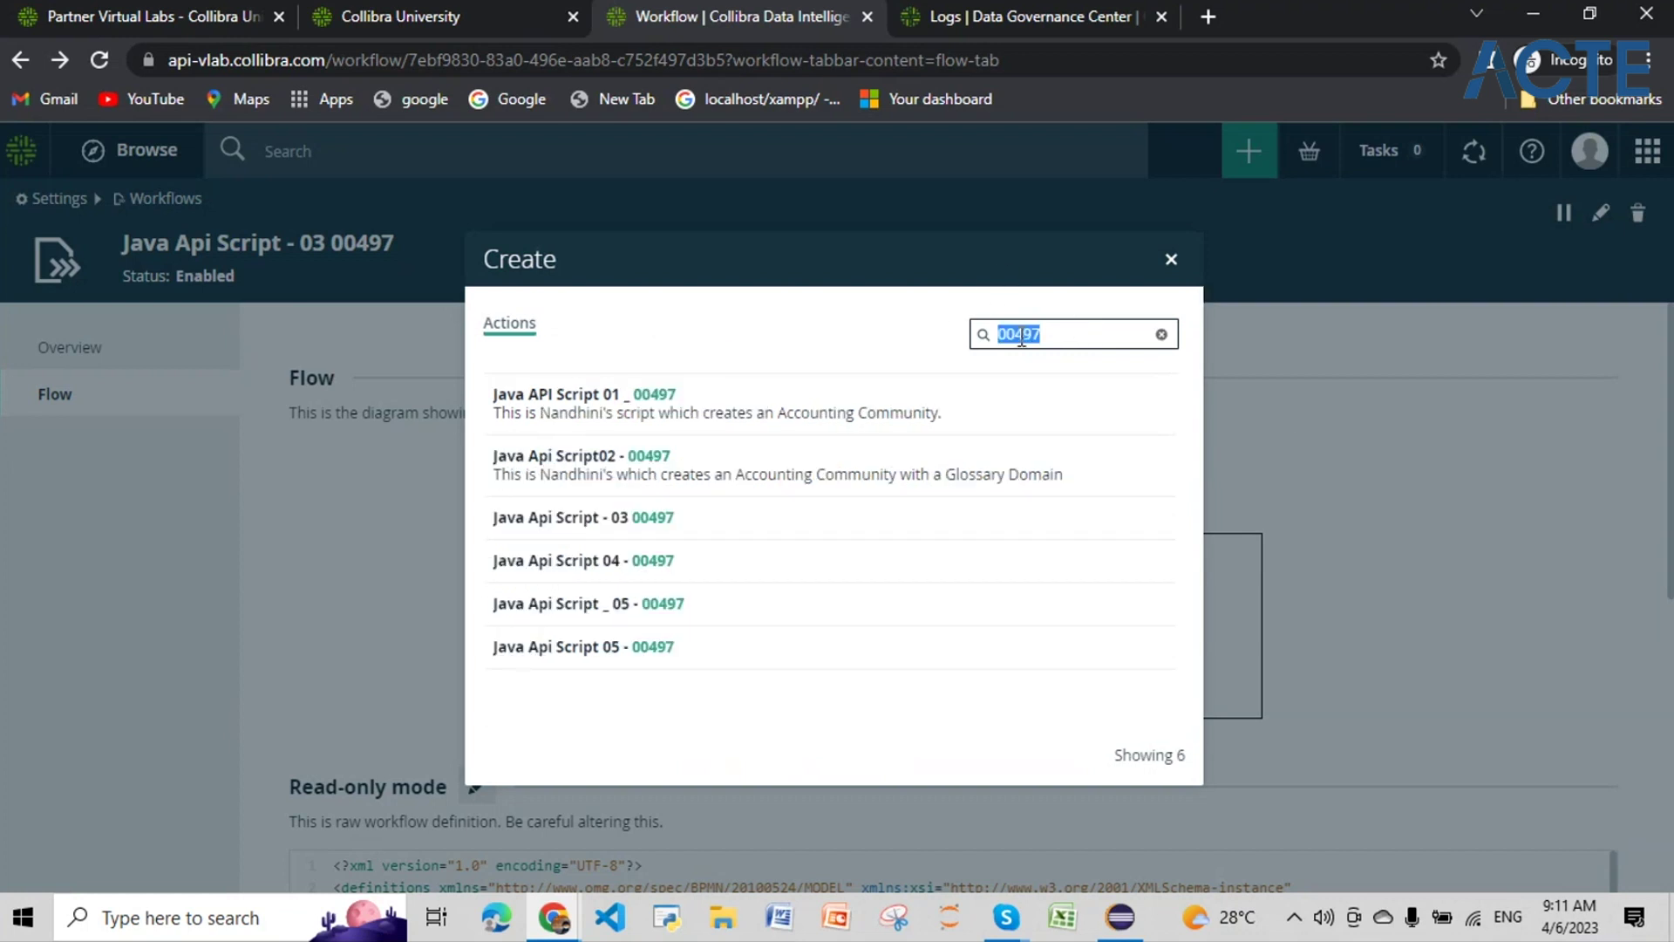
click(642, 520)
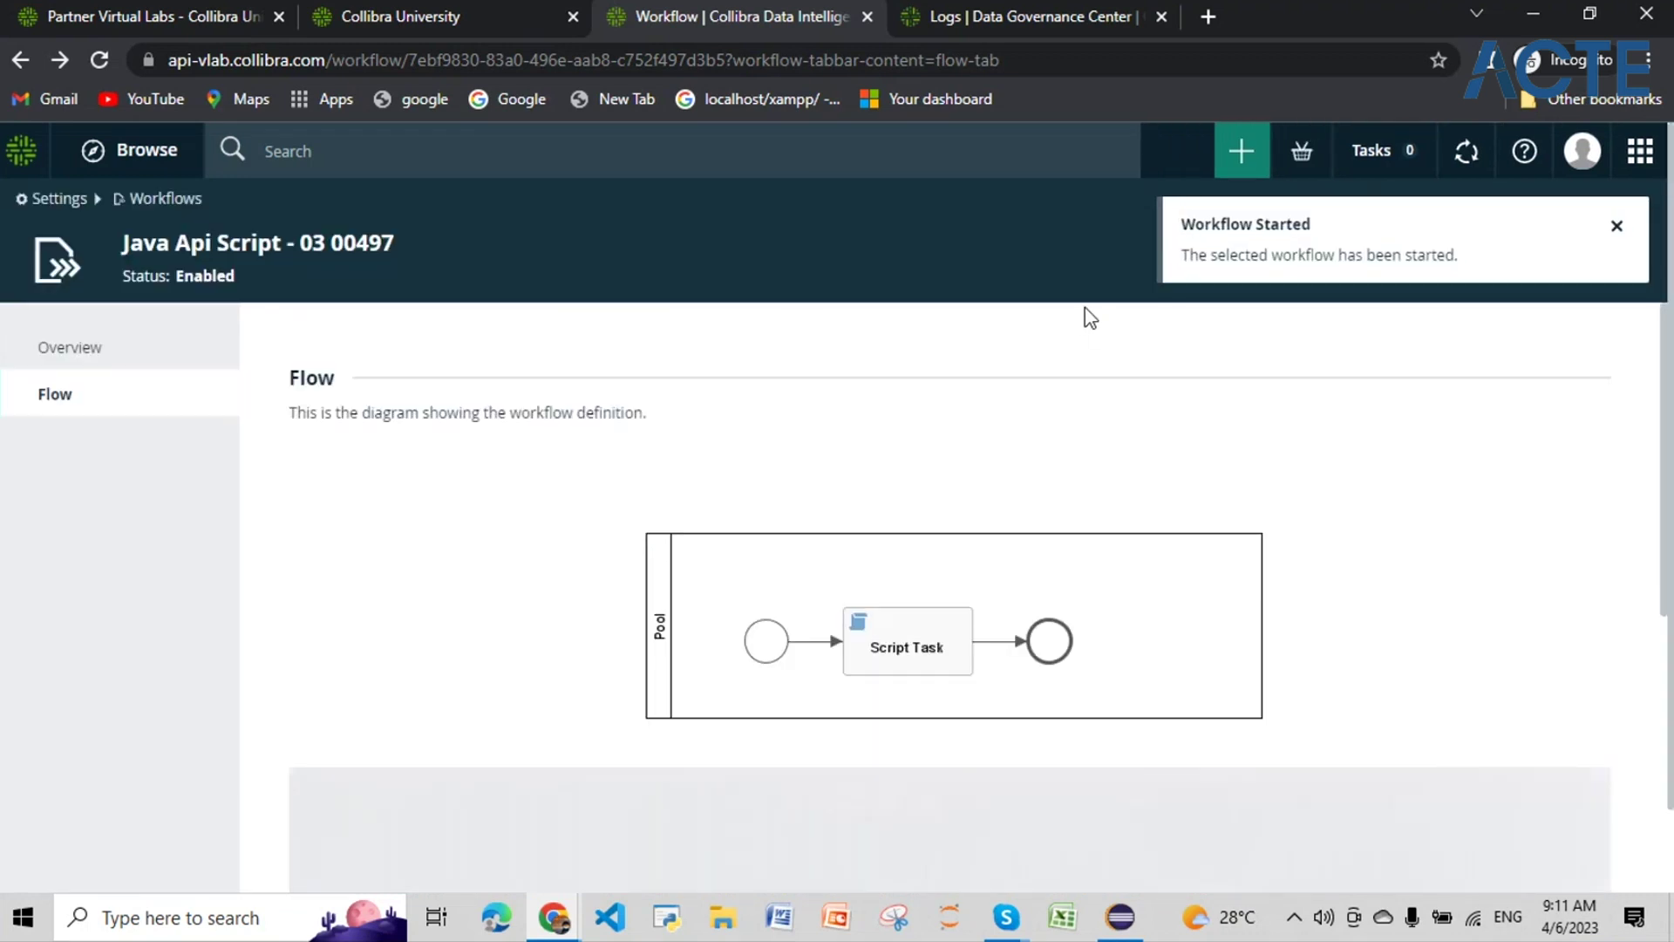
Step: Search for 00497_Accounting03_assetsbulk and open its 00497_Account Terms glossary
click(1617, 226)
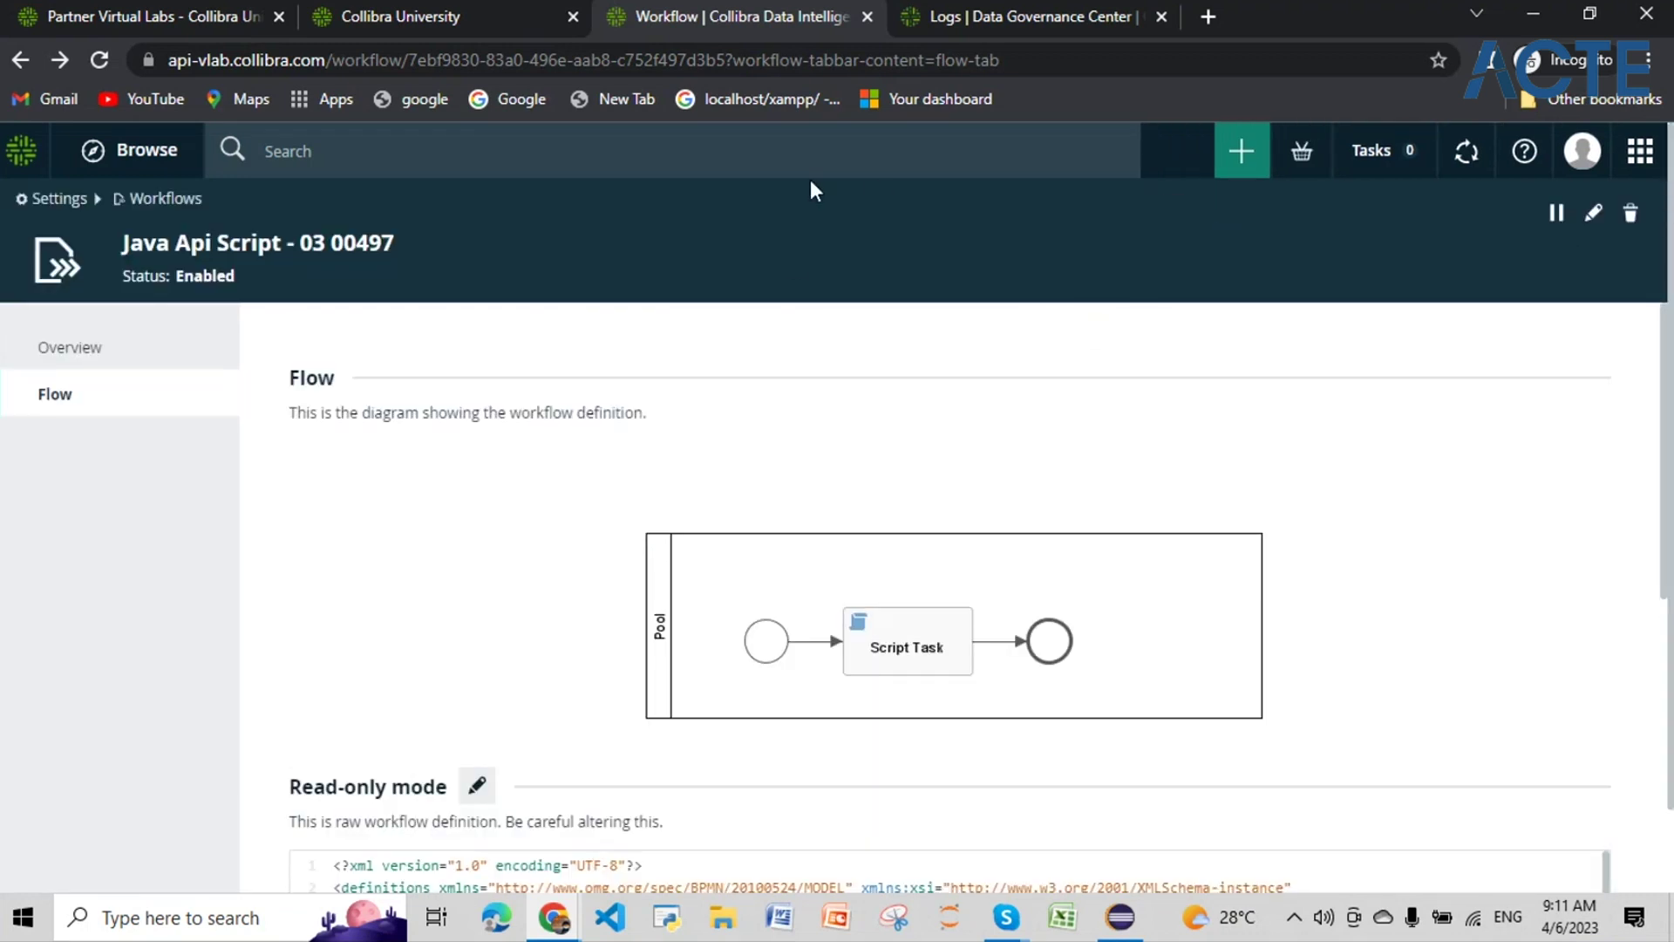
click(703, 153)
text(00497_Accounting03_assetsbulk)
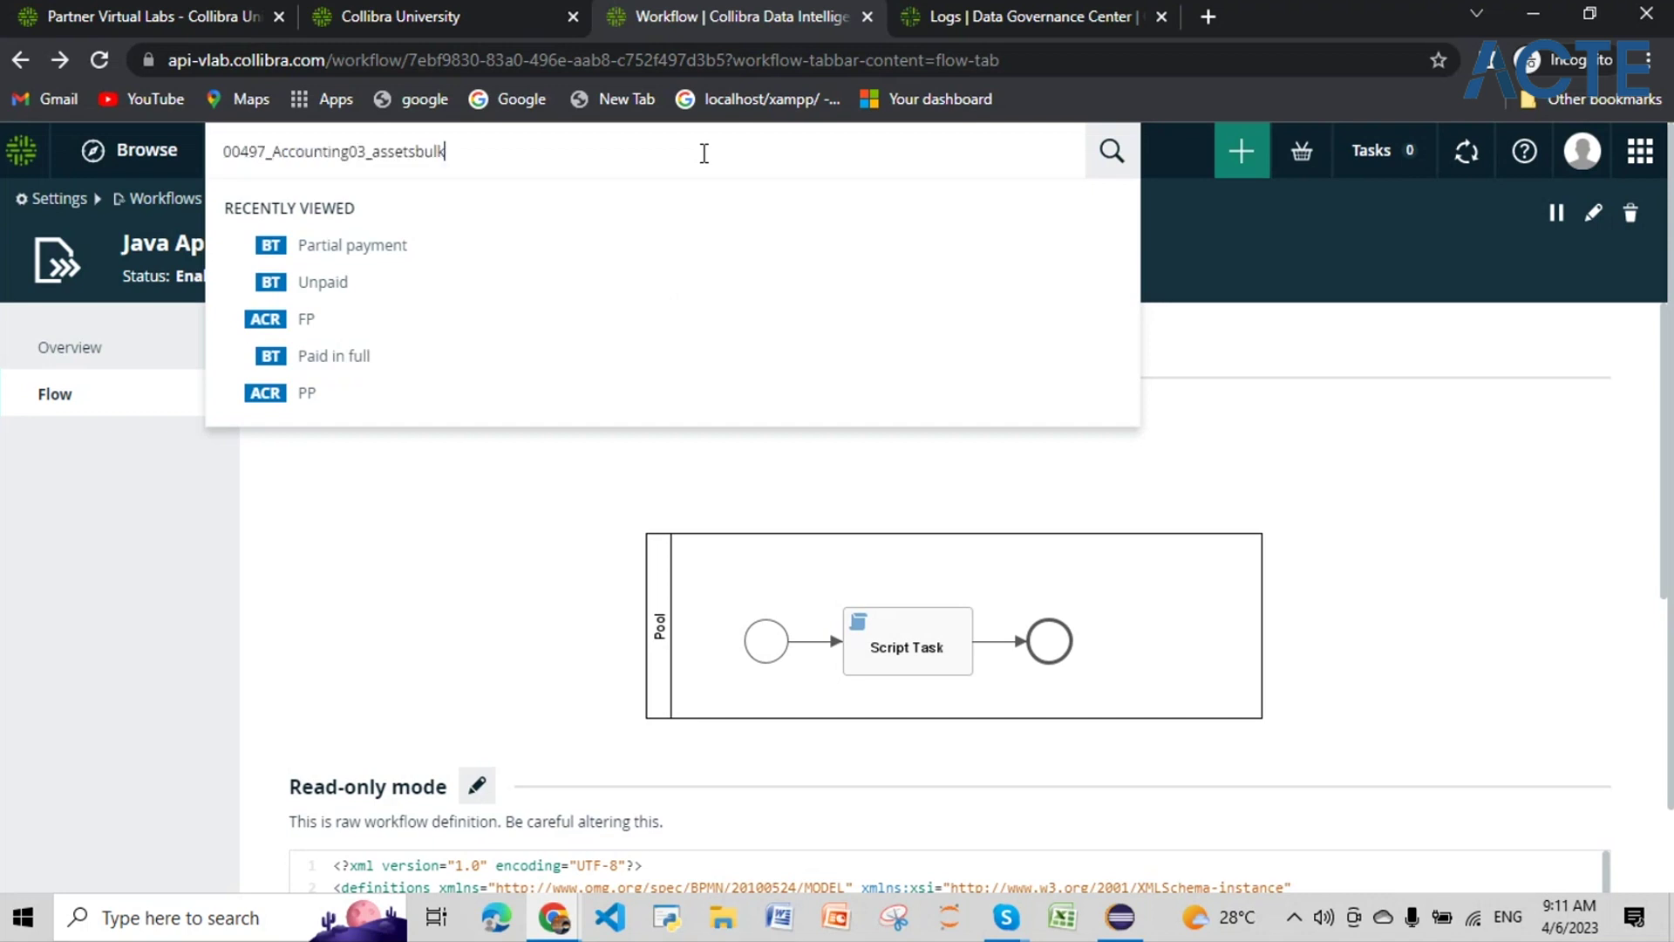
key(Return)
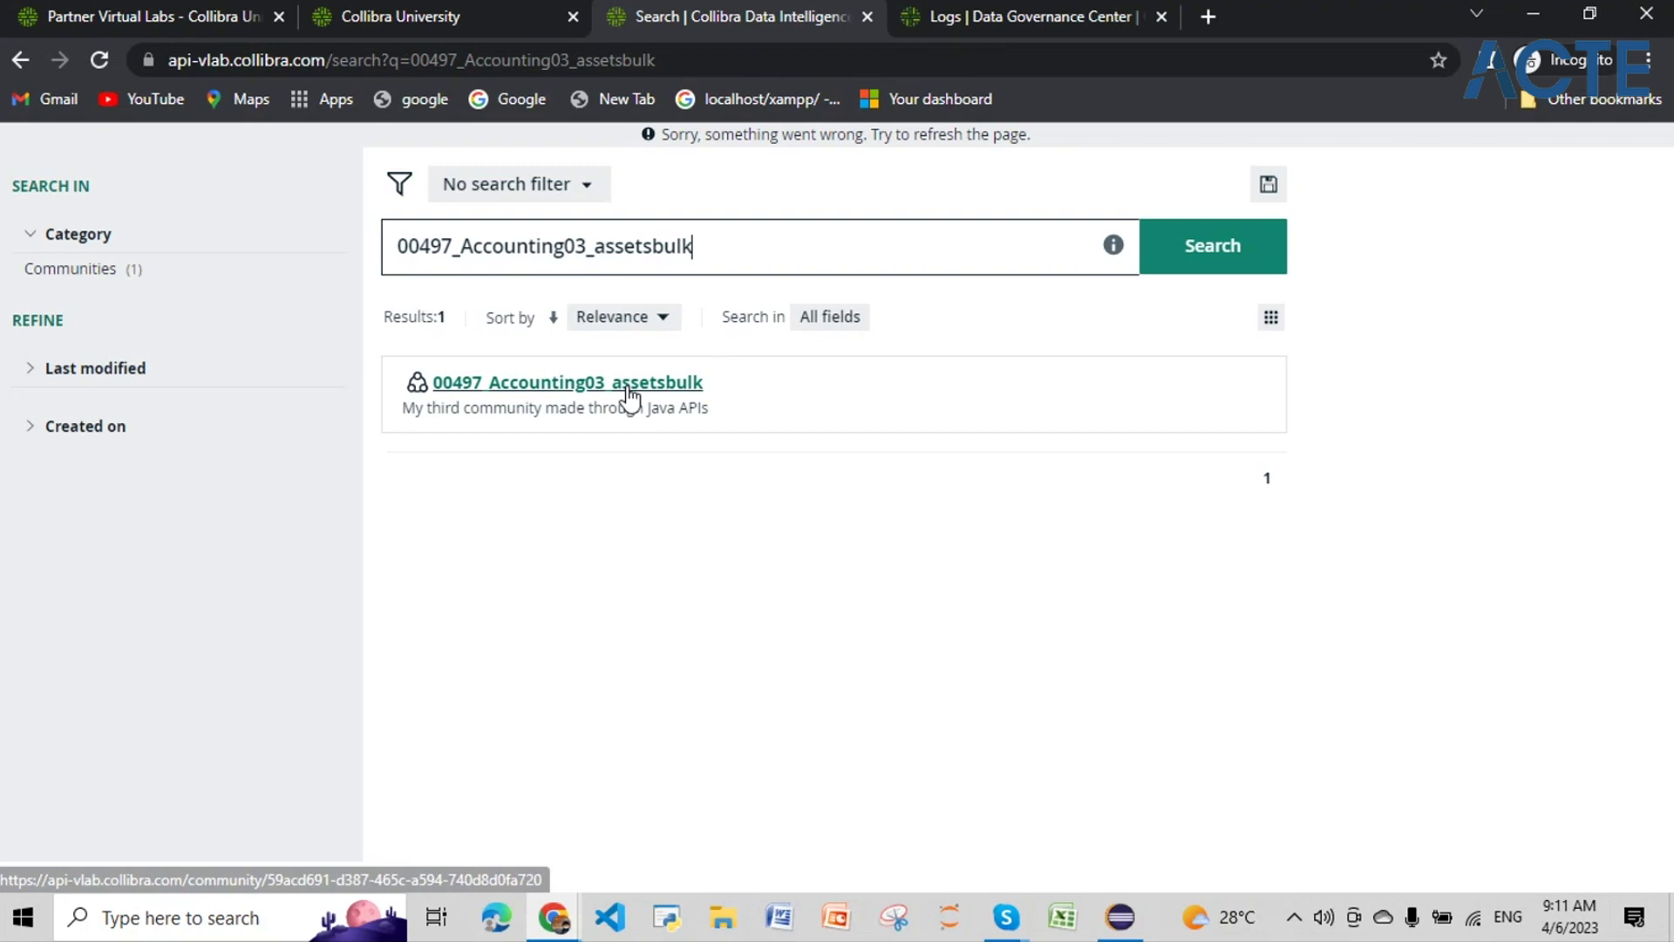
click(626, 385)
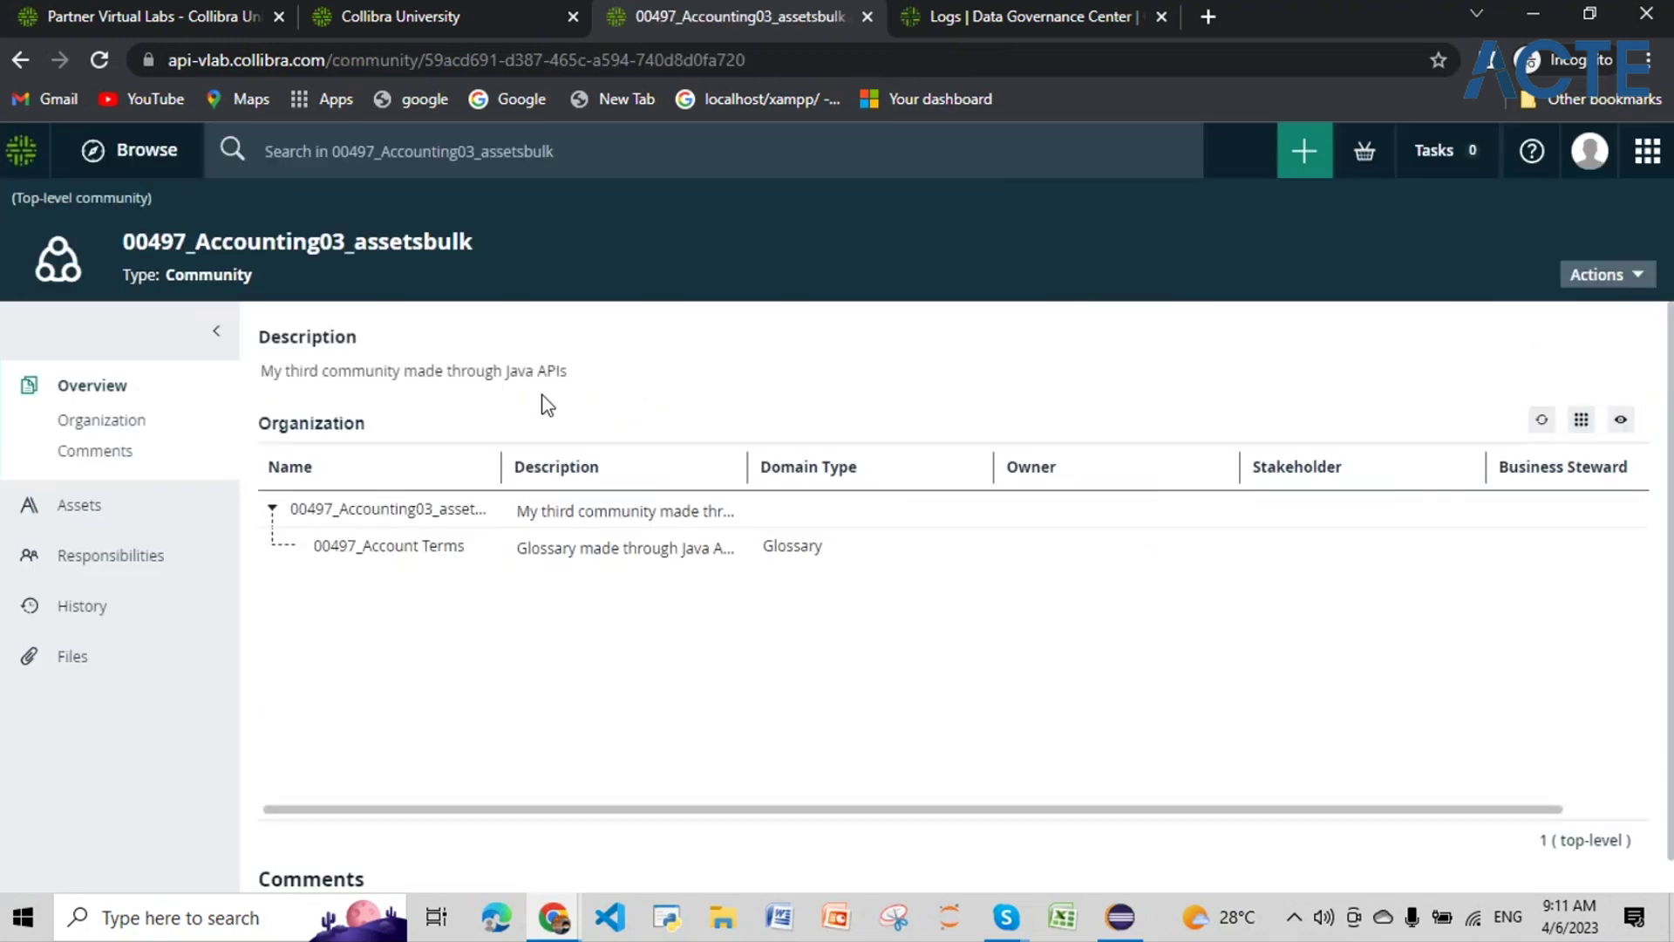
click(352, 549)
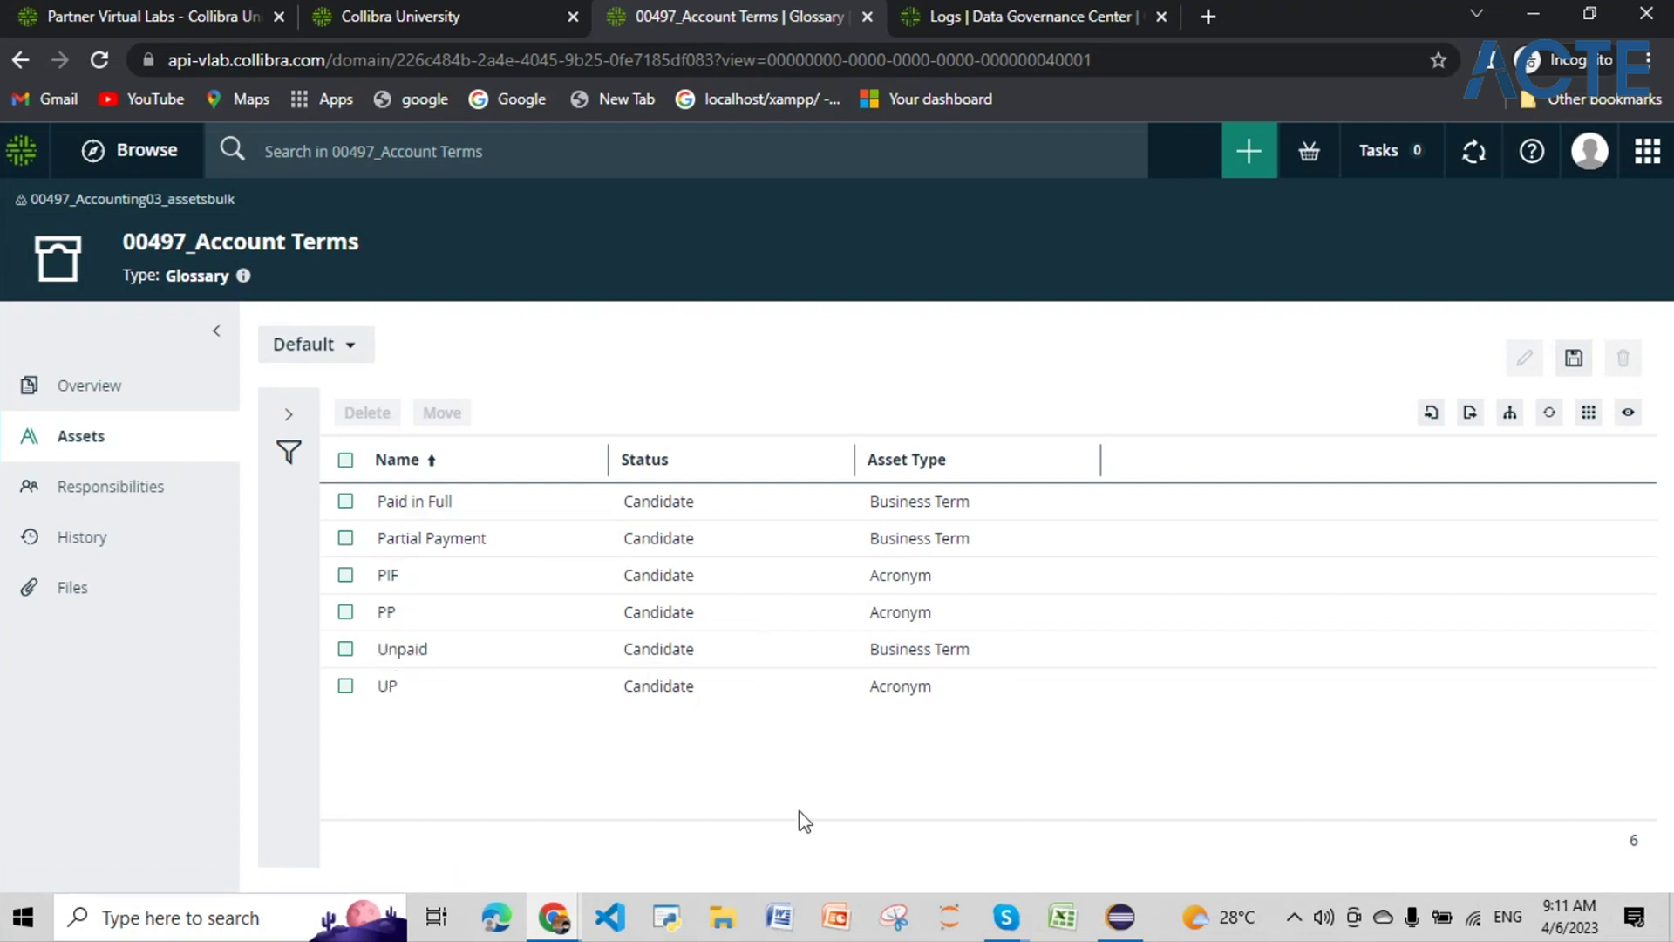
Step: Switch over to the Eclipse IDE window
click(1133, 933)
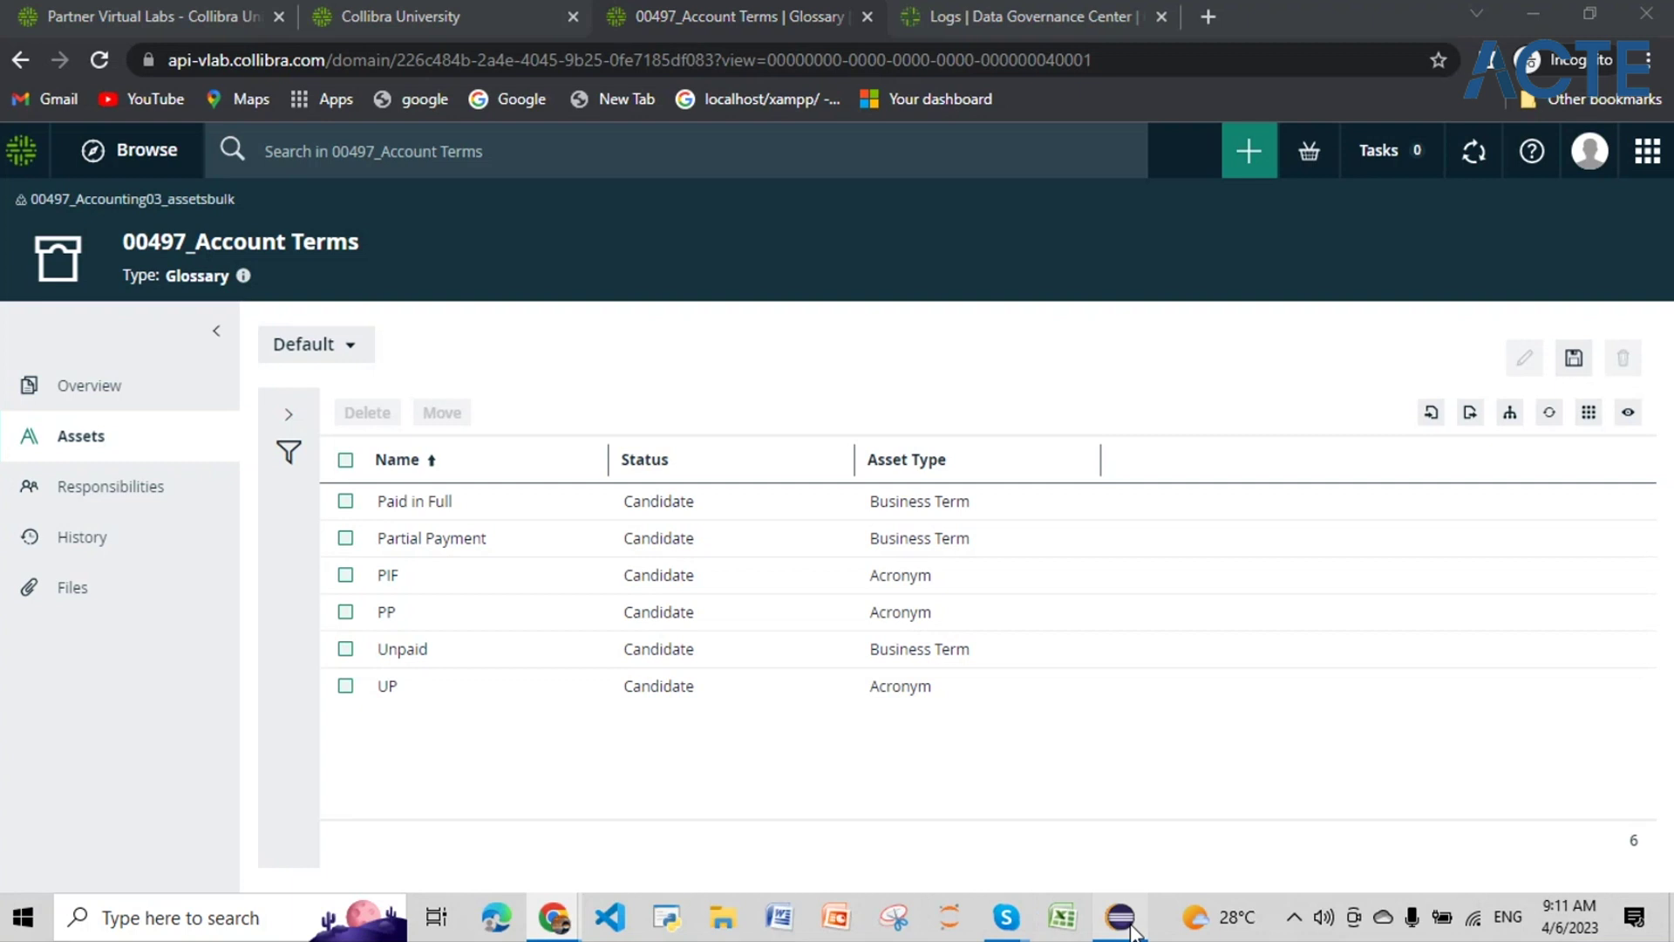
click(1122, 920)
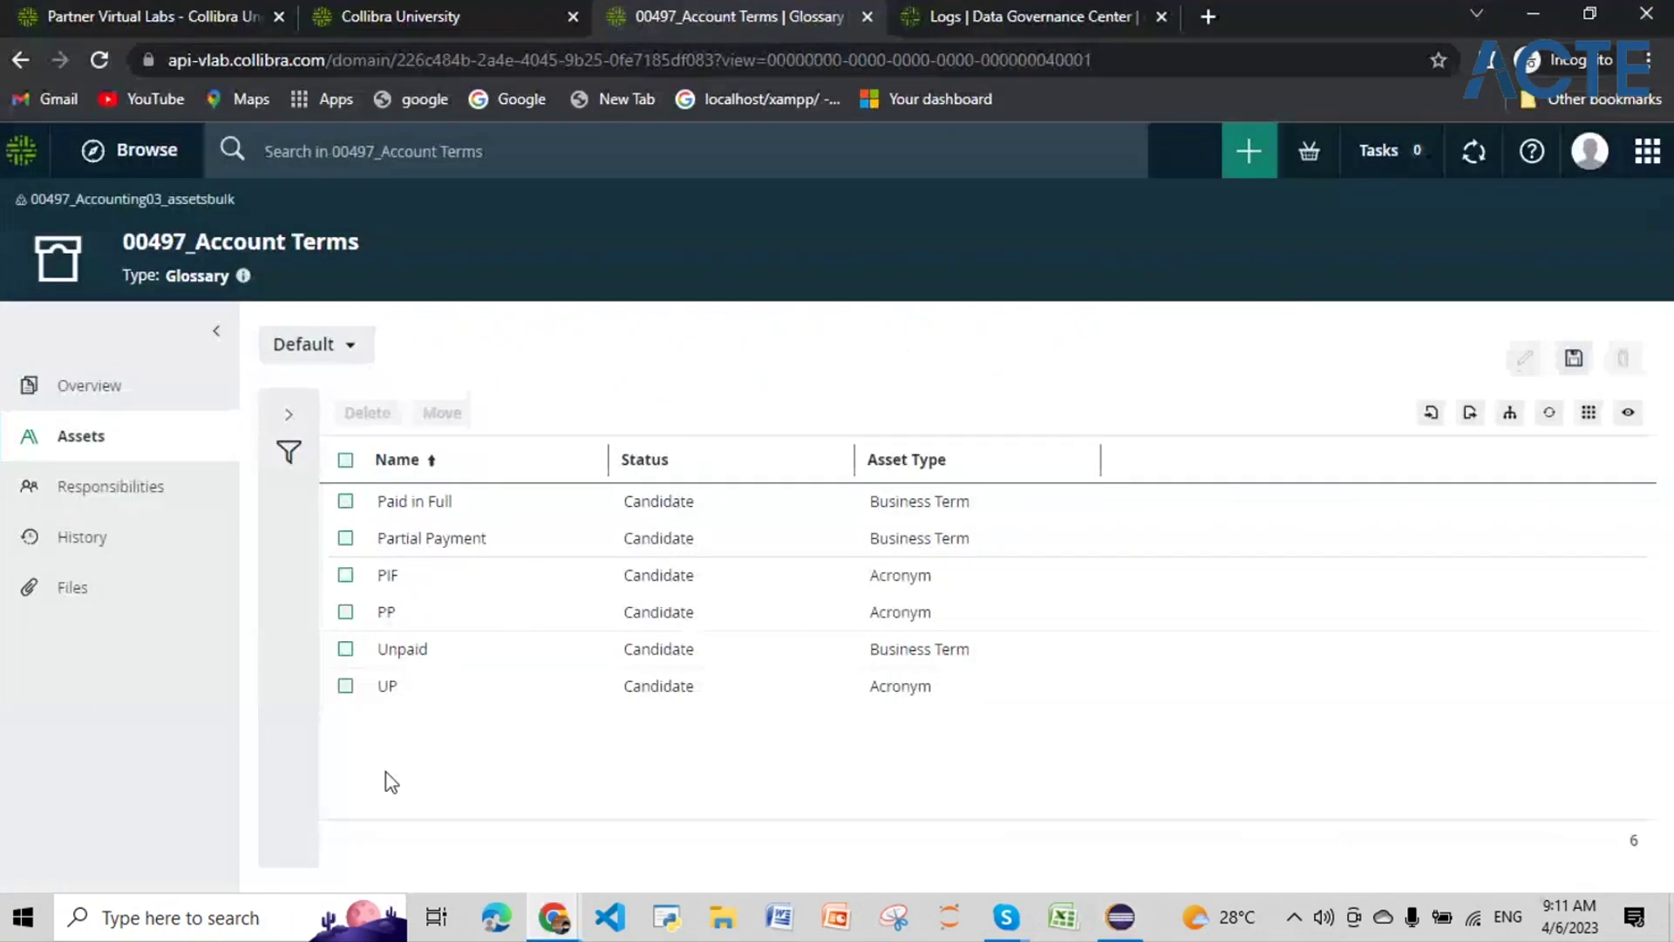
click(1120, 922)
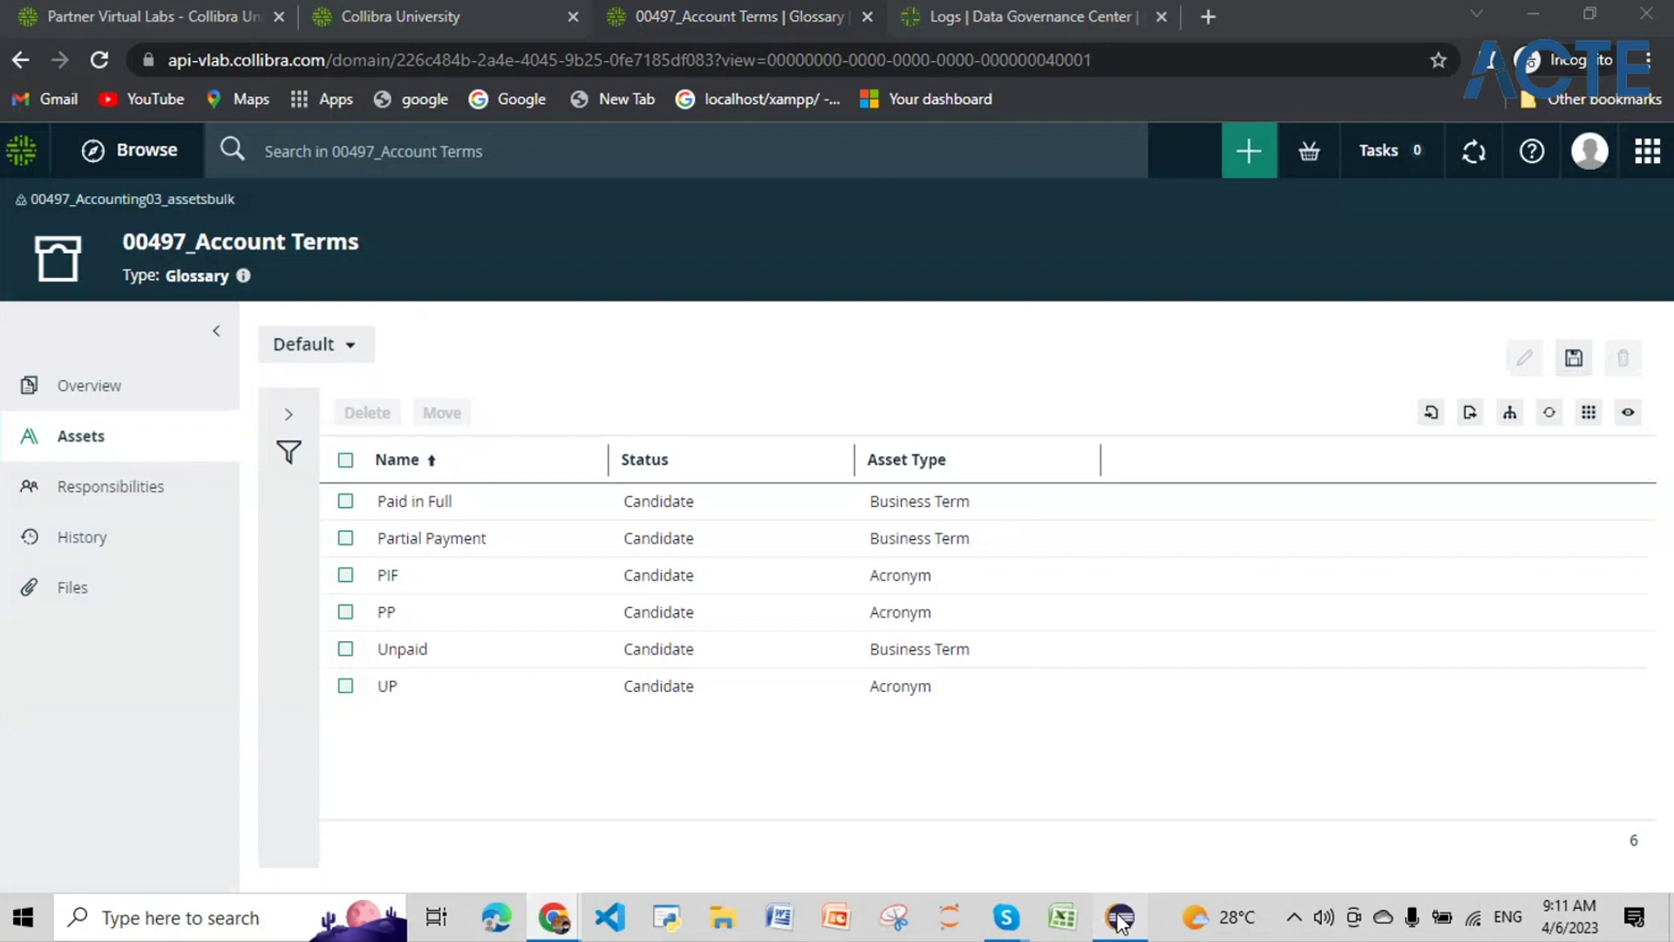
Step: Open java_api_script04_zz.bpmn, select its Script Task and select the whole Main config script
click(1122, 922)
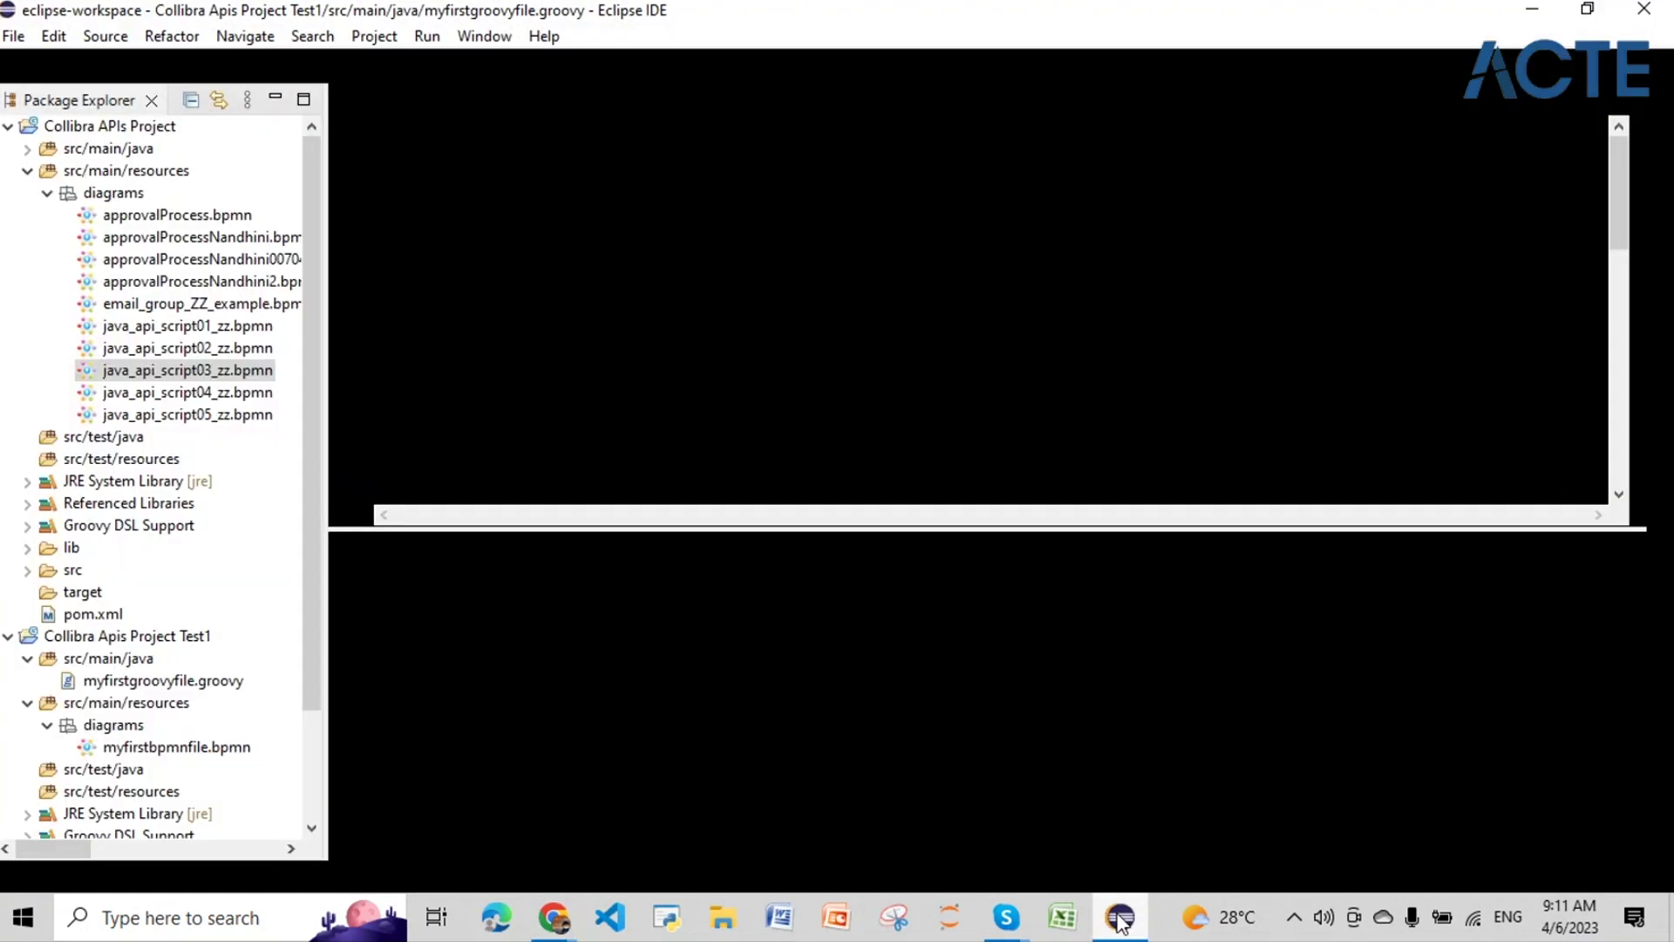
right_click(251, 393)
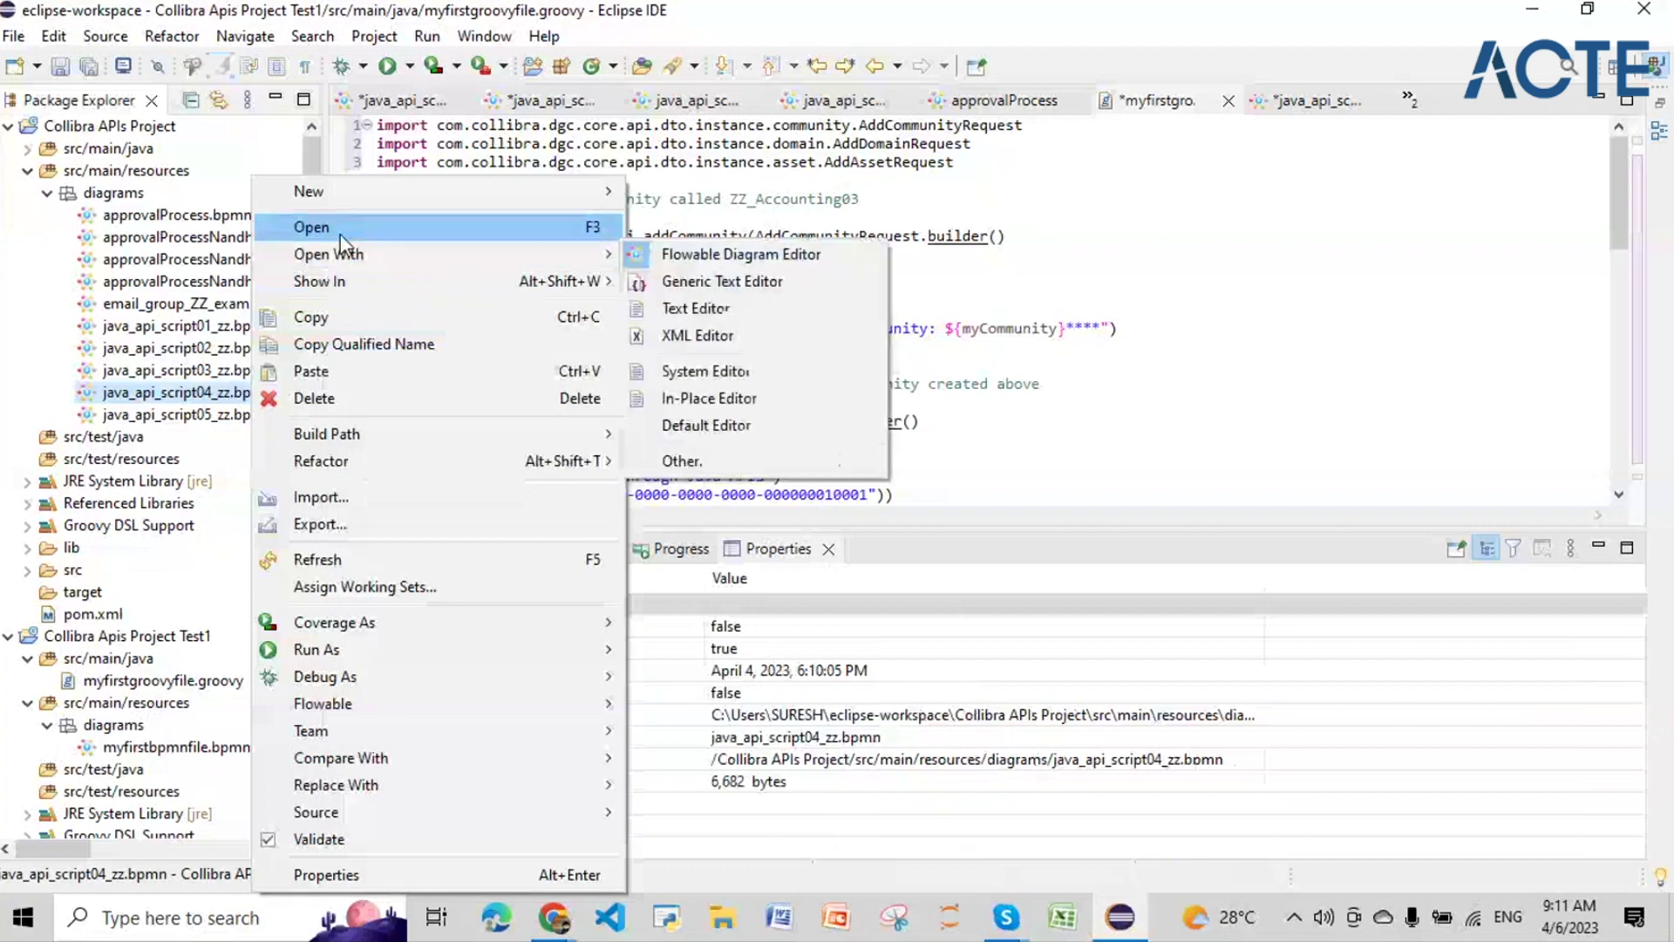
click(341, 229)
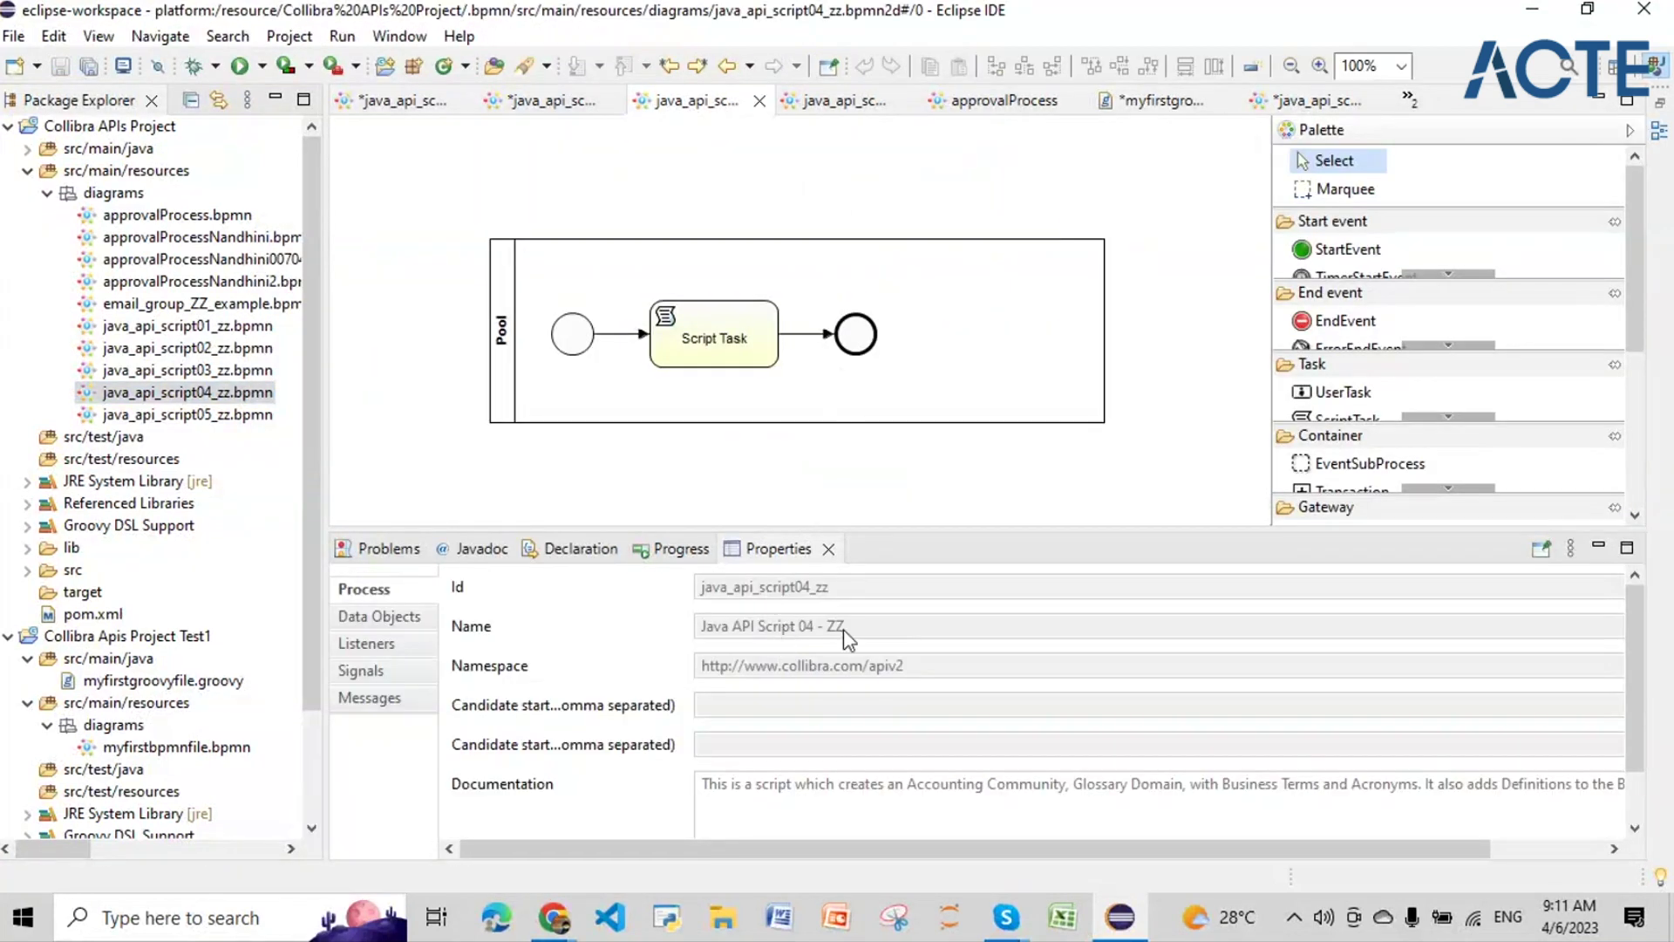
click(711, 349)
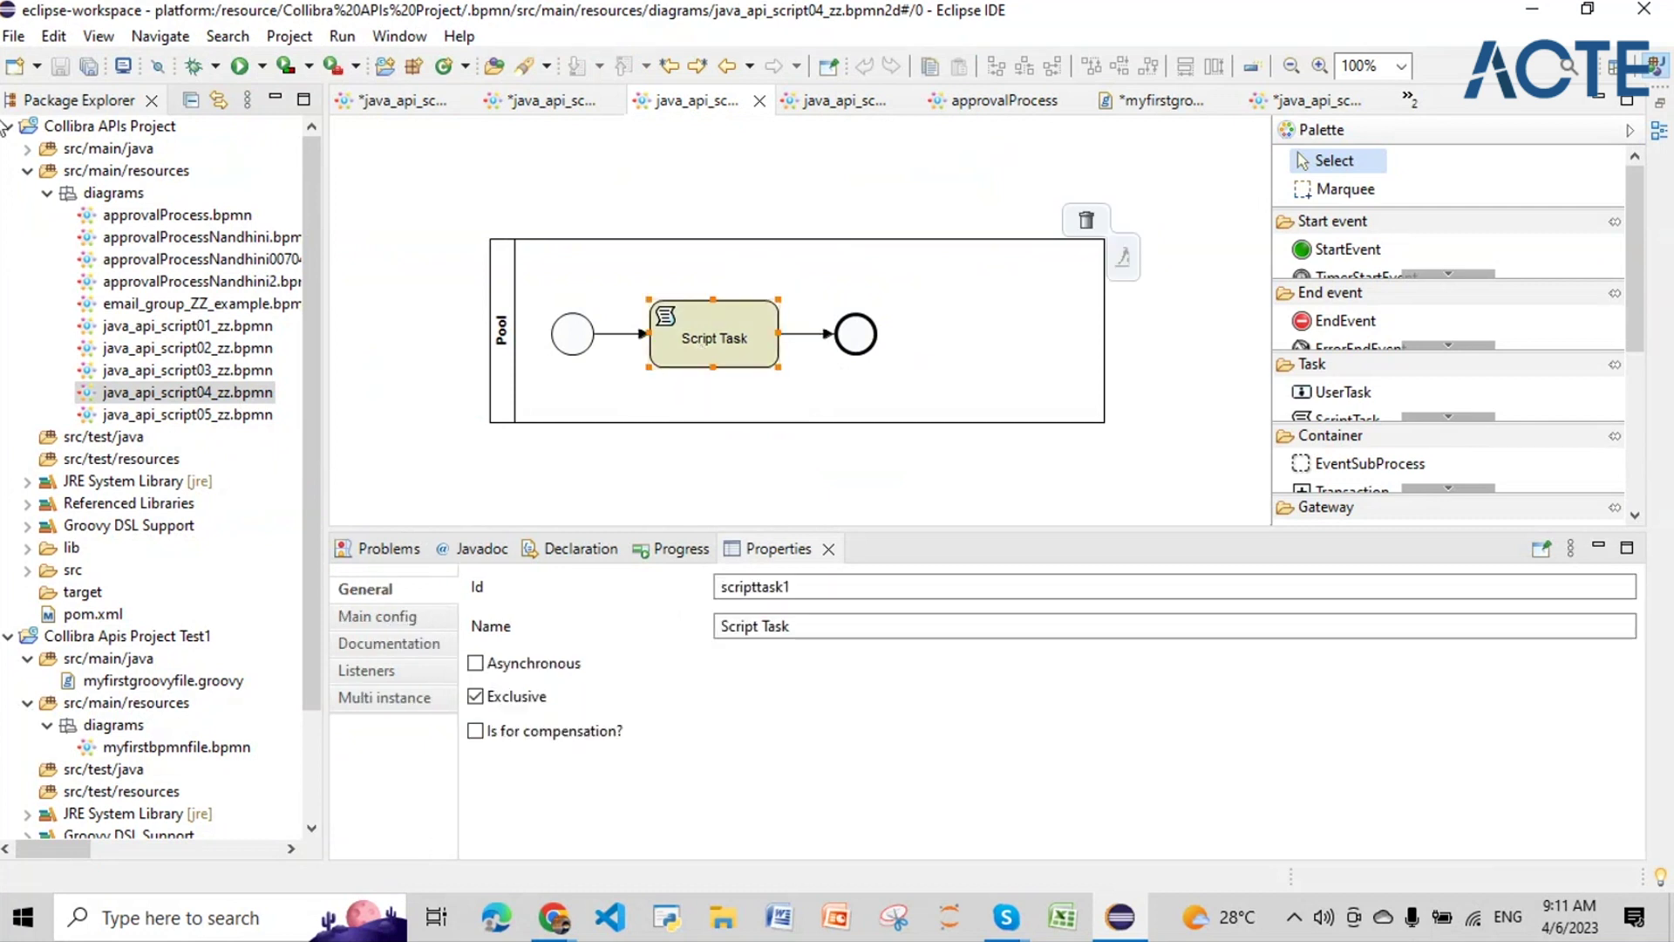
click(380, 617)
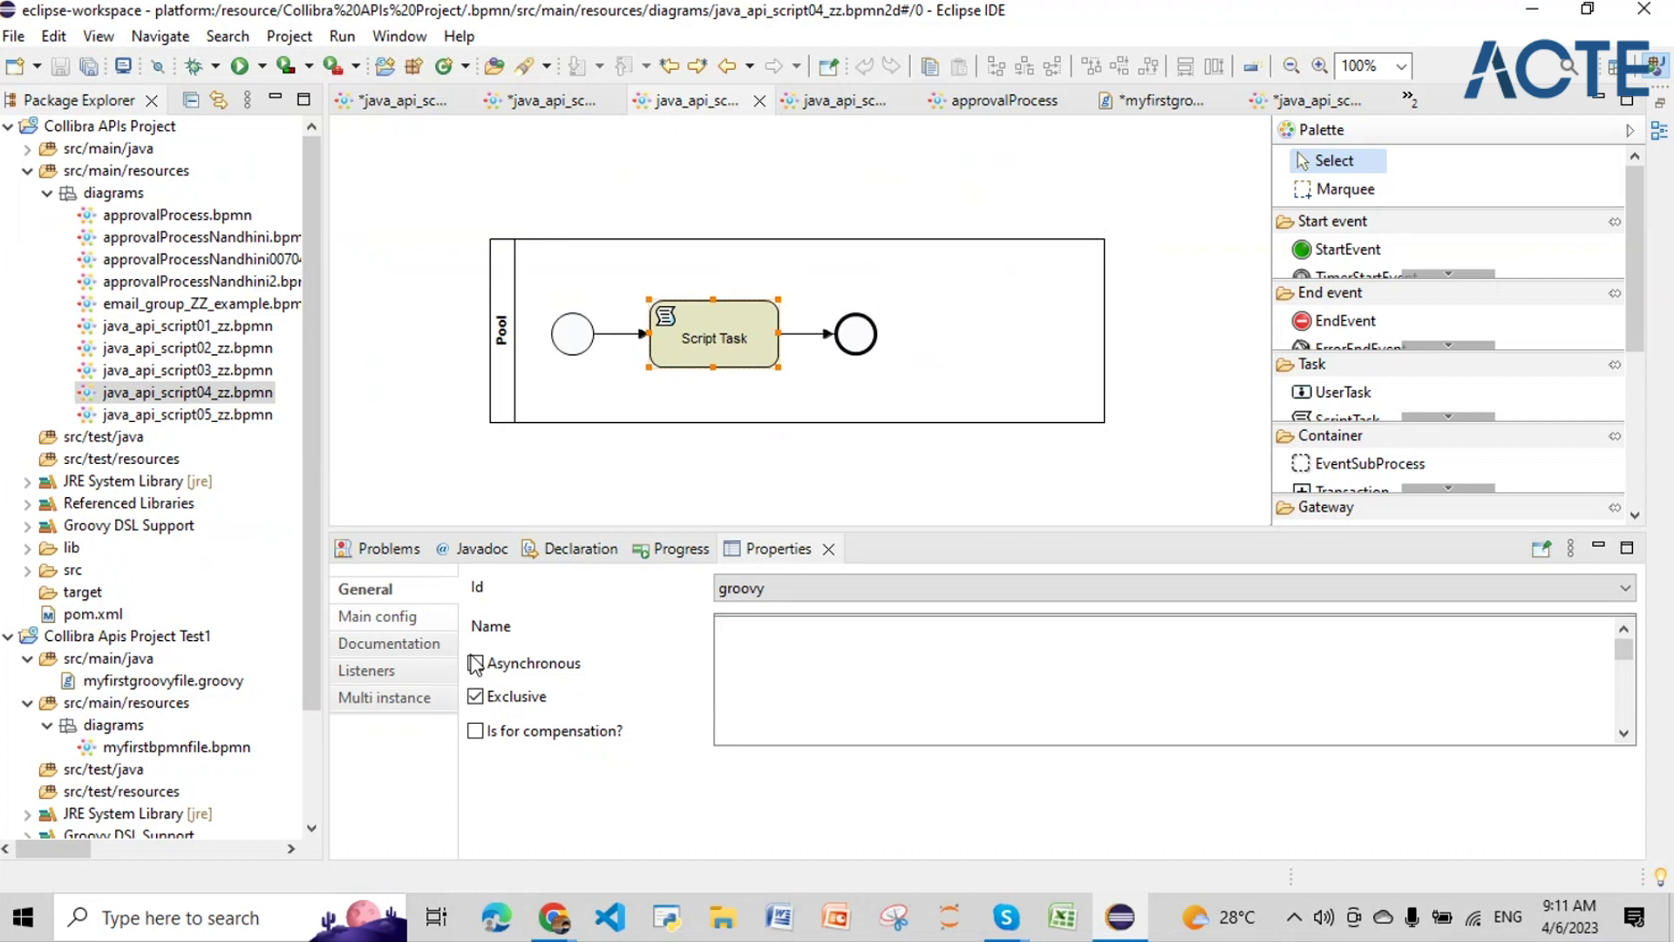
key(ctrl+a)
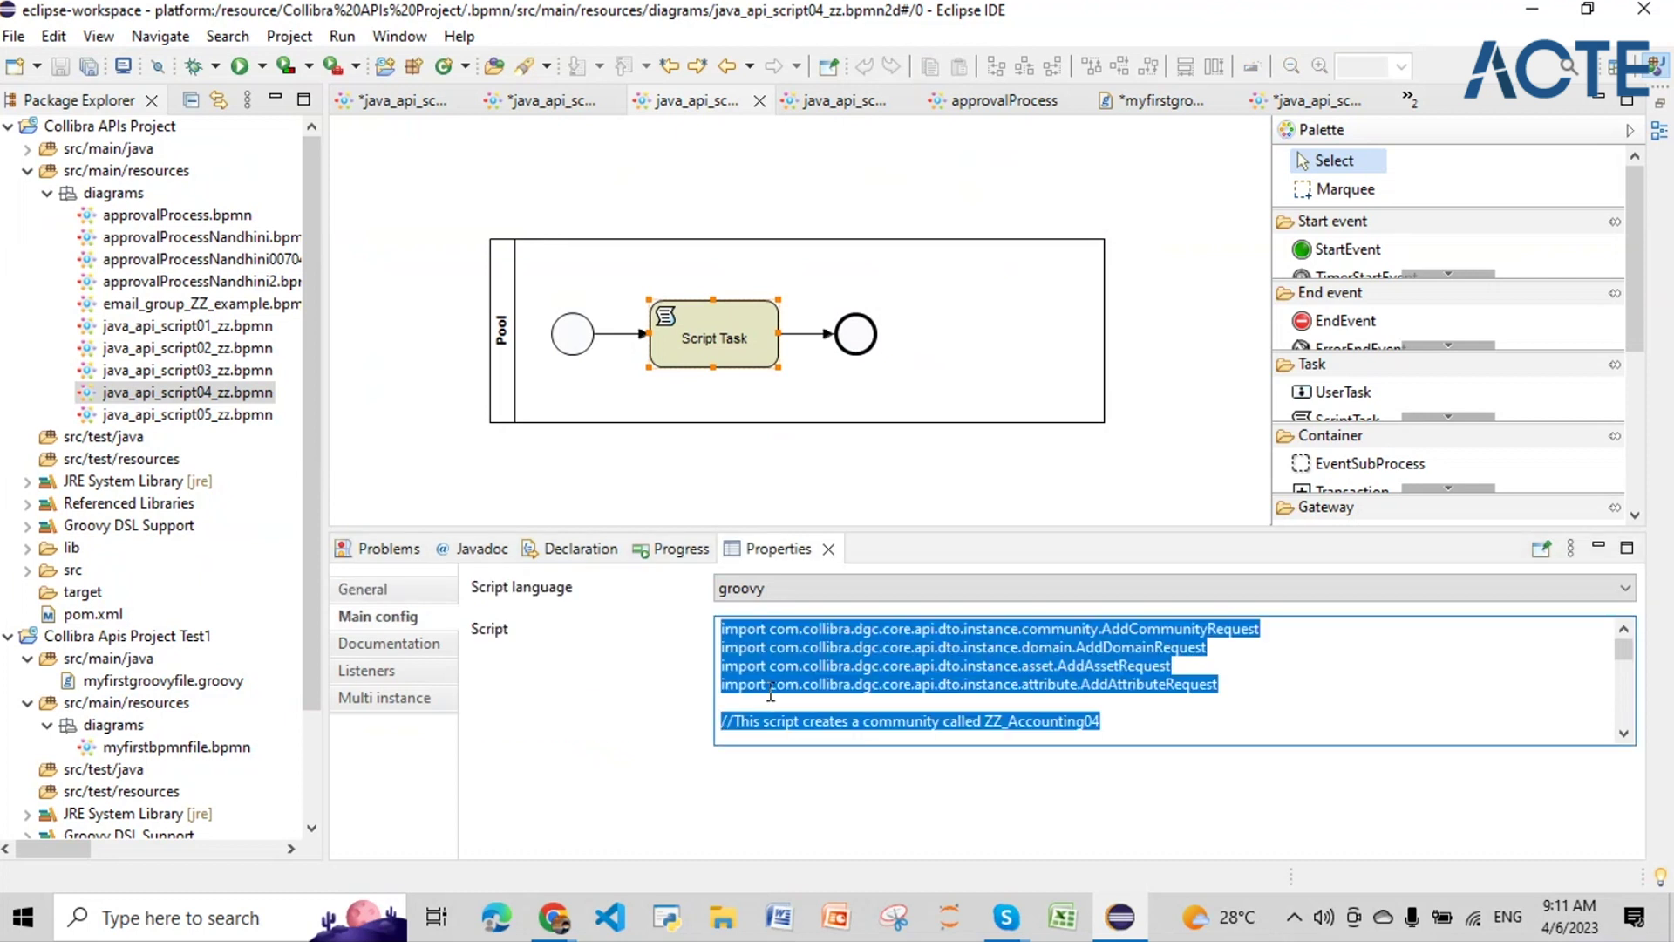
Step: Replace all code in myfirstgroovyfile.groovy with the copied workflow script
click(1167, 100)
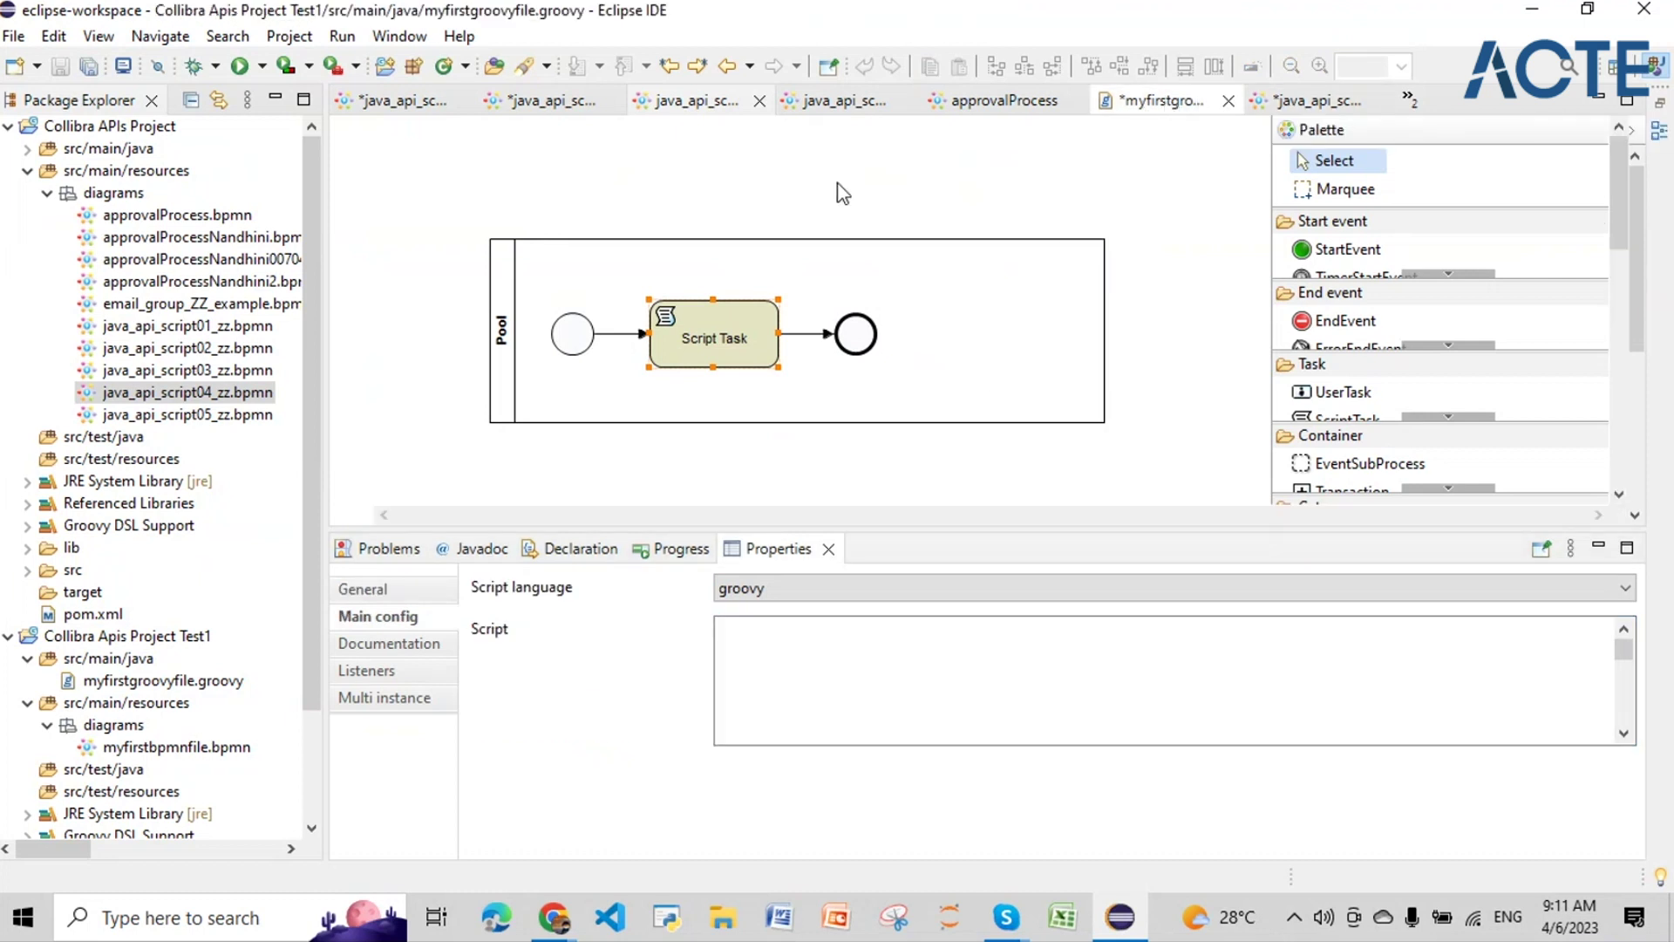
click(718, 221)
key(ctrl+a)
key(Delete)
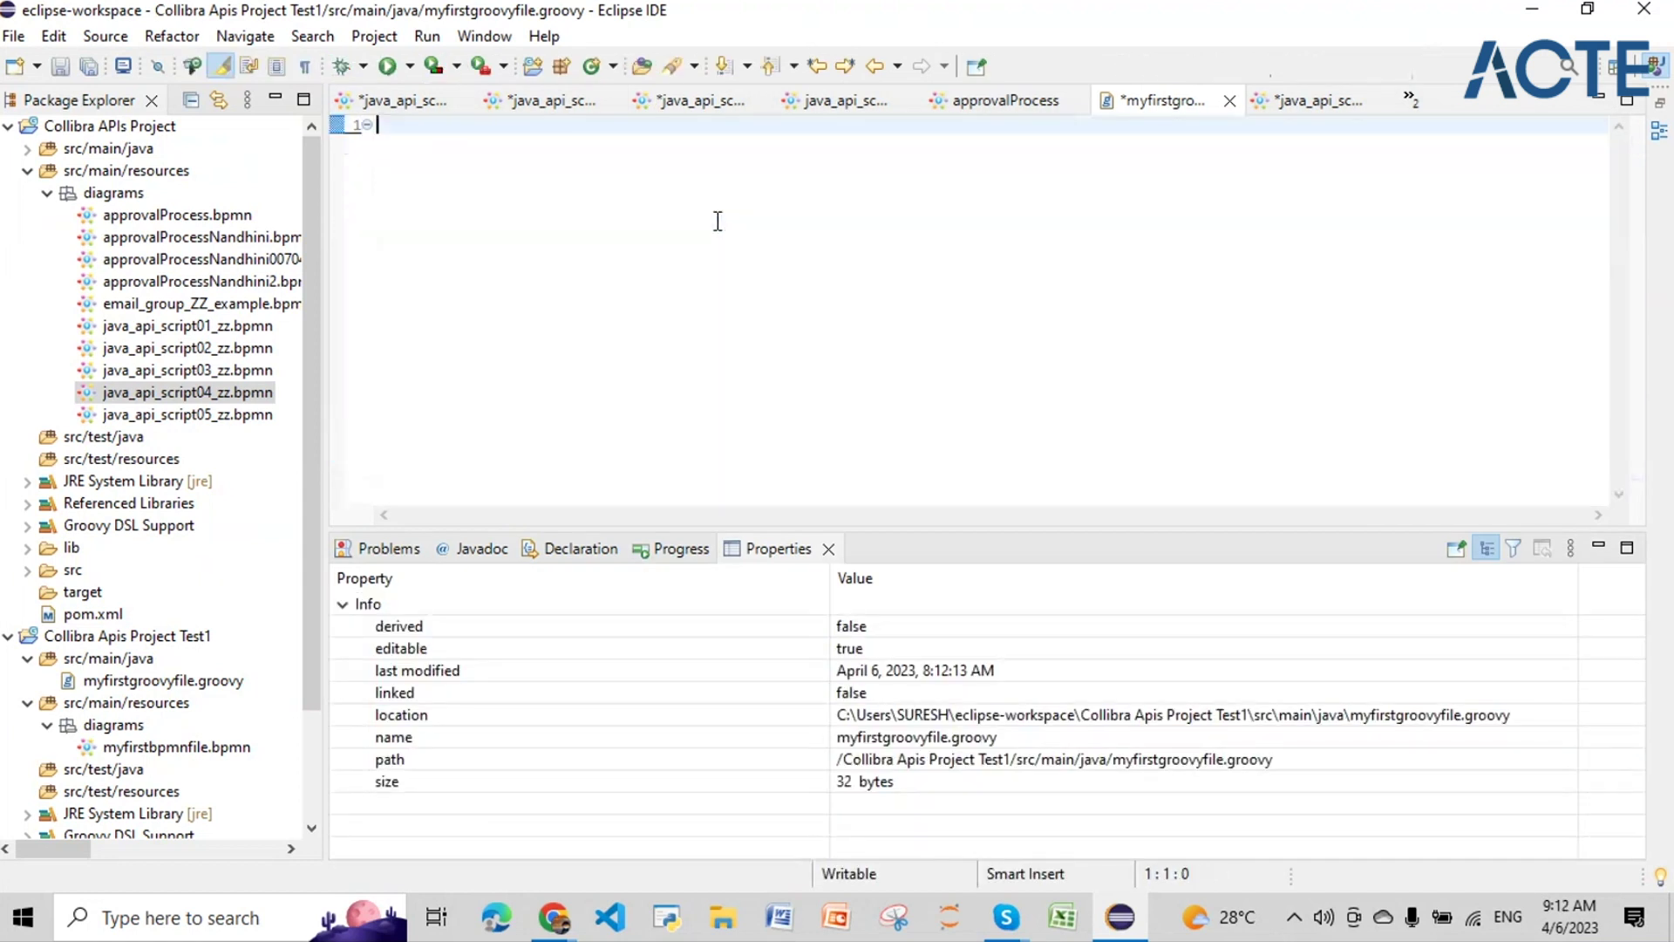
key(ctrl+v)
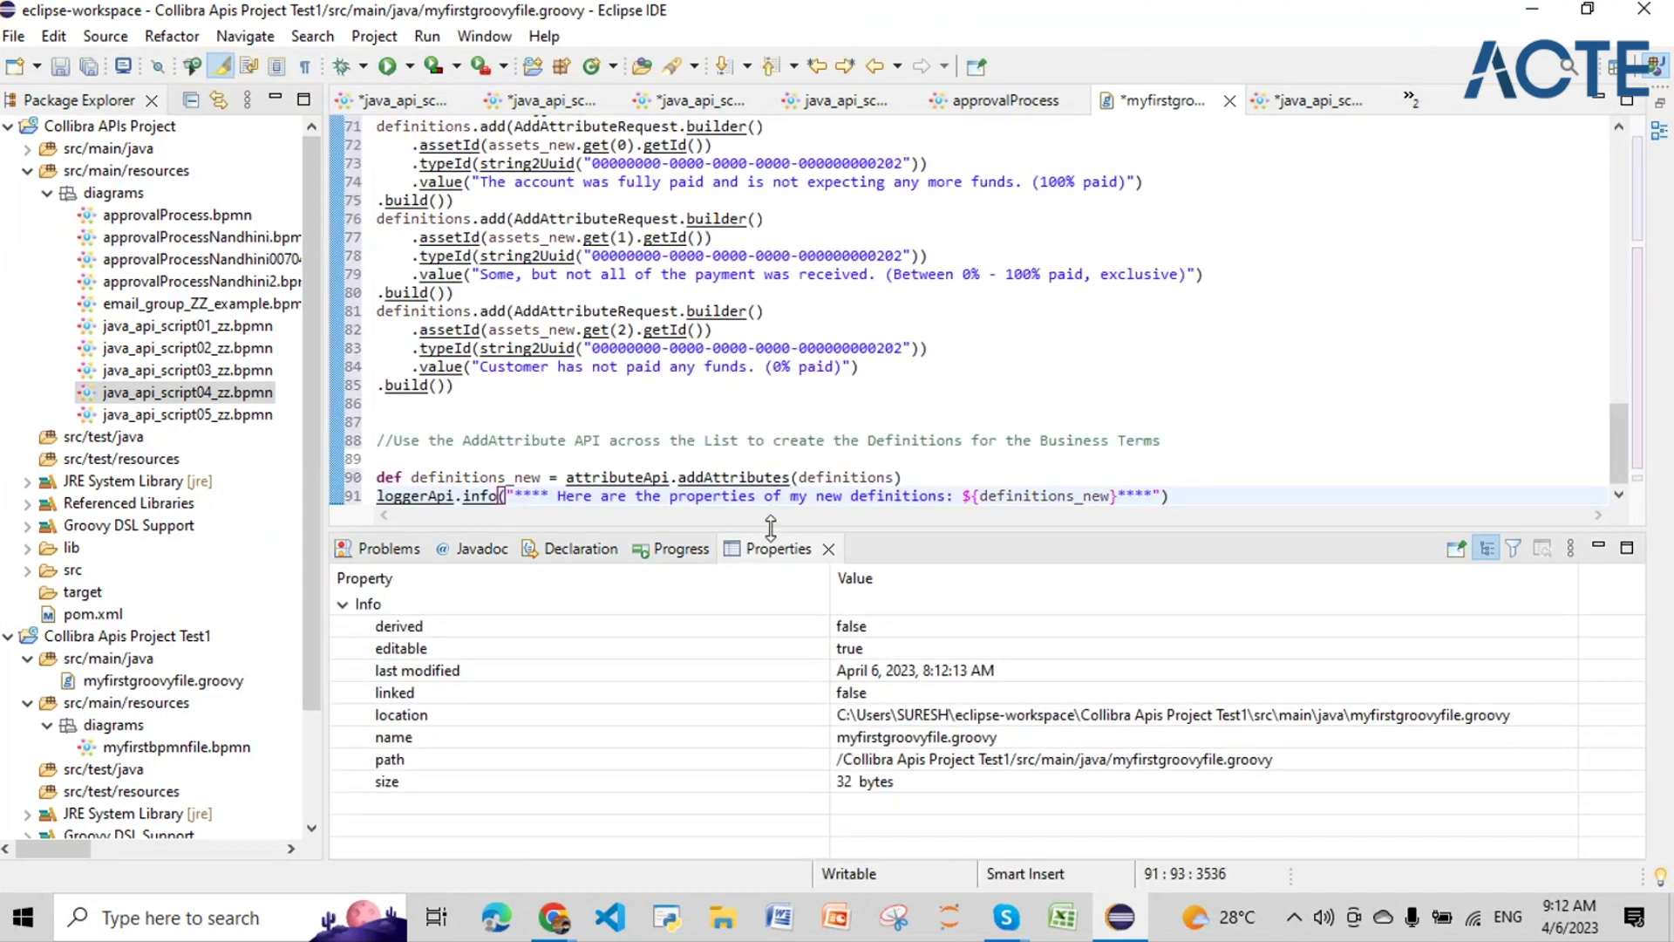
Step: Enlarge the editor and review the imports and the community-creation code on lines 8–13
drag(771, 527, 1393, 672)
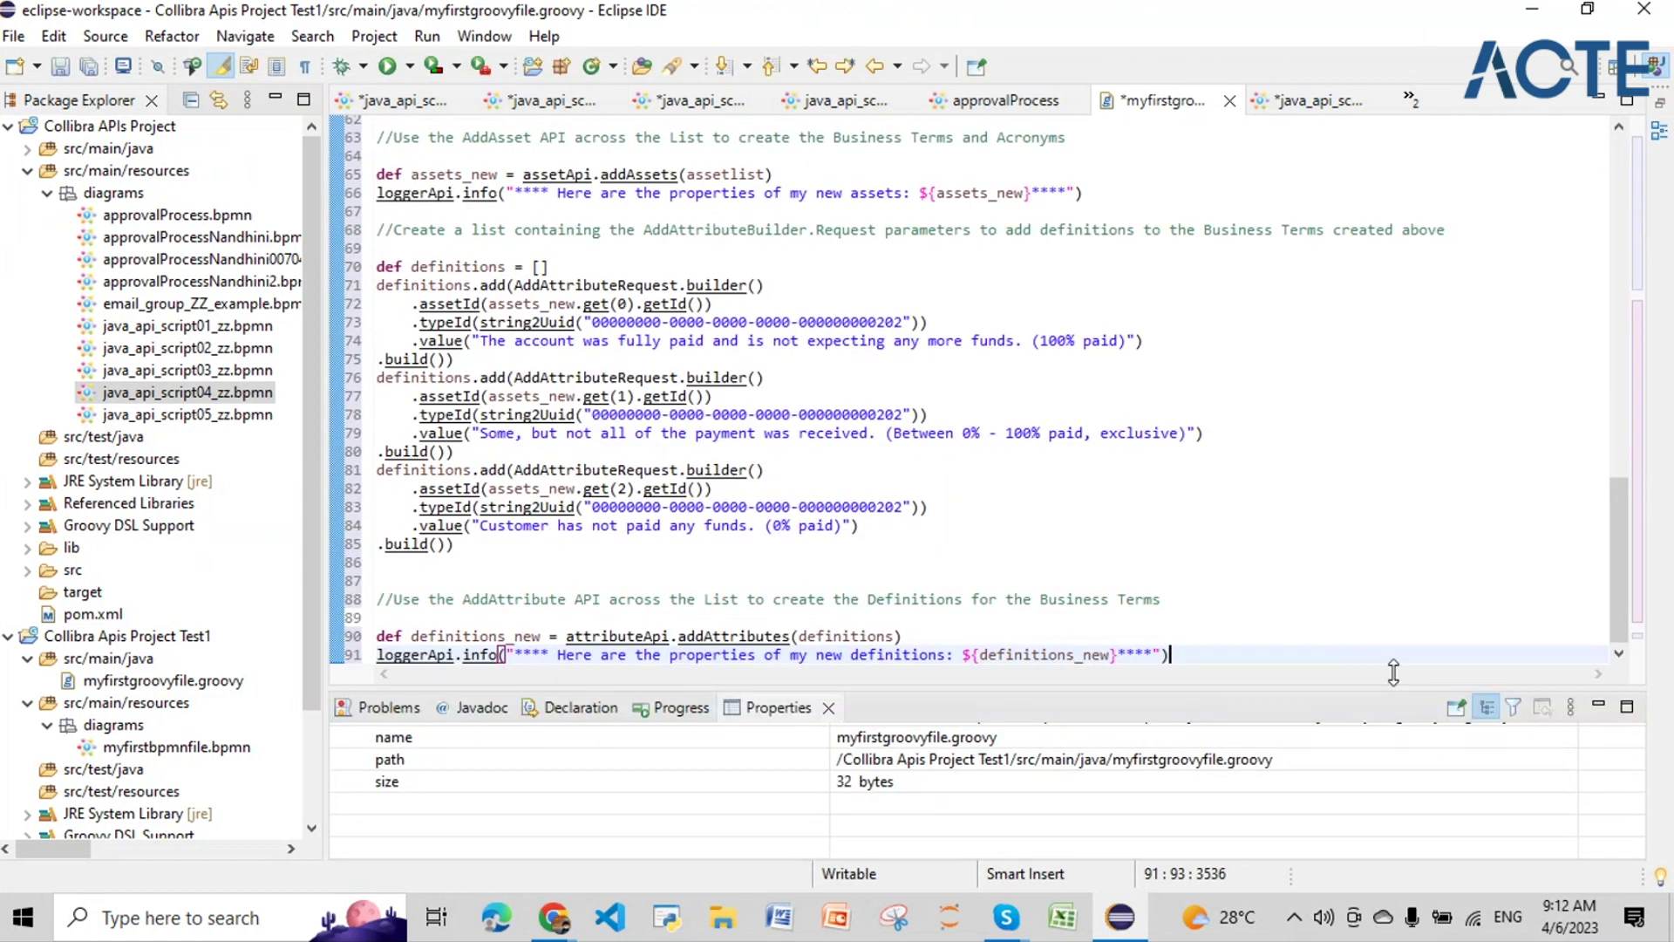
scroll(1134, 393, up, 20)
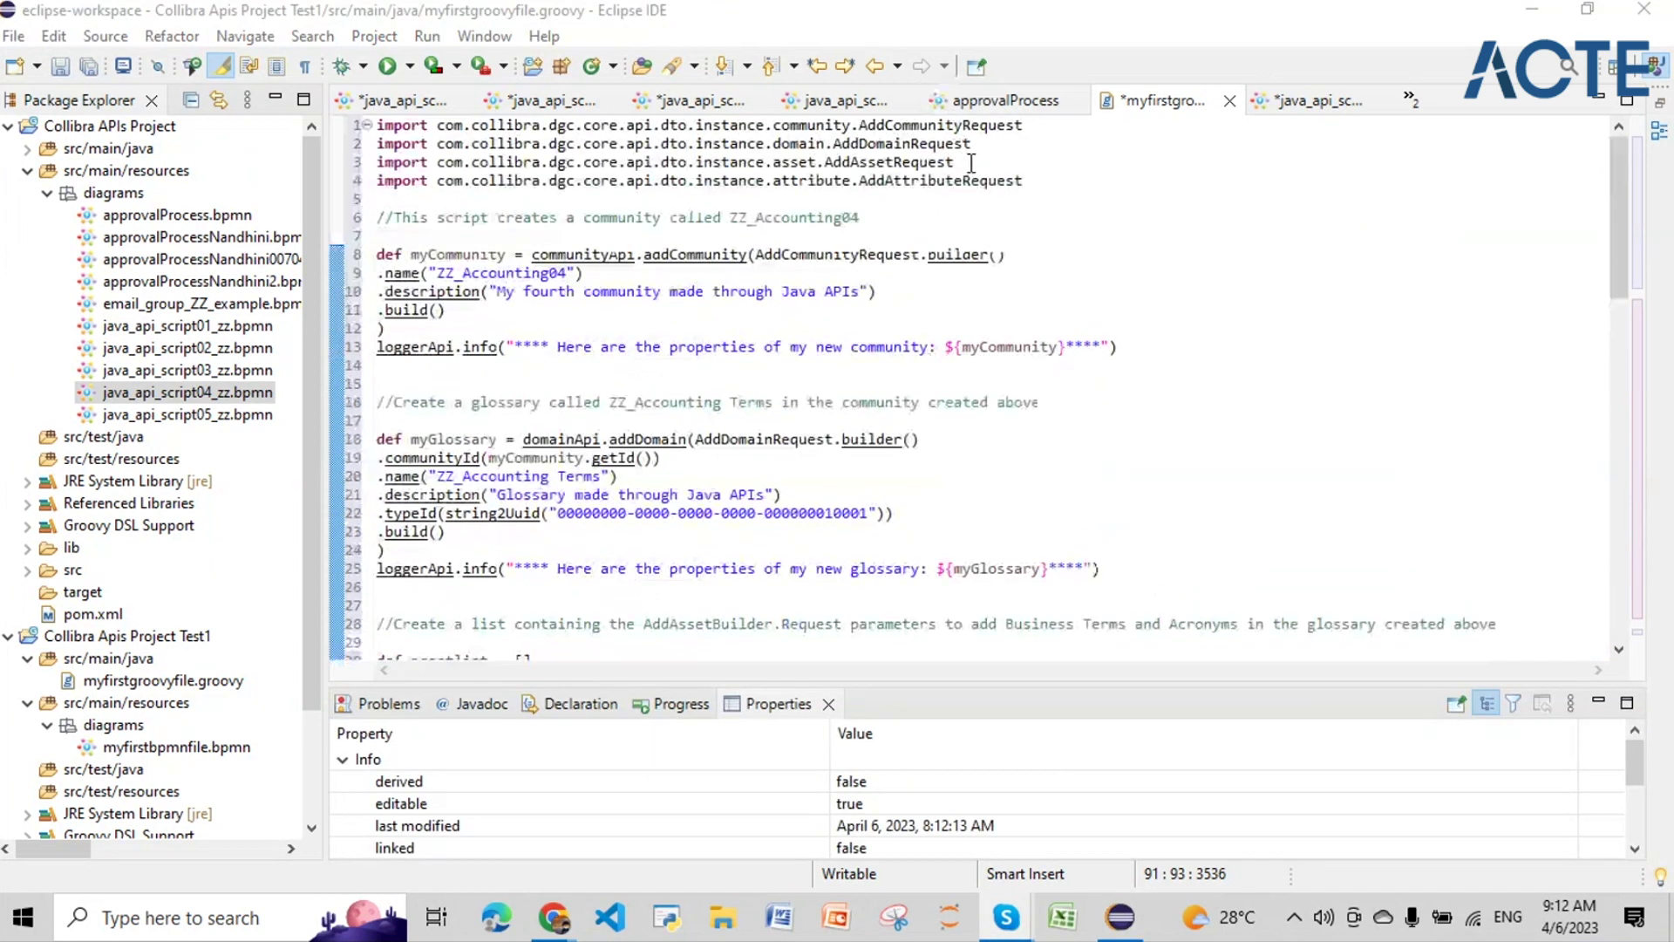
click(960, 161)
drag(960, 161, 468, 116)
drag(384, 135, 378, 127)
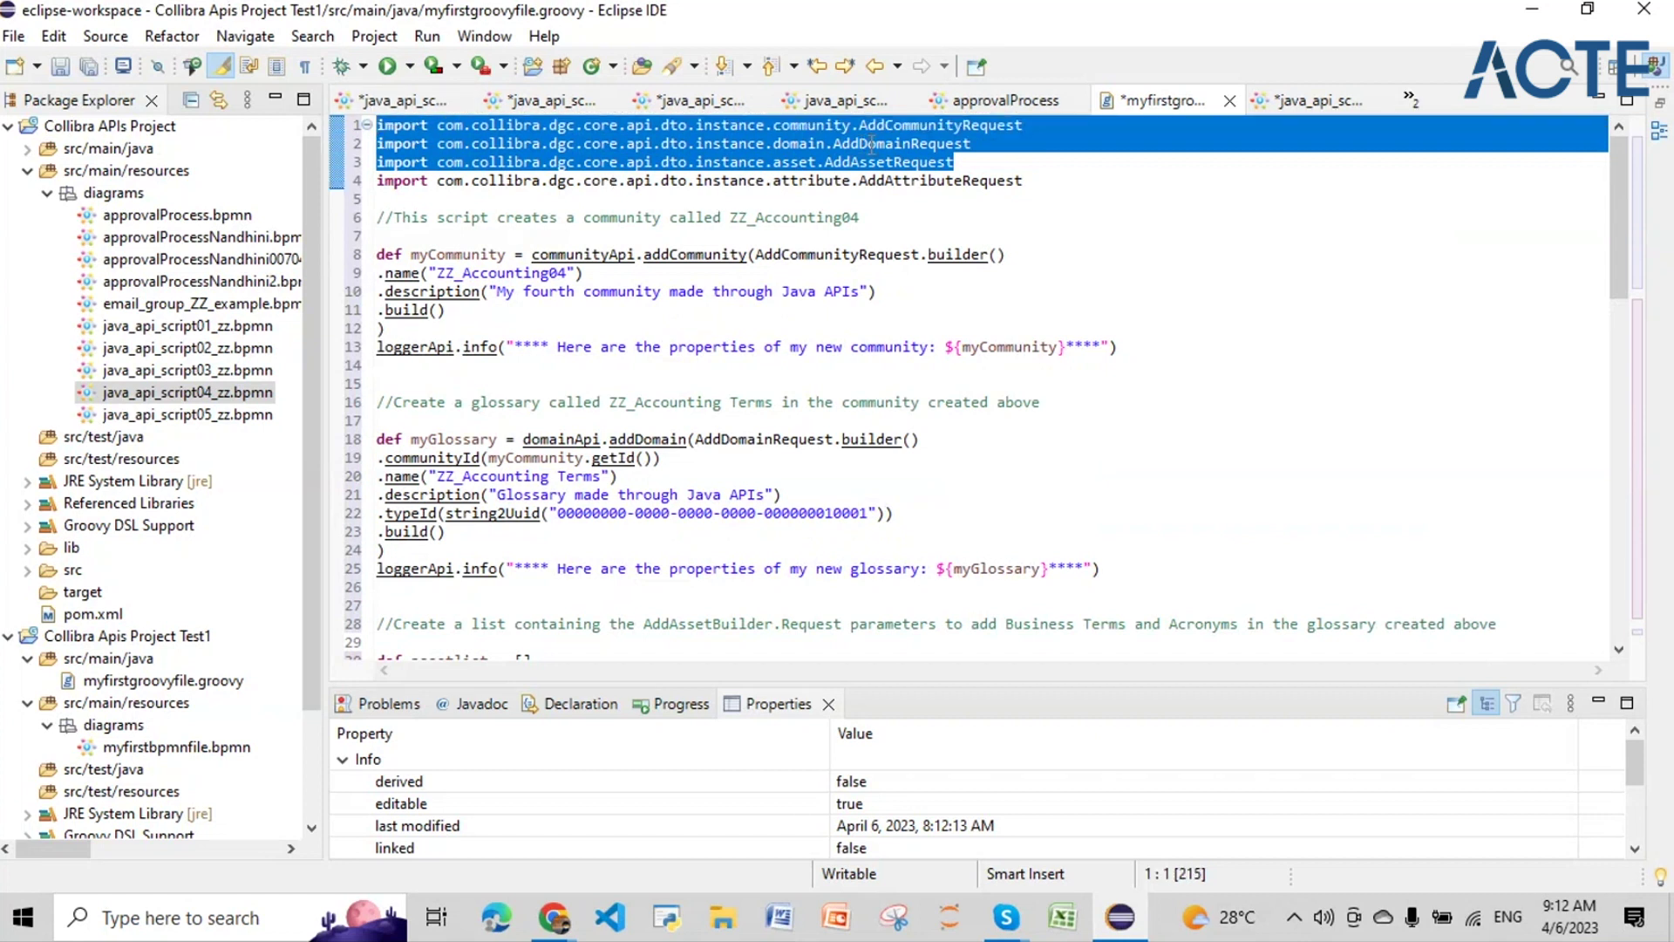
click(1013, 182)
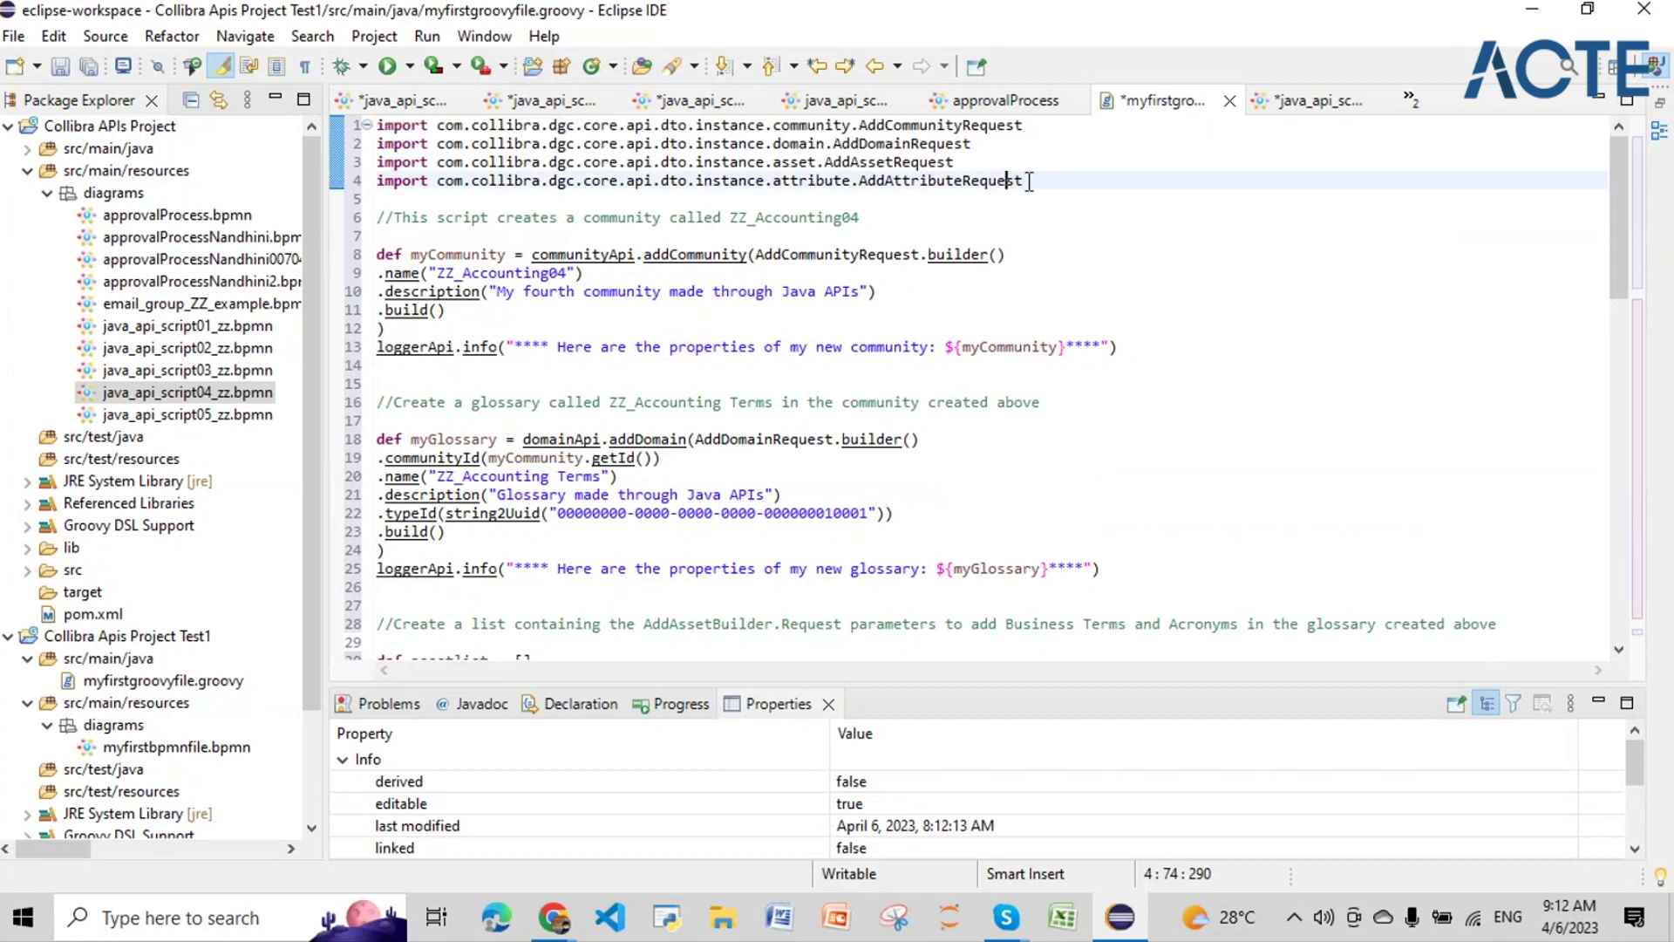
double_click(1026, 181)
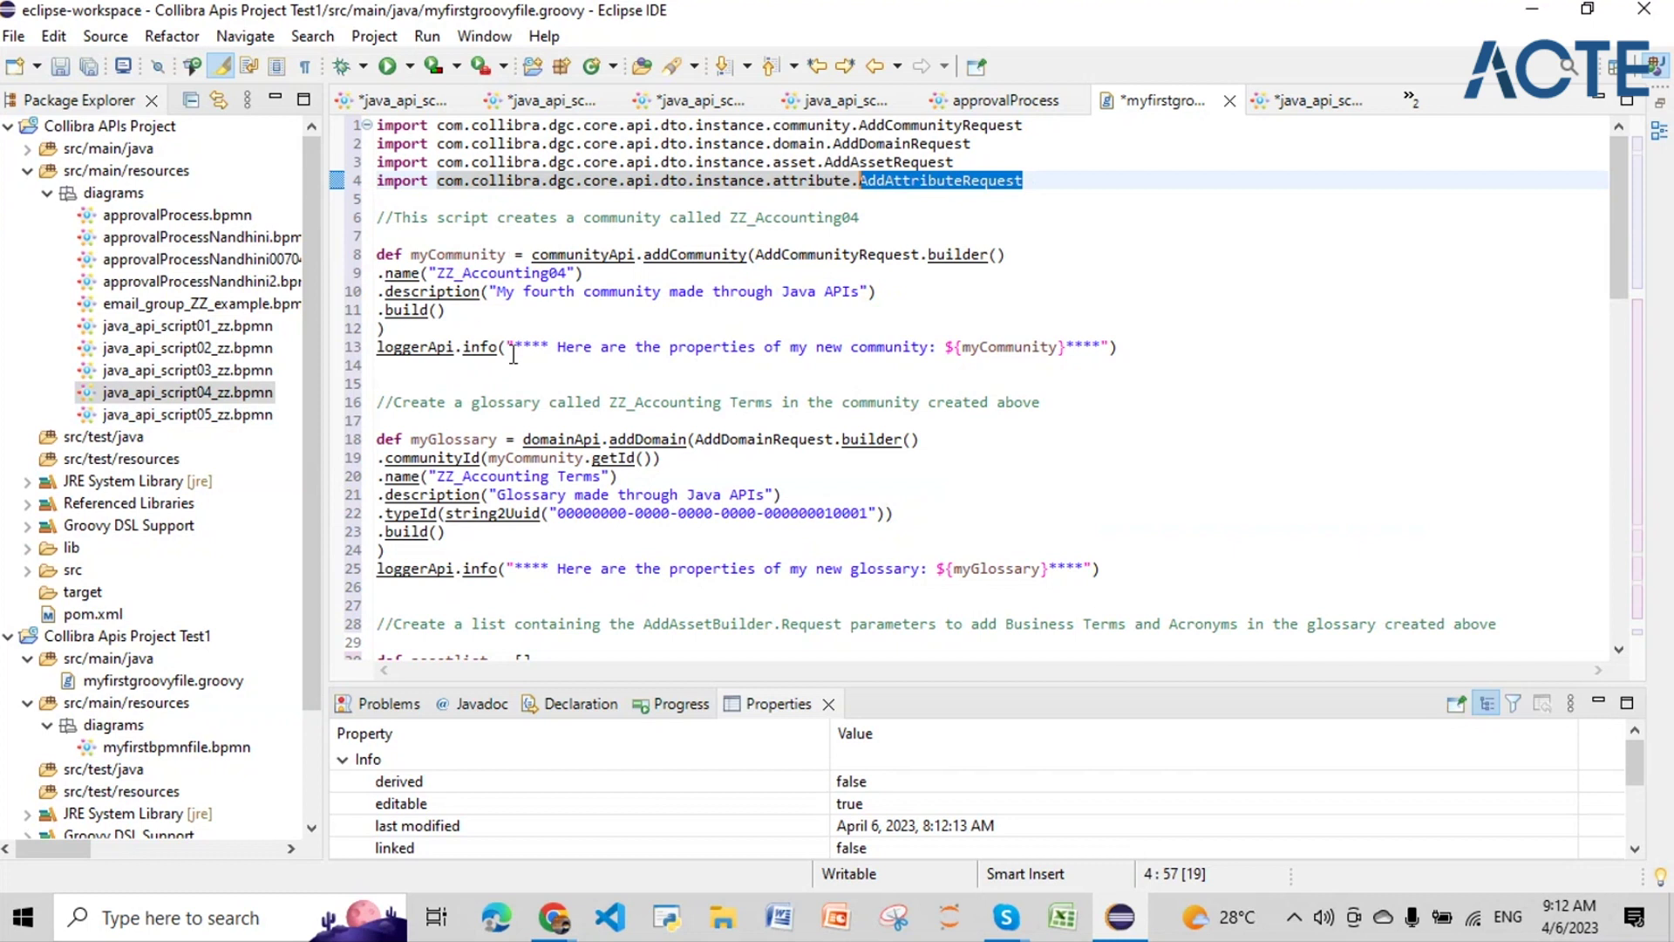
drag(1111, 369, 377, 254)
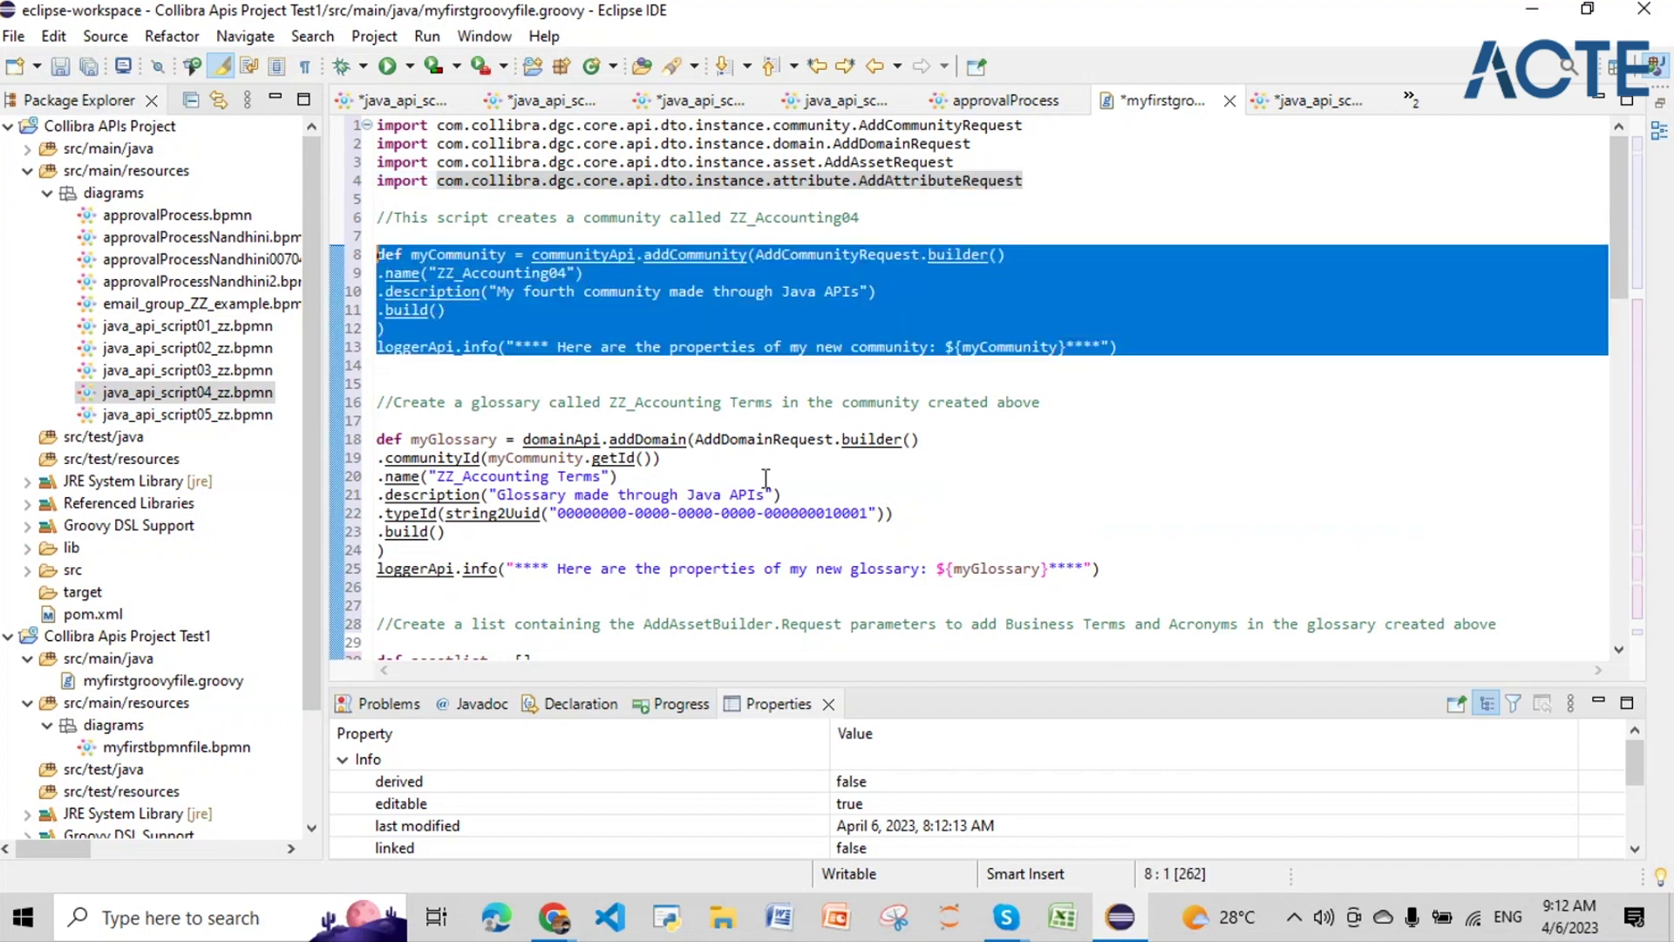
Step: Review the glossary creation, the business terms and acronyms list, and the definitions code, lines 70–85
scroll(593, 325, down, 1)
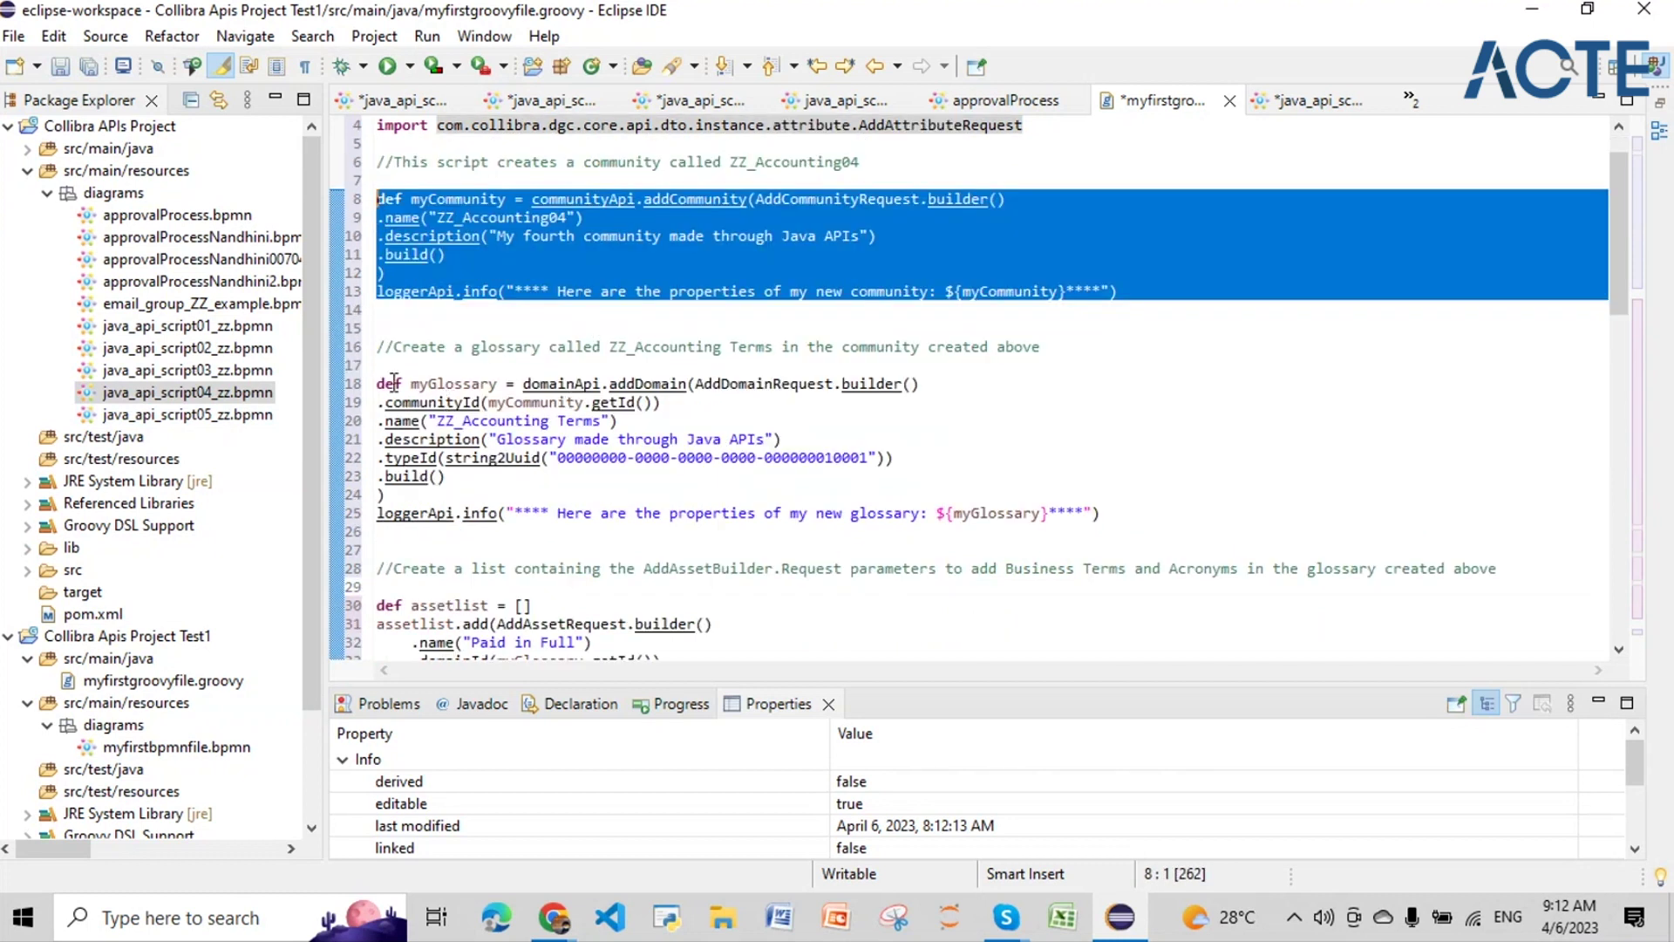
click(381, 367)
drag(381, 367, 381, 551)
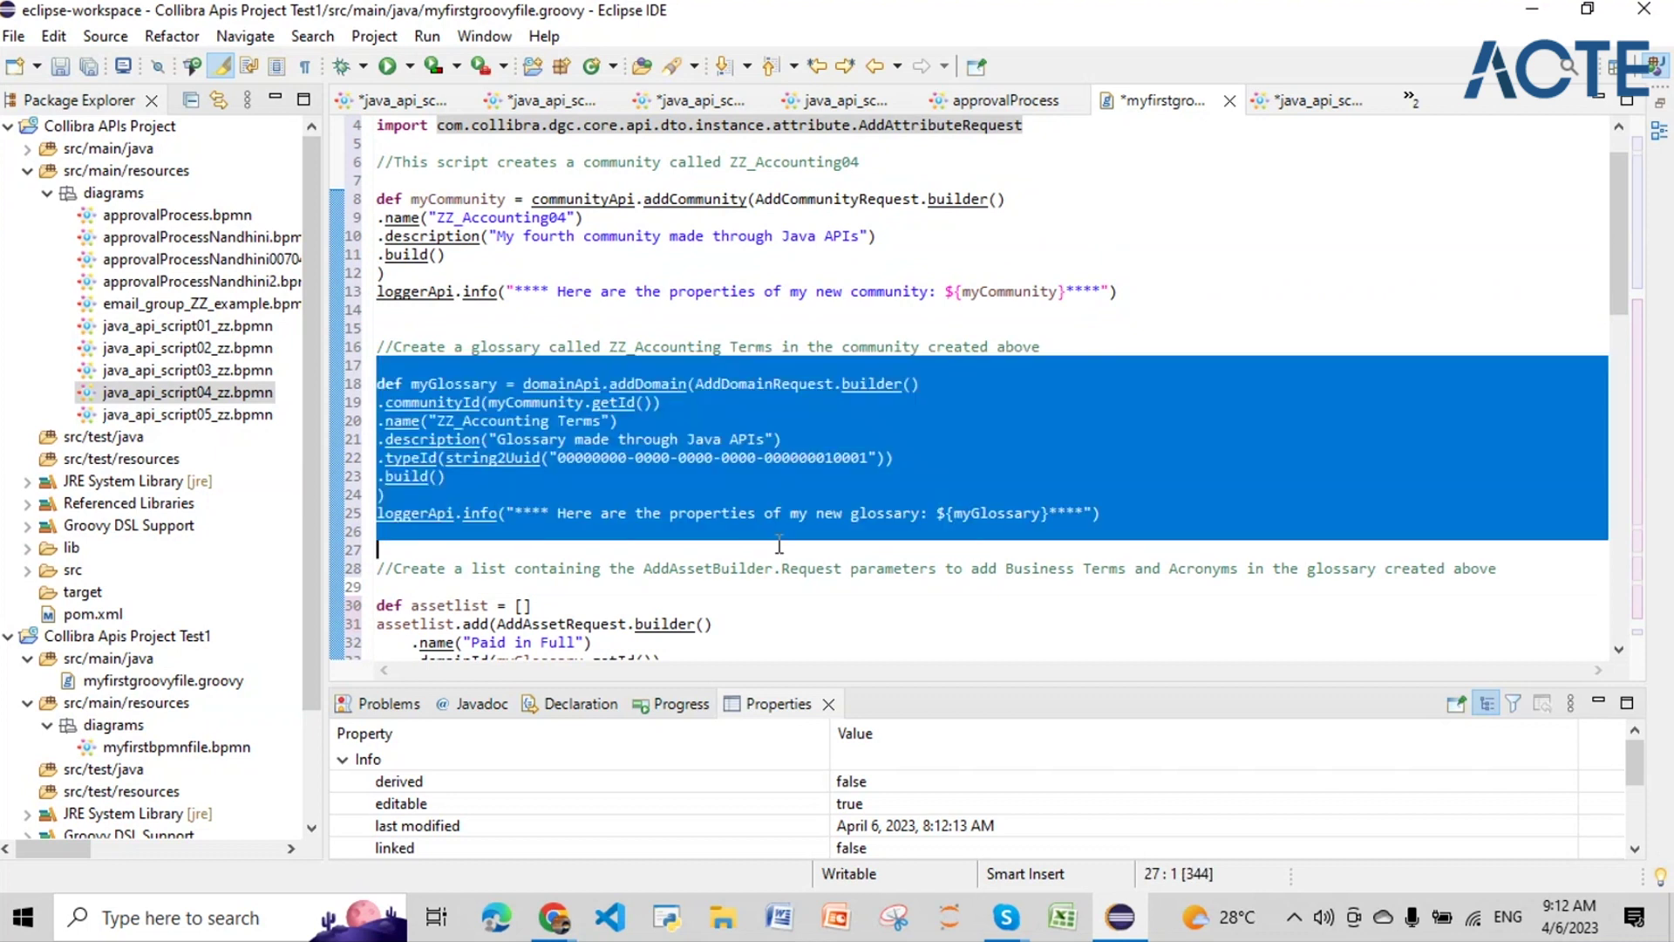
scroll(388, 316, down, 5)
drag(384, 328, 470, 475)
scroll(425, 436, down, 5)
scroll(424, 440, down, 1)
scroll(424, 349, down, 2)
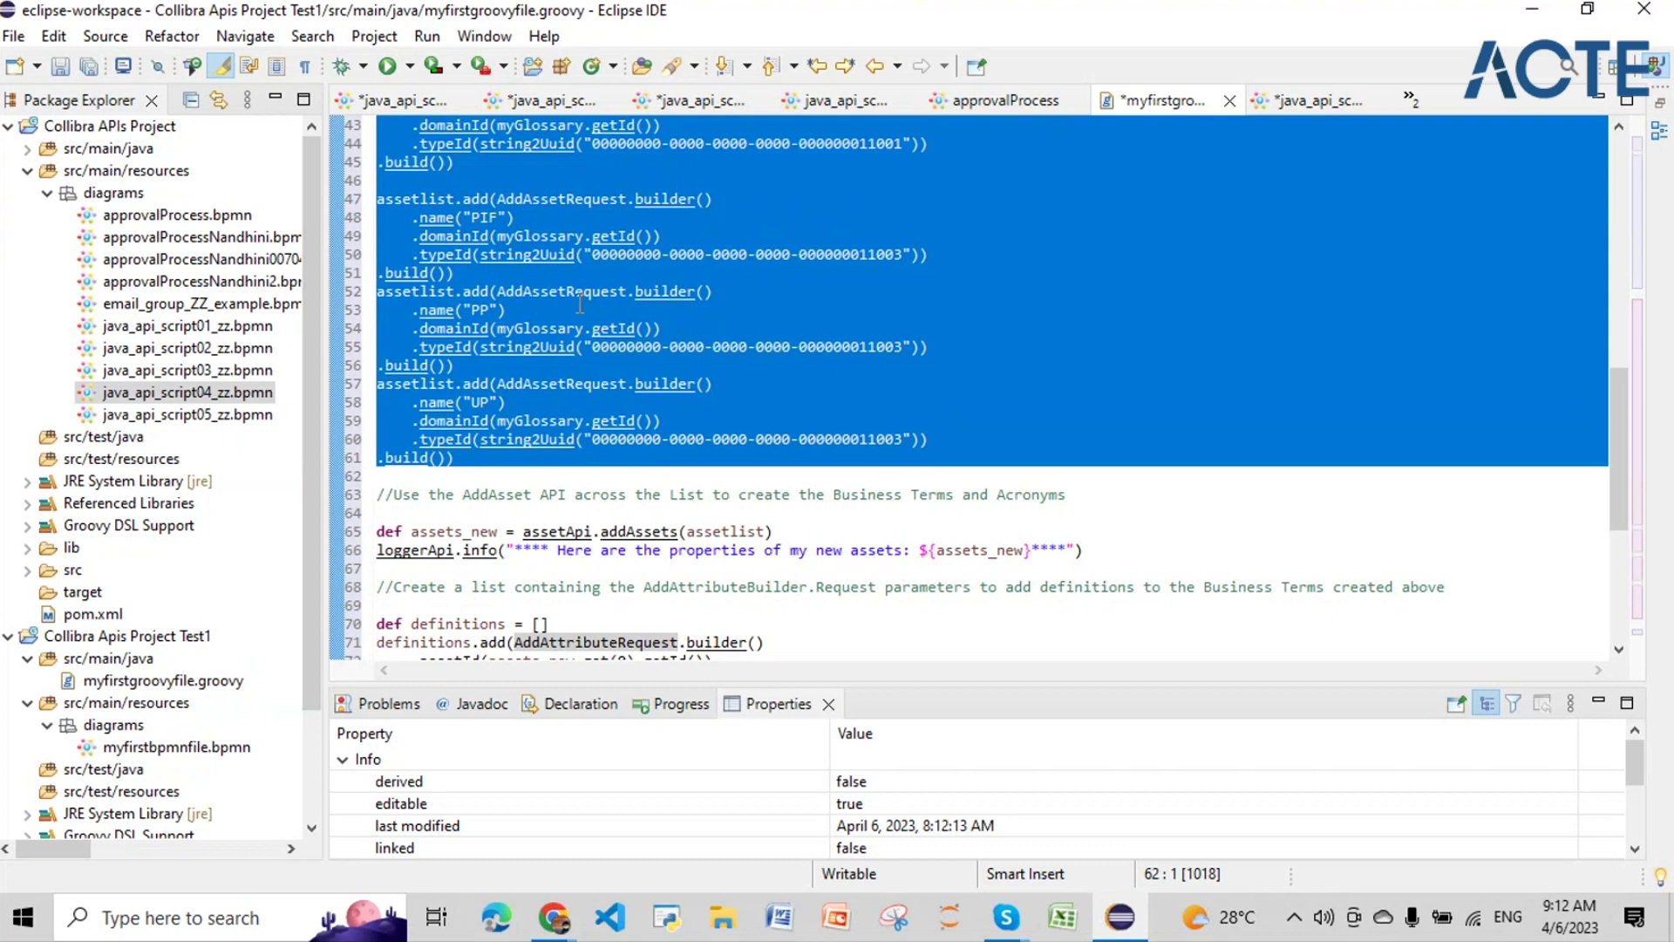
scroll(581, 305, down, 5)
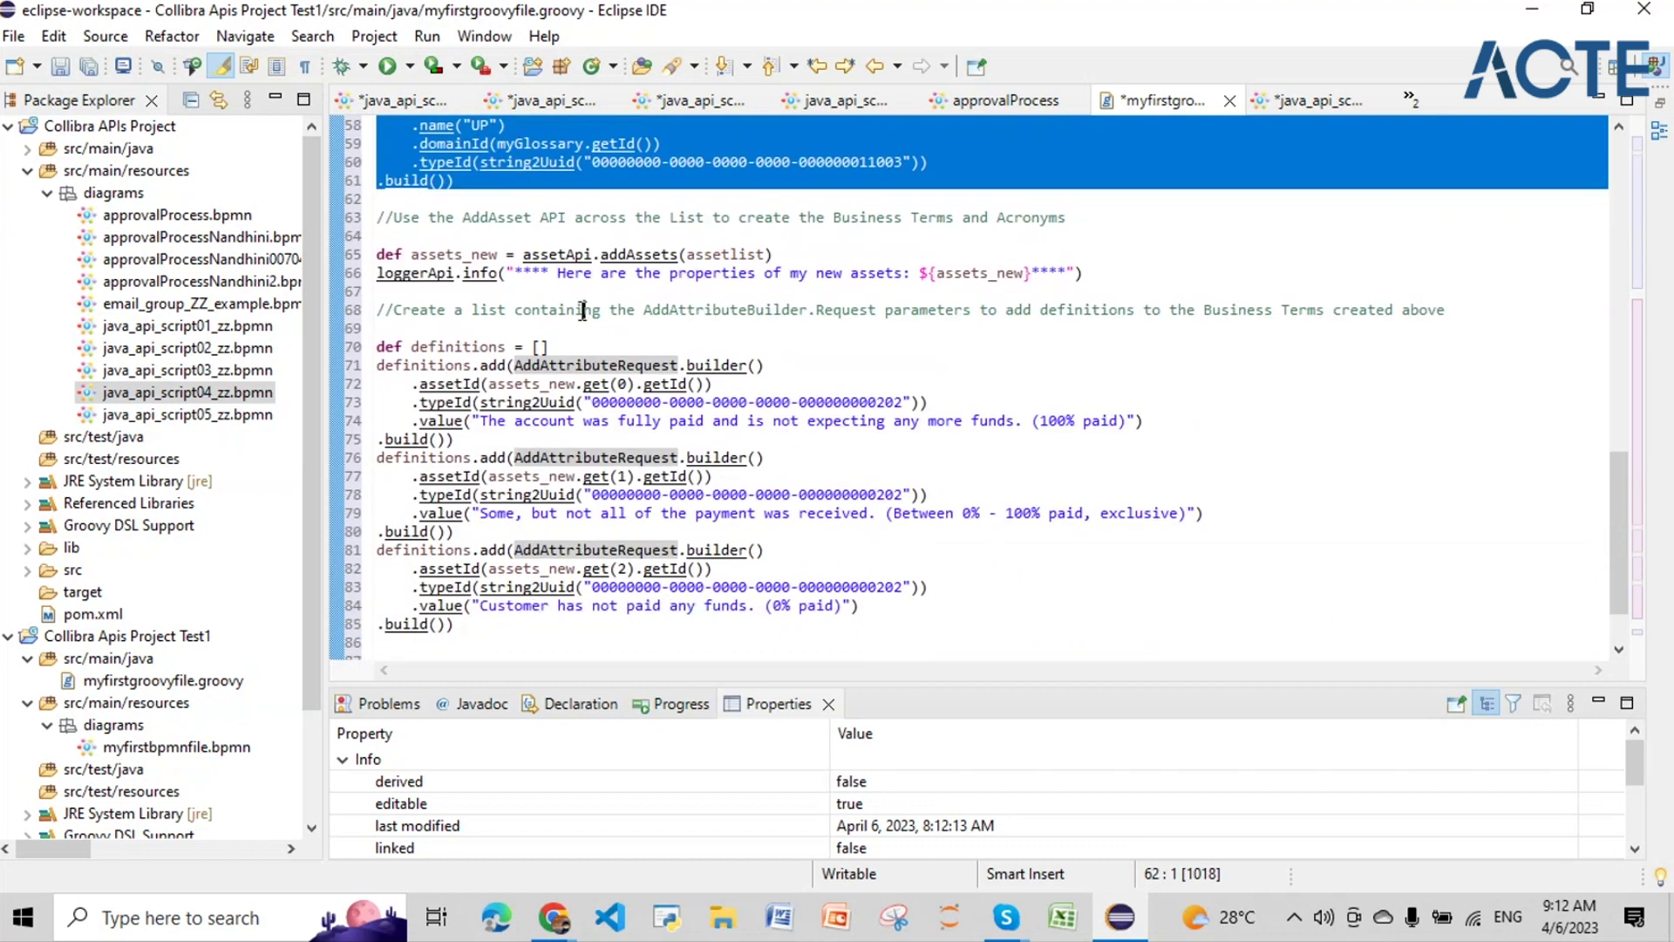
click(581, 309)
drag(377, 346, 453, 623)
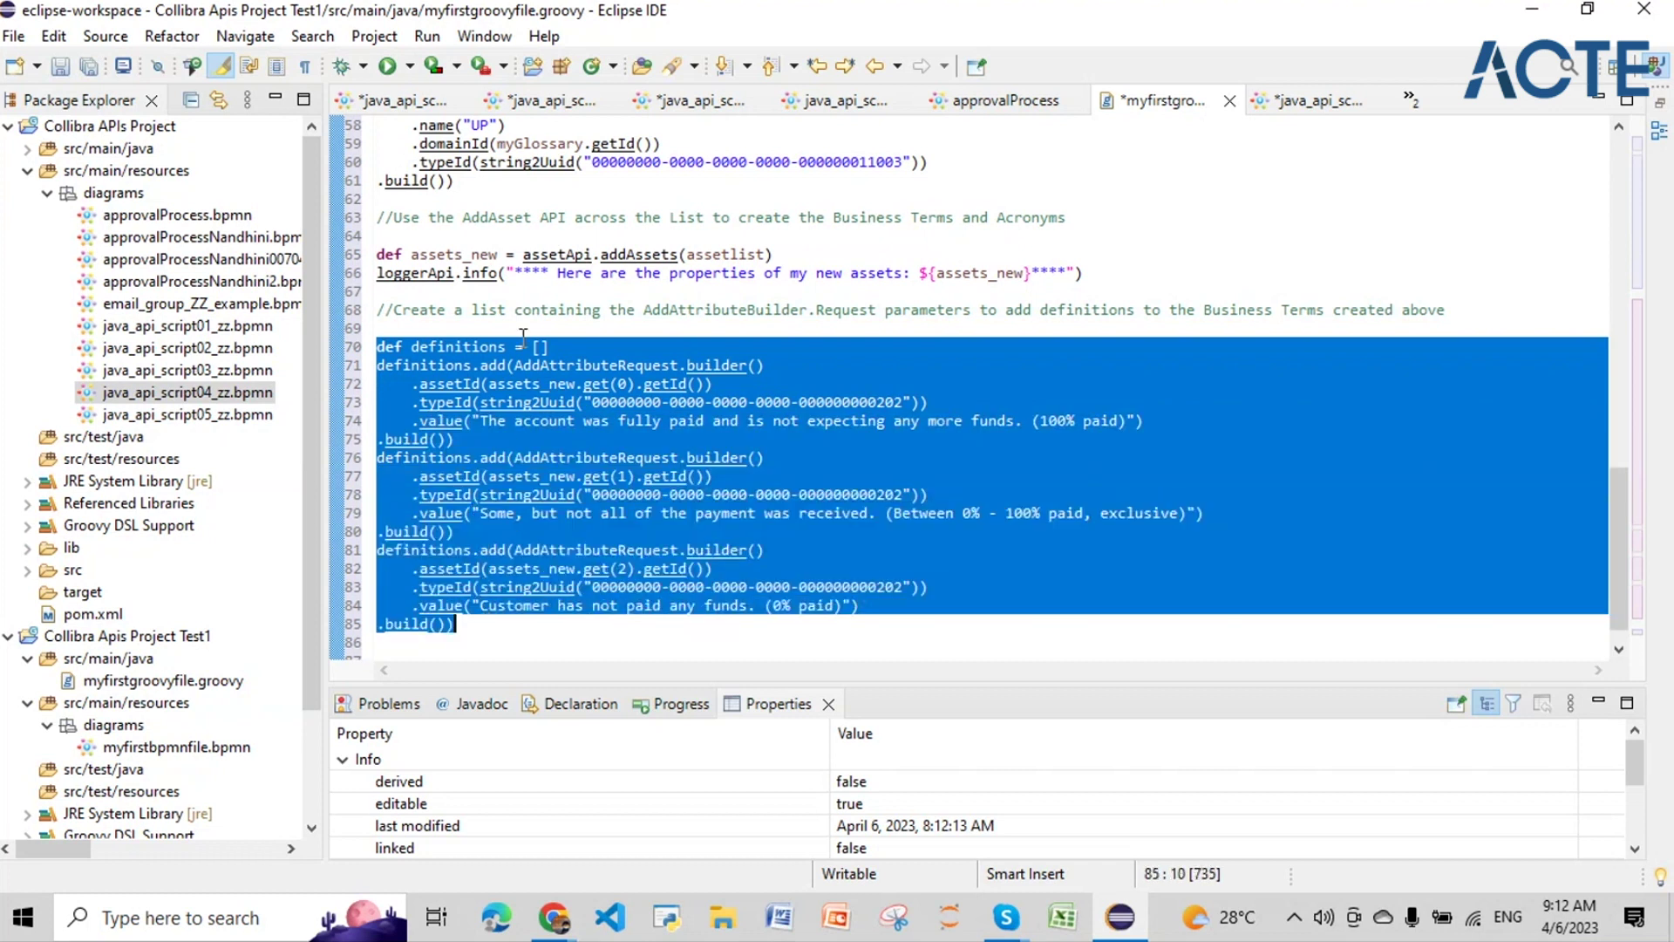
scroll(524, 339, down, 2)
click(526, 445)
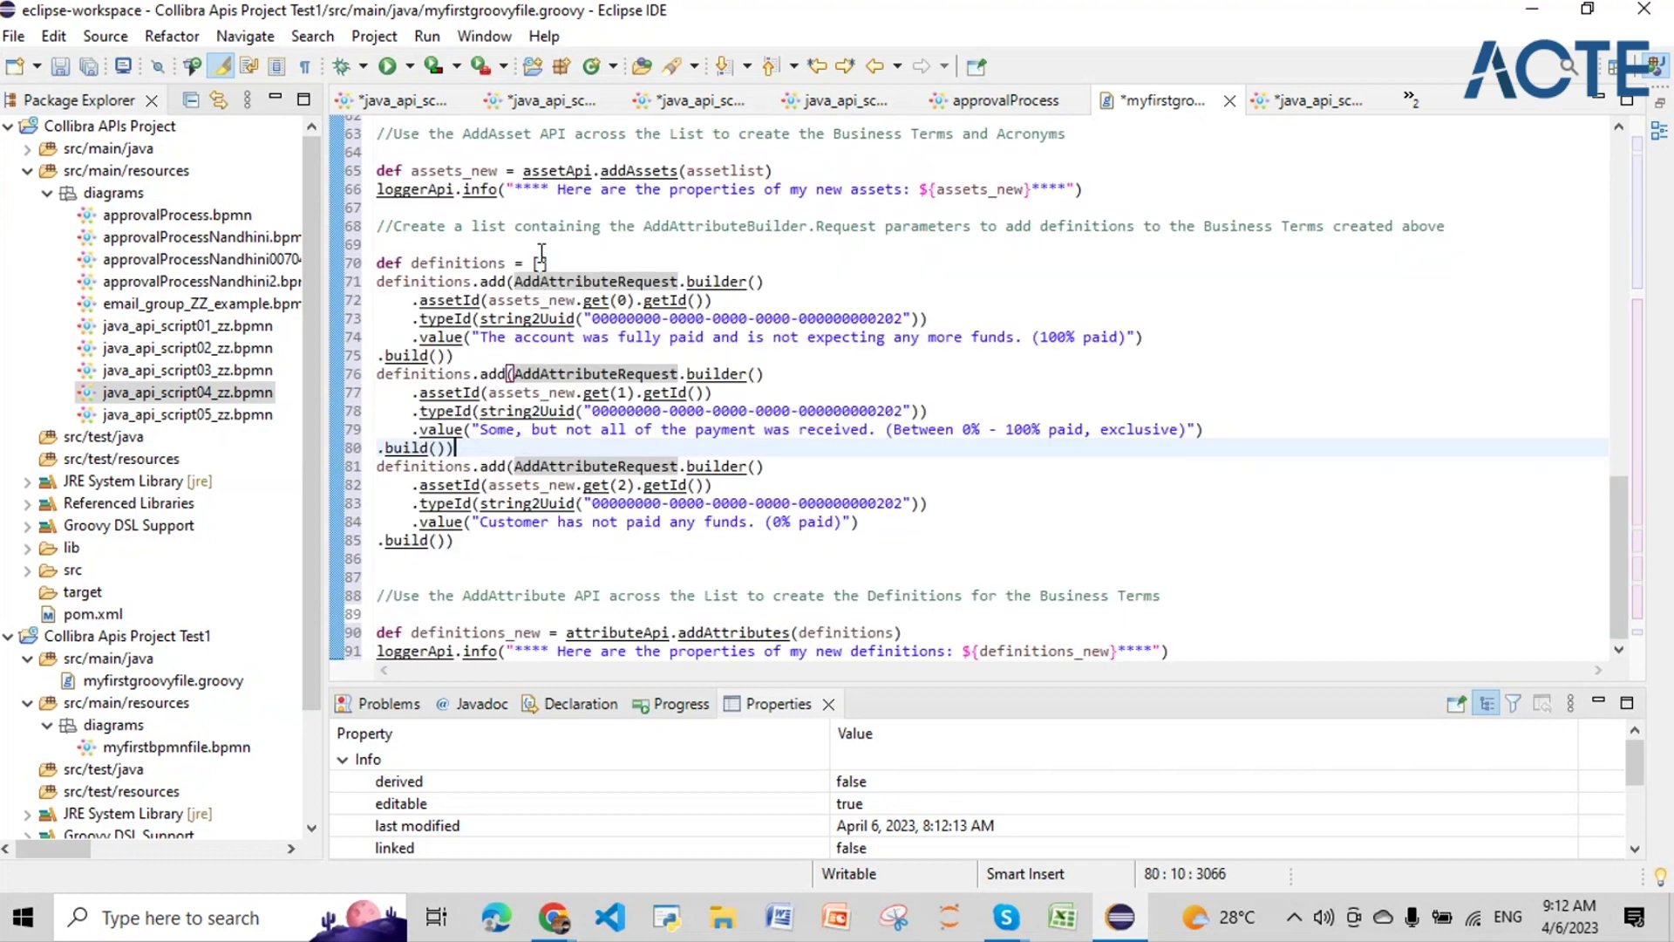
drag(549, 262, 418, 256)
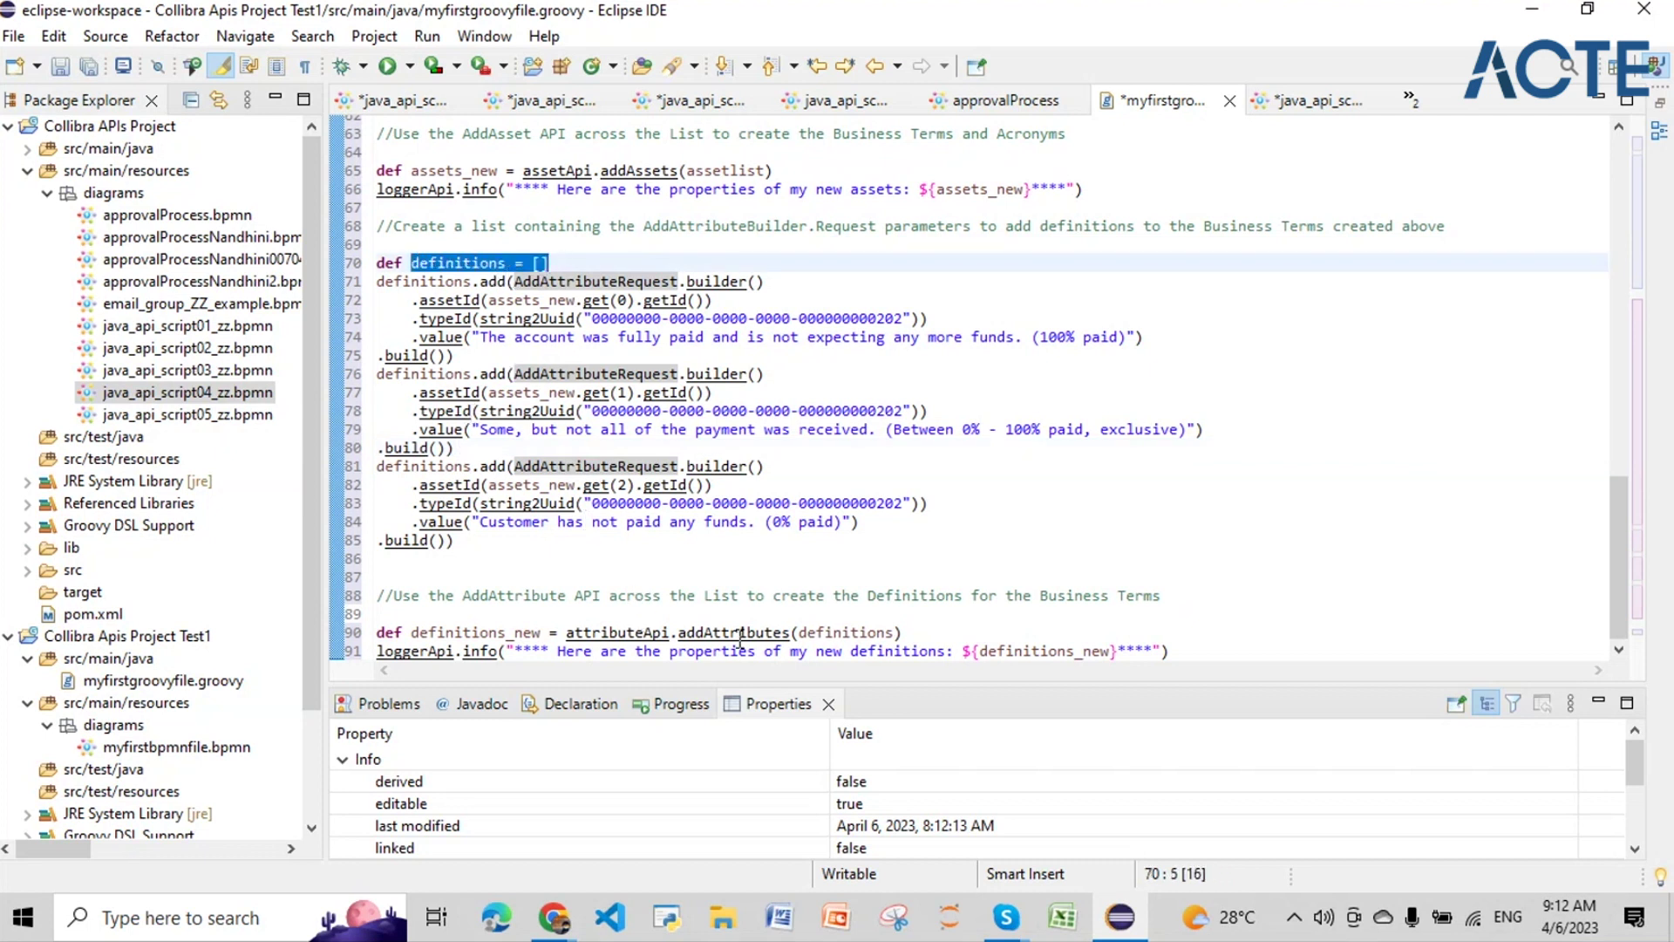
drag(897, 632, 799, 633)
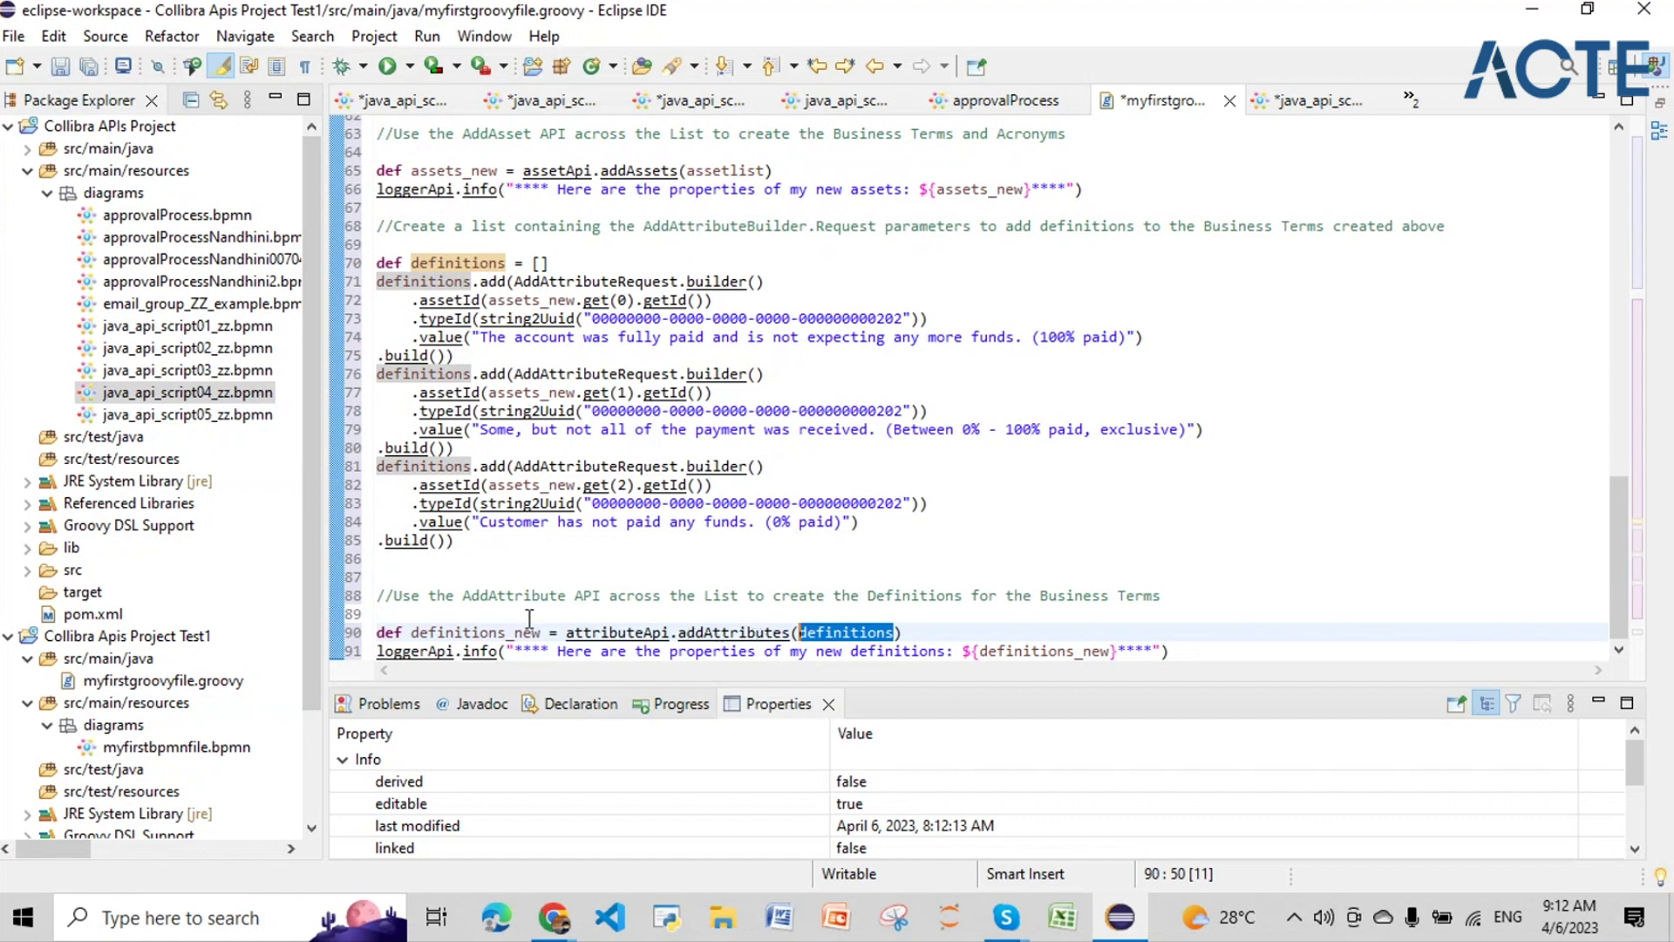
drag(411, 632, 542, 633)
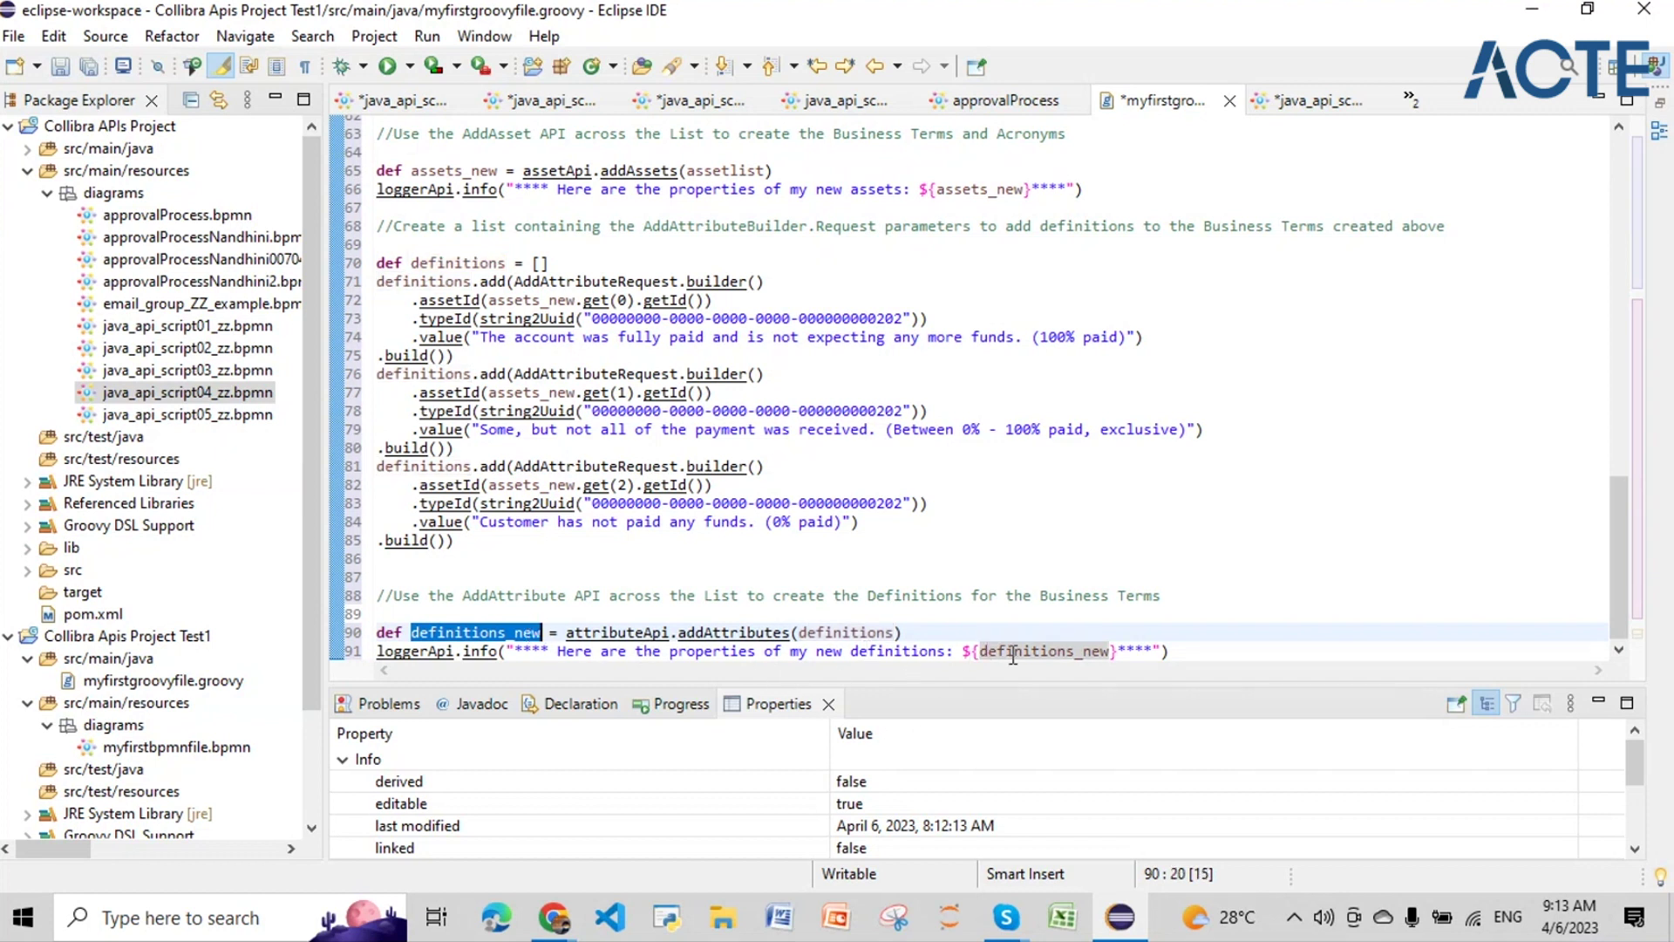
mouse_move(1013, 653)
drag(472, 280, 382, 287)
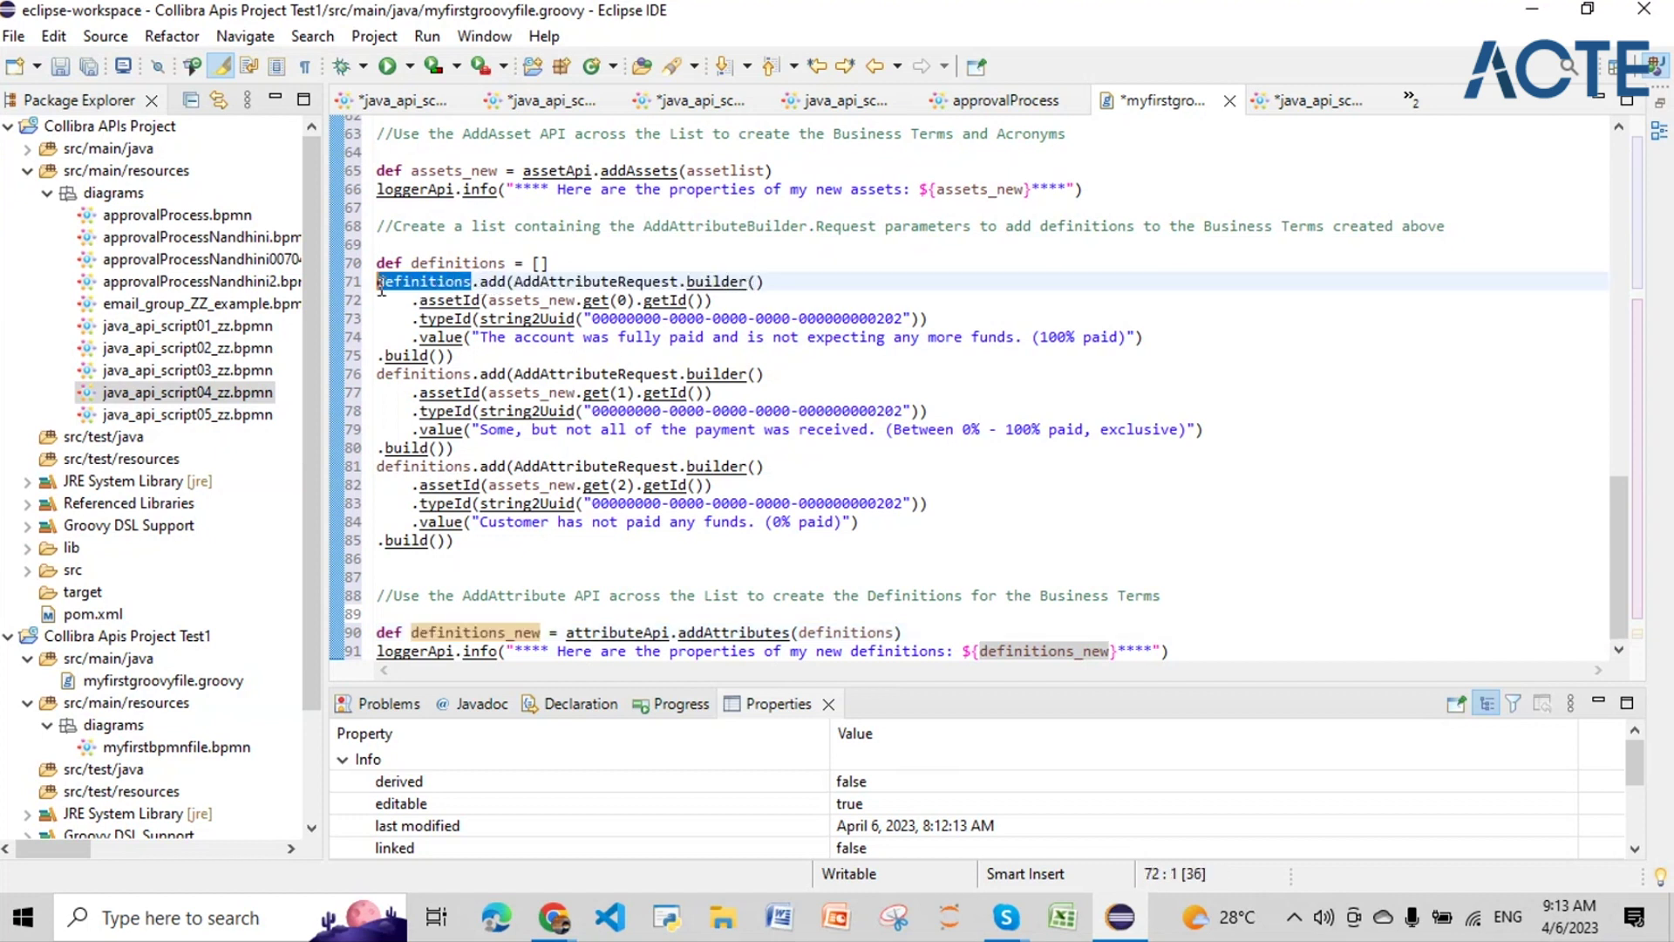
click(506, 281)
drag(514, 281, 521, 355)
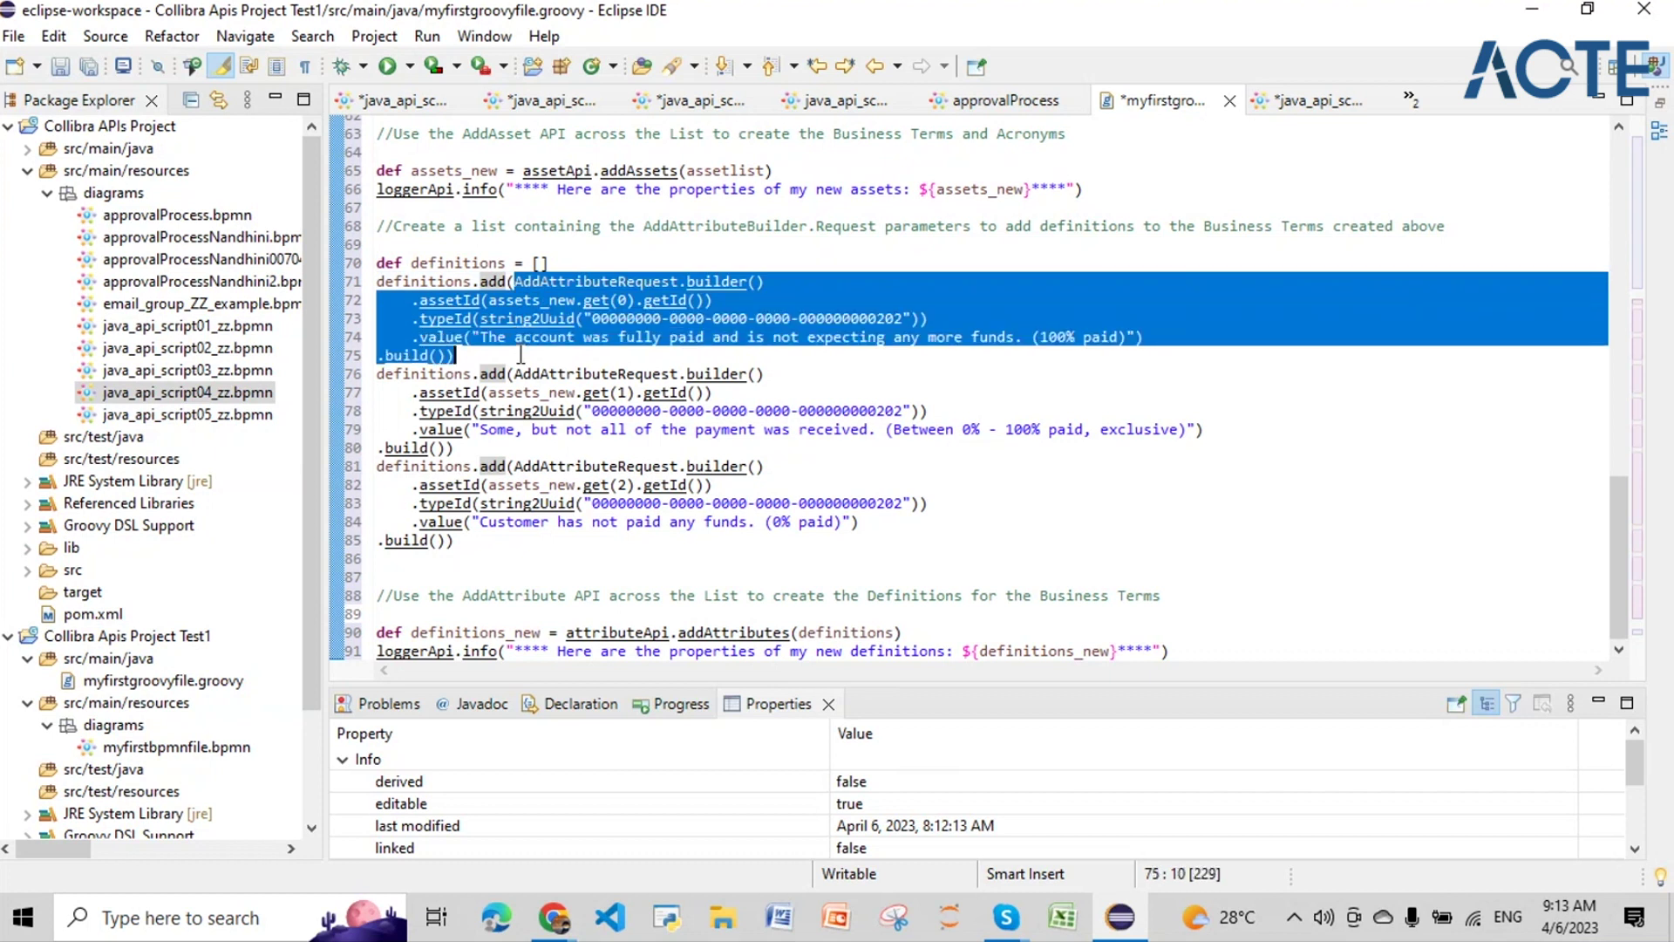
click(604, 281)
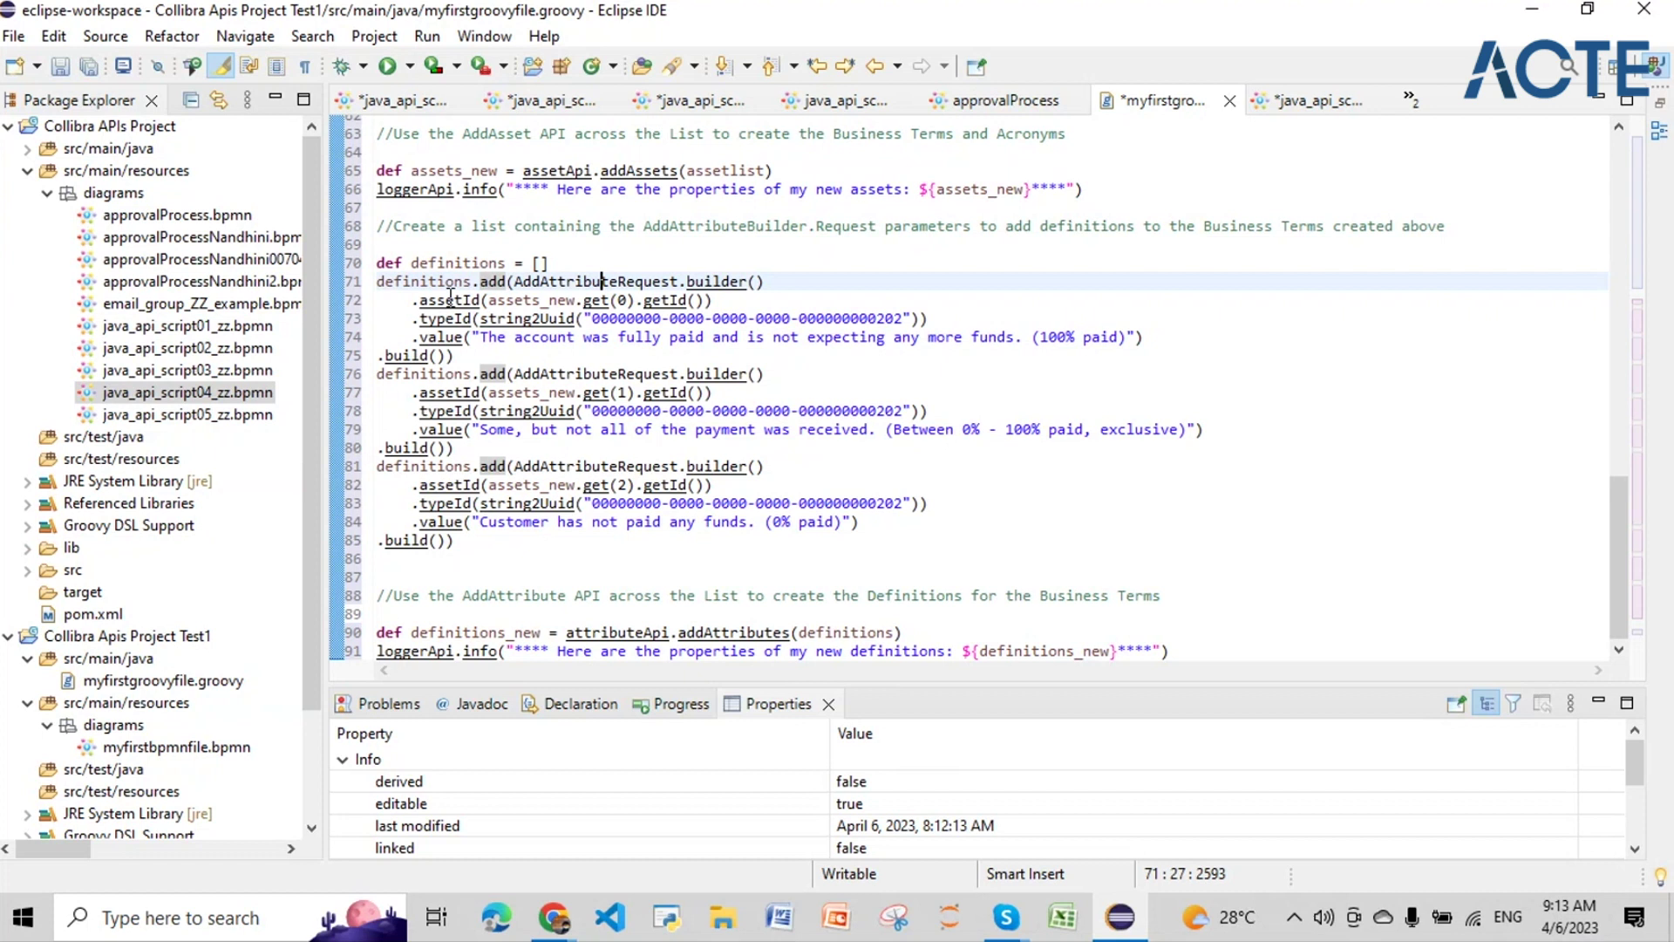
drag(481, 299, 421, 302)
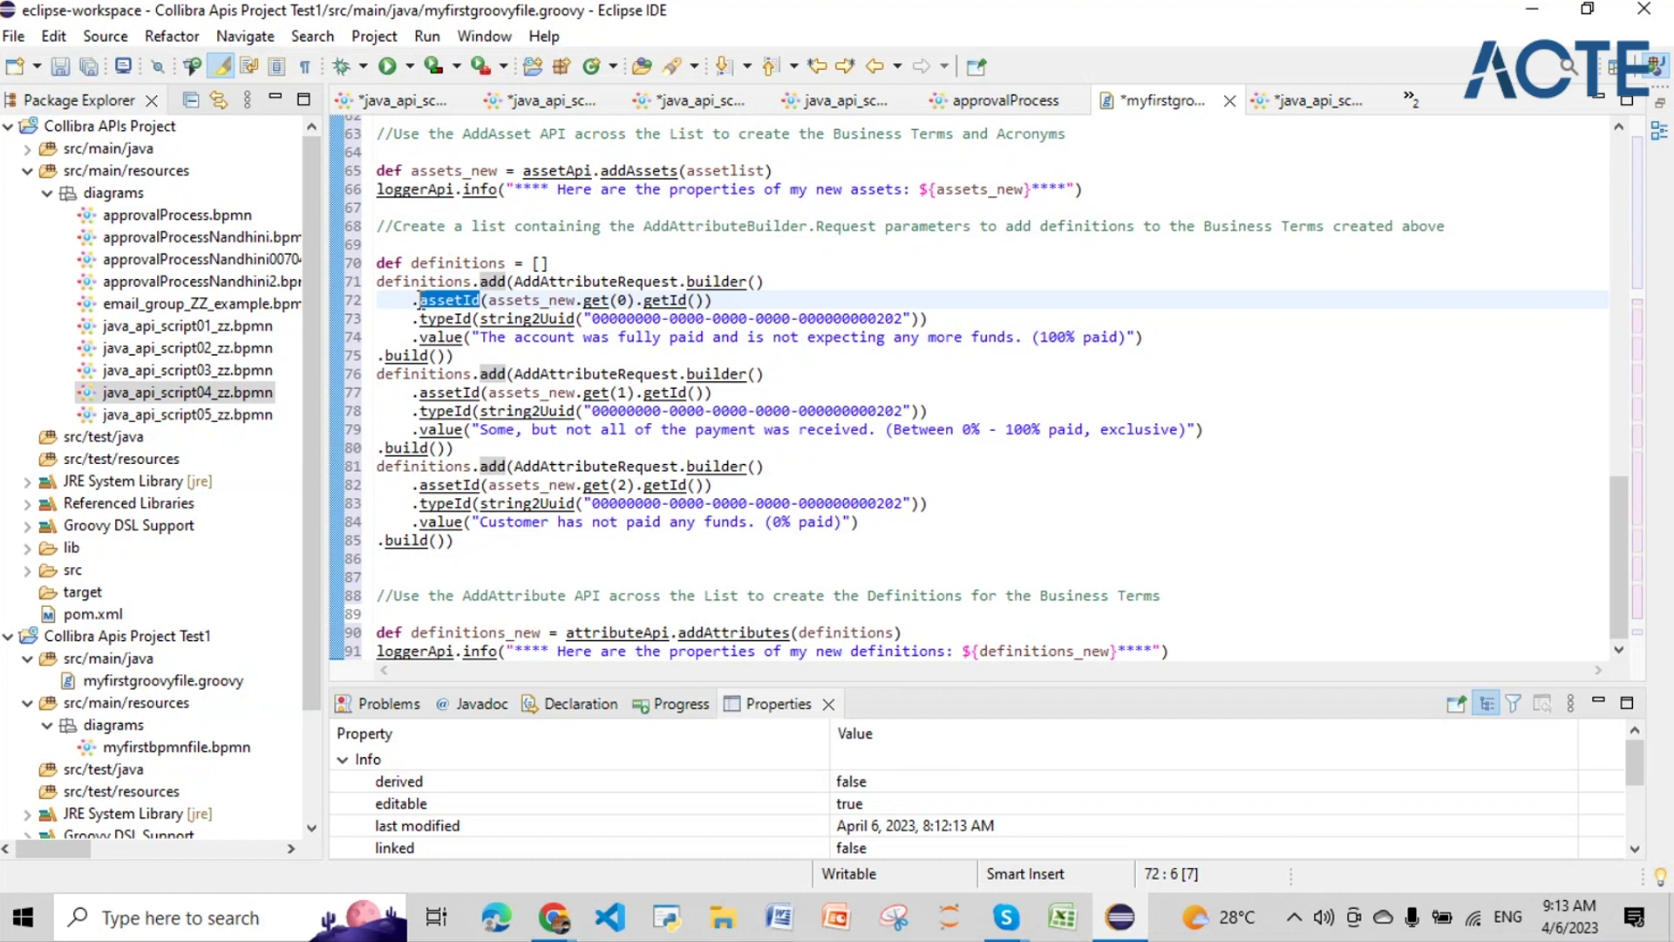
drag(635, 302, 585, 301)
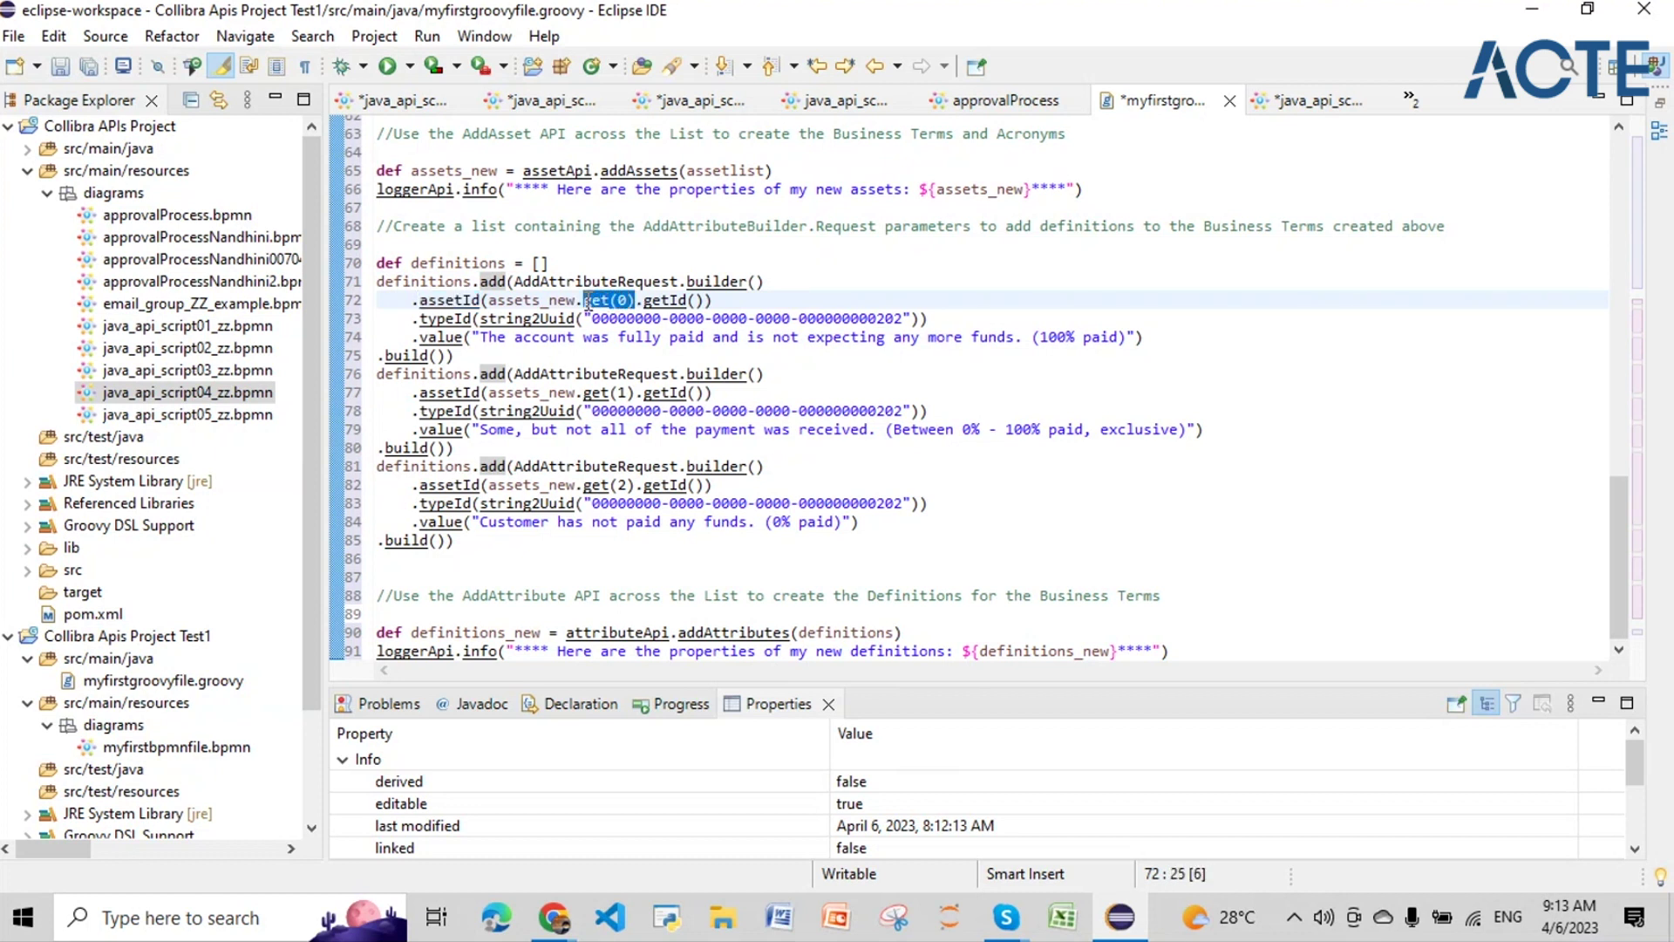
double_click(621, 300)
scroll(625, 300, up, 12)
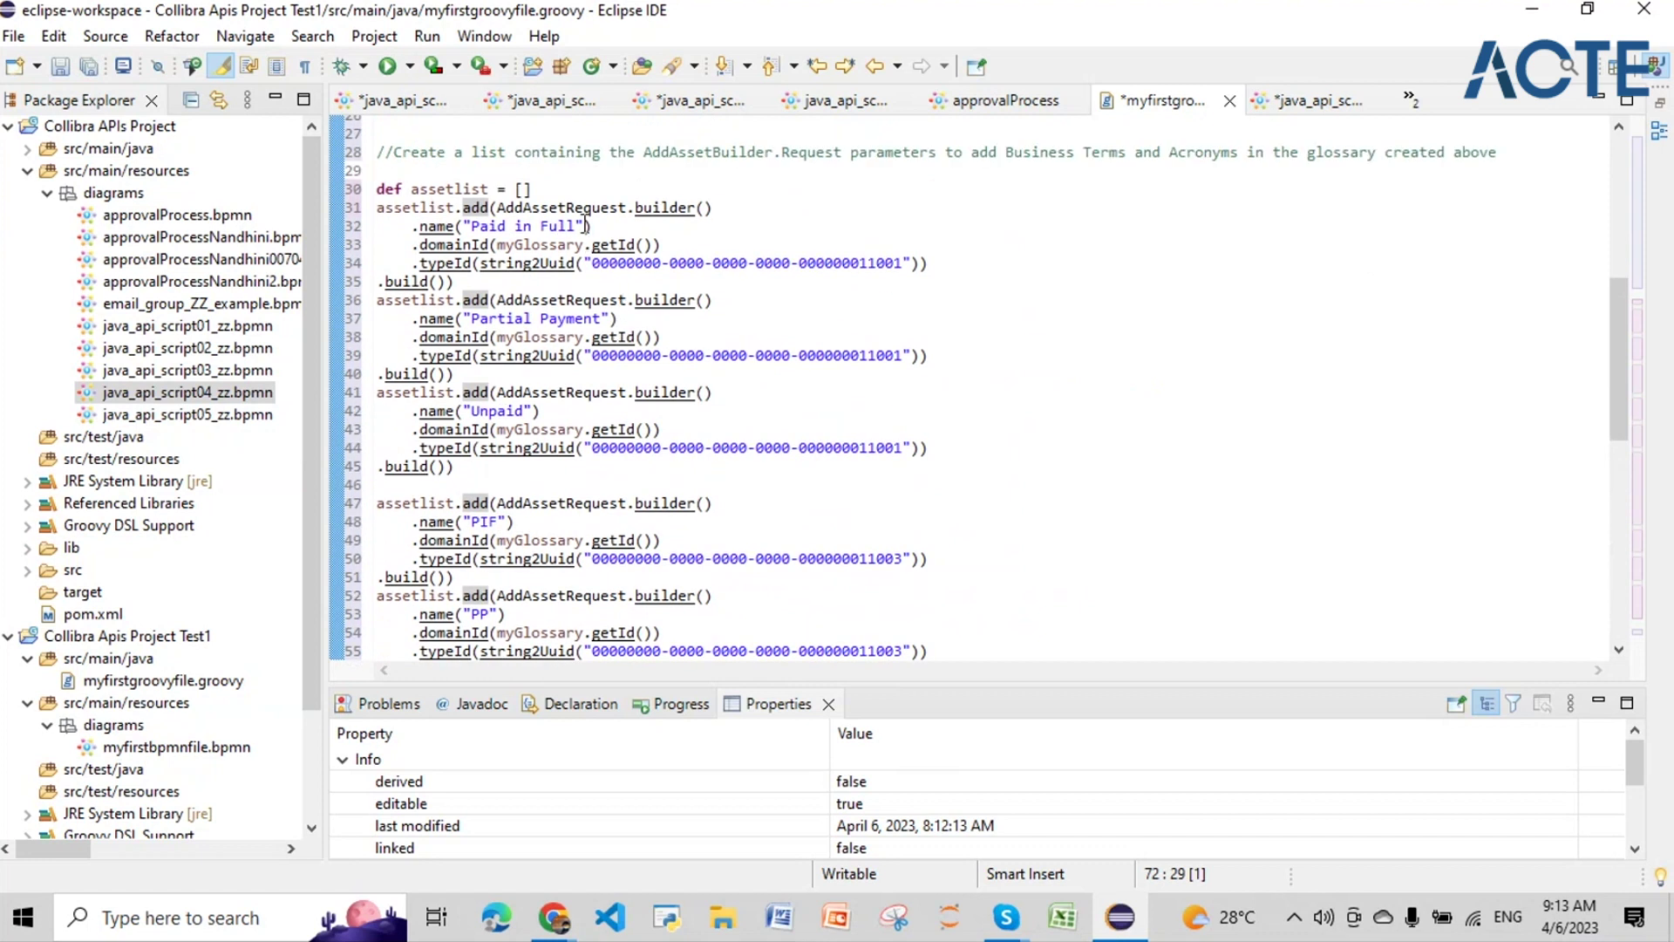
Step: Highlight the Paid in Full, Partial Payment and following term names in the script
drag(586, 226, 468, 226)
drag(619, 319, 465, 316)
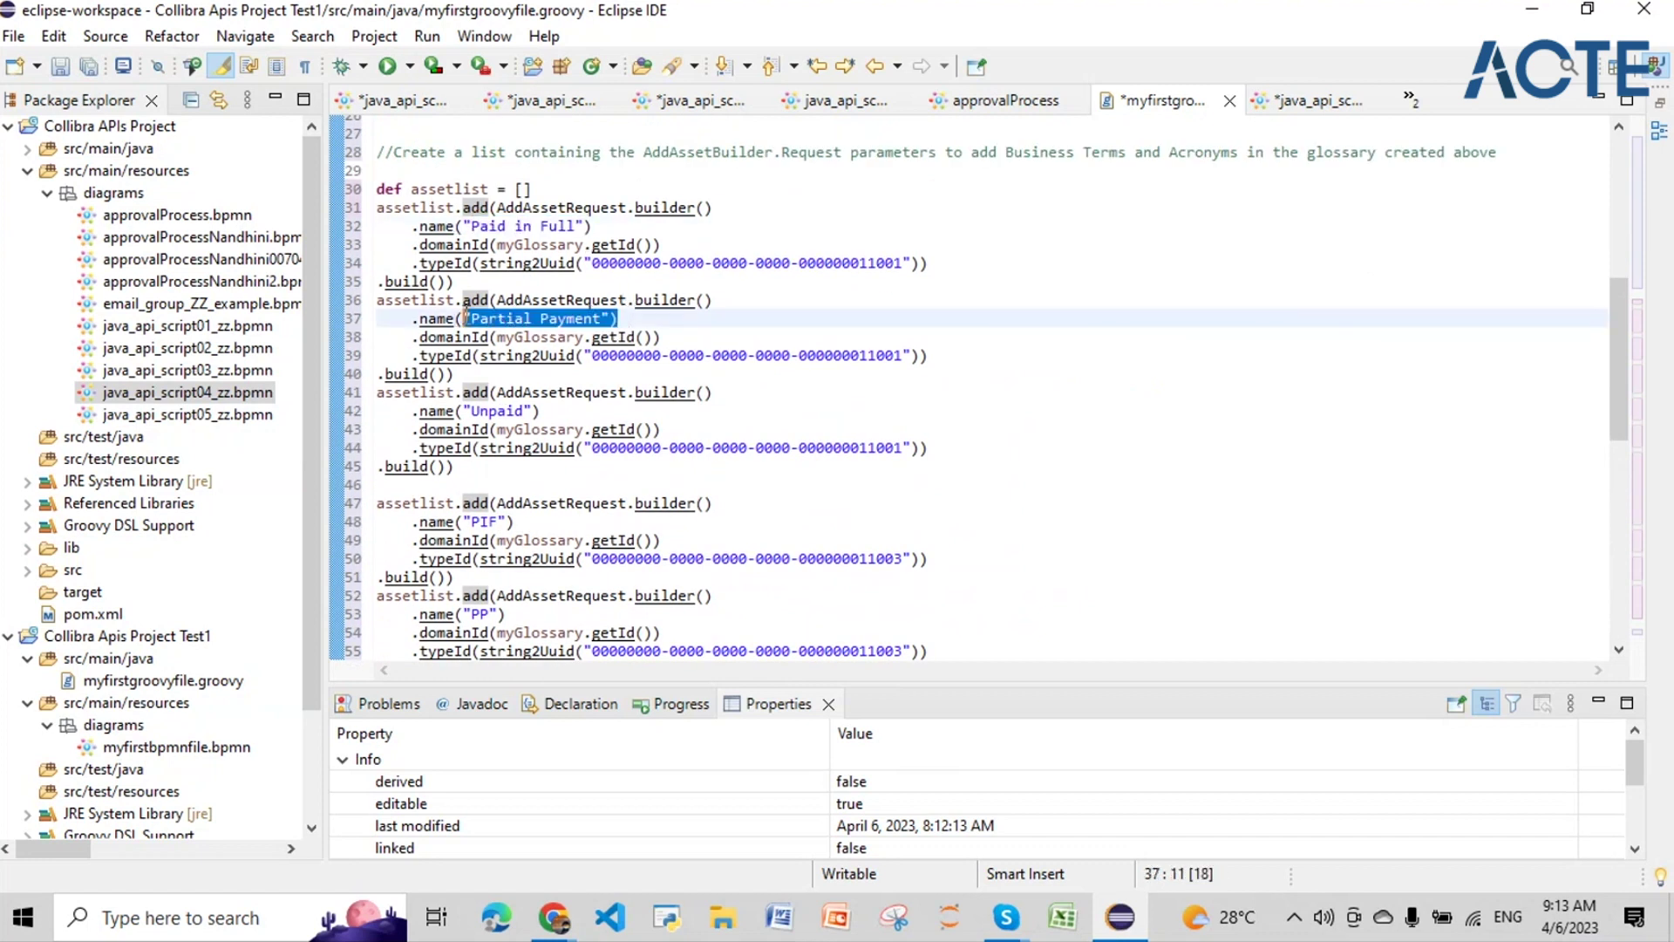
drag(566, 410, 455, 410)
scroll(608, 436, down, 2)
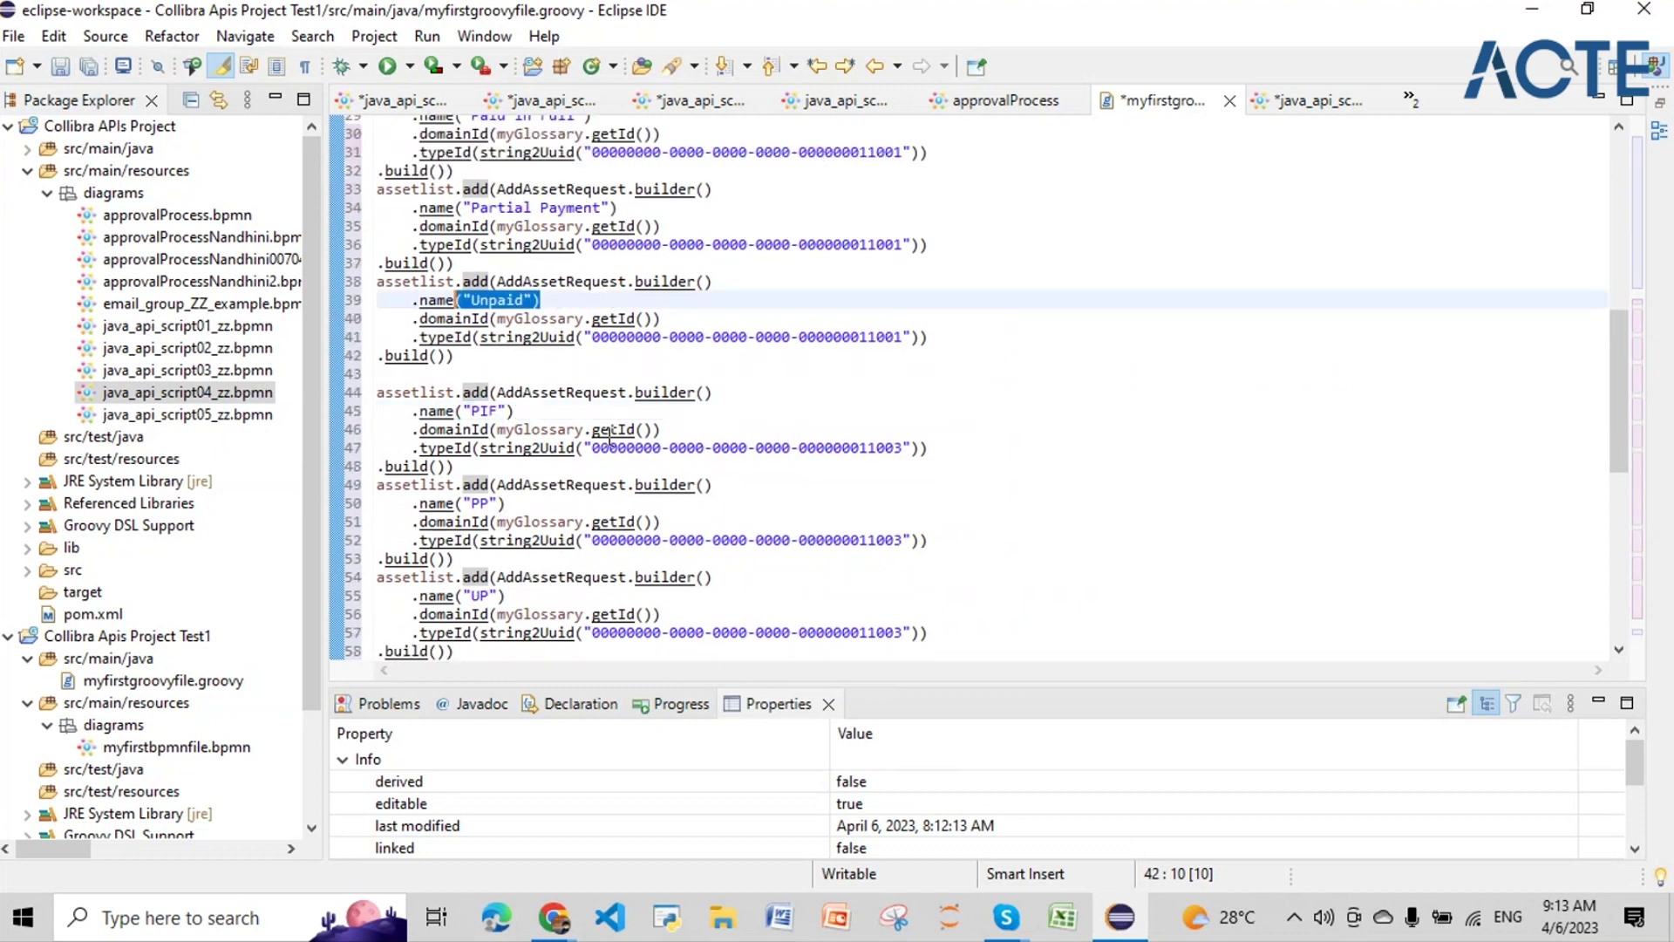
scroll(609, 436, down, 11)
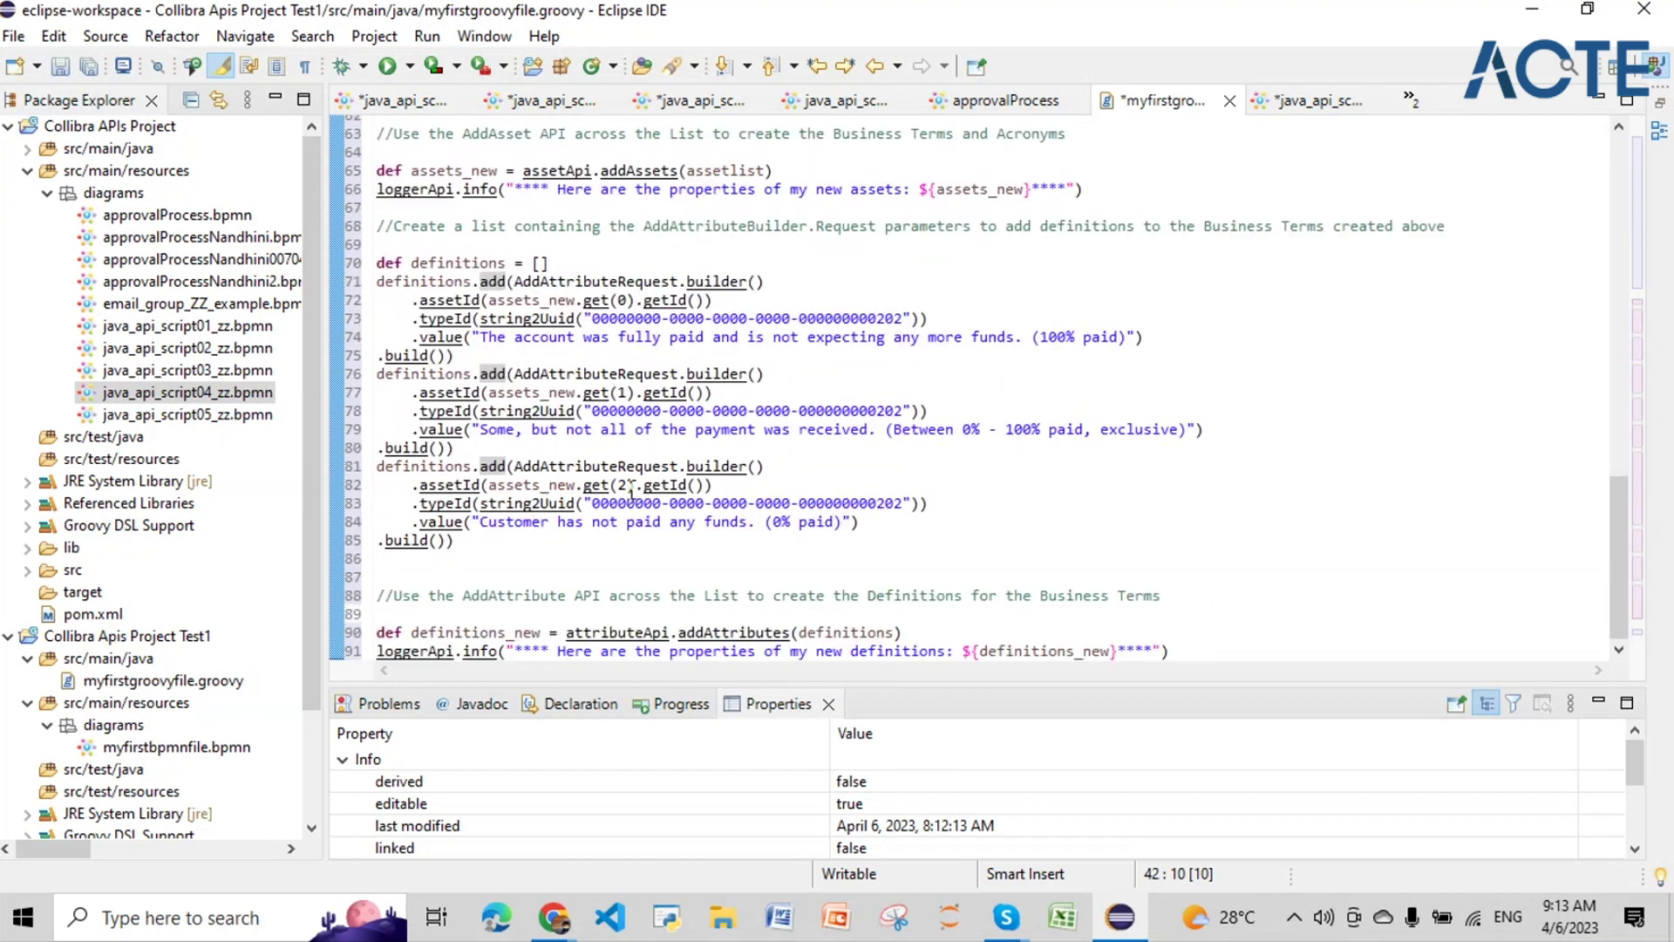
click(530, 320)
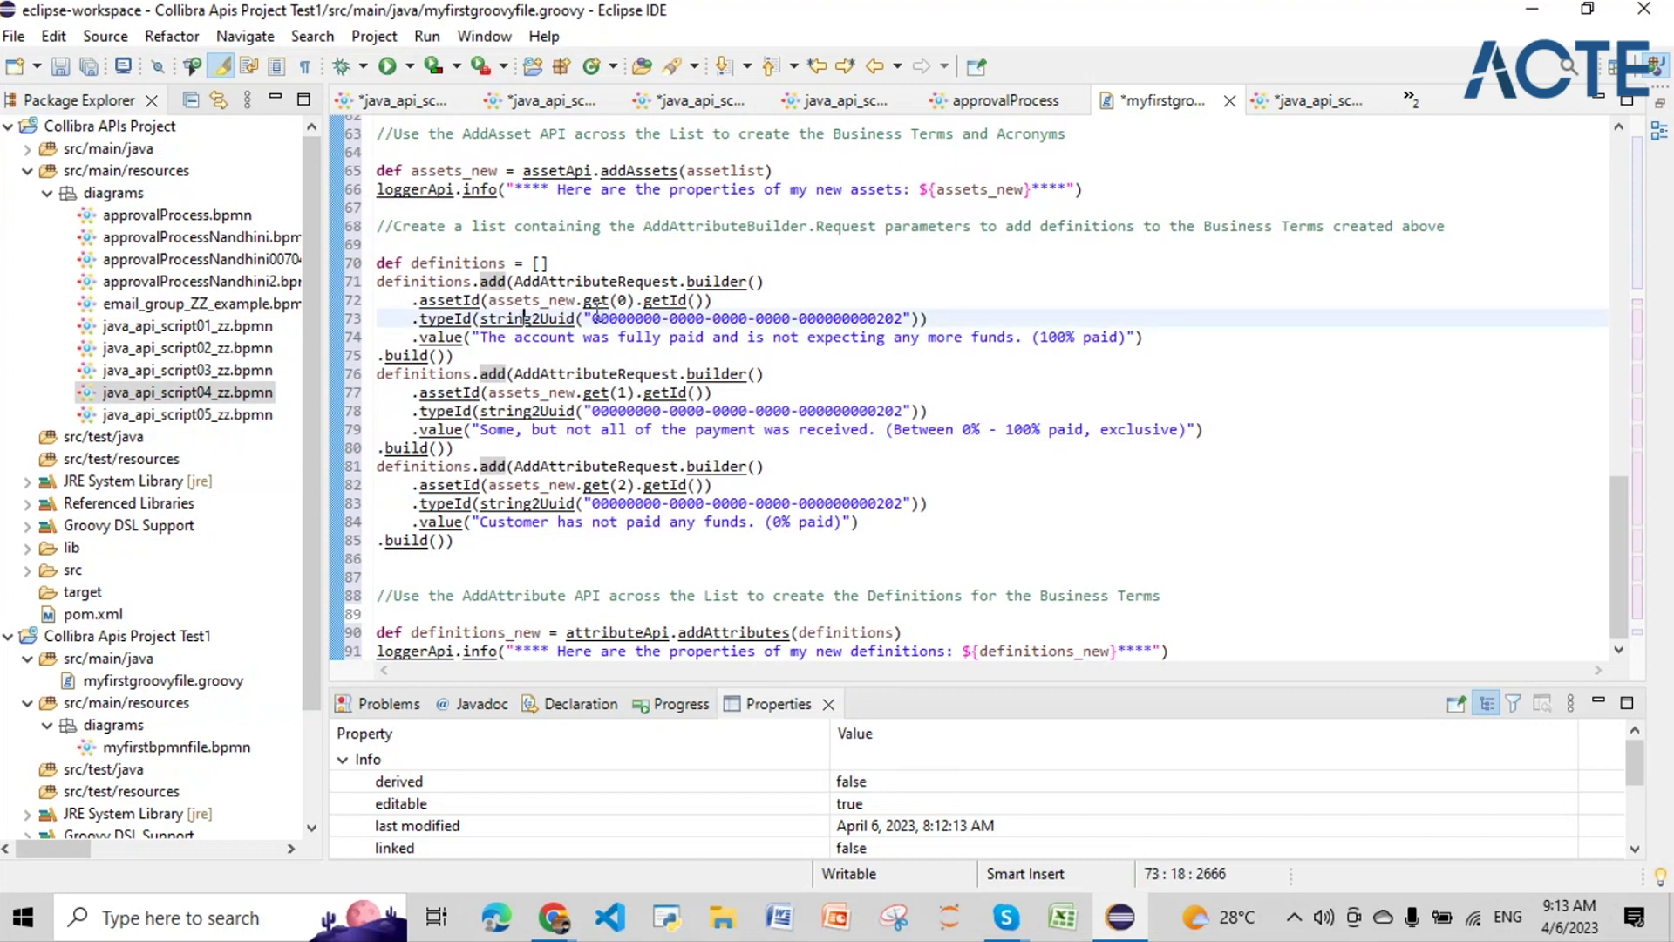
drag(593, 317, 904, 324)
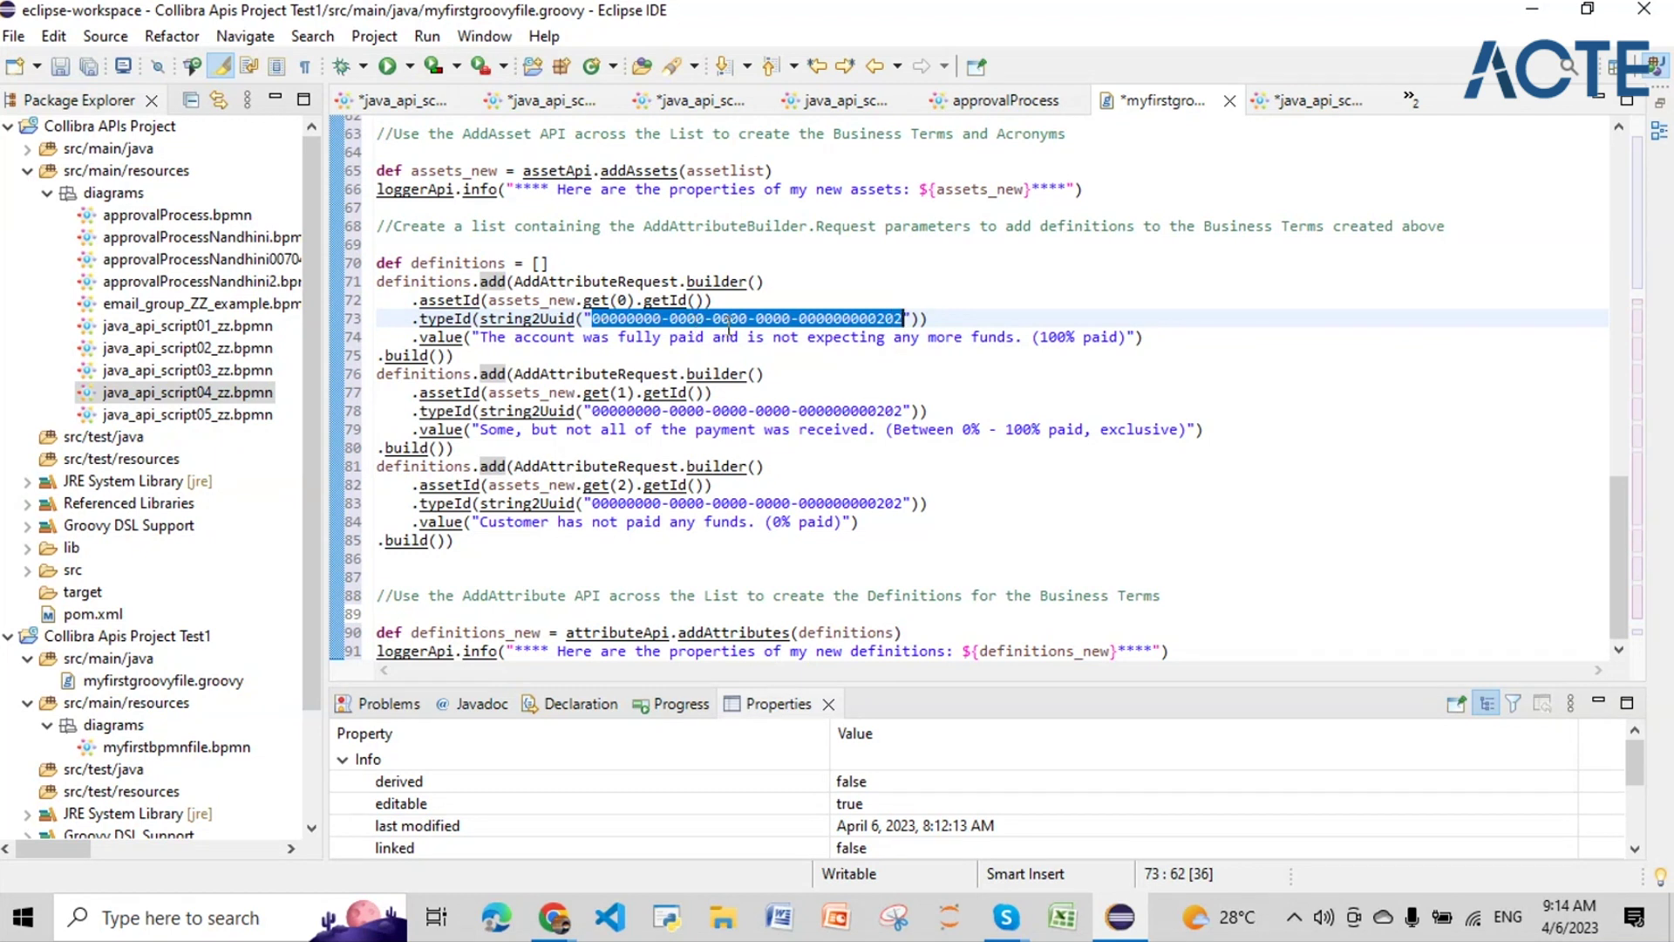
click(484, 336)
double_click(484, 336)
click(447, 336)
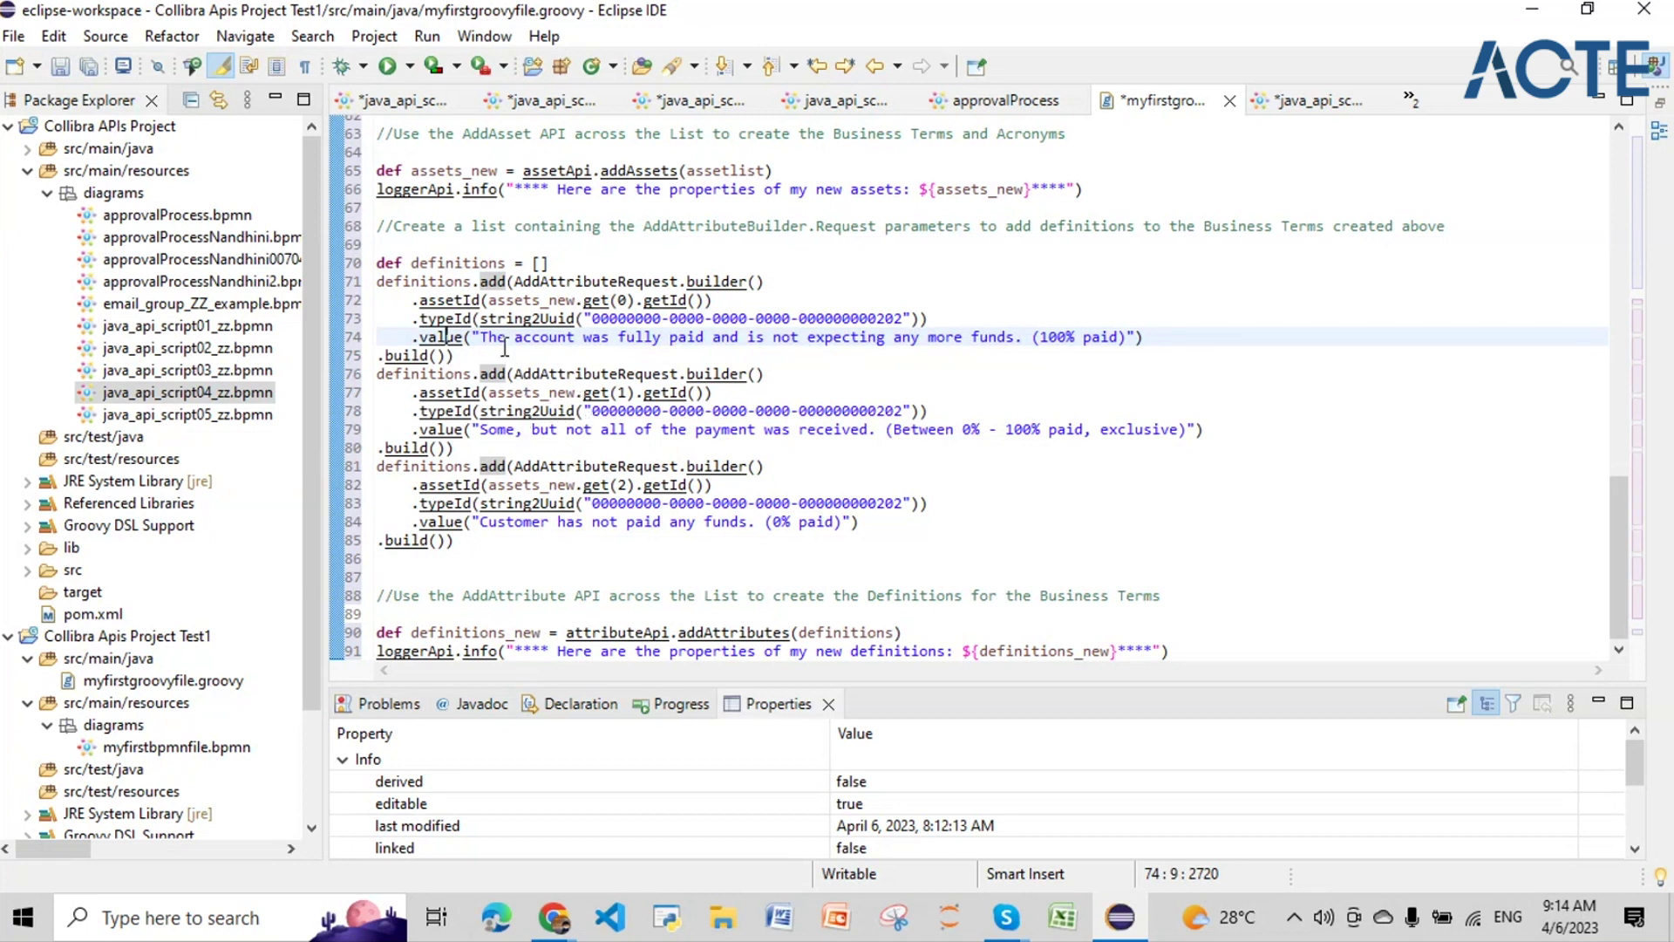
drag(507, 340, 859, 343)
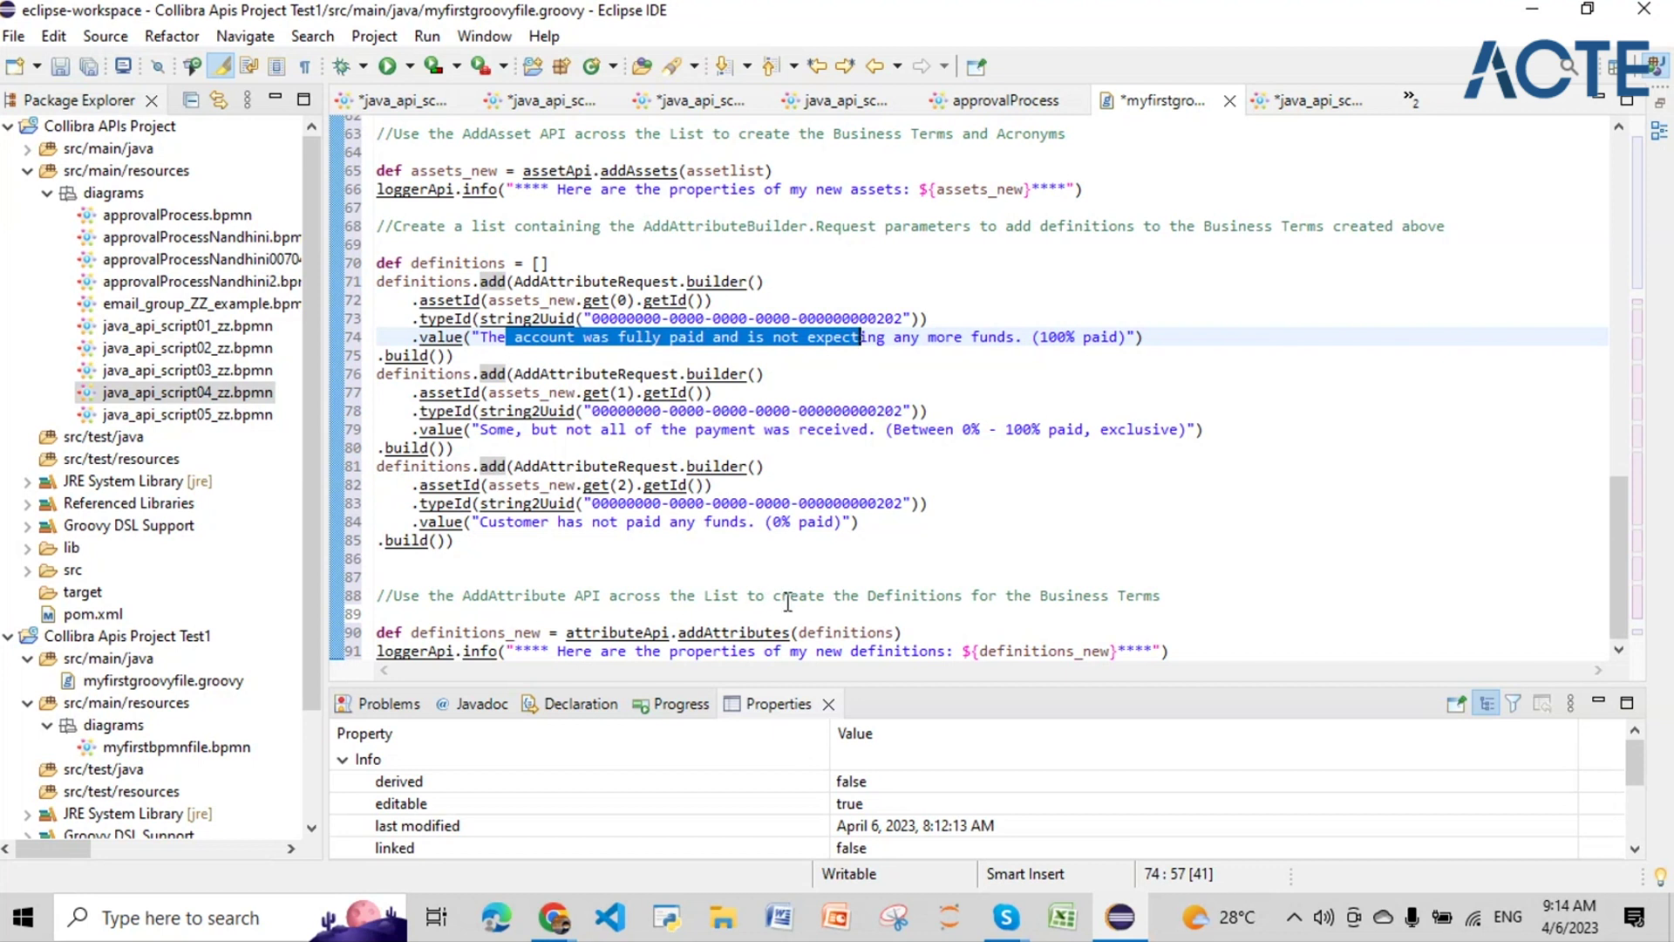
click(1540, 18)
Step: Bring the browser forward and open Java Api Script 04 - 00497 from workflow definitions filtered by 00497
mouse_move(555, 920)
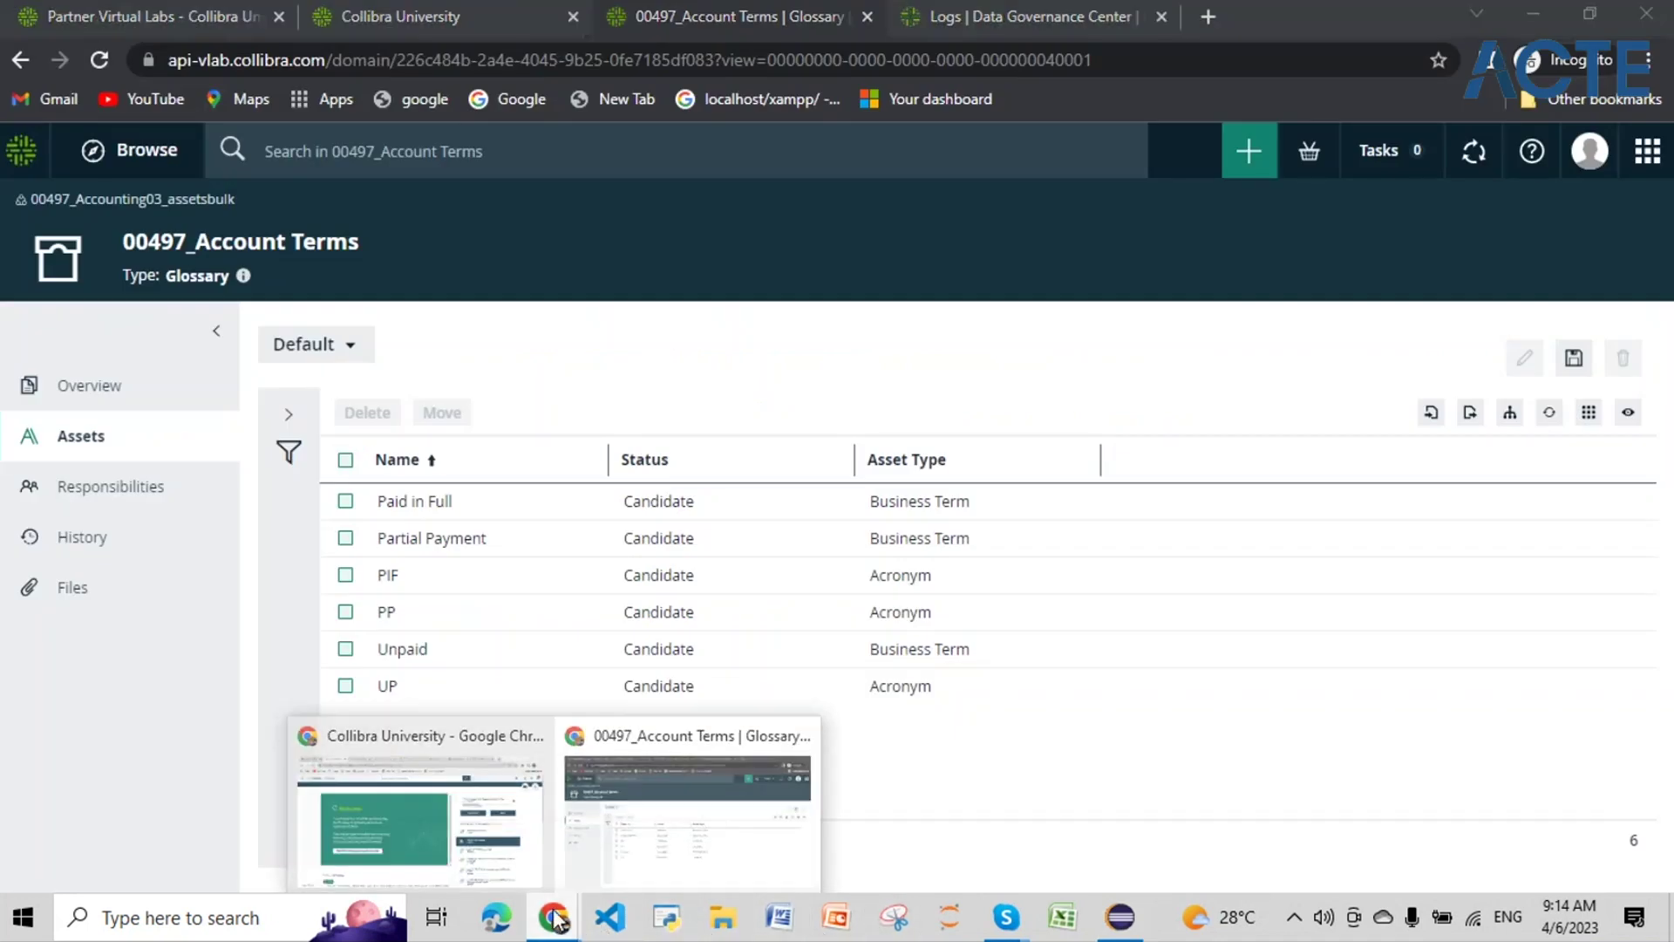
click(608, 858)
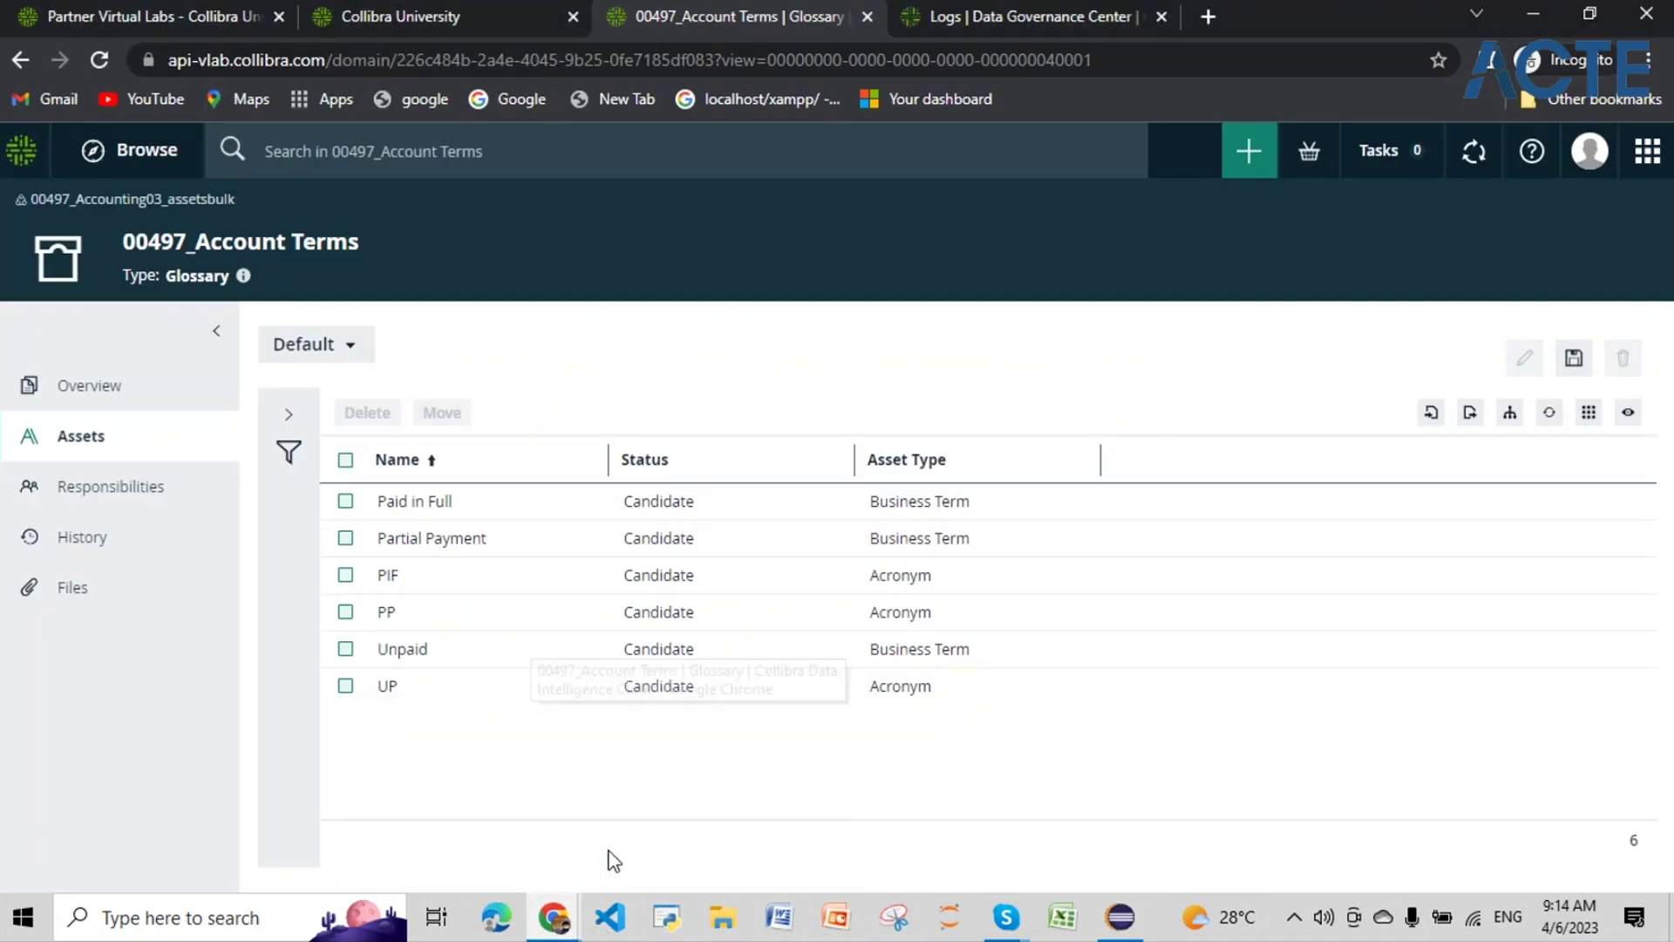
click(1643, 155)
click(1488, 616)
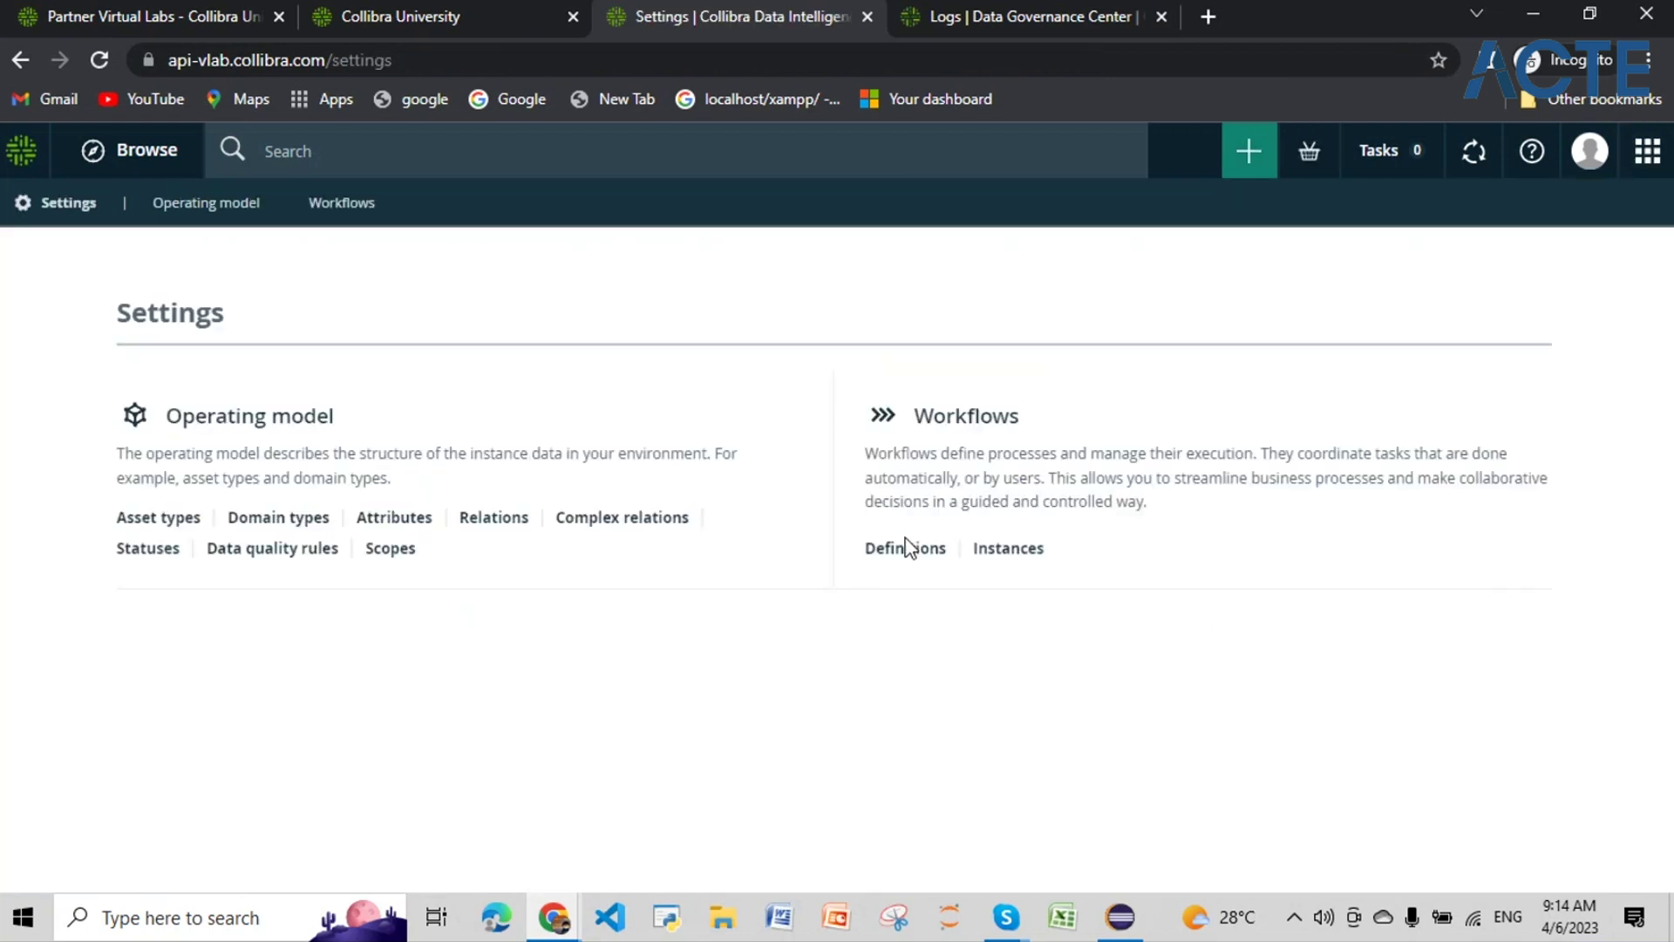
click(904, 559)
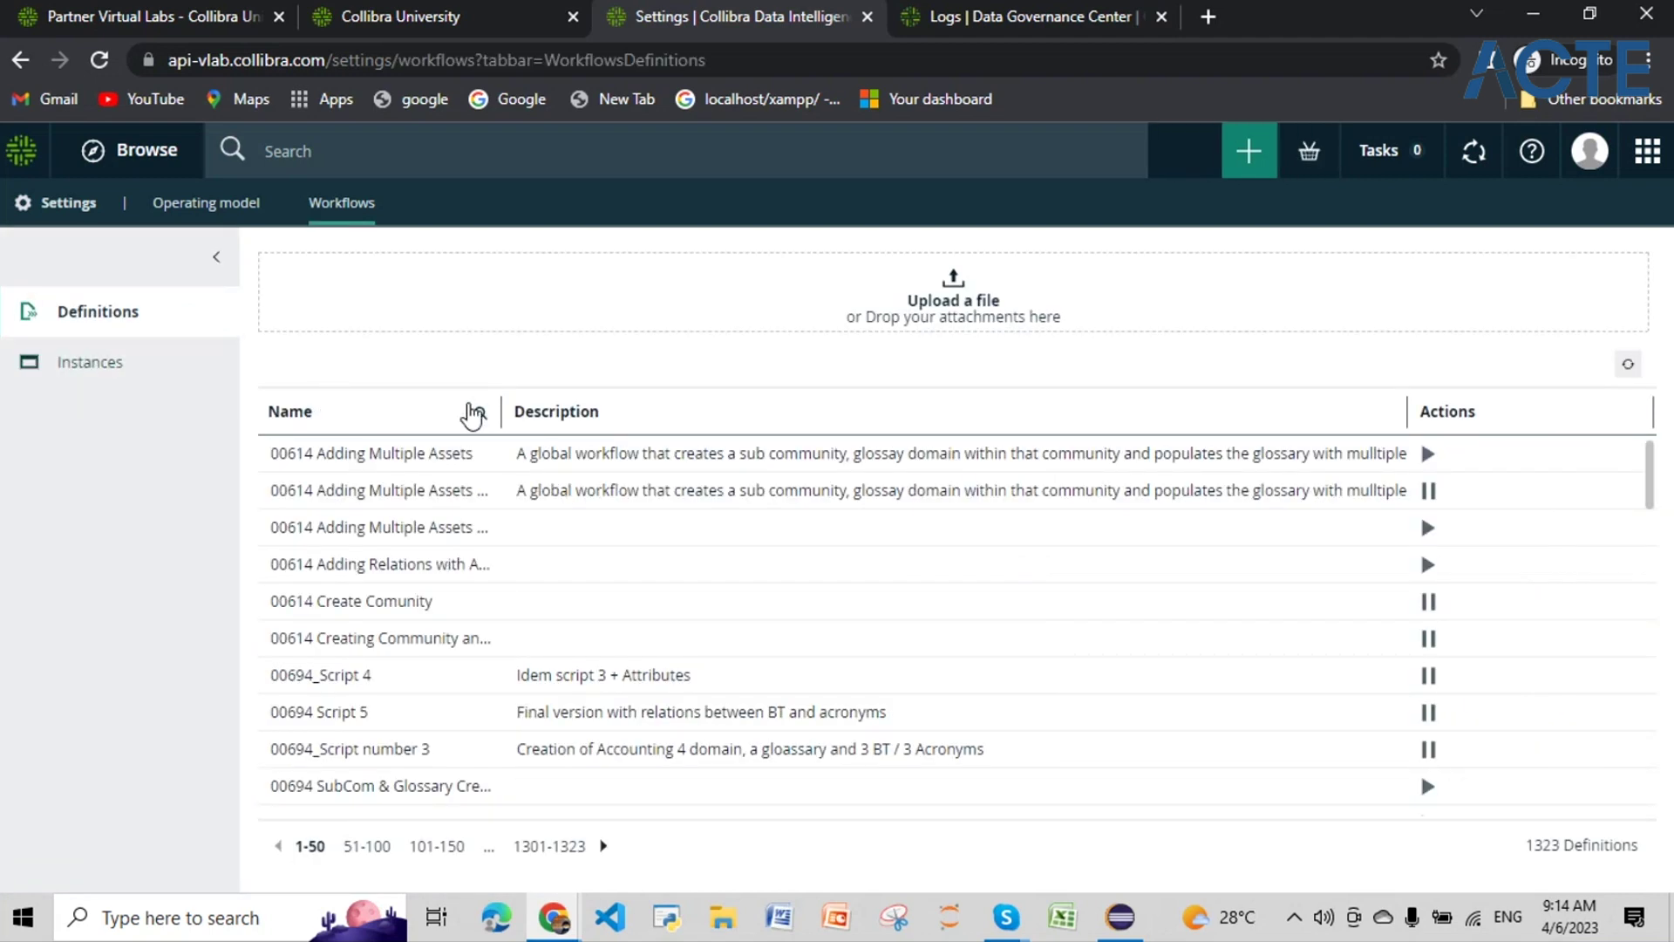
click(480, 416)
text(0)
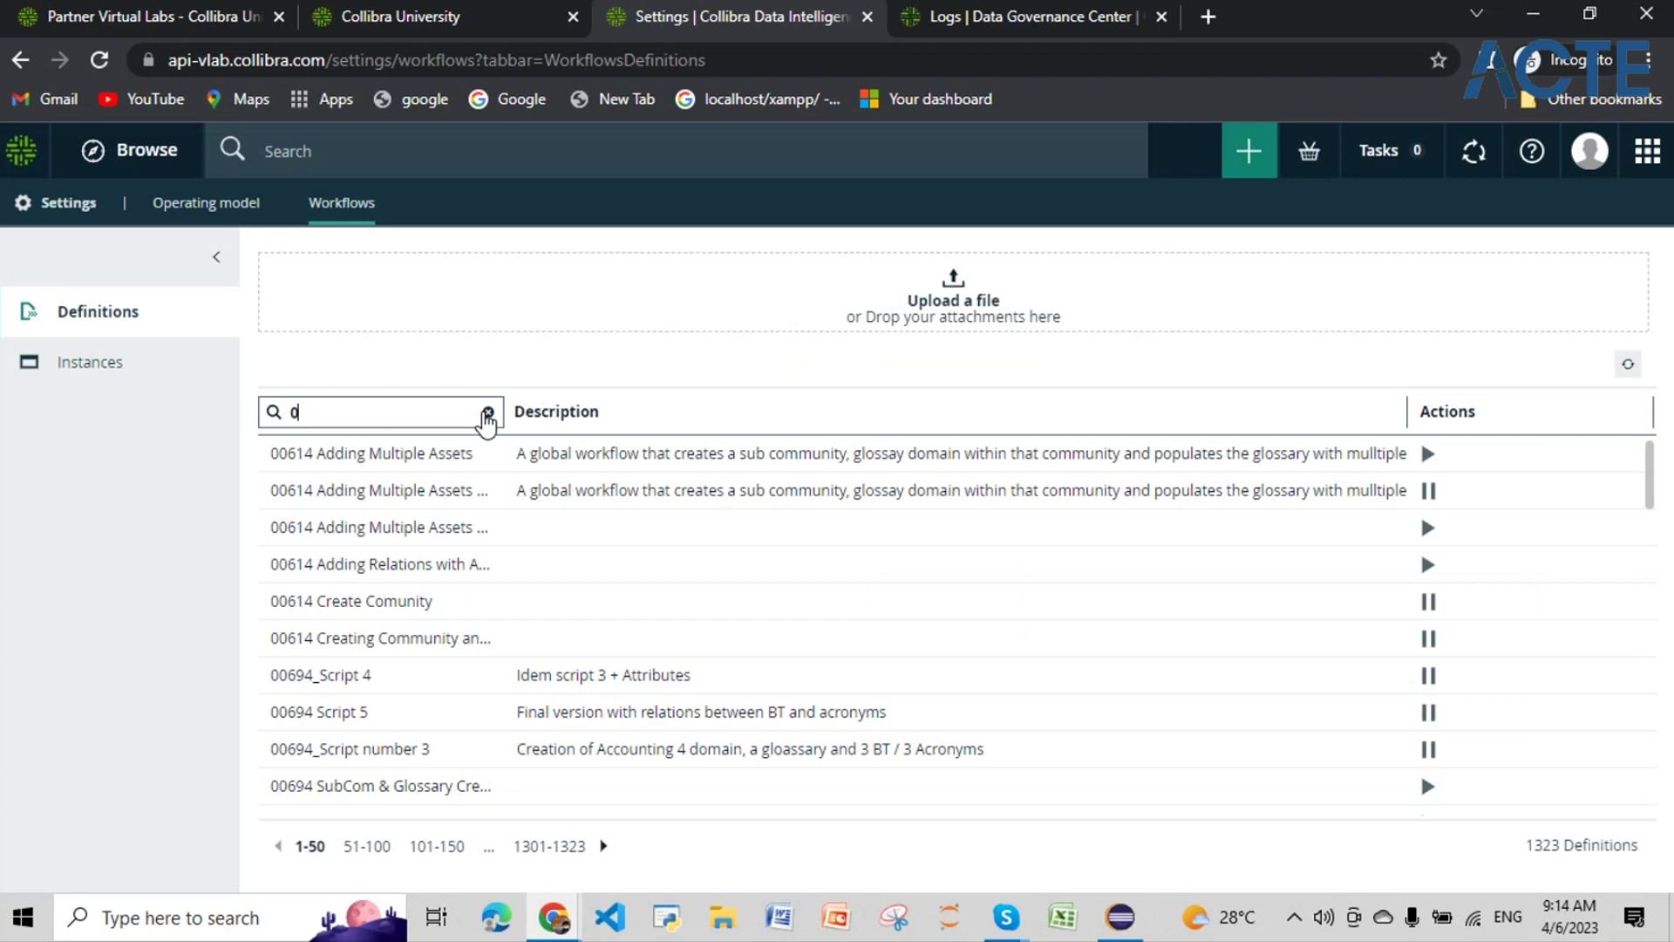
text(0497)
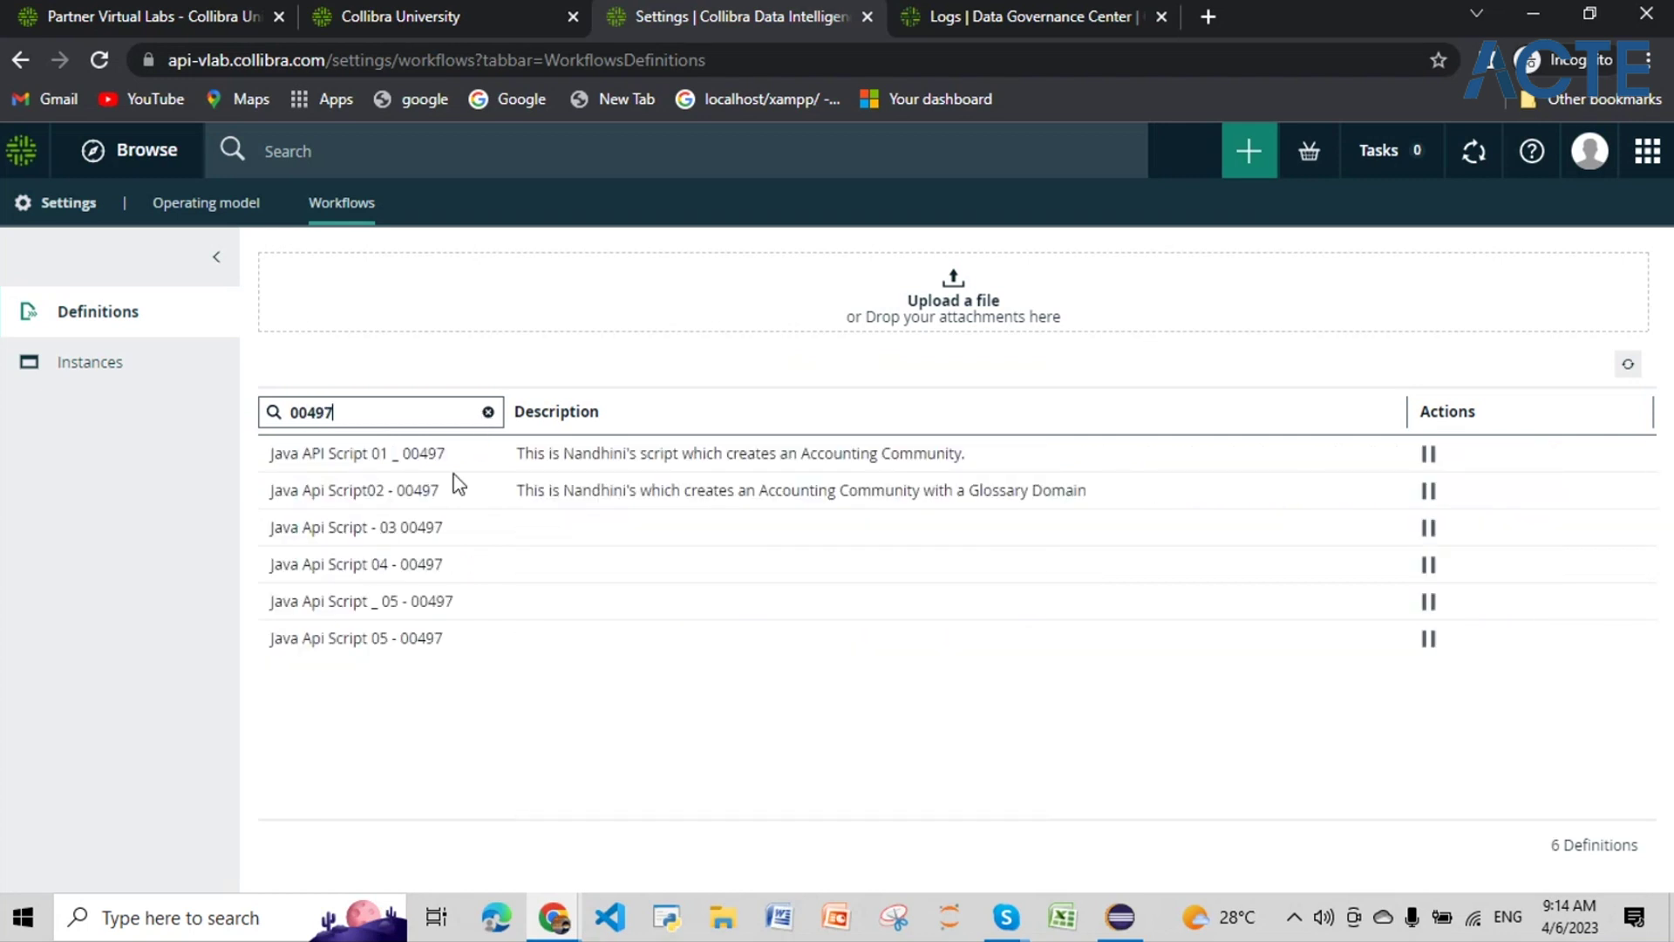
click(420, 565)
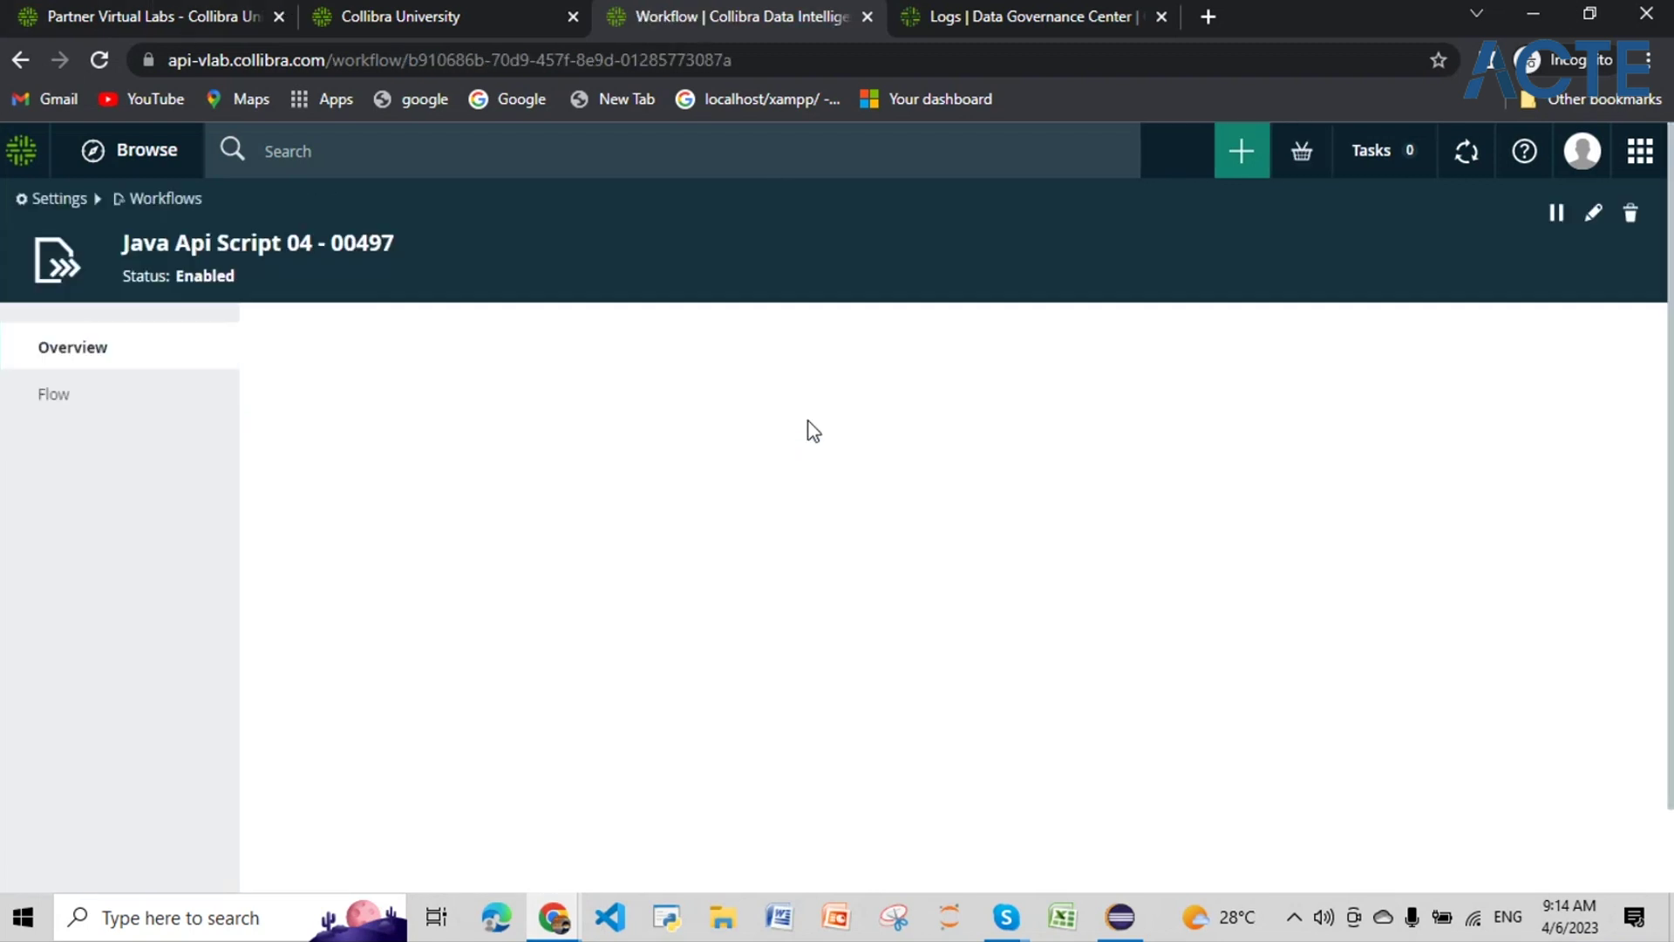
Step: Show the Java Api Script 04 - 00497 definition and switch it into edit mode
click(52, 386)
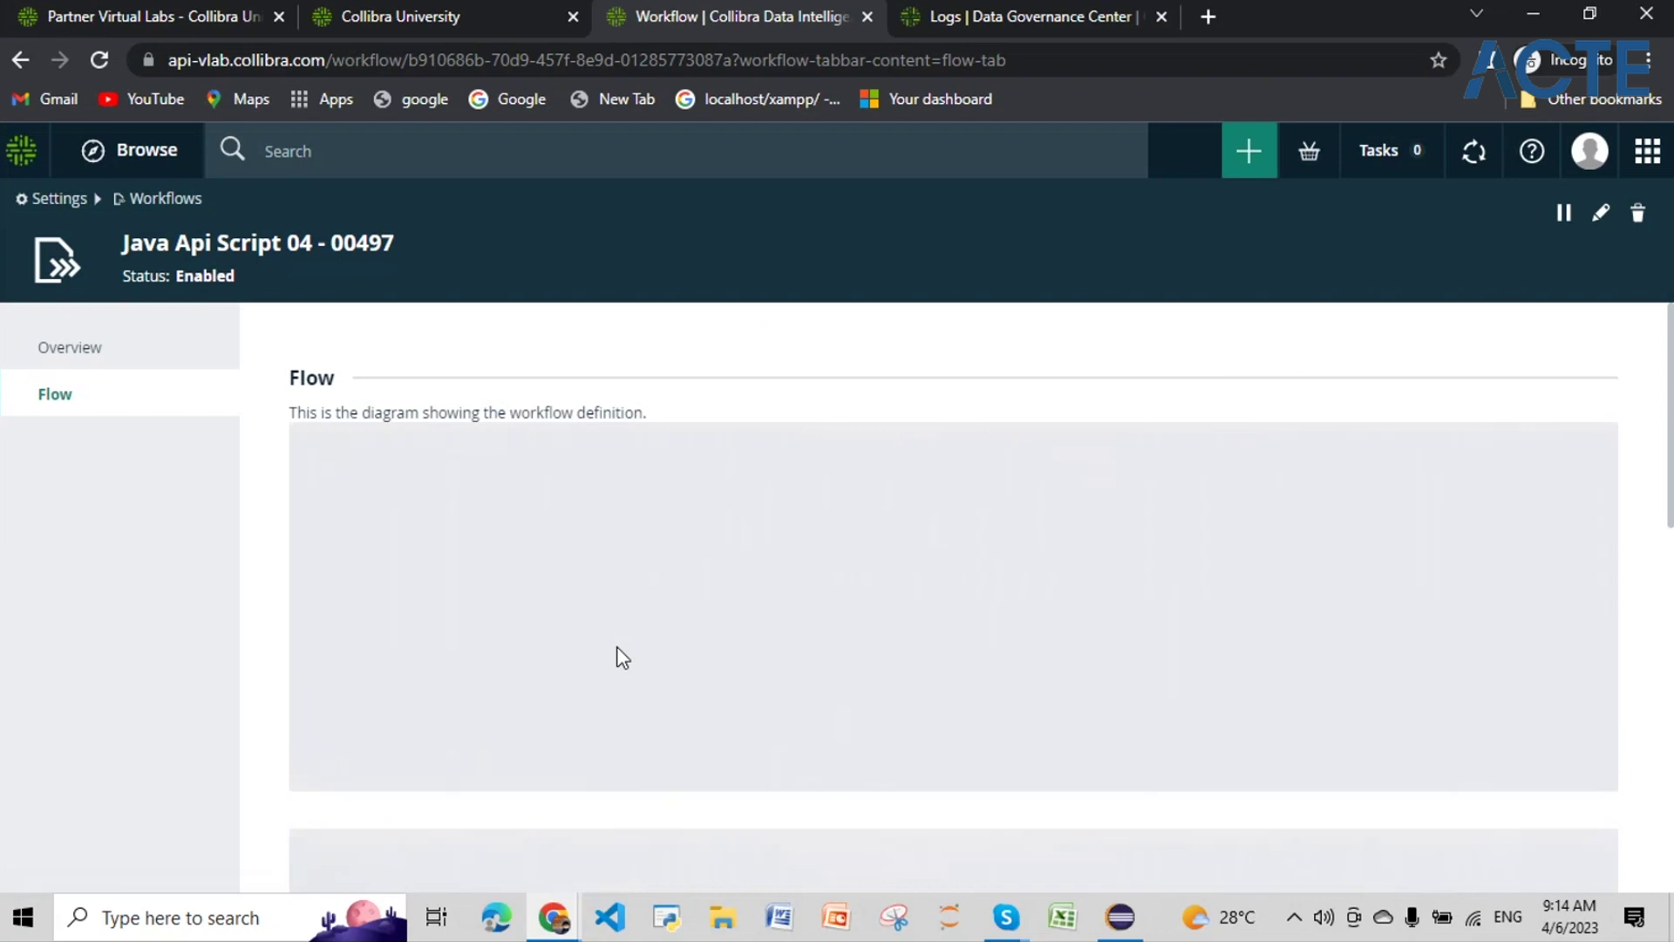
scroll(621, 658, down, 5)
scroll(621, 658, up, 3)
click(475, 534)
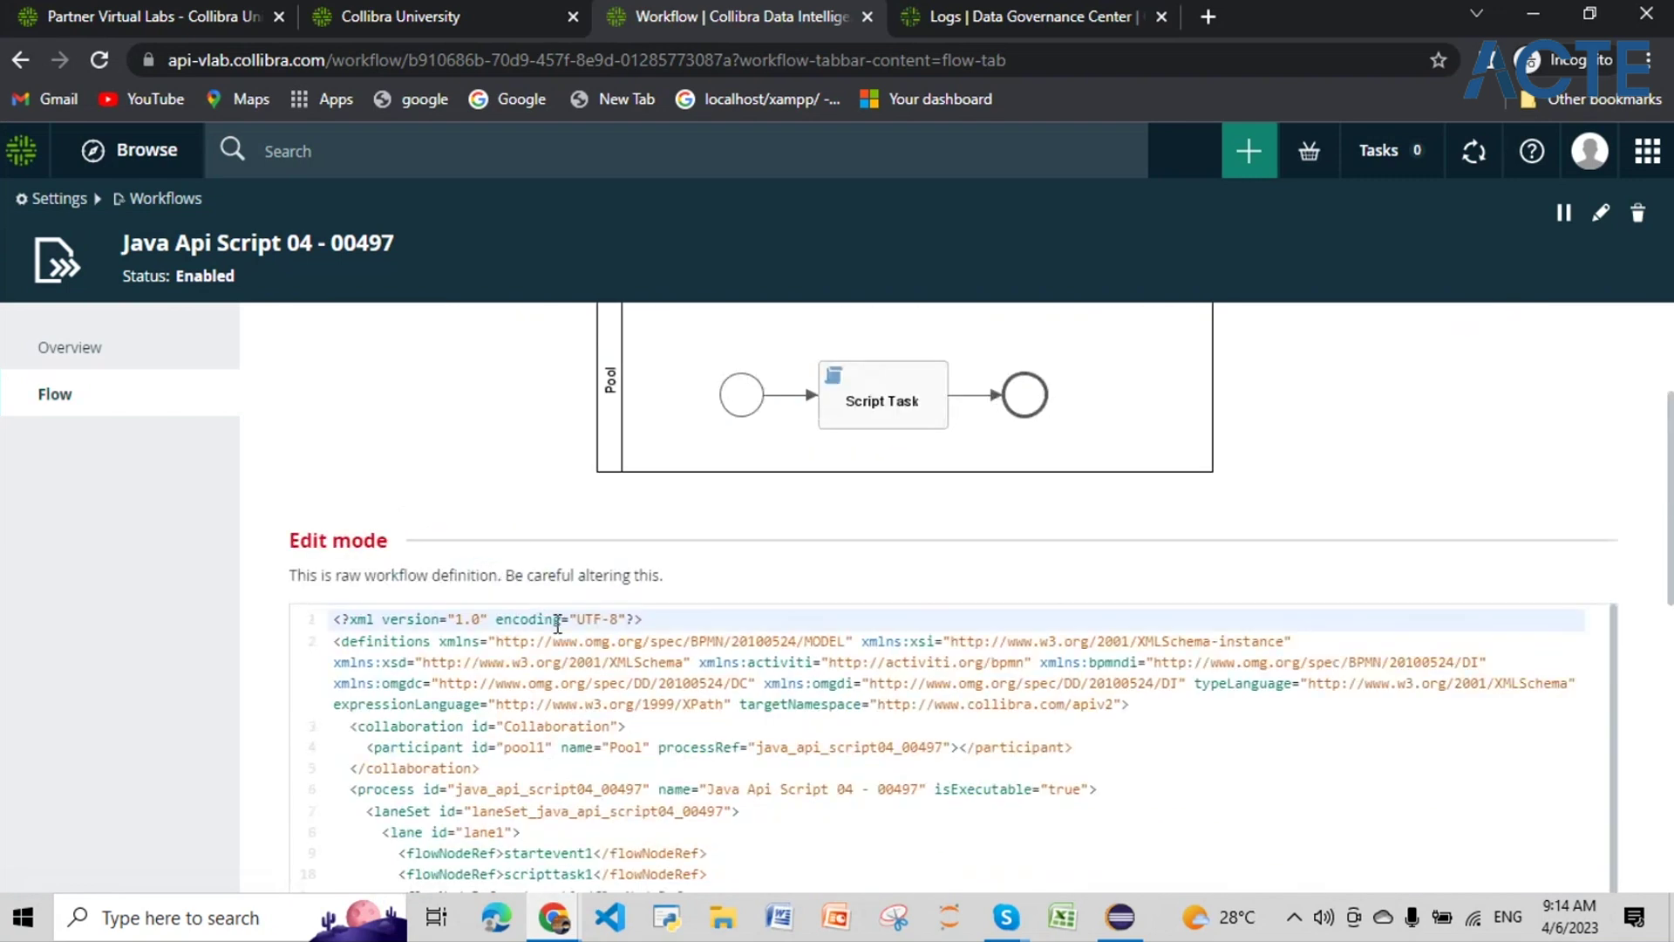
scroll(559, 625, down, 1)
scroll(558, 625, down, 5)
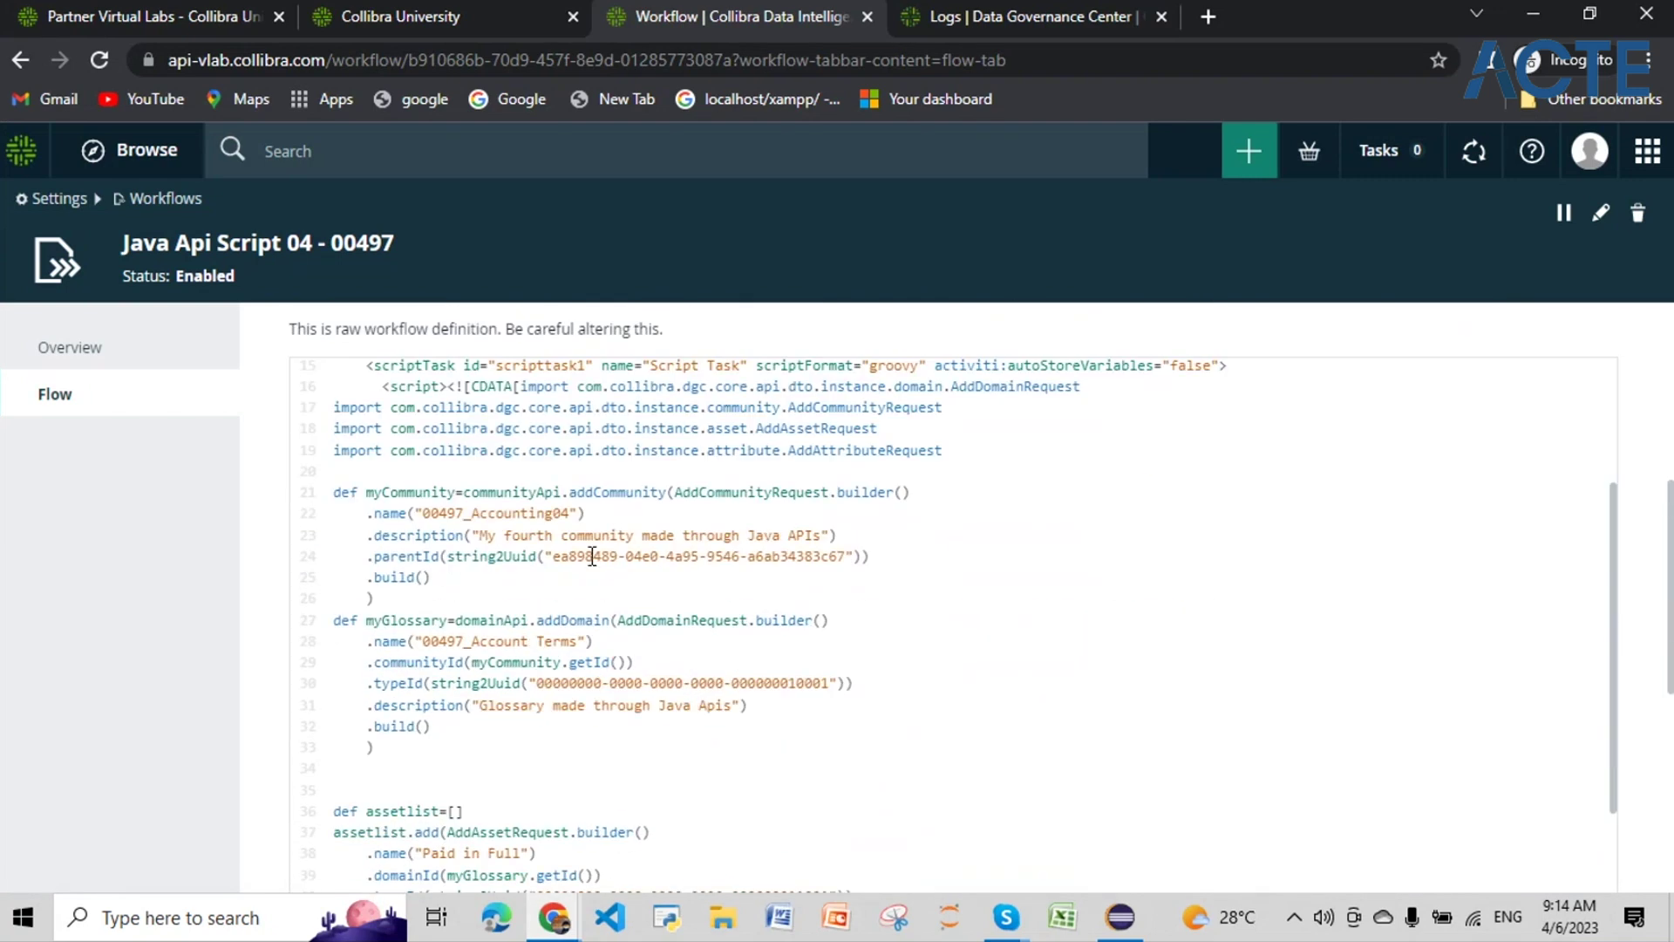
scroll(523, 589, up, 3)
scroll(513, 610, up, 3)
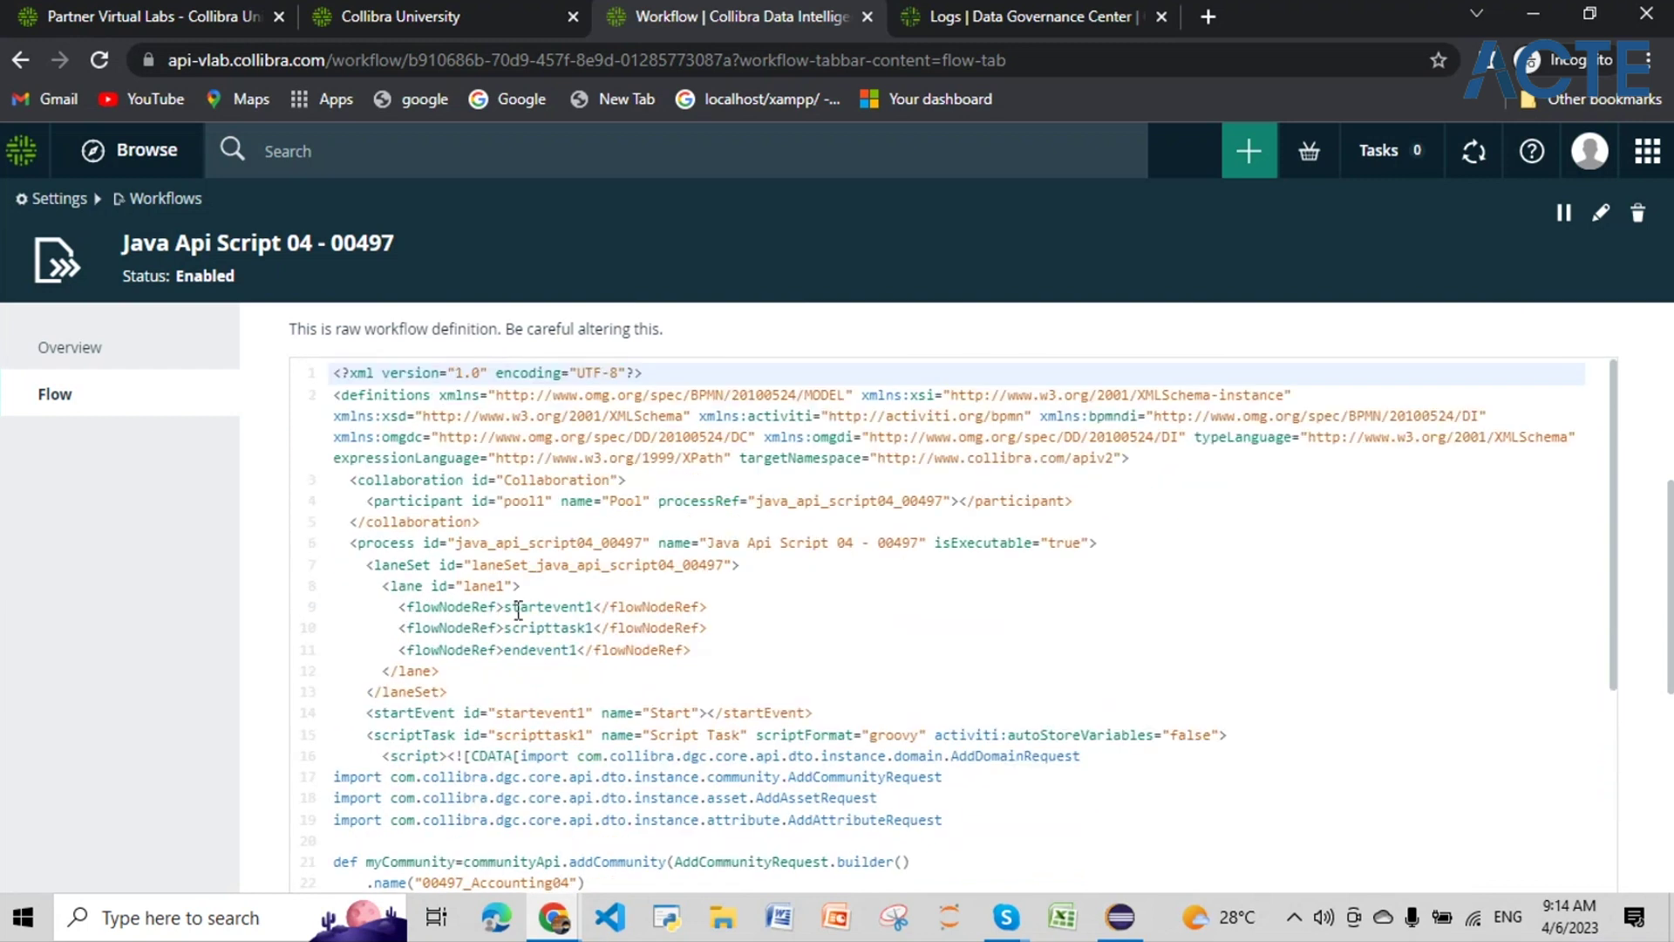
scroll(520, 653, down, 3)
scroll(519, 653, down, 2)
scroll(541, 649, up, 2)
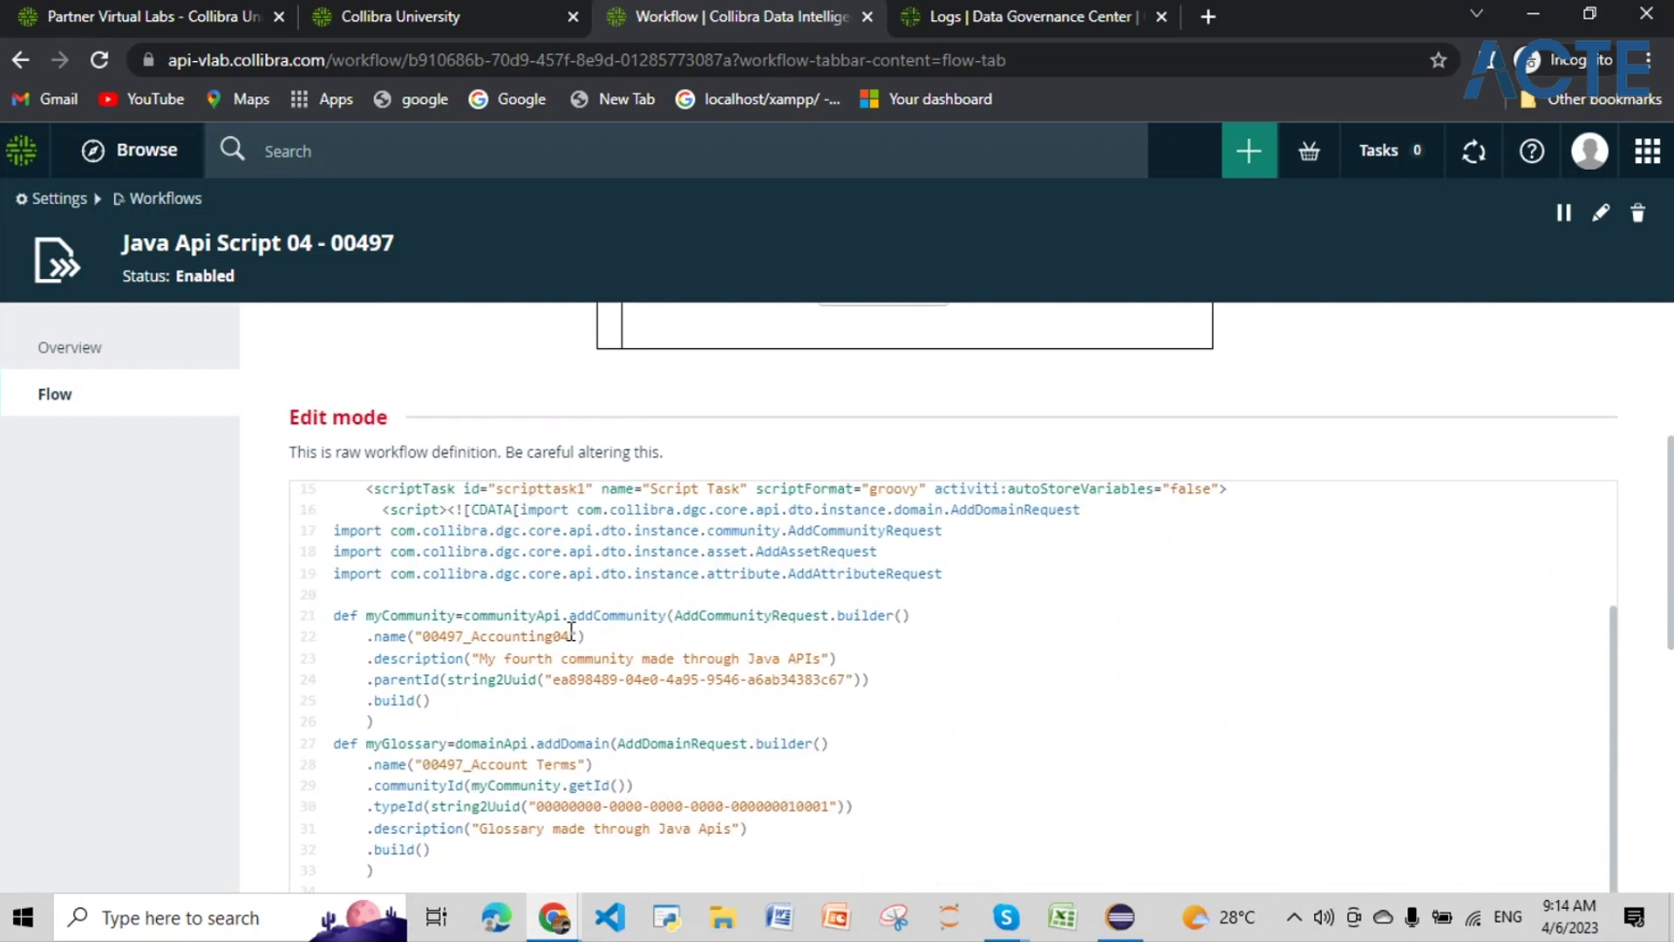
Step: Change line 22's community name to 00497_Accounting04_attributesBulk and save the definition
click(571, 634)
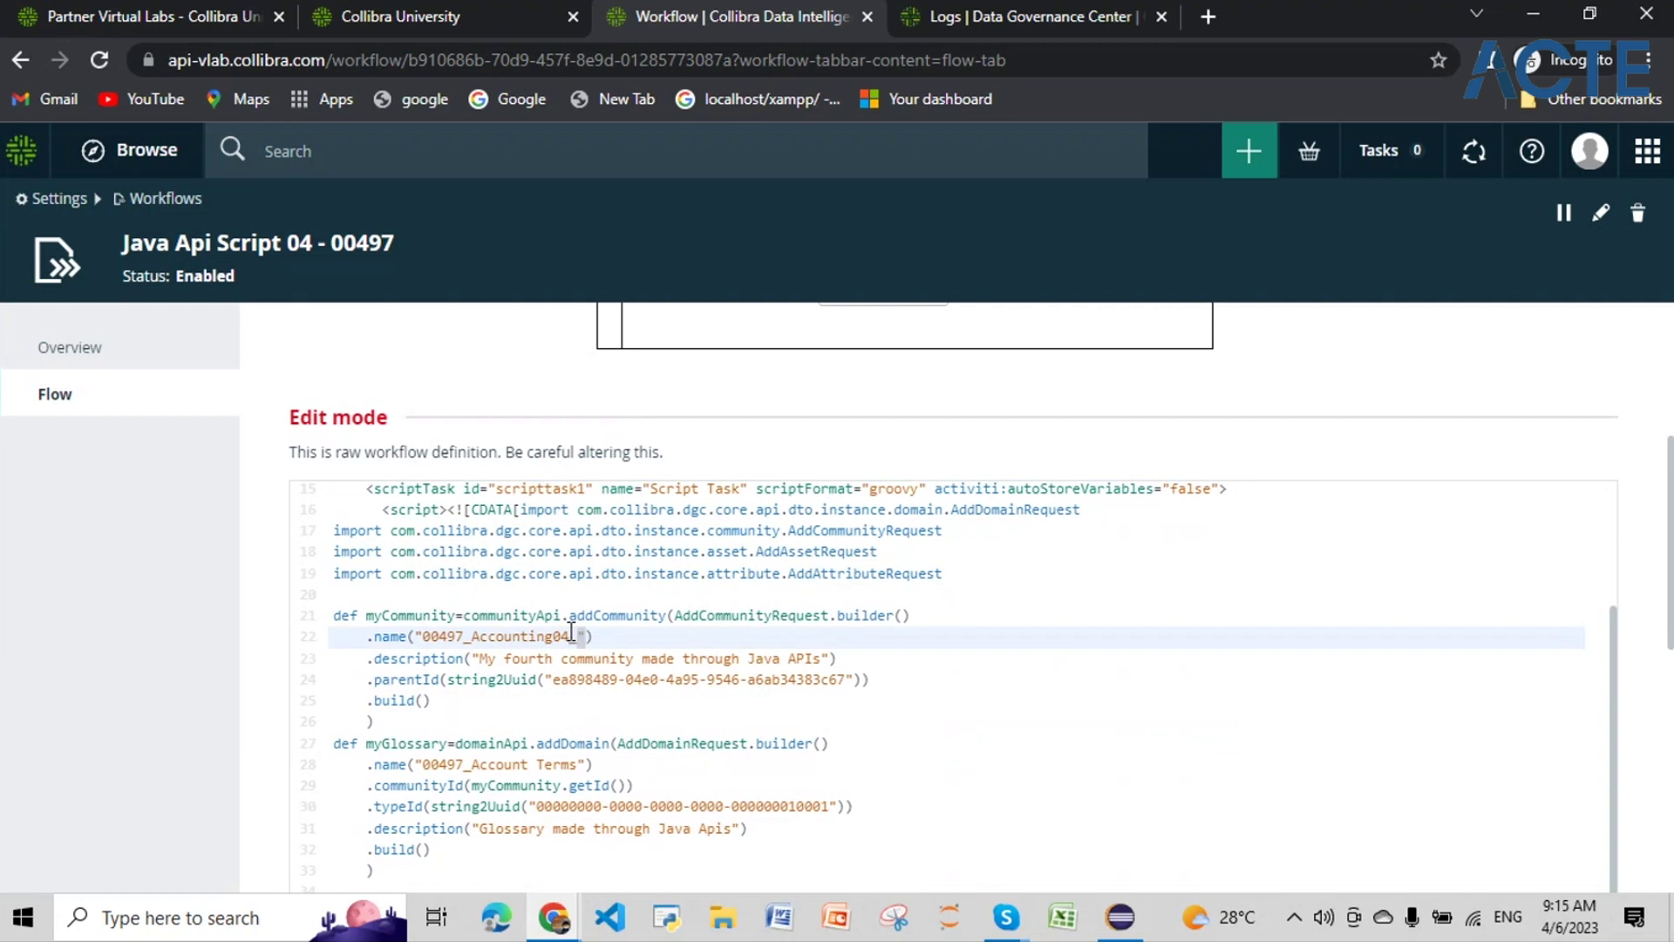
text(attributesBulk)
click(432, 636)
click(430, 636)
double_click(426, 635)
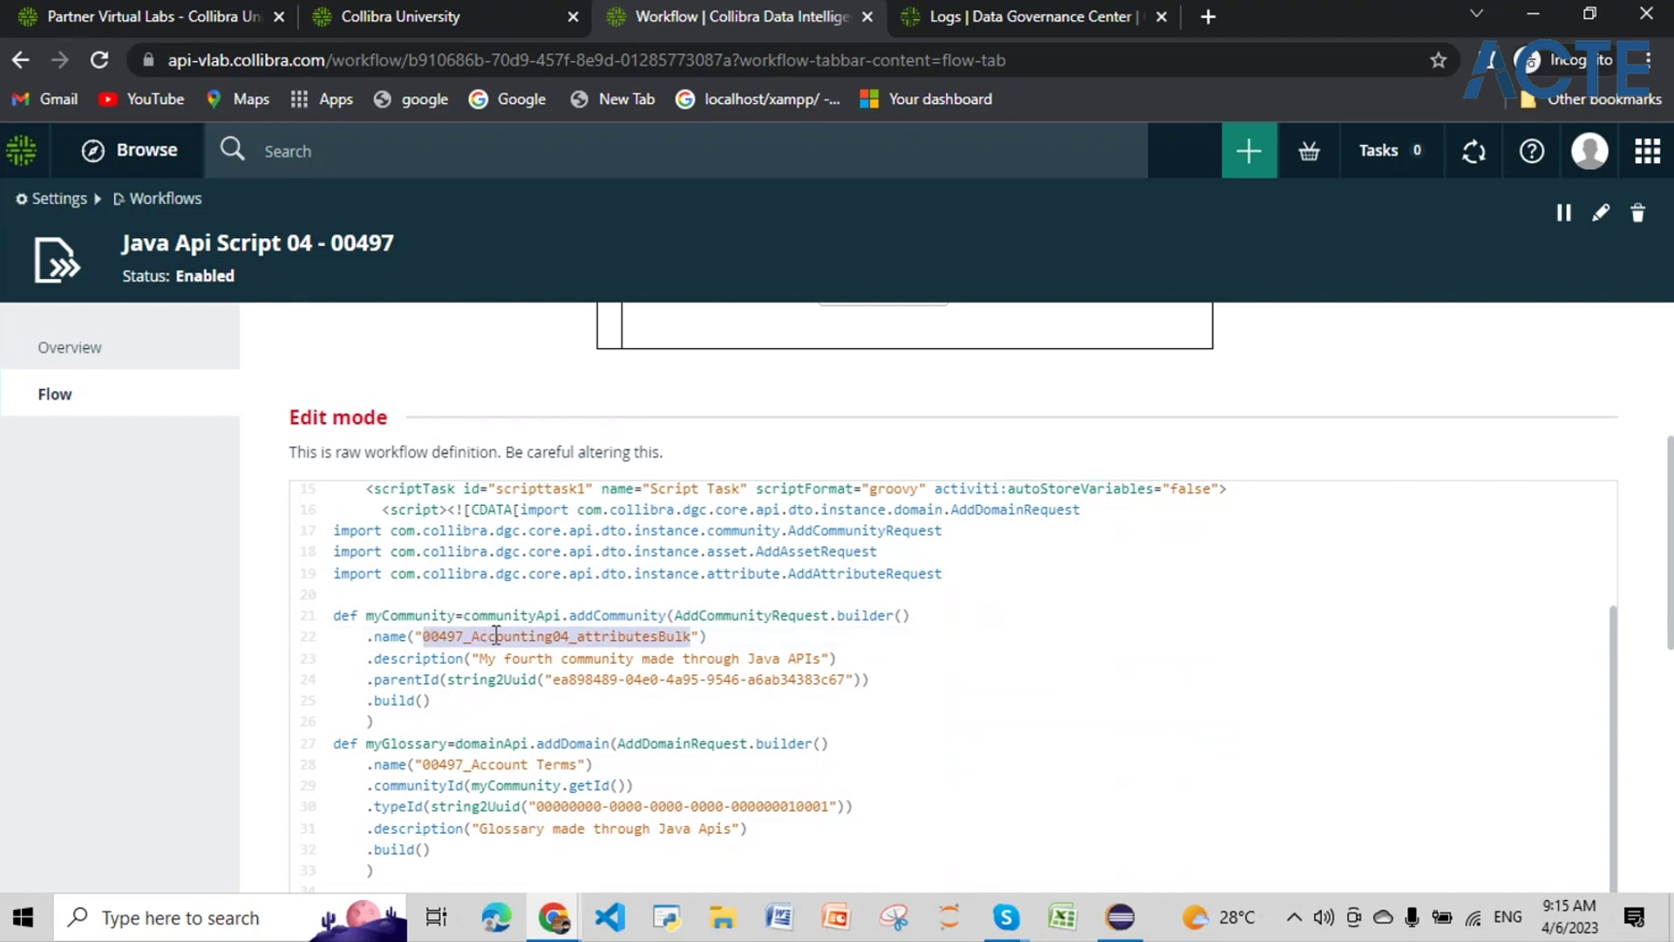
scroll(1229, 710, down, 10)
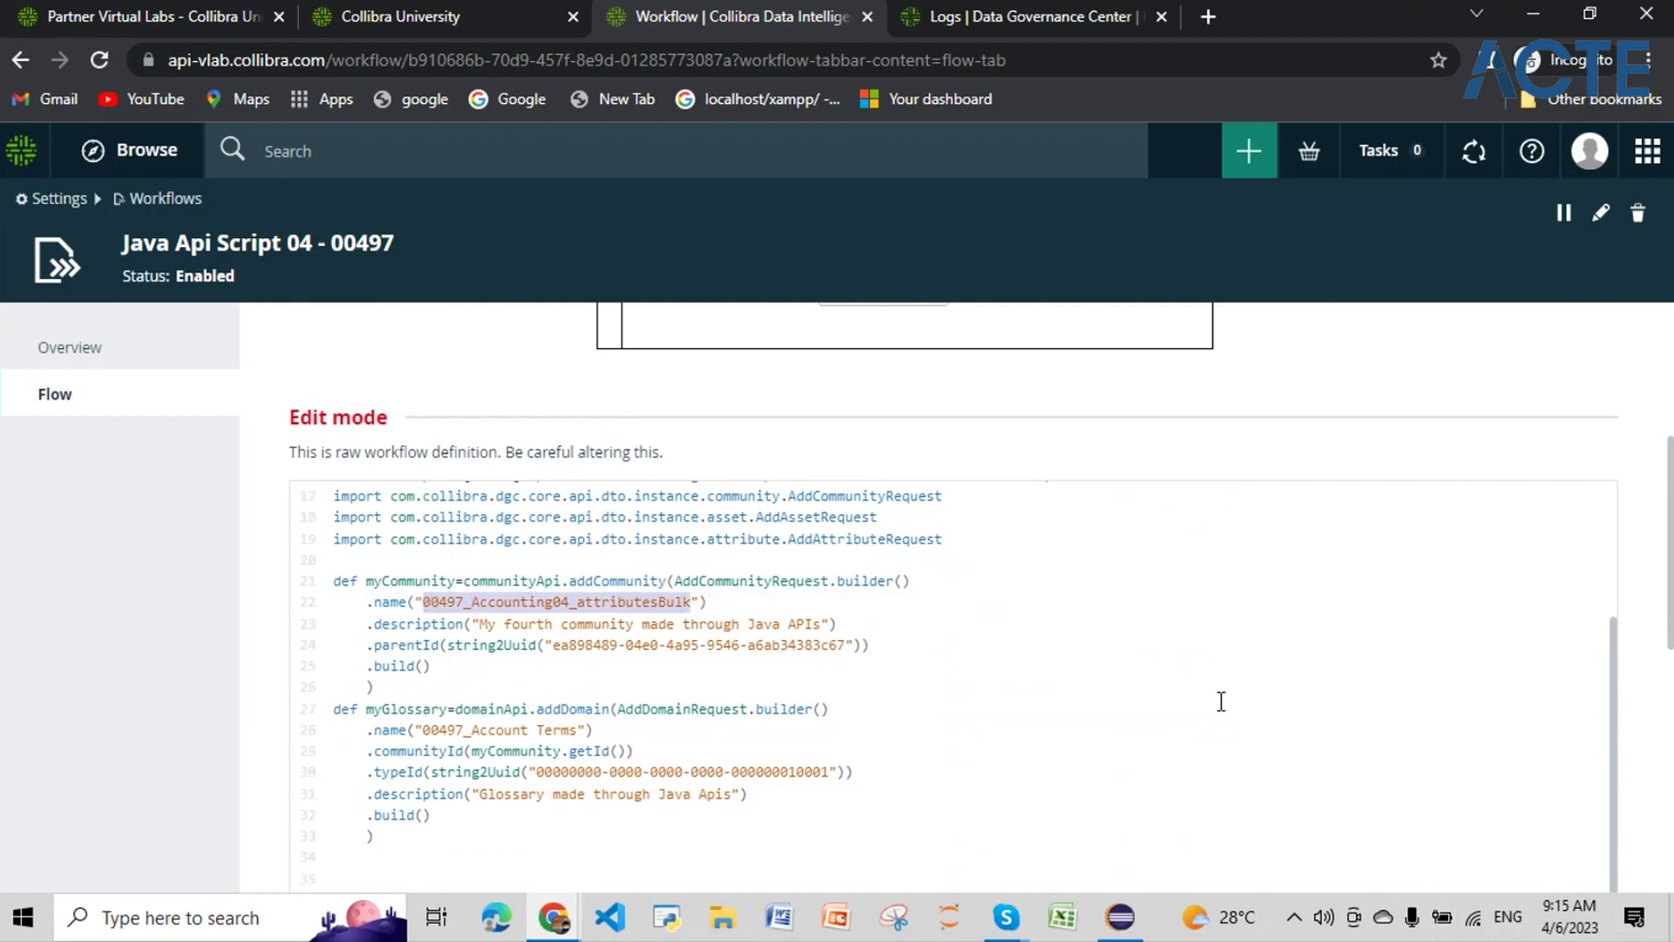
scroll(1232, 718, down, 4)
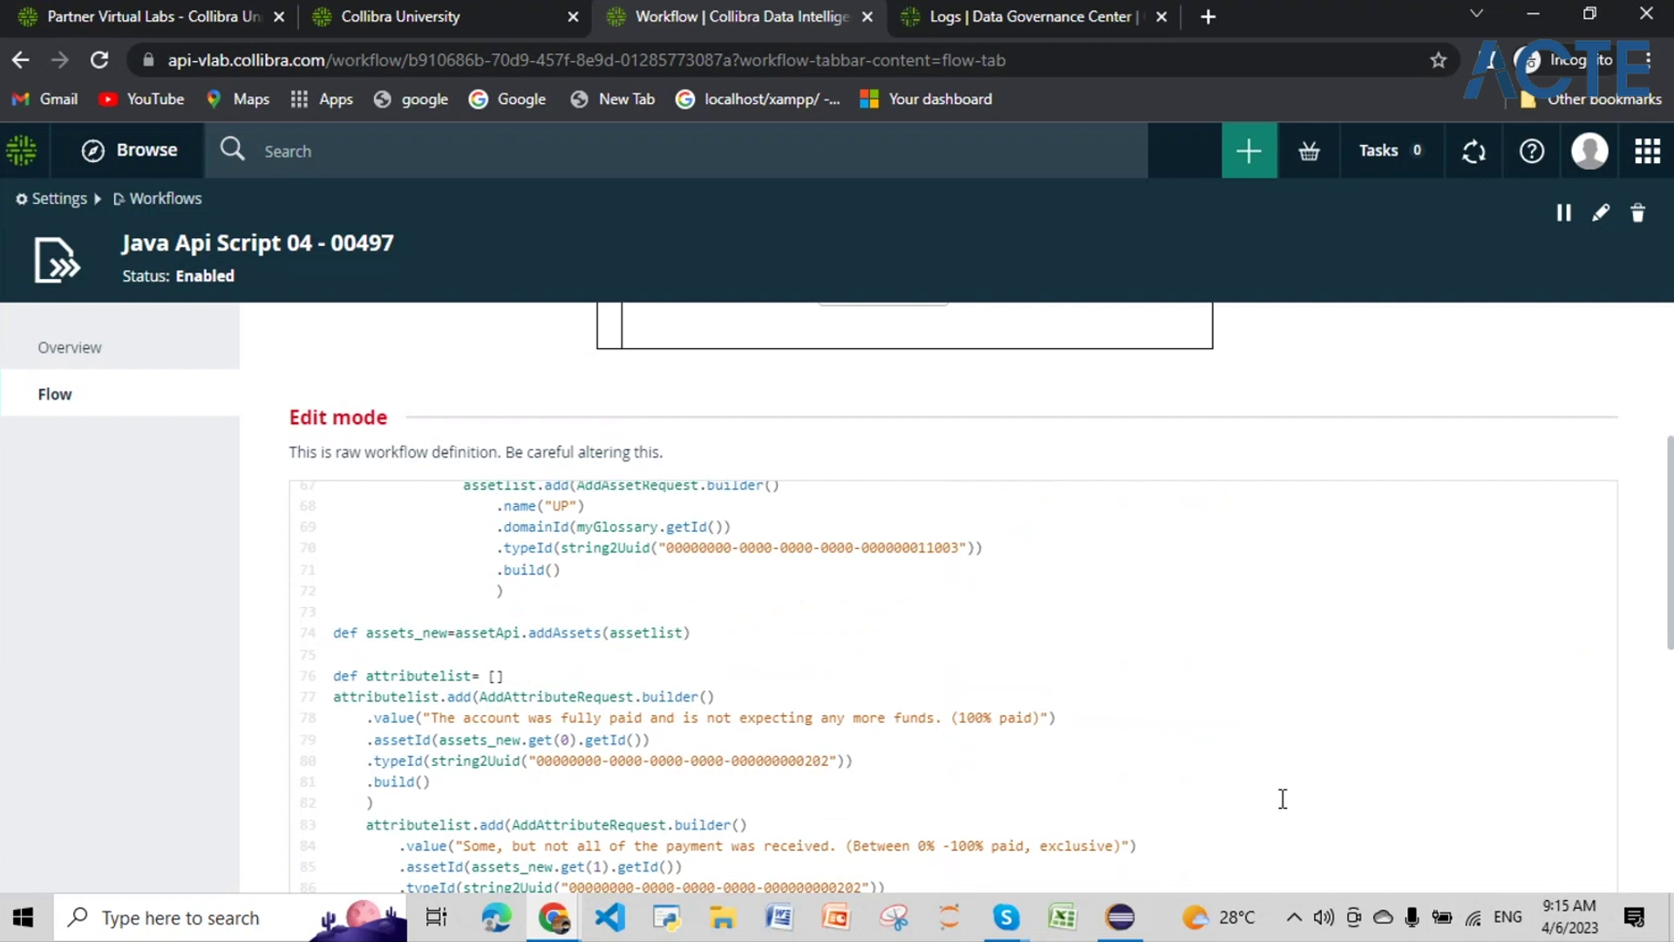
scroll(1283, 799, down, 6)
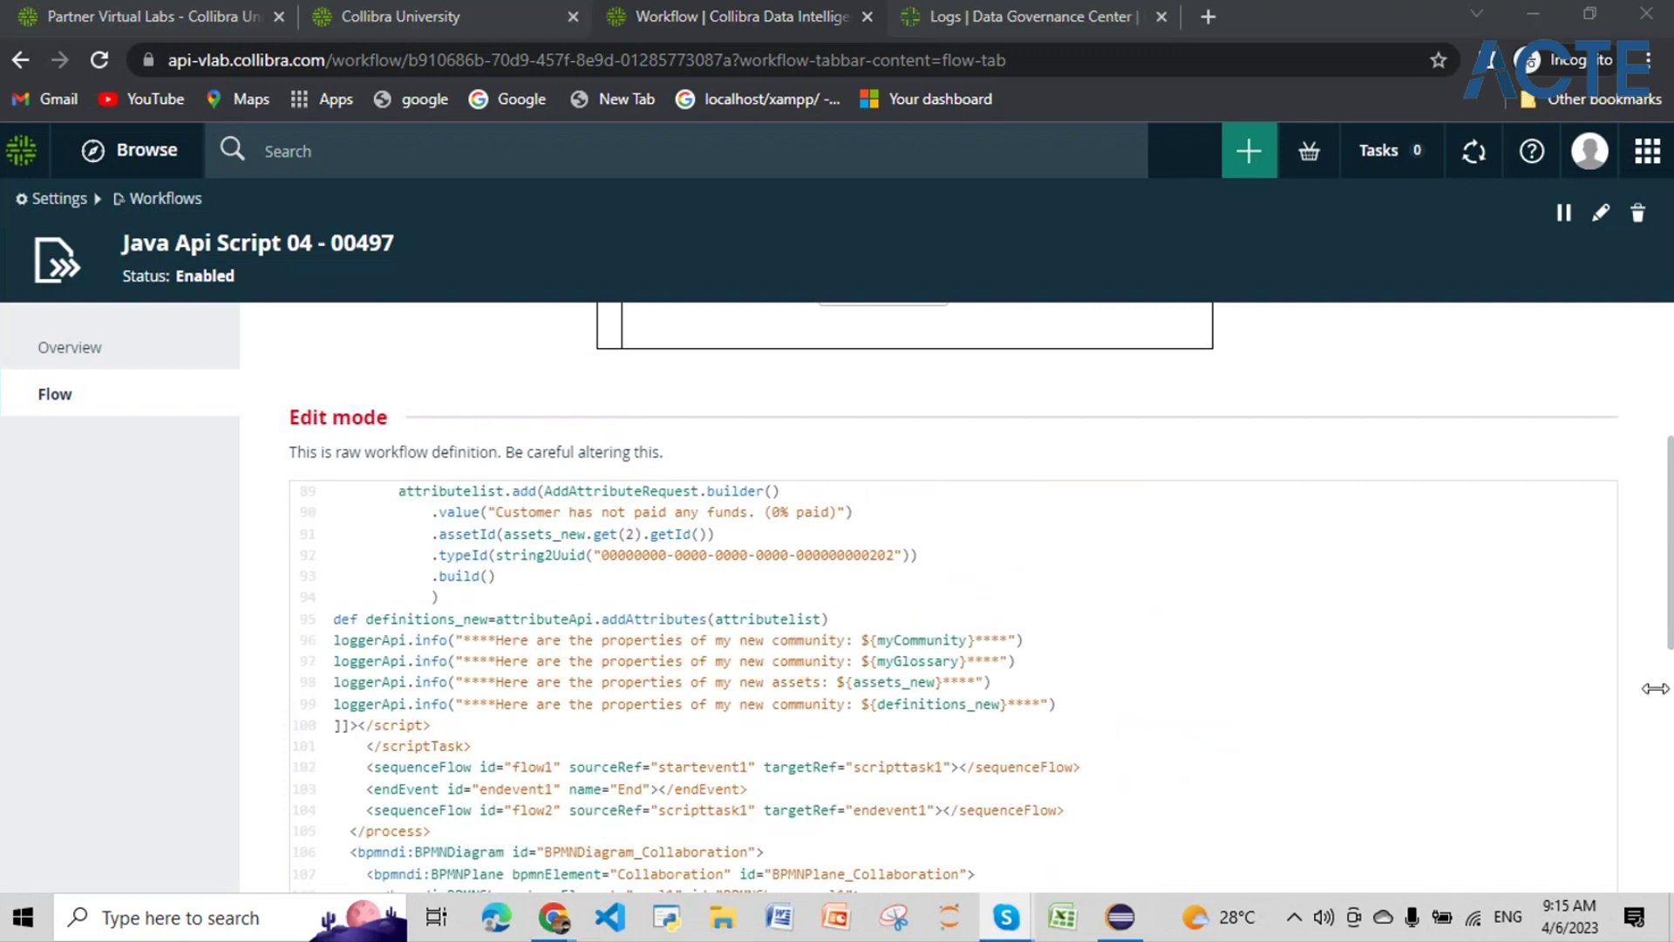
scroll(1482, 693, down, 8)
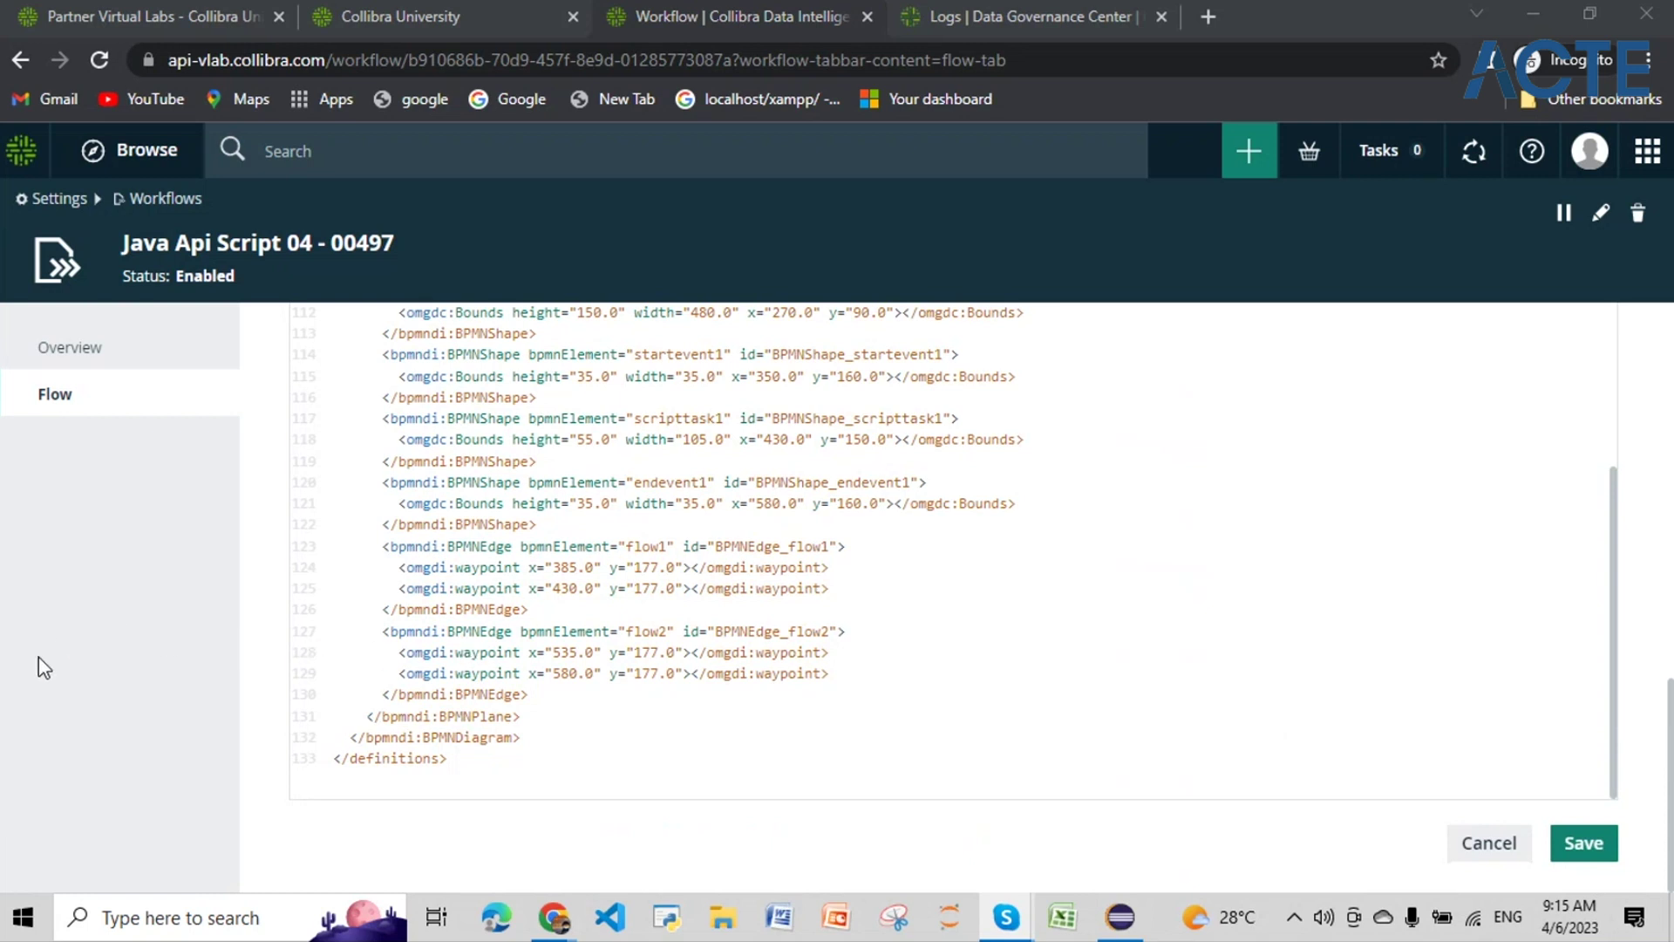
click(1606, 839)
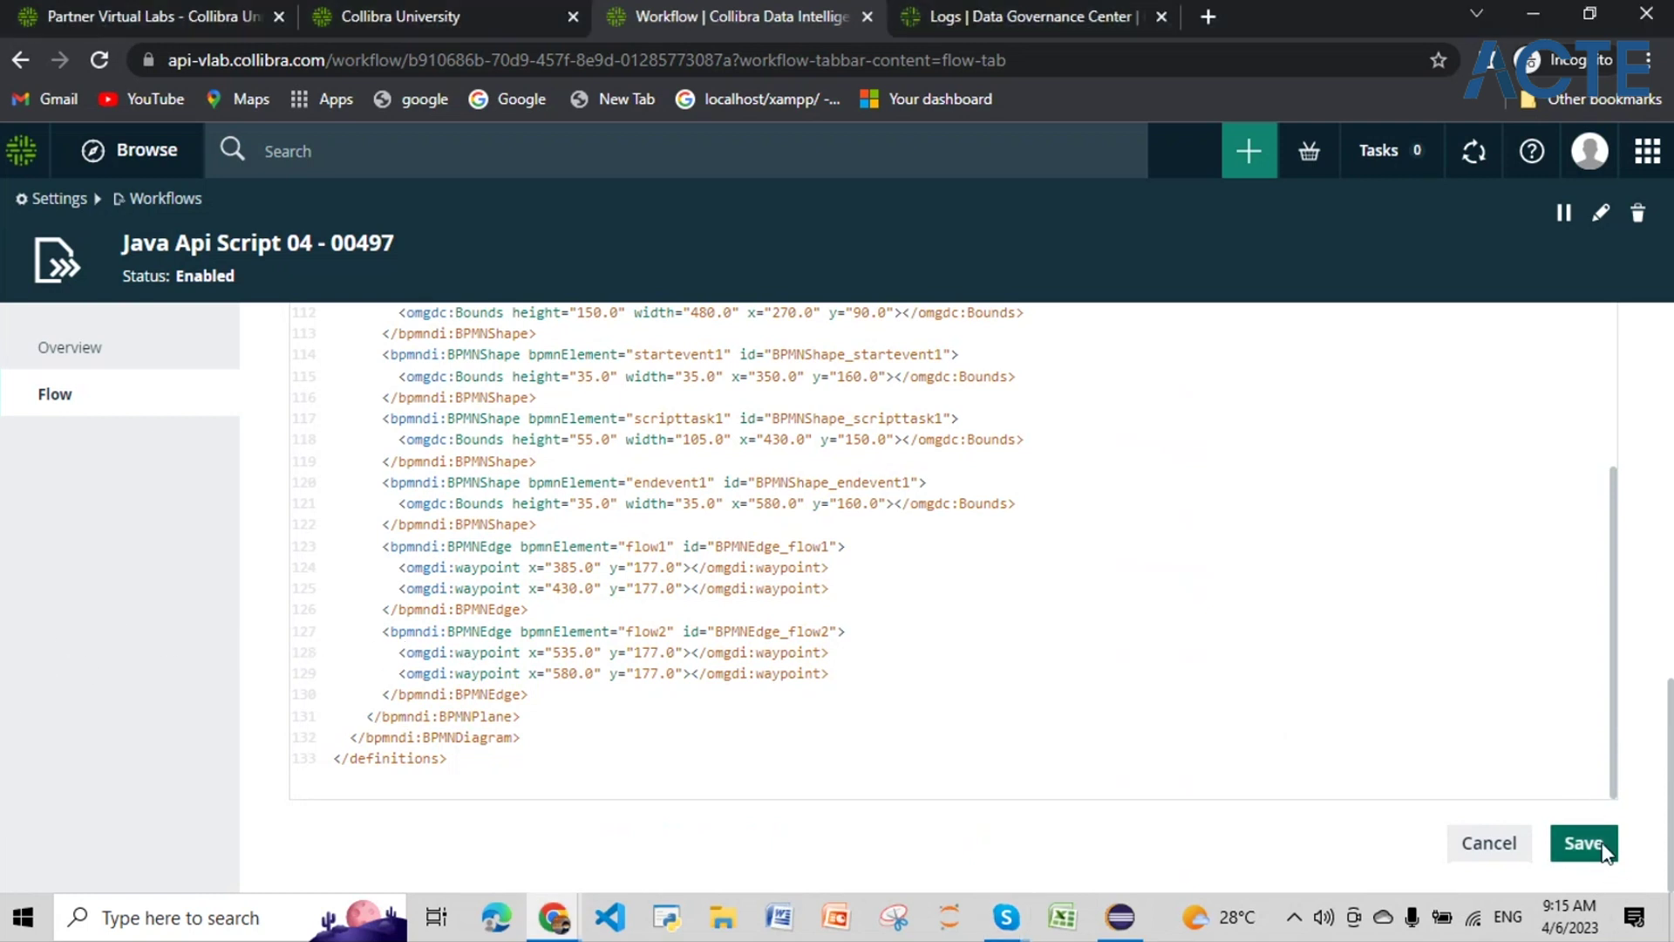
Step: Start the Java Api Script 04 - 00497 workflow found by searching 00497, and dismiss the started notice
scroll(988, 378, up, 1)
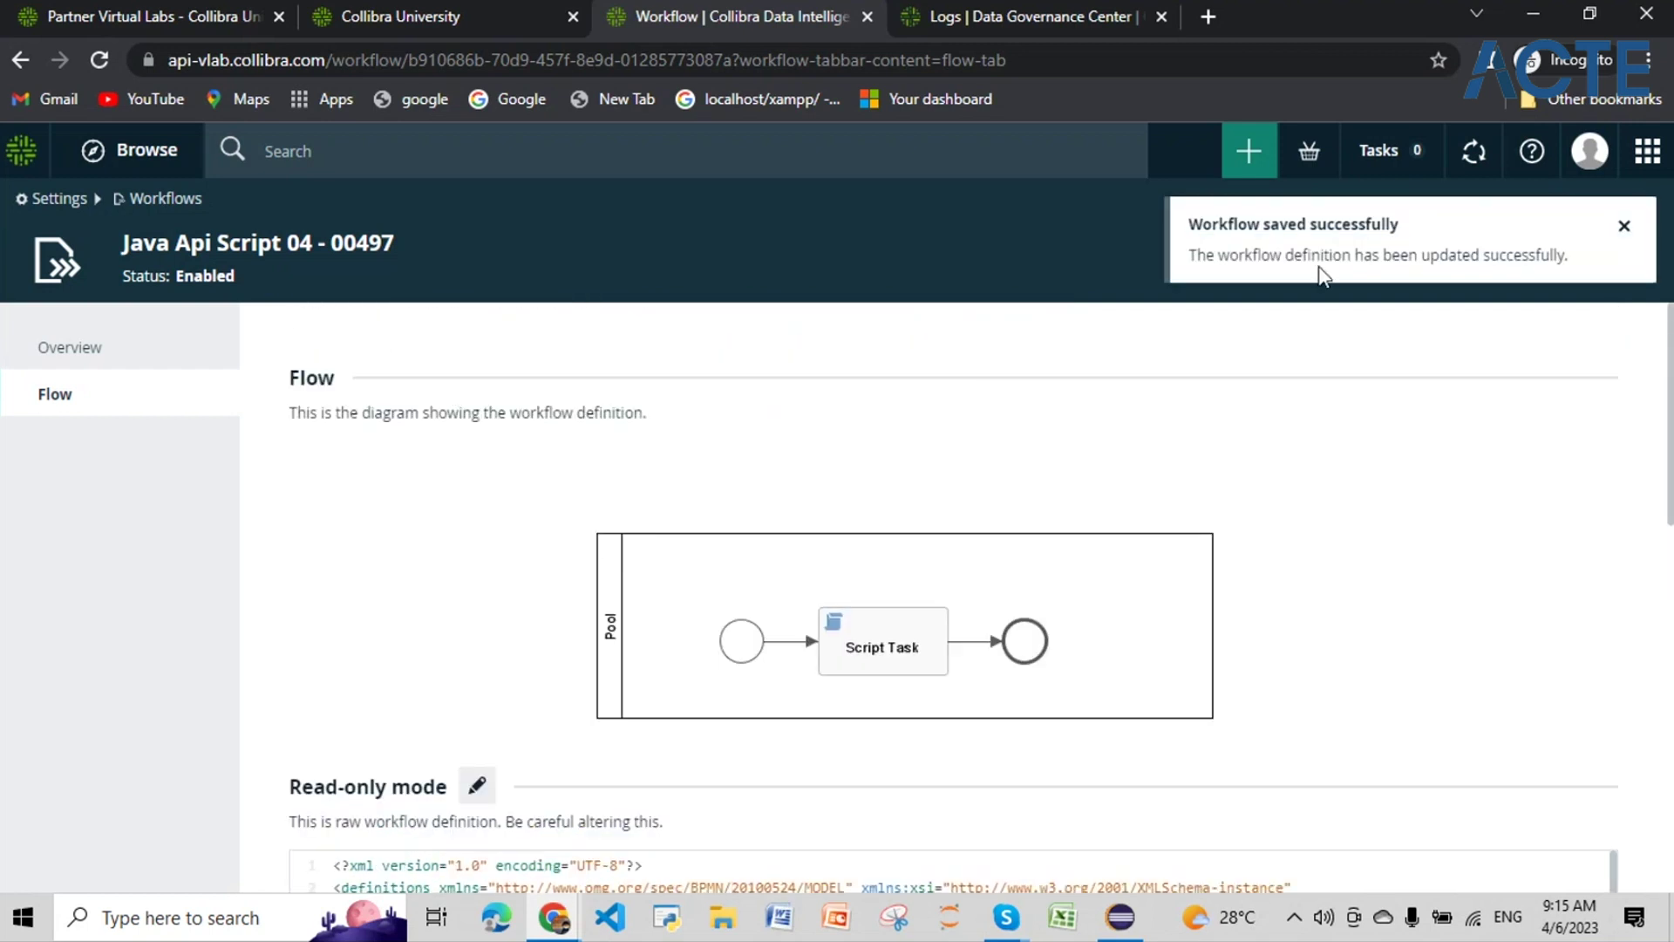
click(1249, 150)
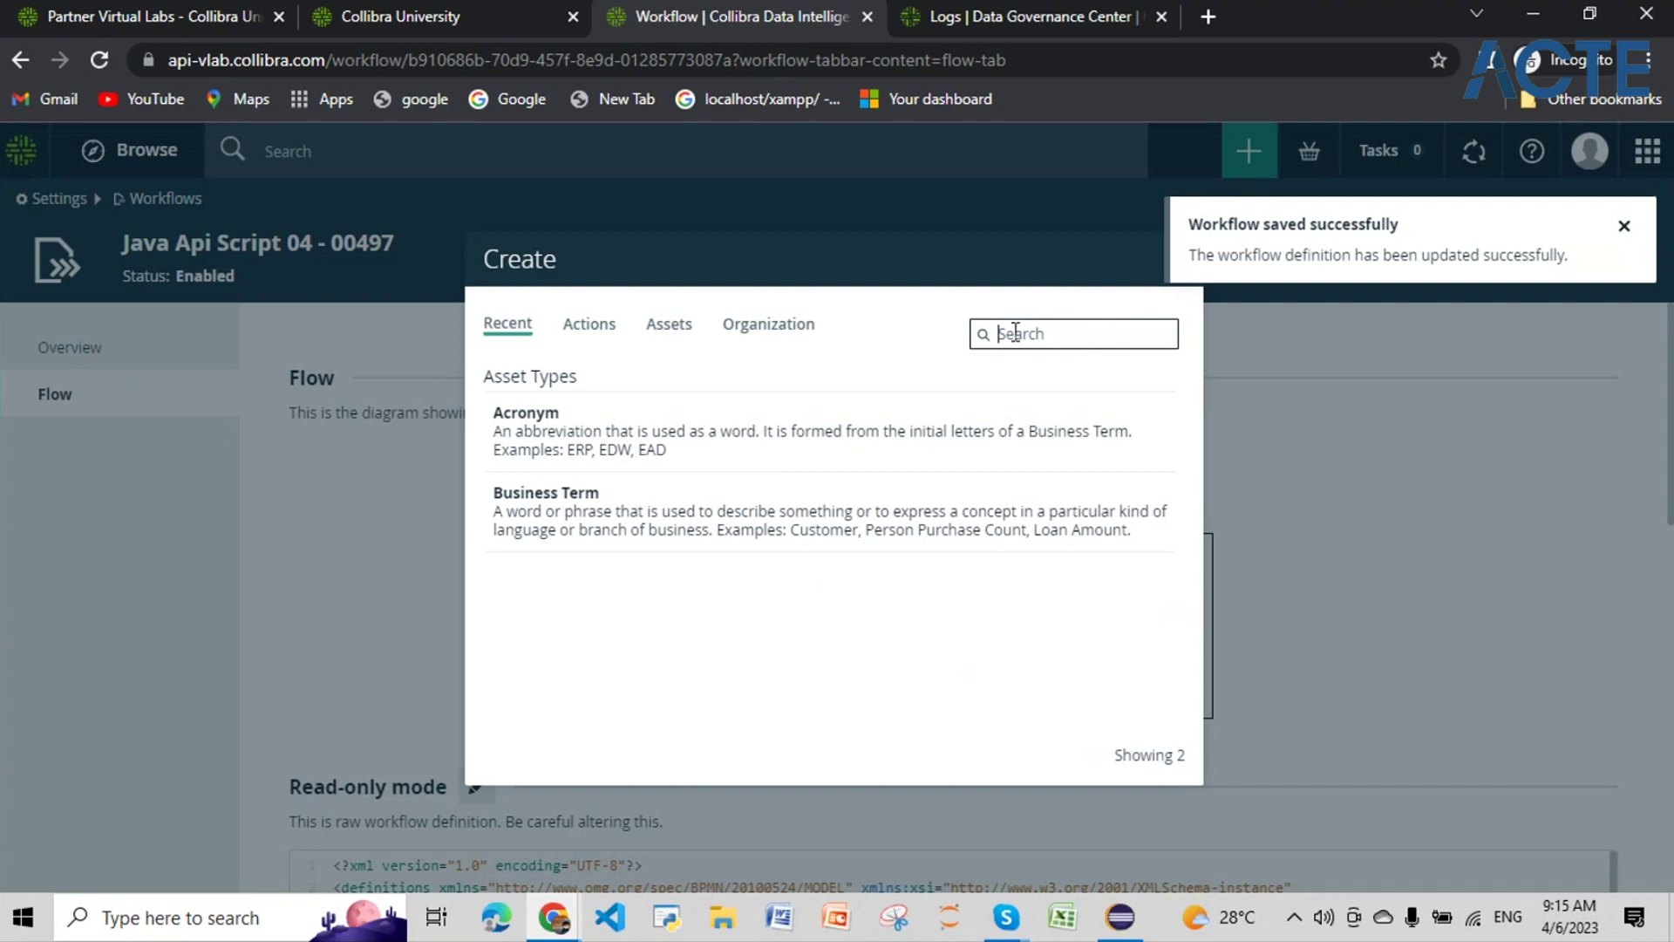
text(00497)
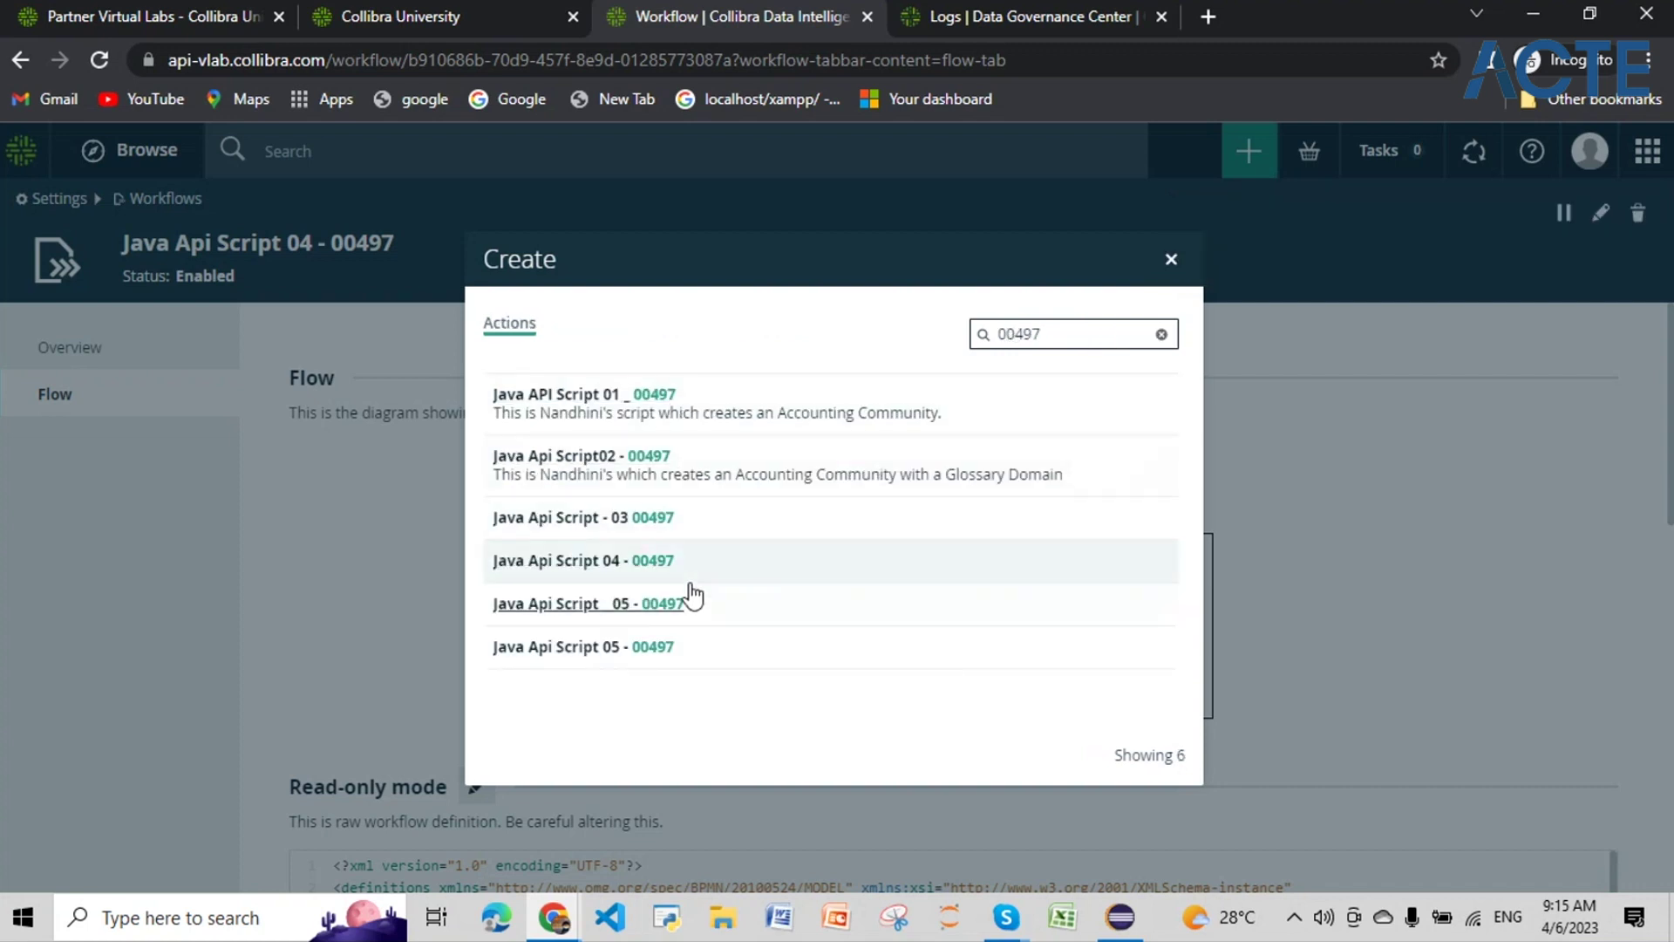
click(669, 579)
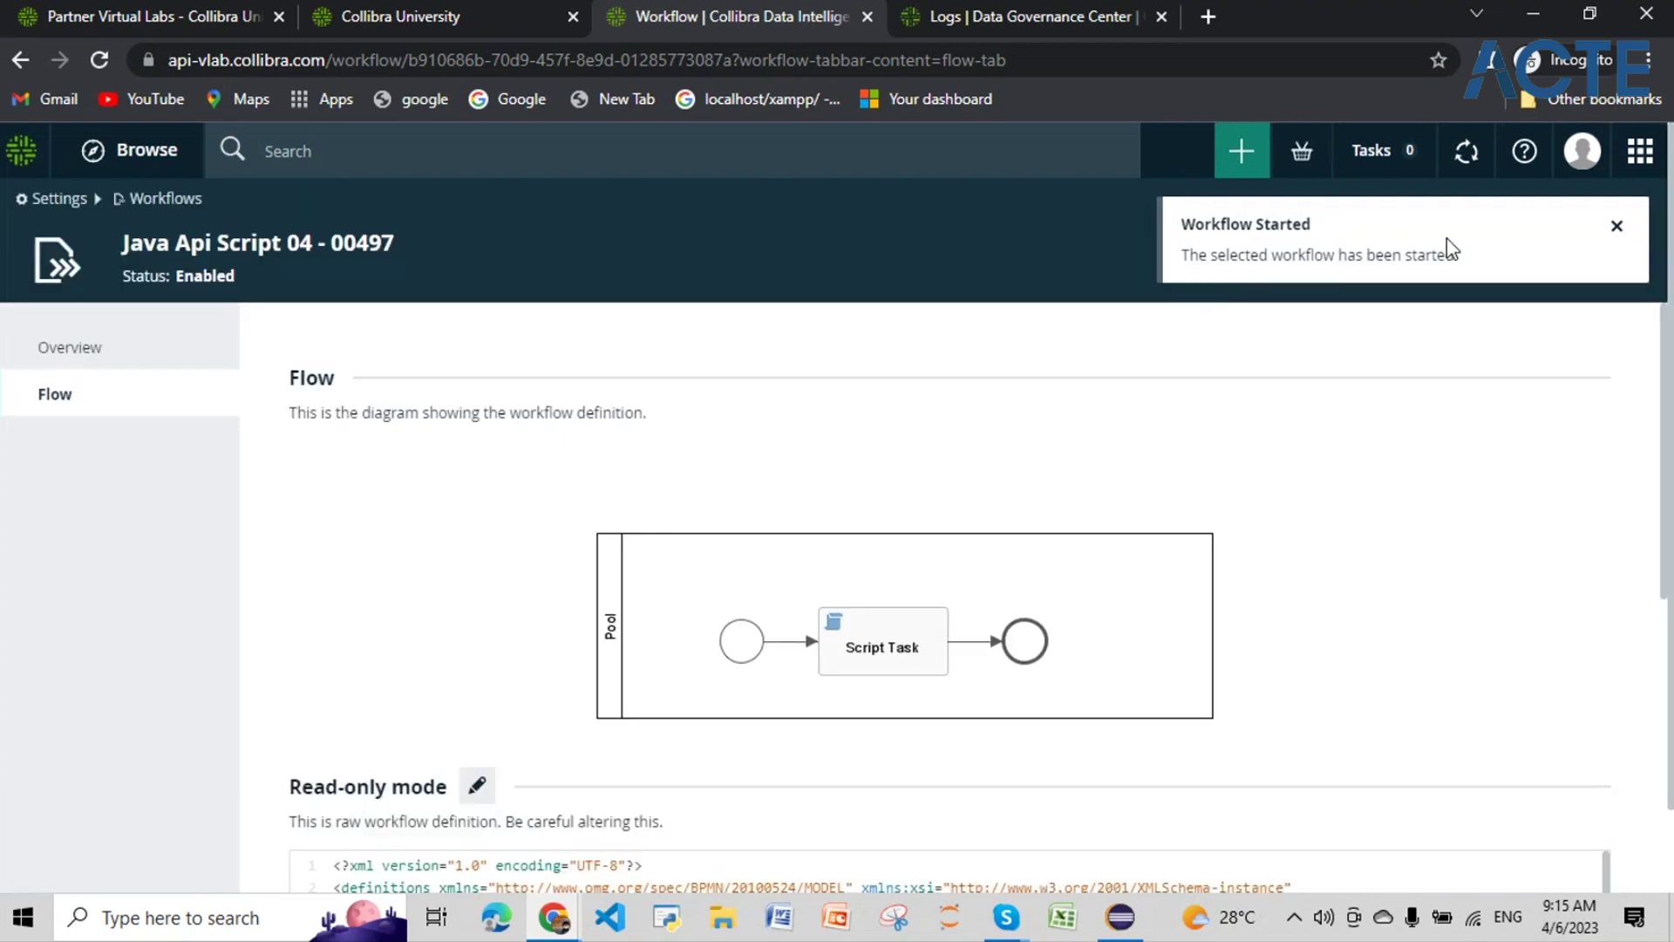
click(1615, 230)
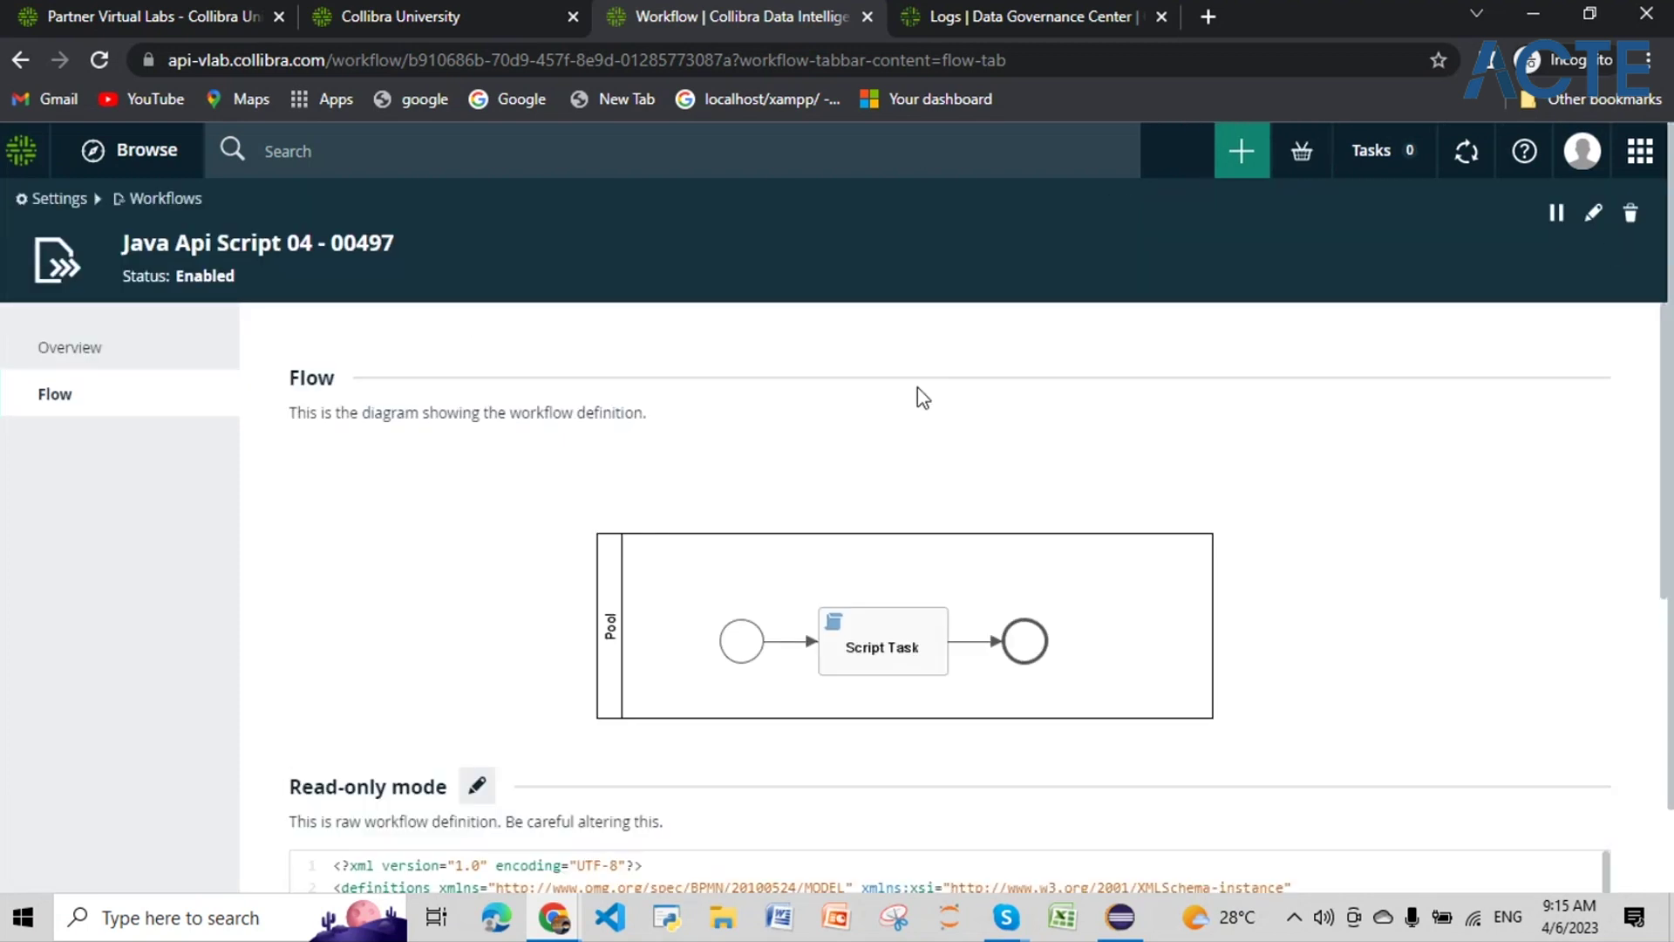
scroll(1009, 314, down, 1)
scroll(1009, 314, down, 3)
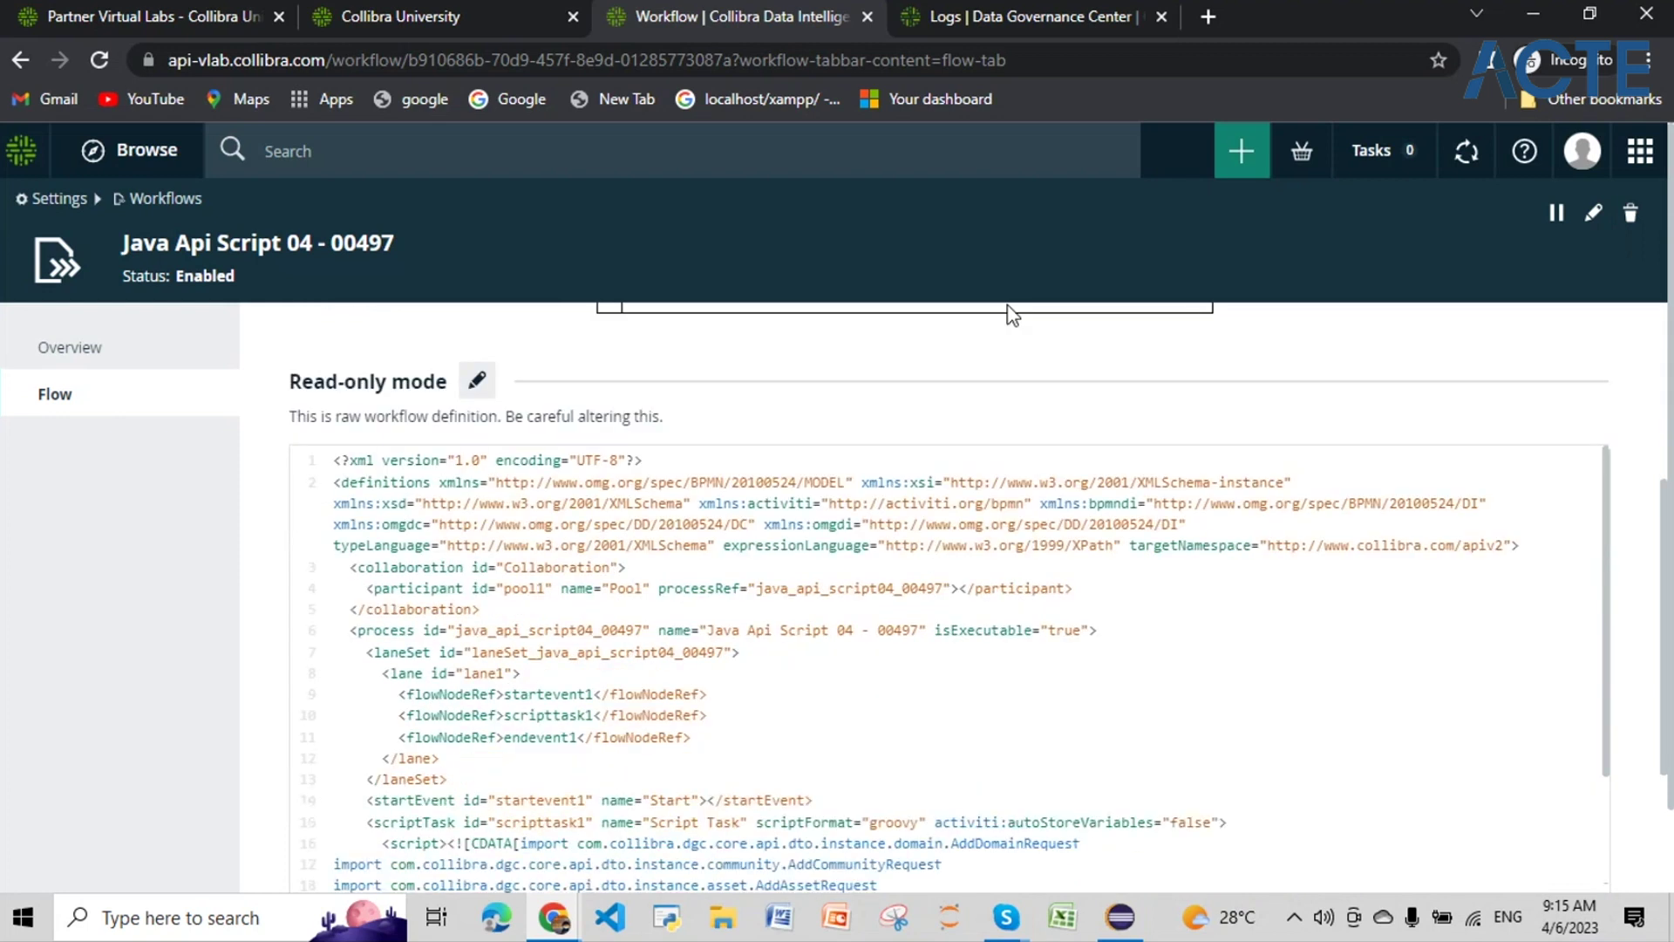
scroll(1009, 314, up, 4)
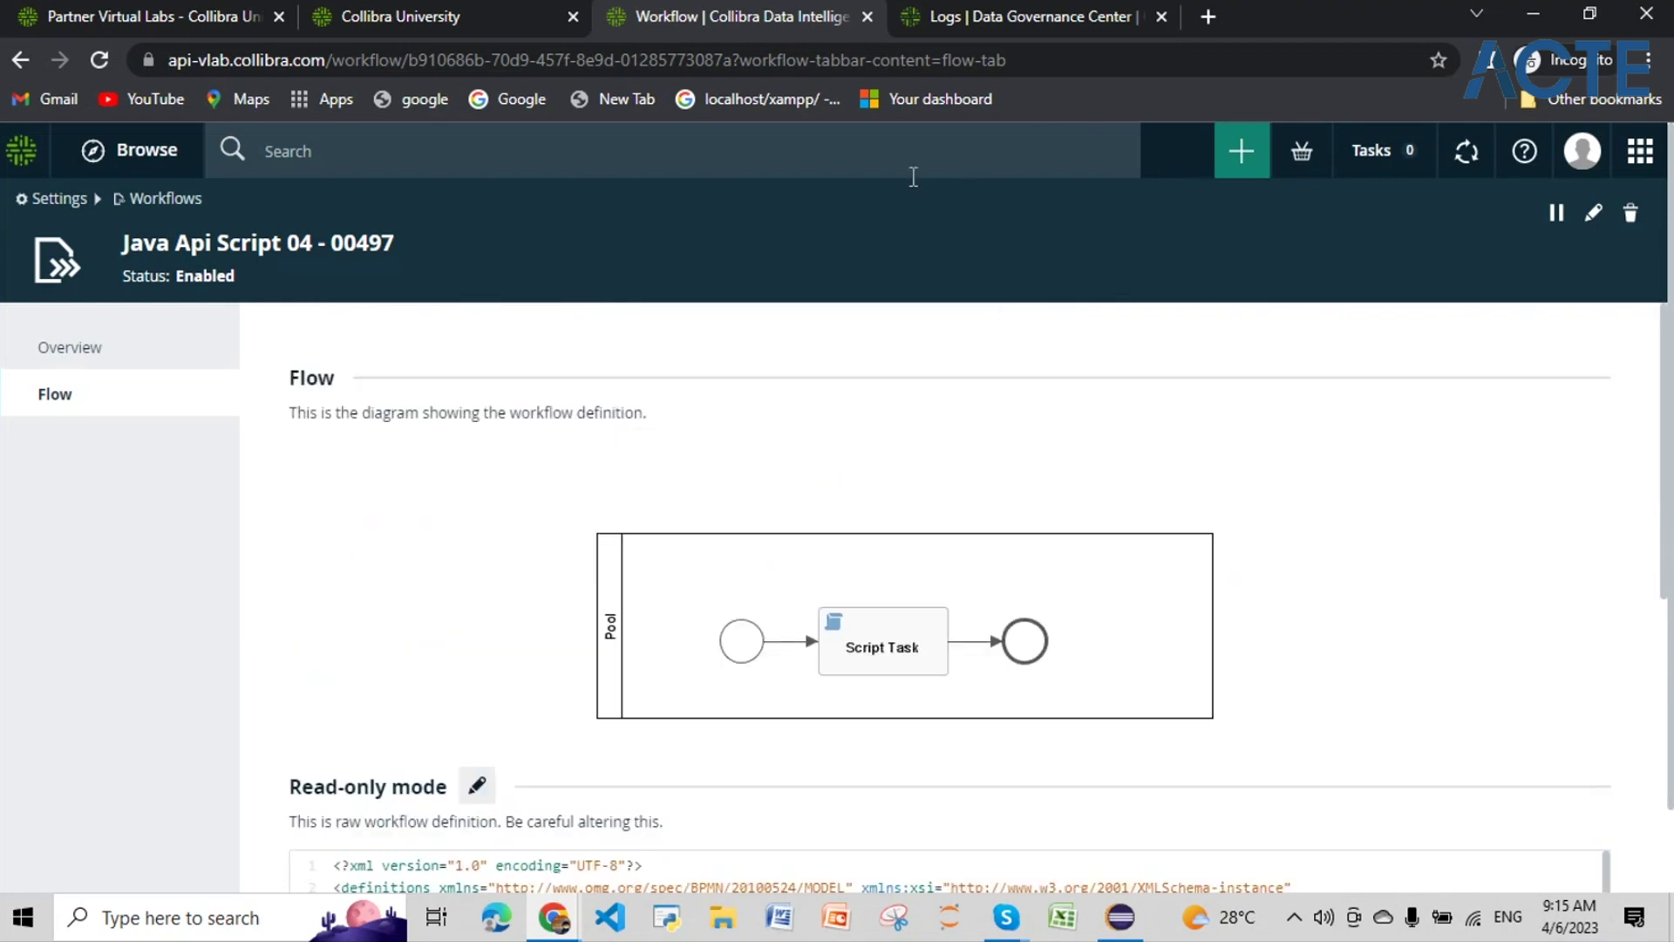
Step: Search the catalog for the community and open its 00497_Account Terms glossary
click(921, 149)
text(00497_Accounting04_attributesBulk)
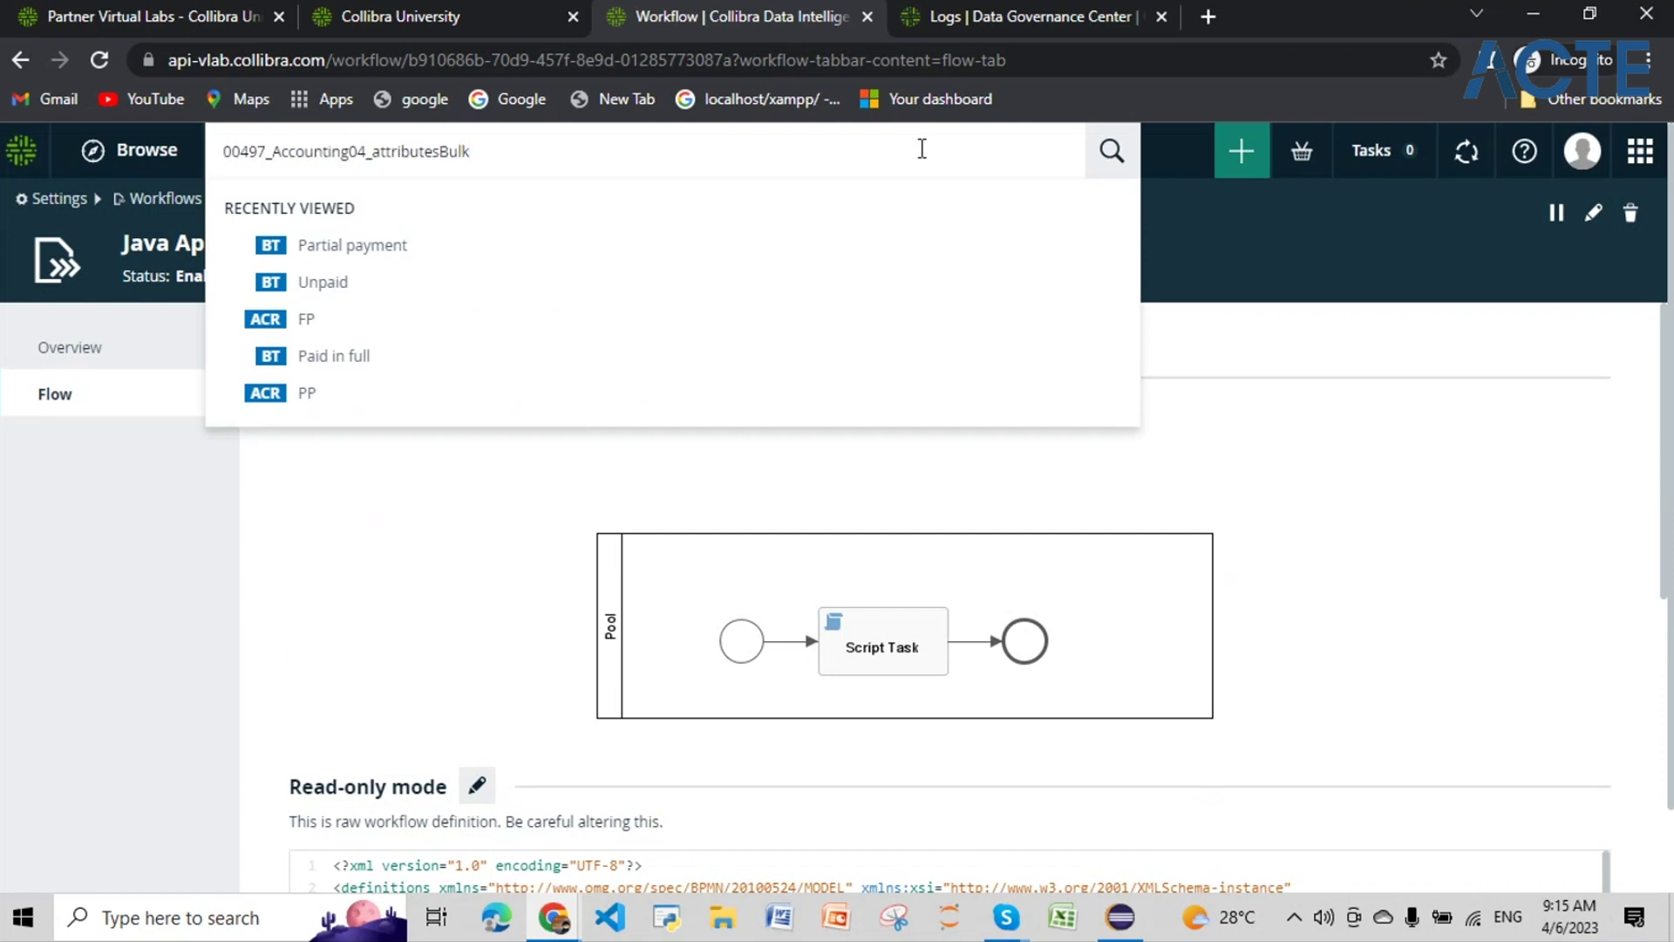
key(Return)
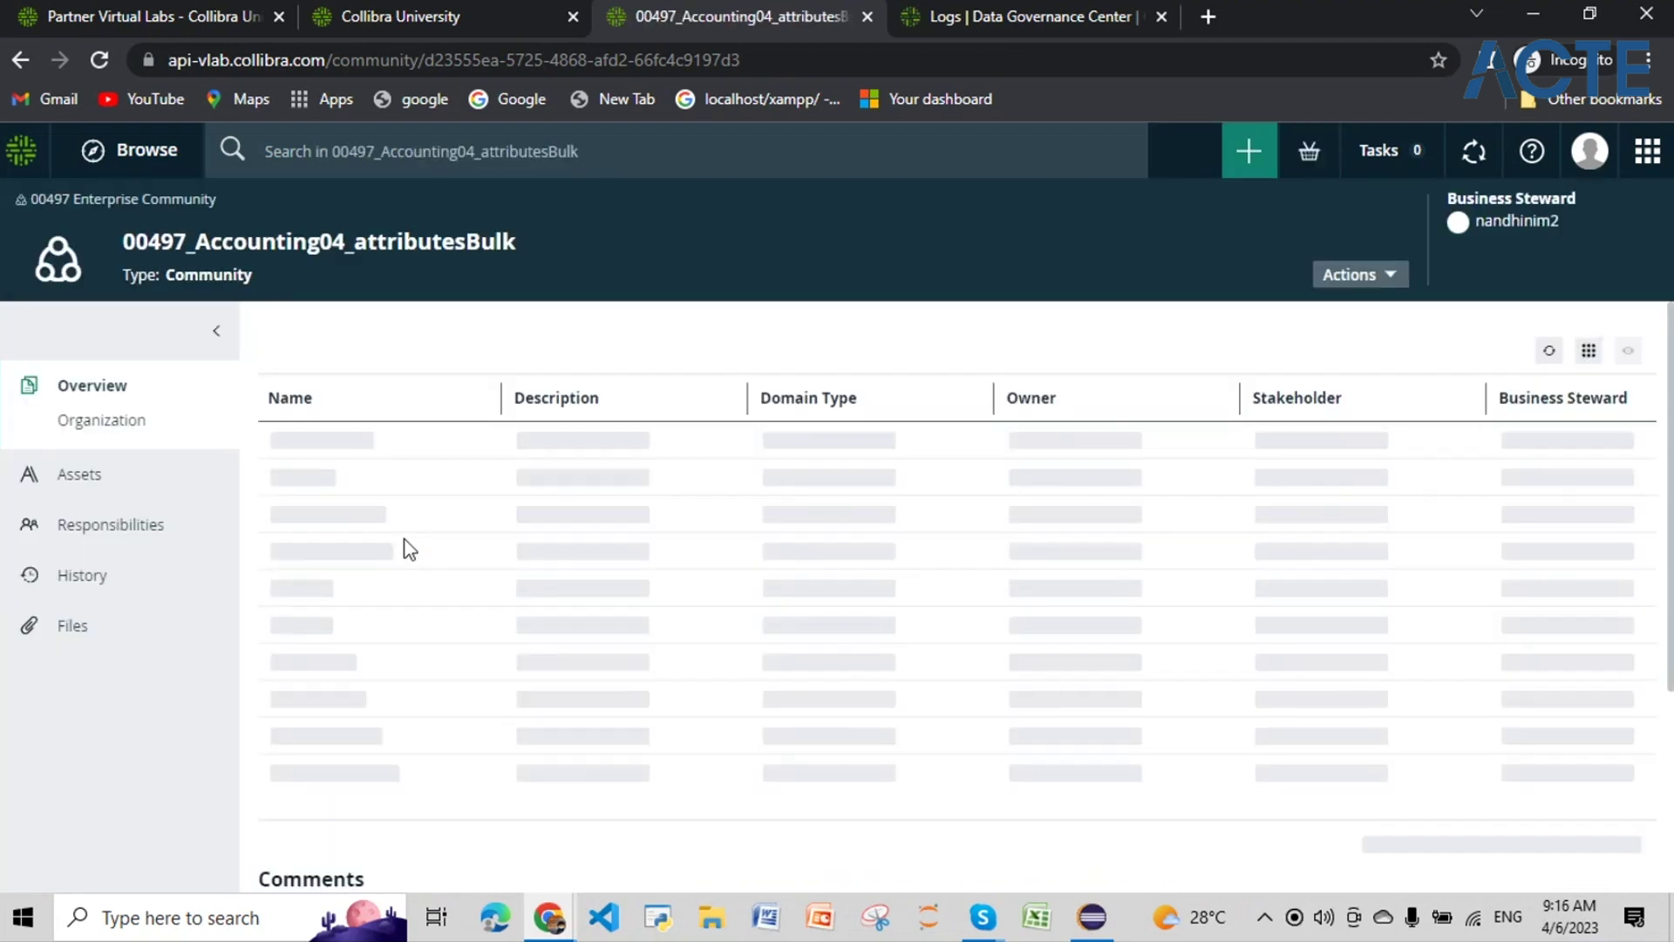
click(364, 555)
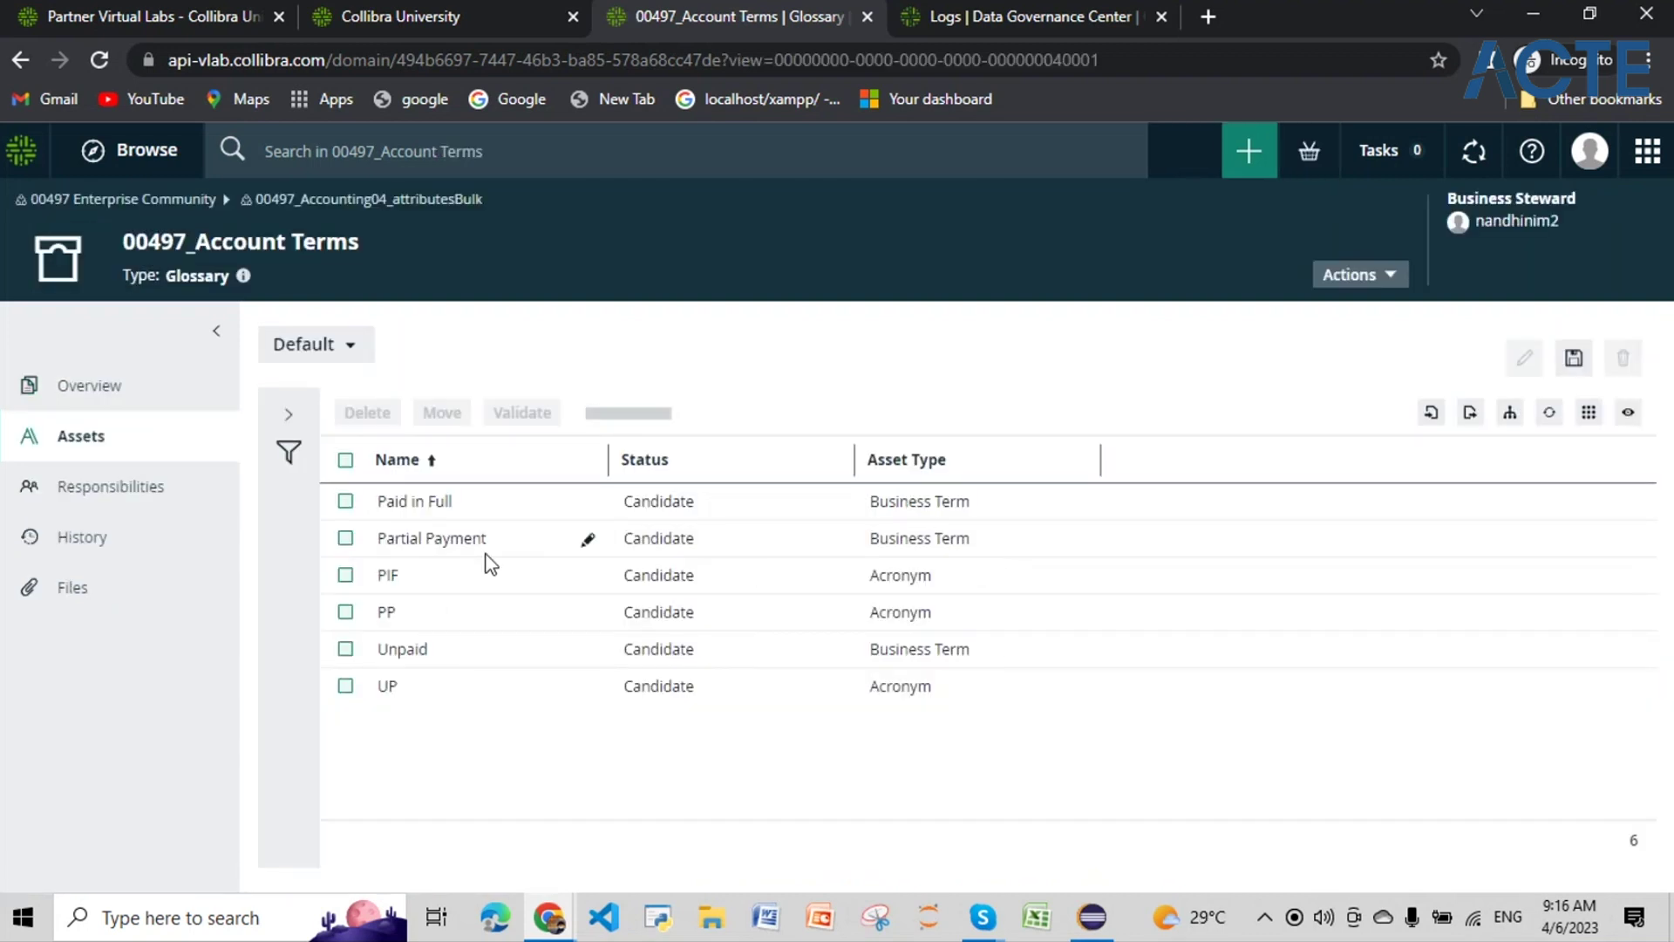
Step: Add a Definition column to the glossary's asset table, save the layout, and widen the column
click(1432, 411)
click(1522, 453)
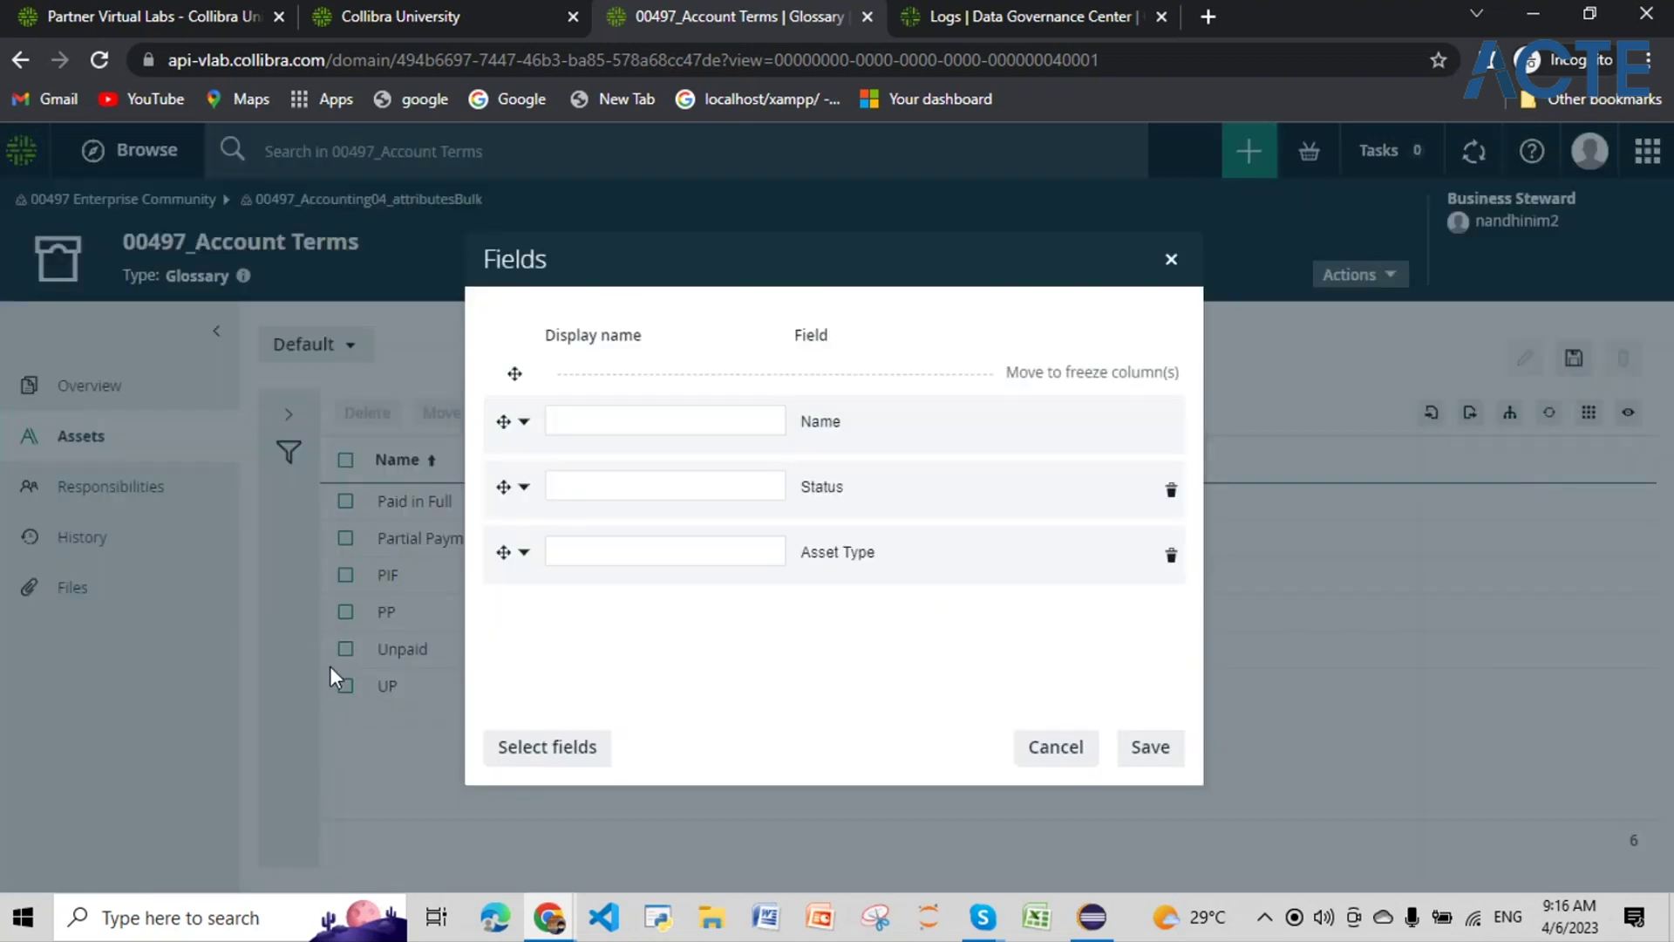
click(505, 751)
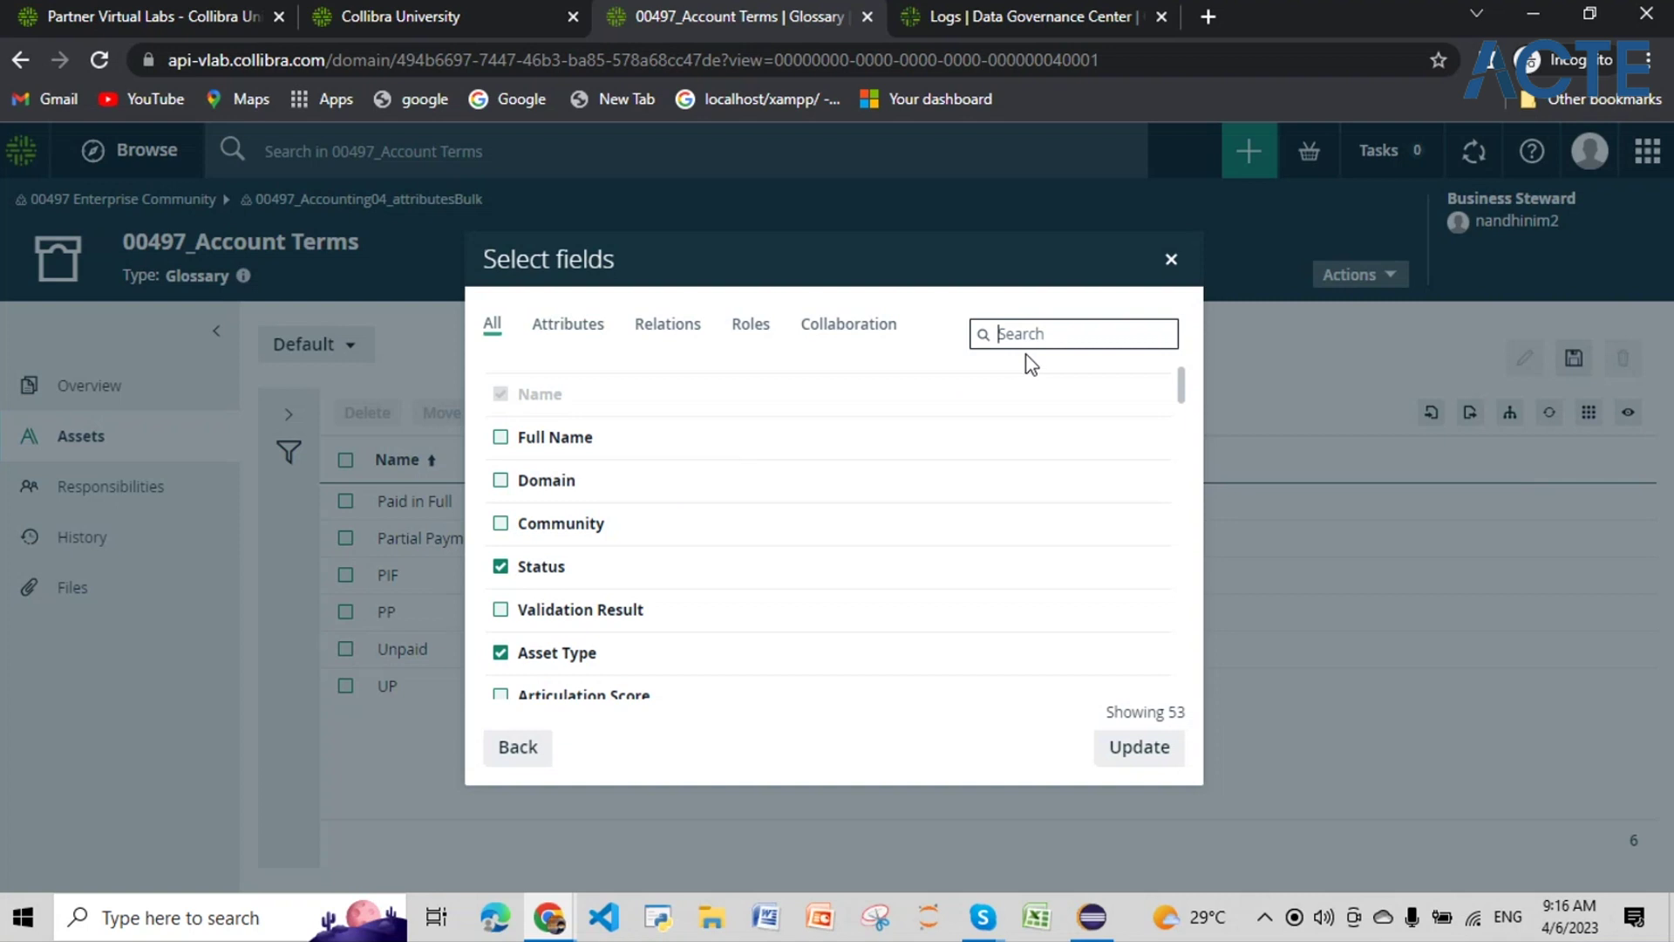
text(de)
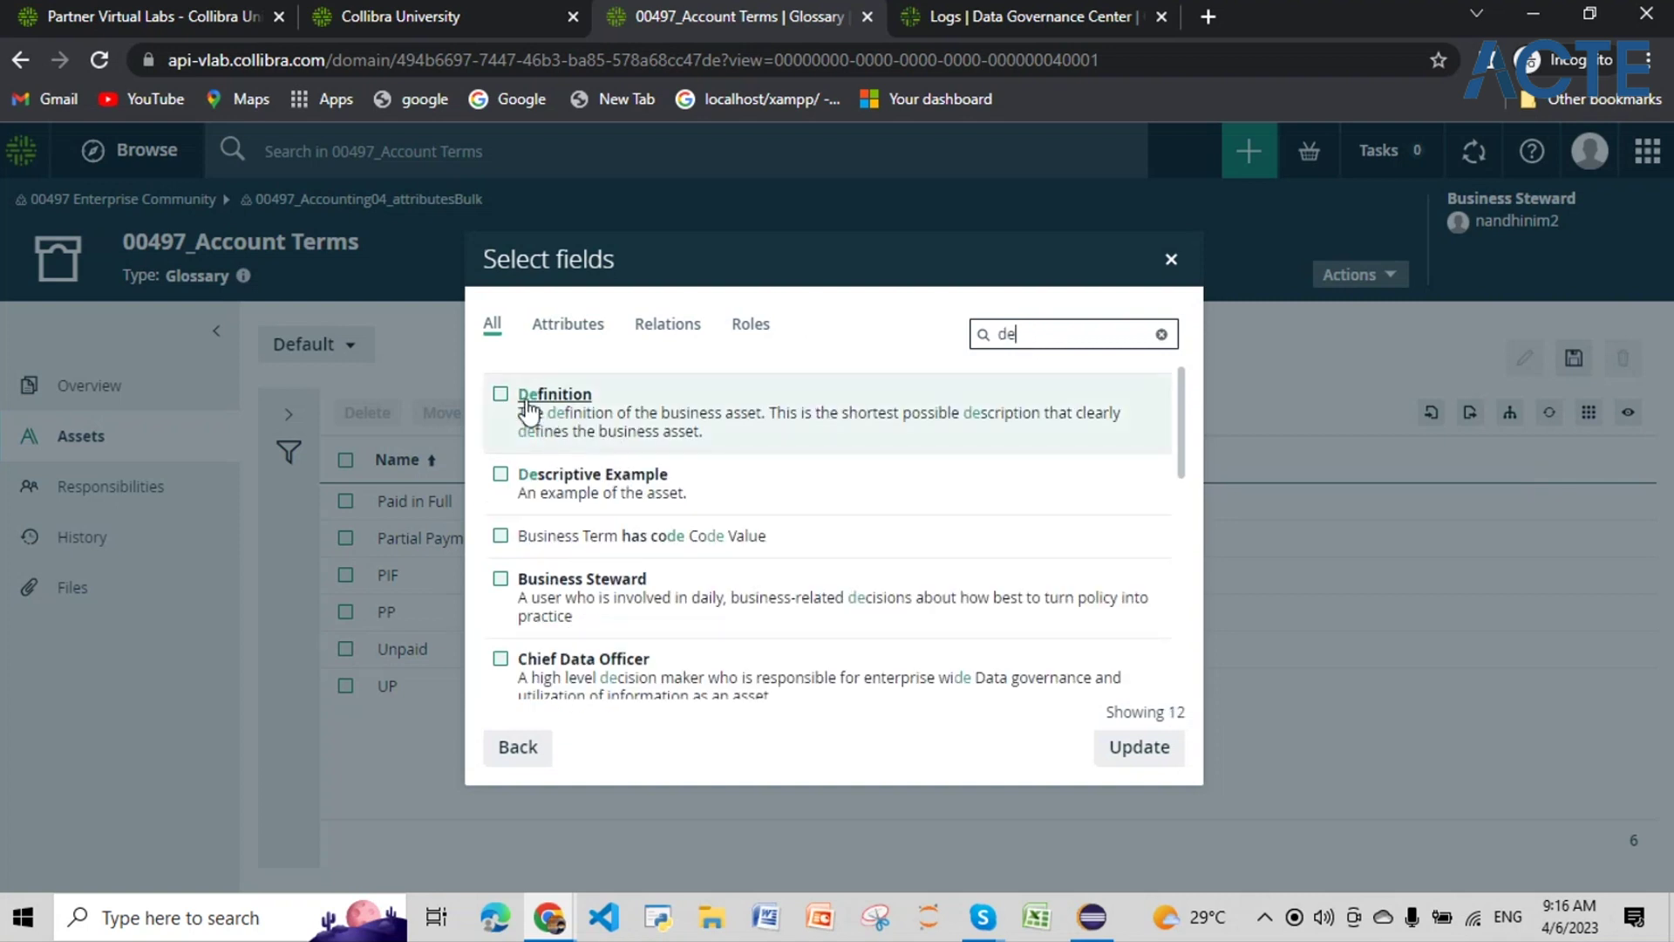
click(501, 394)
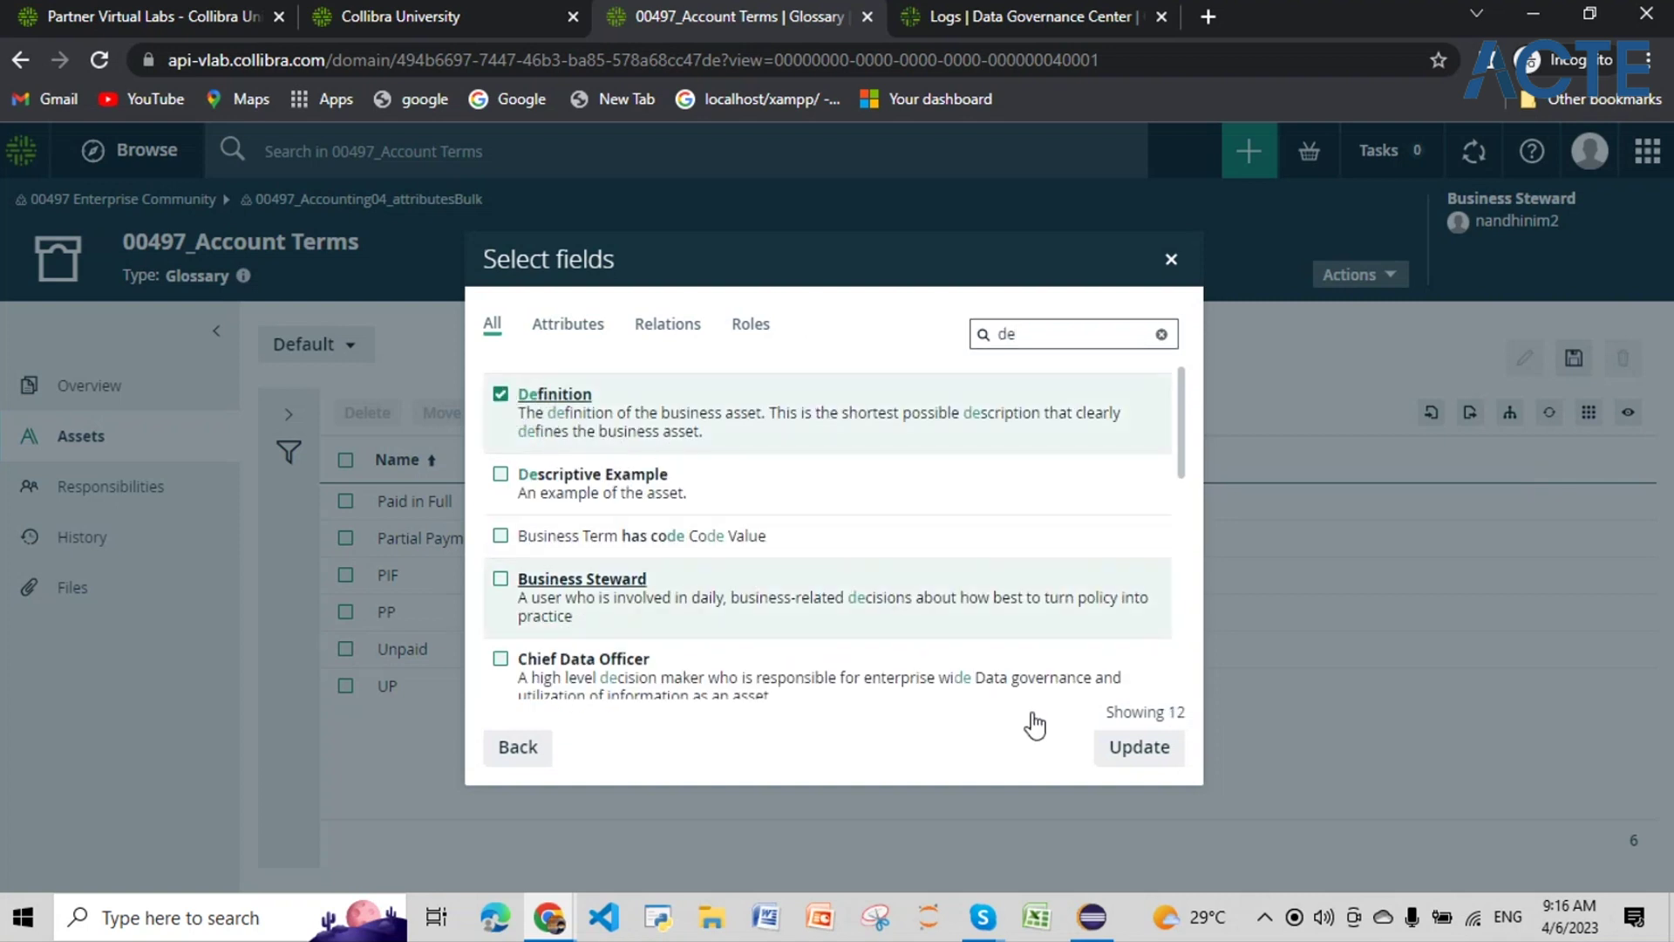
click(1140, 748)
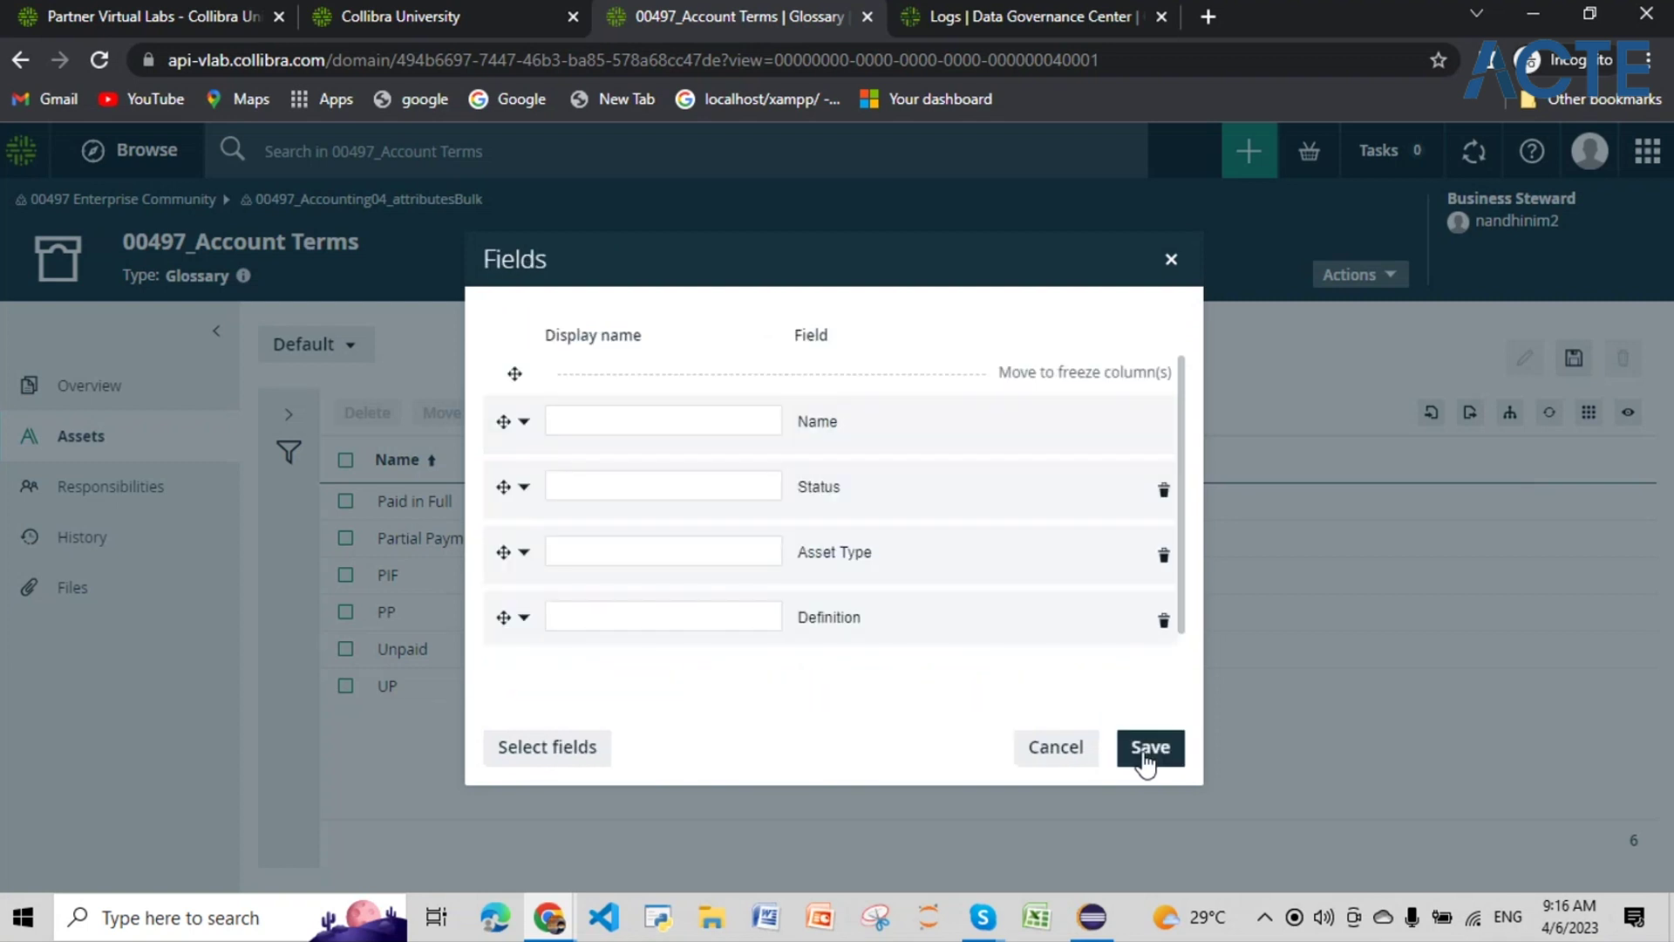
click(1147, 752)
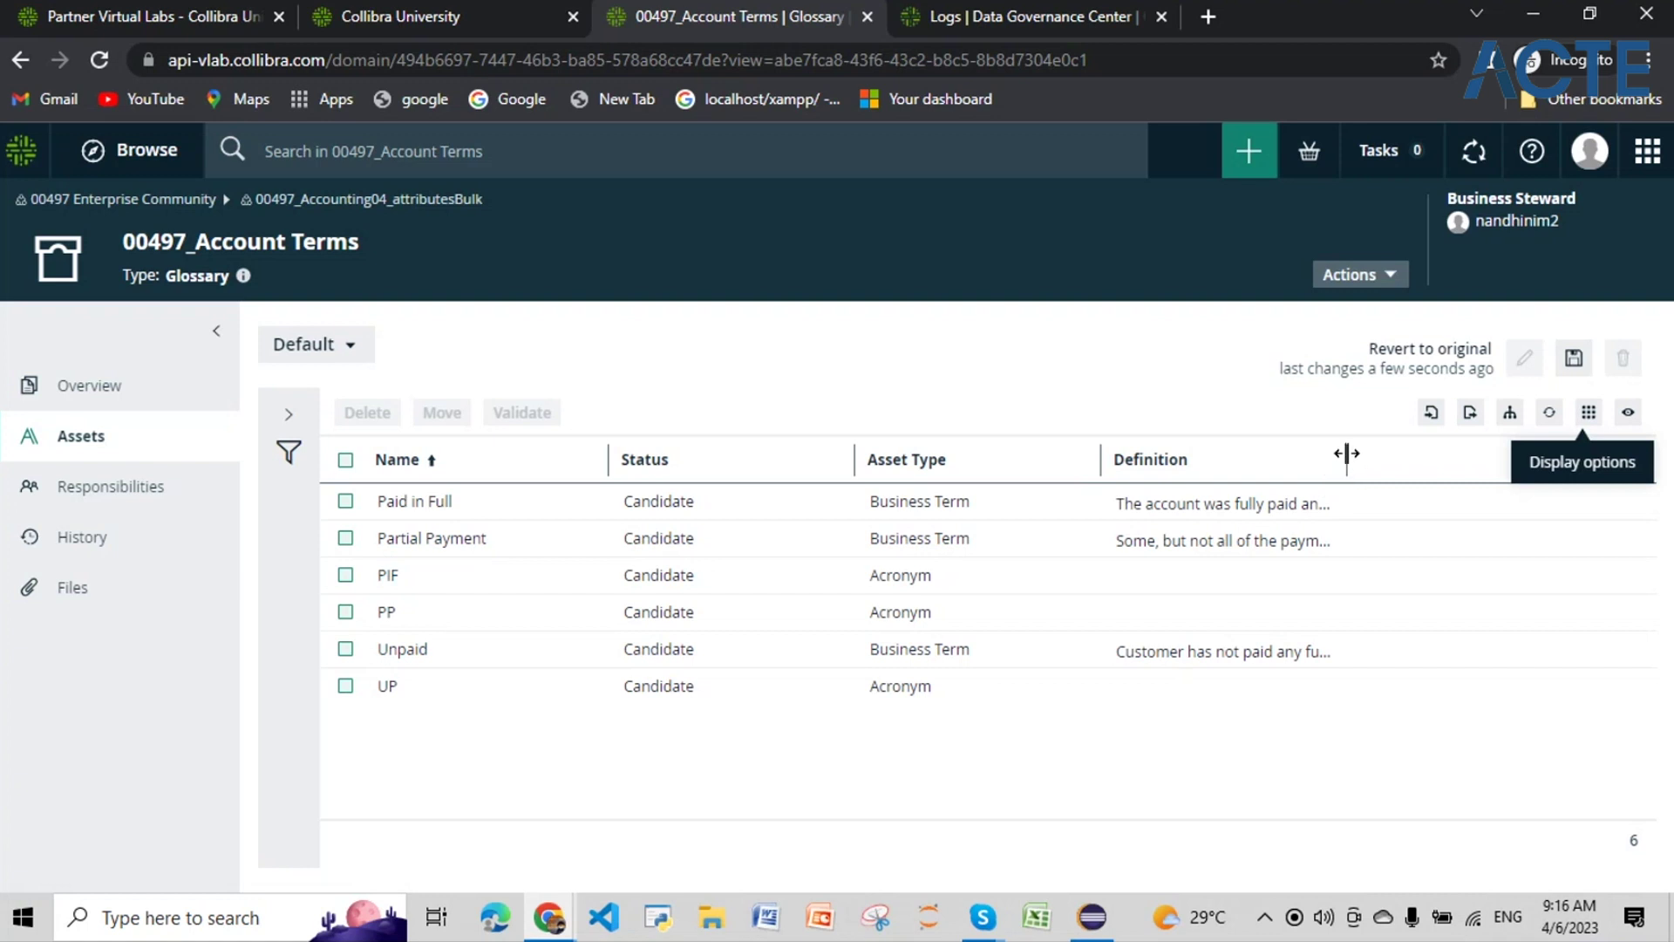
drag(1519, 452, 1592, 471)
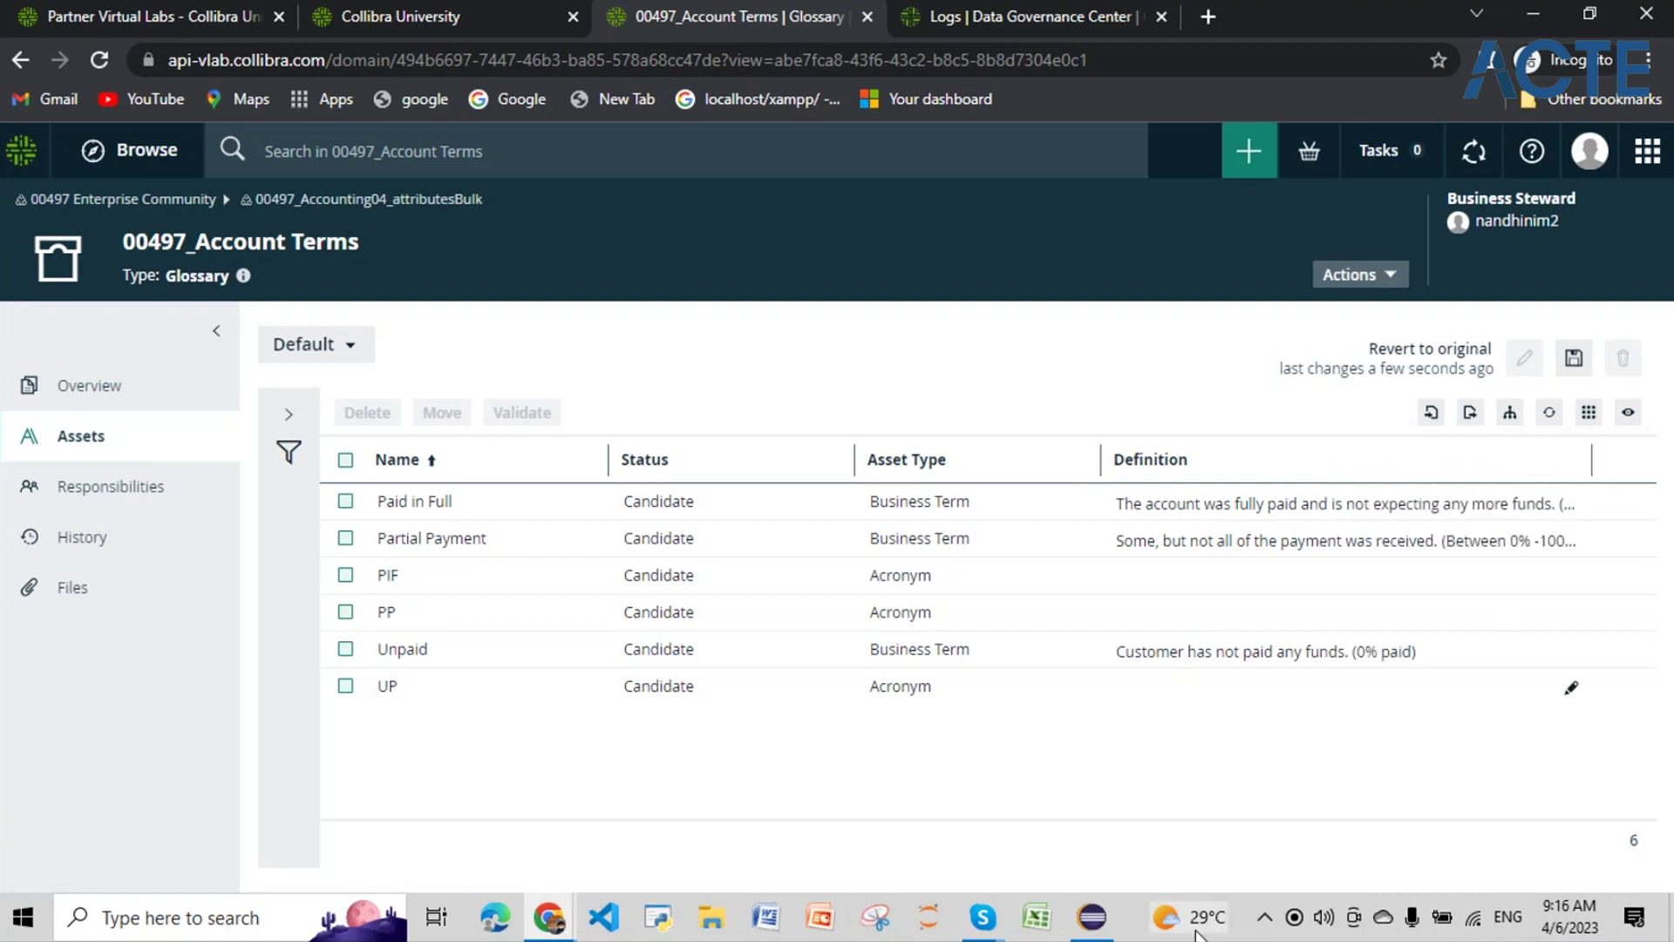
click(1081, 938)
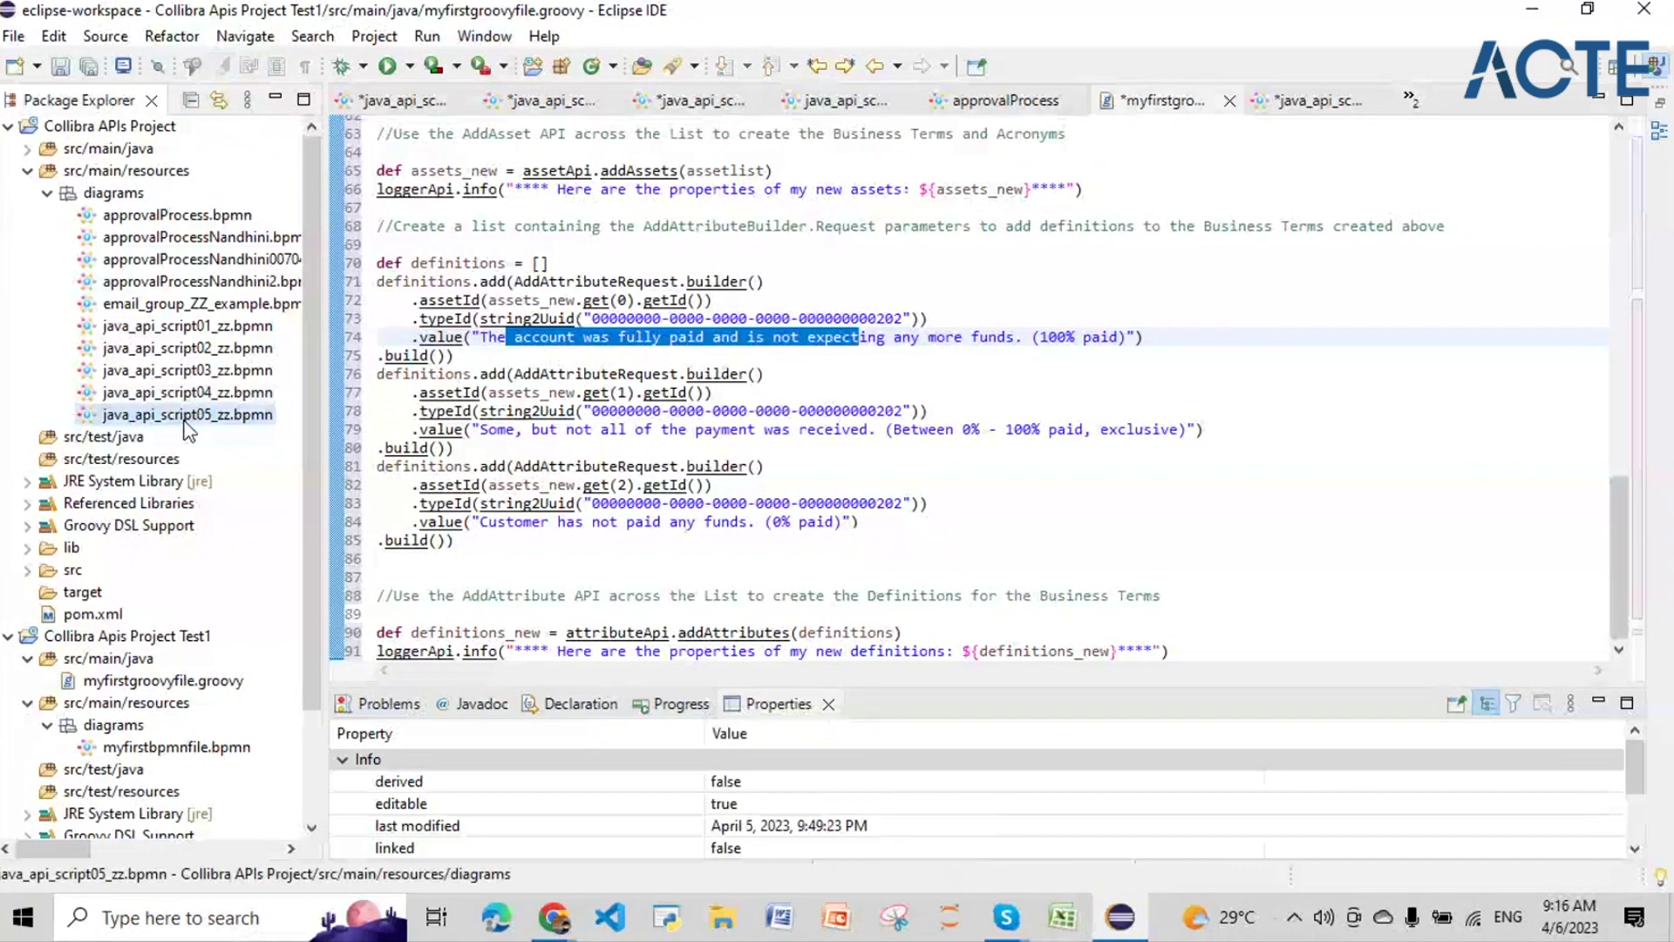
Step: Open java_api_script05_zz.bpmn, select all of its Script Task's Groovy code, and return to myfirstgroovyfile.groovy
right_click(187, 417)
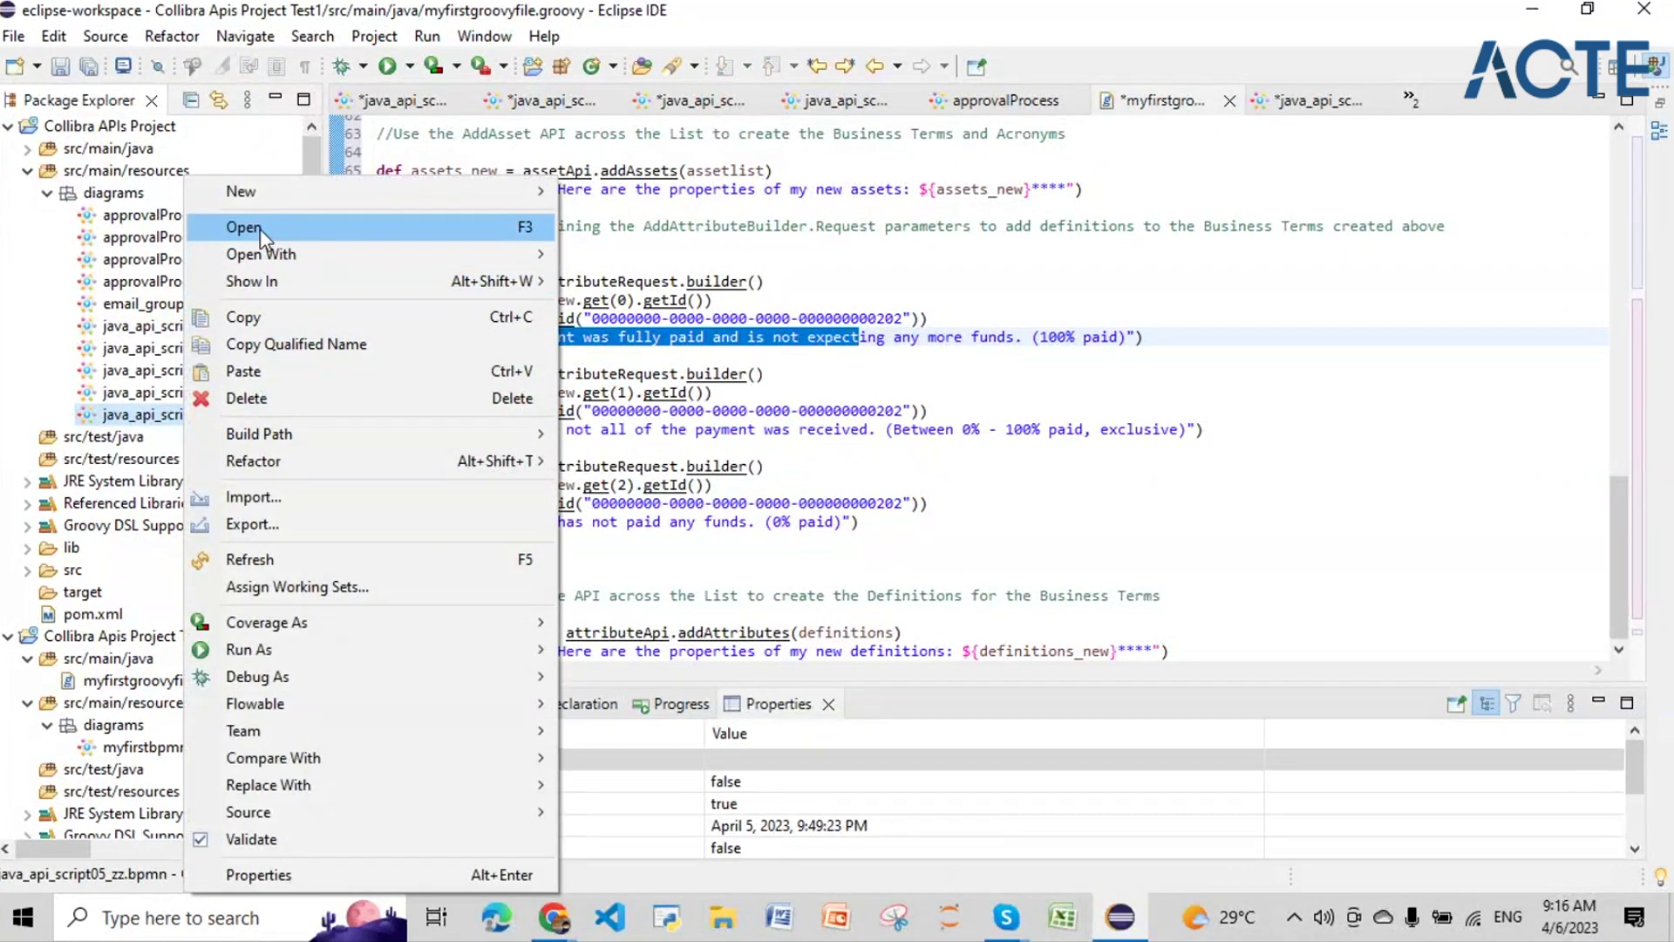
click(260, 228)
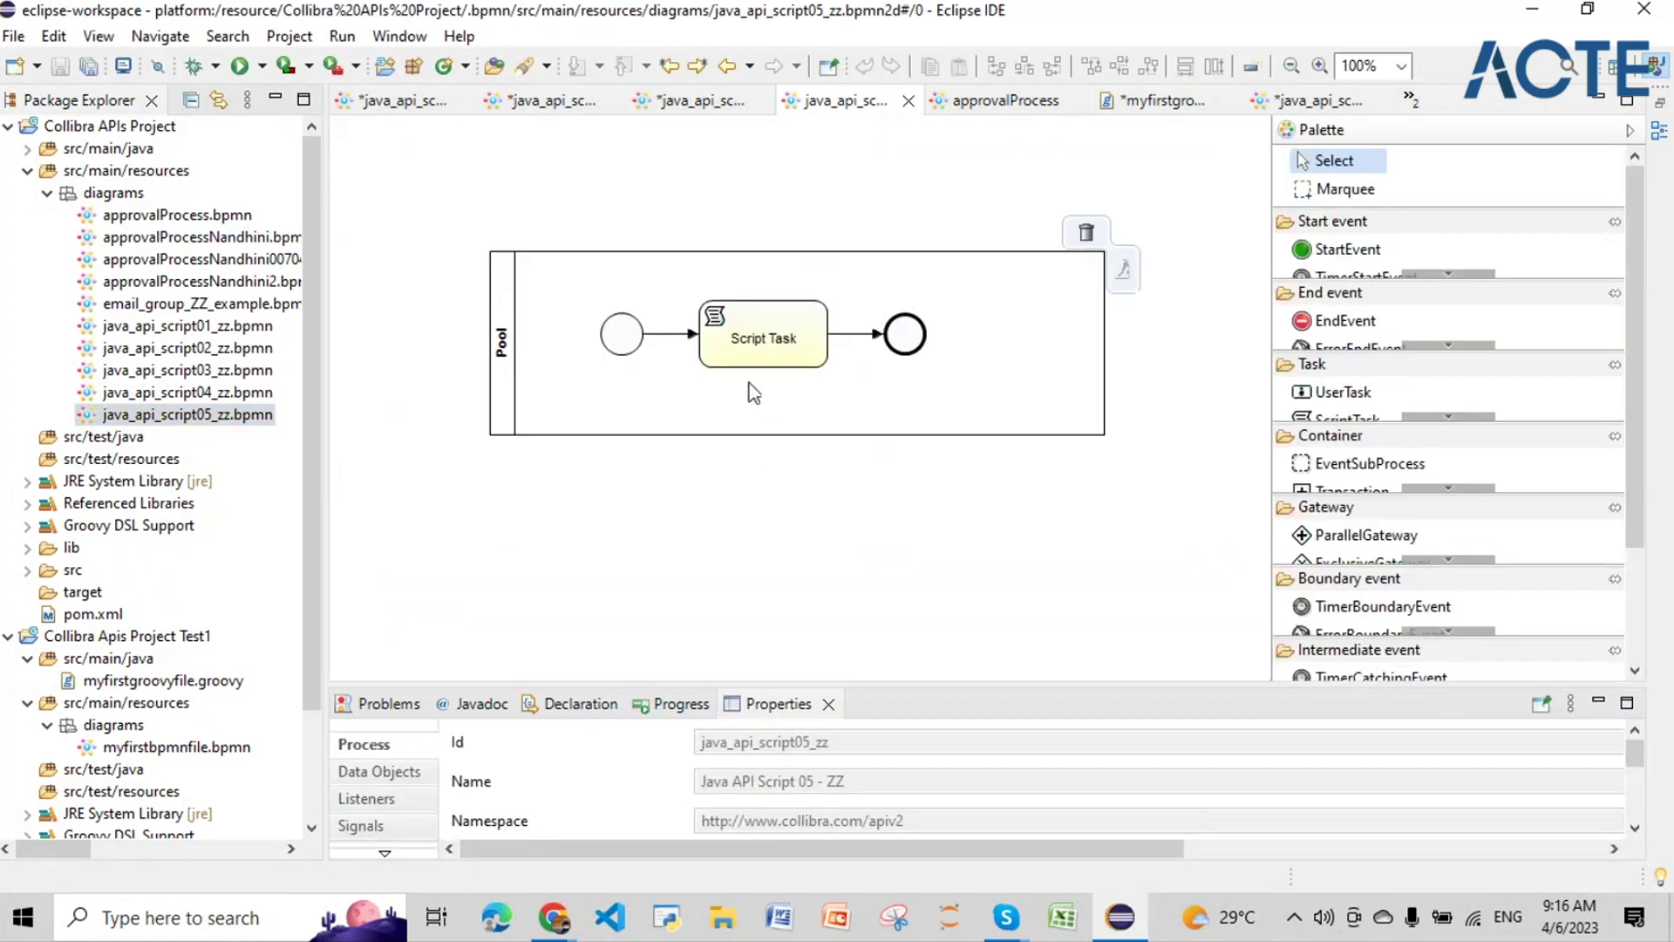
click(766, 357)
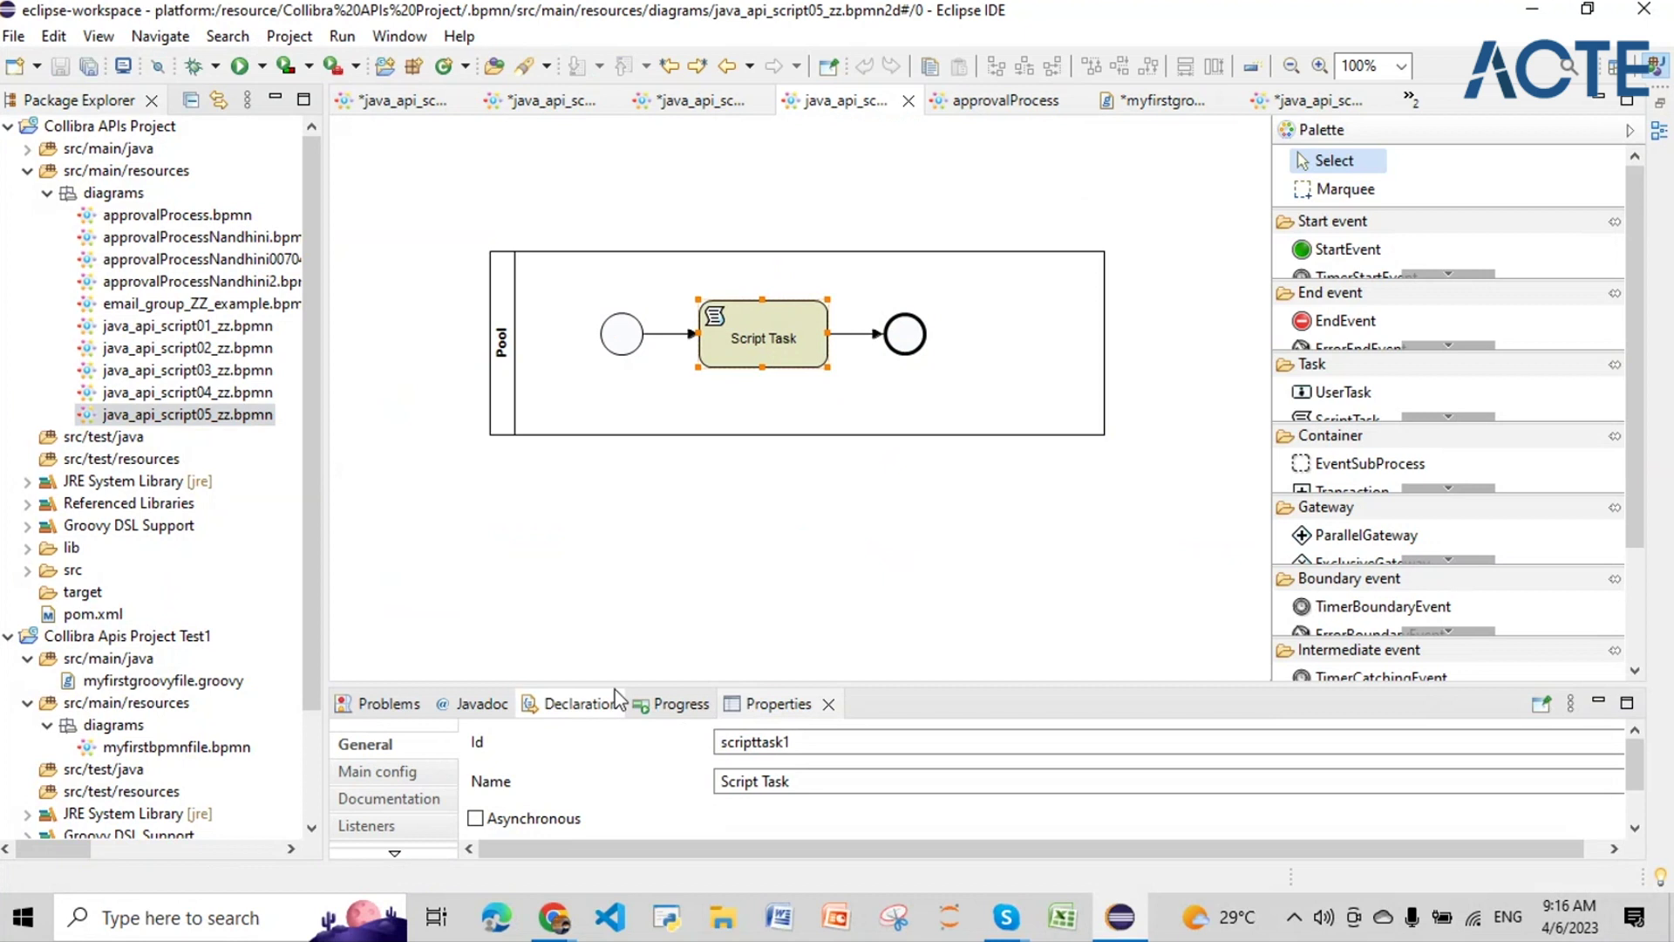
drag(416, 686, 416, 421)
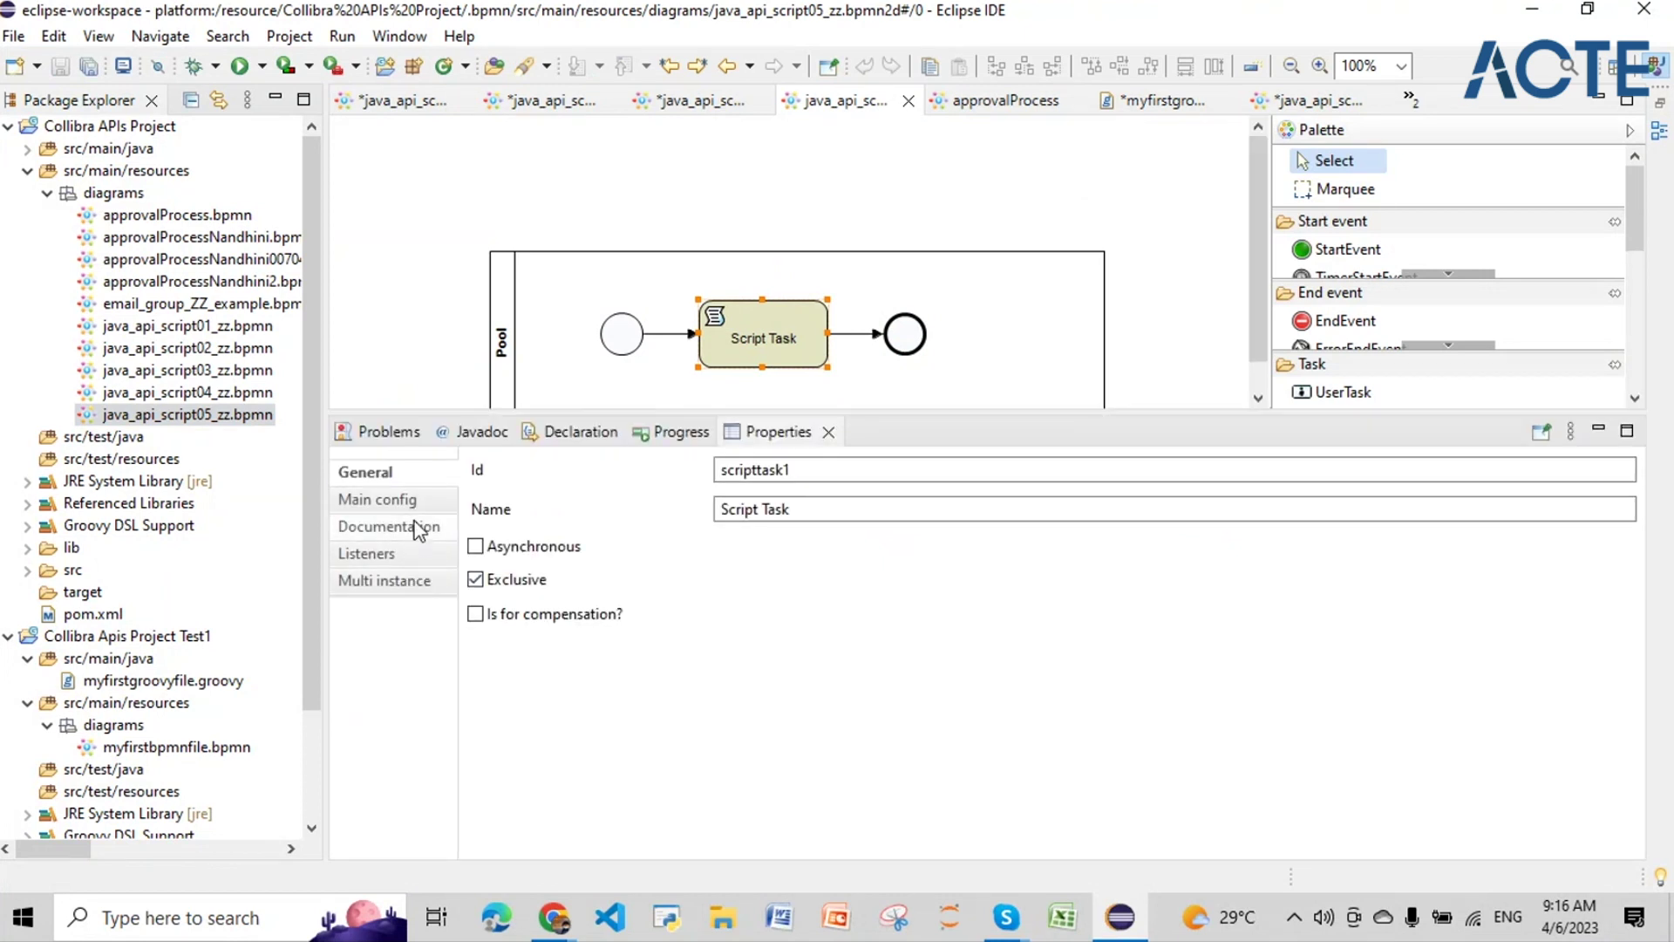
click(425, 526)
click(423, 502)
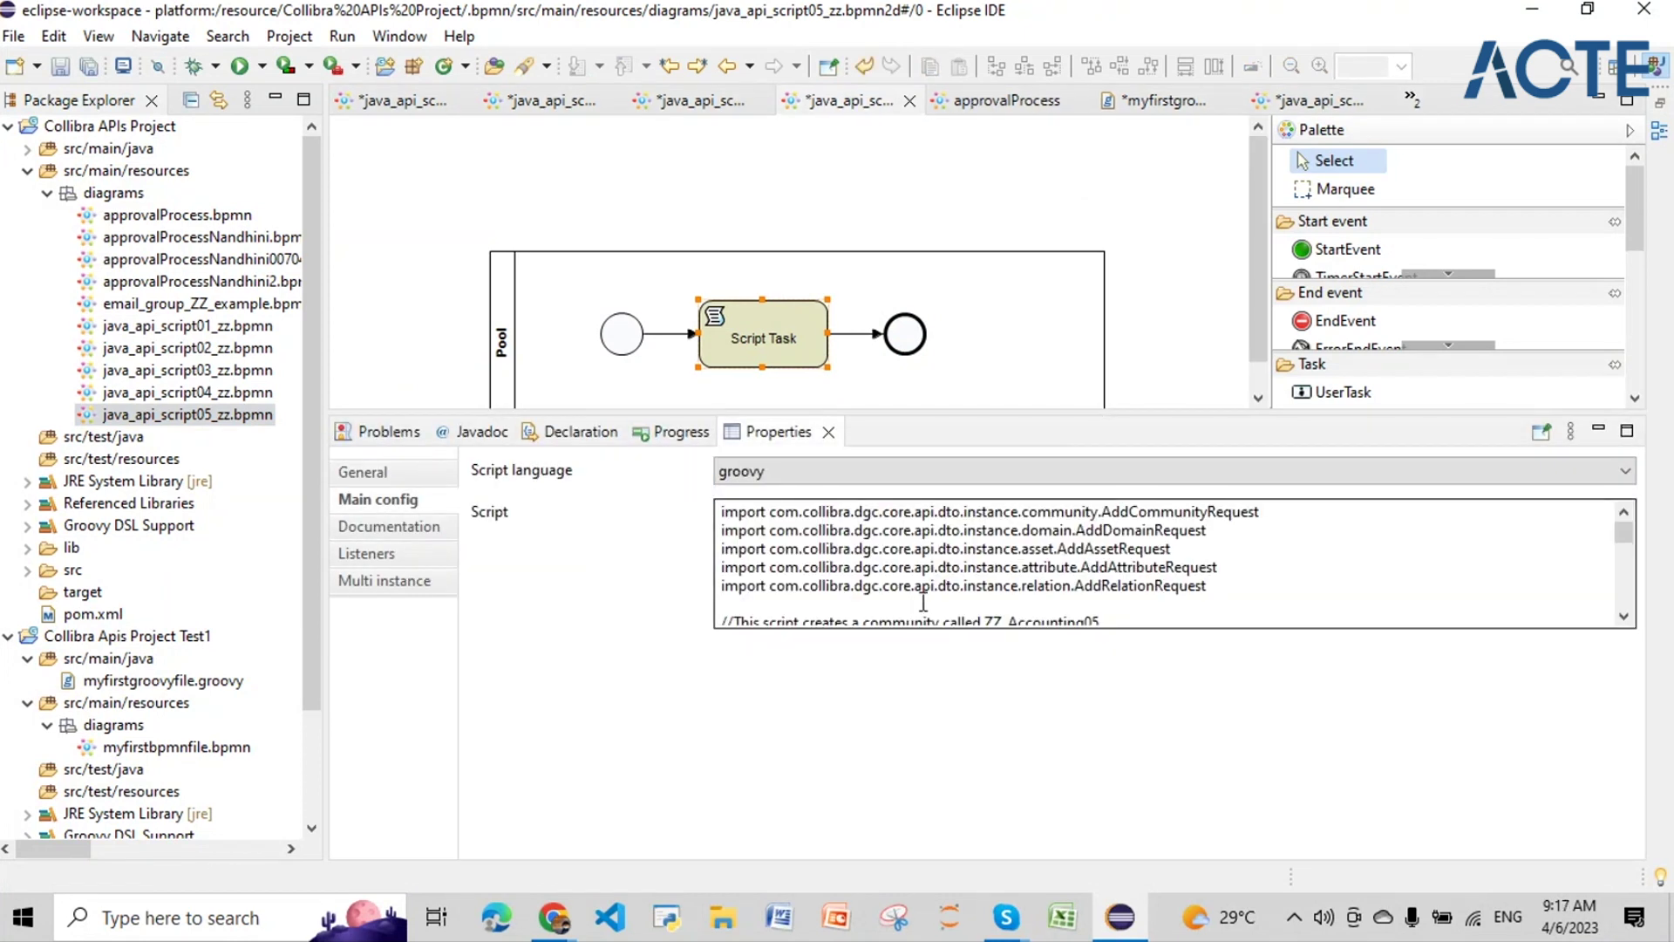
key(ctrl+a)
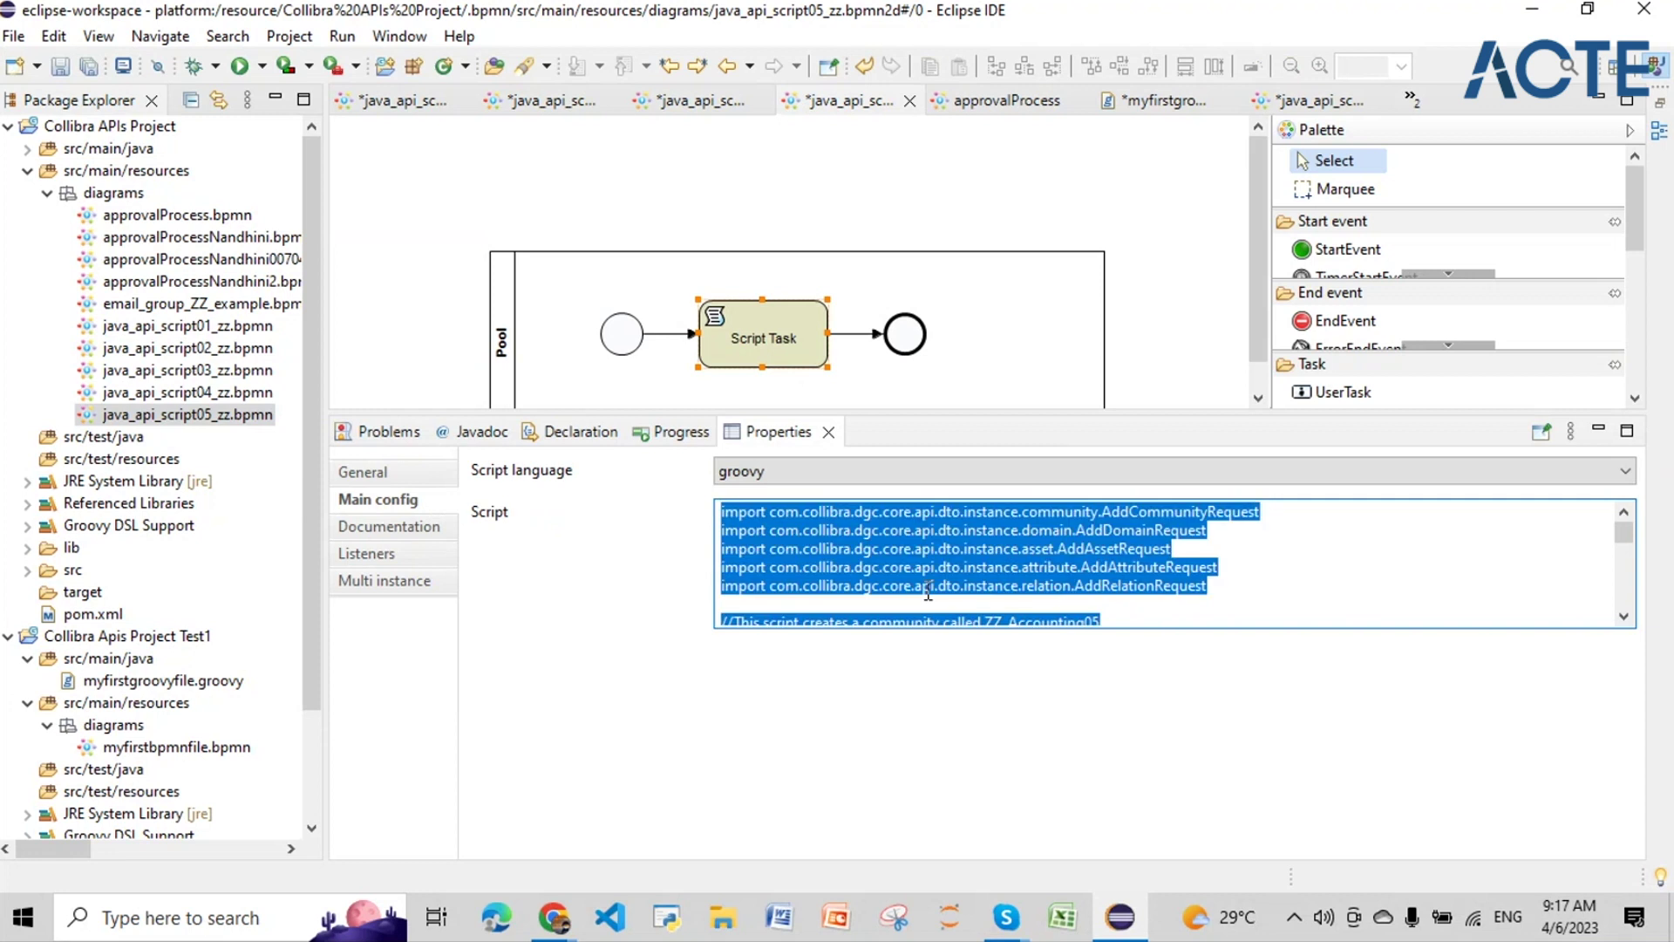
click(1153, 100)
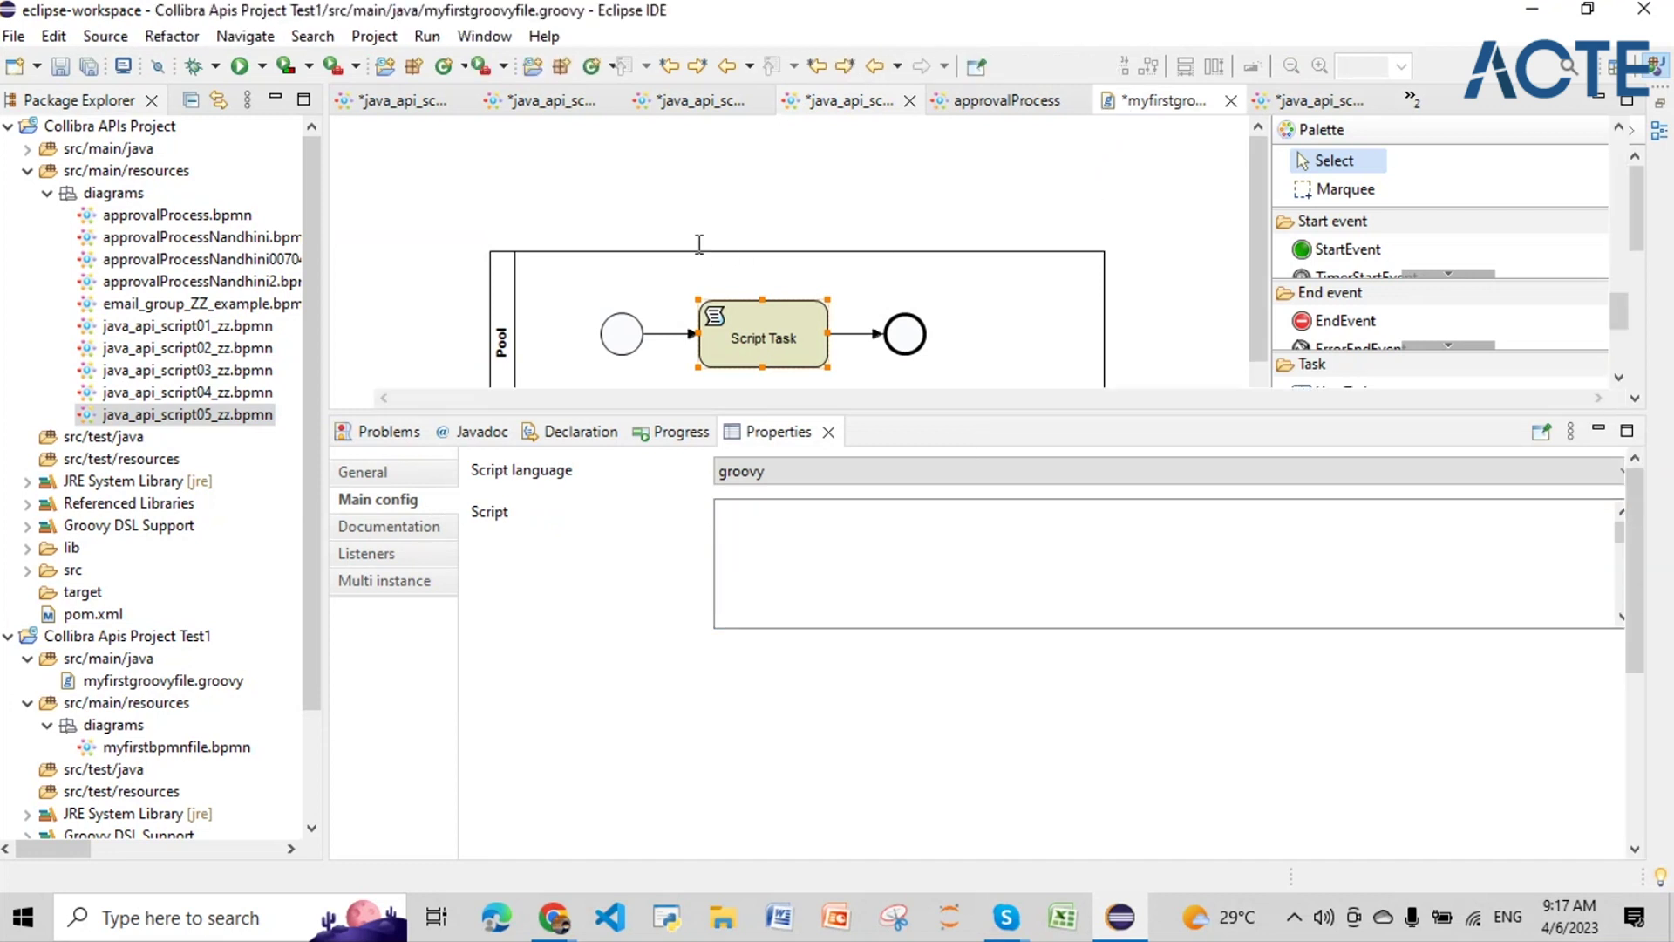
key(ctrl+a)
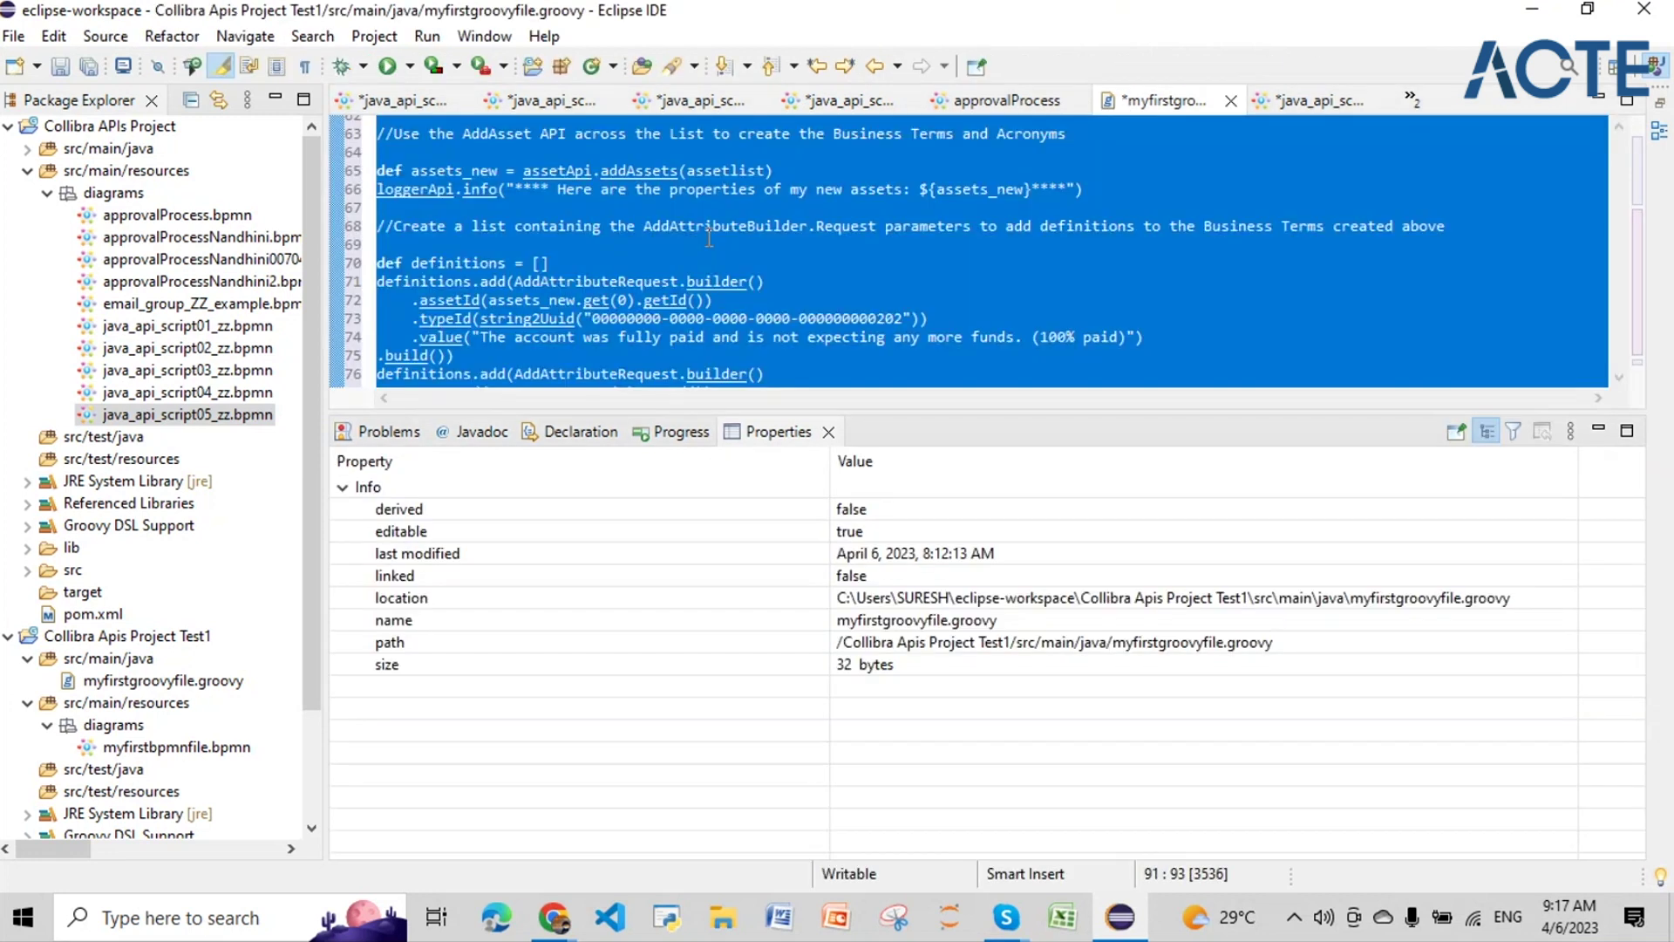
key(Delete)
key(ctrl+v)
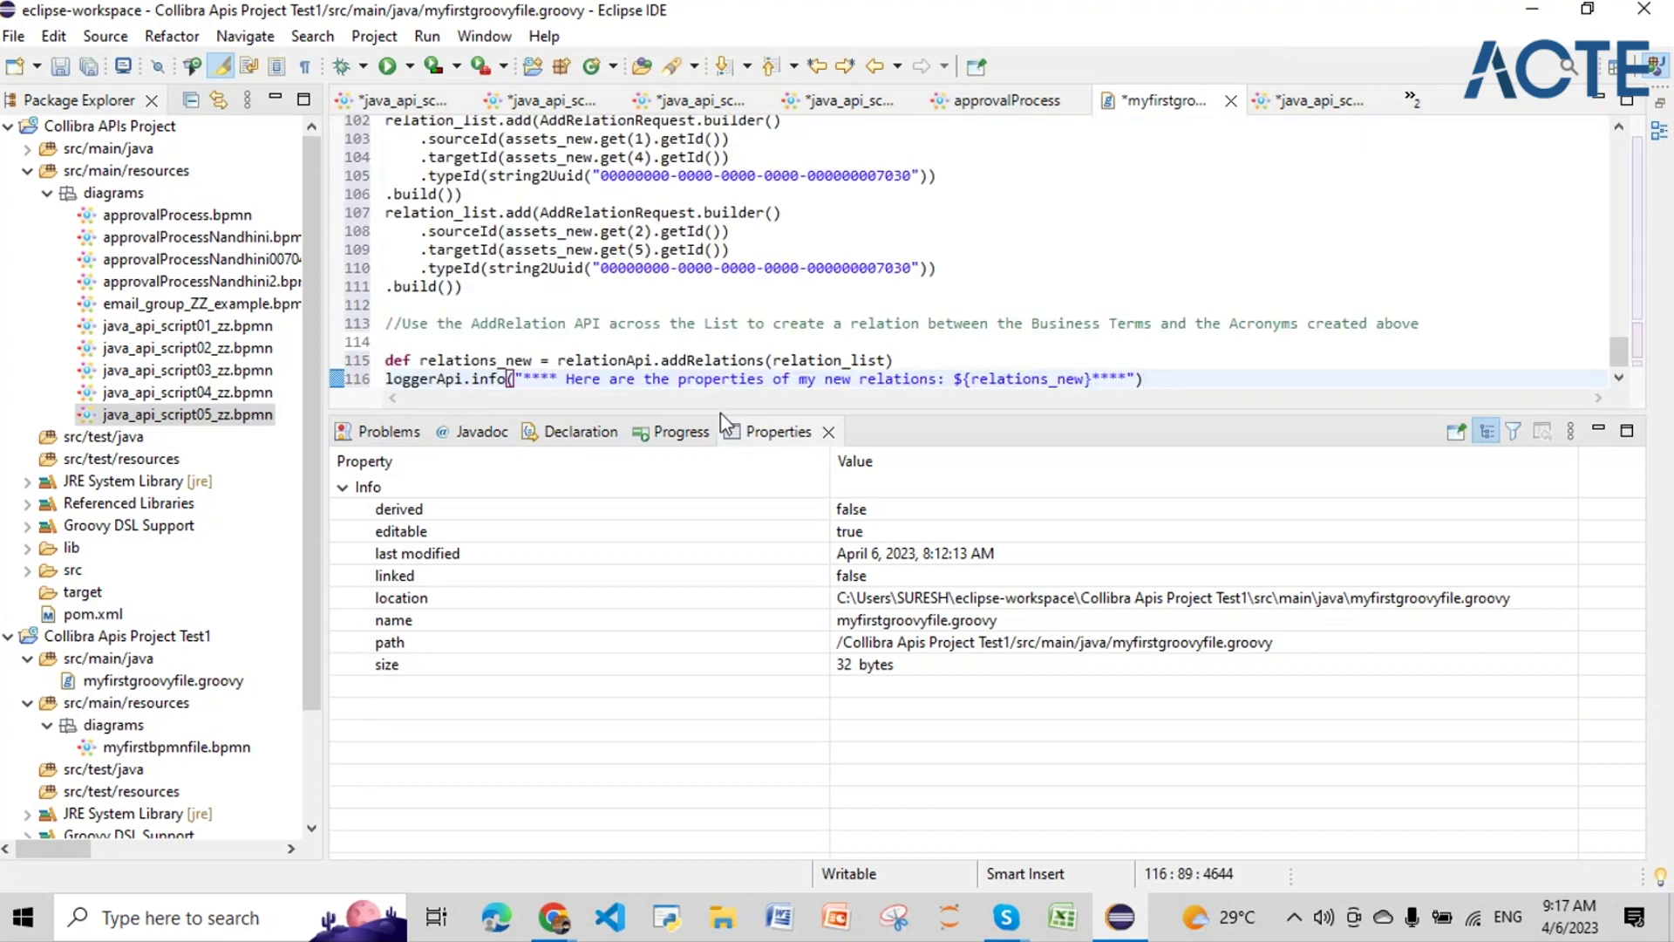
drag(720, 410, 721, 741)
scroll(726, 316, up, 2)
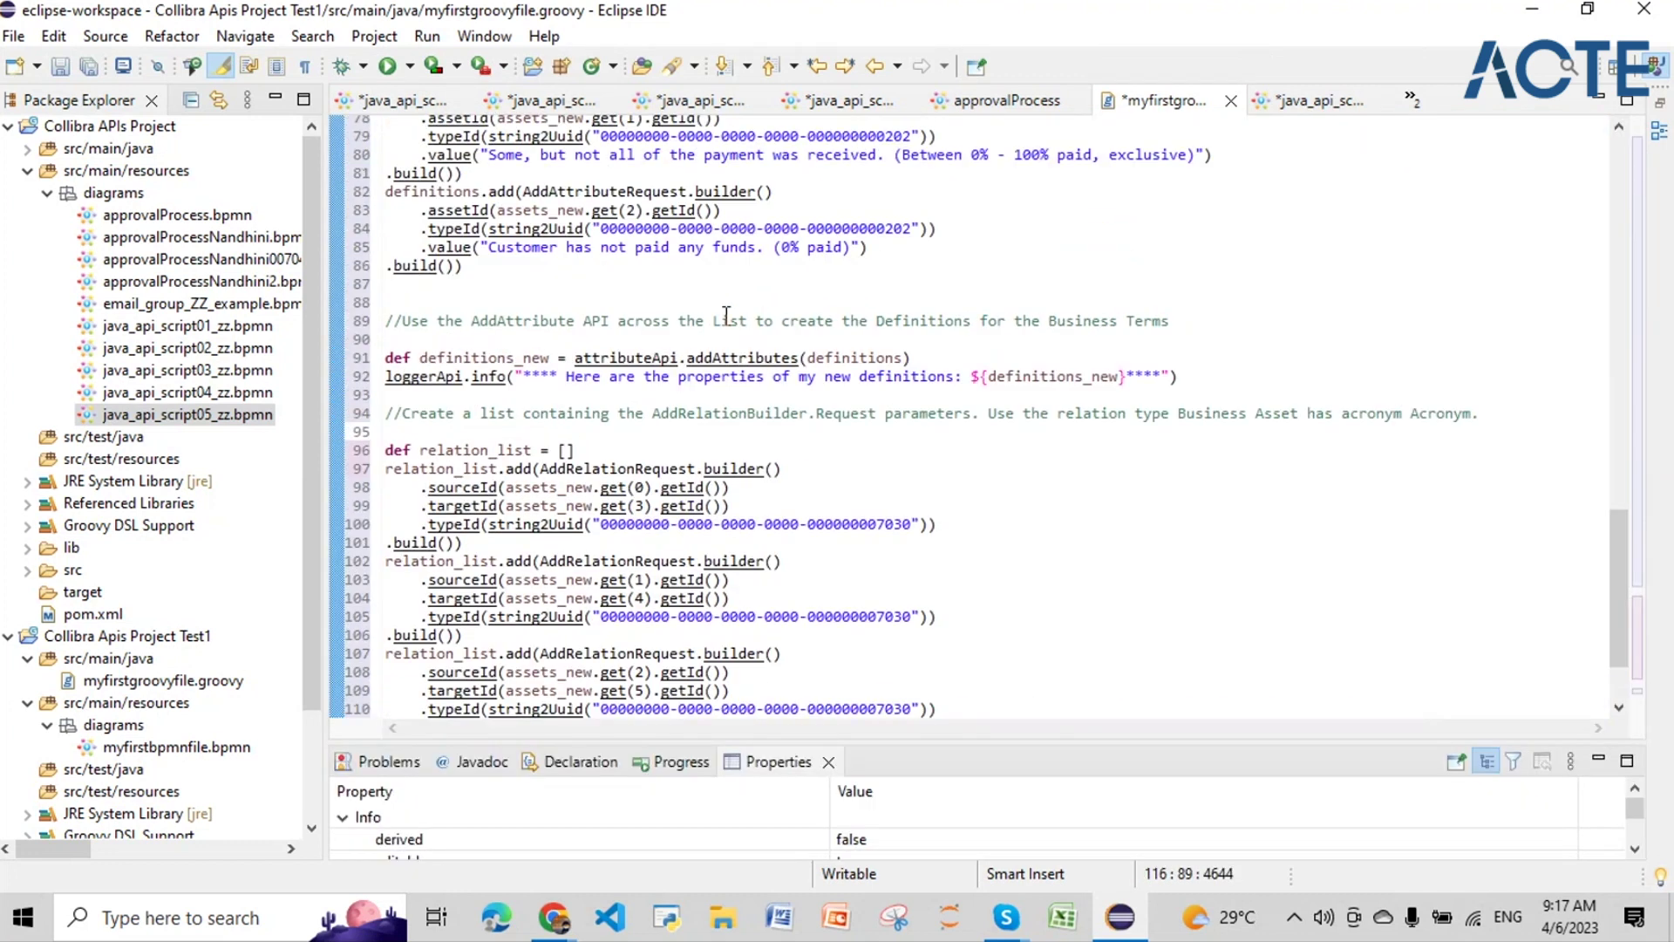
scroll(726, 316, up, 1)
scroll(516, 340, down, 3)
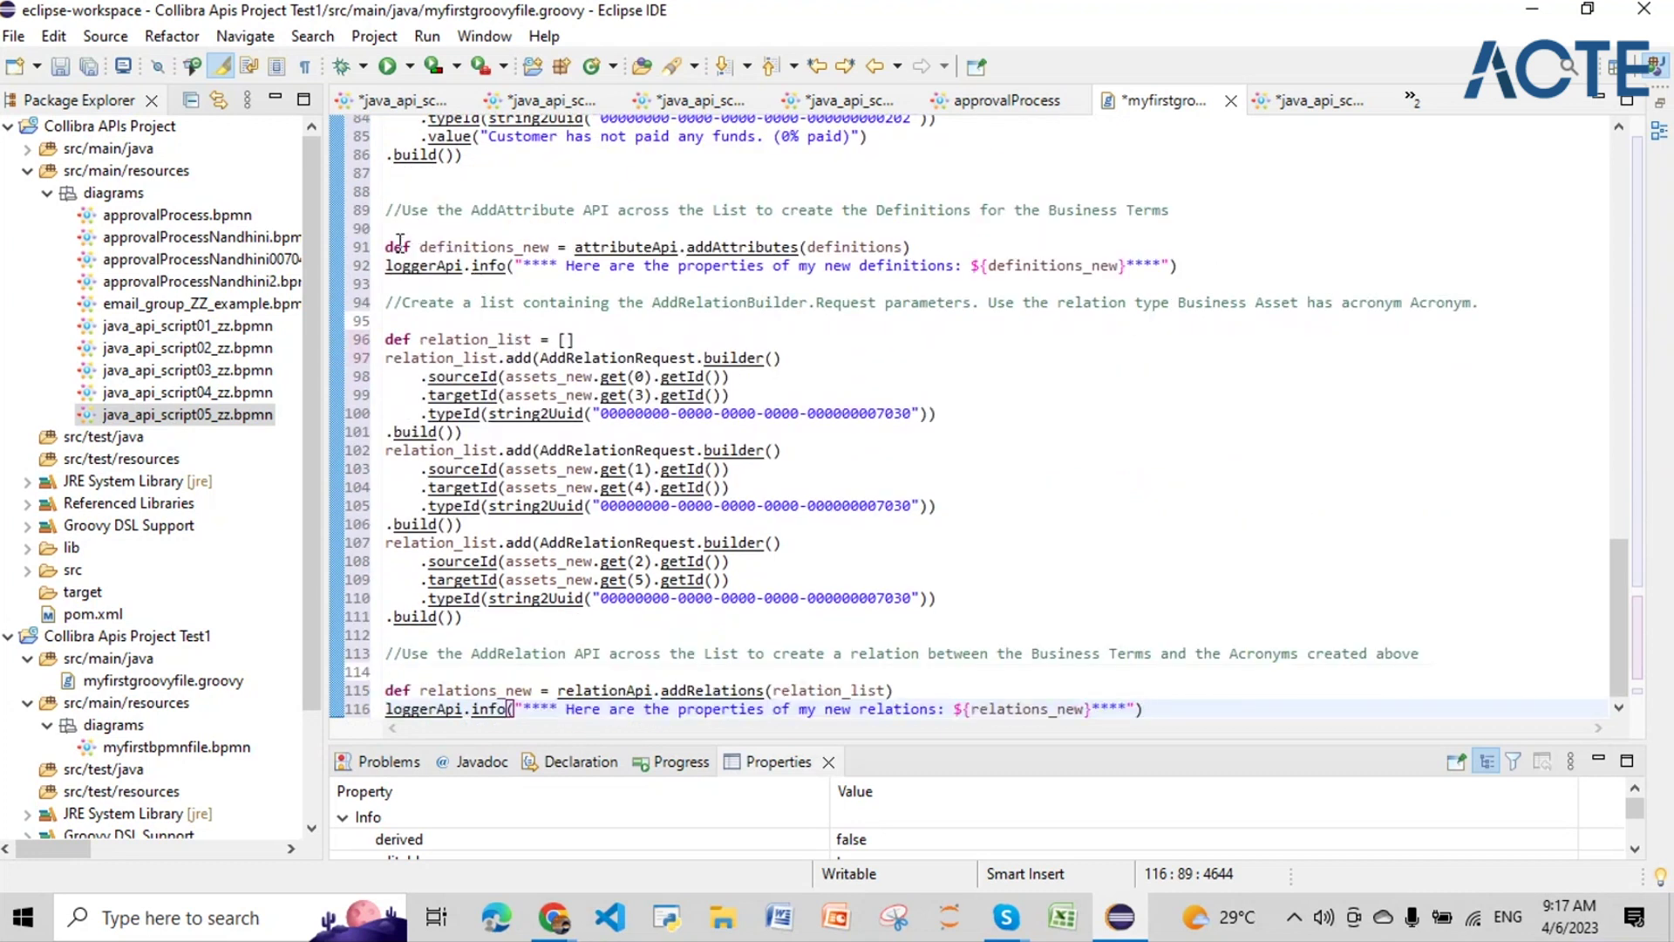
drag(392, 233, 523, 634)
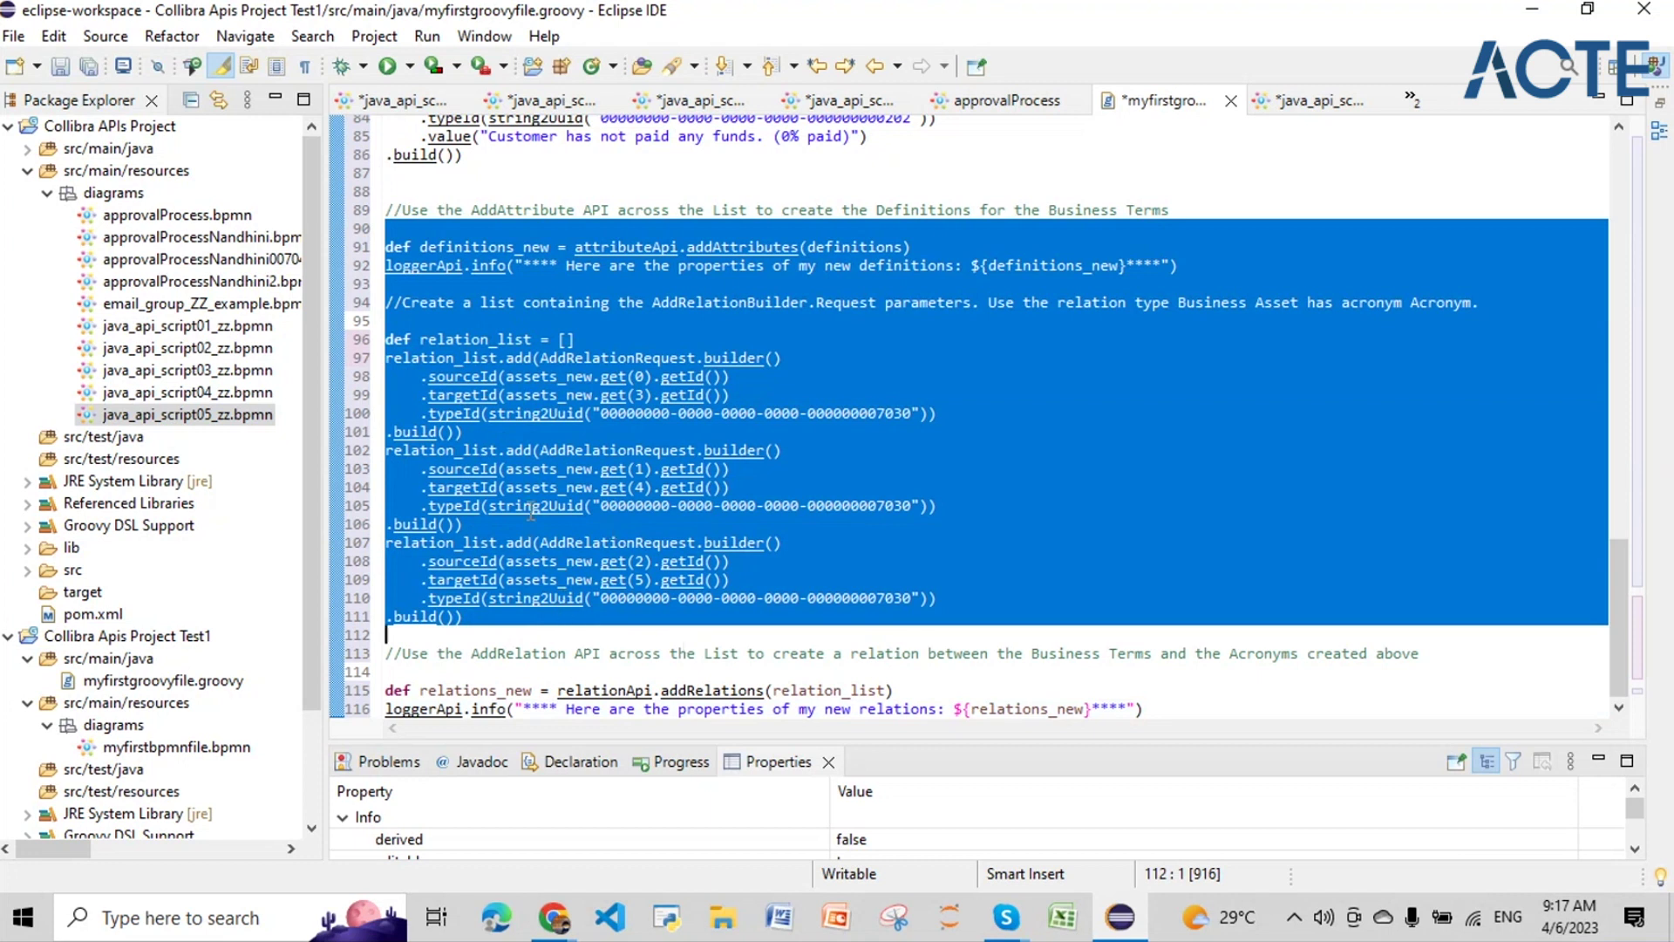
drag(387, 338, 388, 635)
drag(531, 339, 413, 339)
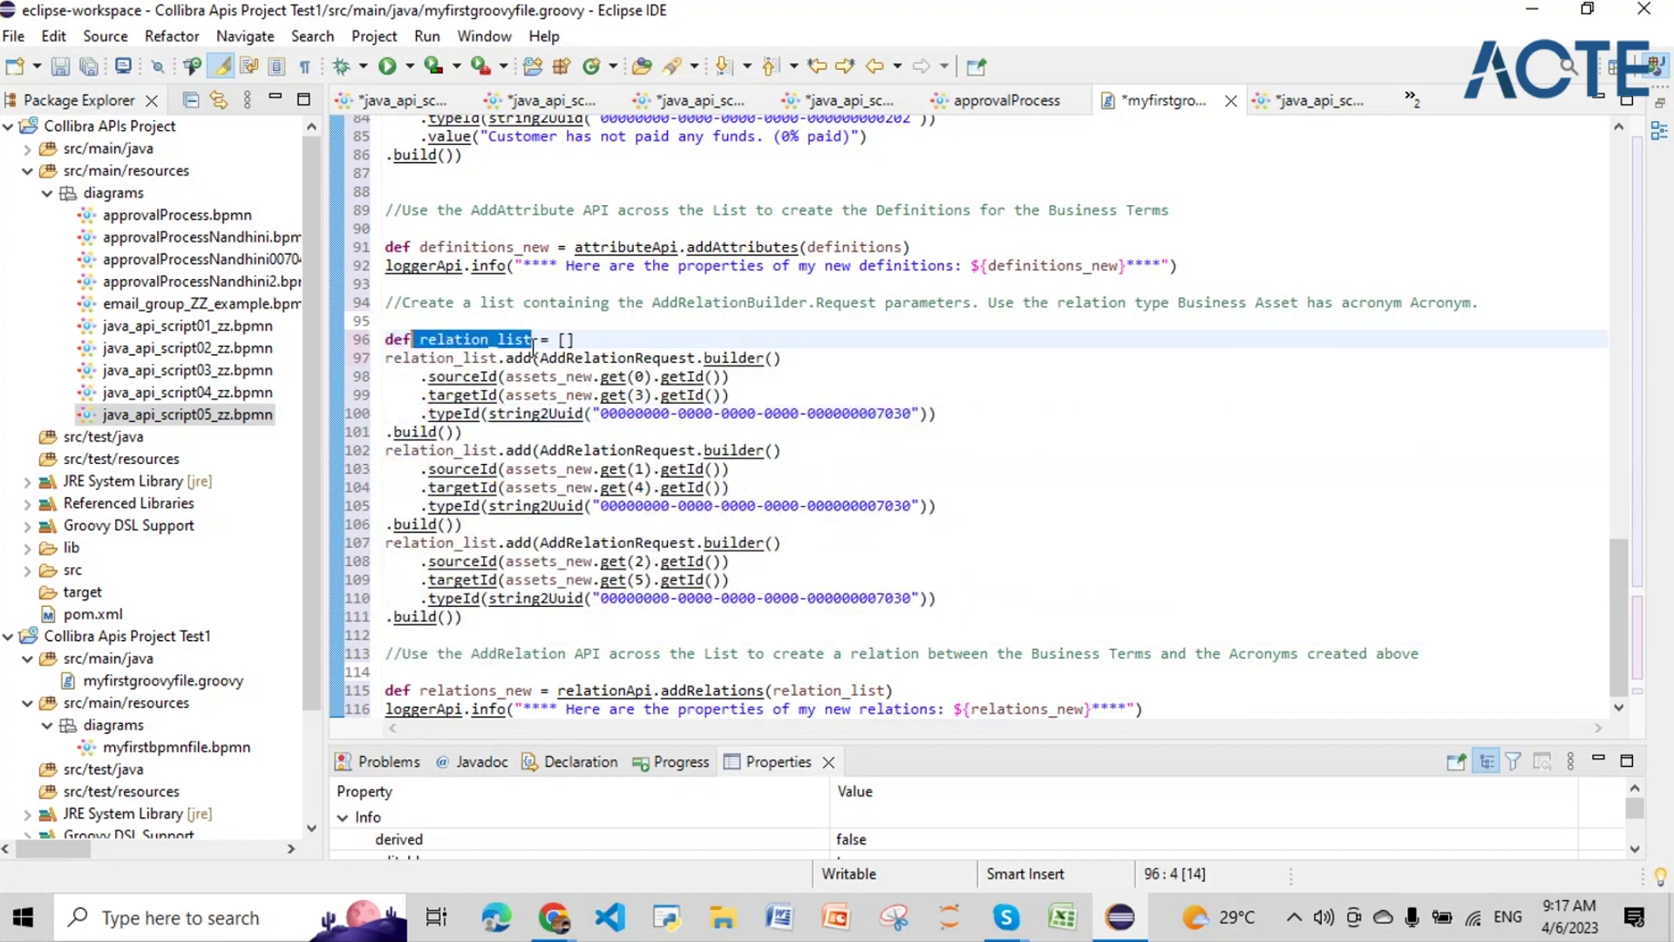
drag(533, 358, 543, 377)
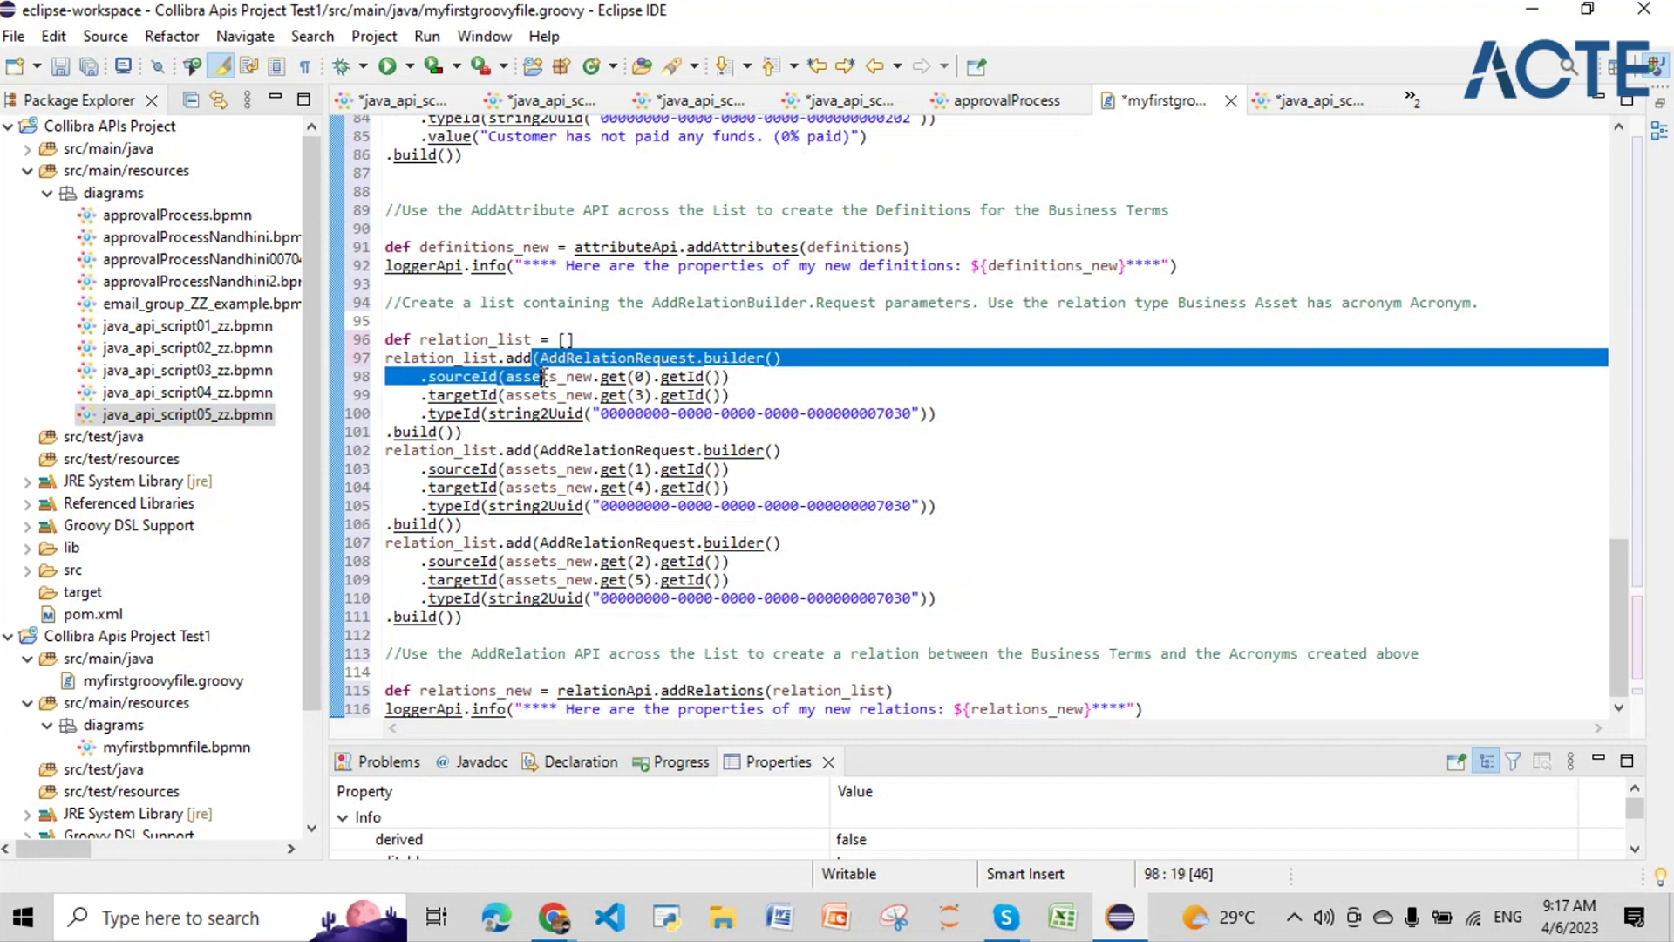
click(472, 432)
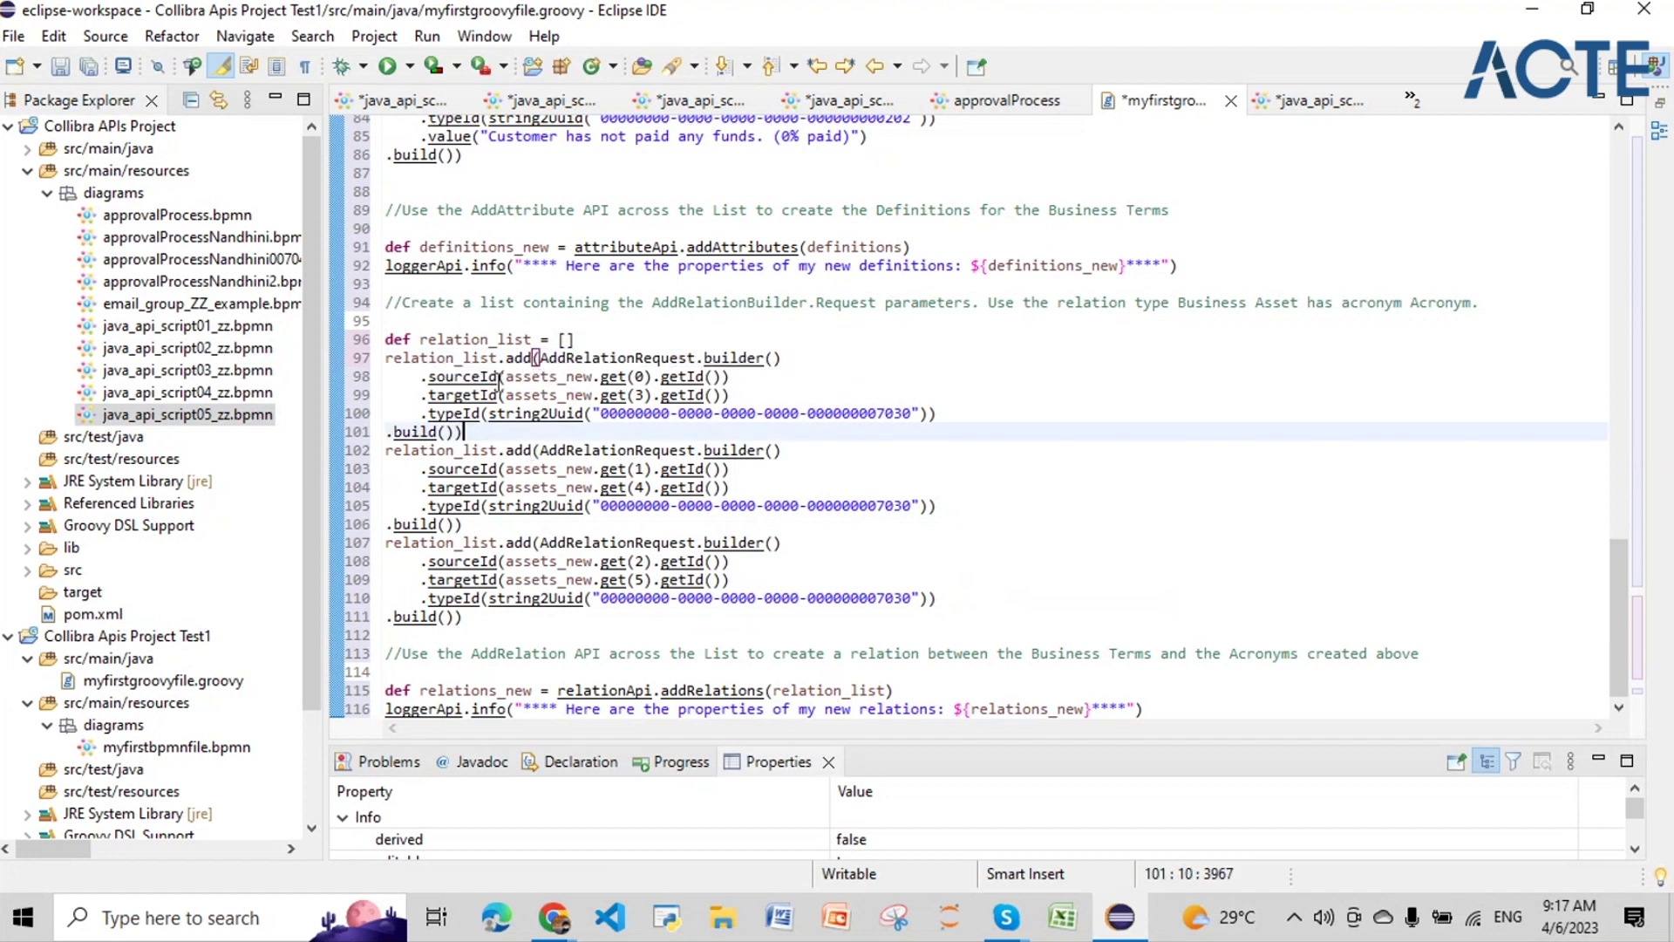
drag(533, 358, 537, 433)
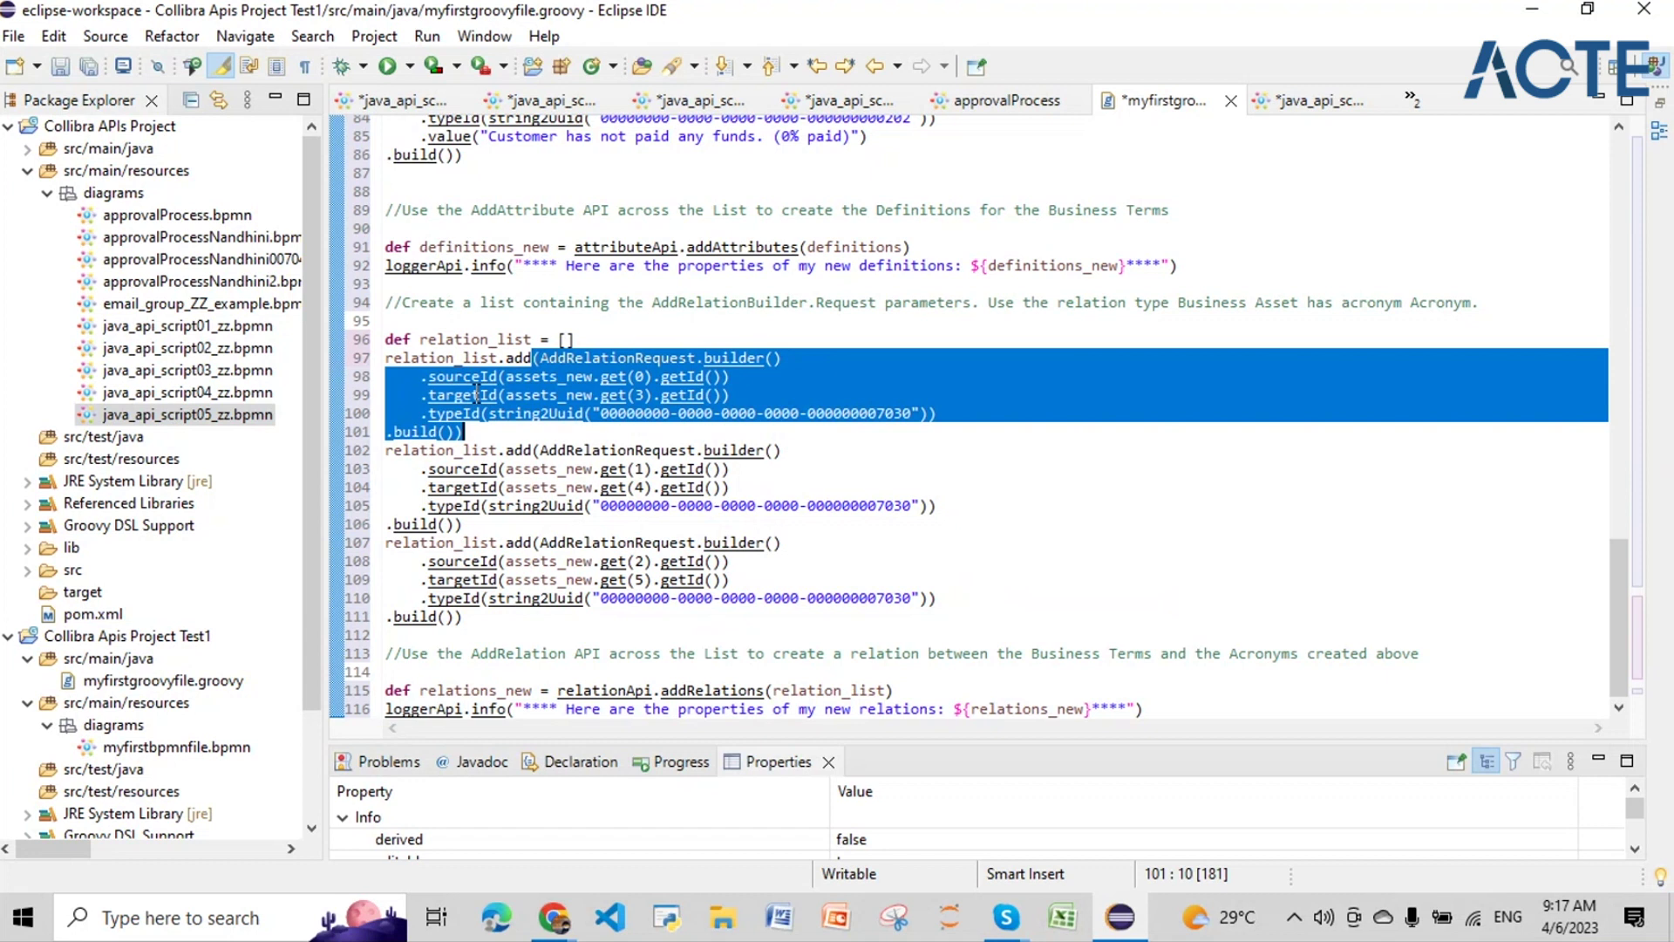
click(569, 377)
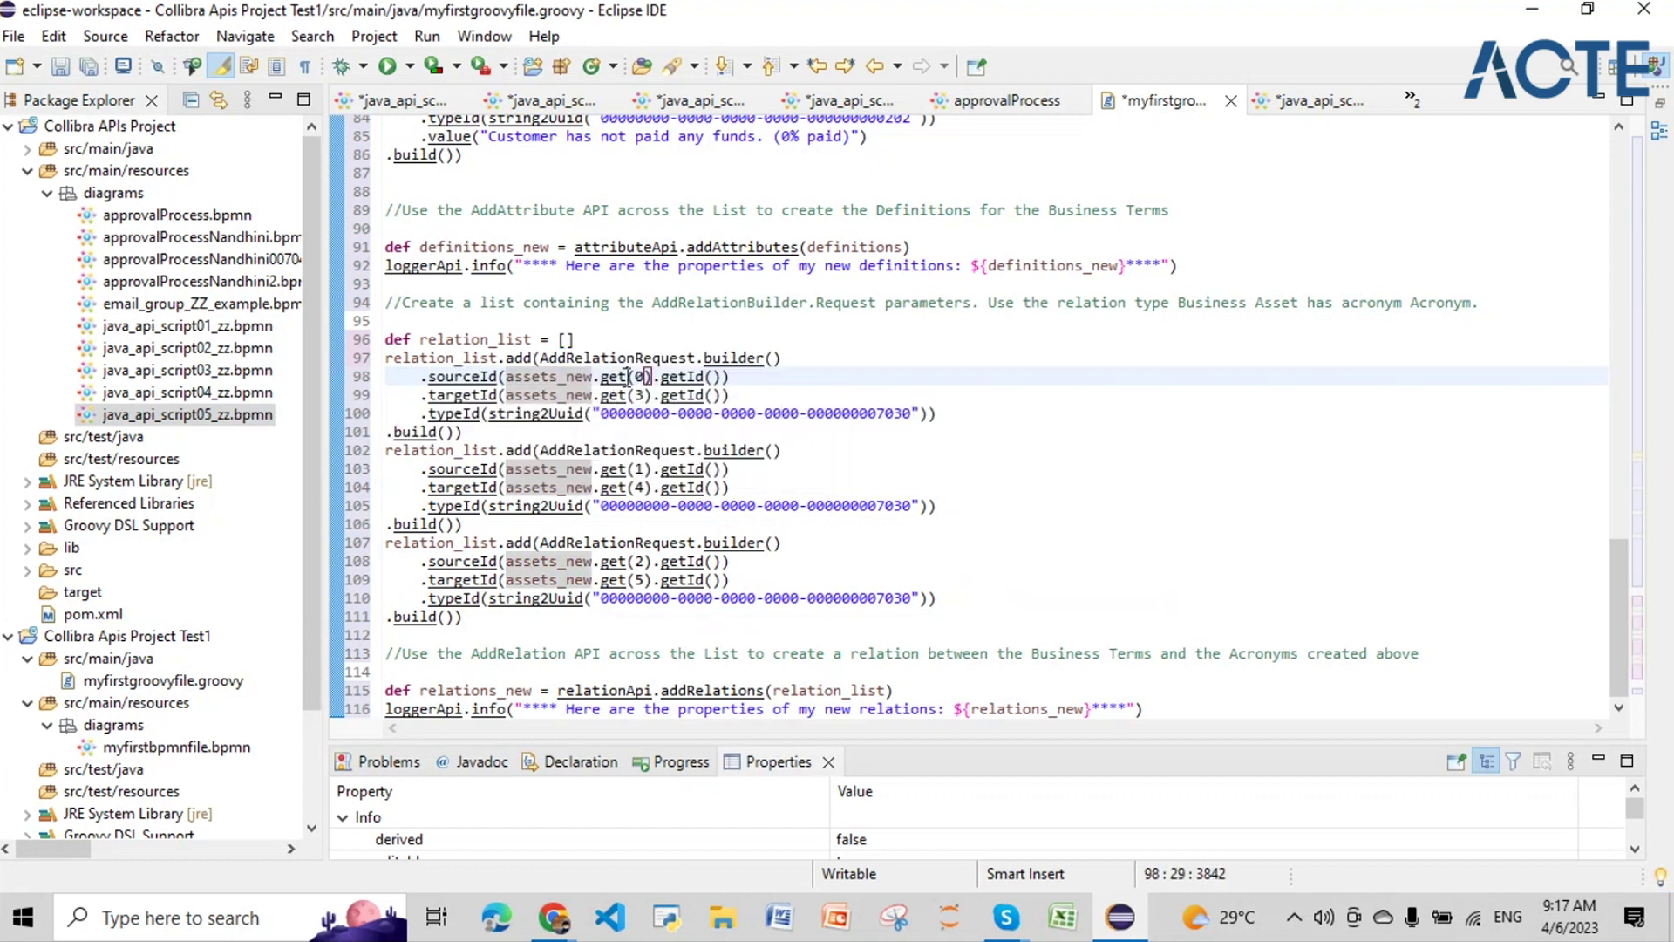
mouse_move(647, 376)
mouse_down()
mouse_move(601, 377)
mouse_move(646, 394)
mouse_up()
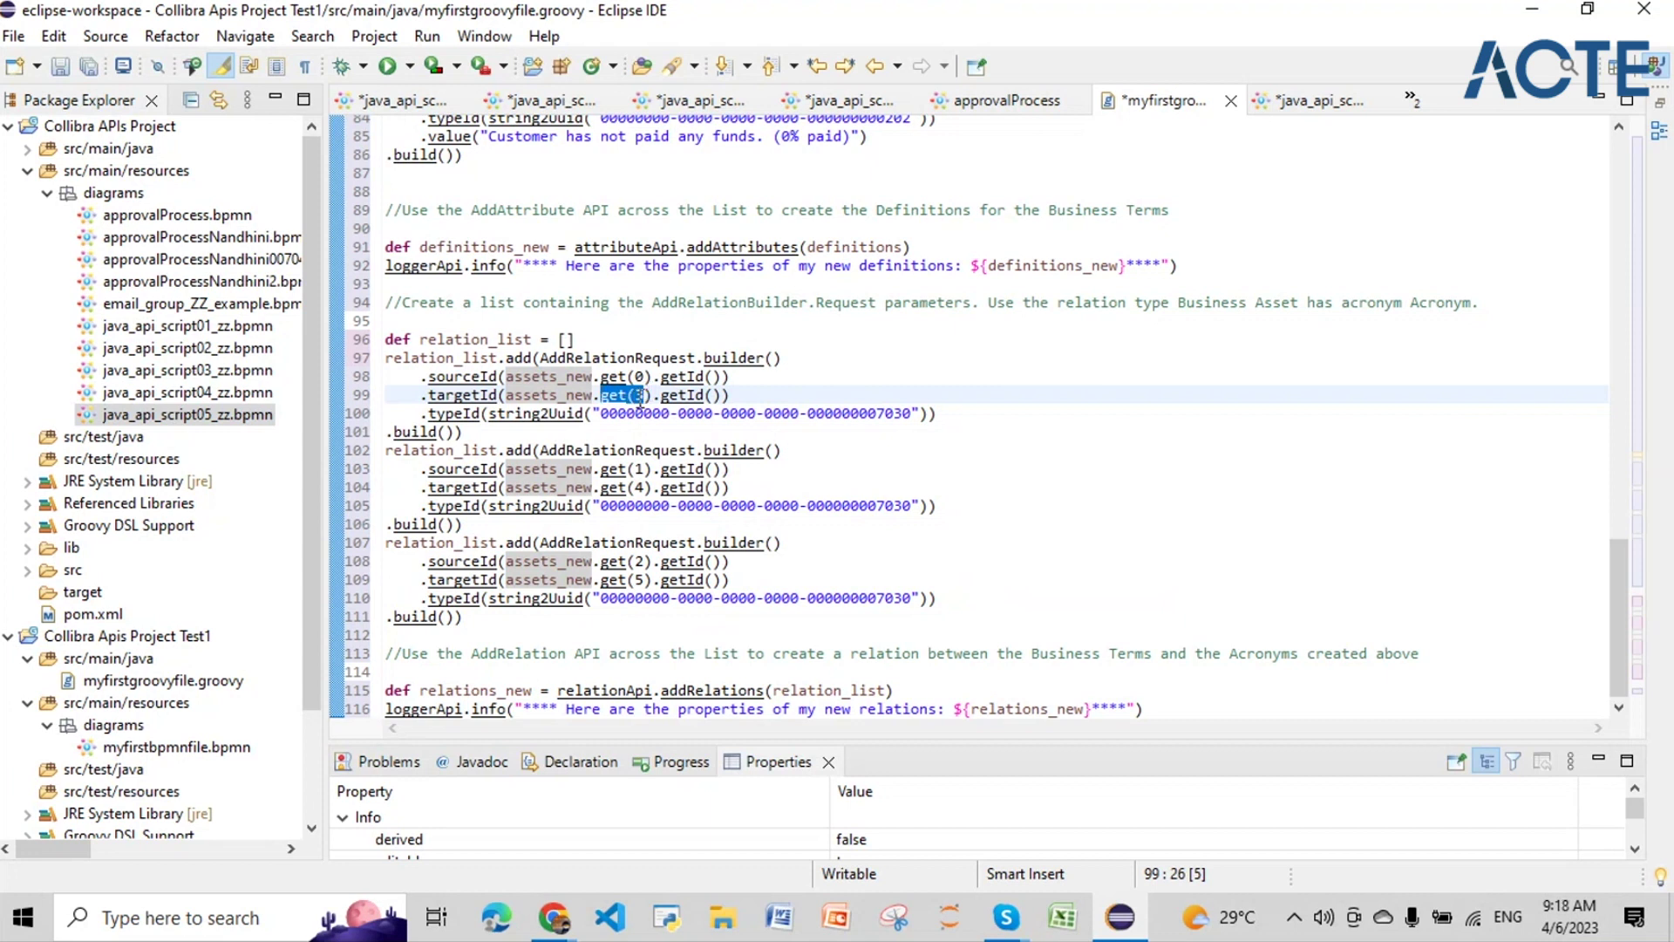
drag(646, 377, 609, 386)
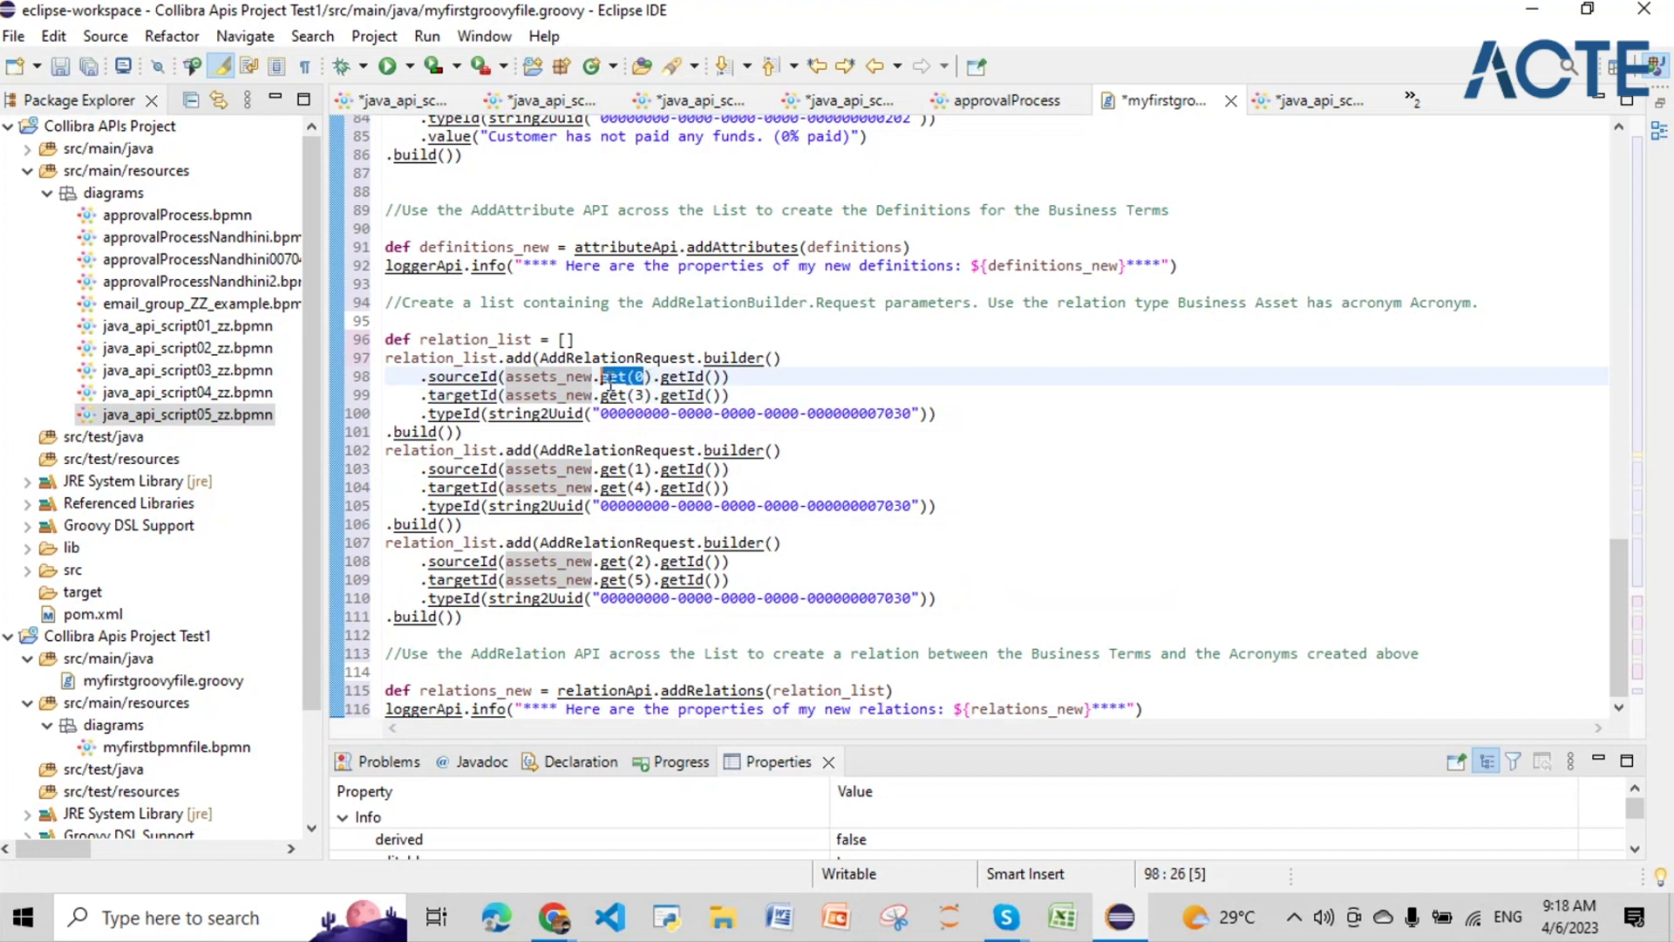
drag(645, 469, 601, 488)
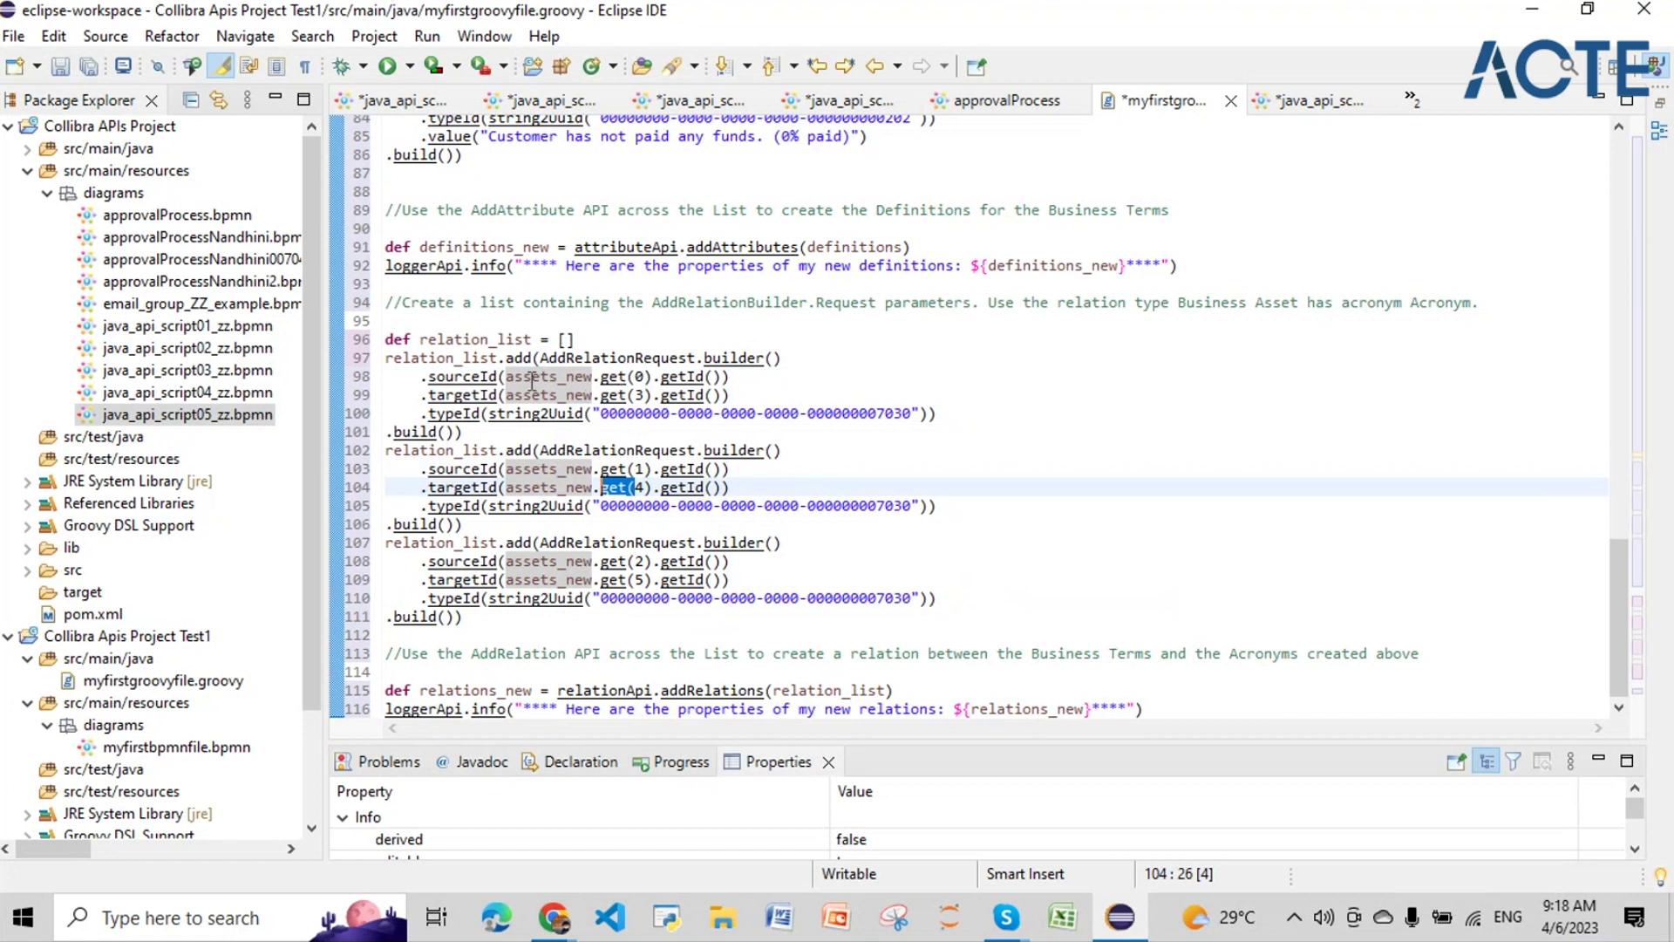
drag(429, 376, 731, 395)
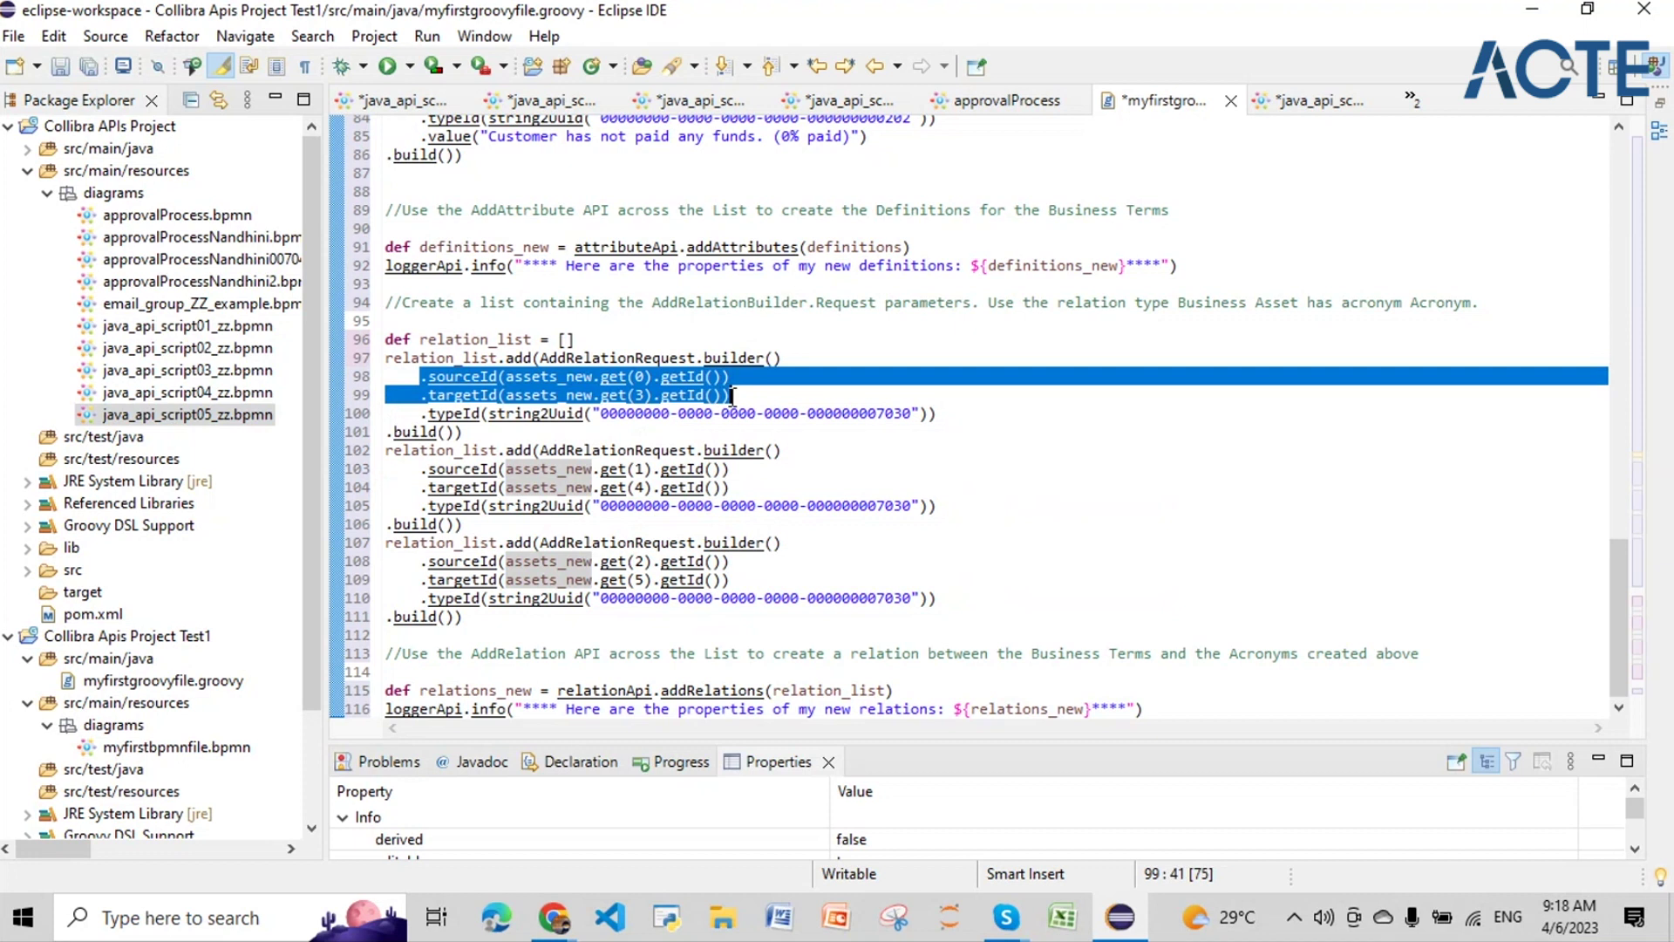
click(447, 413)
drag(603, 410, 910, 422)
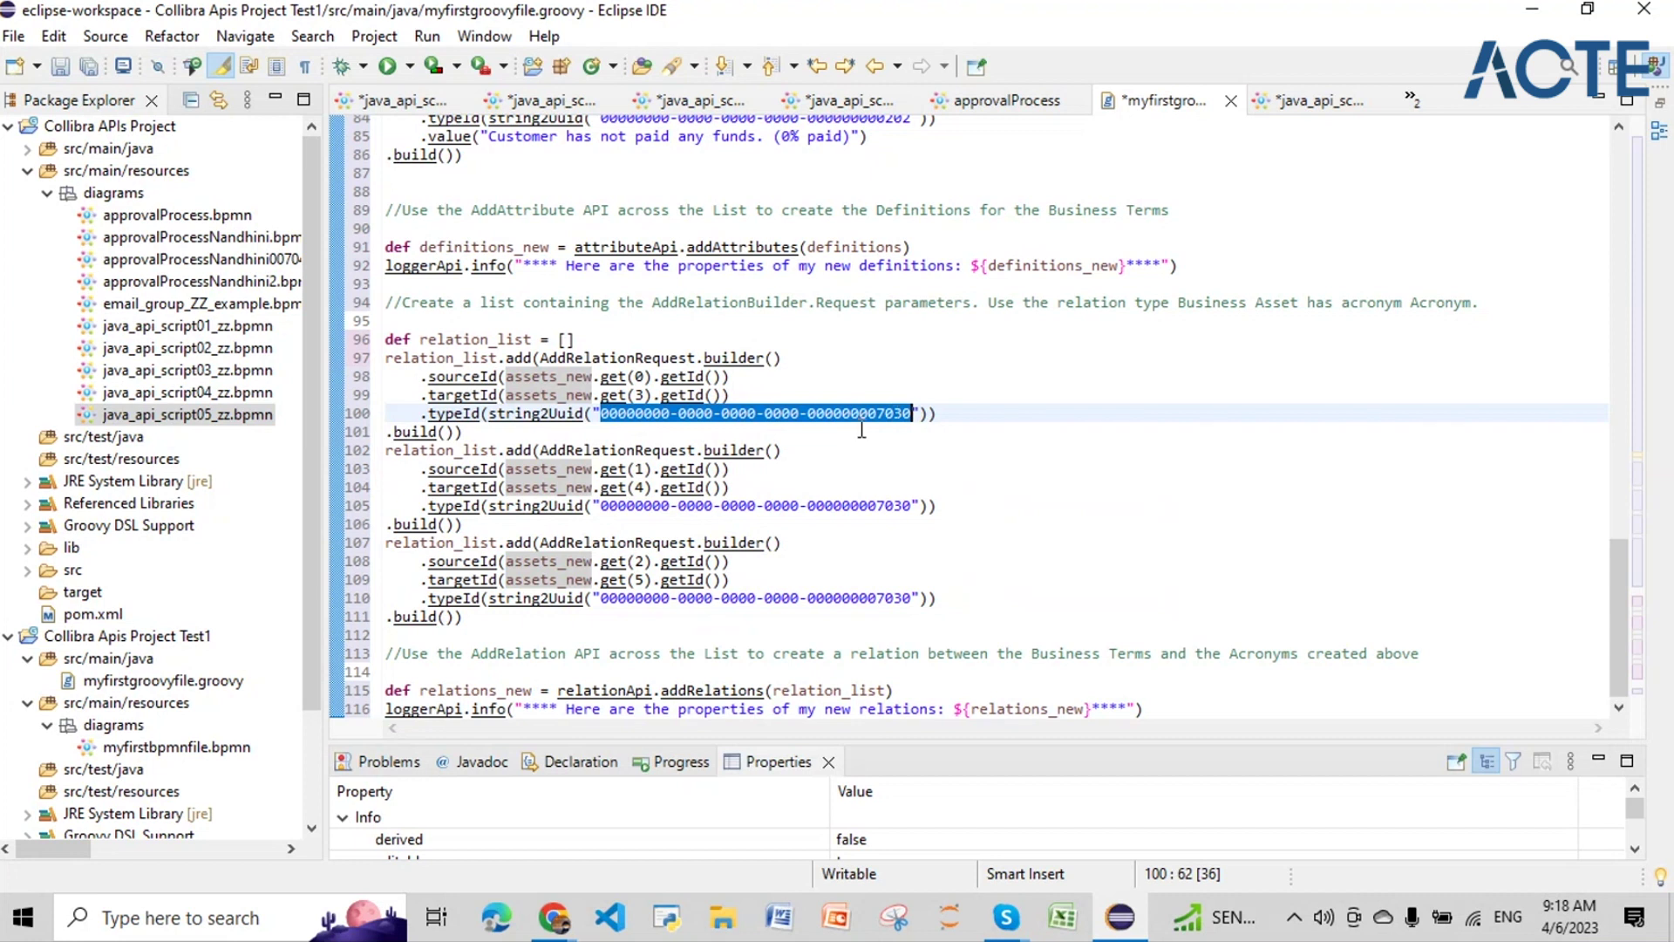
click(611, 377)
click(611, 394)
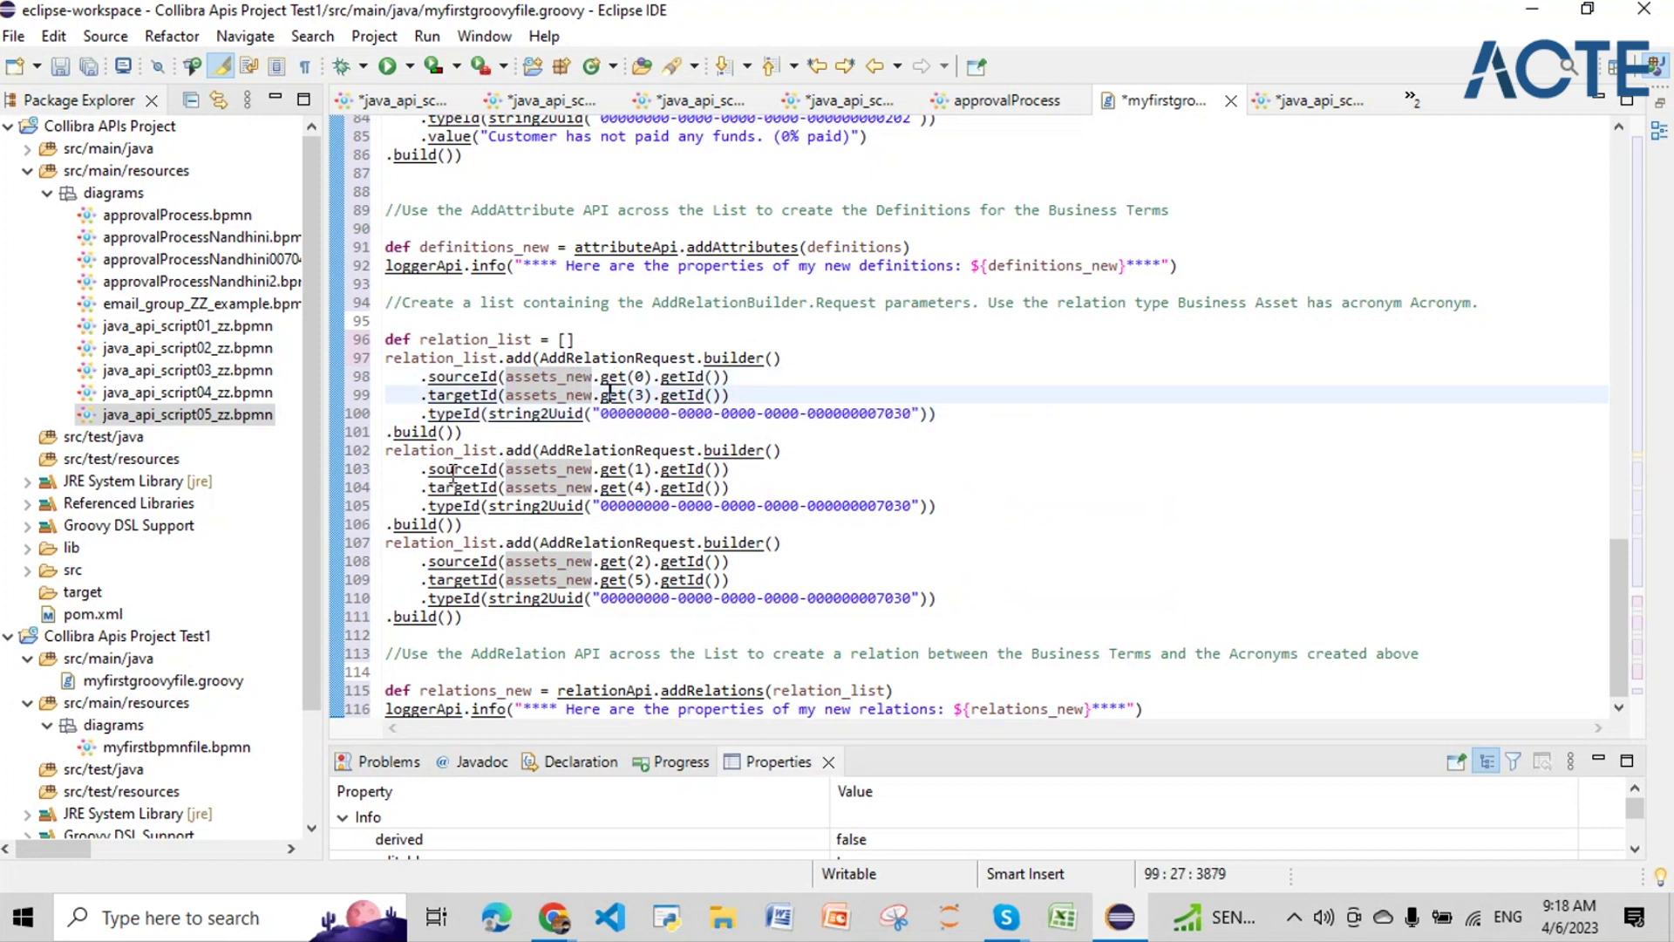
drag(944, 611, 367, 357)
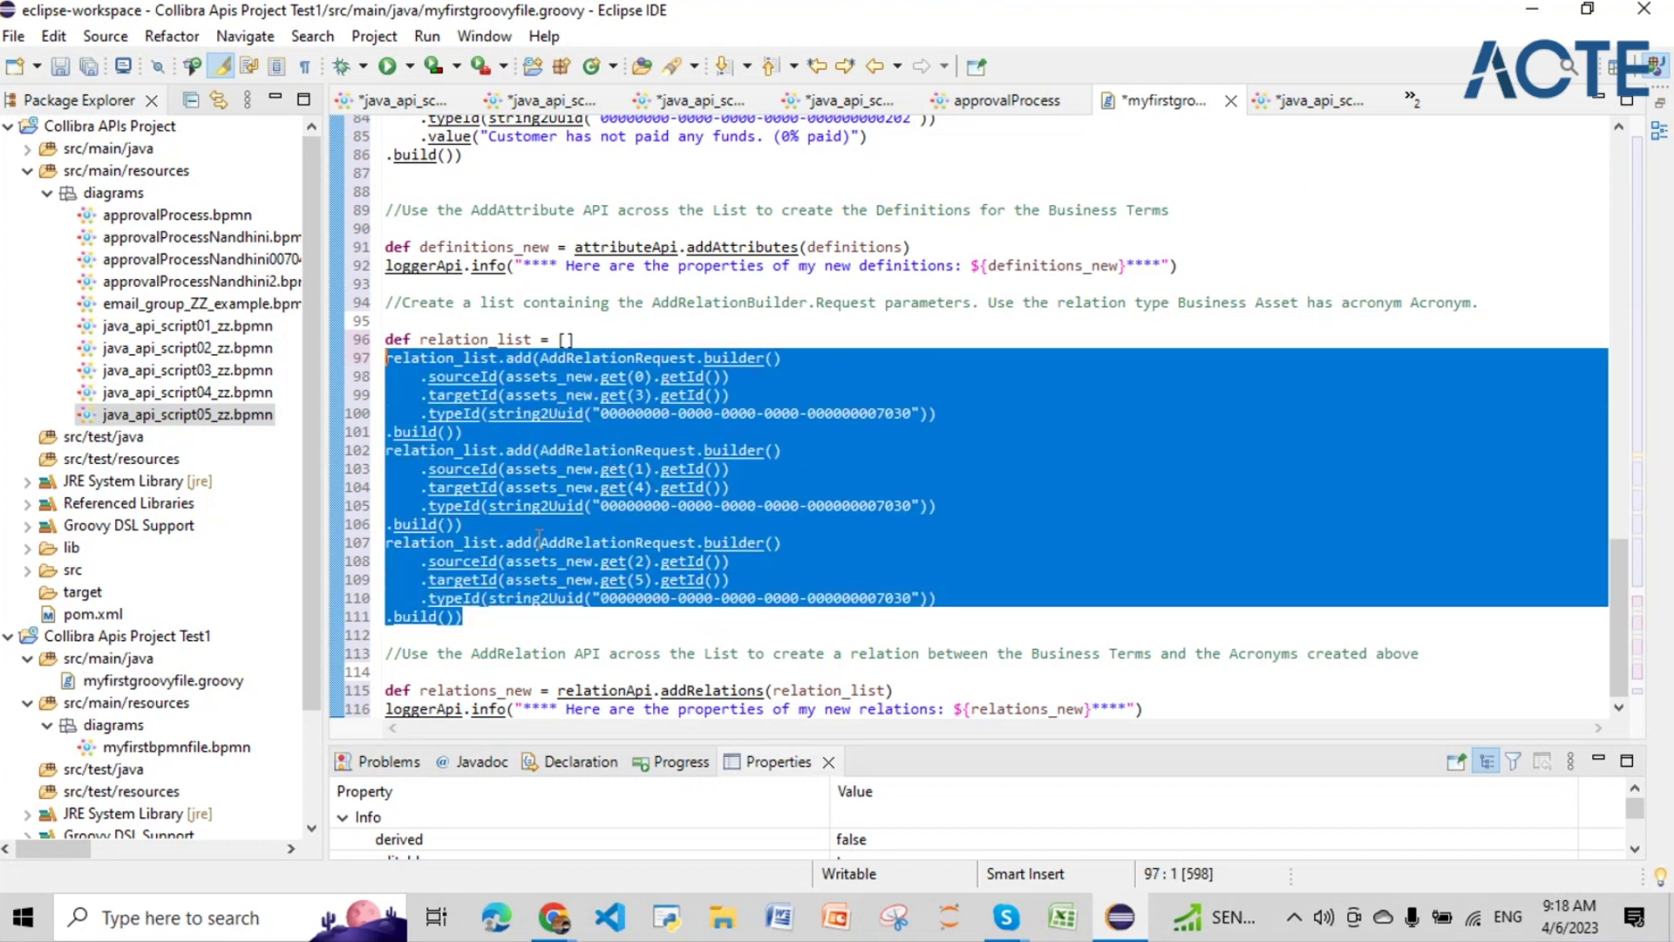
click(1540, 19)
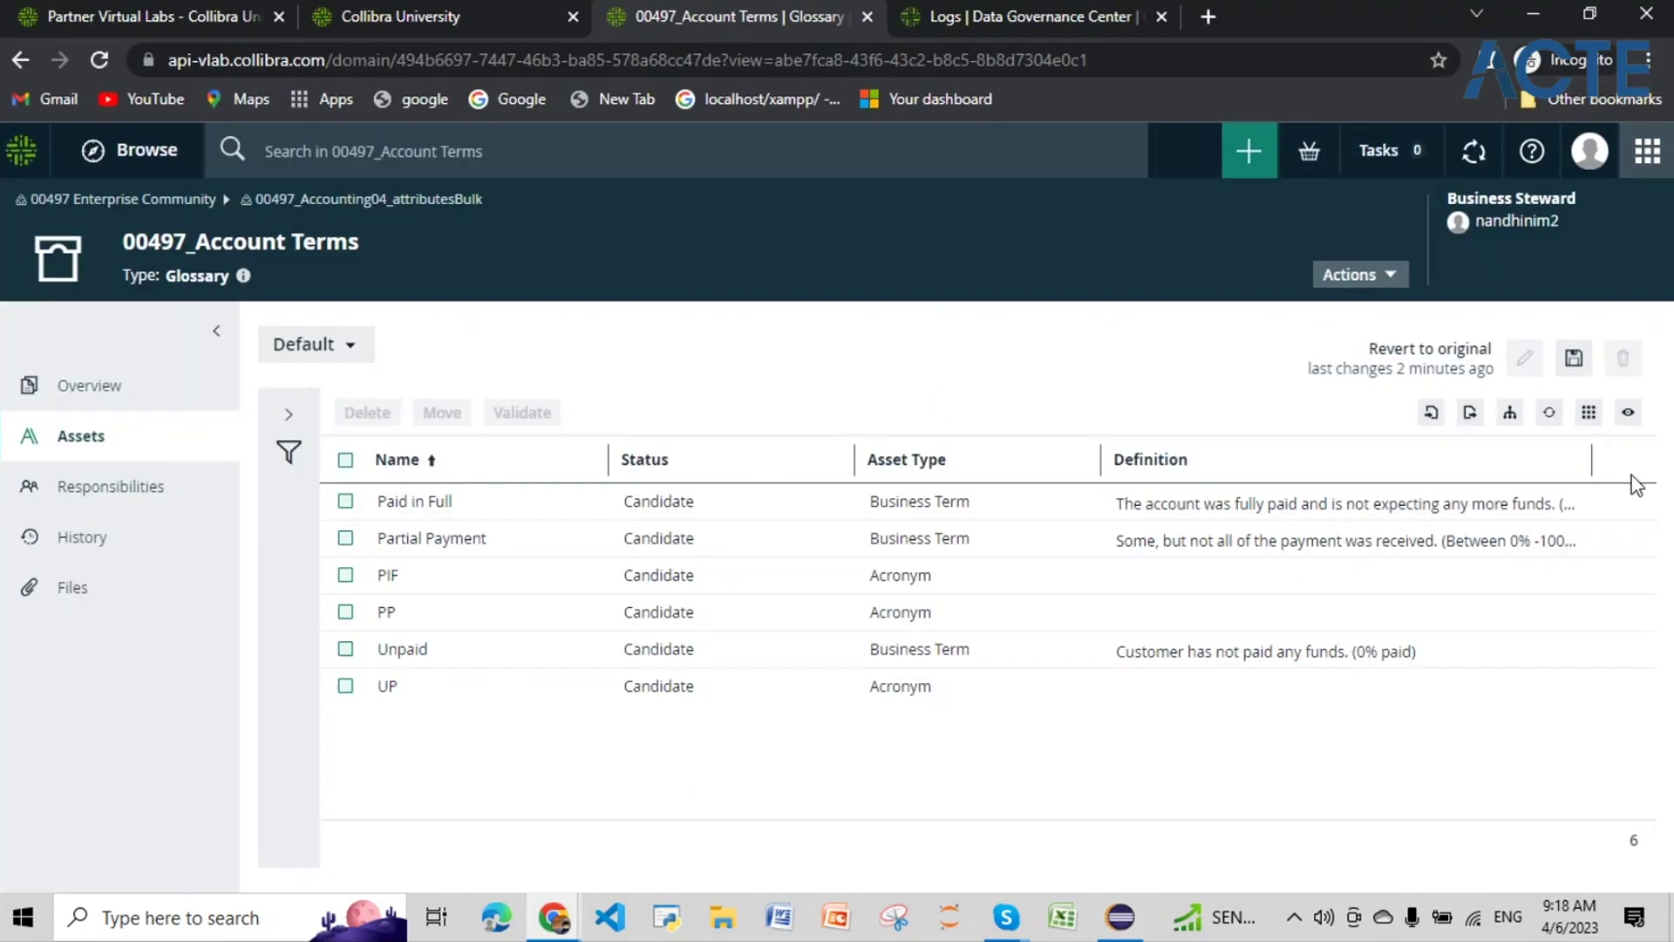
Step: Find Java Api Script _ 05 - 00497 among the 00497 workflow definitions and show its Flow tab
click(1458, 571)
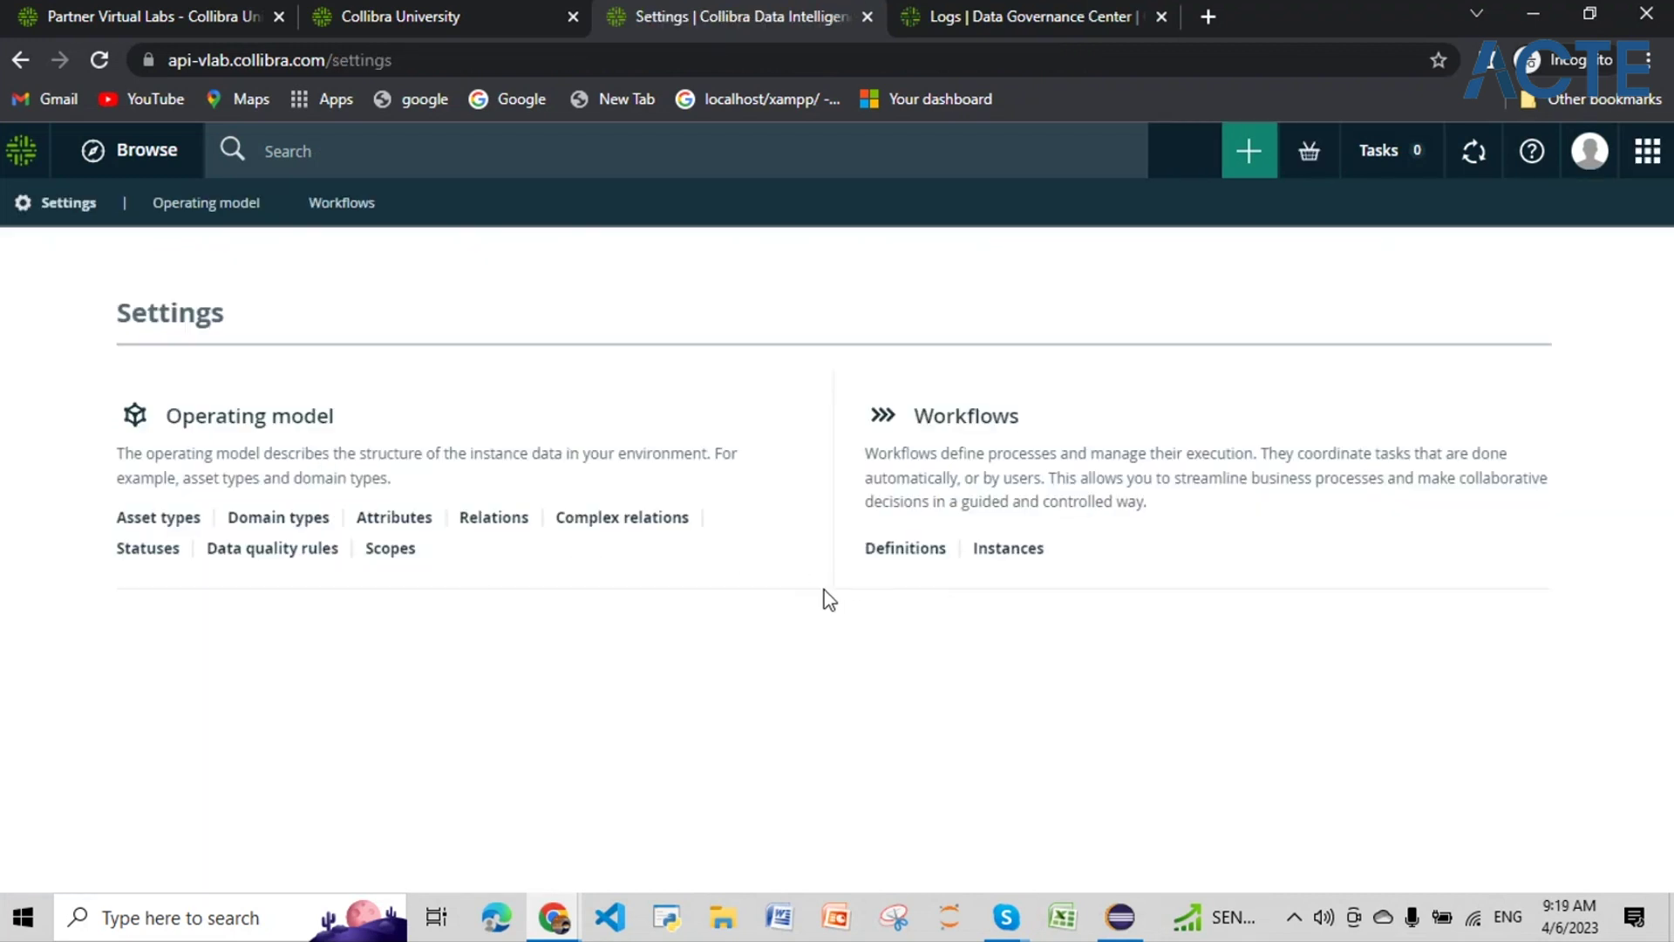
click(907, 558)
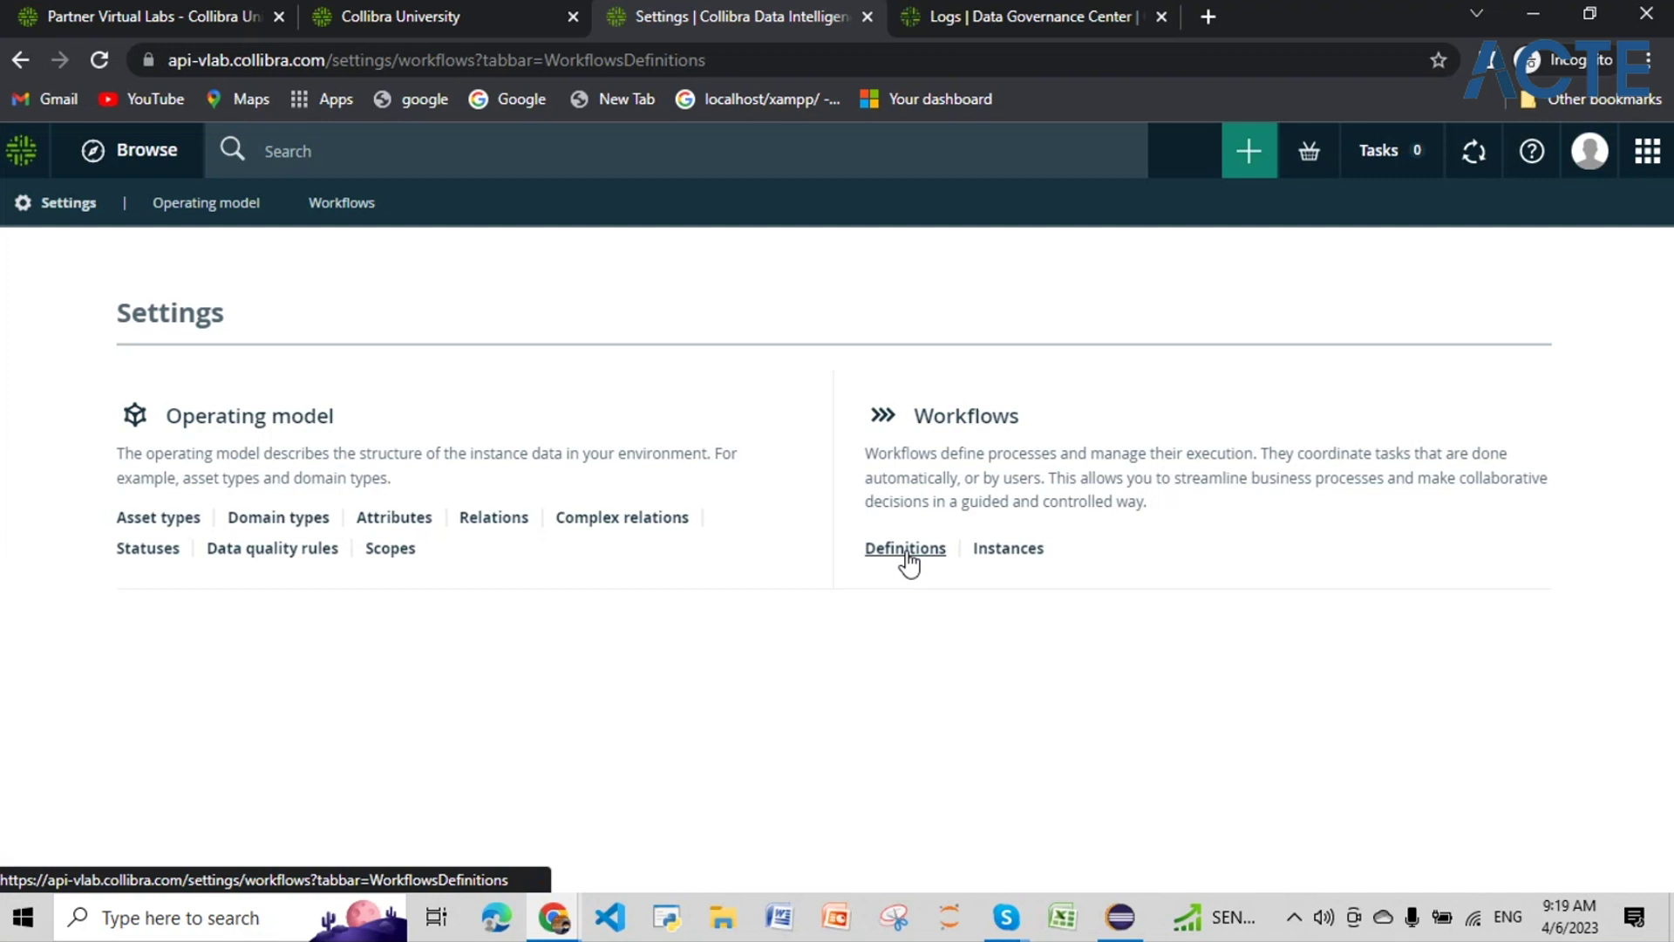
click(487, 413)
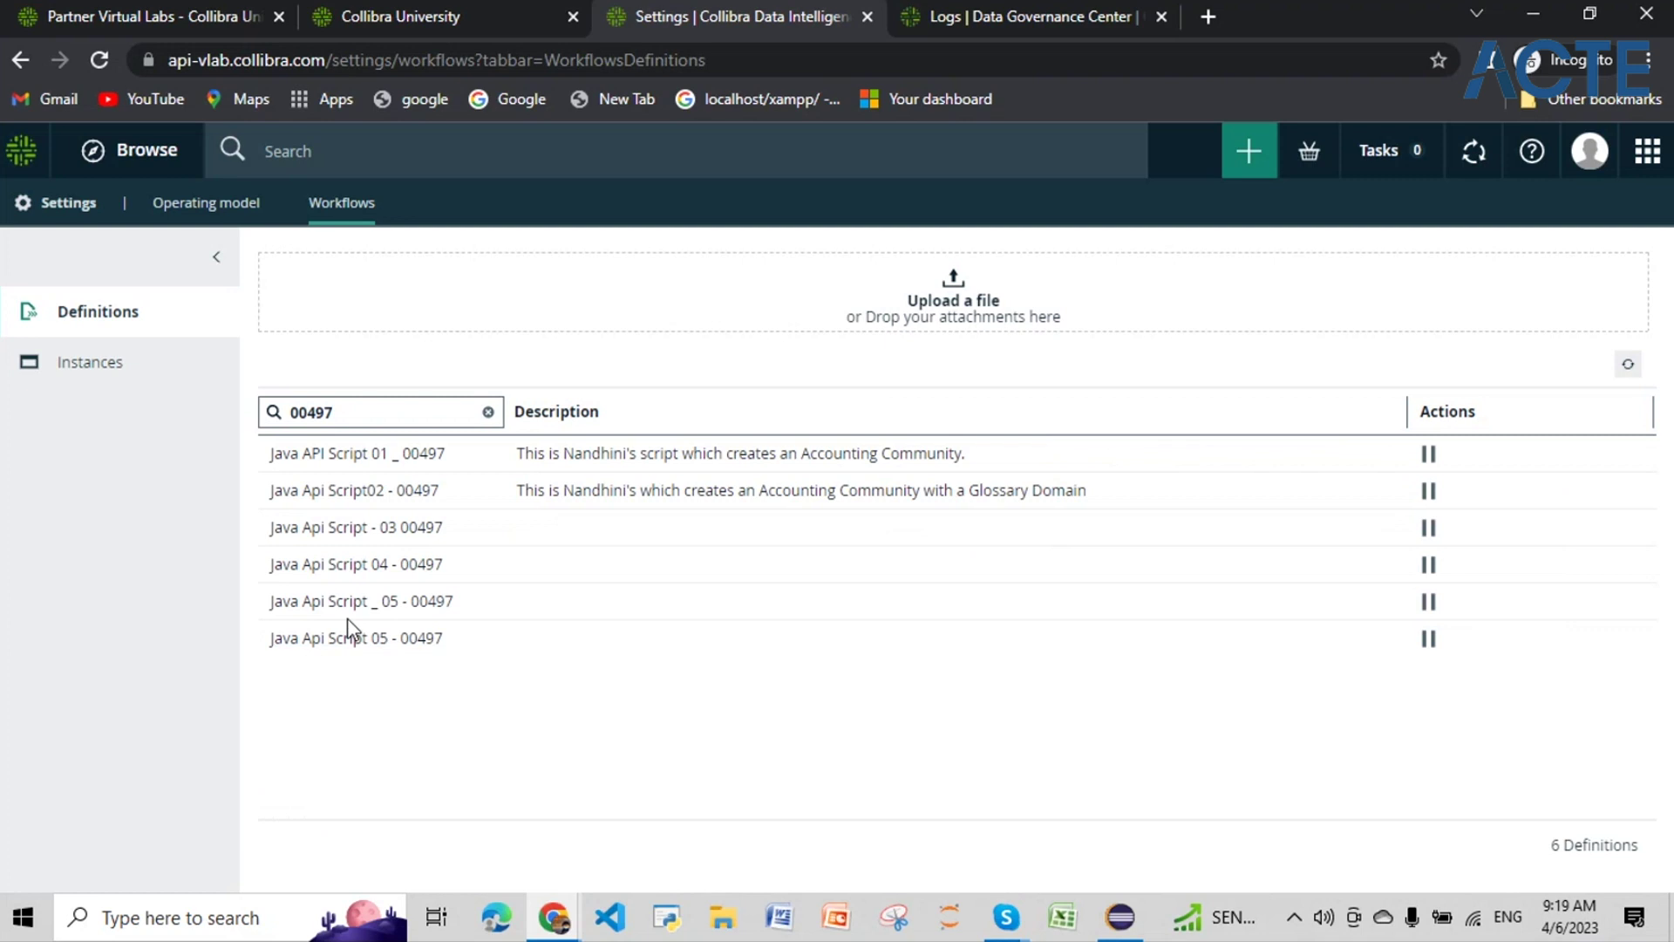
click(357, 608)
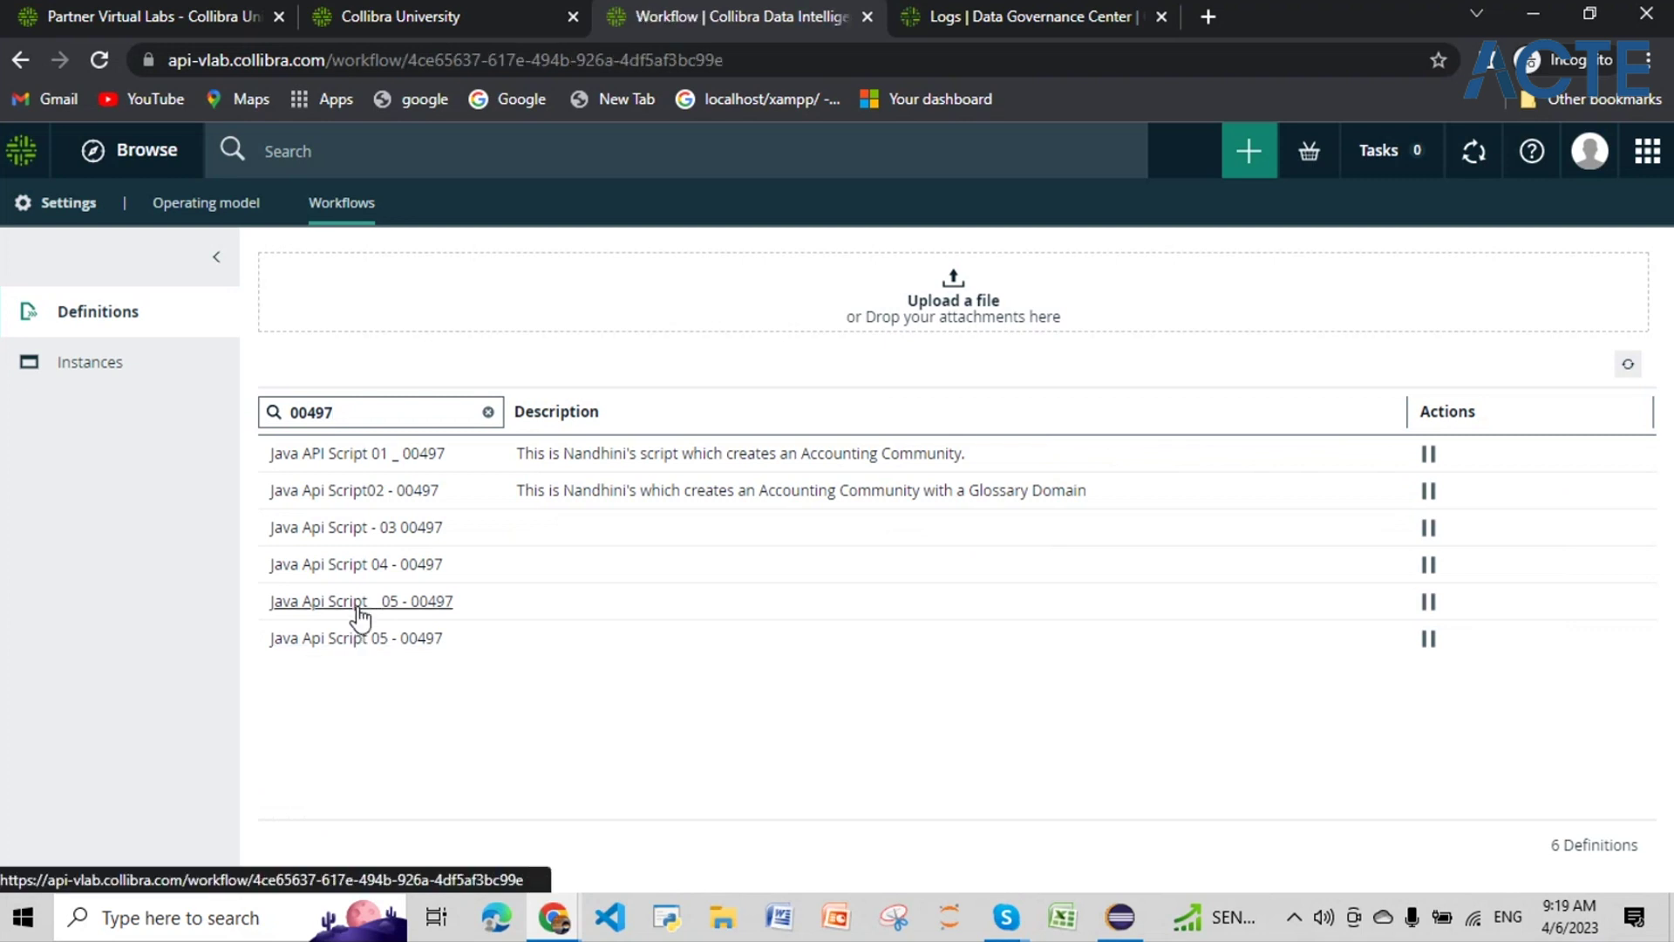
click(165, 416)
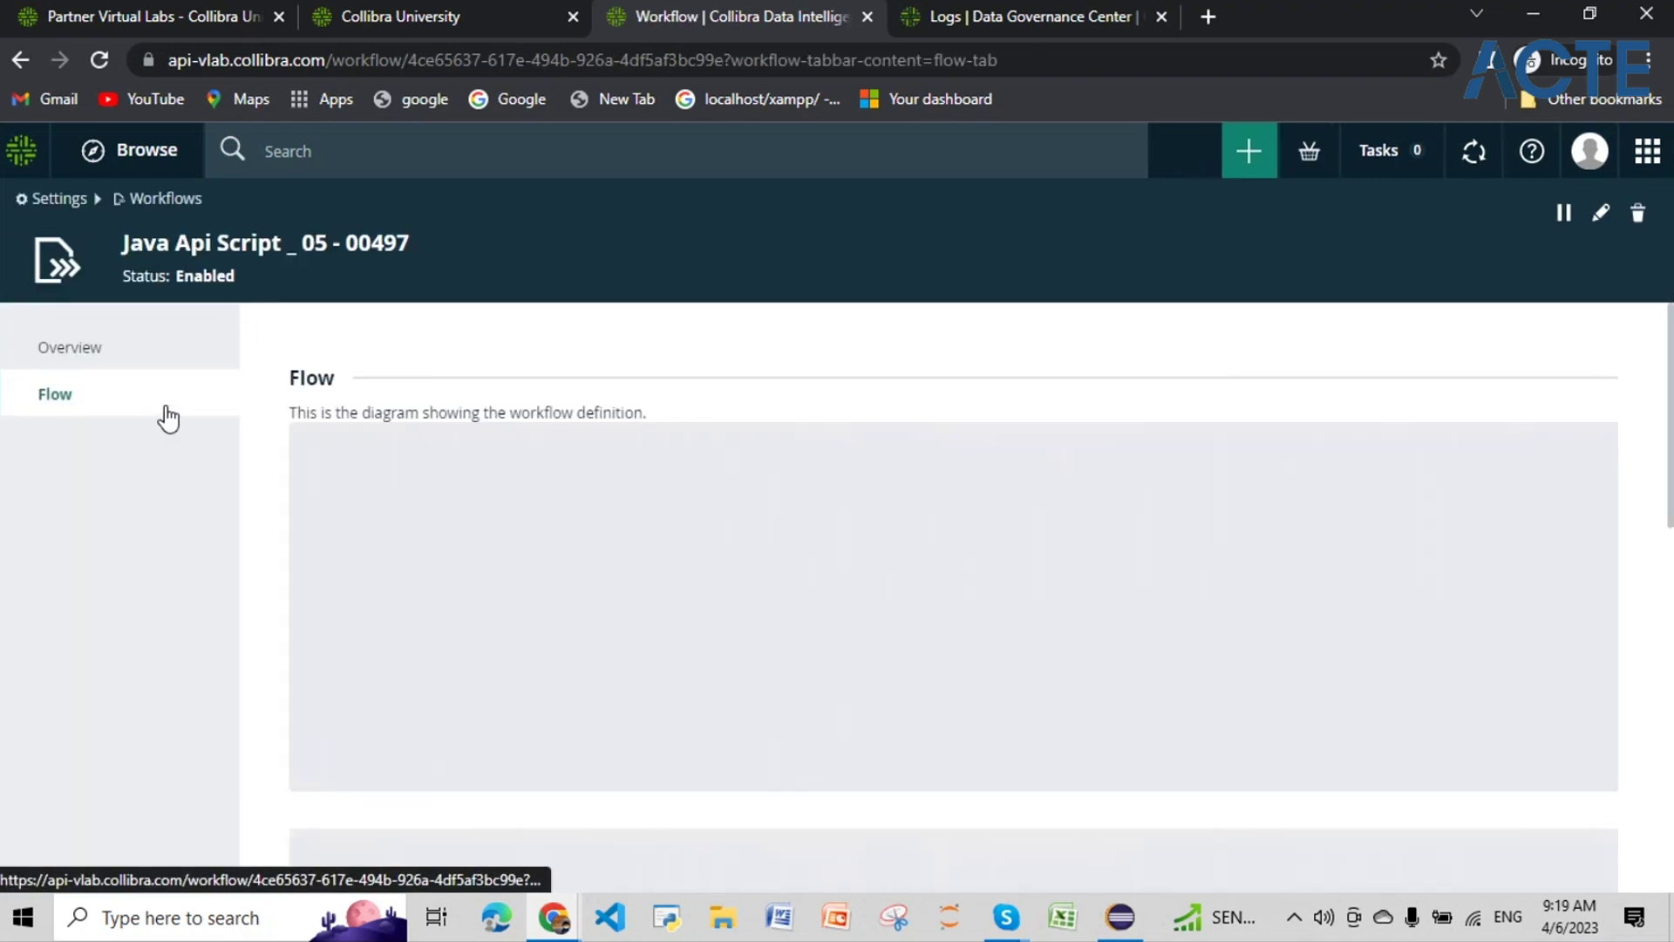
Step: Append '_relationsBulk' to the Accounting05 community name on line 22 and save the definition
click(477, 850)
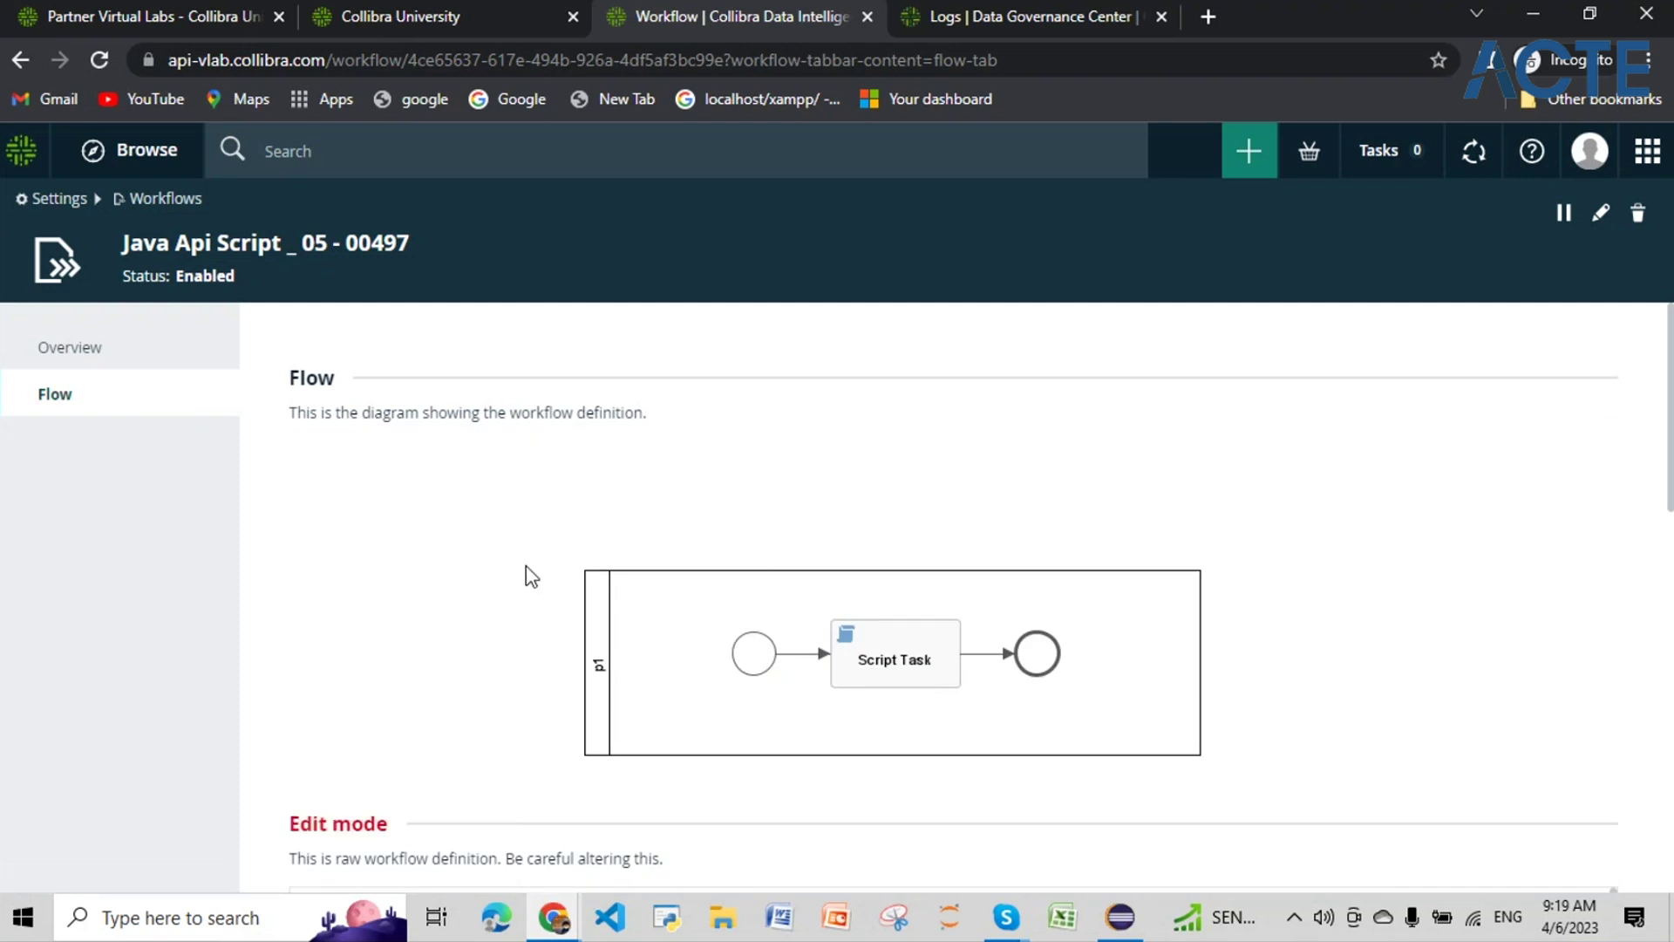
scroll(531, 577, down, 13)
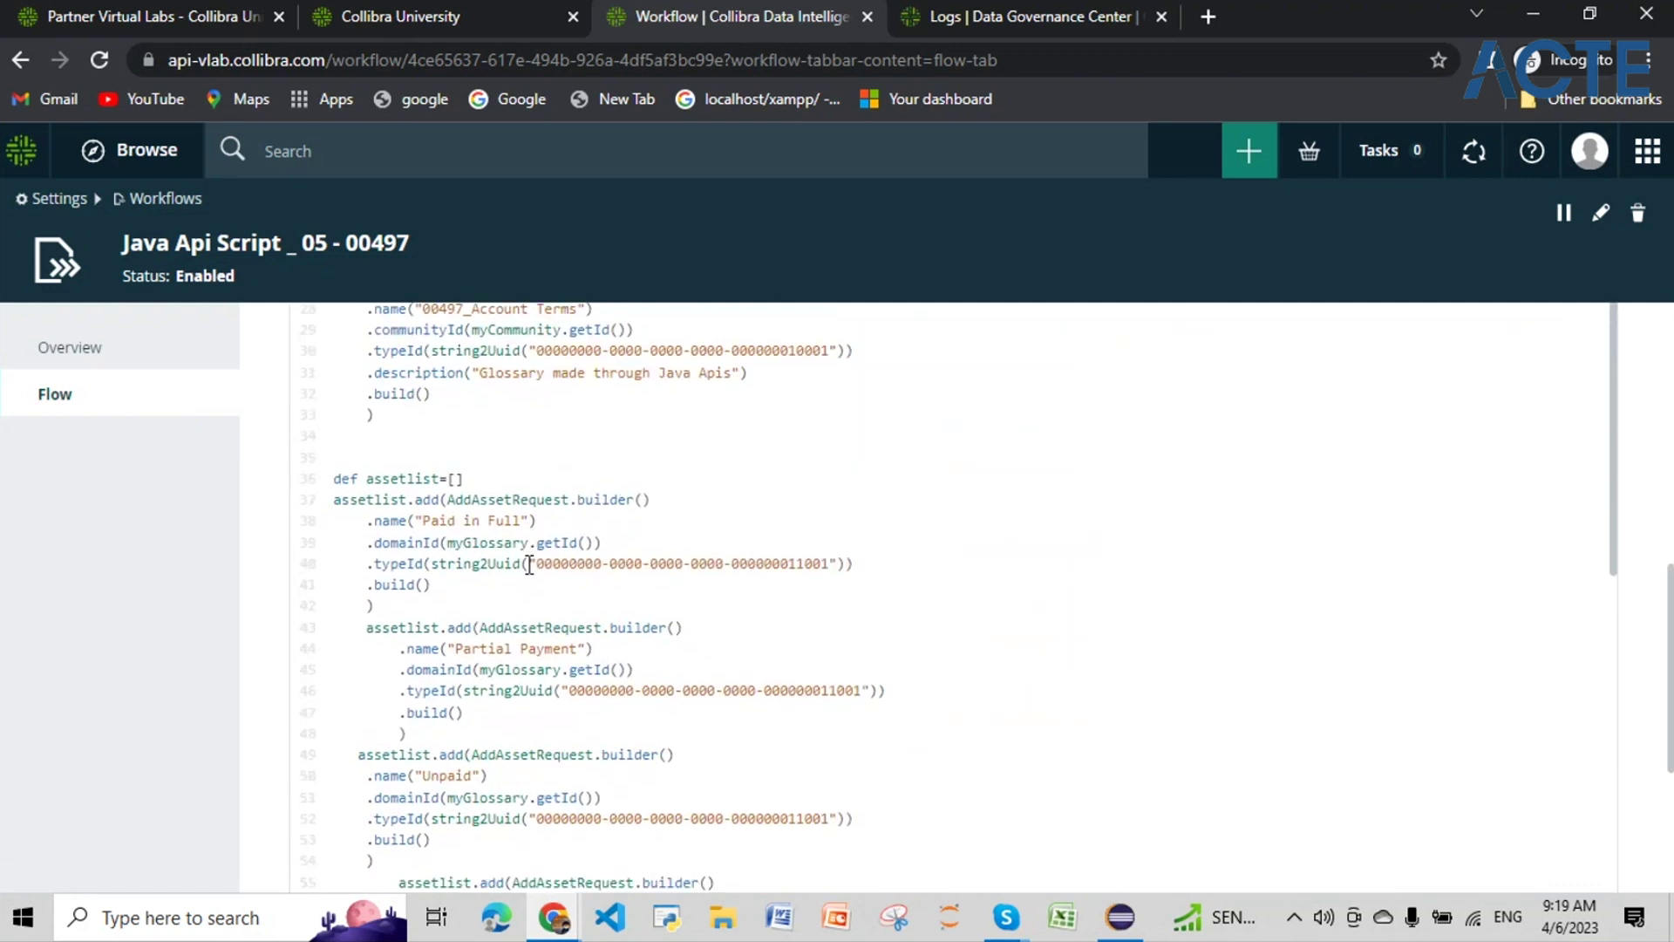
scroll(529, 565, up, 7)
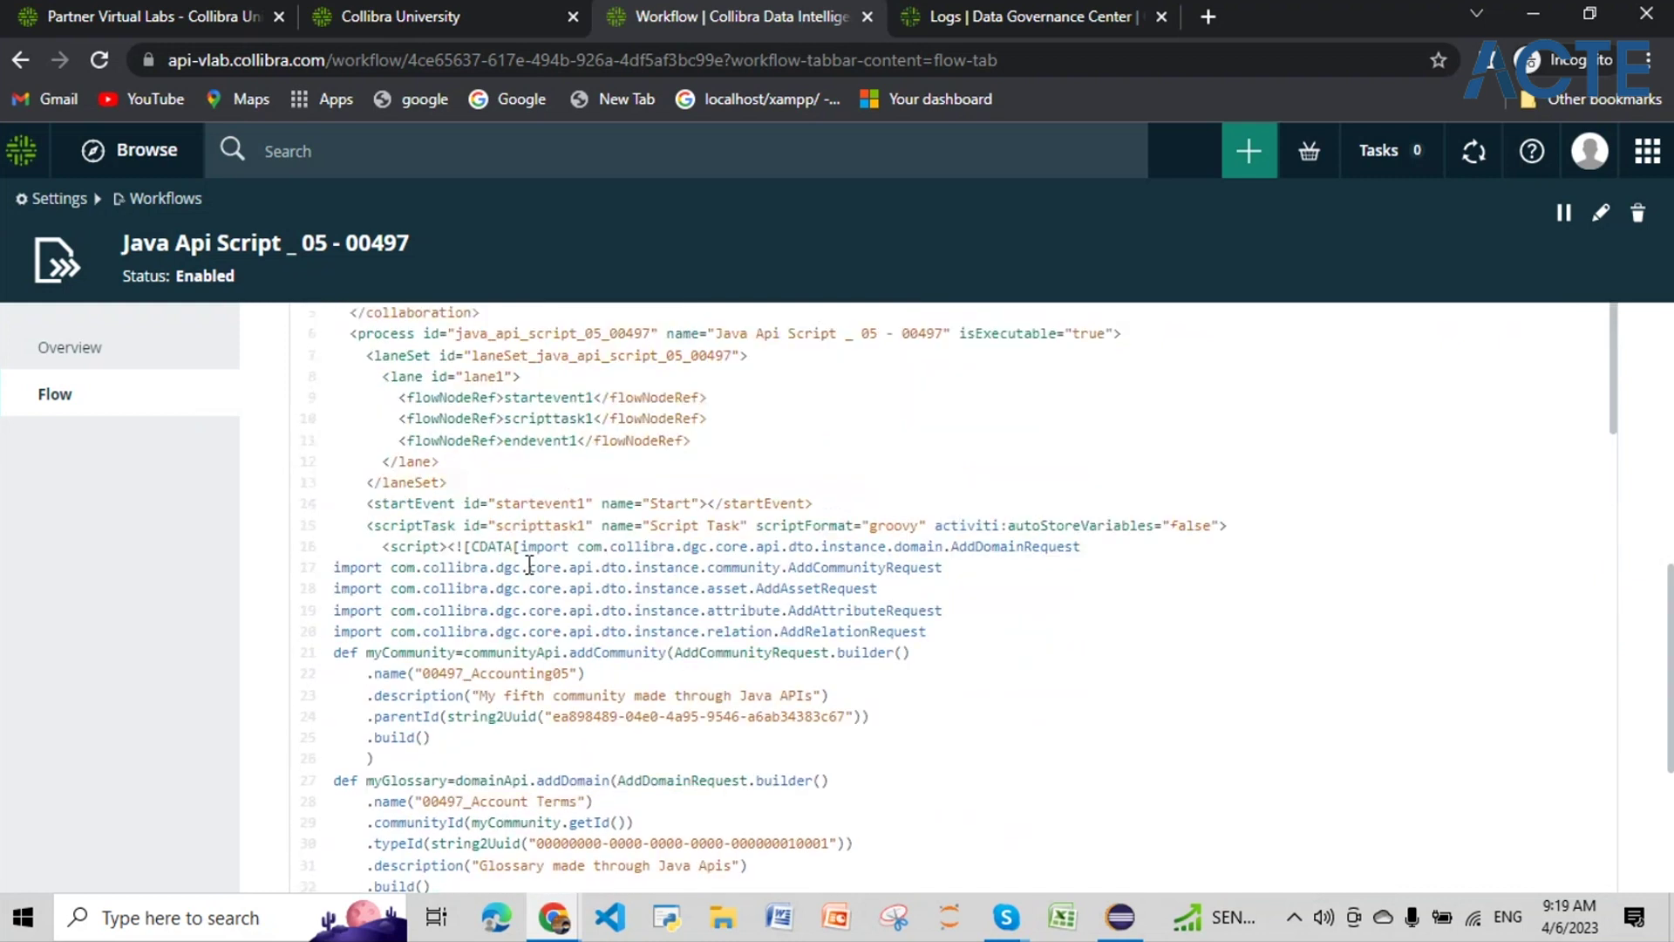
scroll(528, 563, down, 5)
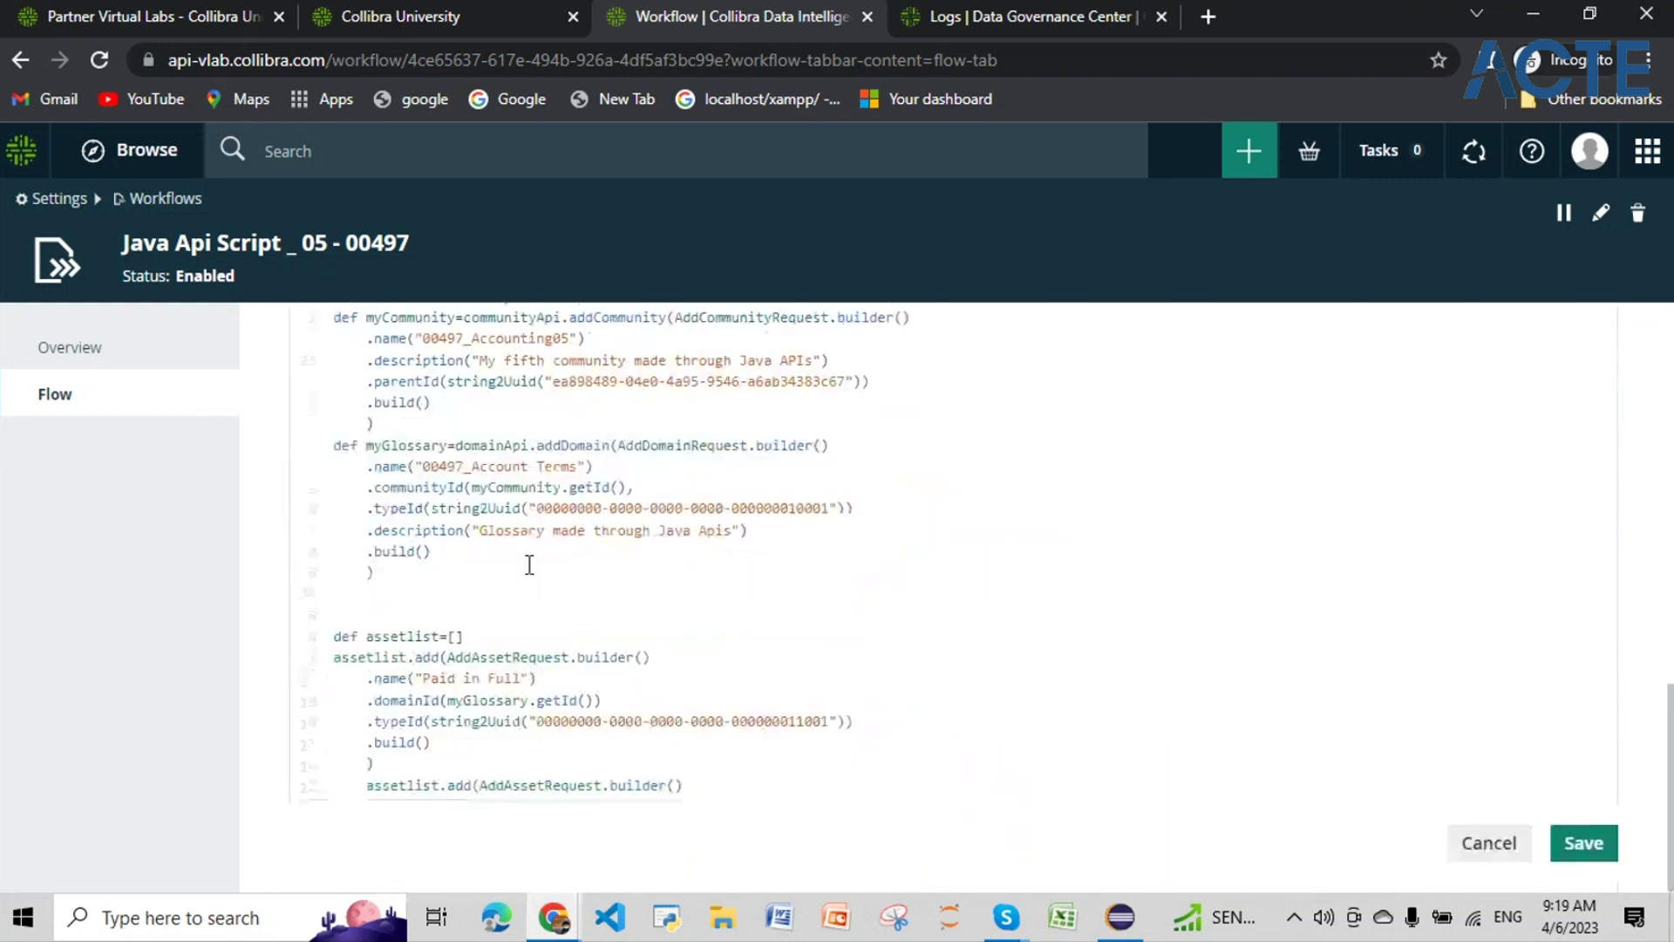
scroll(529, 562, up, 2)
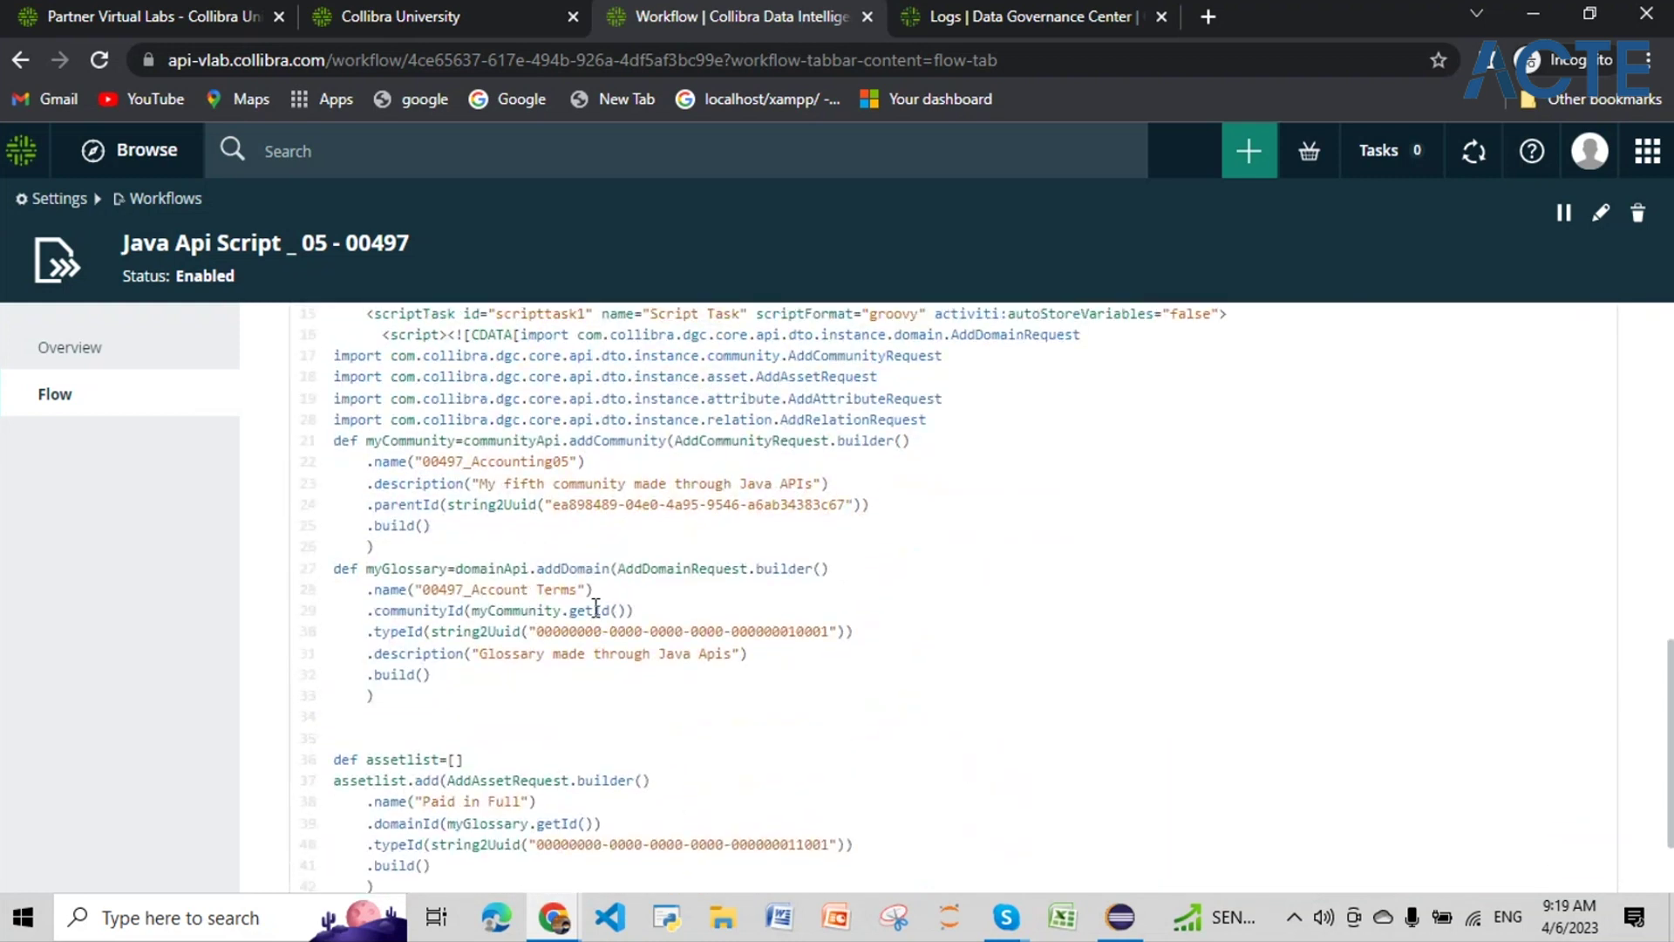
click(571, 463)
text(_relations)
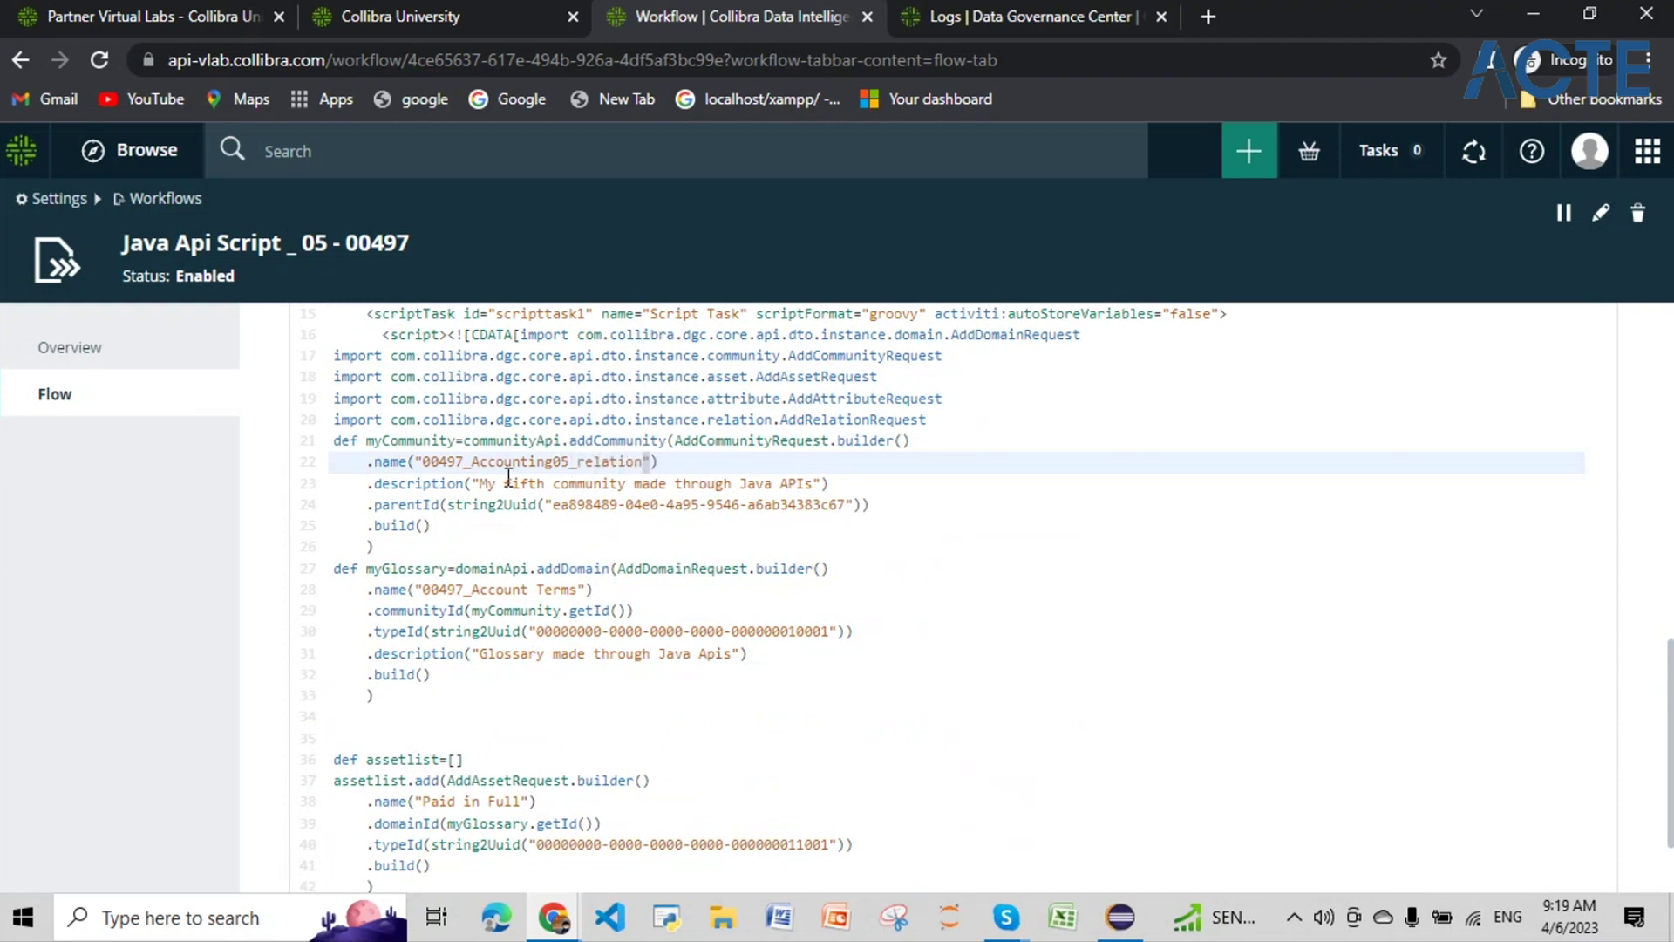
text(Bulk)
scroll(1132, 617, down, 10)
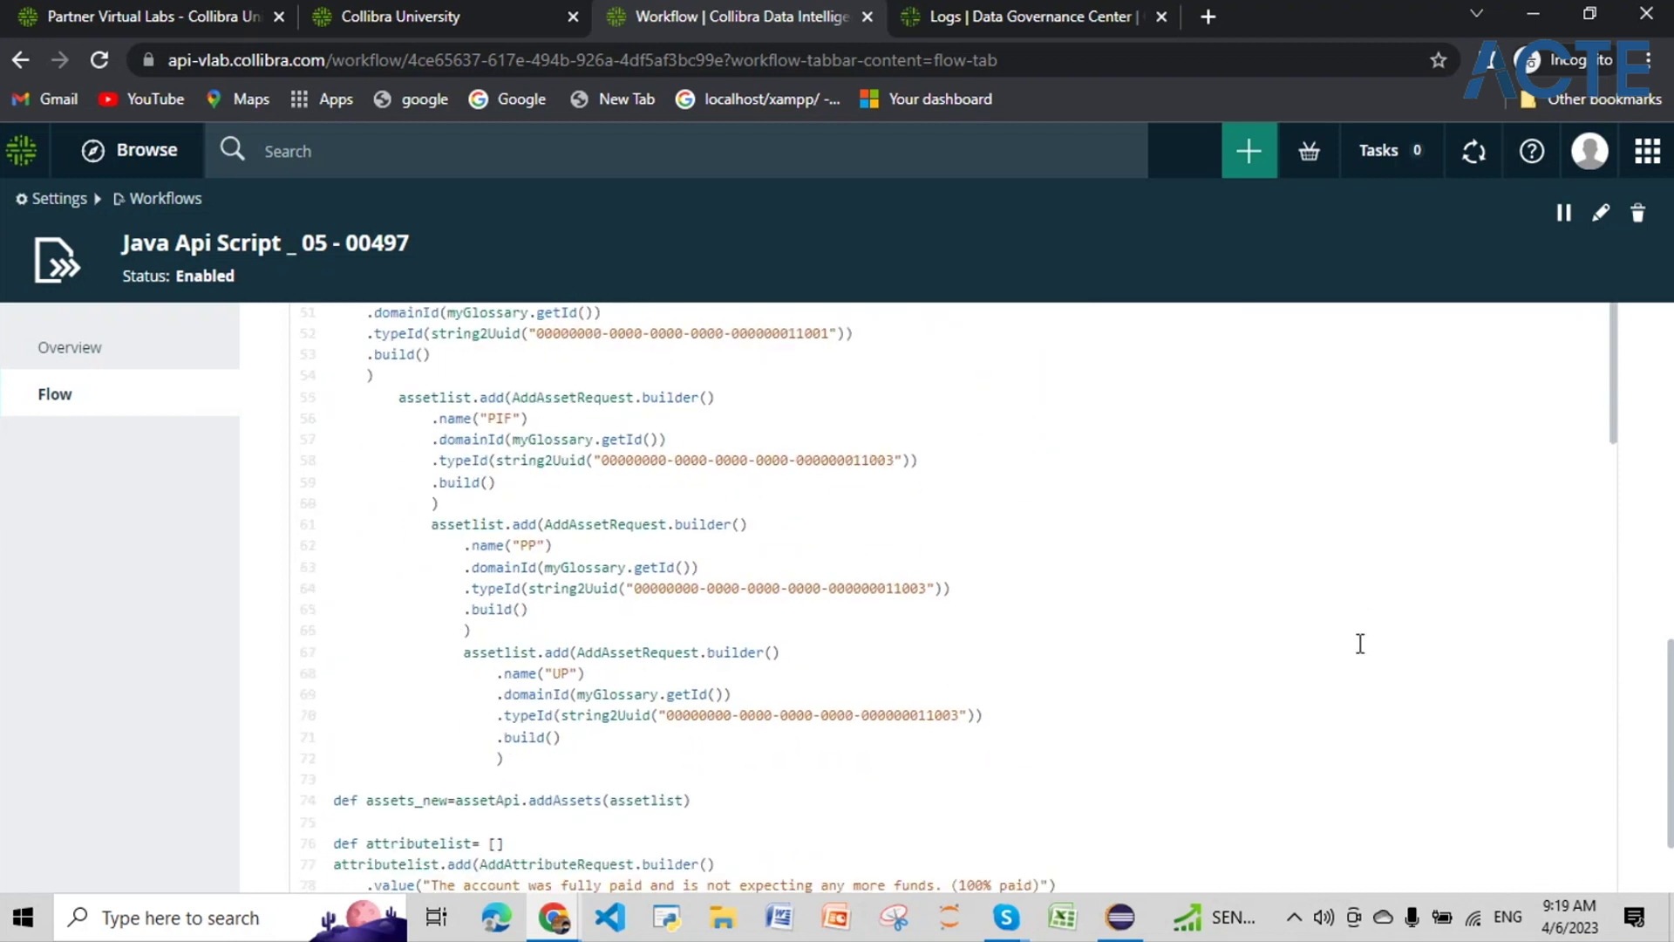
scroll(1361, 643, down, 10)
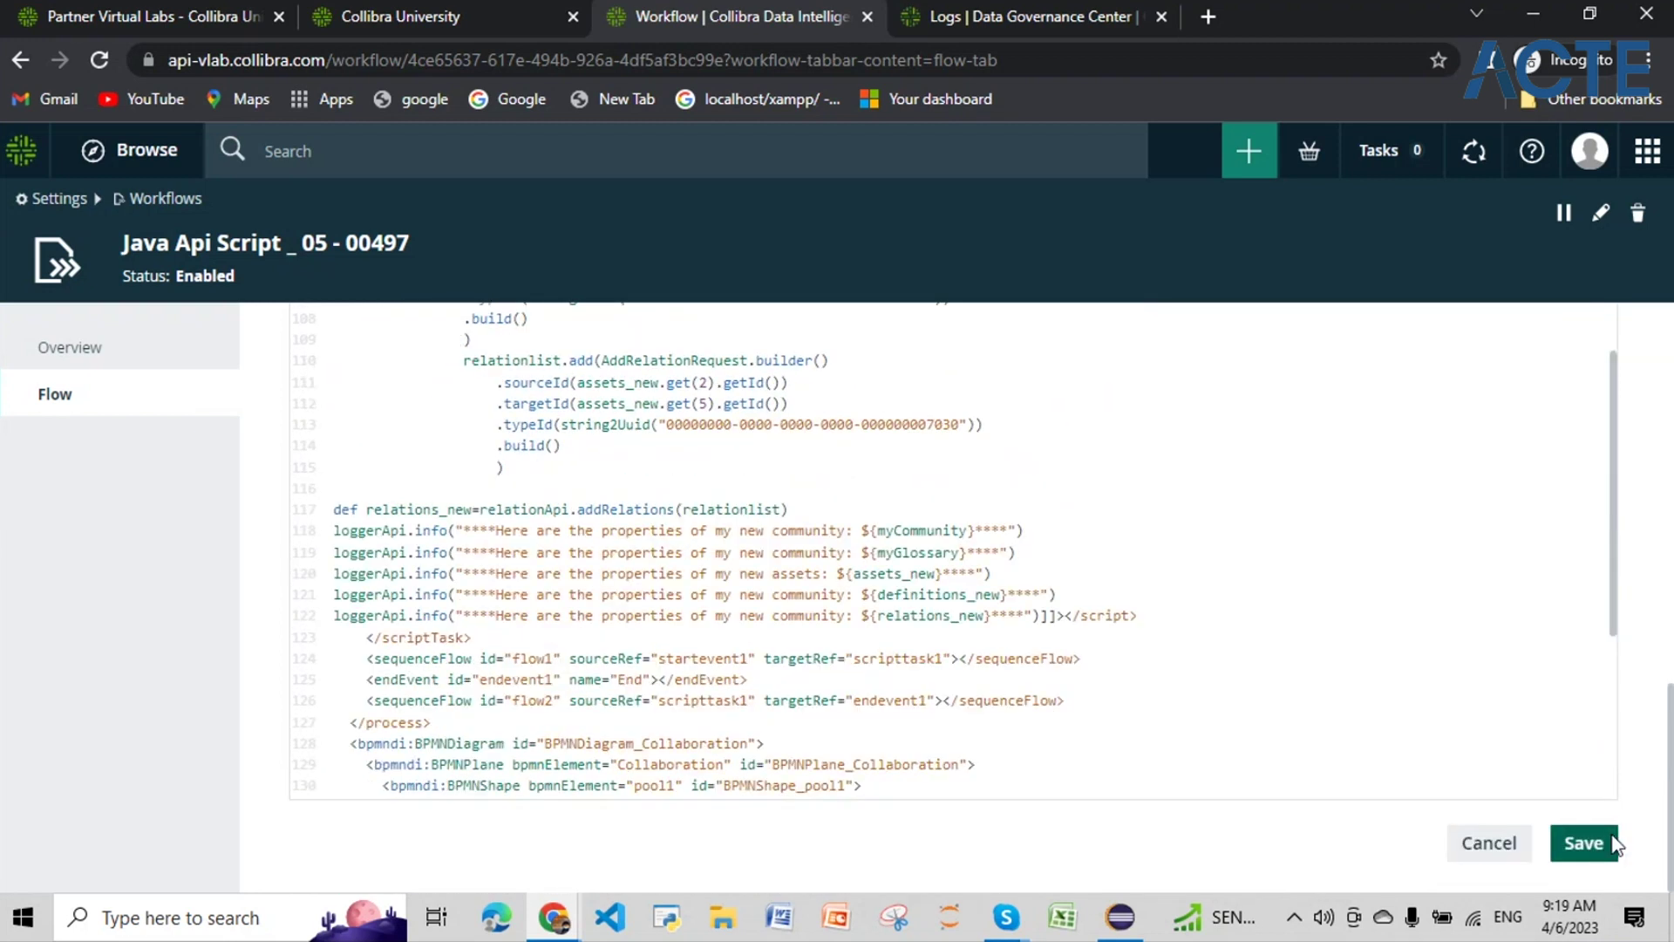
click(1614, 844)
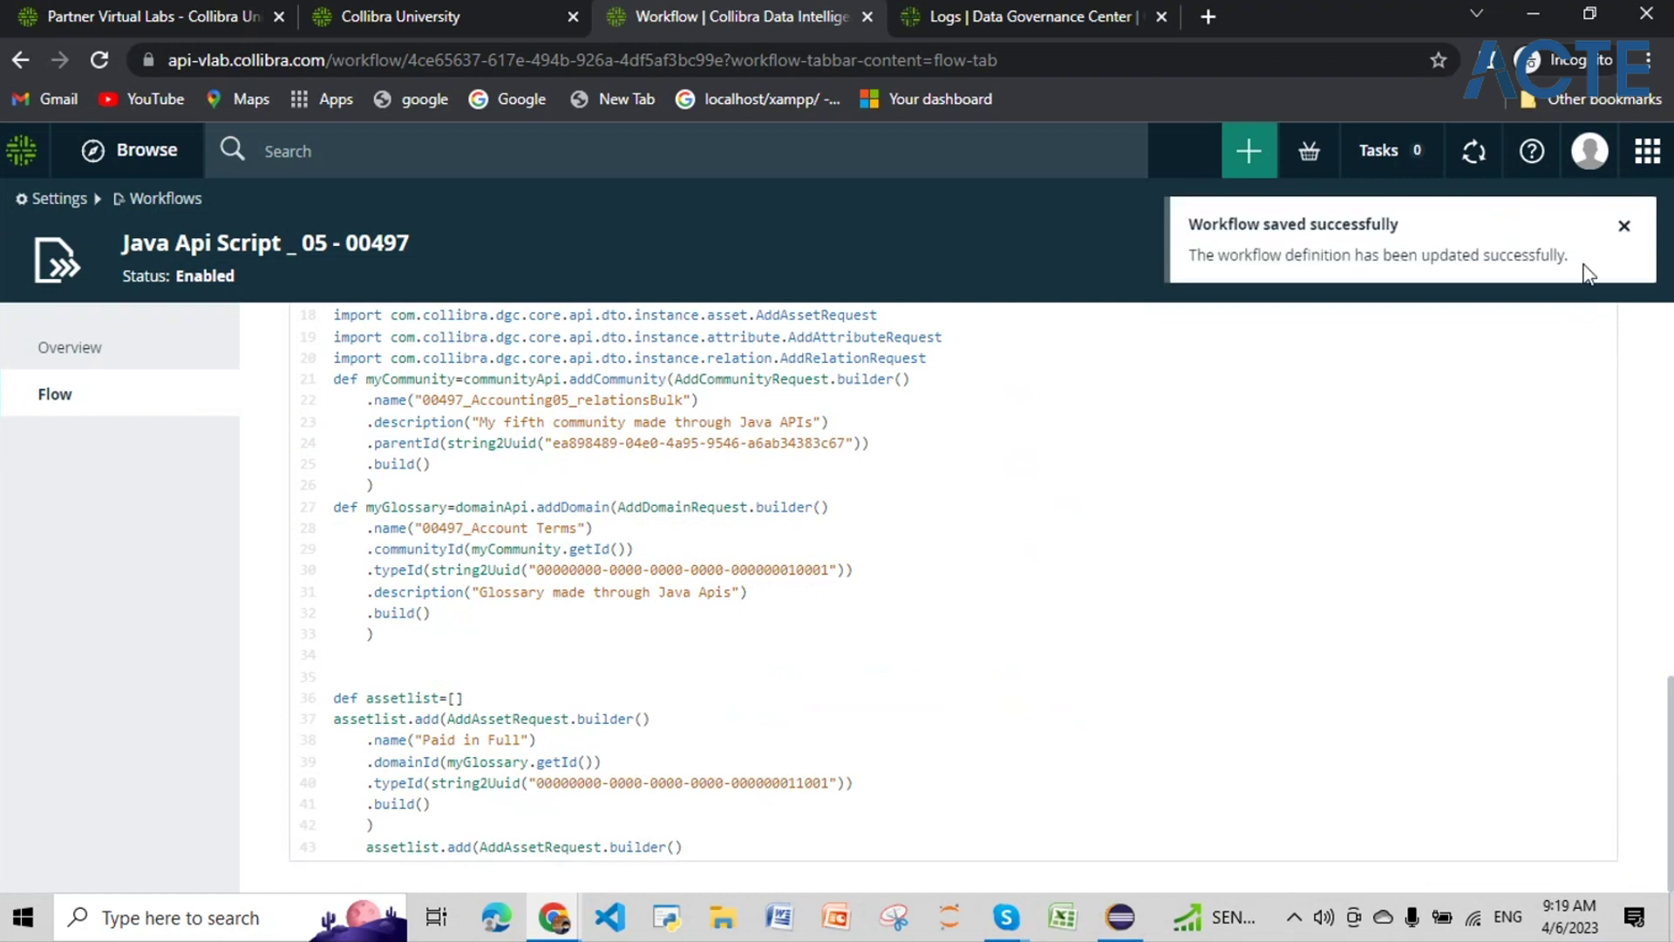
Step: Dismiss the save notice and review the script's community name 00497_Accounting05_relationsBulk
click(1620, 228)
scroll(1083, 606, up, 10)
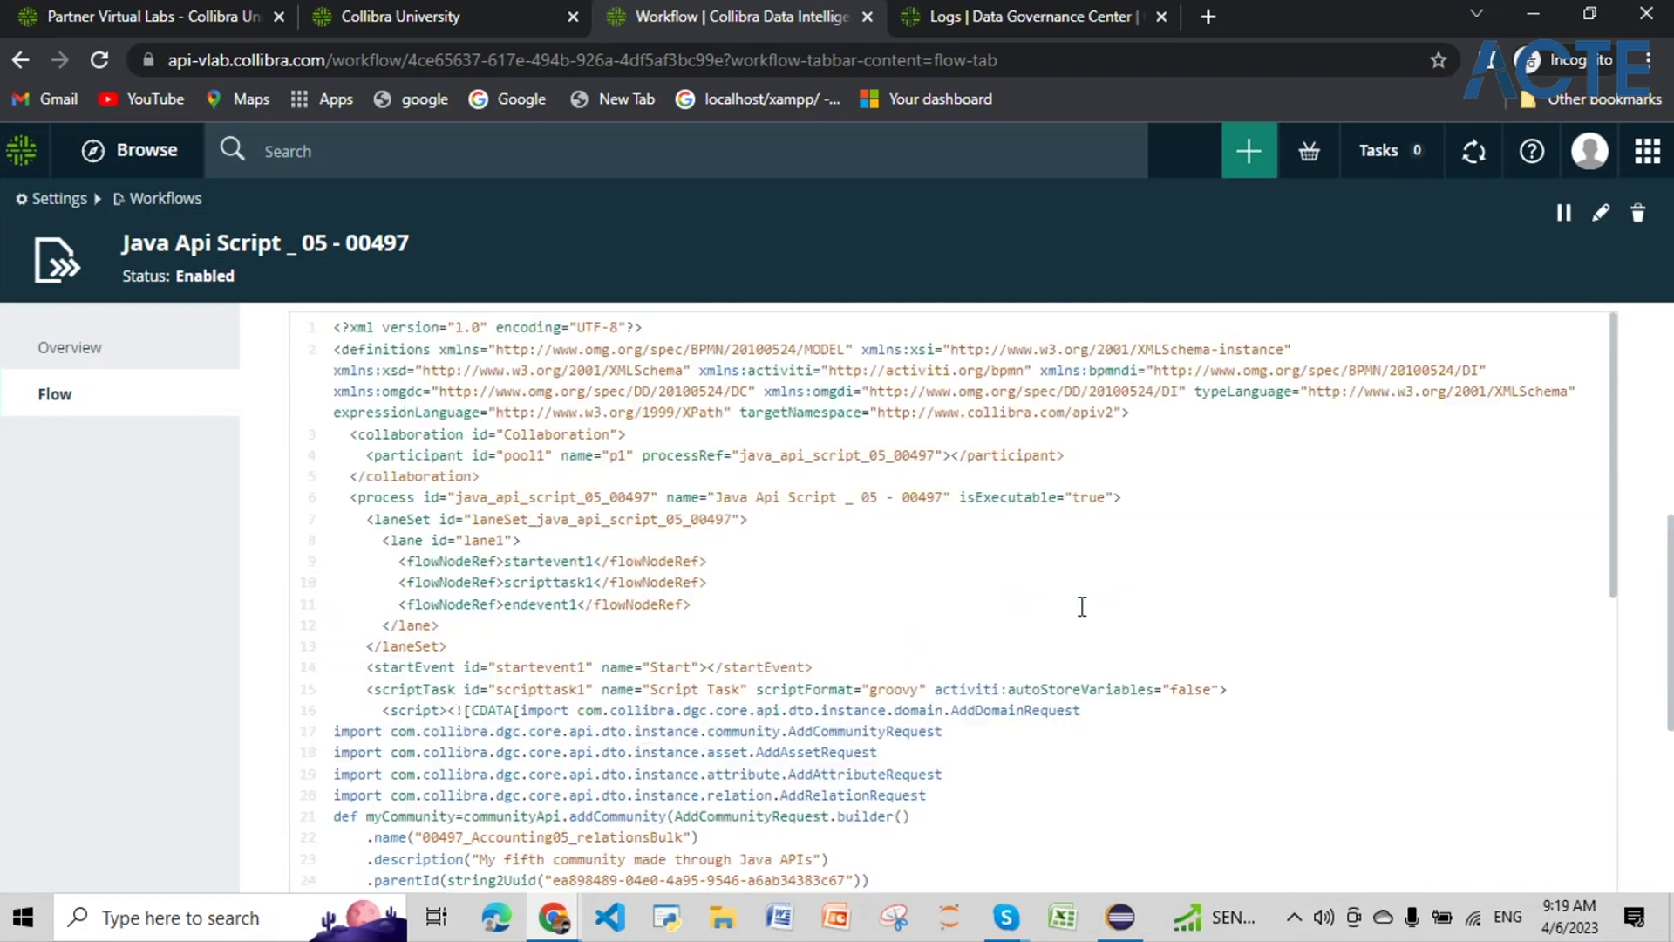
scroll(1082, 606, down, 6)
scroll(1081, 607, down, 3)
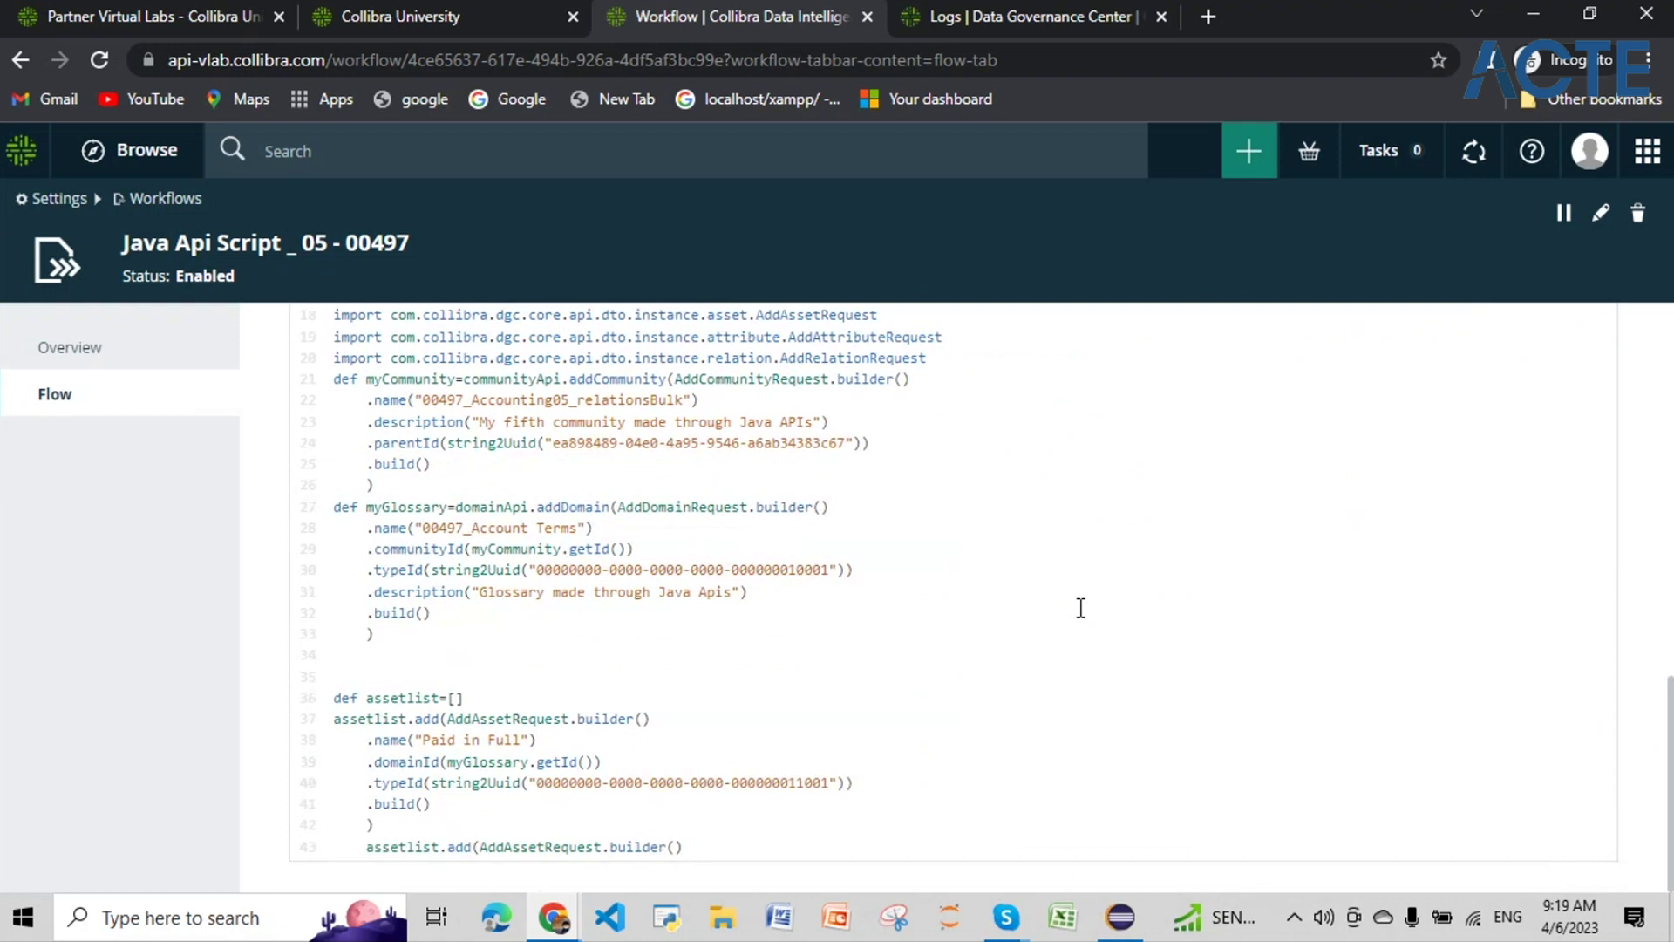
scroll(1081, 607, up, 8)
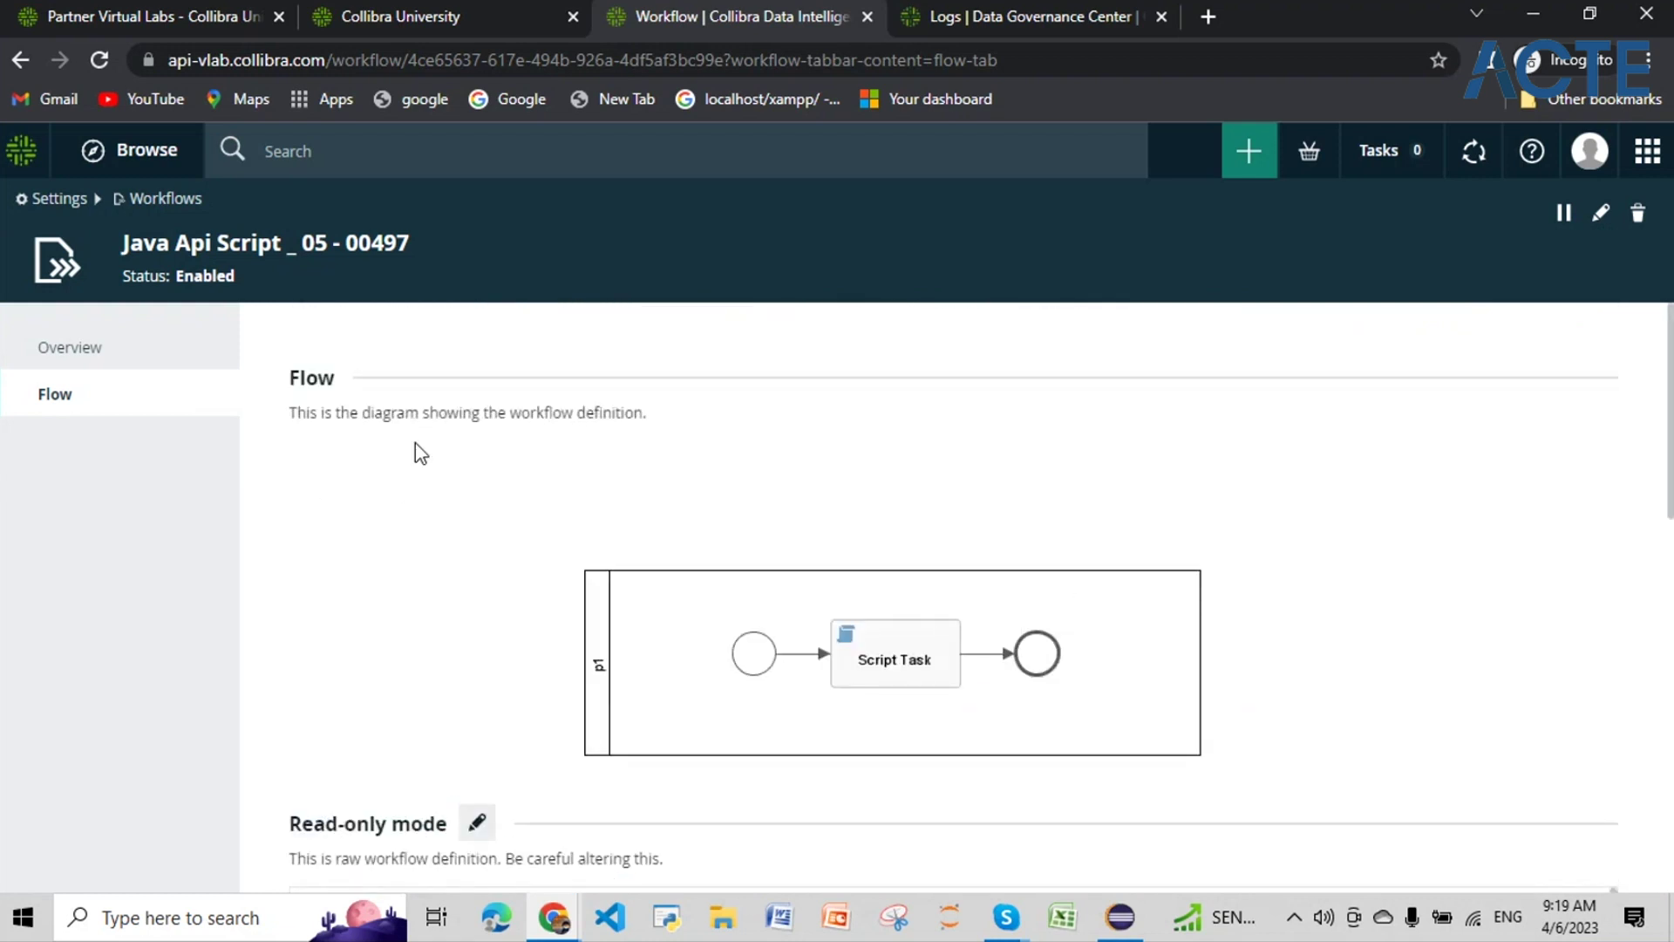
scroll(449, 628, down, 2)
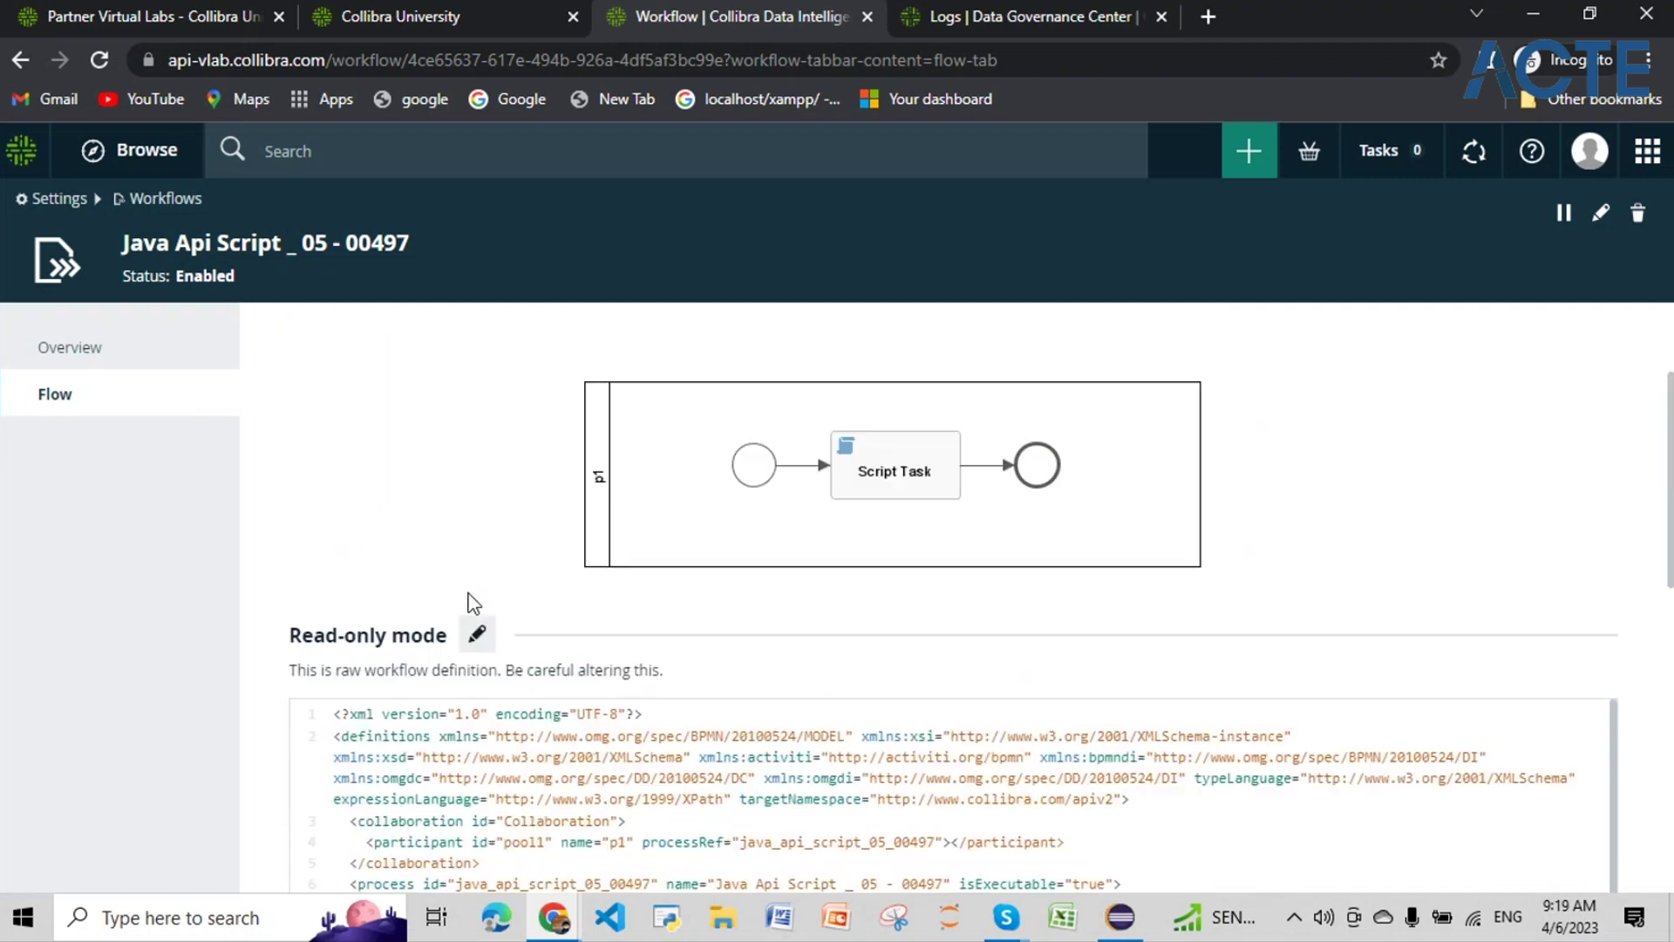
scroll(468, 601, up, 2)
click(1249, 150)
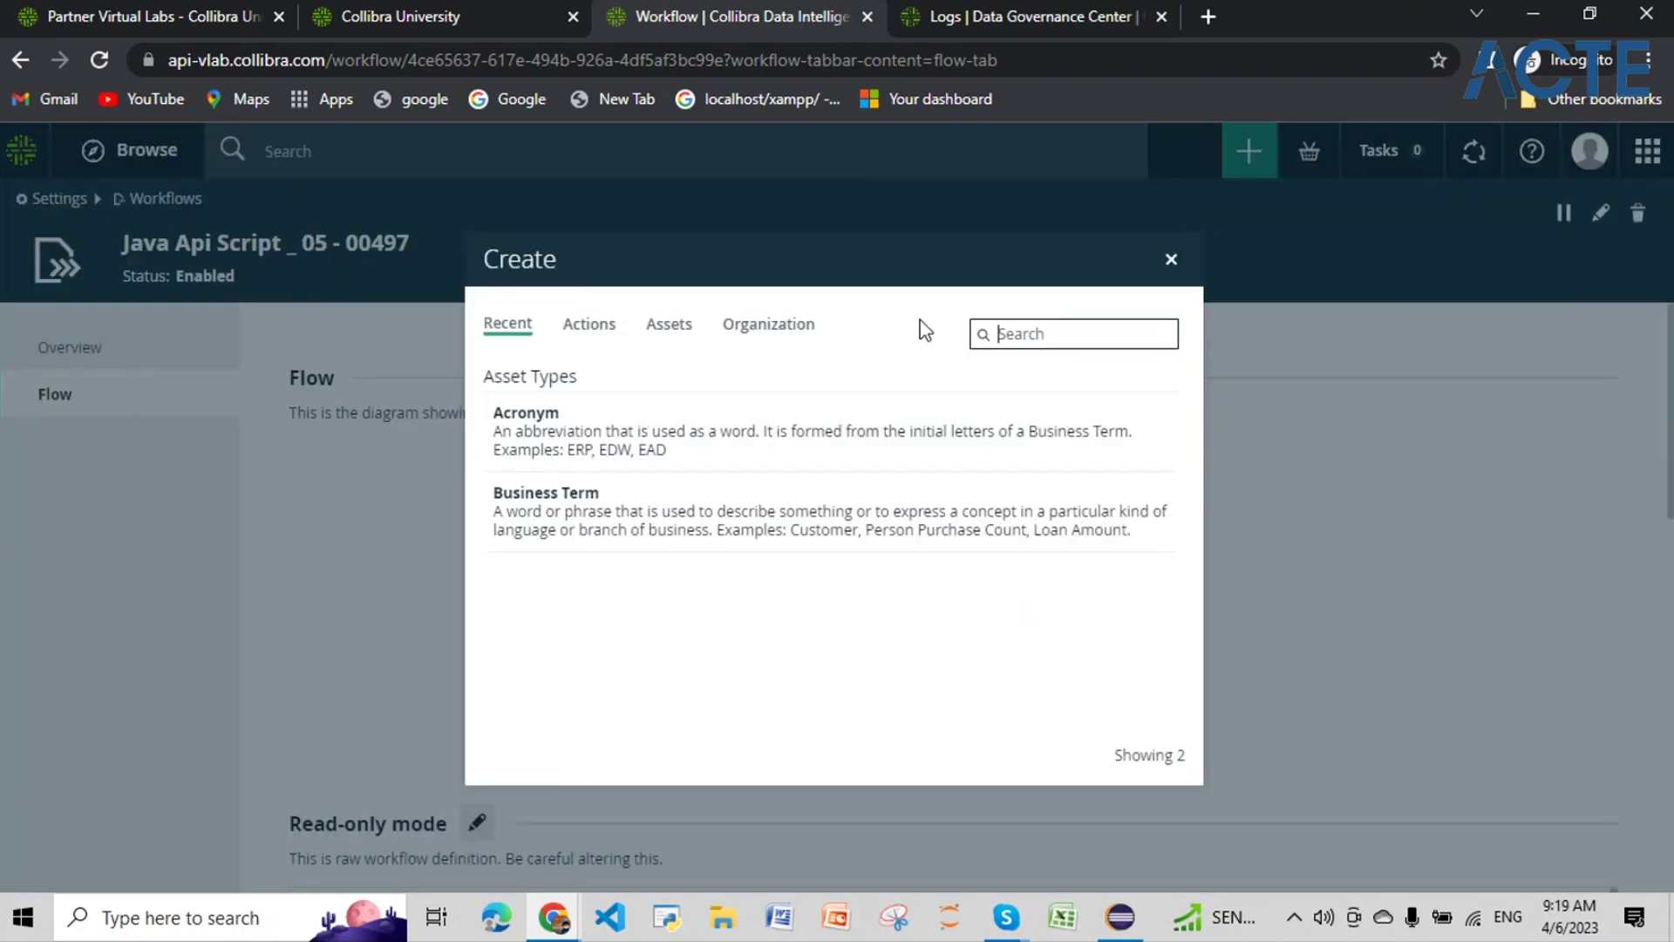
click(1171, 259)
scroll(348, 689, down, 9)
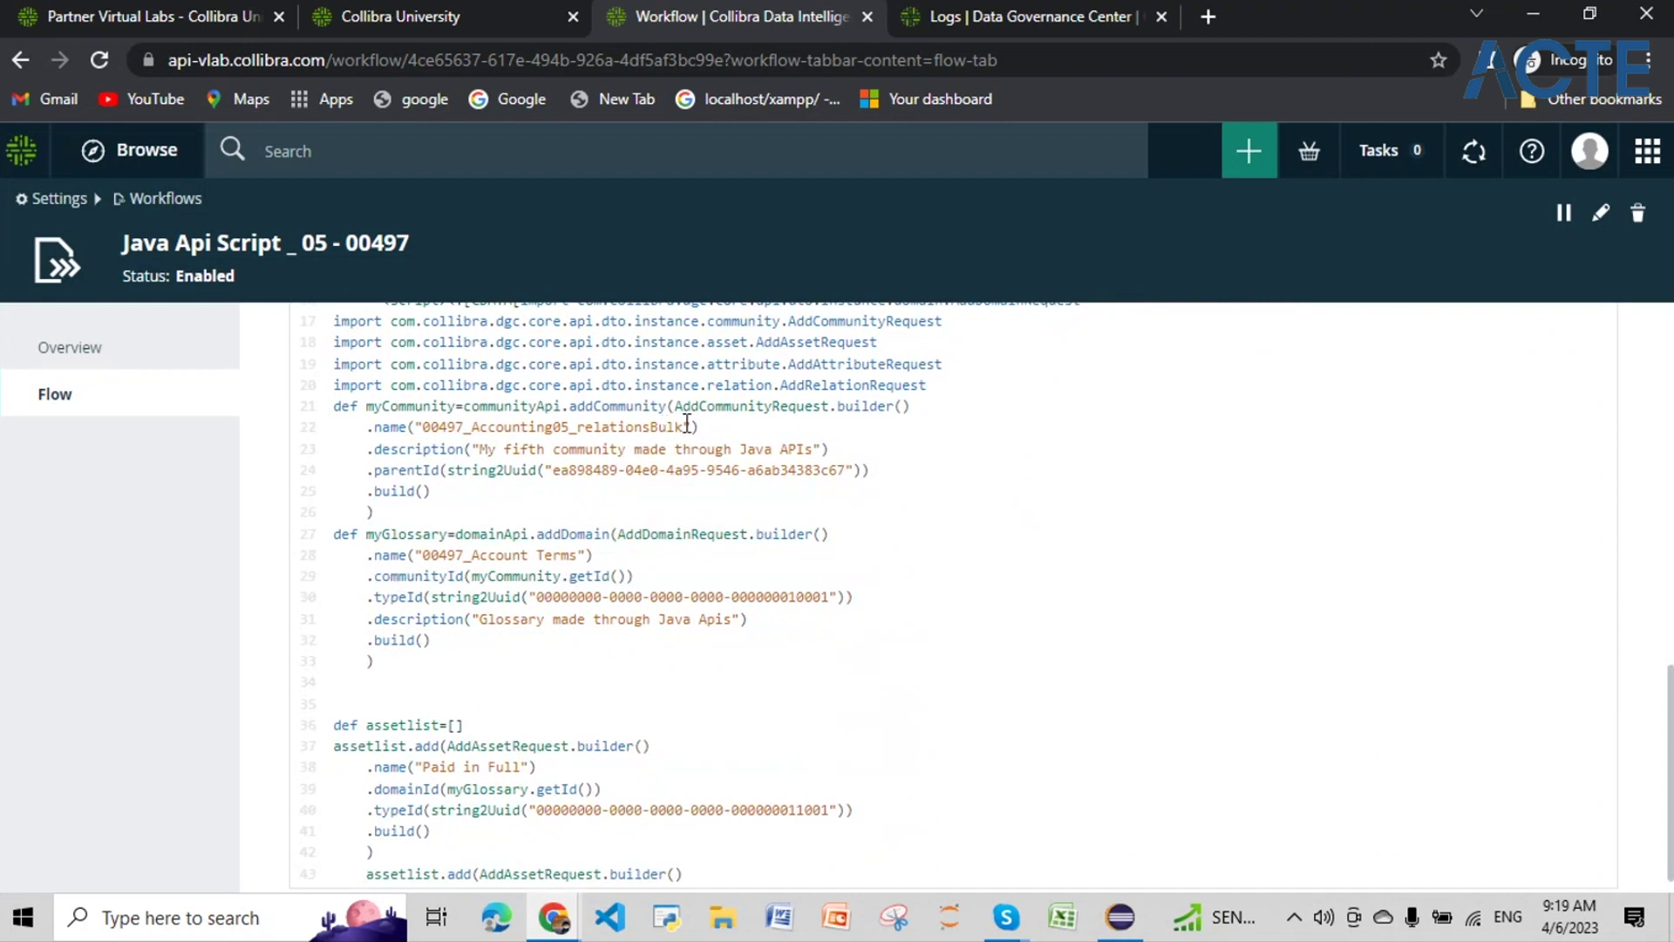
drag(686, 423, 425, 421)
key(ctrl+c)
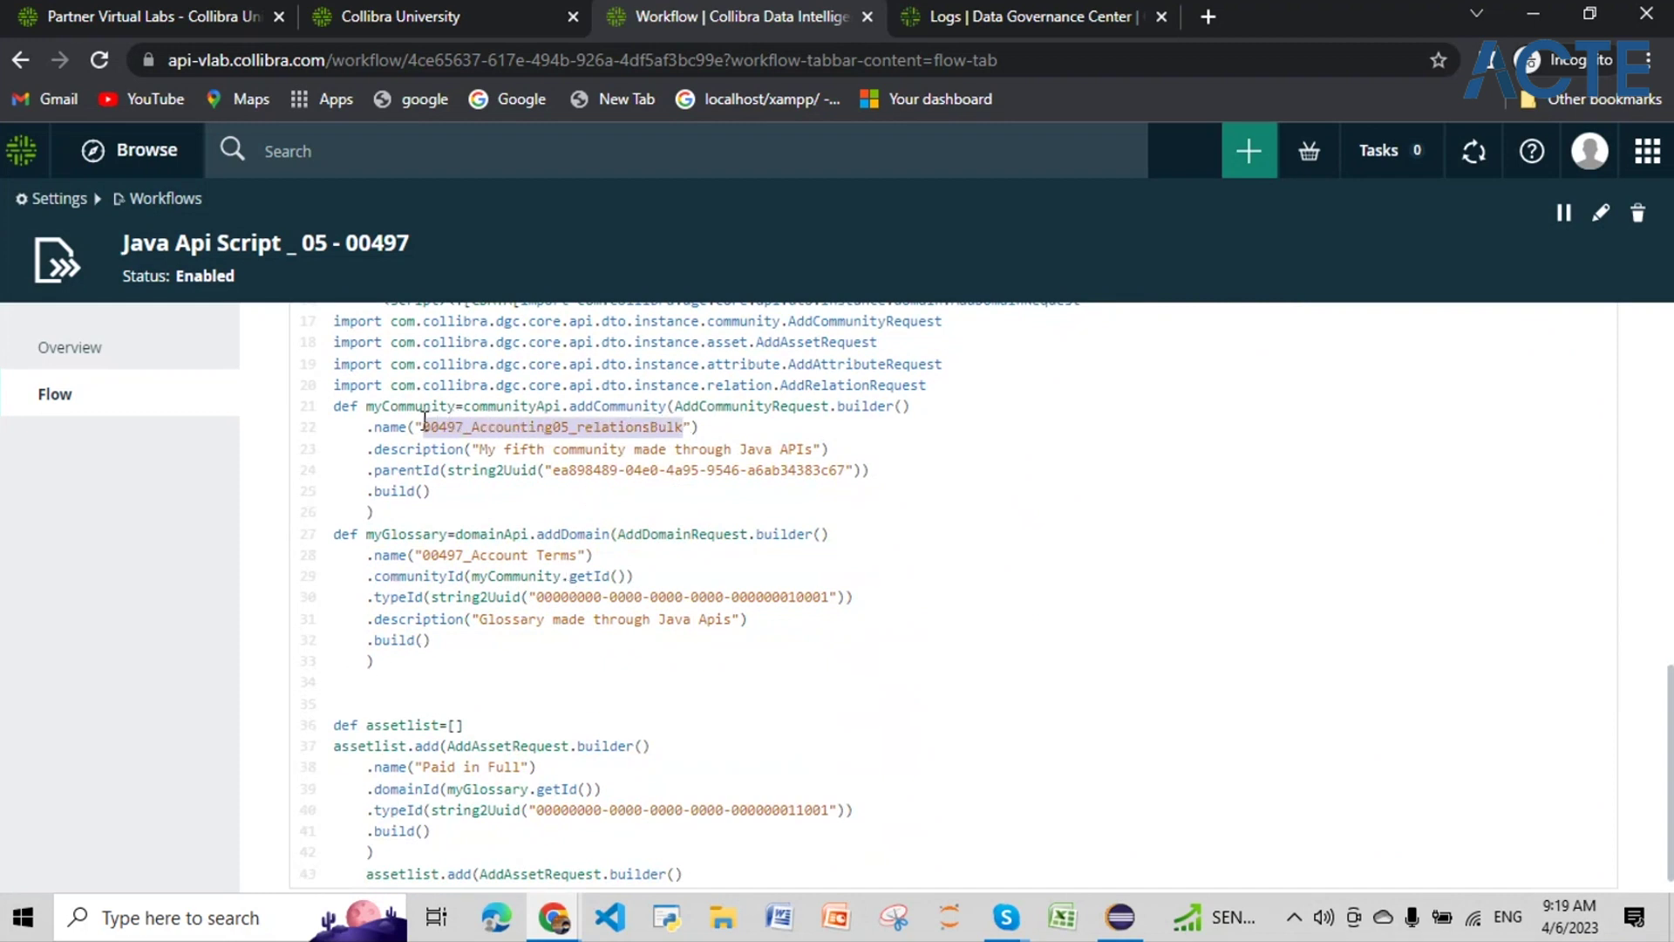
click(1071, 515)
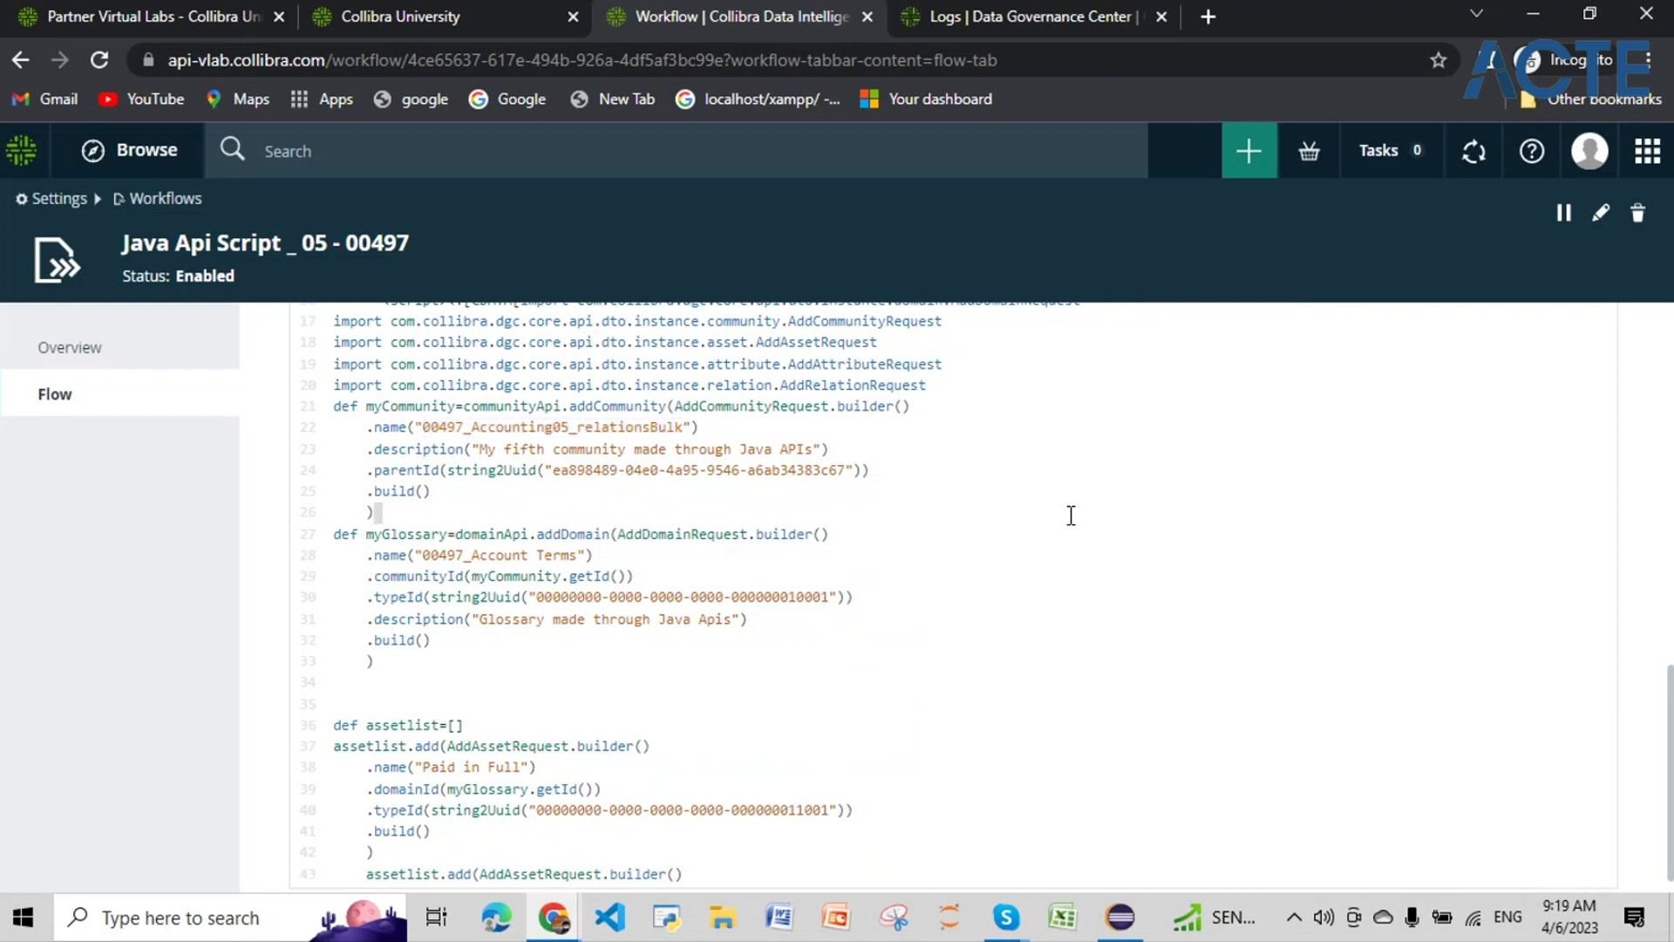
scroll(1071, 515, up, 10)
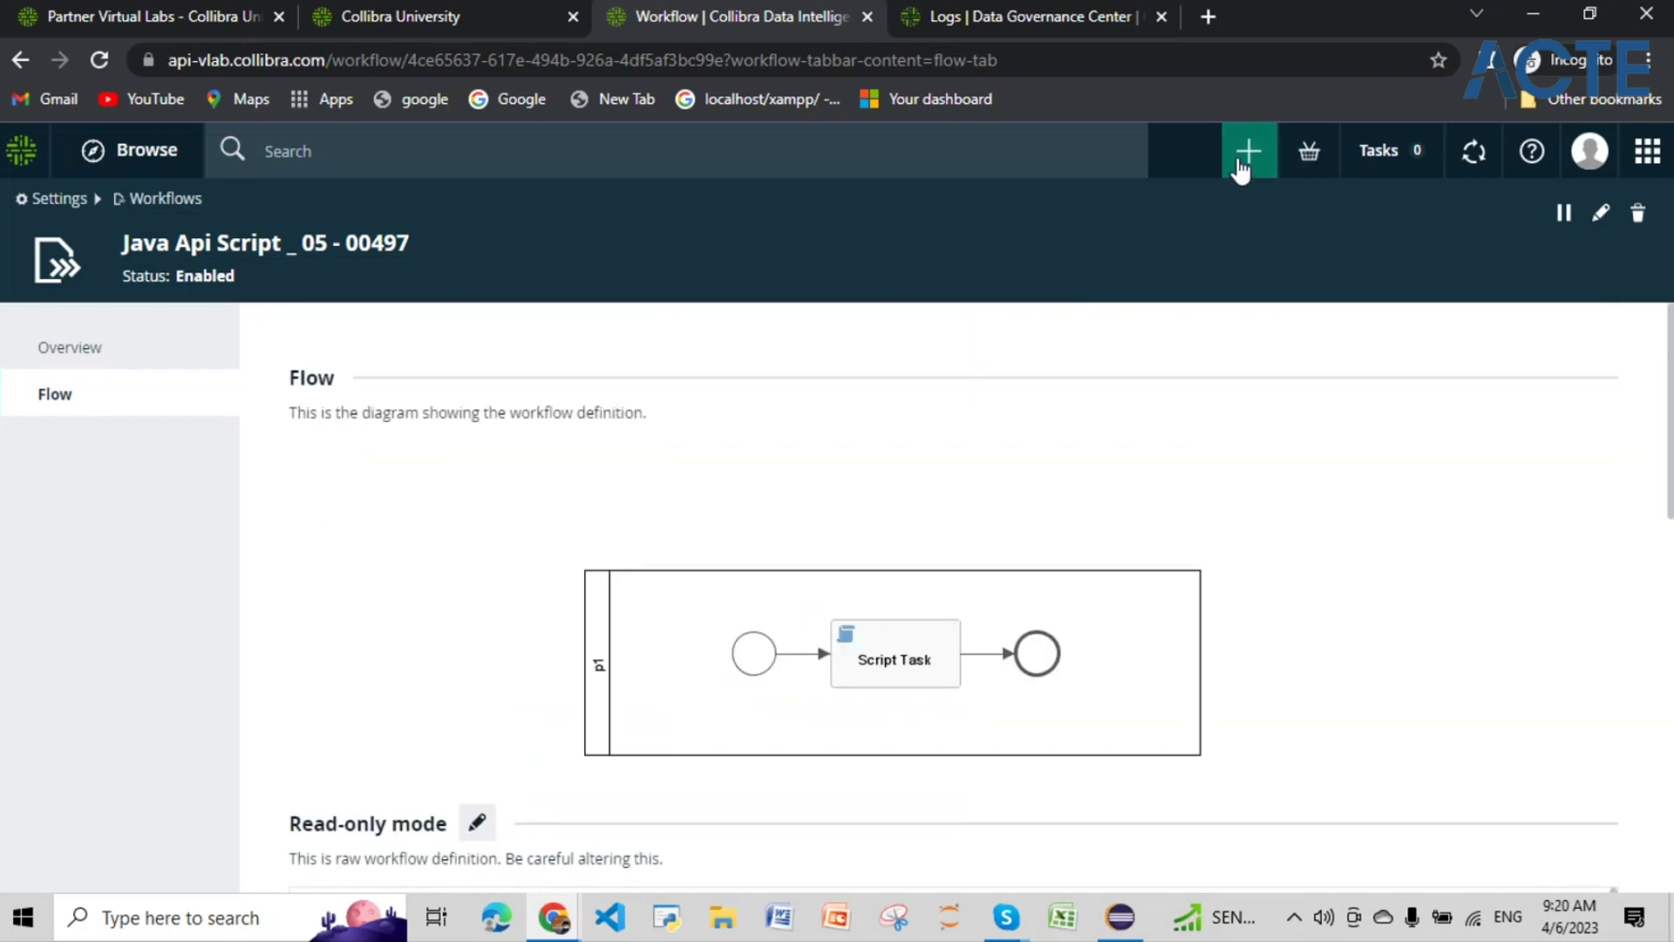
Step: Search Collibra for 00497_Accounting05_relationsBulk, getting zero results, then visit the dashboard and go back
click(1085, 139)
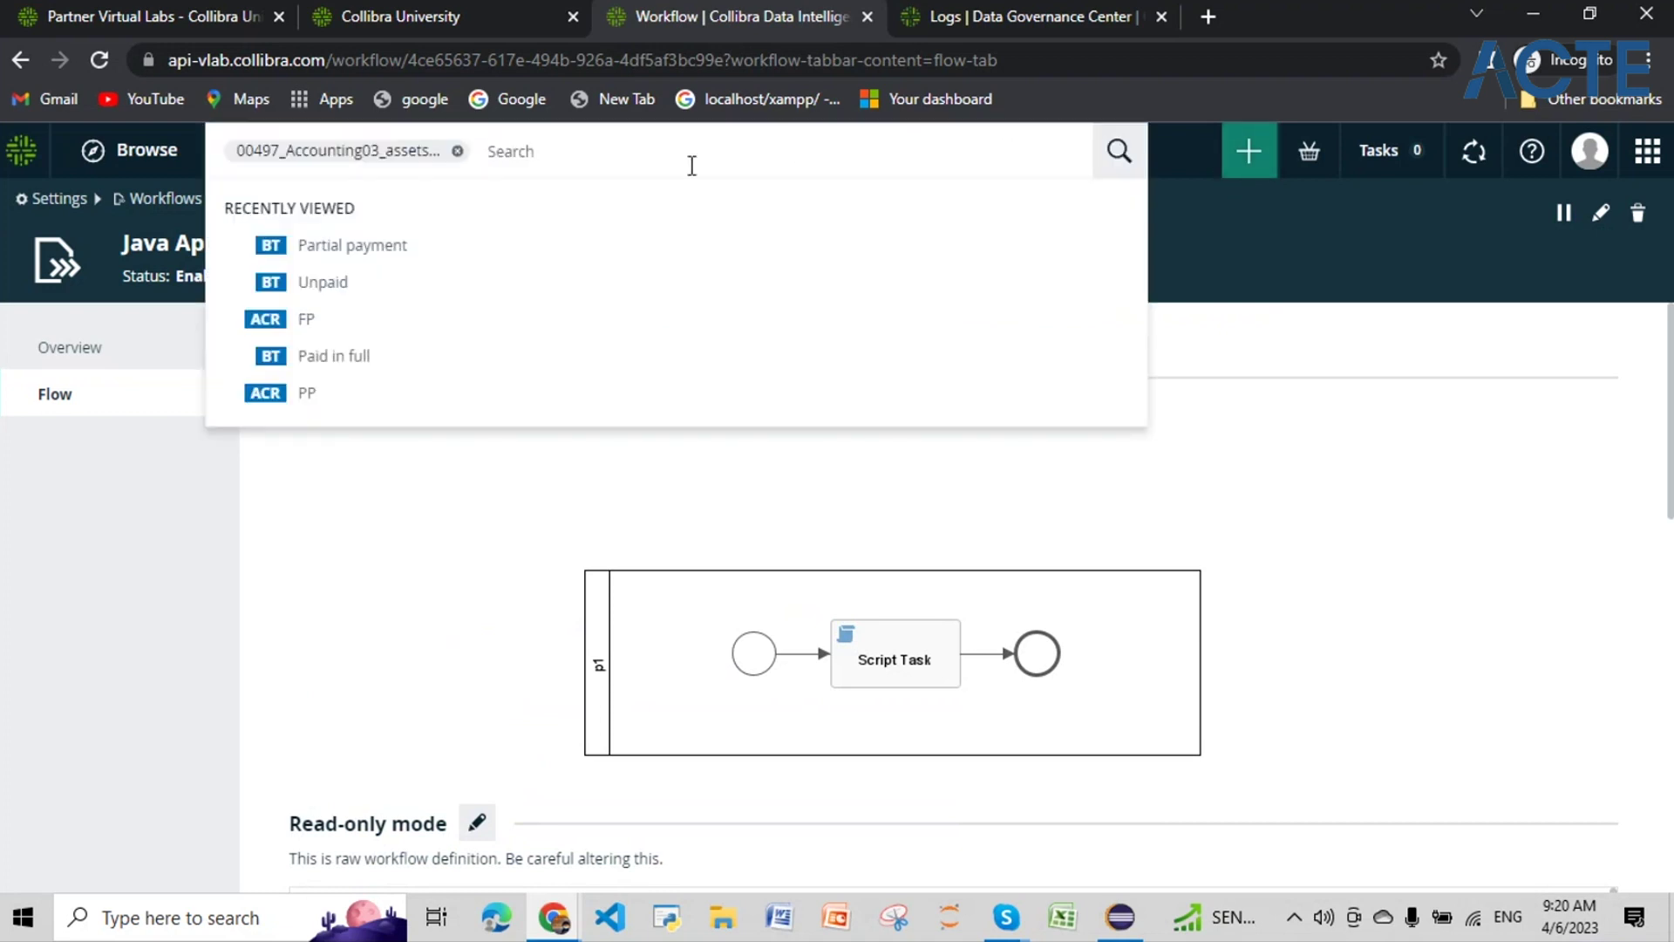
click(458, 150)
key(ctrl+v)
key(Return)
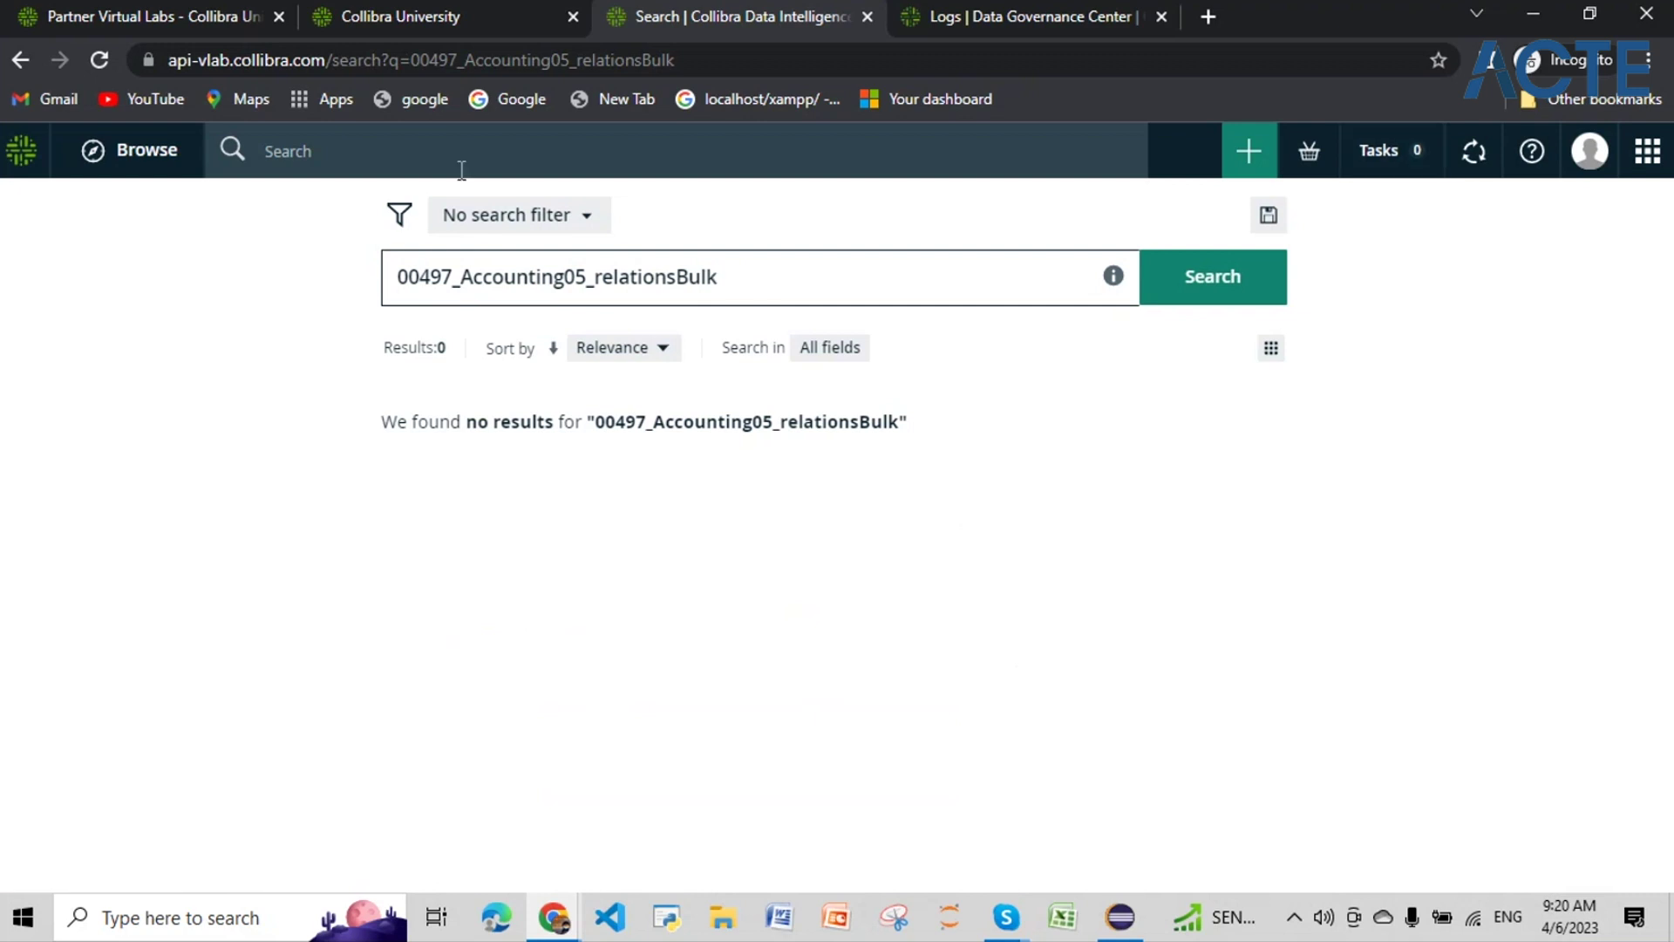
click(23, 164)
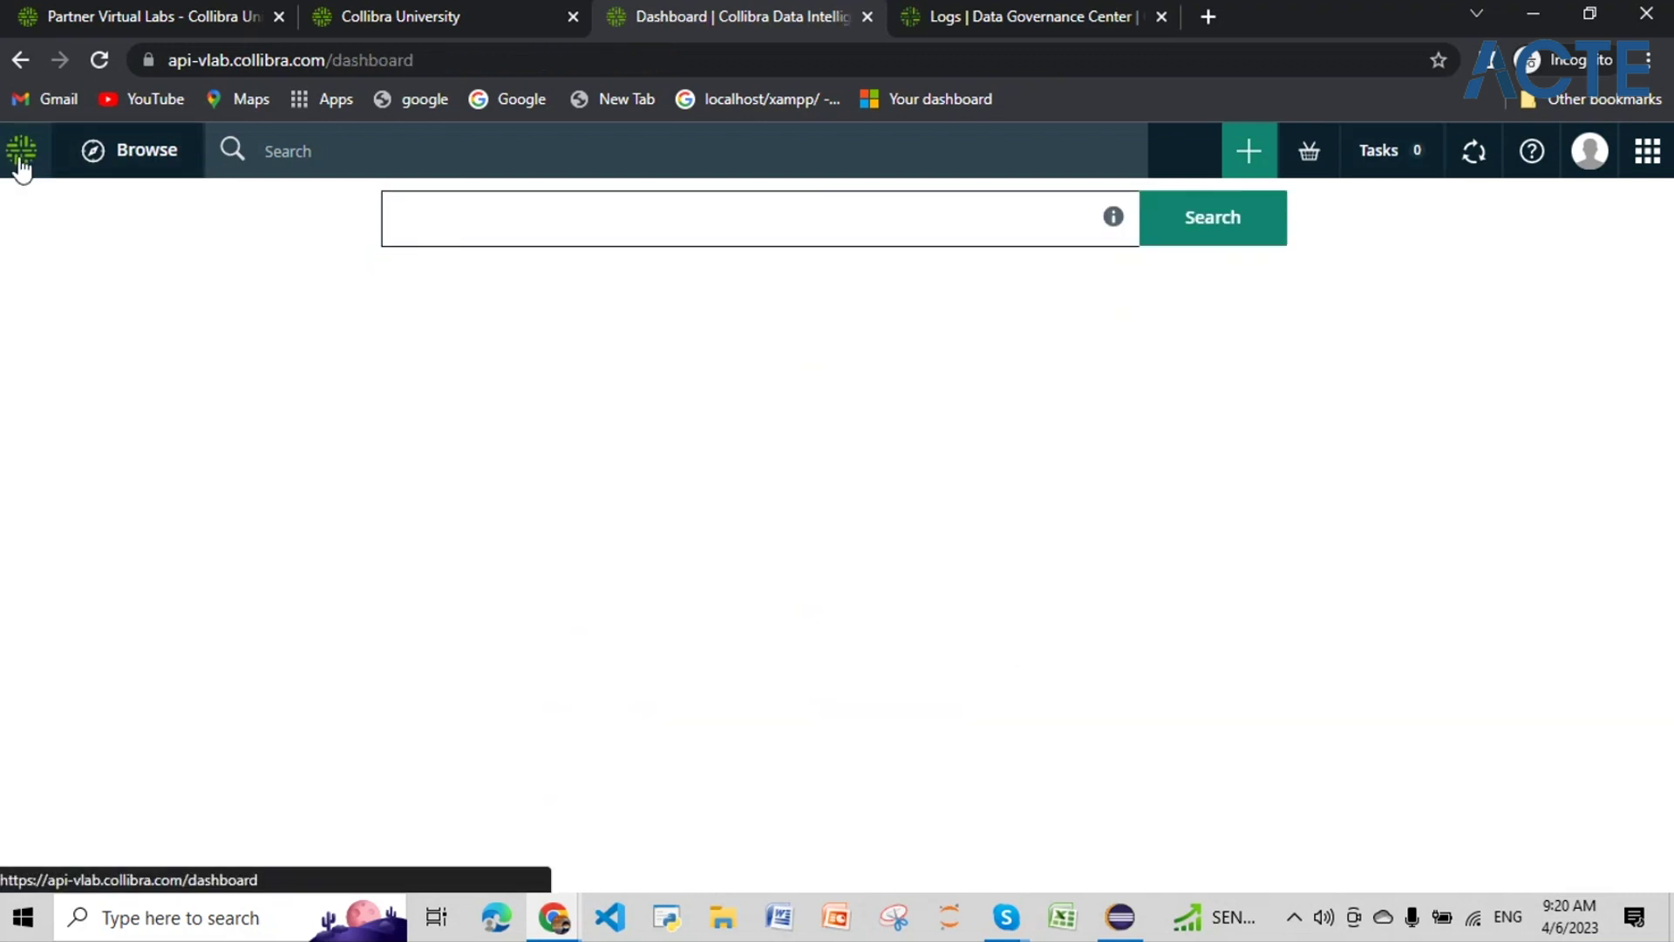
click(20, 59)
Step: Return to the Java Api Script _ 05 - 00497 workflow page and review its script
click(19, 59)
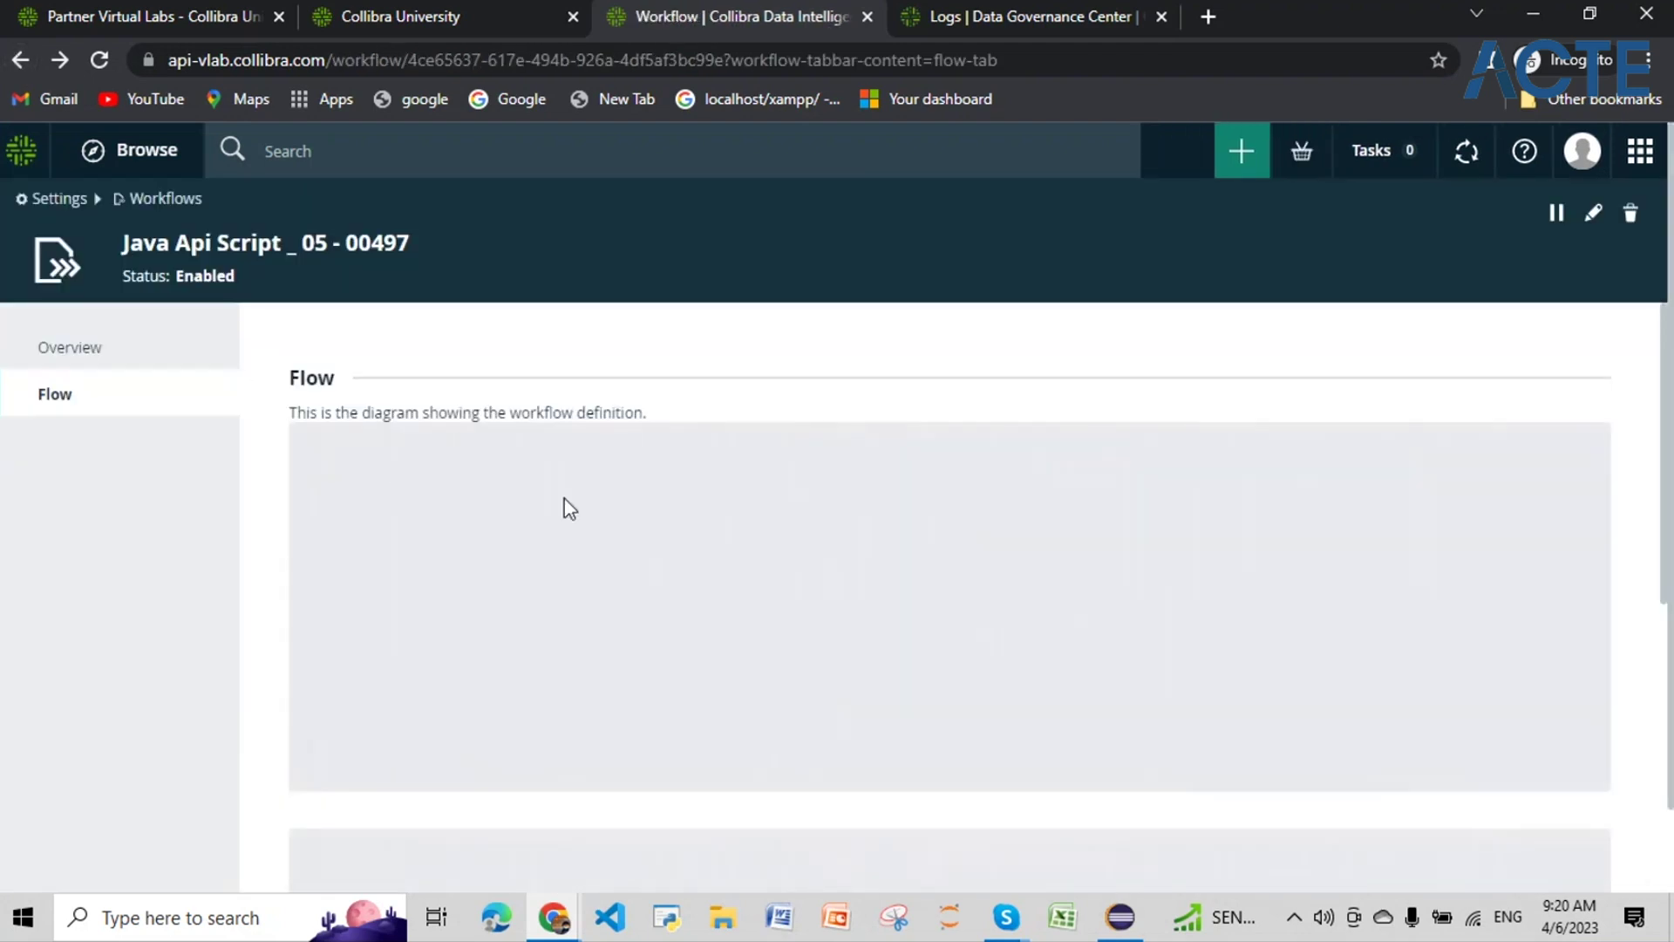
scroll(573, 508, down, 1)
scroll(574, 508, down, 5)
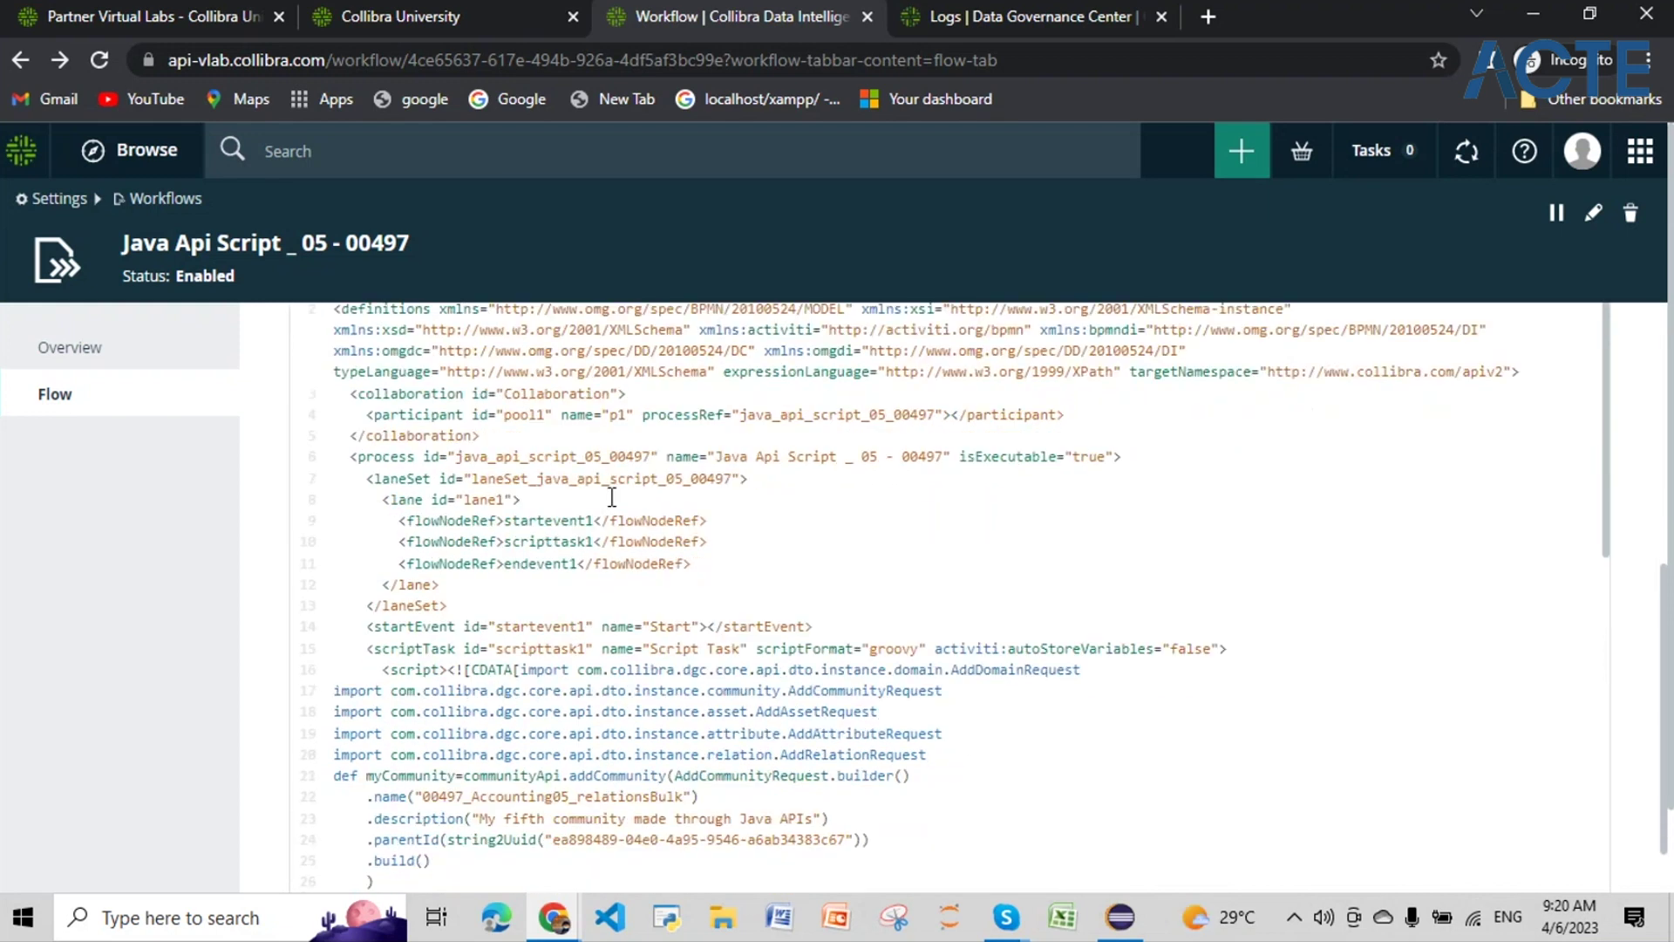
scroll(625, 485, down, 3)
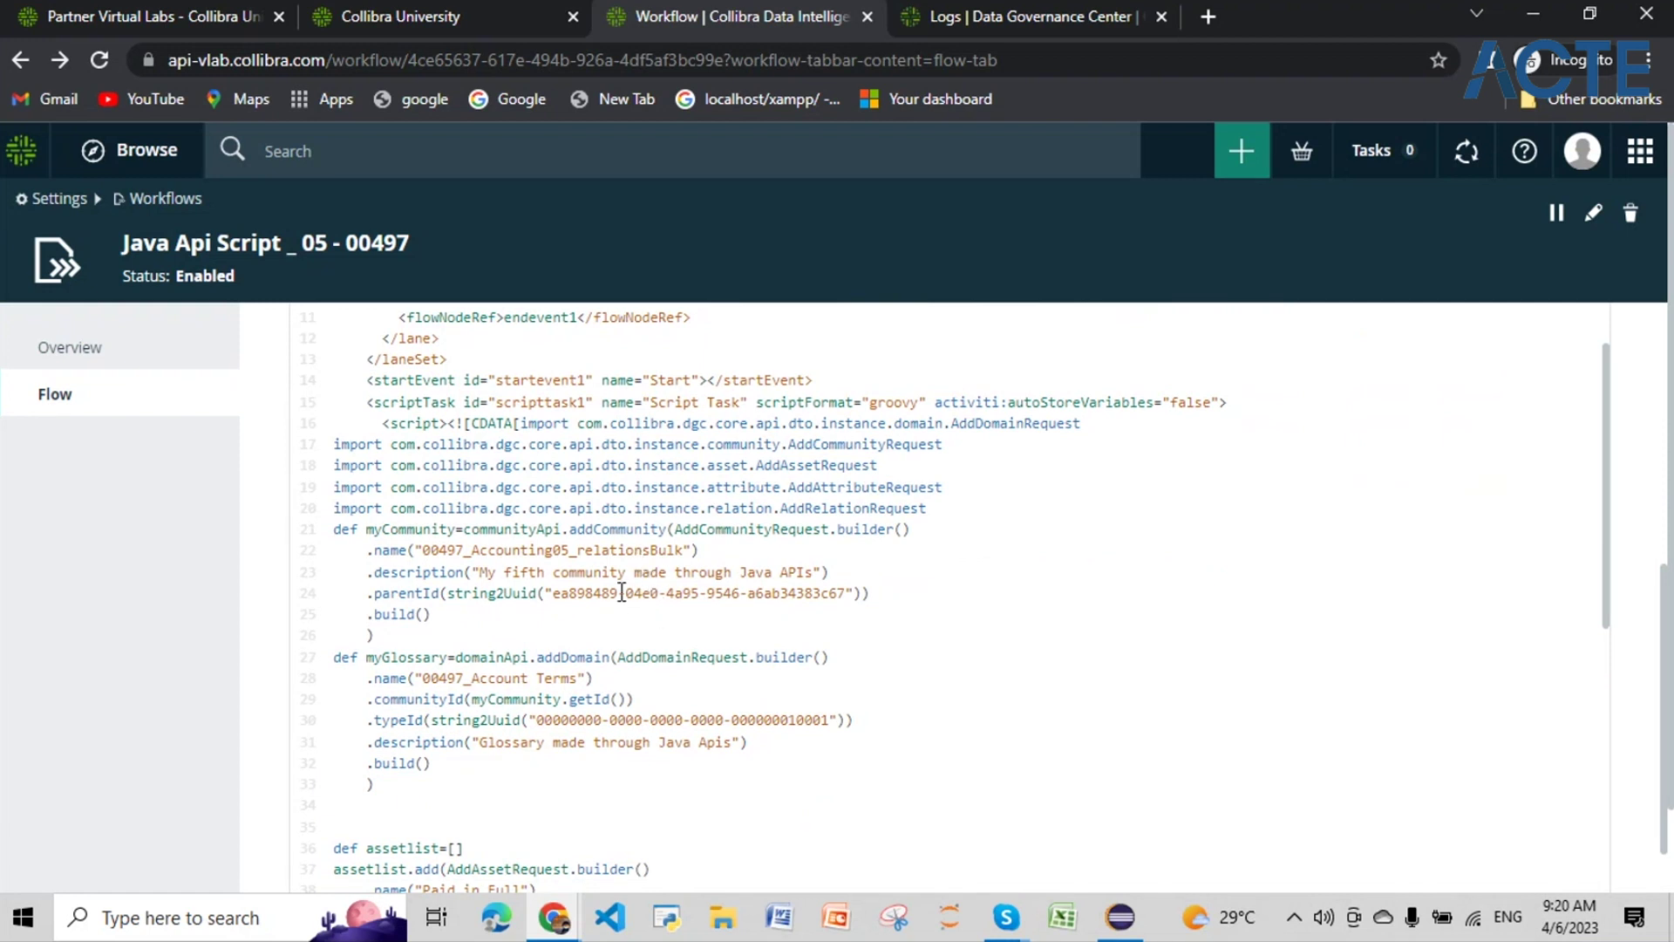
scroll(1110, 632, up, 3)
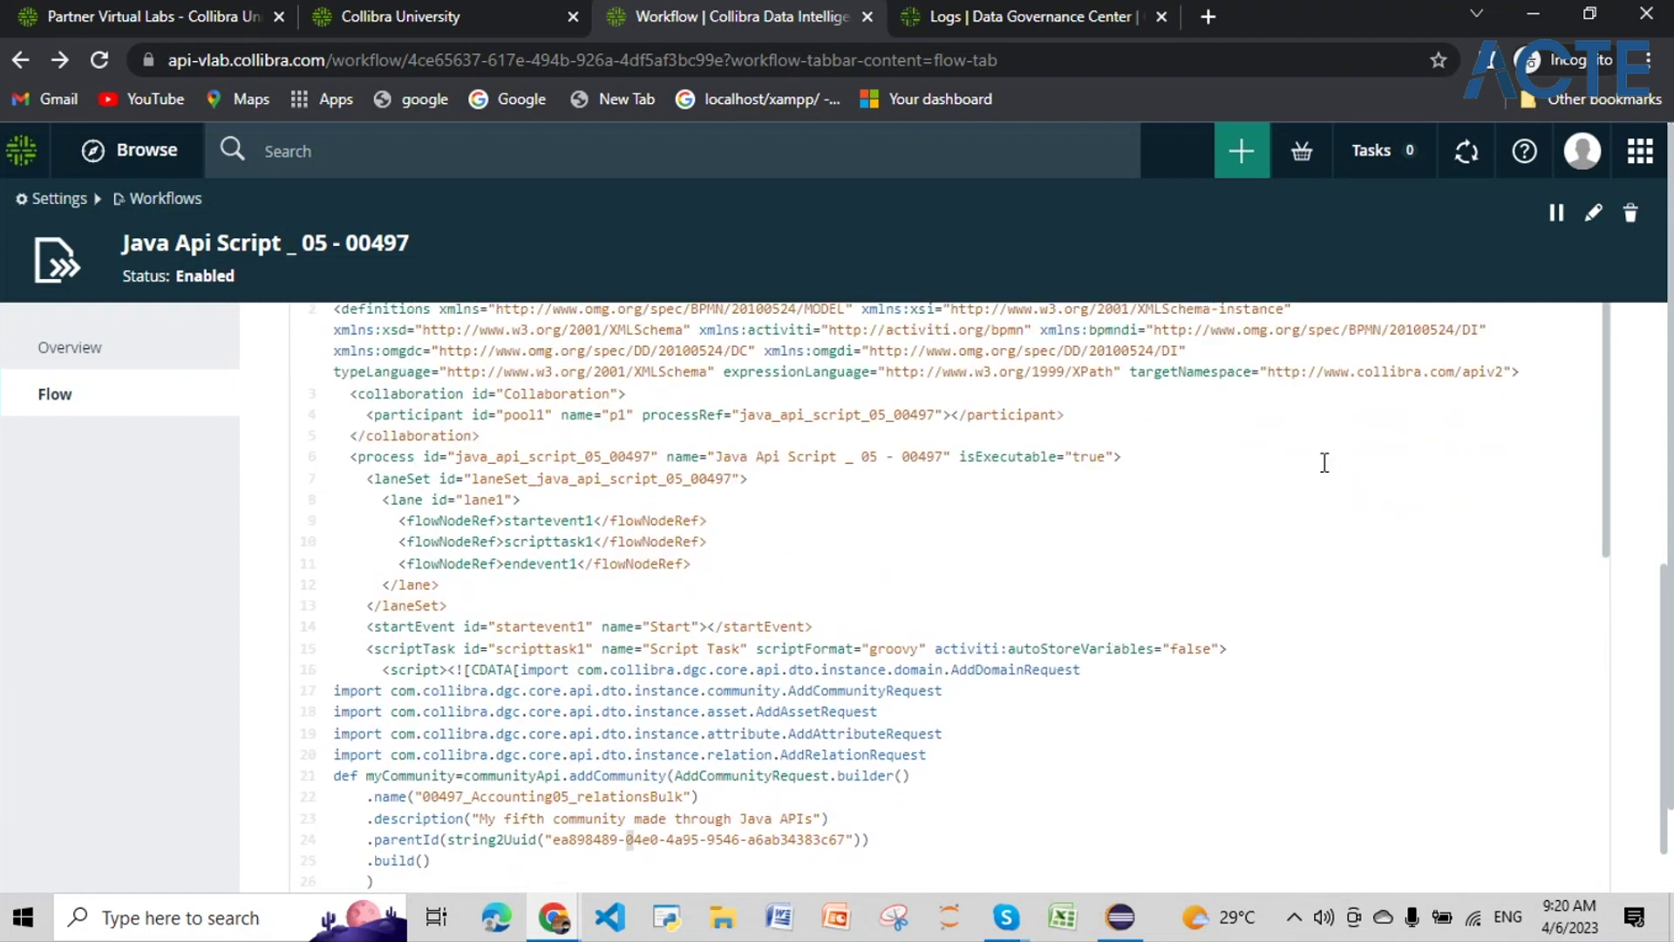
scroll(1324, 462, up, 4)
Step: Delete the community definition's .parentId line and save the workflow definition
click(474, 572)
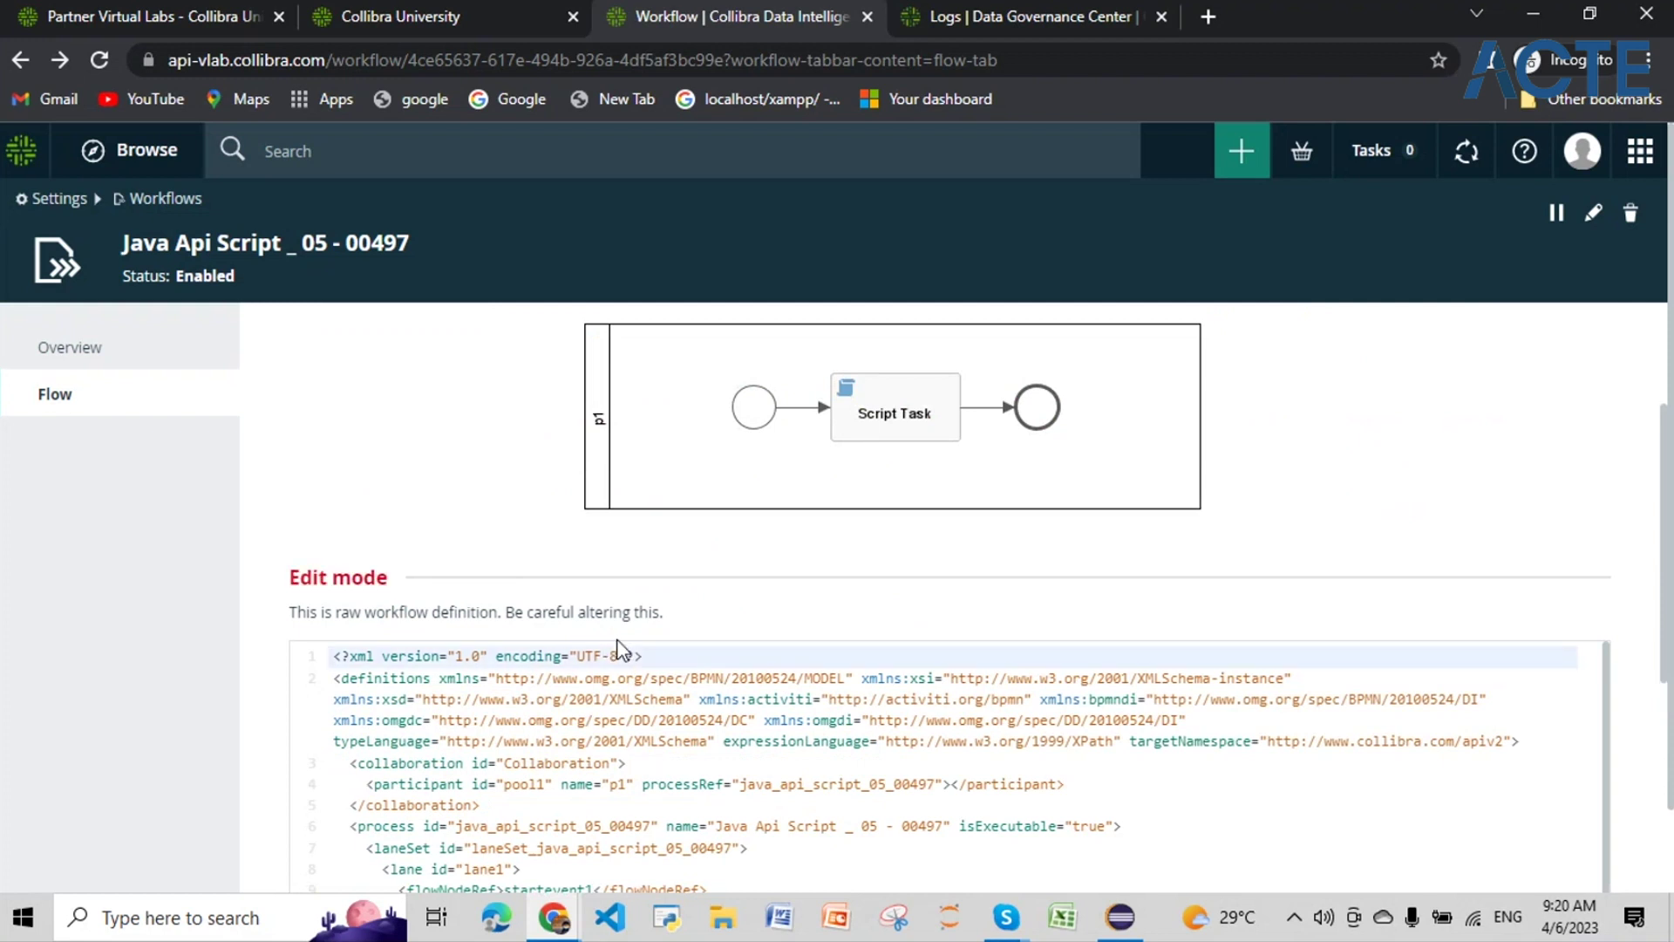
scroll(620, 650, down, 3)
scroll(620, 650, down, 4)
drag(875, 592, 366, 596)
key(BackSpace)
scroll(785, 741, down, 12)
scroll(1094, 766, down, 15)
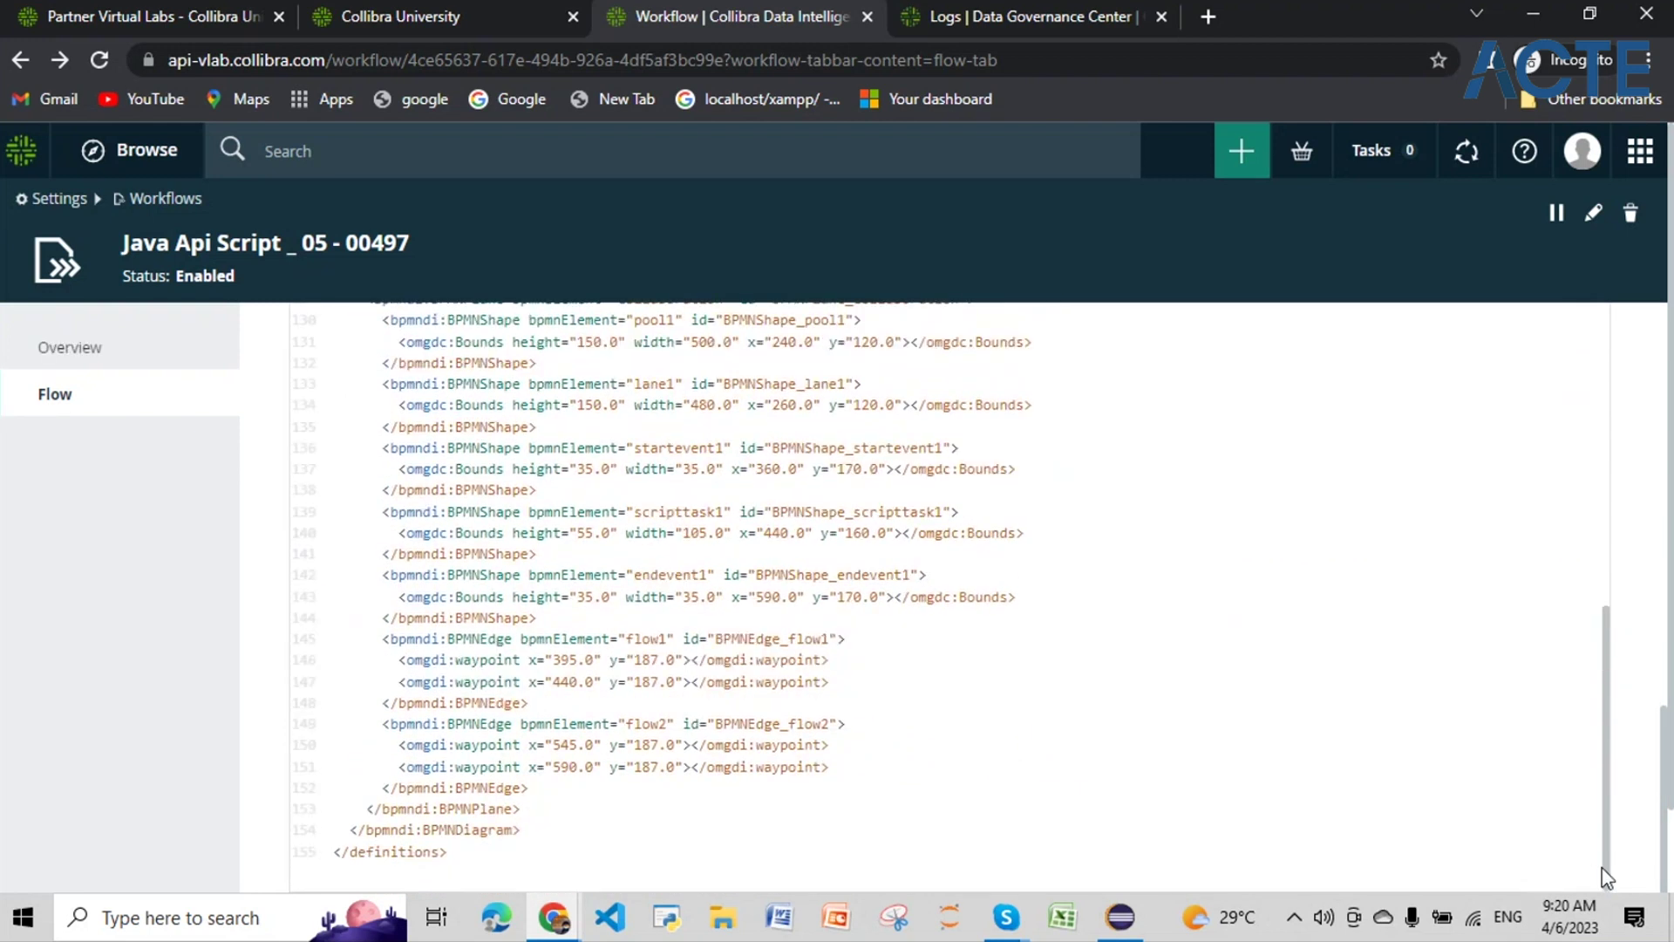
click(1607, 877)
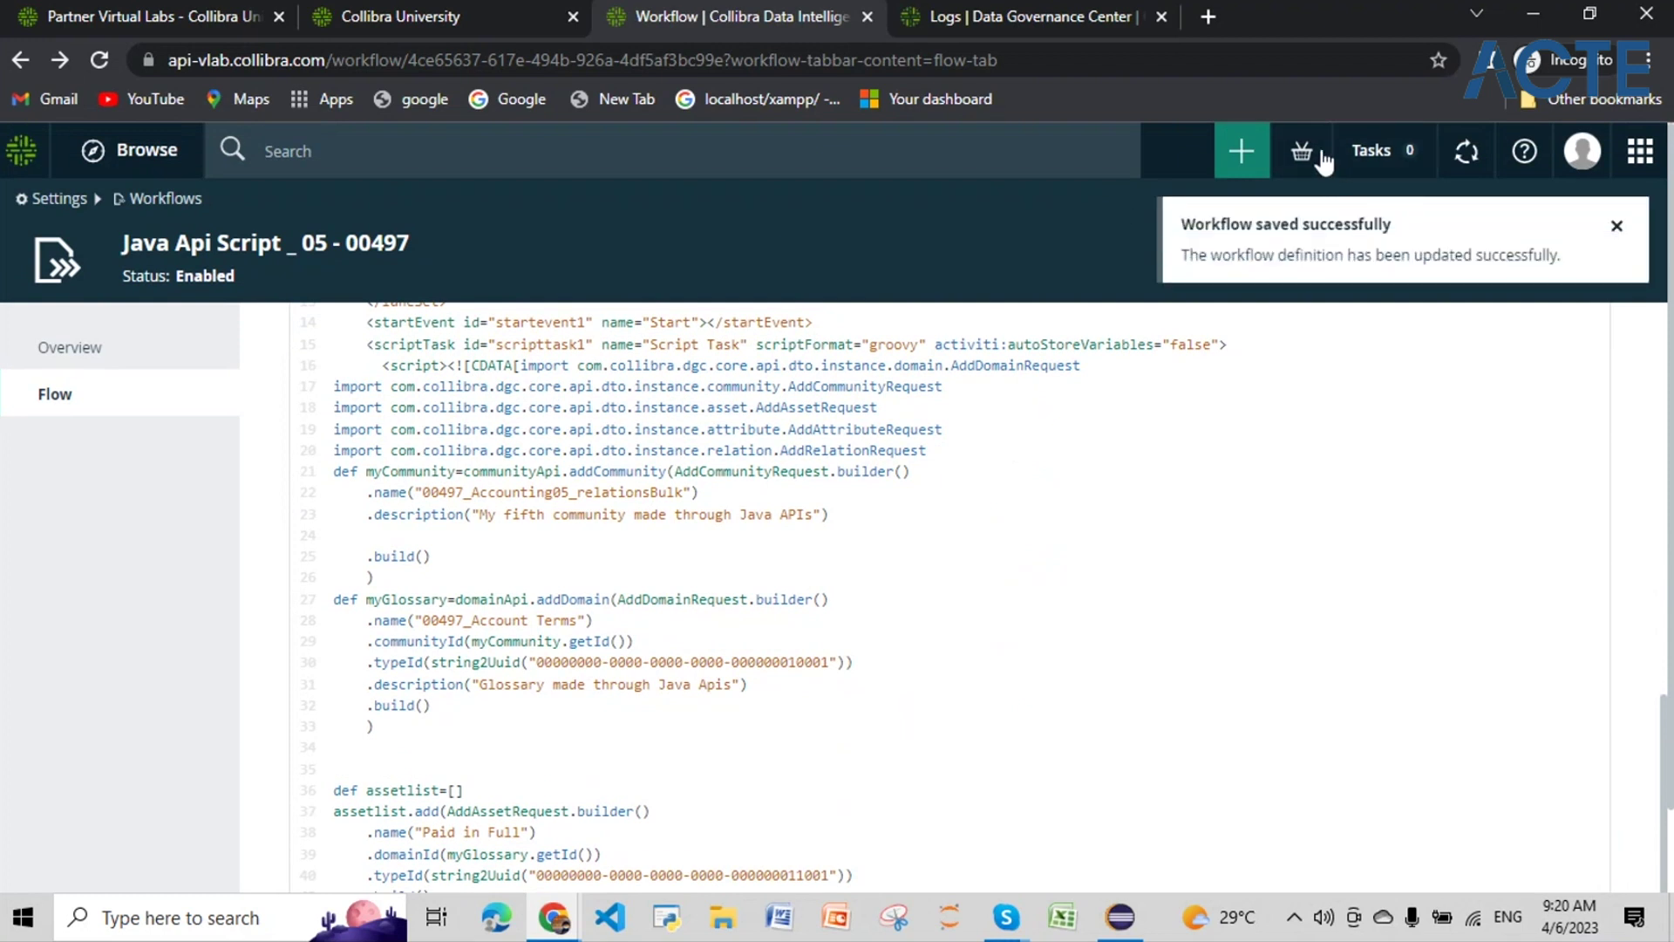
Step: Start the Java Api Script _ 05 - 00497 workflow found by searching 00497
click(1241, 150)
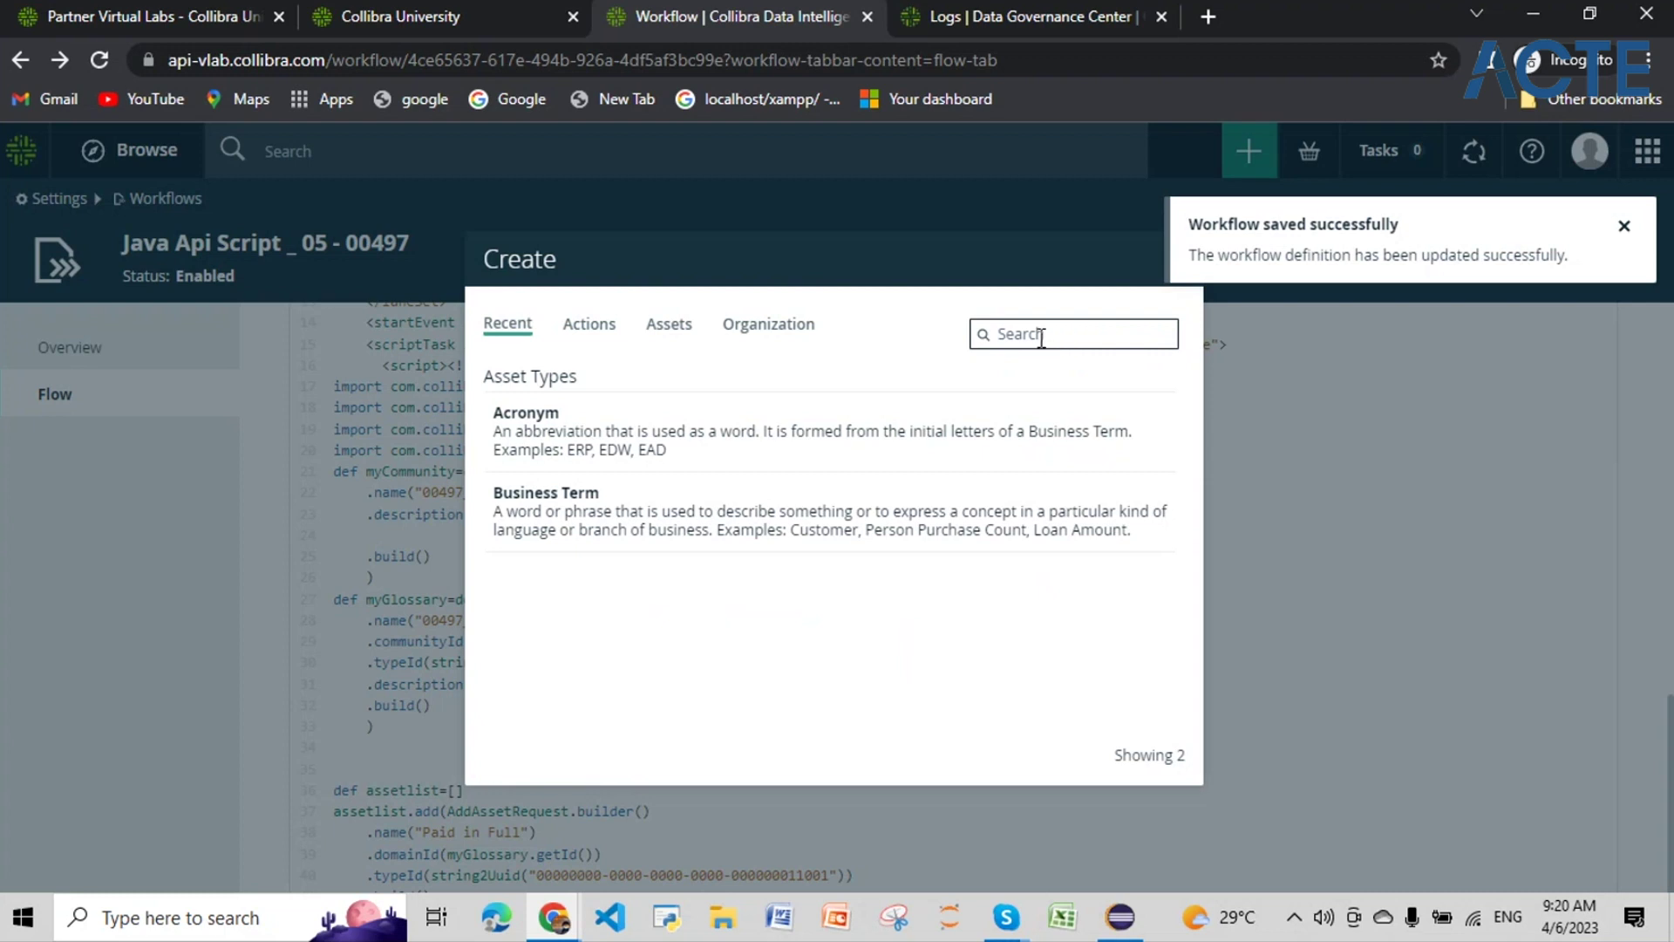
text(0049)
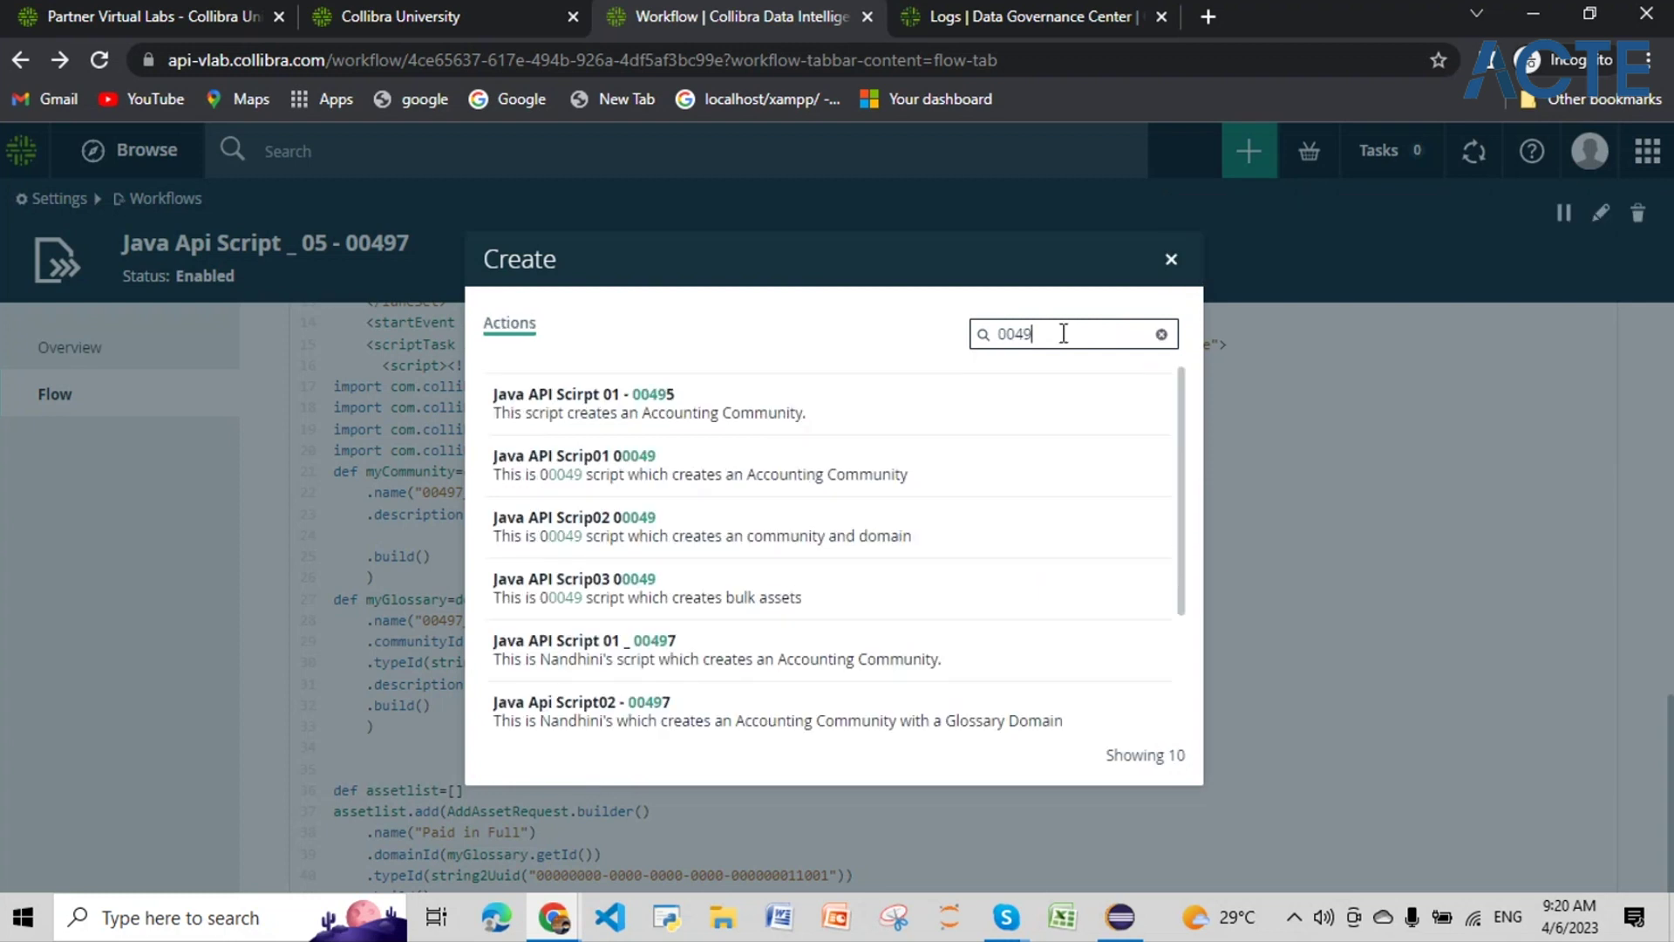
text(7)
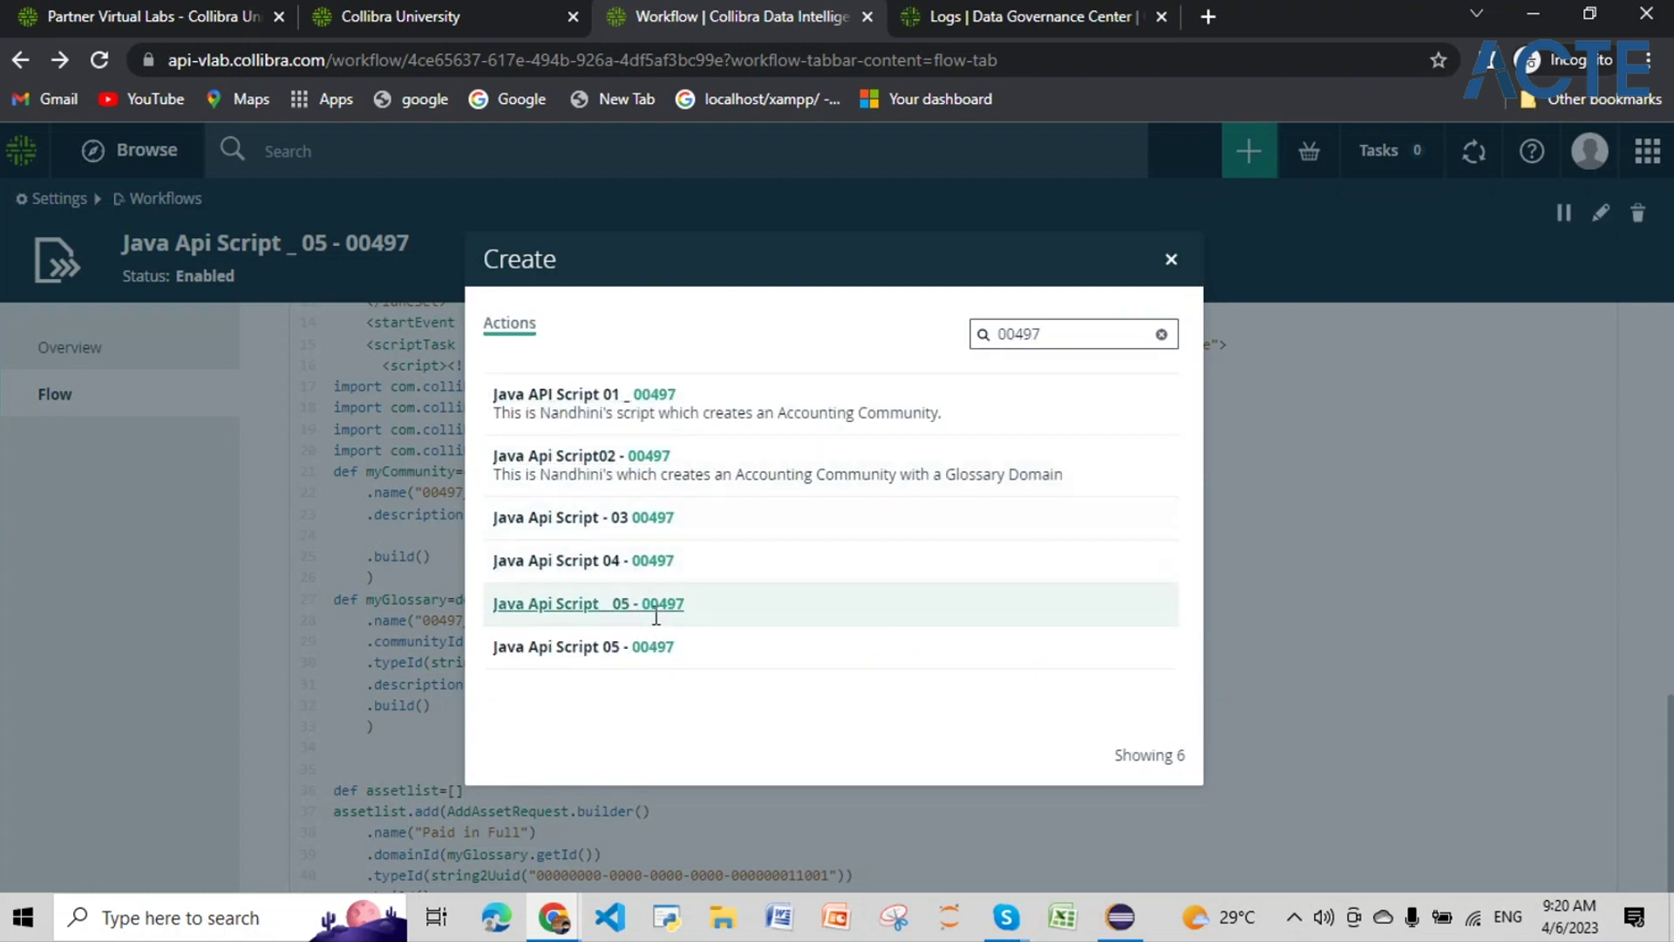
click(657, 615)
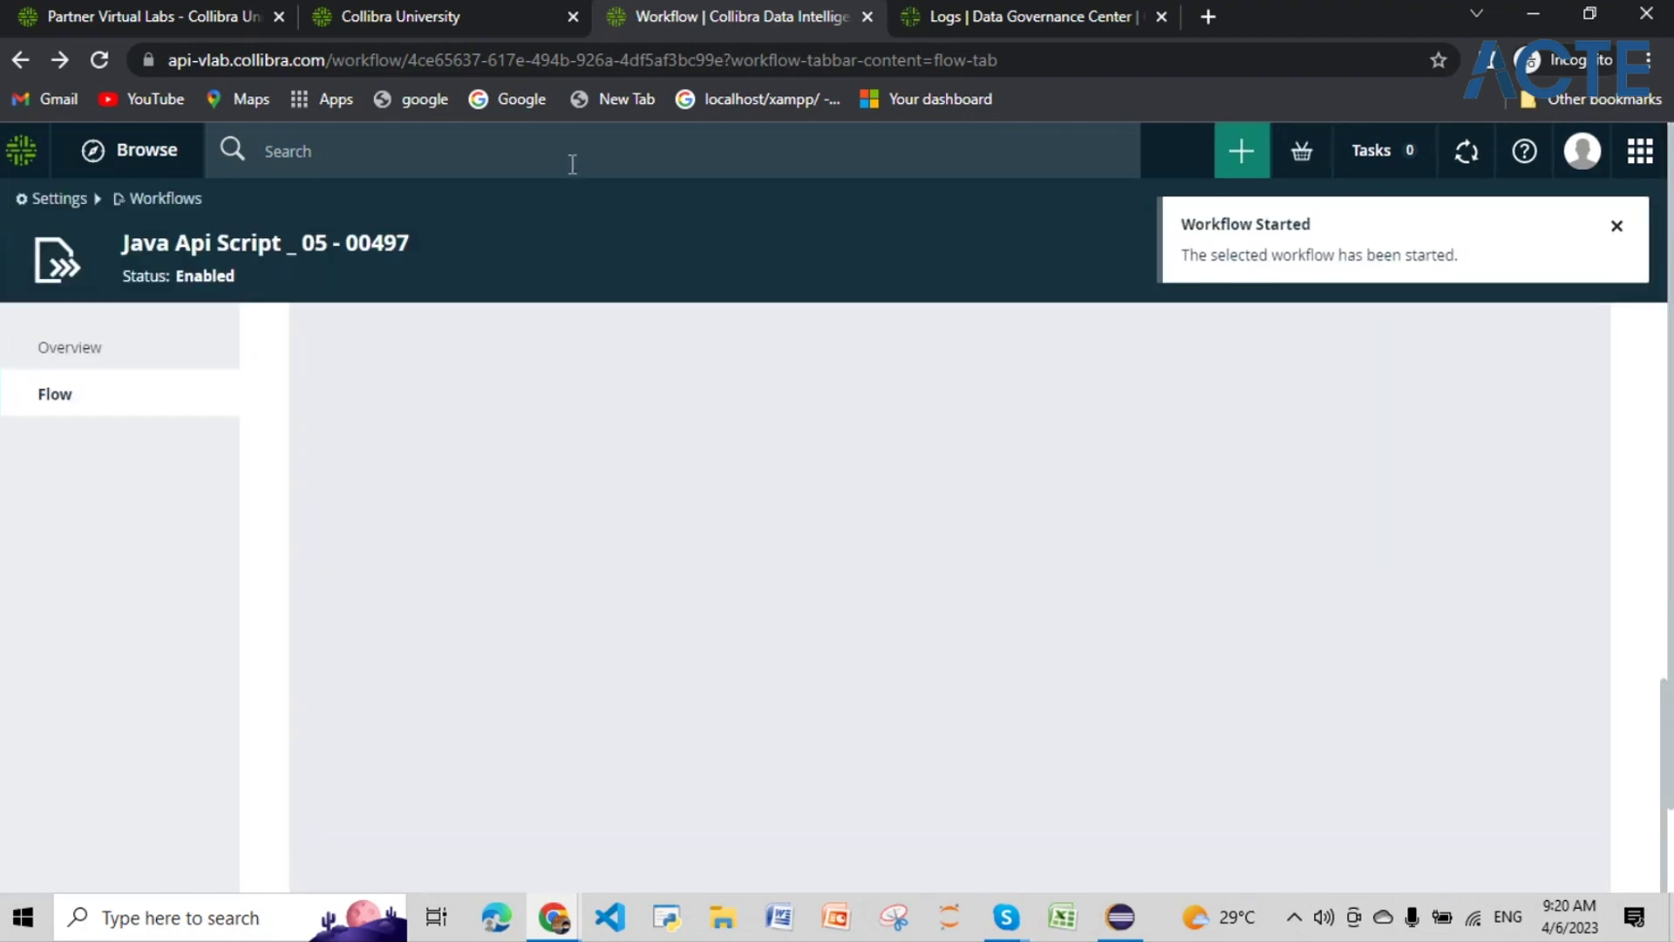
Step: Search Collibra for 00497_Accounting05_relationsBulk to find the newly created community
click(572, 163)
text(00497_Accounting05_relationsBulk)
key(Return)
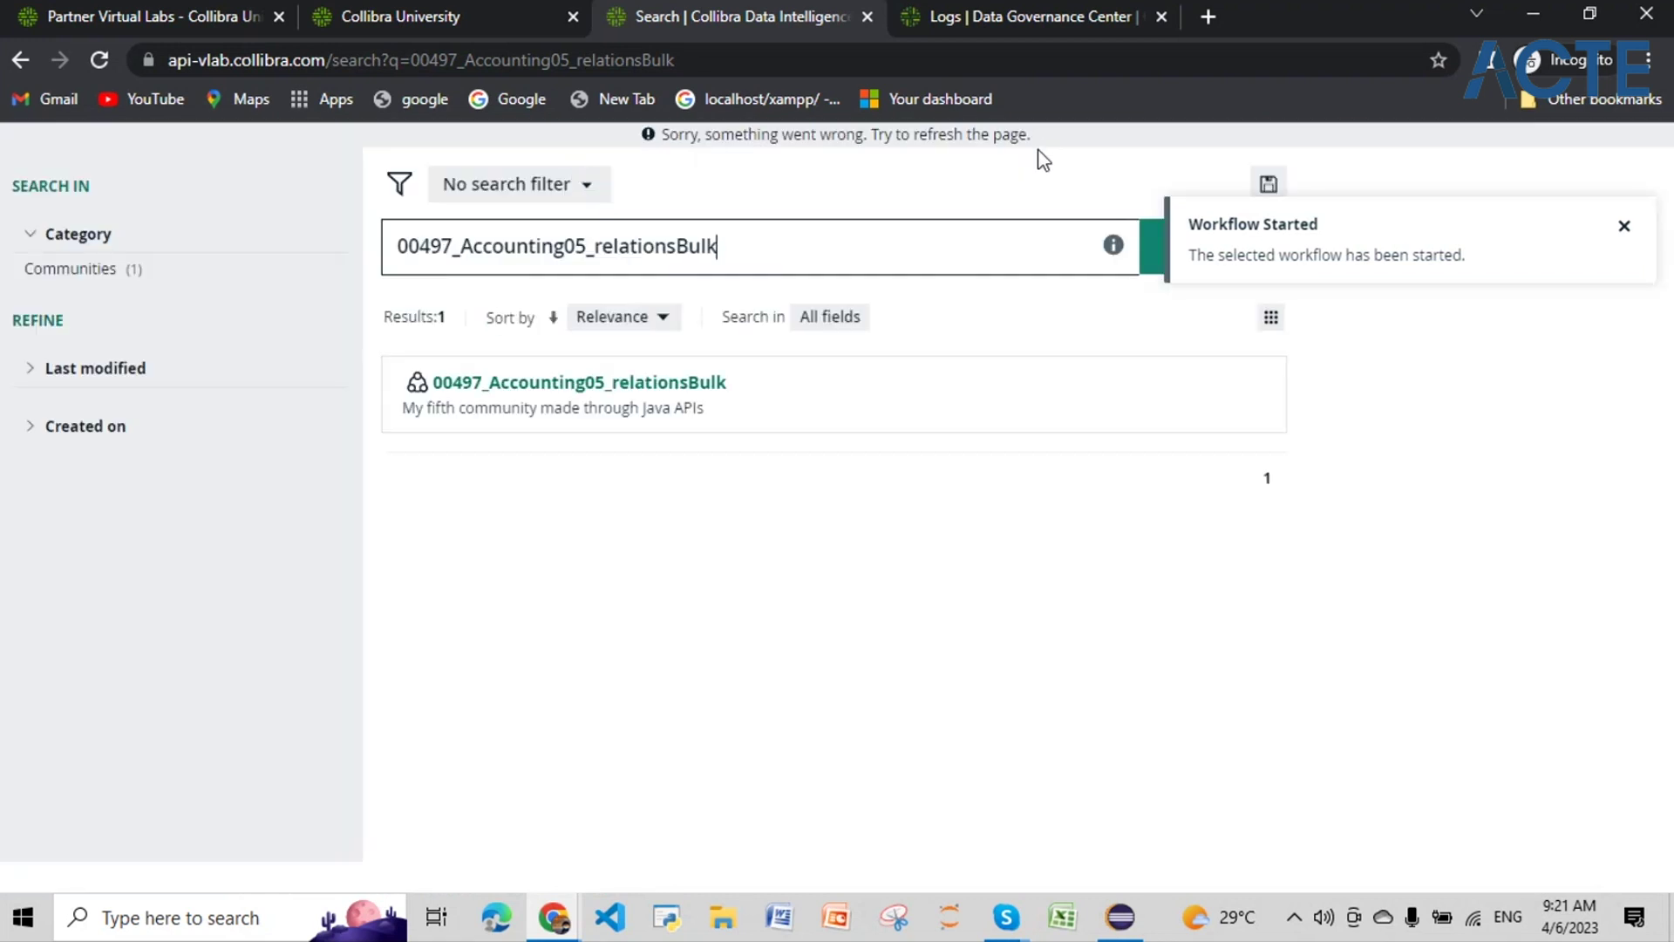
Step: Open the new community's 00497_Account Terms glossary and add a saved 'has acronym' table column
click(655, 381)
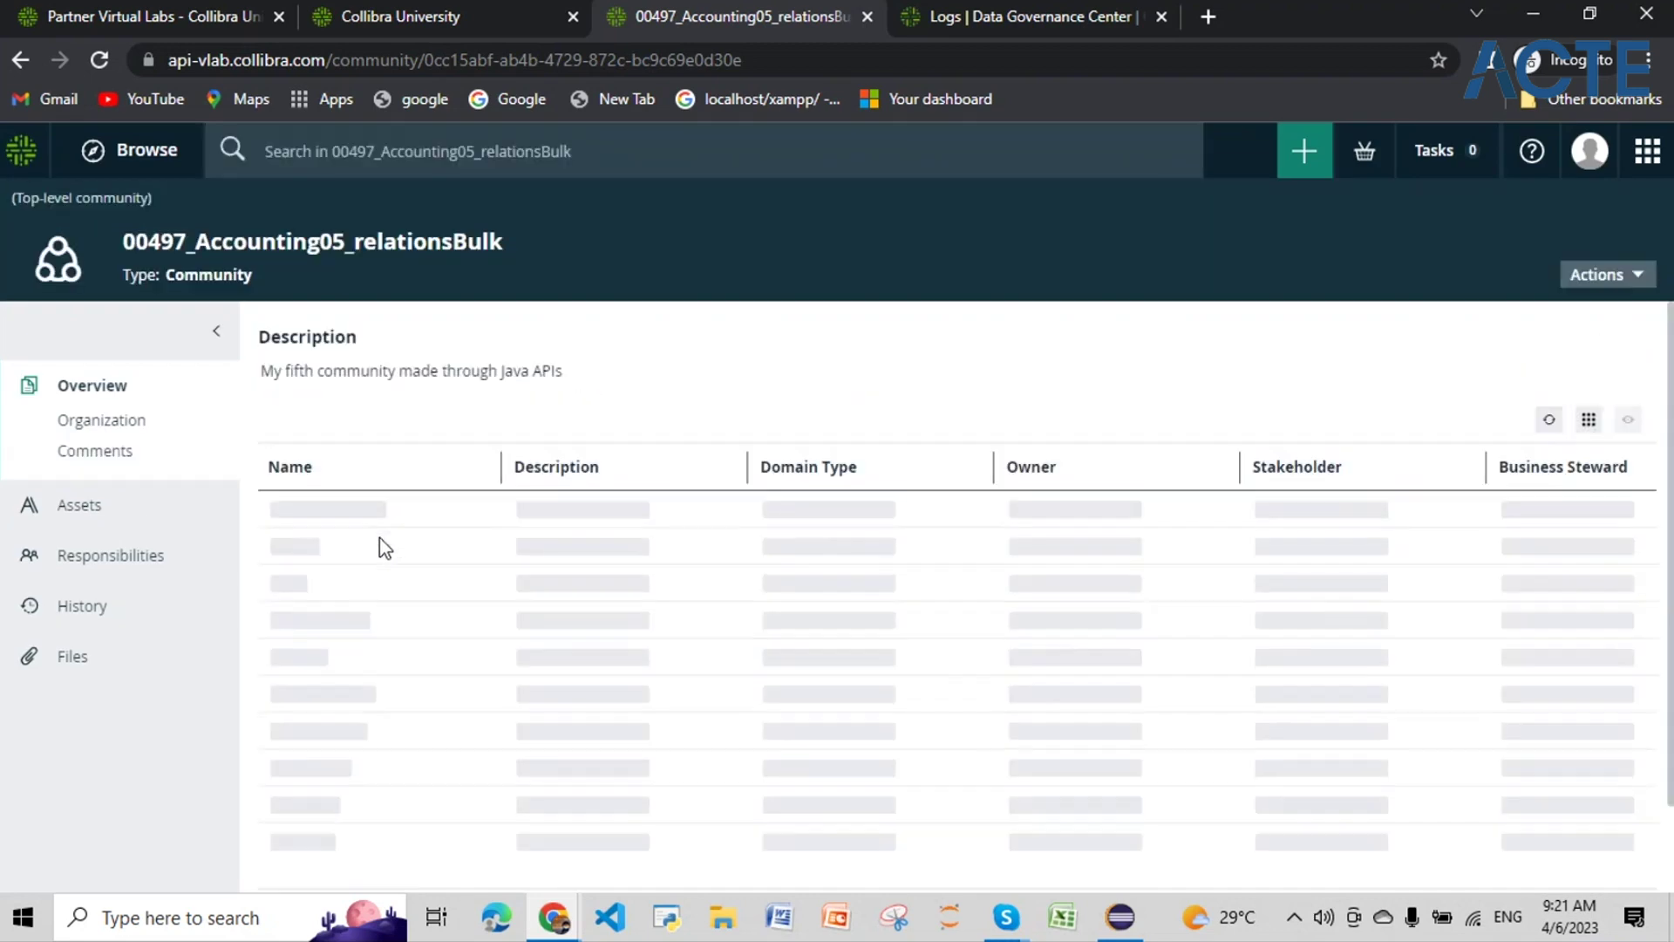
click(366, 549)
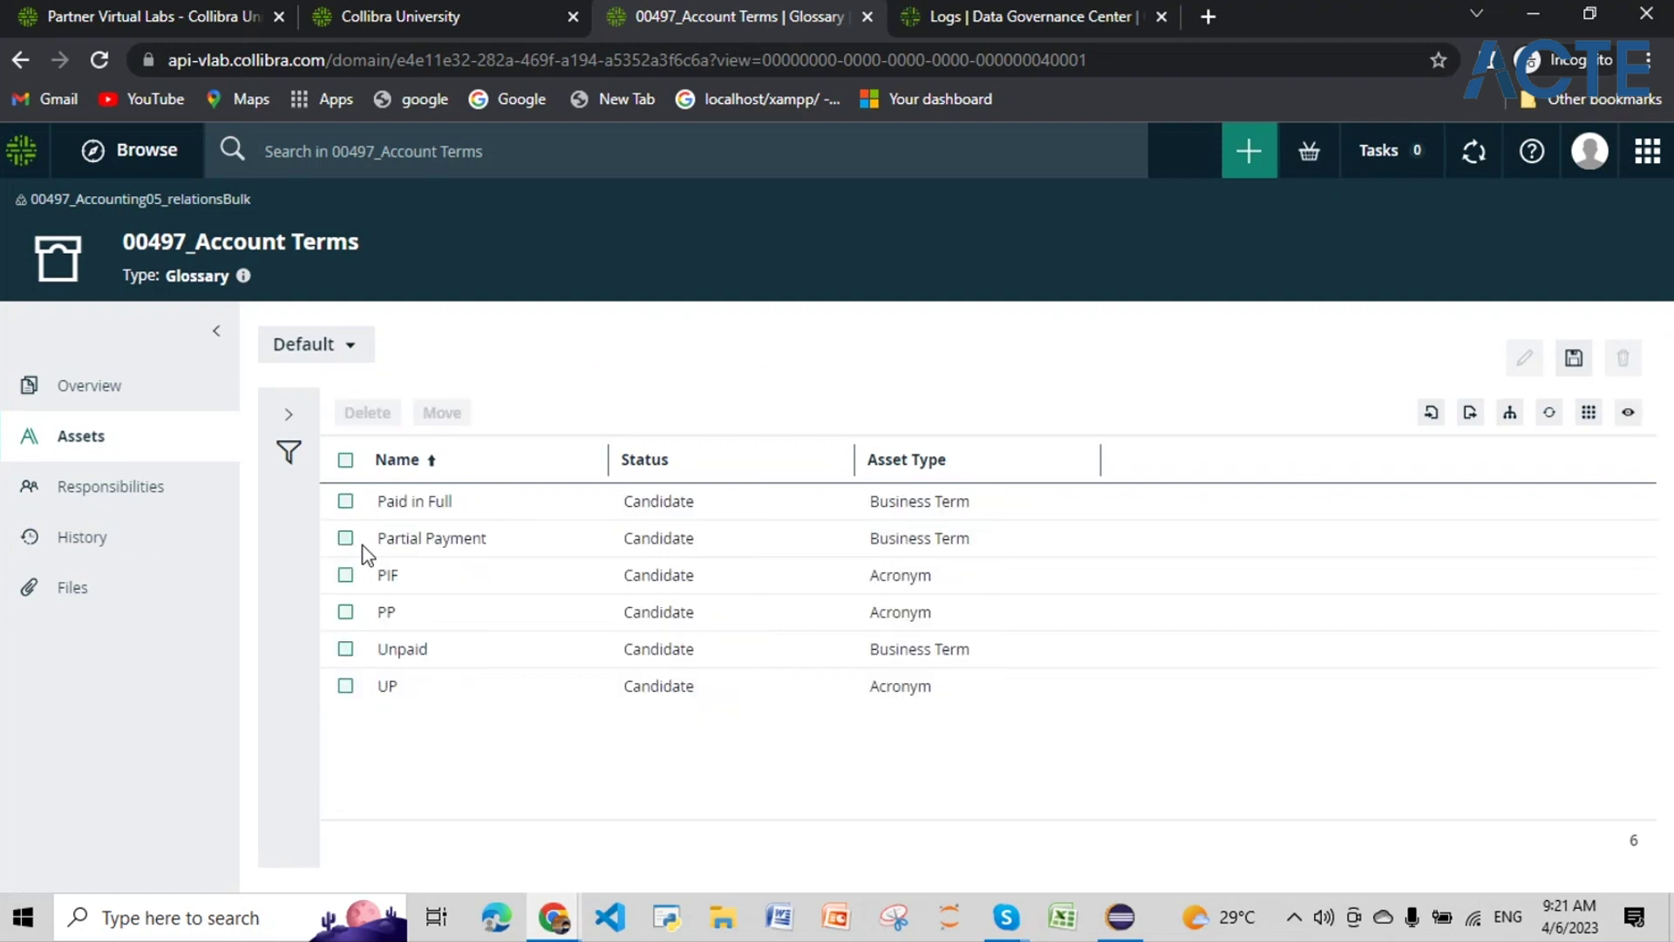
click(1590, 422)
mouse_move(1490, 485)
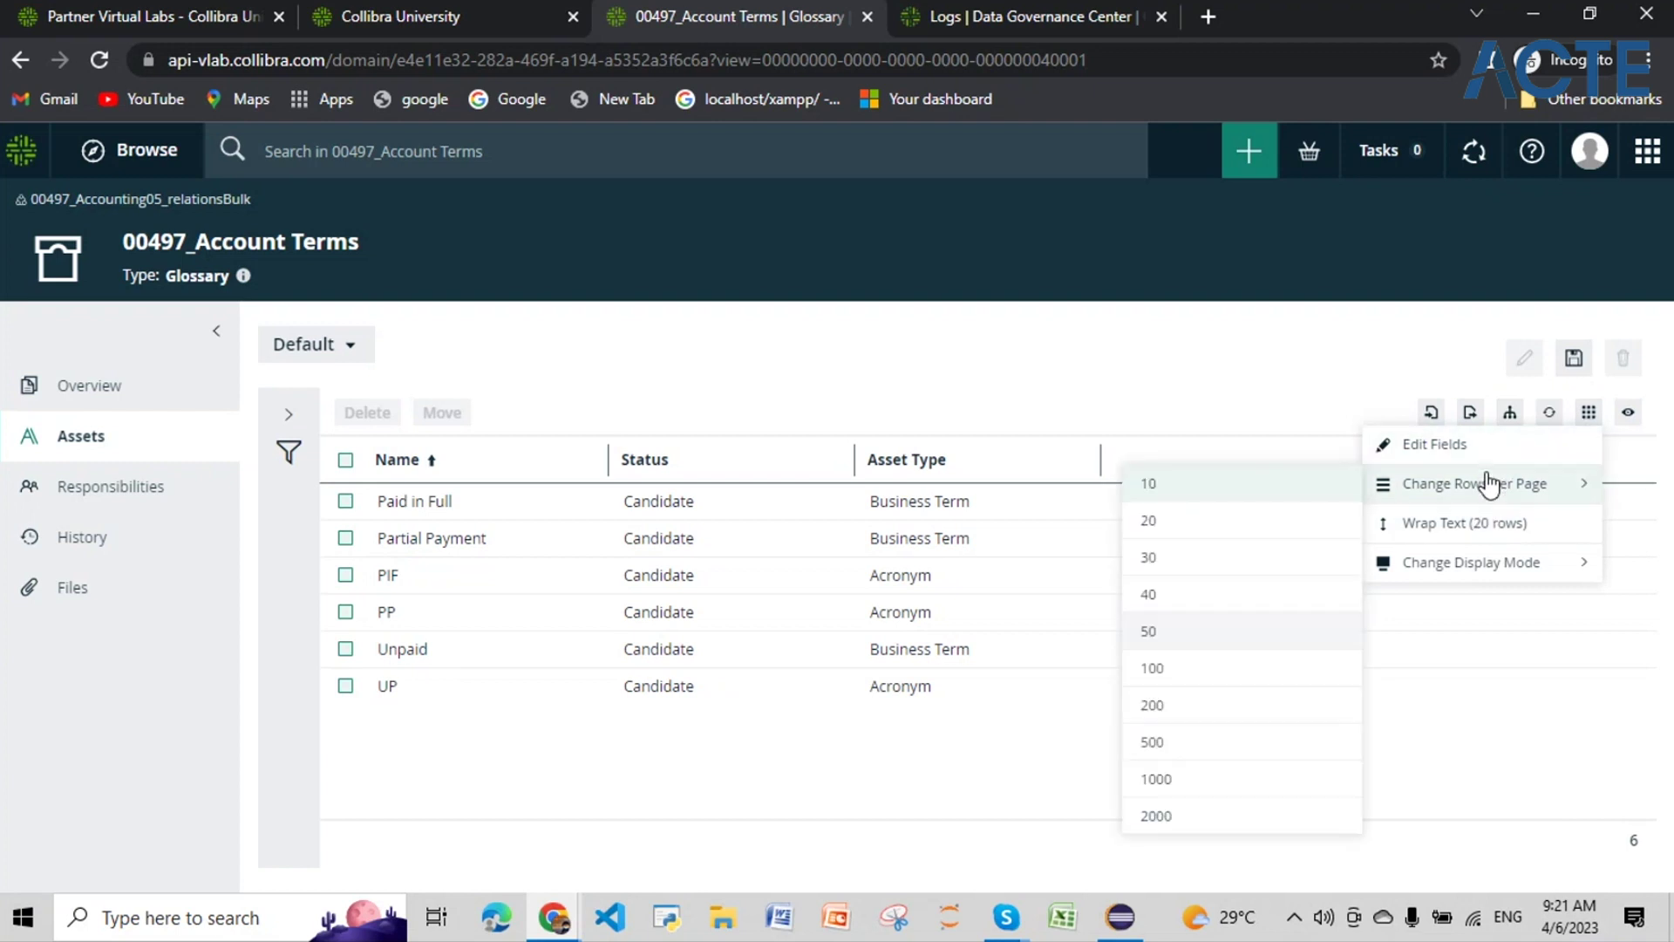
click(1483, 444)
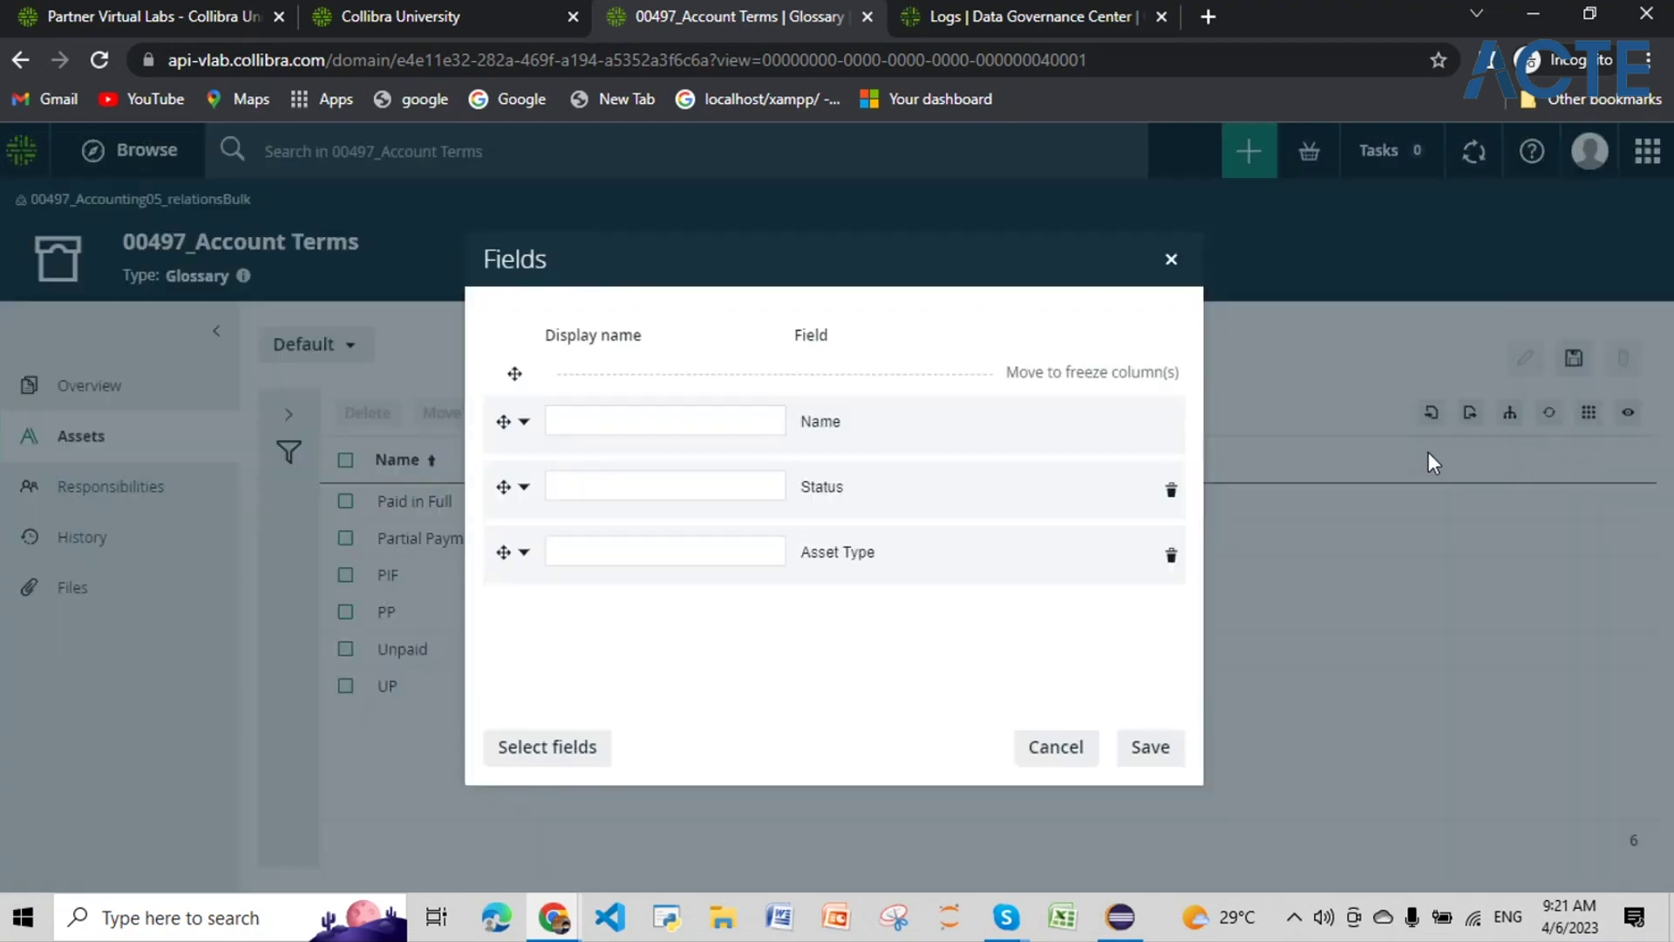
click(568, 747)
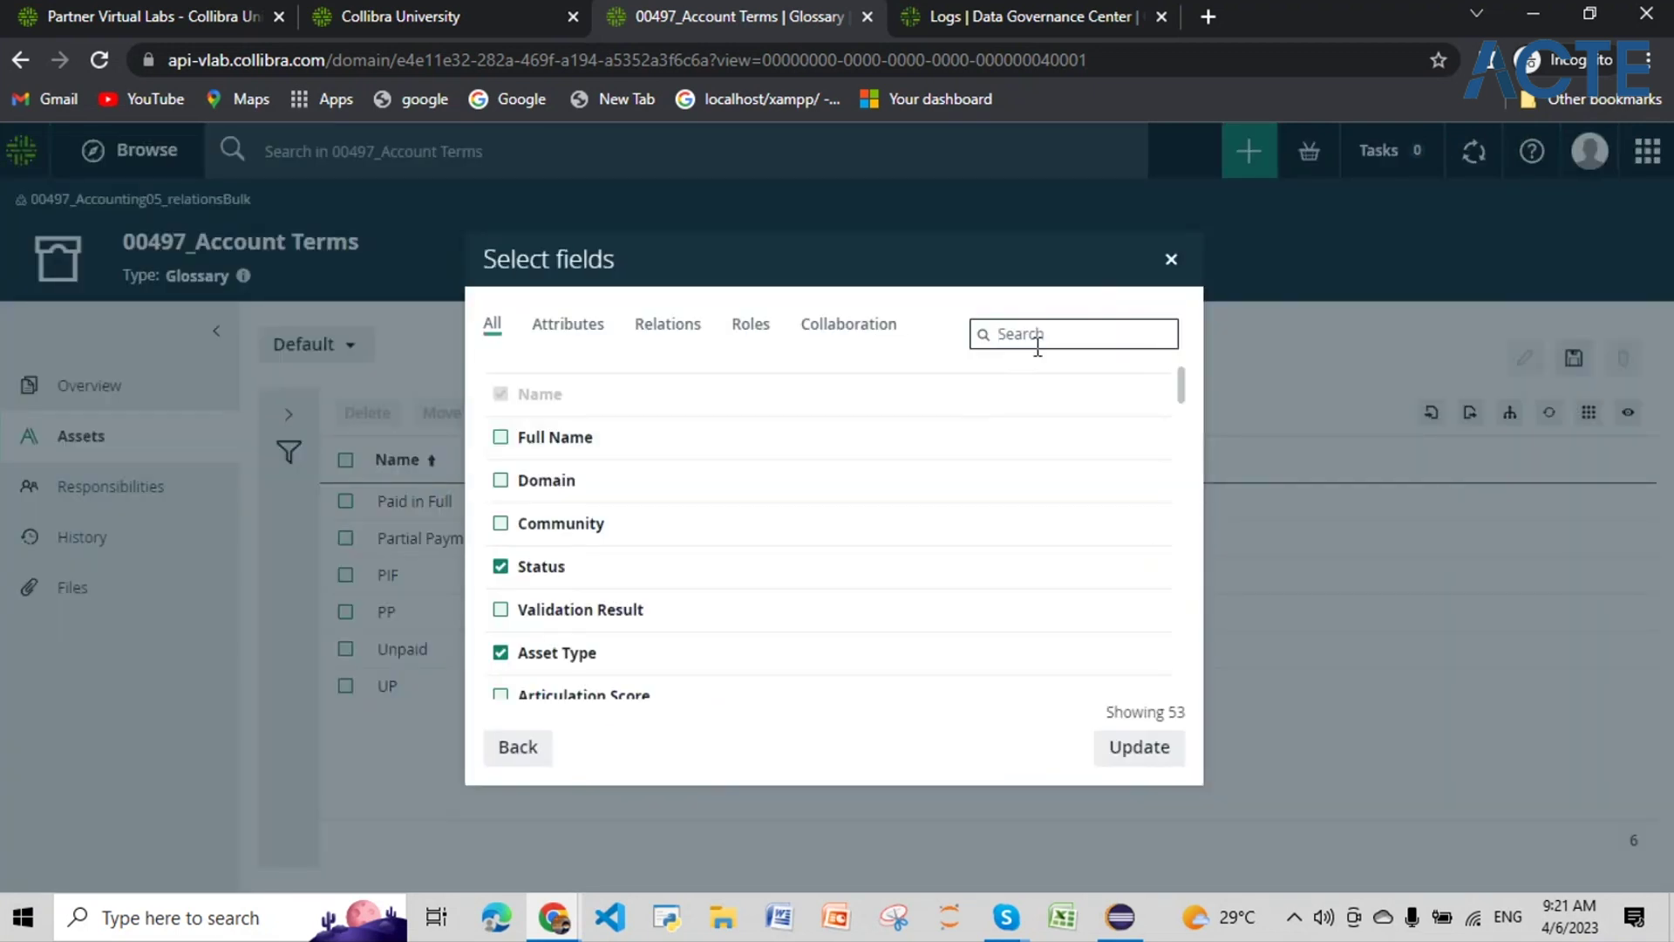
text(has)
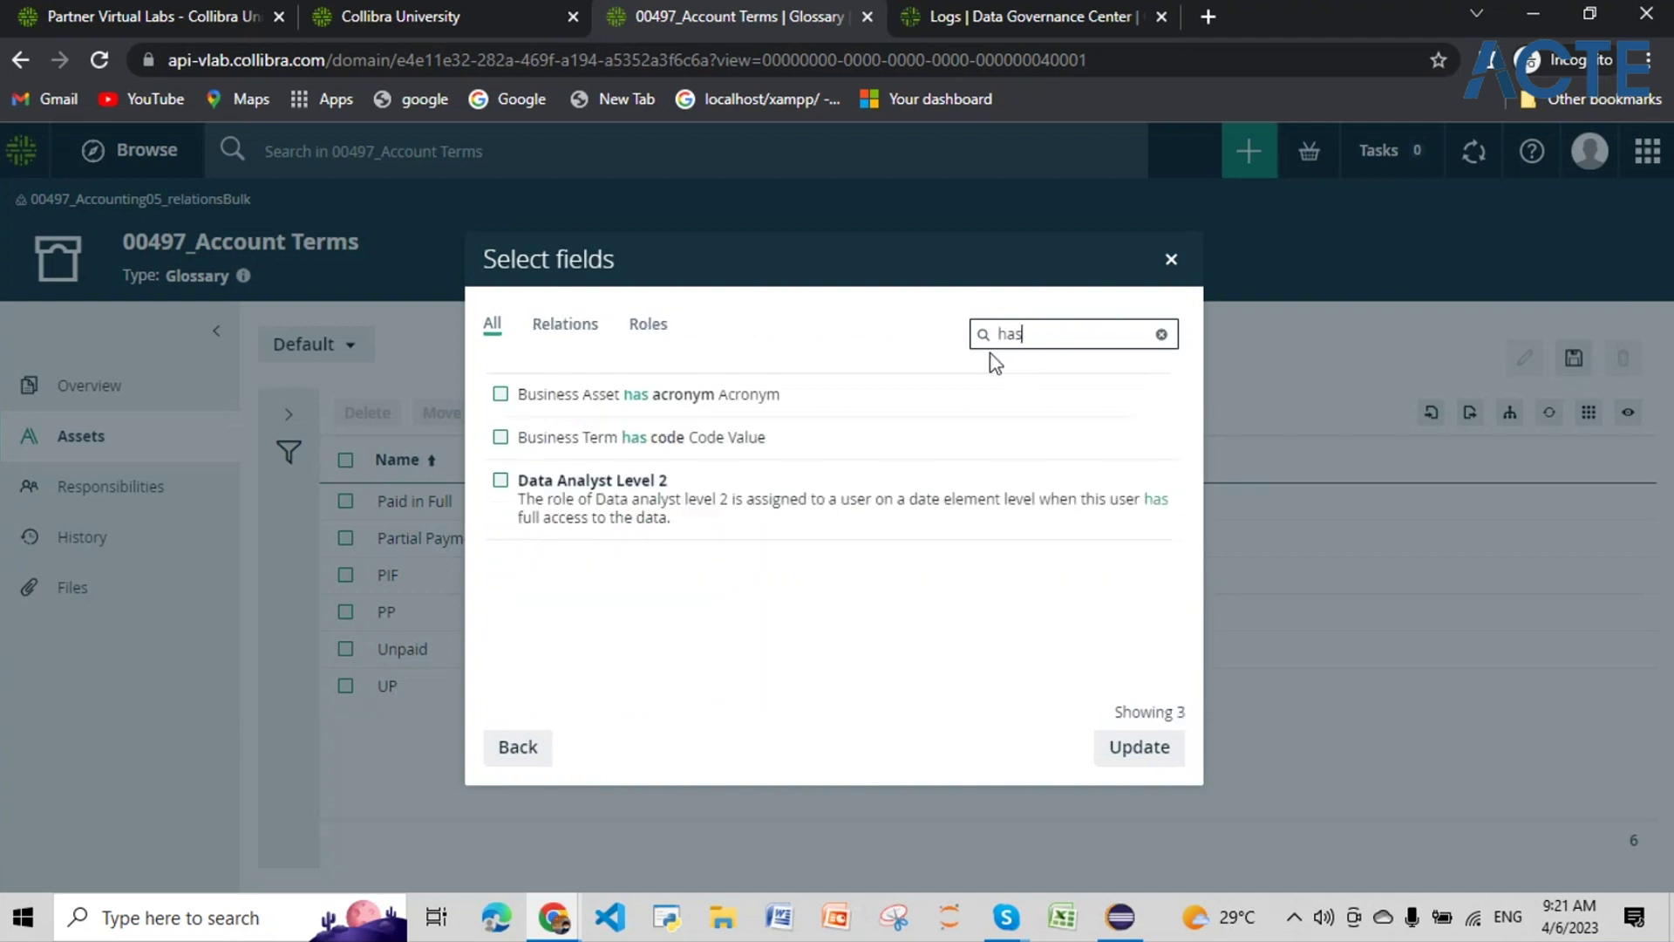
click(719, 398)
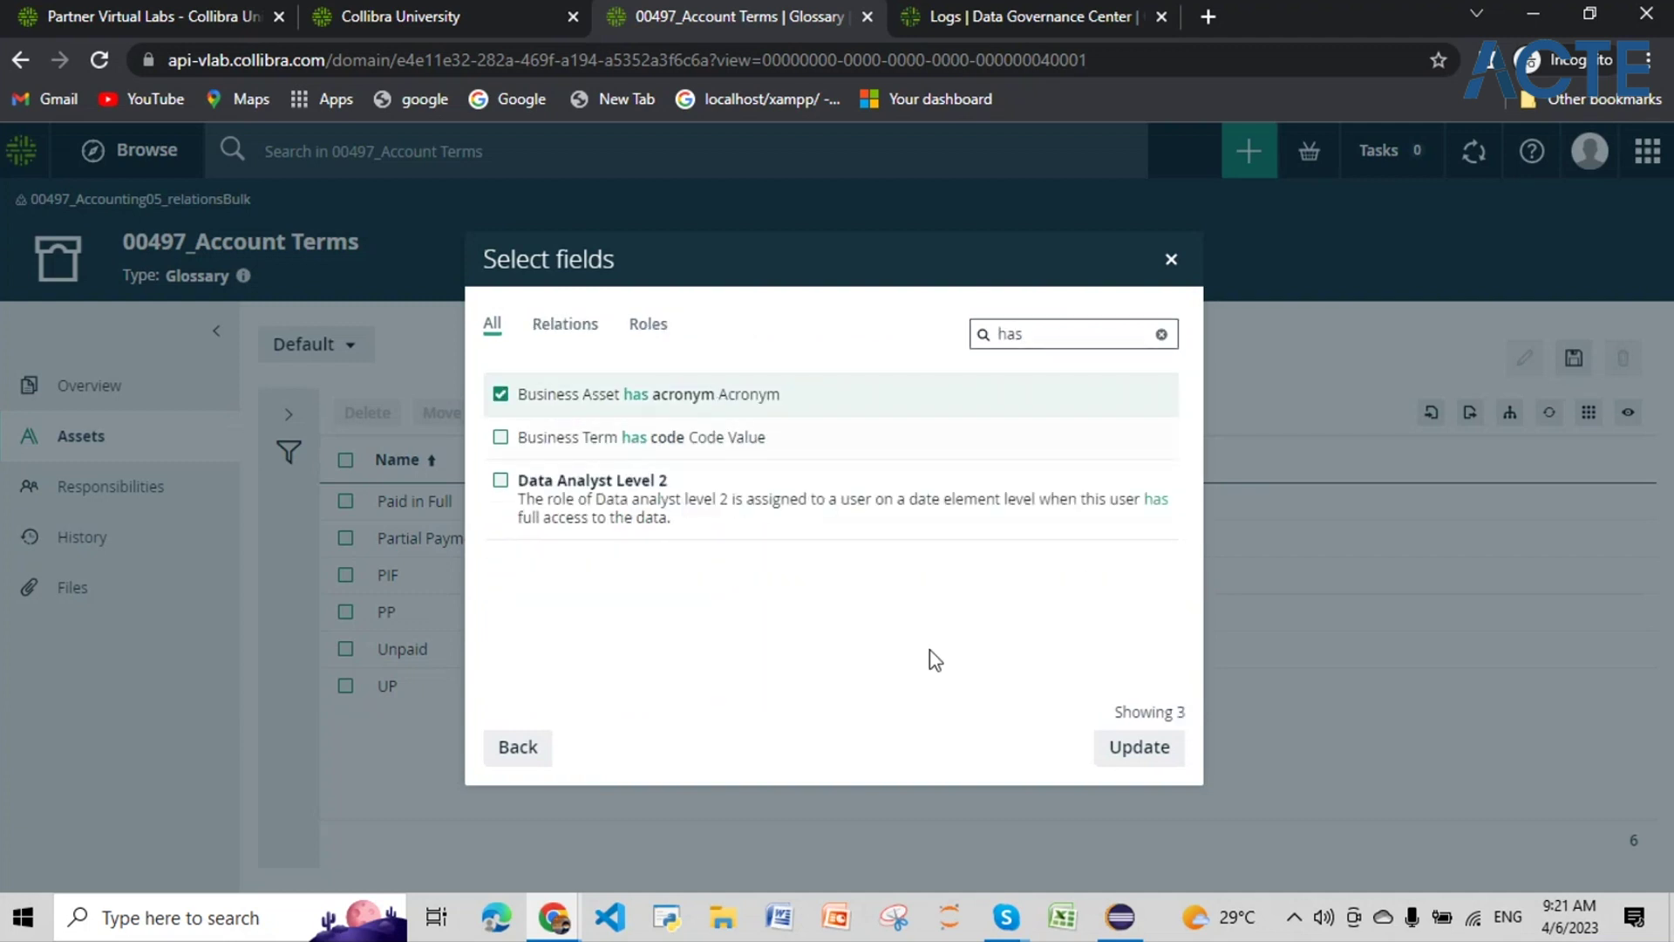
click(1146, 752)
click(1153, 760)
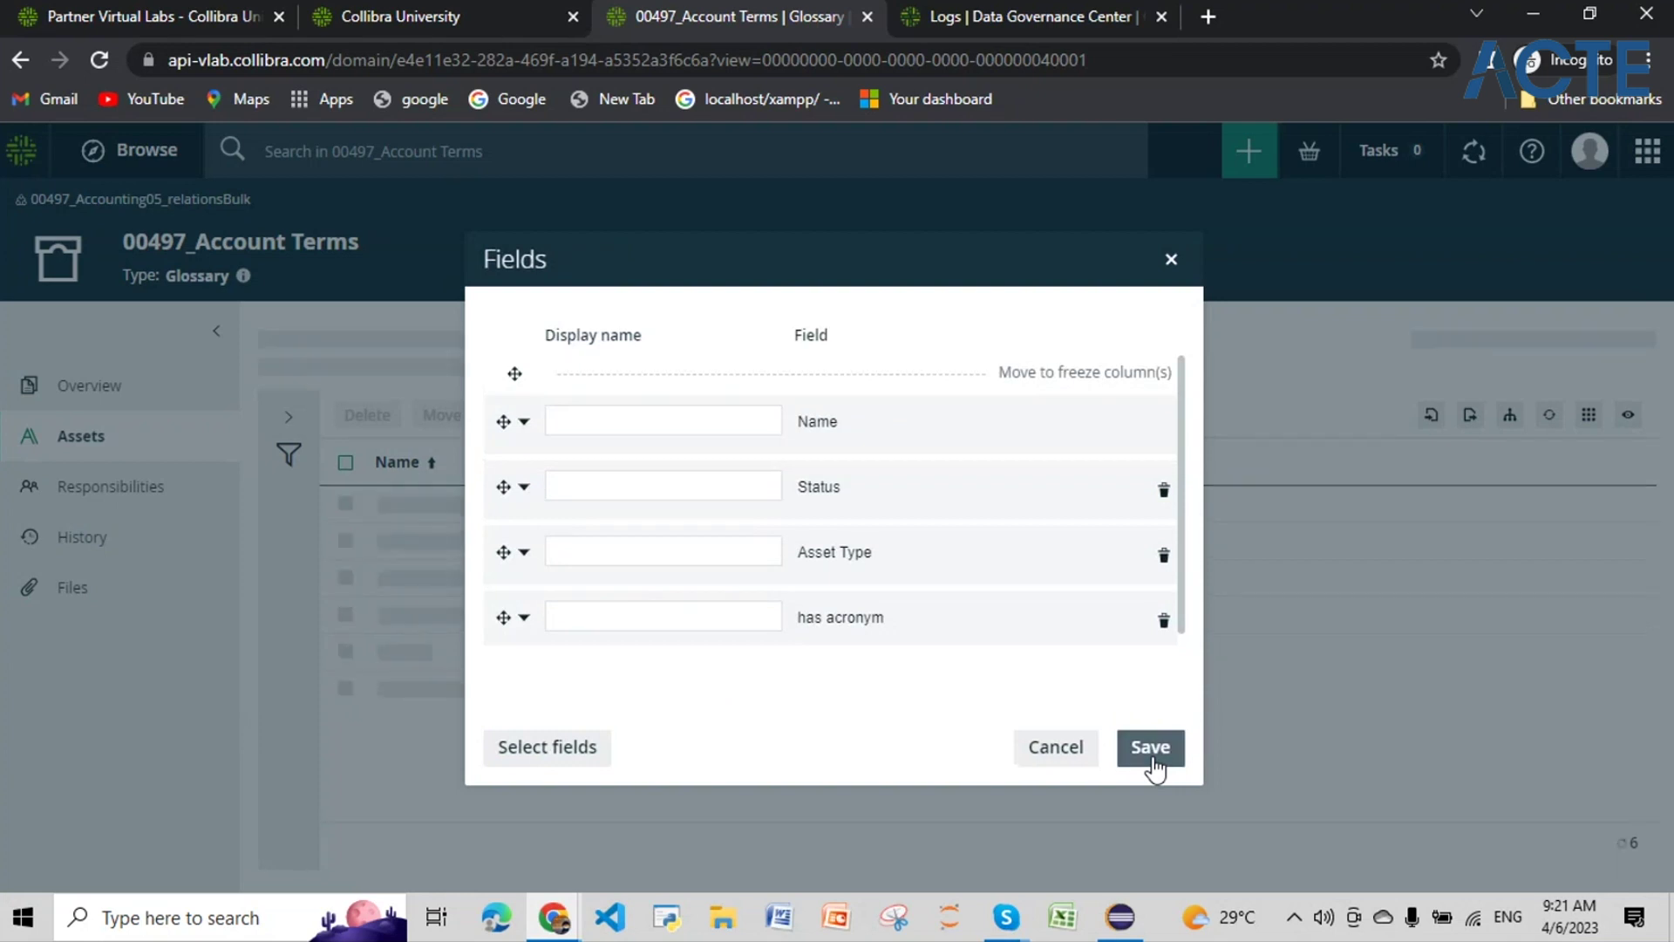
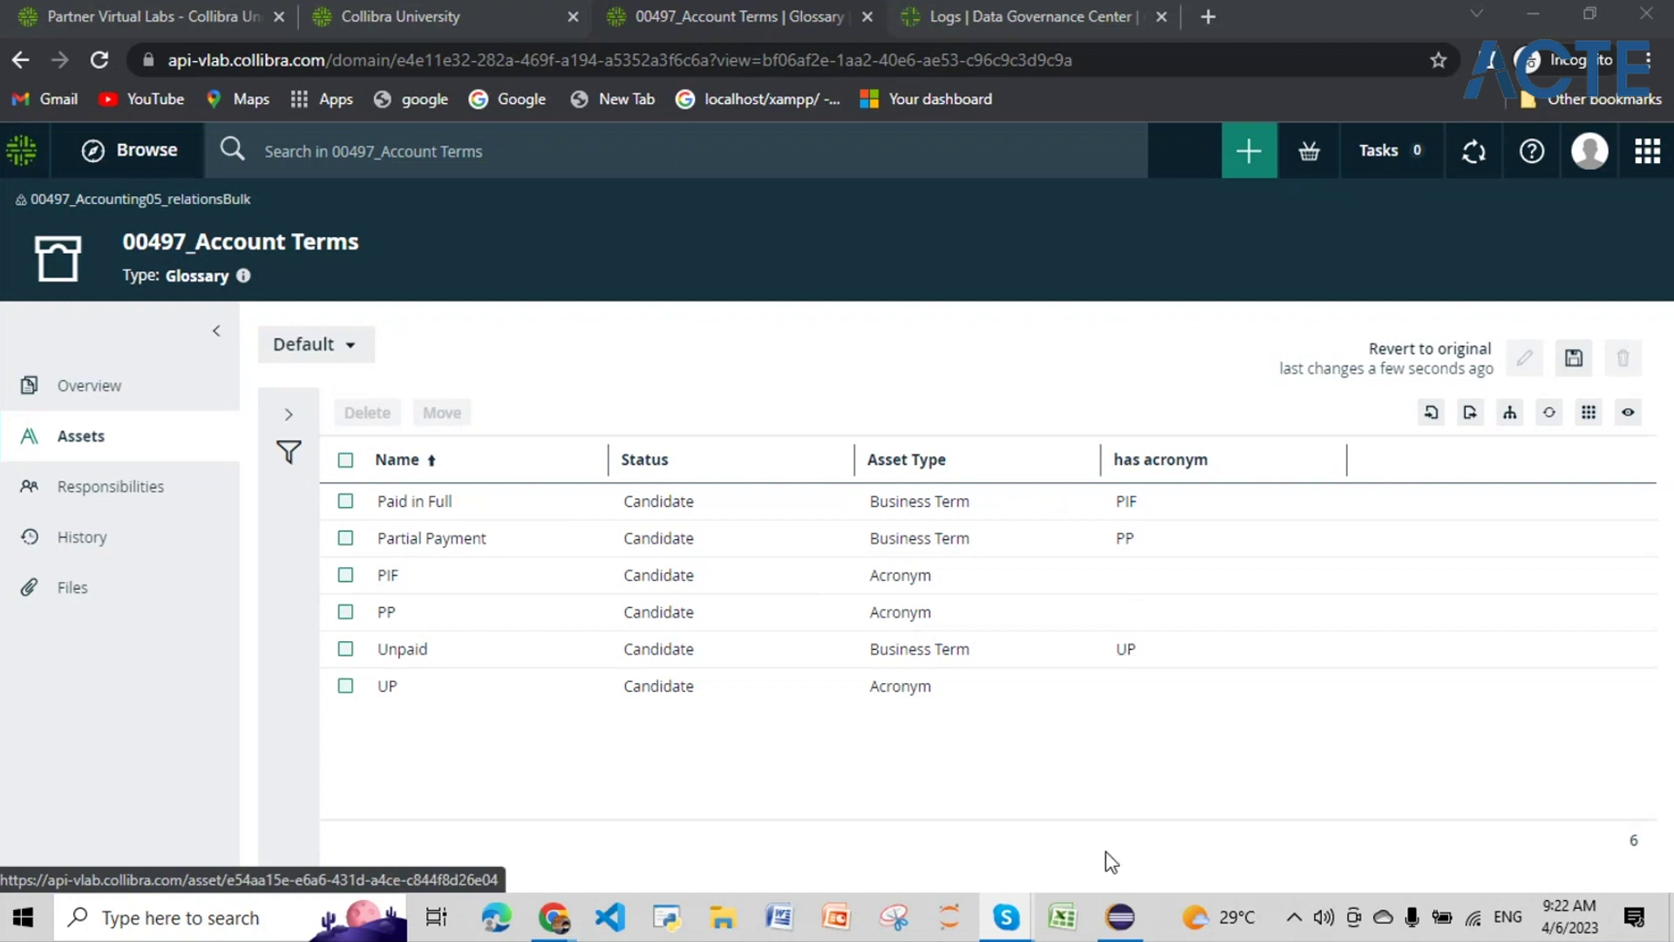
Step: Switch from the Collibra glossary to Eclipse, where myfirstgroovyfile.groovy is open
click(1114, 931)
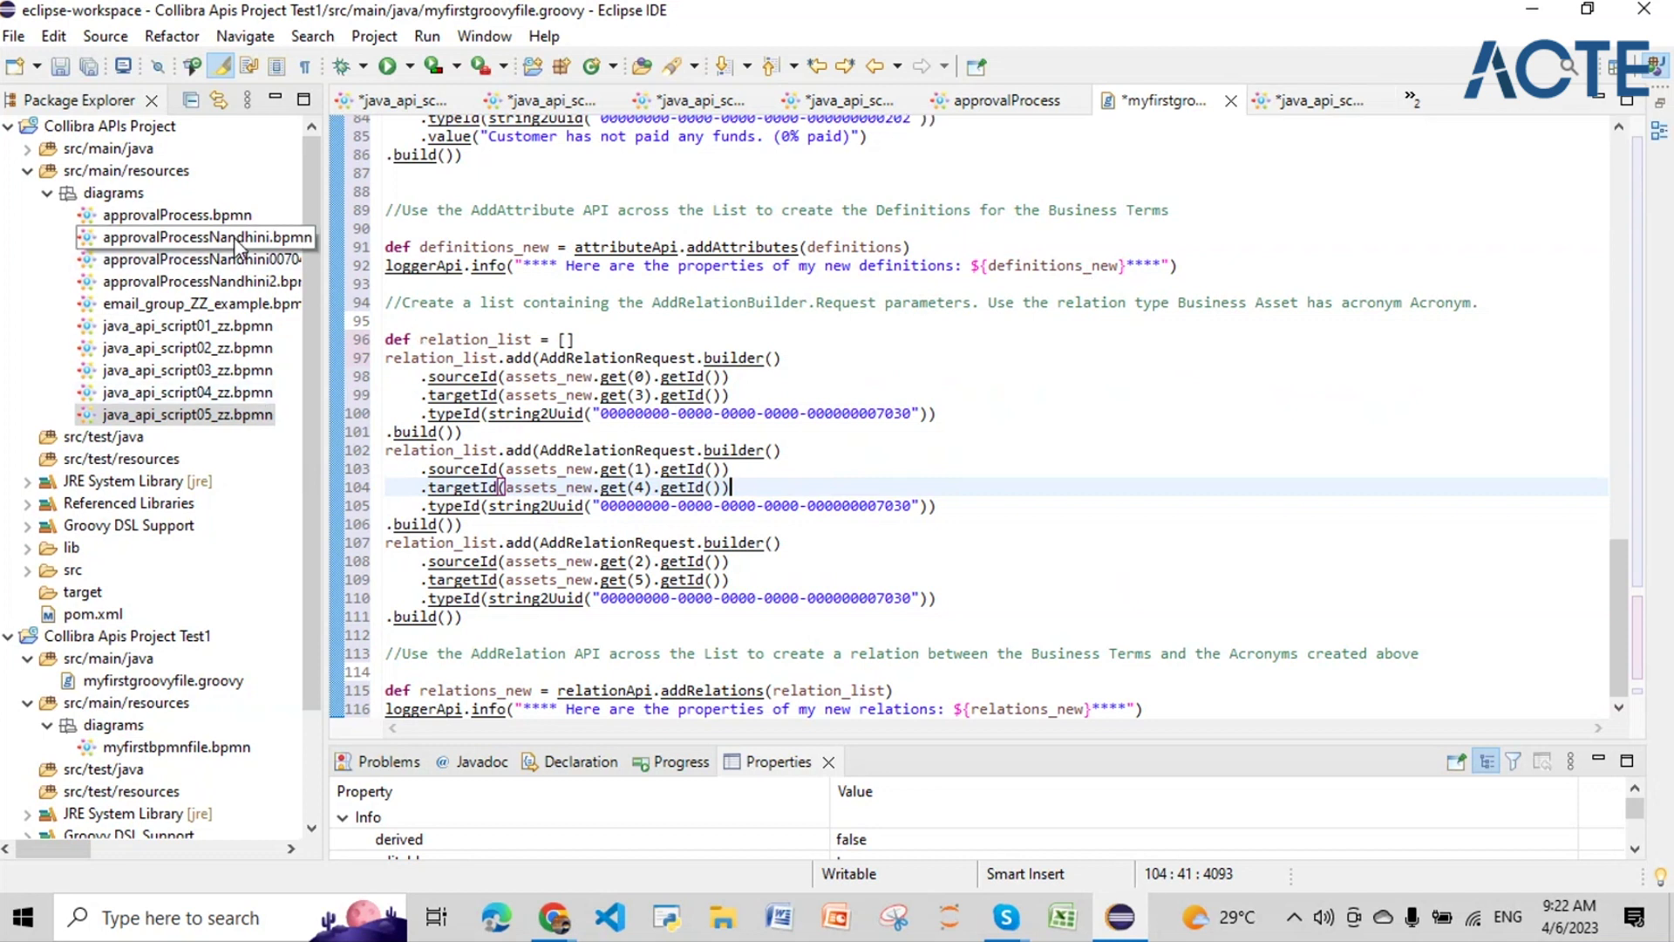
Step: Open email_group_ZZ_example.bpmn from Package Explorer and select its Email Group task
click(197, 307)
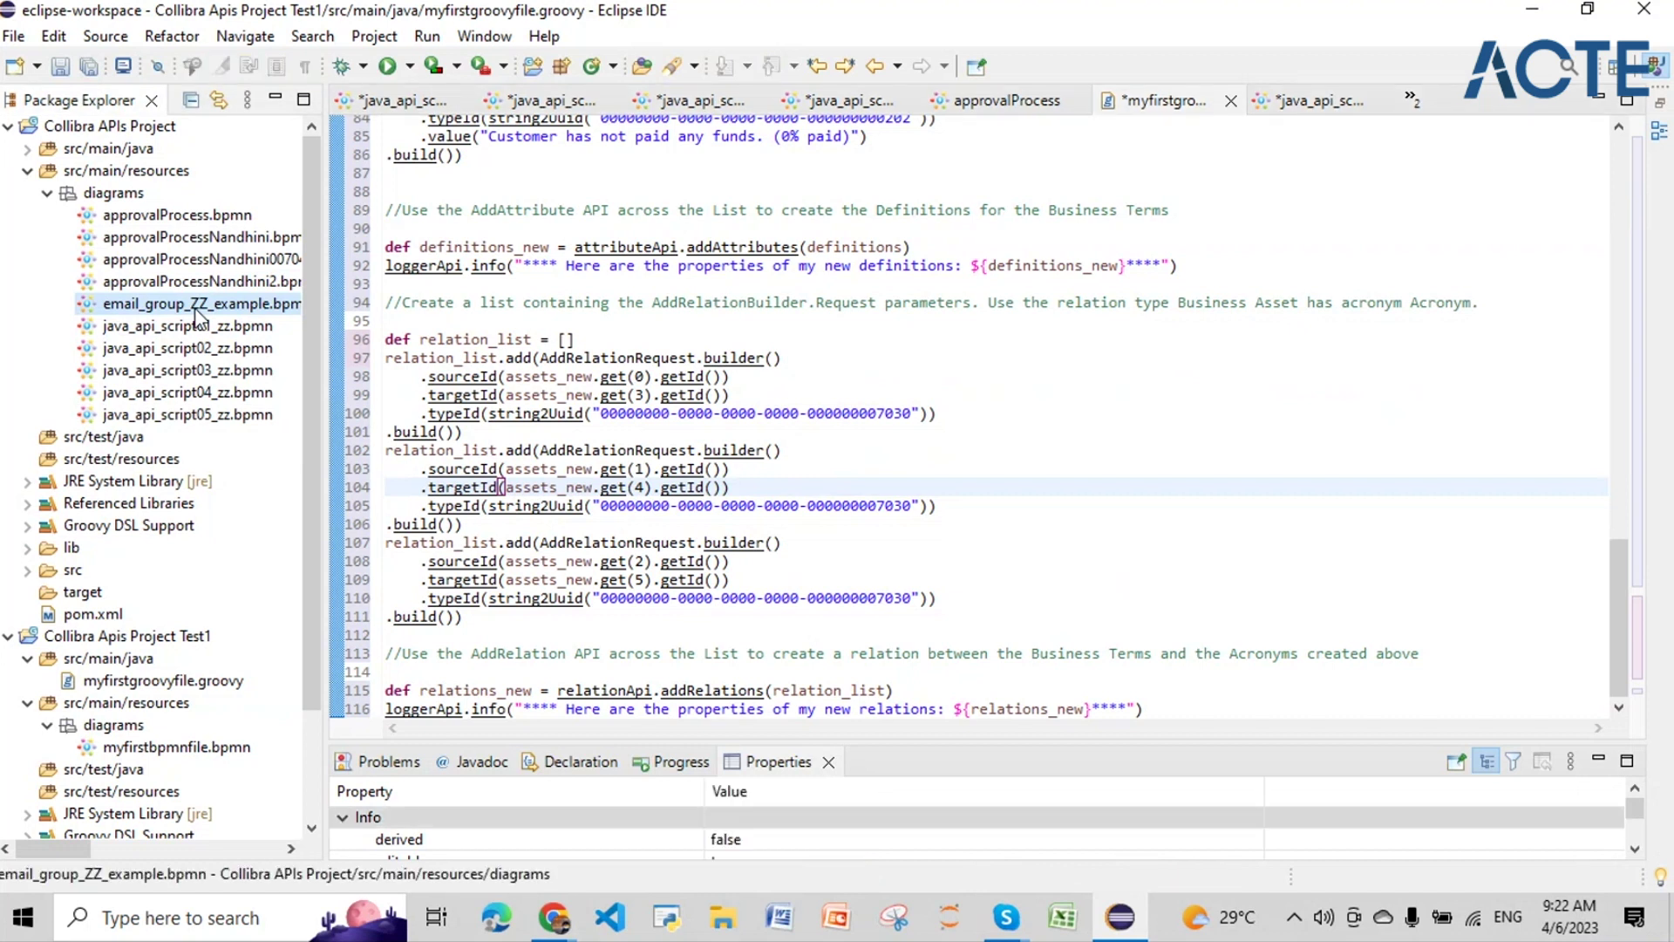
right_click(196, 319)
click(254, 225)
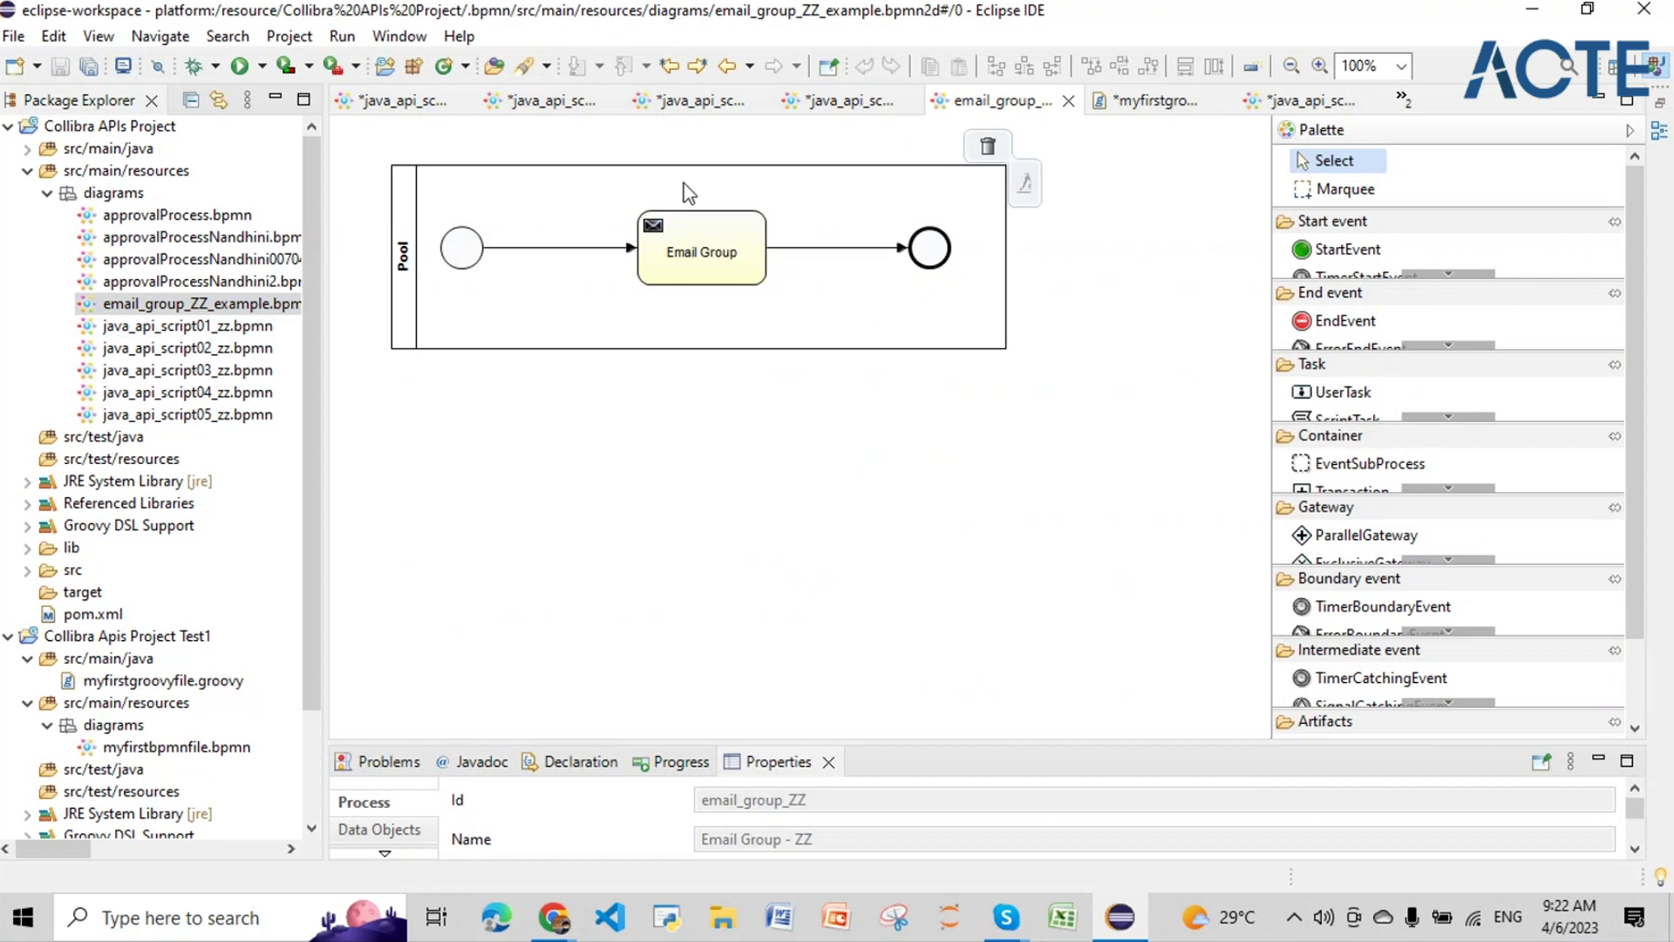
click(694, 252)
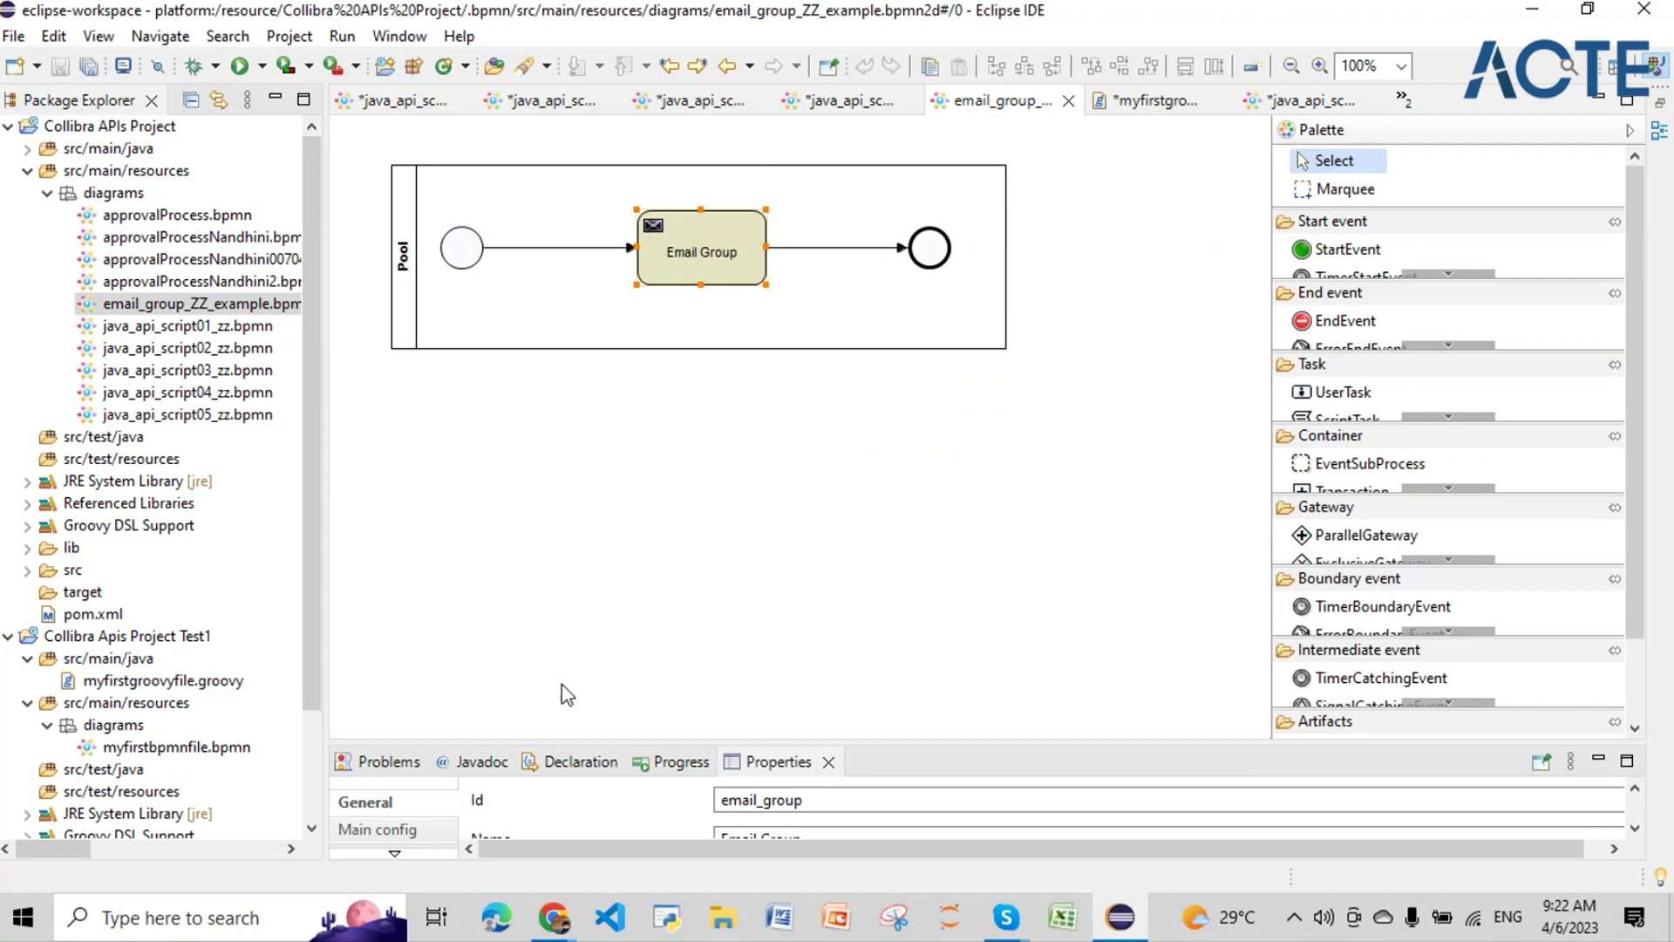
Step: Enlarge the Properties area and inspect the pool's properties
drag(573, 744, 602, 439)
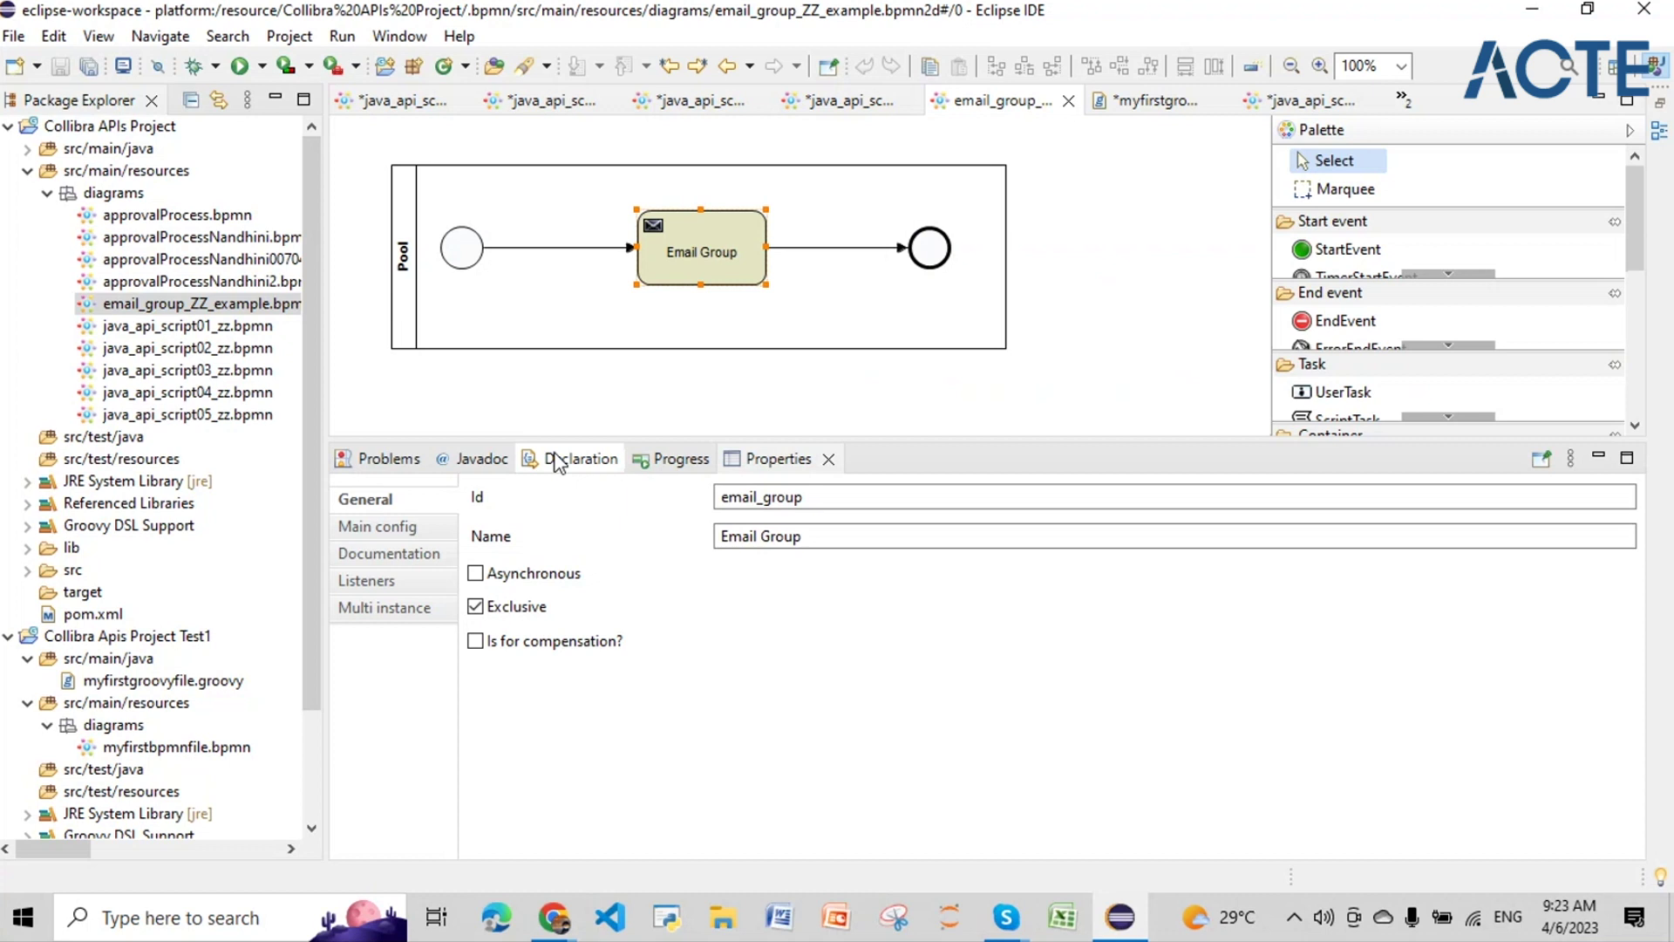
mouse_move(707, 235)
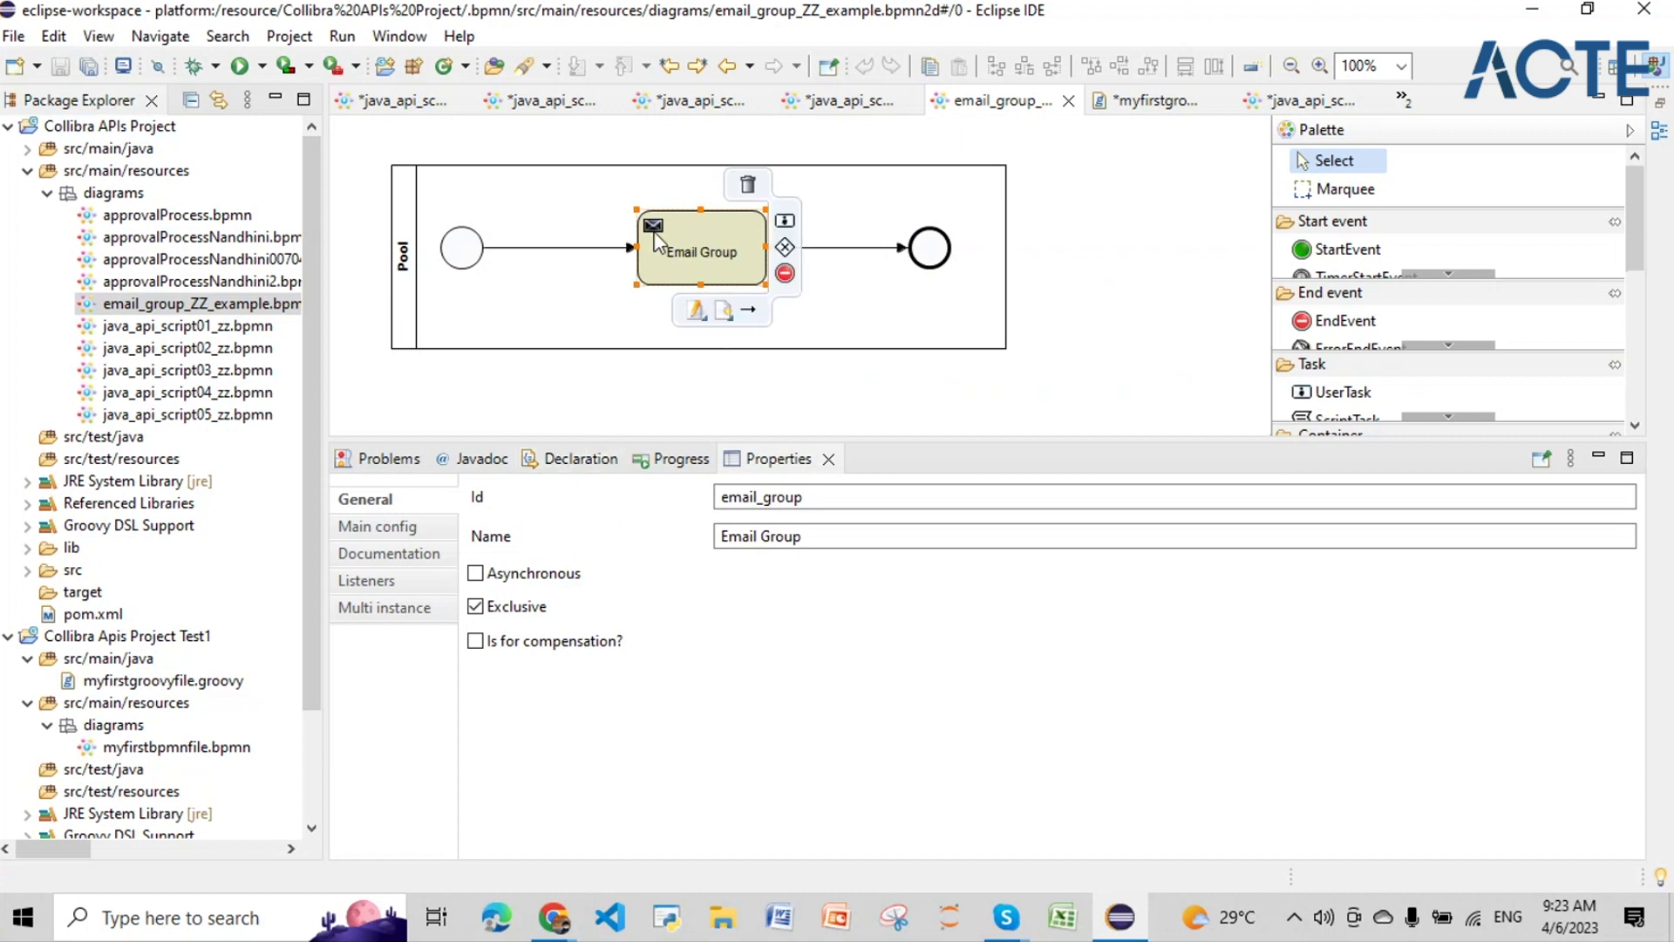
click(440, 305)
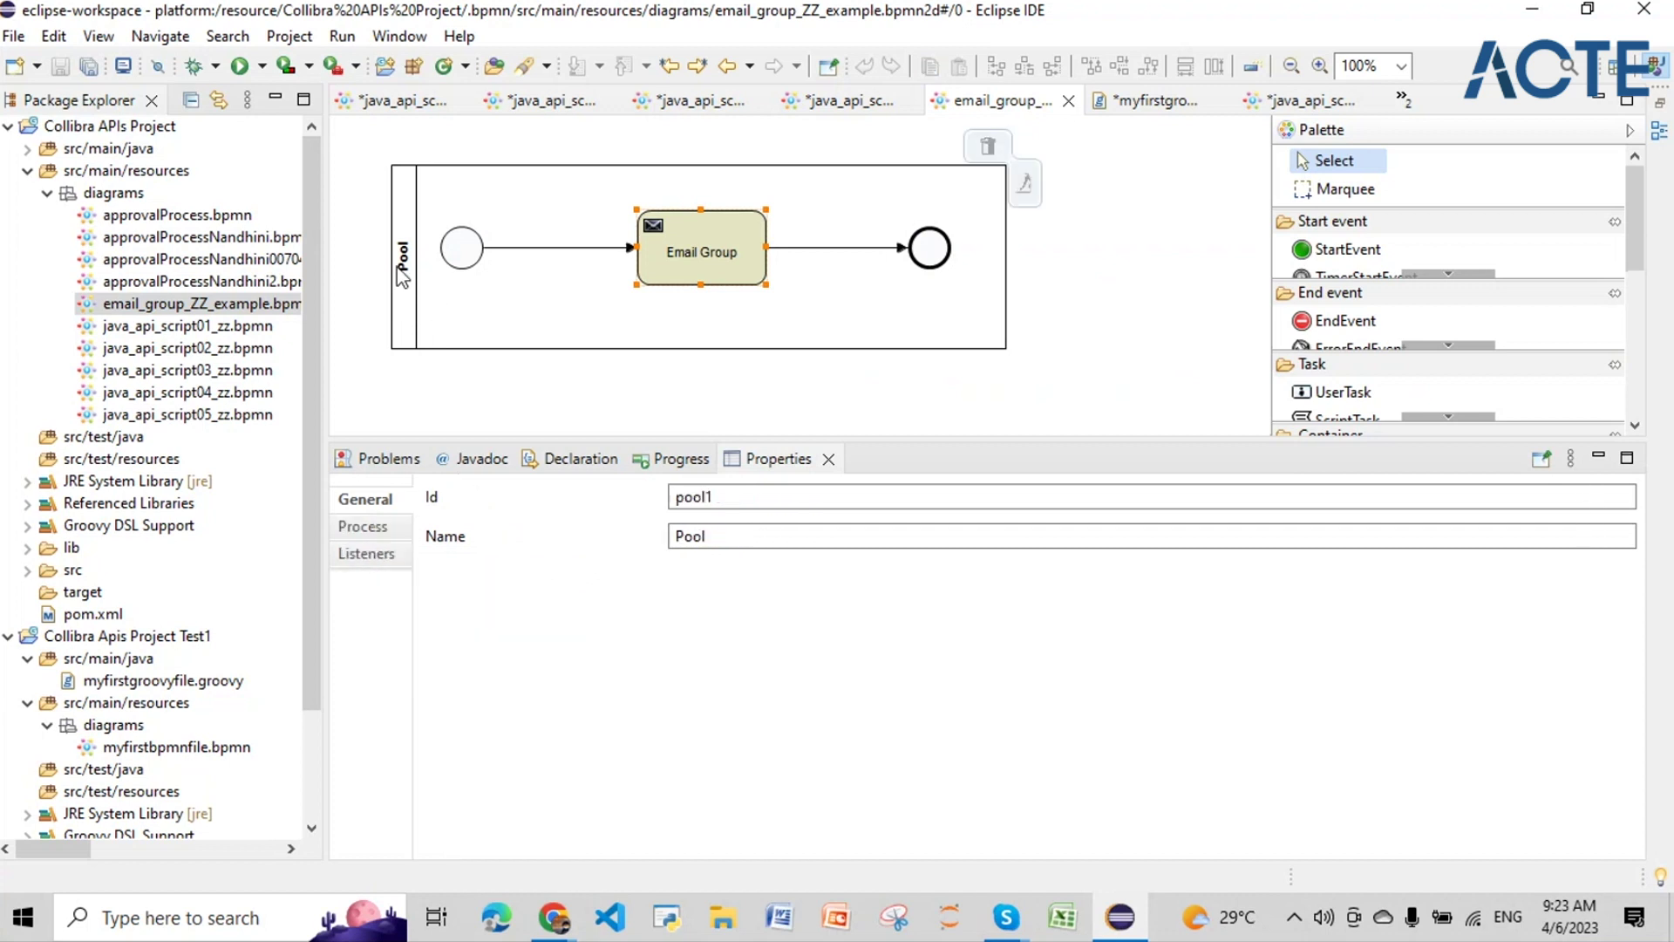
Step: Review the Email Group task's Main config mail settings, then select the start event
mouse_move(459, 264)
click(702, 253)
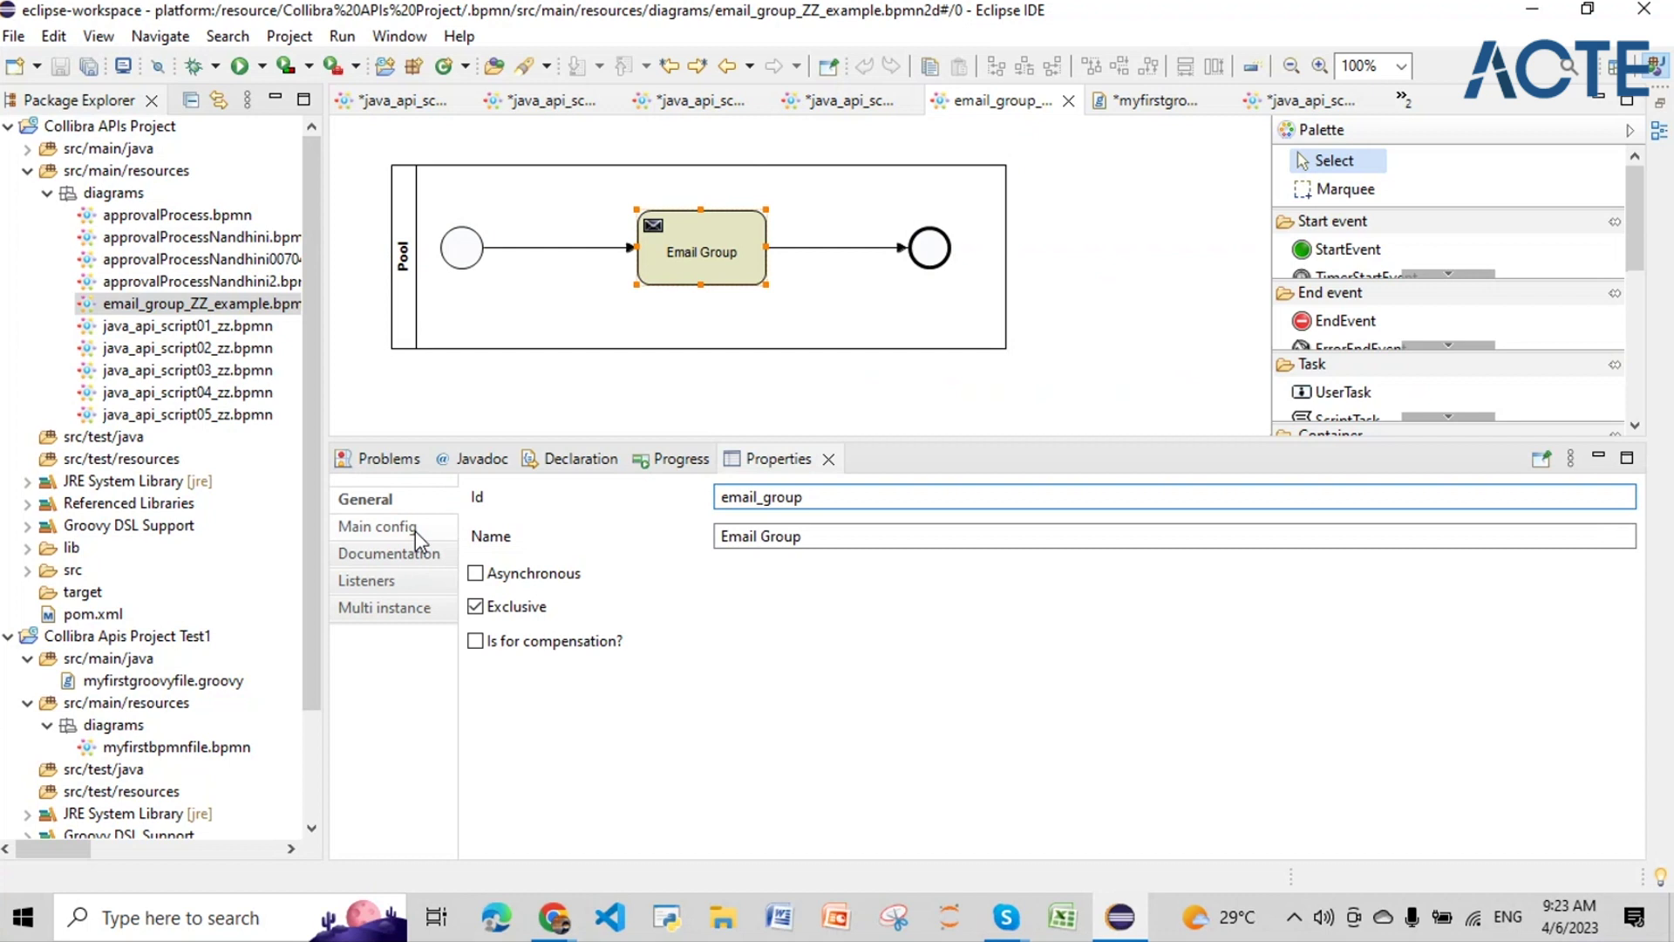
click(415, 530)
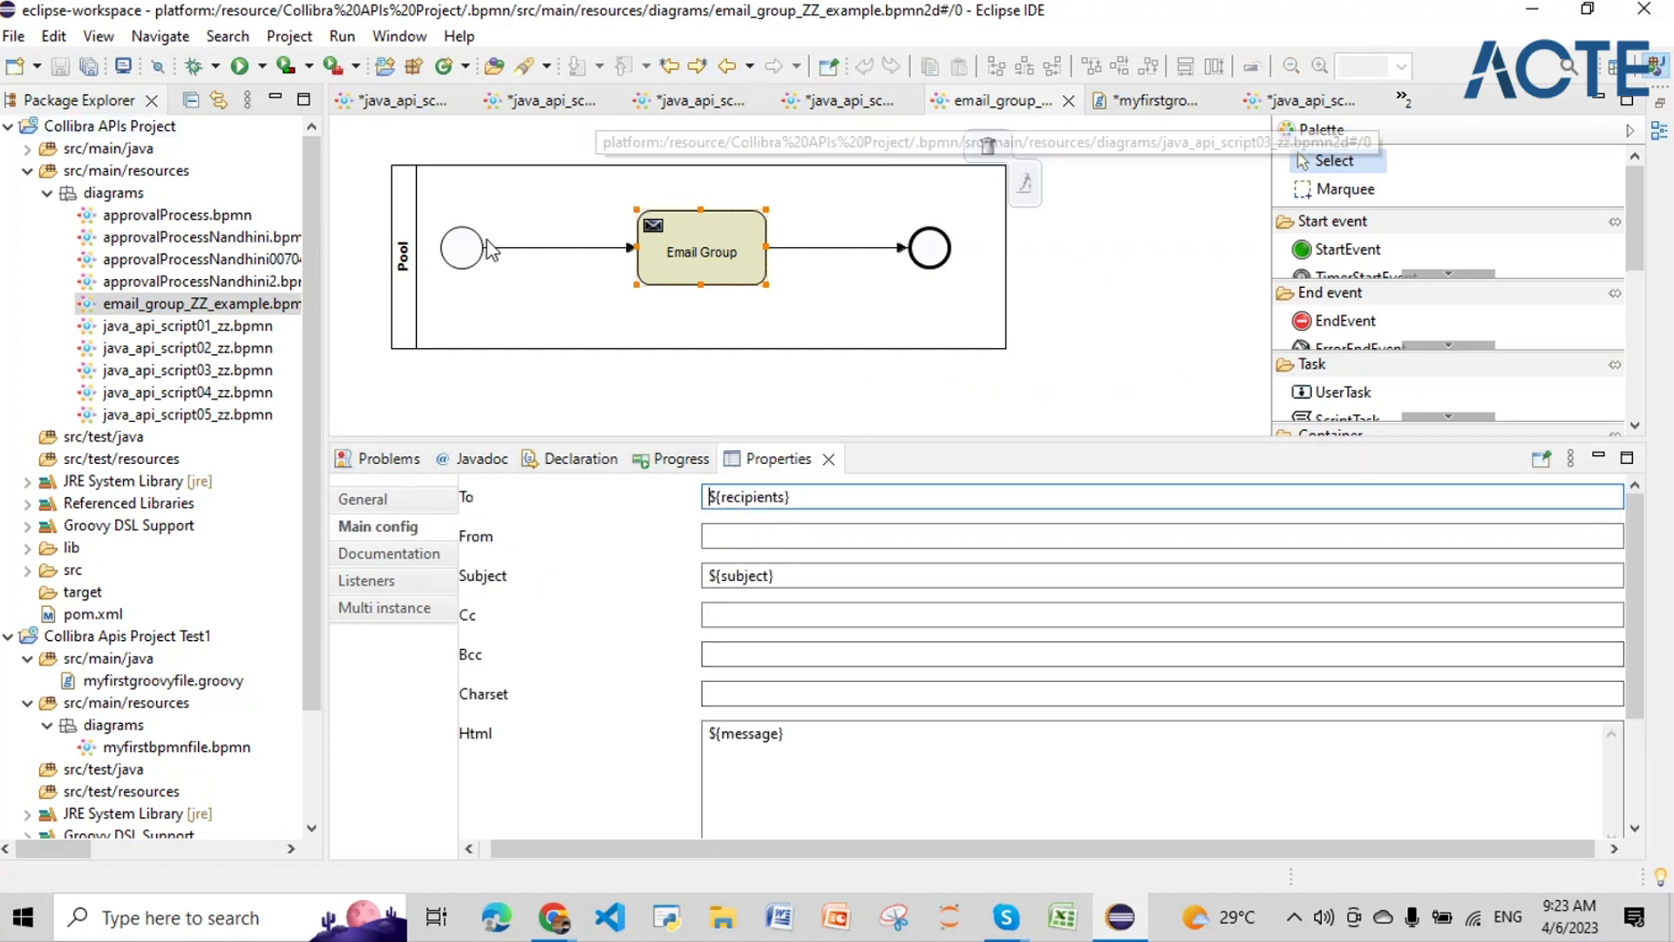
click(465, 264)
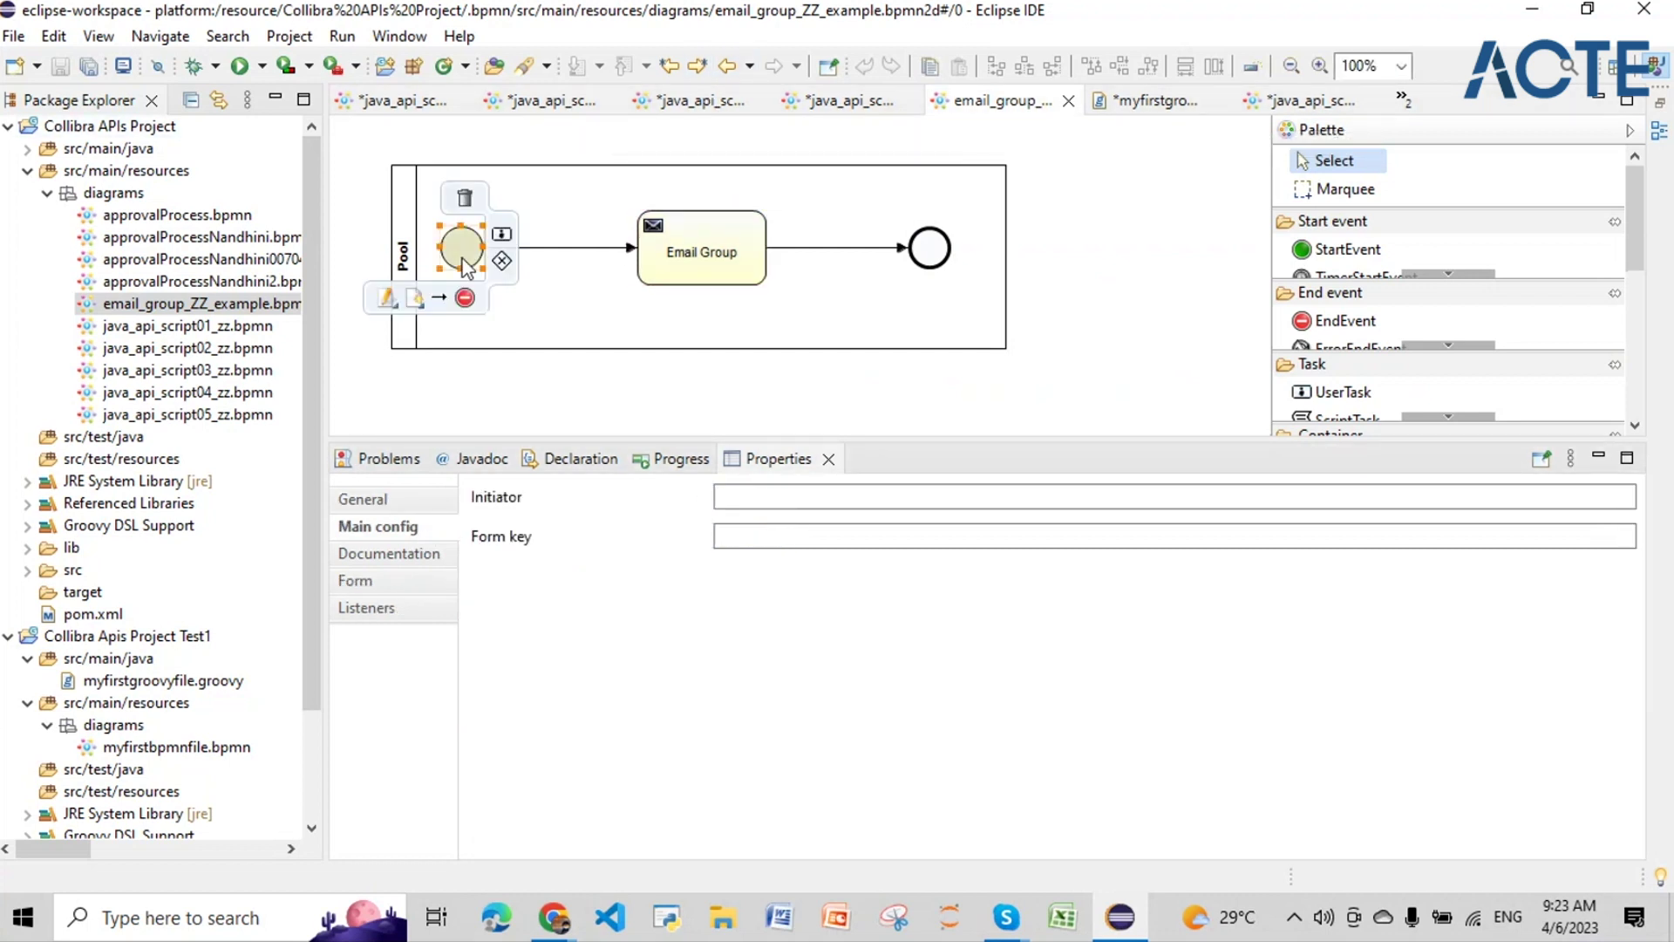
Step: Show the start event's Form fields, widen the Id column and select recipients
click(390, 584)
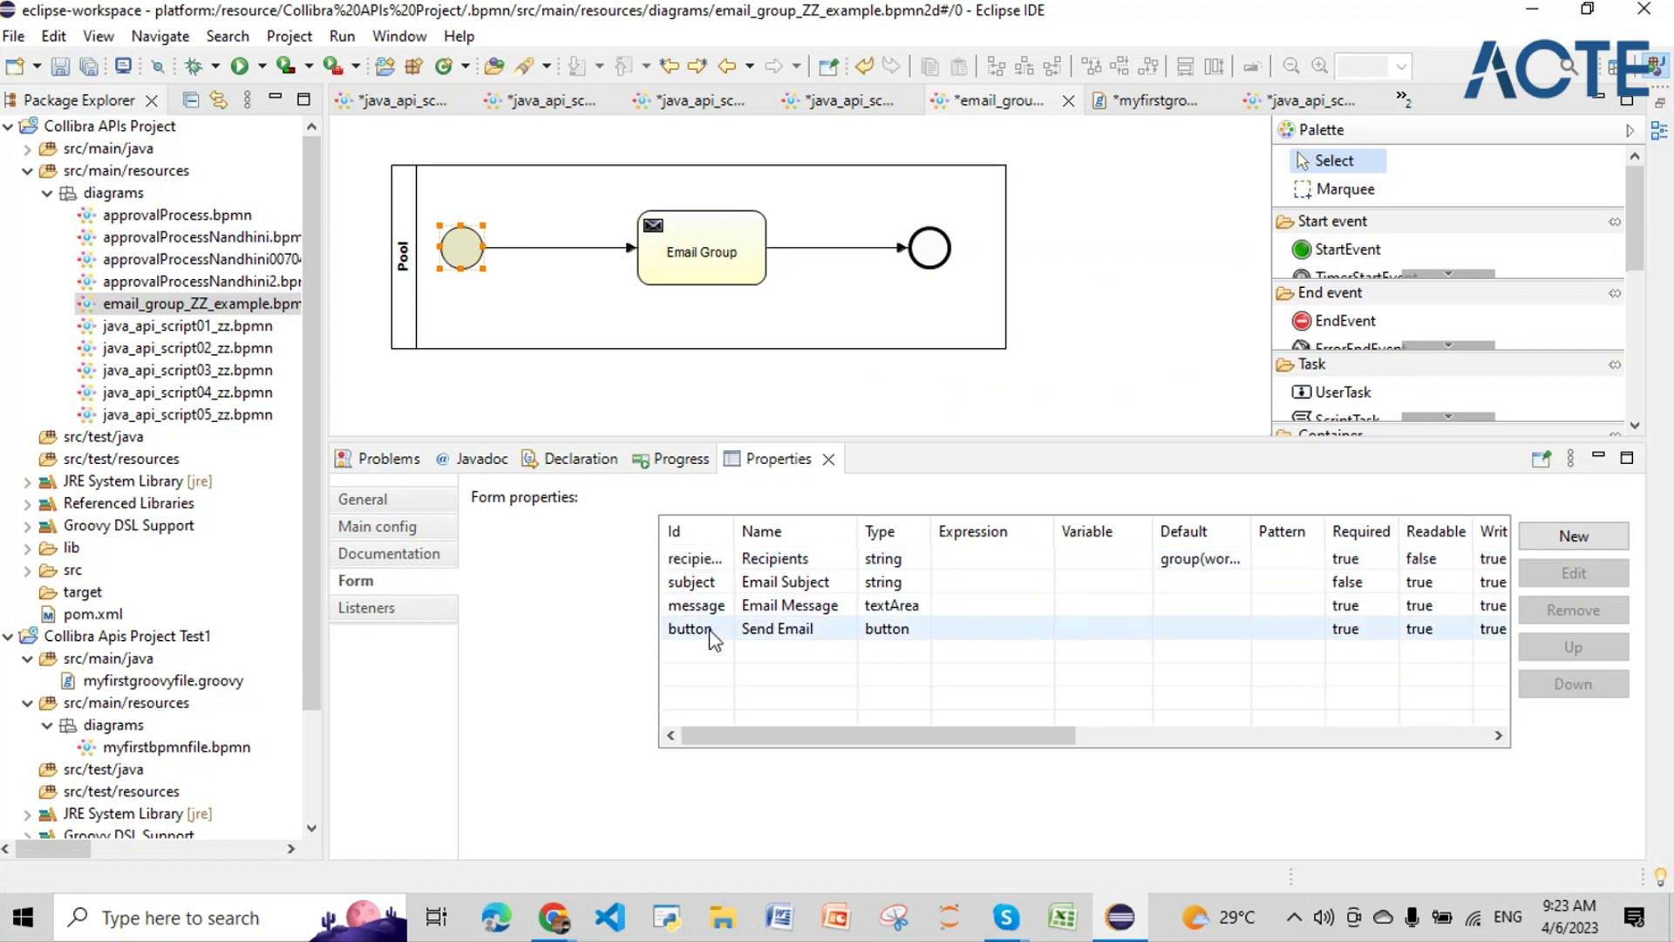
drag(735, 534, 879, 541)
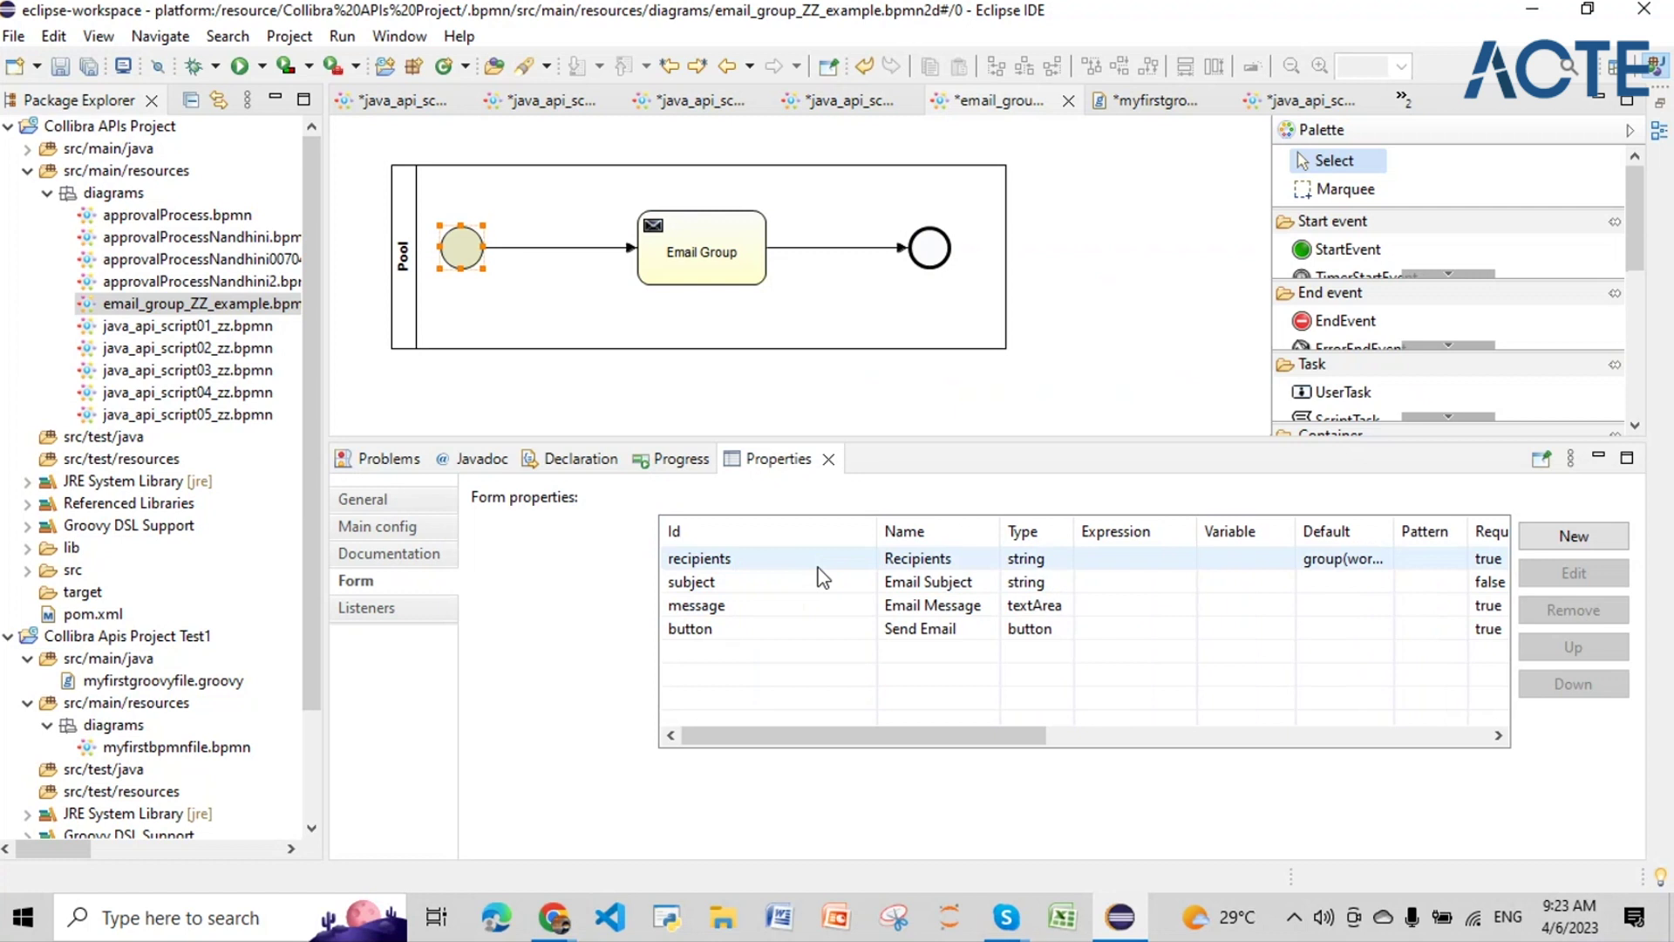
click(773, 565)
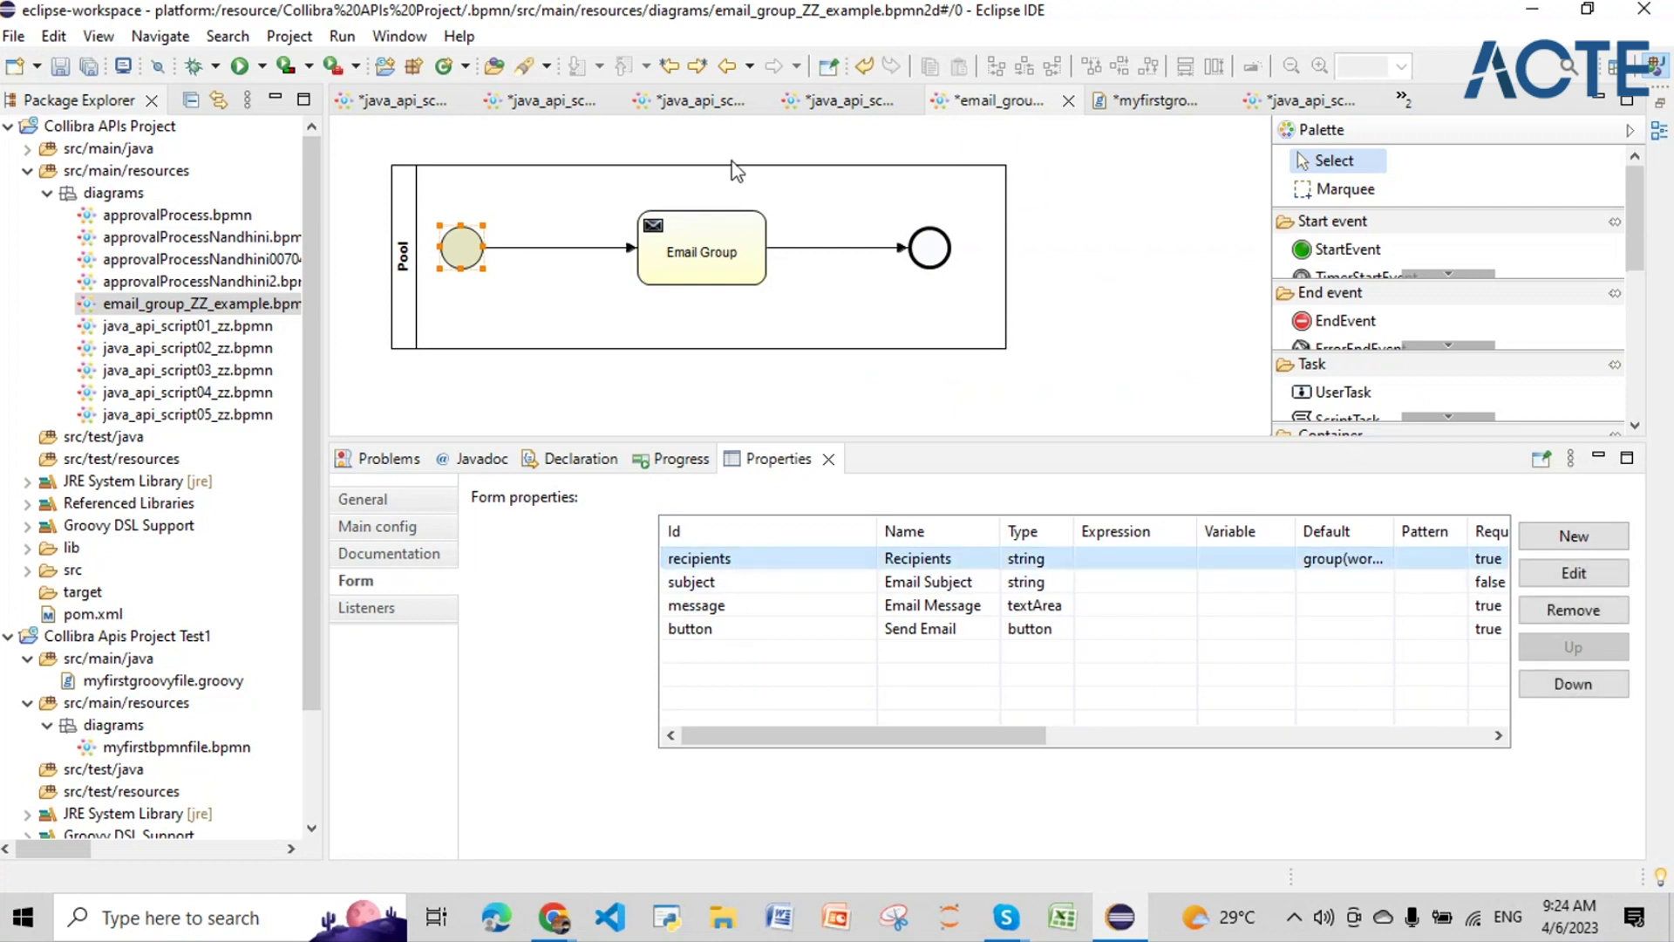
Step: Check the Email Group's To ${recipients}, Subject ${subject} and Html ${message} values
mouse_move(705, 266)
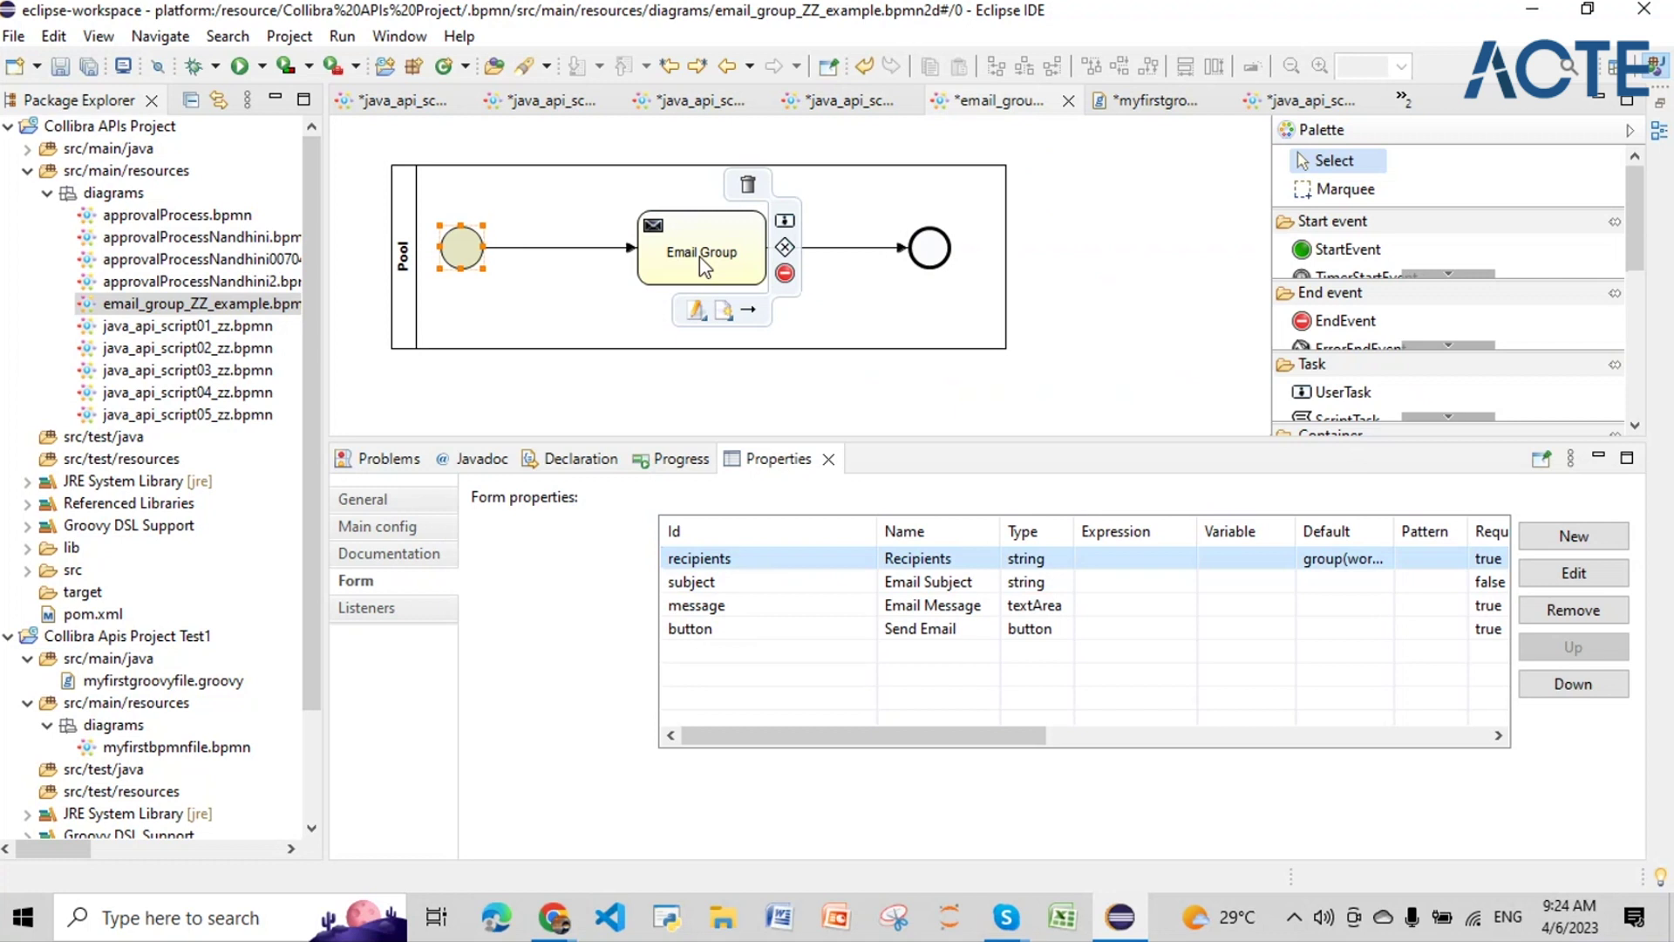
click(699, 257)
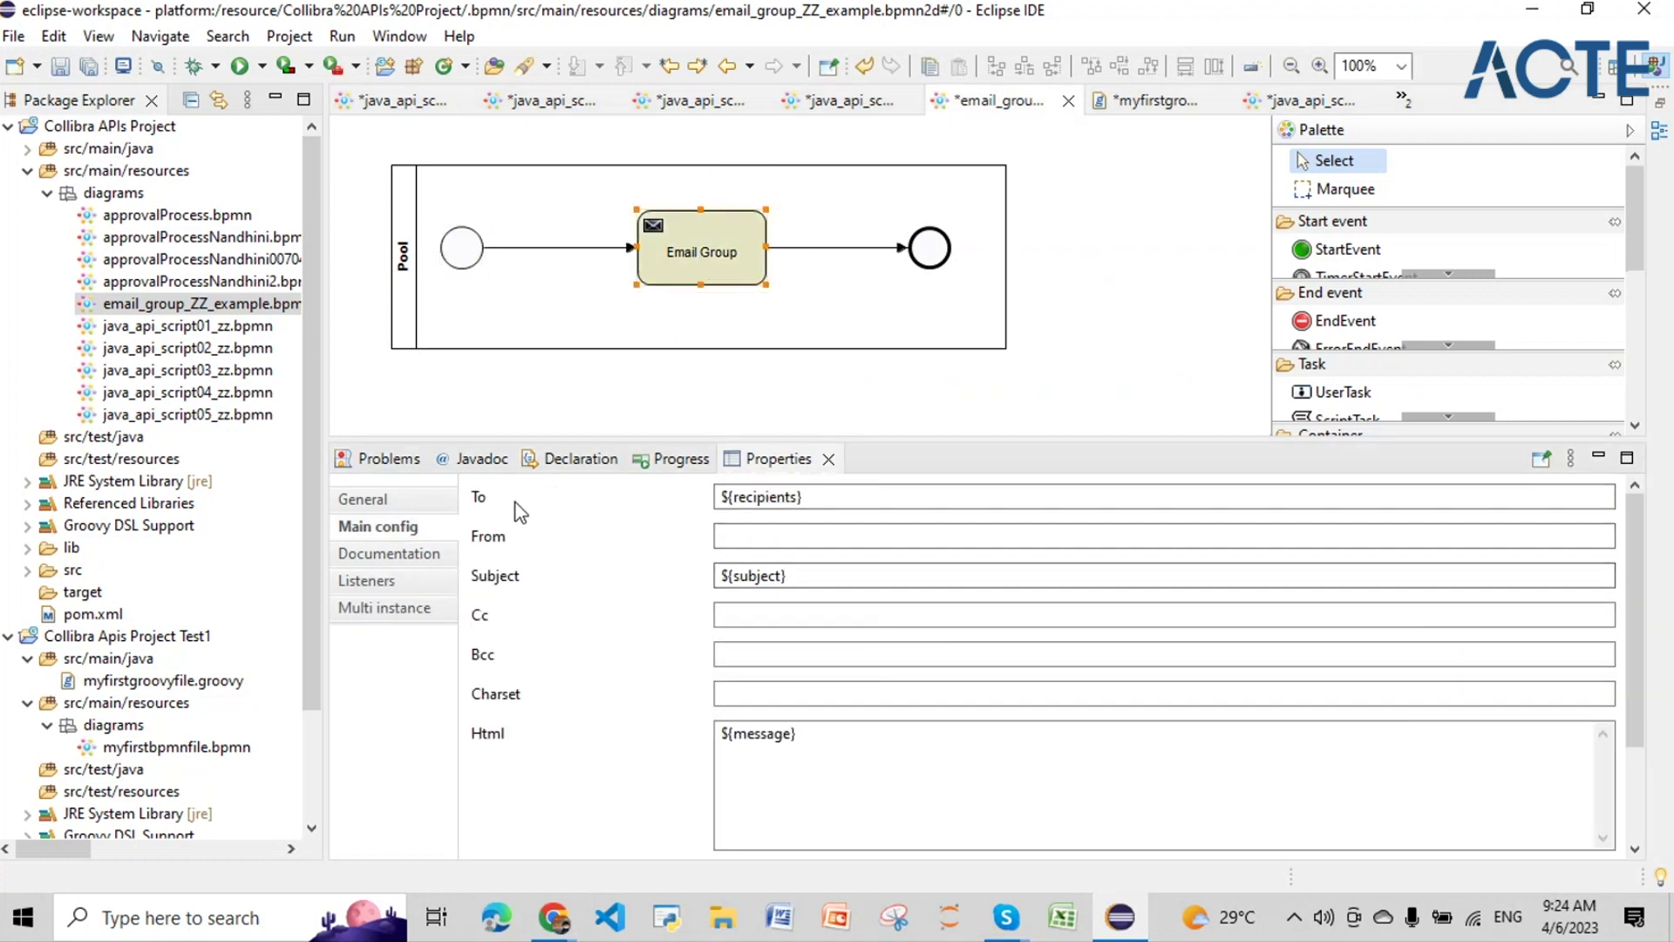
click(814, 495)
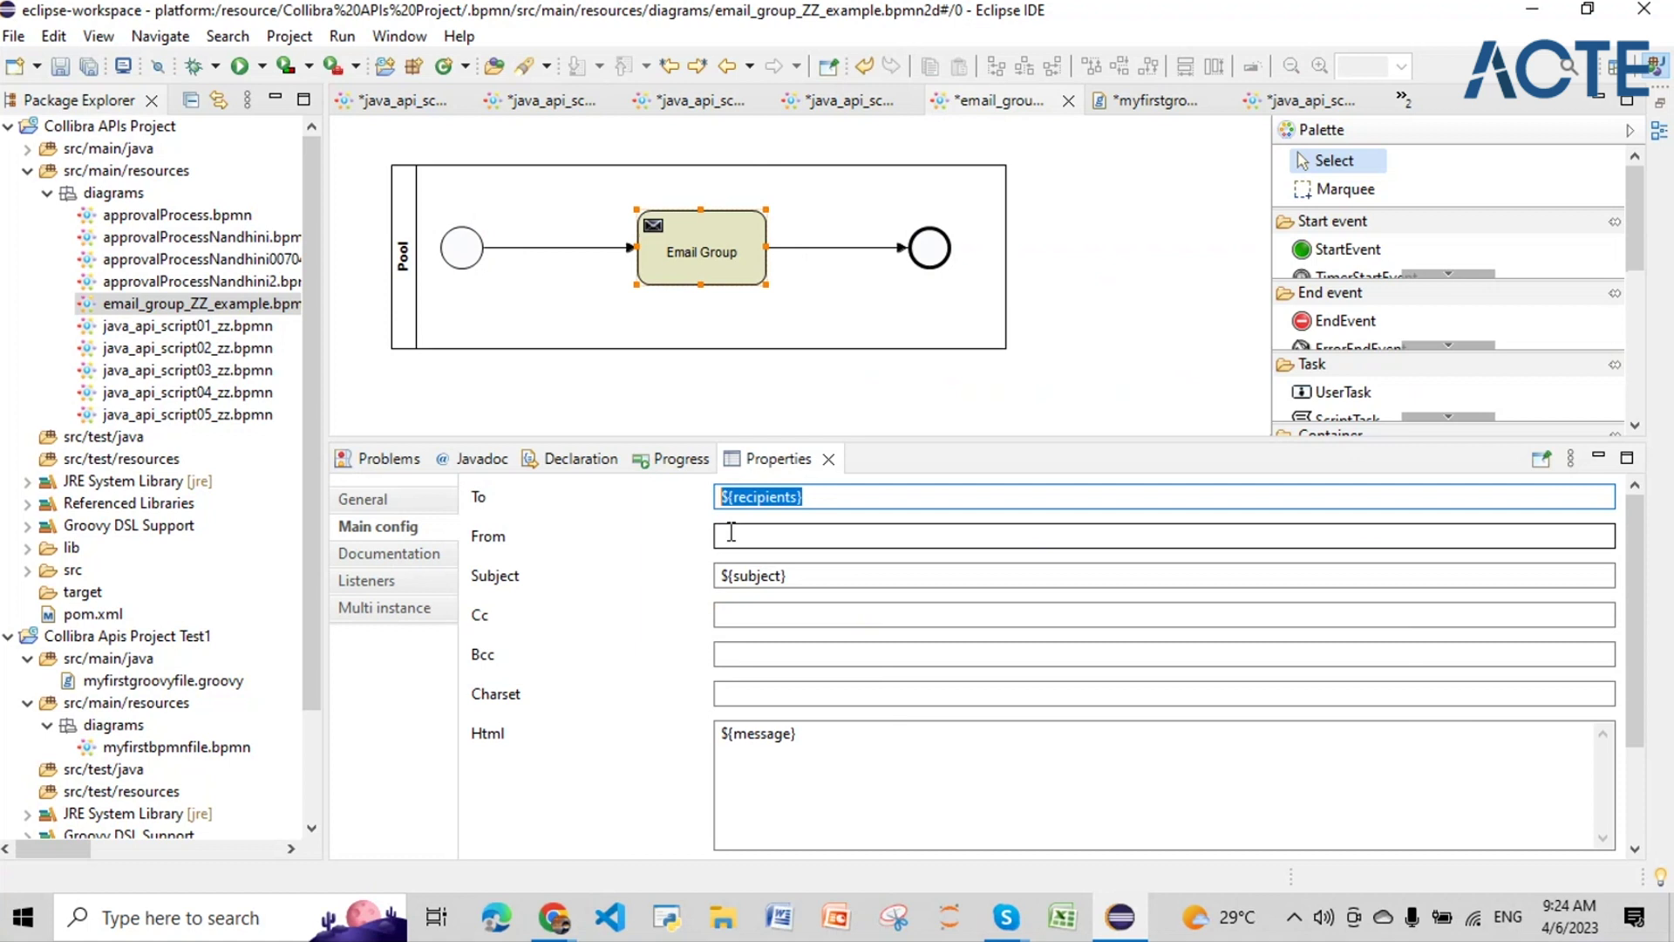
click(793, 576)
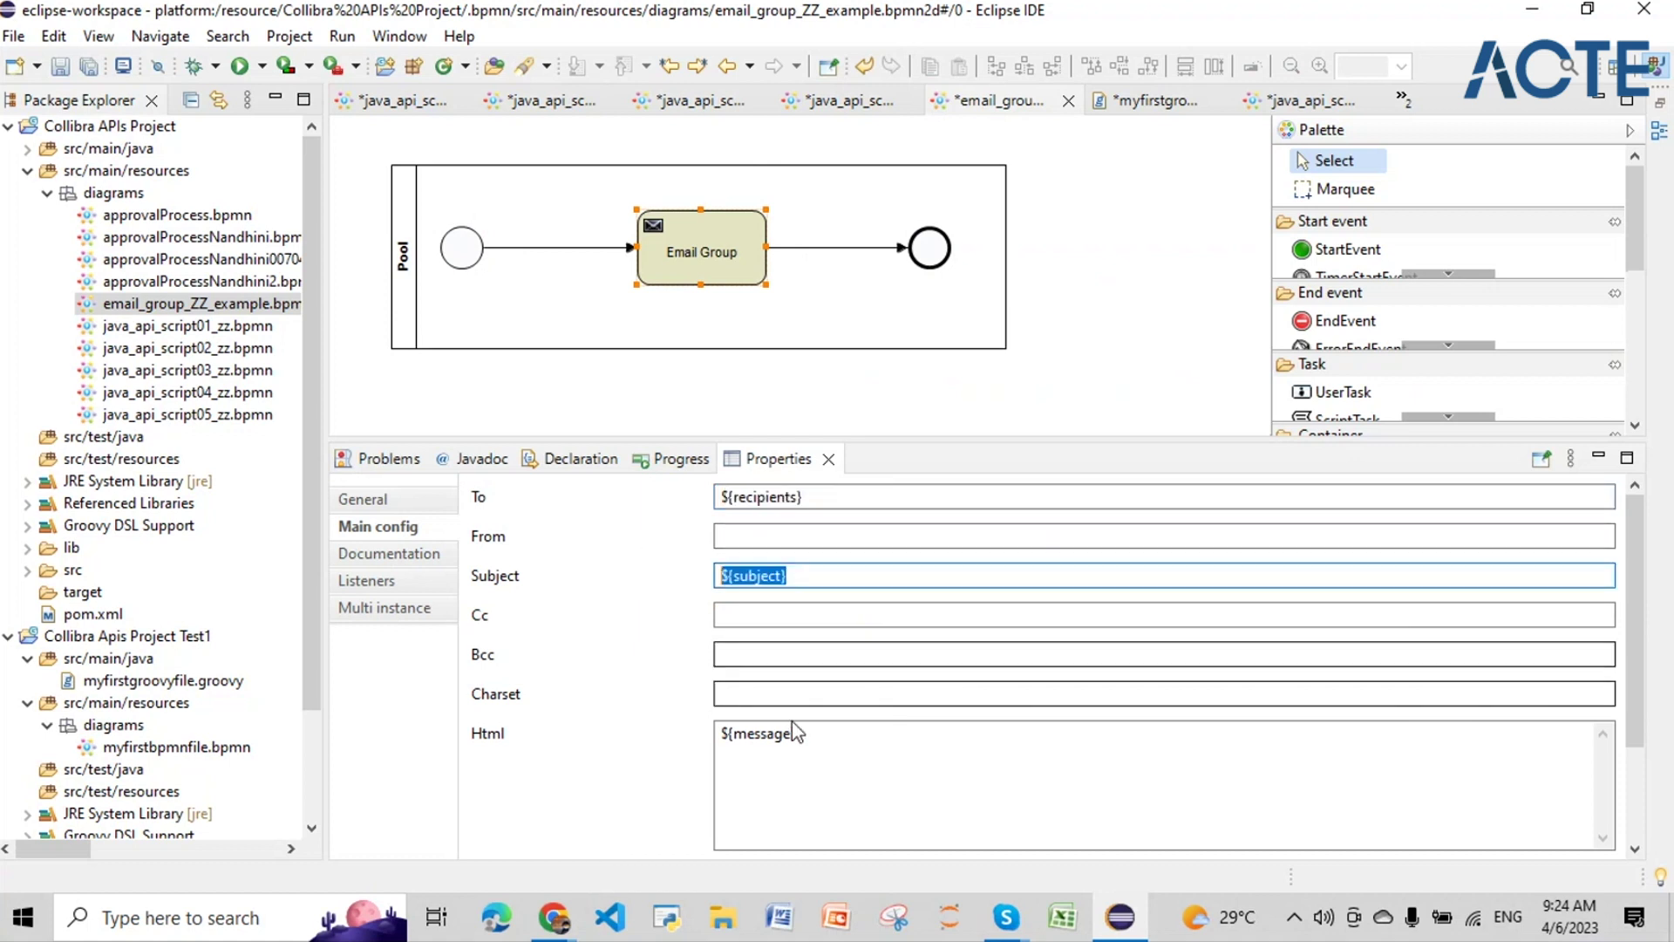
click(789, 733)
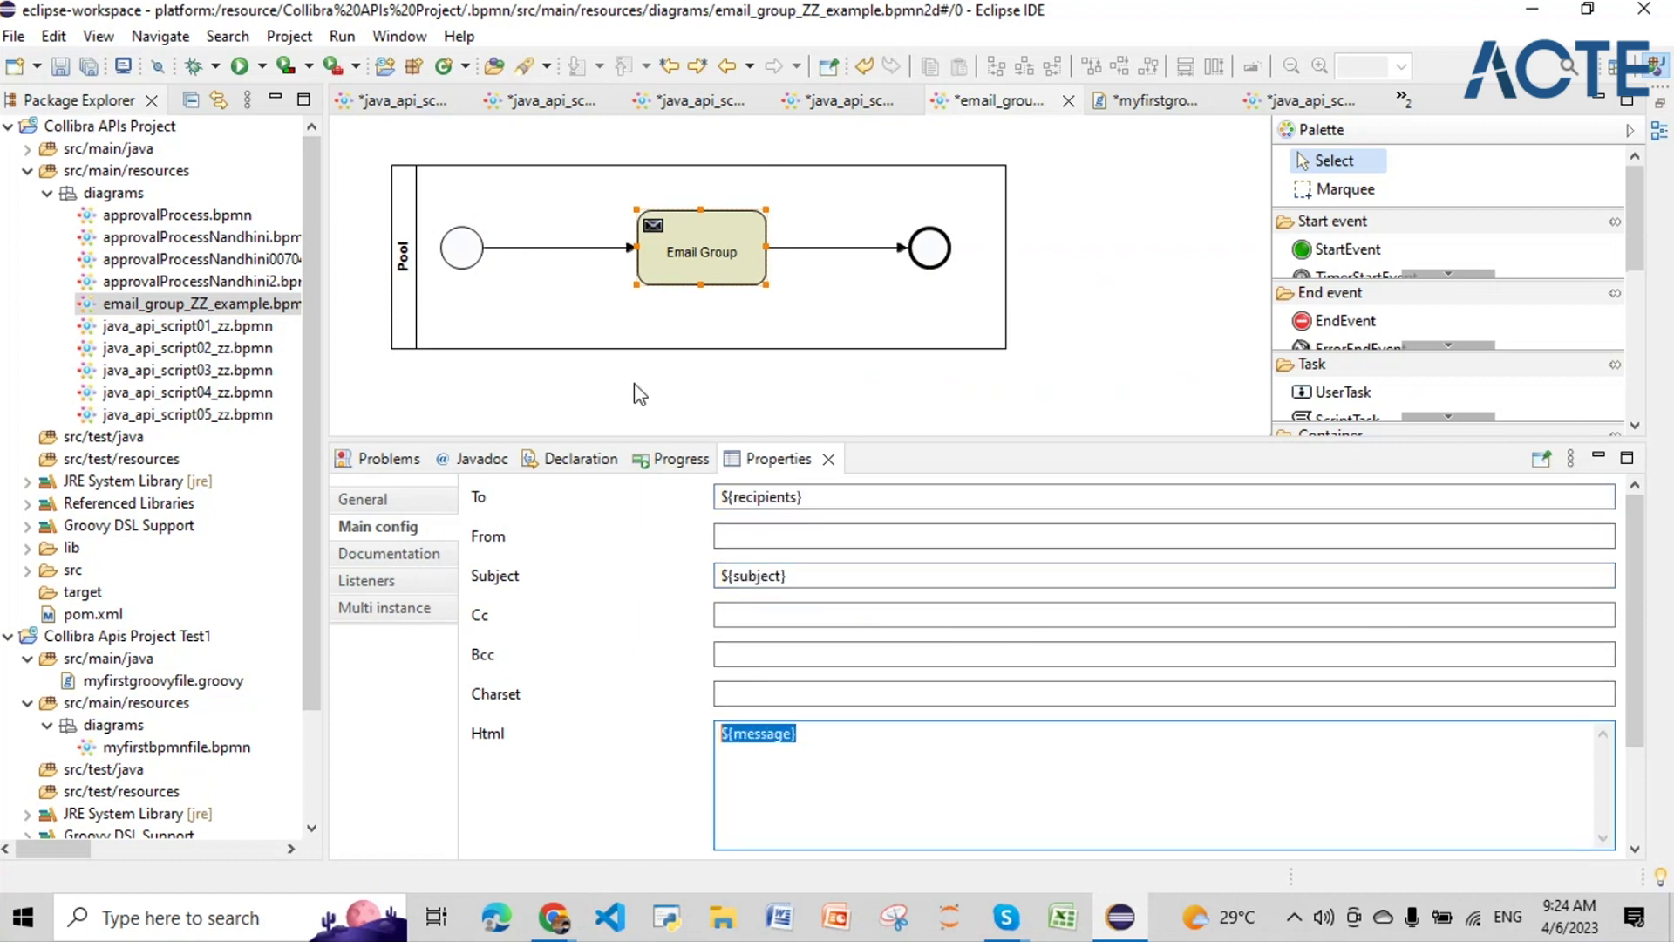
Step: Resize the form table columns, hiding Expression, so recipients shows group(workflowengineering)
click(461, 249)
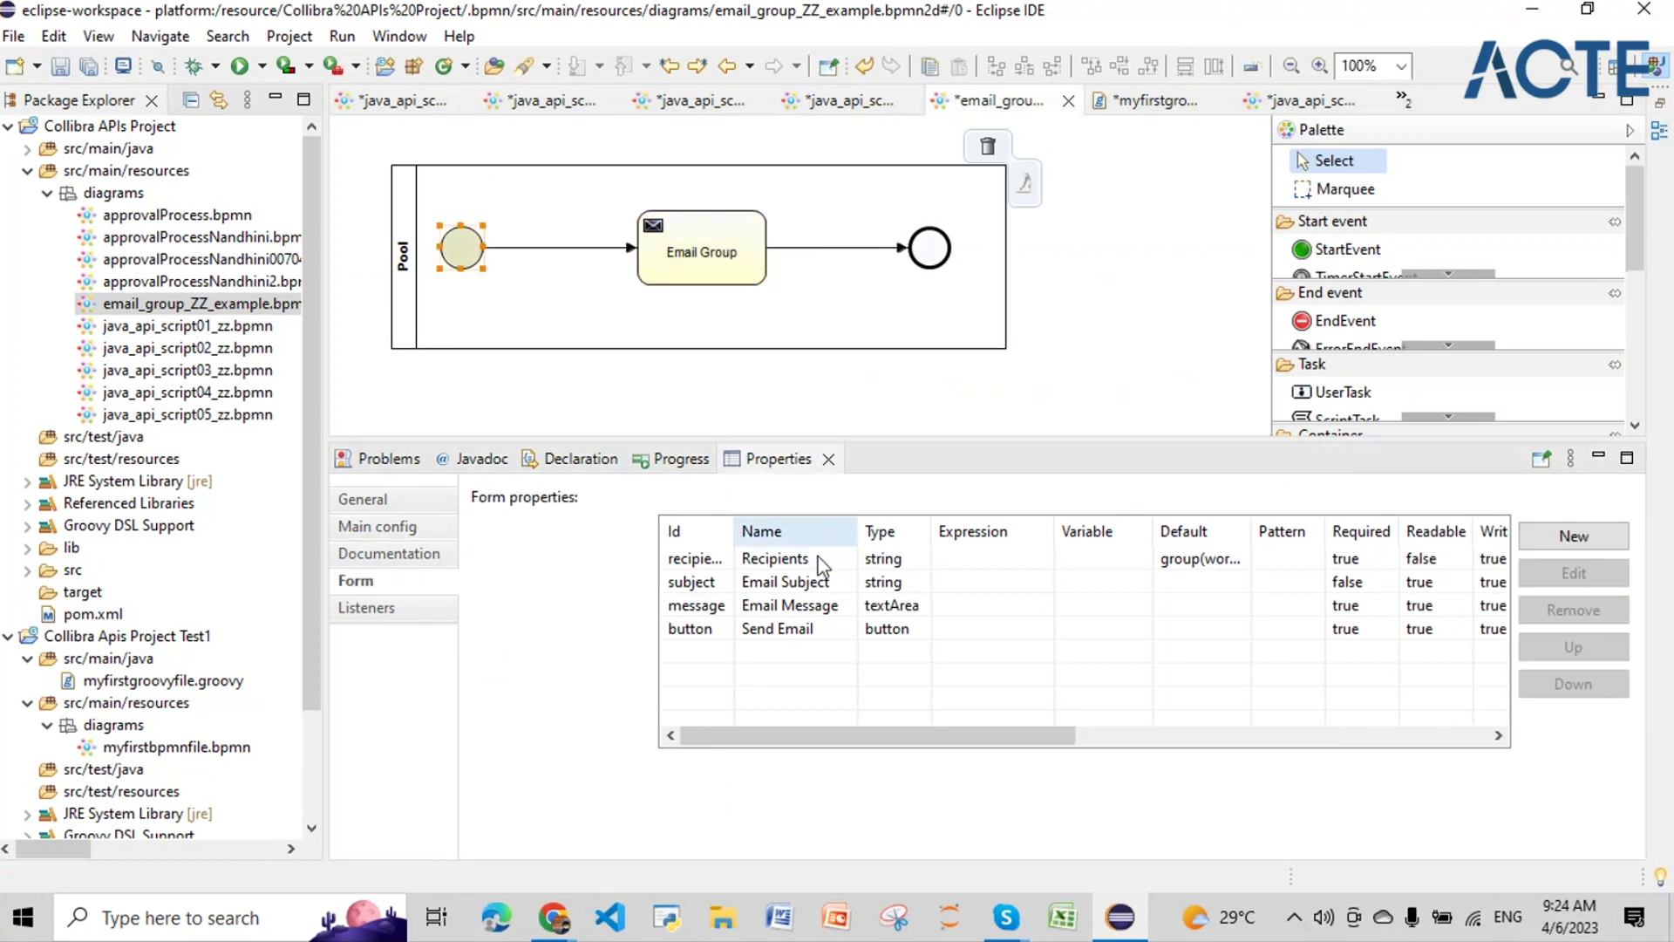
drag(731, 543, 934, 535)
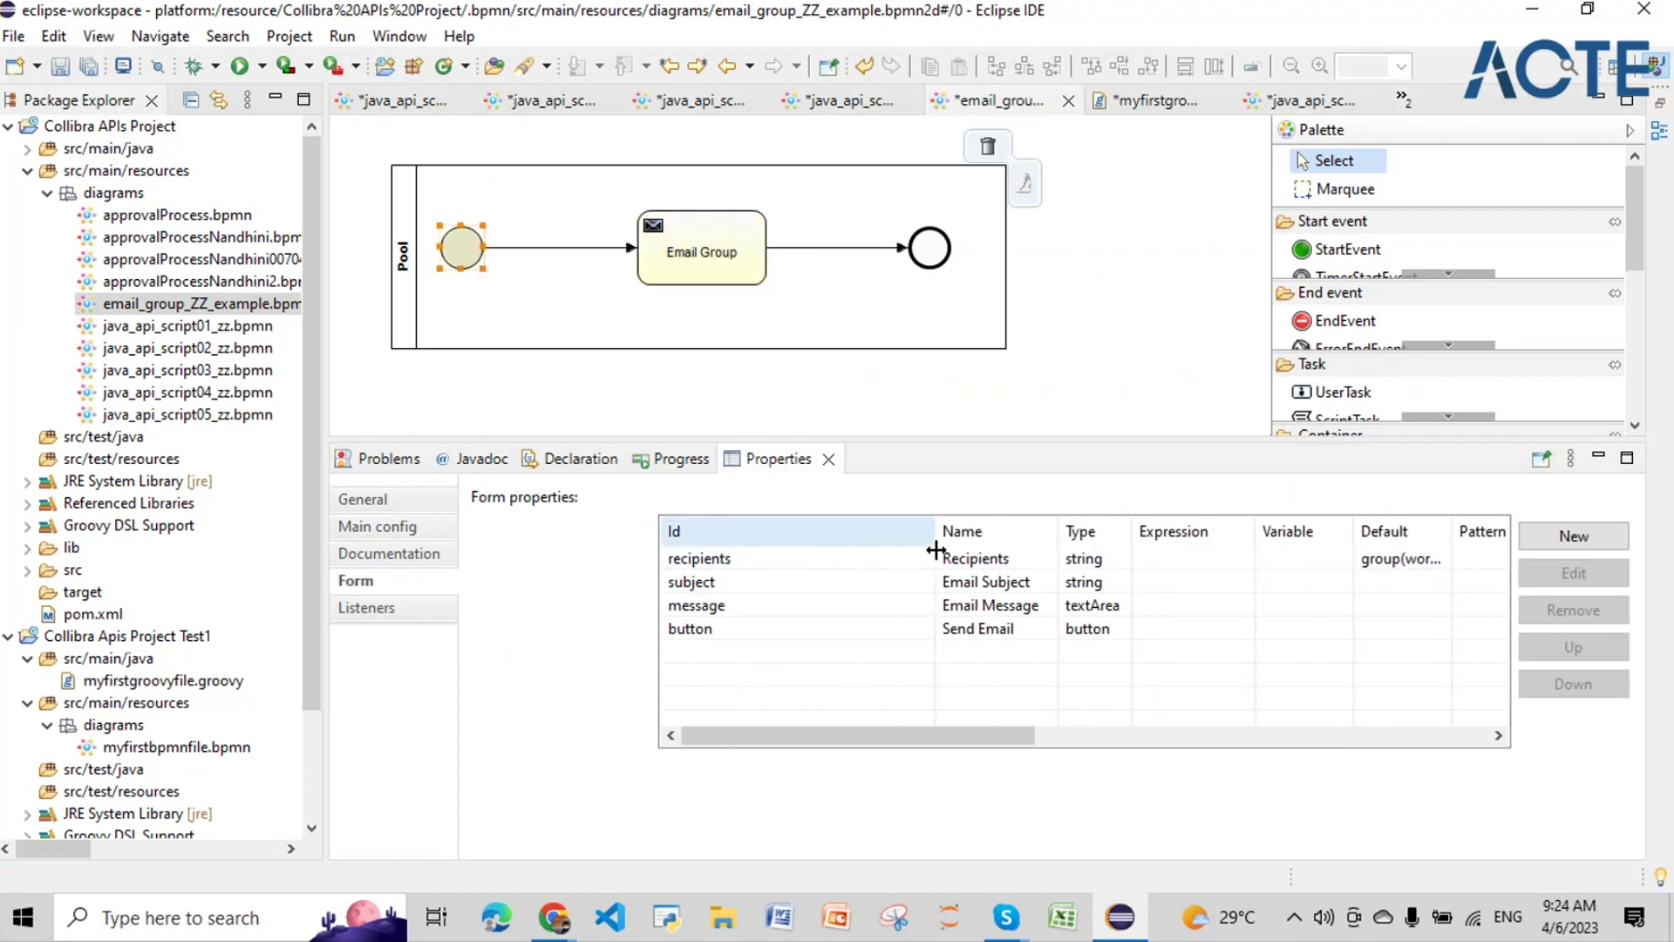
drag(1350, 534, 1321, 535)
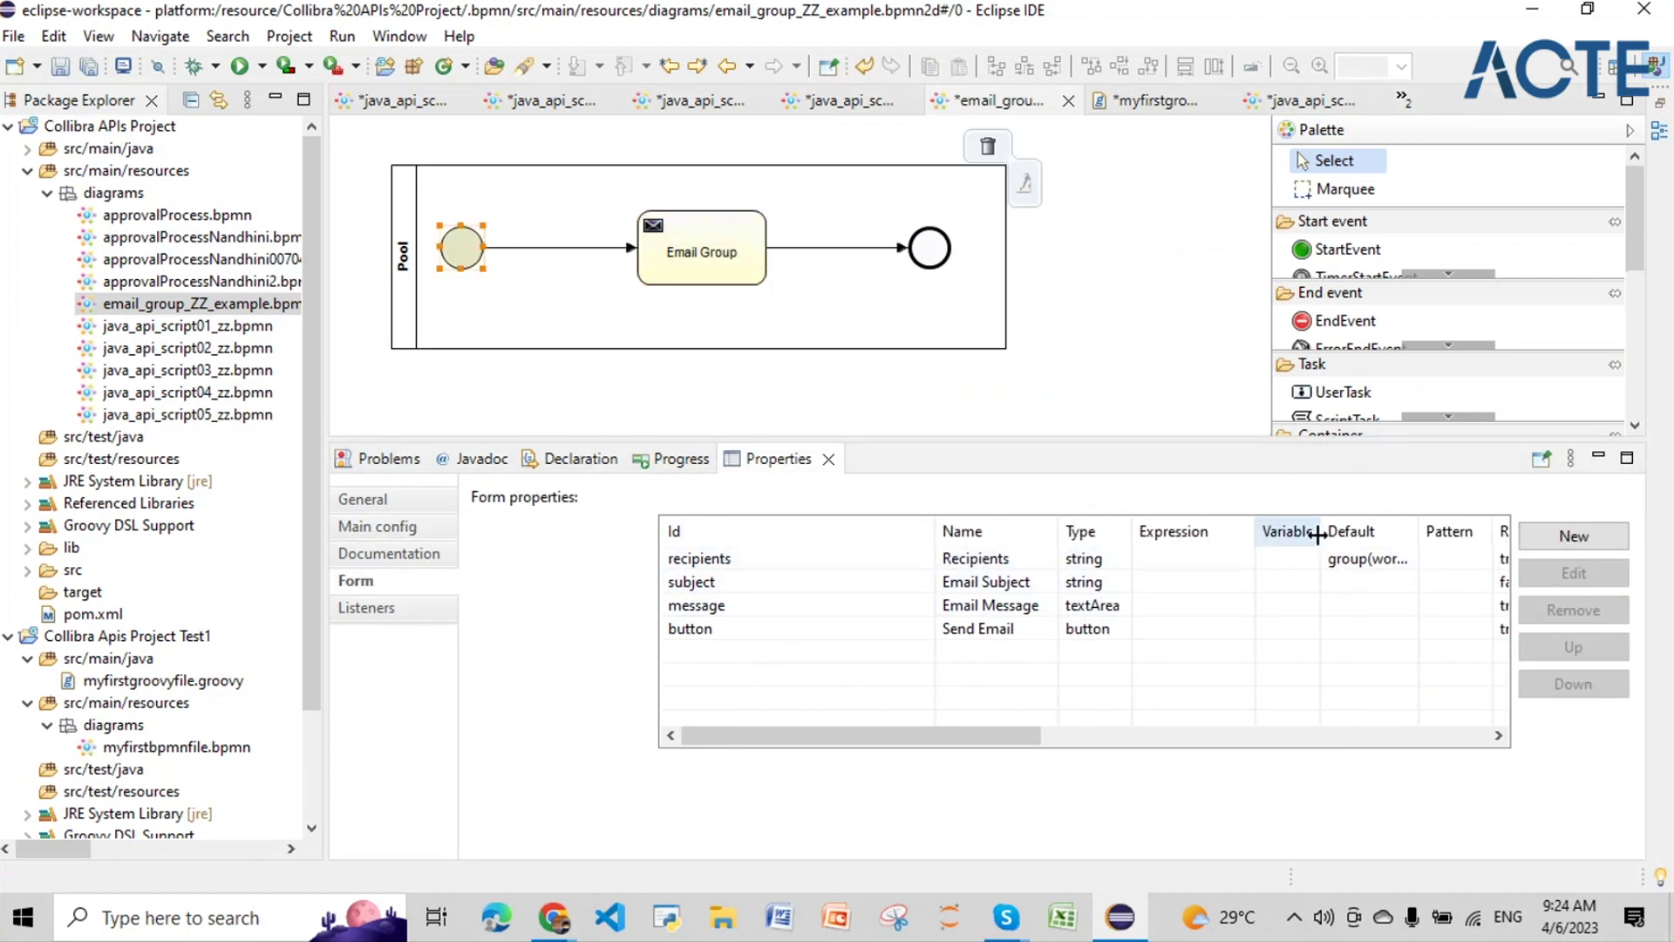
click(875, 563)
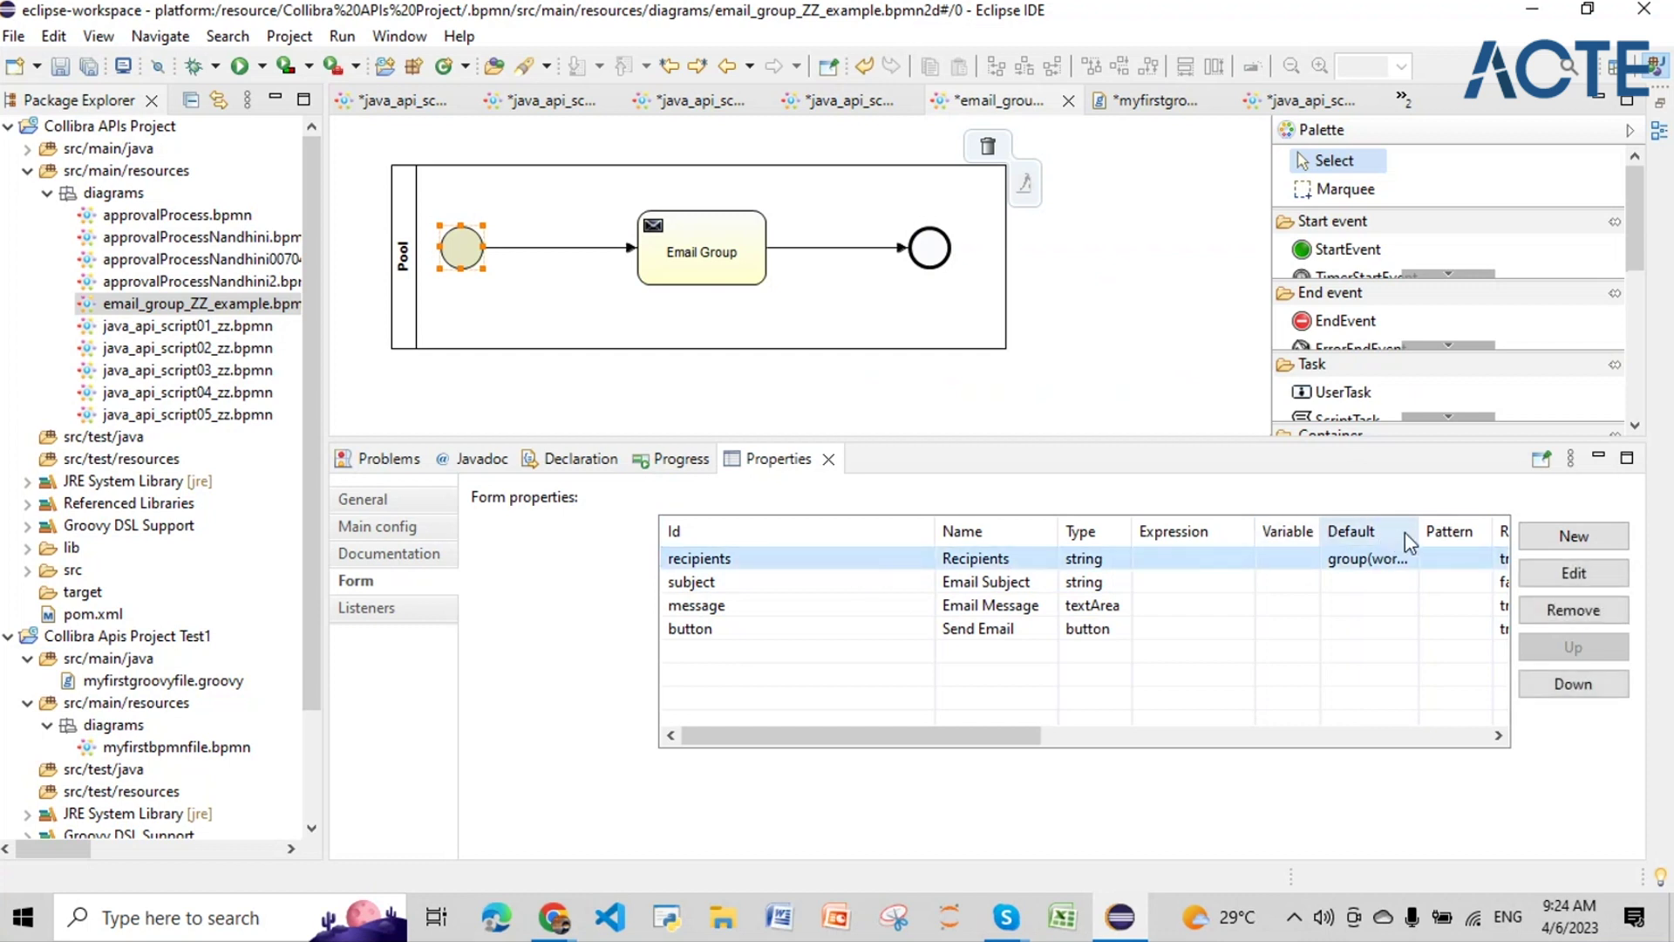
drag(1419, 531, 1487, 527)
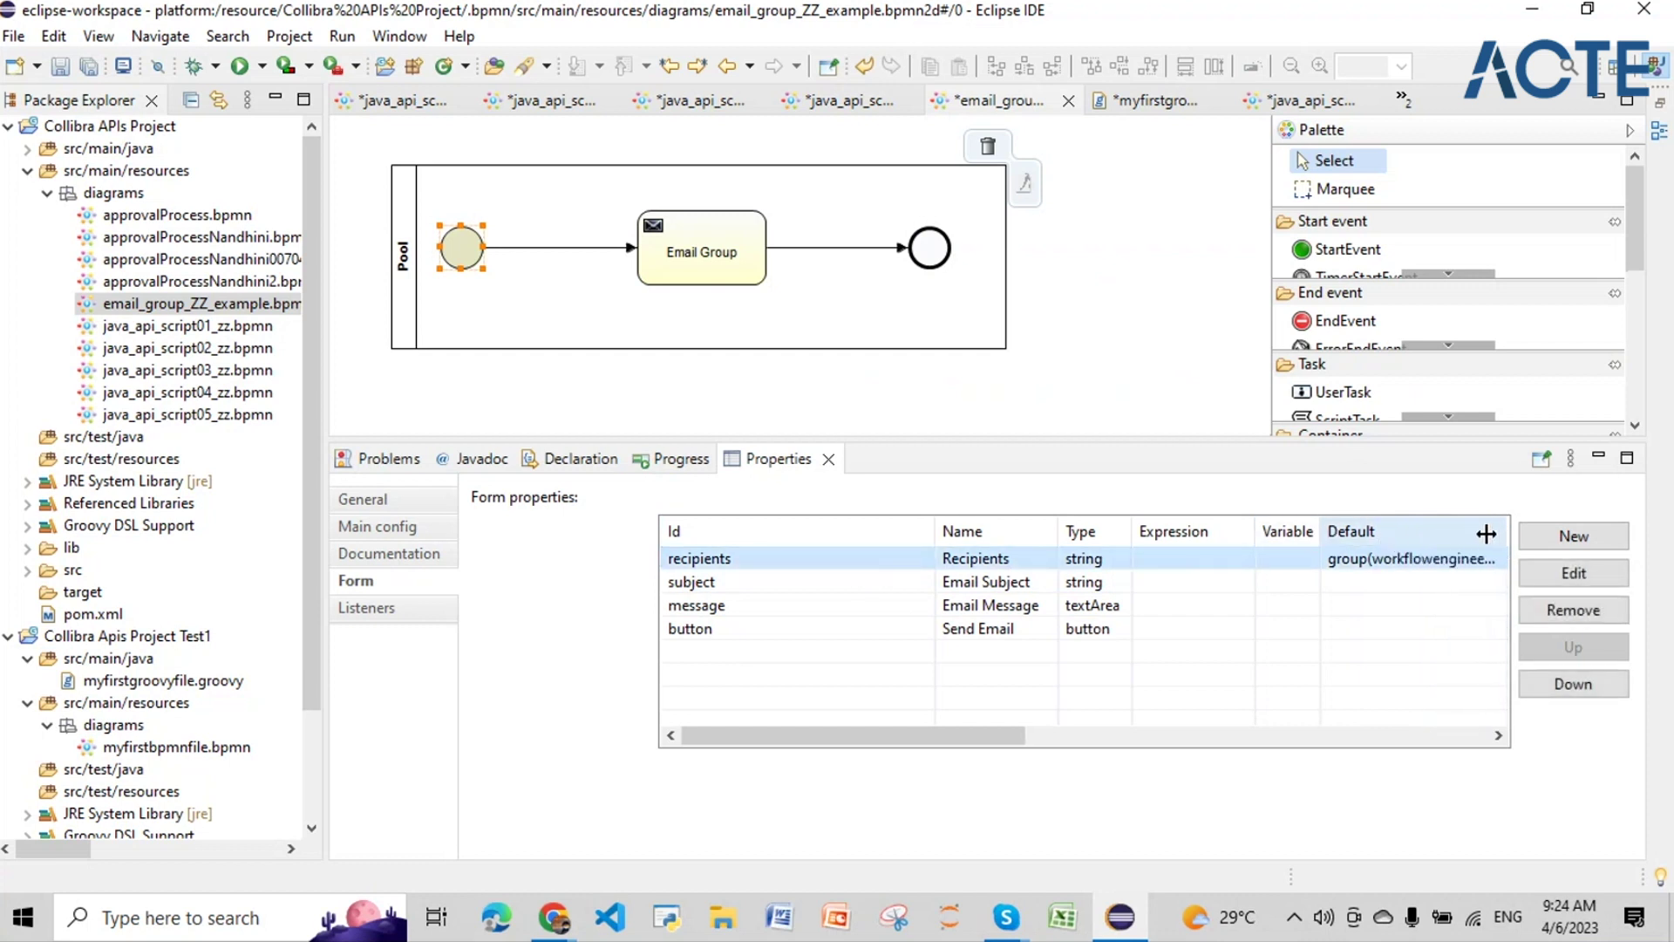
drag(1245, 534, 1124, 526)
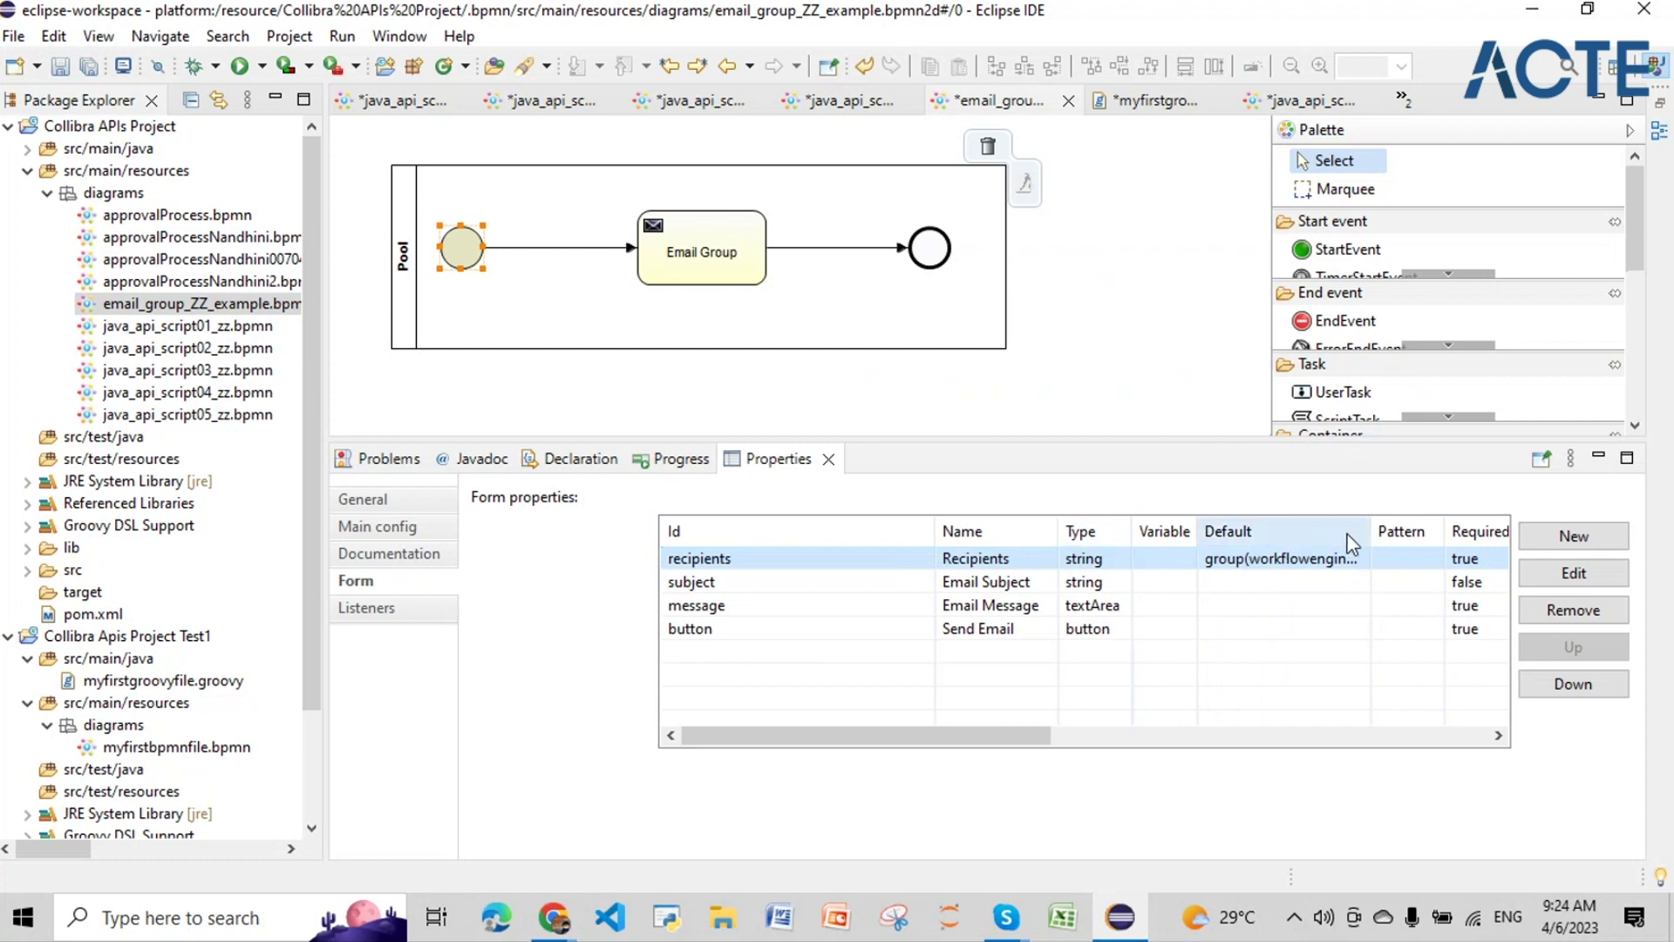
drag(1364, 536, 1452, 531)
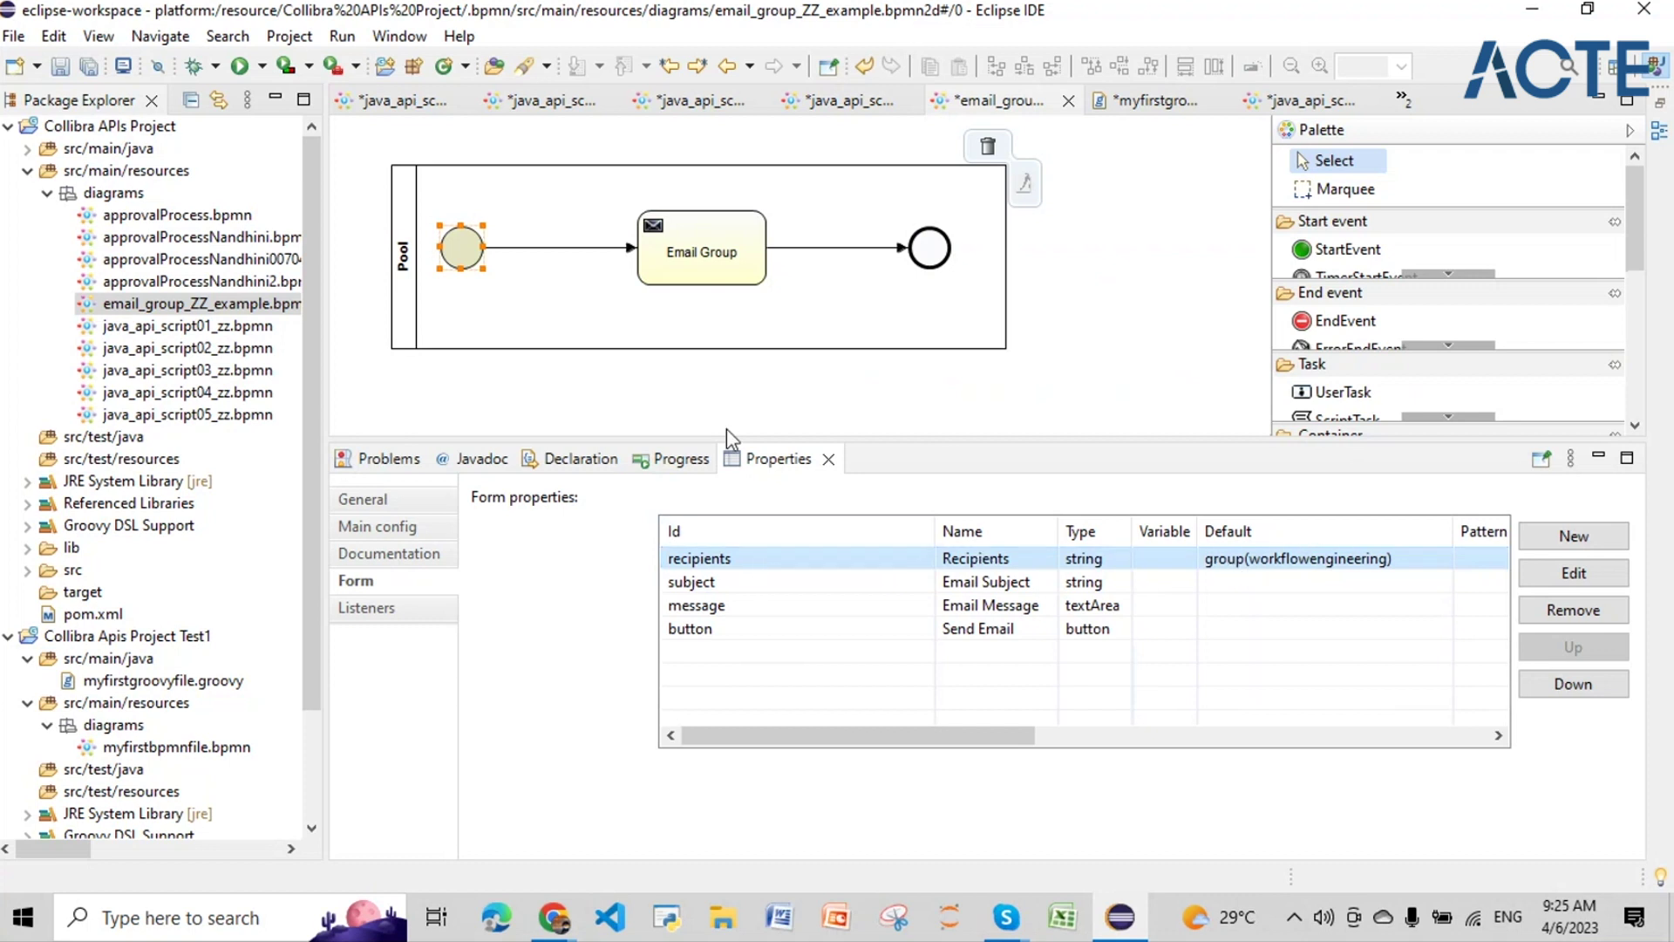
mouse_move(703, 264)
click(747, 582)
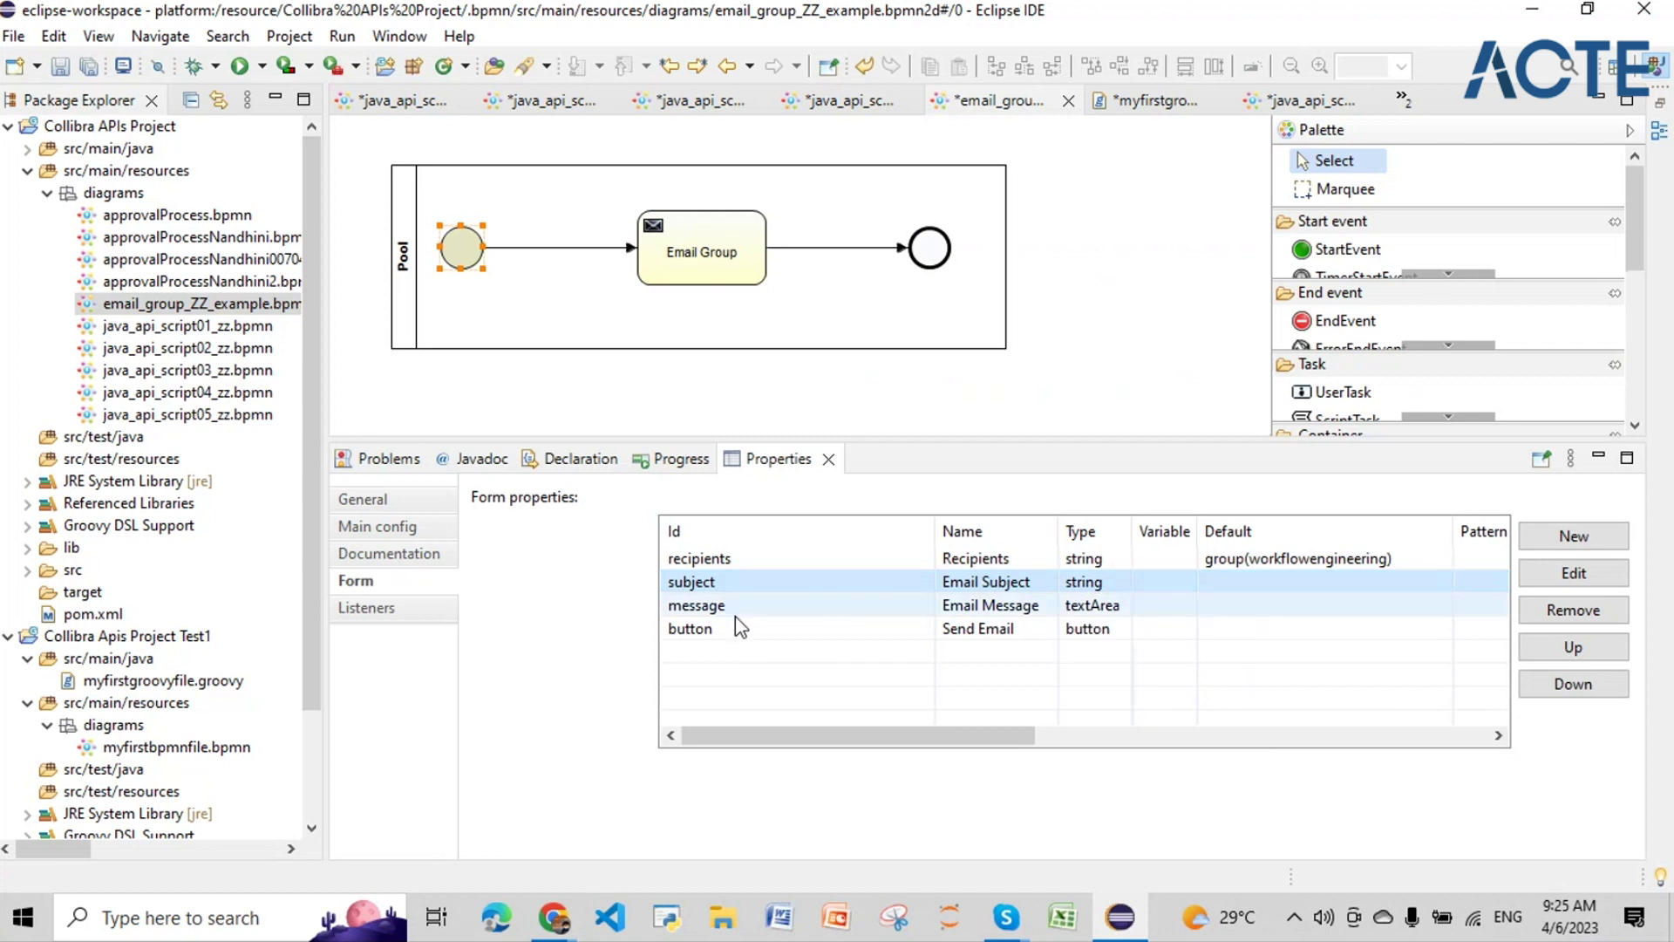
click(739, 607)
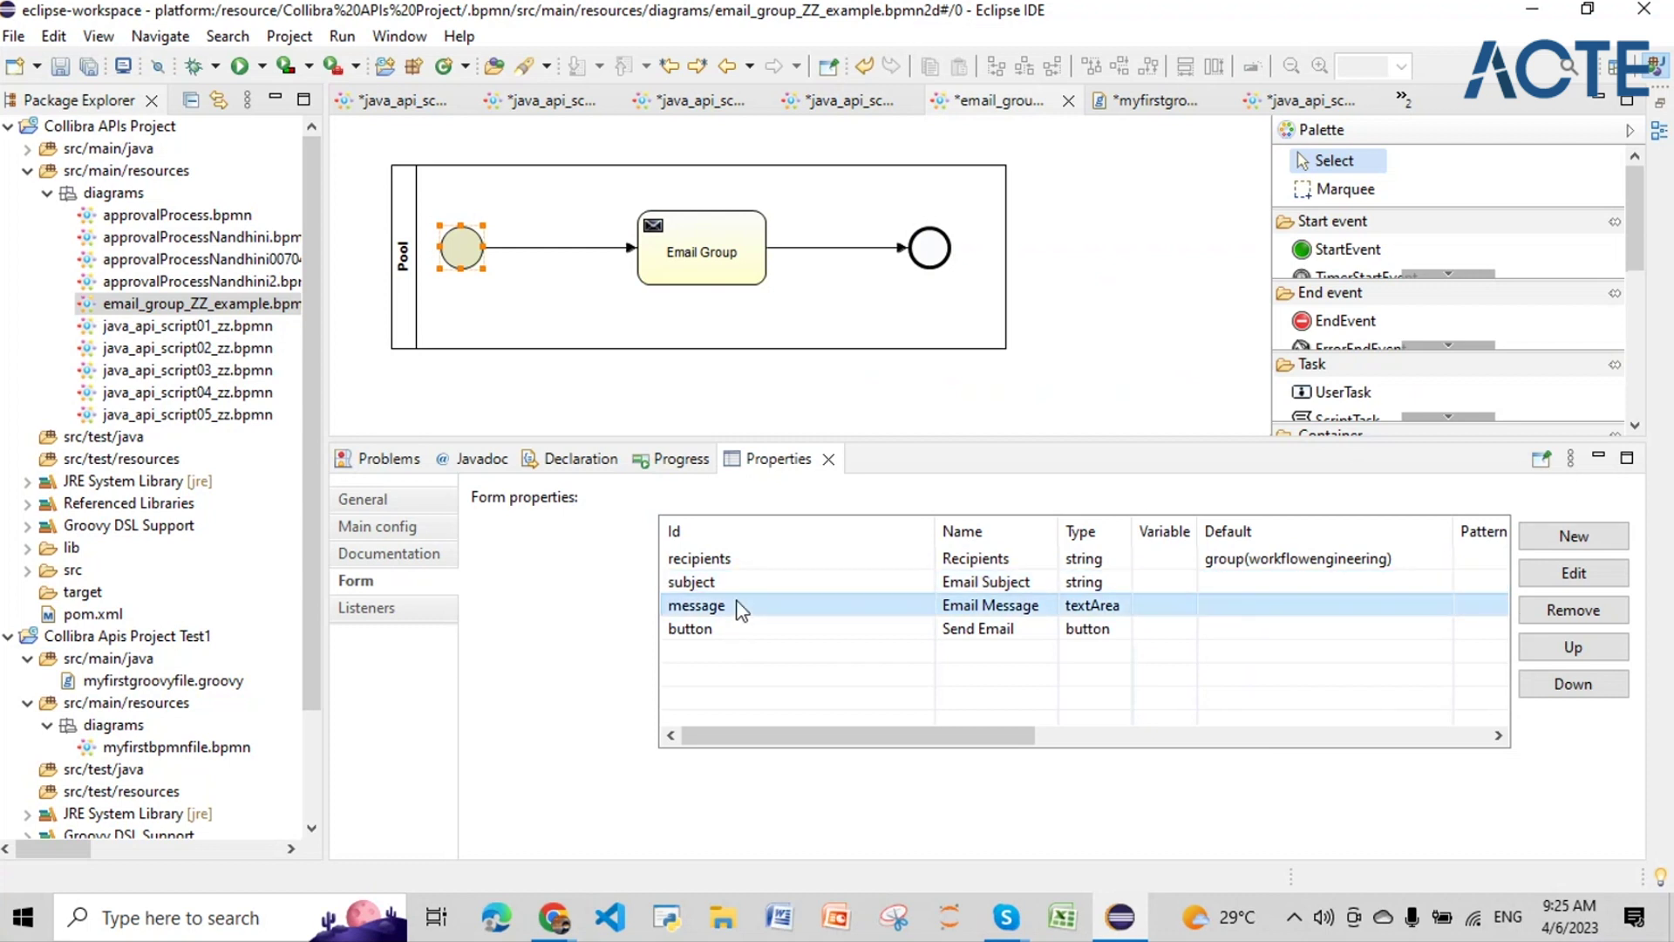
click(1085, 584)
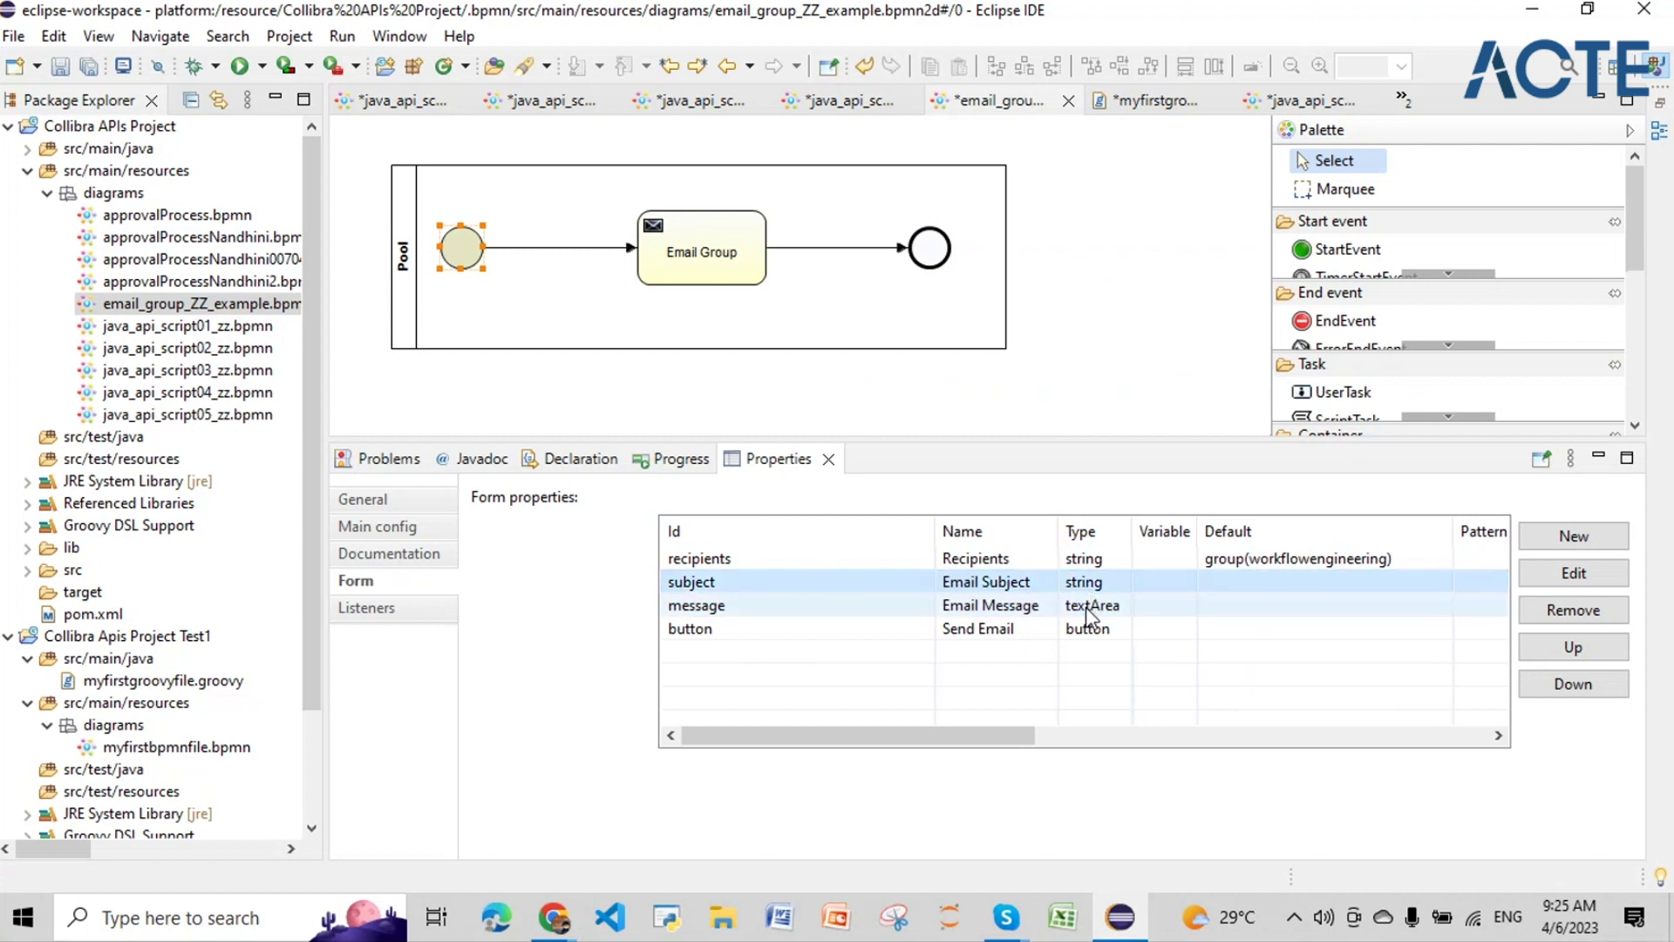
click(1088, 610)
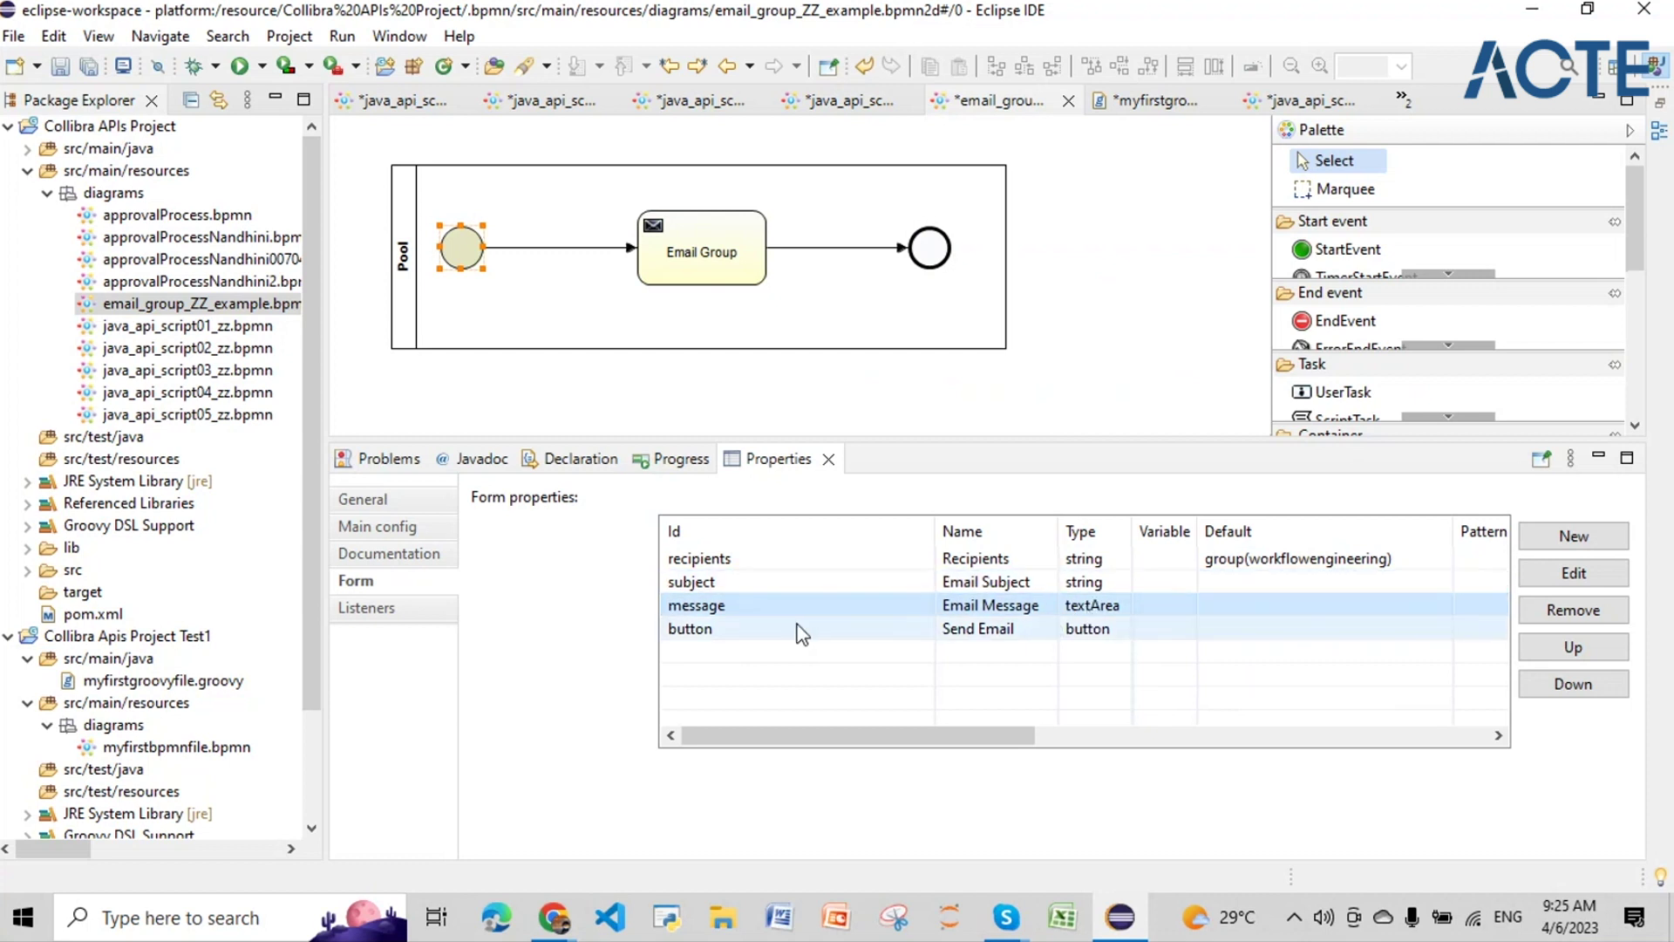
click(777, 631)
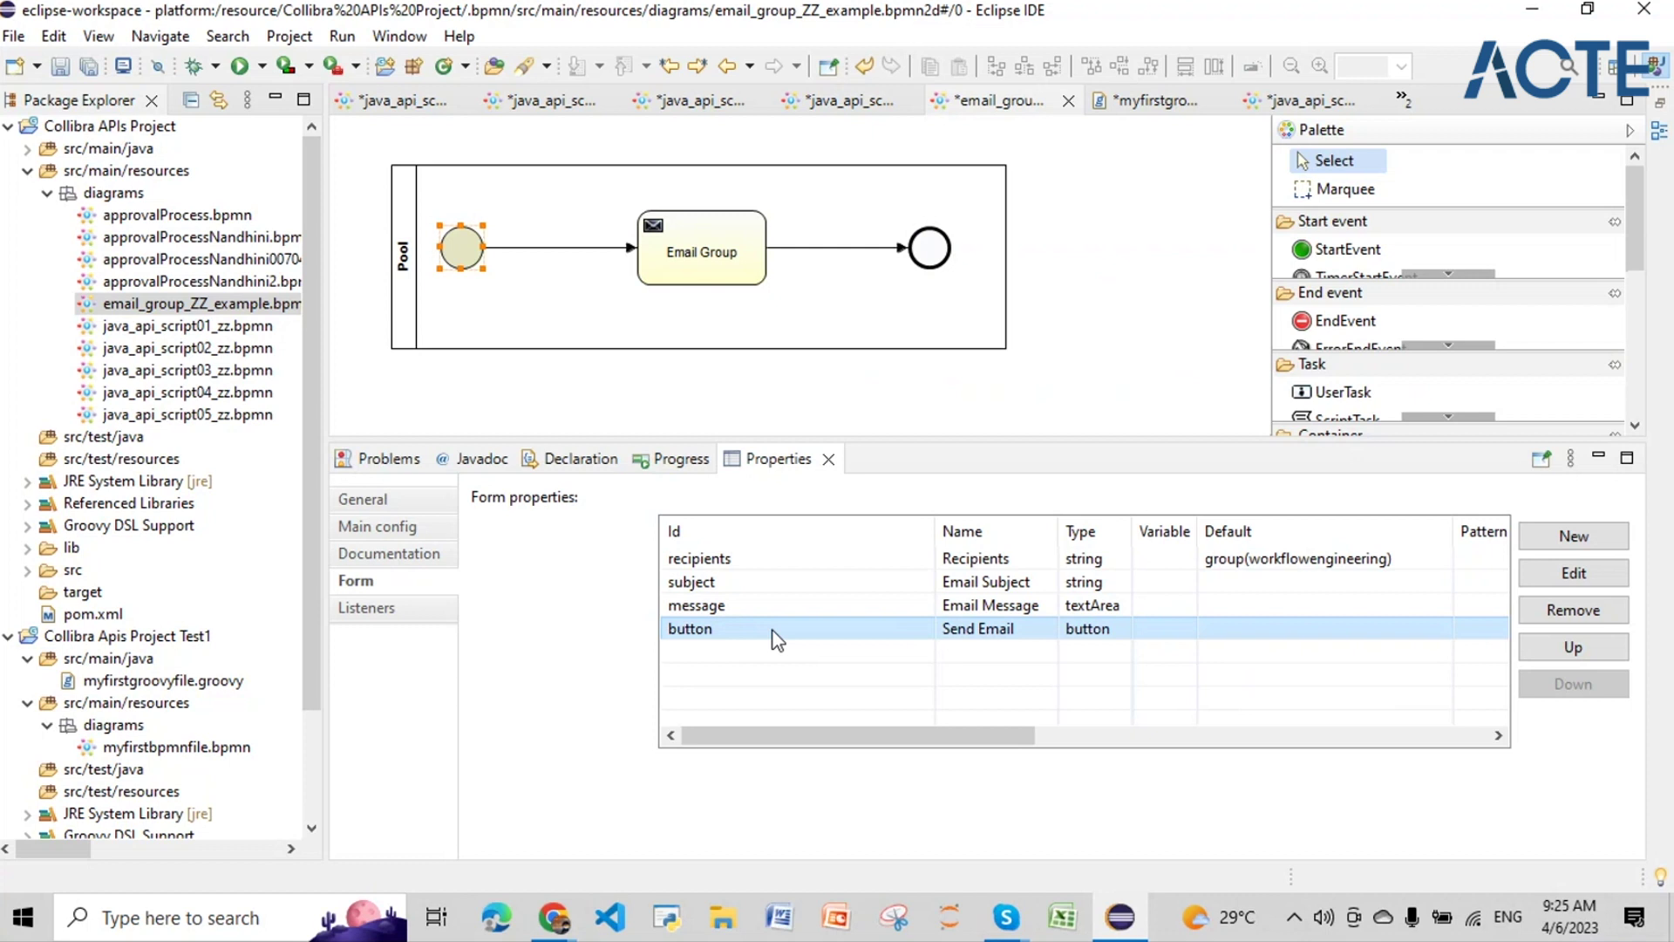
mouse_move(668, 261)
click(1592, 552)
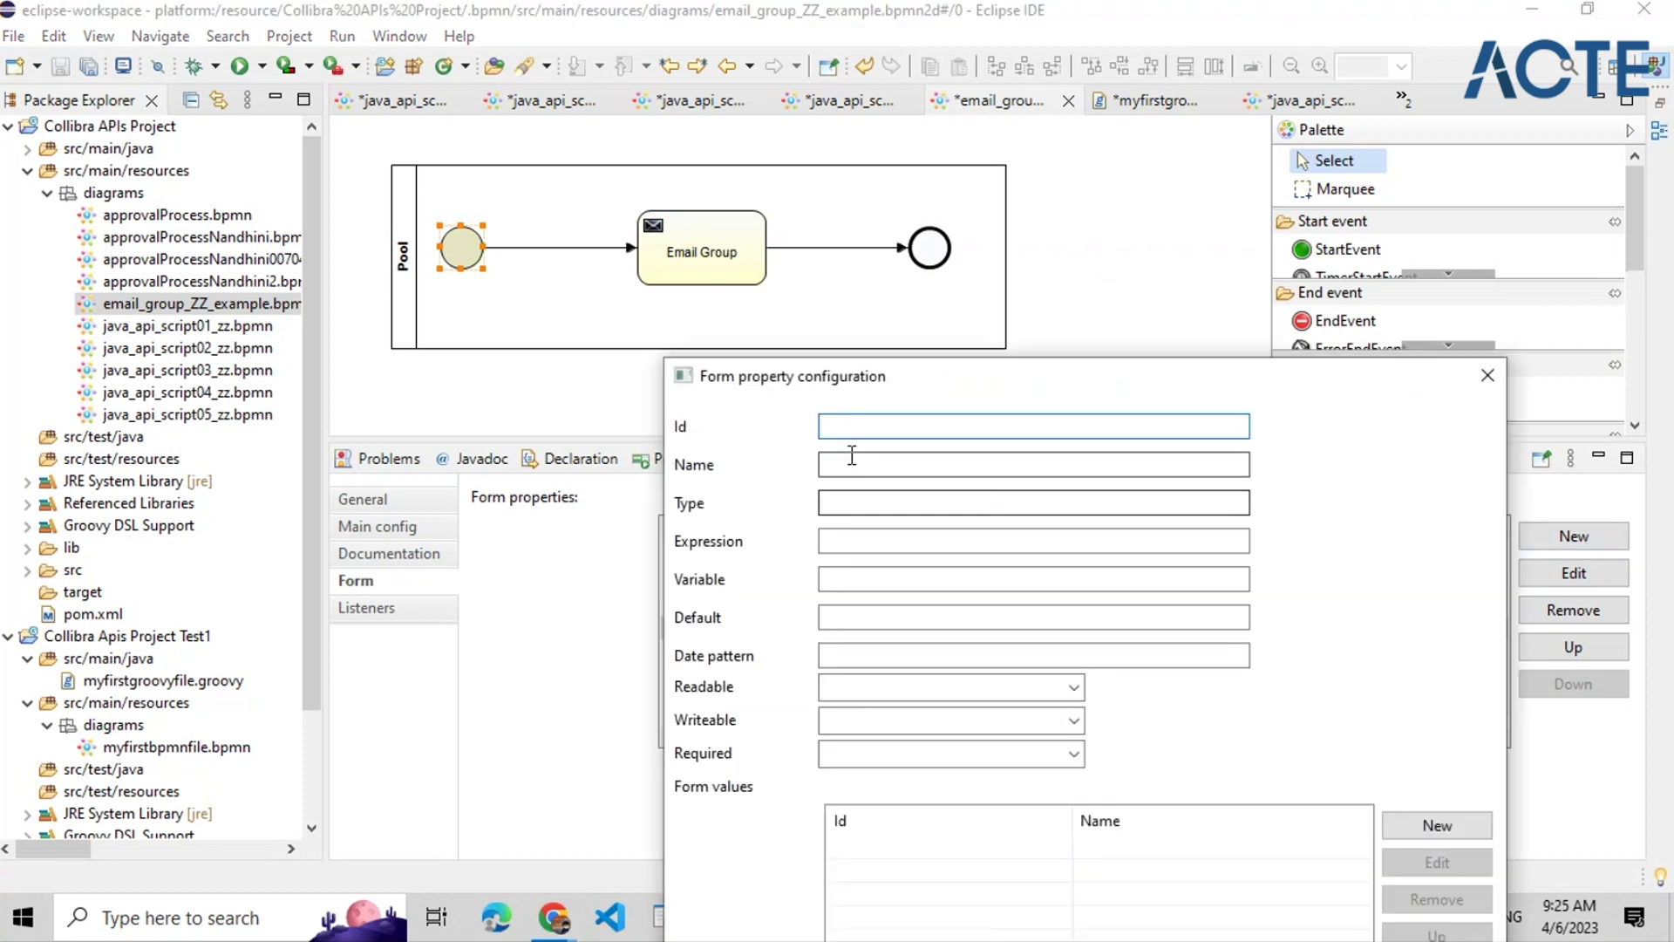
click(846, 464)
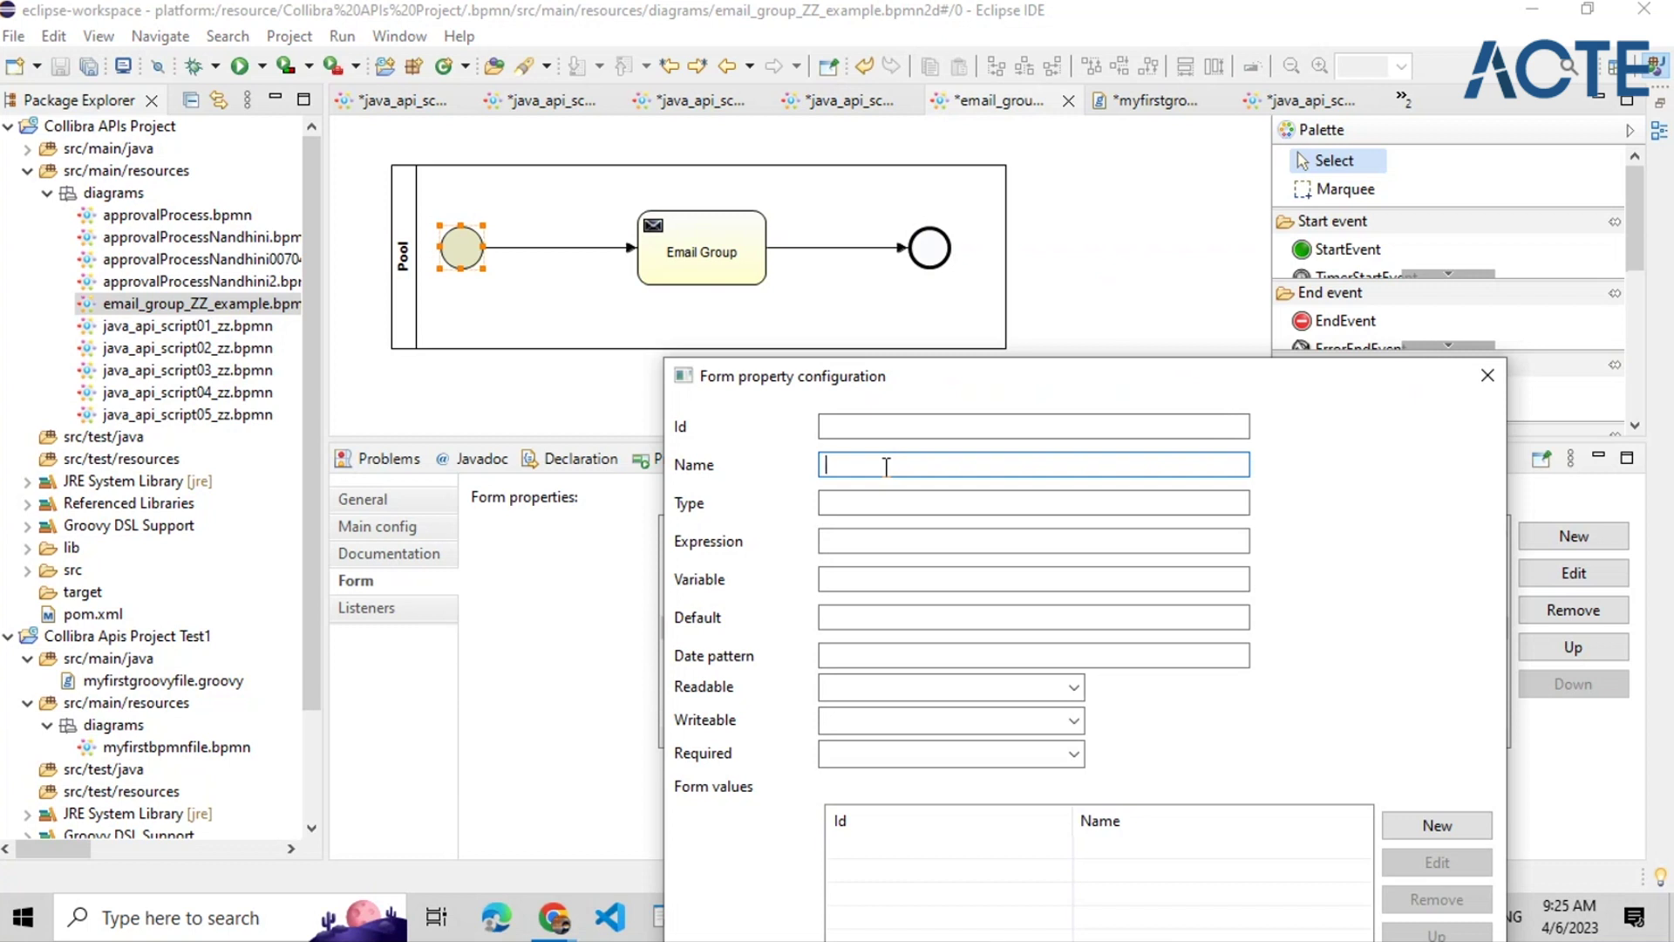
text(Answer)
click(915, 505)
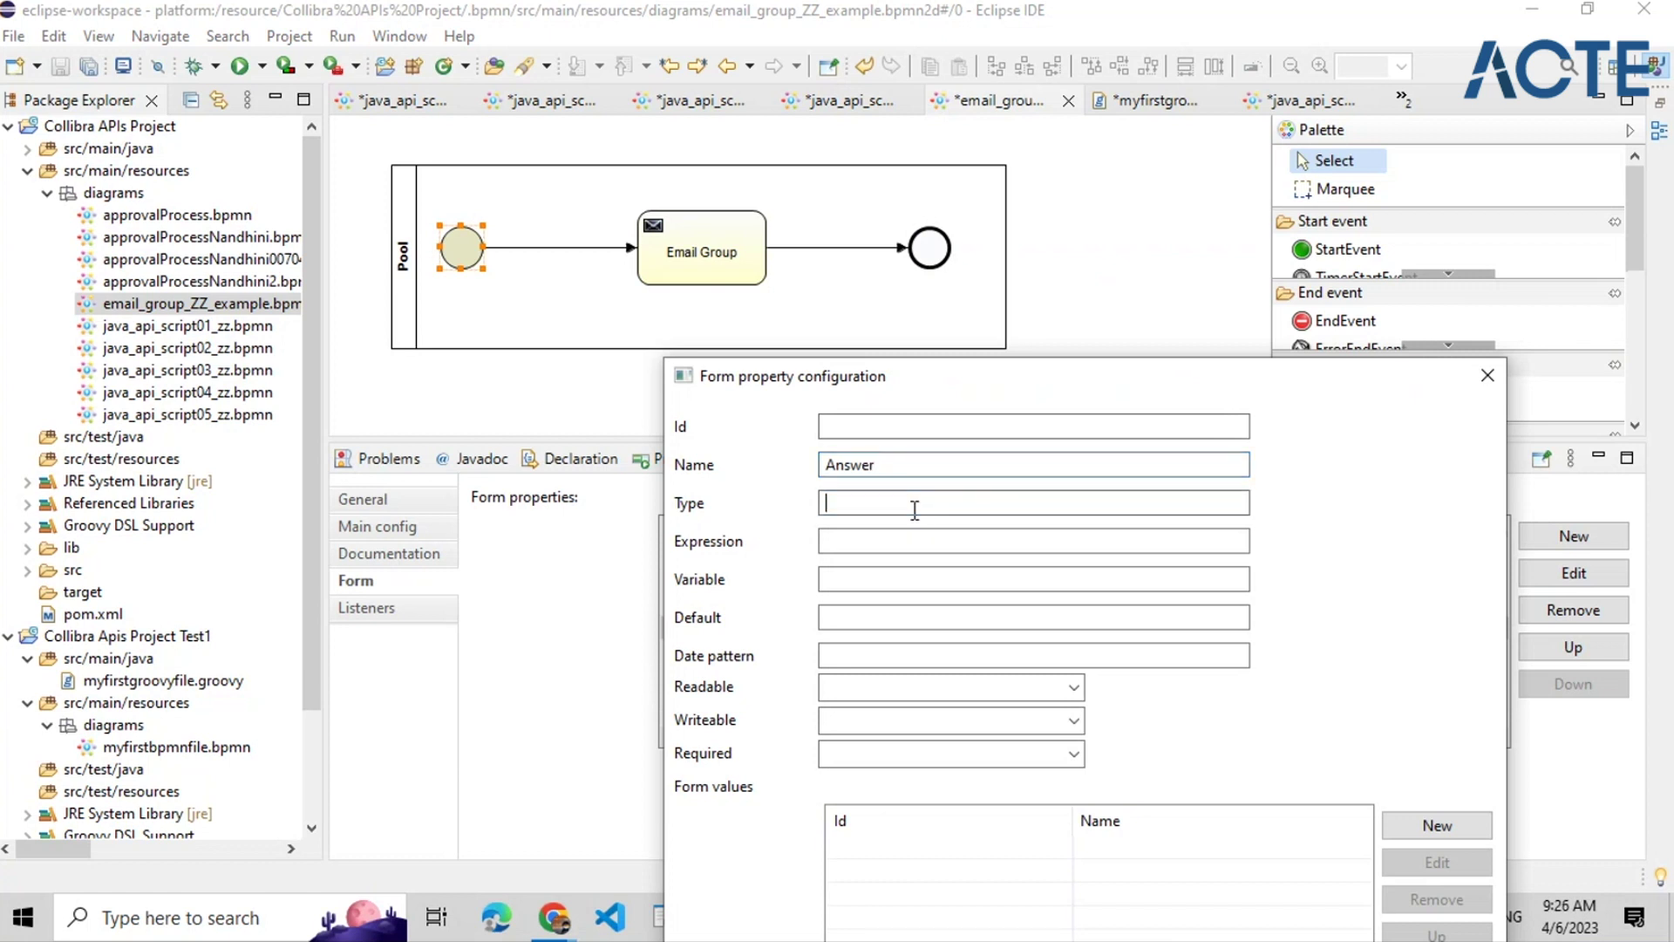
text(c)
click(919, 550)
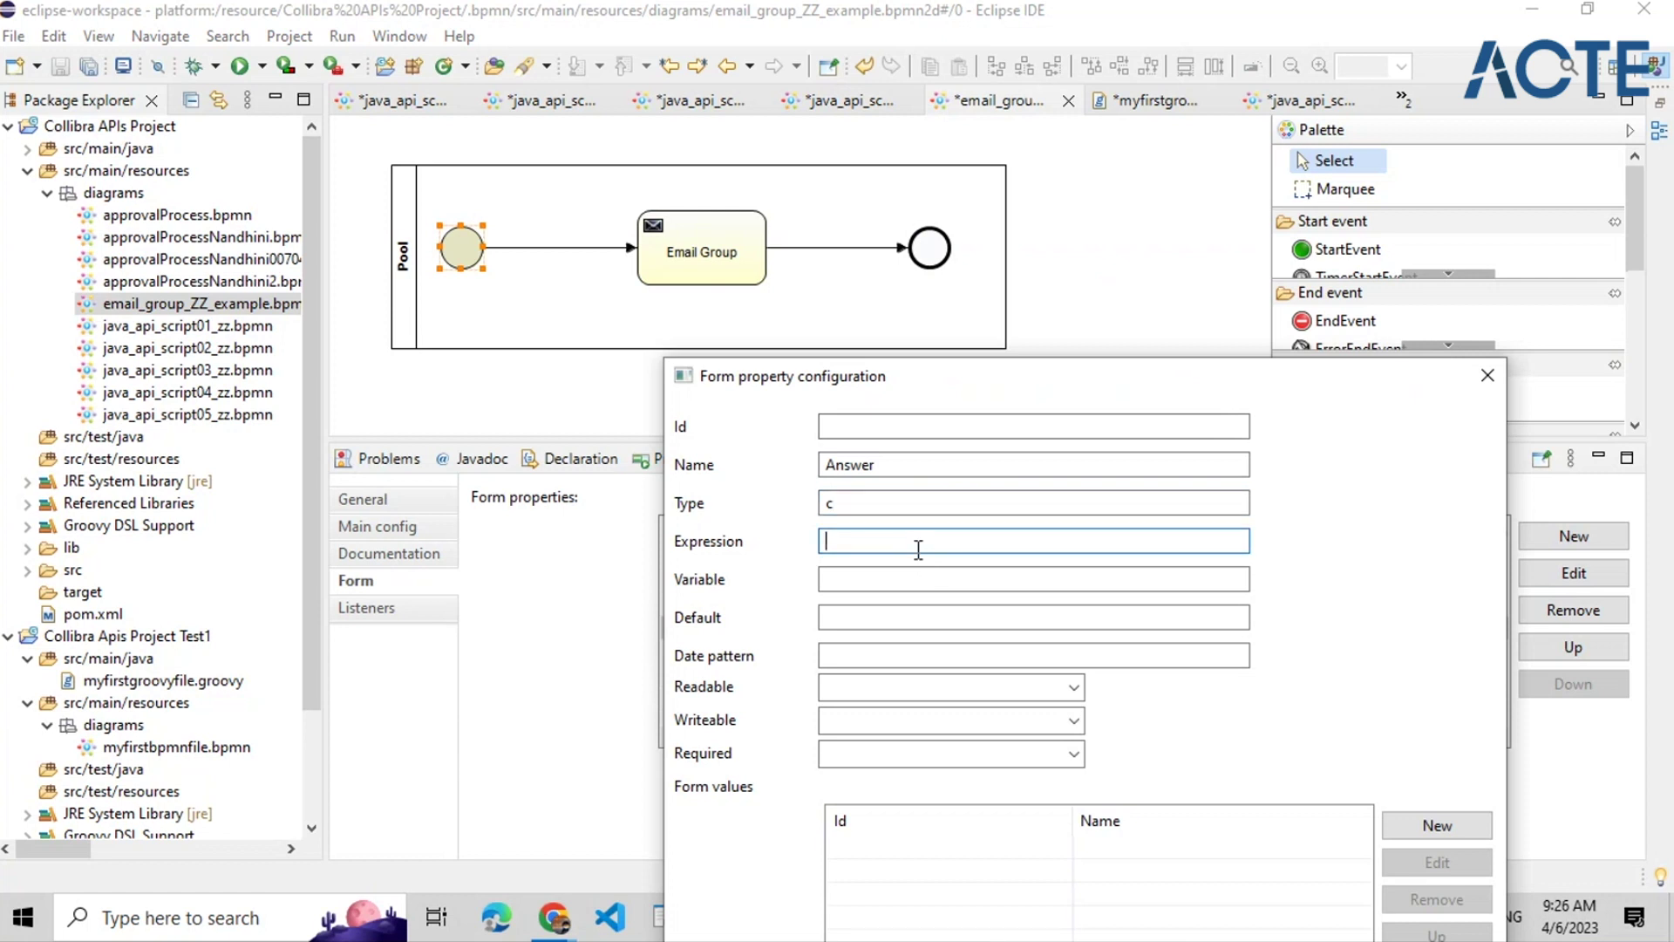
click(895, 583)
click(881, 613)
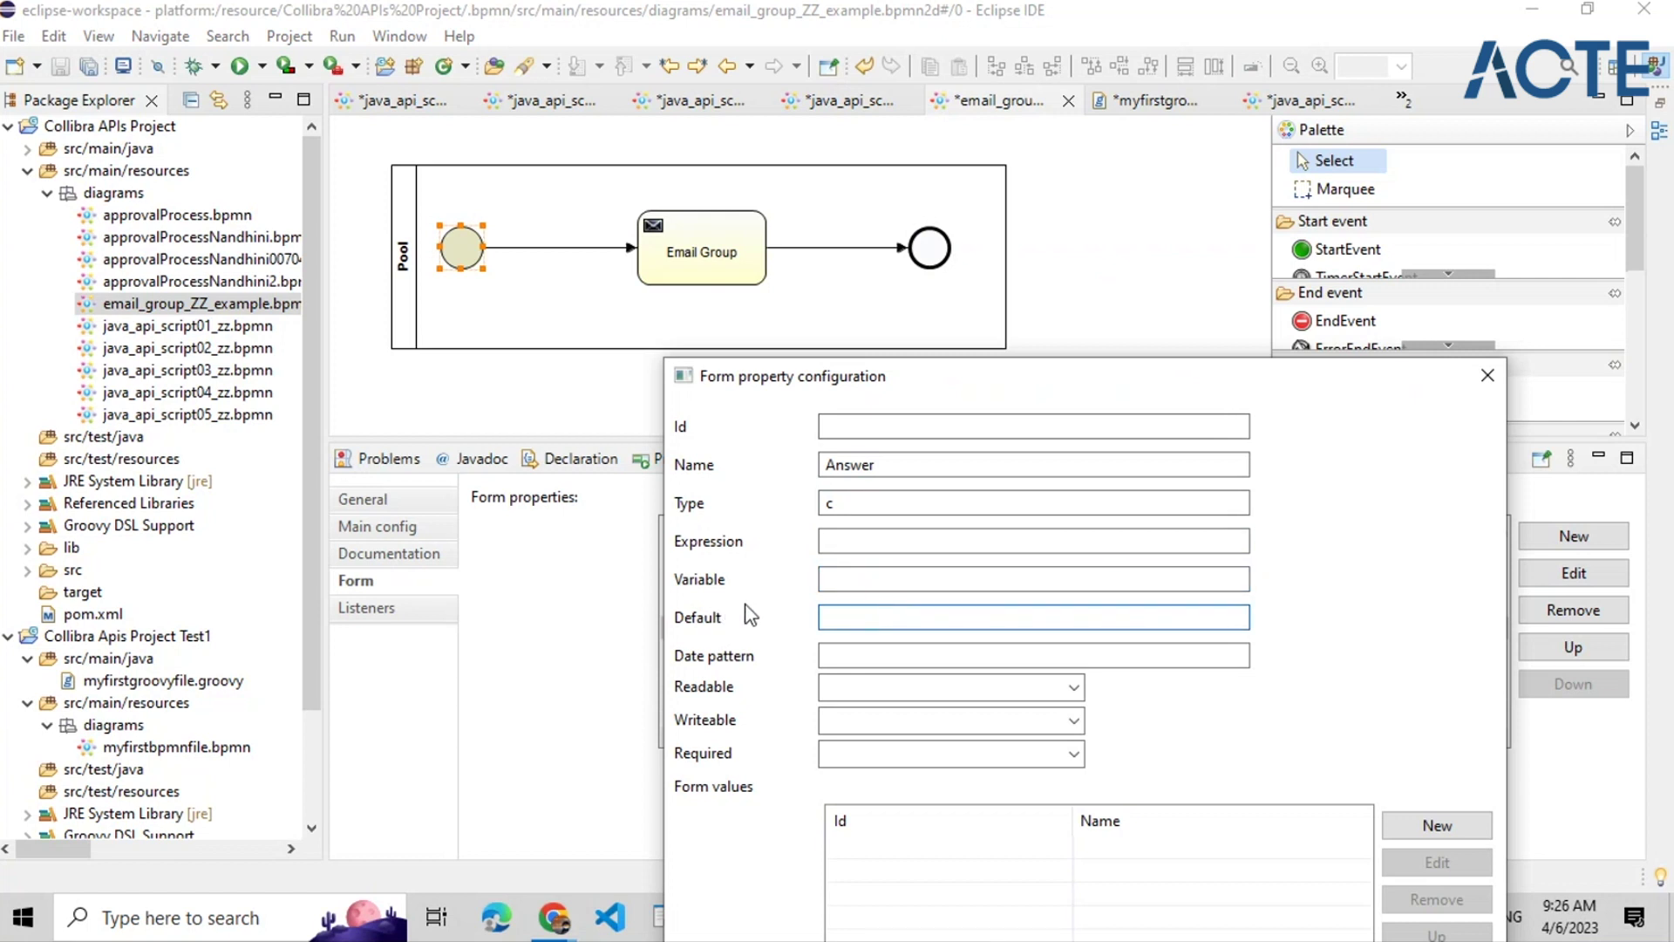
click(854, 582)
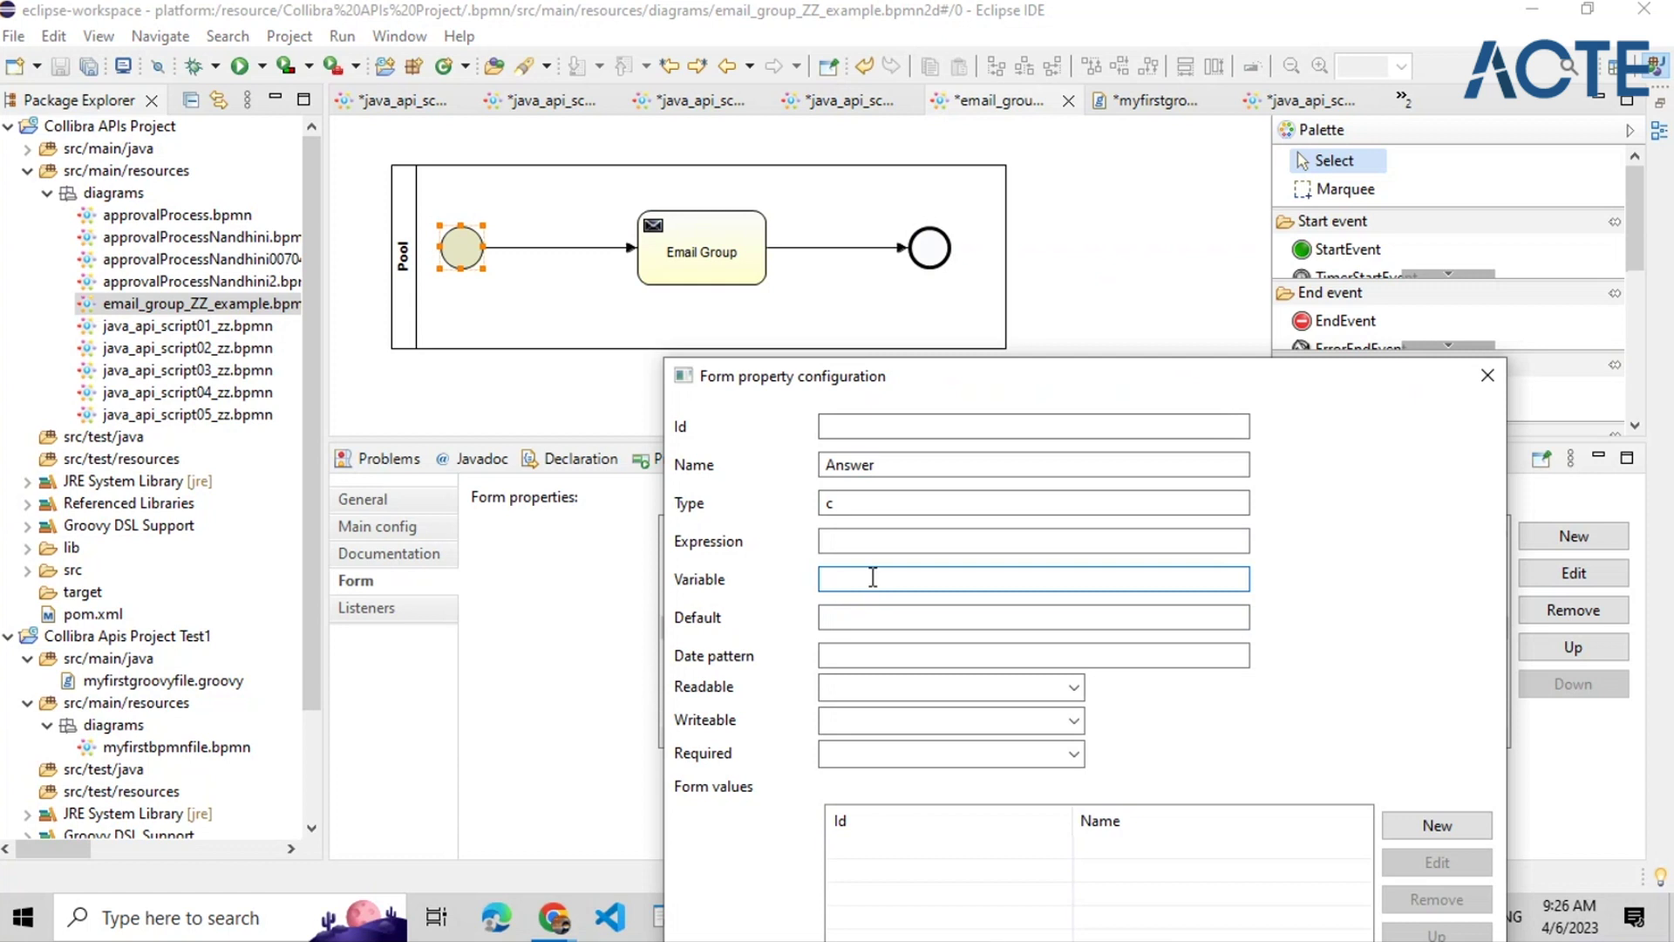
click(845, 690)
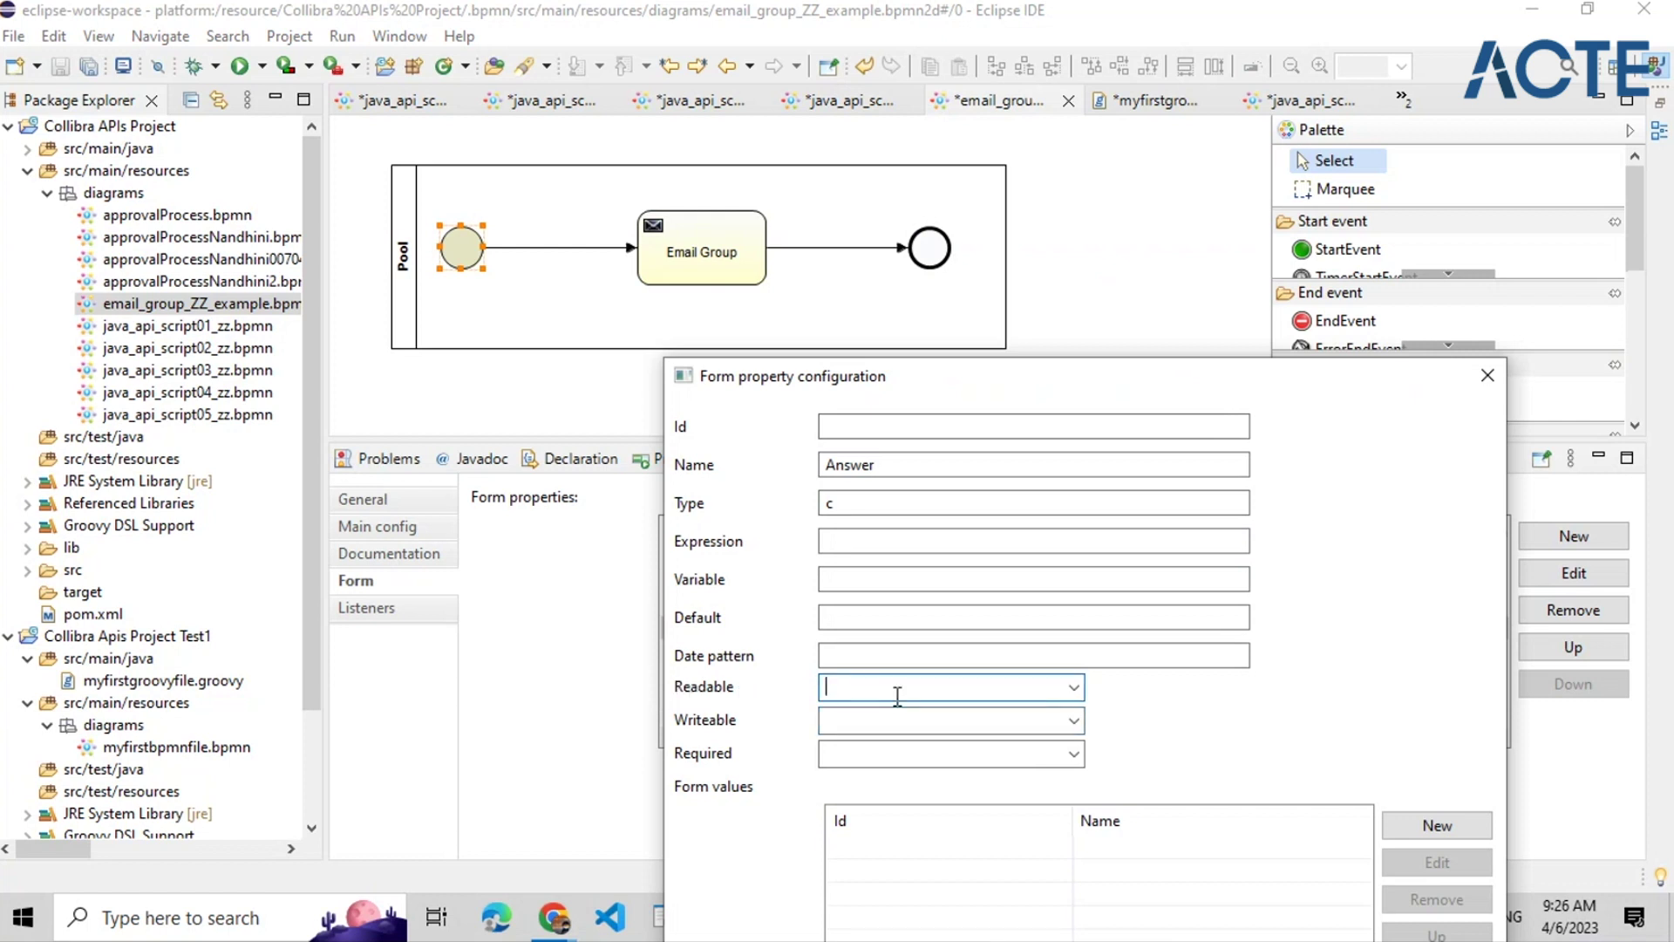
text(true)
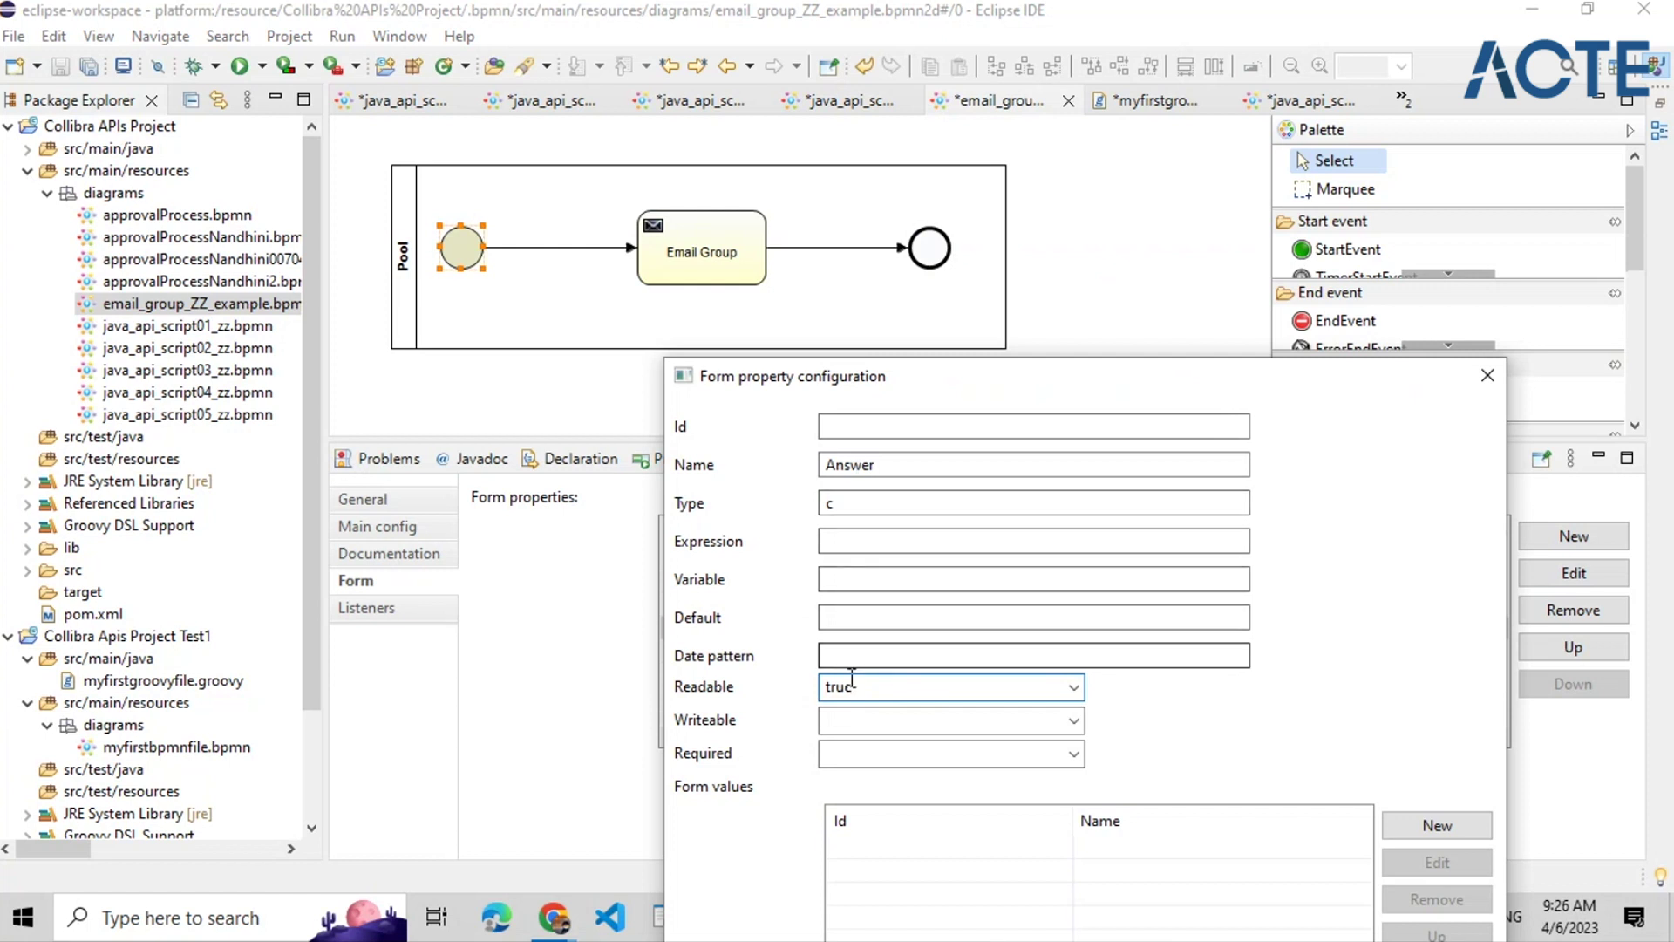
drag(850, 687, 829, 689)
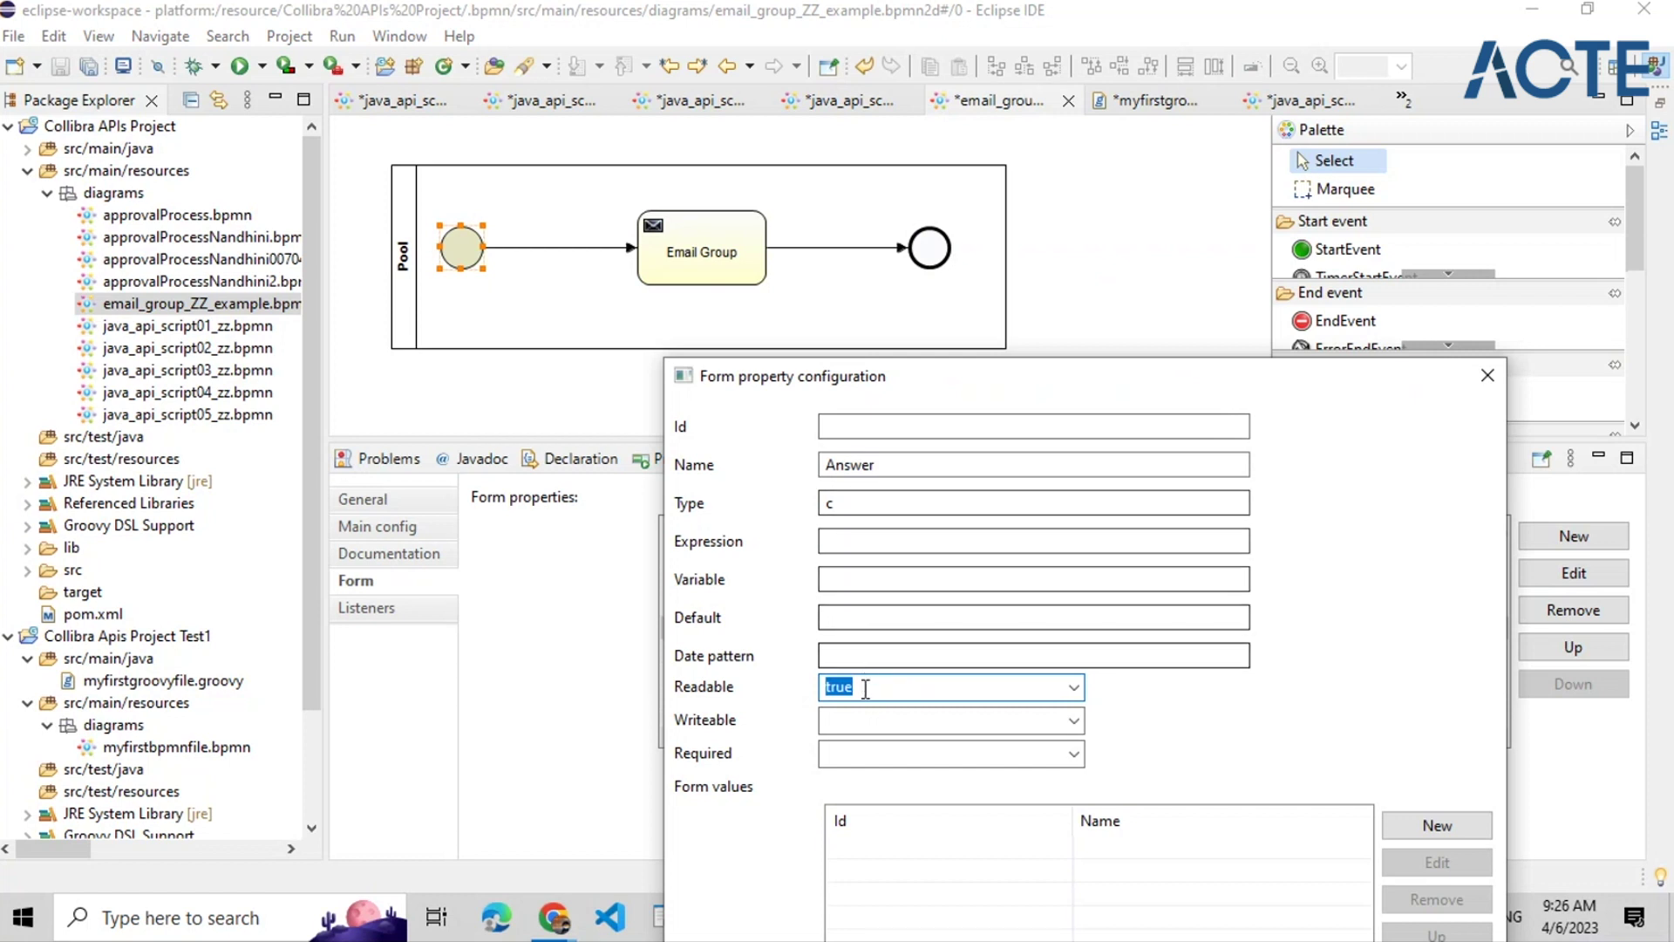
click(879, 724)
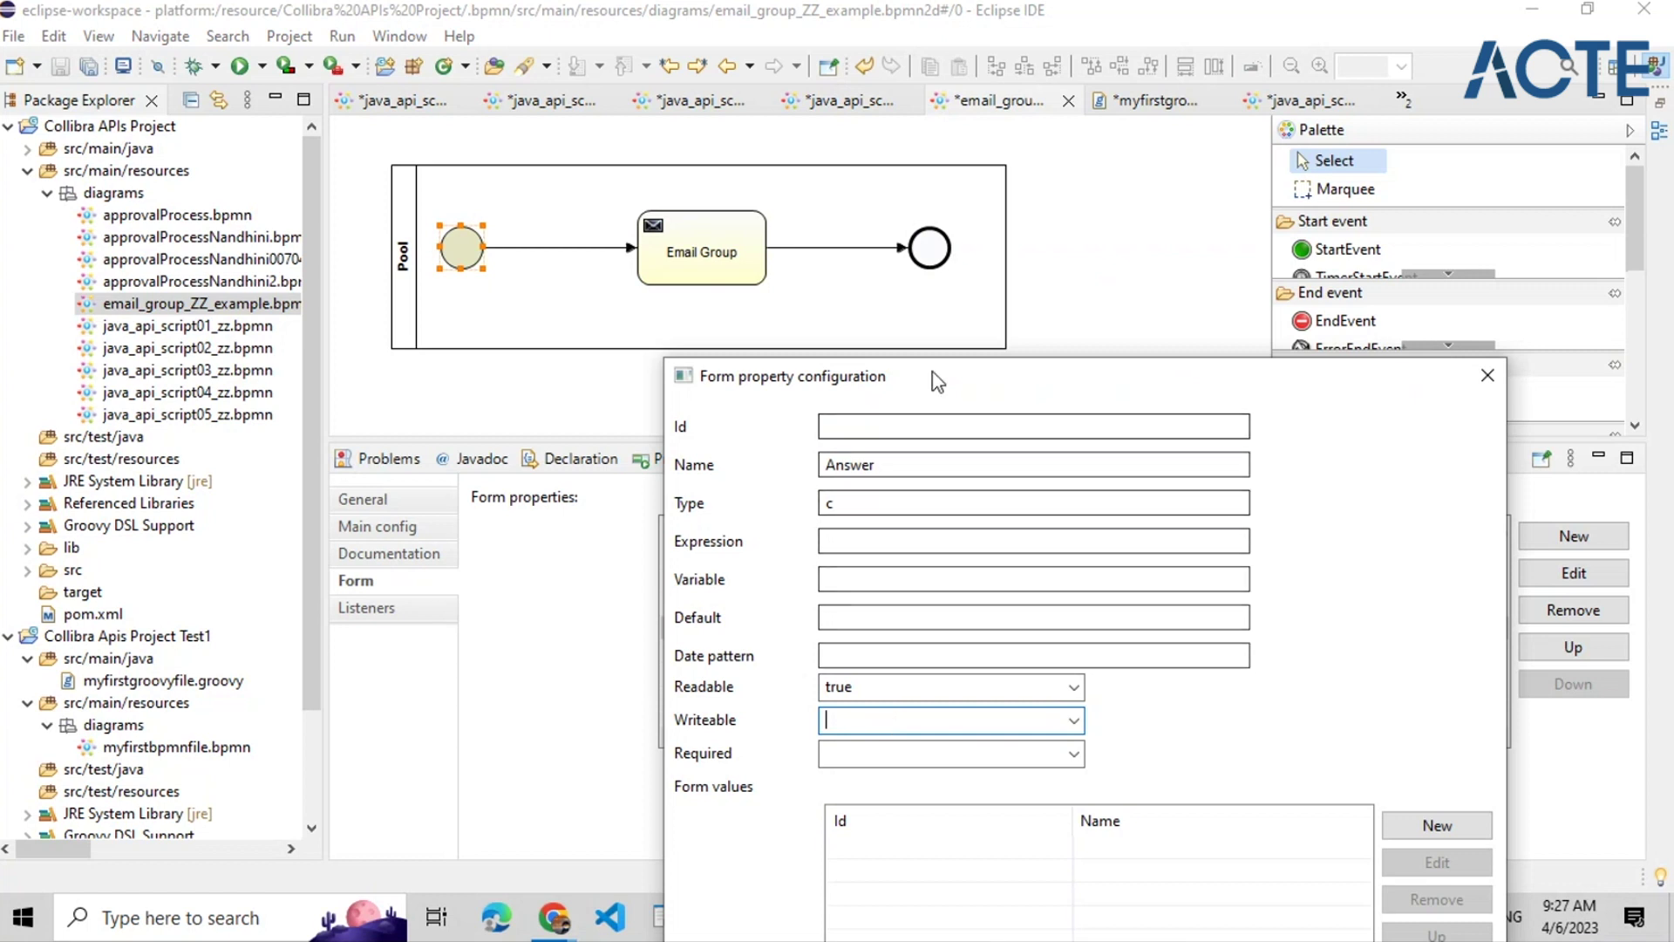
drag(933, 377, 1259, 379)
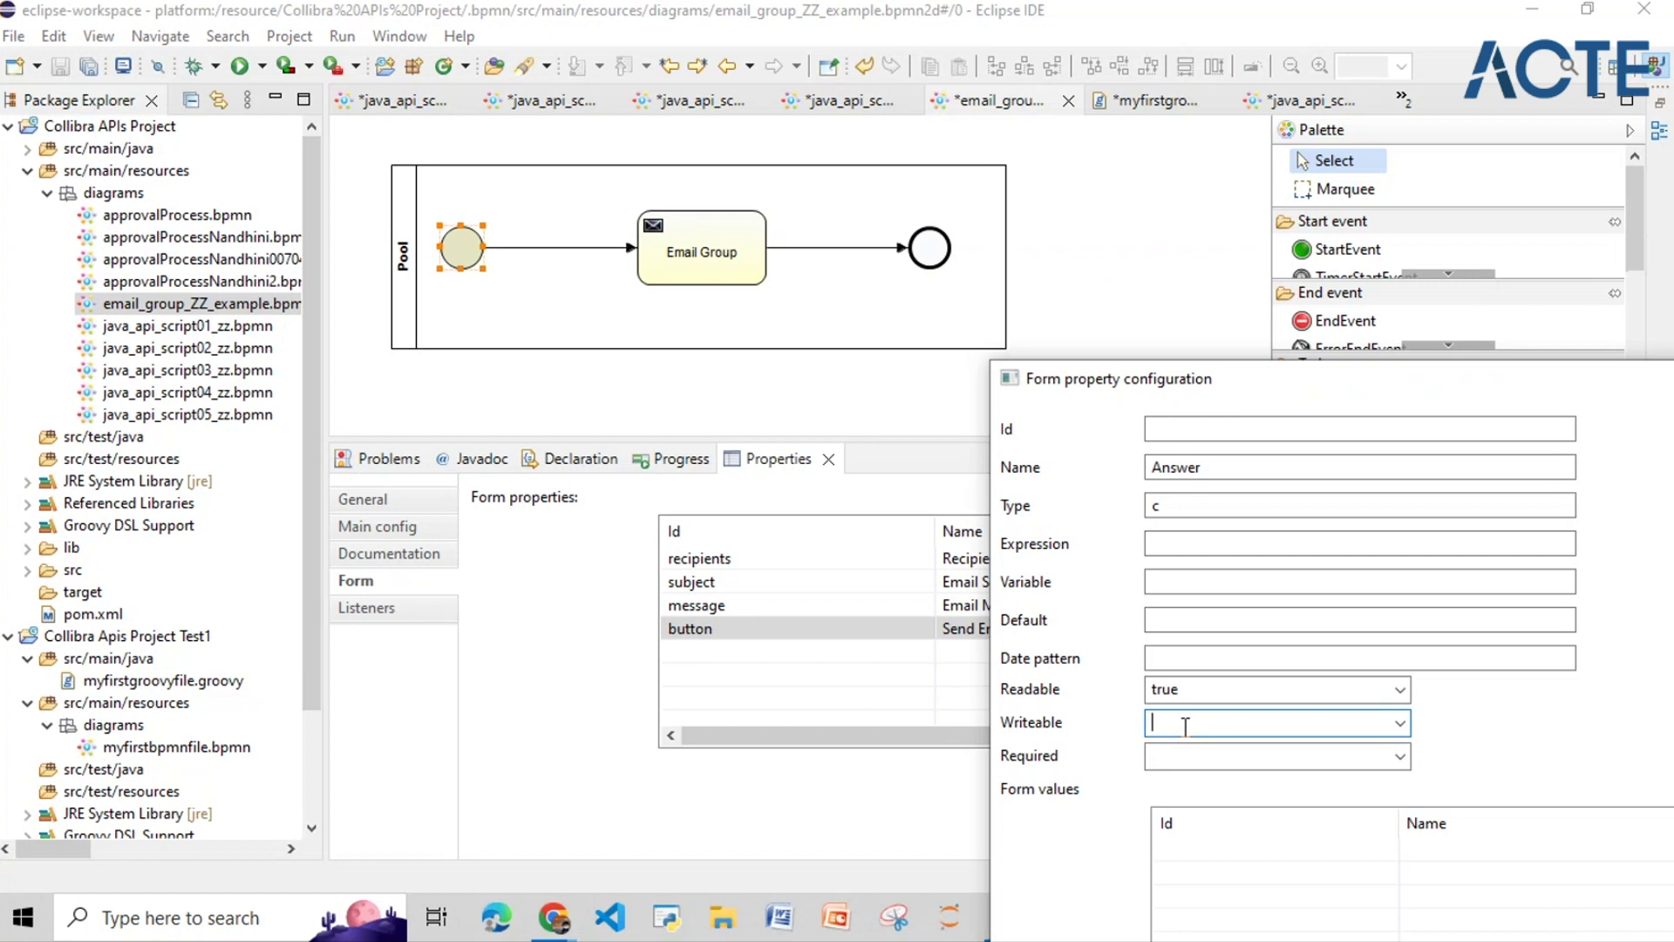
click(1189, 755)
text(rue)
key(BackSpace)
key(BackSpace)
key(BackSpace)
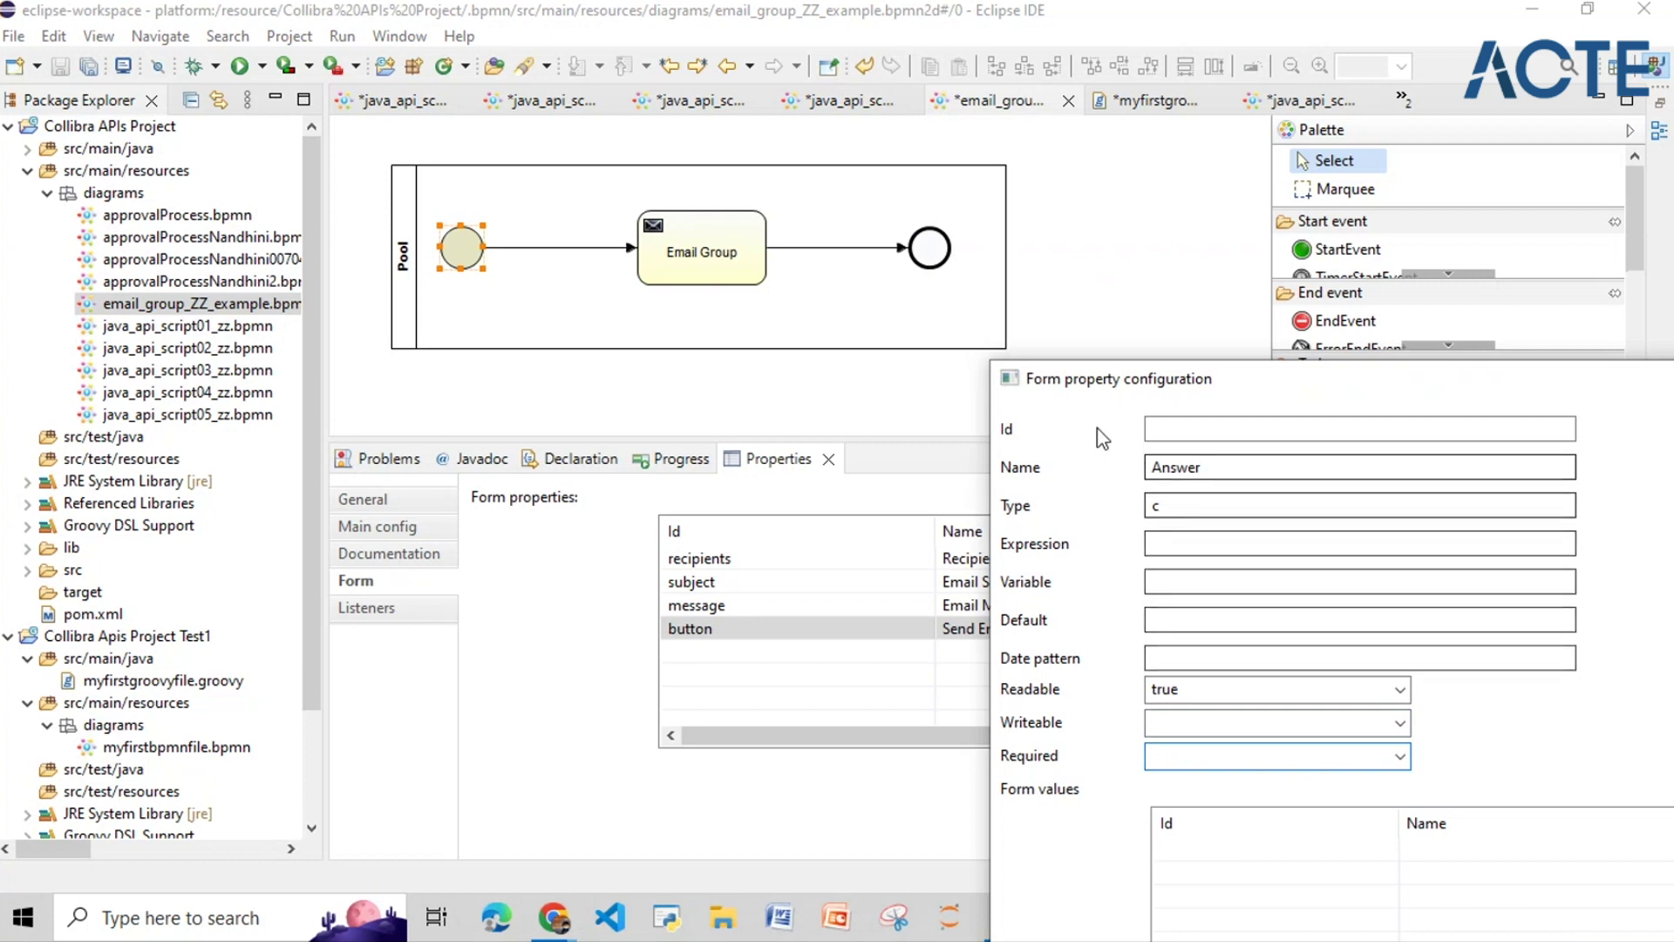
drag(1100, 381, 822, 353)
click(1536, 350)
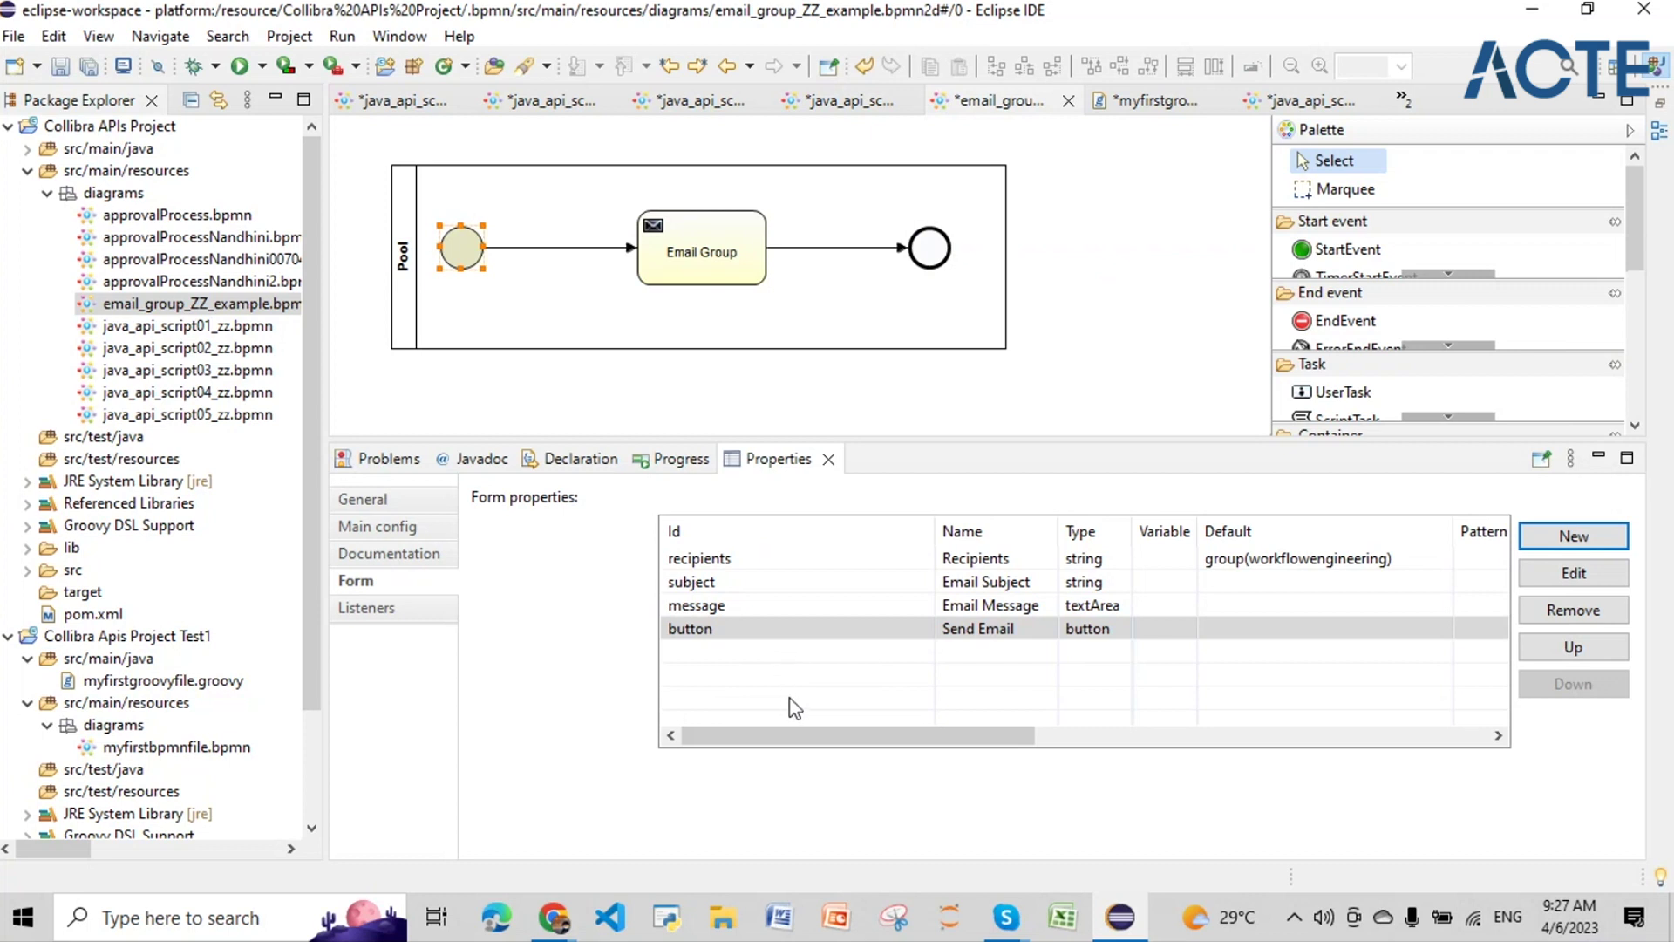
Step: Inspect the Email Group task and the end event's documentation
mouse_move(676, 259)
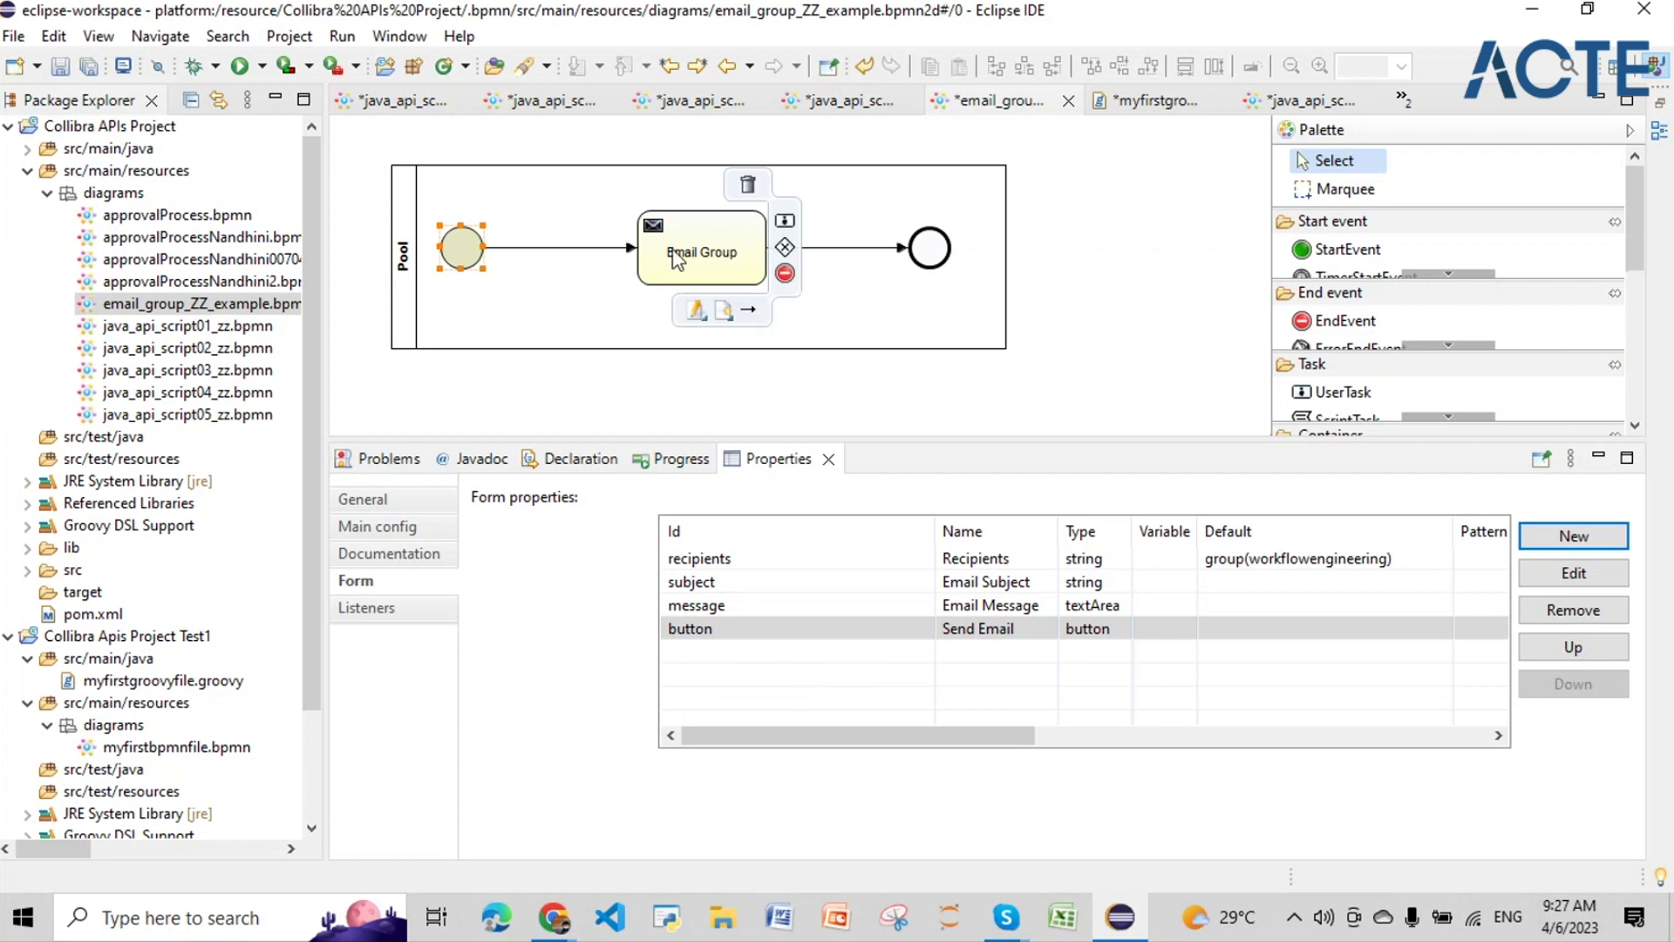
click(676, 259)
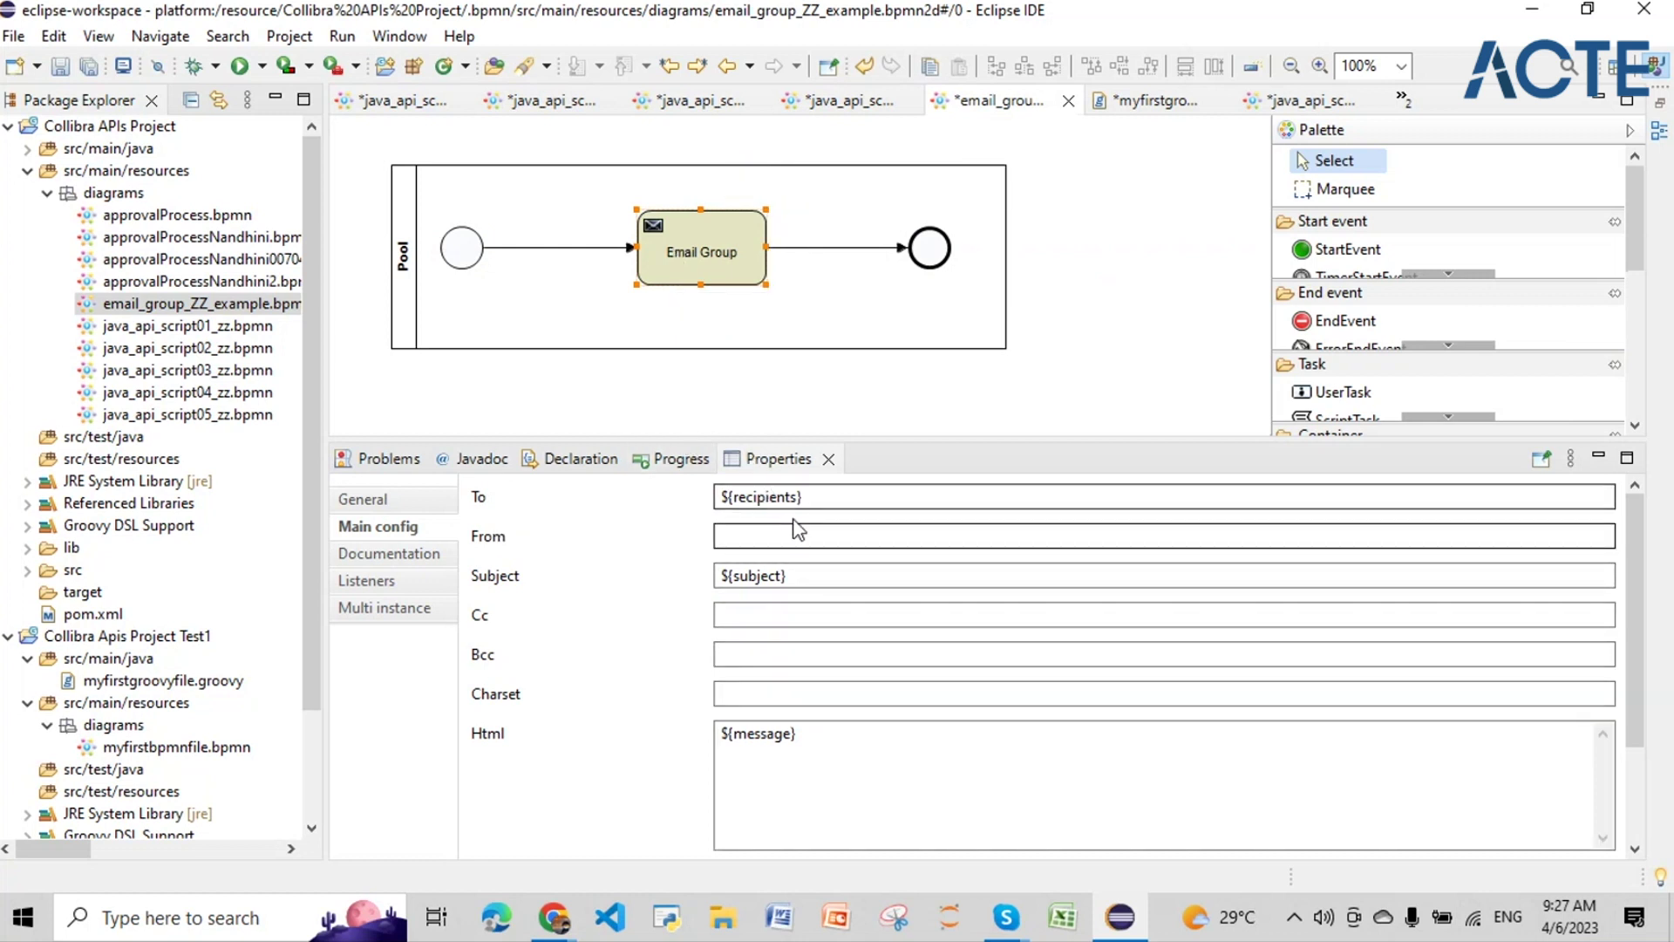
click(929, 252)
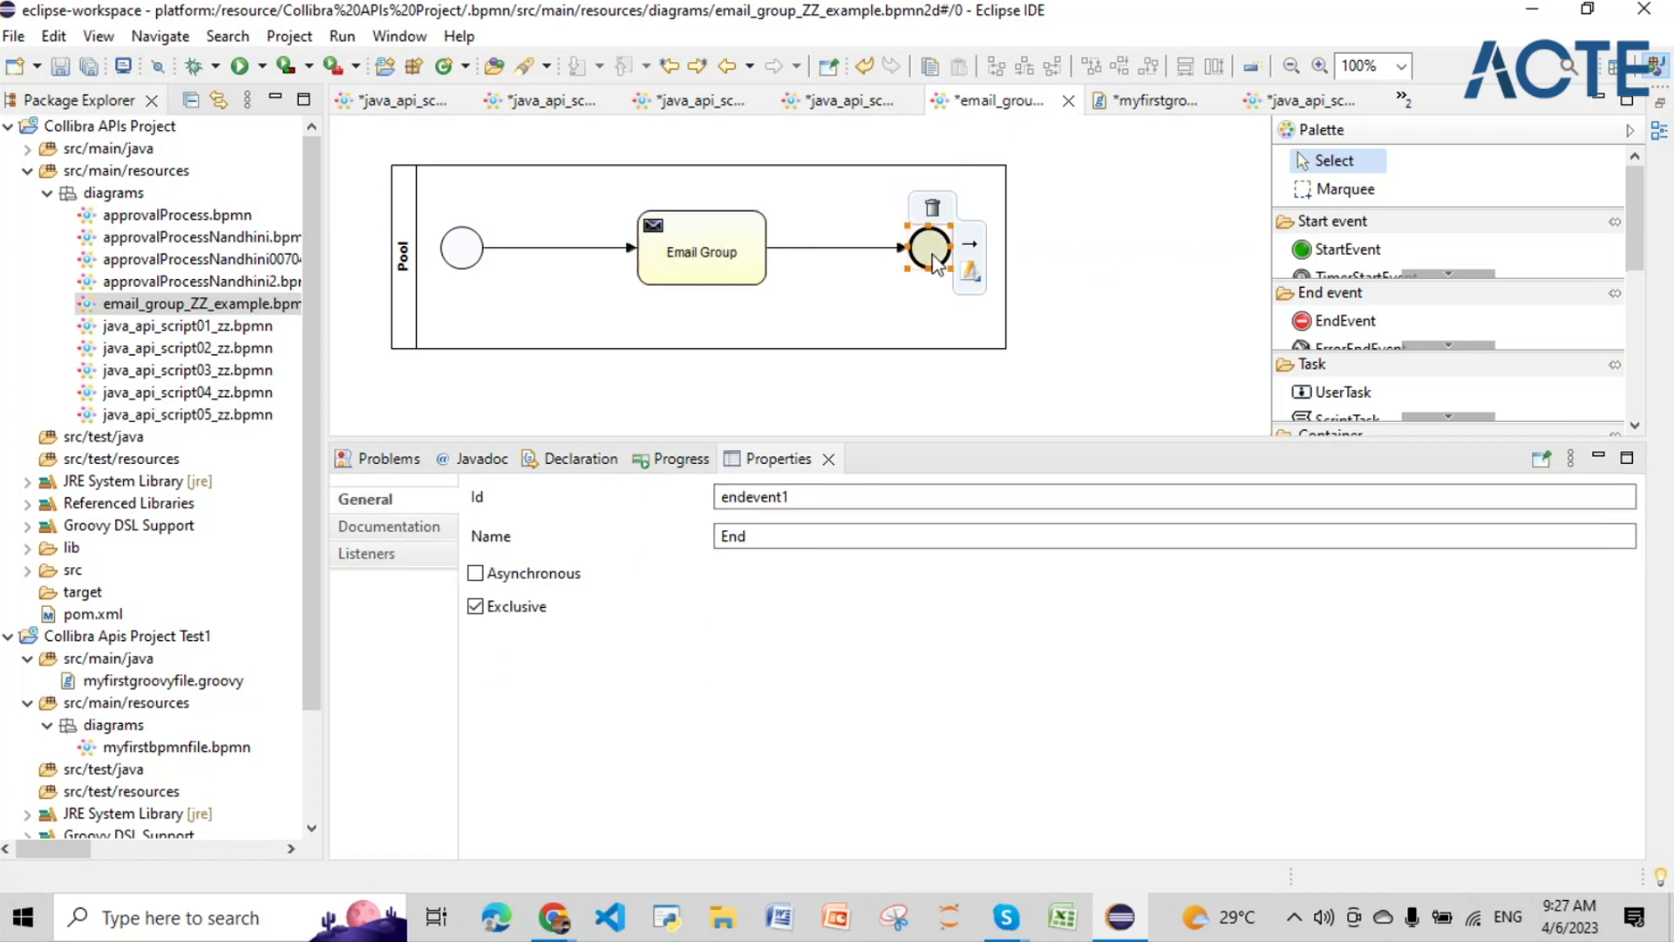
click(397, 526)
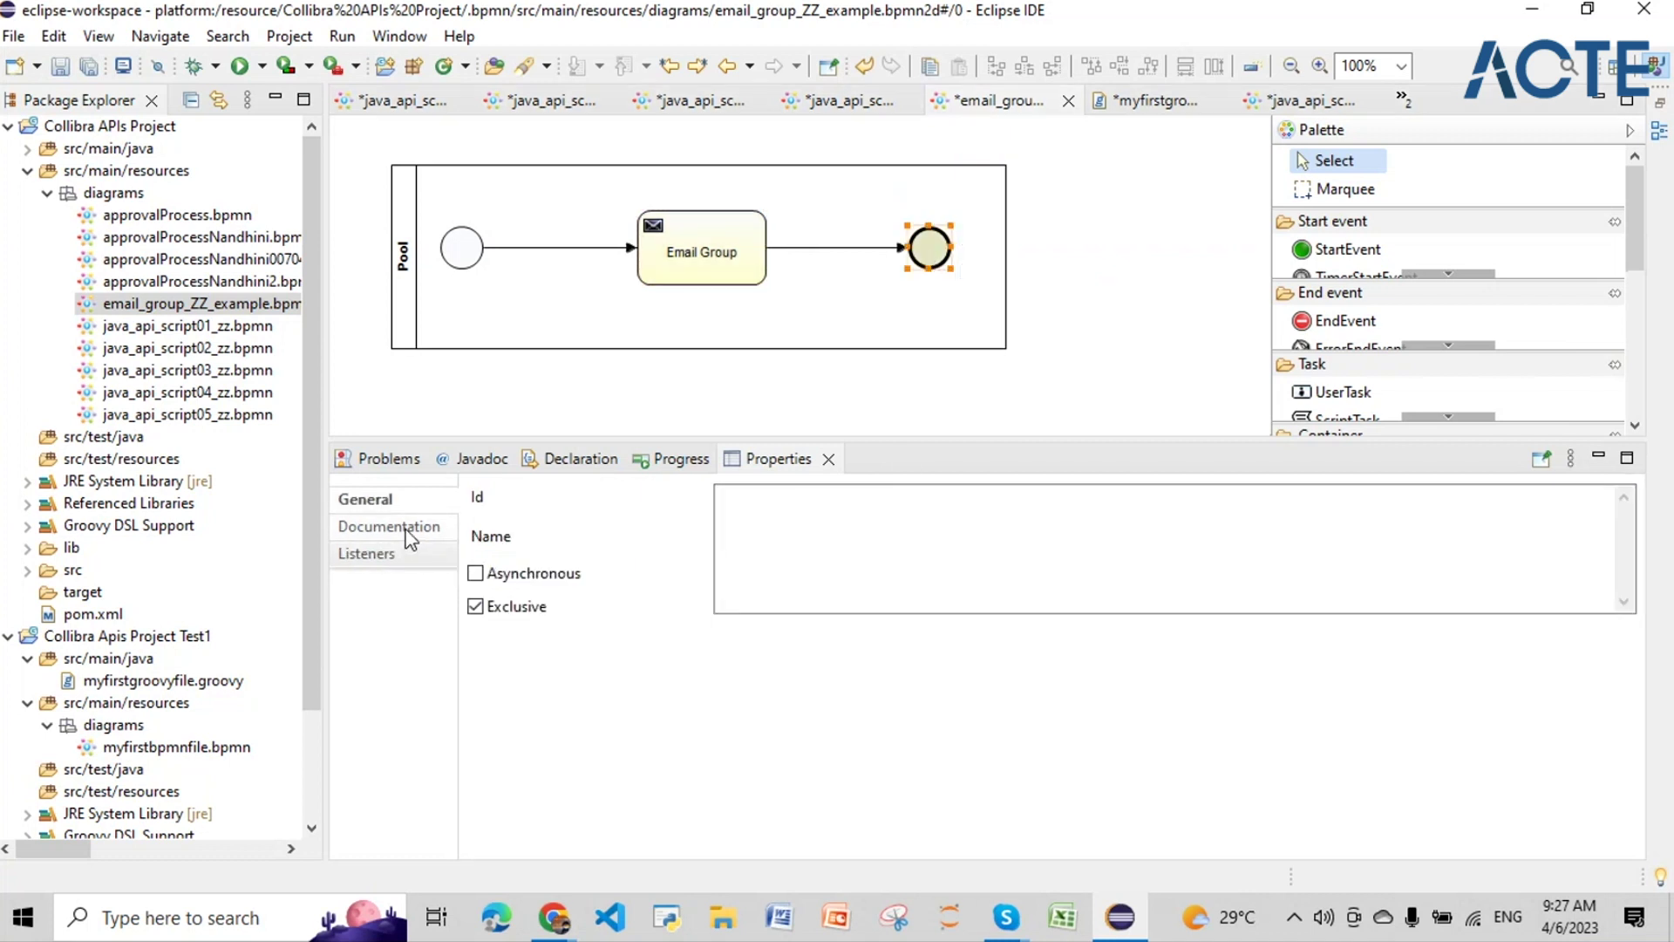
Step: Re-examine the Email Group's ${recipients} and empty From field, then minimize Eclipse
click(709, 254)
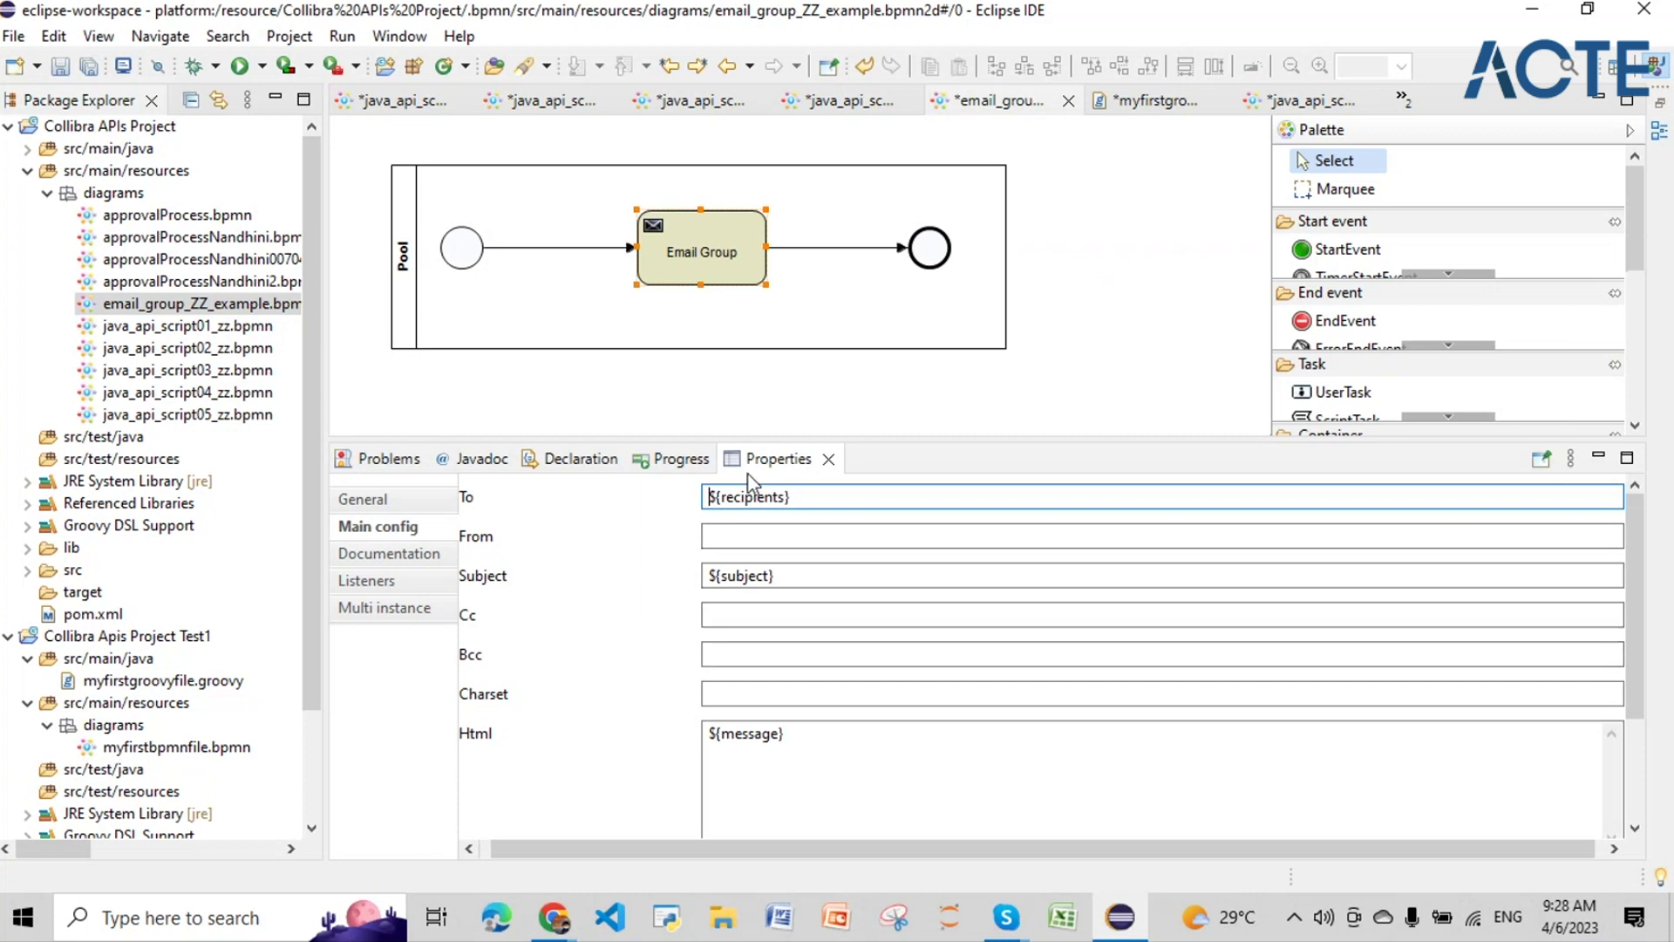
drag(806, 495, 707, 498)
click(713, 541)
scroll(710, 651, down, 2)
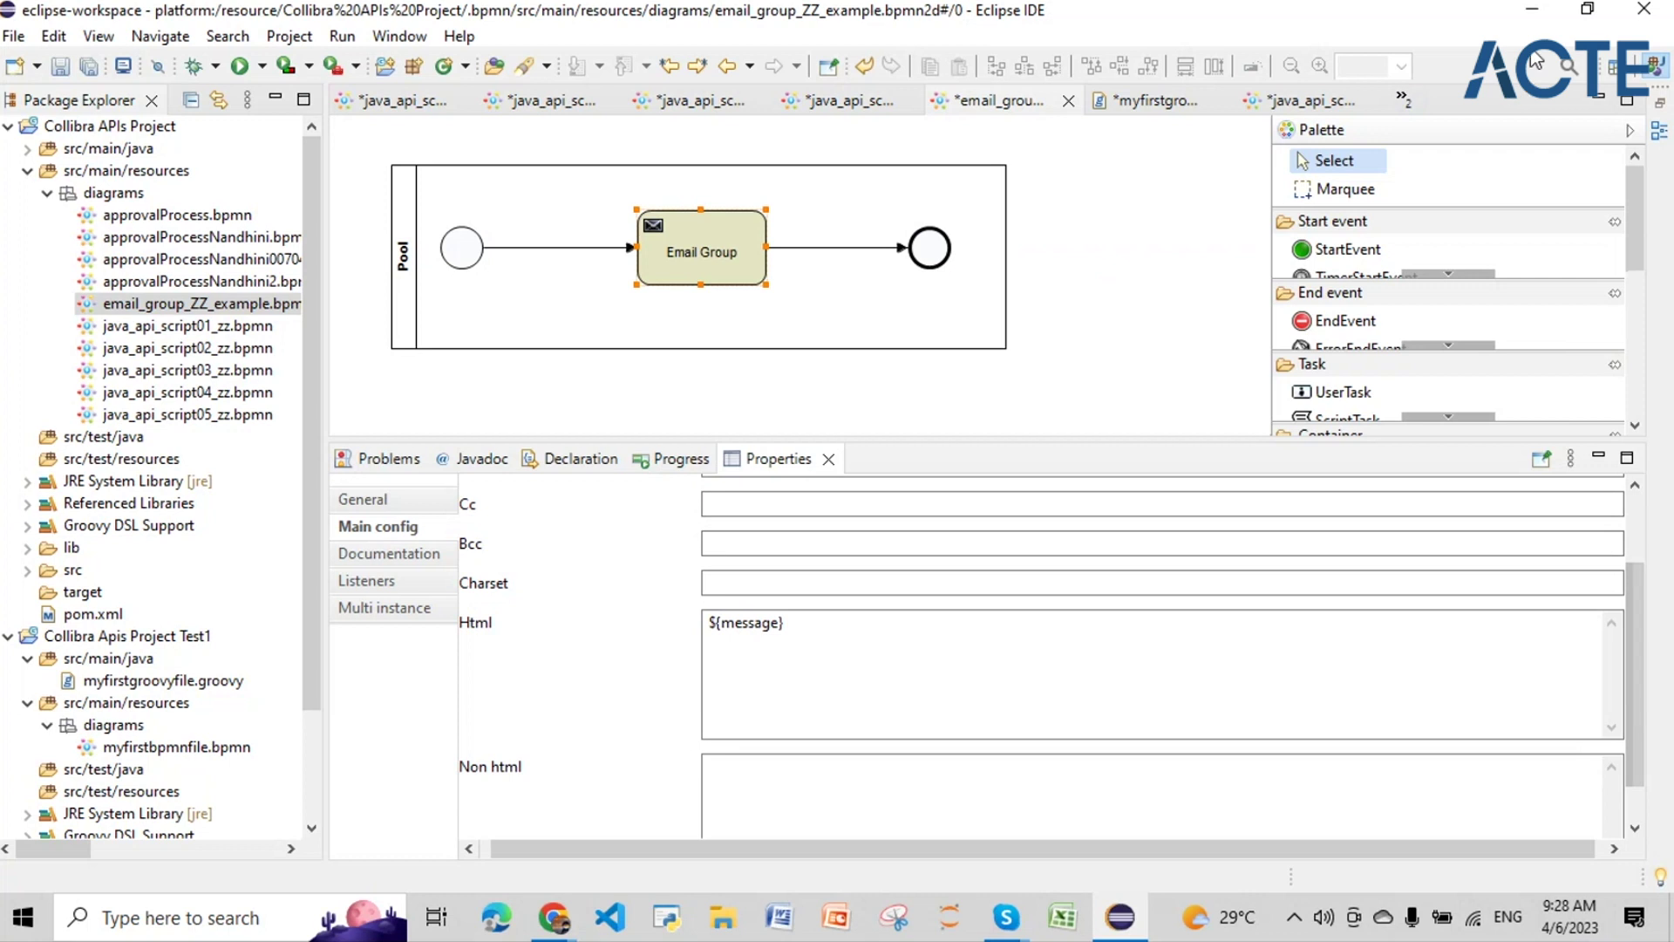
click(1532, 12)
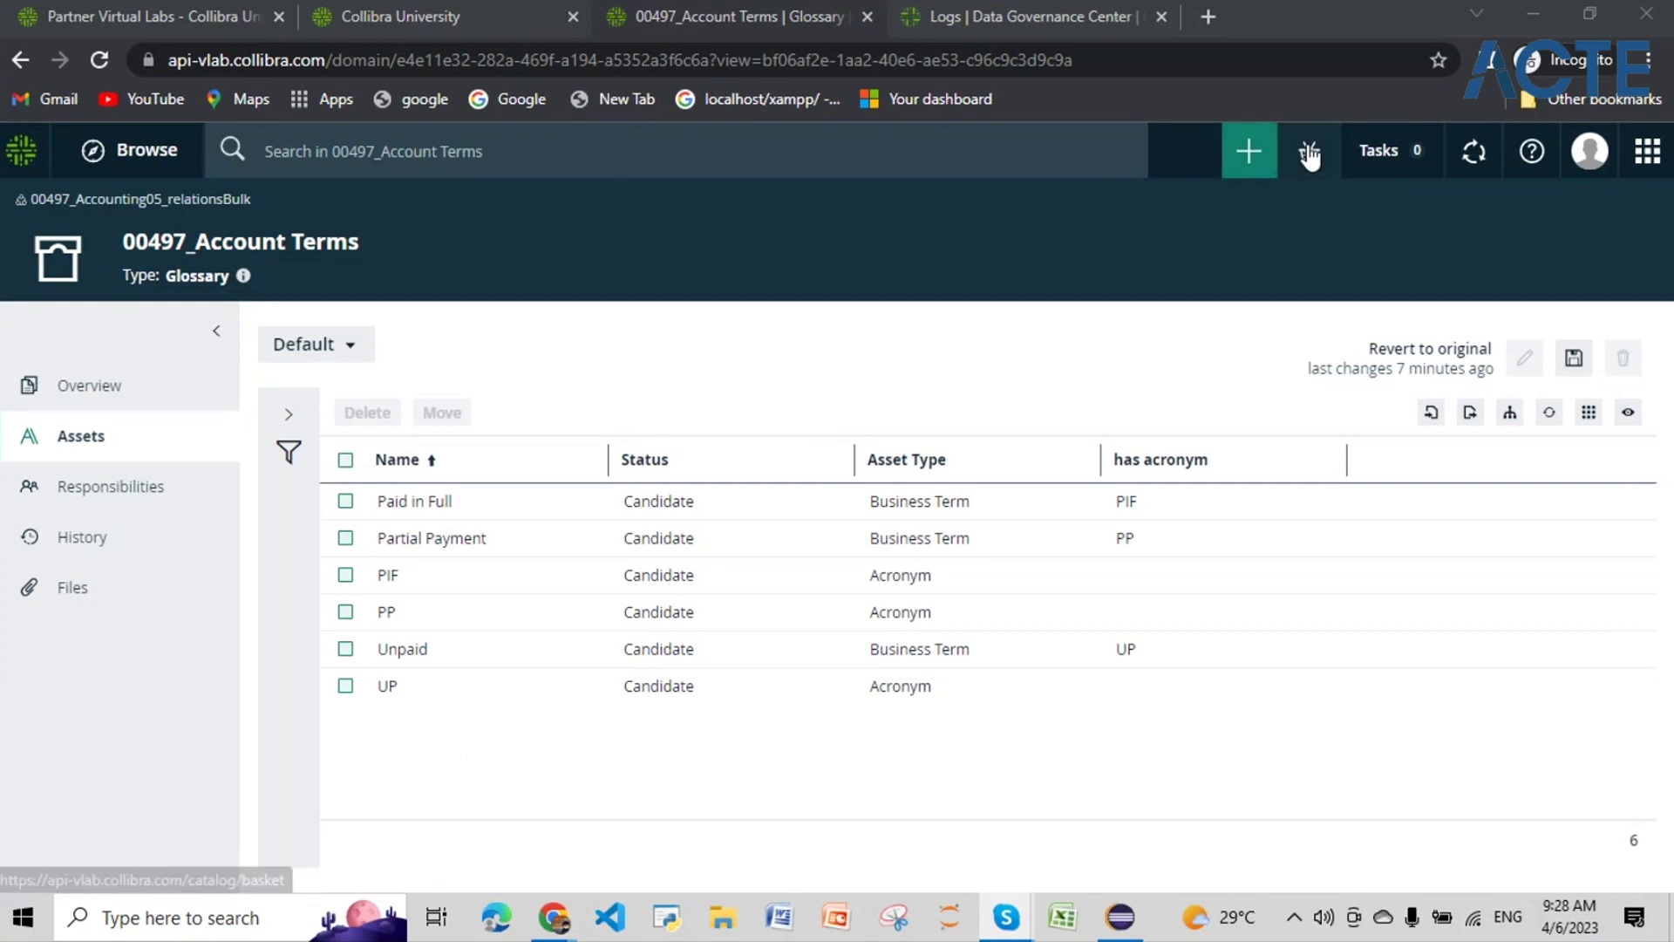
Step: Search the Create dialog for 'email' and launch the immediately user email workflow
click(1255, 150)
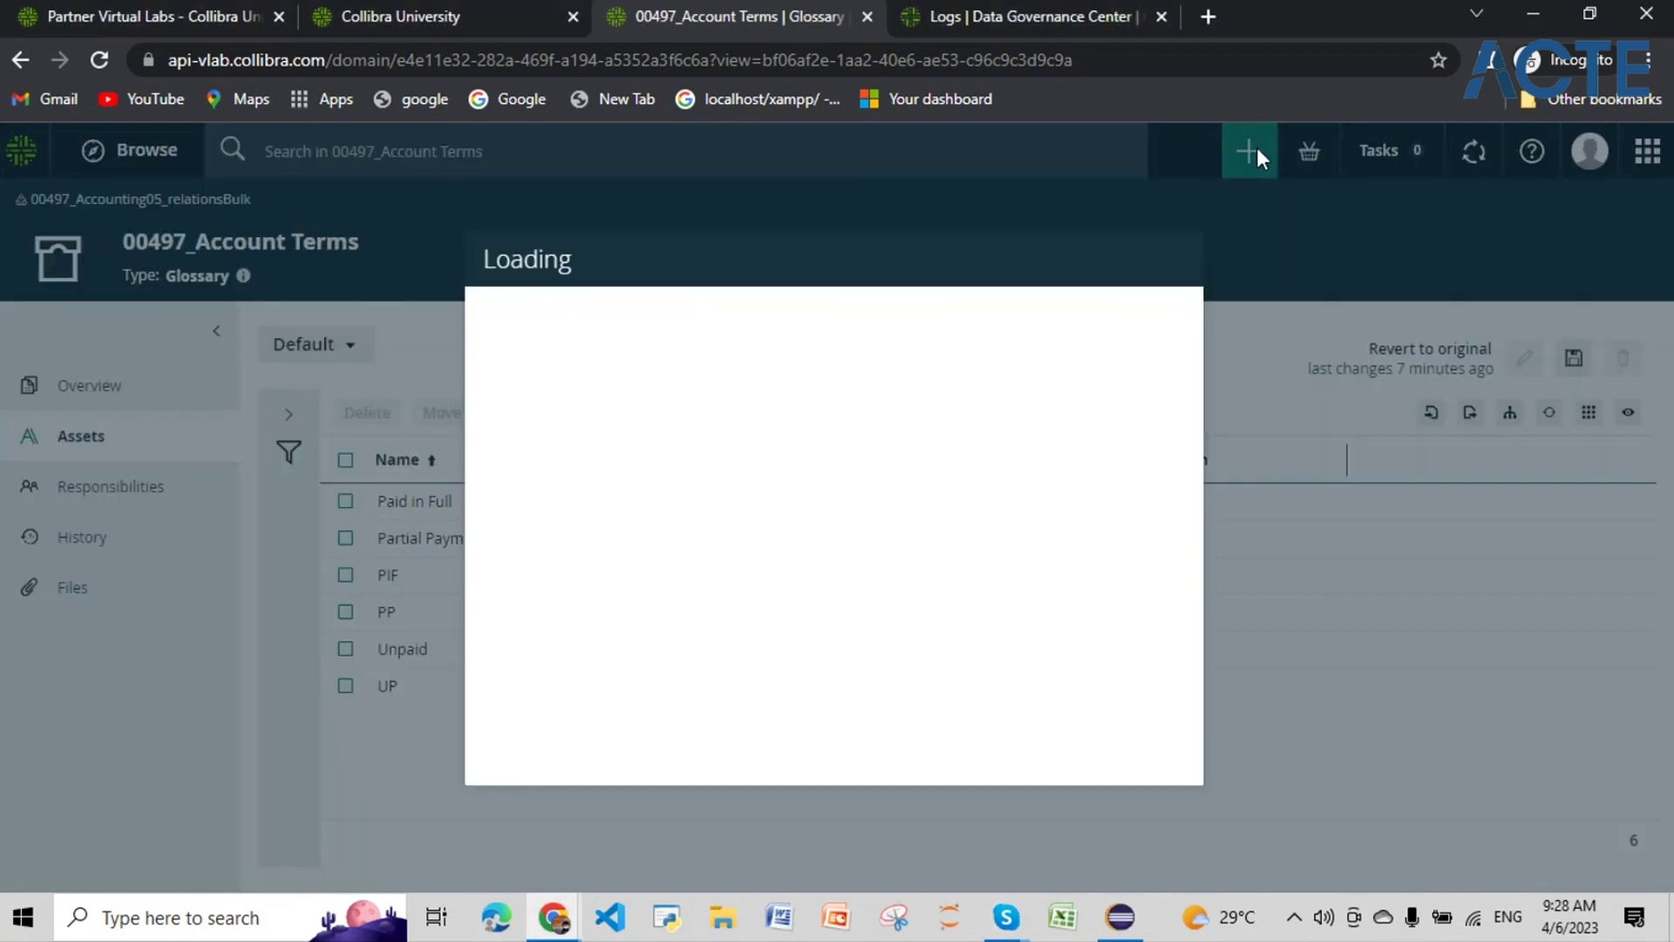
text(em)
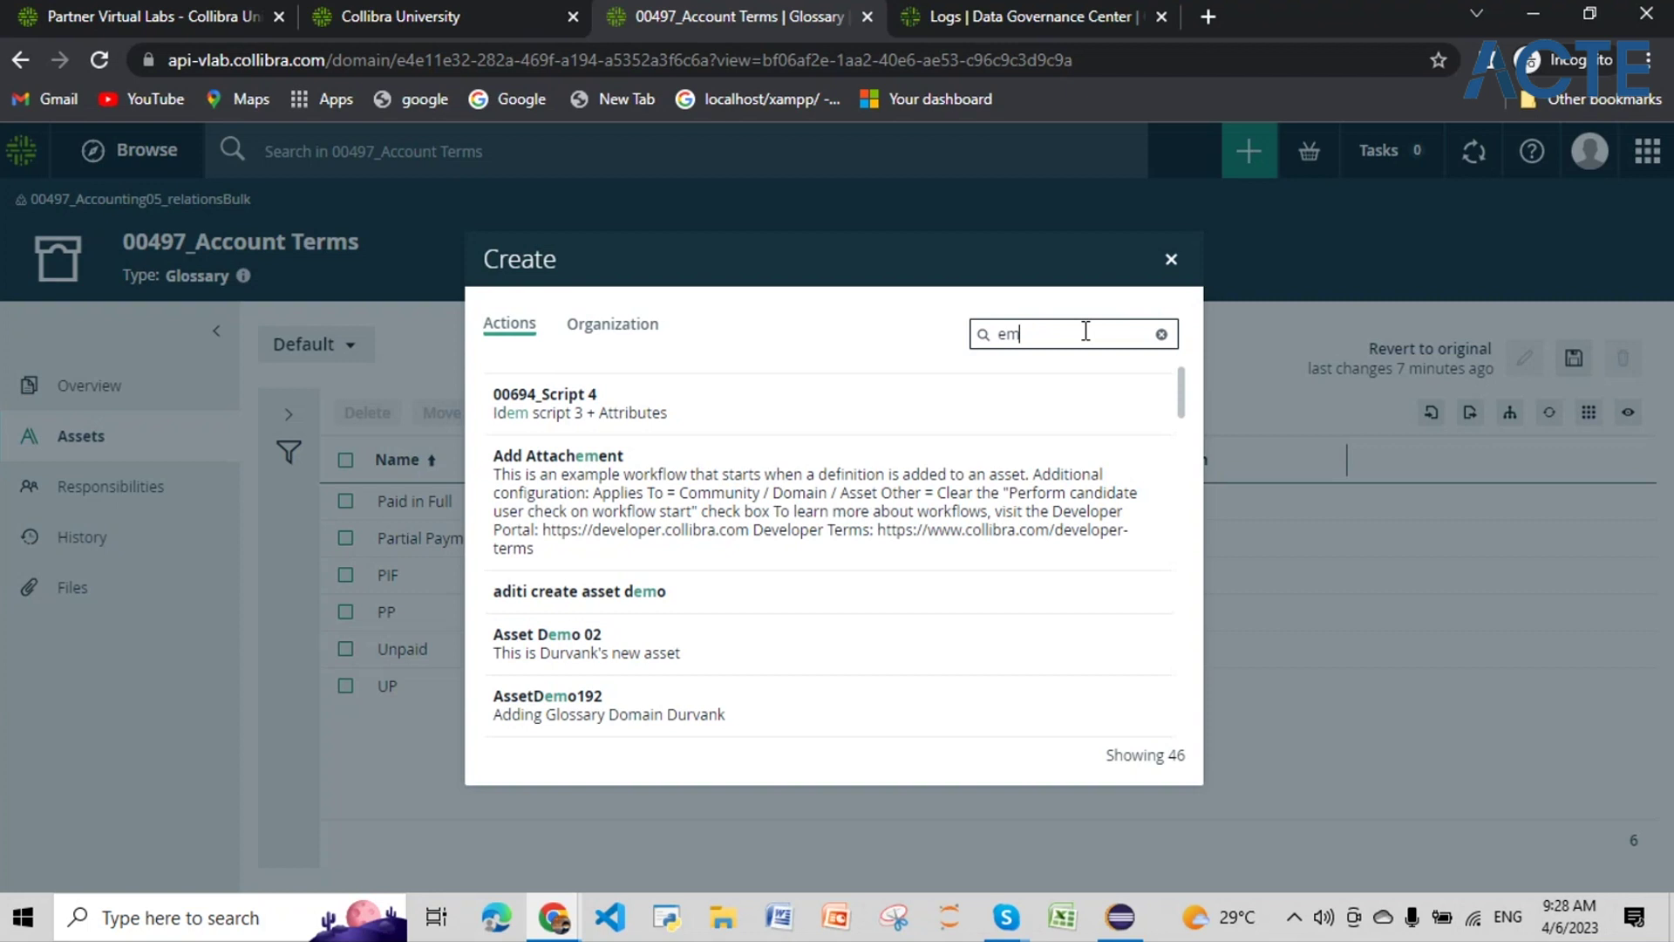
text(ail)
scroll(703, 523, down, 2)
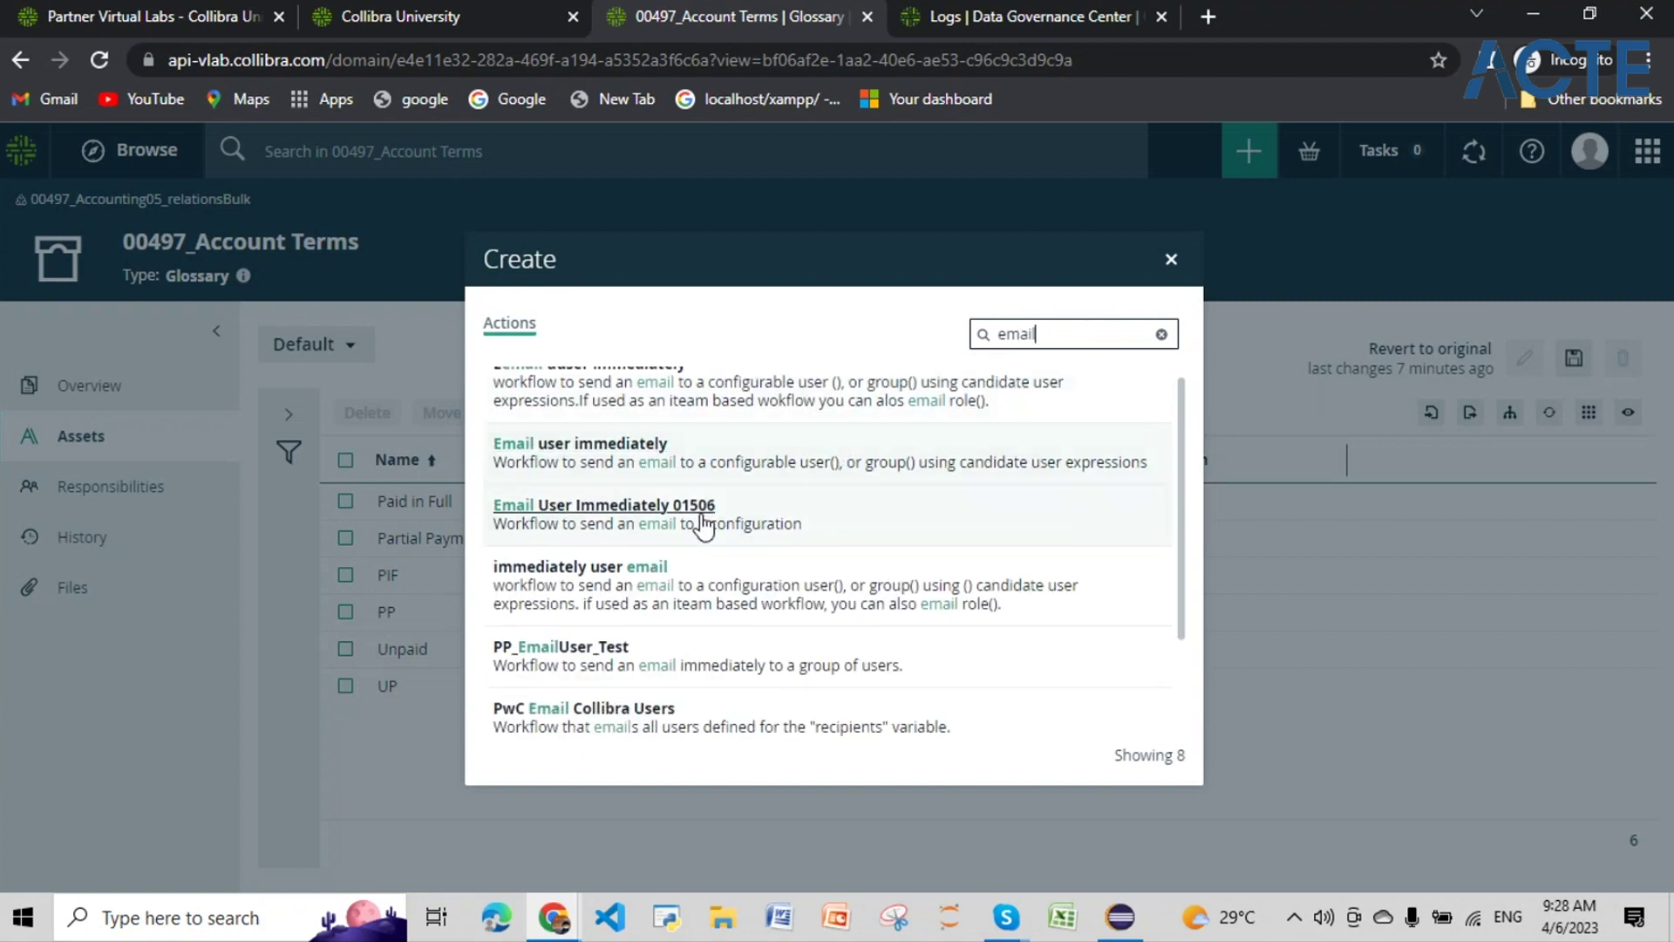
scroll(703, 523, up, 2)
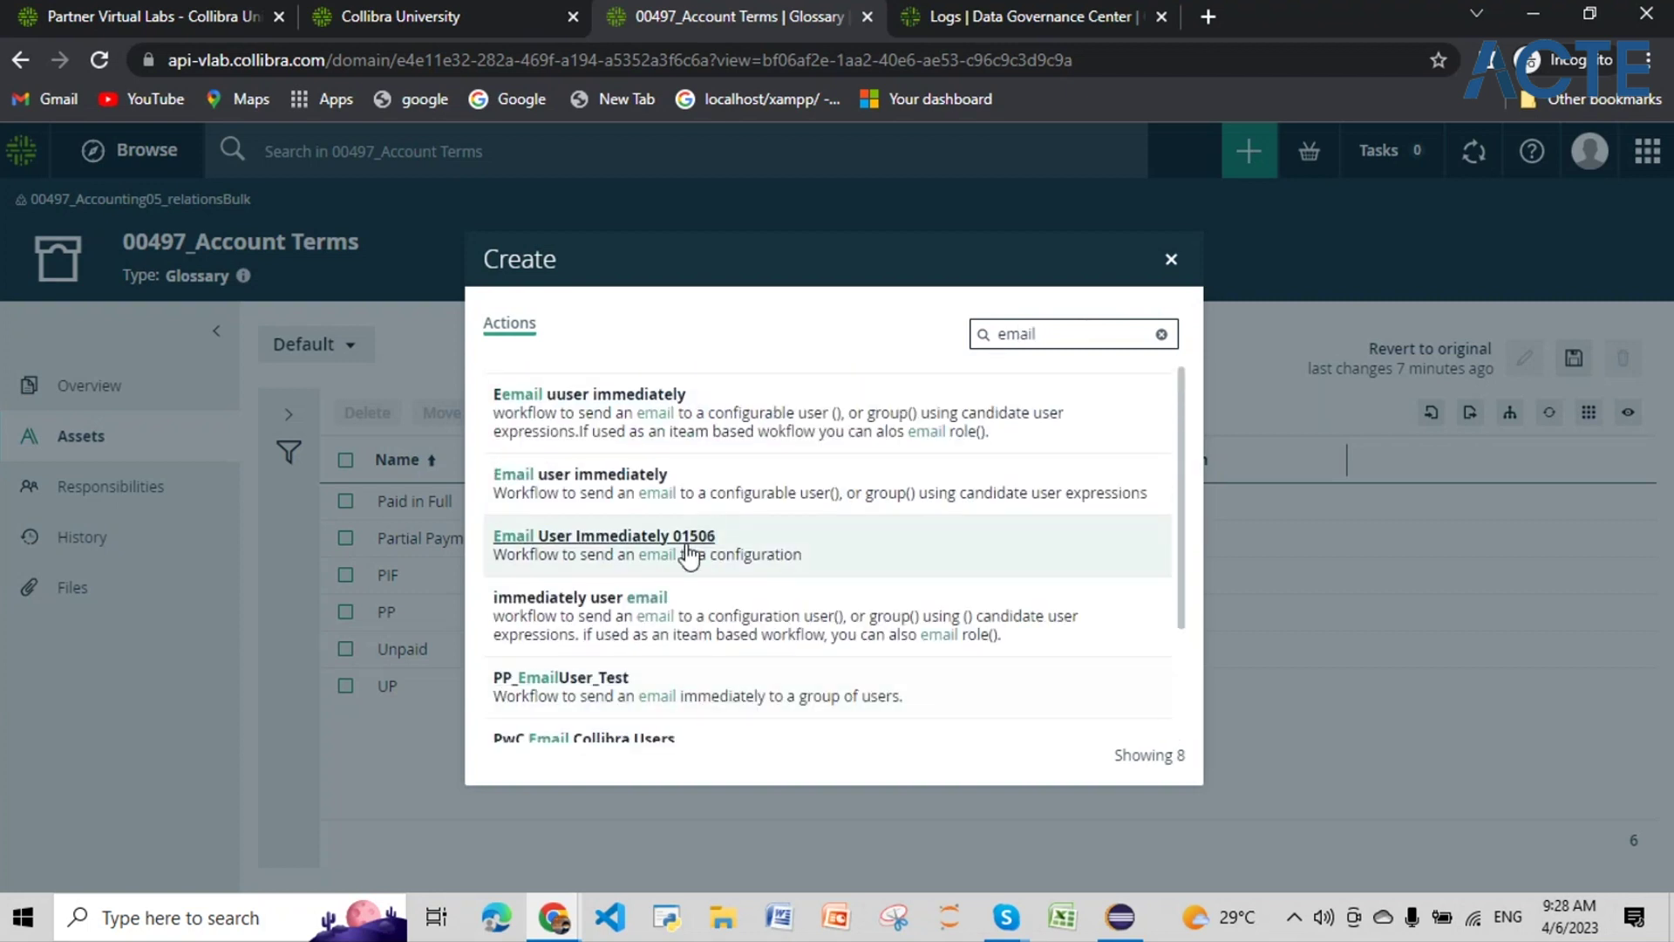
click(619, 602)
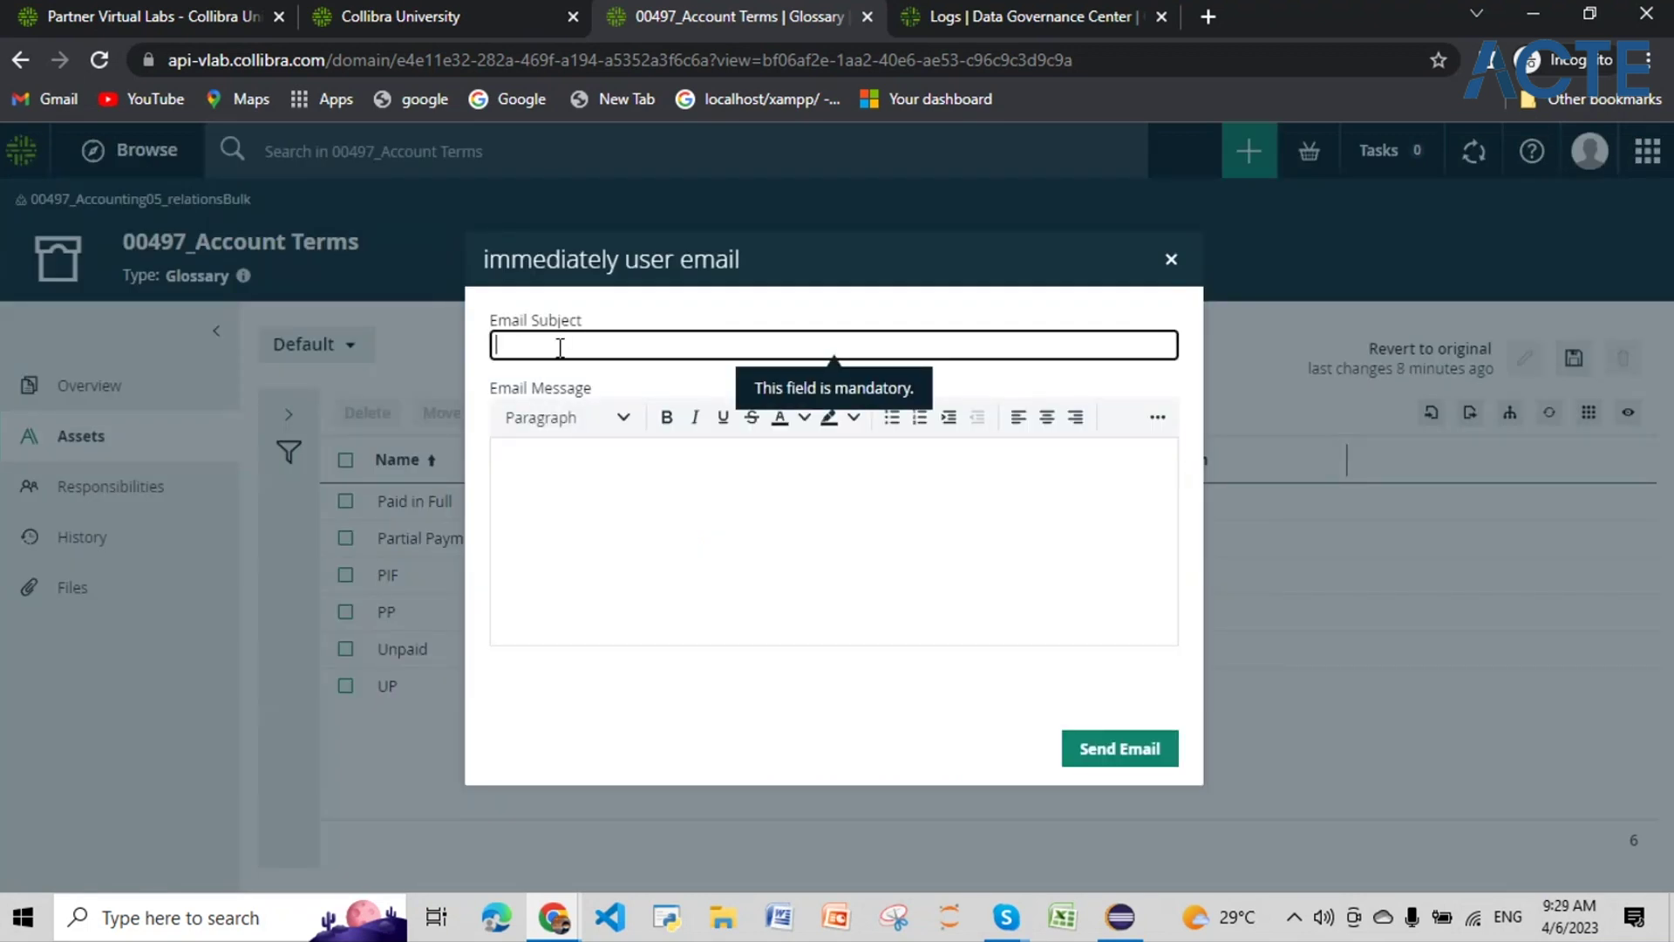
click(1109, 937)
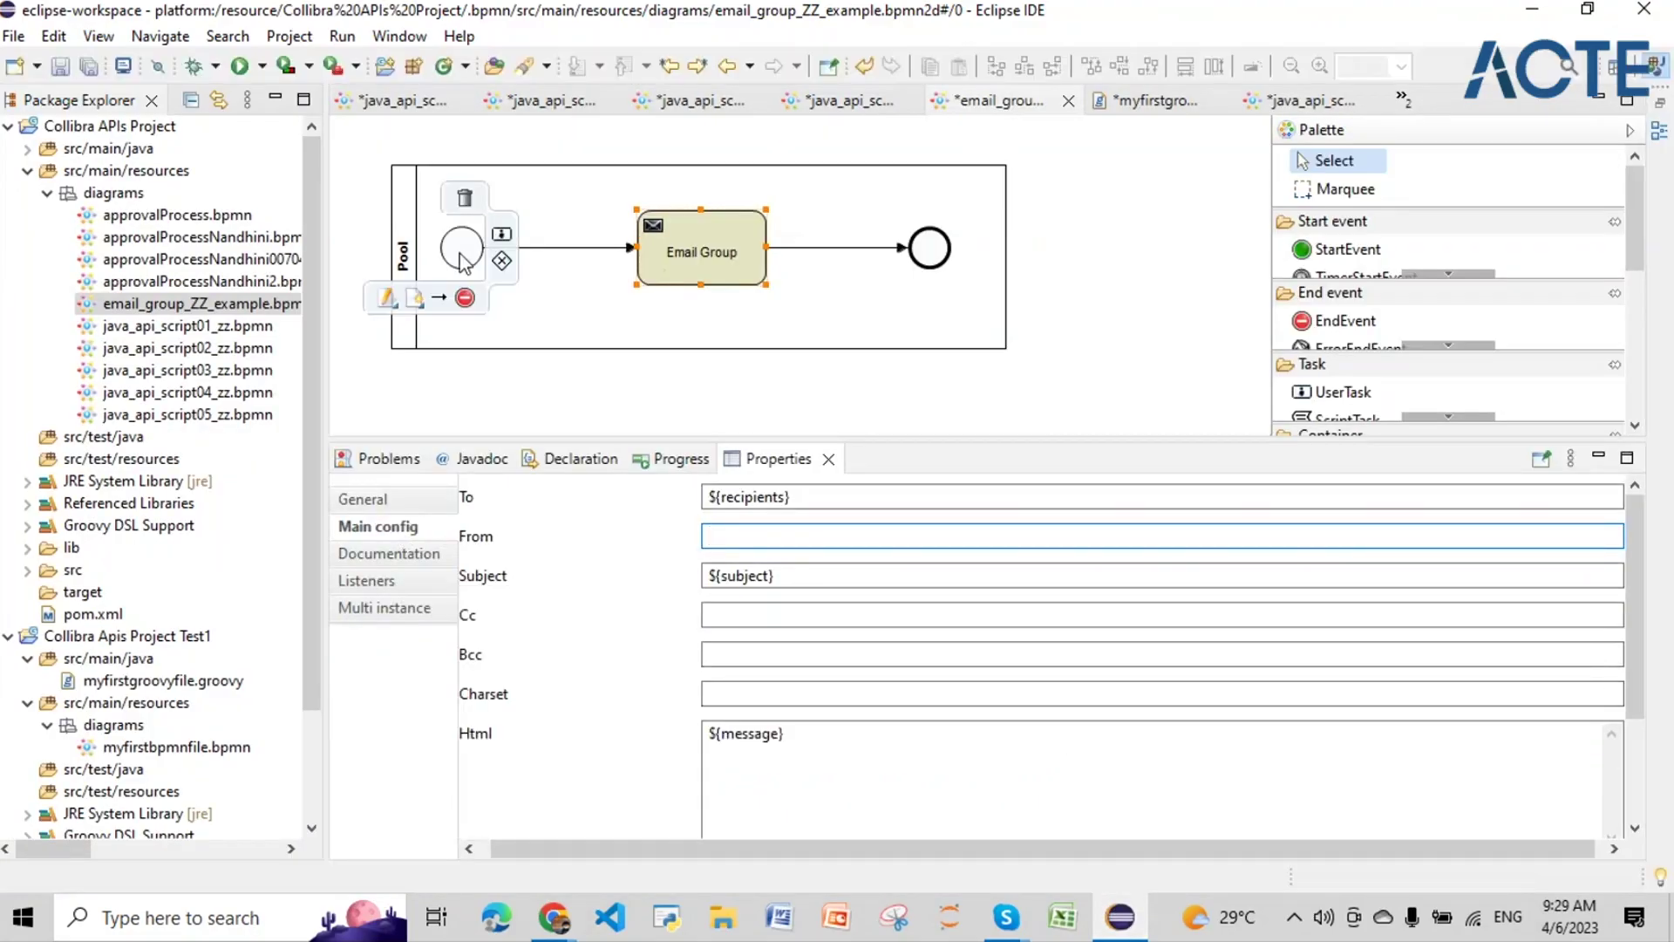
click(462, 259)
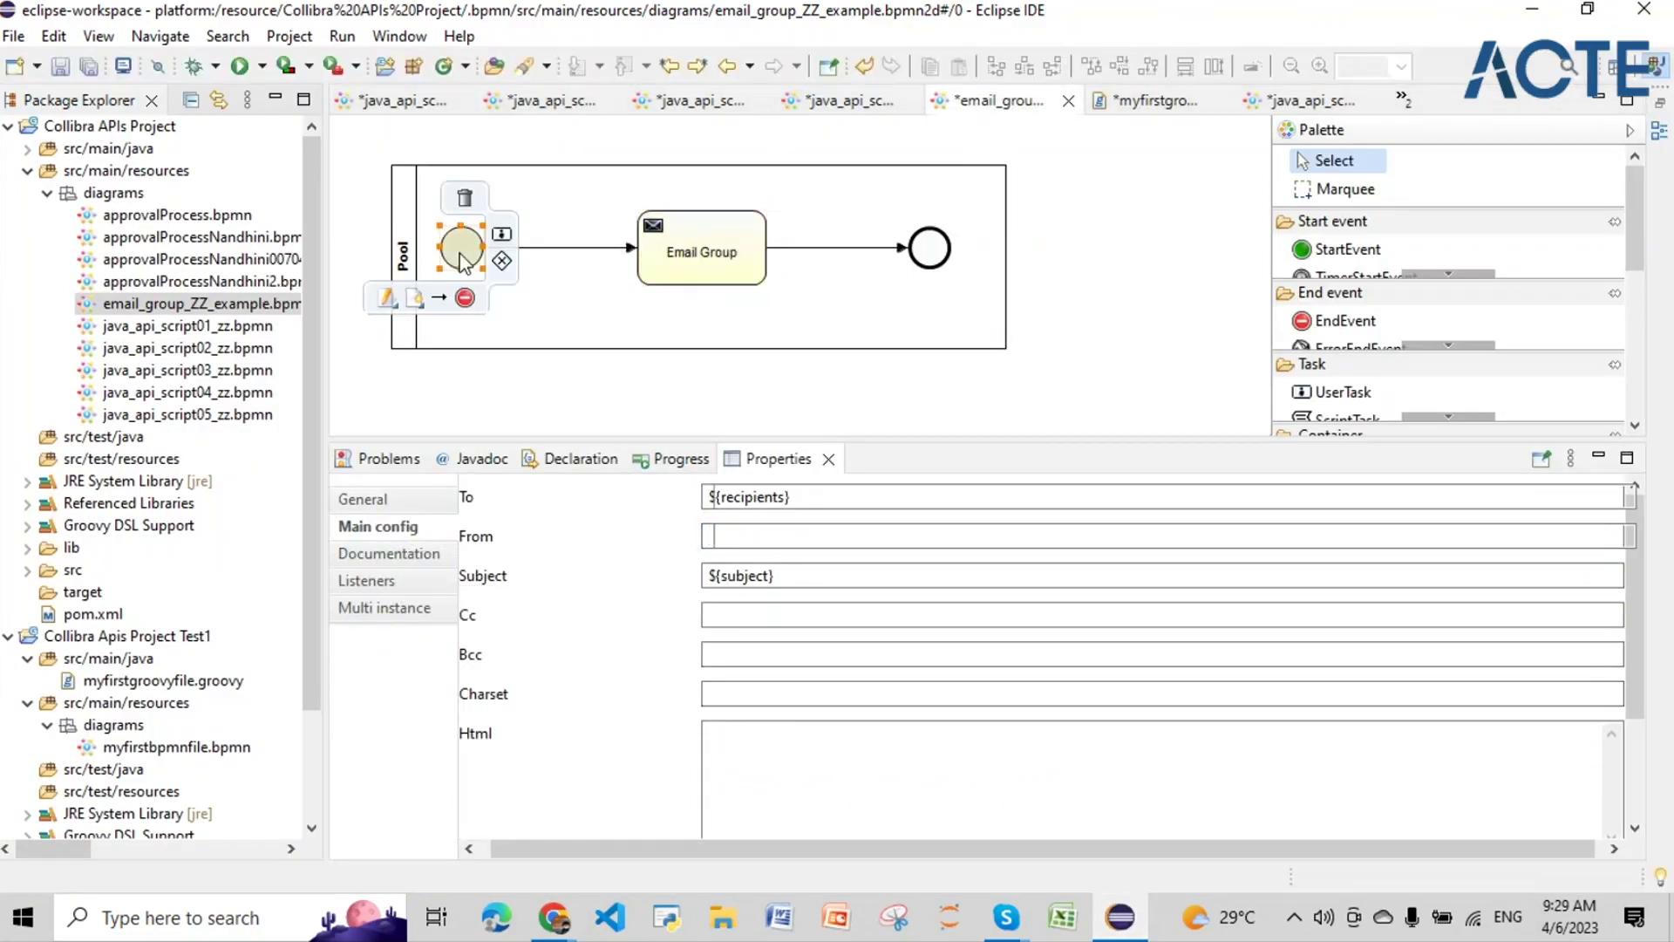
click(359, 583)
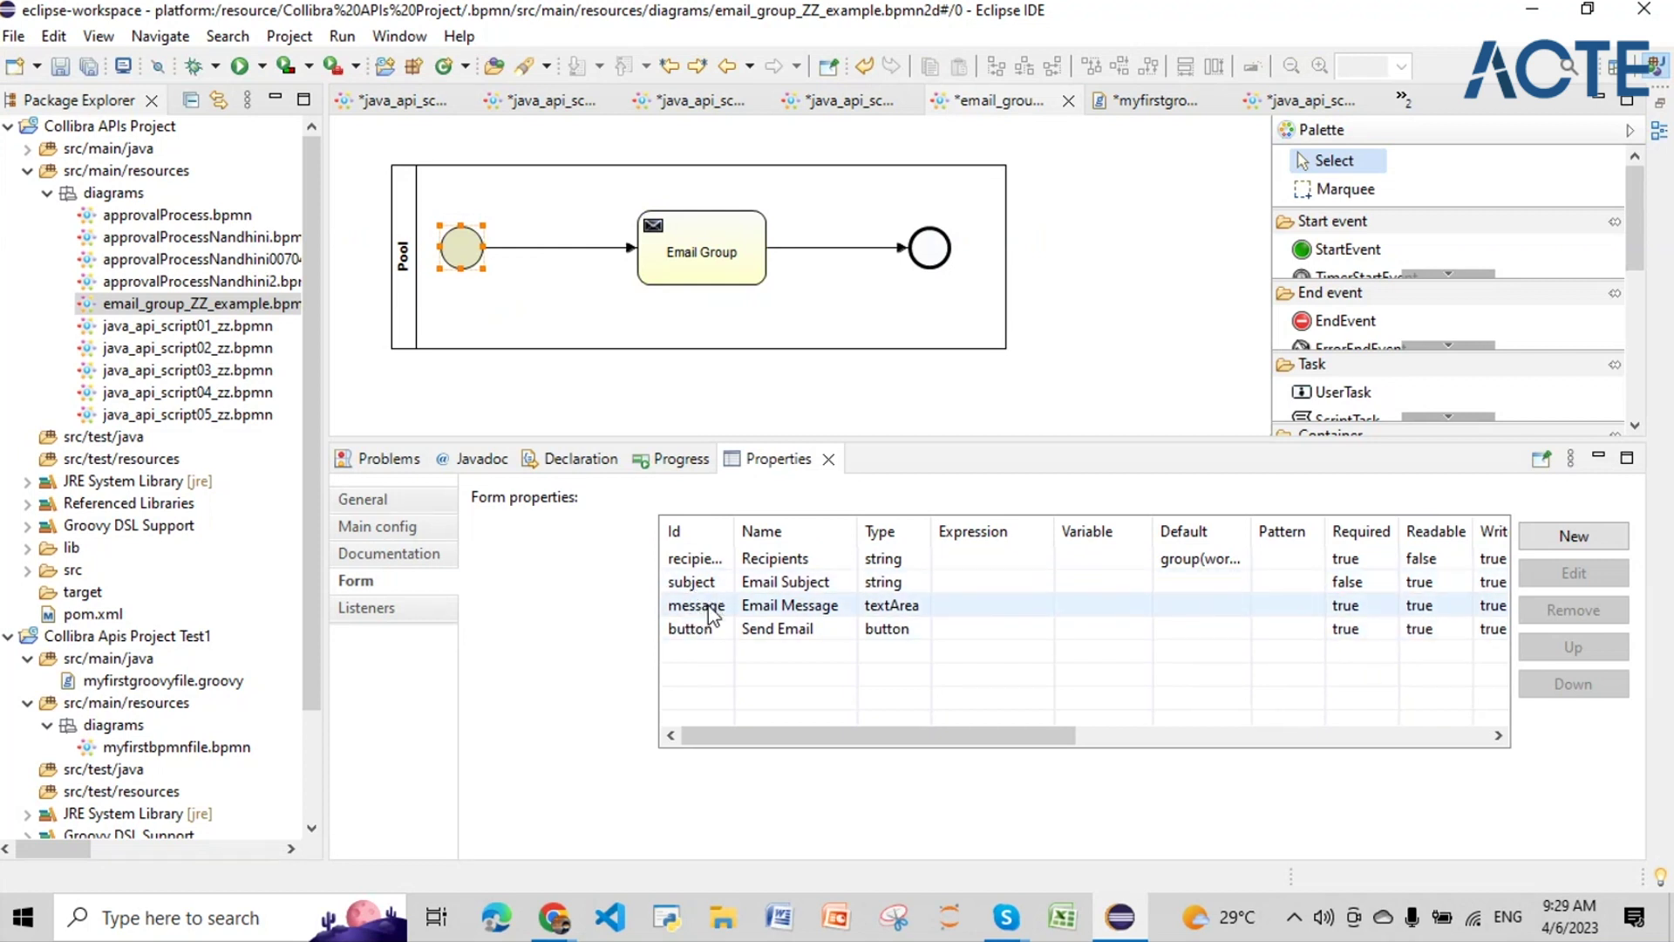
click(1537, 13)
click(568, 346)
Step: Enter 'Upgrade Notification' as the email subject, fixing a typo
text(Up)
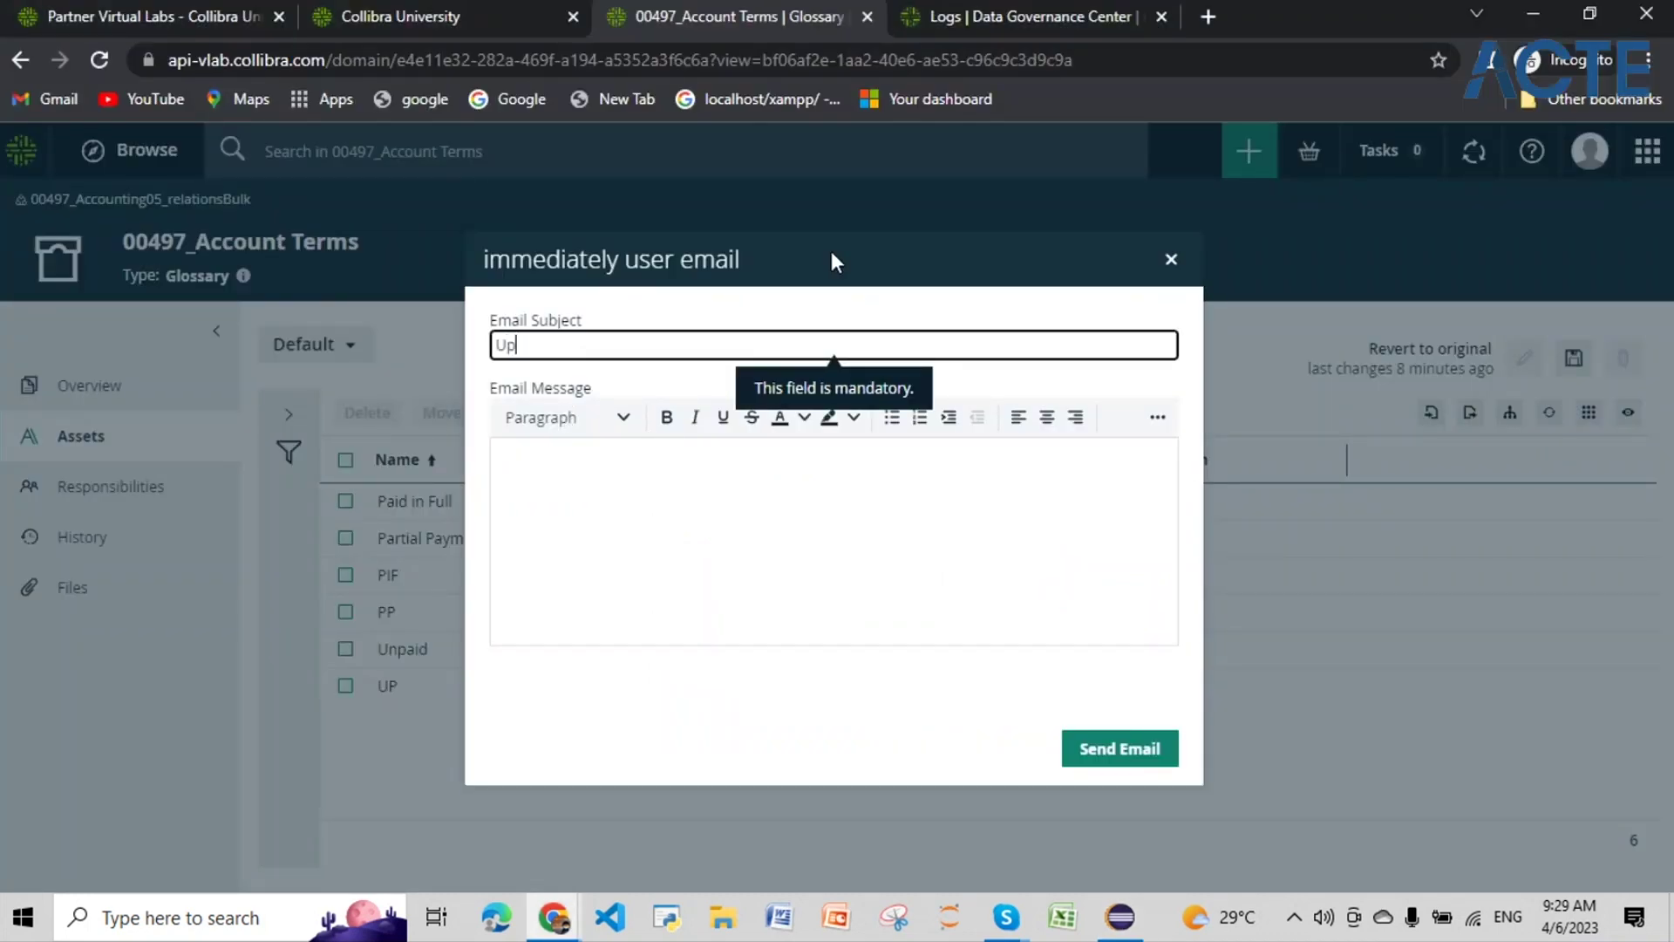
text(gr)
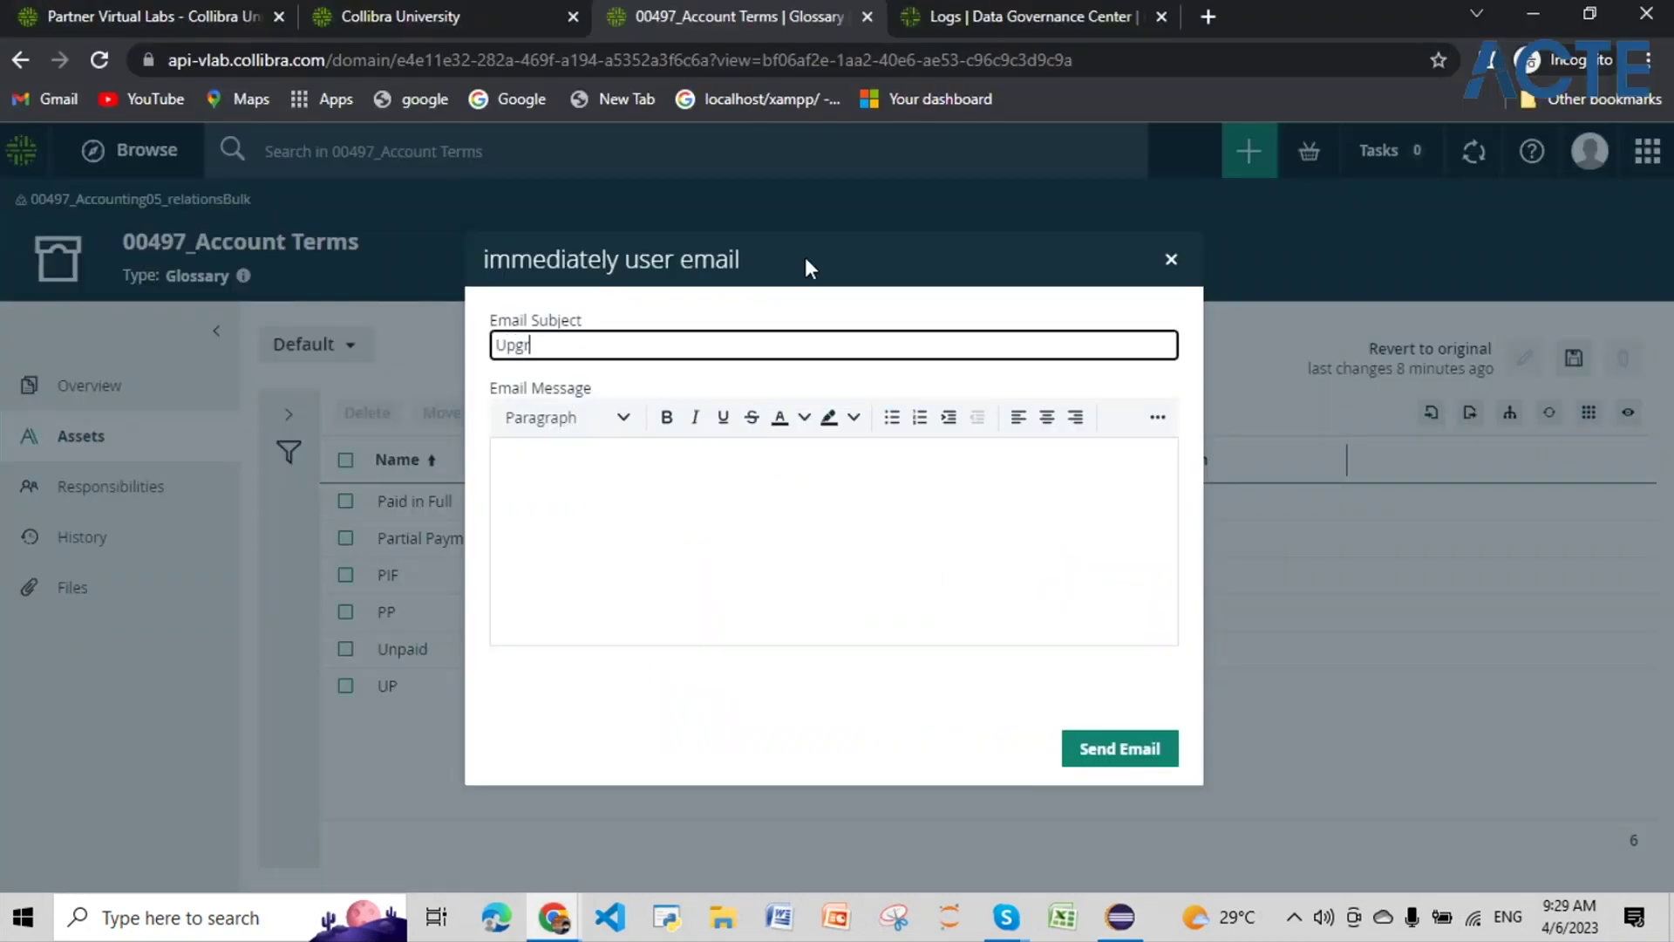
text(ade Notification)
click(688, 529)
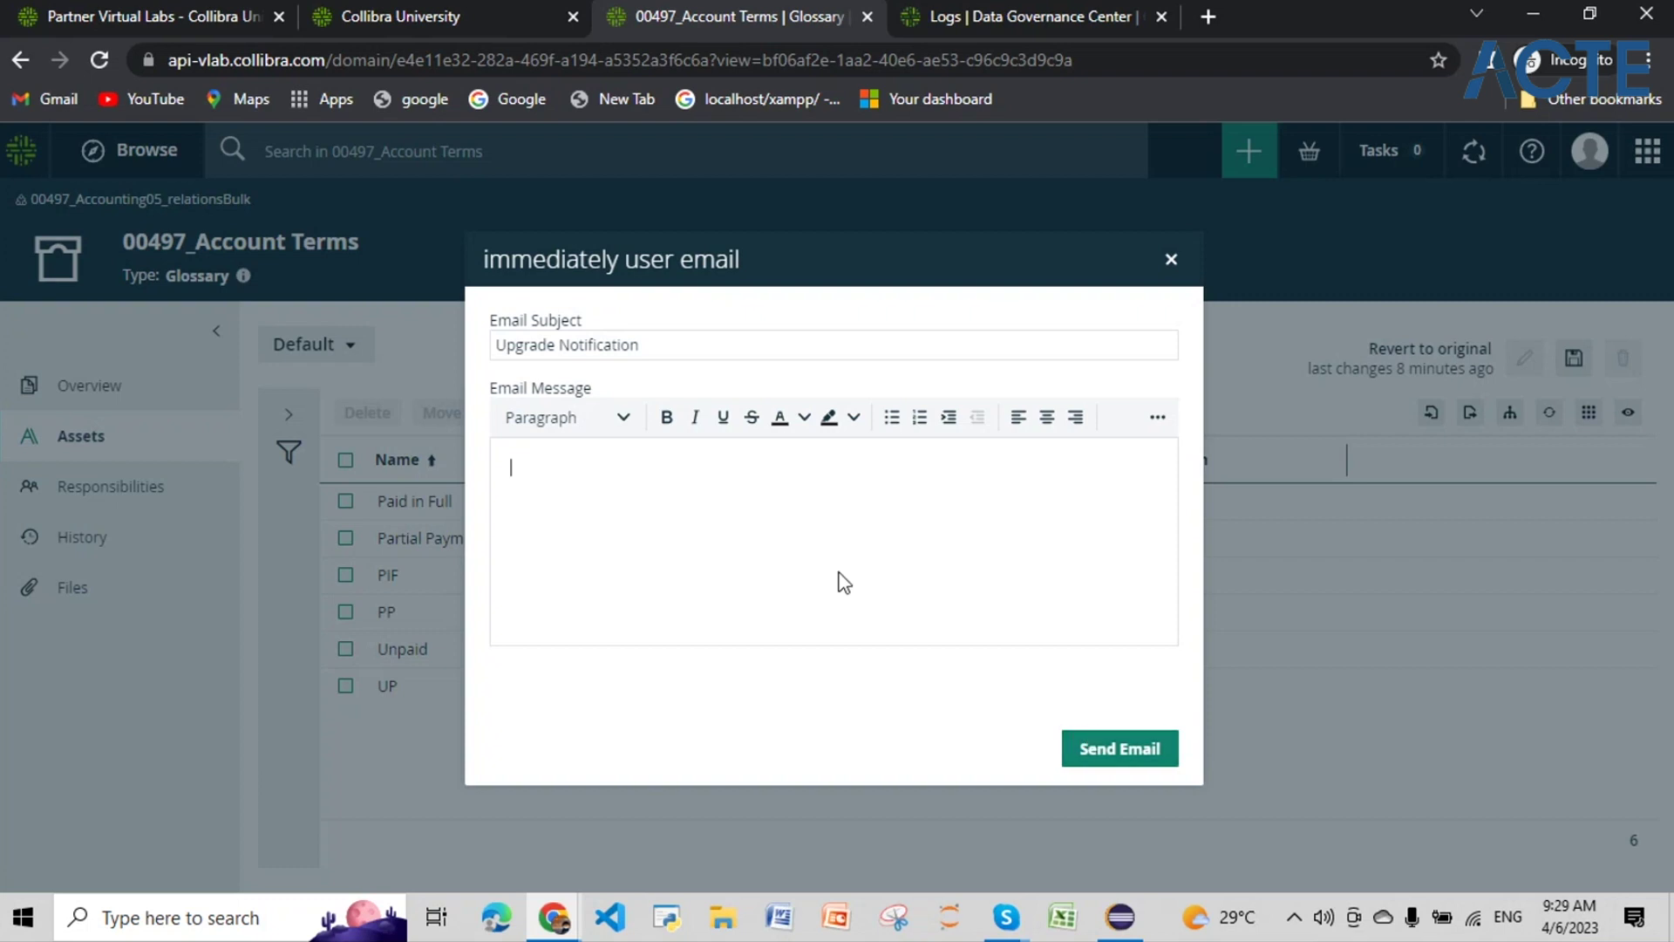
Step: Enter message 'Hi' and send, then dismiss the start error and close the form
text(Hi)
click(1129, 752)
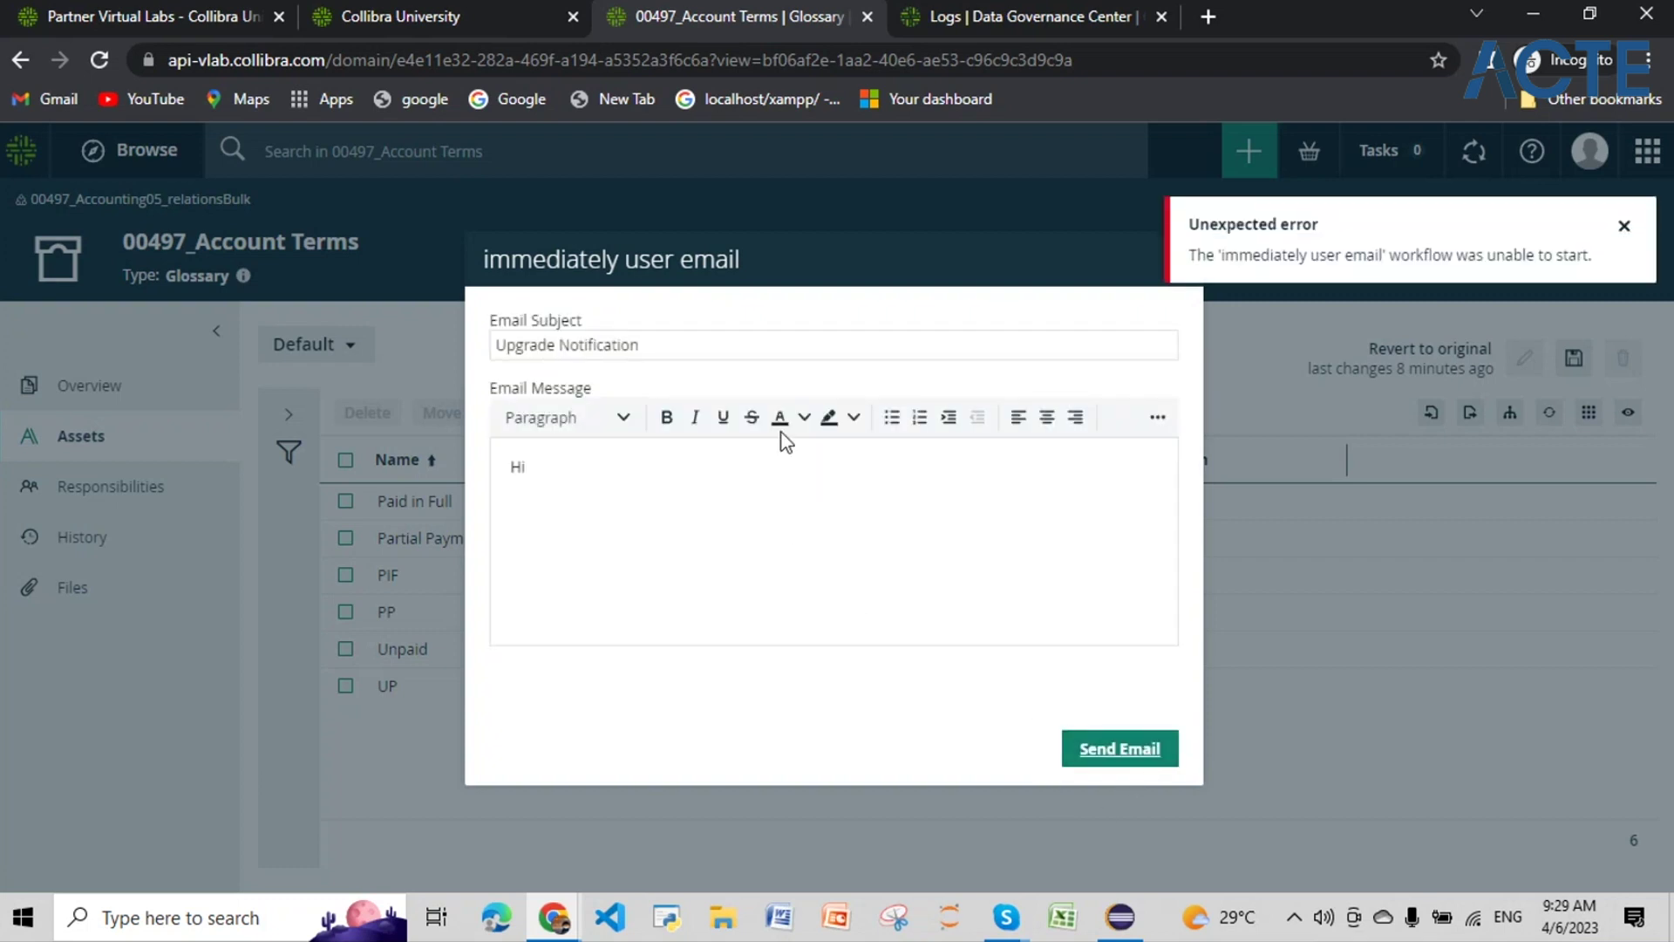
click(1623, 225)
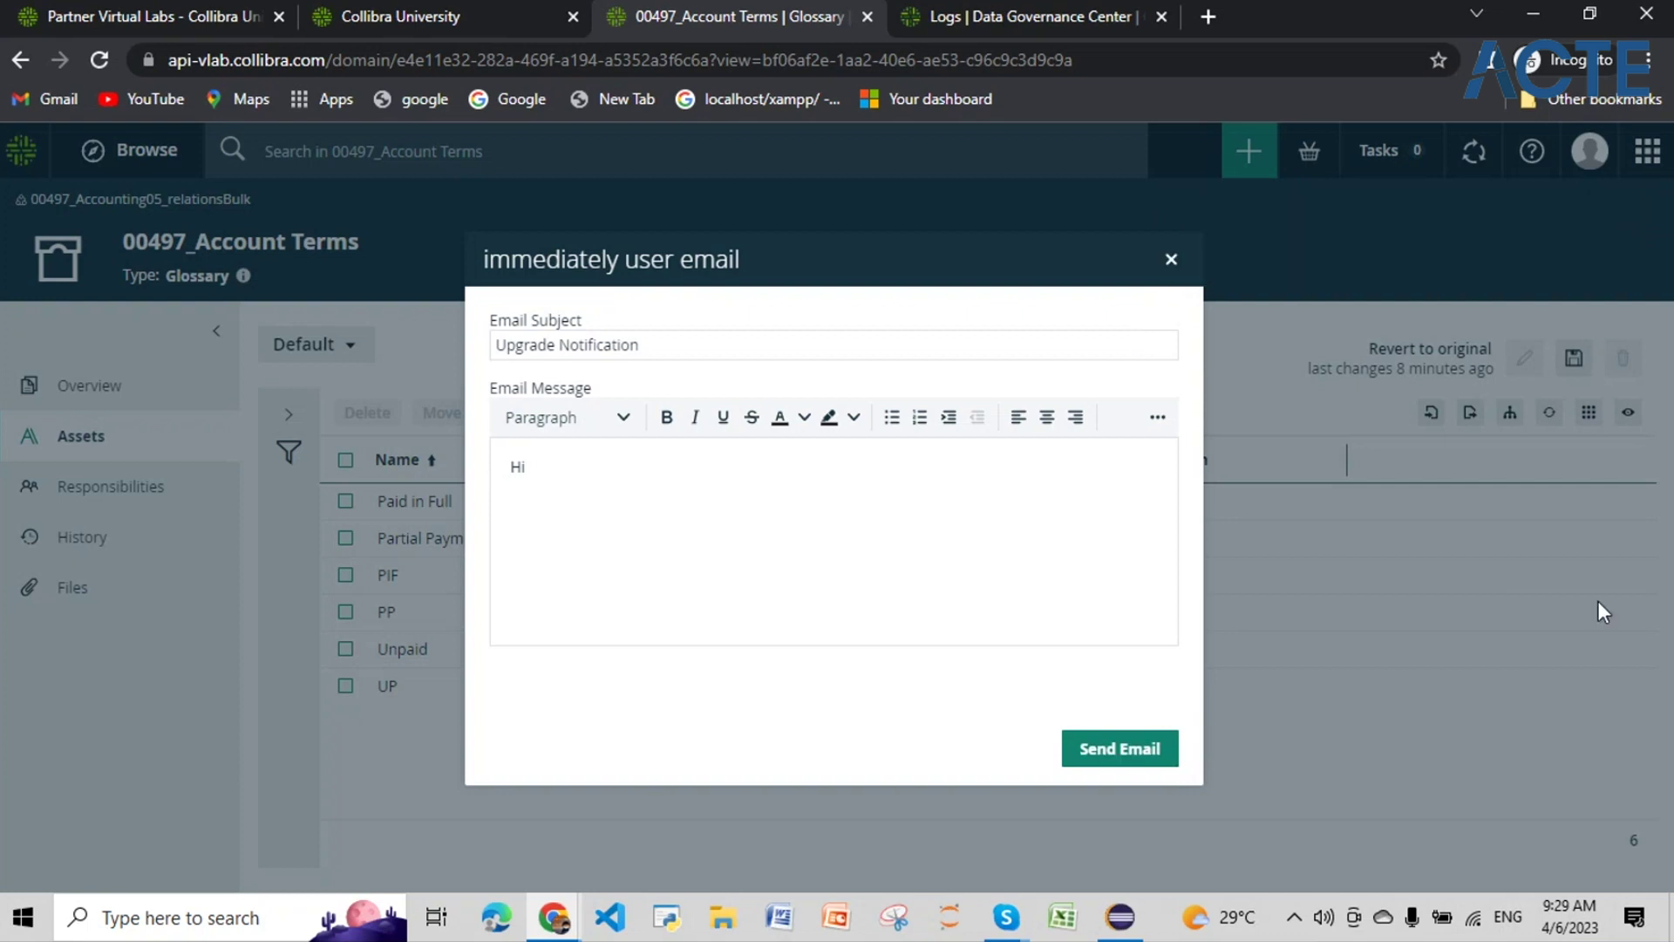
click(1173, 264)
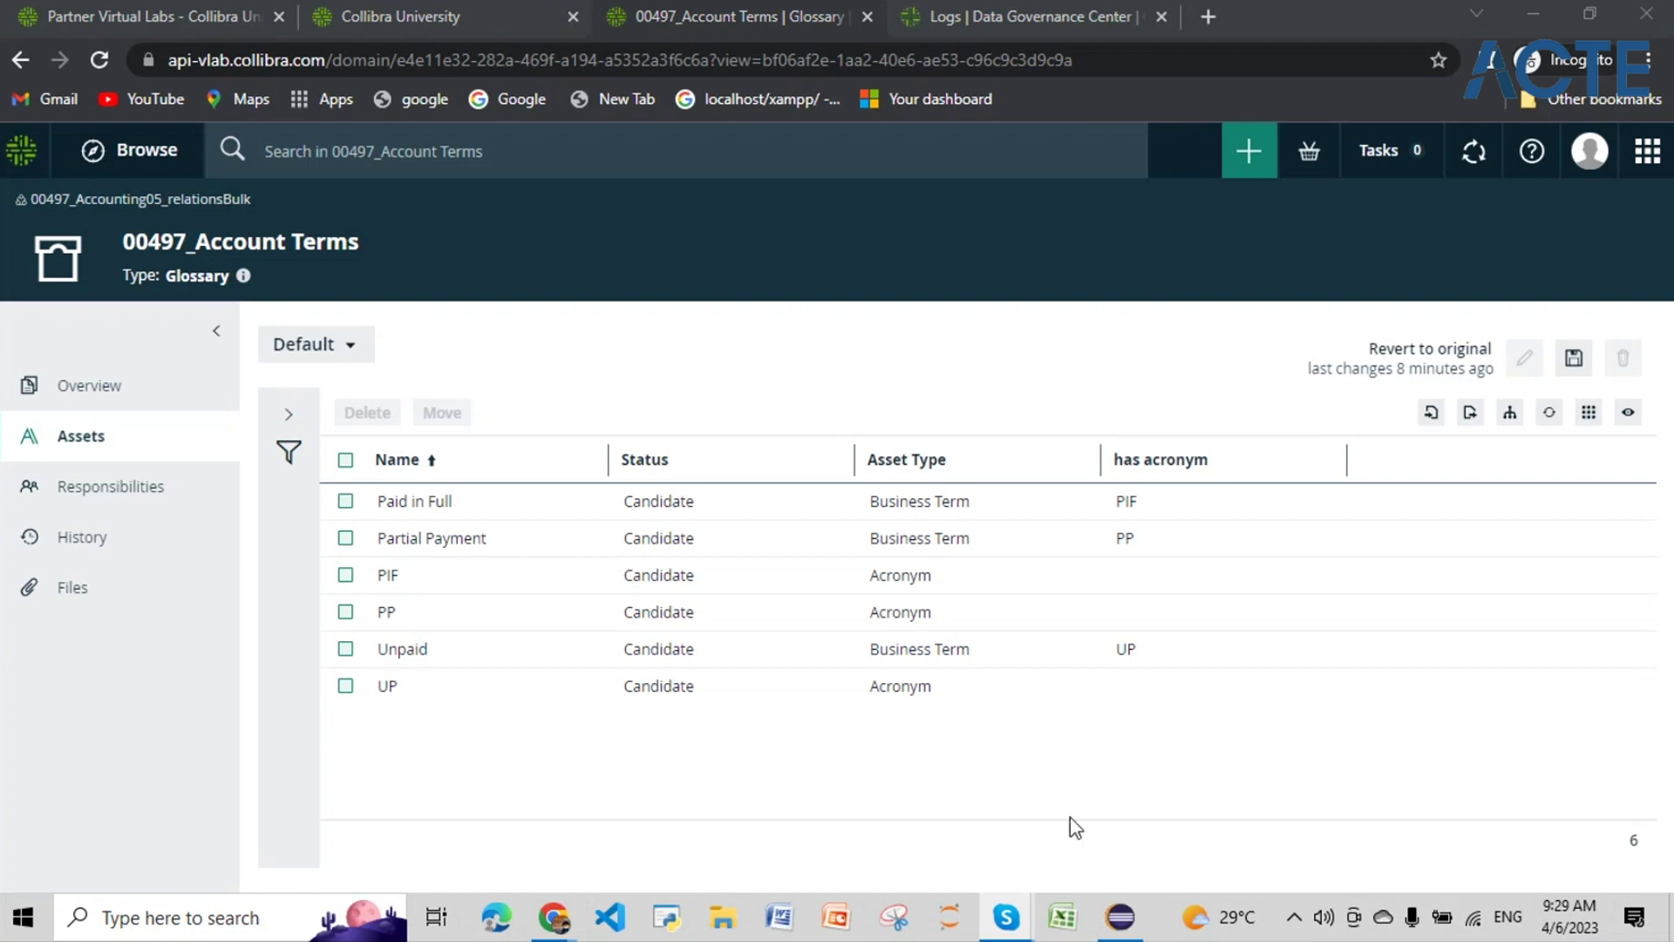
mouse_move(1119, 916)
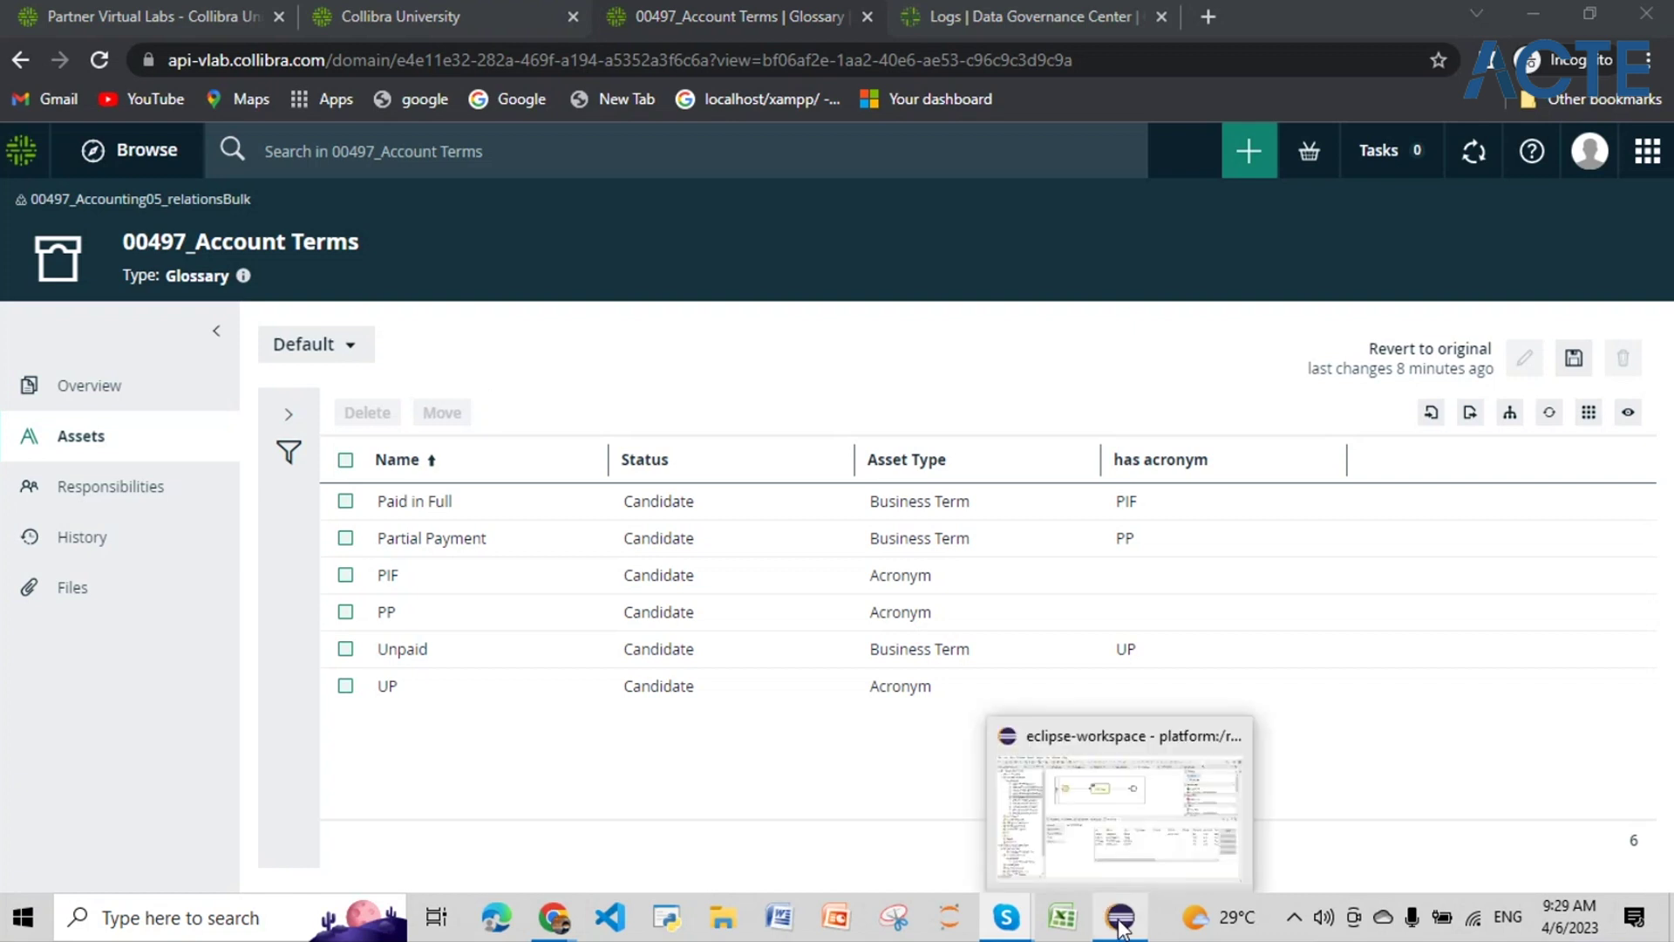
click(1135, 866)
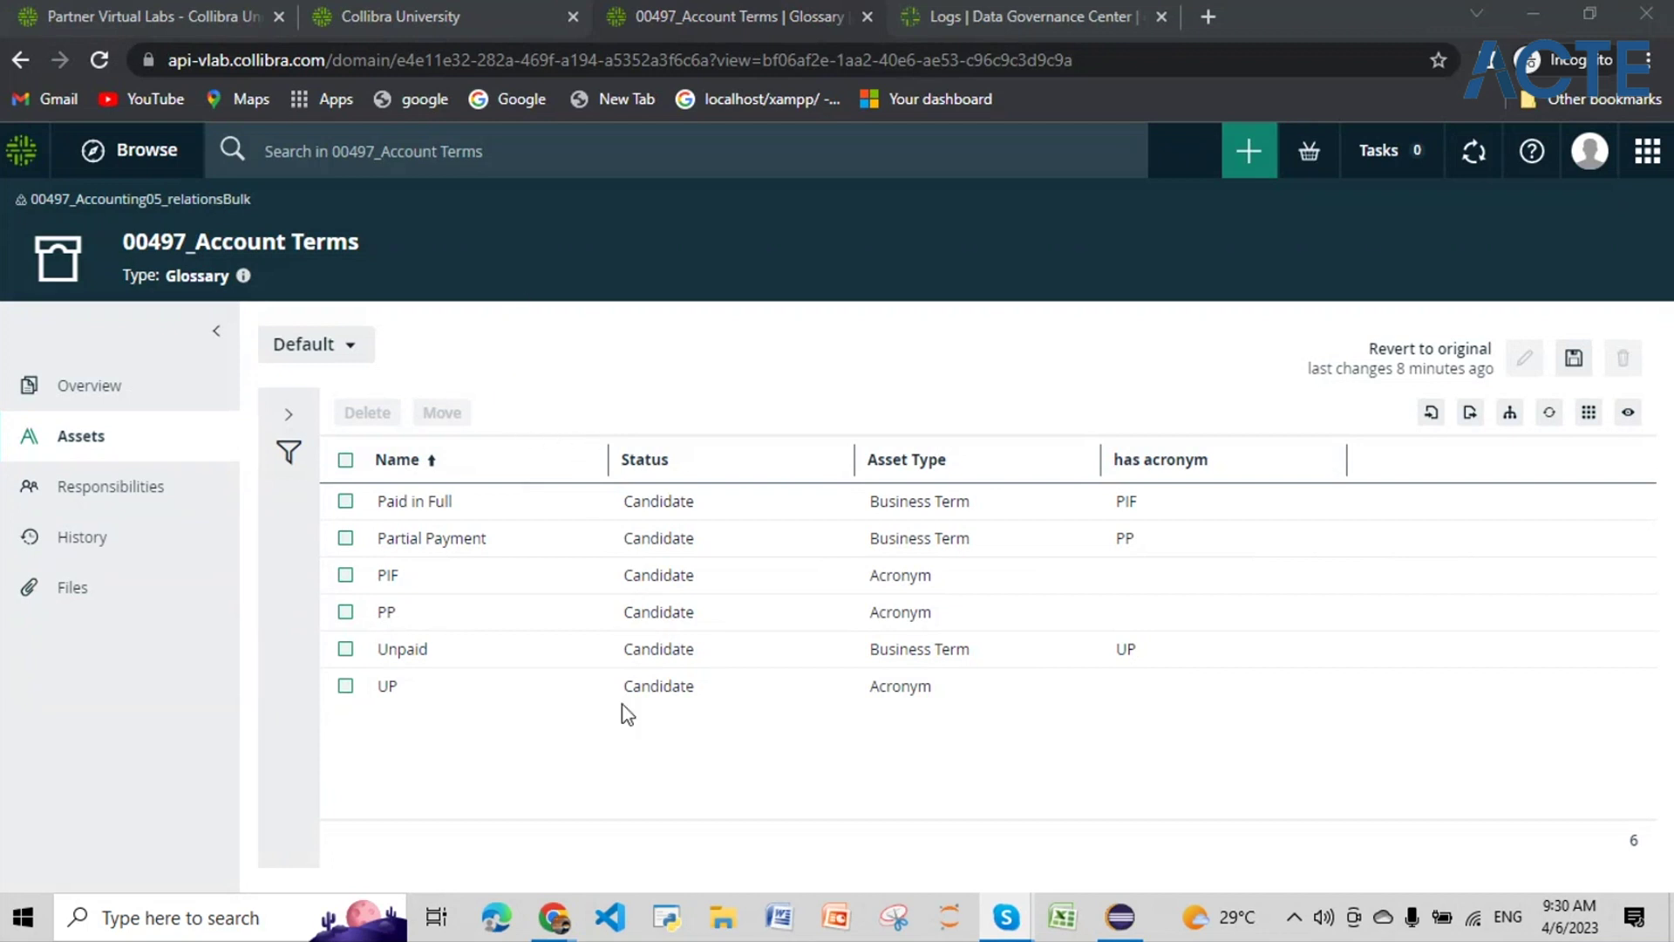
mouse_move(555, 917)
click(641, 817)
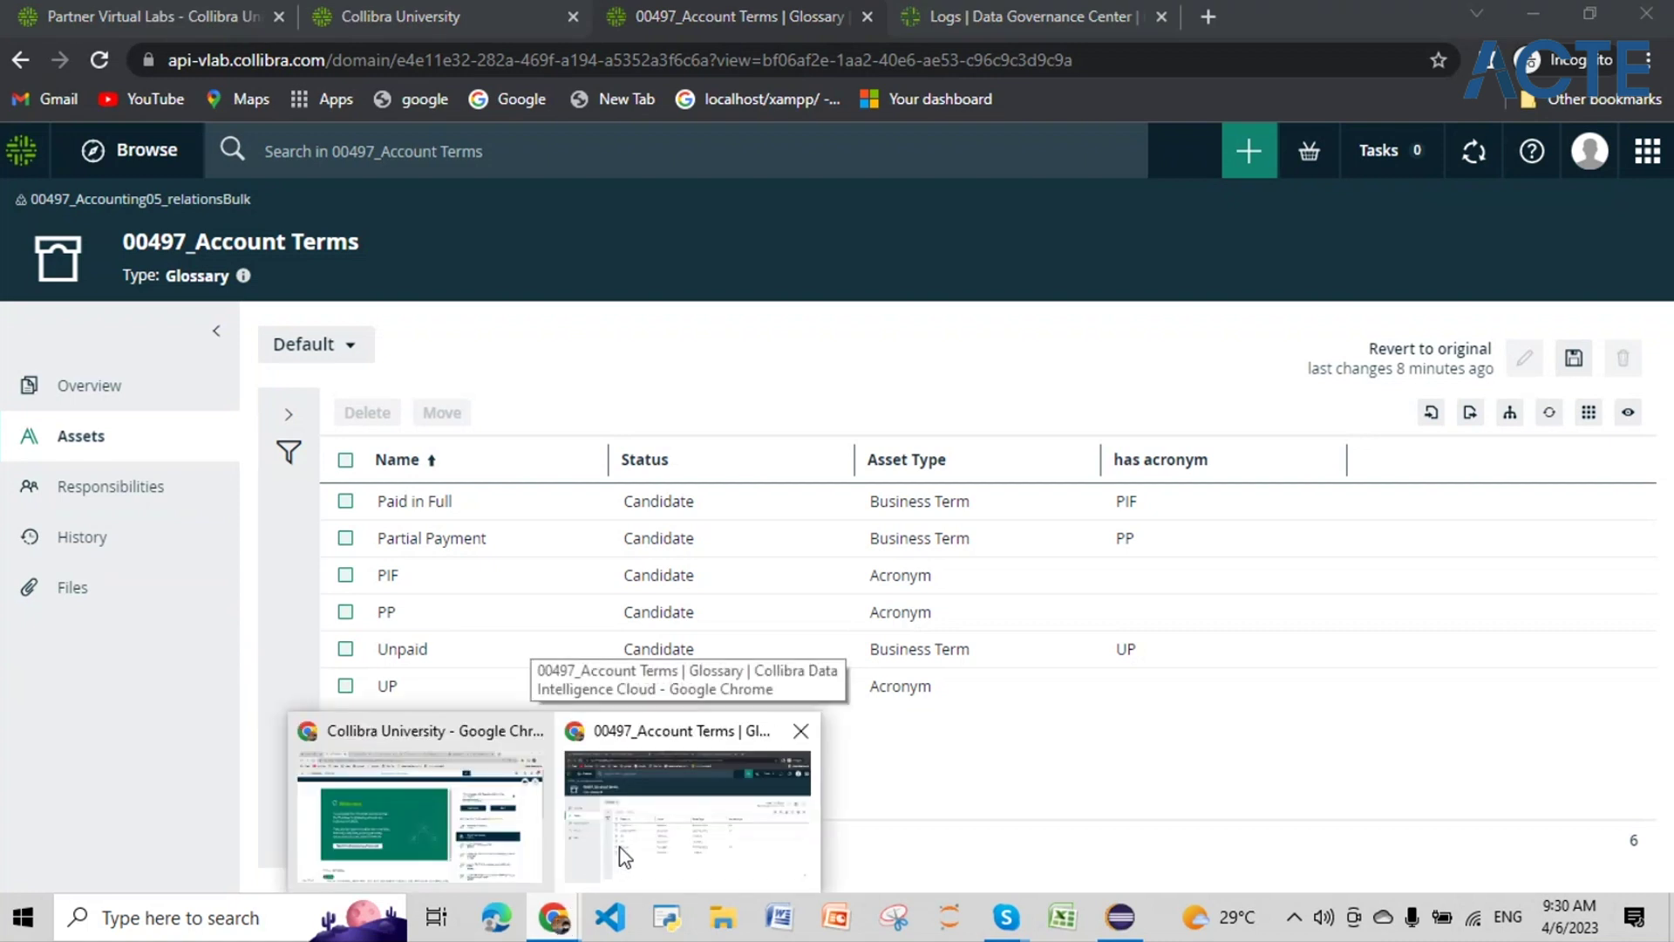
mouse_move(571, 833)
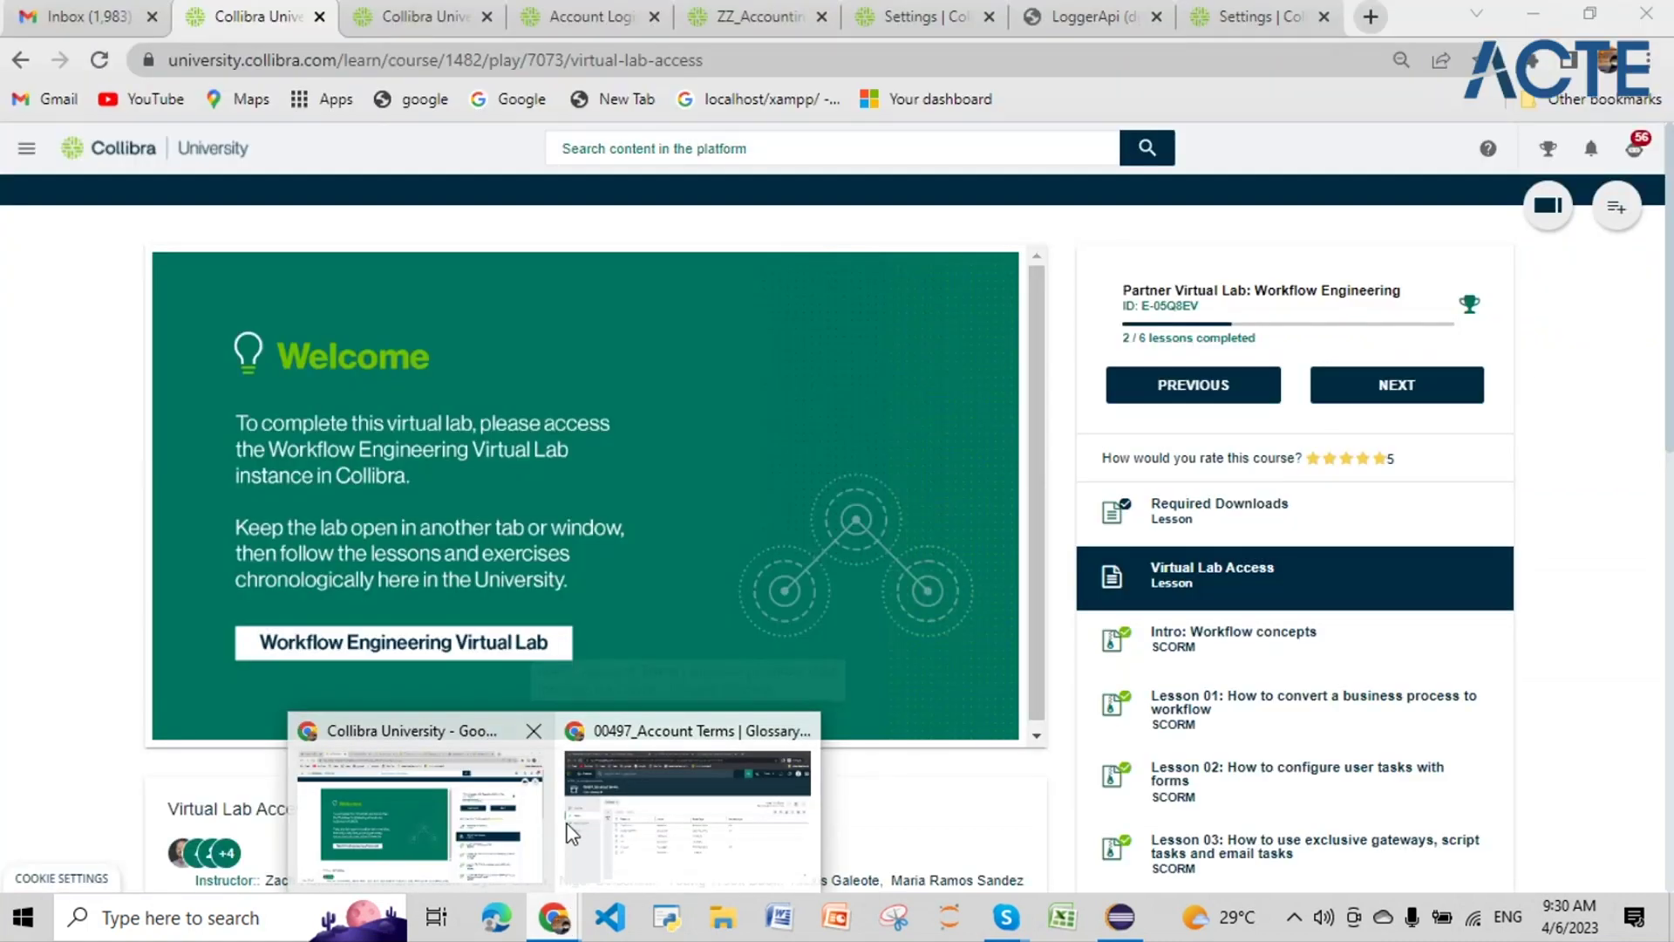